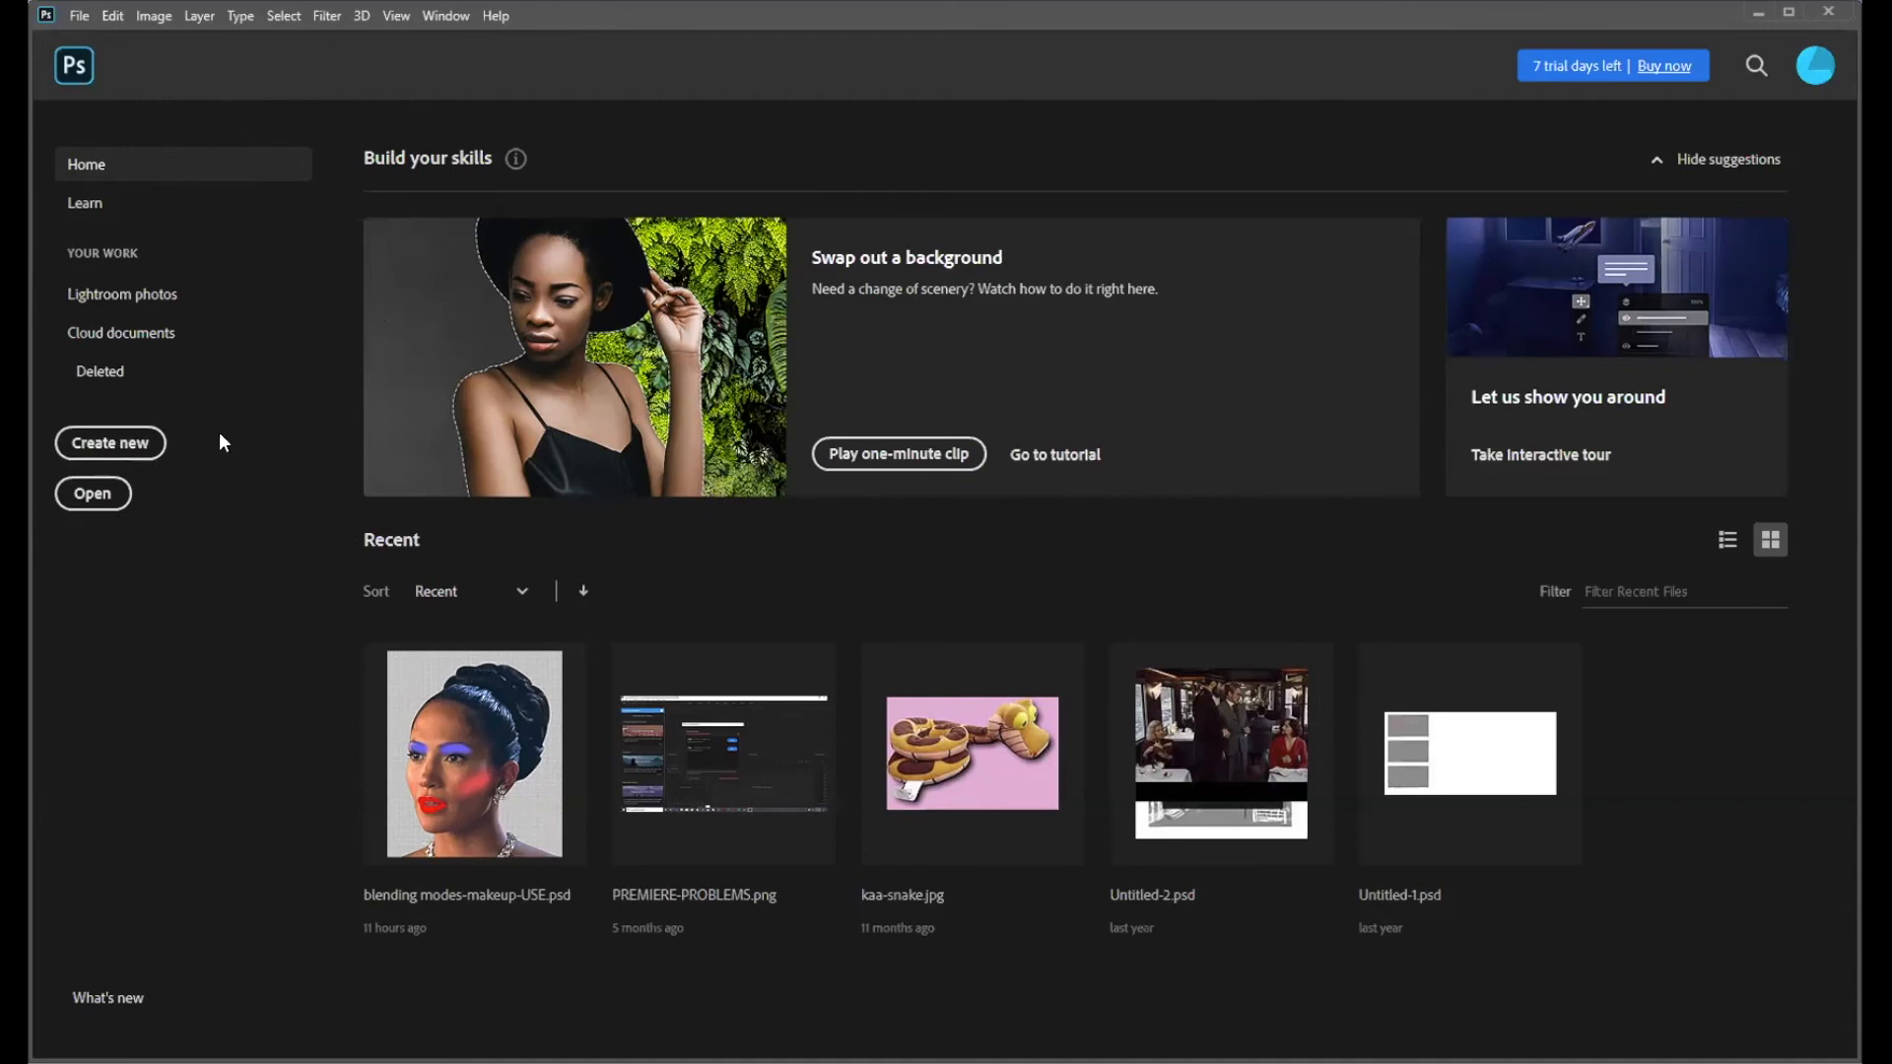
- Start setting up a new document
click(104, 441)
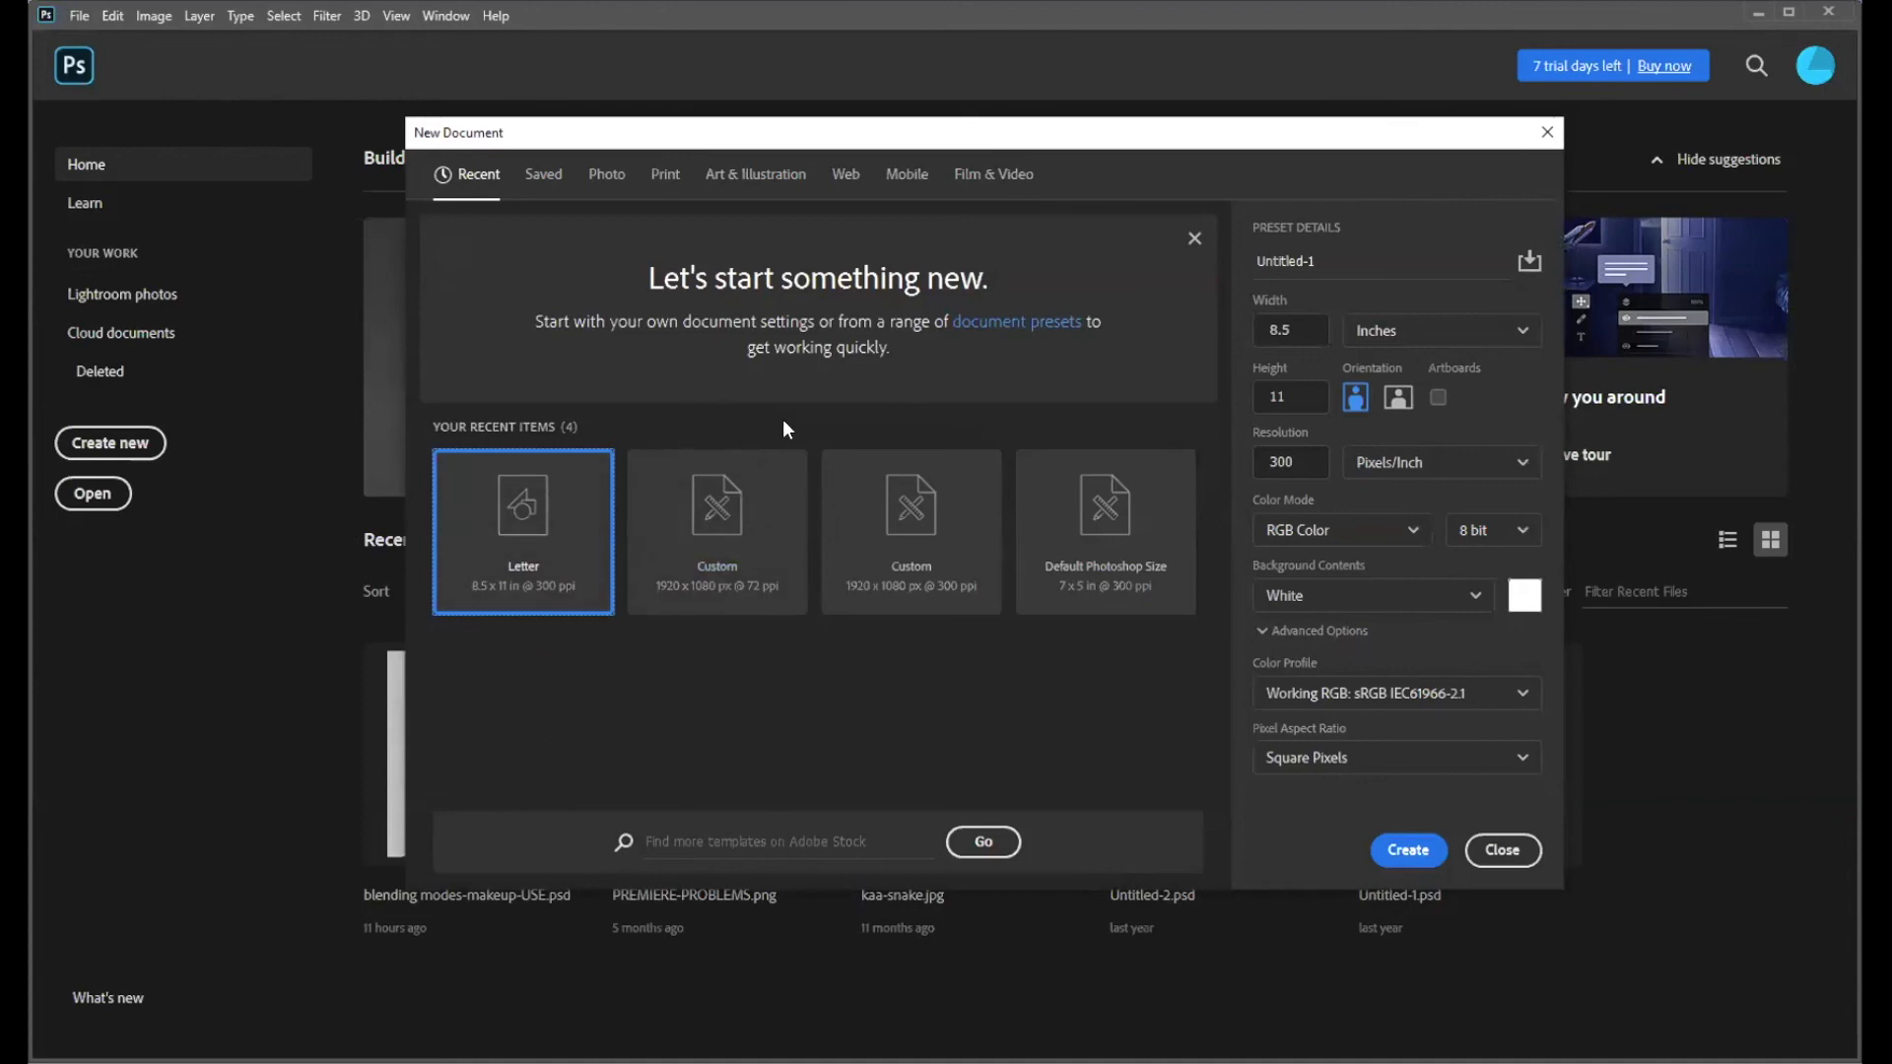
click(73, 18)
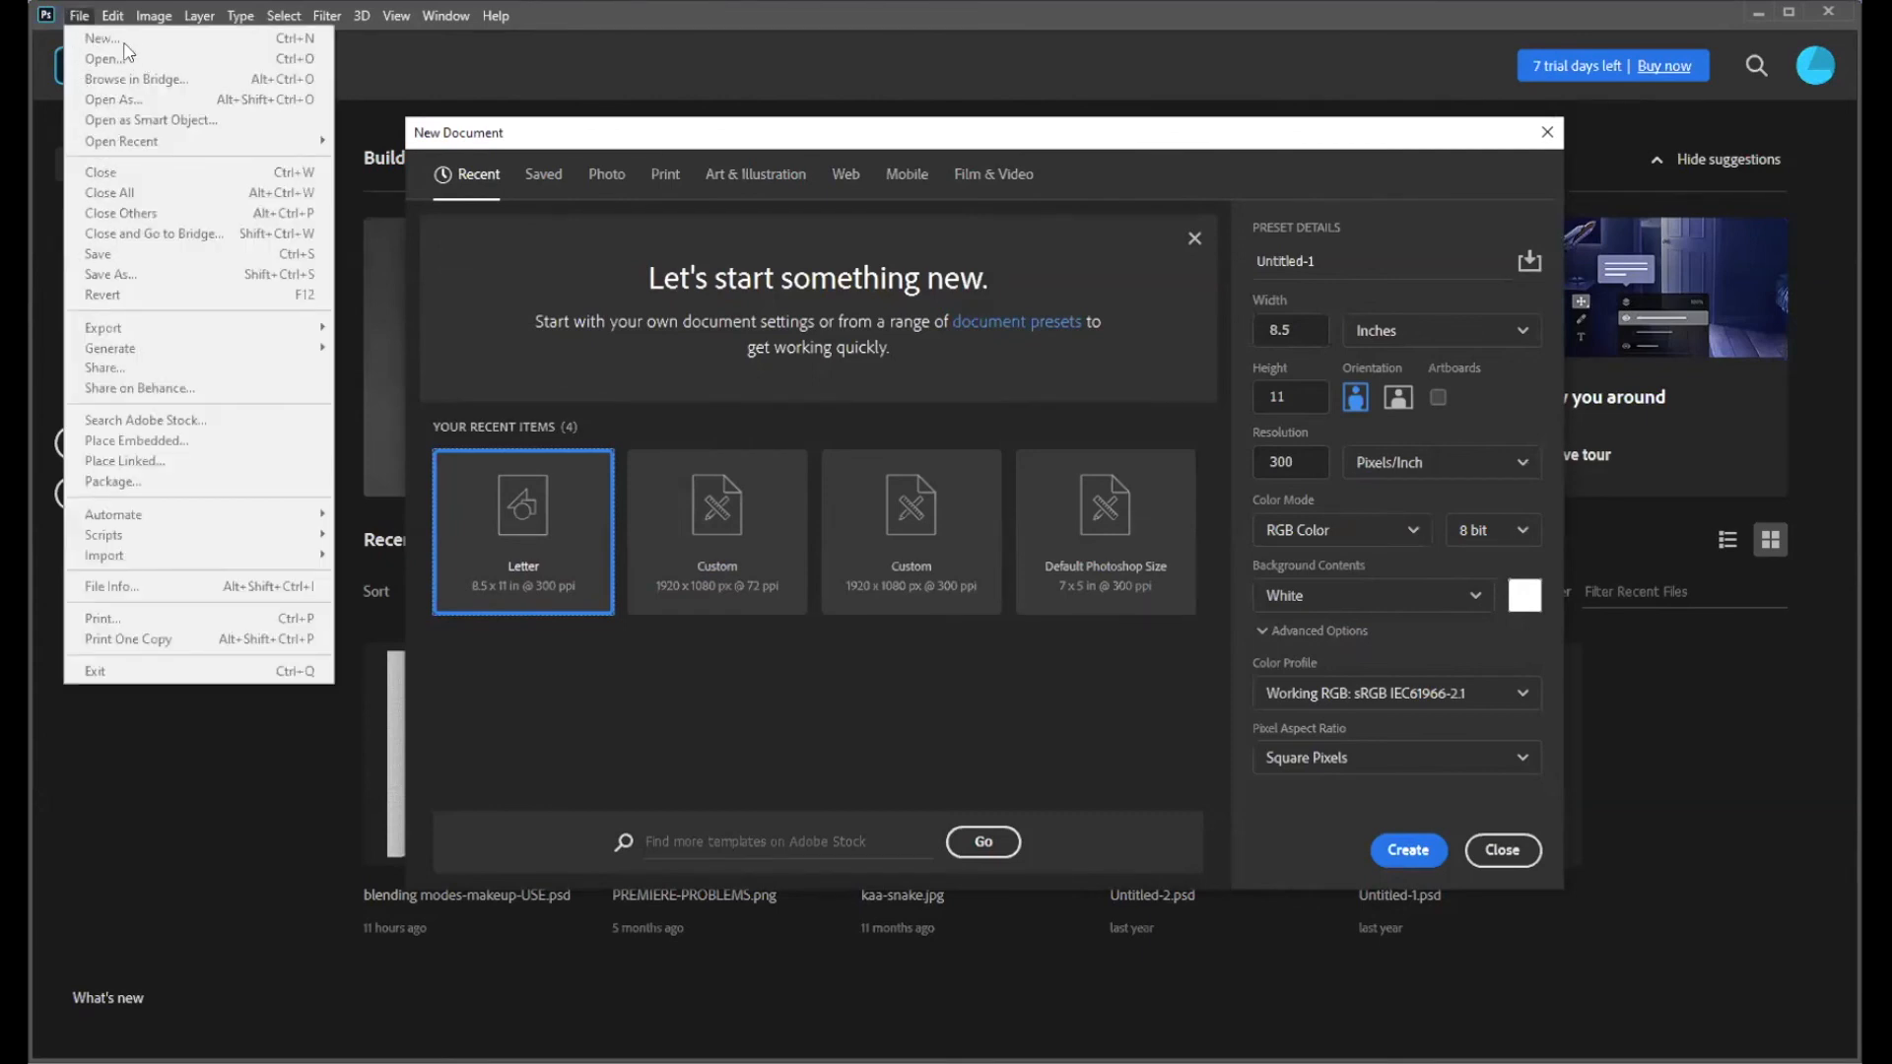
click(710, 131)
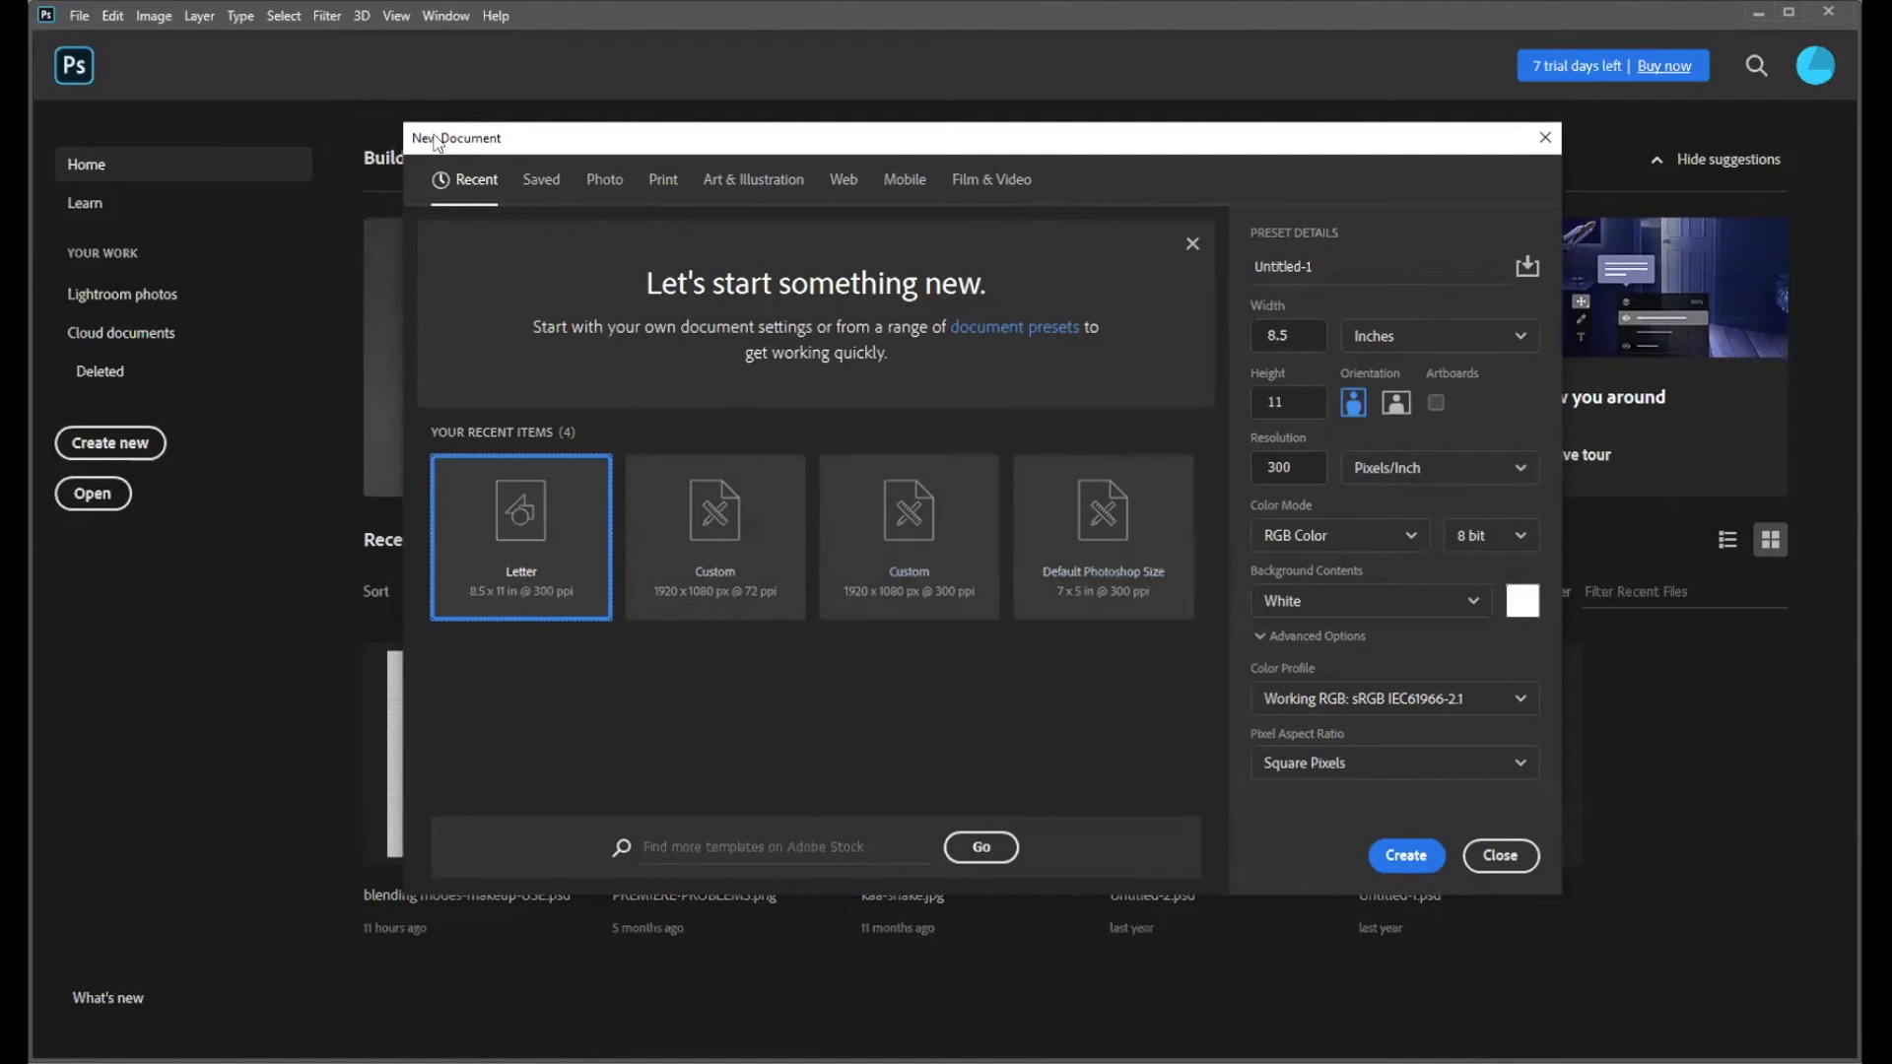
- Examine the new-document presets for Saved, Photo, Print, Art & Illustration, Web, Mobile, and Film & Video
click(529, 187)
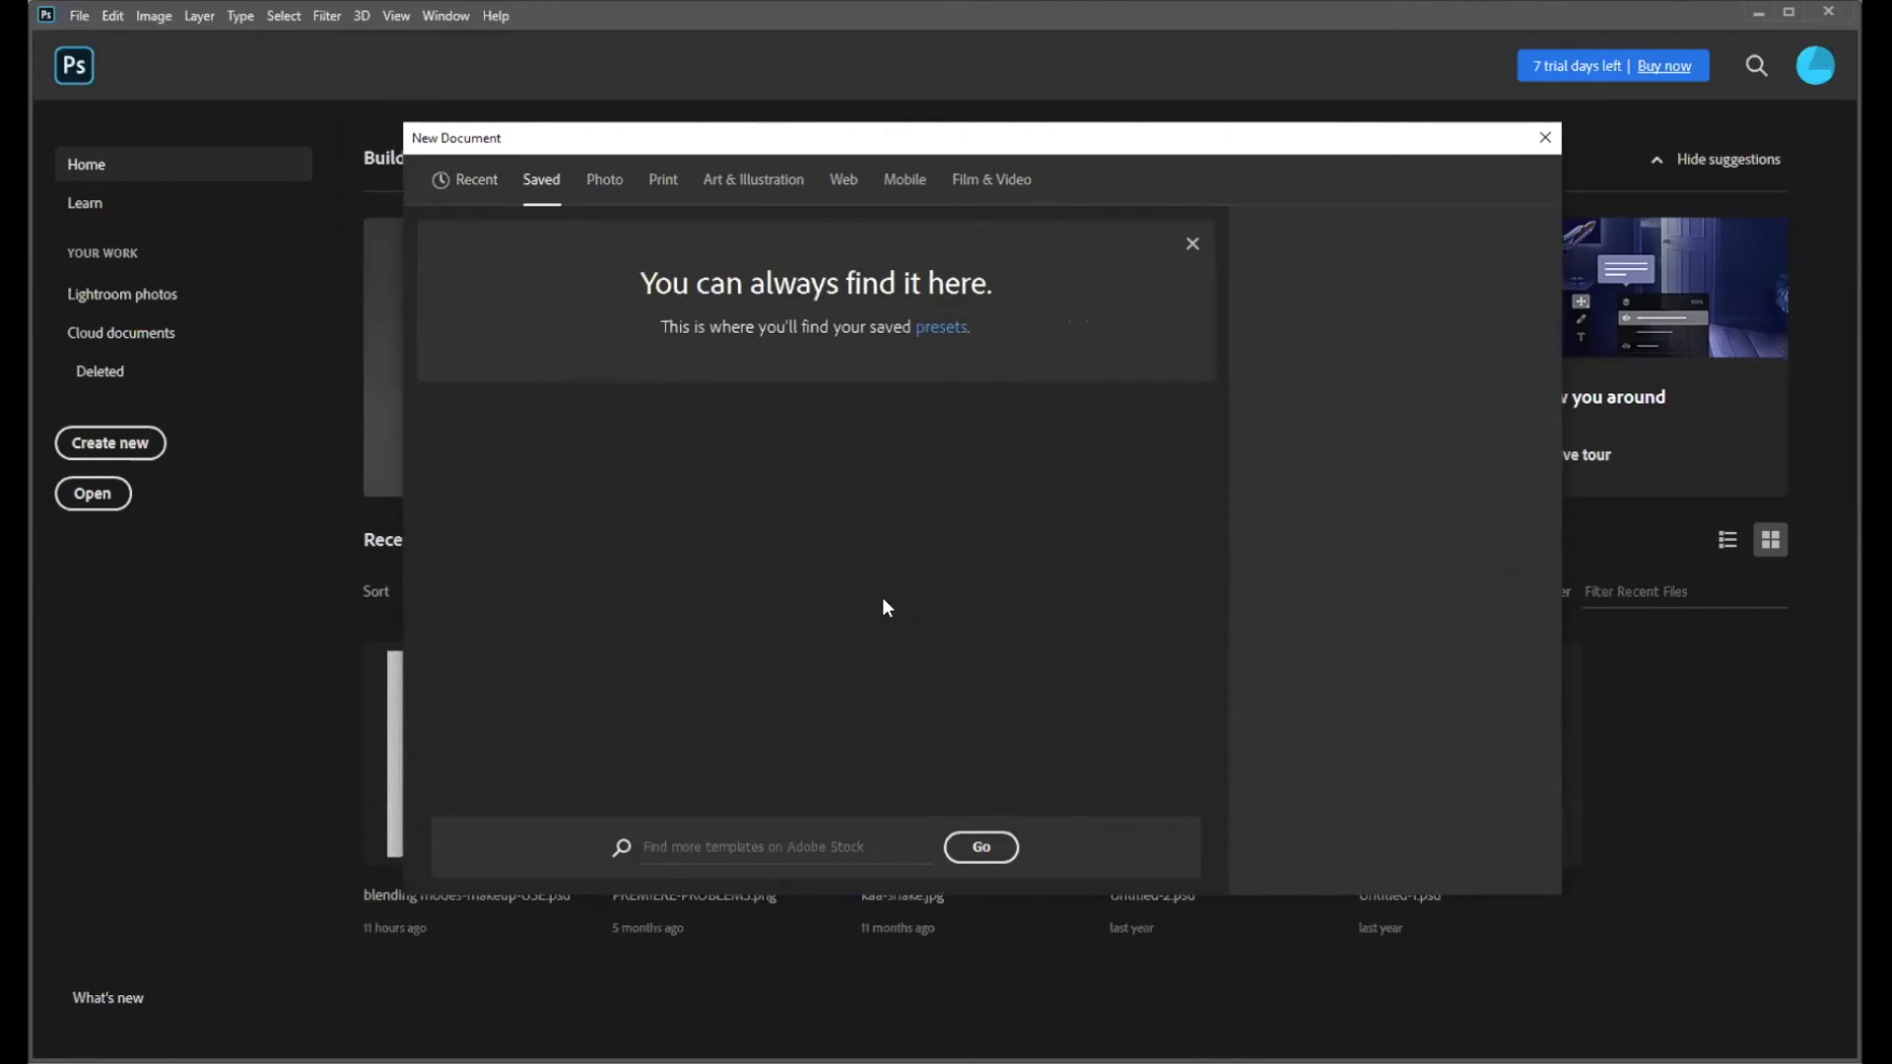
click(610, 183)
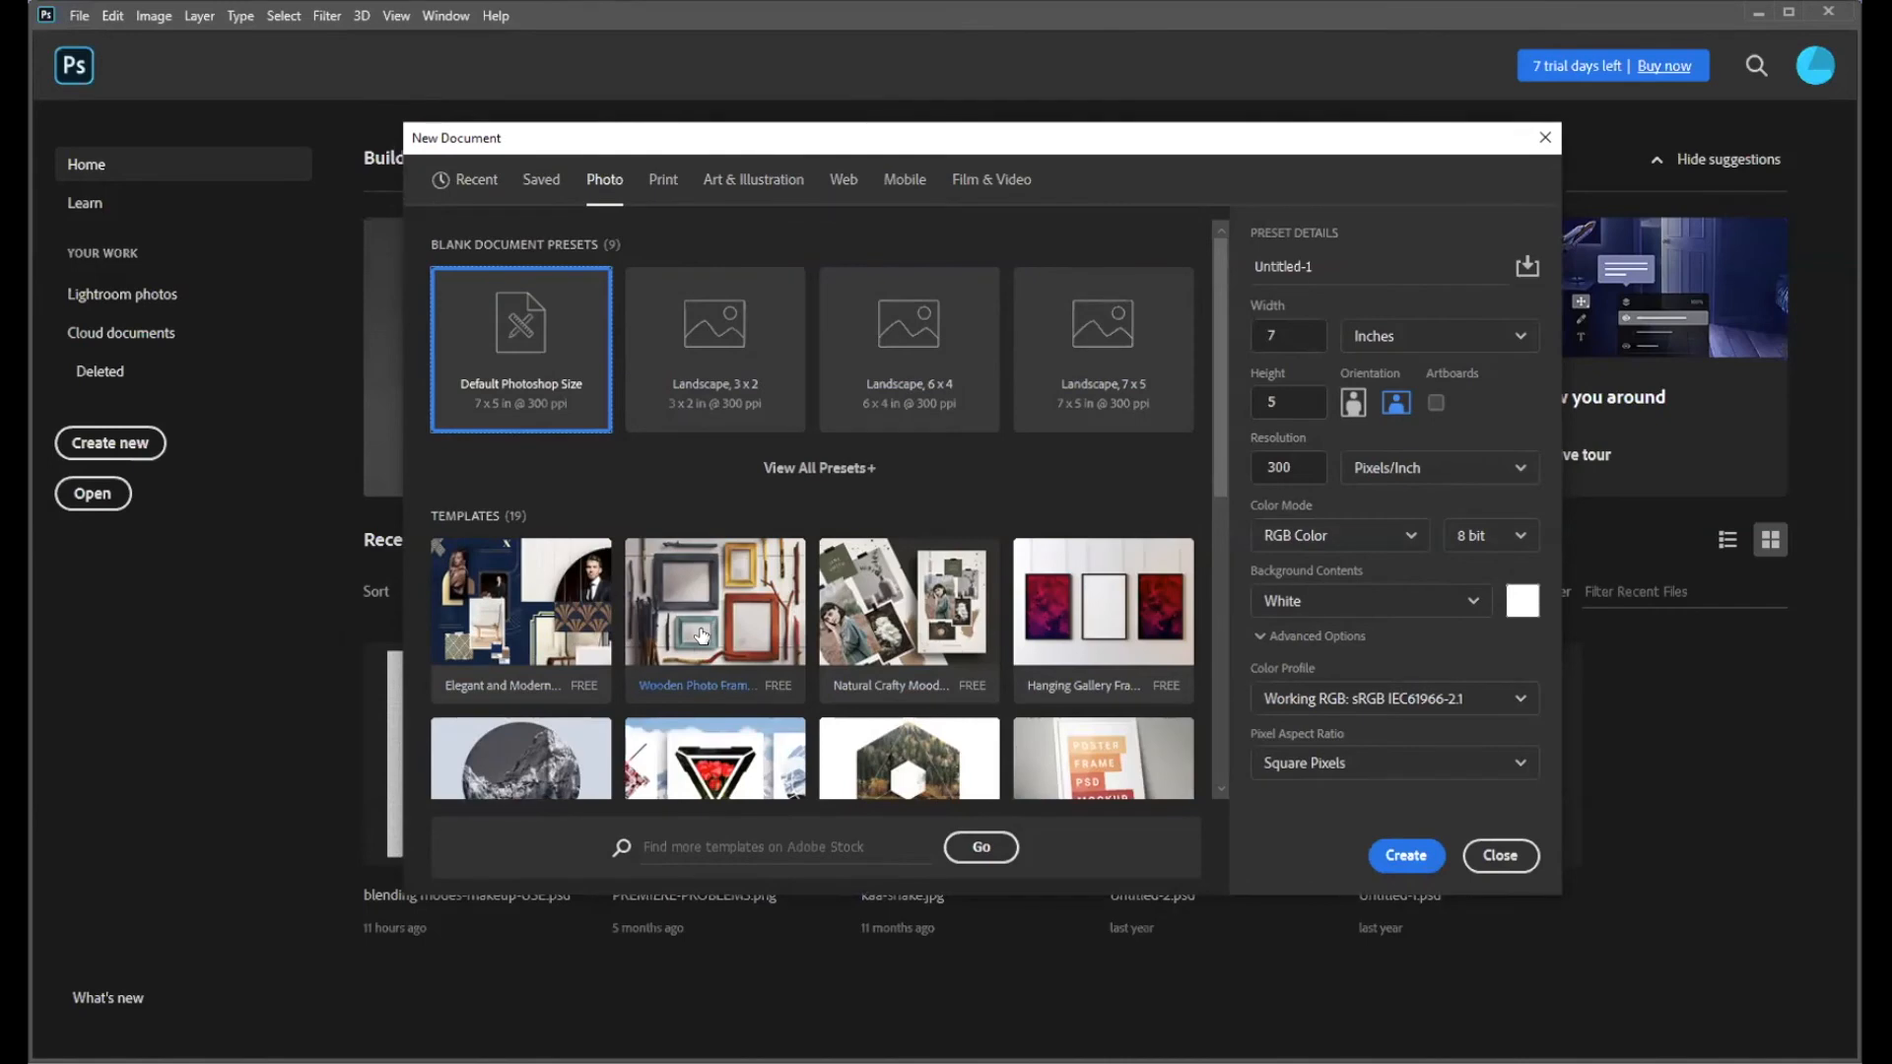
click(674, 178)
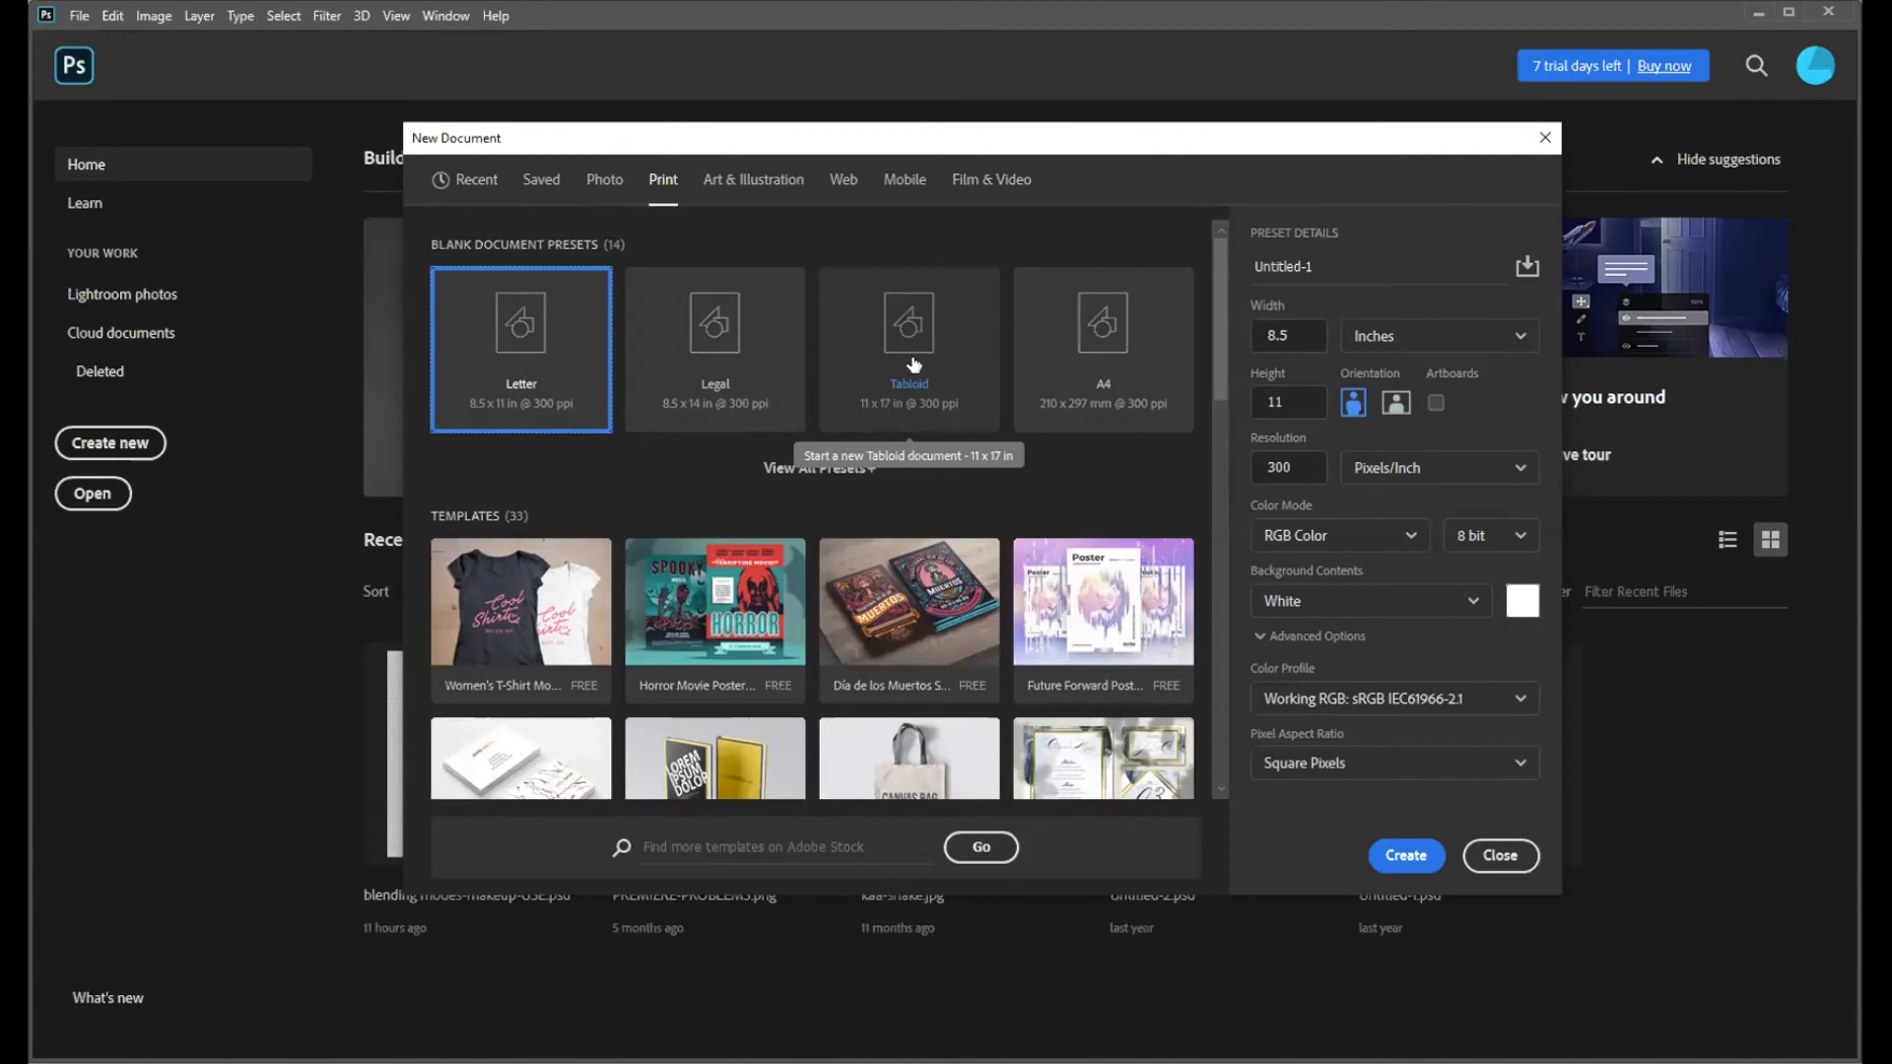
click(755, 178)
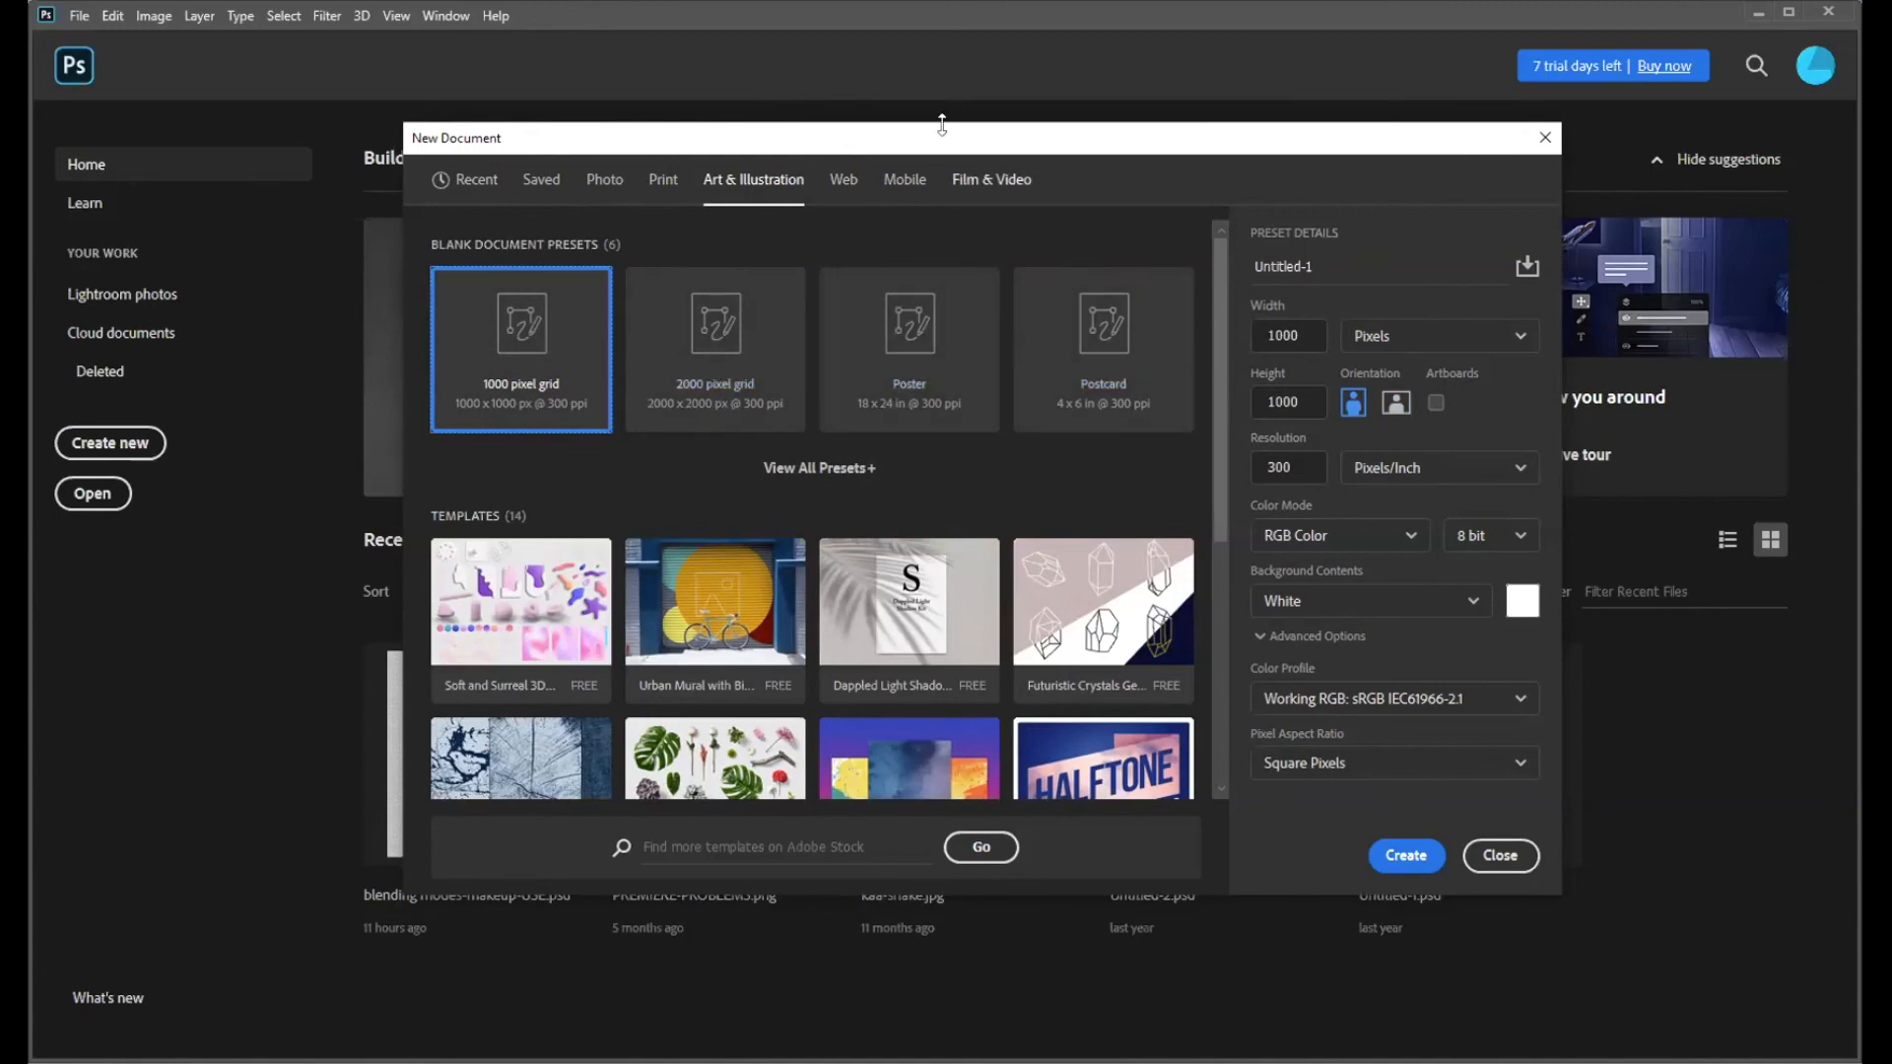
click(845, 181)
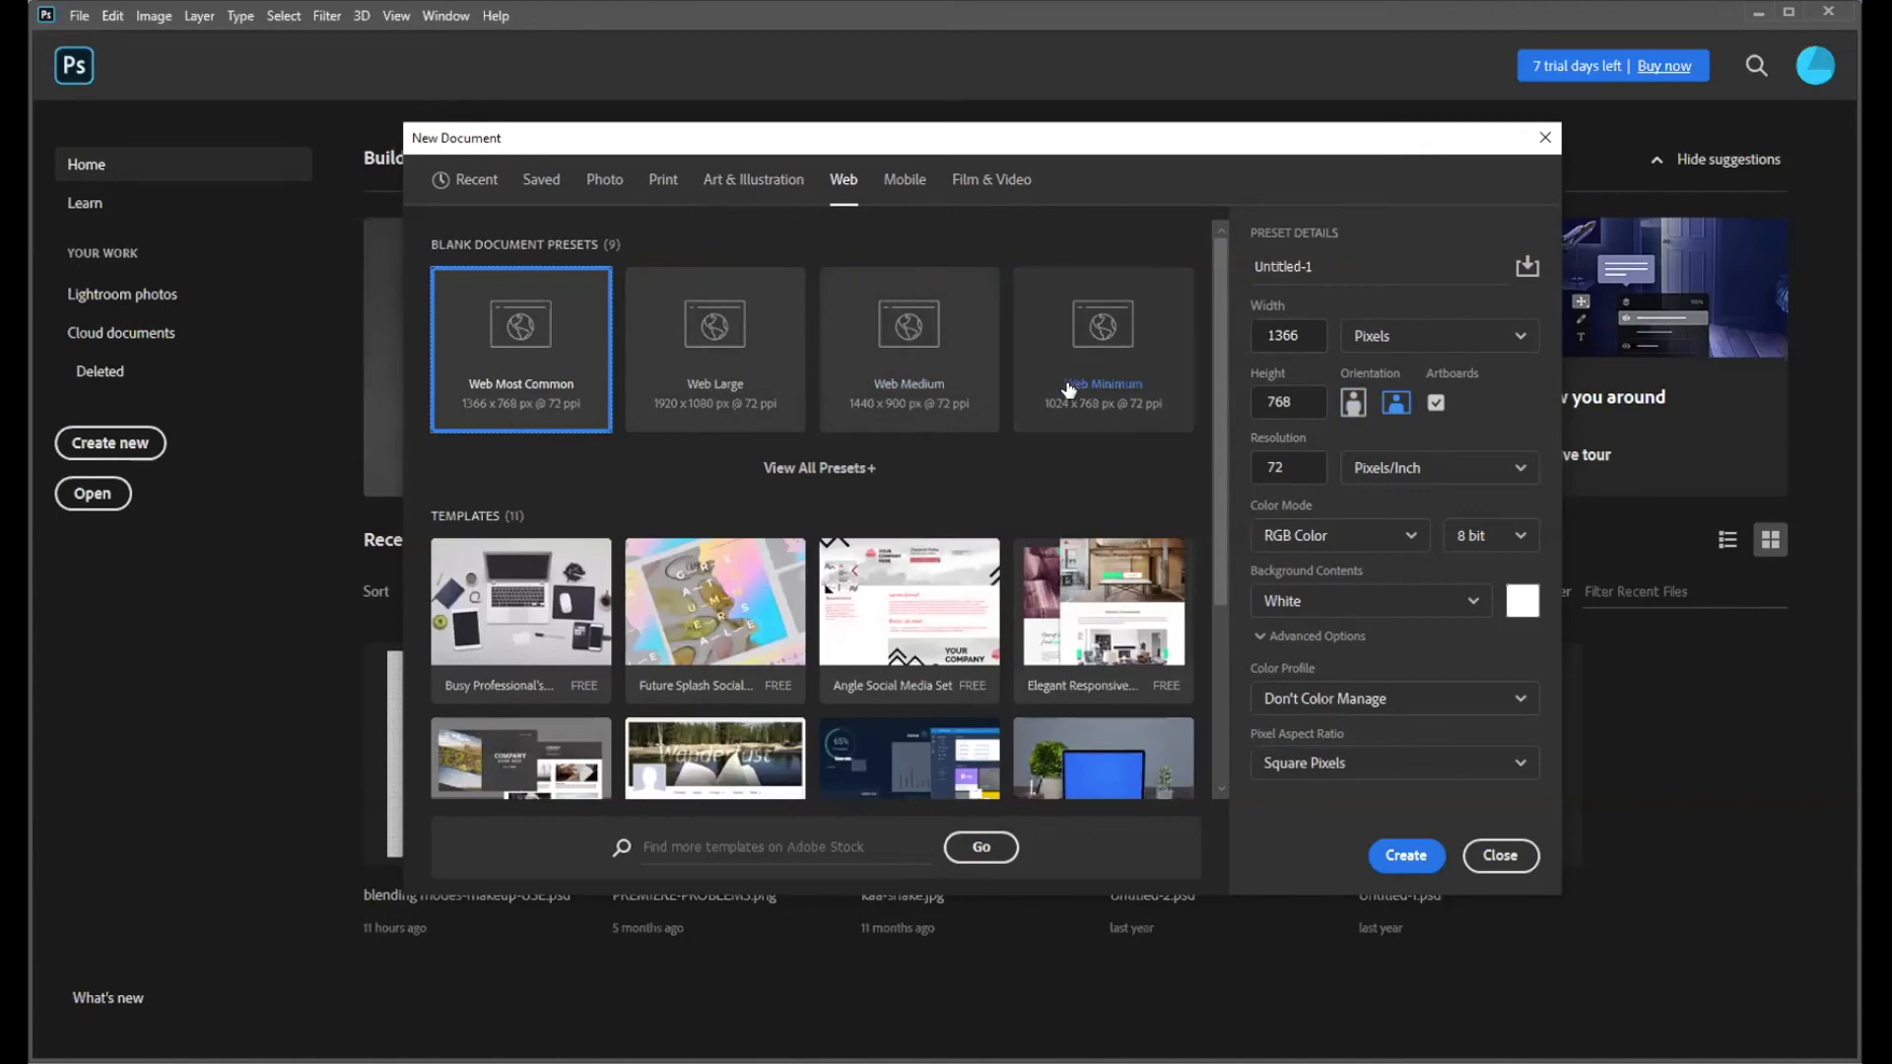
click(912, 180)
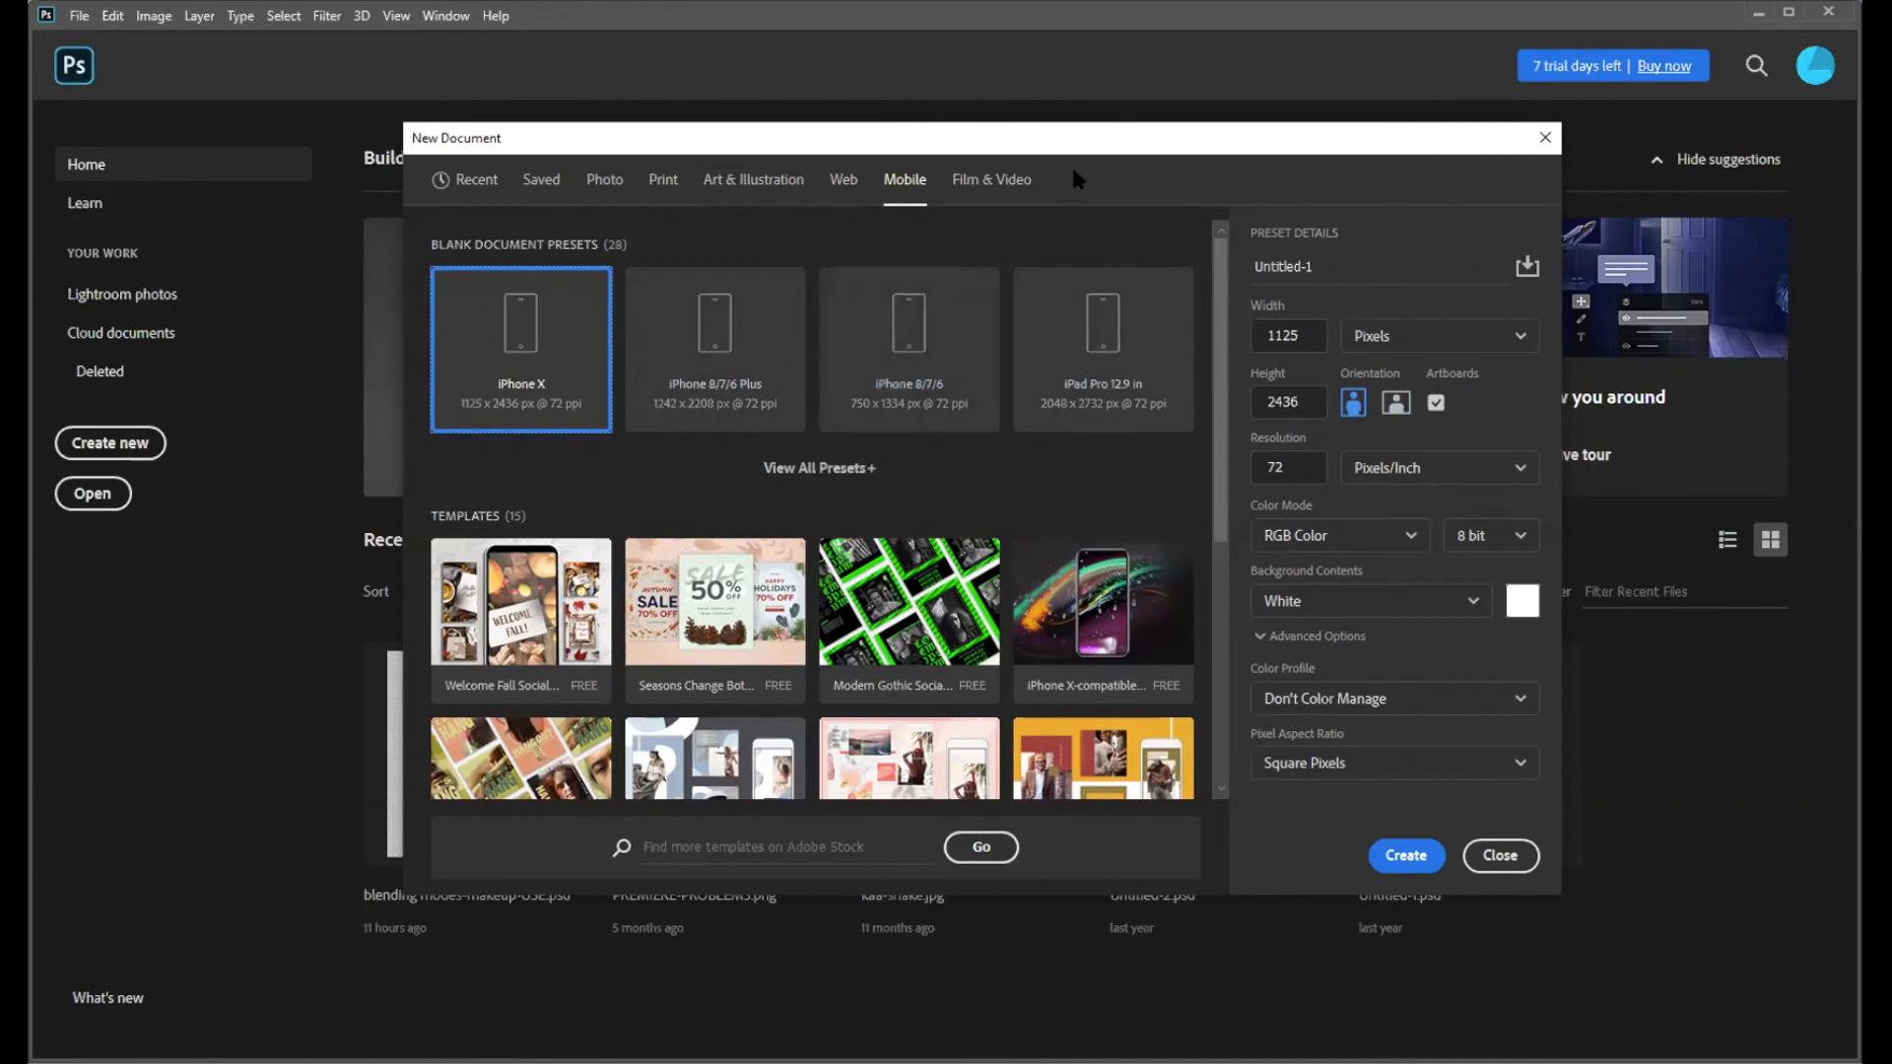
click(998, 185)
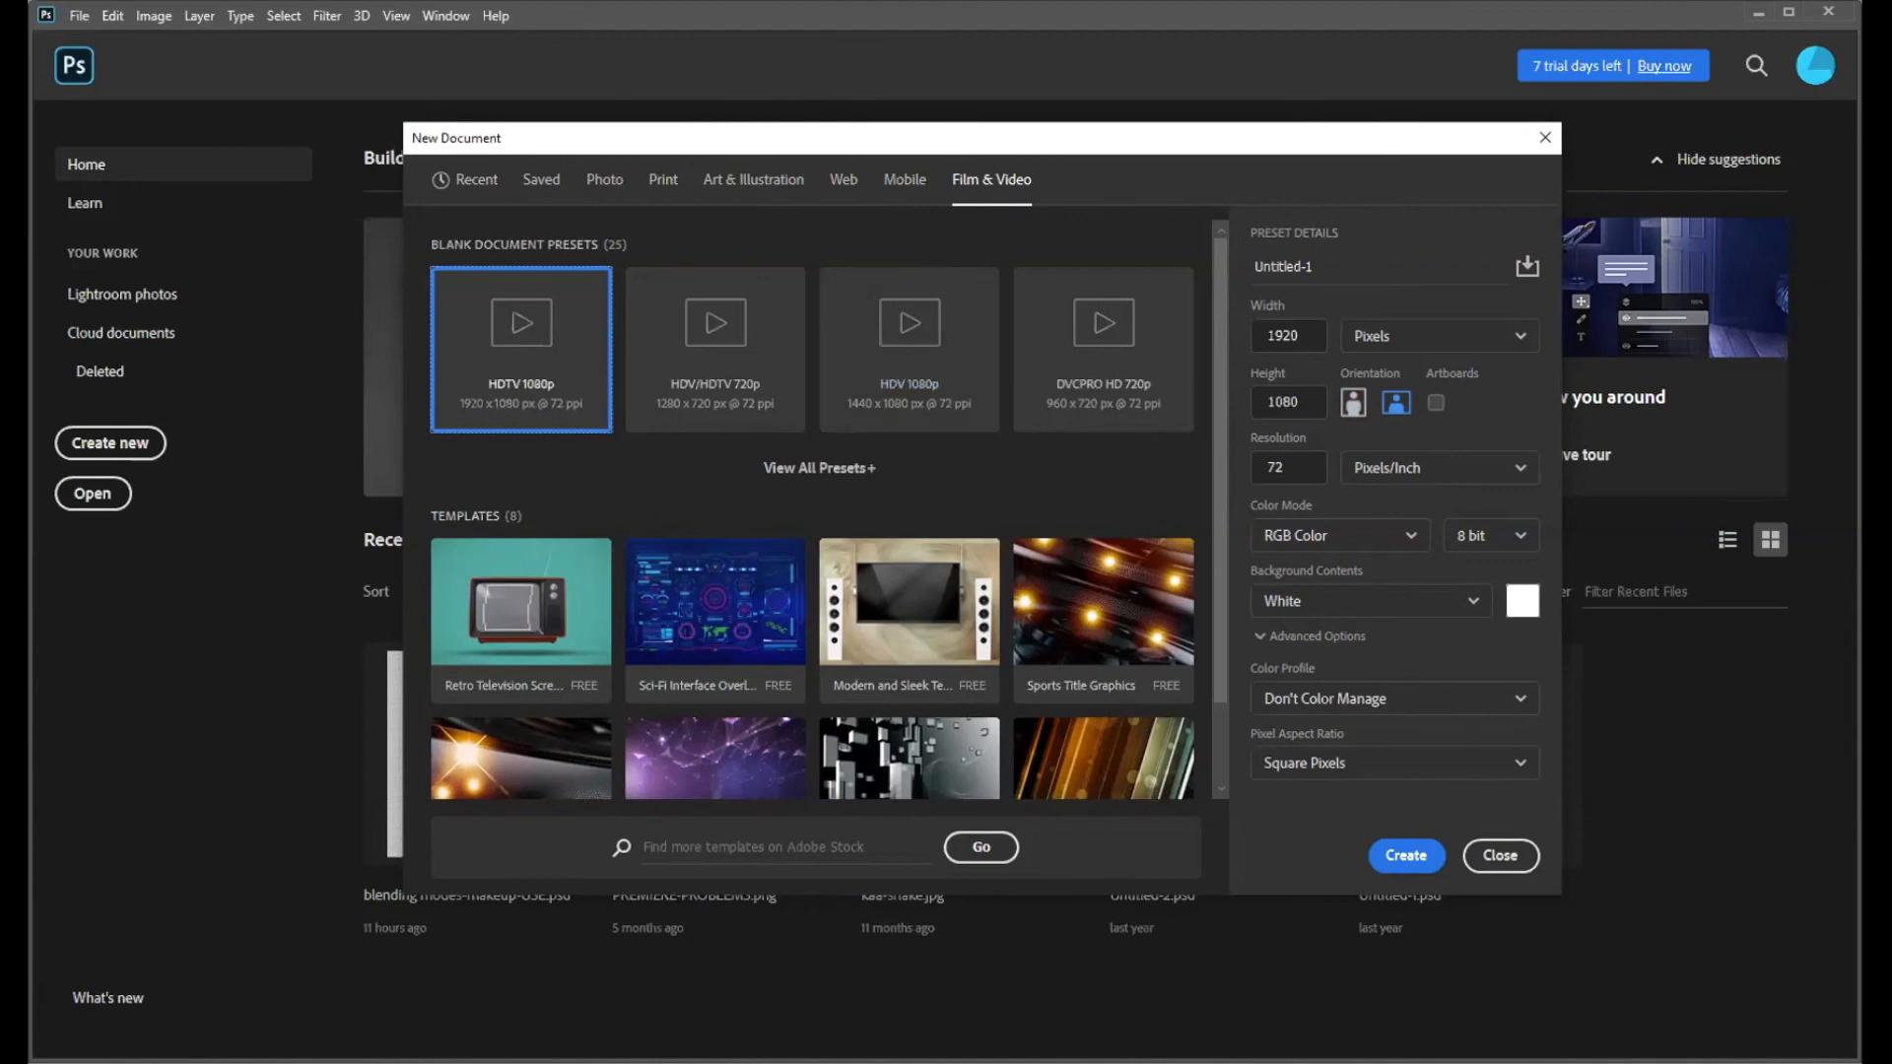
- Choose the Print category's Letter preset, 8.5 x 11 in at 300 ppi, and check the available width units
click(663, 180)
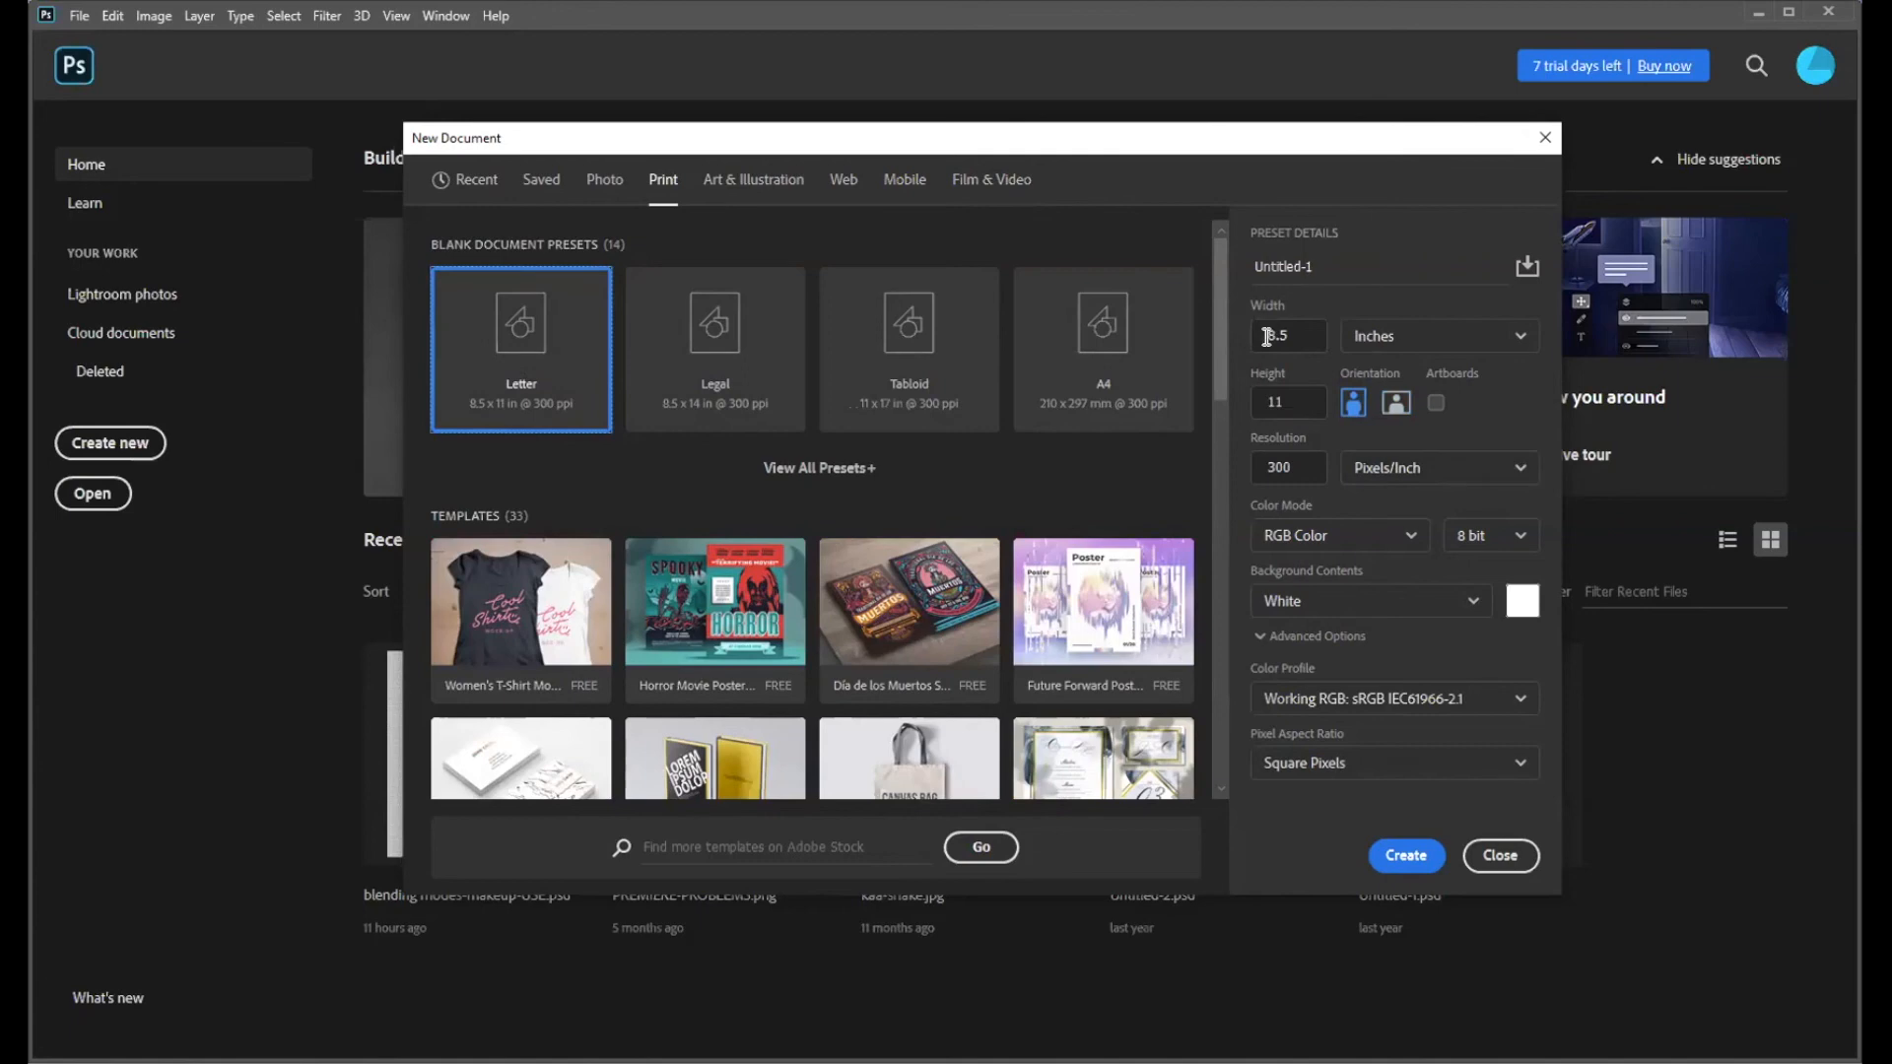
click(1510, 337)
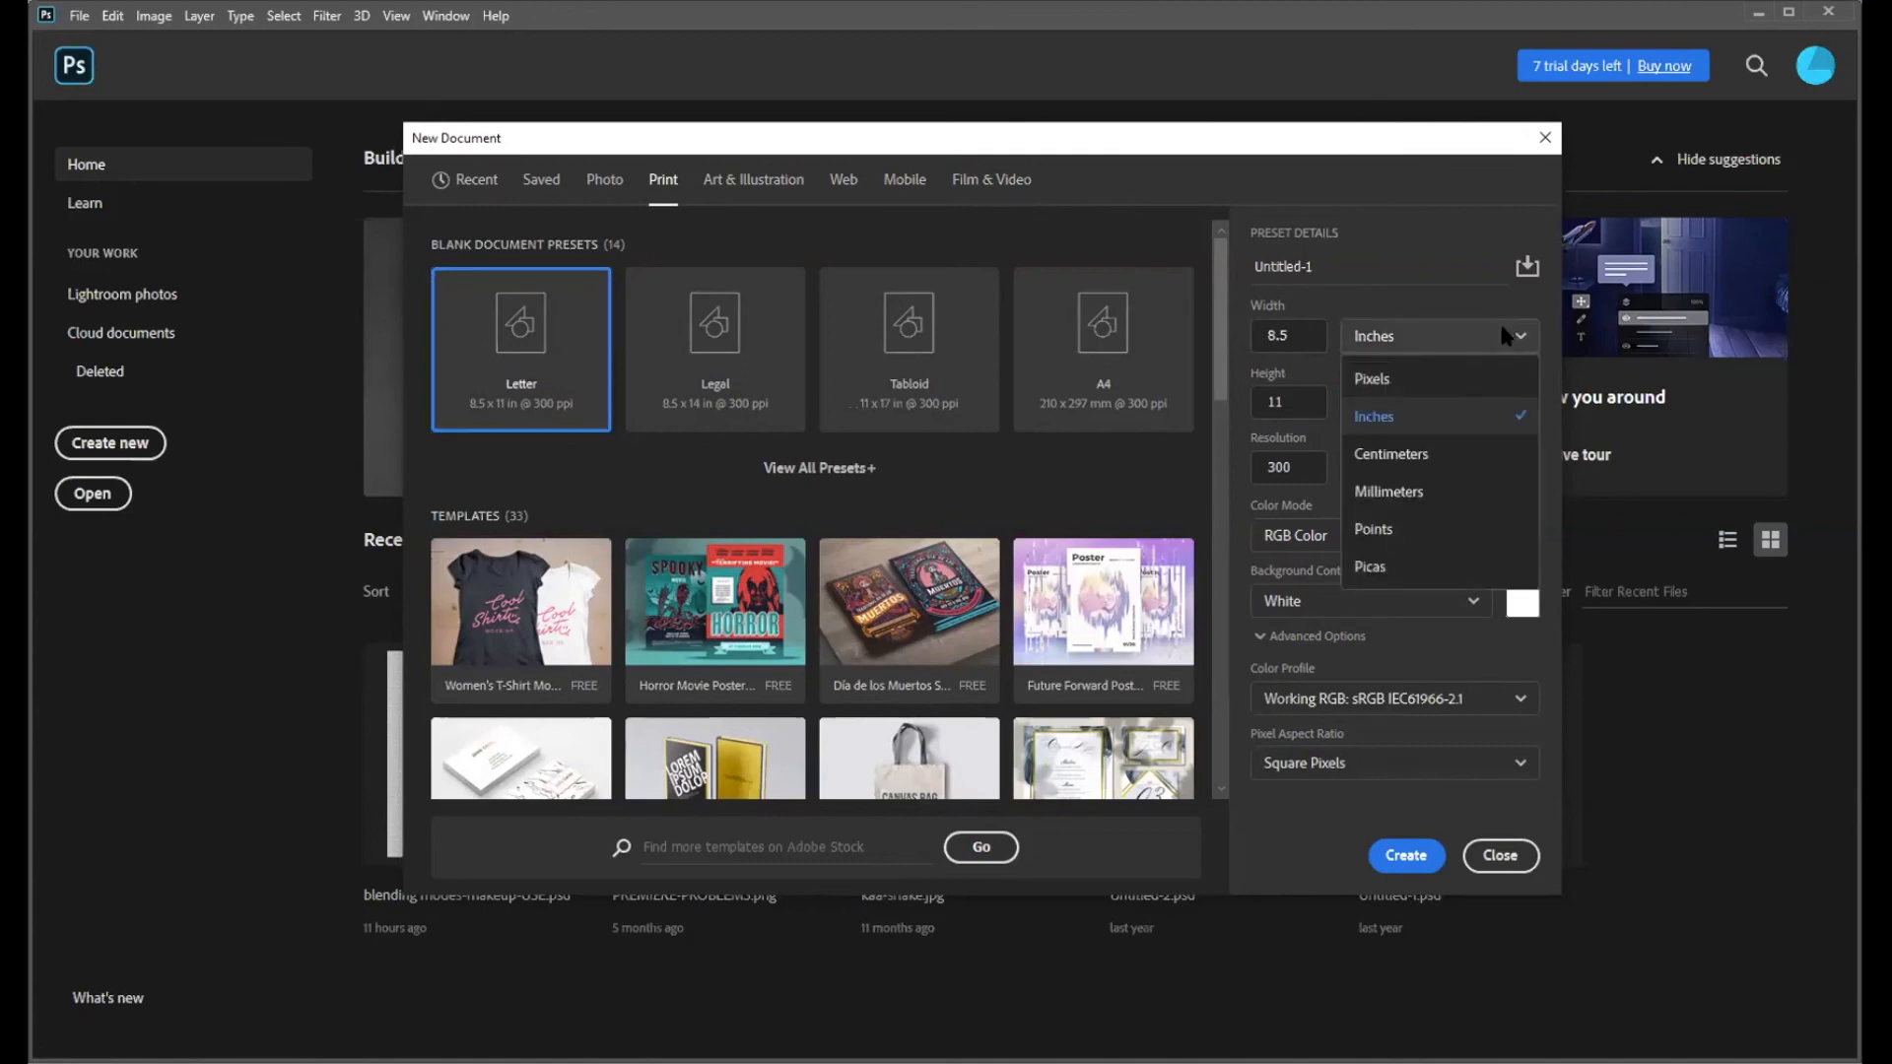
click(1457, 296)
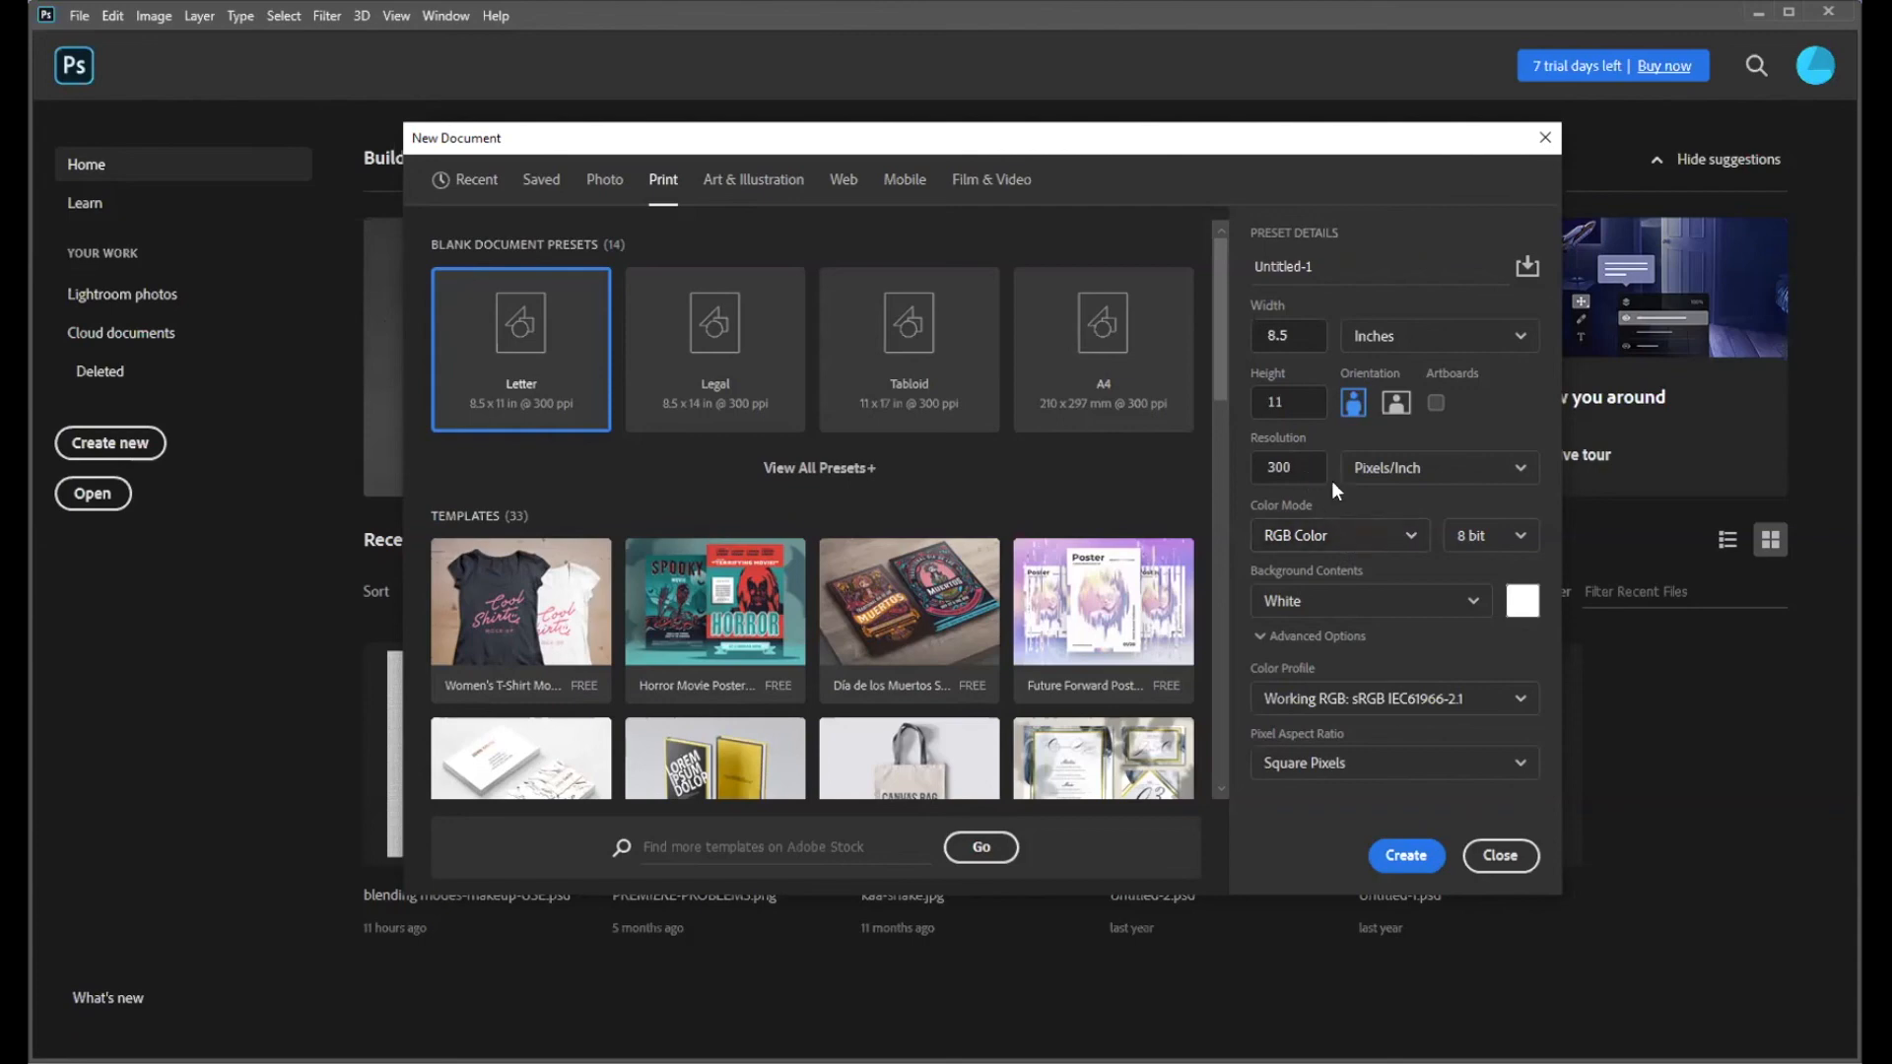
- Review the color mode, background contents and bit depth choices for the new document, keeping the background White
click(1415, 532)
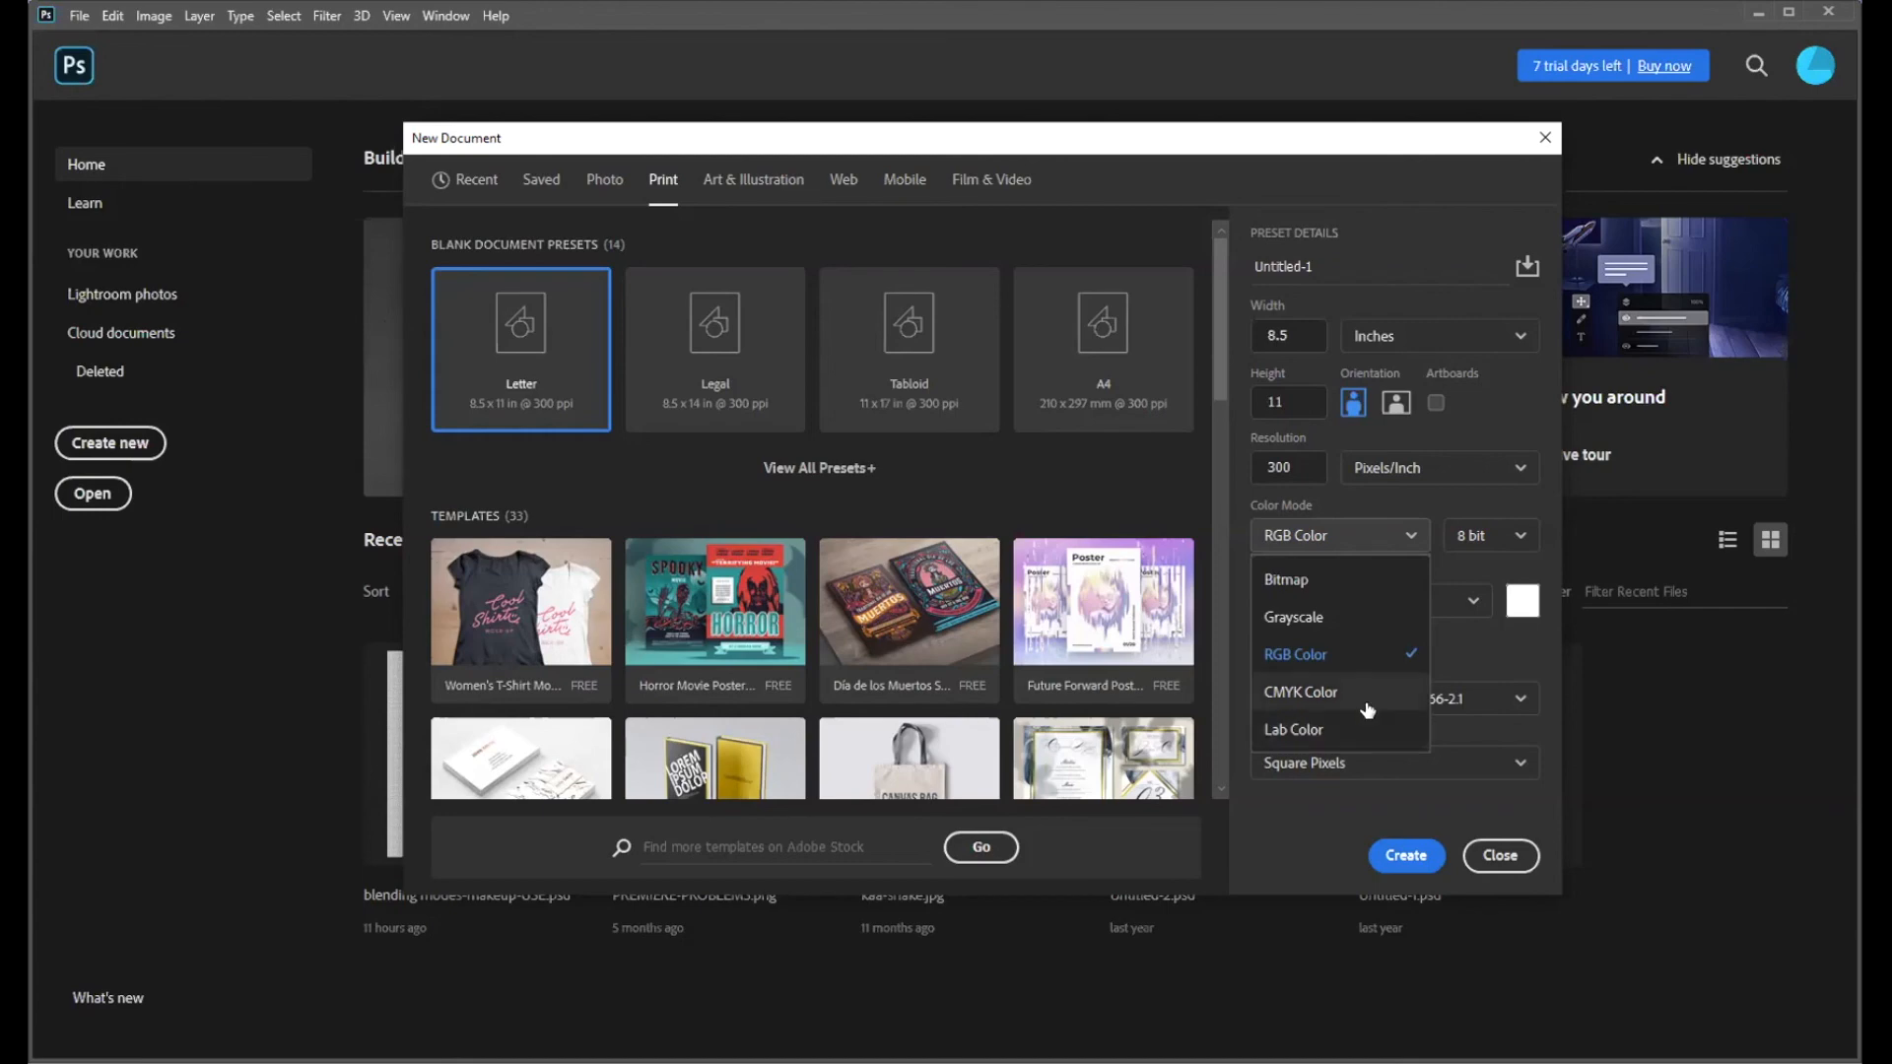
click(1511, 652)
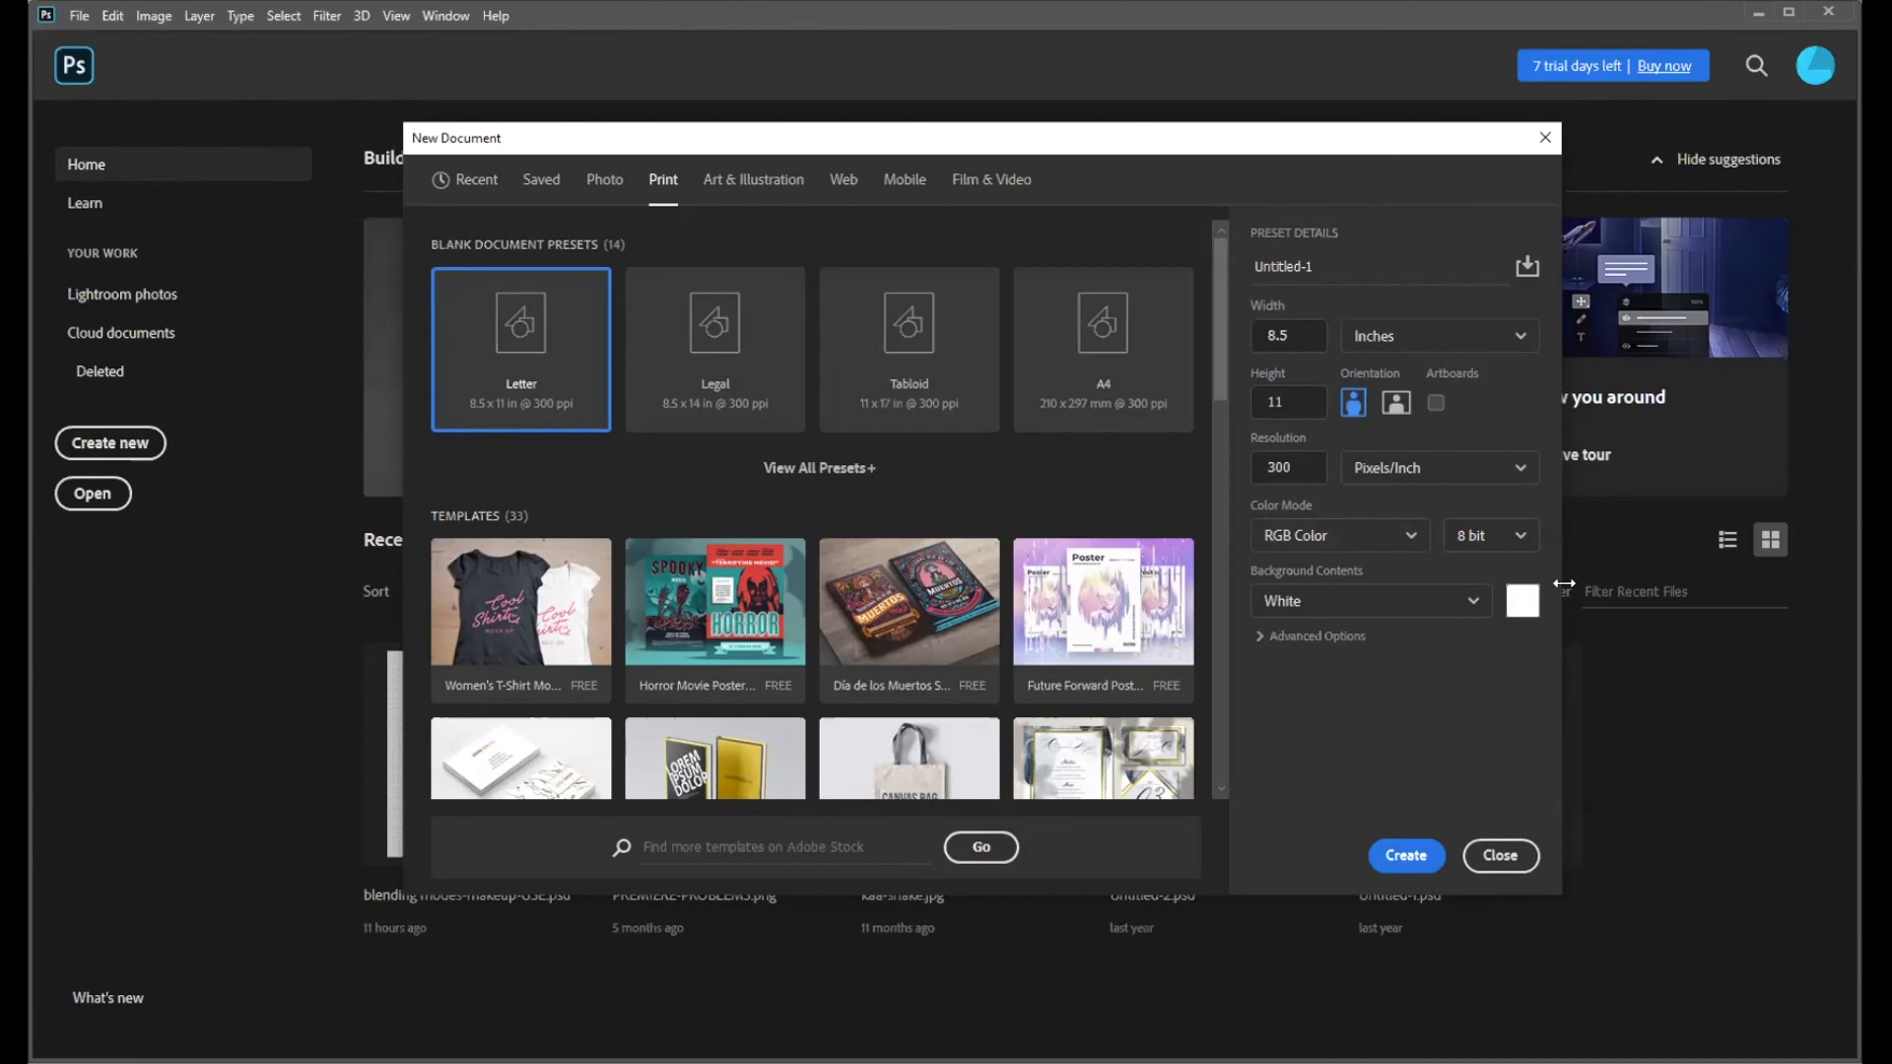
click(1469, 600)
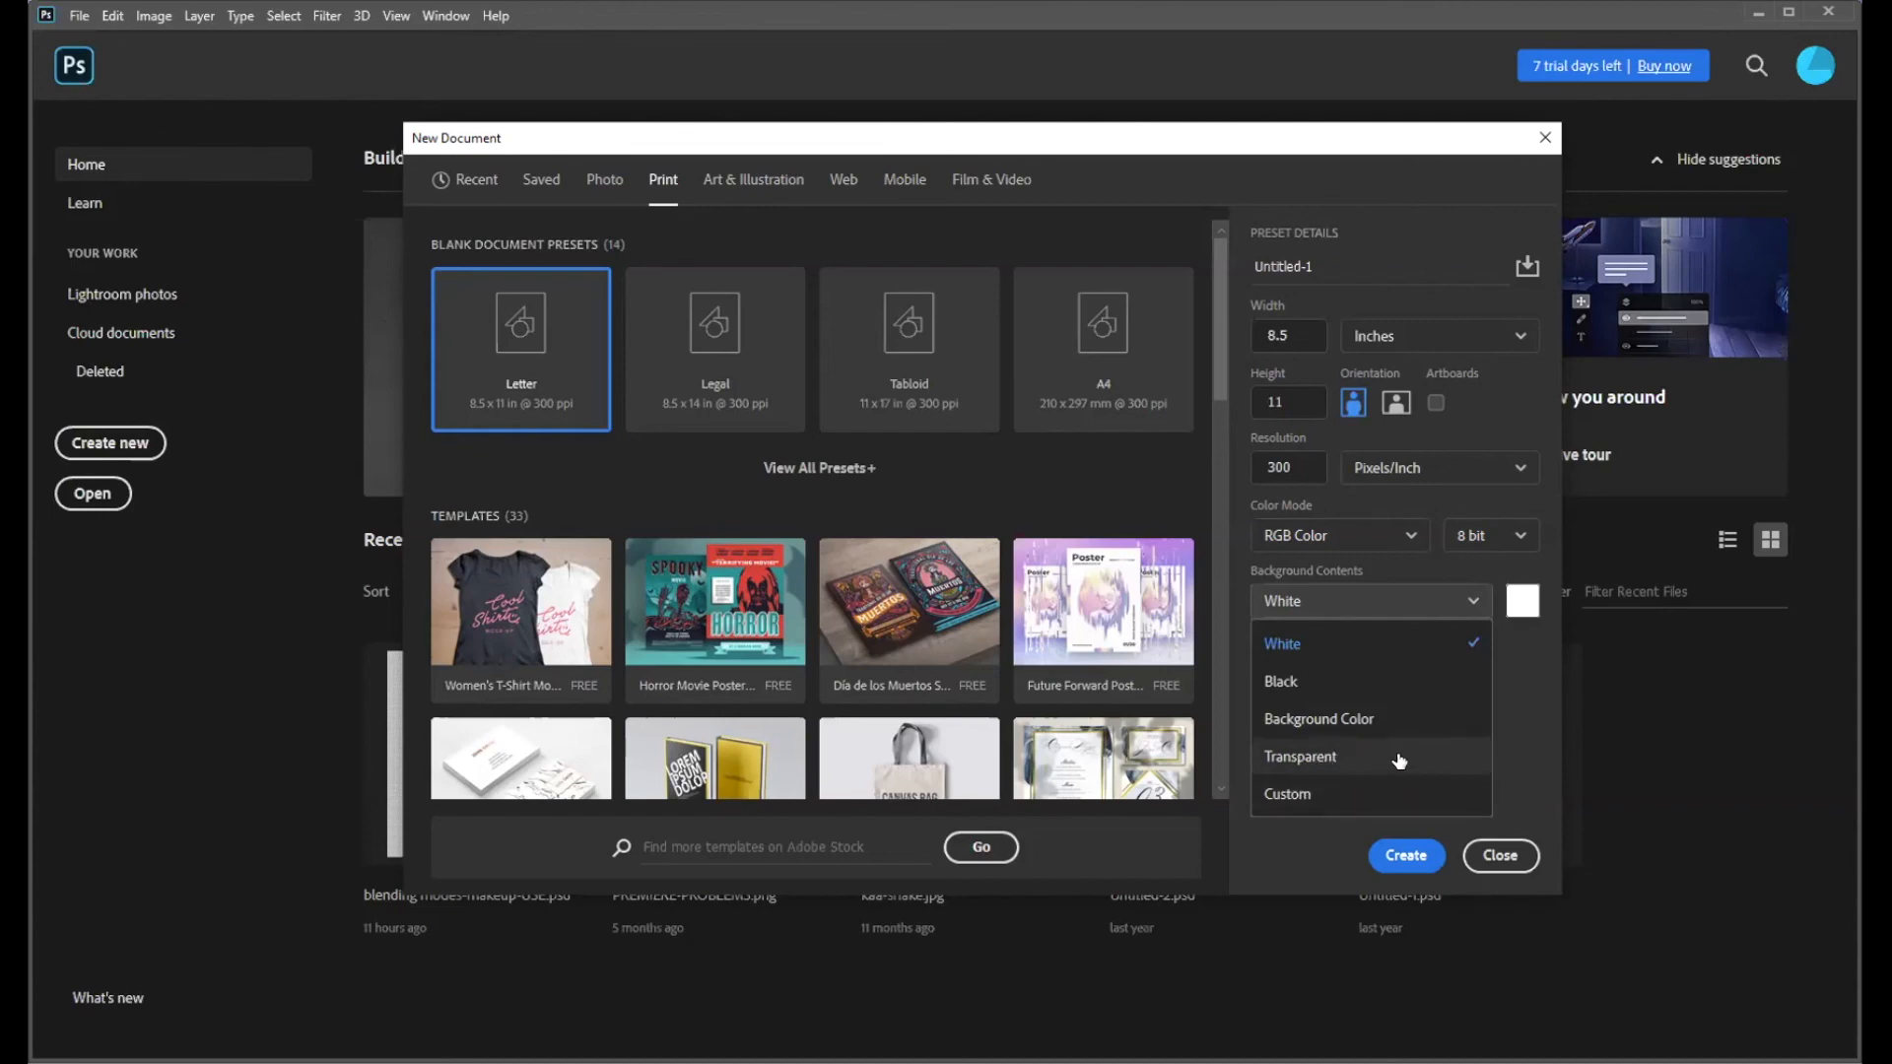
click(1346, 642)
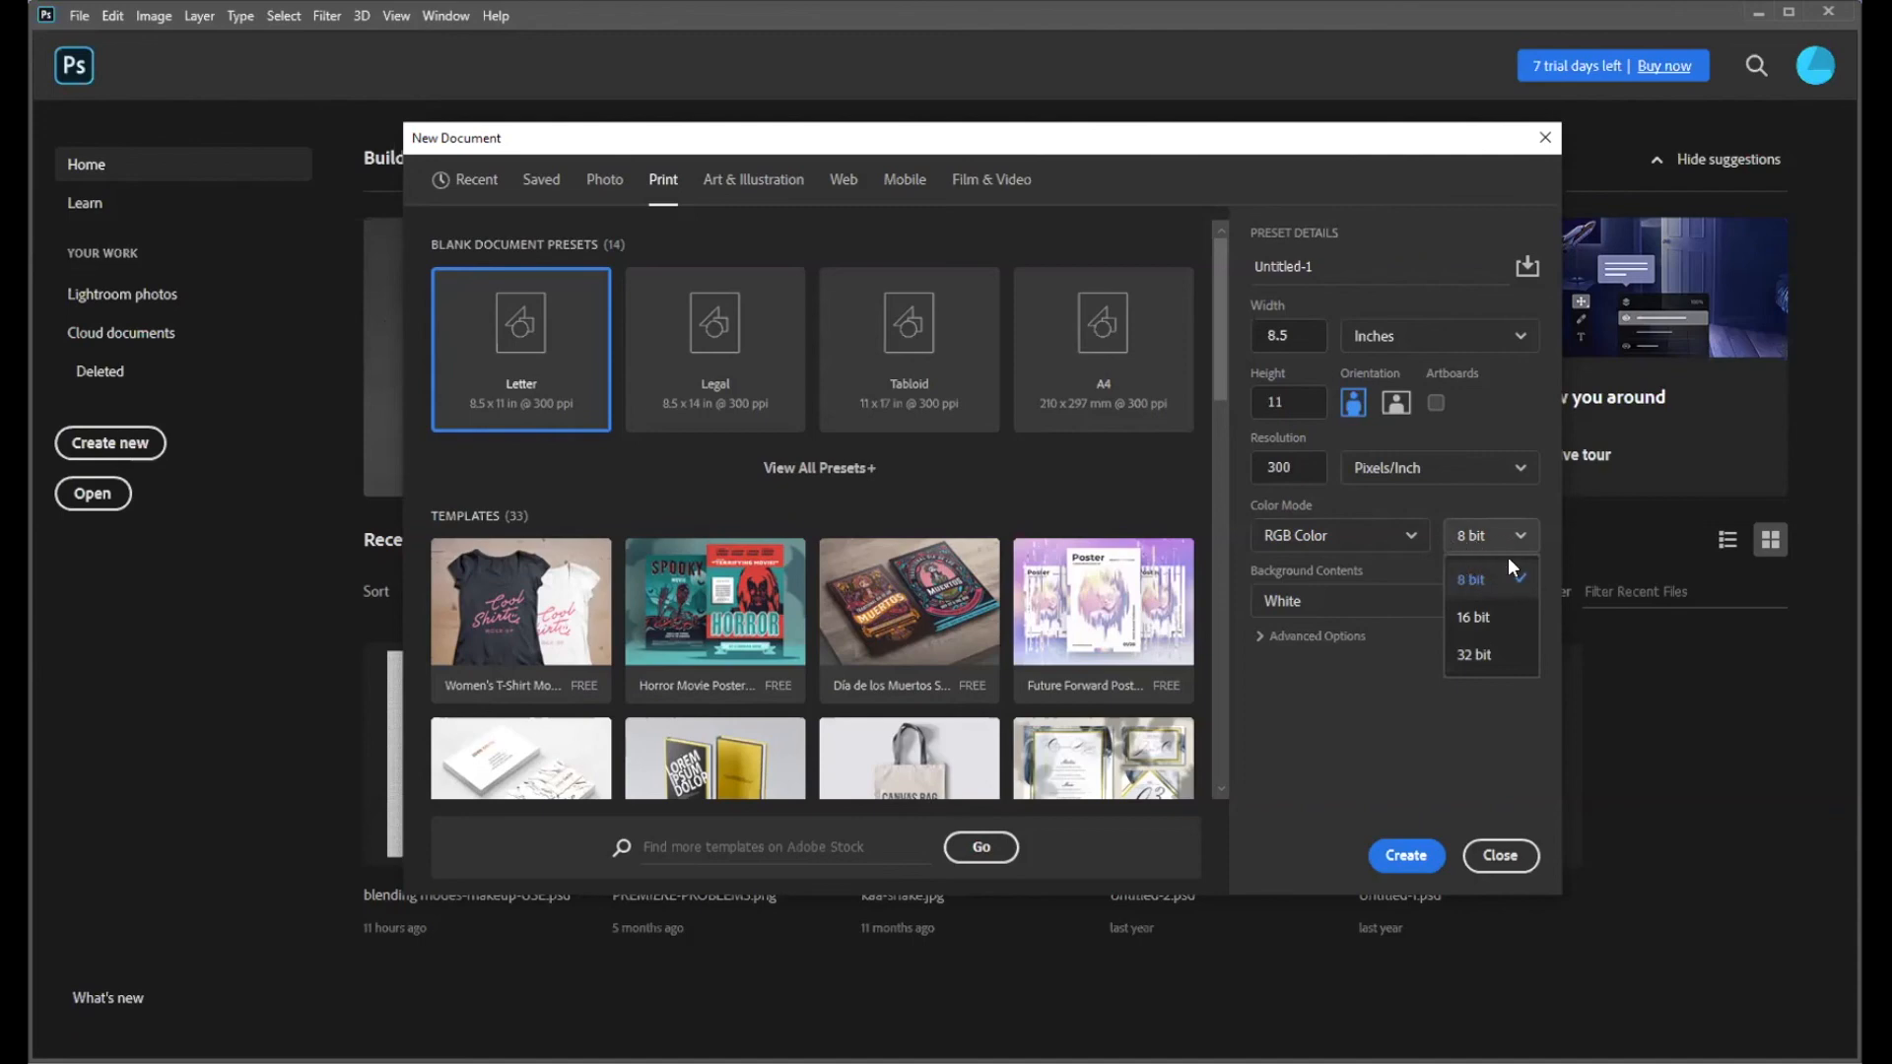
click(1385, 693)
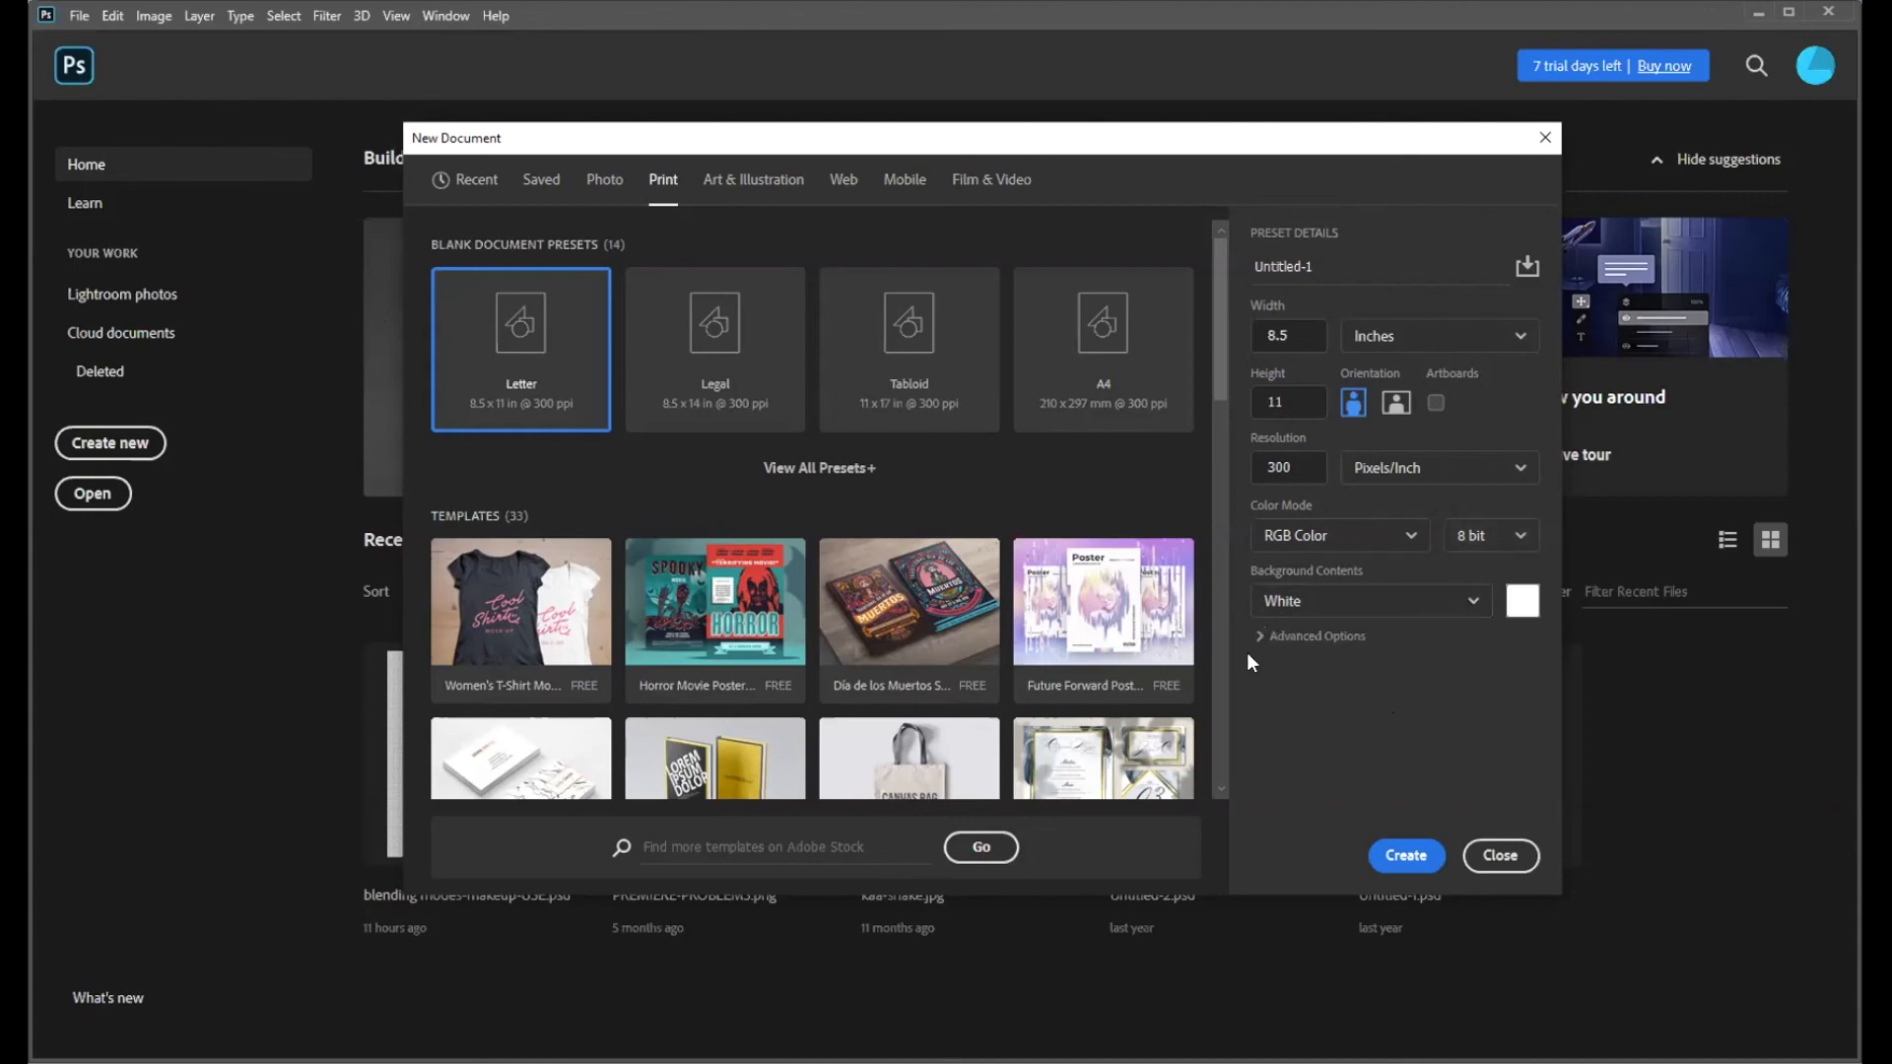
- Expand the advanced options and review the available color profiles
click(1264, 639)
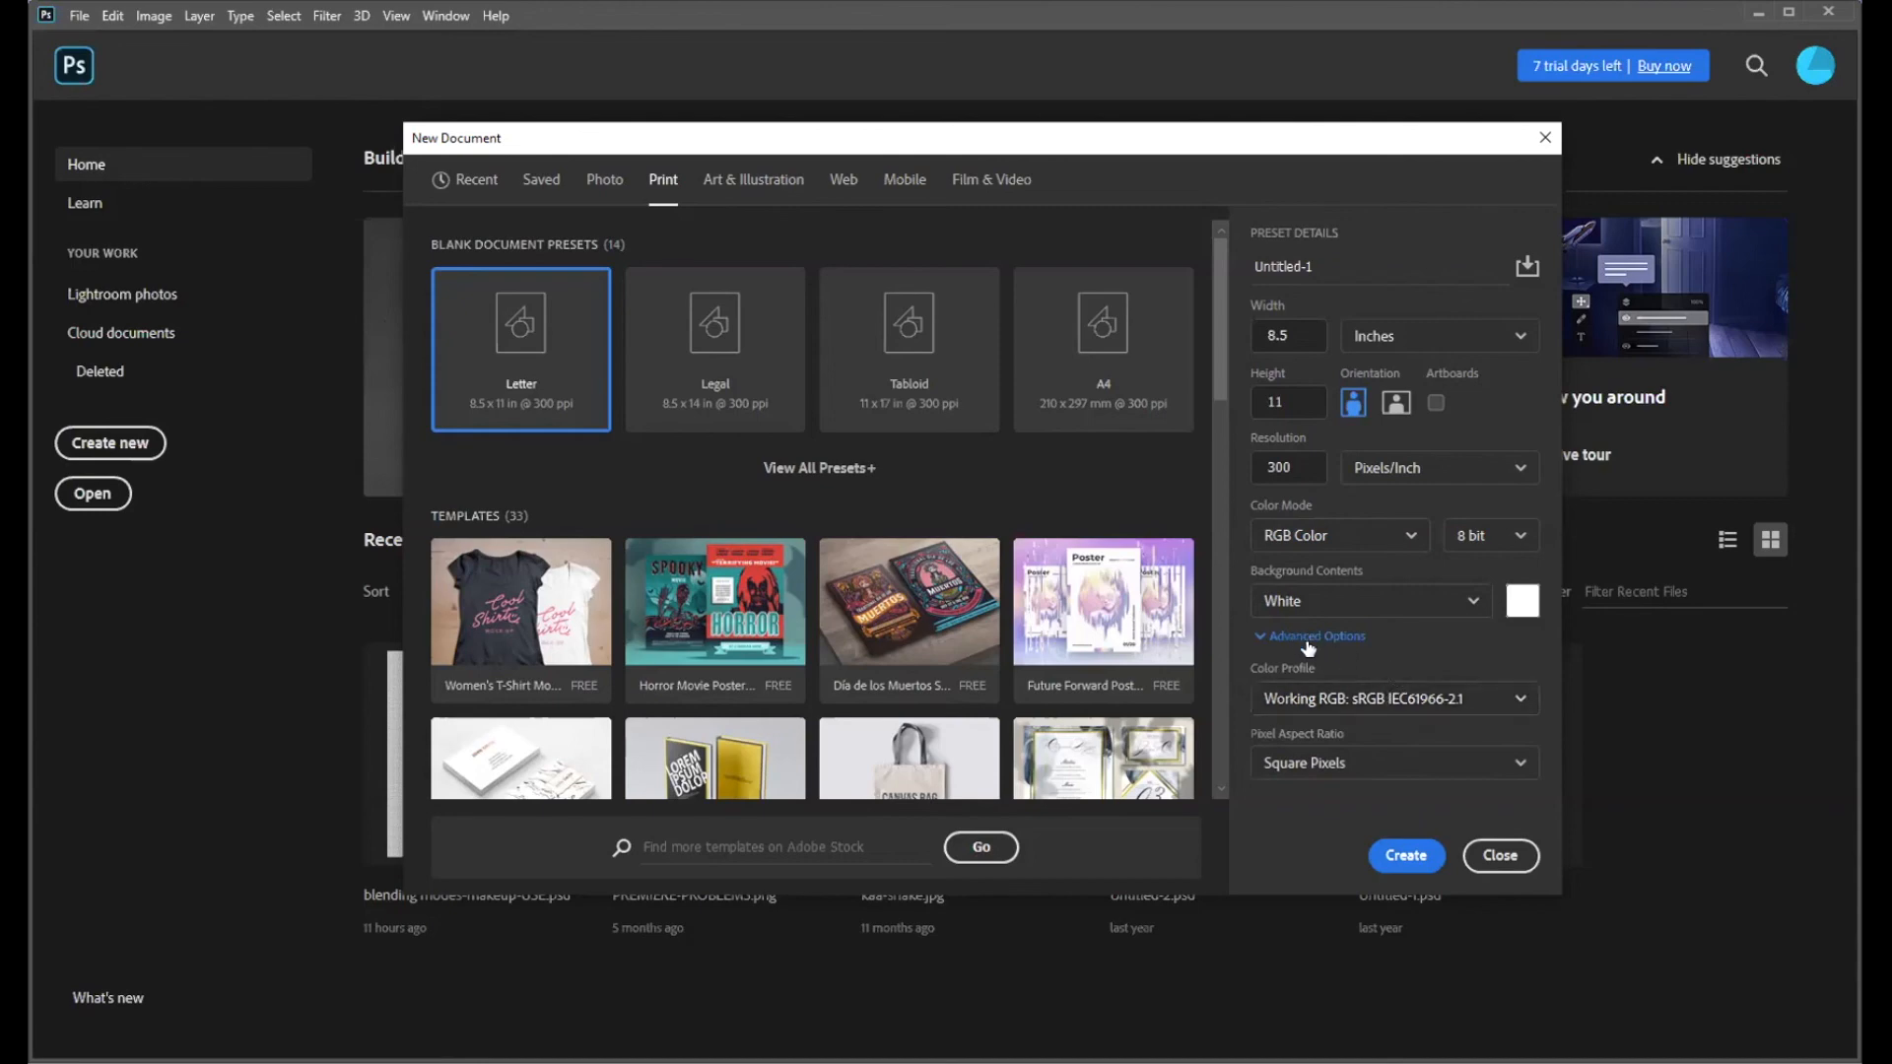
click(1515, 700)
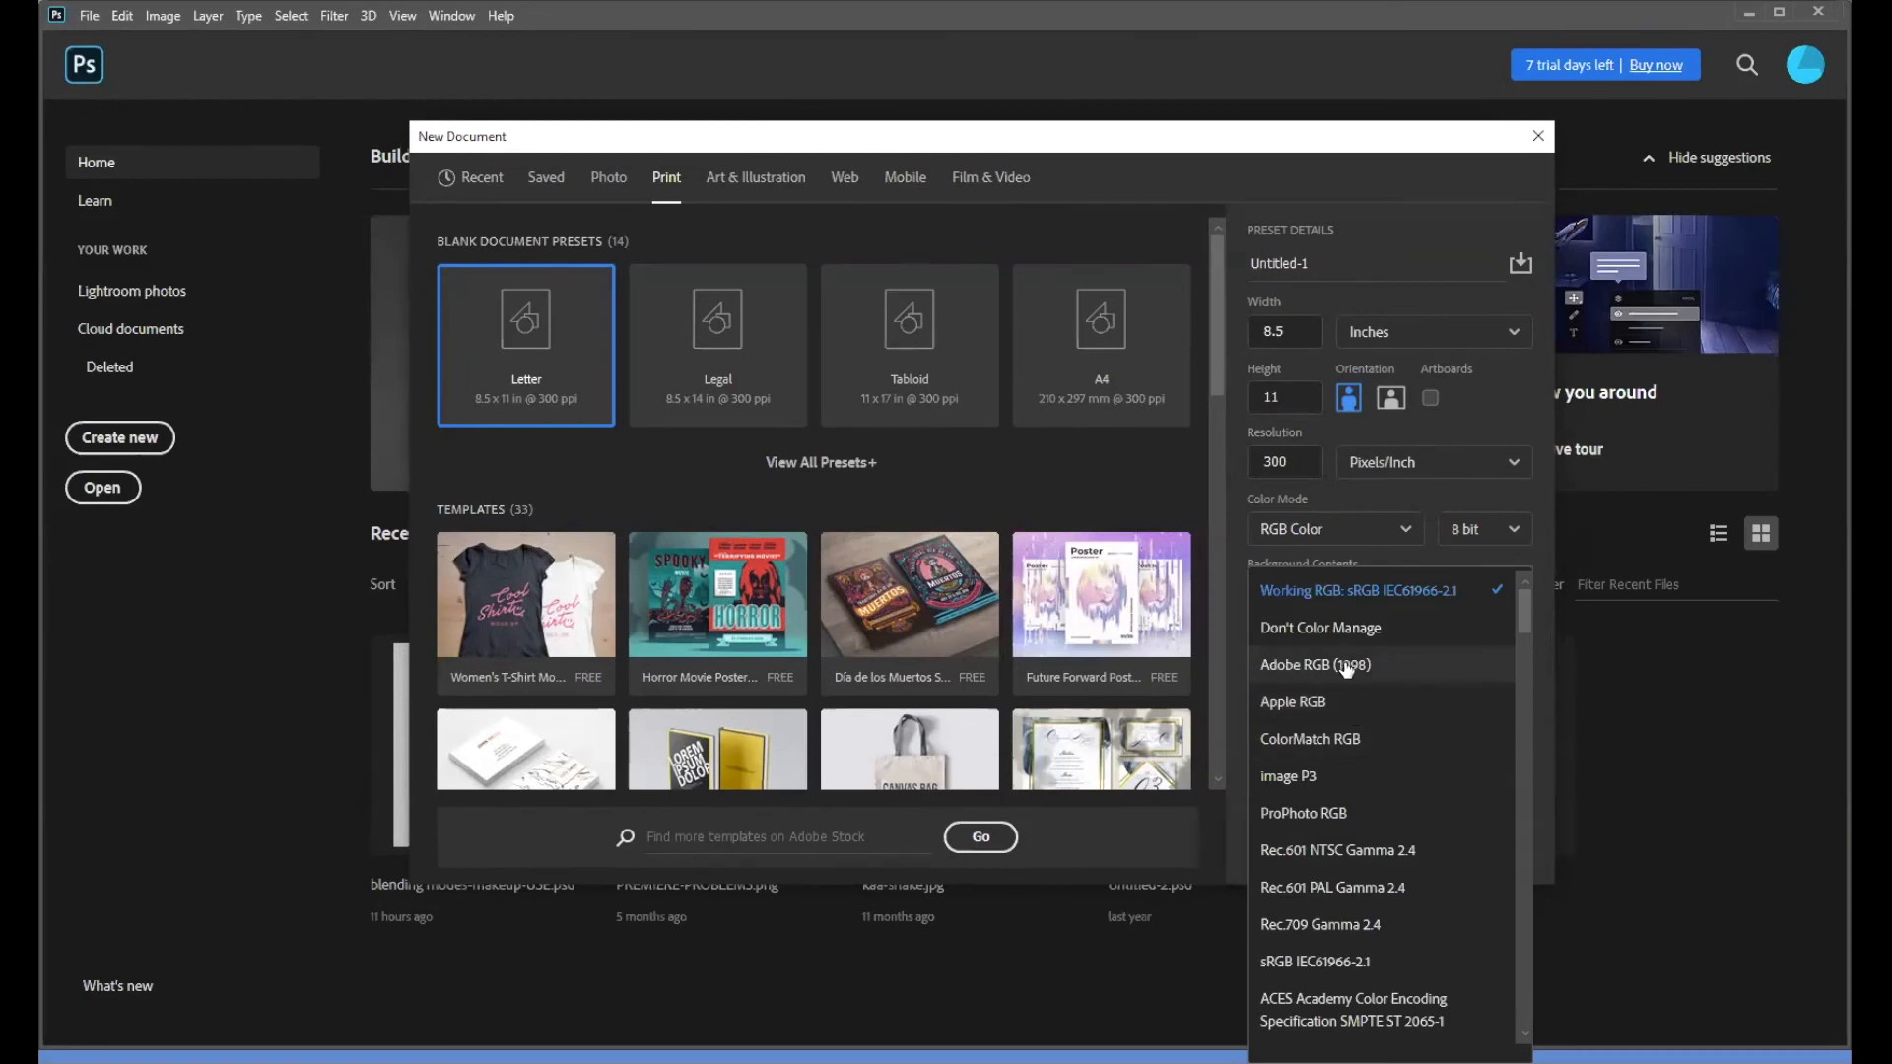
click(1549, 700)
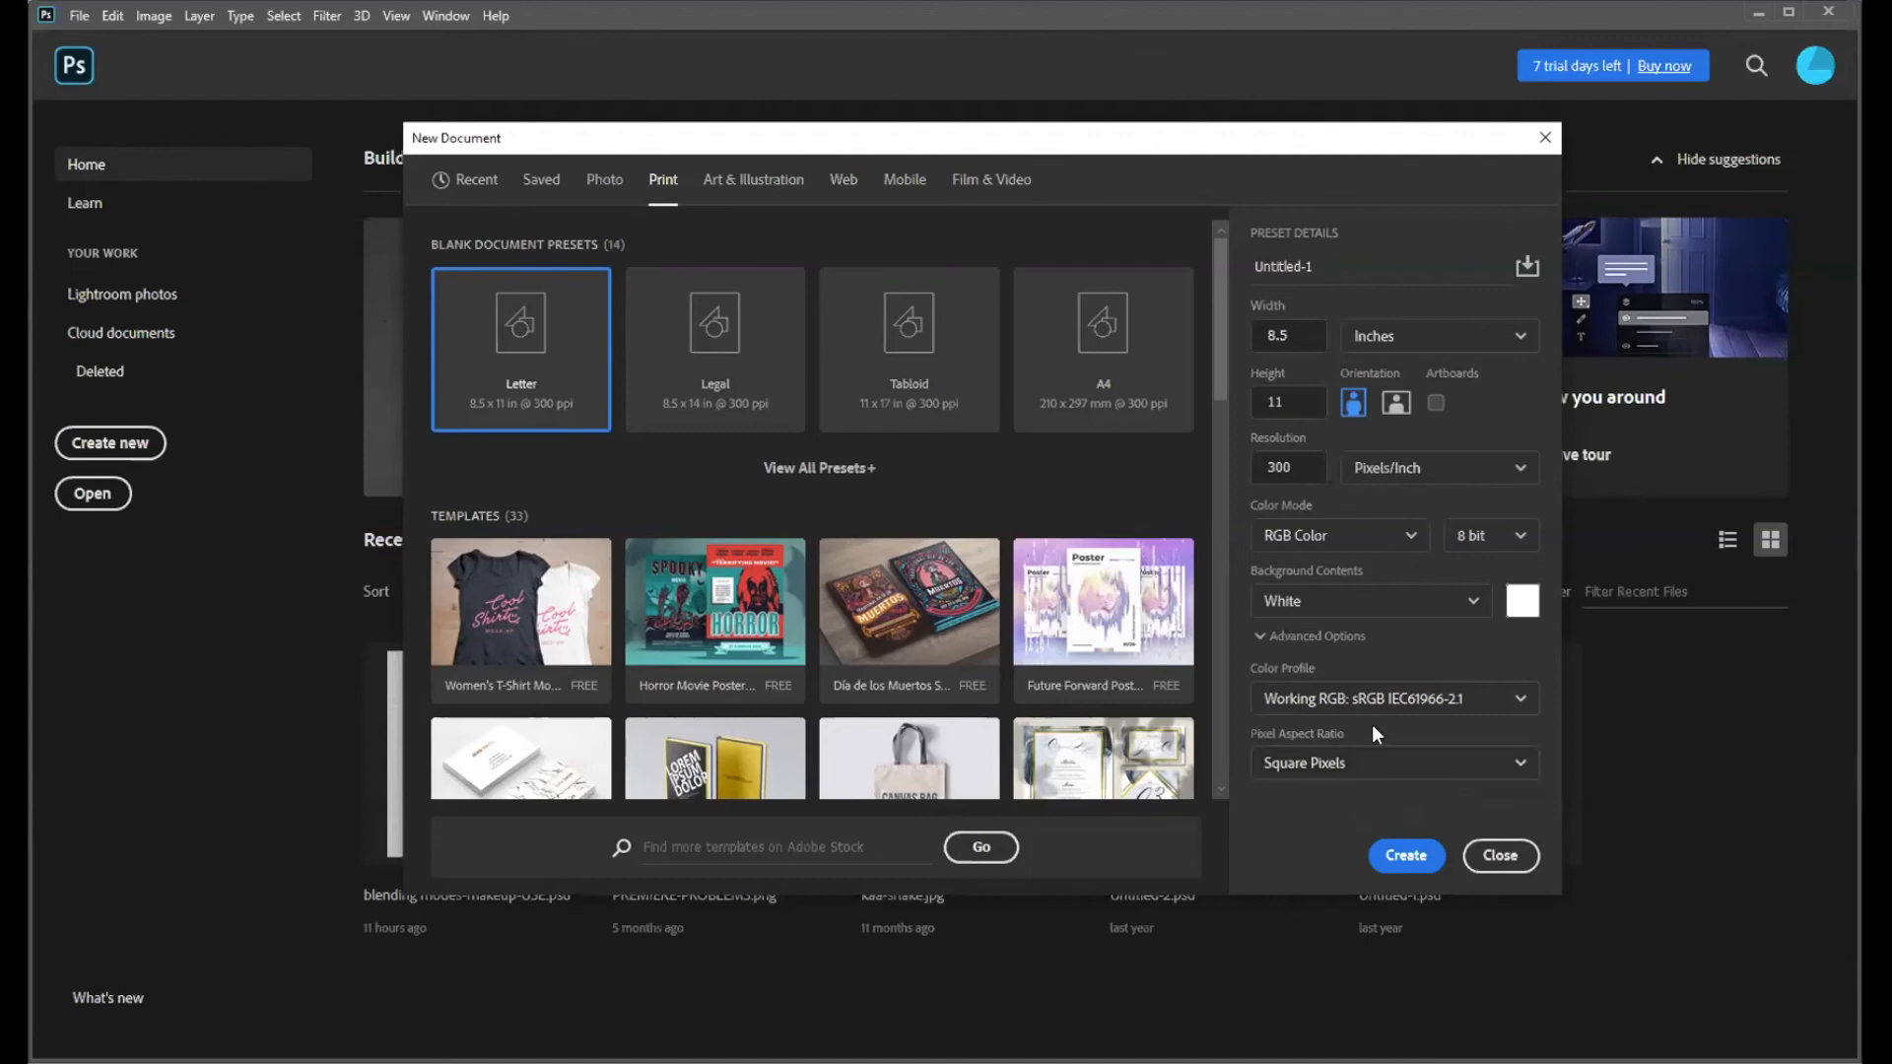
- Choose Square Pixels as the pixel aspect ratio and create the Letter document
click(1515, 754)
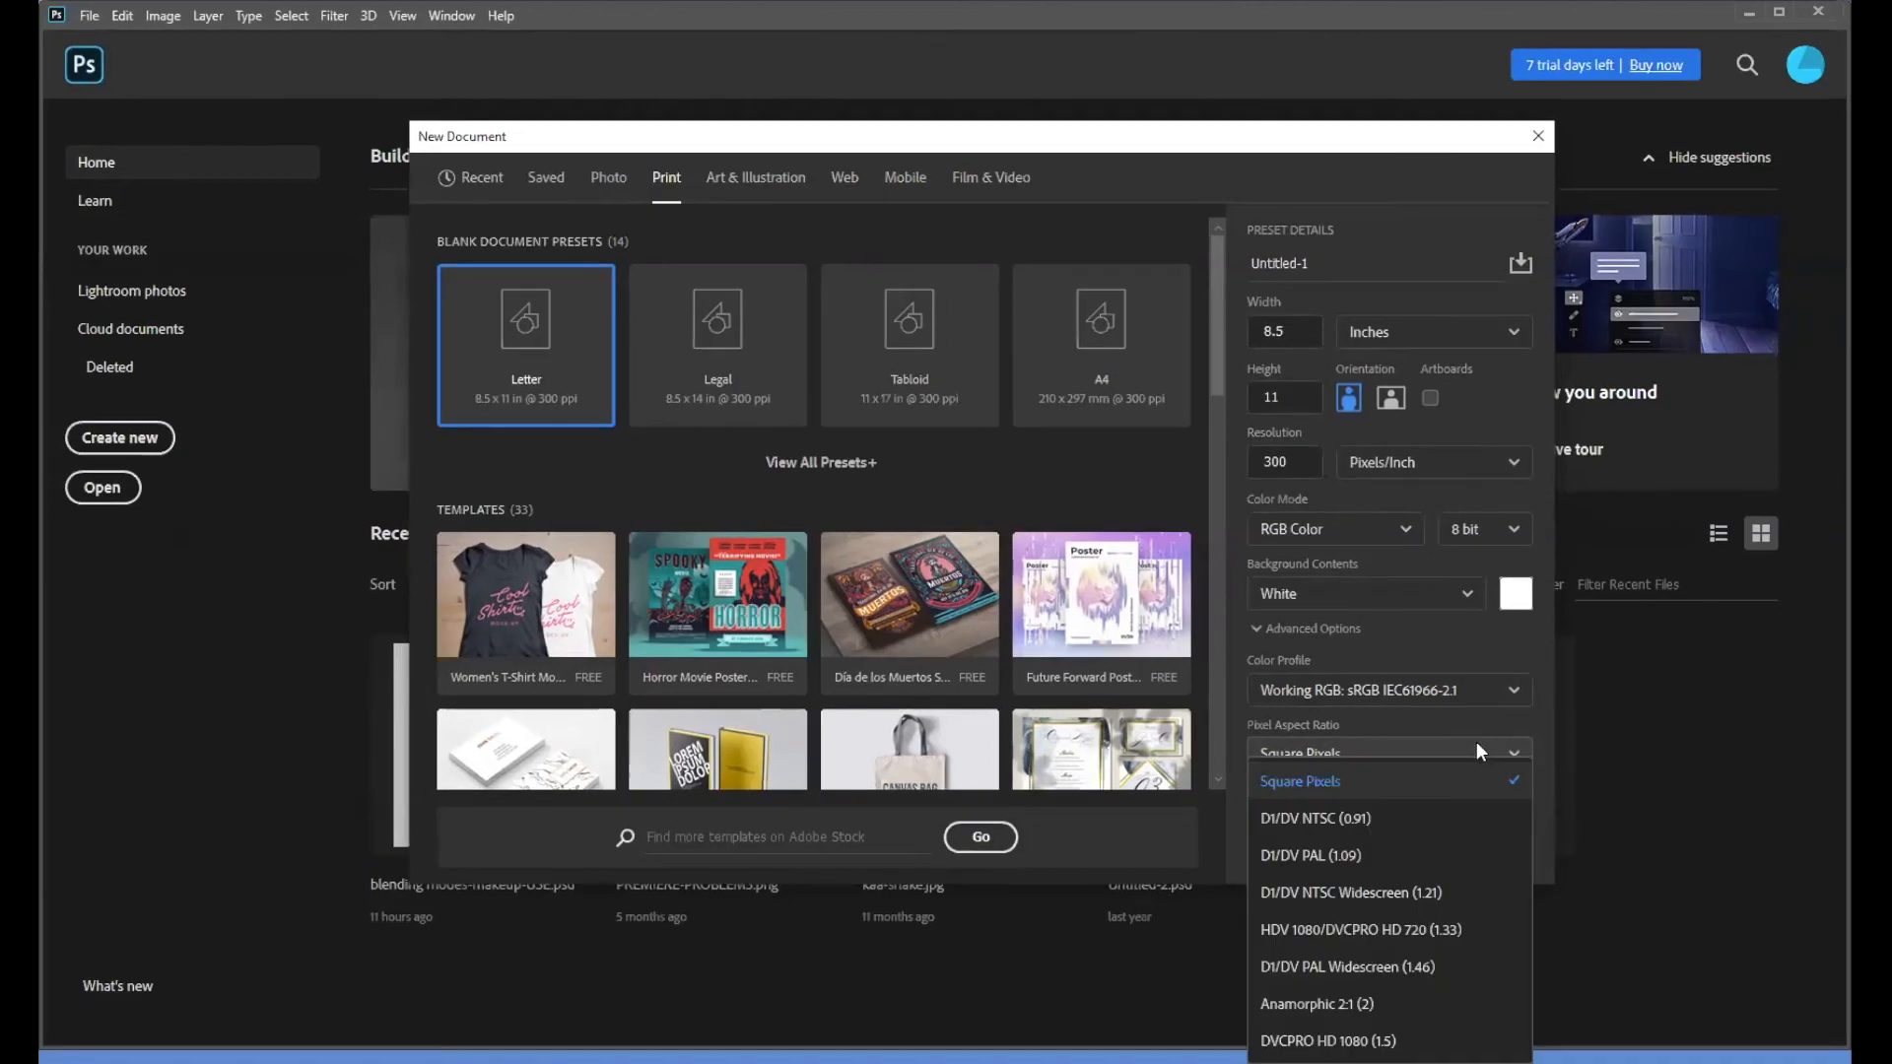
click(1384, 781)
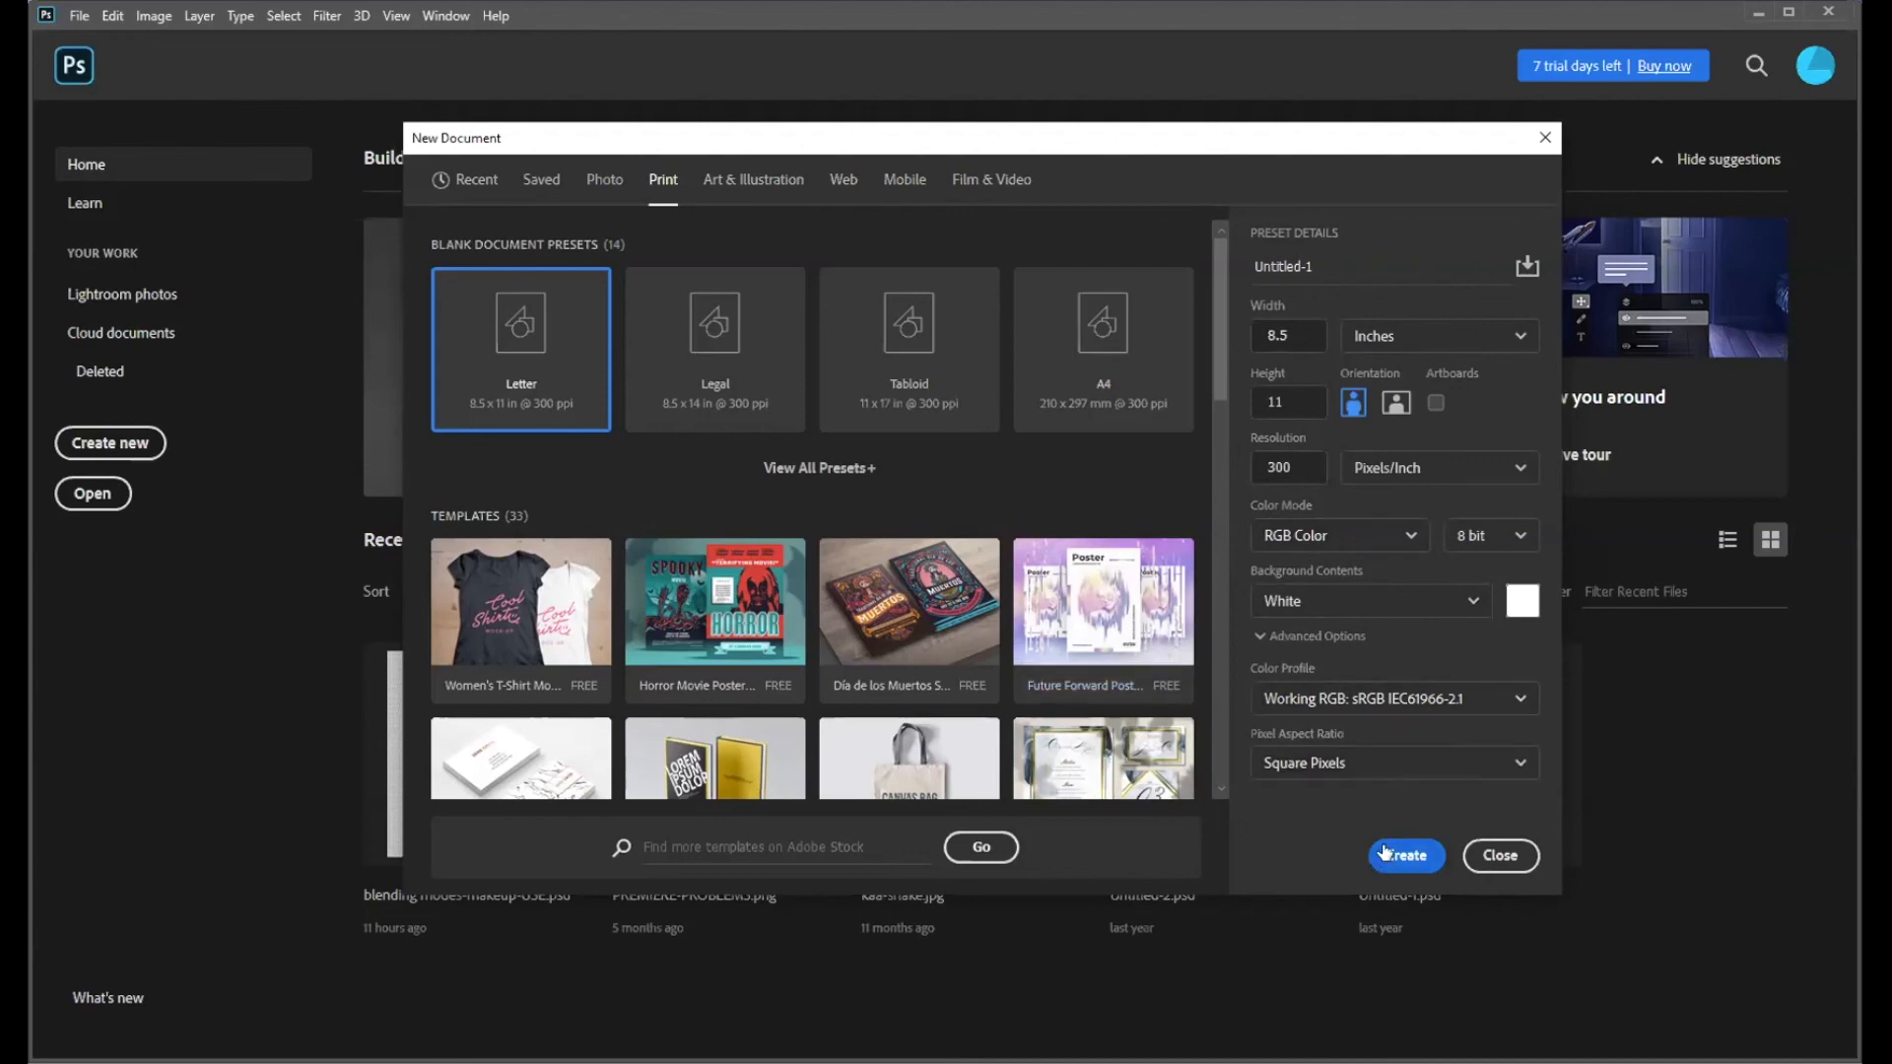
key(Escape)
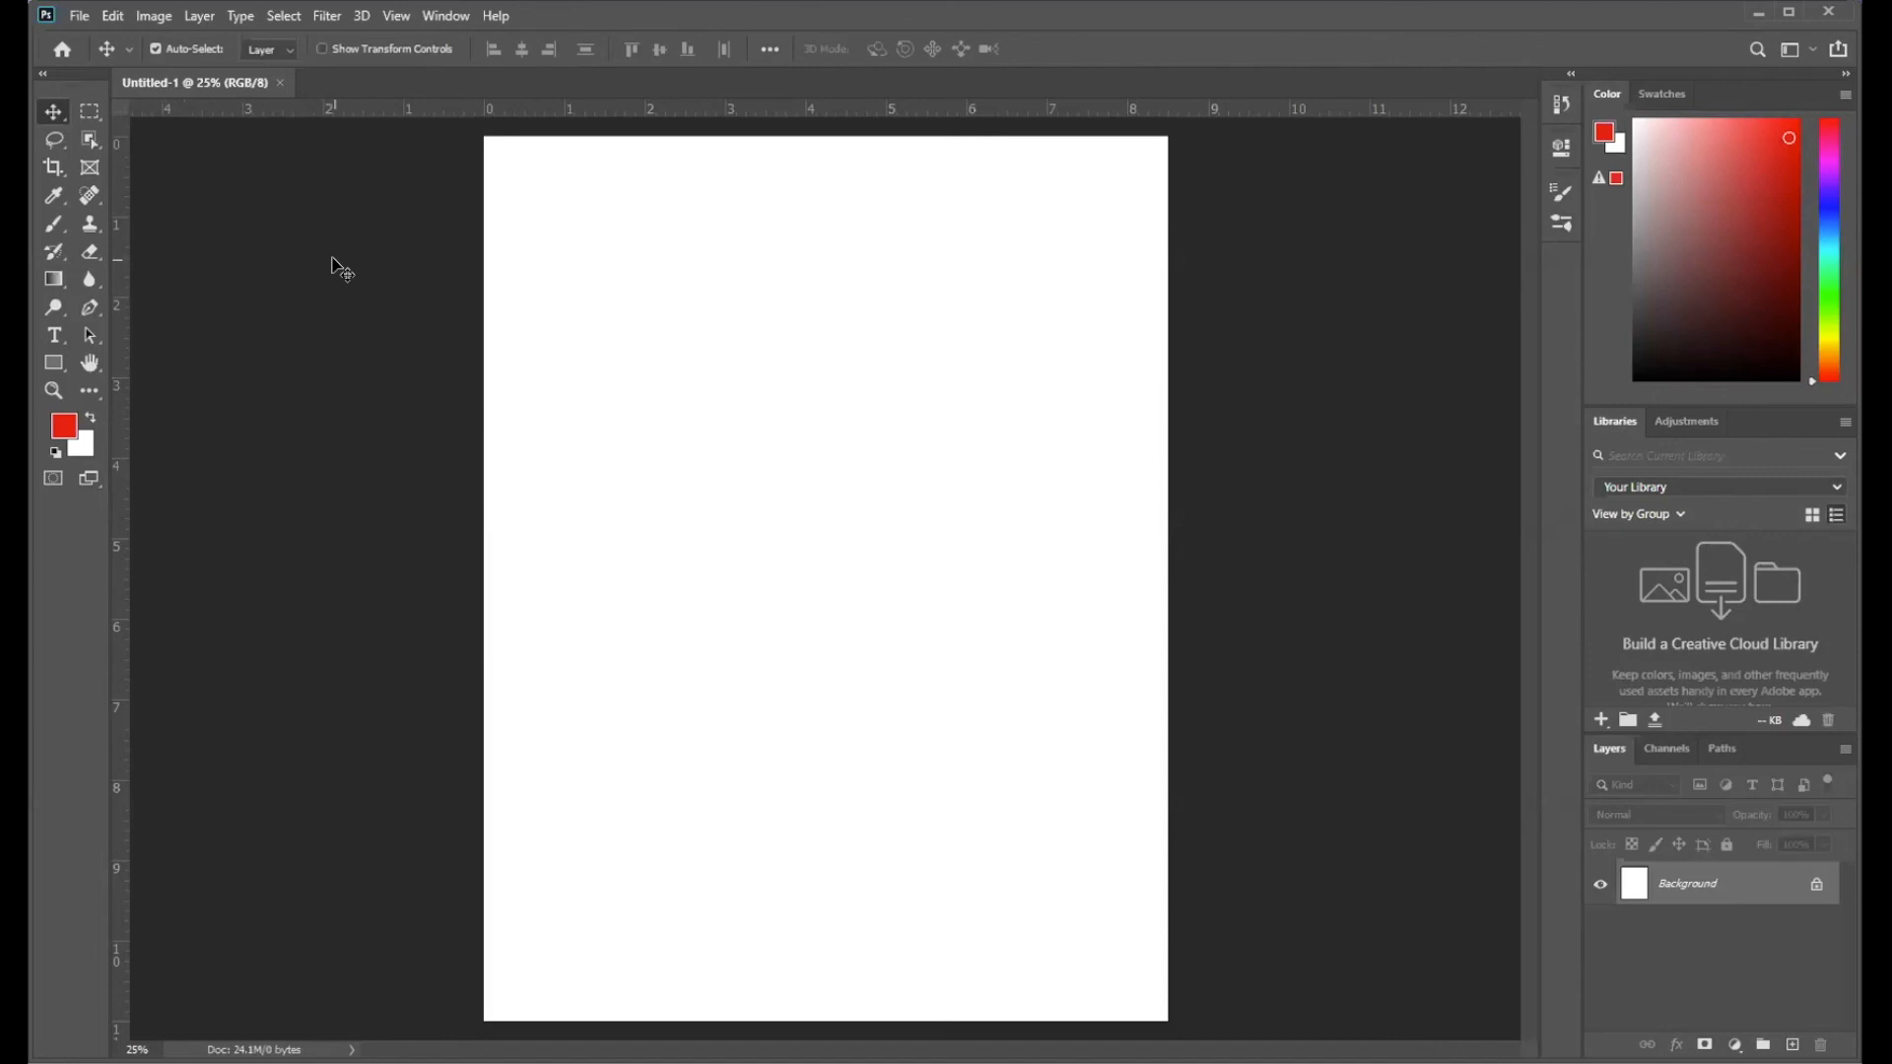
- Switch the tools to a single-column layout and back to two columns
click(45, 77)
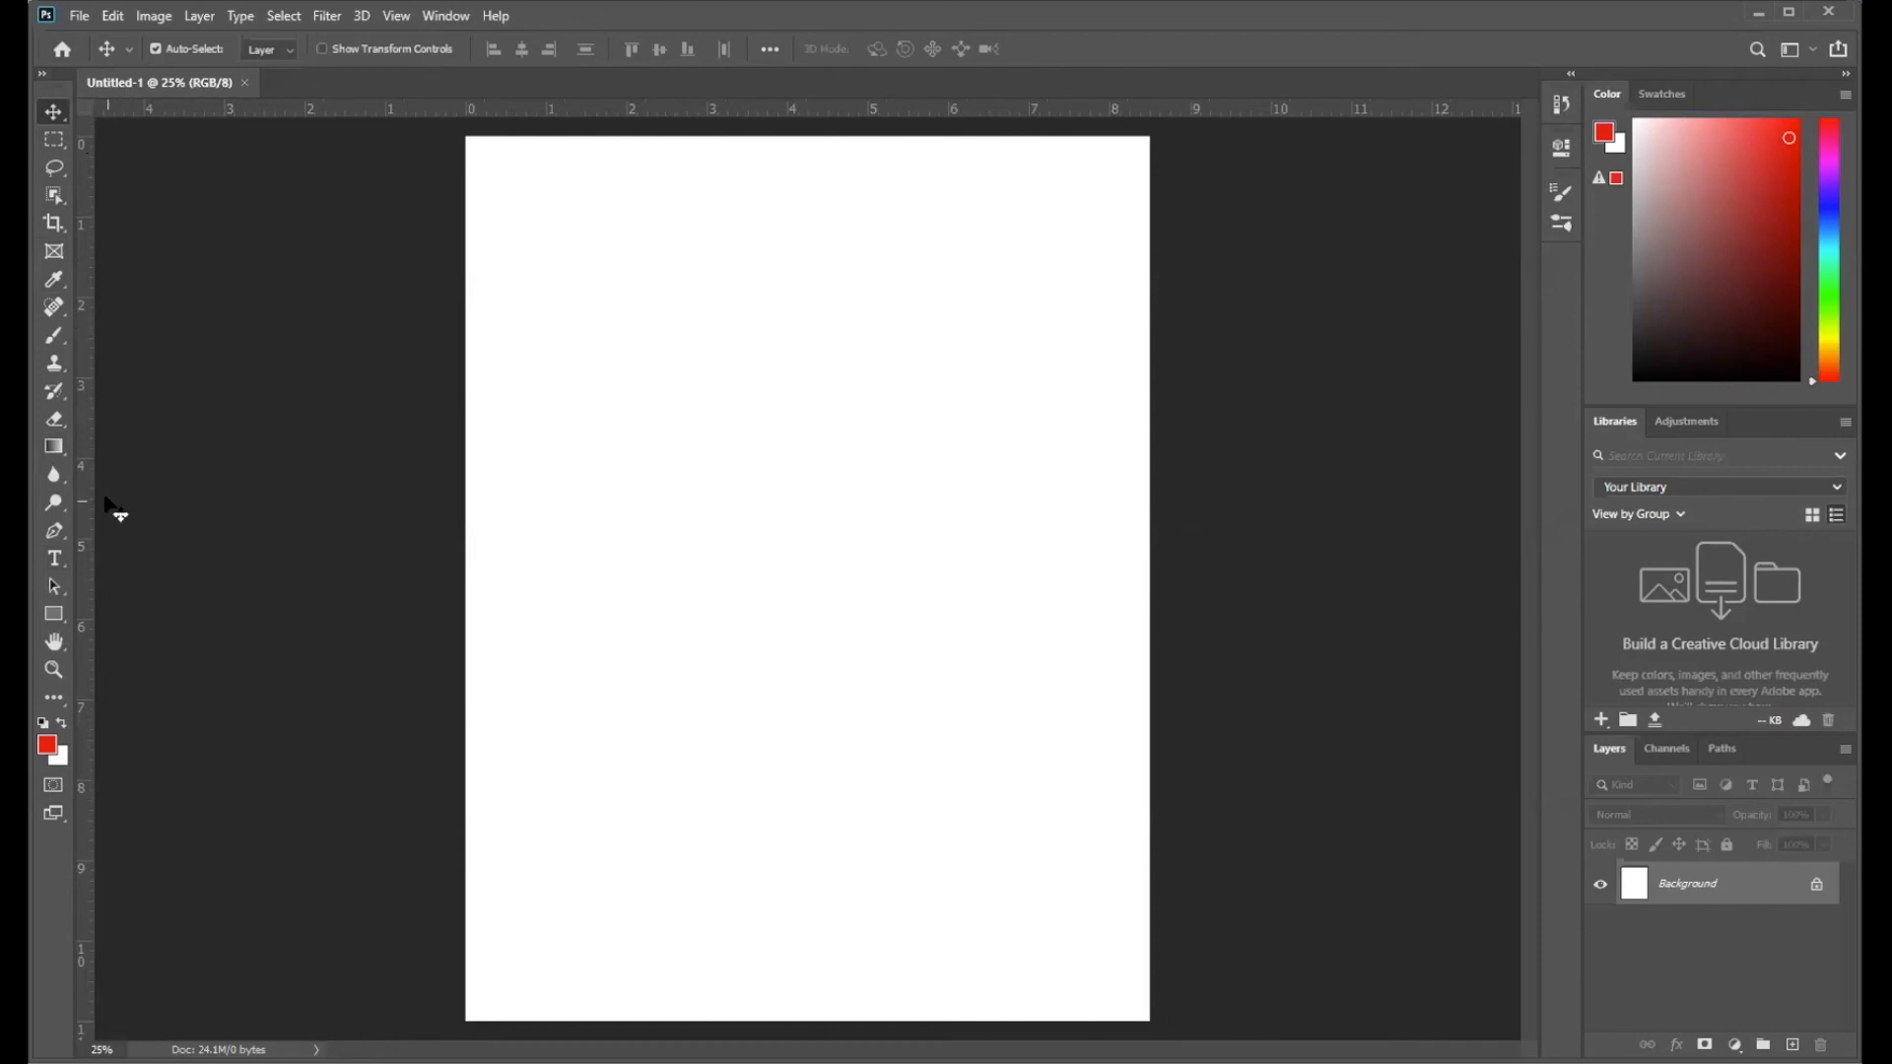
click(42, 74)
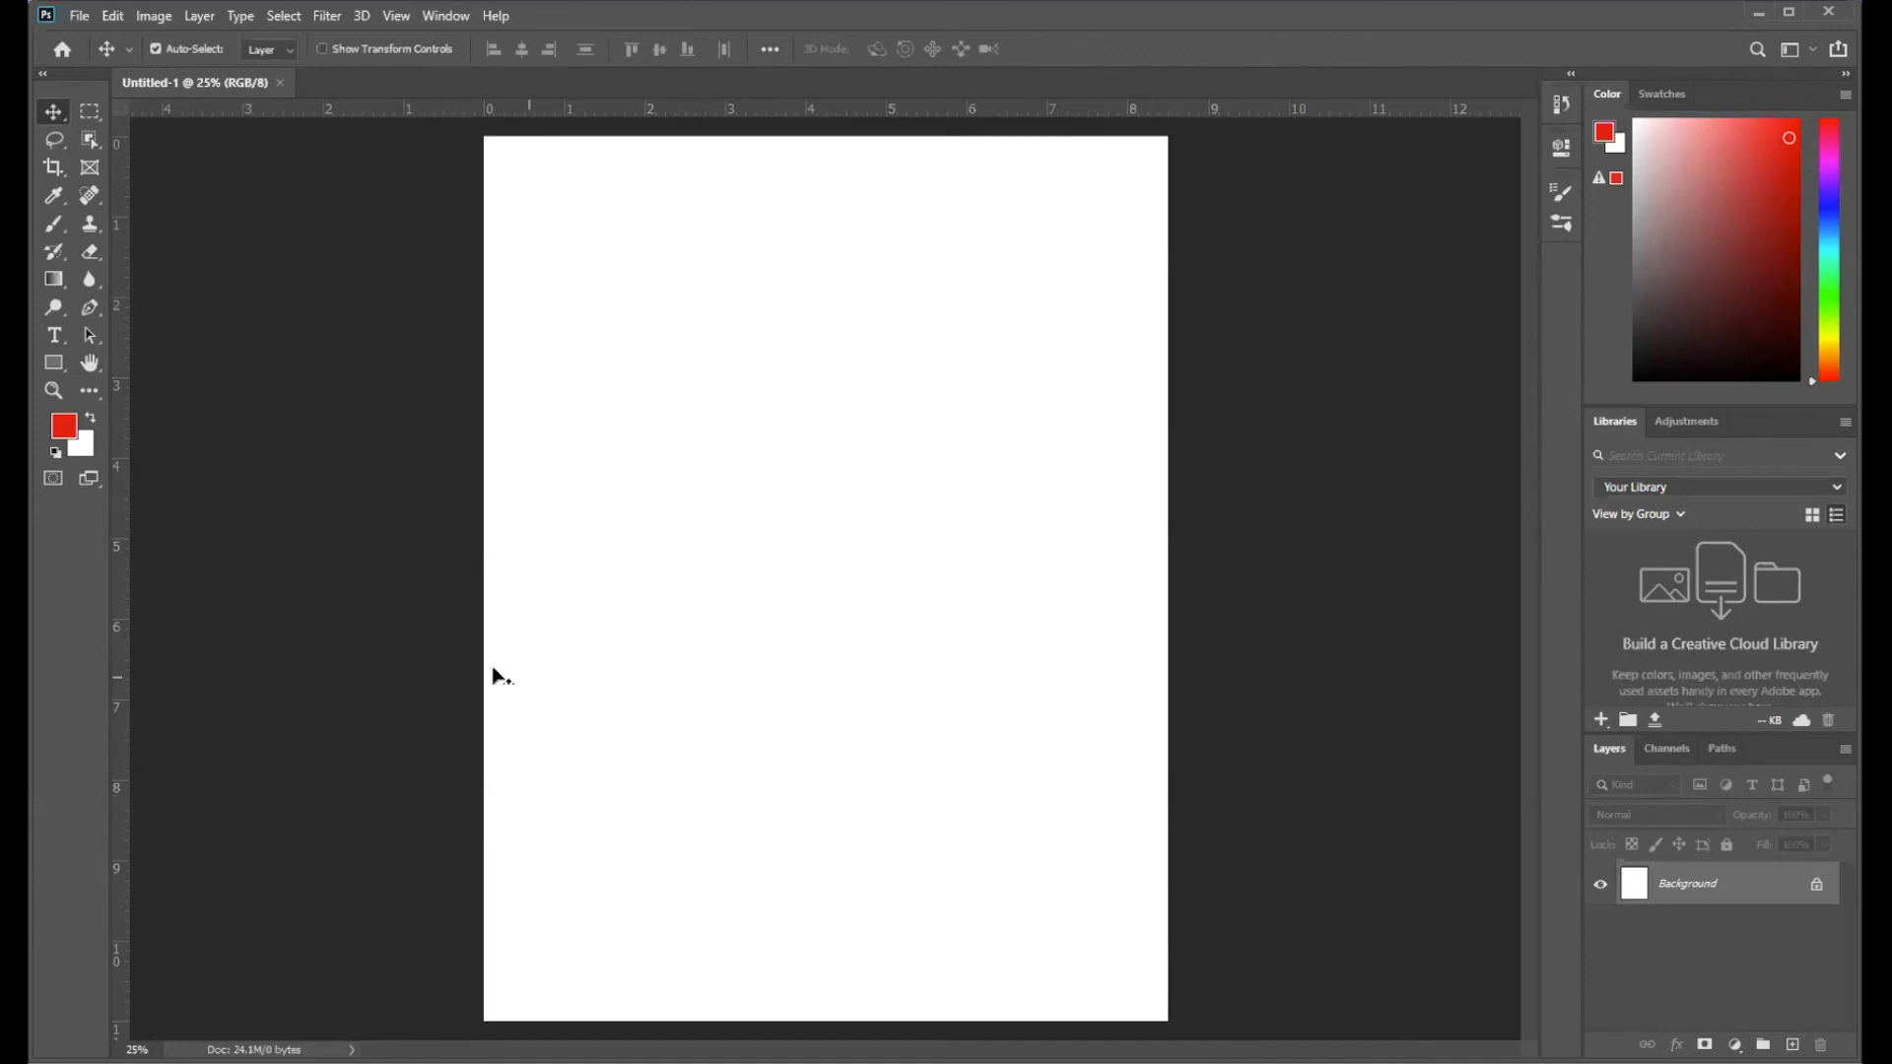
- Open toolbar customization, move the Single Row Marquee Tool to the extra tools, and return it to the marquee group
click(88, 392)
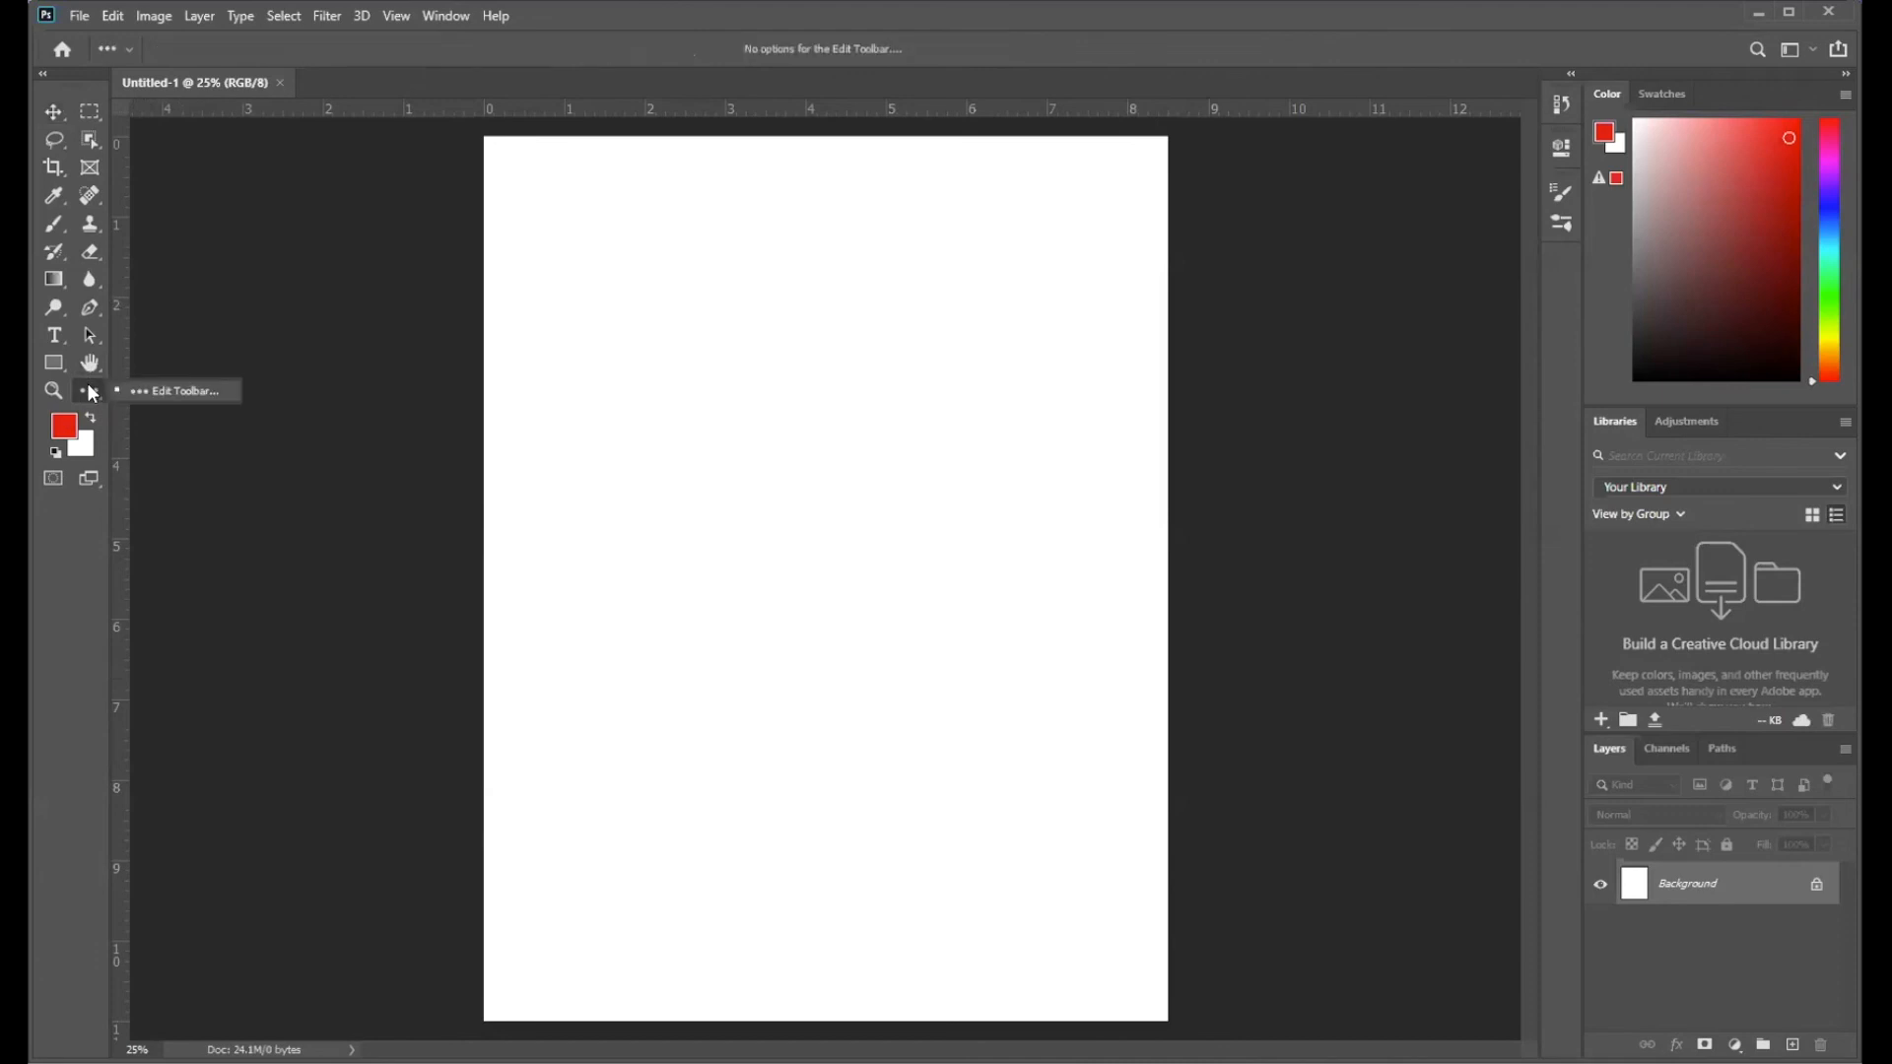
click(142, 392)
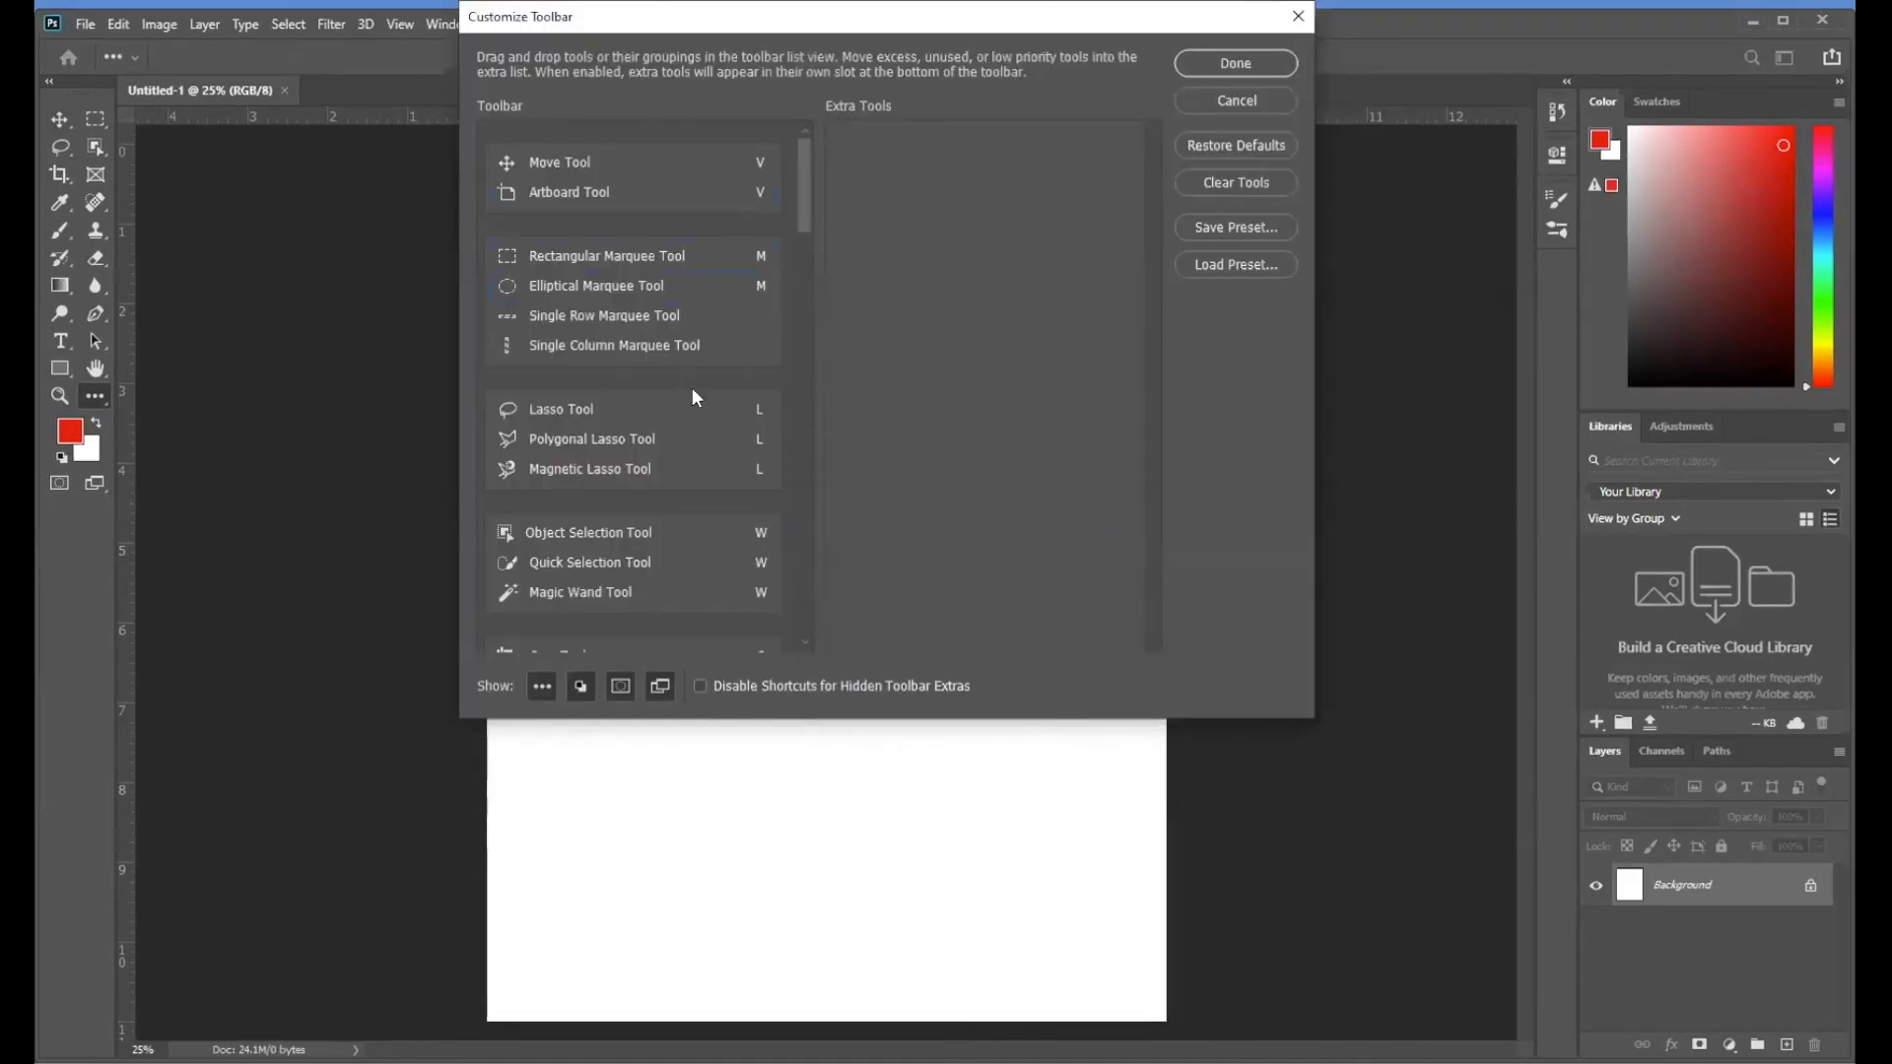
drag(620, 309, 956, 288)
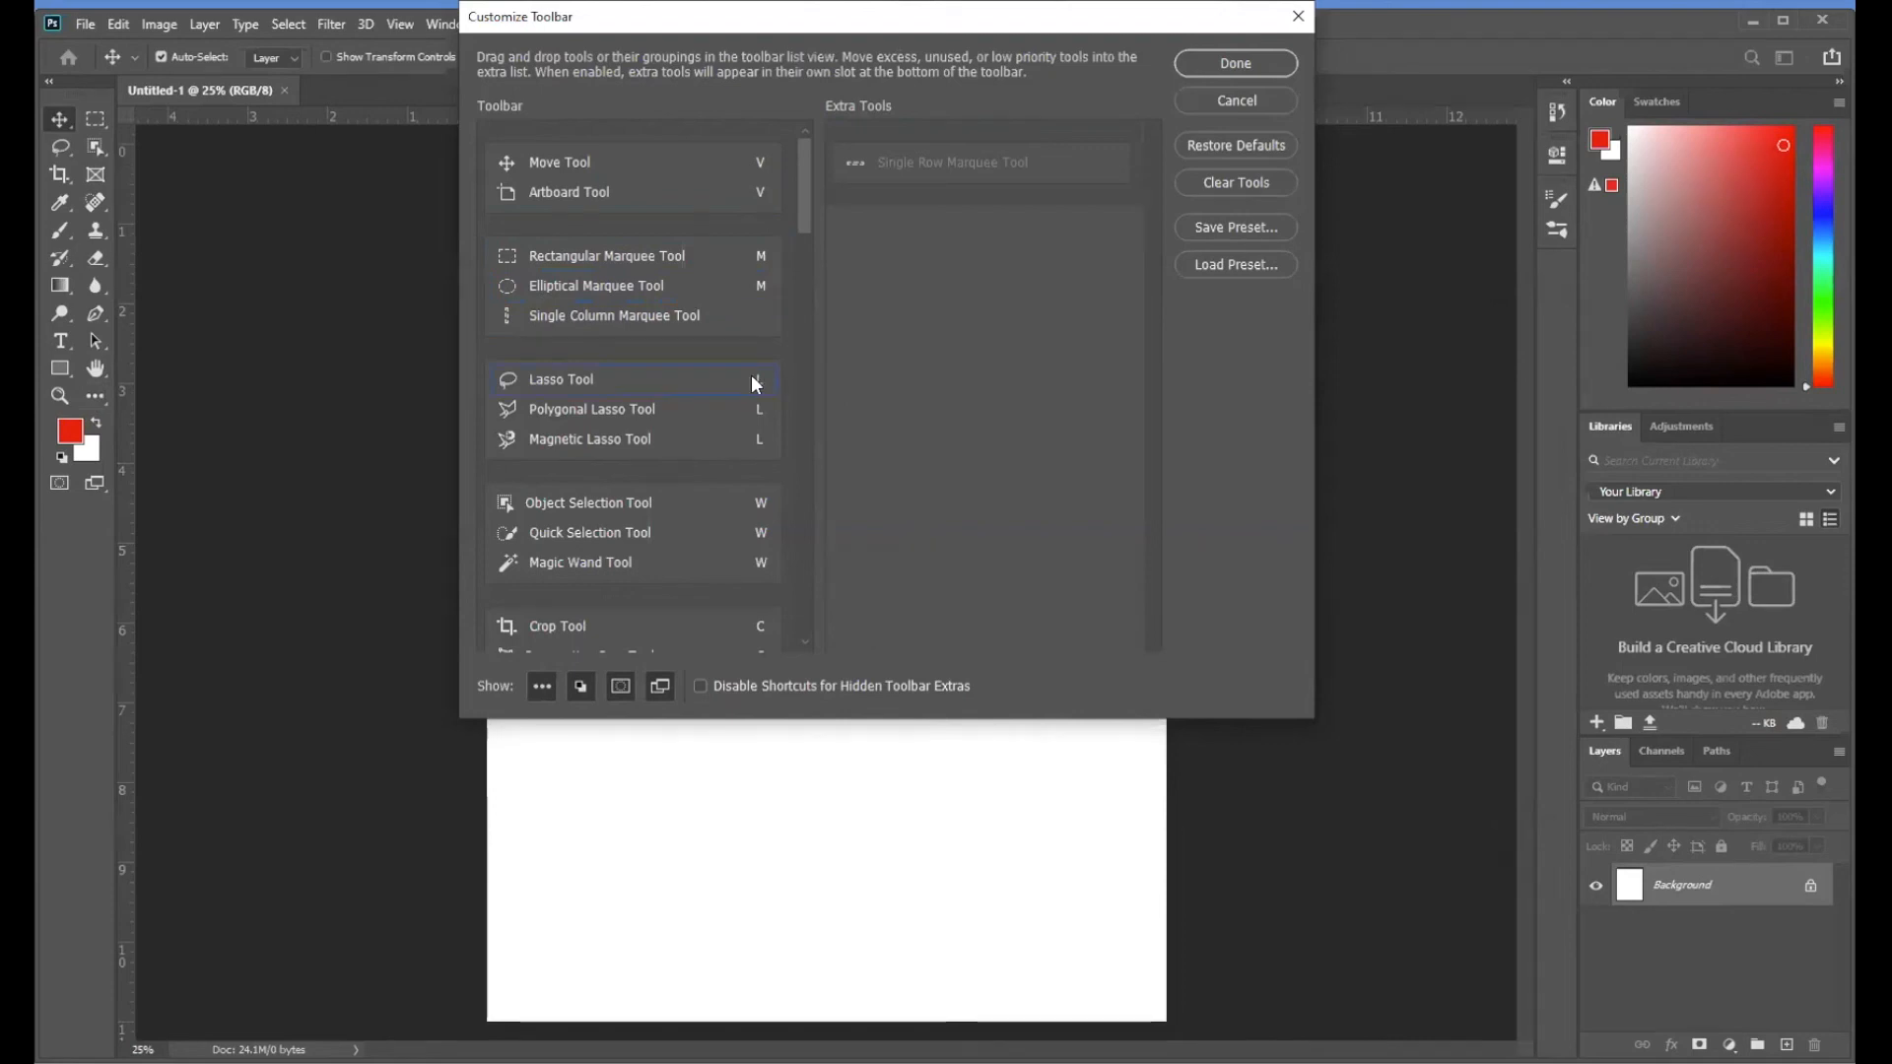
drag(966, 162, 711, 303)
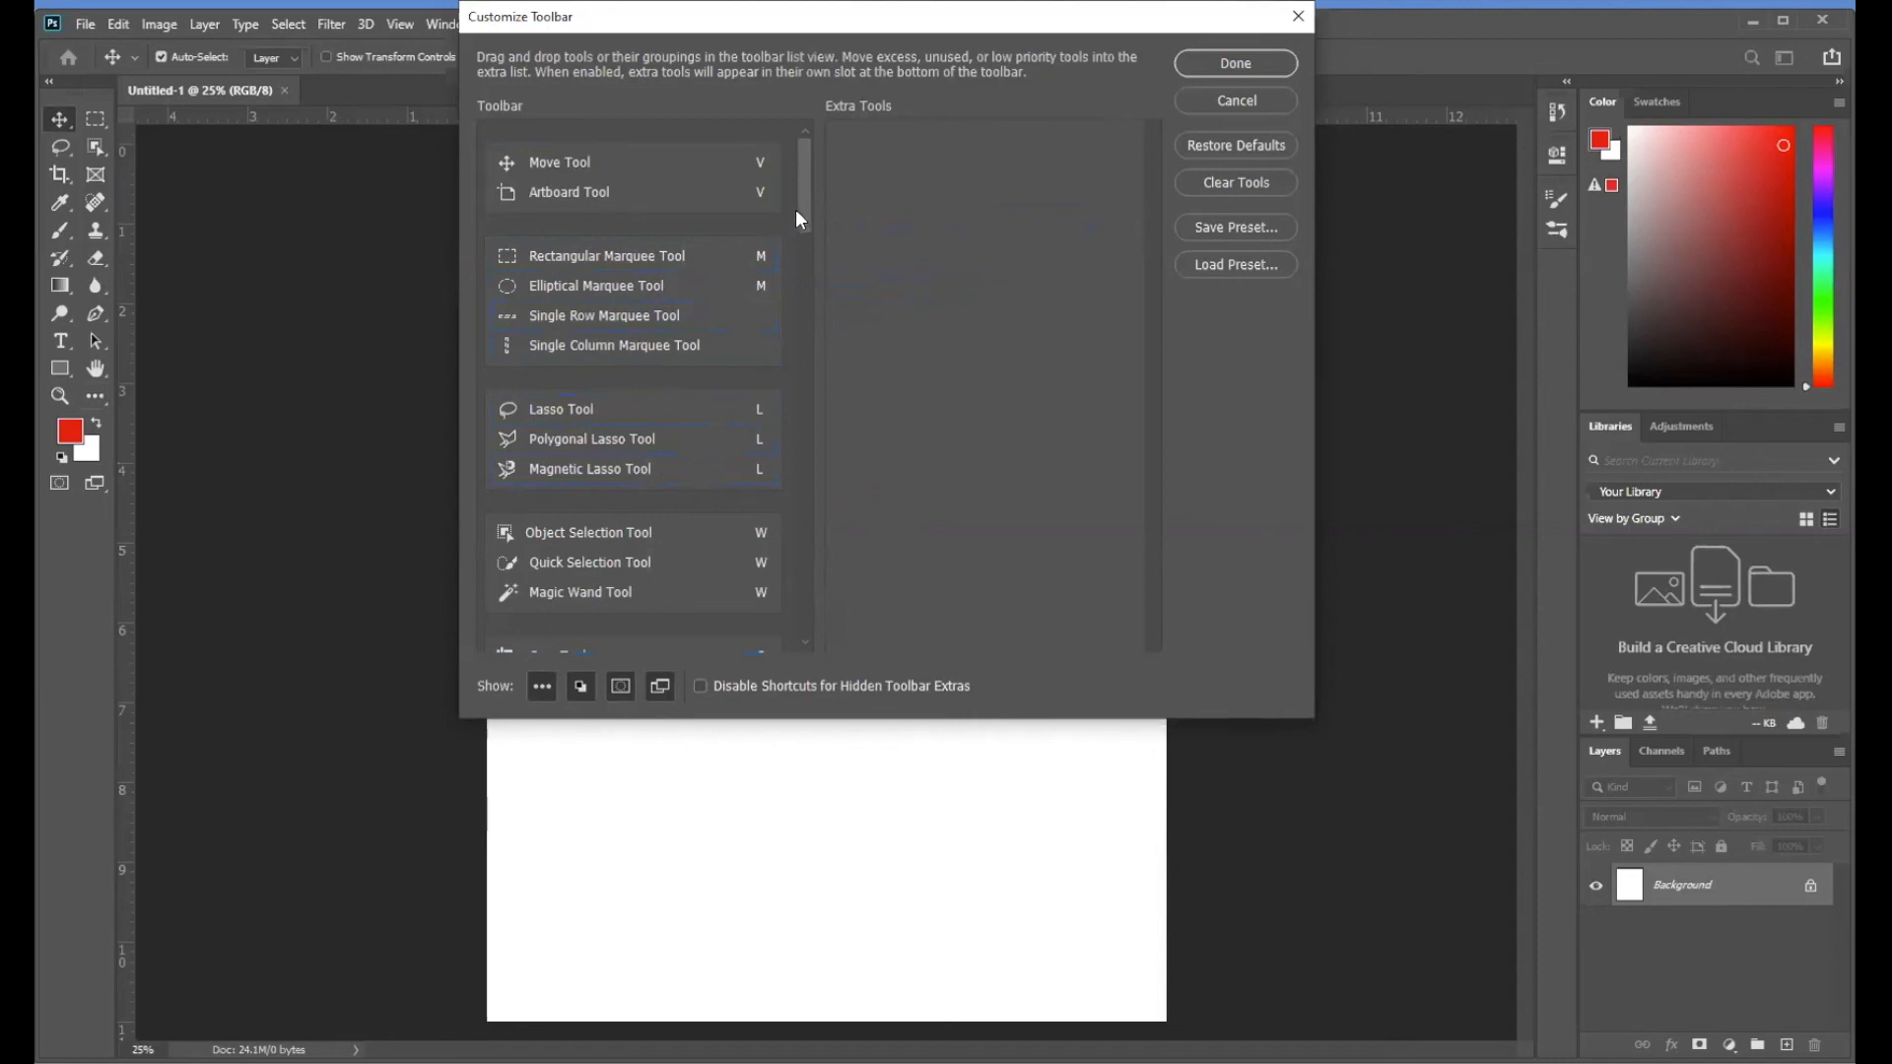
- Look through the full list of toolbar tools, restore the default toolbar layout, and finish customizing
drag(801, 221, 803, 299)
scroll(785, 474, down, 10)
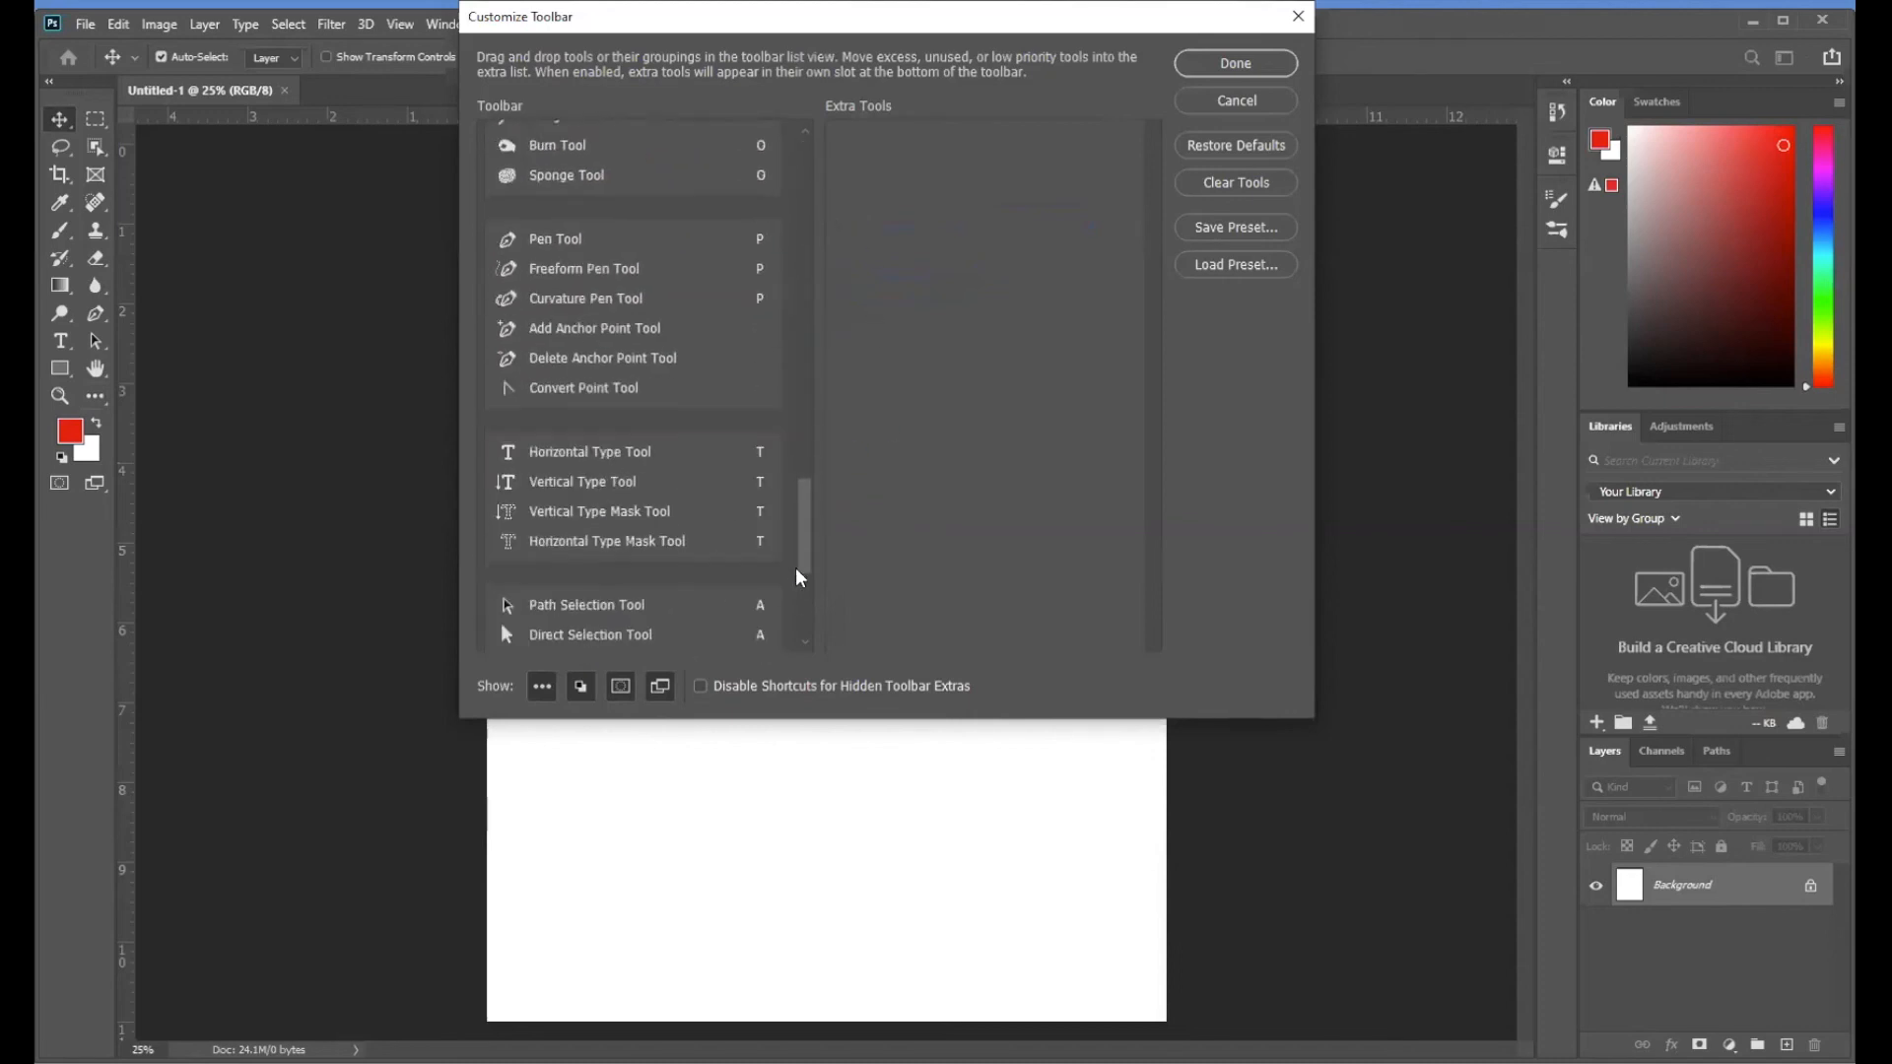
scroll(787, 618, up, 15)
scroll(830, 198, up, 5)
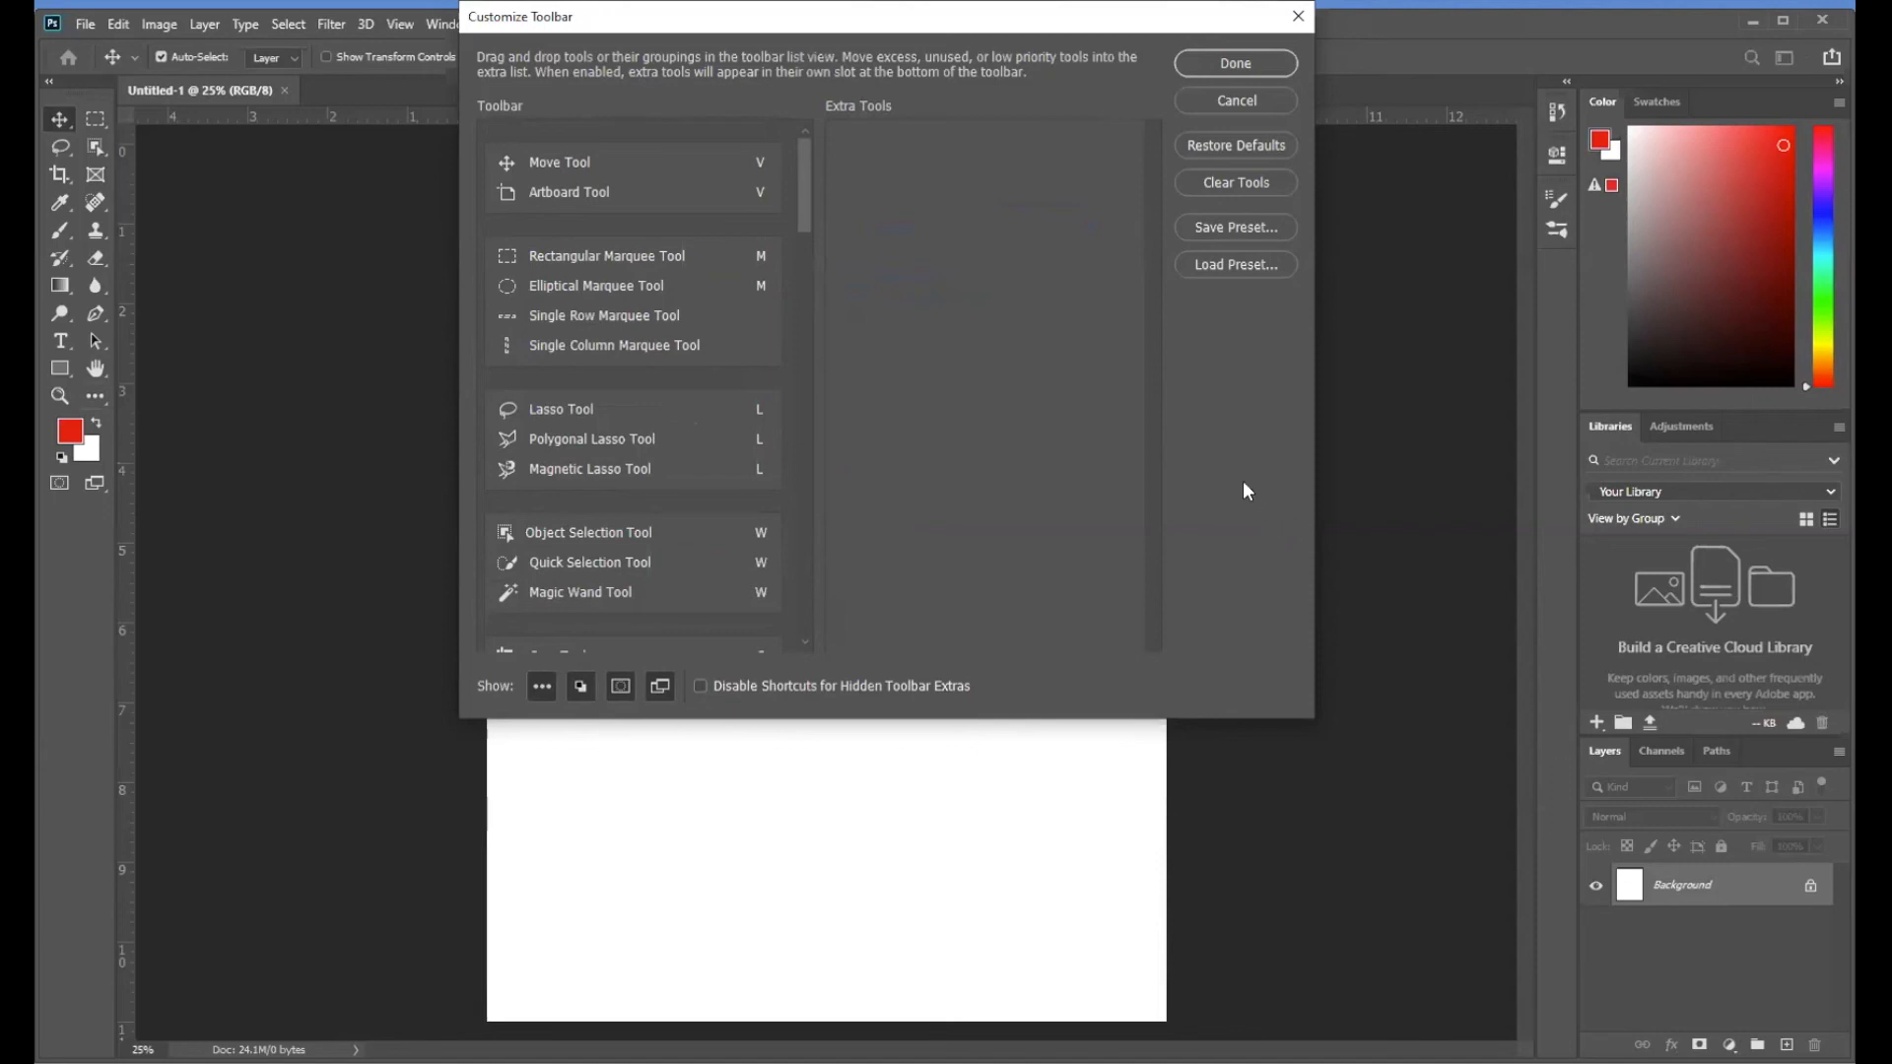
click(1202, 141)
click(1239, 64)
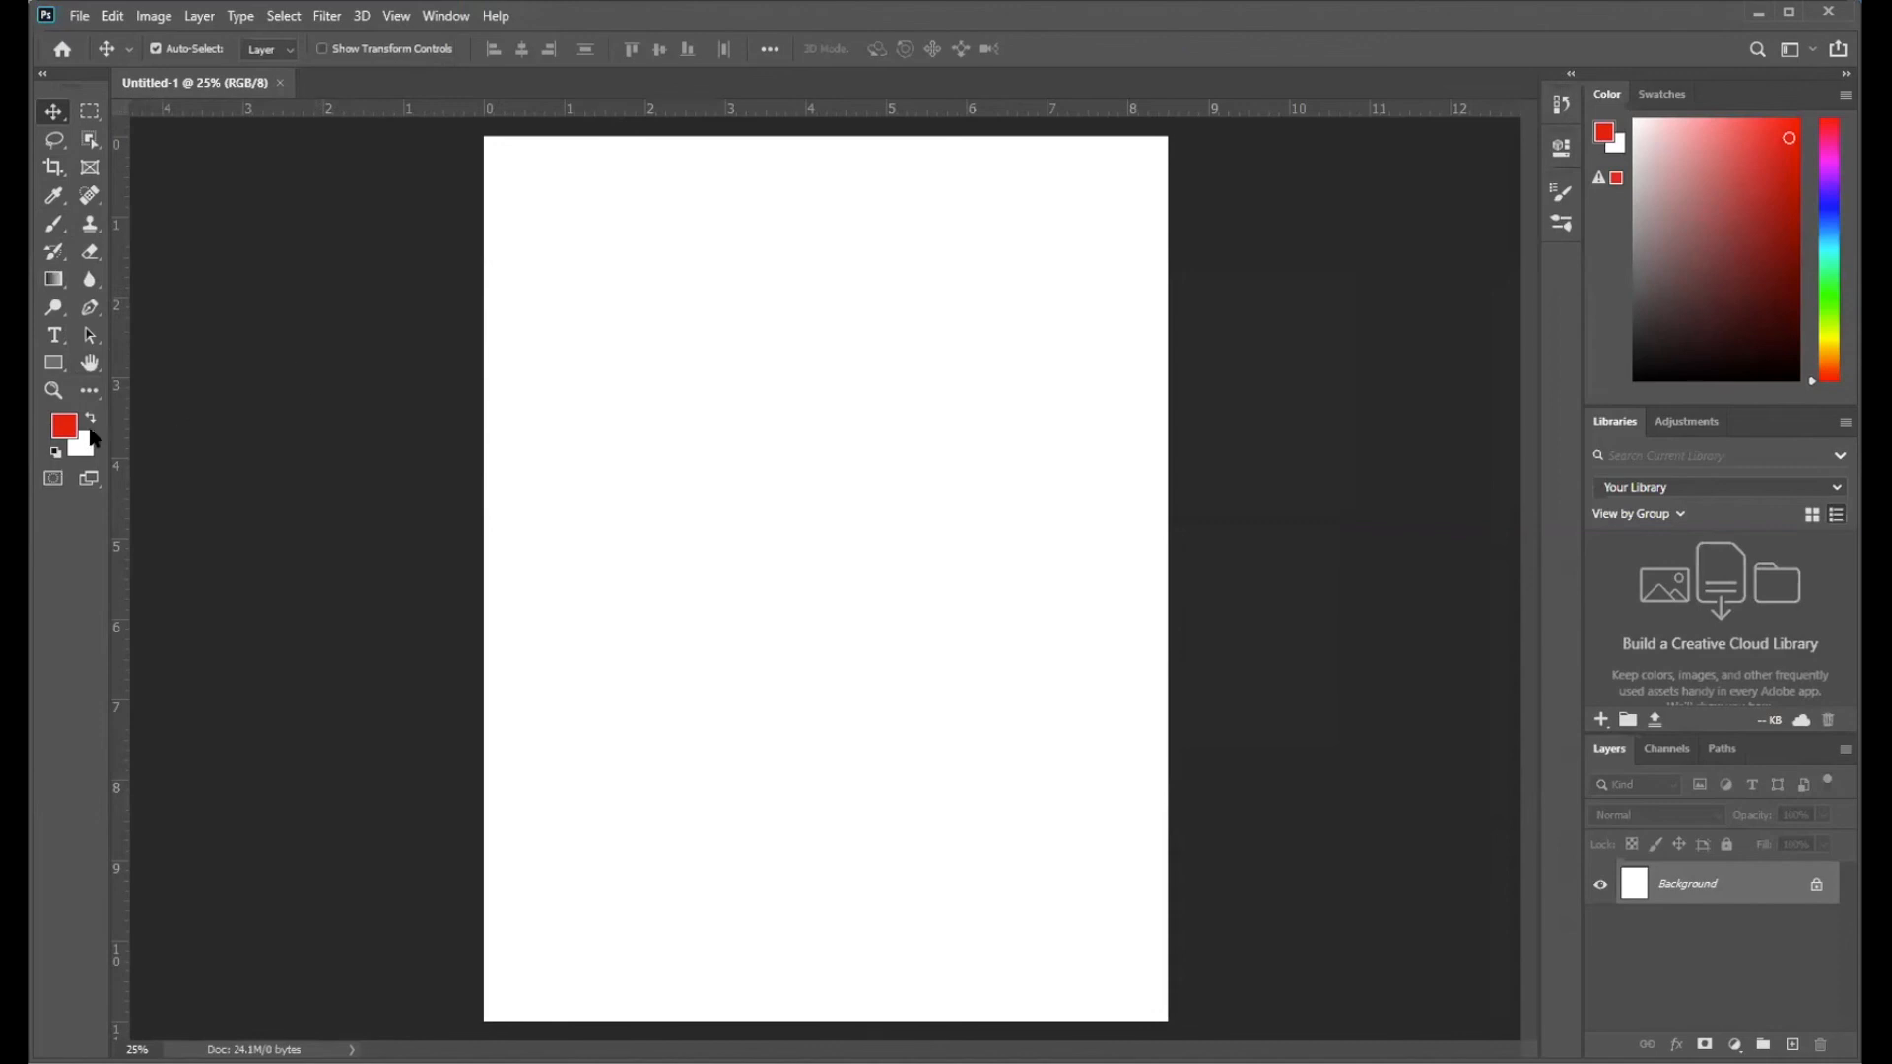
- Make the Move tool active again
click(91, 393)
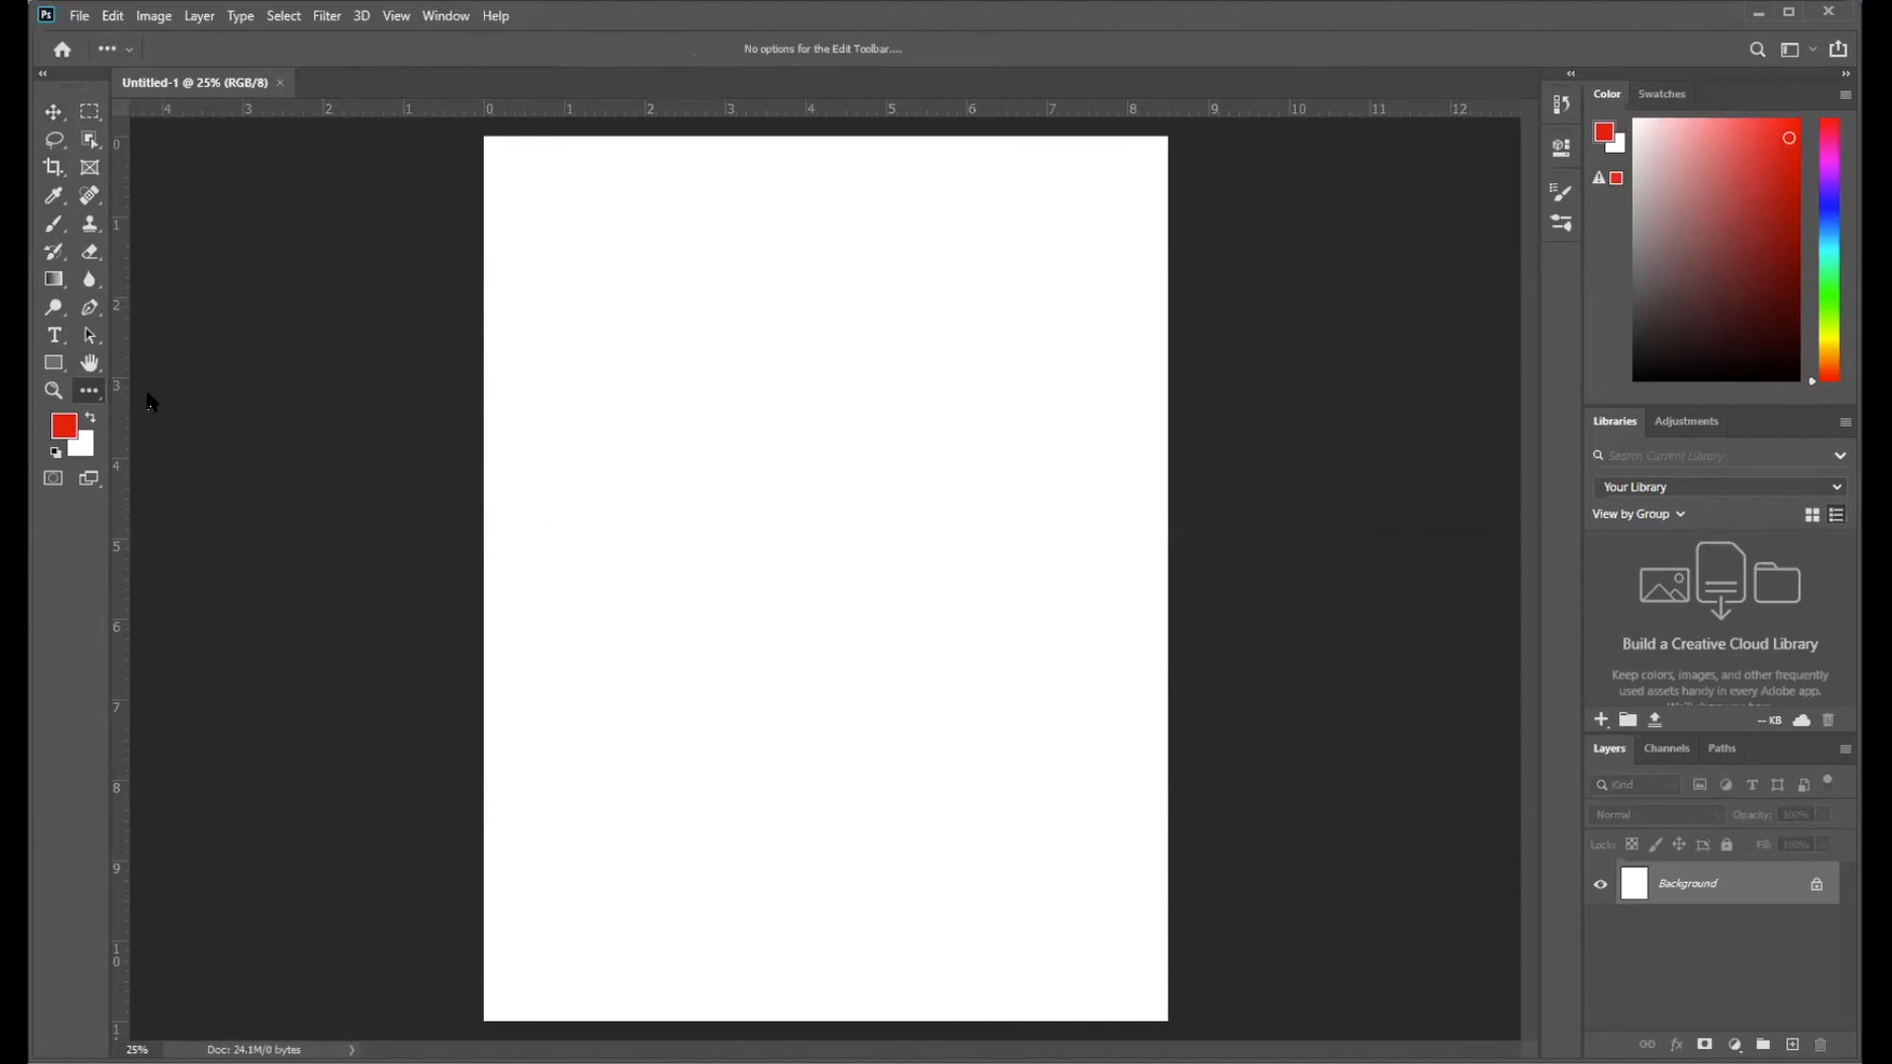
click(55, 118)
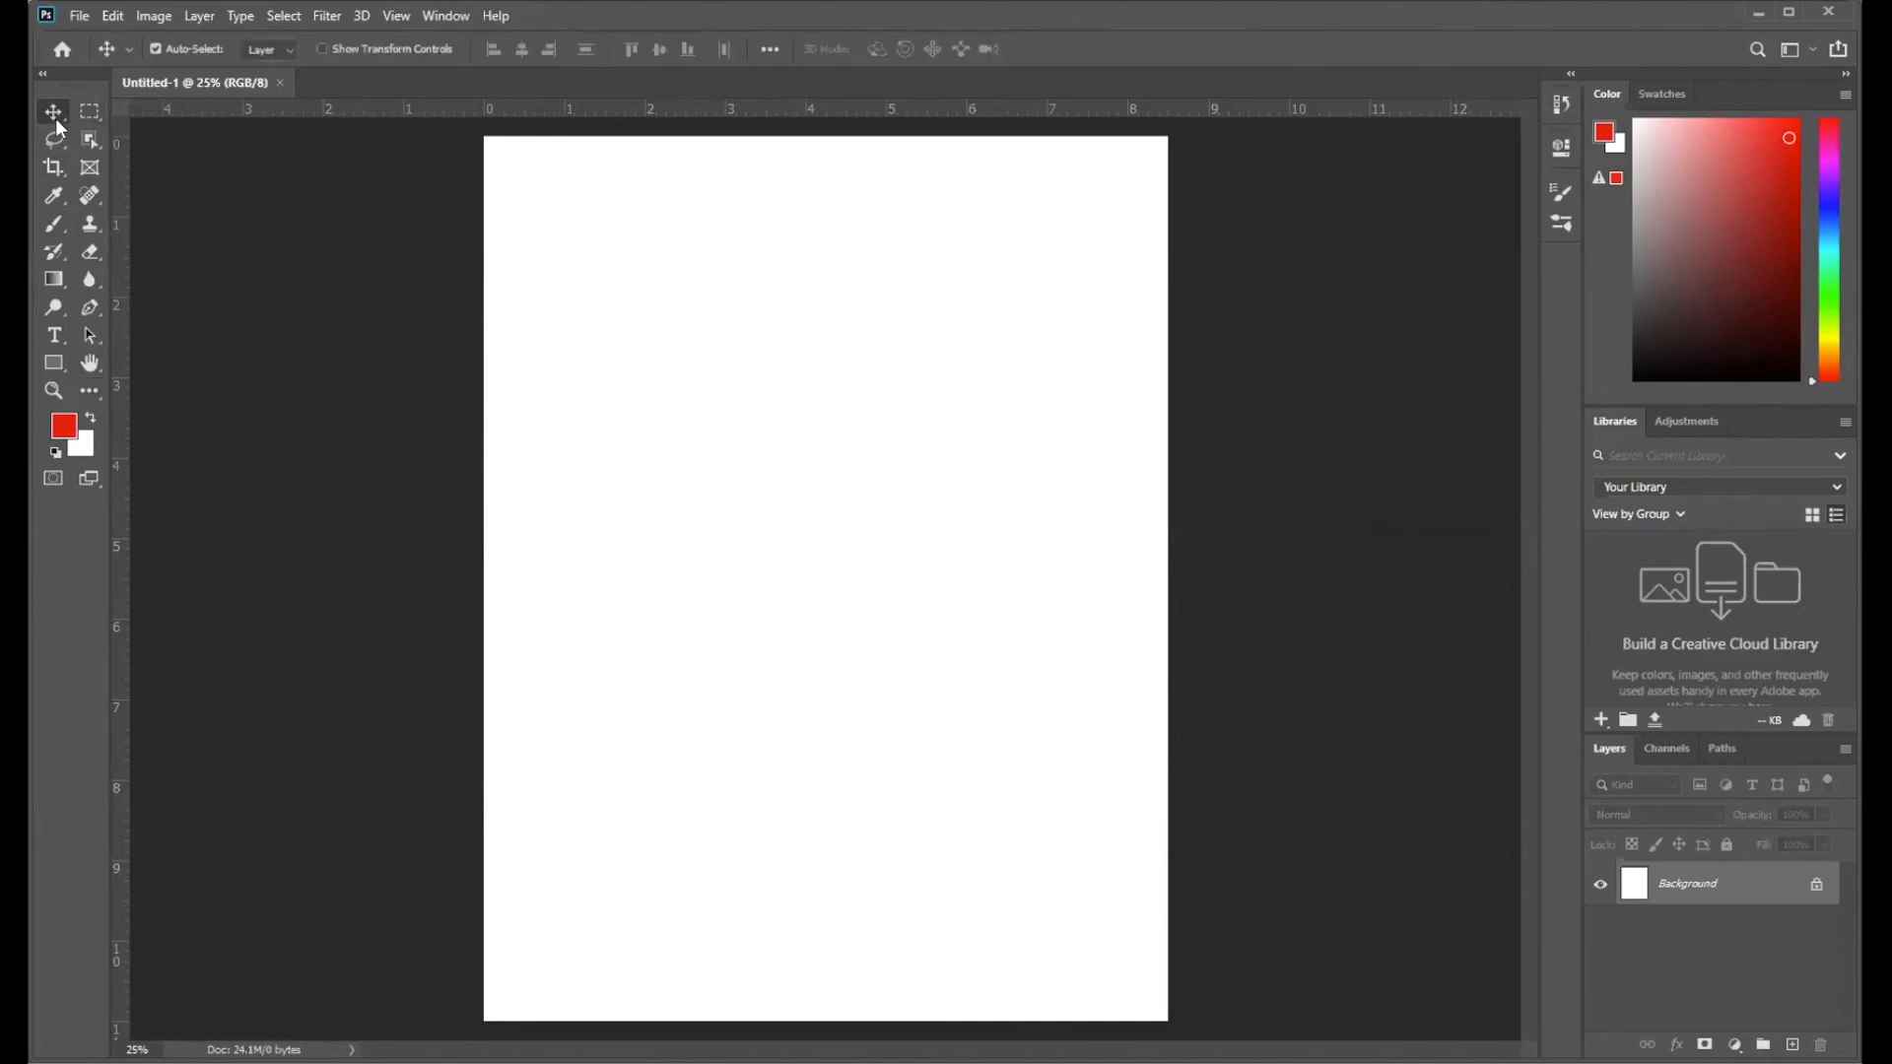
- Reset the foreground and background colors to the defaults and swap them repeatedly, leaving black as the background color
click(56, 451)
click(93, 418)
click(93, 418)
click(94, 418)
click(93, 418)
click(92, 418)
- Pick a bright purple foreground color and swap it into the background
mouse_move(1826, 379)
mouse_down()
mouse_move(1837, 138)
mouse_move(1837, 233)
mouse_move(1835, 181)
mouse_move(1758, 142)
mouse_up()
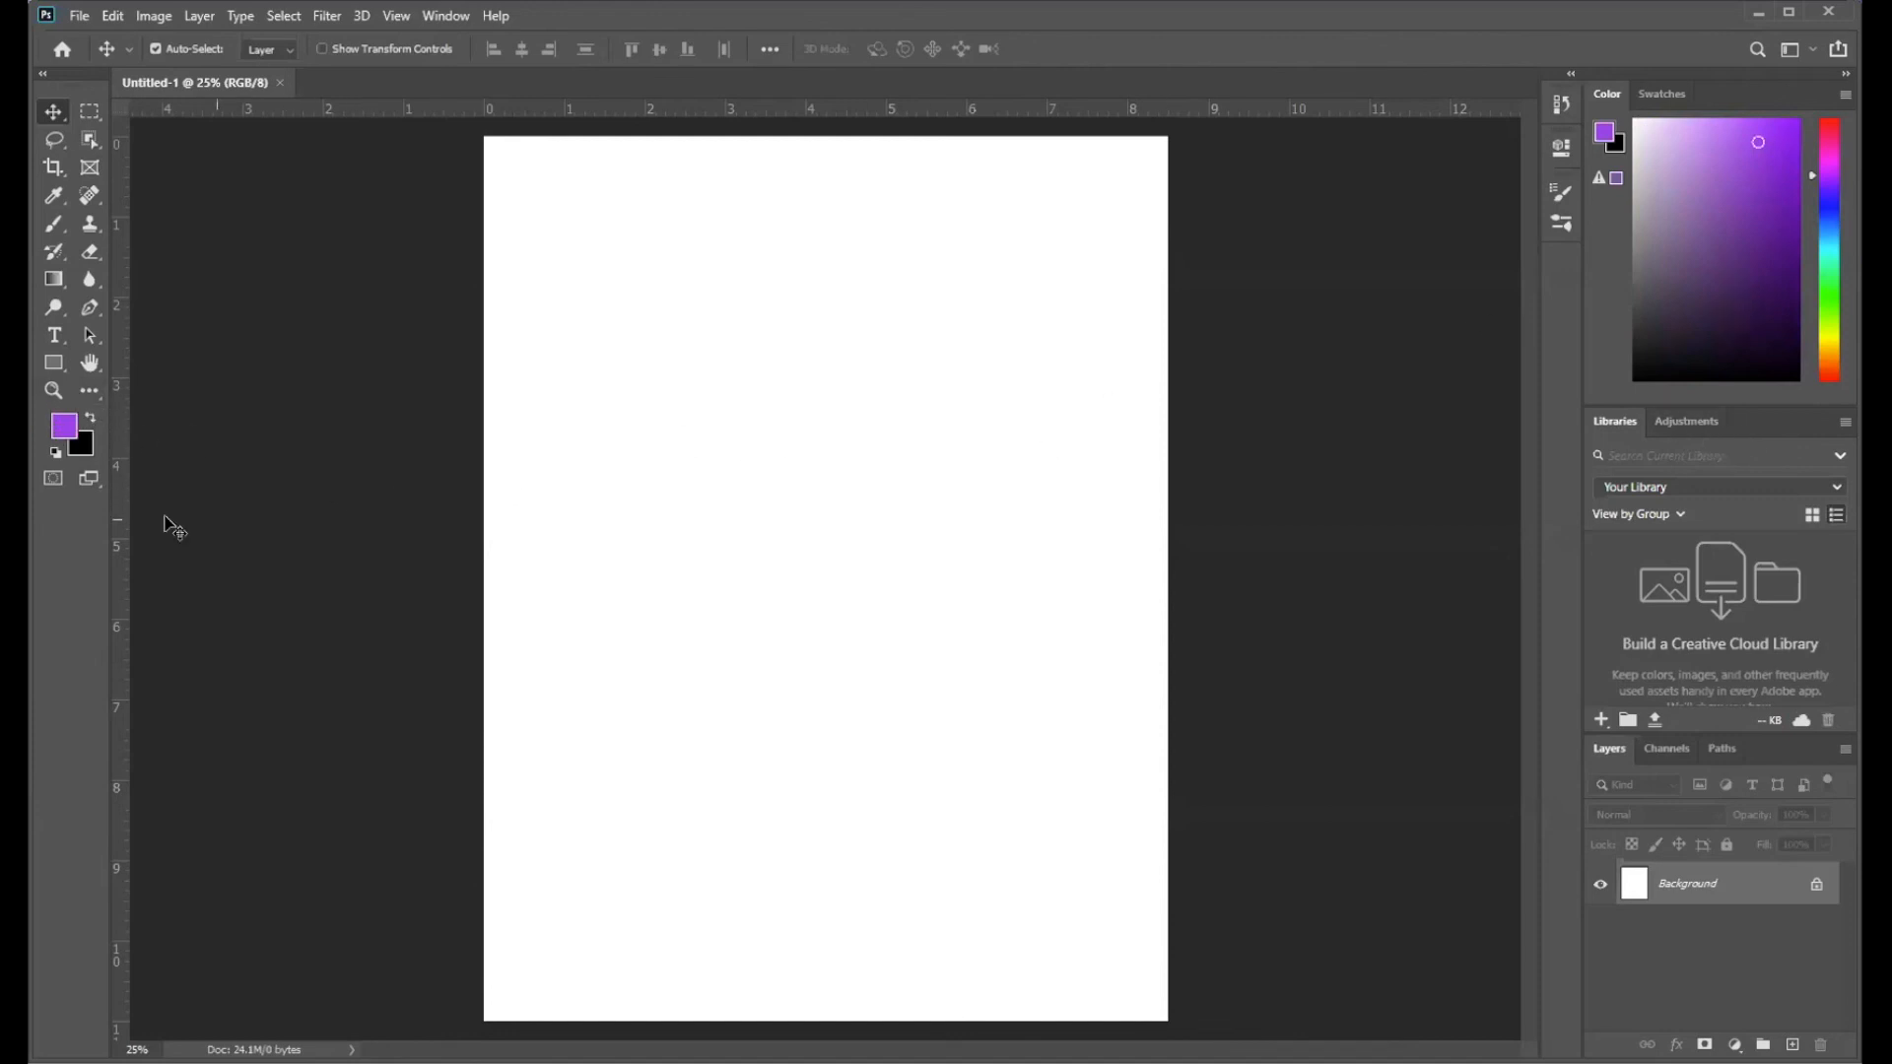
click(88, 414)
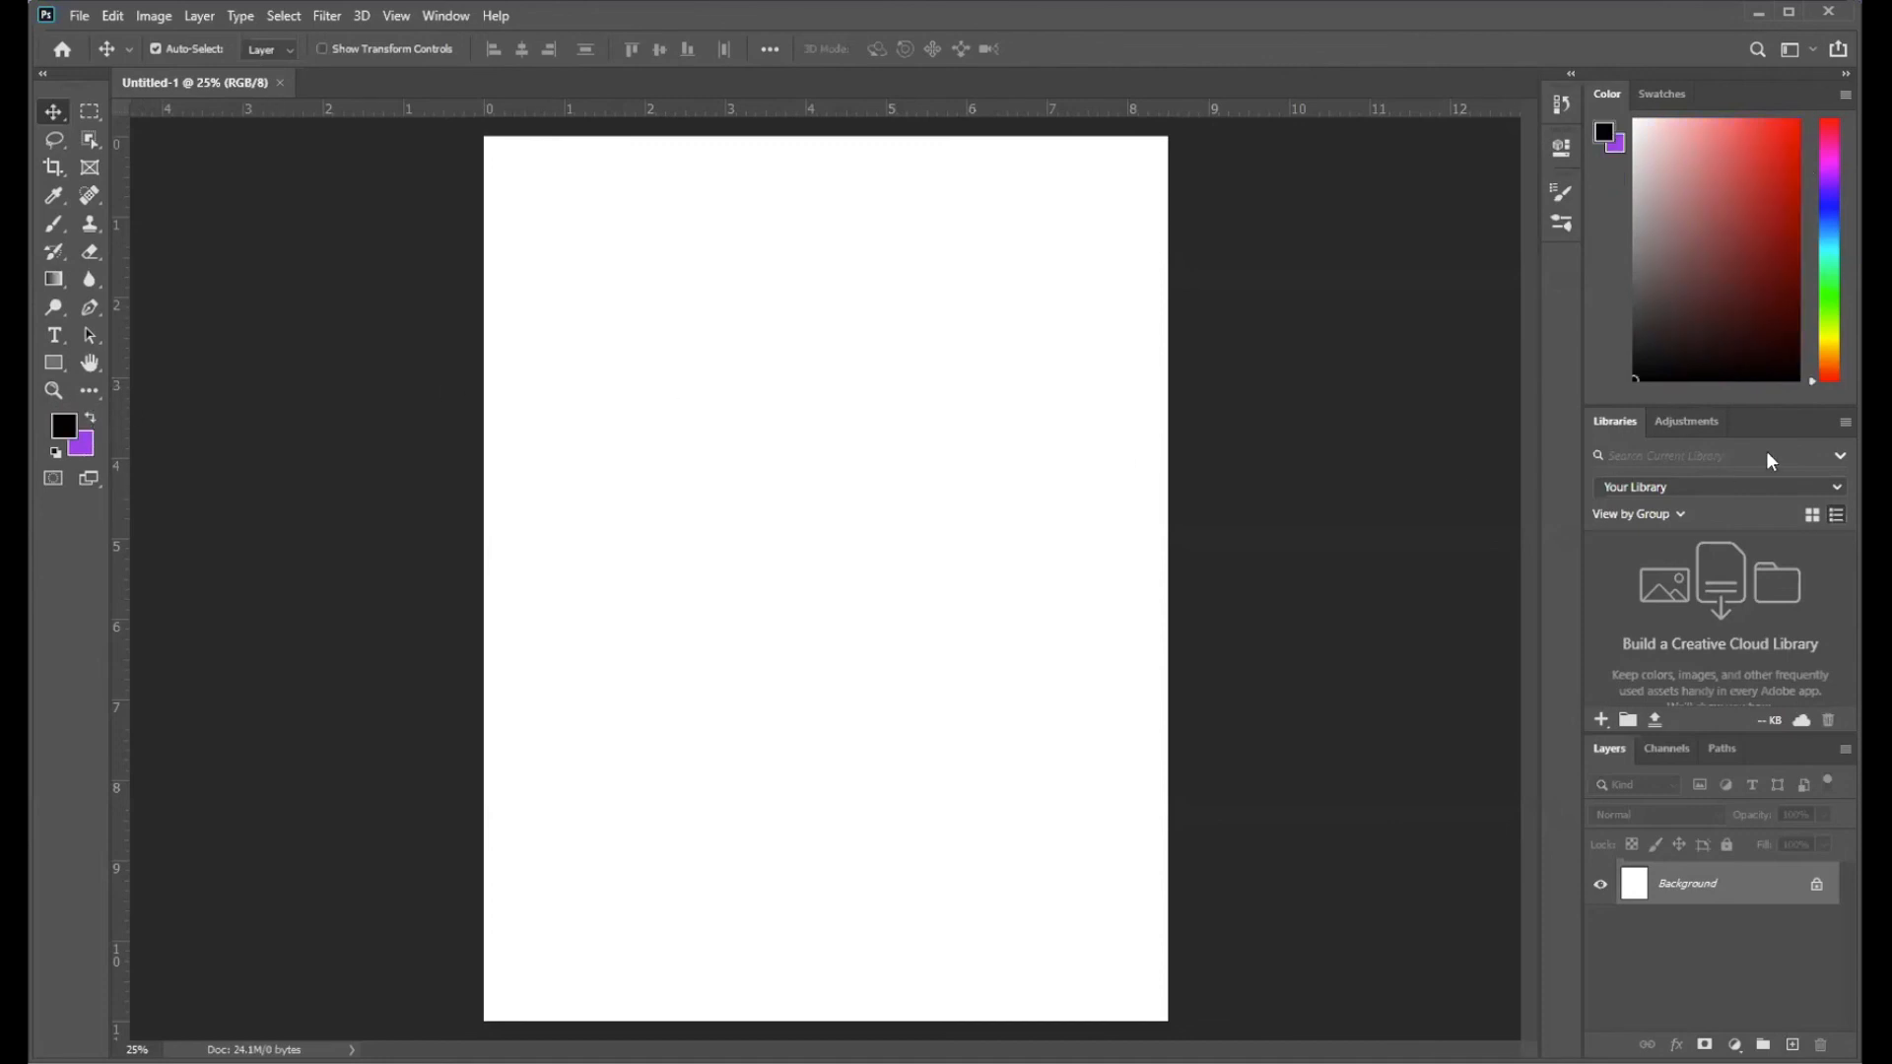
- Shift the hue to green and try several shades, choosing a bright, saturated green as the foreground color
drag(1811, 374, 1812, 294)
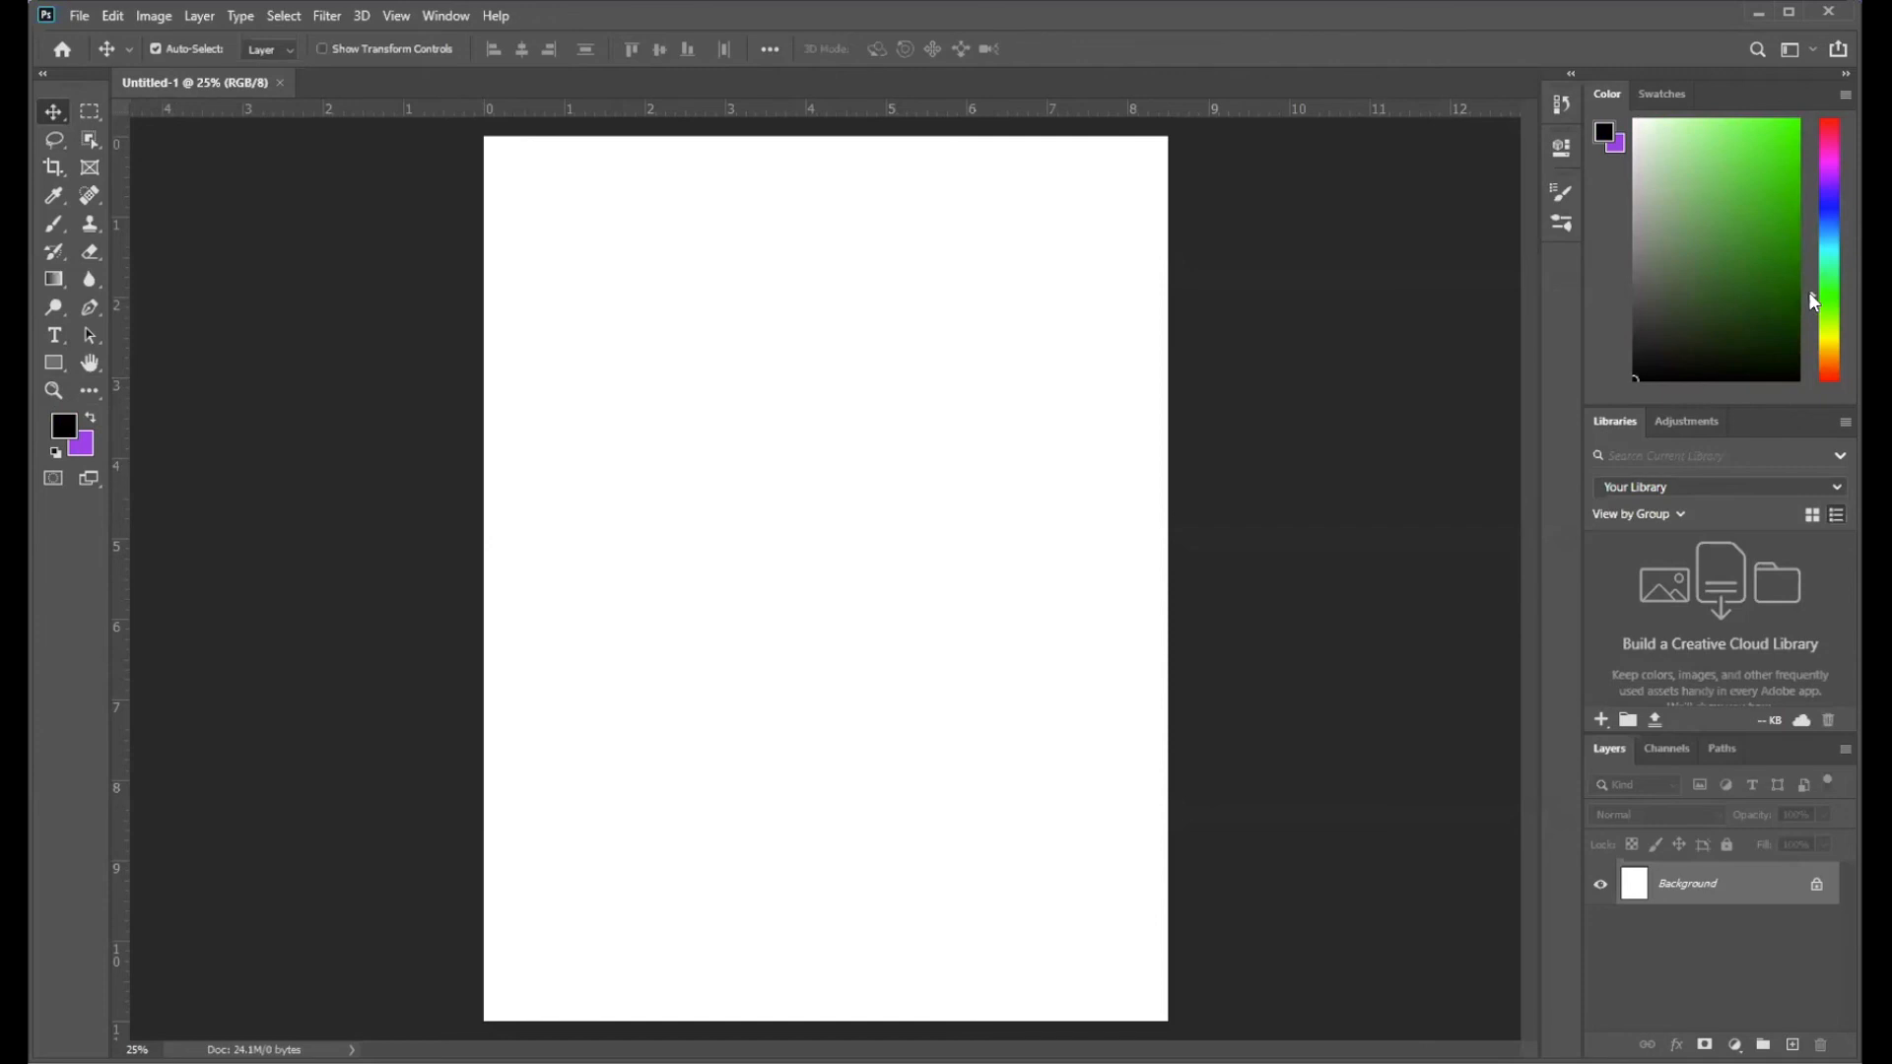
mouse_move(1762, 176)
mouse_down()
mouse_move(1700, 237)
mouse_move(1762, 150)
mouse_move(1778, 217)
mouse_move(1782, 146)
mouse_up()
click(1769, 183)
click(1757, 160)
click(1789, 148)
click(1785, 128)
click(1779, 250)
click(1781, 131)
- Shrink the height of the Color panel and enlarge it again
drag(1761, 400, 1781, 254)
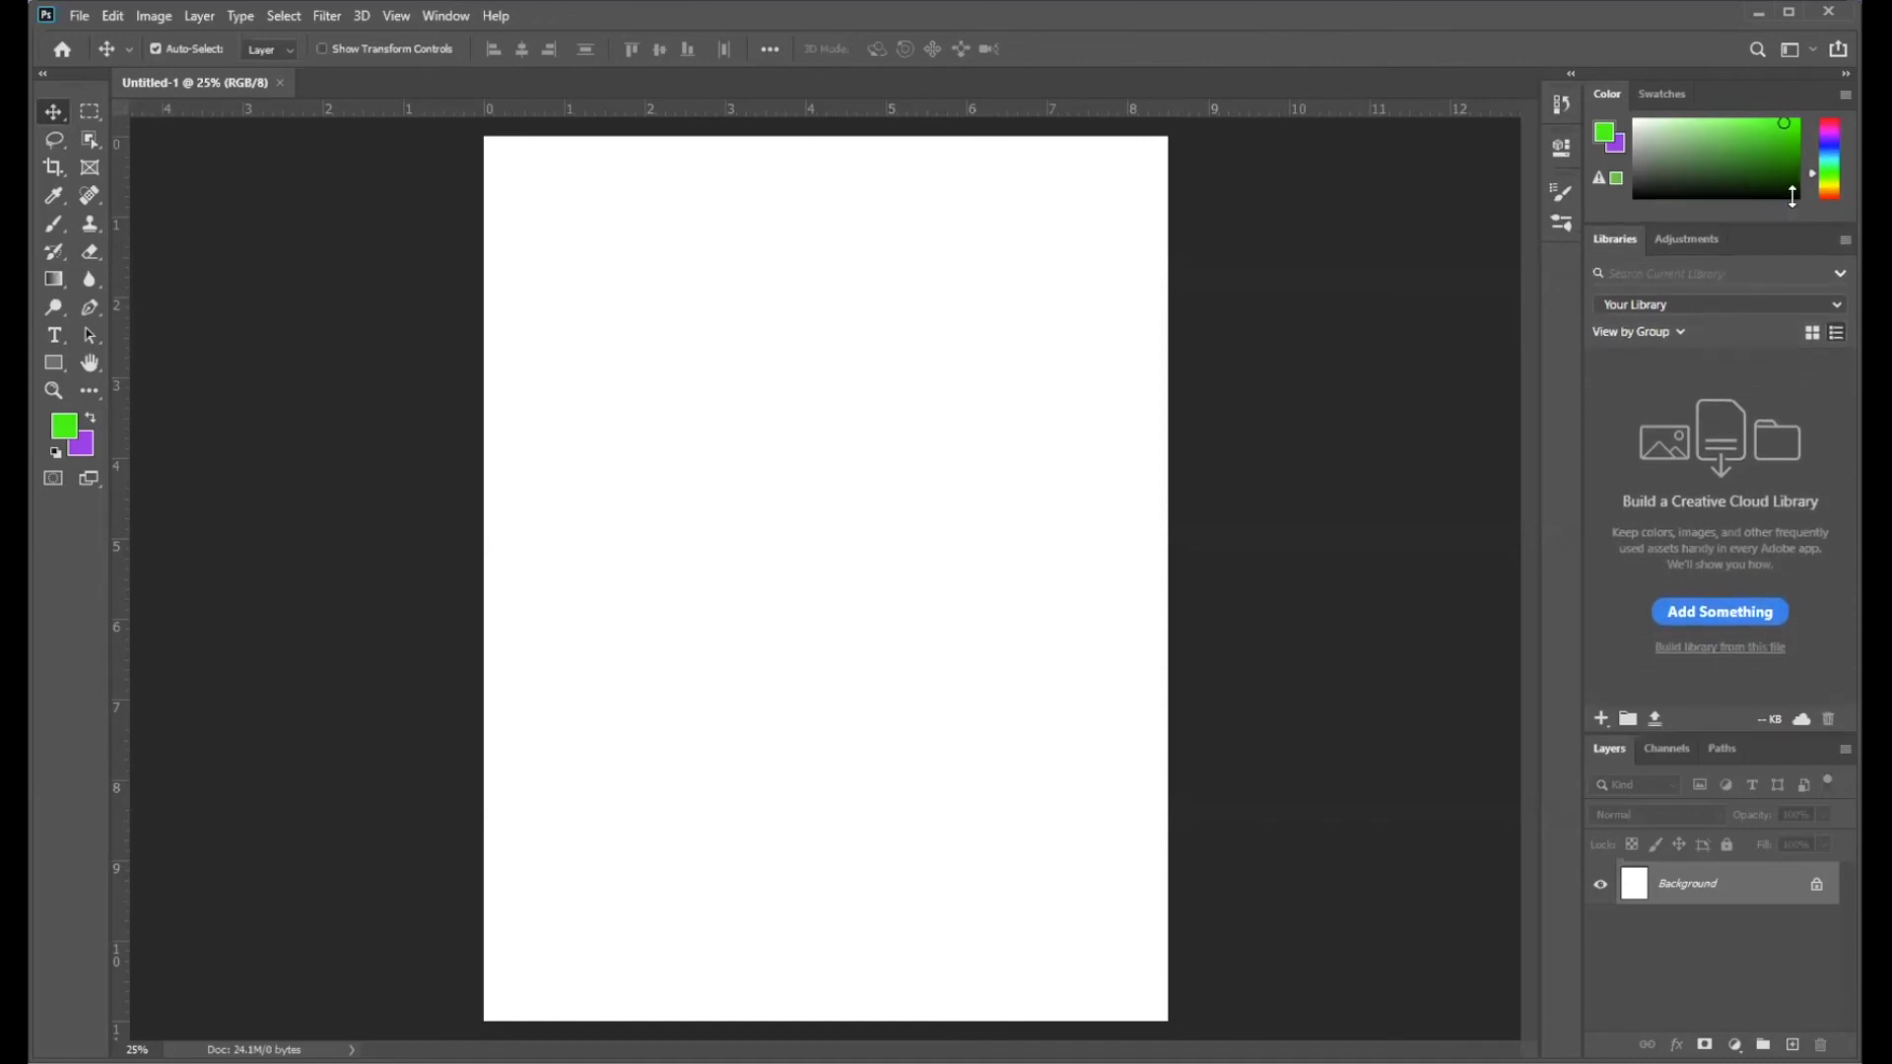
drag(1789, 217, 1735, 424)
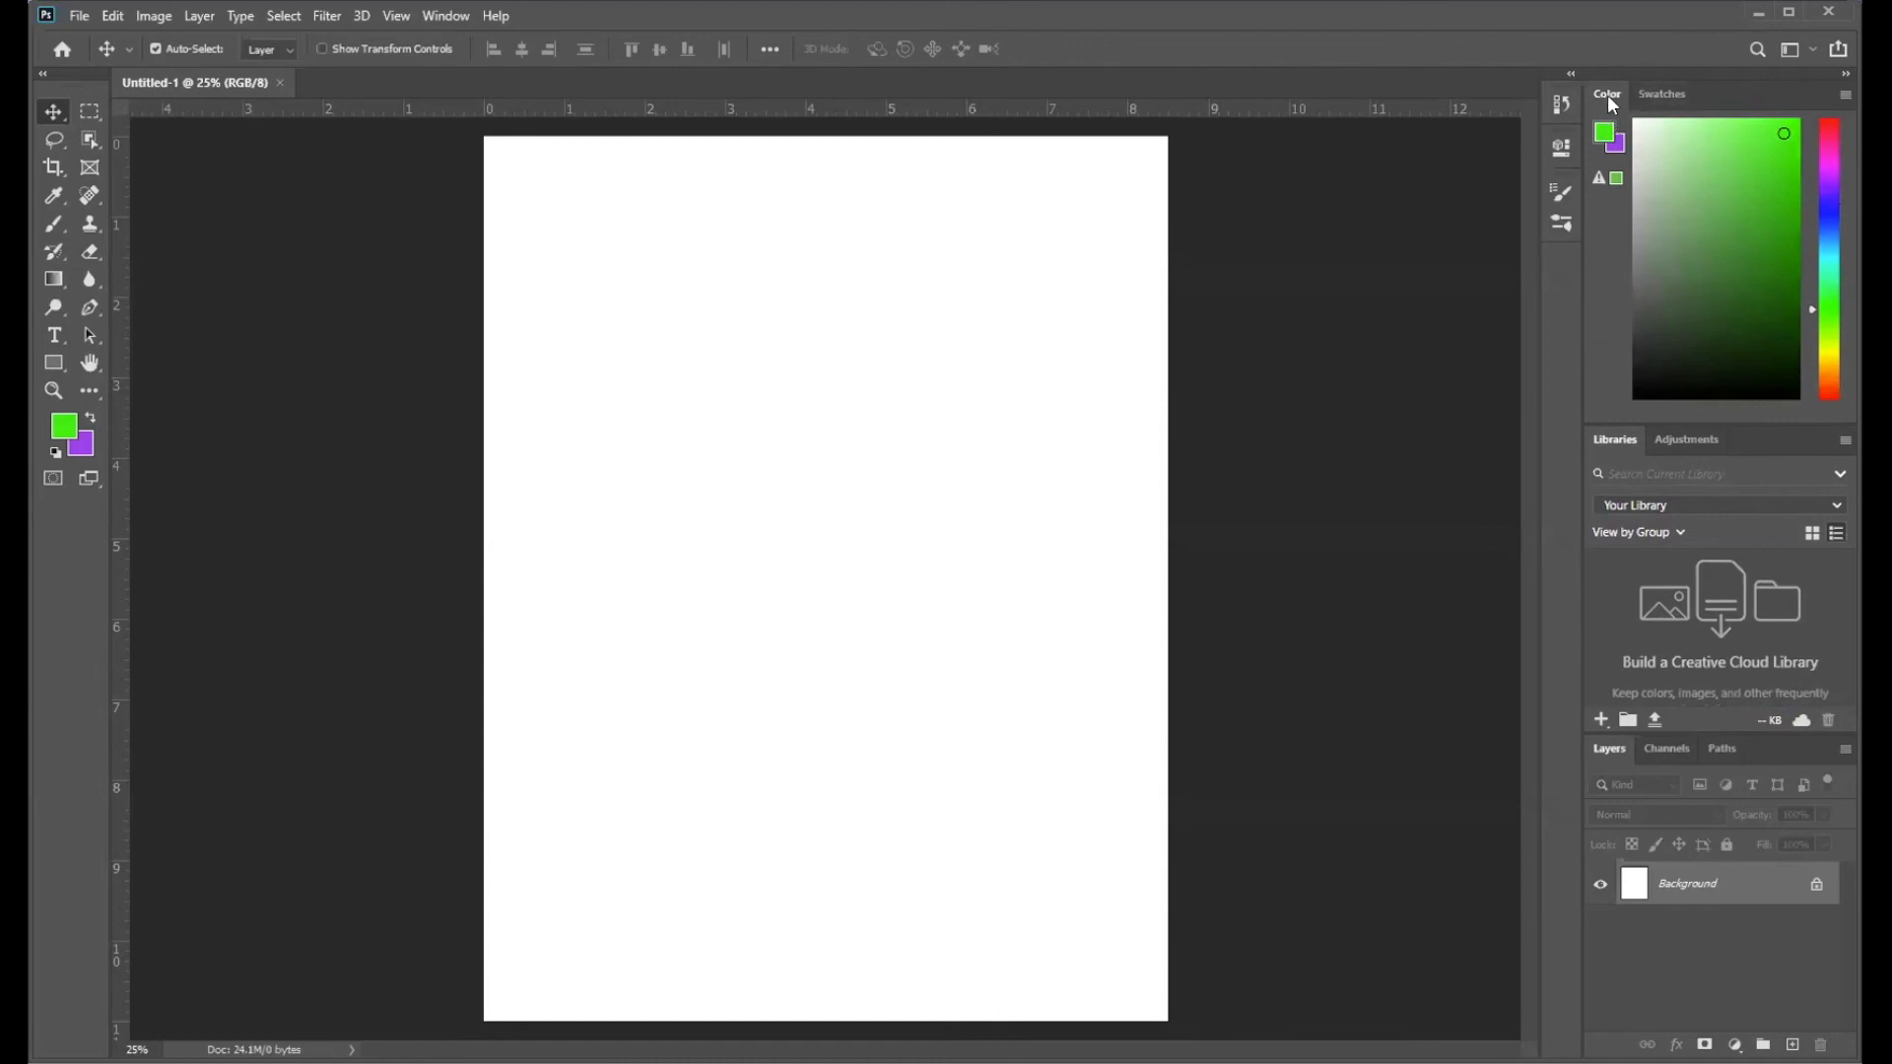
- Browse the color swatches, expanding and collapsing the Pastel, Pure and Pale groups in turn
click(1661, 95)
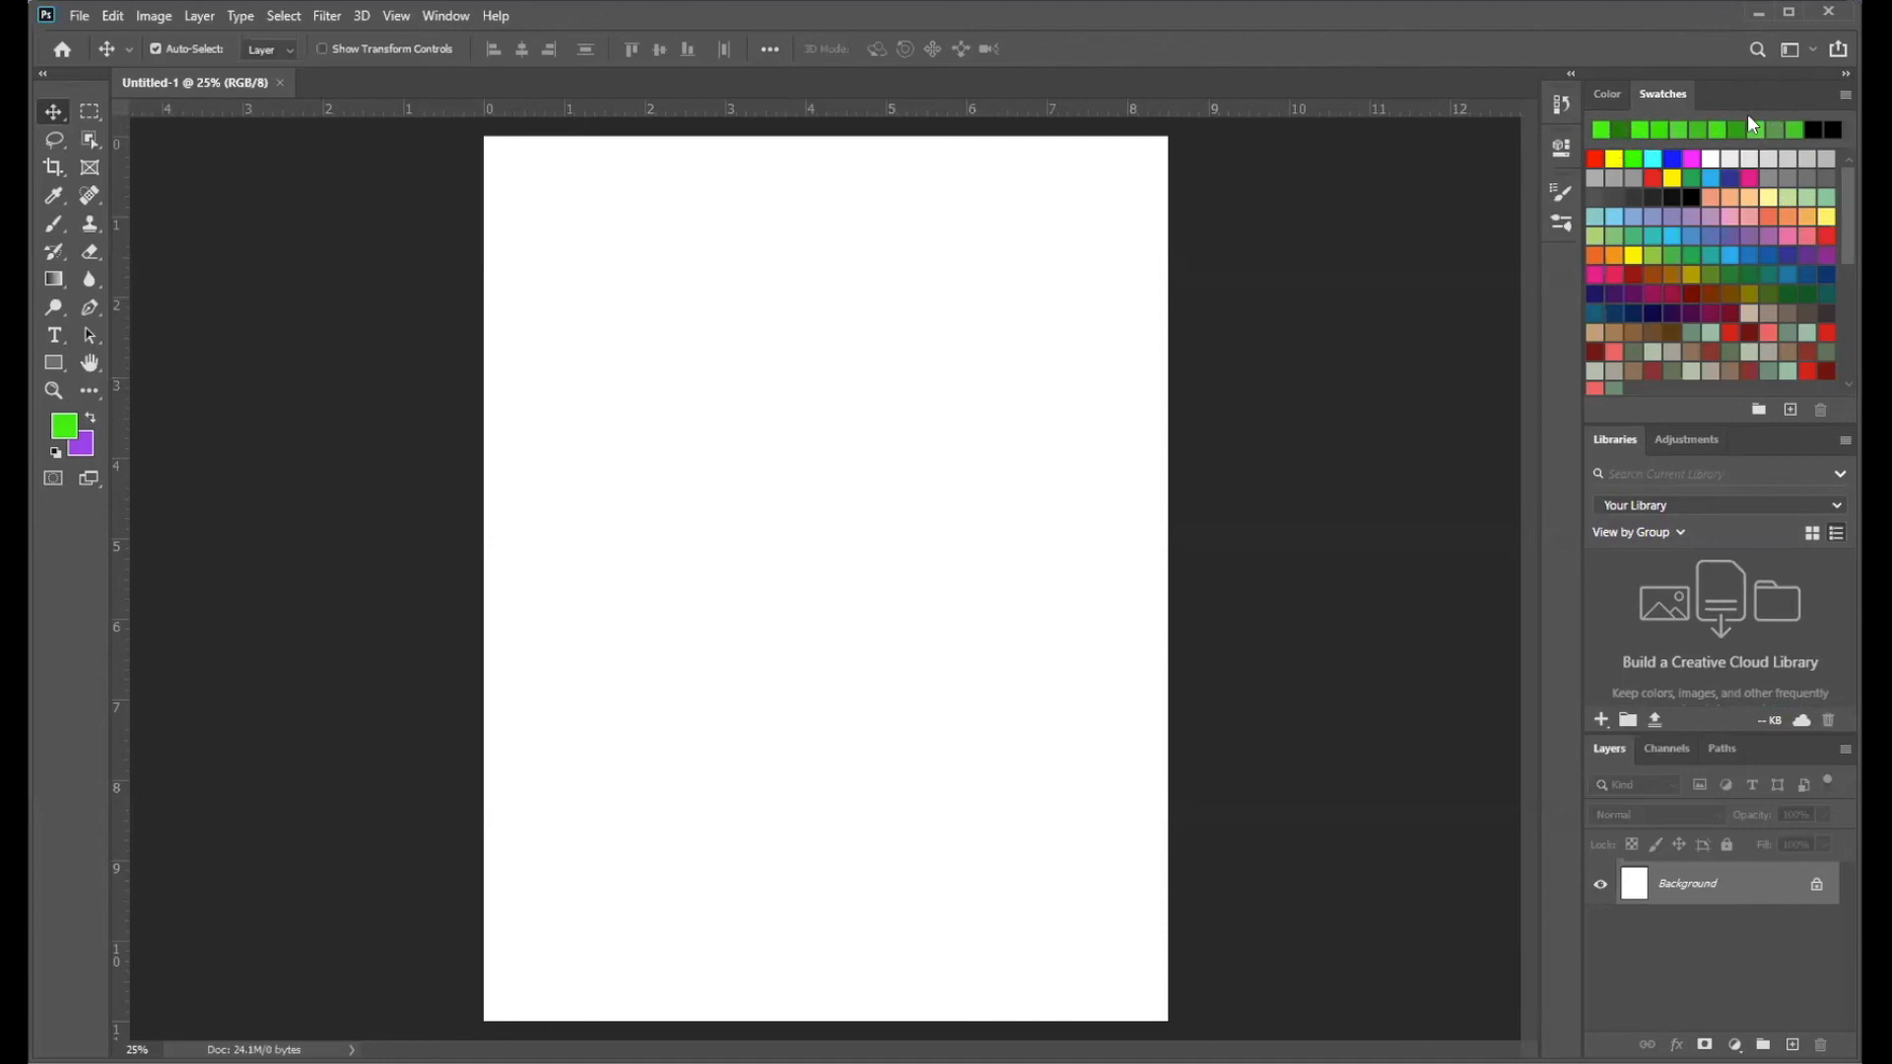
drag(1850, 252, 1850, 207)
scroll(1711, 271, down, 5)
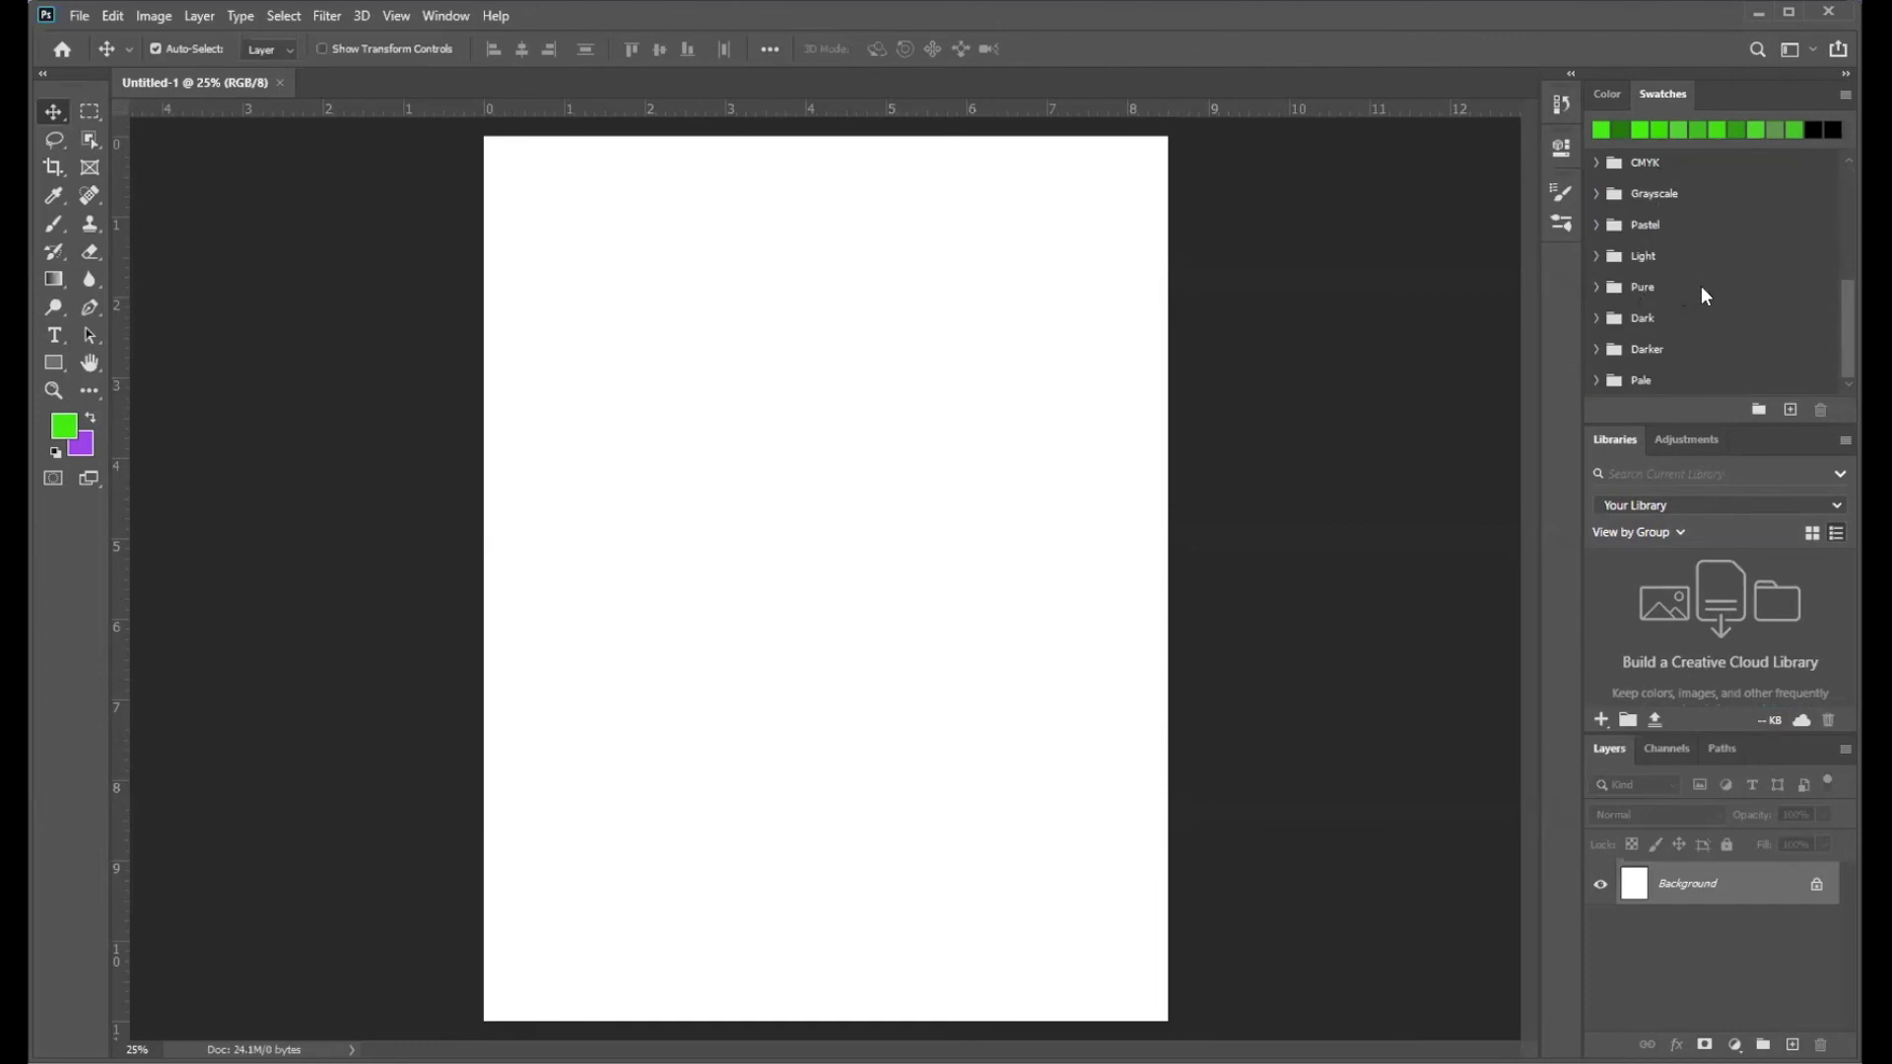
click(1597, 225)
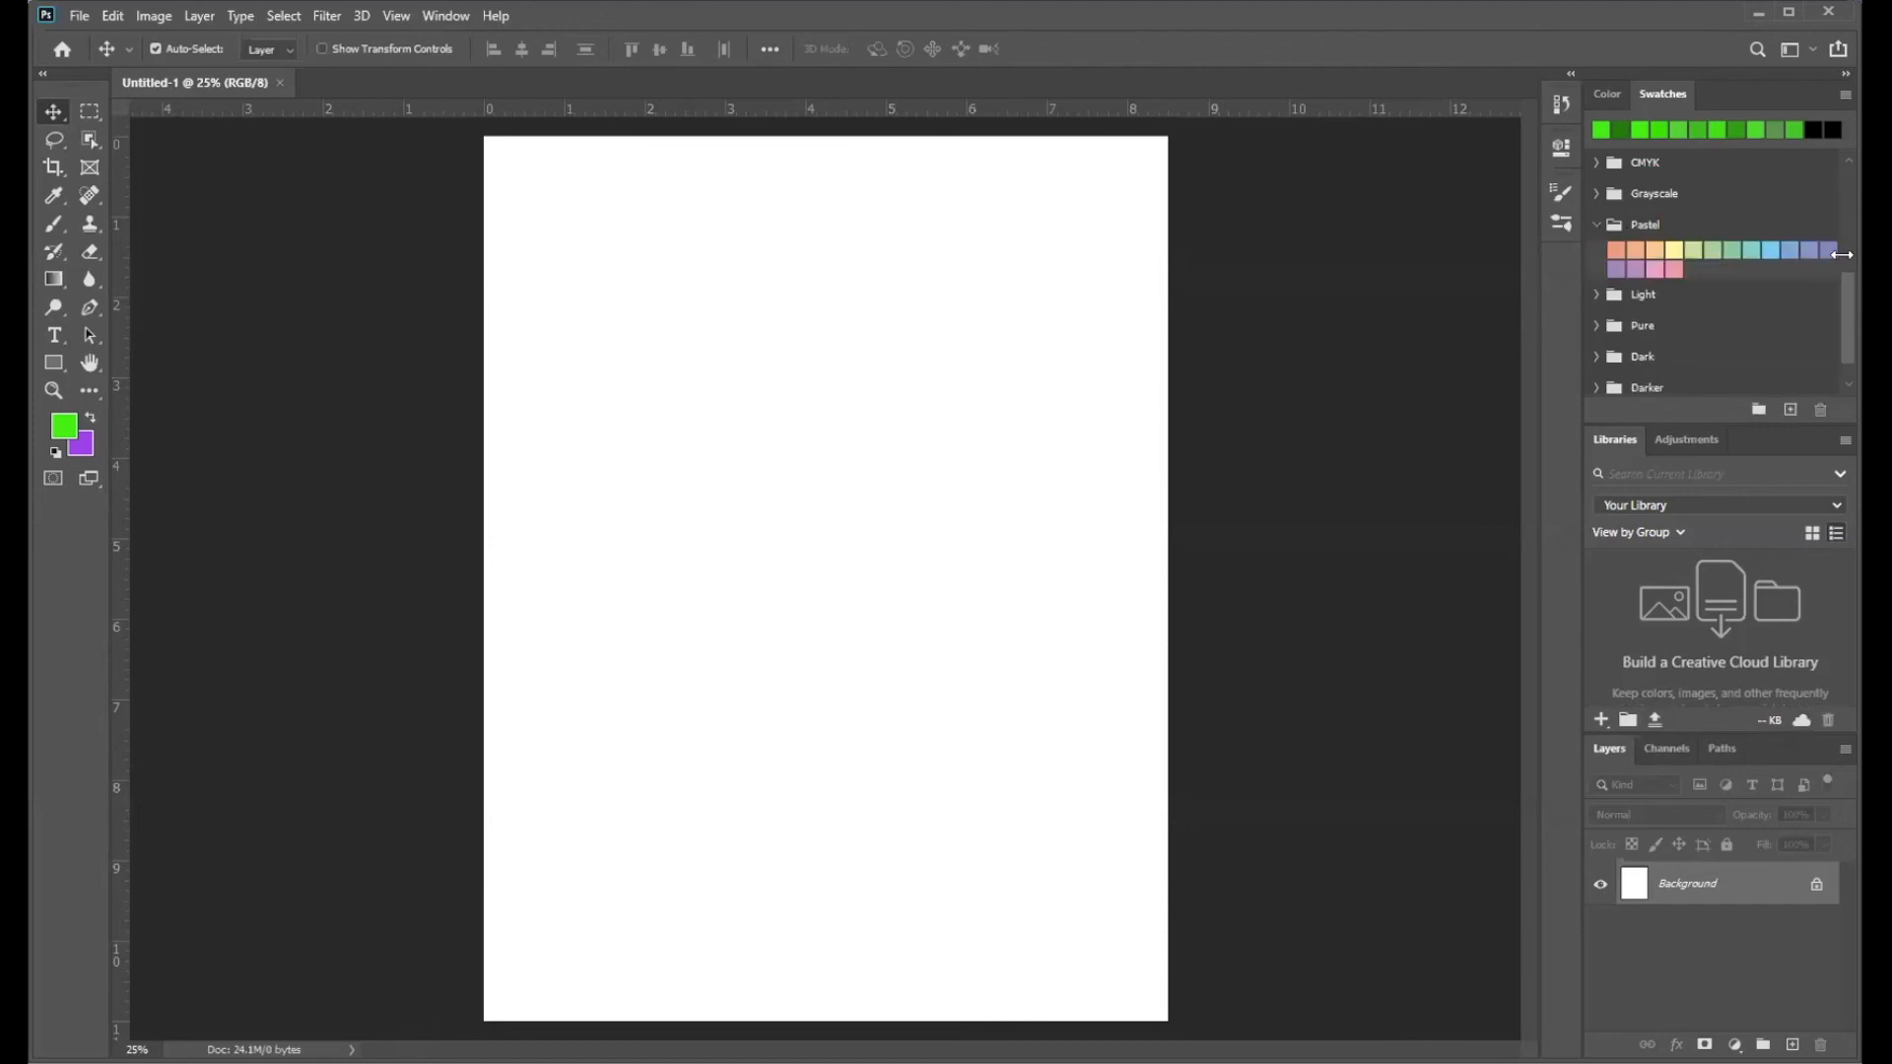
click(1596, 223)
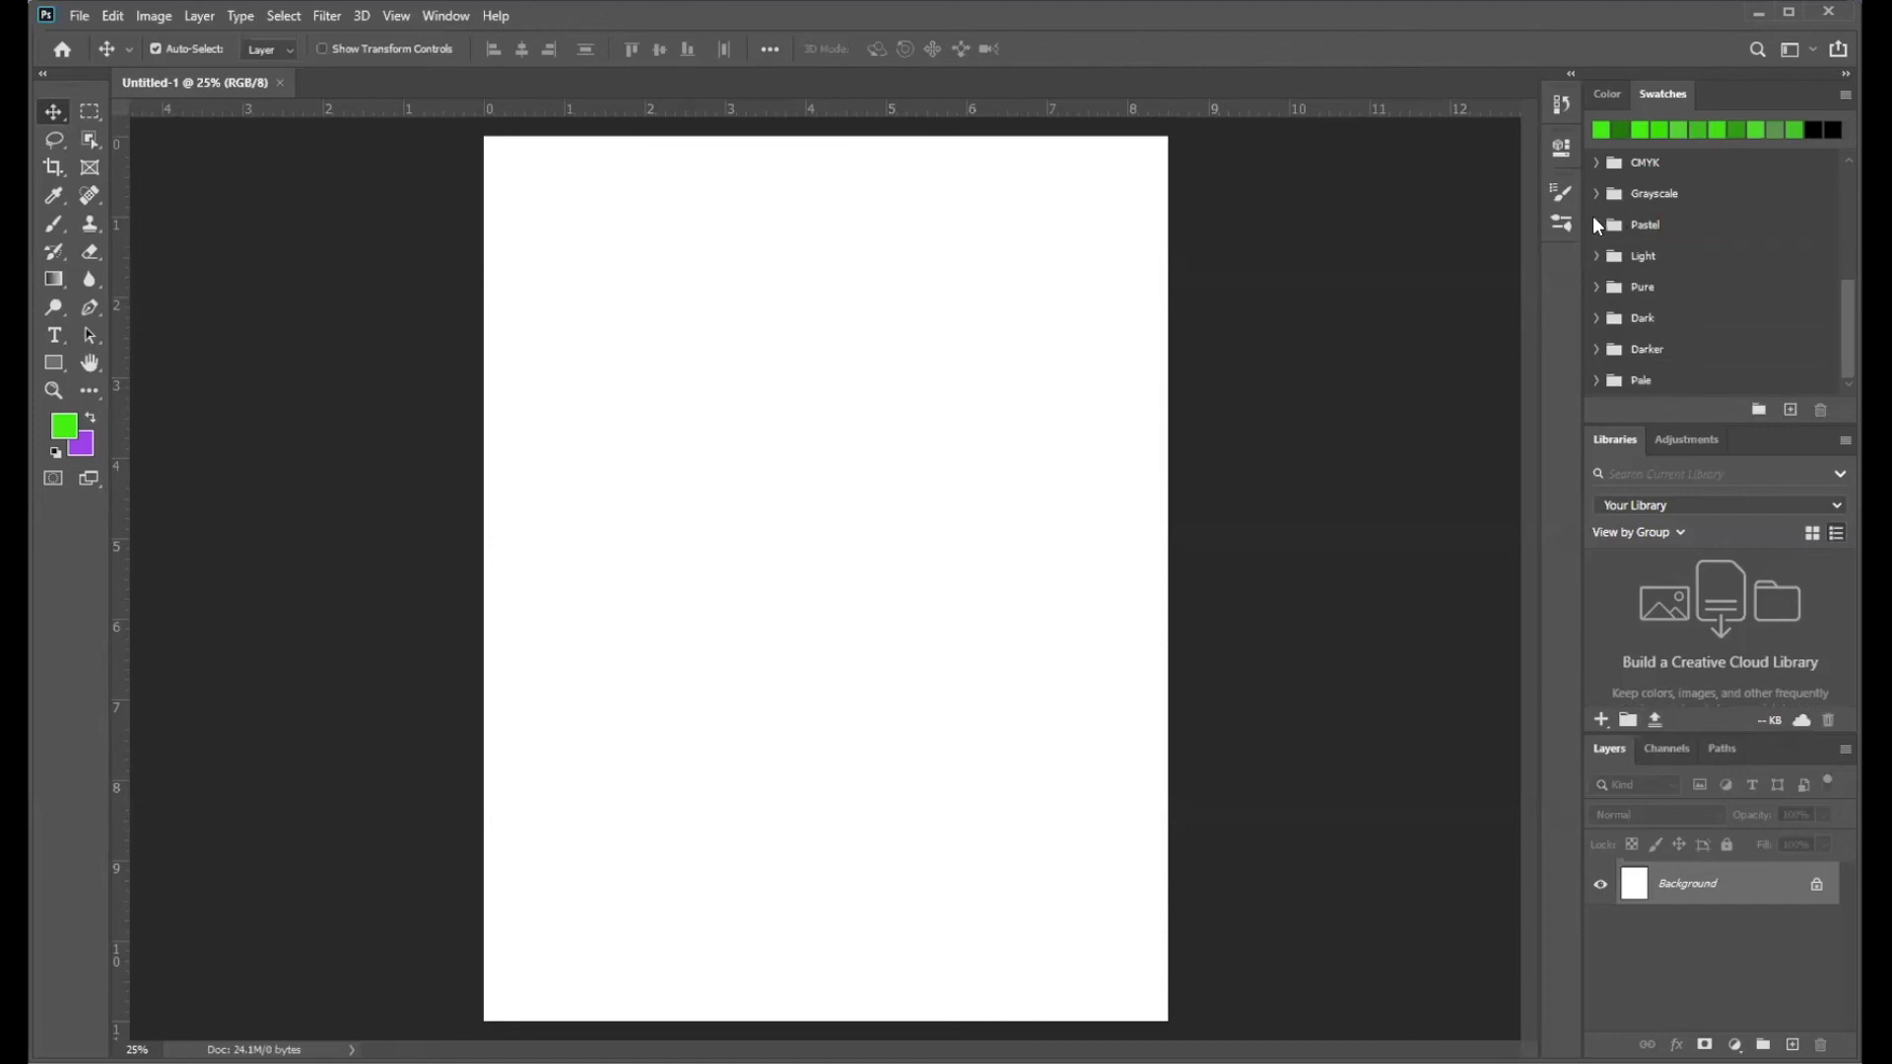
click(1597, 287)
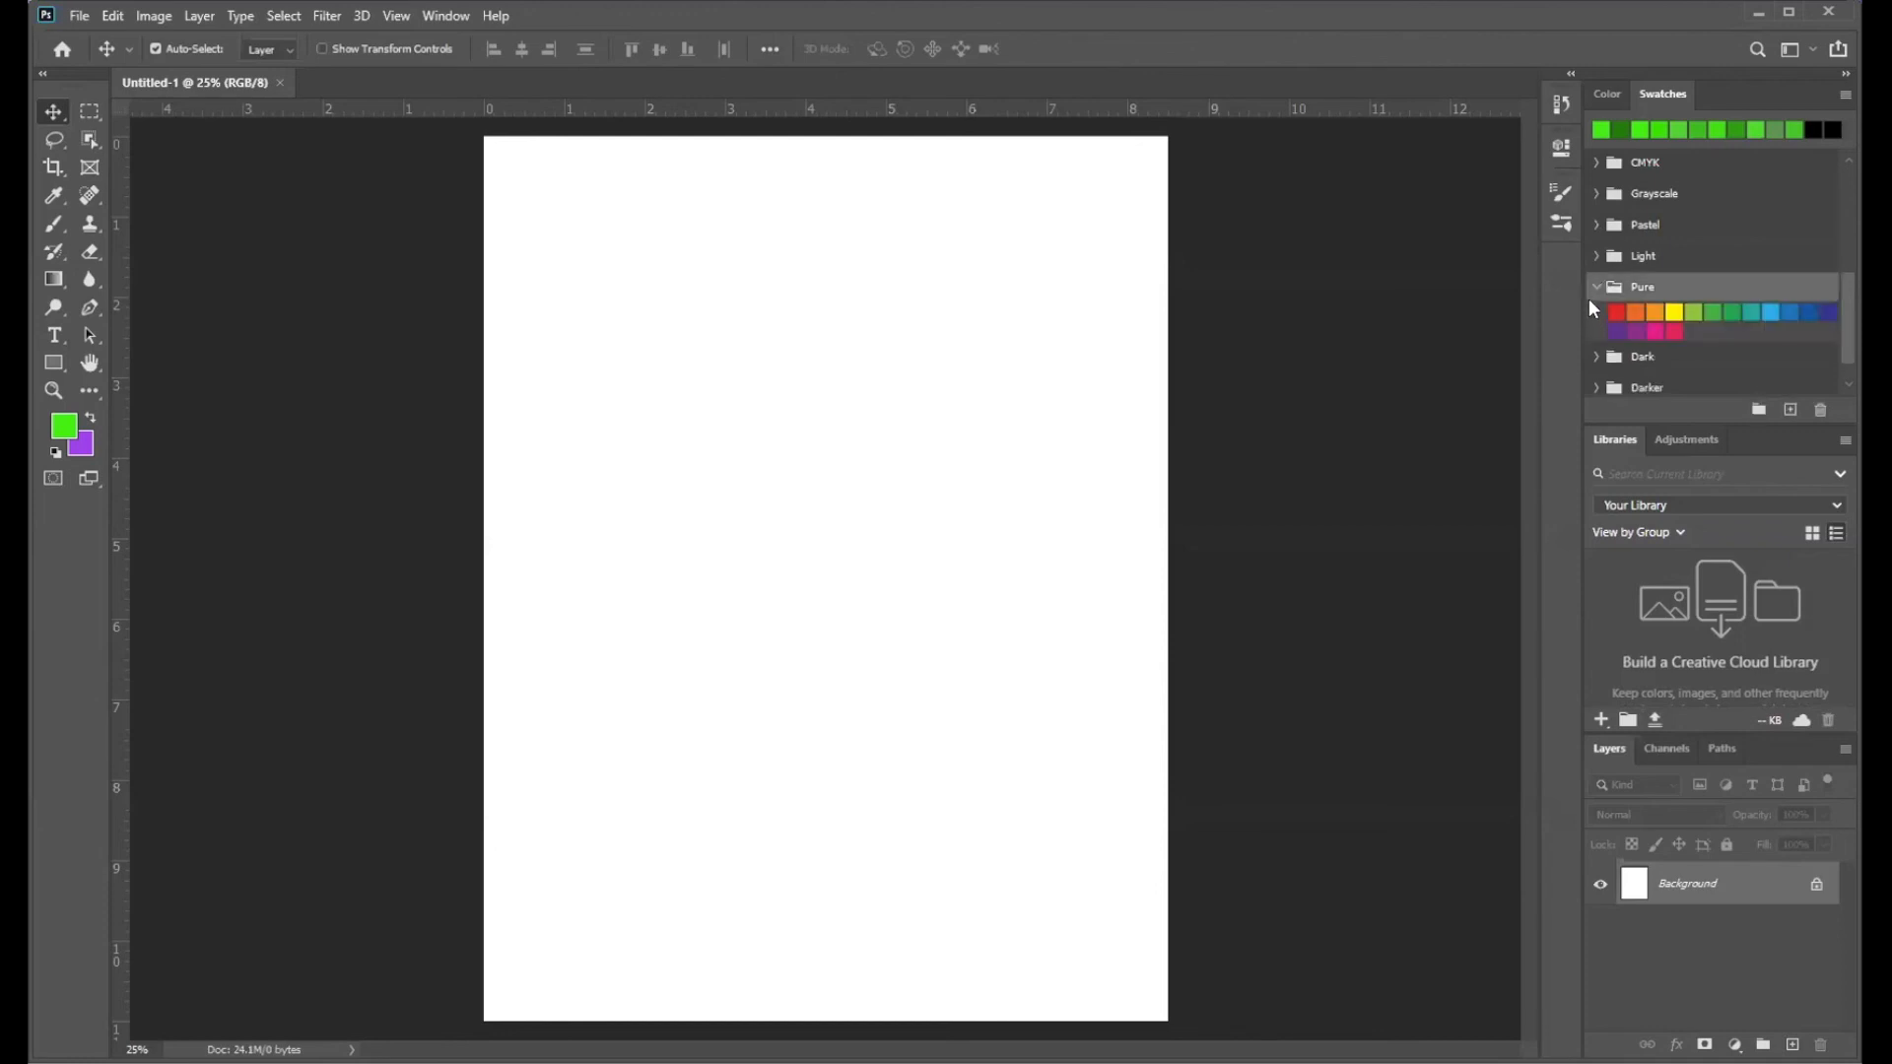
click(1596, 286)
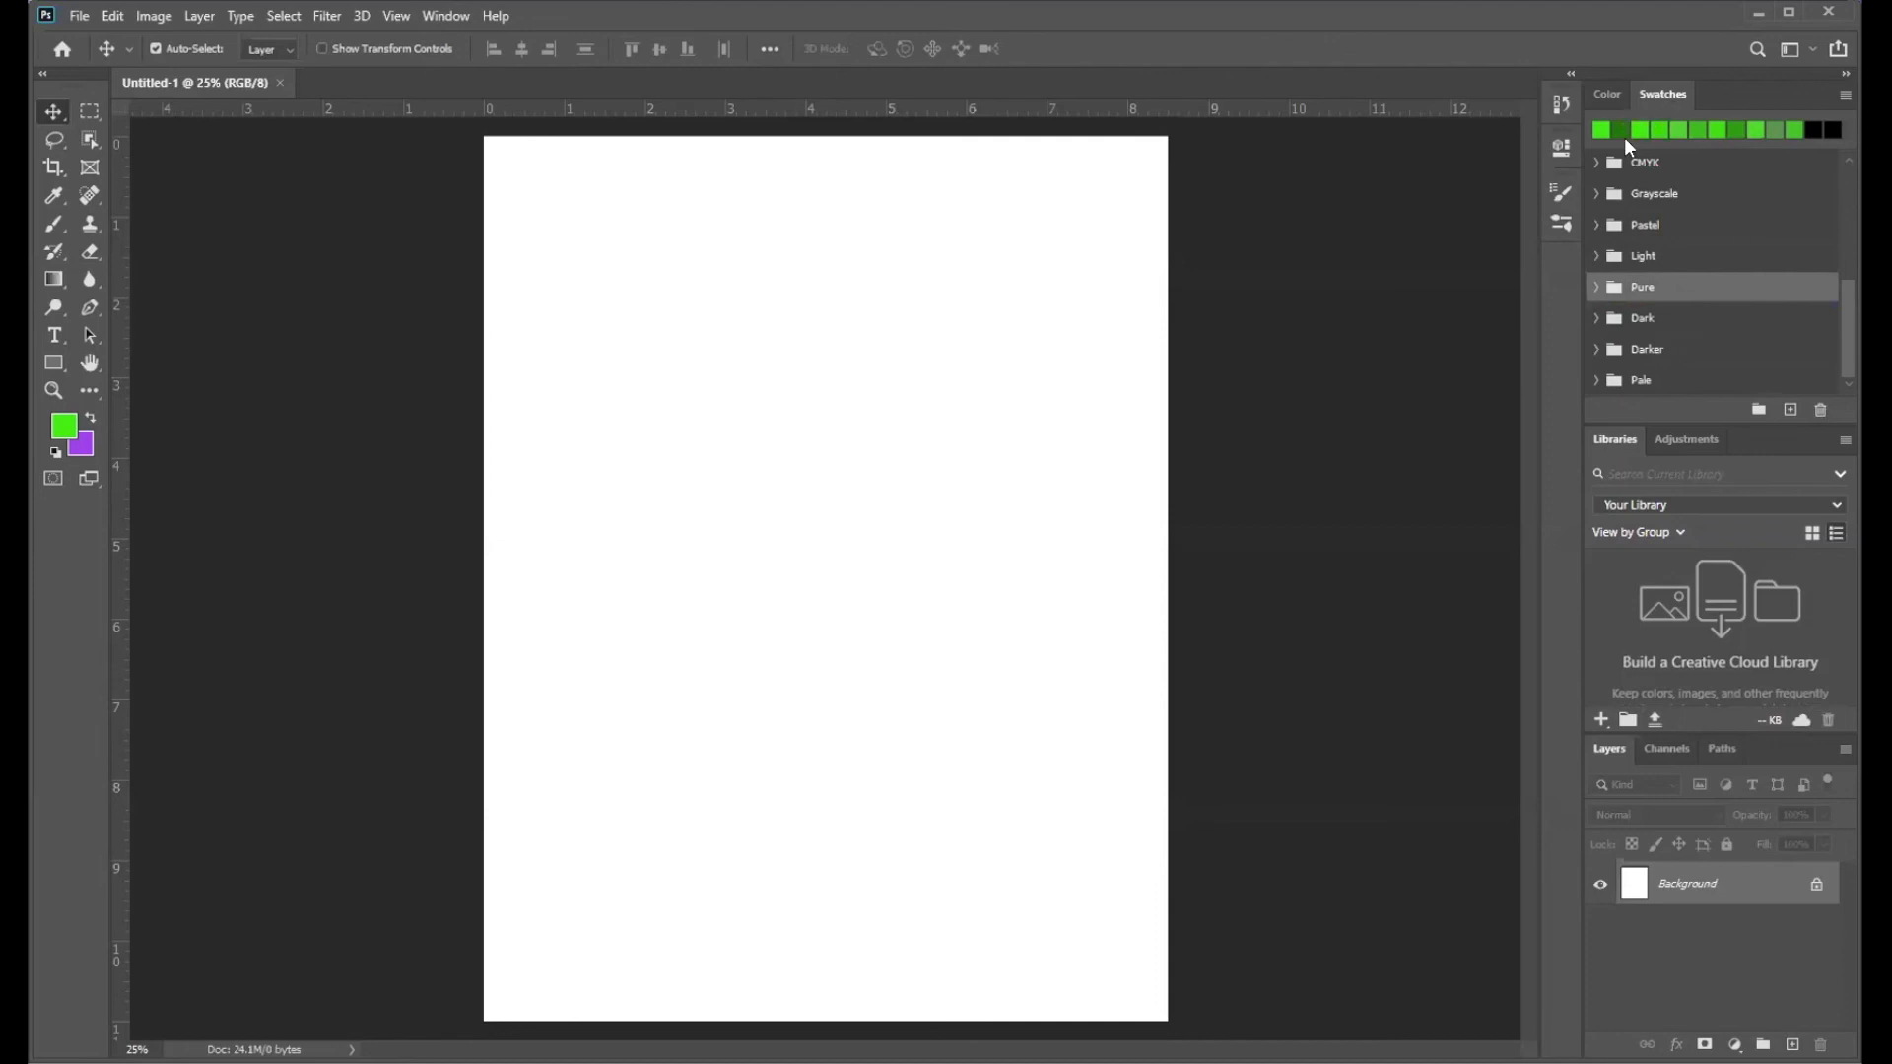
click(1596, 381)
drag(1852, 331, 1851, 348)
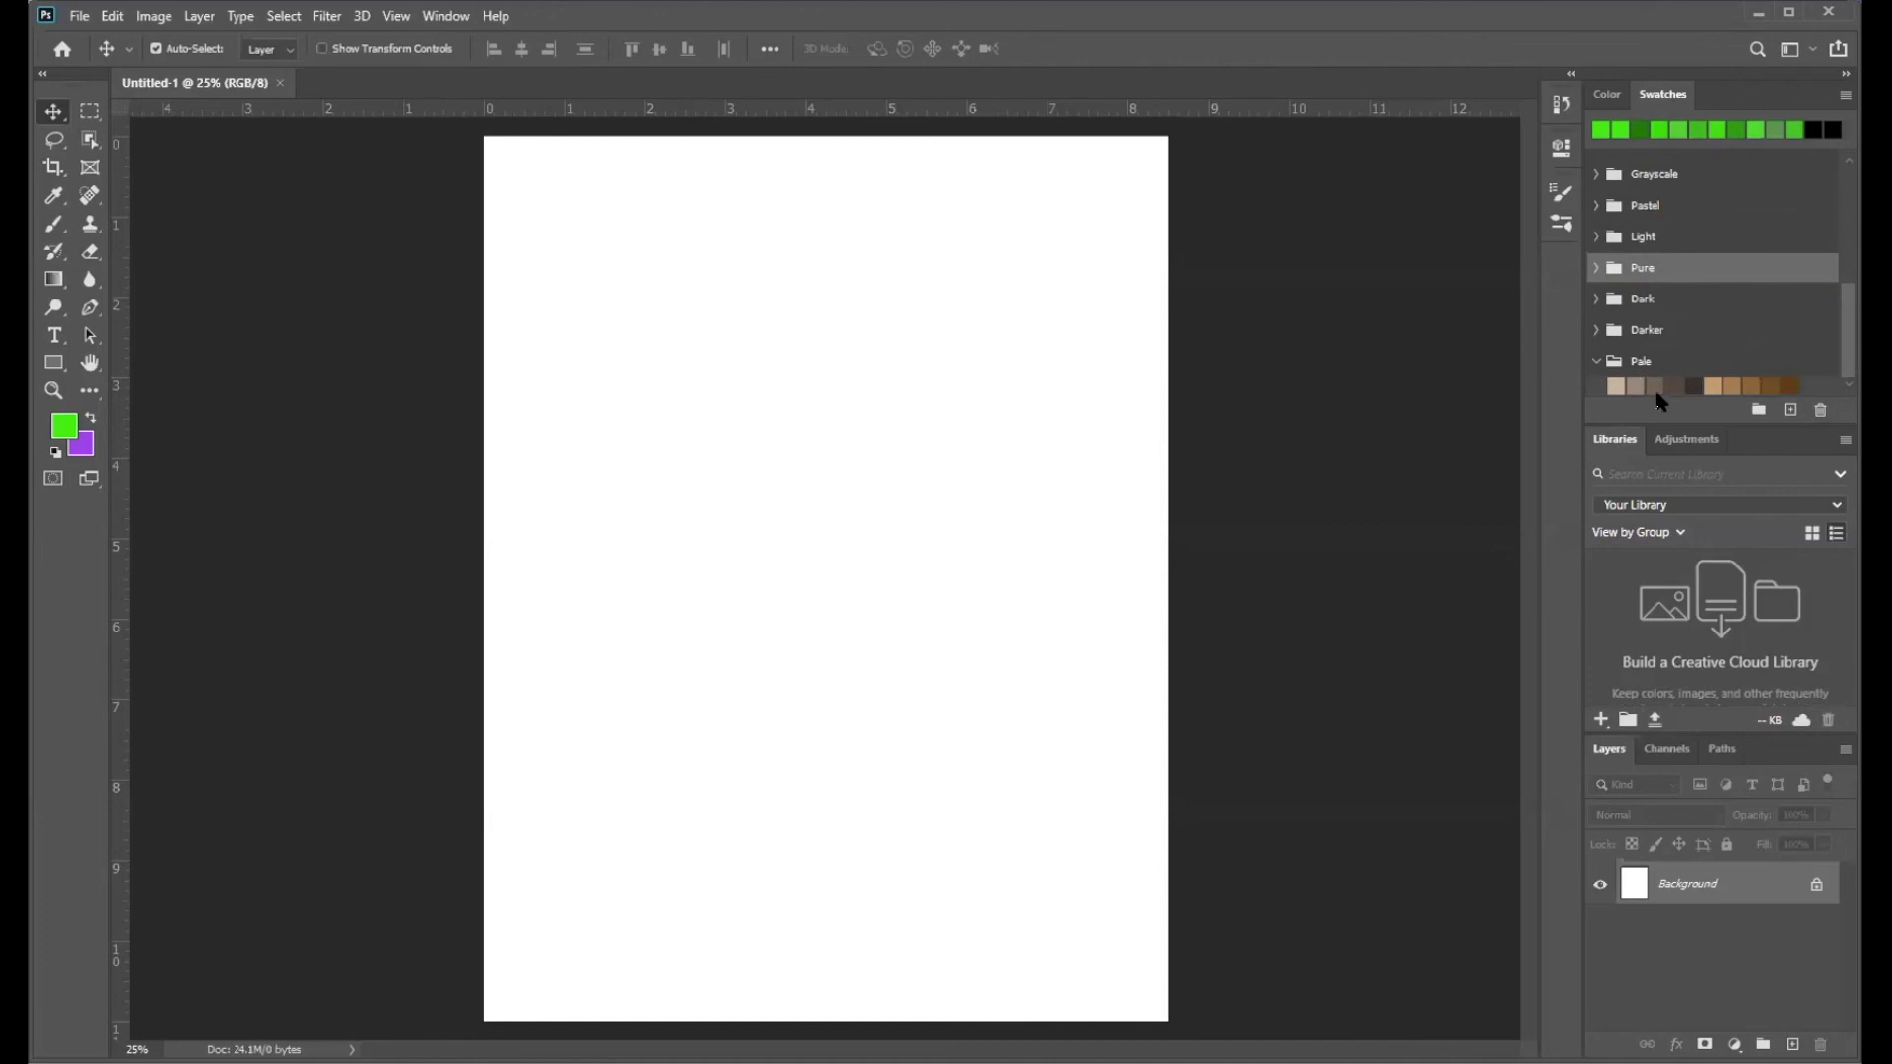
click(1590, 357)
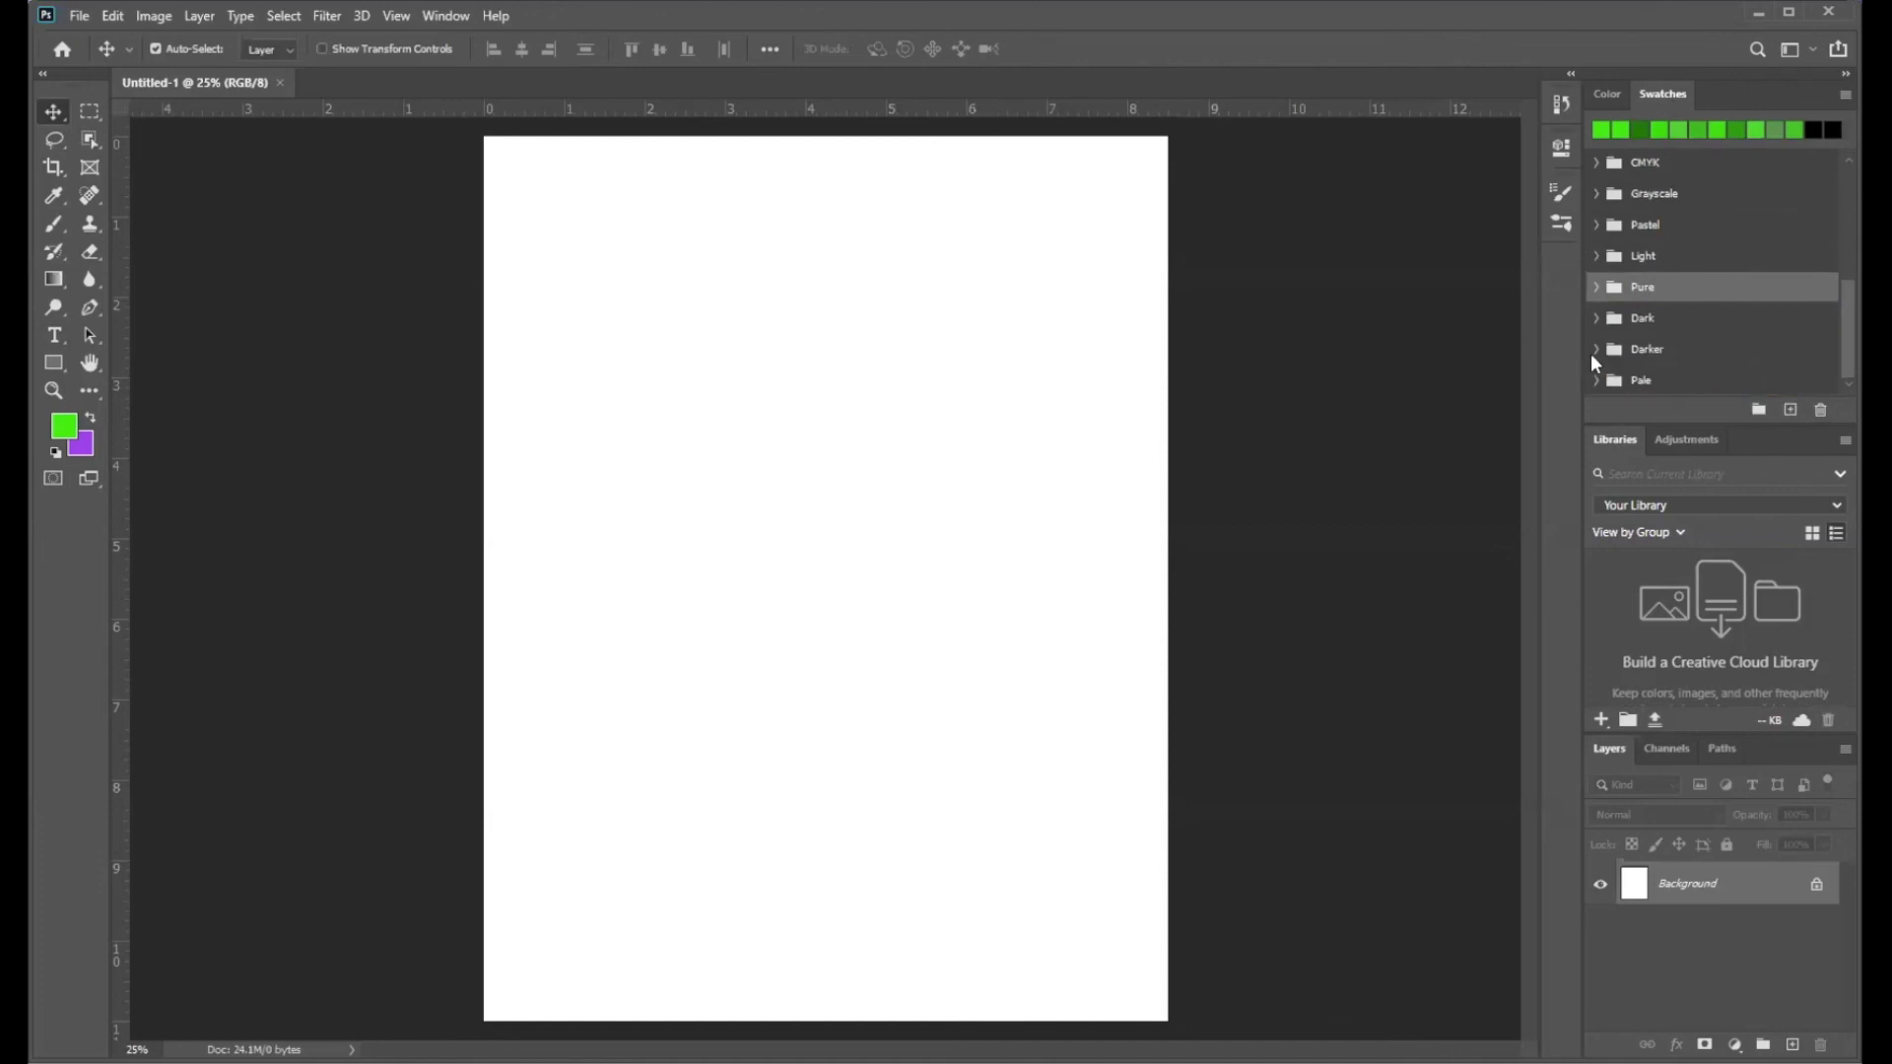
click(1855, 350)
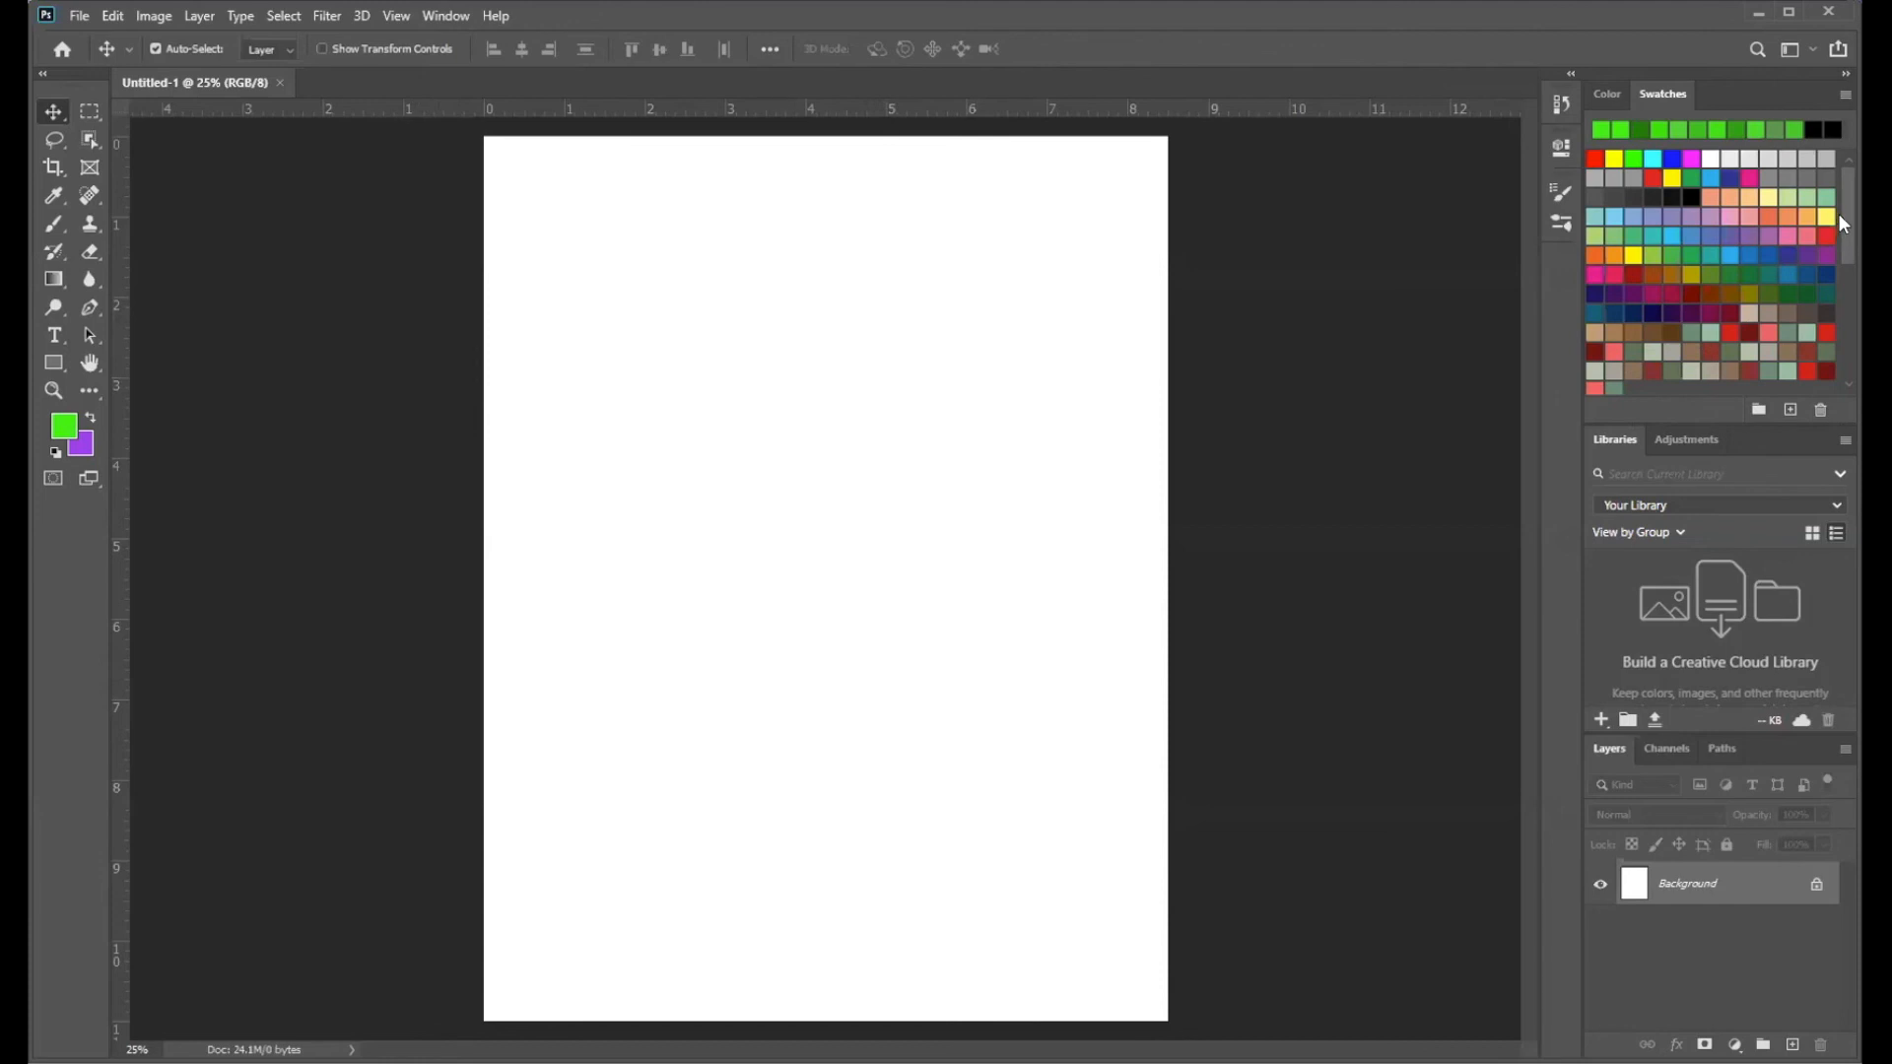
- Create a new swatch group named "Wonder woman"
scroll(1854, 209, down, 5)
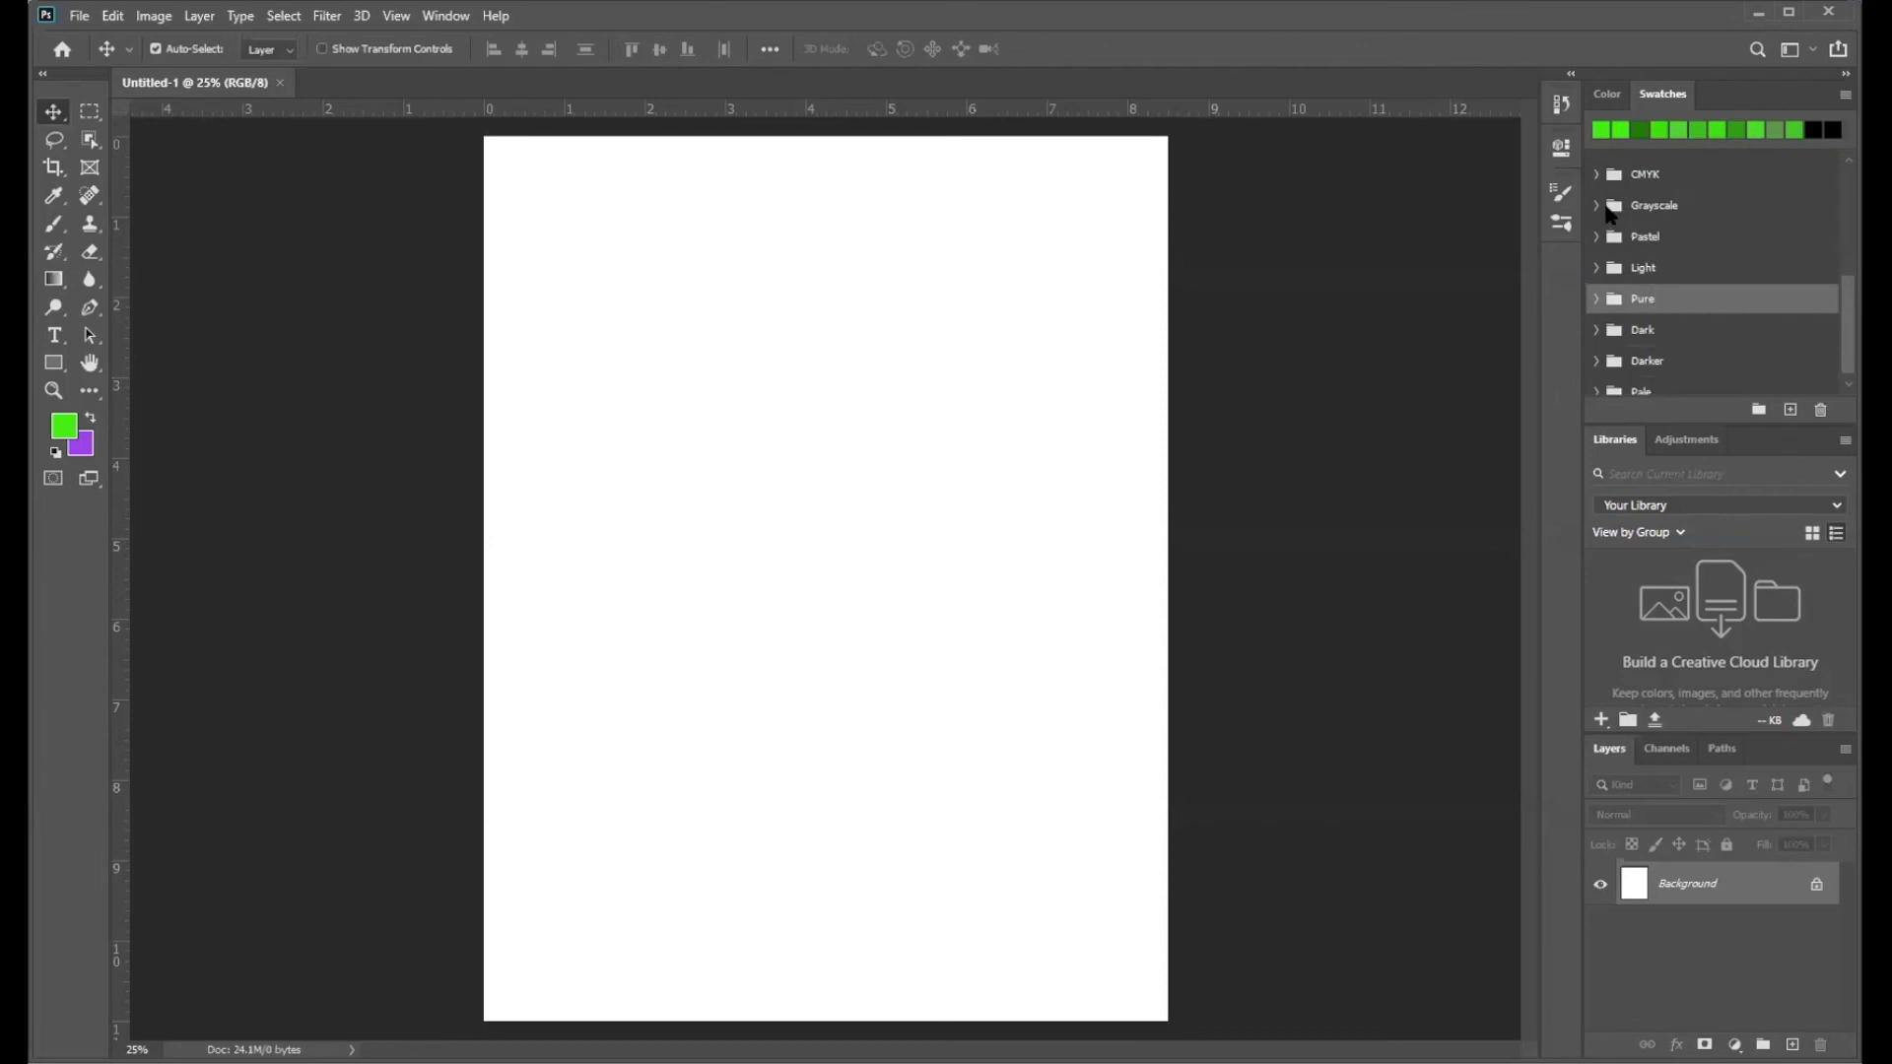
click(1758, 410)
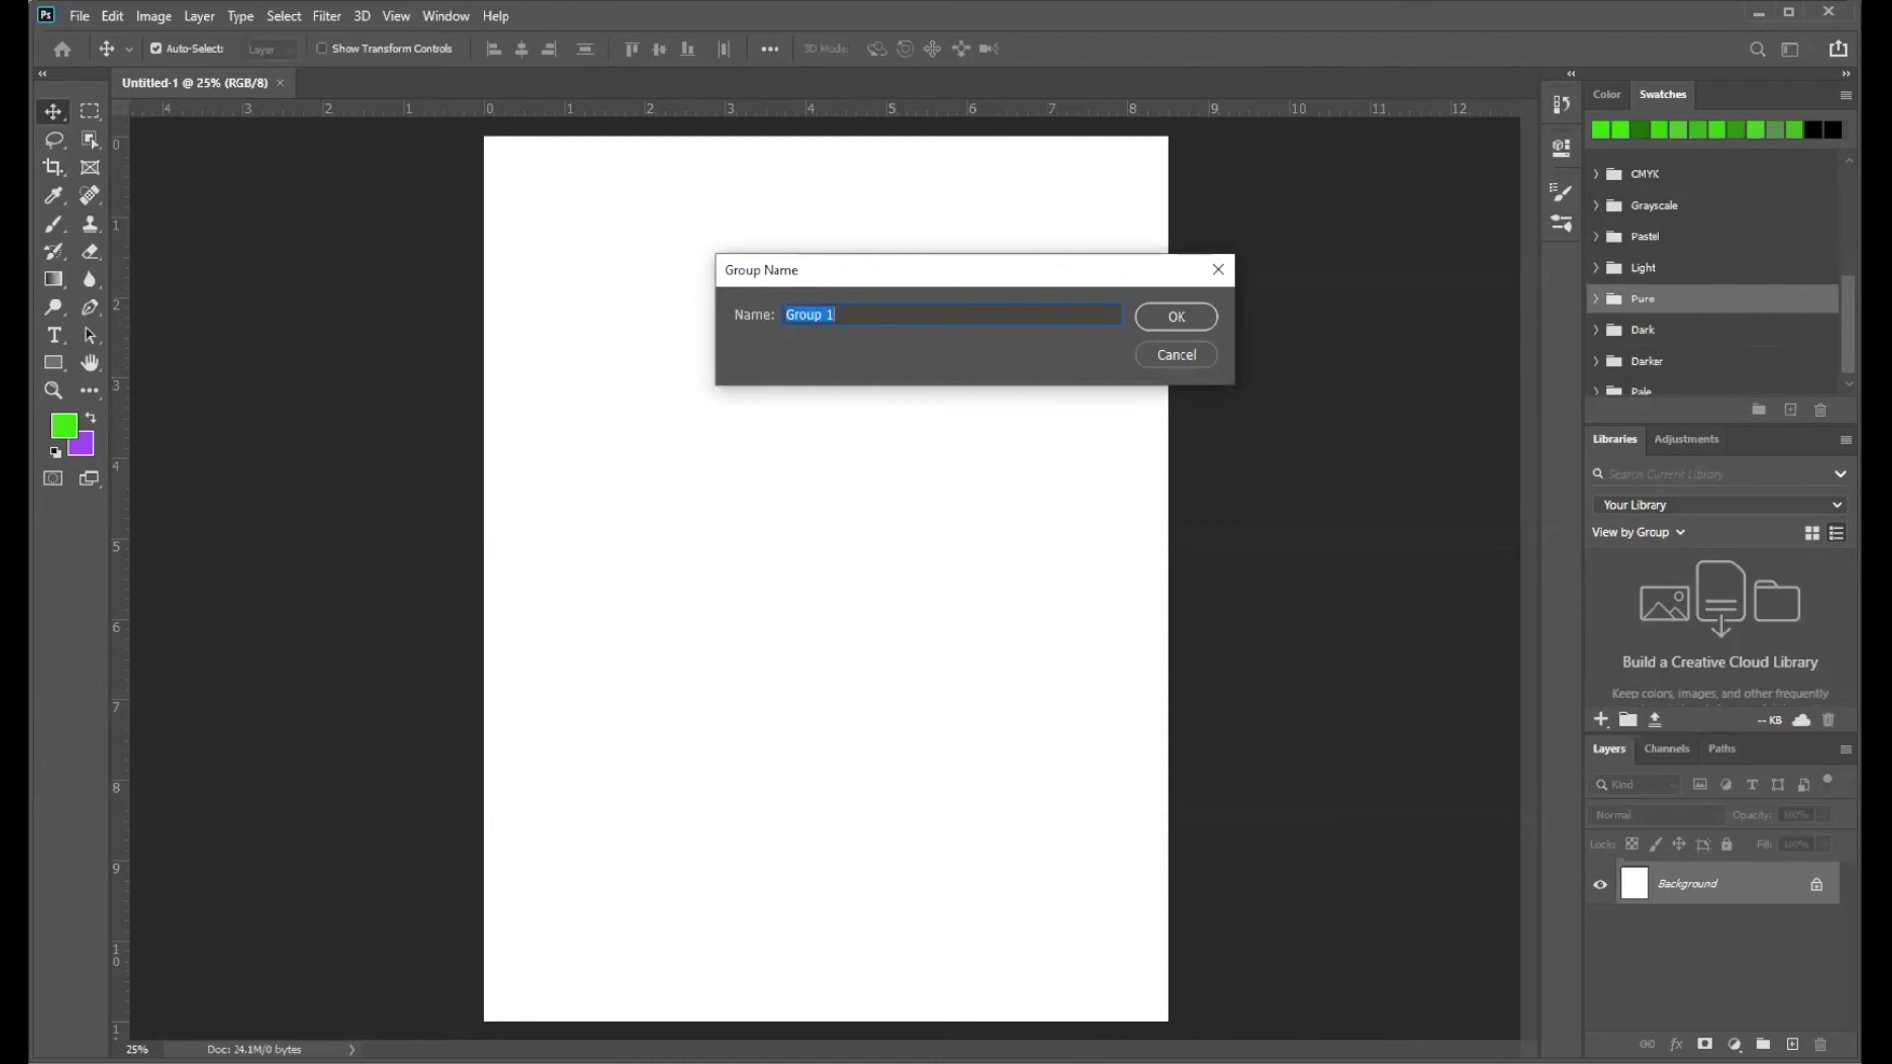
text(Wonder woman)
click(1164, 321)
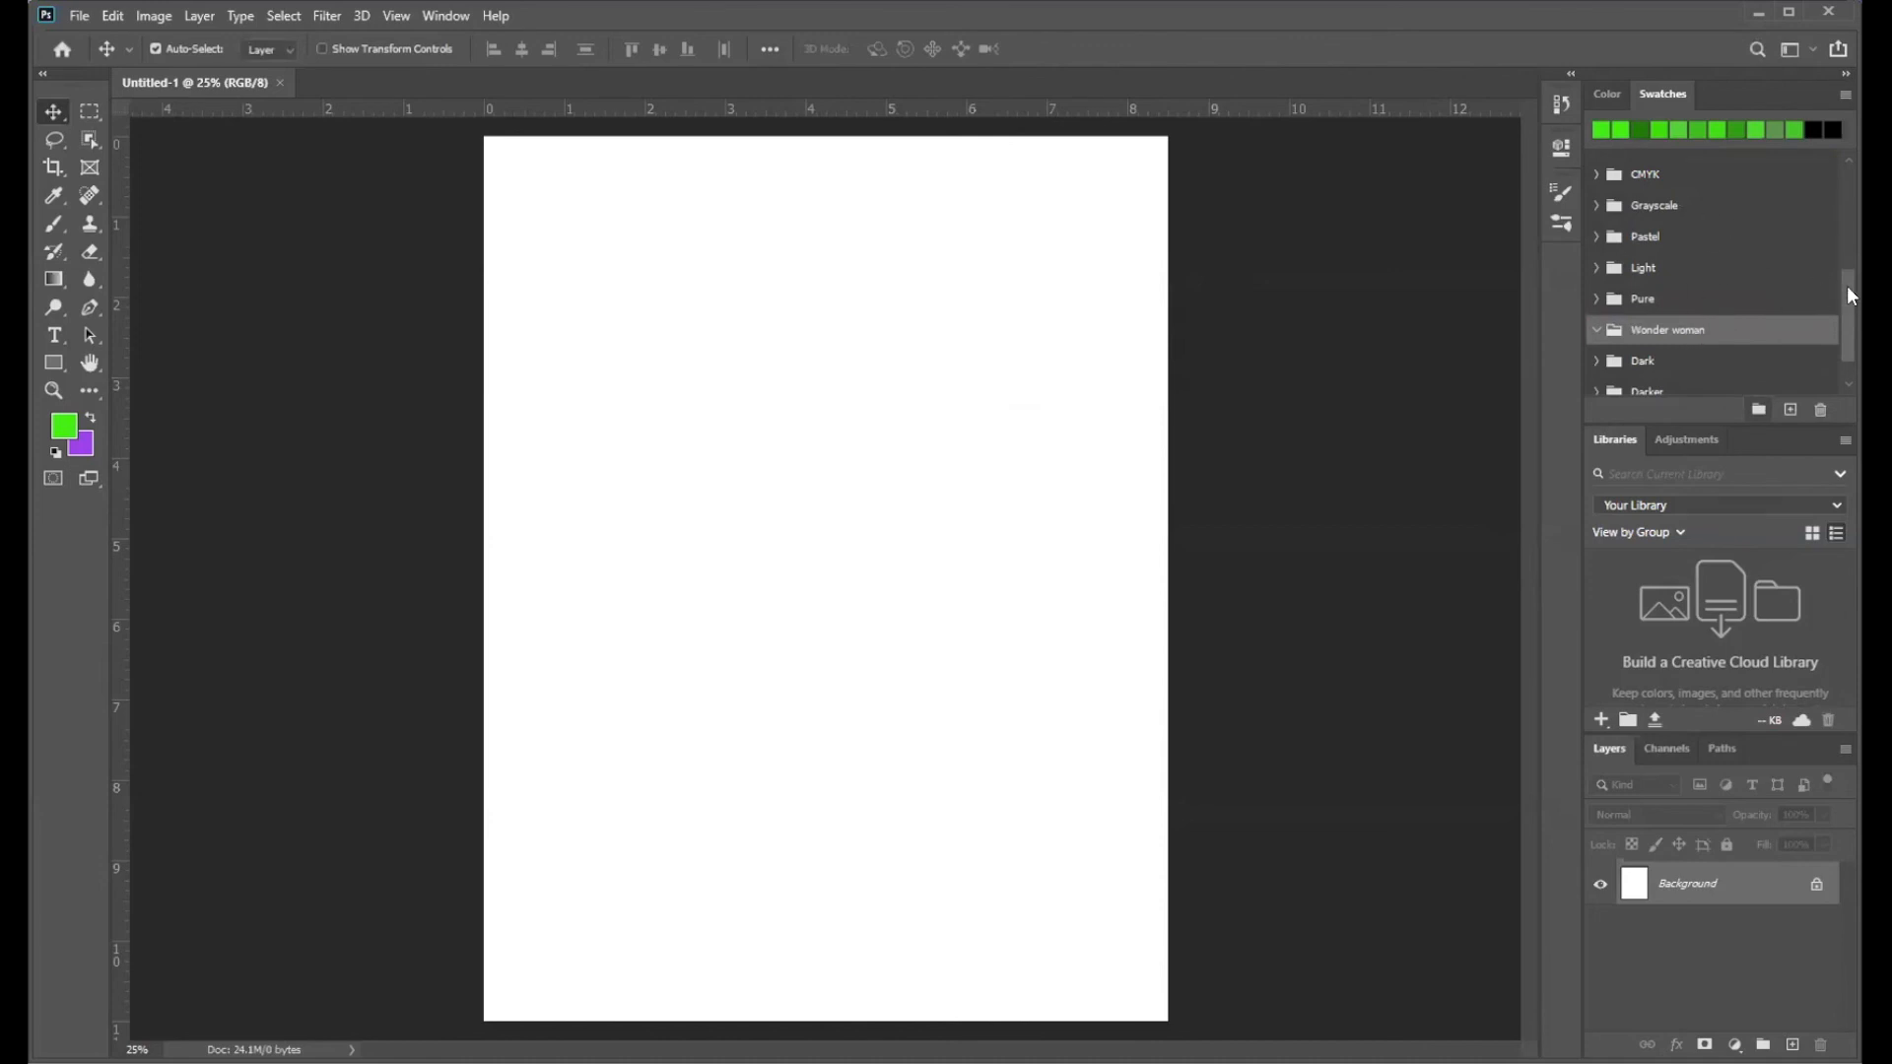
drag(1847, 286, 1847, 287)
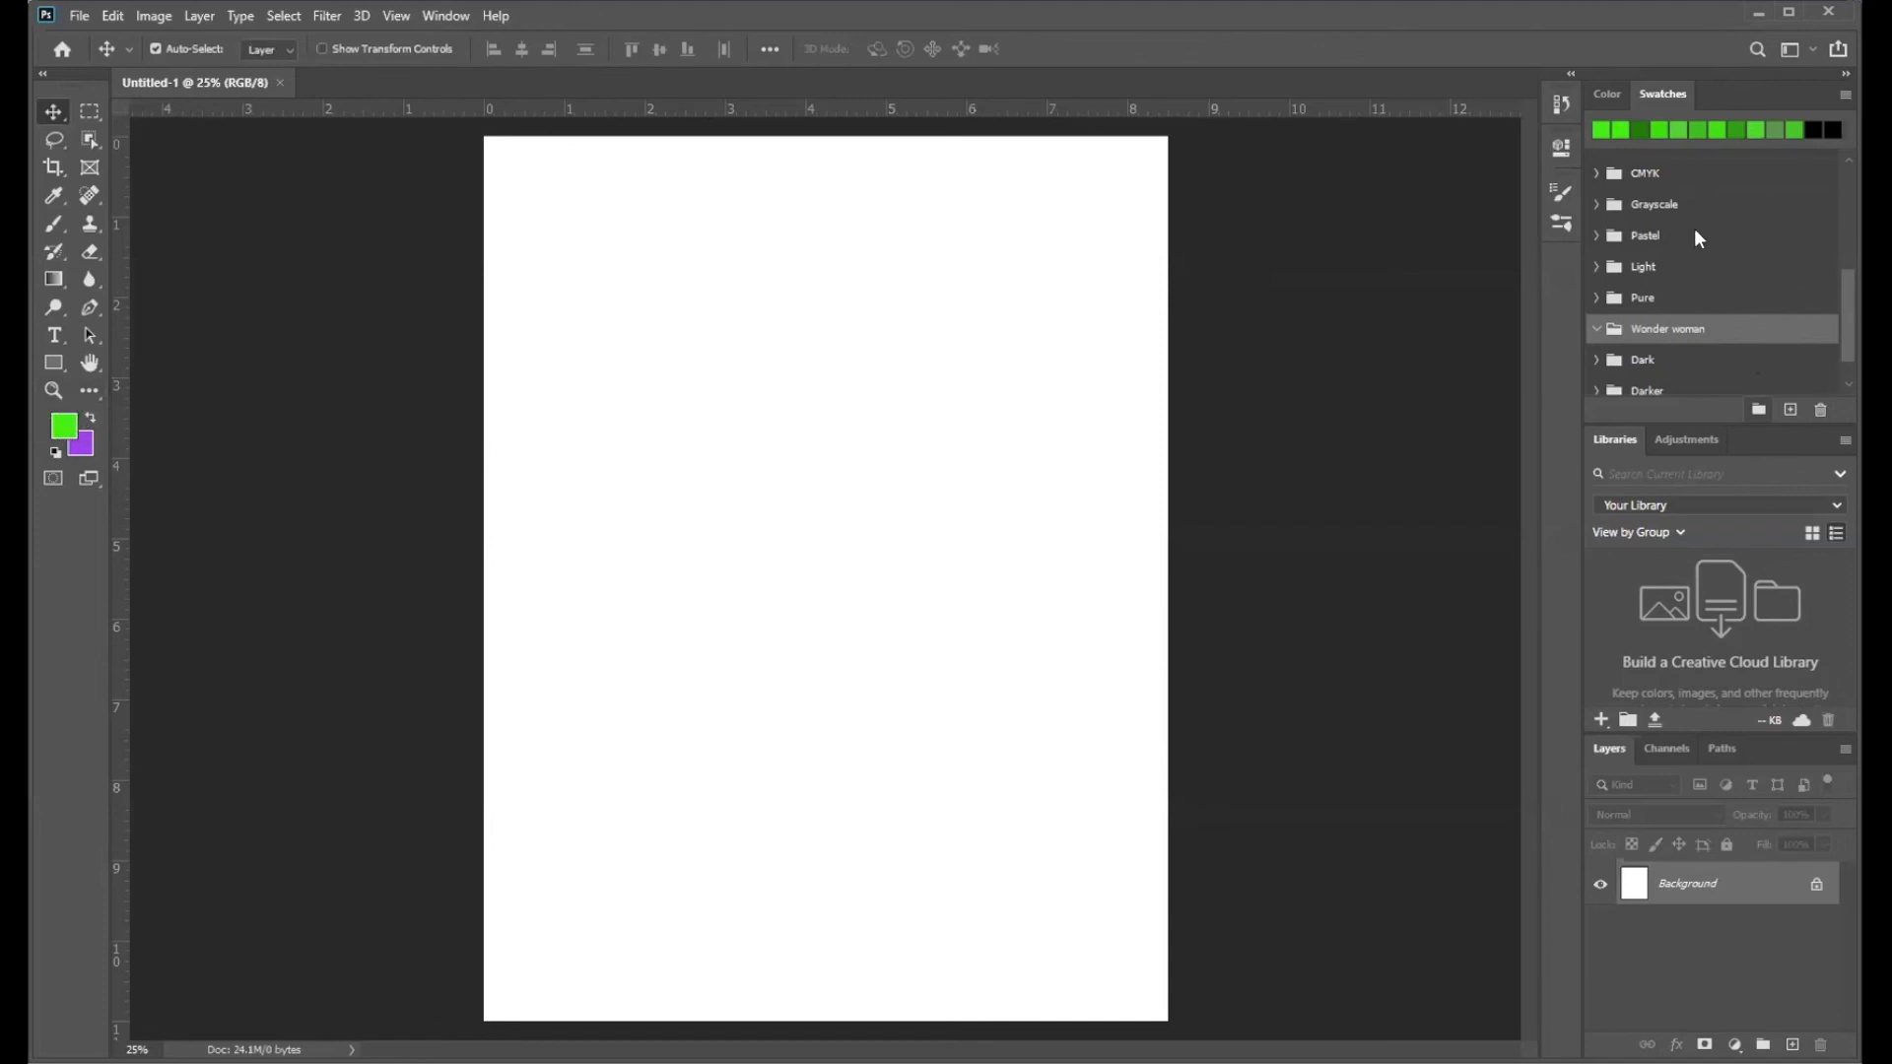
- Choose the bright blue 0b26f6 in the foreground color picker and add it as a swatch to the Wonder woman group
click(1604, 93)
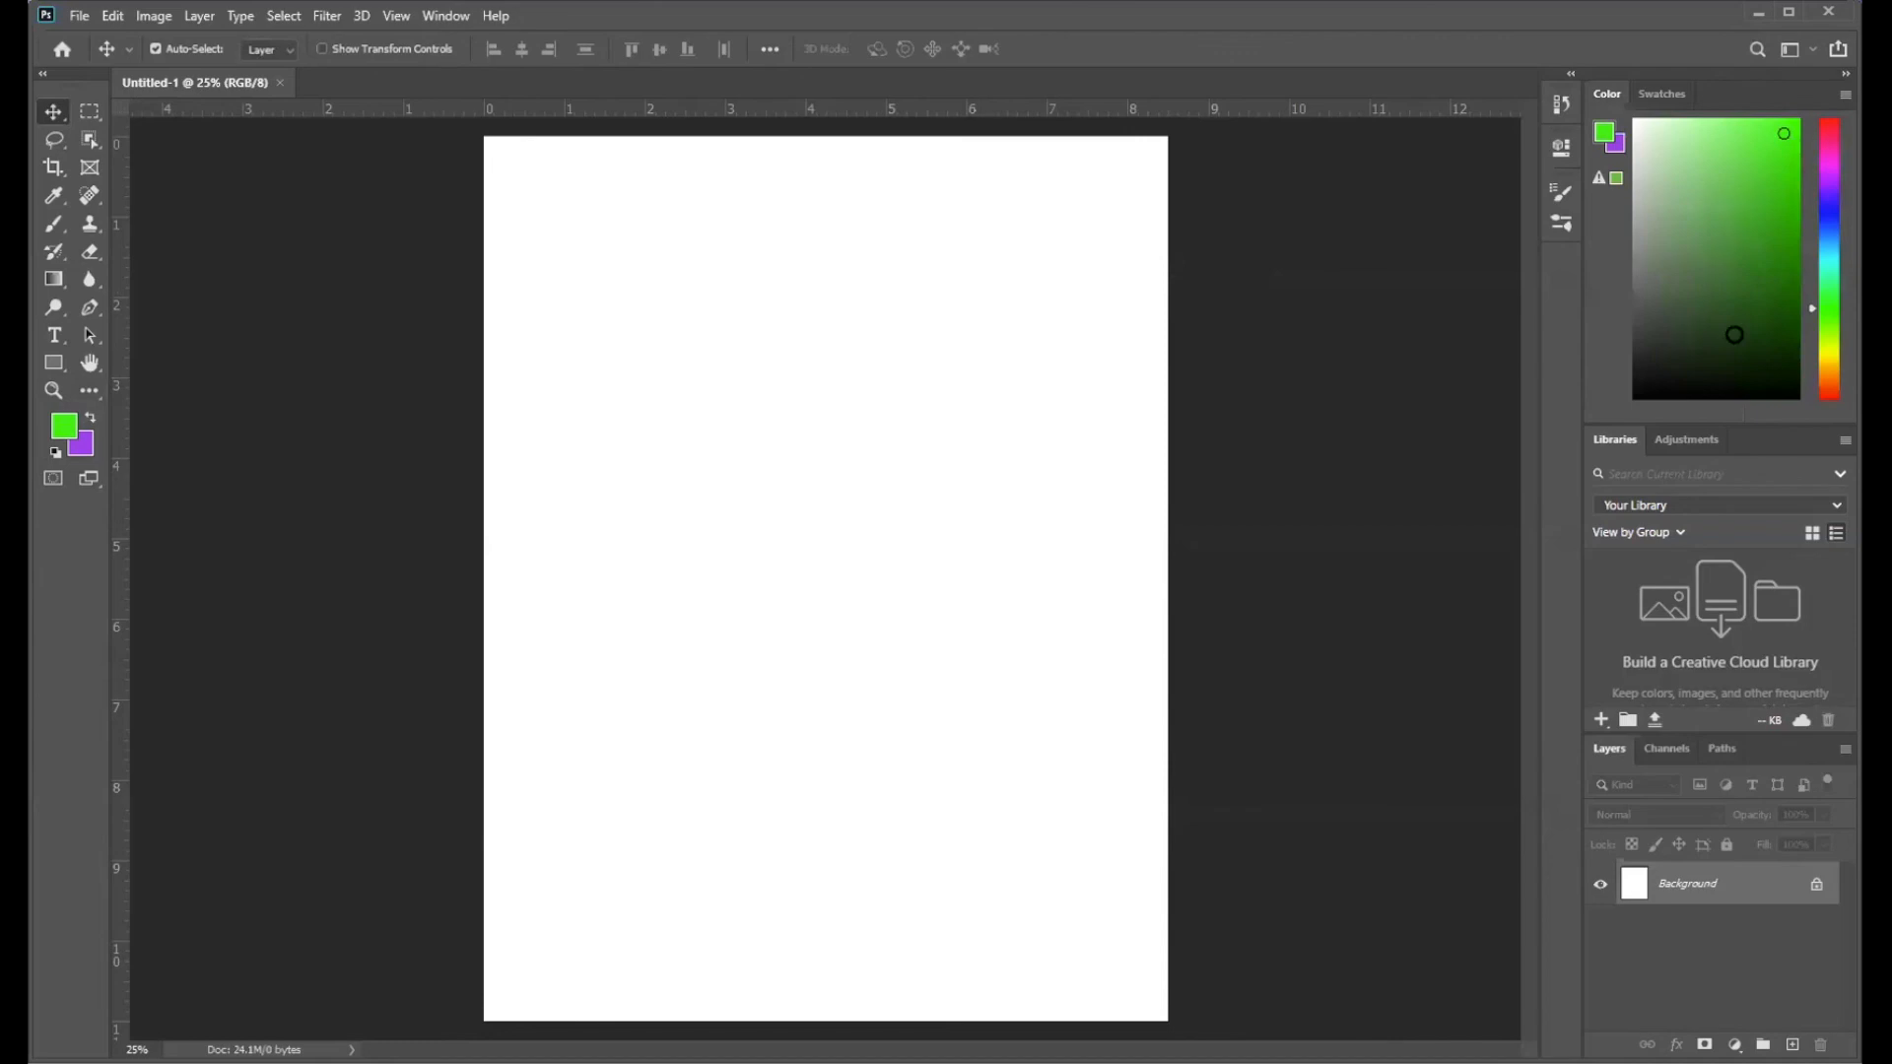
click(1663, 94)
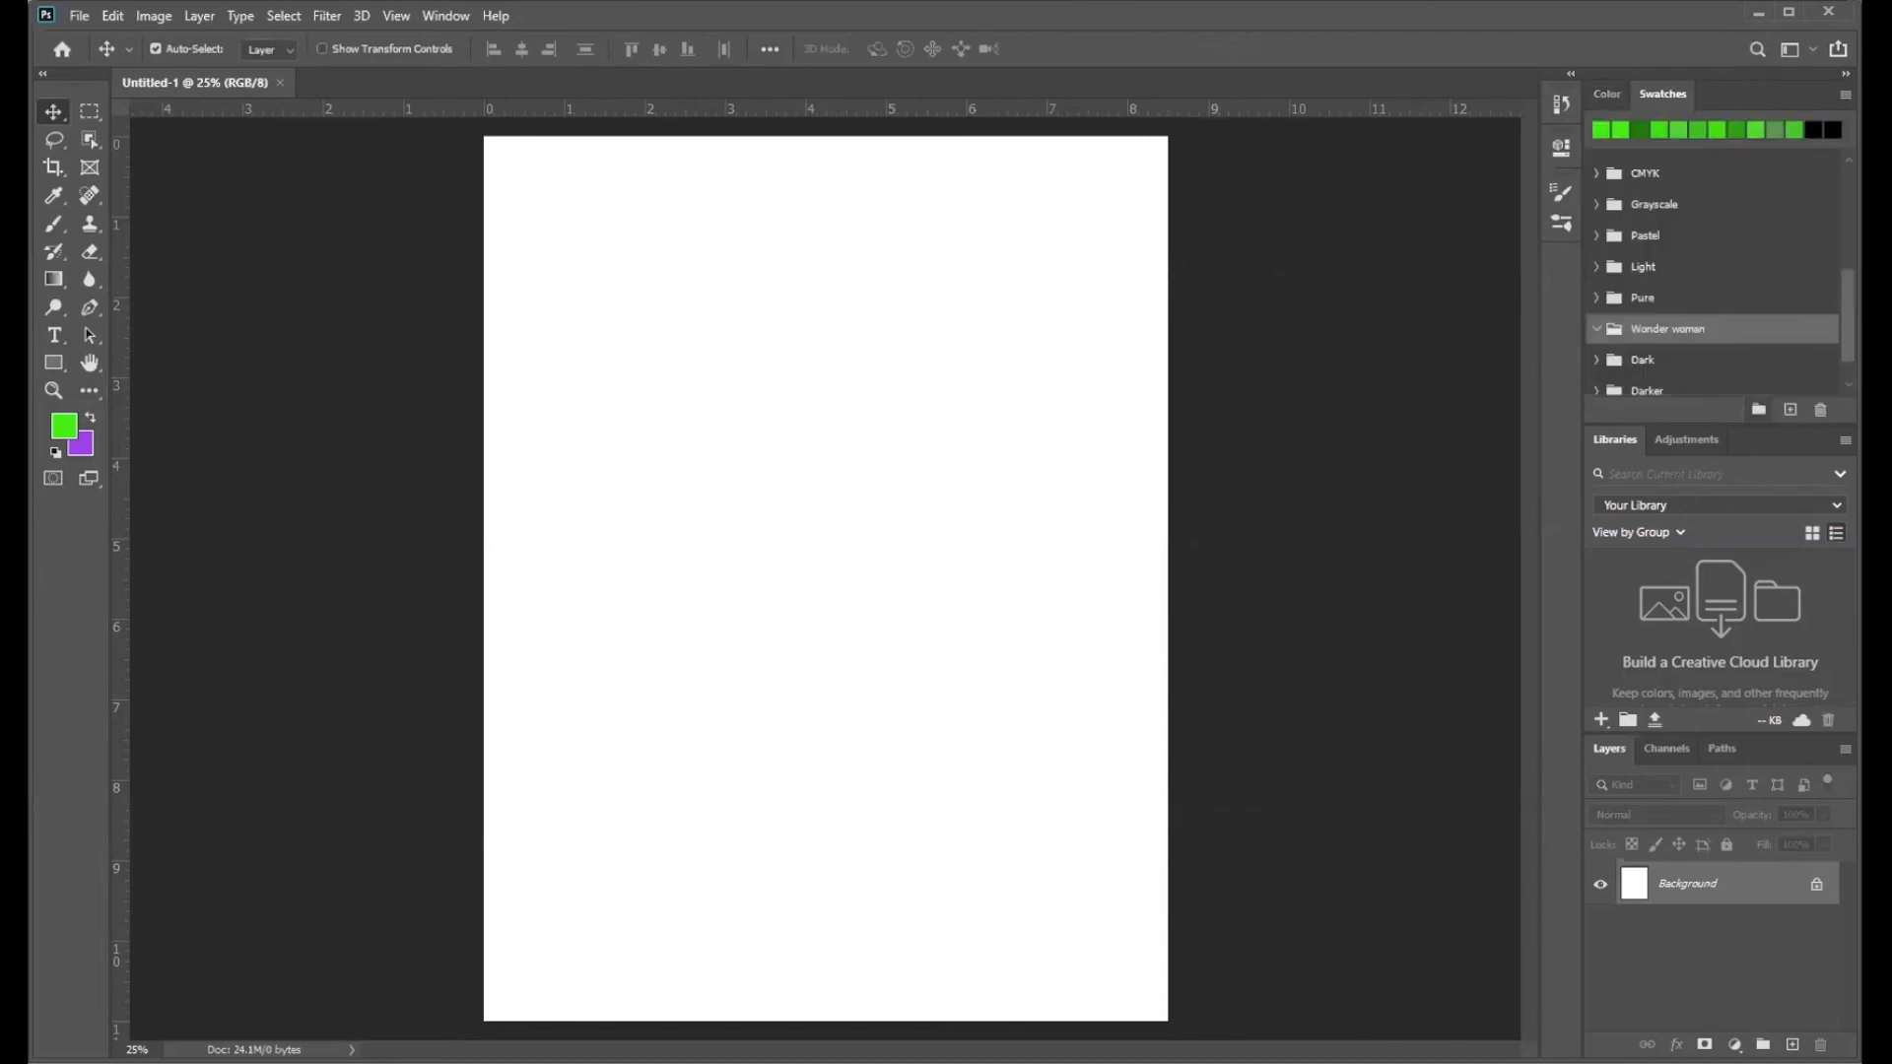
click(63, 429)
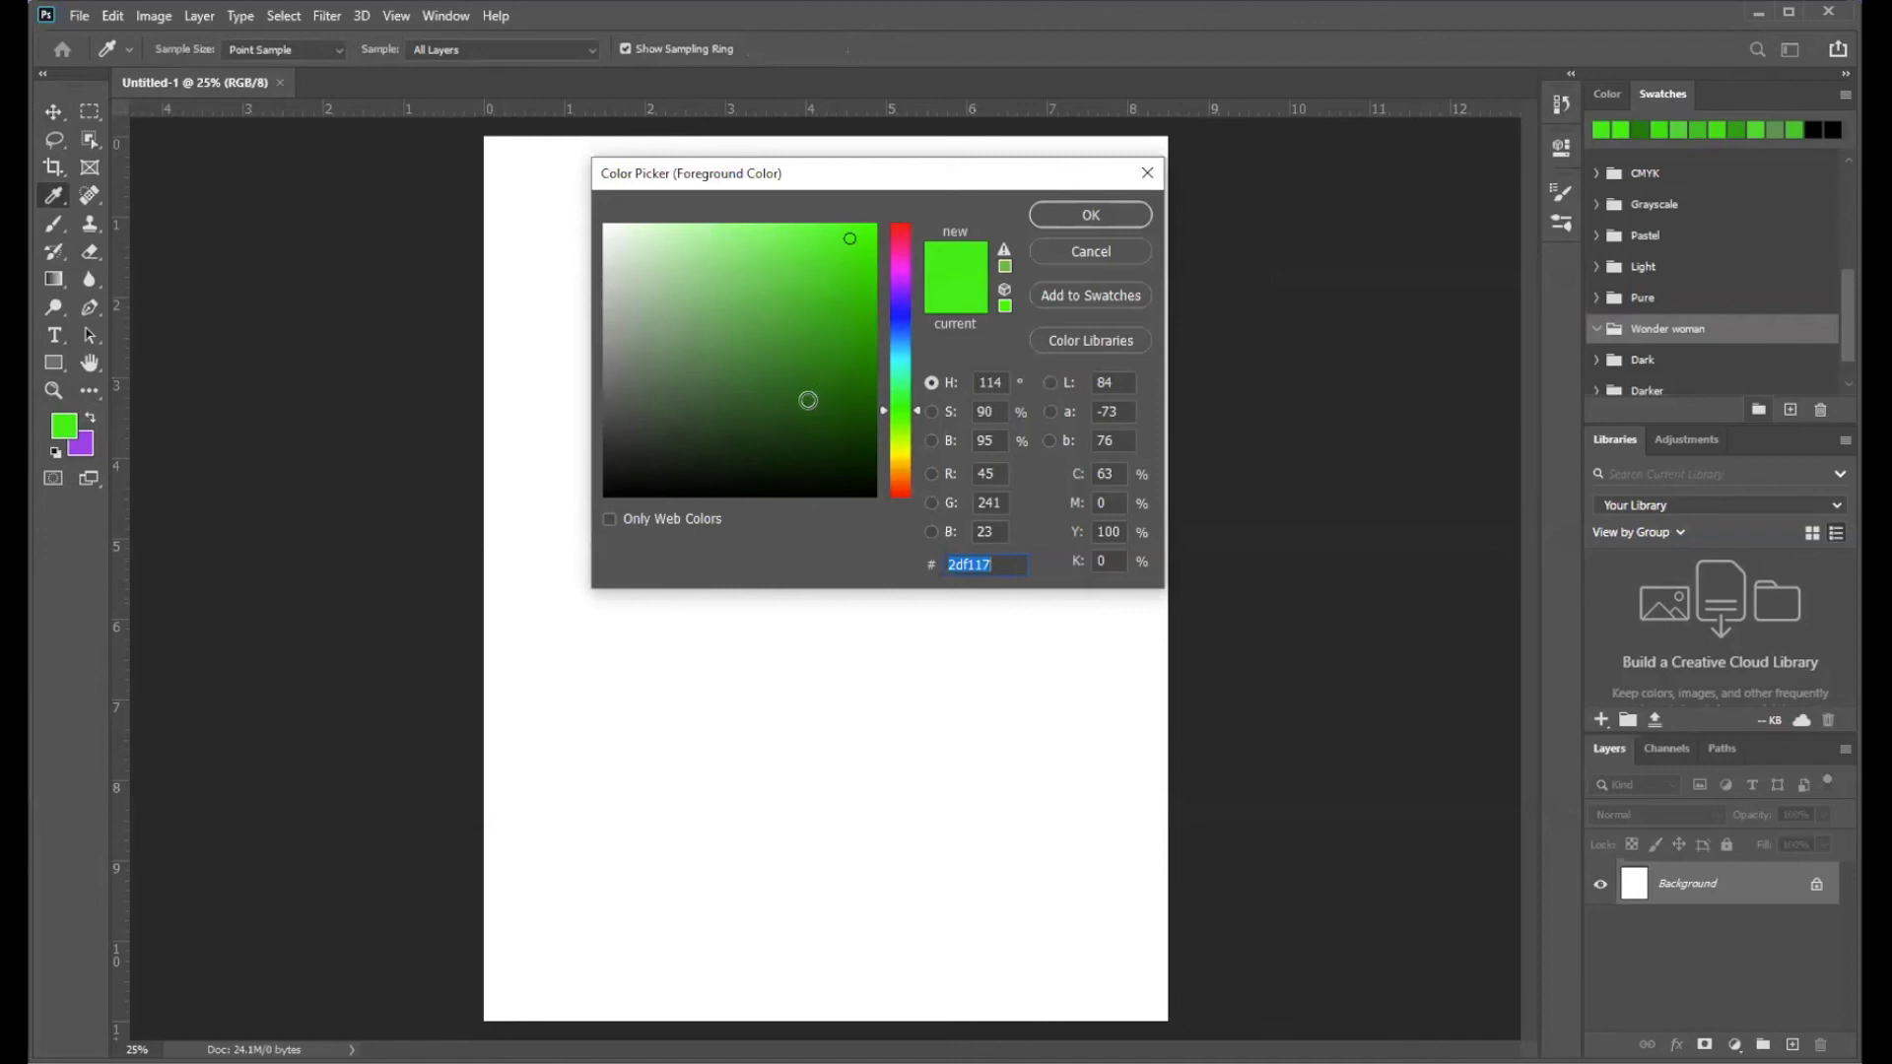
drag(913, 408, 932, 337)
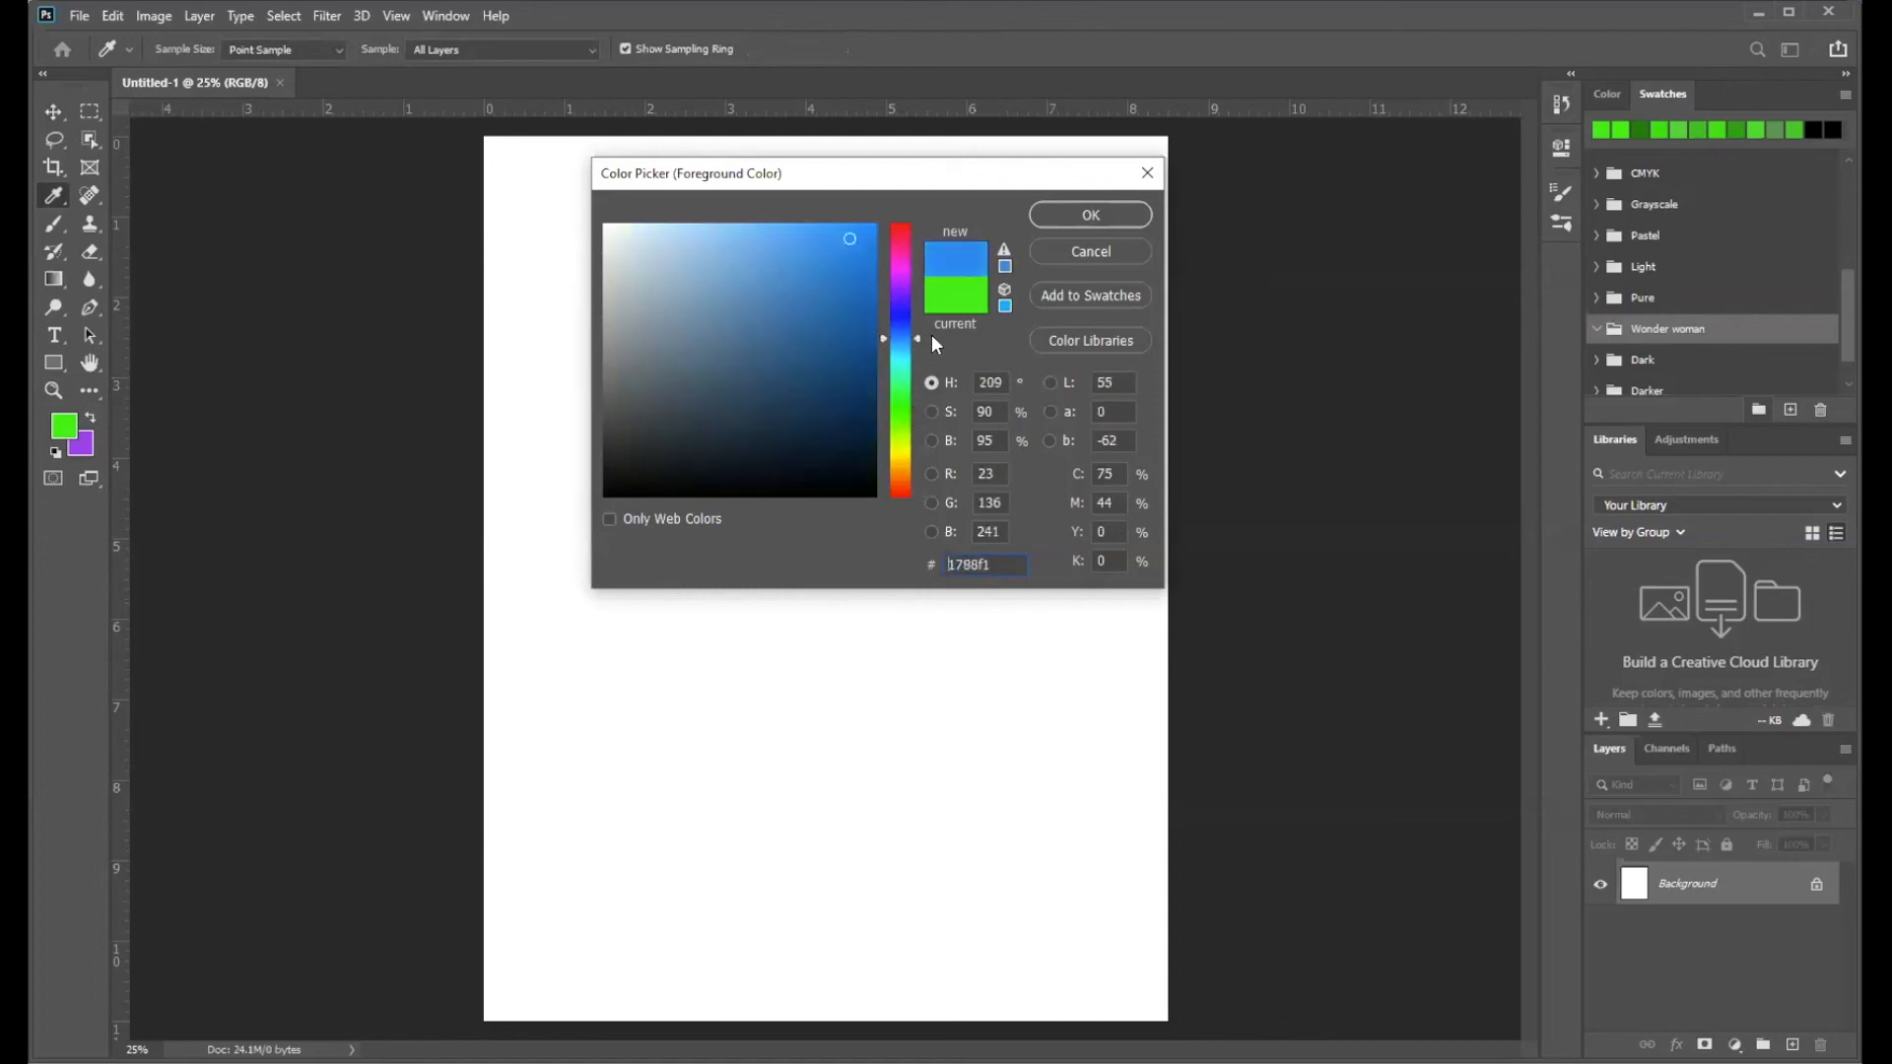
click(850, 350)
drag(805, 287, 839, 260)
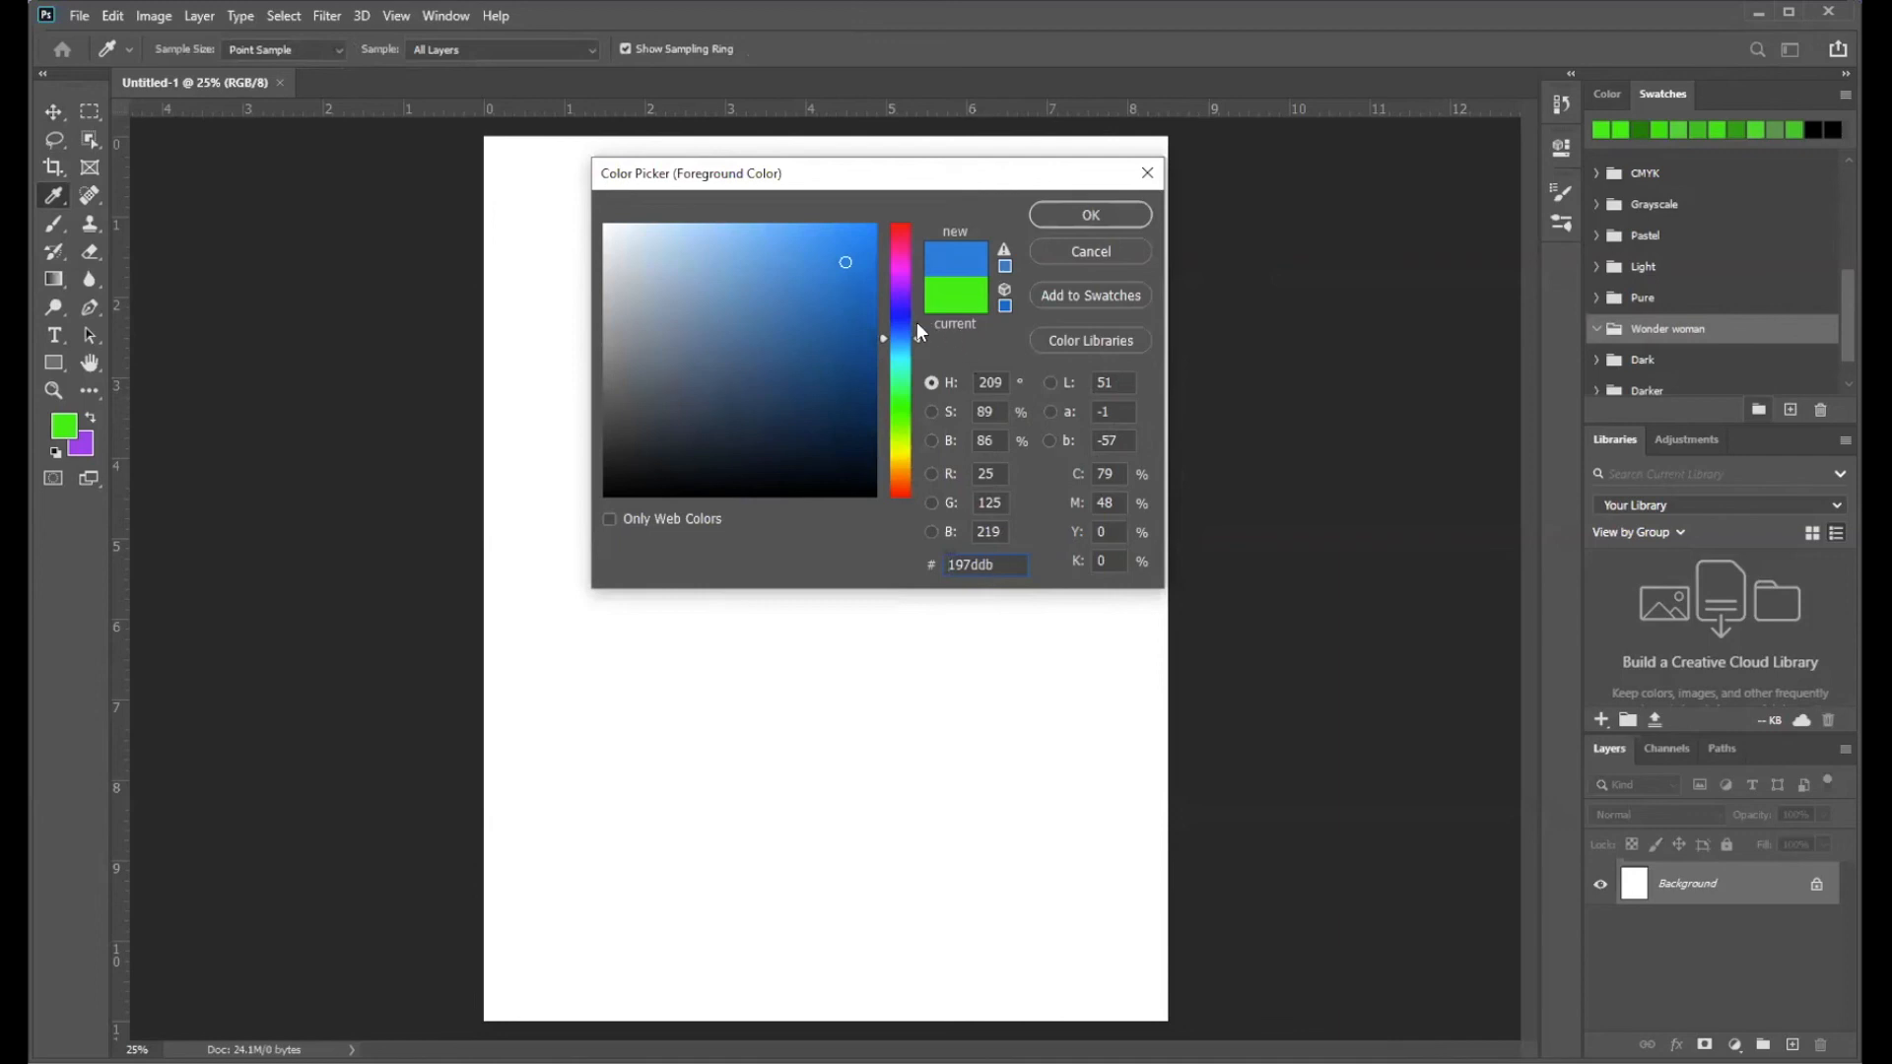
drag(915, 334, 917, 314)
click(865, 233)
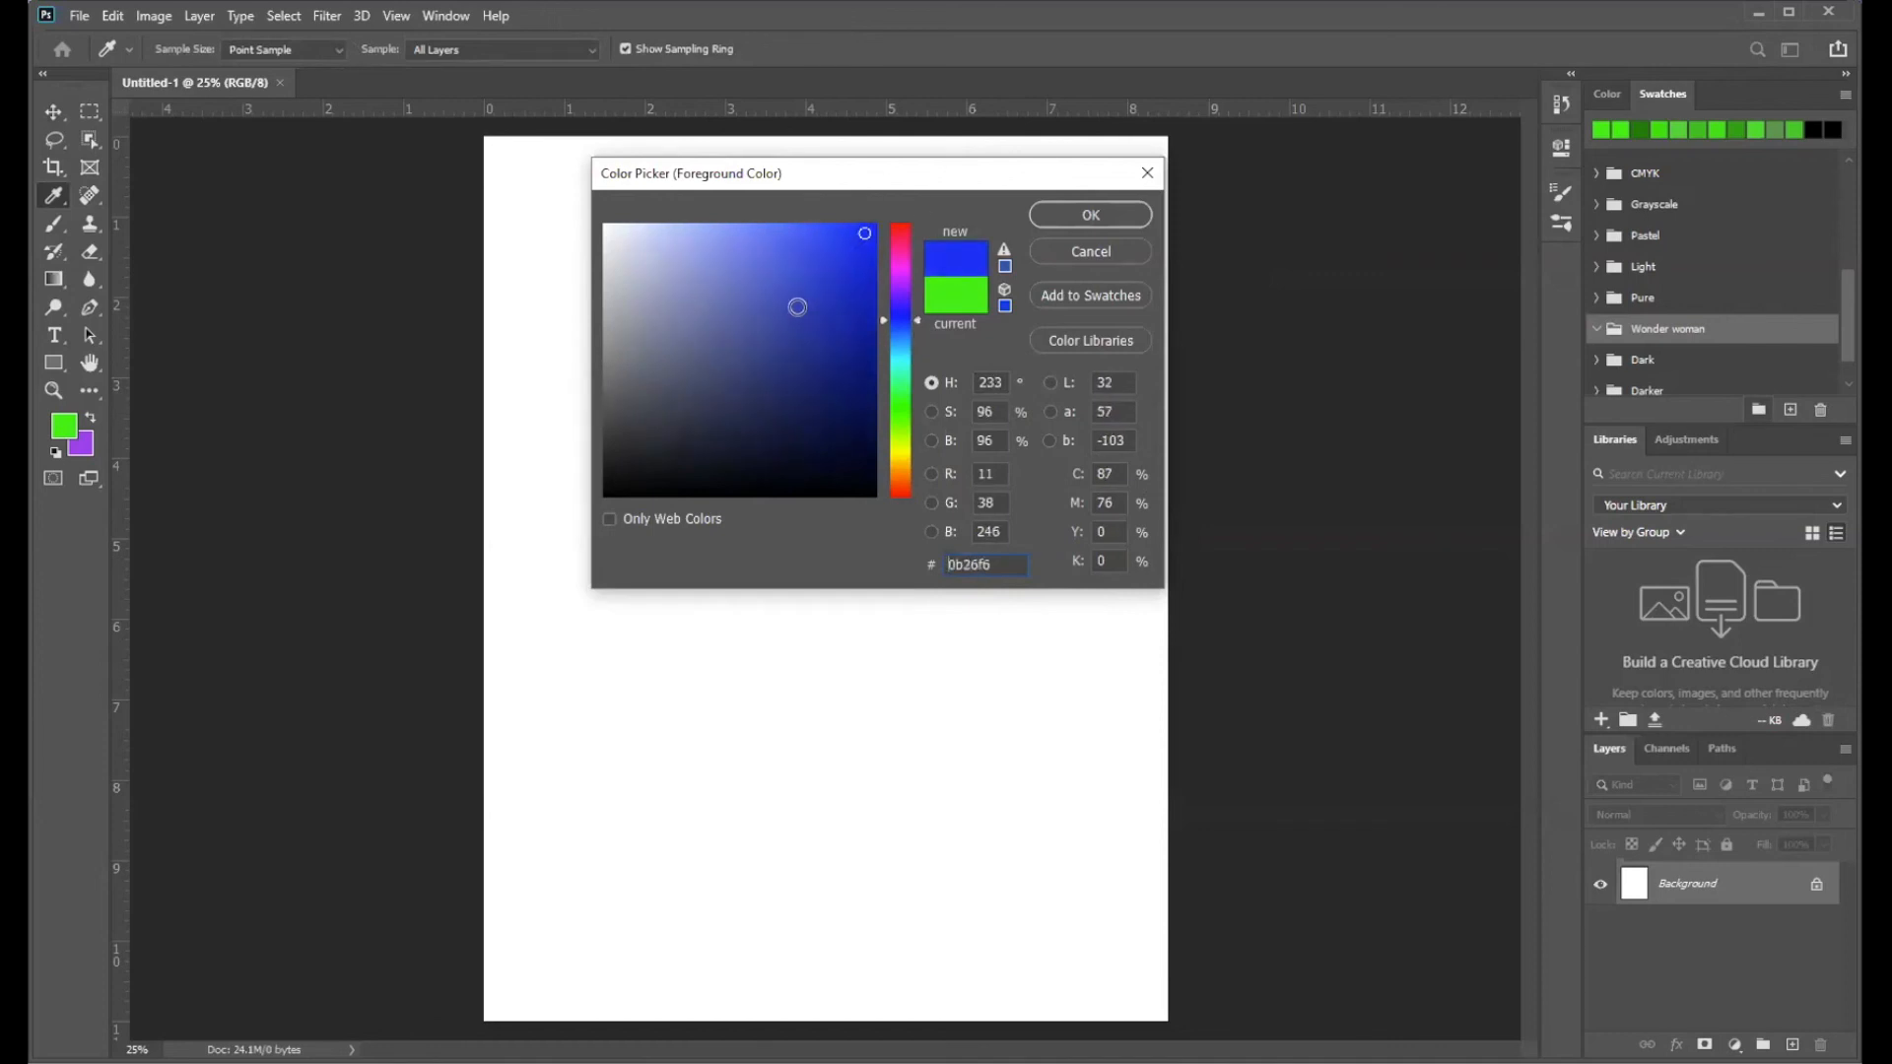
click(1072, 296)
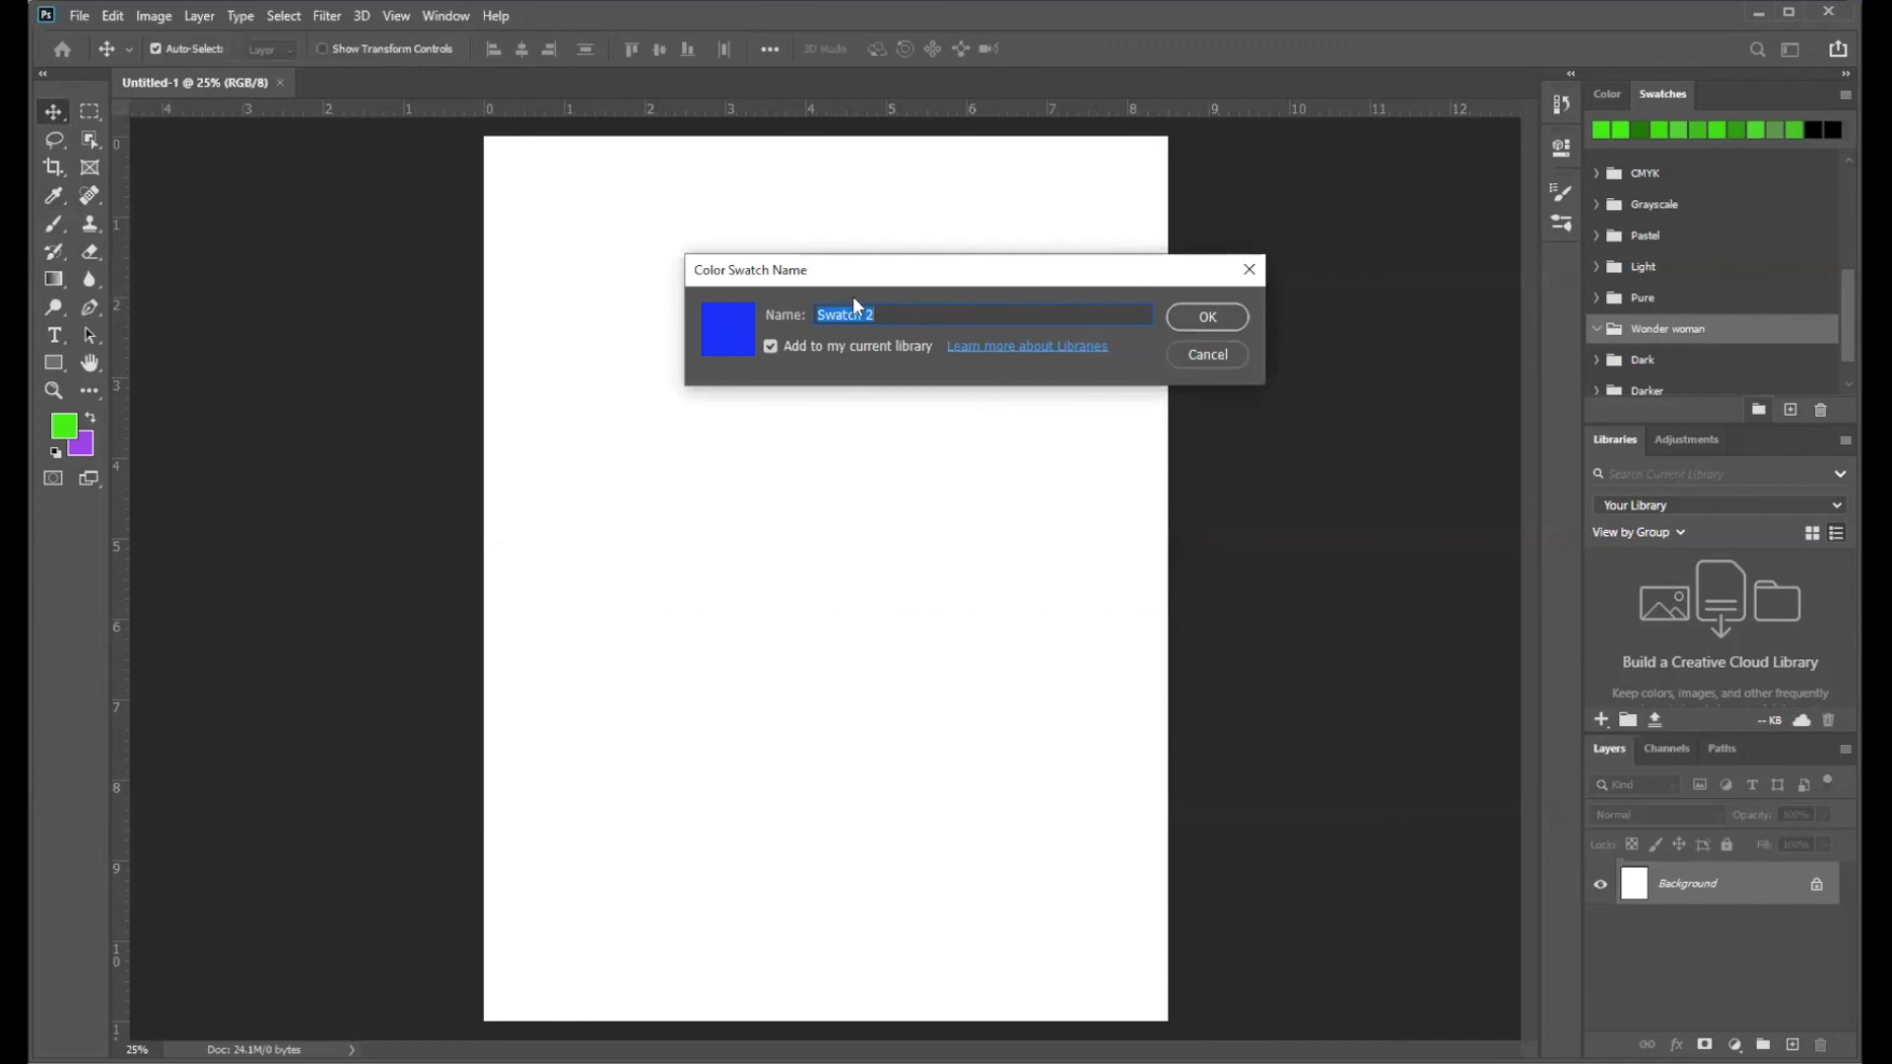
click(1181, 323)
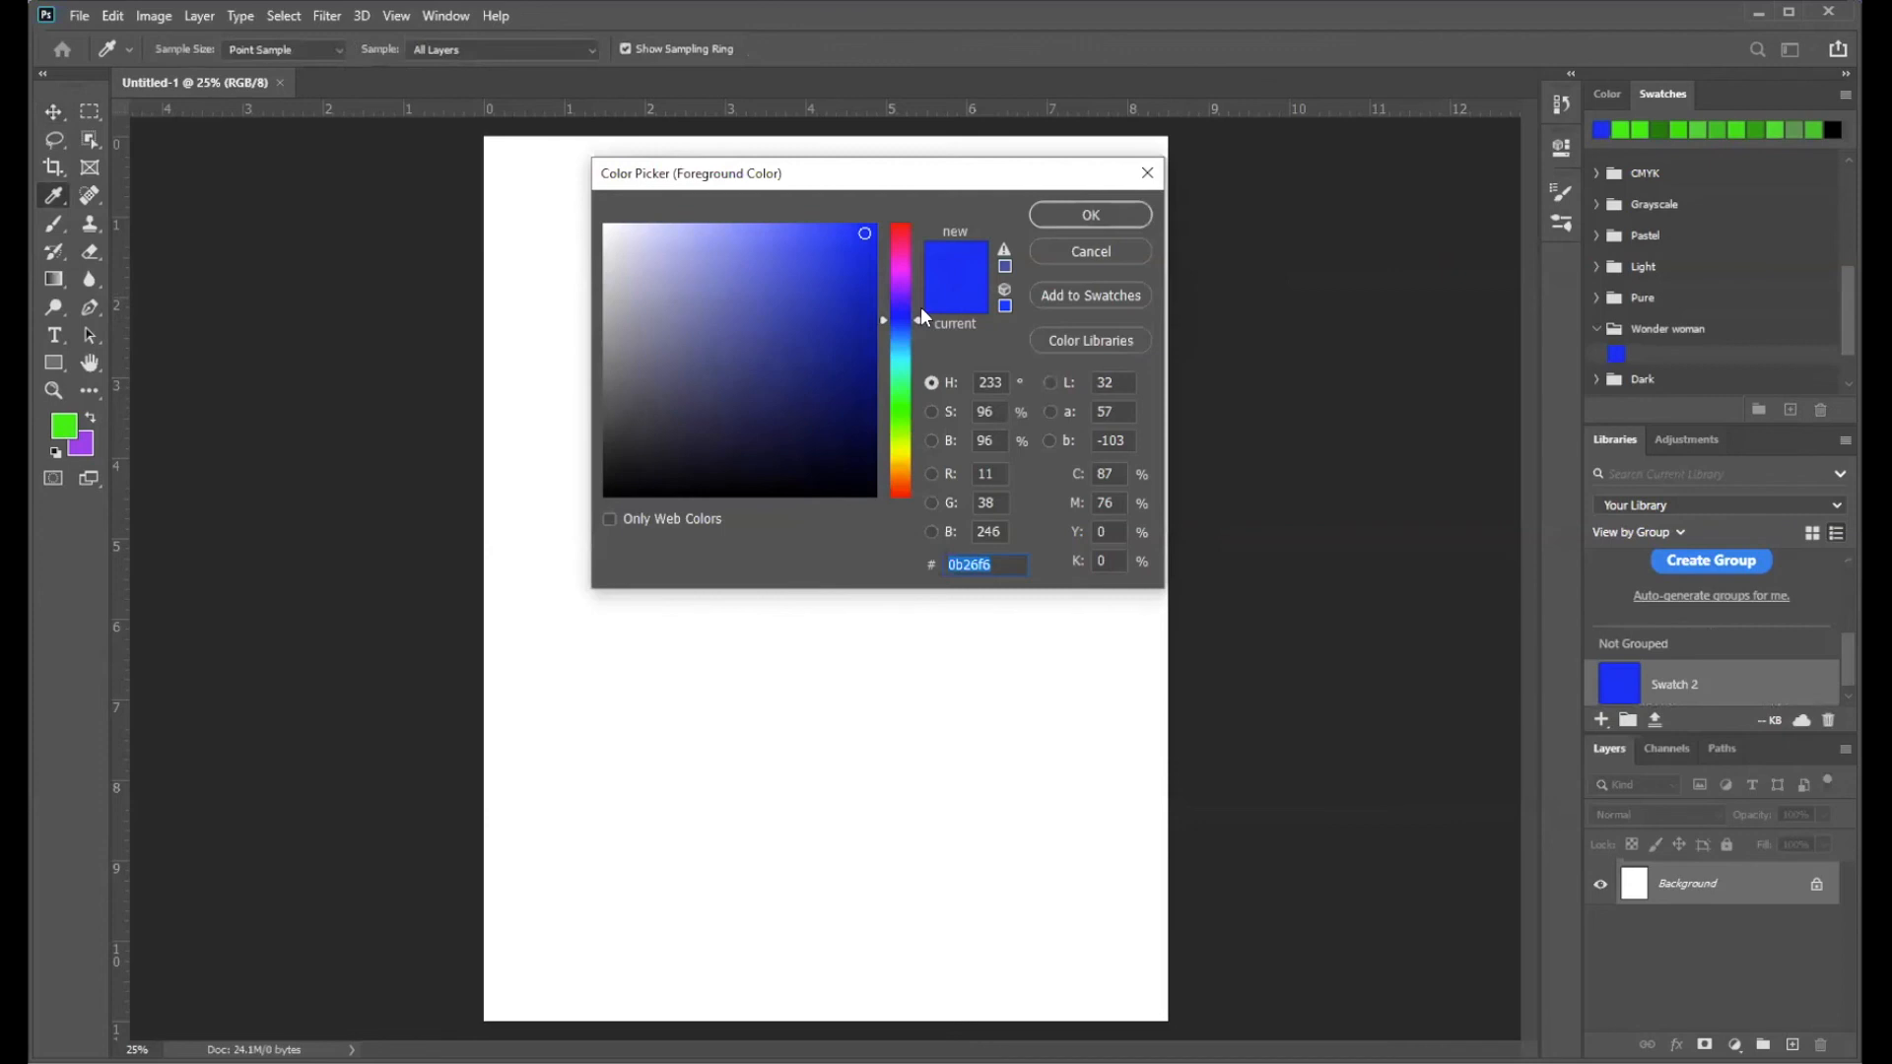
- Change the picked color to the red f60b0b and add it as a swatch to the Wonder woman group
drag(917, 312, 934, 229)
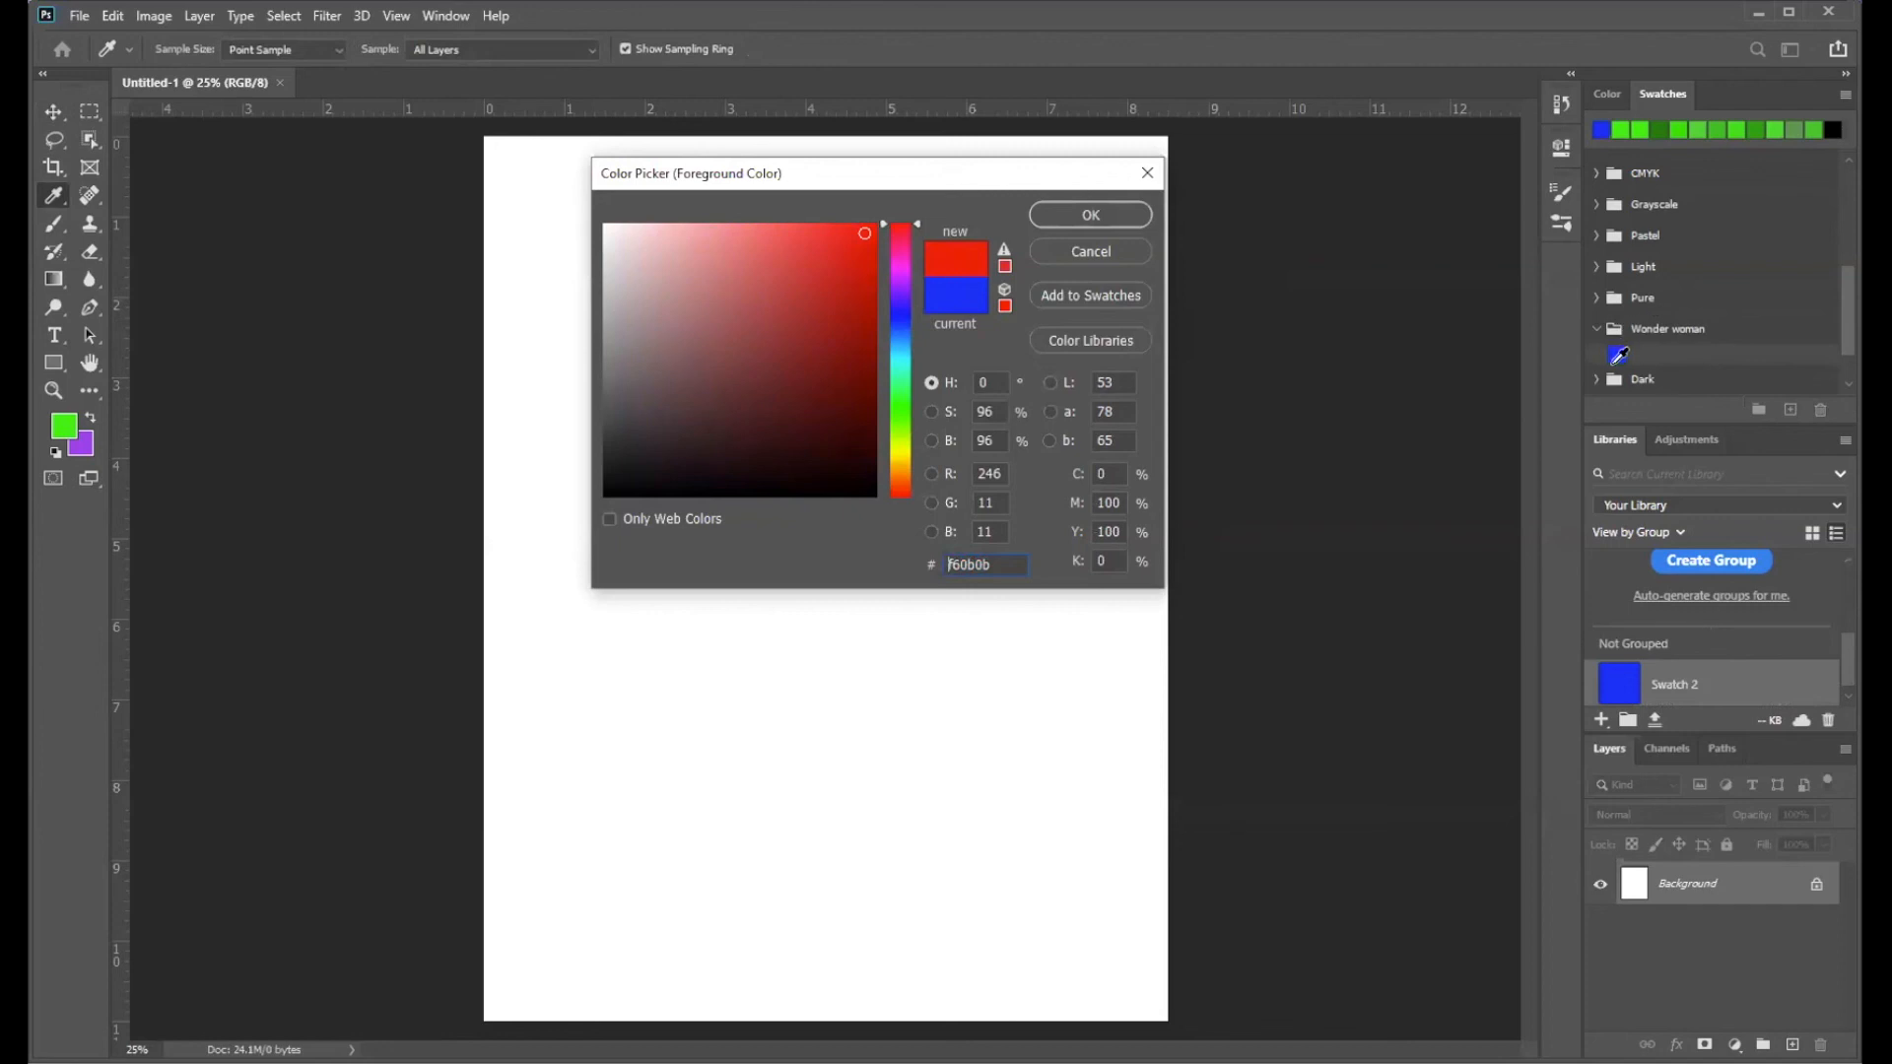
click(1084, 298)
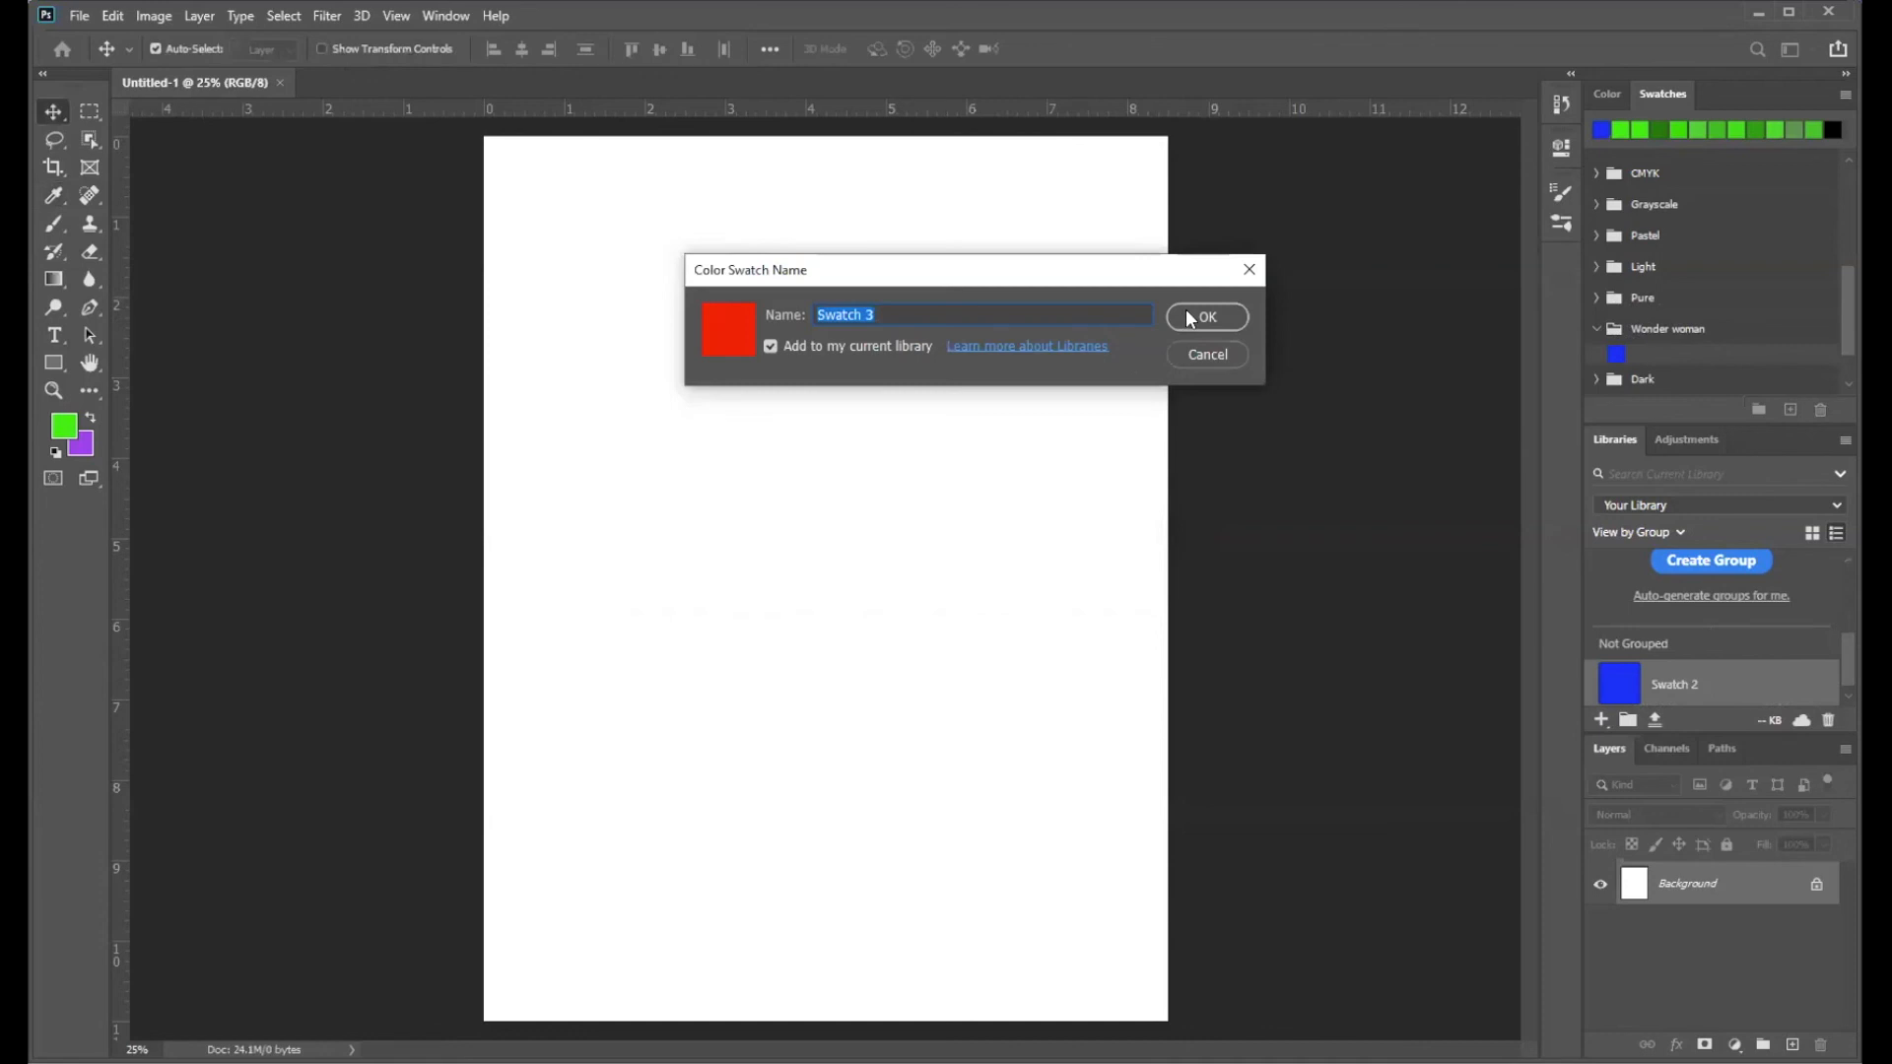
click(1195, 318)
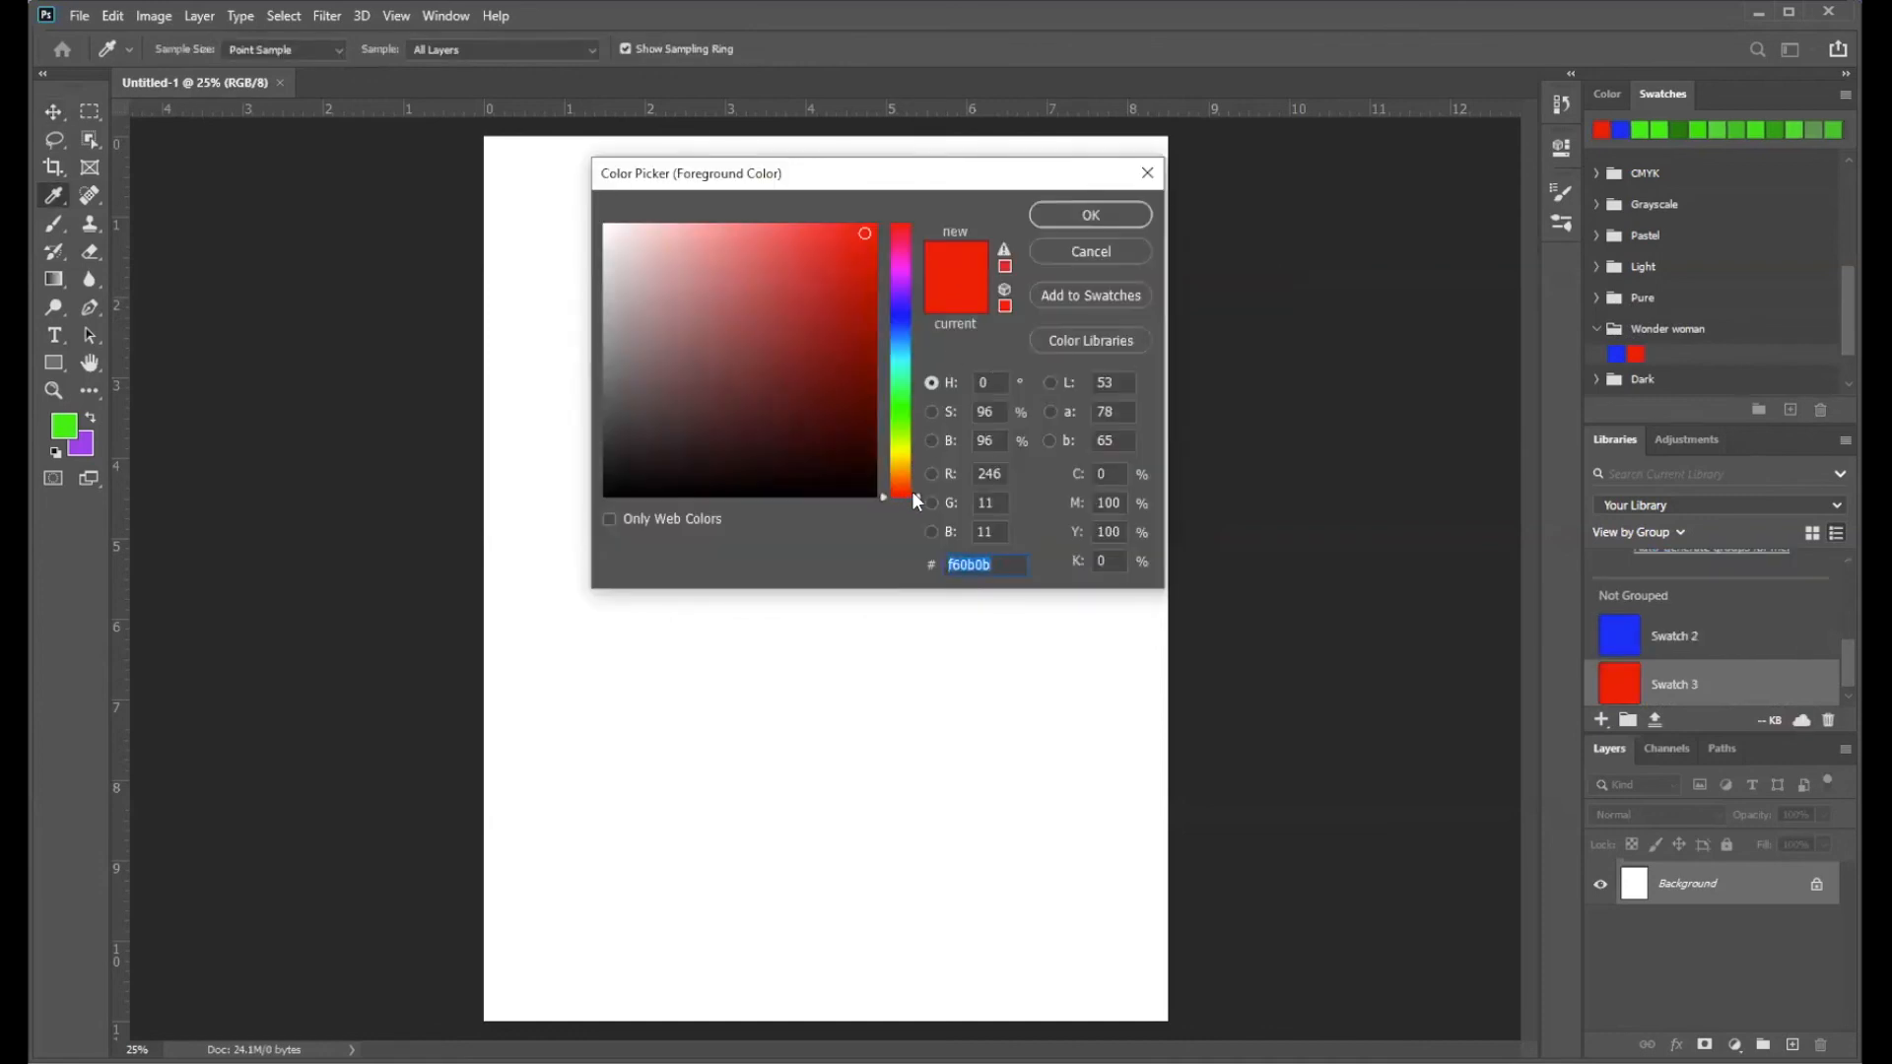
- Add the yellow f6d80b as a swatch to the Wonder woman group and accept it as the foreground color
drag(912, 491, 930, 458)
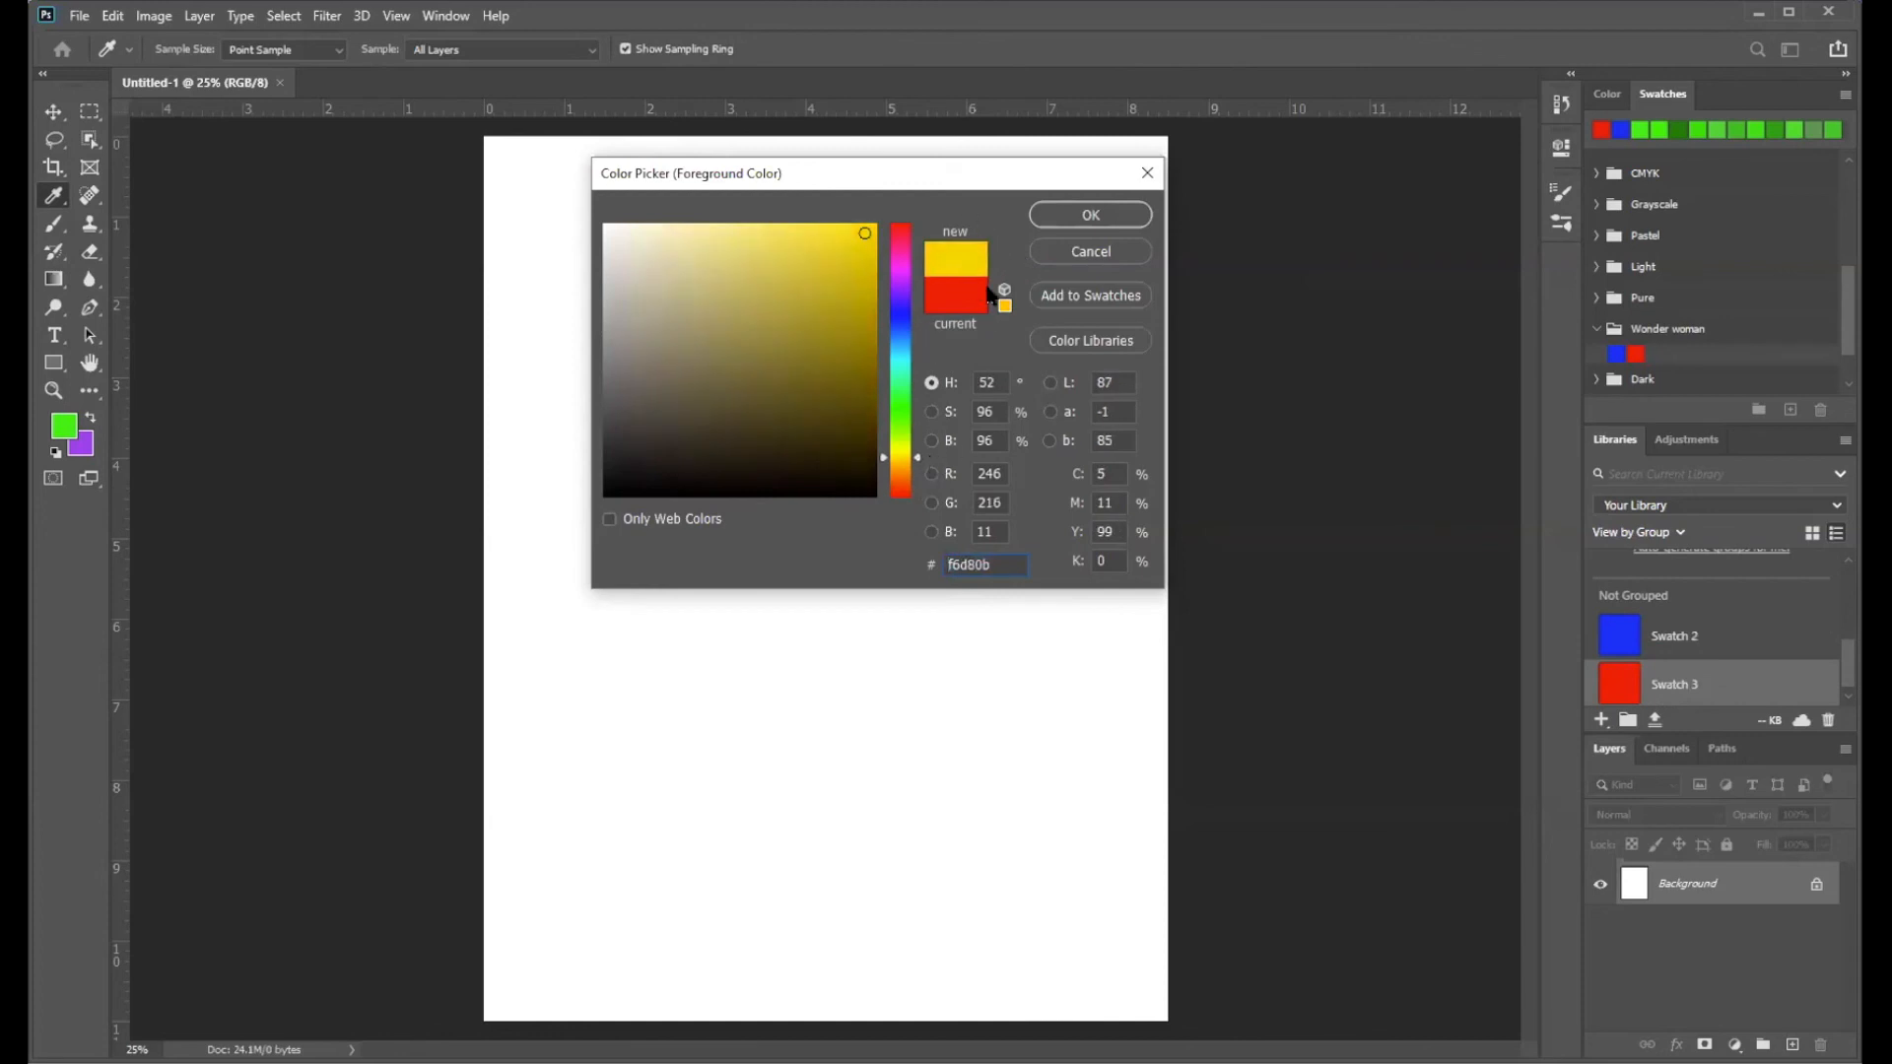
click(1120, 293)
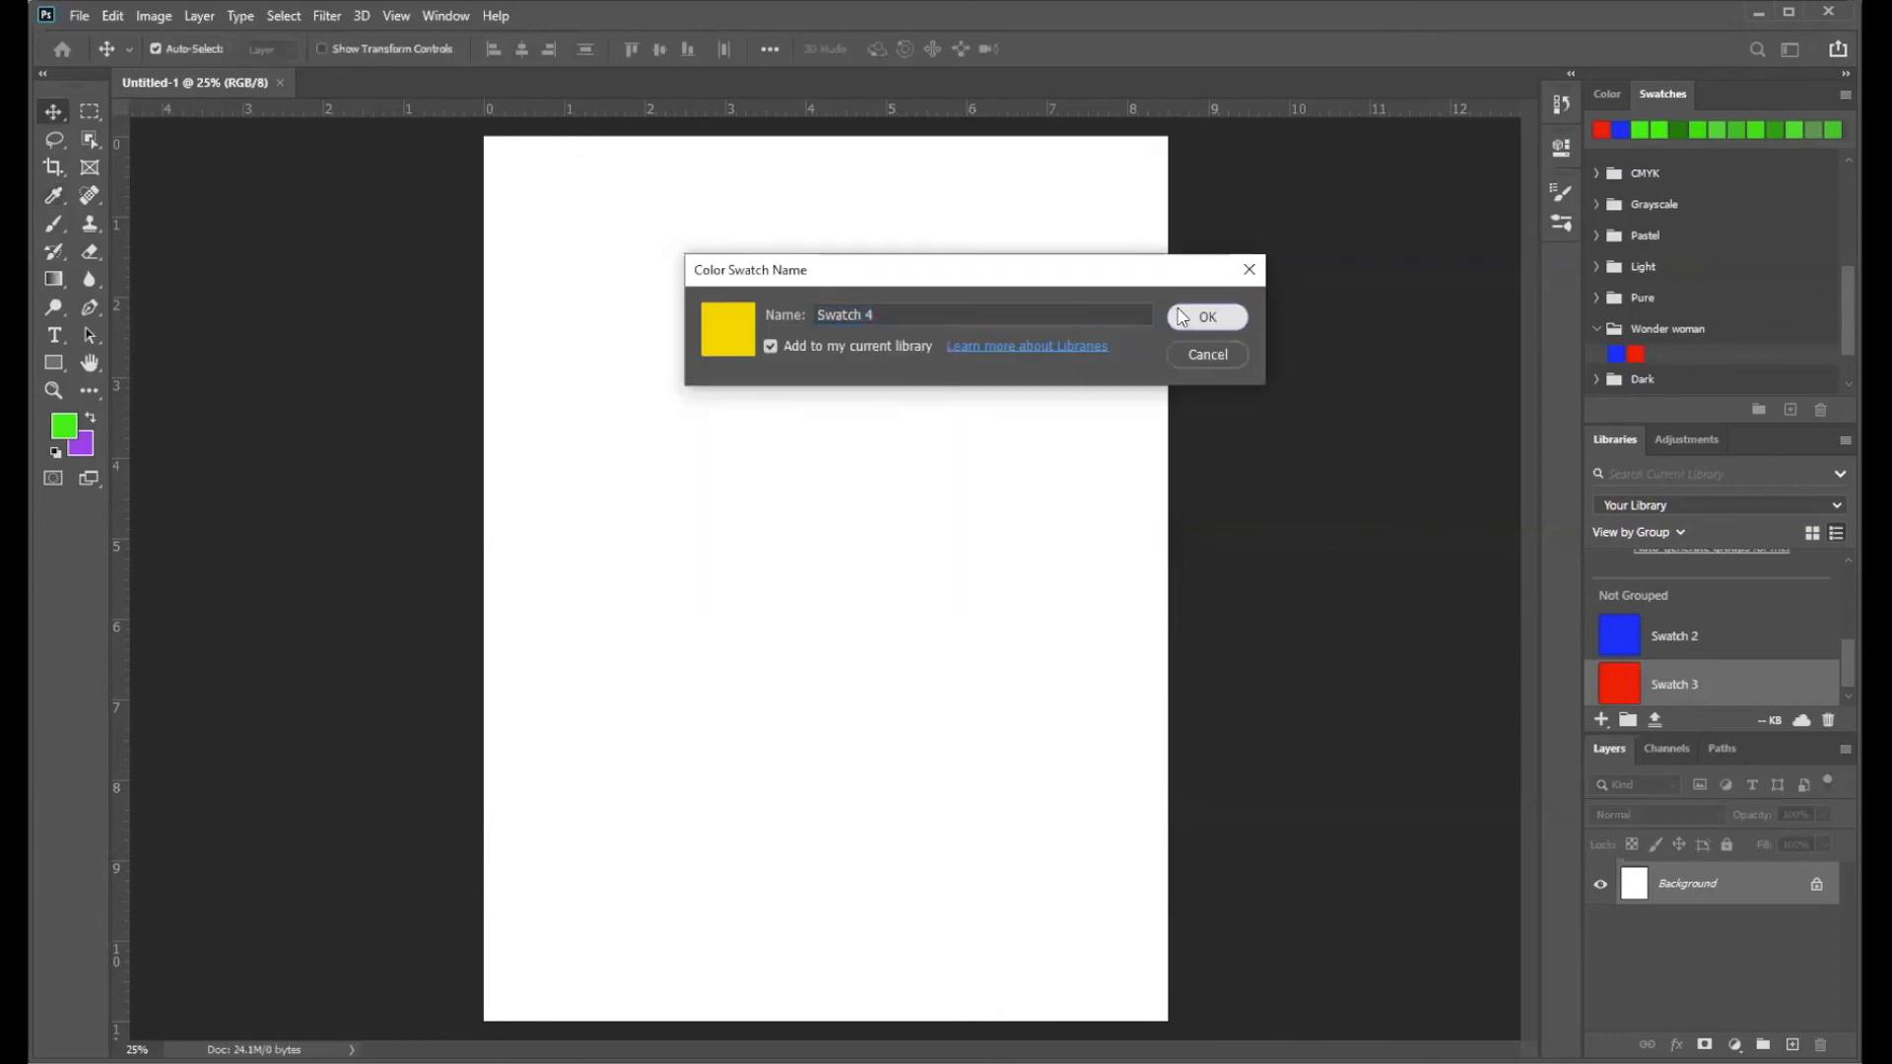
click(1182, 316)
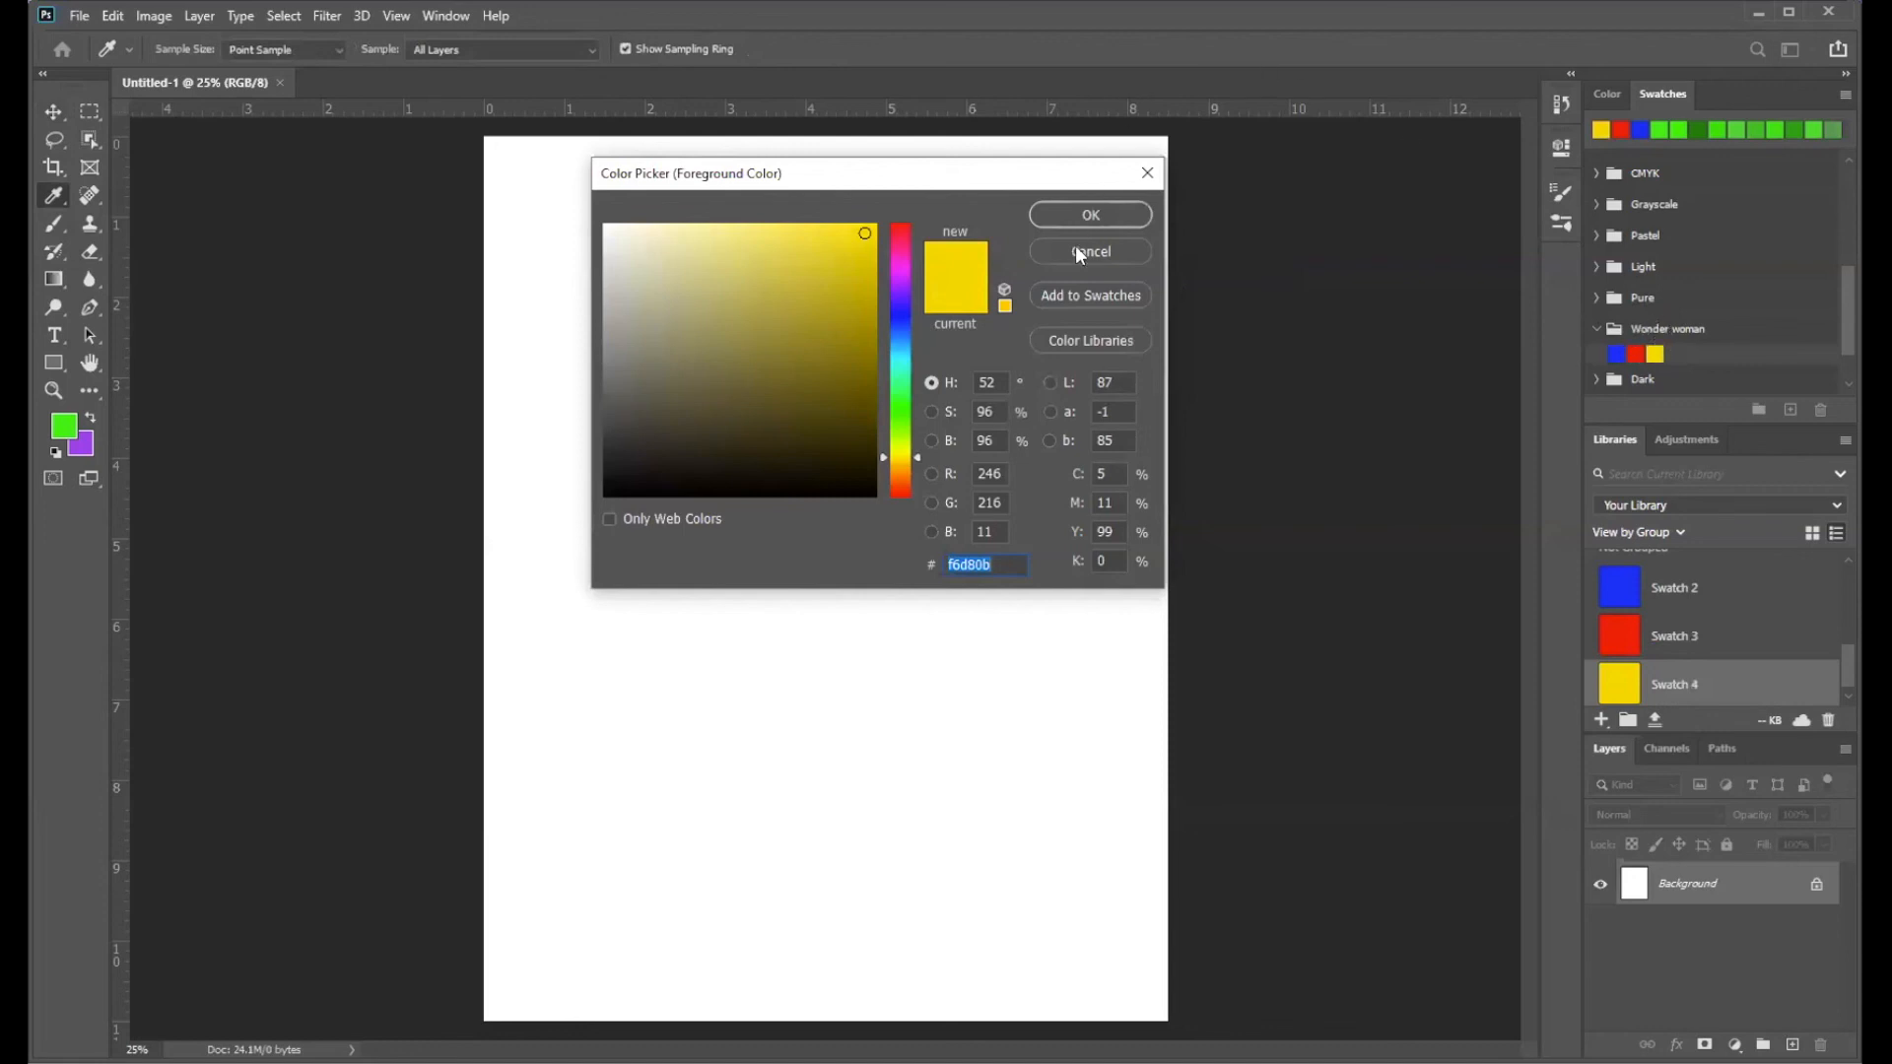
click(1084, 212)
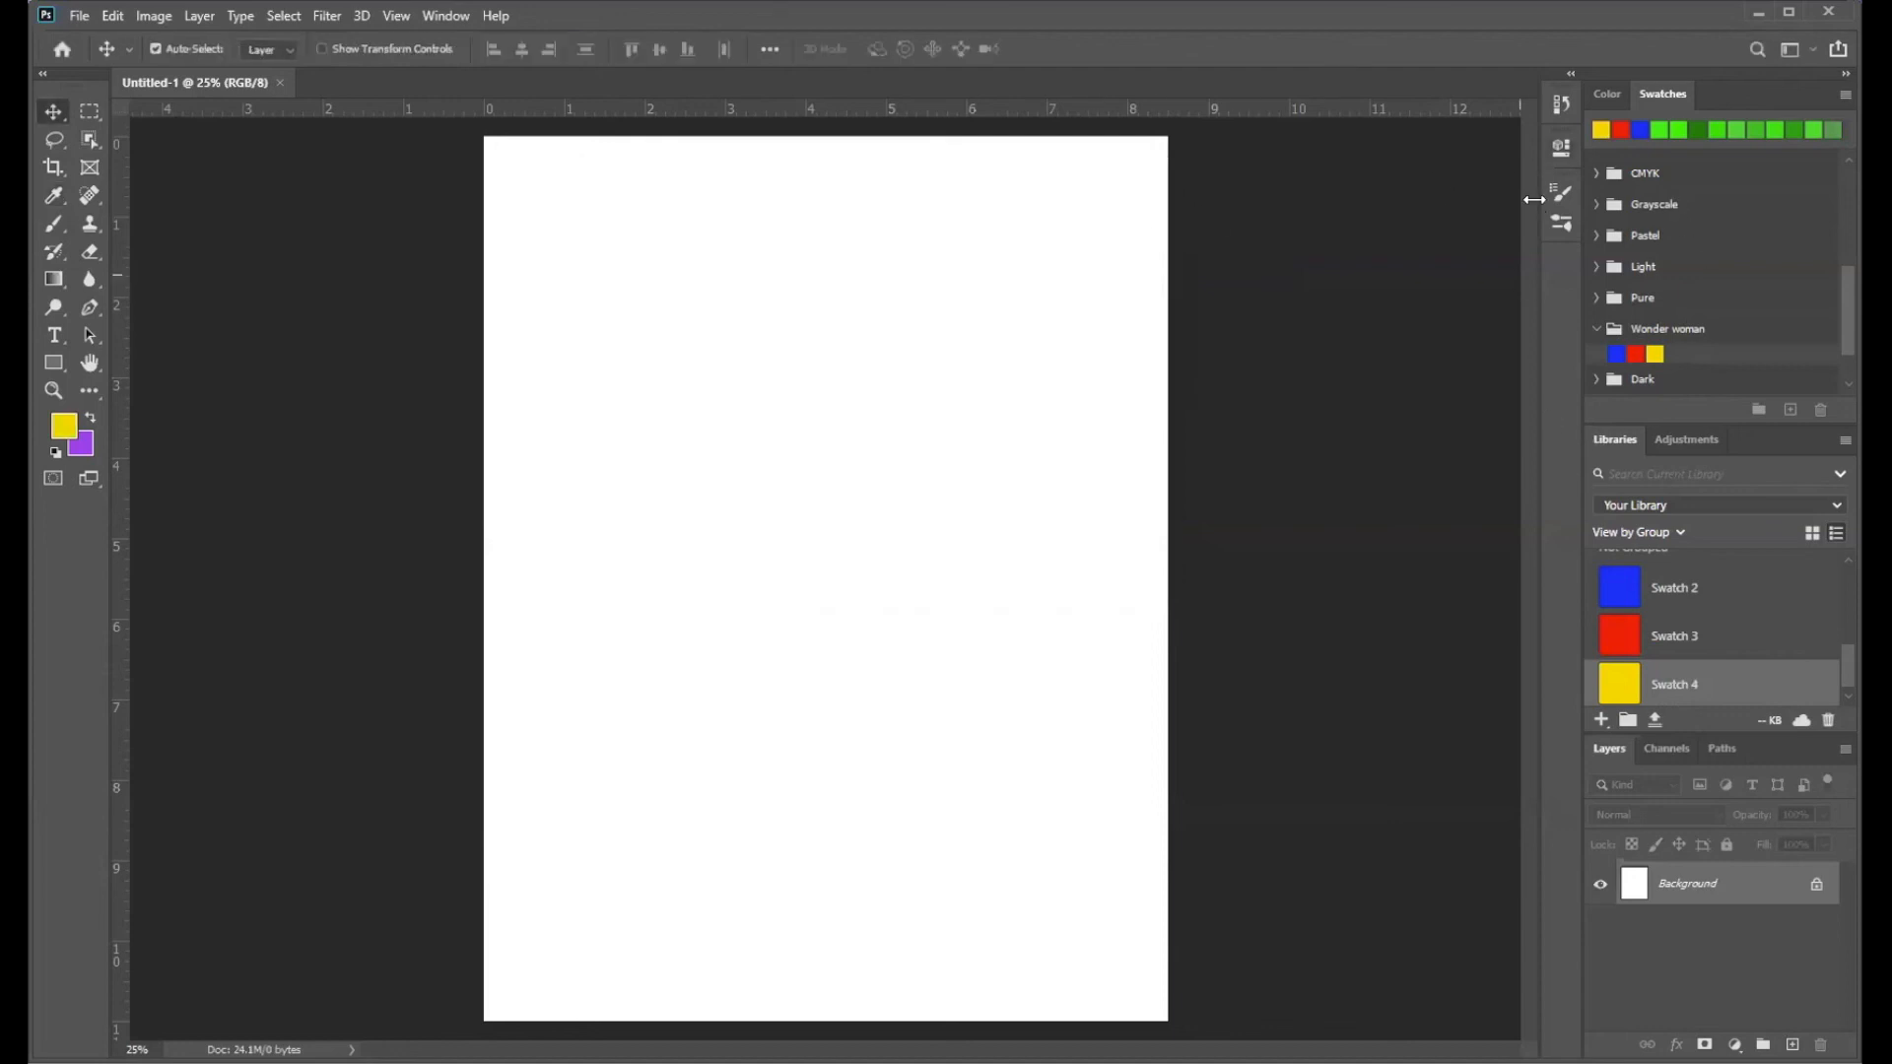
click(1699, 323)
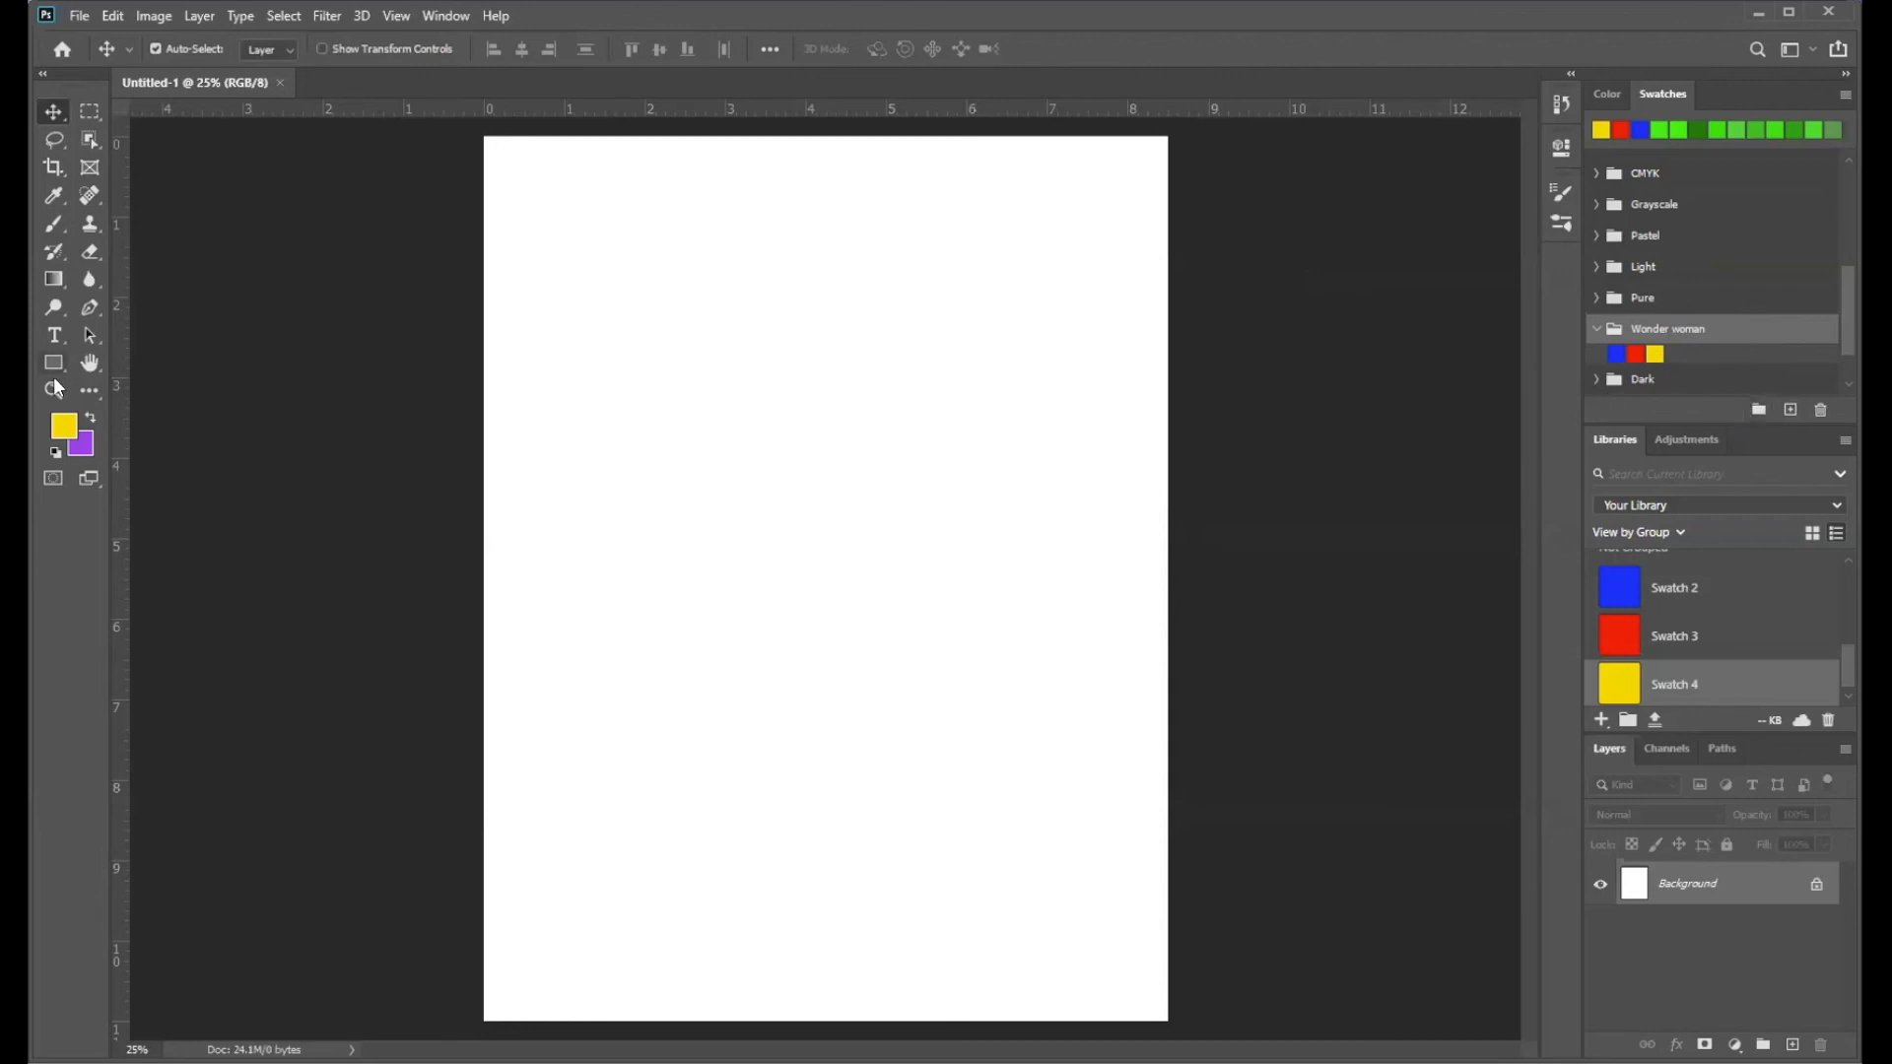
click(63, 434)
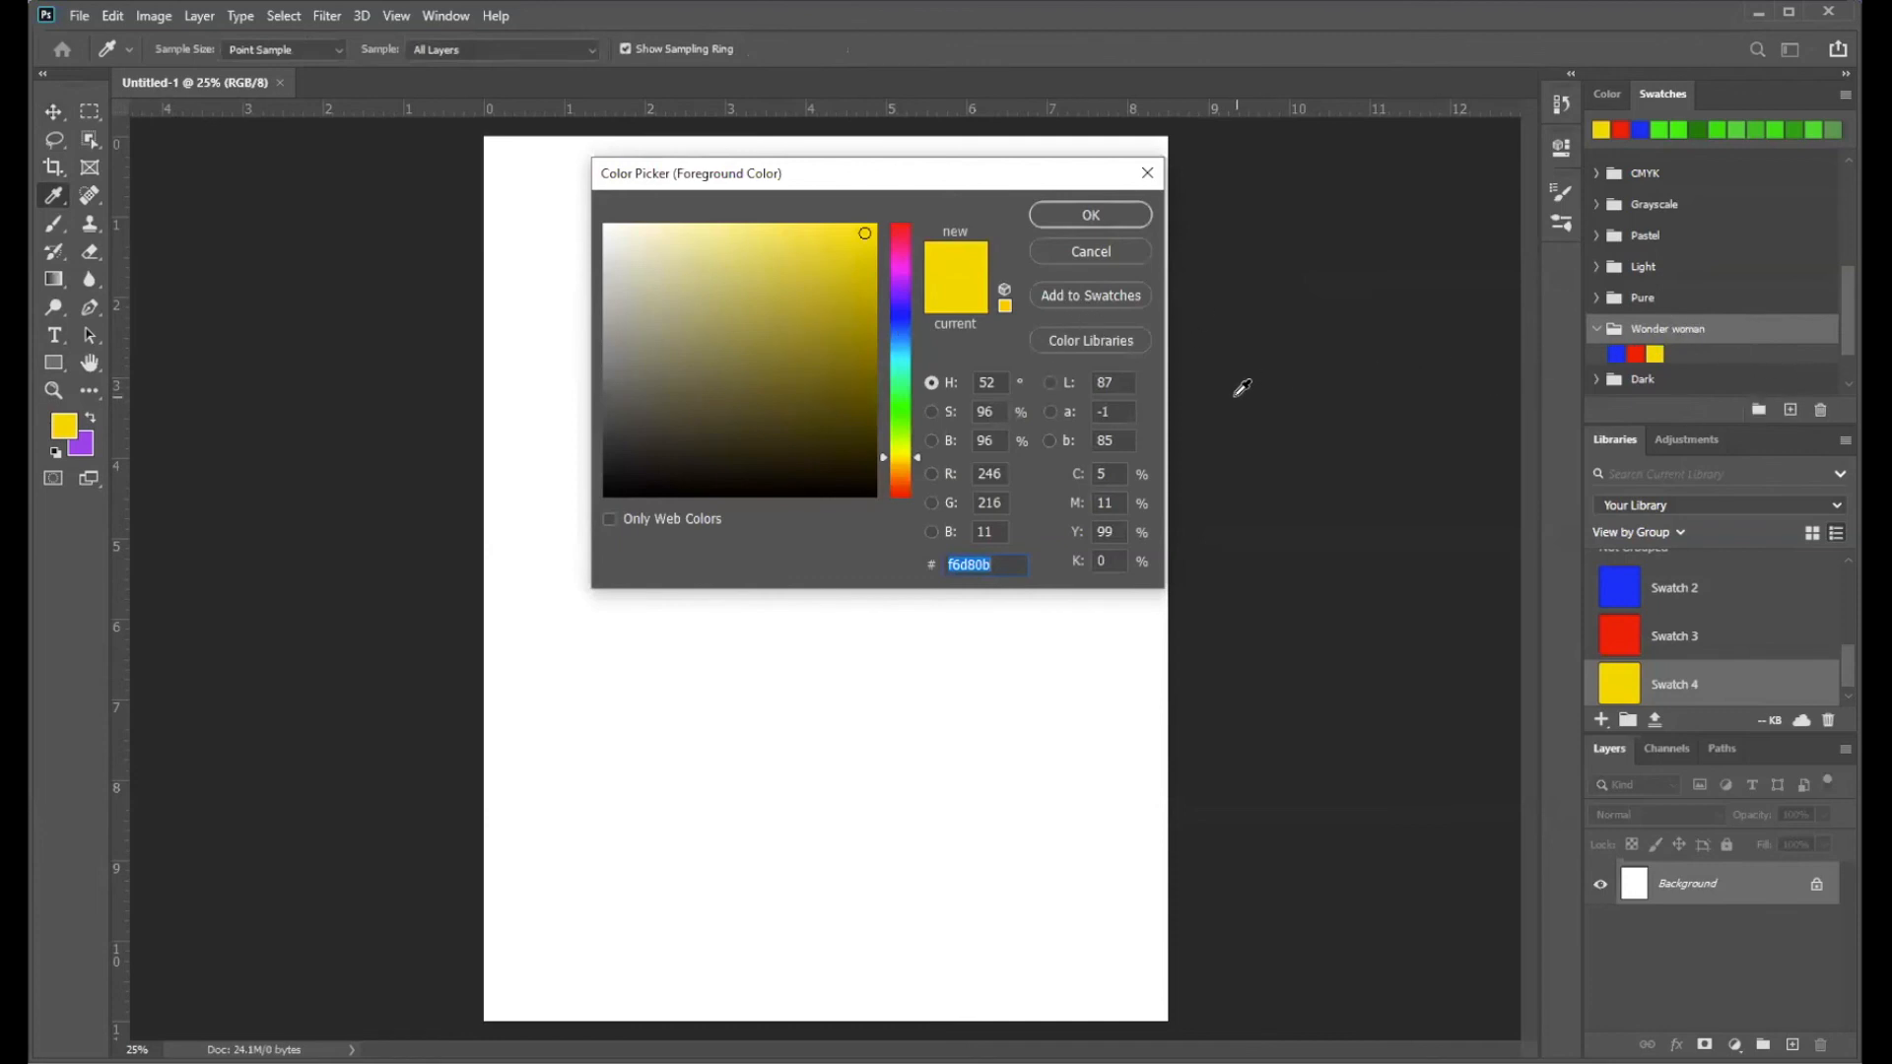
click(1088, 252)
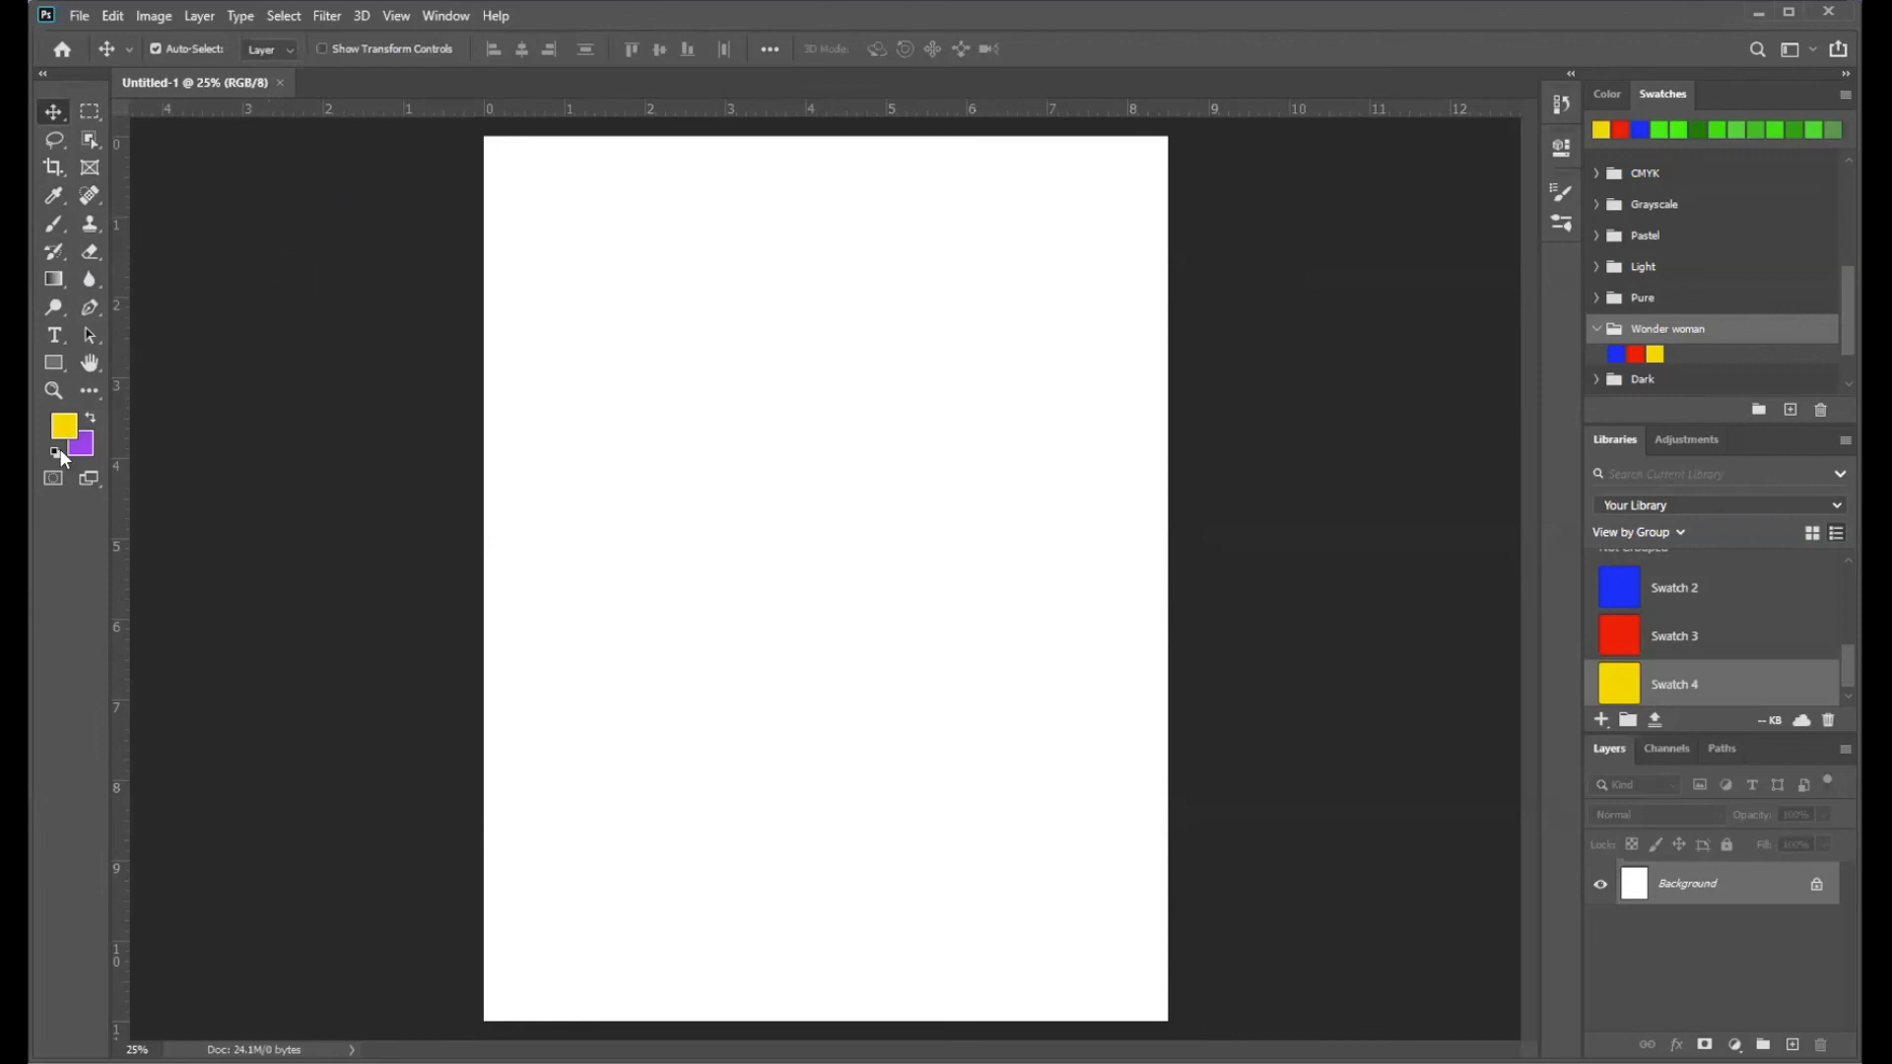
- Activate the Brush tool and set its size to 385 px and its hardness to 23%
click(54, 223)
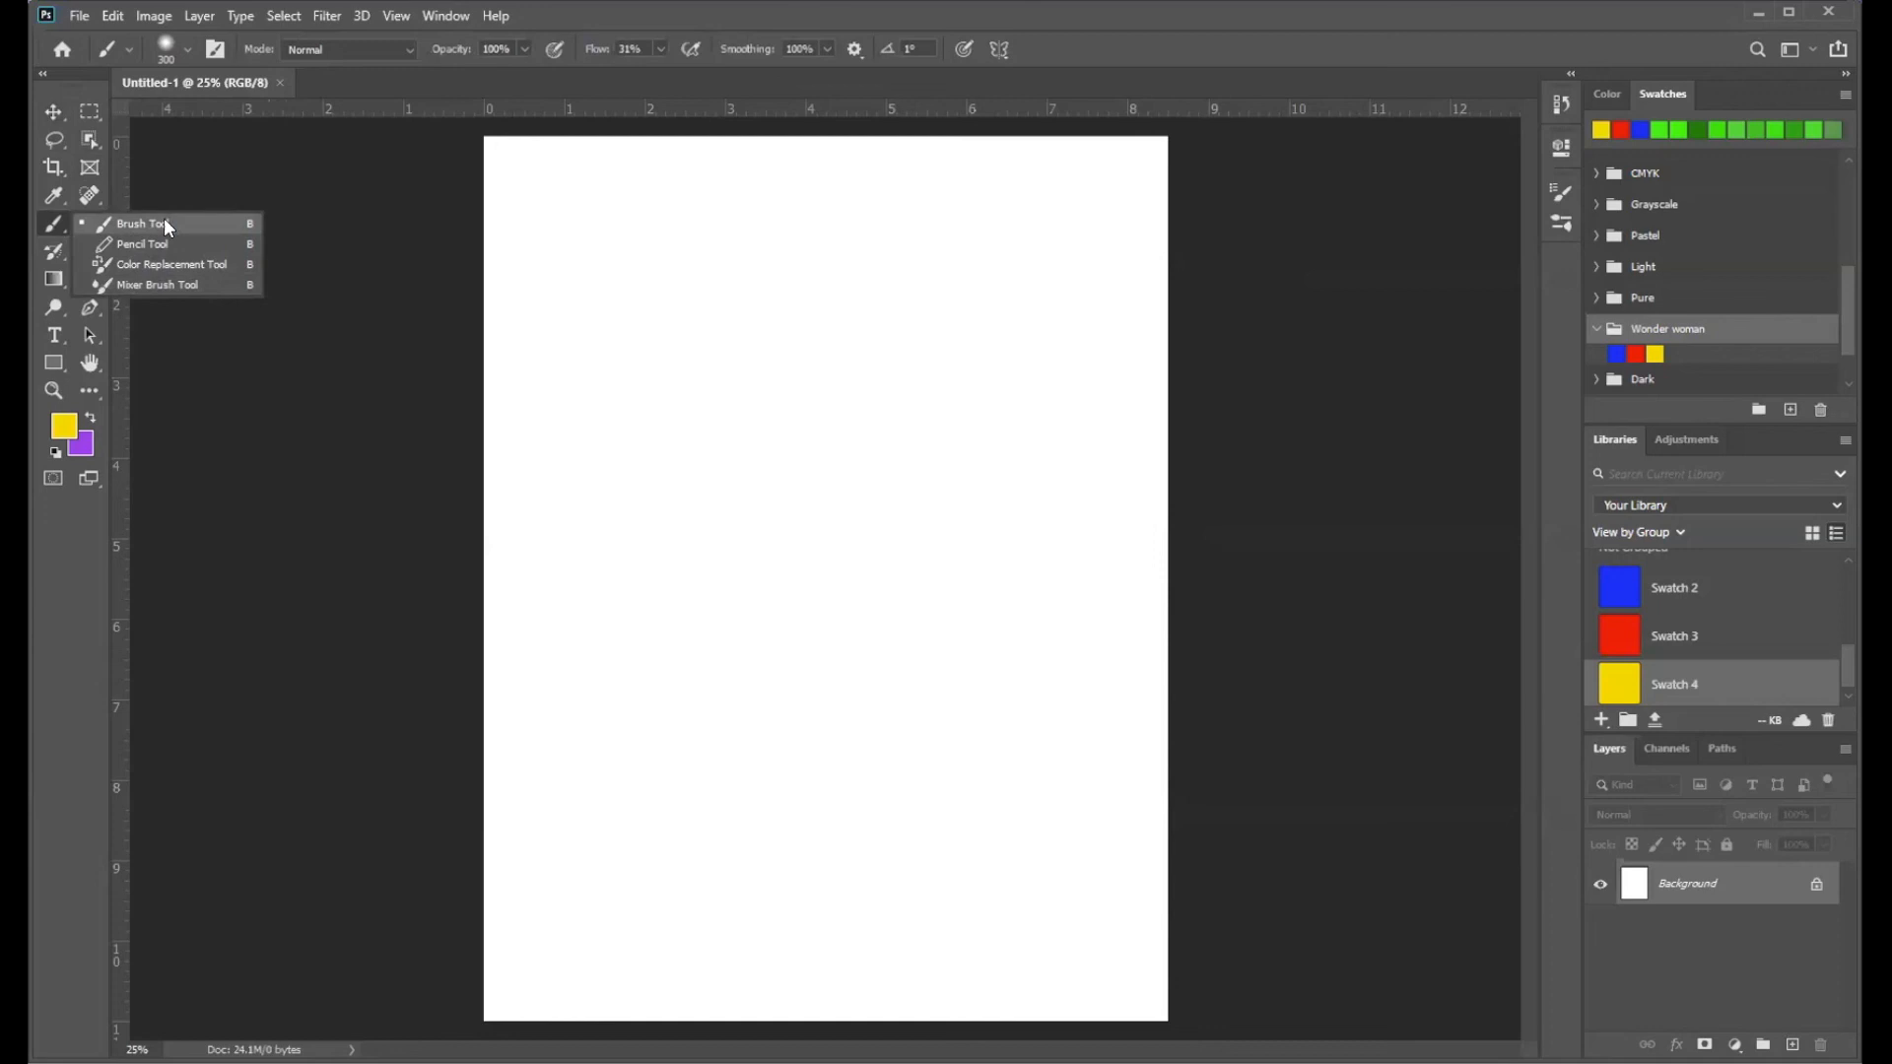
click(164, 224)
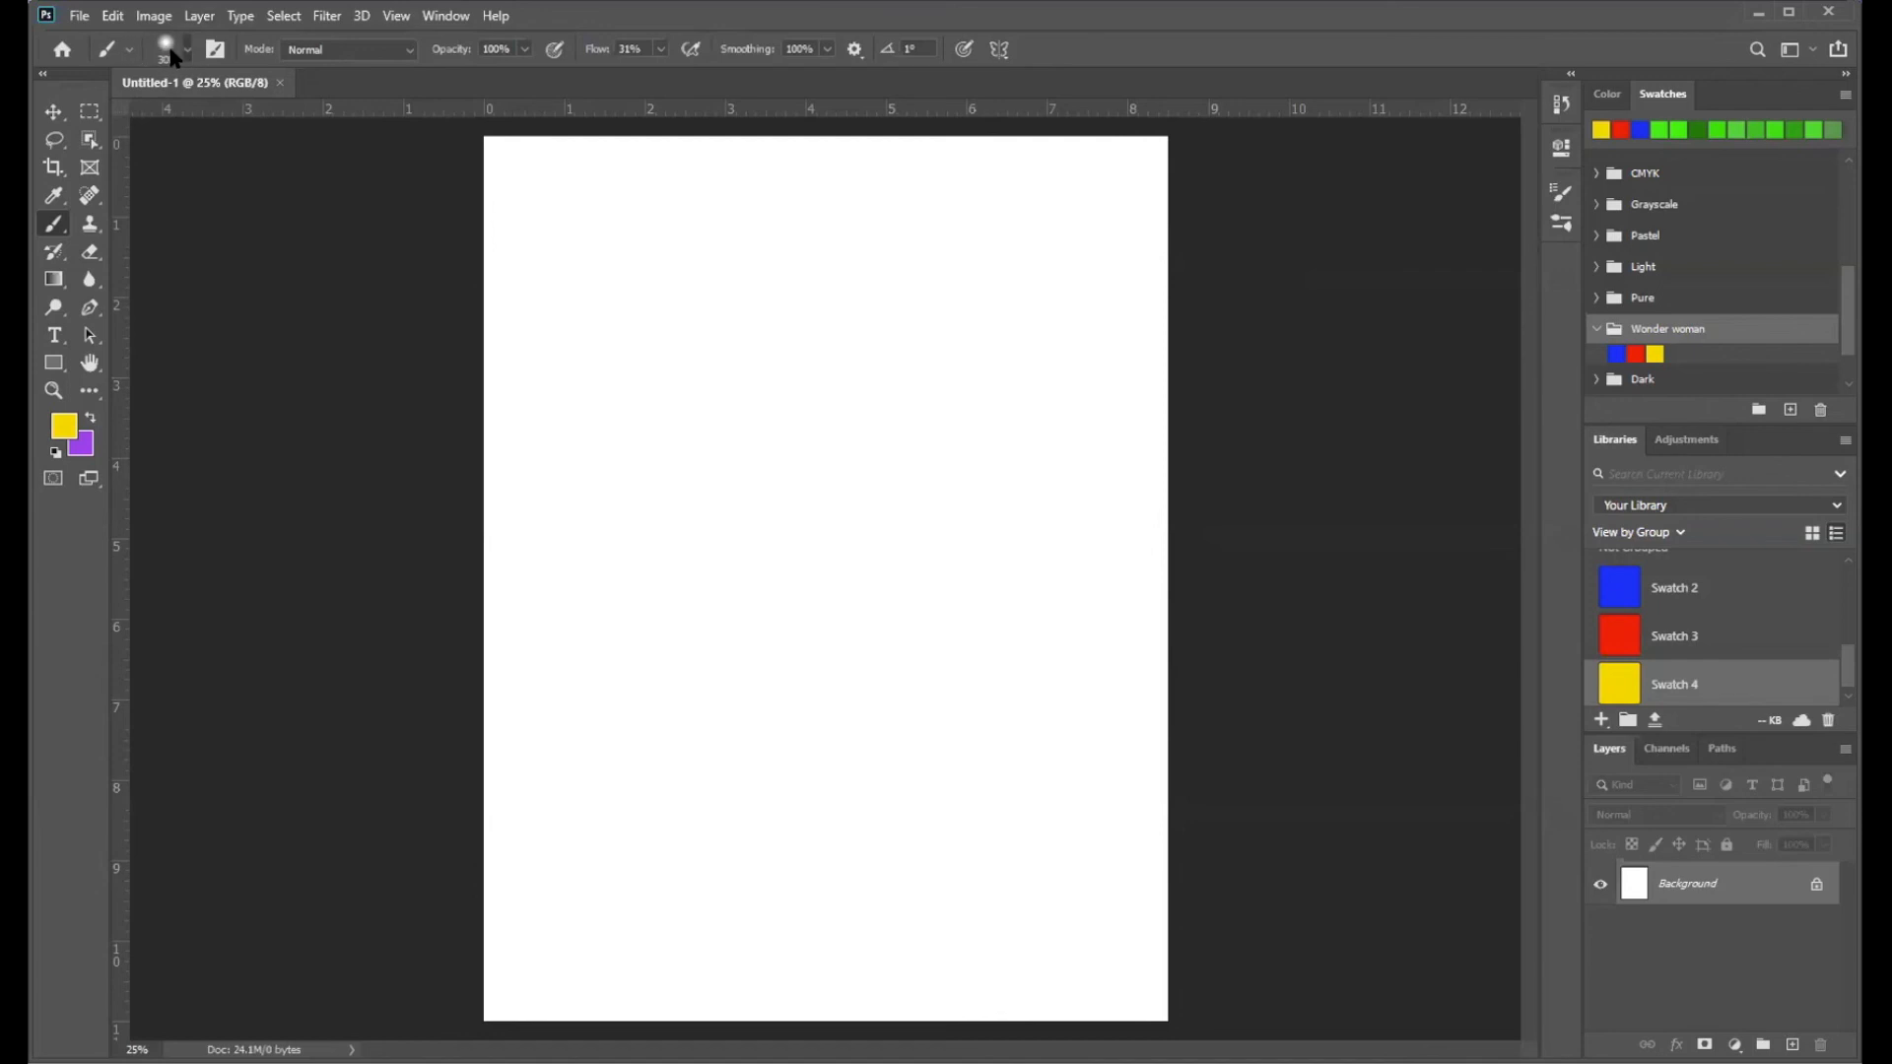
click(171, 52)
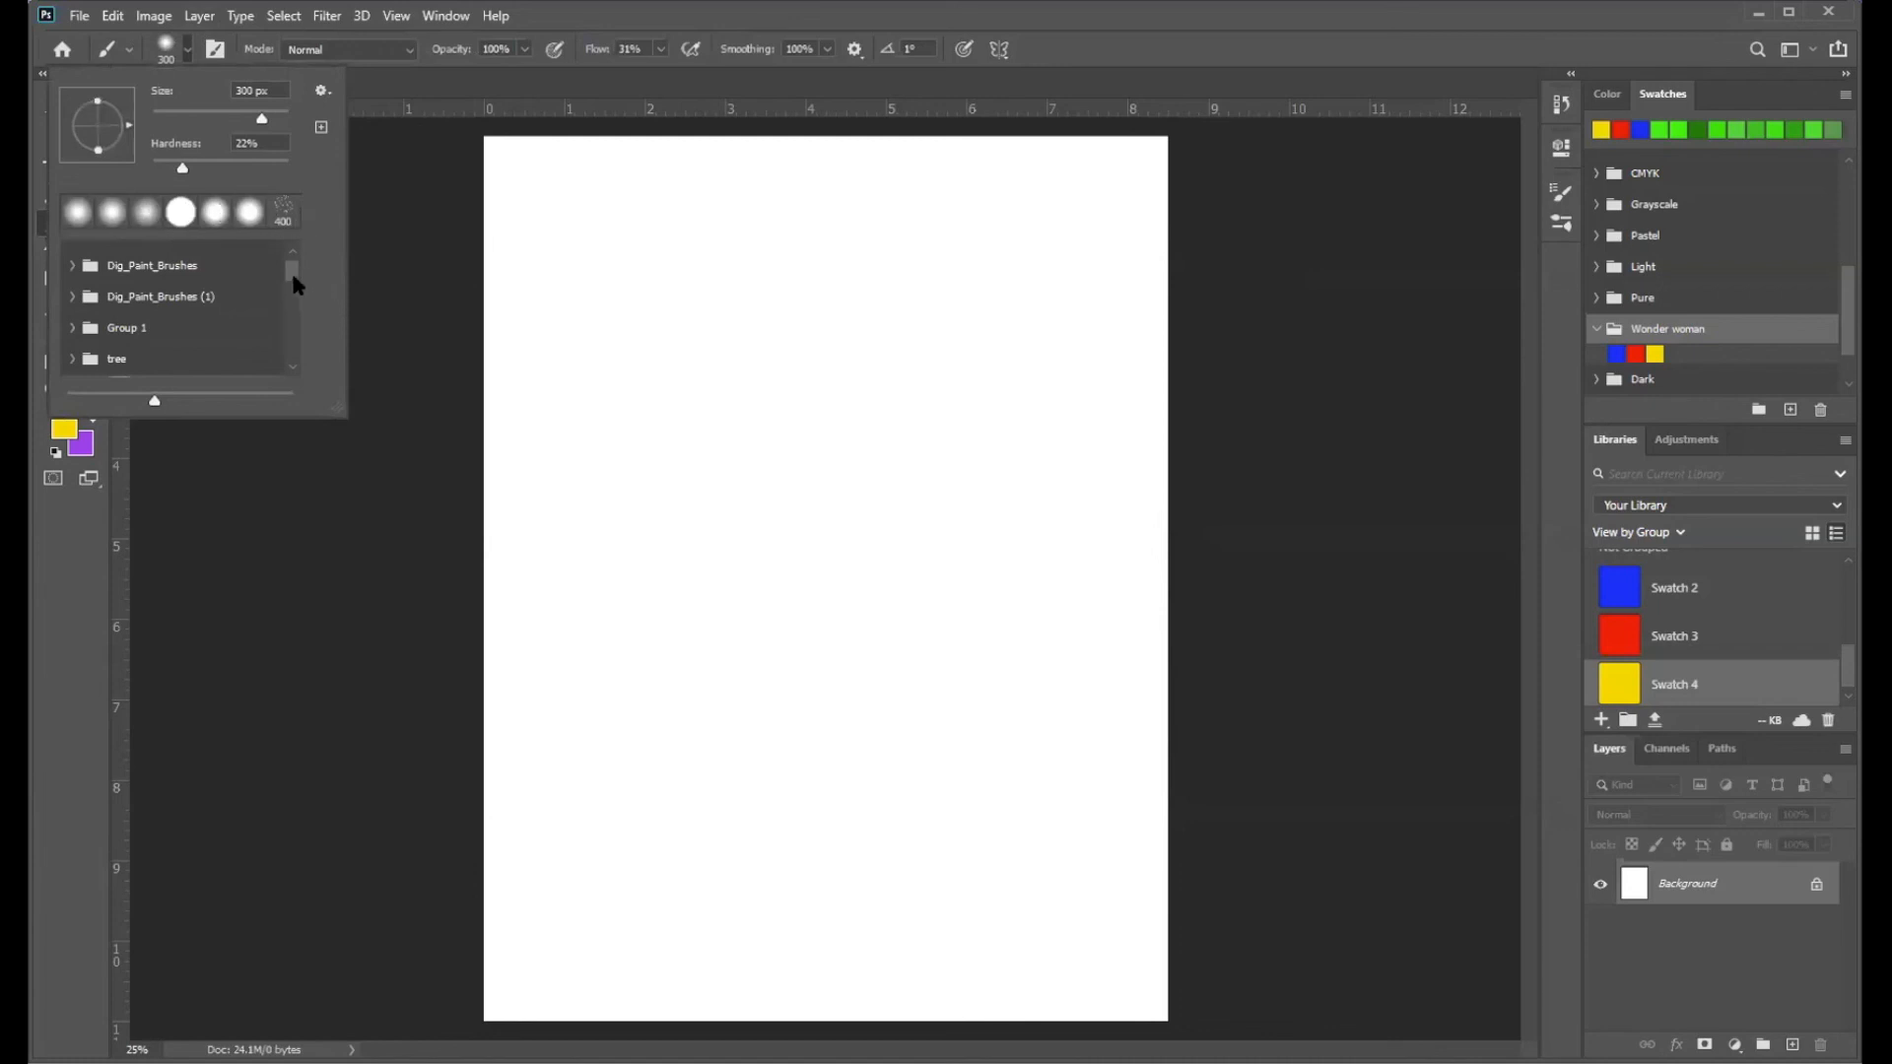
mouse_move(293, 269)
mouse_down()
mouse_move(299, 359)
mouse_move(291, 233)
mouse_up()
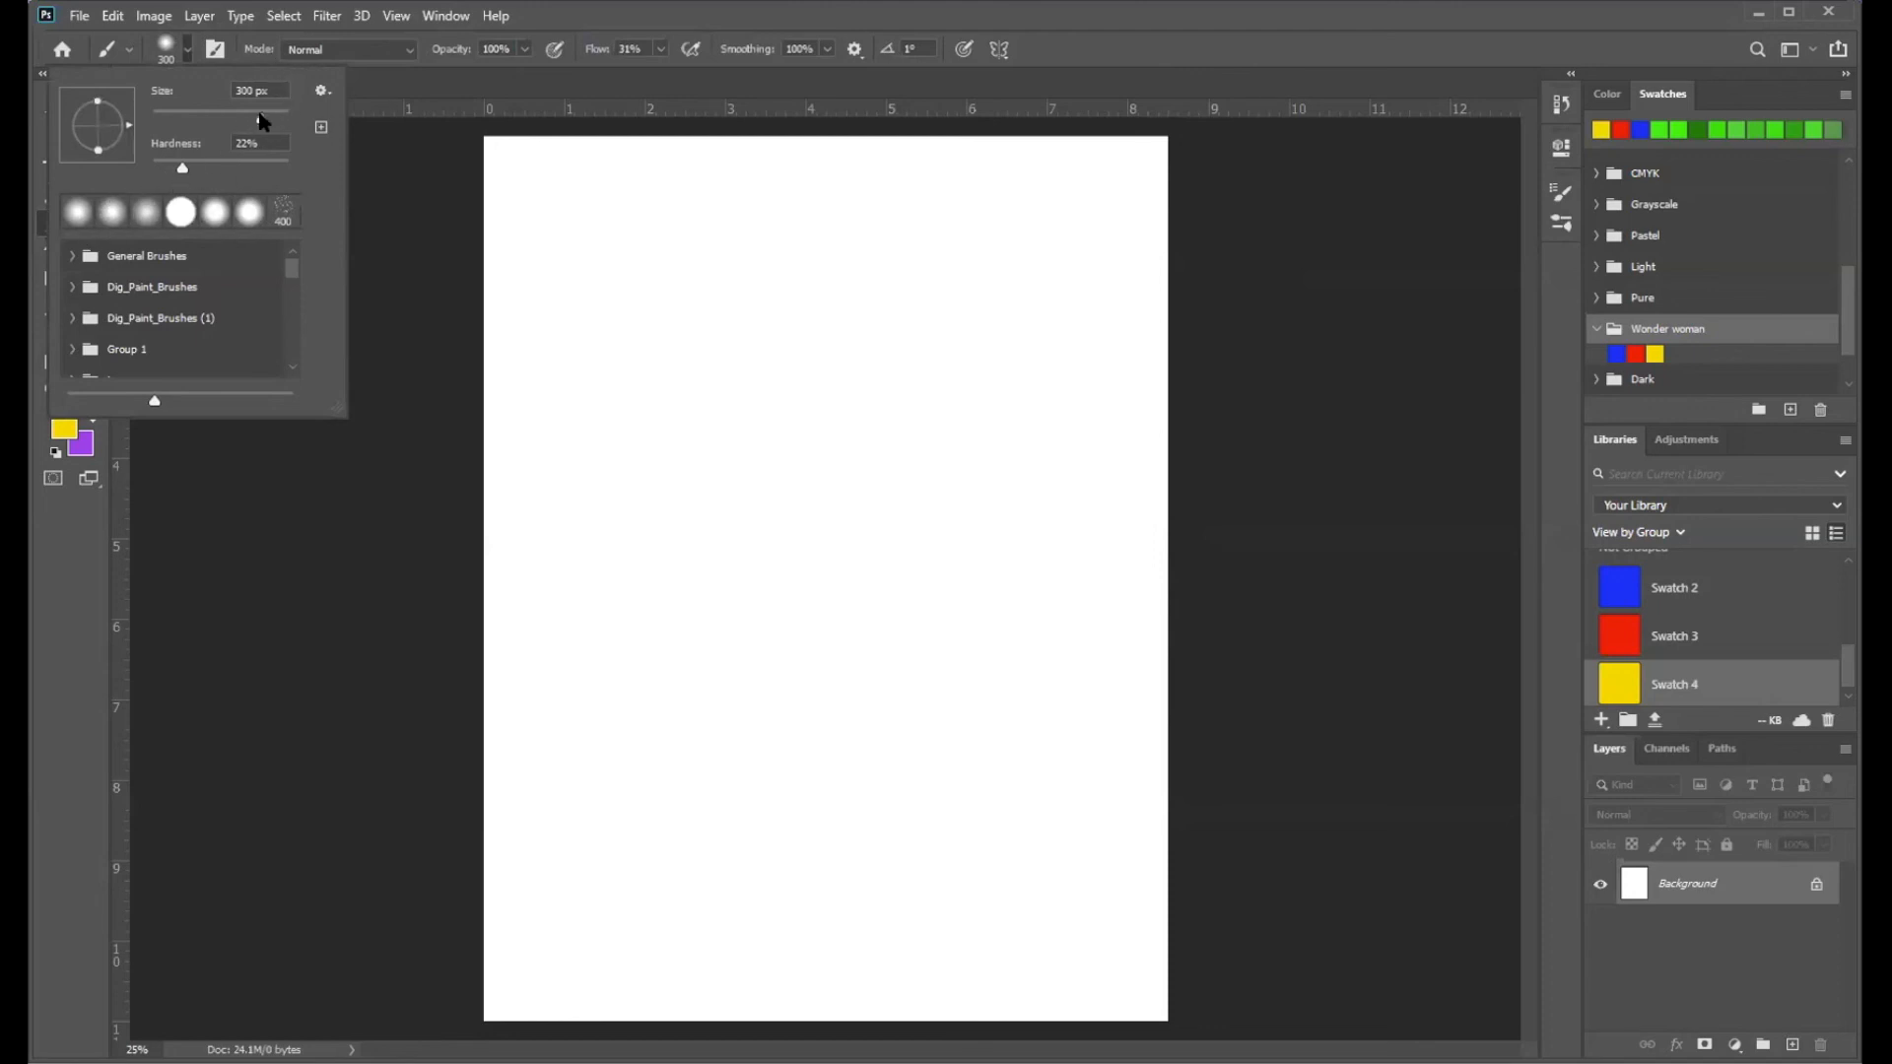
mouse_move(262, 118)
mouse_down()
mouse_move(238, 119)
mouse_move(262, 122)
mouse_up()
drag(185, 175, 186, 175)
drag(264, 122, 249, 119)
drag(251, 120, 269, 120)
text(]]]]]]])
click(942, 414)
click(961, 426)
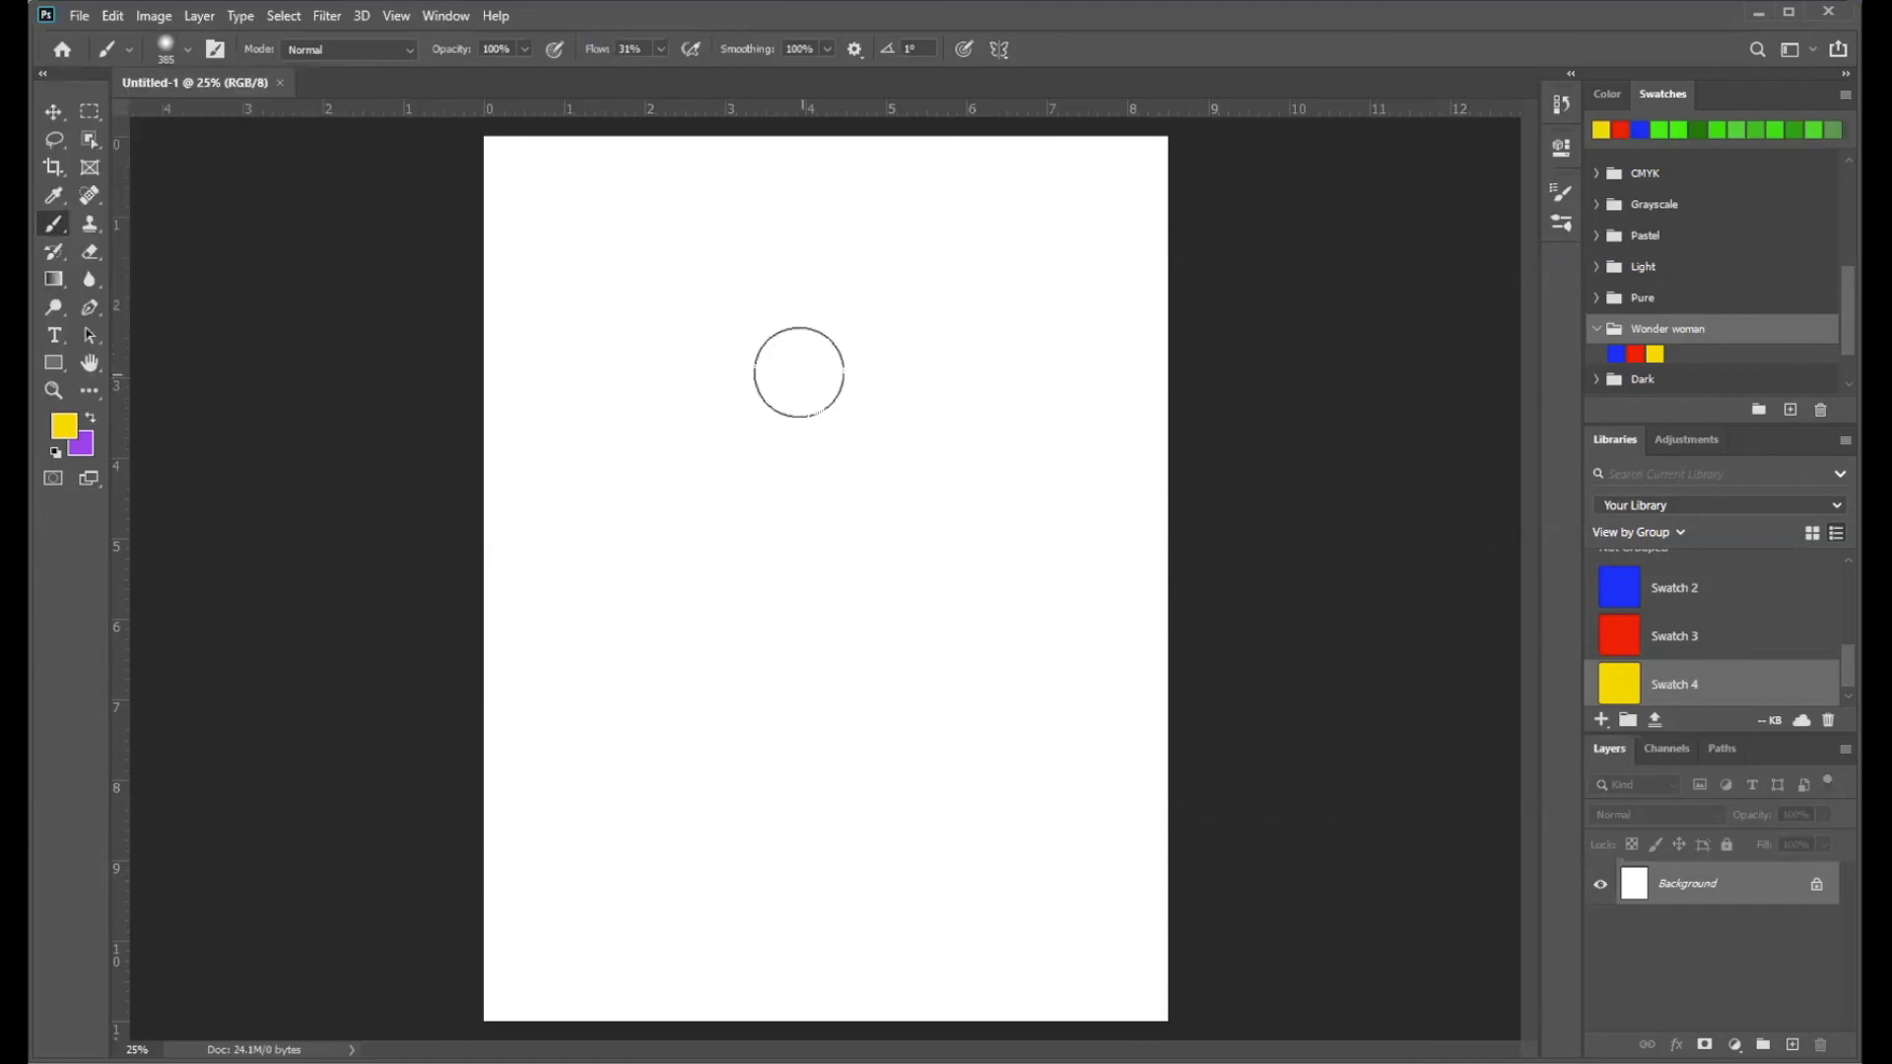
- Enlarge the brush tip step by step to 1400 px
key(bracketright)
key(bracketright)
key(bracketright)
key(bracketright)
key(bracketright)
key(bracketright)
key(bracketright)
key(bracketright)
key(bracketright)
key(bracketright)
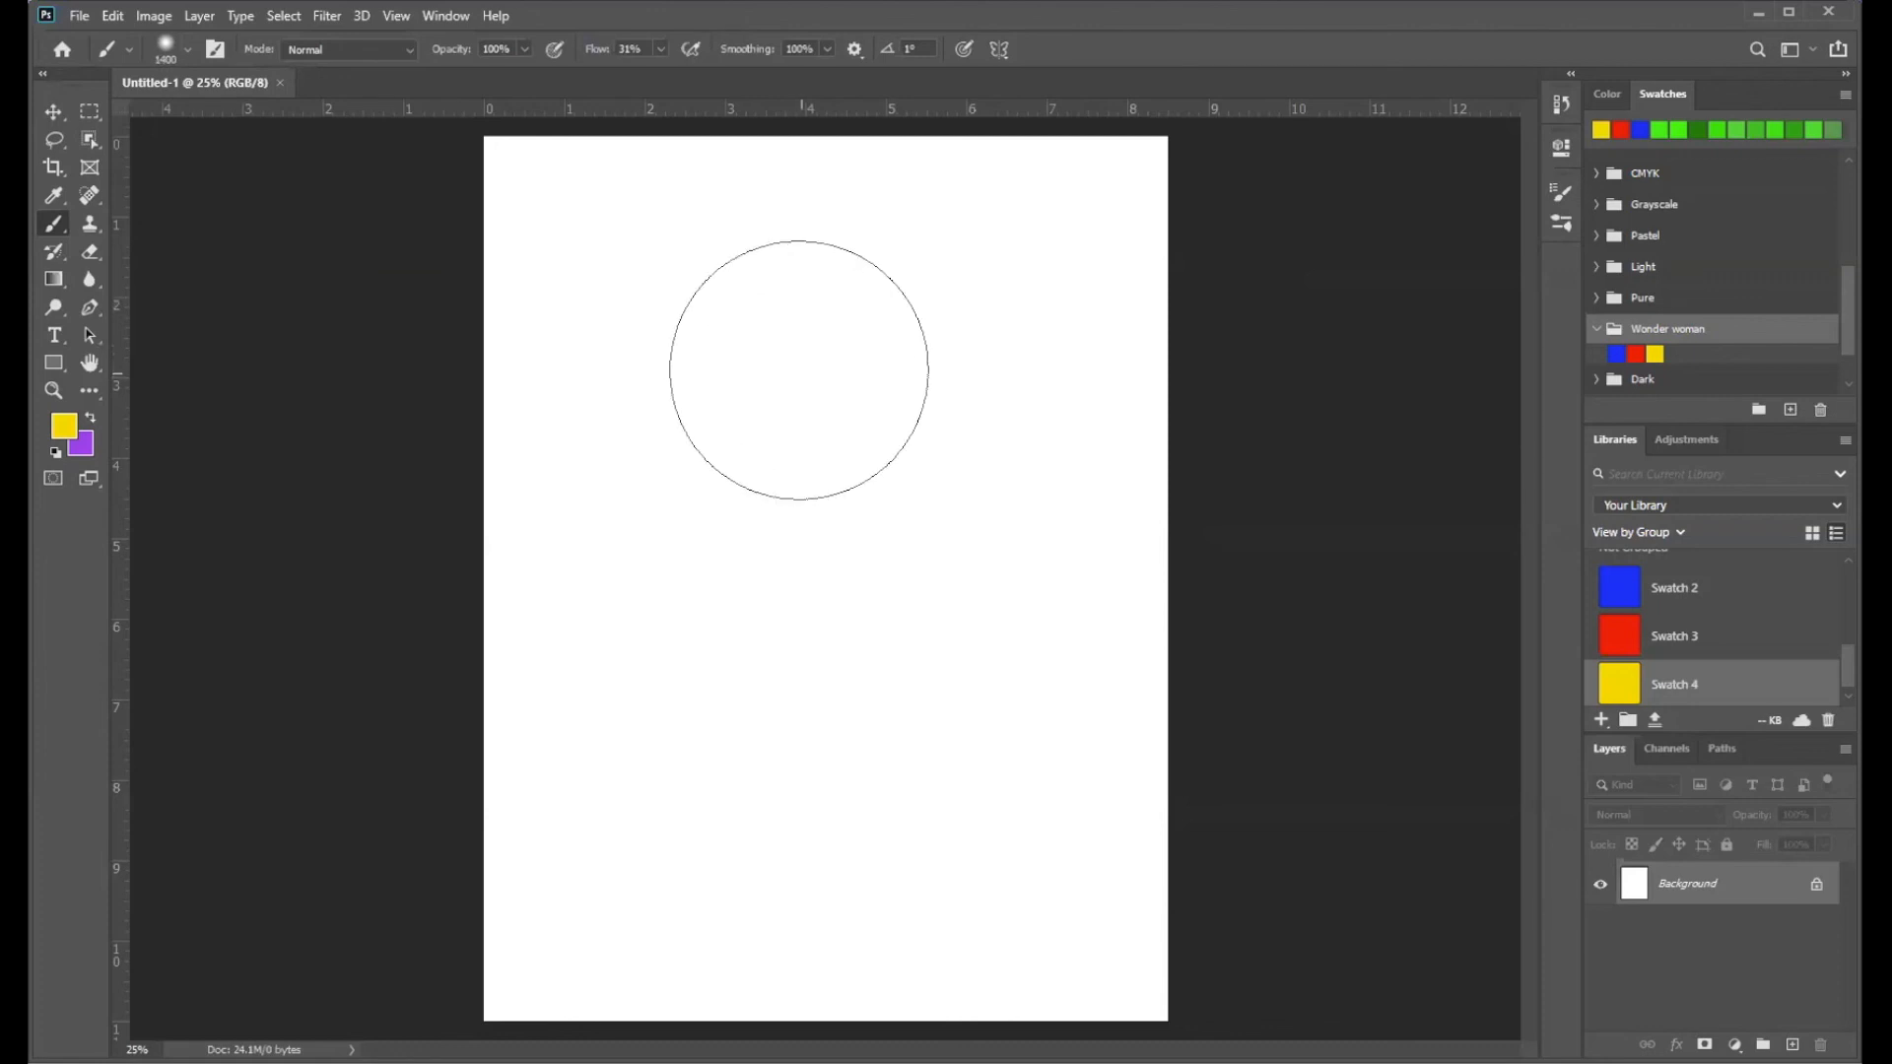
- Shrink the brush tip step by step to 300 px
key(bracketleft)
key(bracketleft)
key(bracketleft)
key(bracketleft)
key(bracketleft)
key(bracketleft)
key(bracketleft)
key(bracketleft)
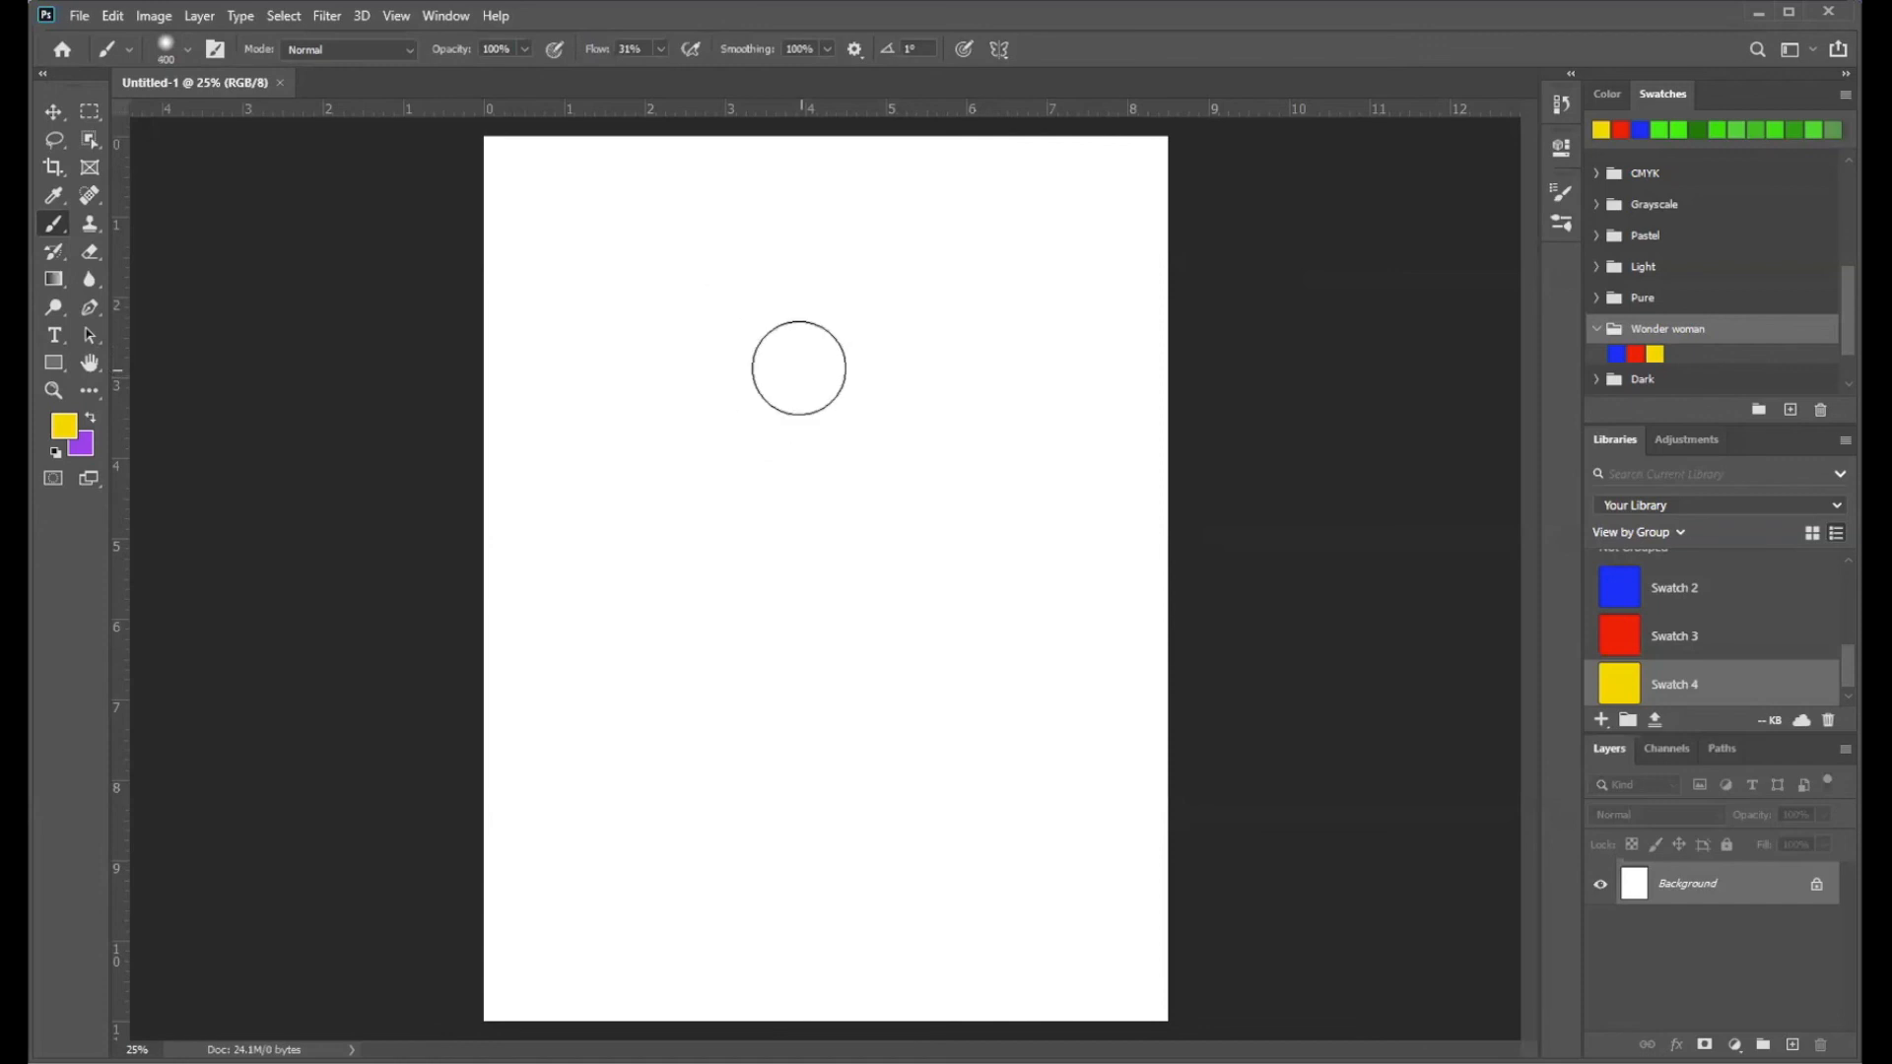
key(bracketleft)
key(bracketright)
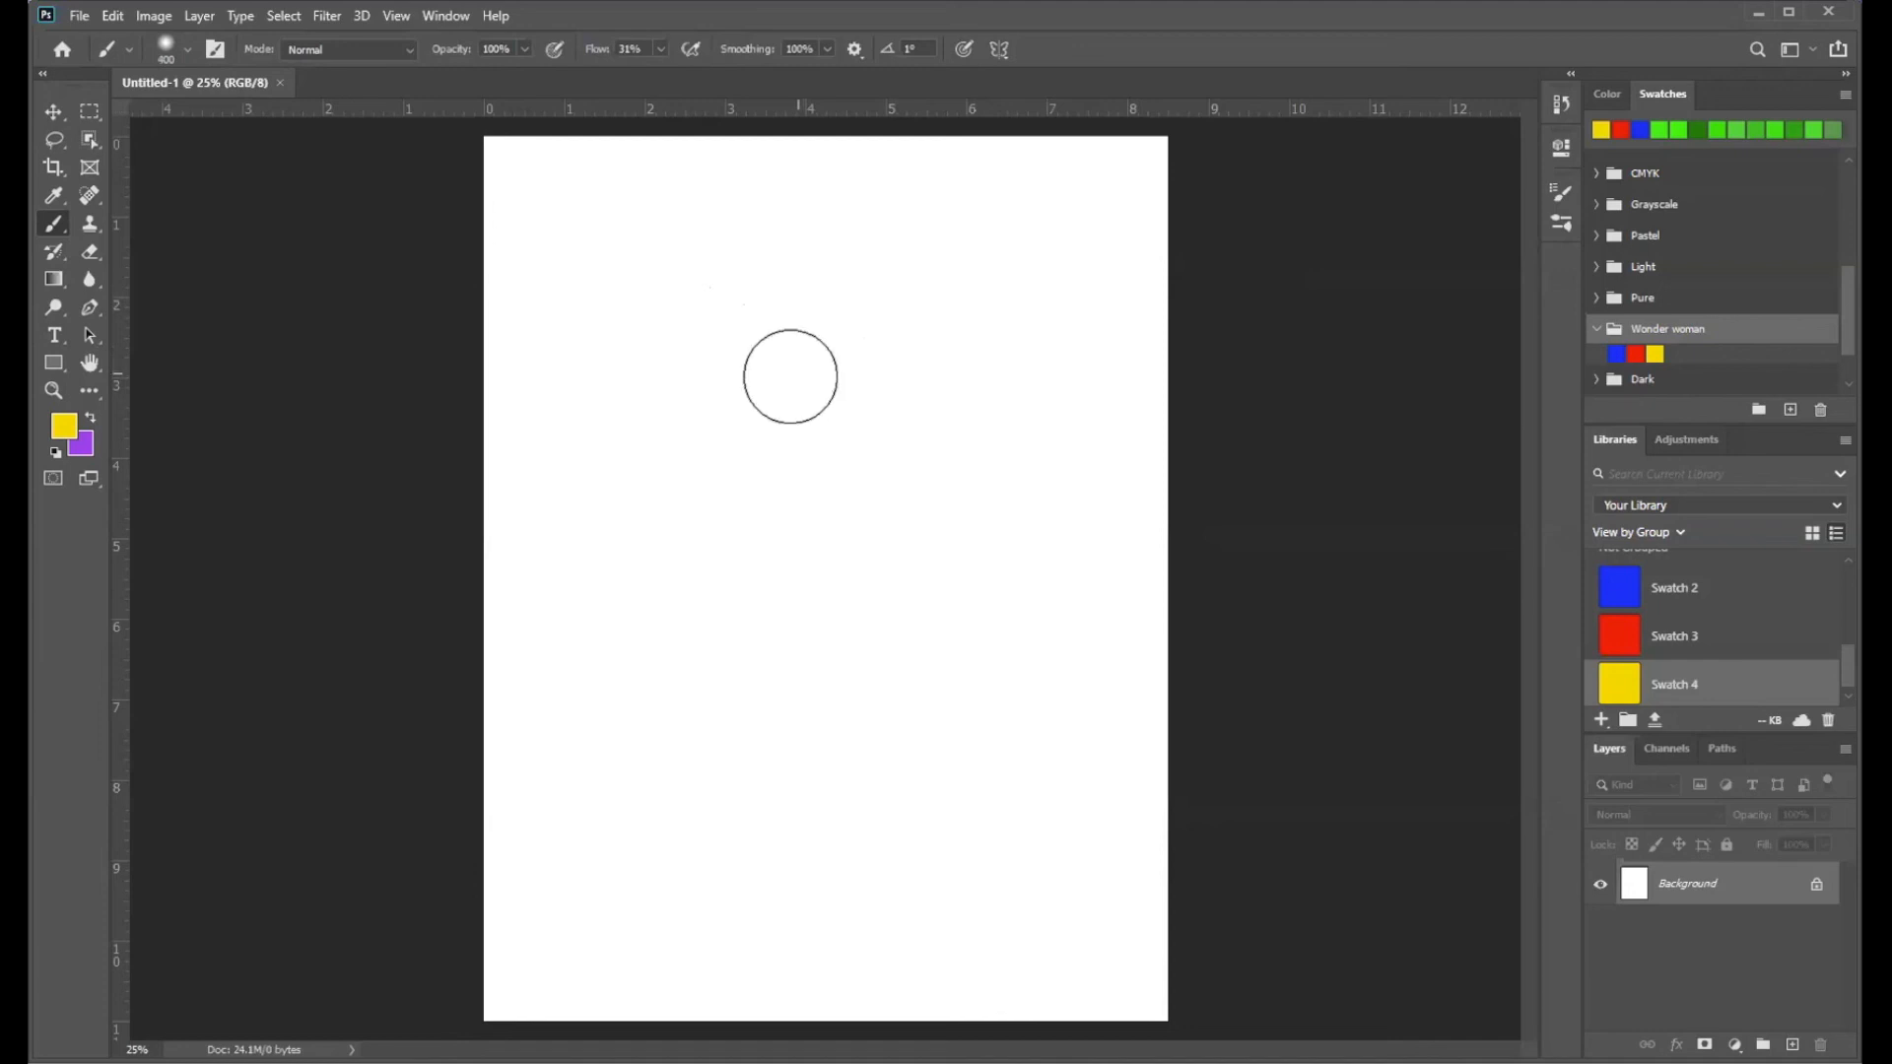
key(bracketleft)
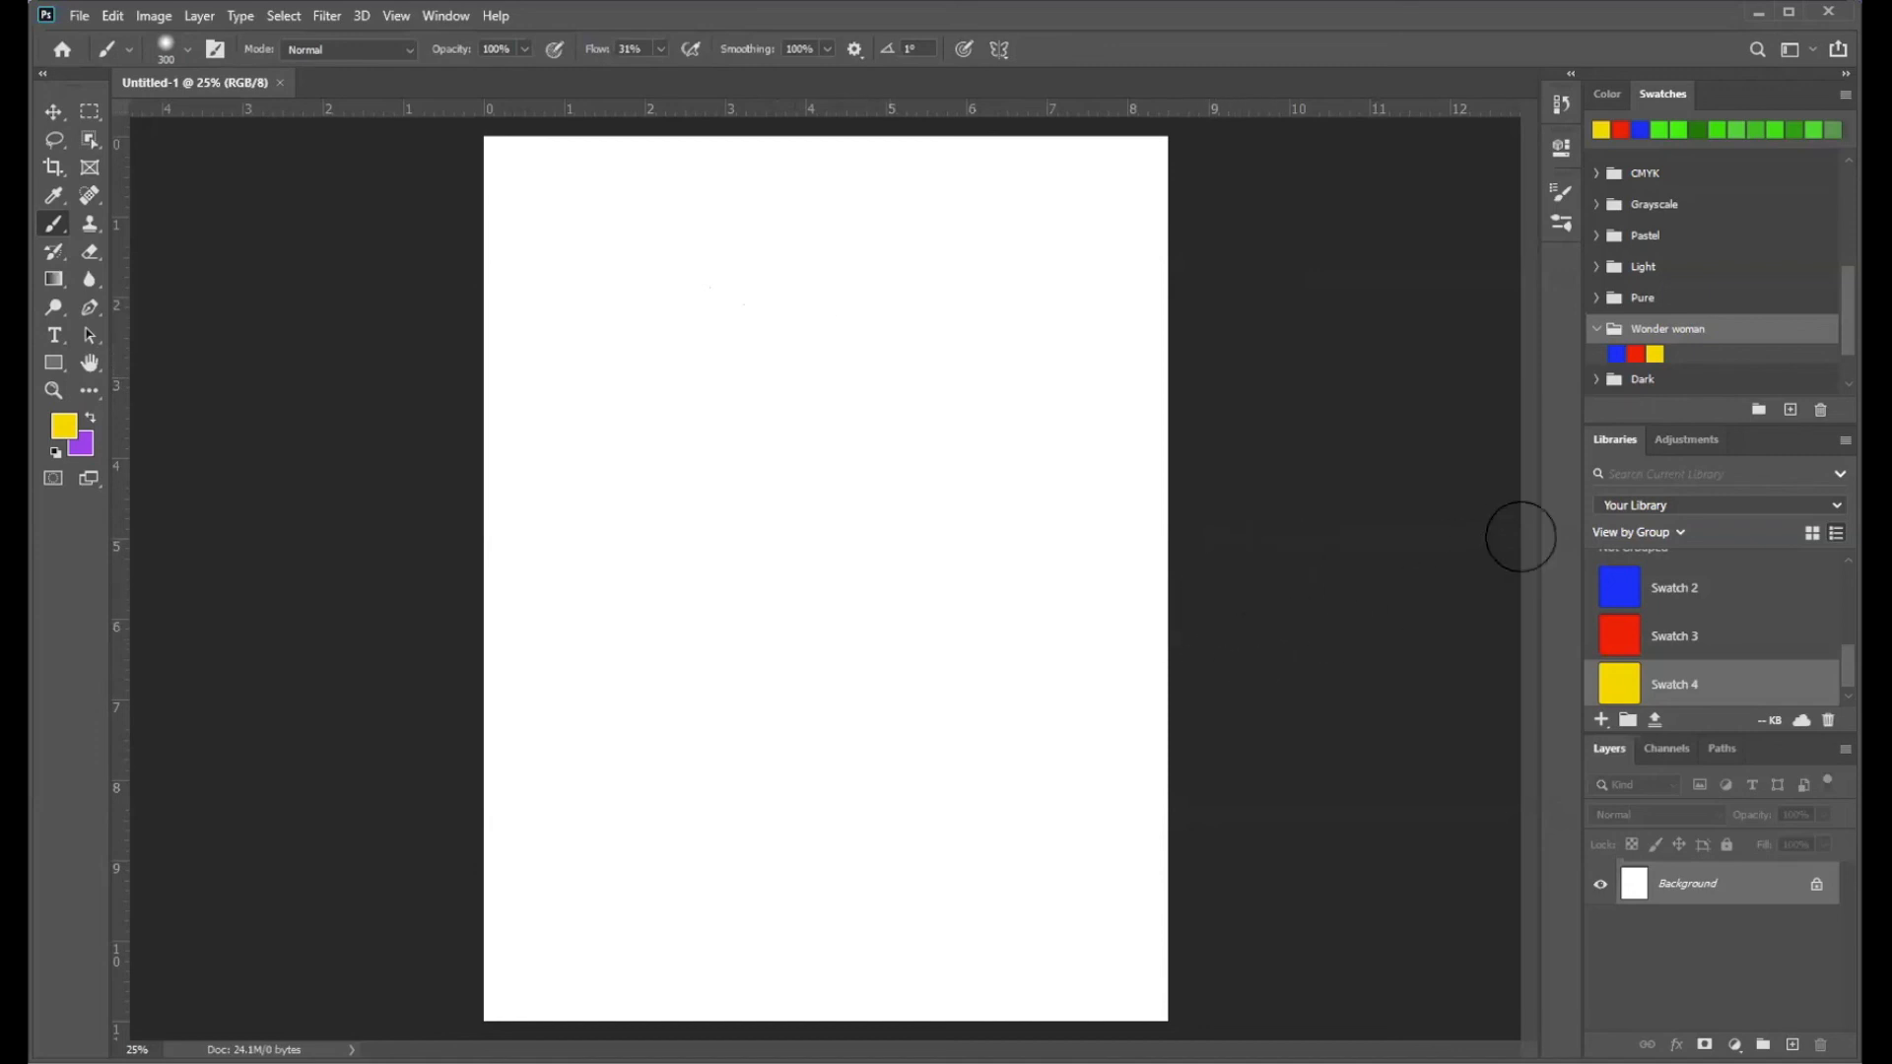
- Swap the foreground and background colors and paint a soft vertical purple stroke in the upper-left part of the page
click(186, 45)
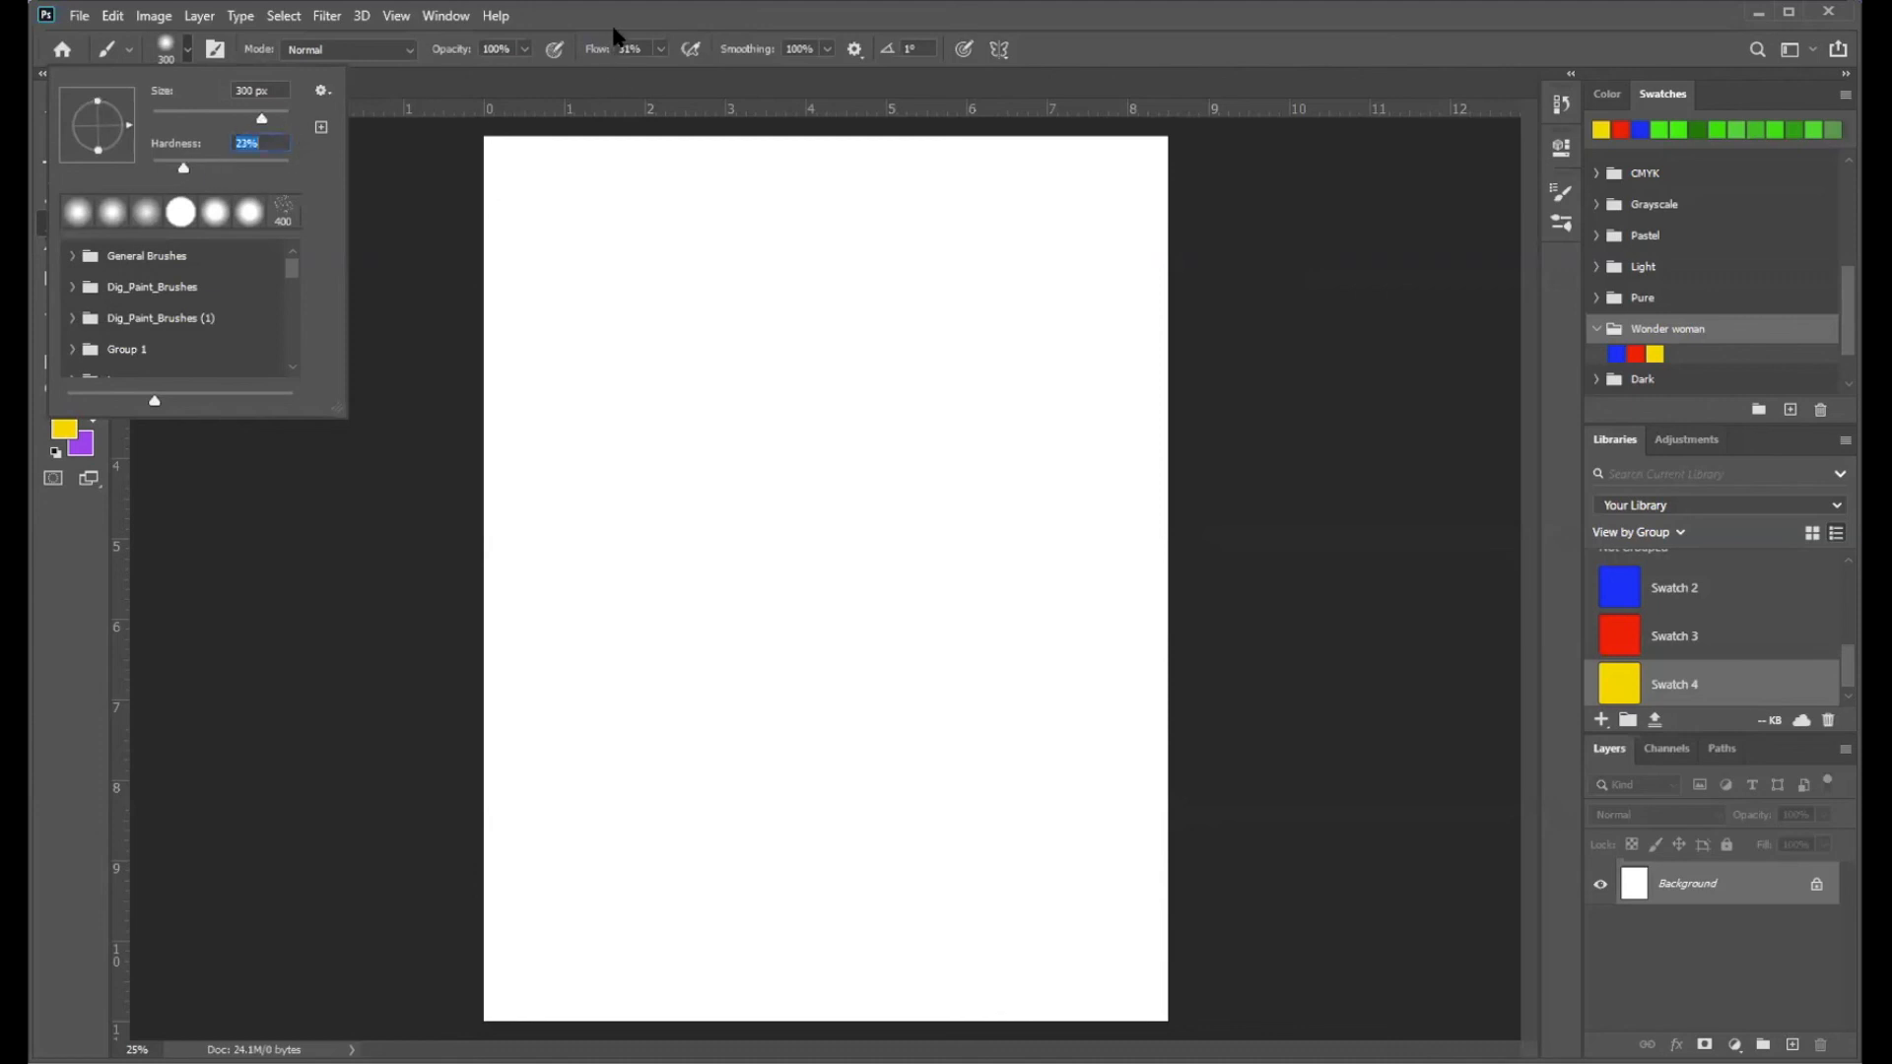
key(Return)
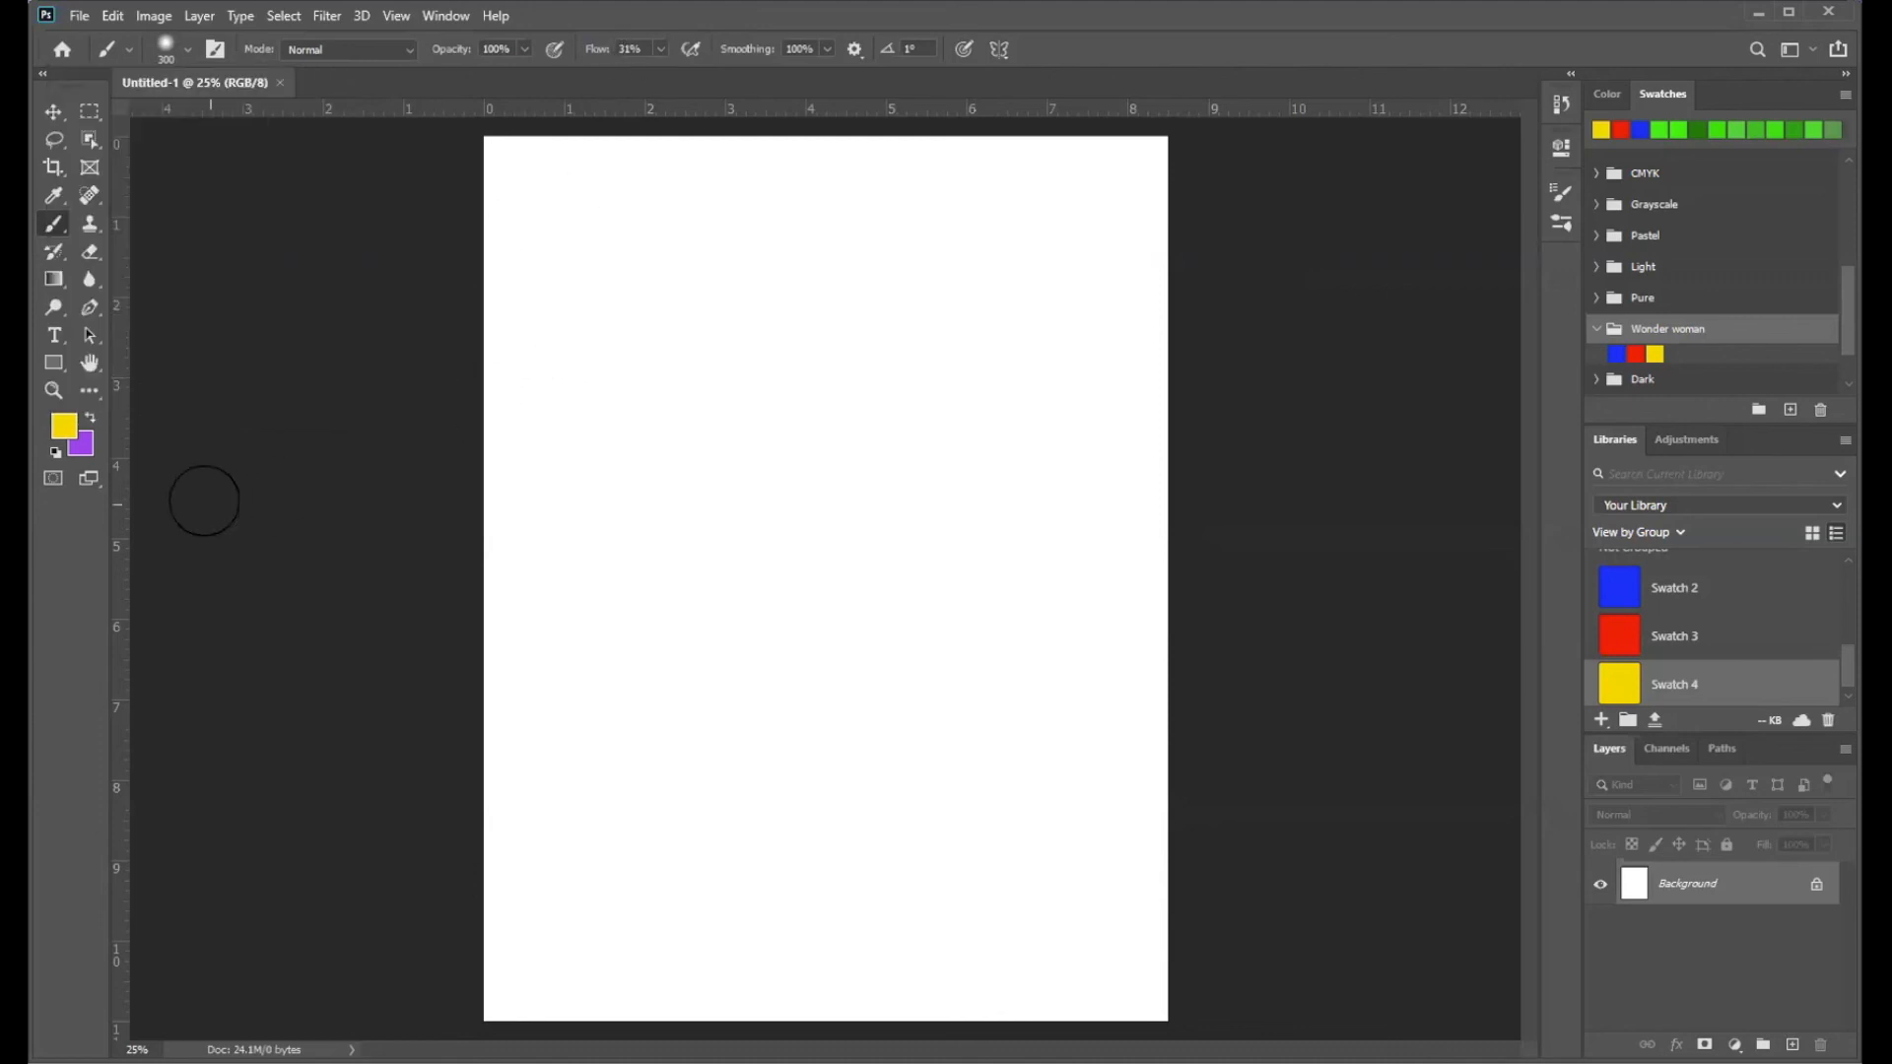
click(90, 419)
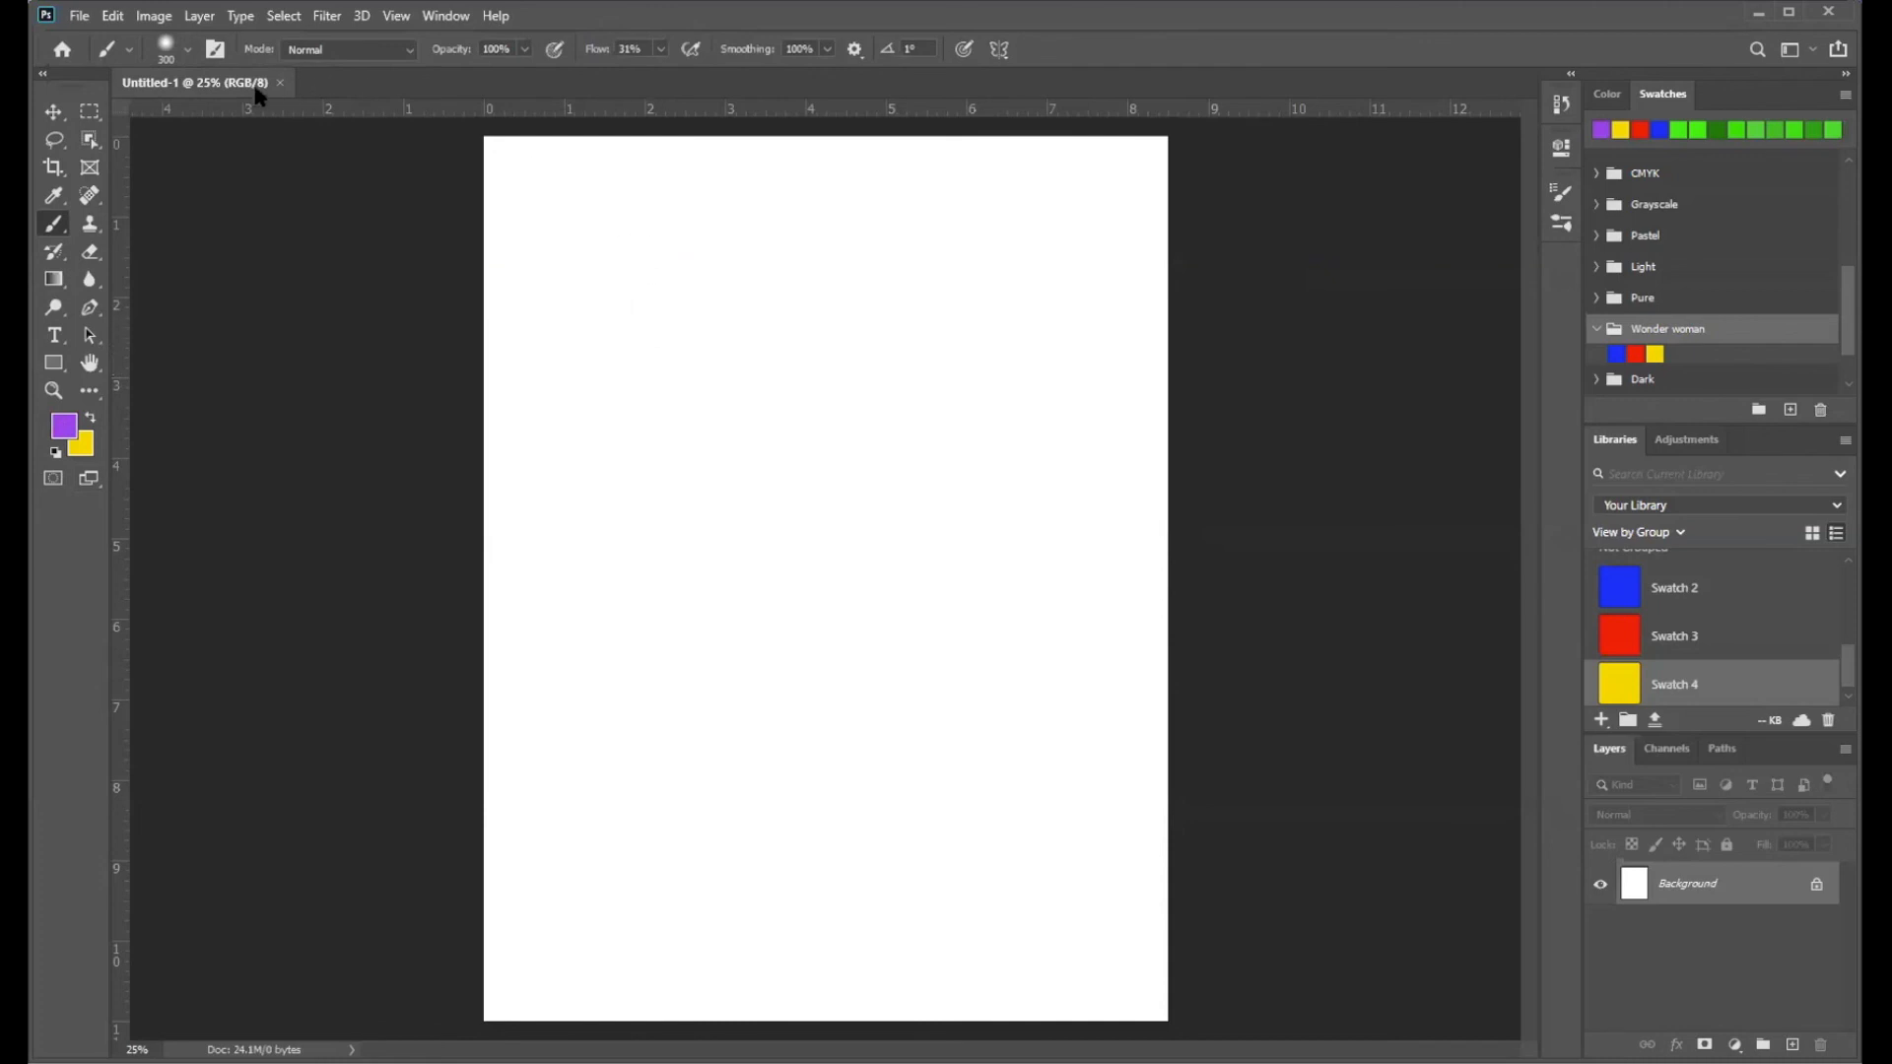
click(189, 48)
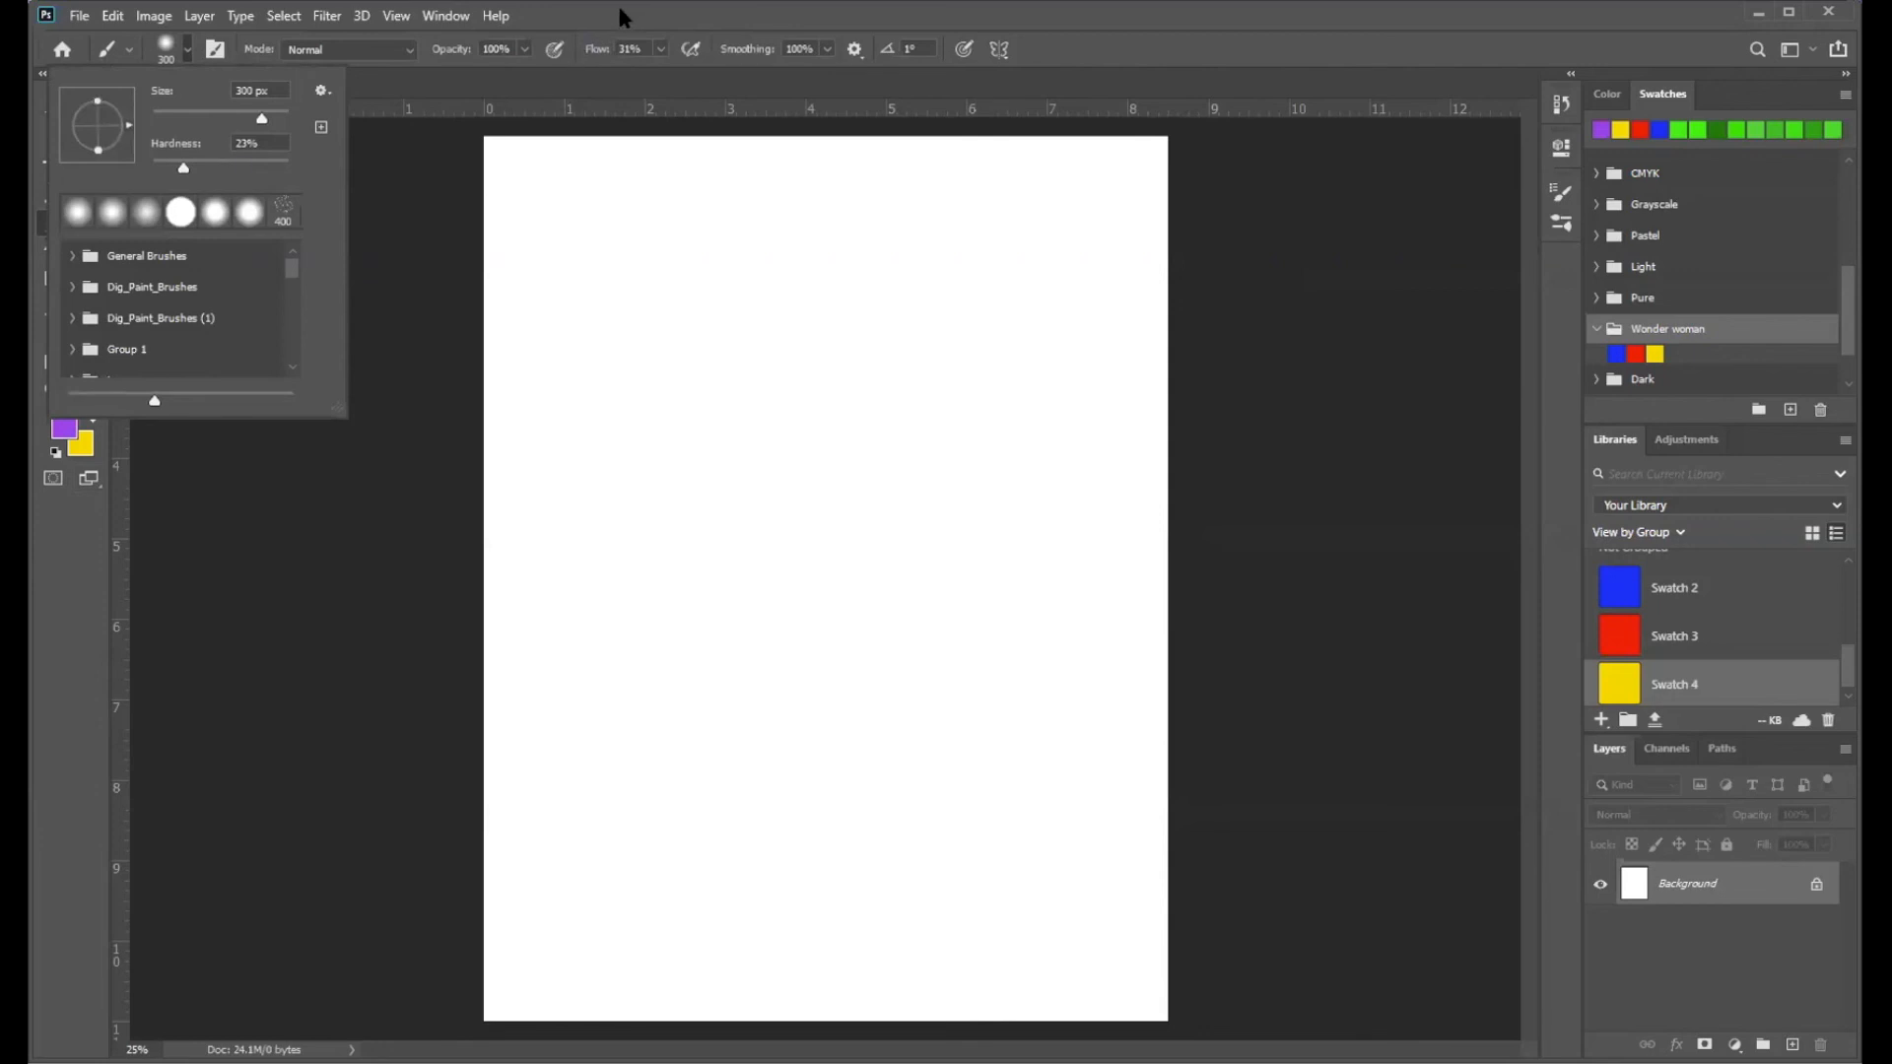
click(595, 246)
drag(596, 247, 602, 572)
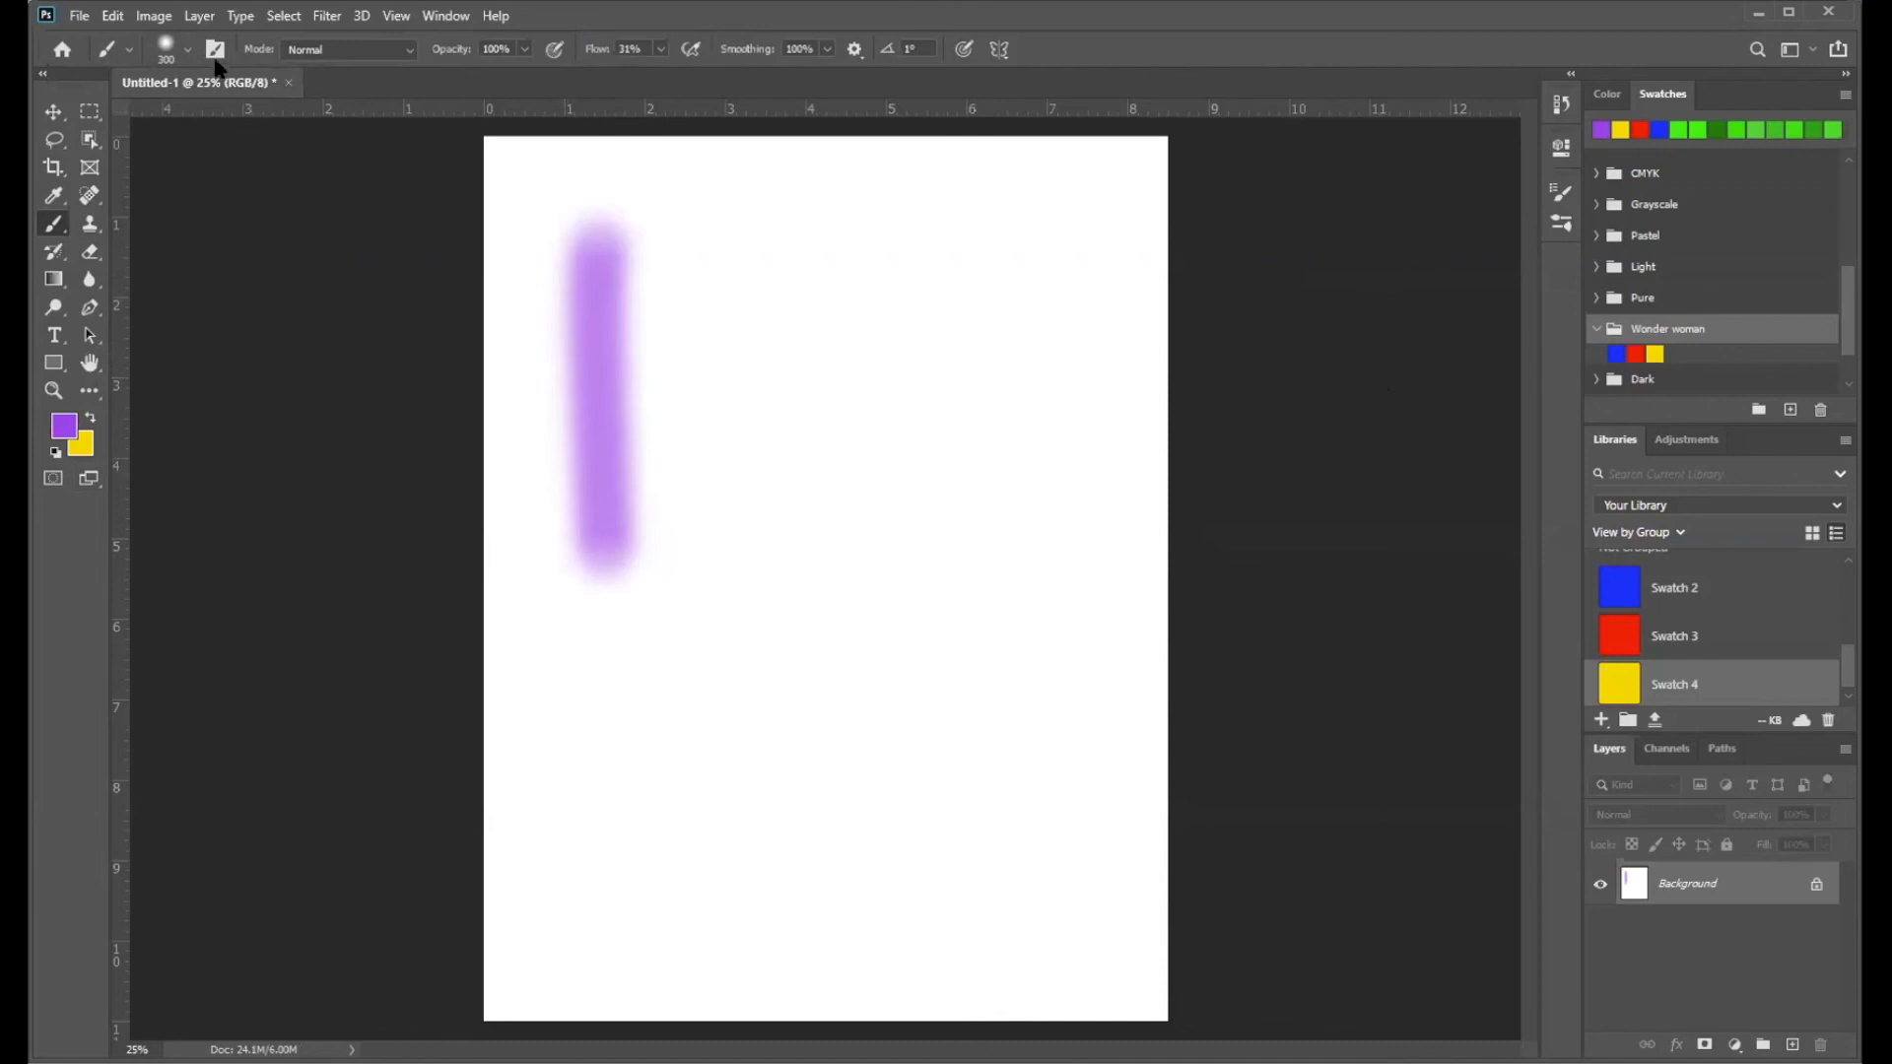
- Raise the brush hardness for a hard edge and paint a second vertical stroke beside the soft one
click(186, 51)
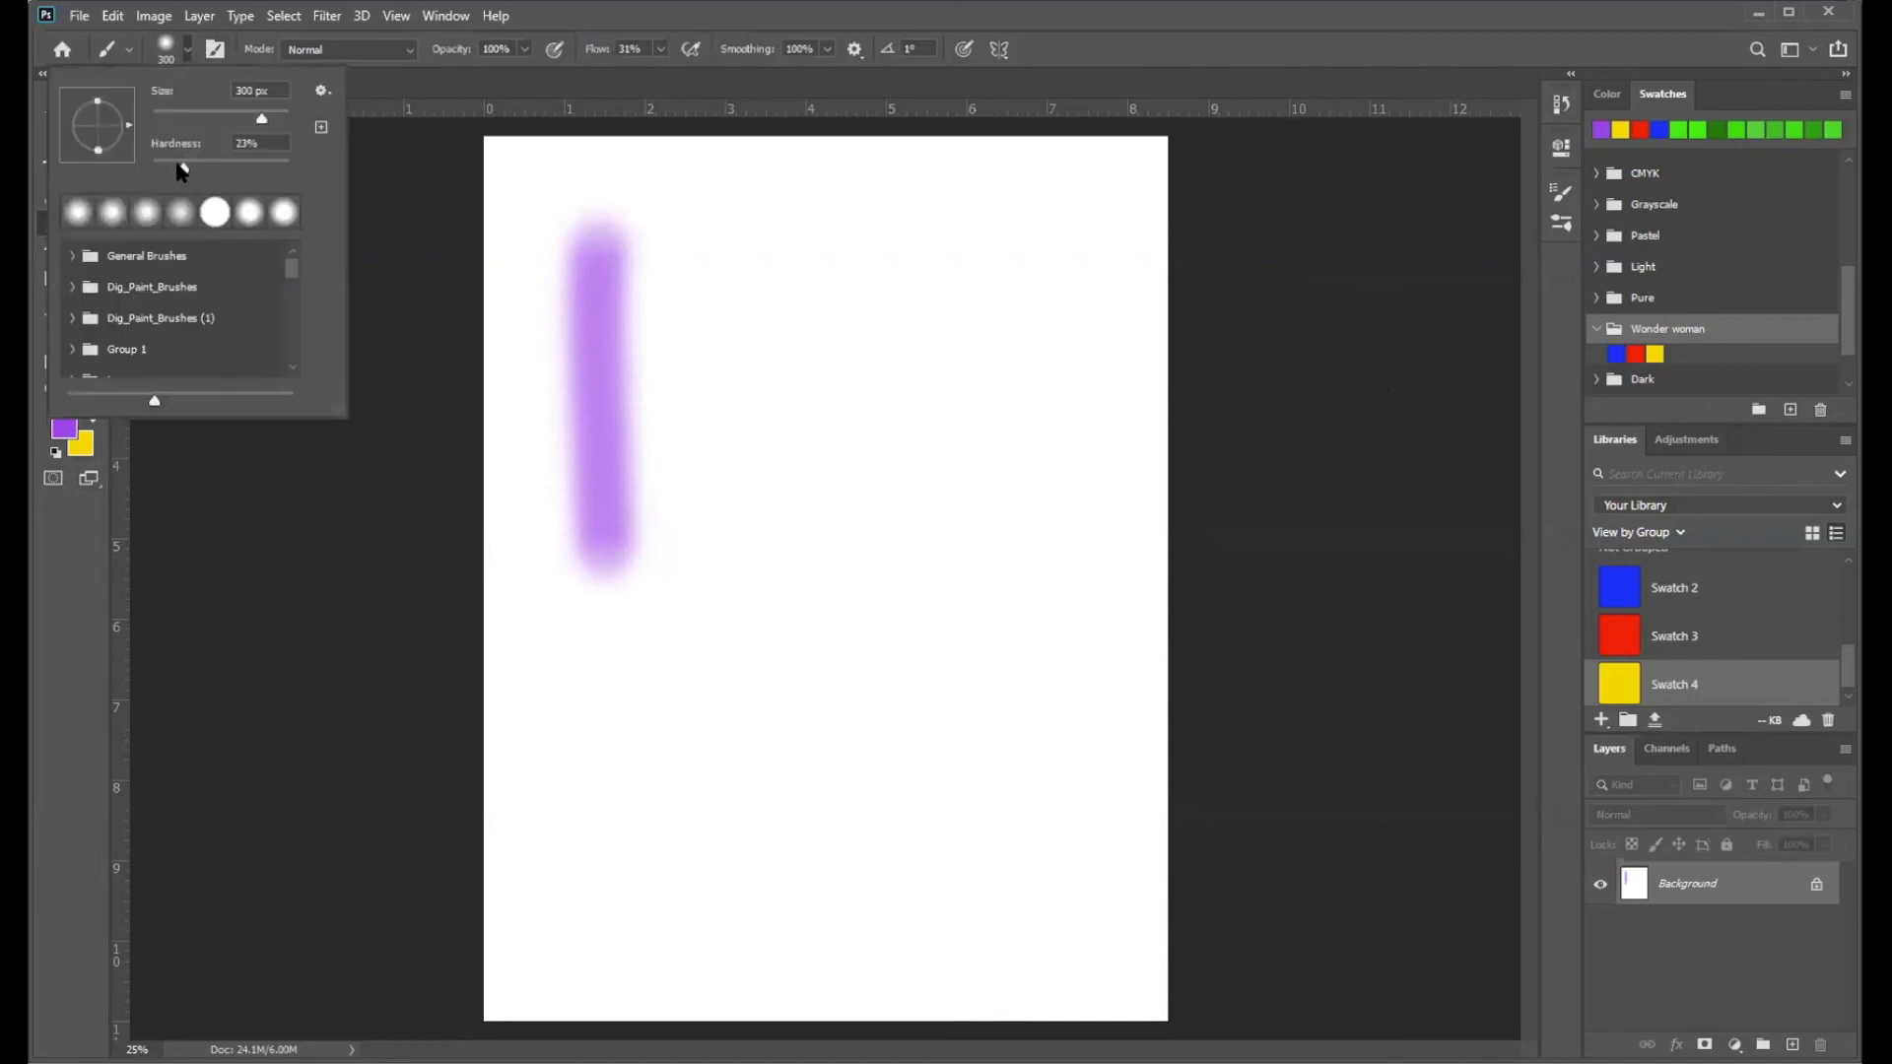
key(Tab)
drag(696, 269, 689, 537)
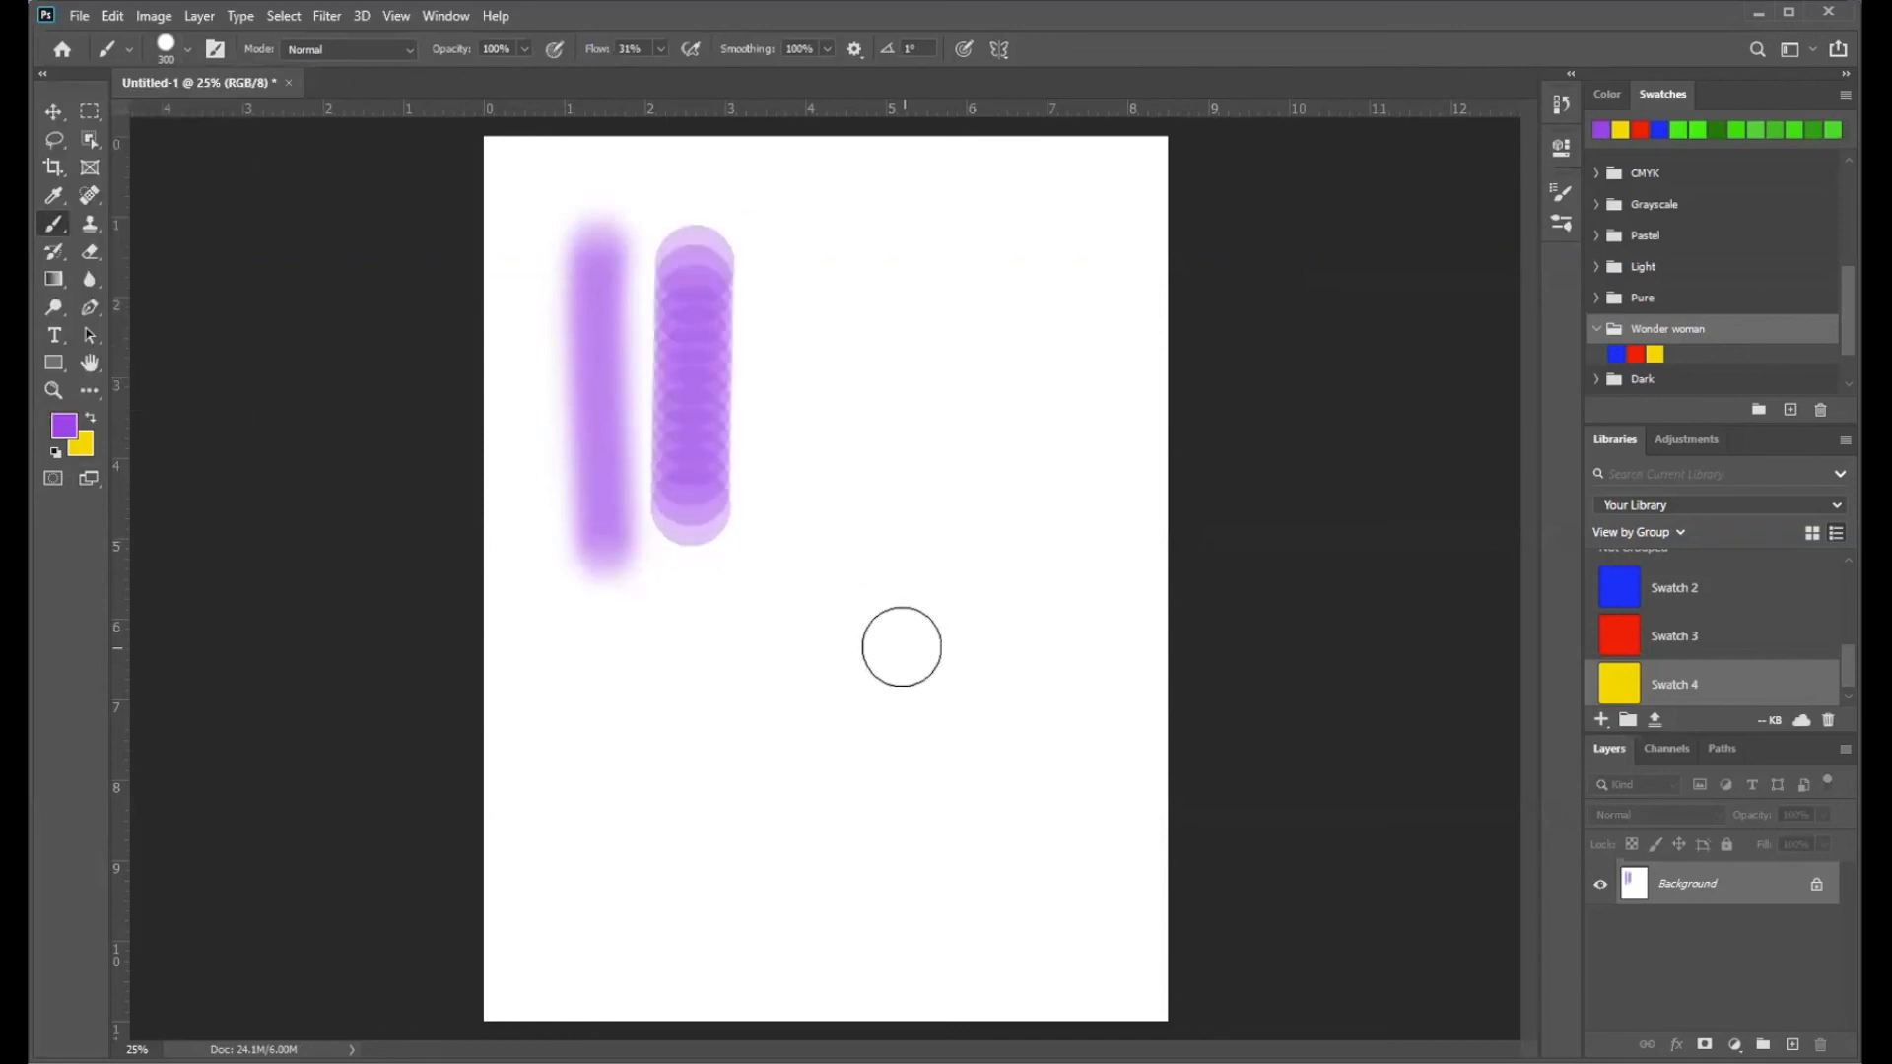
mouse_move(696, 308)
mouse_down()
mouse_move(706, 536)
mouse_move(706, 270)
mouse_move(705, 498)
mouse_up()
- Set the brush flow to 100% and paint a short vertical stroke and a longer hooked stroke beside the overlapping one
click(660, 48)
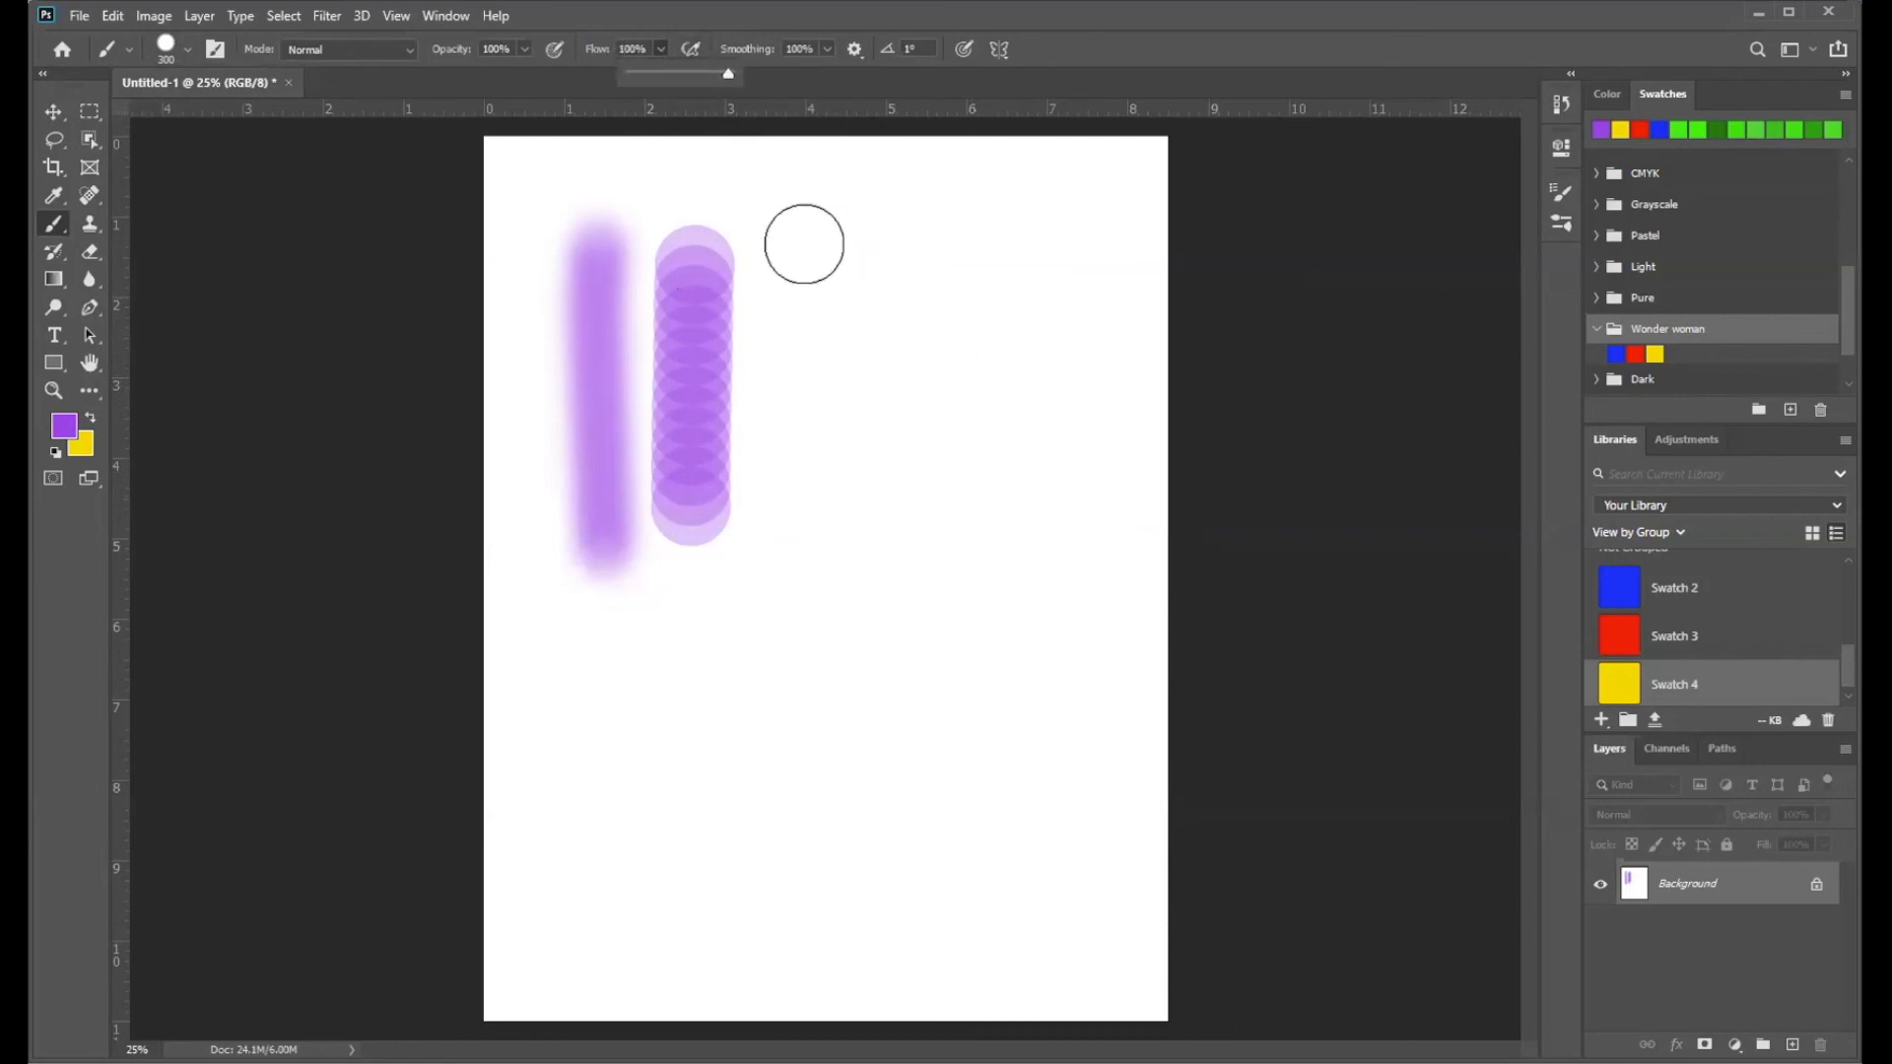
drag(802, 244, 825, 360)
drag(903, 233, 898, 374)
mouse_move(896, 494)
mouse_down()
mouse_move(883, 566)
mouse_move(802, 447)
mouse_move(810, 463)
mouse_up()
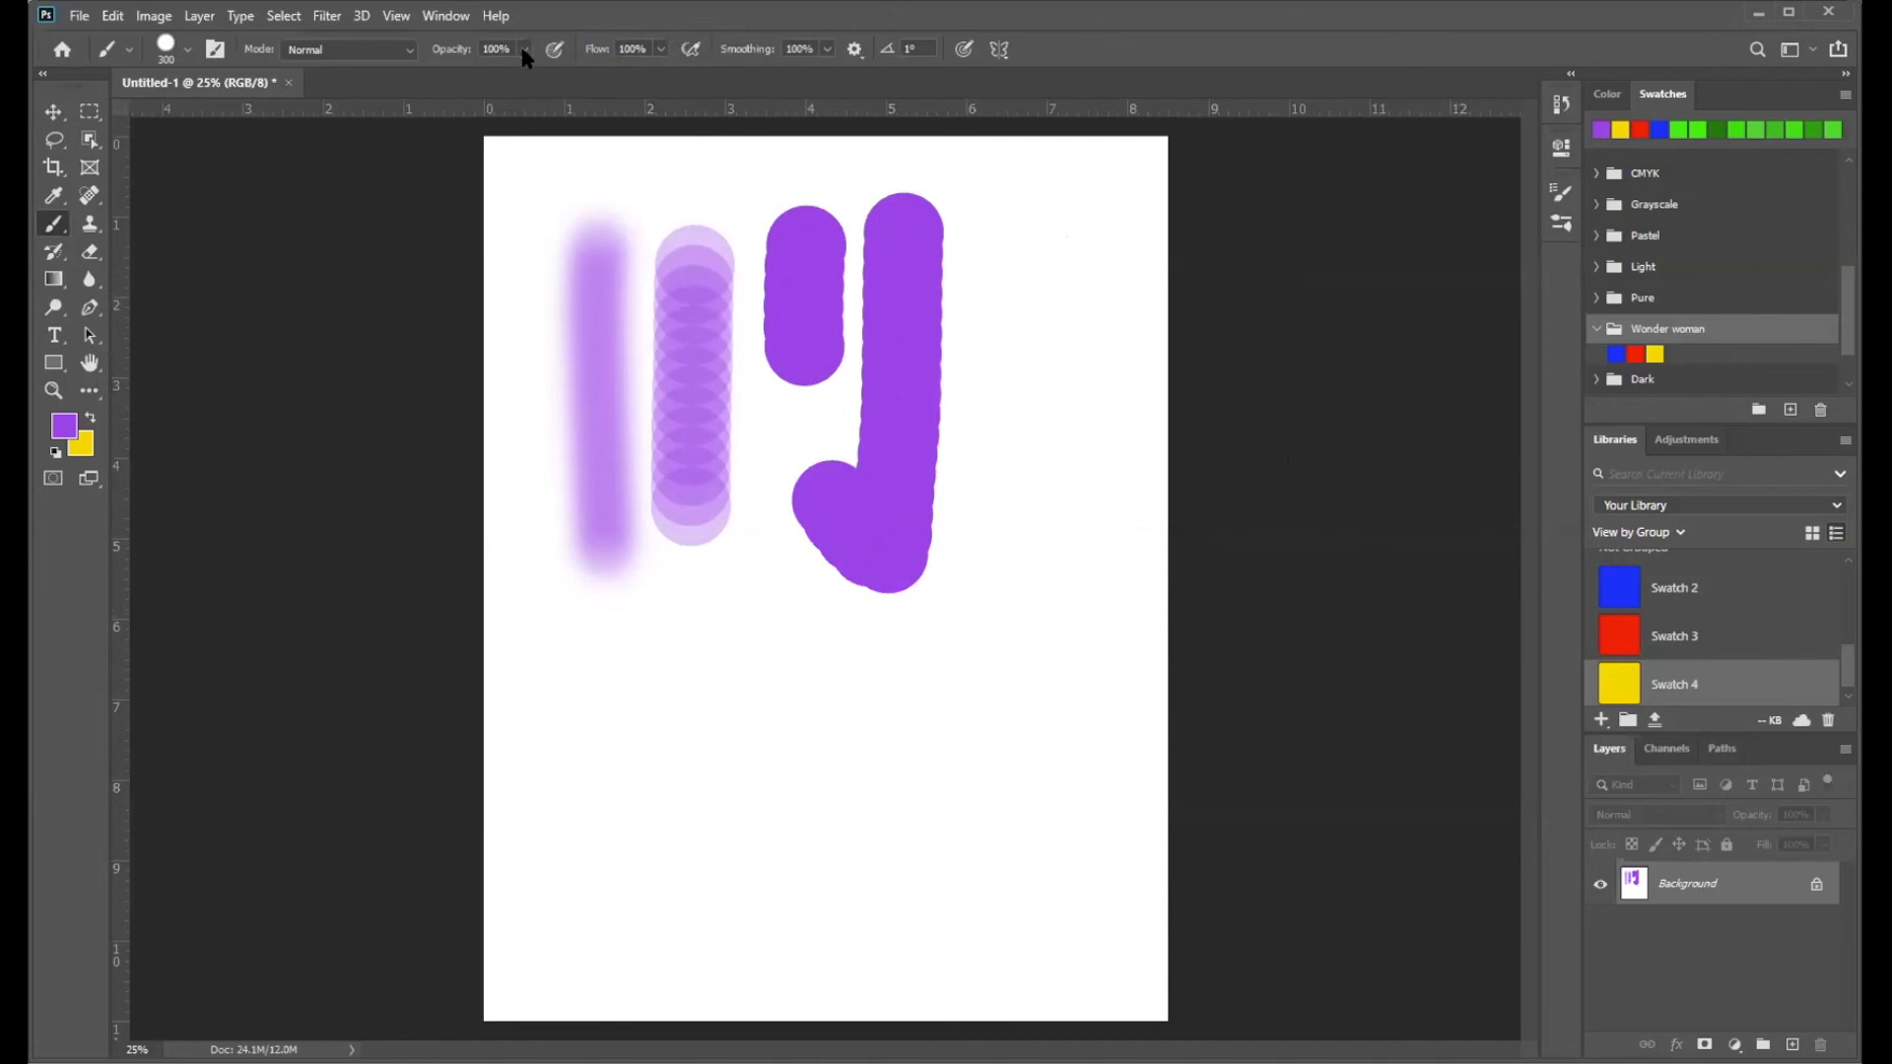
- Set the brush hardness to 50% and opacity to 31%, and paint a solid patch in the lower-left part of the page
click(186, 50)
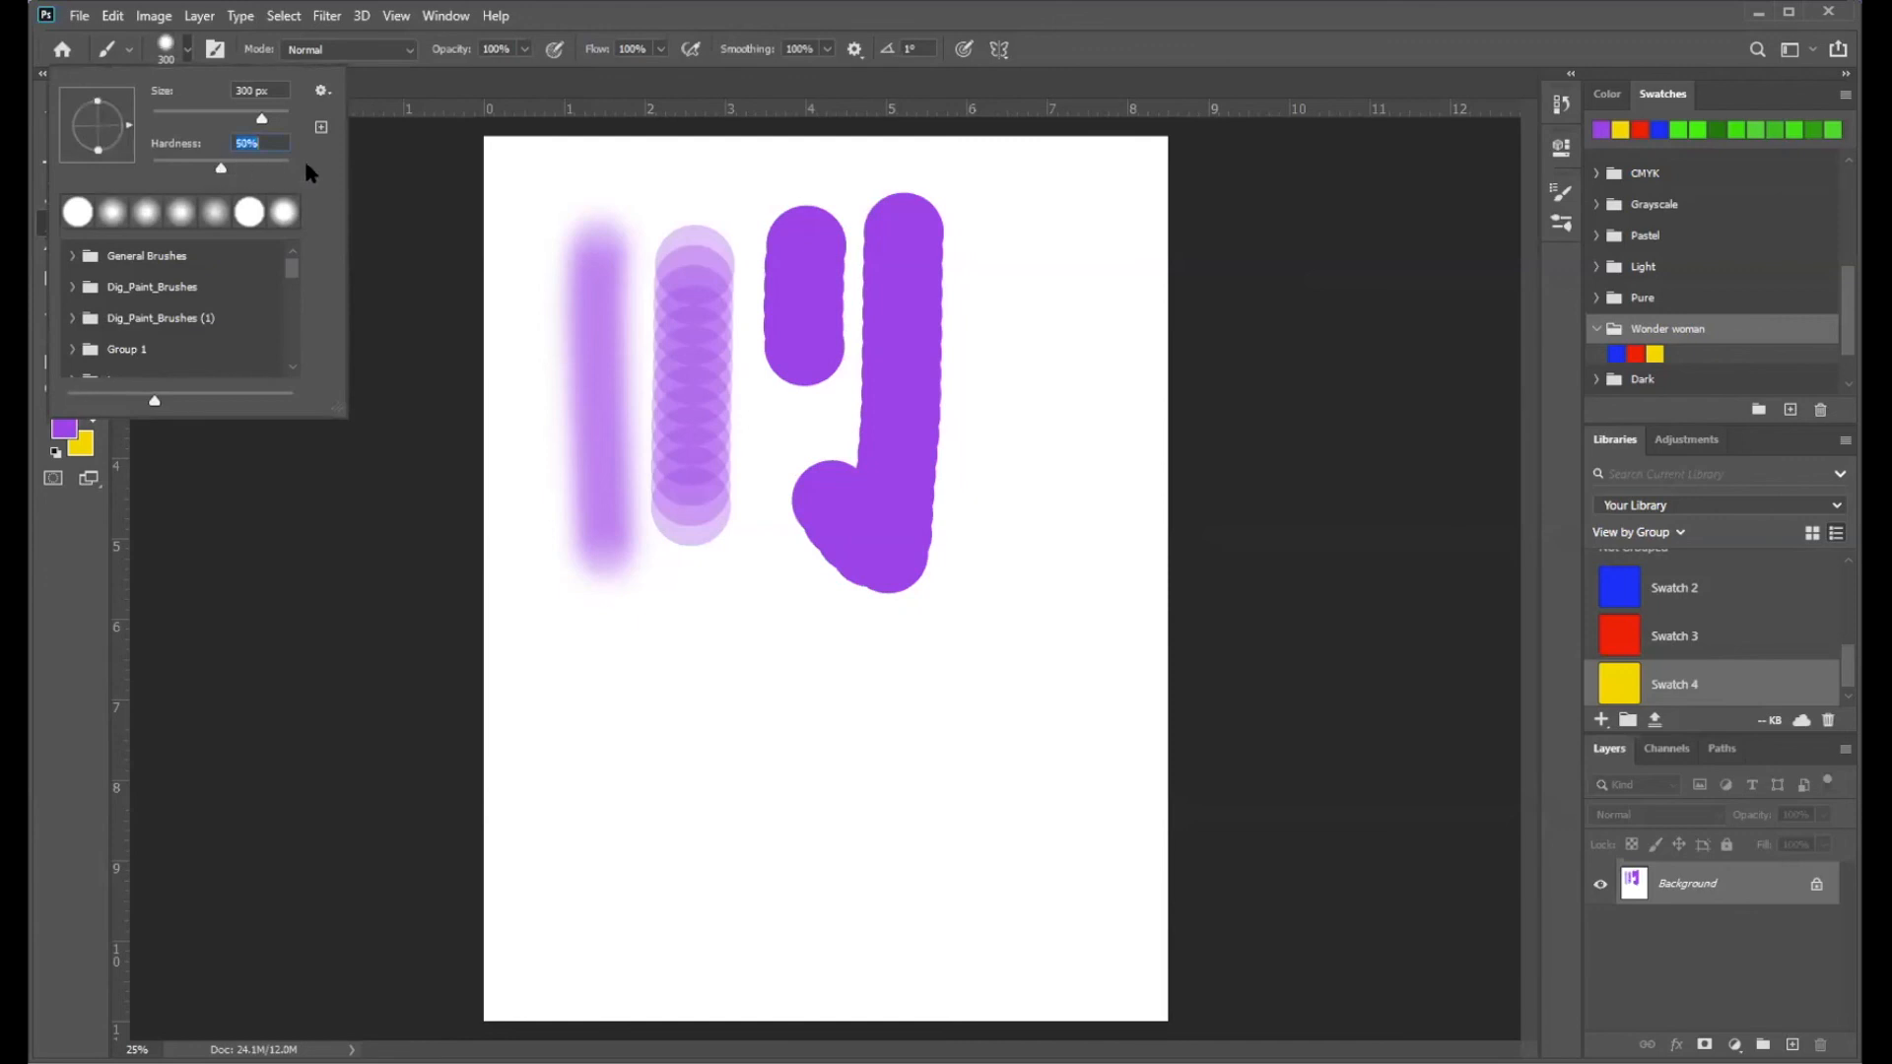
key(Return)
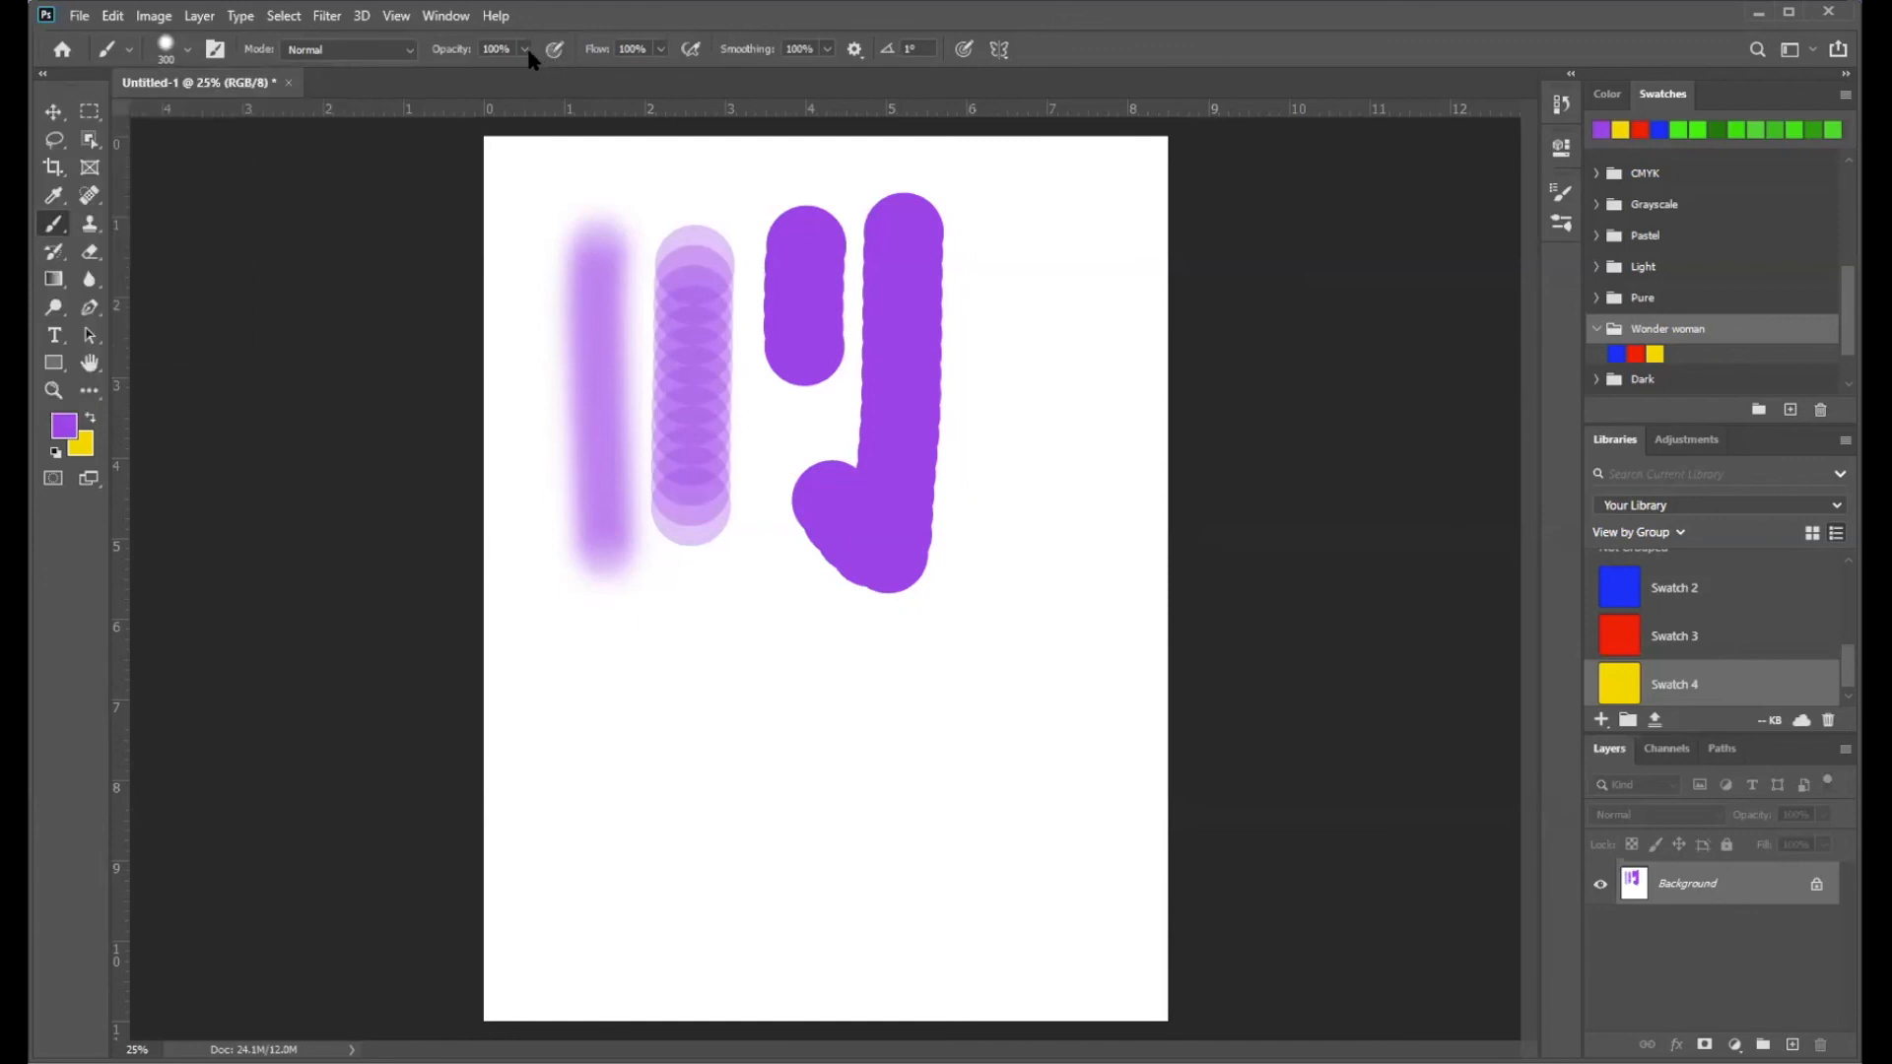
click(524, 49)
mouse_move(593, 695)
mouse_down()
mouse_move(607, 737)
mouse_move(510, 769)
mouse_move(748, 774)
mouse_move(667, 798)
mouse_move(913, 829)
mouse_move(820, 809)
mouse_move(733, 725)
mouse_move(901, 730)
mouse_move(776, 769)
mouse_move(739, 745)
mouse_move(775, 694)
mouse_move(661, 688)
mouse_move(619, 714)
mouse_move(678, 758)
mouse_move(625, 839)
mouse_move(682, 879)
mouse_move(792, 881)
mouse_move(912, 845)
mouse_move(833, 795)
mouse_move(903, 737)
mouse_move(754, 710)
mouse_move(580, 711)
mouse_move(572, 754)
mouse_move(590, 824)
mouse_up()
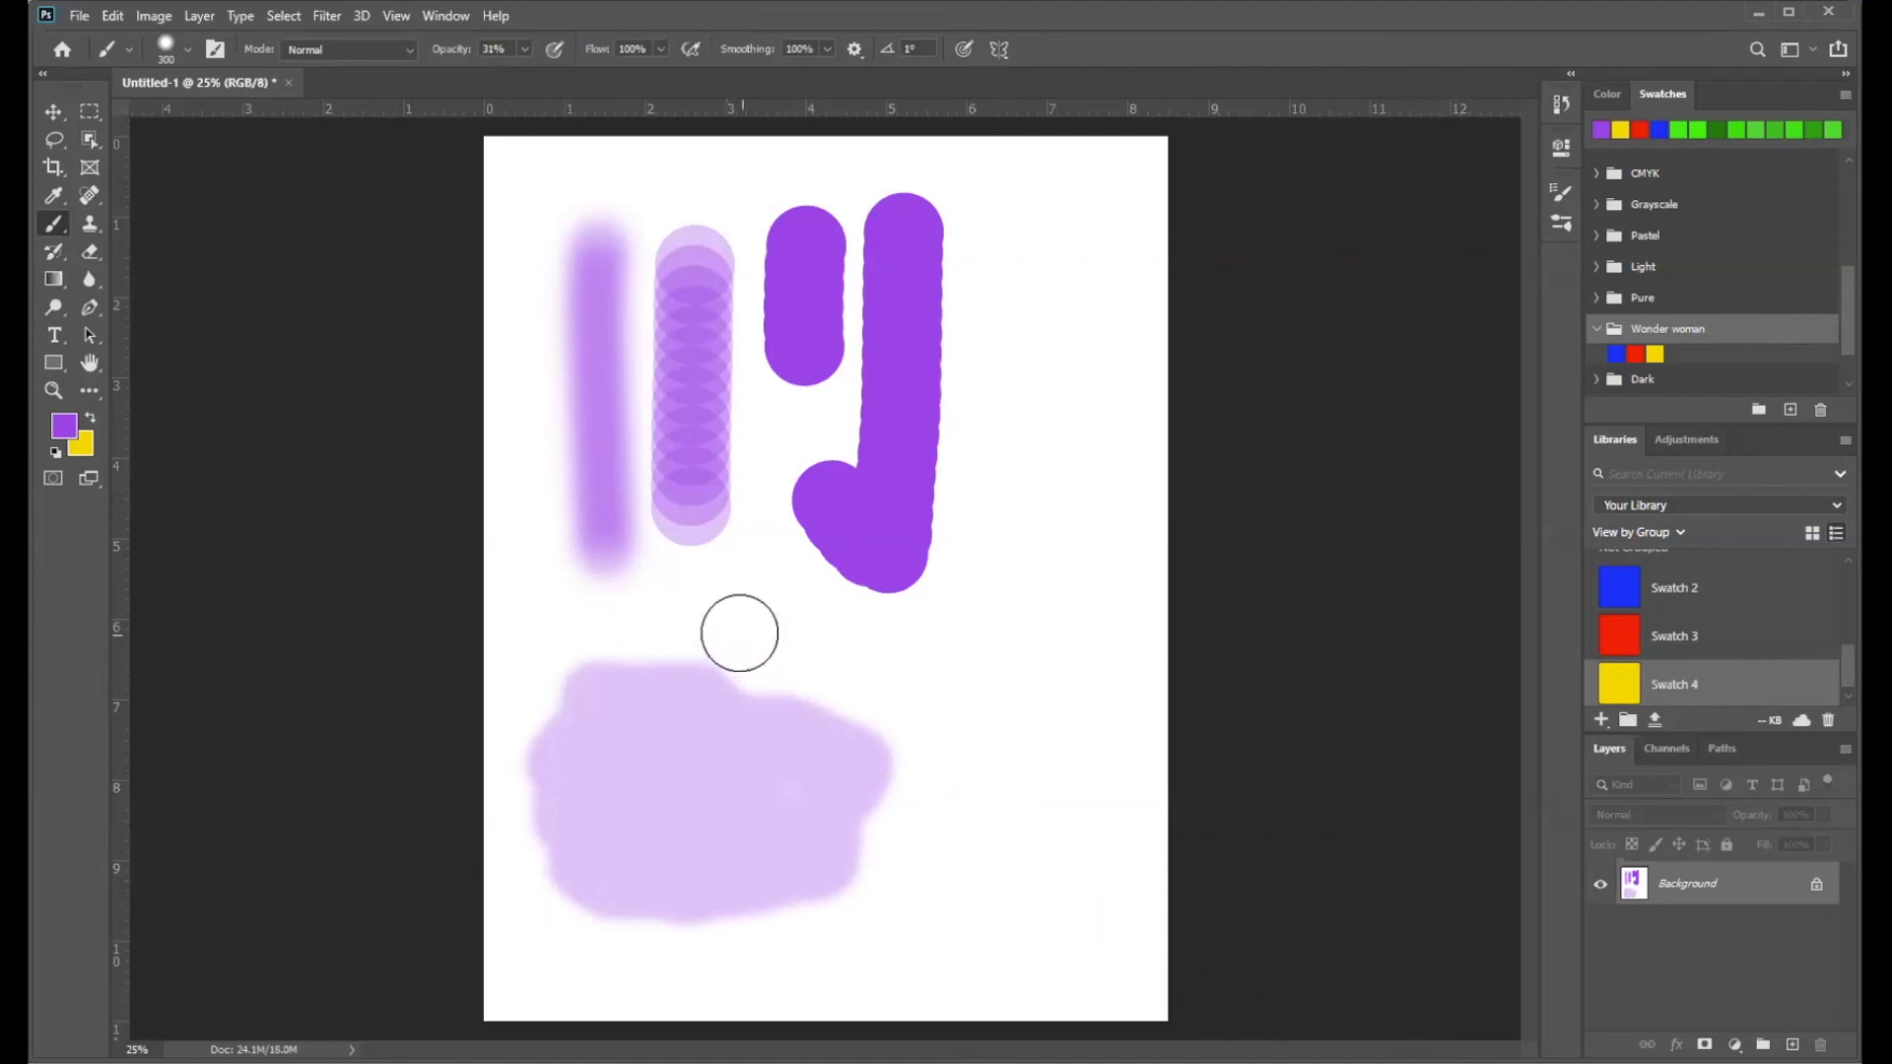
- Paint two separate strokes crossing over the pale patch so their transparency builds up
drag(731, 605, 690, 764)
drag(656, 881, 657, 1020)
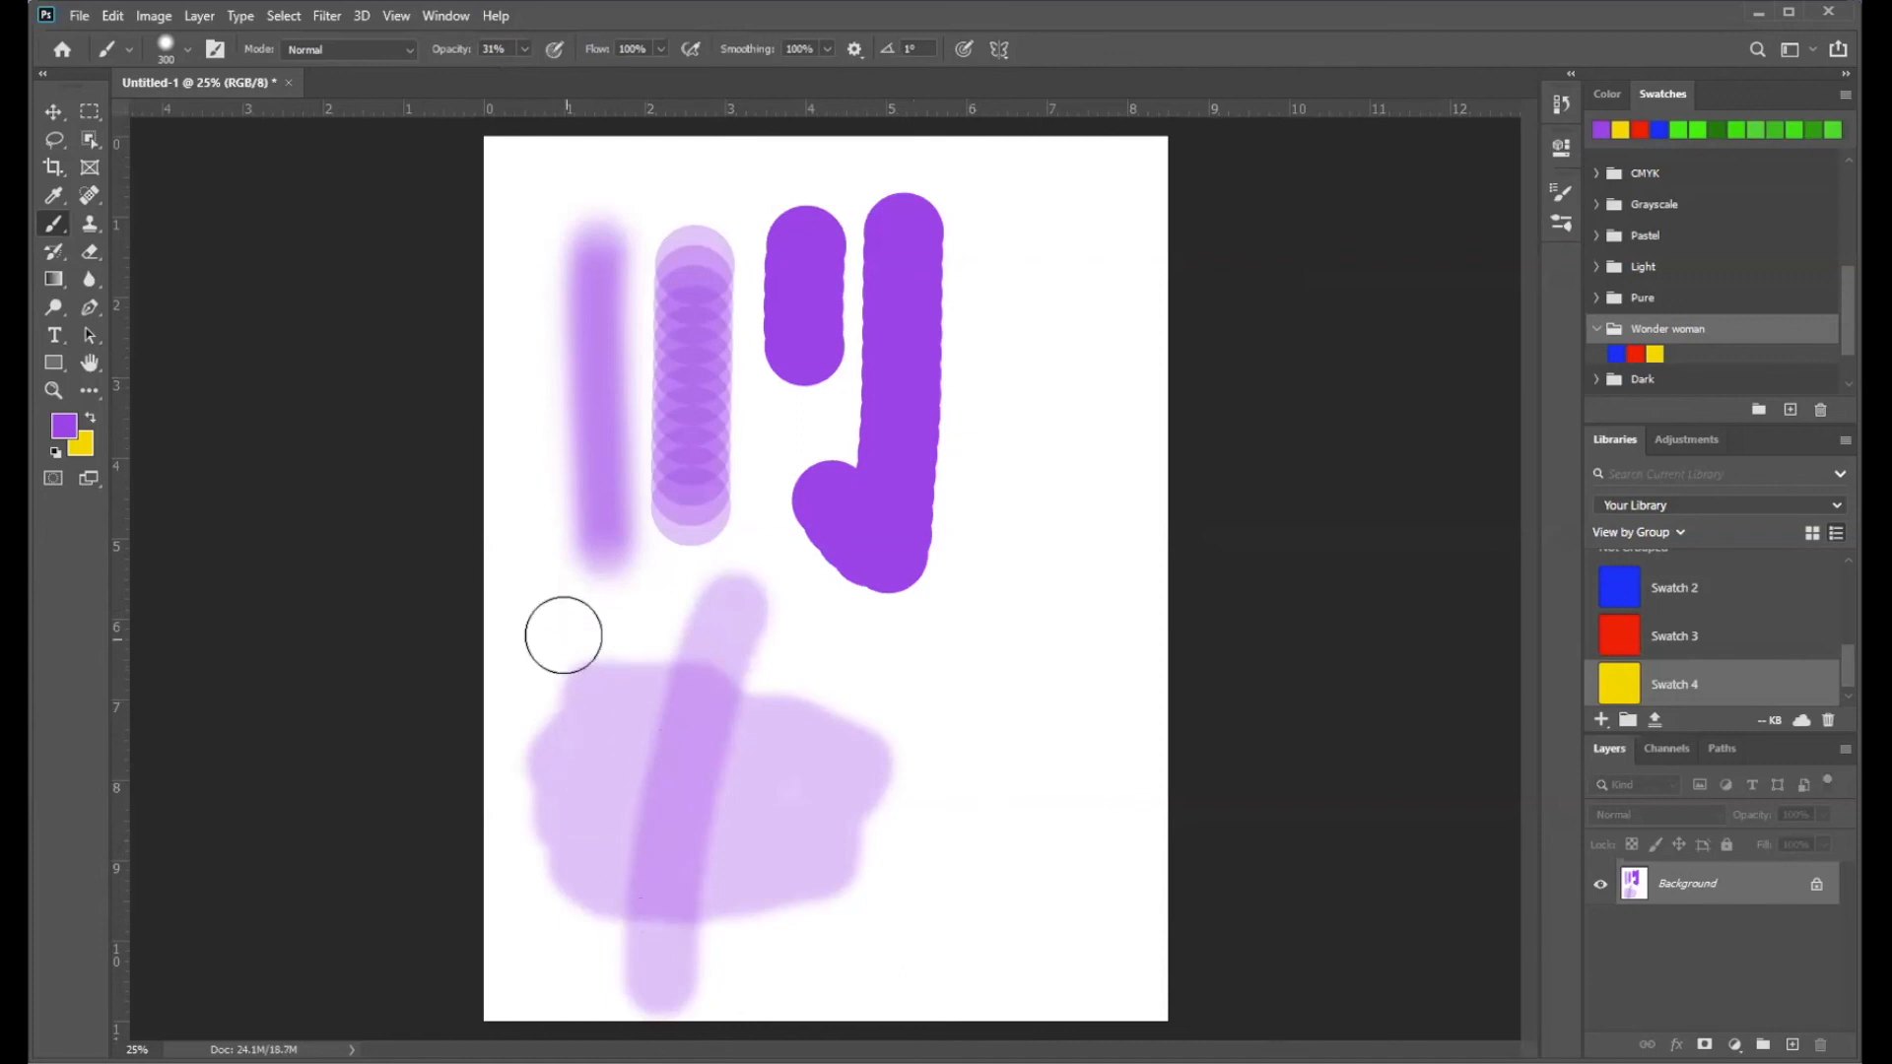
mouse_move(549, 629)
mouse_down()
mouse_move(714, 809)
mouse_move(802, 992)
mouse_up()
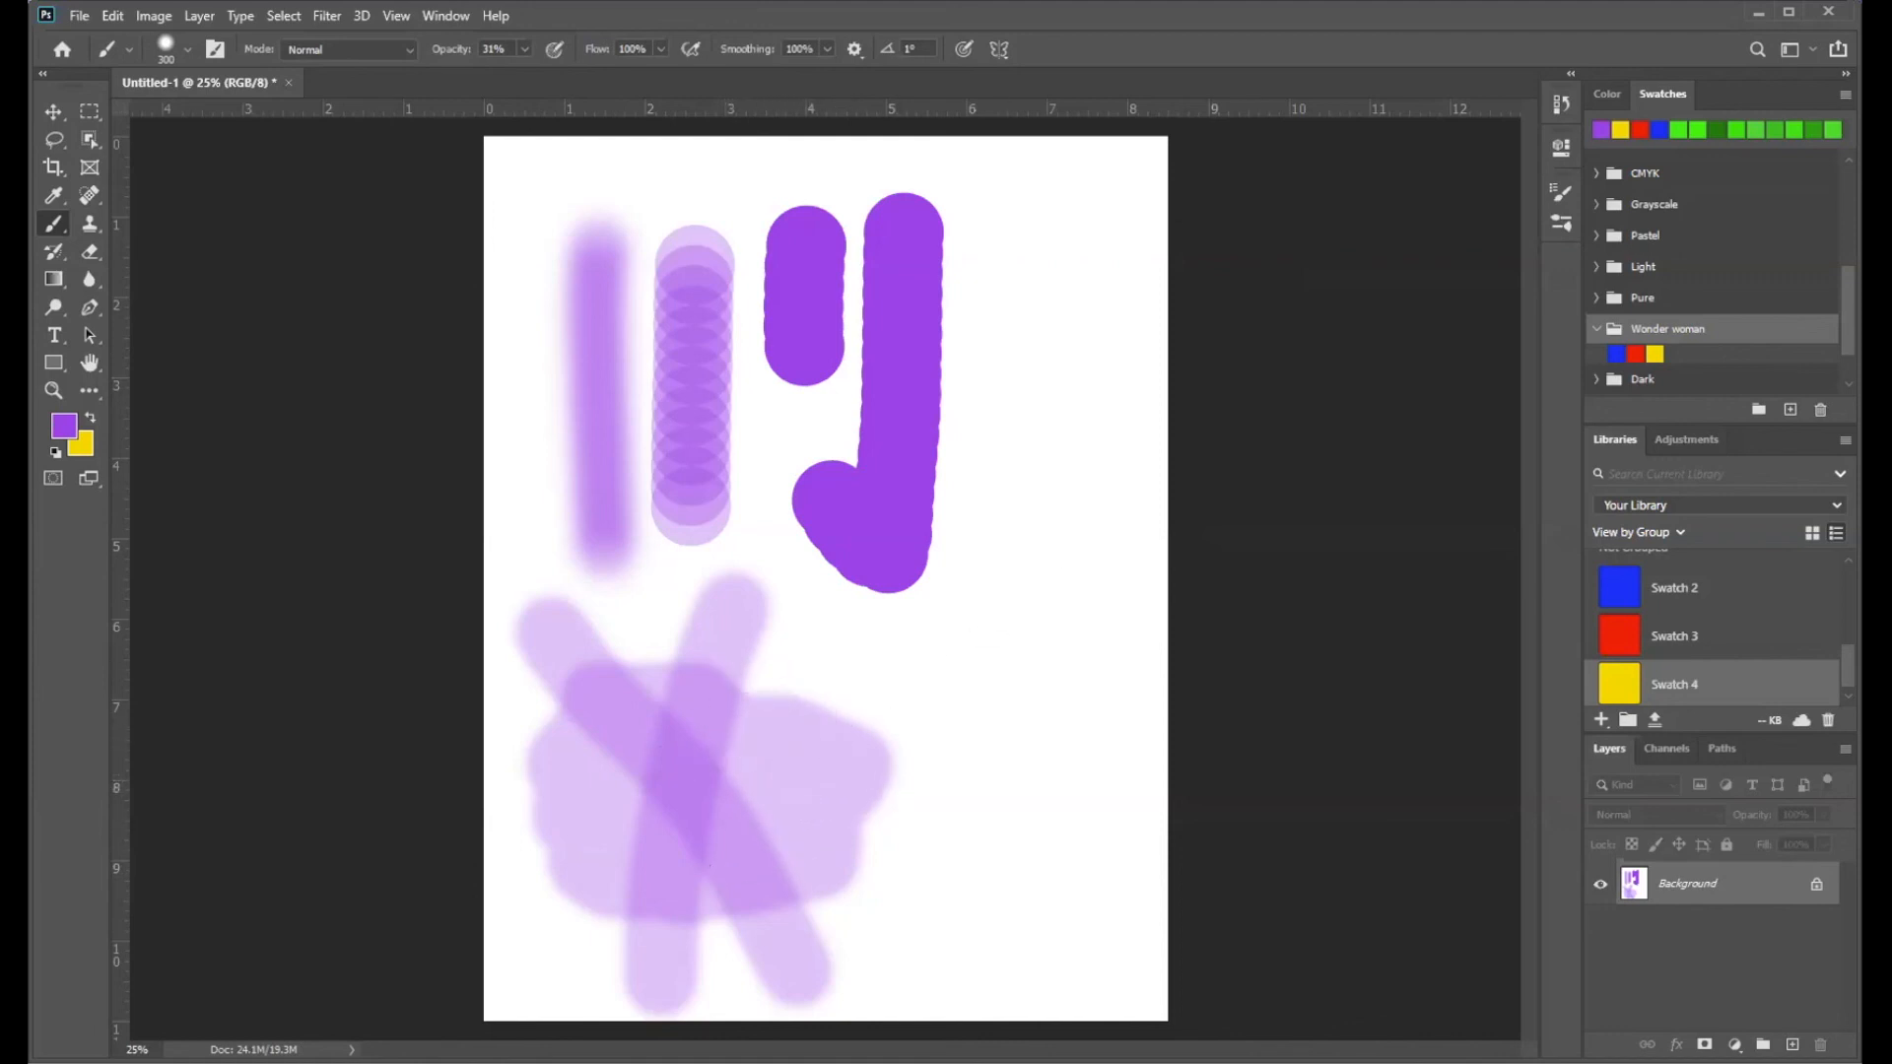
- Set the brush opacity to 100% and flow to 33%, and paint overlapping strokes down the right side of the page
drag(568, 71, 593, 73)
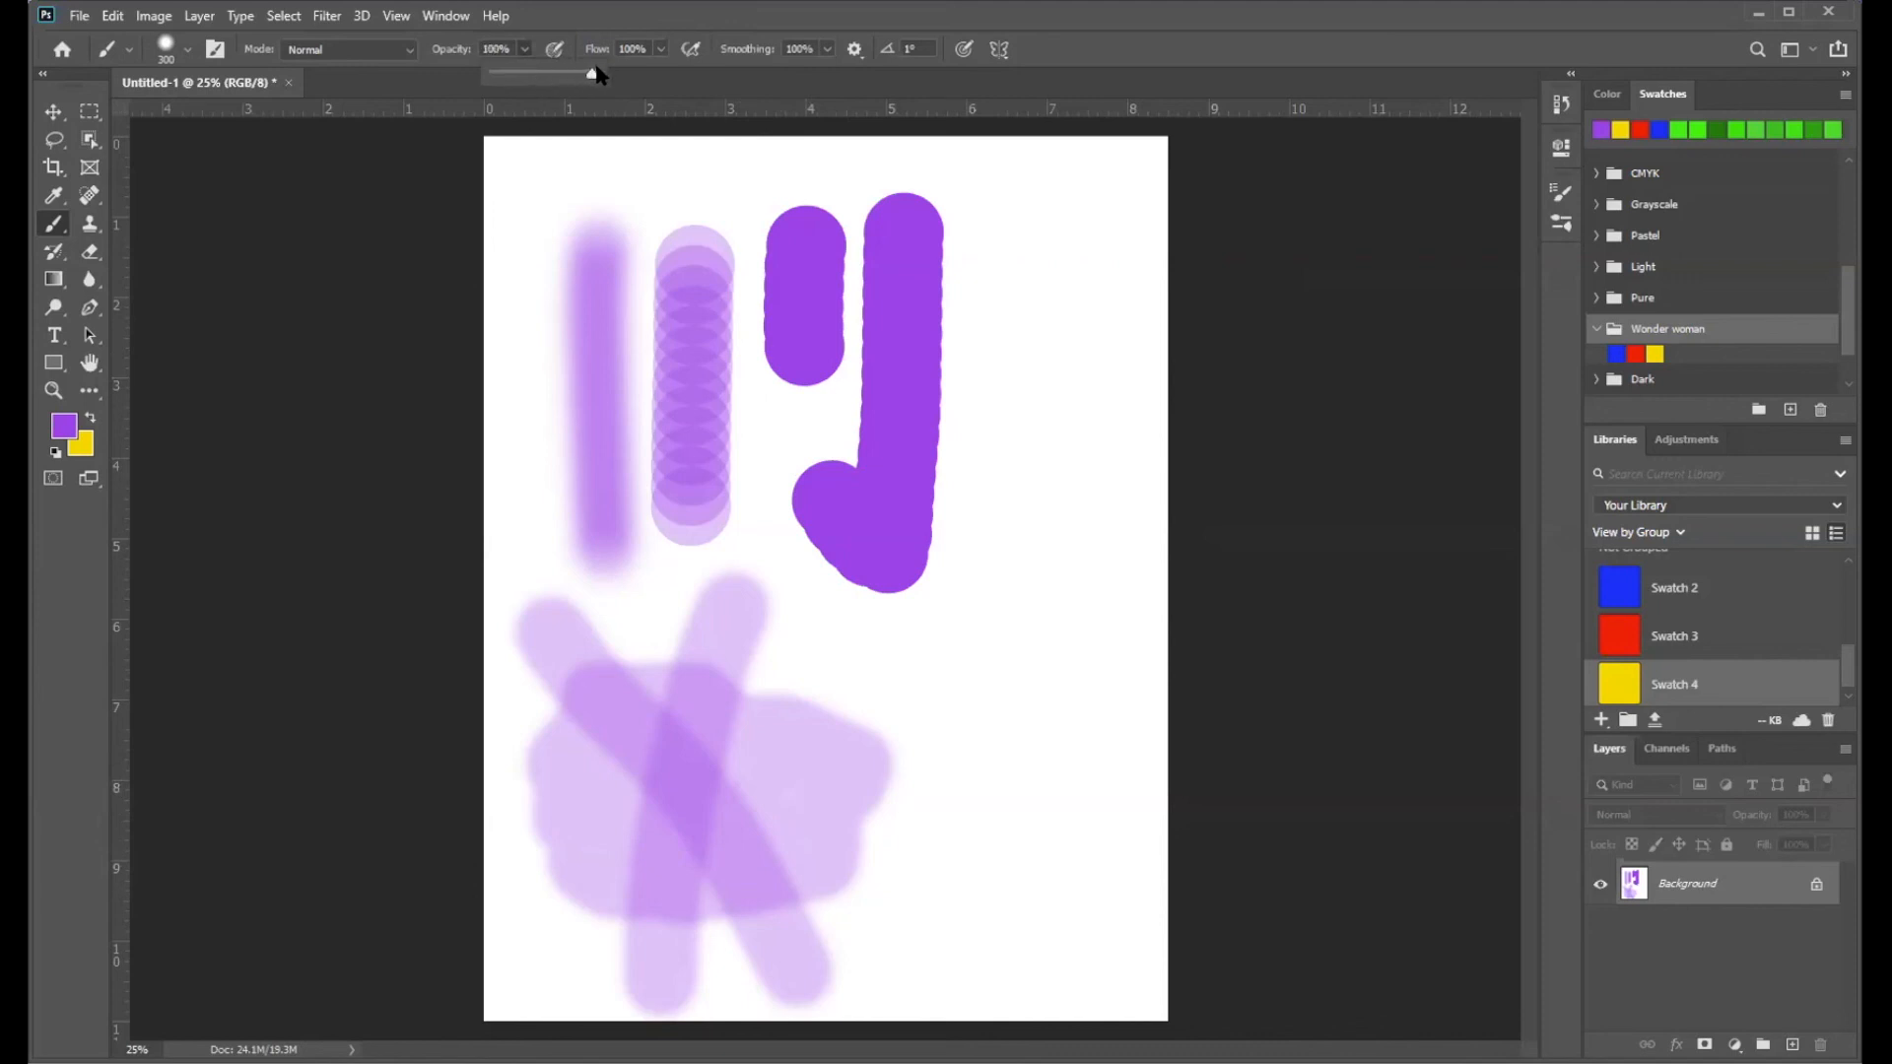
click(660, 49)
drag(662, 73, 593, 73)
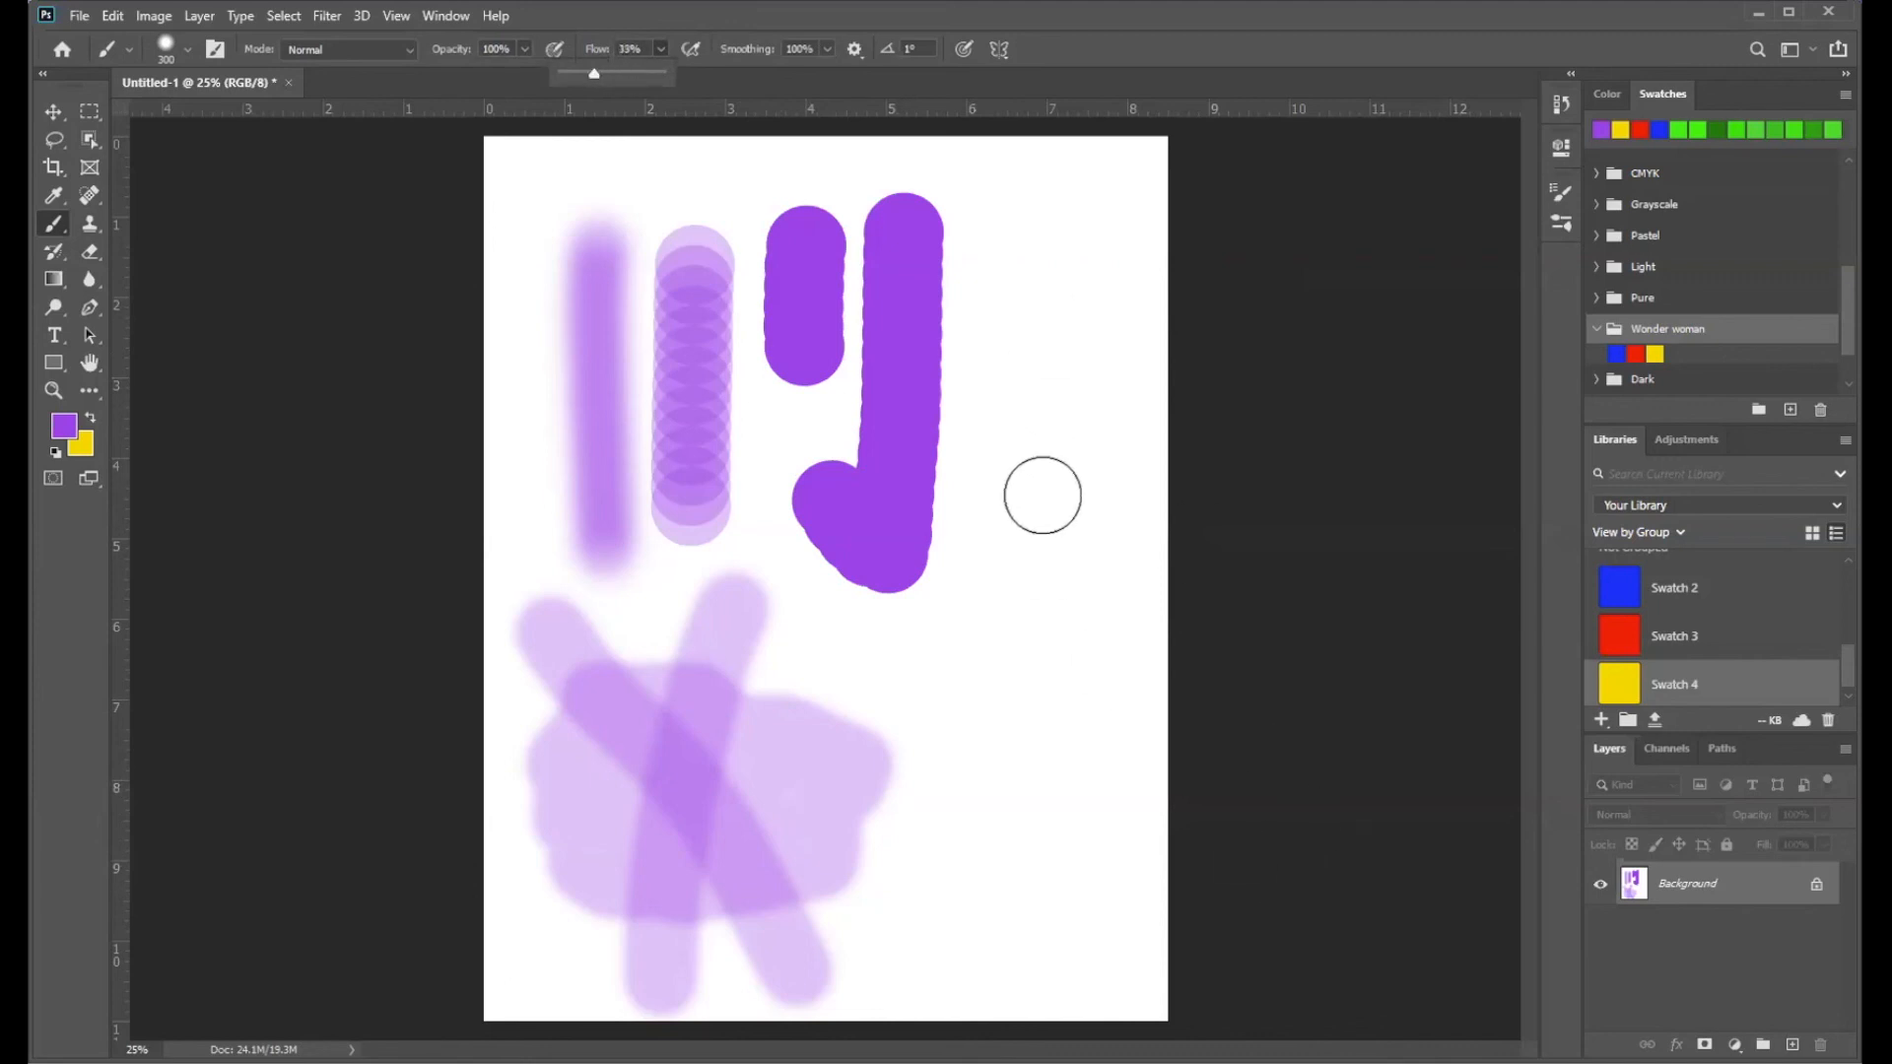
mouse_move(1037, 499)
mouse_down()
mouse_move(987, 881)
mouse_move(1131, 603)
mouse_move(974, 613)
mouse_move(903, 655)
mouse_move(905, 690)
mouse_move(1030, 747)
mouse_move(1131, 901)
mouse_move(1003, 951)
mouse_move(939, 899)
mouse_move(913, 822)
mouse_move(950, 786)
mouse_move(1188, 752)
mouse_move(1251, 689)
mouse_up()
drag(1141, 504, 977, 438)
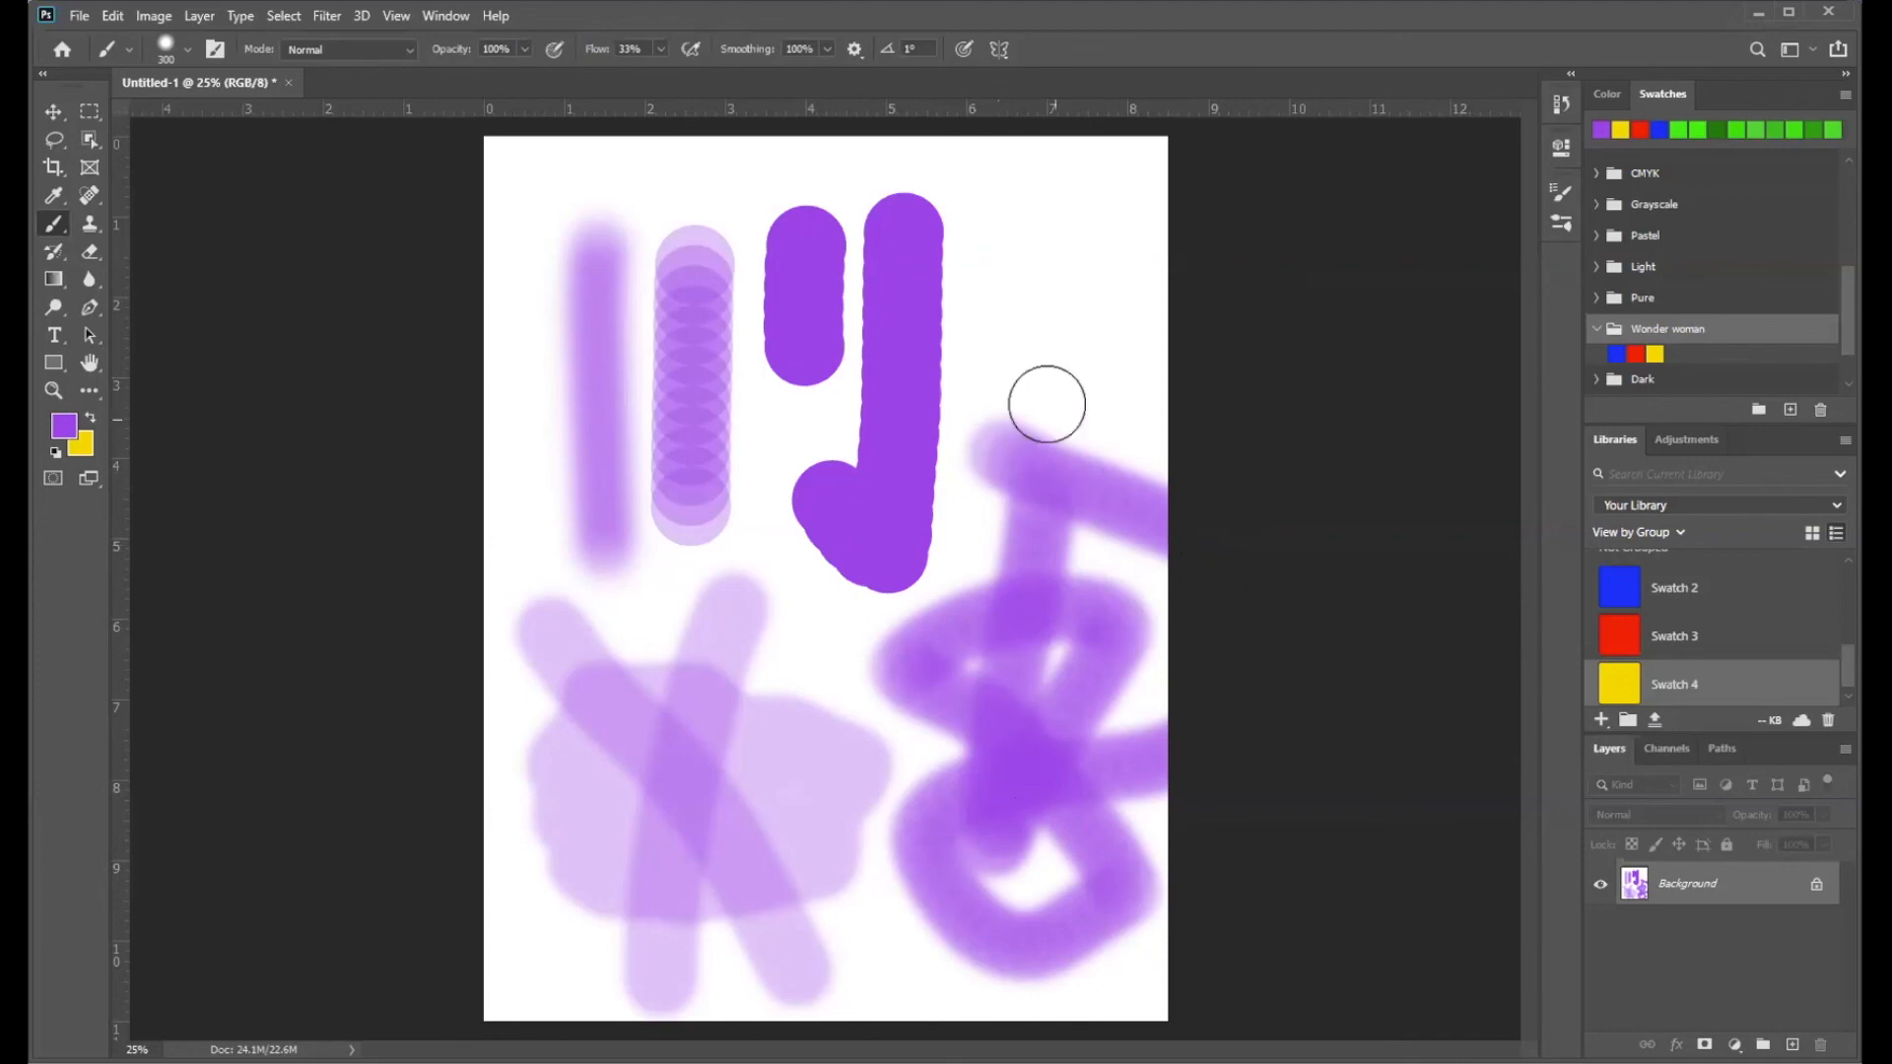
mouse_move(1057, 505)
mouse_down()
mouse_move(1090, 529)
mouse_move(991, 654)
mouse_up()
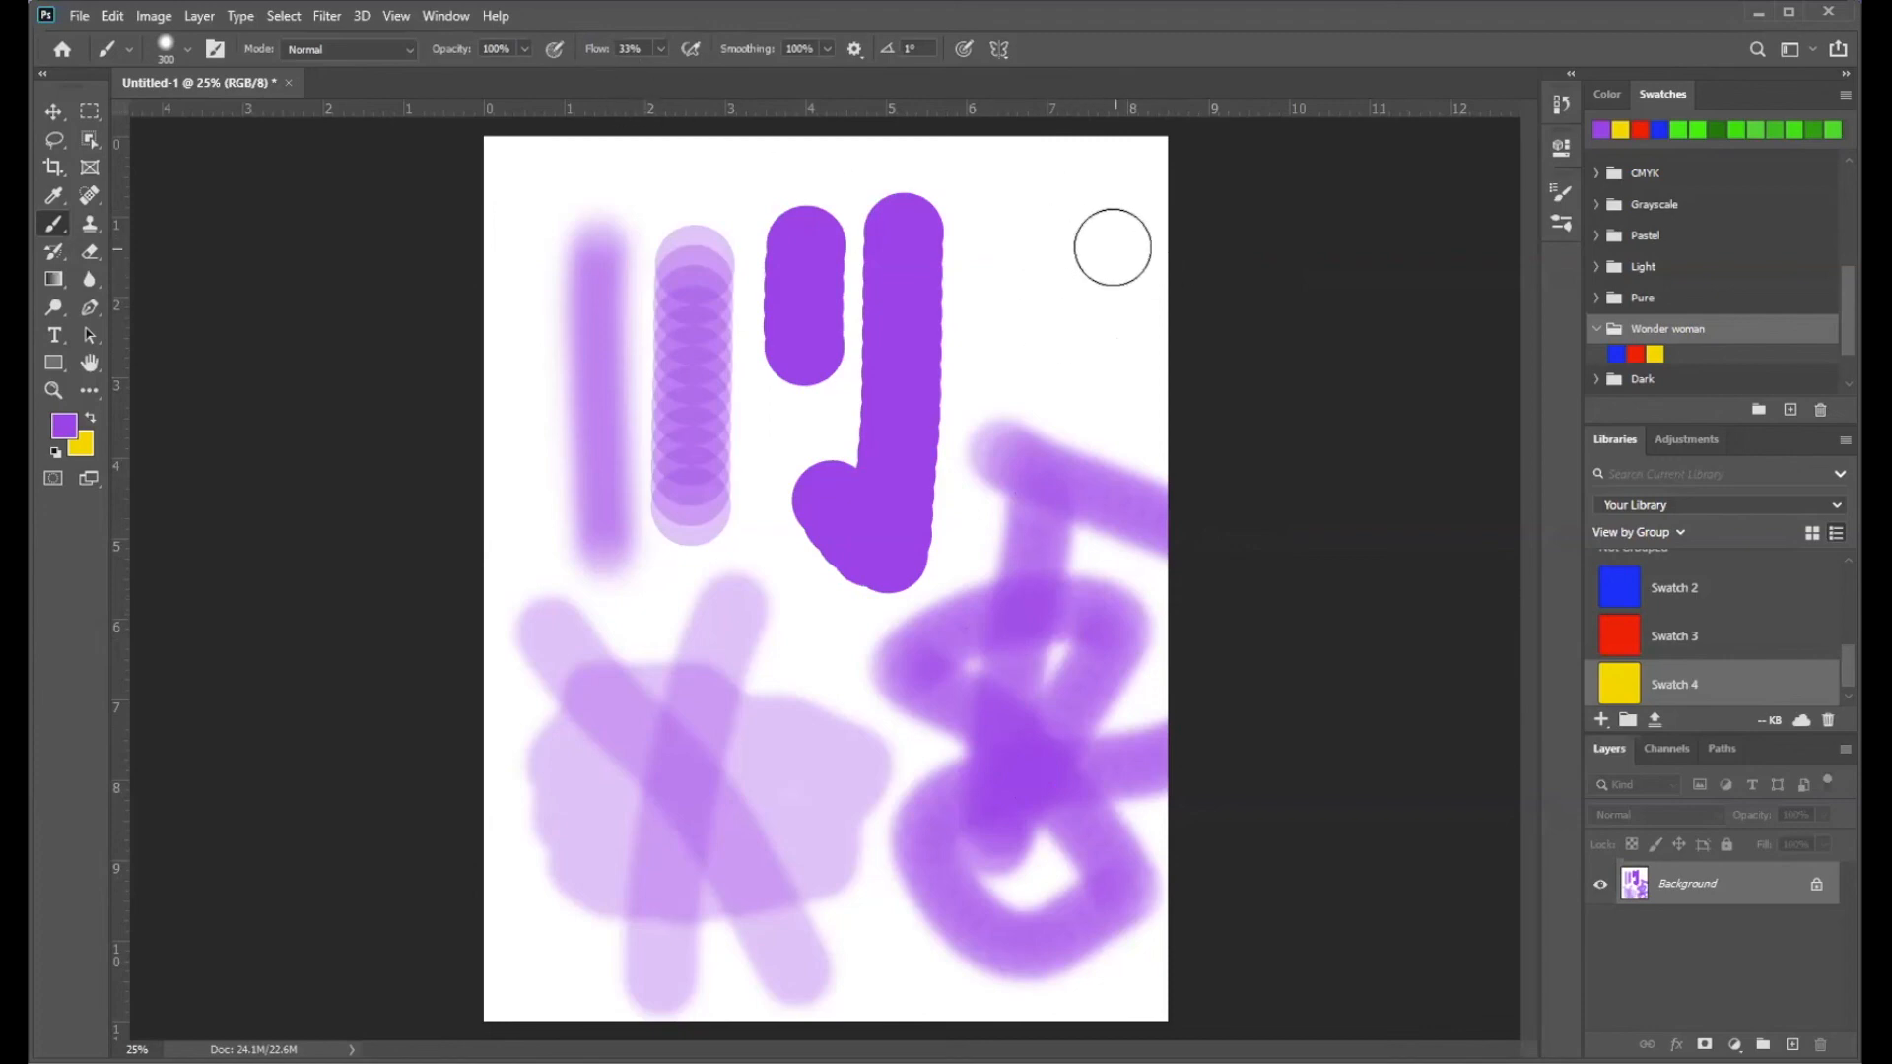
mouse_move(1074, 209)
mouse_down()
mouse_move(1049, 253)
mouse_move(1031, 367)
mouse_up()
mouse_move(1119, 241)
mouse_down()
mouse_move(1096, 273)
mouse_move(1144, 393)
mouse_up()
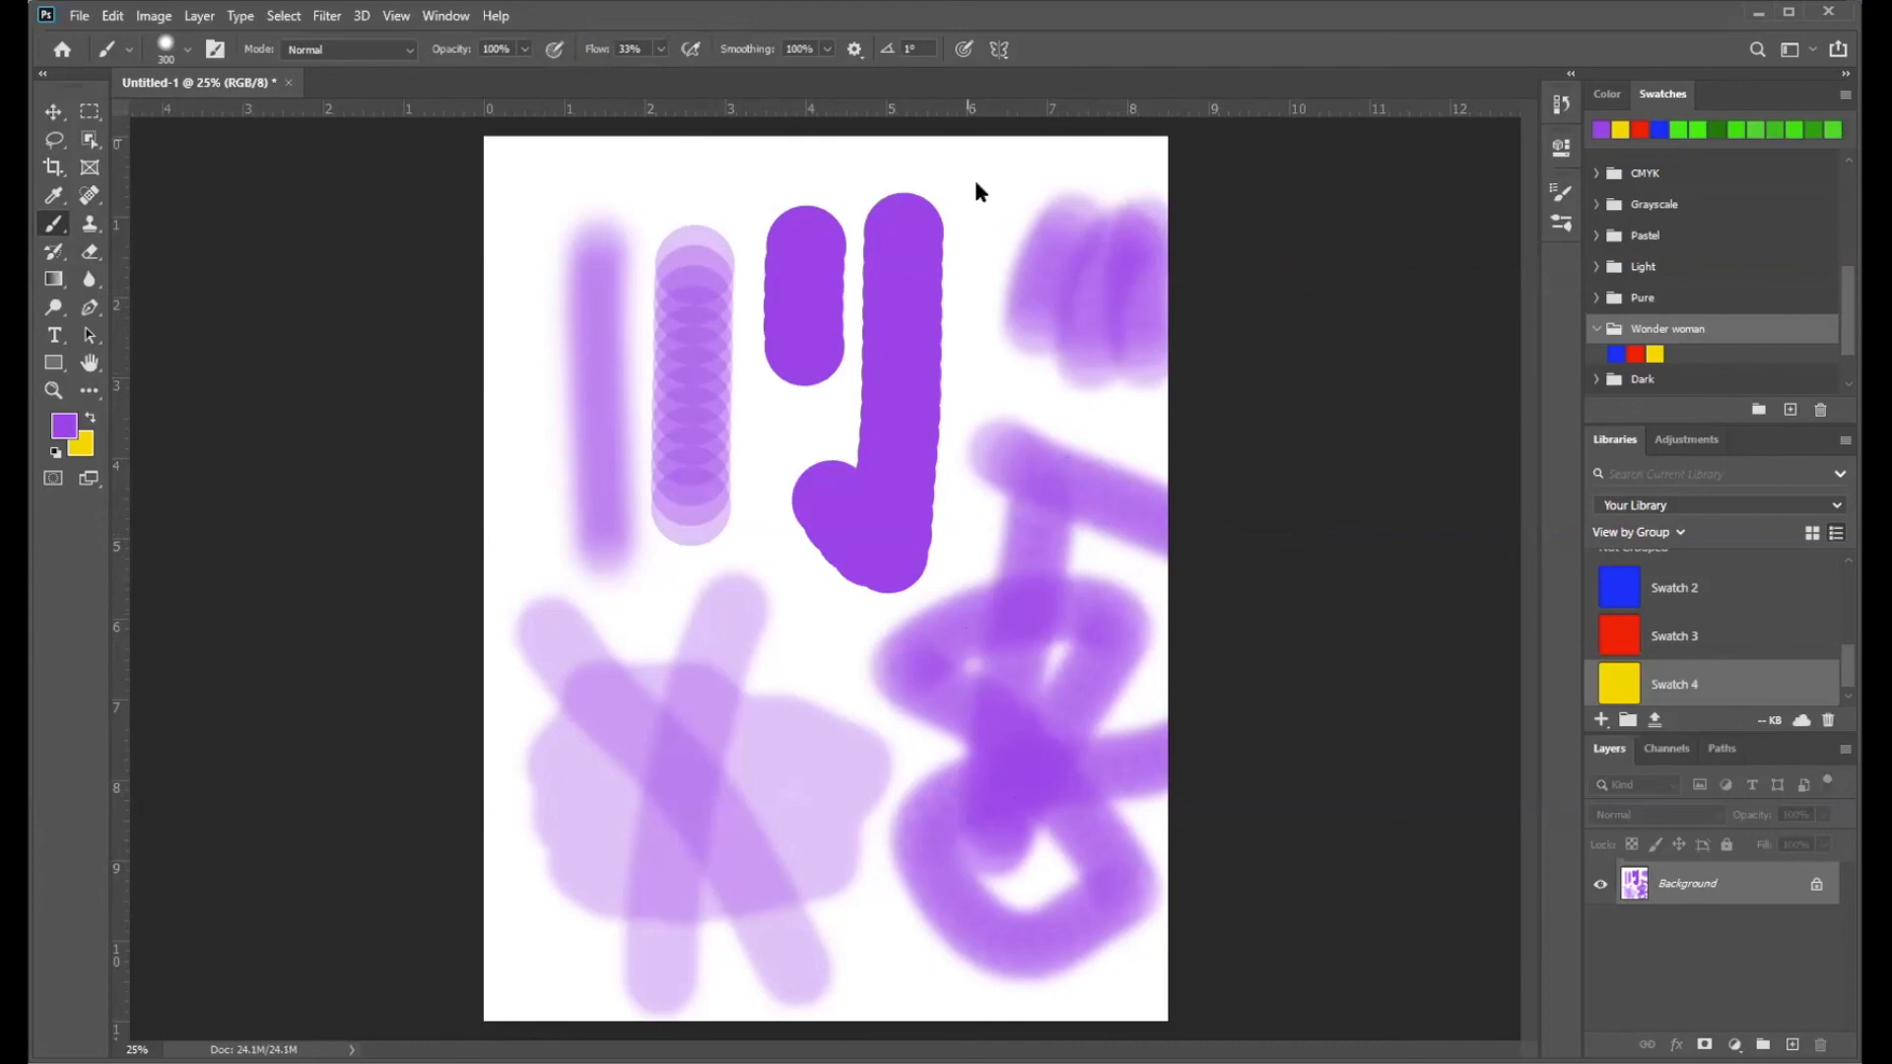
- Lower the brush hardness and paint long, soft curving strokes around and between the existing marks
click(187, 48)
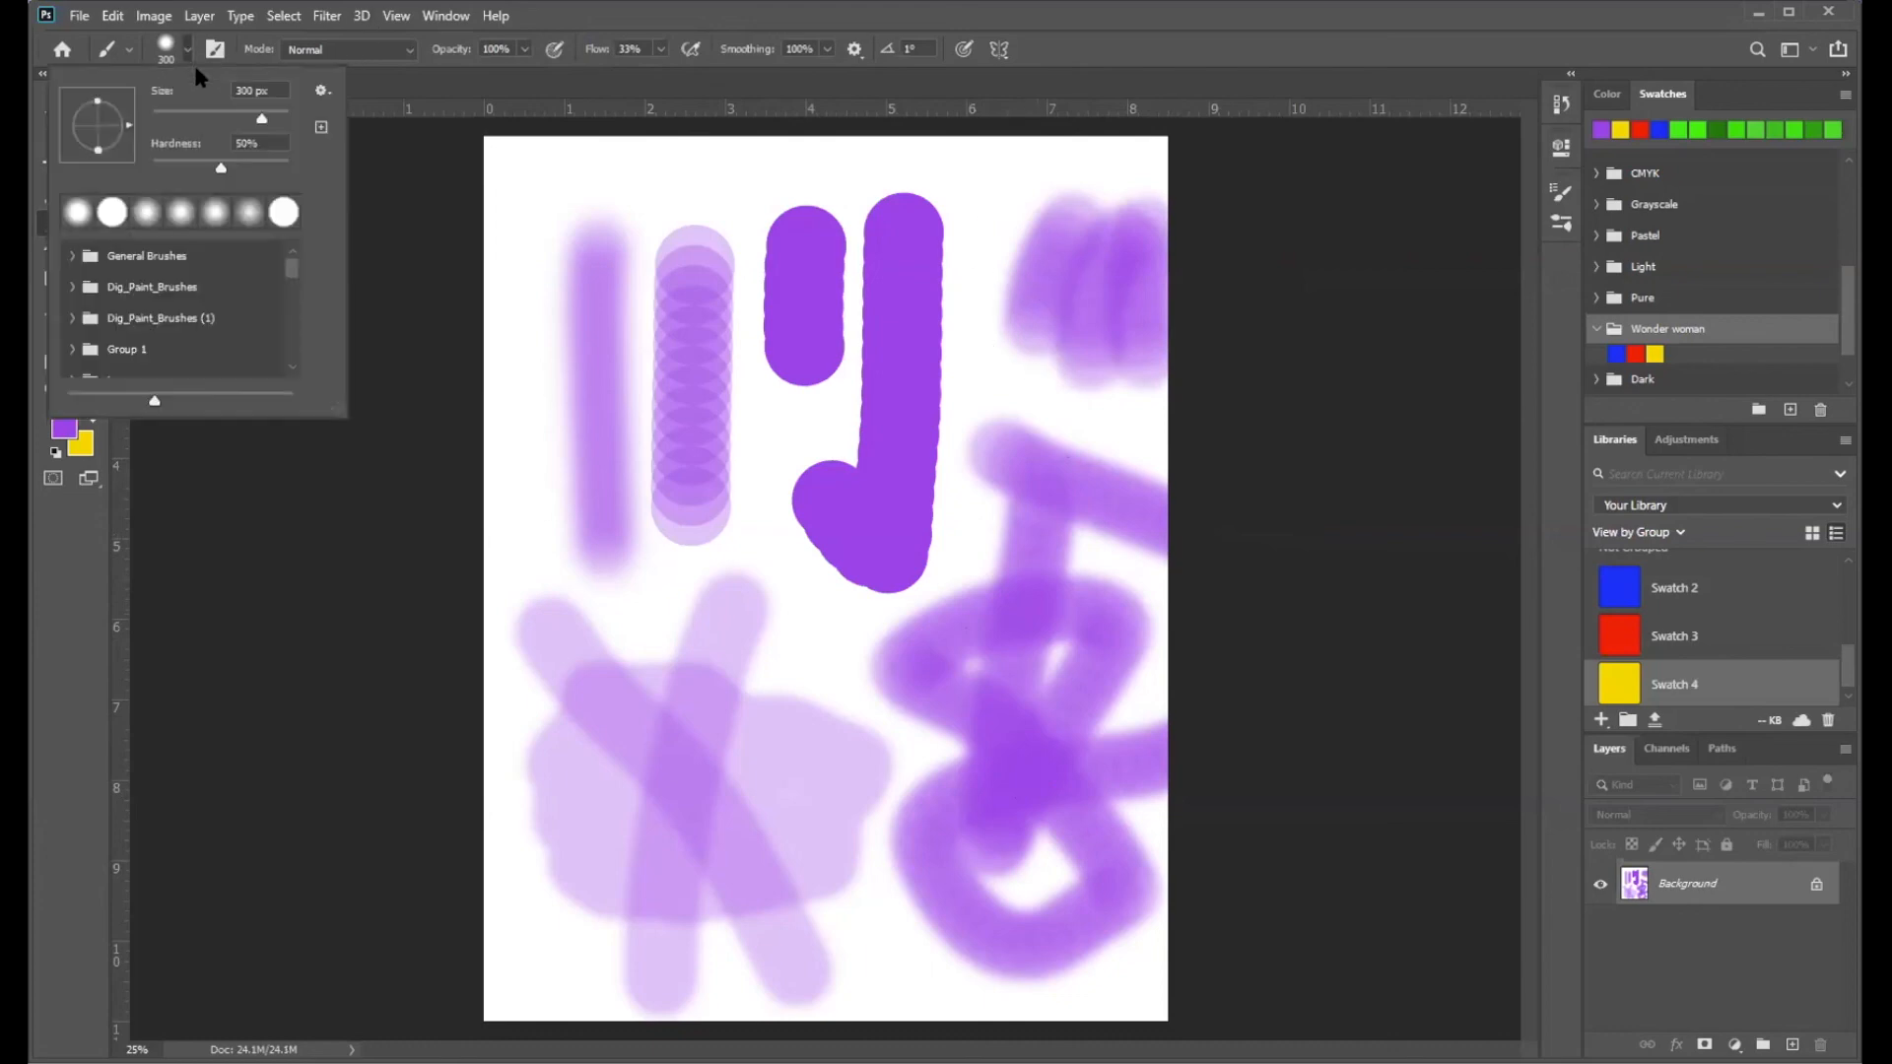
drag(221, 173, 174, 155)
click(893, 696)
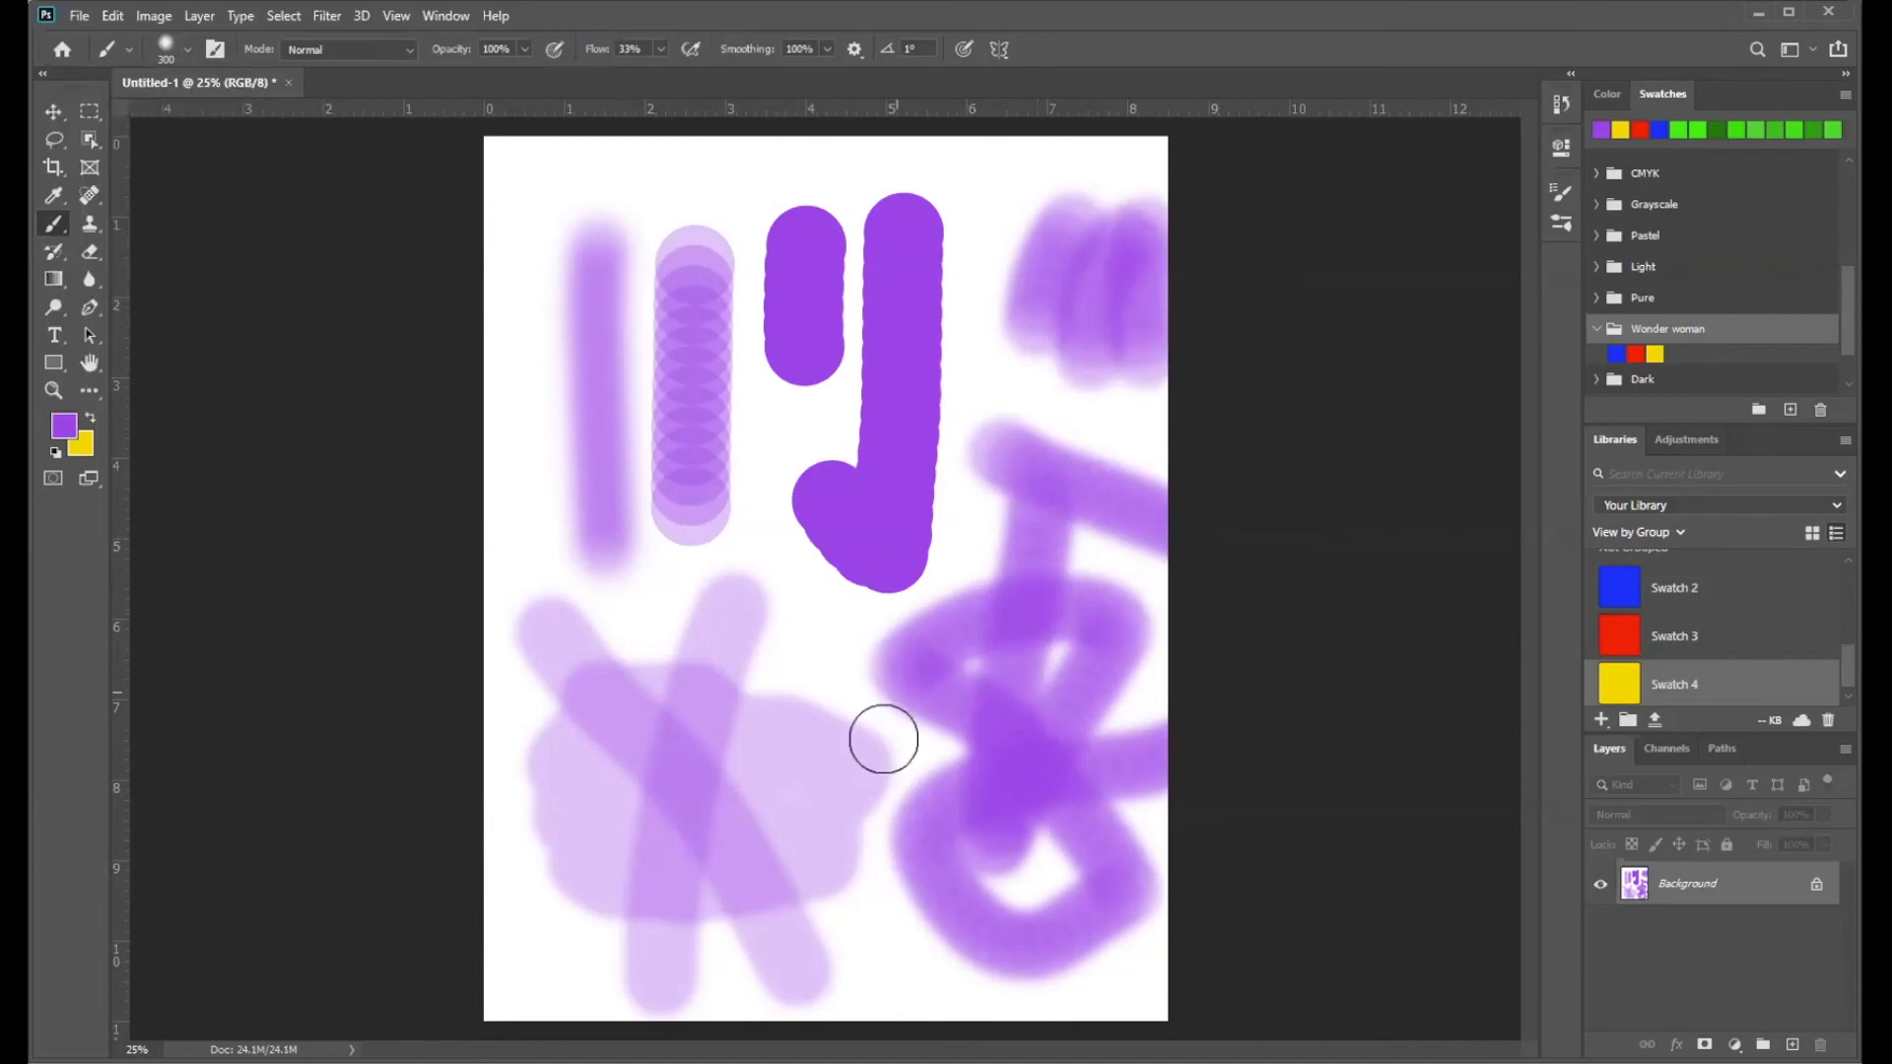
mouse_move(807, 647)
mouse_down()
mouse_move(860, 786)
mouse_move(922, 868)
mouse_move(793, 620)
mouse_up()
mouse_move(758, 550)
mouse_down()
mouse_move(702, 513)
mouse_move(637, 542)
mouse_move(625, 608)
mouse_move(768, 581)
mouse_move(845, 640)
mouse_move(750, 584)
mouse_move(663, 633)
mouse_move(669, 667)
mouse_move(752, 635)
mouse_move(811, 644)
mouse_move(809, 625)
mouse_move(720, 642)
mouse_move(621, 591)
mouse_move(539, 467)
mouse_move(526, 283)
mouse_move(544, 179)
mouse_move(657, 187)
mouse_move(547, 192)
mouse_move(528, 376)
mouse_up()
mouse_move(759, 175)
mouse_down()
mouse_move(596, 176)
mouse_move(779, 195)
mouse_move(884, 161)
mouse_move(957, 191)
mouse_move(1079, 175)
mouse_move(1081, 331)
mouse_move(981, 400)
mouse_move(1045, 430)
mouse_move(1144, 434)
mouse_up()
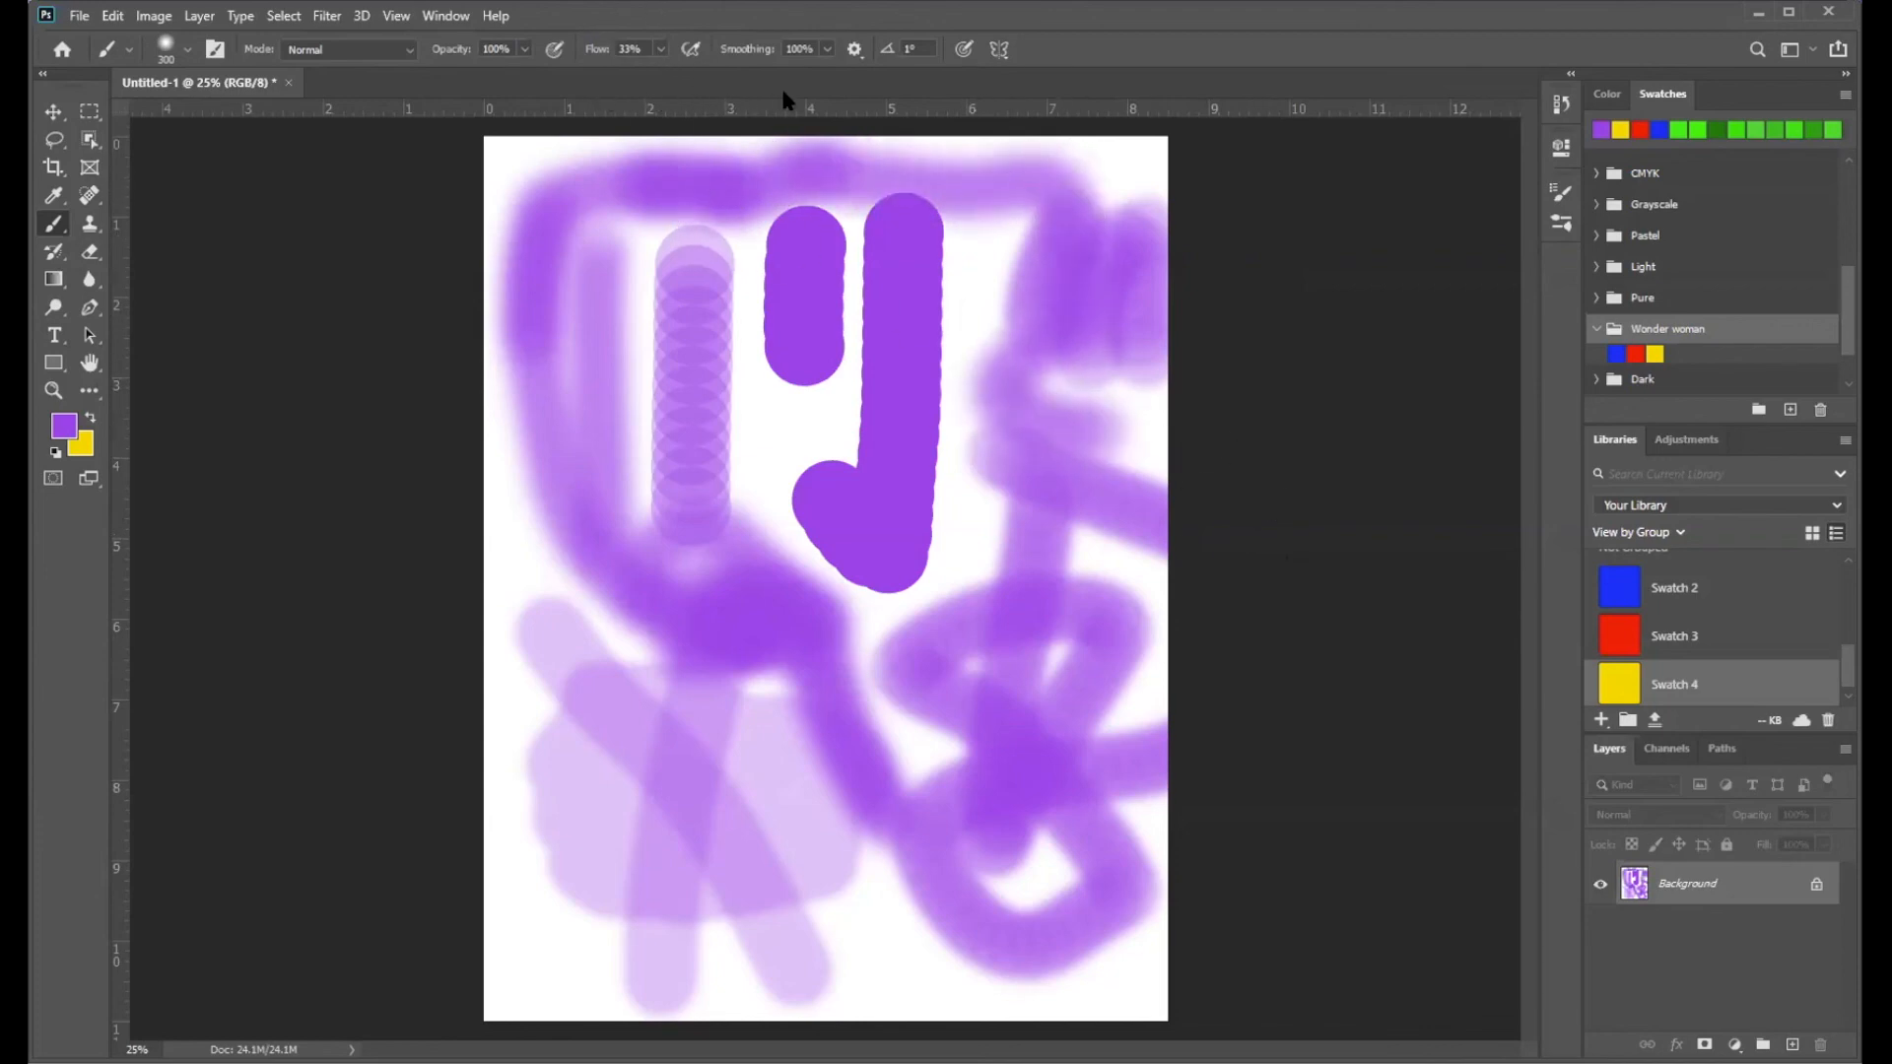
key(Return)
- Convert the locked Background to a normal layer with the Move tool and shift the painted artwork down and to the right on the canvas
click(53, 112)
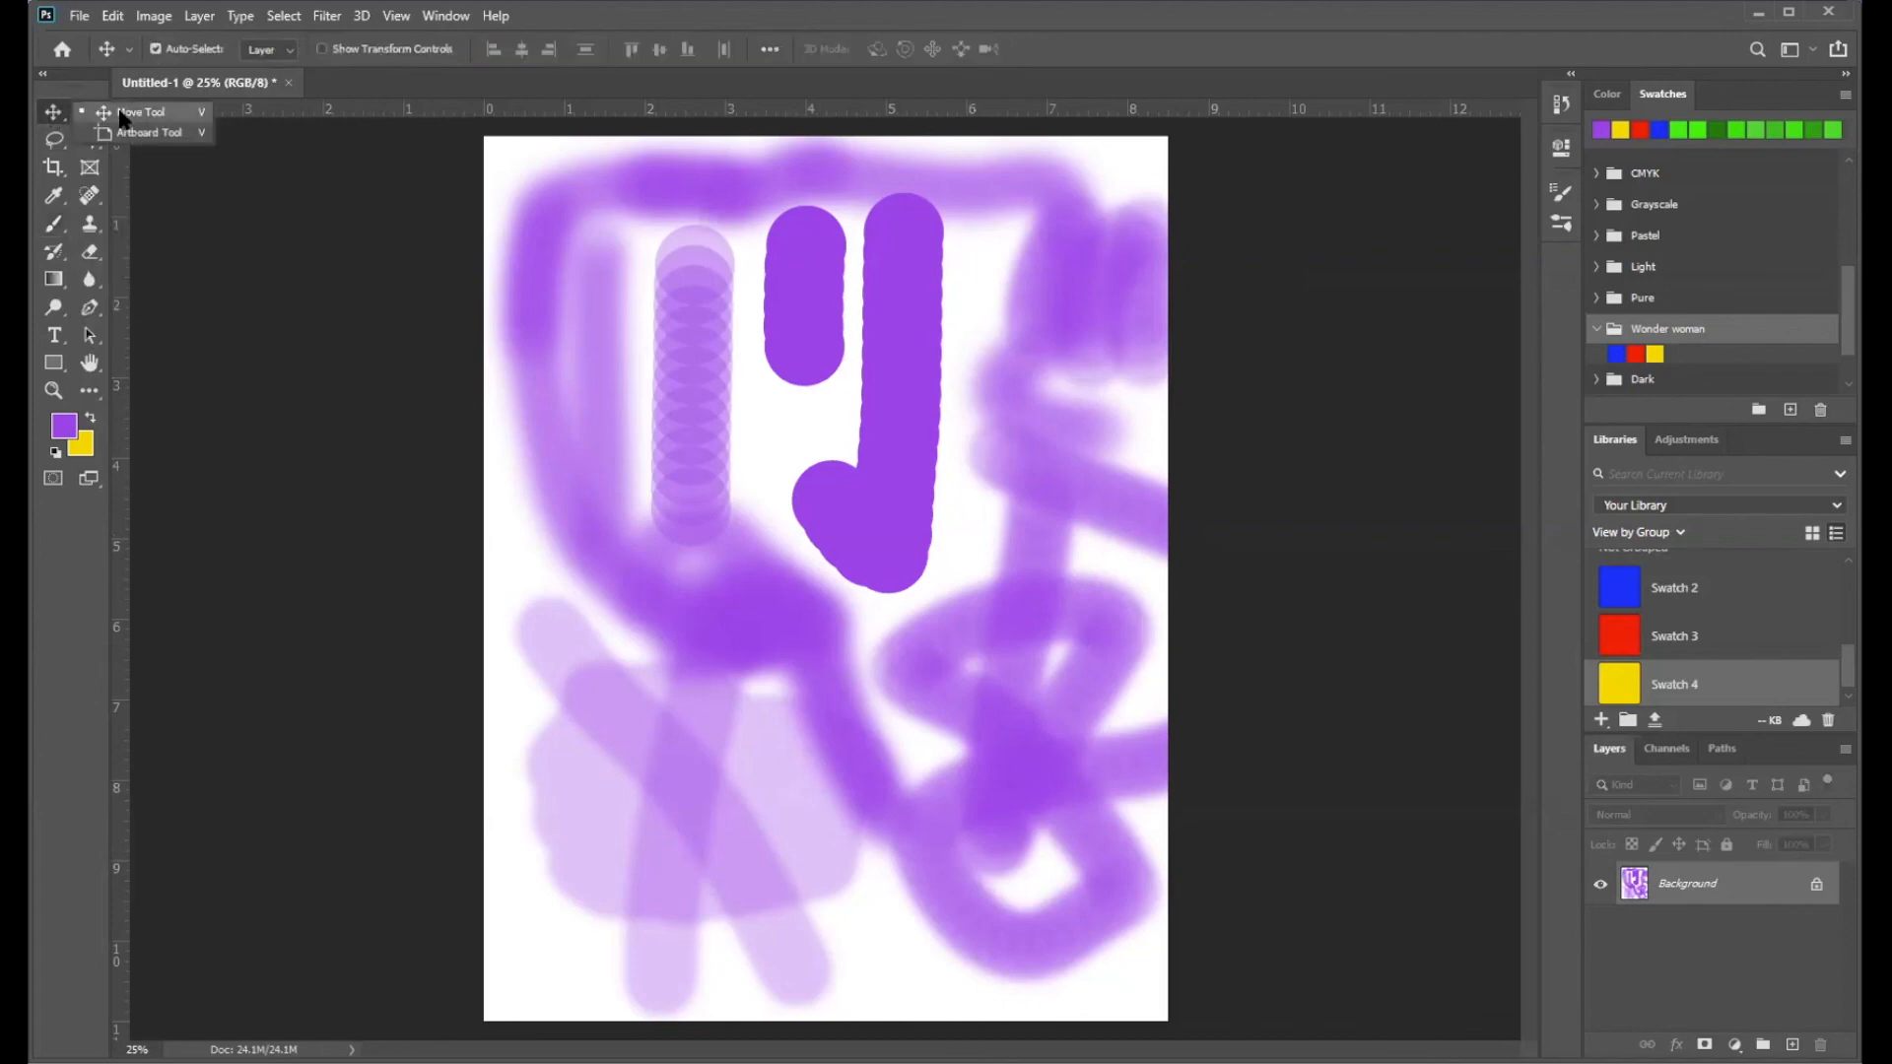
click(119, 113)
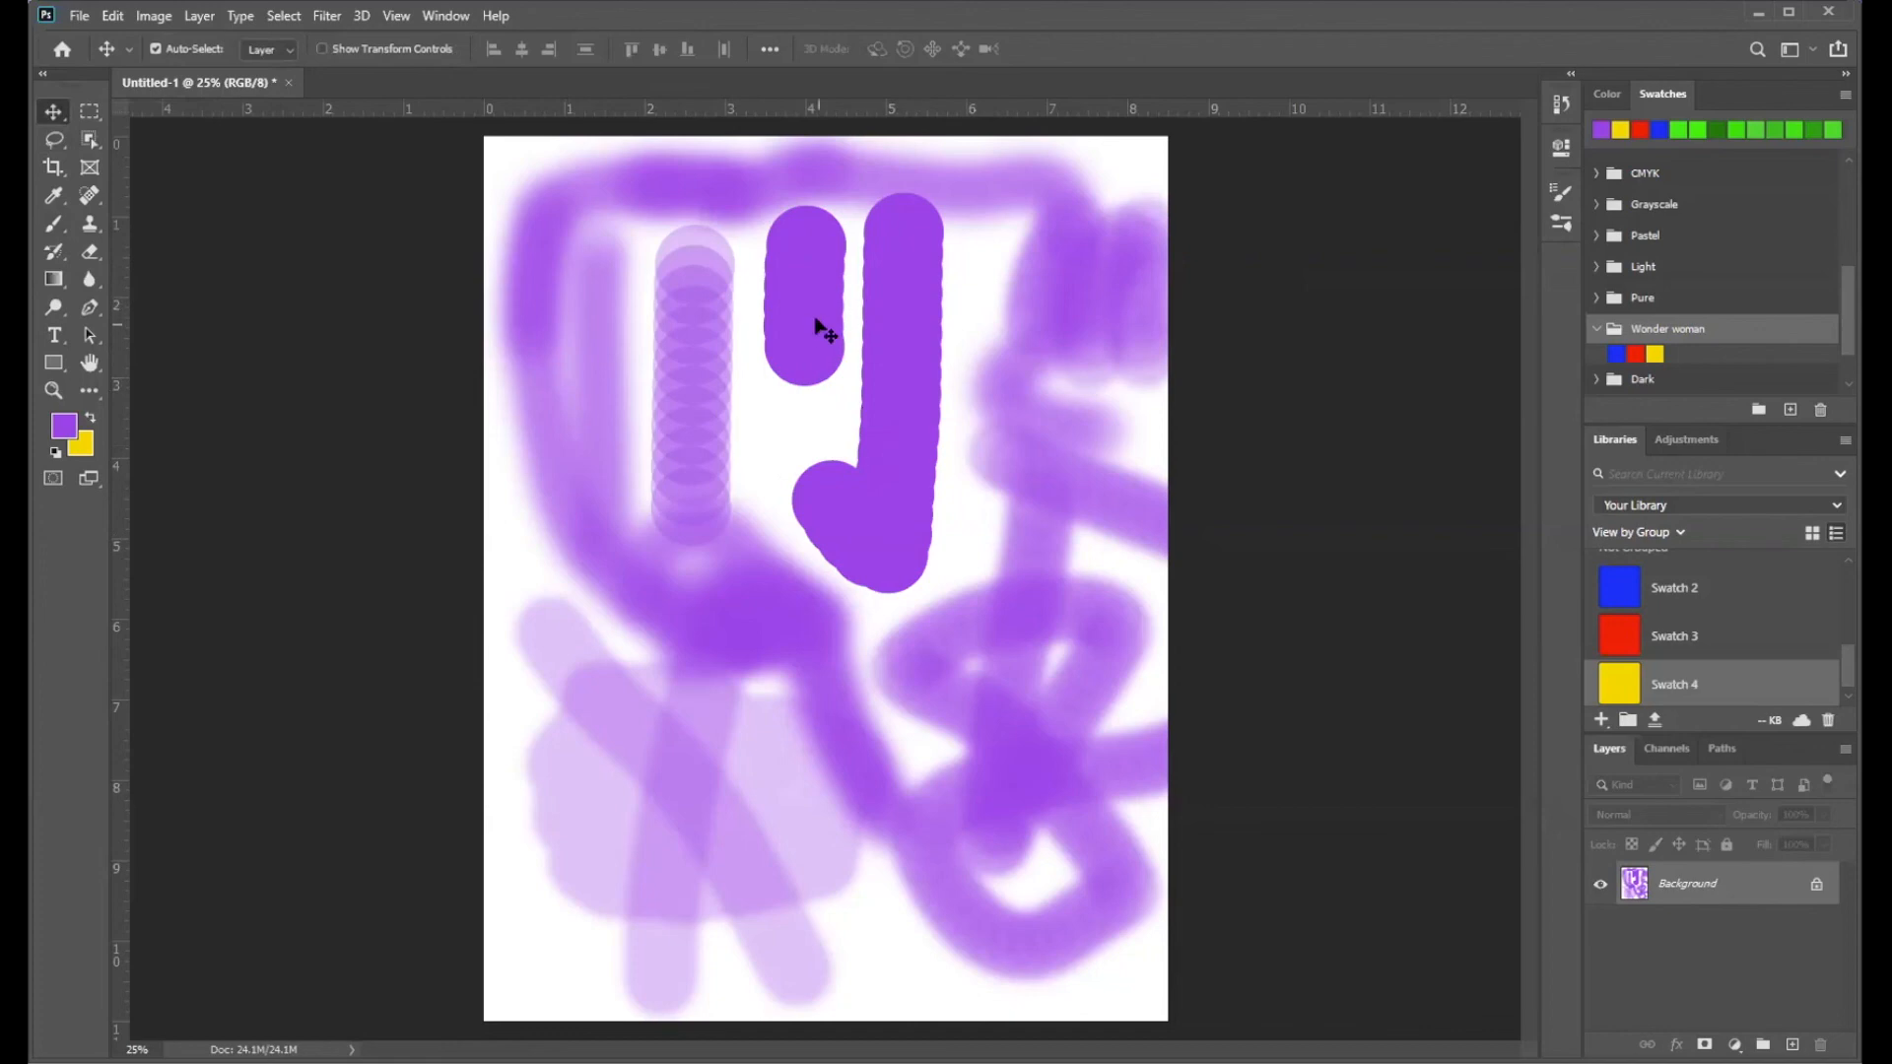
drag(810, 314, 633, 488)
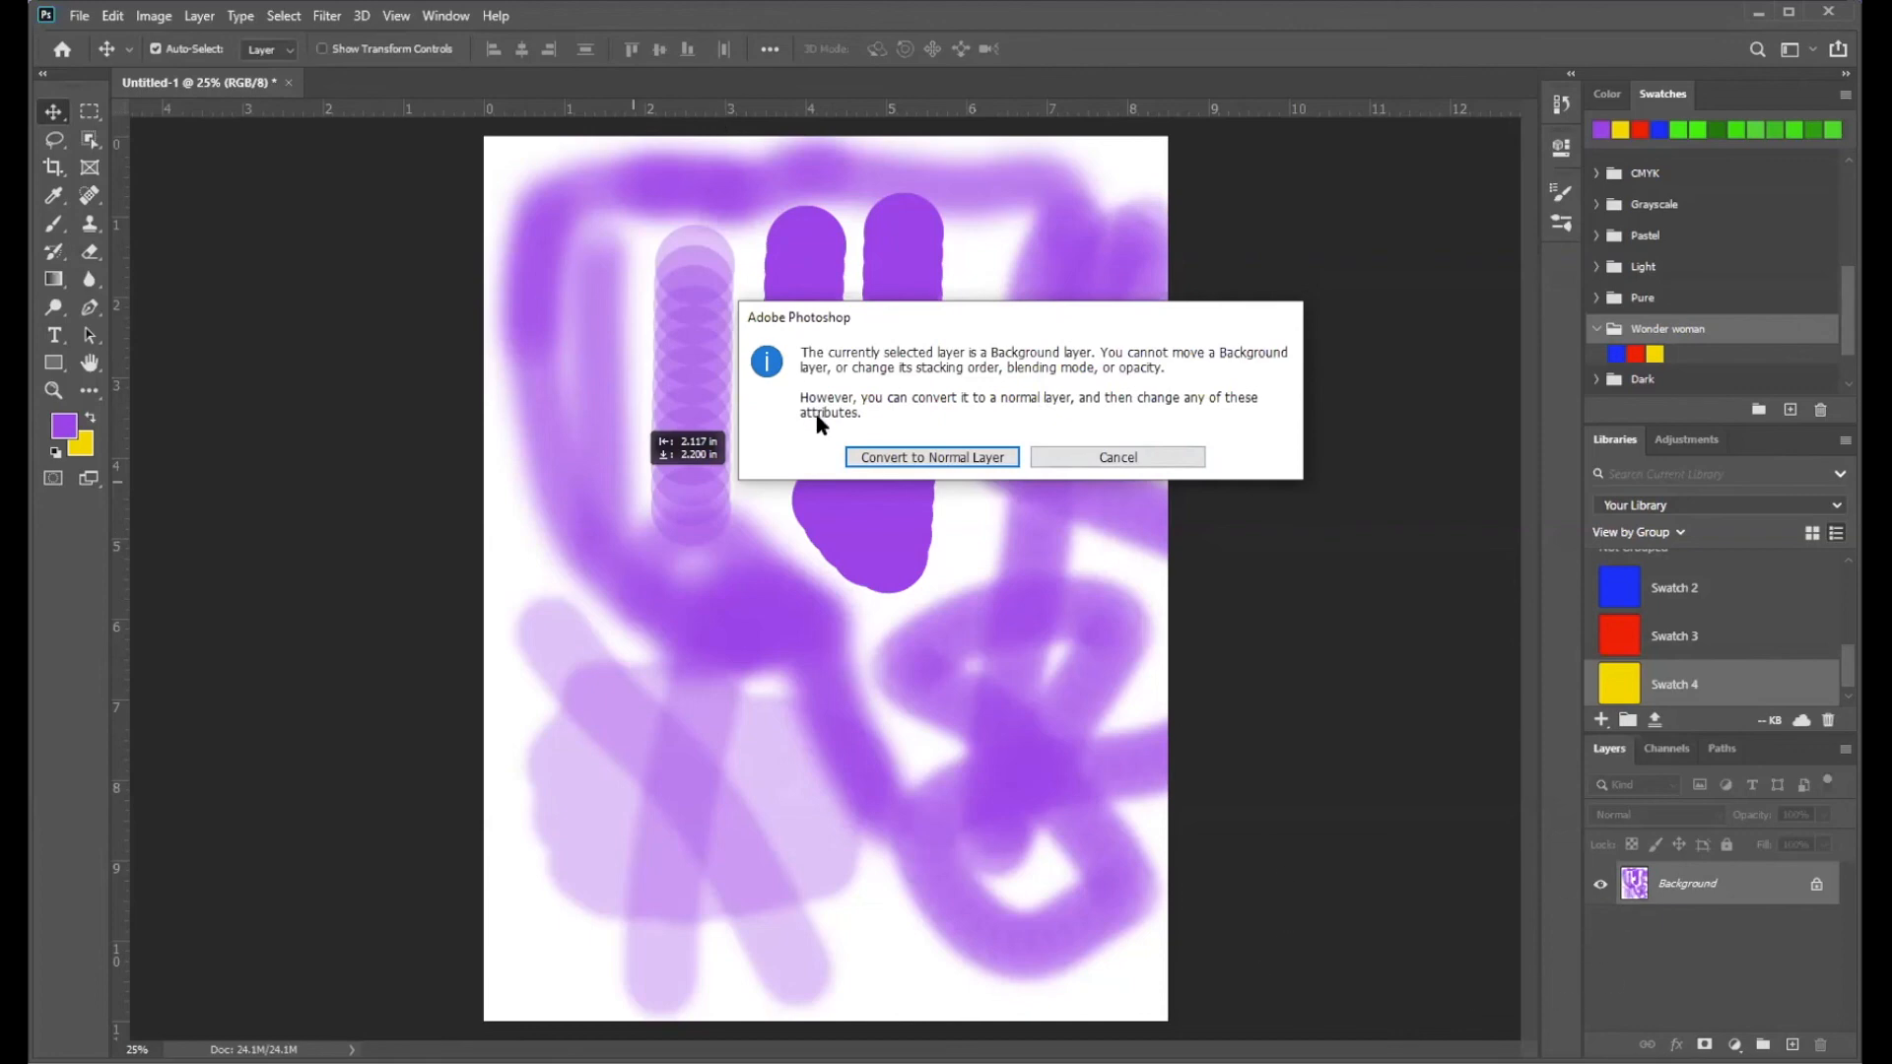
click(871, 460)
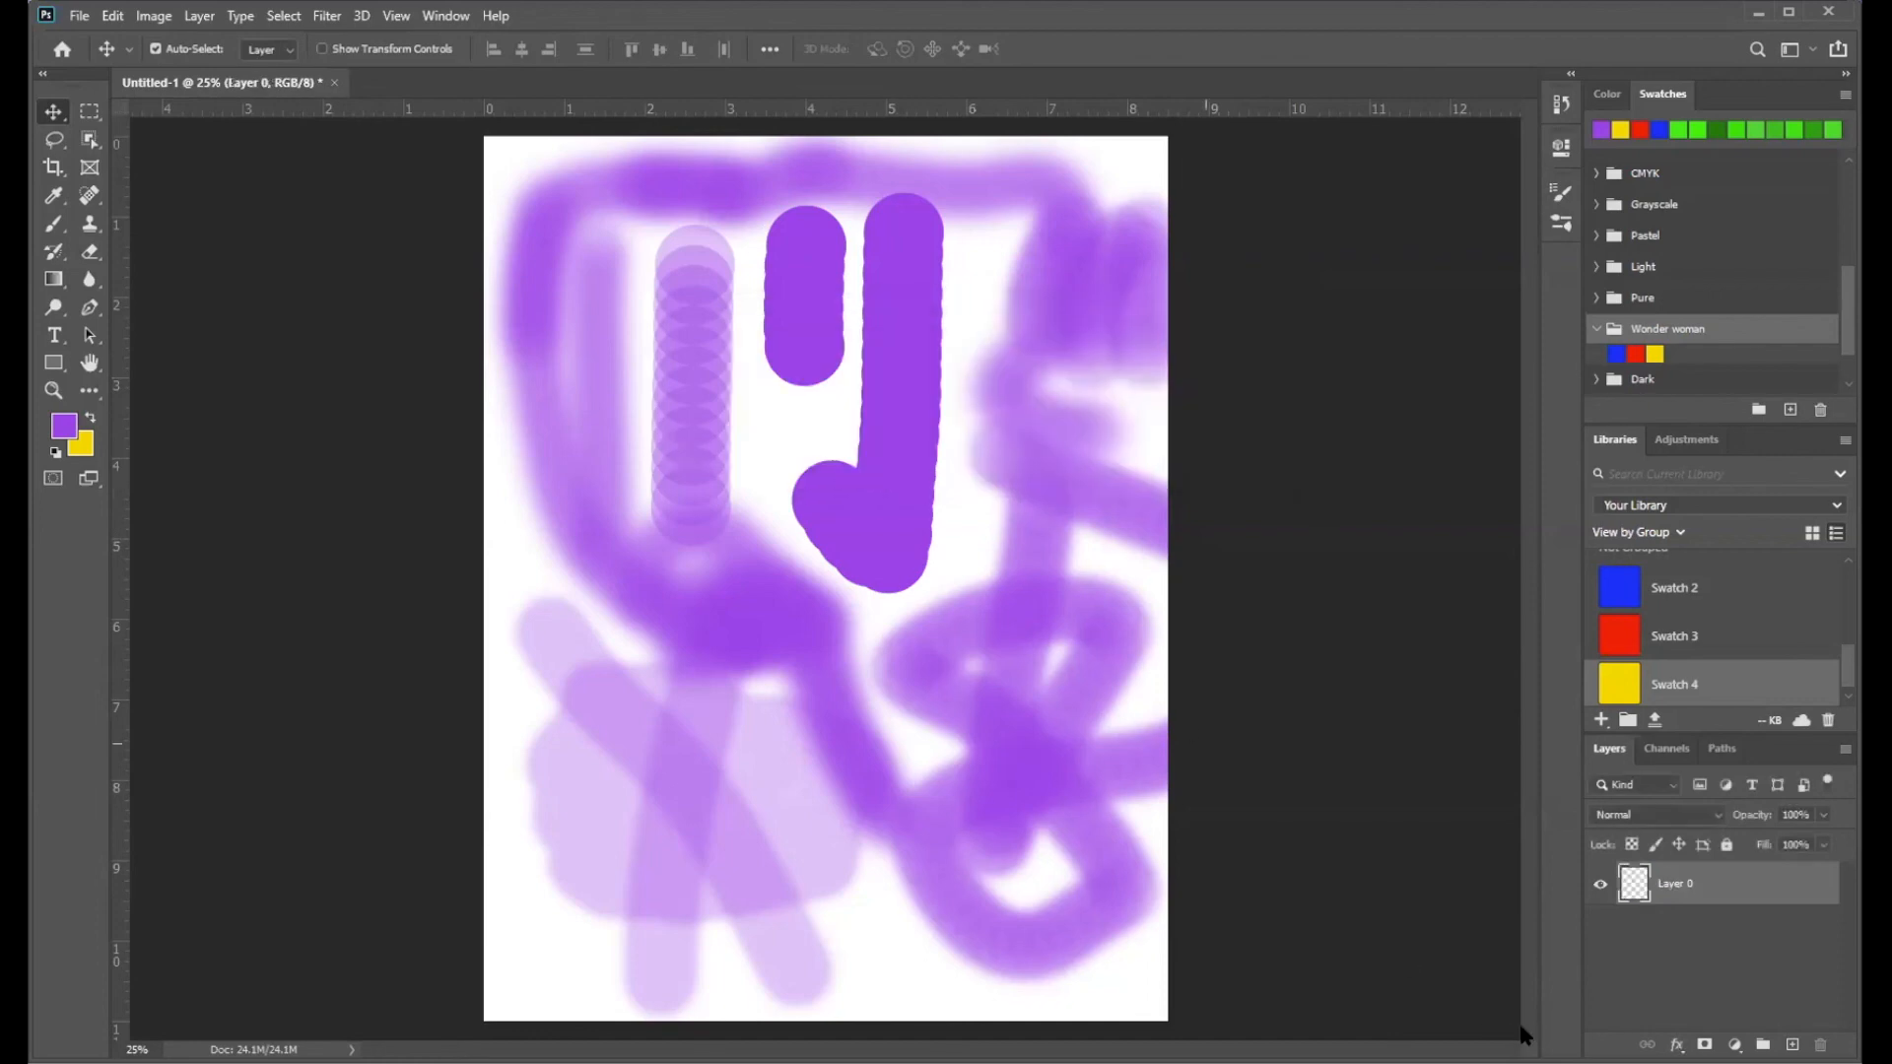
drag(871, 460, 700, 626)
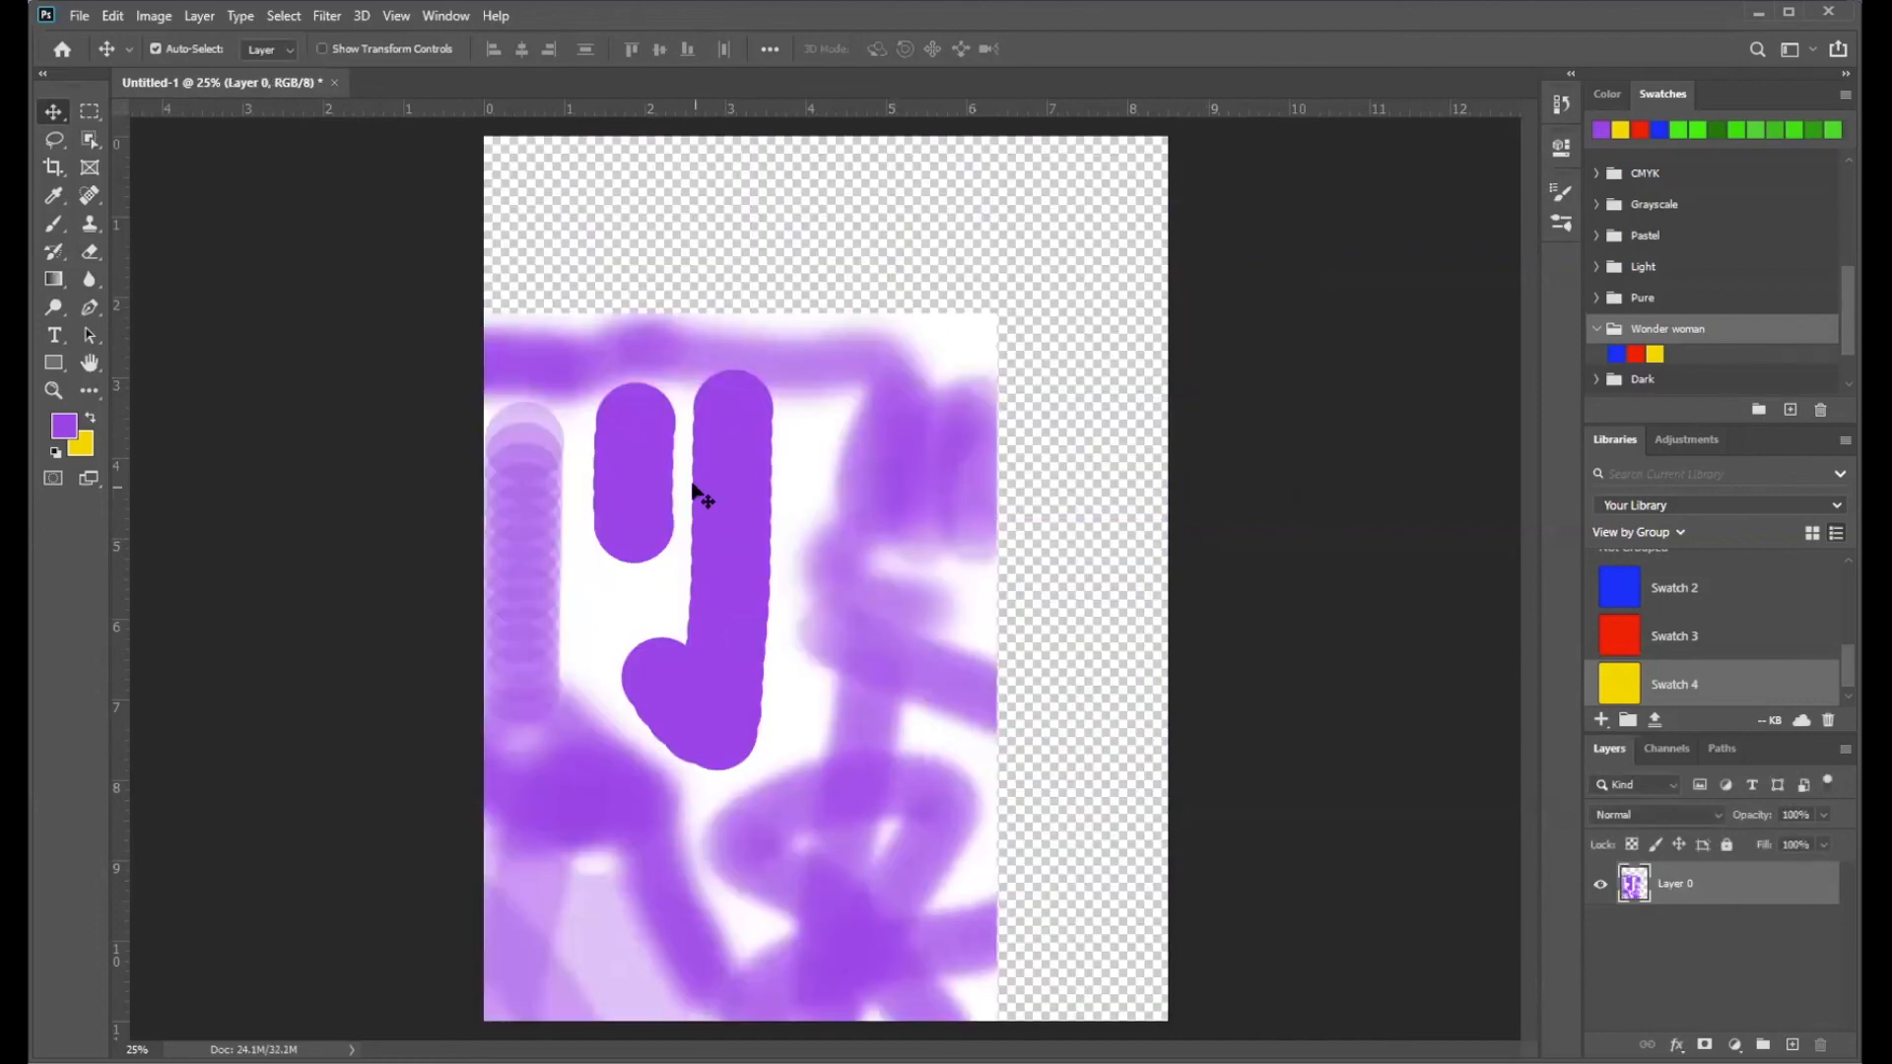
drag(943, 537, 986, 514)
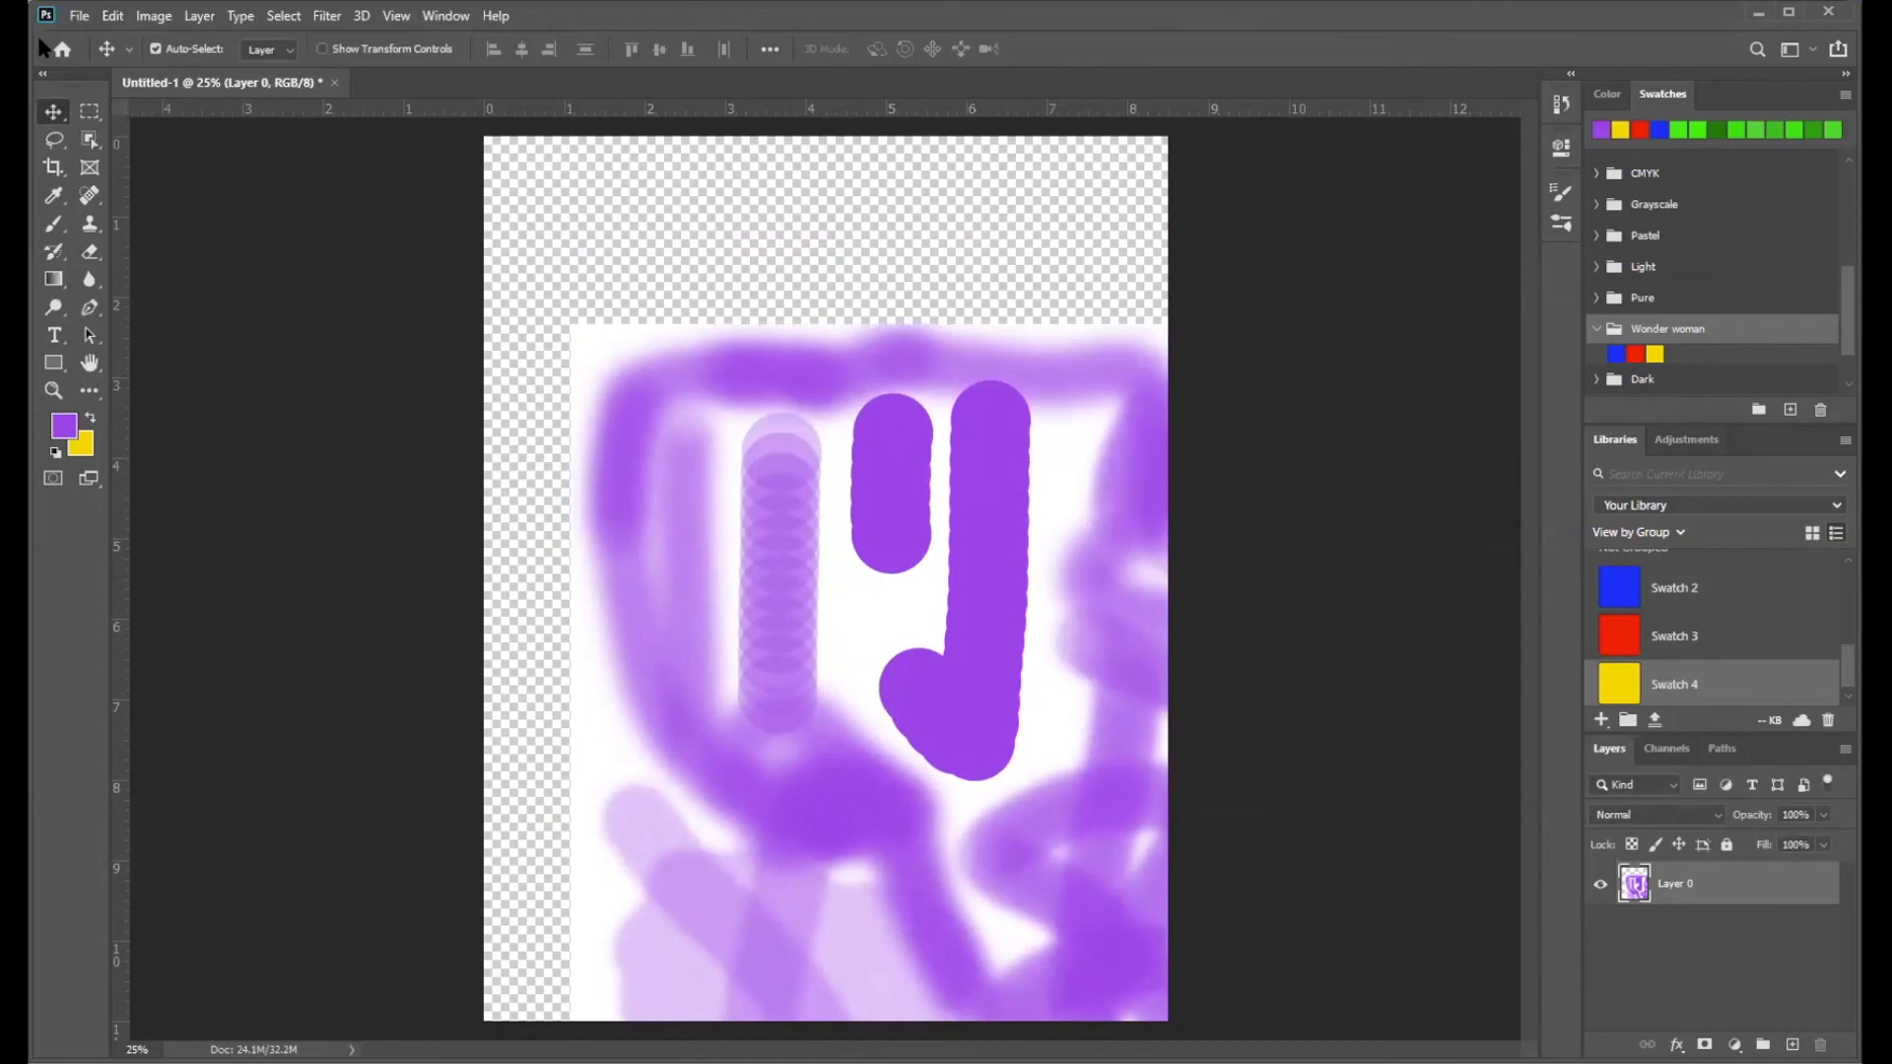
- Create a new Letter document, 8.5 x 11 inches at 300 pixels/inch, in RGB Color with a white background
click(79, 16)
click(91, 37)
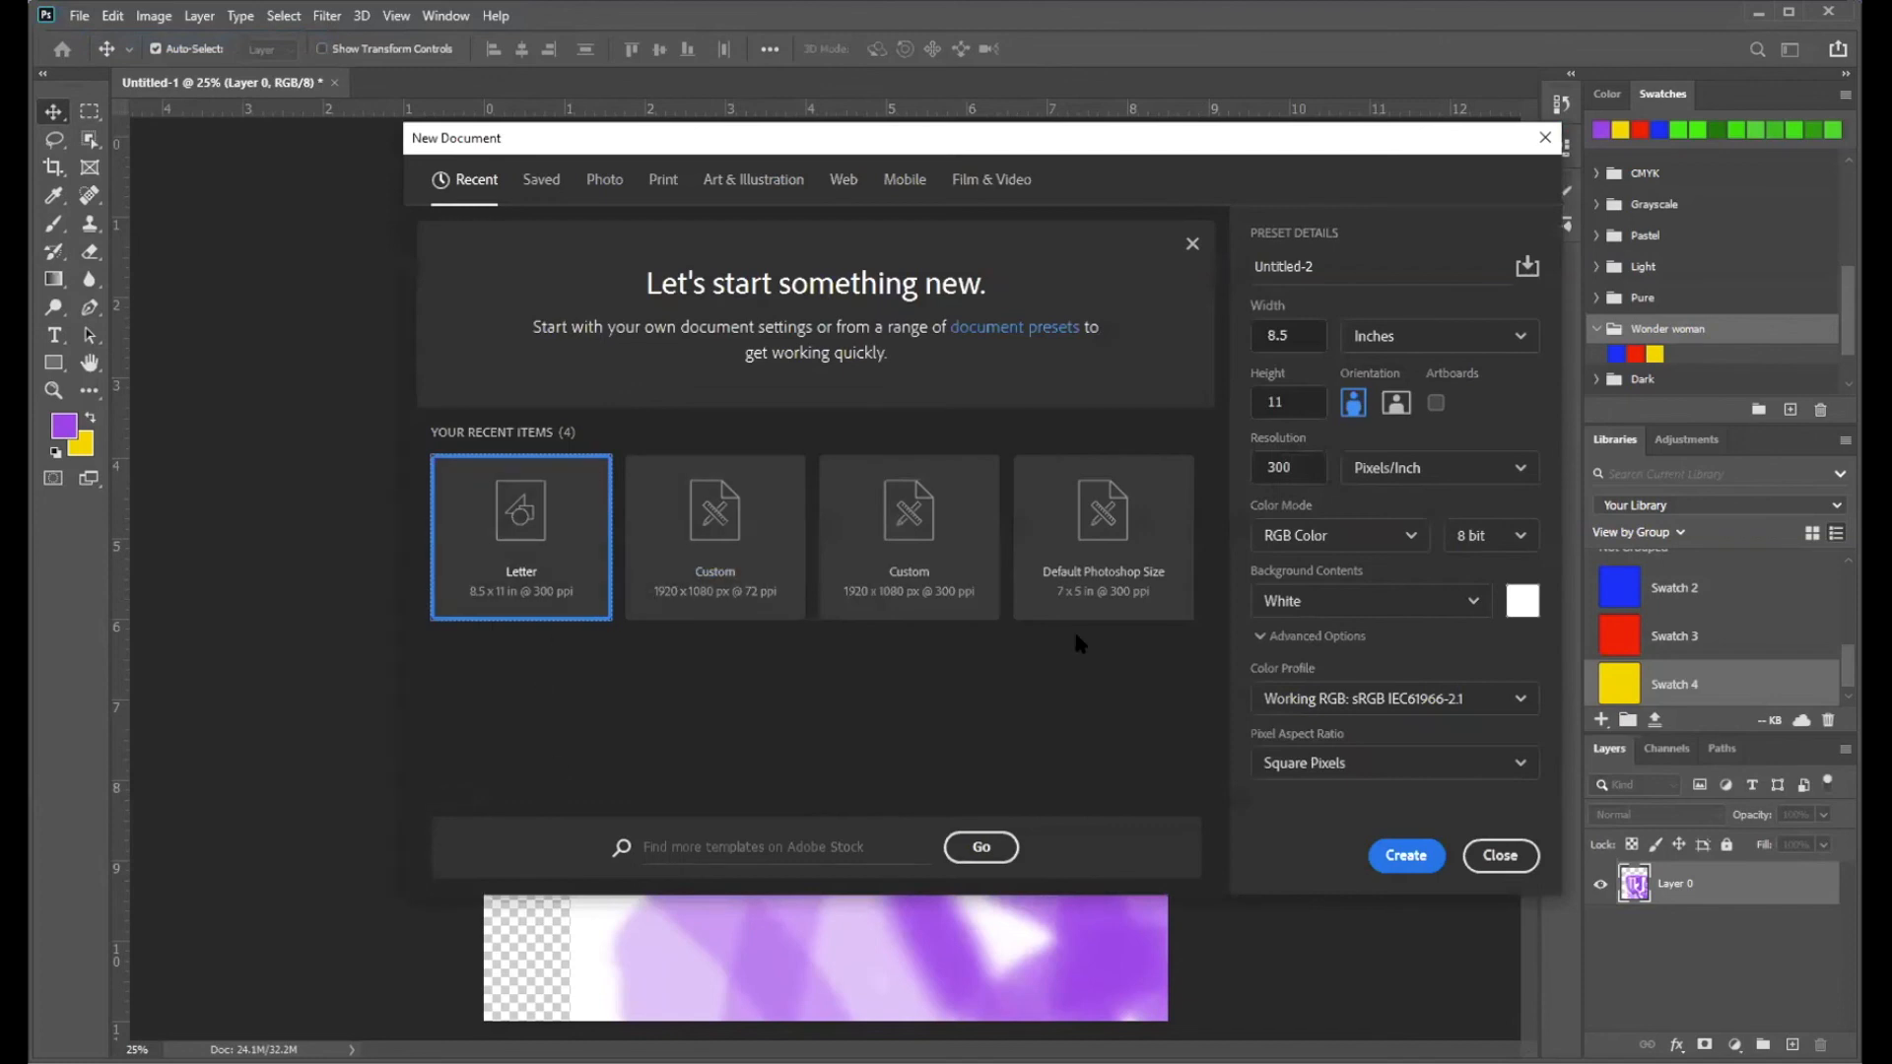
click(1390, 855)
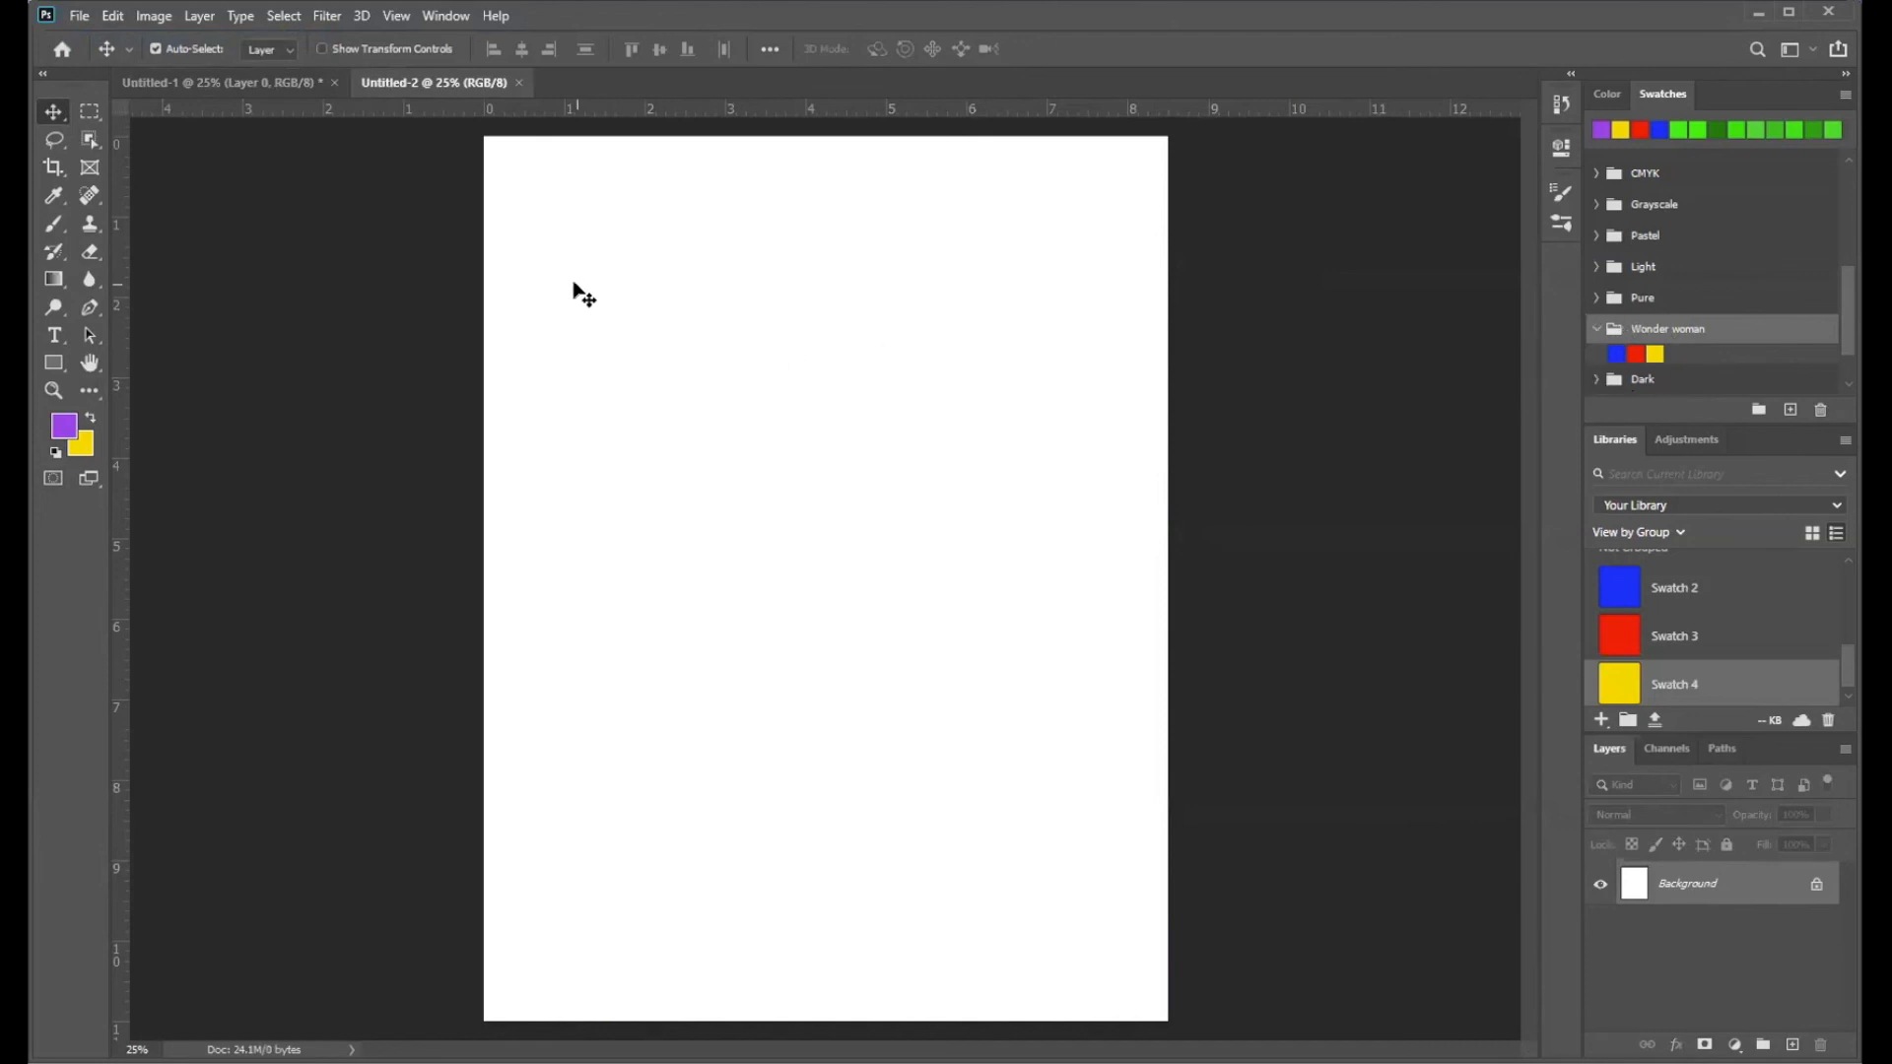
- Add a new layer above the Background for brush painting, and hide and show the Background to reveal the layer's transparency
click(54, 225)
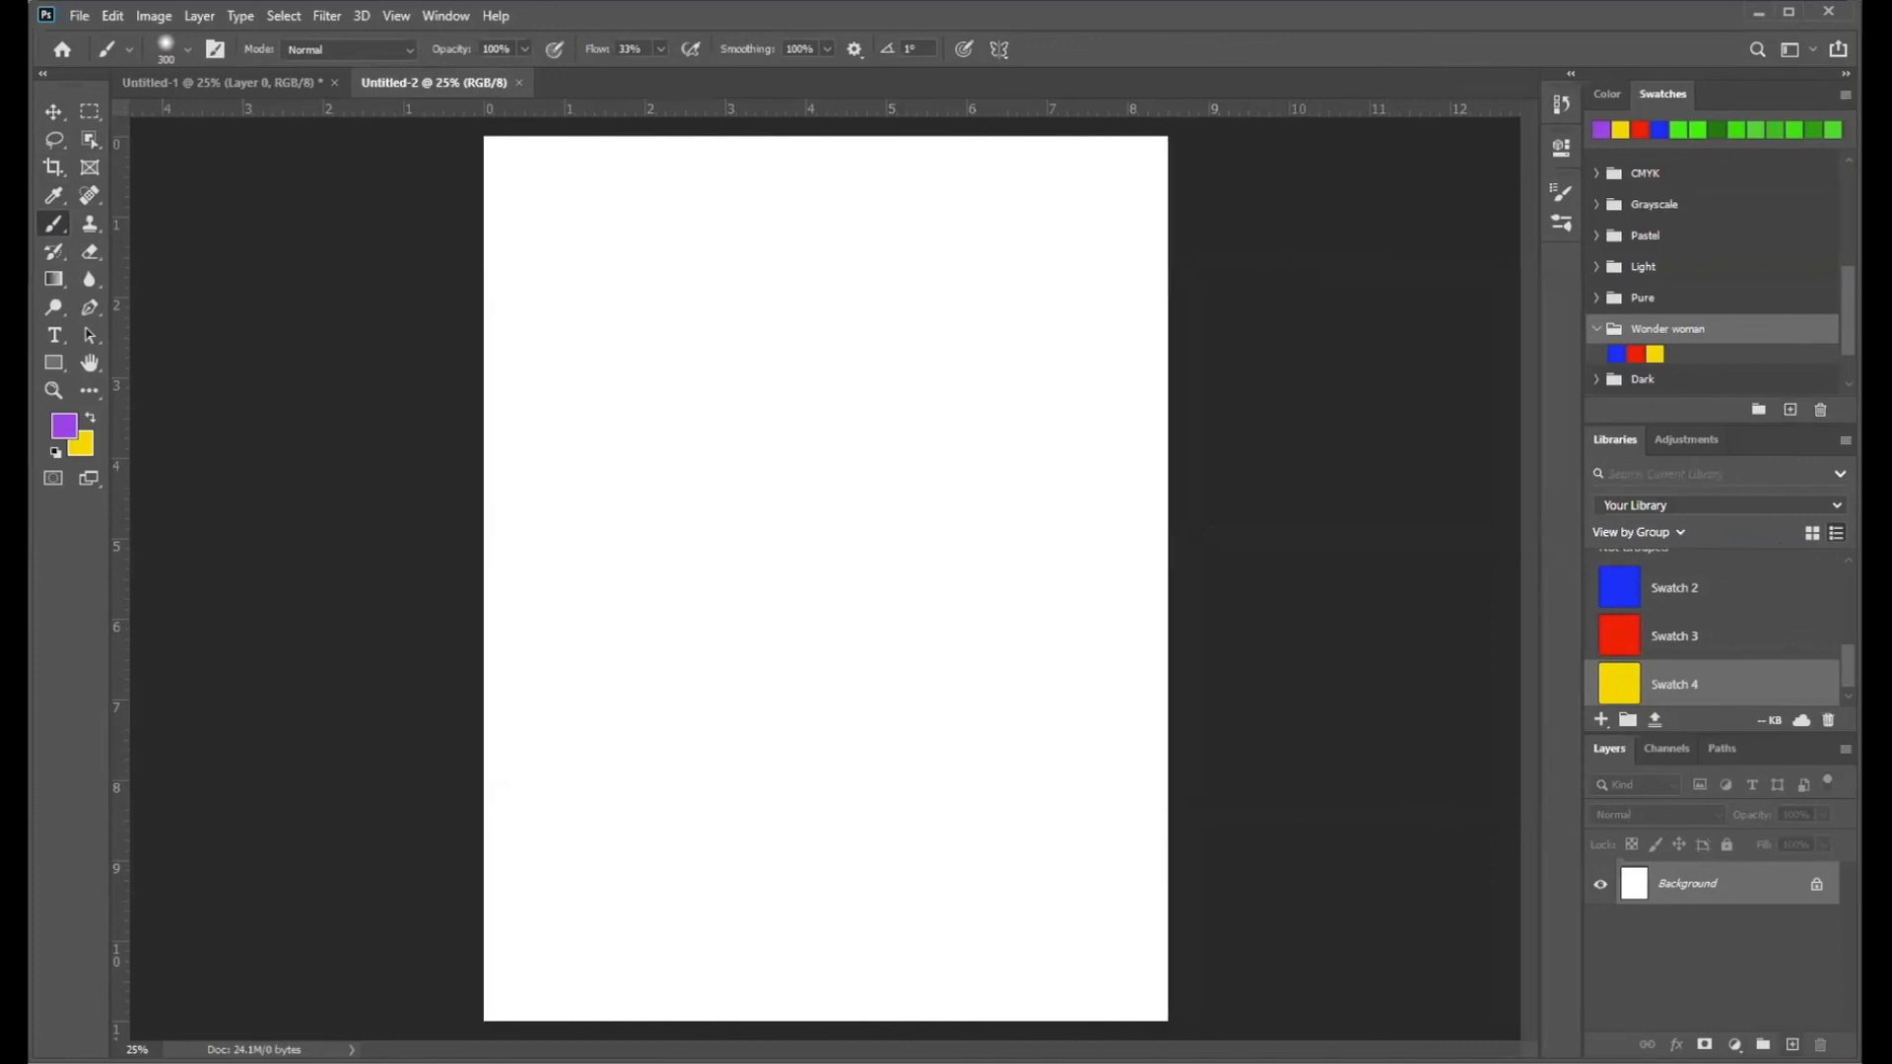
click(1794, 1043)
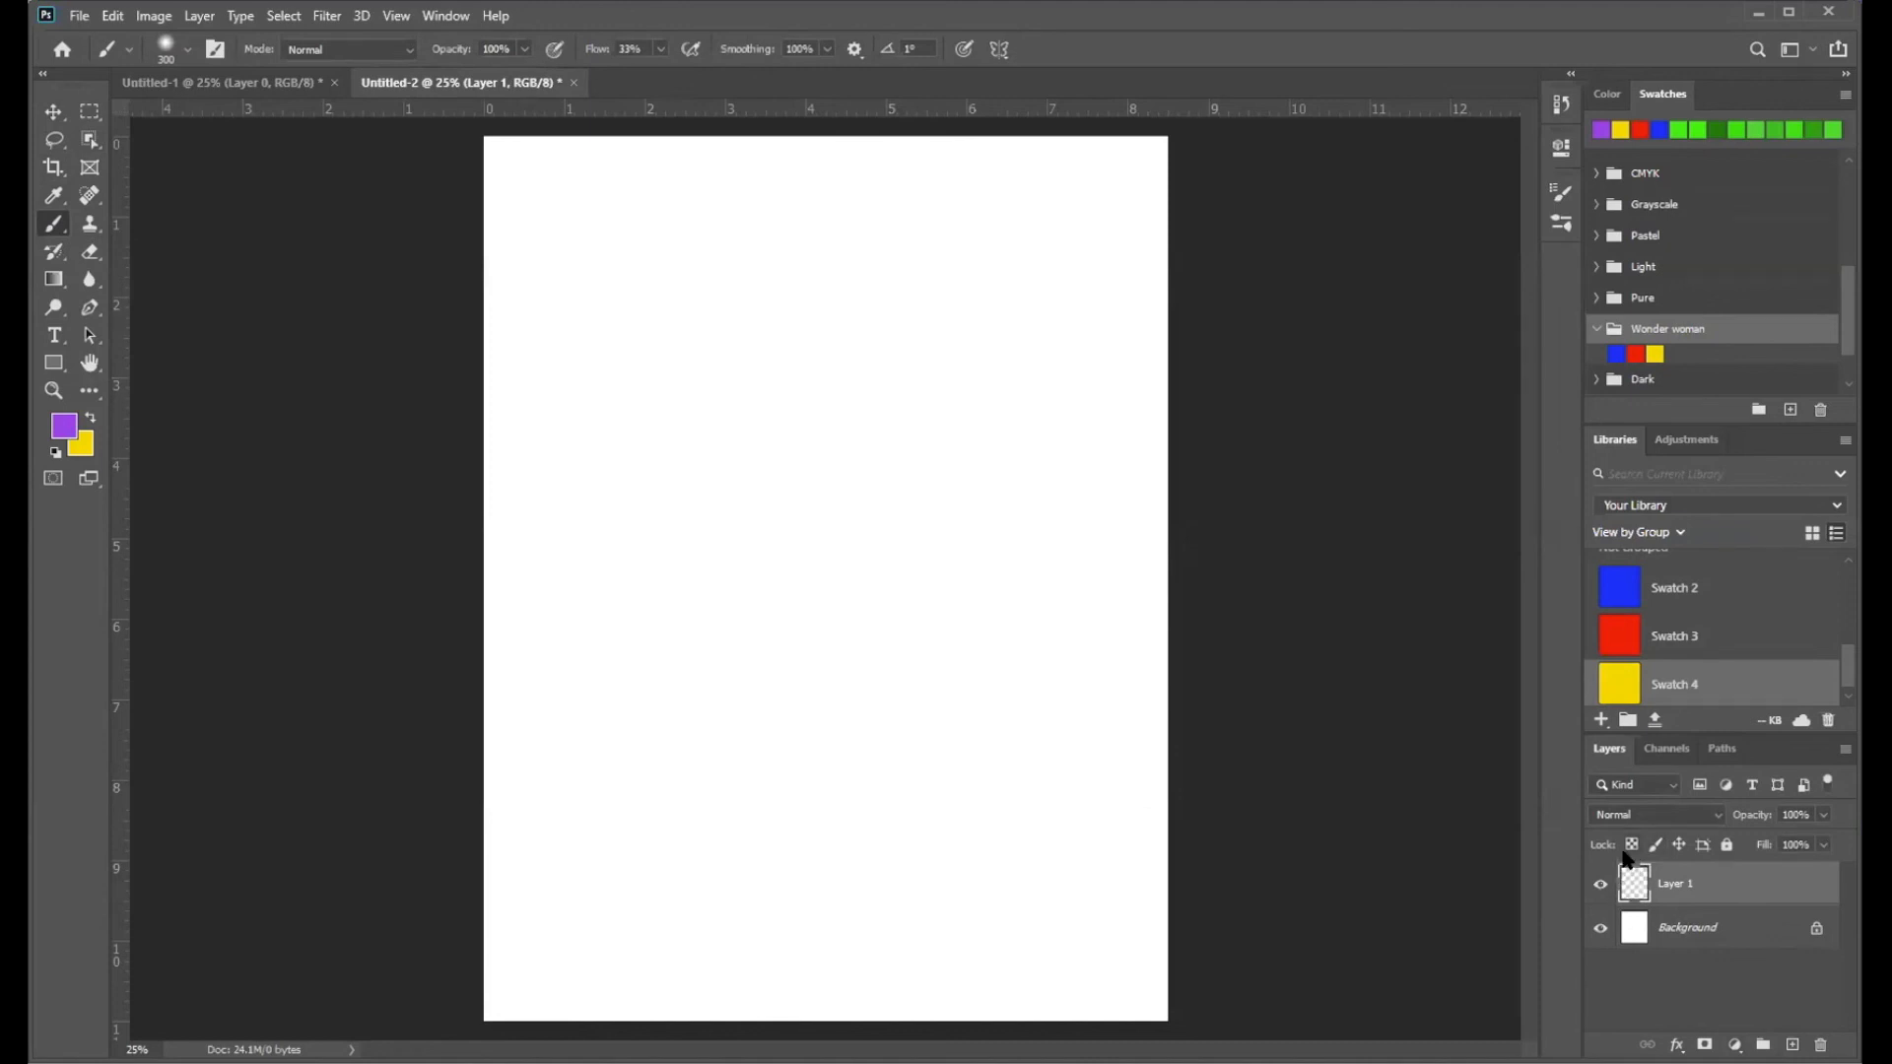
click(1601, 928)
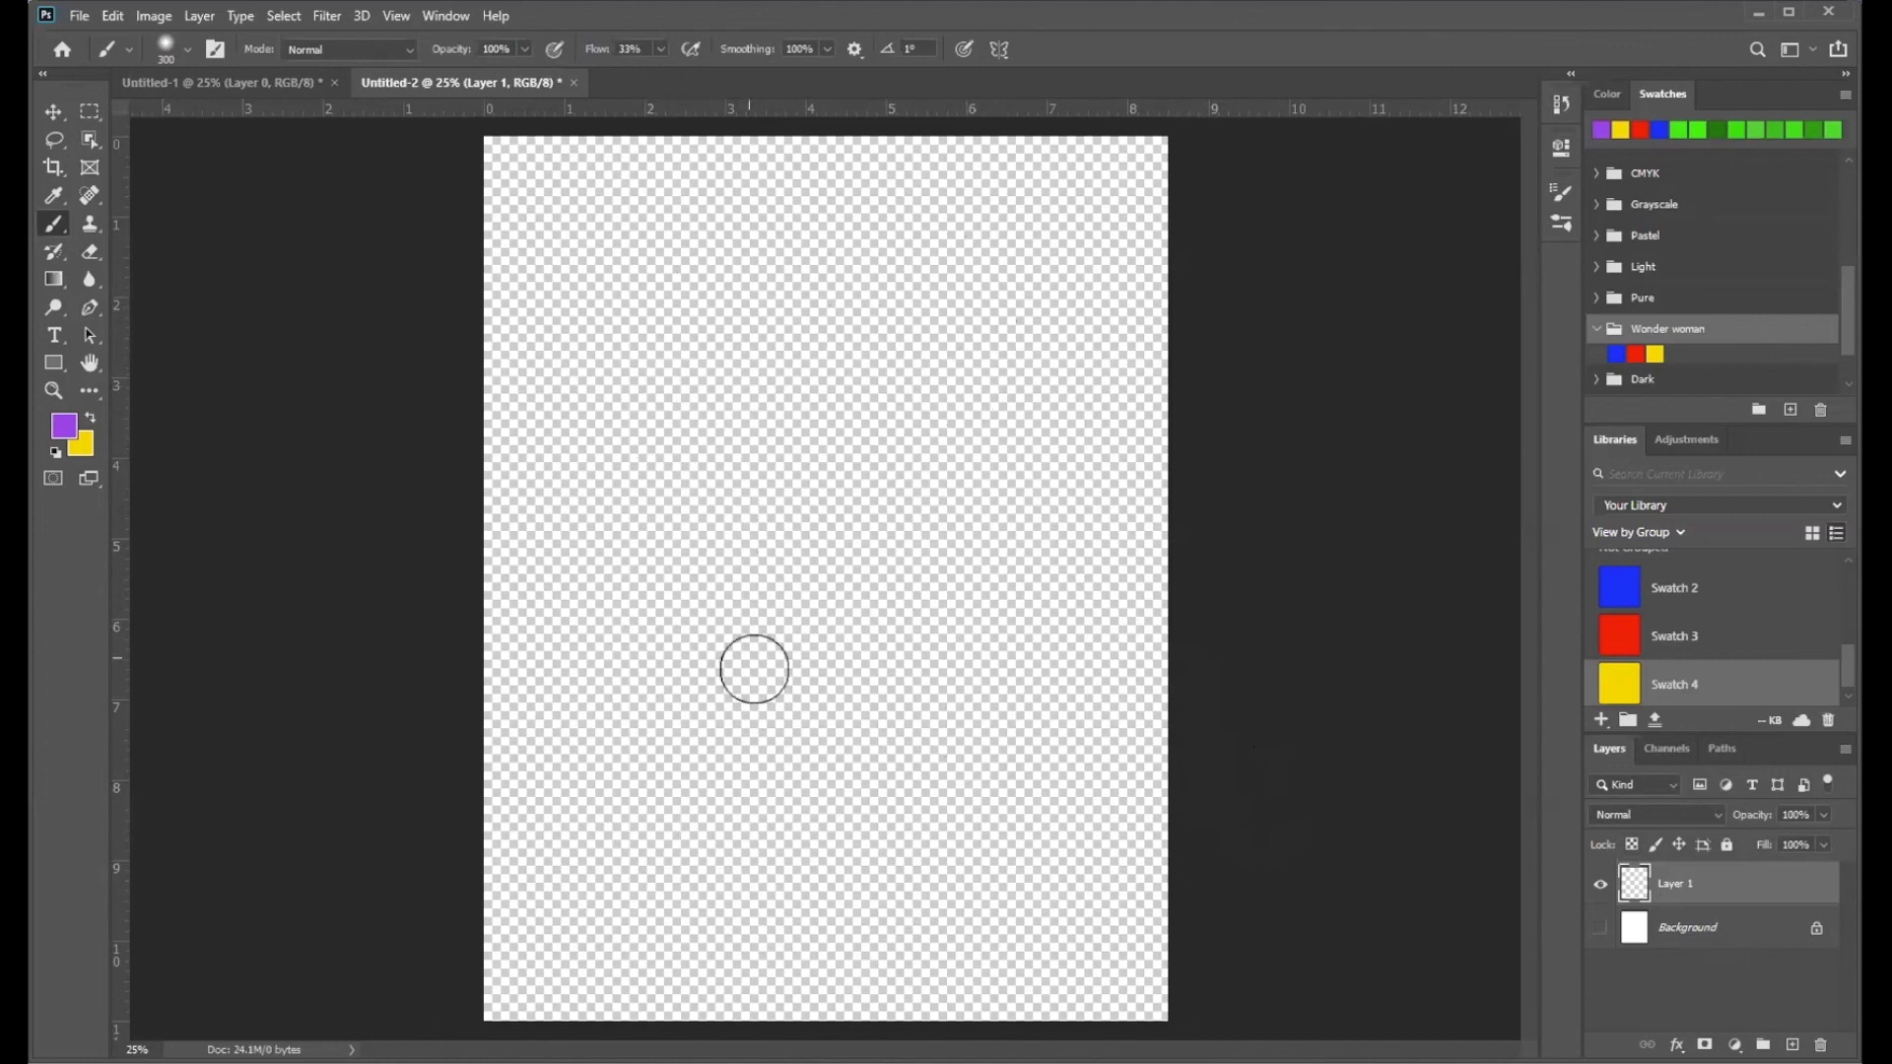
click(1599, 929)
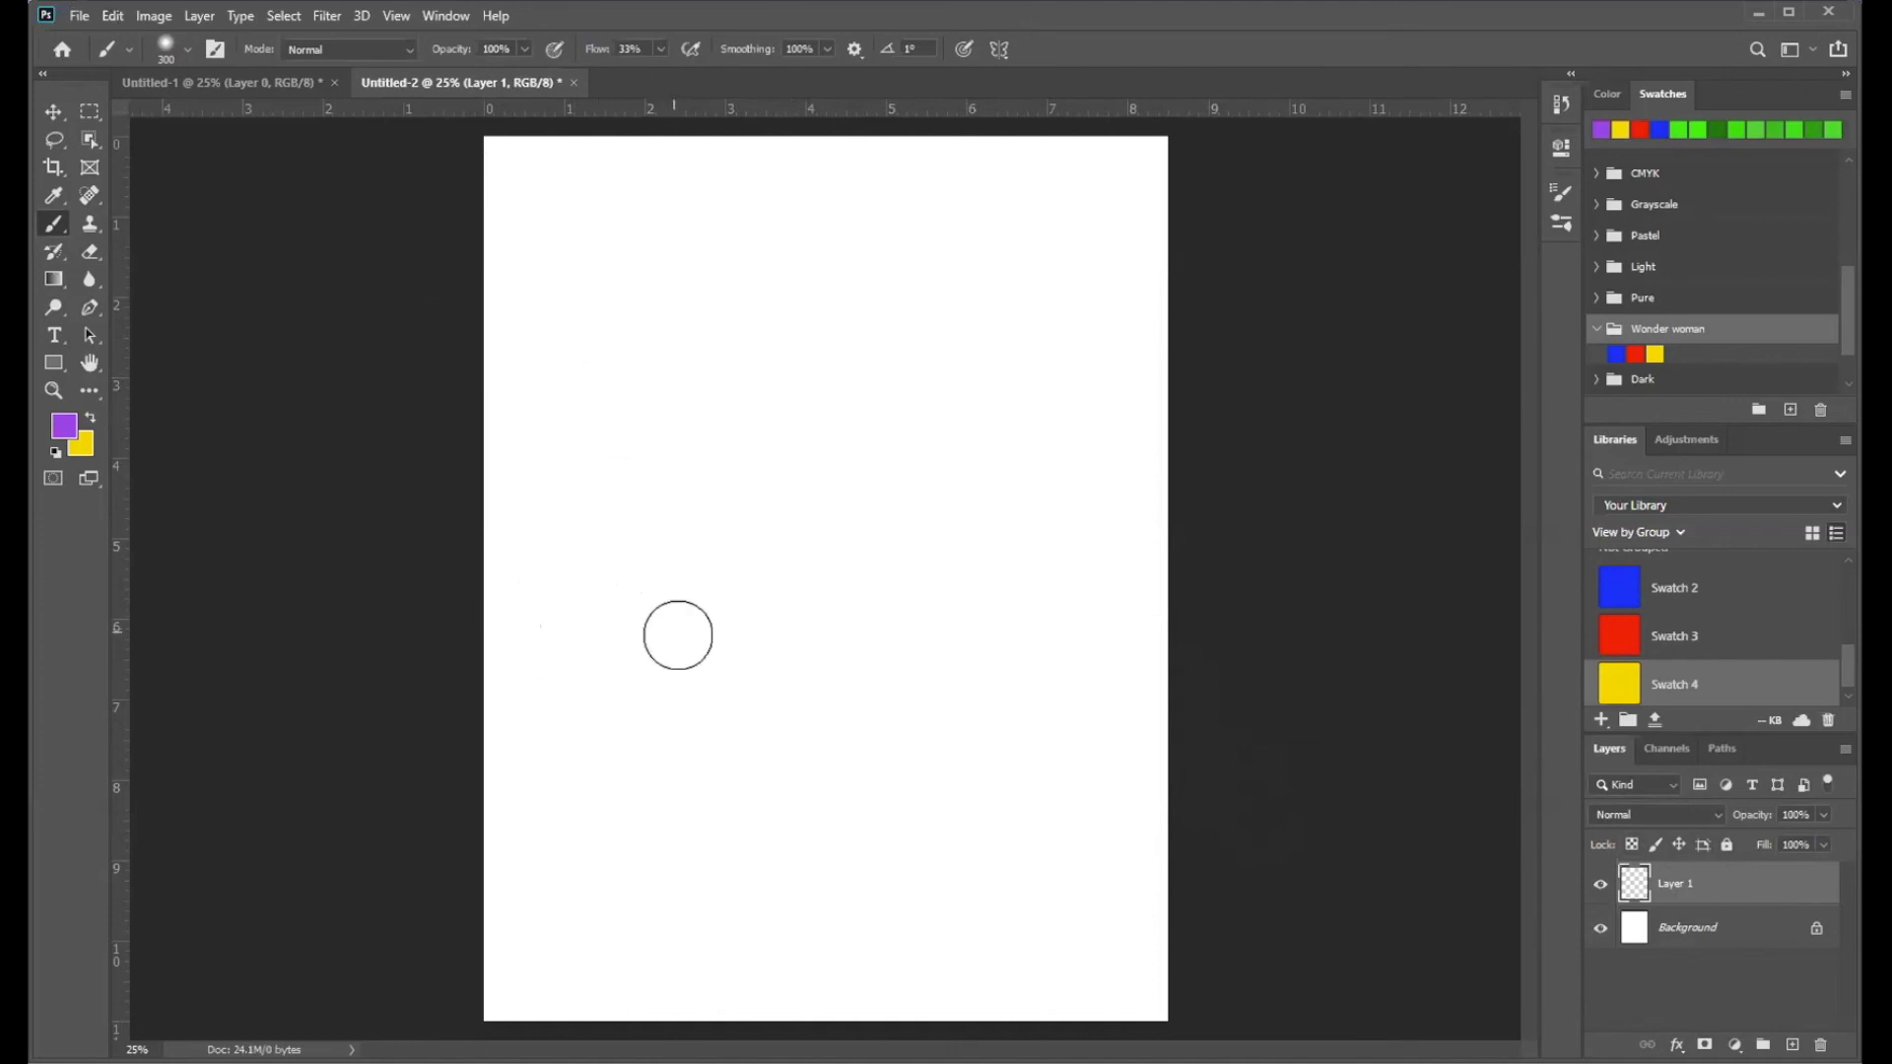
- Set the brush size to 168 px and paint a soft purple strapless dress with a flared skirt on Layer 1
click(188, 50)
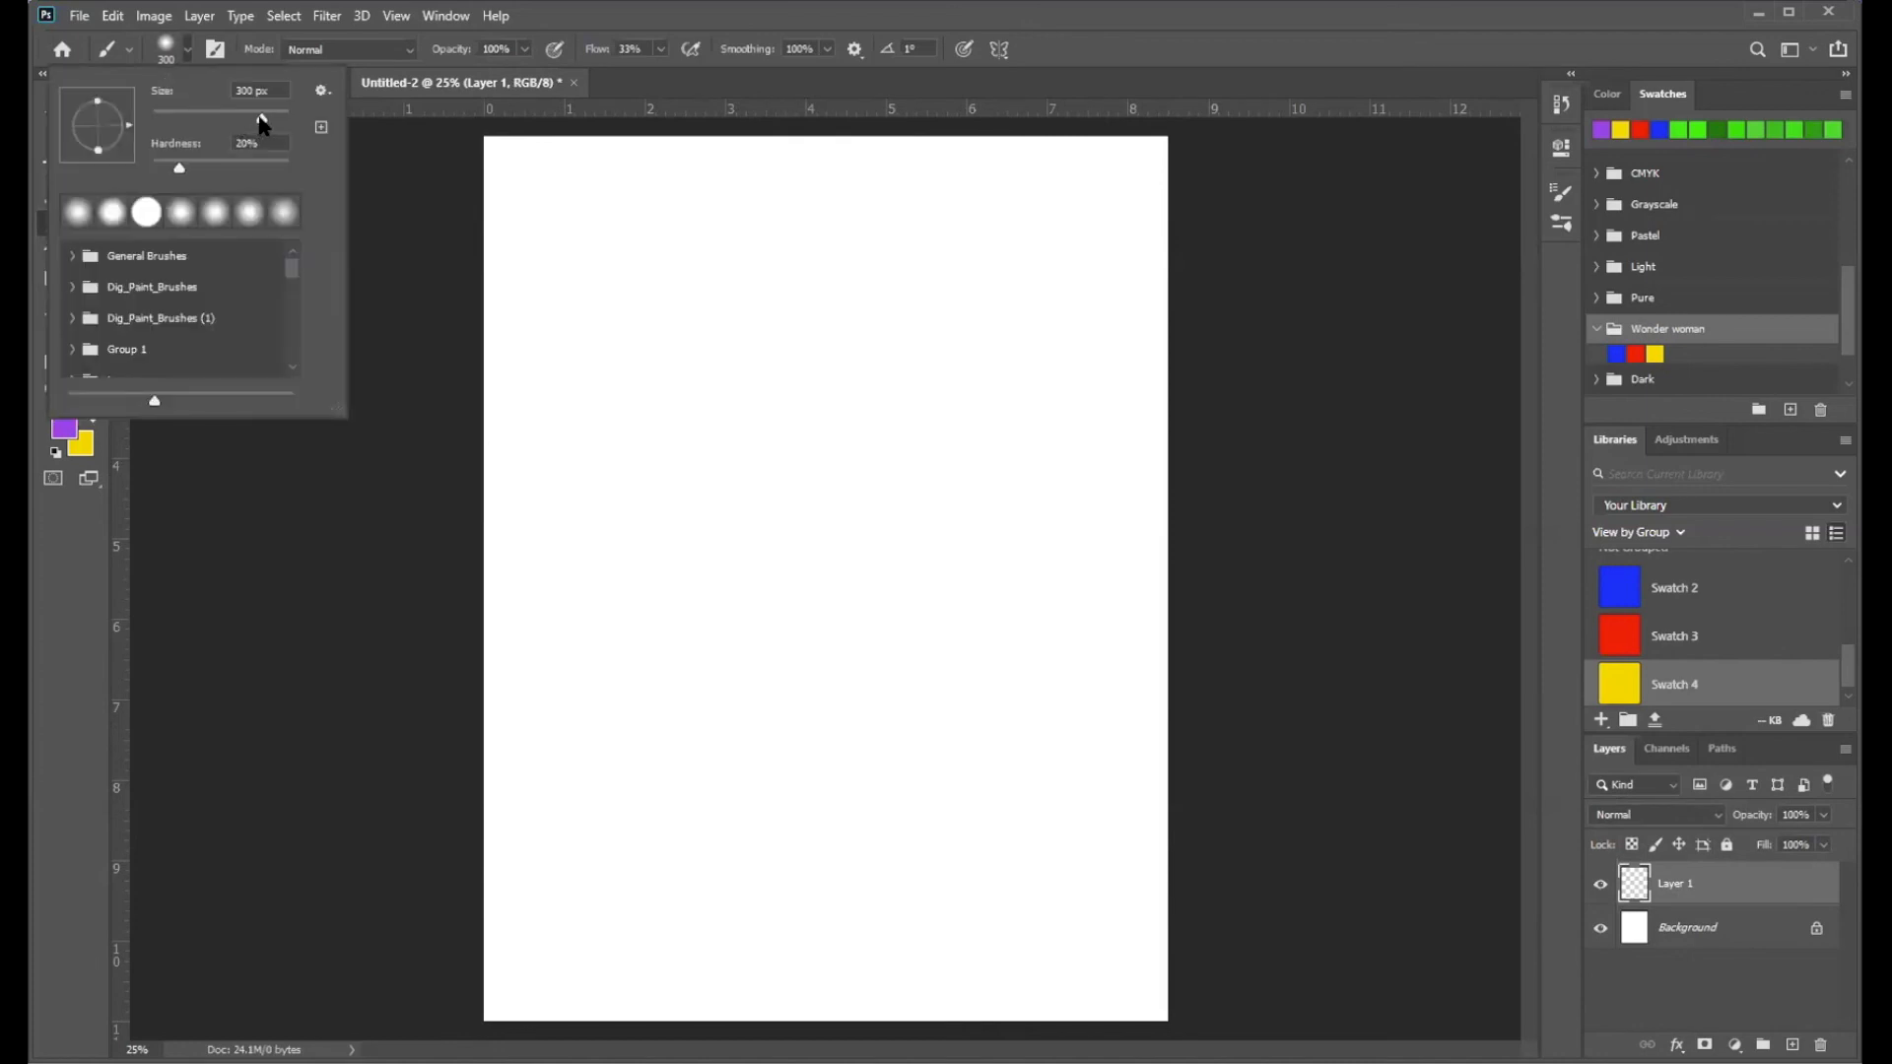
click(243, 121)
key(Return)
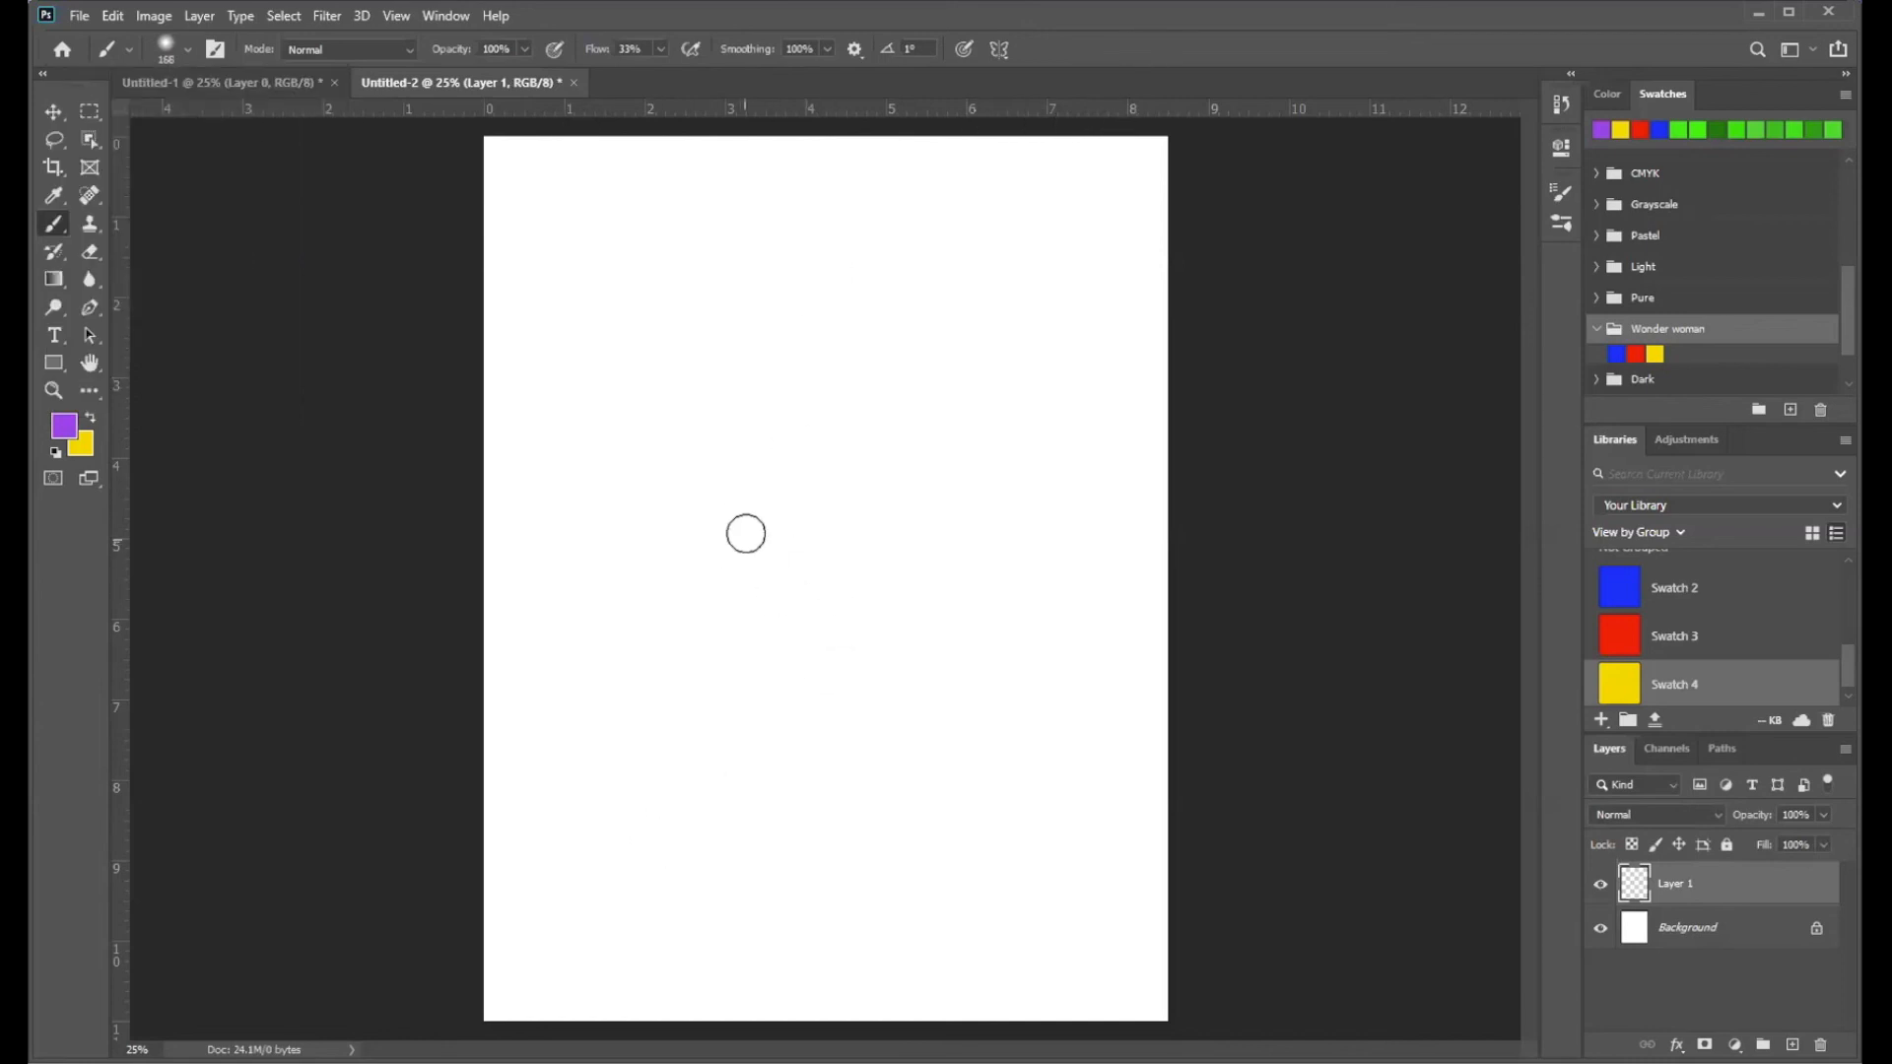
mouse_move(754, 524)
mouse_down()
mouse_move(716, 631)
mouse_move(711, 759)
mouse_up()
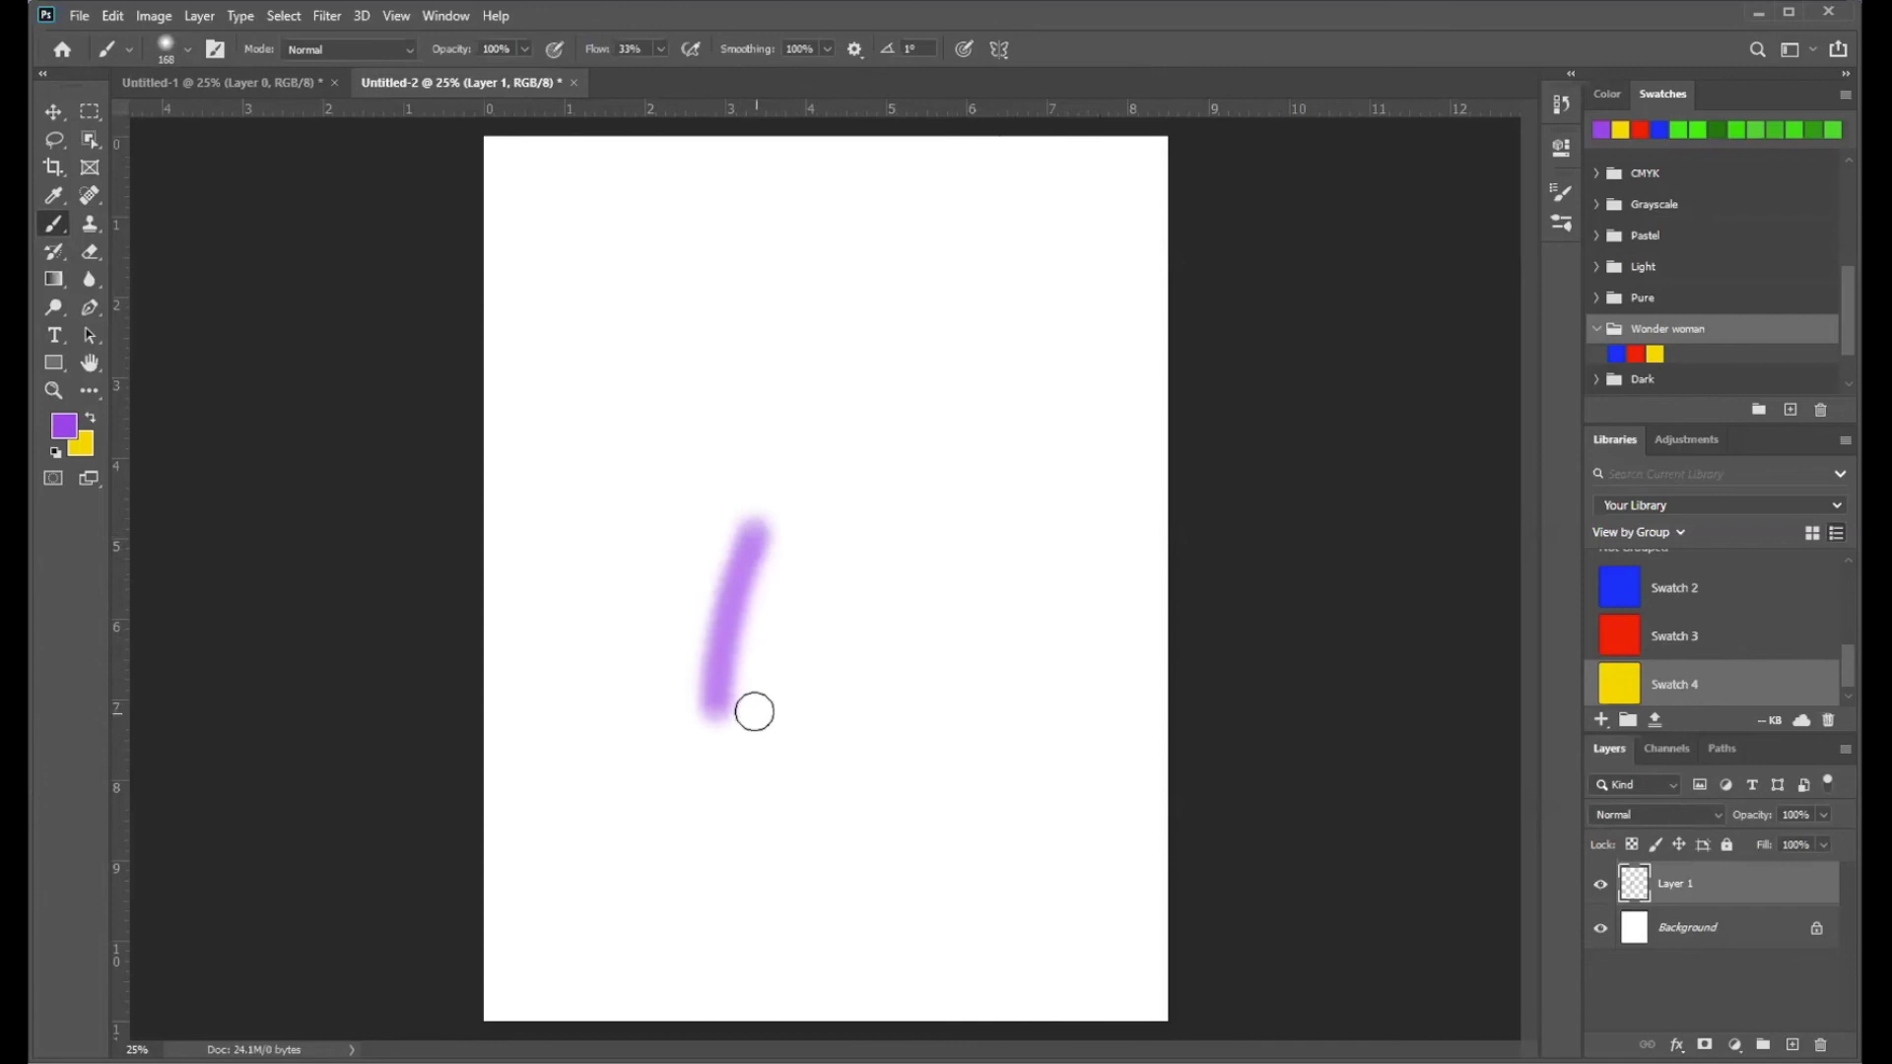
drag(800, 529, 913, 739)
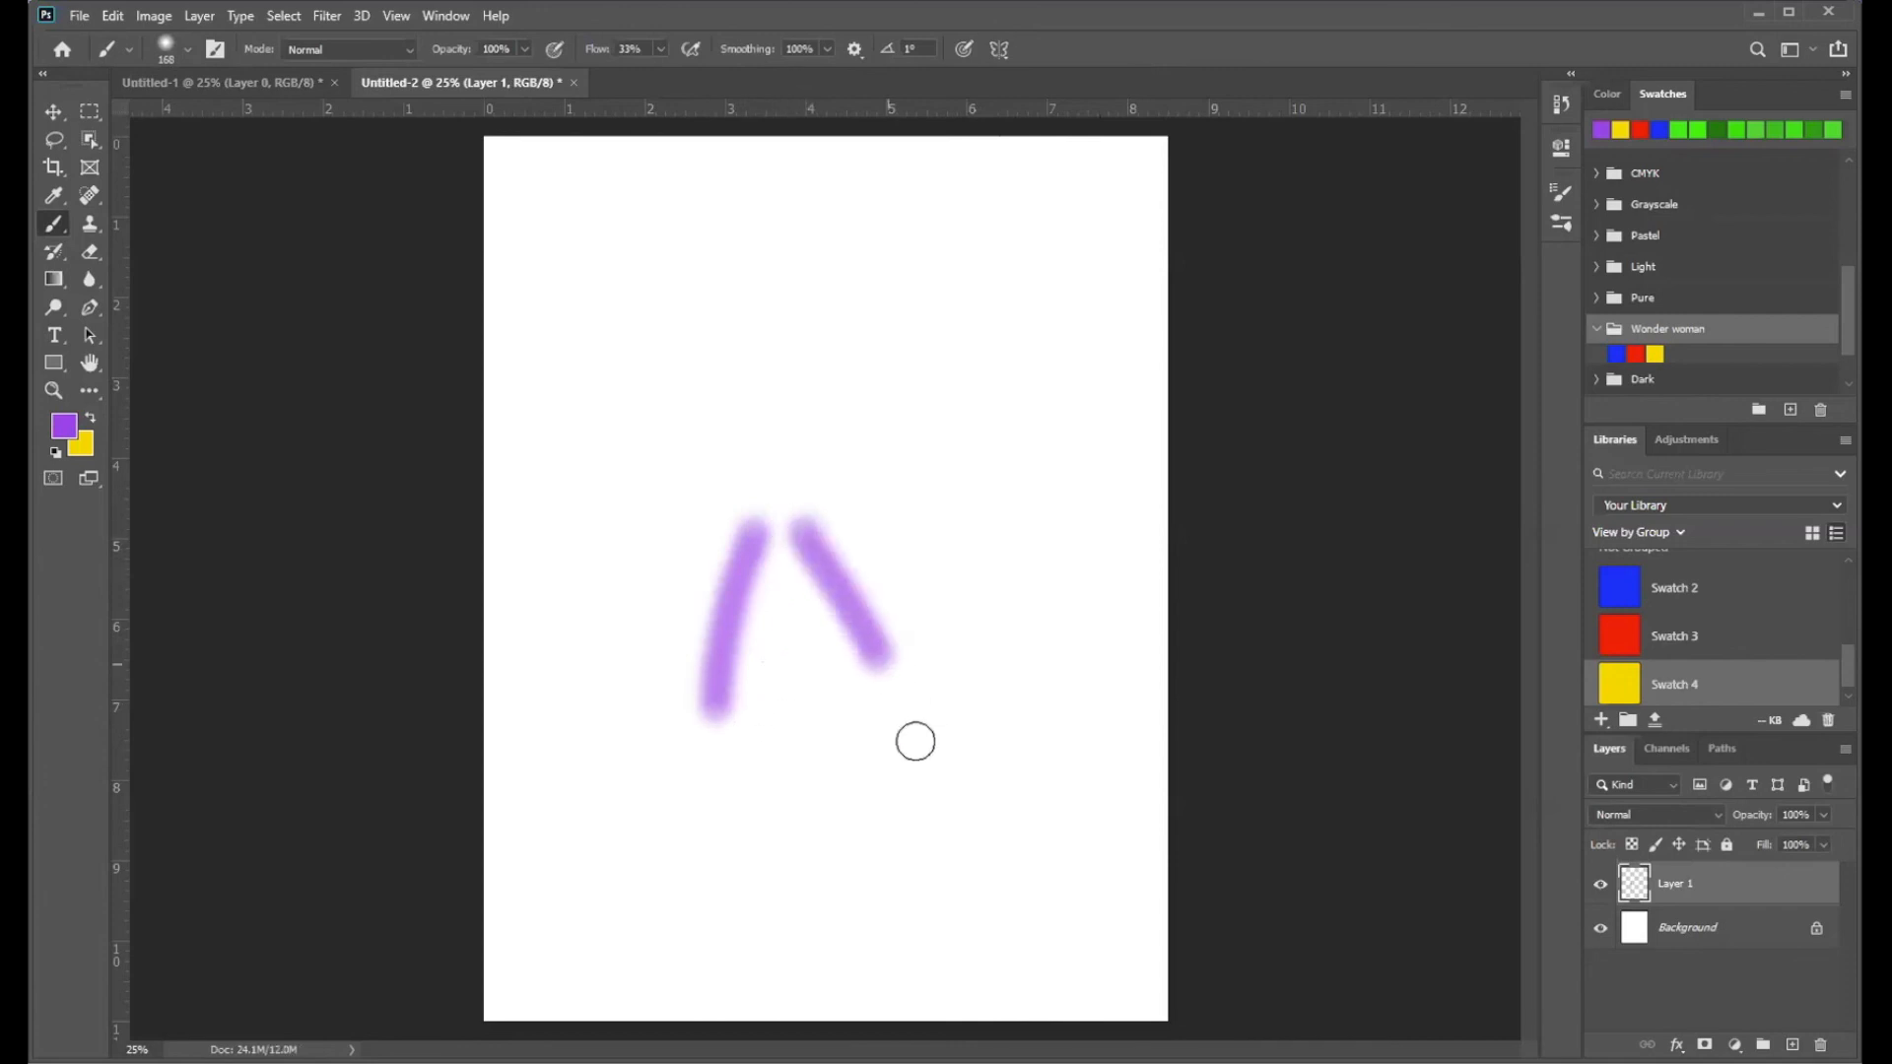
drag(773, 542, 778, 752)
mouse_move(768, 565)
mouse_down()
mouse_move(739, 733)
mouse_move(752, 590)
mouse_move(785, 680)
mouse_move(804, 523)
mouse_move(809, 728)
mouse_move(818, 555)
mouse_move(899, 733)
mouse_move(837, 667)
mouse_move(837, 727)
mouse_move(813, 553)
mouse_move(790, 534)
mouse_move(741, 584)
mouse_move(730, 561)
mouse_move(732, 701)
mouse_move(763, 609)
mouse_move(773, 712)
mouse_move(780, 684)
mouse_move(775, 714)
mouse_move(750, 663)
mouse_move(755, 718)
mouse_move(809, 712)
mouse_move(809, 727)
mouse_move(809, 651)
mouse_move(844, 704)
mouse_move(867, 683)
mouse_move(878, 710)
mouse_move(781, 644)
mouse_move(768, 591)
mouse_move(798, 535)
mouse_move(763, 548)
mouse_move(778, 535)
mouse_move(739, 434)
mouse_move(798, 489)
mouse_move(789, 532)
mouse_move(756, 457)
mouse_move(777, 519)
mouse_move(794, 493)
mouse_move(708, 737)
mouse_move(718, 718)
mouse_move(878, 723)
mouse_up()
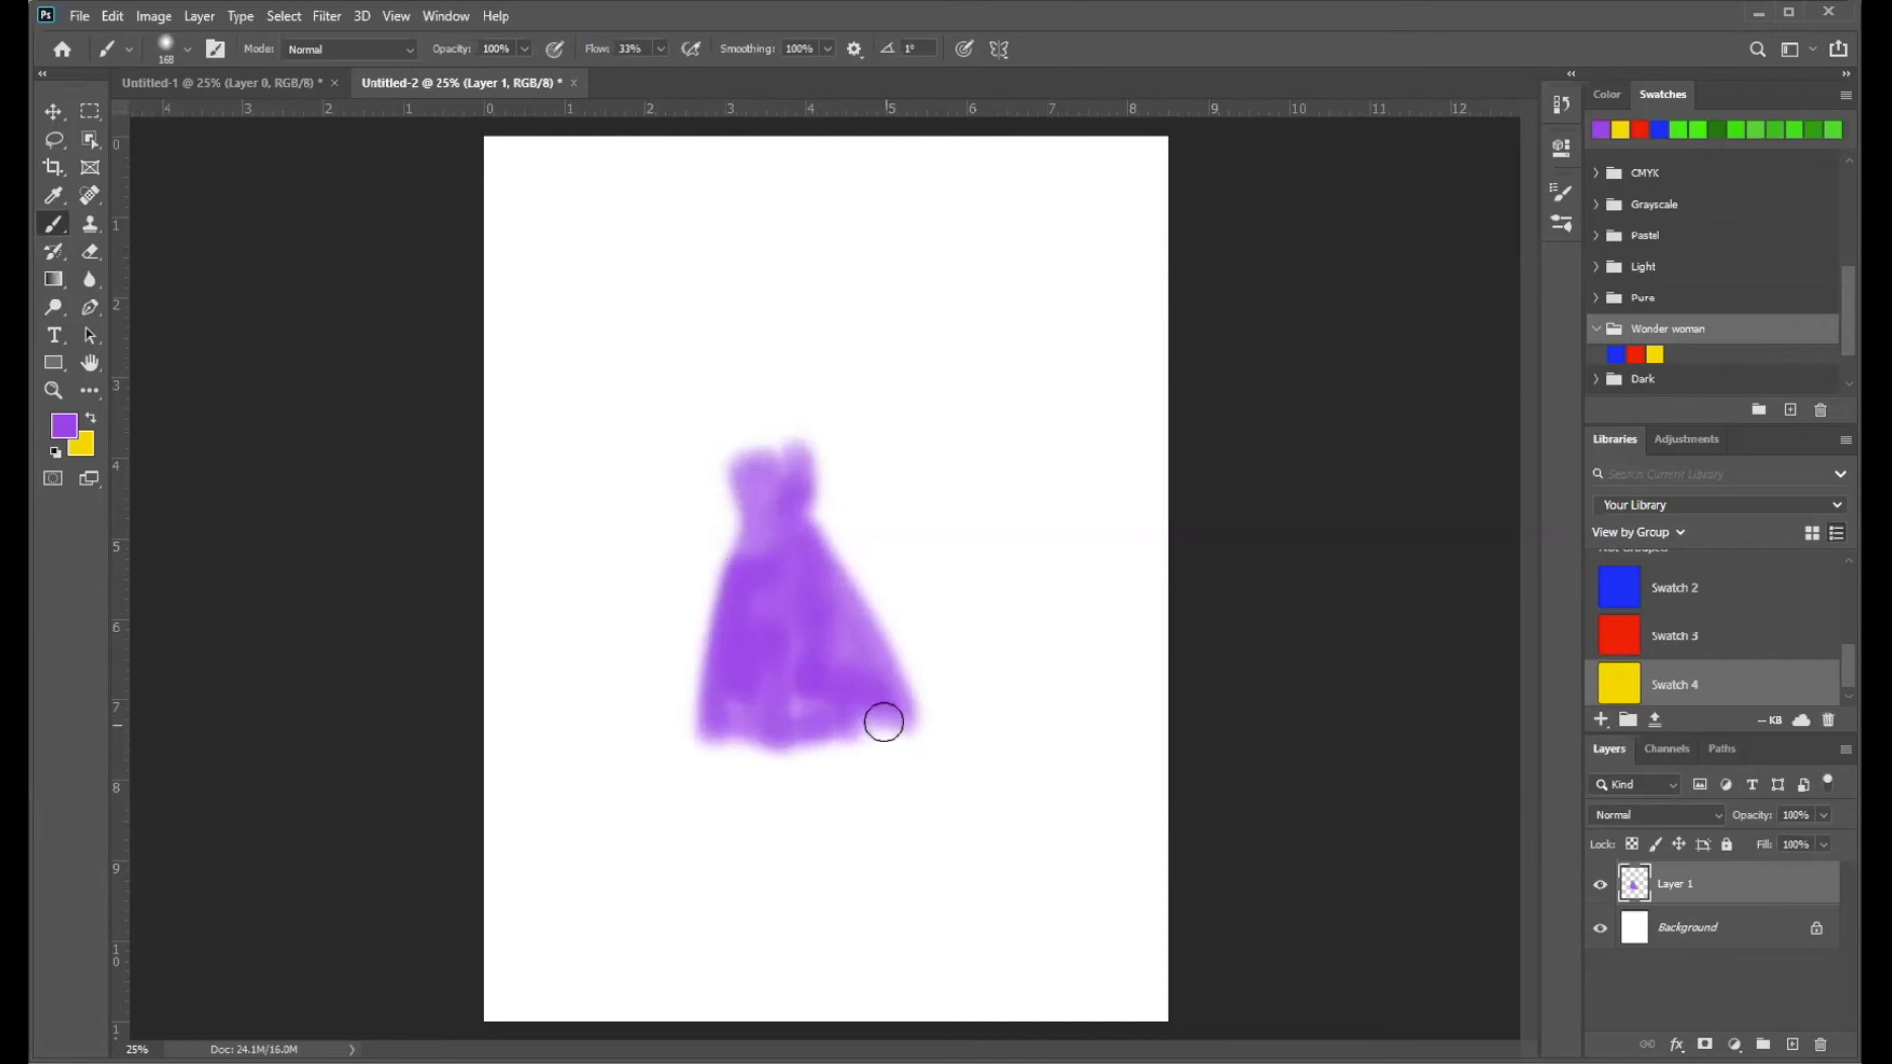
mouse_move(733, 557)
mouse_down()
mouse_move(772, 520)
mouse_move(752, 464)
mouse_up()
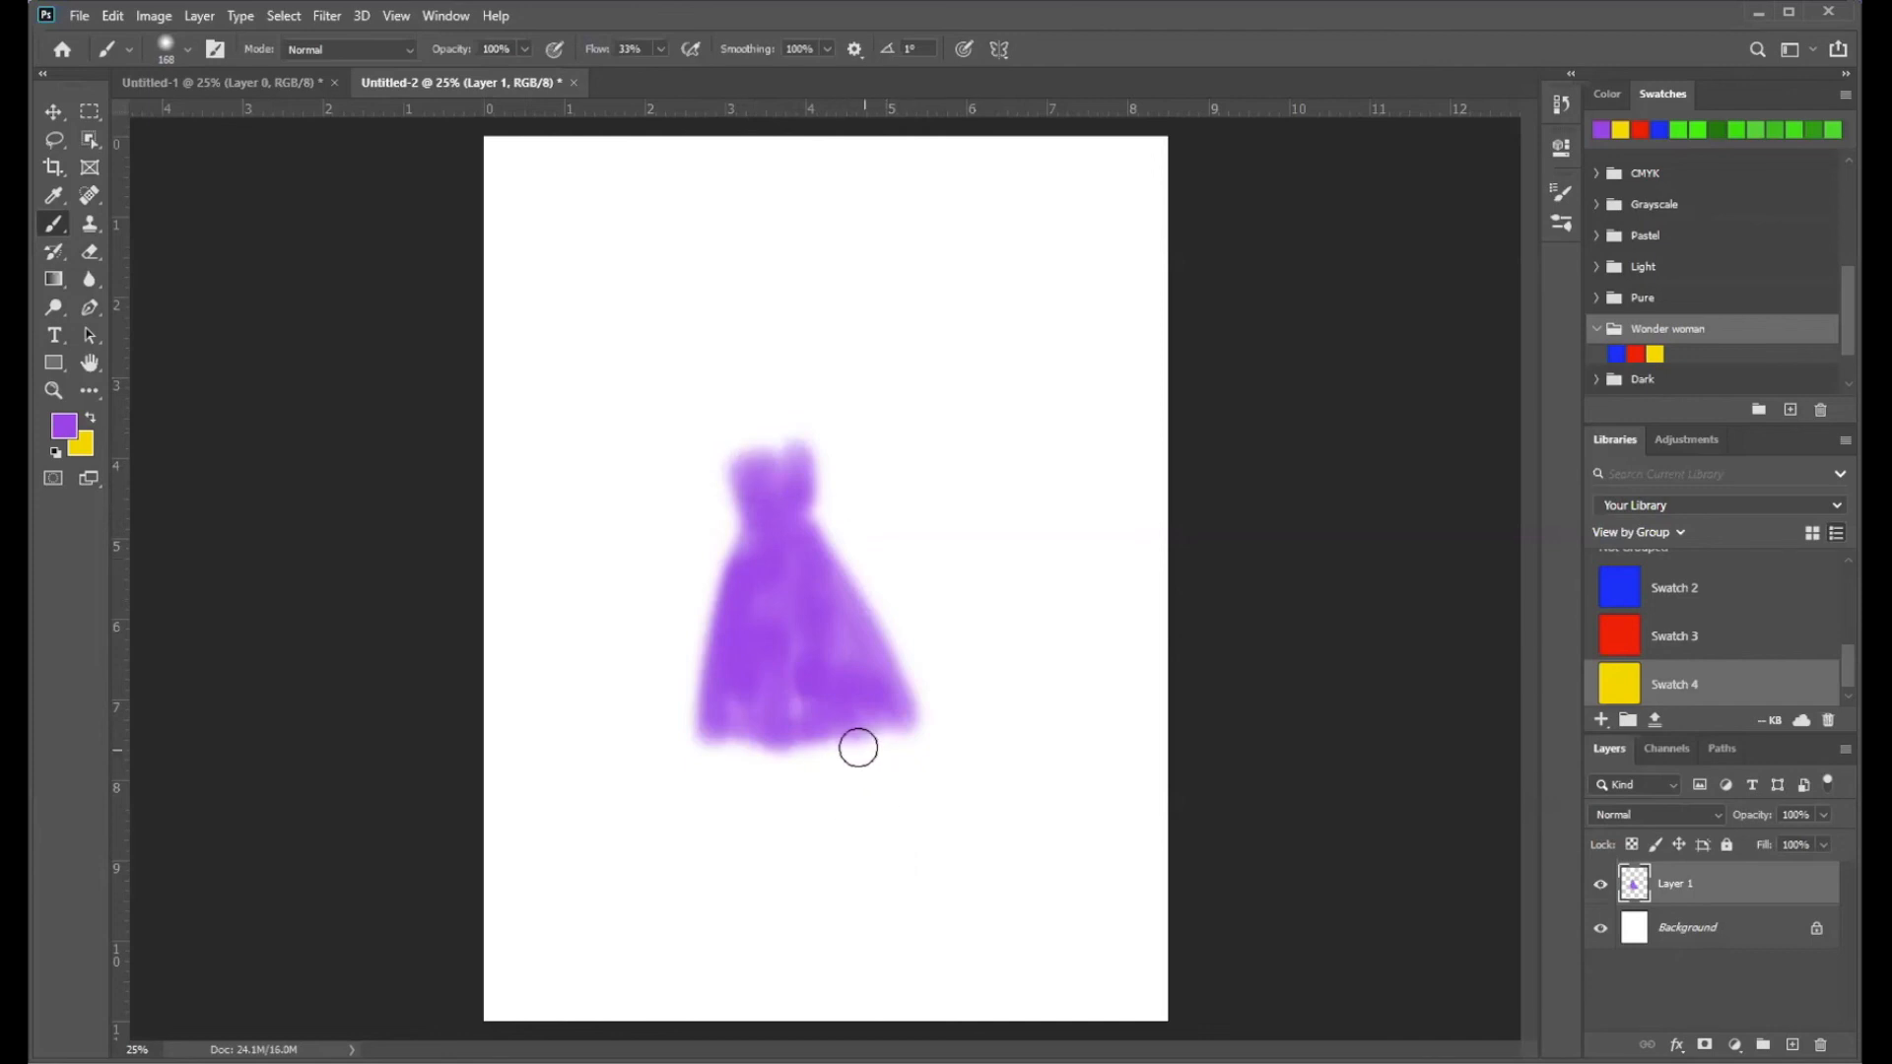
drag(841, 617, 878, 655)
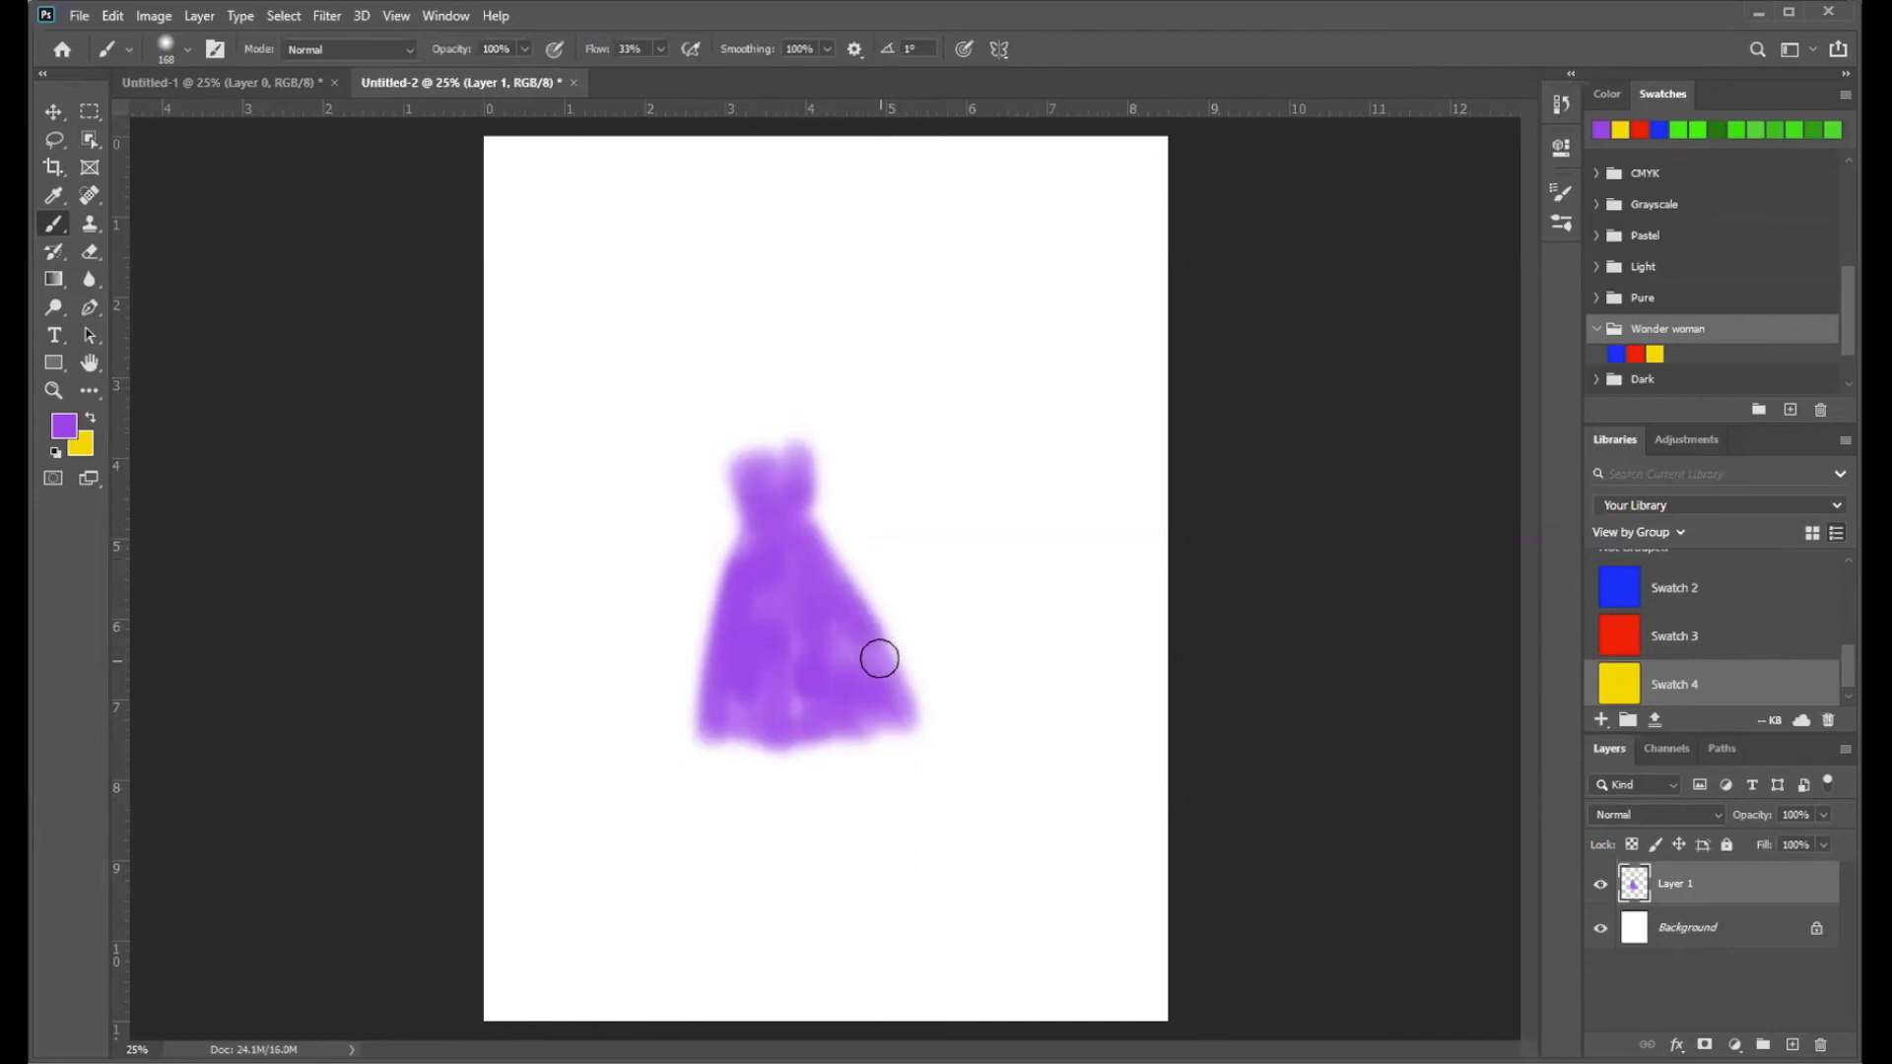
- Move the painted dress around the page with the Move tool, placing it slightly above the page's center
click(54, 111)
mouse_move(760, 641)
mouse_down()
mouse_move(863, 433)
mouse_move(853, 500)
mouse_move(739, 709)
mouse_move(689, 646)
mouse_move(701, 690)
mouse_move(815, 689)
mouse_move(904, 642)
mouse_move(747, 675)
mouse_up()
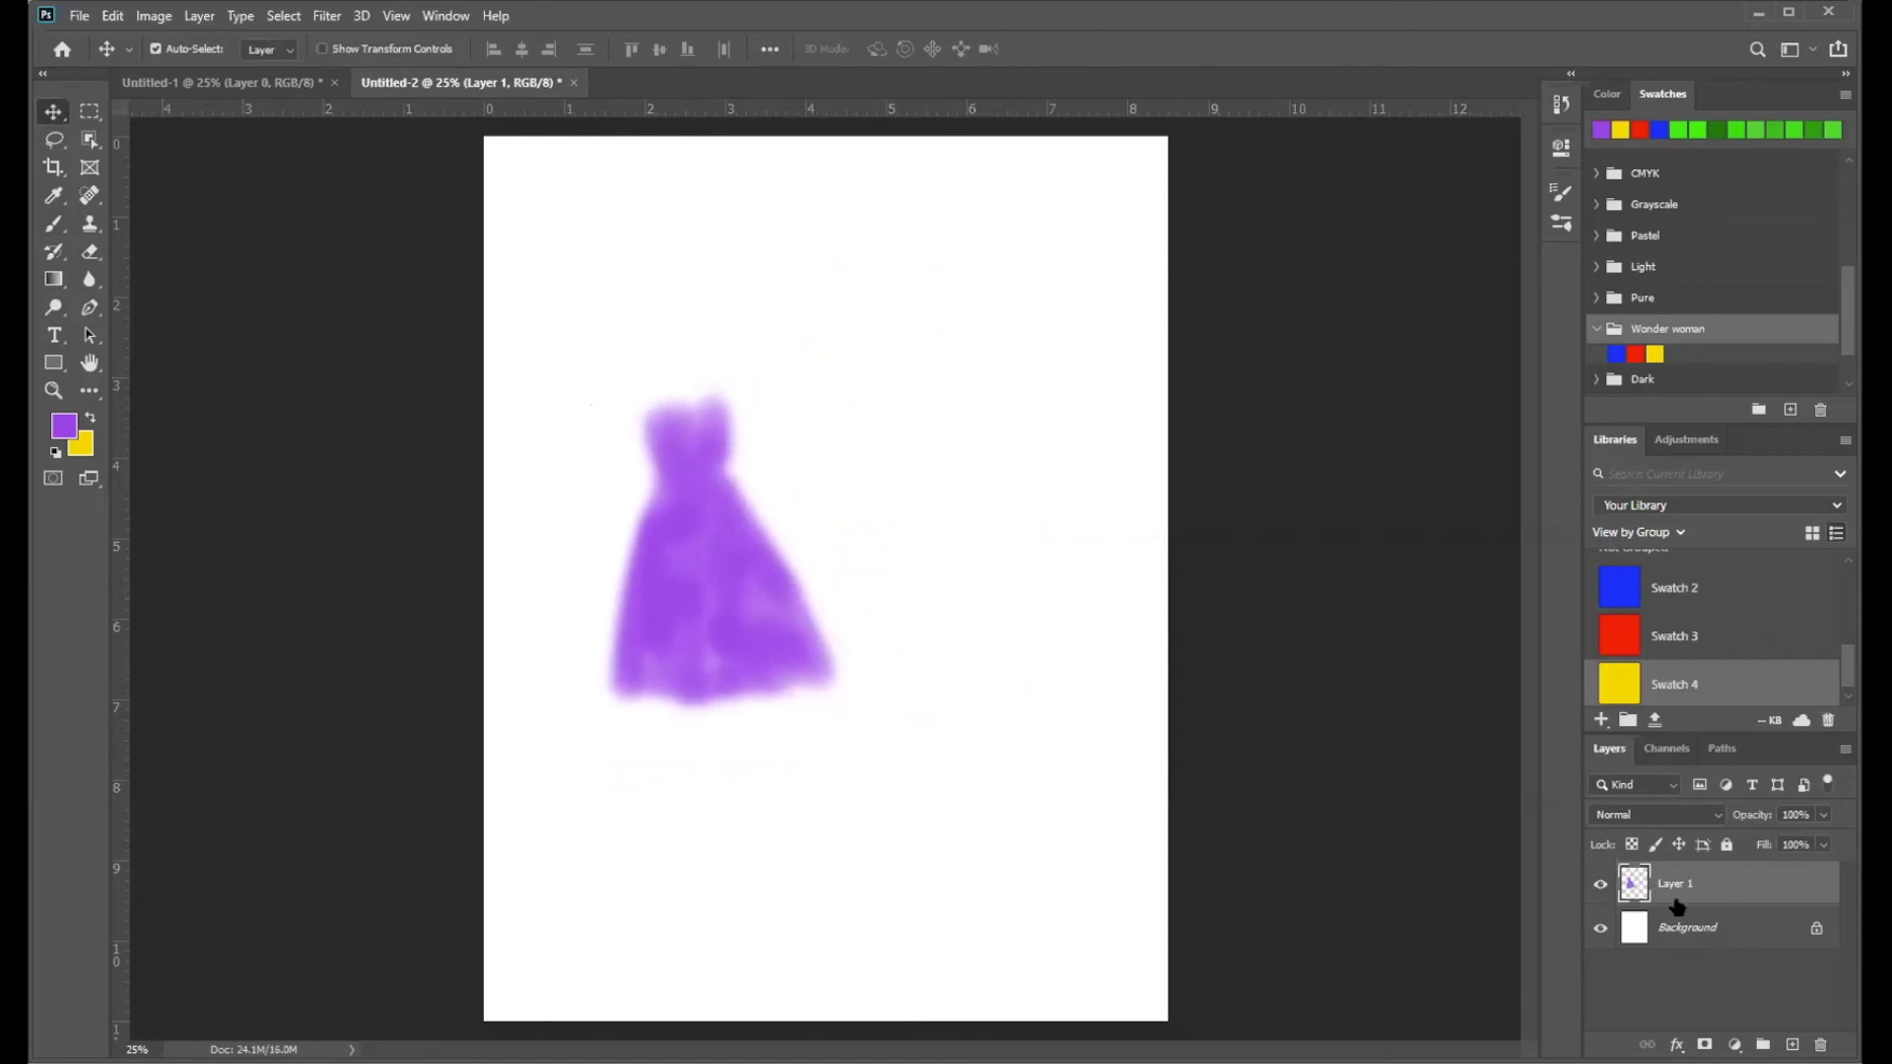
drag(693, 552, 775, 537)
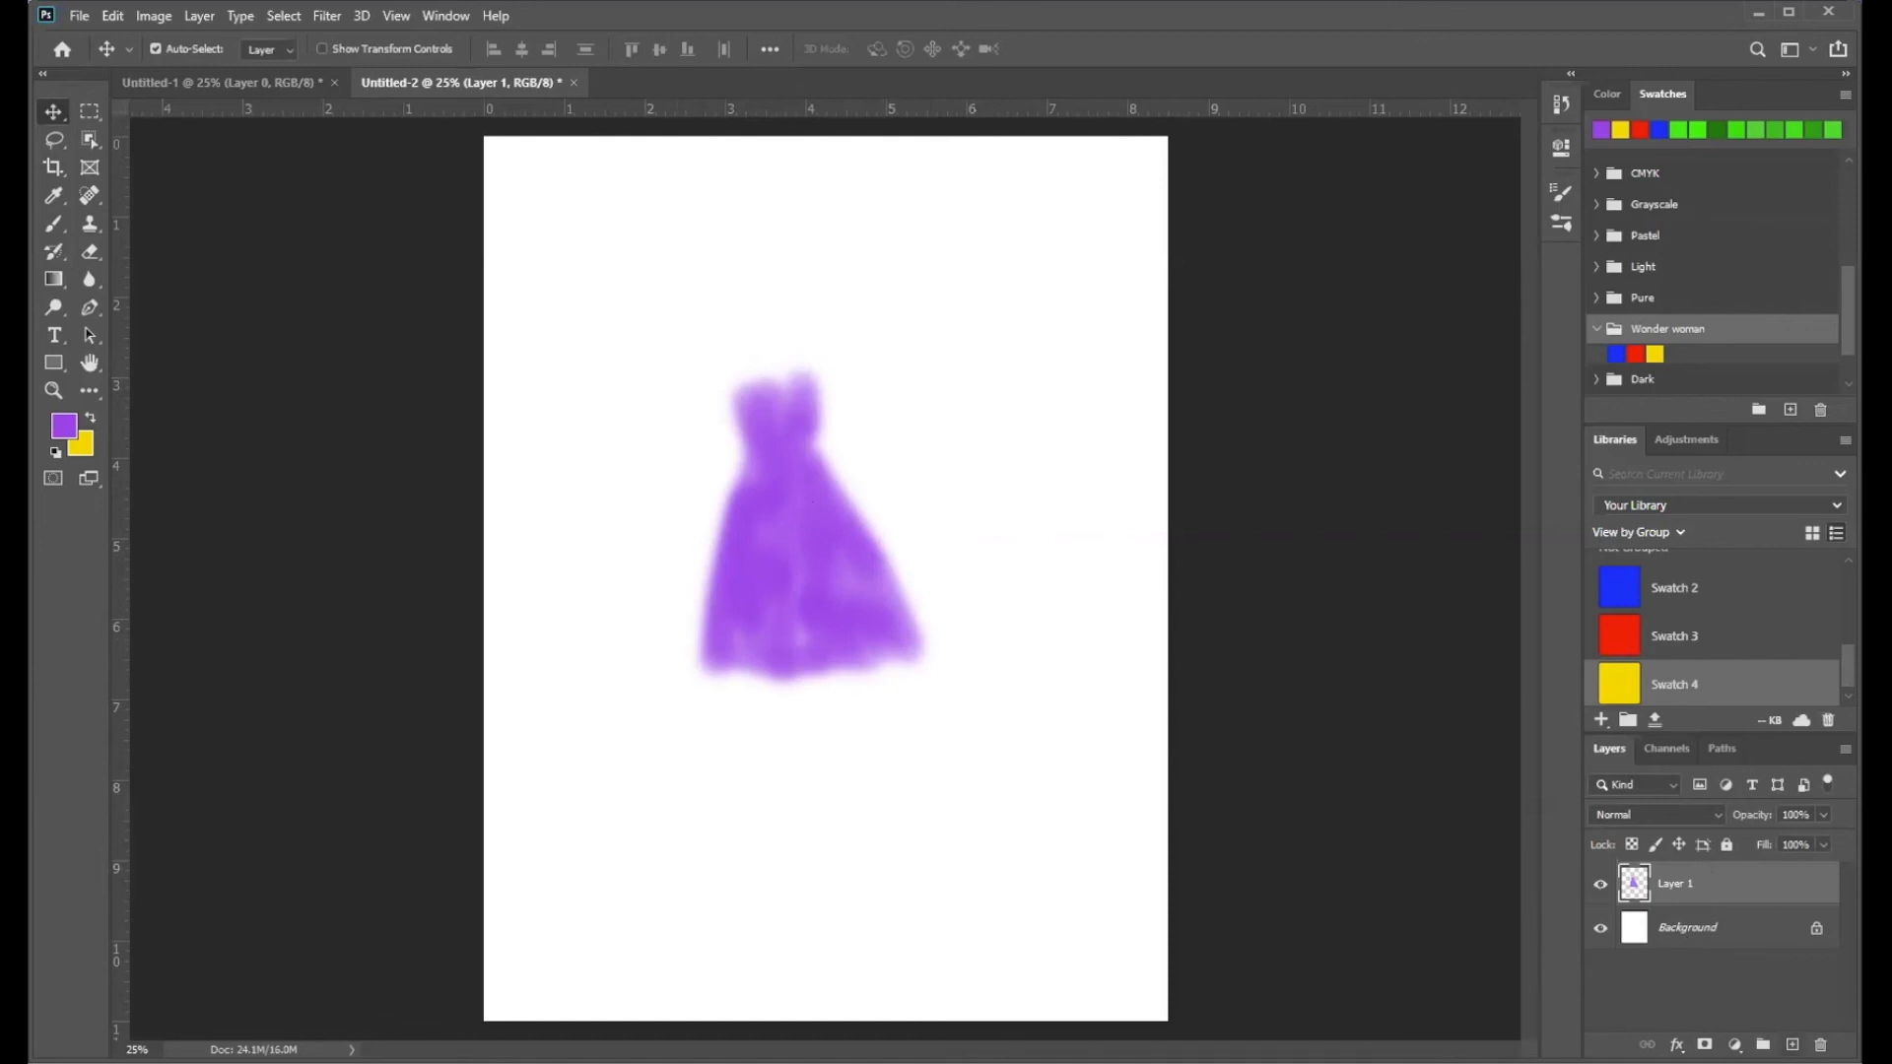
- Add another layer above the dress layer and set the foreground color to the darker purple 6d27a3
click(1792, 1044)
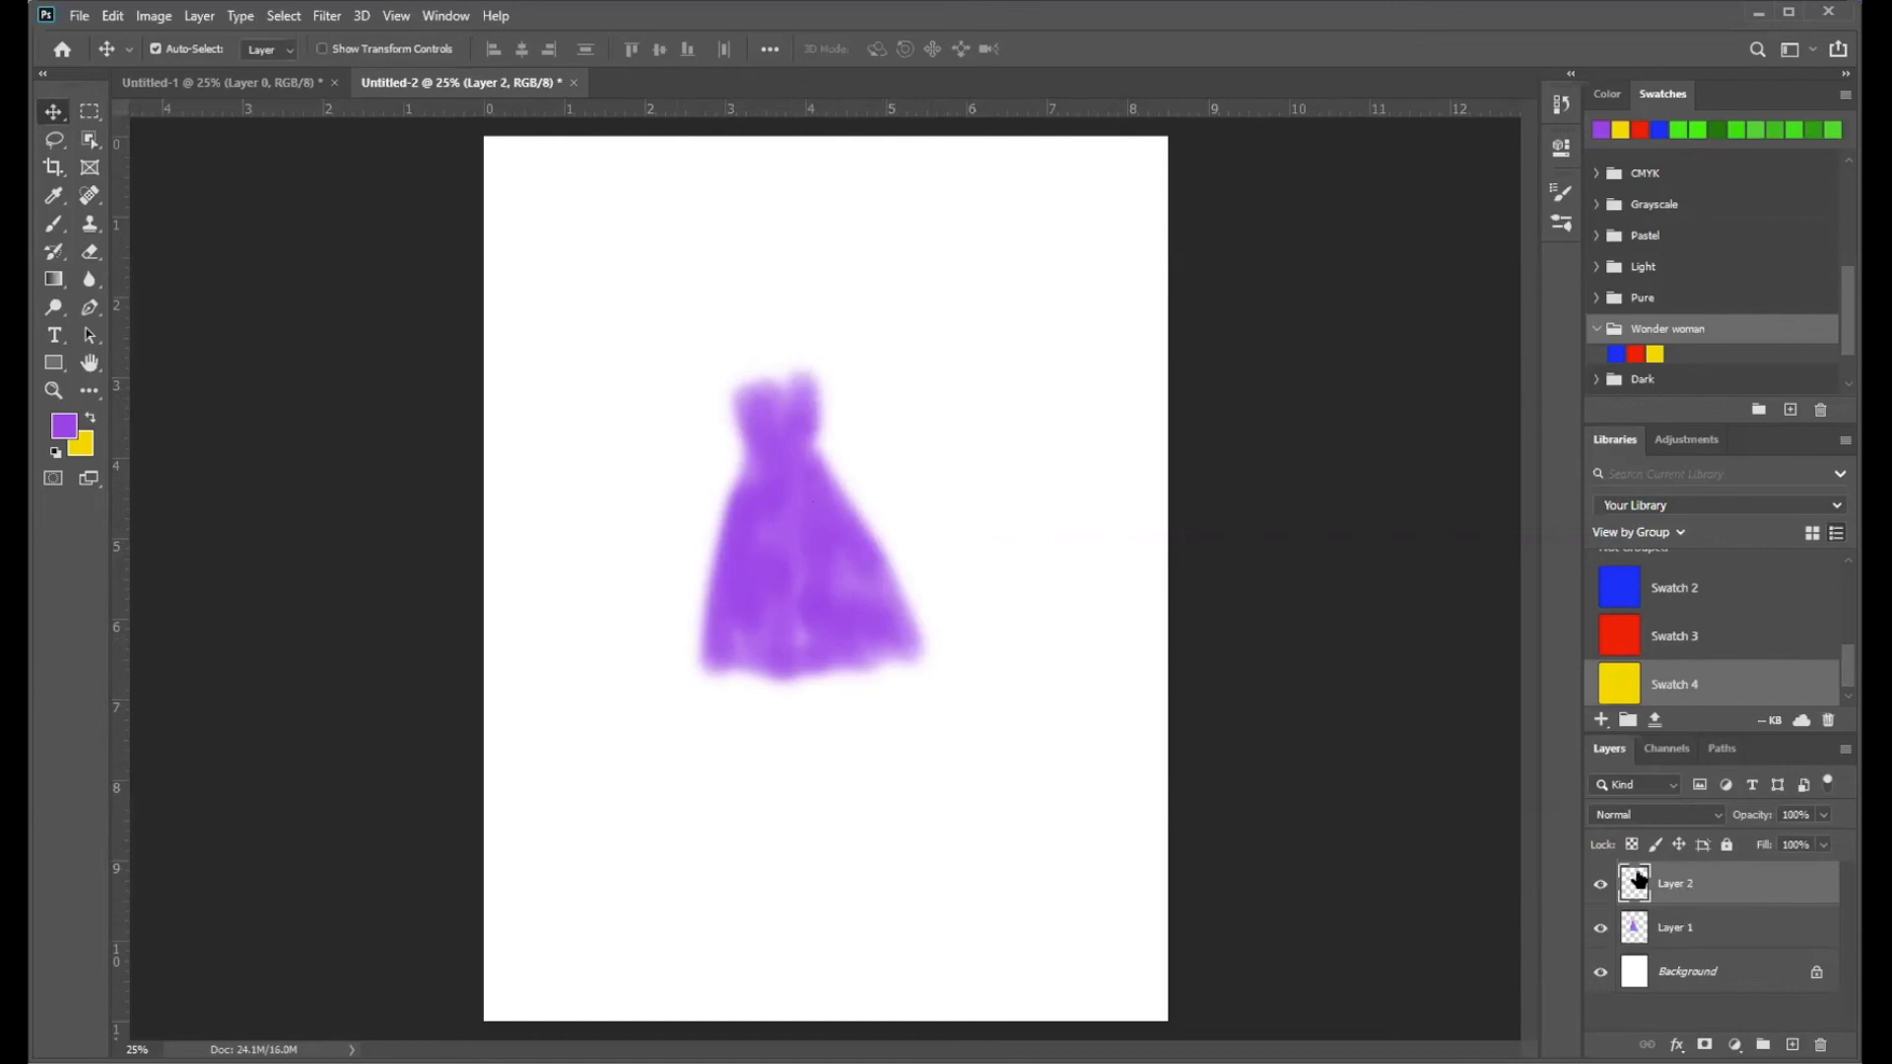
click(92, 420)
click(65, 425)
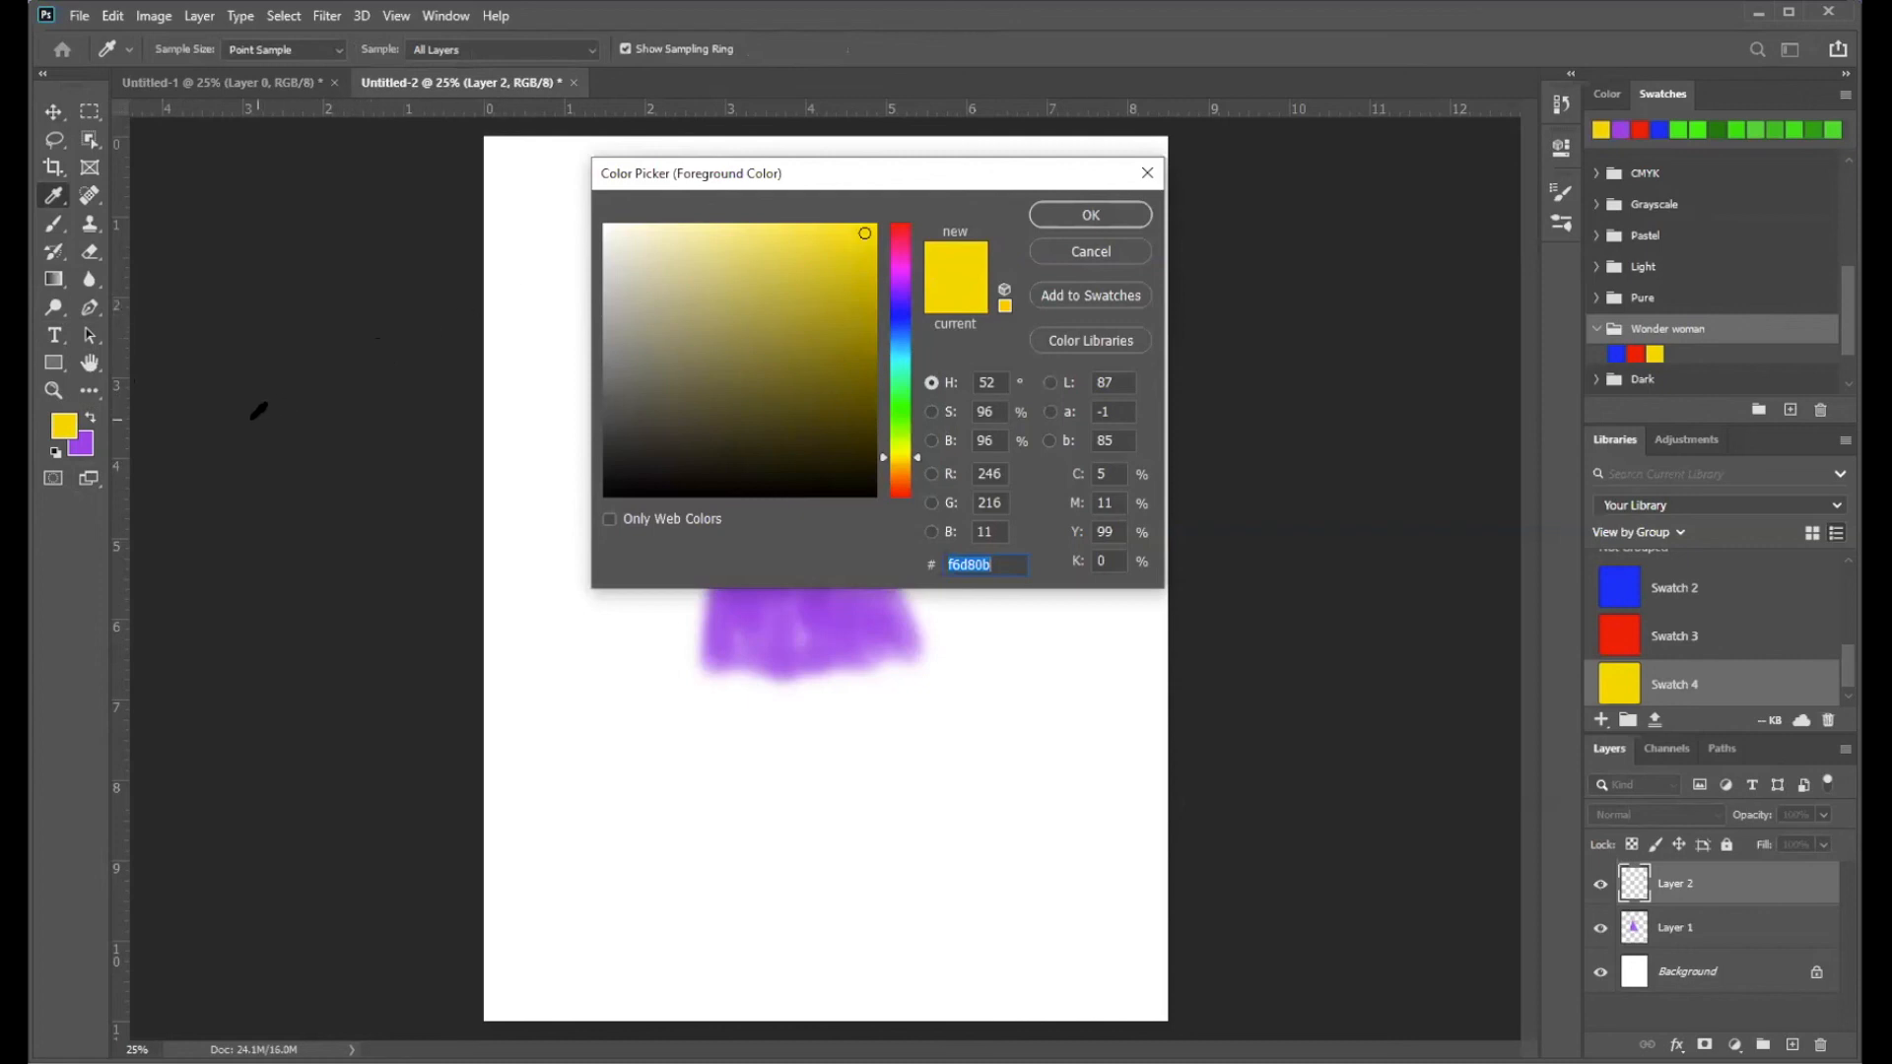
click(93, 433)
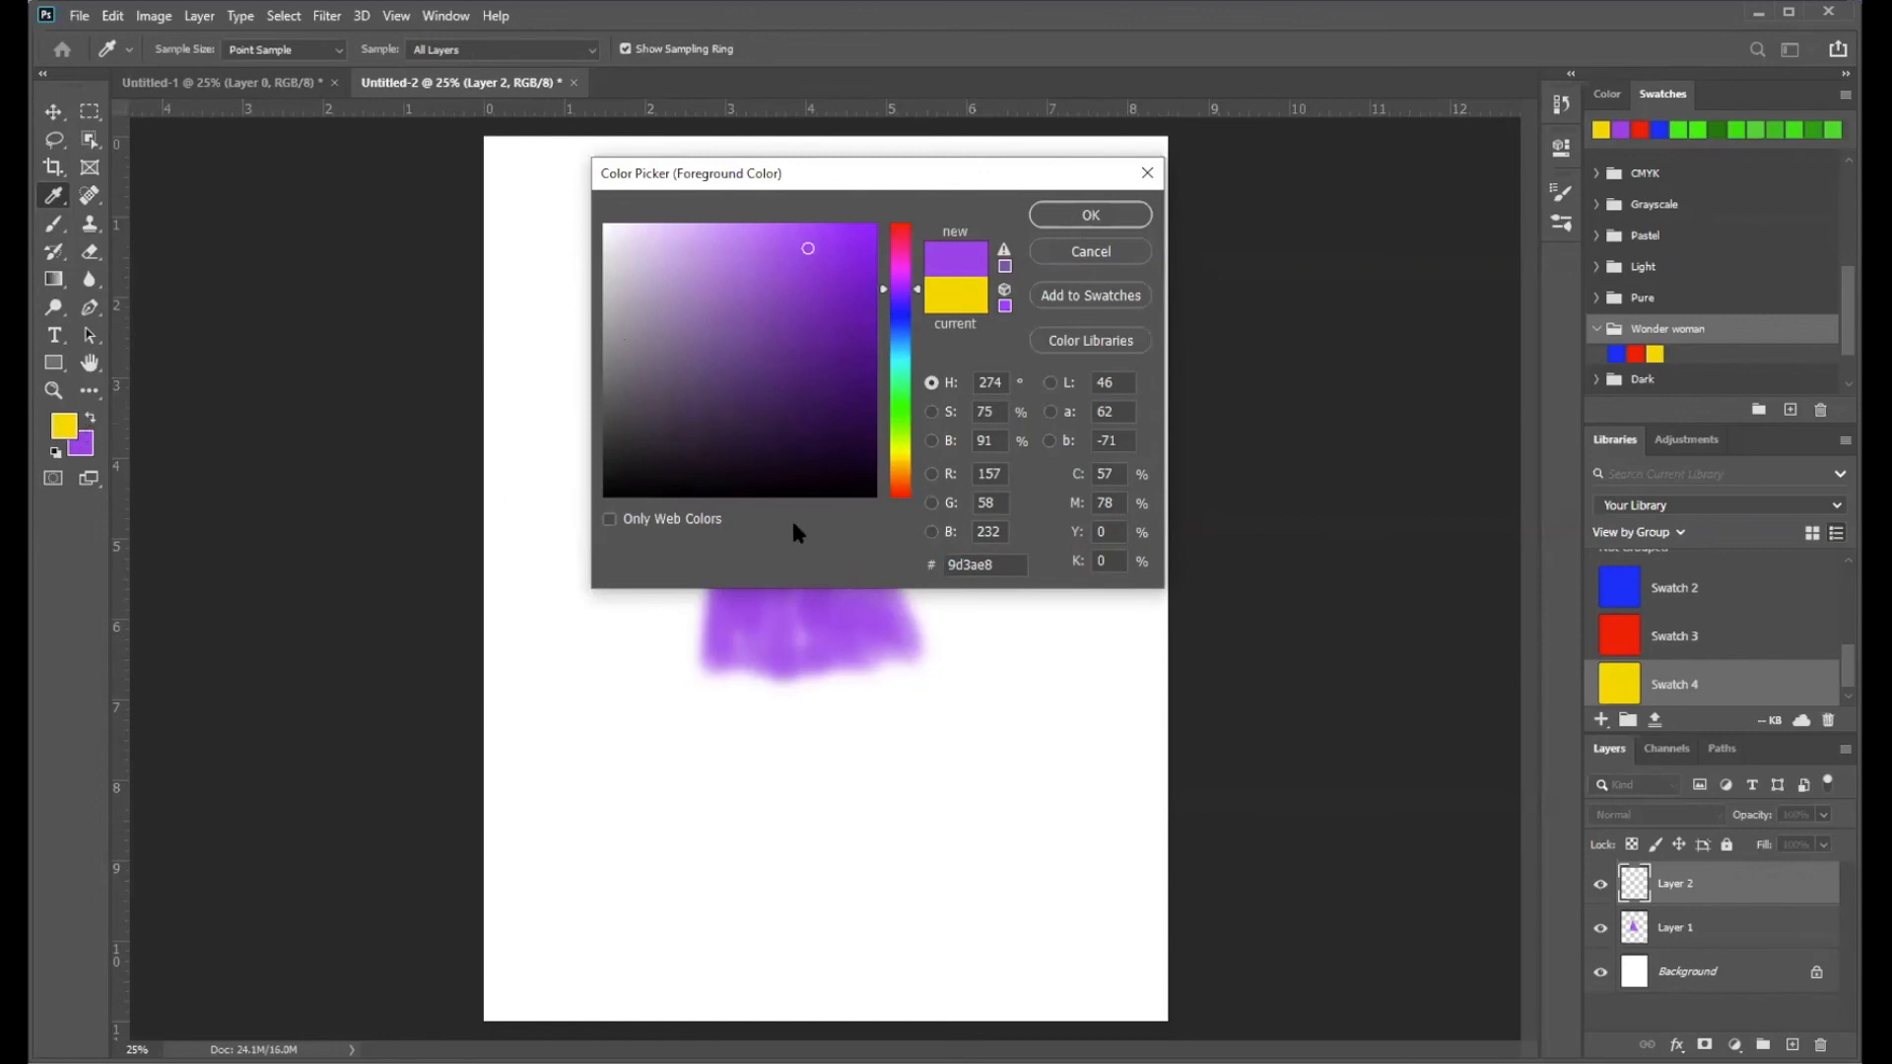
click(901, 450)
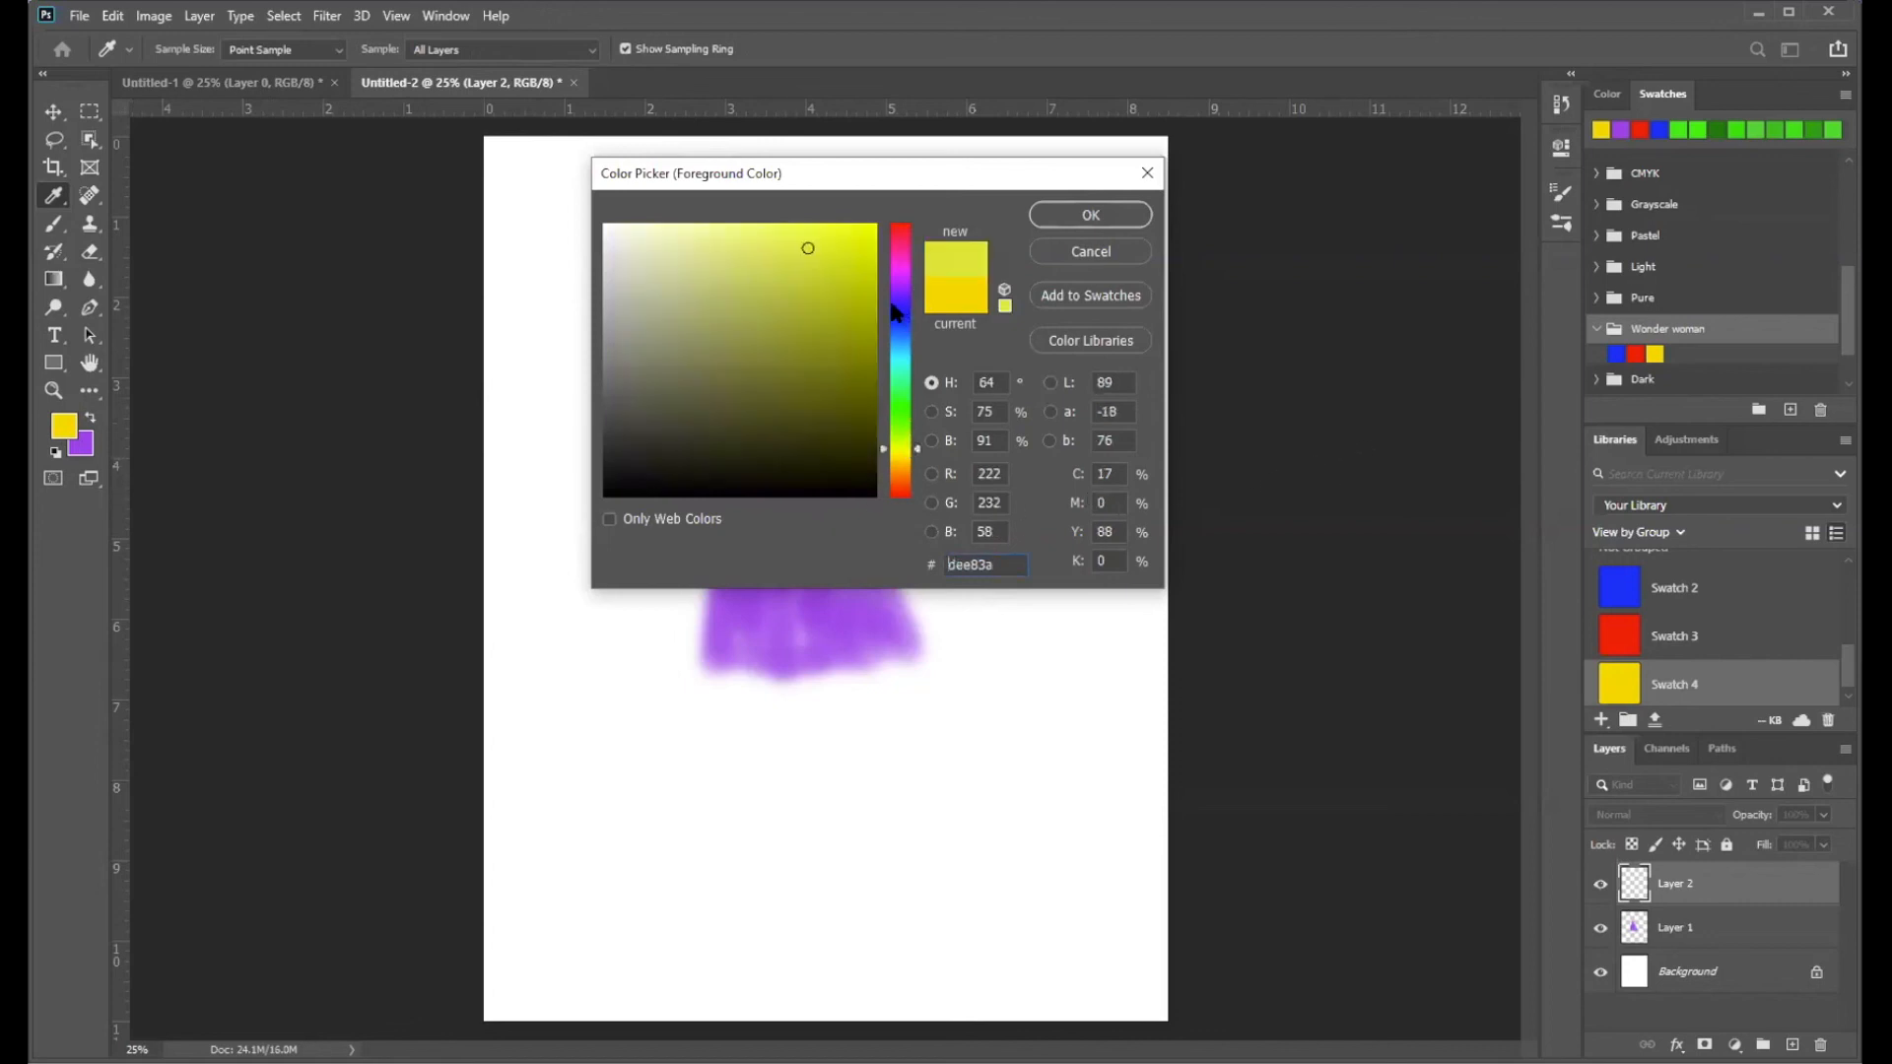
mouse_move(915, 450)
mouse_down()
mouse_move(915, 301)
mouse_move(899, 489)
mouse_move(917, 259)
mouse_move(887, 470)
mouse_move(870, 460)
mouse_up()
click(82, 441)
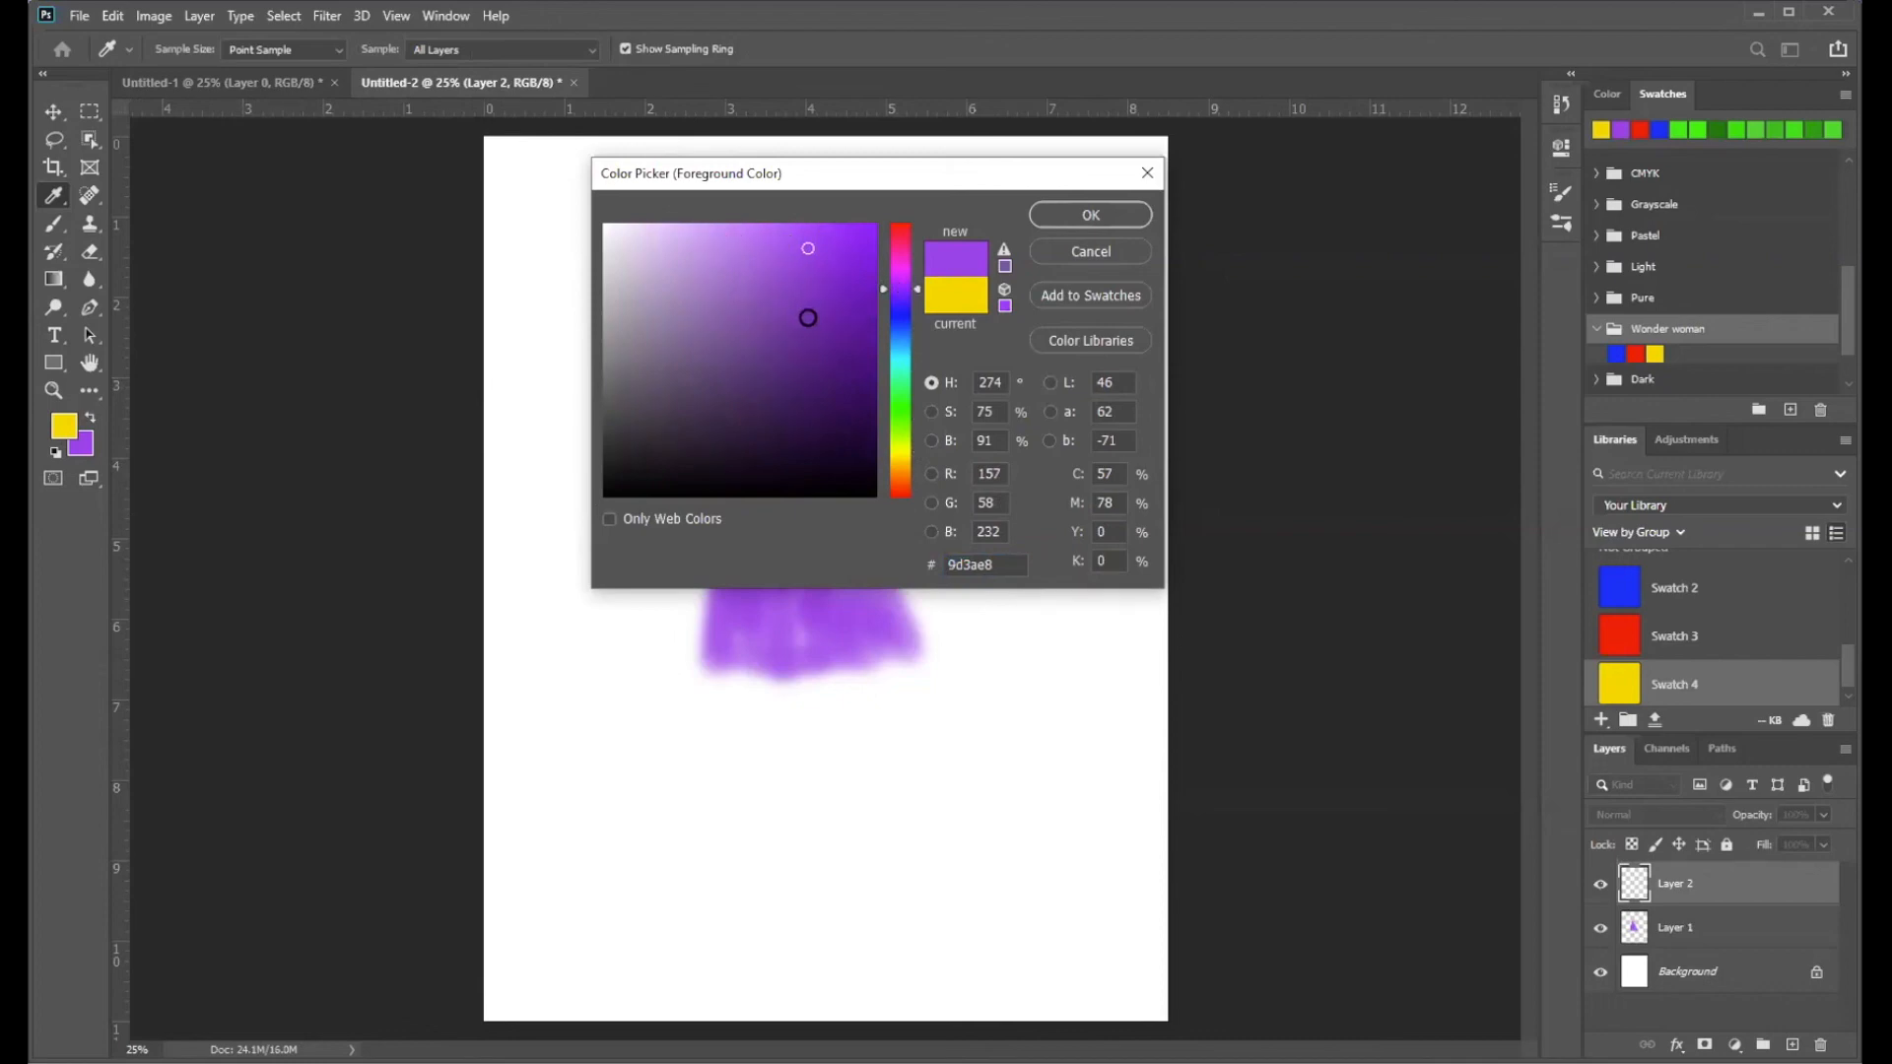
click(810, 320)
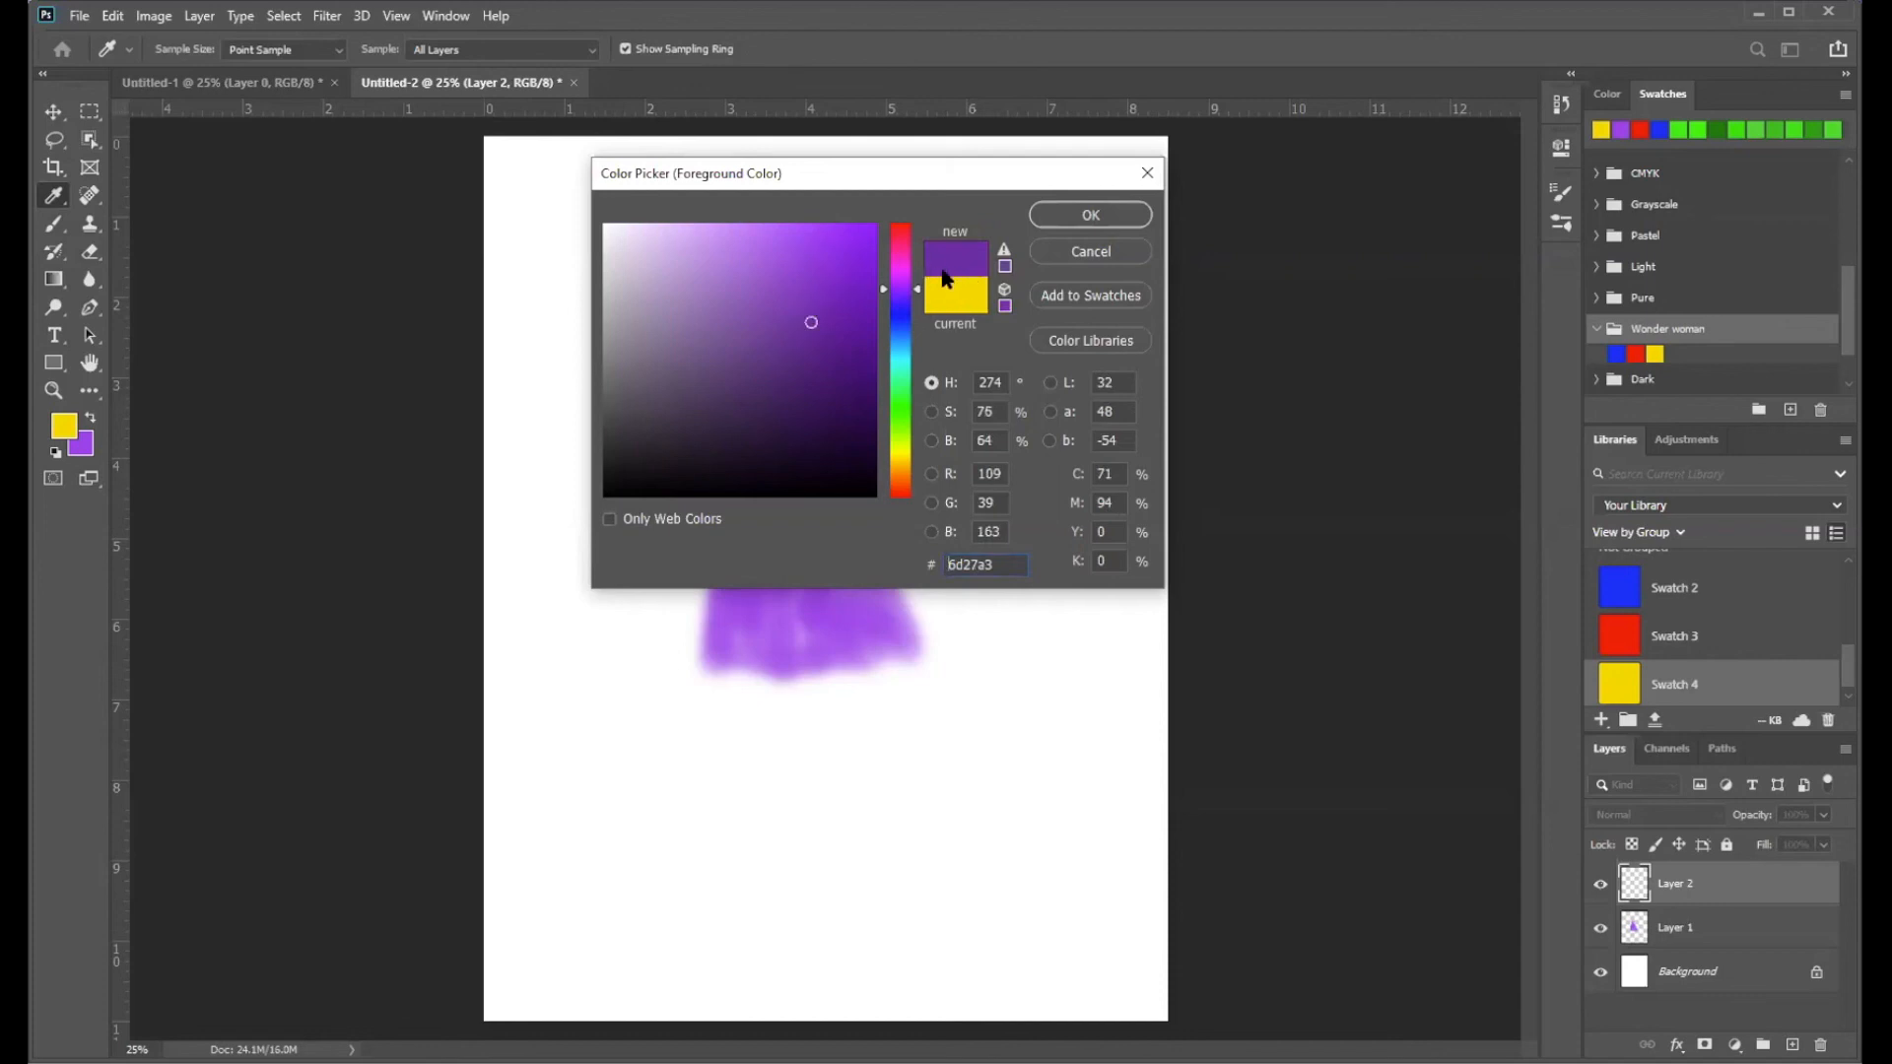
click(1102, 224)
key(v)
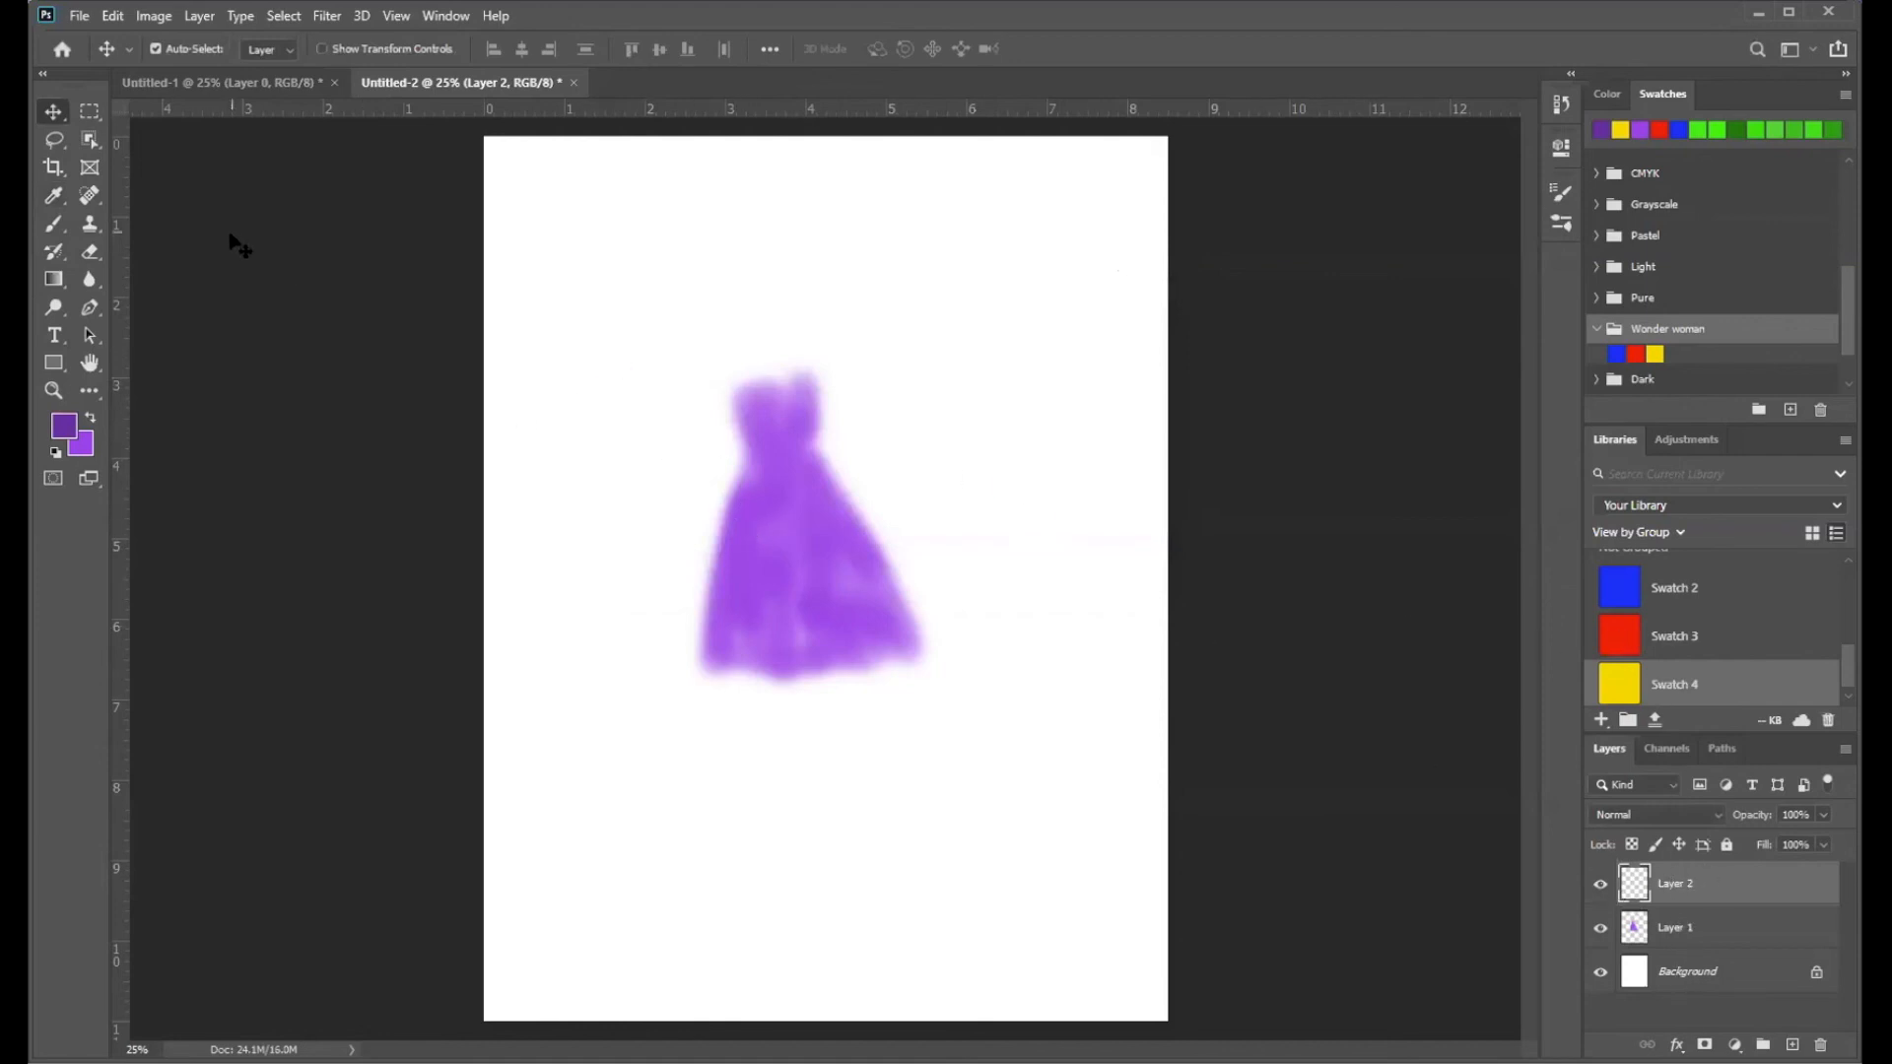
- Reduce the brush size to 125 px and paint dark purple vertical folds along the dress's skirt on Layer 2
click(56, 223)
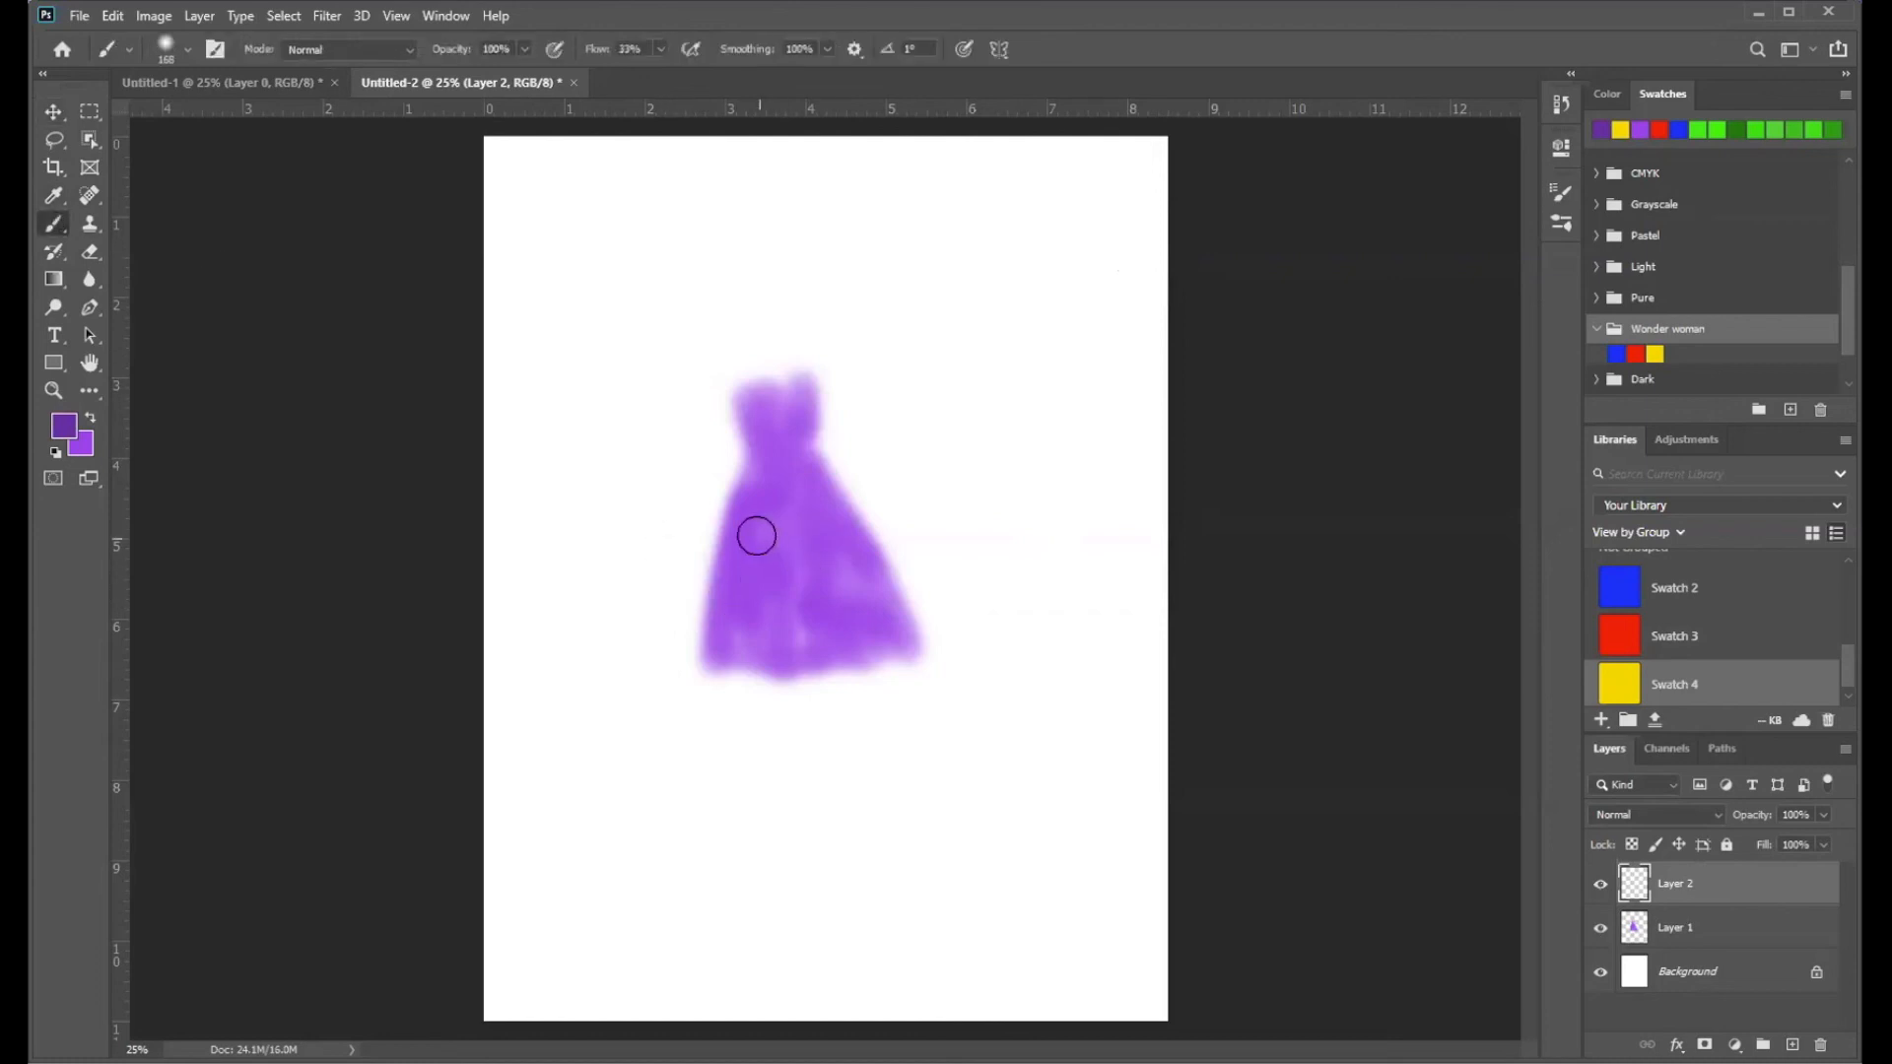
key(bracketright)
key(bracketleft)
key(bracketleft)
drag(753, 539, 743, 665)
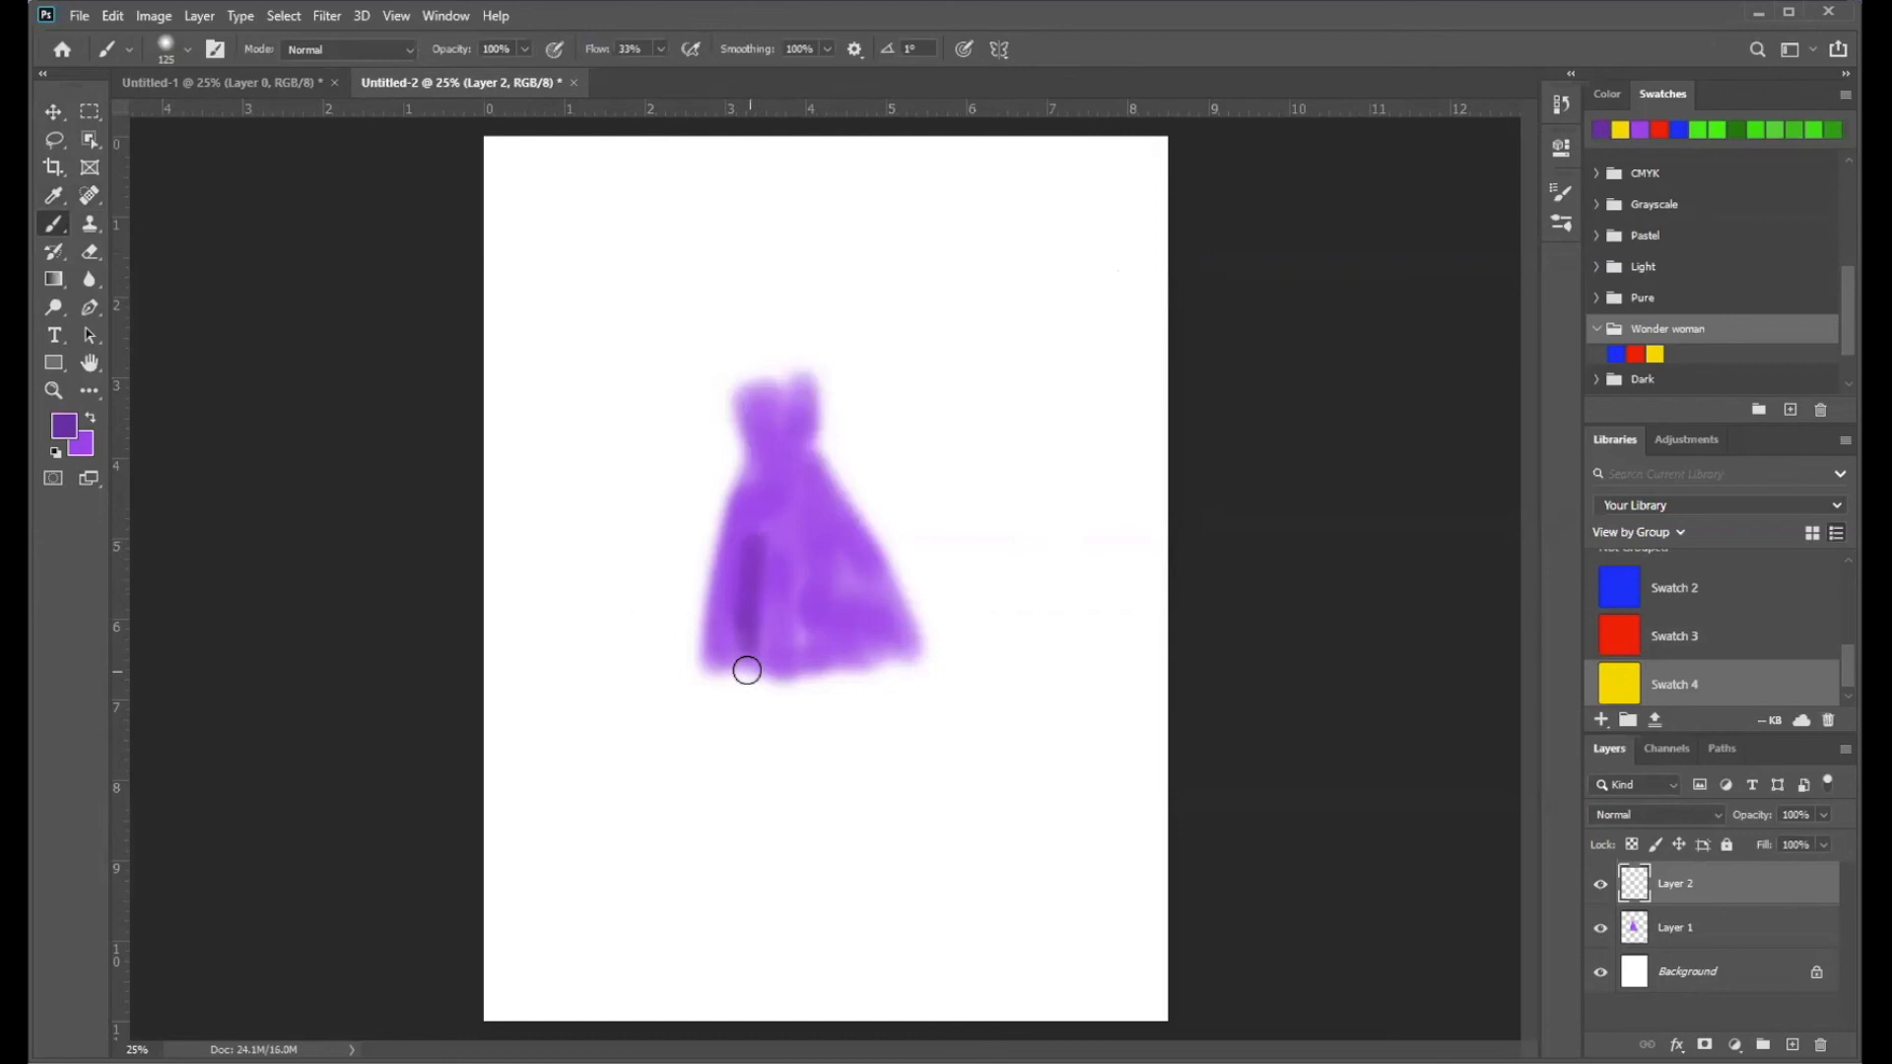
drag(756, 553, 778, 671)
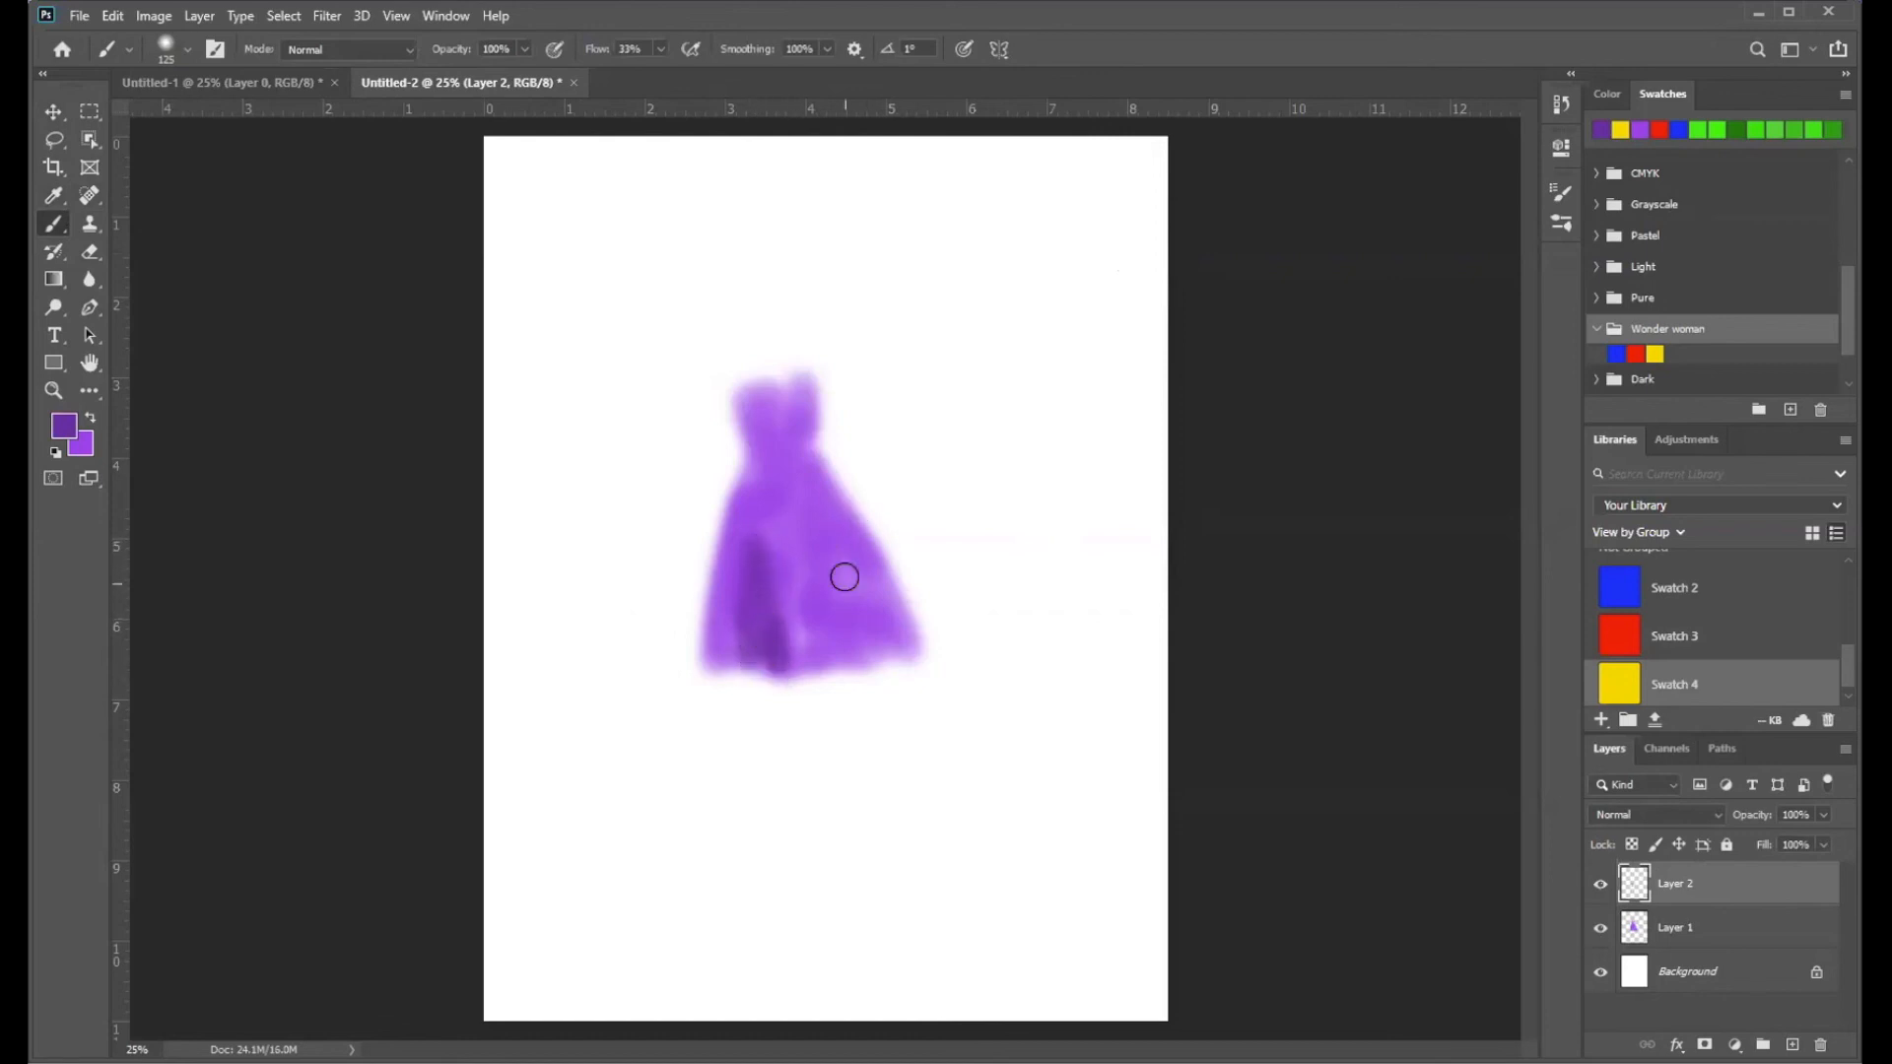
mouse_move(821, 559)
mouse_down()
mouse_move(807, 588)
mouse_move(829, 674)
mouse_up()
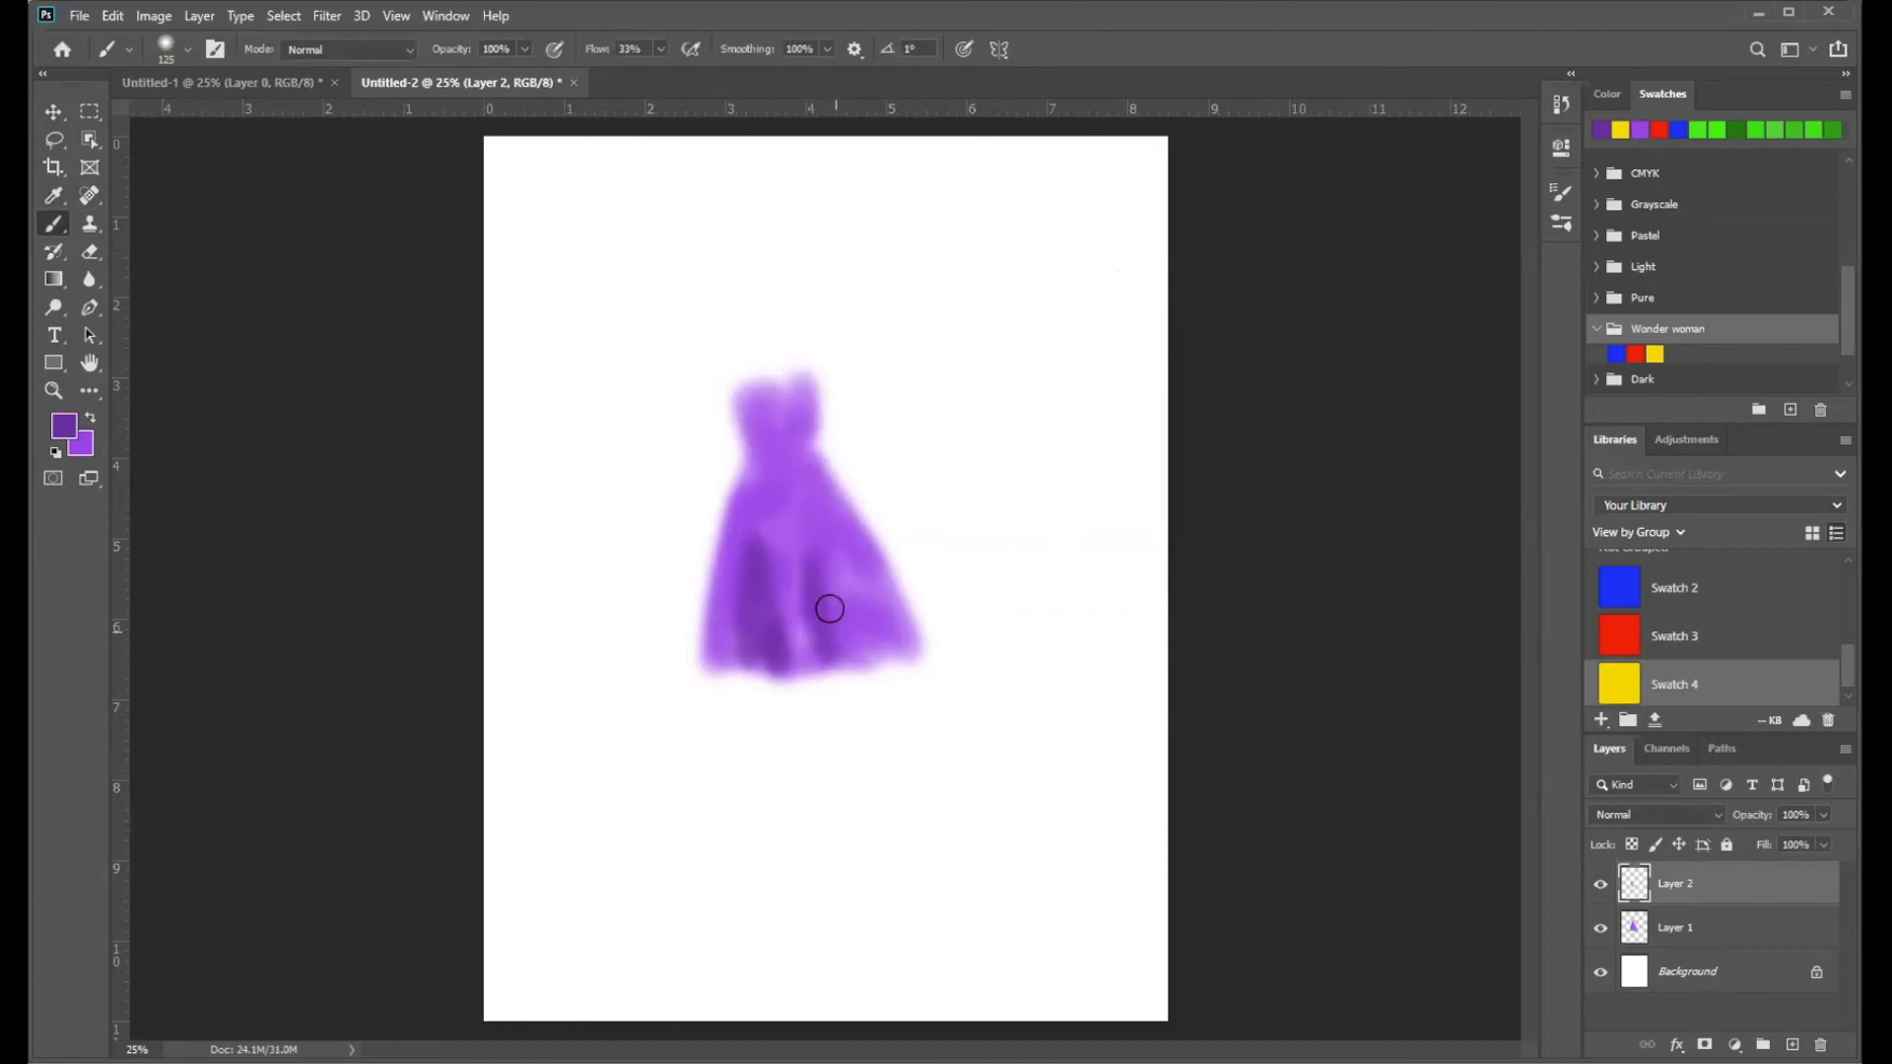
mouse_move(857, 570)
mouse_down()
mouse_move(878, 641)
mouse_move(907, 663)
mouse_up()
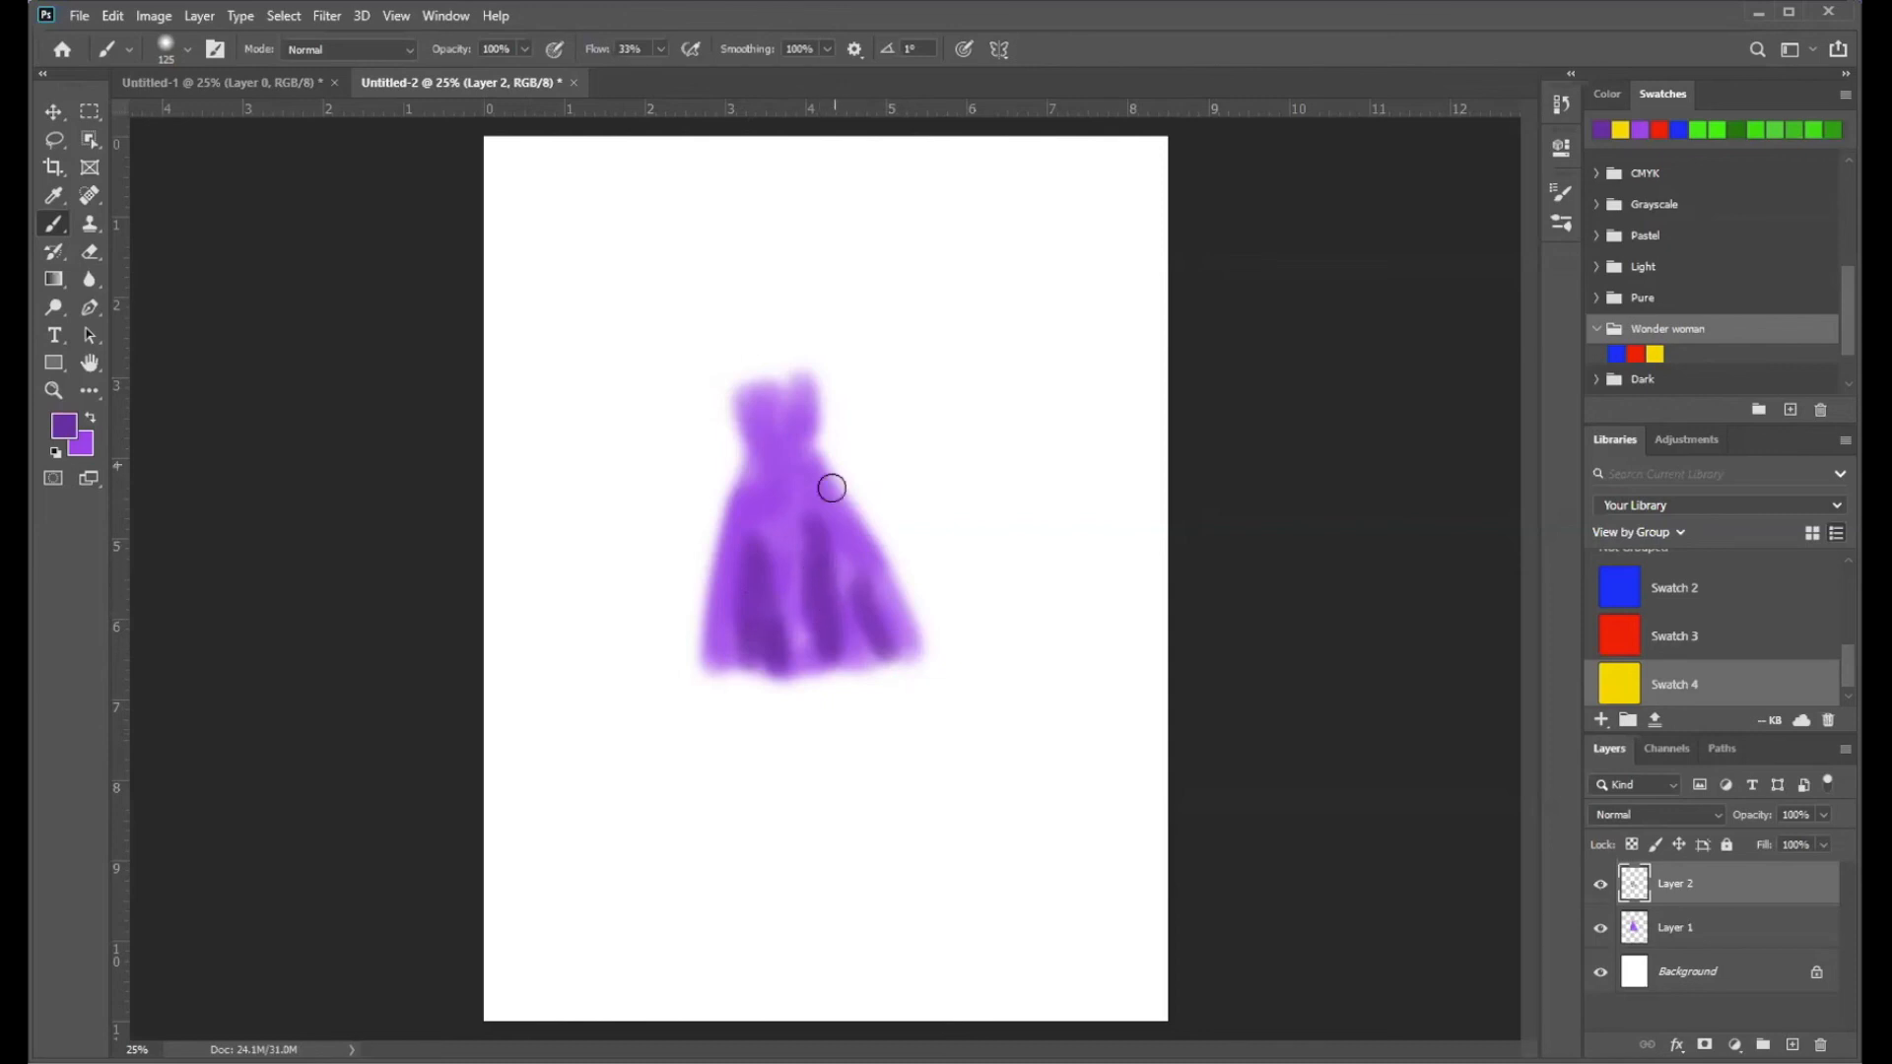
click(190, 49)
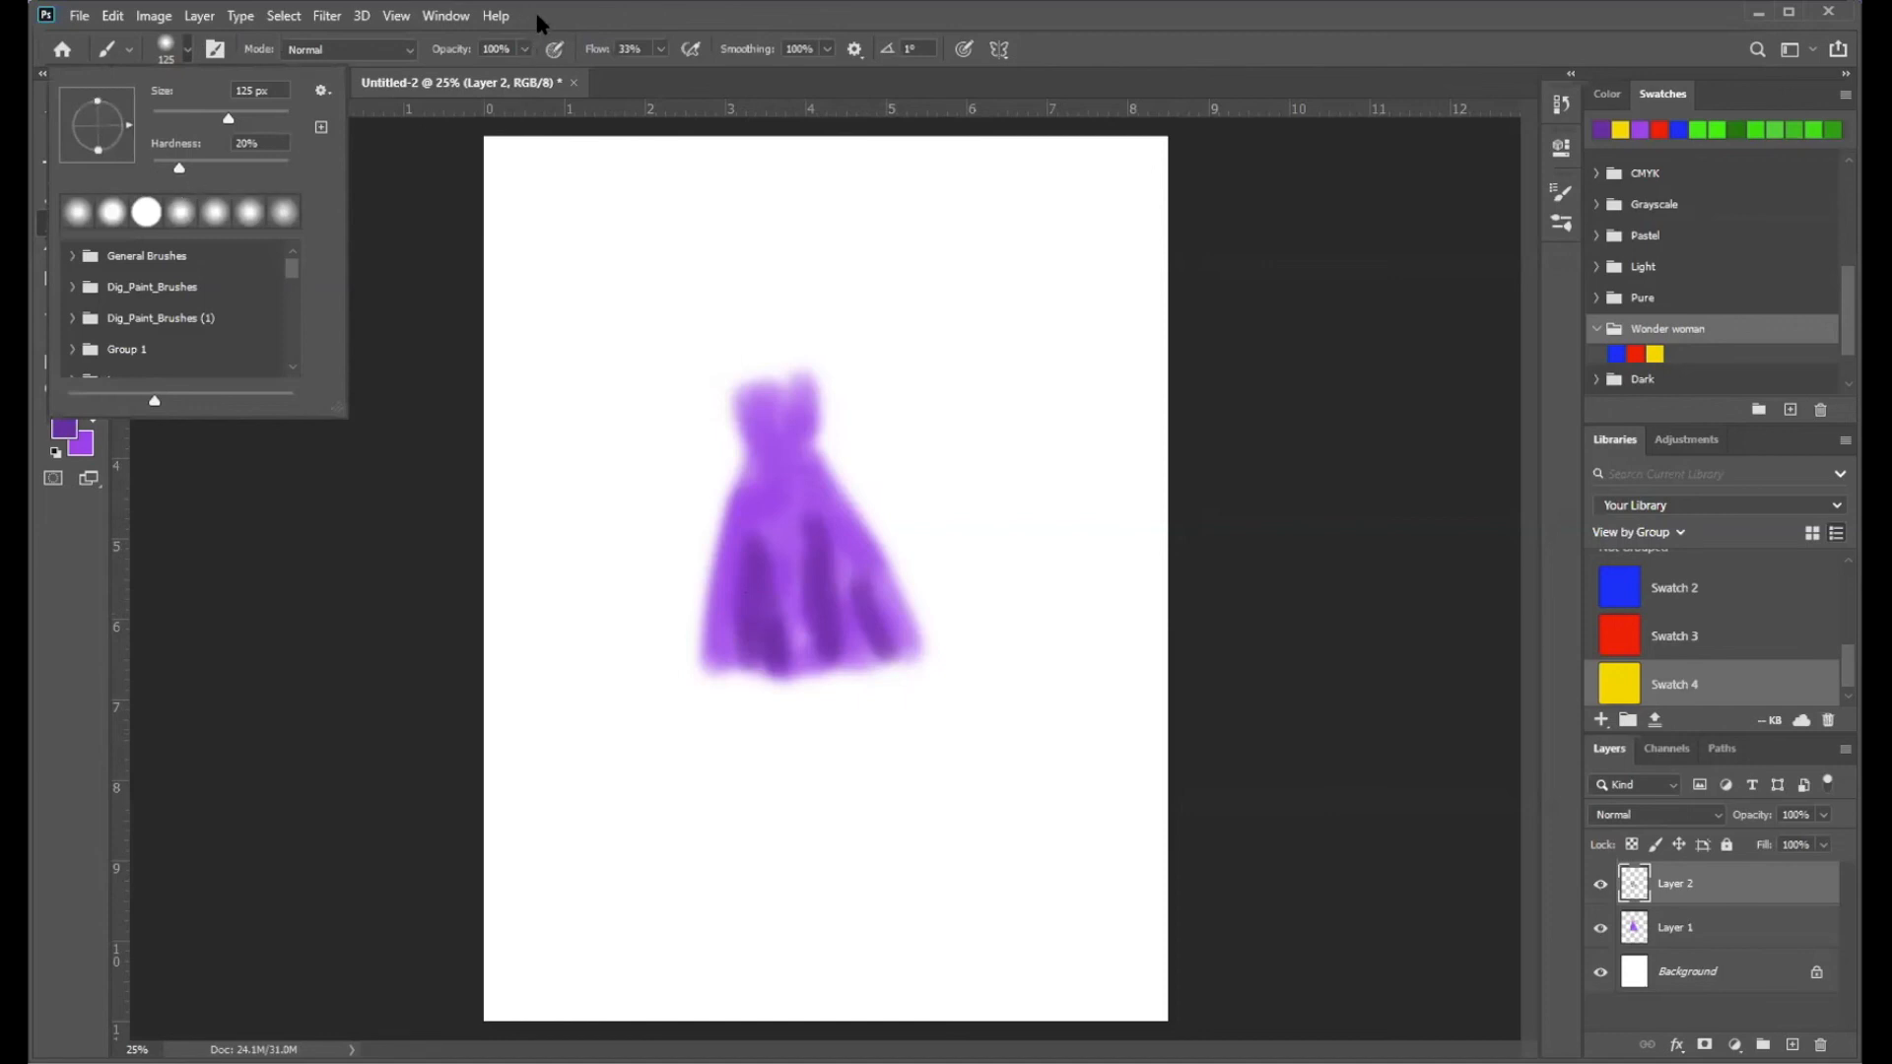
click(413, 292)
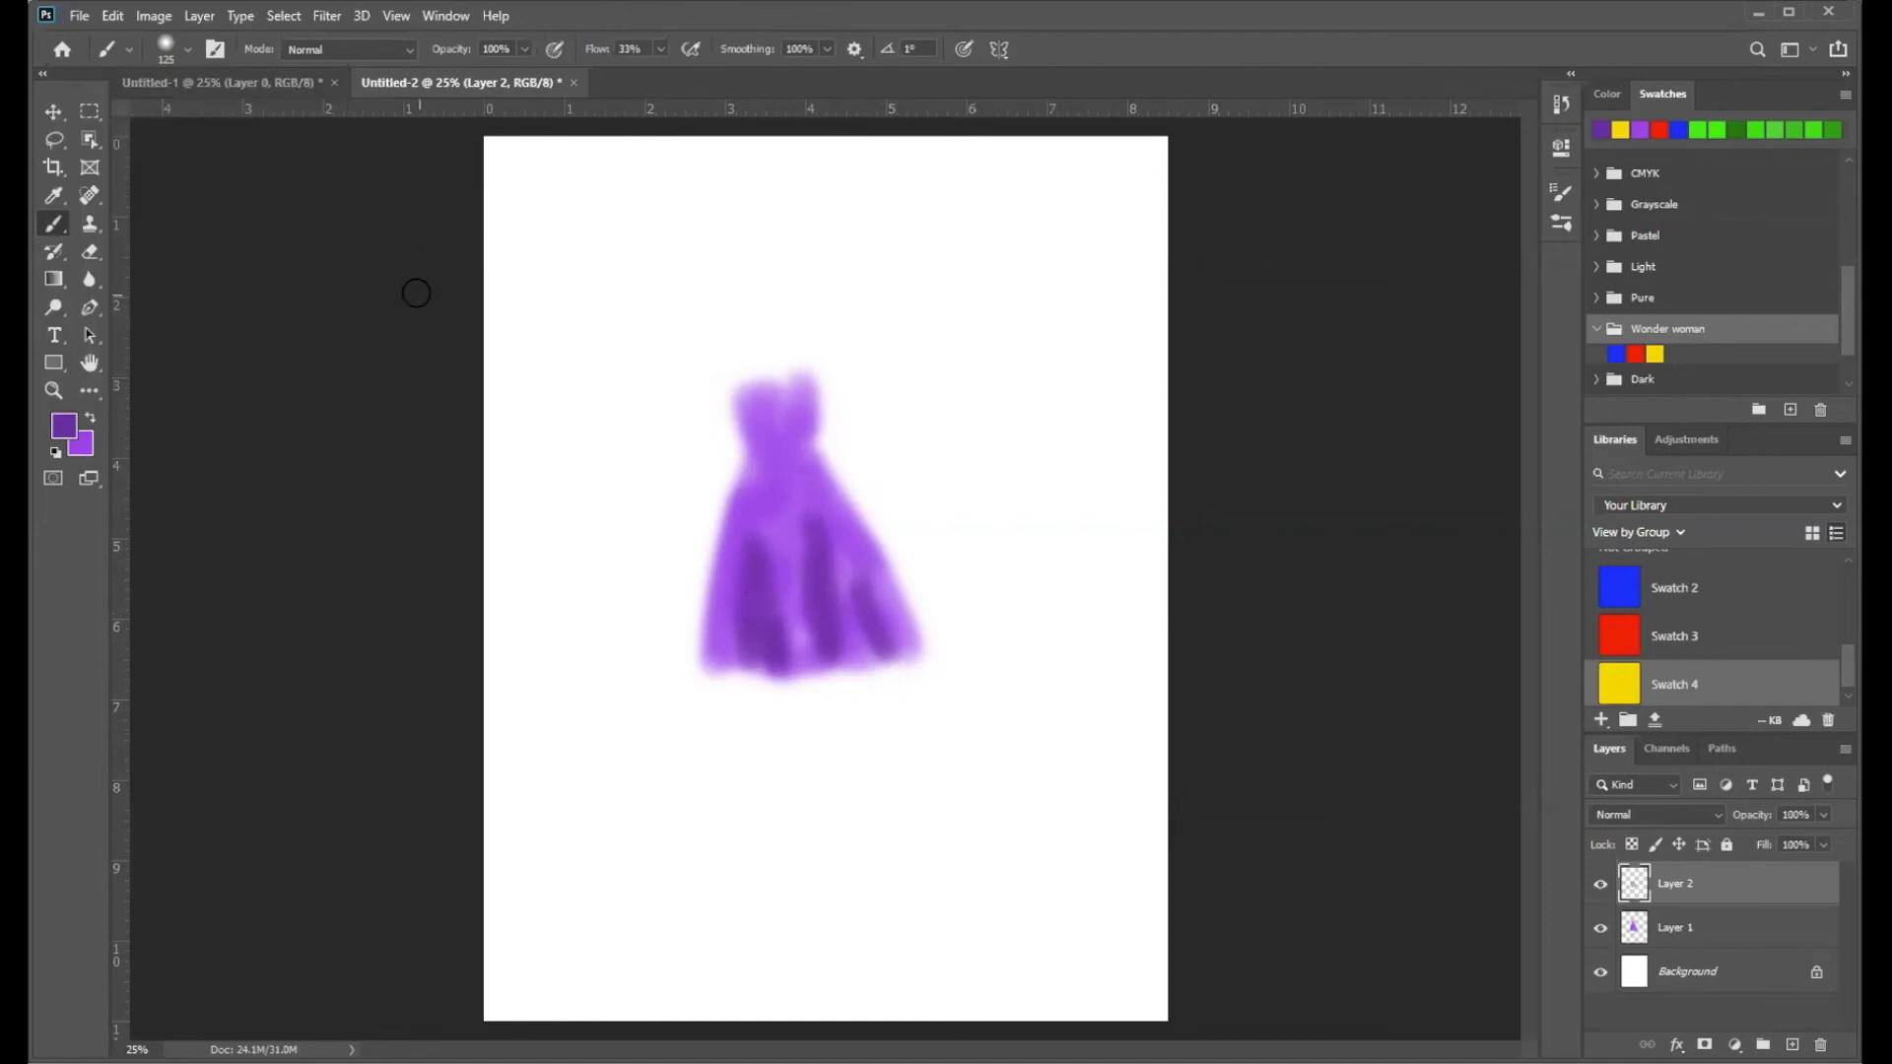
- Trim the edges of the dark folds on Layer 2 using the Eraser tool with a hard round brush reduced well below 400 px
click(90, 252)
right_click(90, 252)
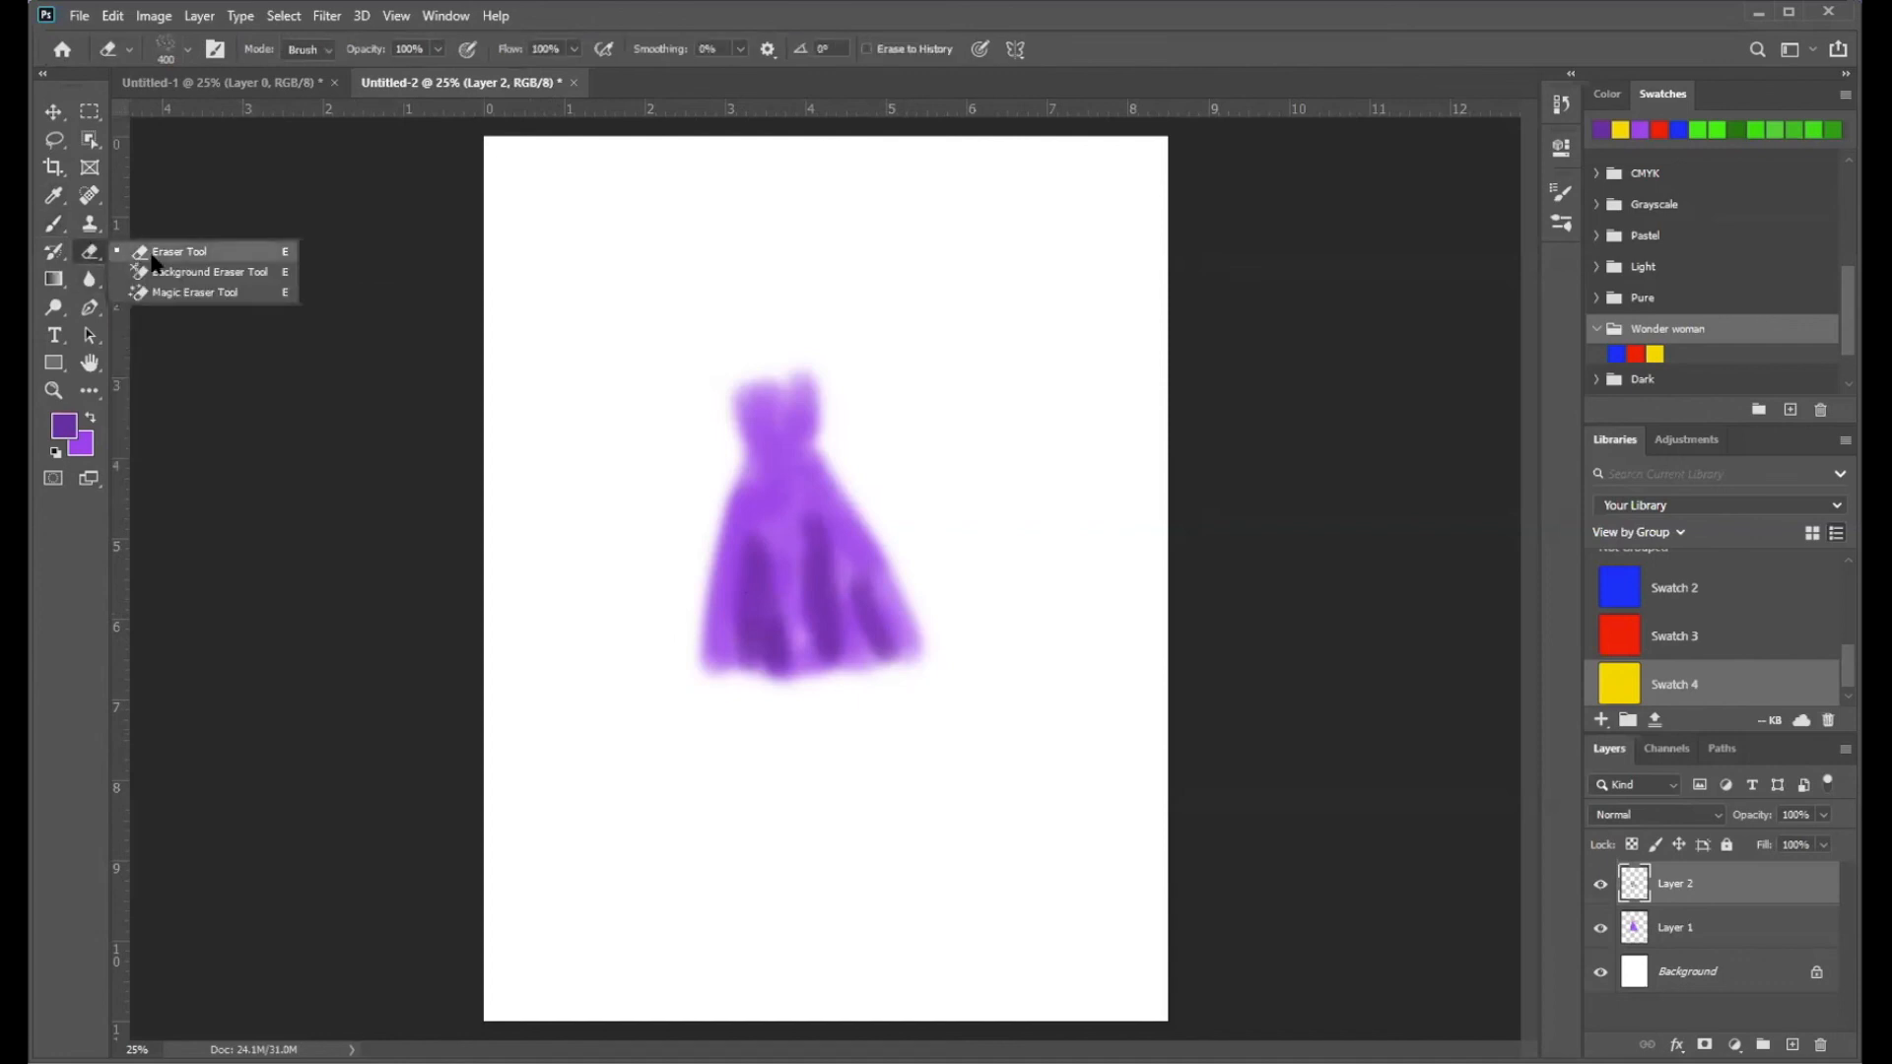
click(156, 256)
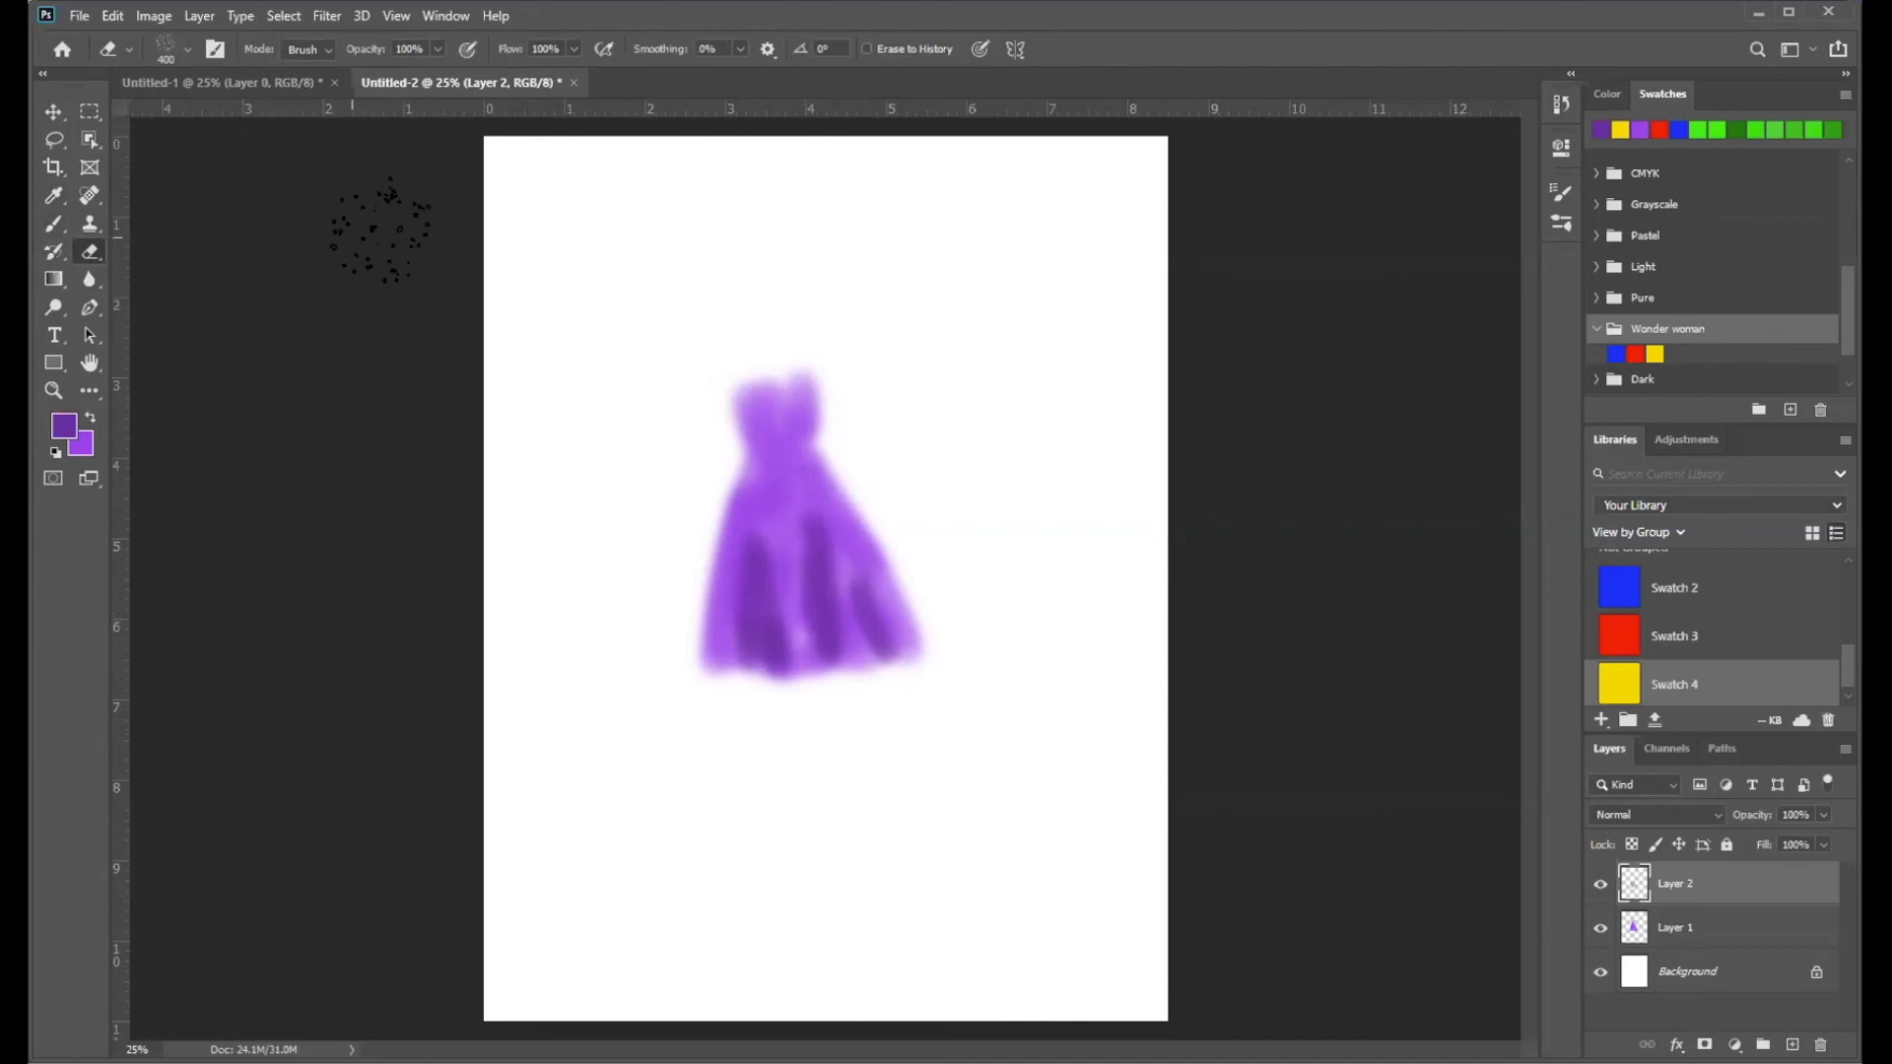
click(188, 49)
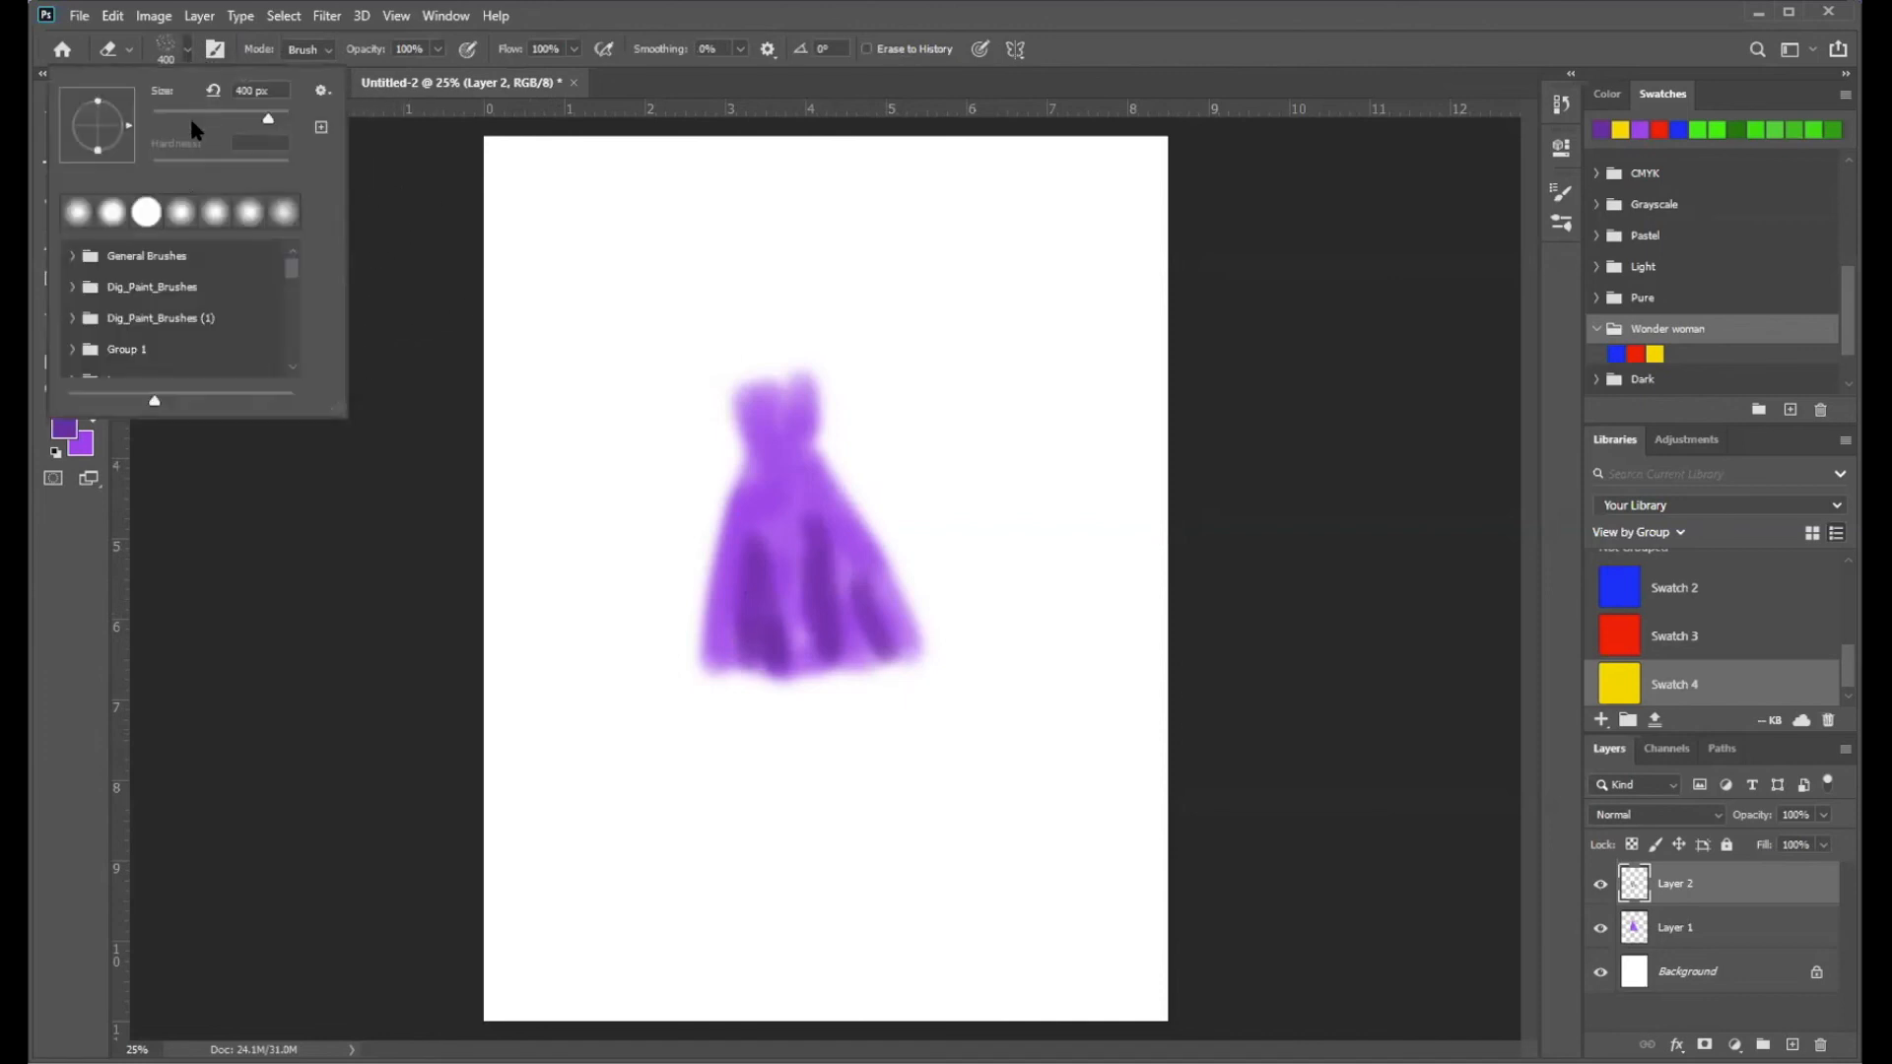
click(150, 217)
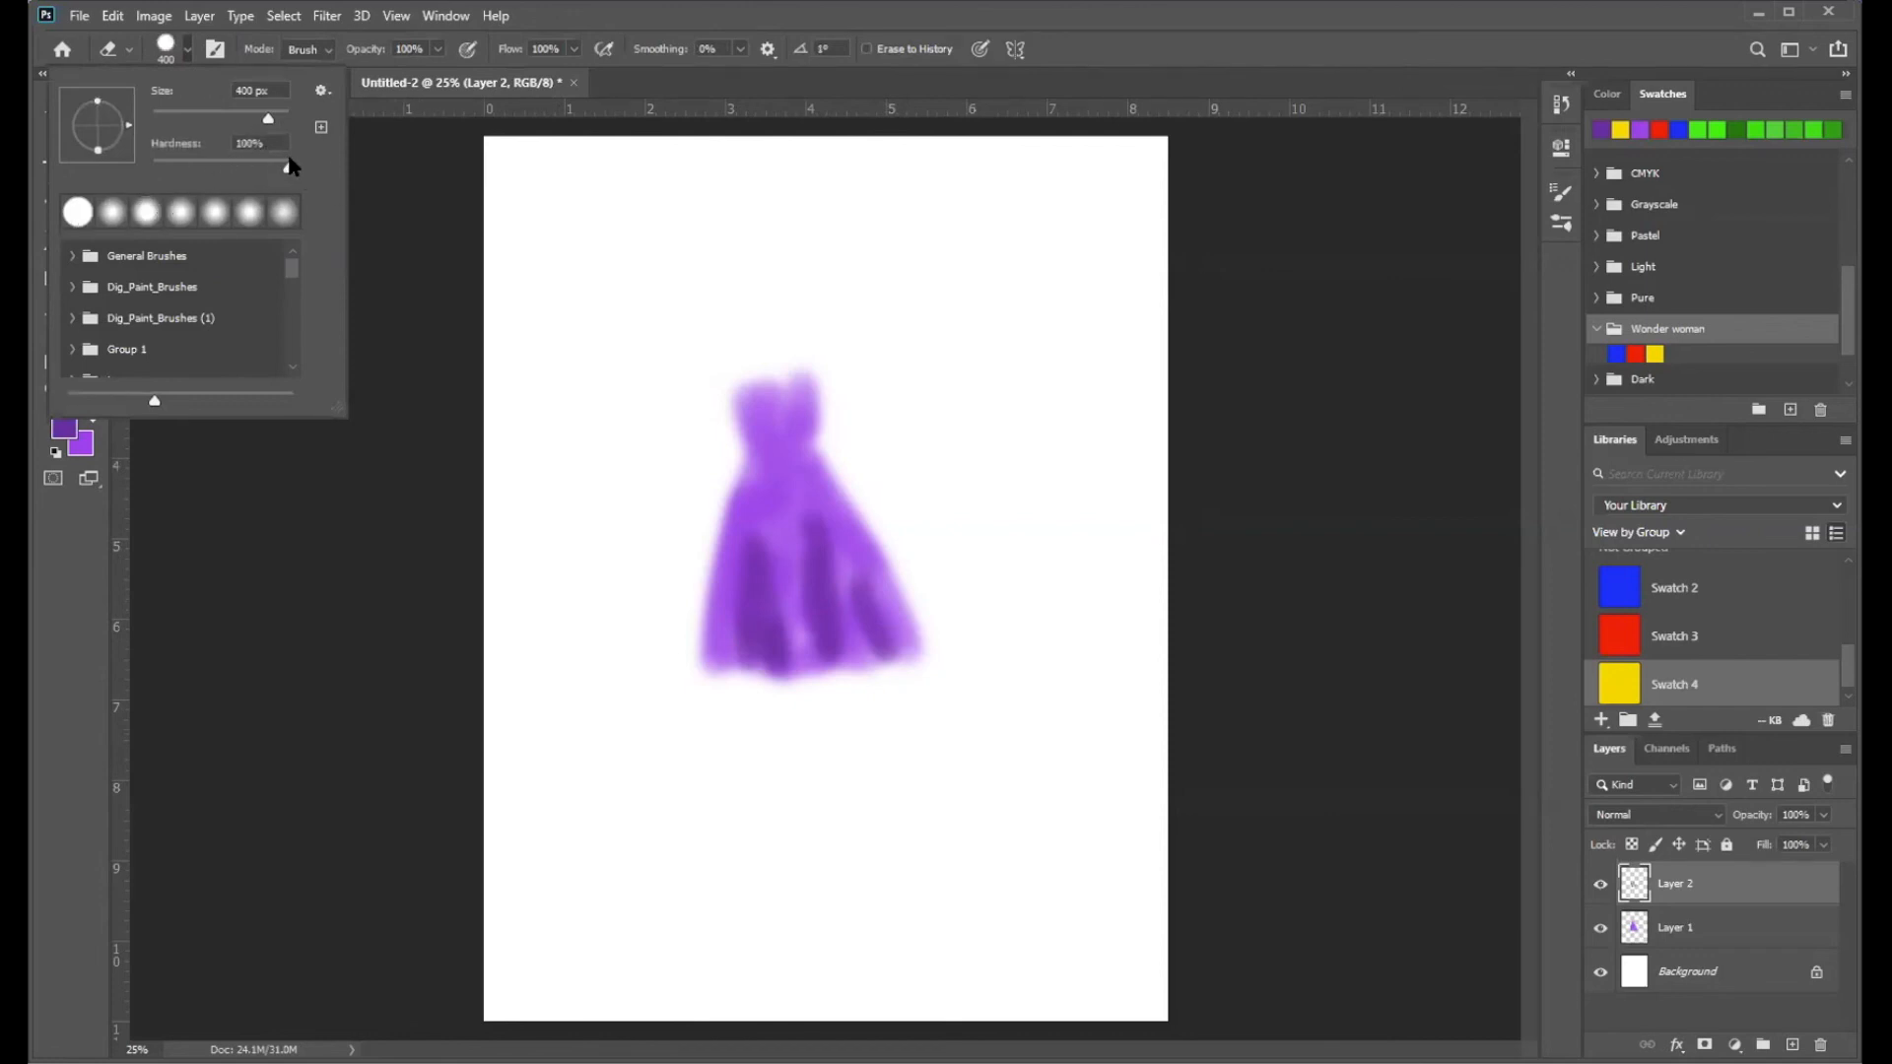
drag(292, 173, 285, 171)
drag(271, 169, 269, 168)
drag(268, 119, 208, 119)
key(Return)
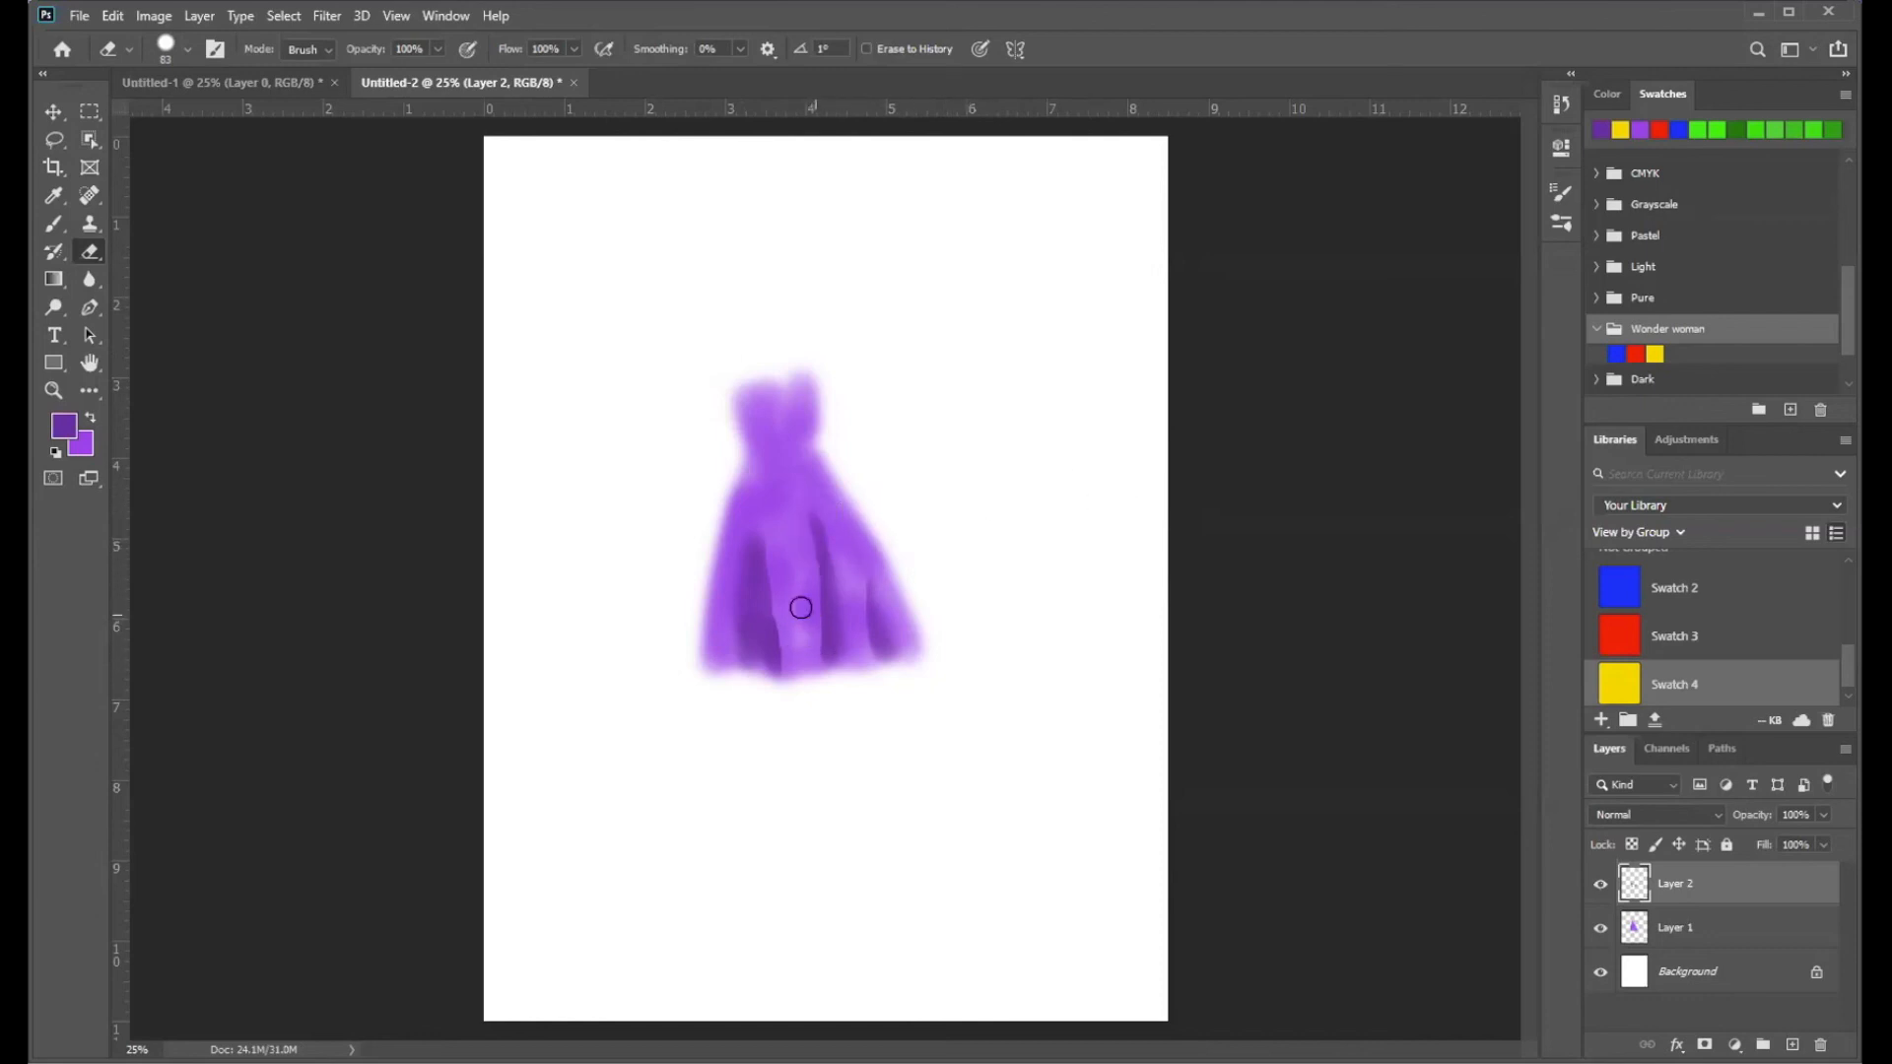
- Try smudging the lower ends of the dark folds with the Smudge tool at 66 px and 50% strength
click(94, 280)
right_click(93, 280)
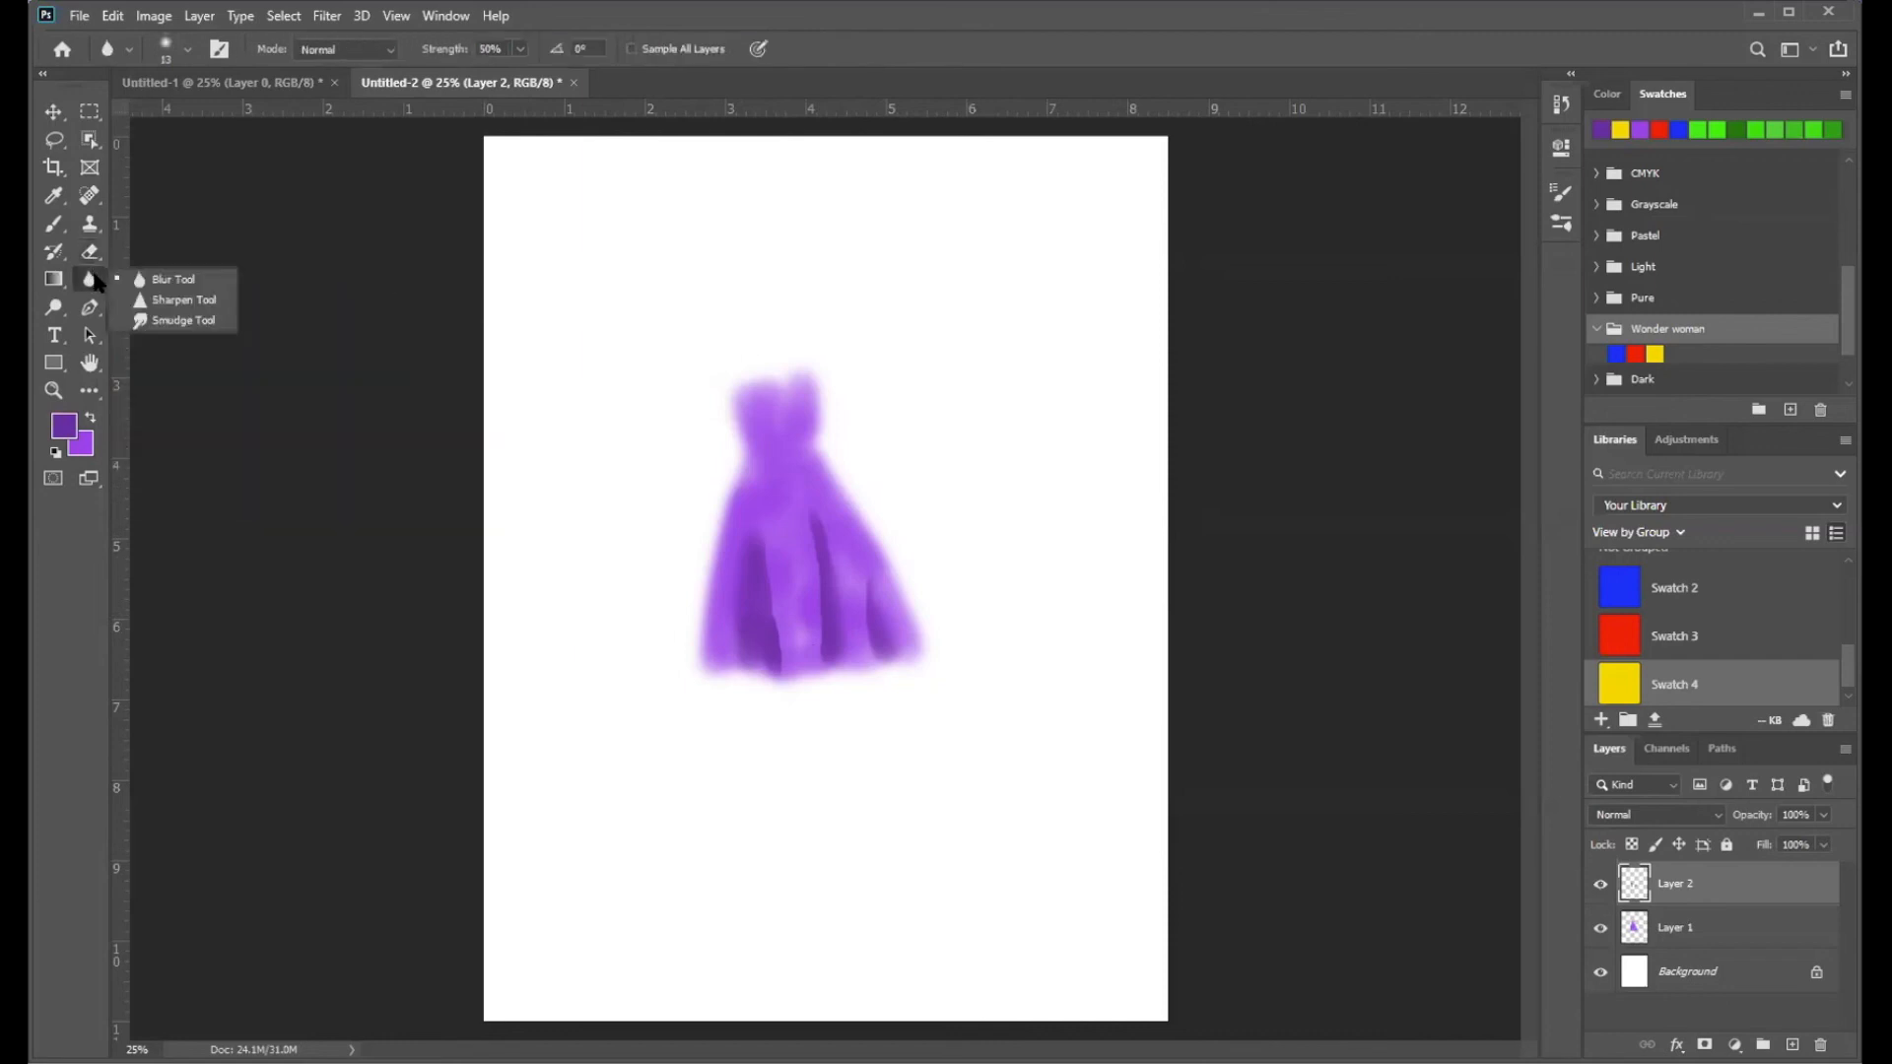
click(180, 321)
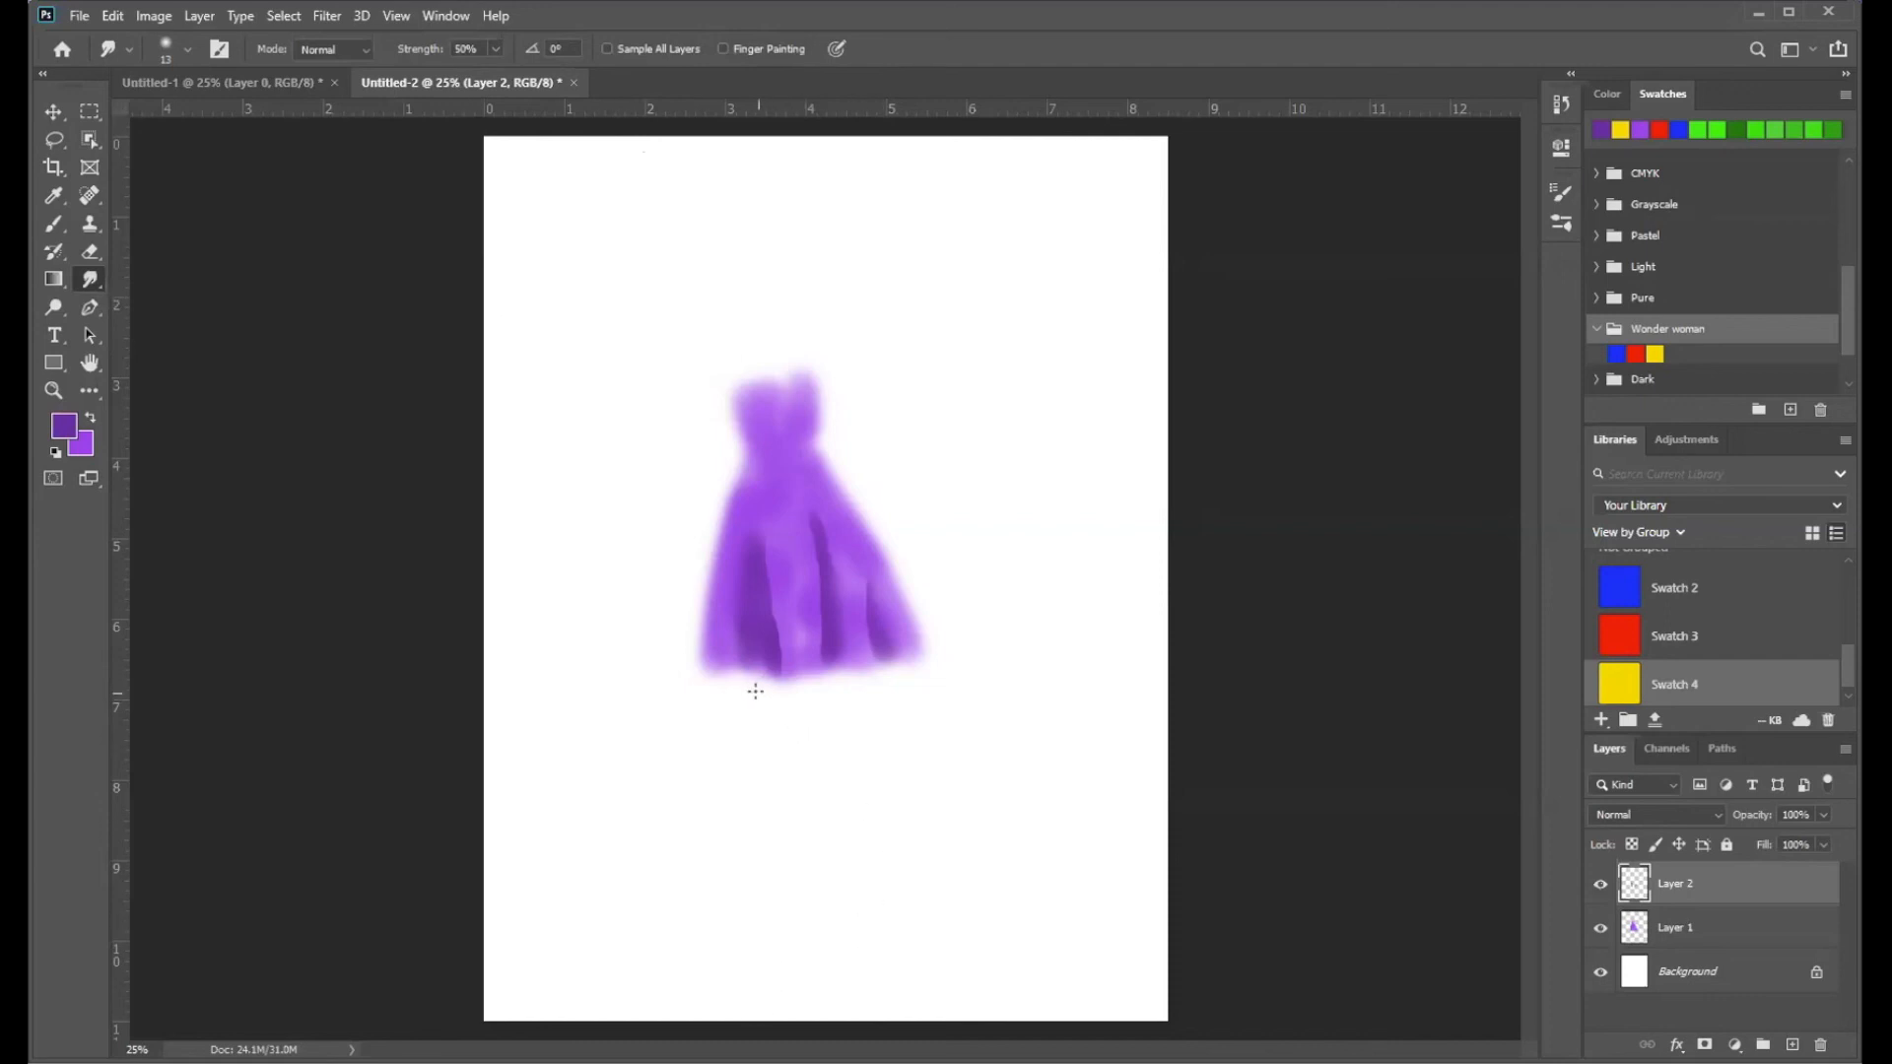
click(187, 49)
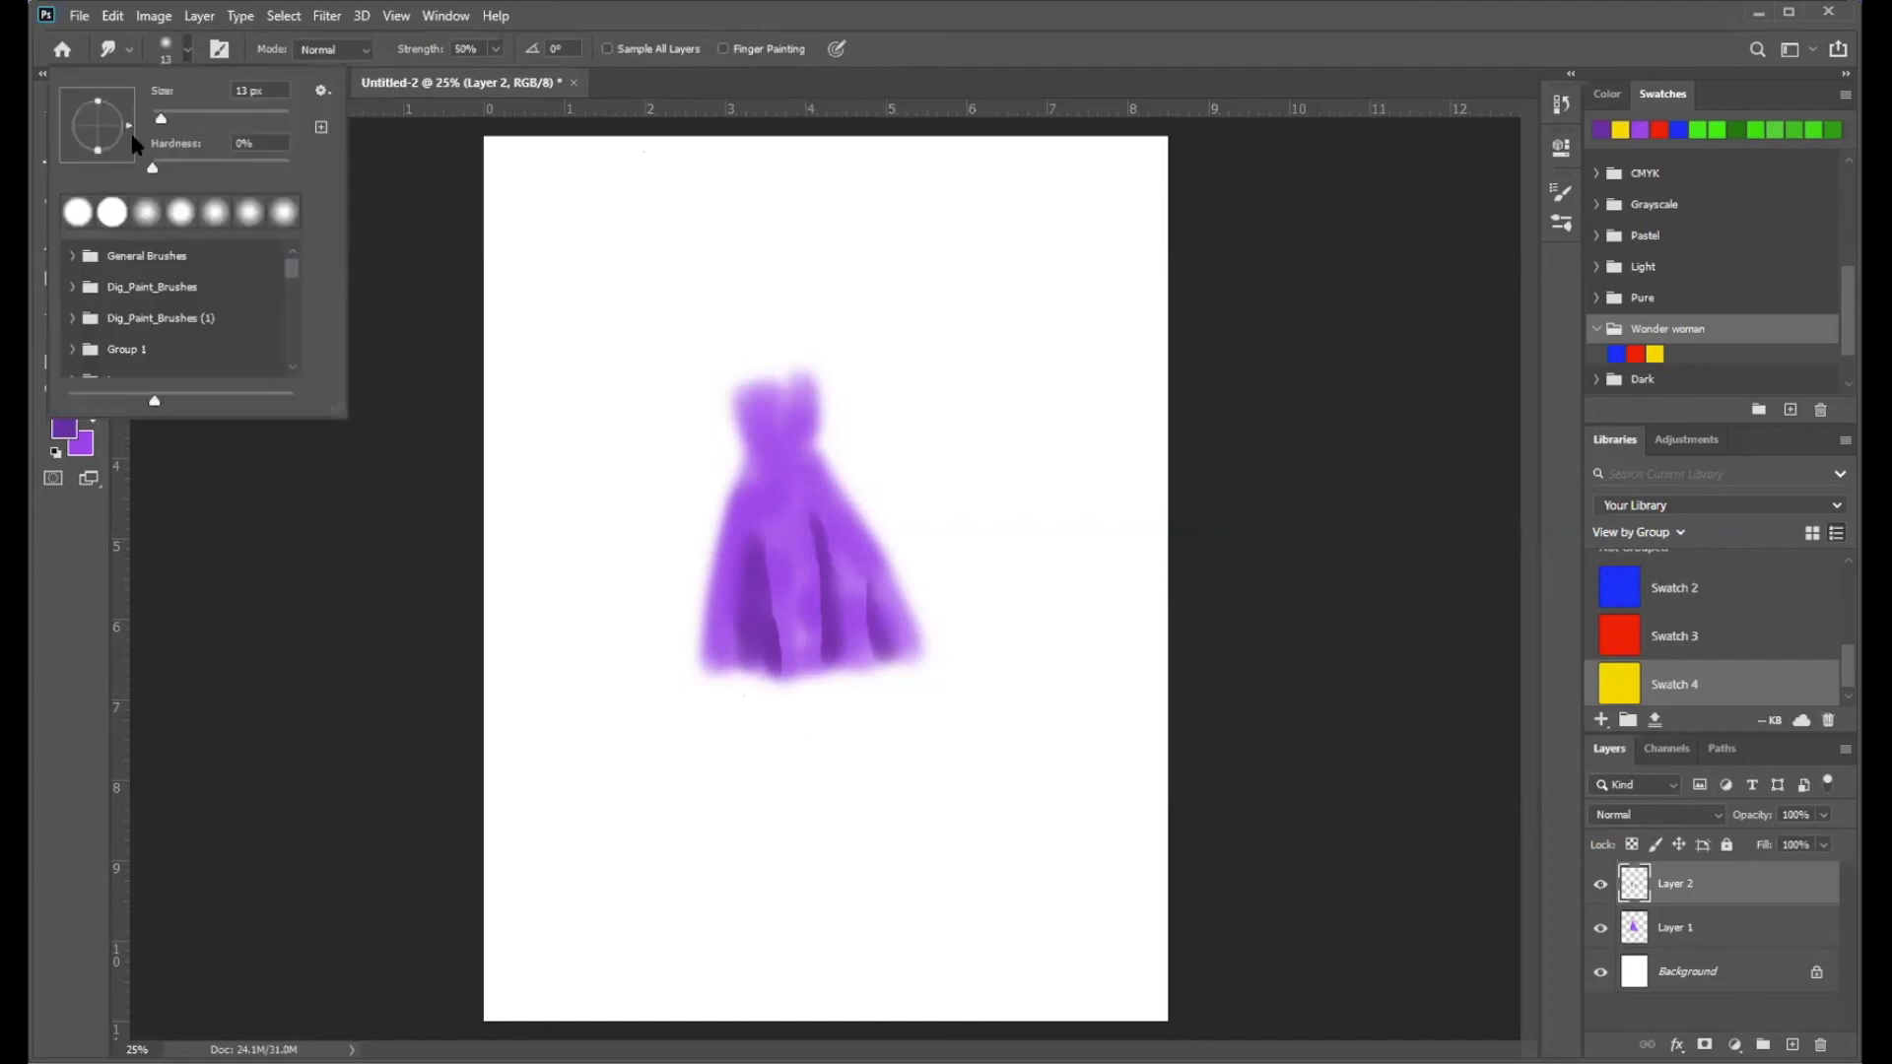
drag(157, 116, 196, 119)
click(752, 706)
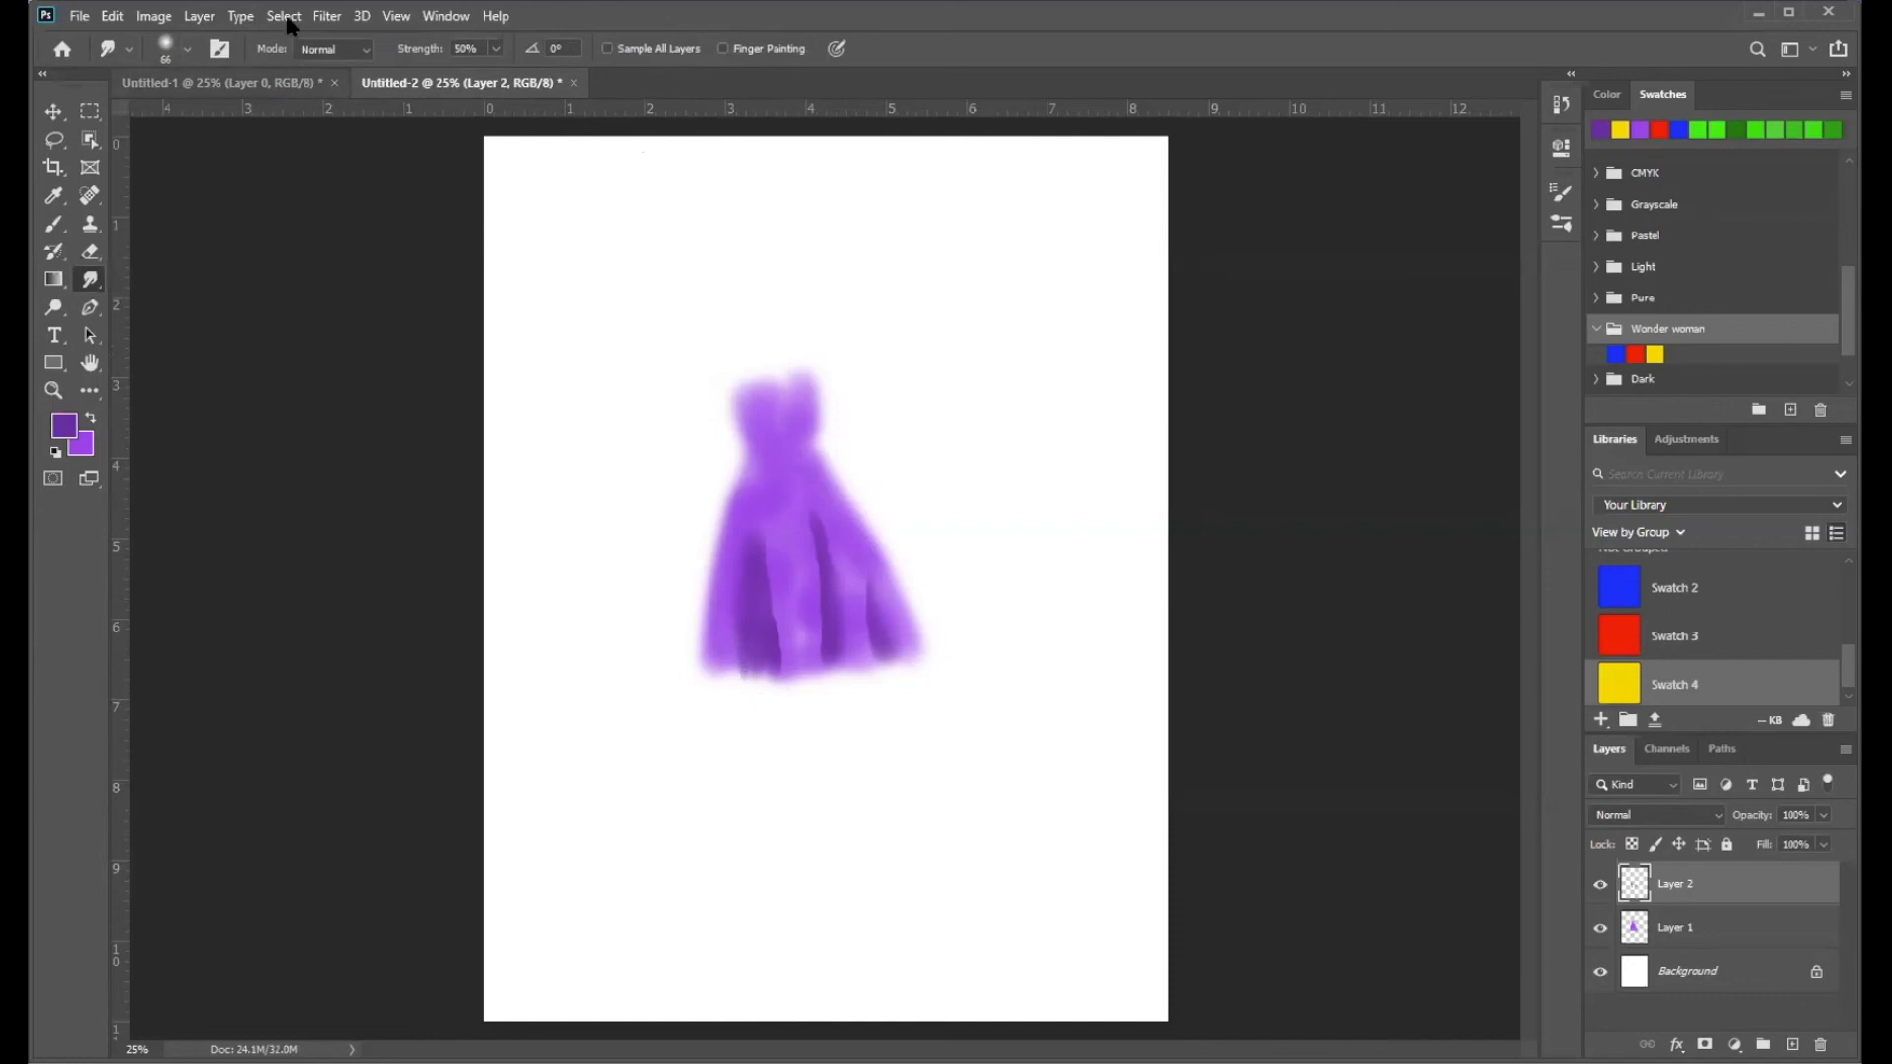
- Undo the Smudge tool strokes made on the folds
click(116, 19)
click(122, 22)
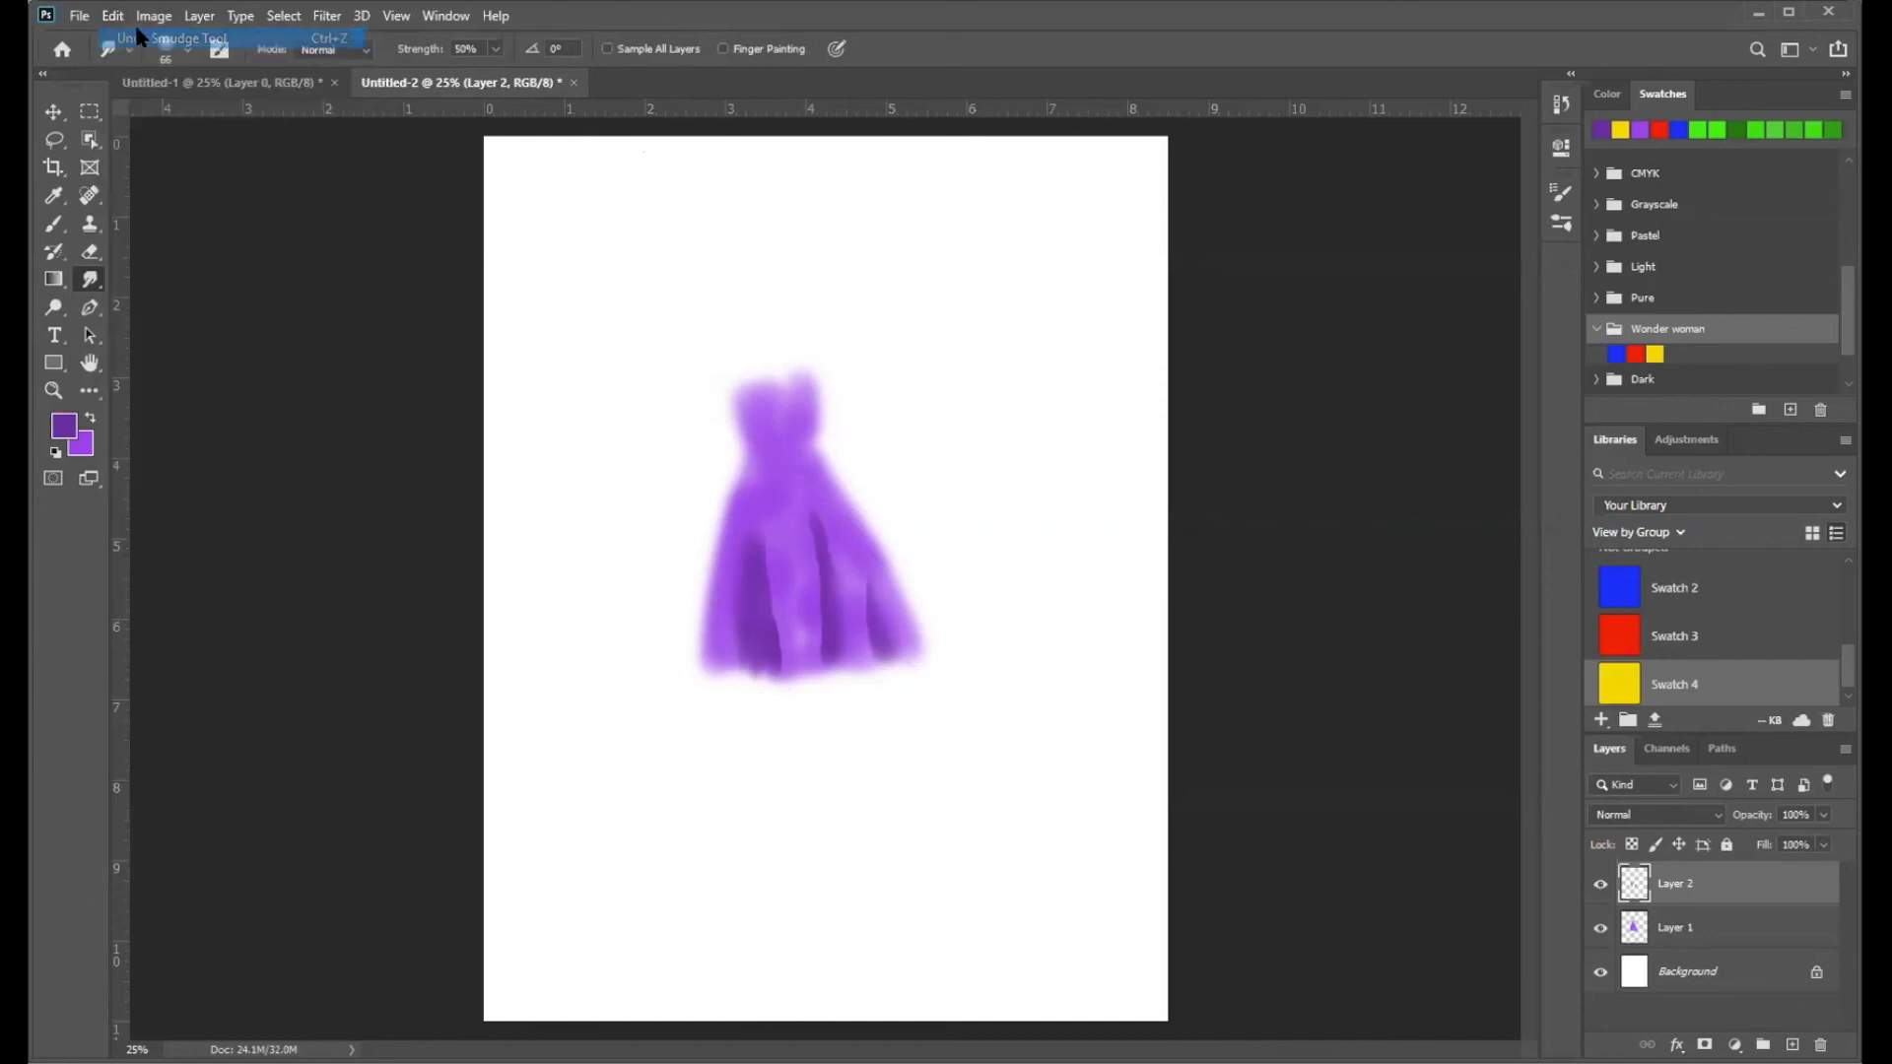
click(120, 20)
click(126, 37)
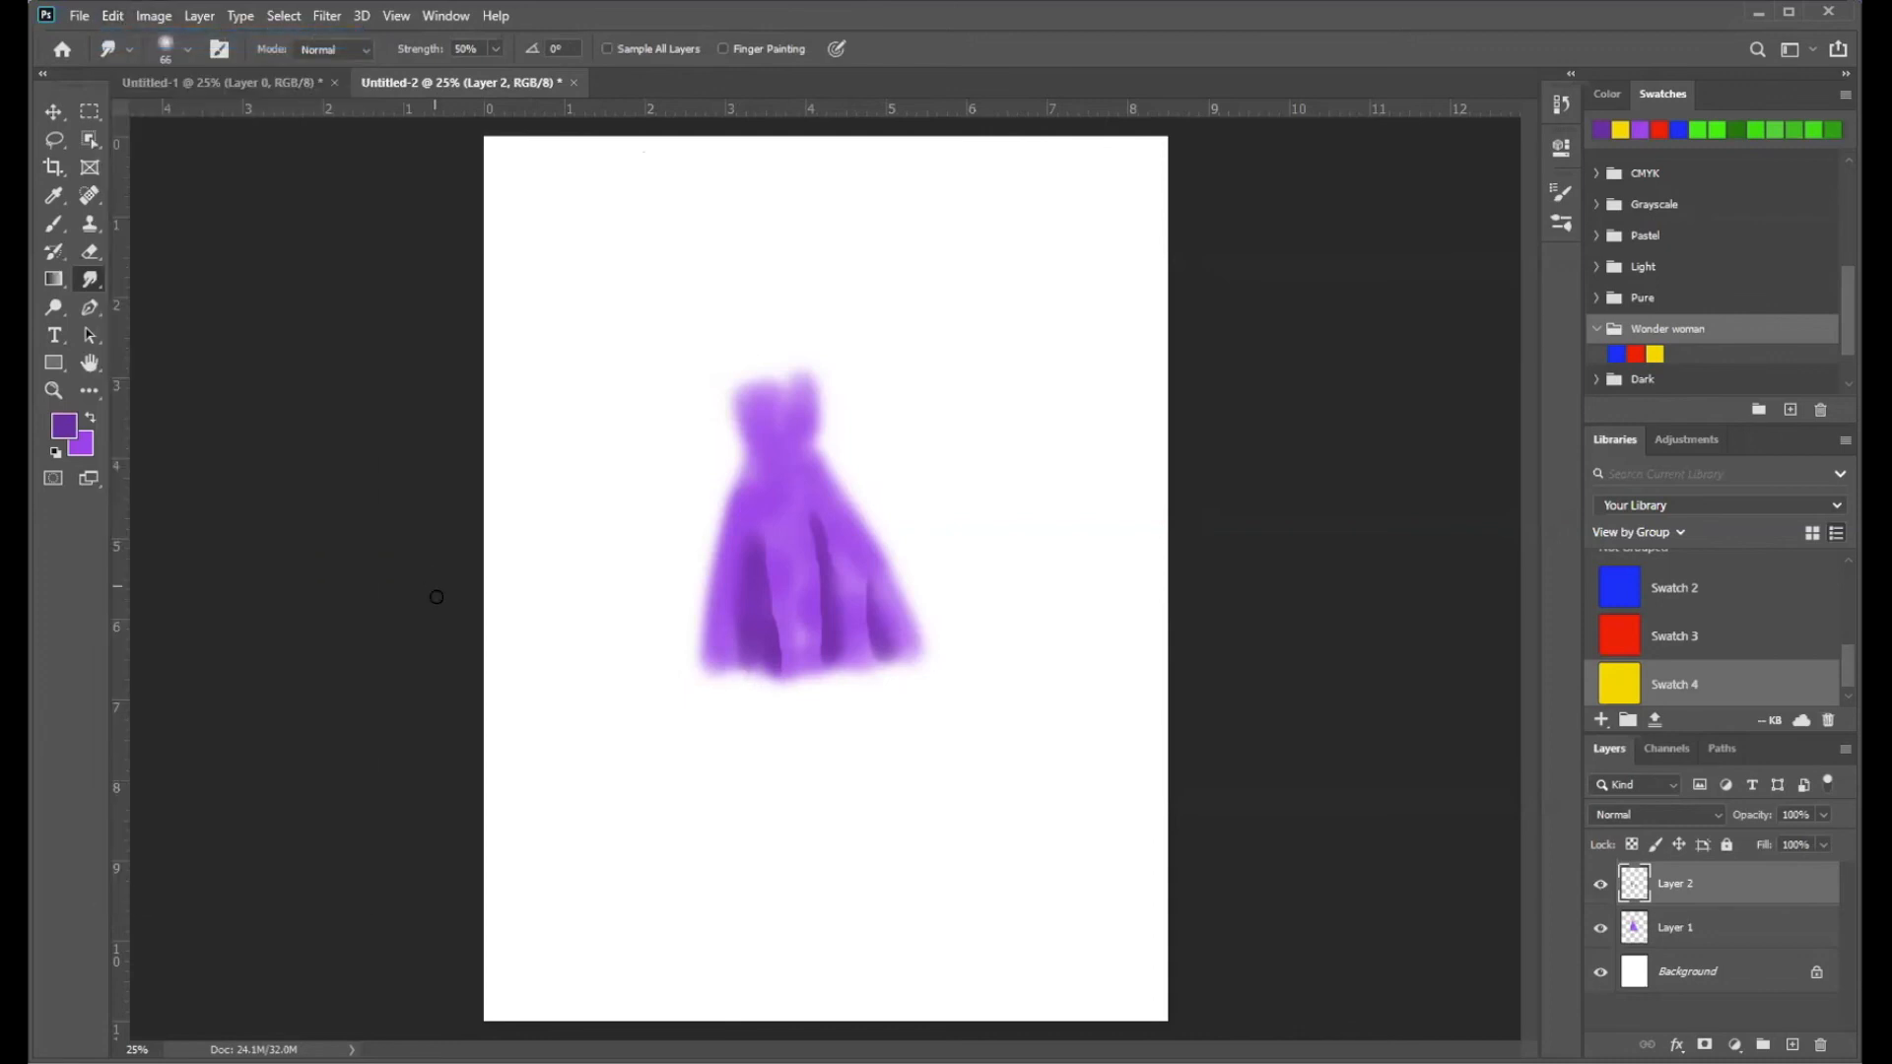
- Soften the dark folds on Layer 2 using the Blur tool at 100% strength and 72 px size
right_click(89, 285)
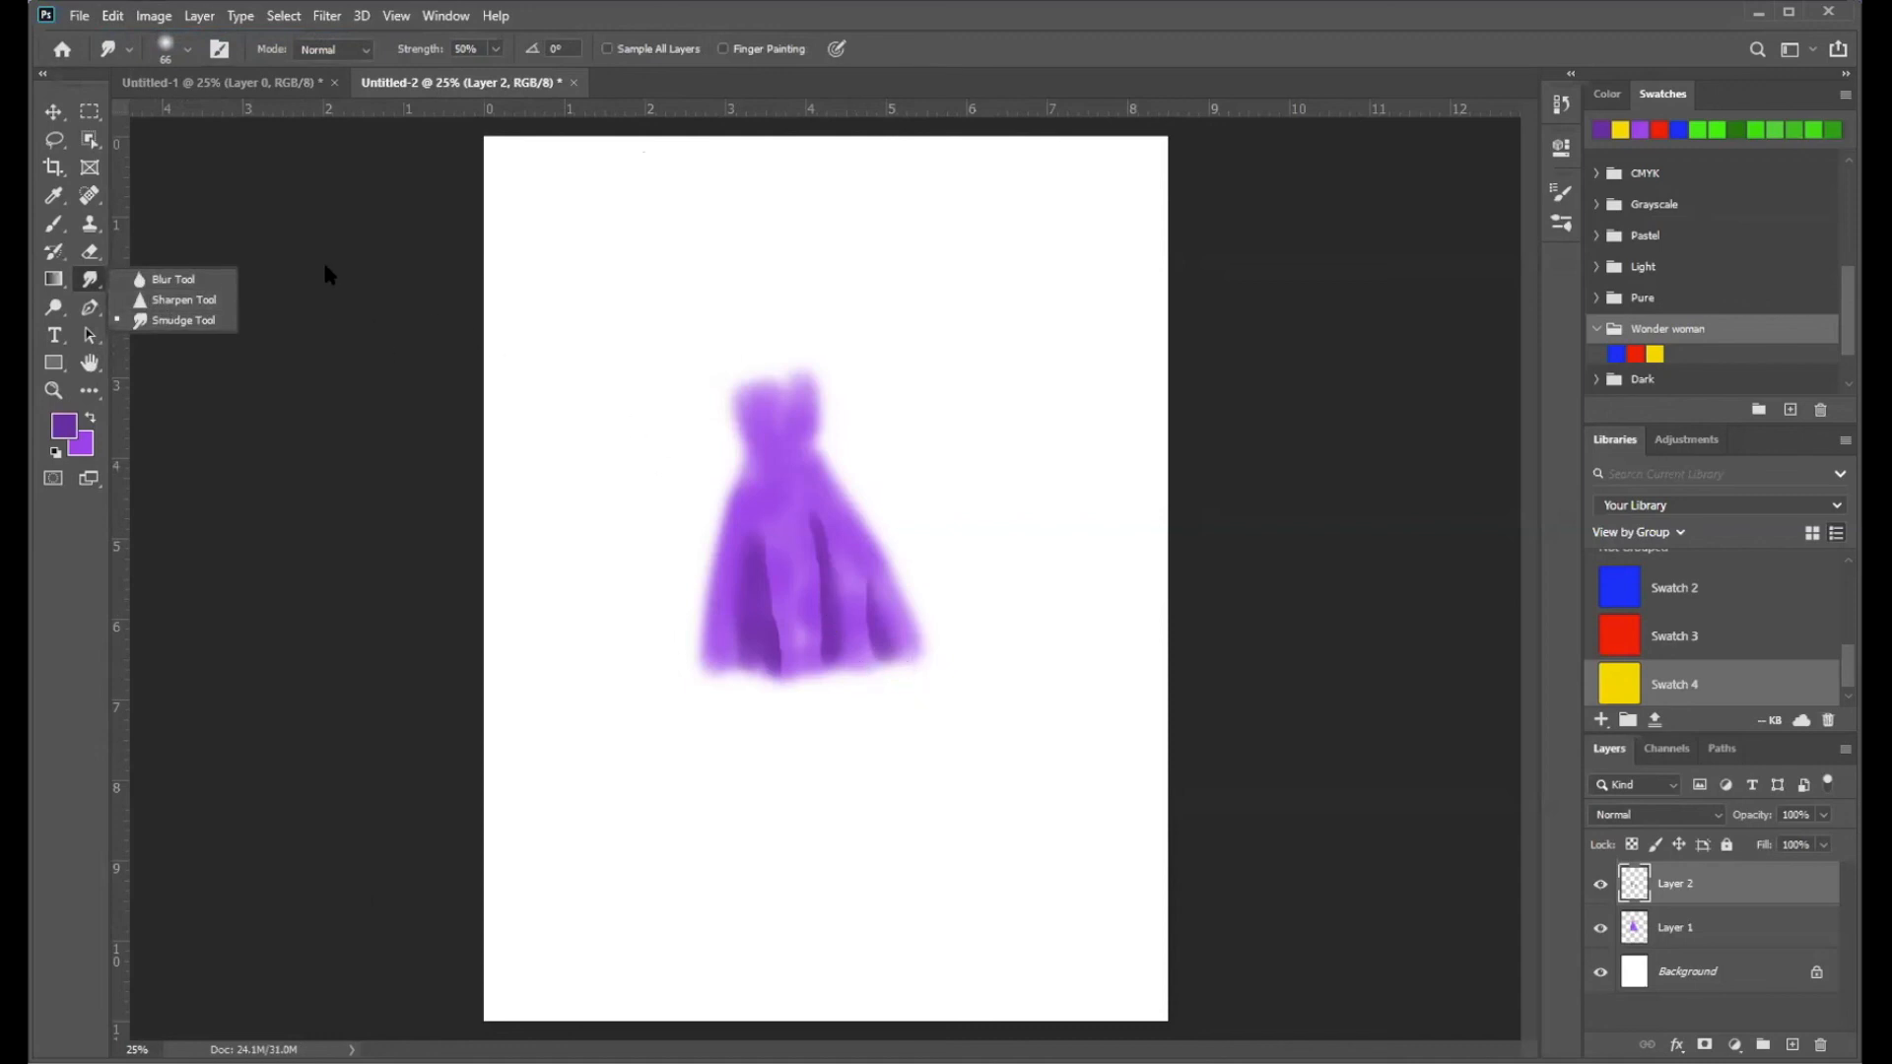
click(173, 280)
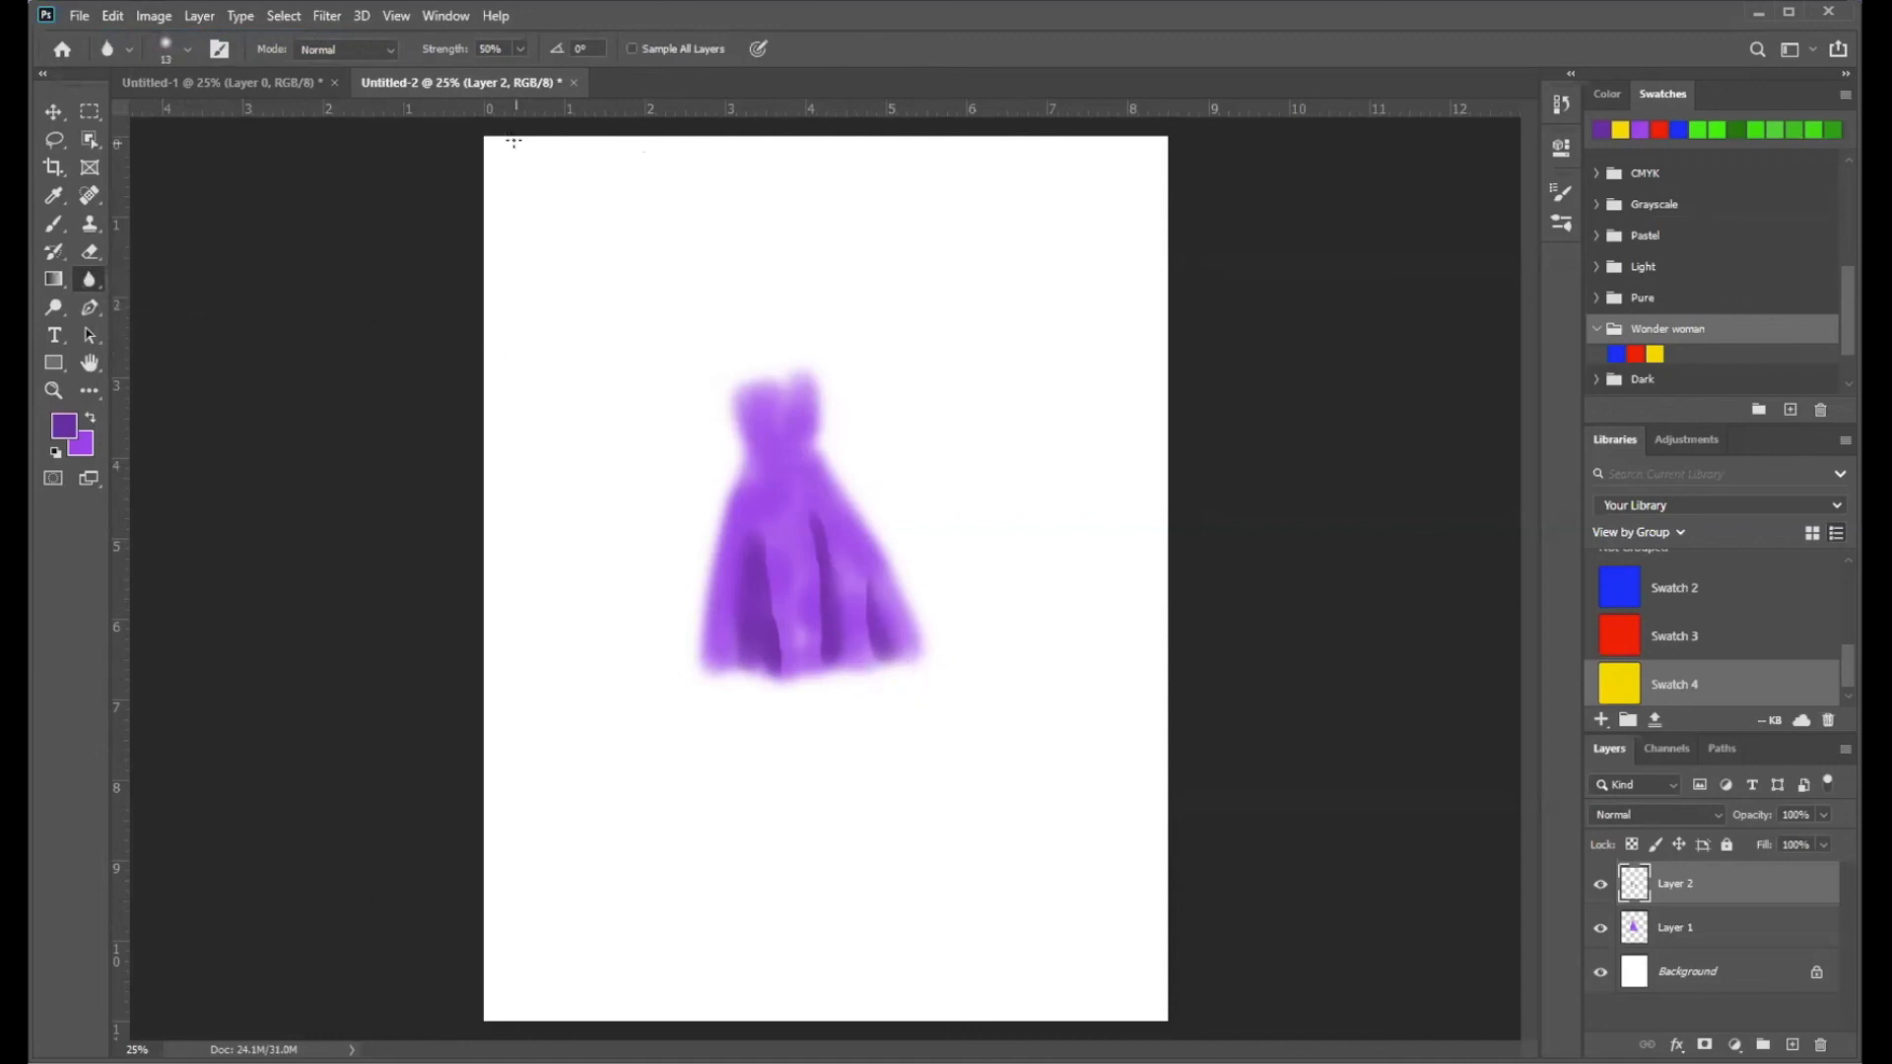
click(516, 51)
drag(523, 74, 548, 76)
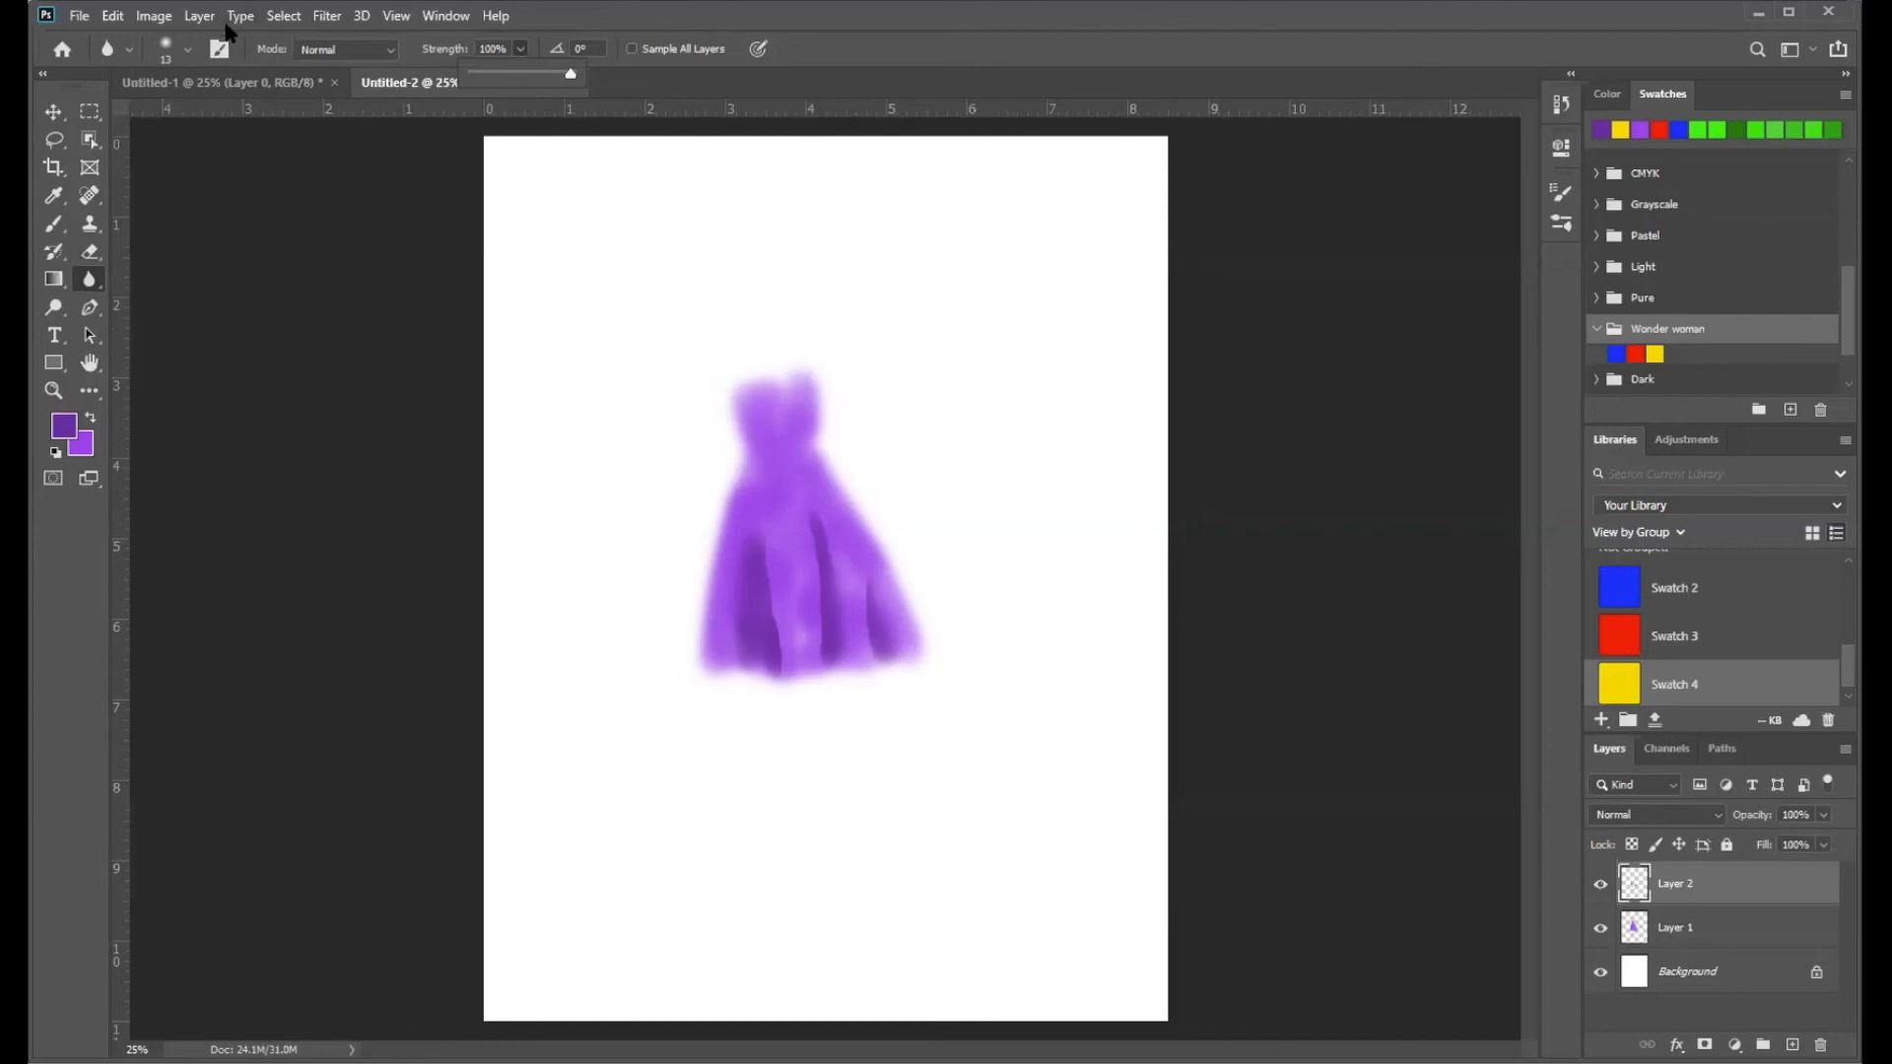
click(186, 51)
mouse_move(158, 112)
mouse_down()
mouse_move(221, 119)
mouse_move(202, 122)
mouse_up()
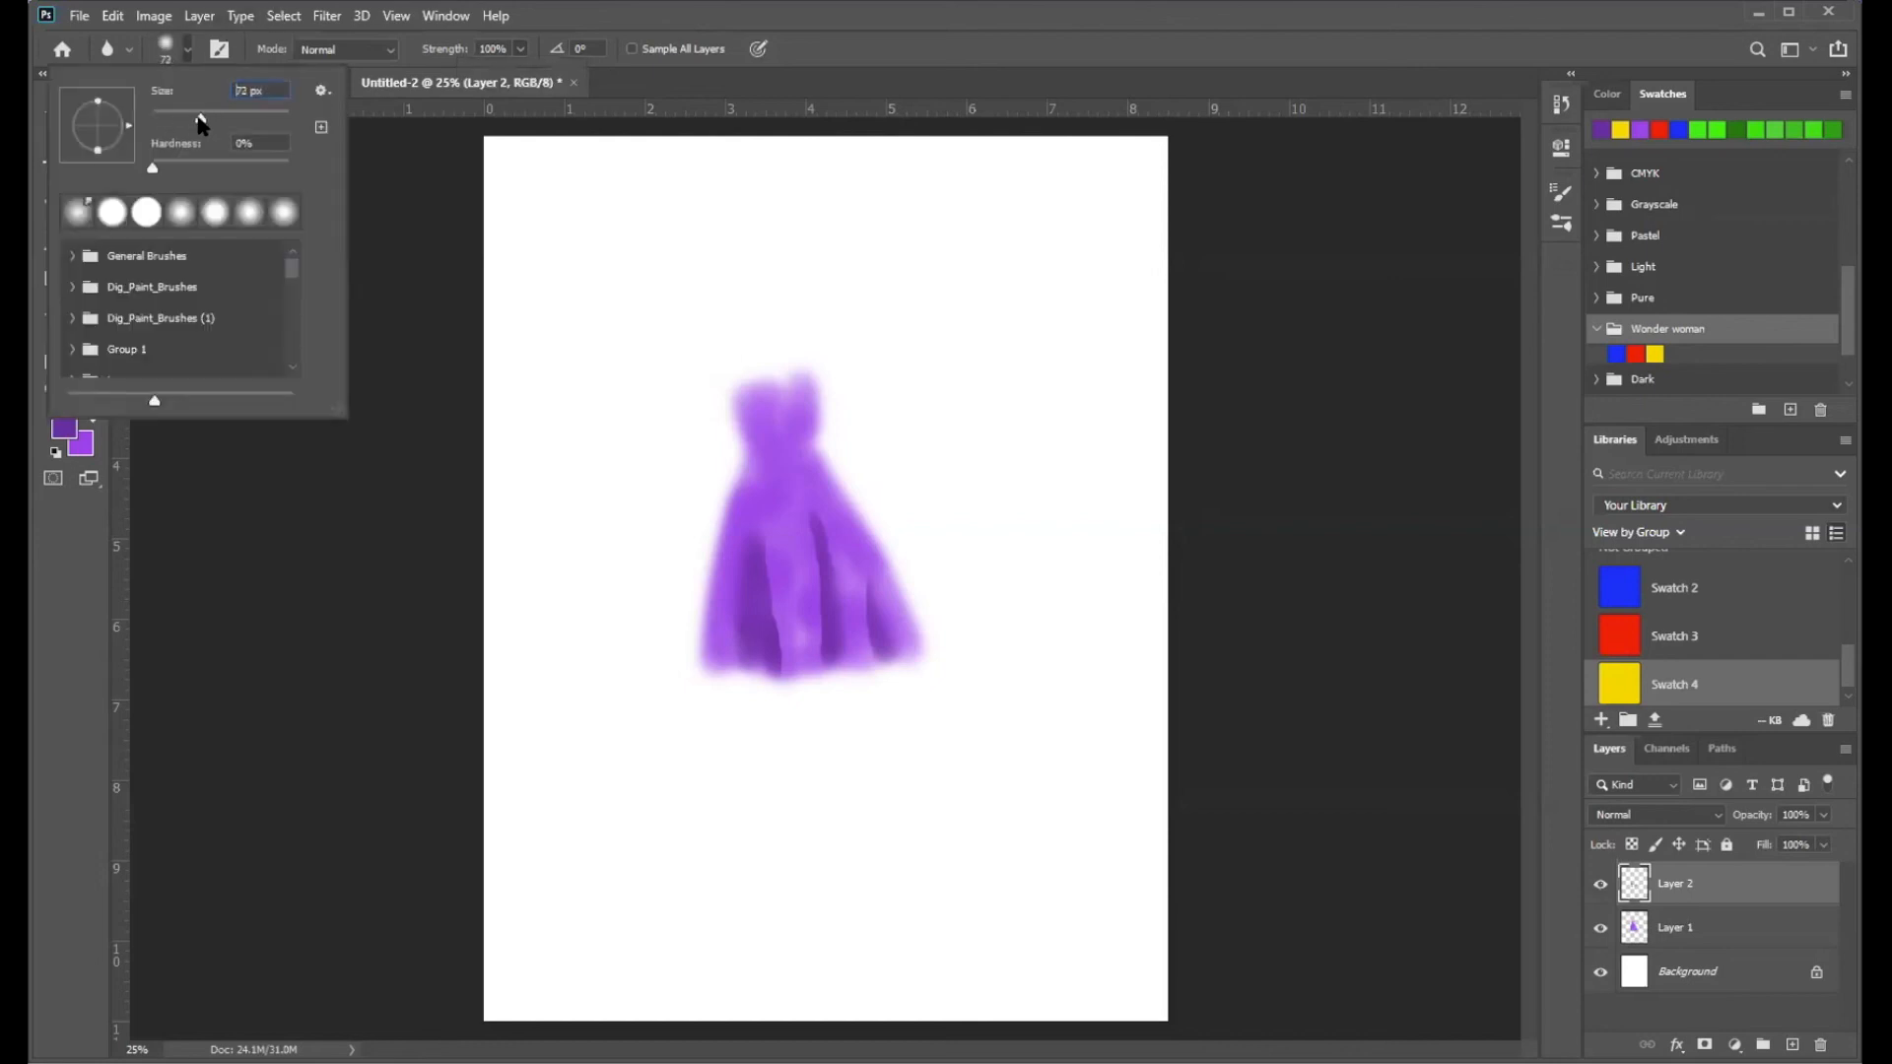
click(826, 586)
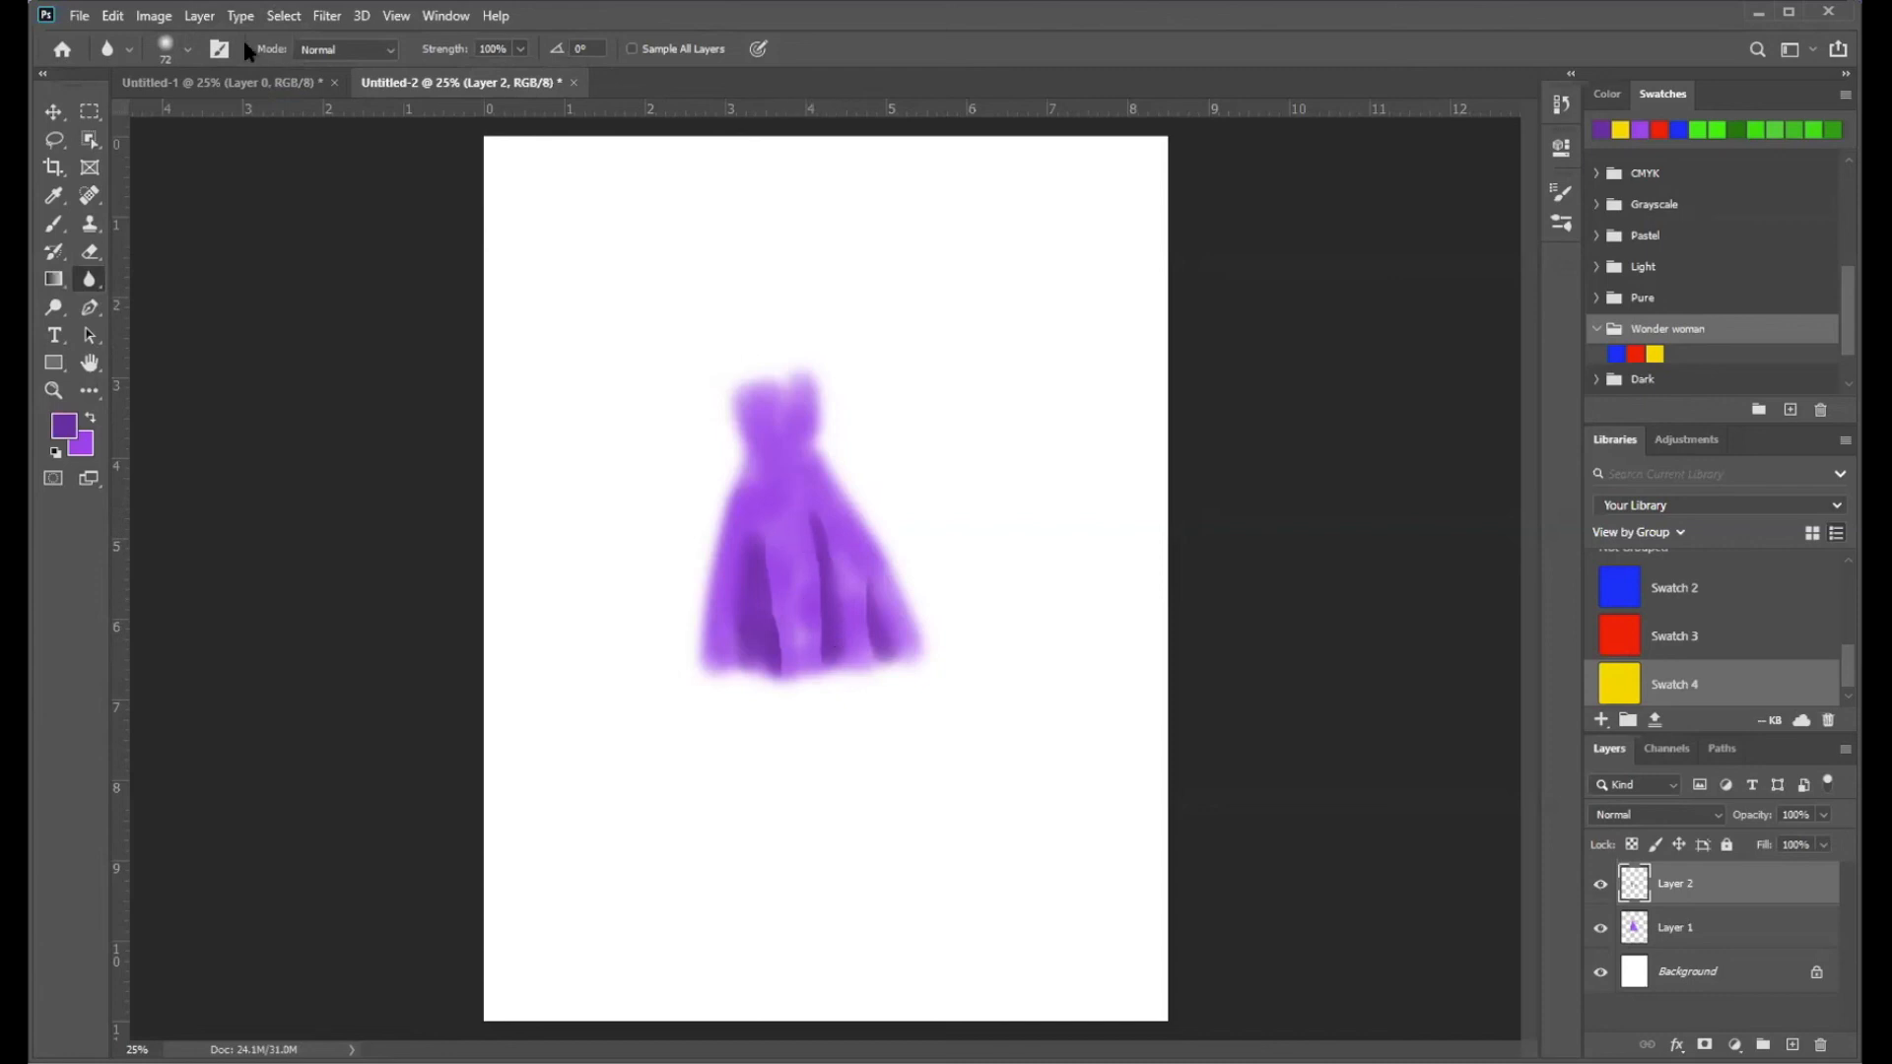
- Increase the Blur brush size to 120 px and blur the skirt folds further
click(188, 49)
drag(200, 118, 230, 117)
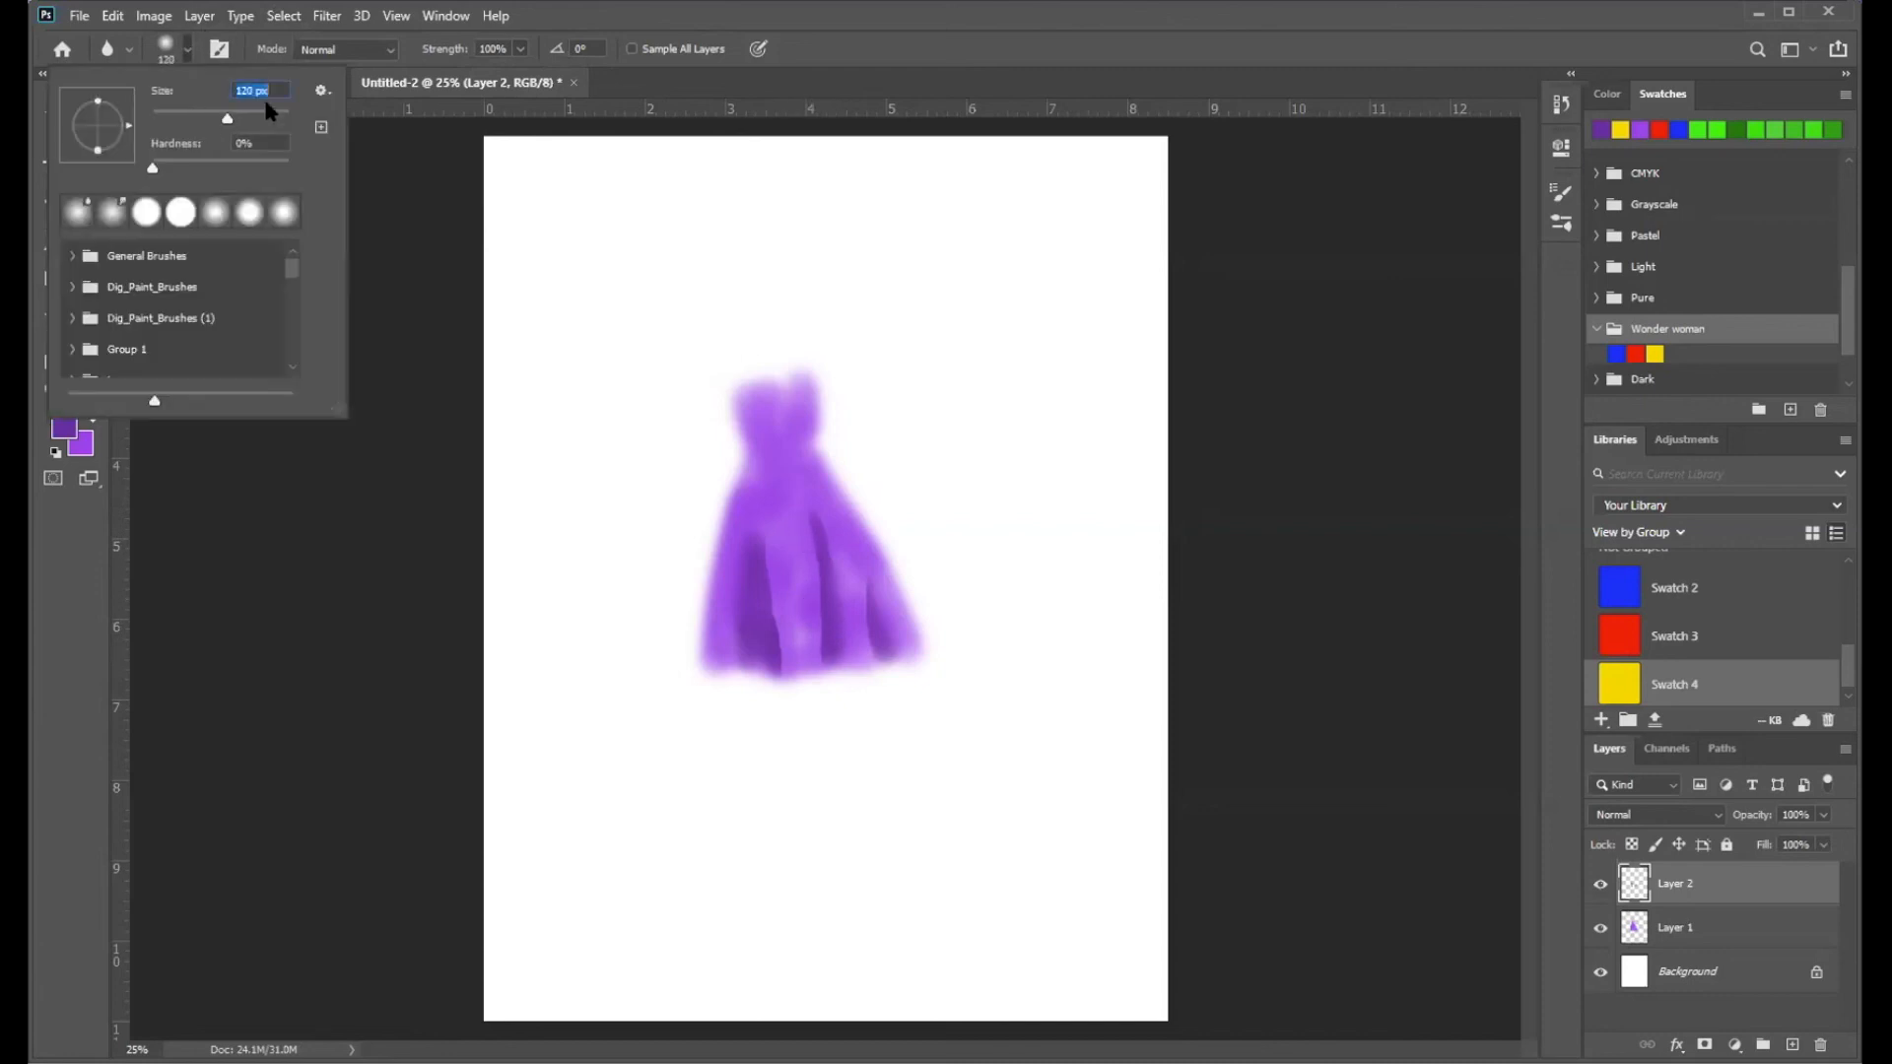
click(859, 57)
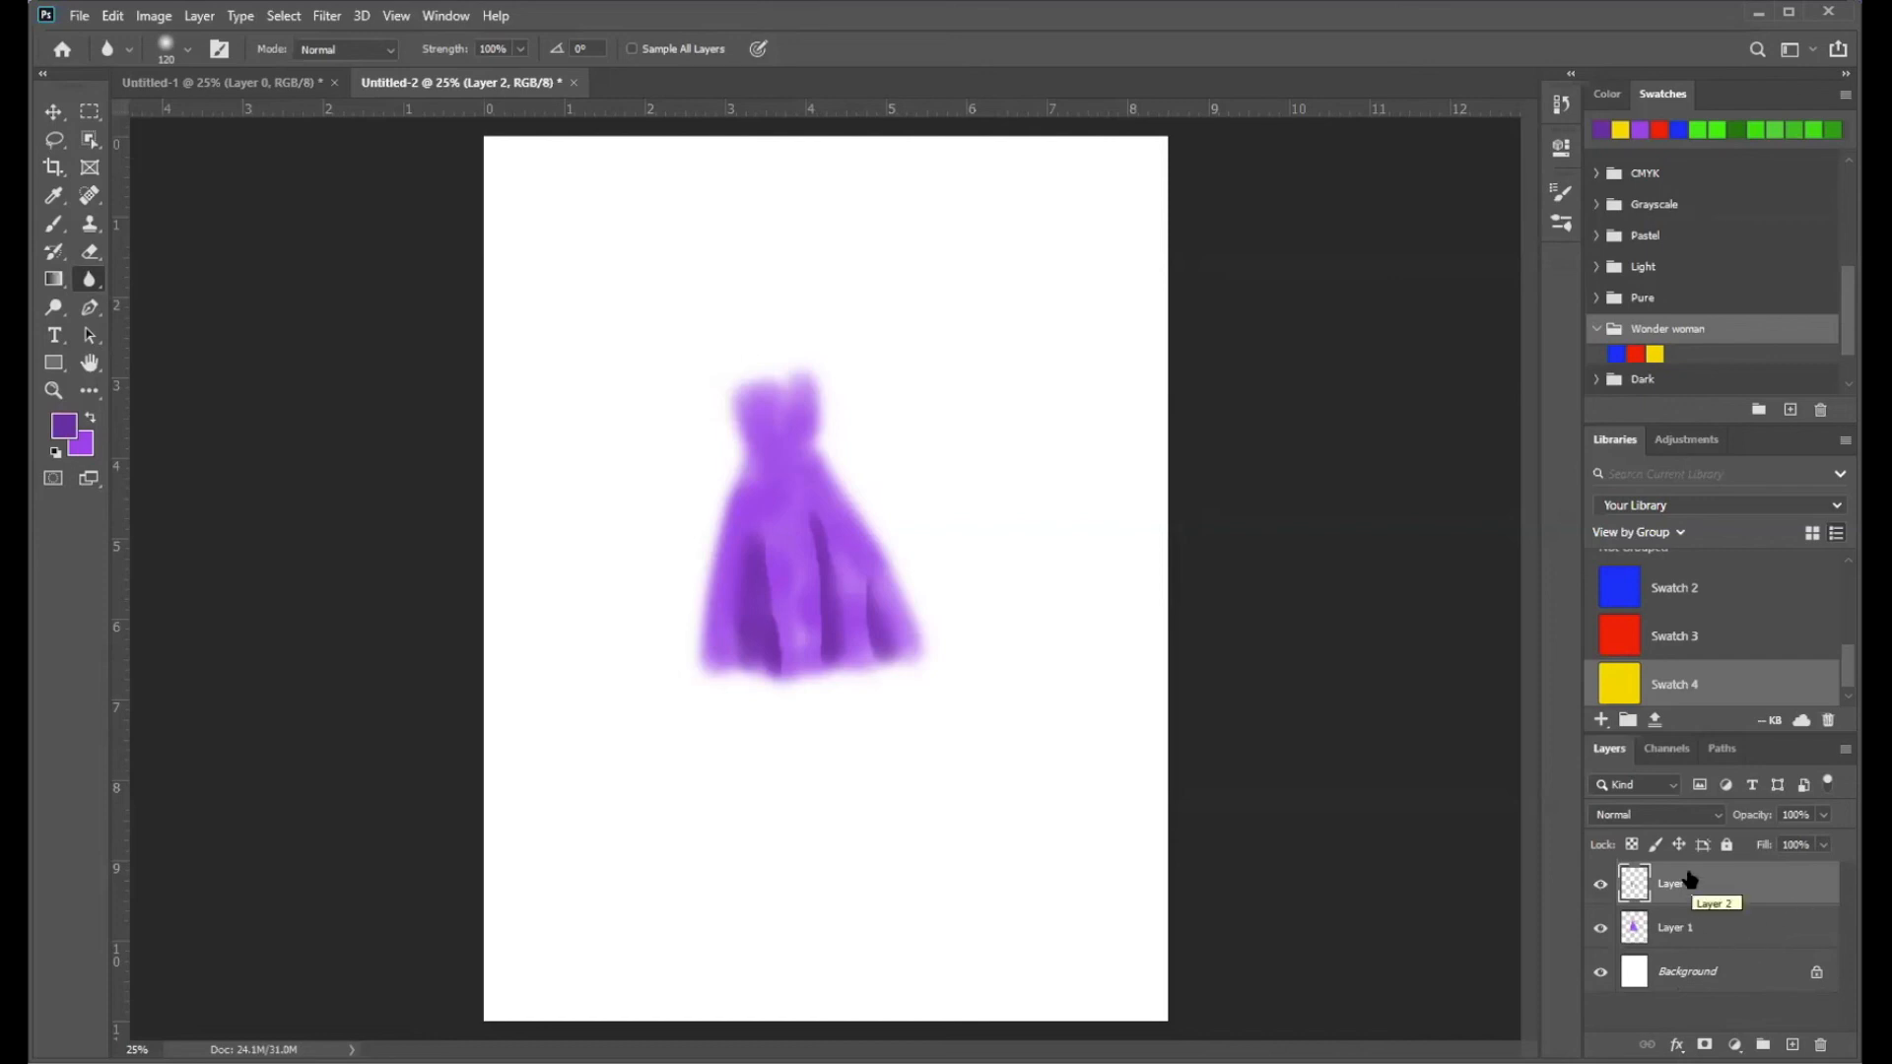
- Move the dress on Layer 1 away from its dark folds with the Move tool and undo the move
click(54, 112)
drag(989, 577, 1175, 572)
drag(899, 578, 1020, 532)
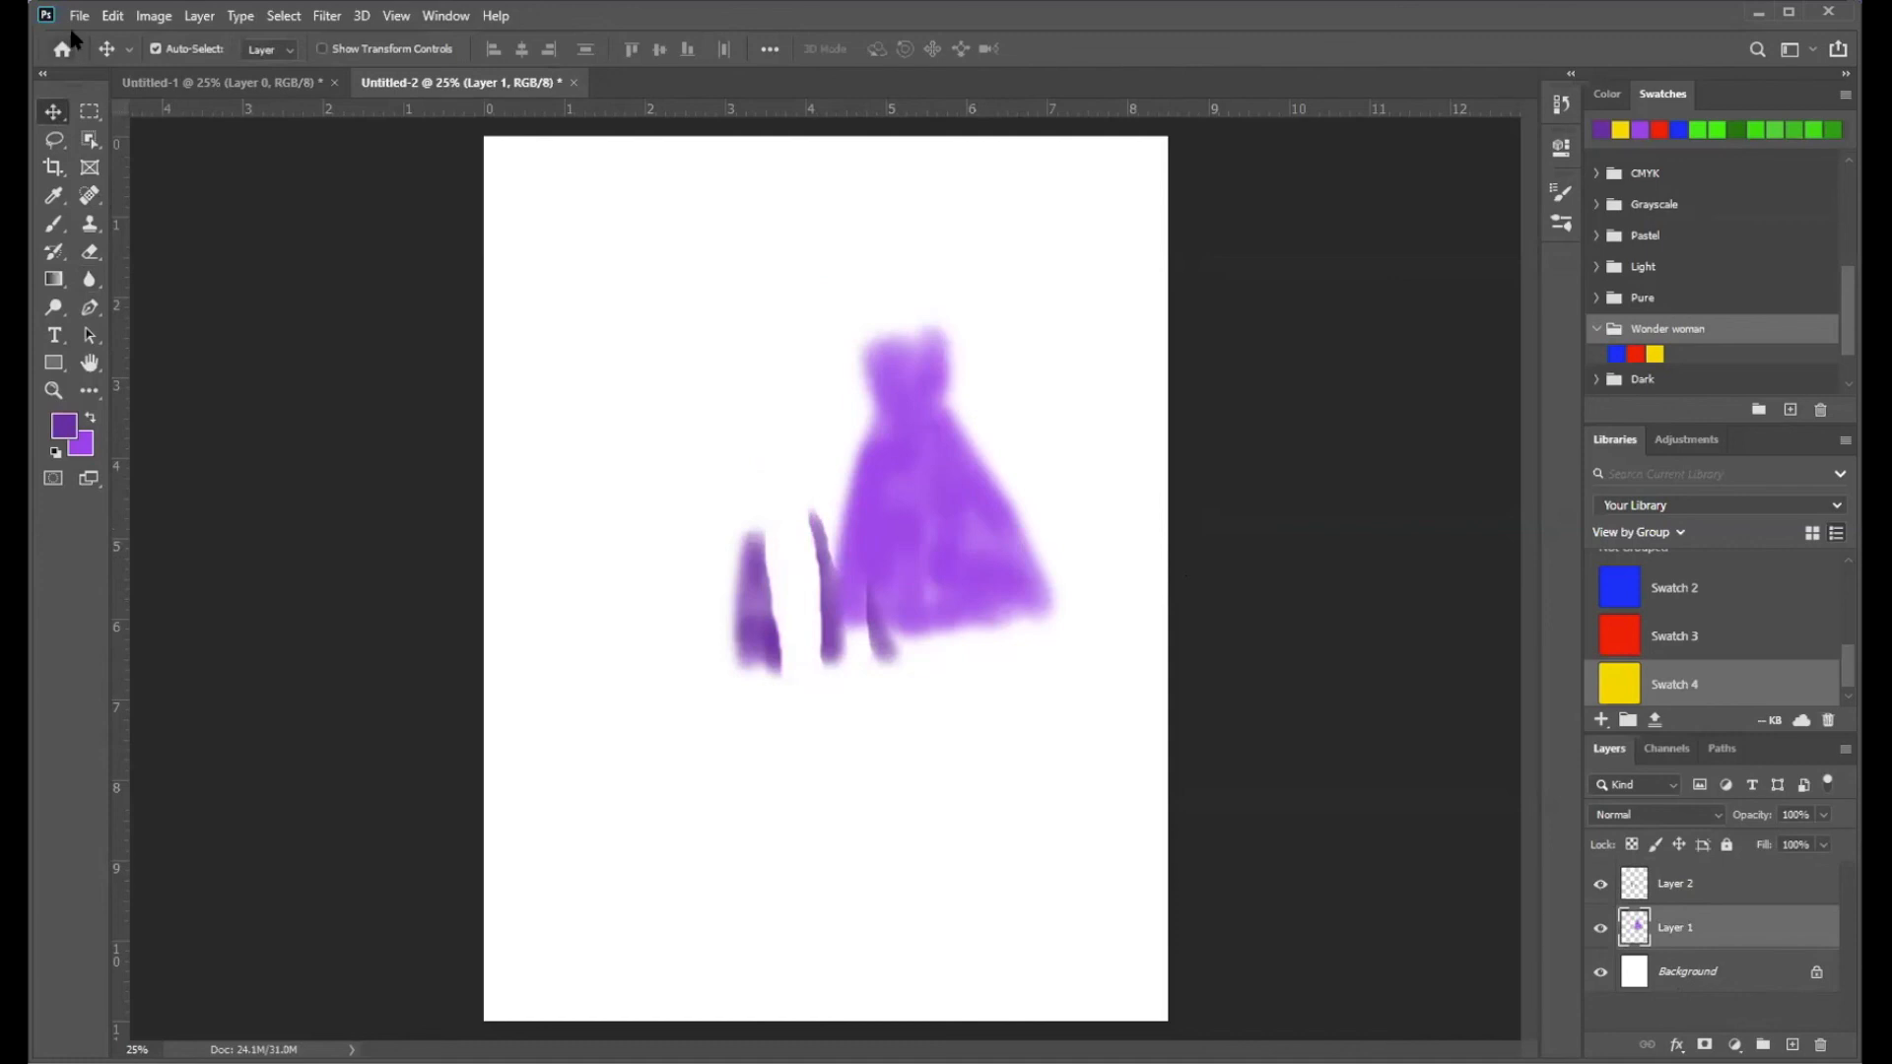
click(114, 17)
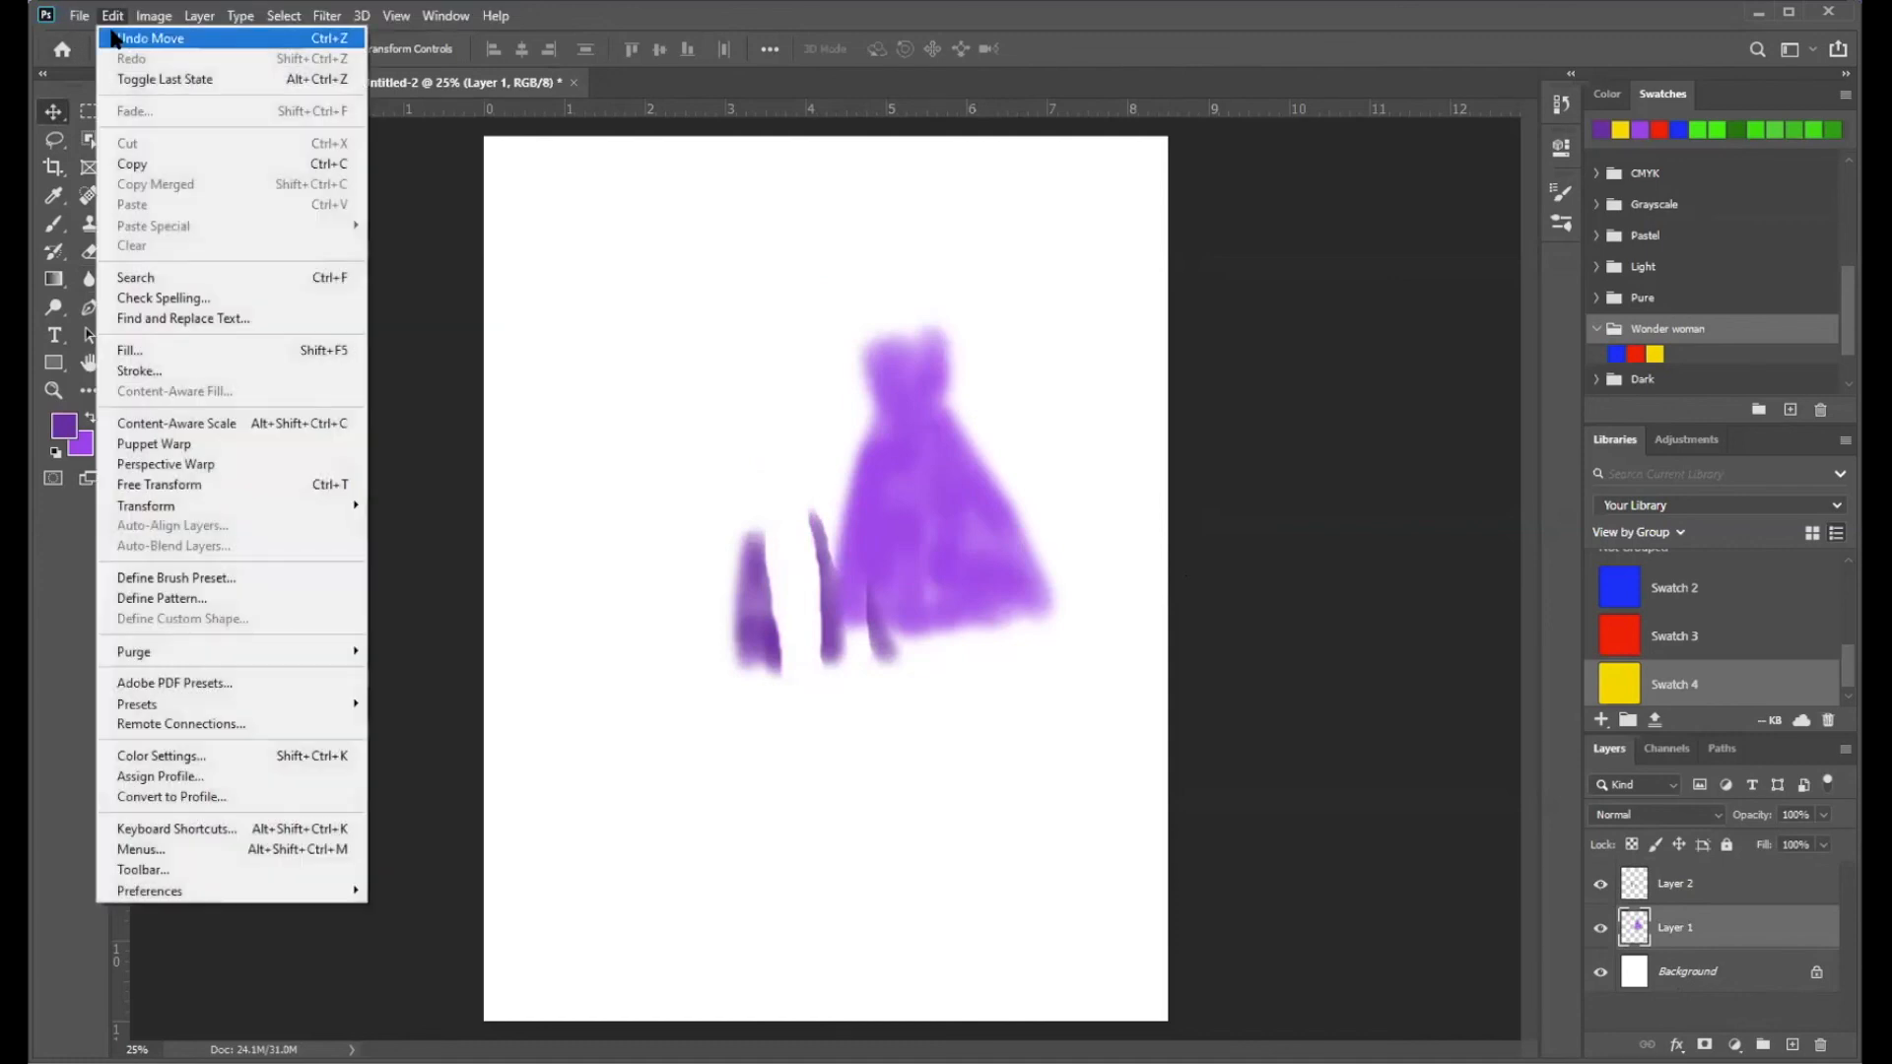
click(115, 37)
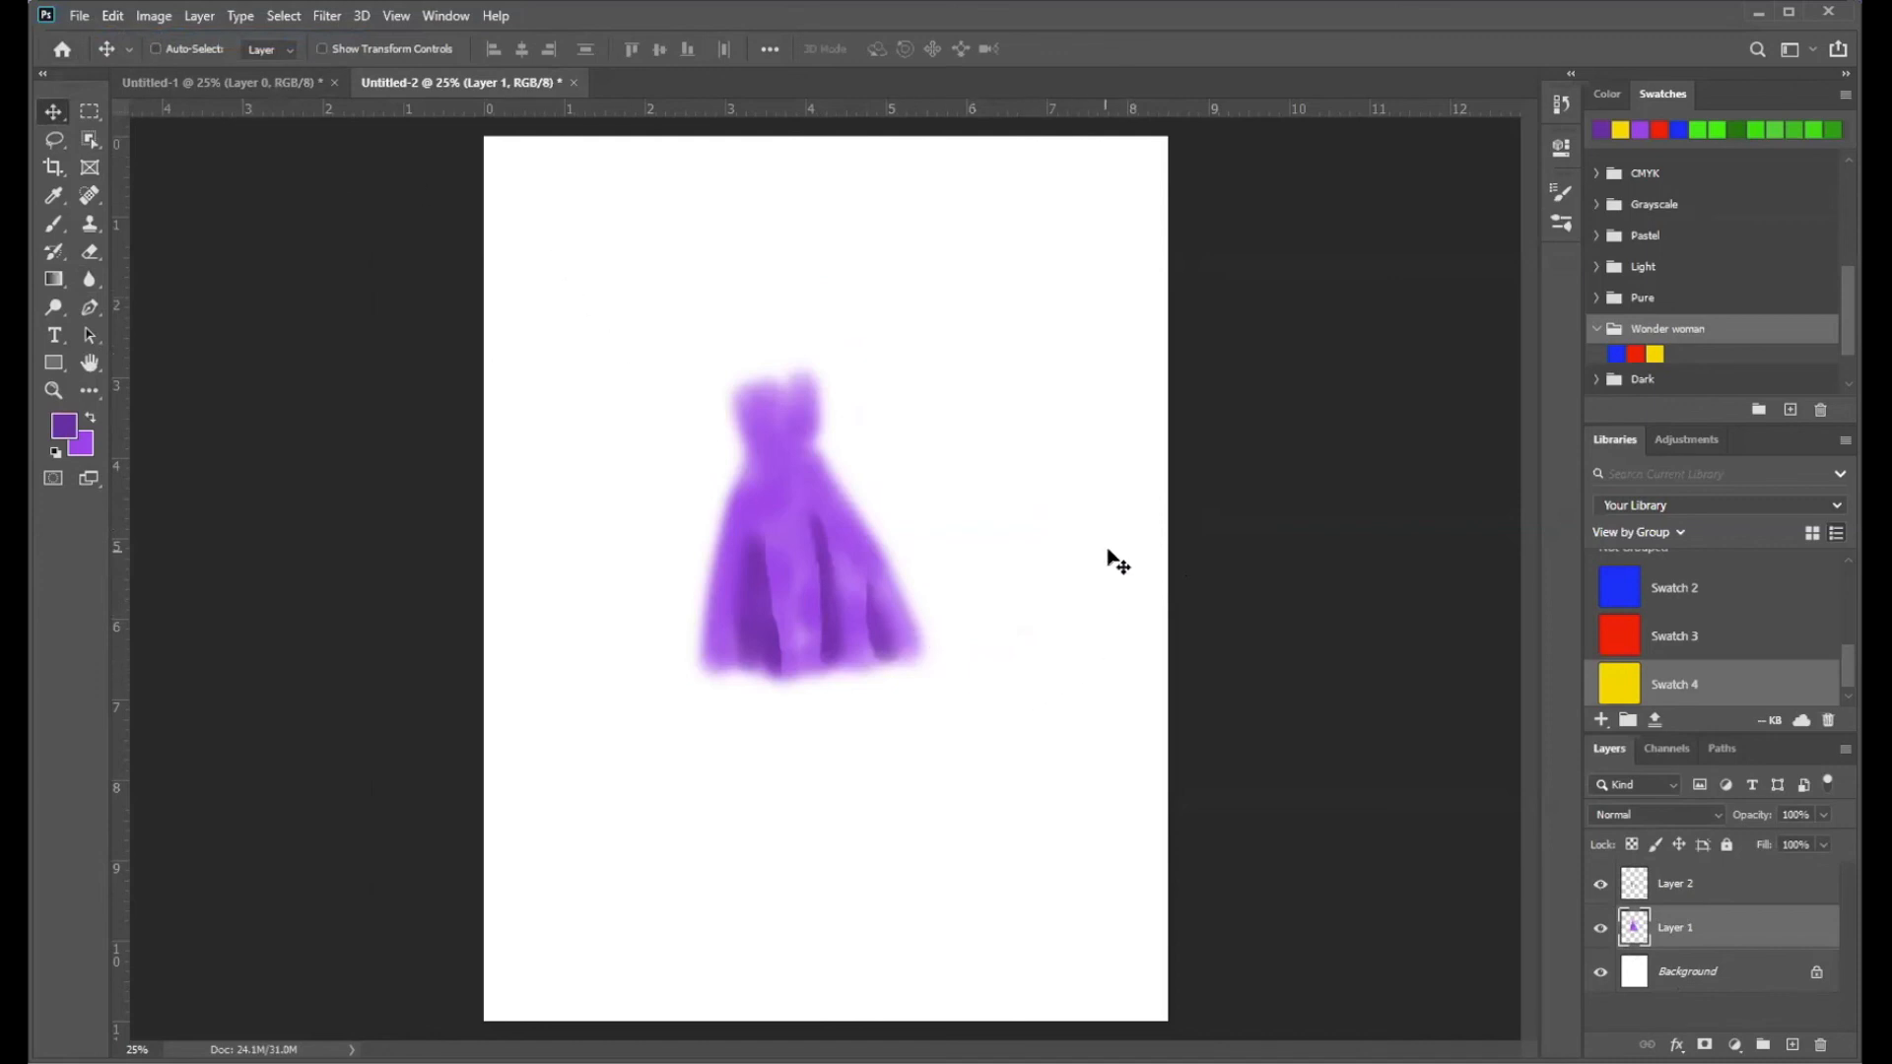
- Select Layer 2, move only the dark folds off the dress, and undo the move
click(1703, 892)
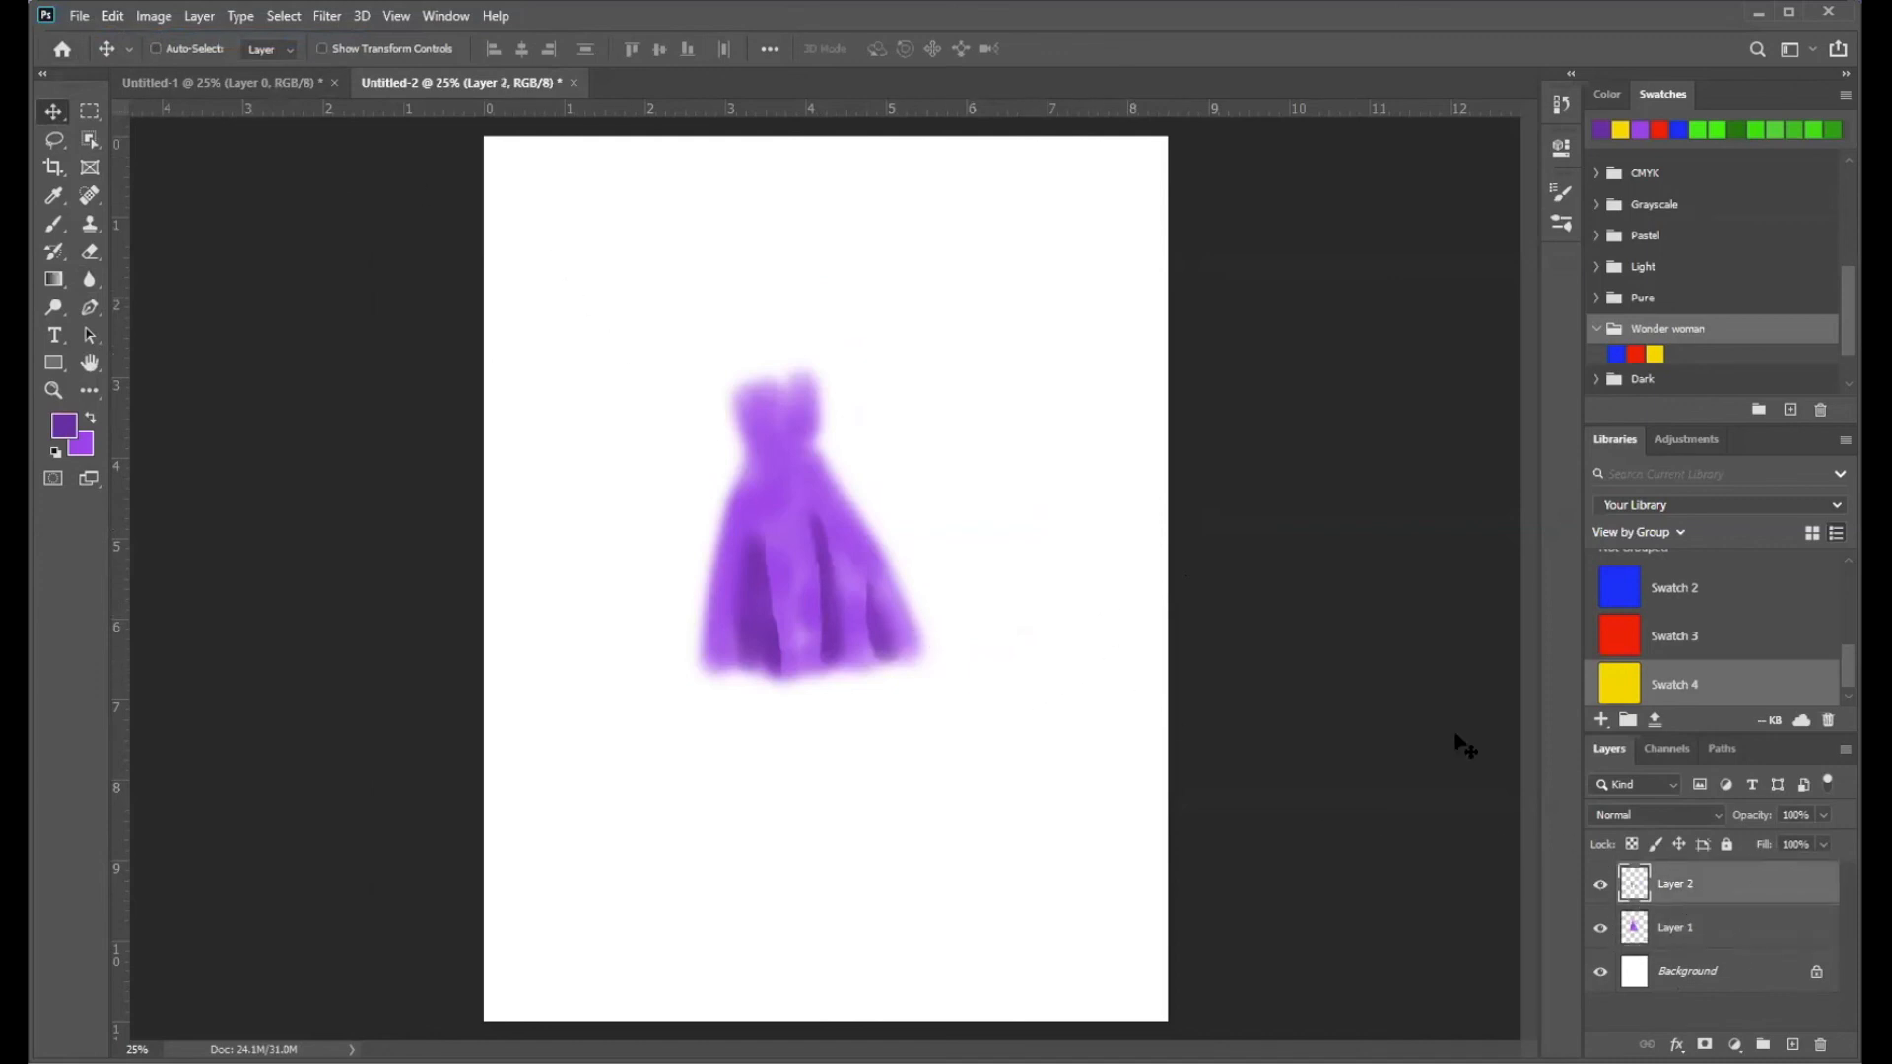
drag(878, 637, 1041, 567)
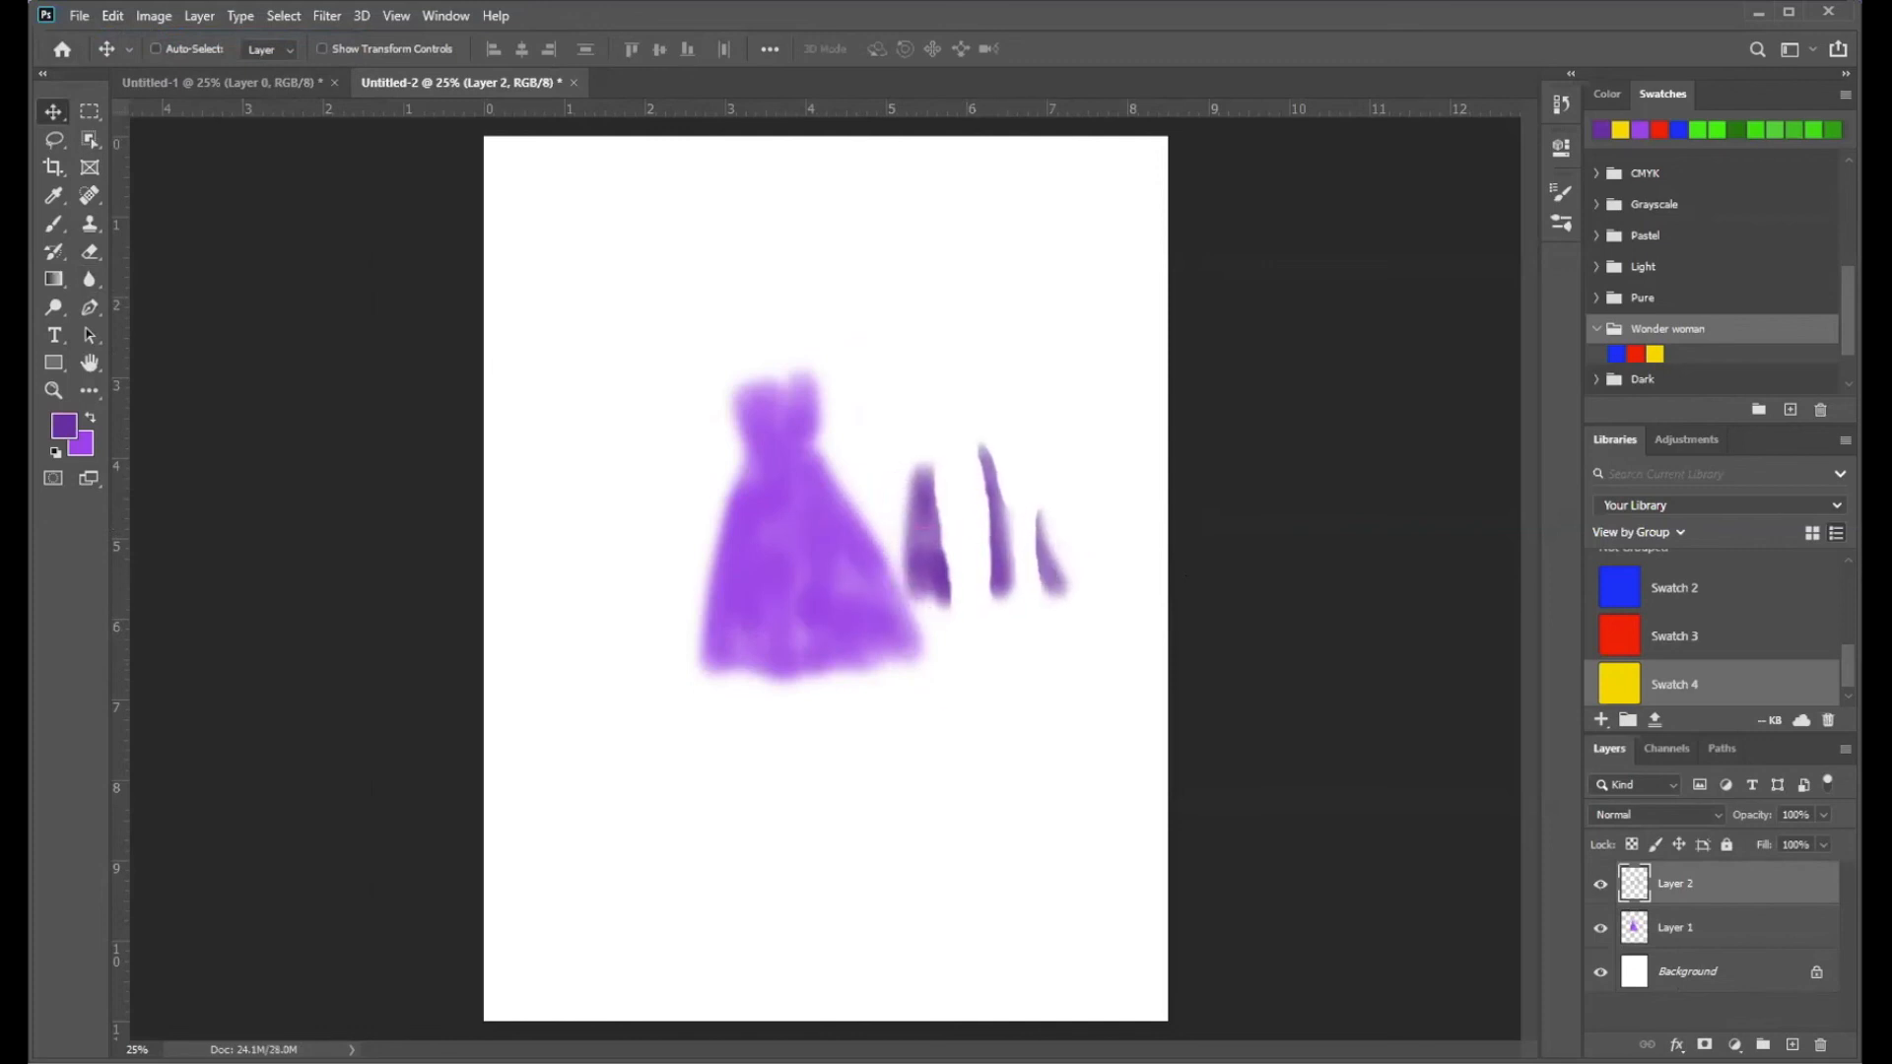
click(113, 18)
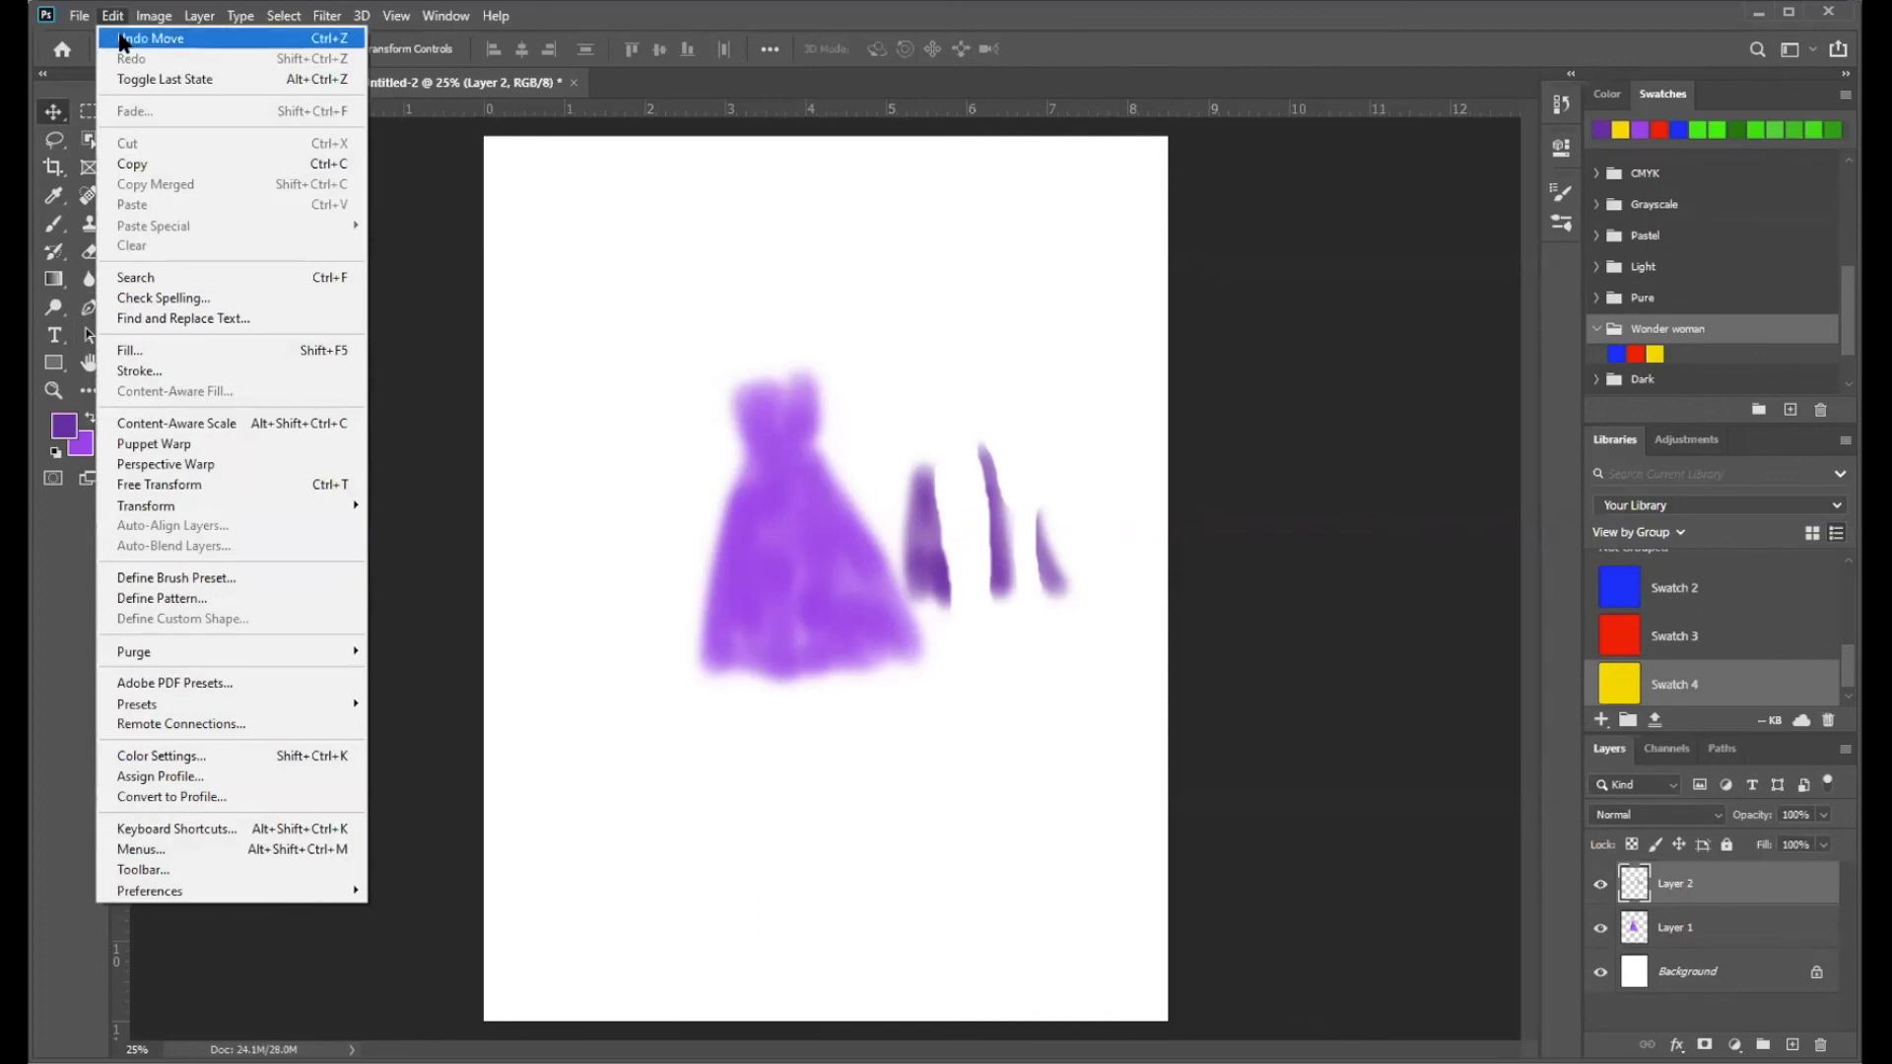
click(123, 40)
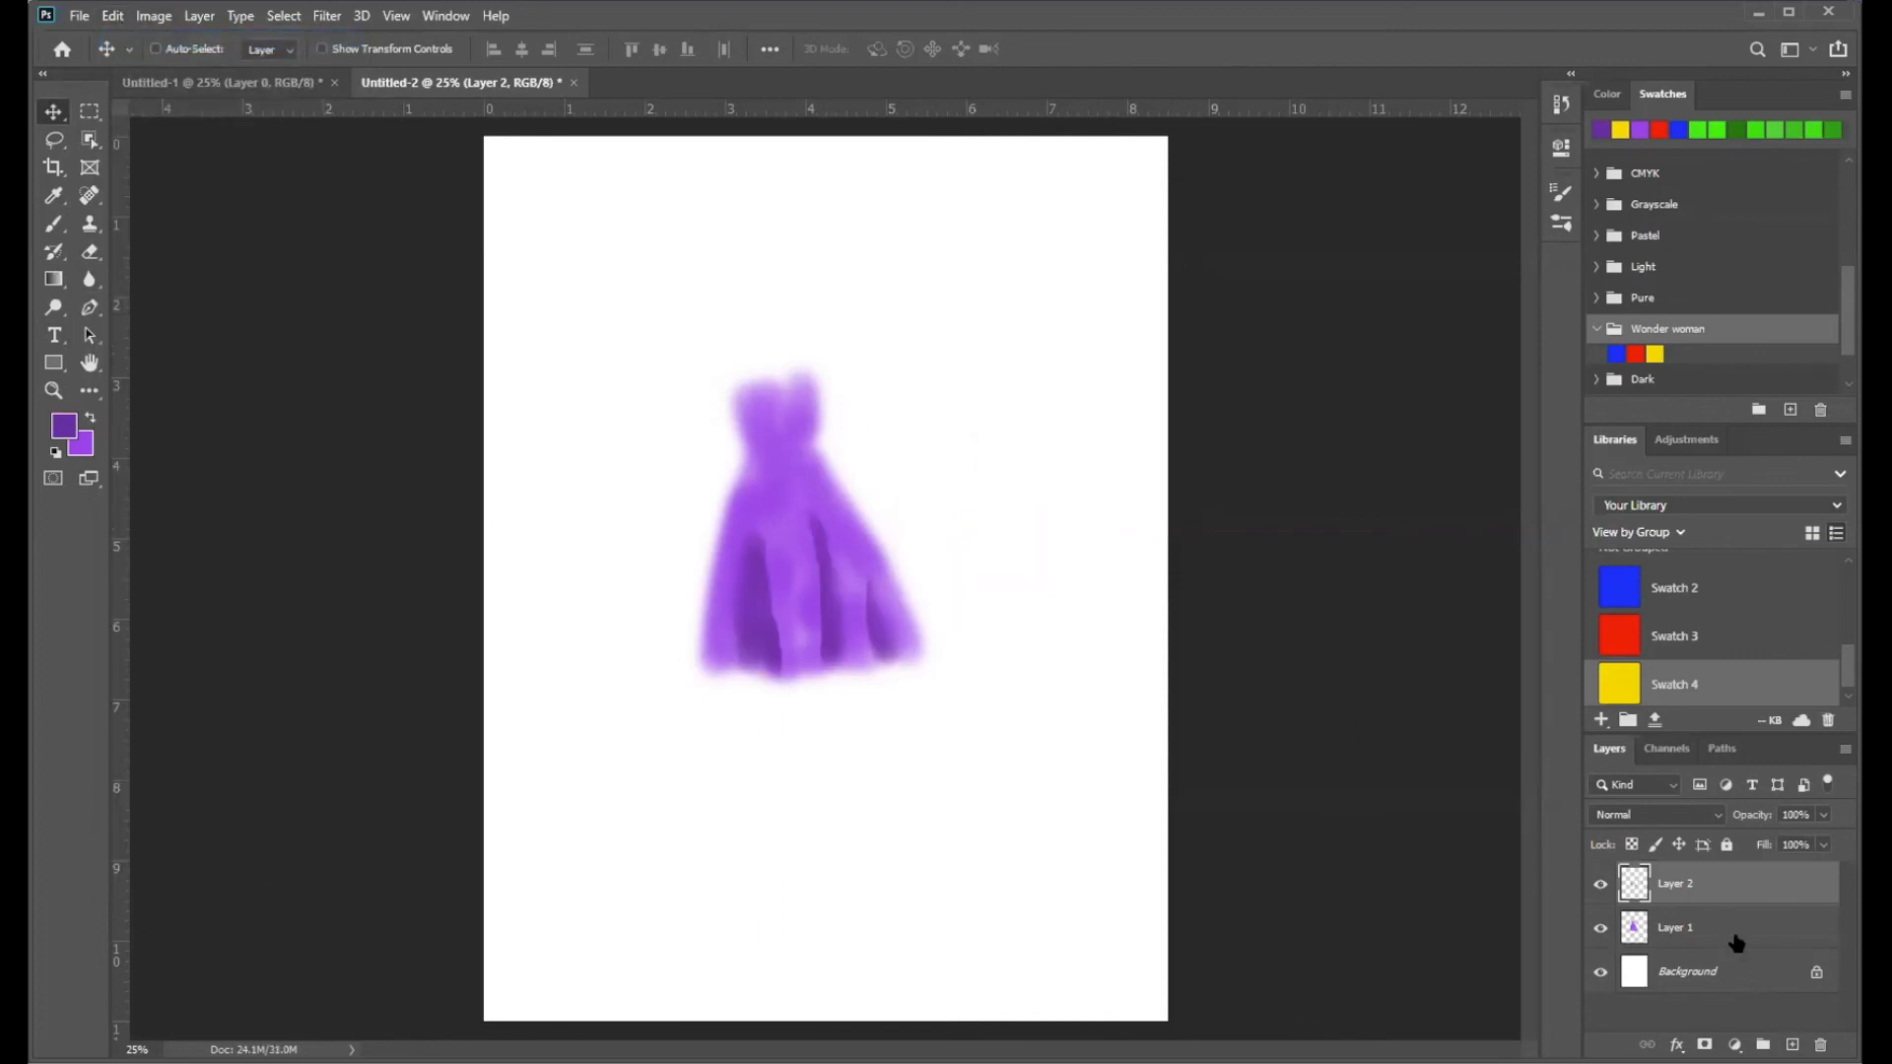
- Select Layer 1, move only the base dress toward the page's upper-right area, and undo the move
click(1732, 931)
mouse_move(1018, 590)
mouse_down()
mouse_move(1111, 506)
mouse_move(1200, 466)
mouse_up()
click(113, 16)
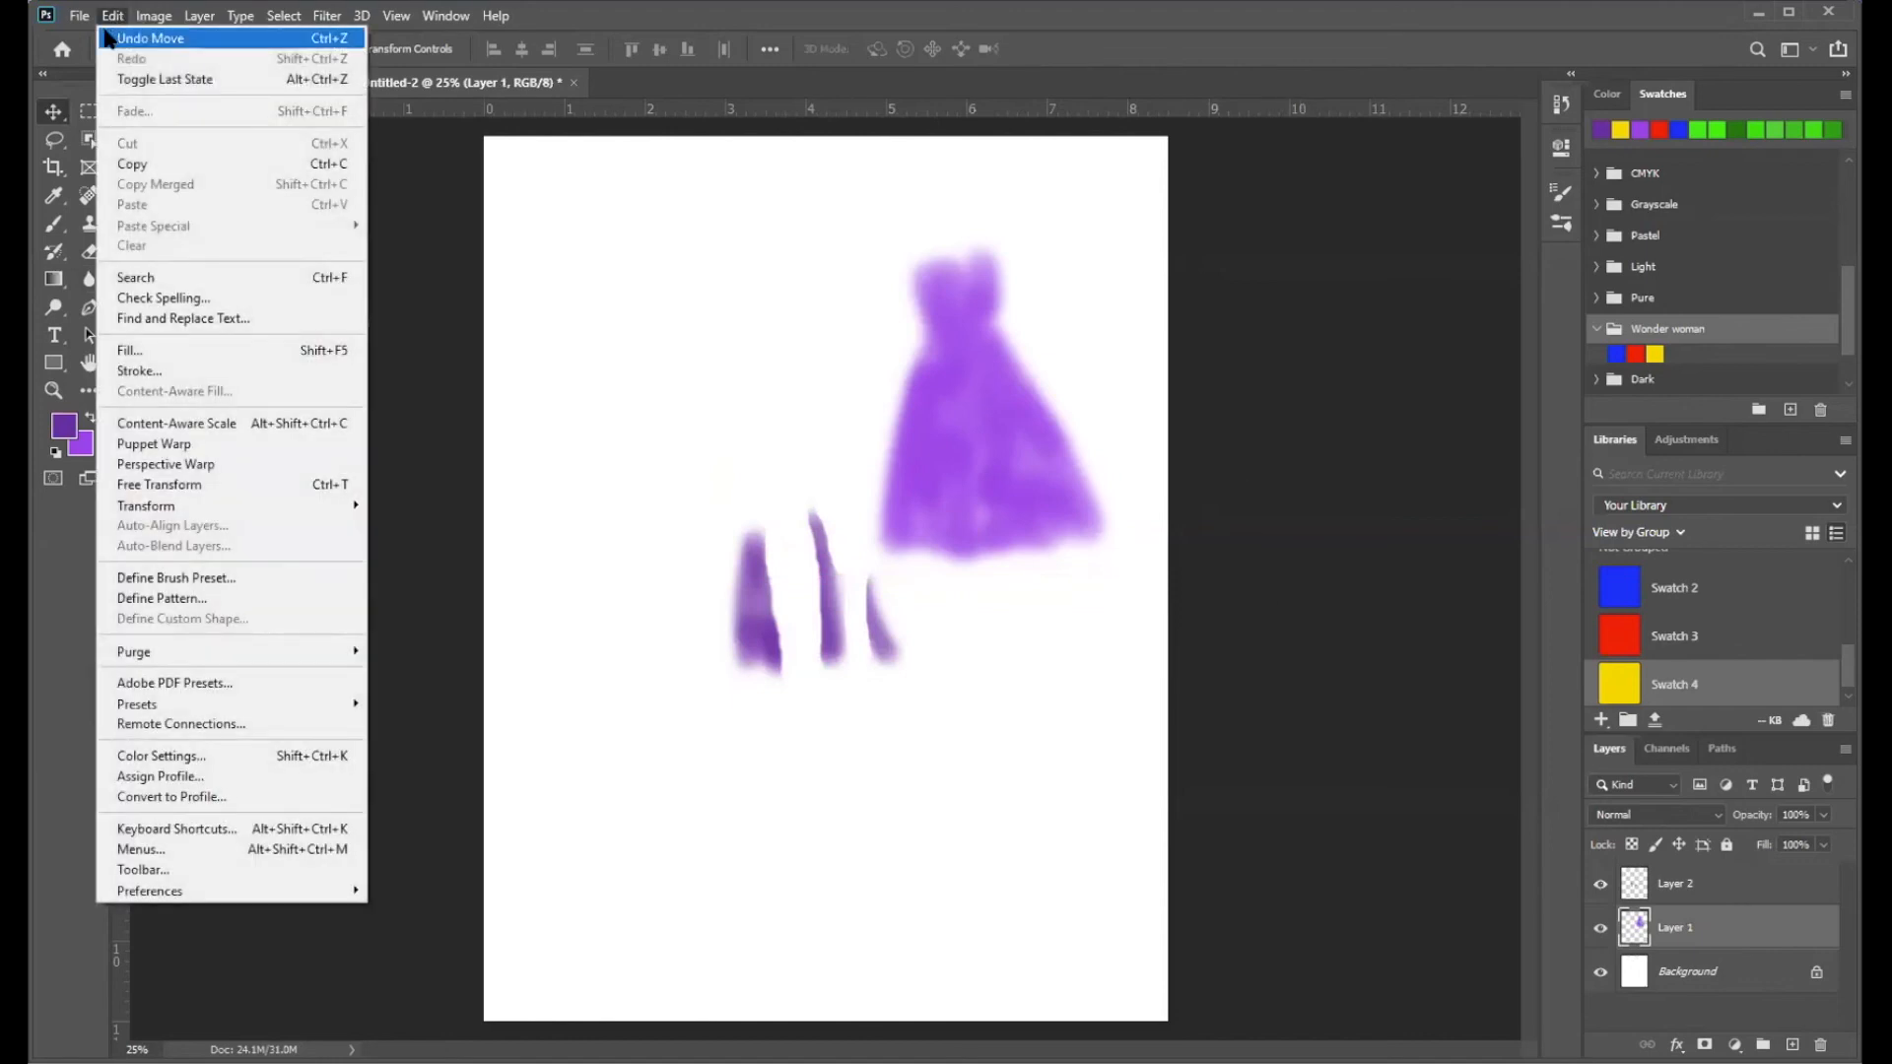
click(109, 37)
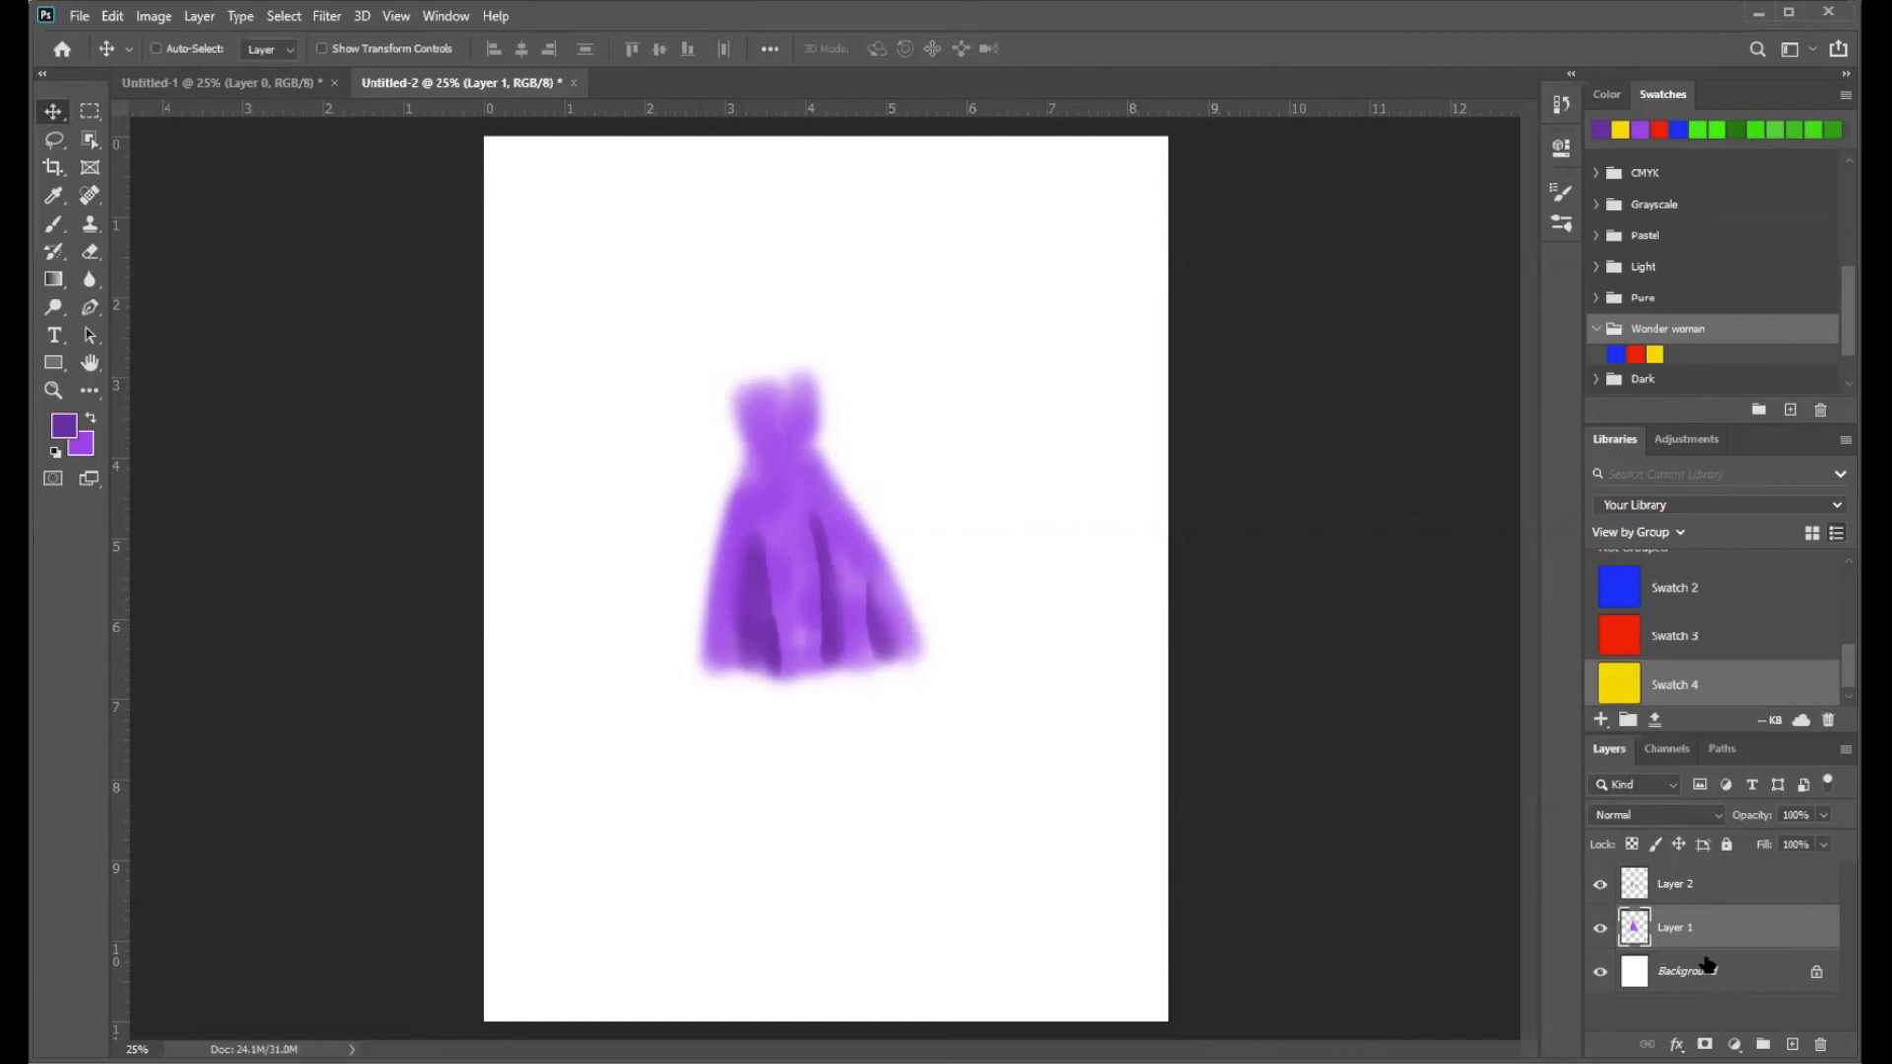
- Select Layer 1 and Layer 2 together, move the dress with its folds around the page, and link the two layers
shift+click(1764, 886)
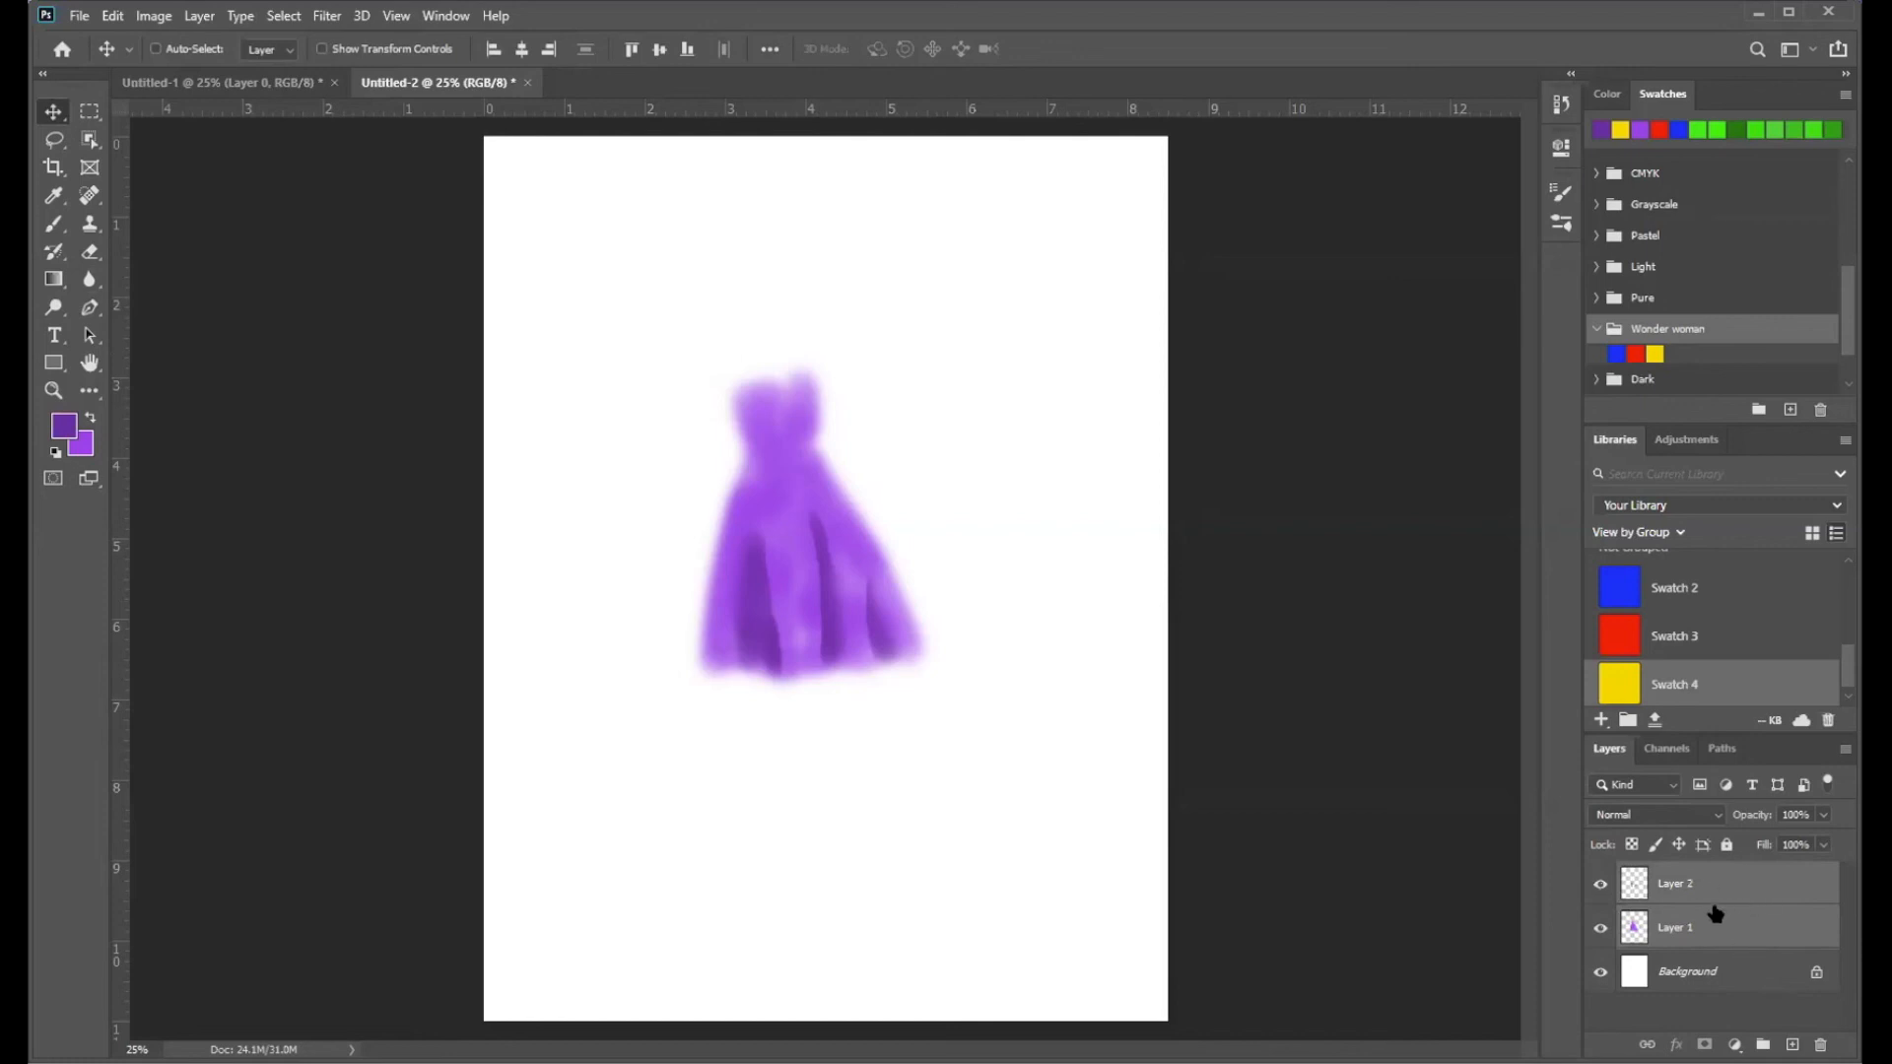
click(1765, 897)
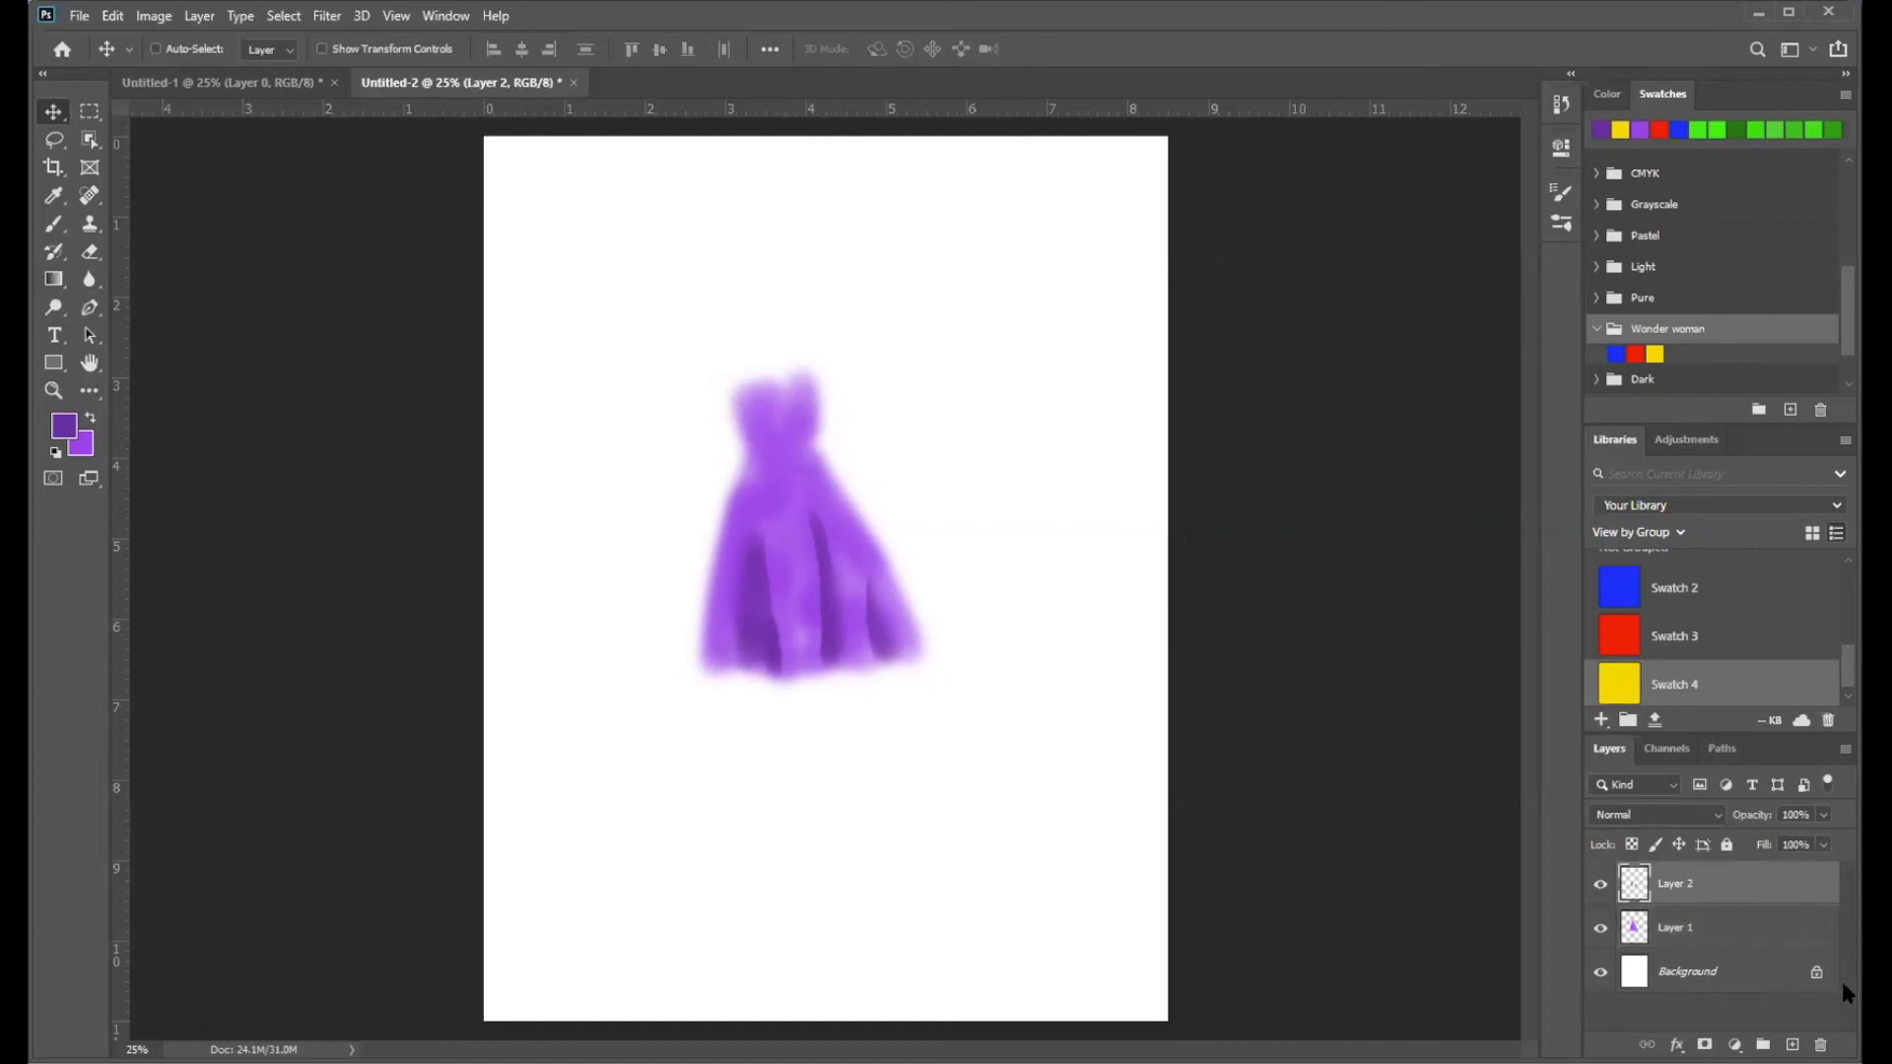
shift+click(1751, 939)
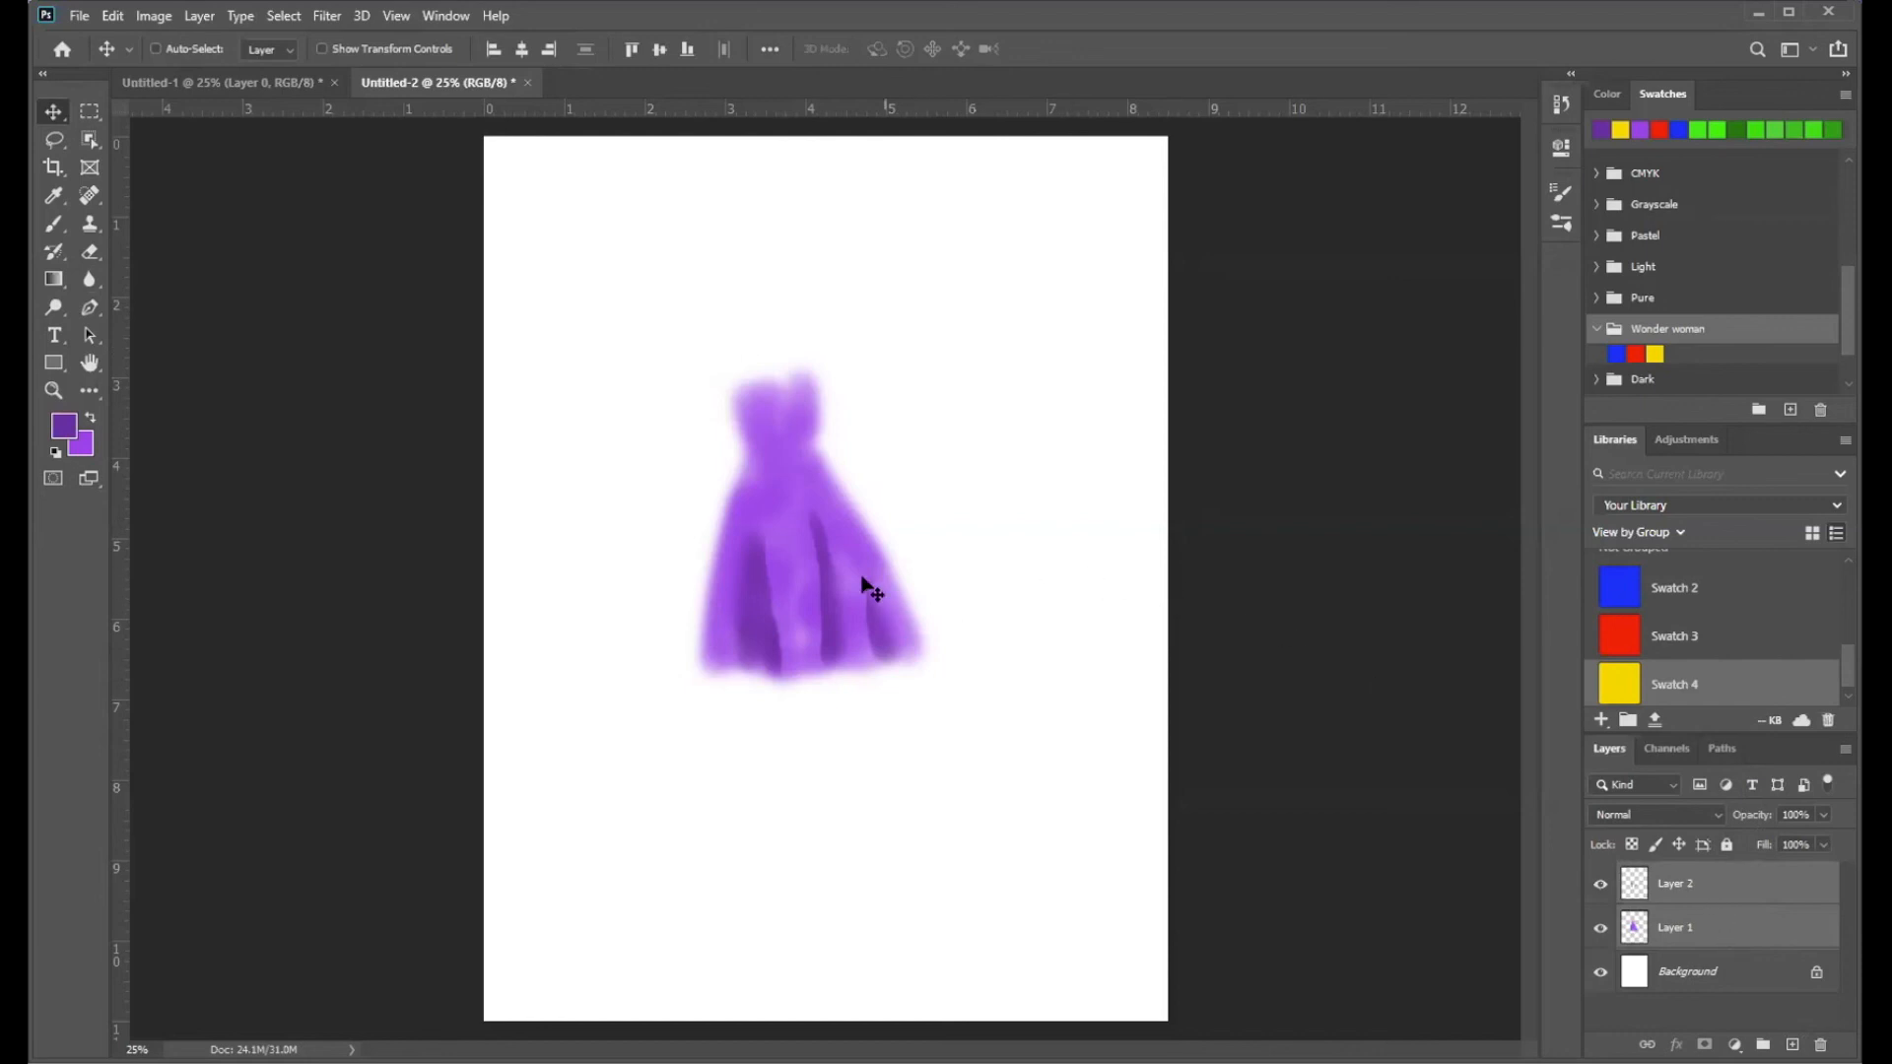
mouse_move(853, 565)
mouse_down()
mouse_move(933, 473)
mouse_move(946, 523)
mouse_move(789, 659)
mouse_move(734, 666)
mouse_move(810, 564)
mouse_move(920, 554)
mouse_move(769, 662)
mouse_move(785, 772)
mouse_move(819, 541)
mouse_move(849, 575)
mouse_move(830, 574)
mouse_up()
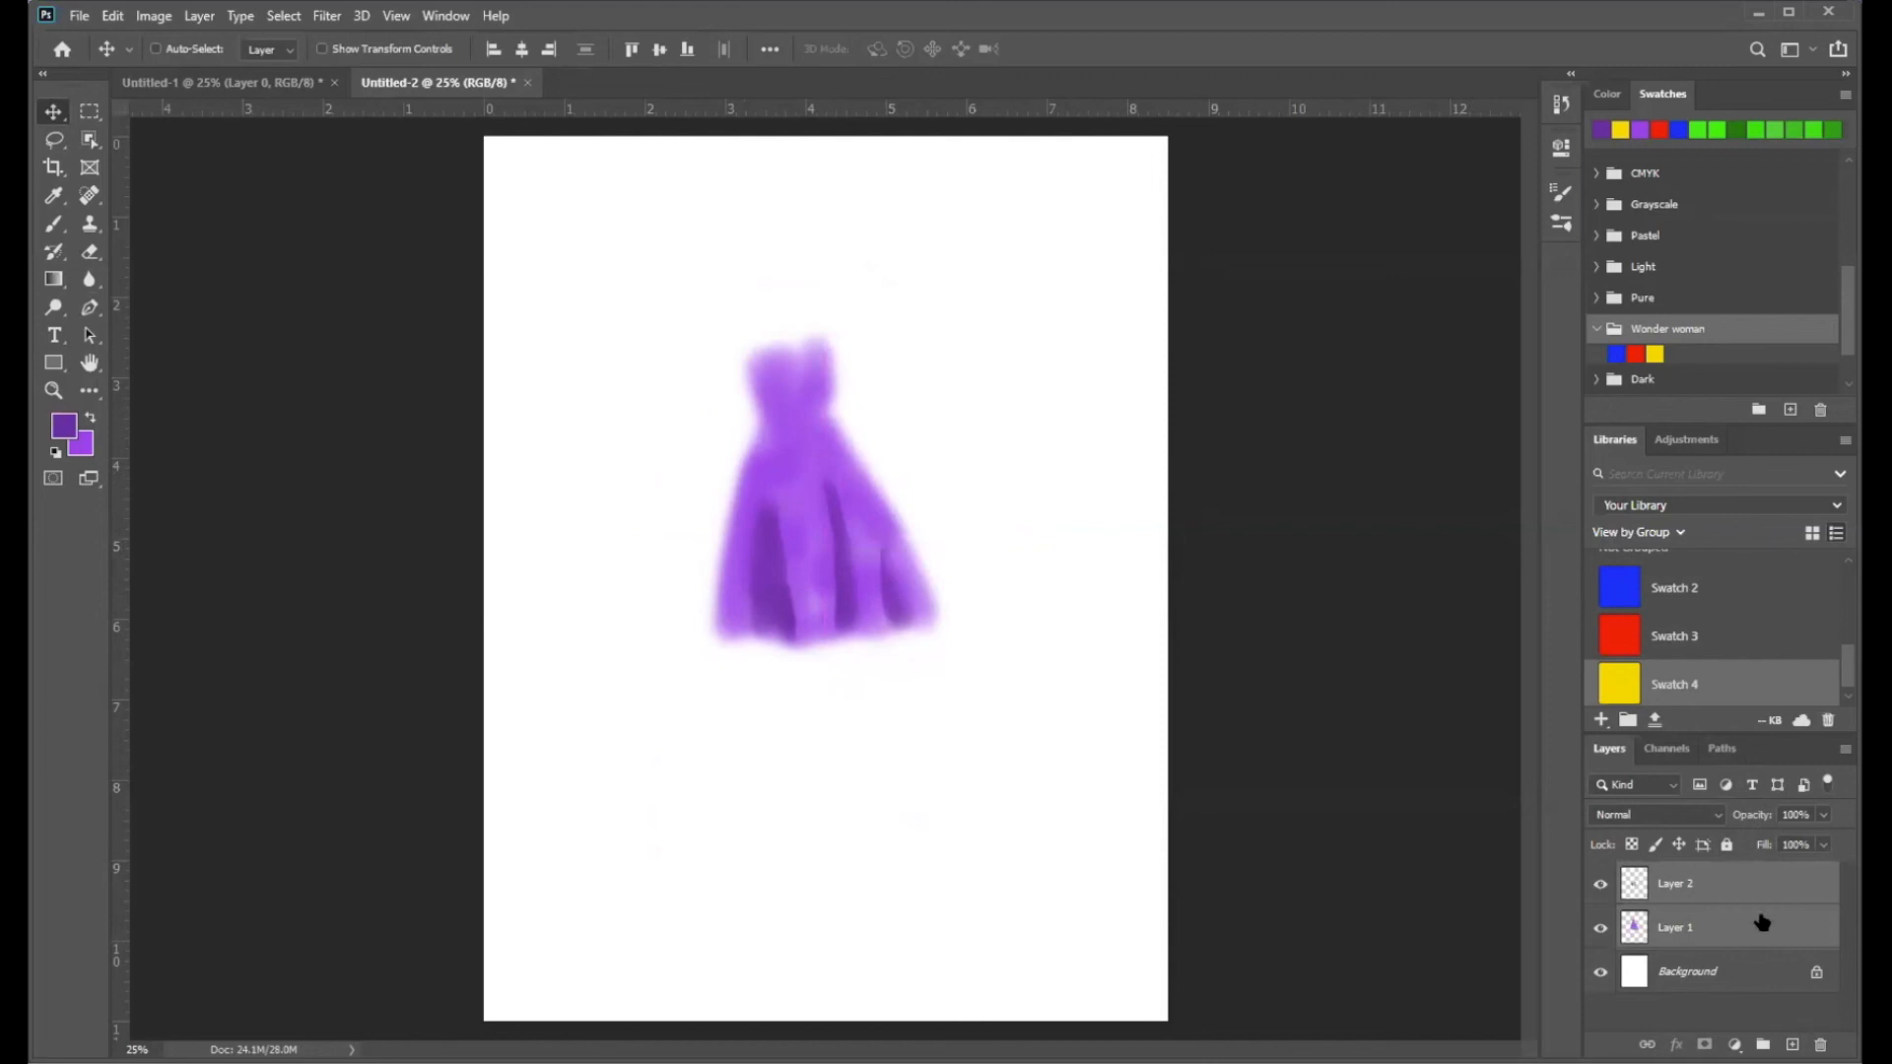
drag(845, 549, 845, 591)
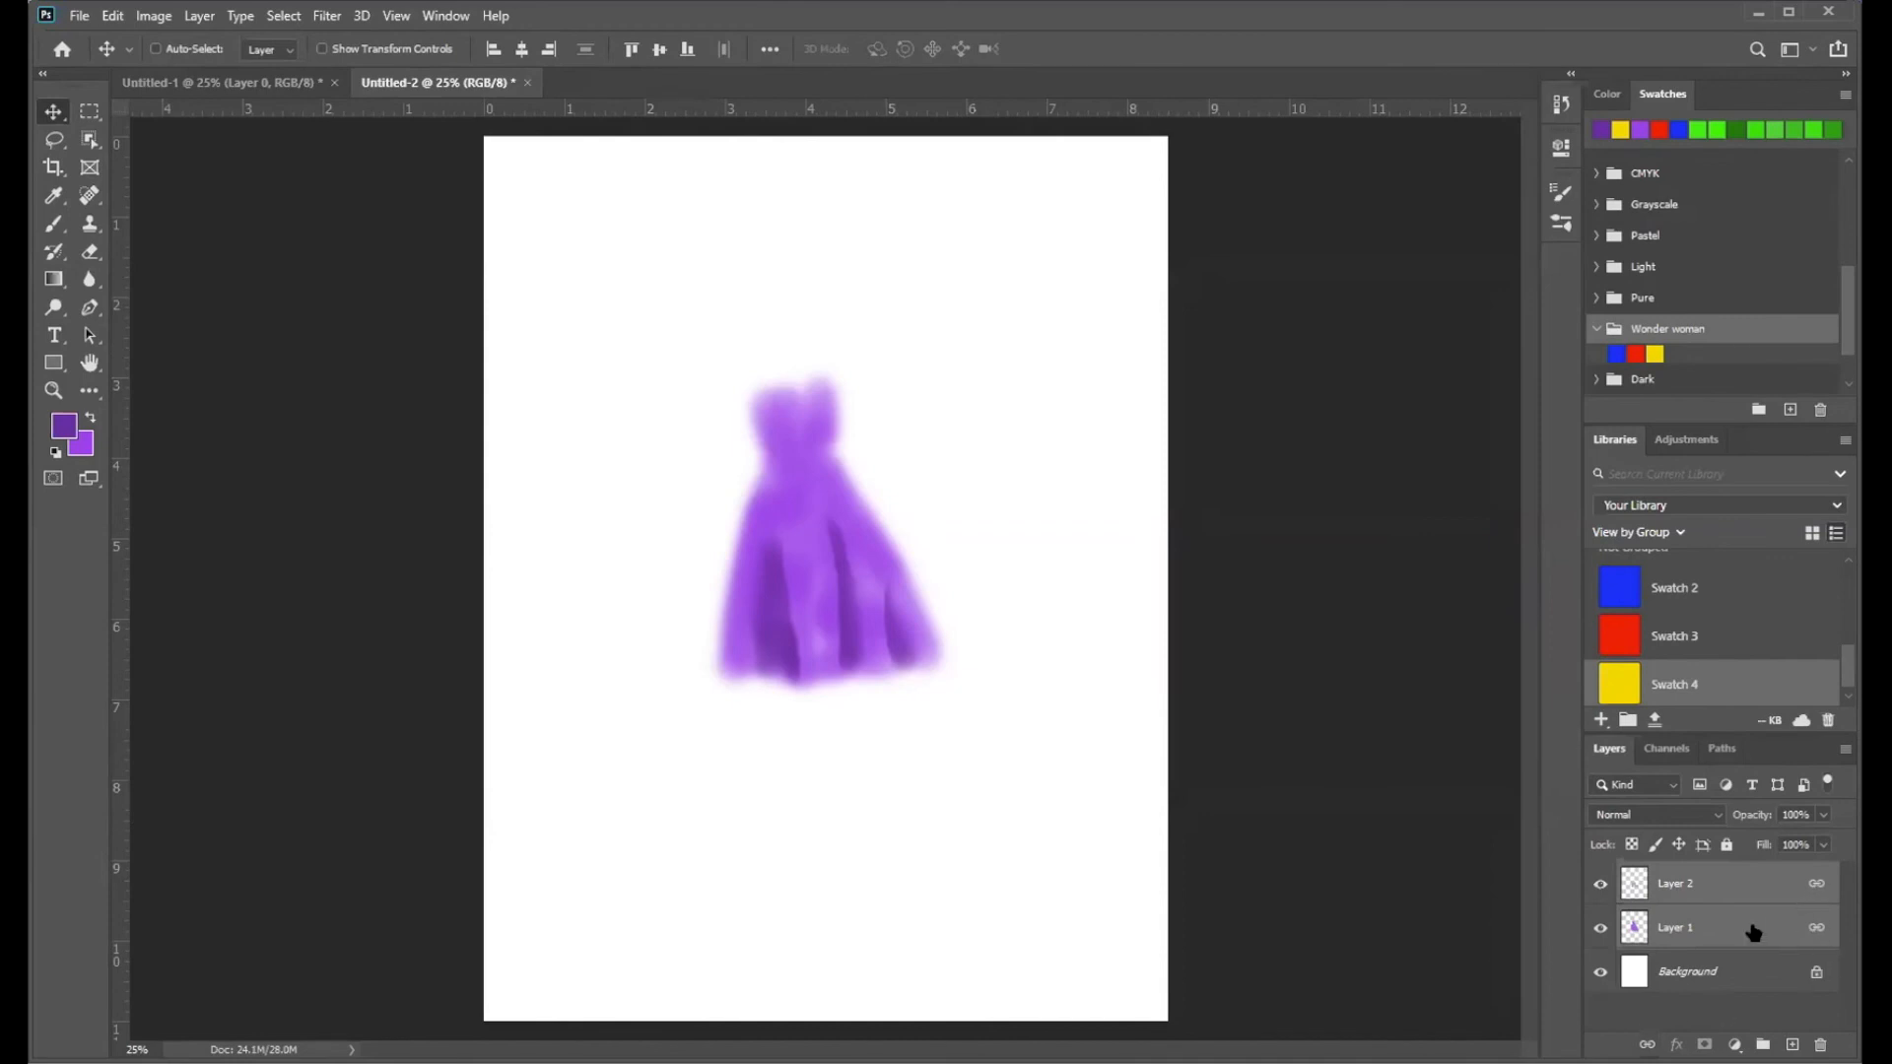
- Move the linked dress and folds near the page's center with only Layer 1 selected, and reselect both layers
click(1718, 943)
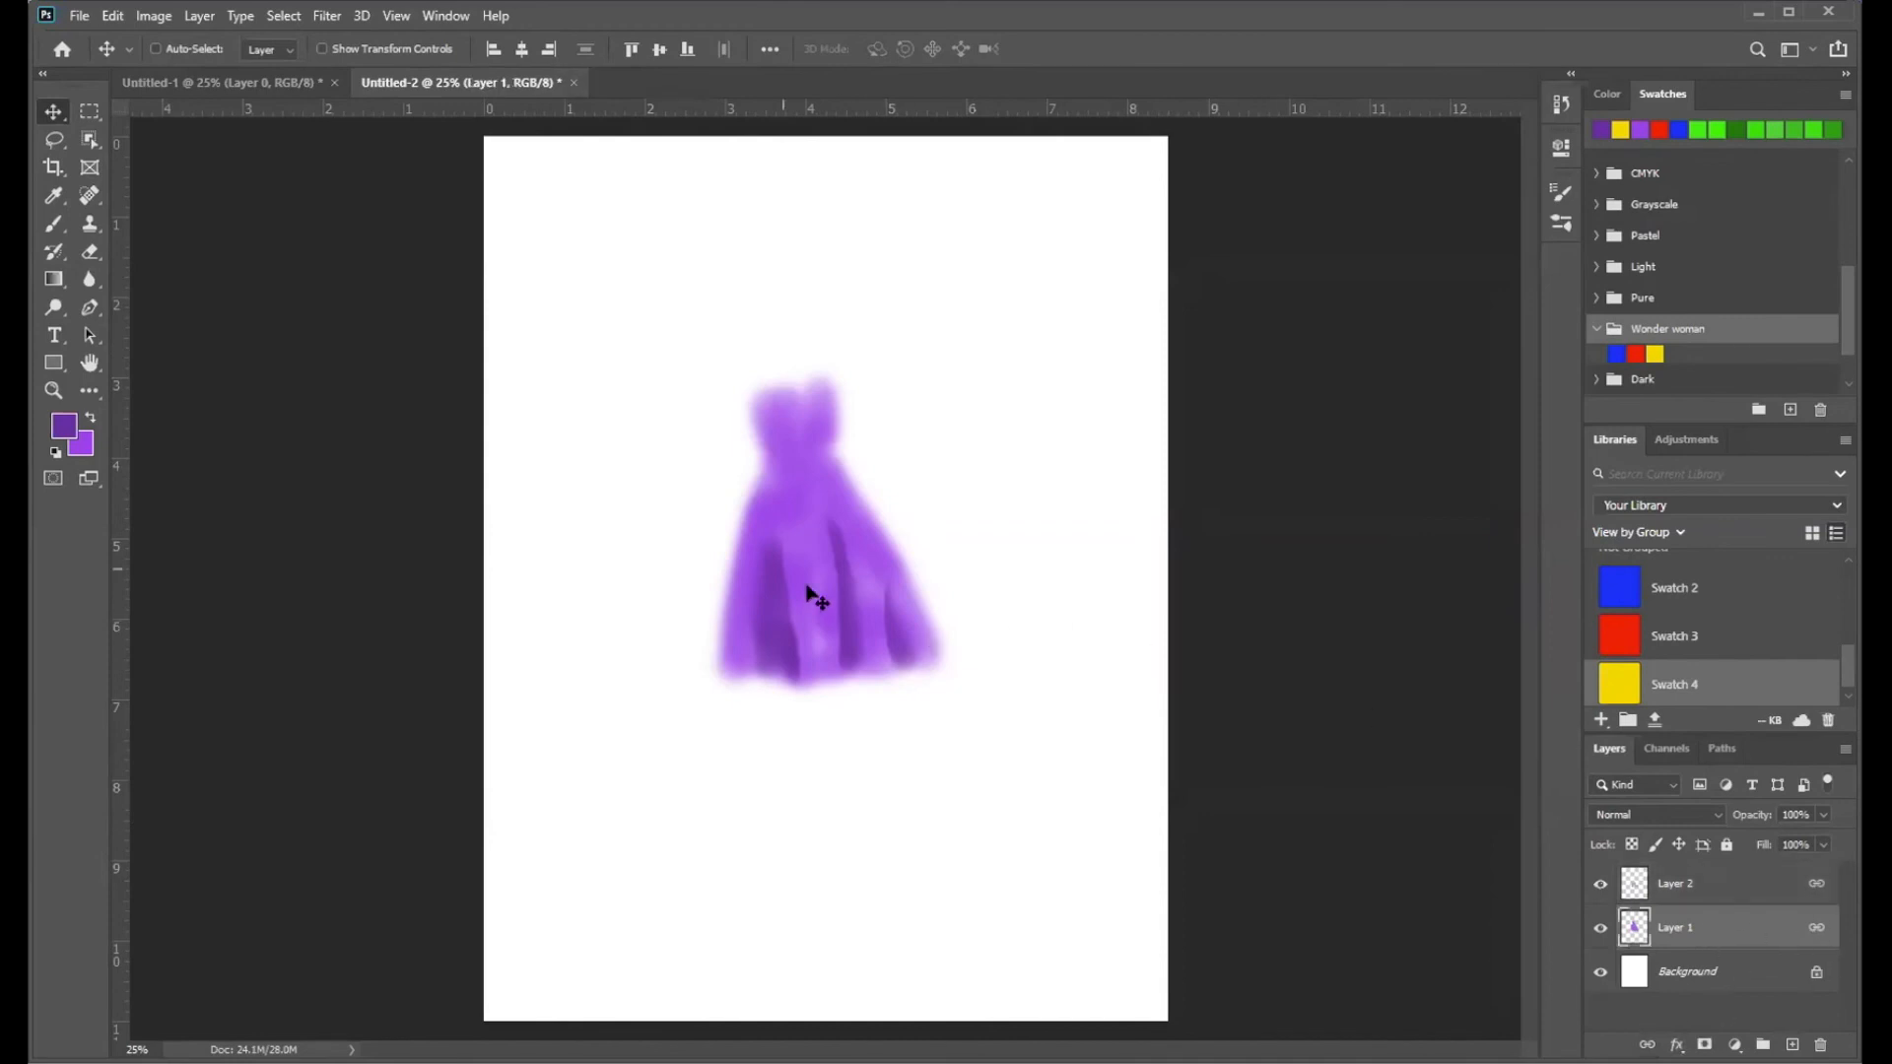
mouse_move(836, 536)
mouse_down()
mouse_move(943, 422)
mouse_move(857, 519)
mouse_move(684, 621)
mouse_move(805, 541)
mouse_move(850, 540)
mouse_up()
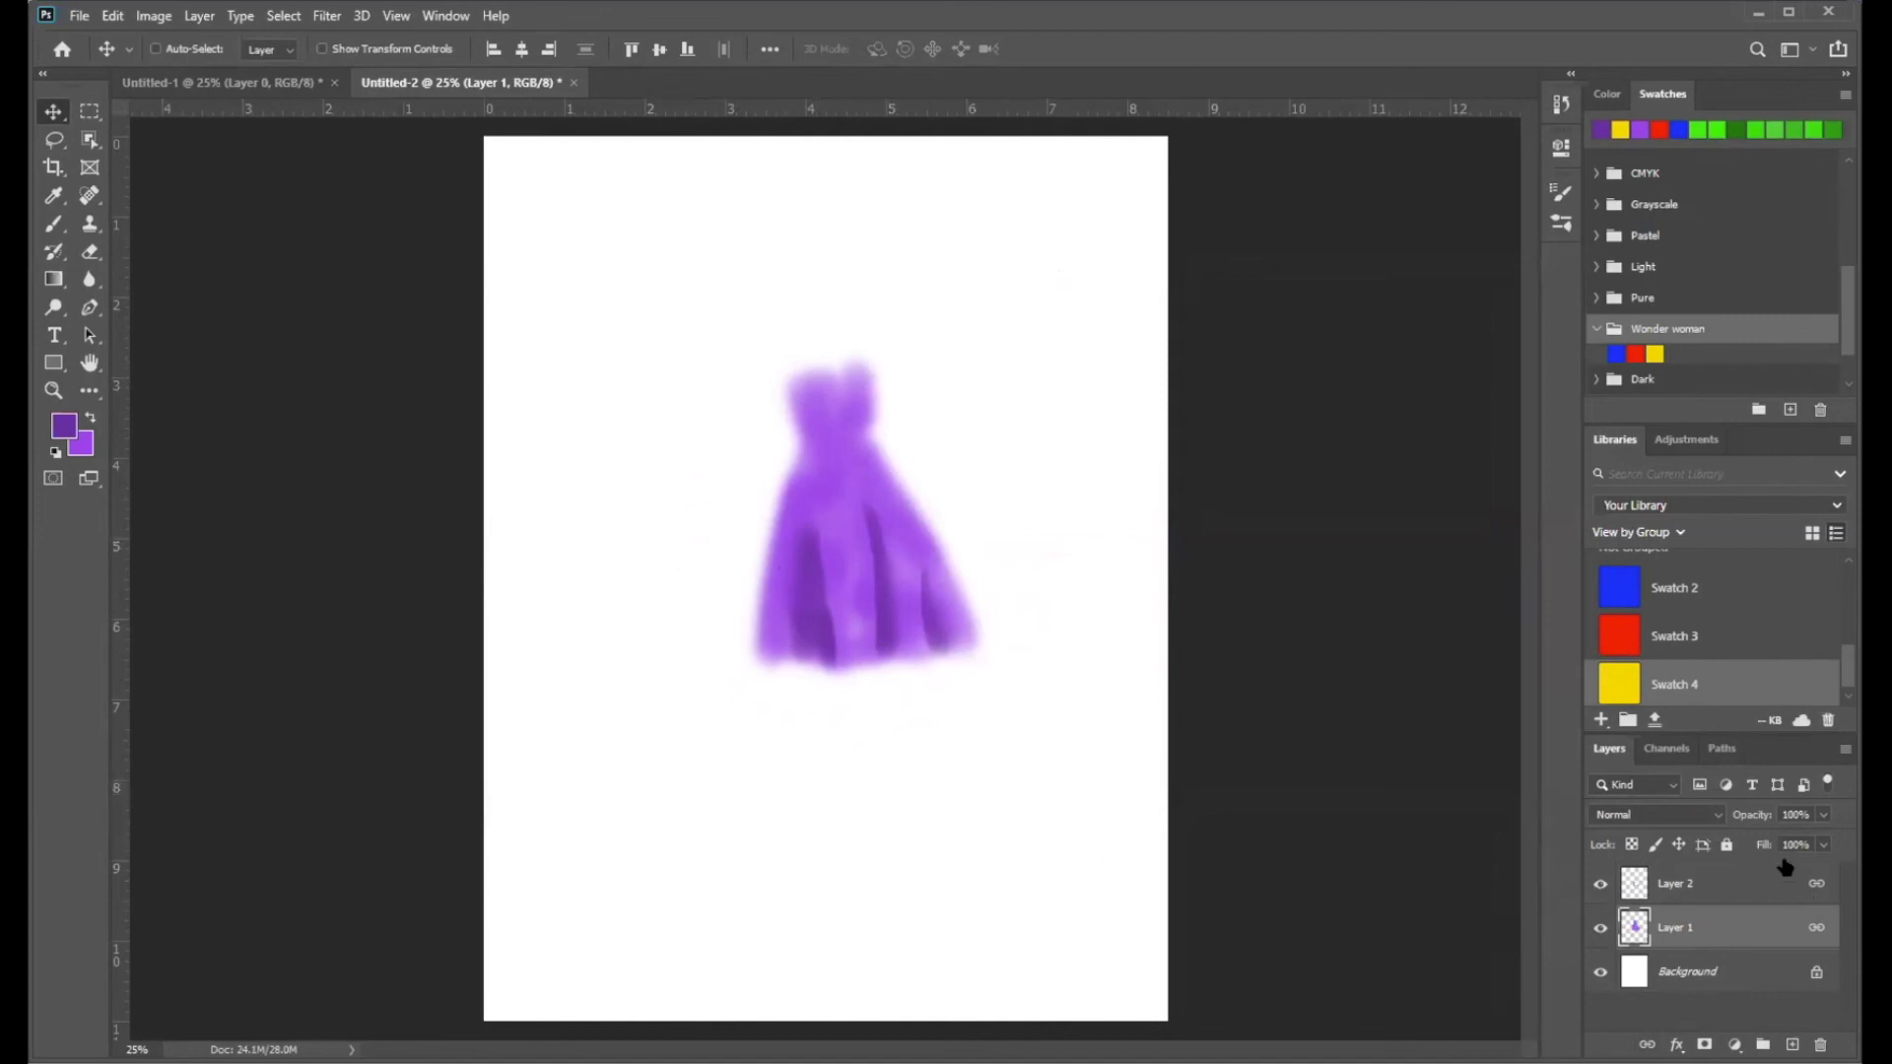
shift+click(1711, 896)
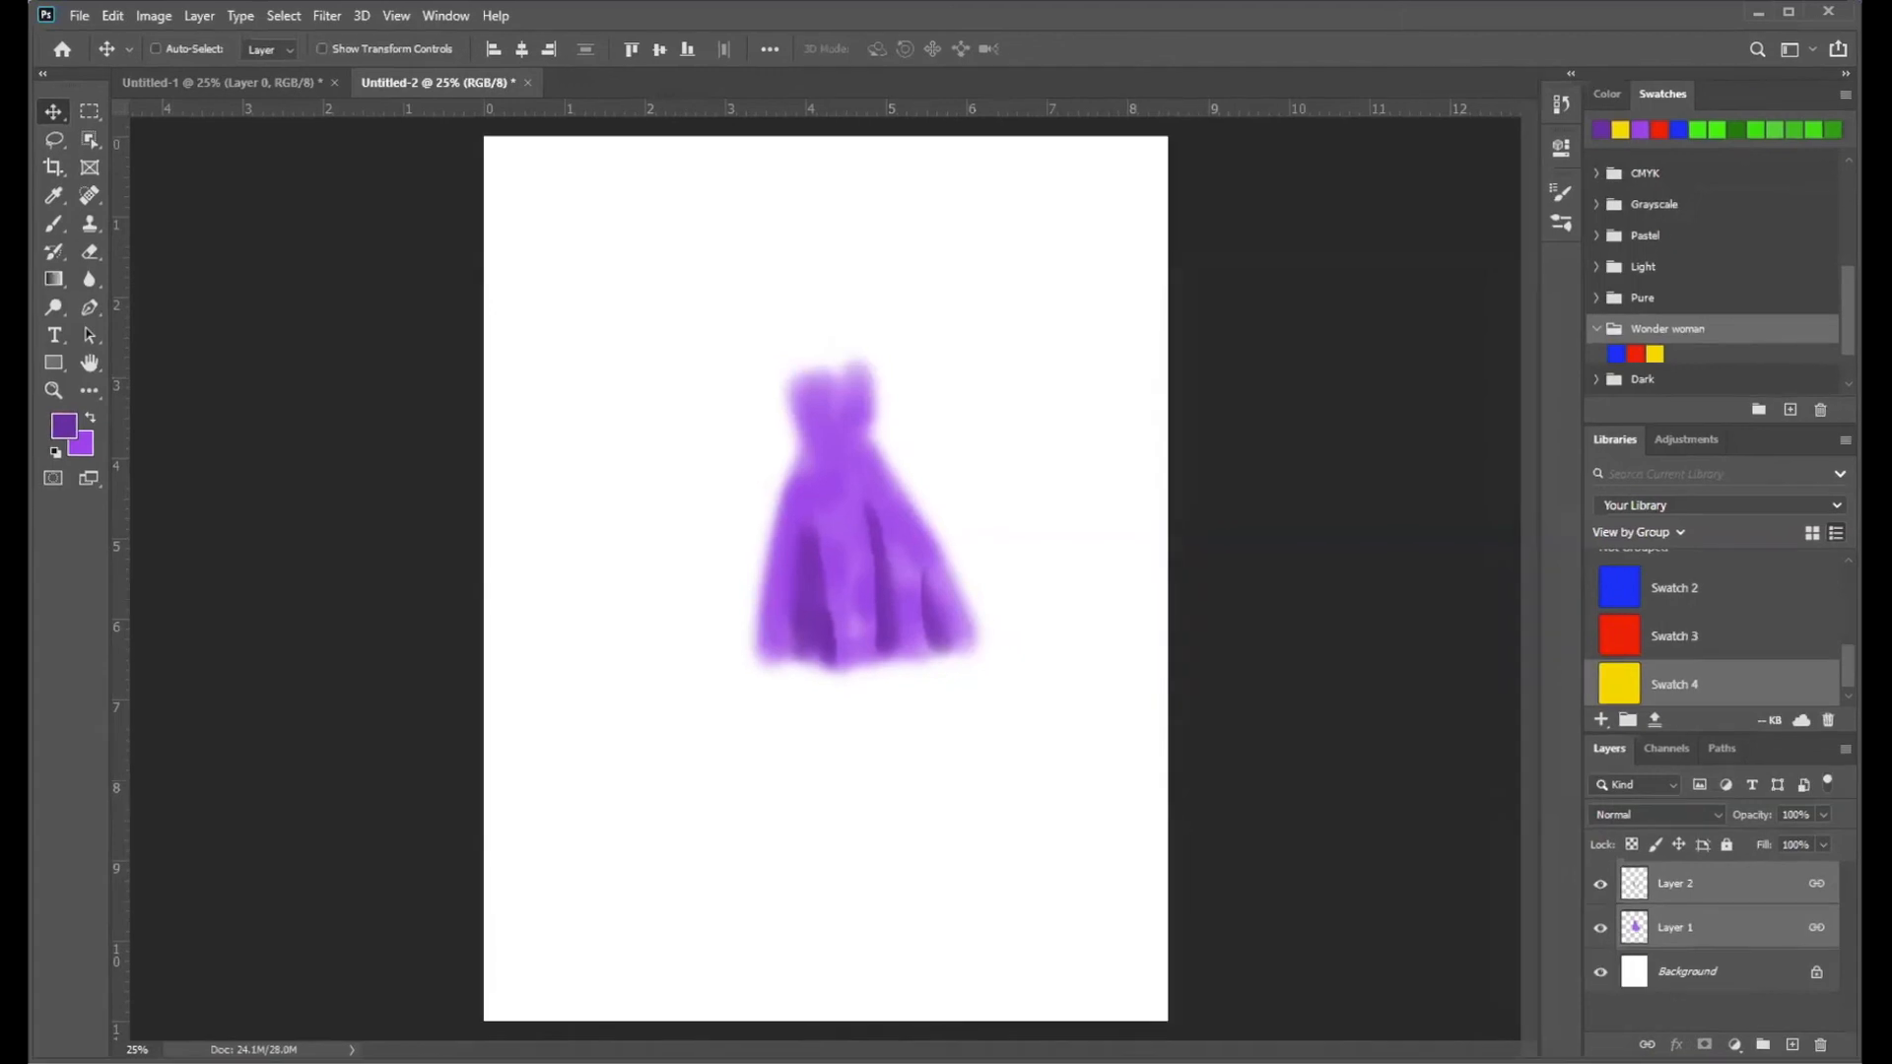
- Shift the linked dress slightly toward the page's left side, and rename Layer 1 as dress and Layer 2 as shadows
drag(887, 574, 843, 534)
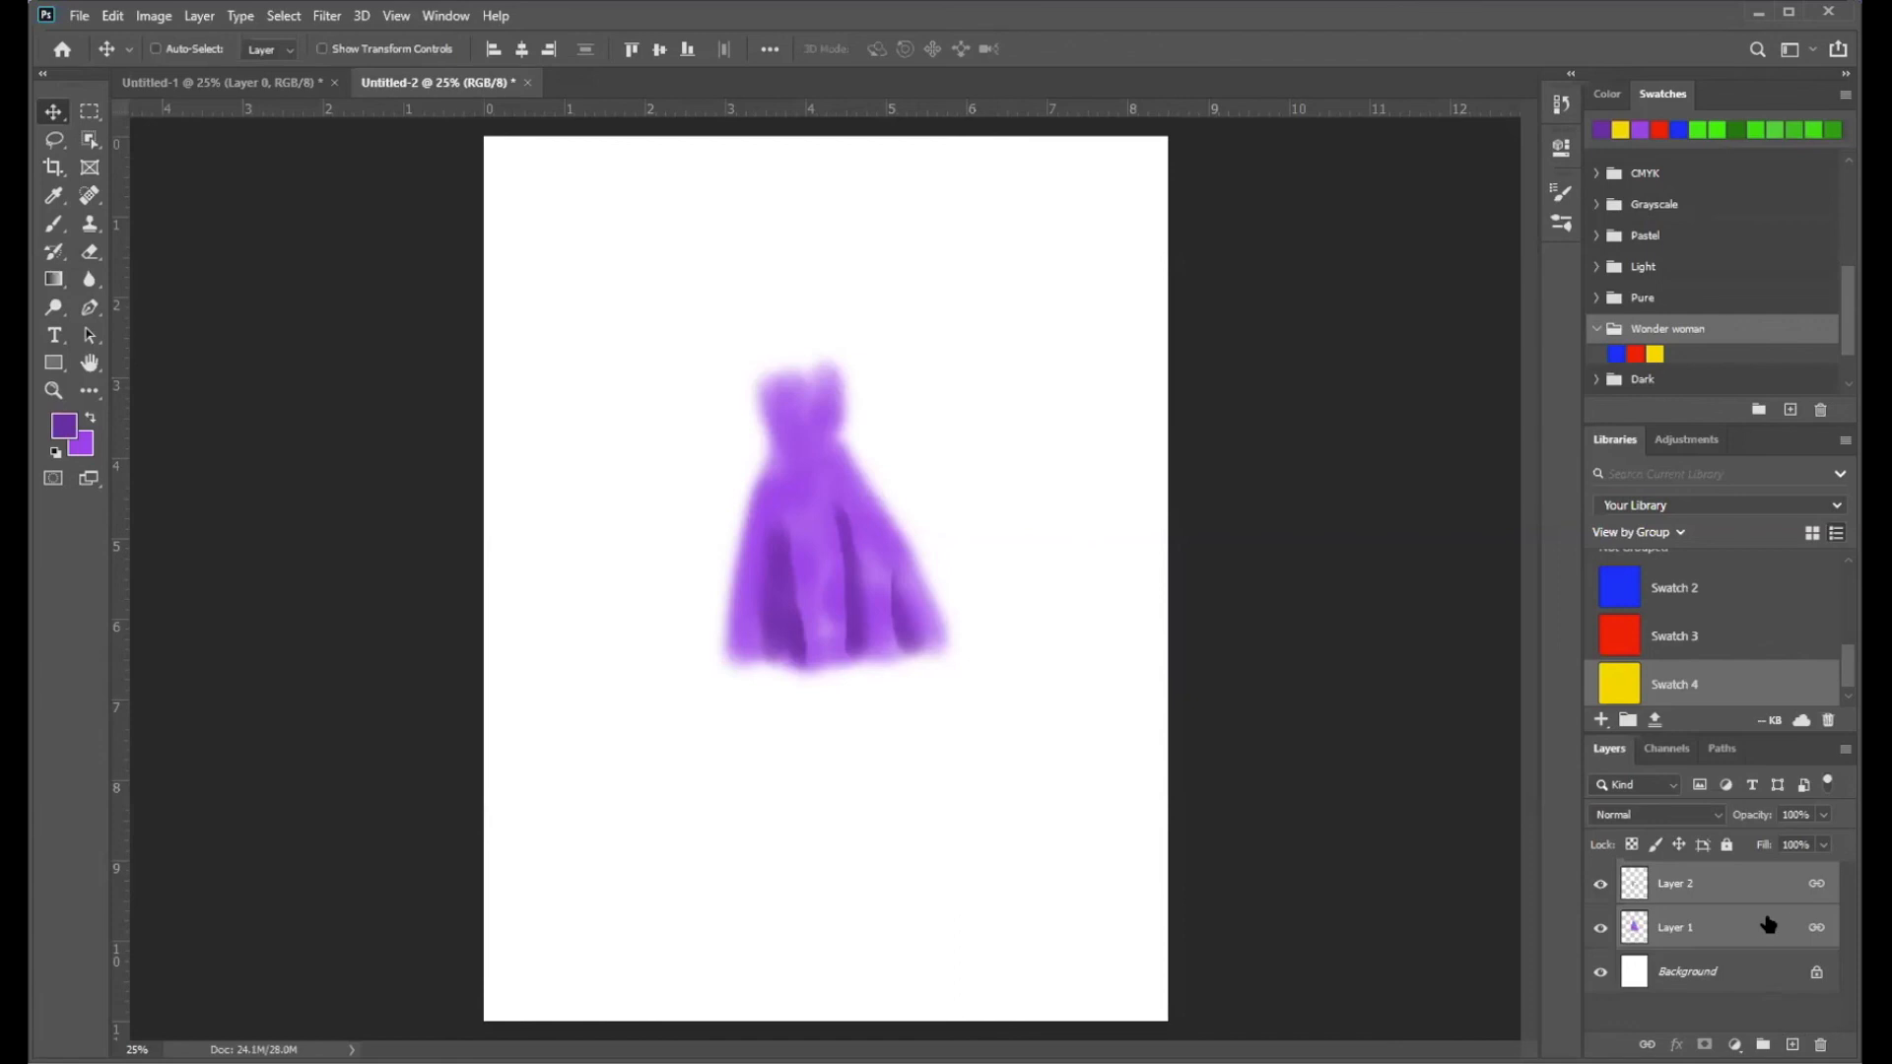
click(1674, 932)
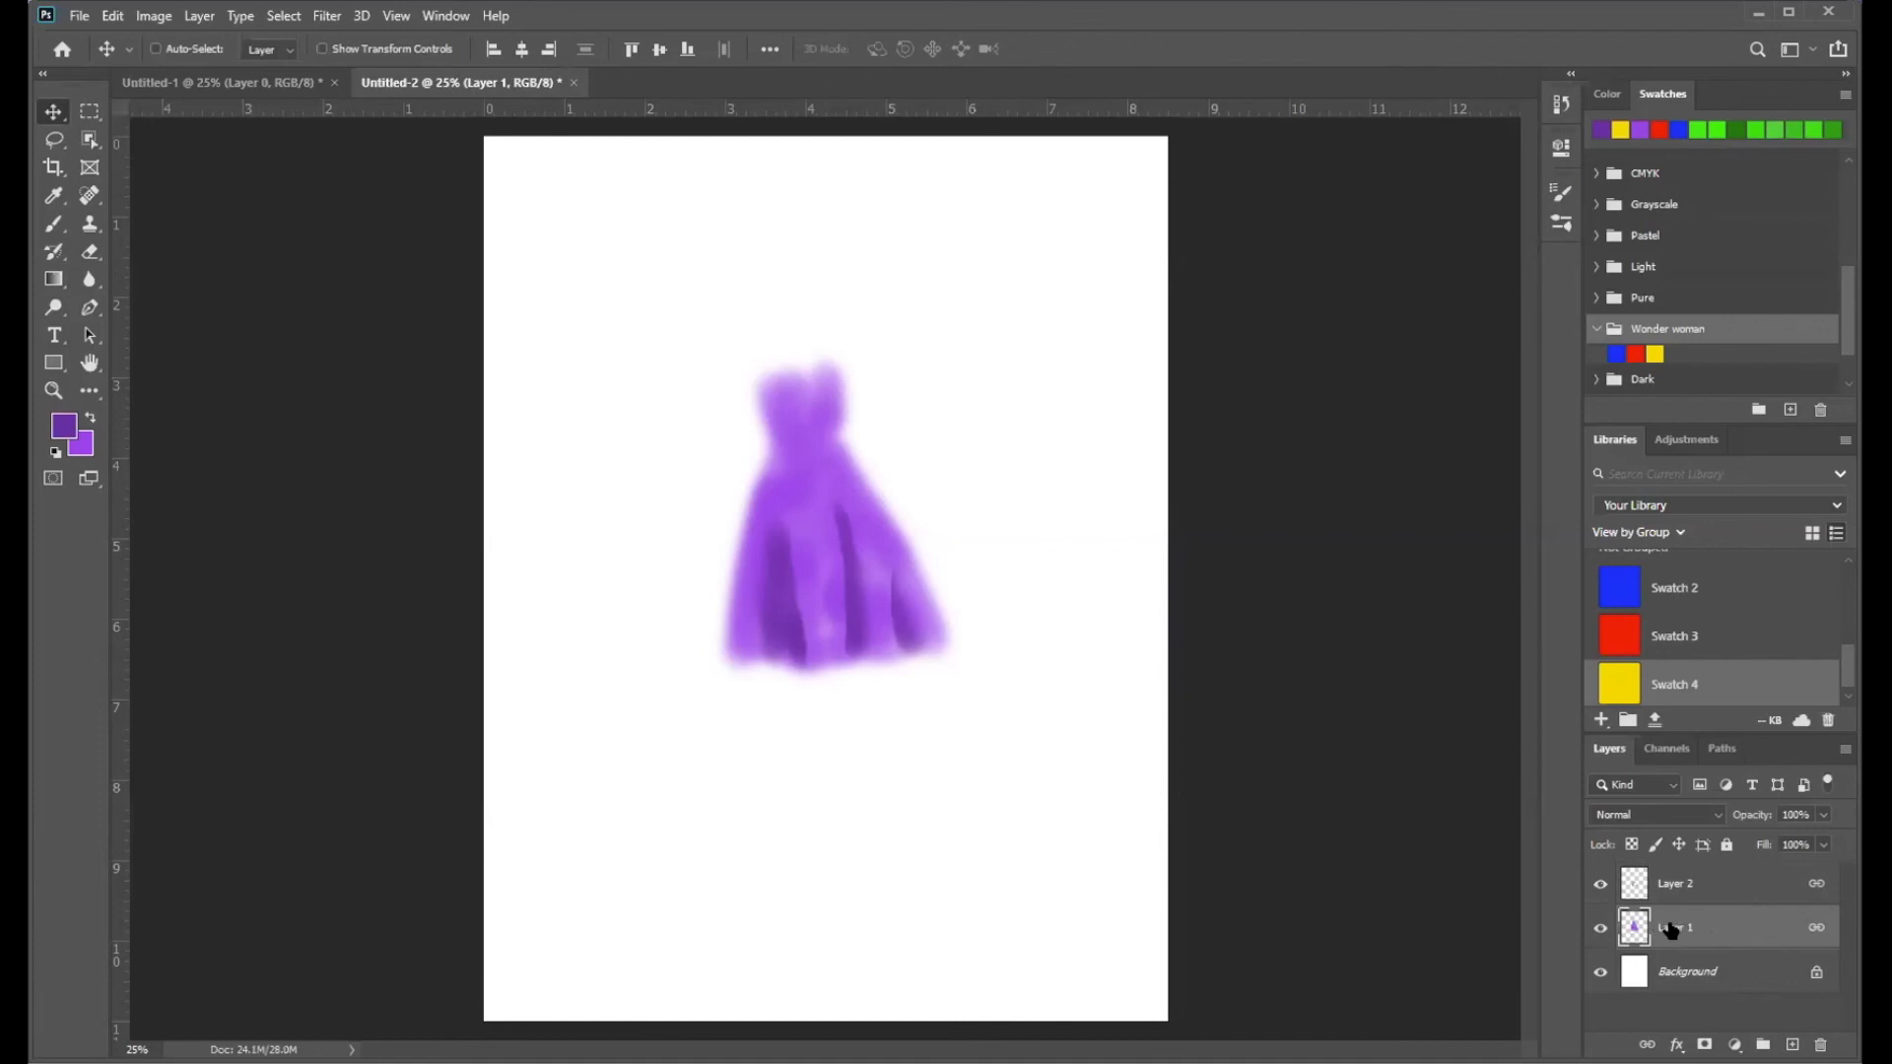
double_click(1671, 926)
text(dress)
double_click(1676, 884)
text(shadows)
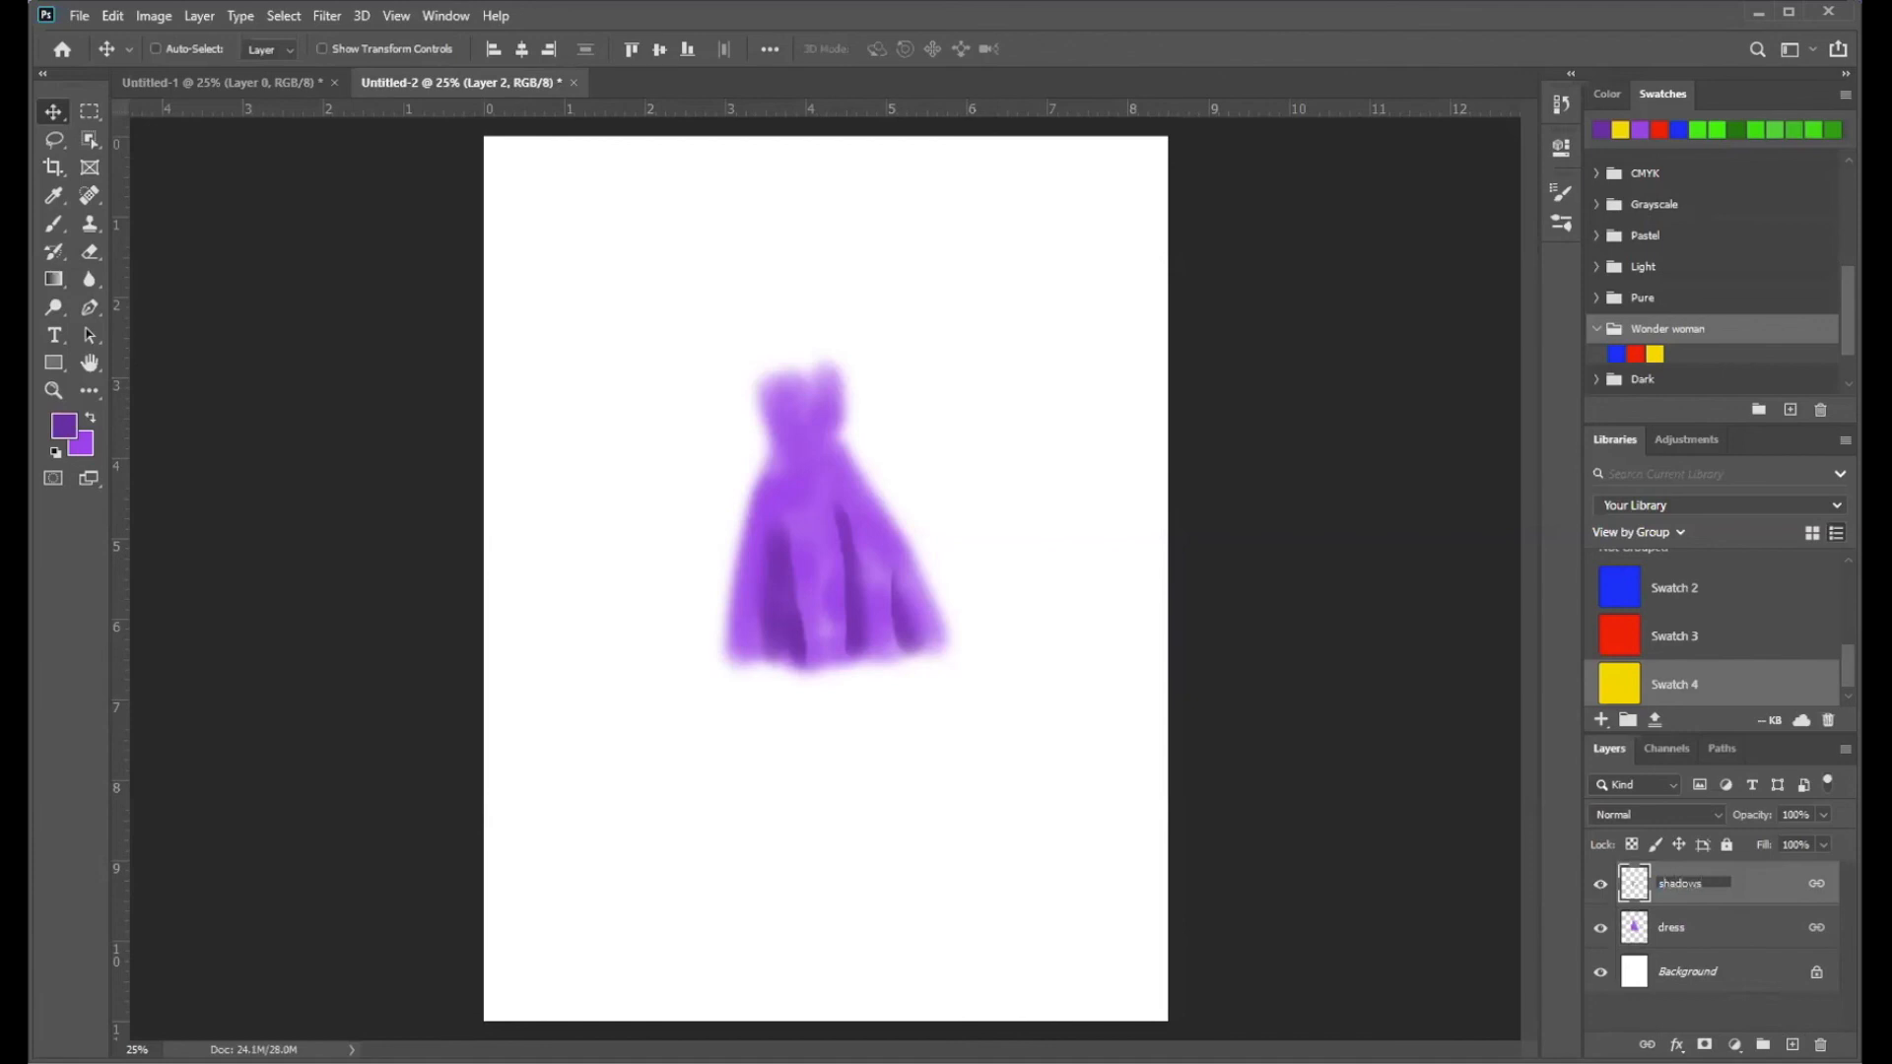
click(1725, 894)
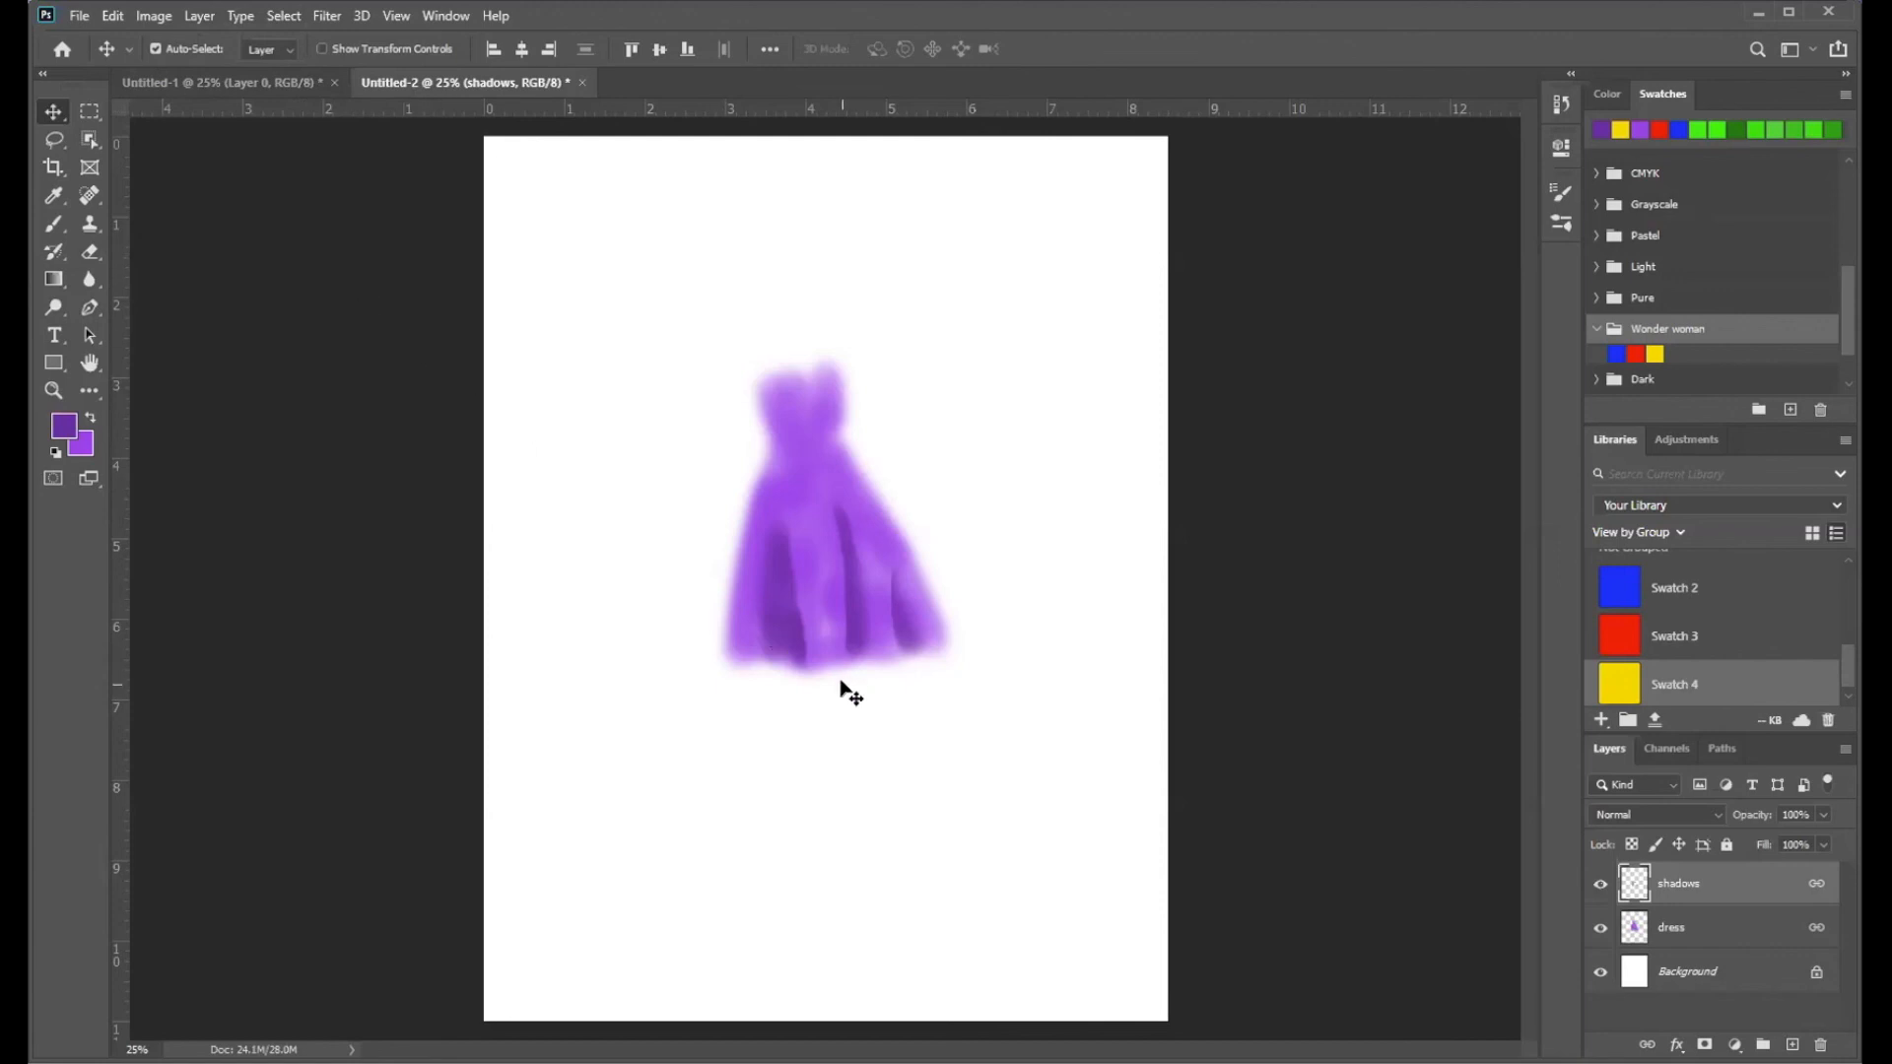
- With Auto-Select enabled, switch the active layer between dress and shadows by picking the purple fabric and dark folds on the canvas
click(1723, 970)
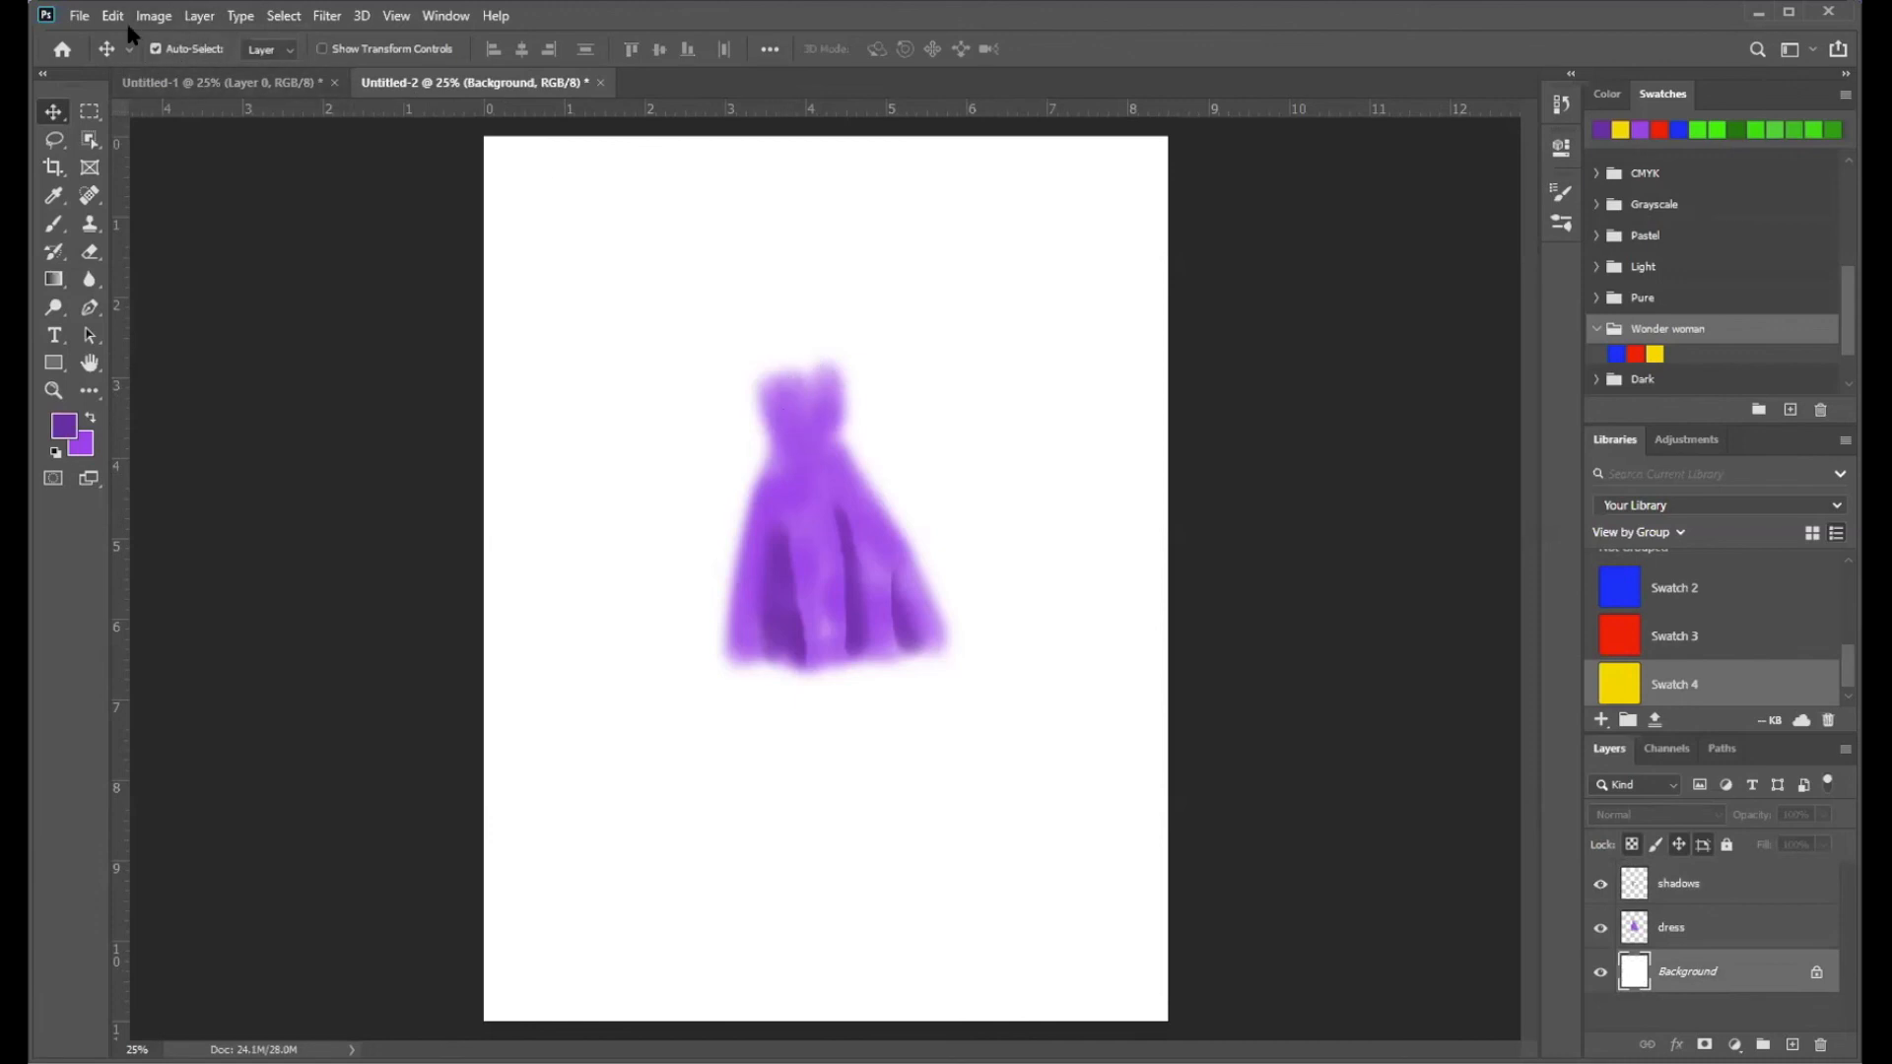
click(785, 434)
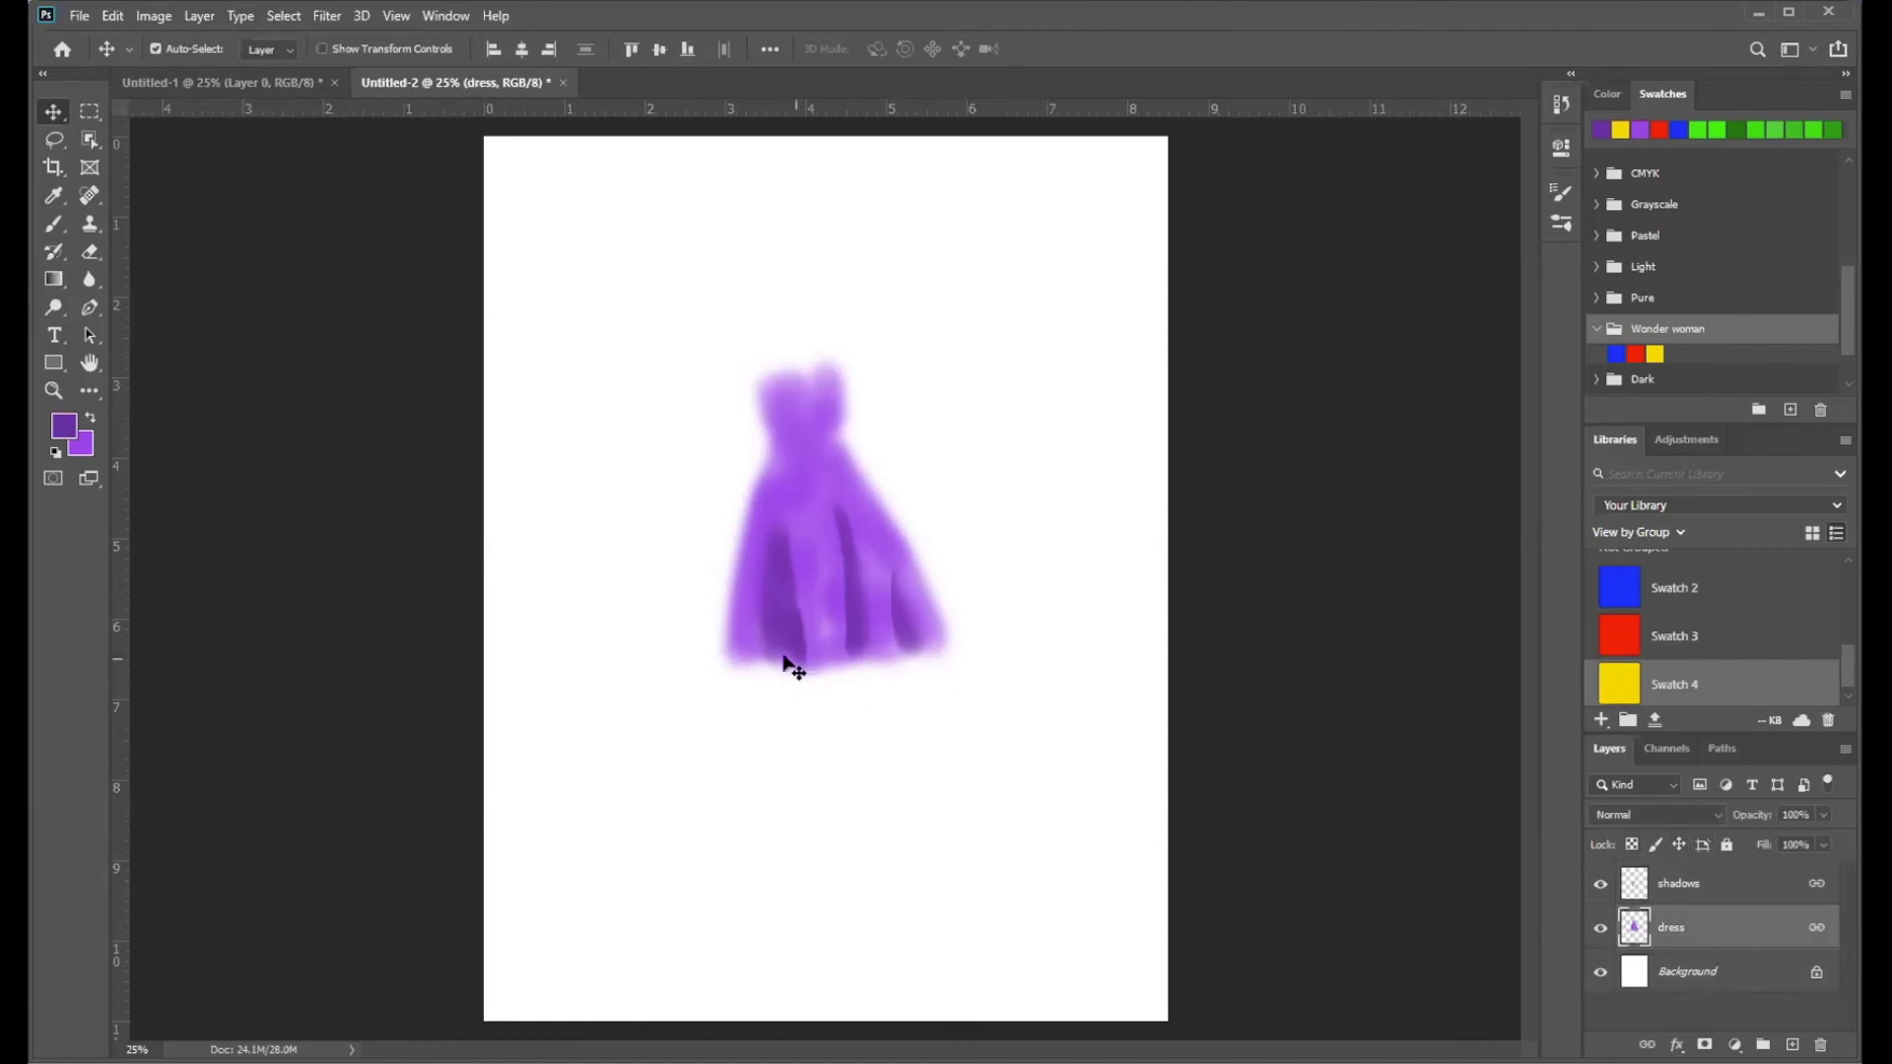
click(785, 624)
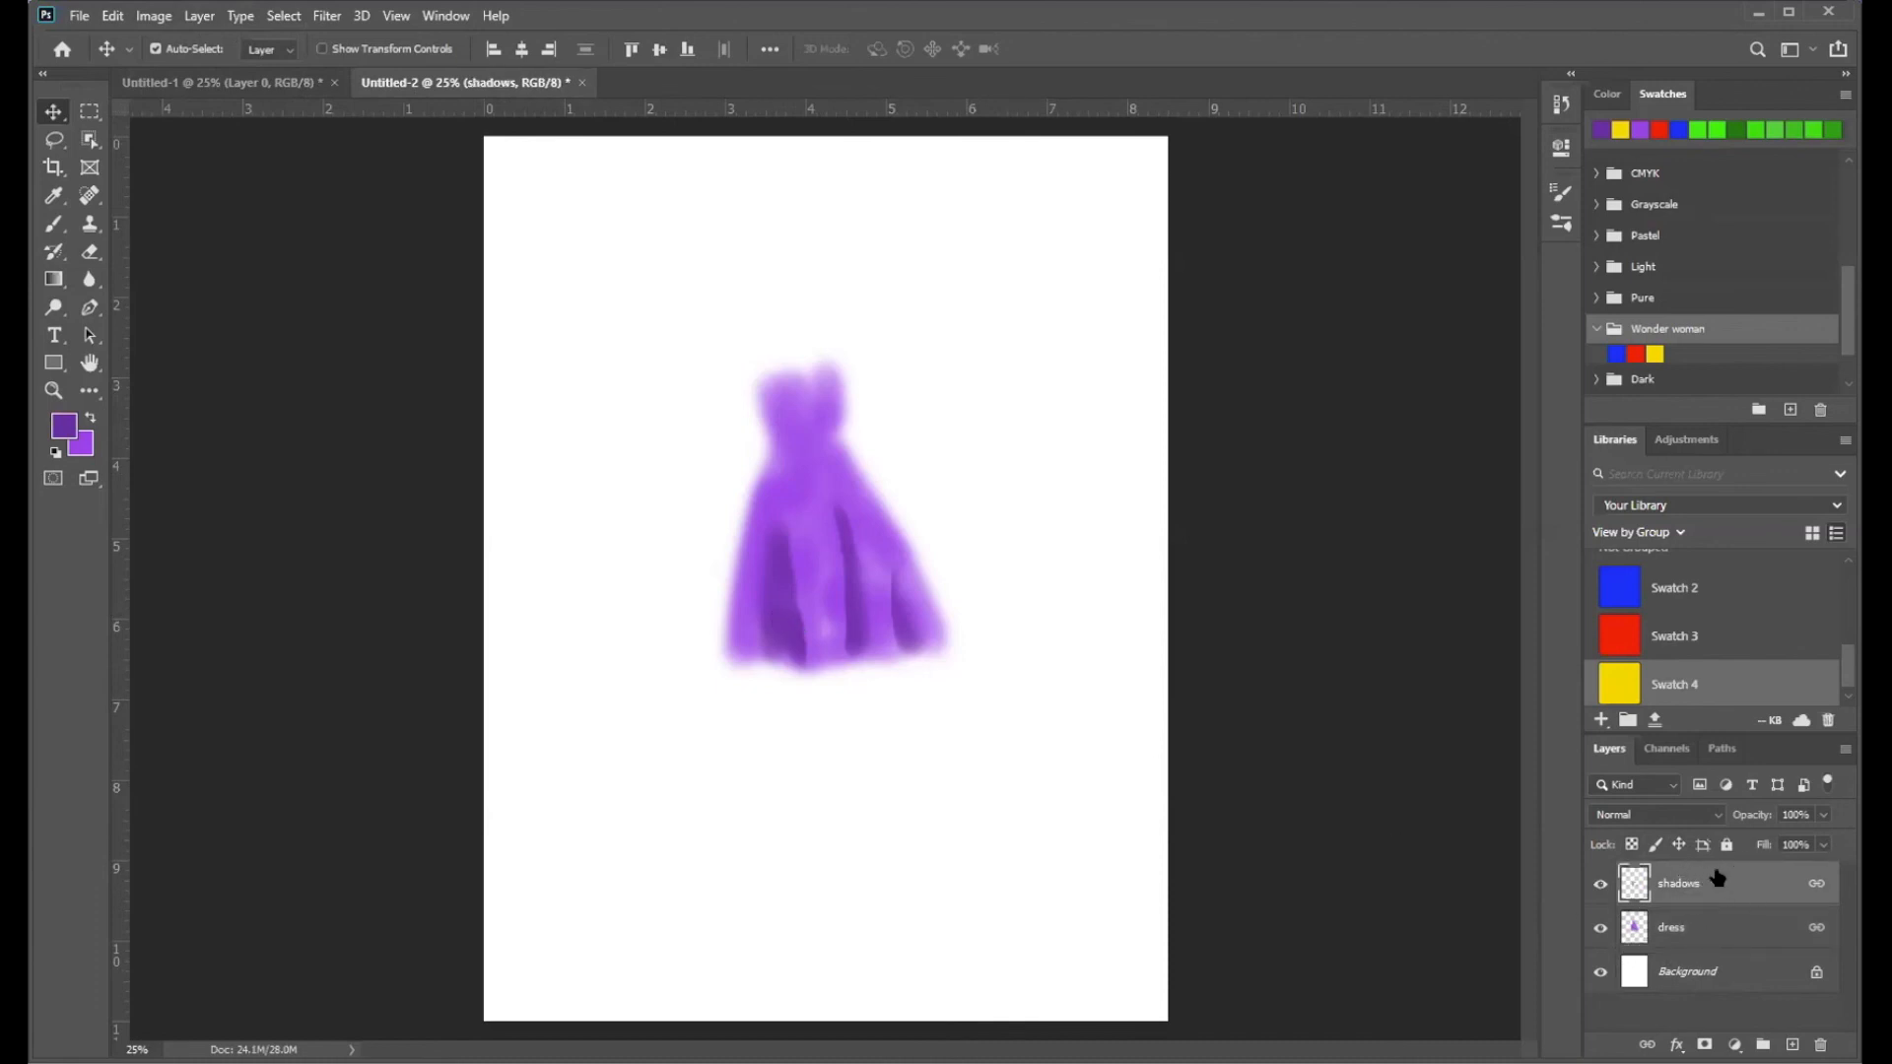
click(803, 479)
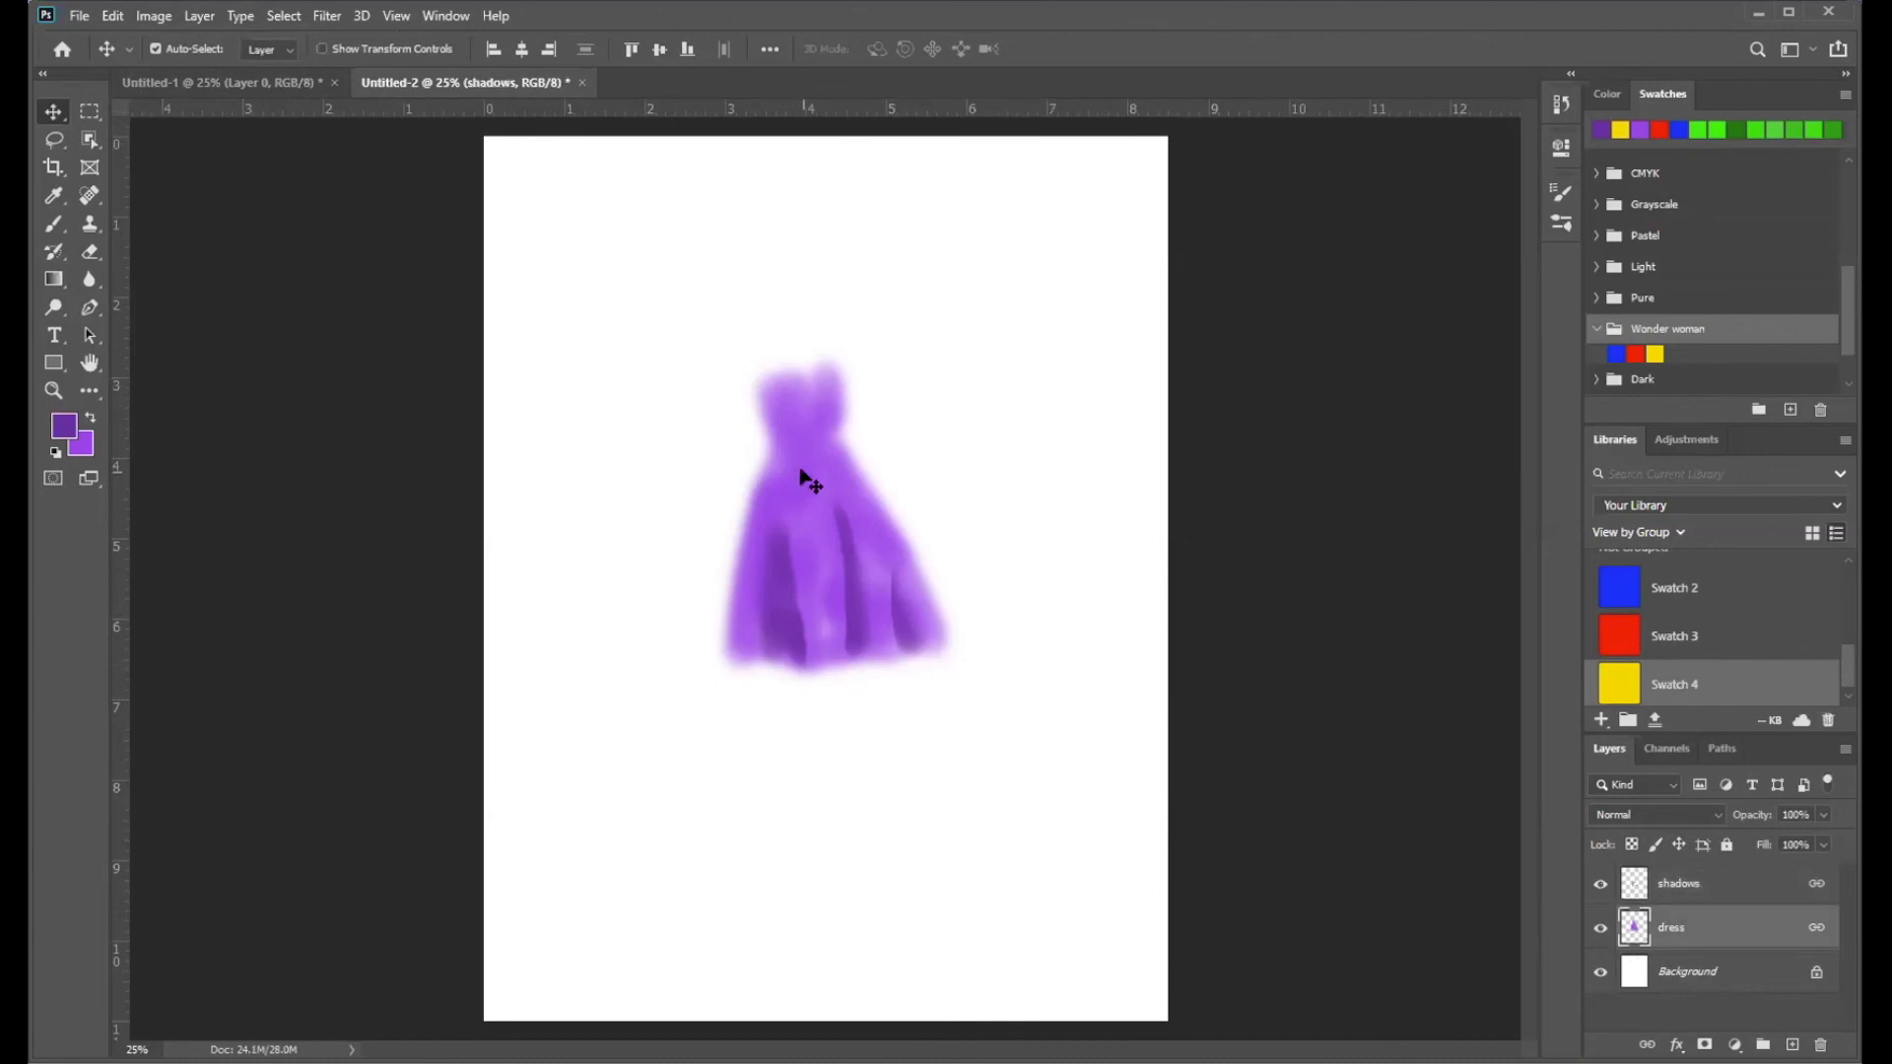
click(785, 642)
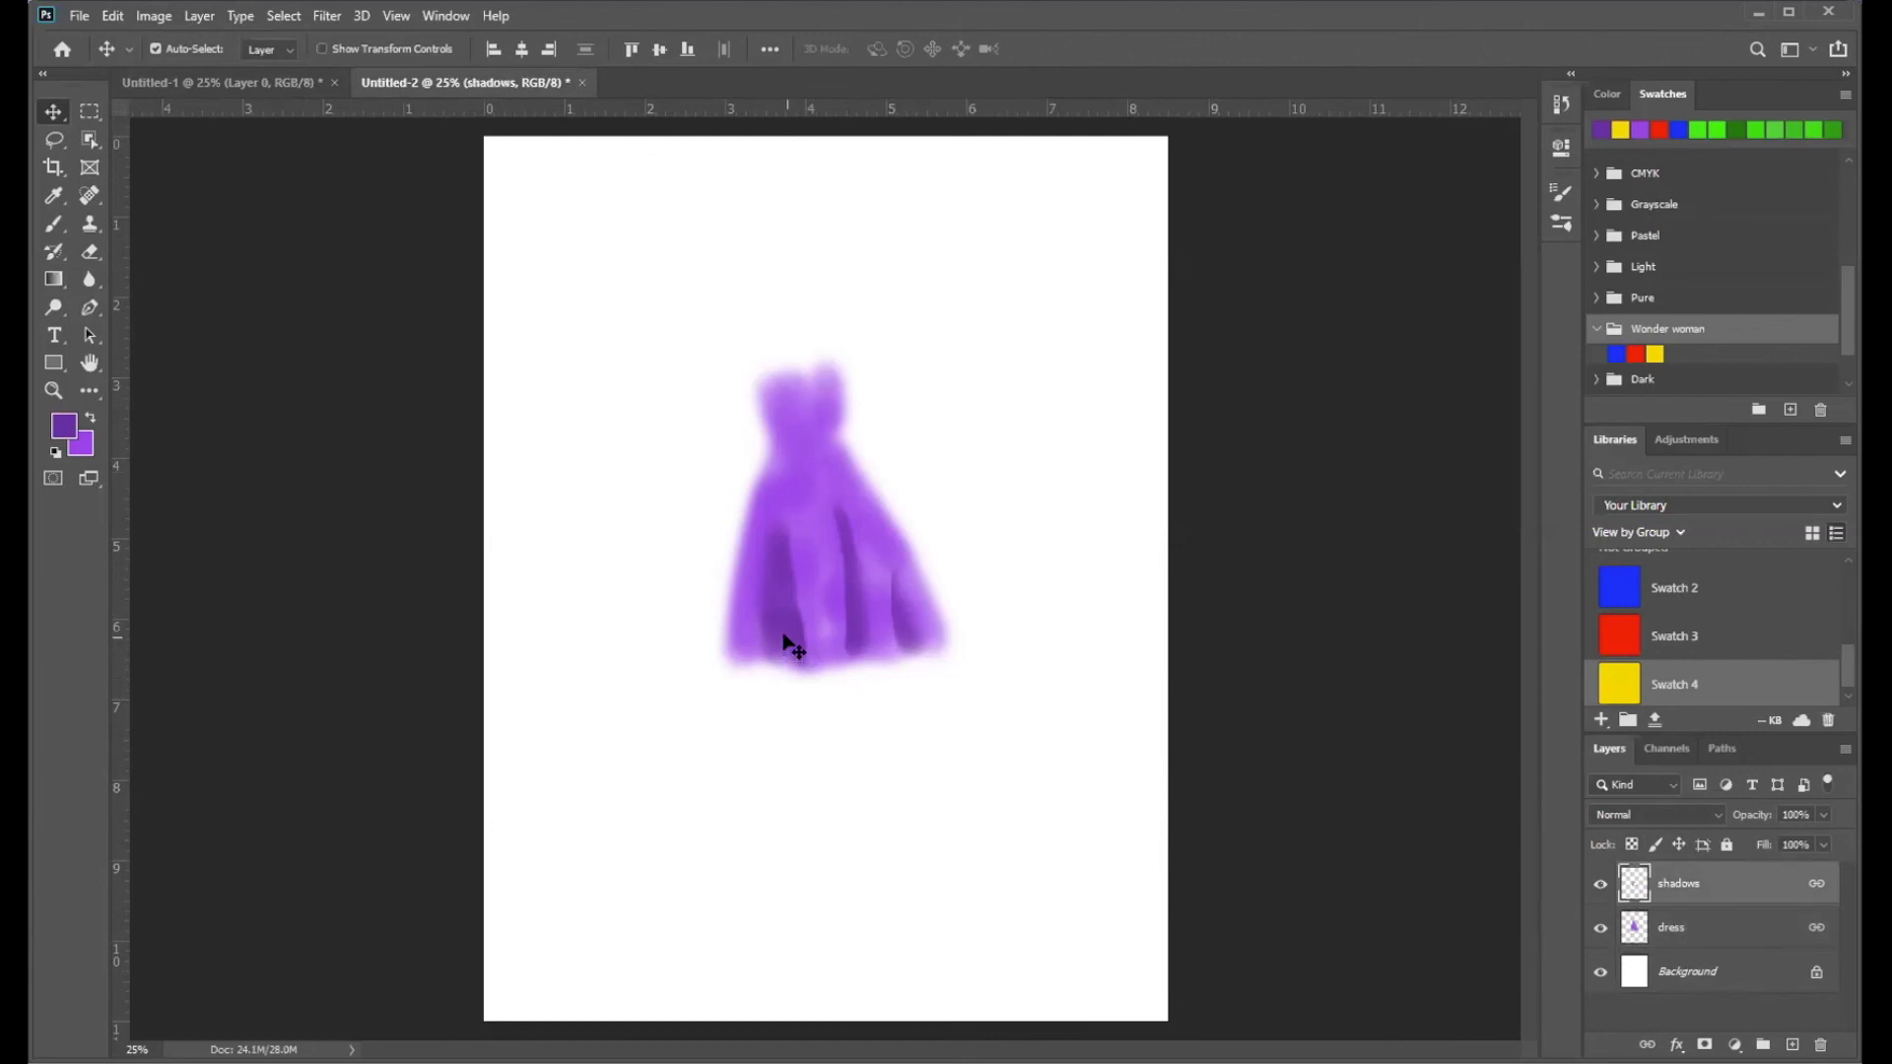
click(1025, 529)
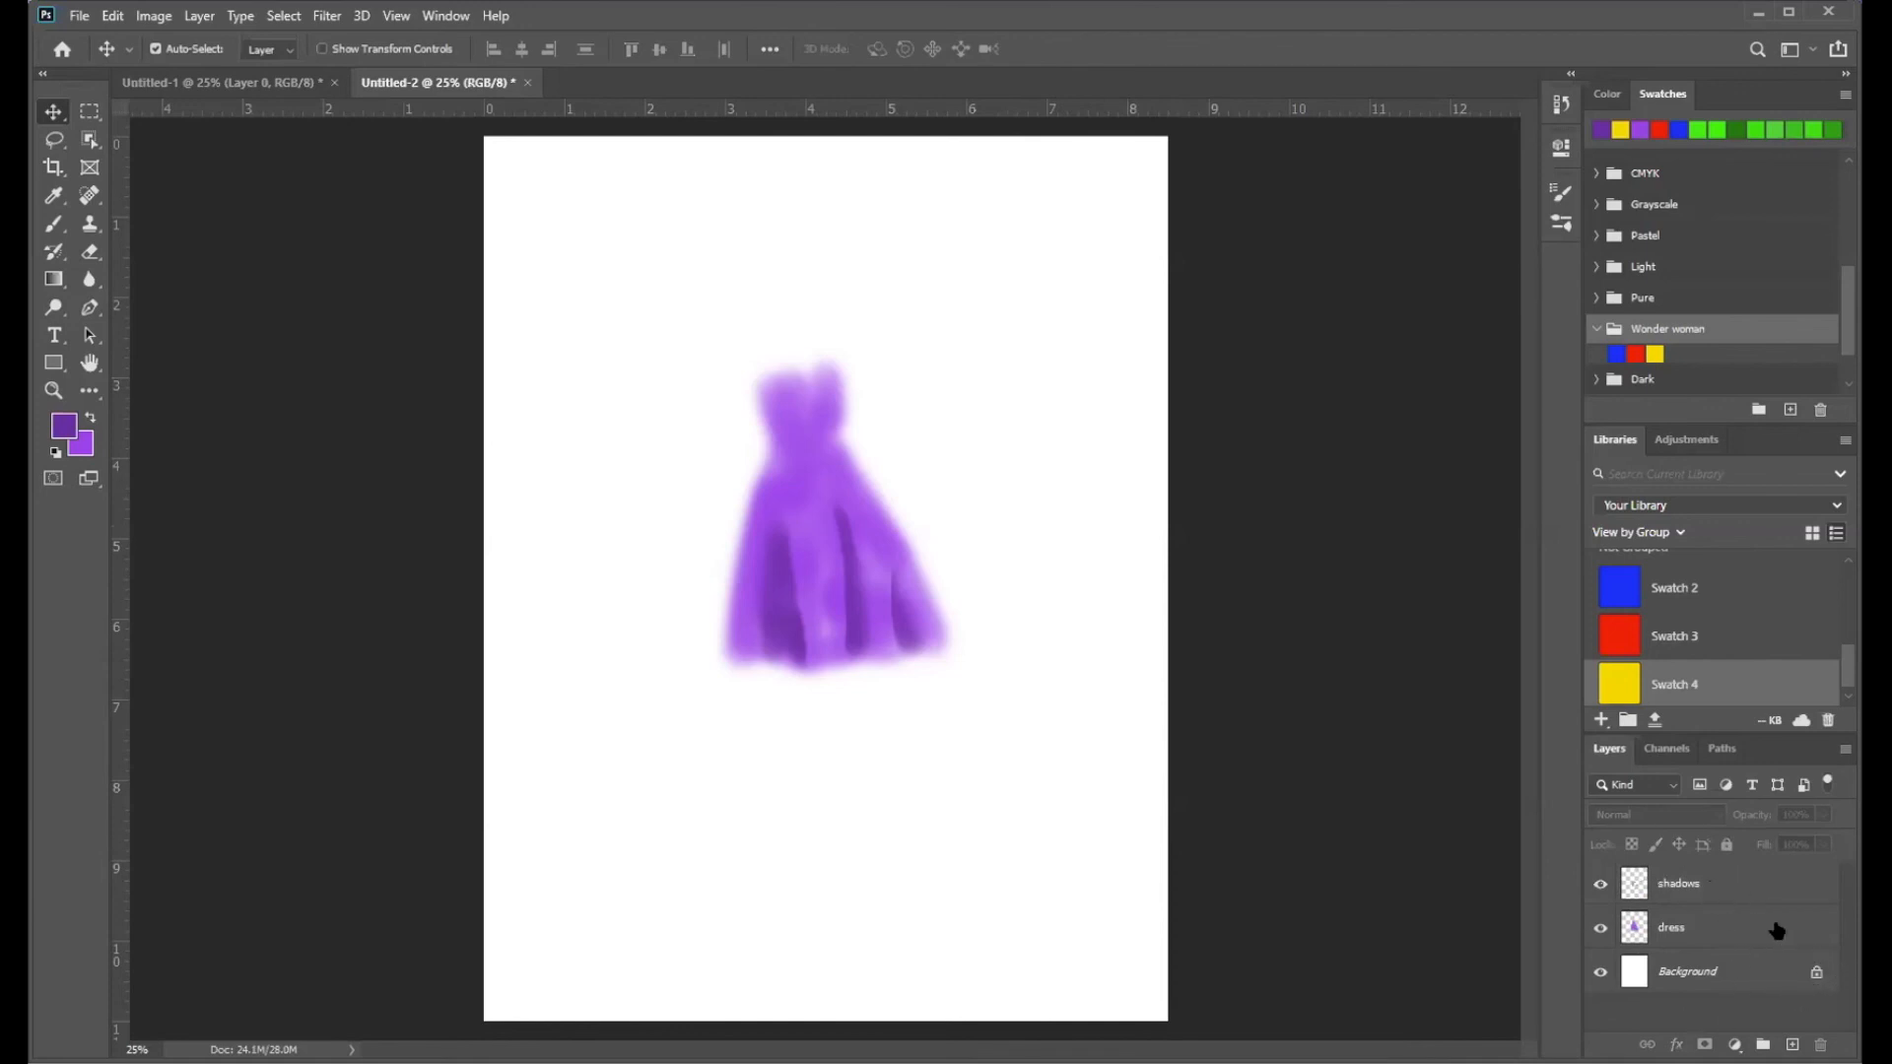
click(808, 518)
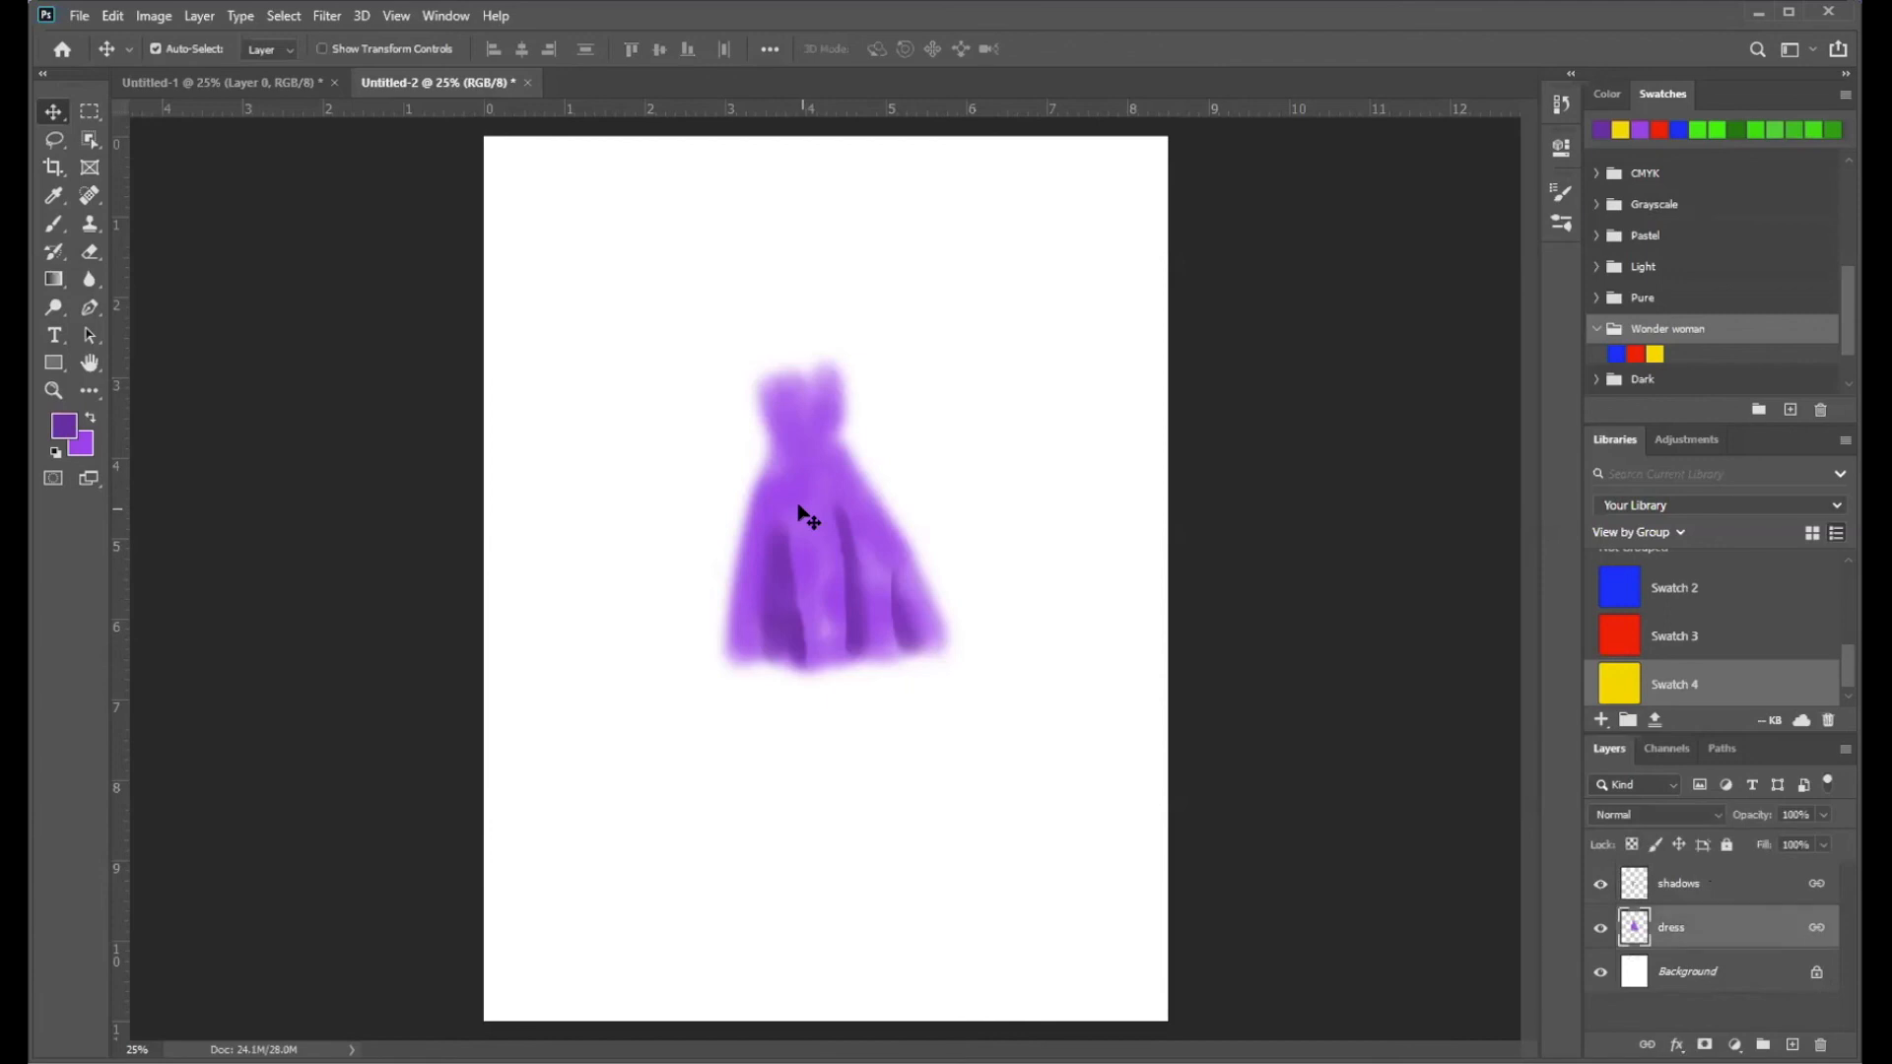
click(845, 589)
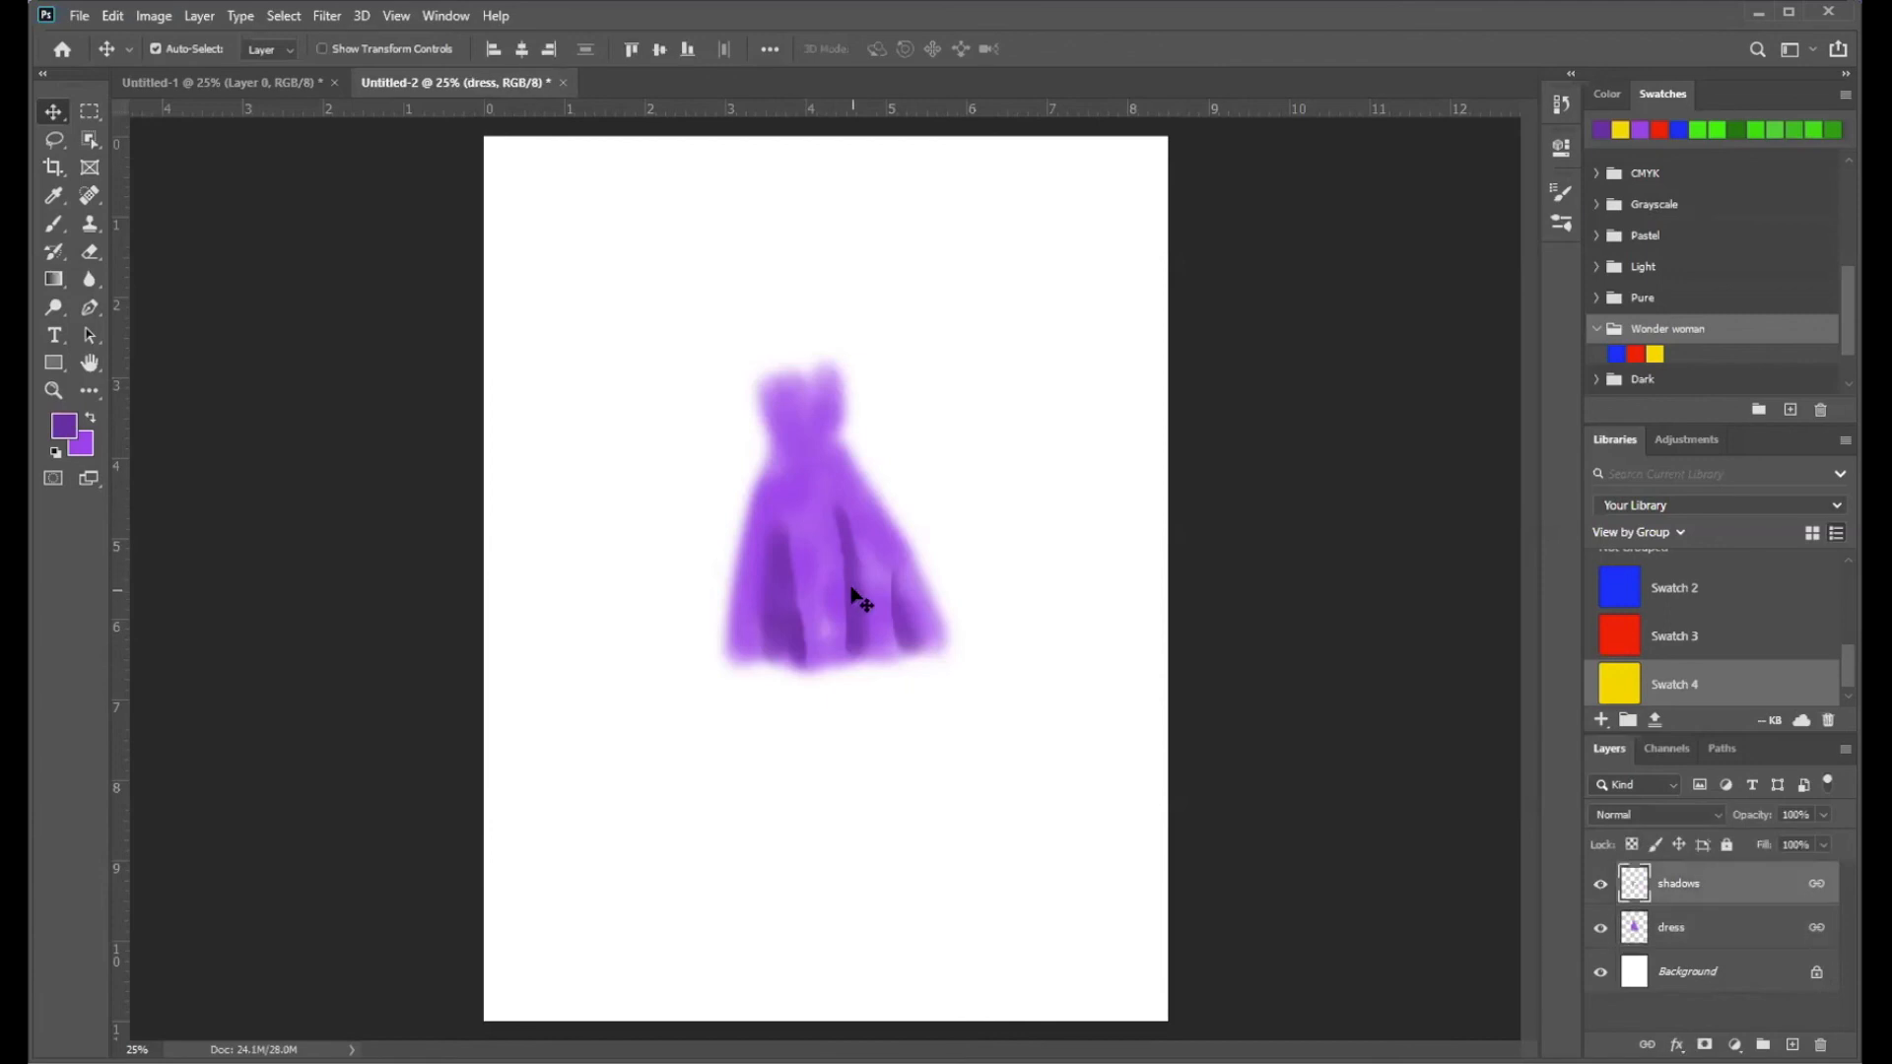
click(790, 484)
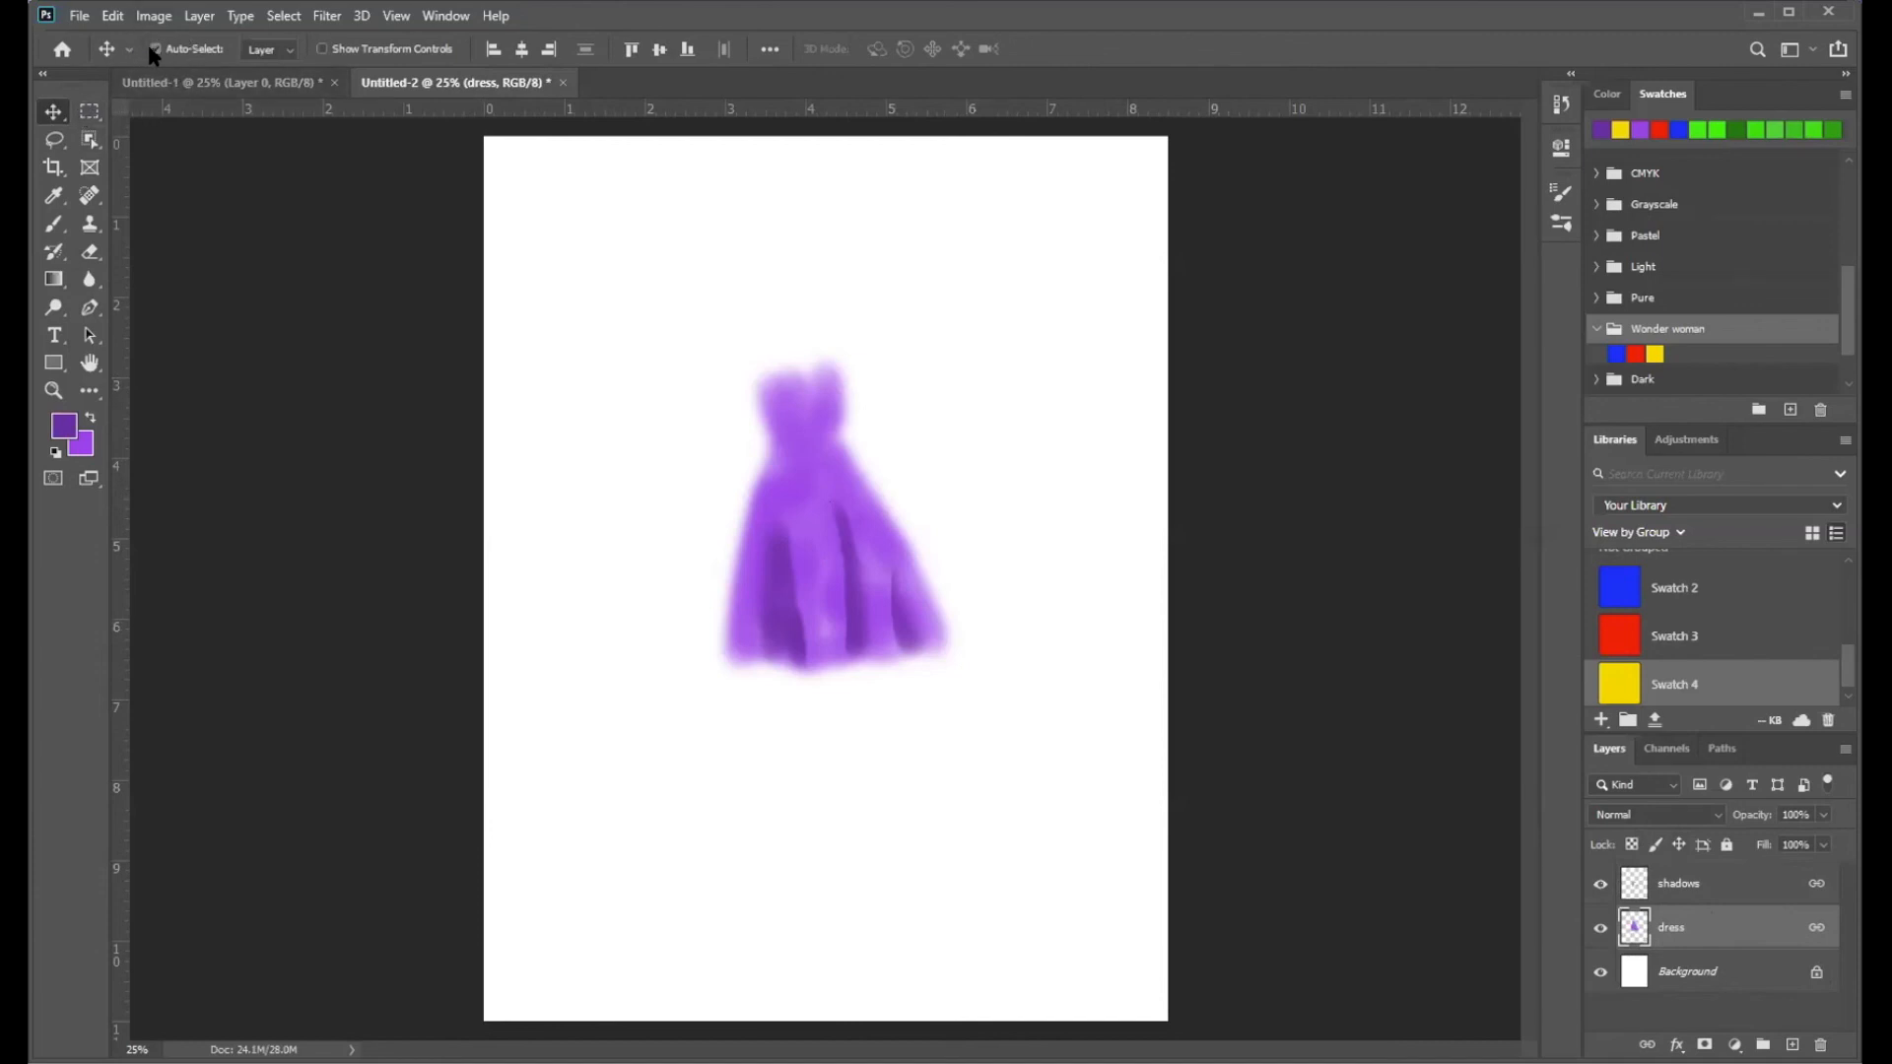
- Give the layer list more height and make the dress layer active
click(1734, 883)
click(1723, 926)
drag(1699, 727, 1700, 627)
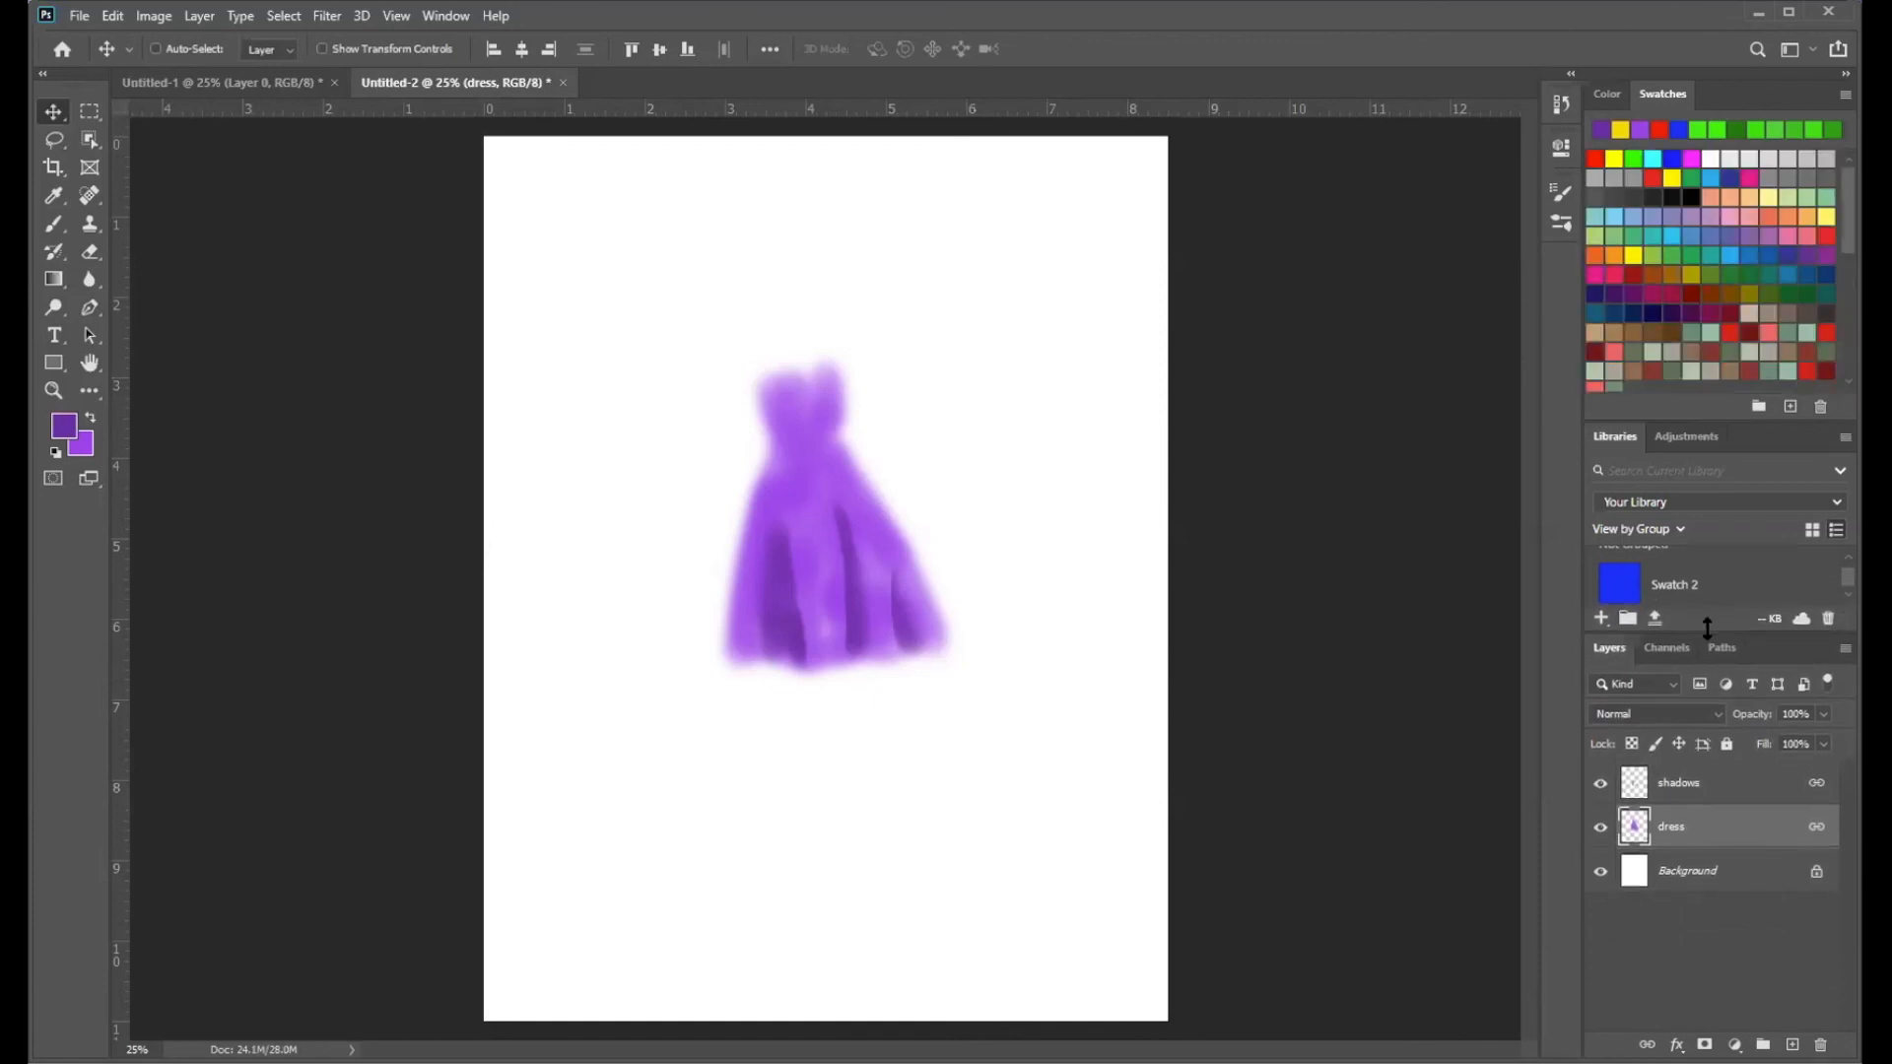
click(1700, 788)
click(1700, 837)
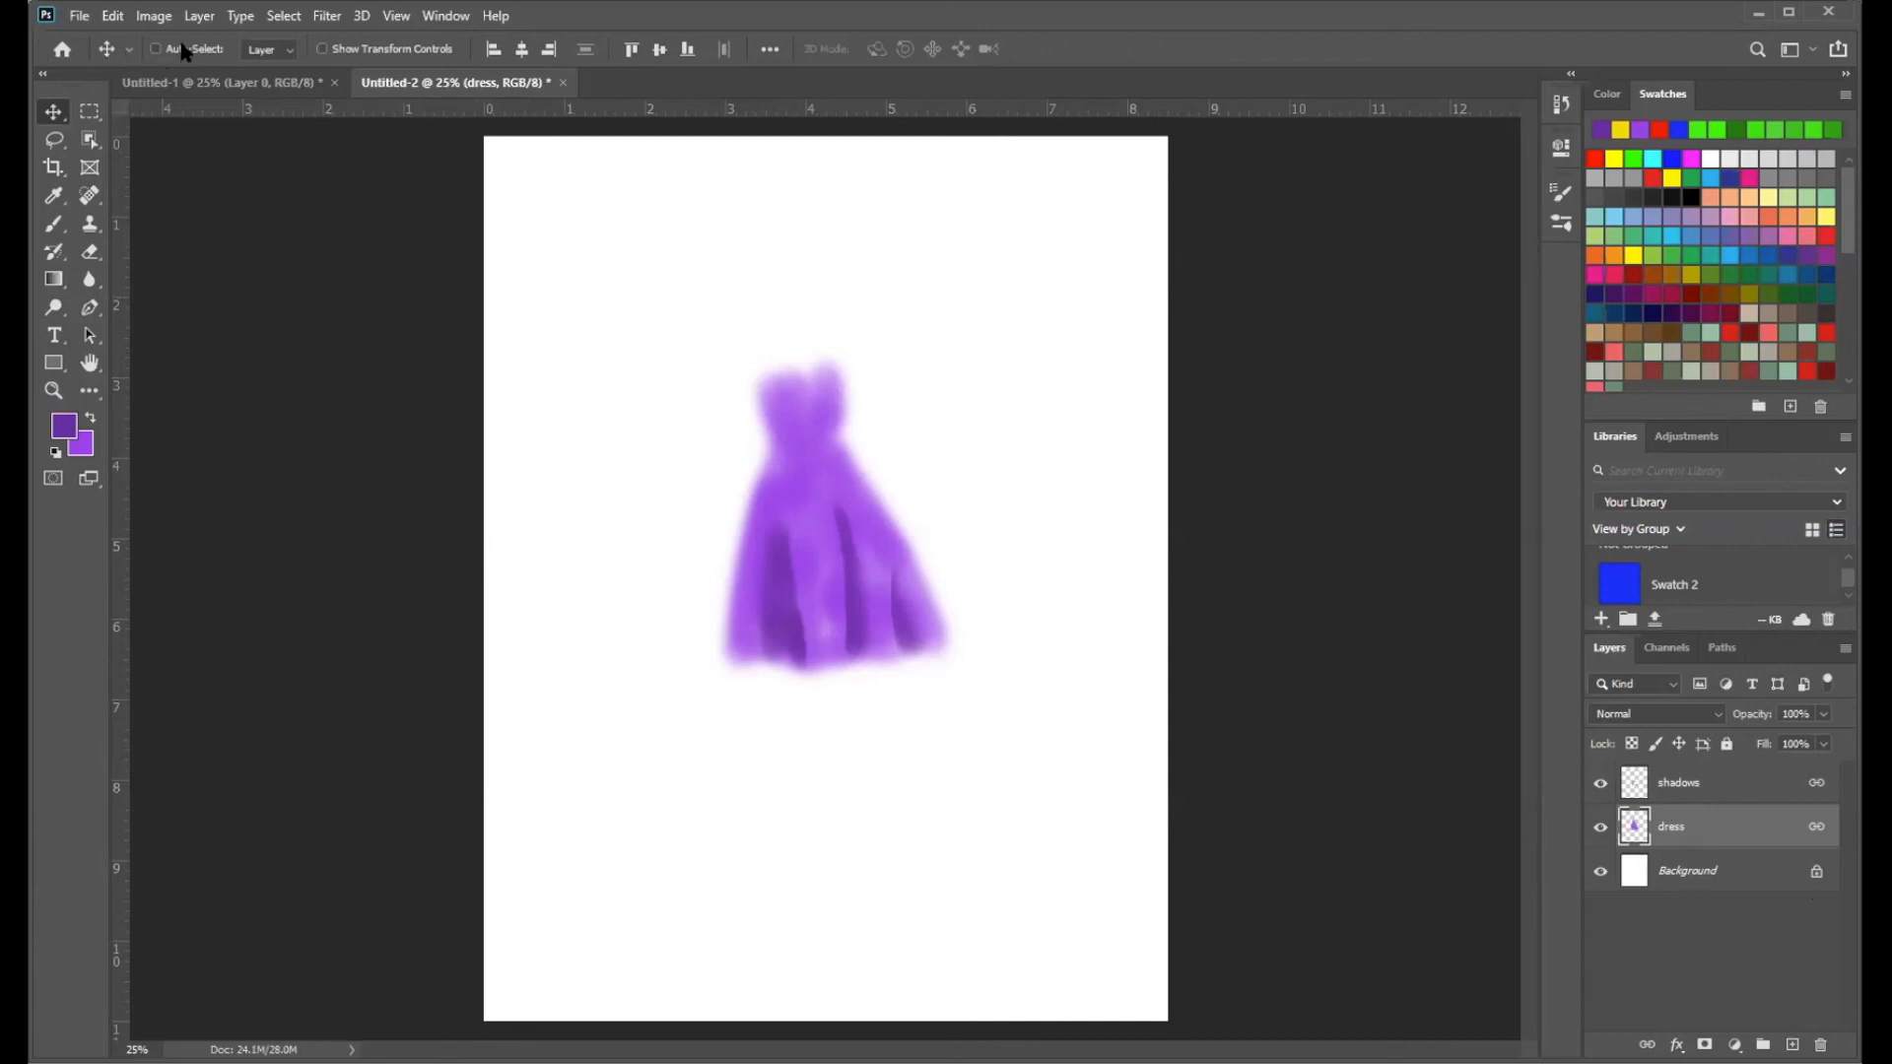
- Add a Drop Shadow style to the dress layer with 75% opacity, 115° angle, 23 px distance and 5% spread
click(201, 17)
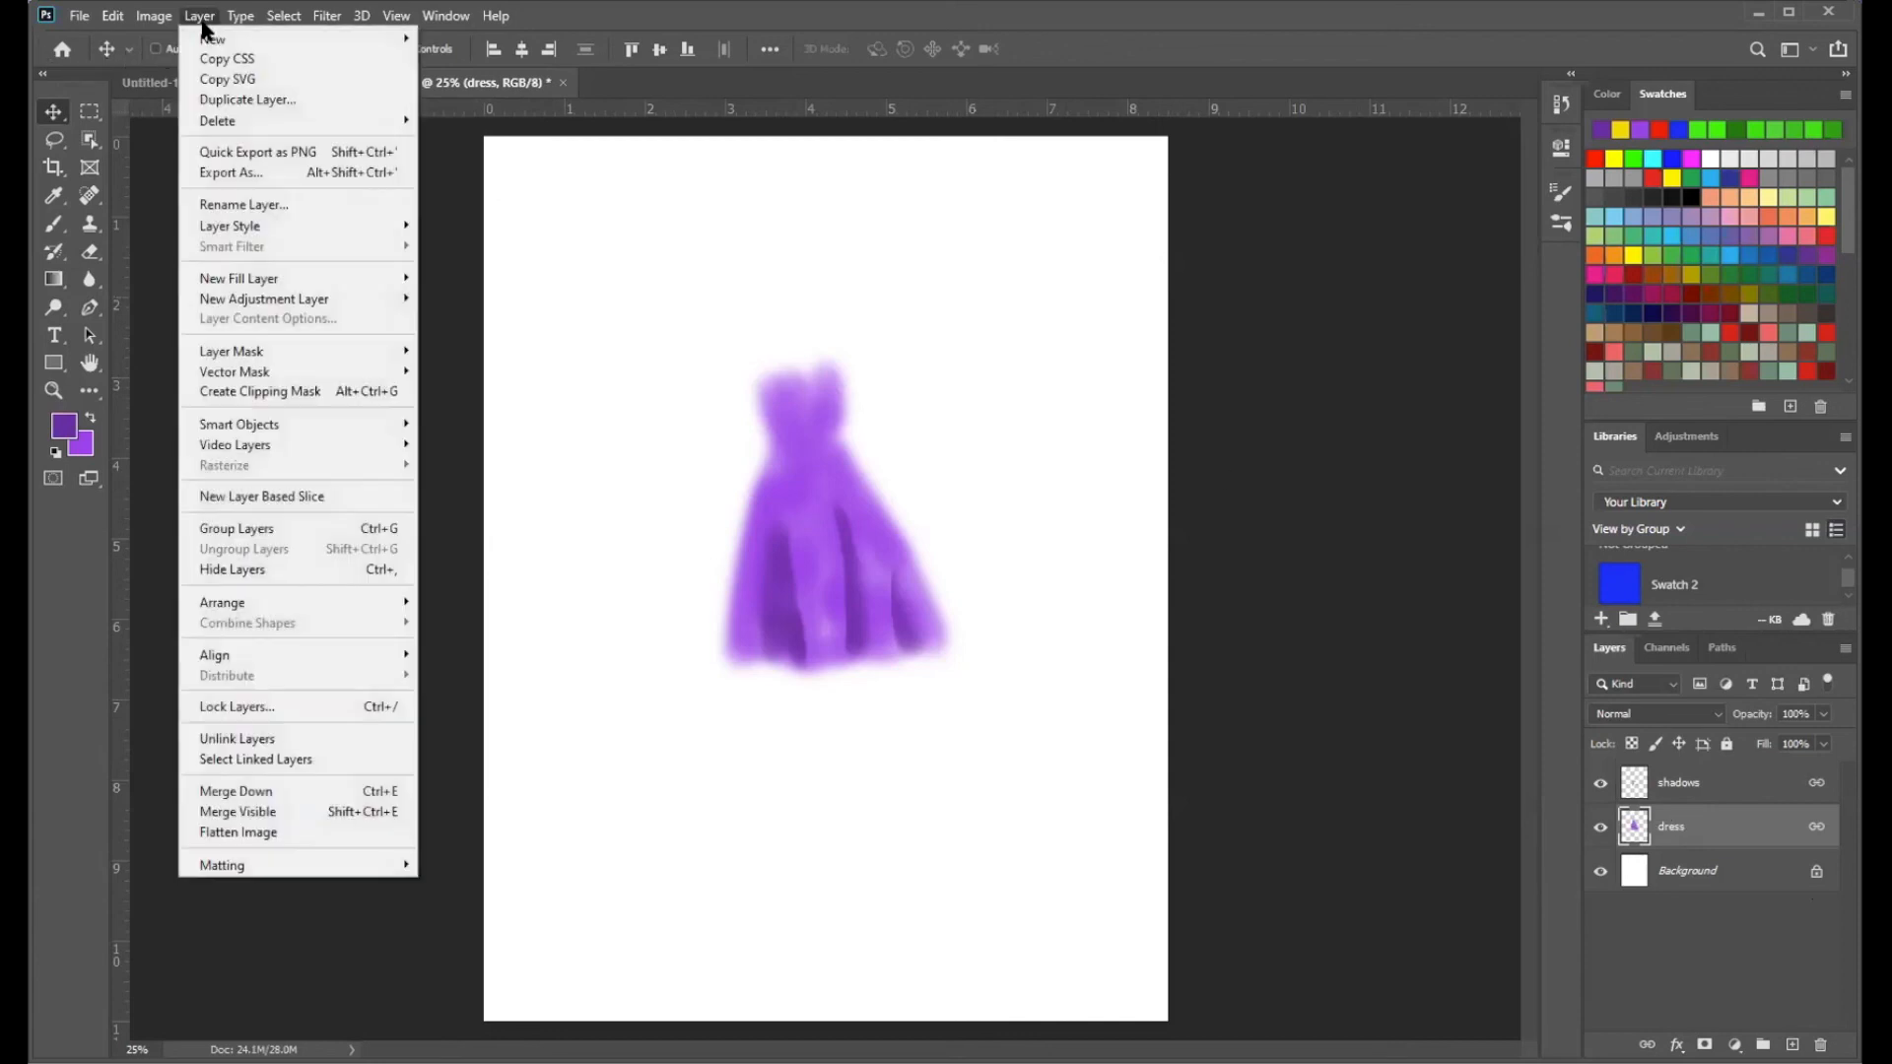
mouse_move(223, 227)
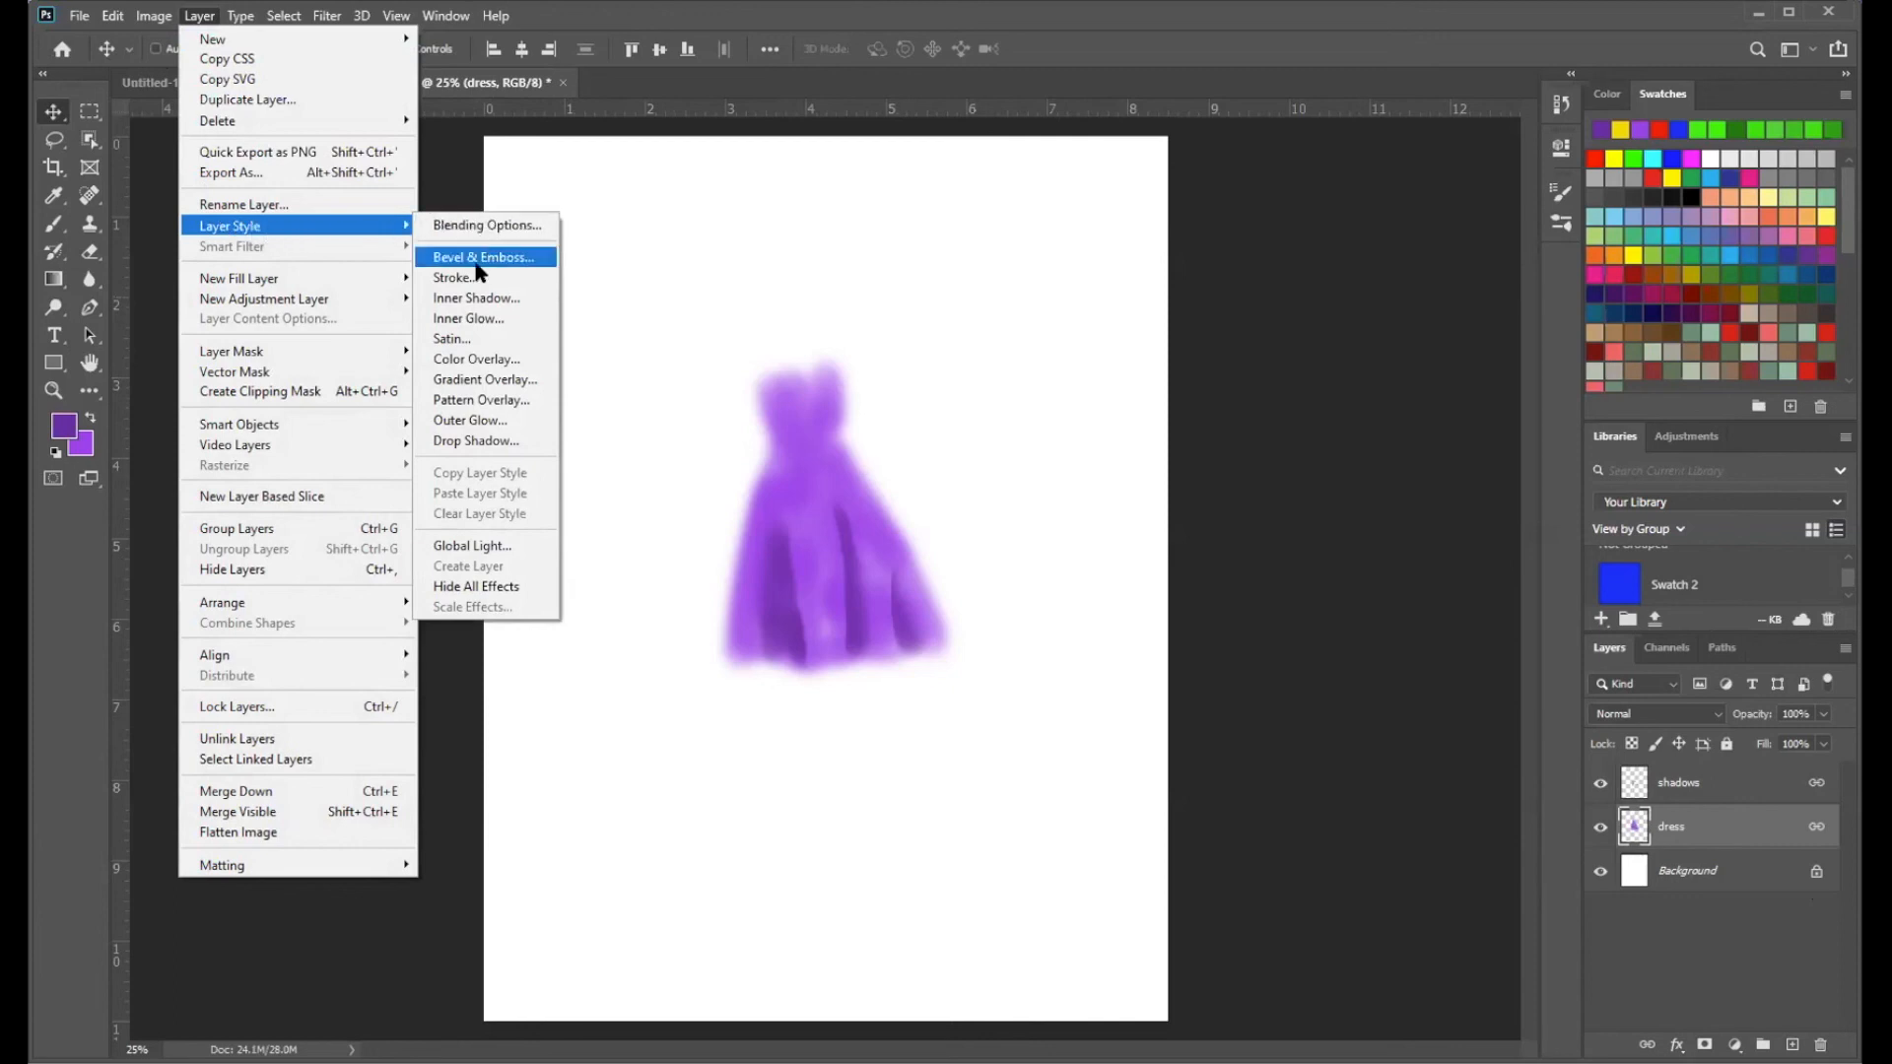
click(472, 443)
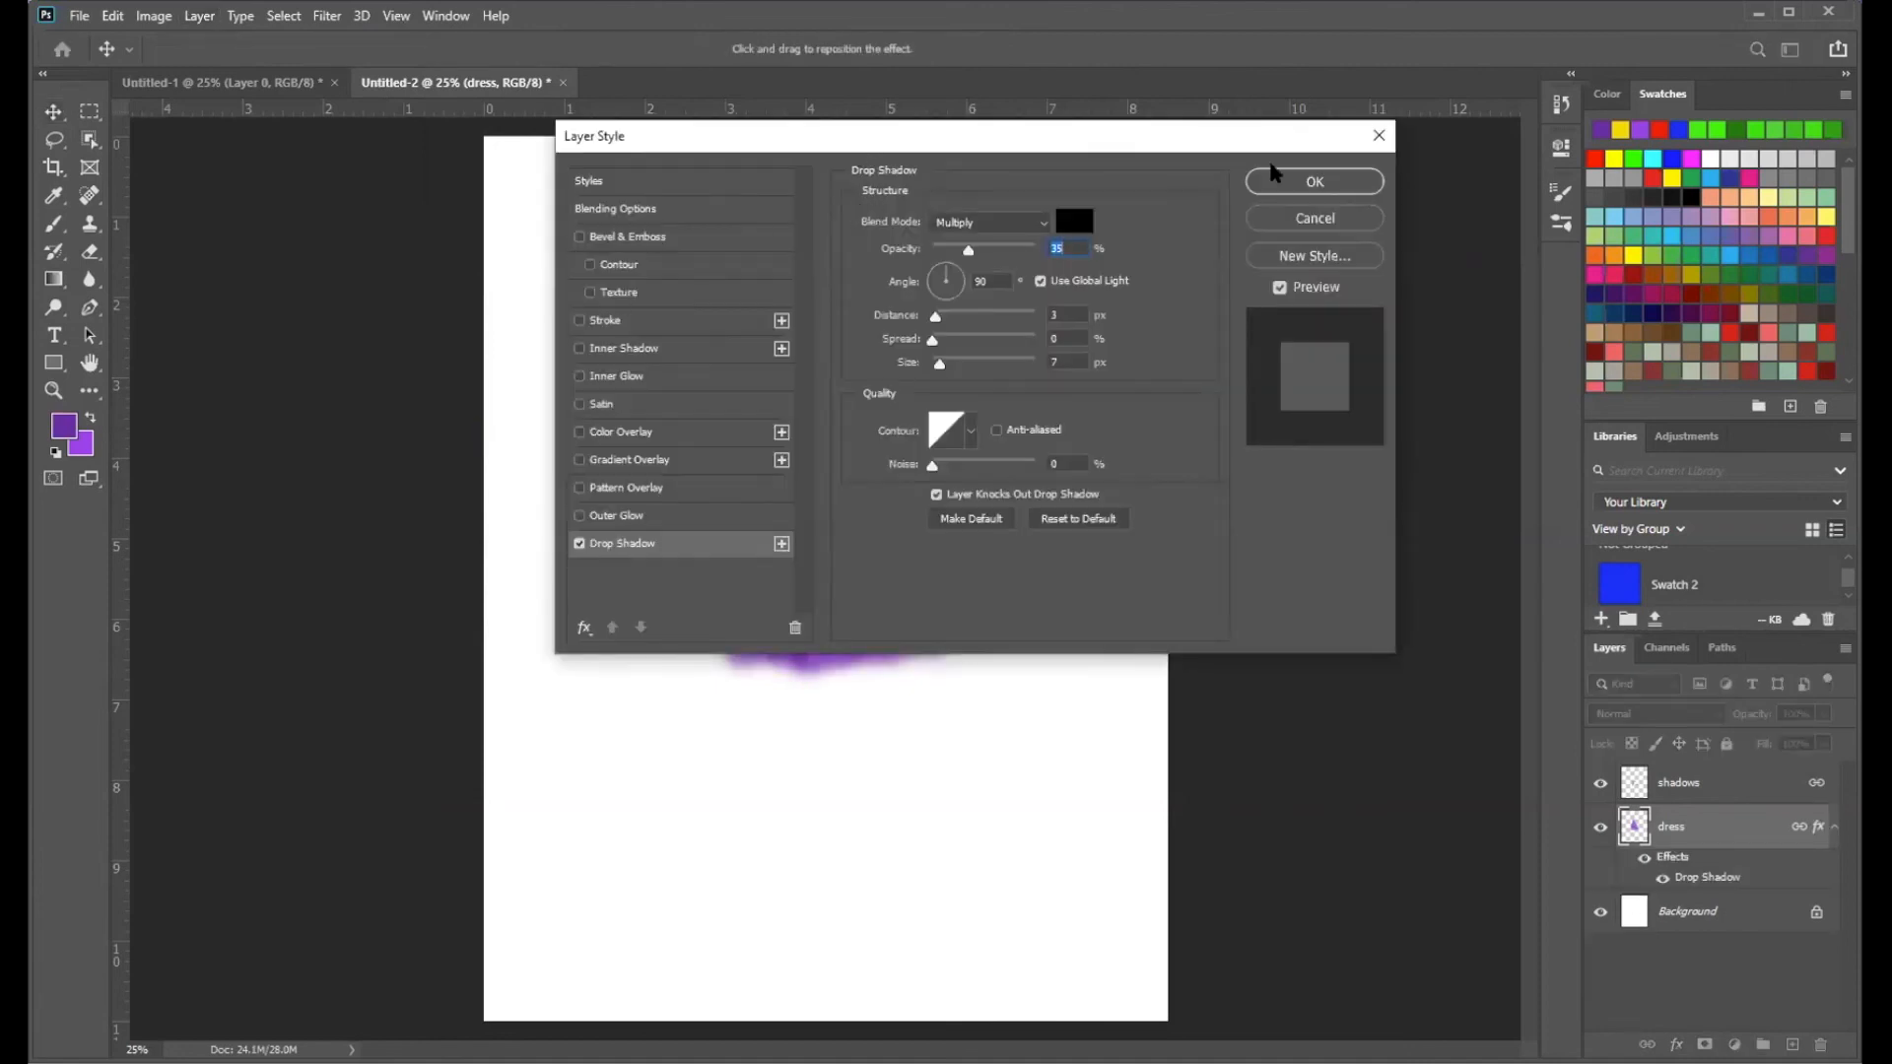
drag(857, 156, 1275, 180)
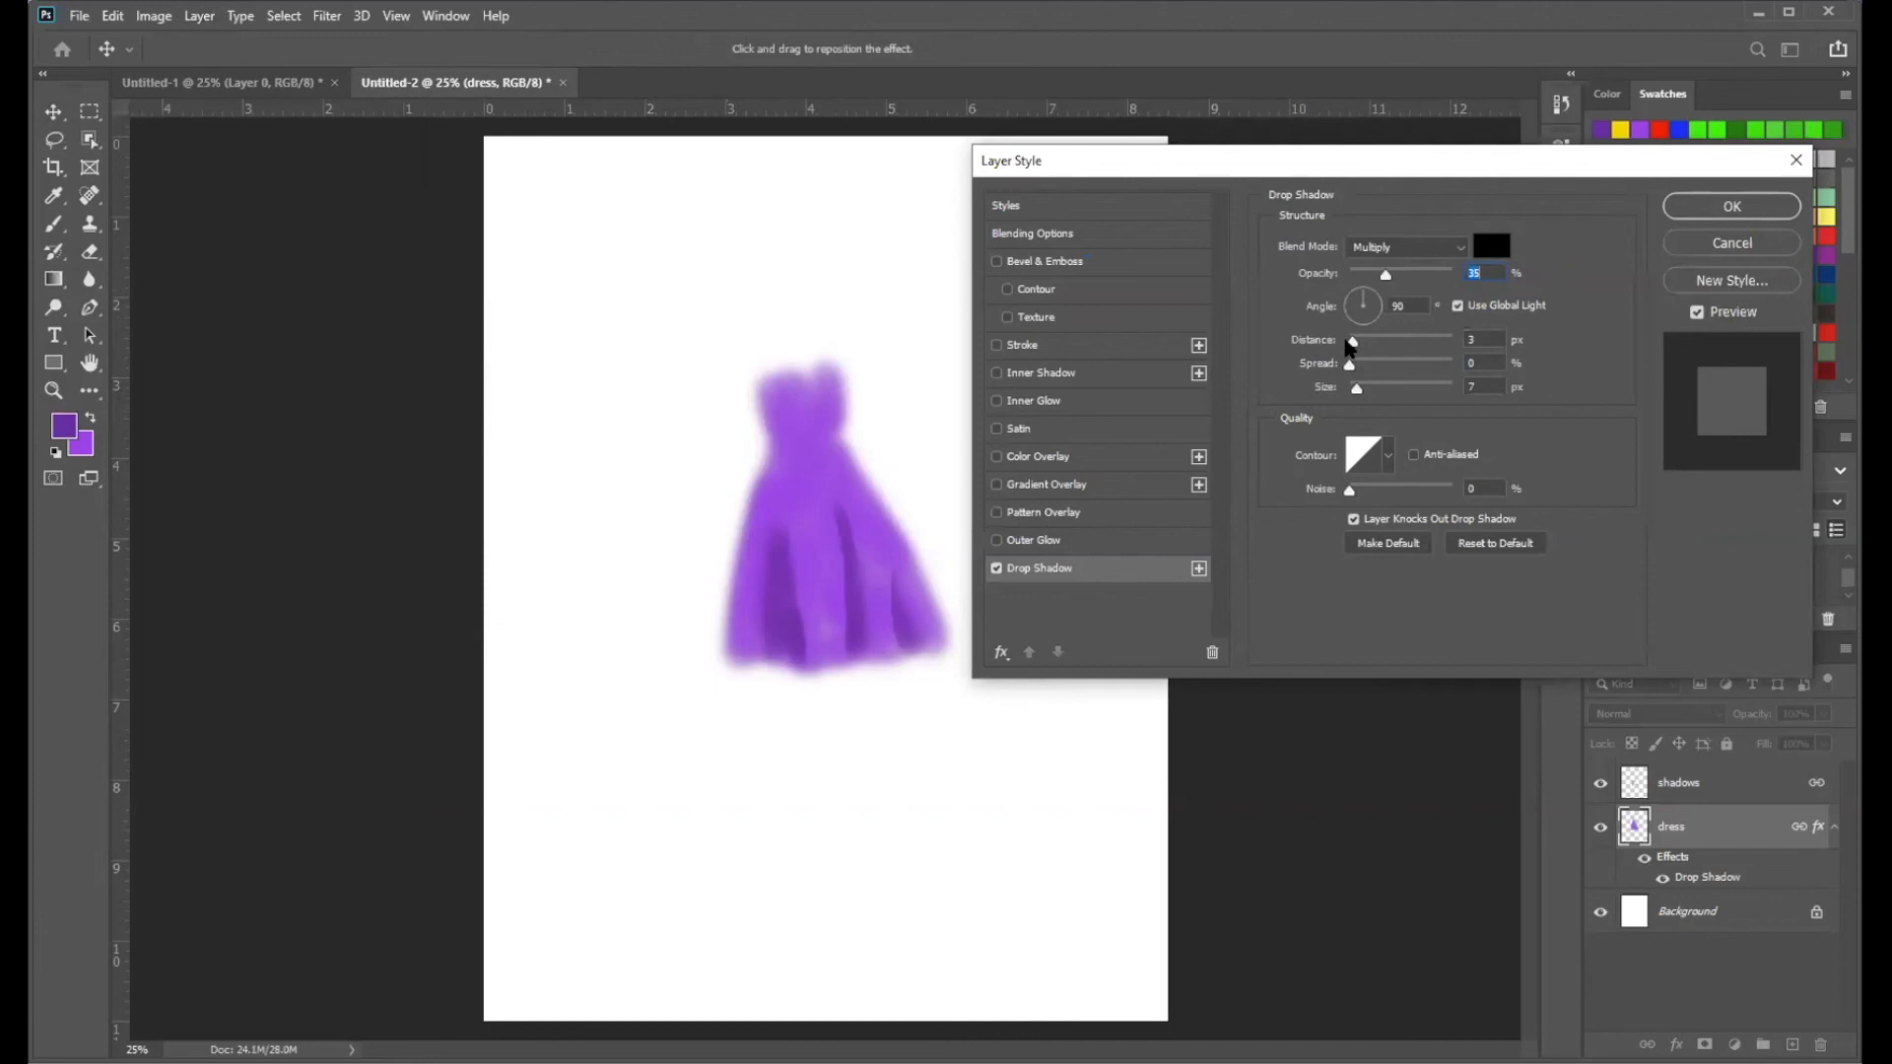
mouse_move(1355, 339)
mouse_down()
mouse_move(1392, 337)
mouse_move(1374, 339)
mouse_up()
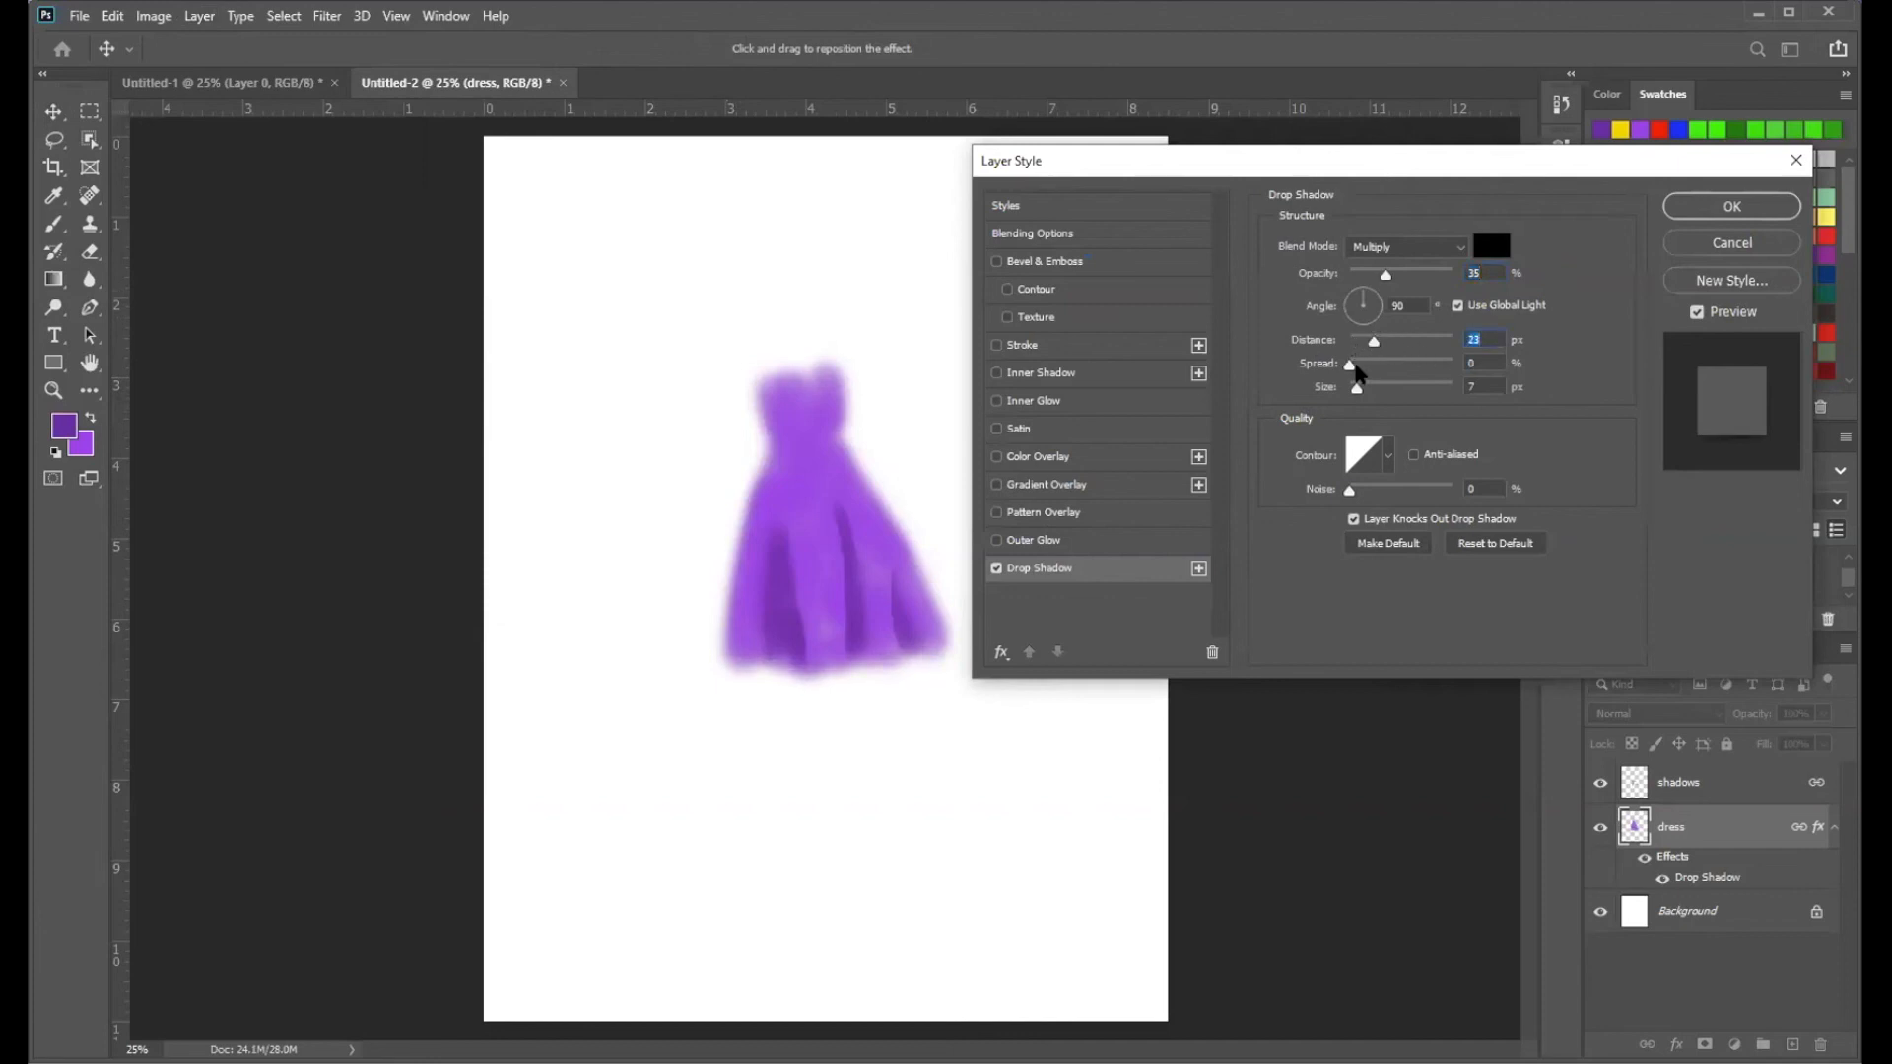
drag(1352, 366, 1357, 366)
click(1356, 365)
drag(1398, 280, 1426, 277)
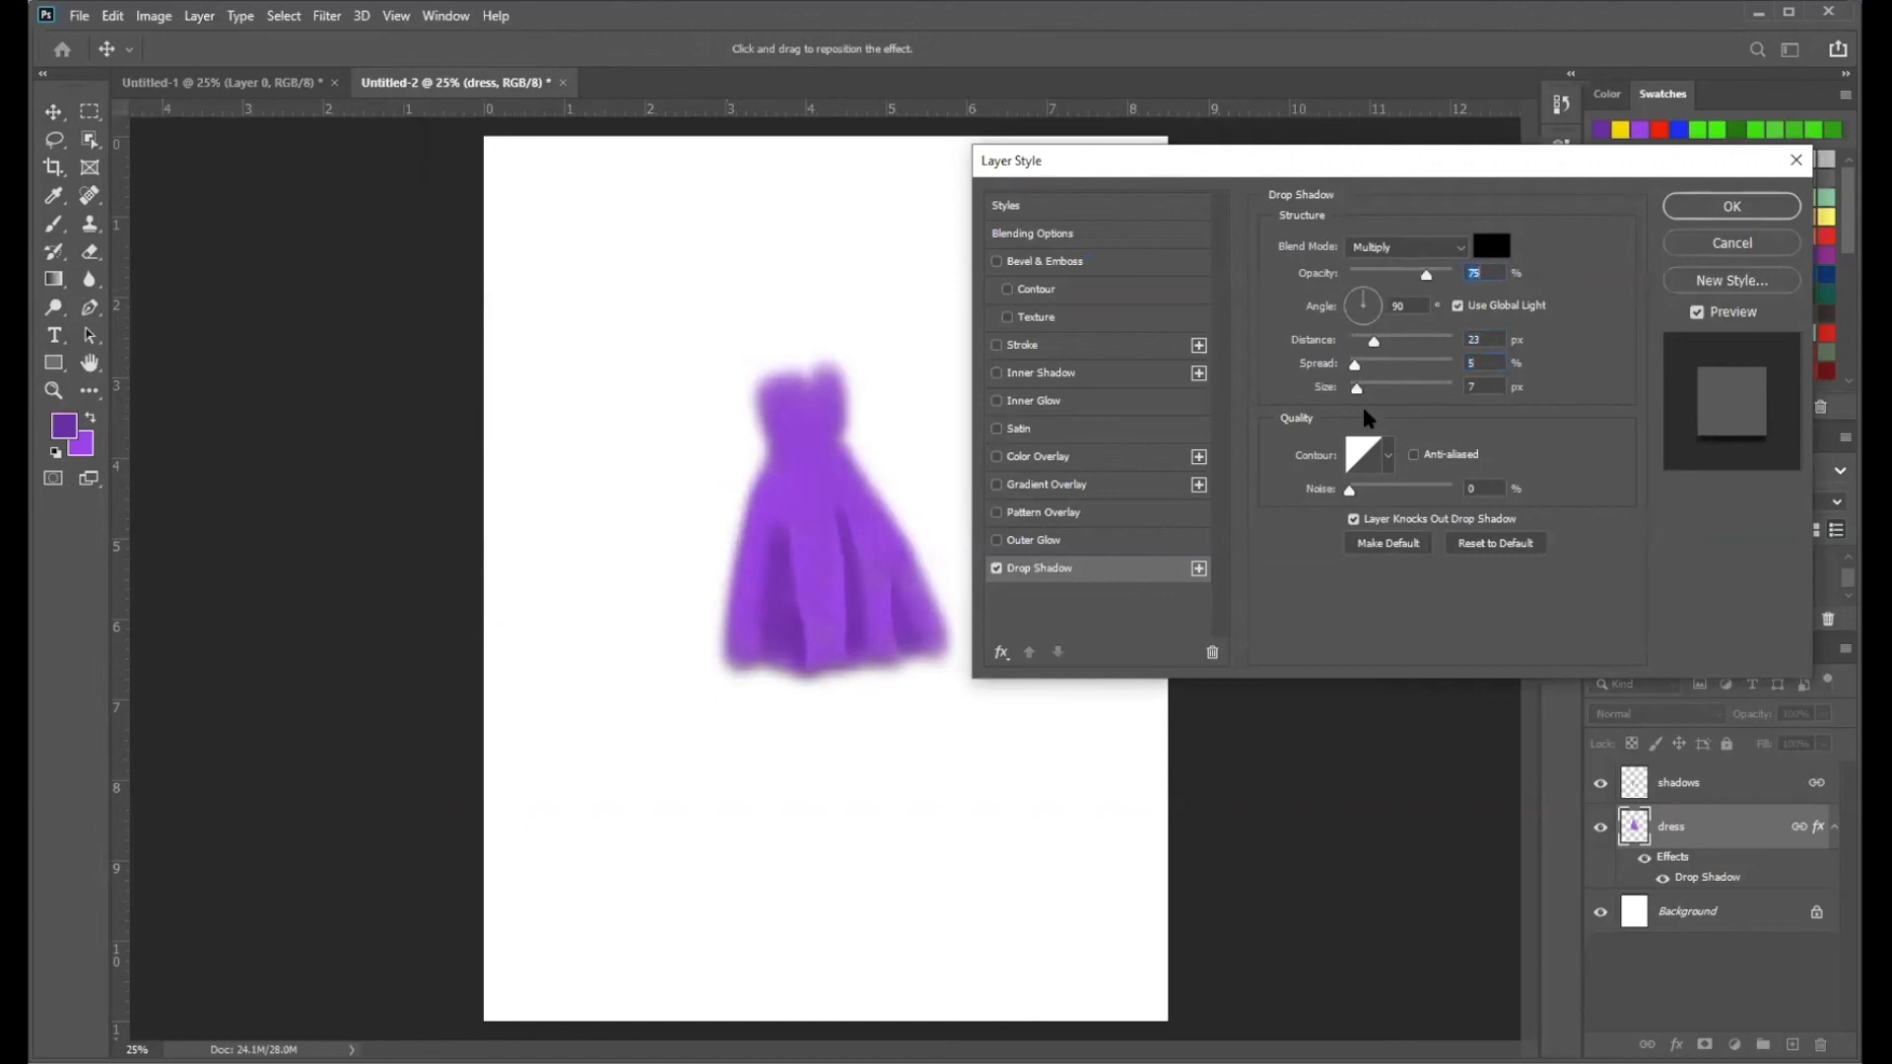
click(1355, 297)
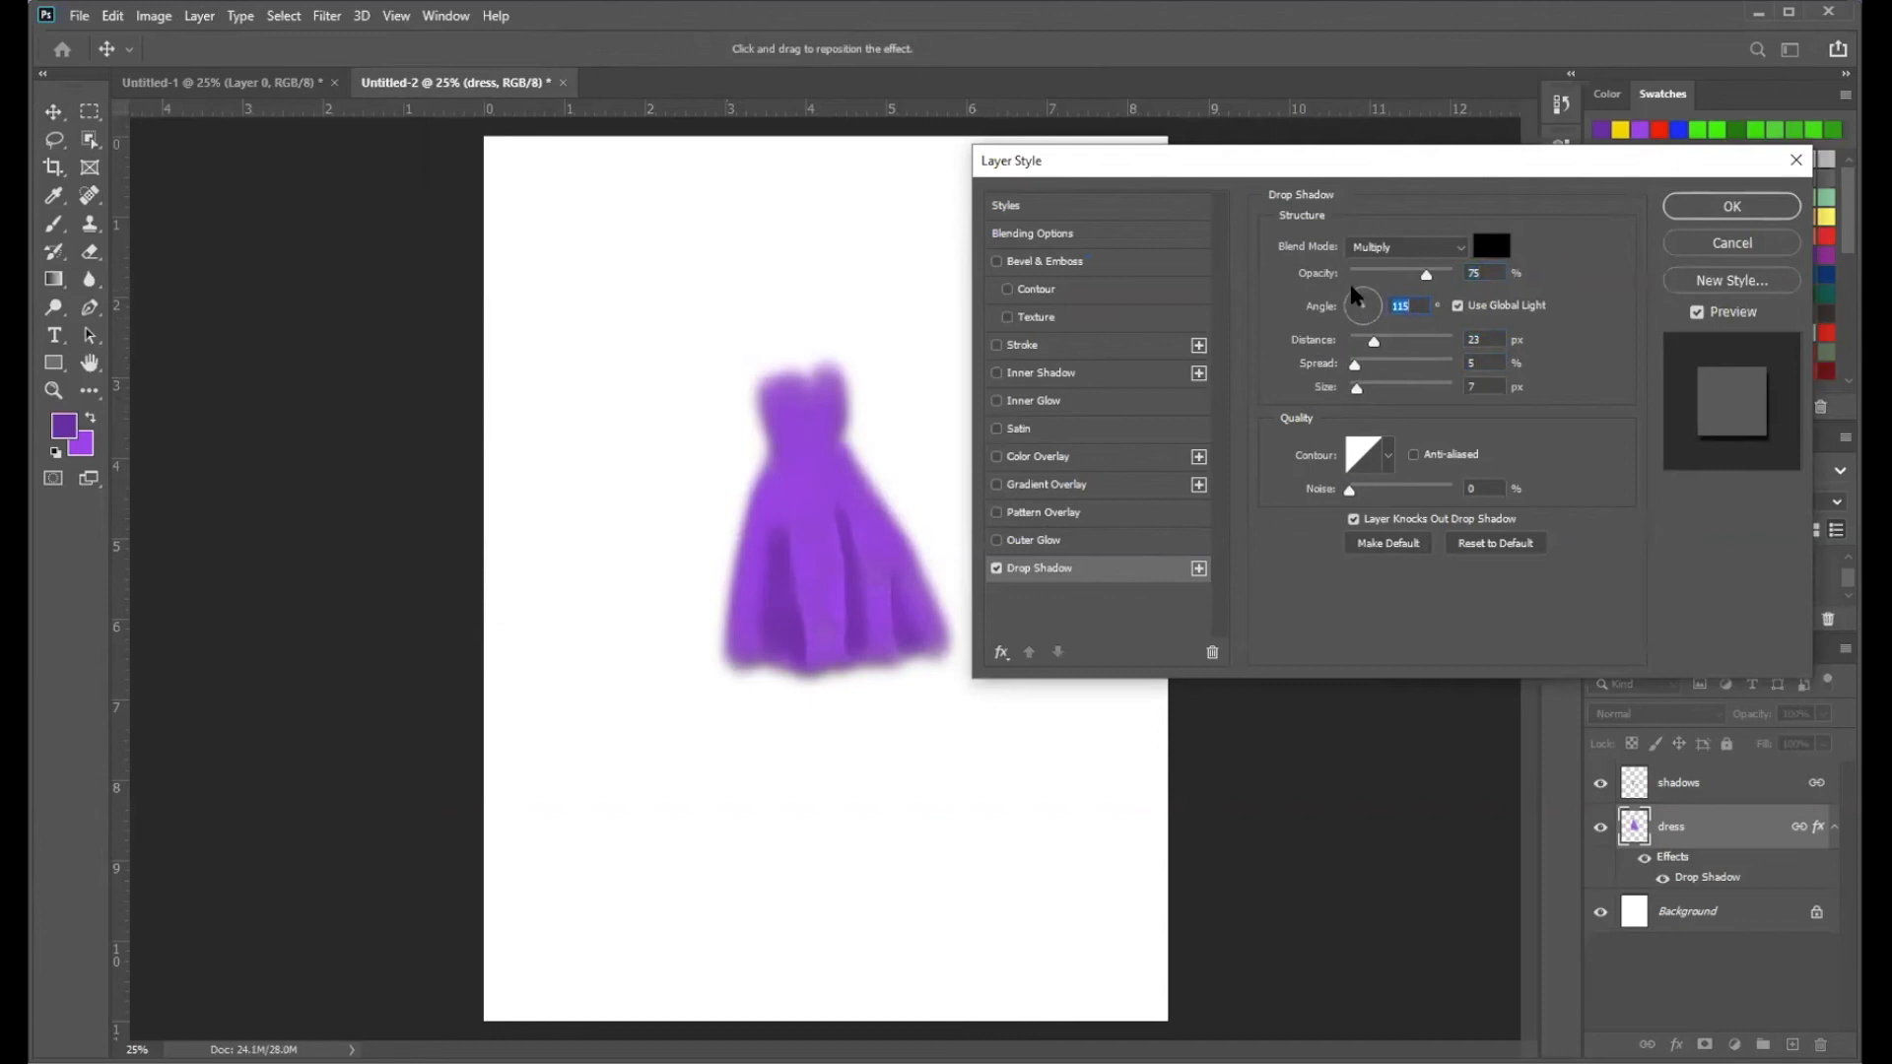
- Set the drop shadow's size to 9 px, distance to 102 px and angle to 51°, with Layer Knocks Out Drop Shadow disabled
drag(1355, 390, 1359, 390)
drag(1377, 343, 1432, 343)
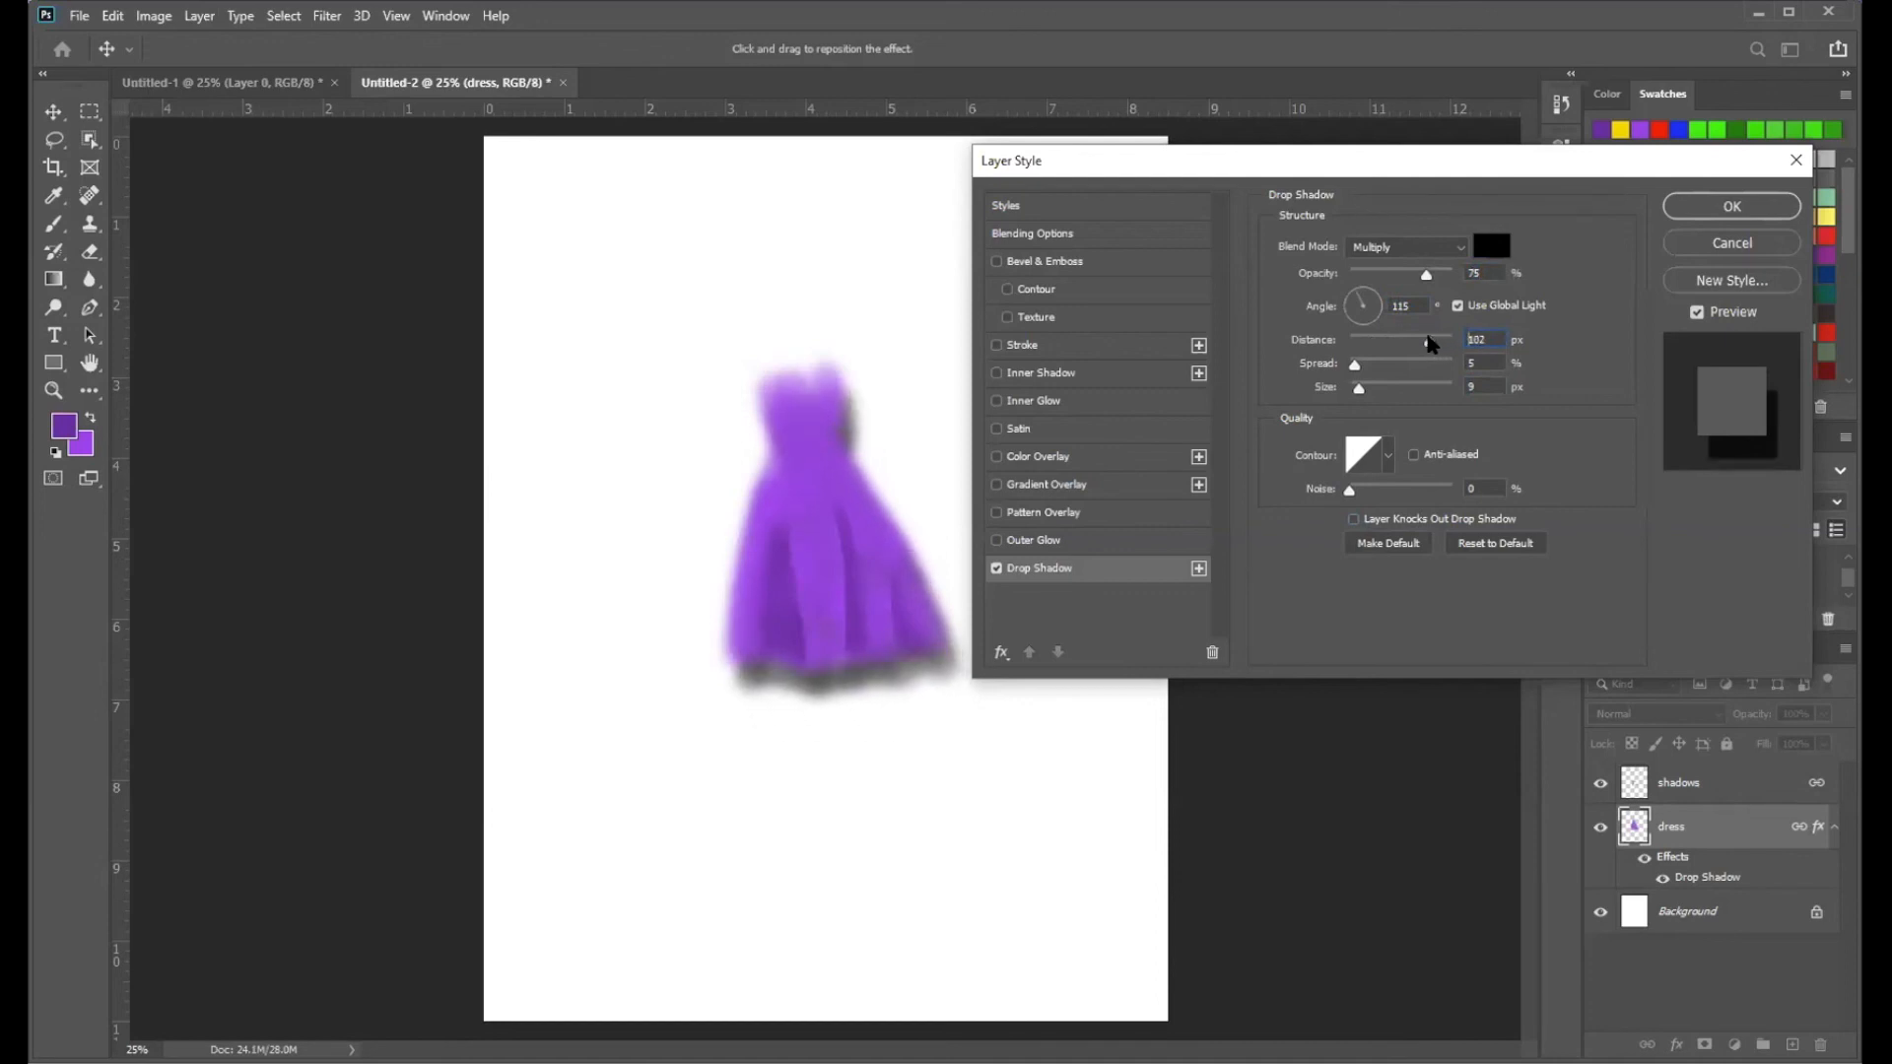
click(1356, 302)
drag(1356, 301, 1374, 298)
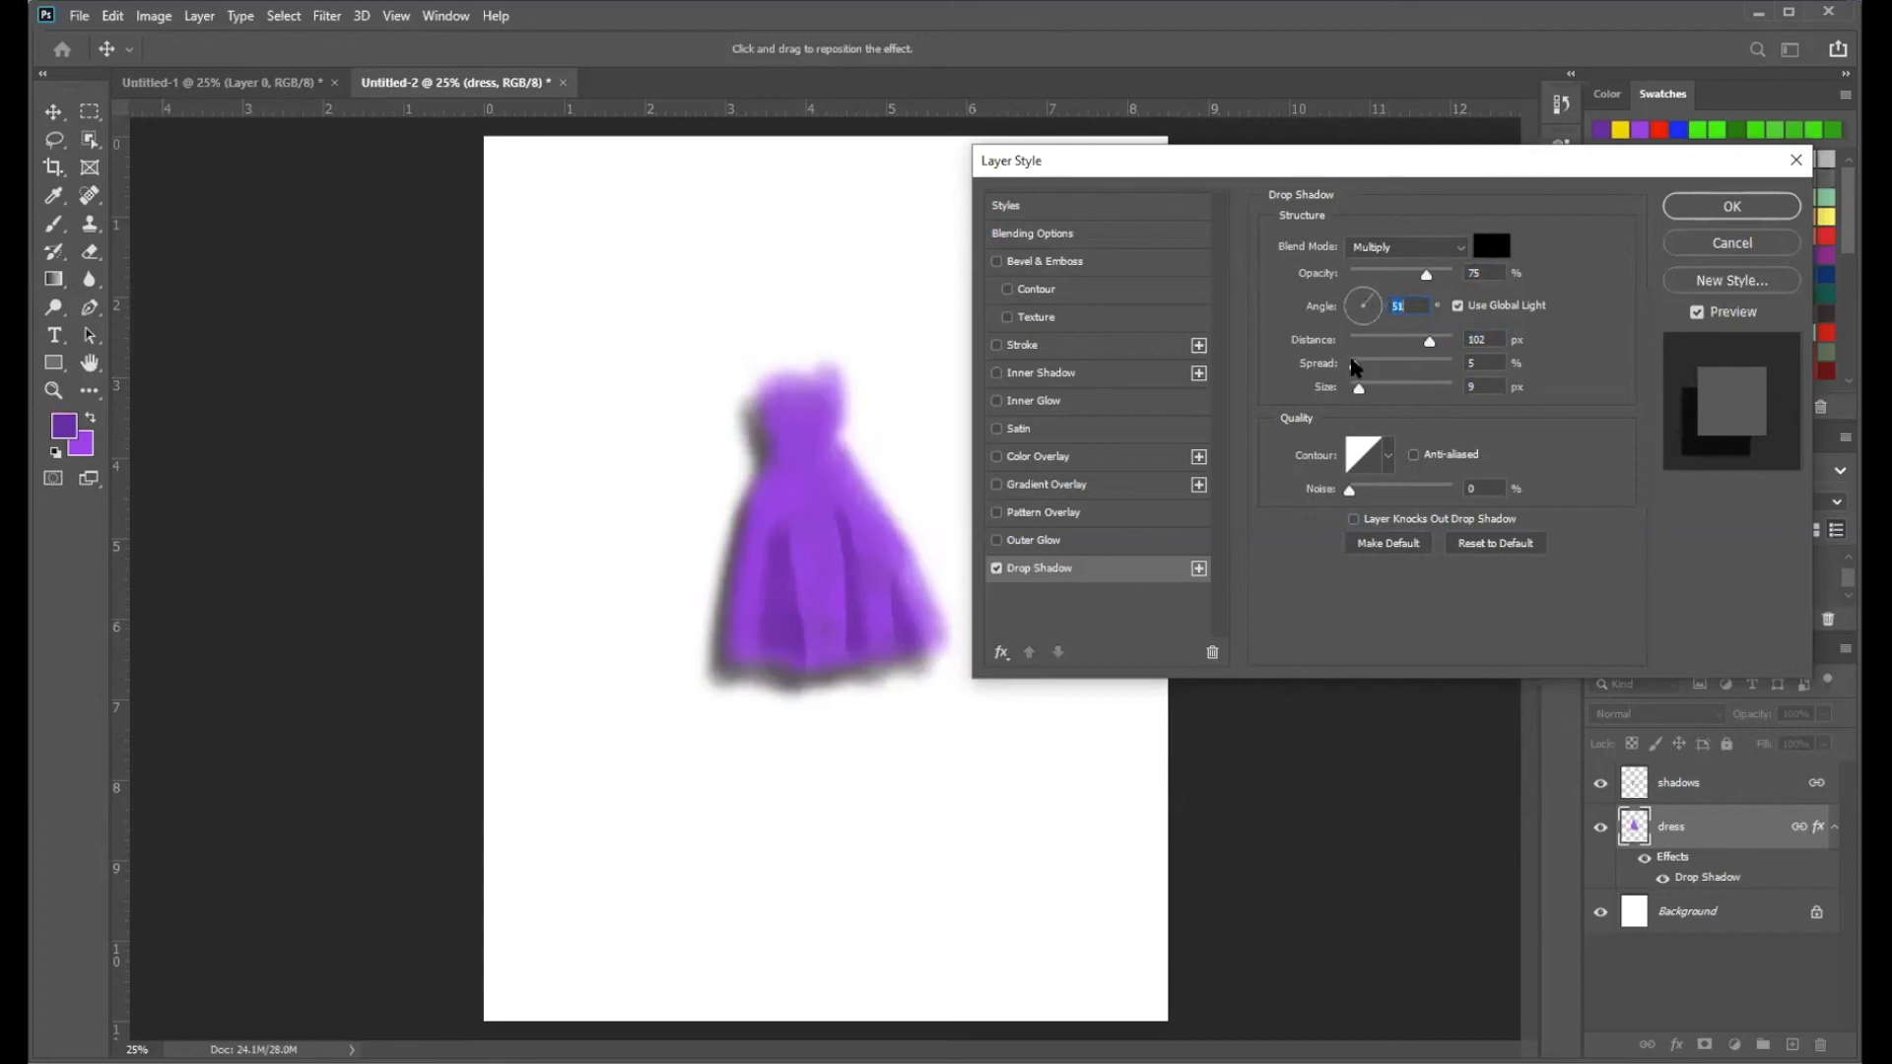
- Set the drop shadow's spread to 0%, size to 90 px and angle to -45°
drag(1356, 364, 1347, 367)
click(1368, 391)
drag(1368, 388, 1392, 383)
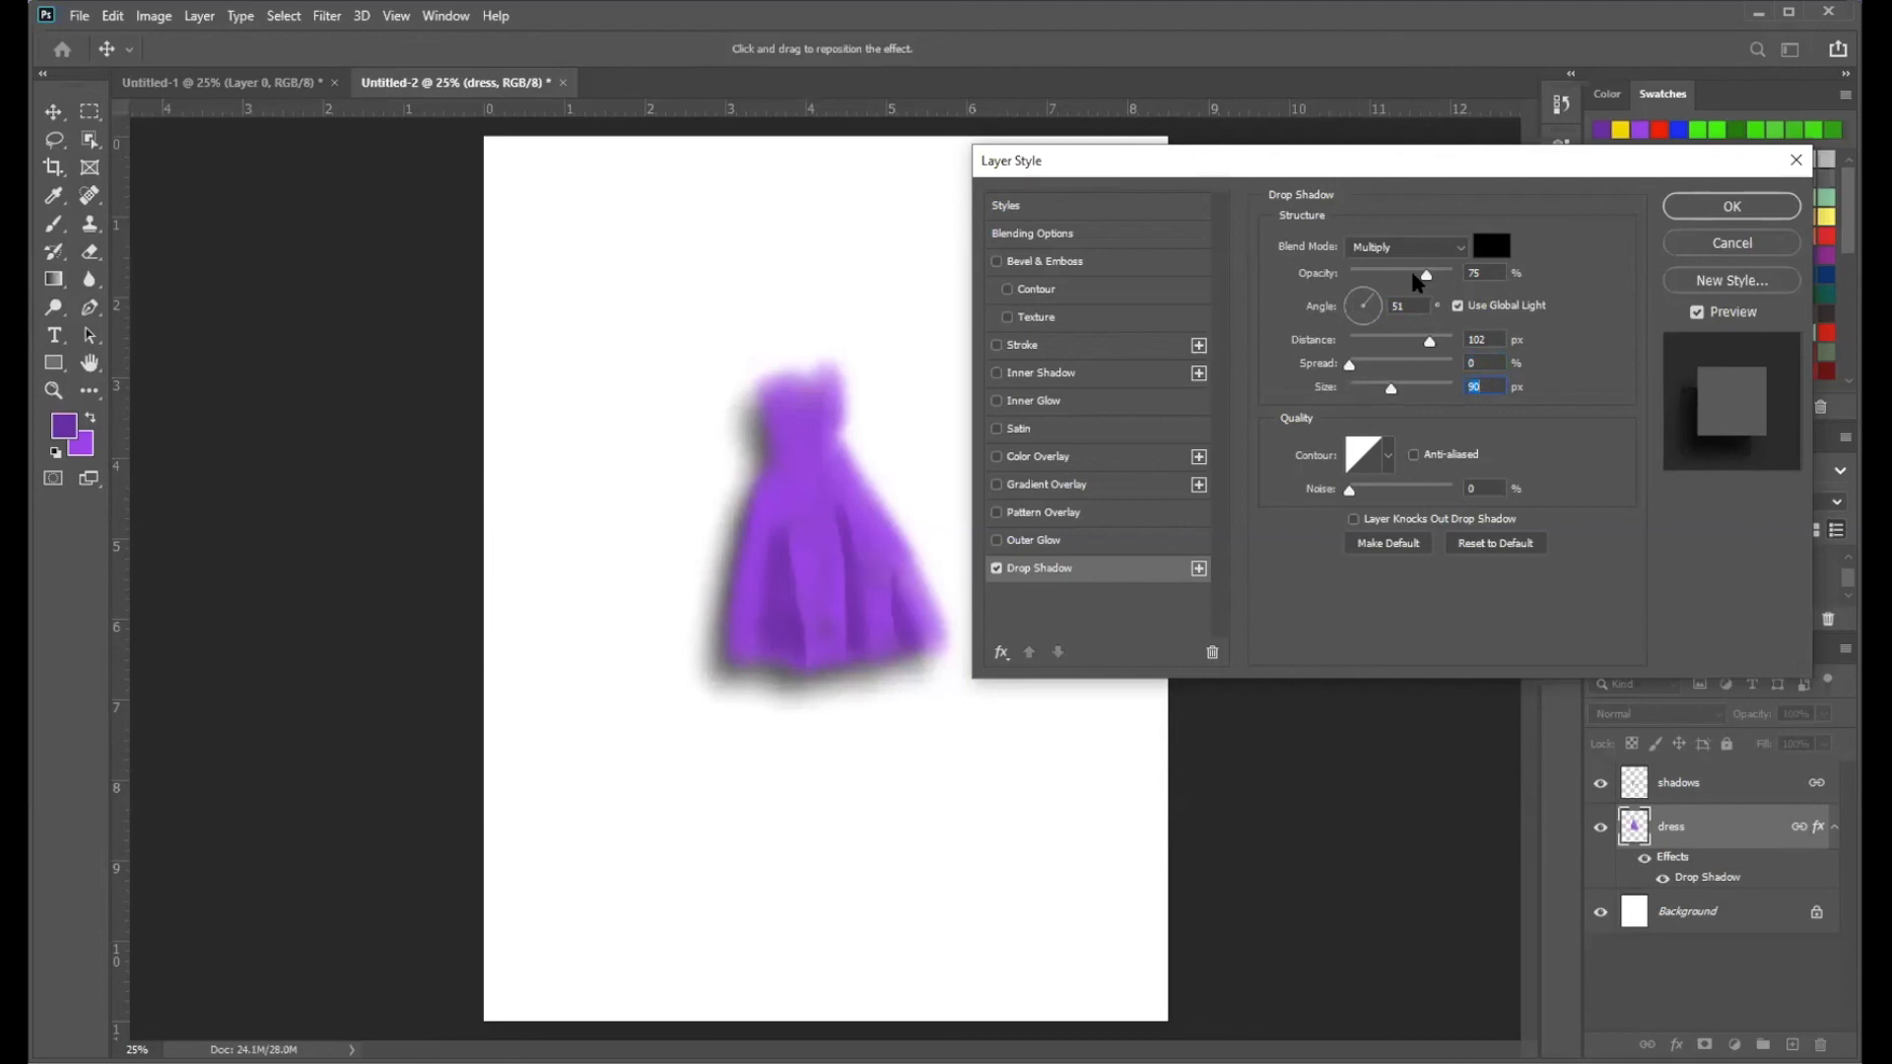
click(1373, 314)
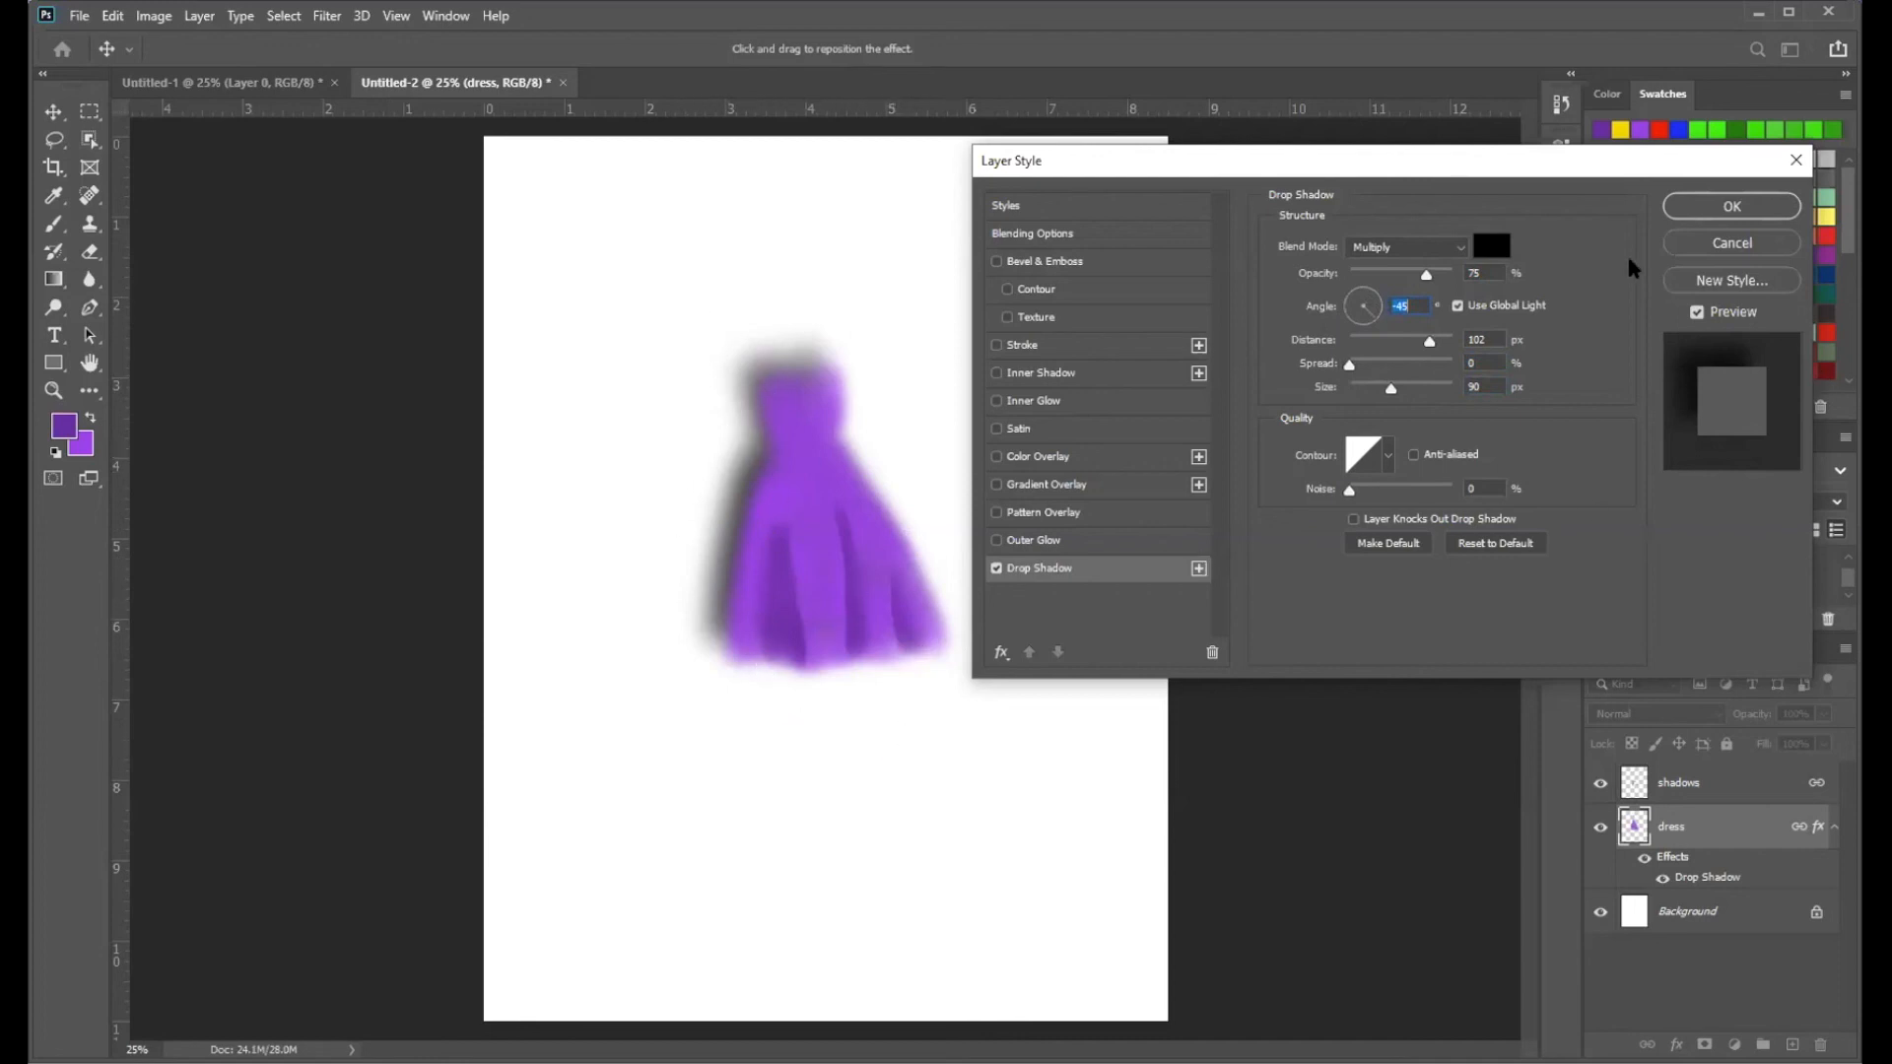
- Set the drop shadow to 76% opacity and 137 px distance with a nearly overhead angle and slightly smaller size, and disable the effect
drag(1426, 281, 1365, 296)
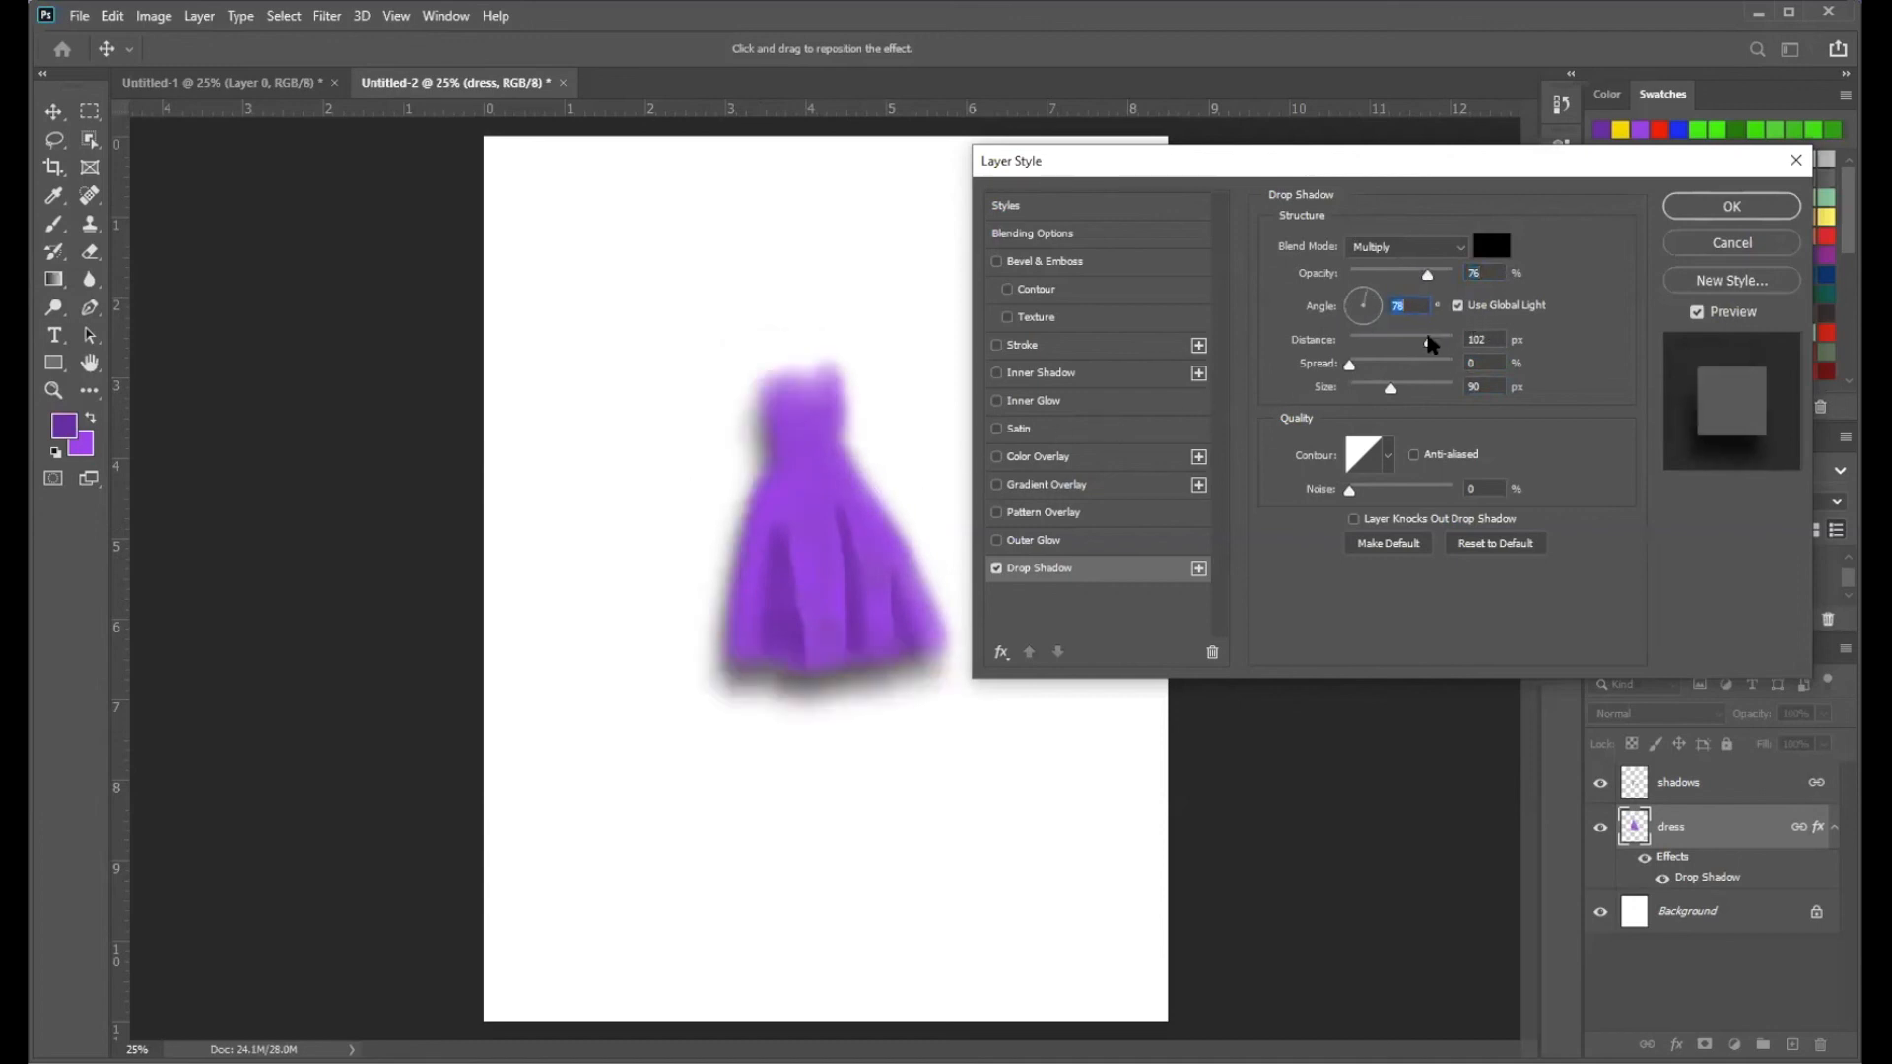
mouse_move(1430, 344)
mouse_down()
mouse_move(1384, 340)
mouse_move(1445, 331)
mouse_move(1431, 340)
mouse_up()
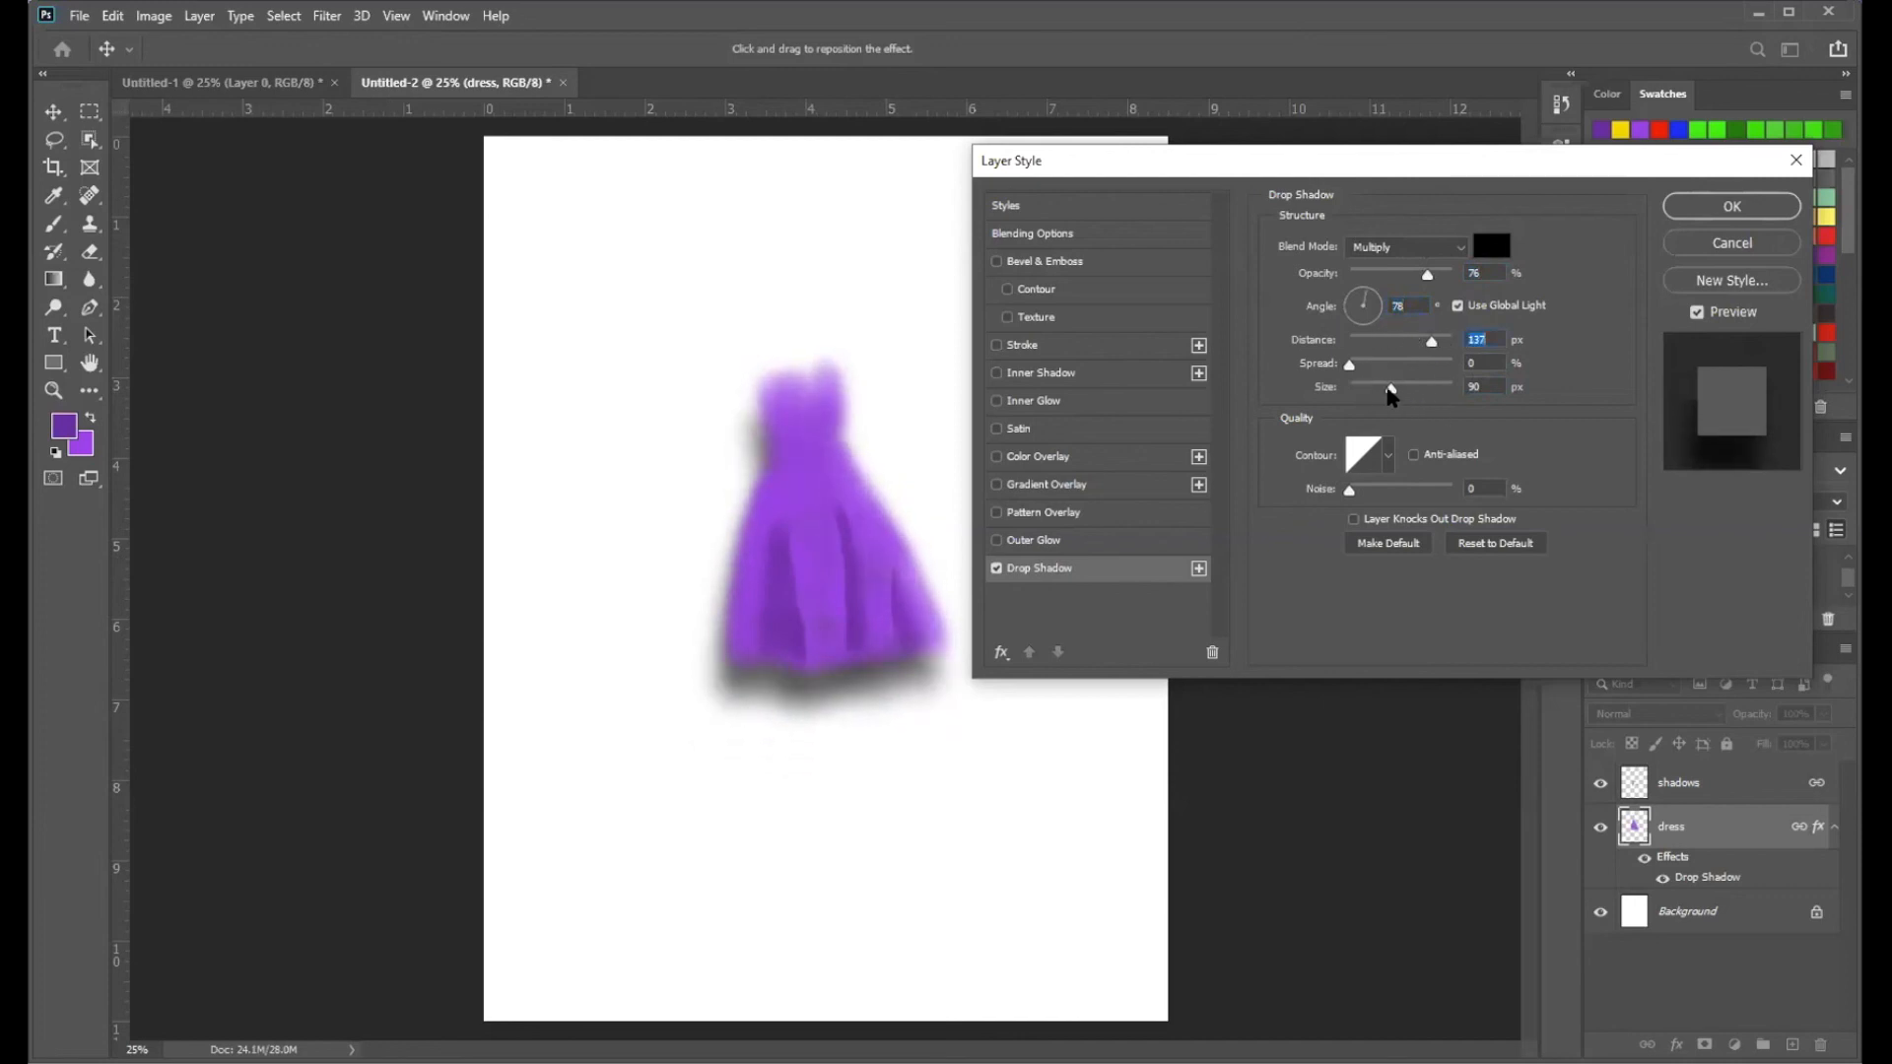
drag(1388, 392, 1389, 392)
click(996, 569)
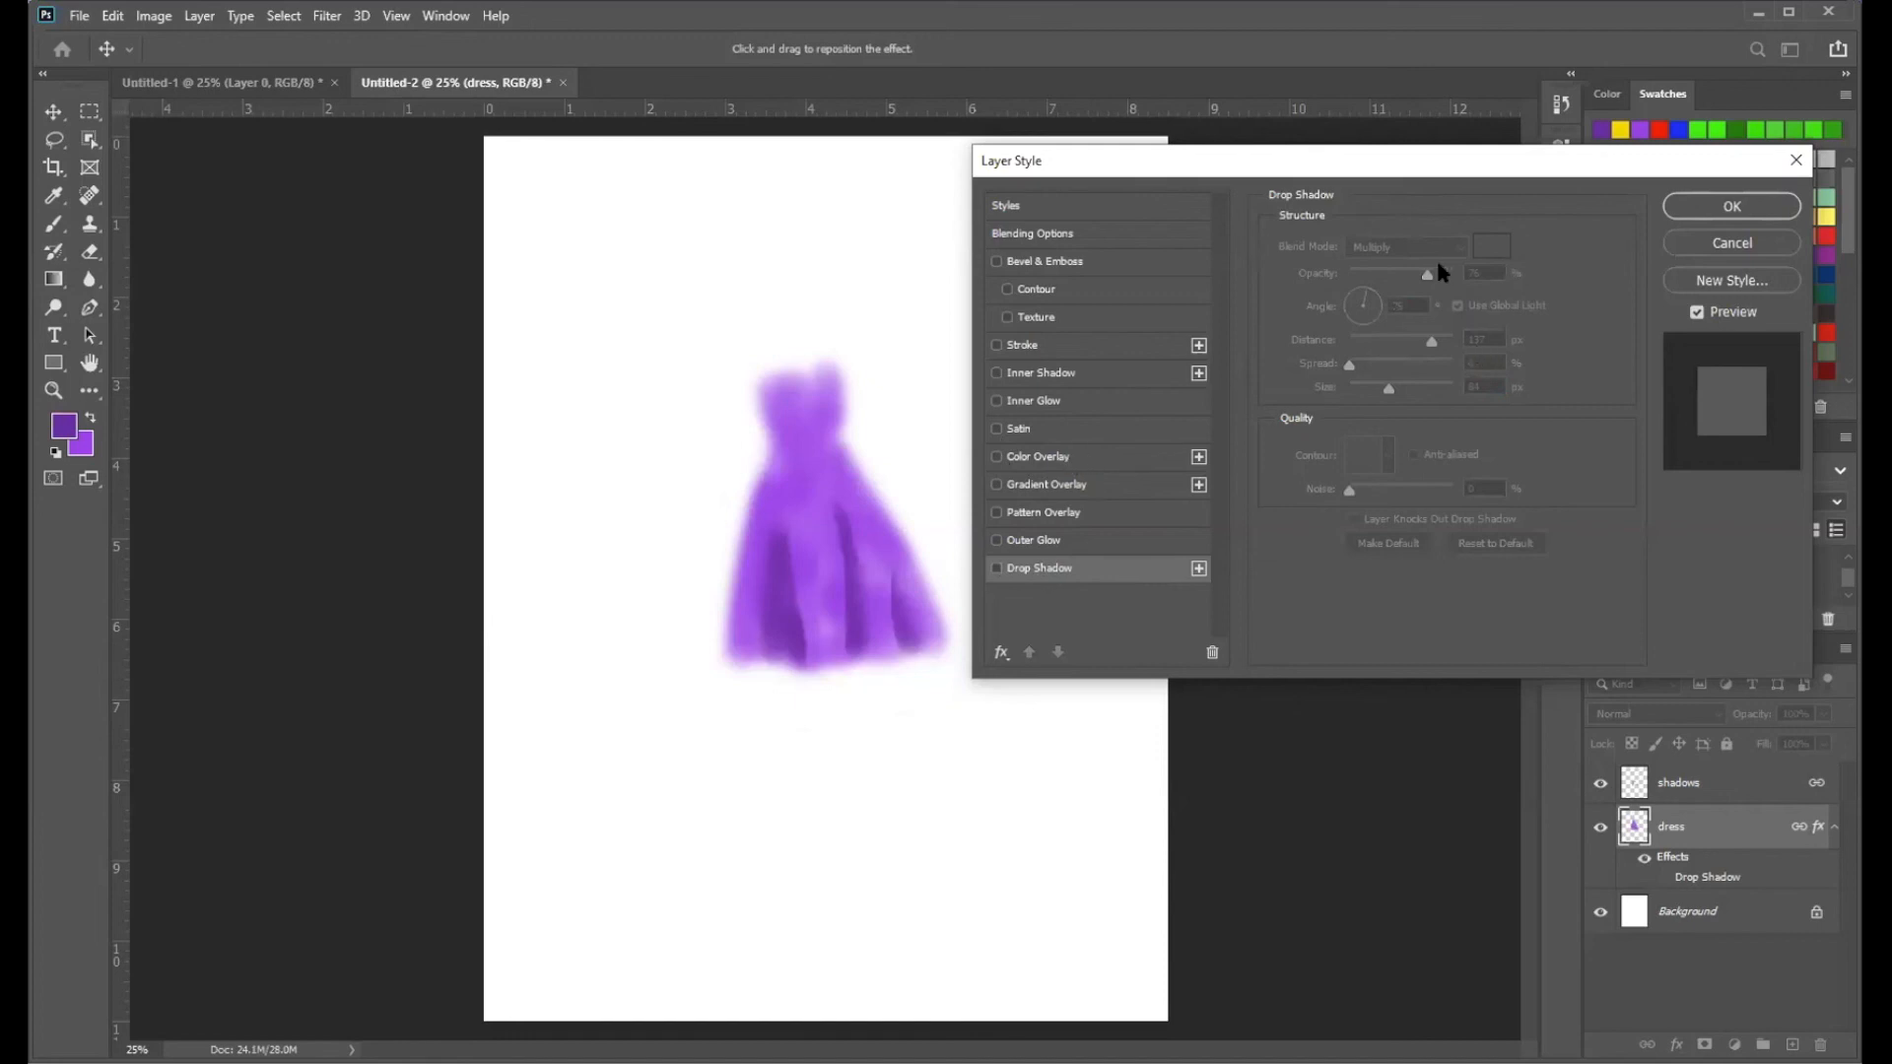
- Apply a red (#f70808) Color Overlay at 100% opacity to the dress layer, and toggle the overlay's visibility off and on
click(1108, 450)
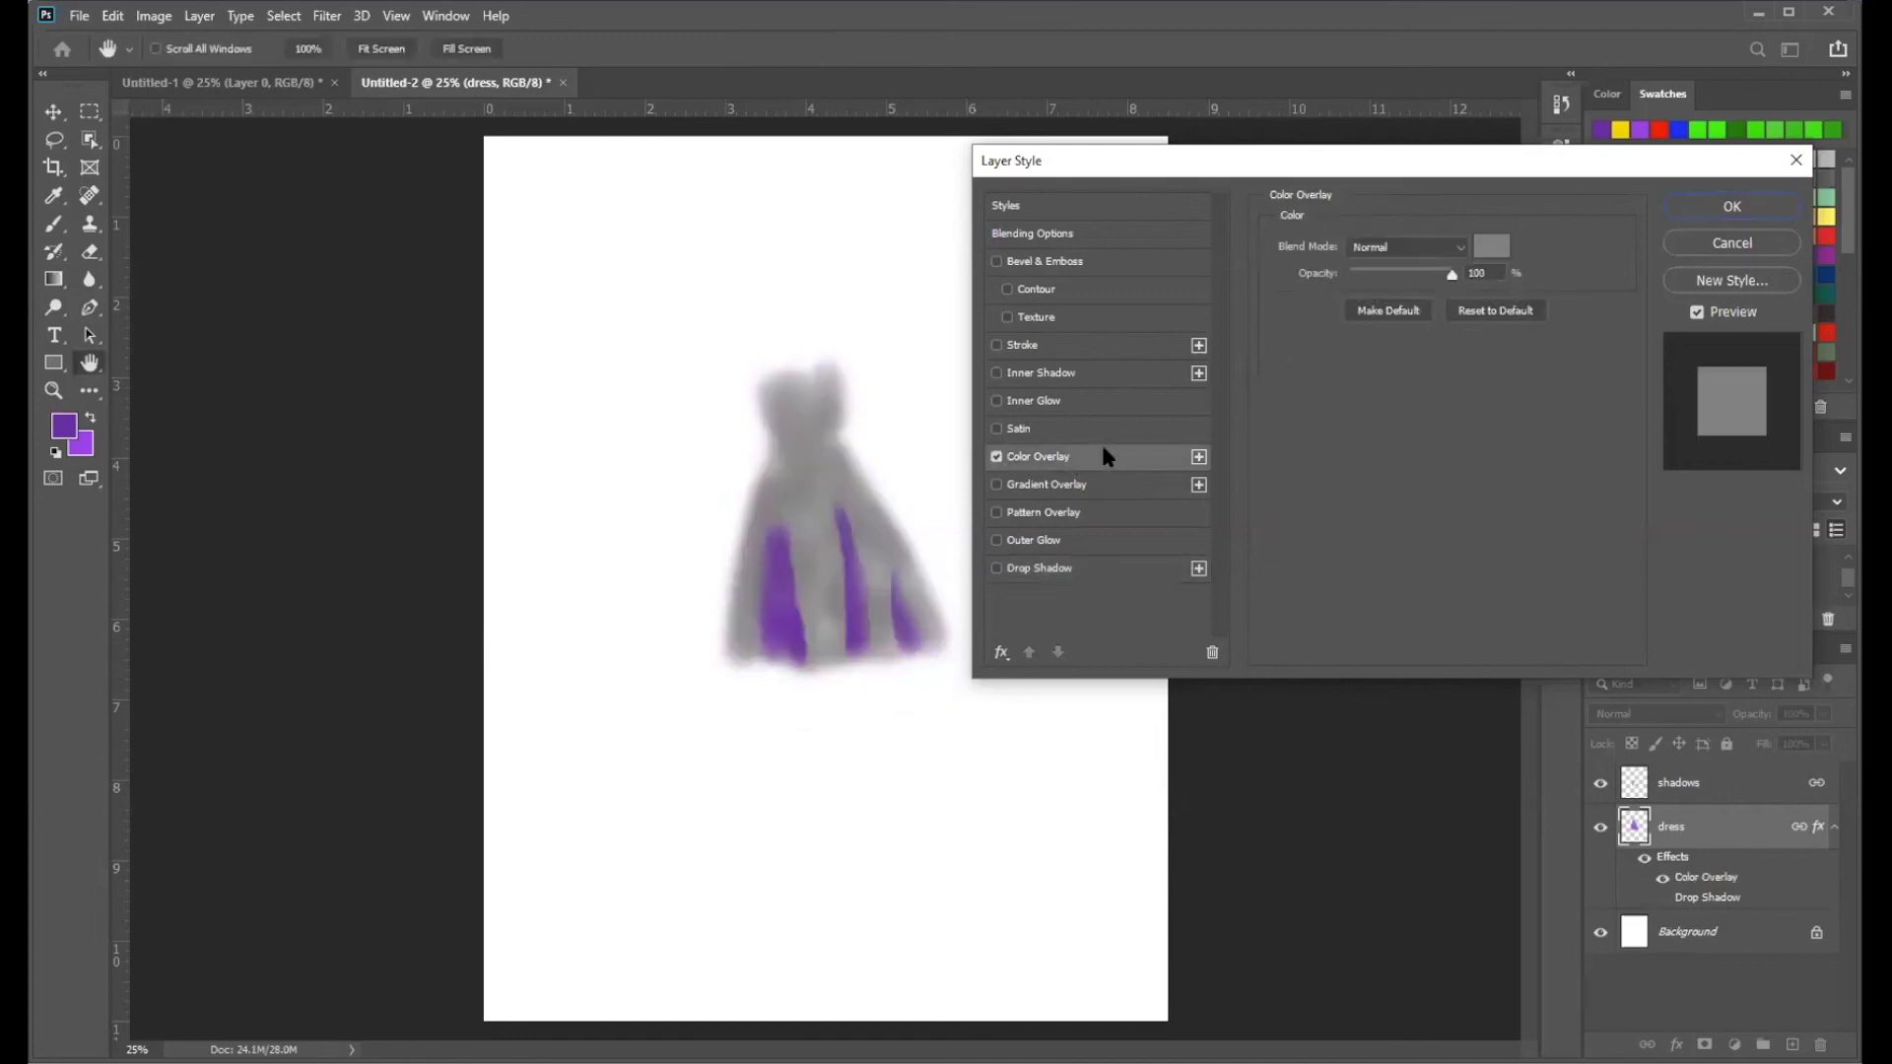
click(1492, 248)
click(867, 233)
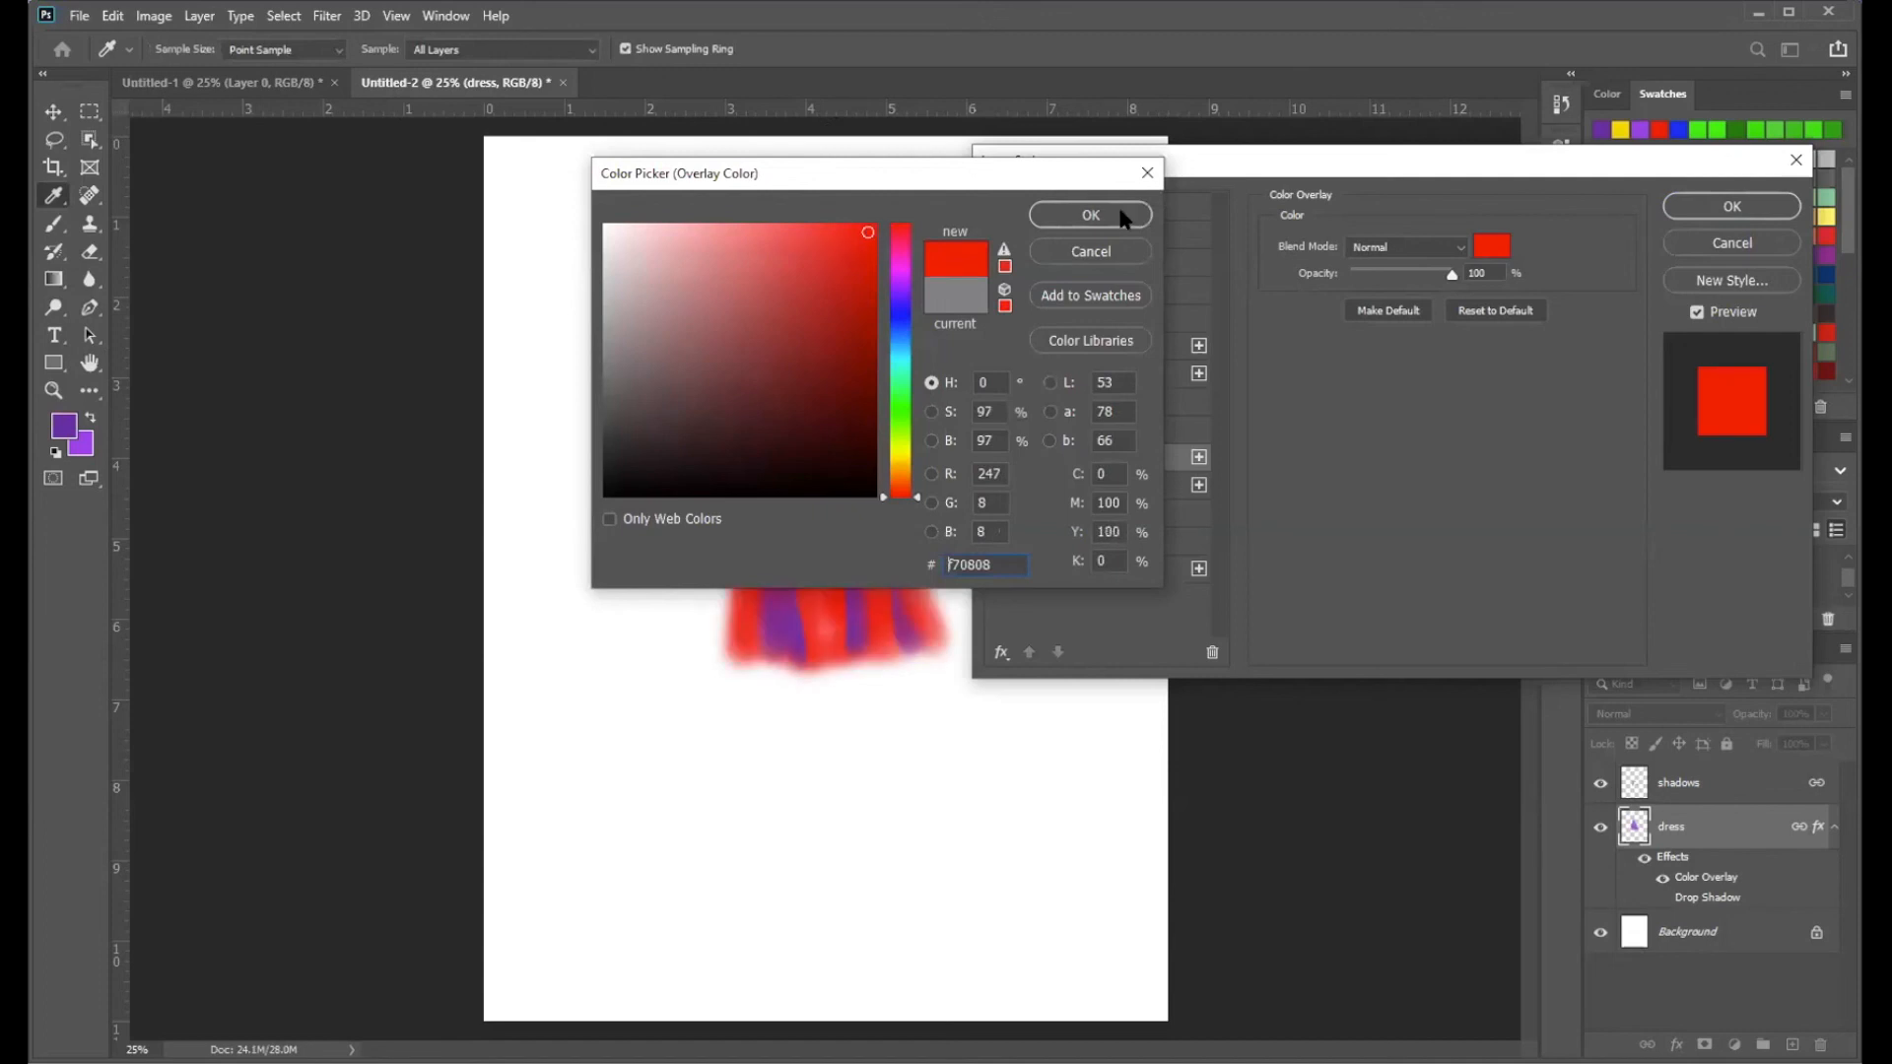
click(1117, 215)
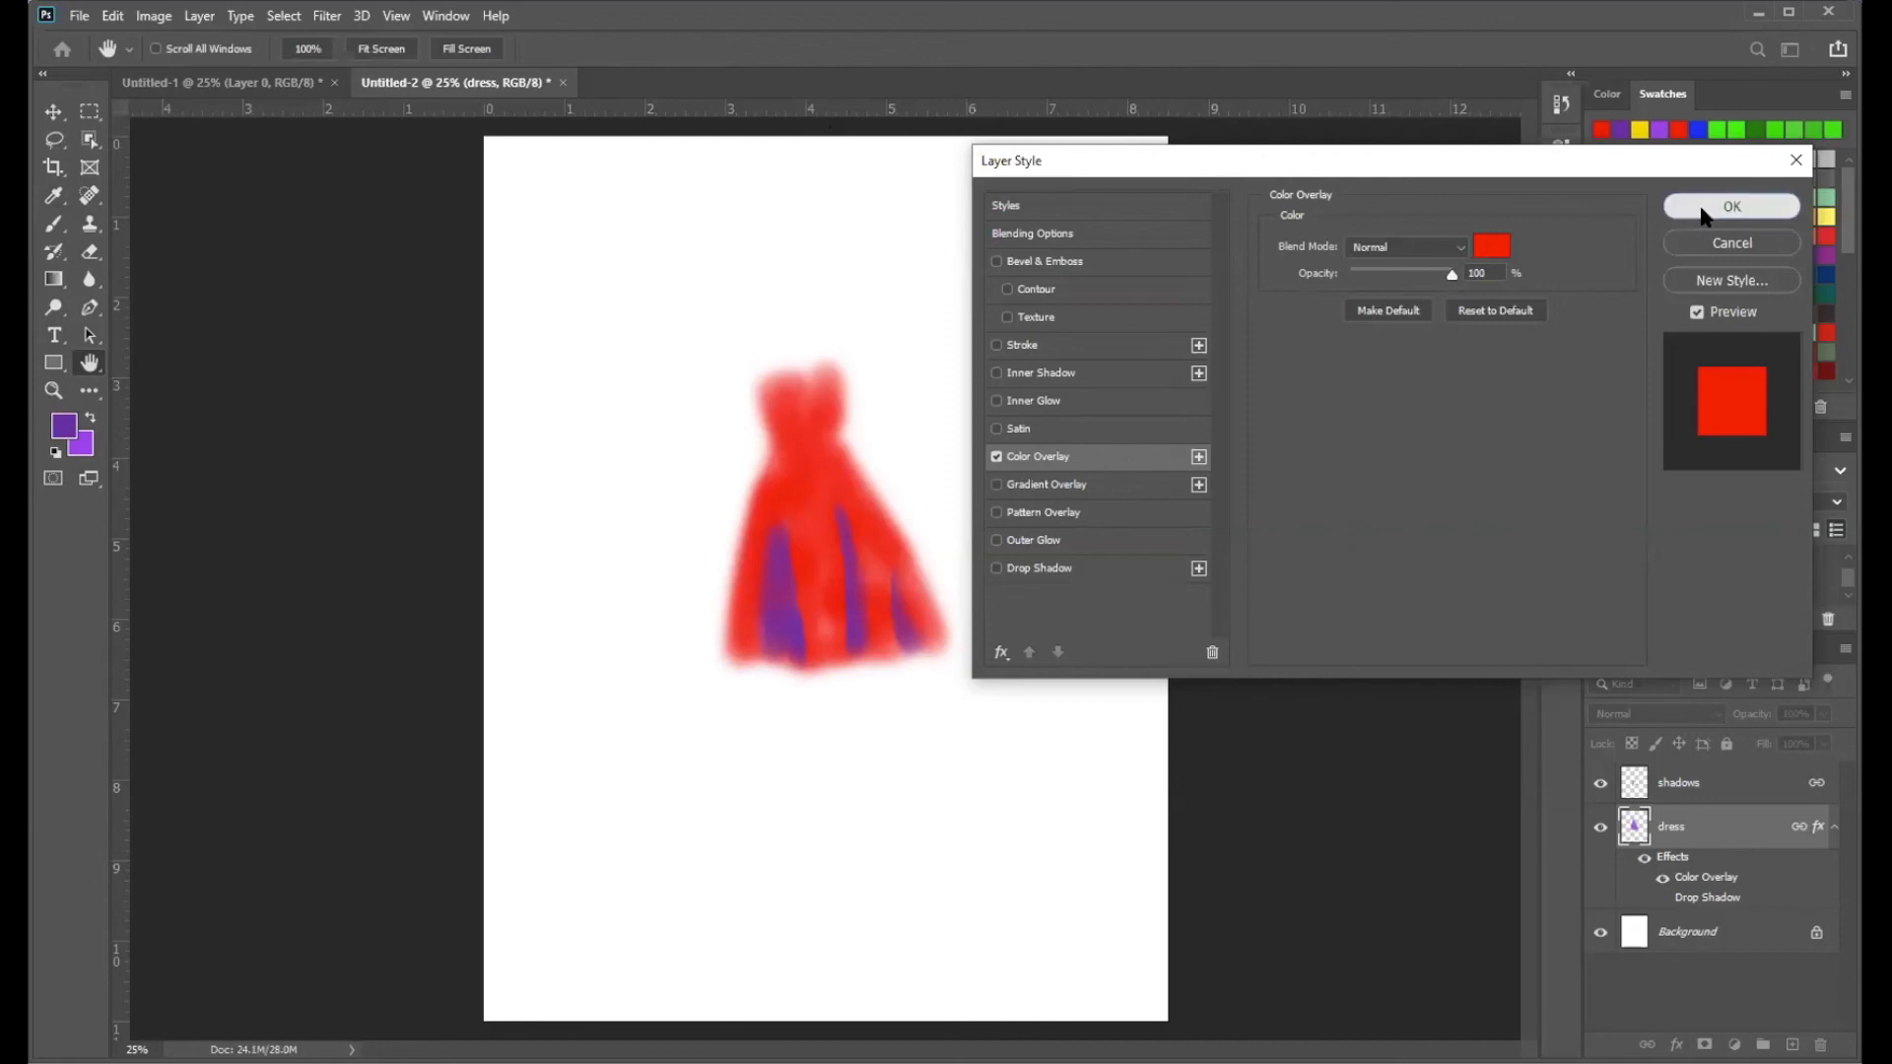
click(1704, 216)
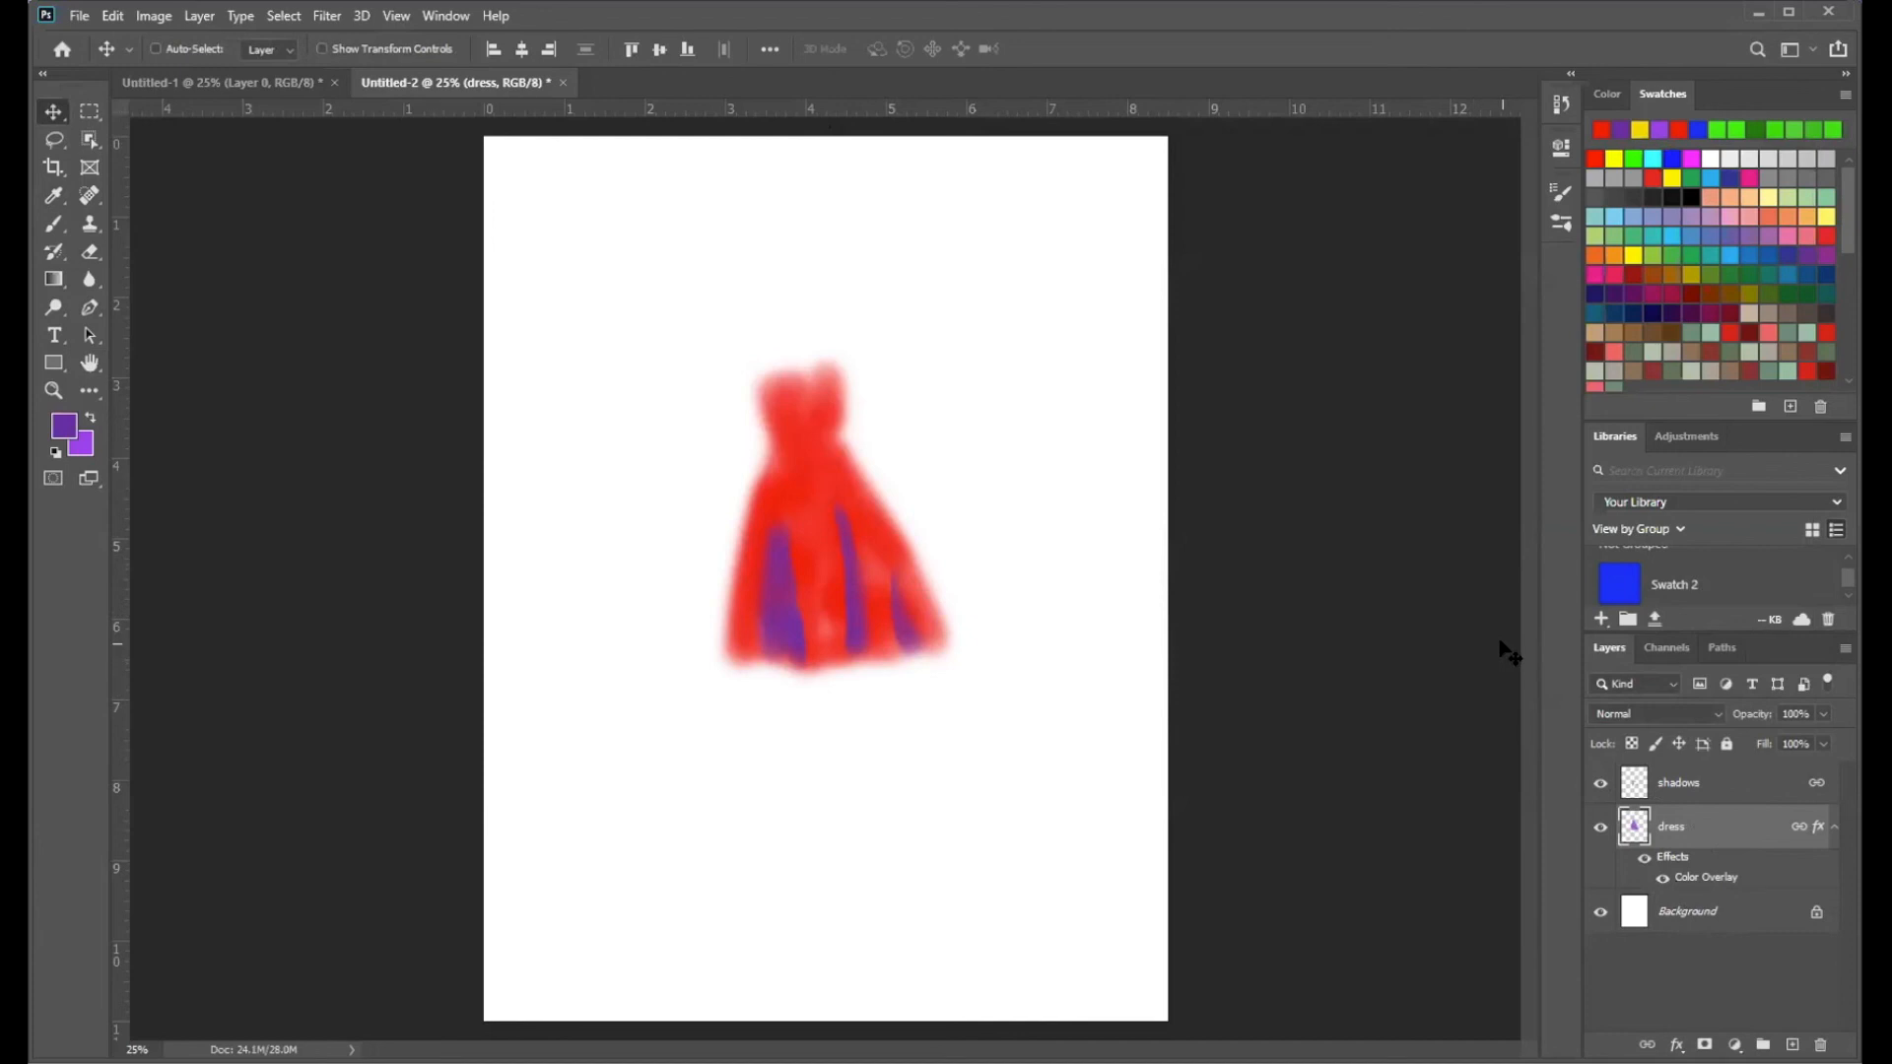
click(1665, 879)
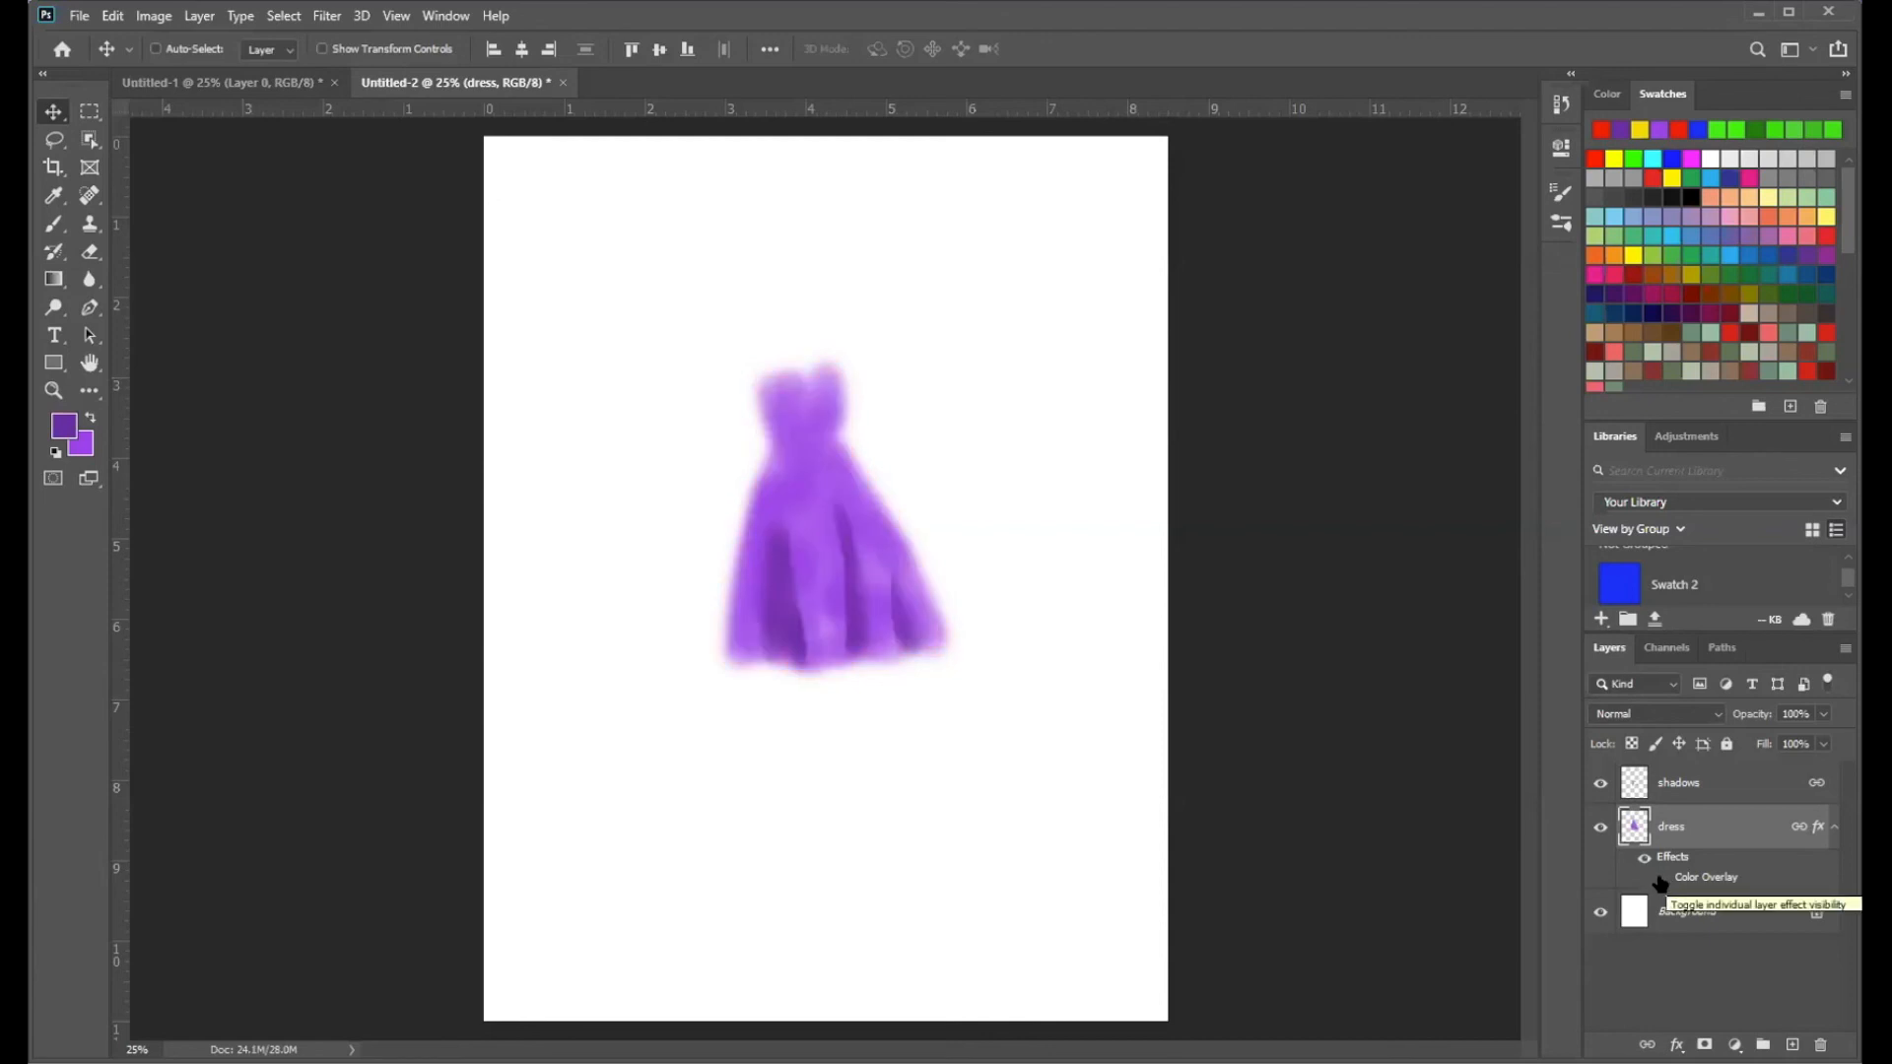
click(1663, 879)
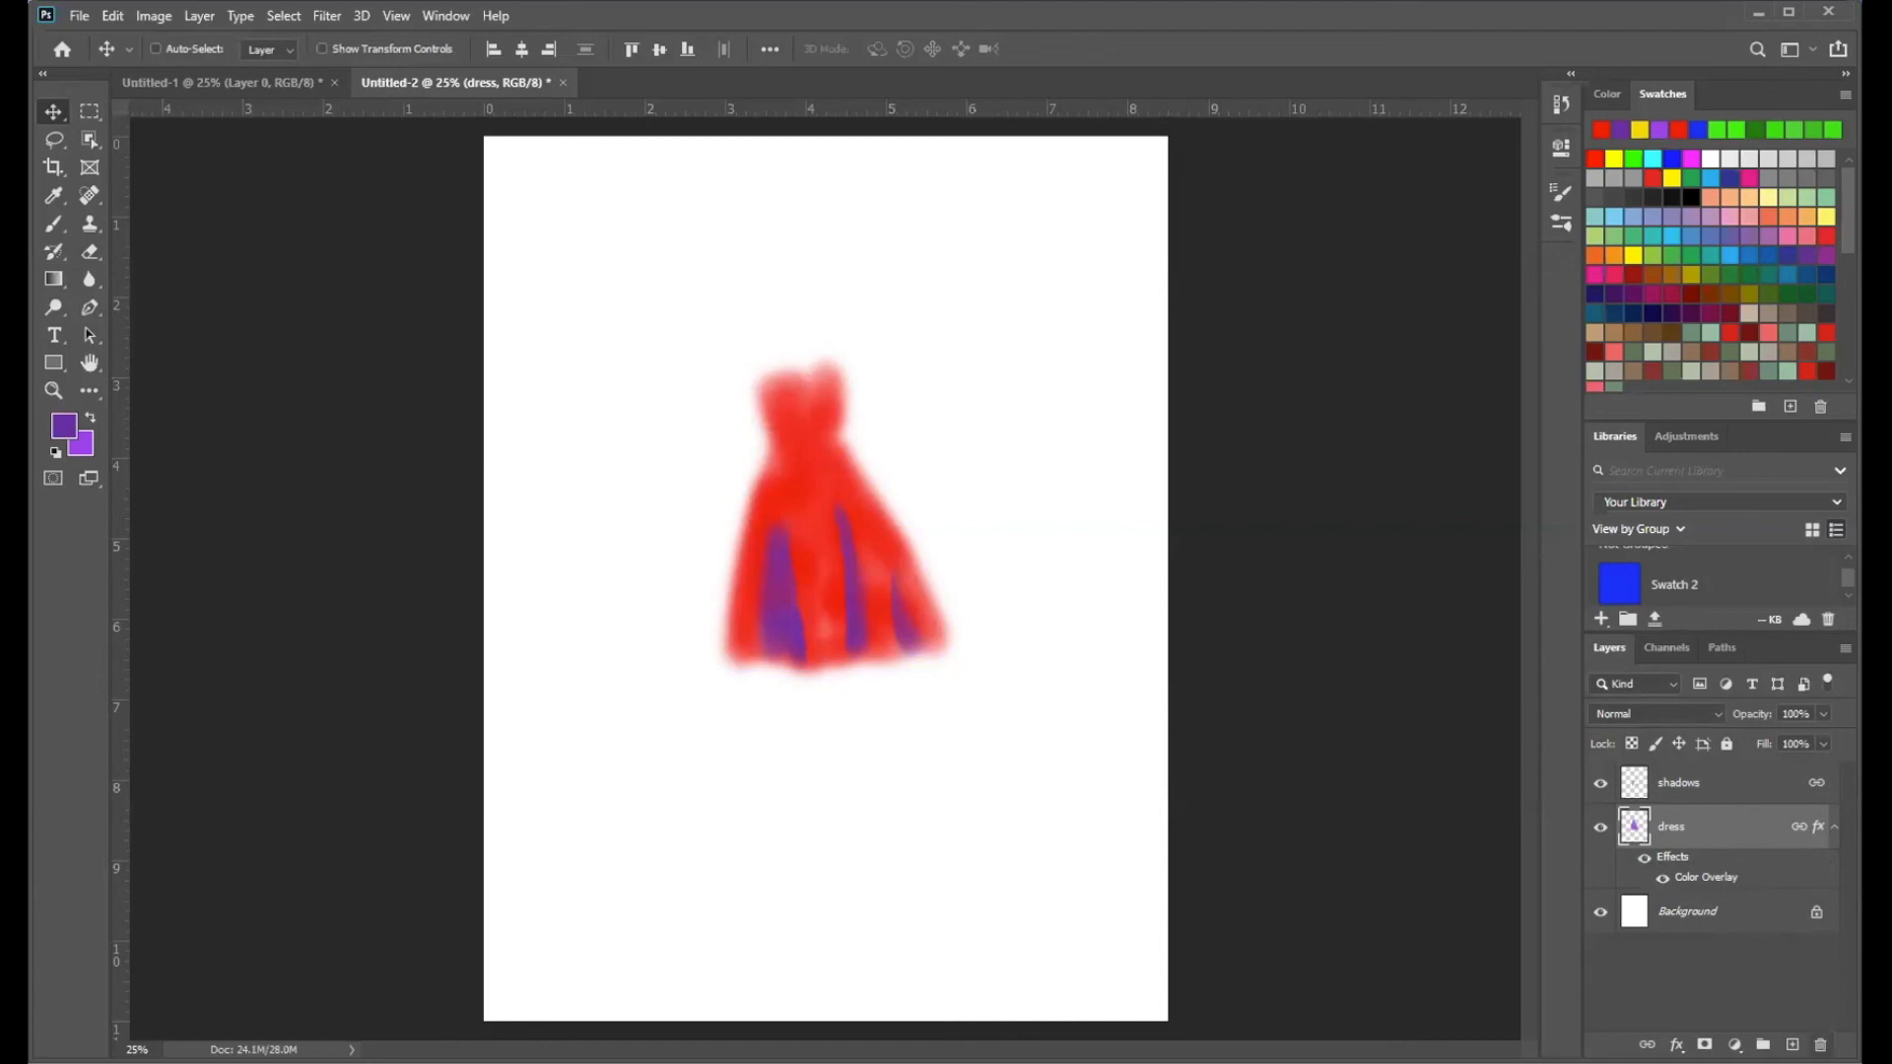
- Add a second Color Overlay to the dress layer and set the upper overlay's color to yellow (#d9cd05)
double_click(1710, 876)
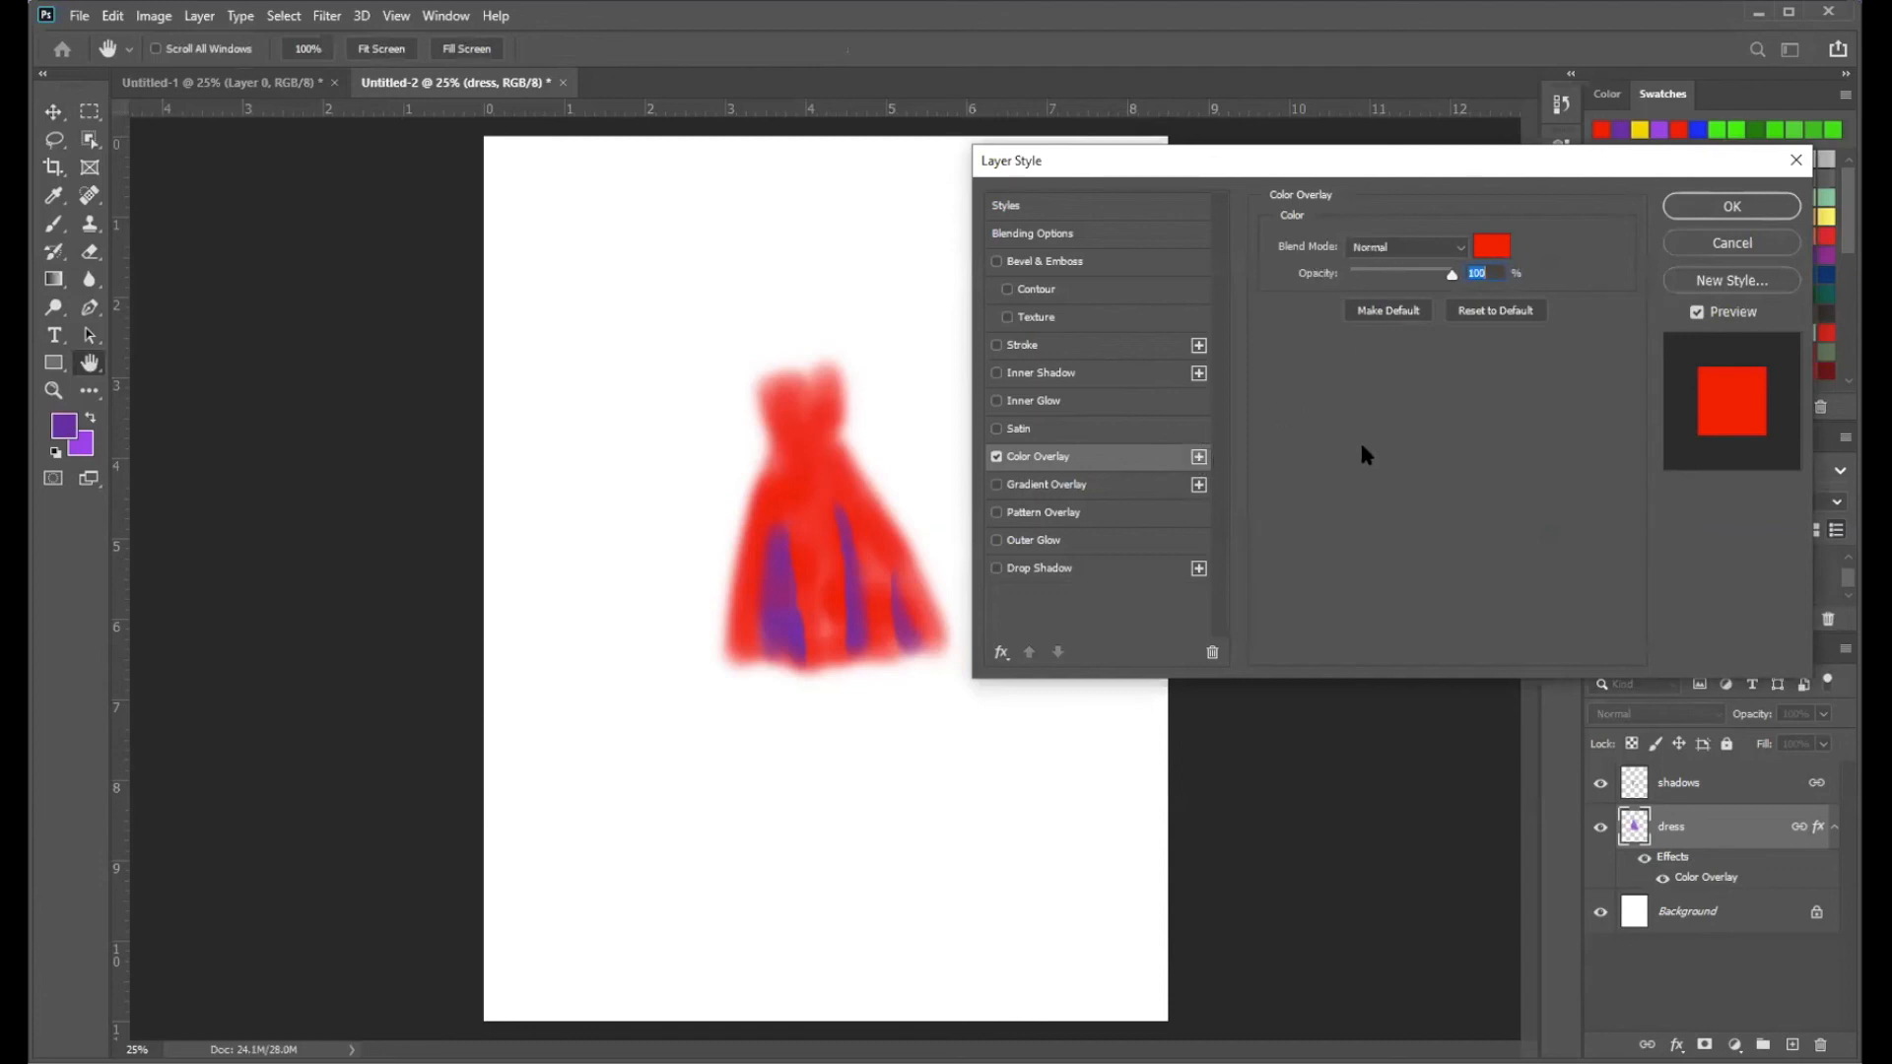
click(1198, 457)
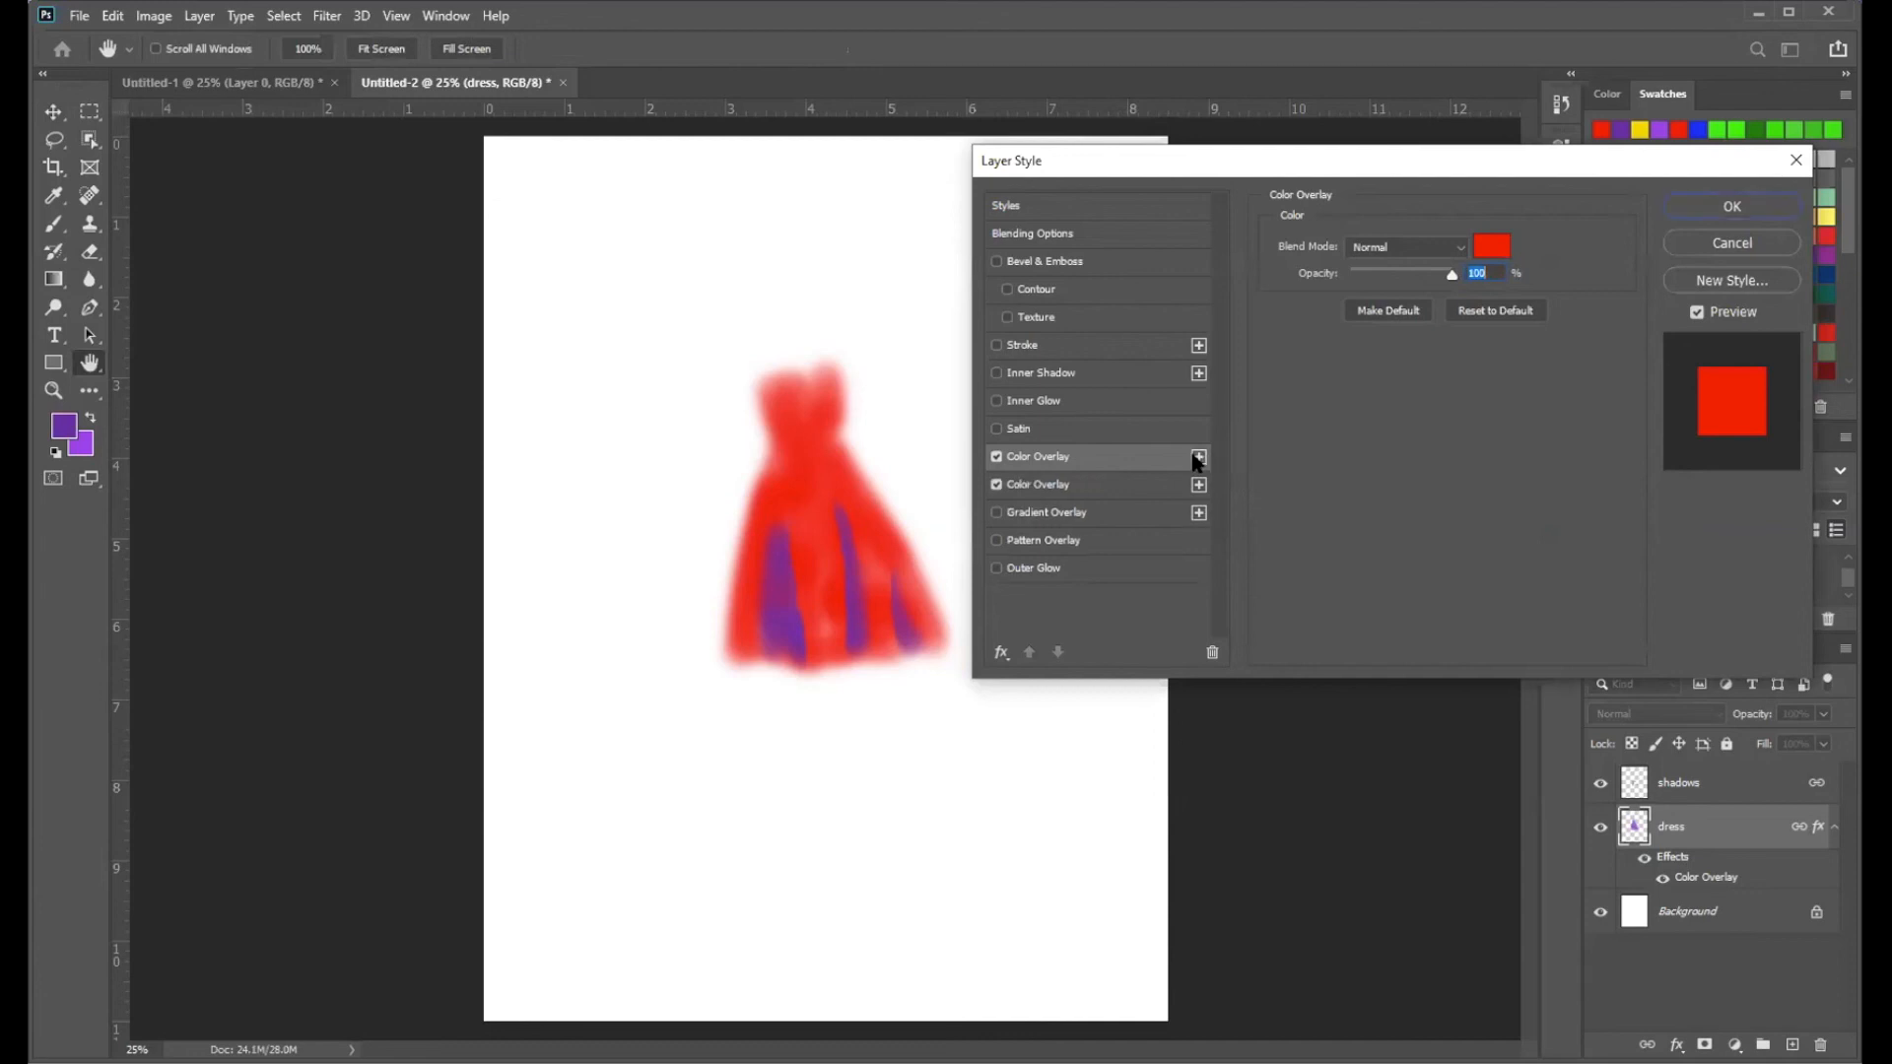
click(1131, 488)
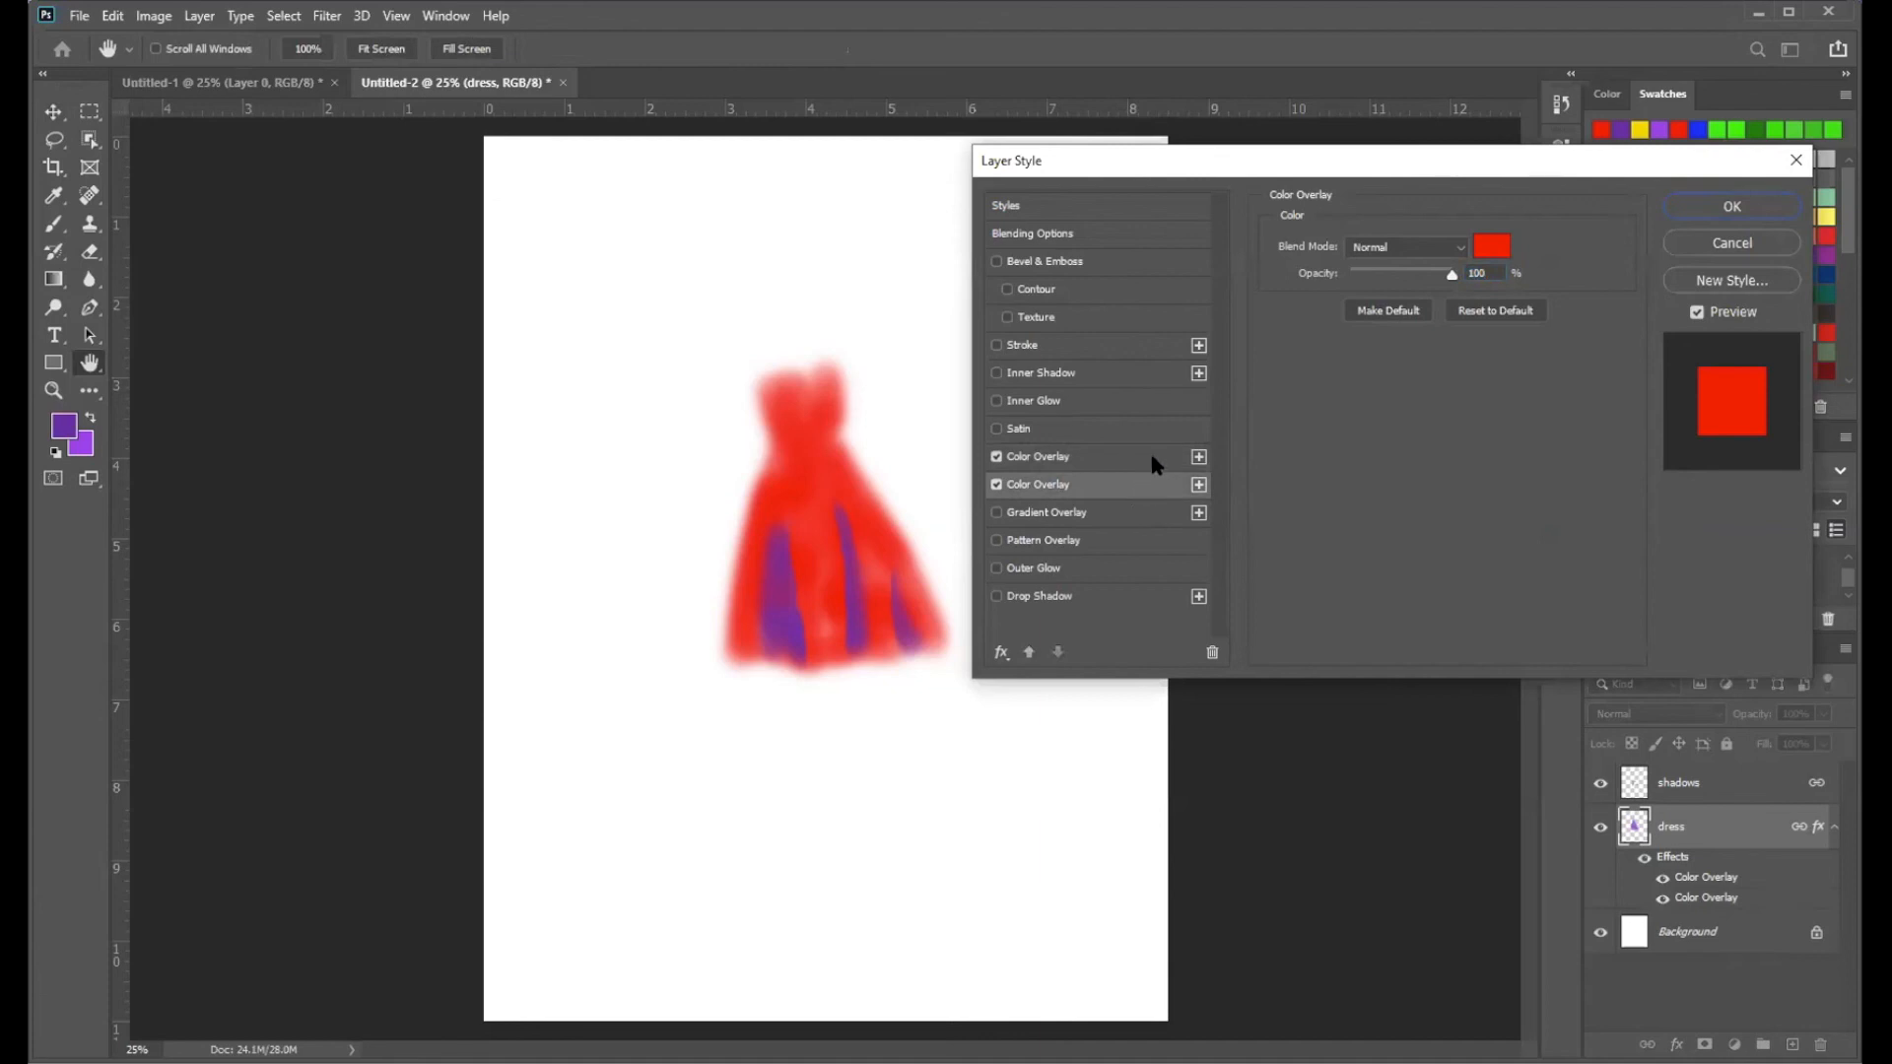
click(1152, 457)
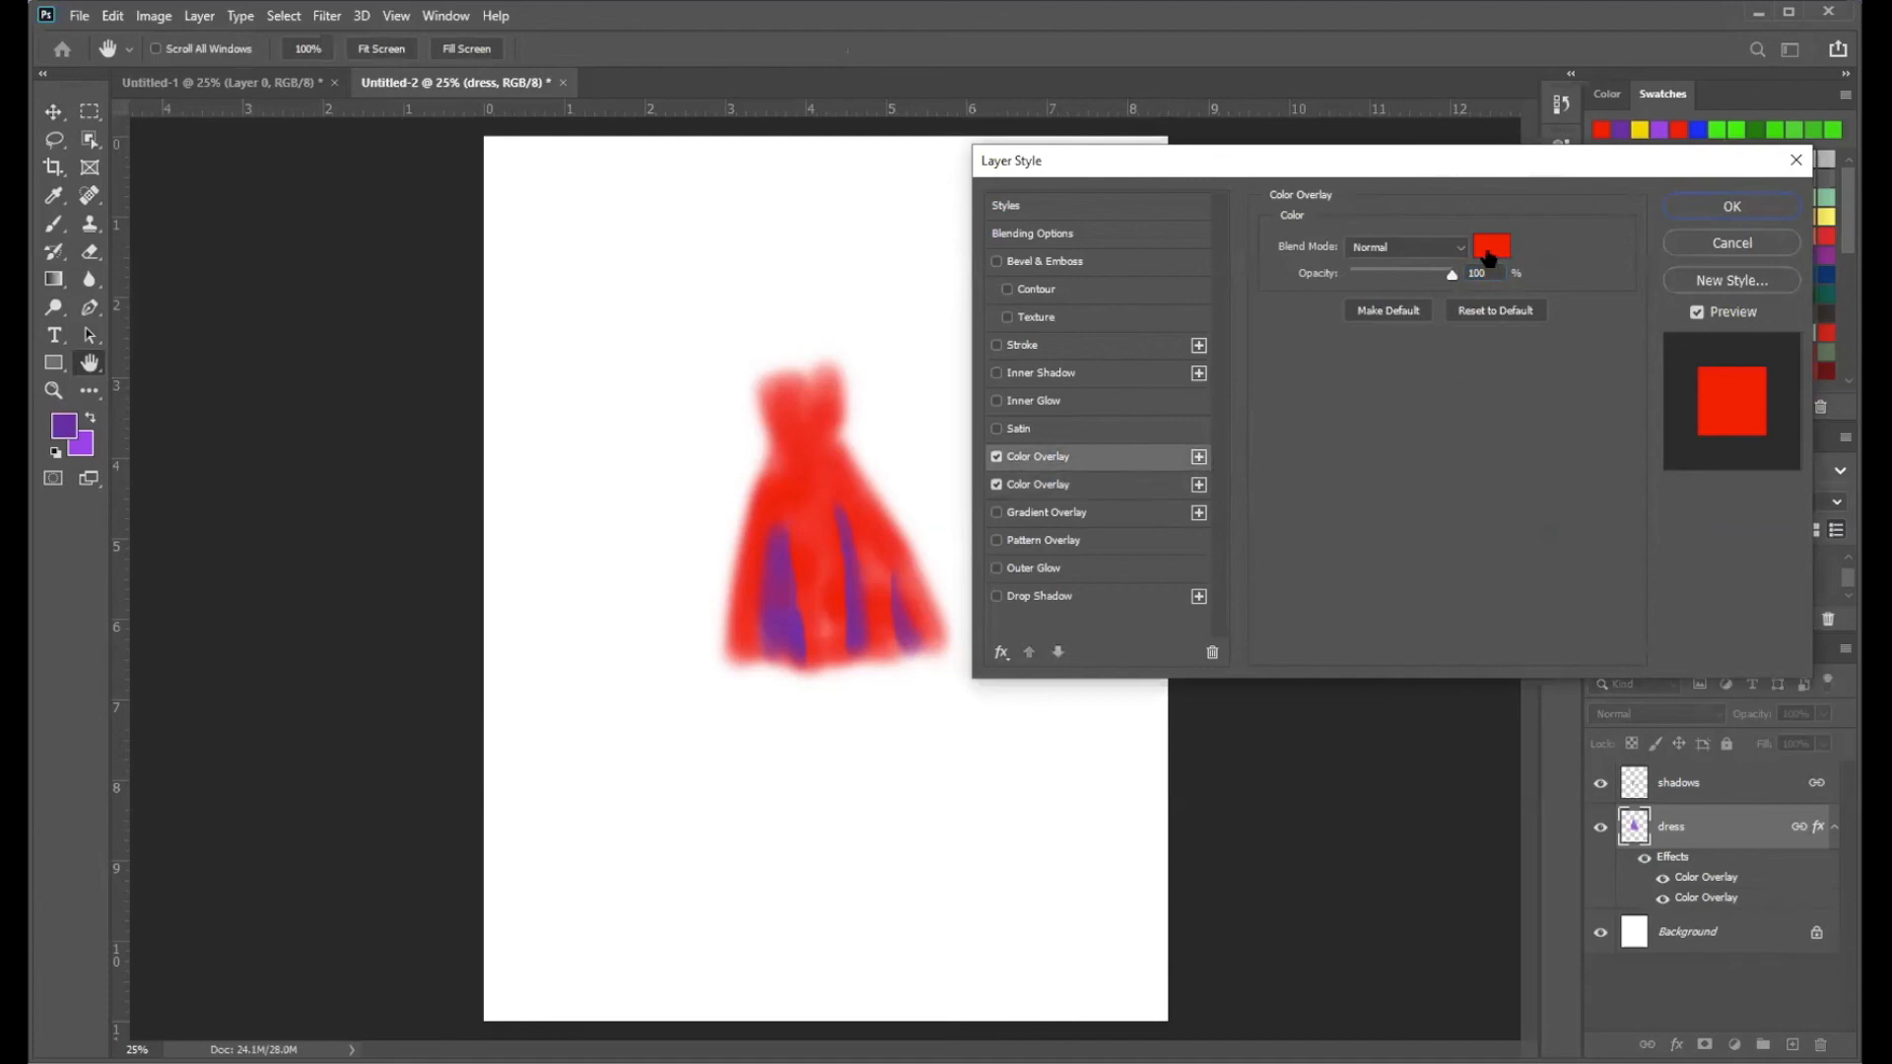
click(1488, 248)
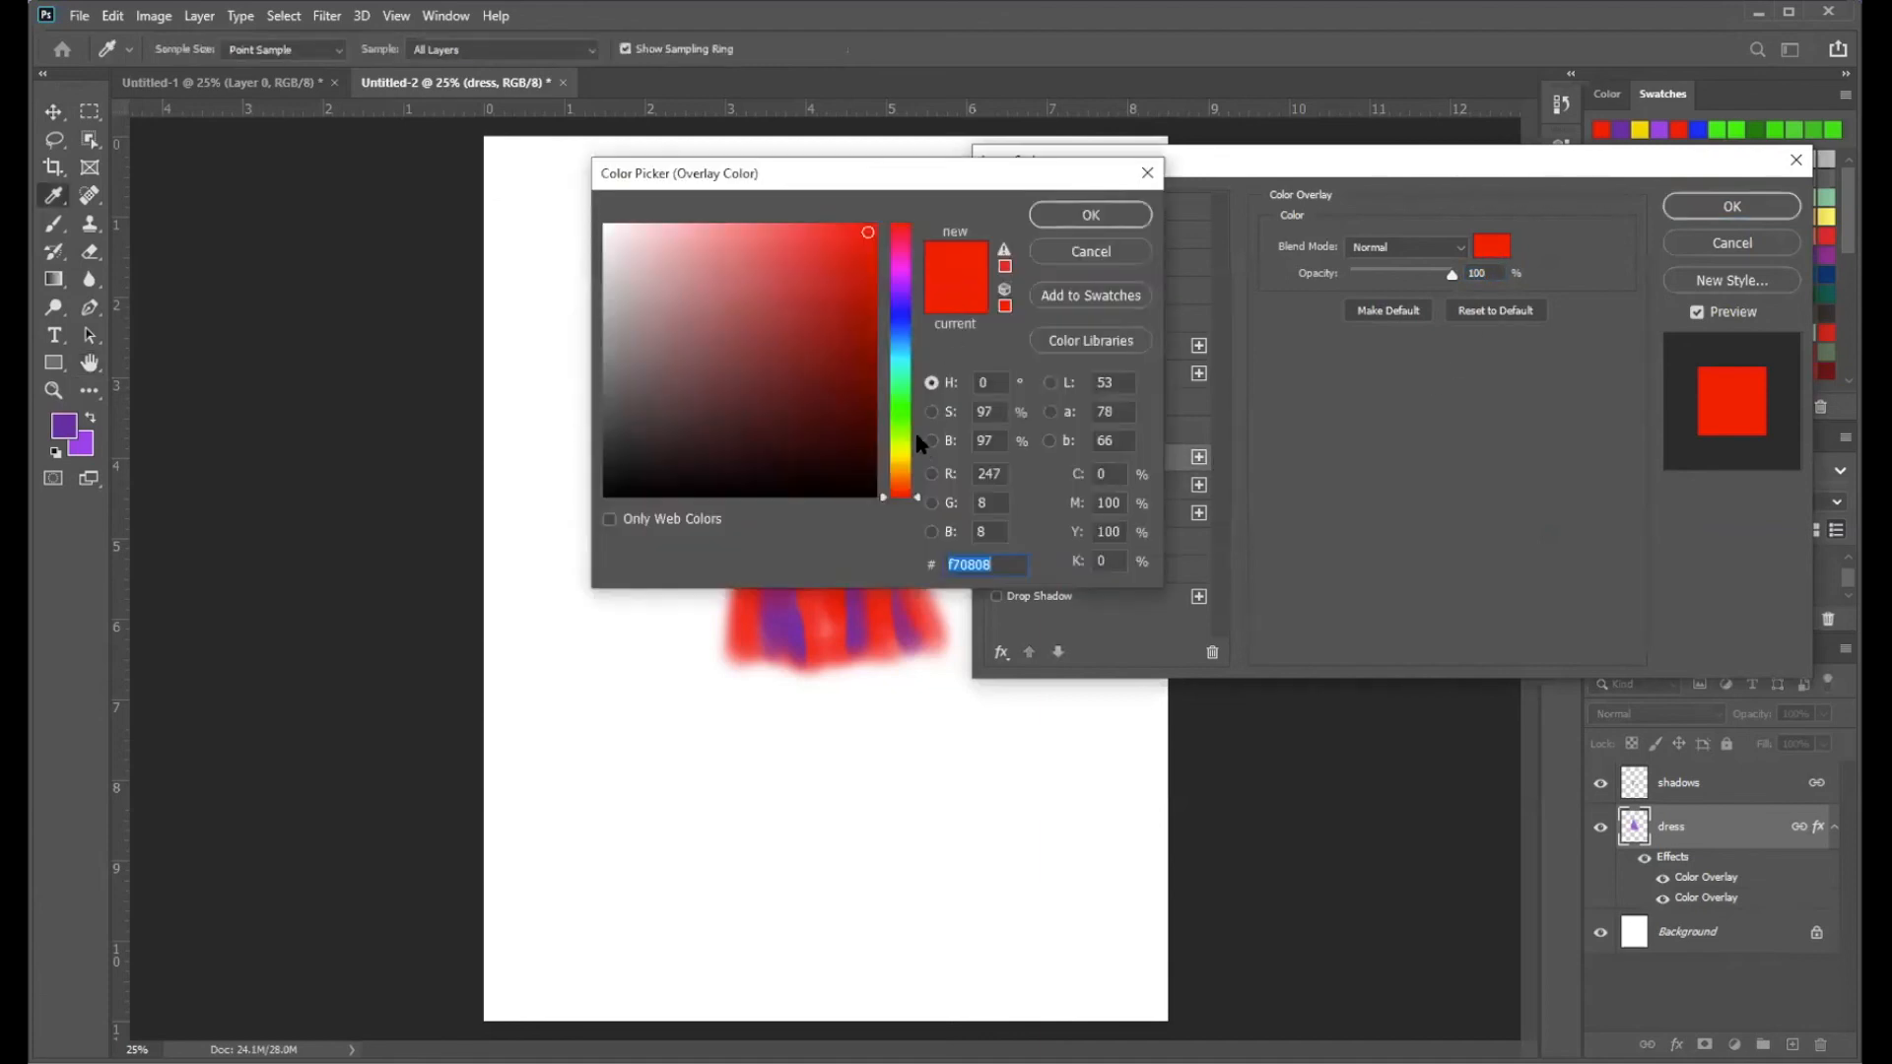
click(900, 442)
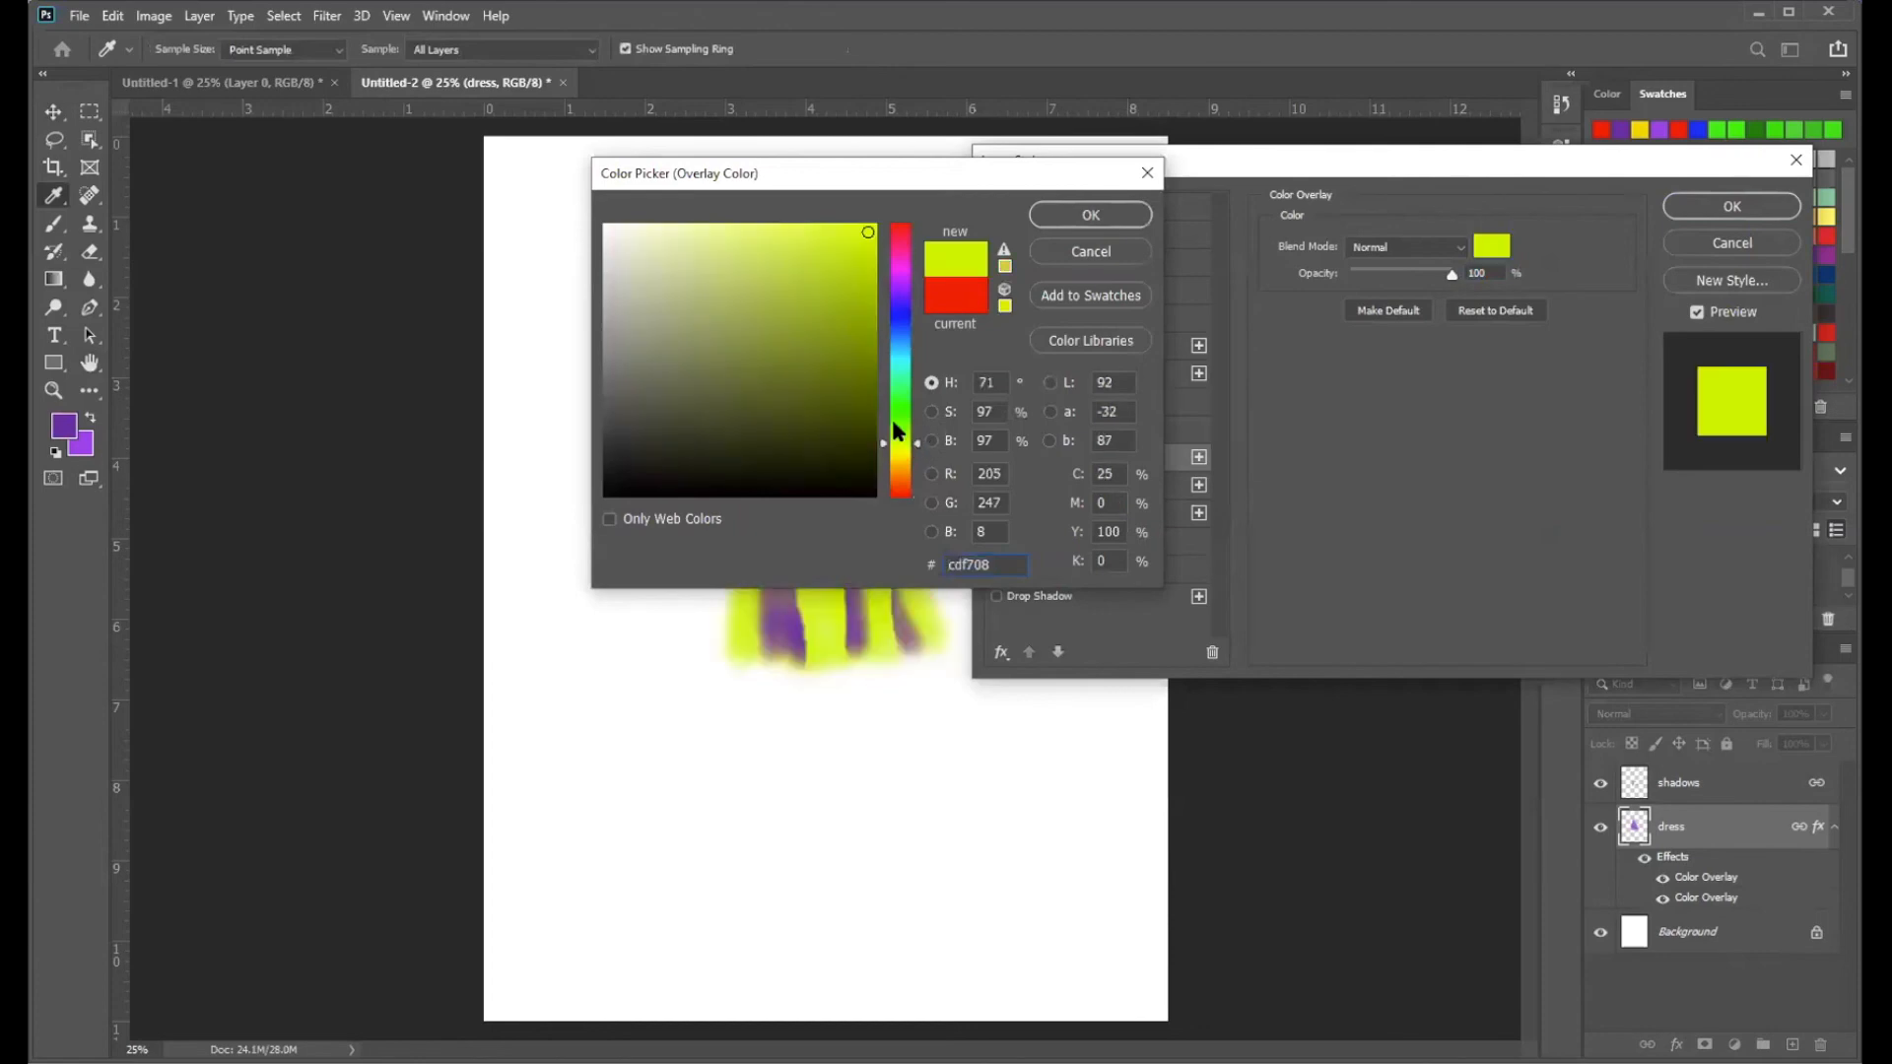
drag(919, 445, 919, 454)
drag(871, 277, 870, 264)
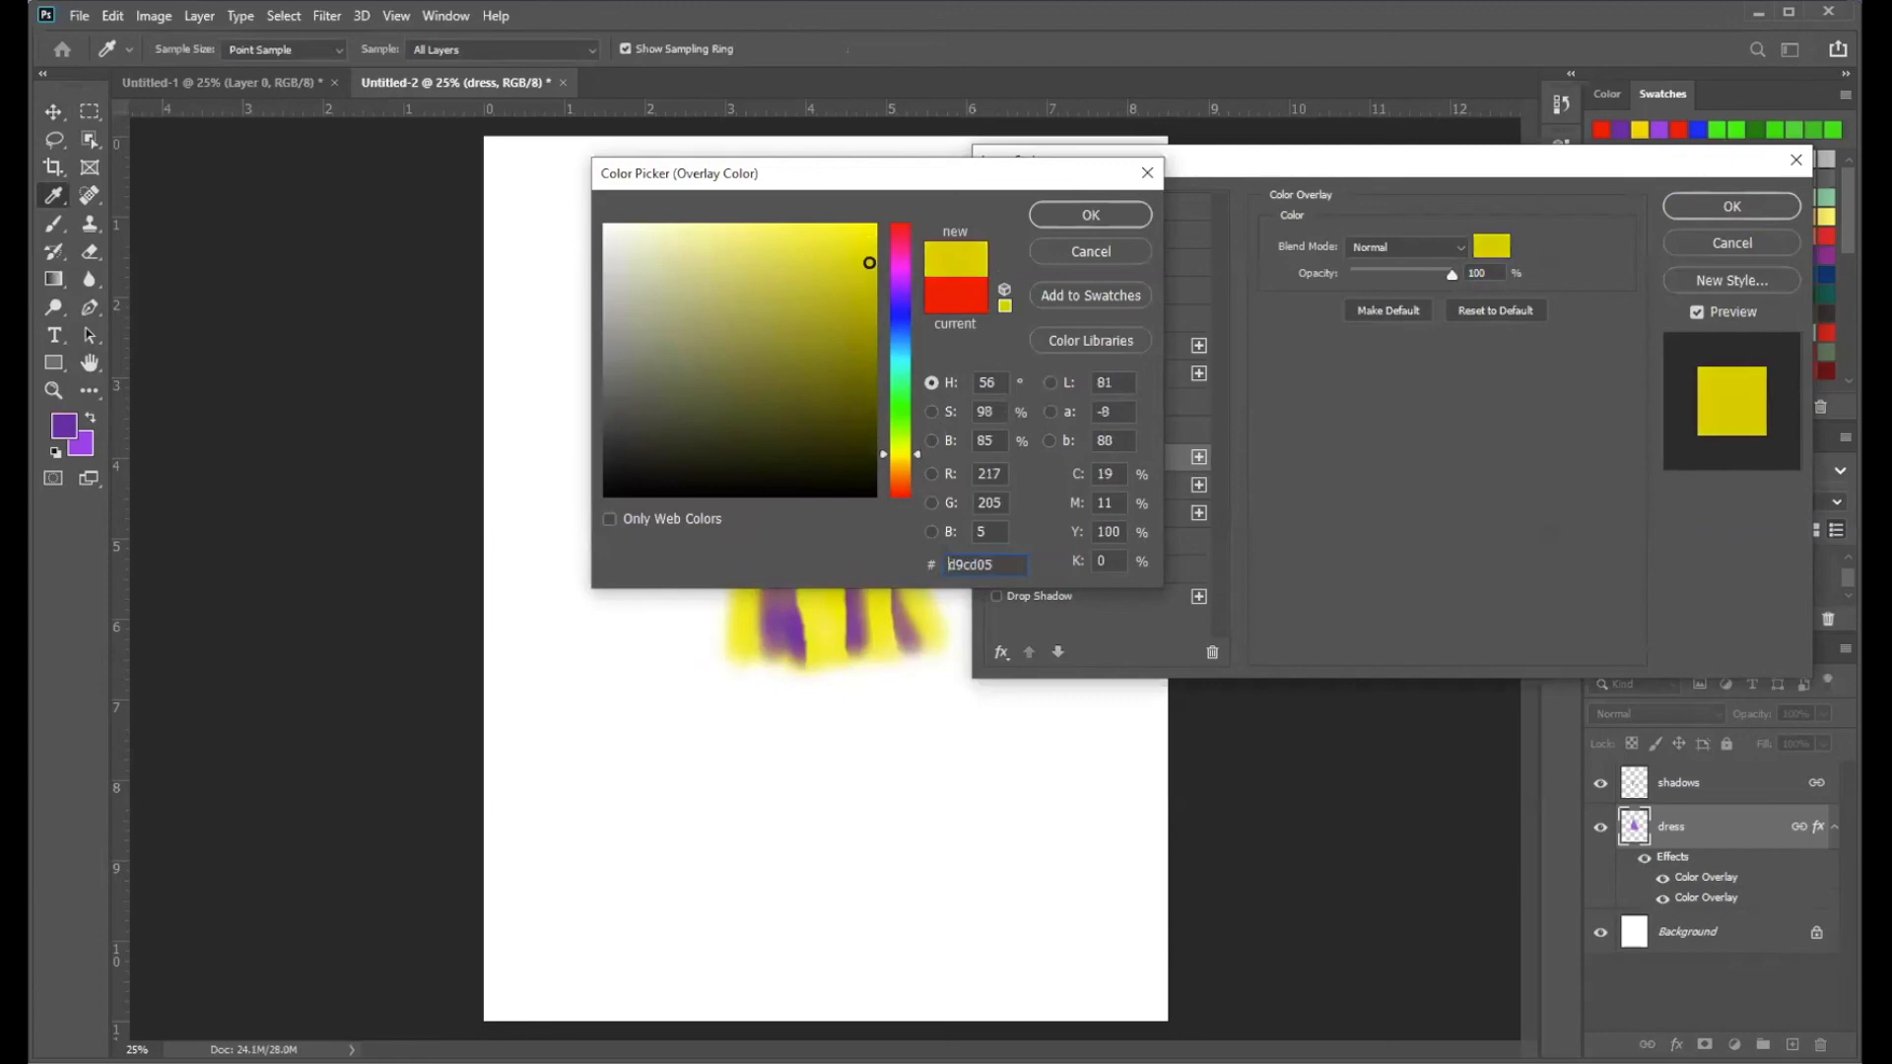
click(1074, 230)
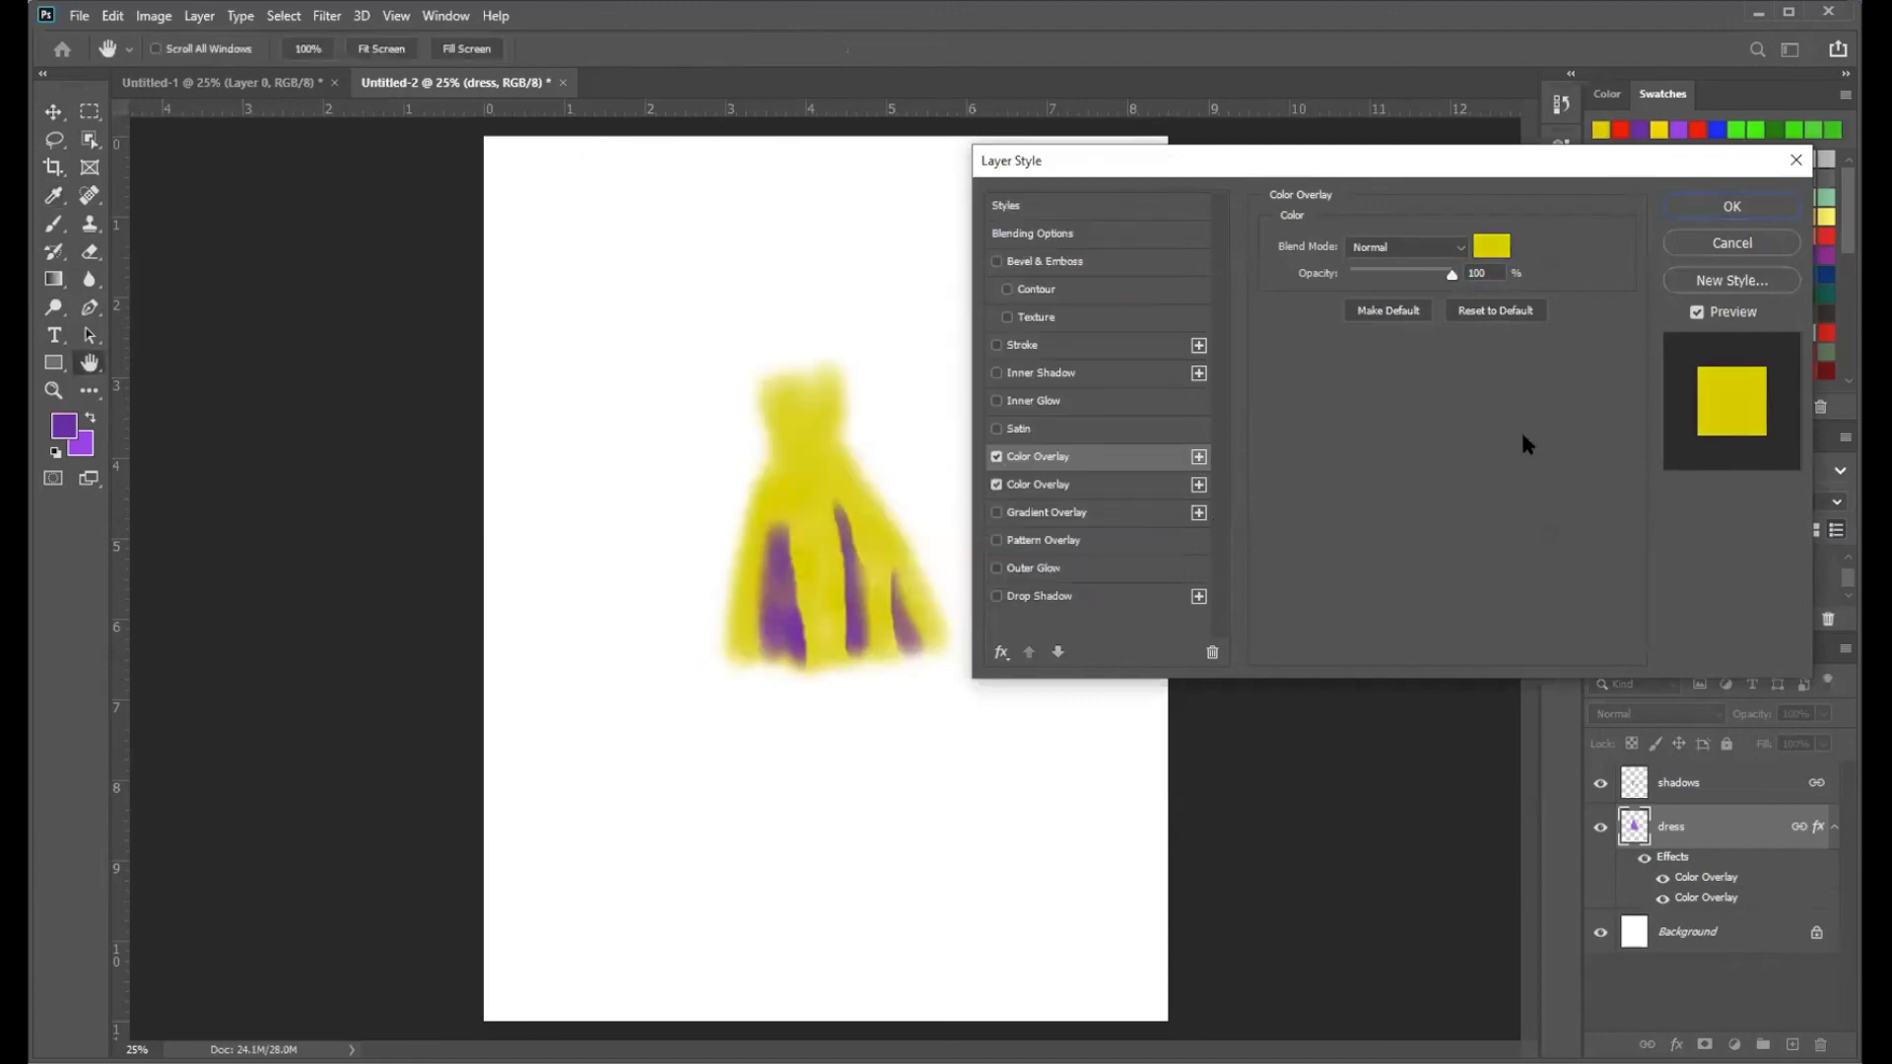
click(1764, 207)
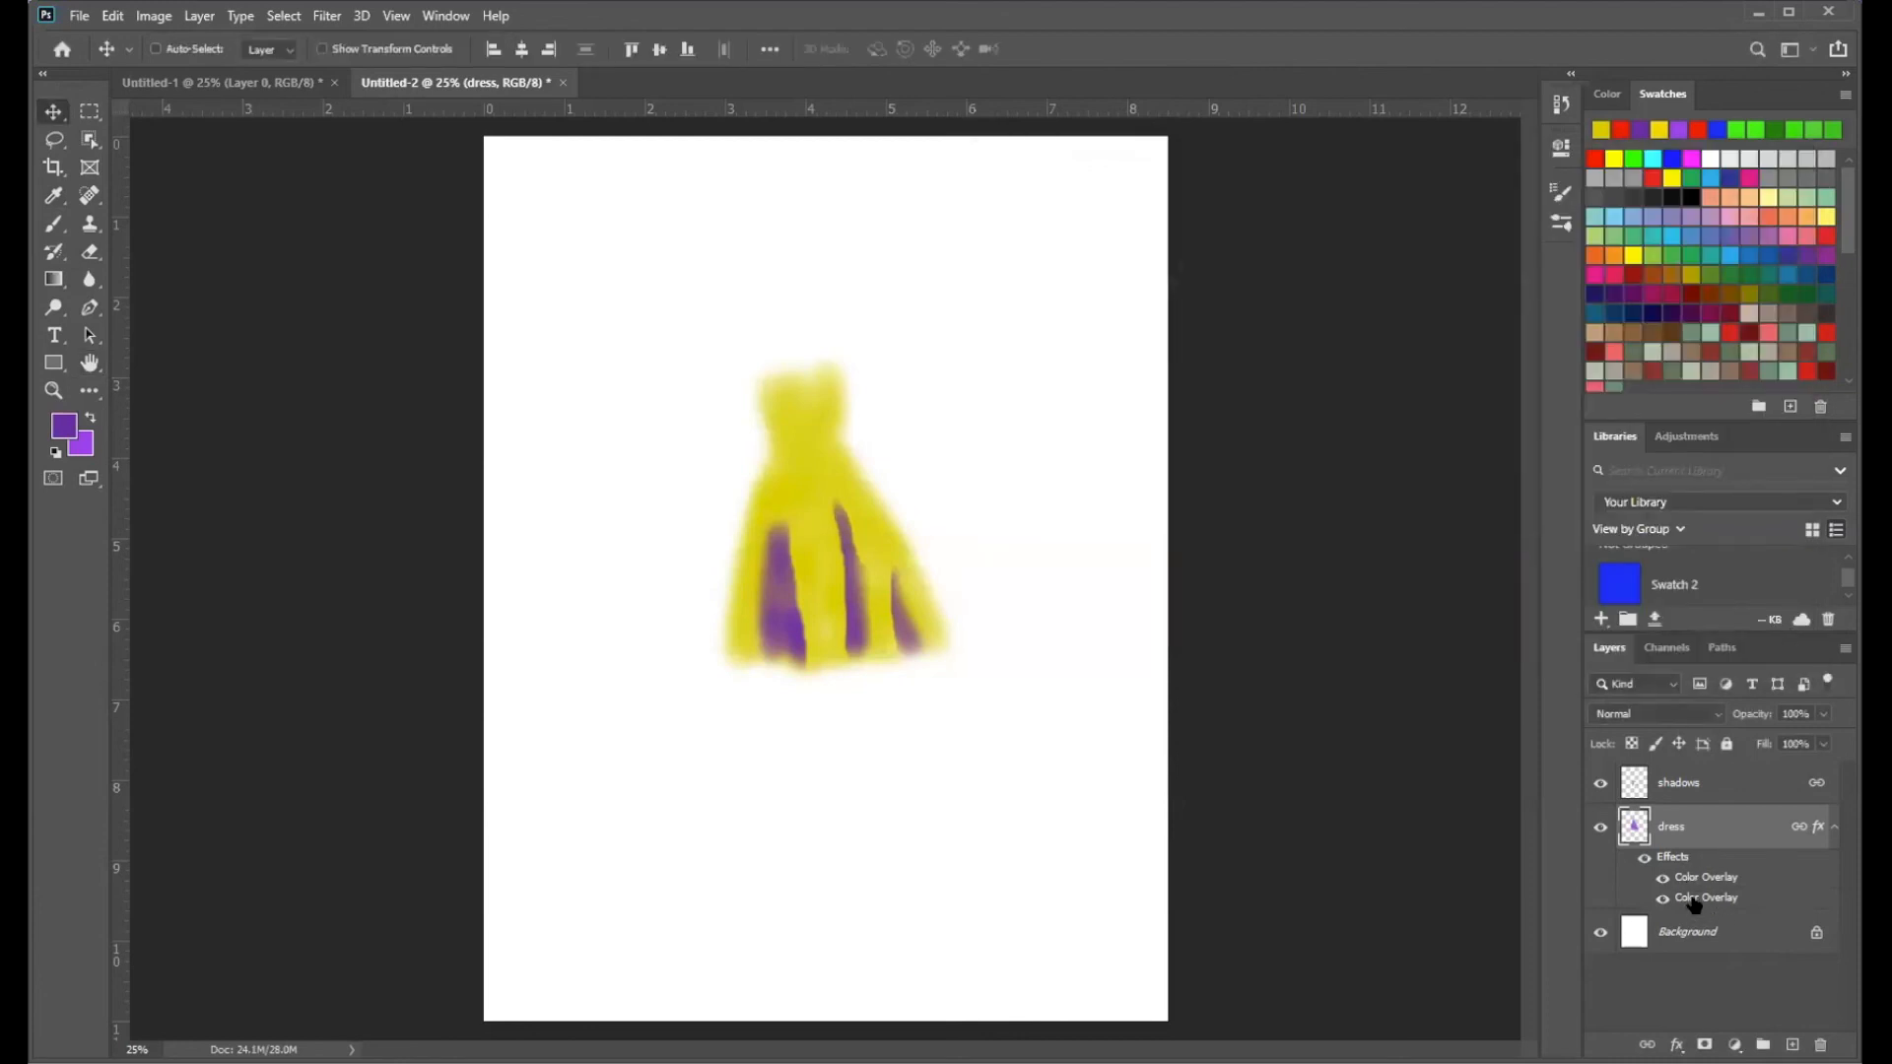
- Hide the dress layer's yellow and red Color Overlays one after the other, and show both again
click(1662, 878)
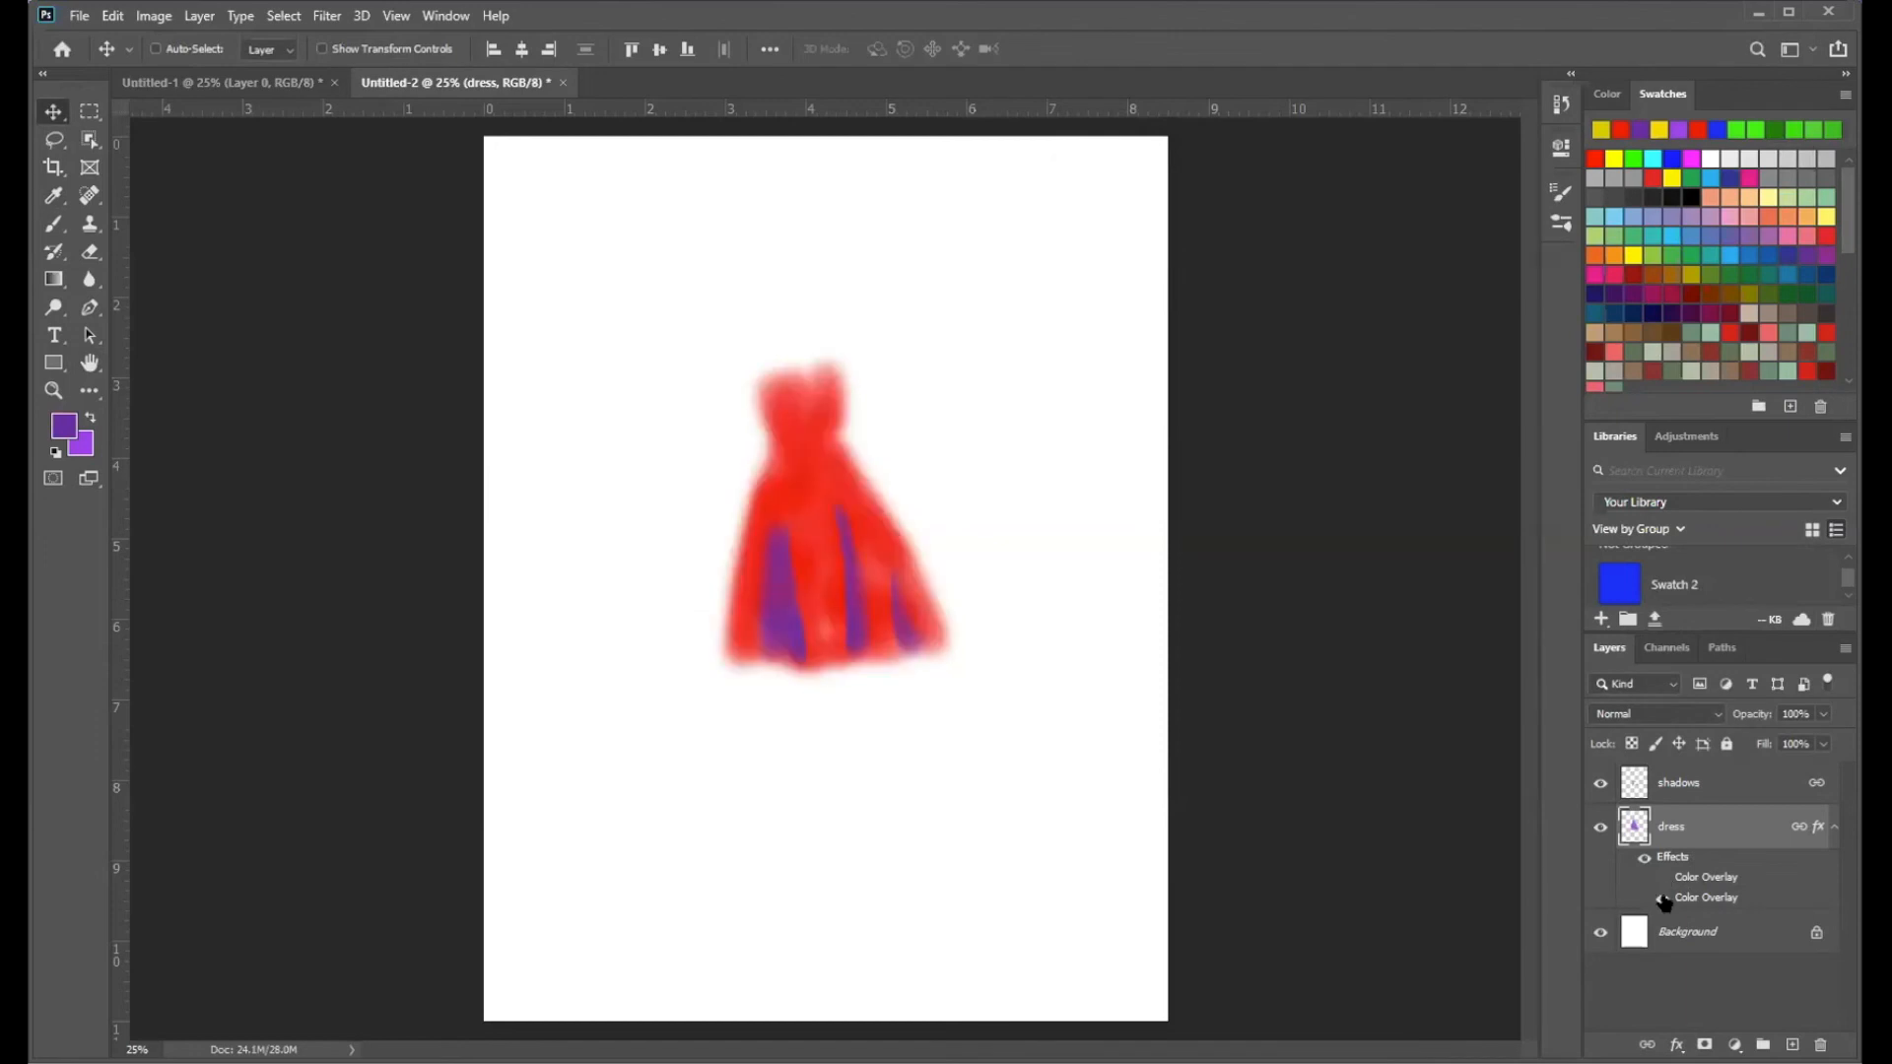
click(1664, 899)
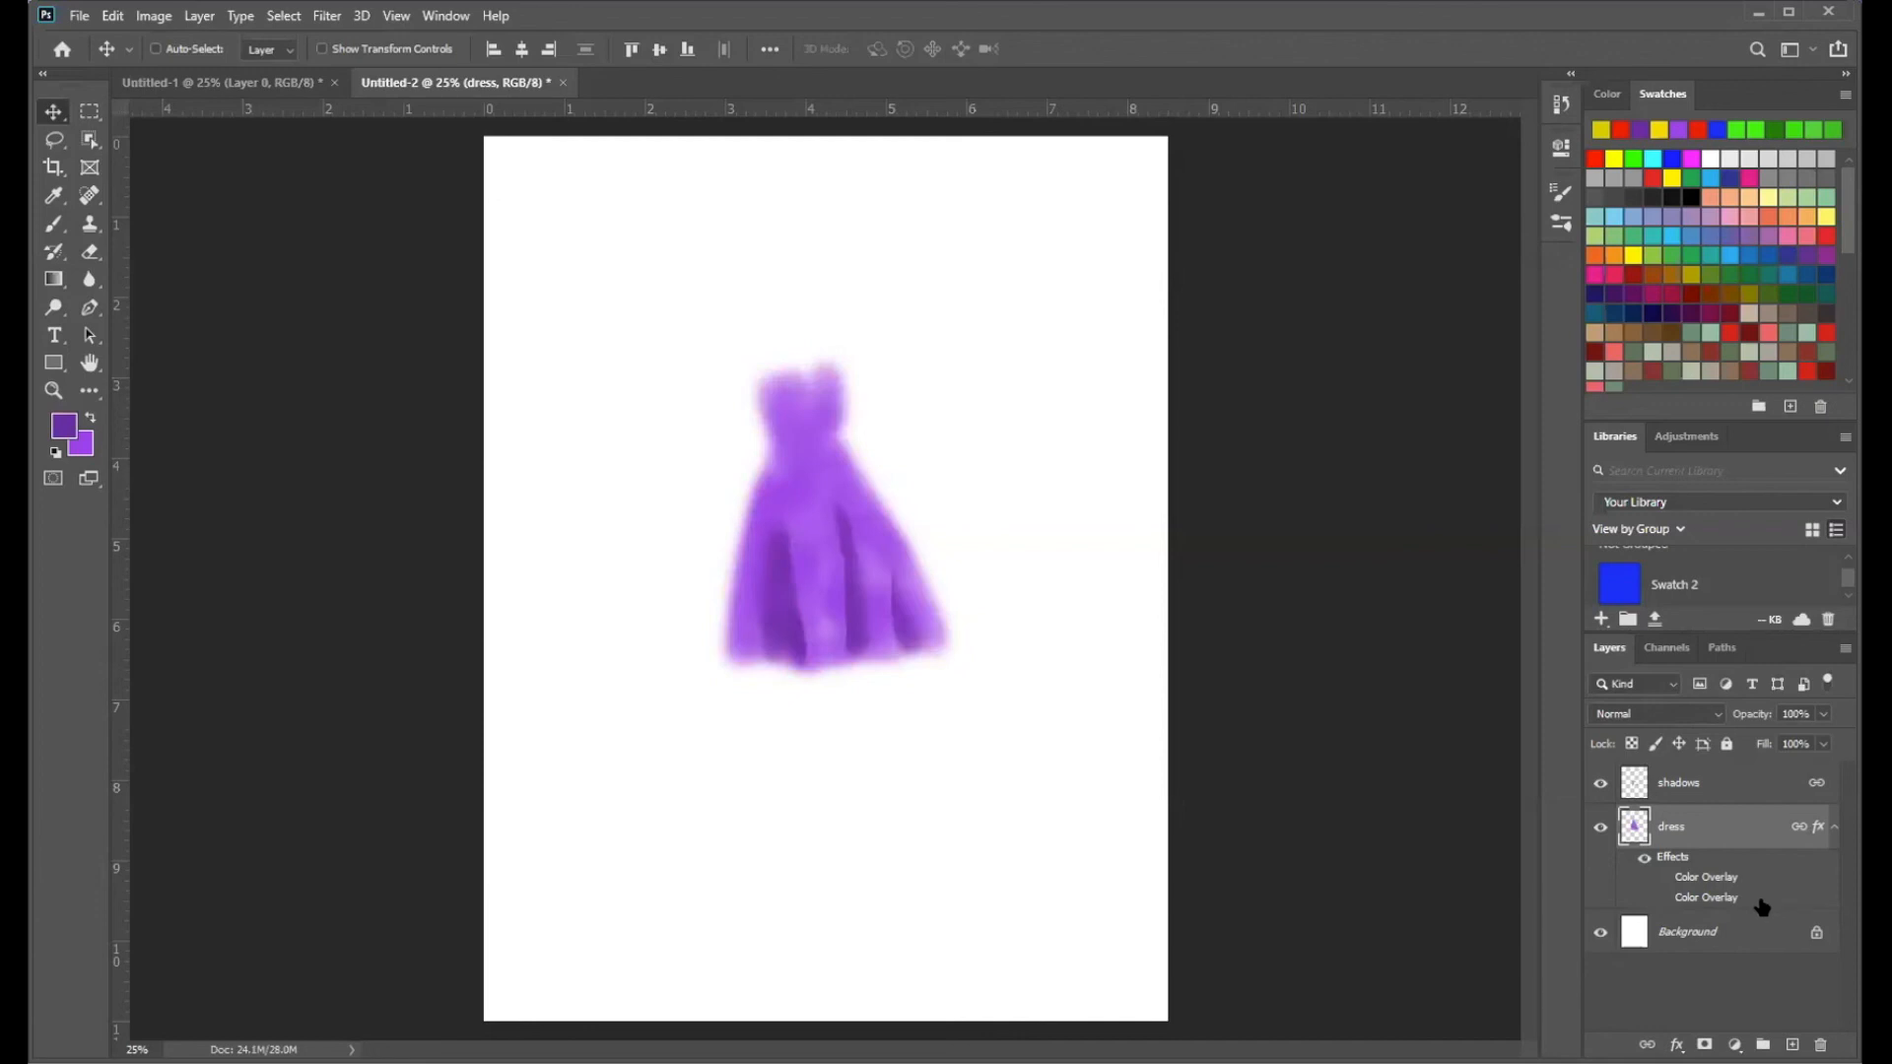
click(1664, 897)
click(1662, 877)
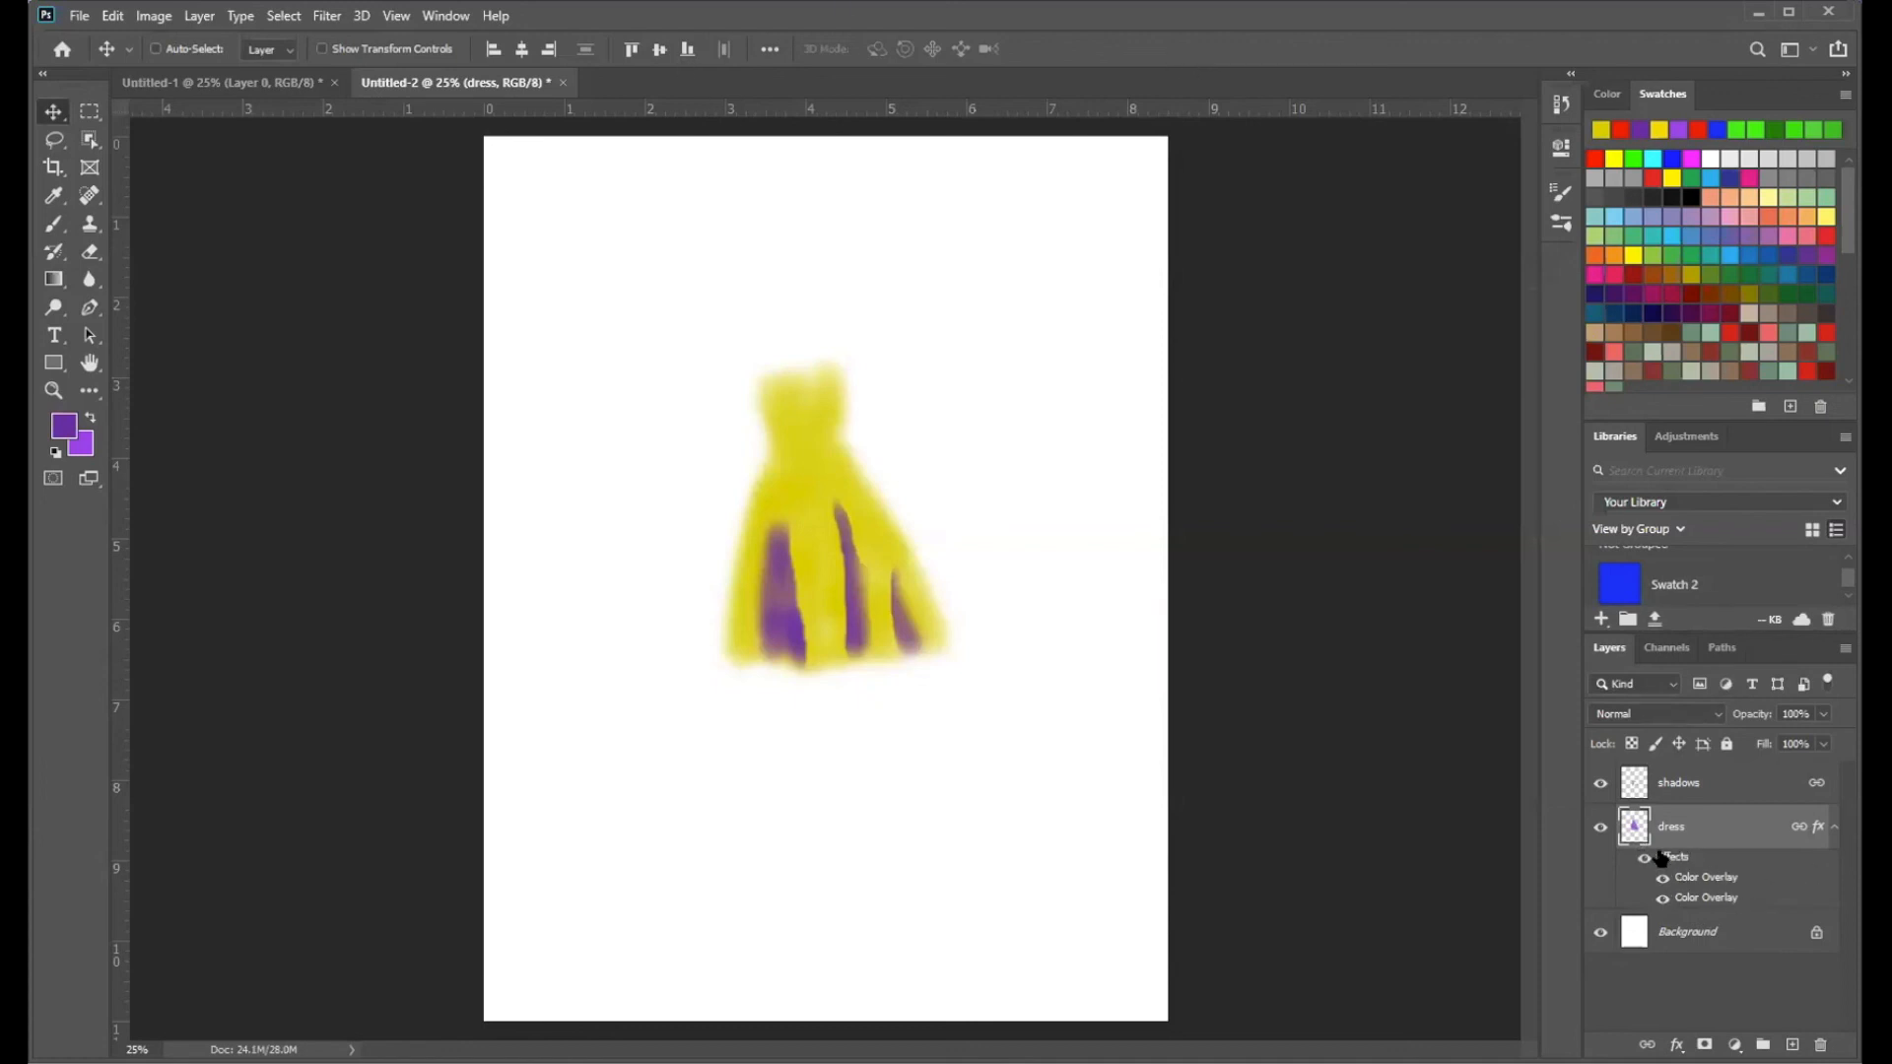
- Add a third Color Overlay to the dress layer and set the uppermost overlay's color to green (#29b004)
click(200, 16)
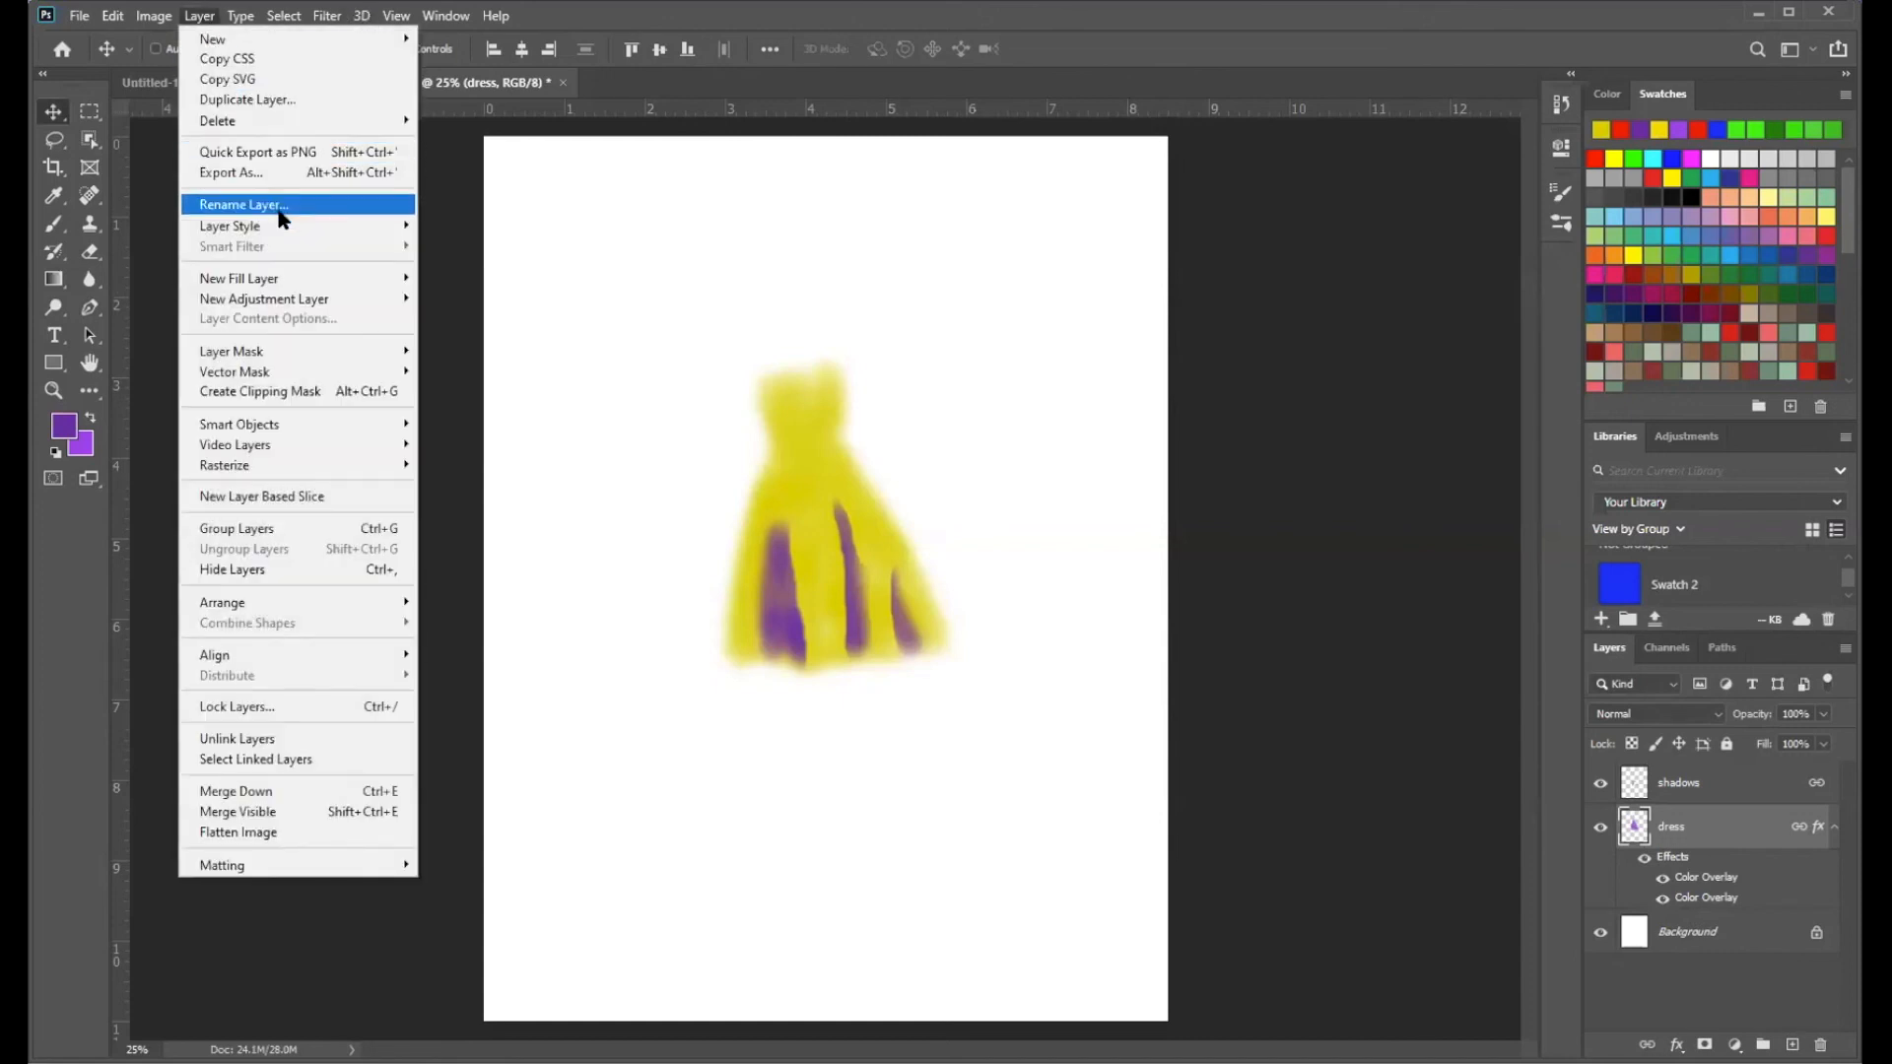
mouse_move(285, 225)
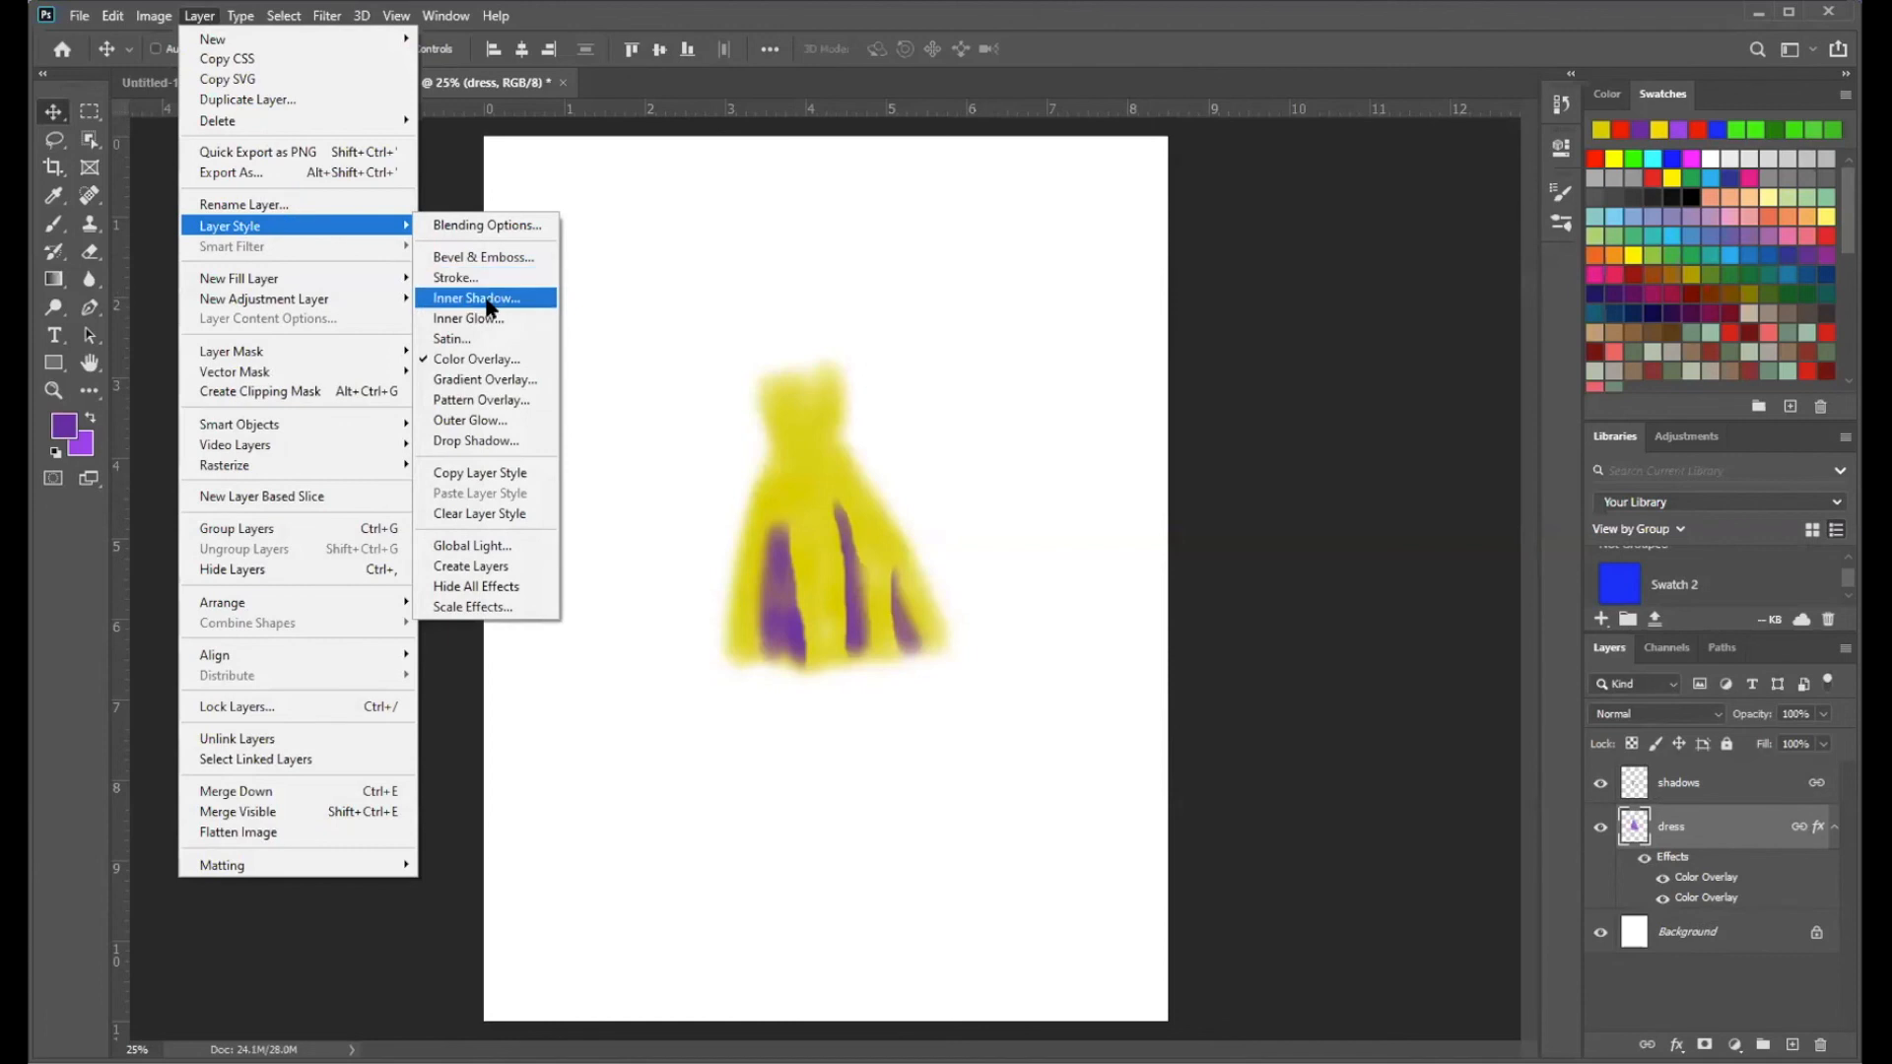
click(523, 366)
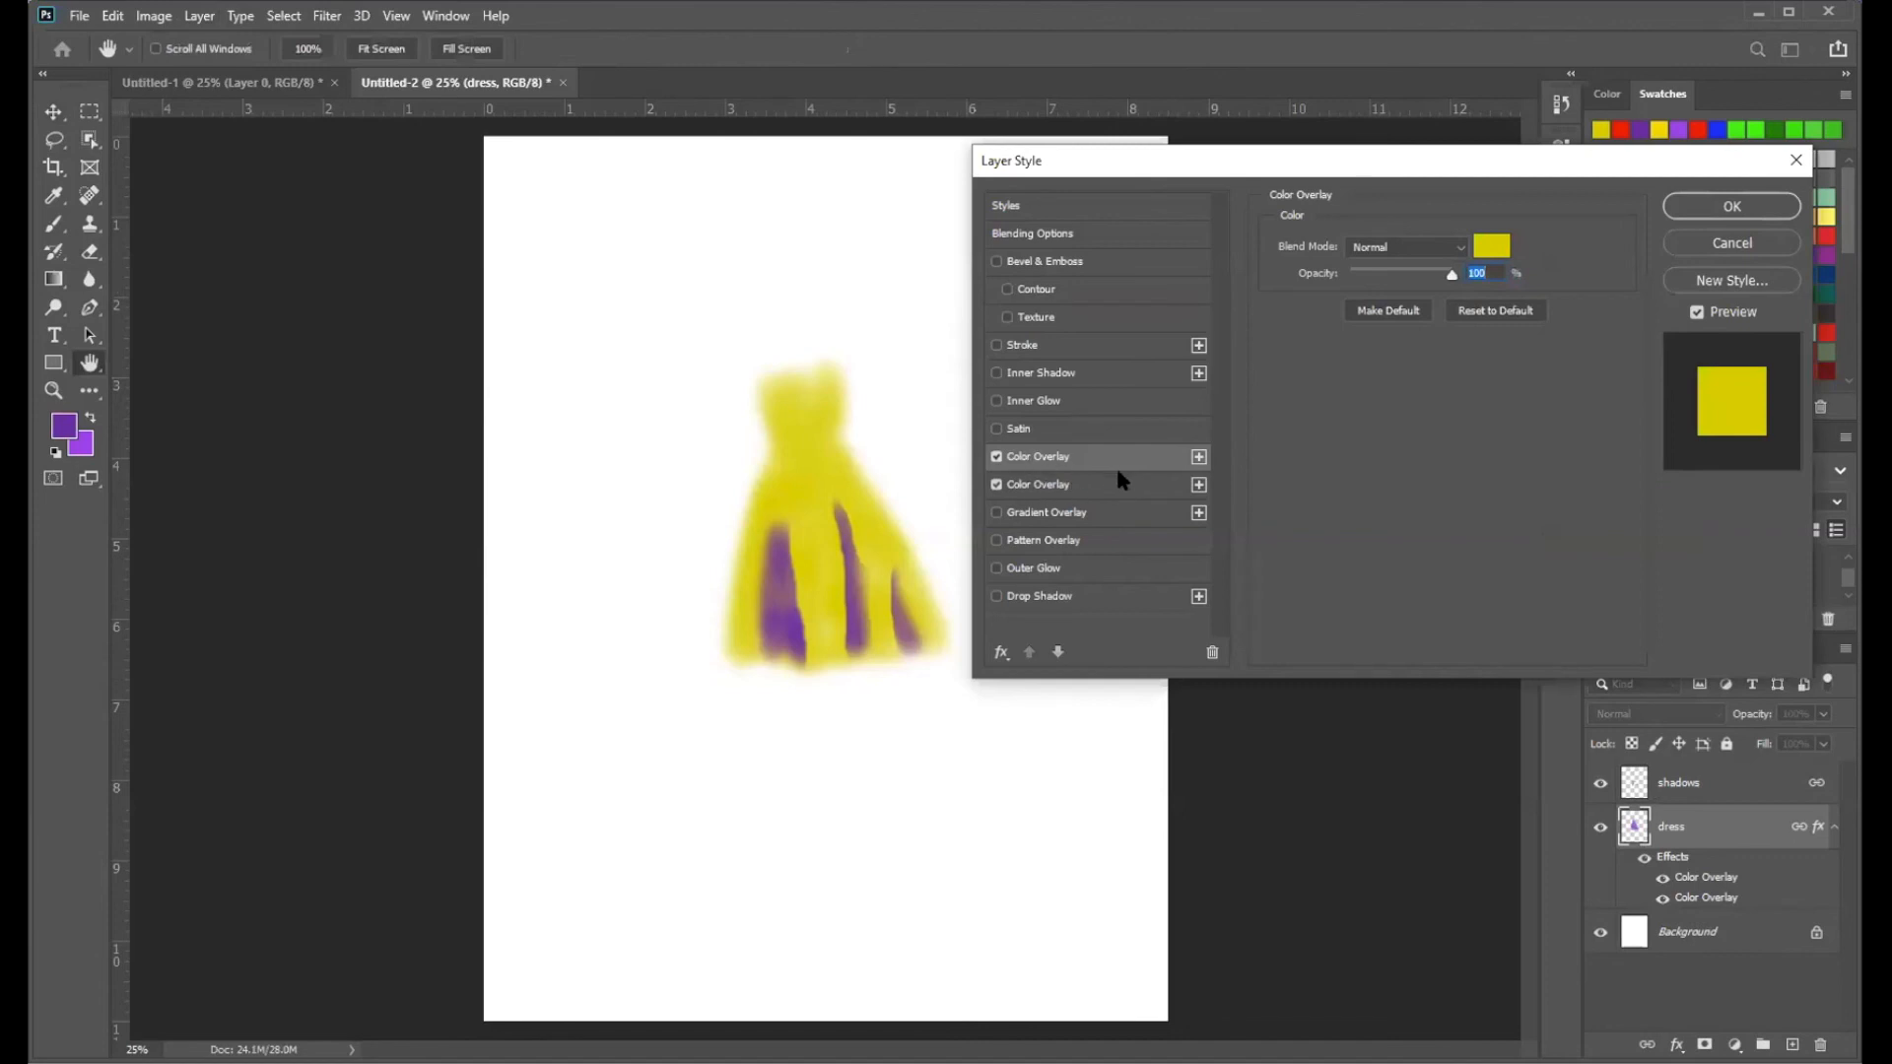
click(1199, 457)
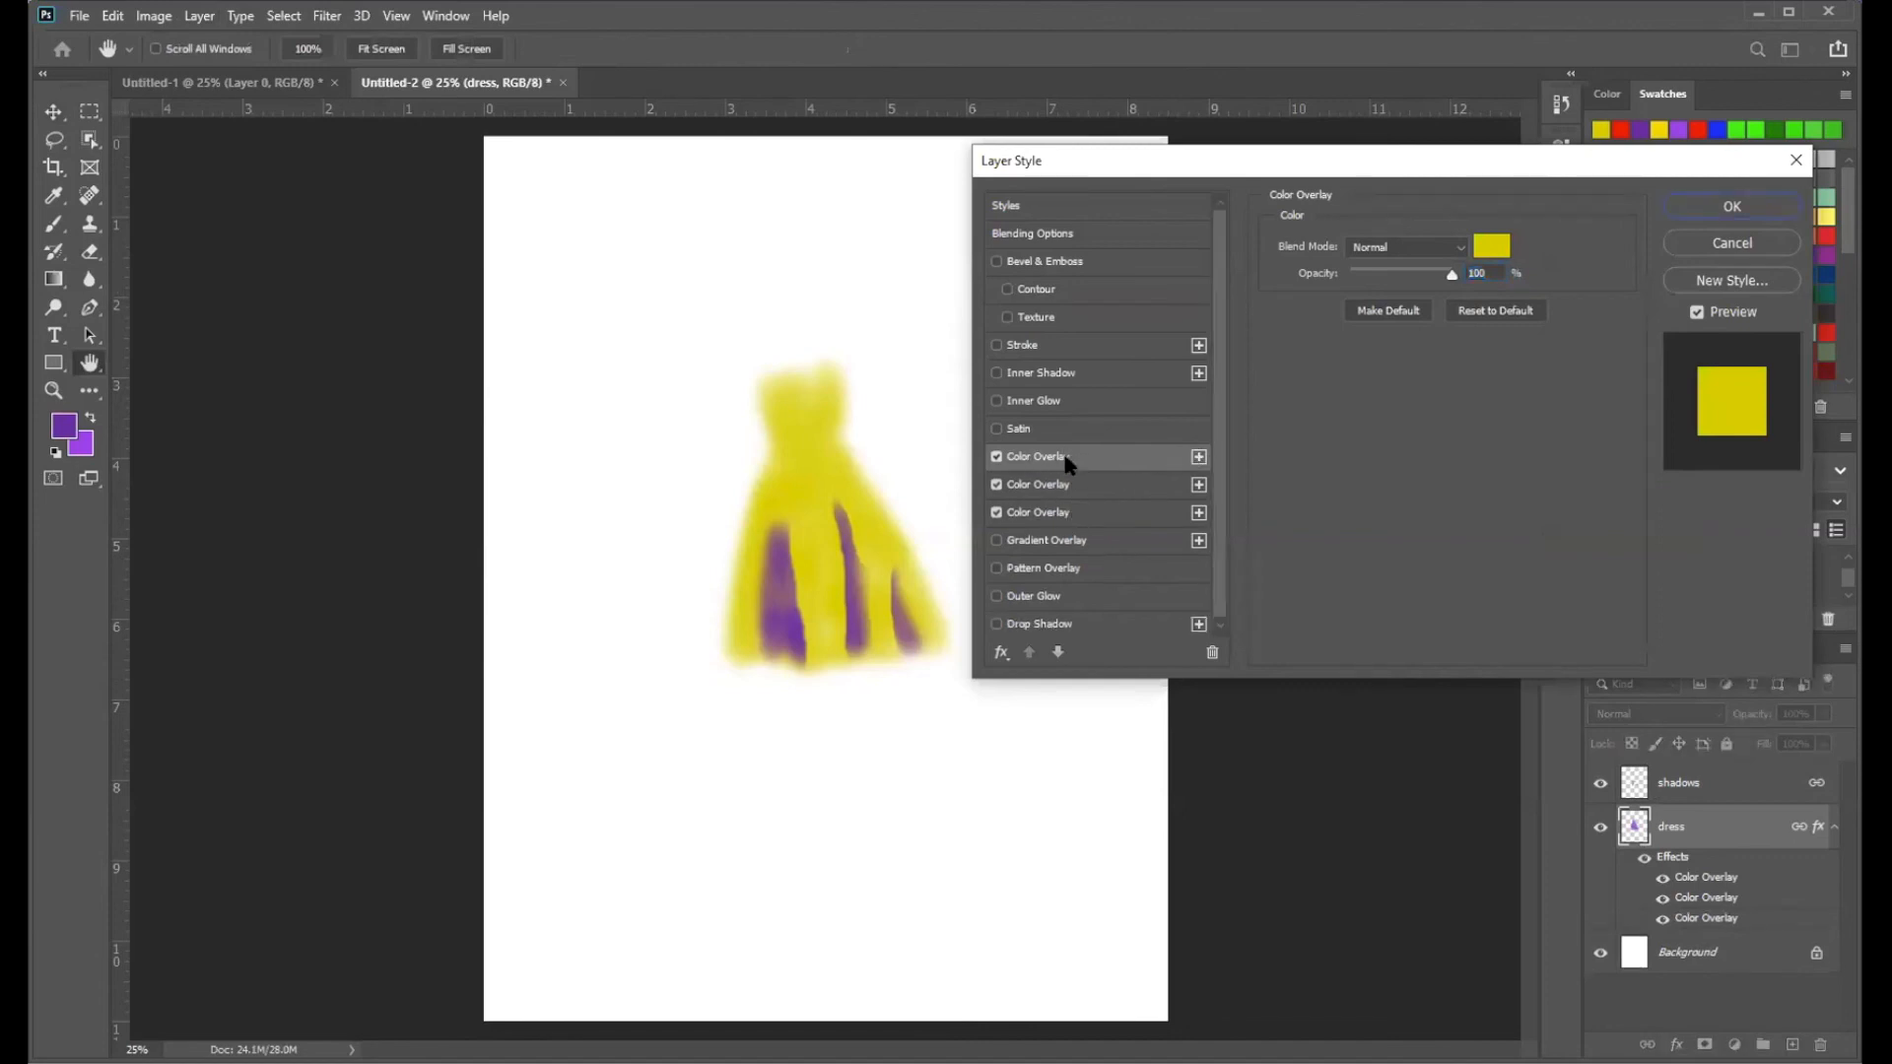
click(1493, 249)
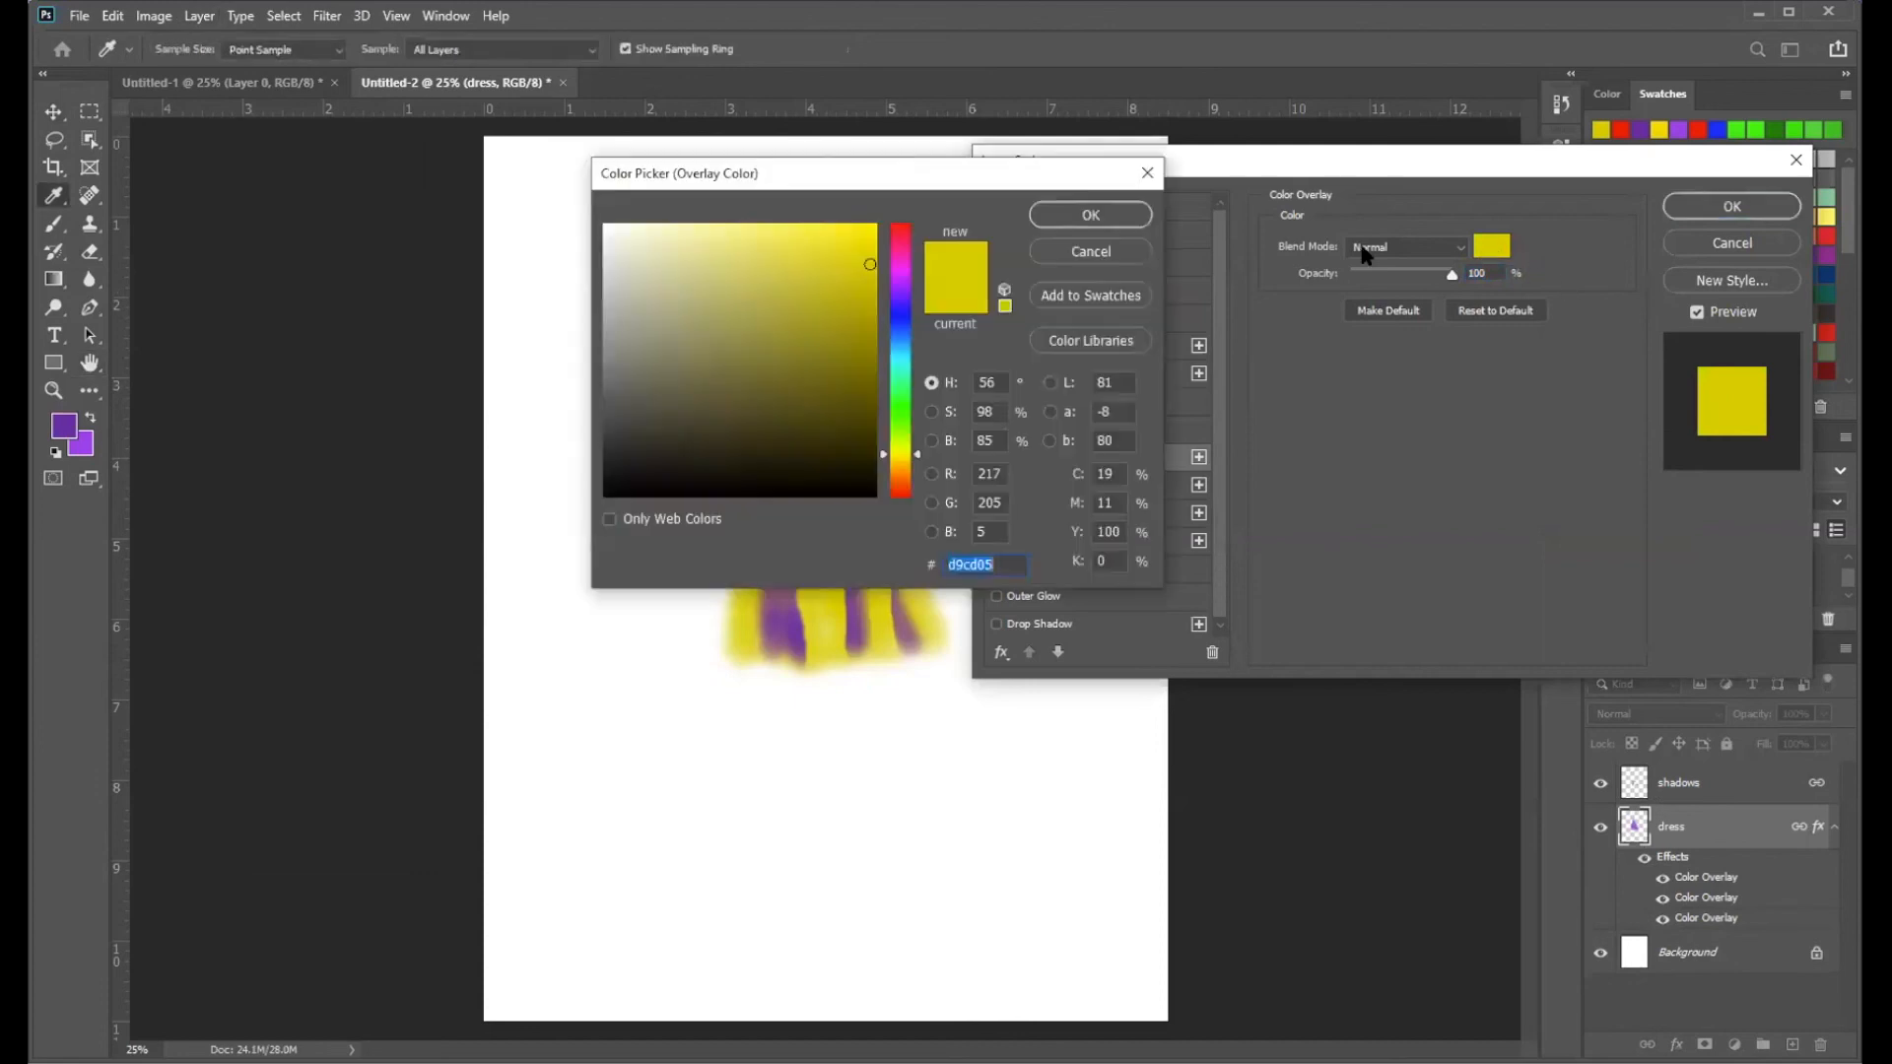
click(906, 416)
drag(871, 286, 871, 295)
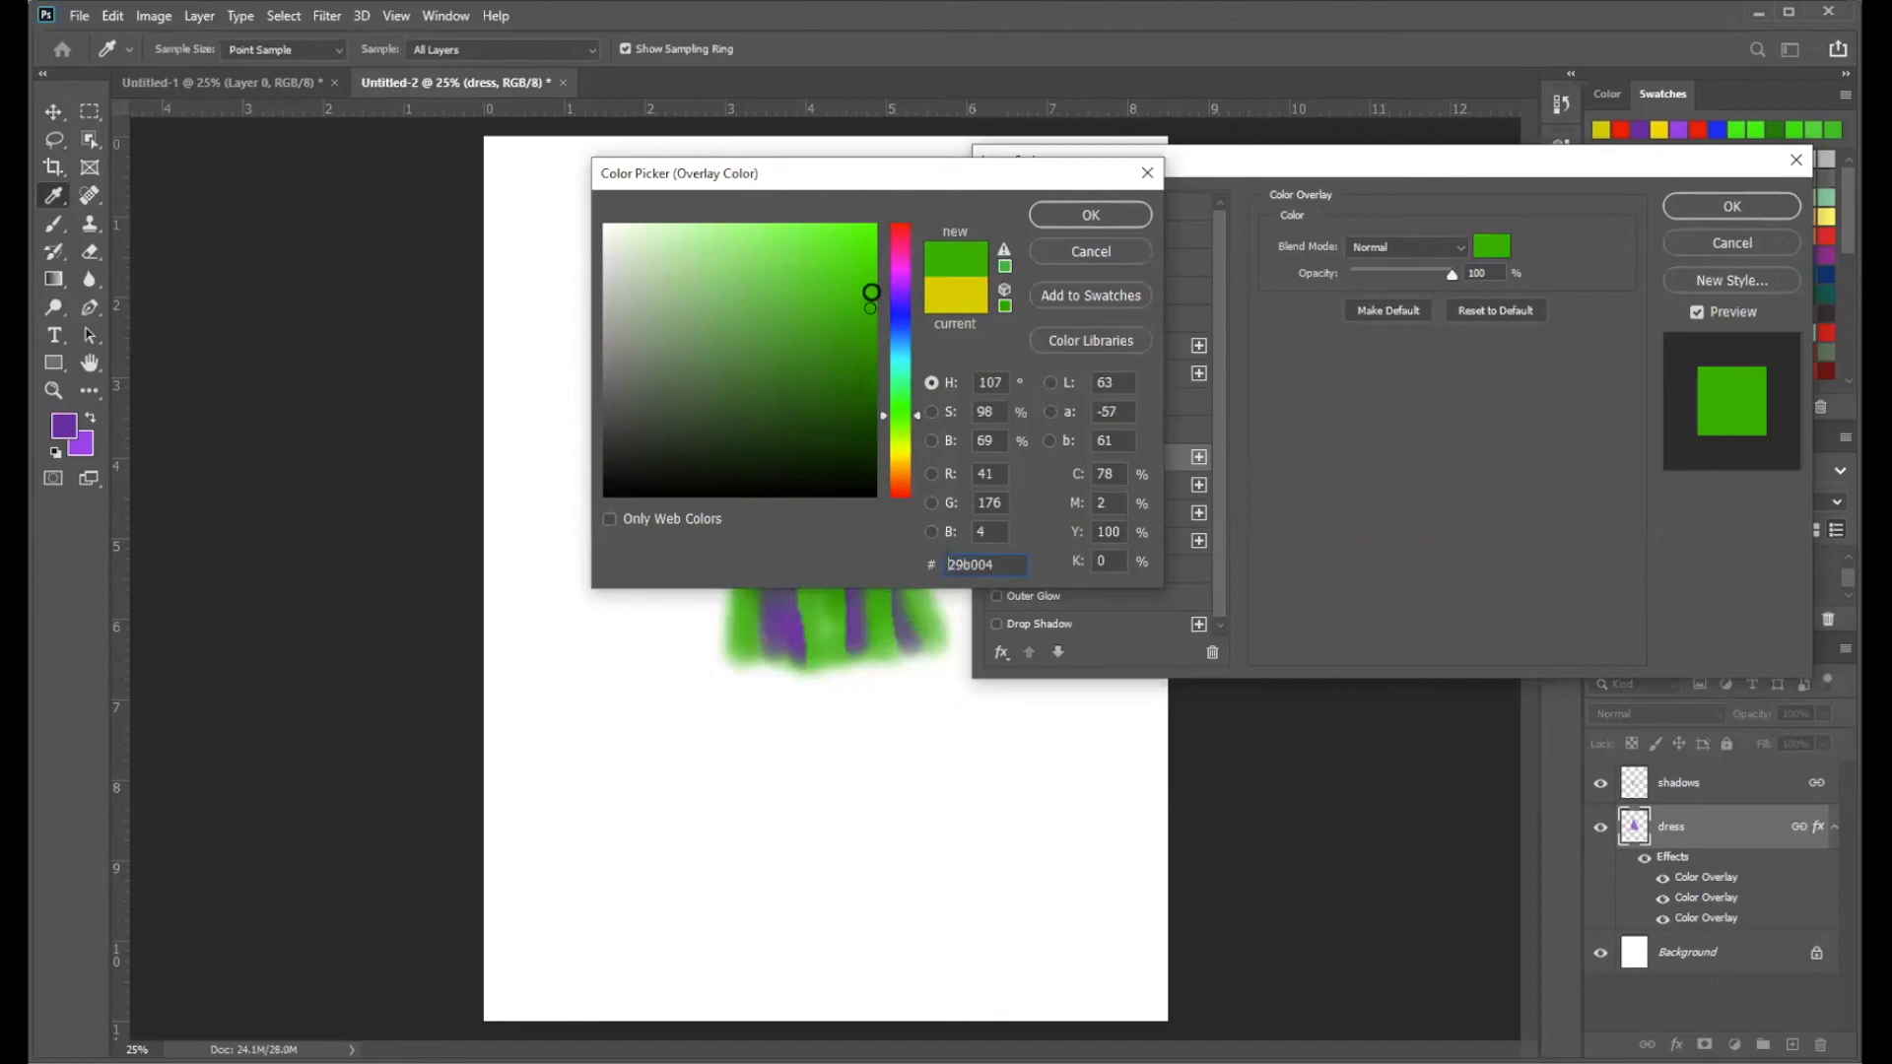
click(1097, 216)
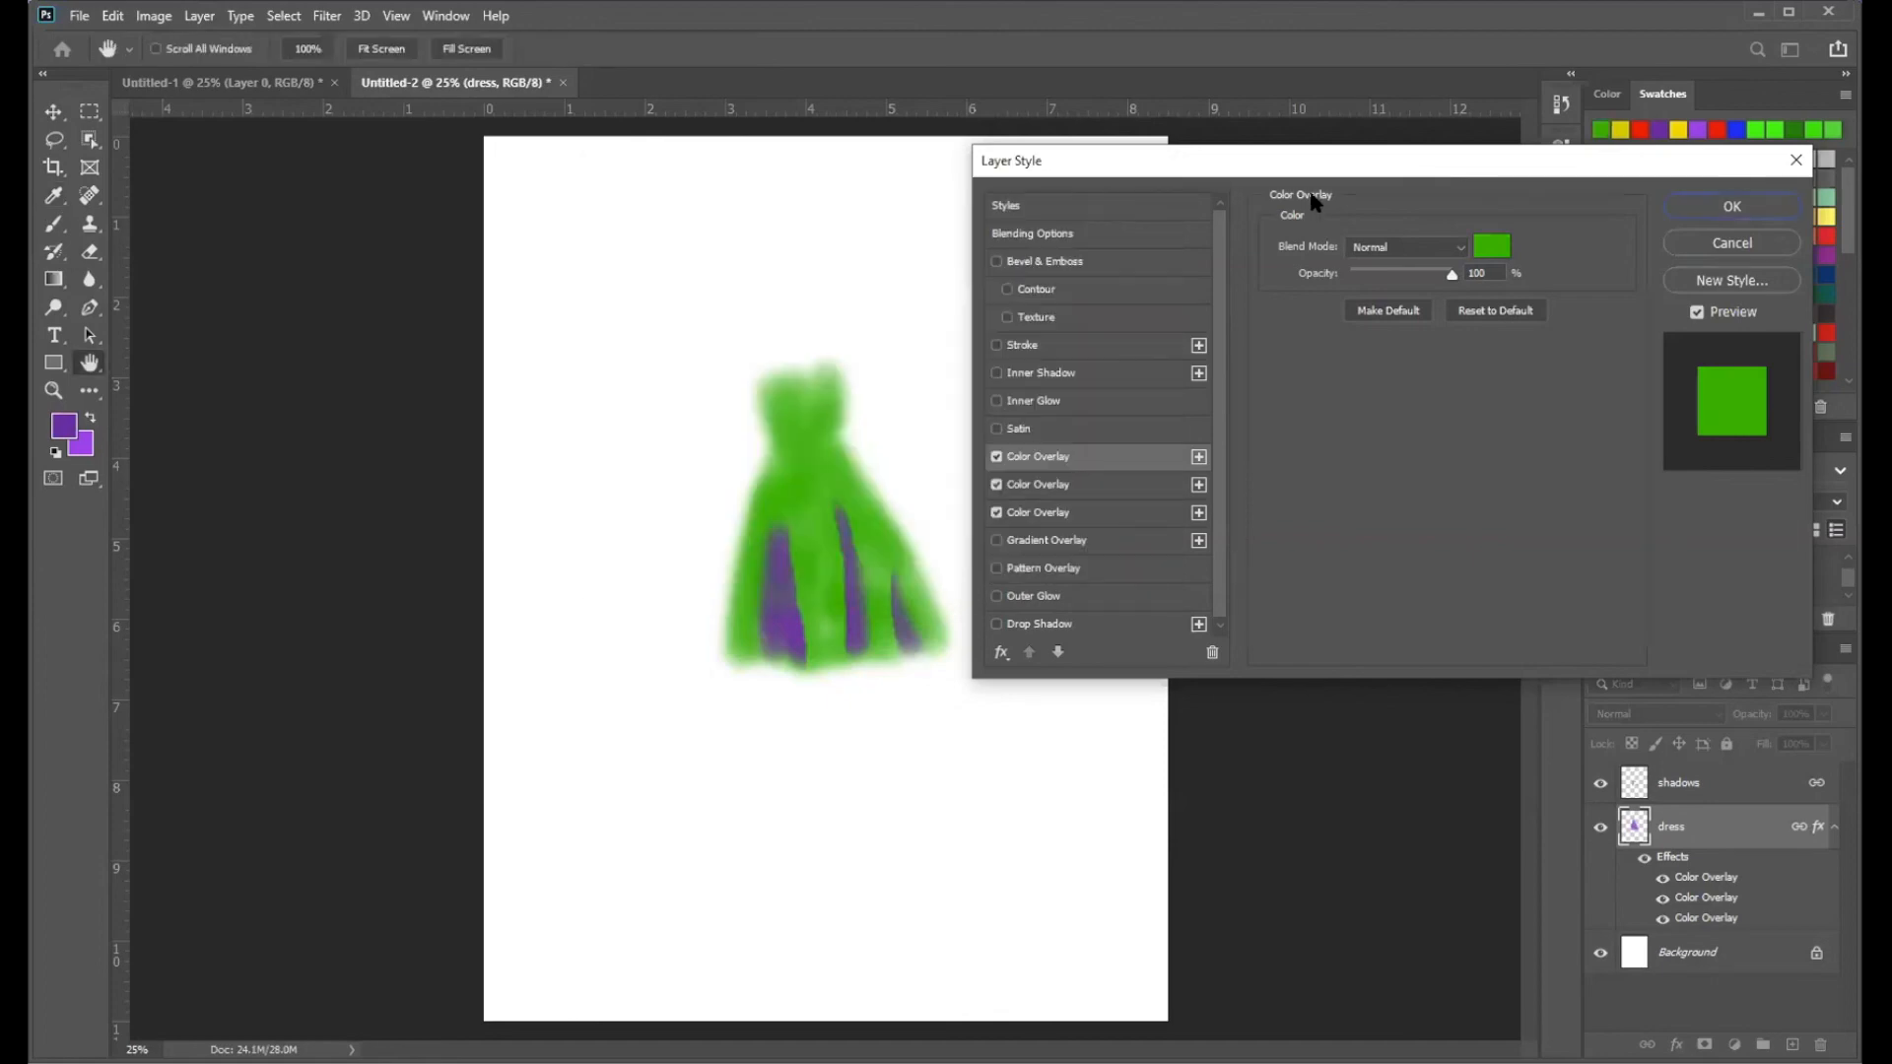
click(1715, 203)
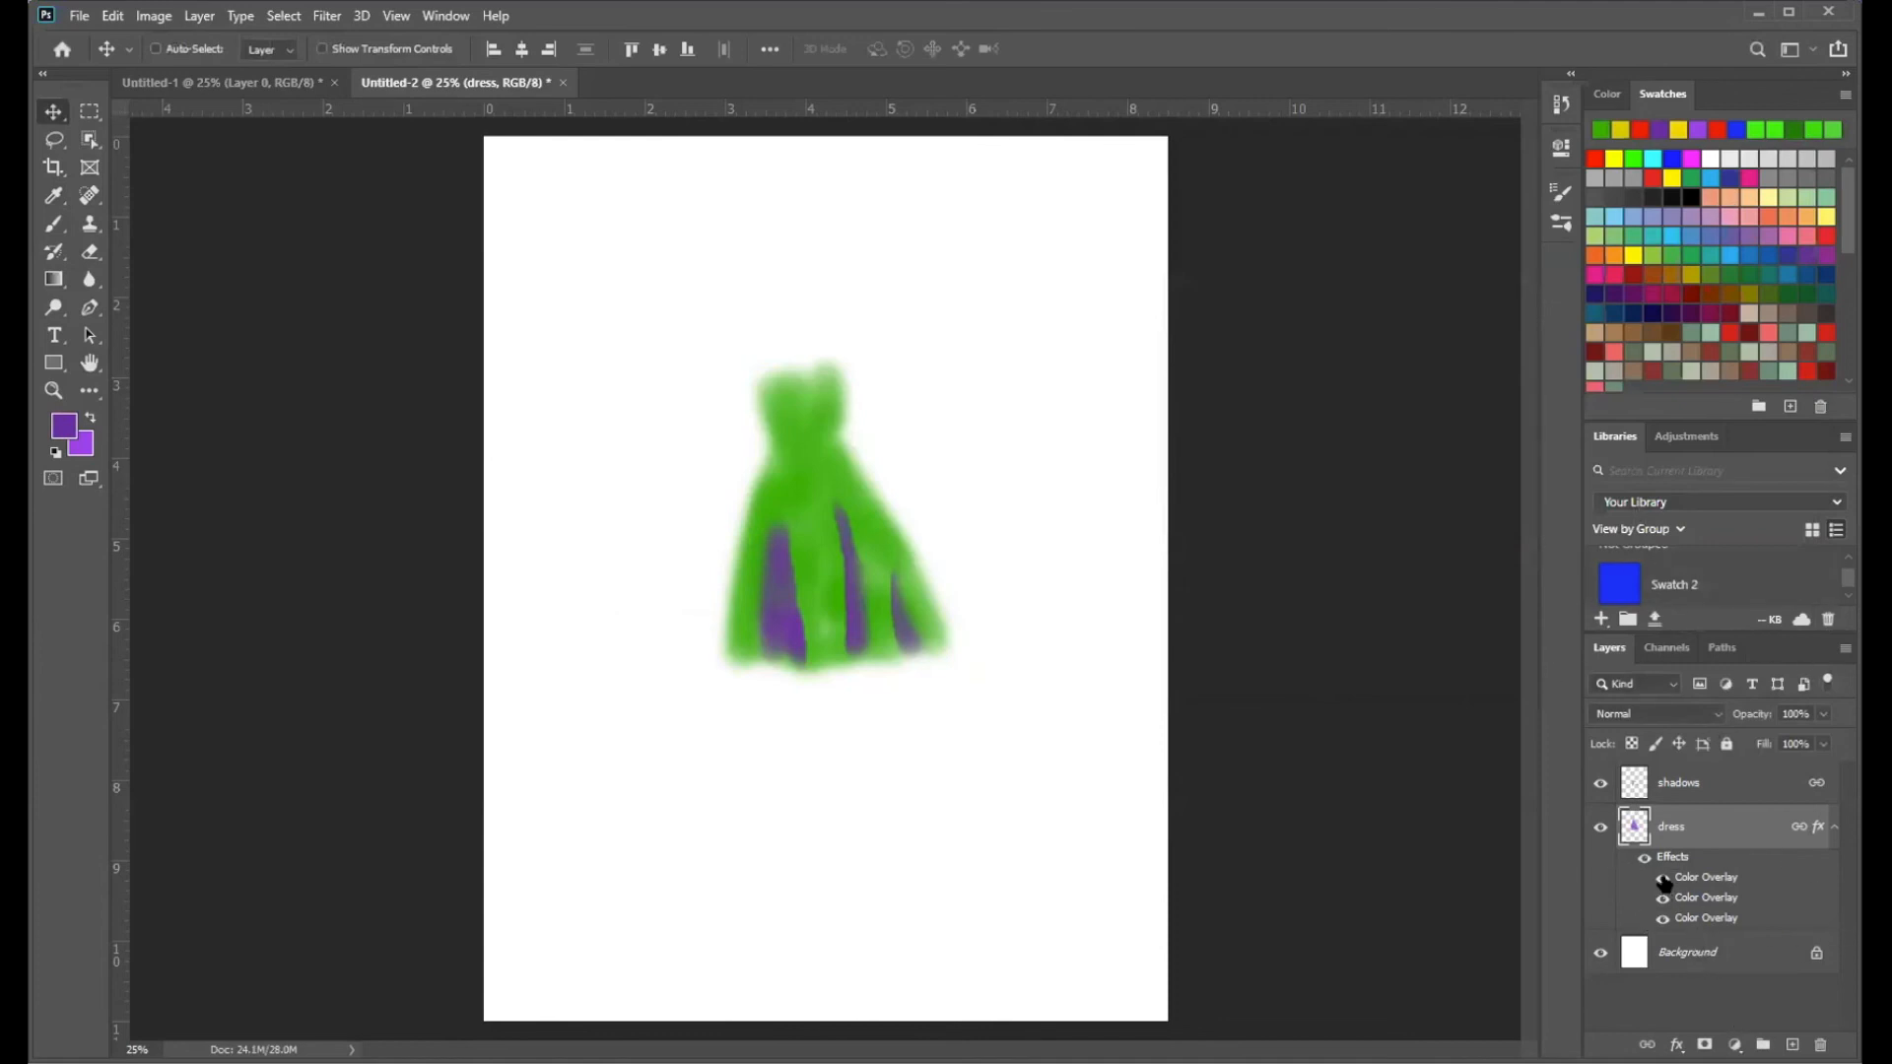
- Delete the green Color Overlay from the dress layer and undo it, and do the same with the layer's whole effects group
drag(1711, 878, 1823, 1043)
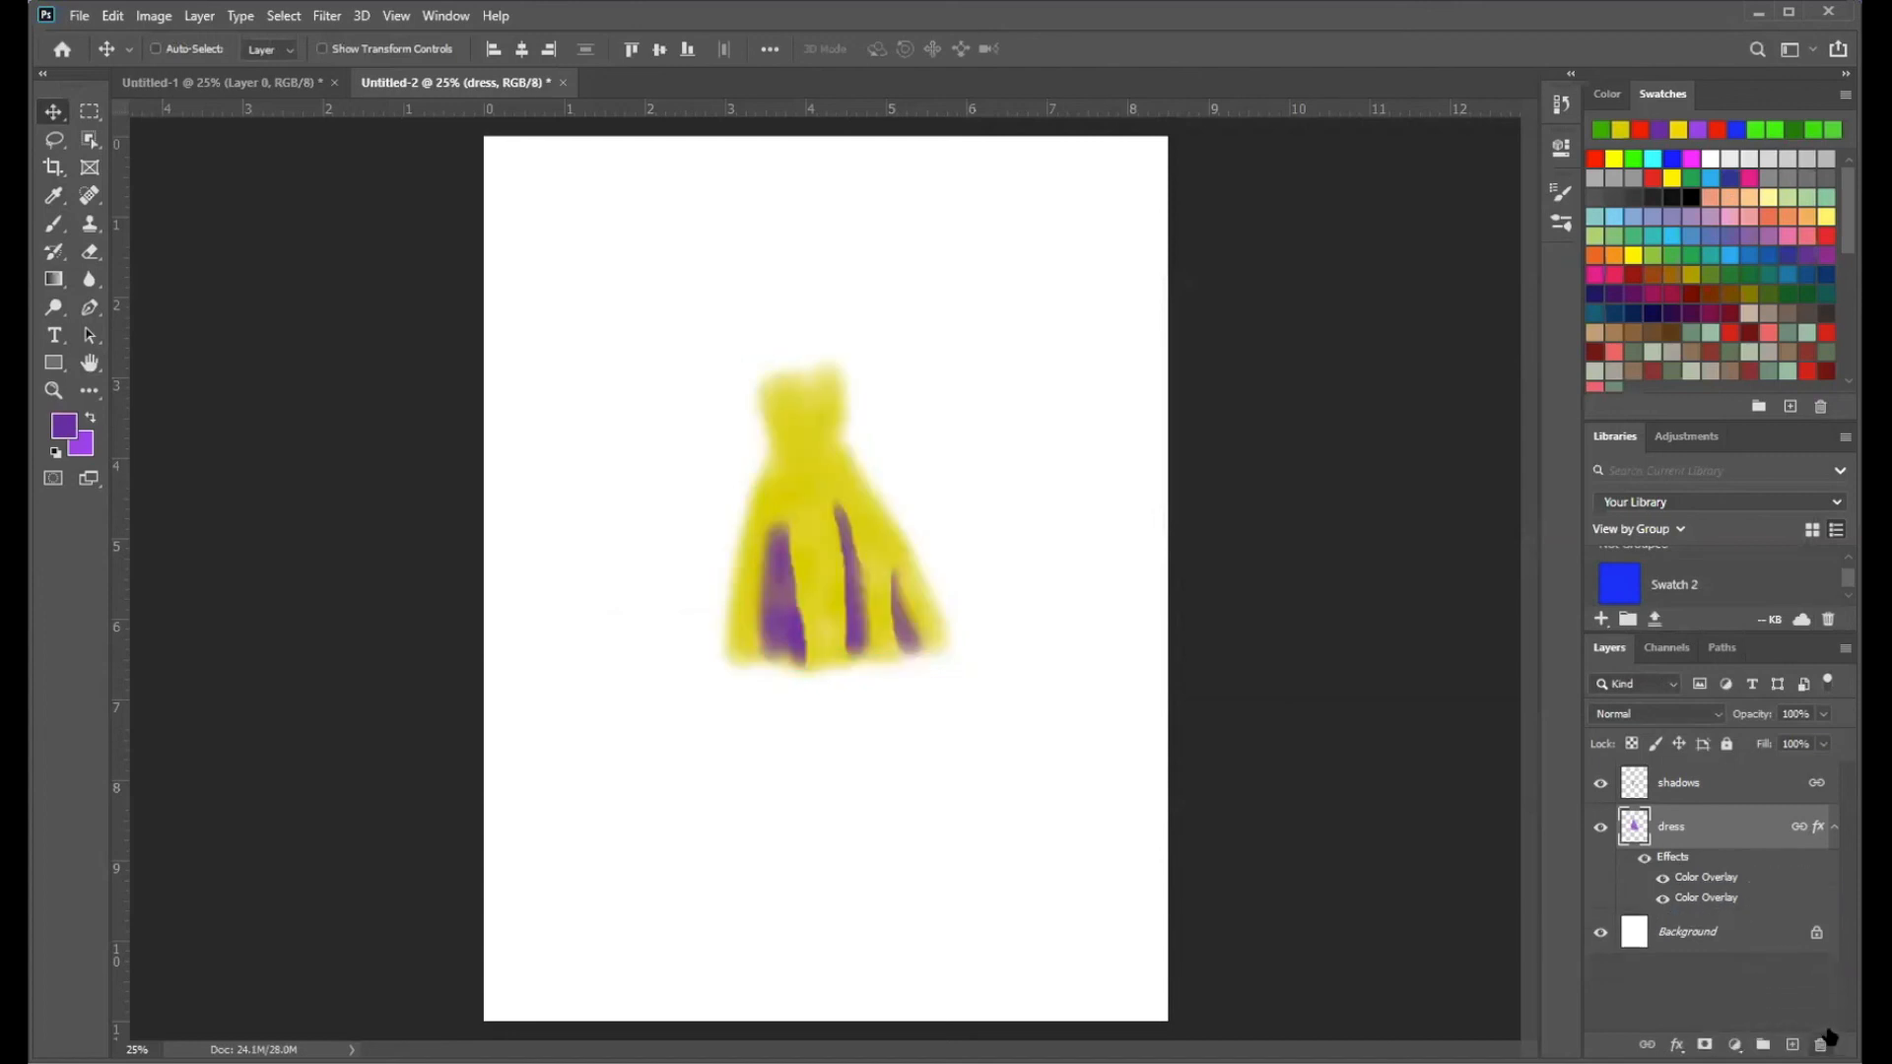
click(114, 20)
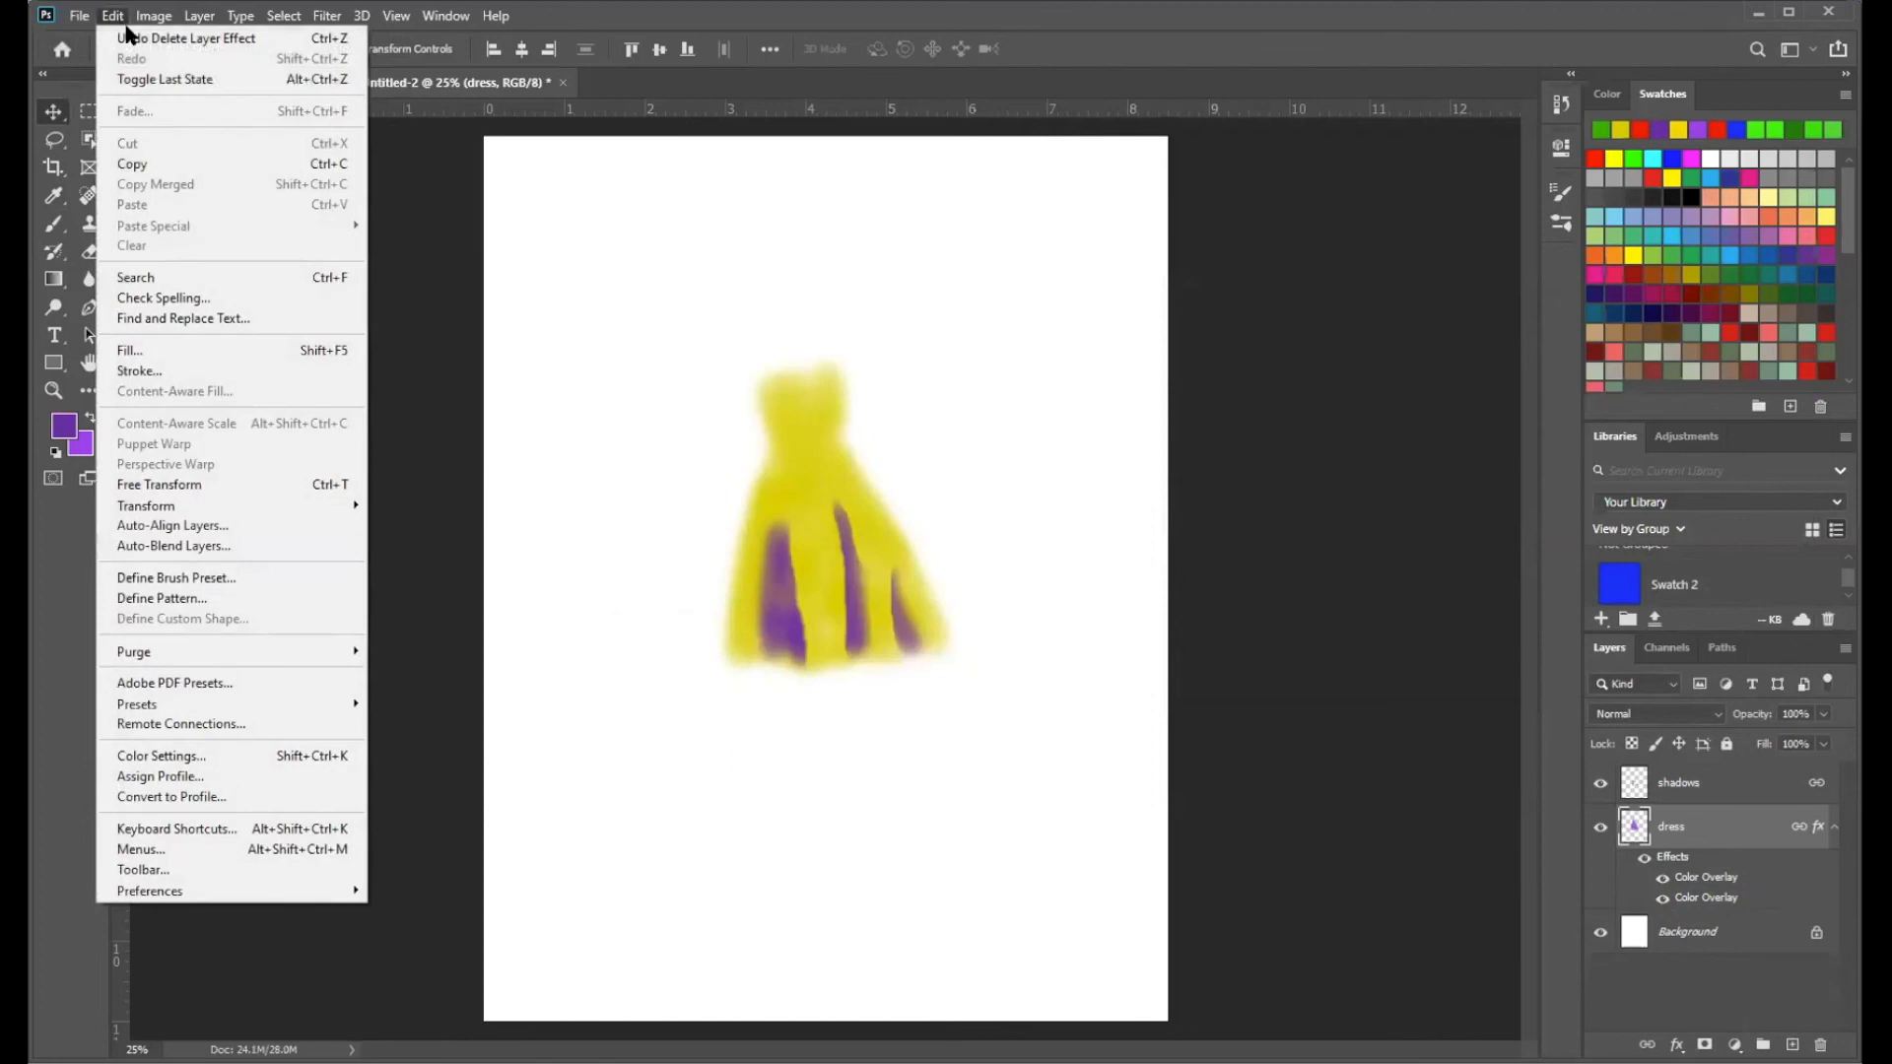
click(136, 39)
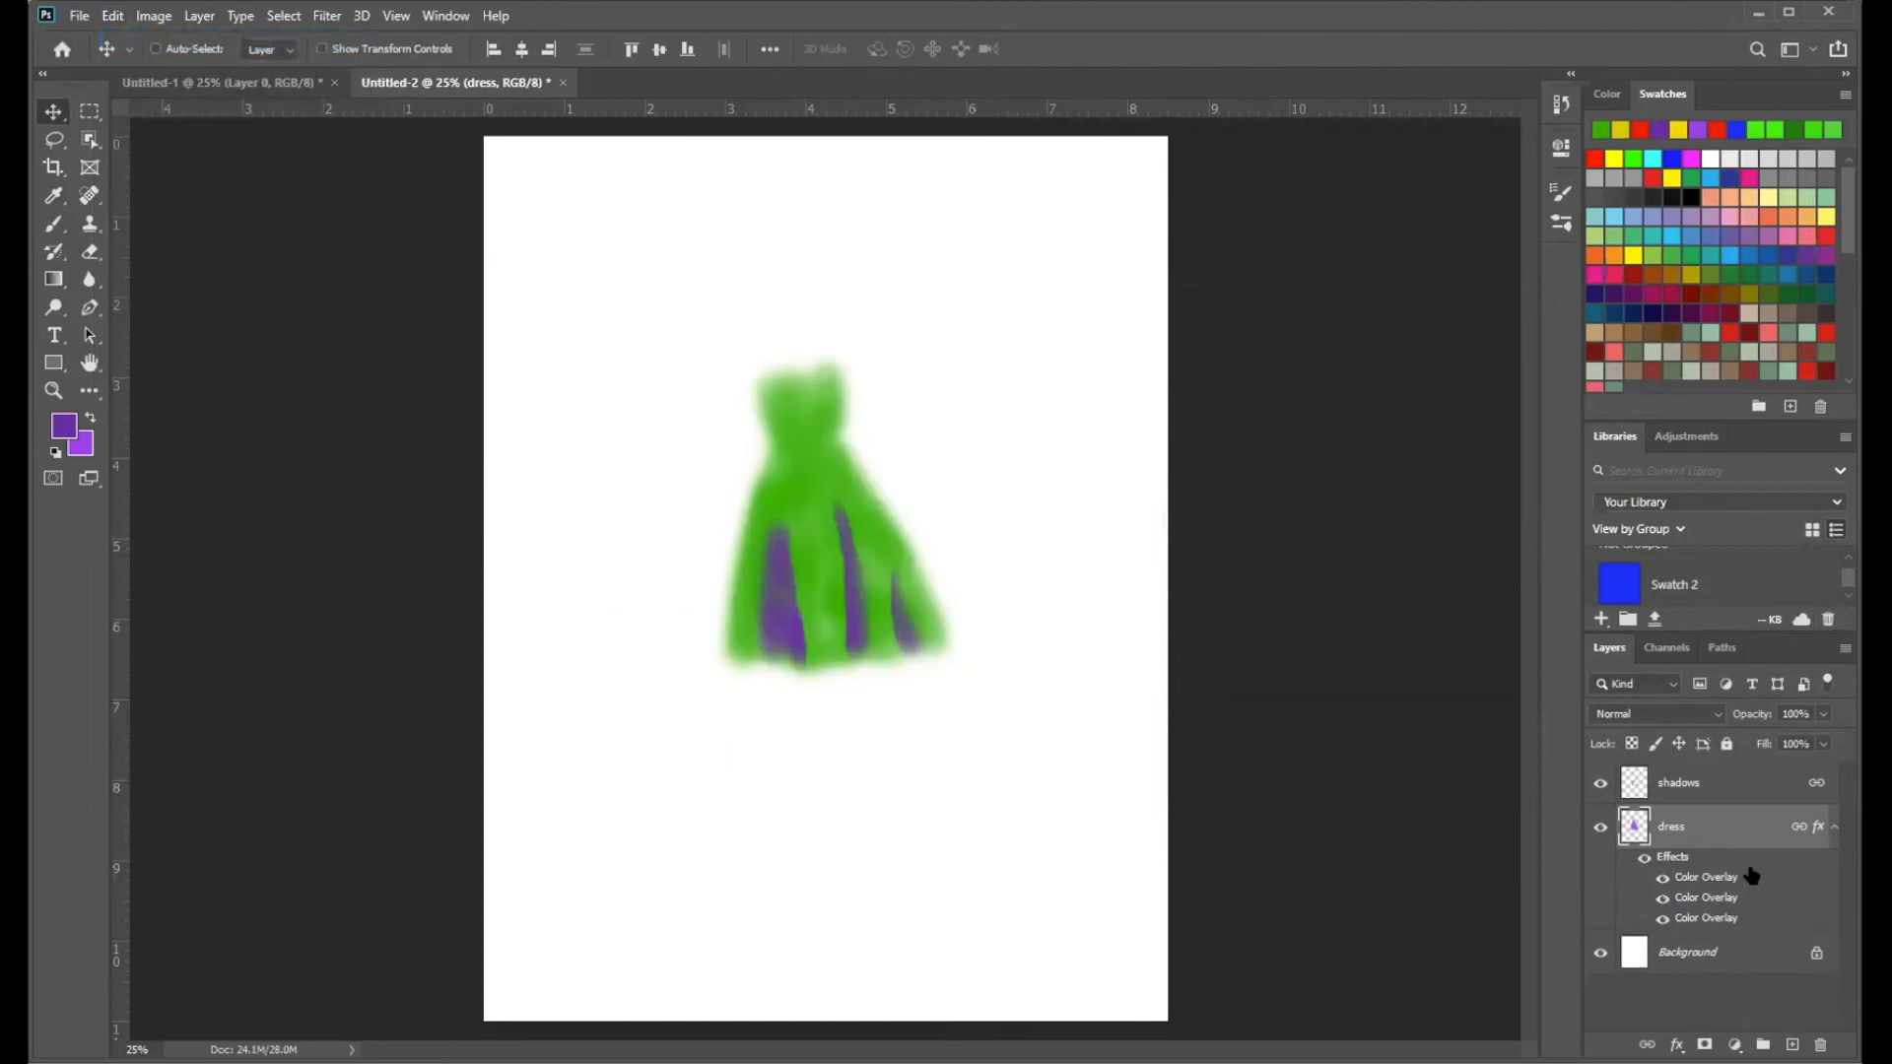
drag(1671, 858, 1820, 1044)
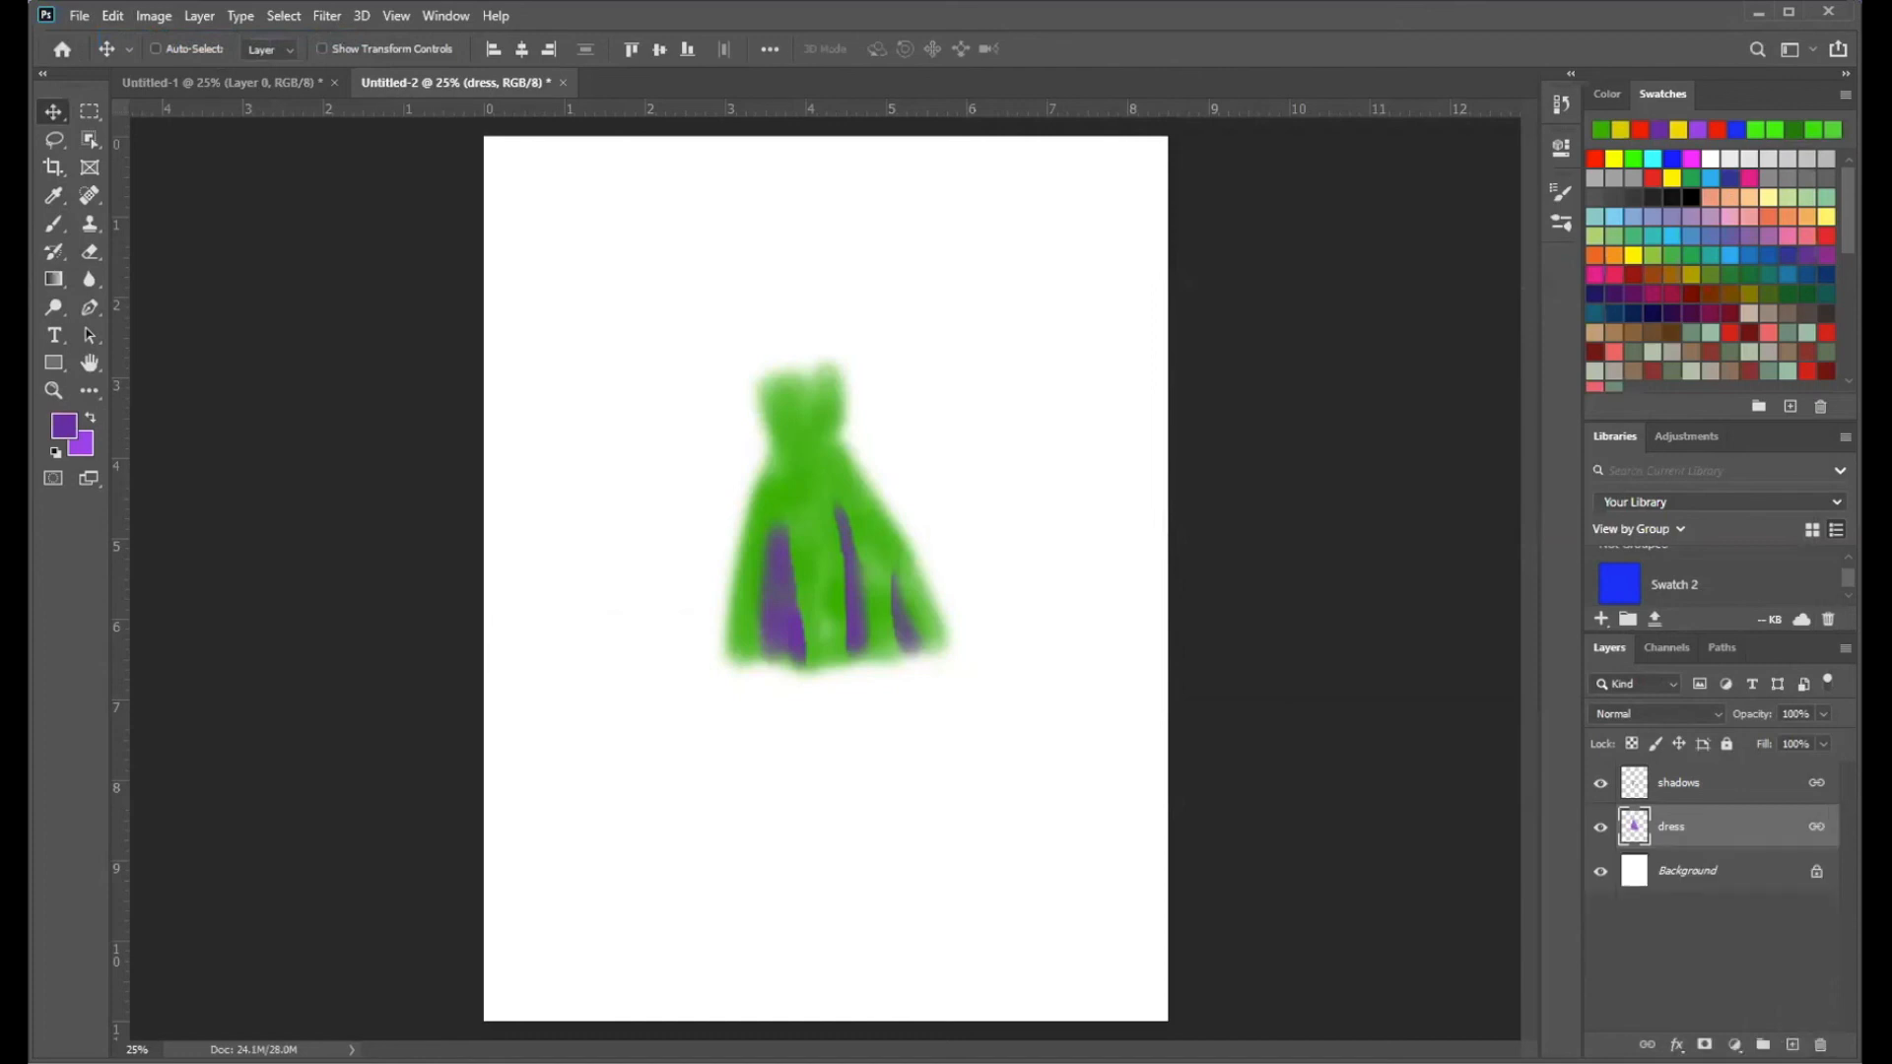
click(113, 16)
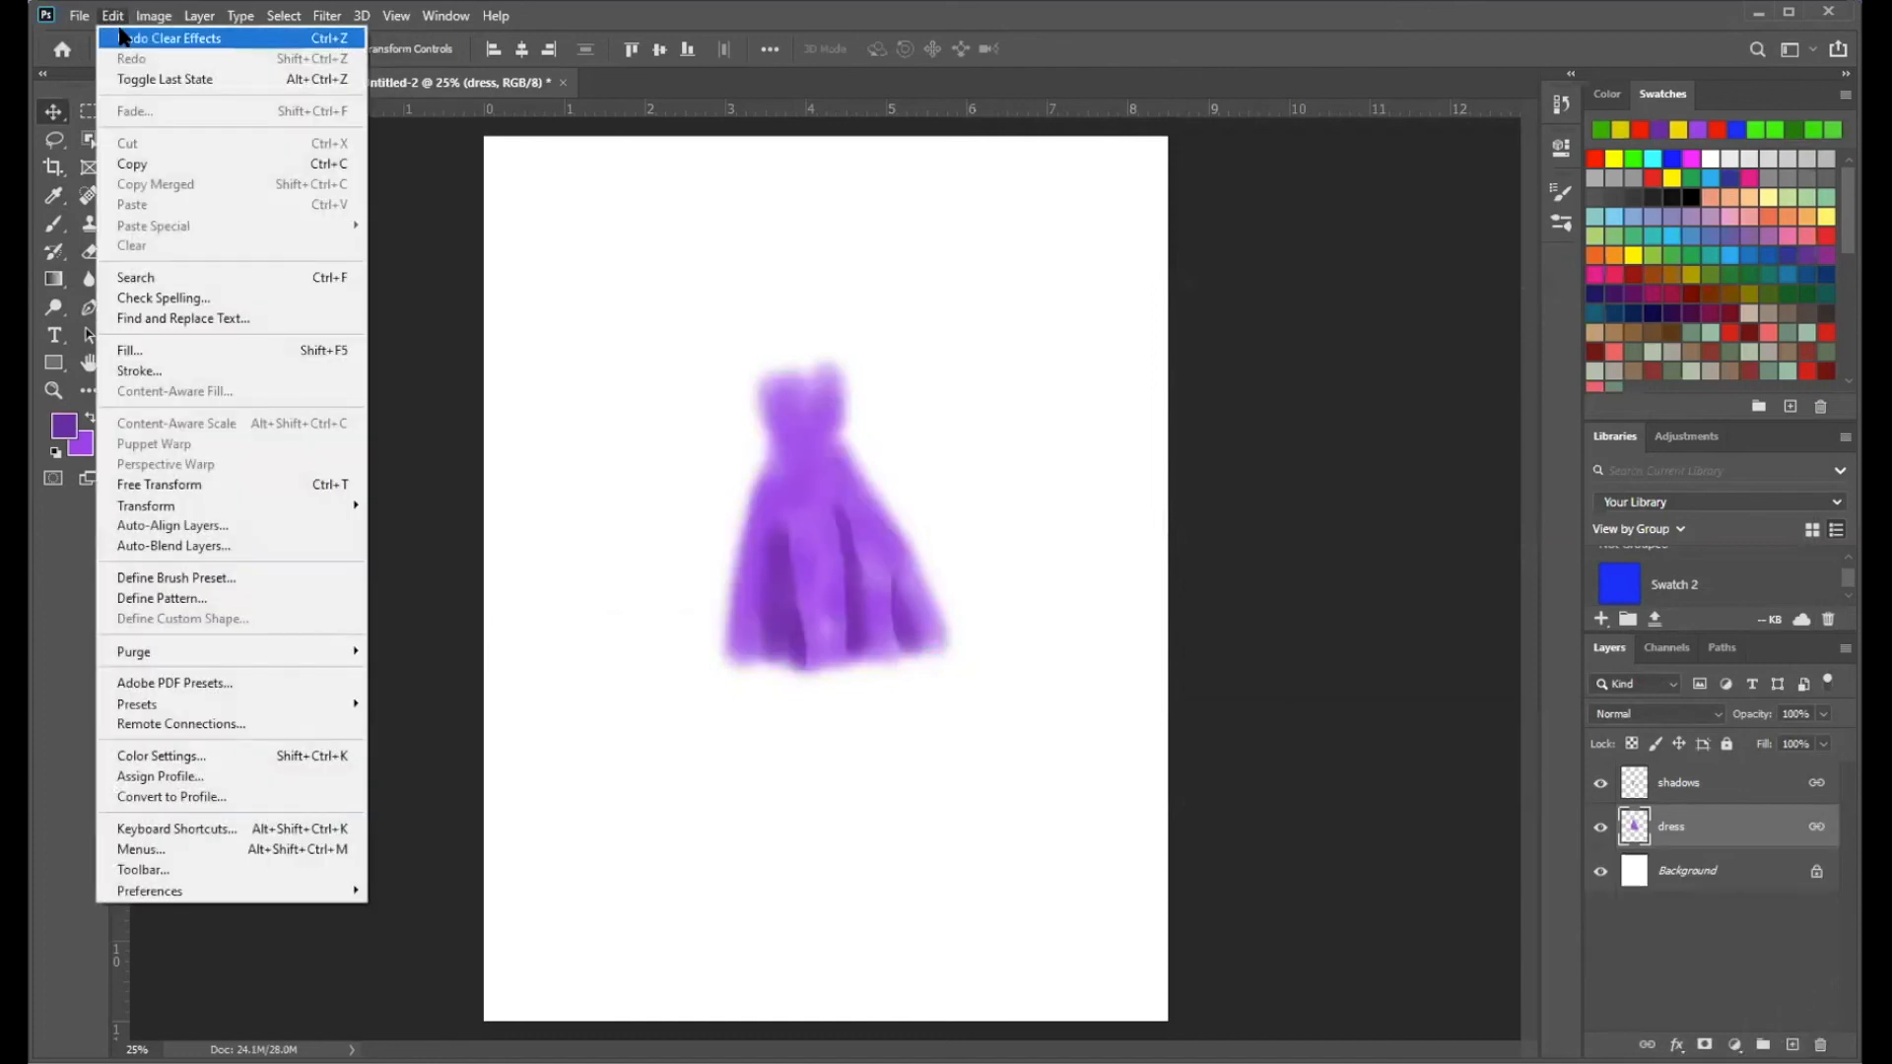
click(124, 38)
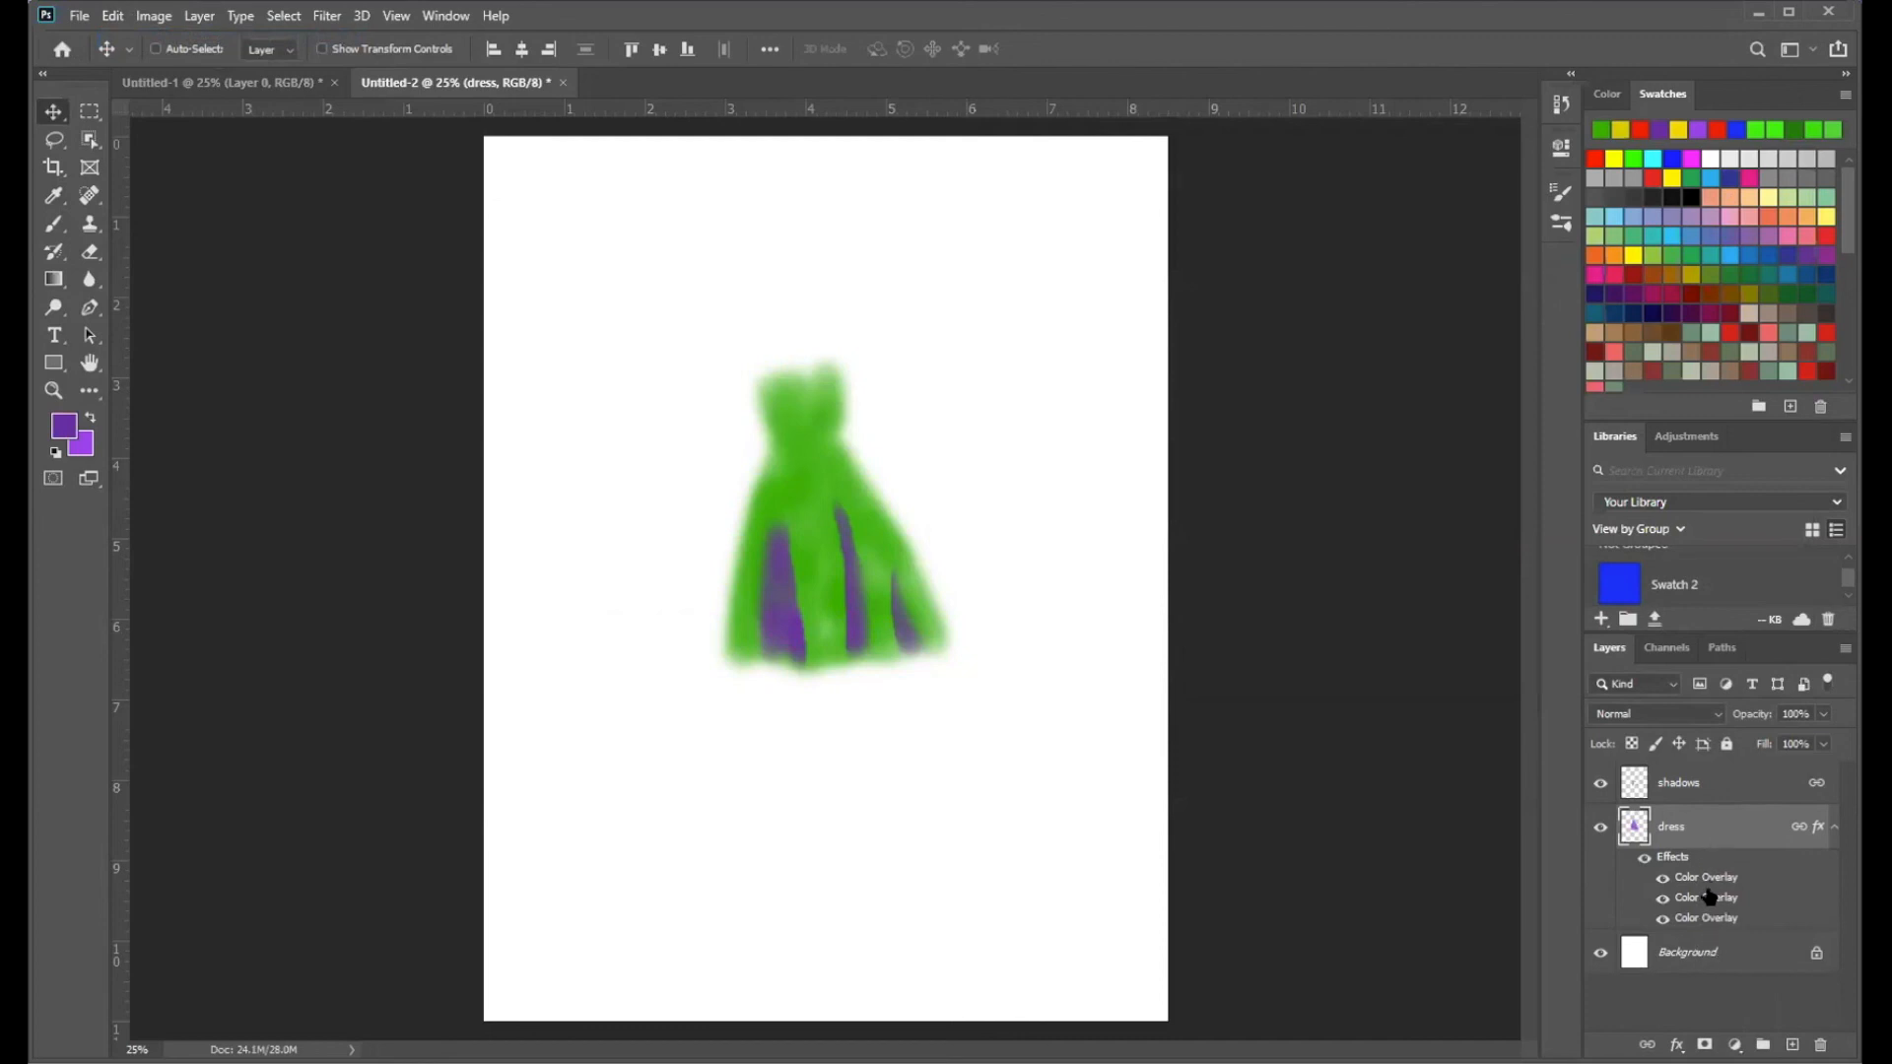
- Collapse the dress layer's list of effects and expand it again
click(1834, 828)
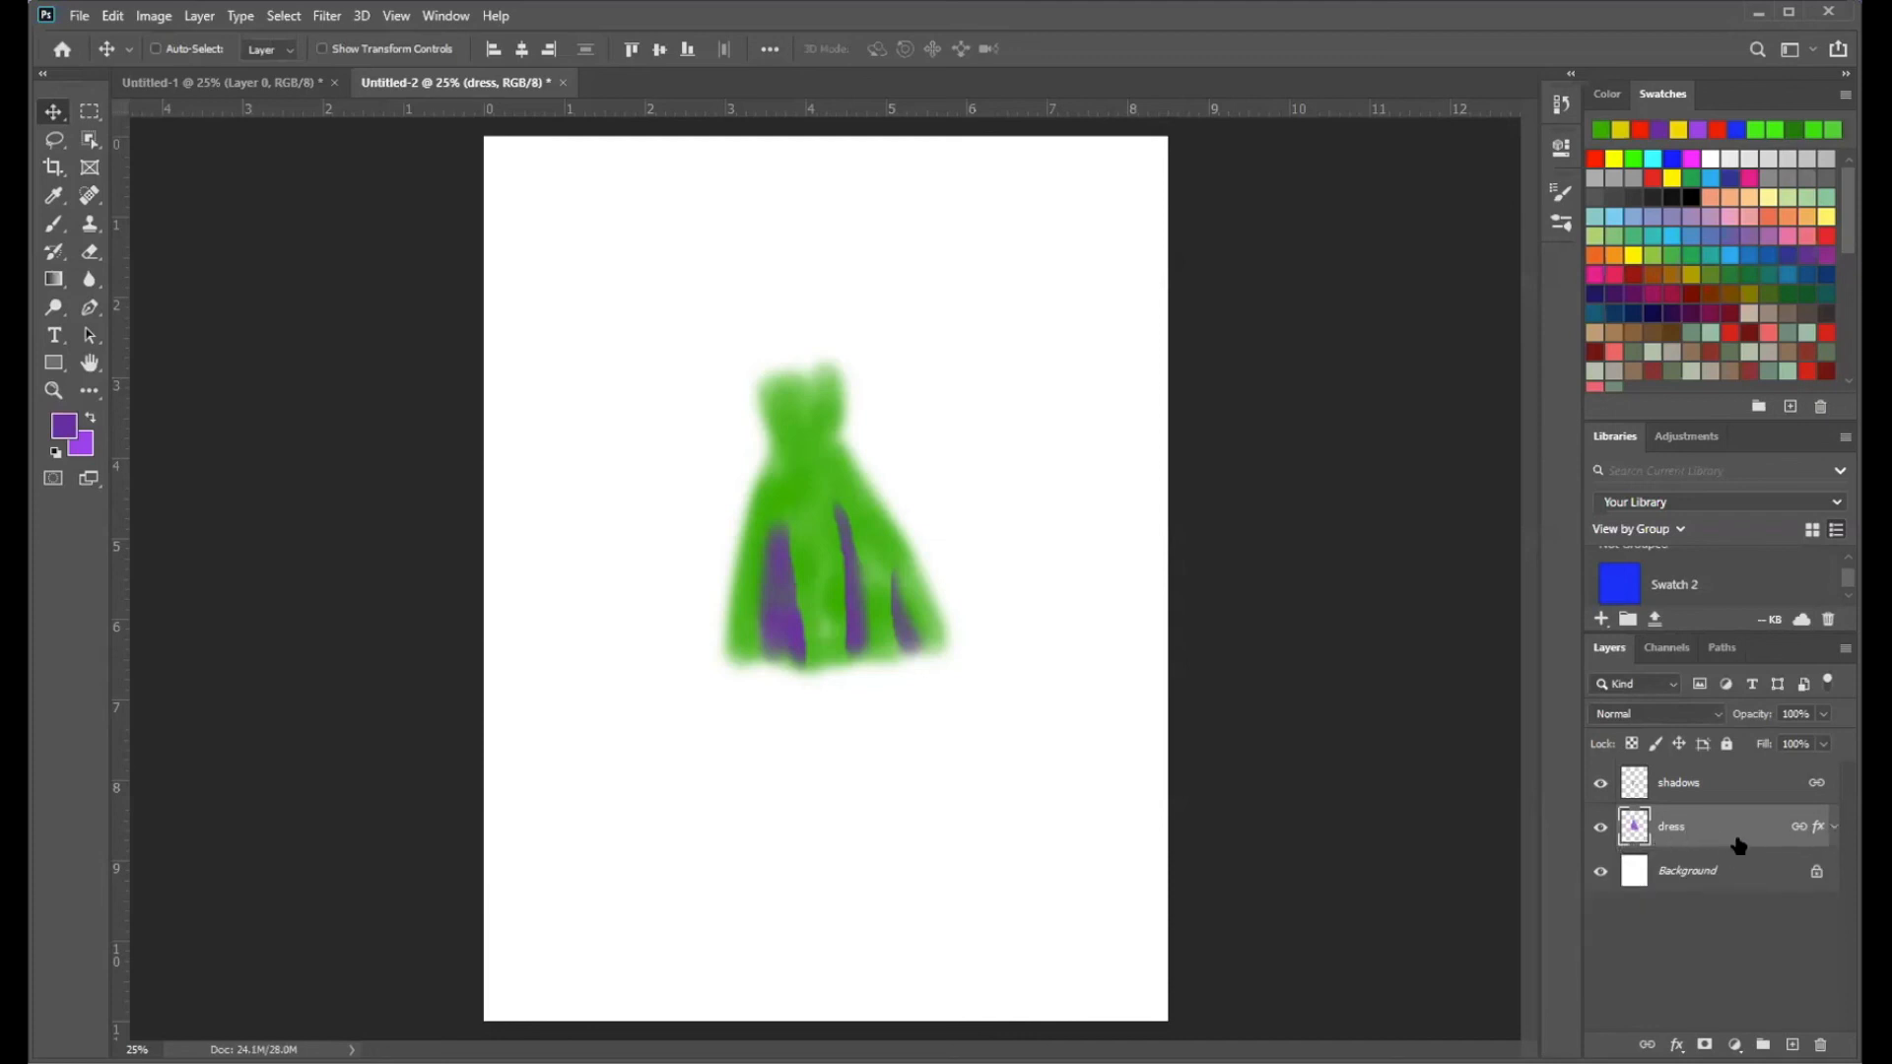
click(1833, 828)
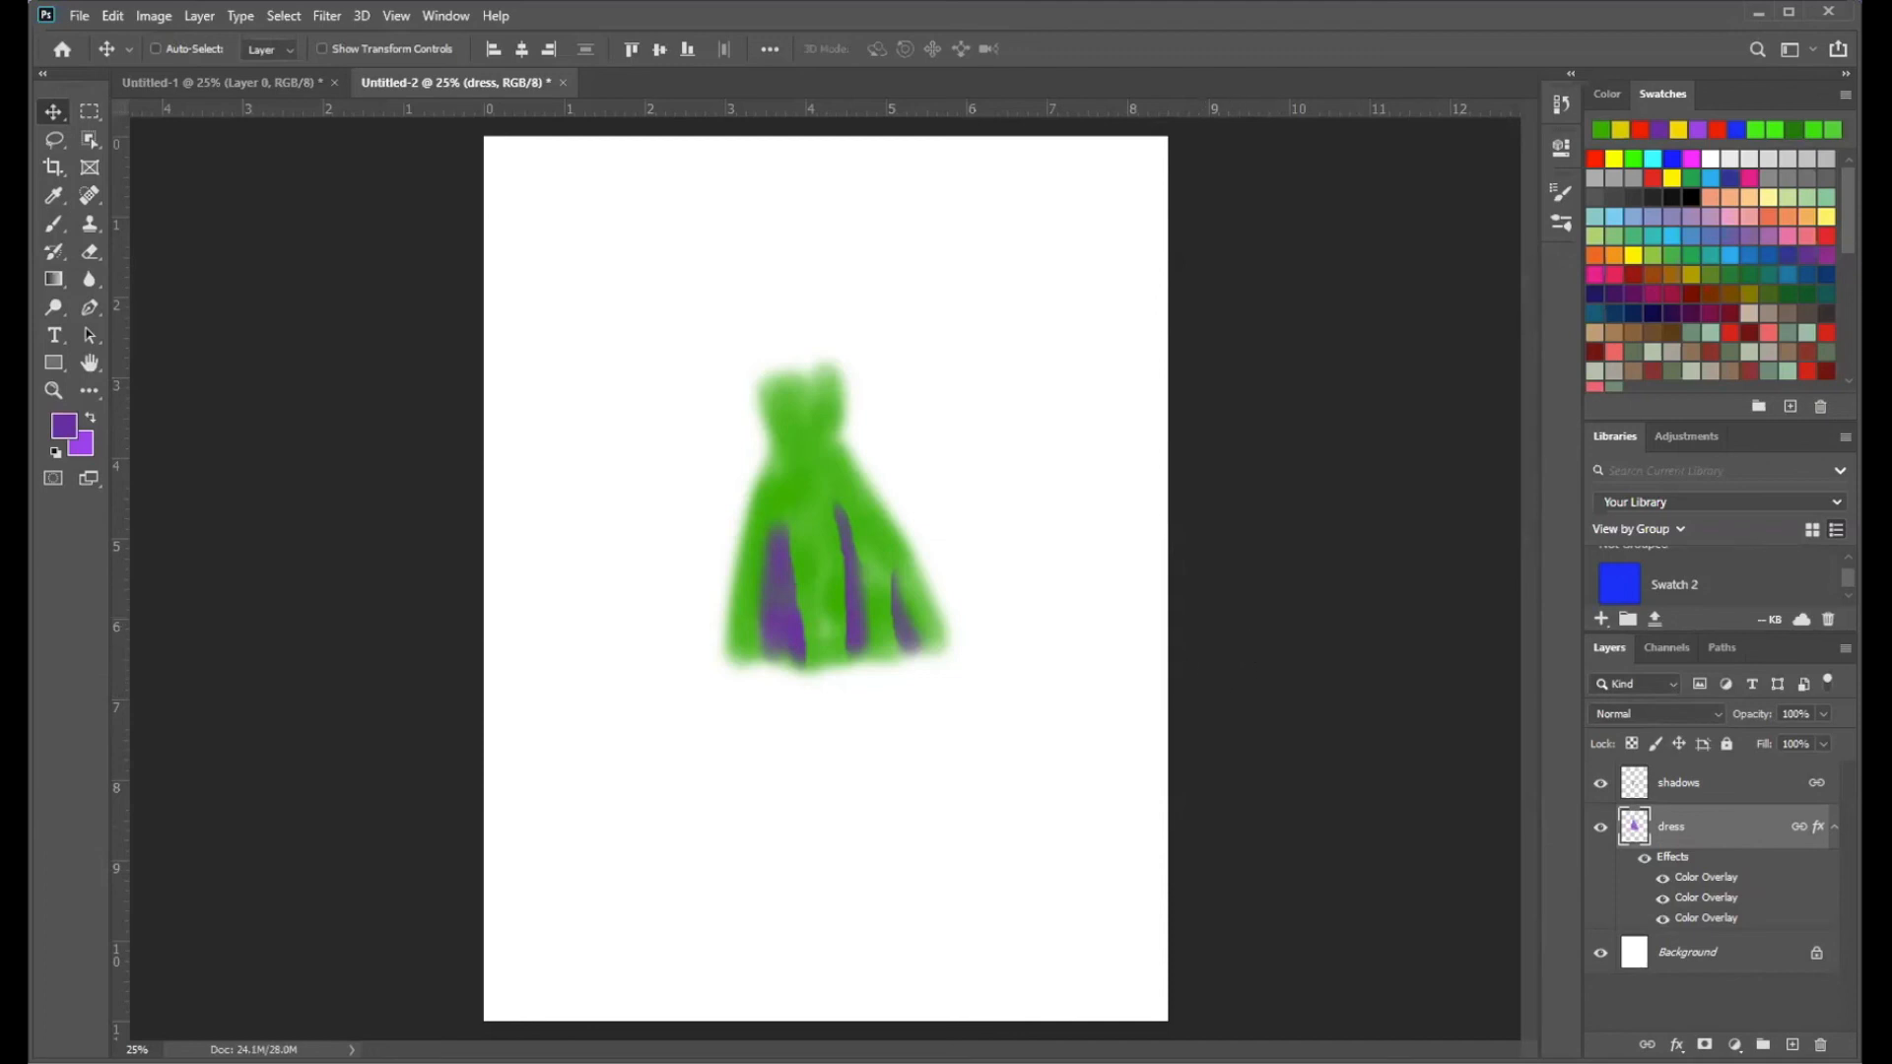
- Save the document on the computer's Desktop as "dress" in Photoshop (PSD) format with Maximize Compatibility on
click(79, 16)
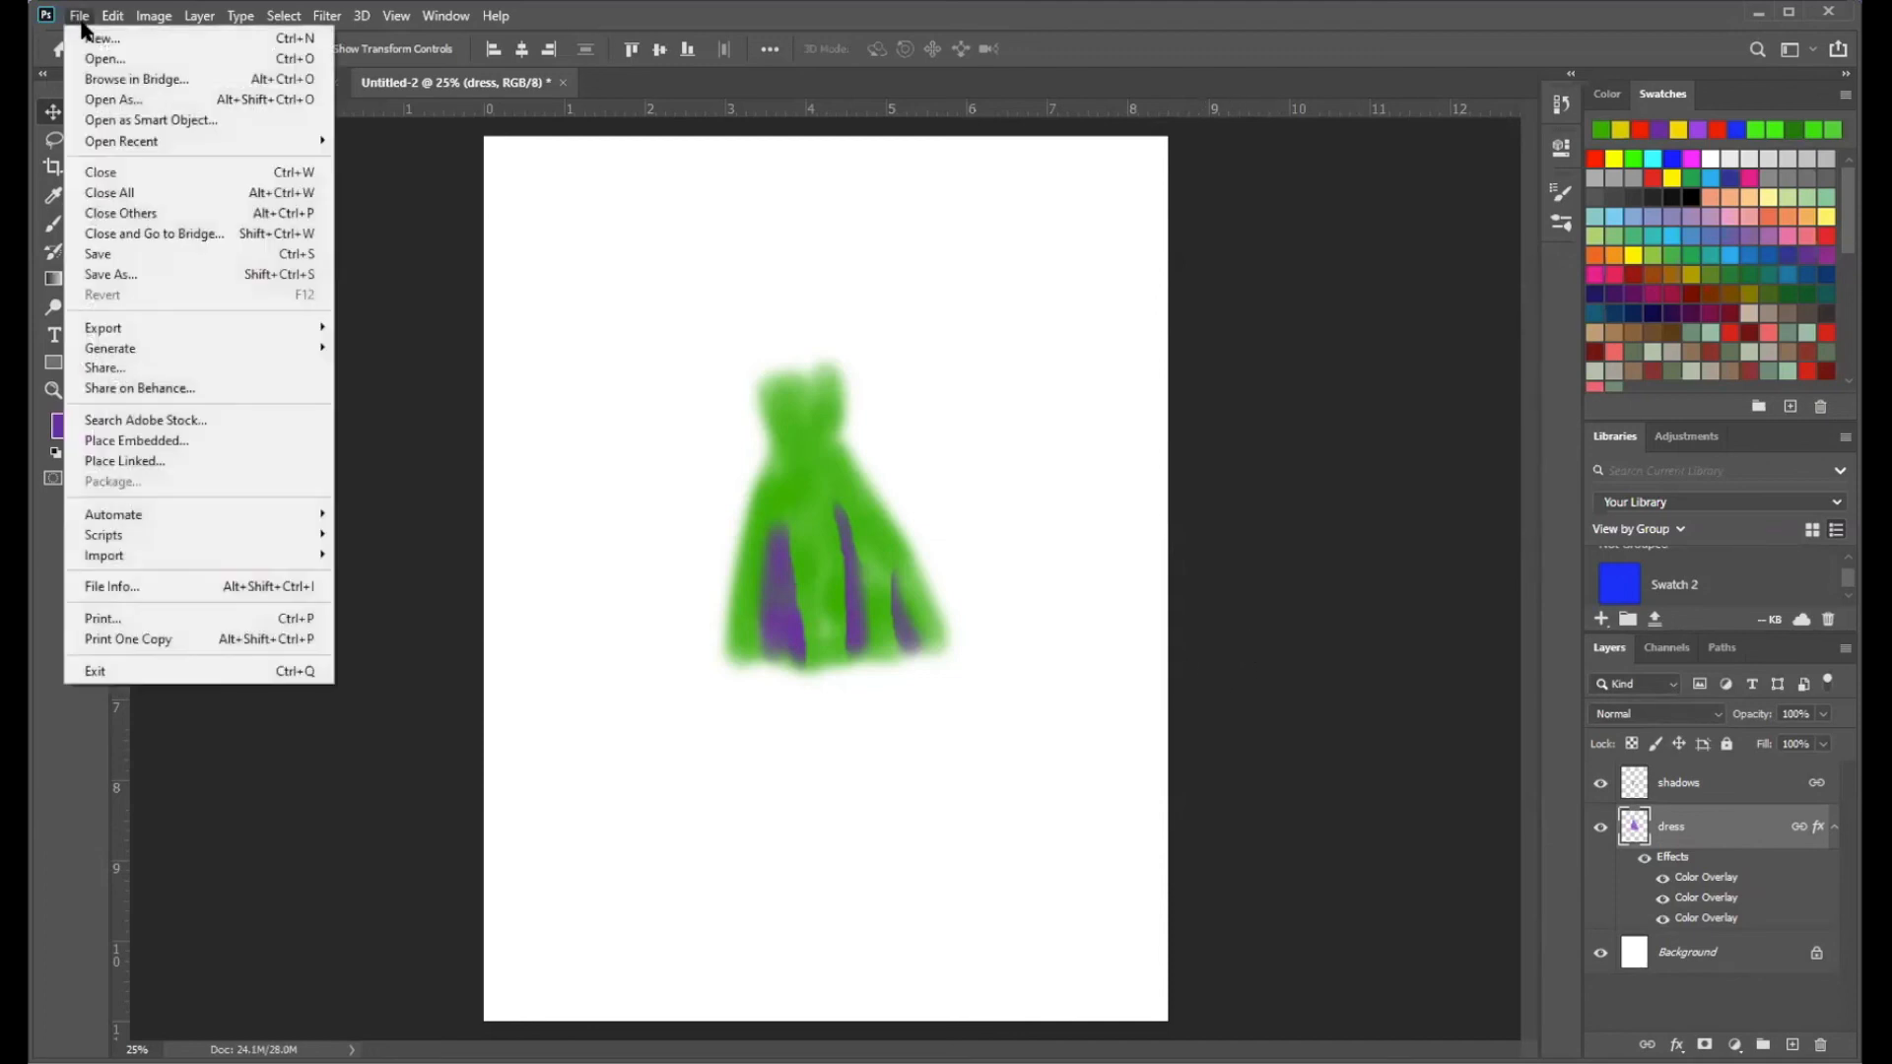
click(126, 255)
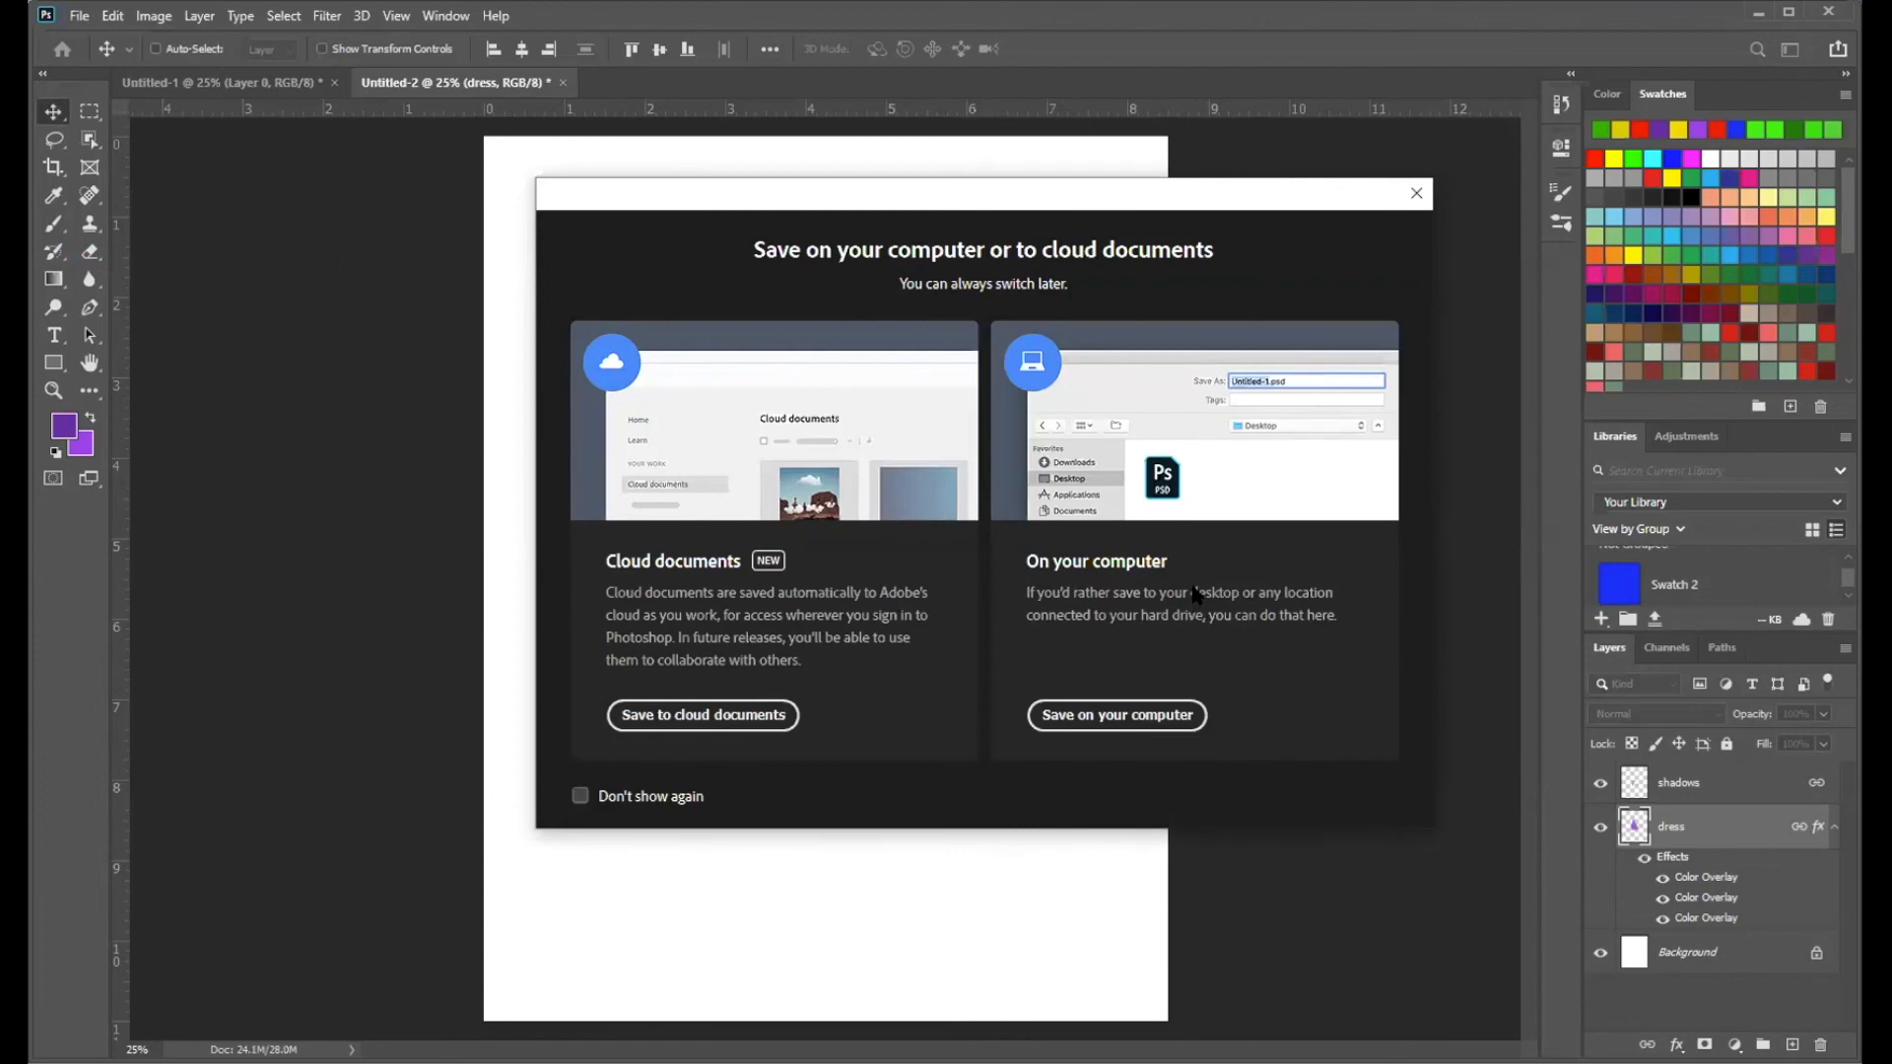
click(1141, 710)
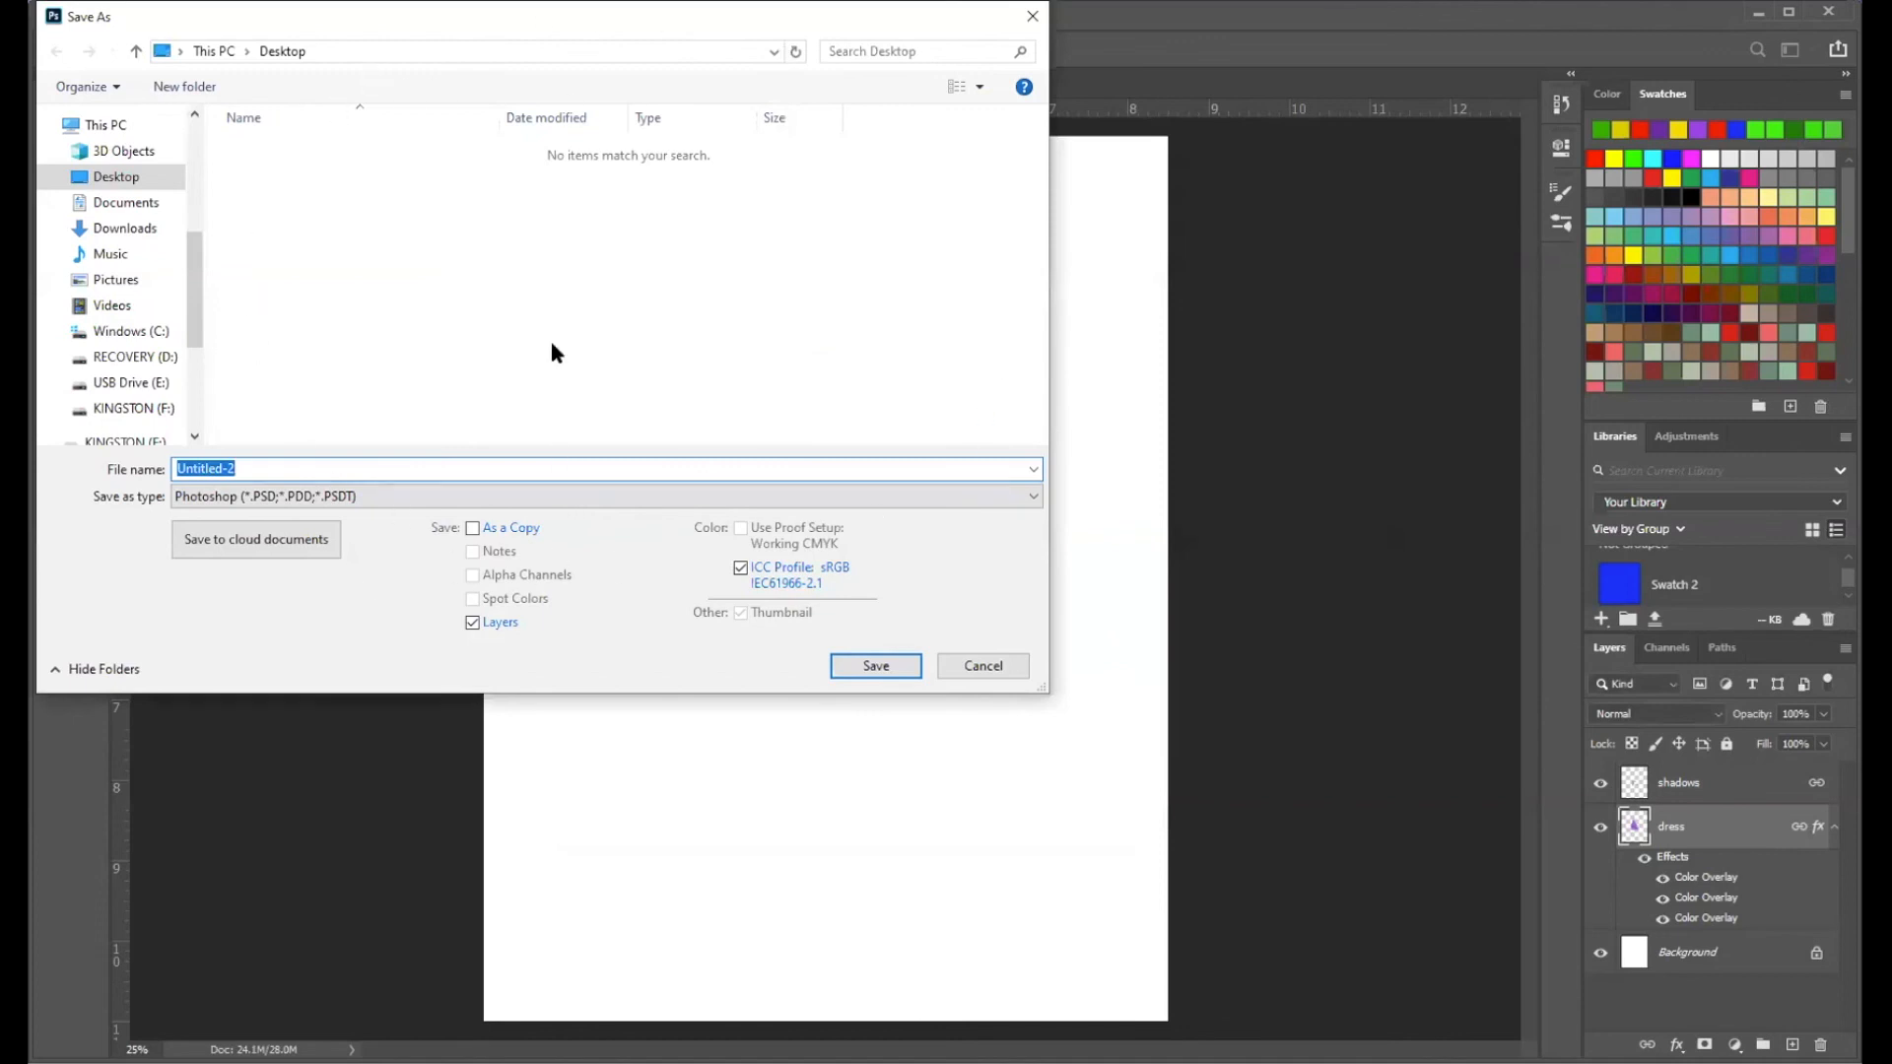
click(124, 177)
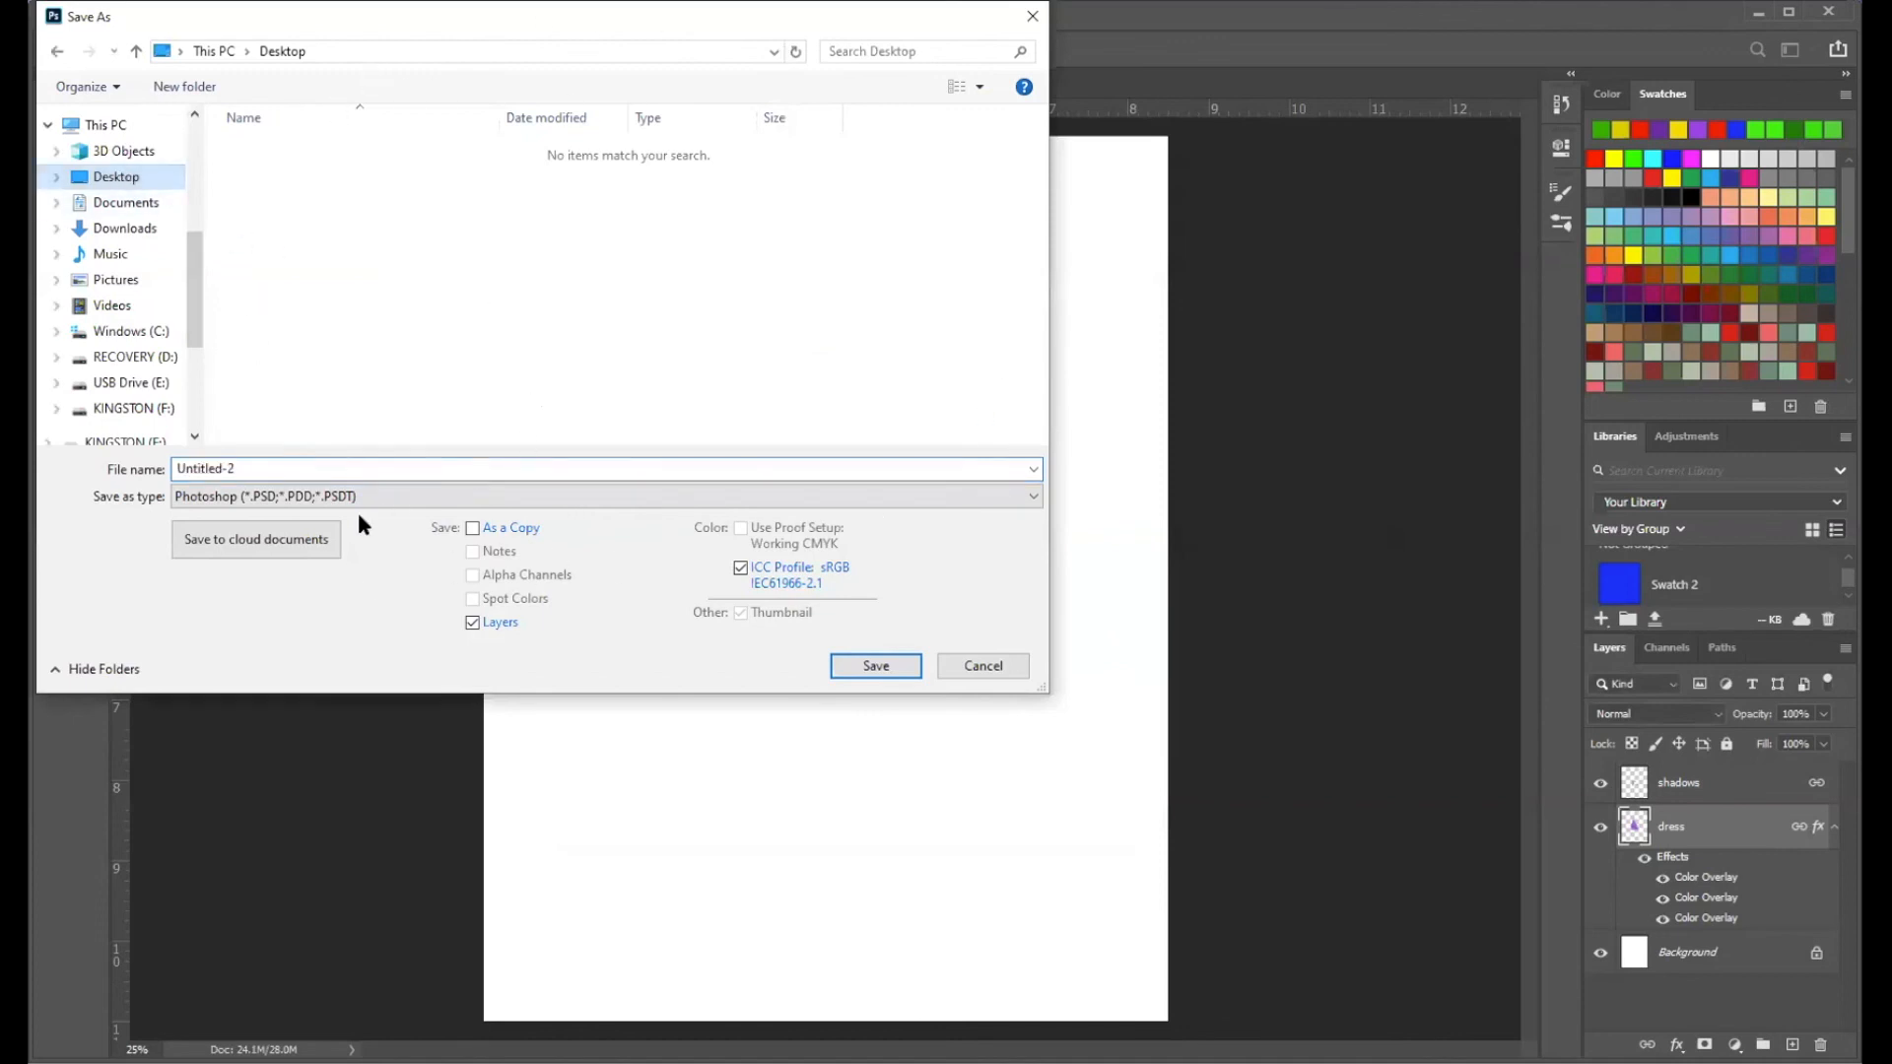
drag(234, 469, 176, 469)
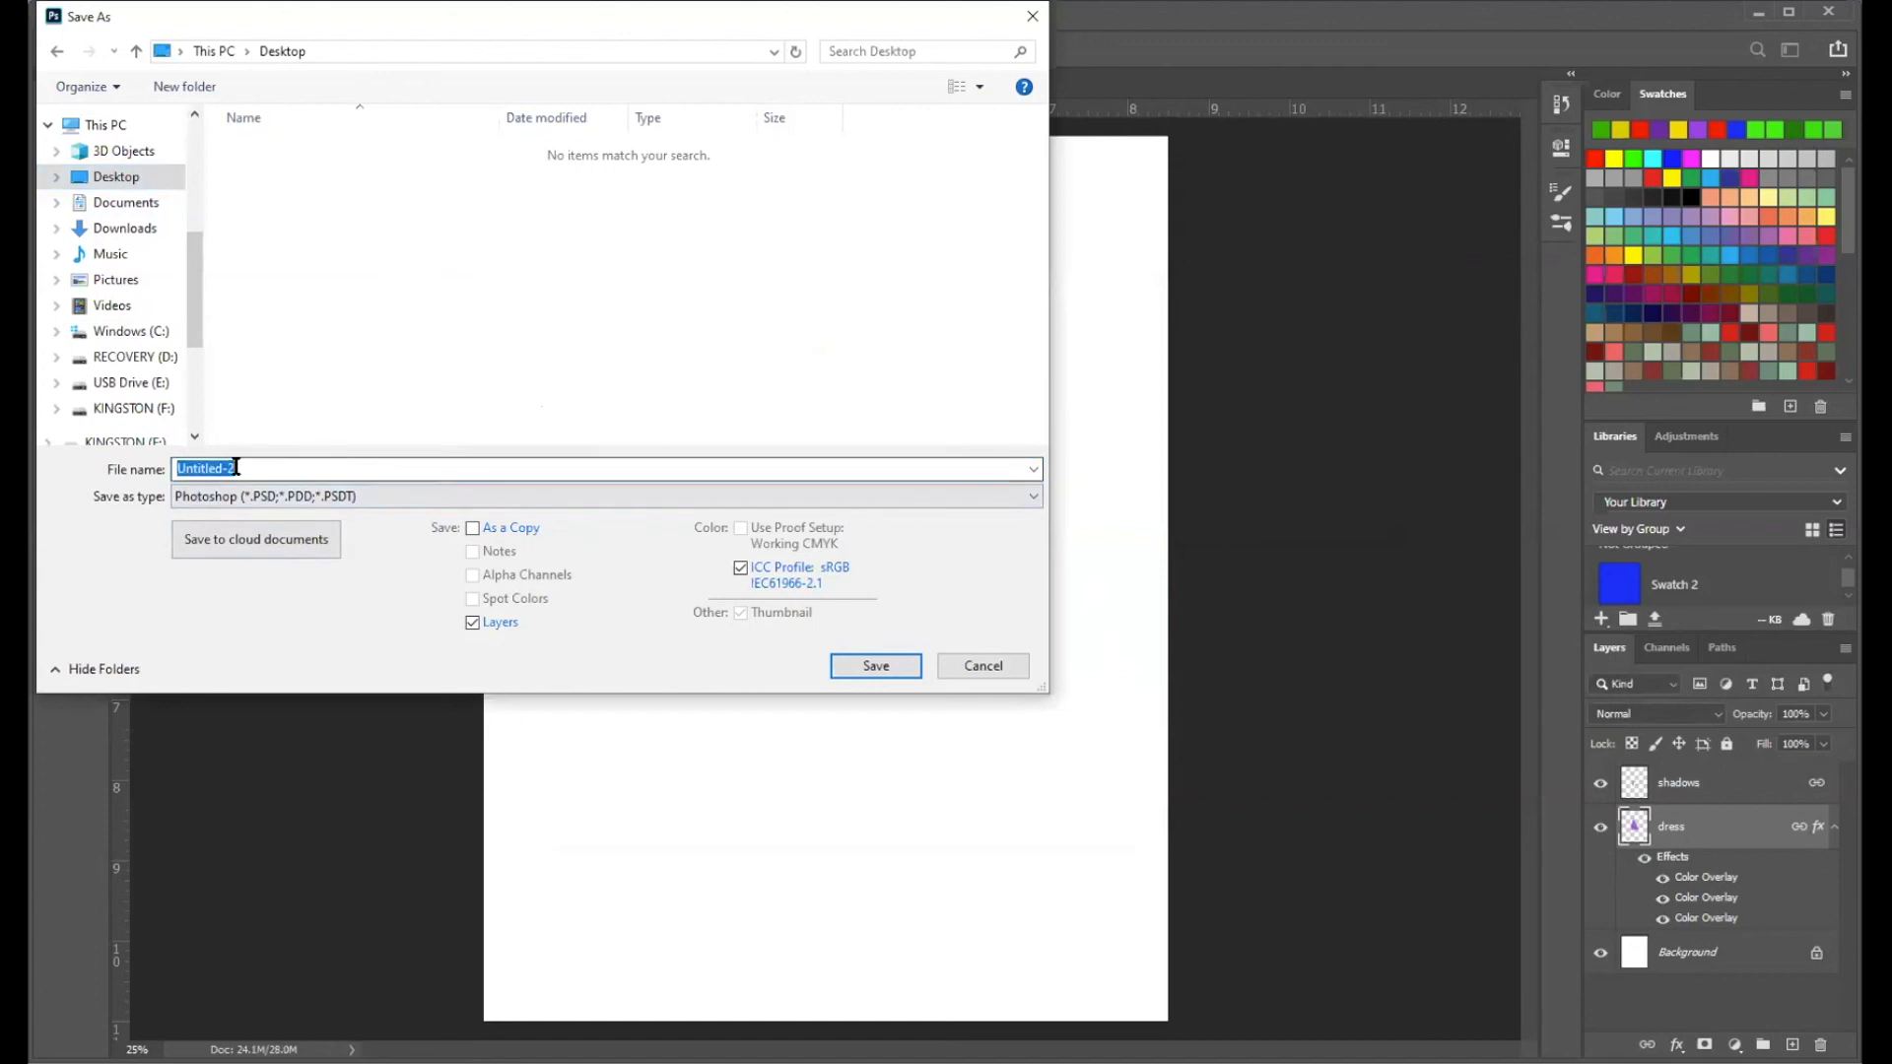
text(dress)
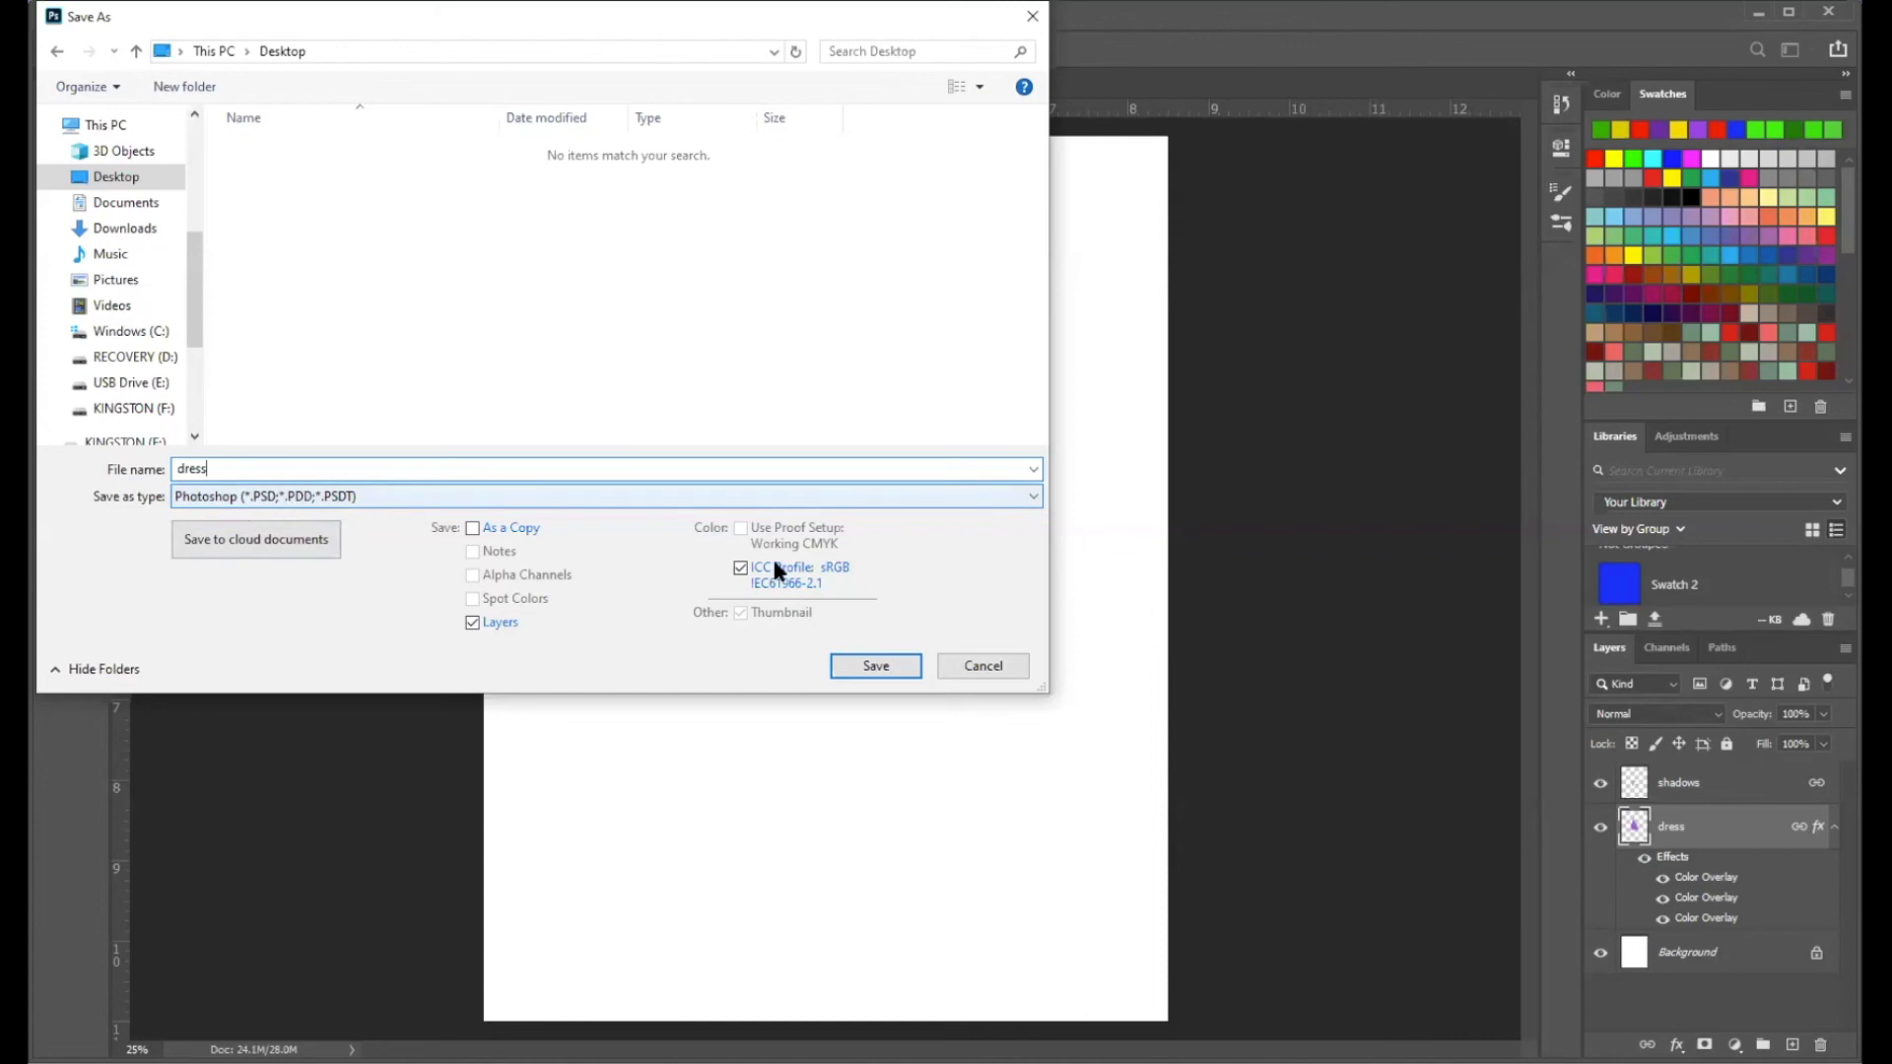
click(1034, 498)
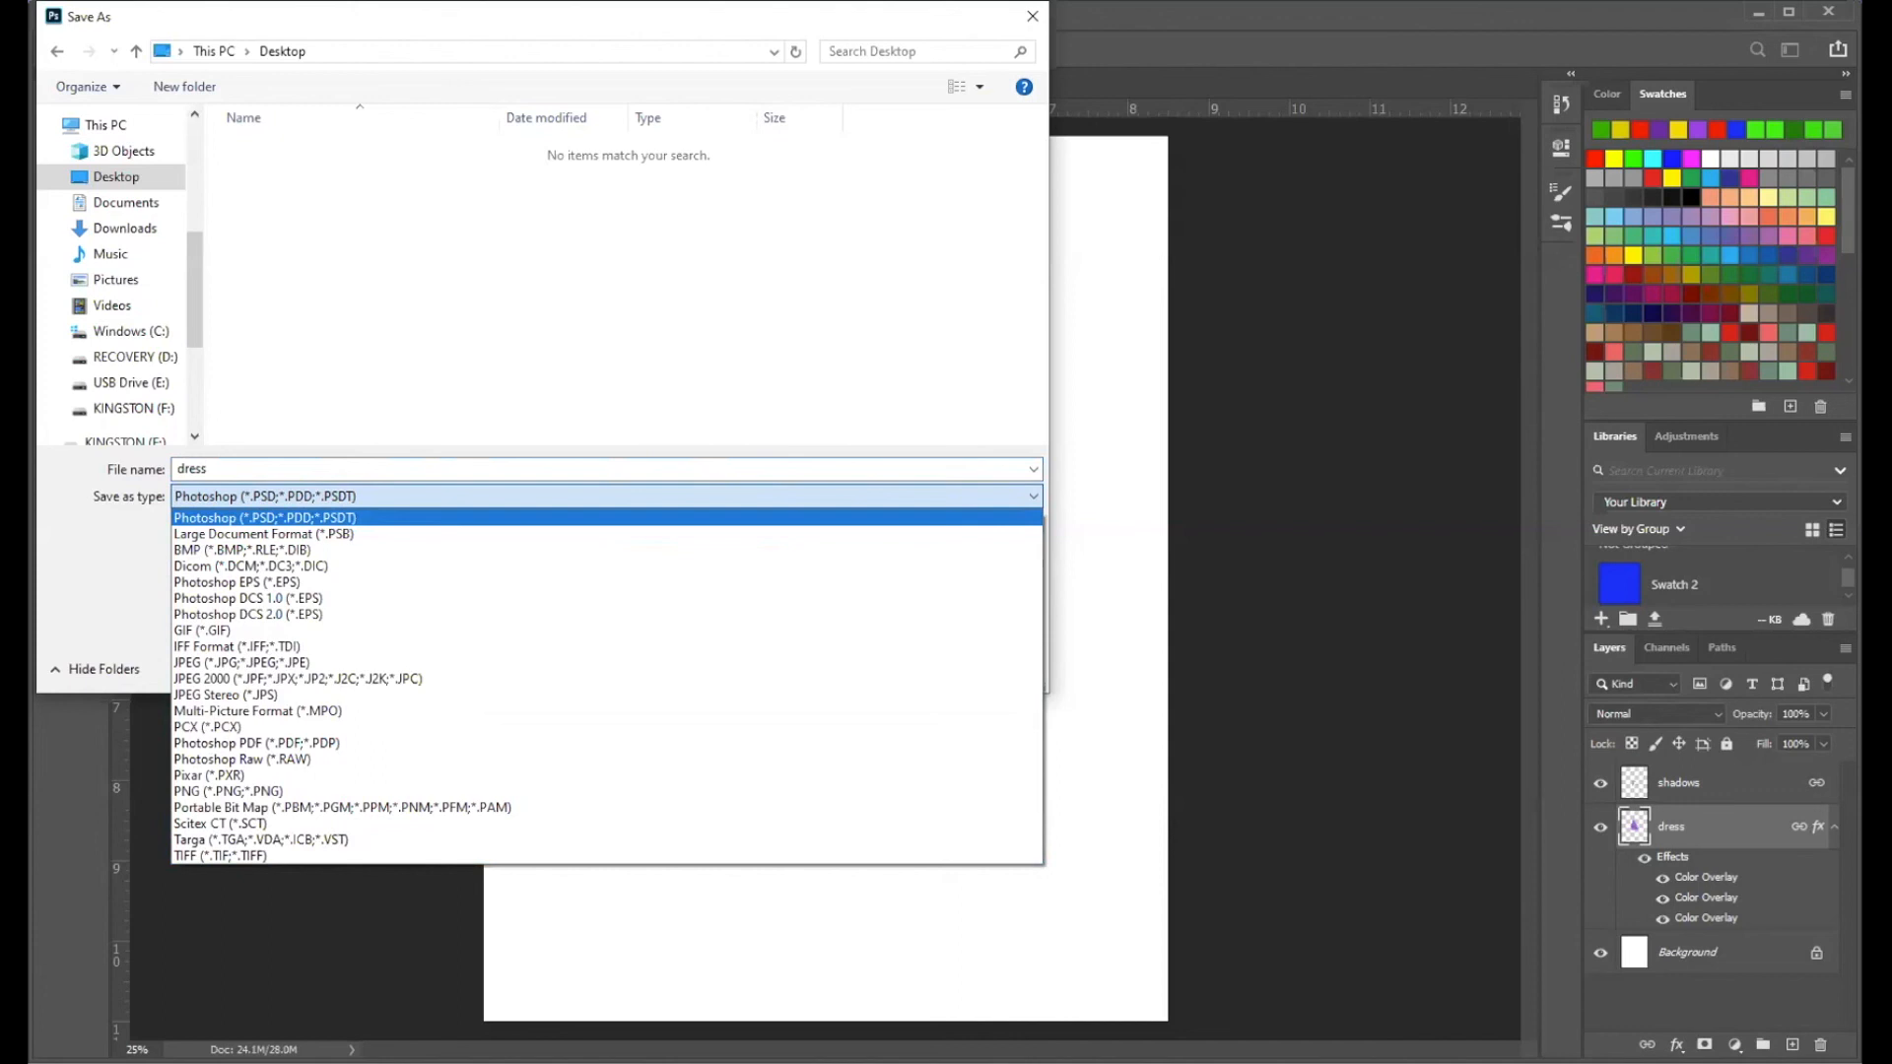
click(274, 511)
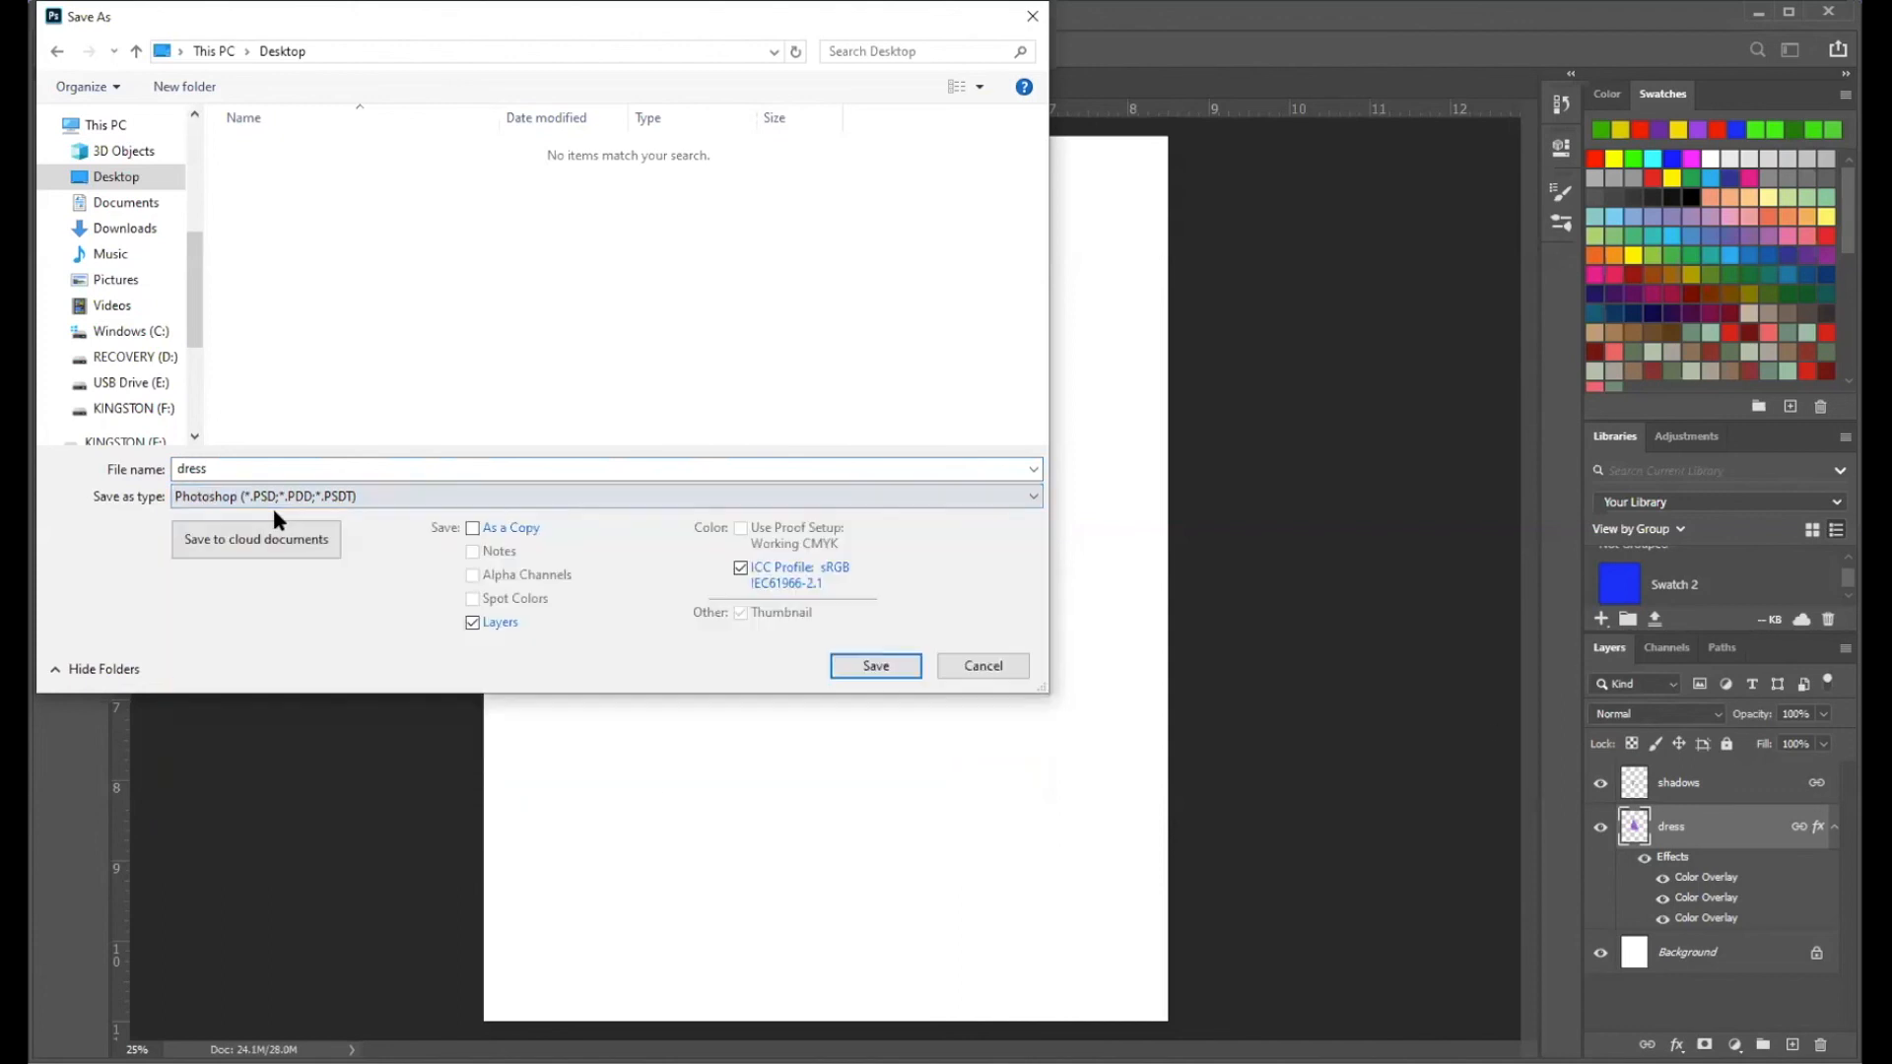
click(880, 667)
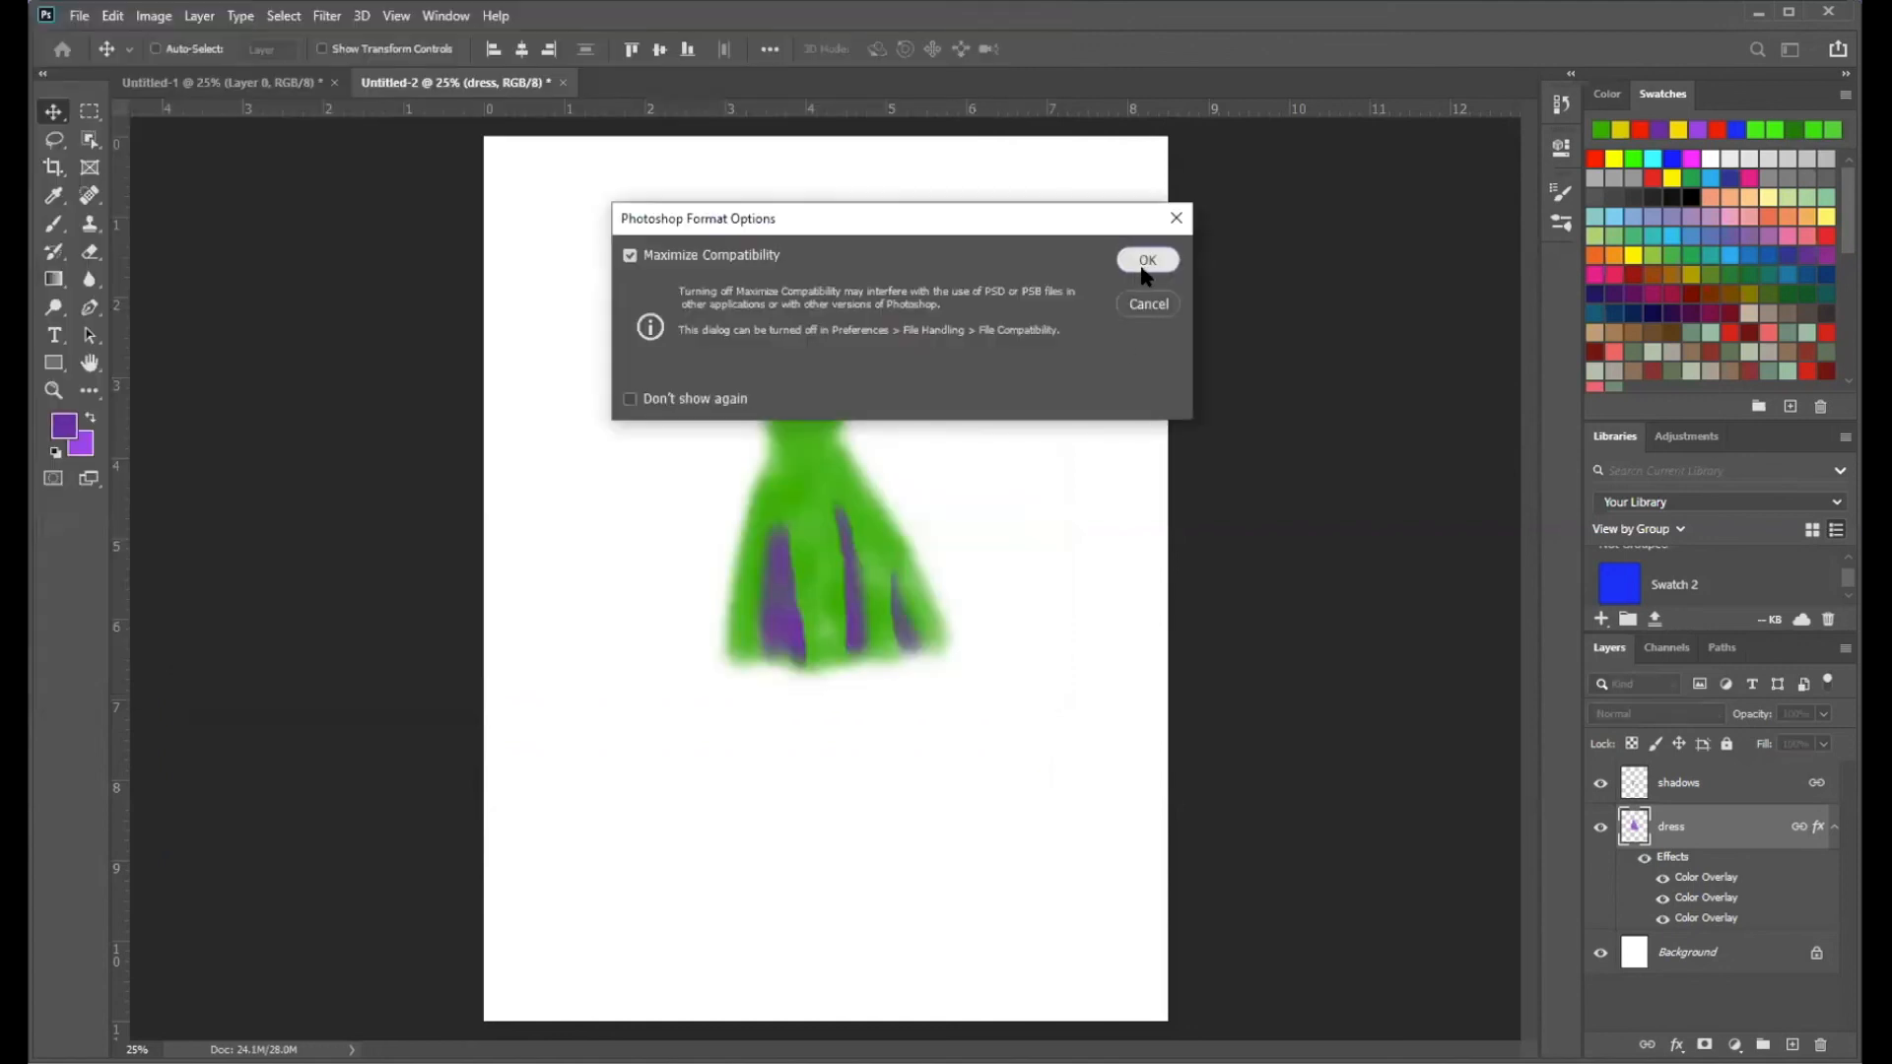
click(1146, 261)
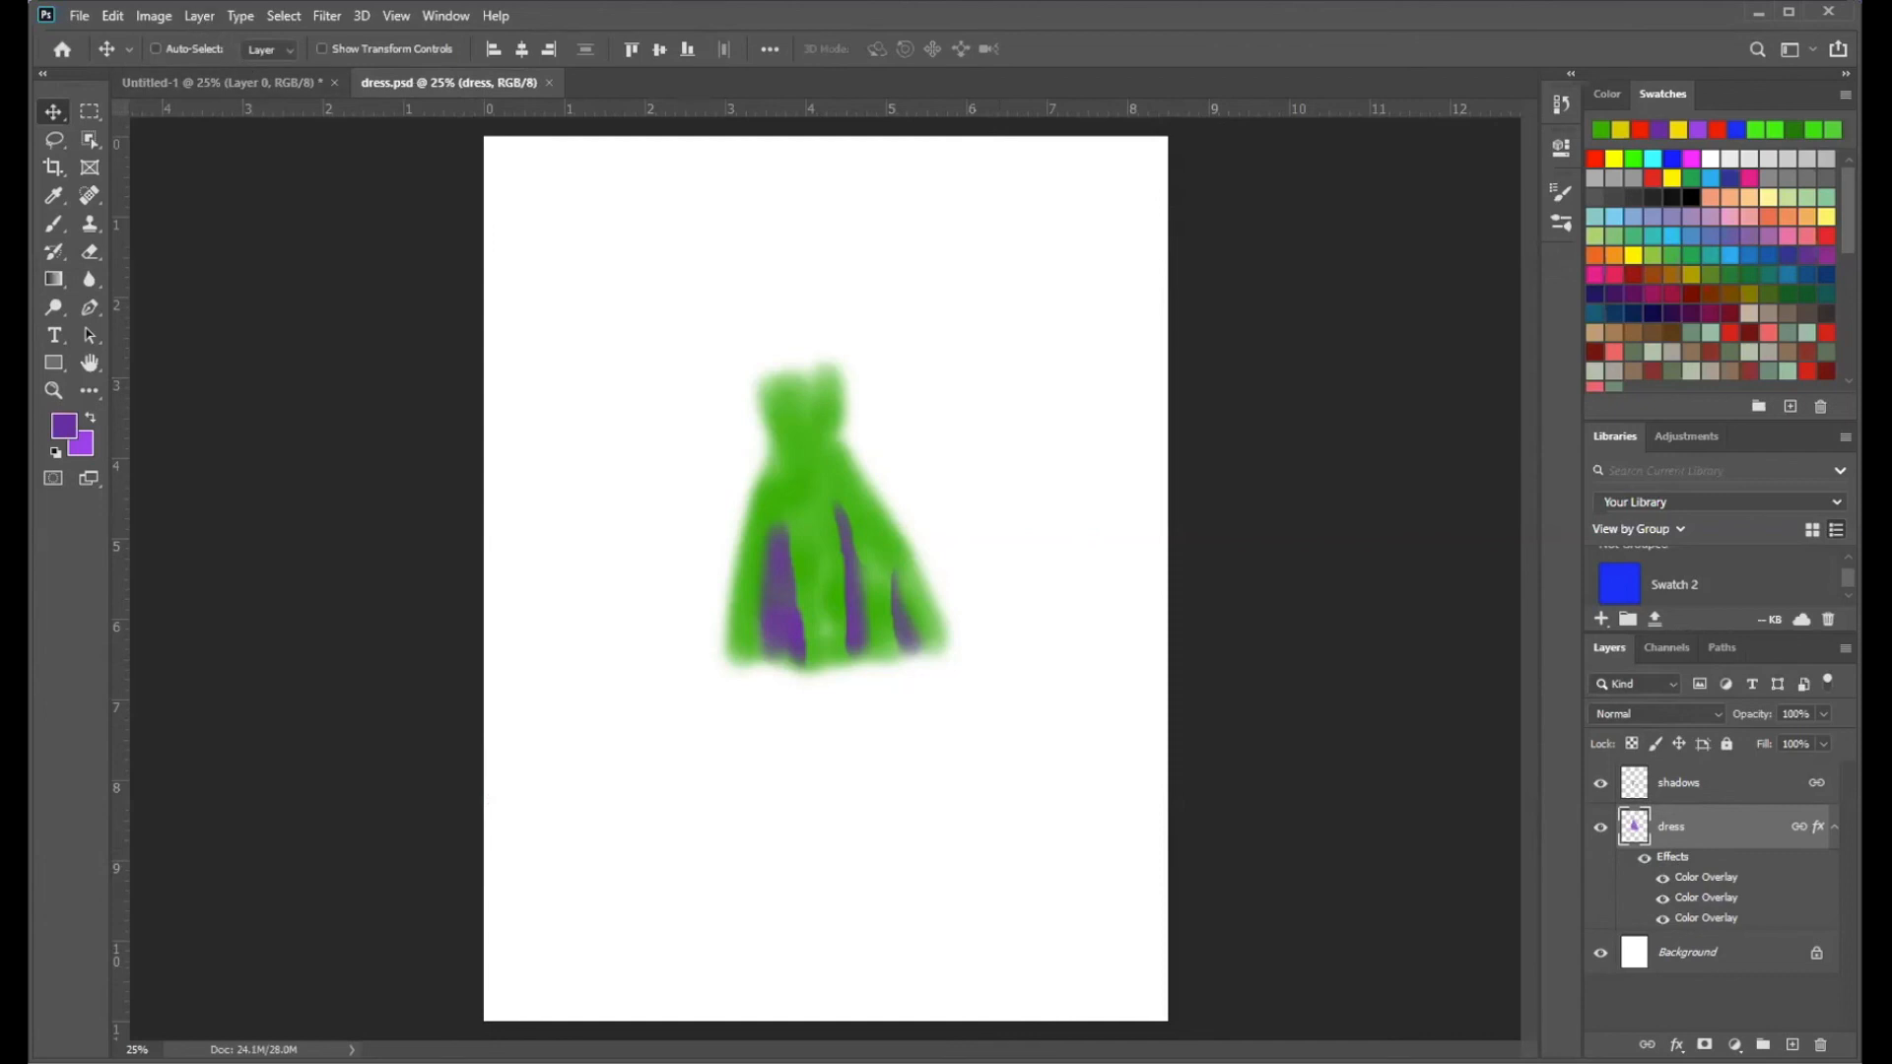
- Add a fourth Color Overlay to the dress layer and set the uppermost overlay's color to a medium light blue
click(197, 15)
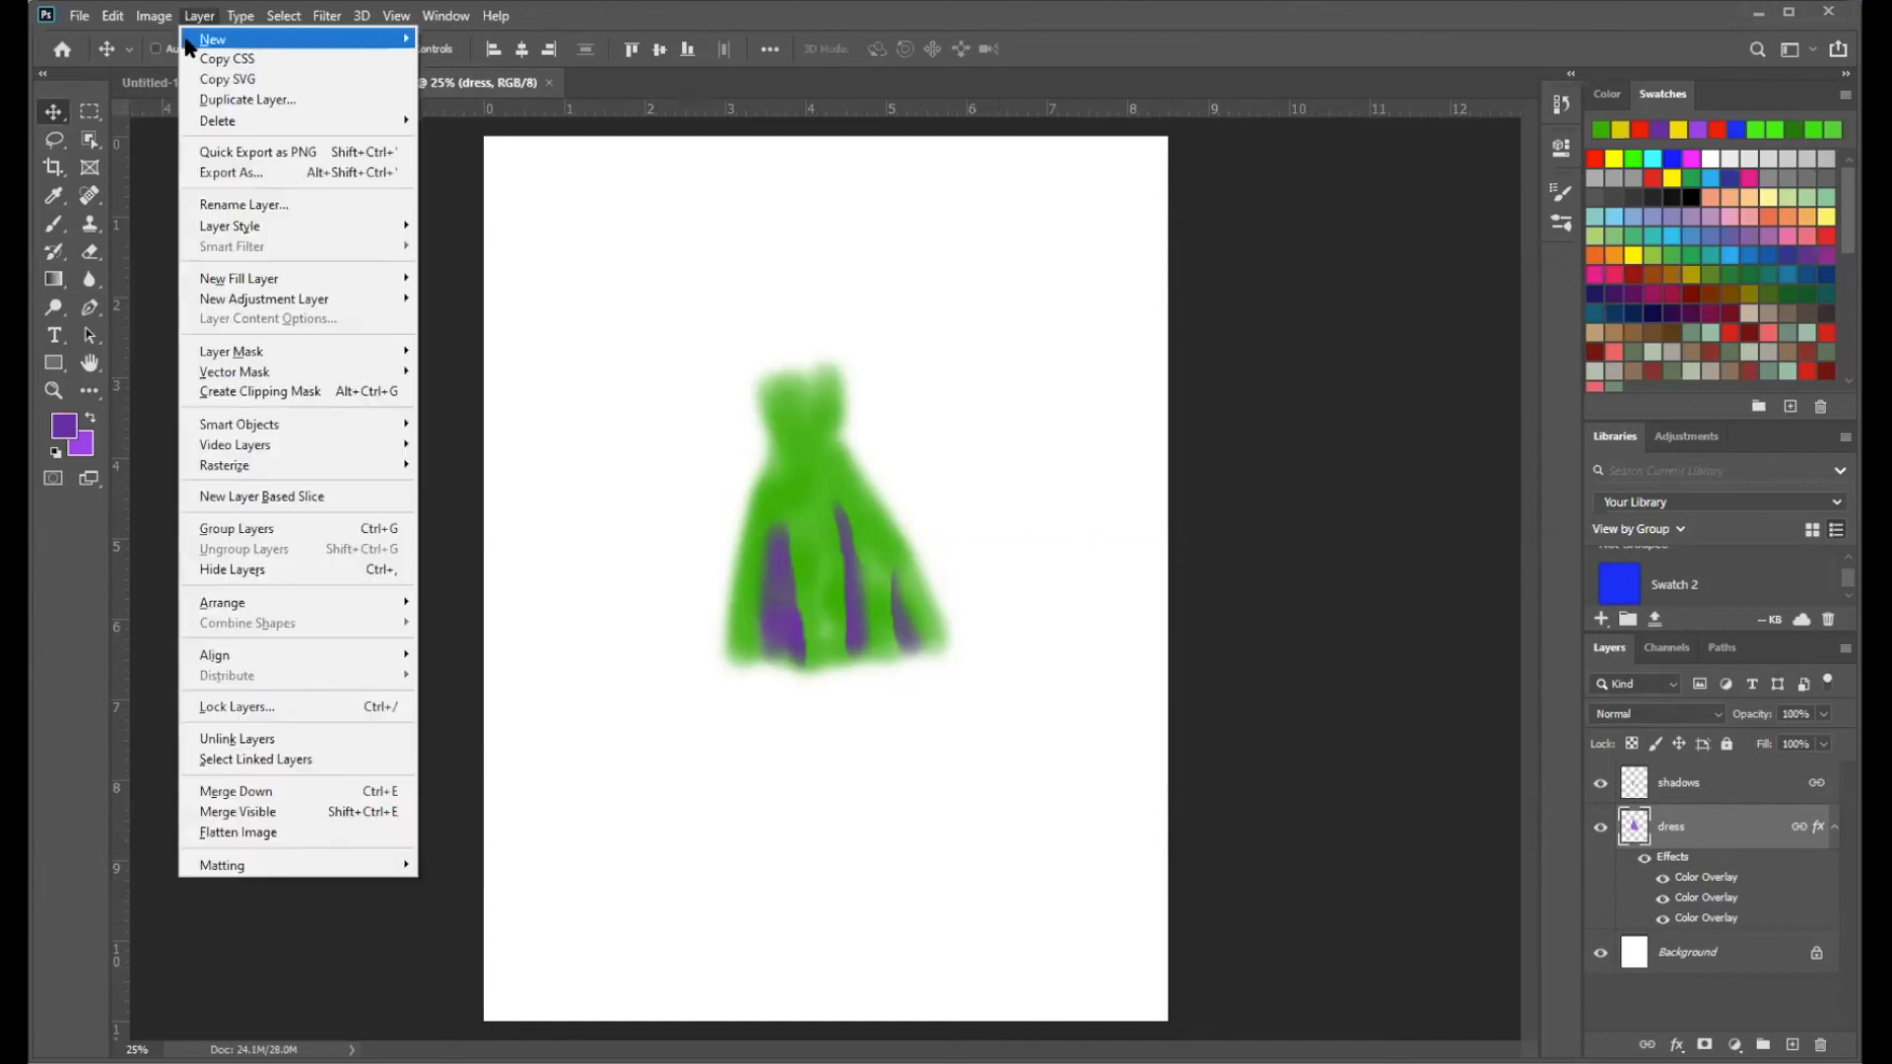
mouse_move(240, 228)
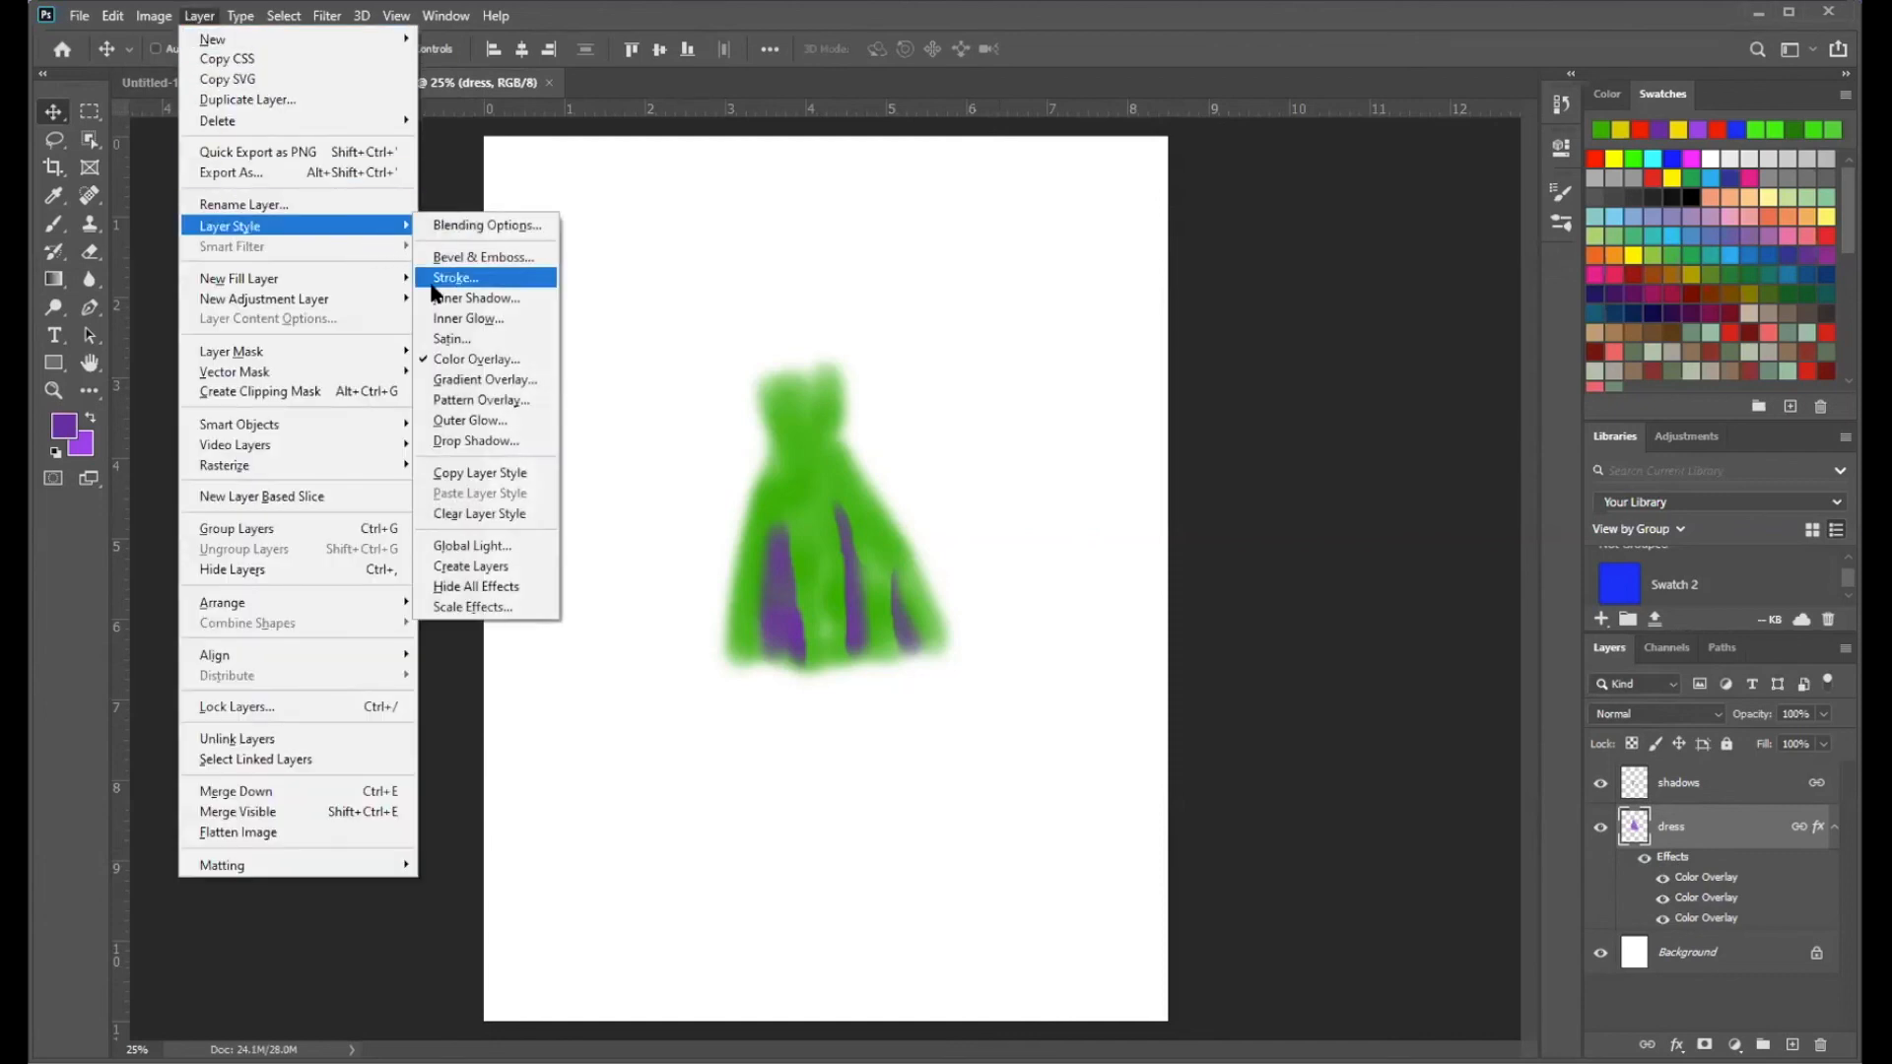
click(475, 361)
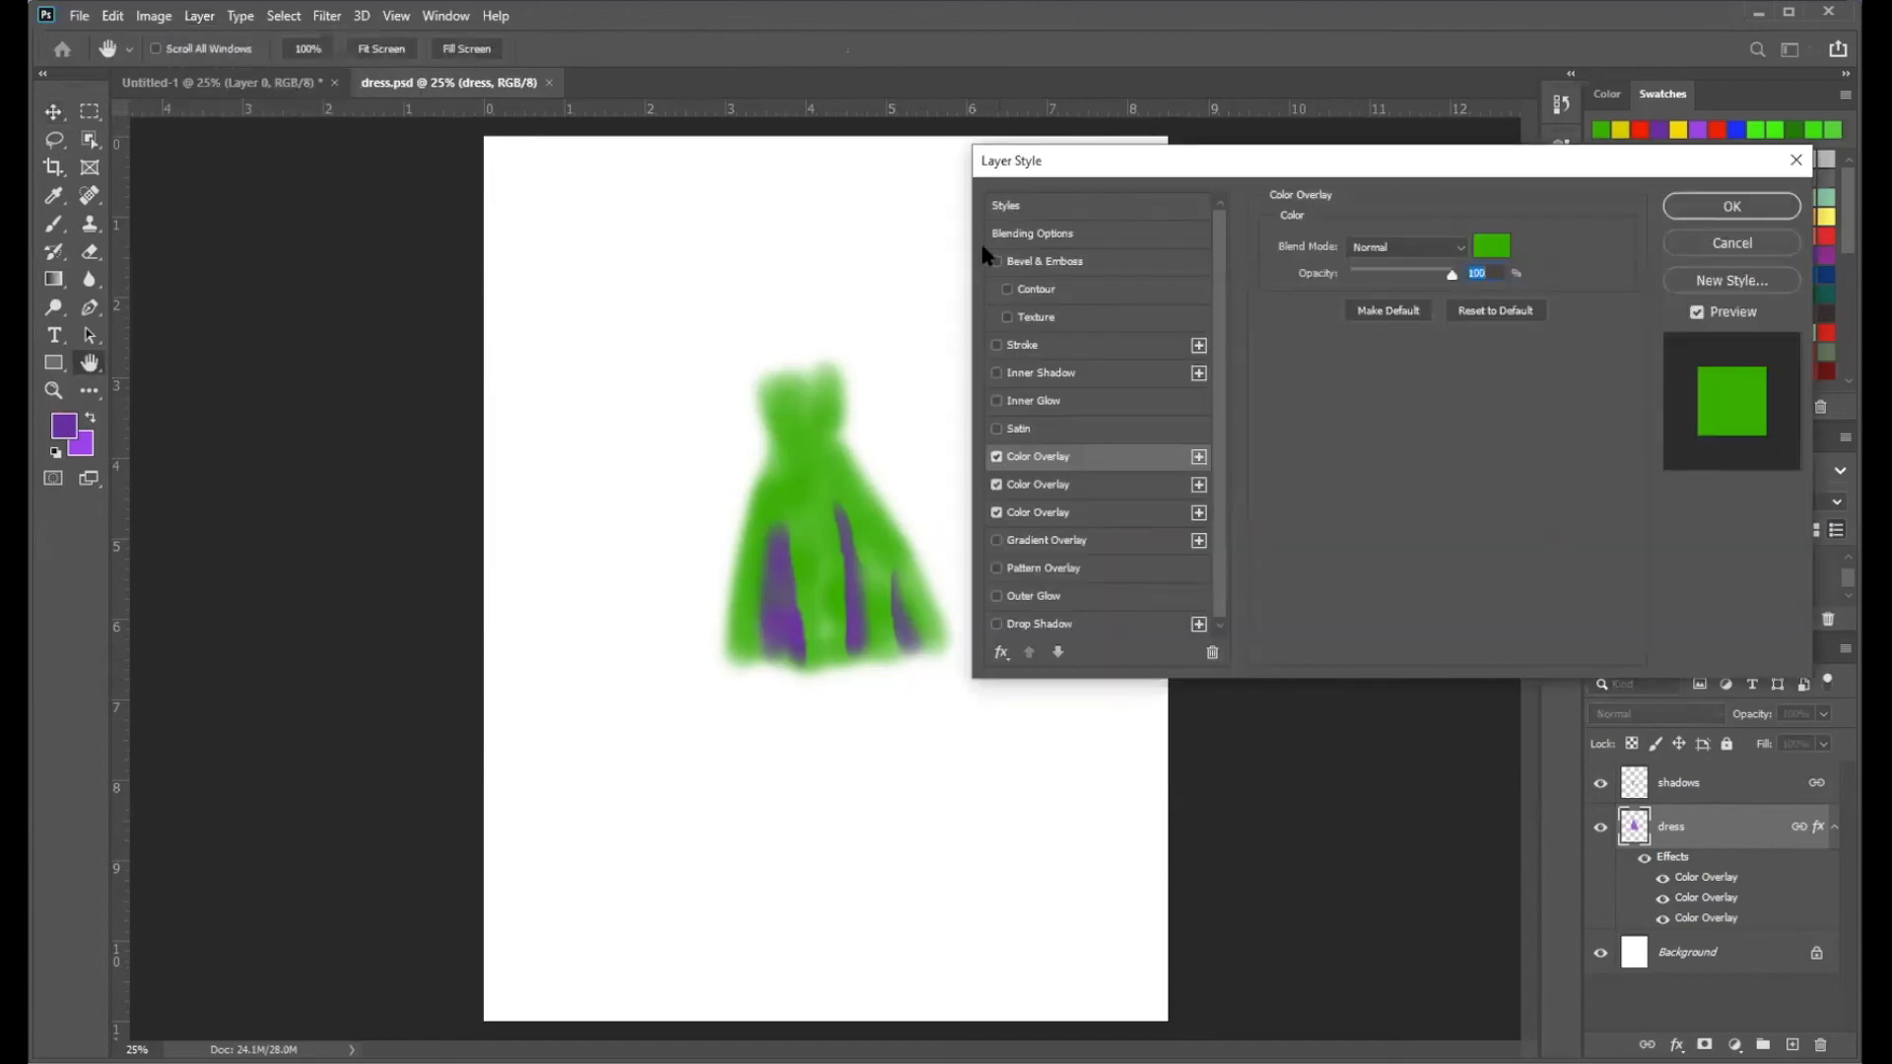
click(1199, 458)
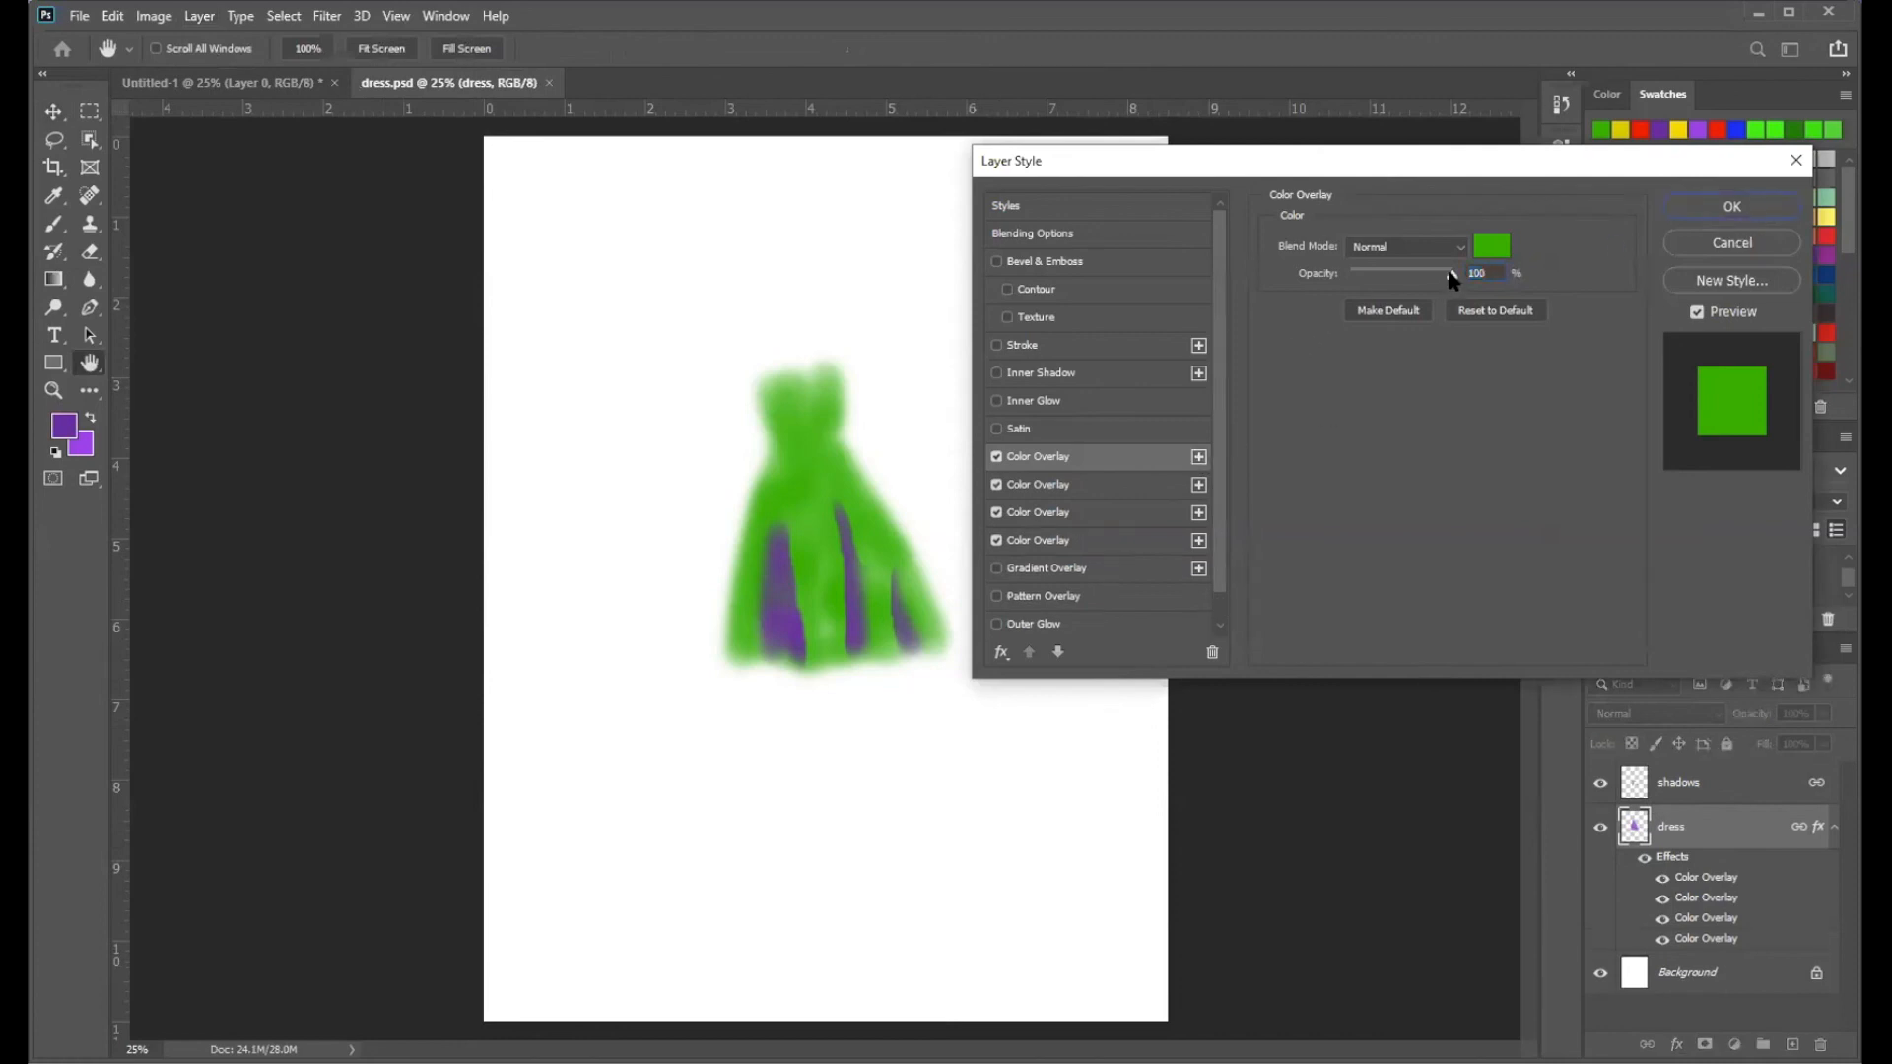
click(1492, 247)
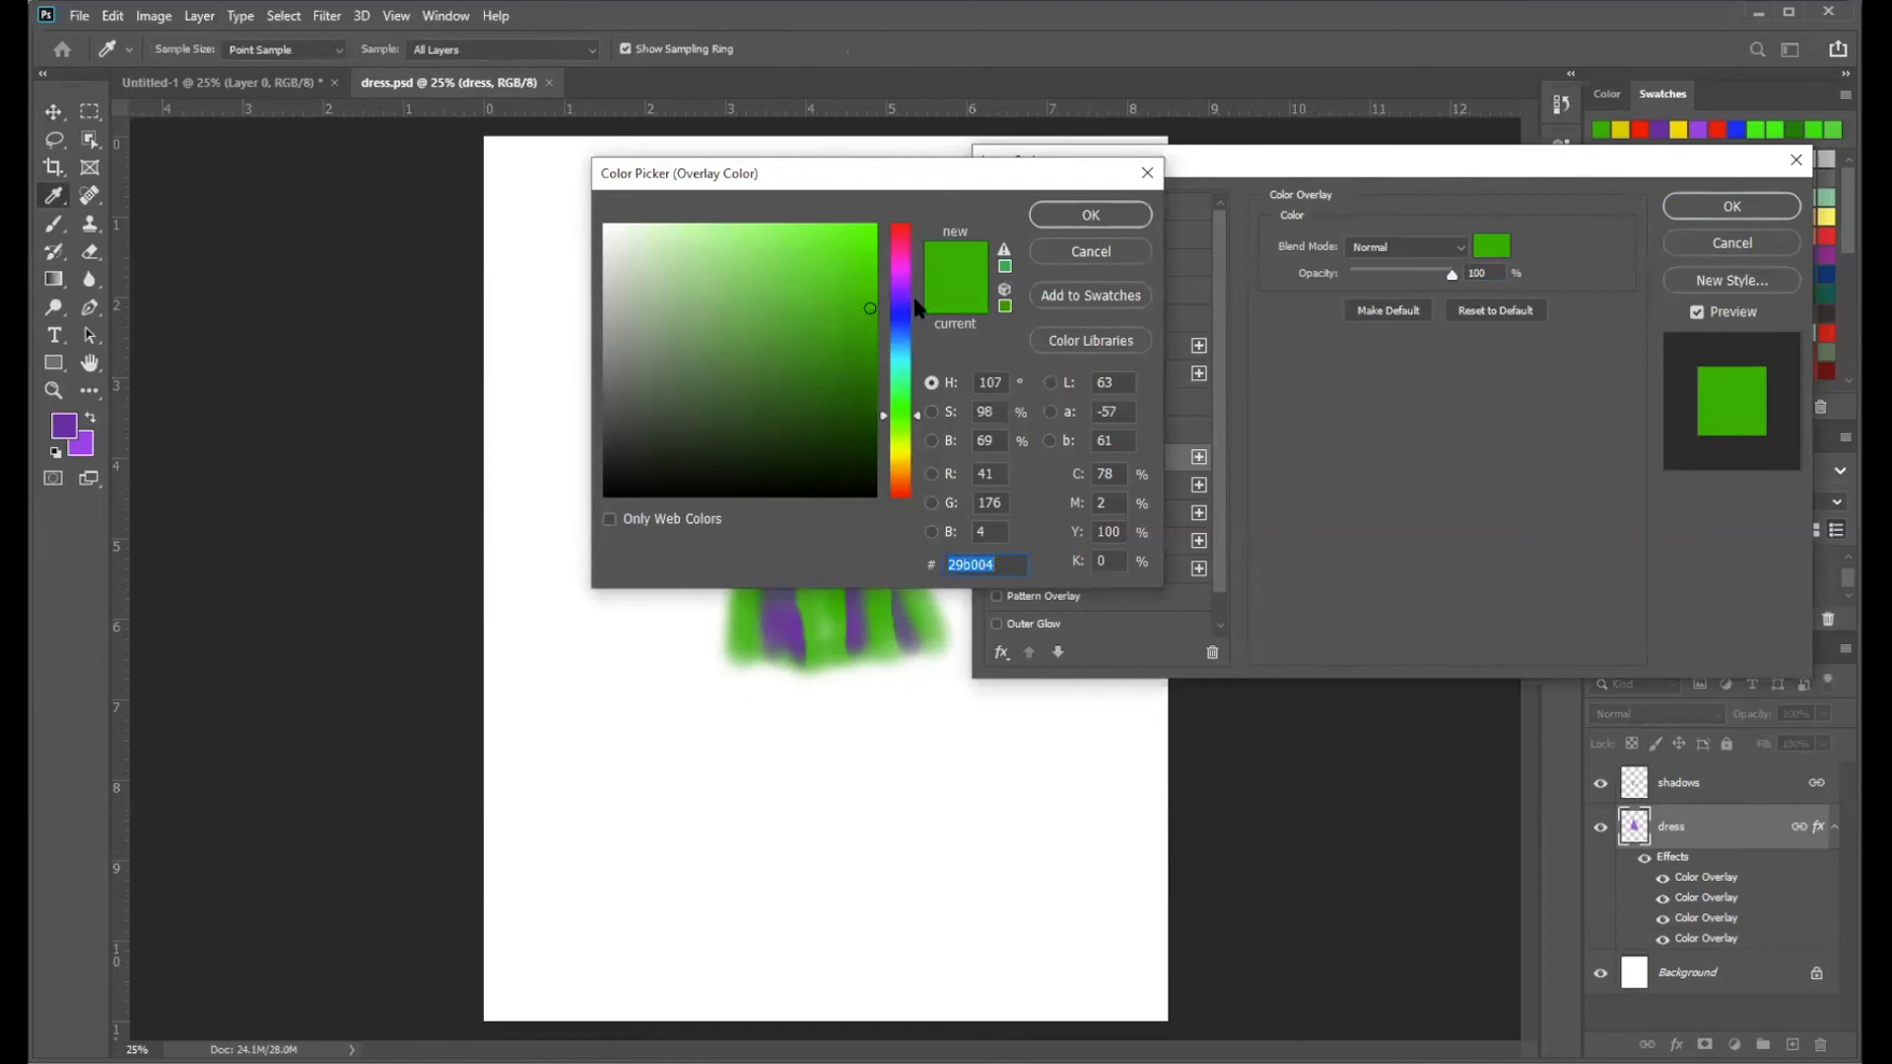
click(917, 335)
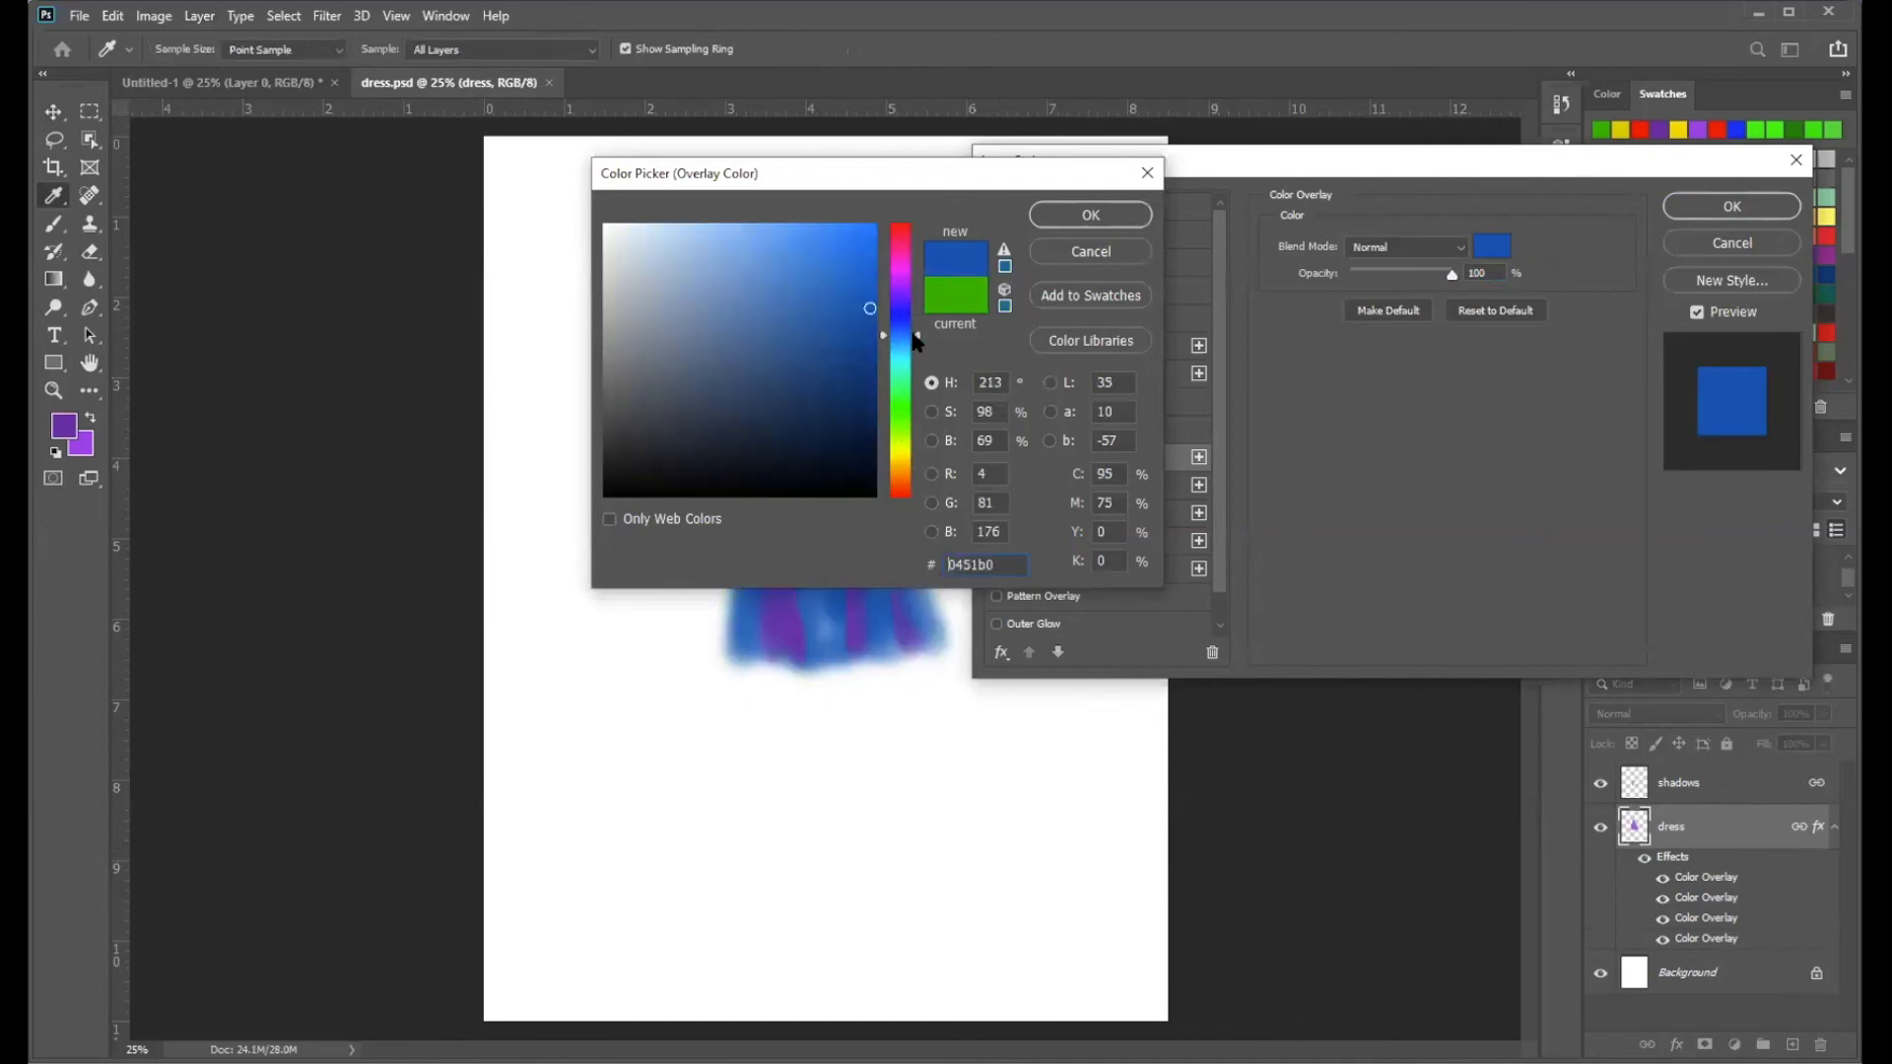
click(920, 350)
click(851, 238)
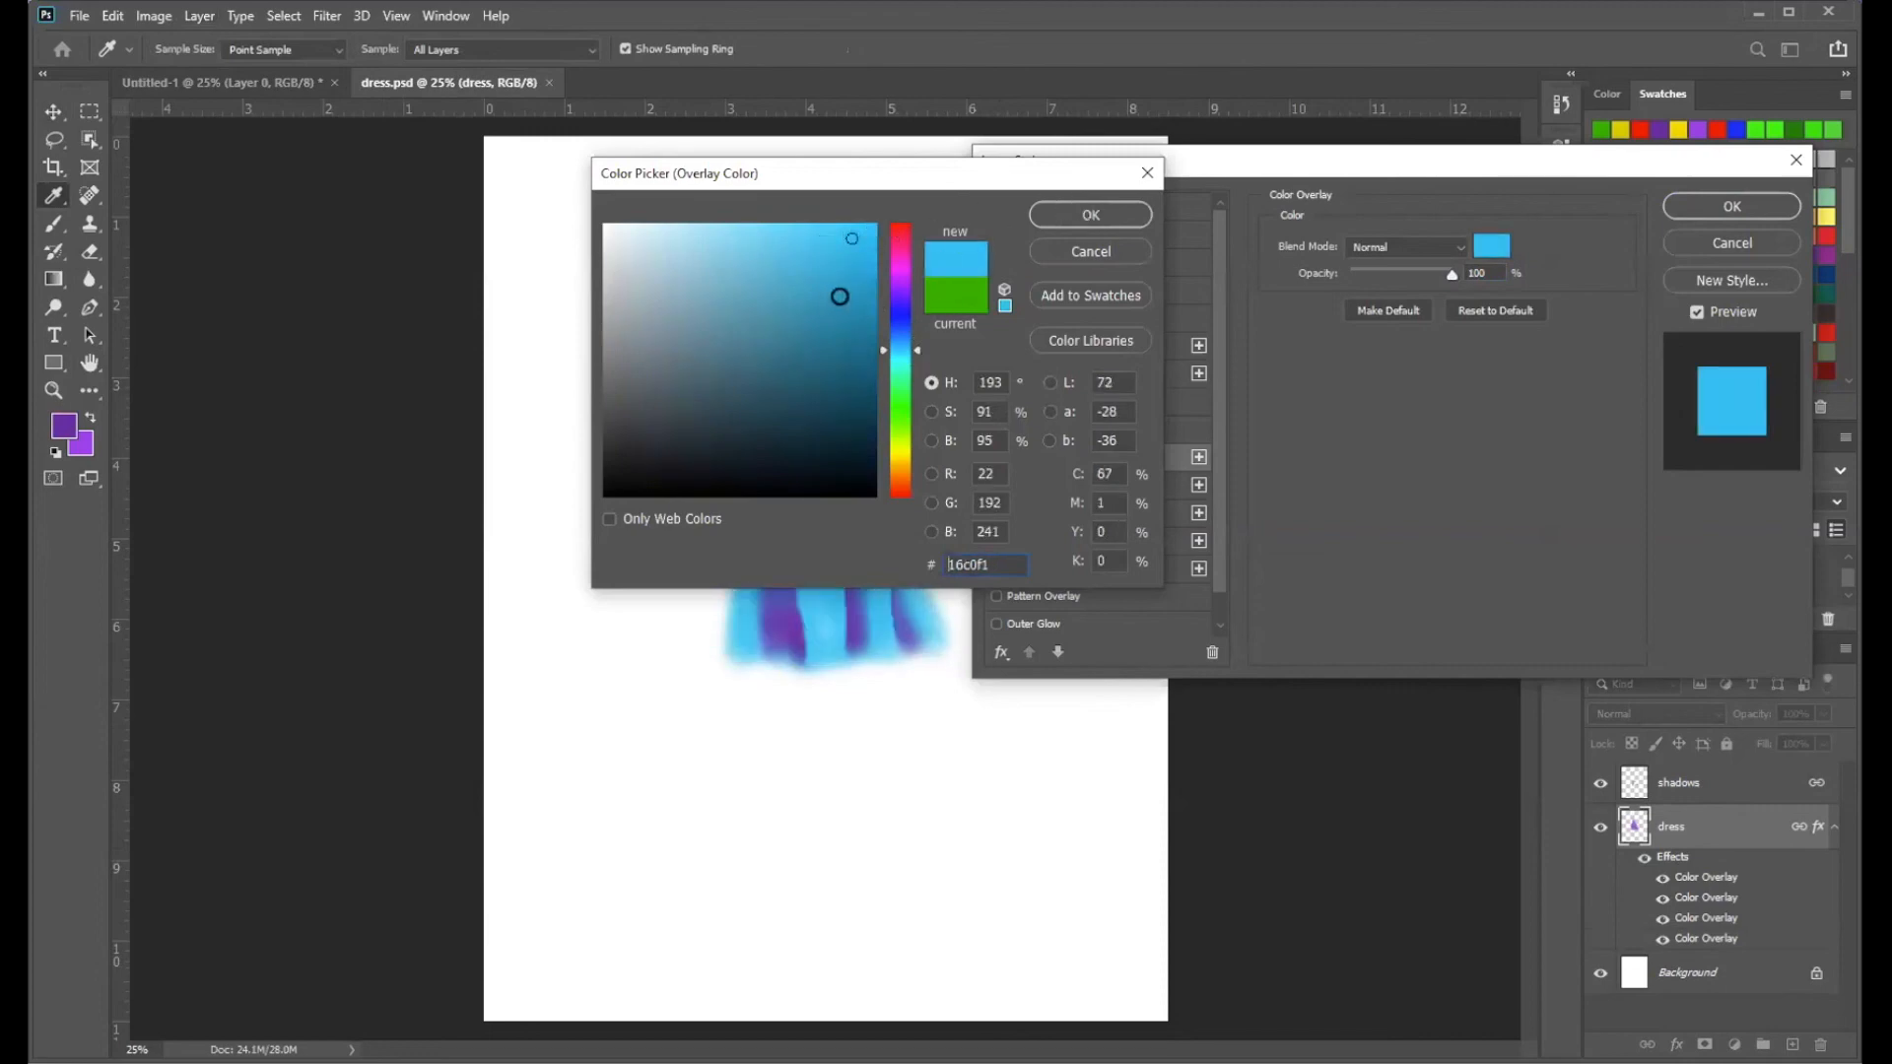
click(842, 287)
click(1095, 214)
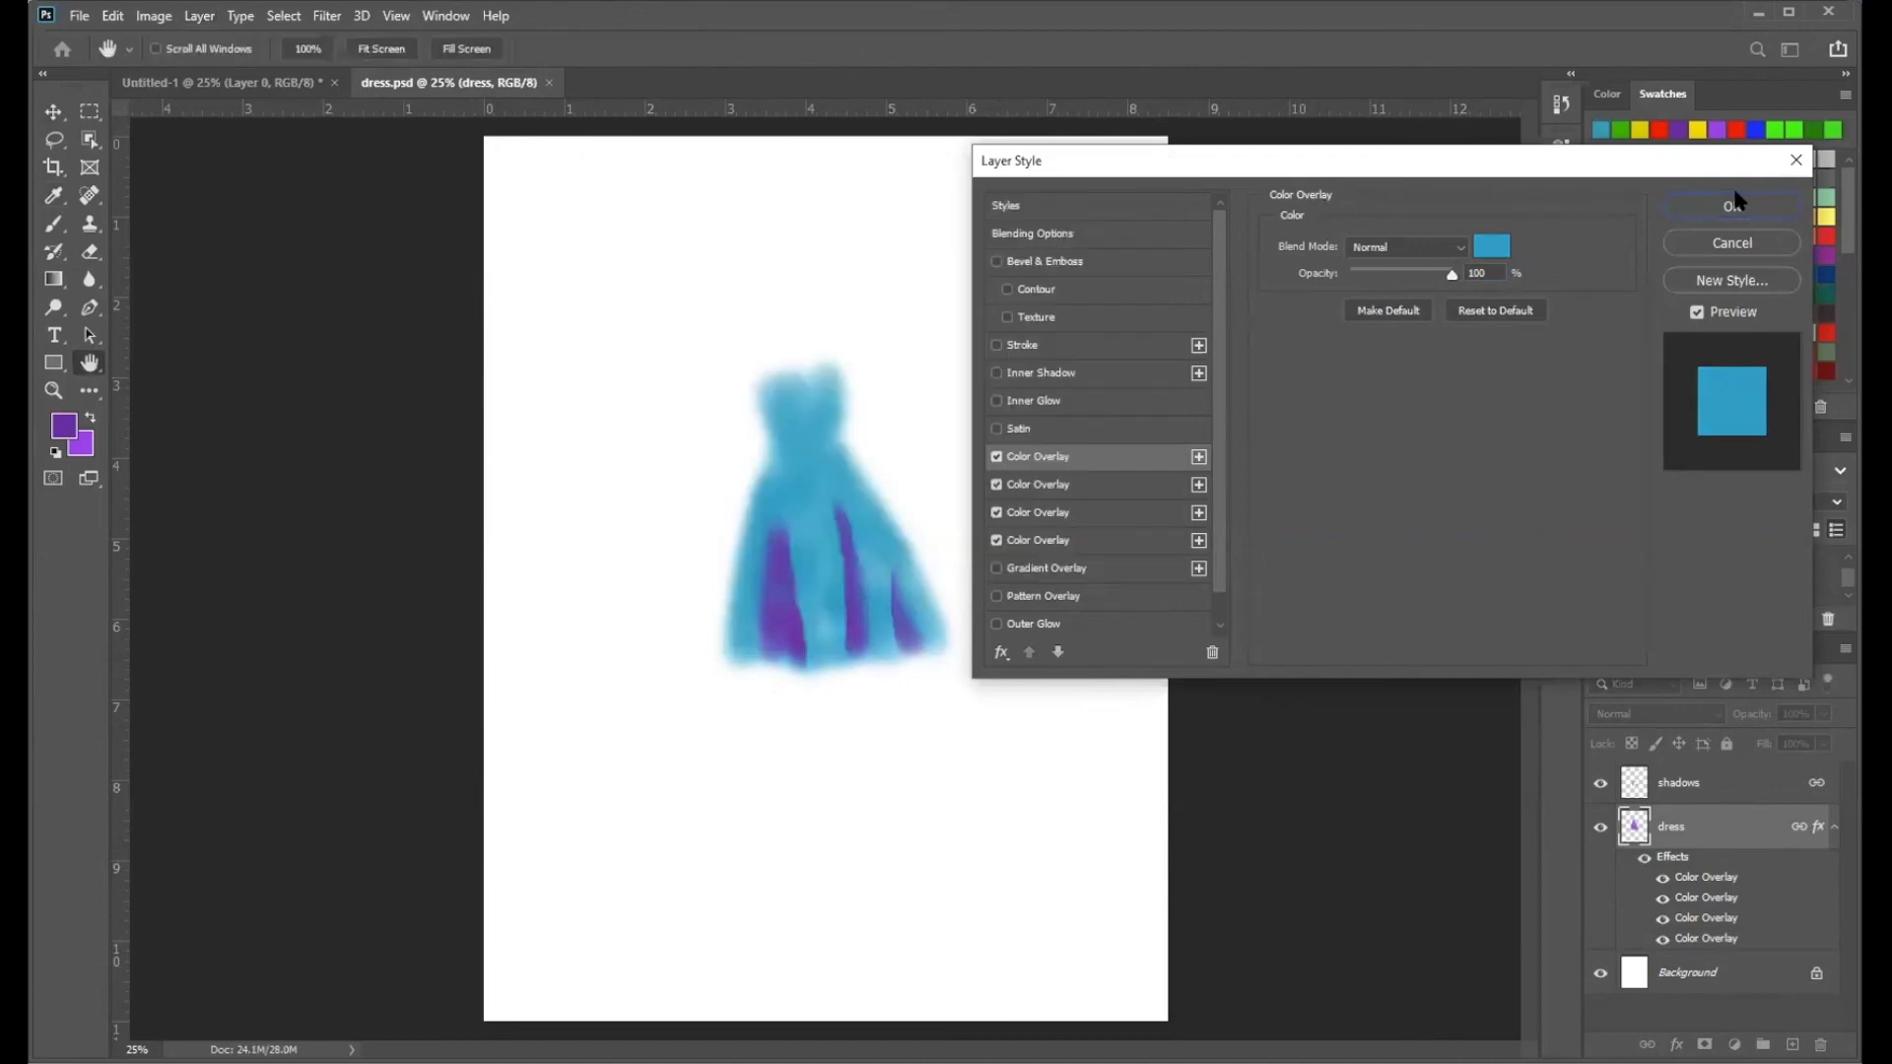
click(1710, 209)
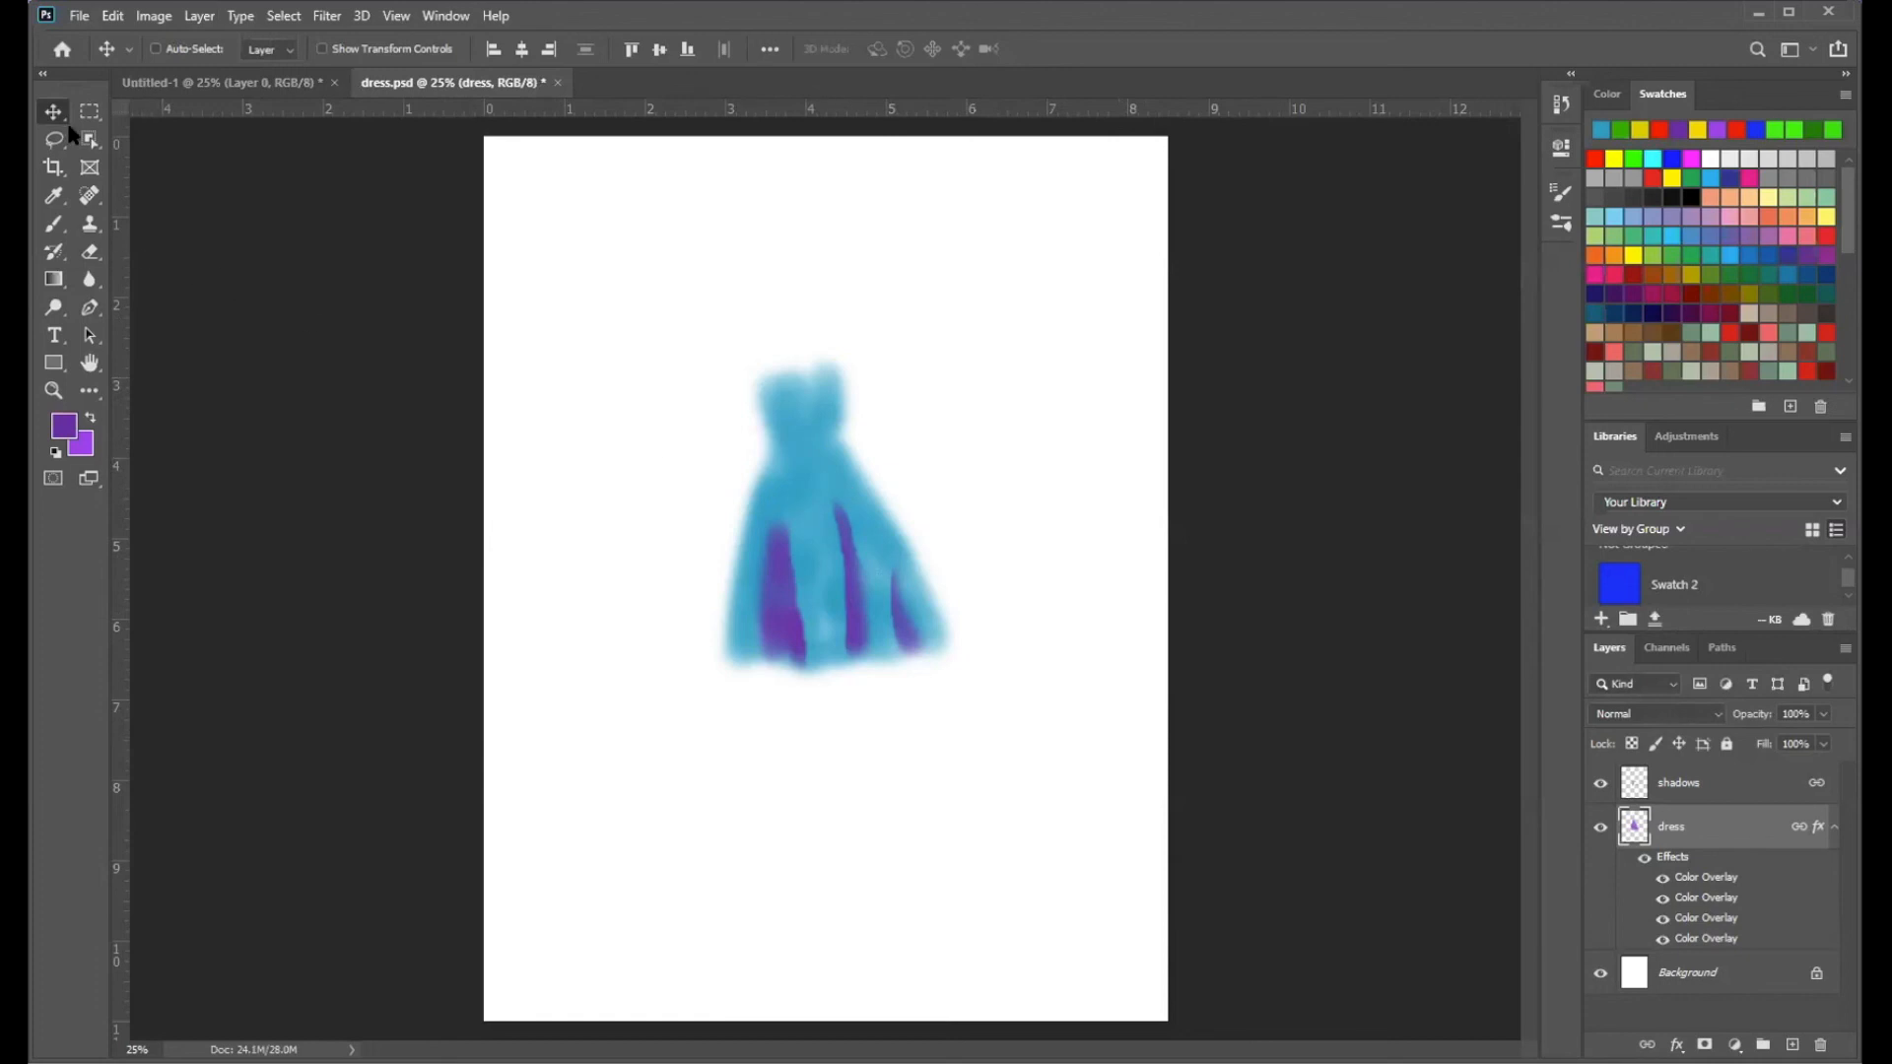
- Save the changes to dress.psd, and save a JPEG copy named "dress blue" to the Desktop at maximum quality (12)
click(79, 17)
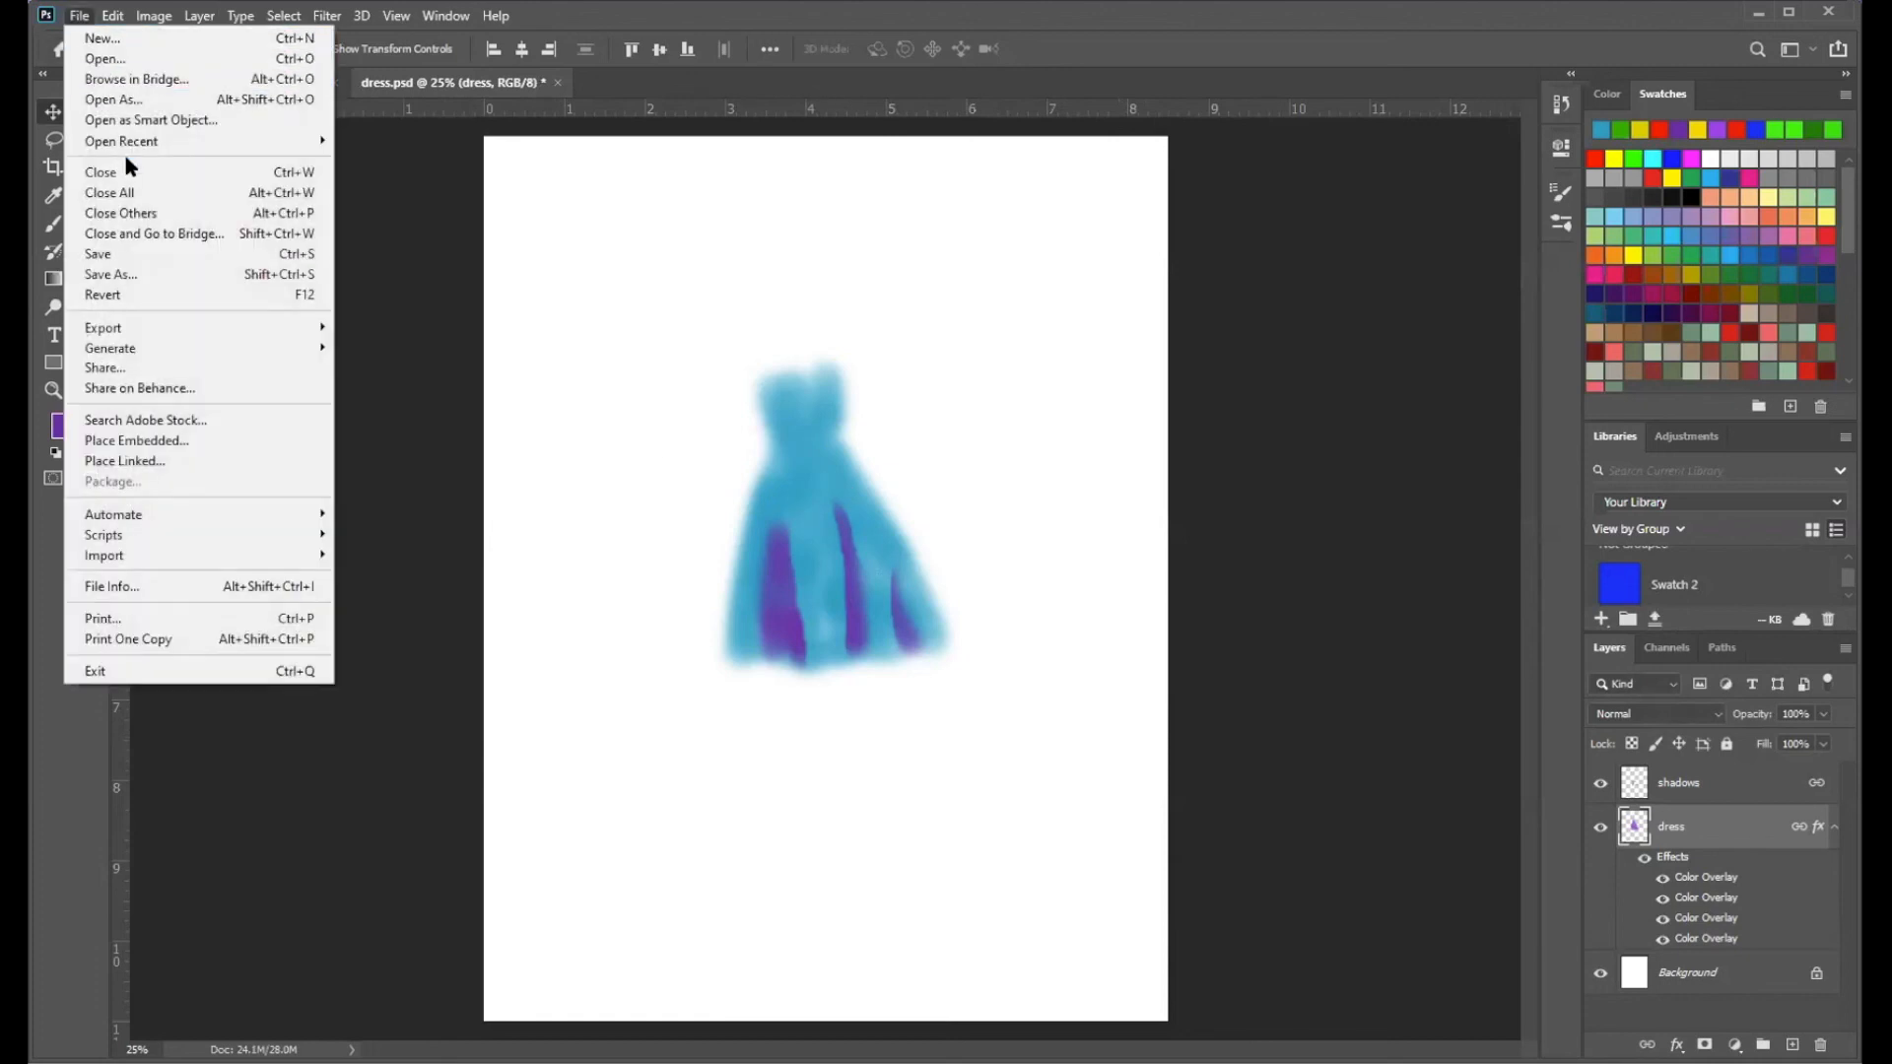
click(153, 256)
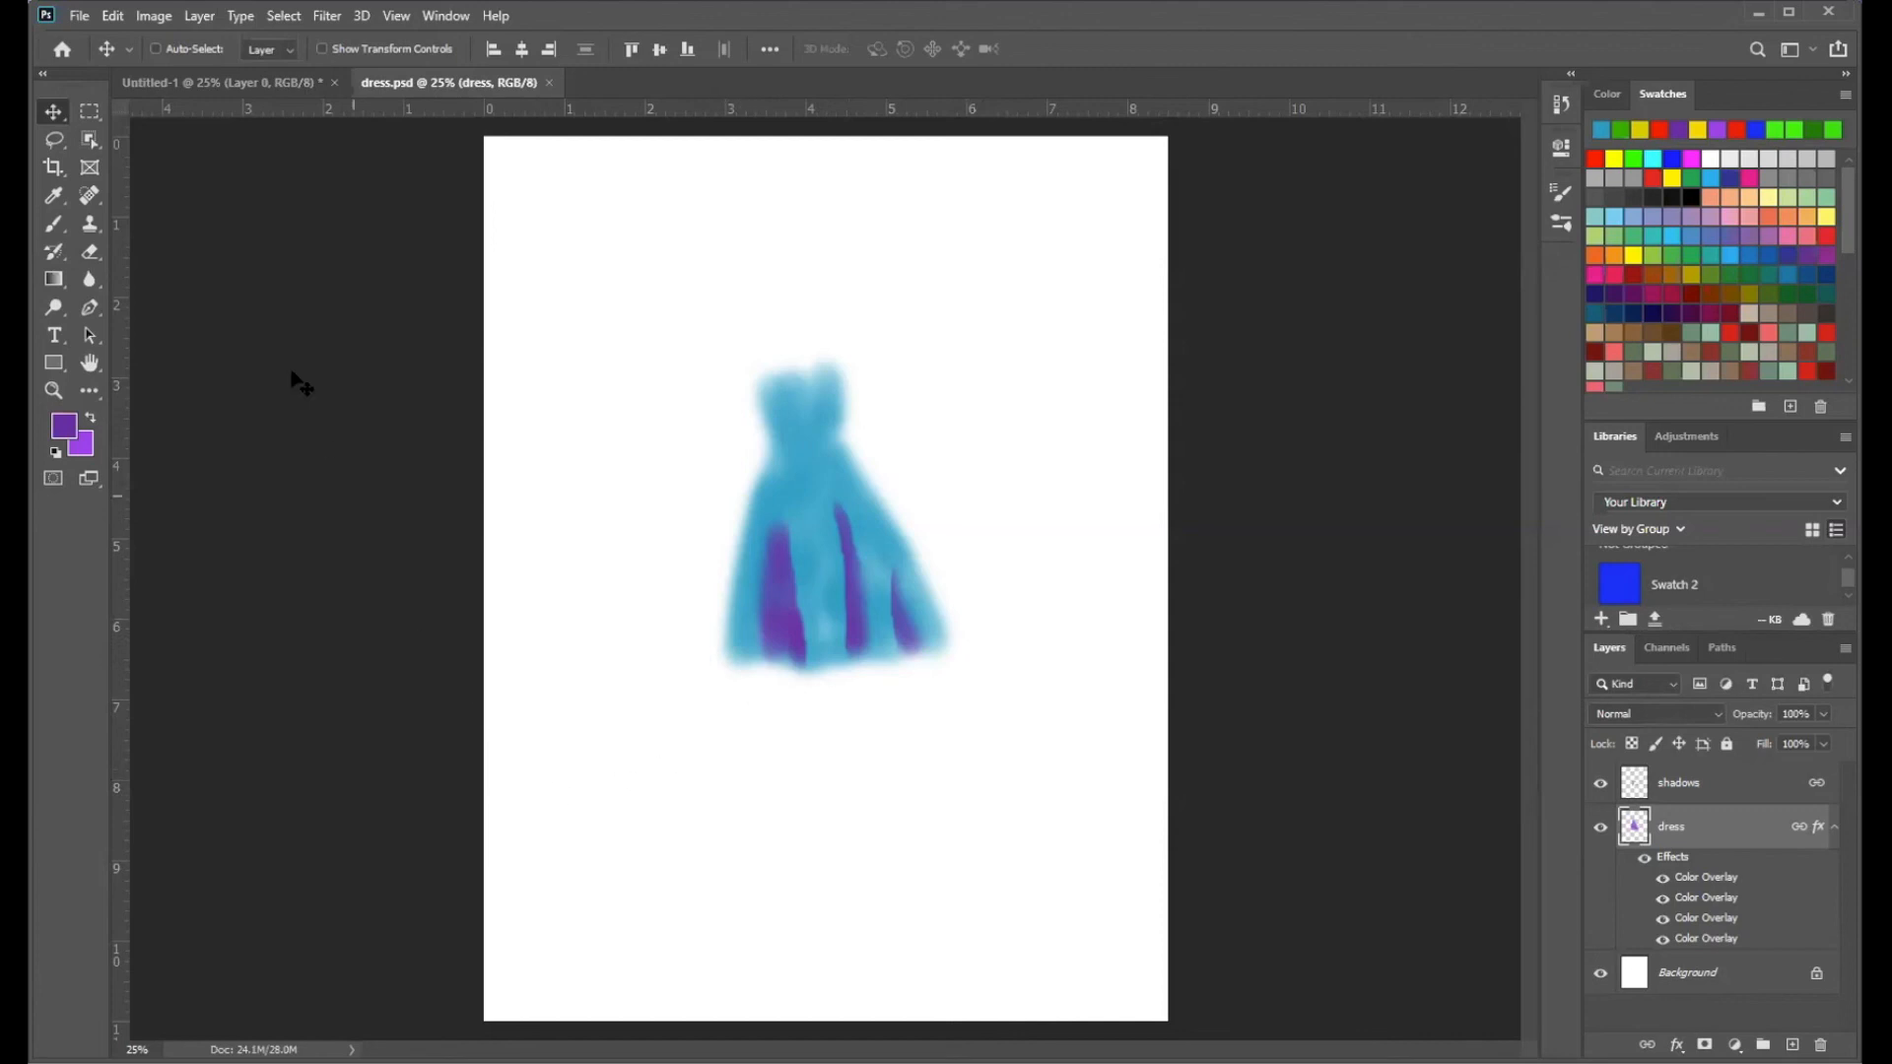
click(74, 16)
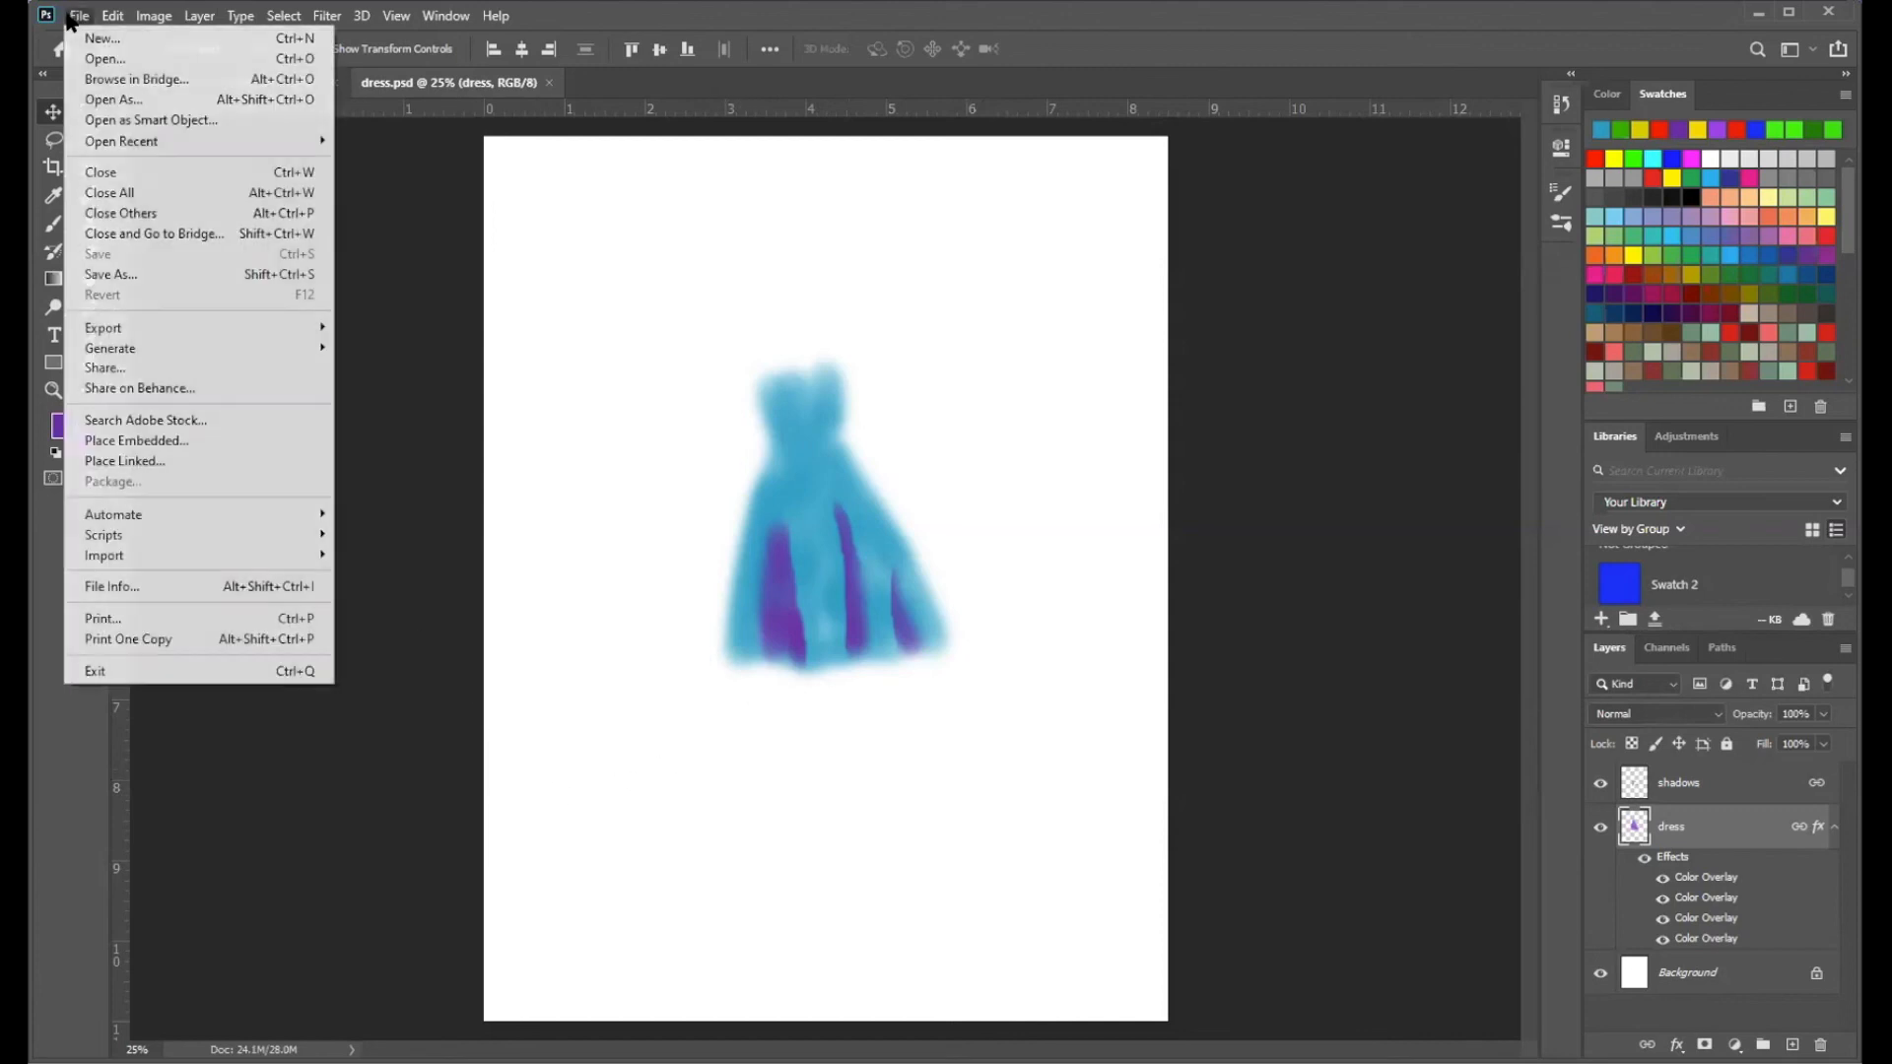
click(152, 278)
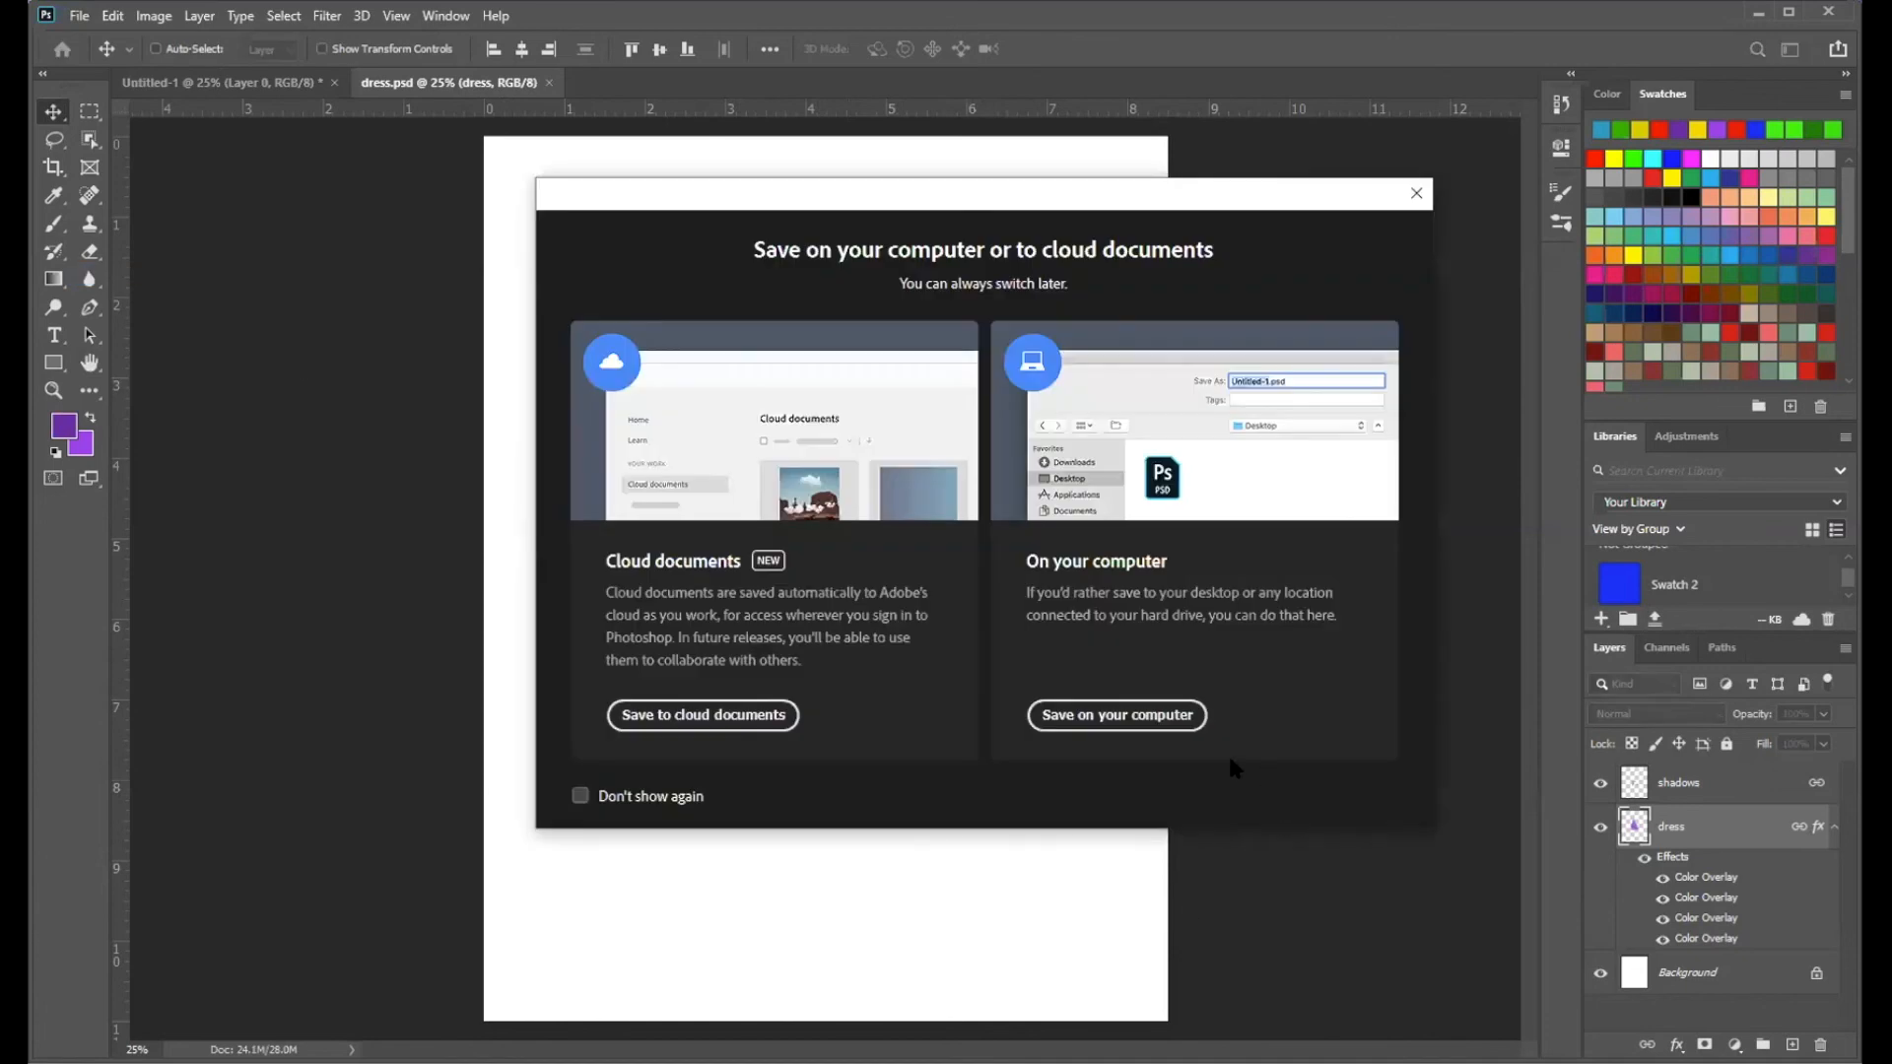
click(1159, 716)
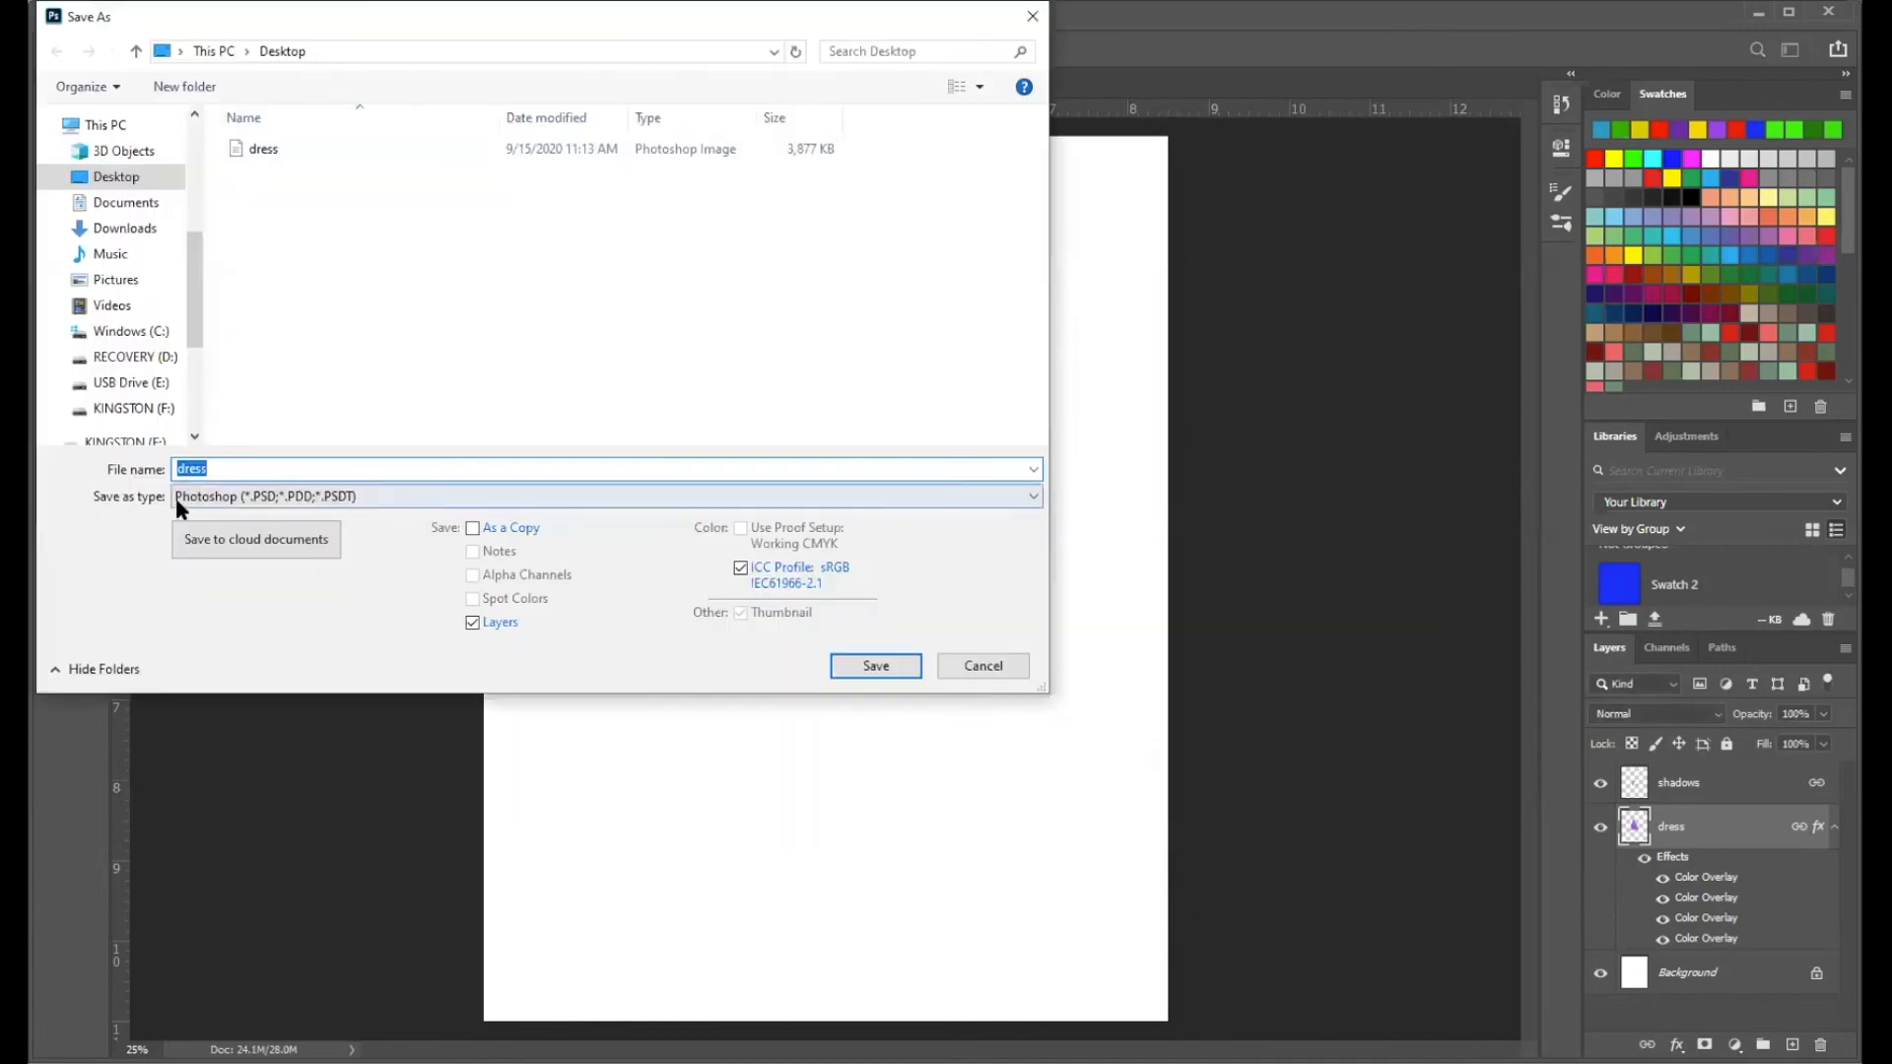
click(224, 465)
text(blue)
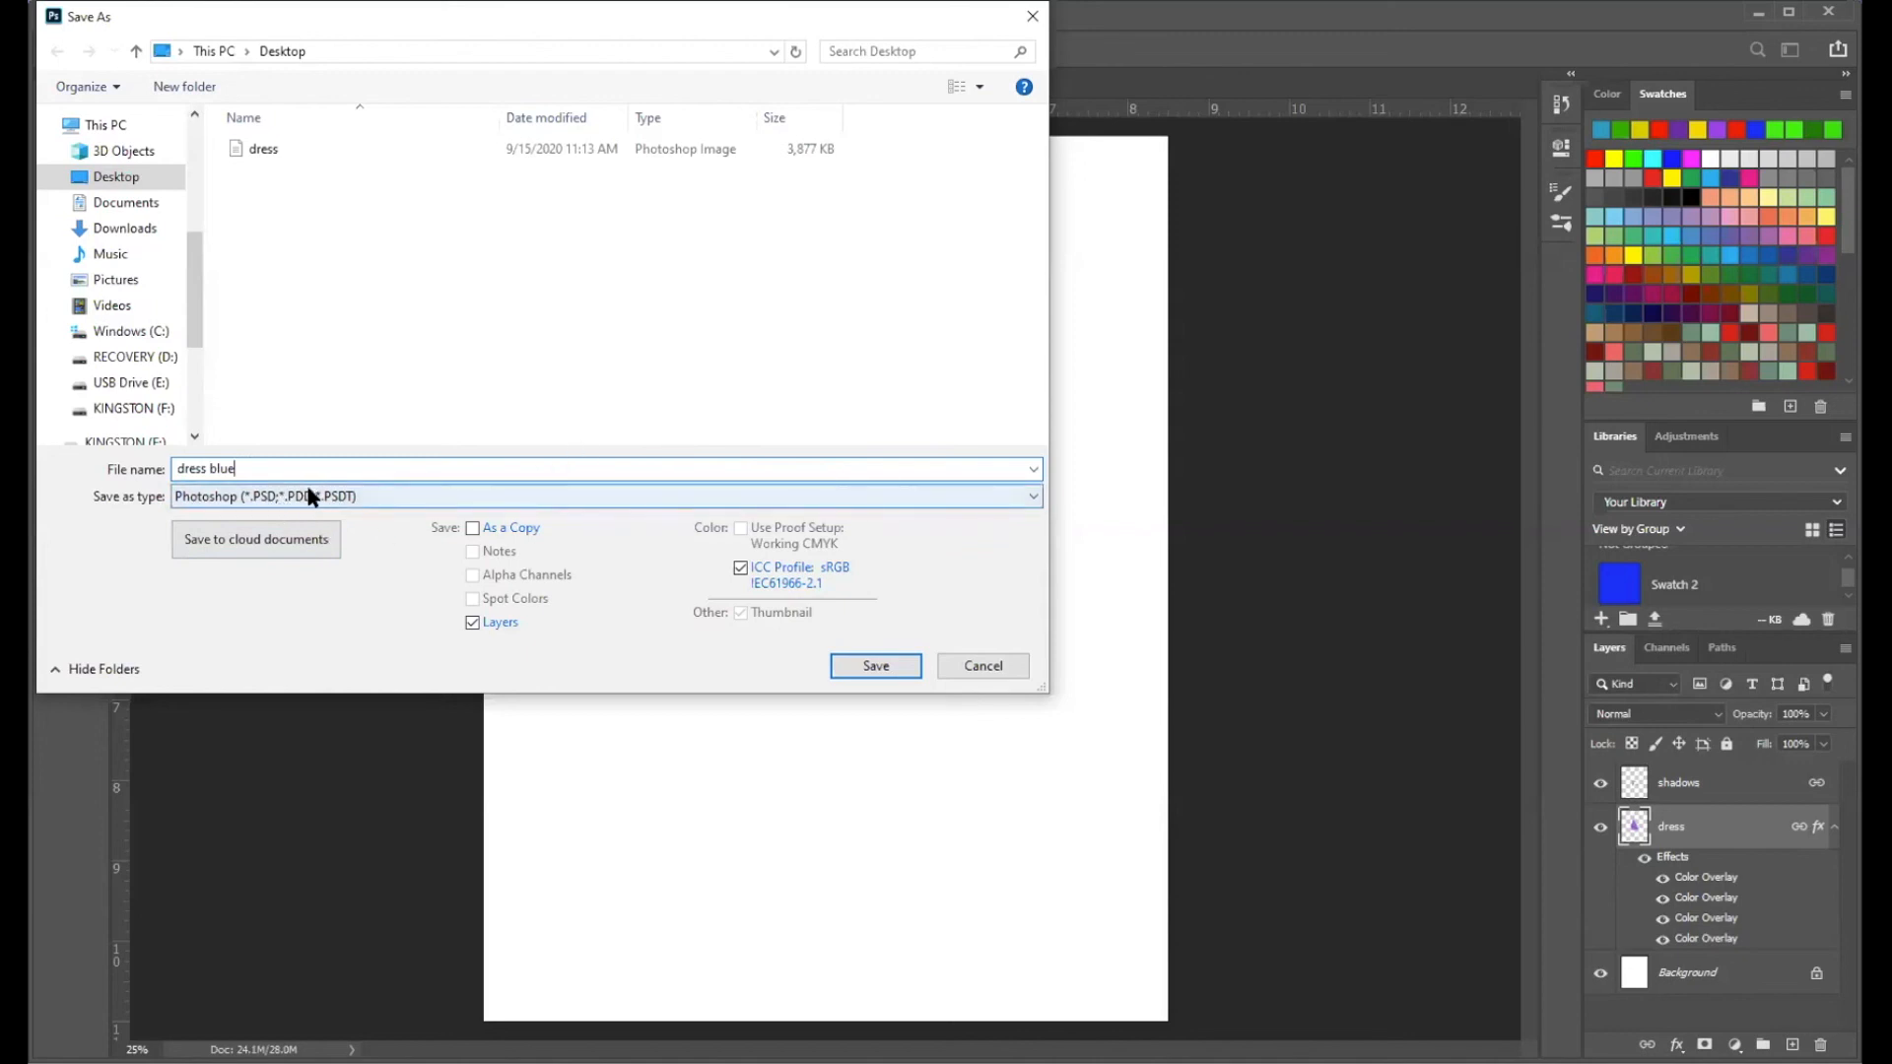
click(392, 492)
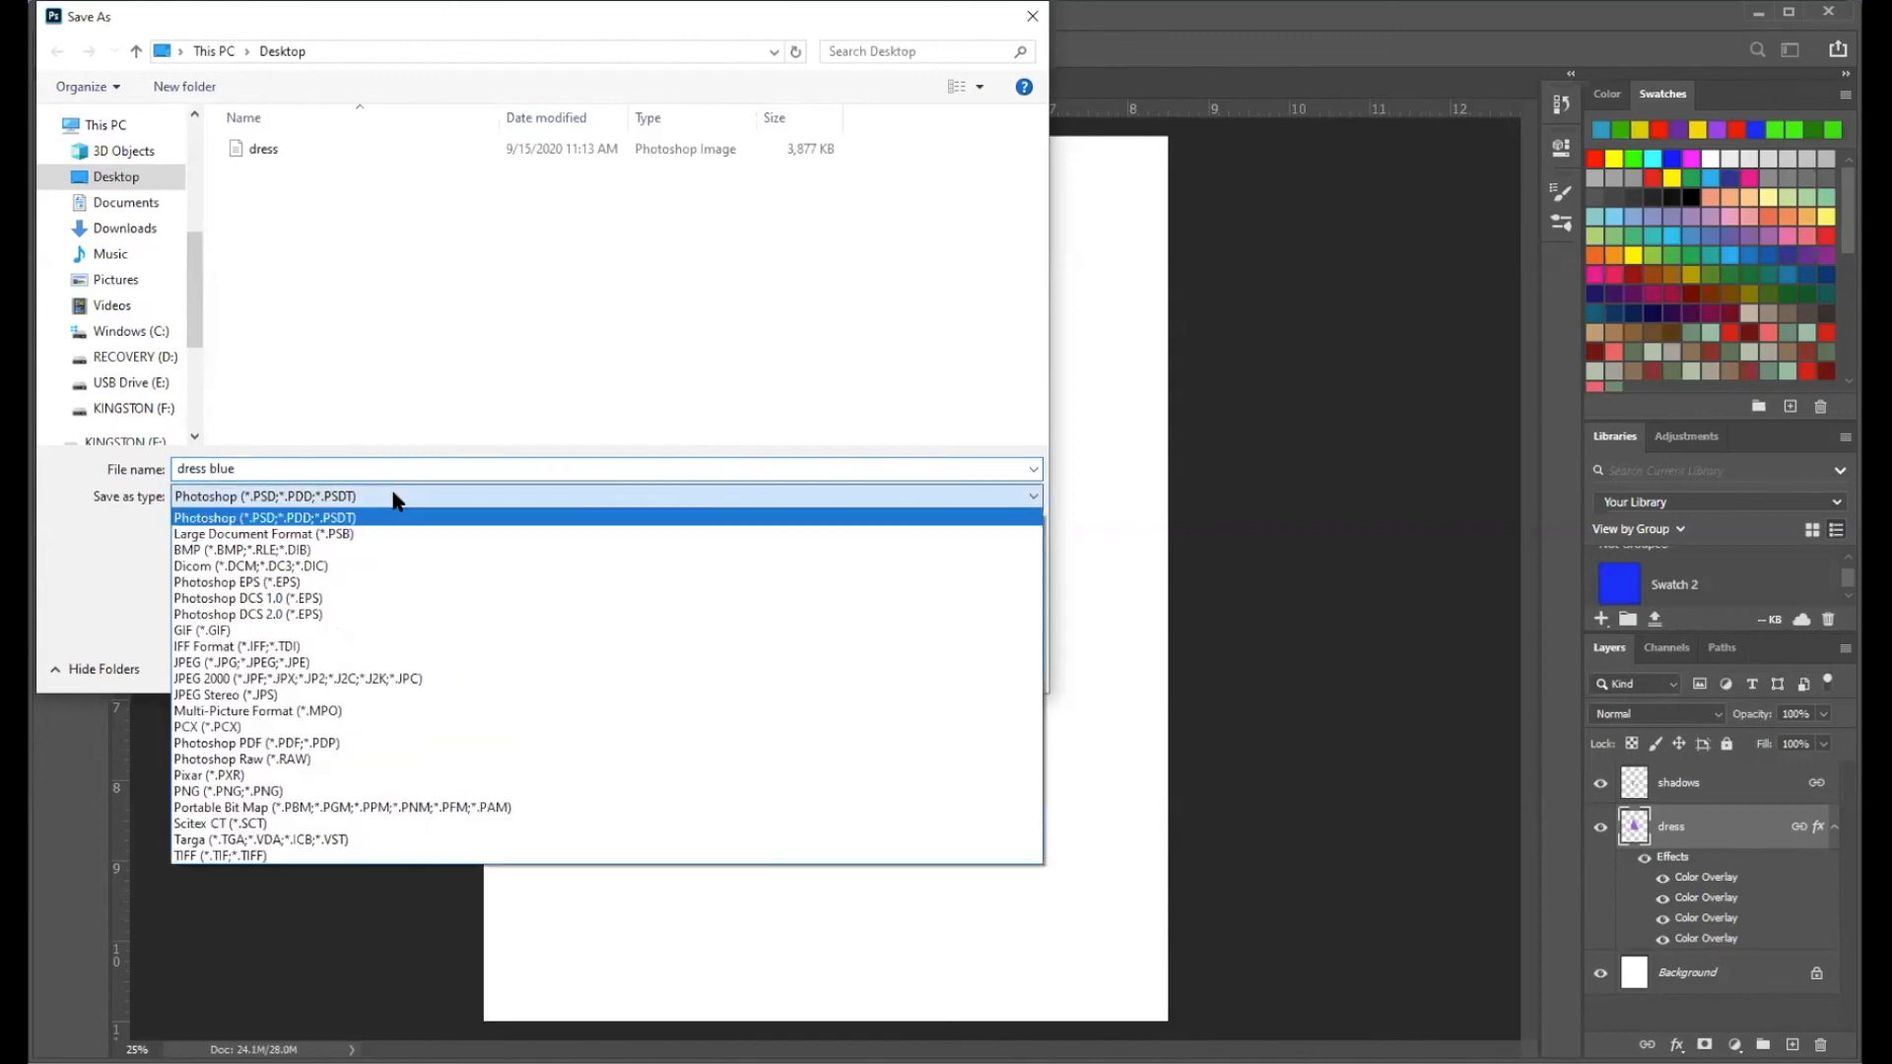
click(328, 664)
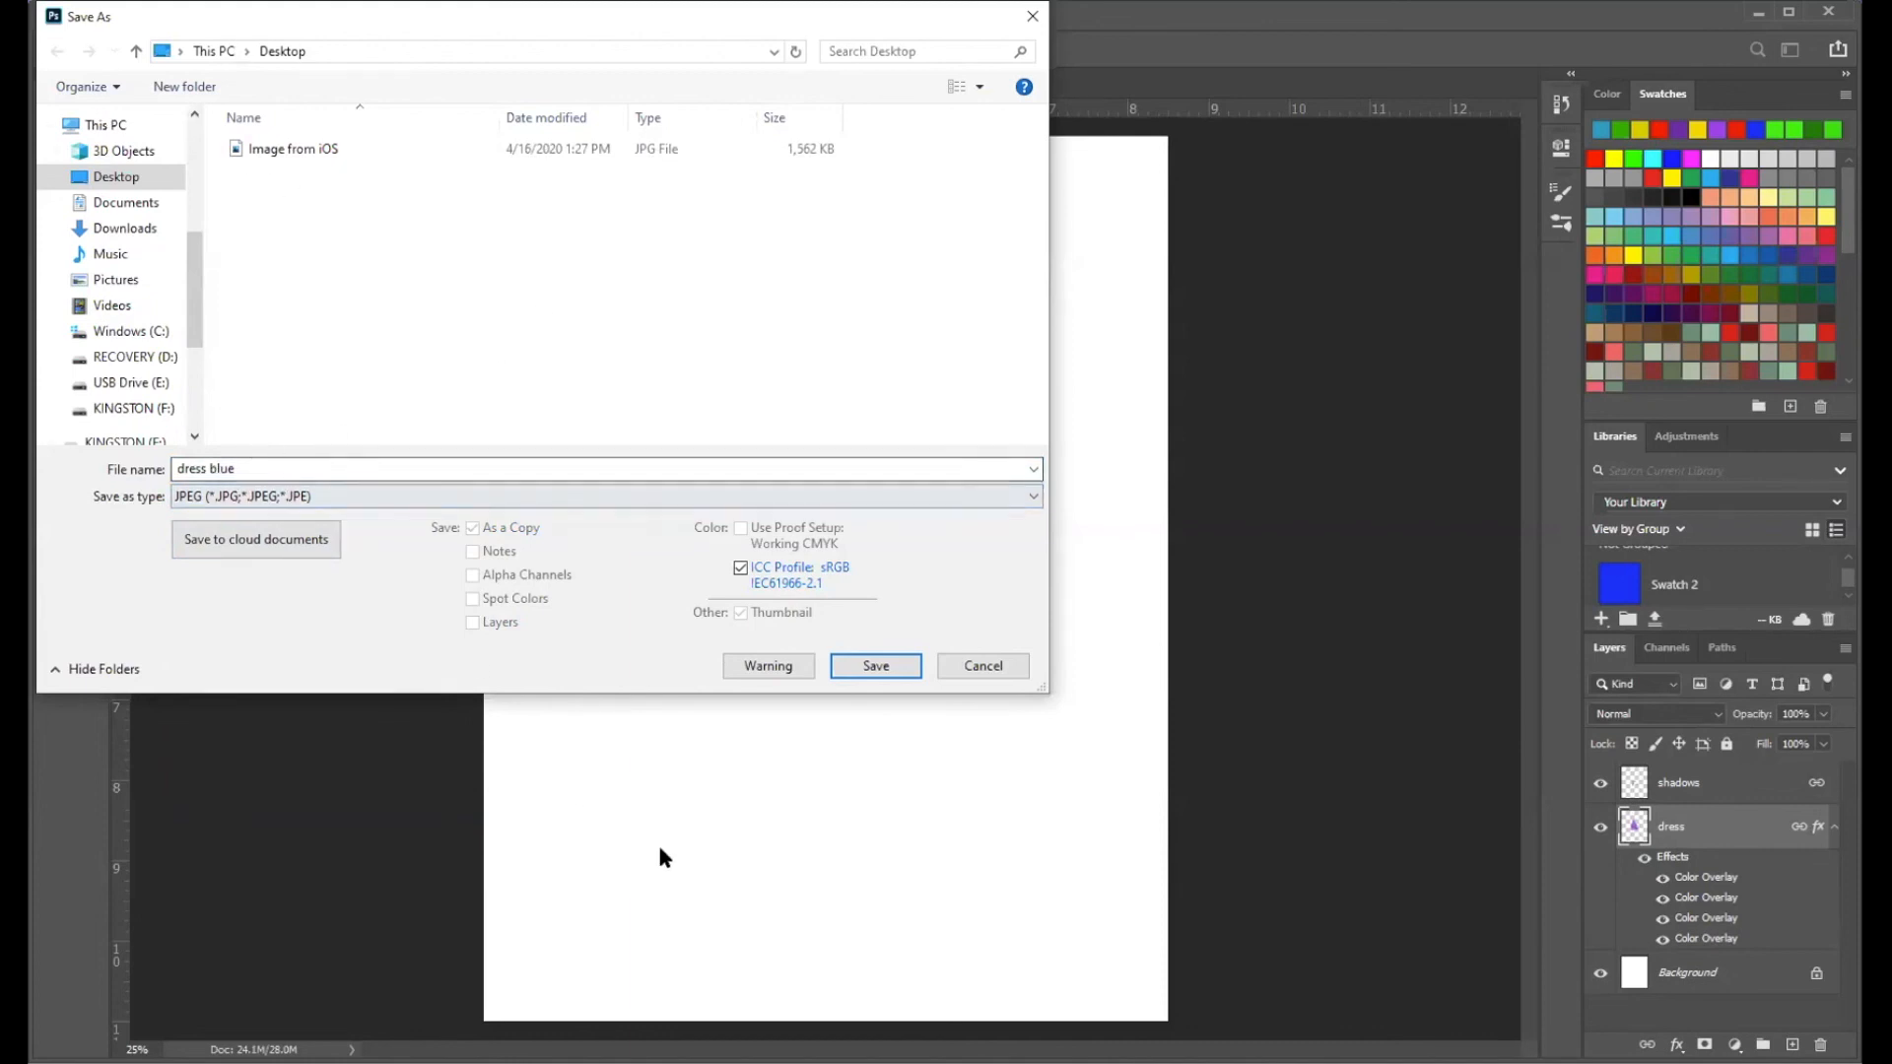
click(897, 659)
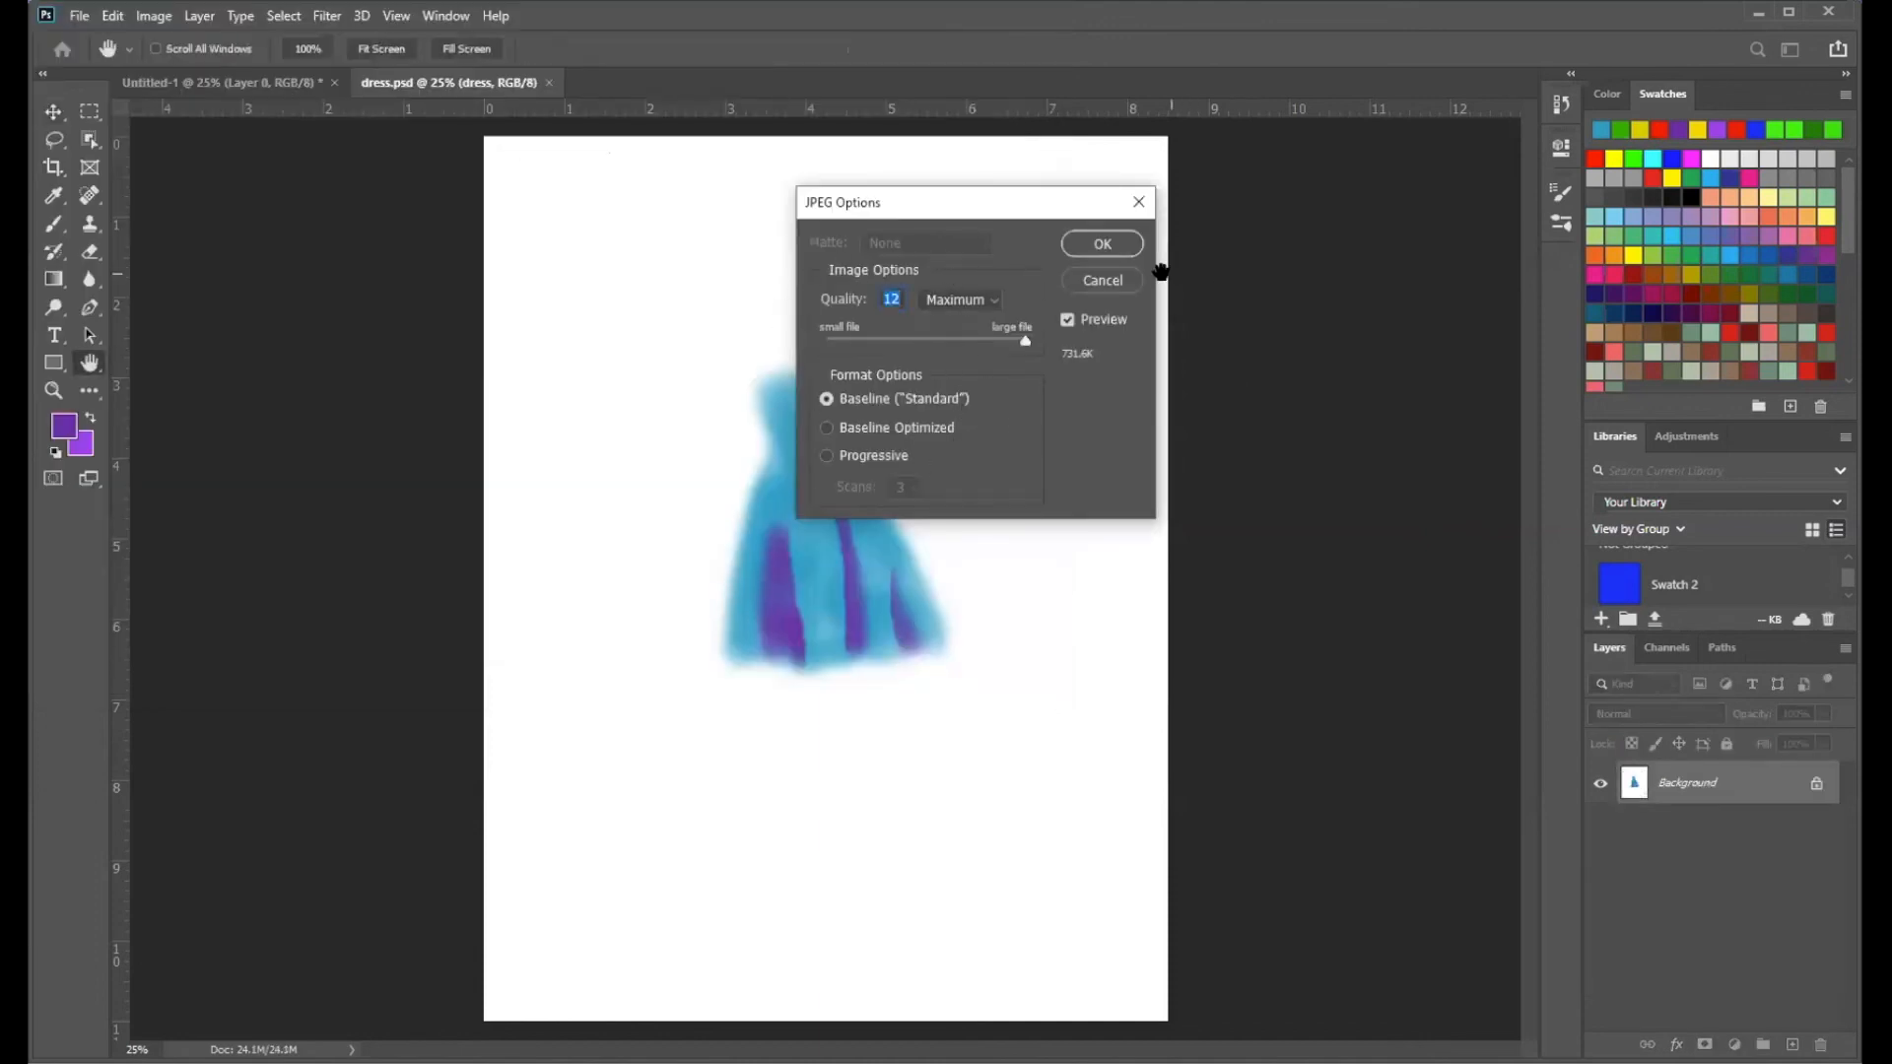
click(1106, 248)
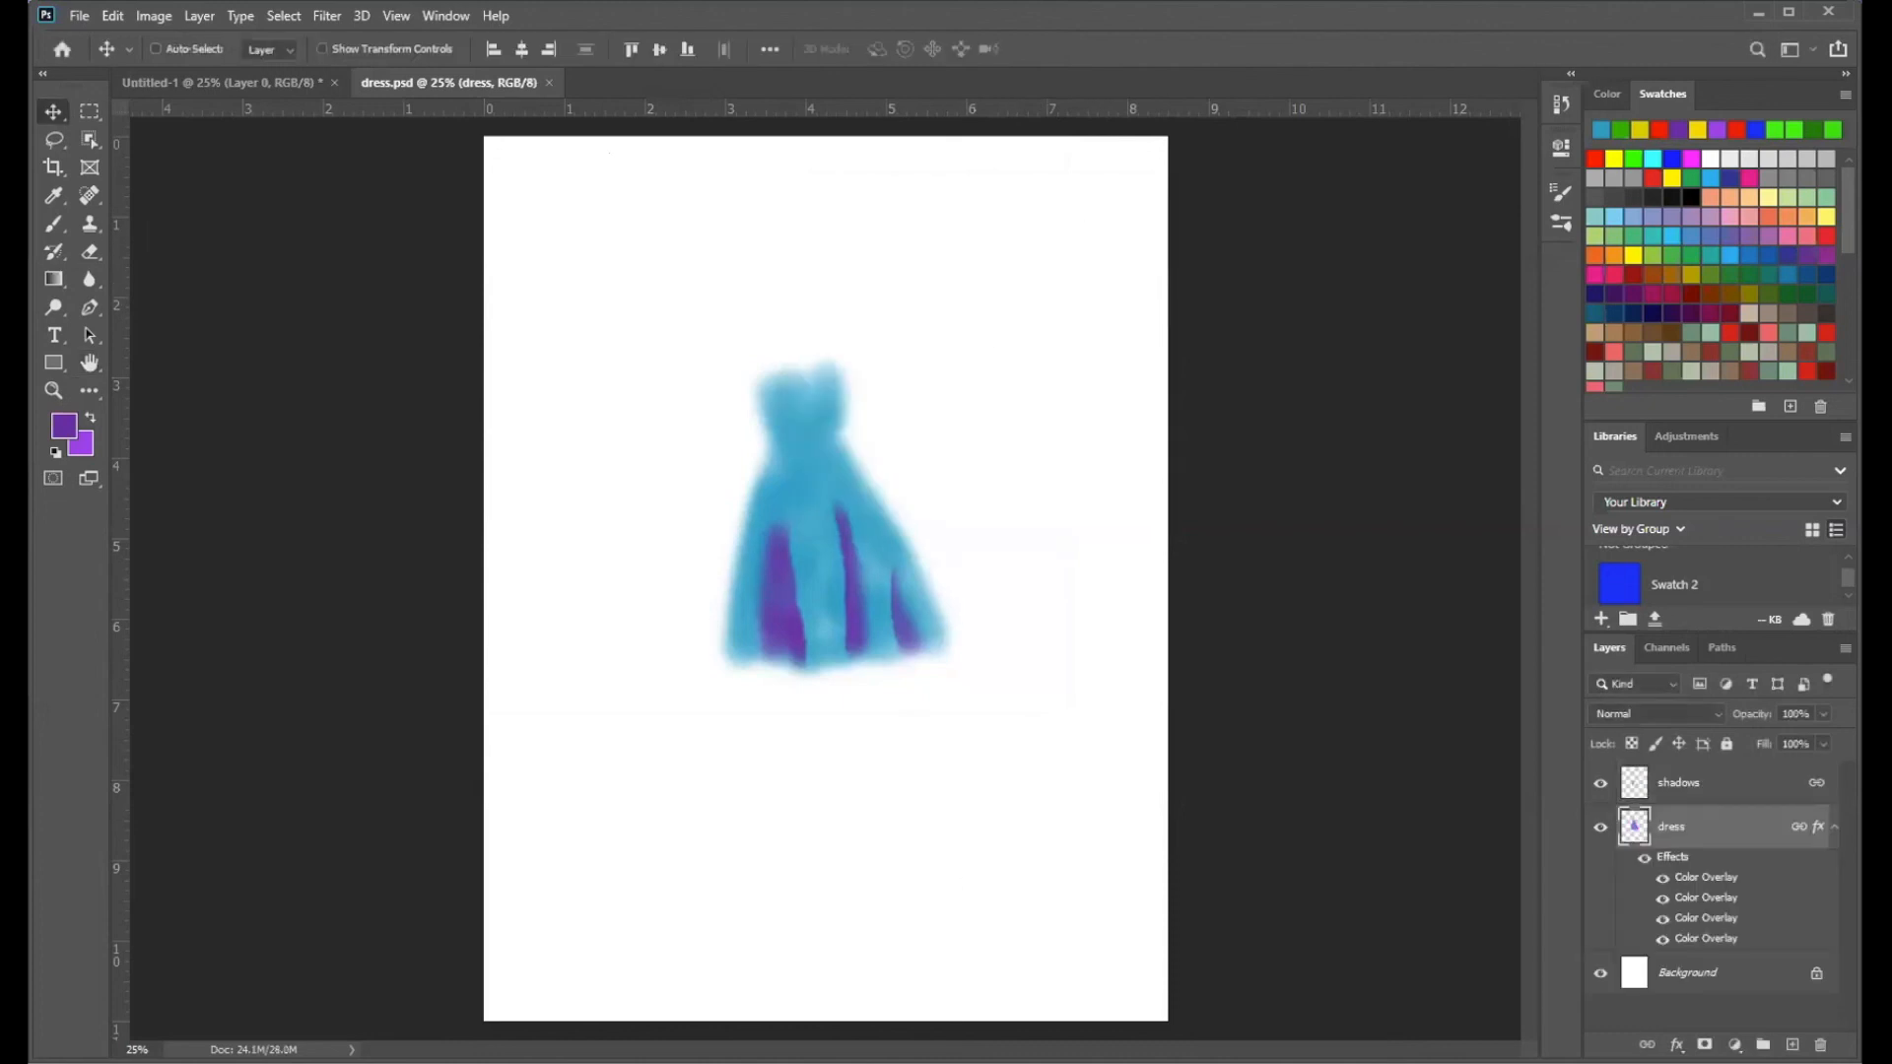
- Hide the dress layer's uppermost Color Overlay and save a JPEG copy named "dress green" to the Desktop at maximum quality (12)
click(1663, 878)
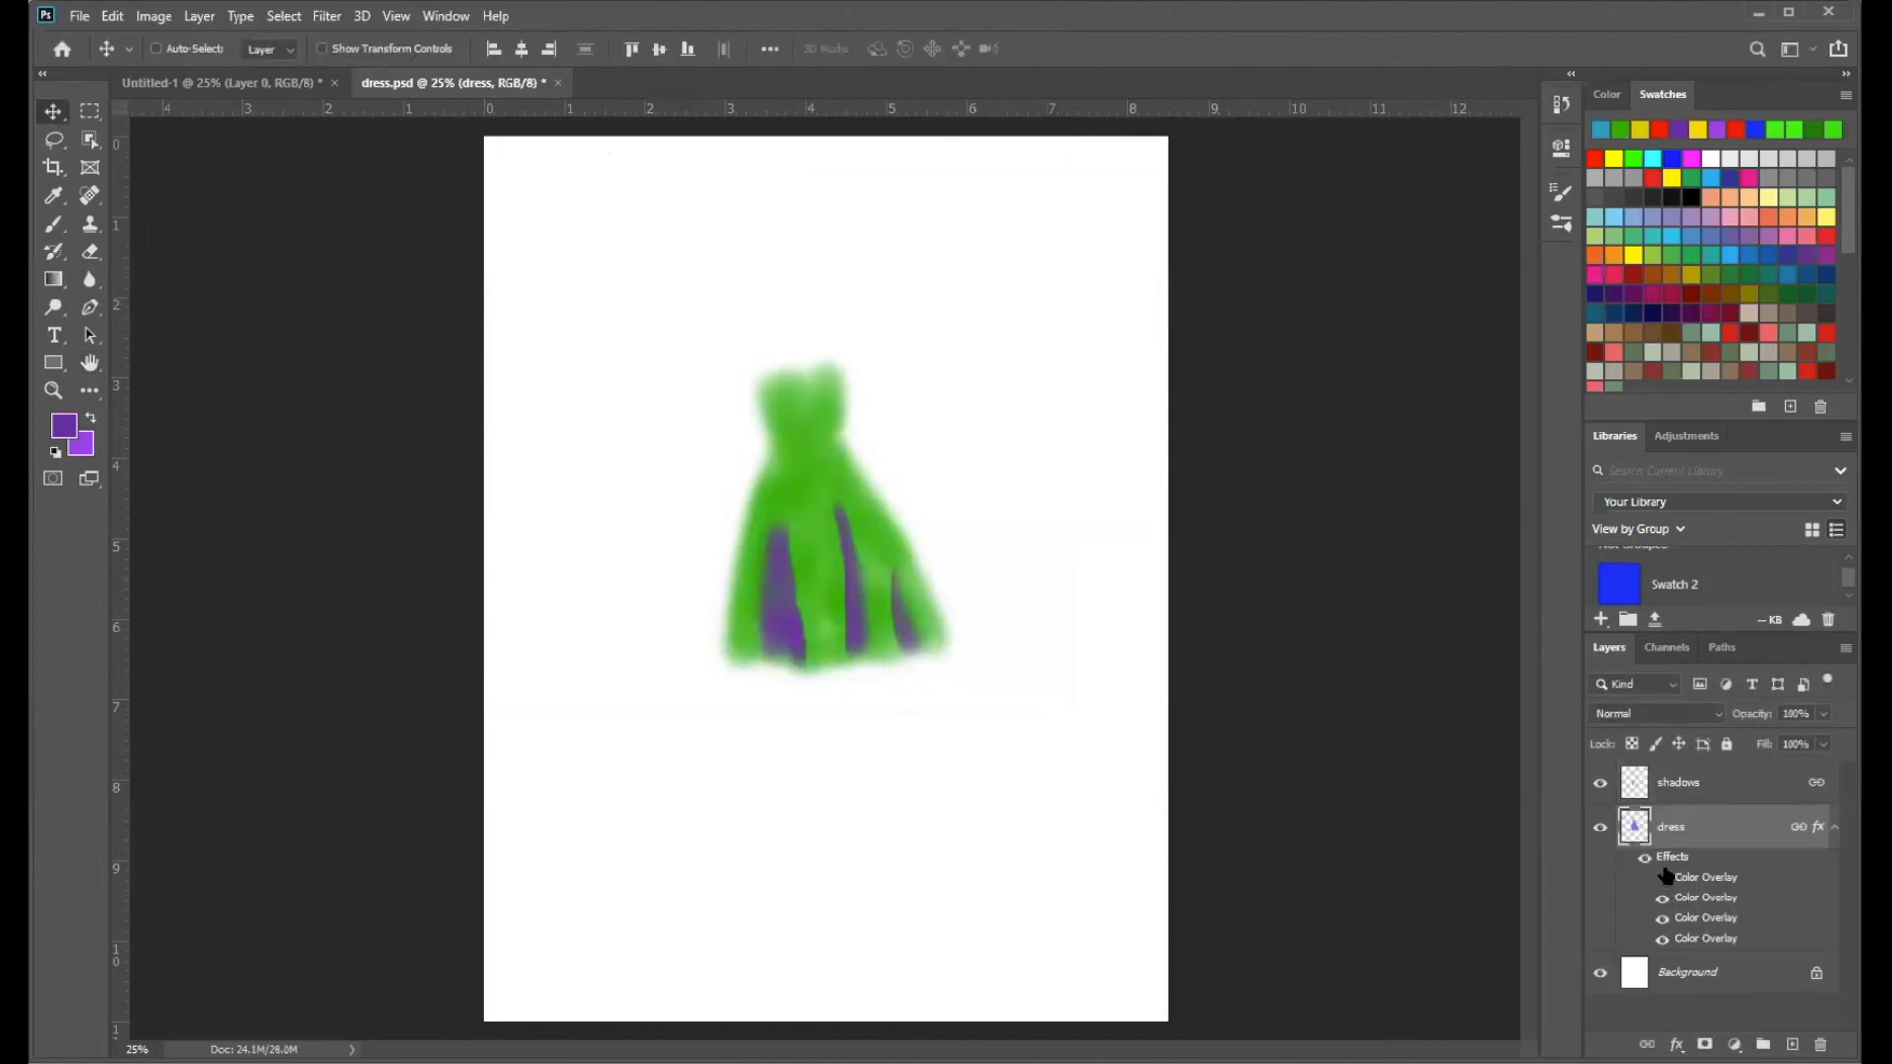
click(81, 14)
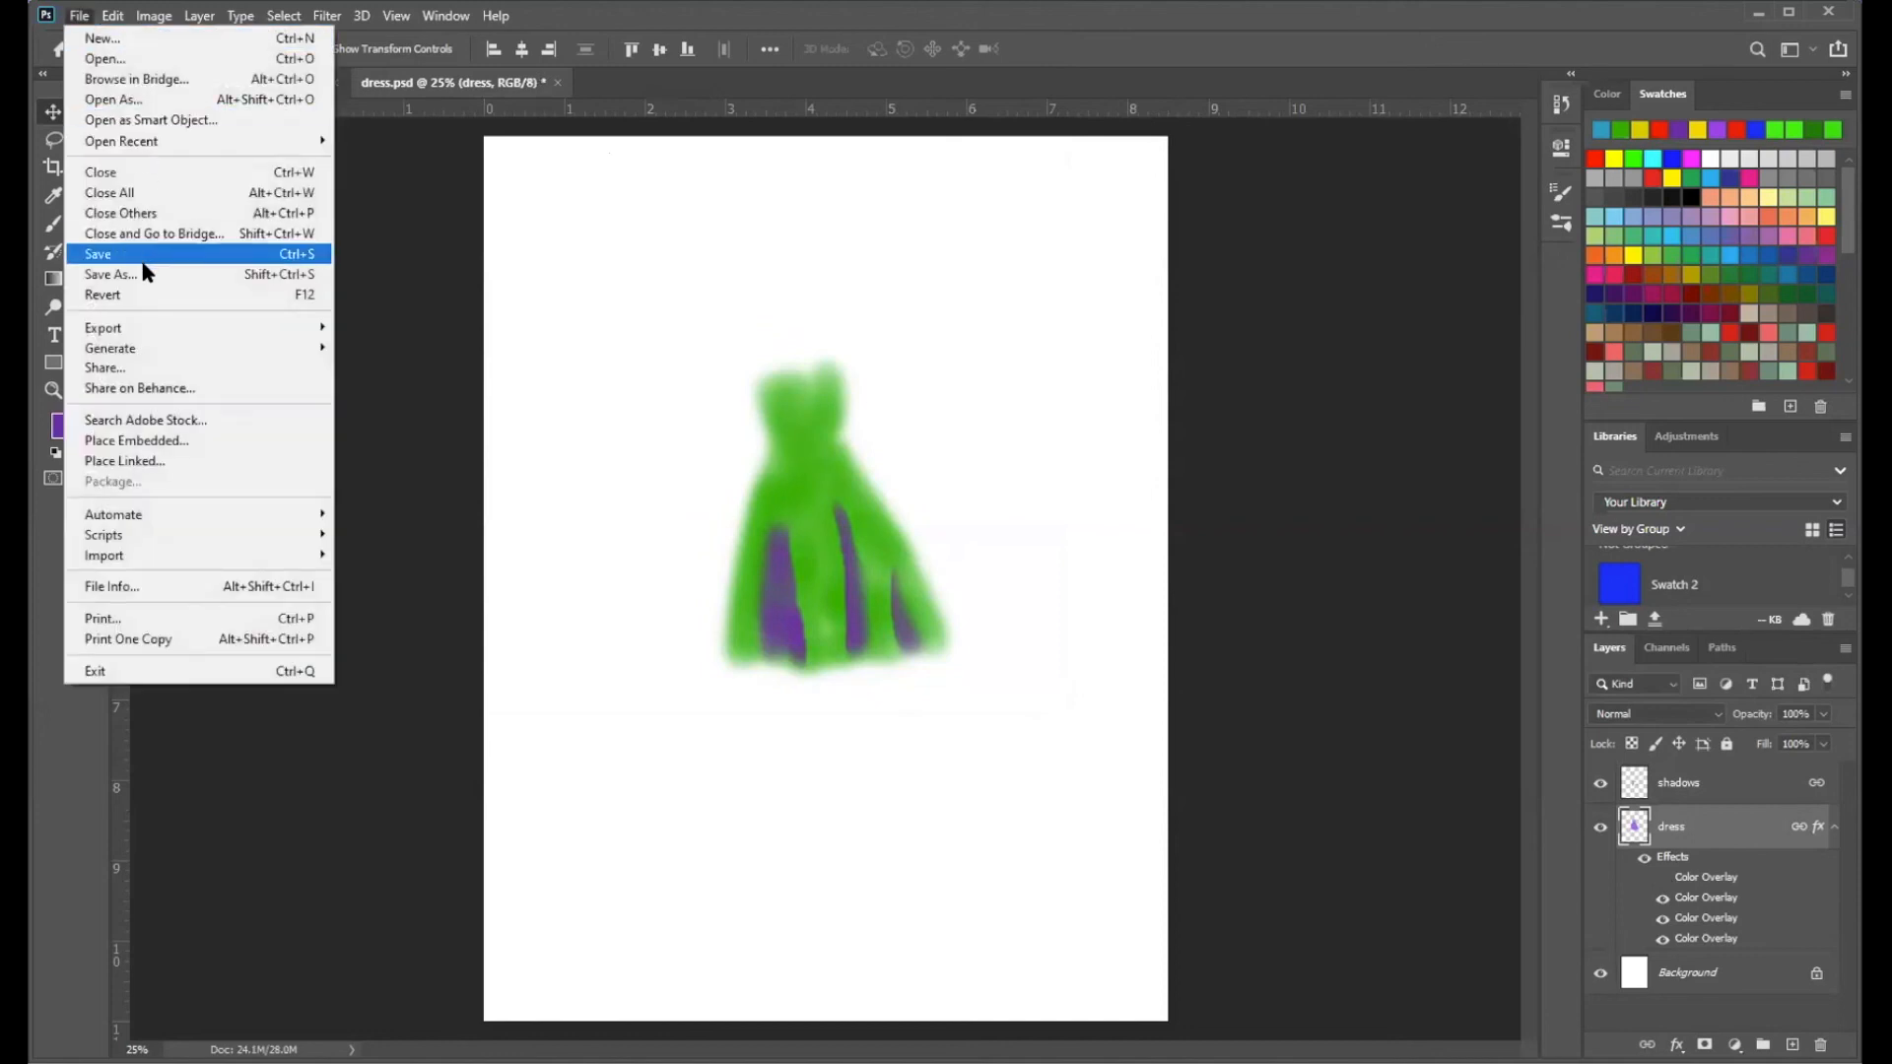
click(146, 273)
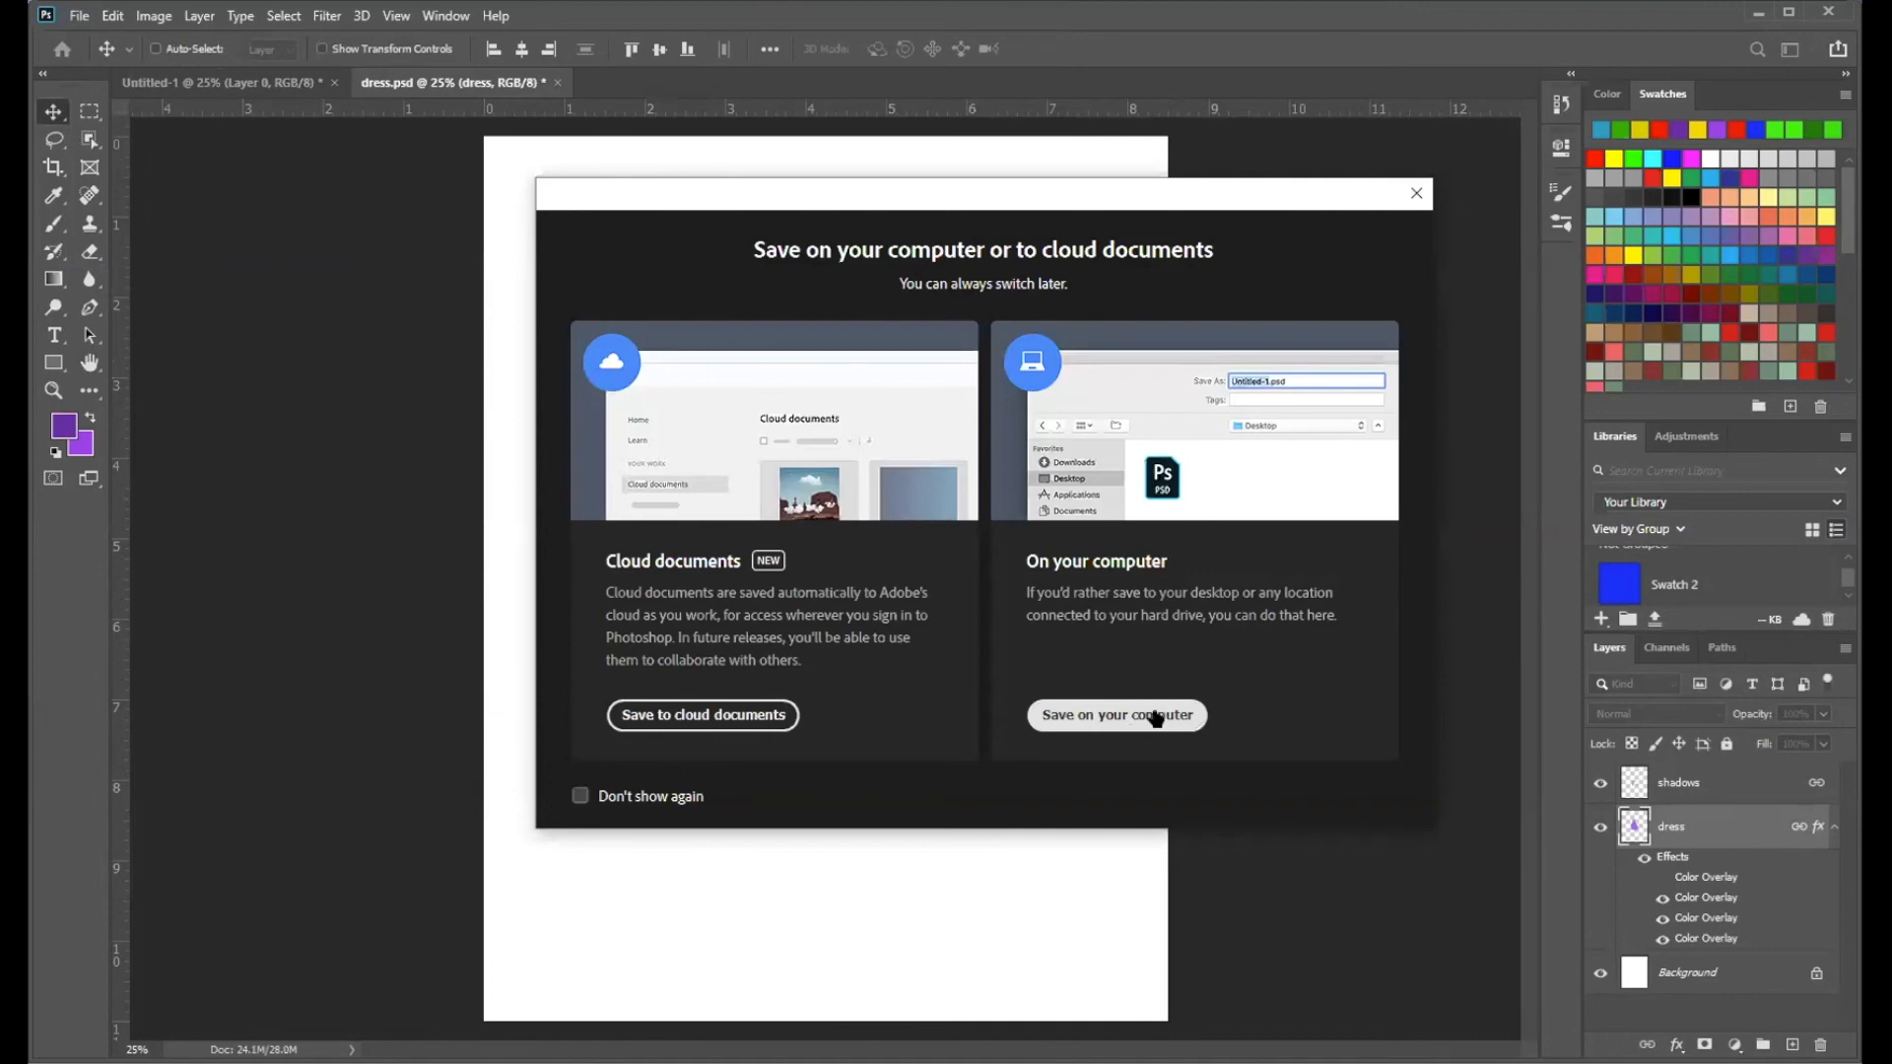
click(1124, 717)
click(249, 467)
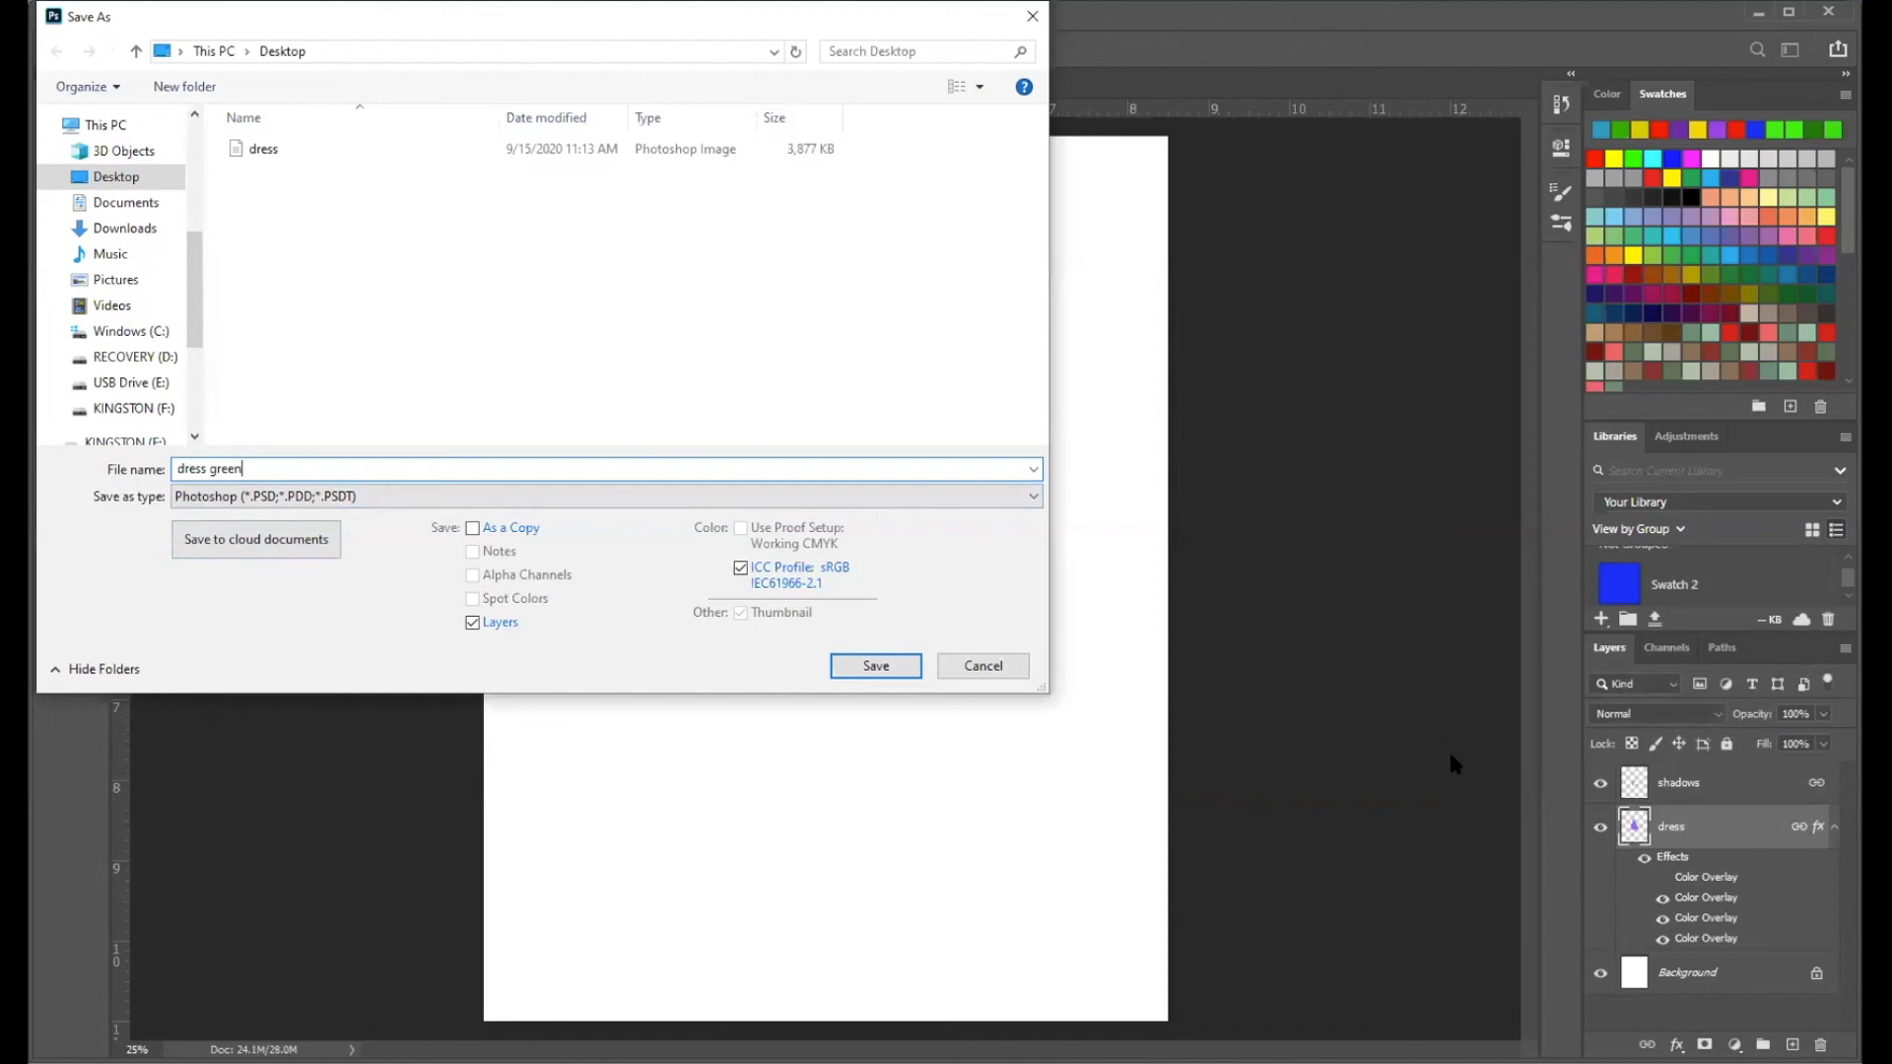
click(922, 496)
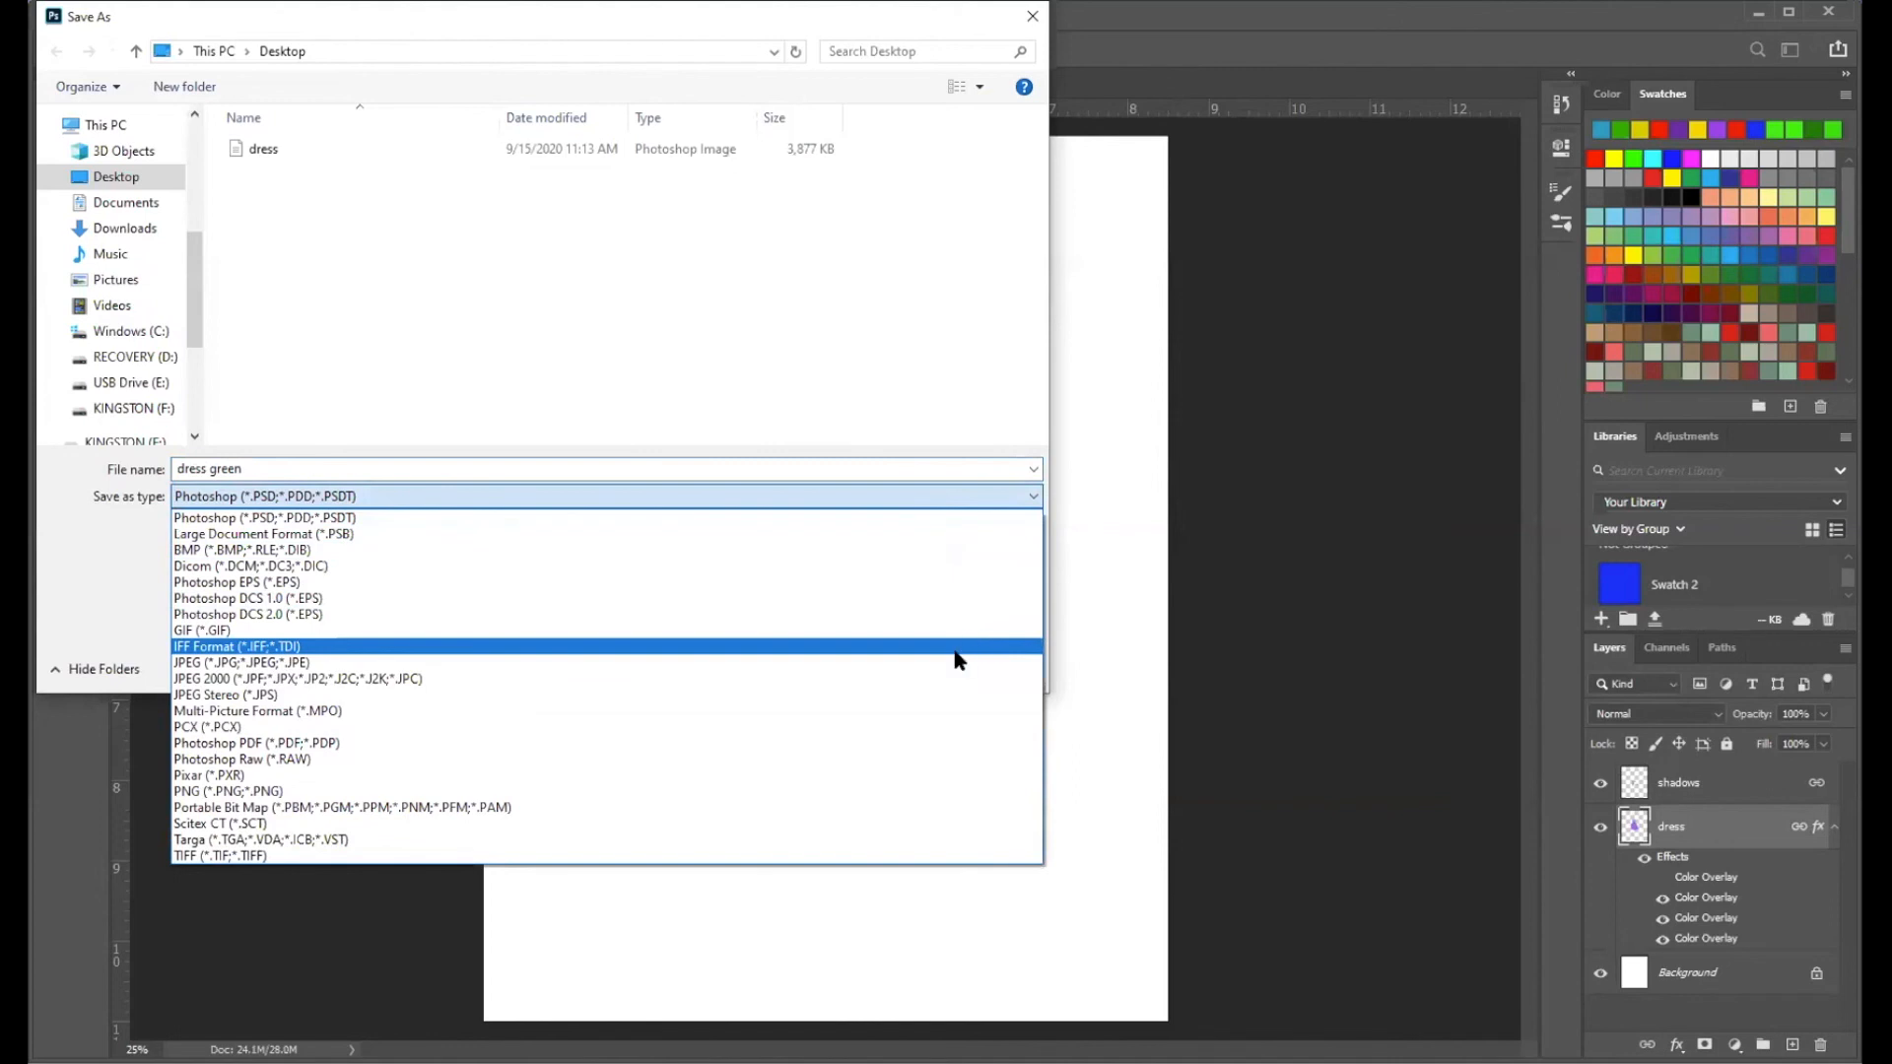
click(946, 661)
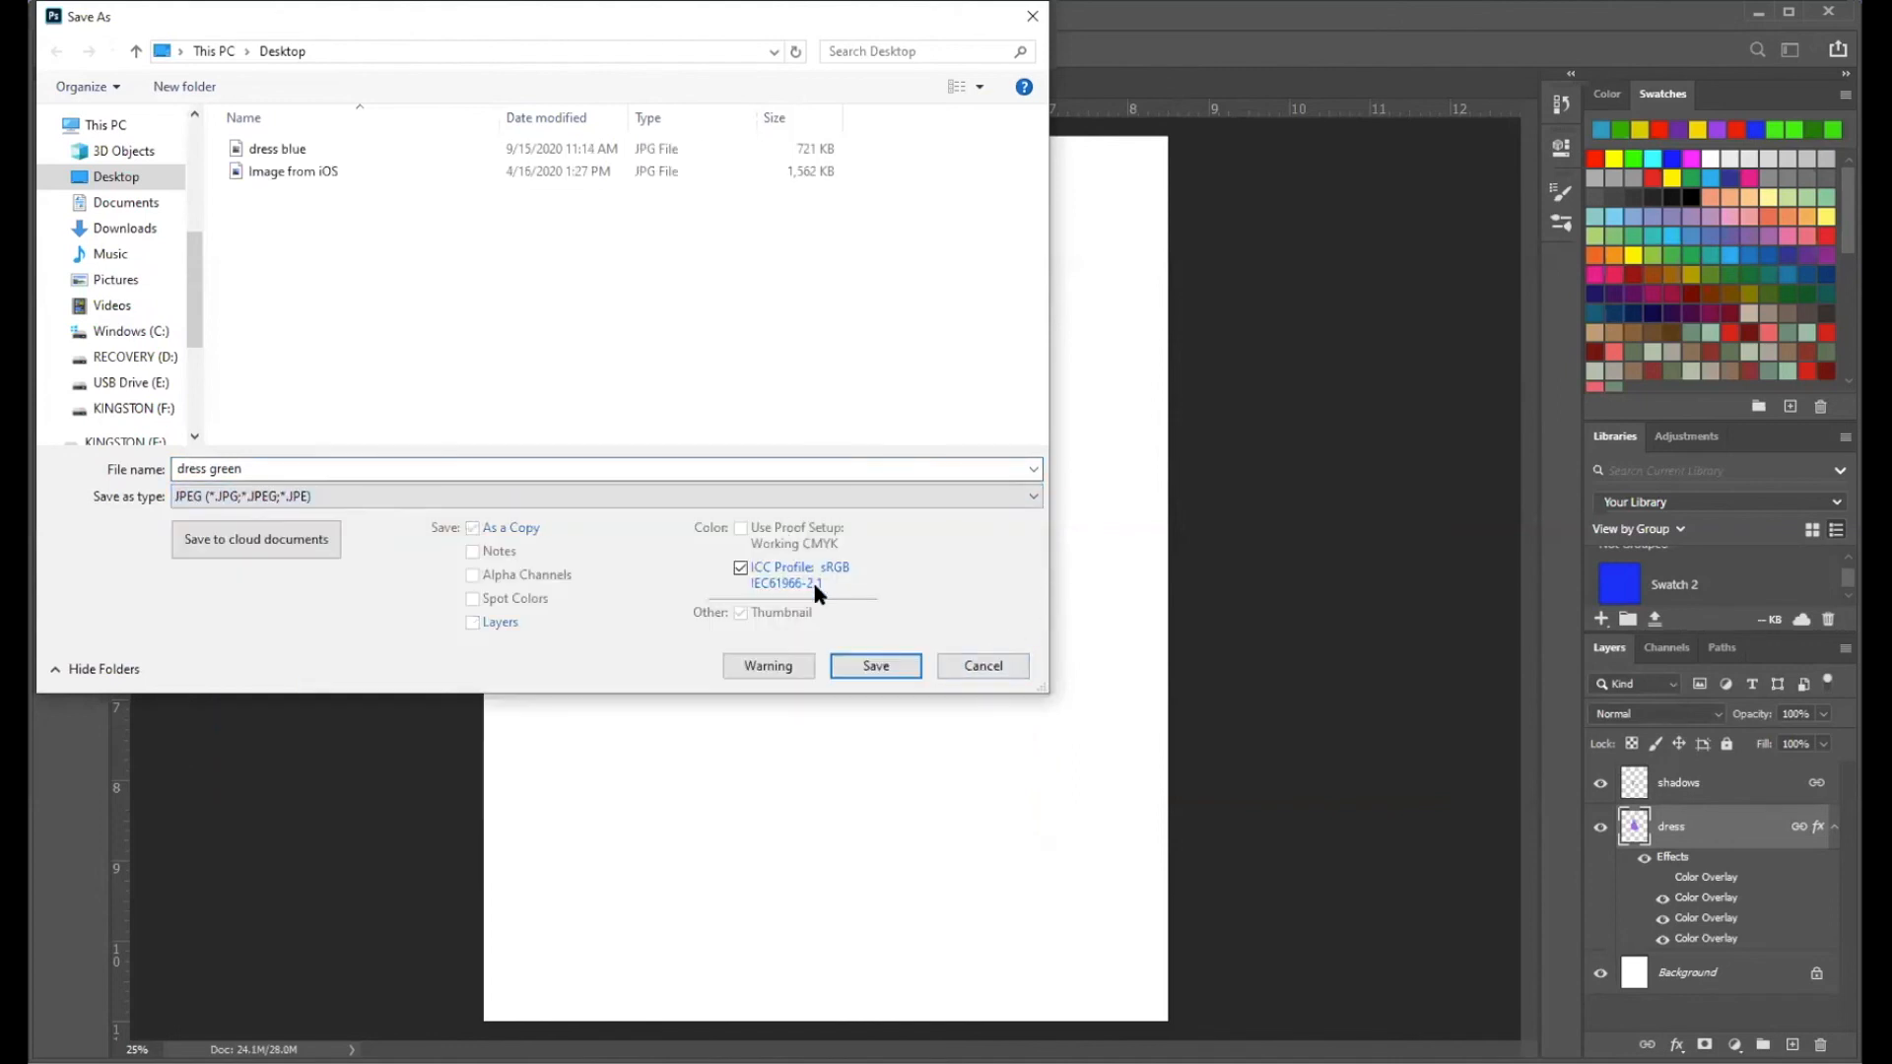
click(845, 664)
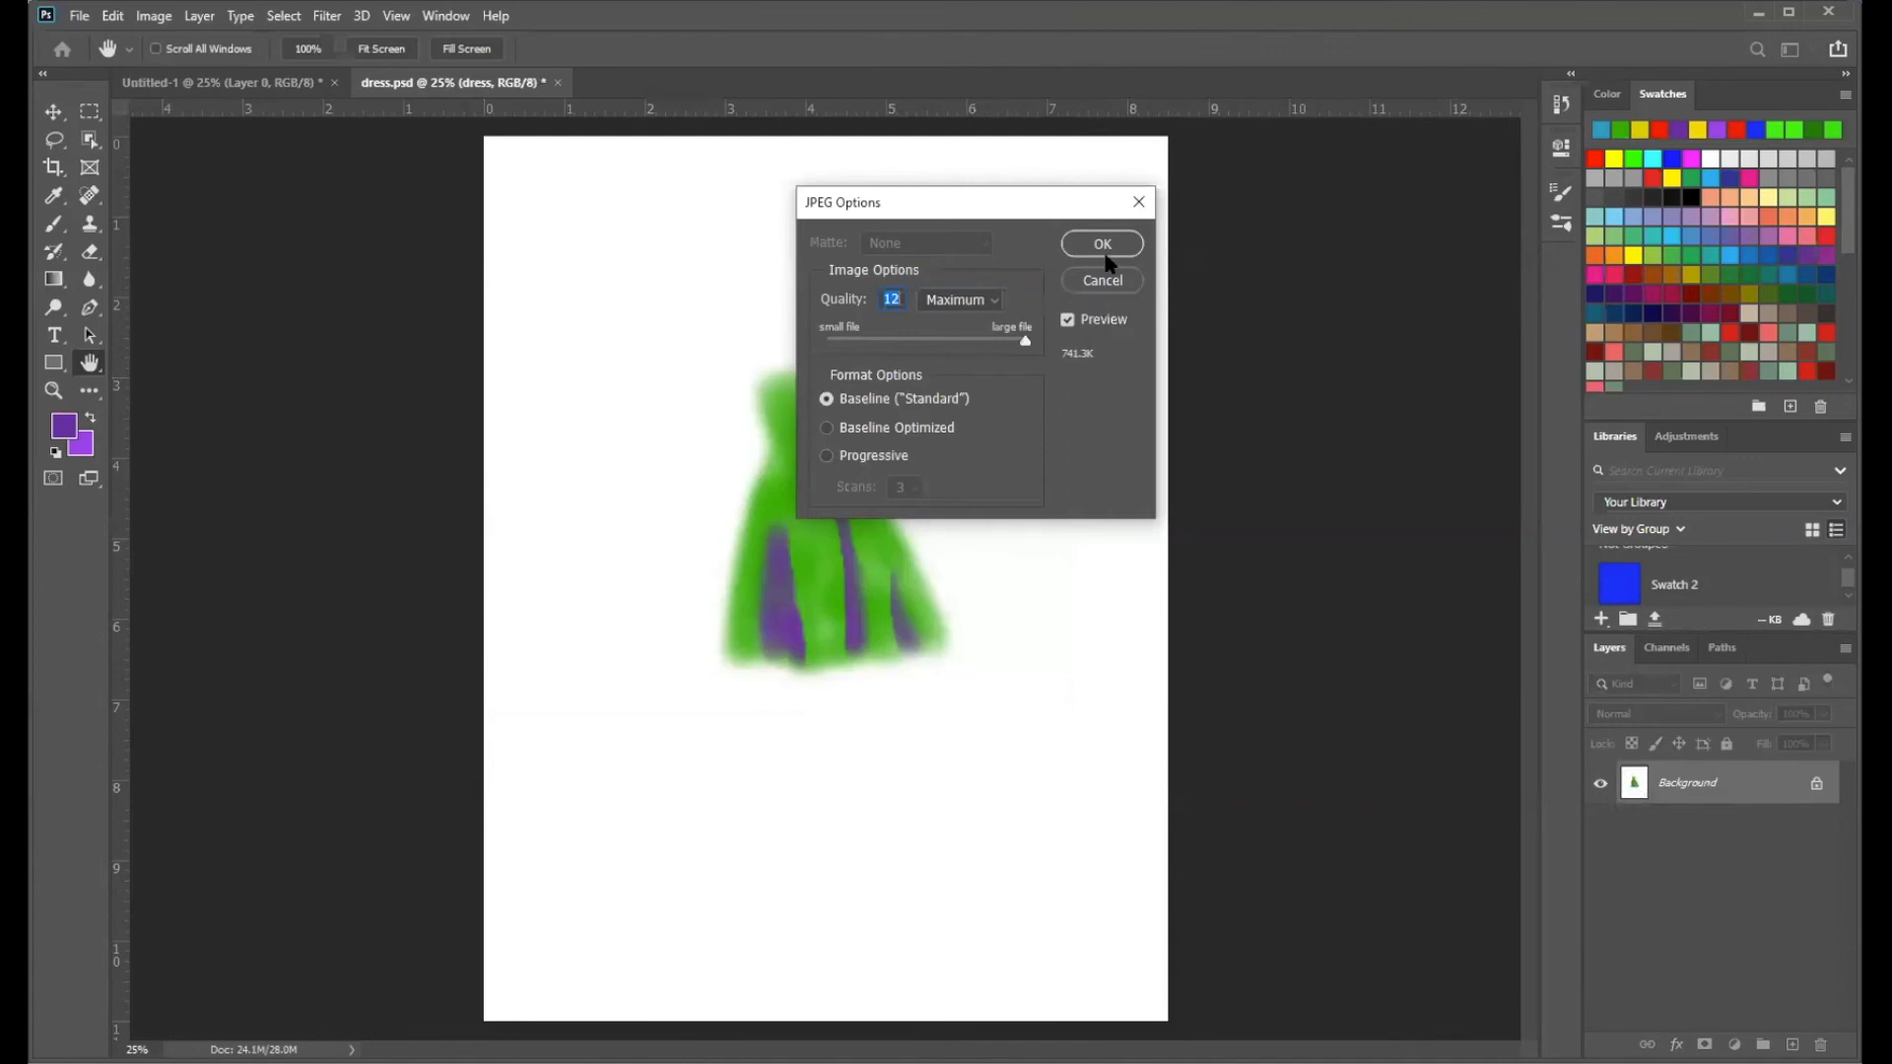
click(1110, 244)
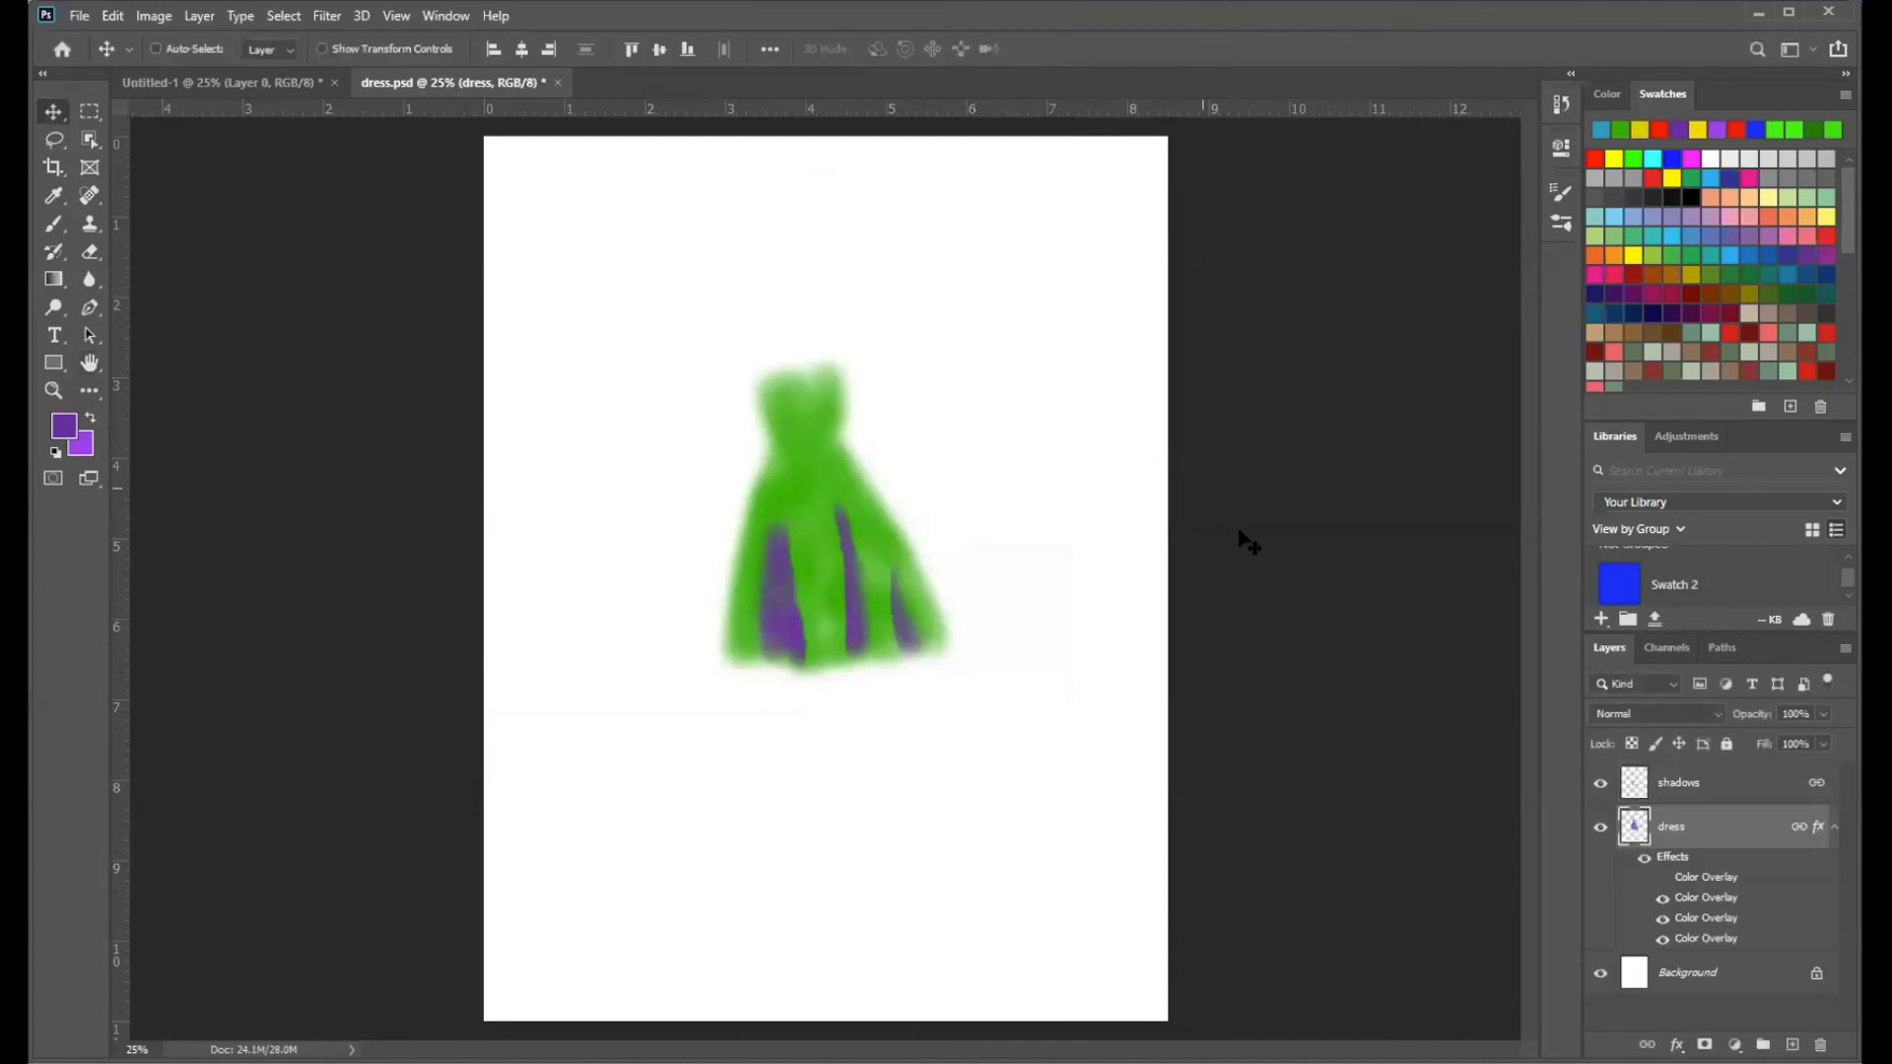
- Hide the dress layer's second Color Overlay from the top to reveal the yellow one
click(1660, 898)
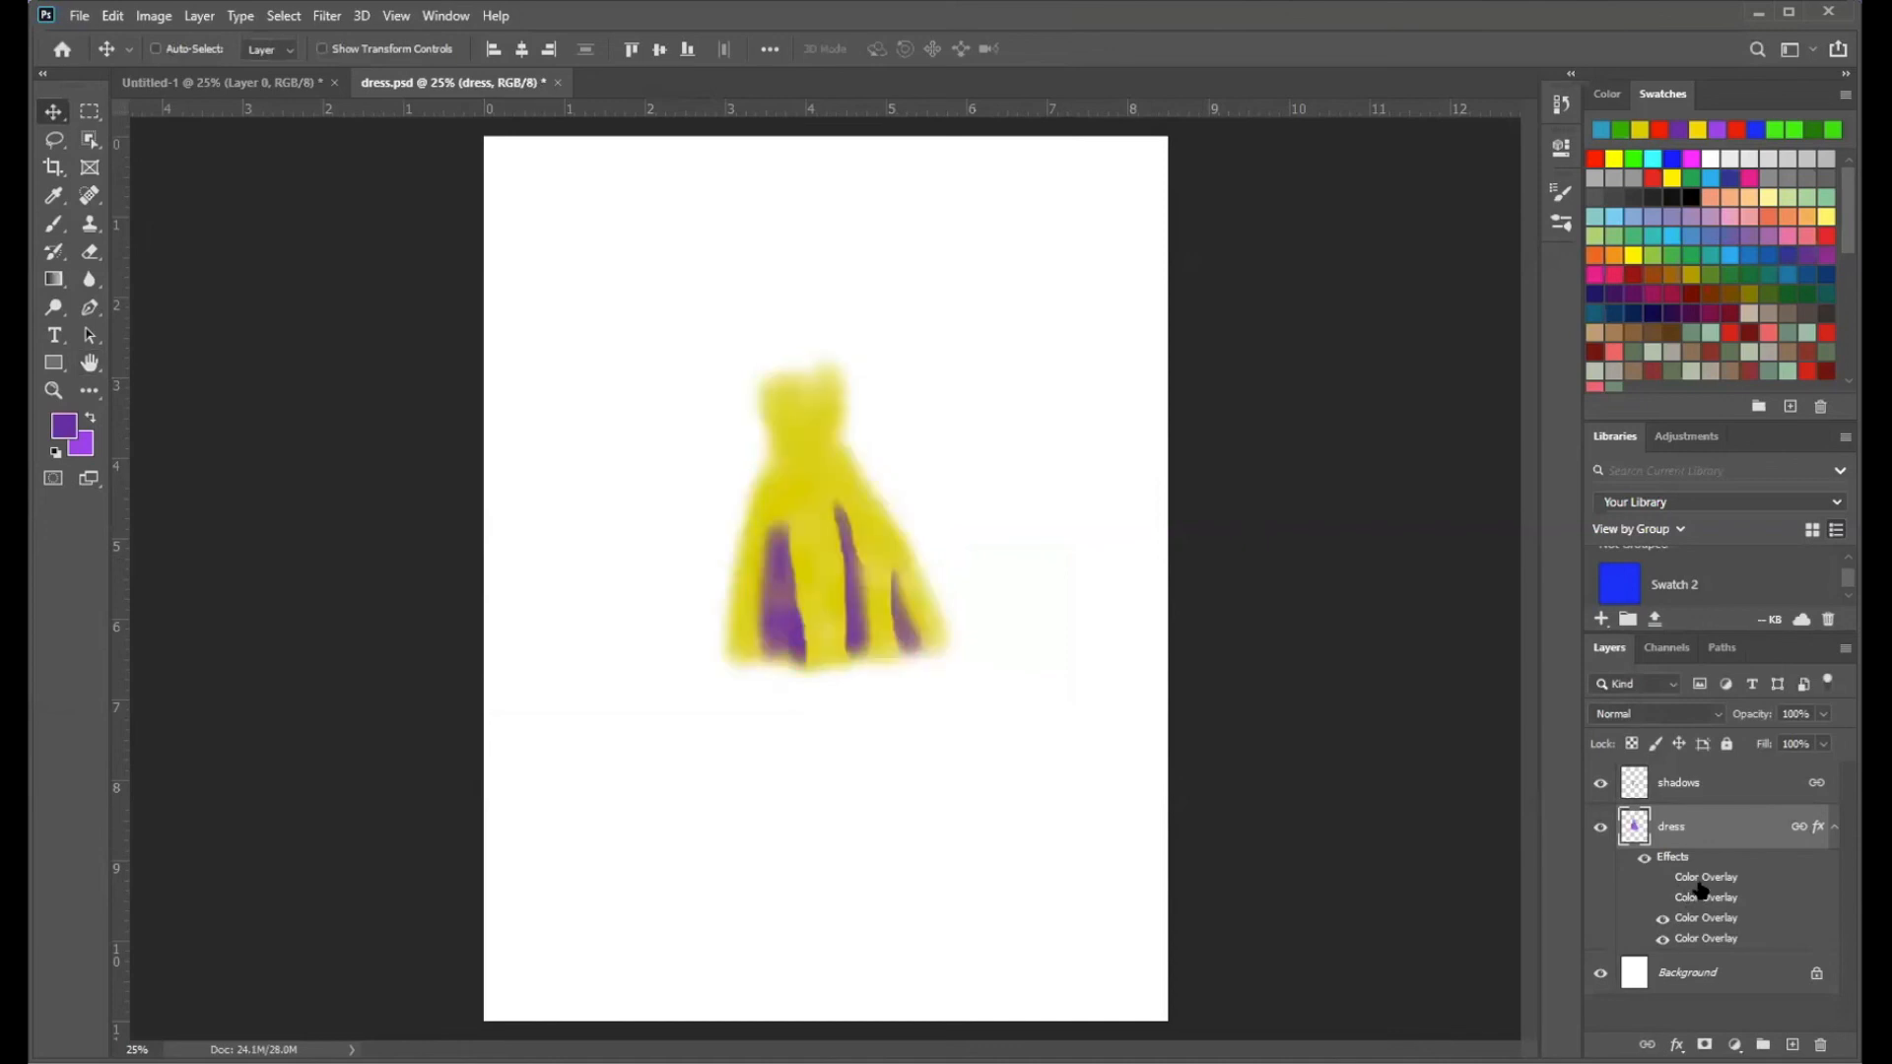
click(79, 15)
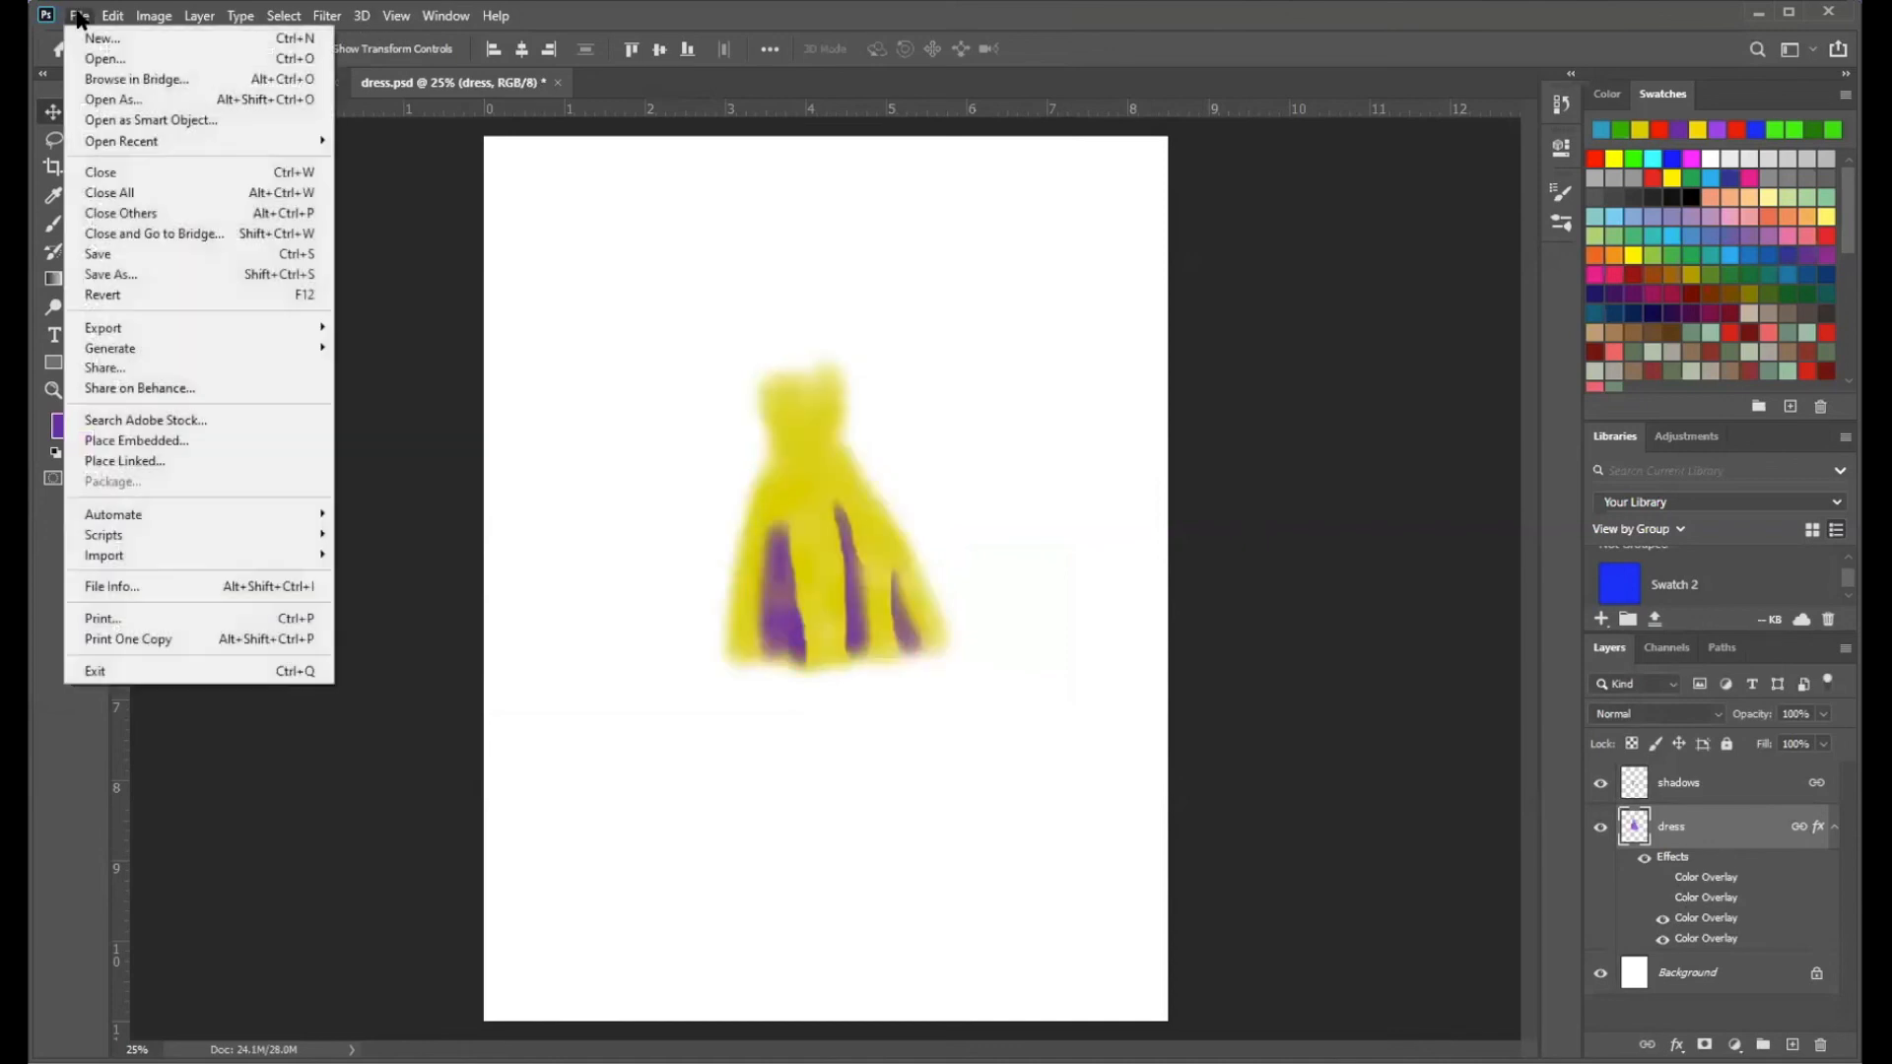
click(158, 274)
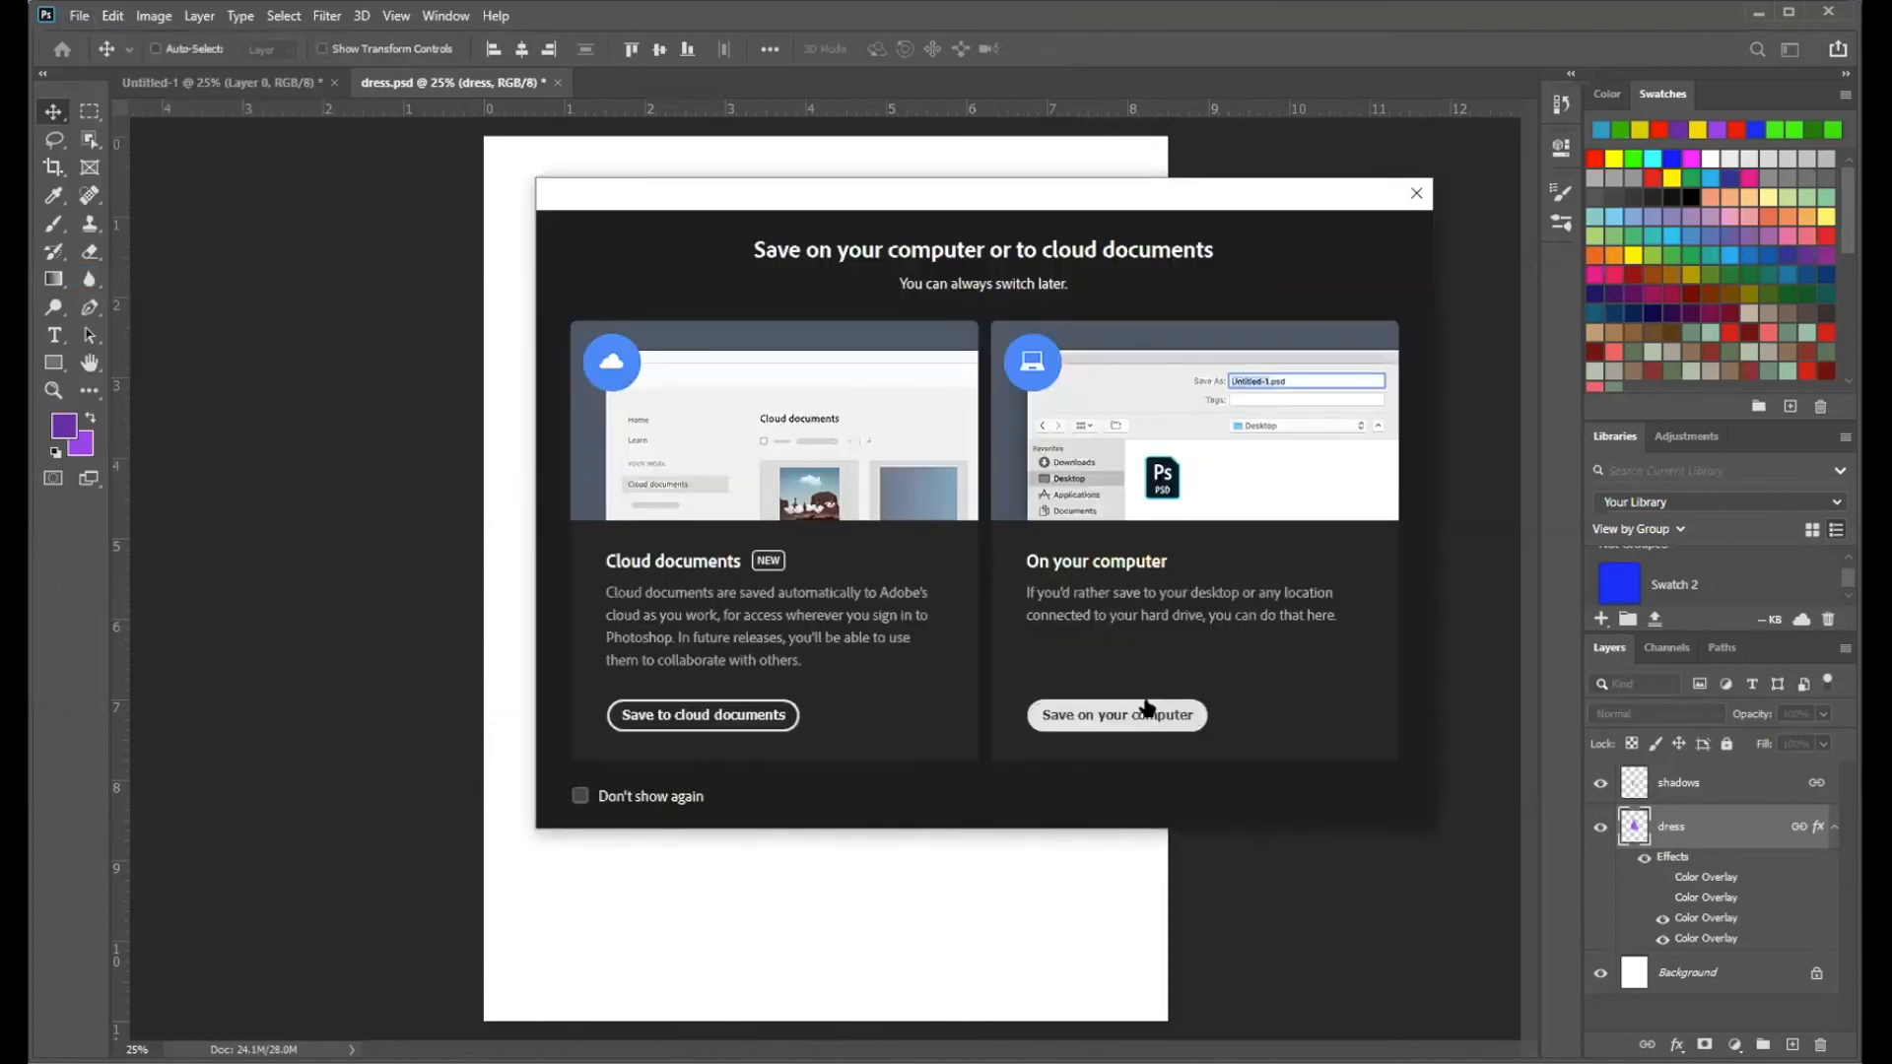
click(1146, 707)
click(345, 488)
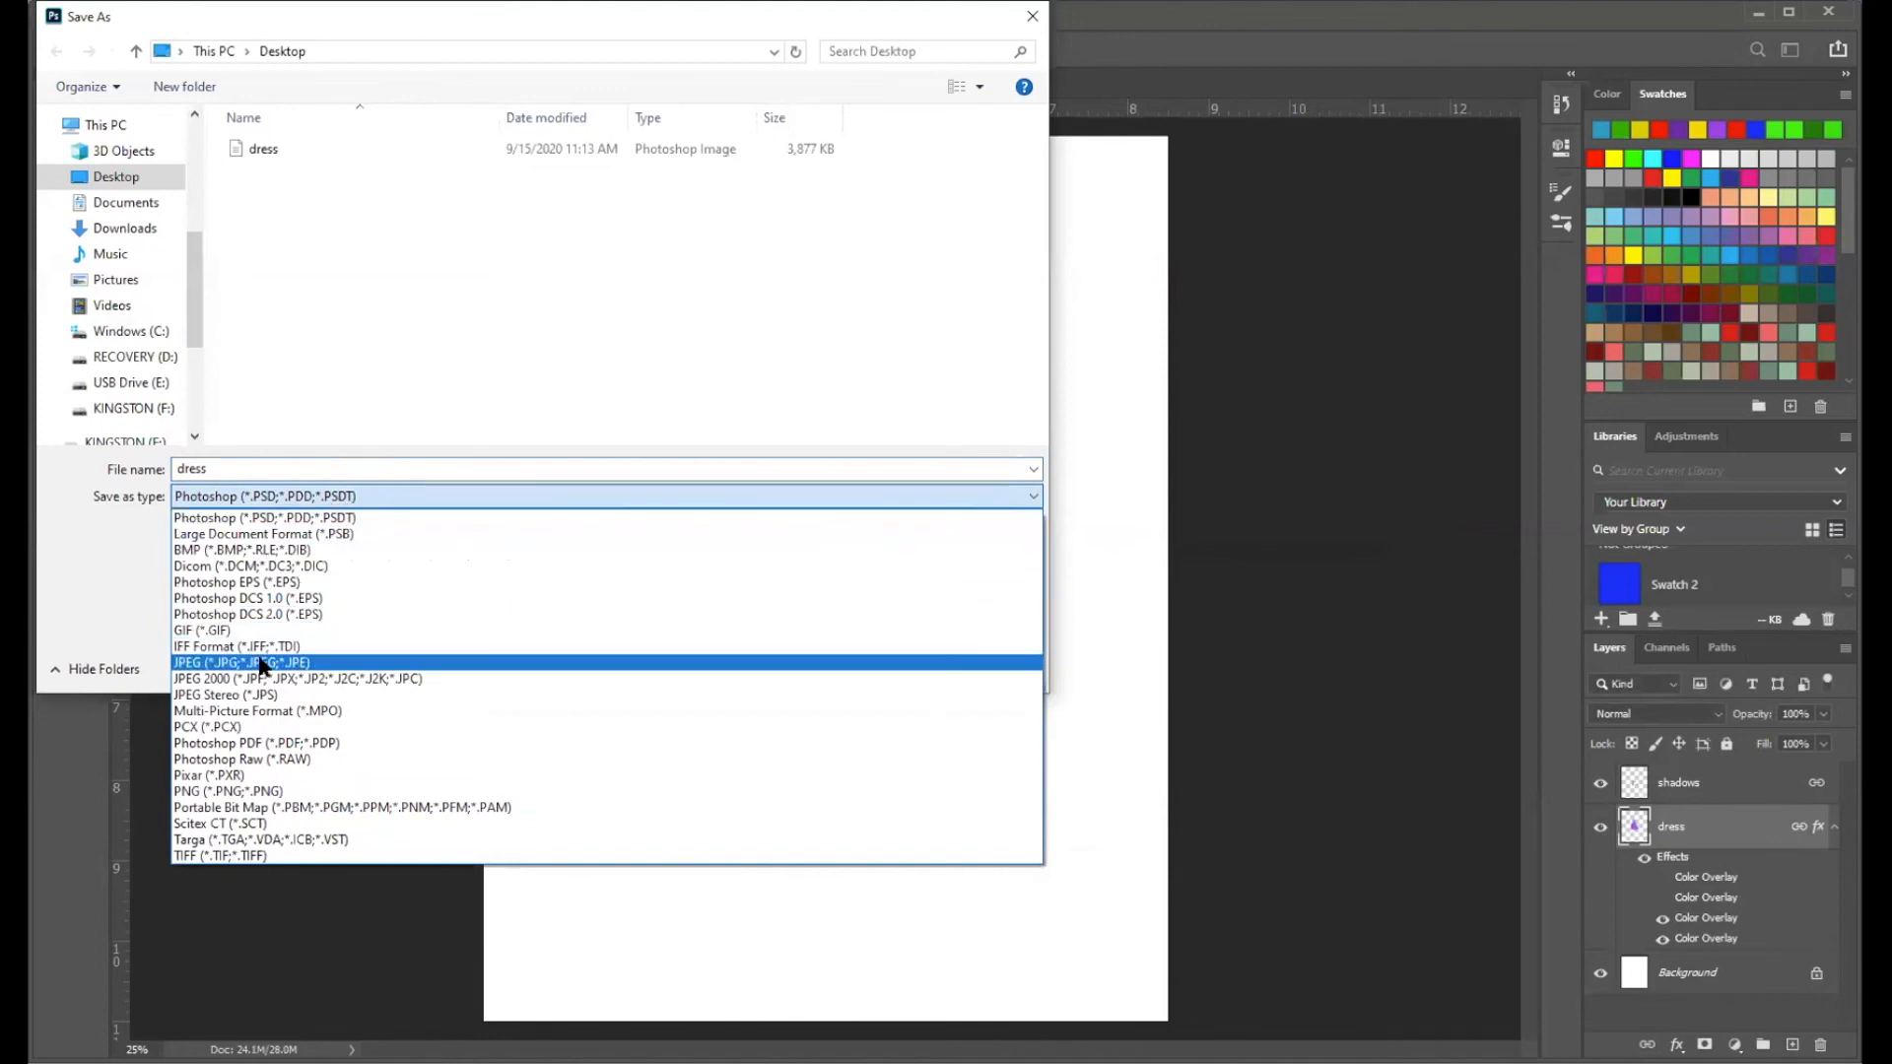
click(257, 792)
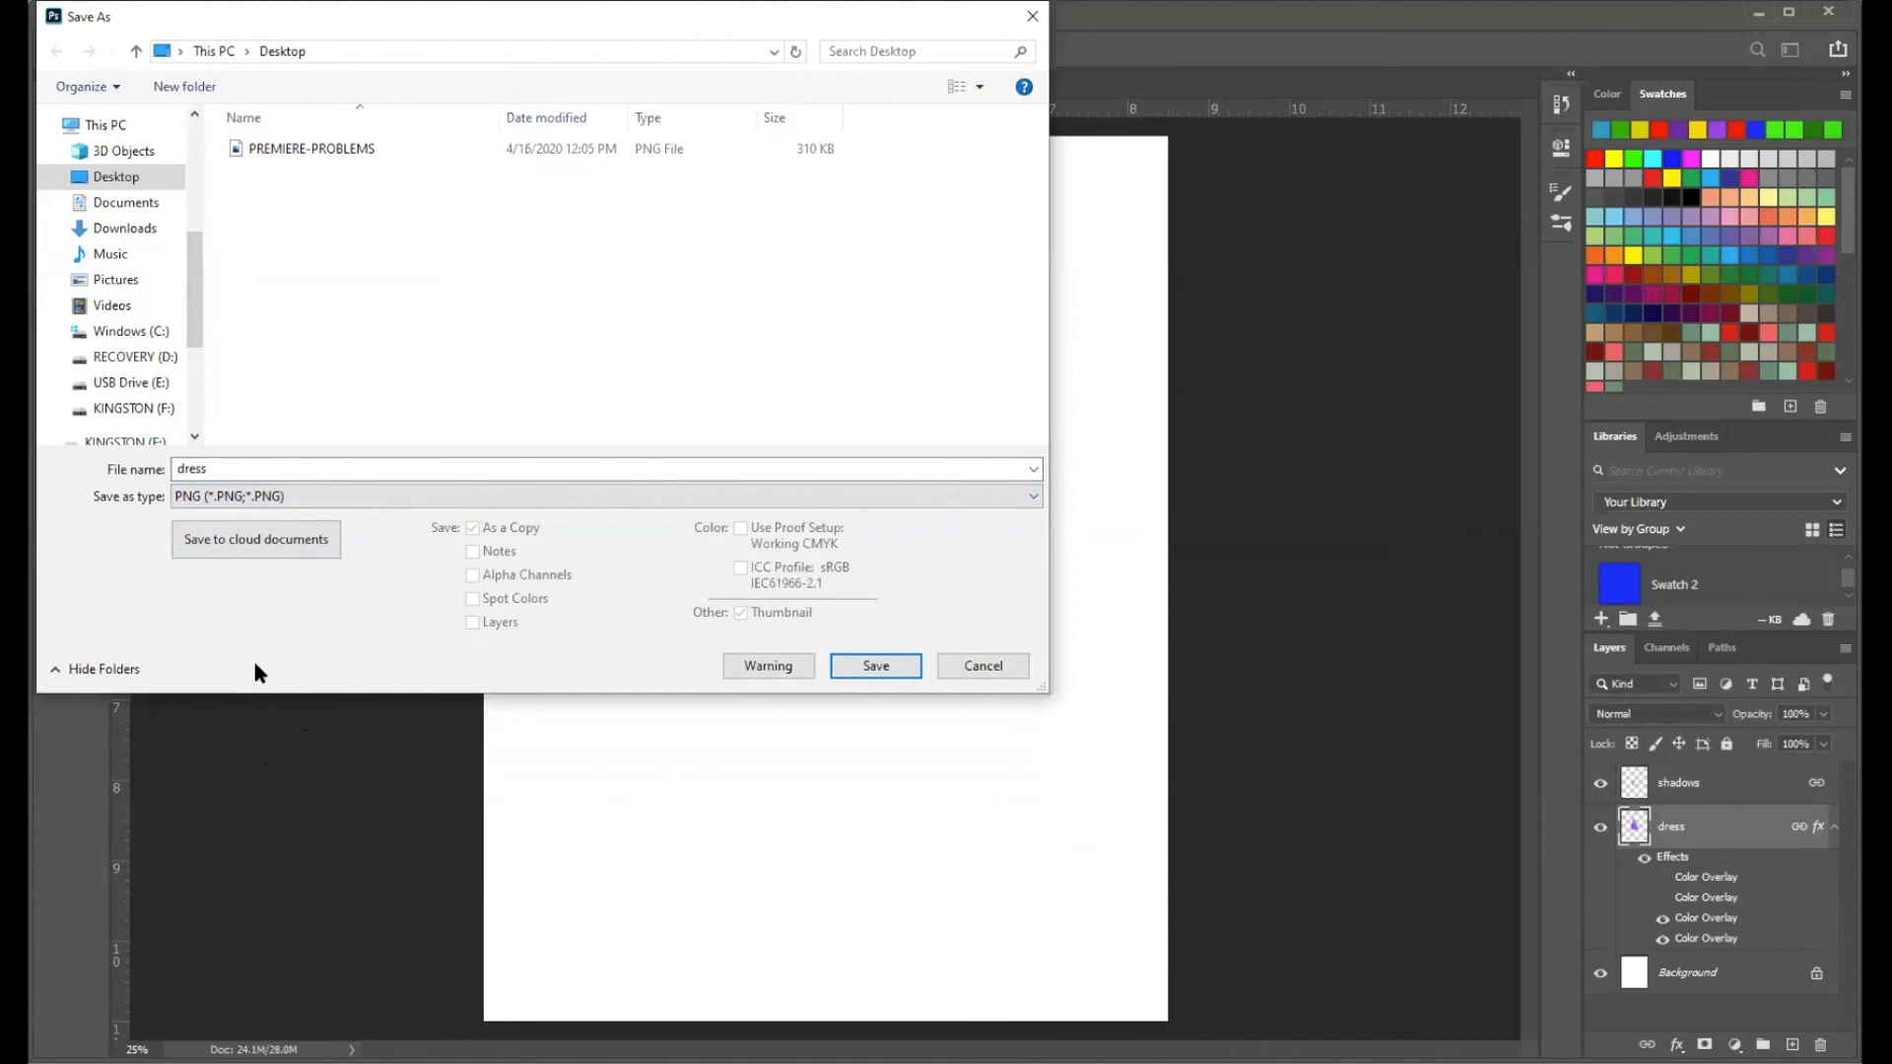
key(Return)
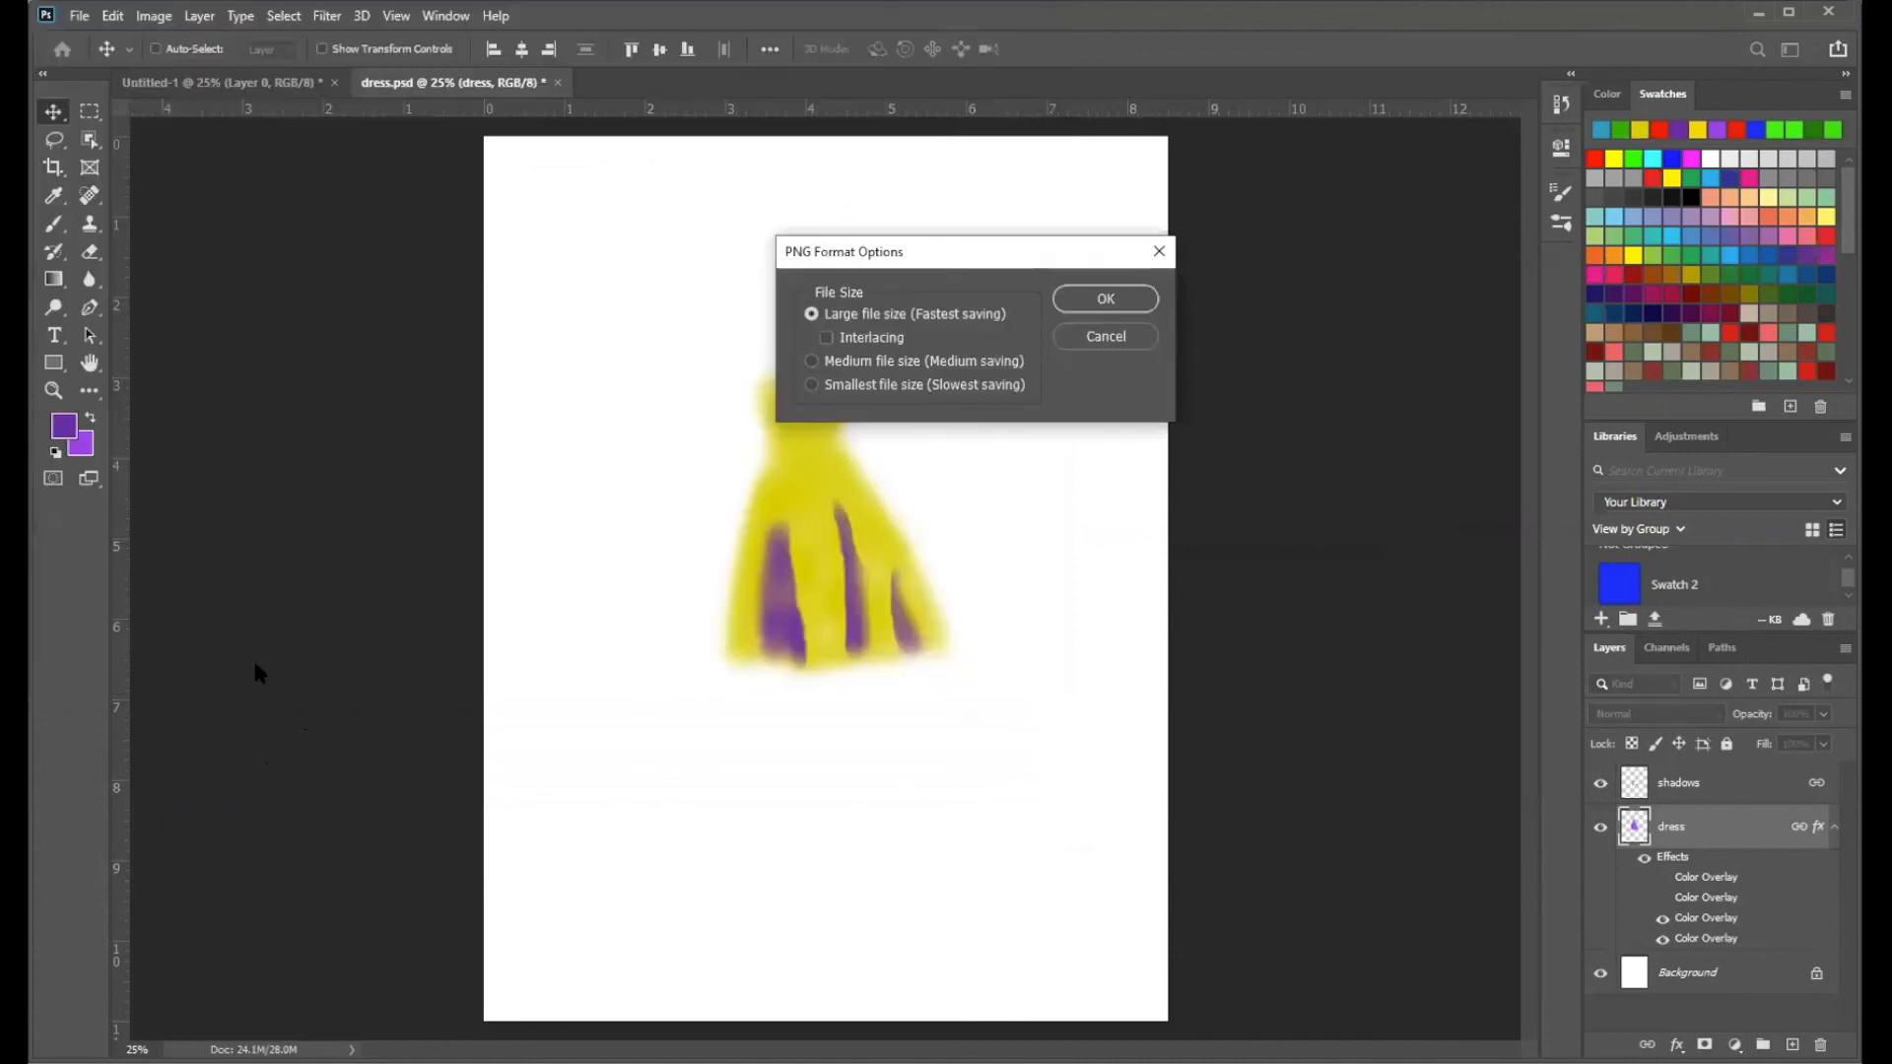
click(1090, 336)
click(79, 17)
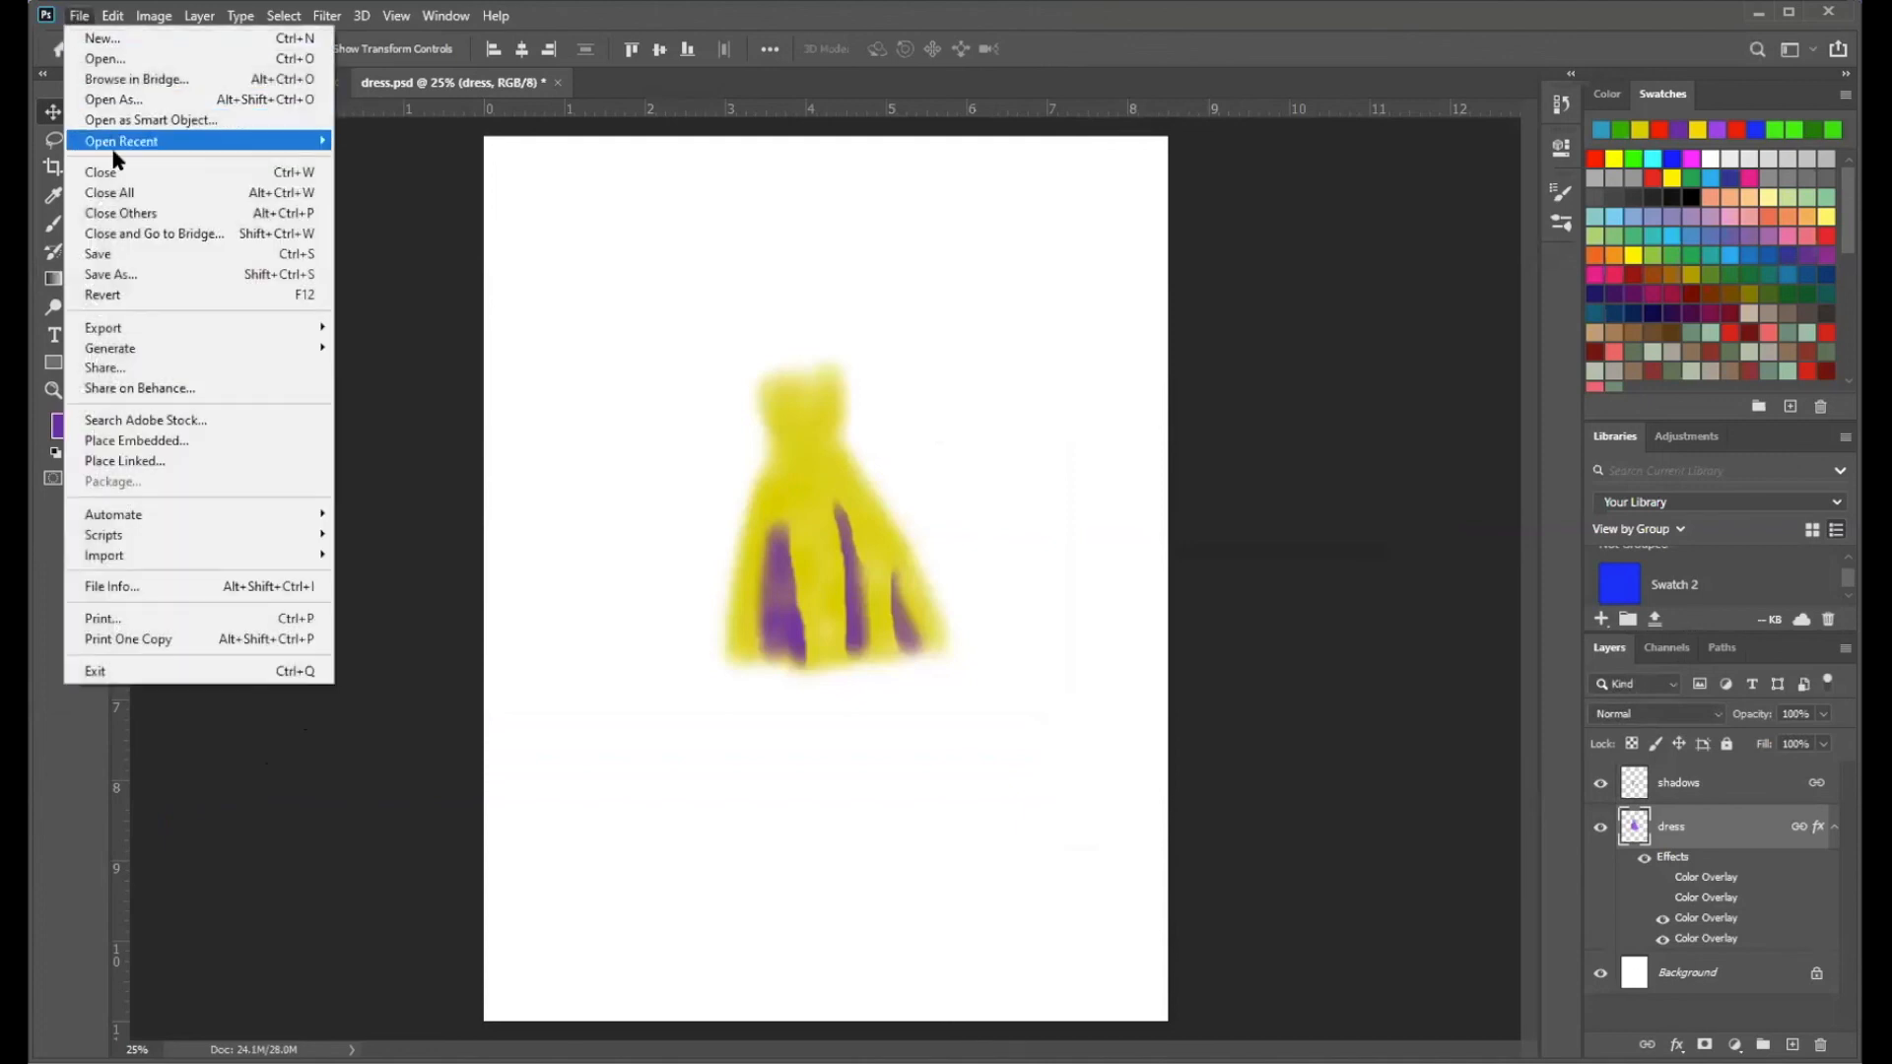
click(131, 280)
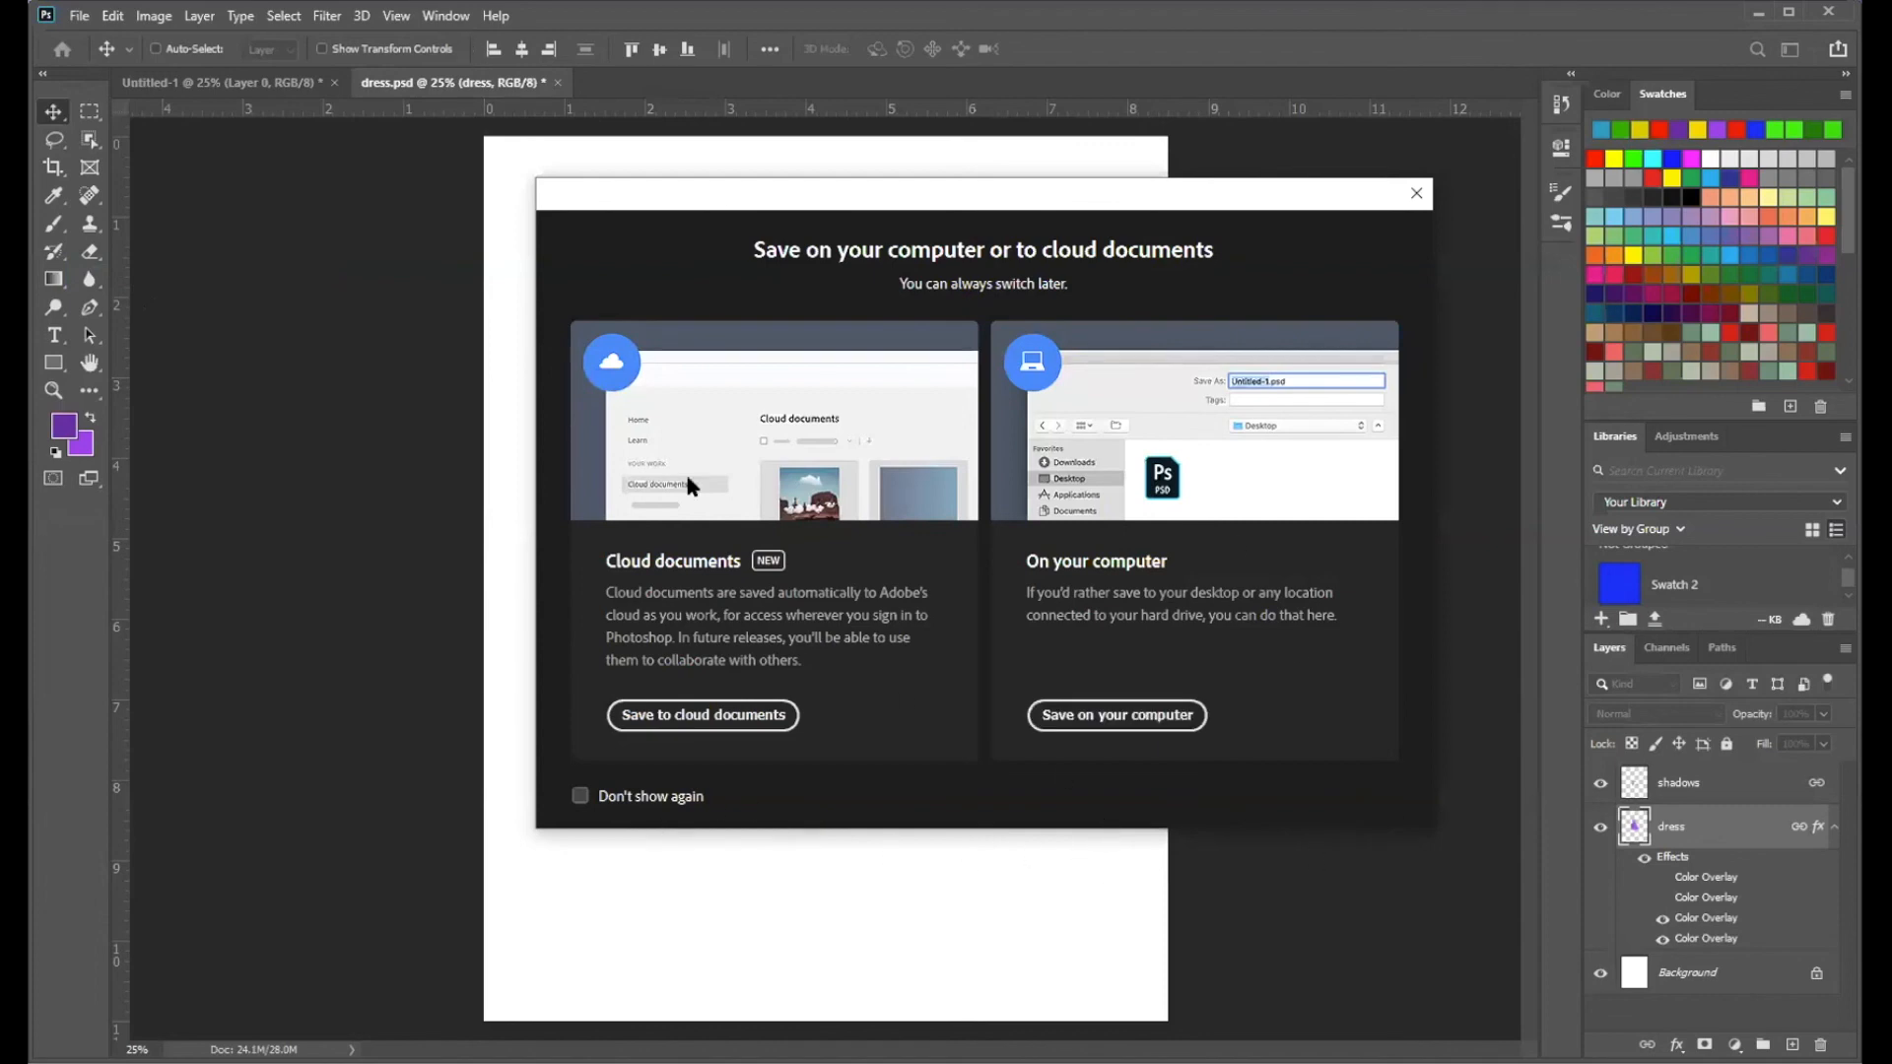
click(1076, 711)
click(971, 661)
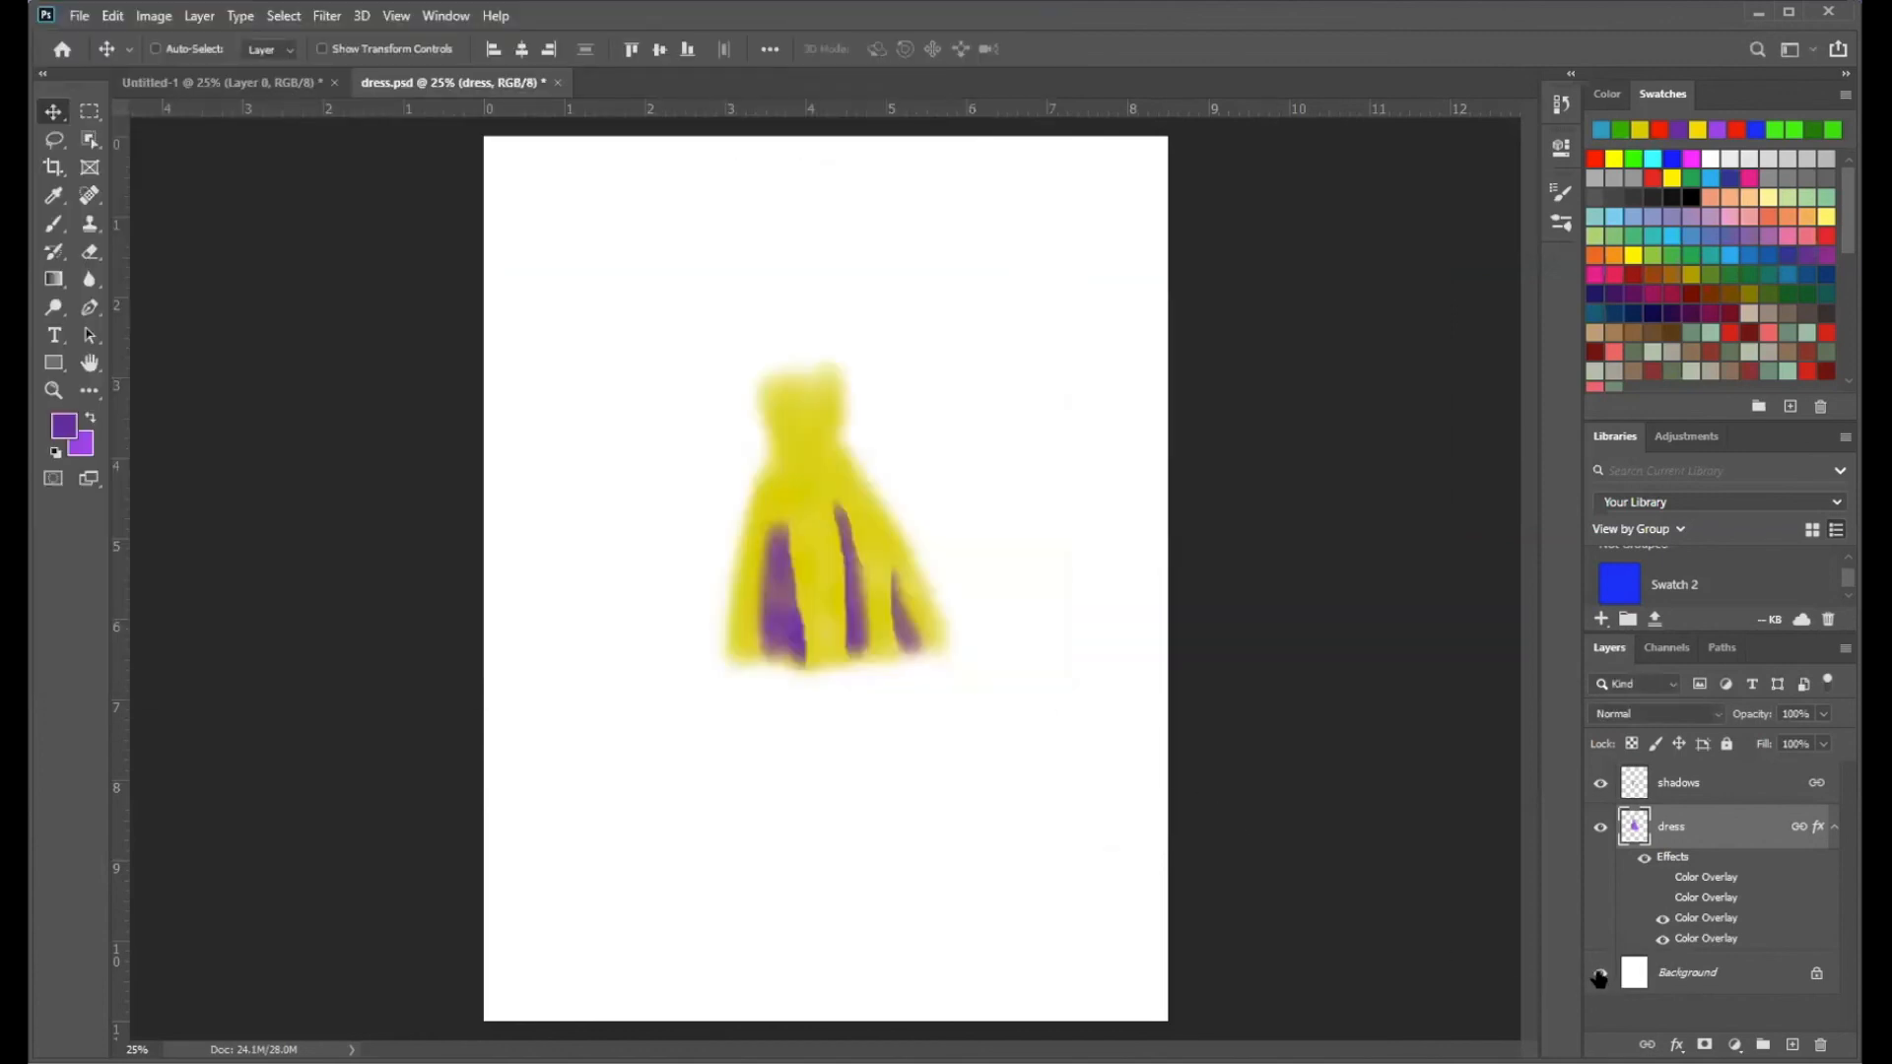
- Hide the Background layer and save a PNG copy named "dress yellow" to the Desktop with the large file size option
click(1599, 976)
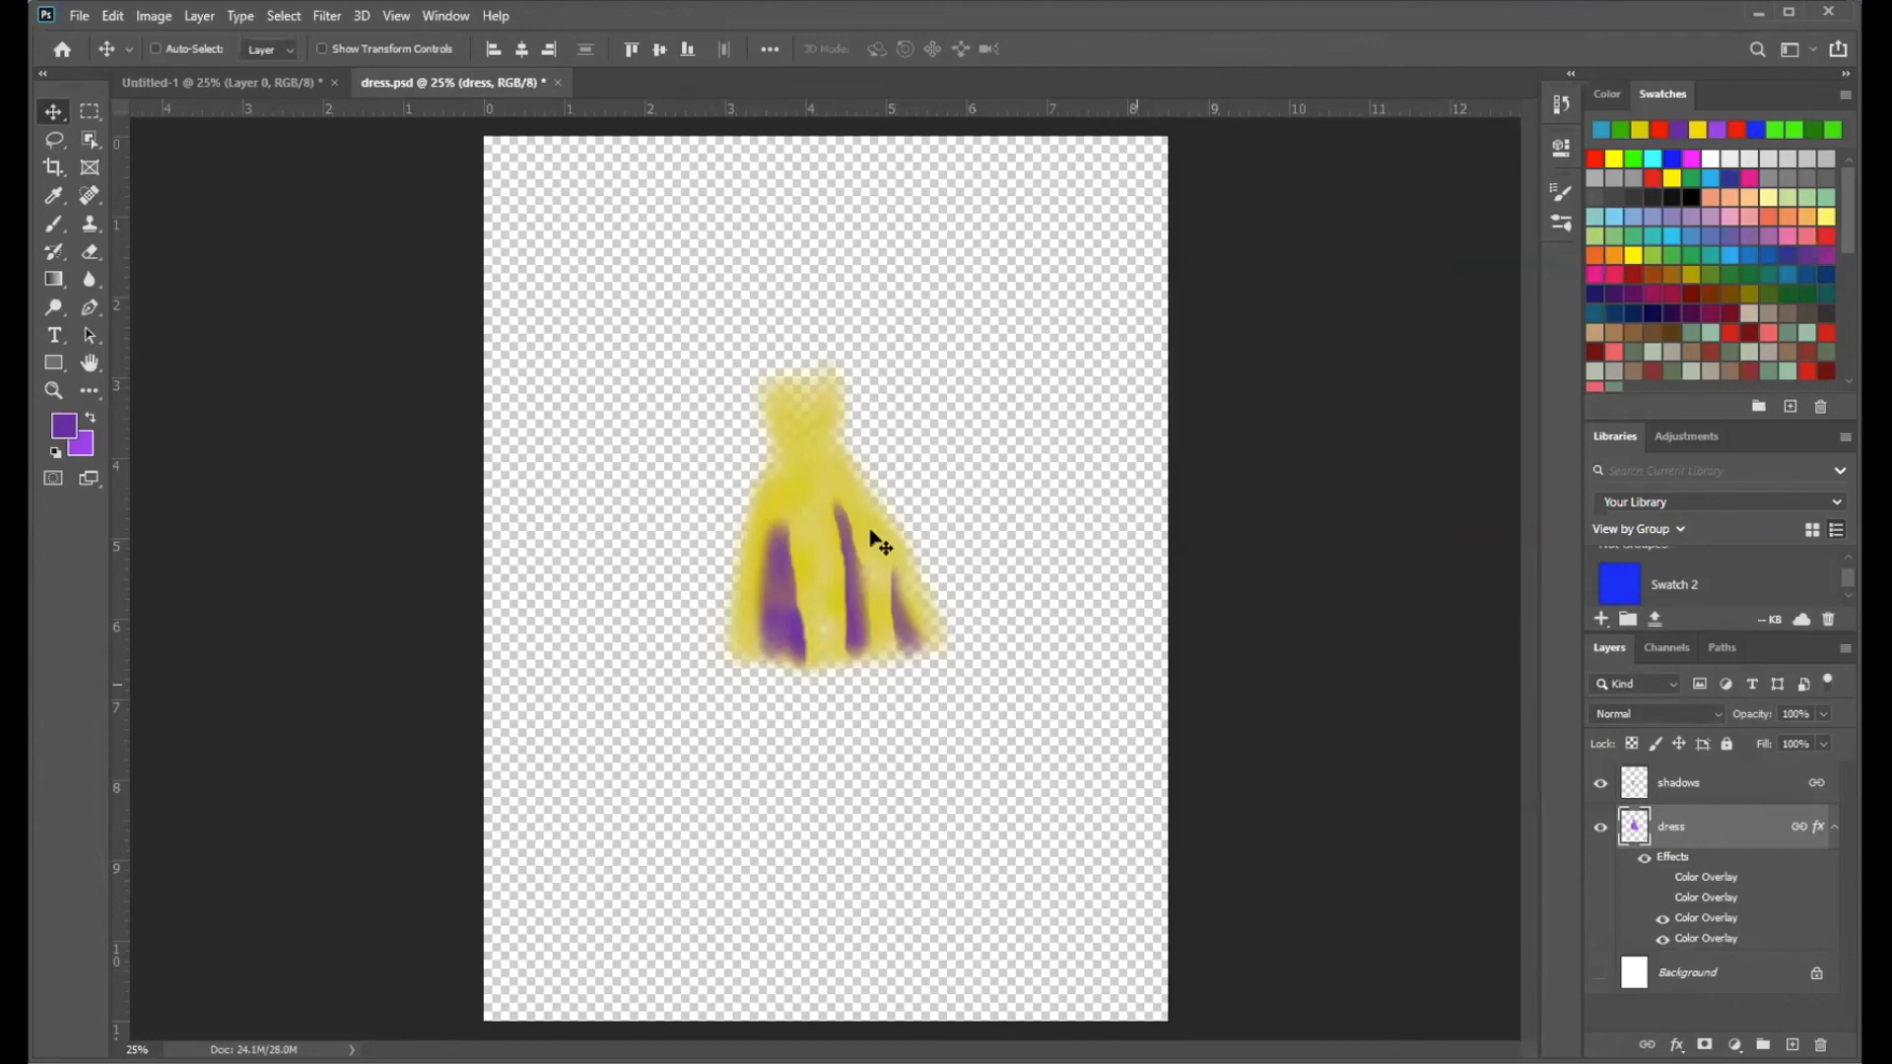
click(79, 18)
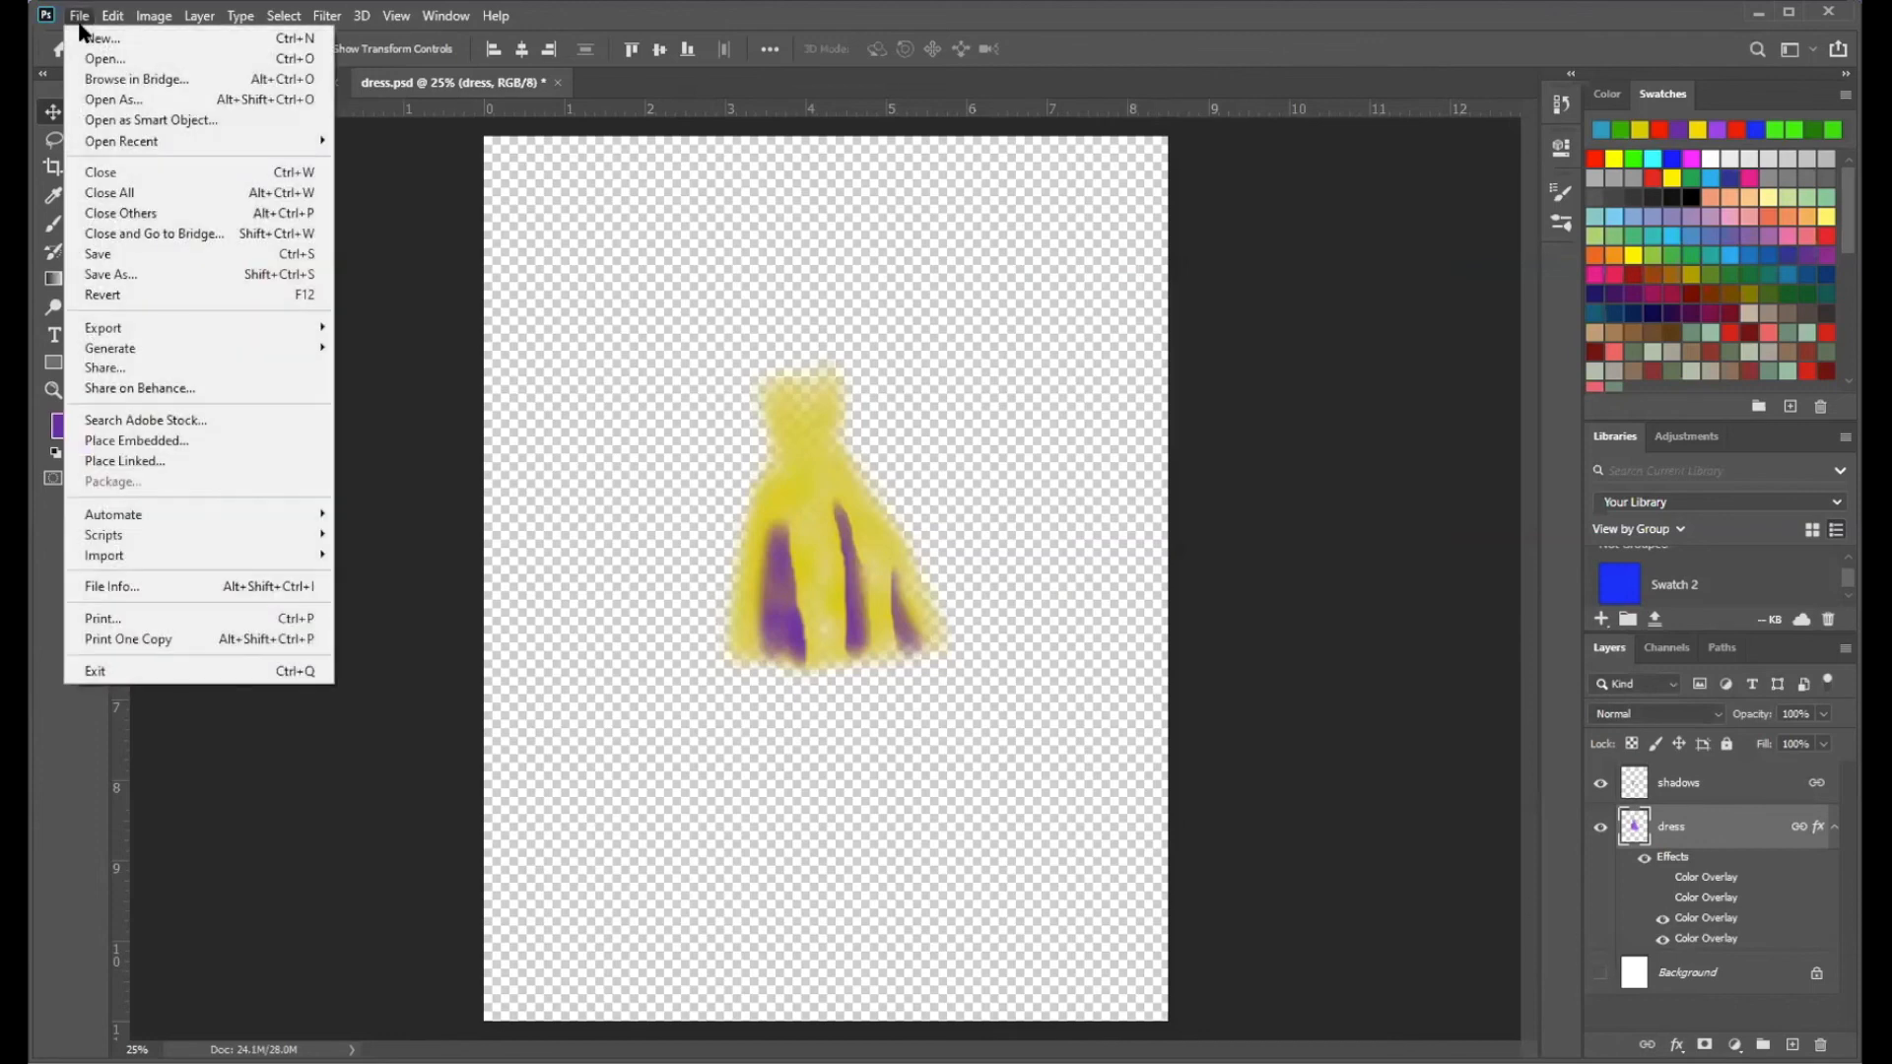
click(148, 276)
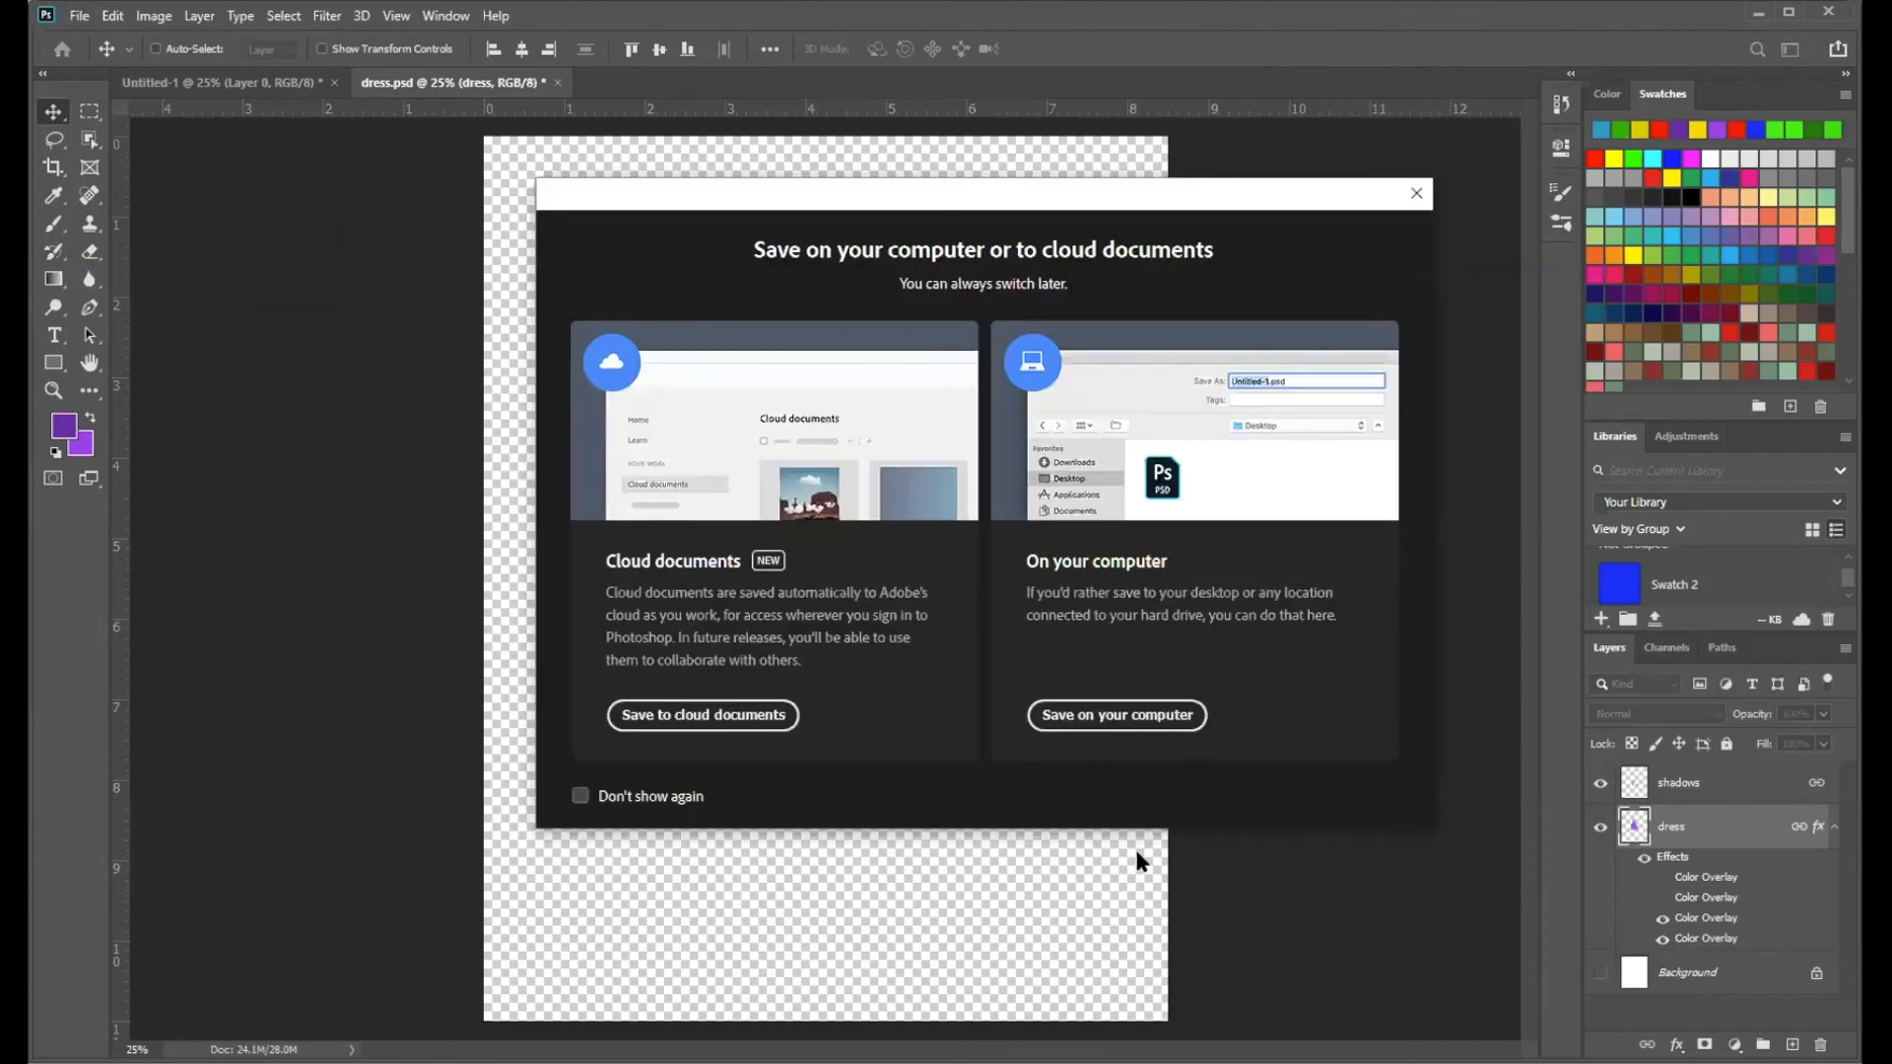
click(1106, 721)
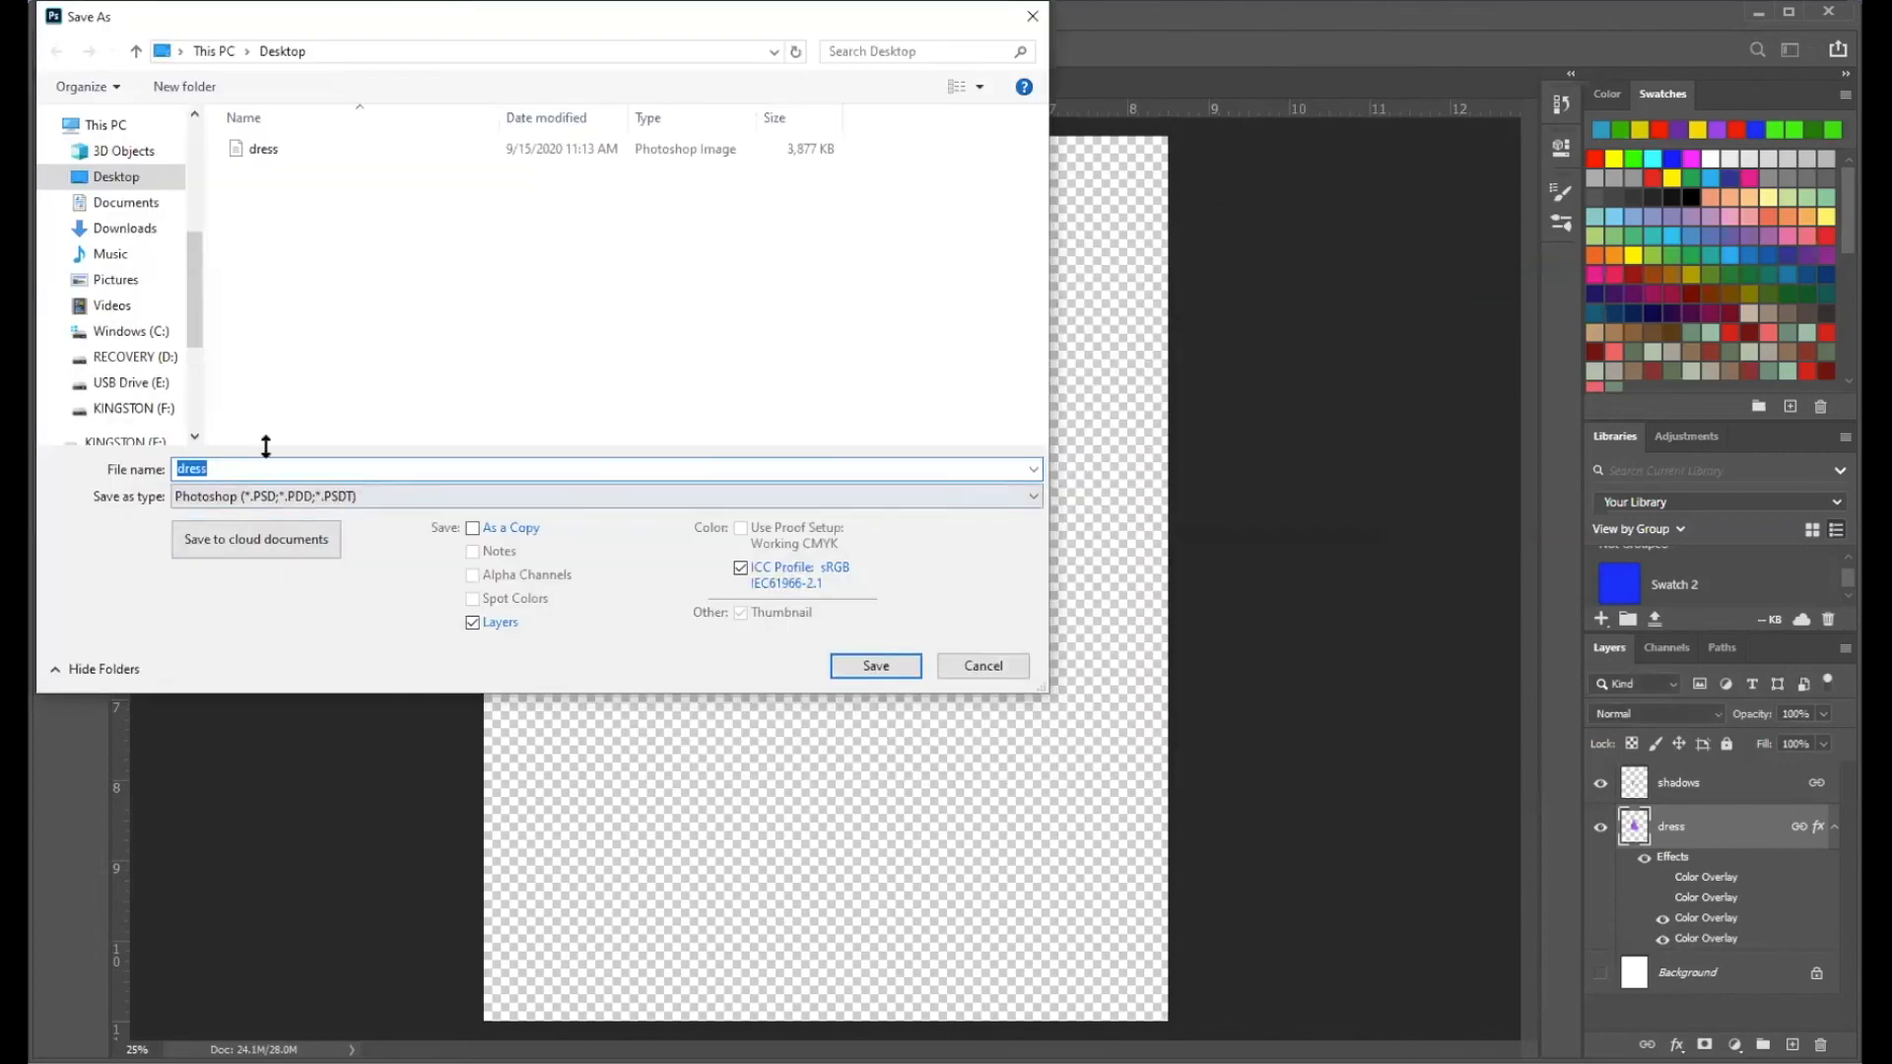
click(274, 467)
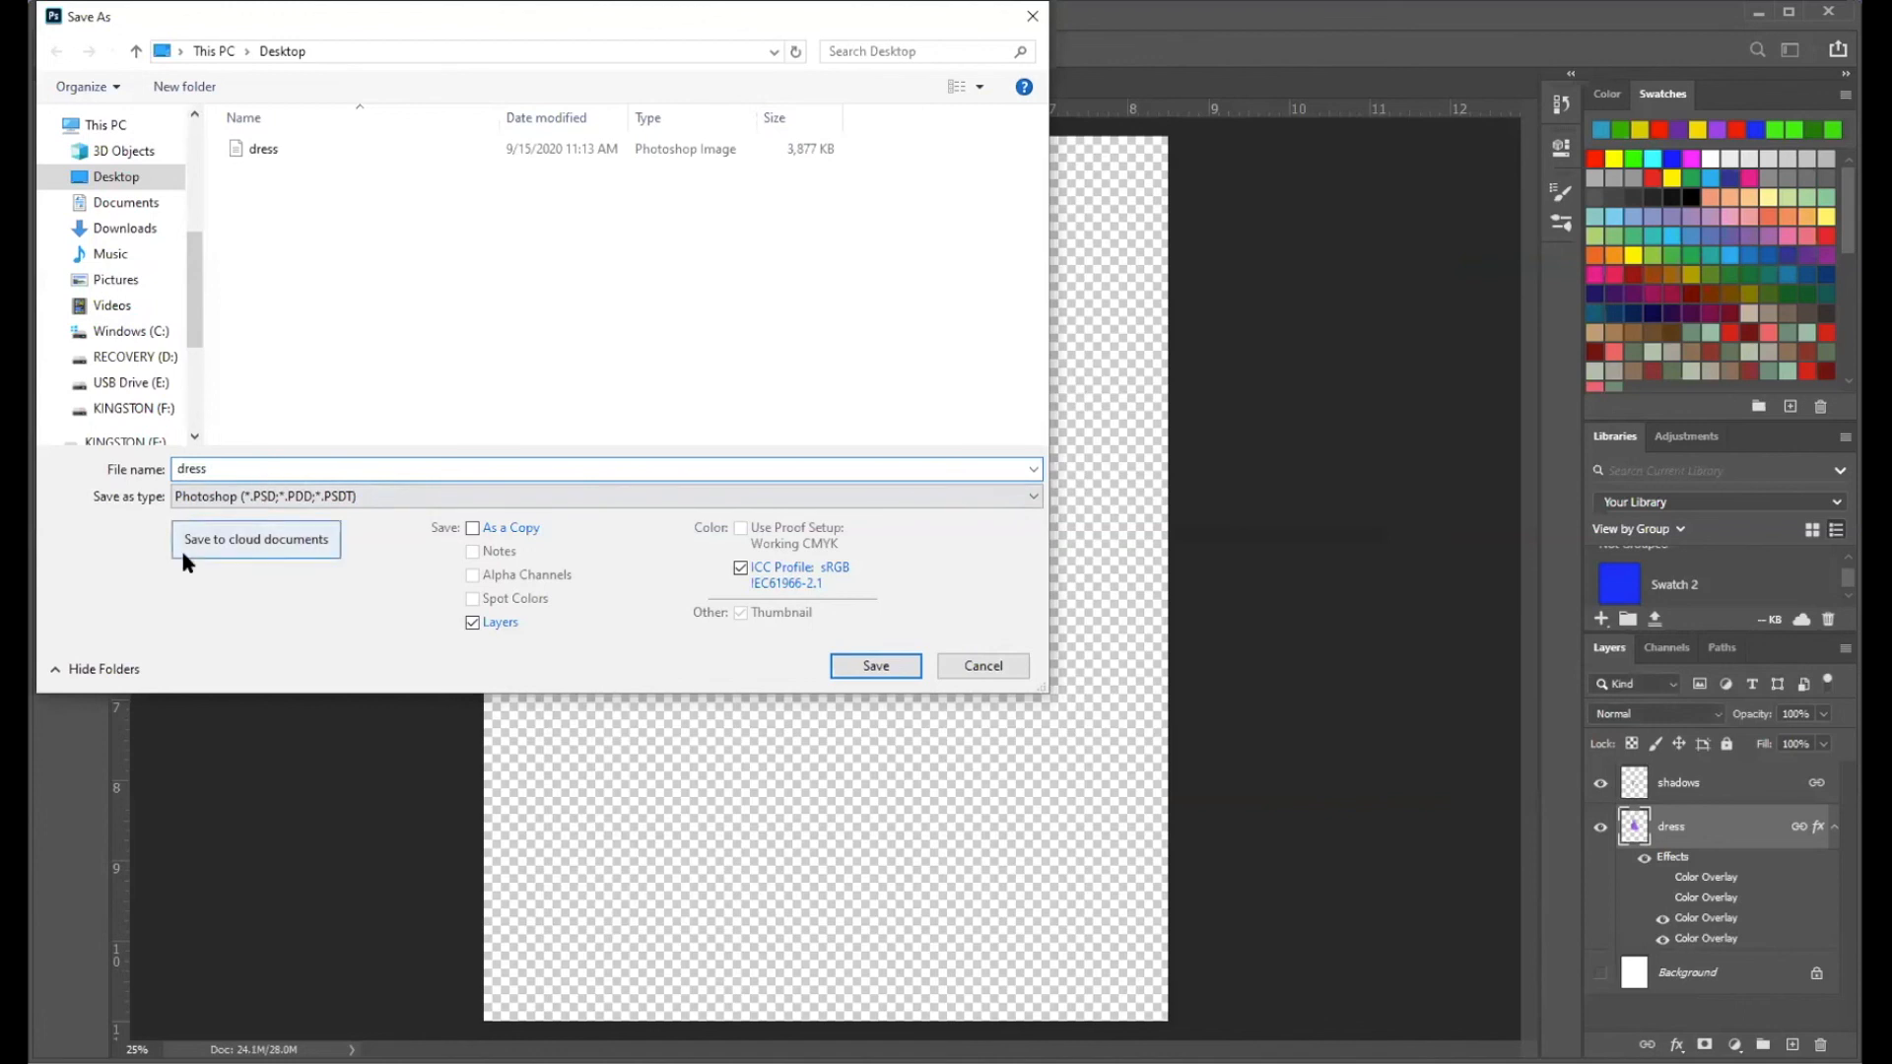
text(yellow)
click(714, 496)
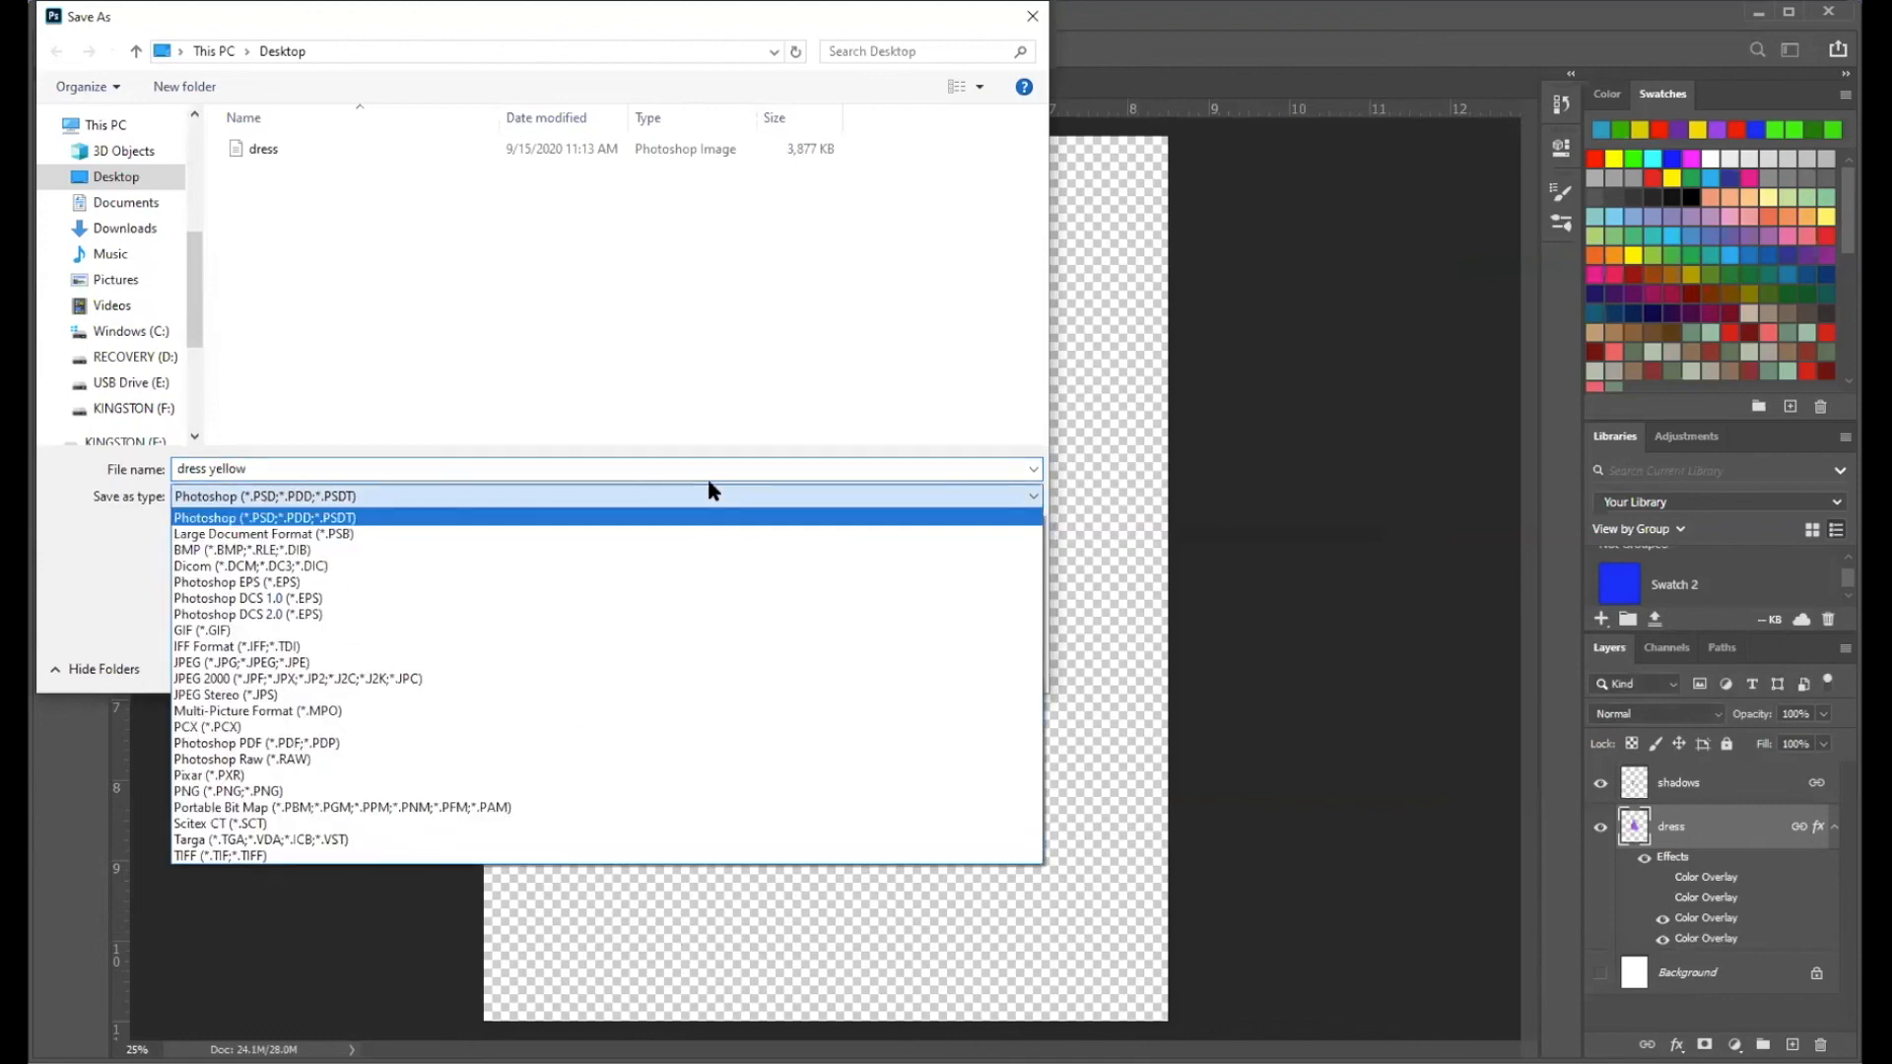
click(584, 791)
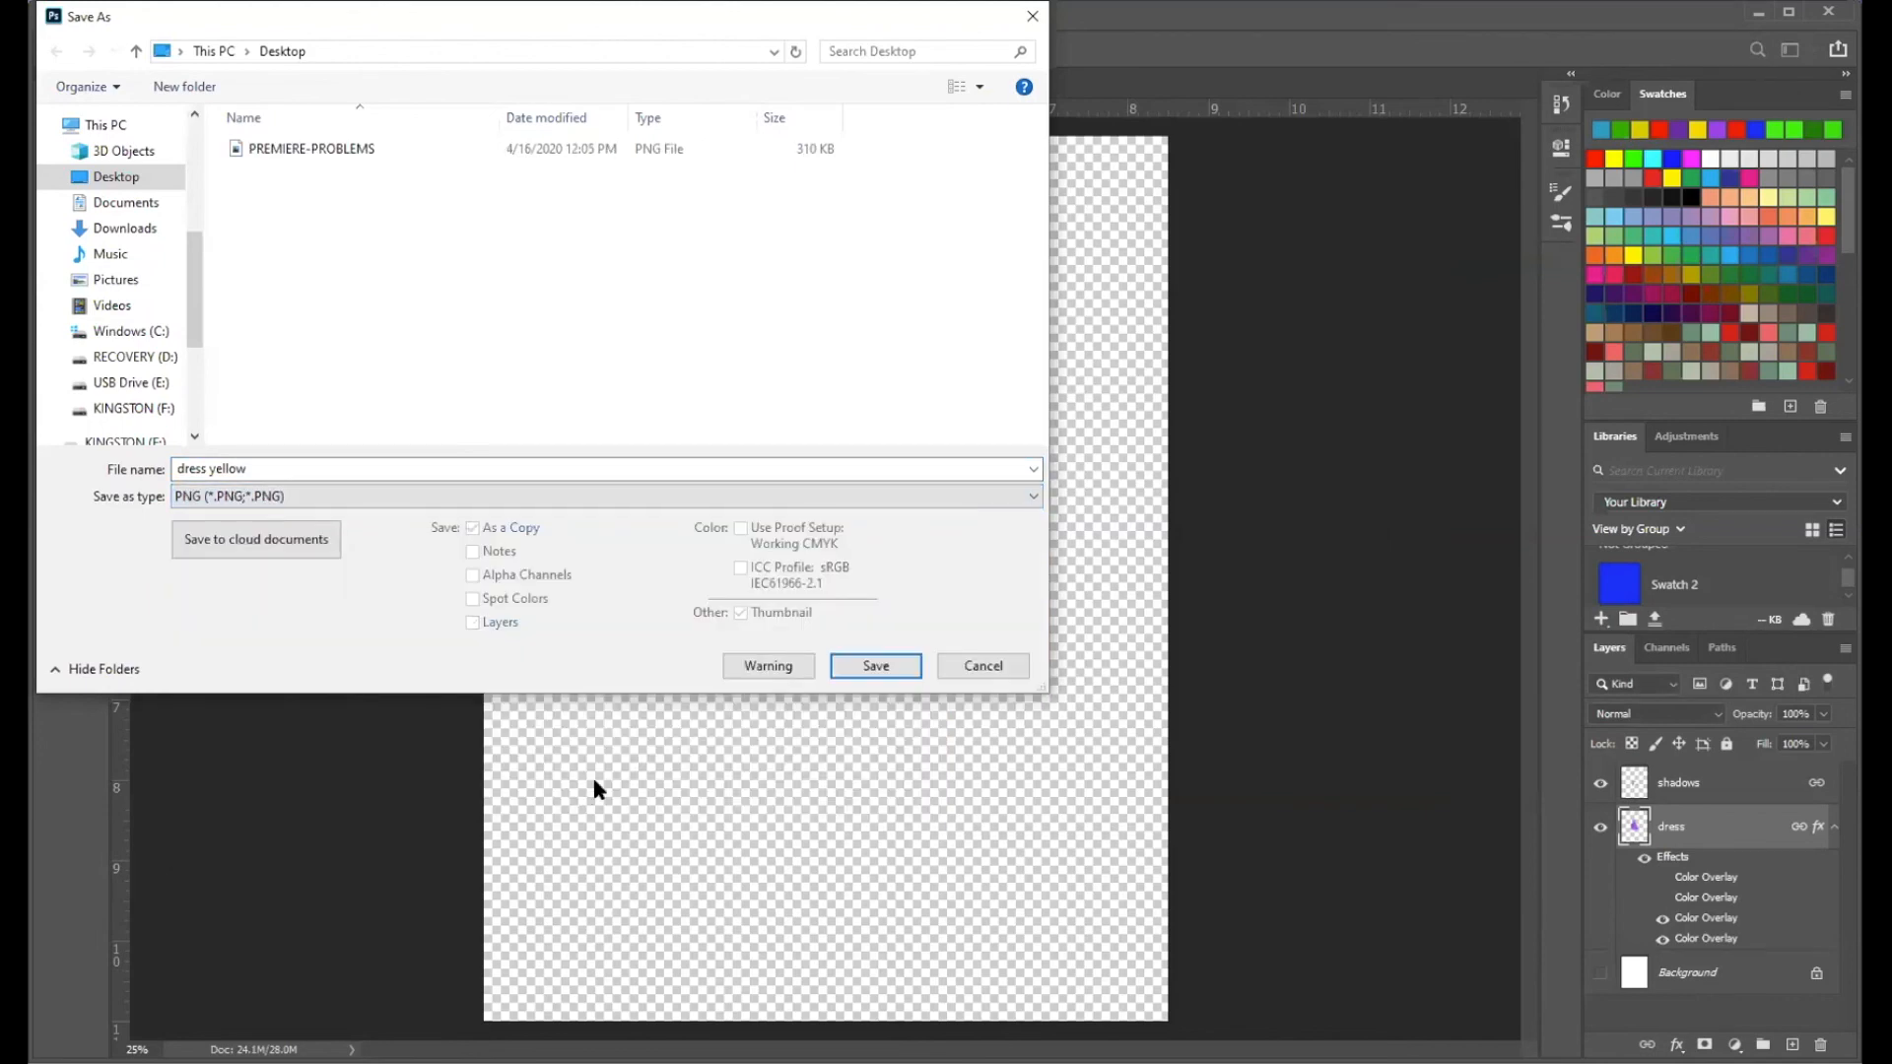
click(897, 666)
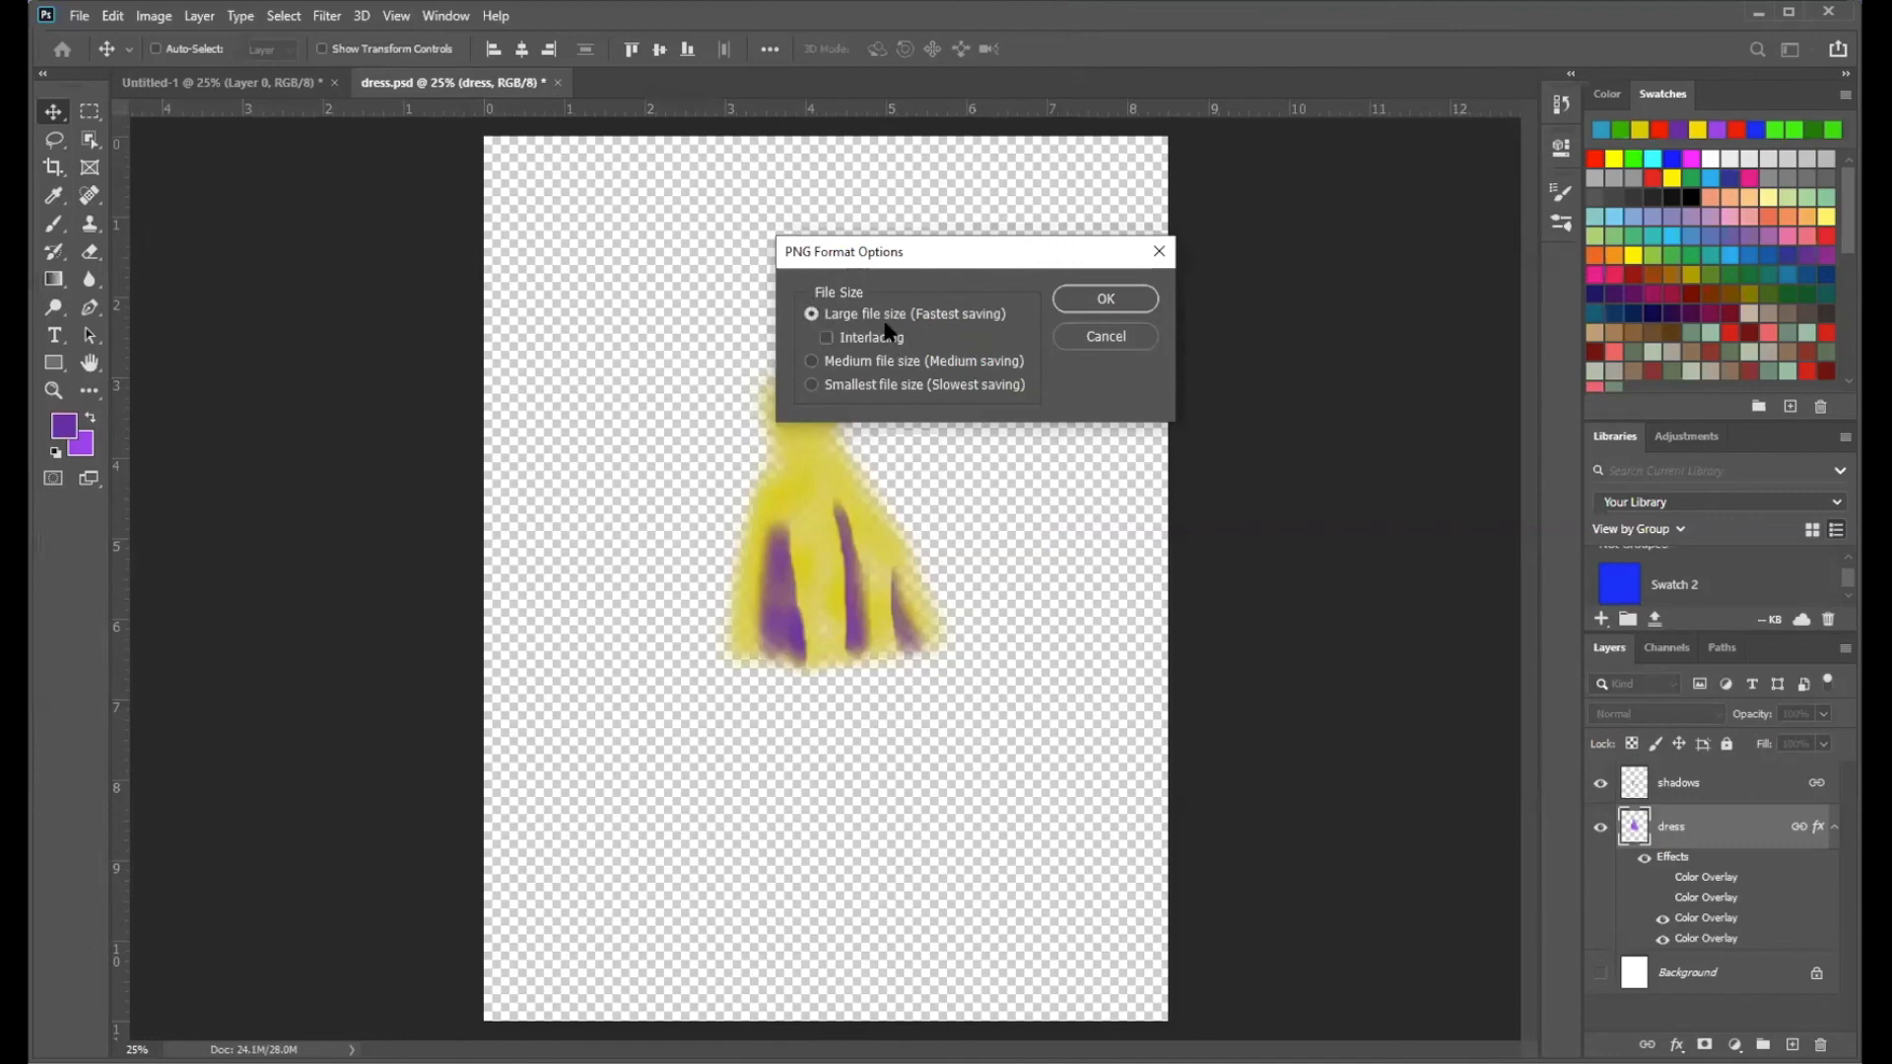
click(1124, 305)
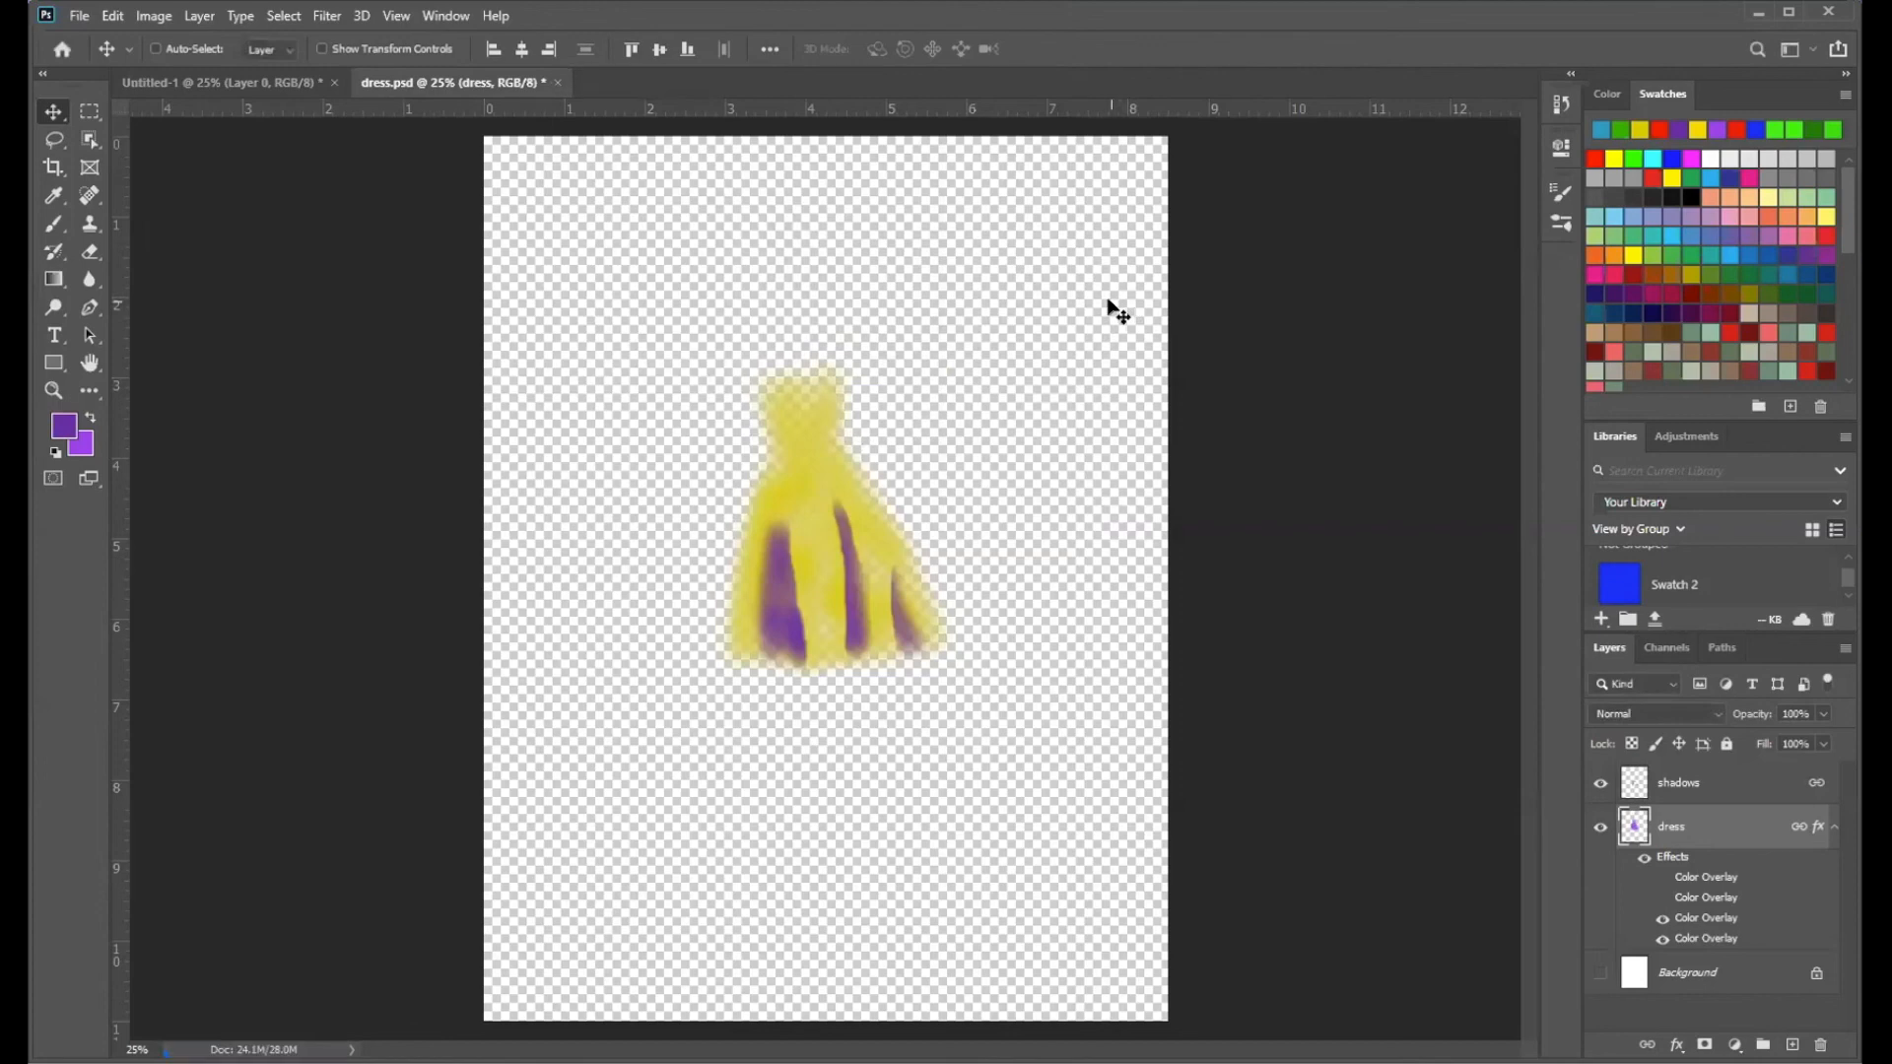
- Show the Background layer again and hide all remaining Color Overlays on the dress layer
click(1599, 975)
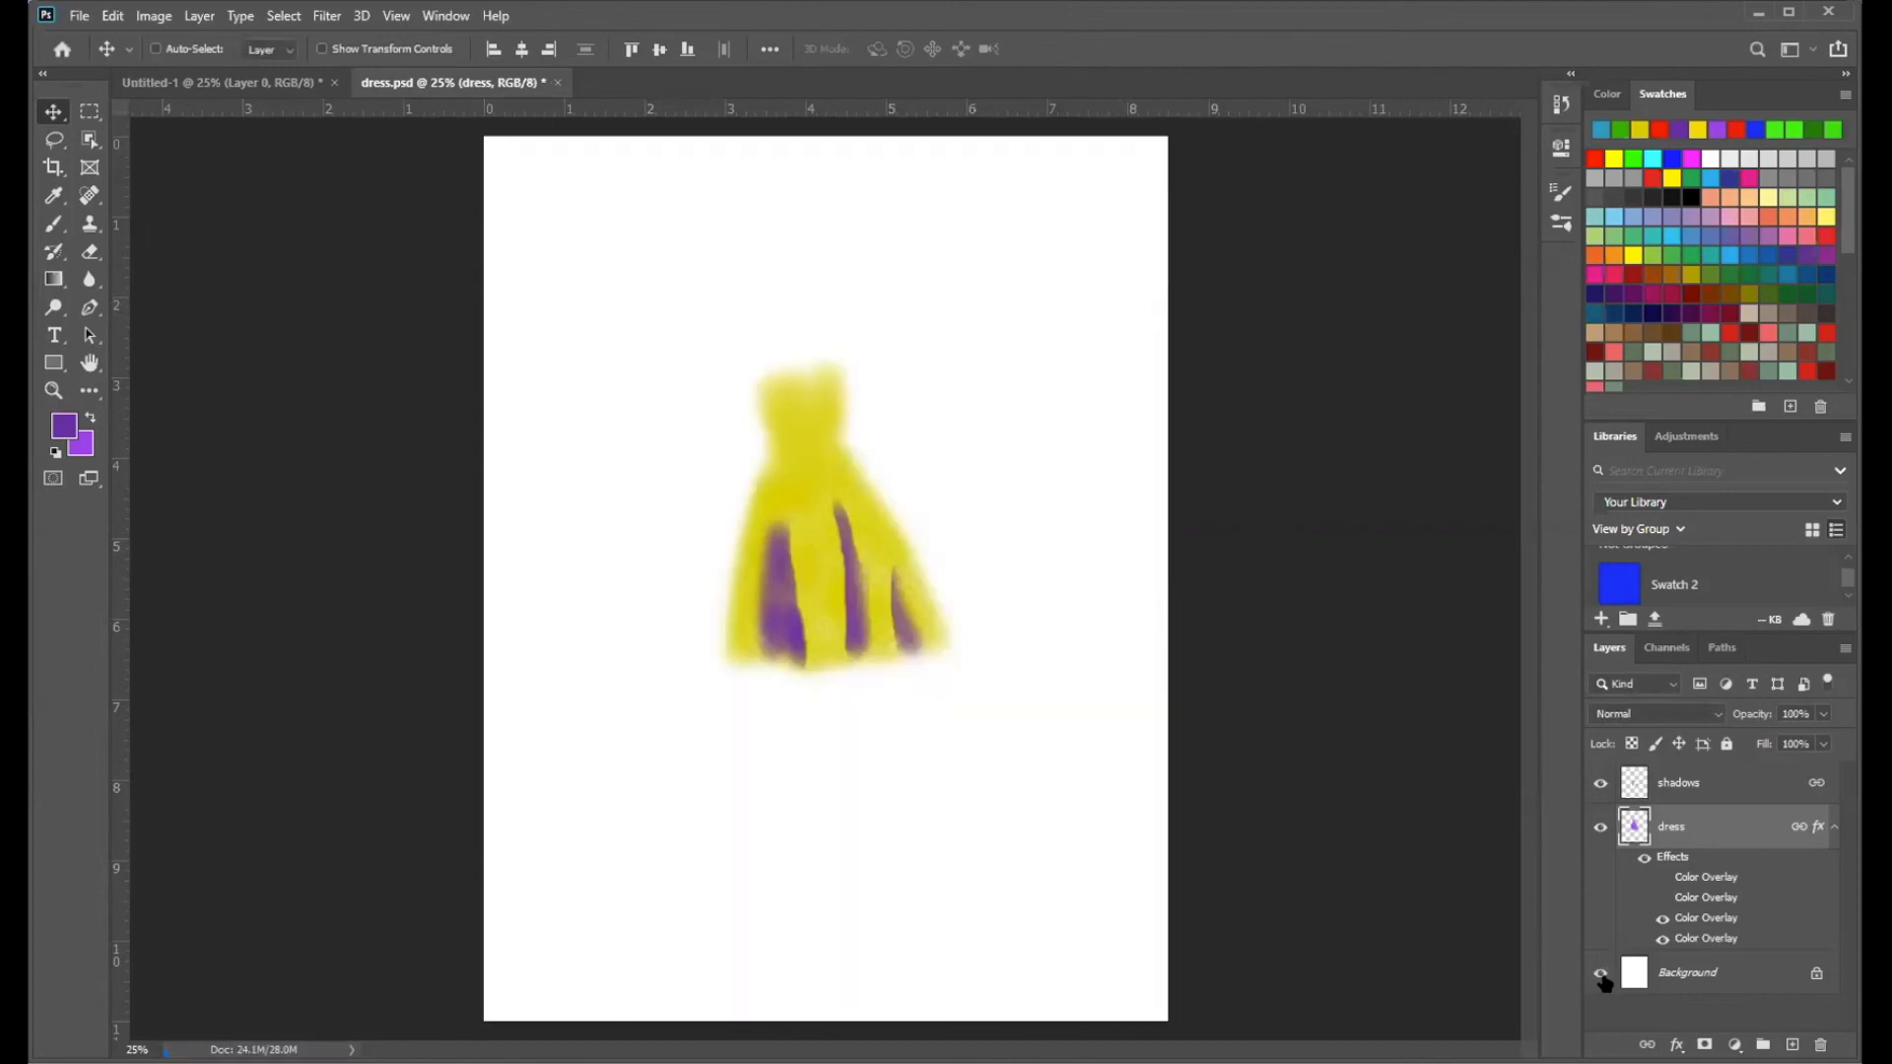
click(1663, 897)
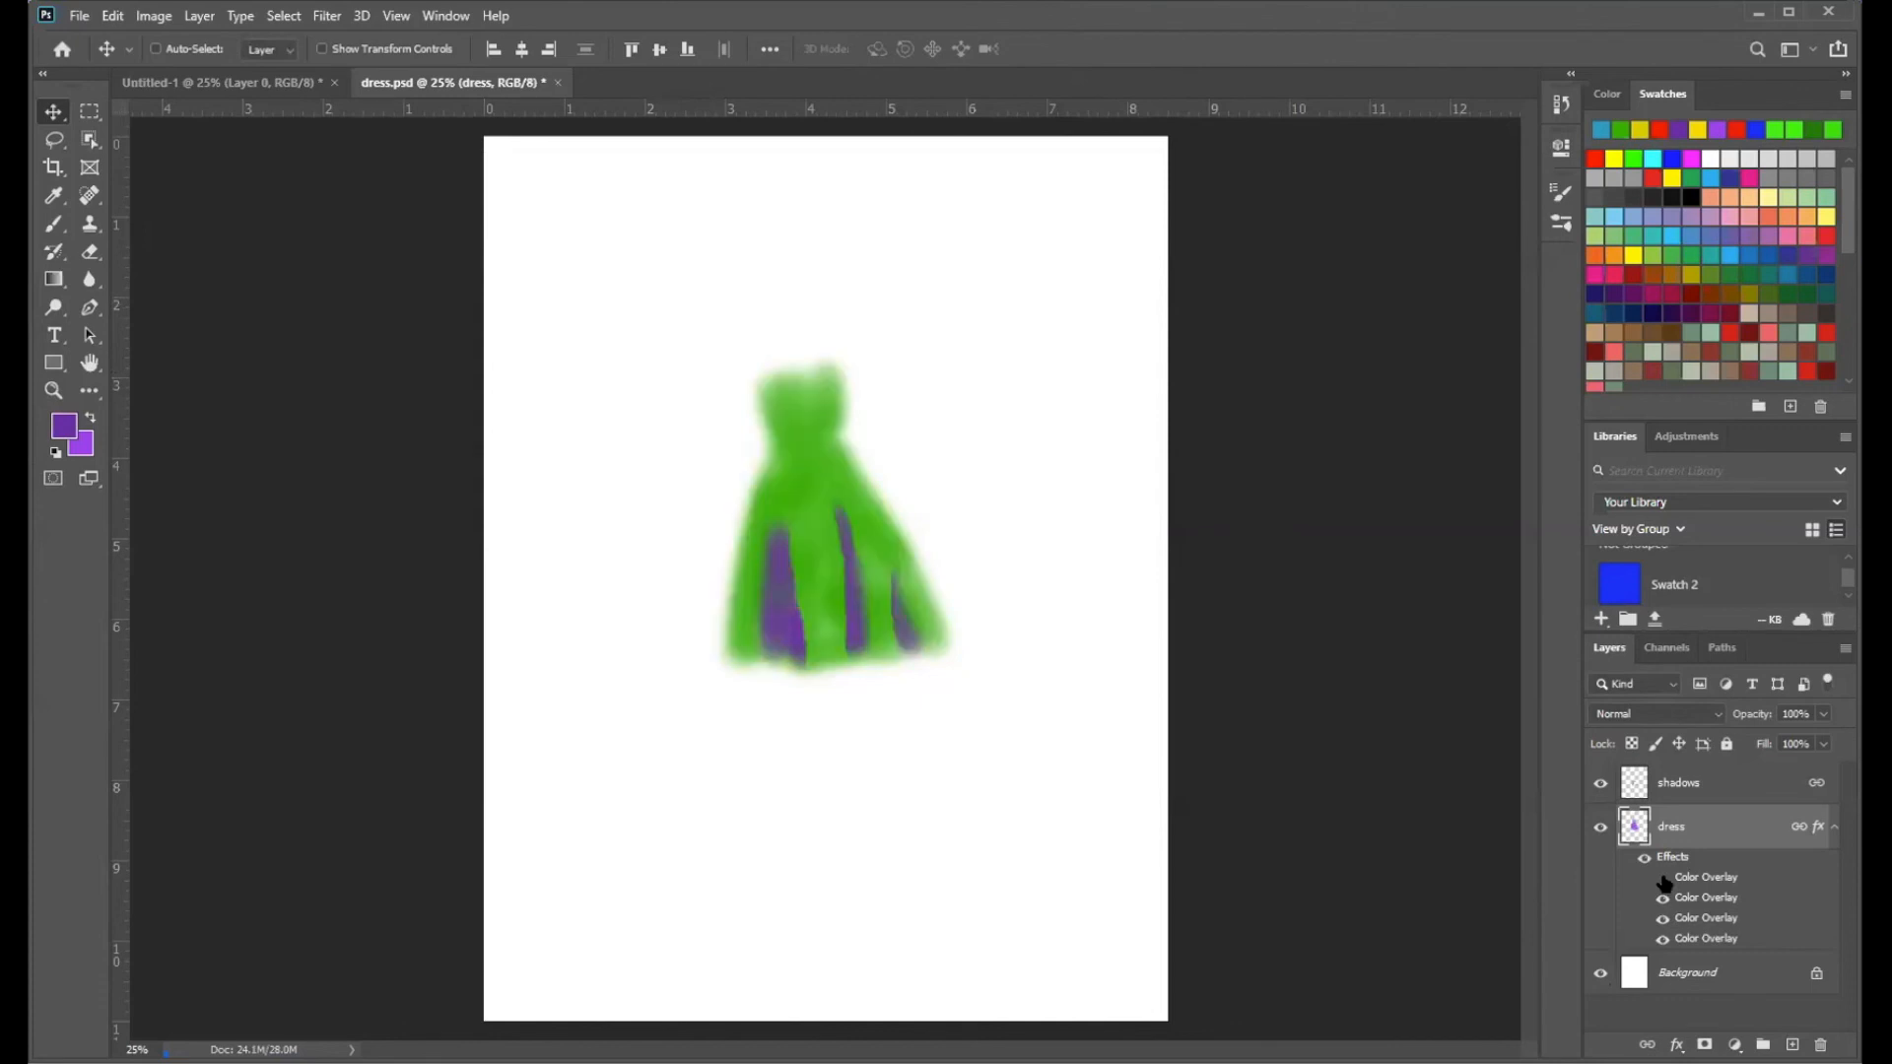
click(1662, 899)
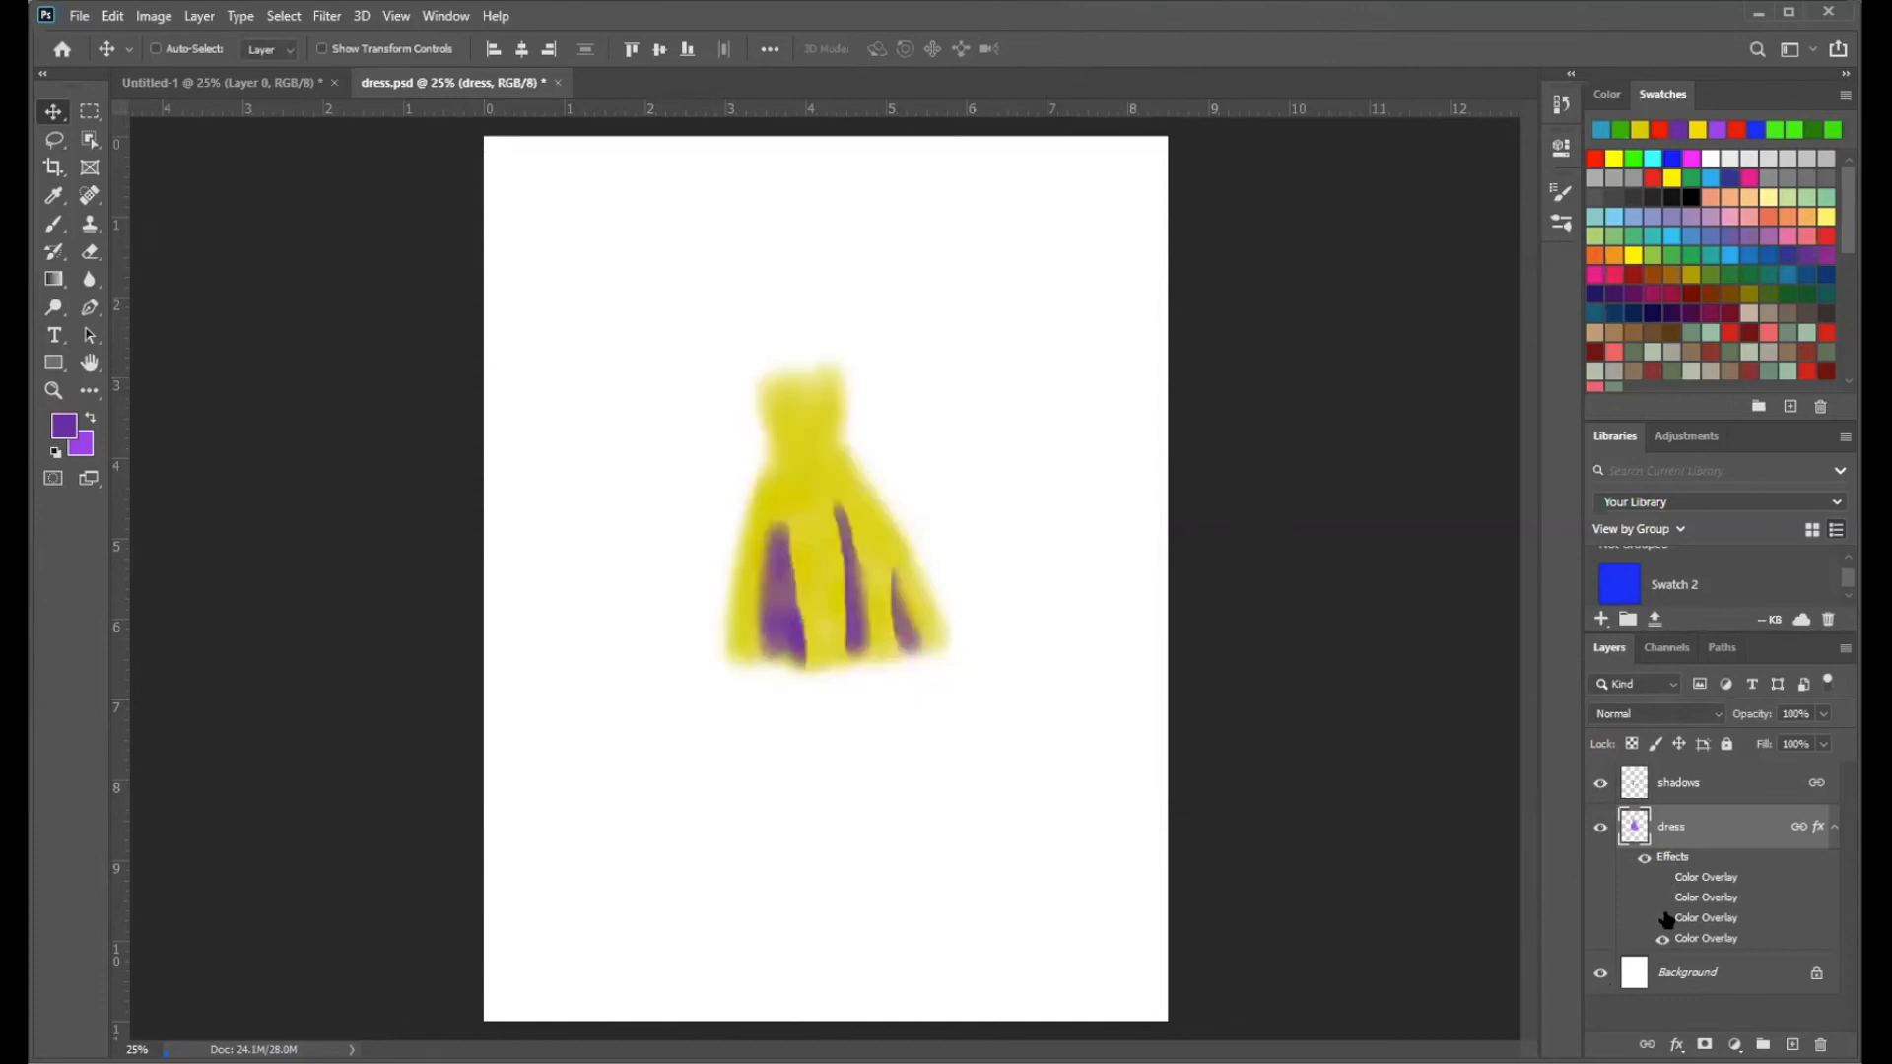
click(1663, 918)
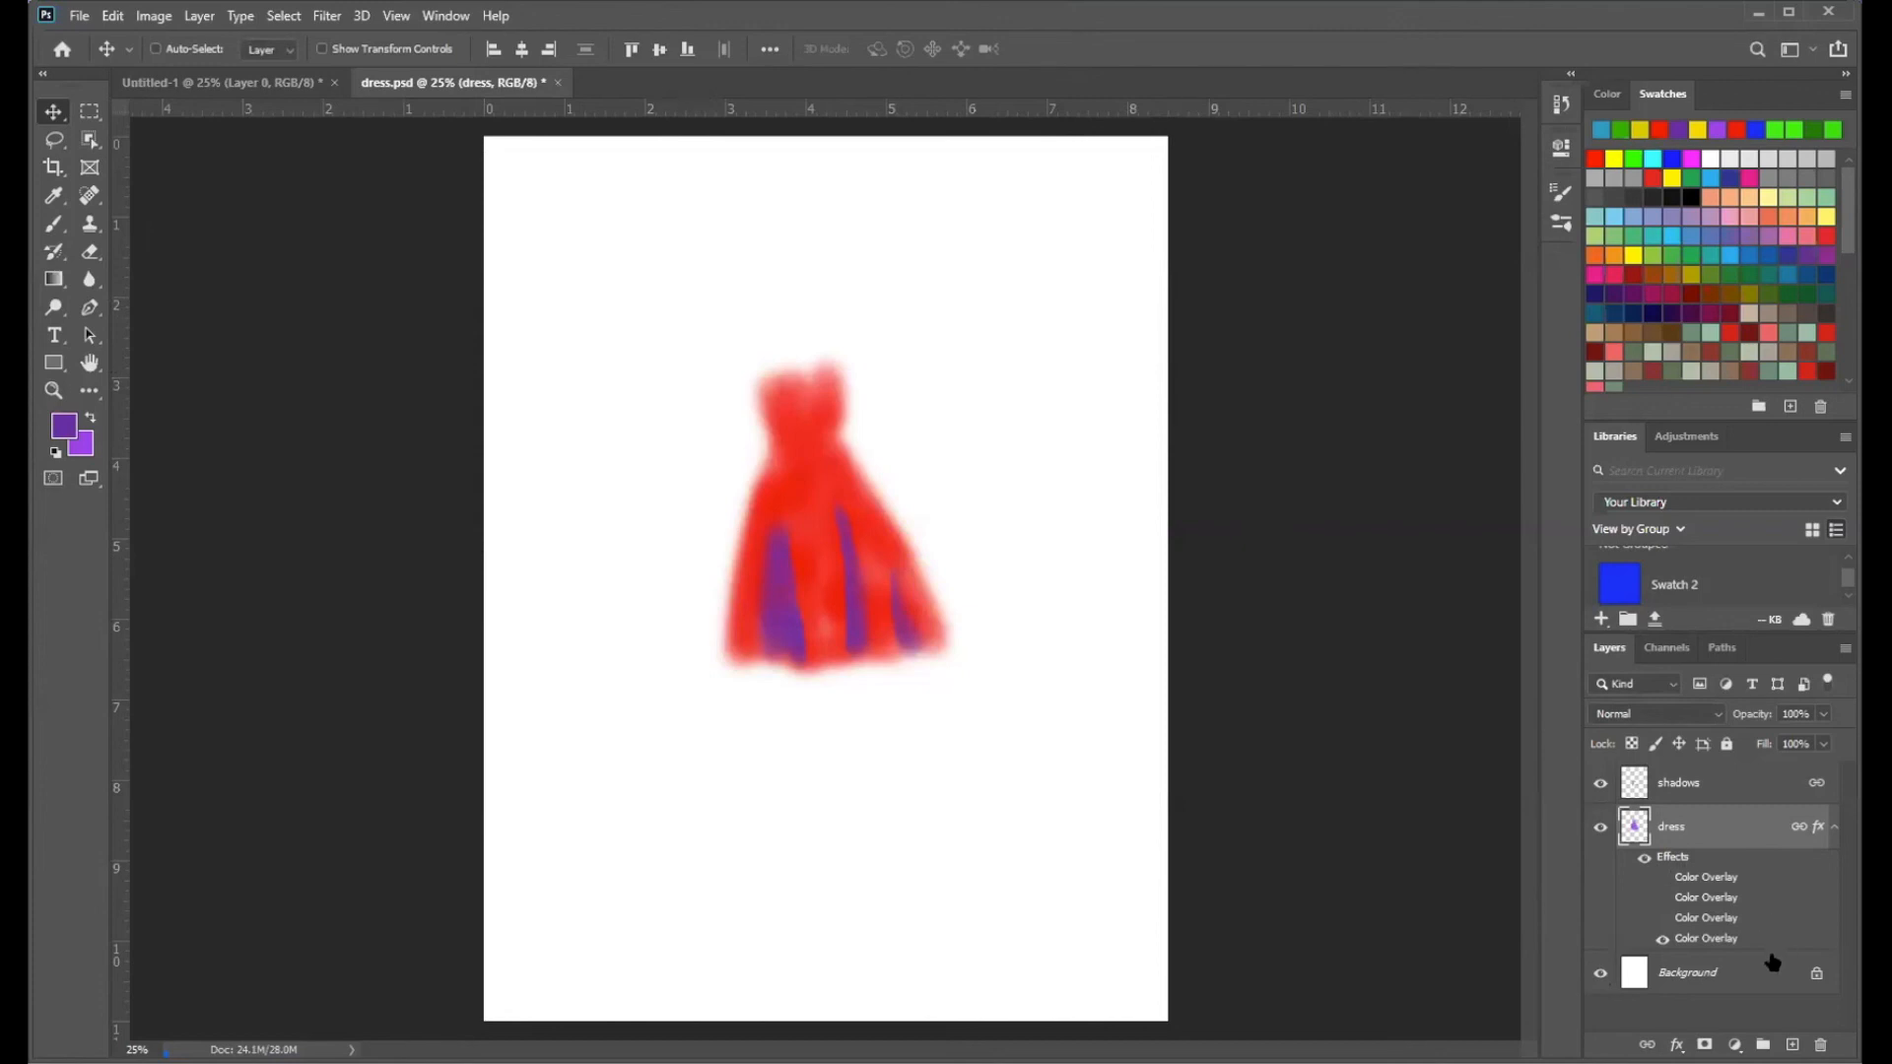
click(1663, 941)
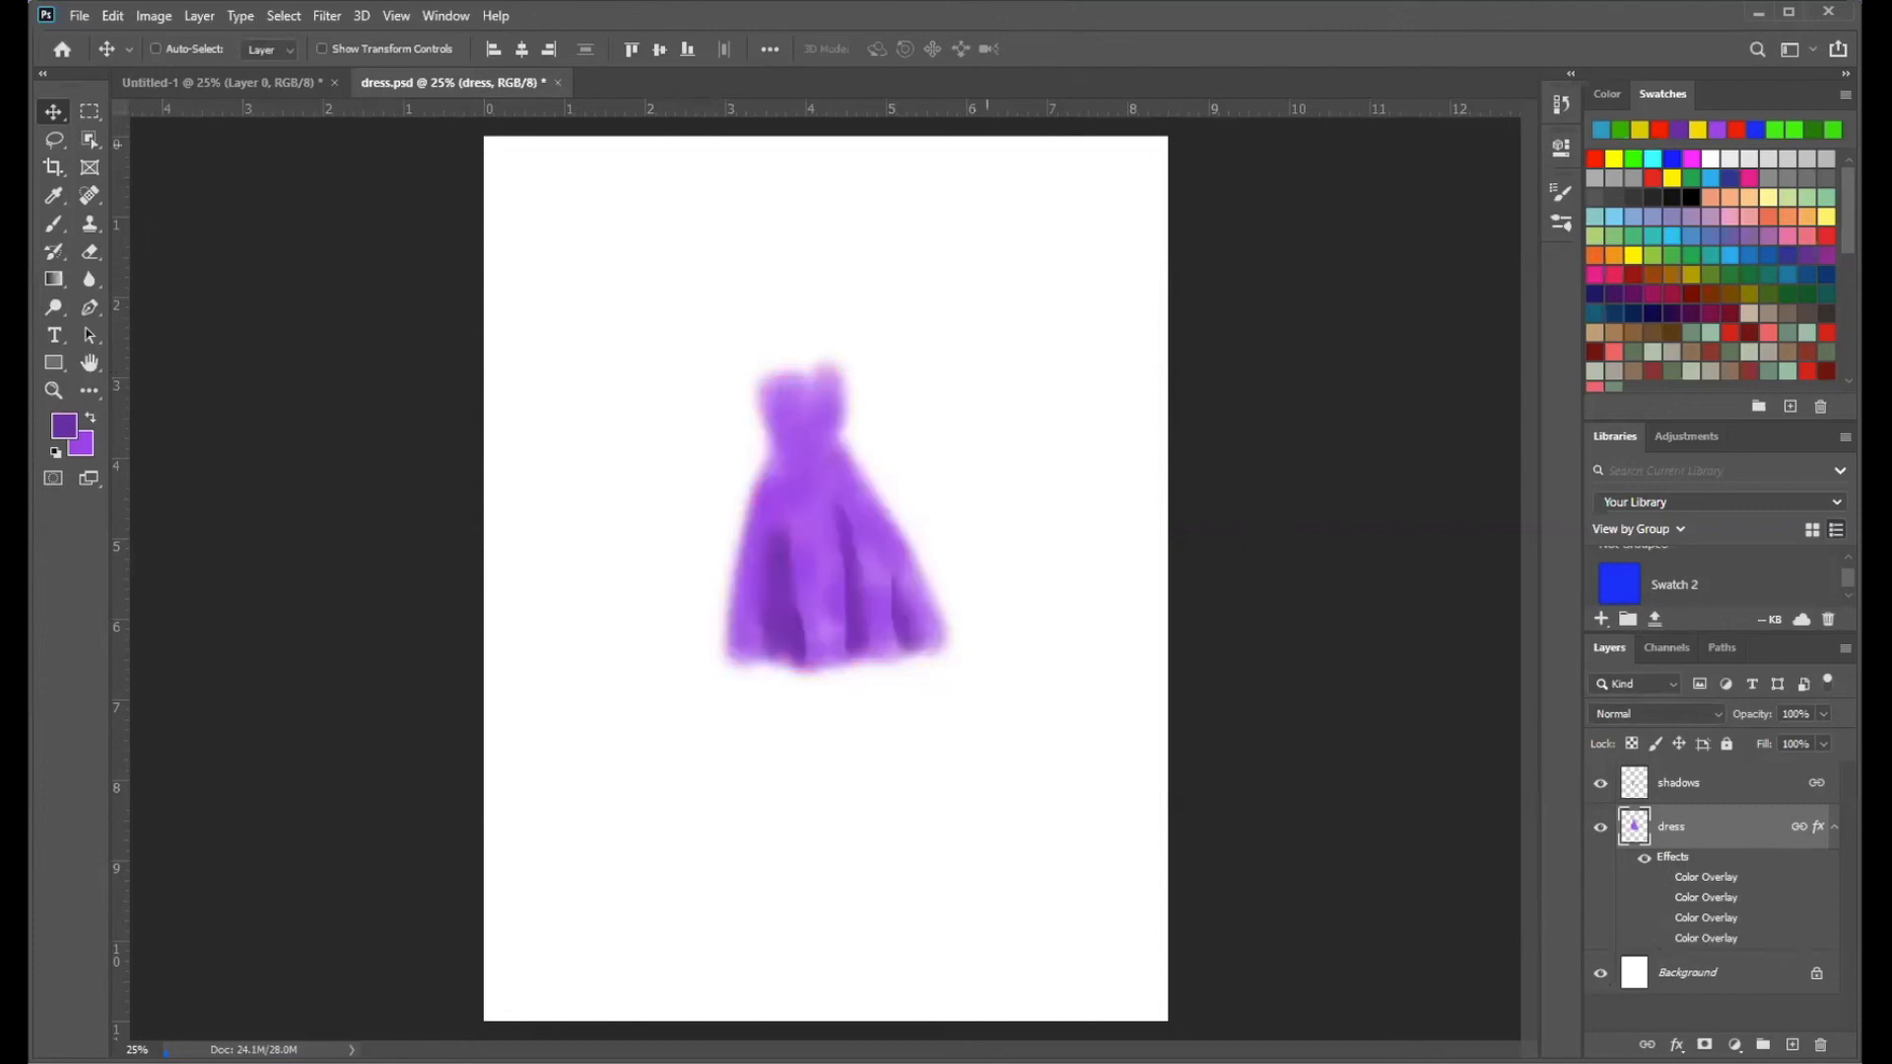
- Open the saved files "dress blue", "dress green" and "dress yellow" together from the Desktop
click(79, 16)
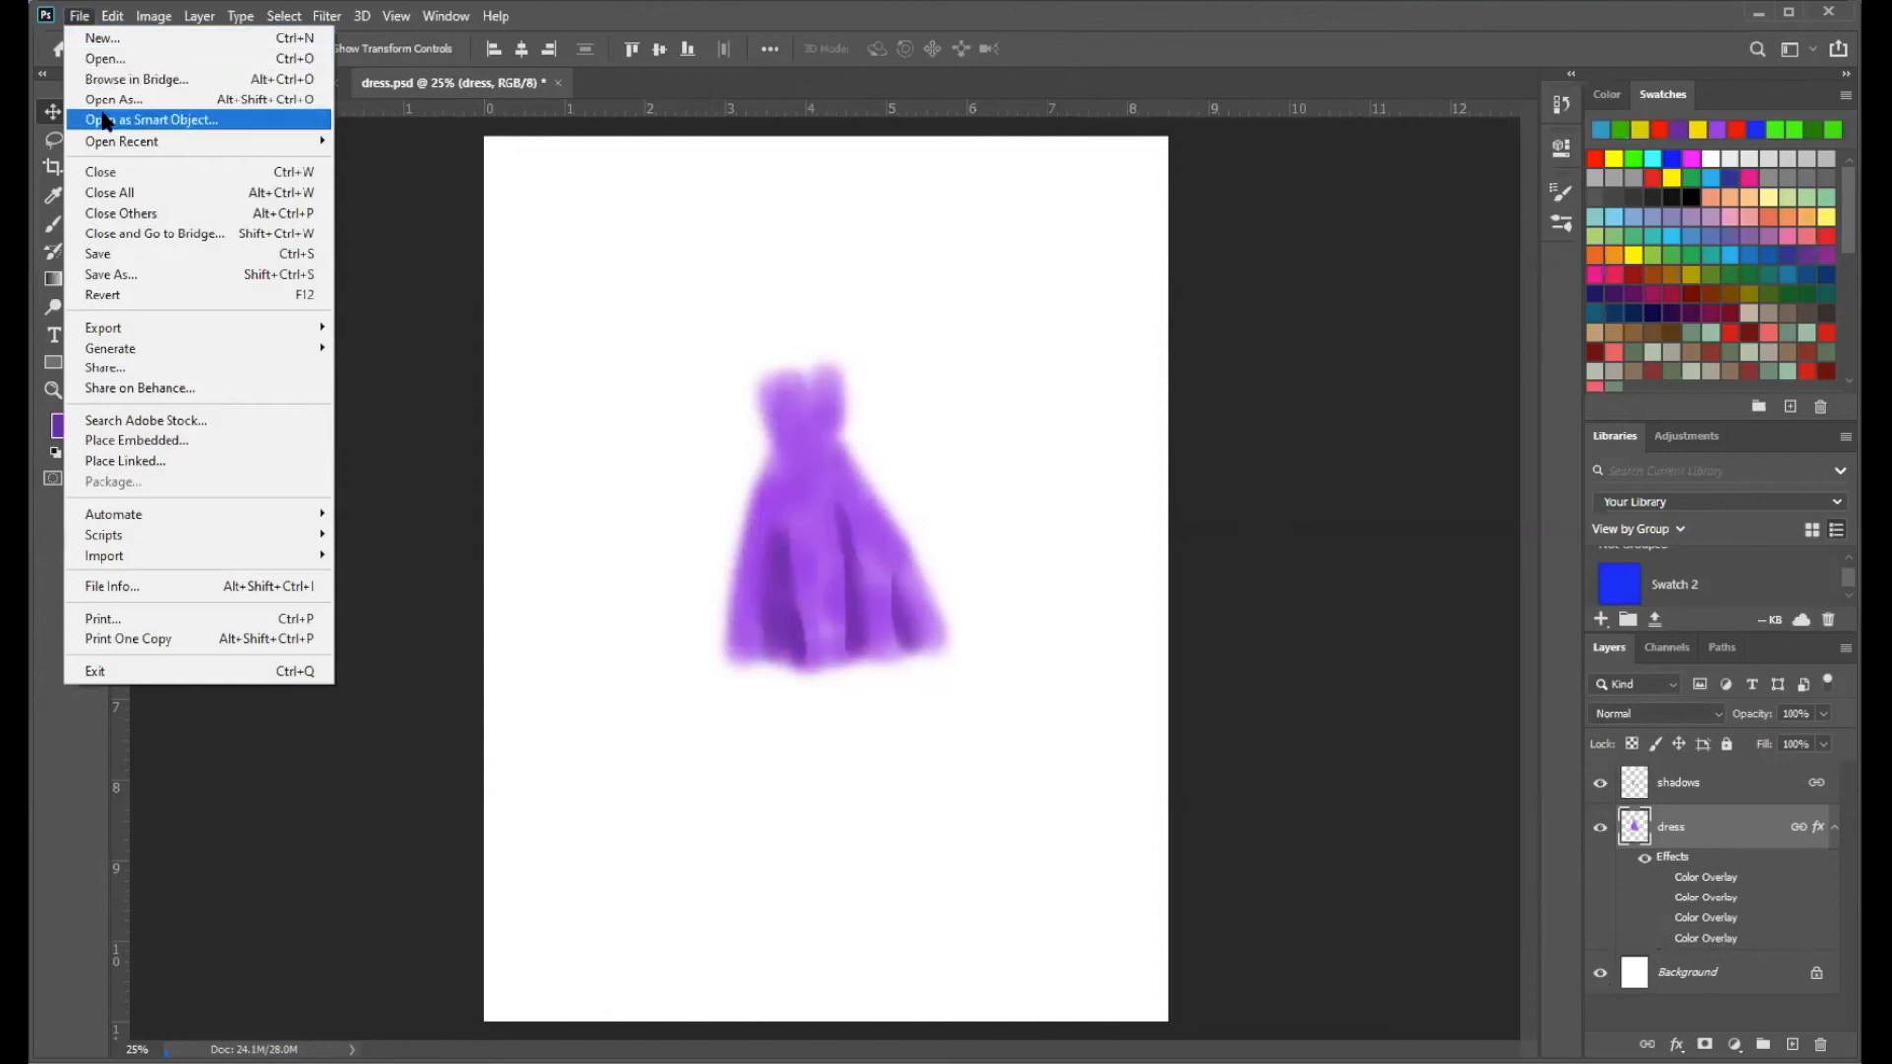
click(100, 61)
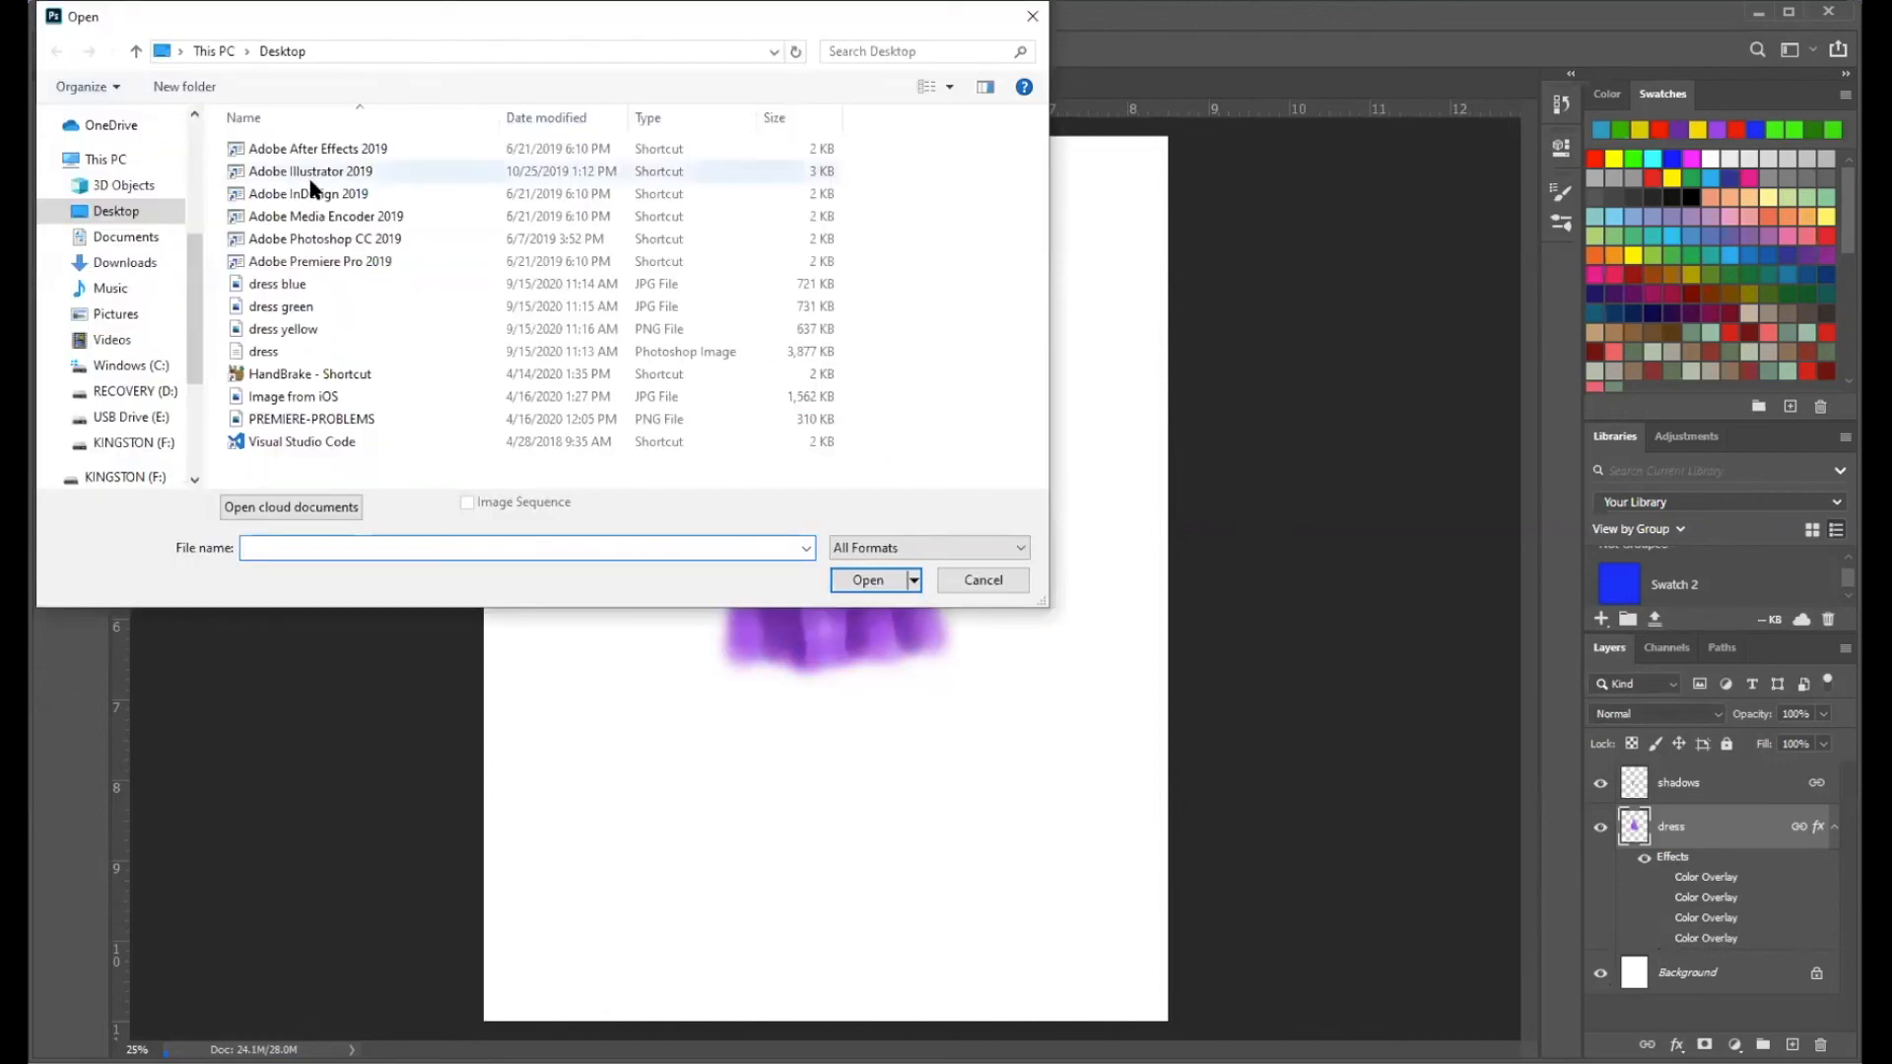
click(290, 285)
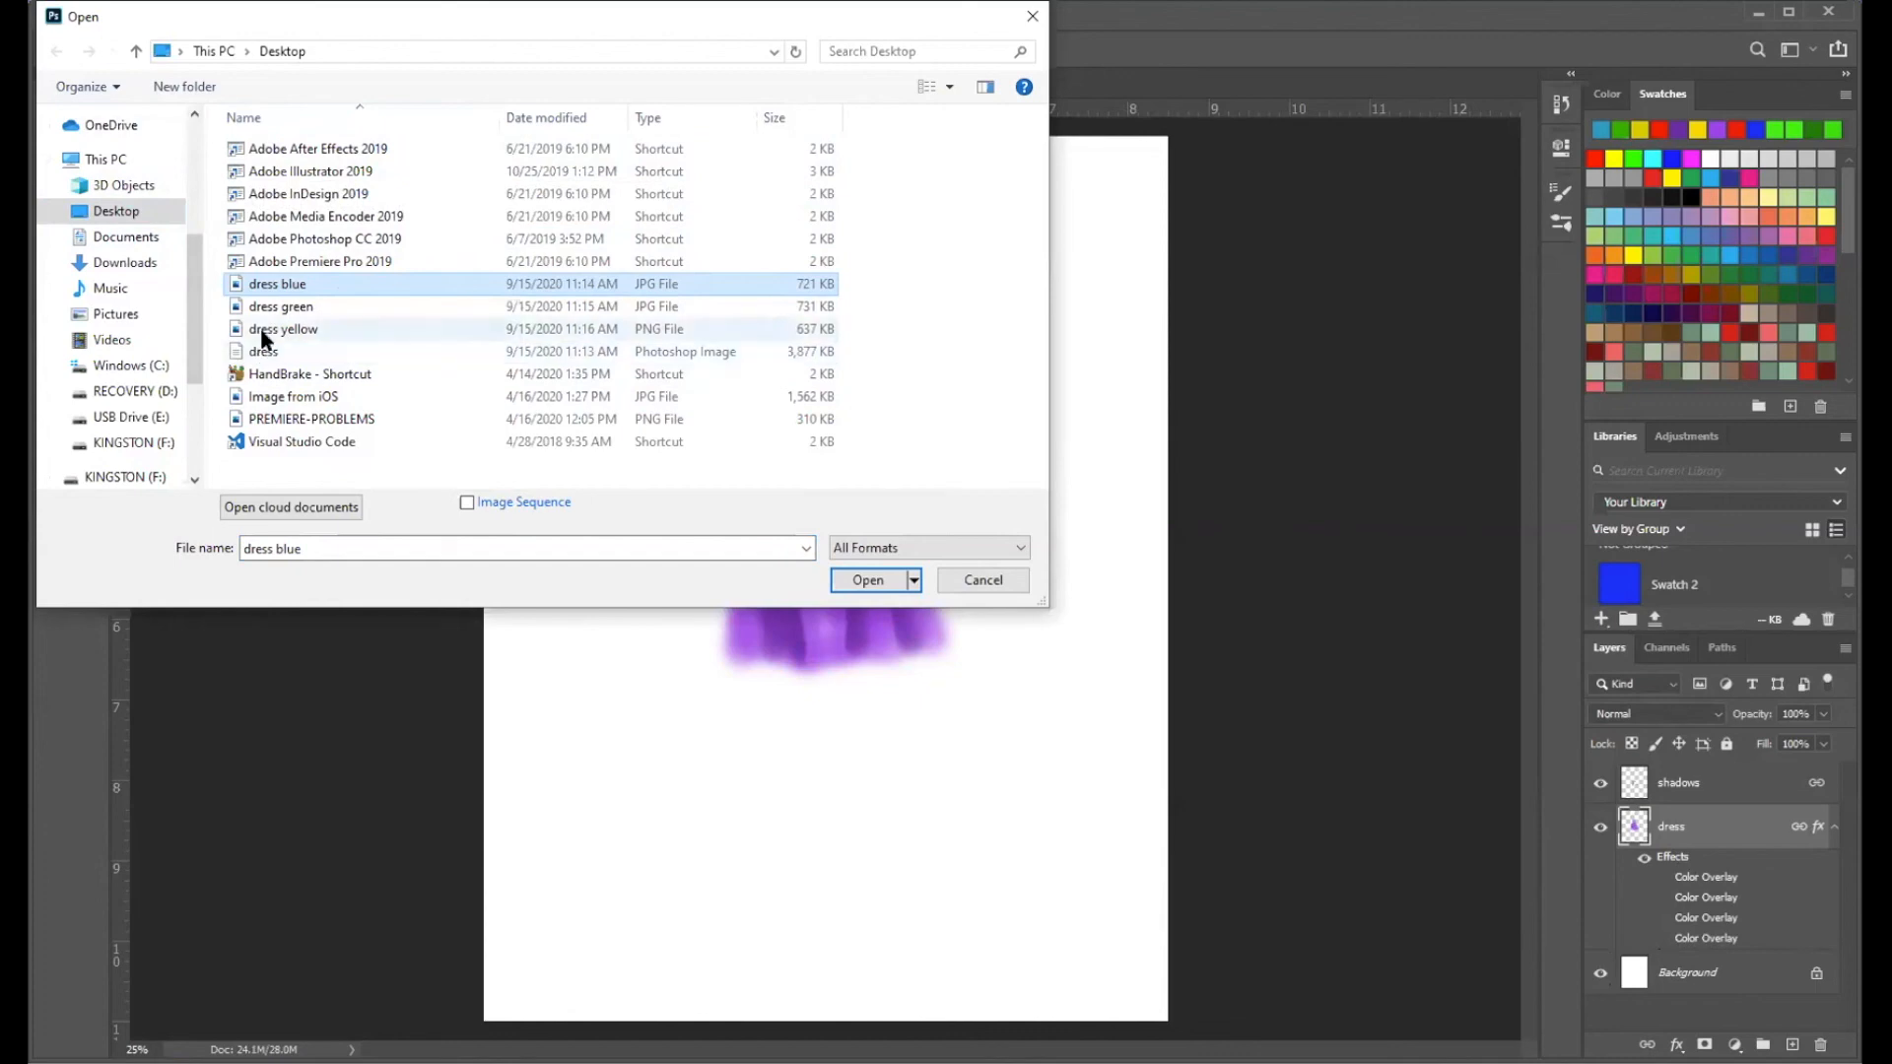
shift+click(262, 333)
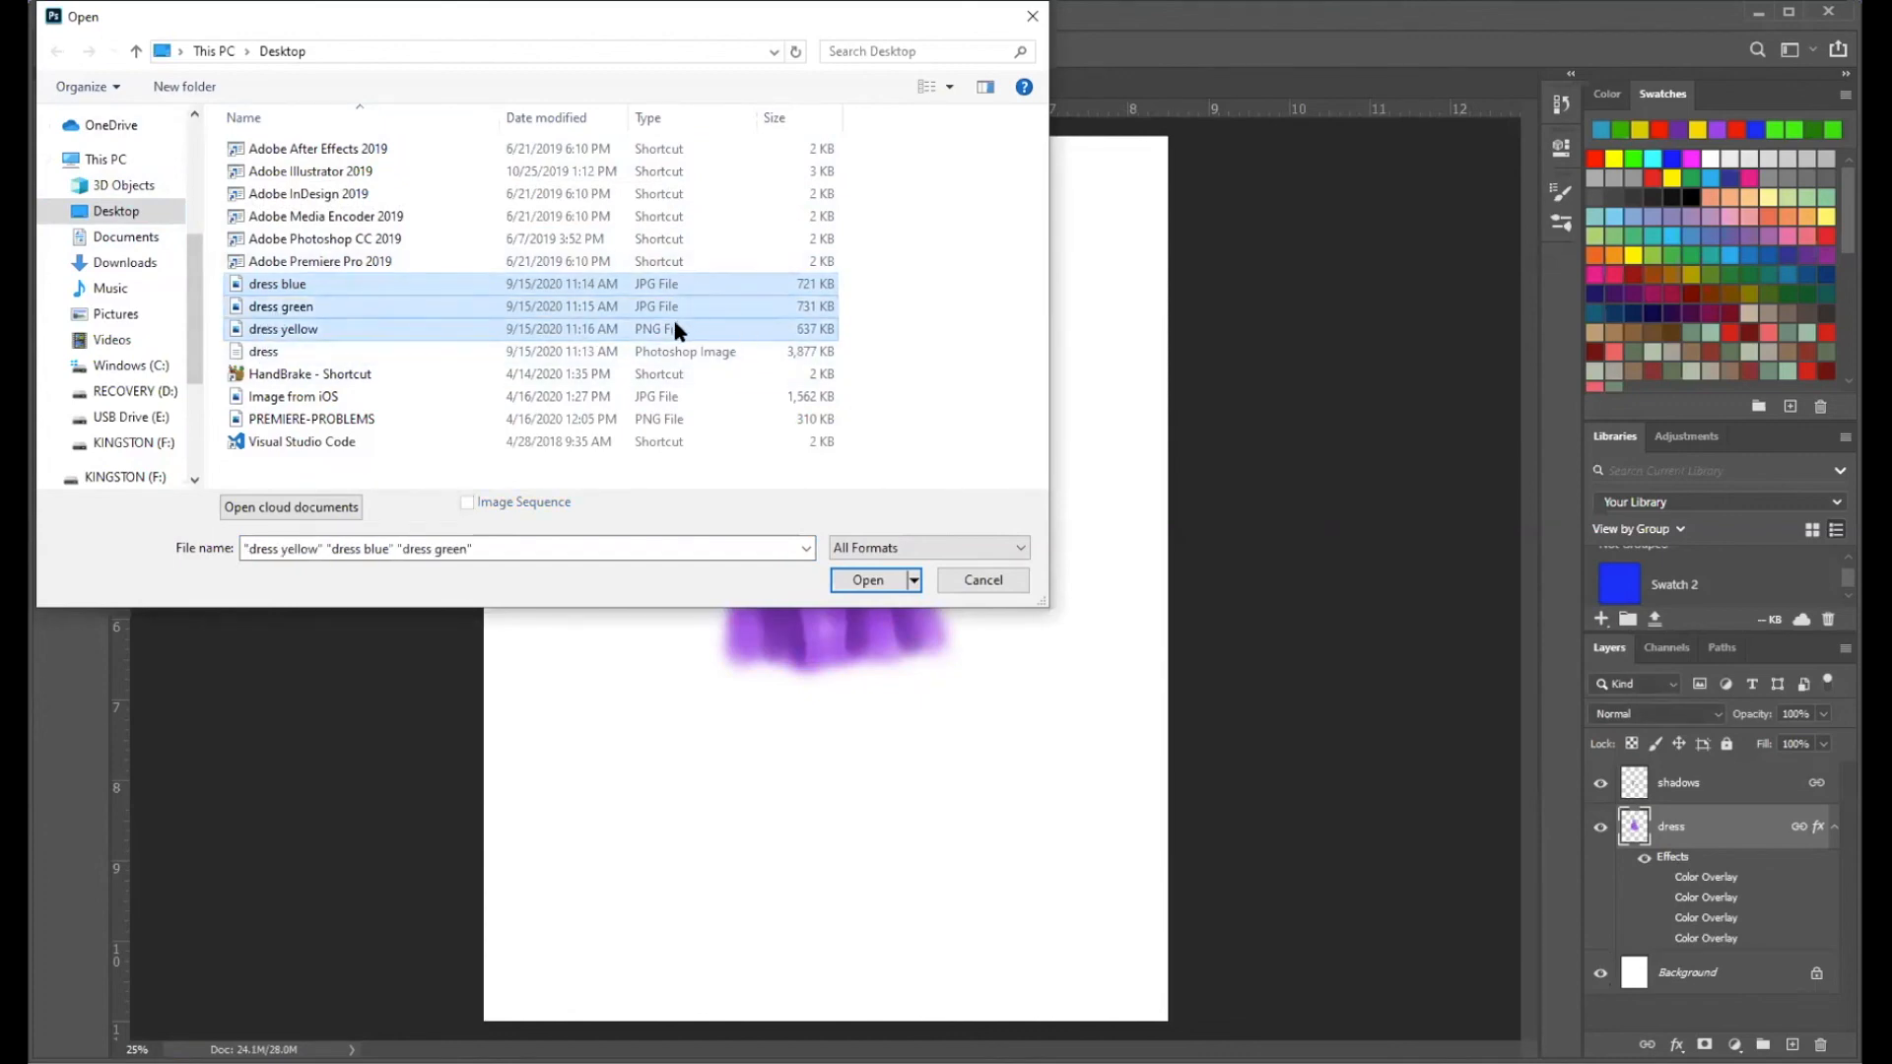
click(847, 582)
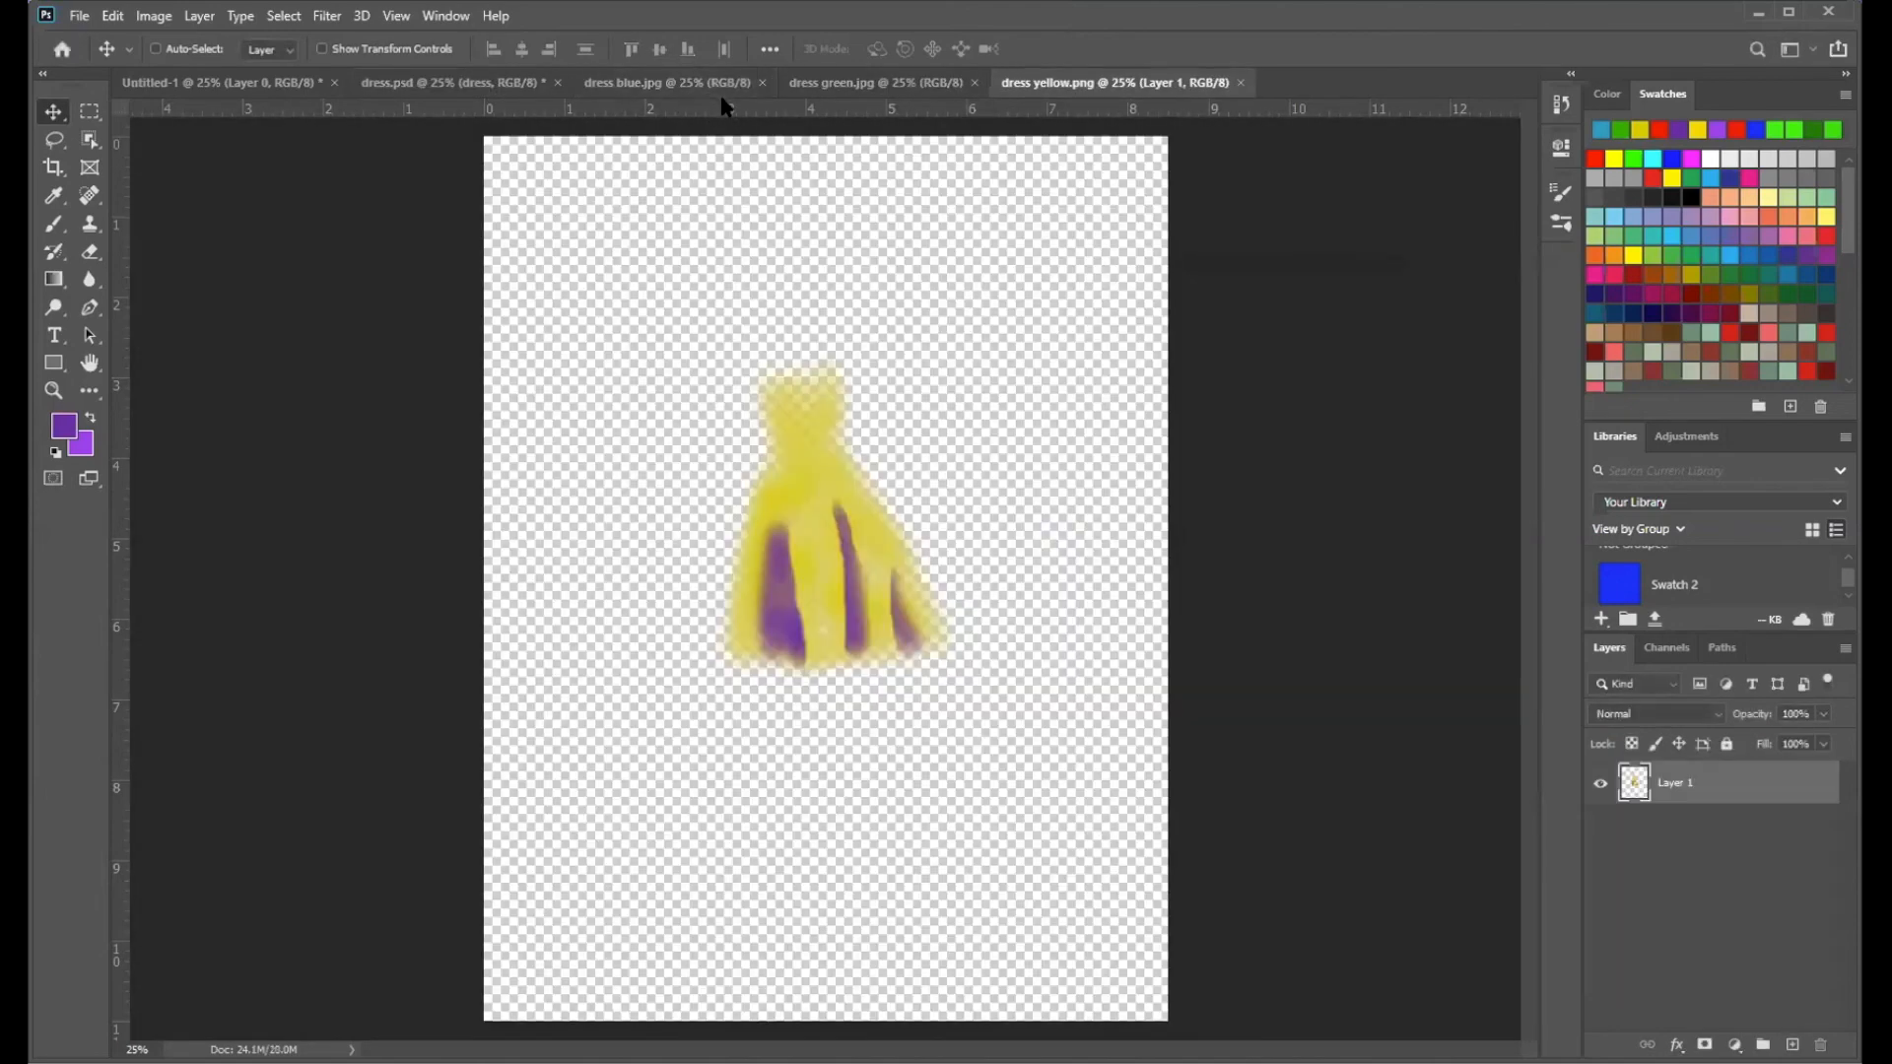
- Compare the opened blue and green JPEGs and the yellow PNG with the layered dress.psd, examining their backgrounds and layers
click(622, 85)
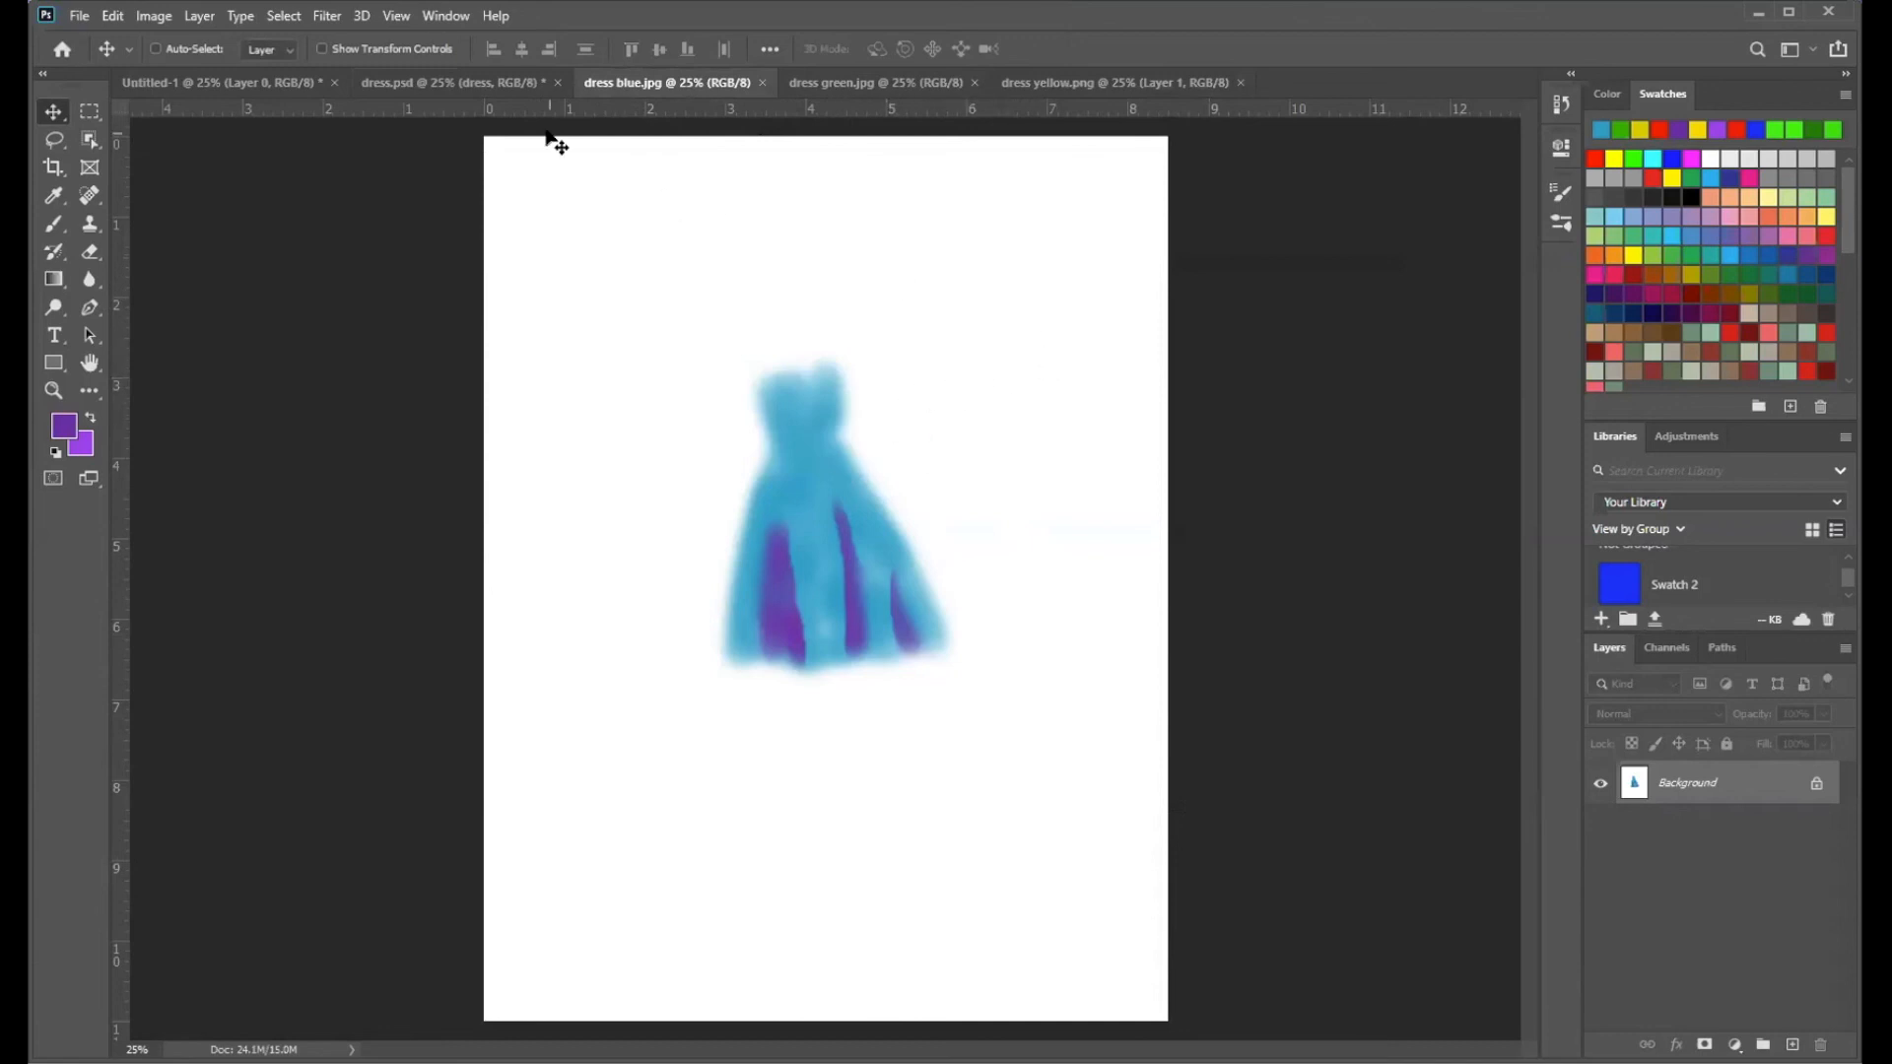
click(890, 82)
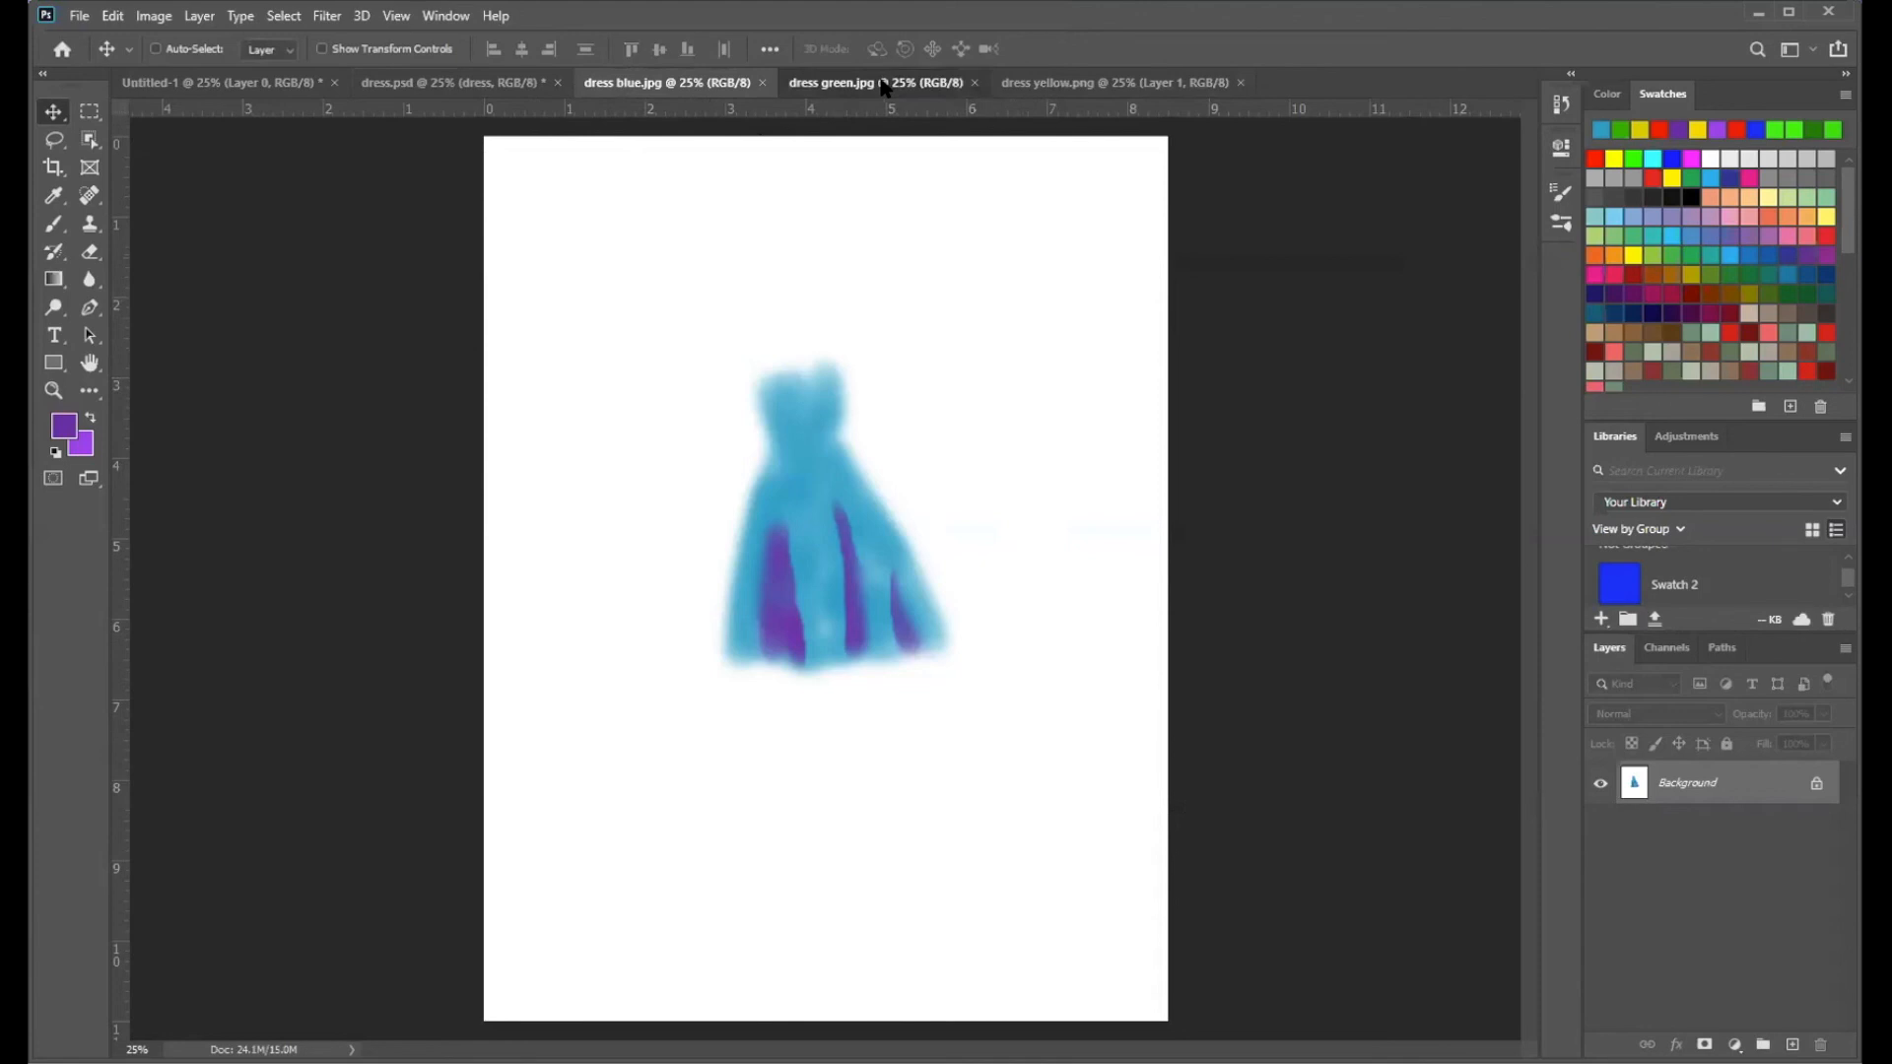
click(1035, 83)
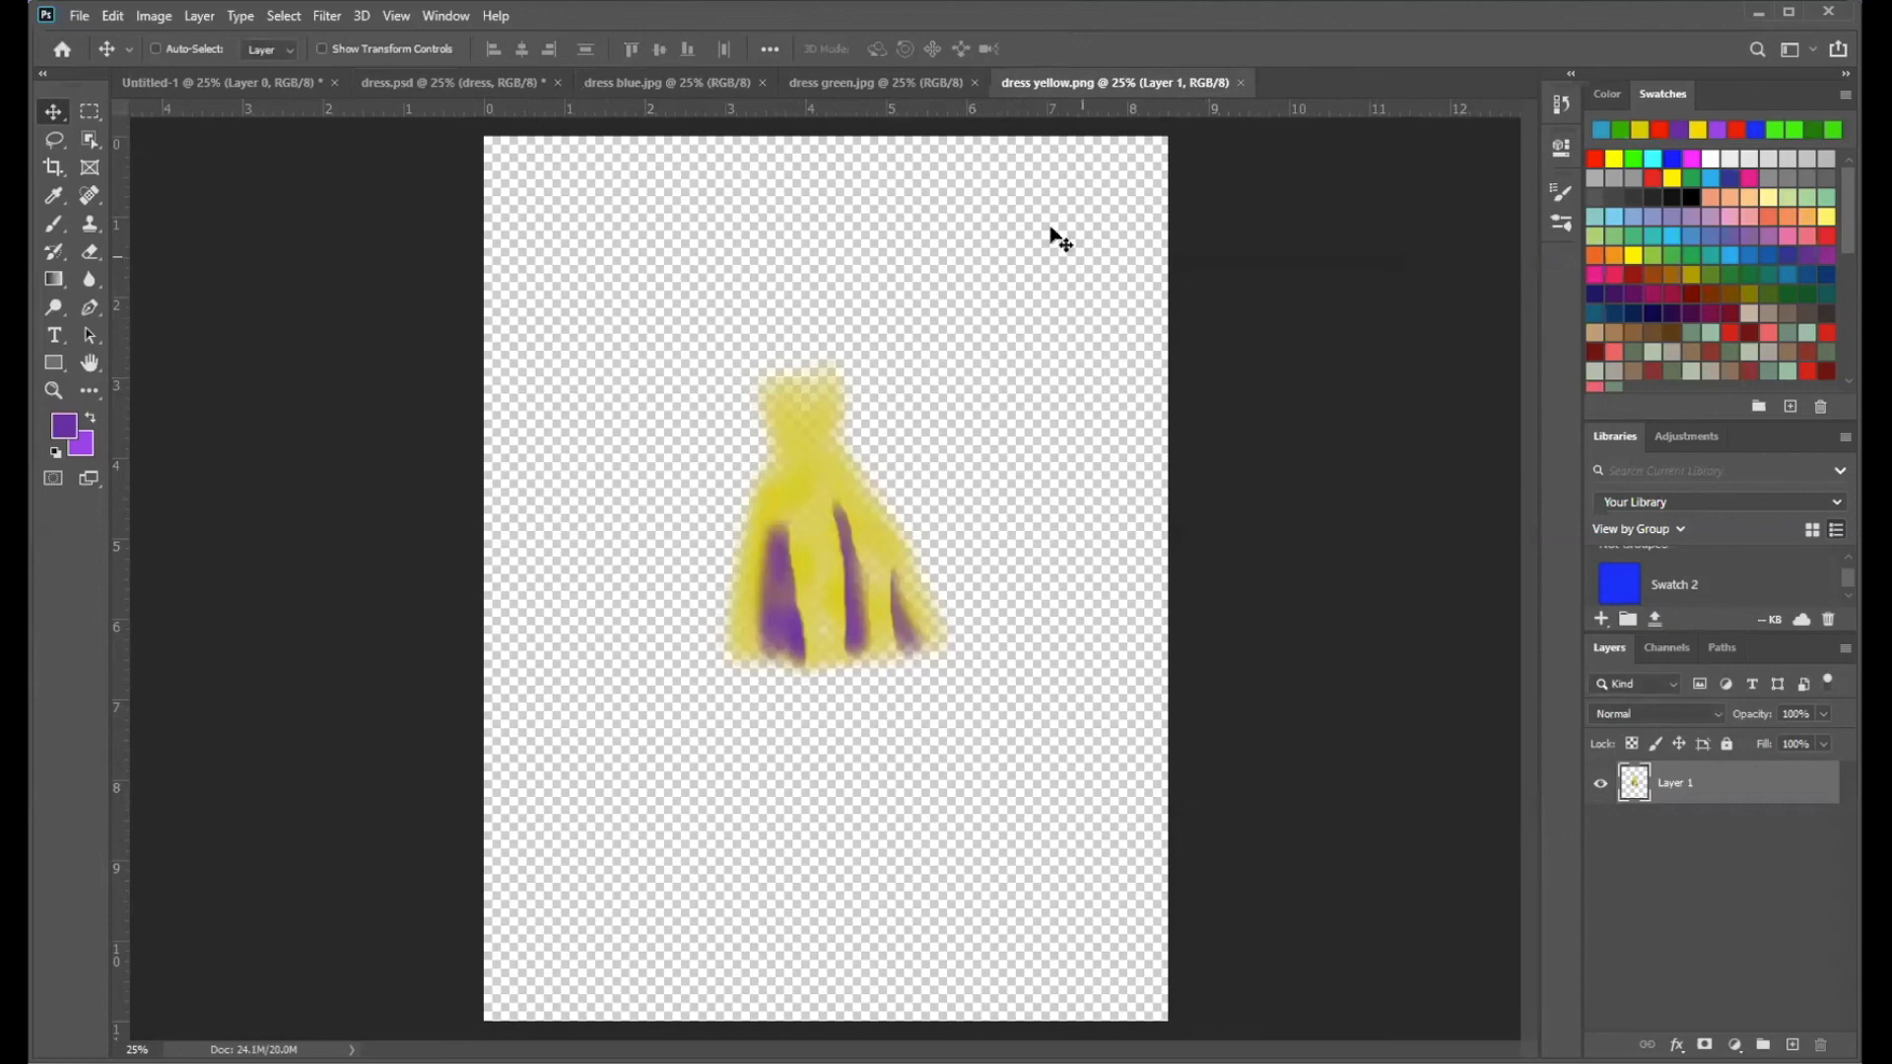
click(860, 85)
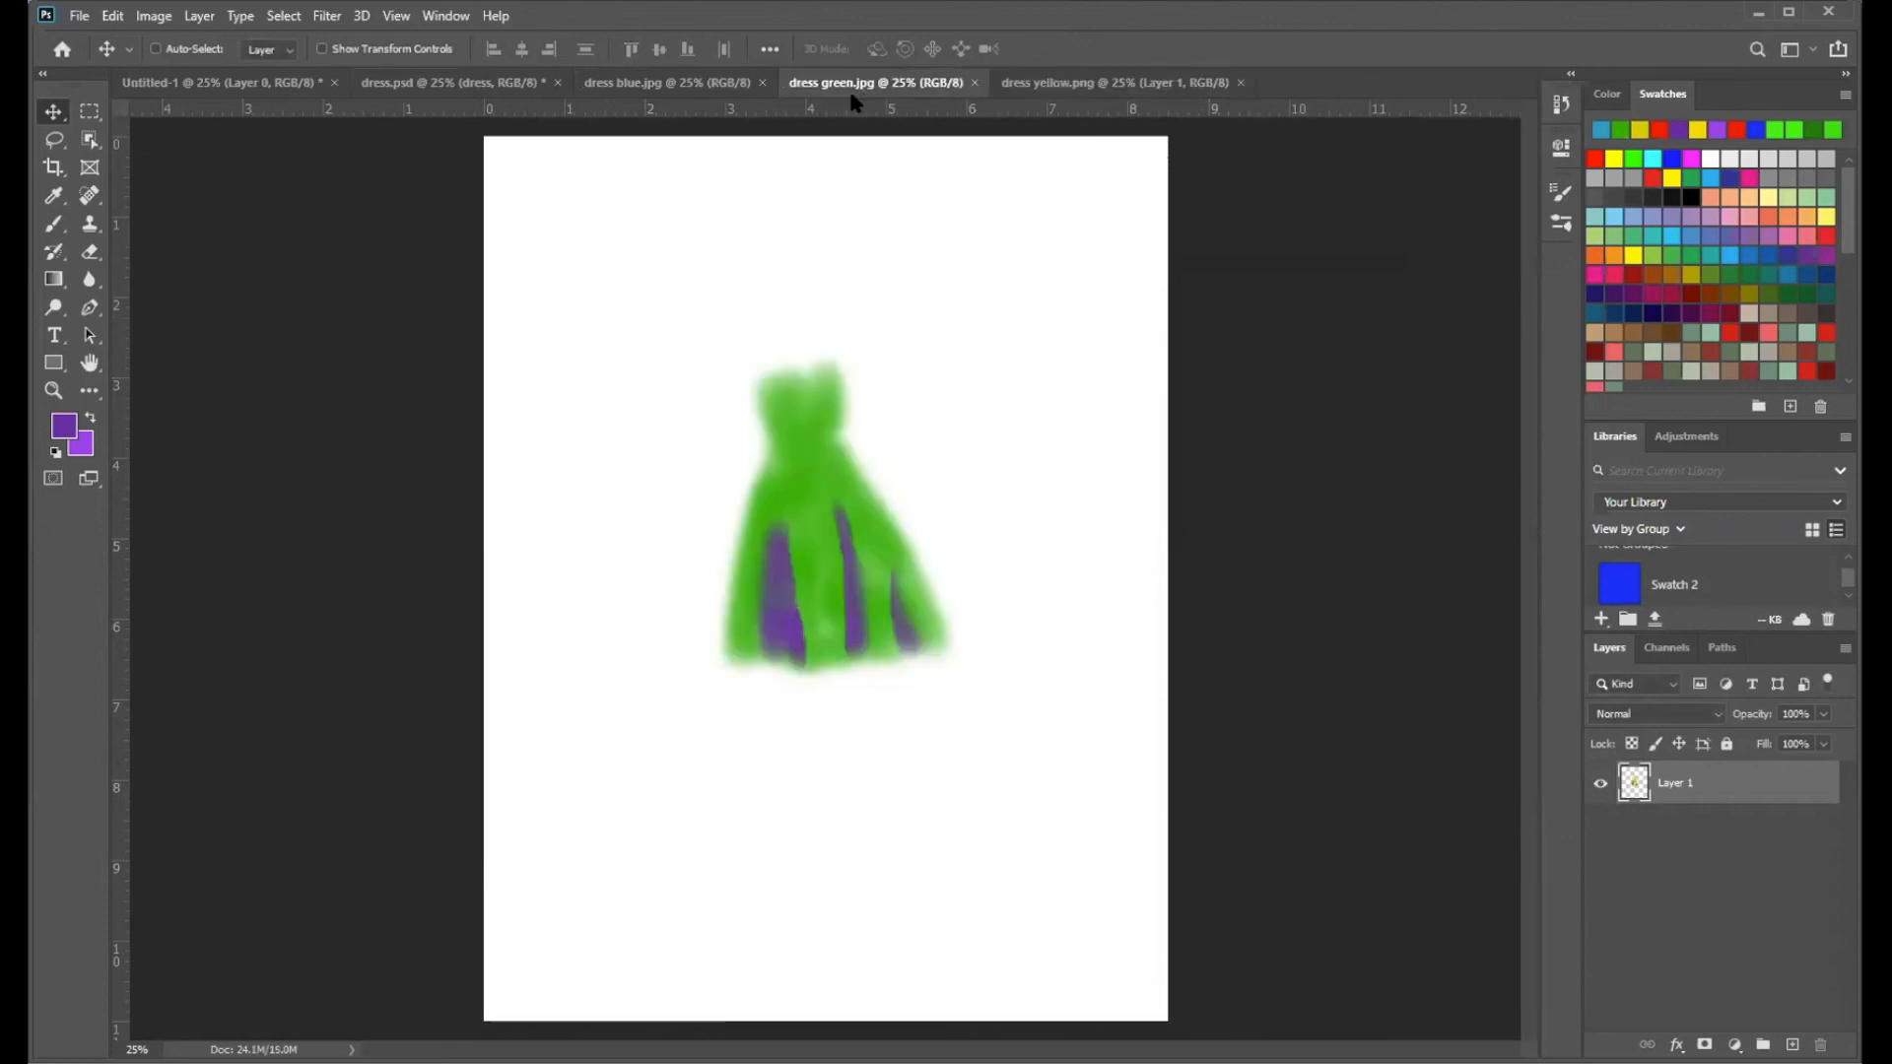
click(723, 85)
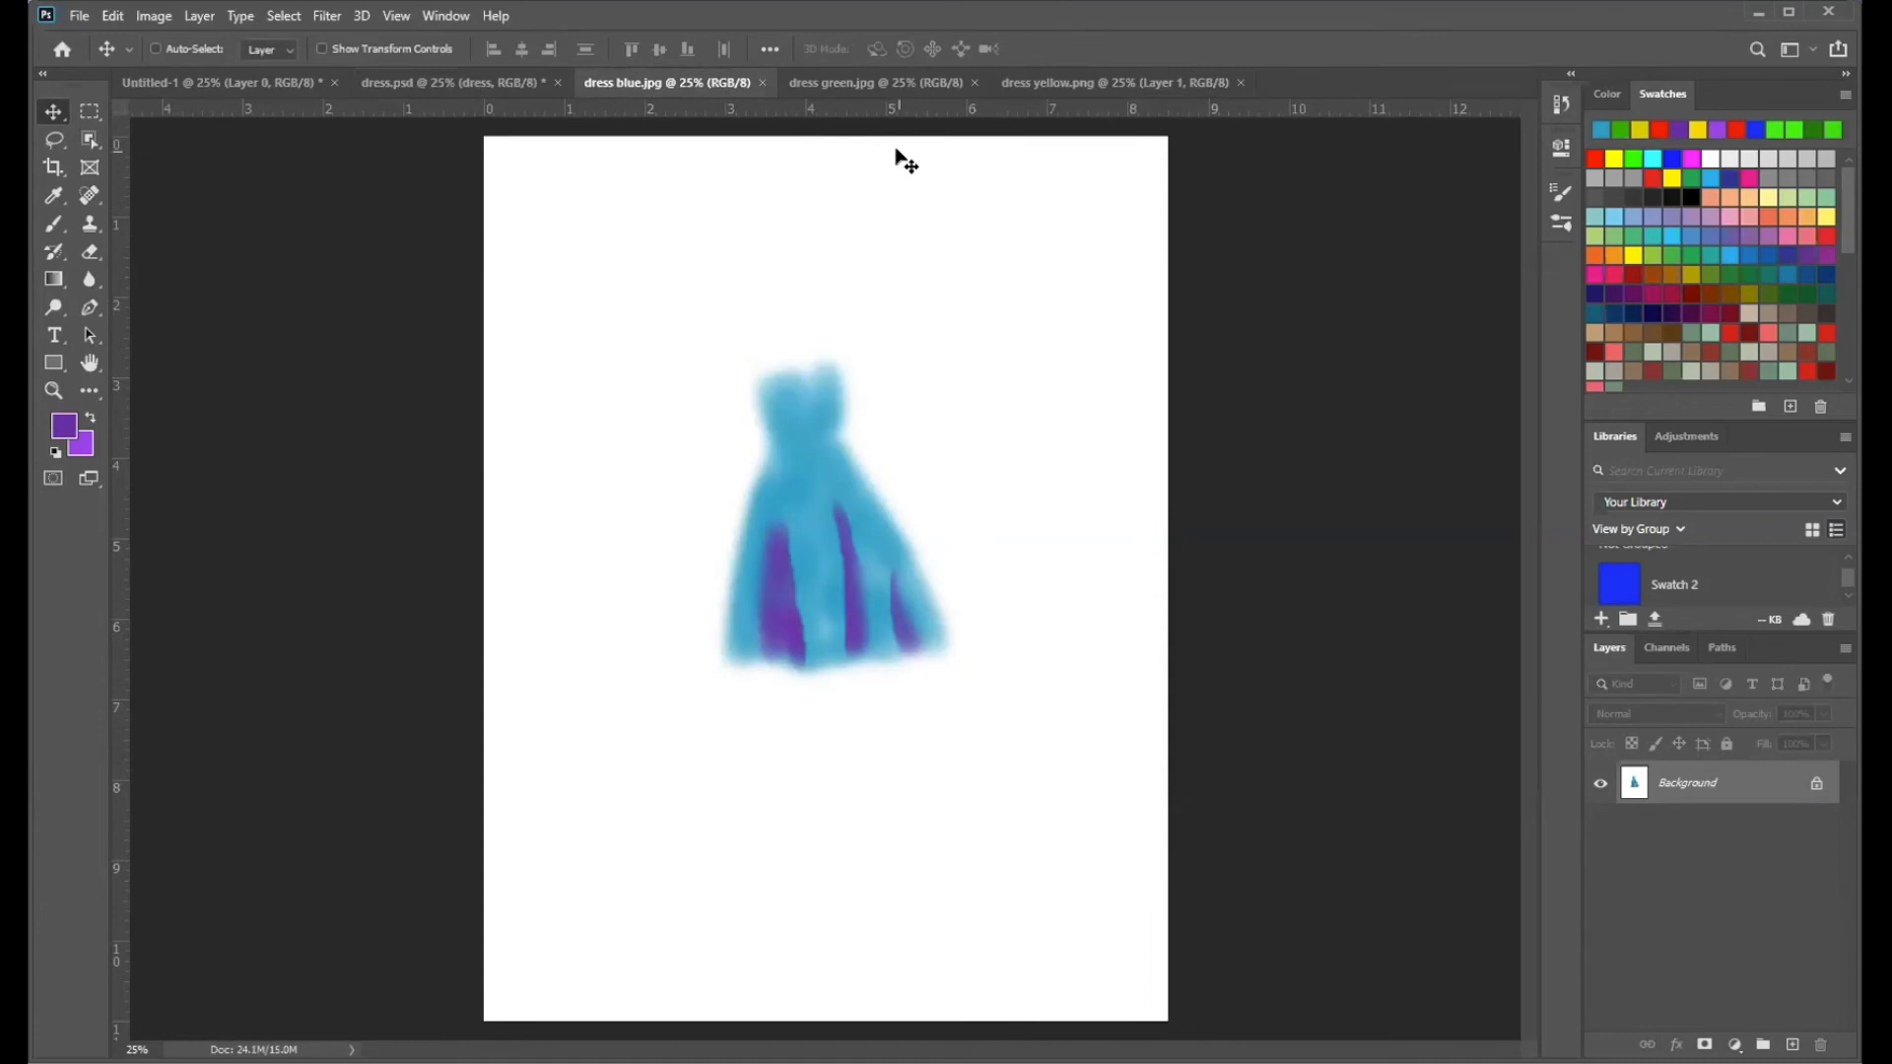
click(442, 87)
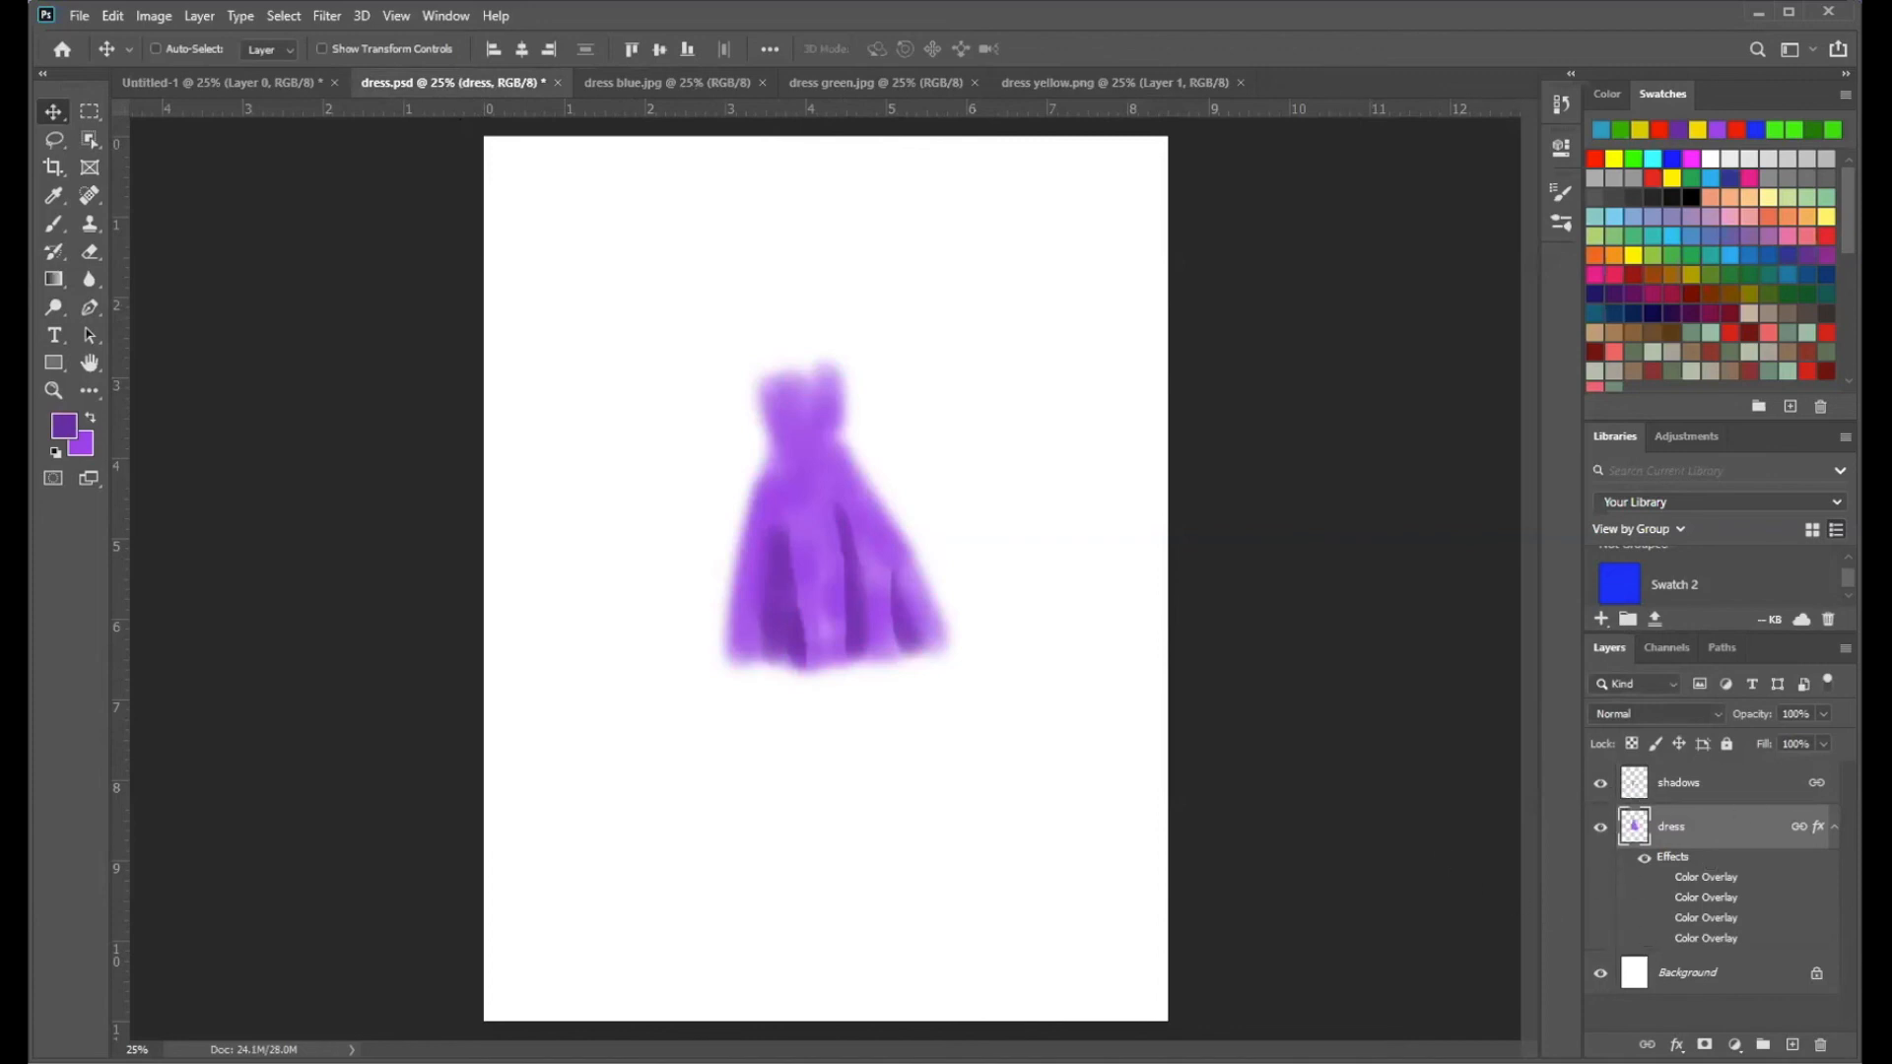
click(670, 84)
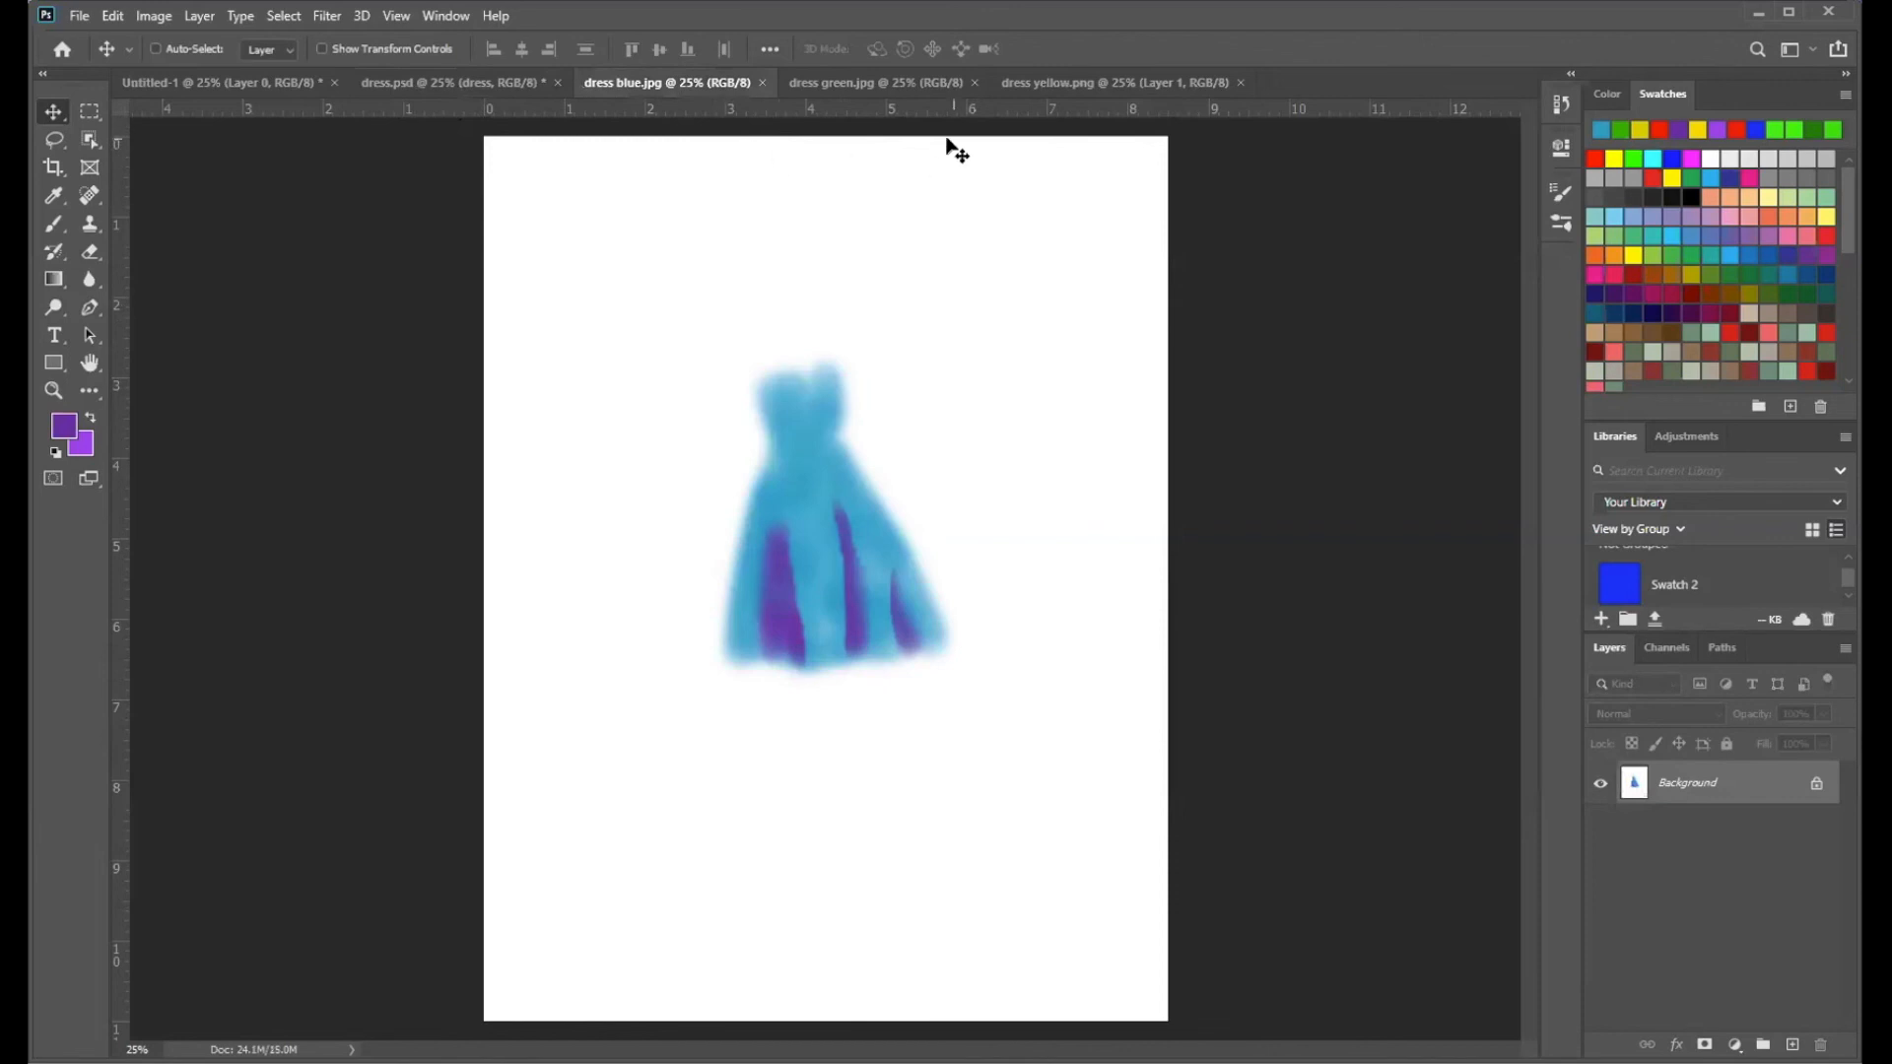
click(1056, 87)
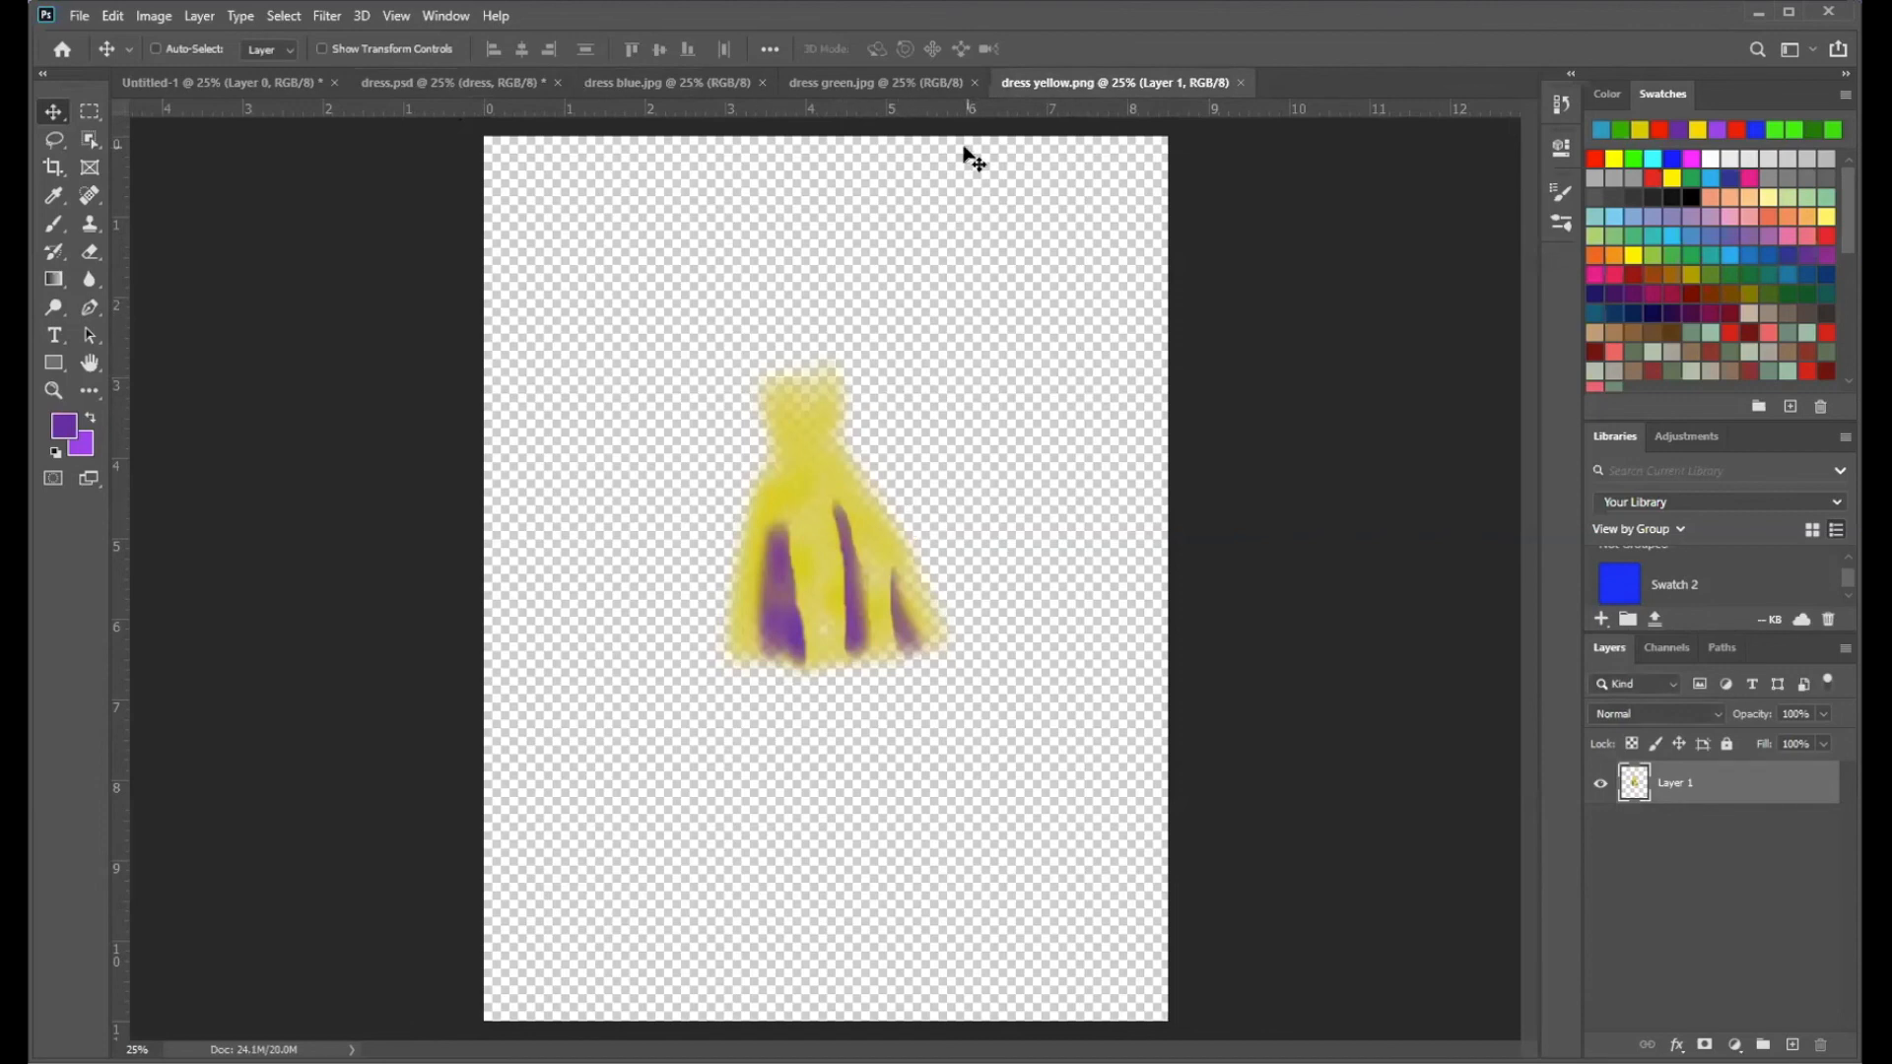
- Look over the green and blue dress exports, and return to the dress.psd document
click(818, 83)
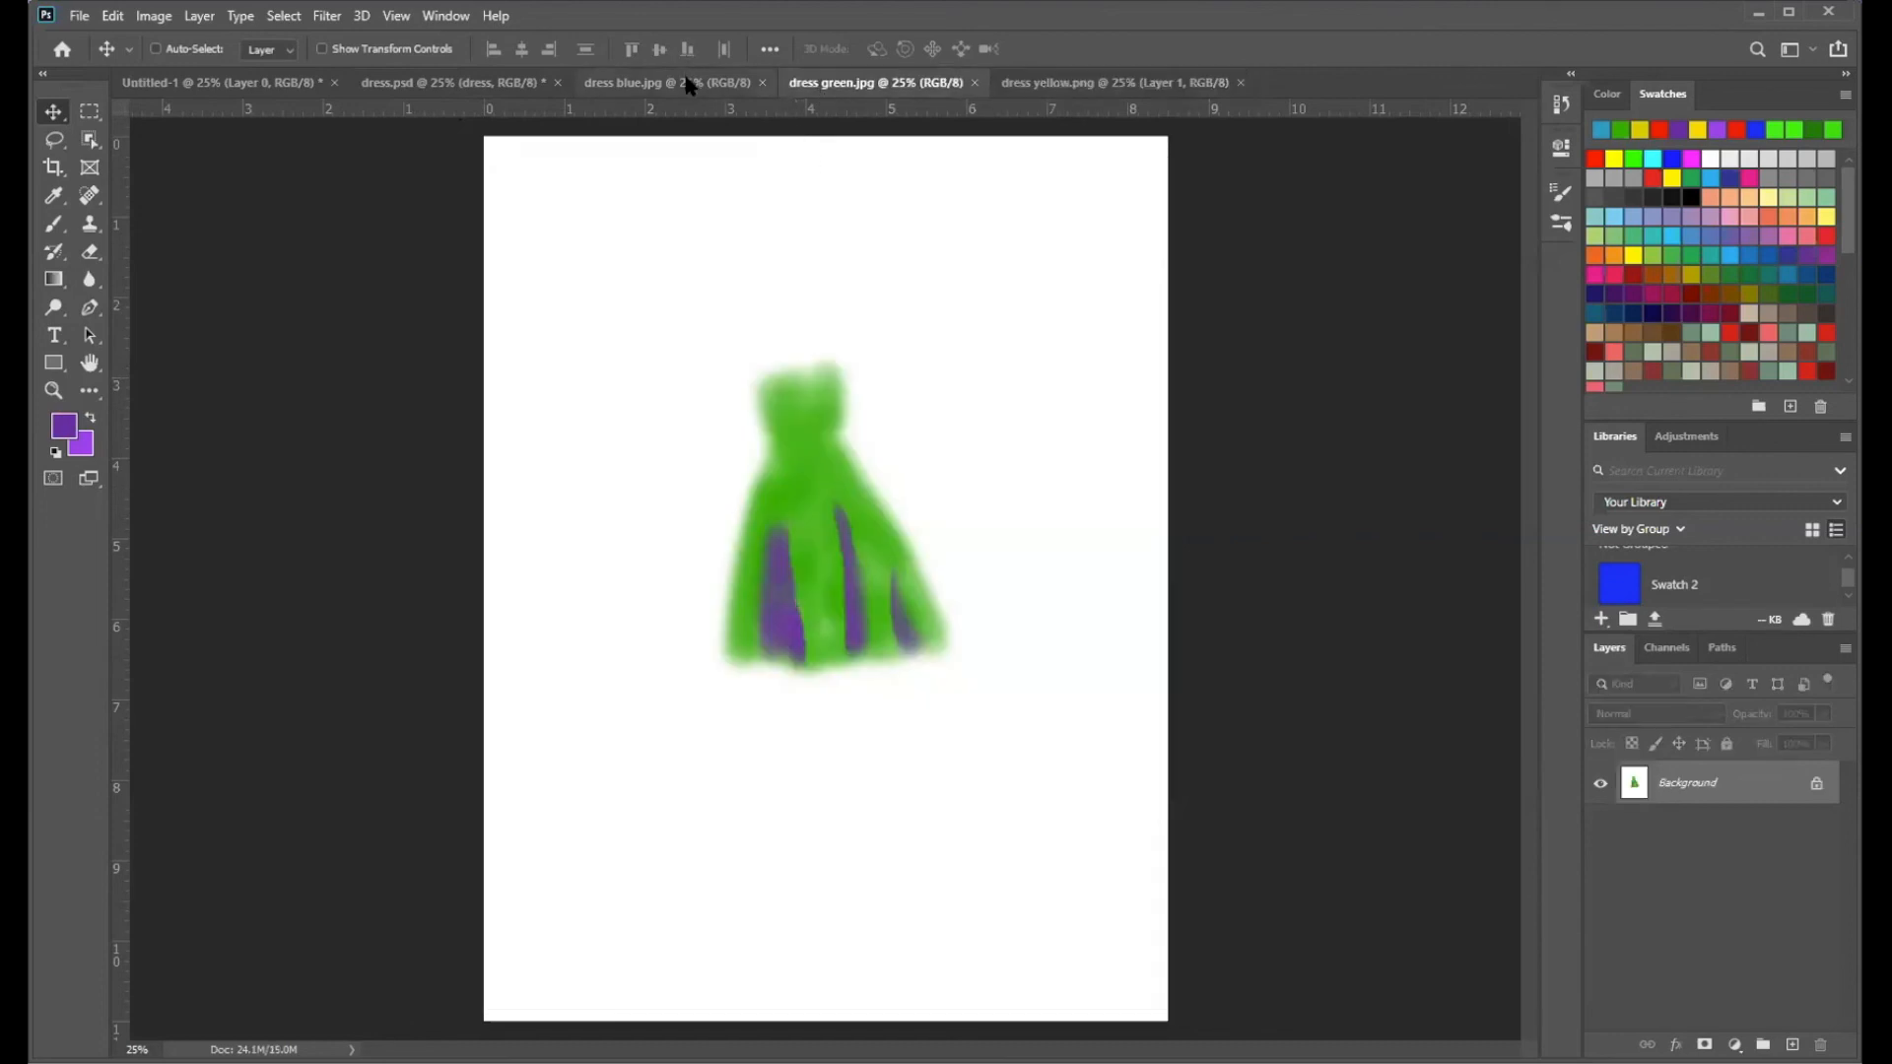
click(689, 83)
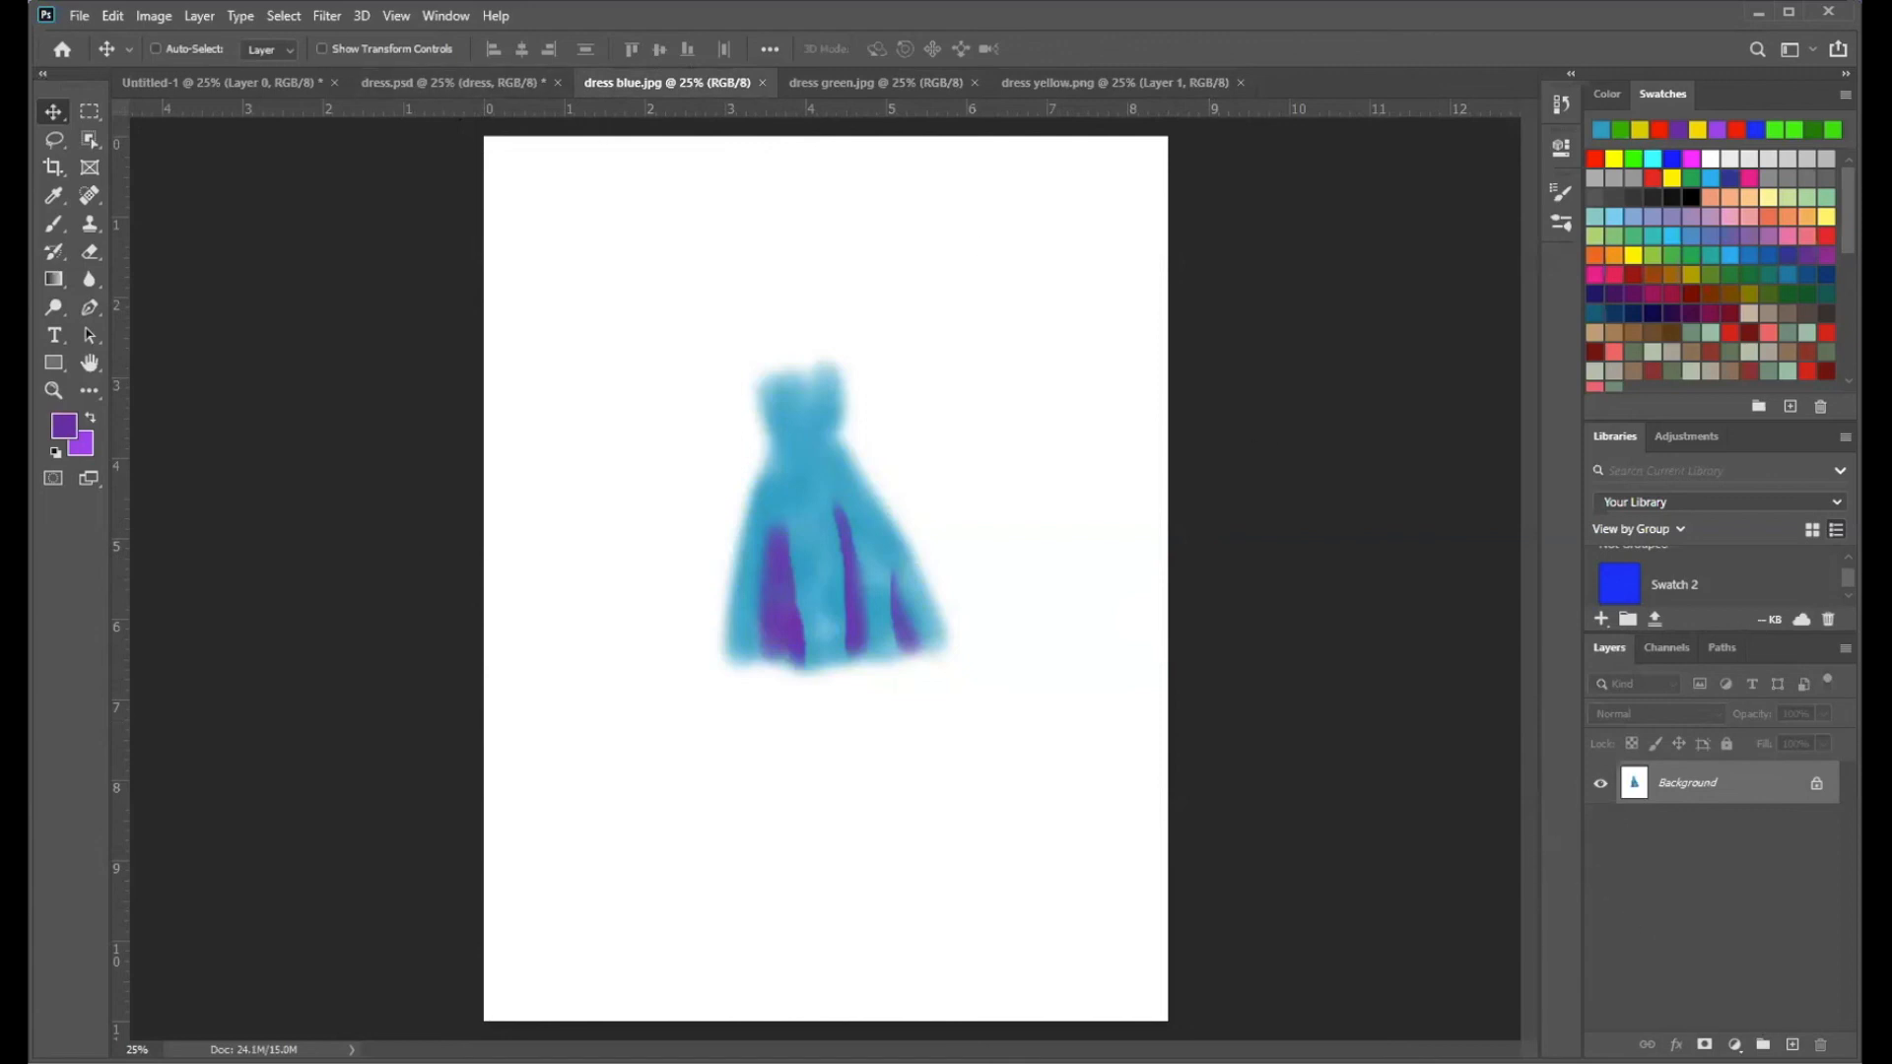
click(379, 87)
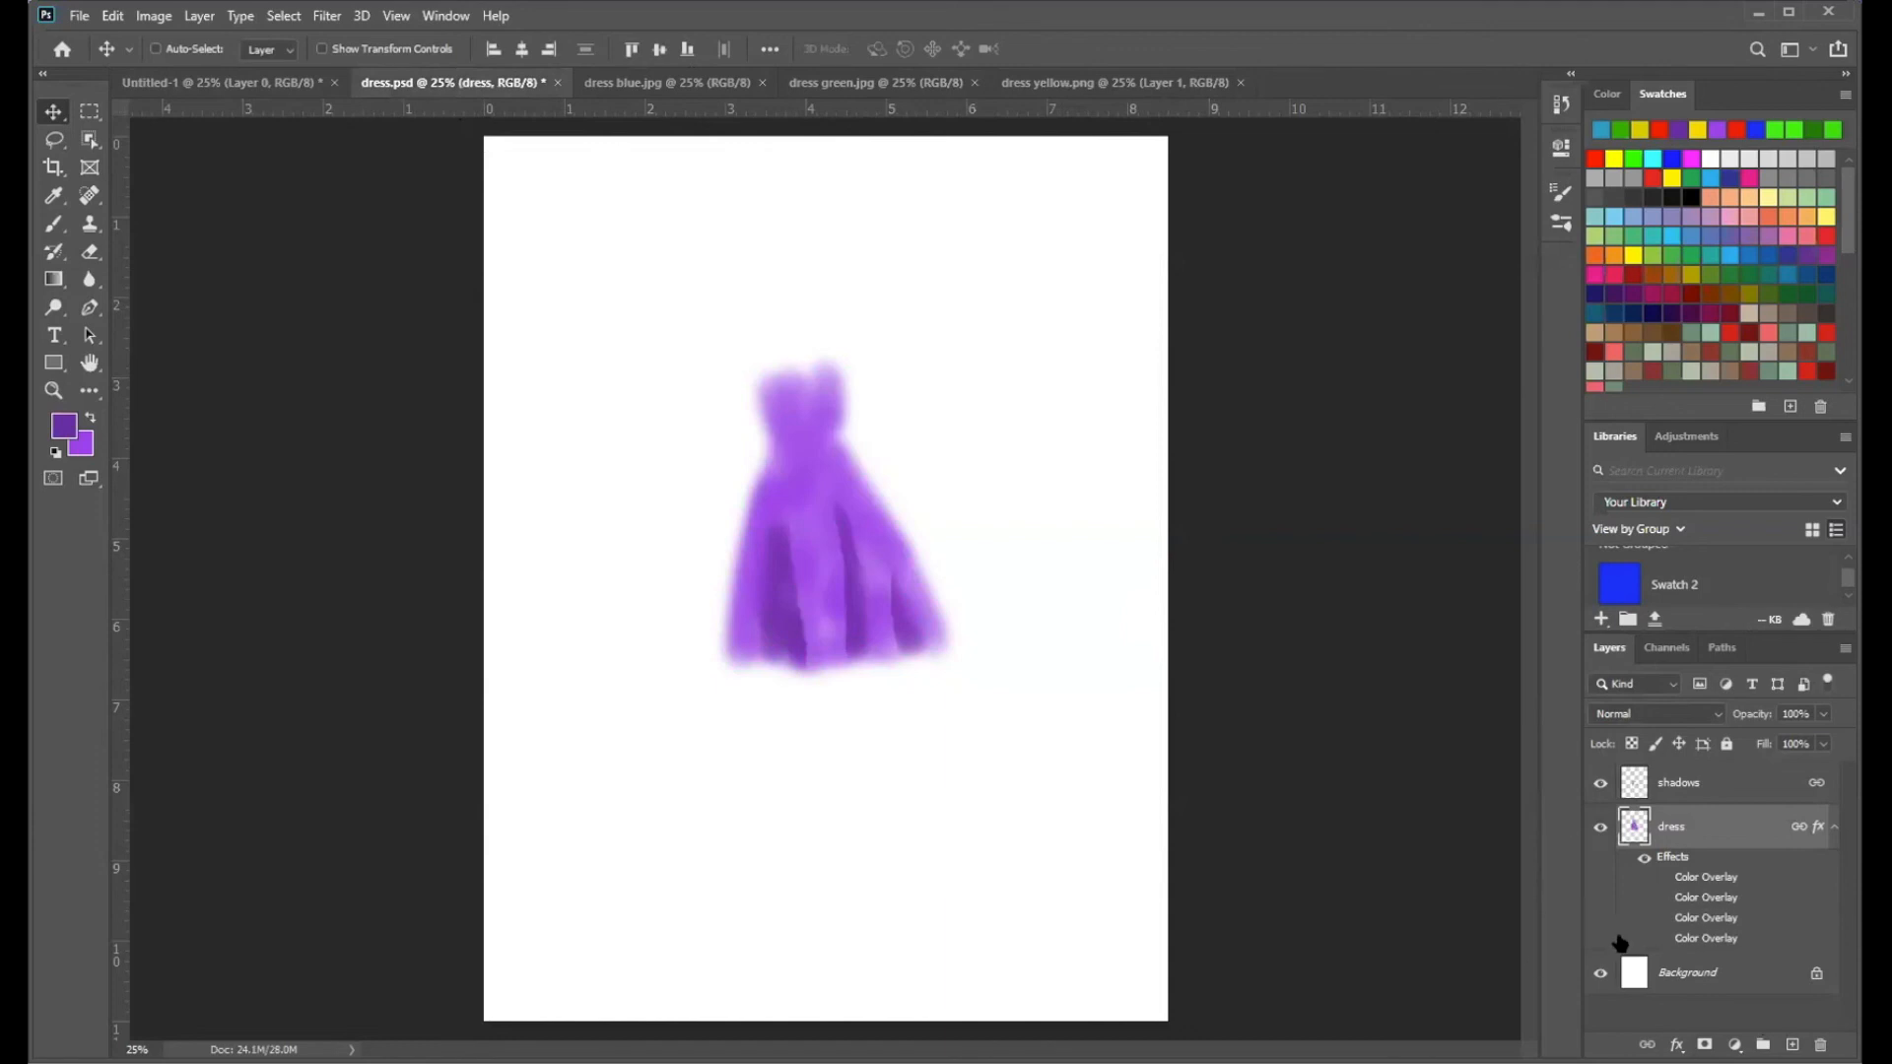
- Turn on the Color Overlay effects of the dress layer, including the blue one
click(1664, 878)
click(1663, 898)
click(1663, 938)
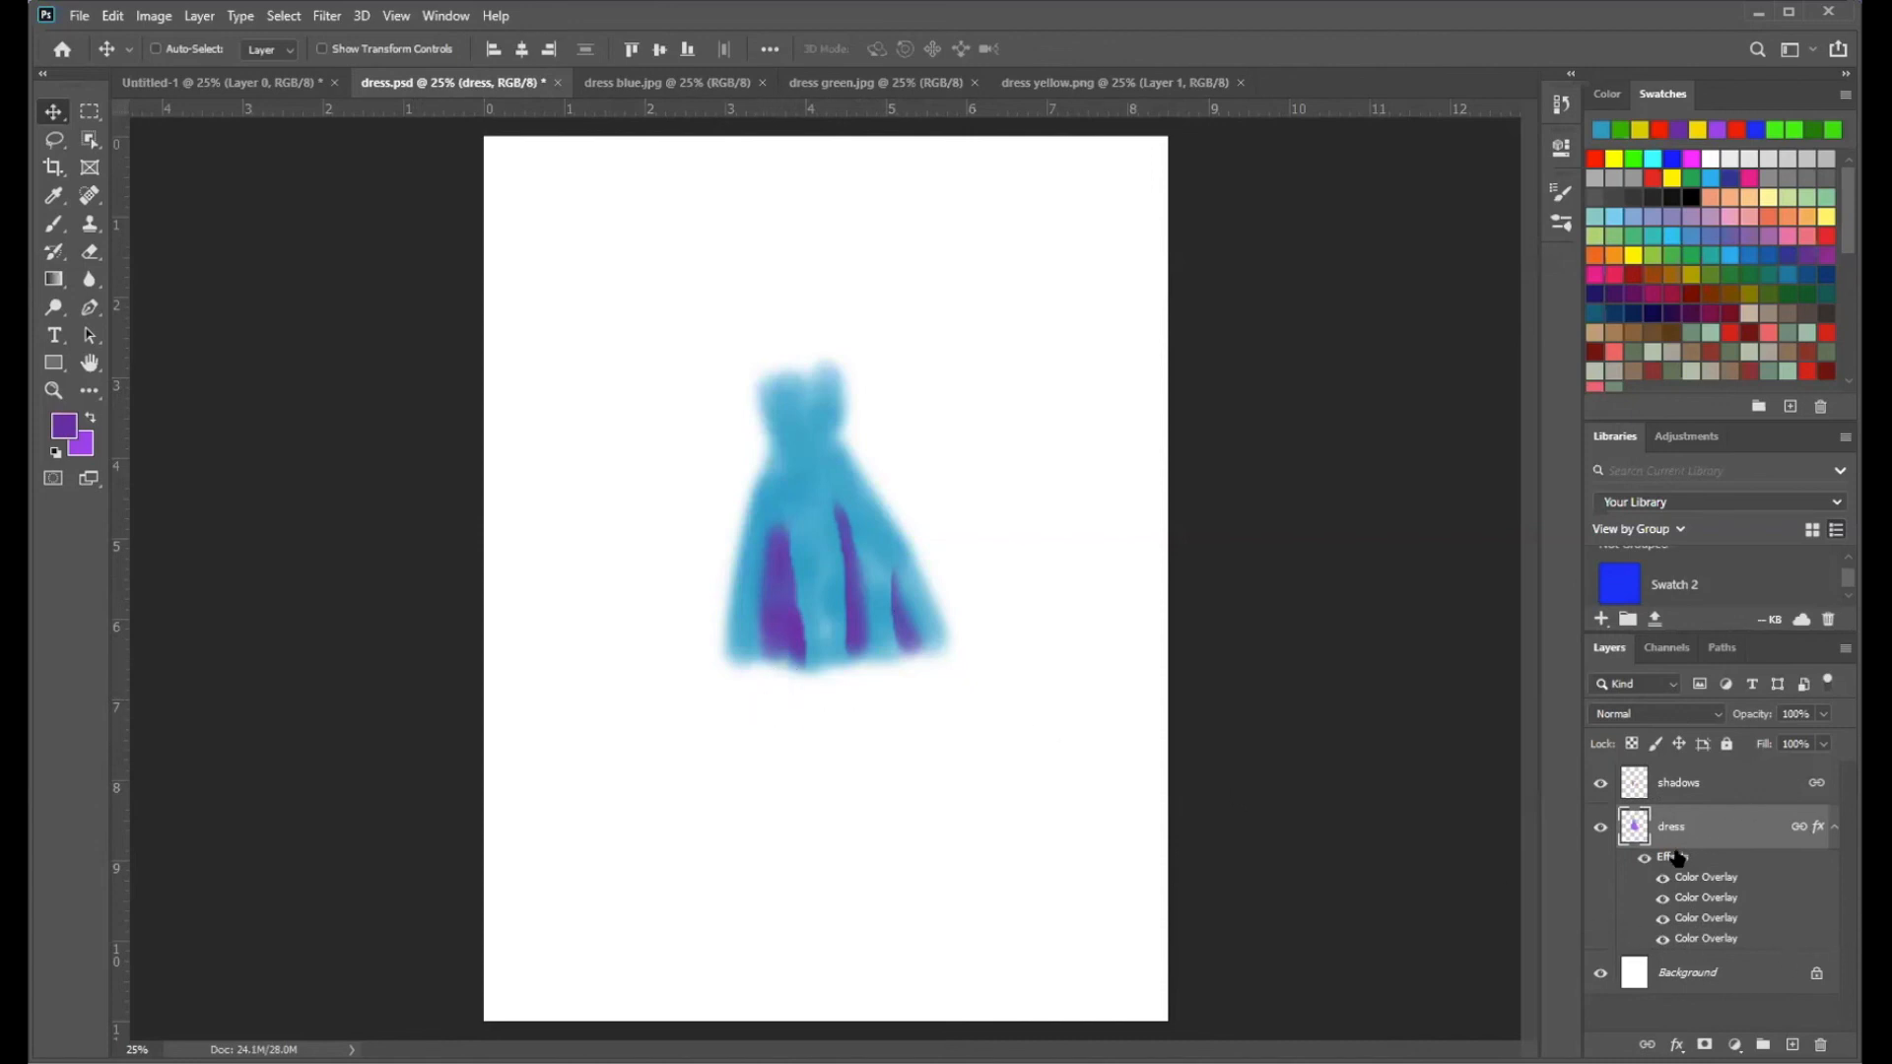
- Try moving all of the dress layer's effects onto the shadows layer, and undo the move each time
drag(1679, 858, 1695, 784)
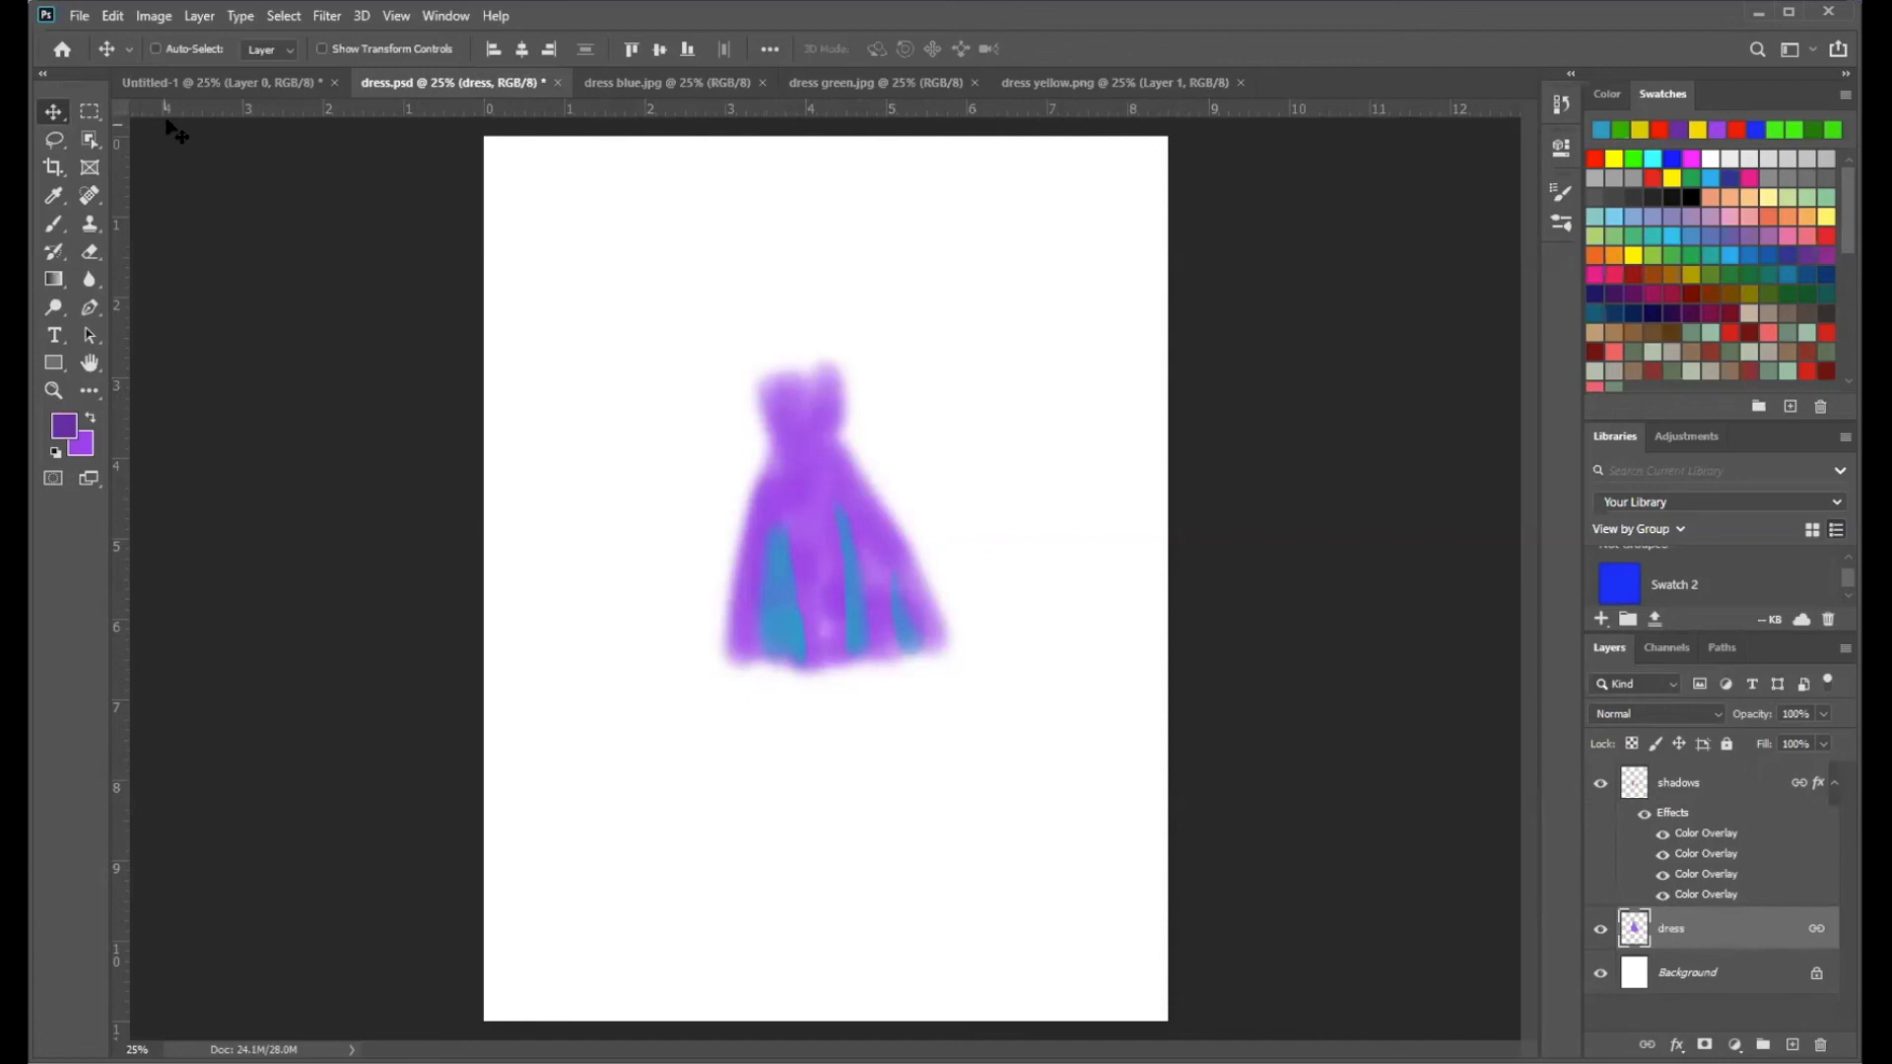
click(113, 17)
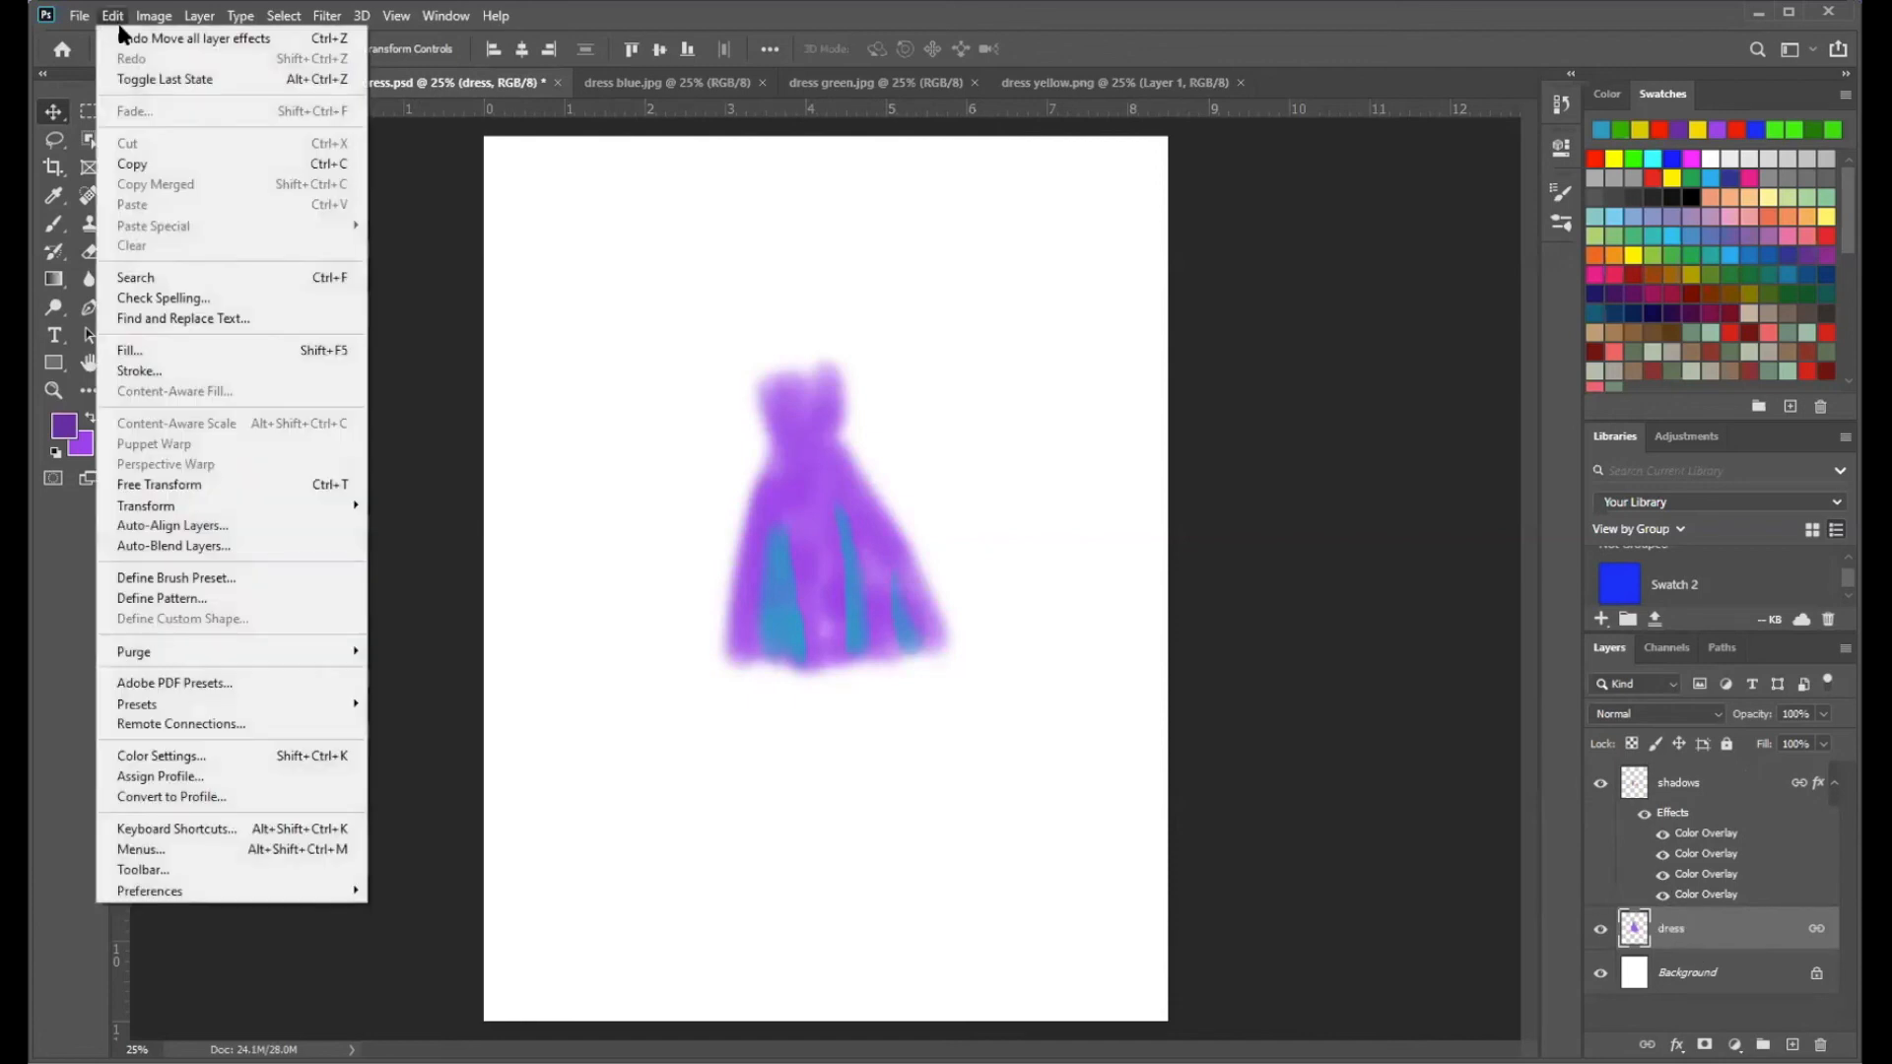
click(125, 38)
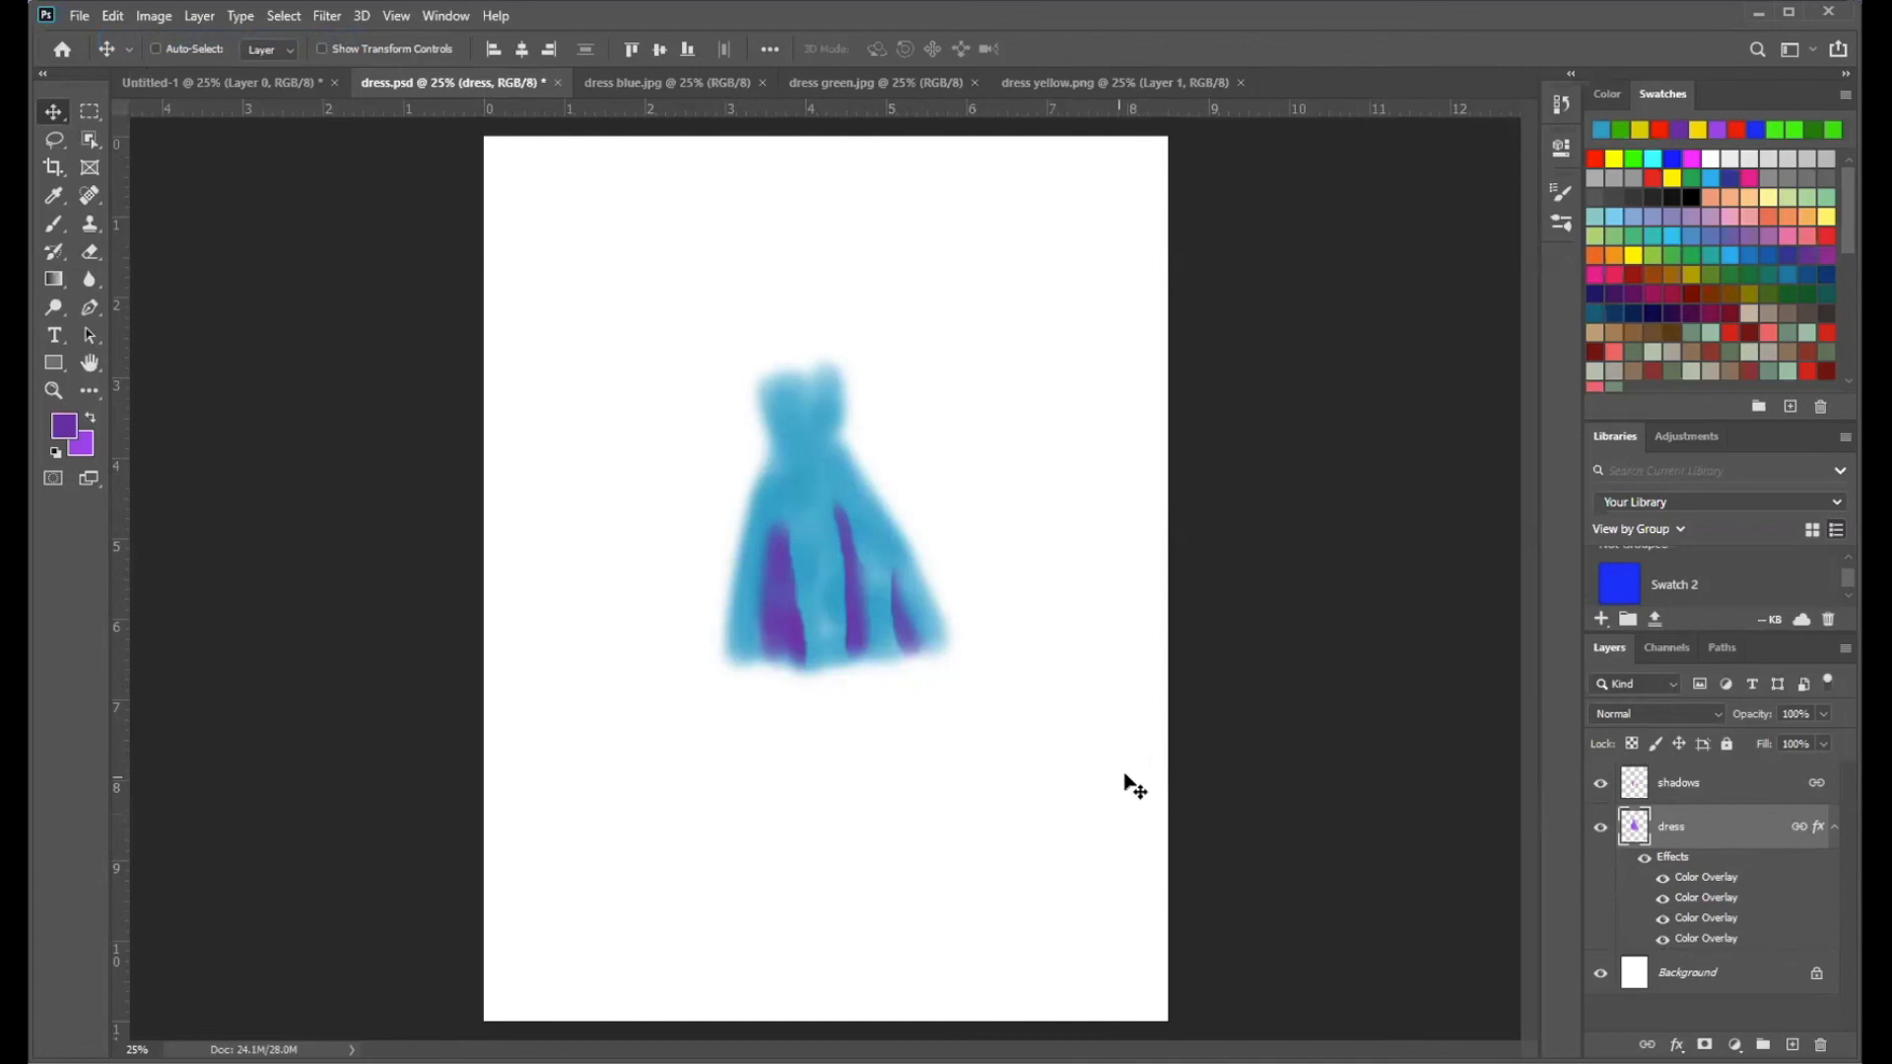
drag(1676, 864, 1690, 788)
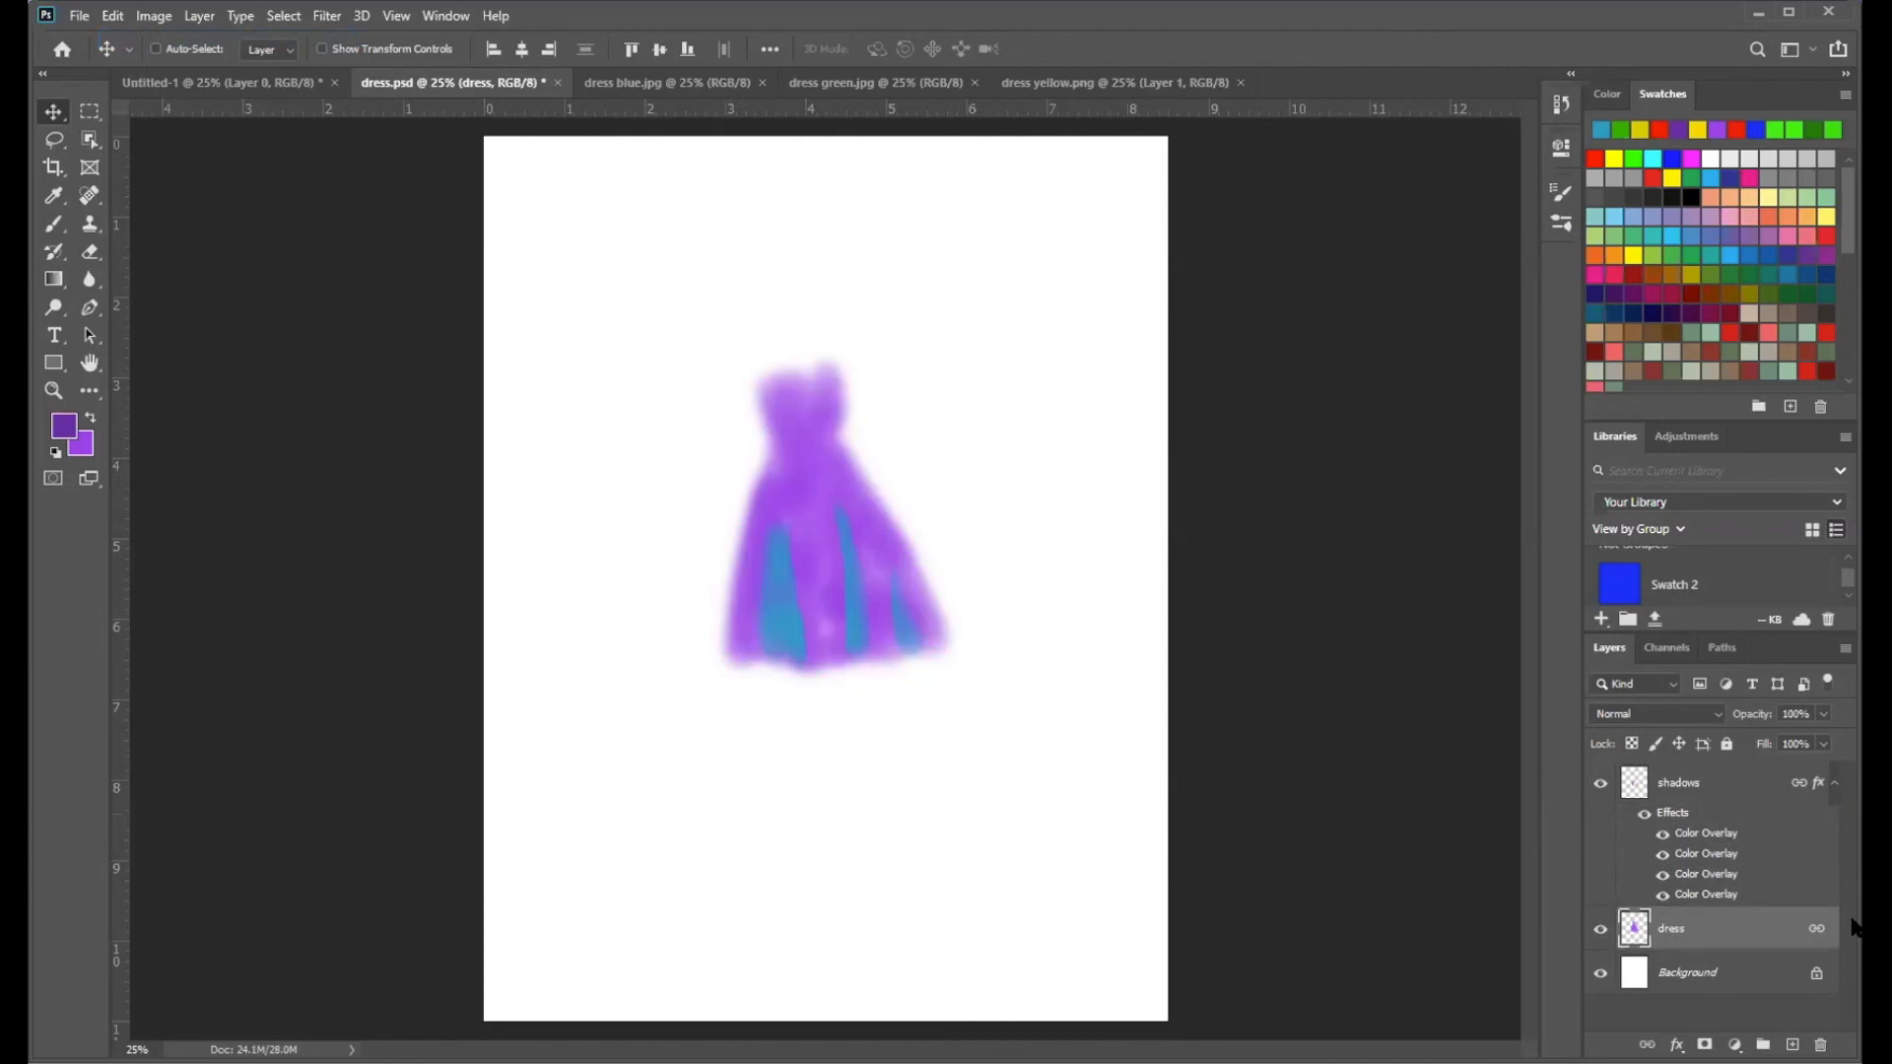
click(124, 17)
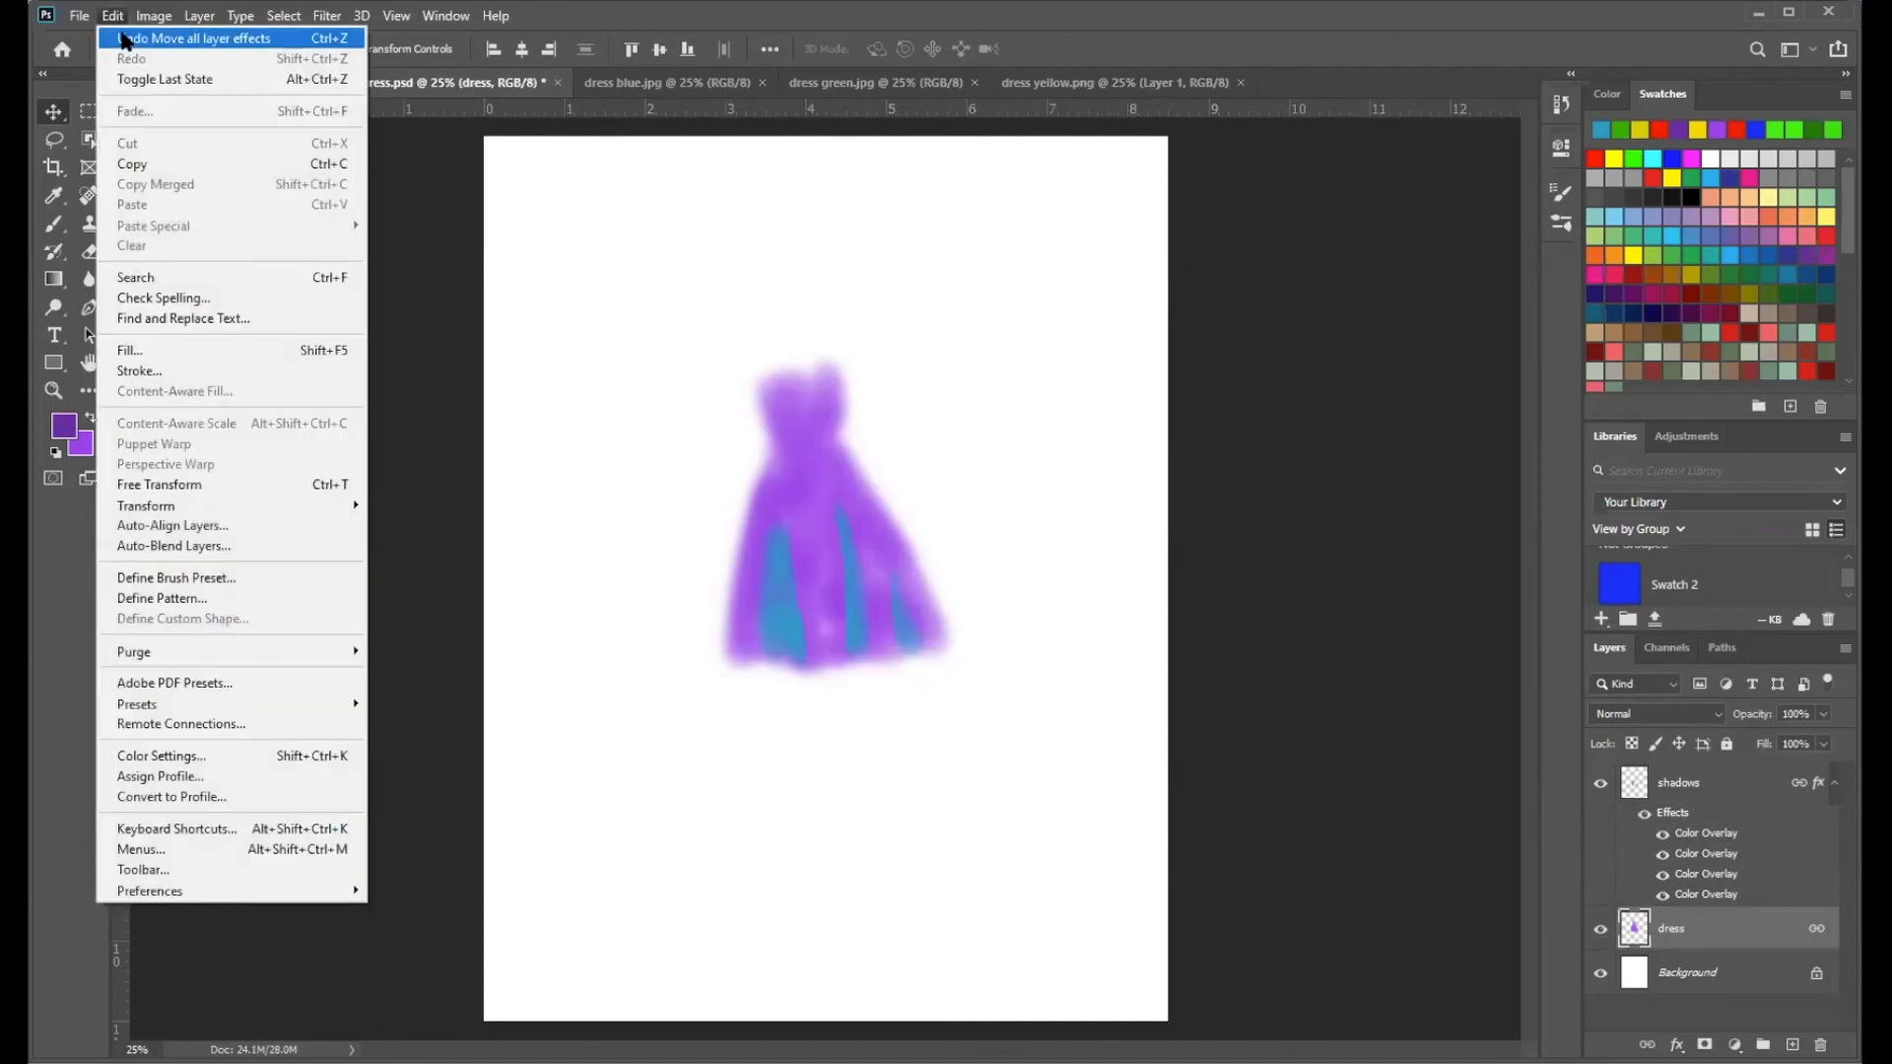
click(125, 40)
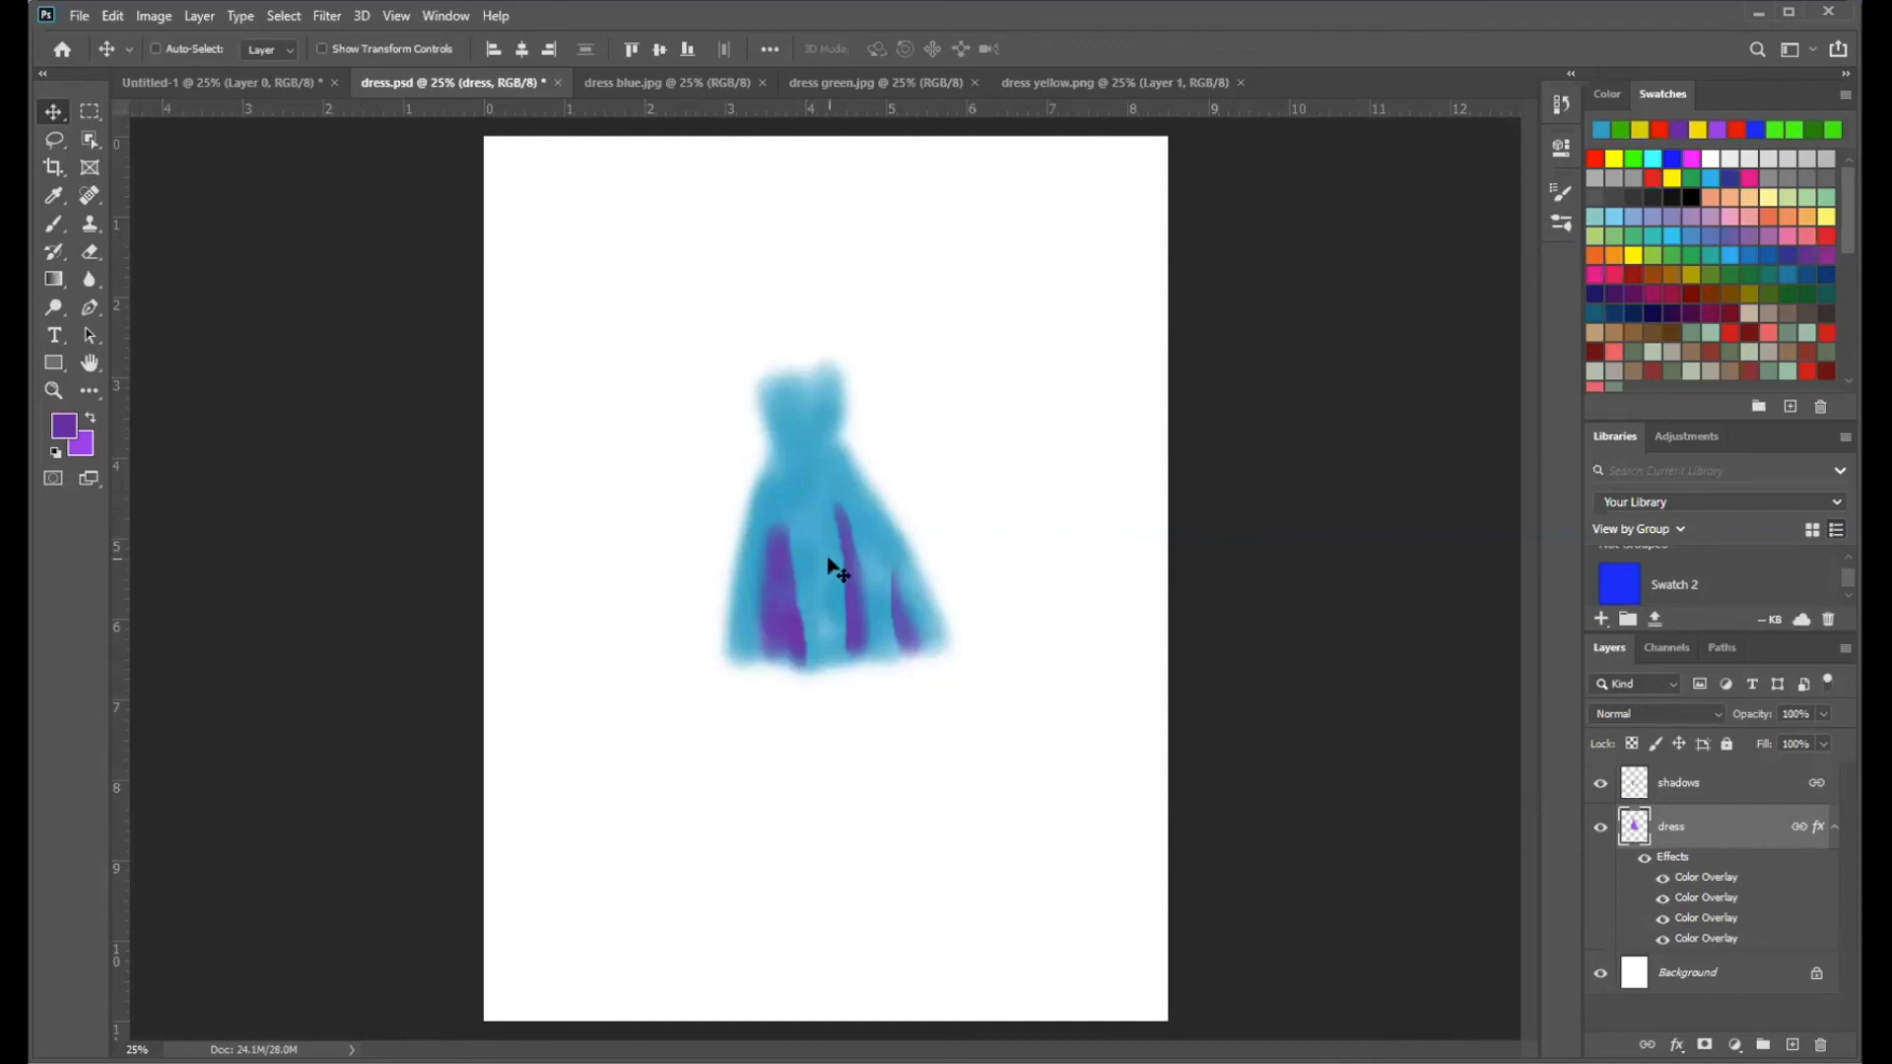
- Duplicate the linked dress and shadows artwork up beside the original, and undo the duplication
key(ctrl)
alt+drag(868, 459, 1041, 419)
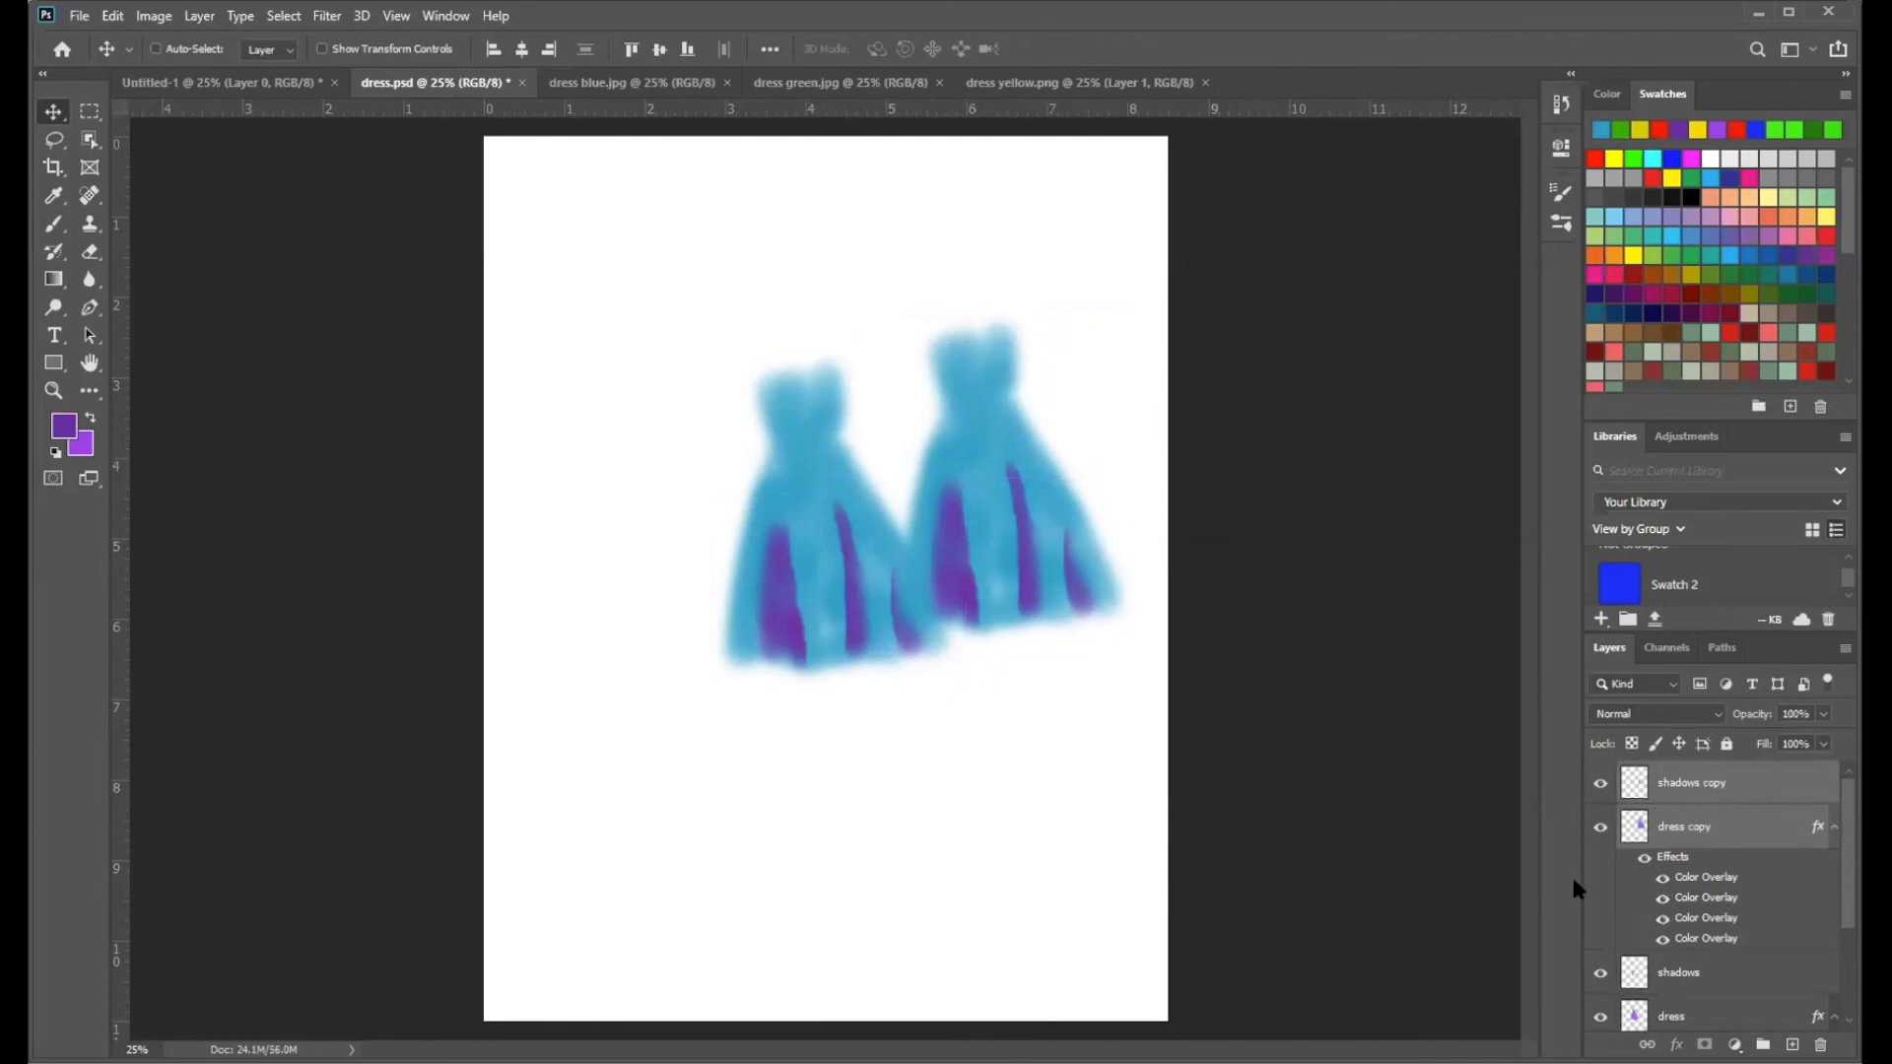
key(ctrl+z)
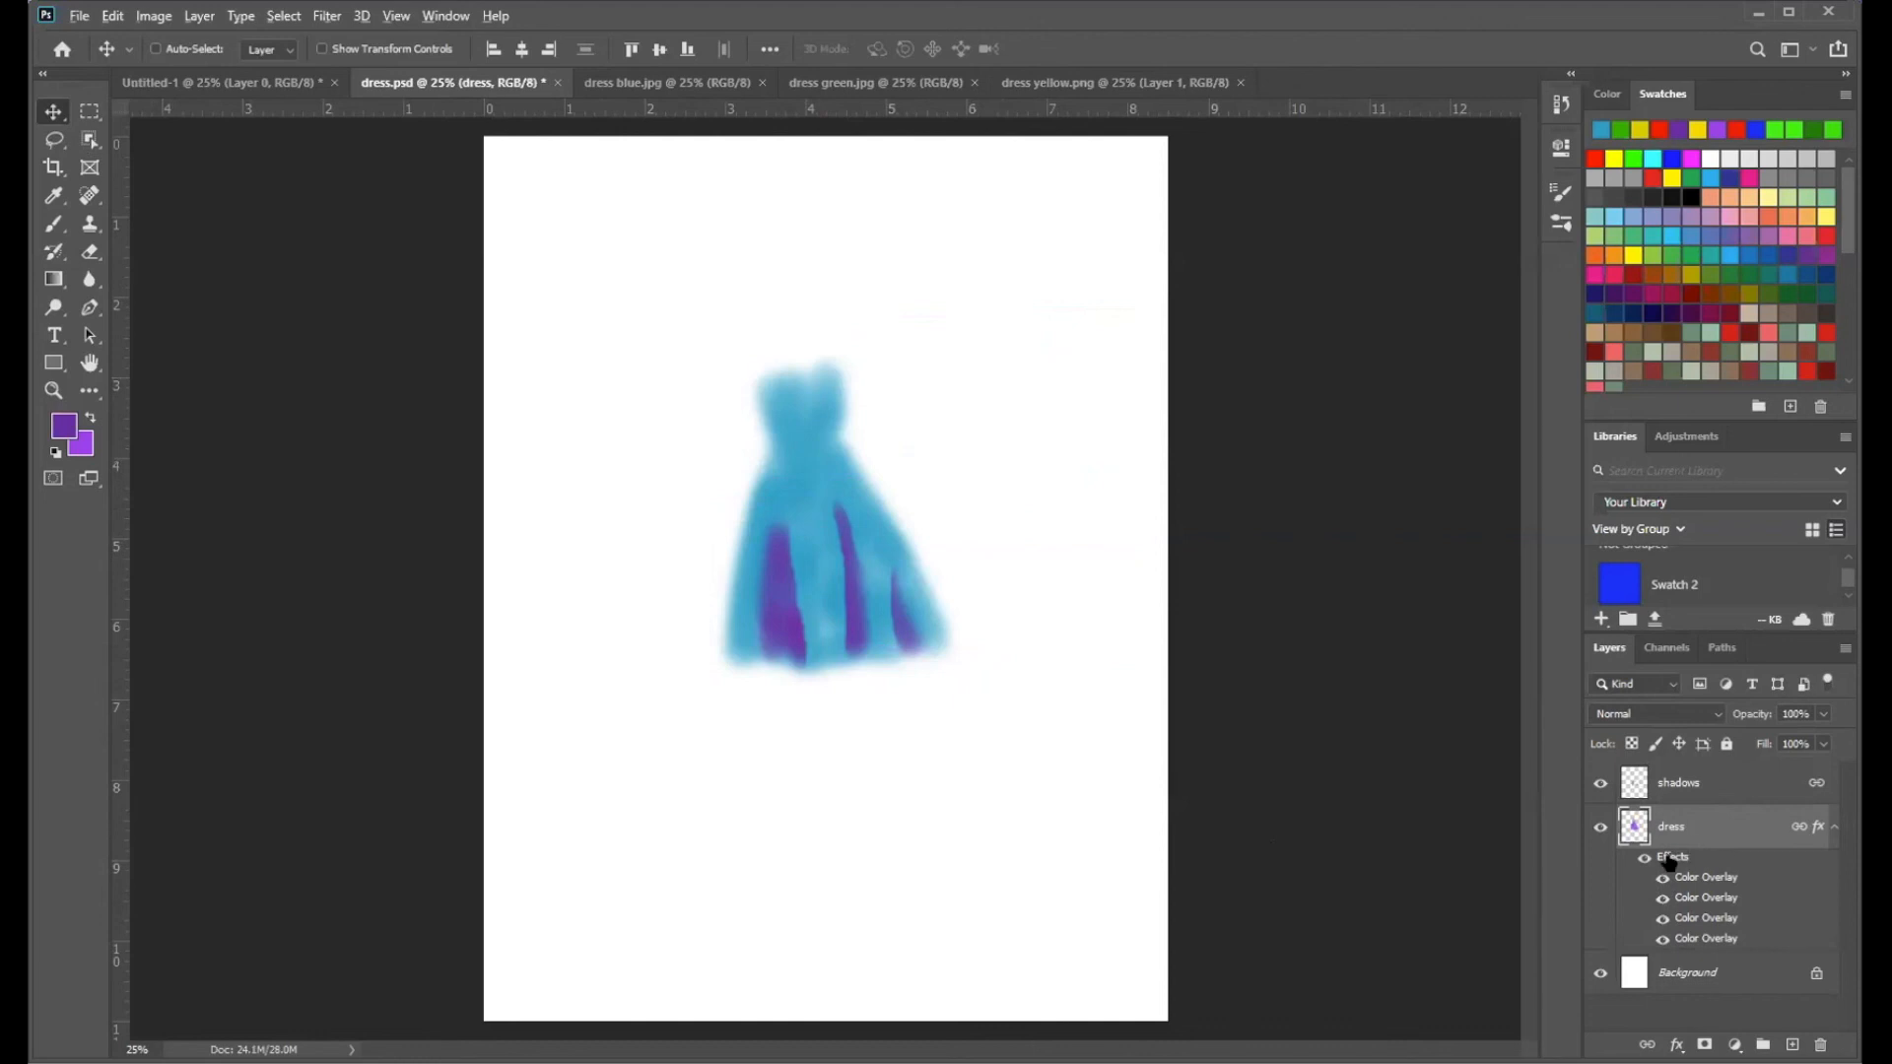
- Copy the dress layer's effects onto the shadows layer, and turn off the copied blue, green and yellow Color Overlays
drag(1668, 860, 1682, 794)
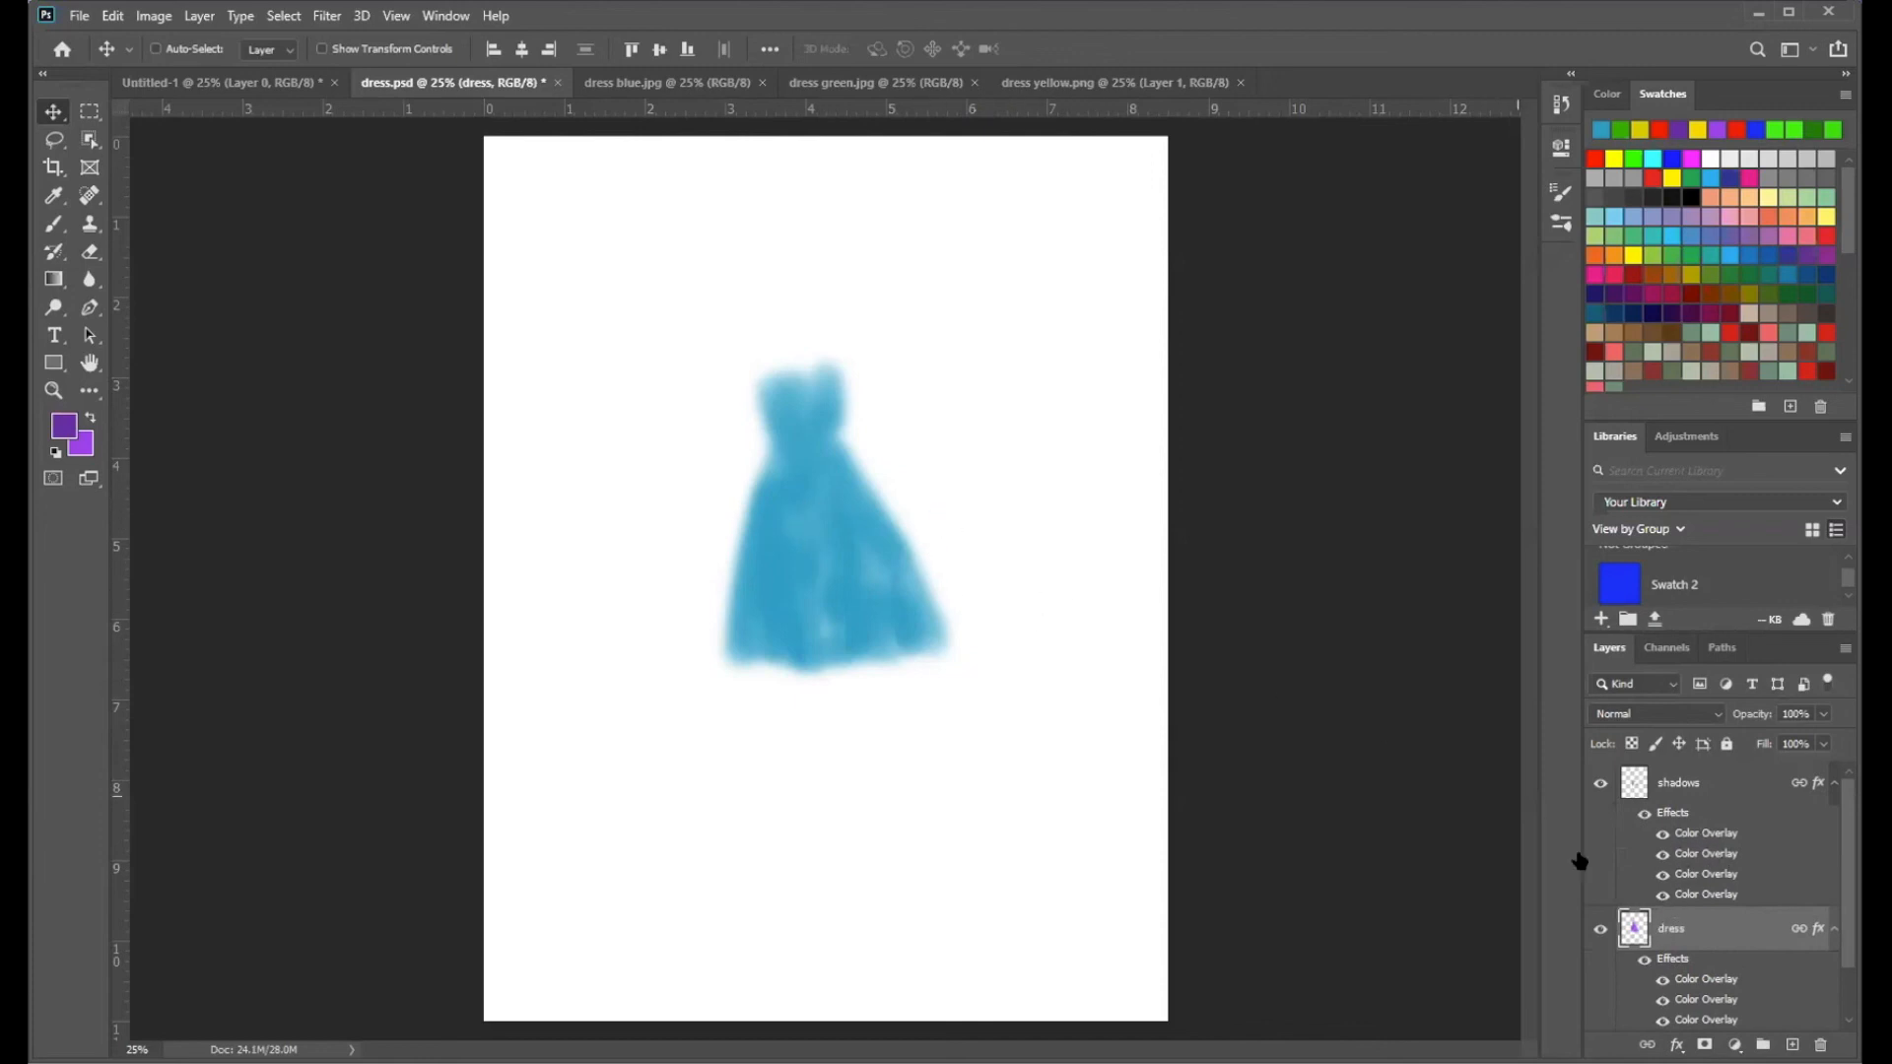
click(1654, 839)
click(1665, 834)
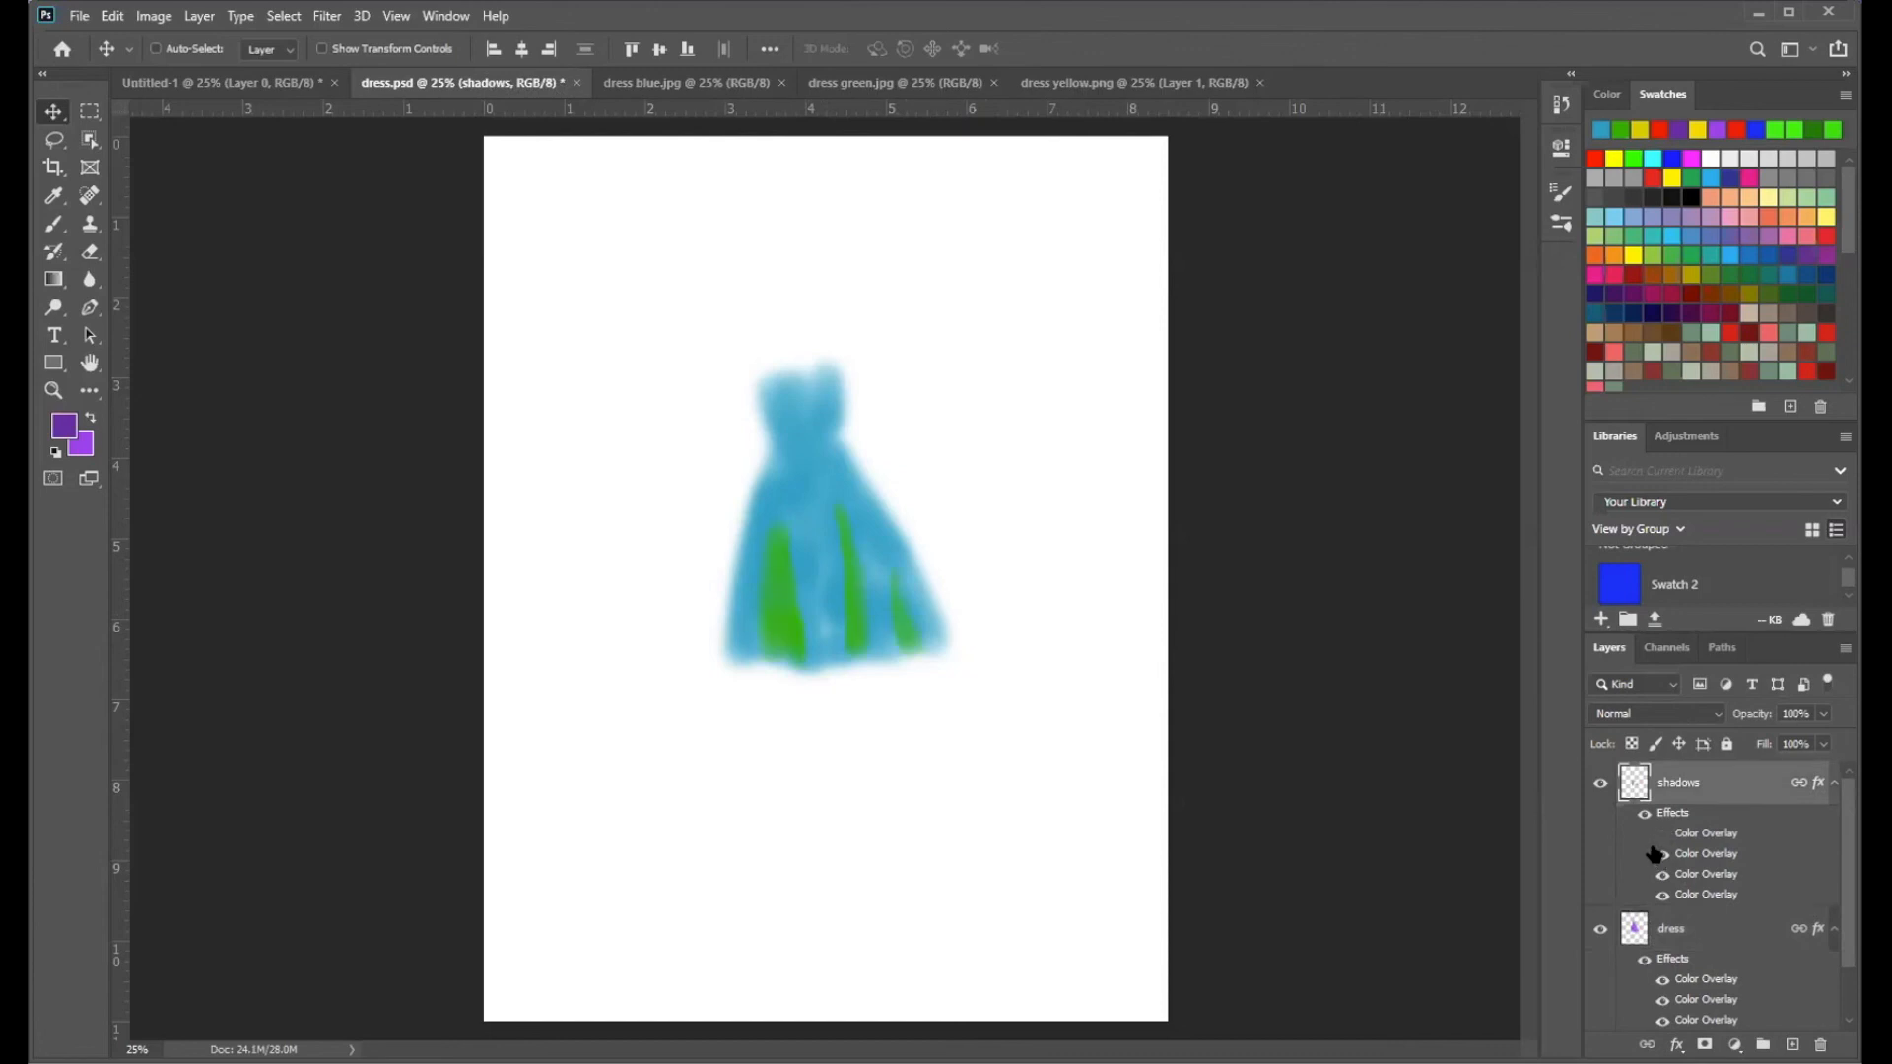
click(1663, 854)
click(1662, 874)
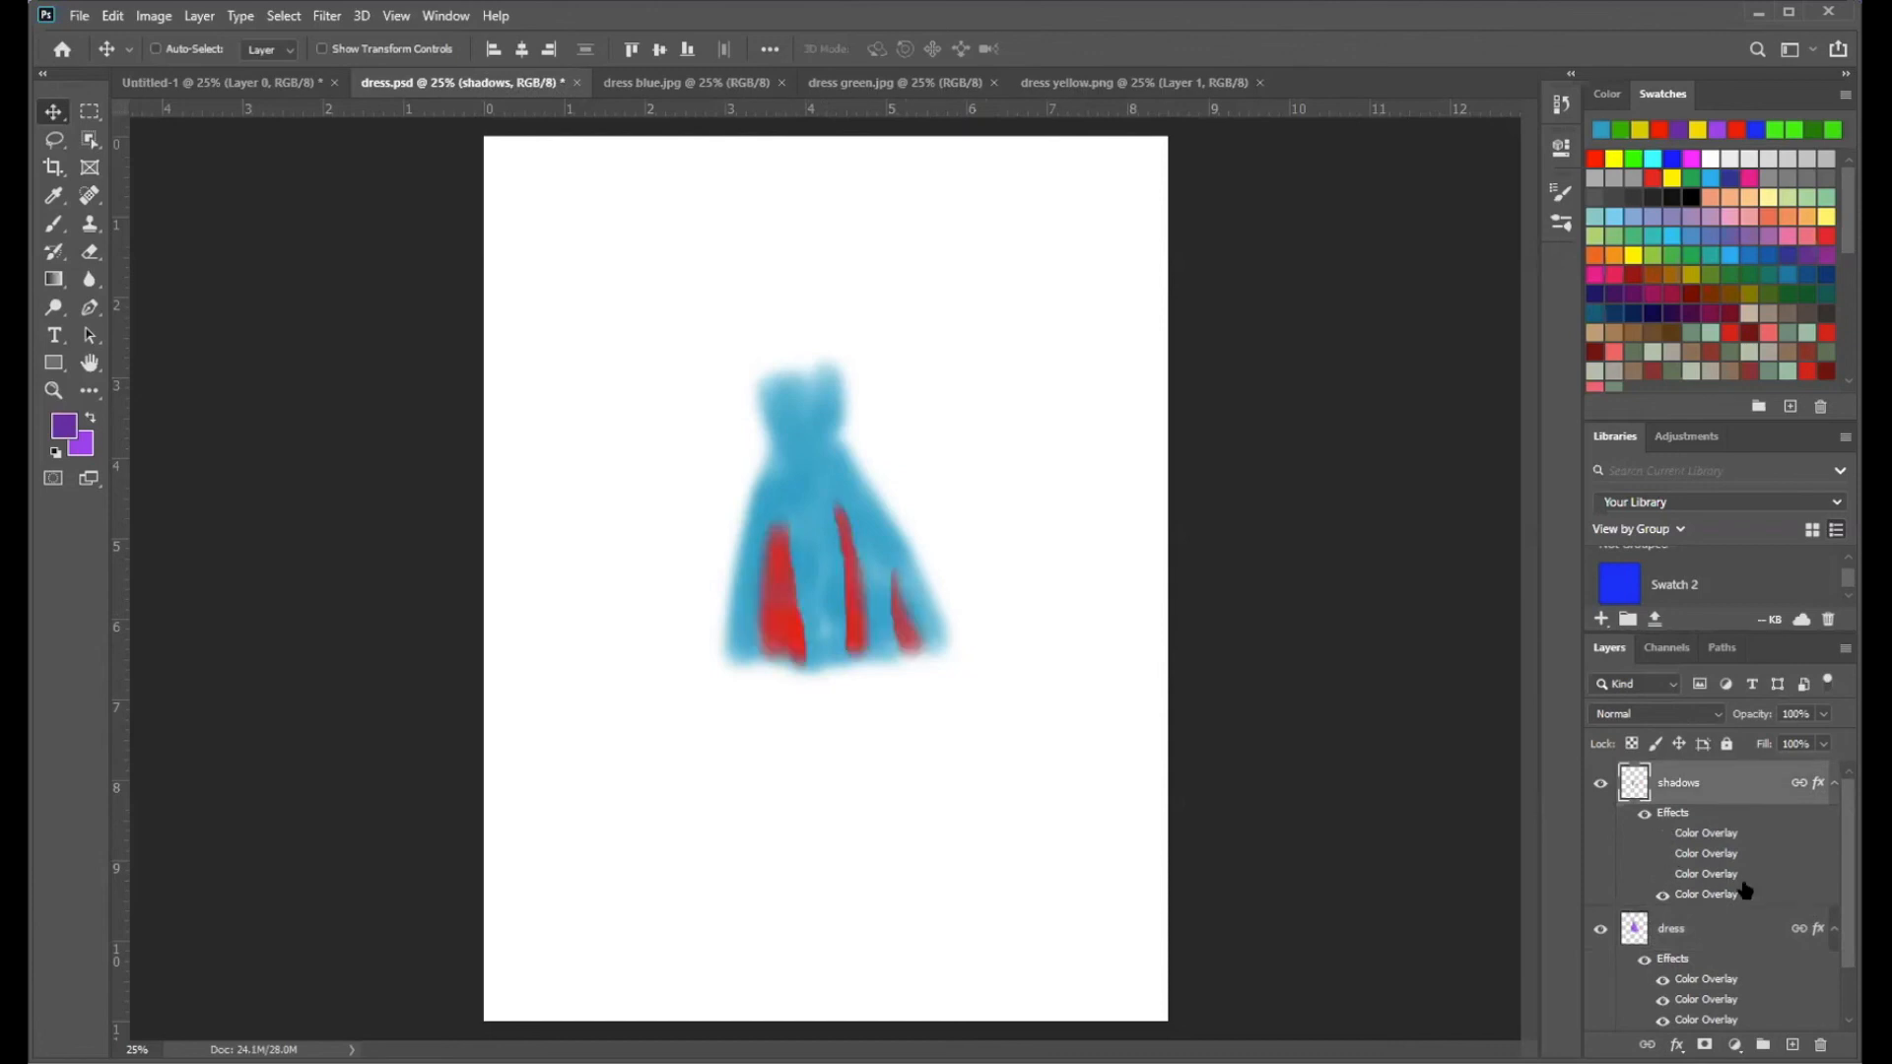
- Turn off the blue, green and yellow Color Overlays on the dress layer, keeping only the red one on
click(1663, 1000)
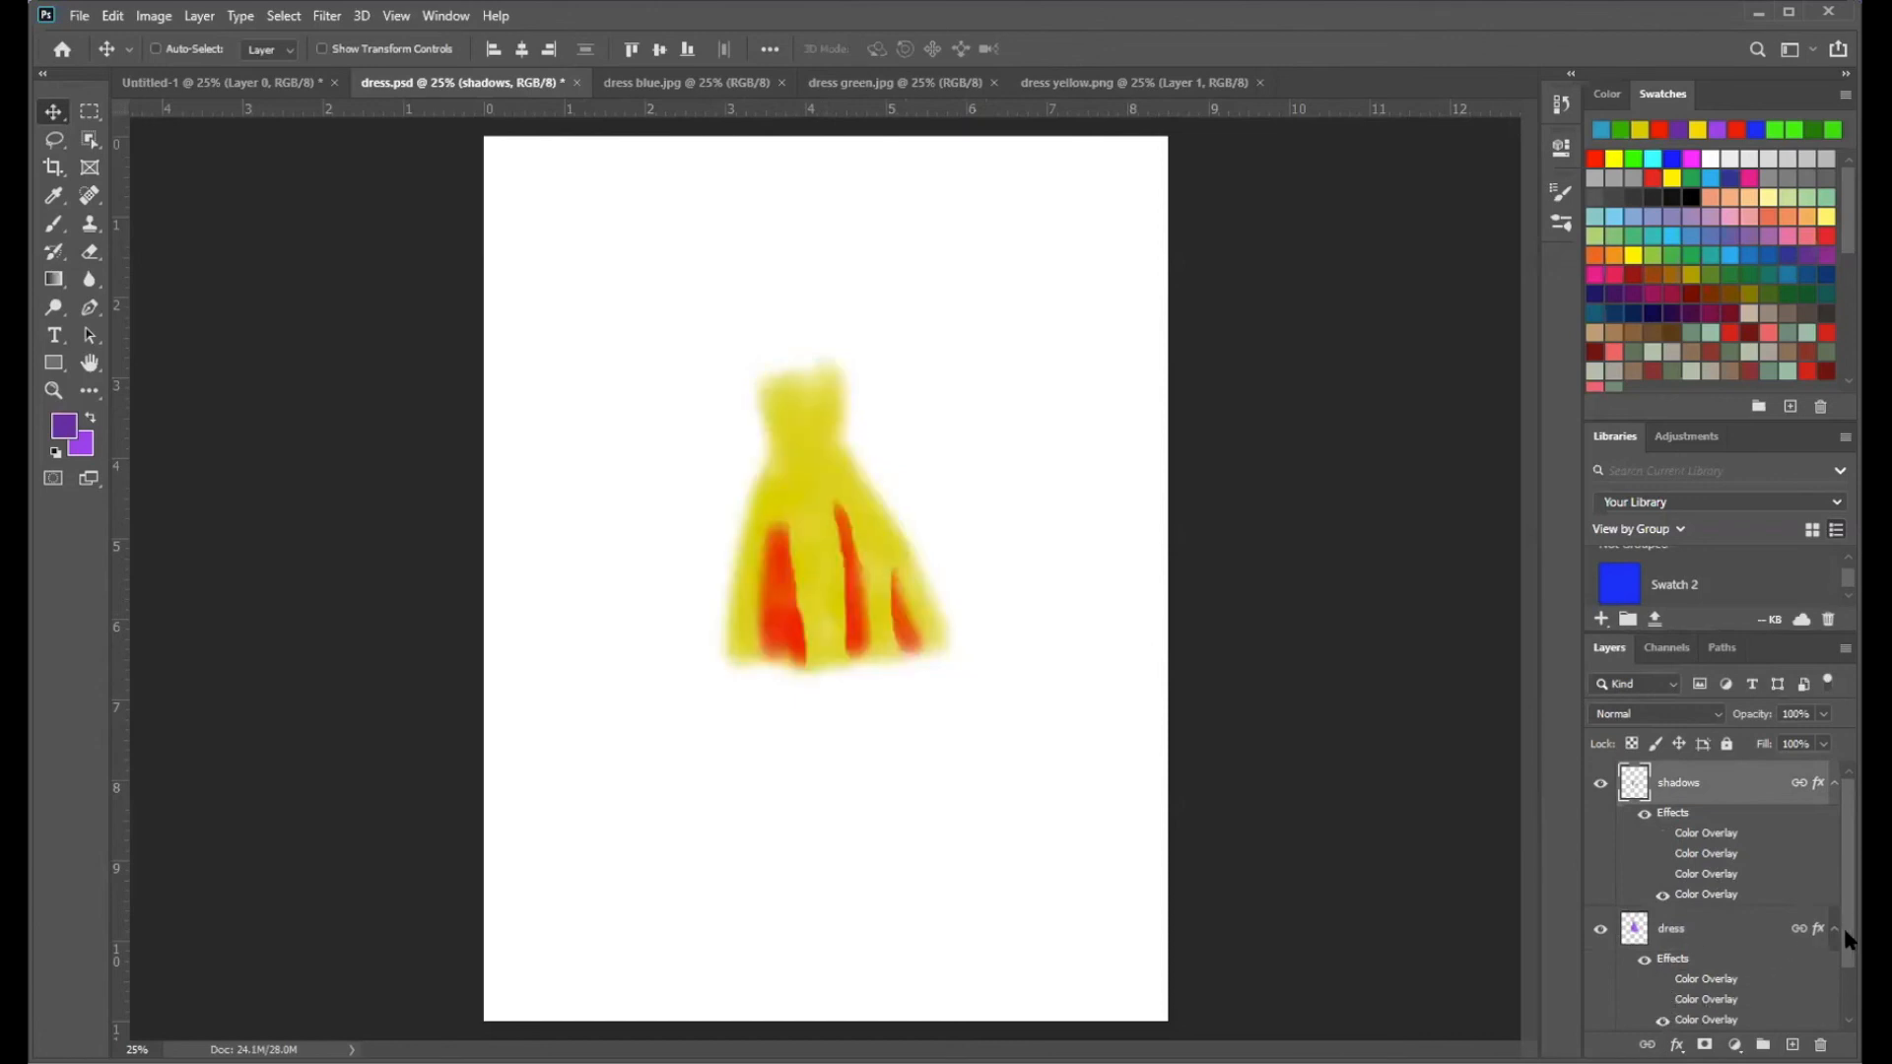
scroll(1846, 933, down, 2)
click(1663, 956)
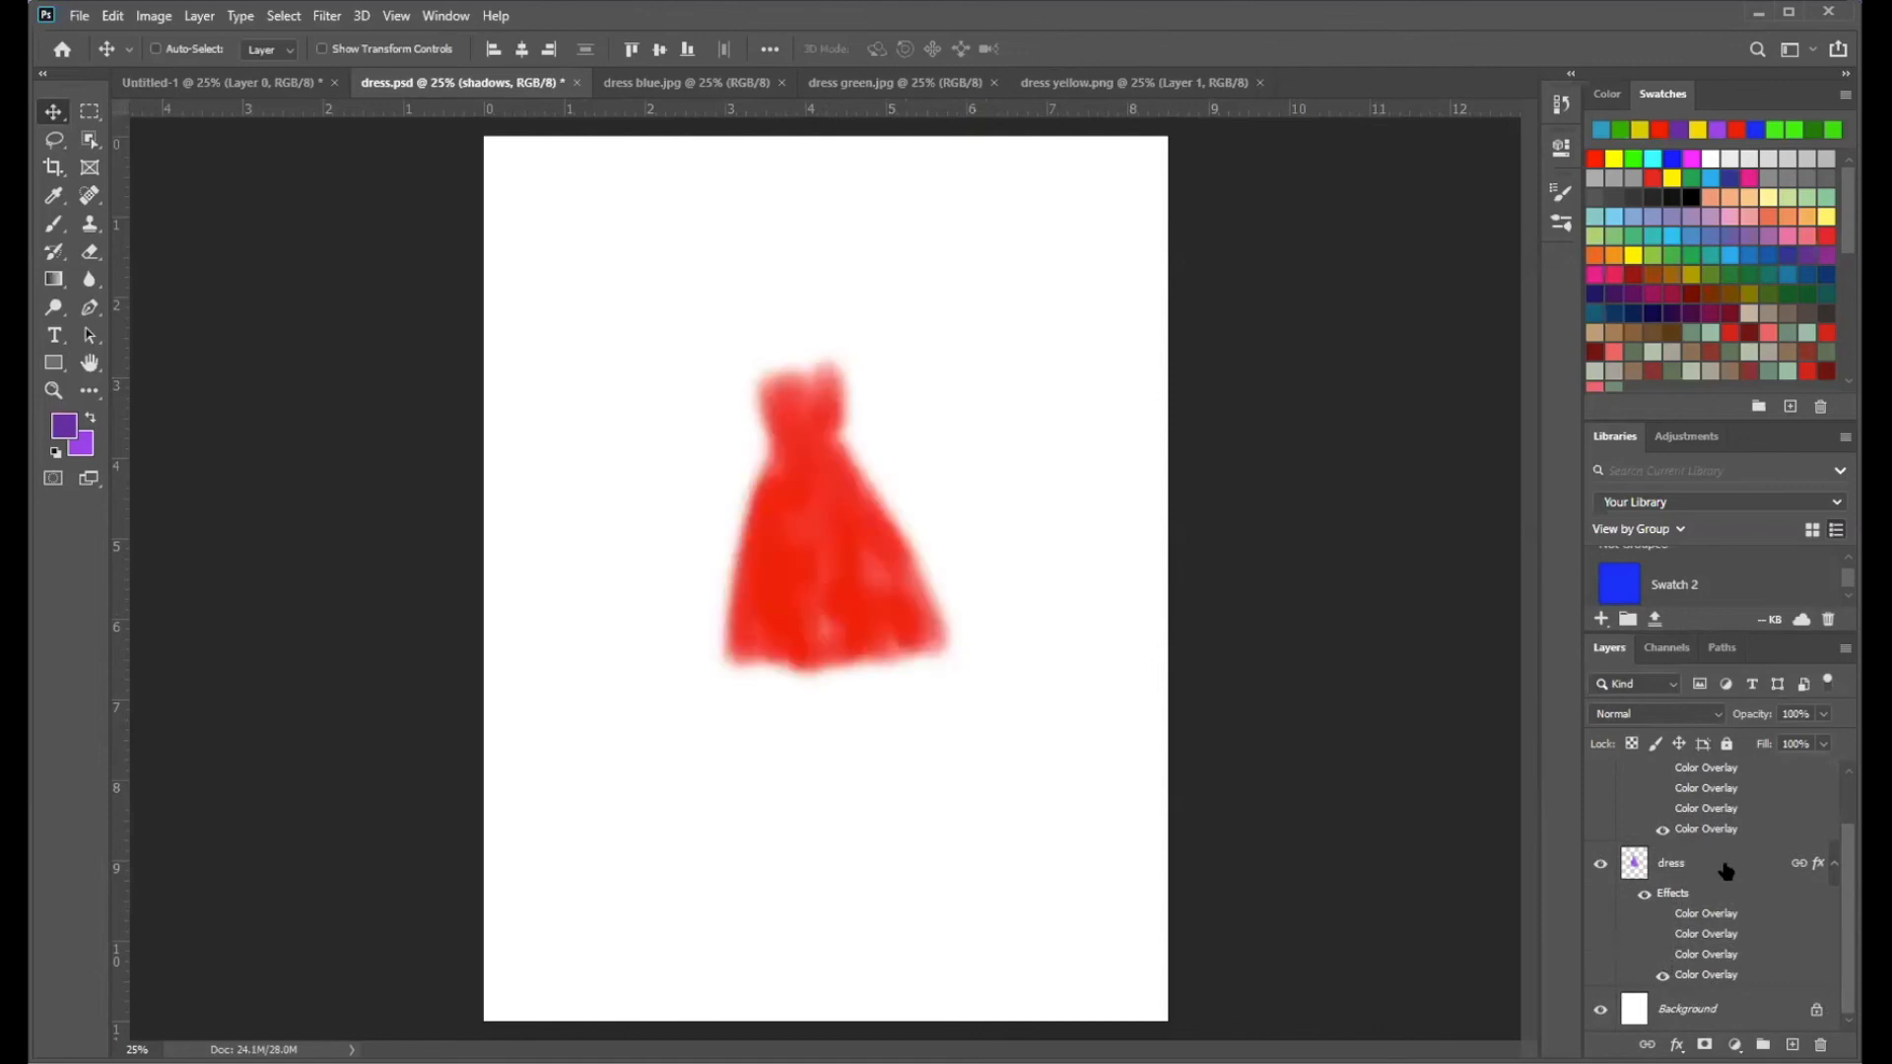
- Set the red Color Overlay of the shadows layer to the darker red c20b0b
double_click(1667, 837)
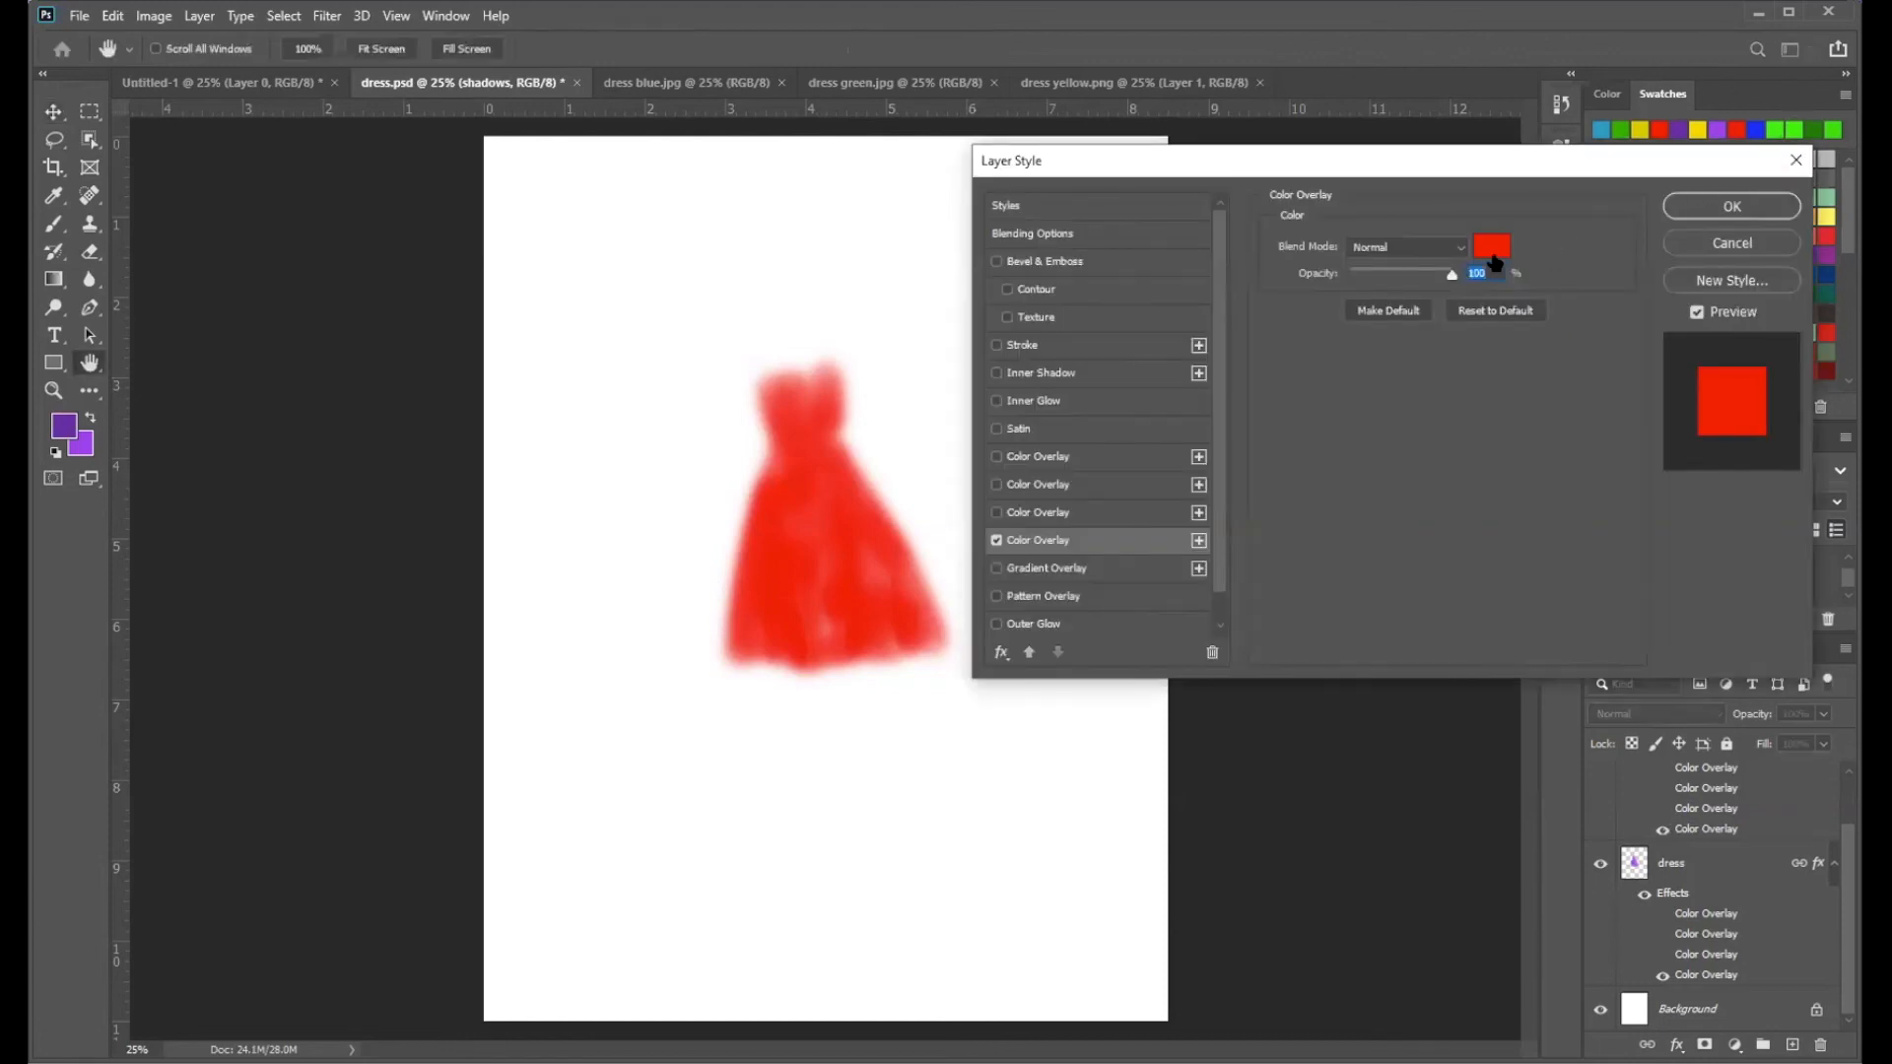
click(1492, 246)
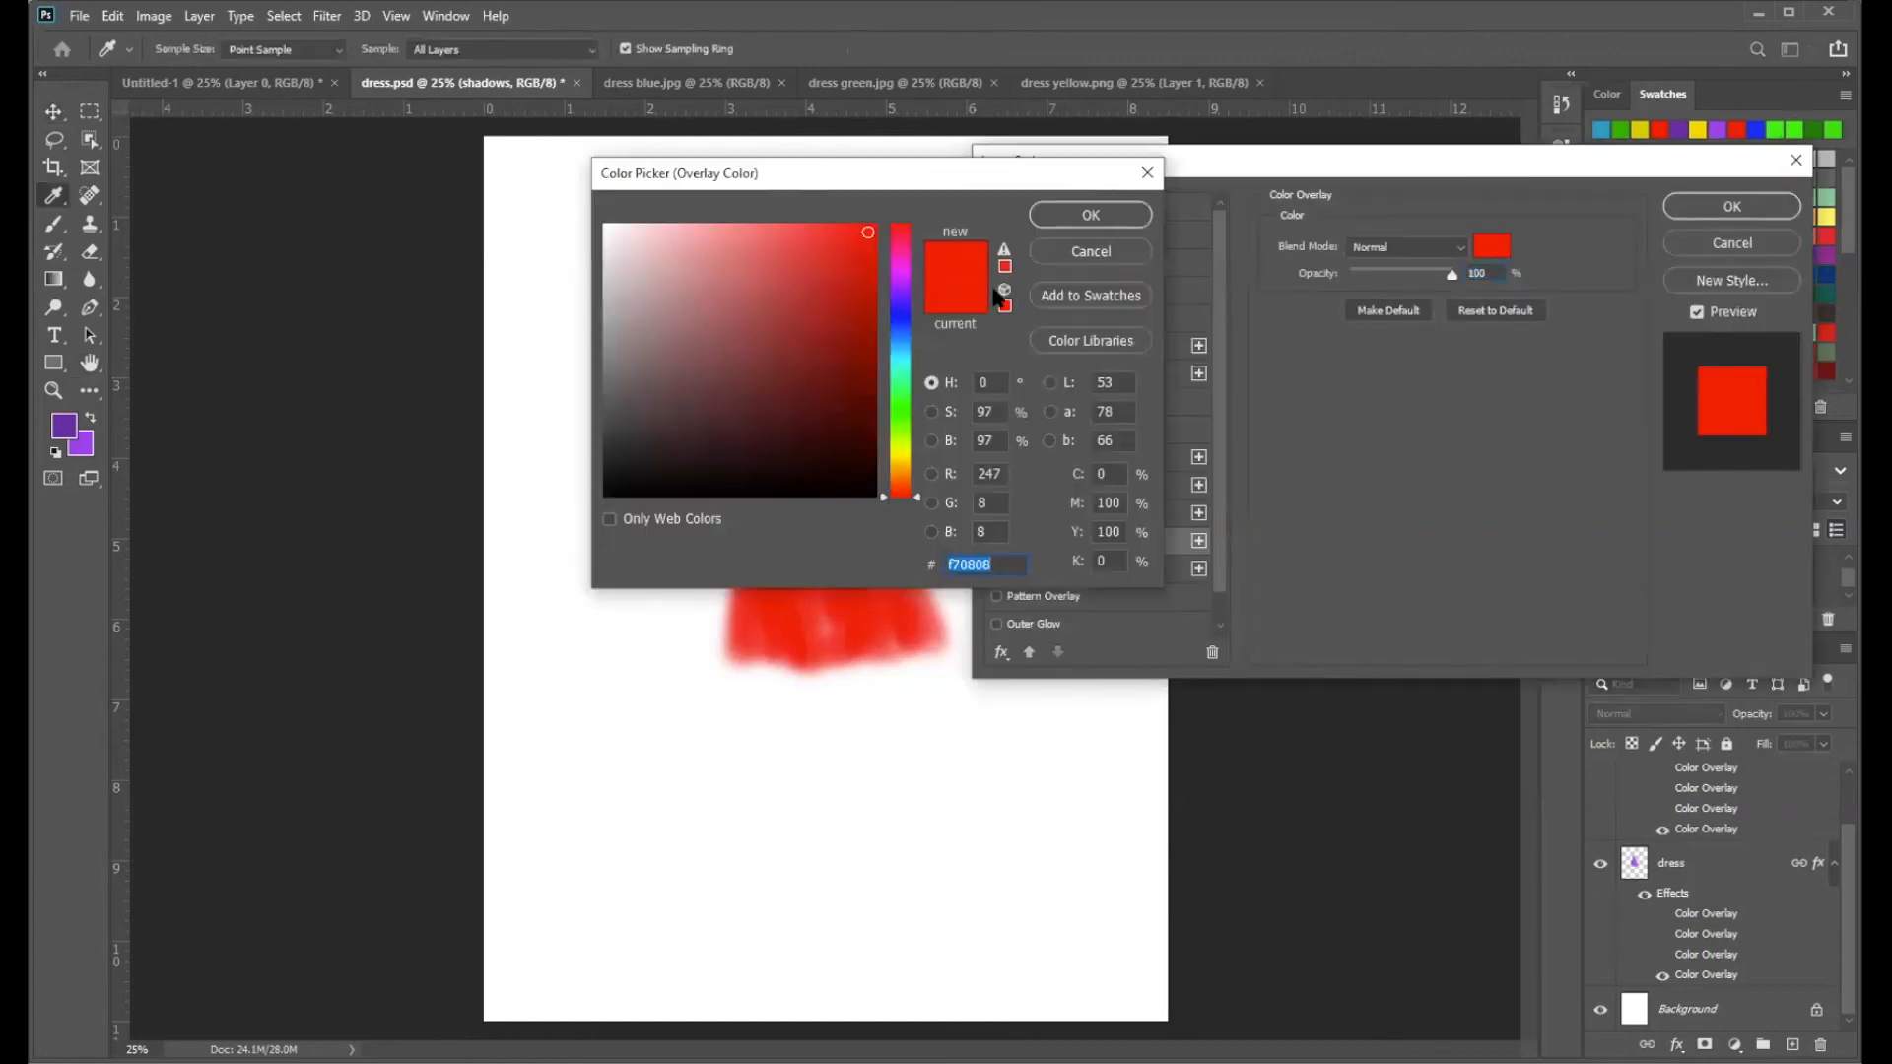
click(859, 286)
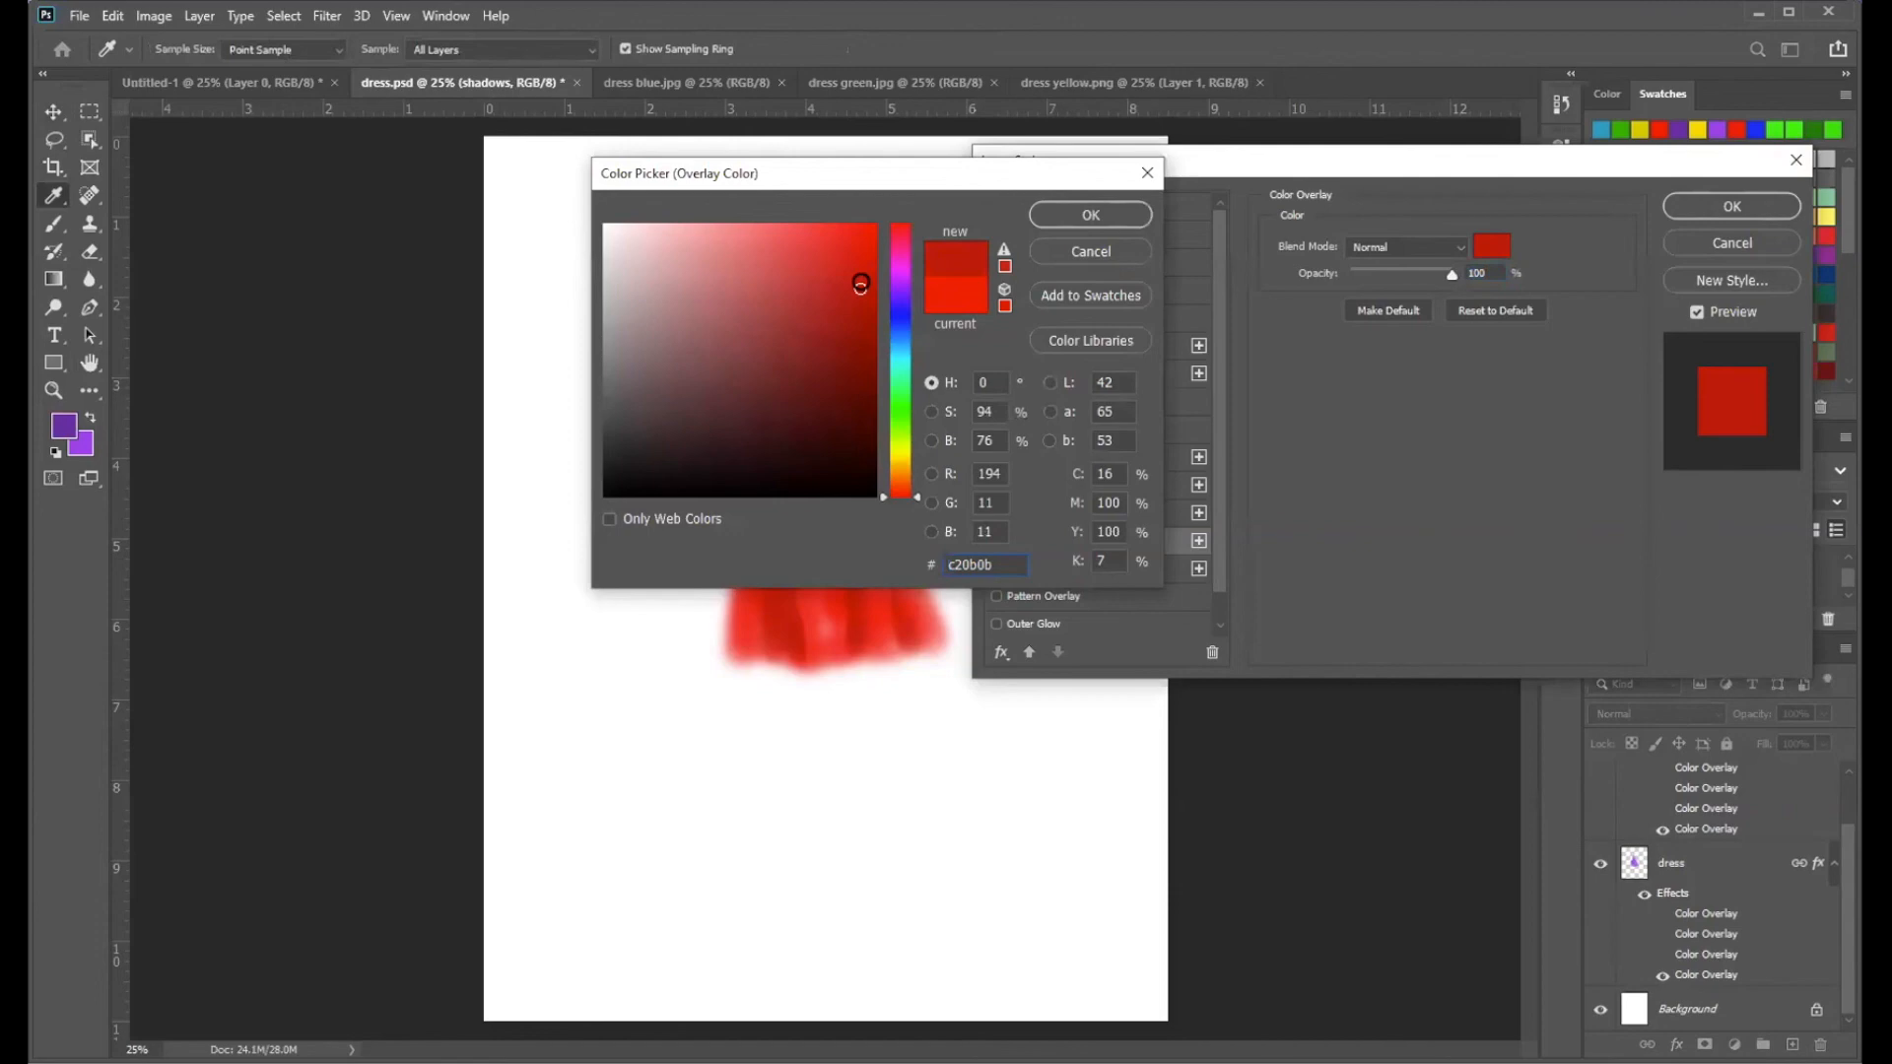
click(1112, 223)
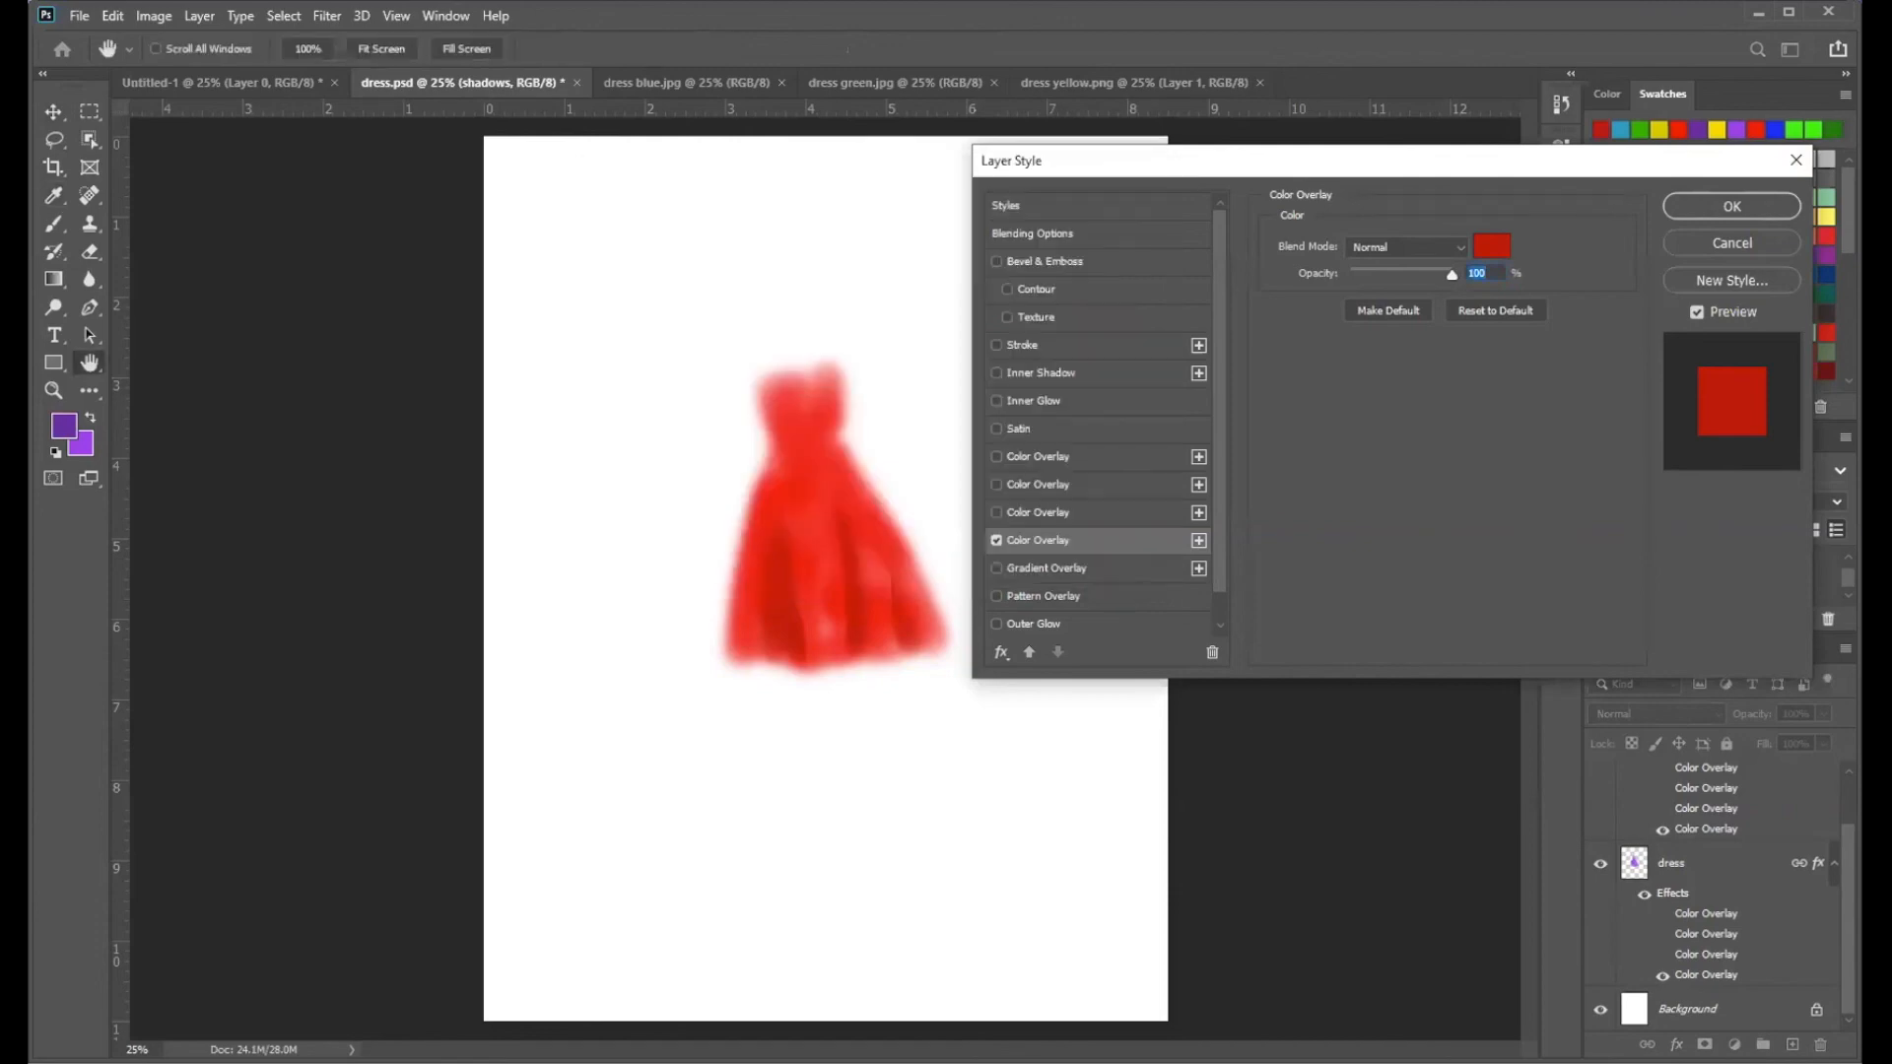
click(1772, 209)
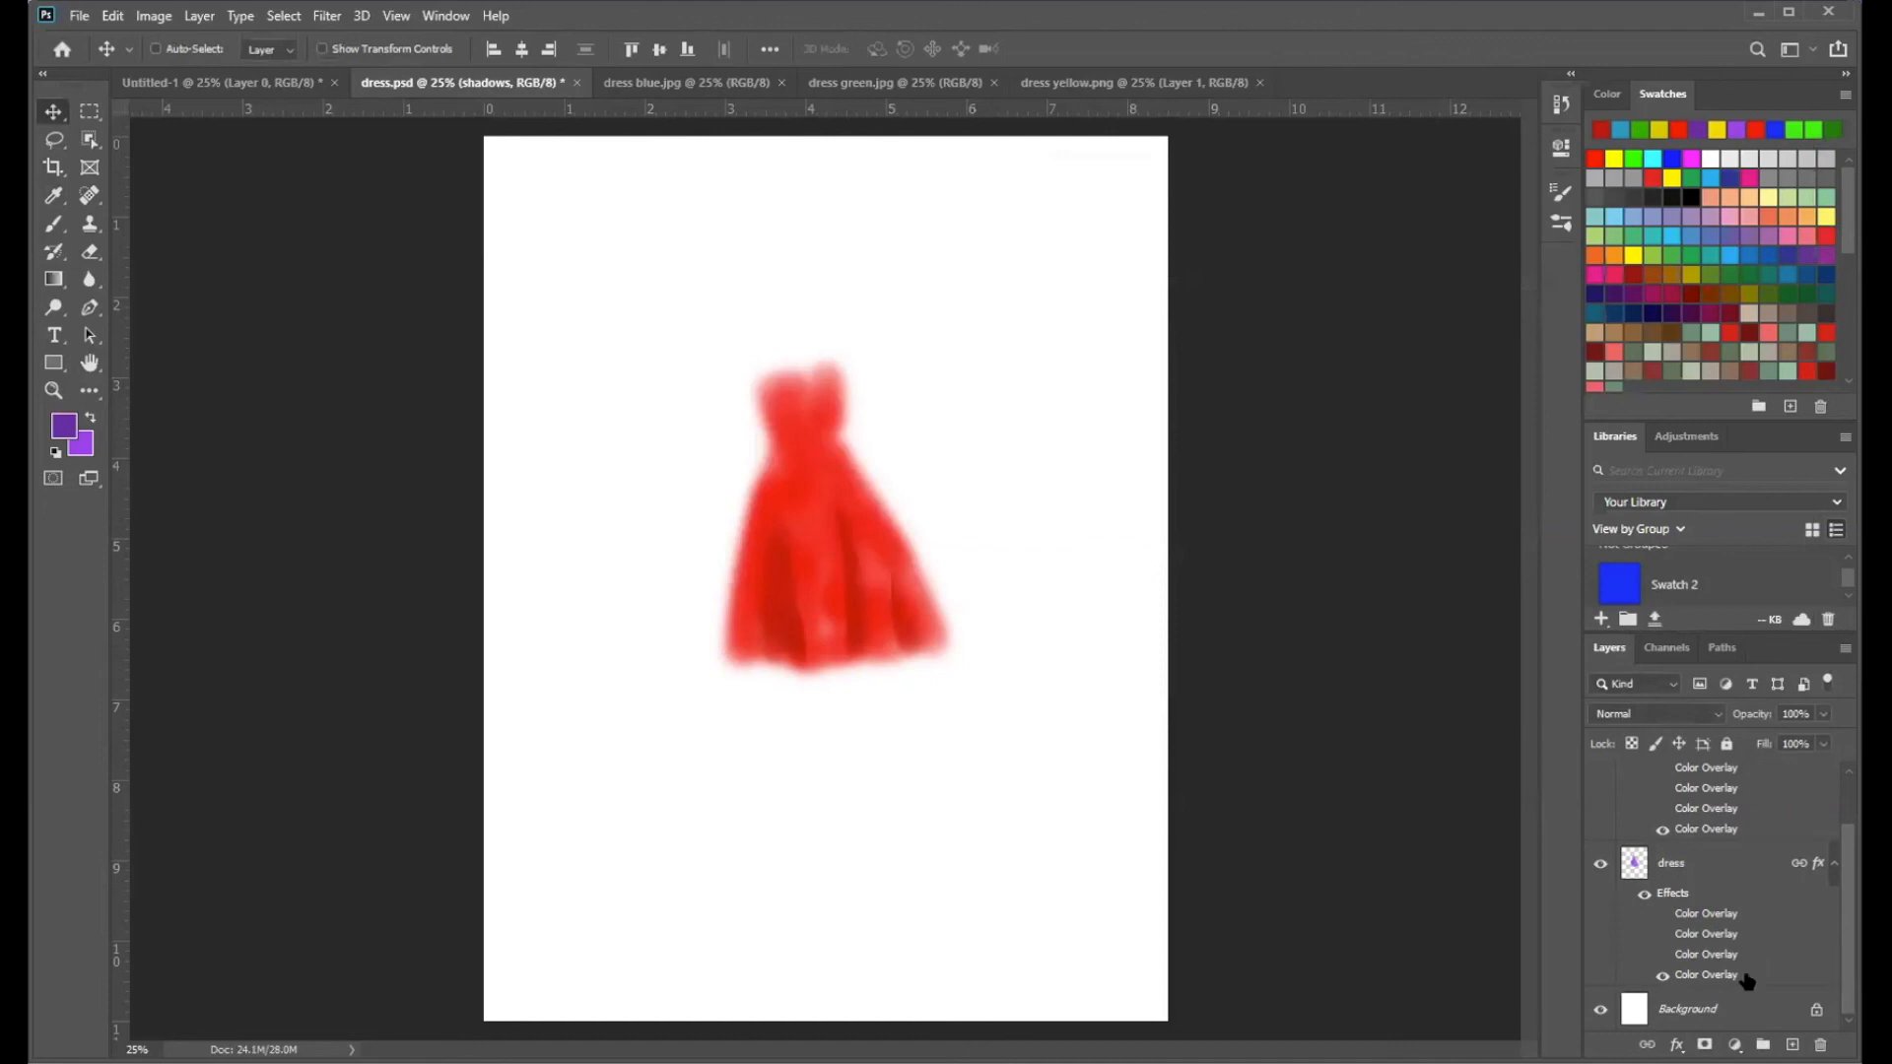
- Turn on the yellow Color Overlay on the dress and shadows layers, and set the shadows one to the darker yellow 989008
click(1661, 955)
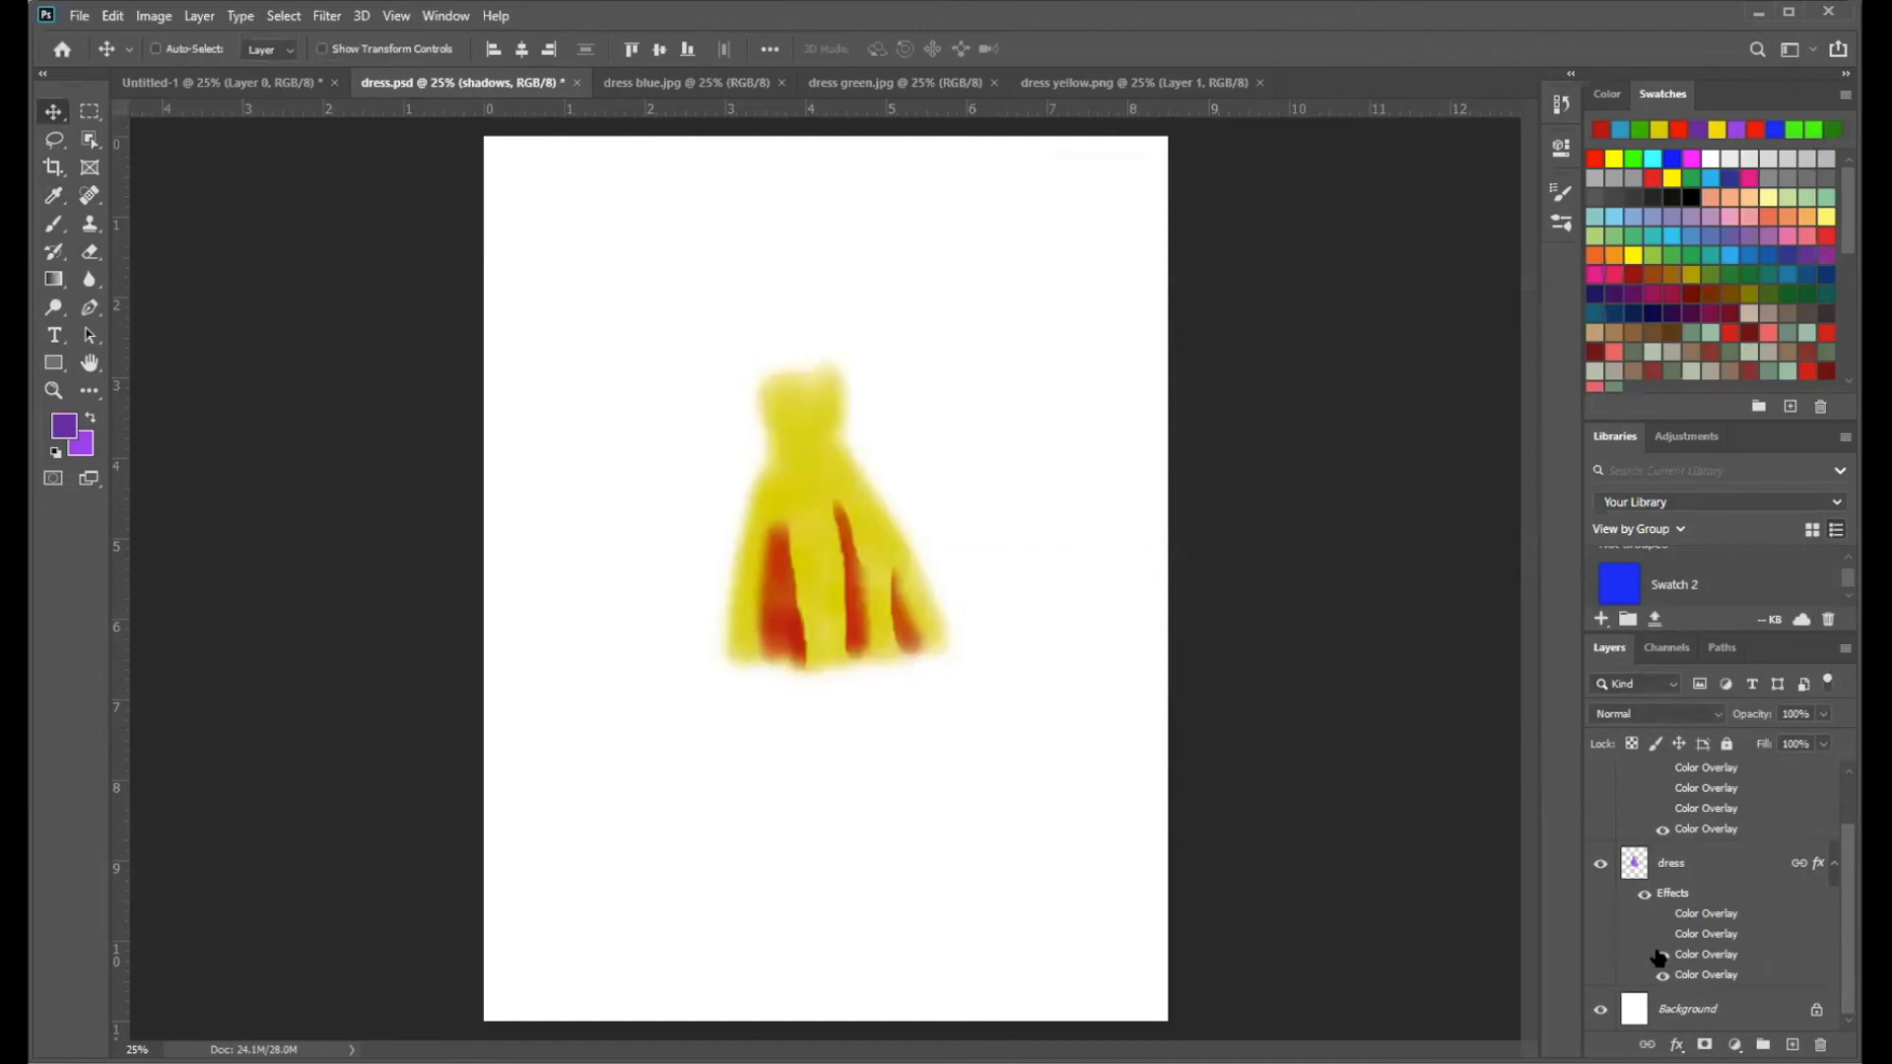
click(1661, 810)
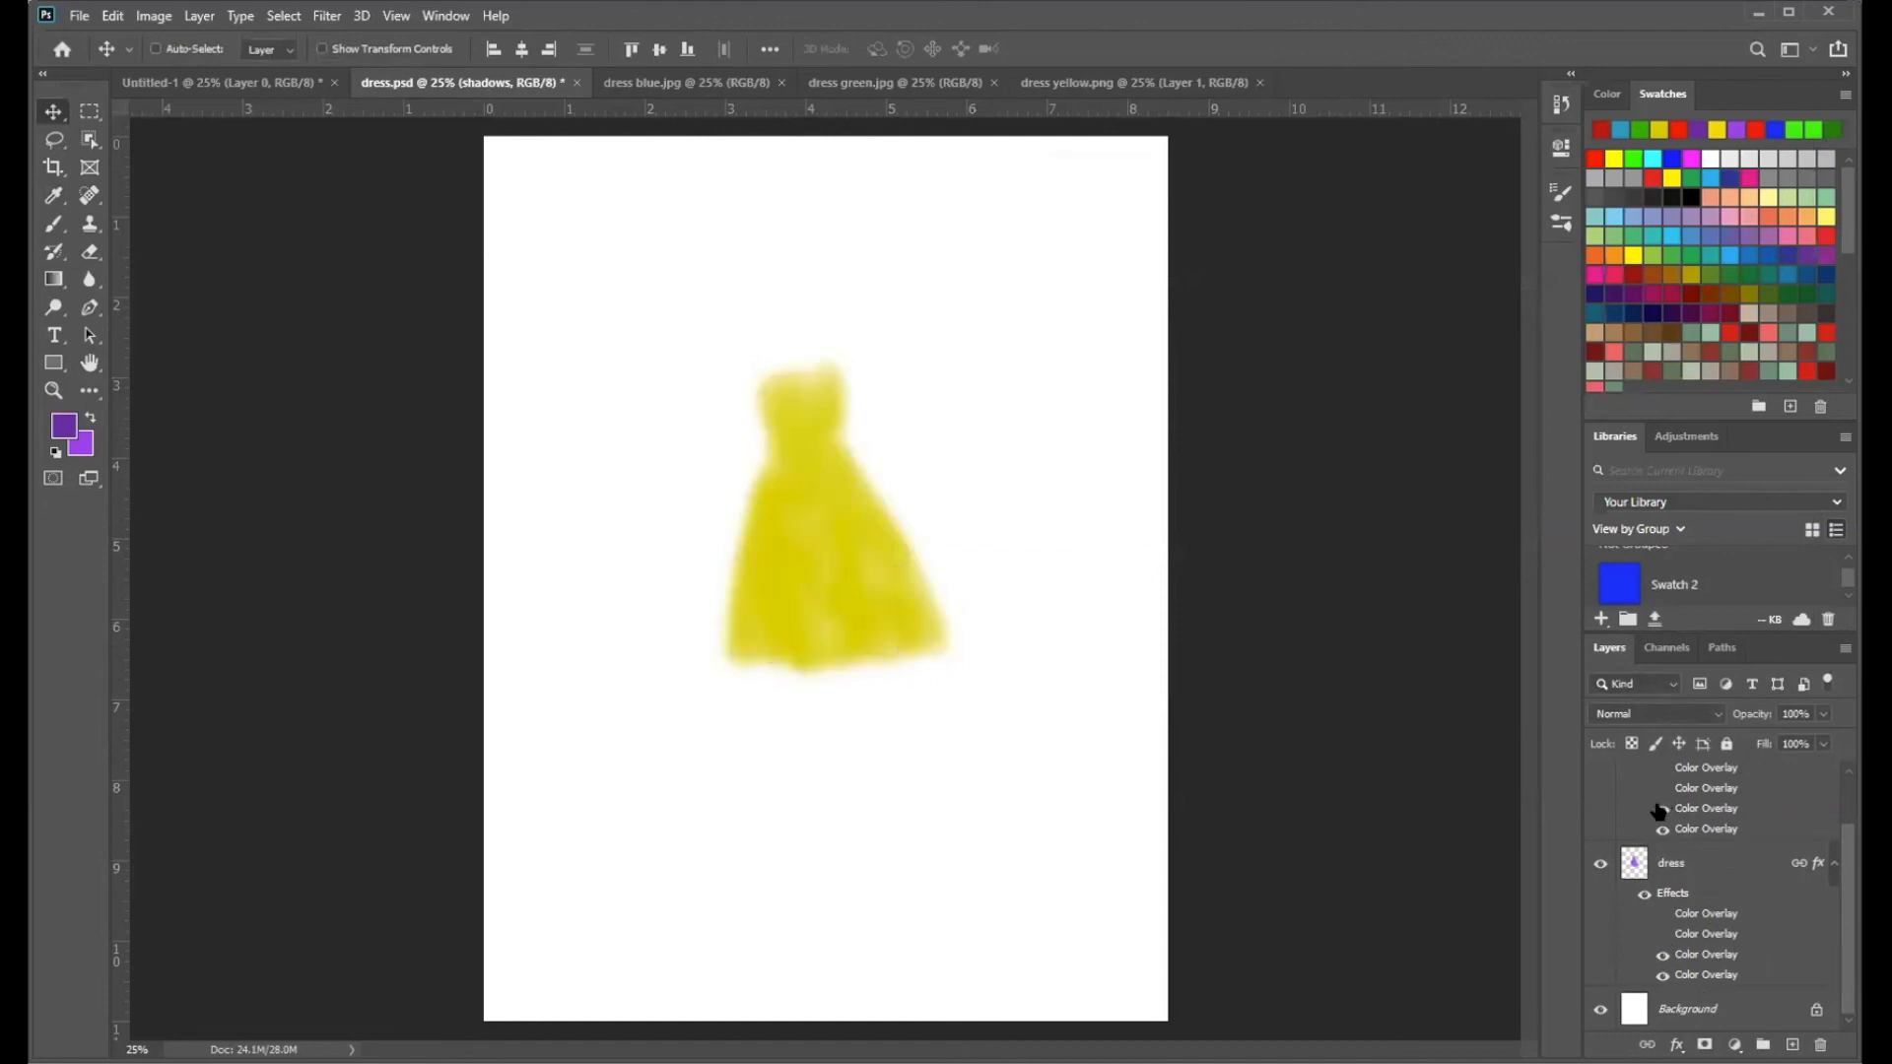
double_click(1712, 810)
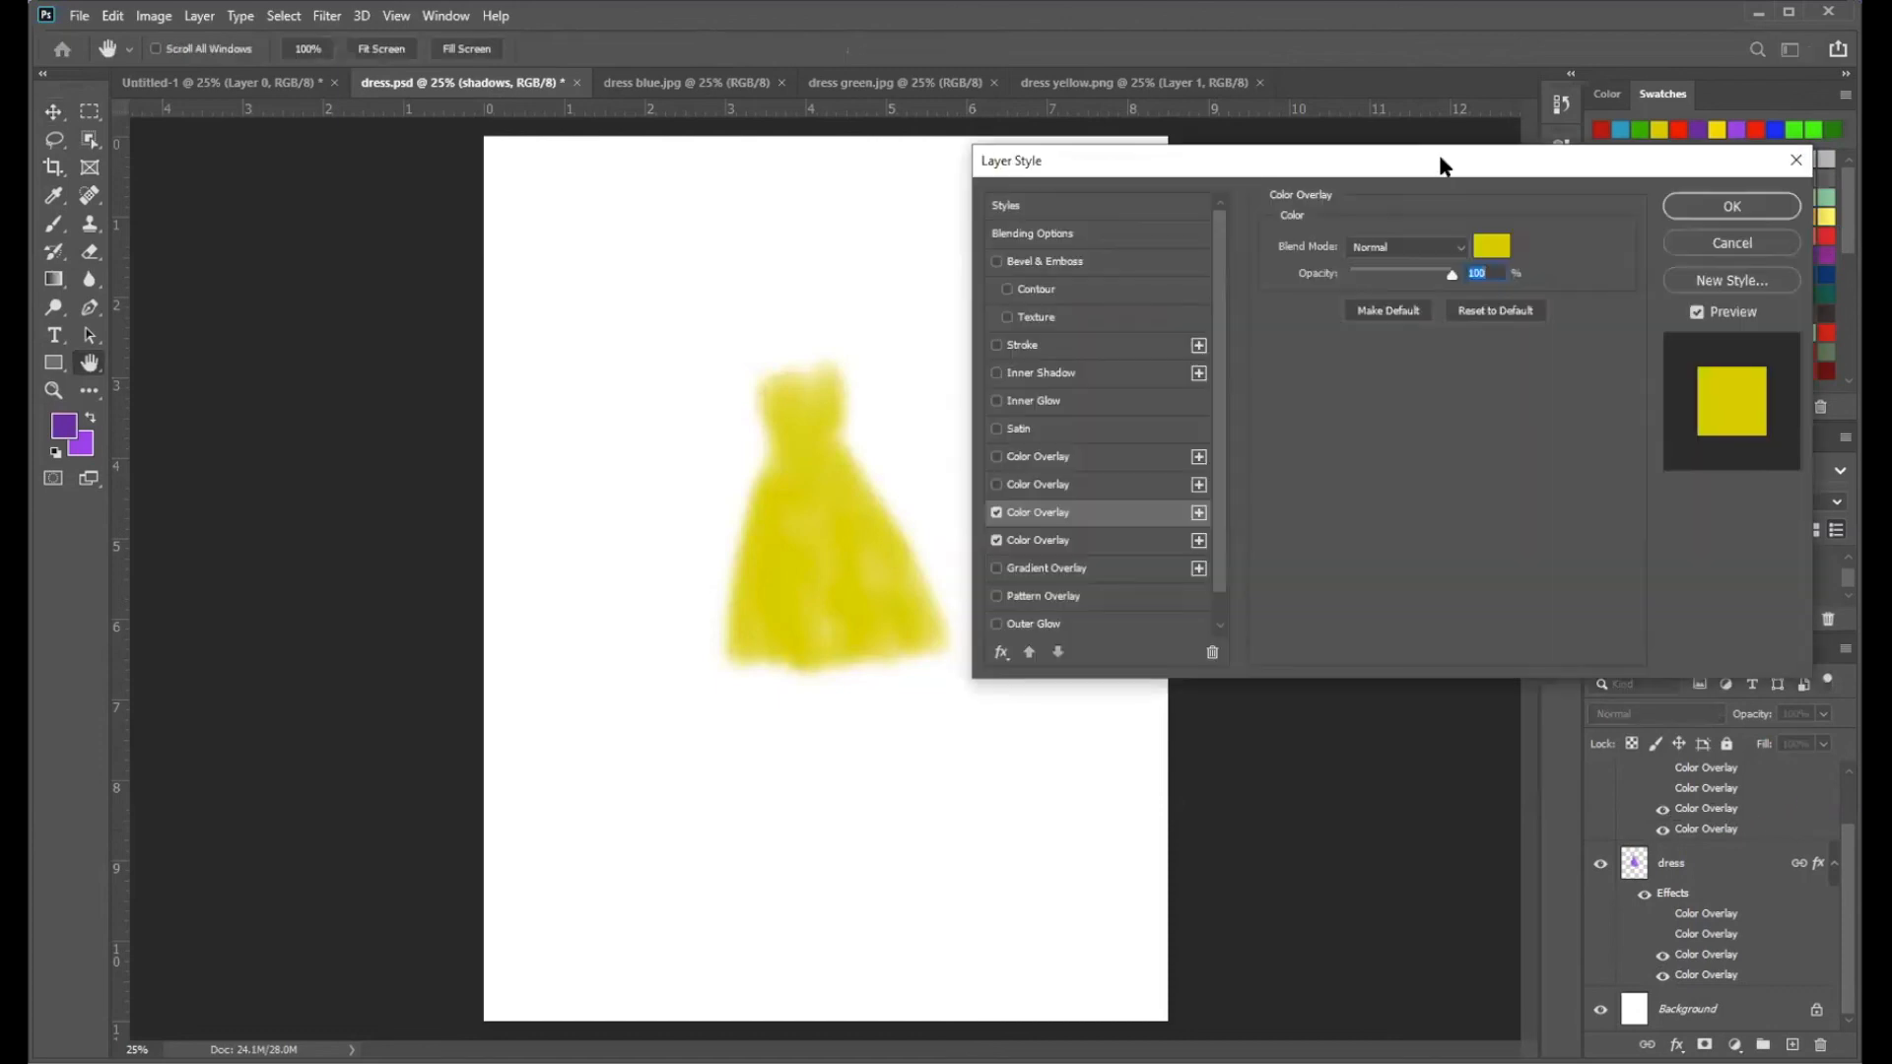
click(1481, 258)
click(861, 334)
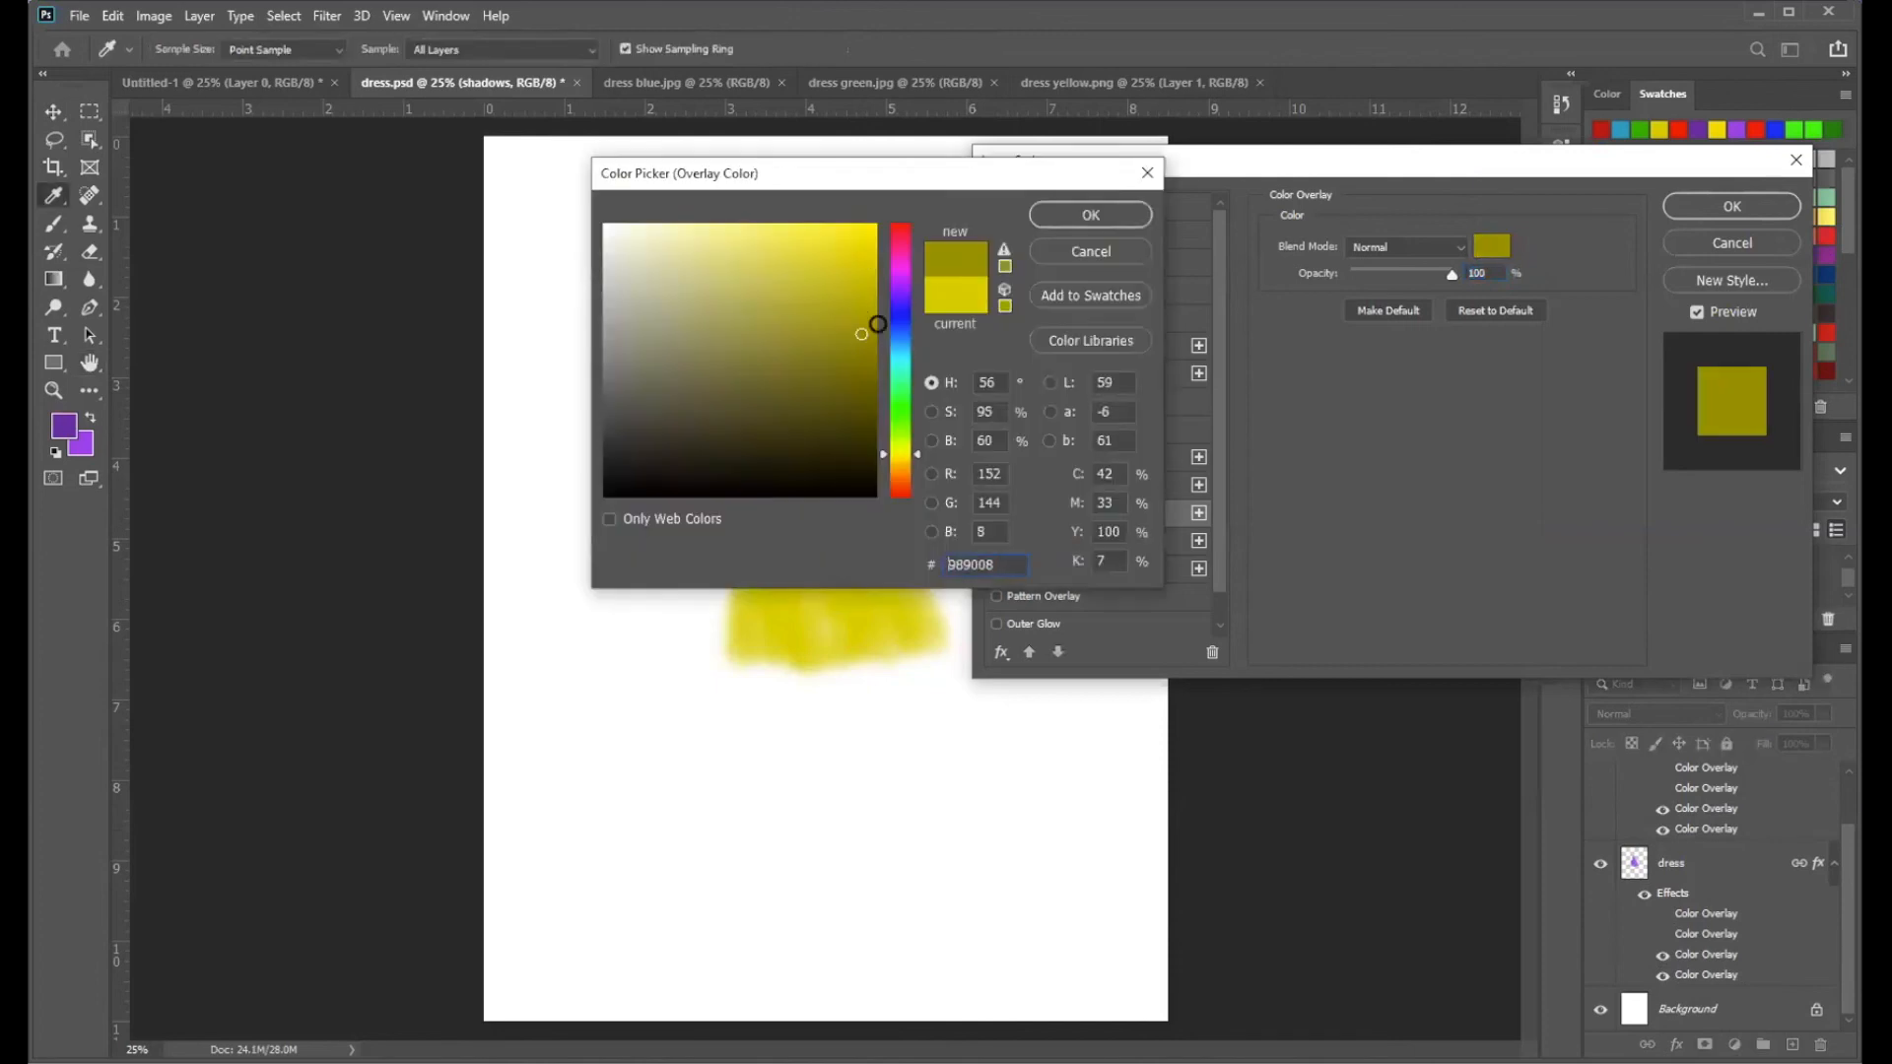
click(1129, 217)
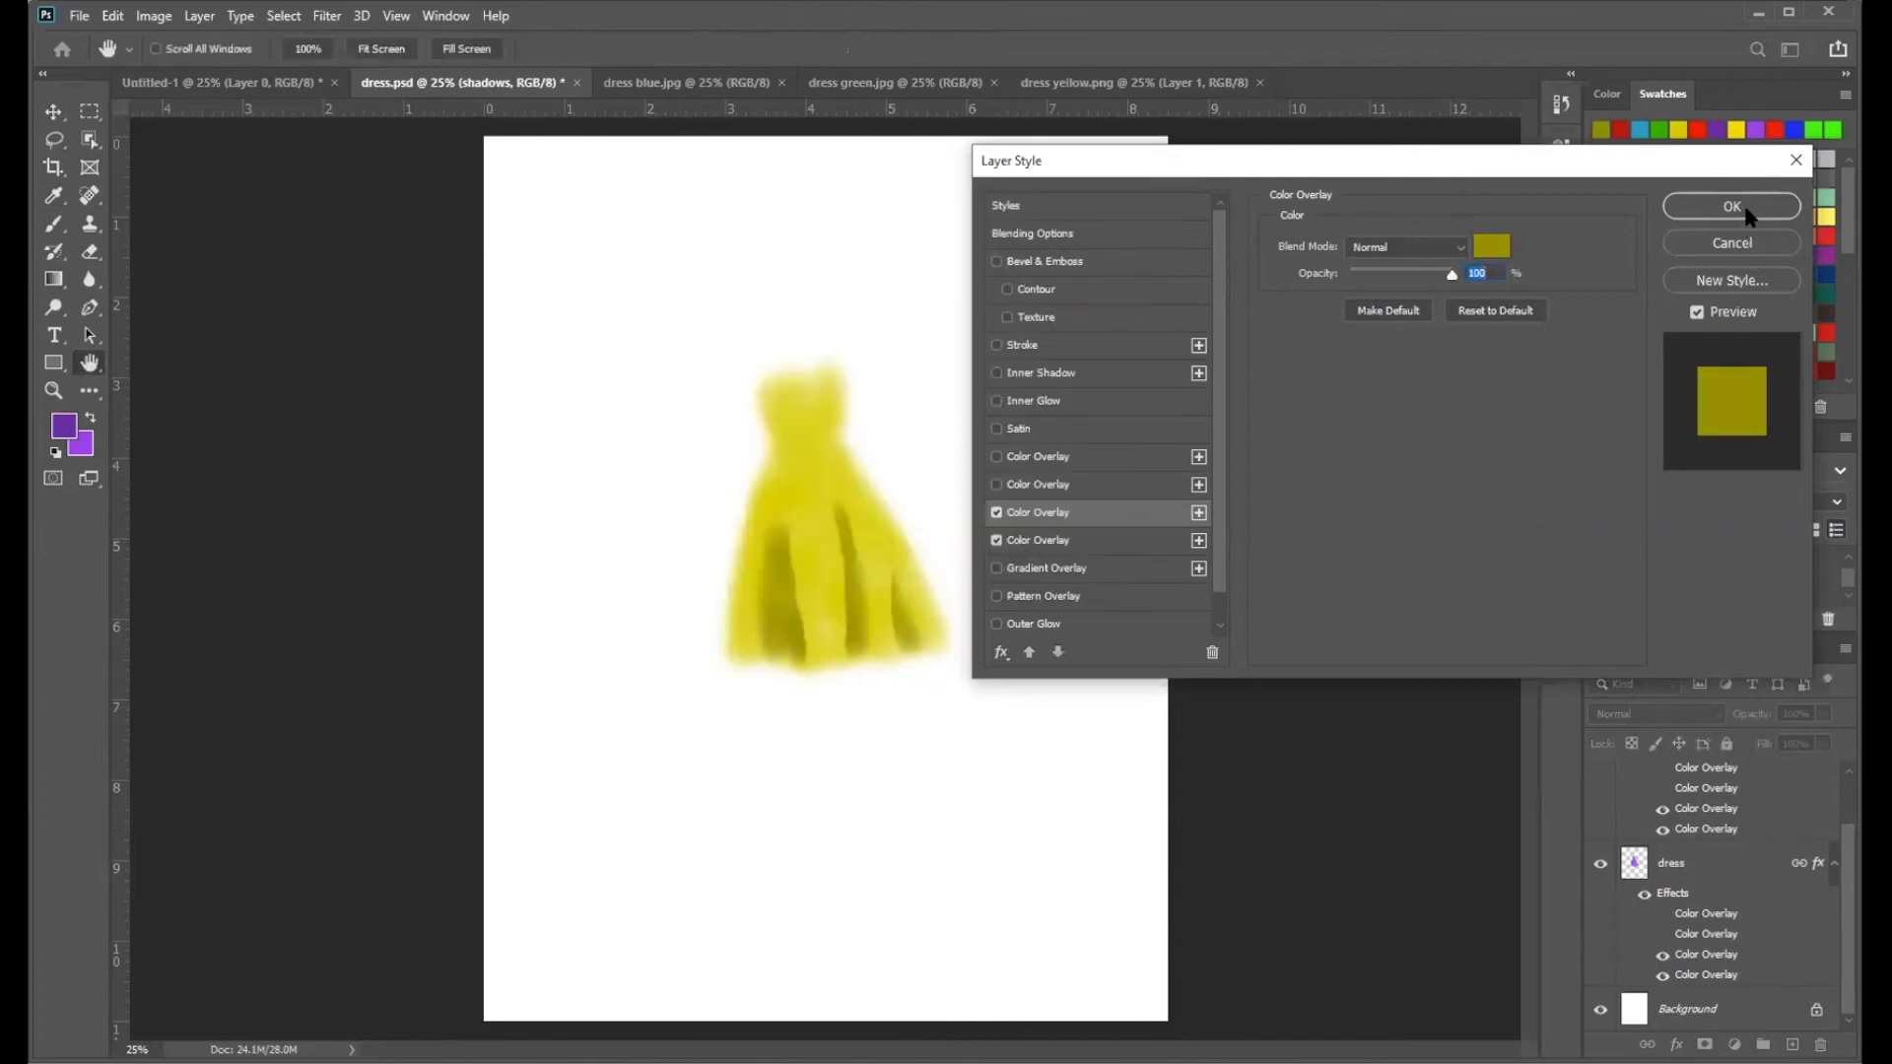
click(1733, 206)
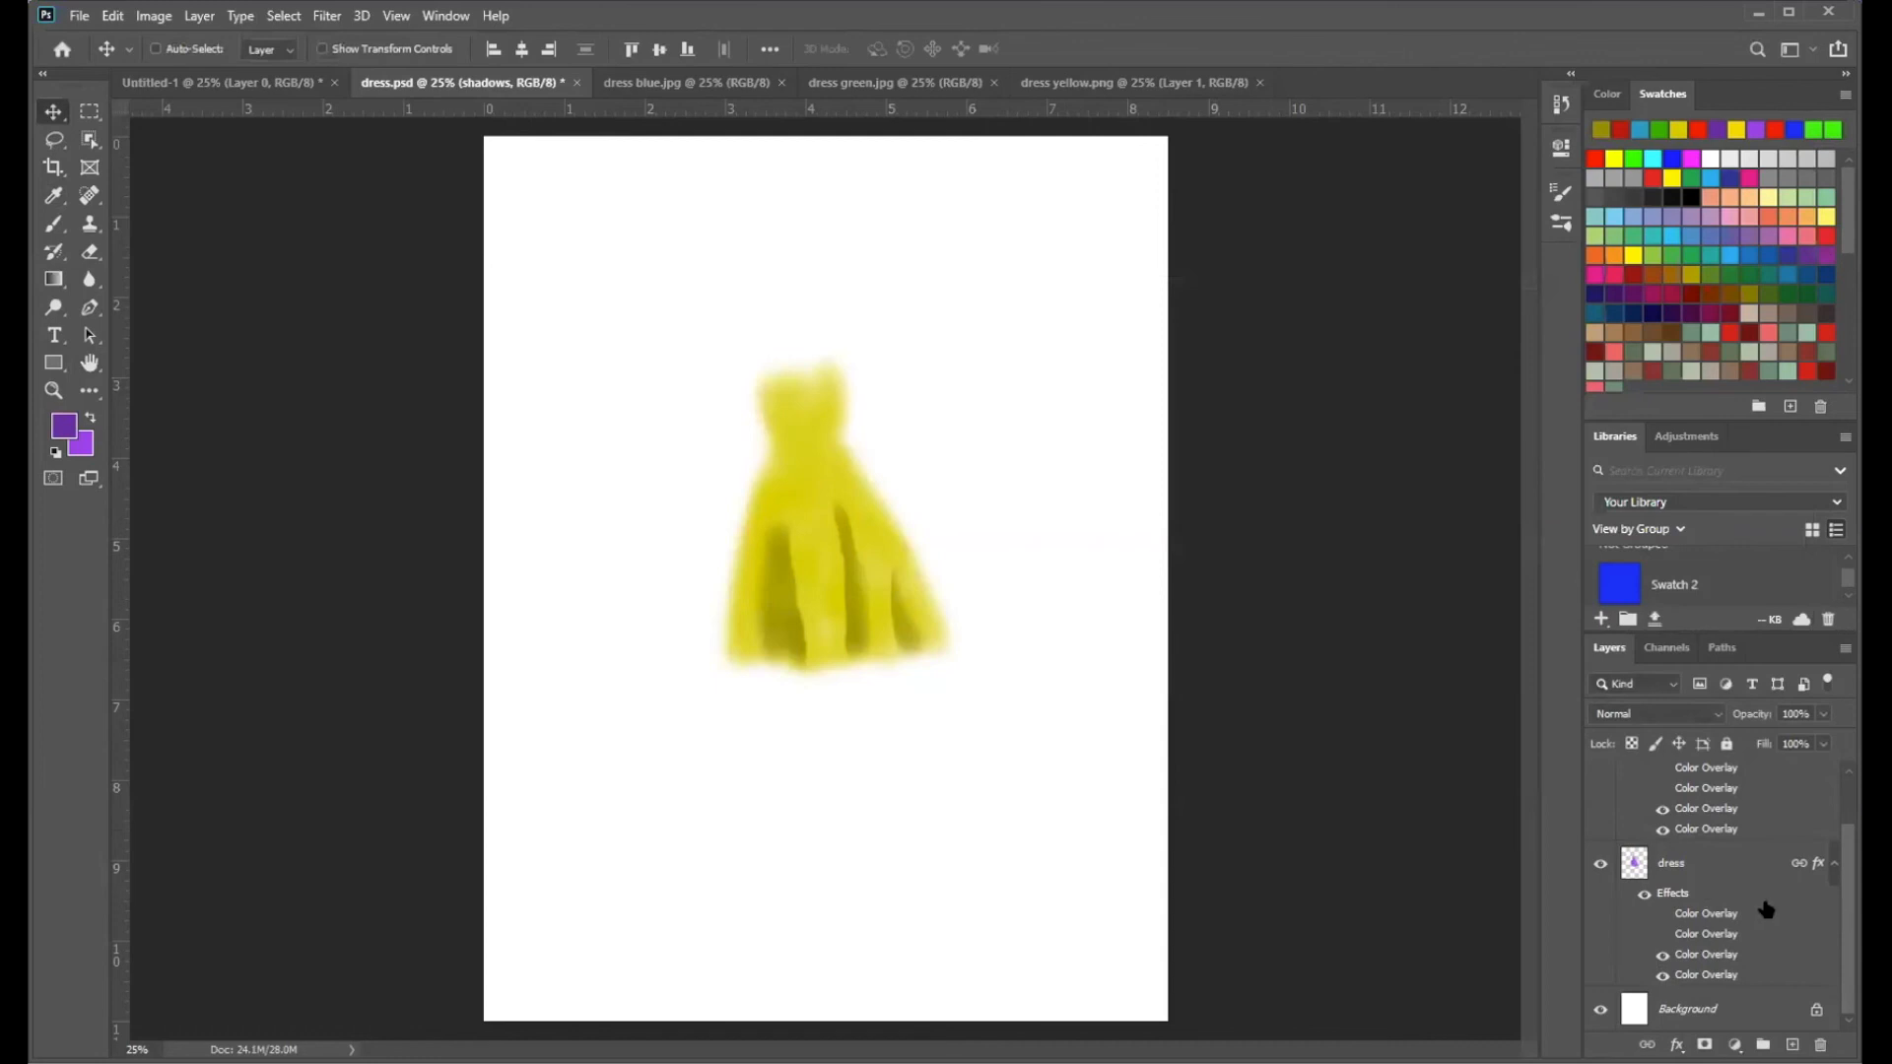
- Turn on the green Color Overlay on the dress and shadows layers, and set the shadows one to a darker green
scroll(1766, 907, up, 1)
click(1663, 1000)
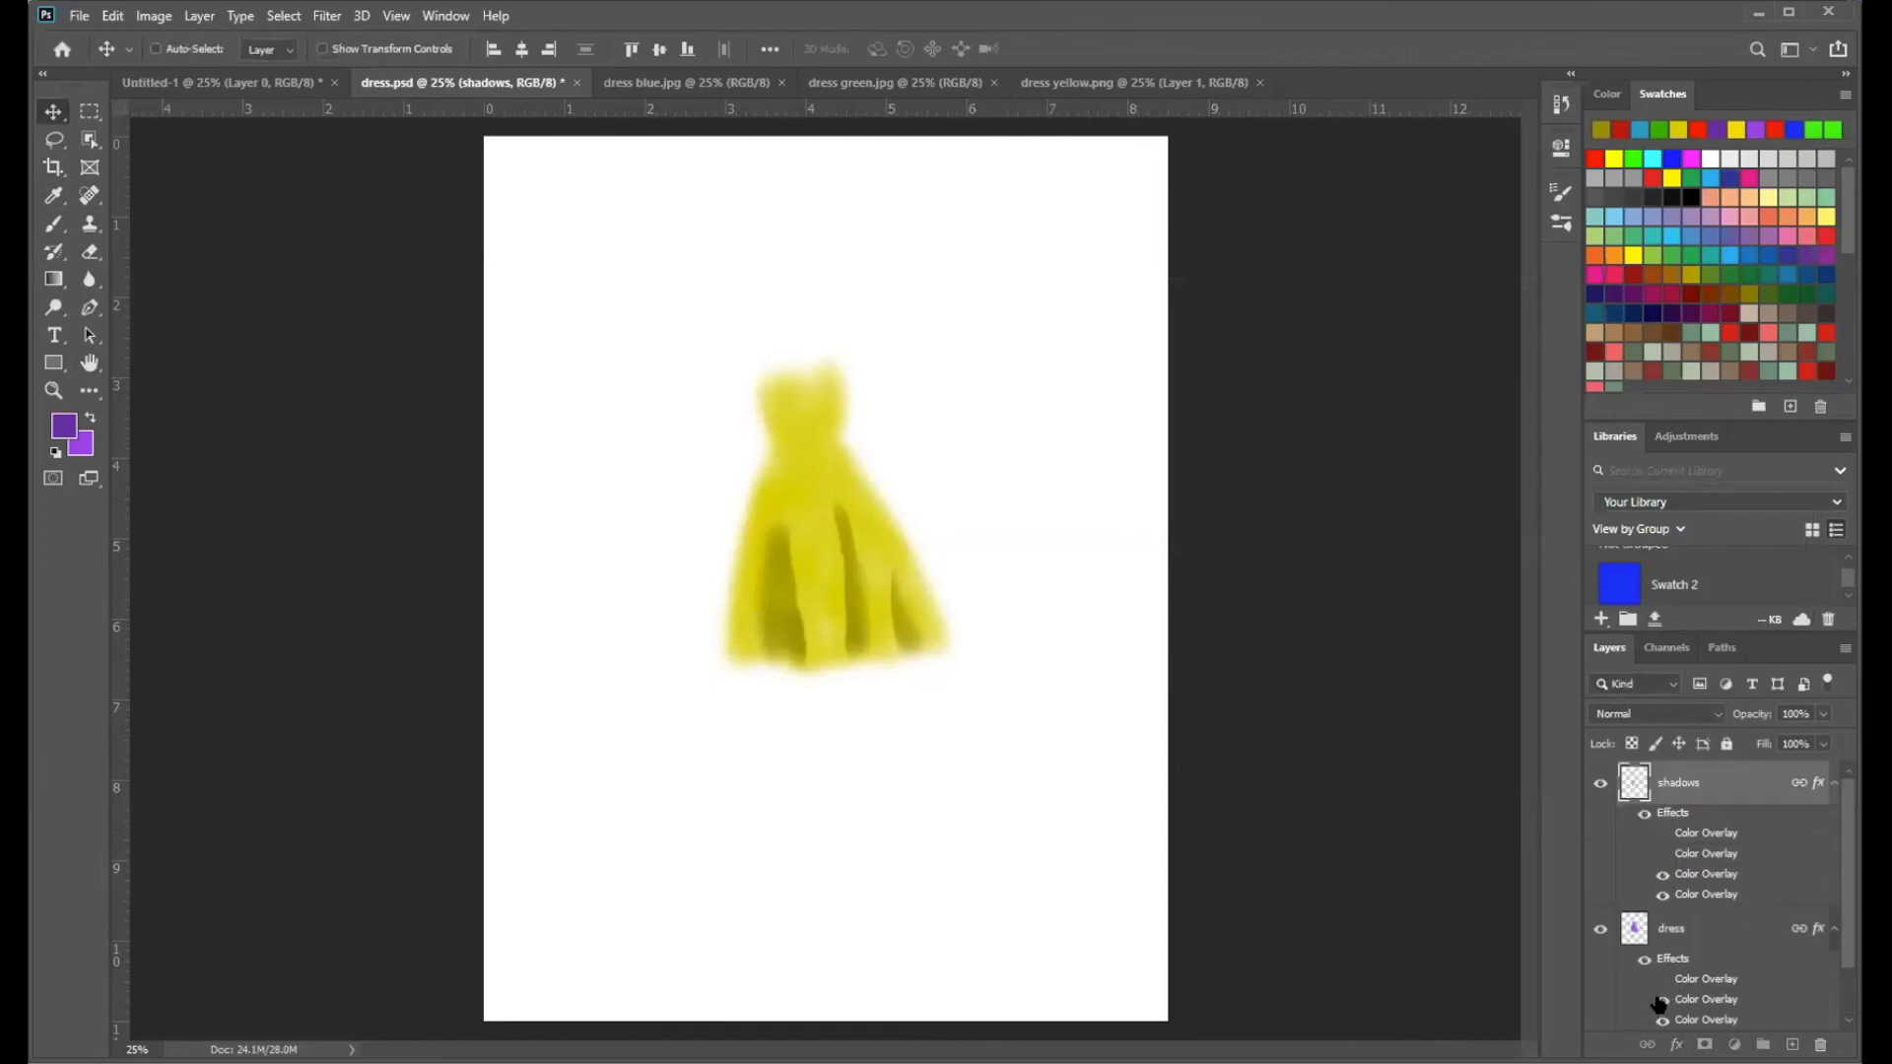
click(1662, 854)
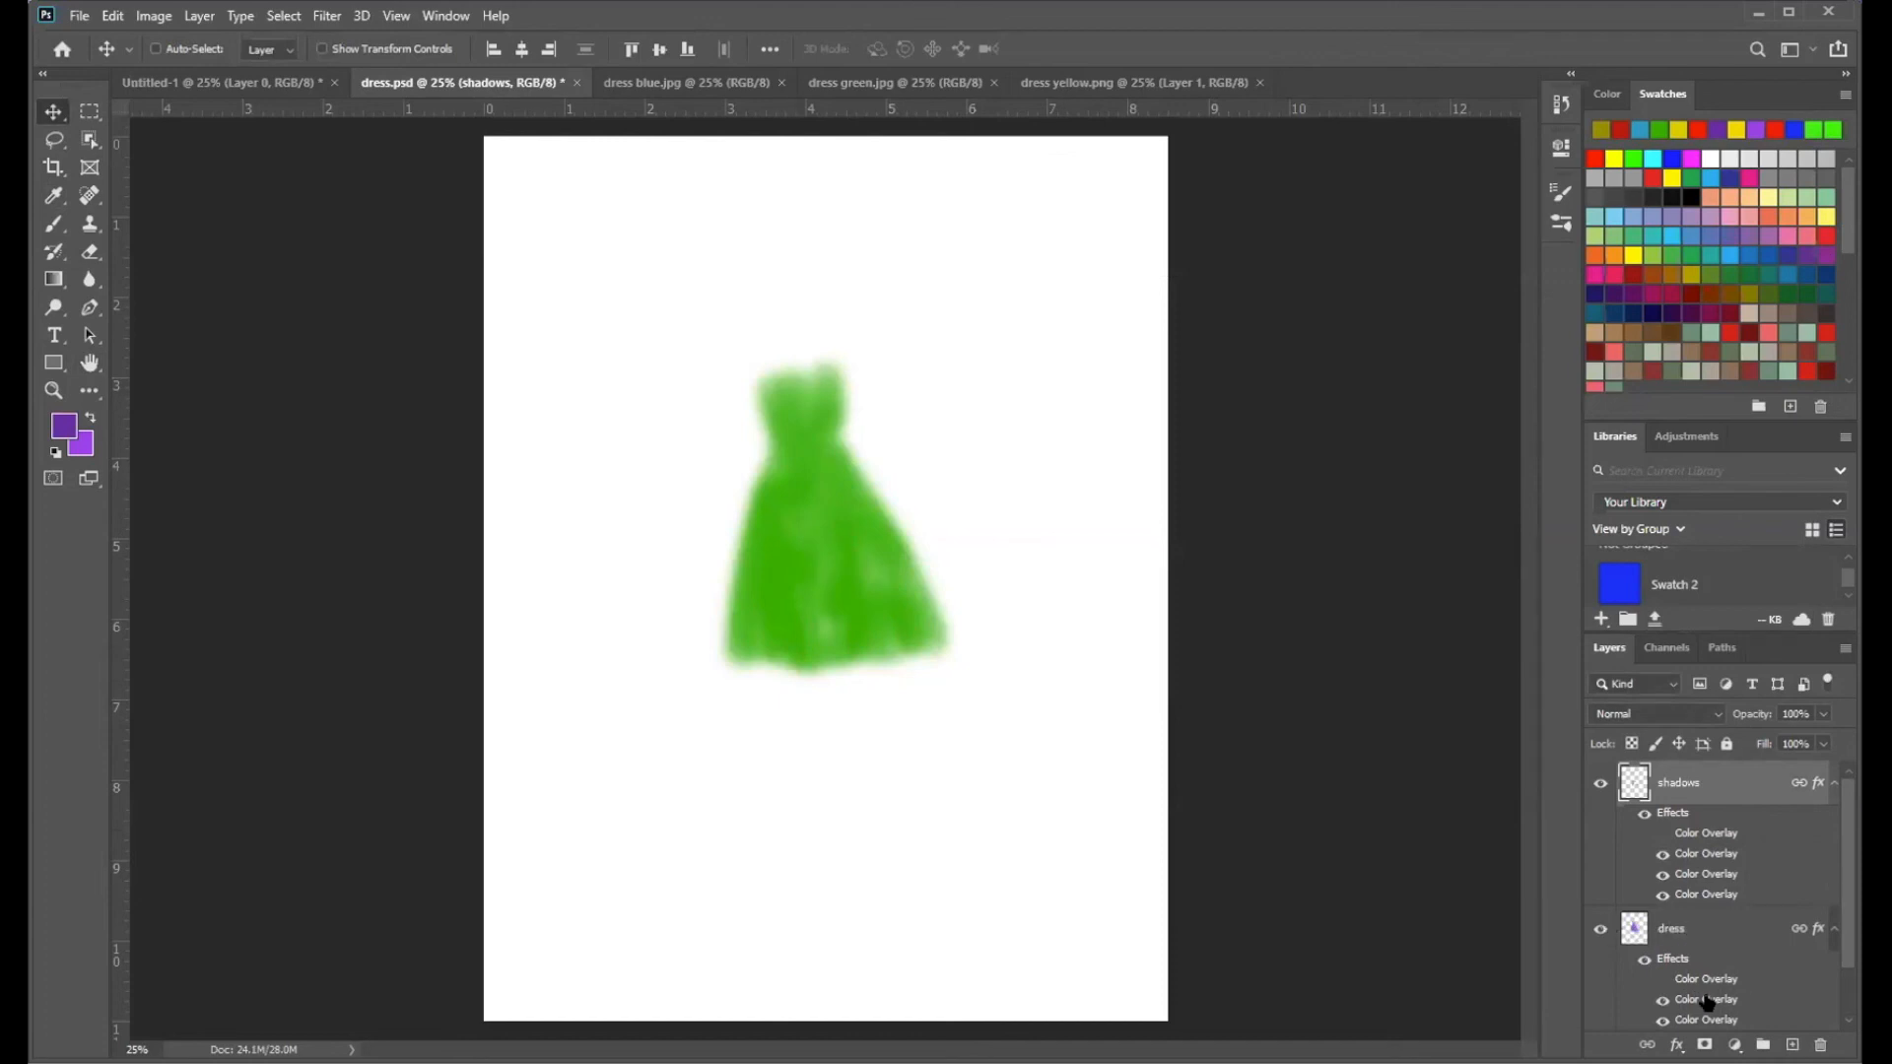
double_click(1752, 856)
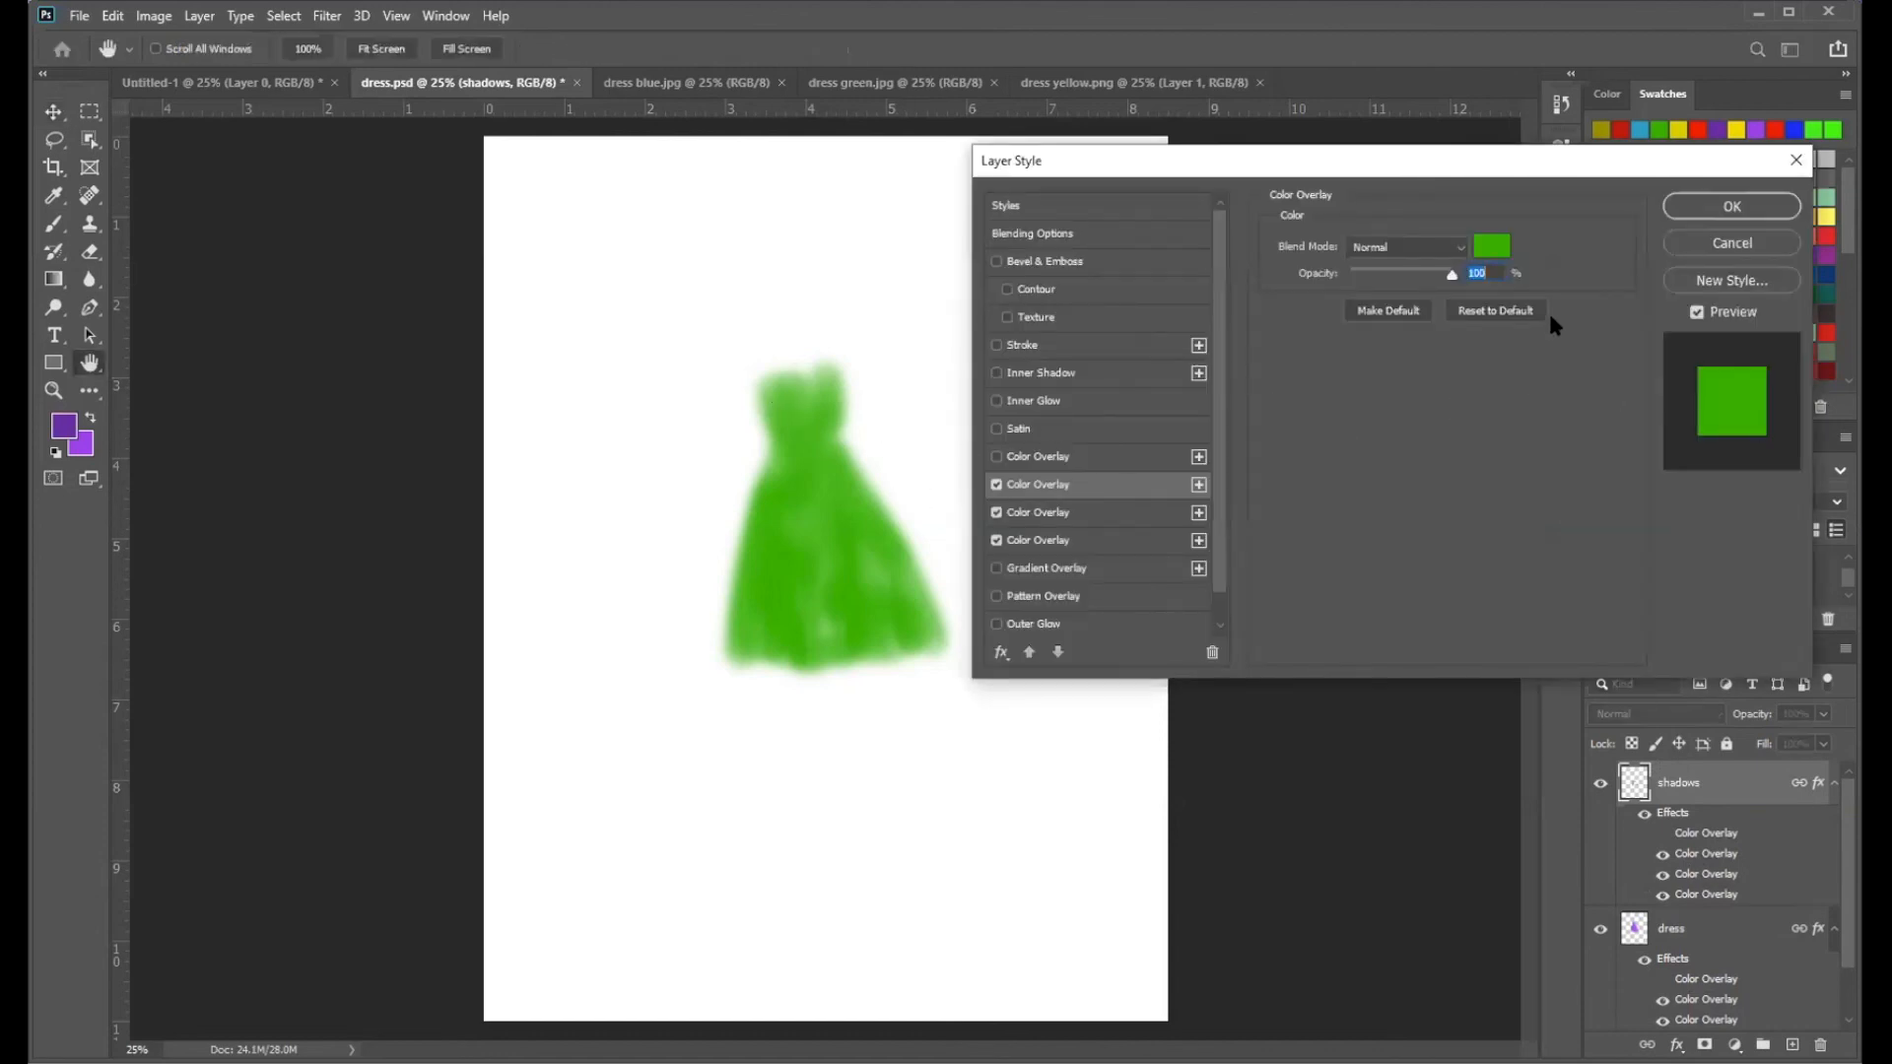
click(1490, 248)
mouse_move(849, 330)
mouse_down()
mouse_move(848, 373)
mouse_move(862, 356)
mouse_up()
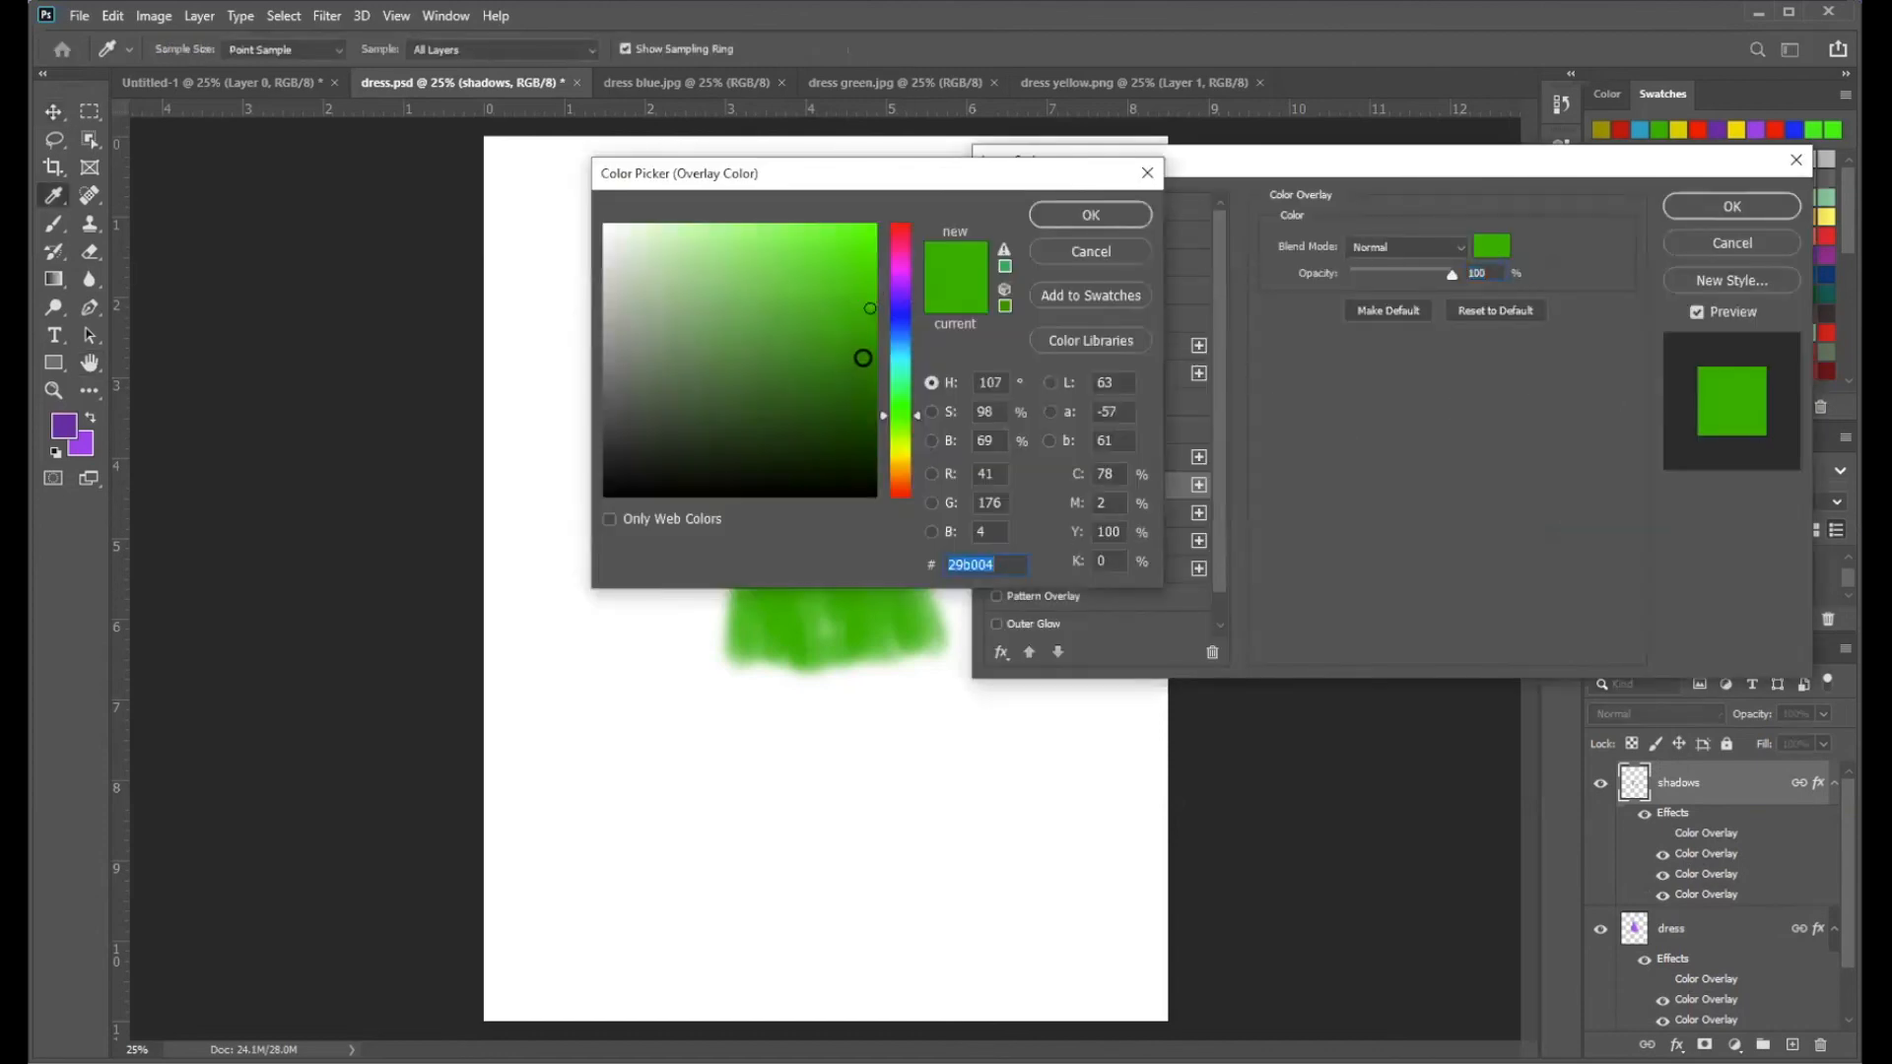
click(1072, 217)
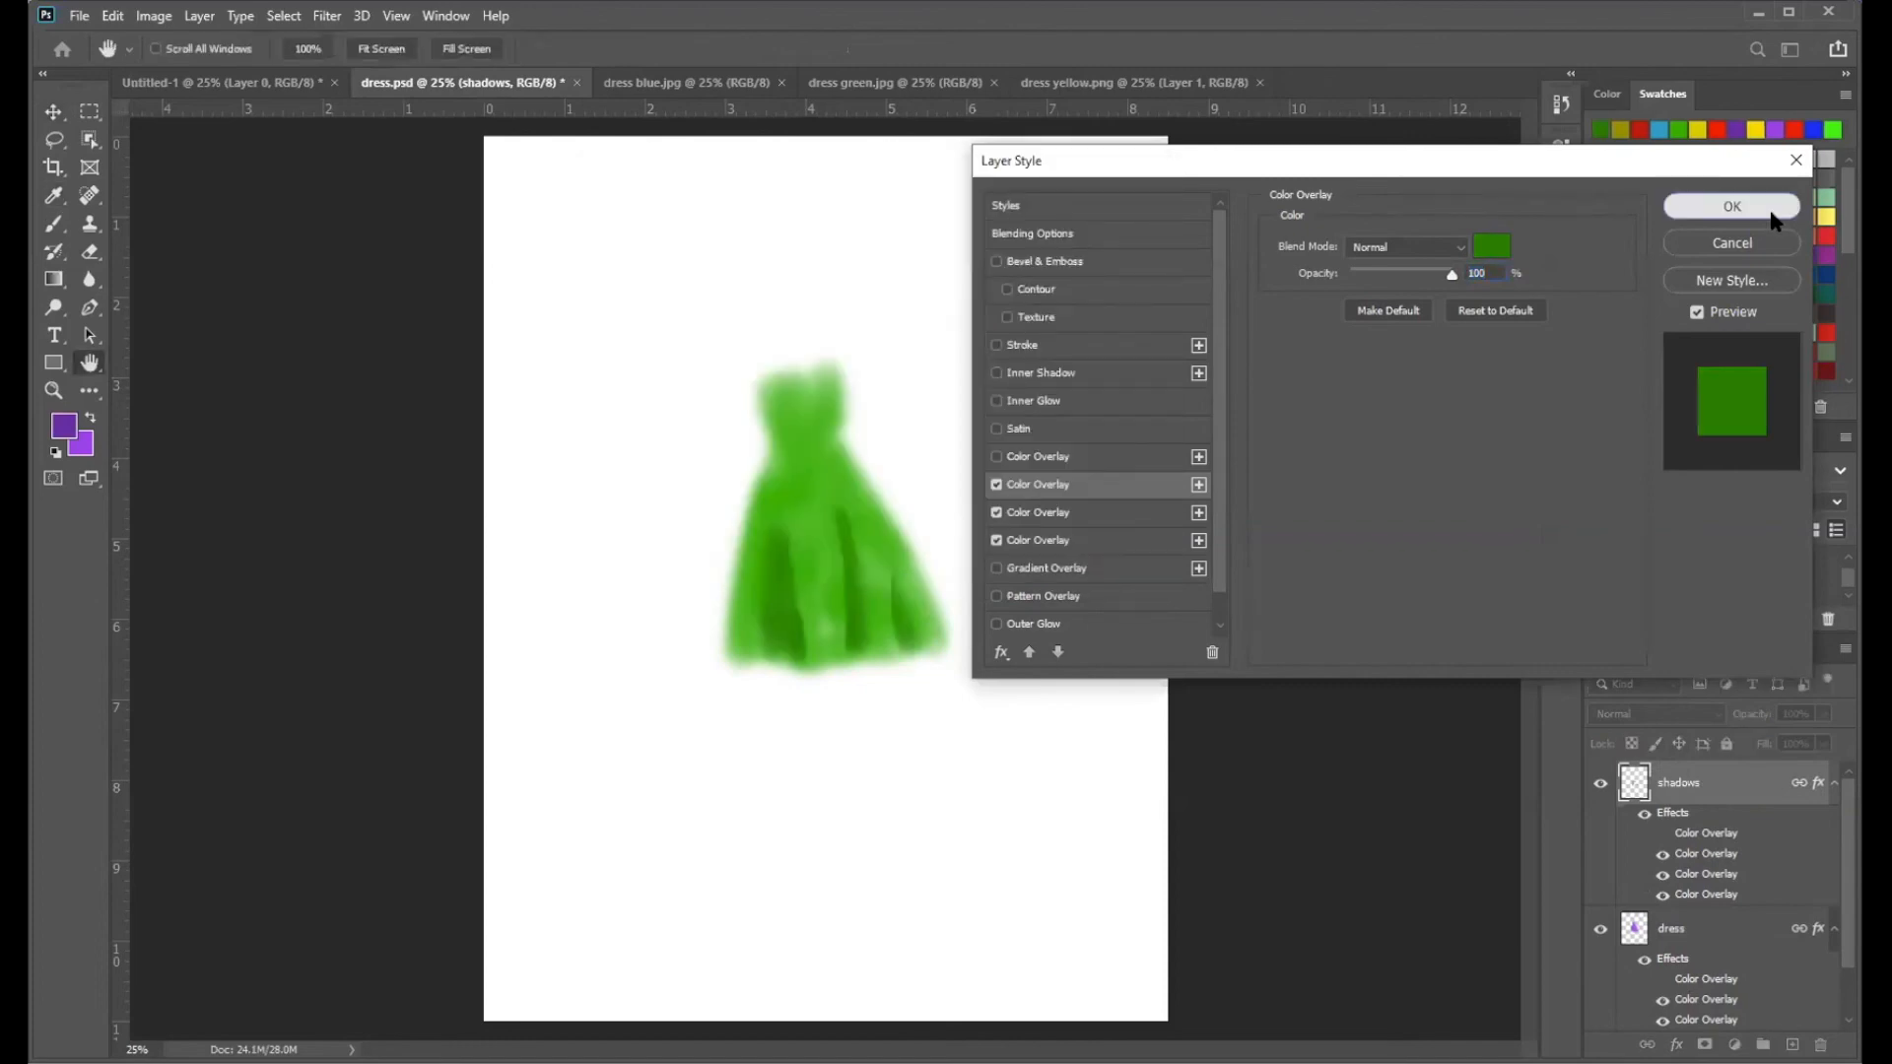
click(1731, 206)
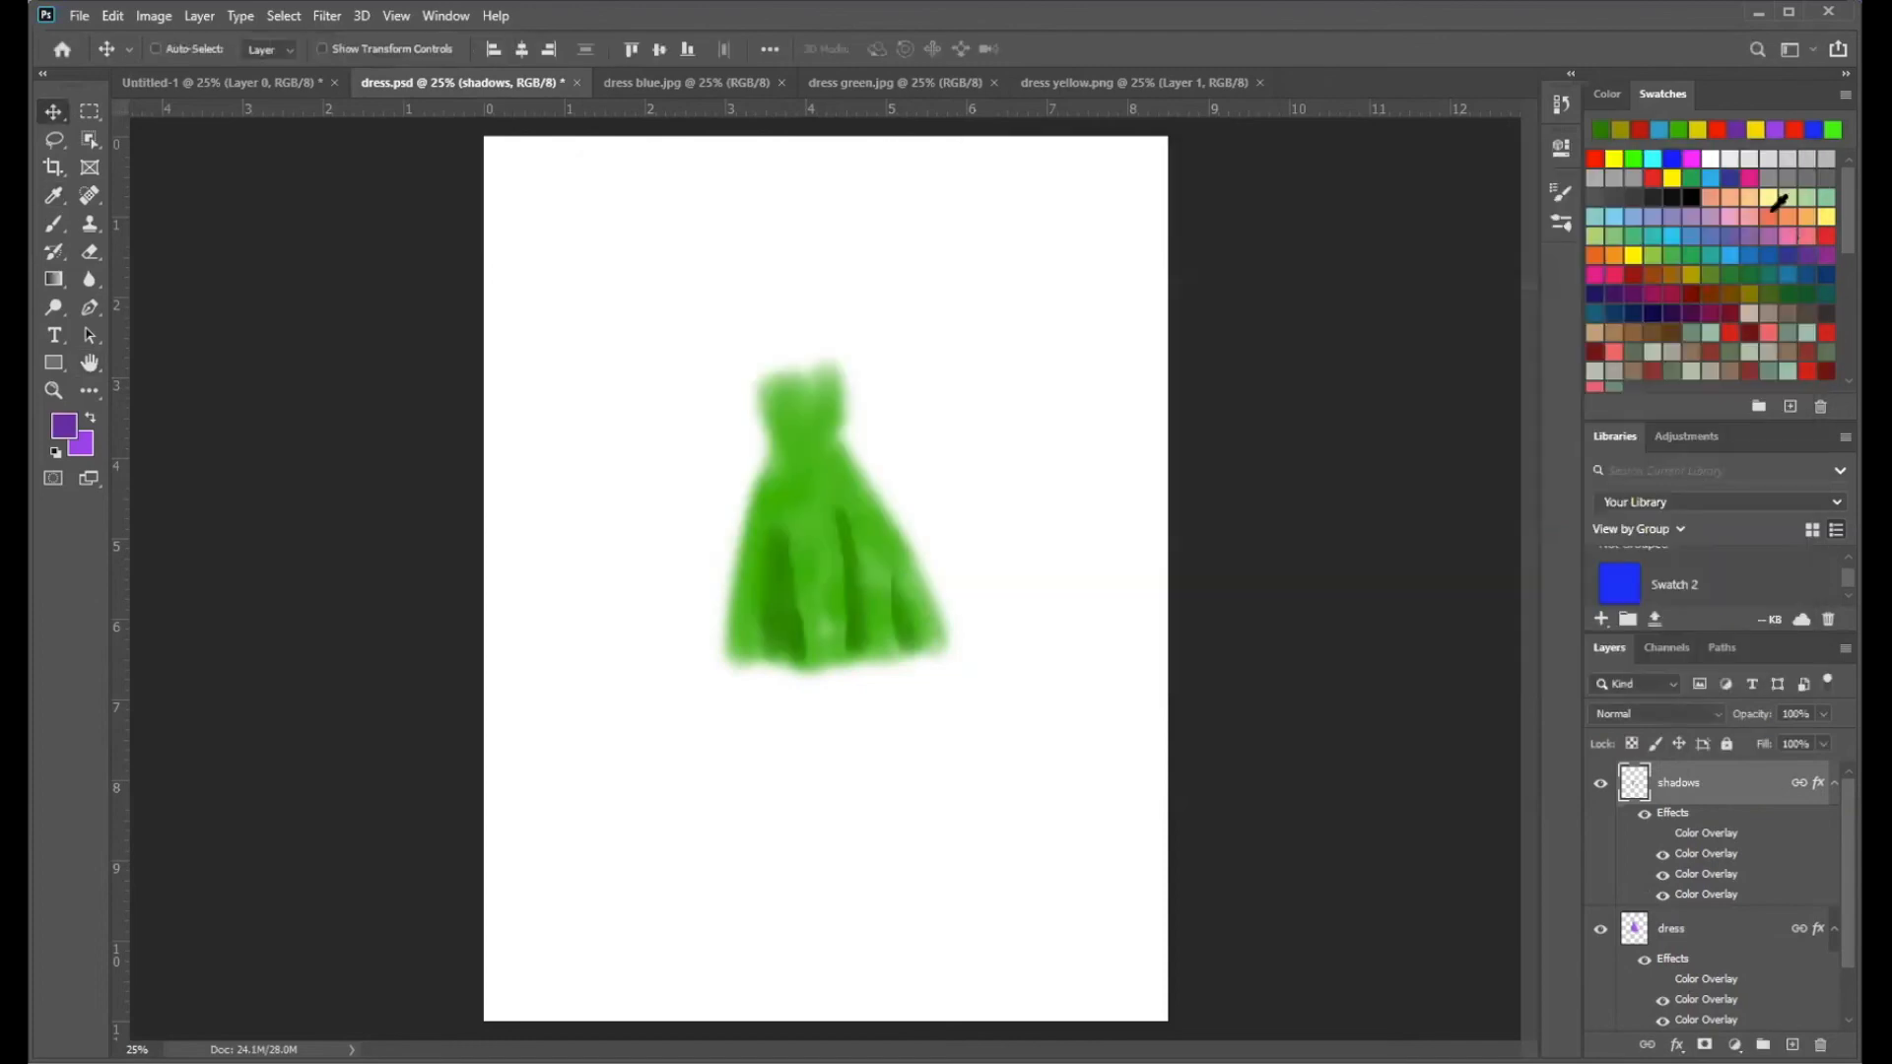
- Turn on the blue Color Overlay on the dress and shadows layers, and set the shadows one to the darker blue 136e88
click(1660, 979)
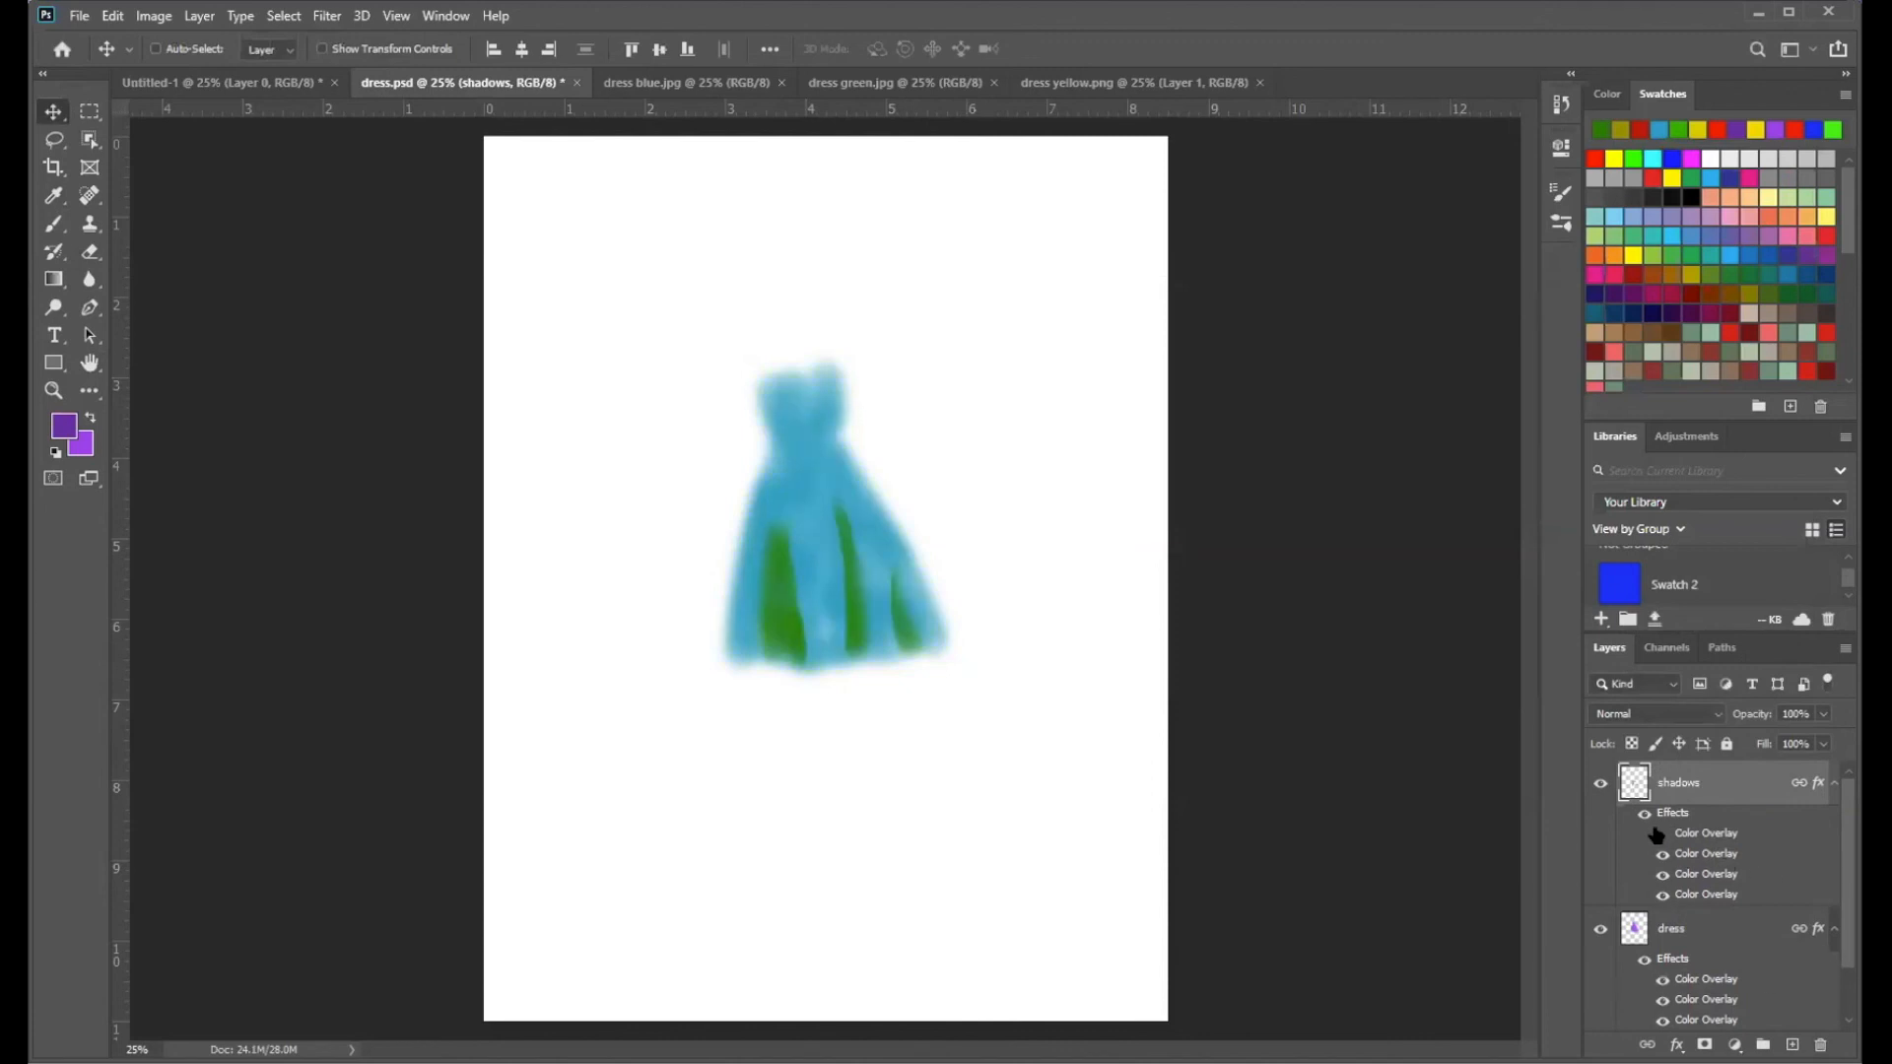
click(1662, 833)
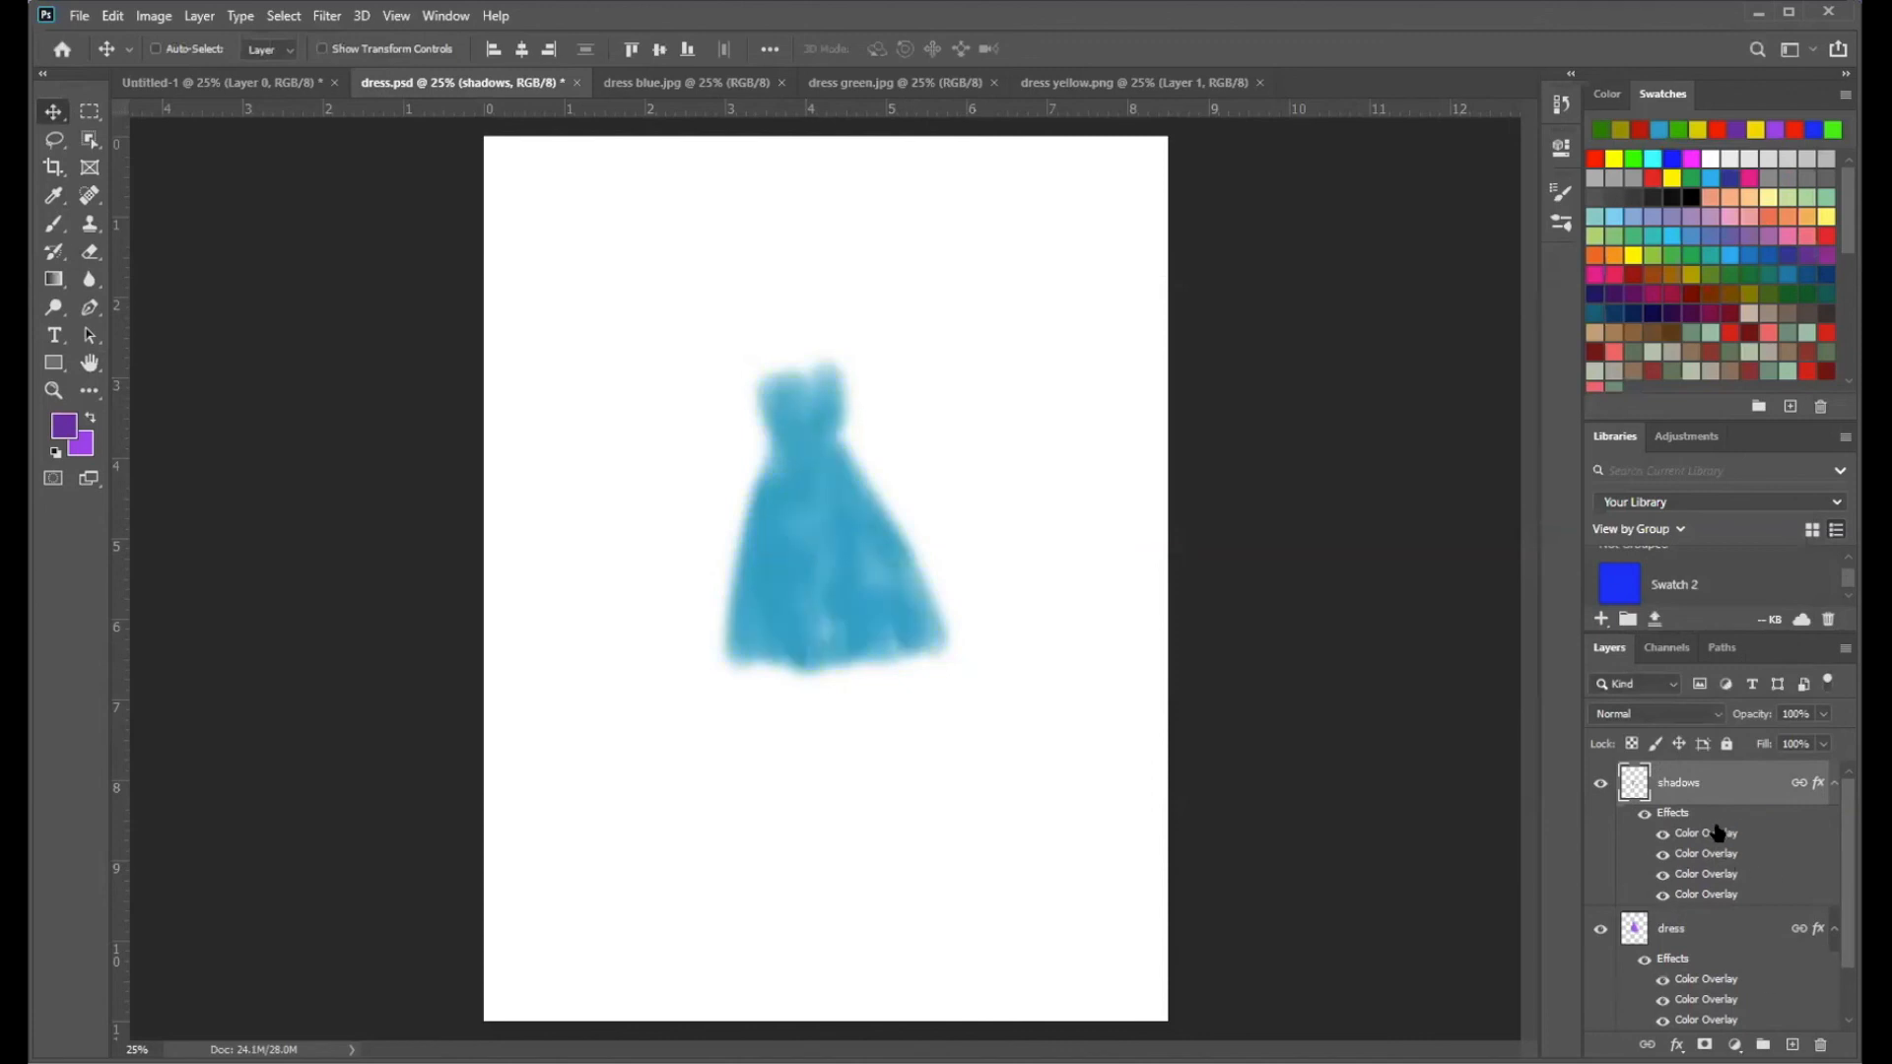
double_click(1709, 834)
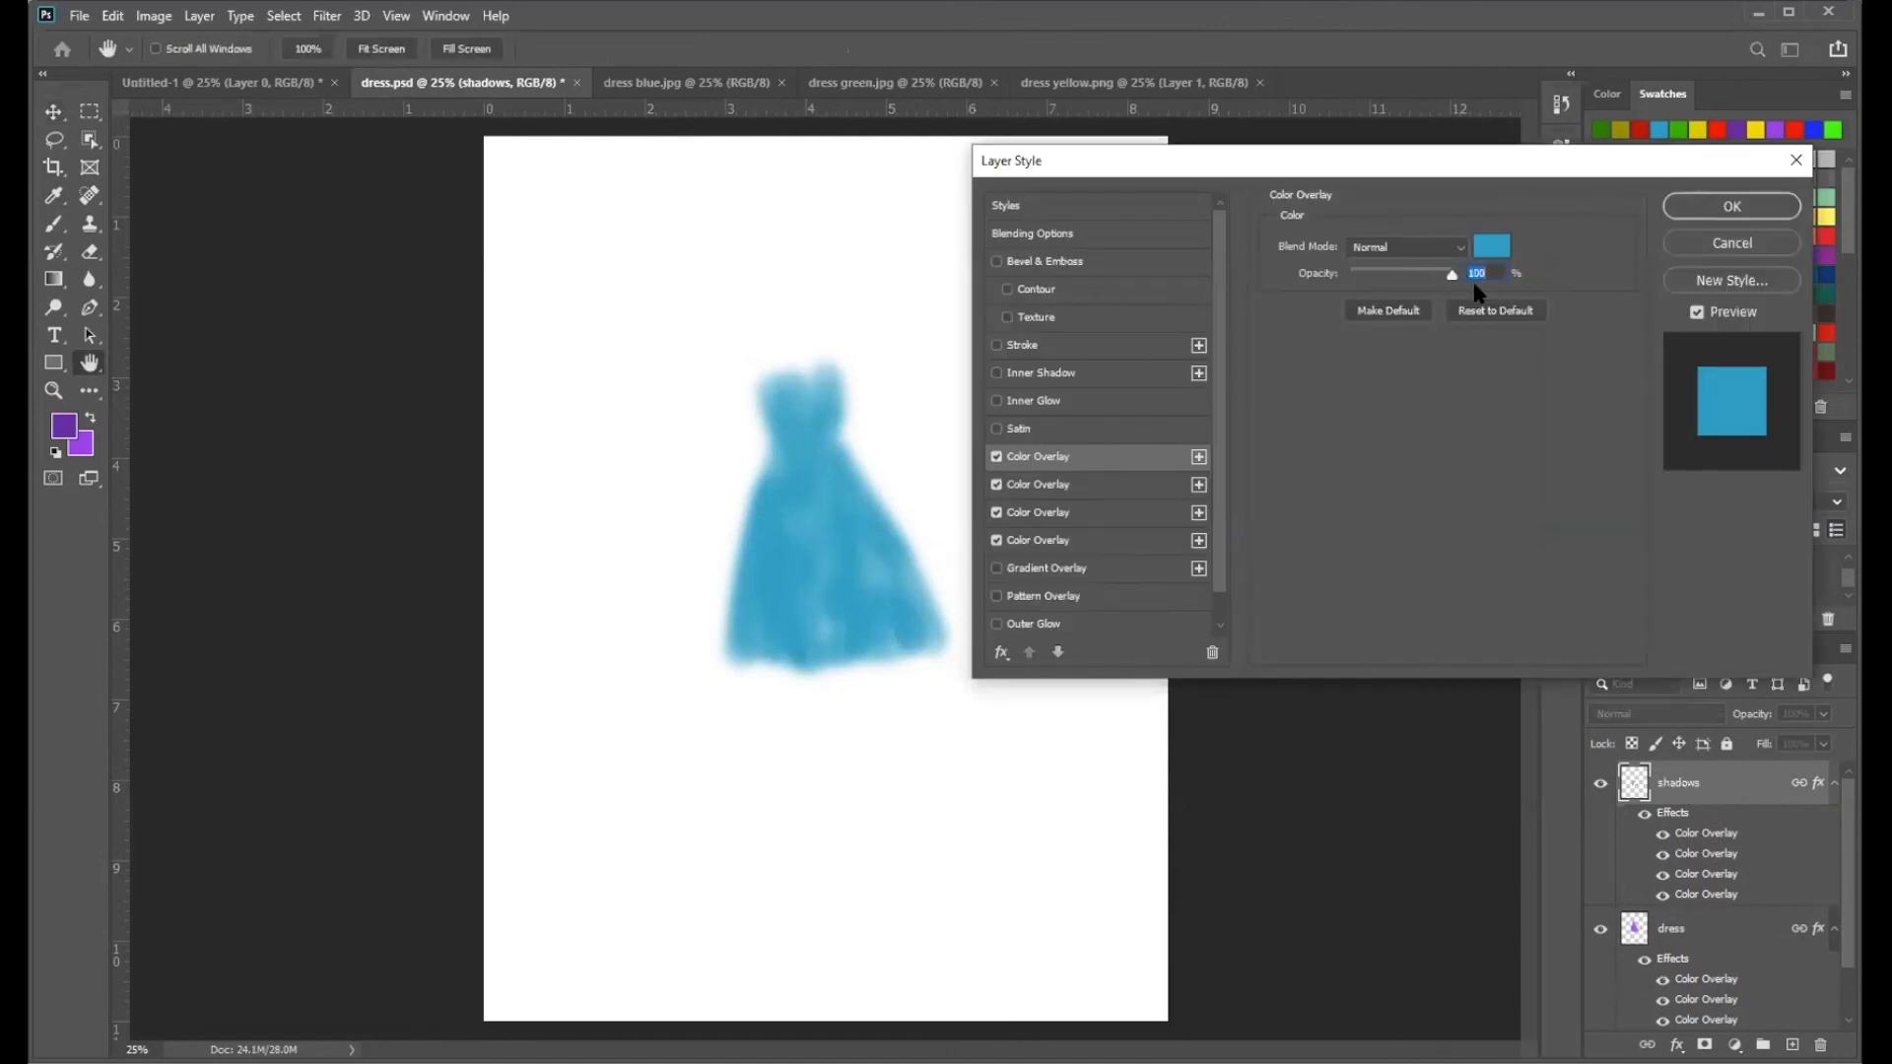
click(1491, 246)
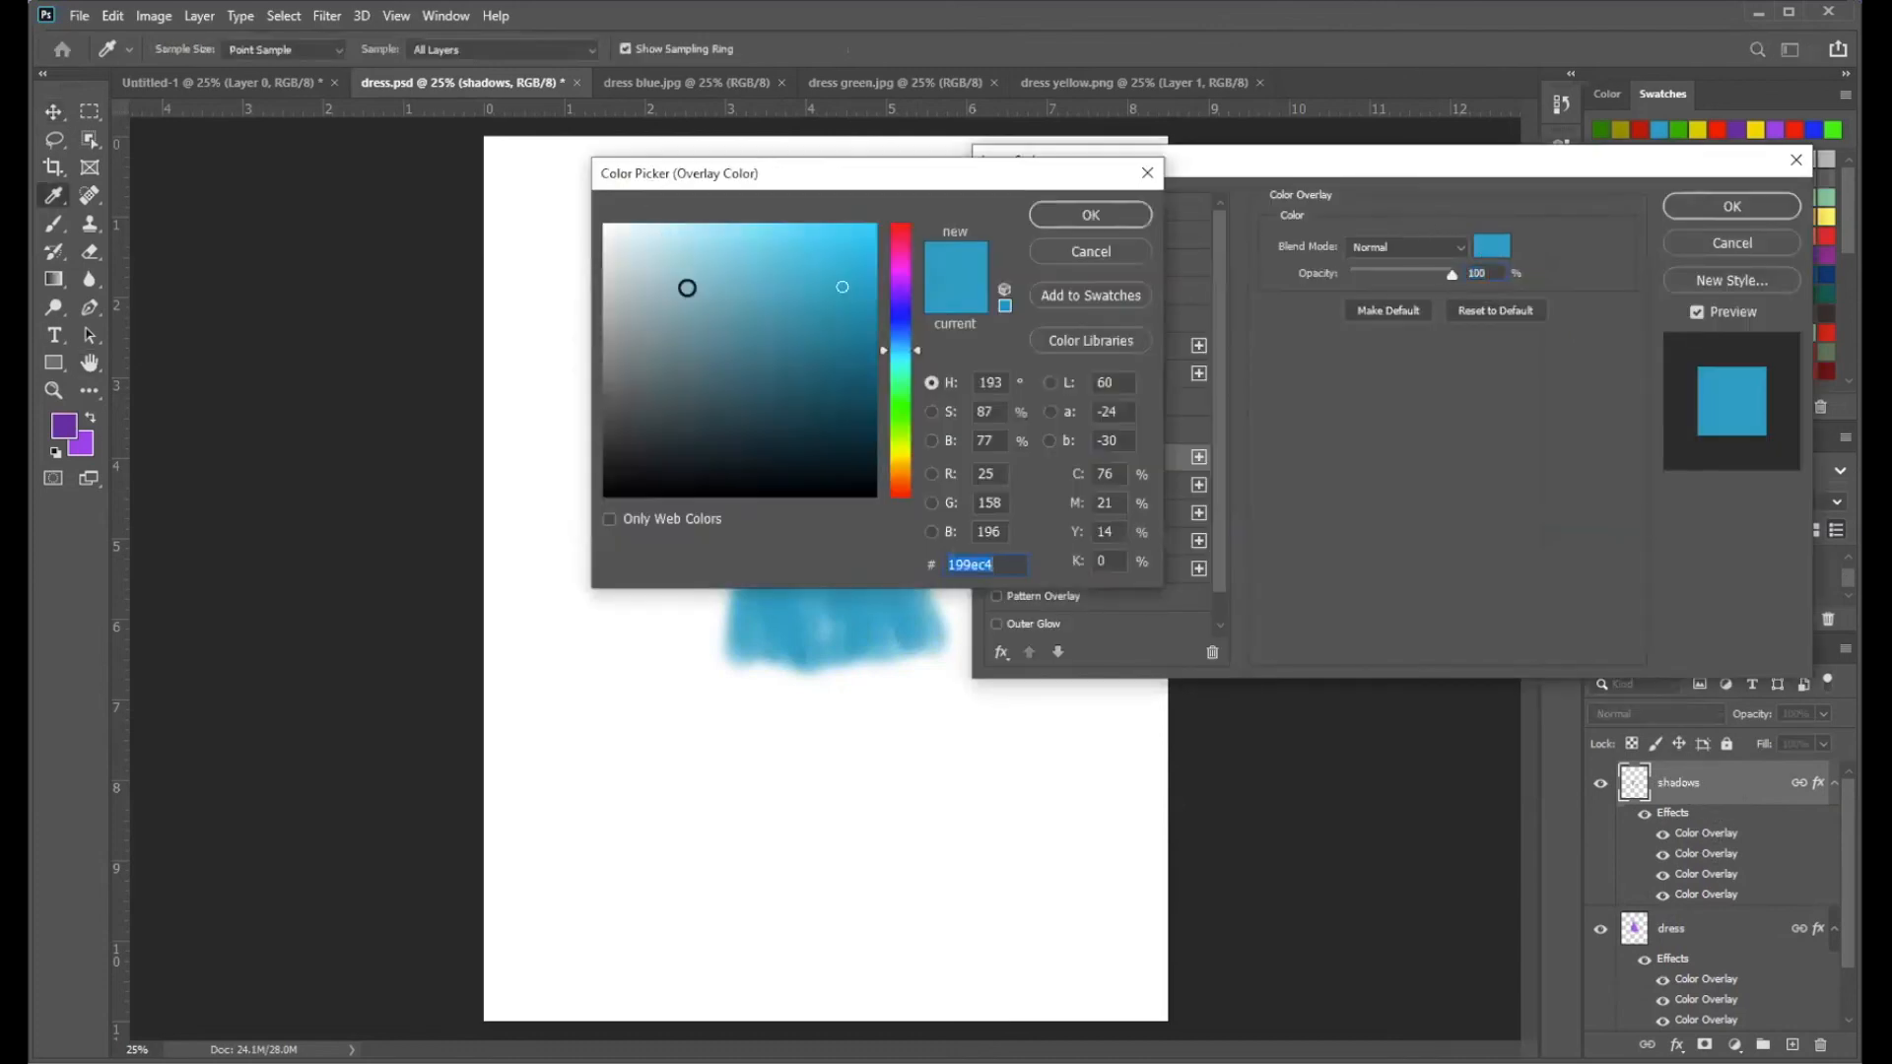
click(836, 352)
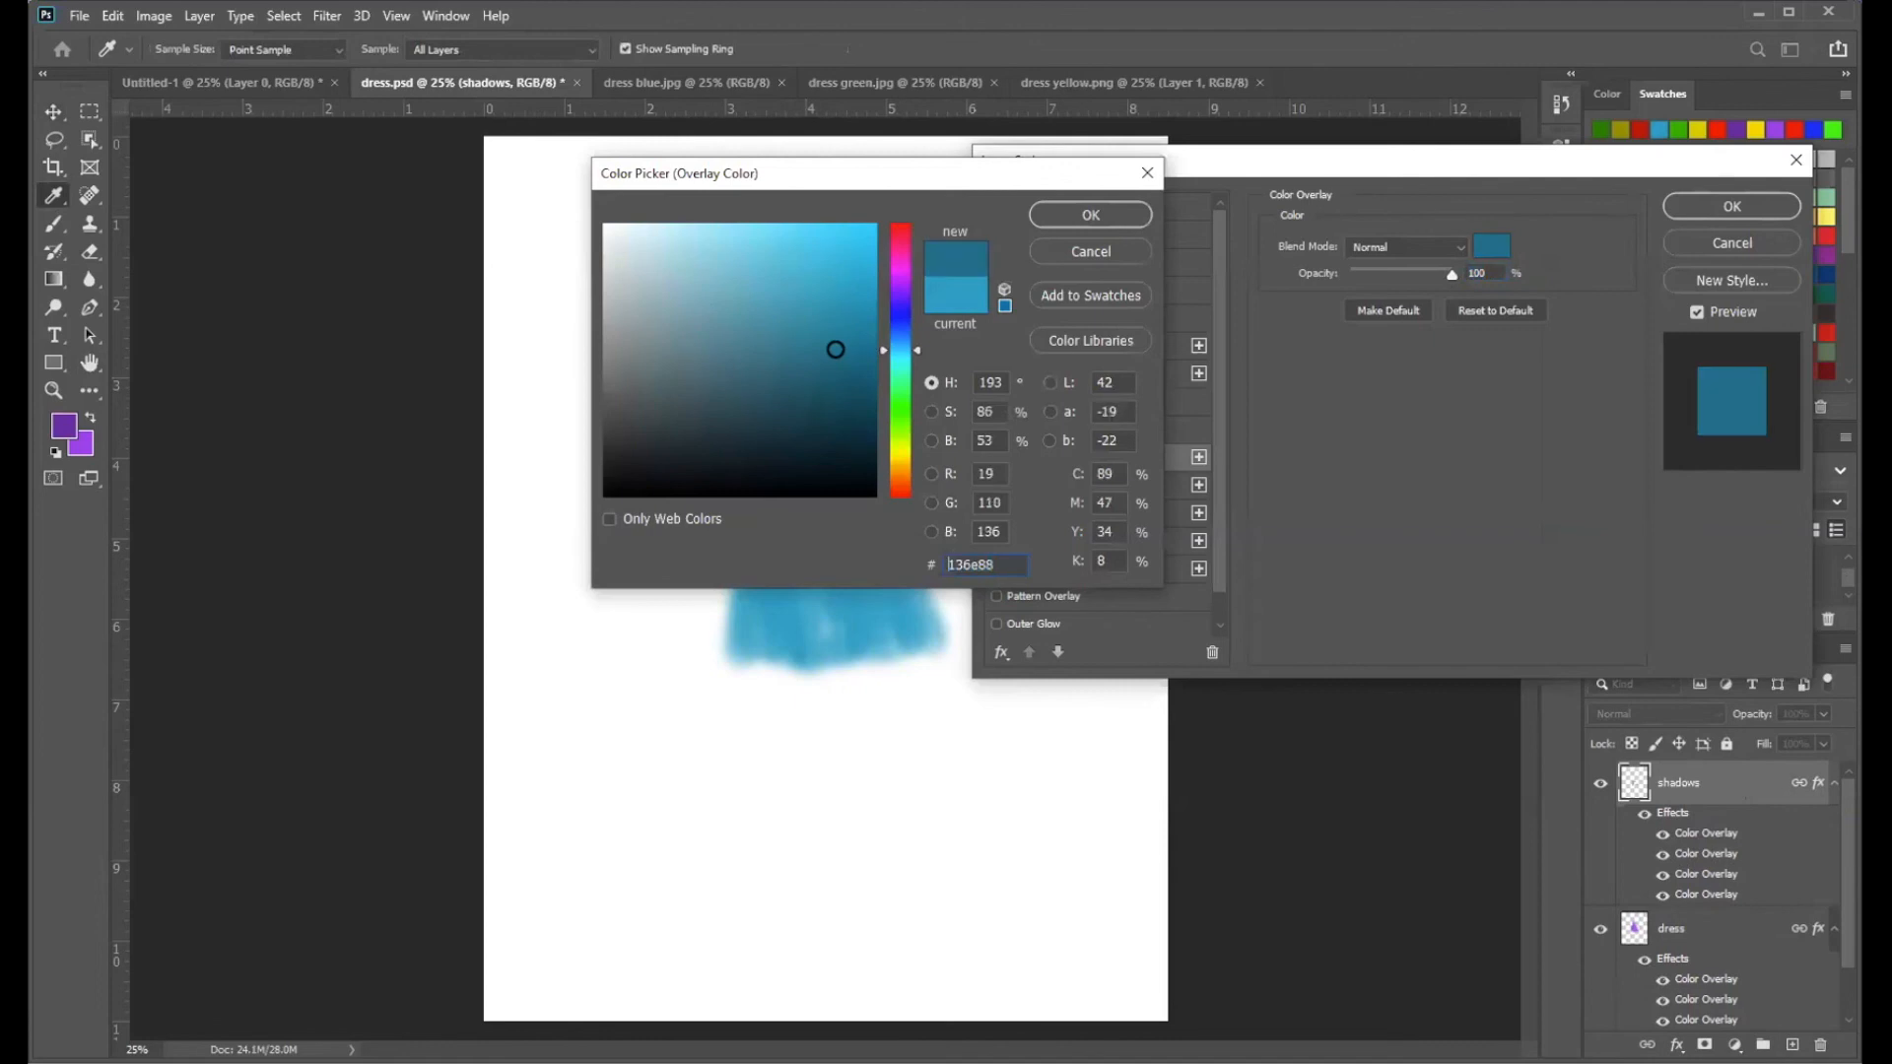
click(1072, 219)
click(1727, 206)
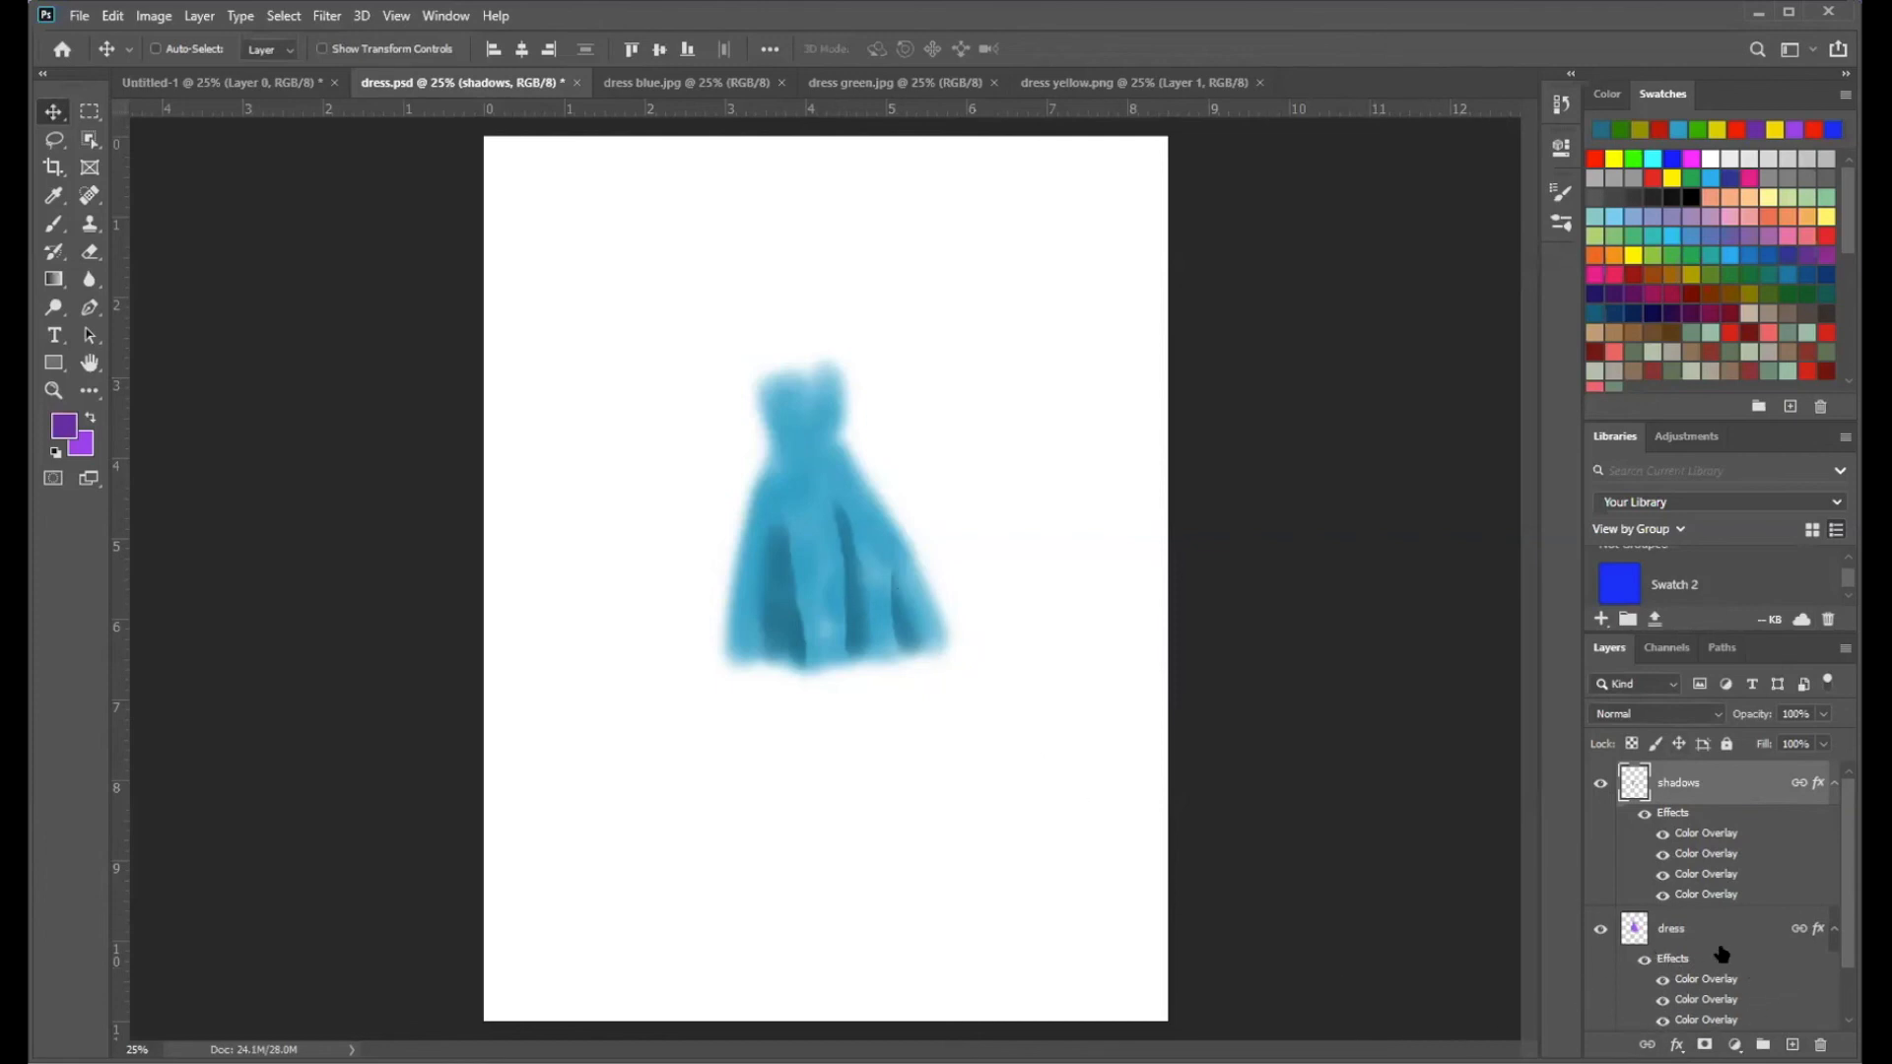
- Collapse the effects of the dress and shadows layers and add a new layer named shoe above them
click(1833, 929)
click(1833, 784)
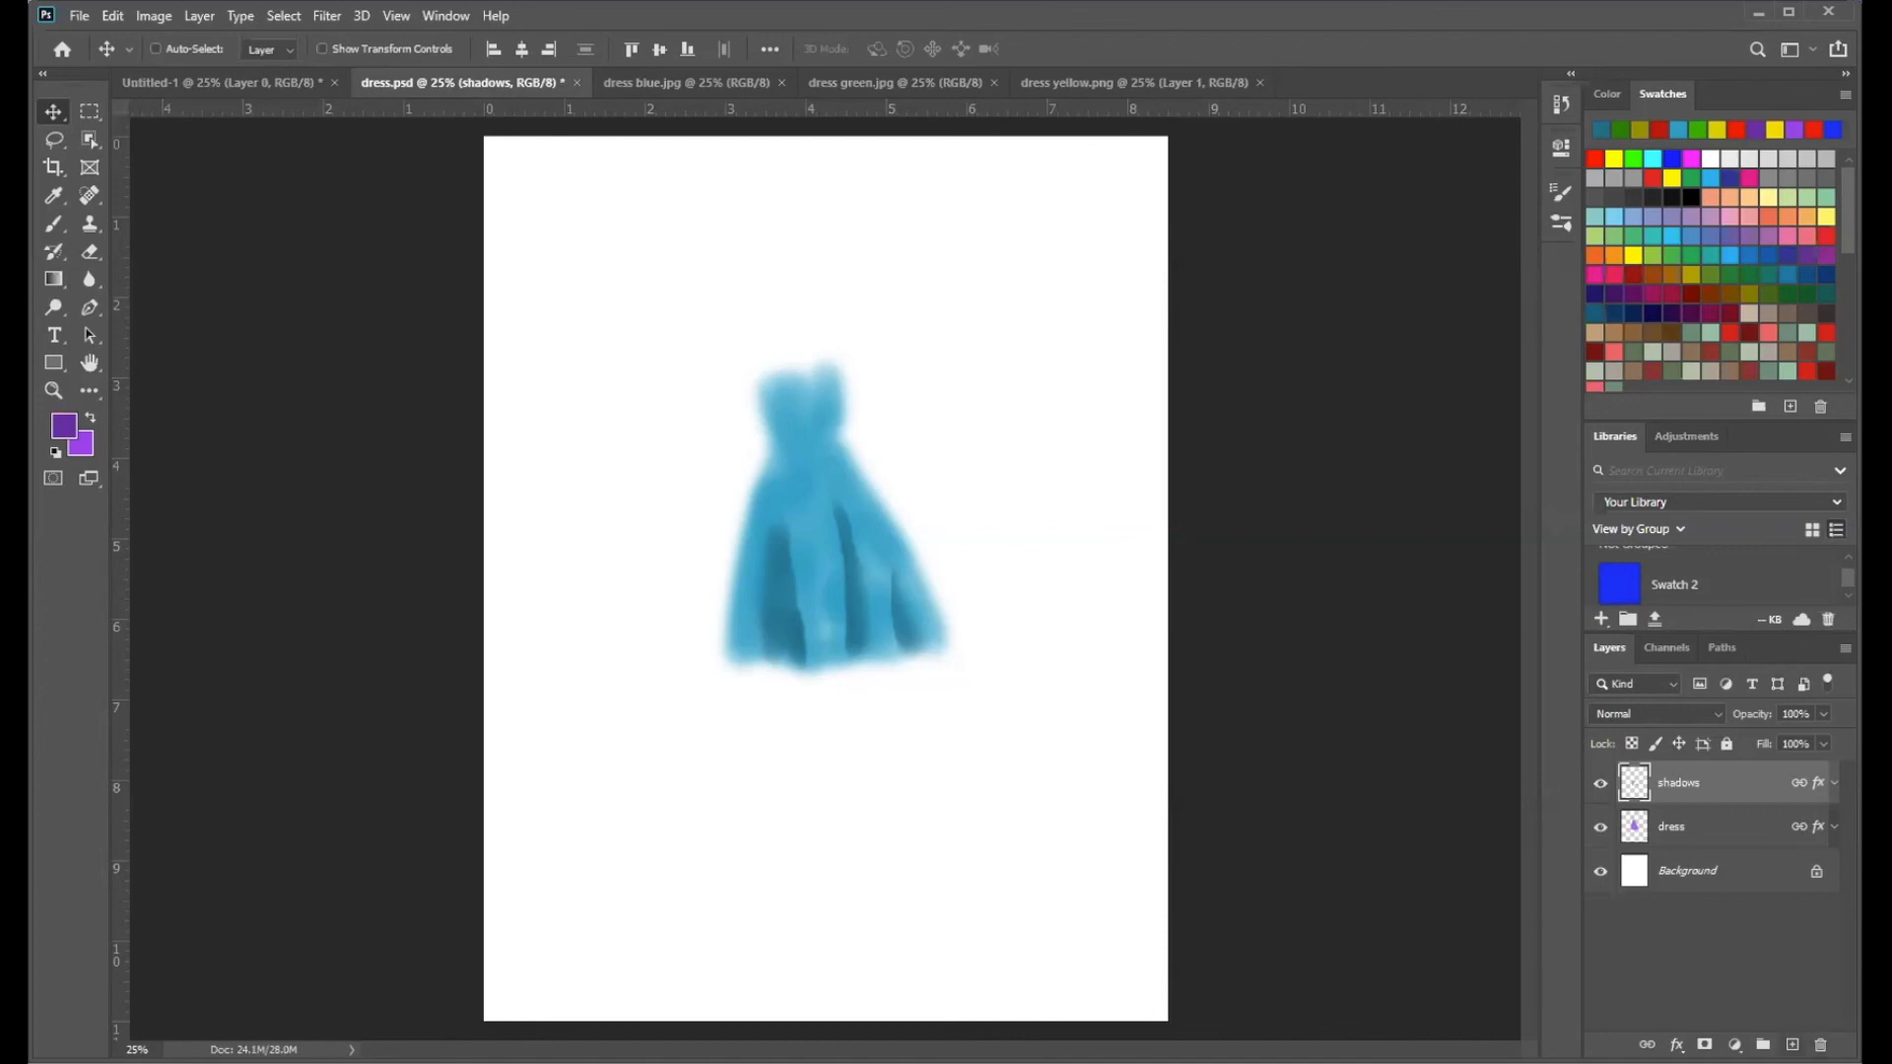
click(1792, 1045)
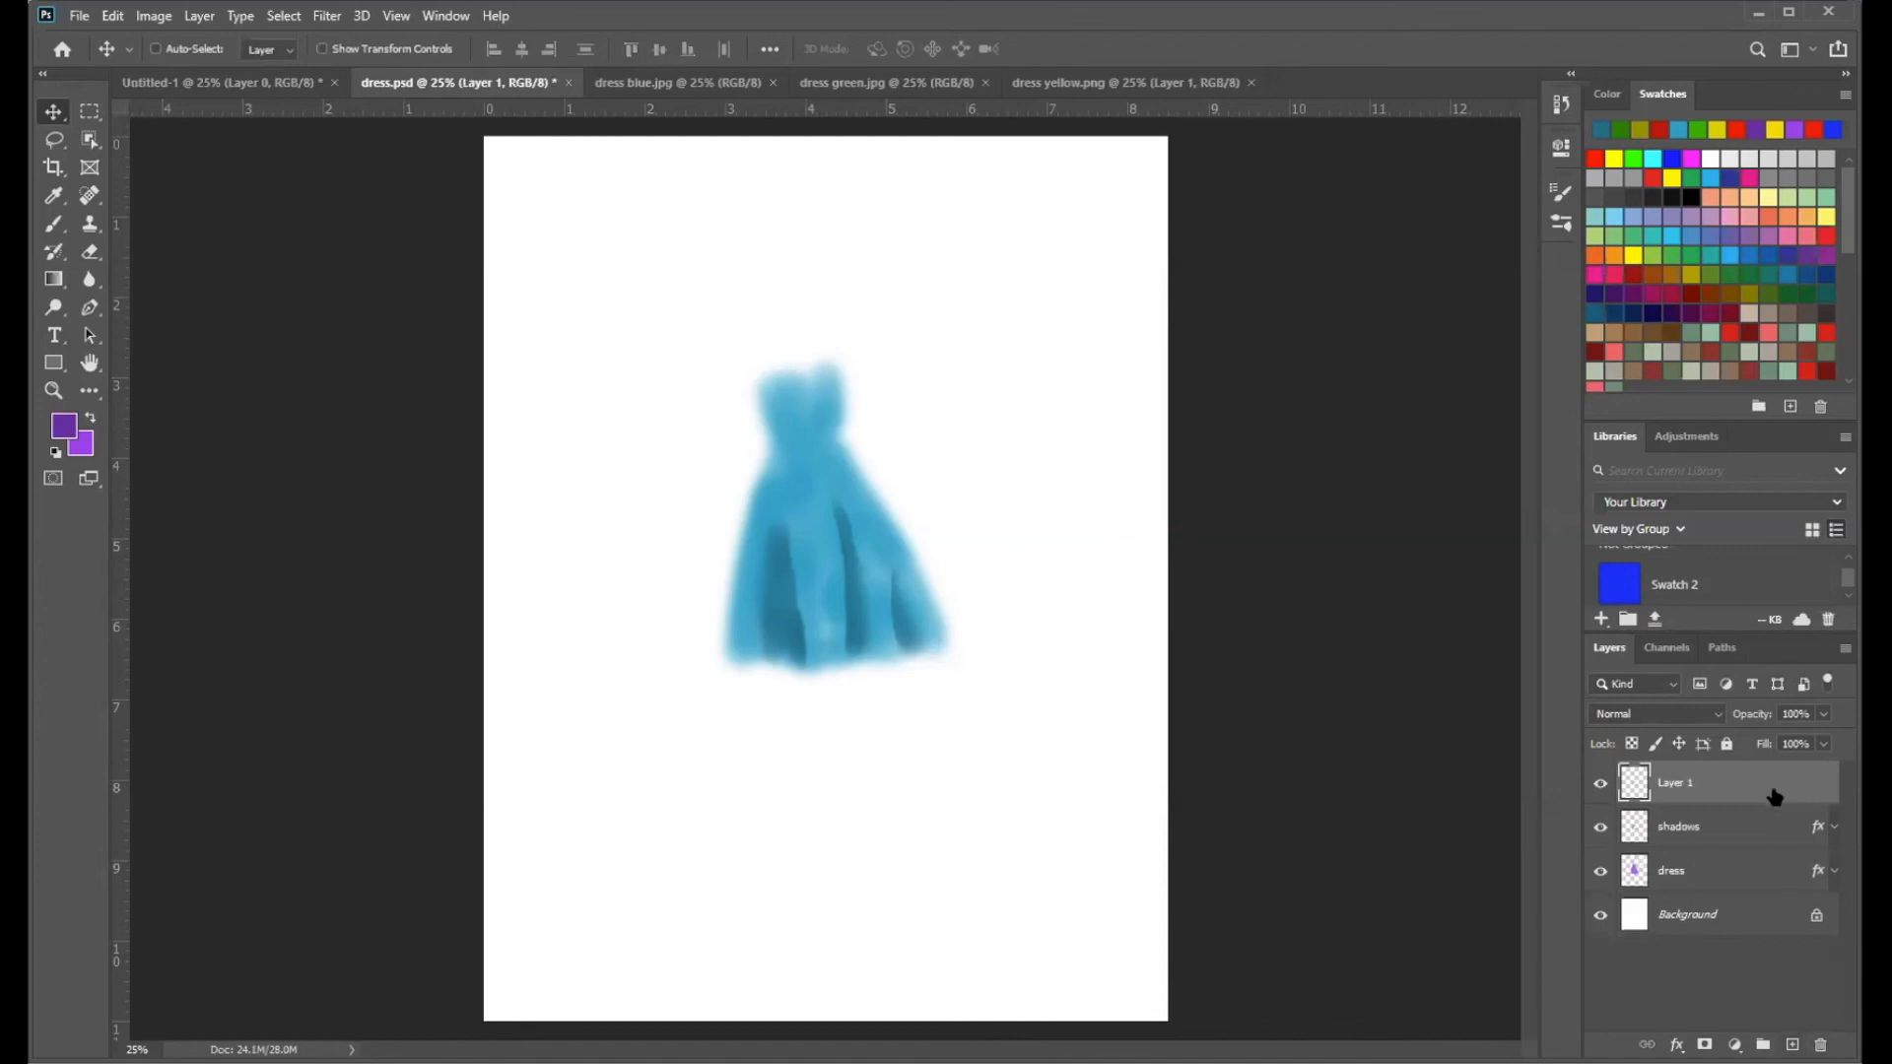
double_click(1687, 783)
text(shoe)
click(1801, 785)
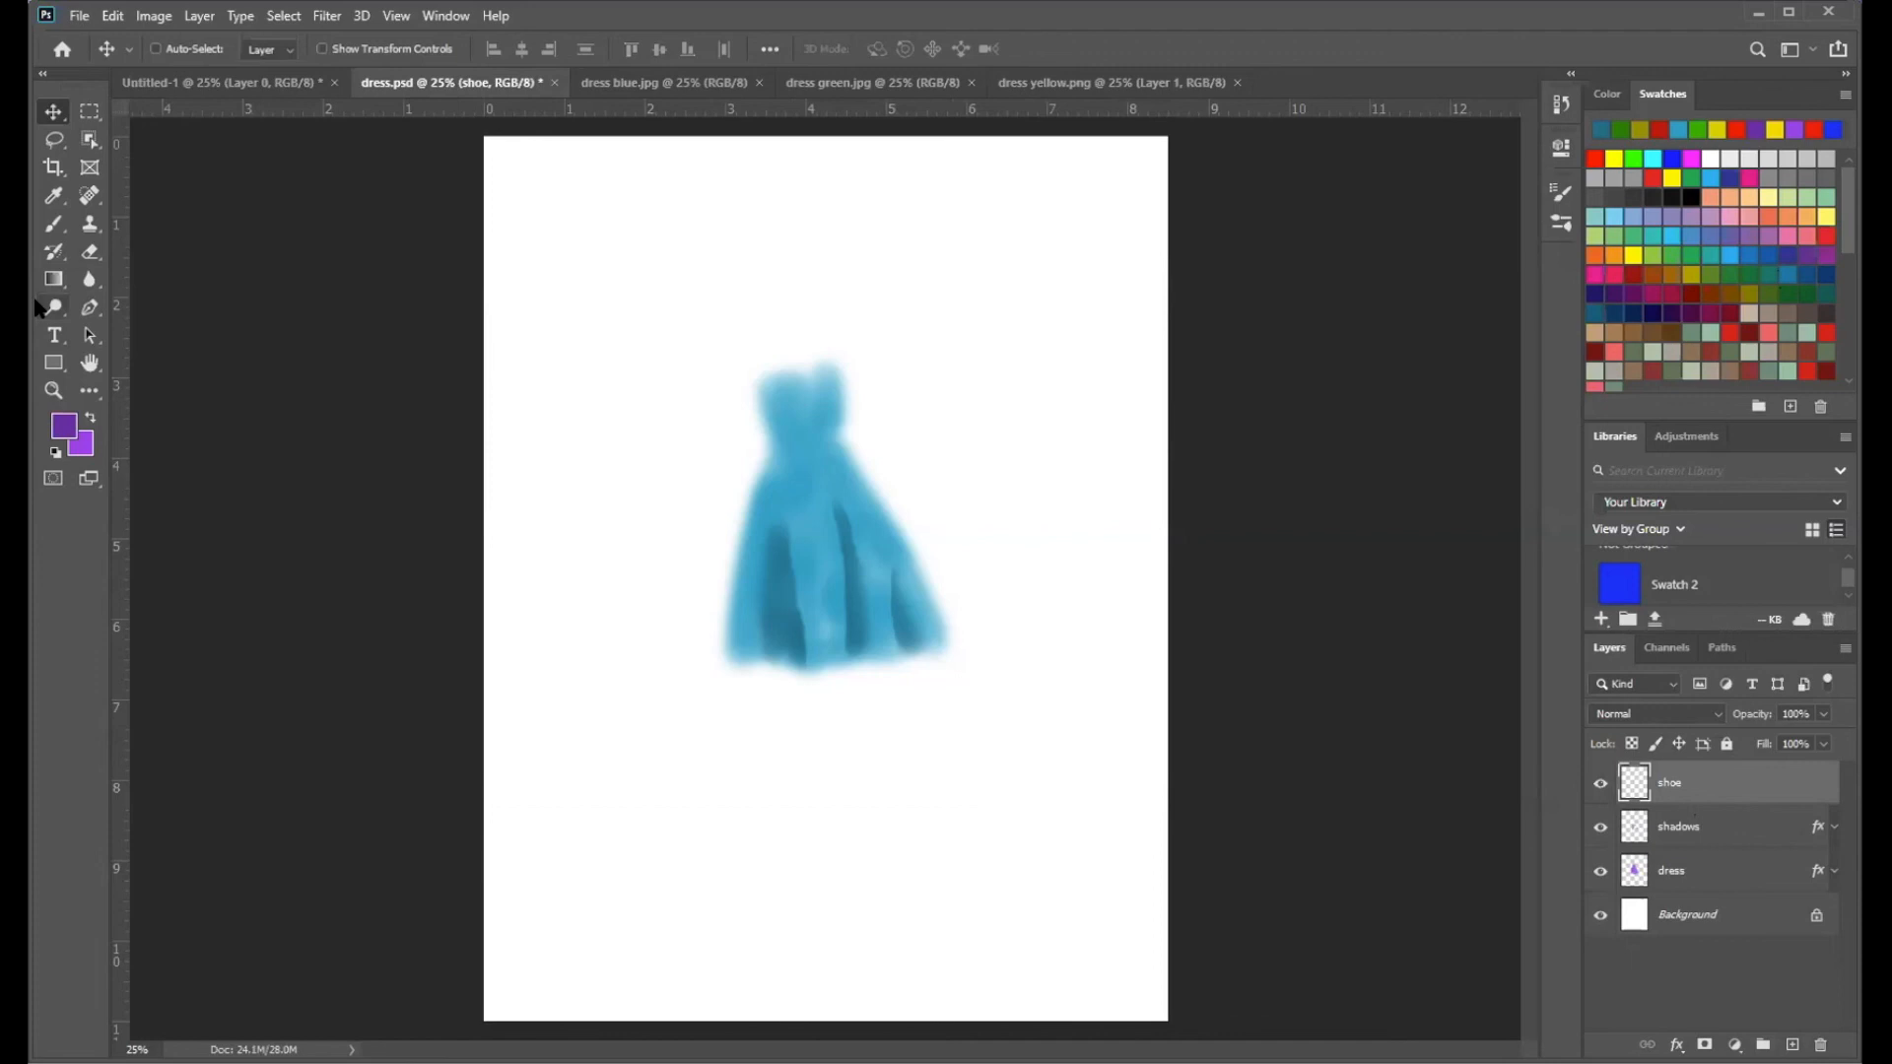
- Make the lighter purple the foreground colour and set up the Pencil tool with a size of 6 px
click(92, 418)
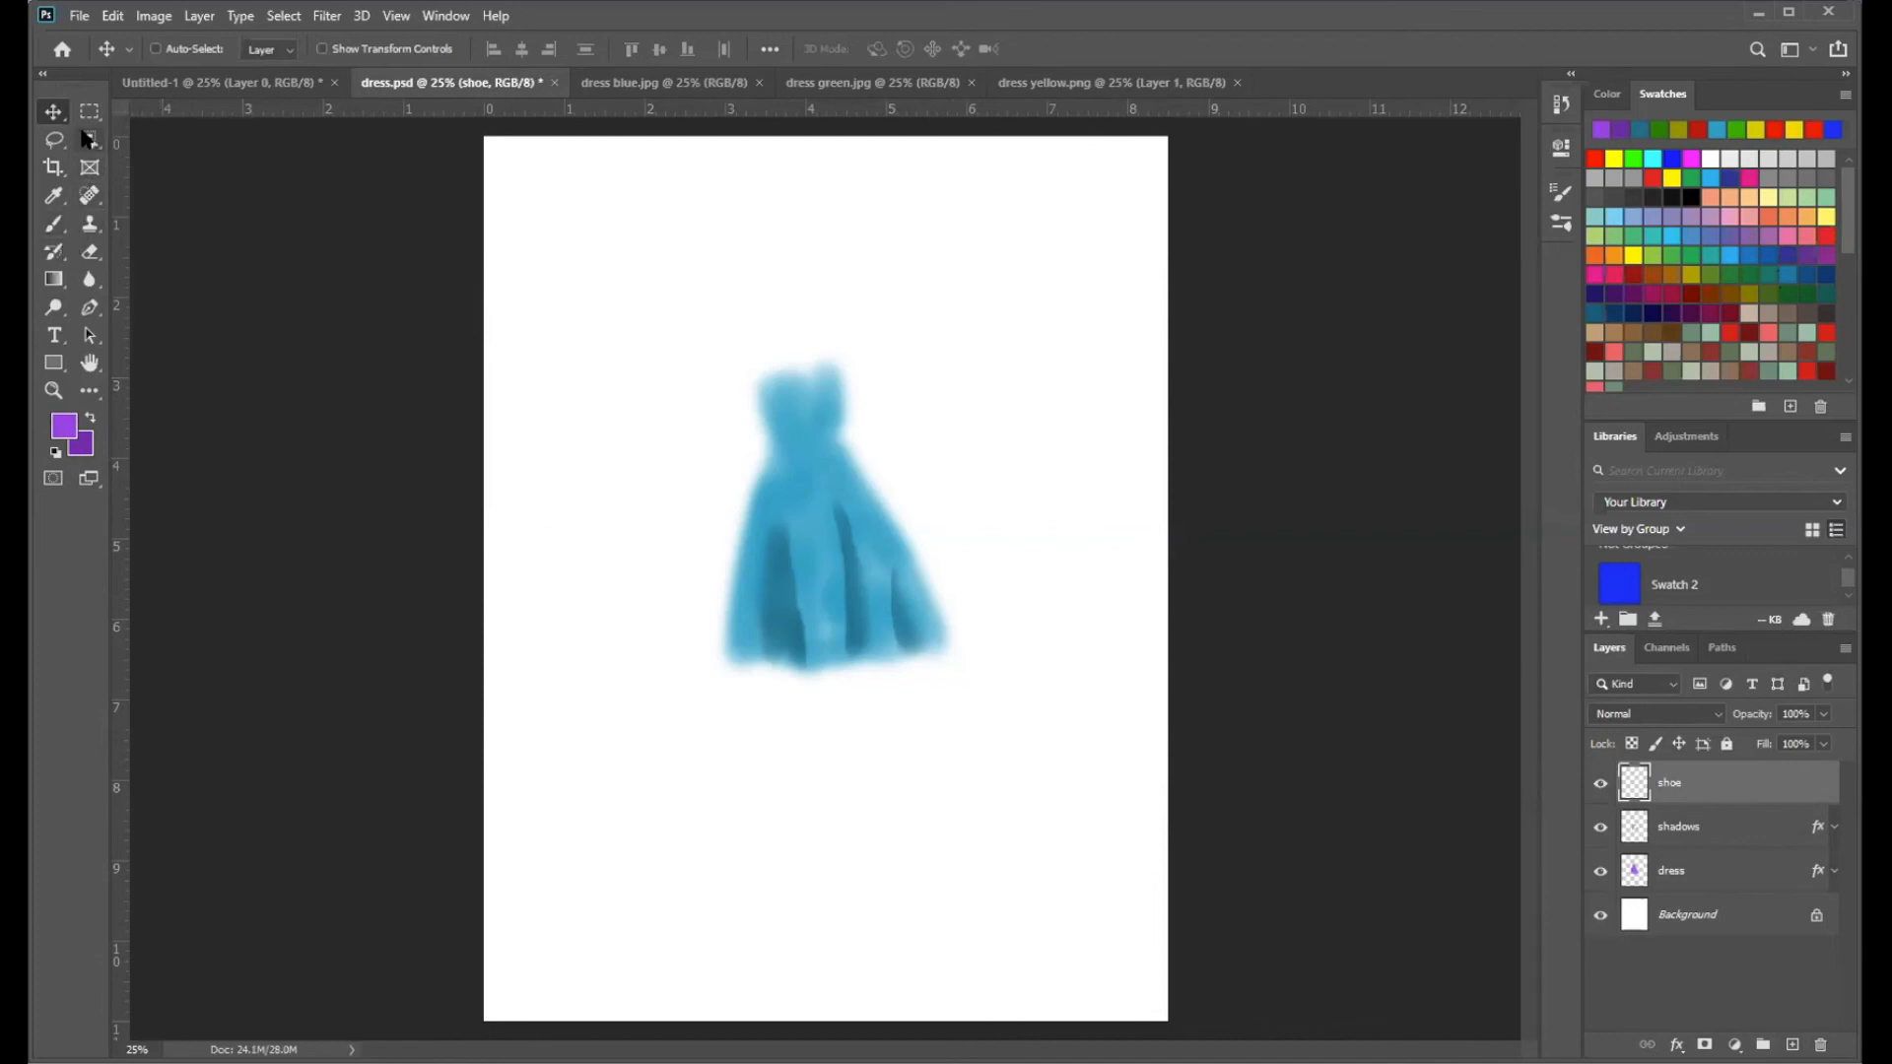
click(55, 225)
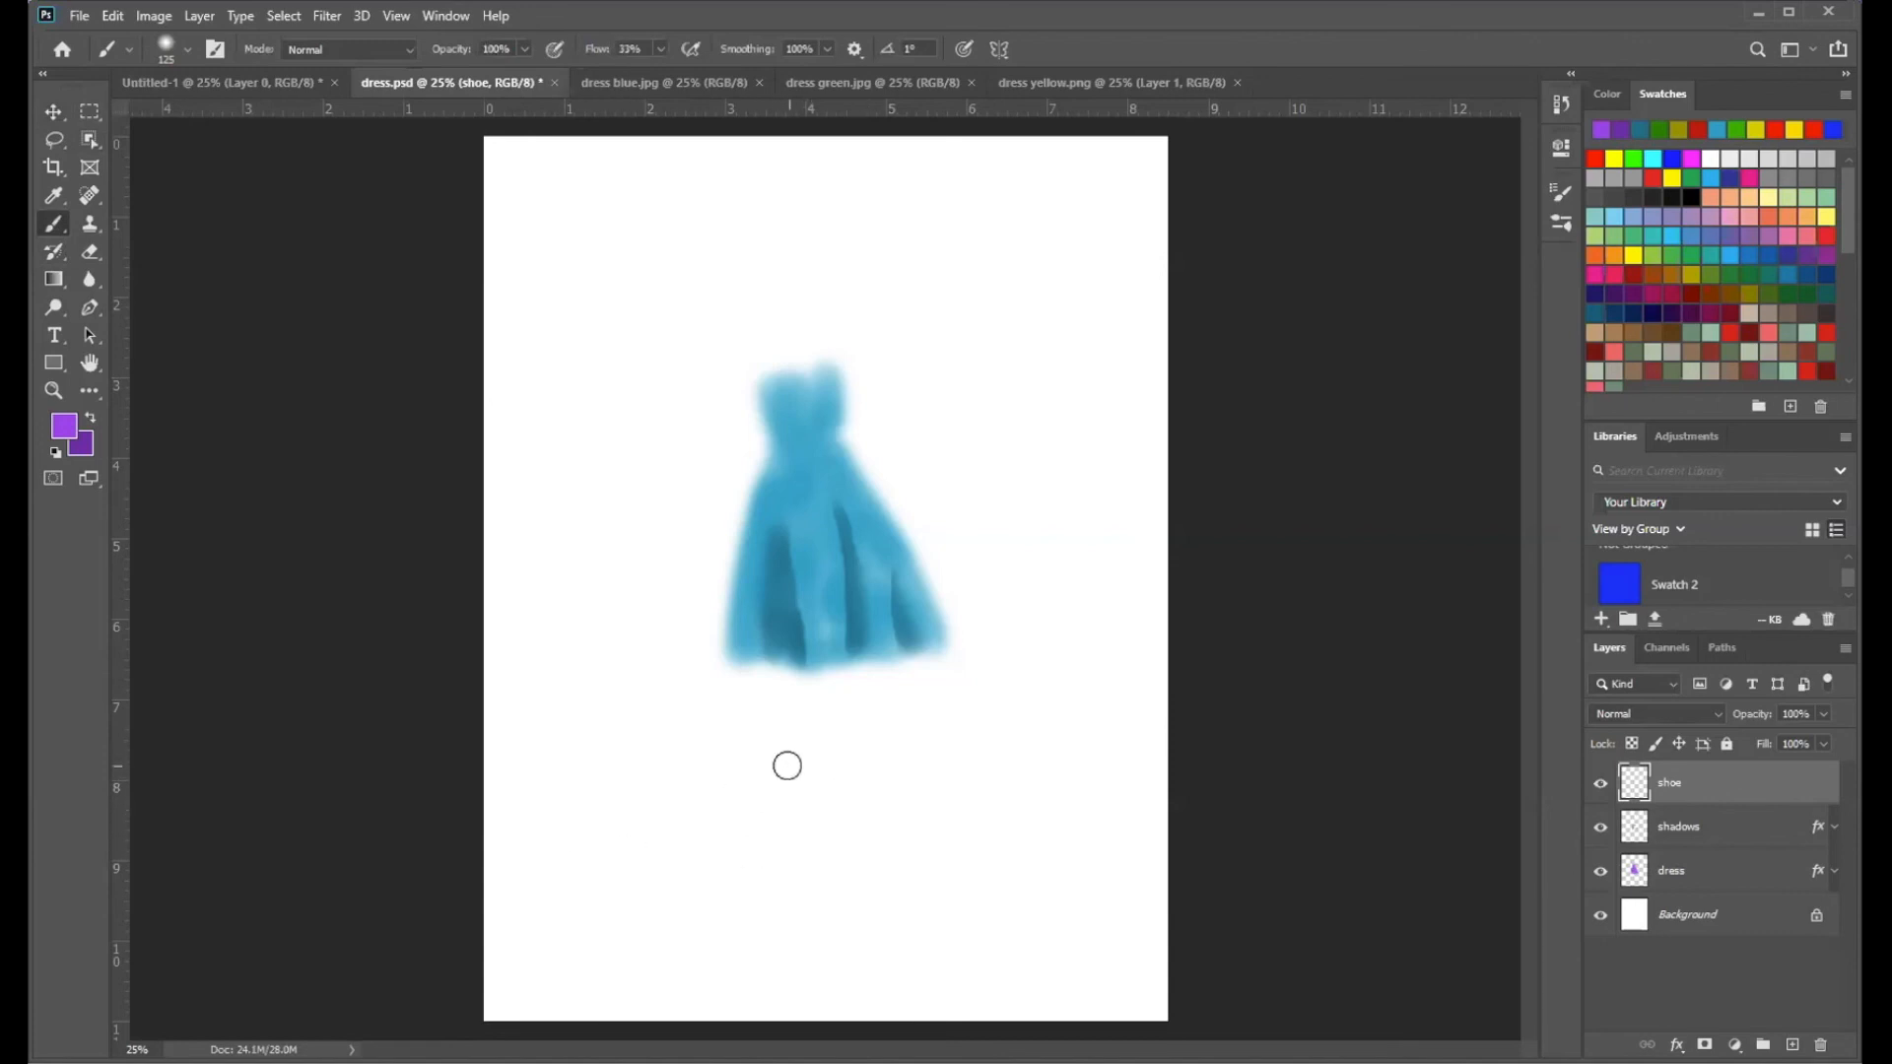
right_click(58, 232)
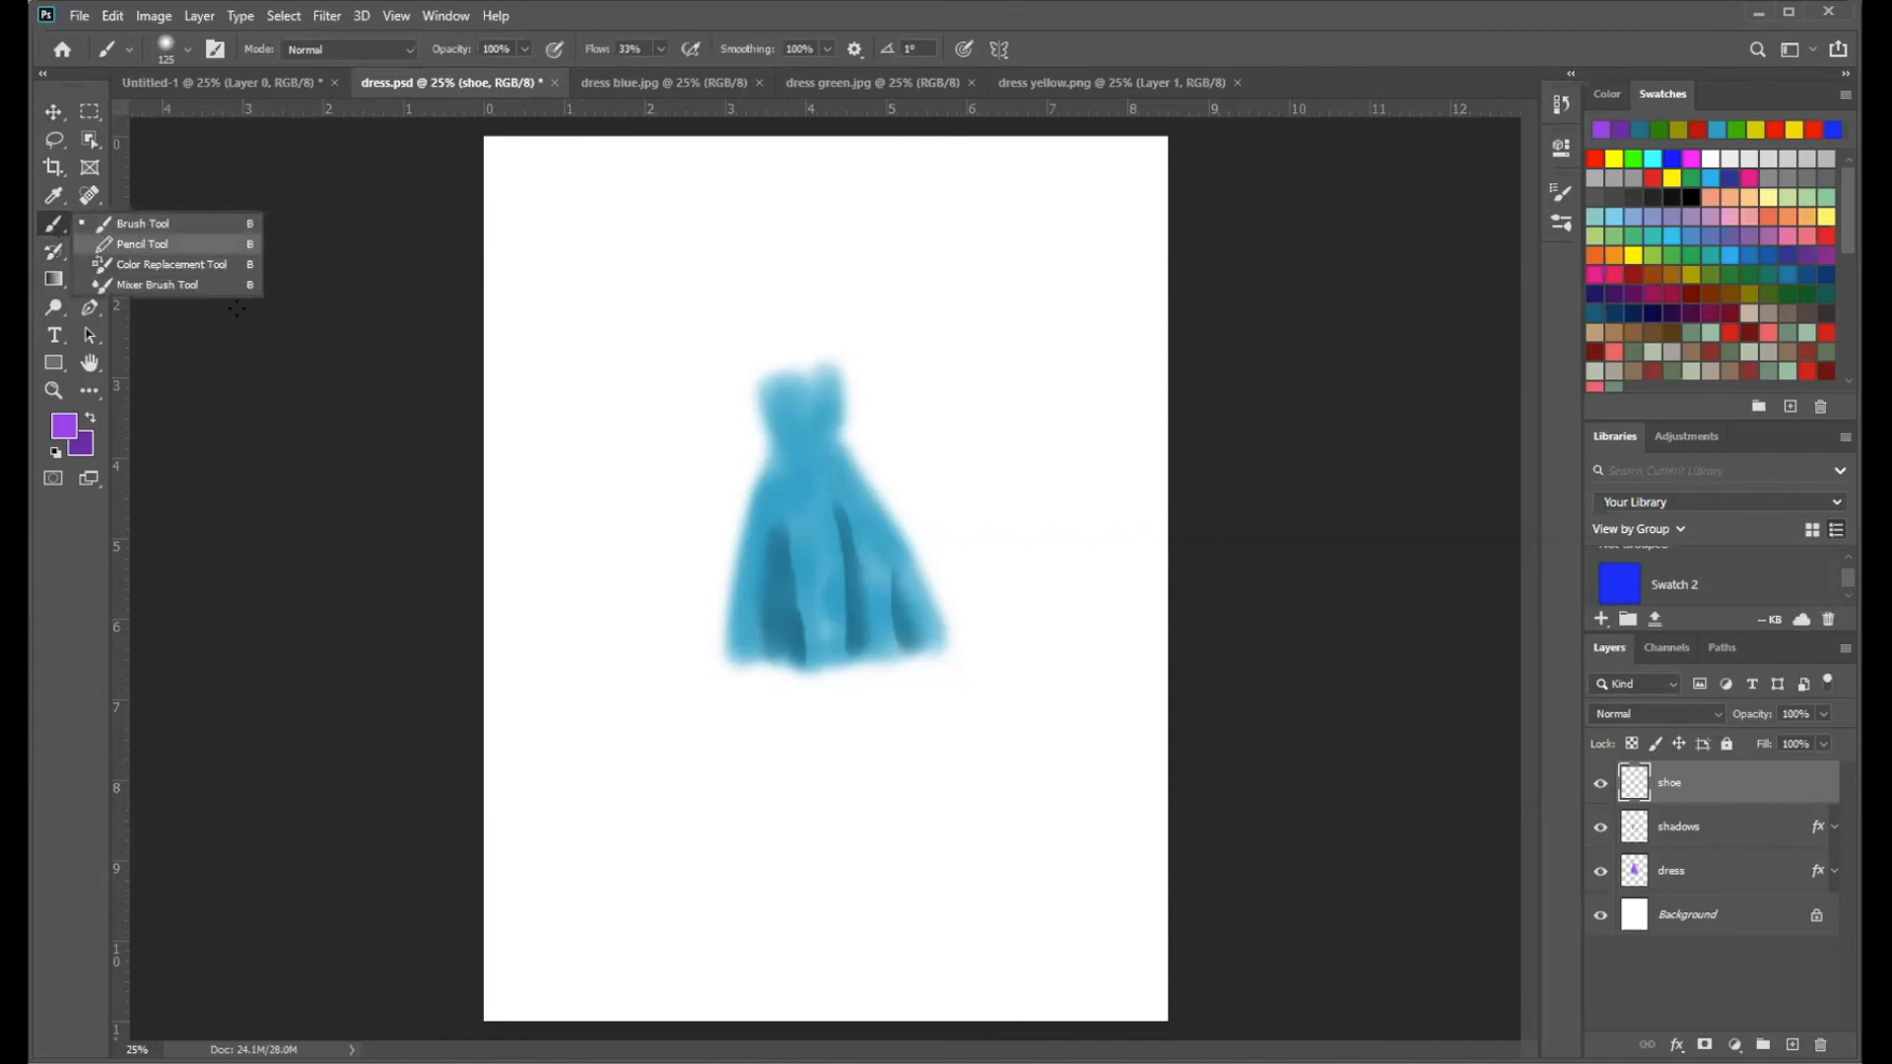
click(143, 243)
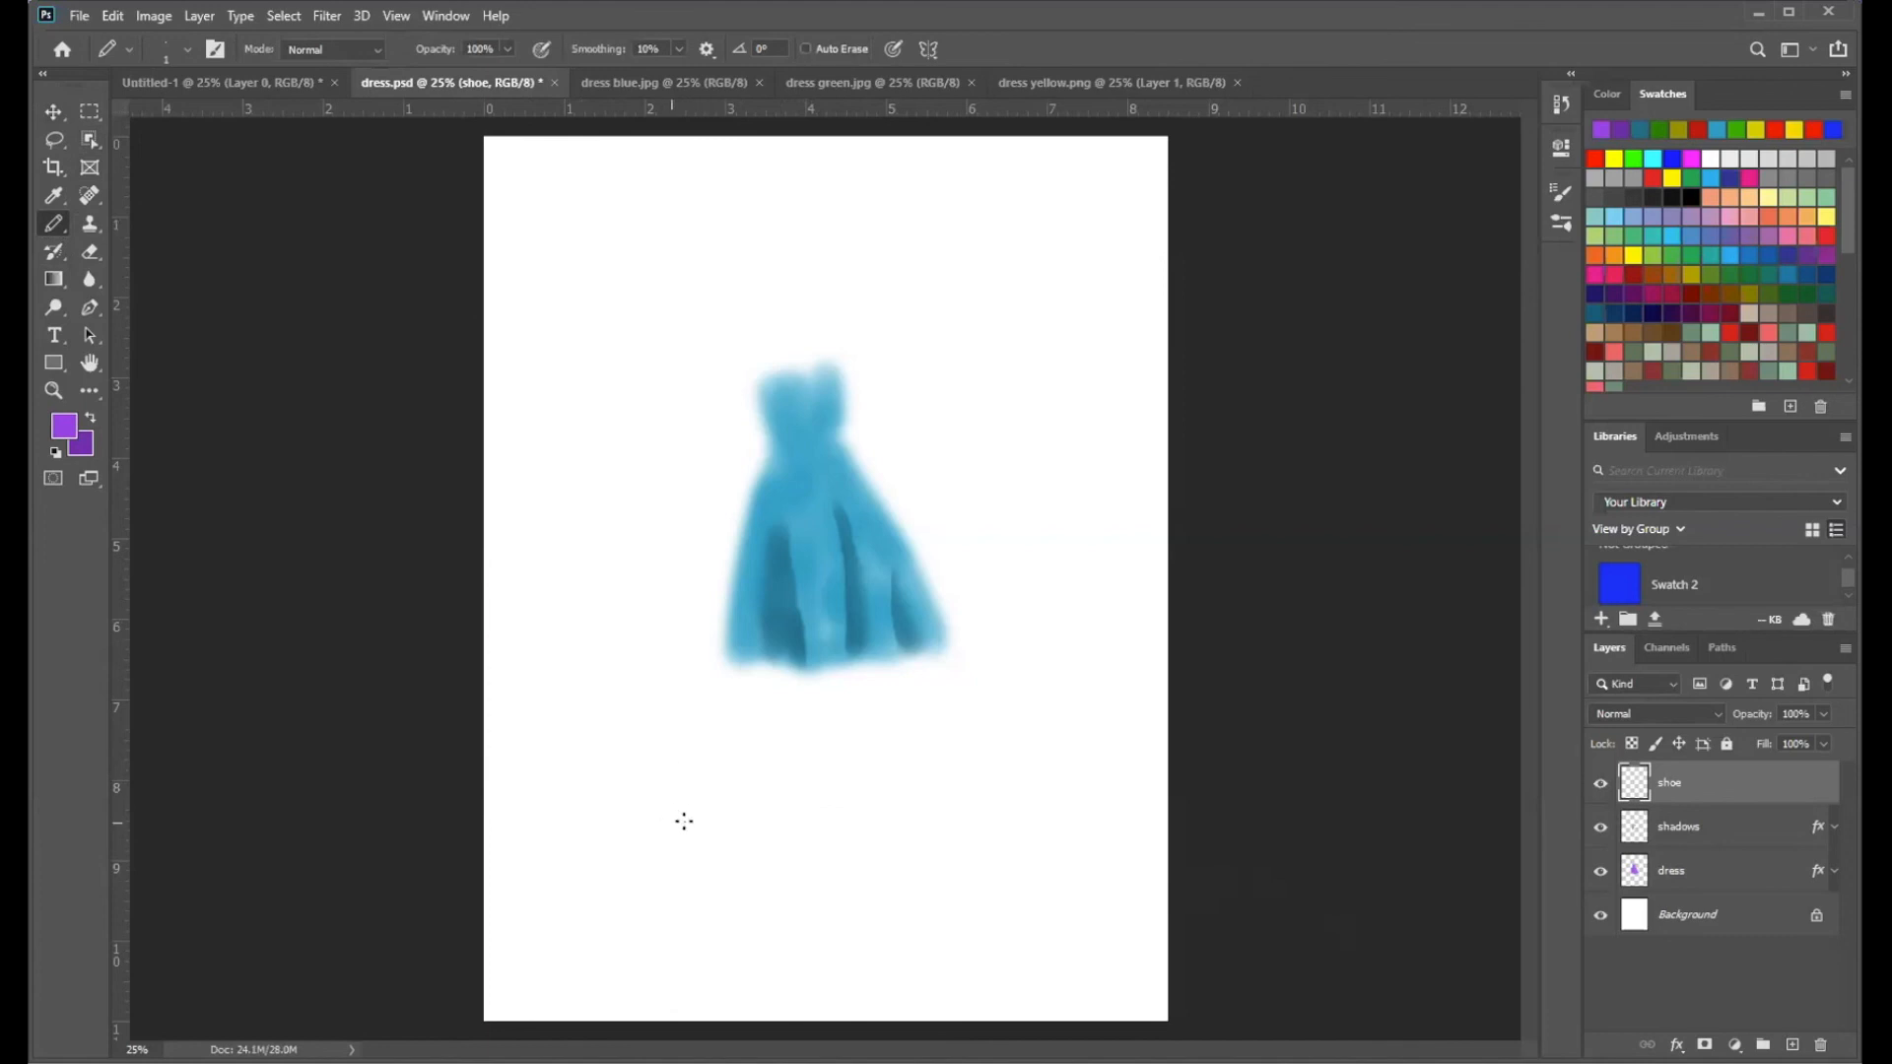
click(187, 49)
click(248, 90)
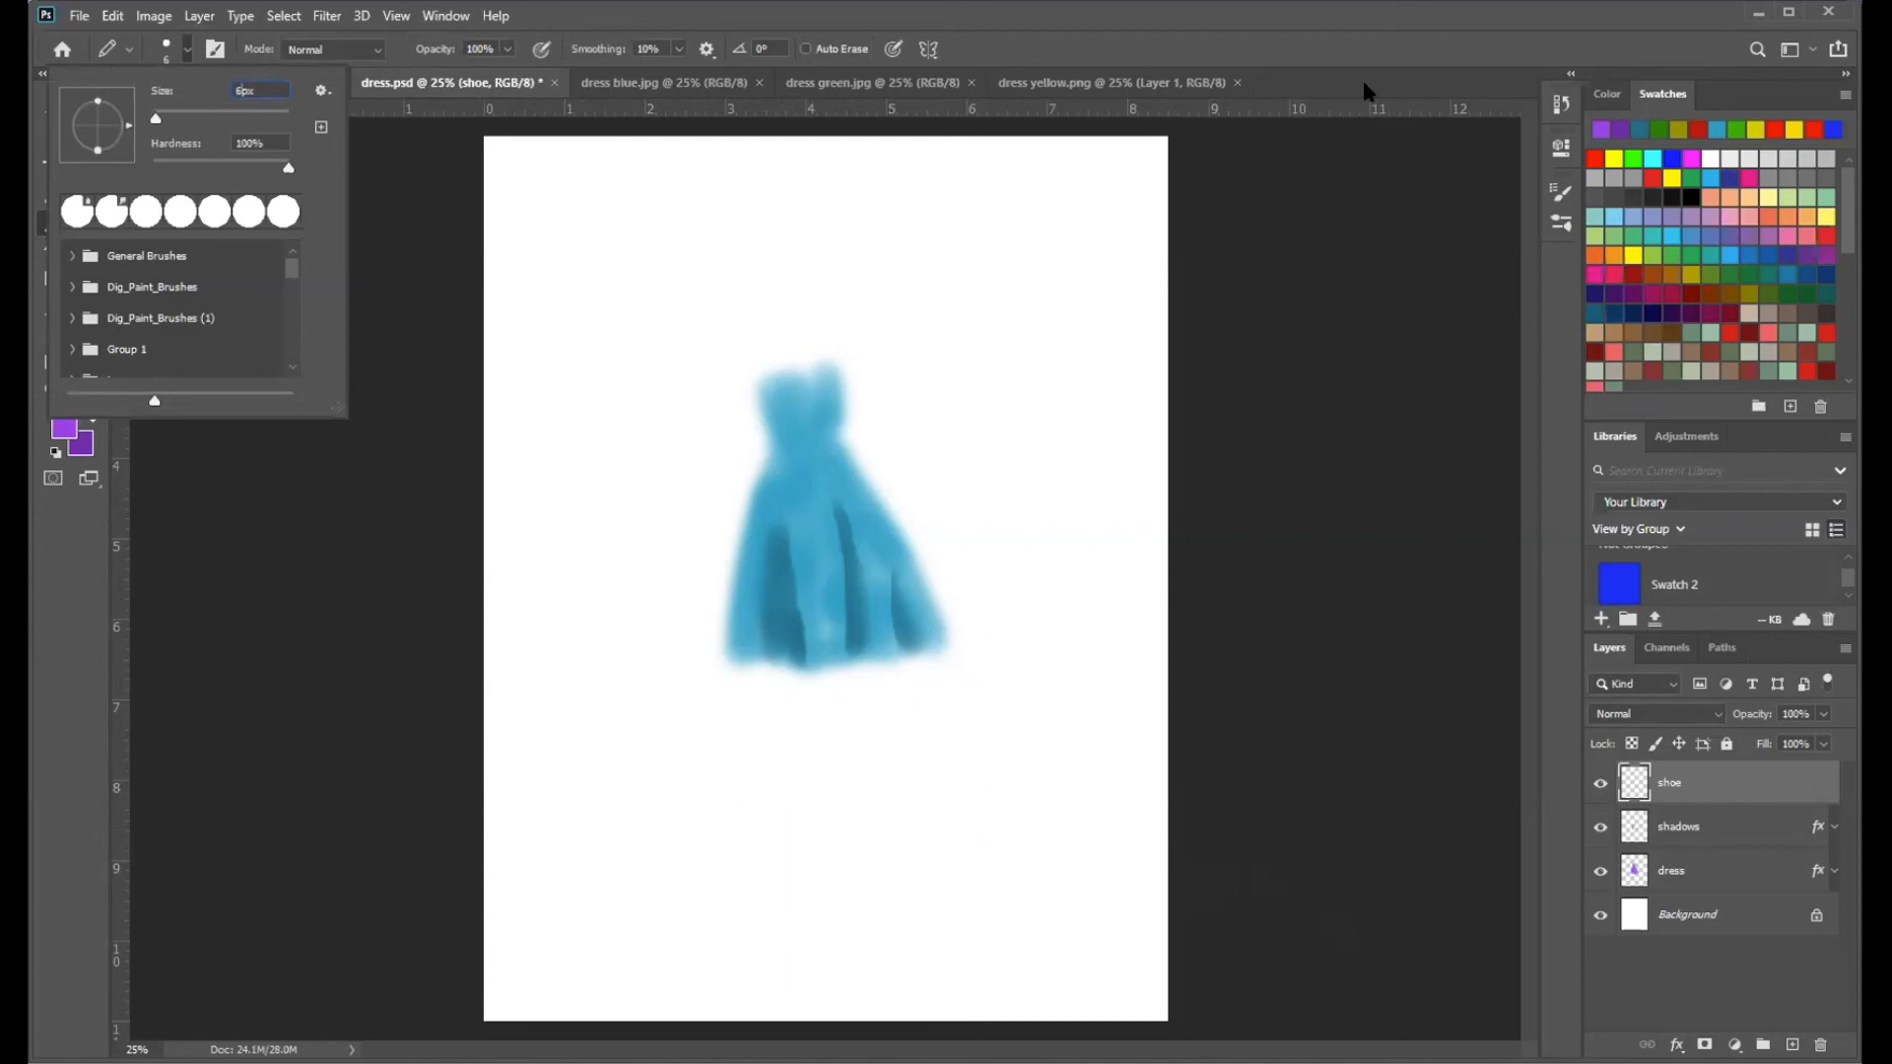
key(Return)
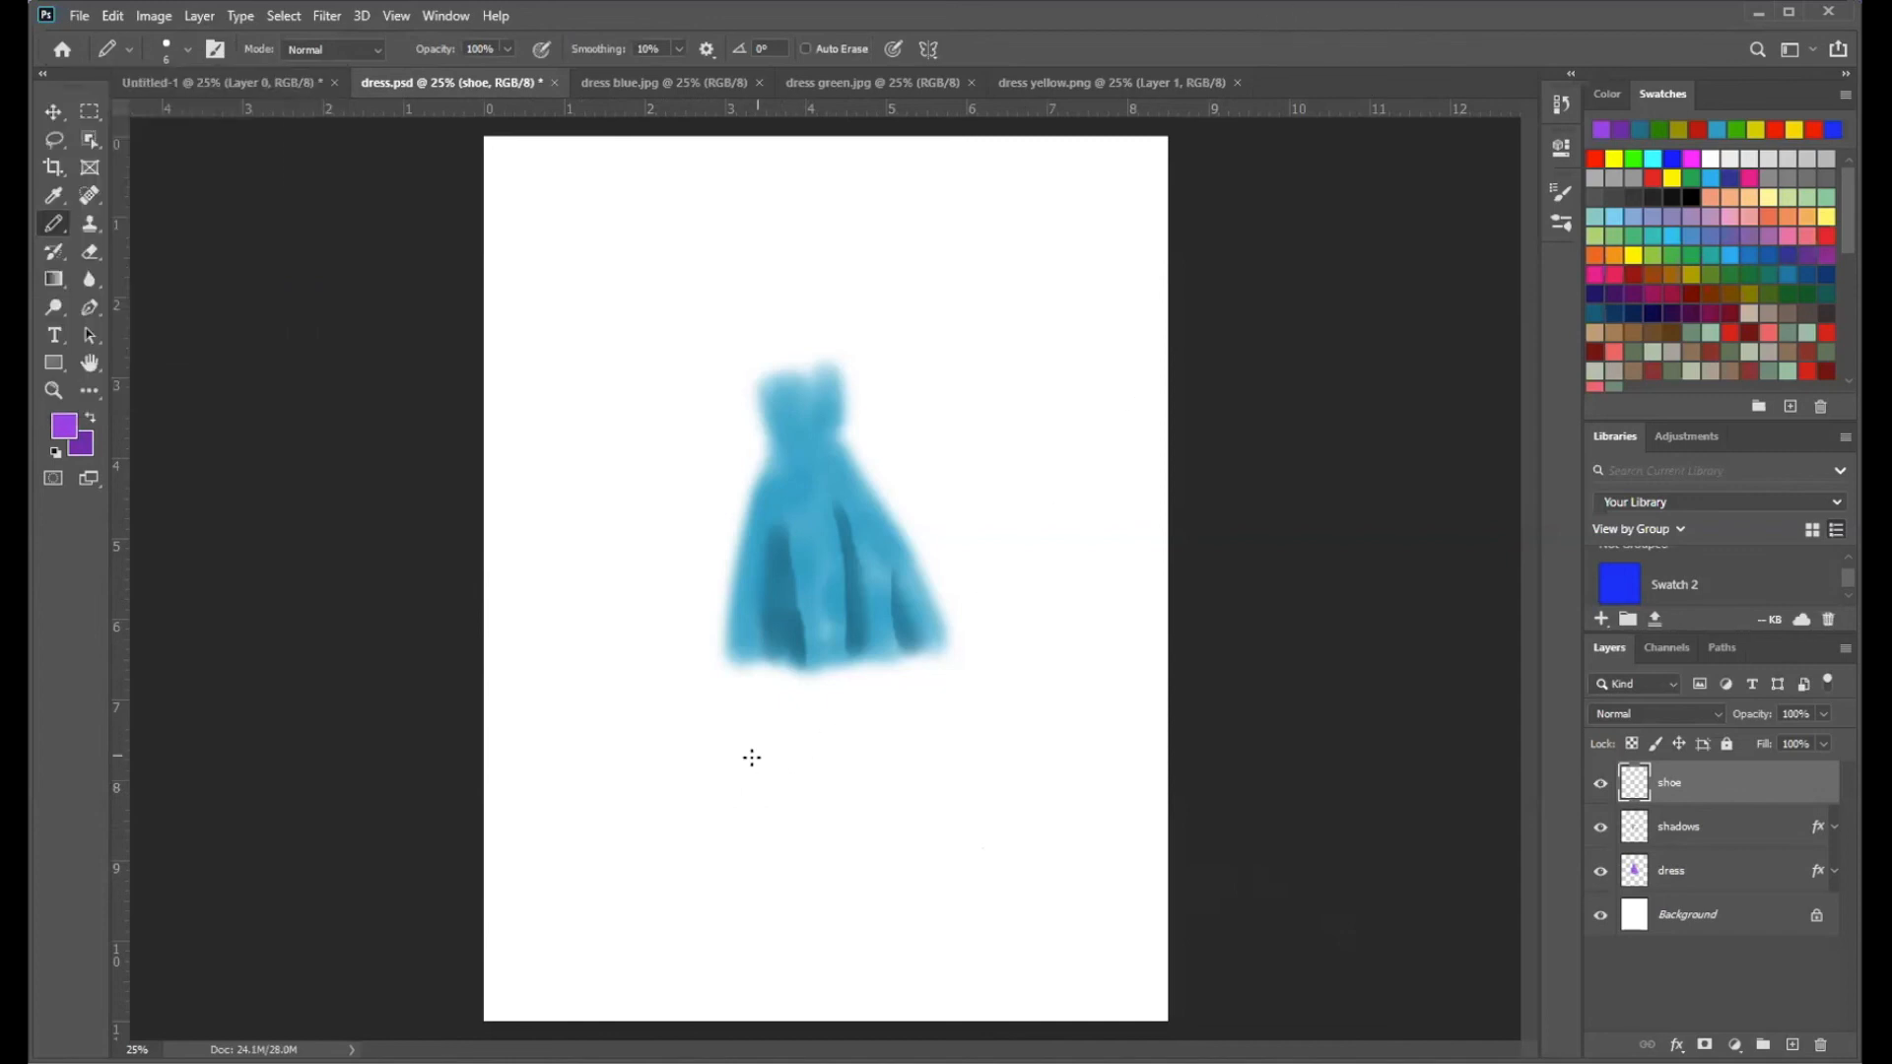
- Draw the outline of a small high-heeled shoe freehand below the dress, undoing the first stroke
mouse_move(749, 764)
mouse_down()
mouse_move(751, 740)
mouse_move(796, 759)
mouse_up()
key(ctrl+z)
mouse_move(751, 759)
mouse_down()
mouse_move(754, 785)
mouse_move(807, 780)
mouse_move(754, 754)
mouse_up()
click(94, 249)
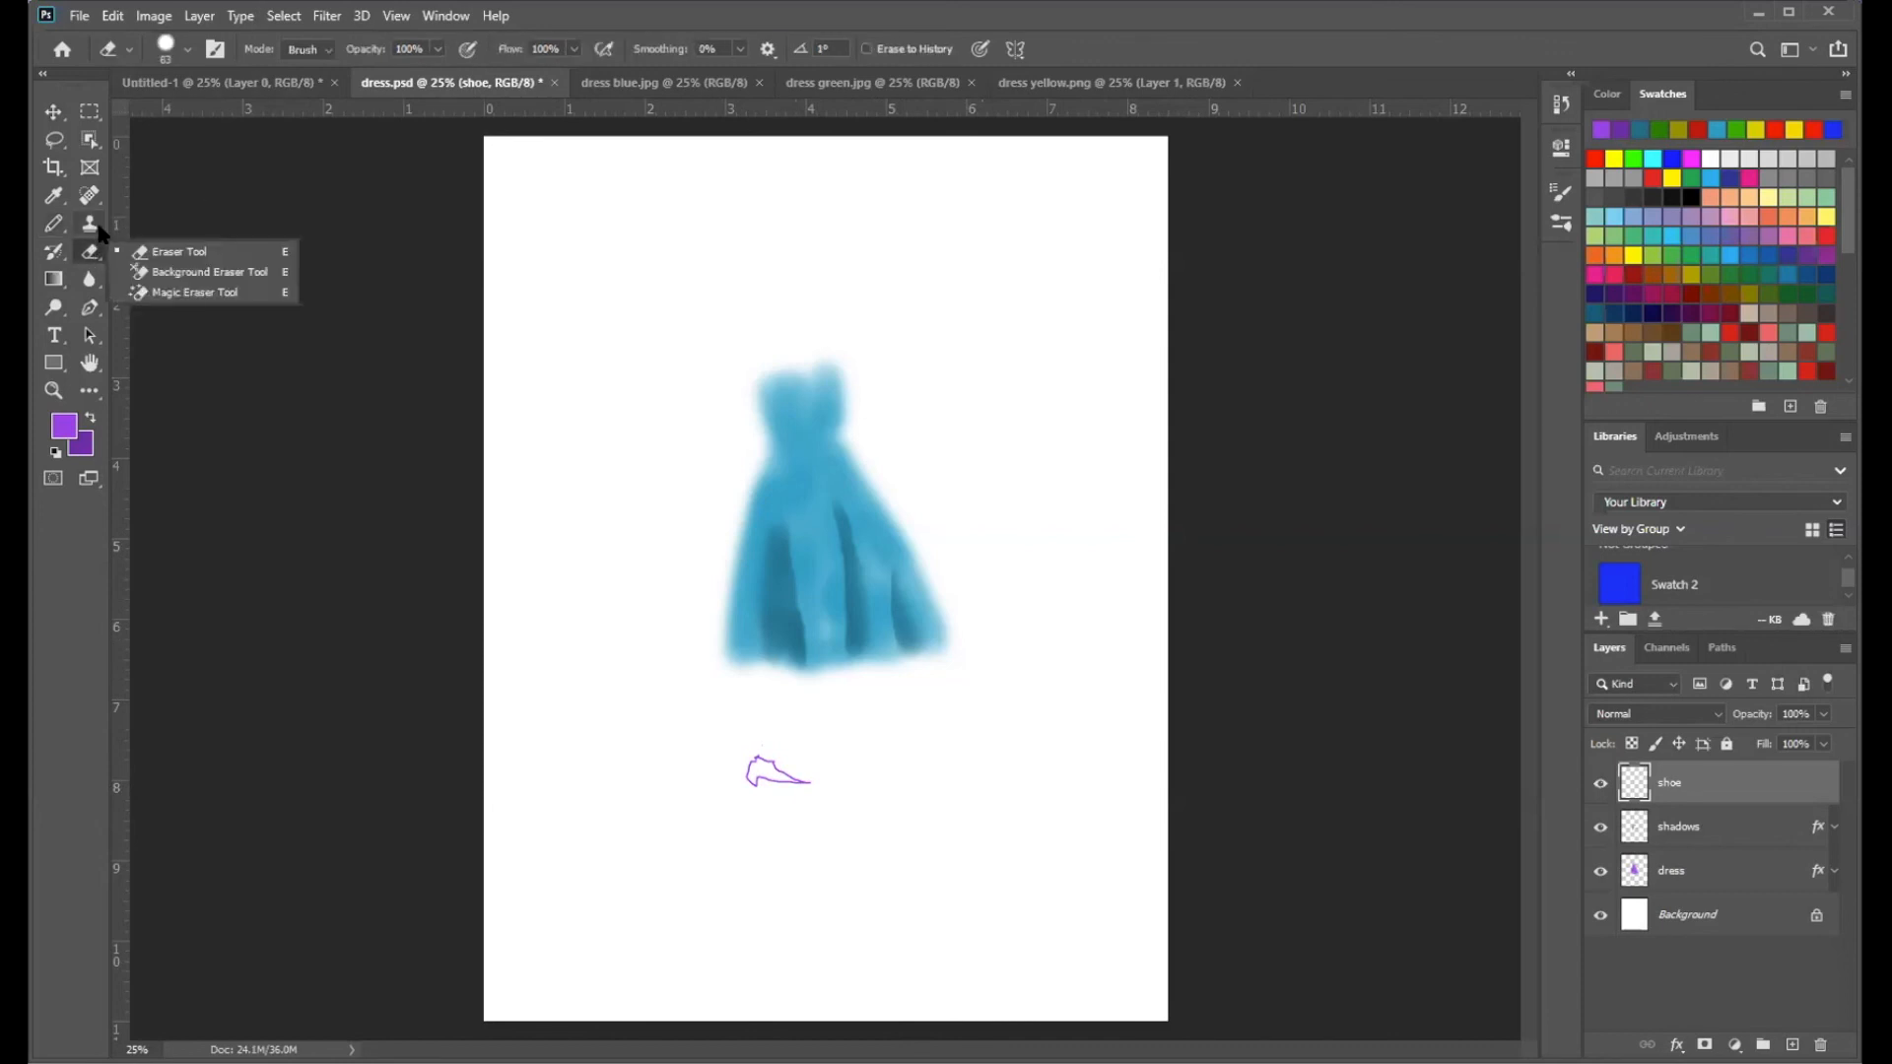
click(96, 227)
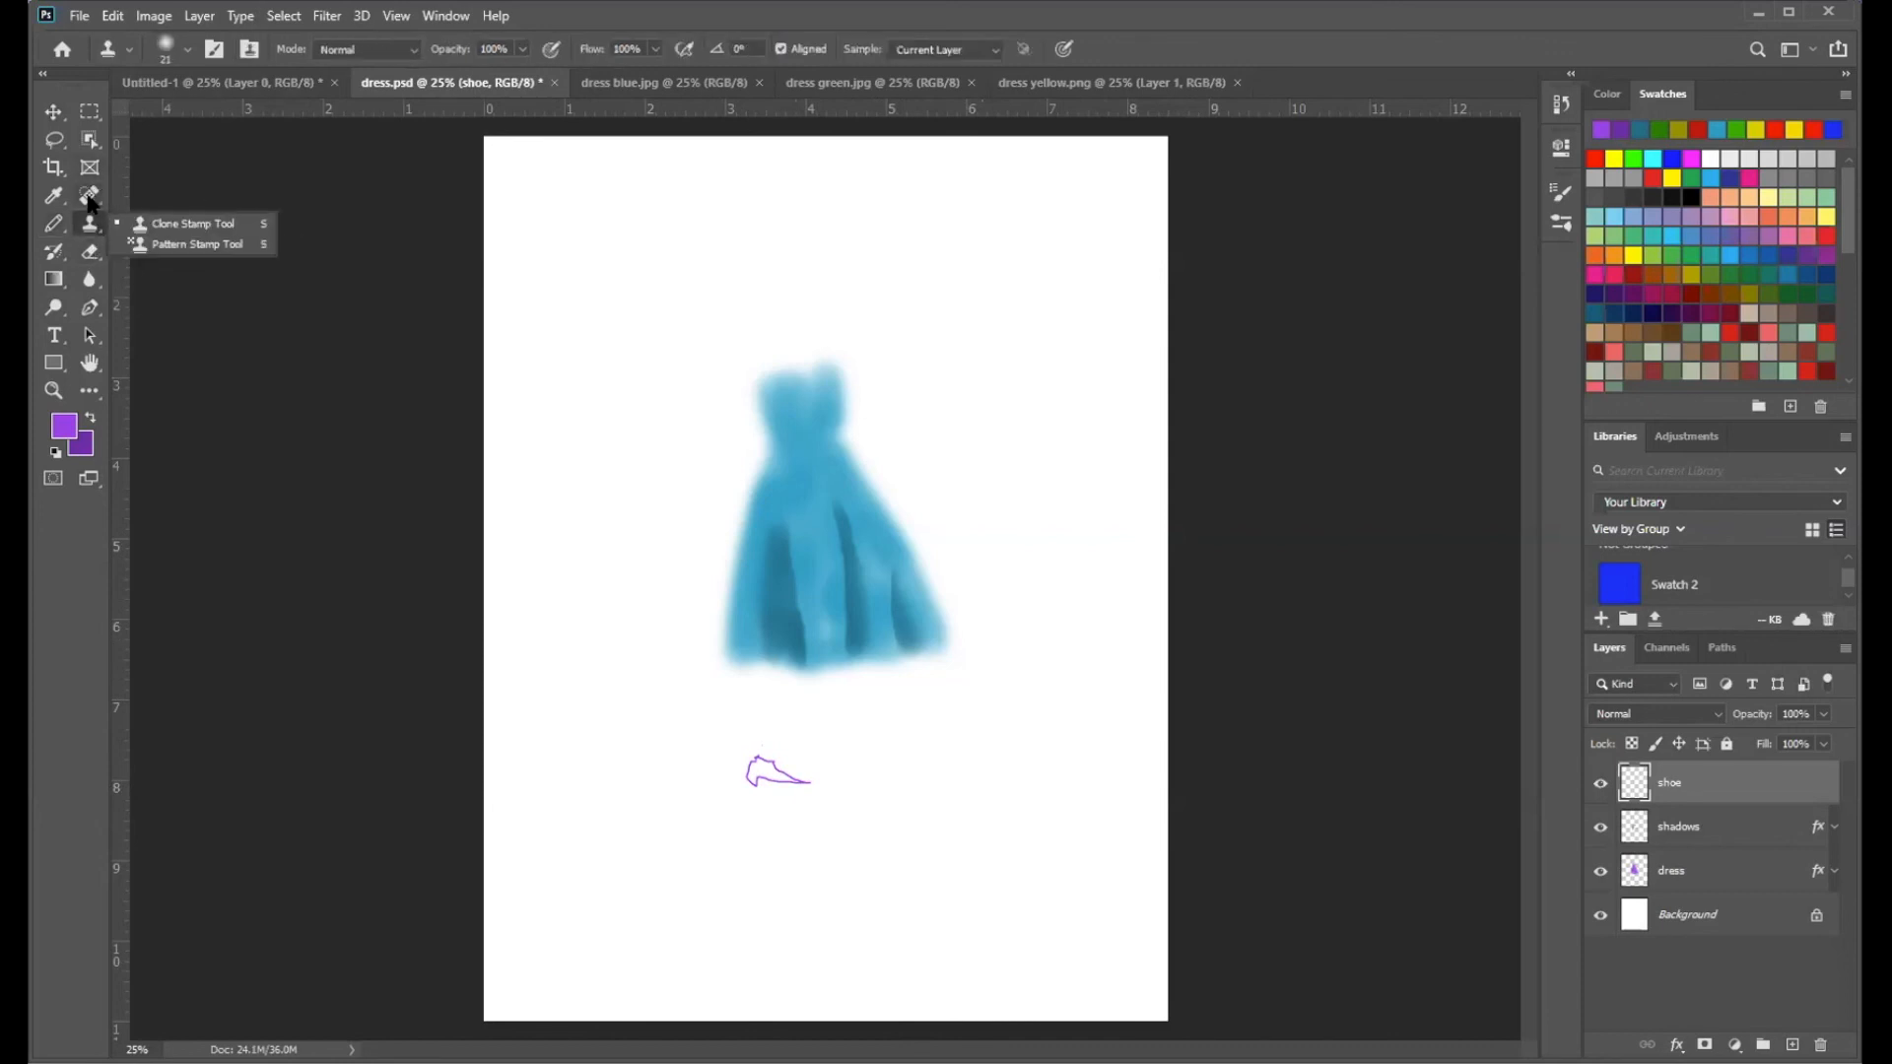
click(87, 198)
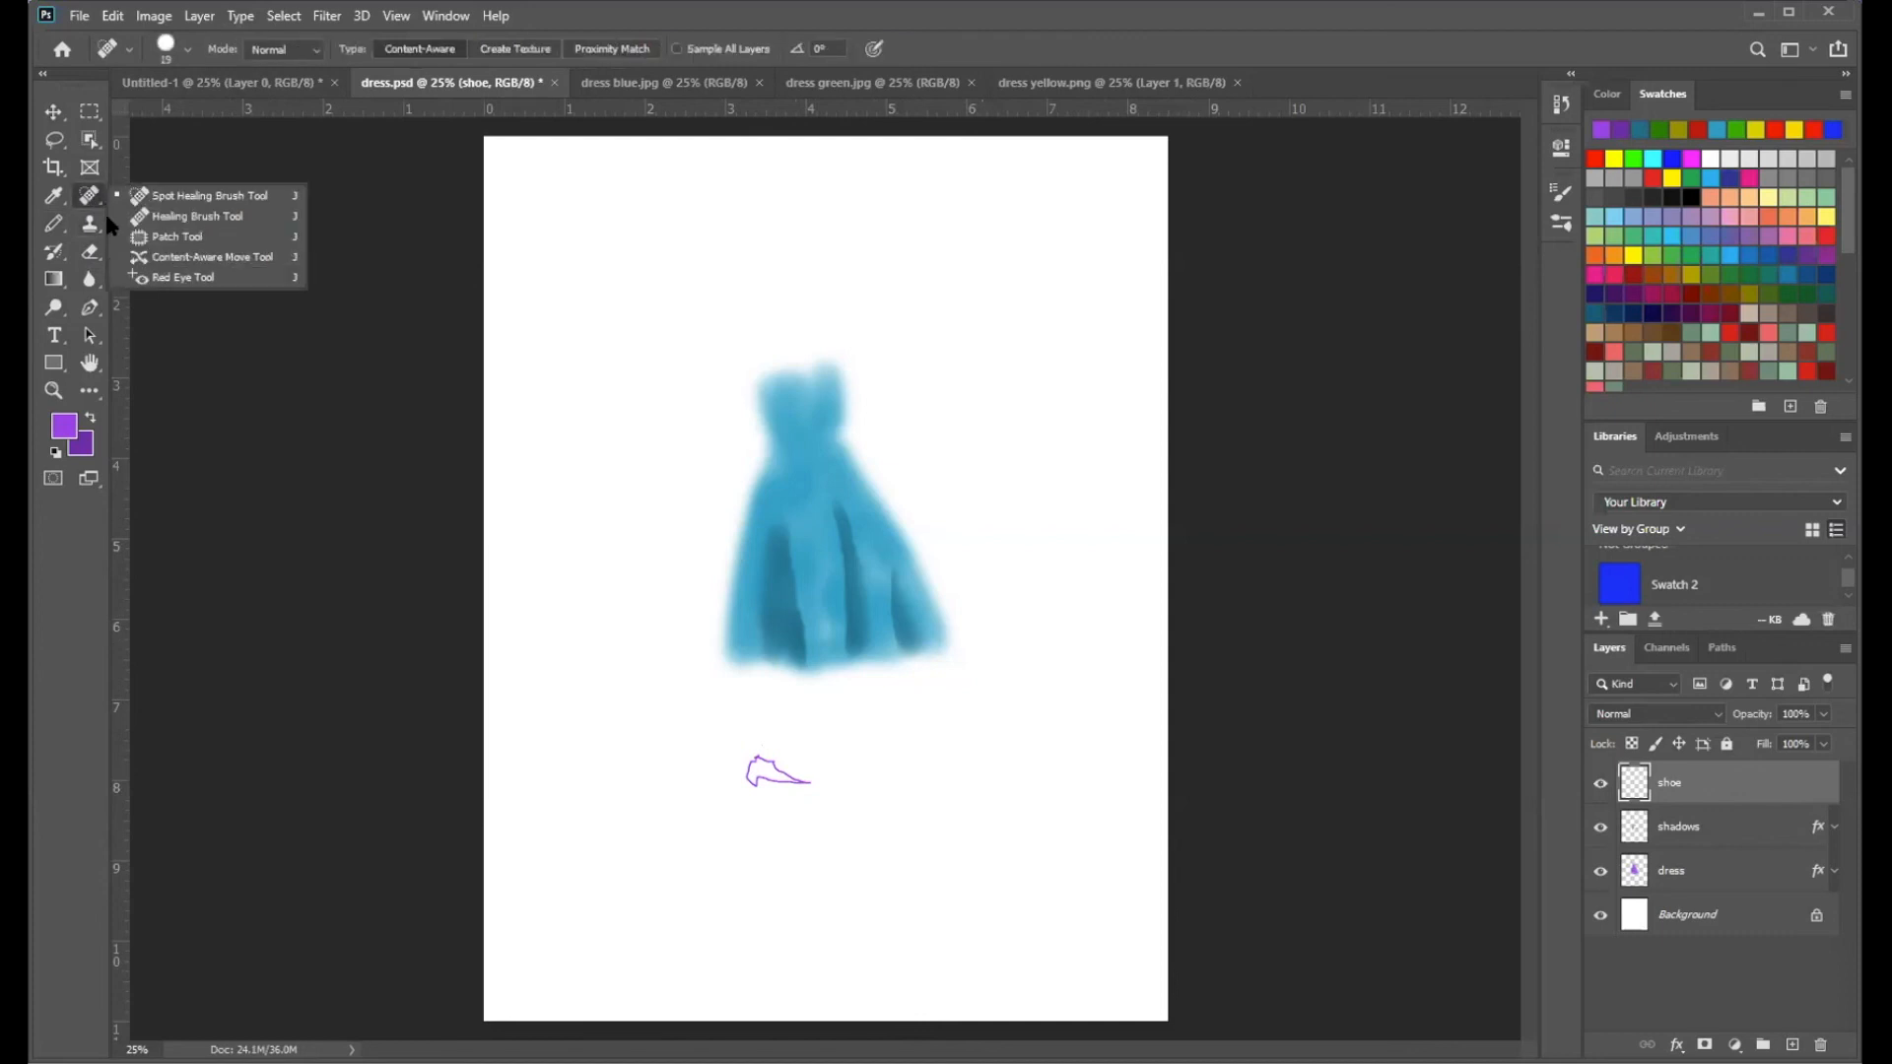
click(88, 280)
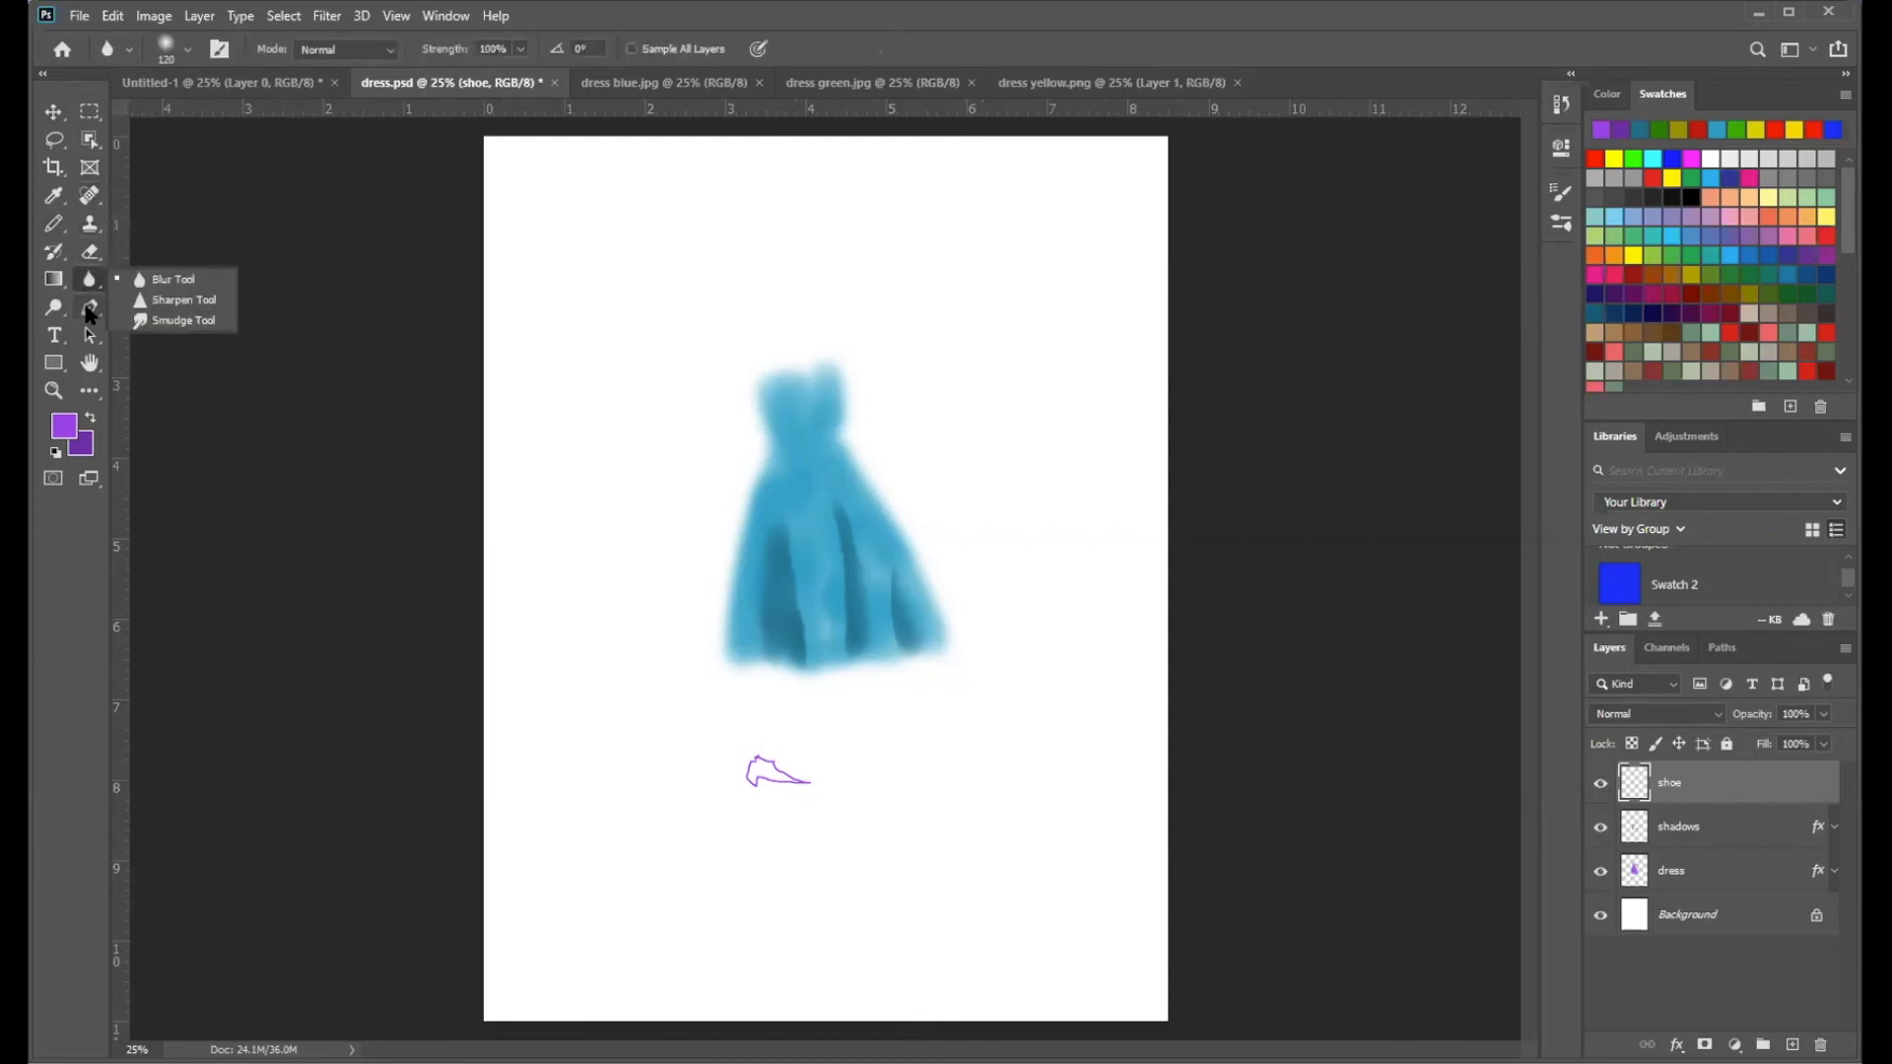
click(89, 310)
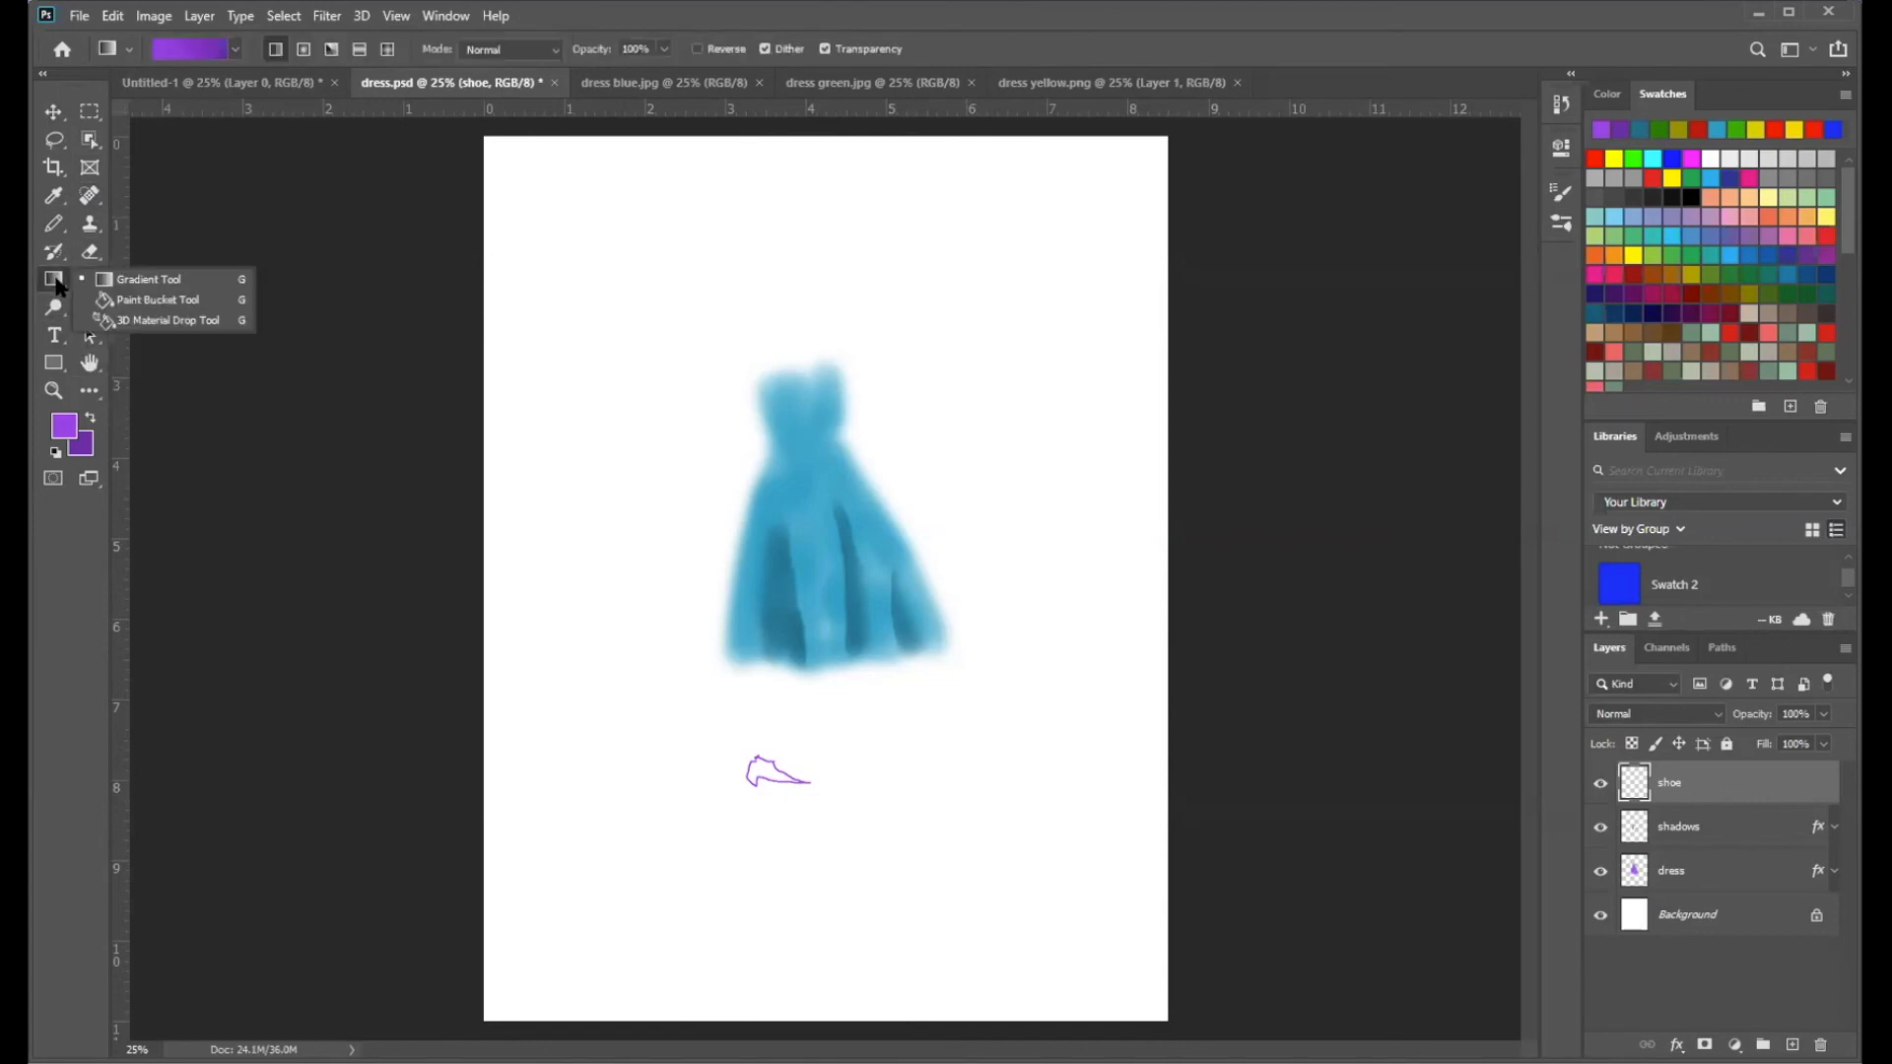
- Try to fill the shoe outline with the darker purple using the Paint Bucket, and undo the fill
click(145, 298)
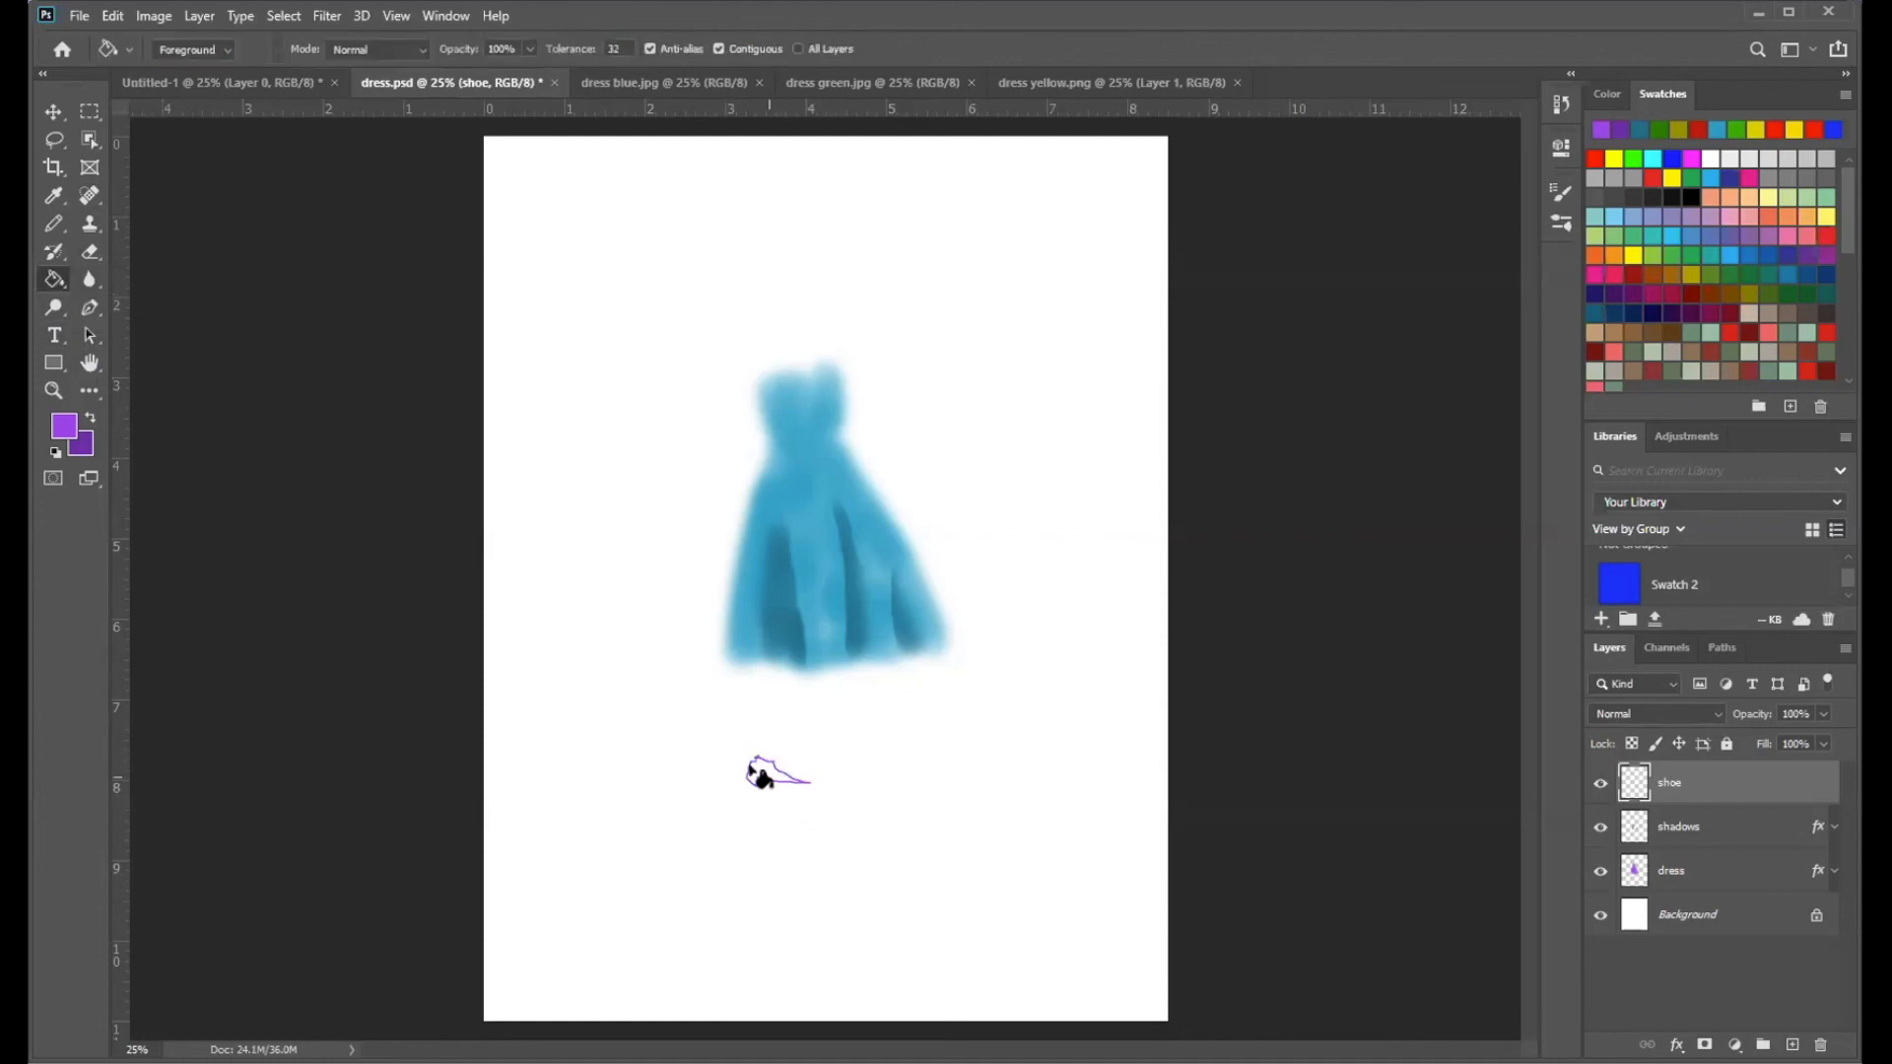
click(93, 420)
right_click(56, 283)
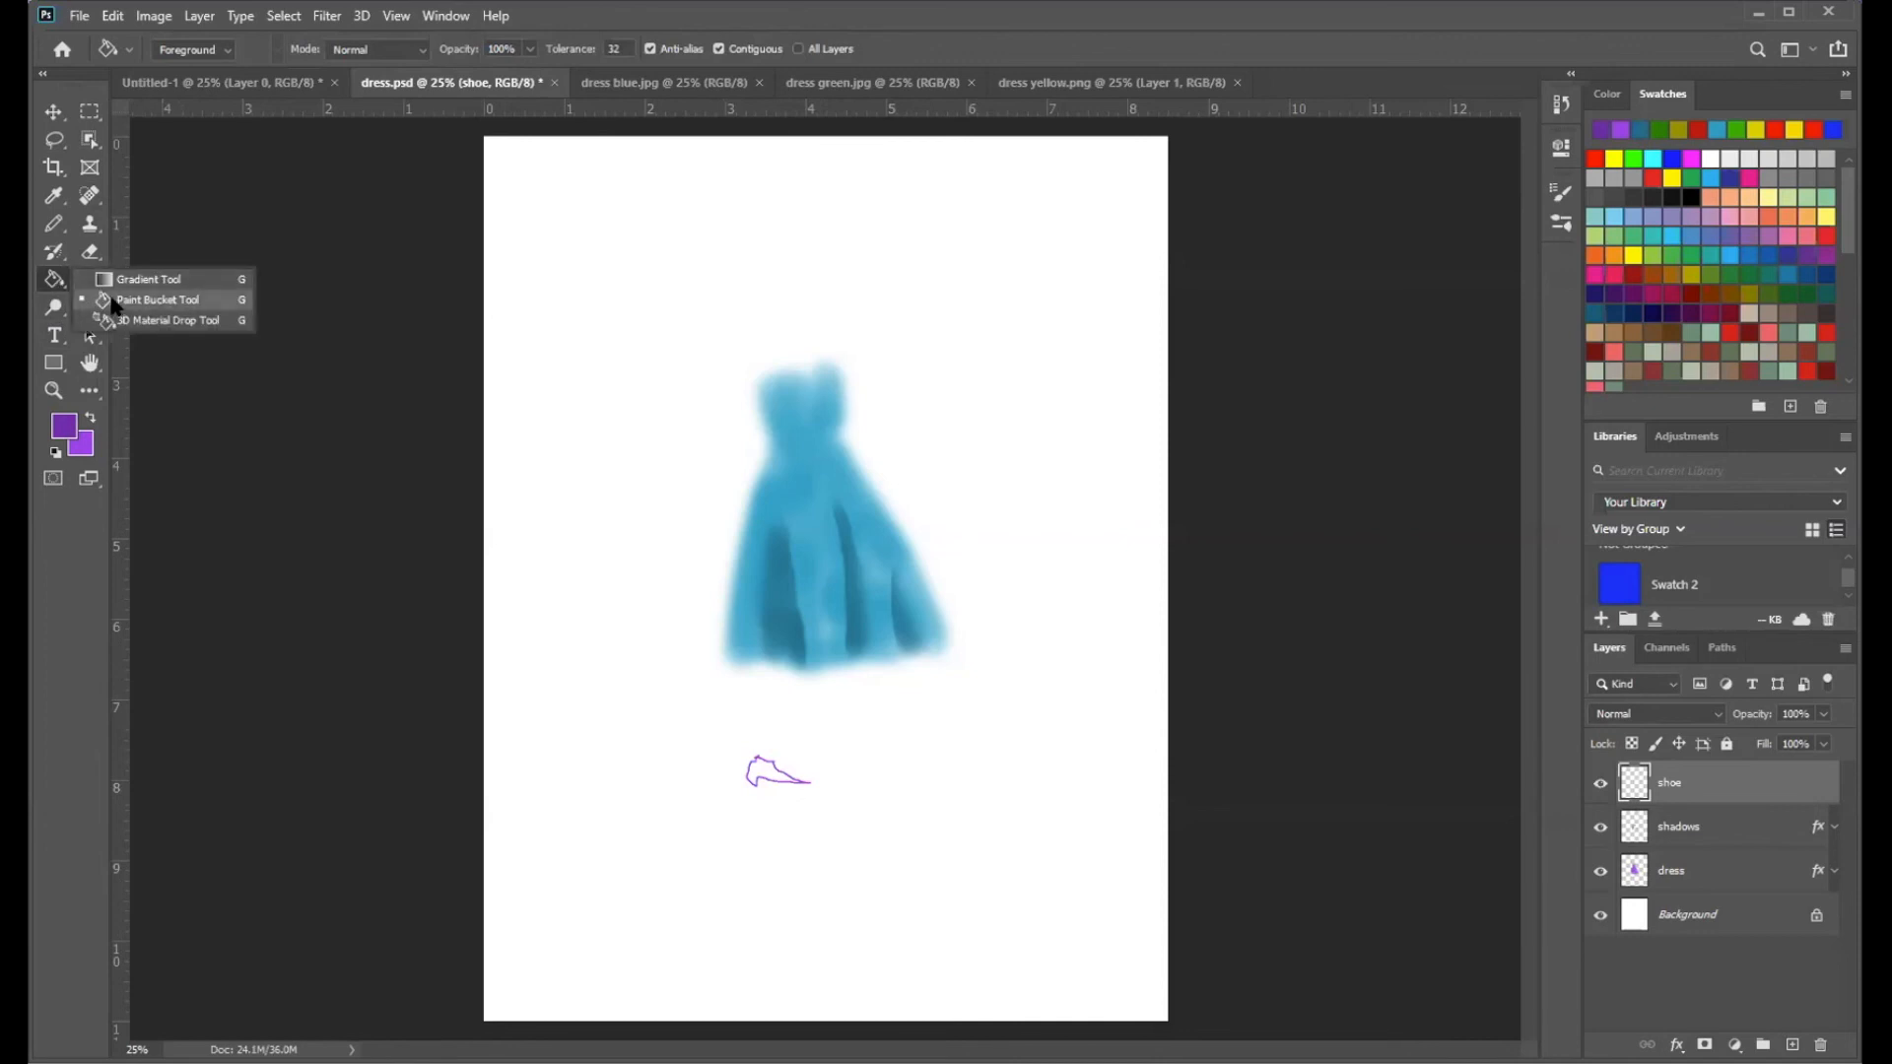
click(392, 731)
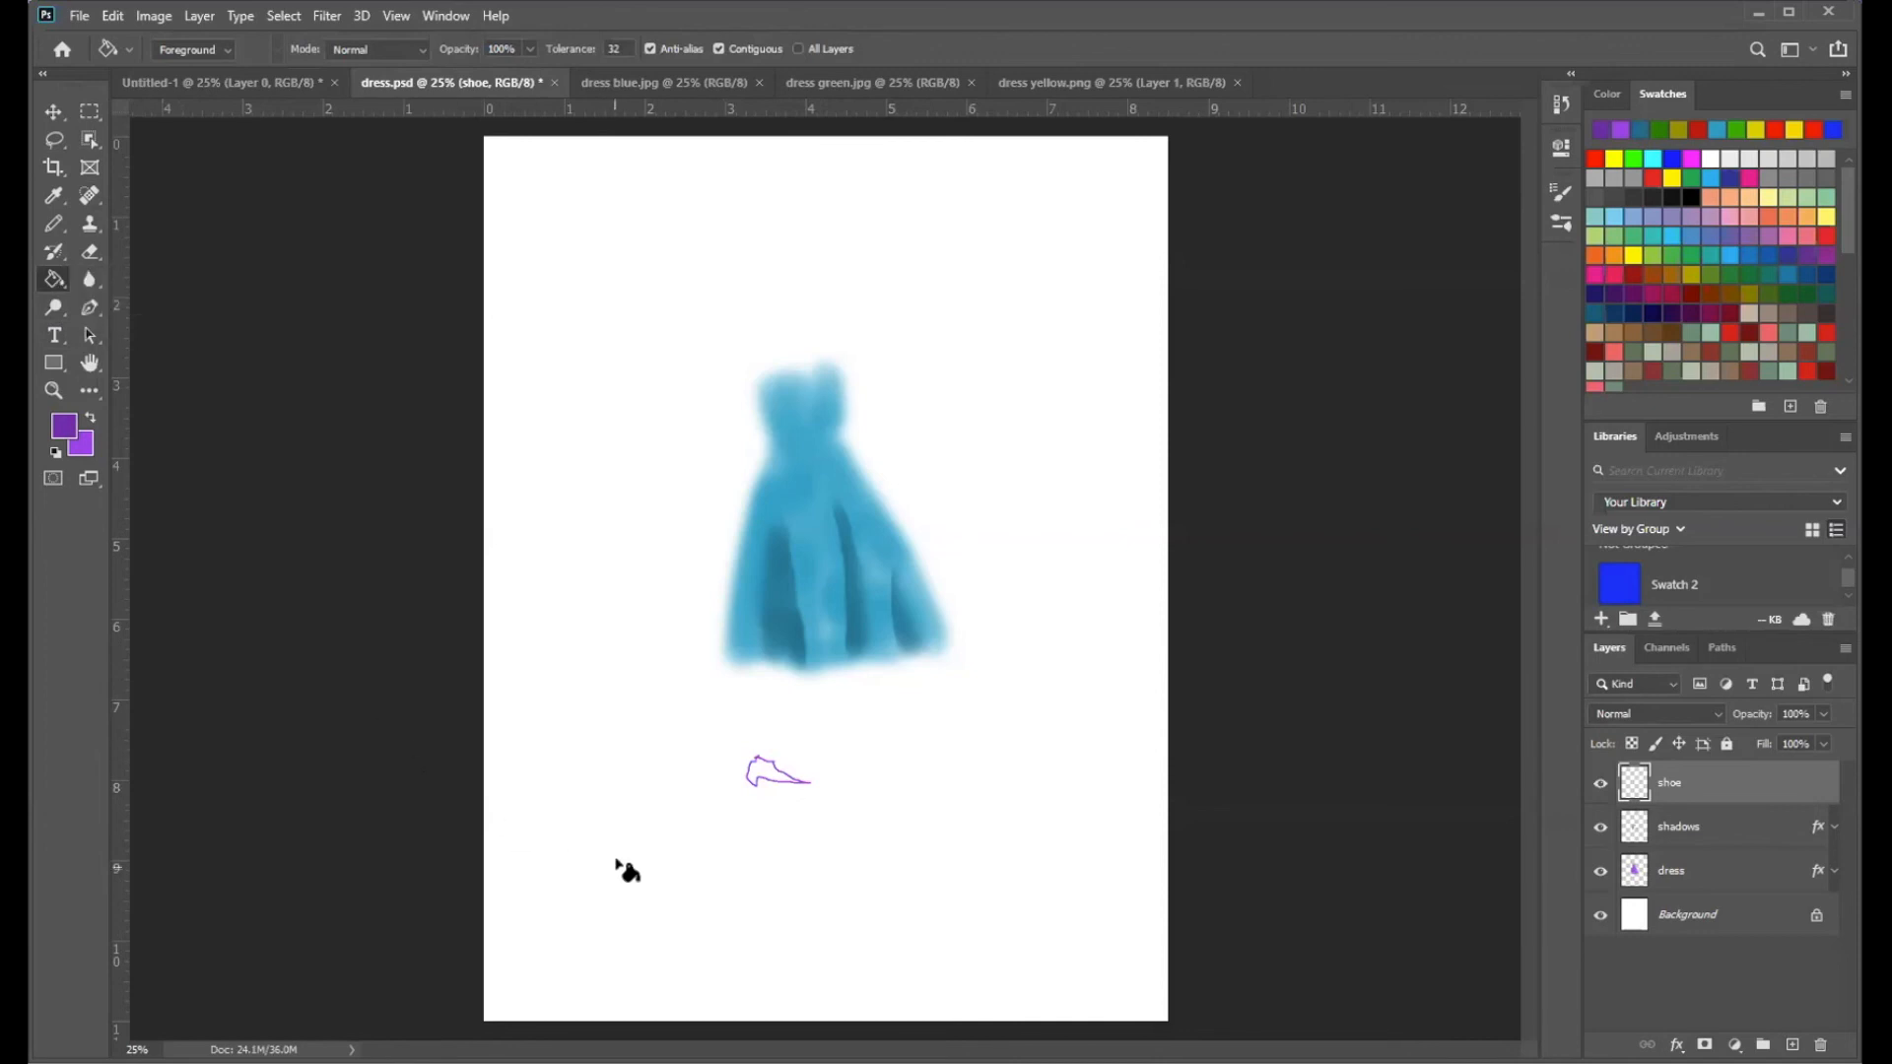
click(746, 761)
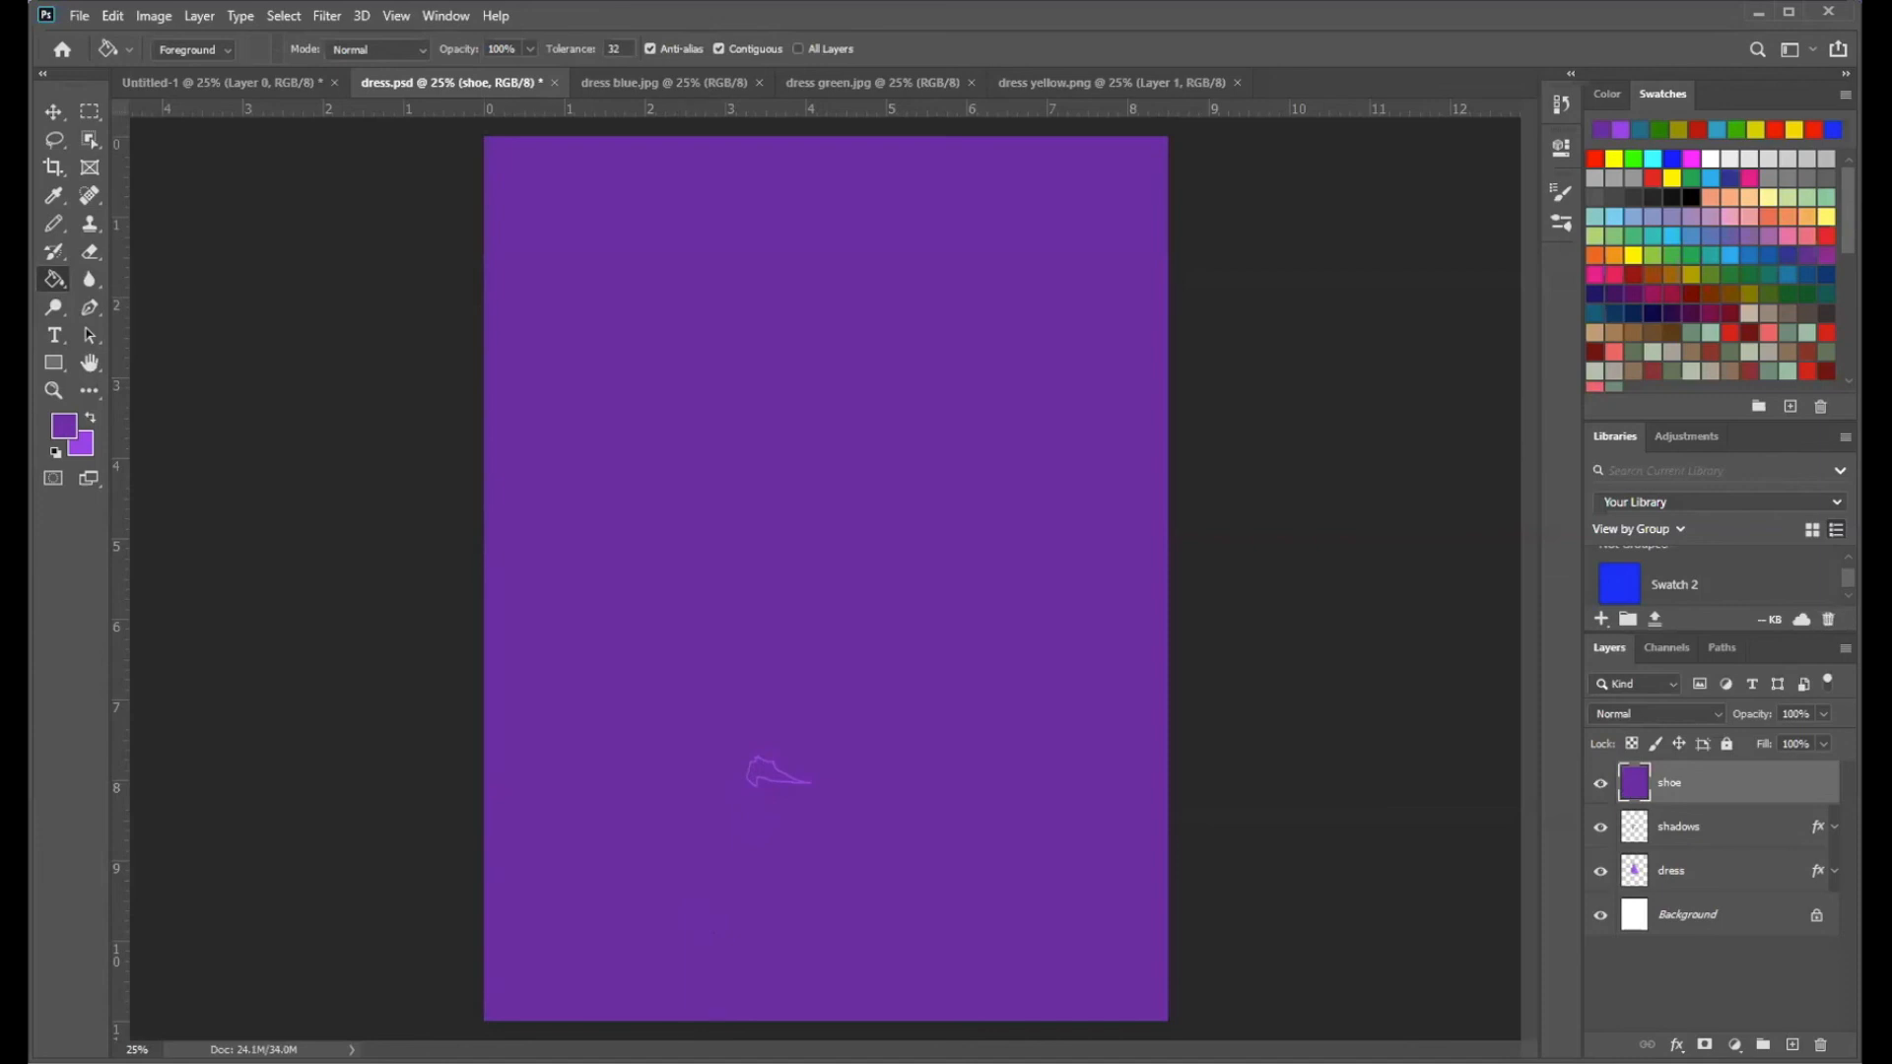
click(113, 16)
click(153, 16)
click(112, 16)
click(116, 37)
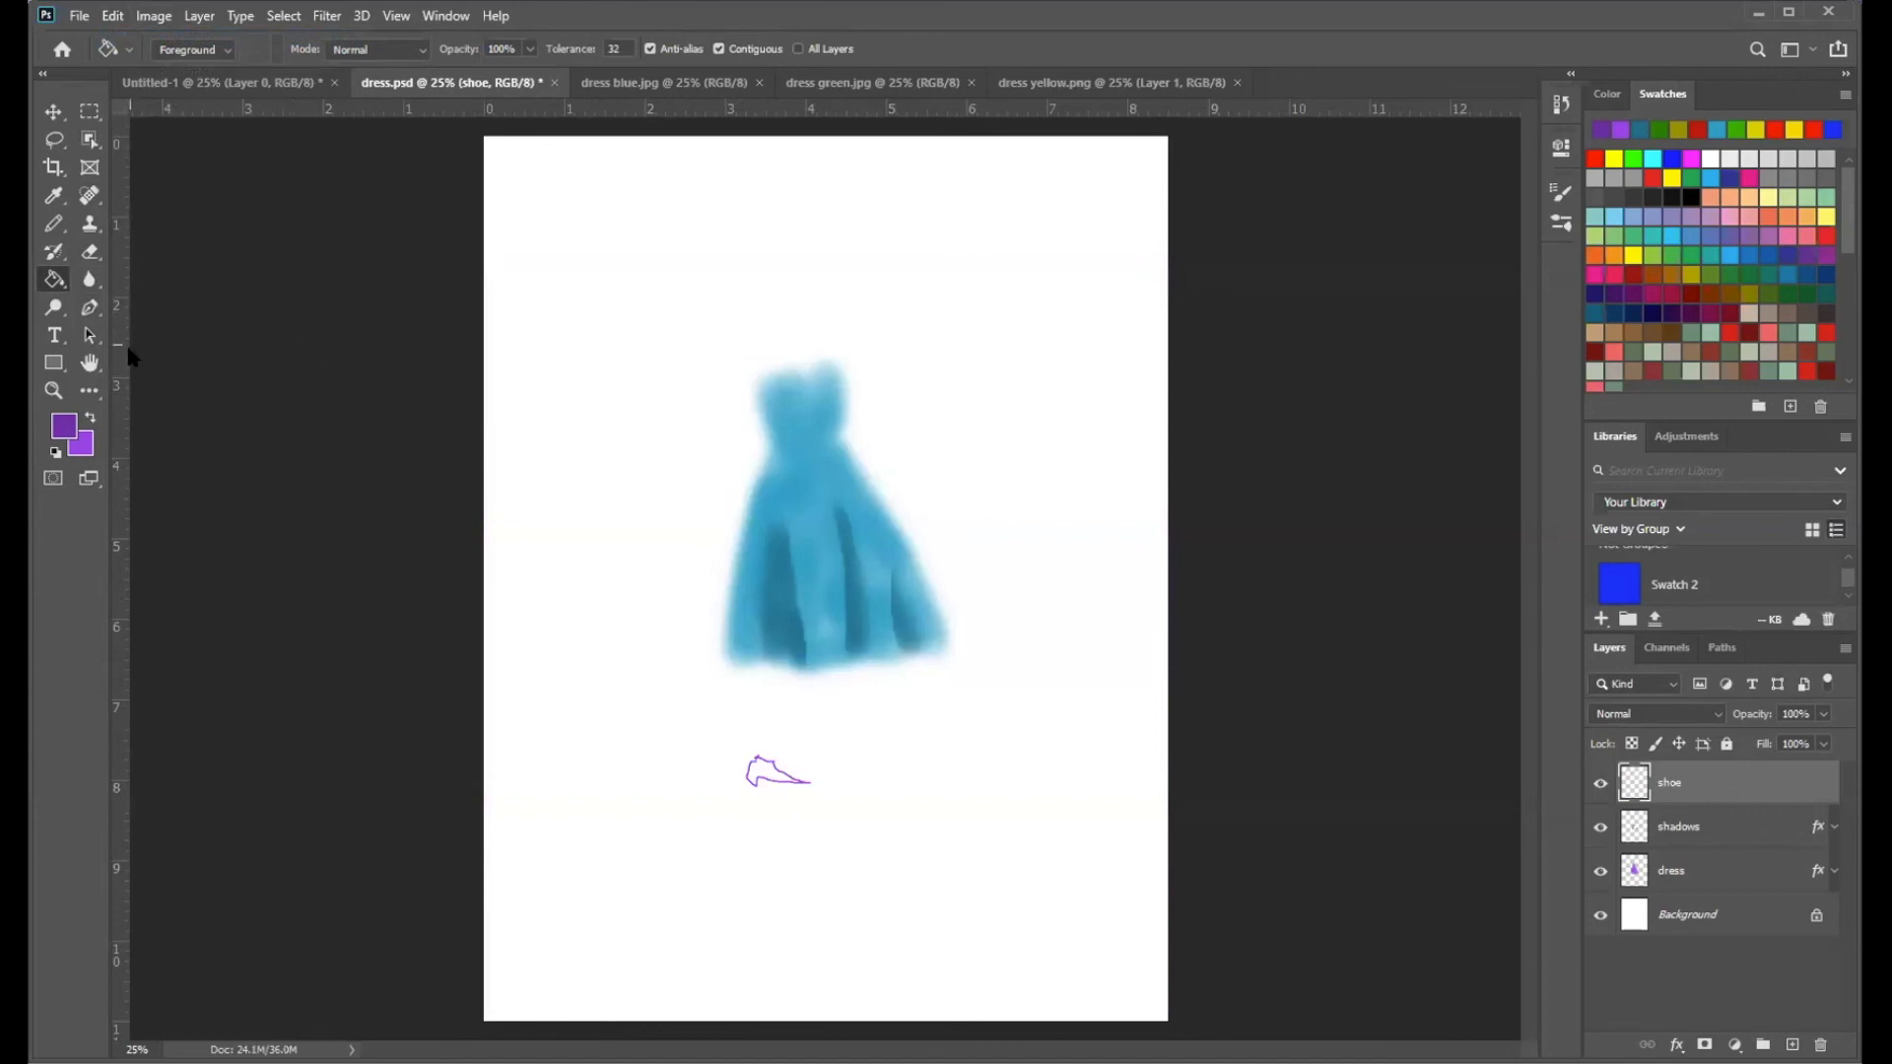
- Close the gap at the upper back of the shoe outline with a lighter purple Pencil stroke
click(55, 388)
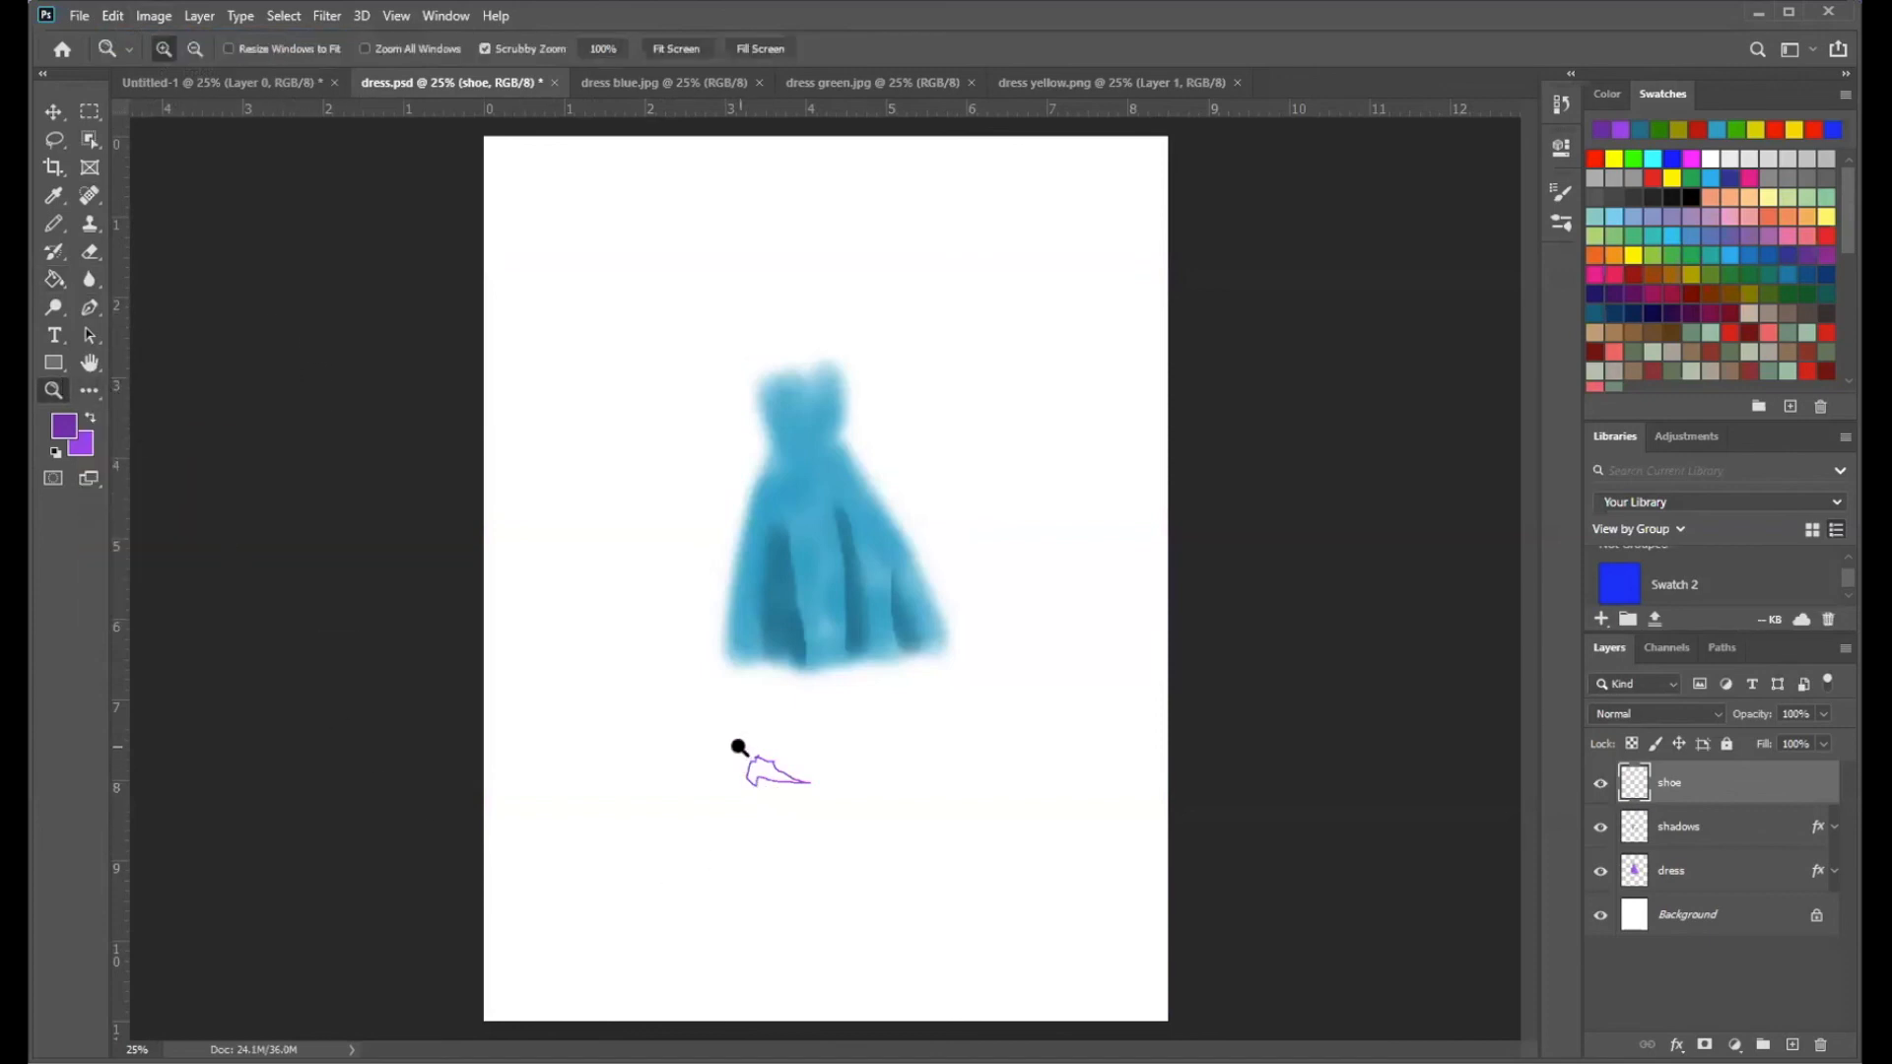
drag(748, 769, 882, 800)
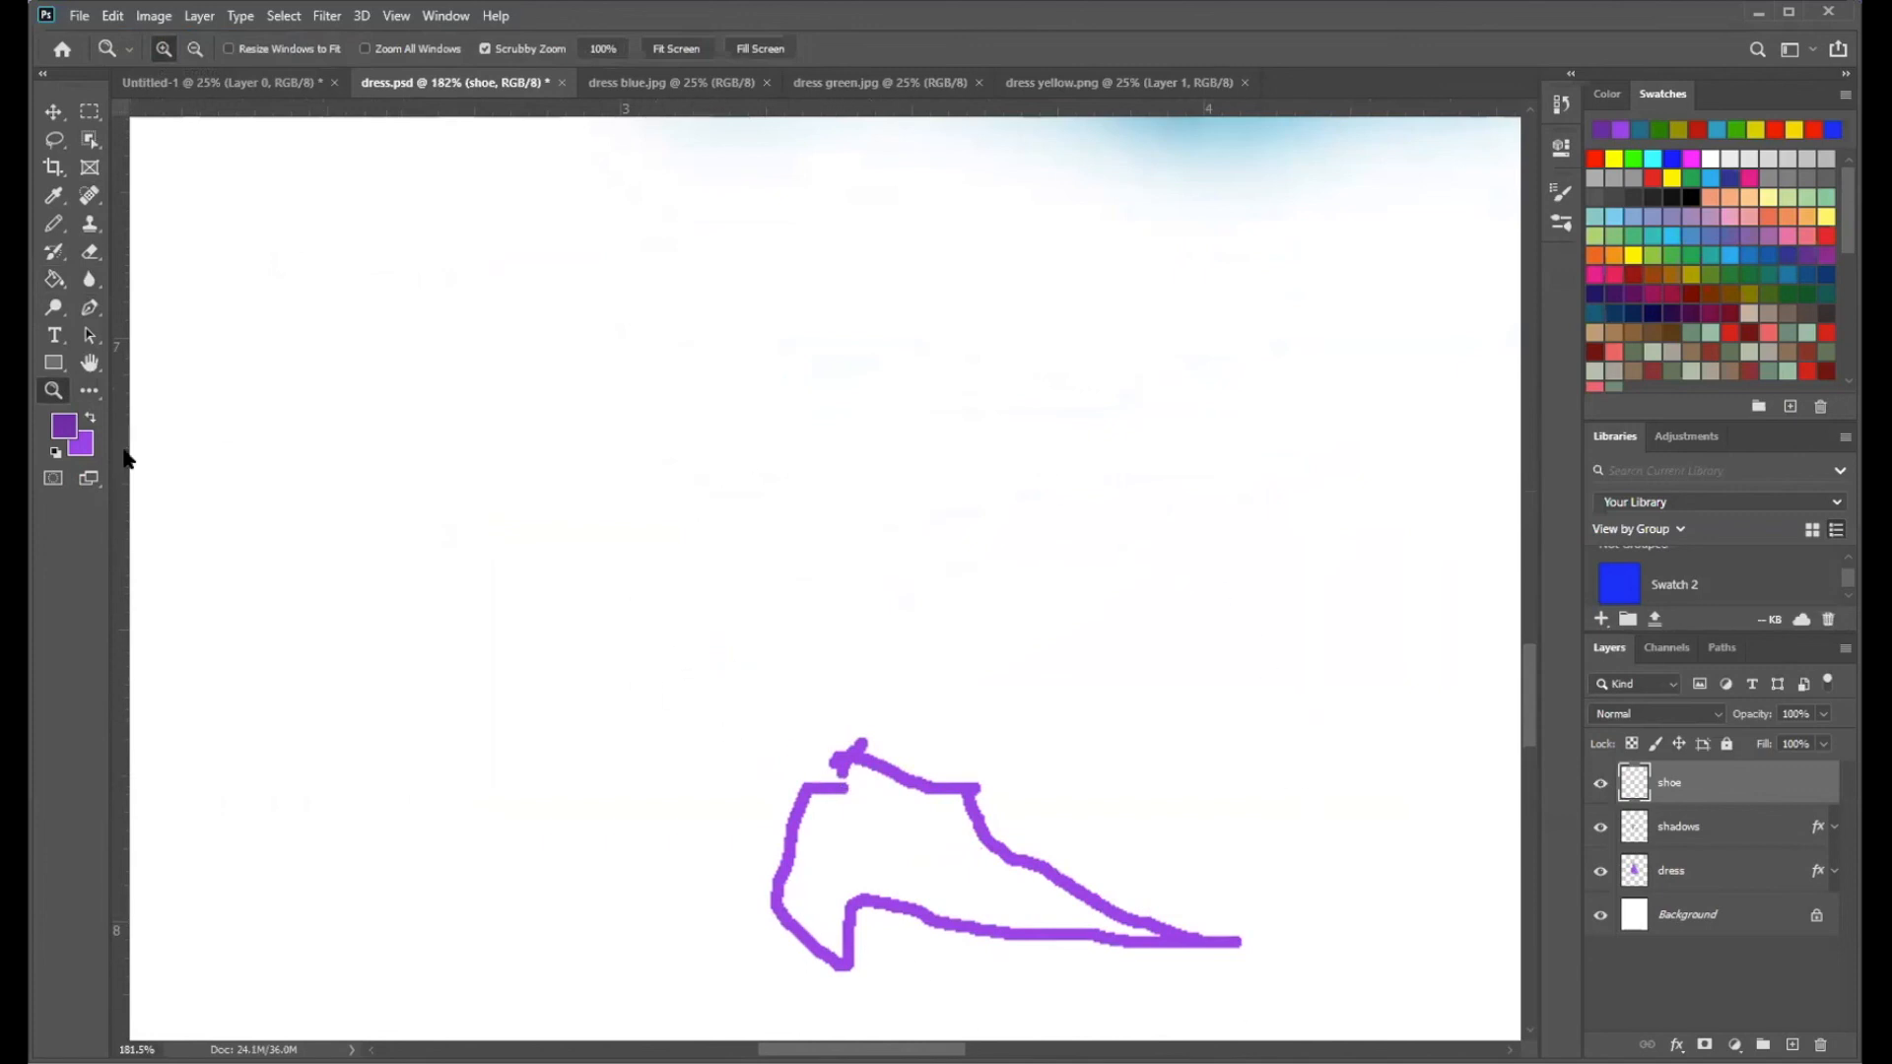
click(51, 222)
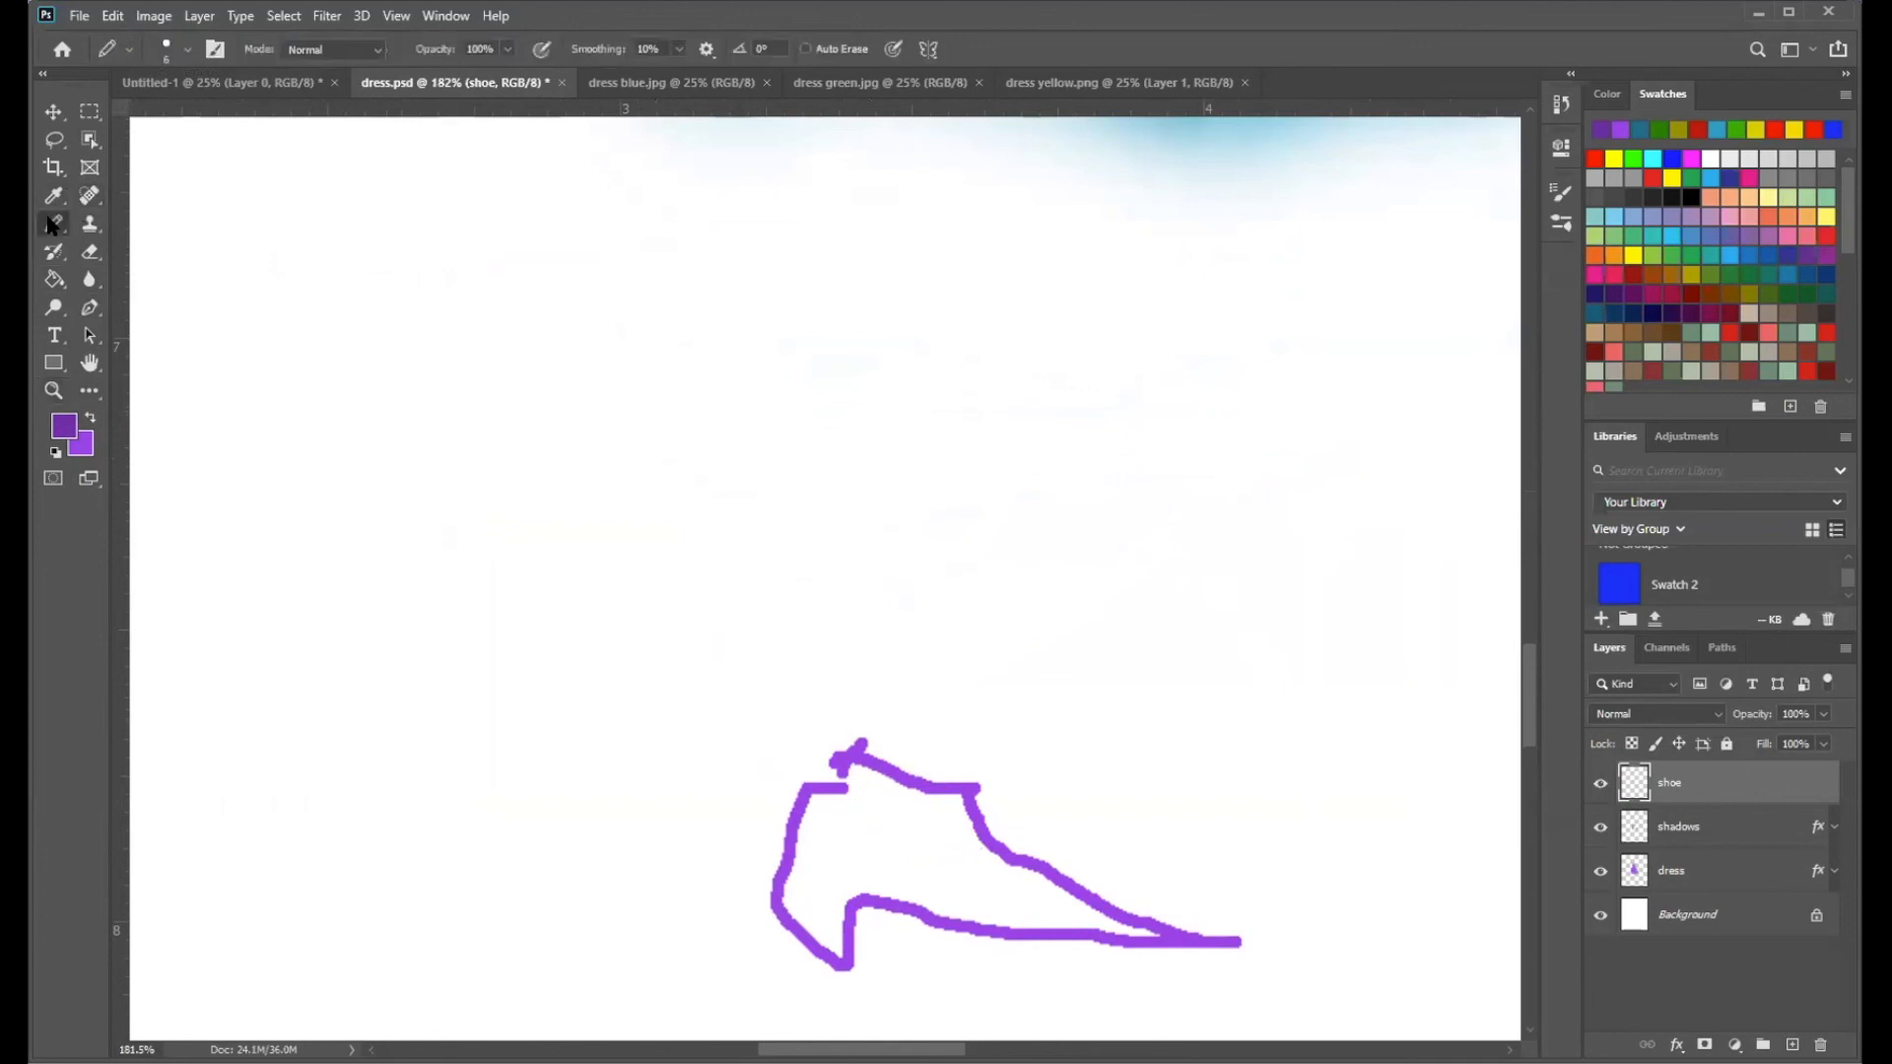
click(86, 422)
drag(836, 788, 844, 768)
- Fill the inside of the shoe outline with the darker purple using the Paint Bucket
click(55, 280)
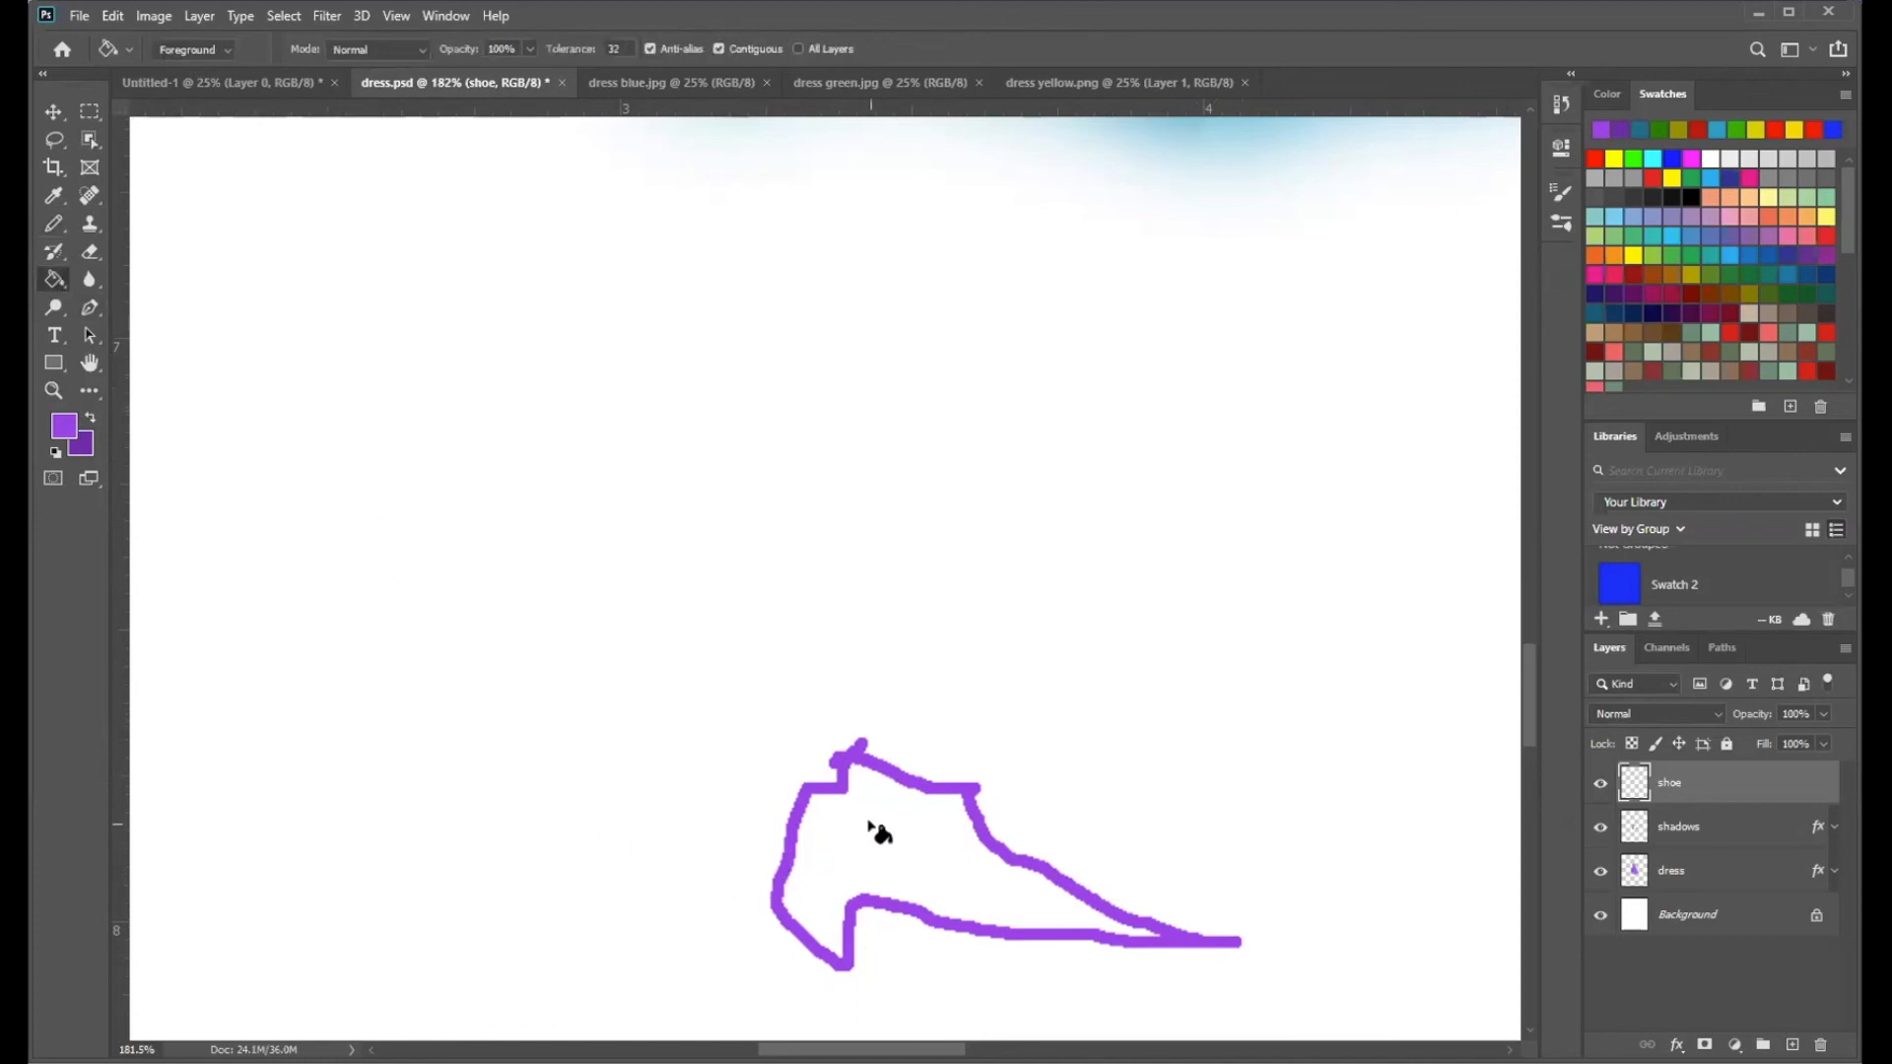
click(91, 418)
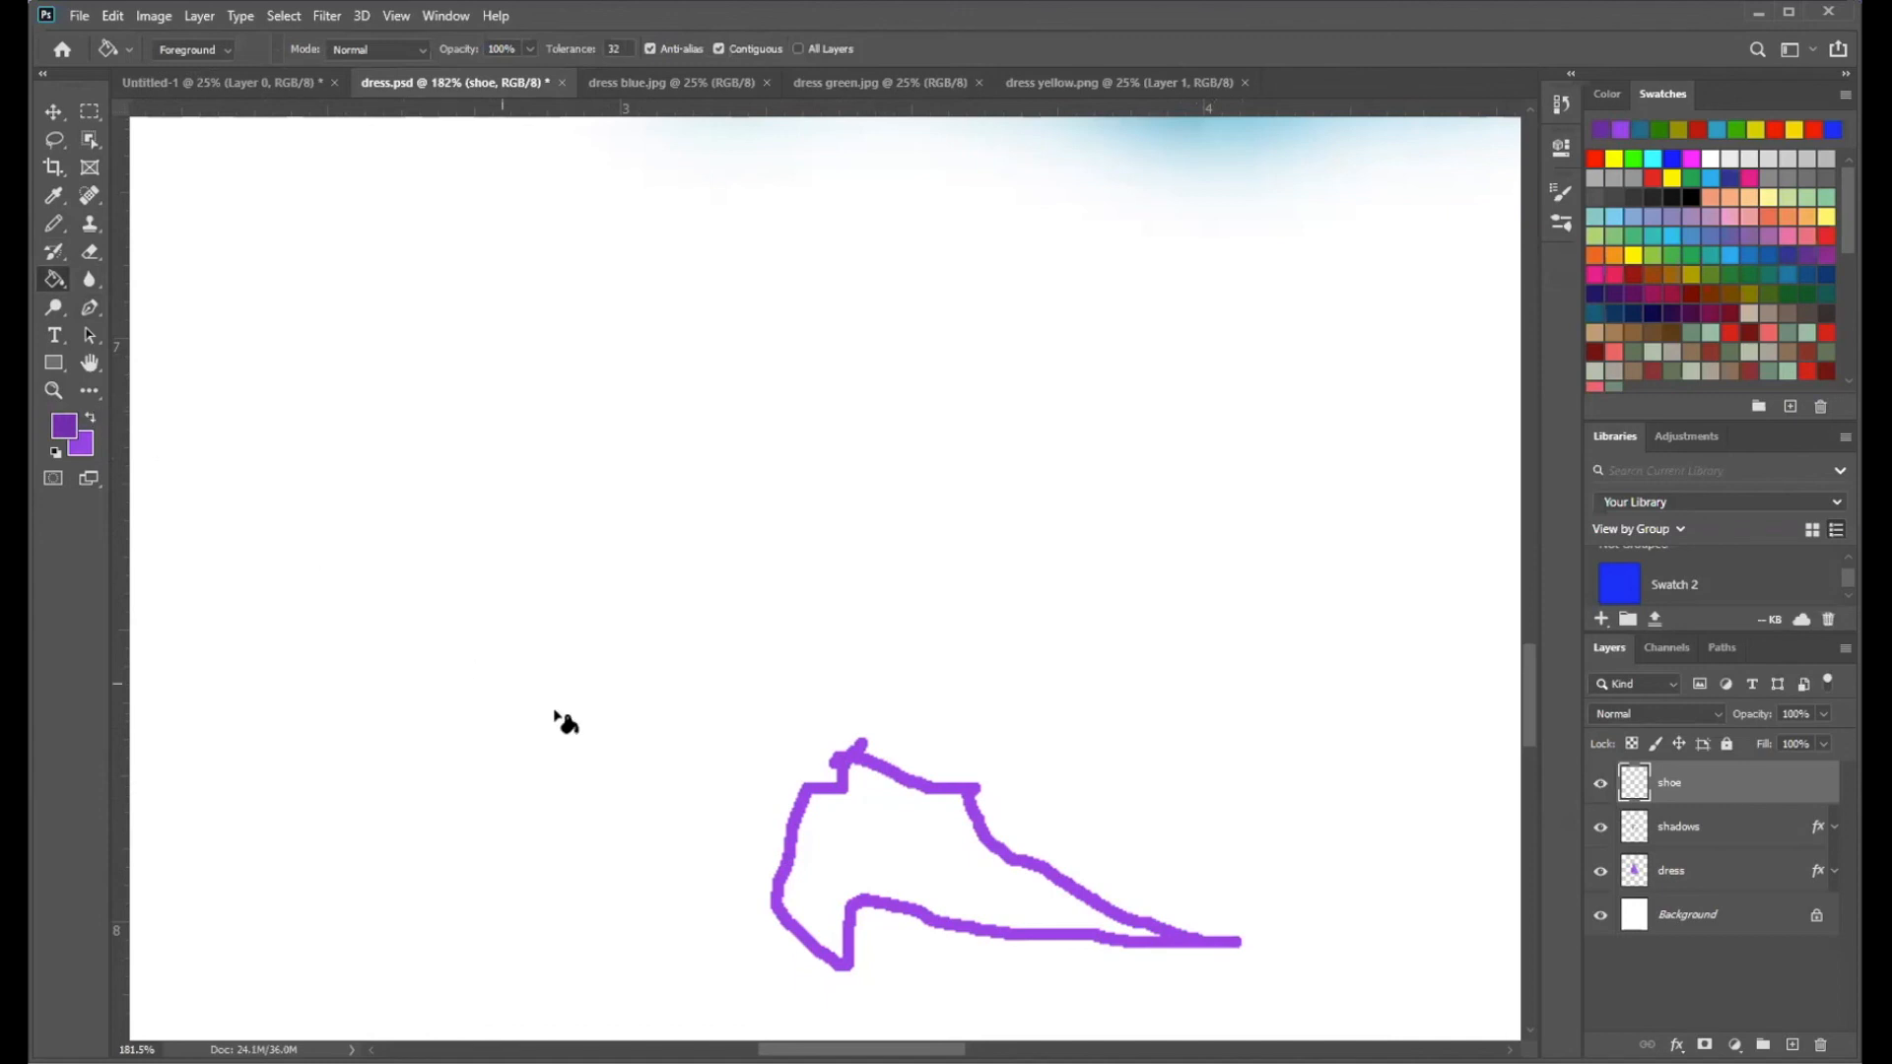
click(855, 823)
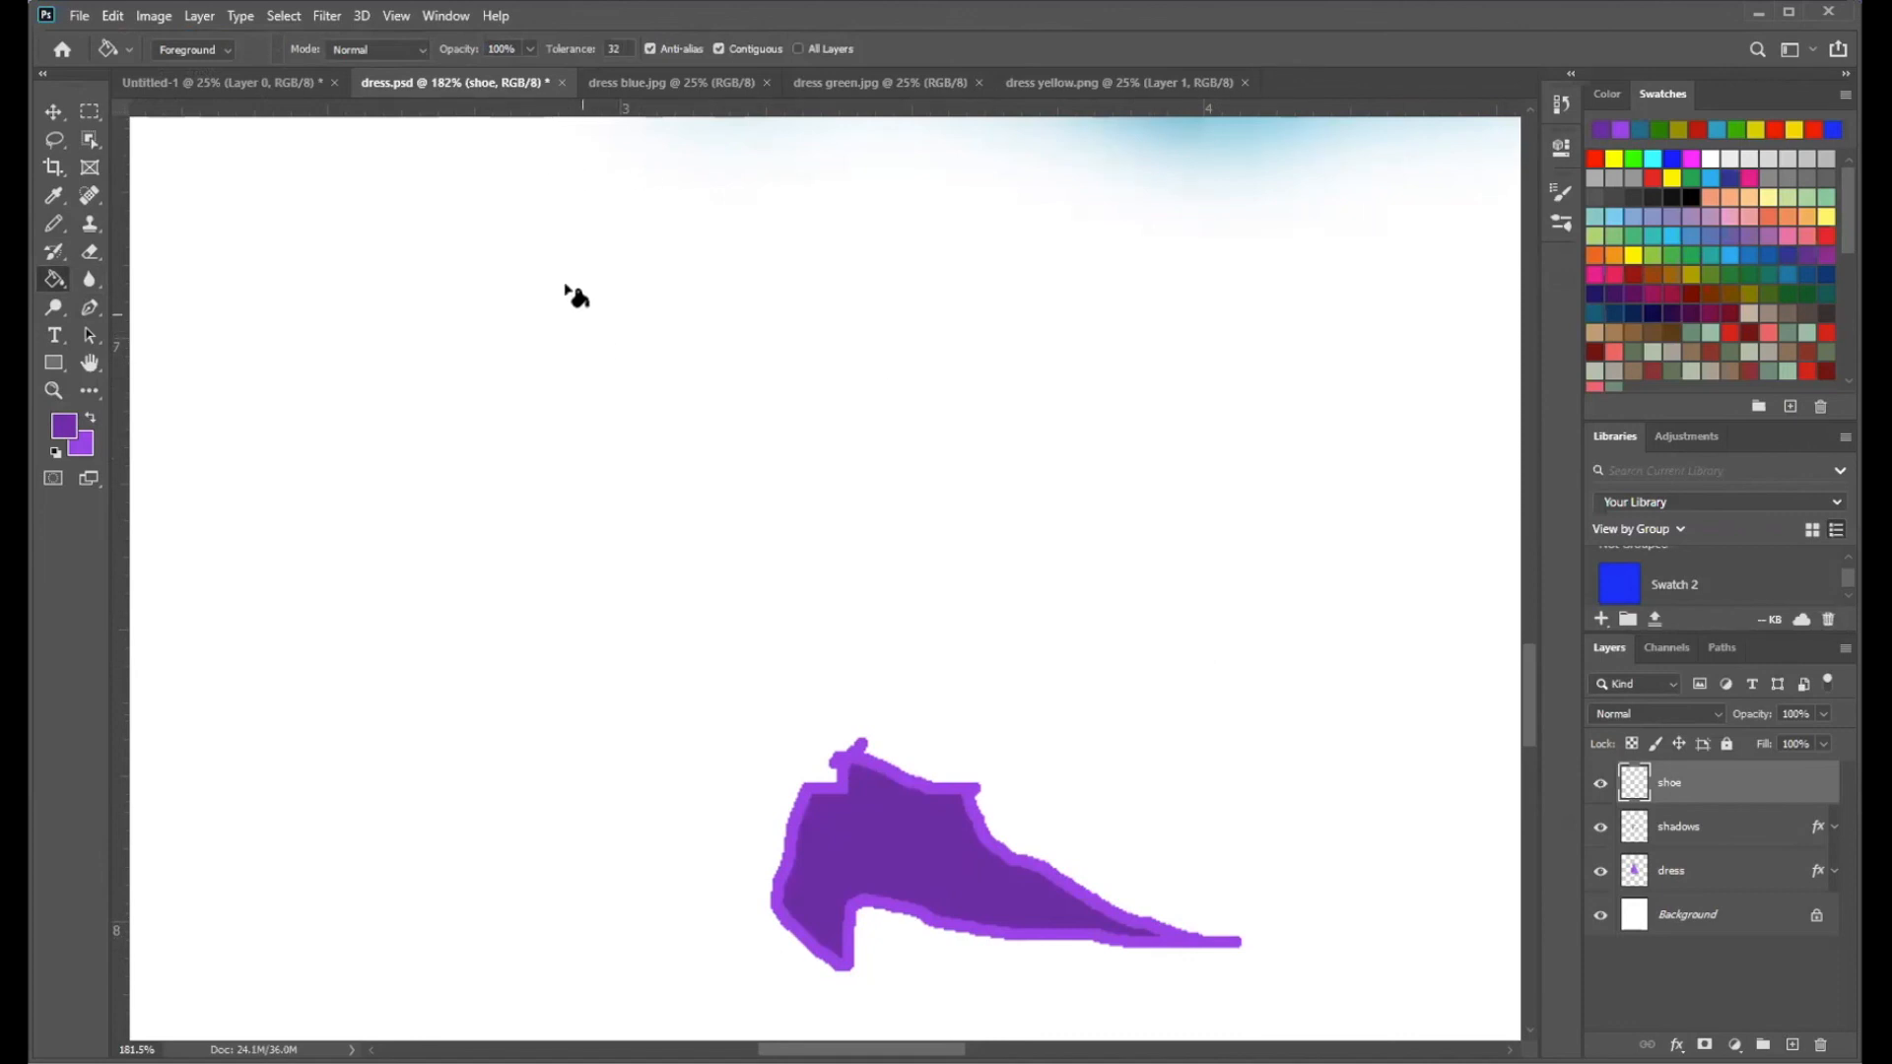
- Move the shoe slightly down and across so that it sits centred beneath the dress
click(398, 18)
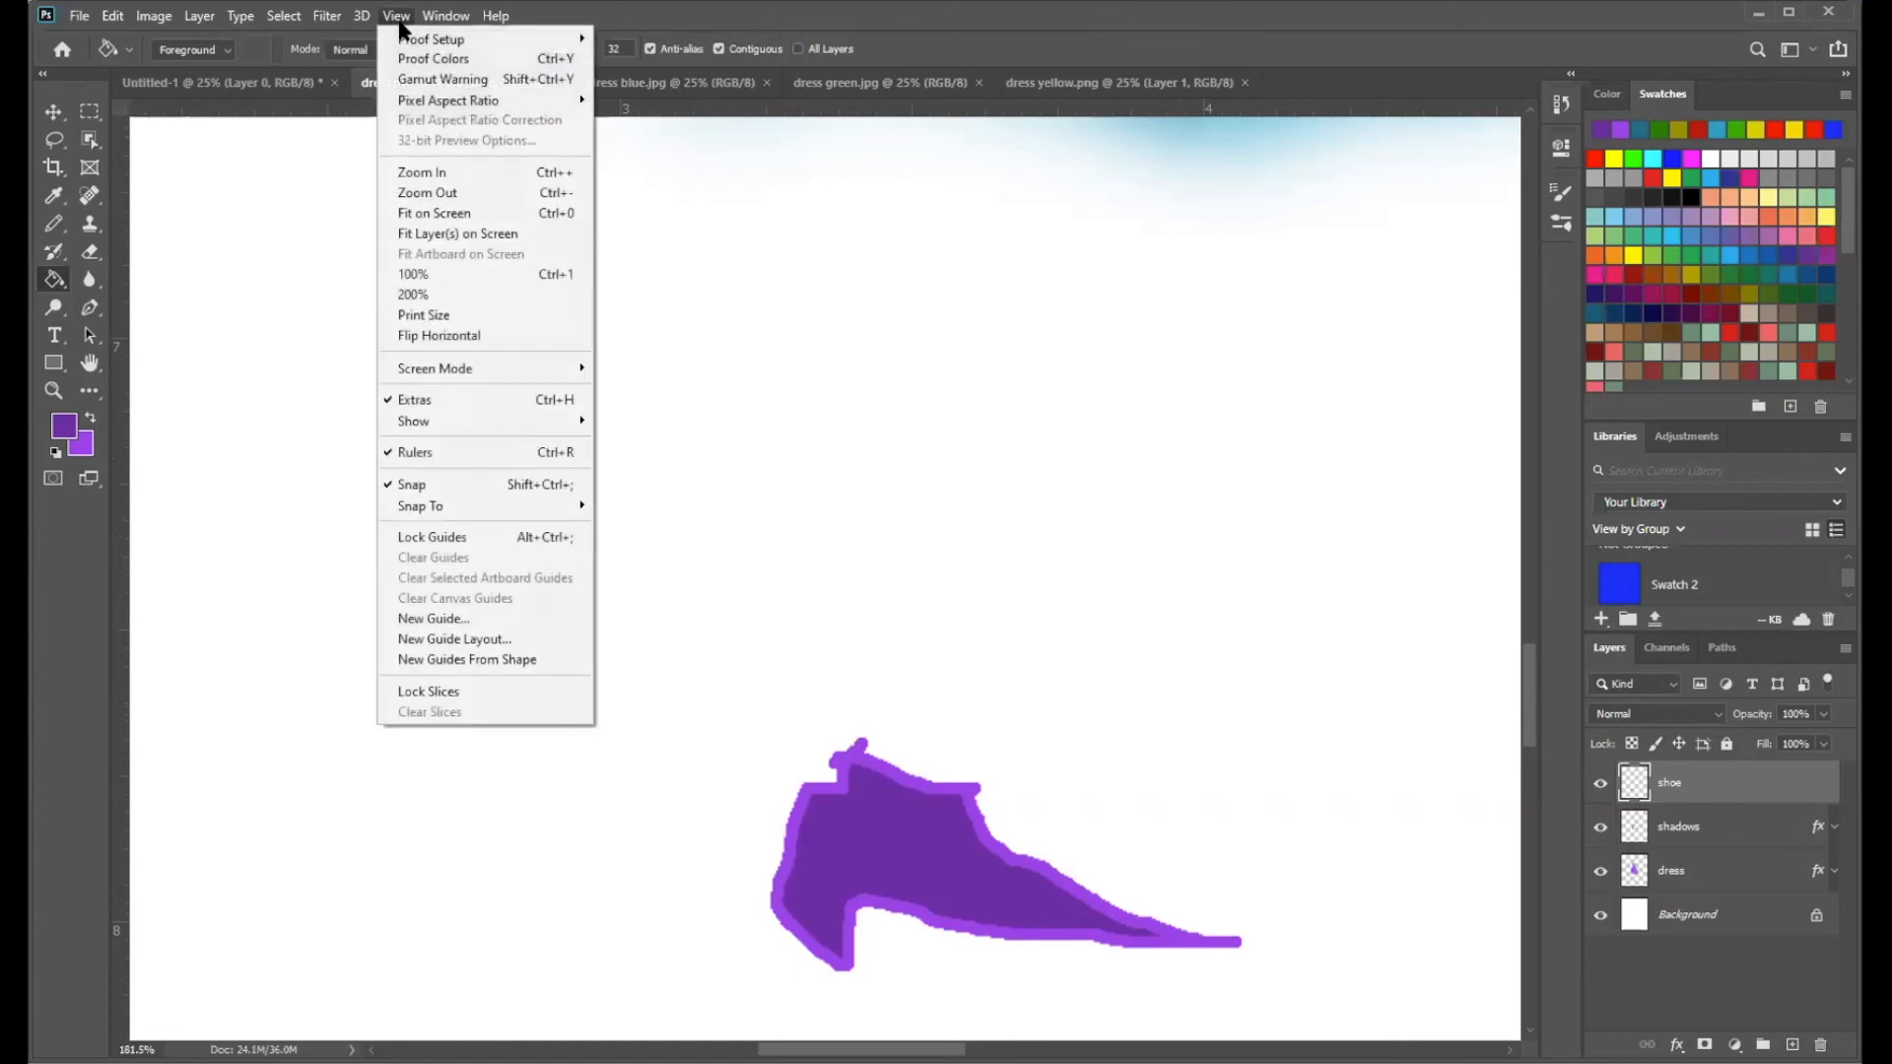
click(453, 217)
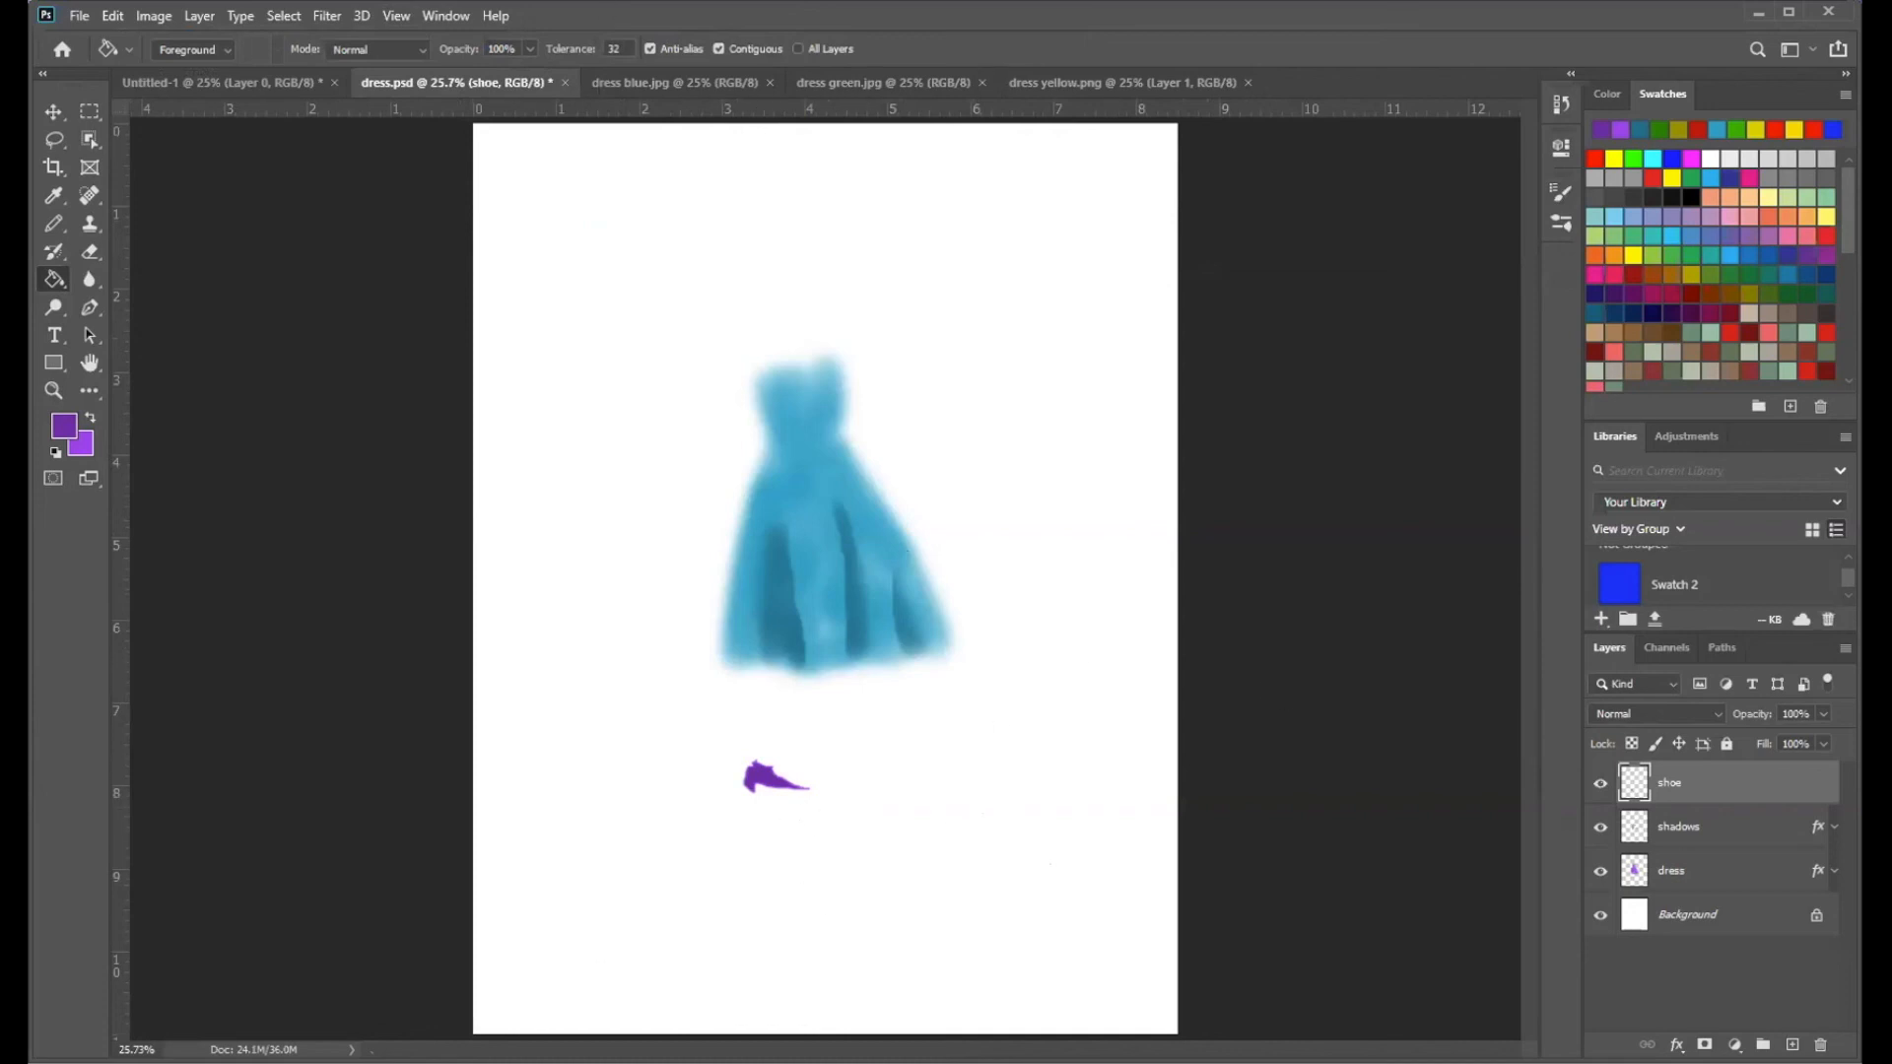
click(54, 113)
drag(782, 784, 836, 801)
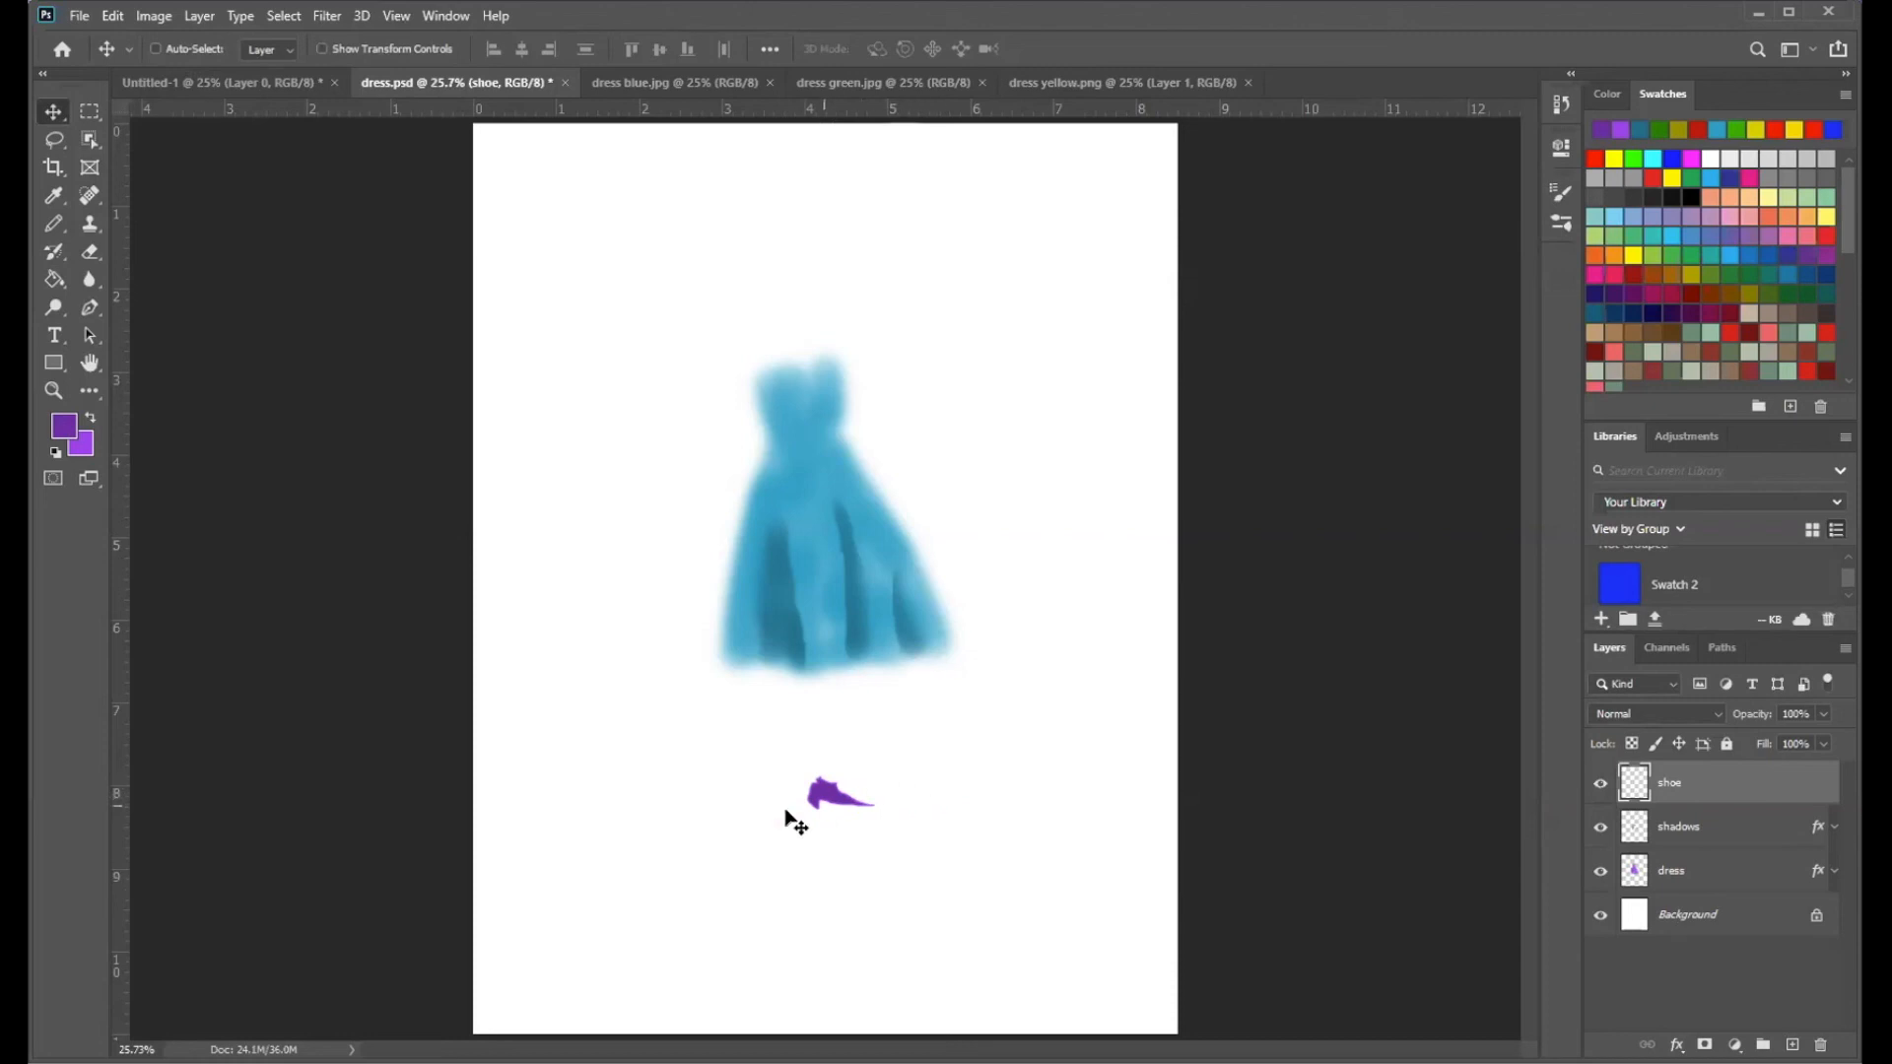
key(alt)
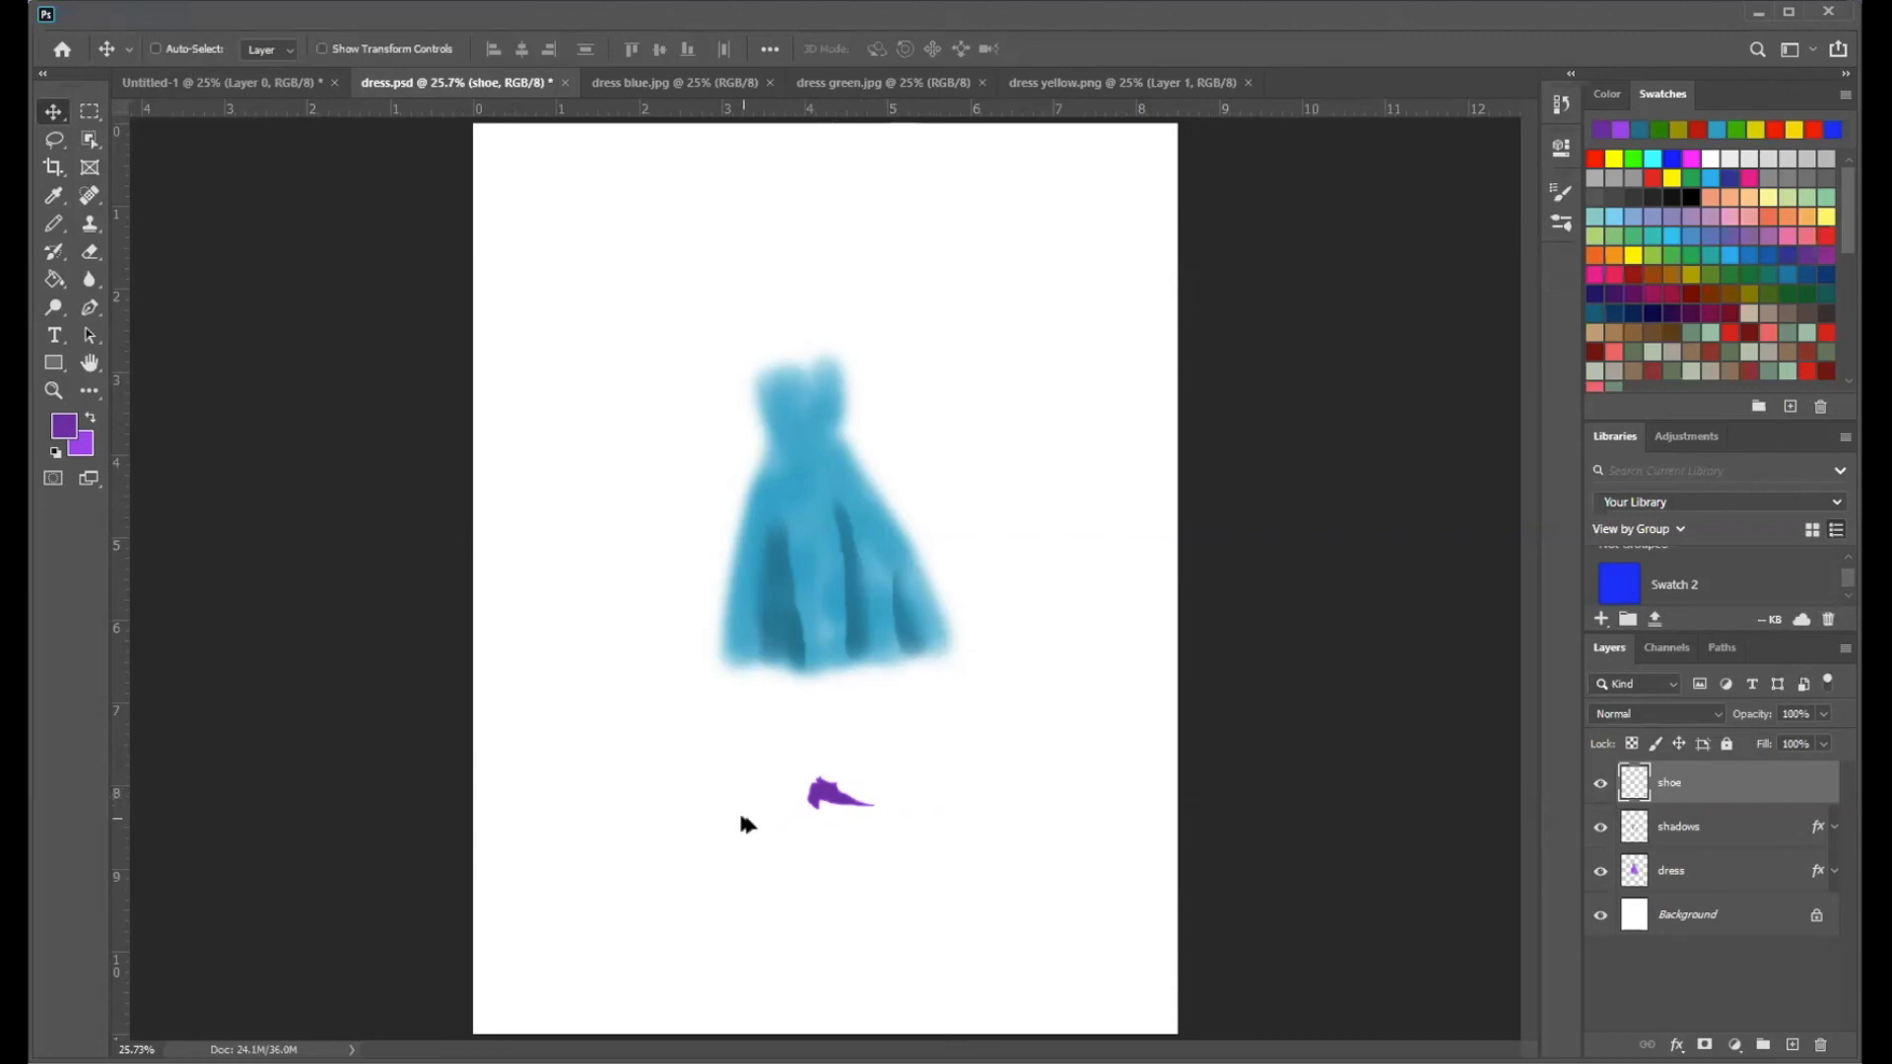
- Try to duplicate the shoe to a spot slightly above and beside the original, and undo the copy
drag(840, 801, 936, 786)
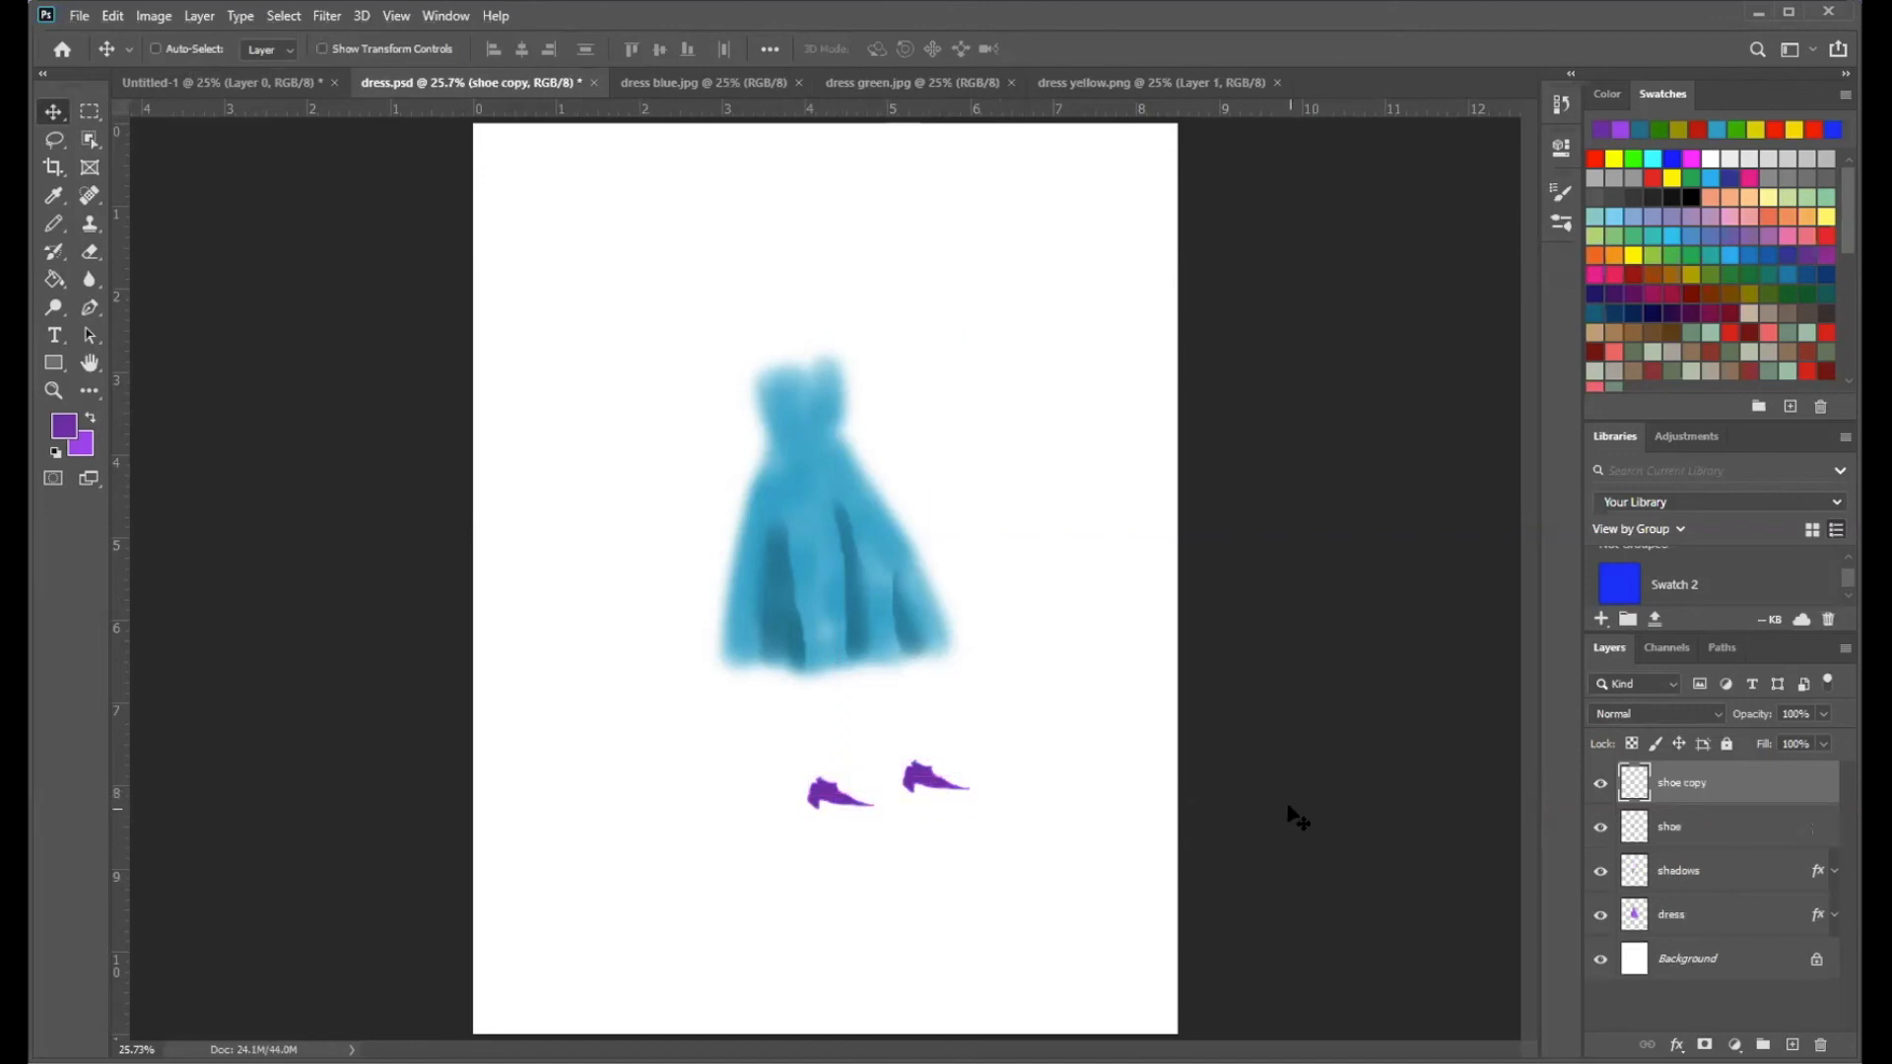
click(112, 16)
click(126, 36)
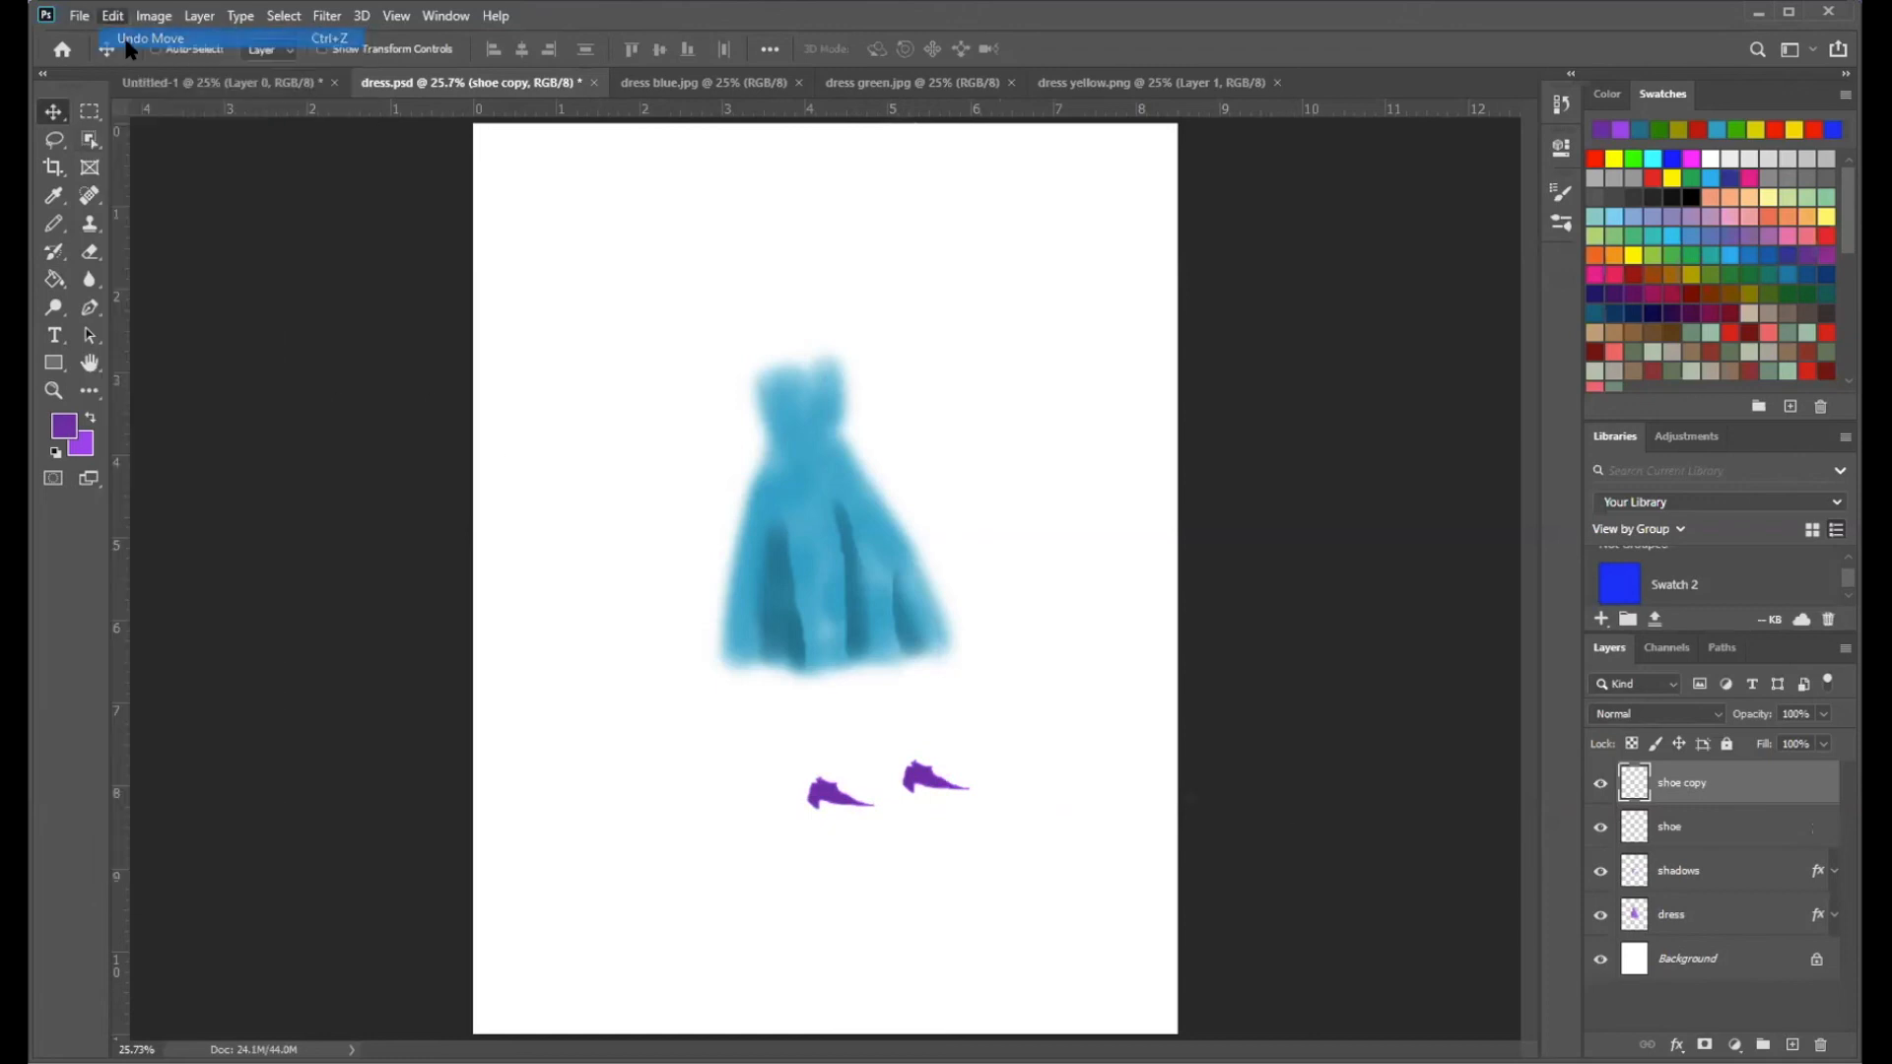
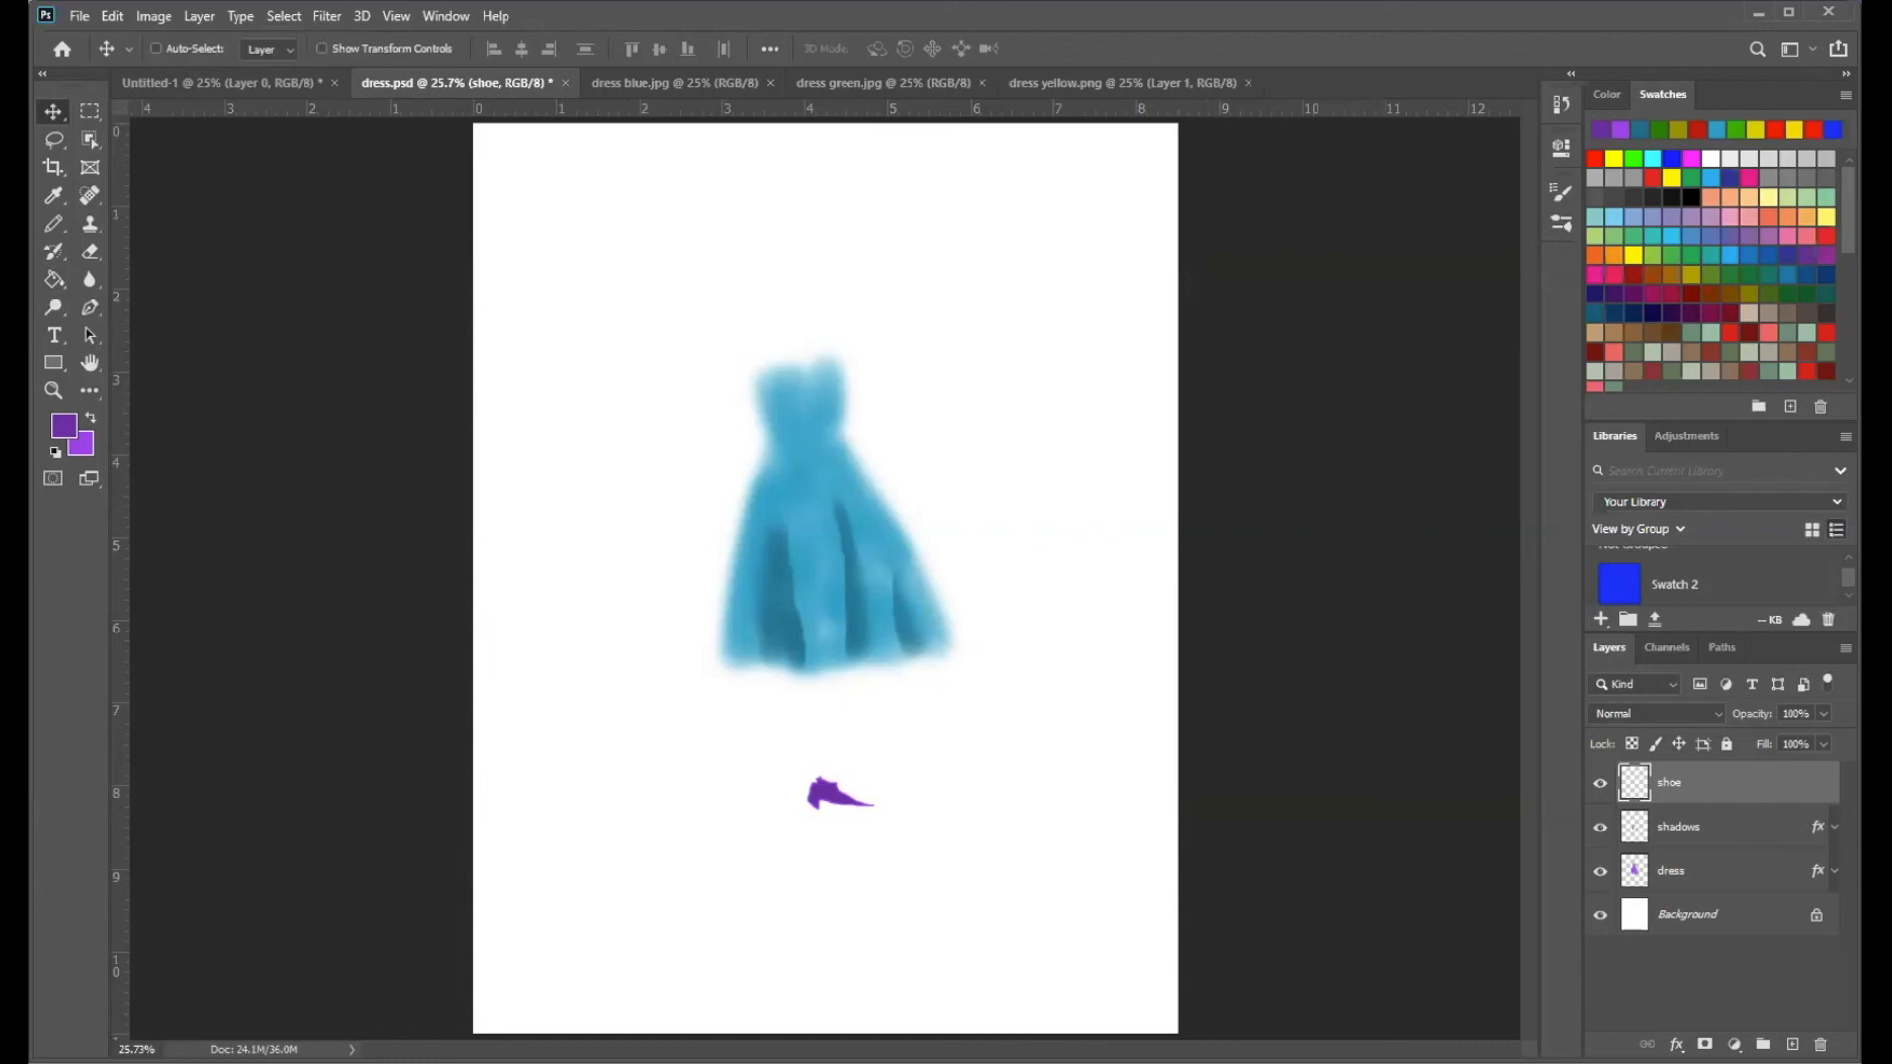
- Duplicate the shoe layer and move the copy horizontally so that the two shoes sit side by side beneath the dress
click(155, 48)
key(ctrl+j)
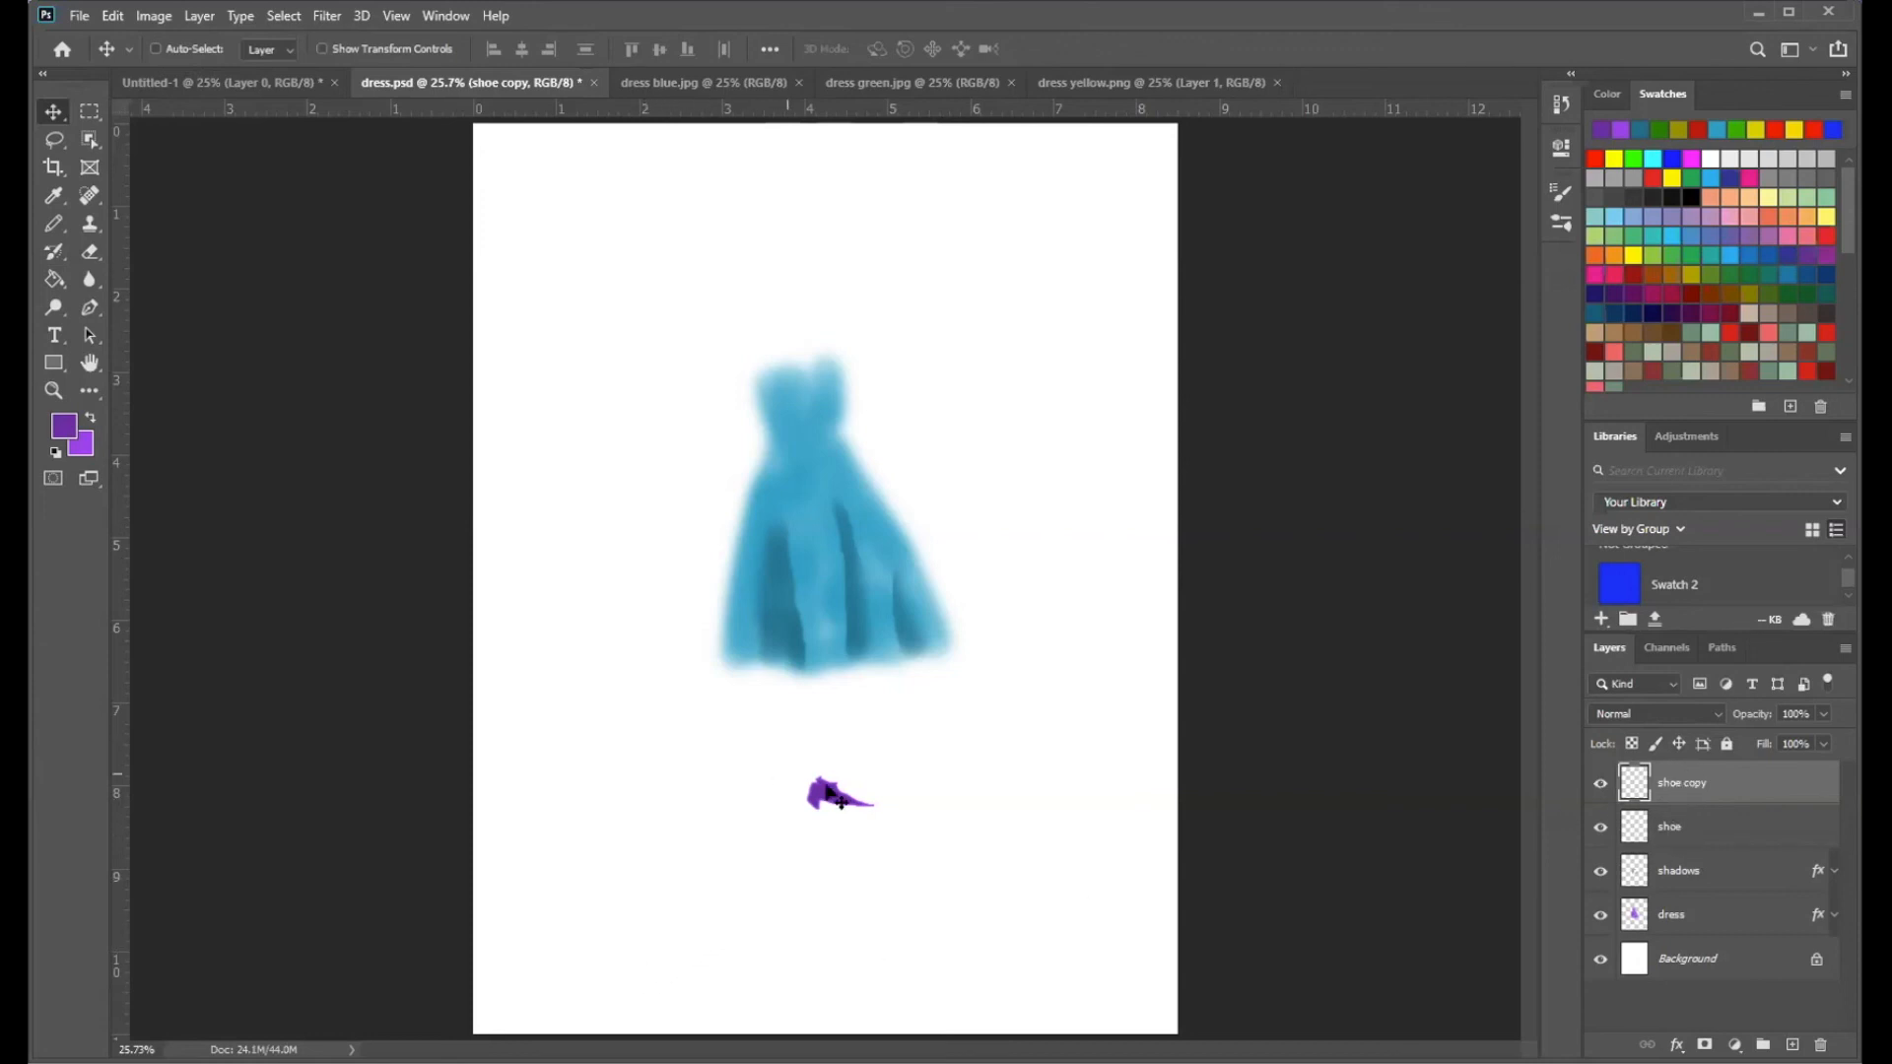
drag(849, 800, 923, 803)
- Hide all Color Overlay effects on the dress and shadows layers to restore the original purple
click(1716, 914)
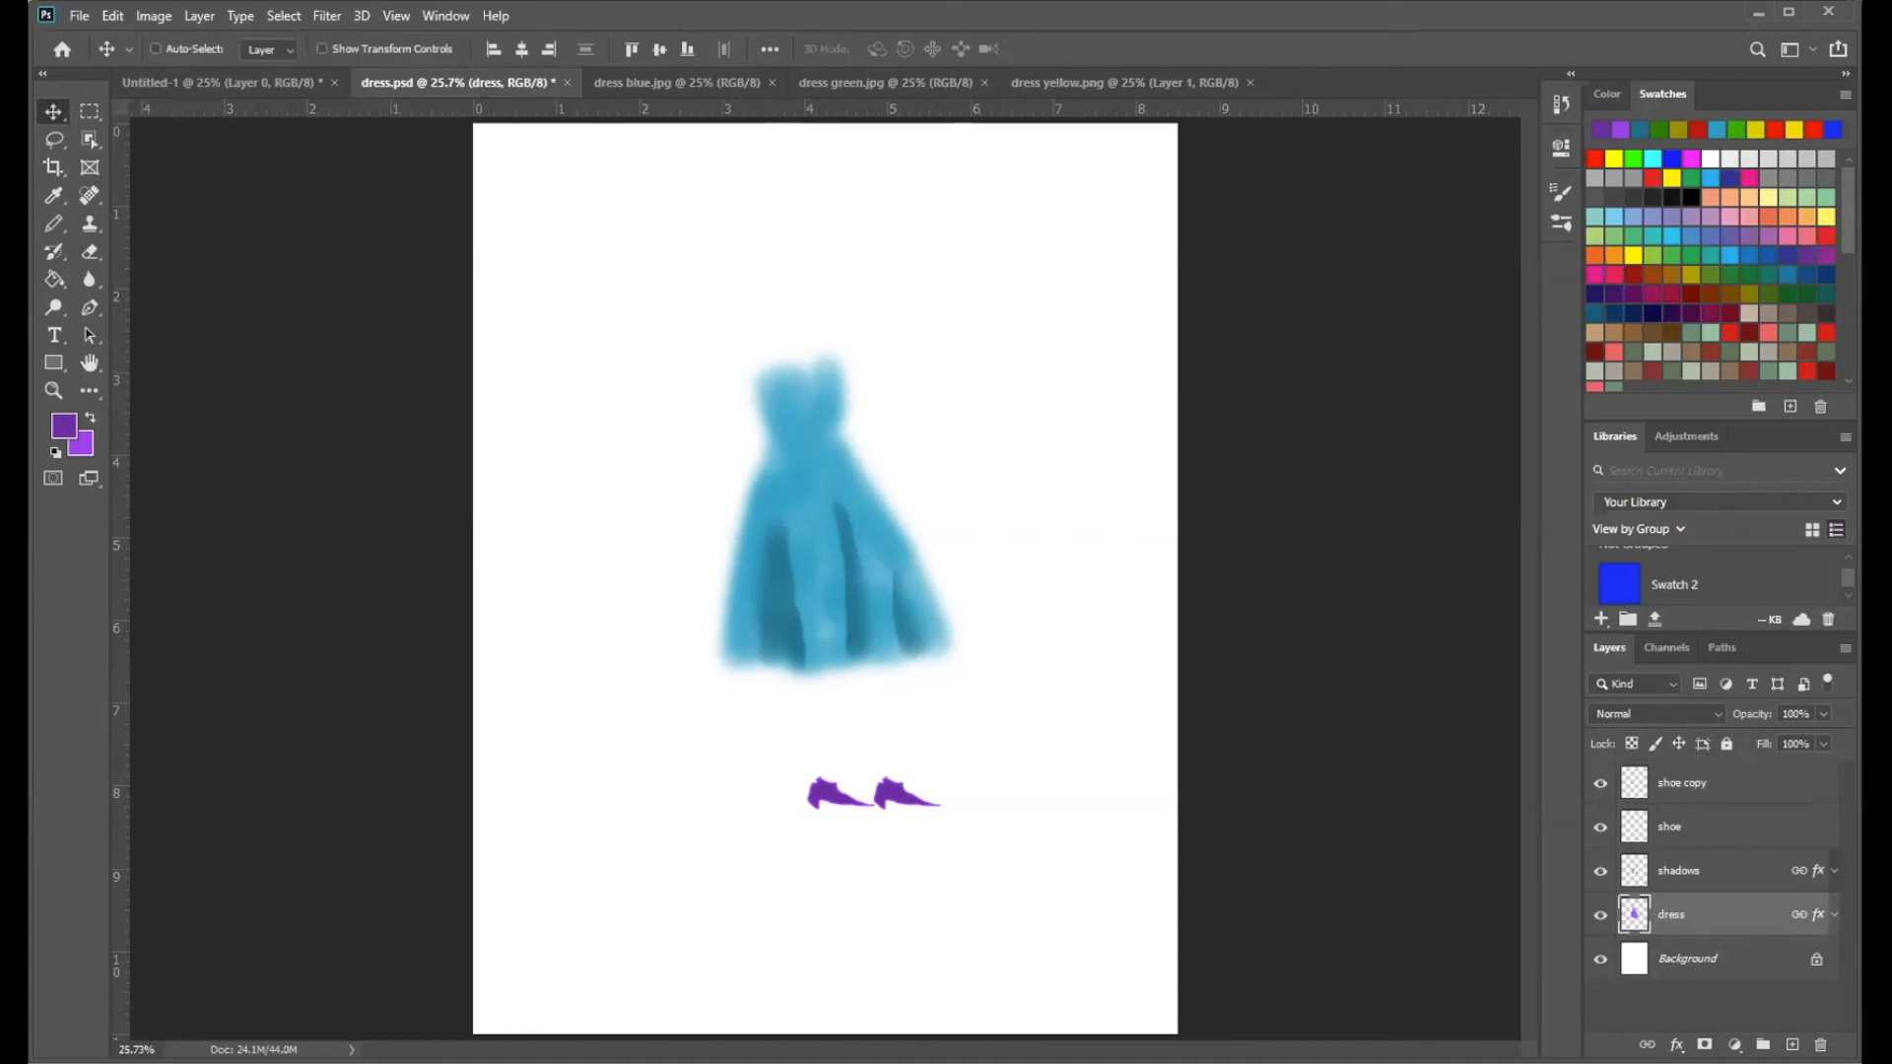
click(1836, 915)
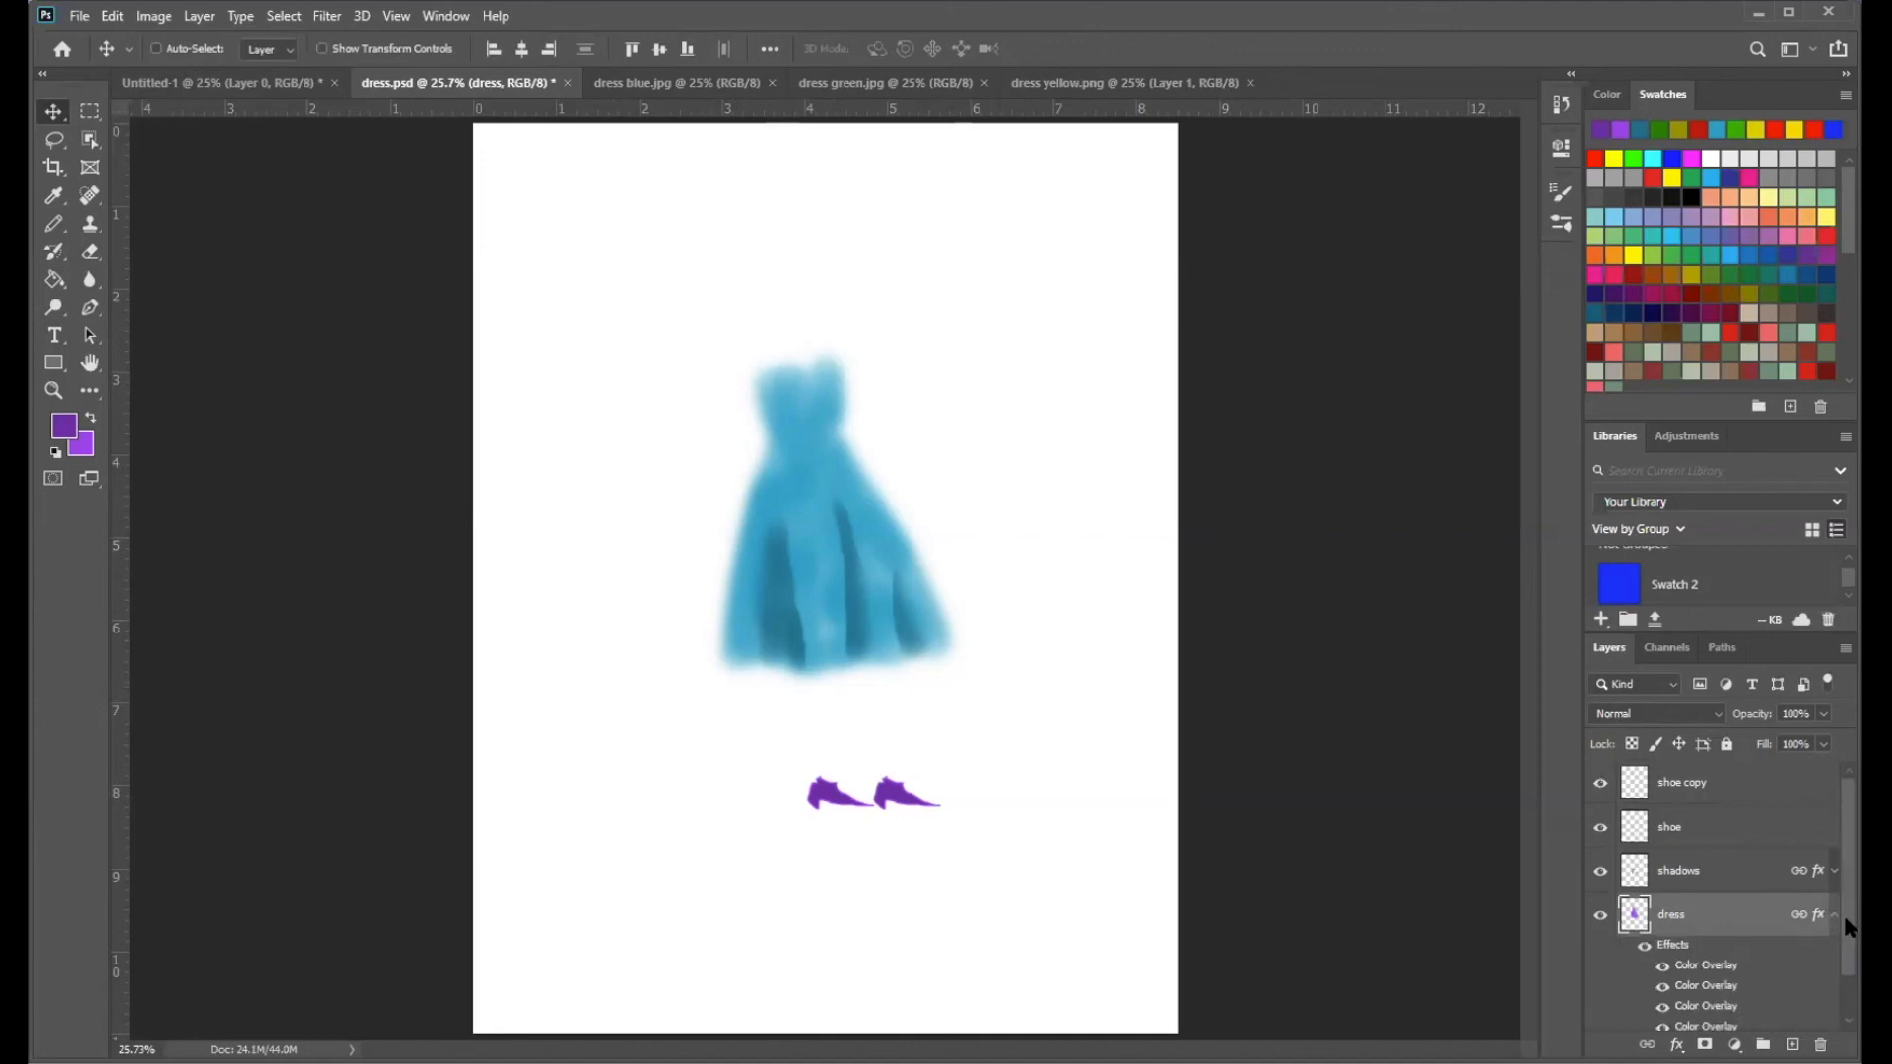
scroll(1850, 929, down, 1)
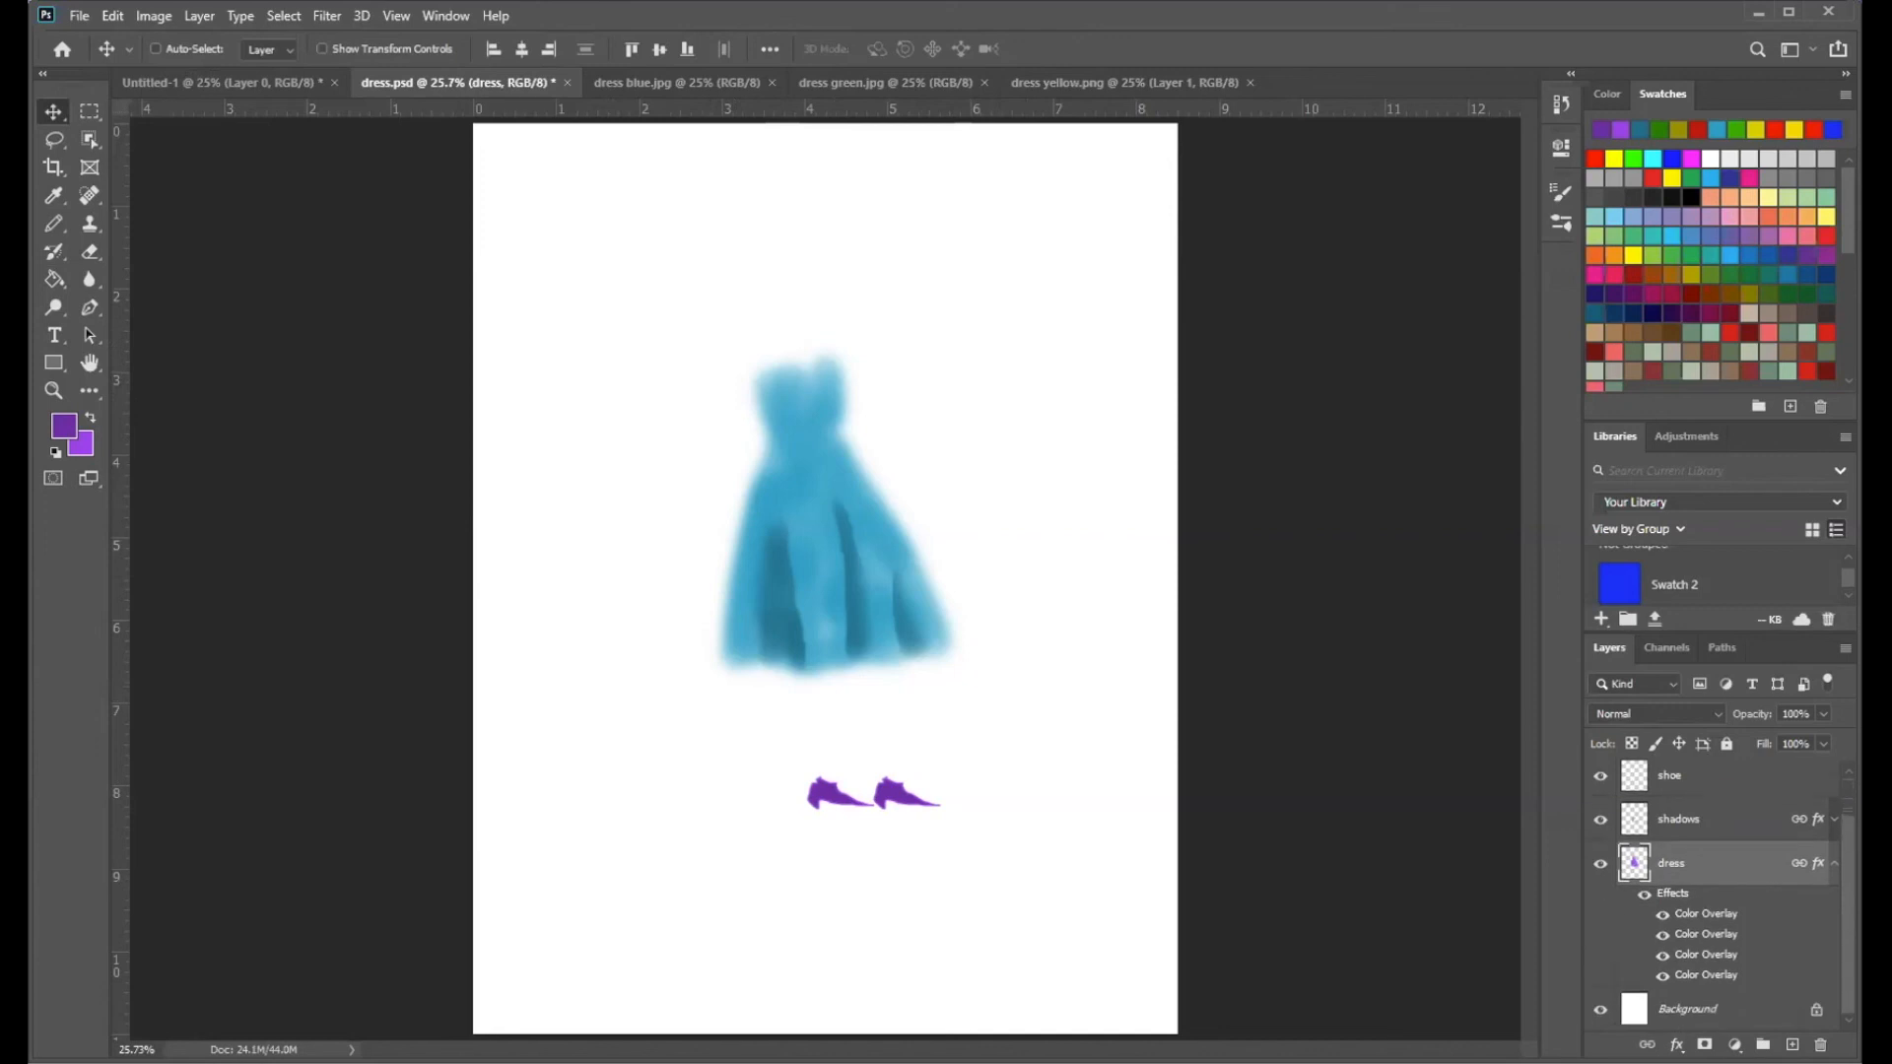
click(1644, 892)
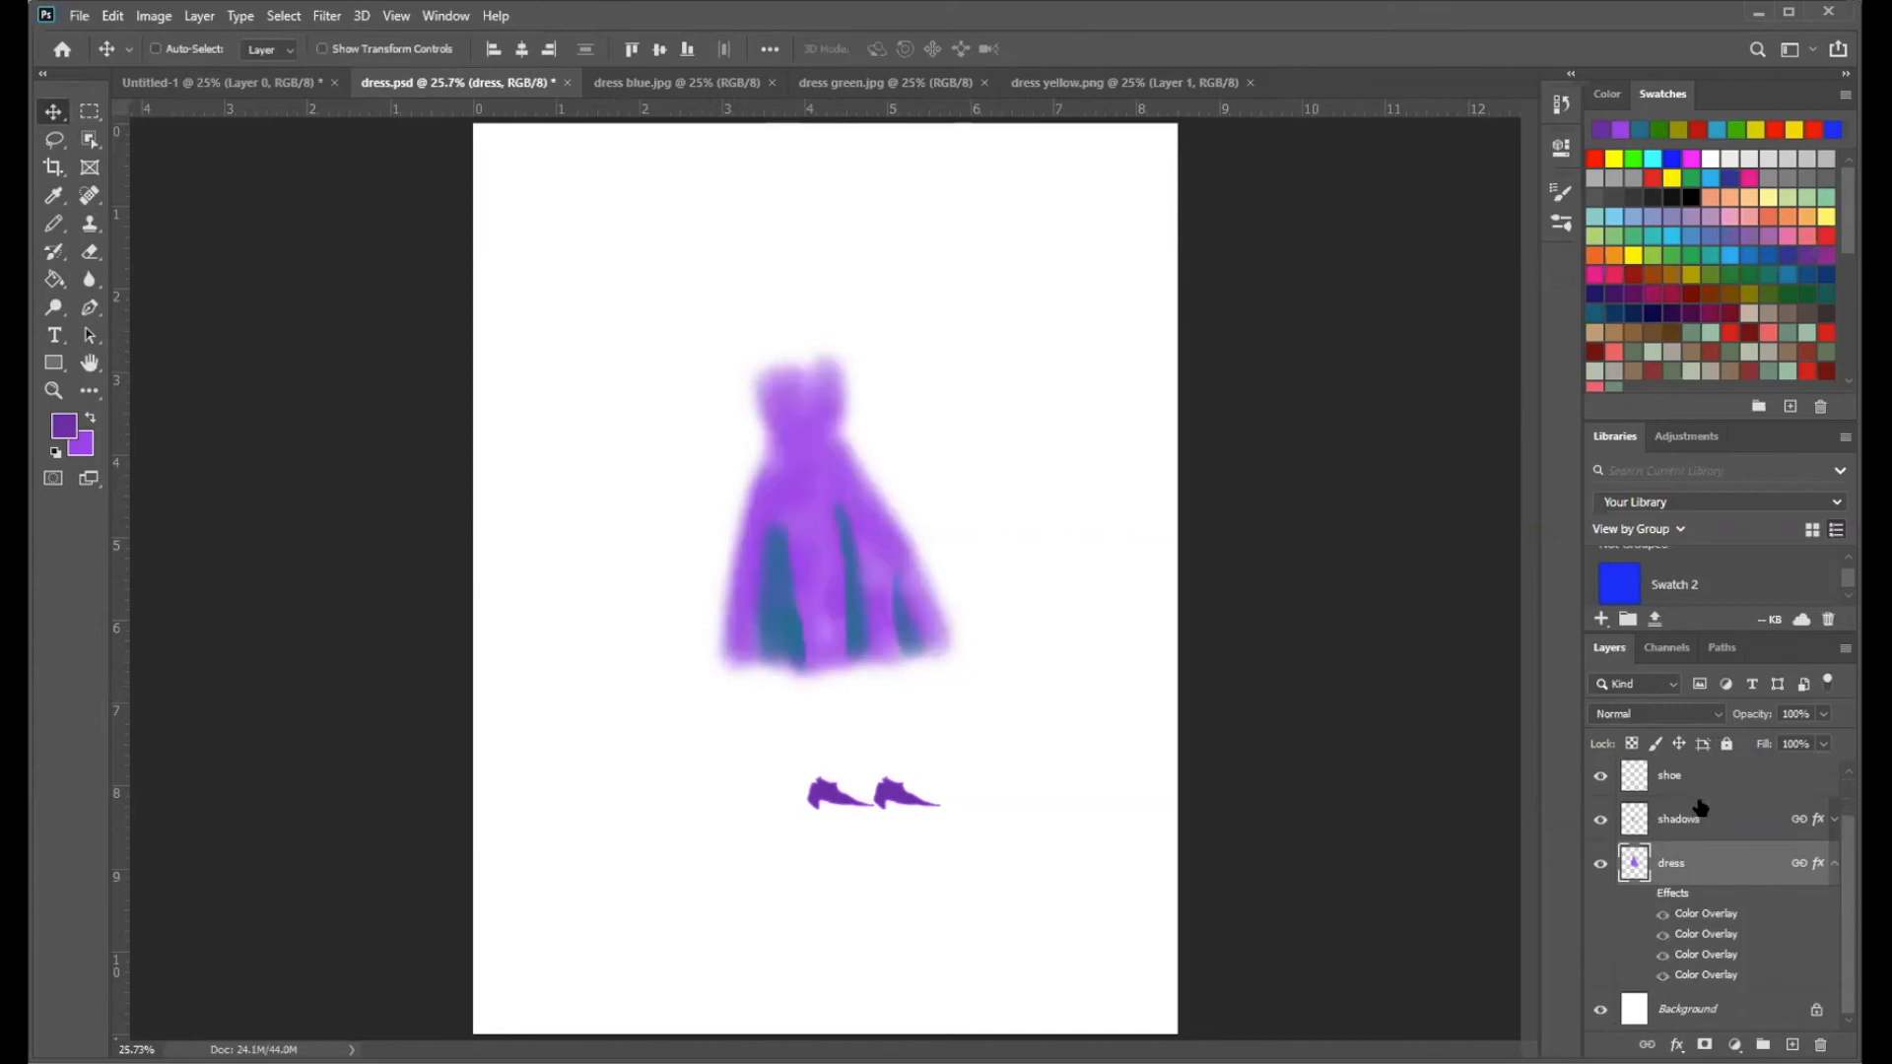
click(1833, 819)
click(1644, 848)
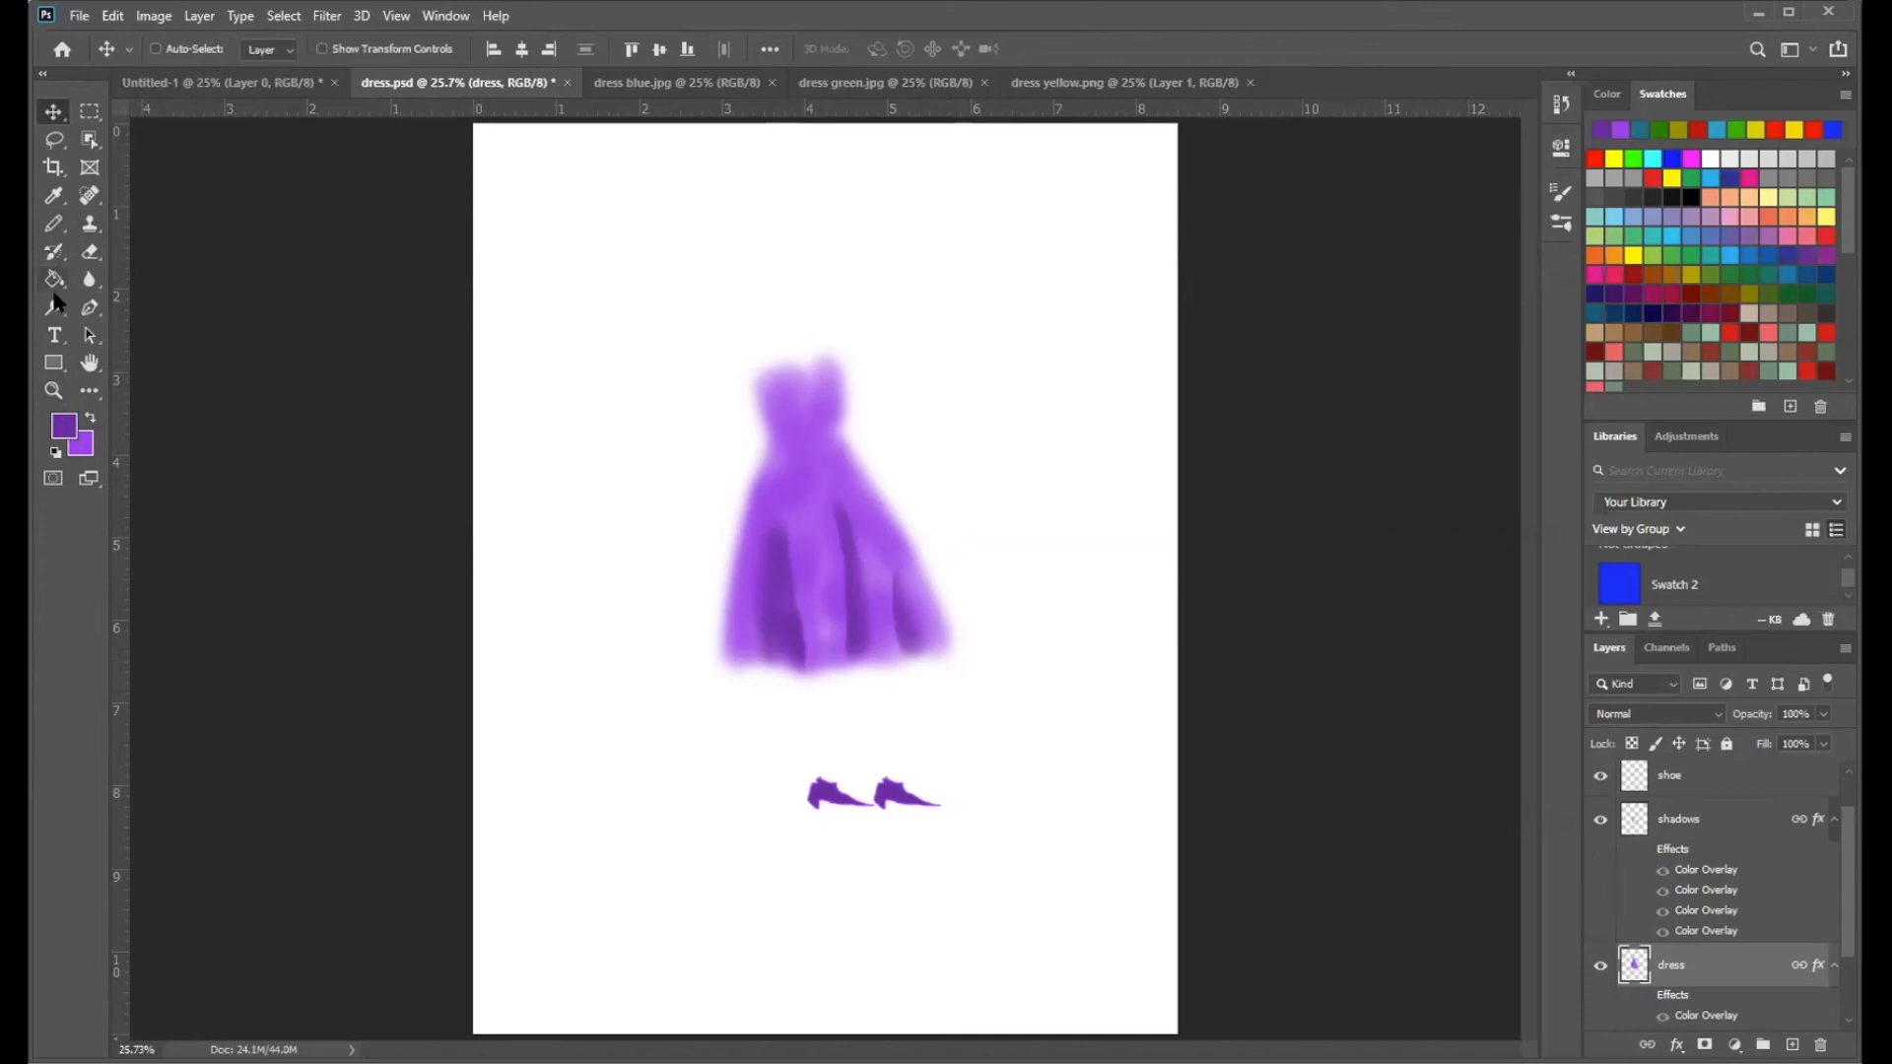
- Activate the Brush tool and collapse the effects lists of the shadows and dress layers
click(61, 223)
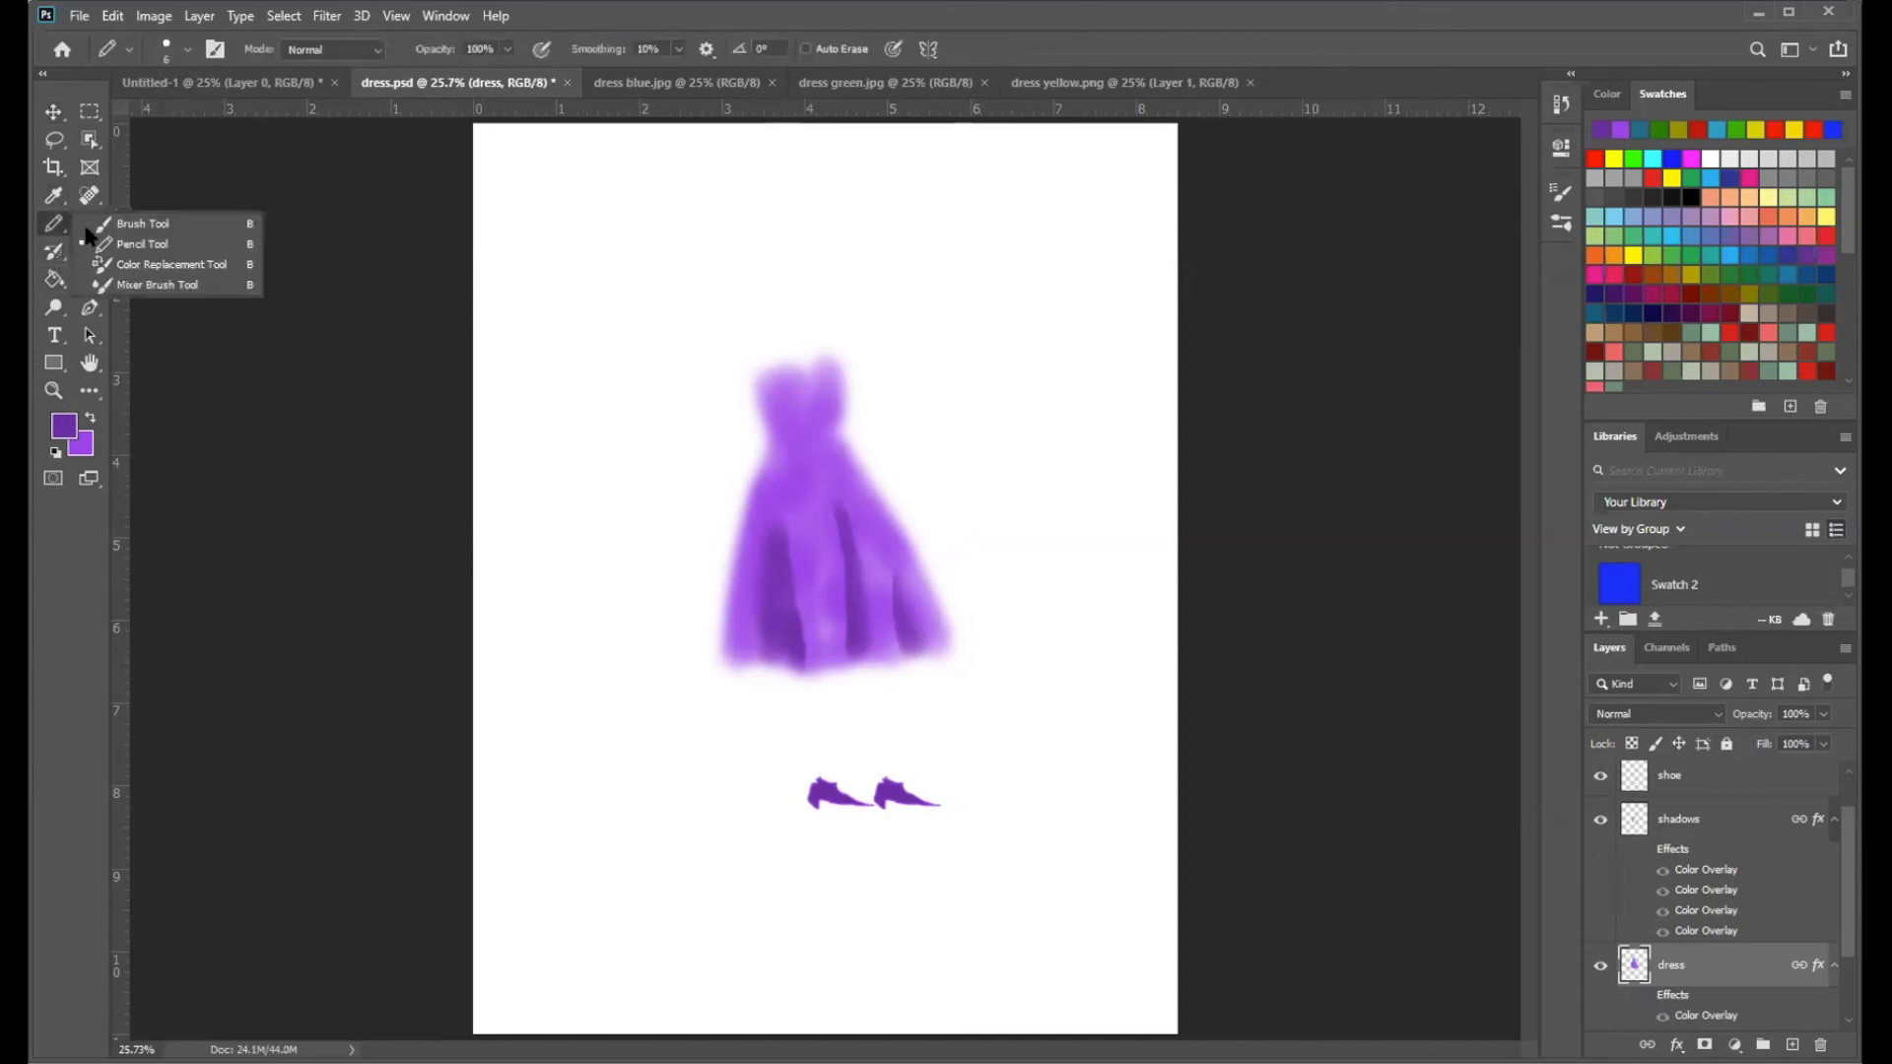
click(138, 225)
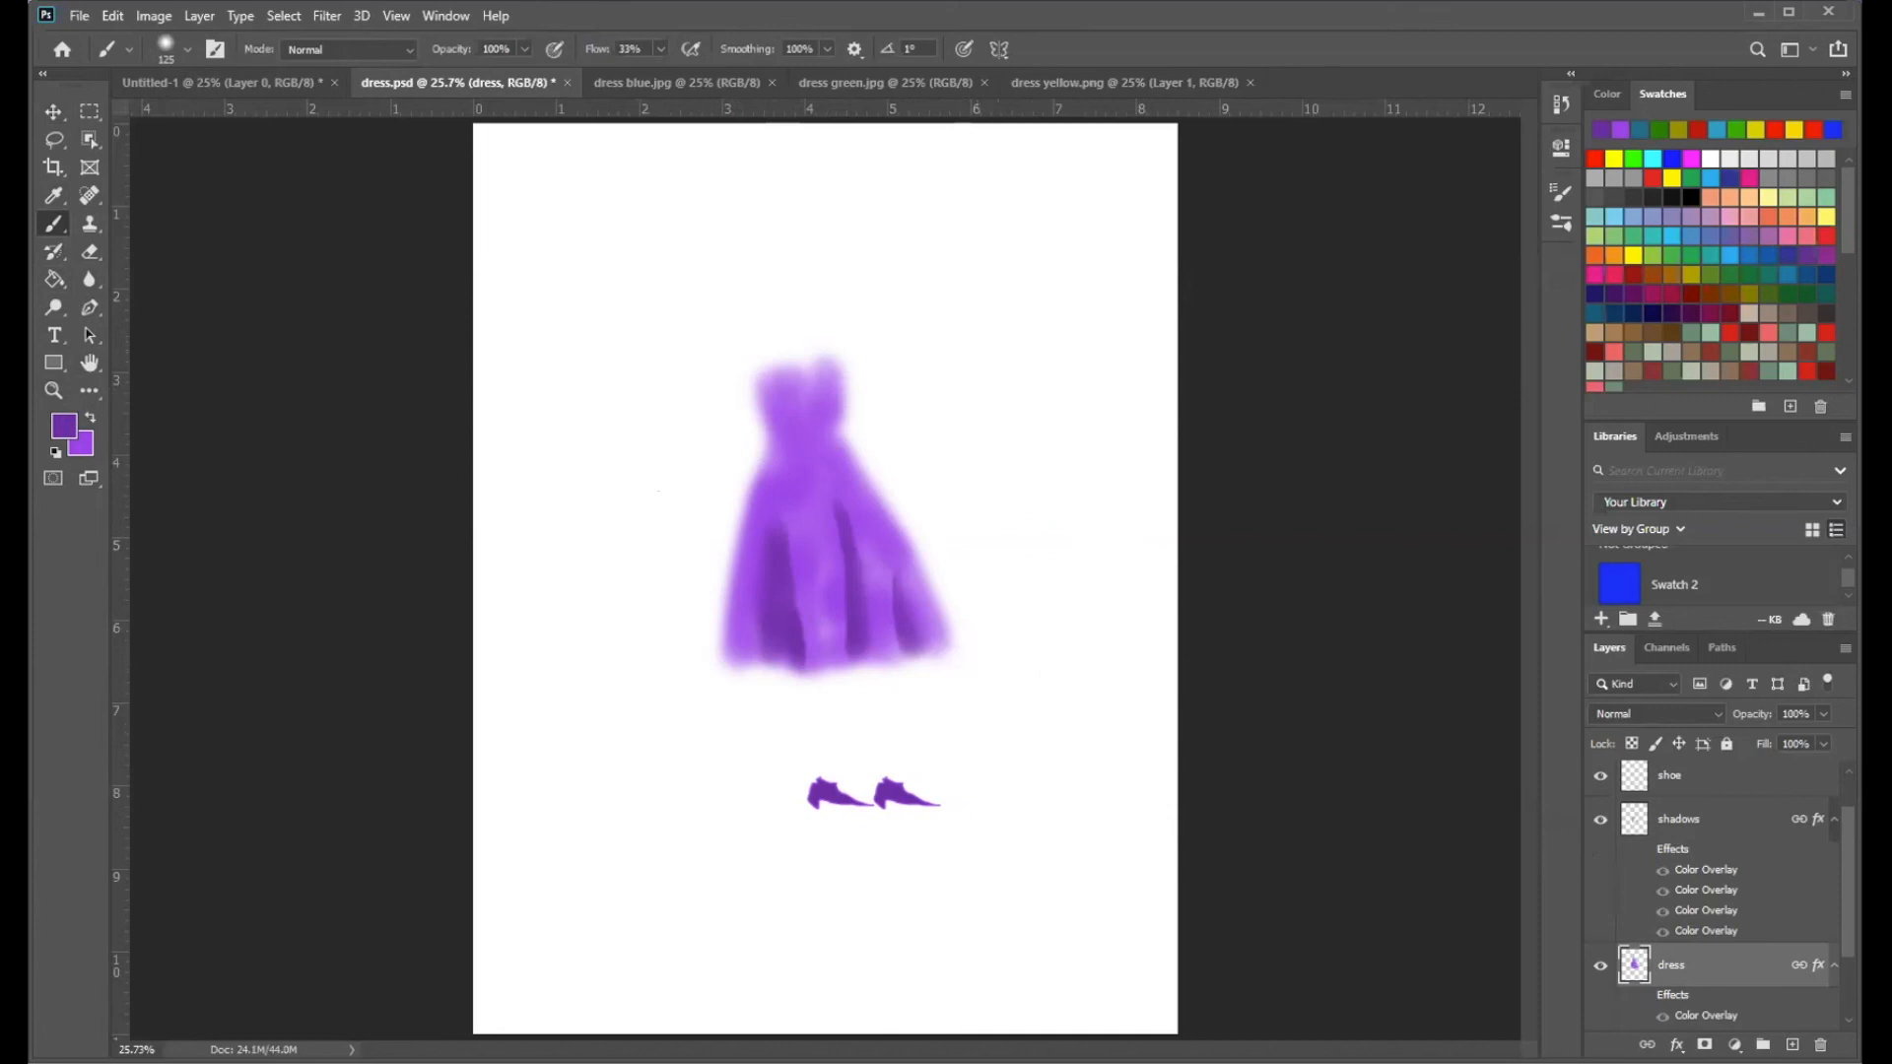
click(1833, 821)
click(1834, 865)
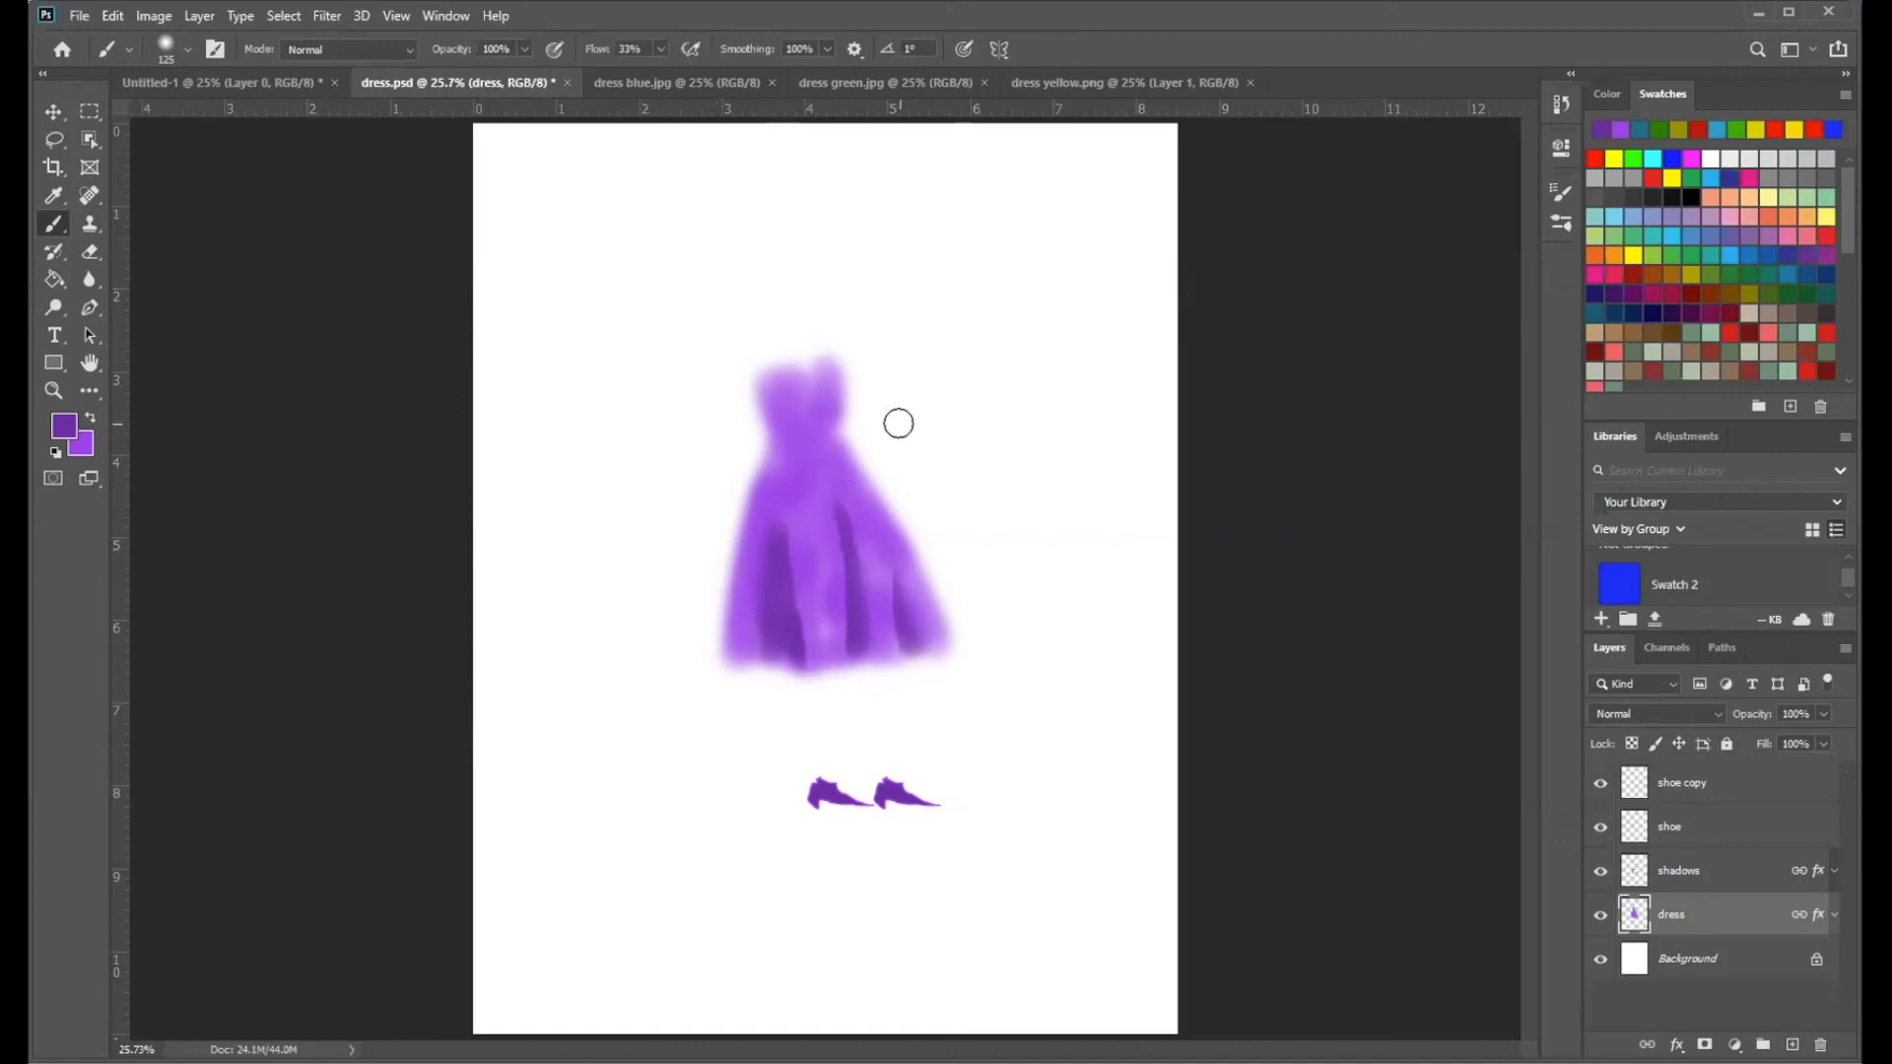
- Make a rectangular marquee selection in the blank area above the dress's left side, keeping the dress layer active
click(88, 116)
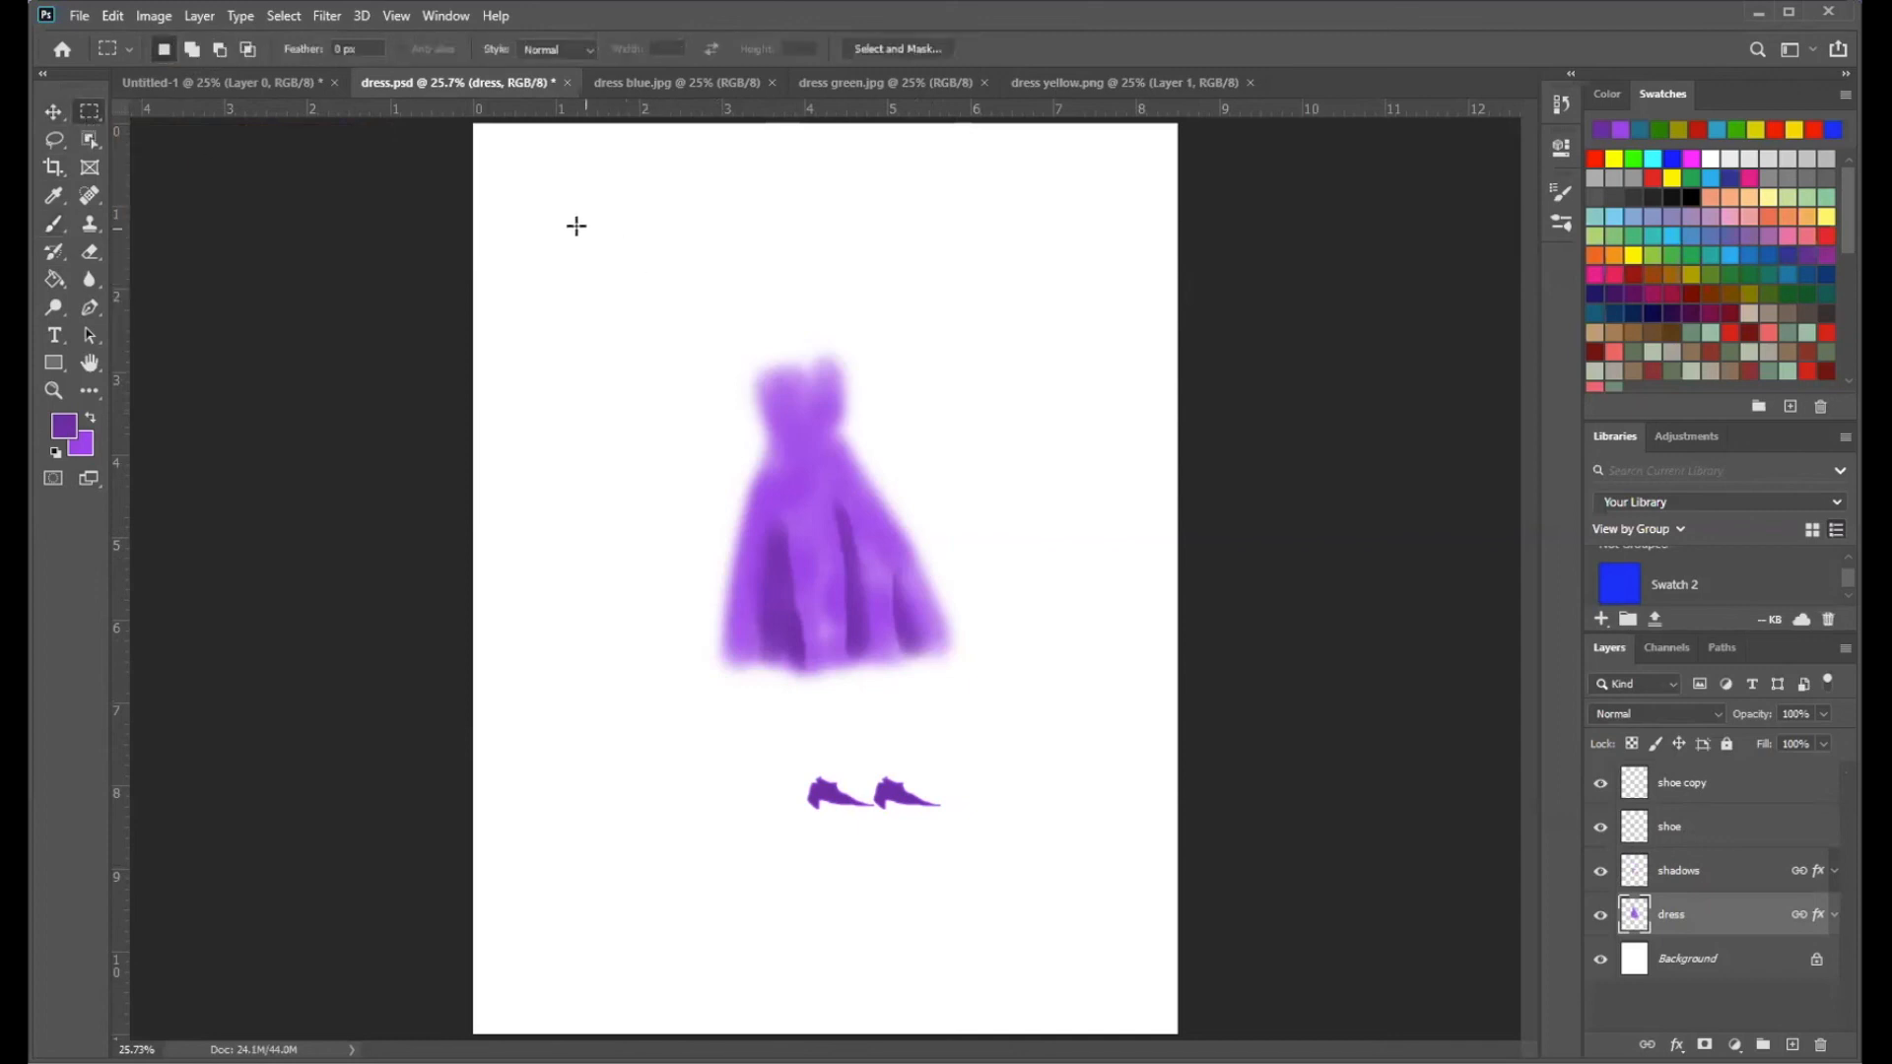
drag(555, 219, 698, 331)
click(1742, 792)
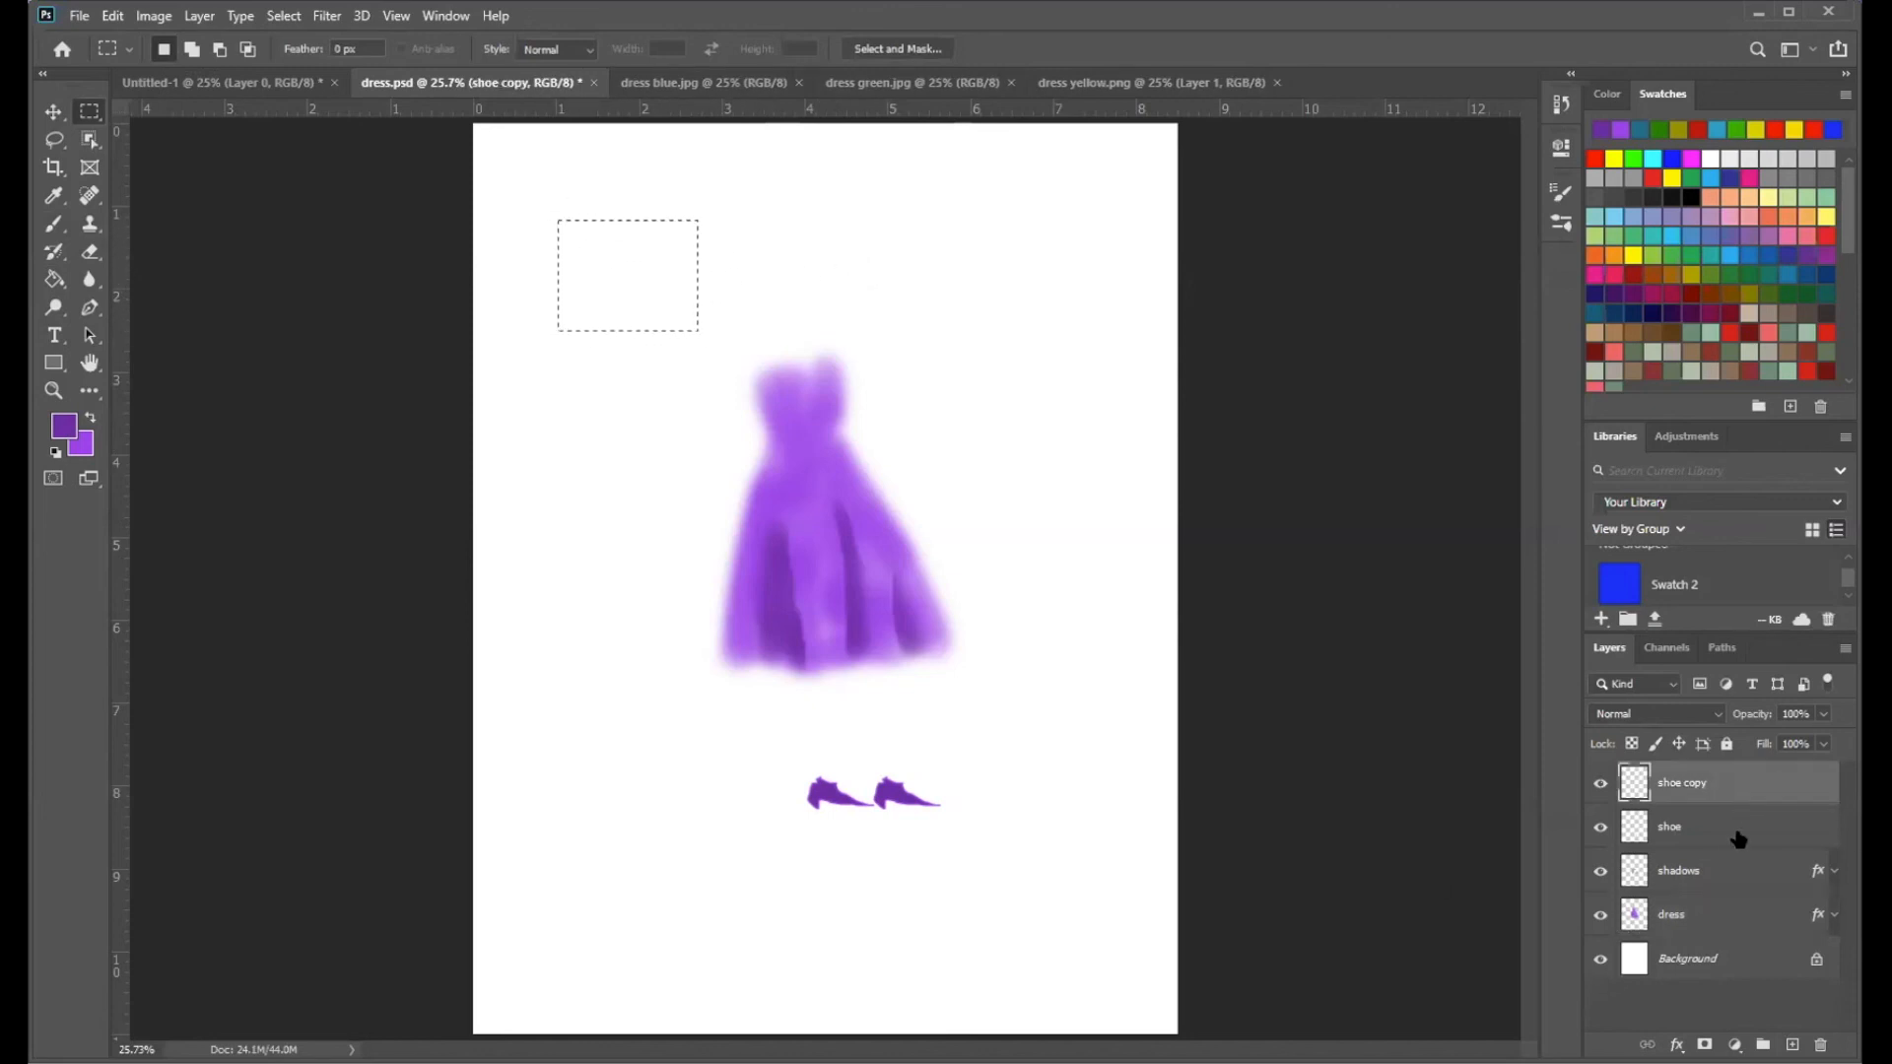
click(1705, 839)
click(1732, 872)
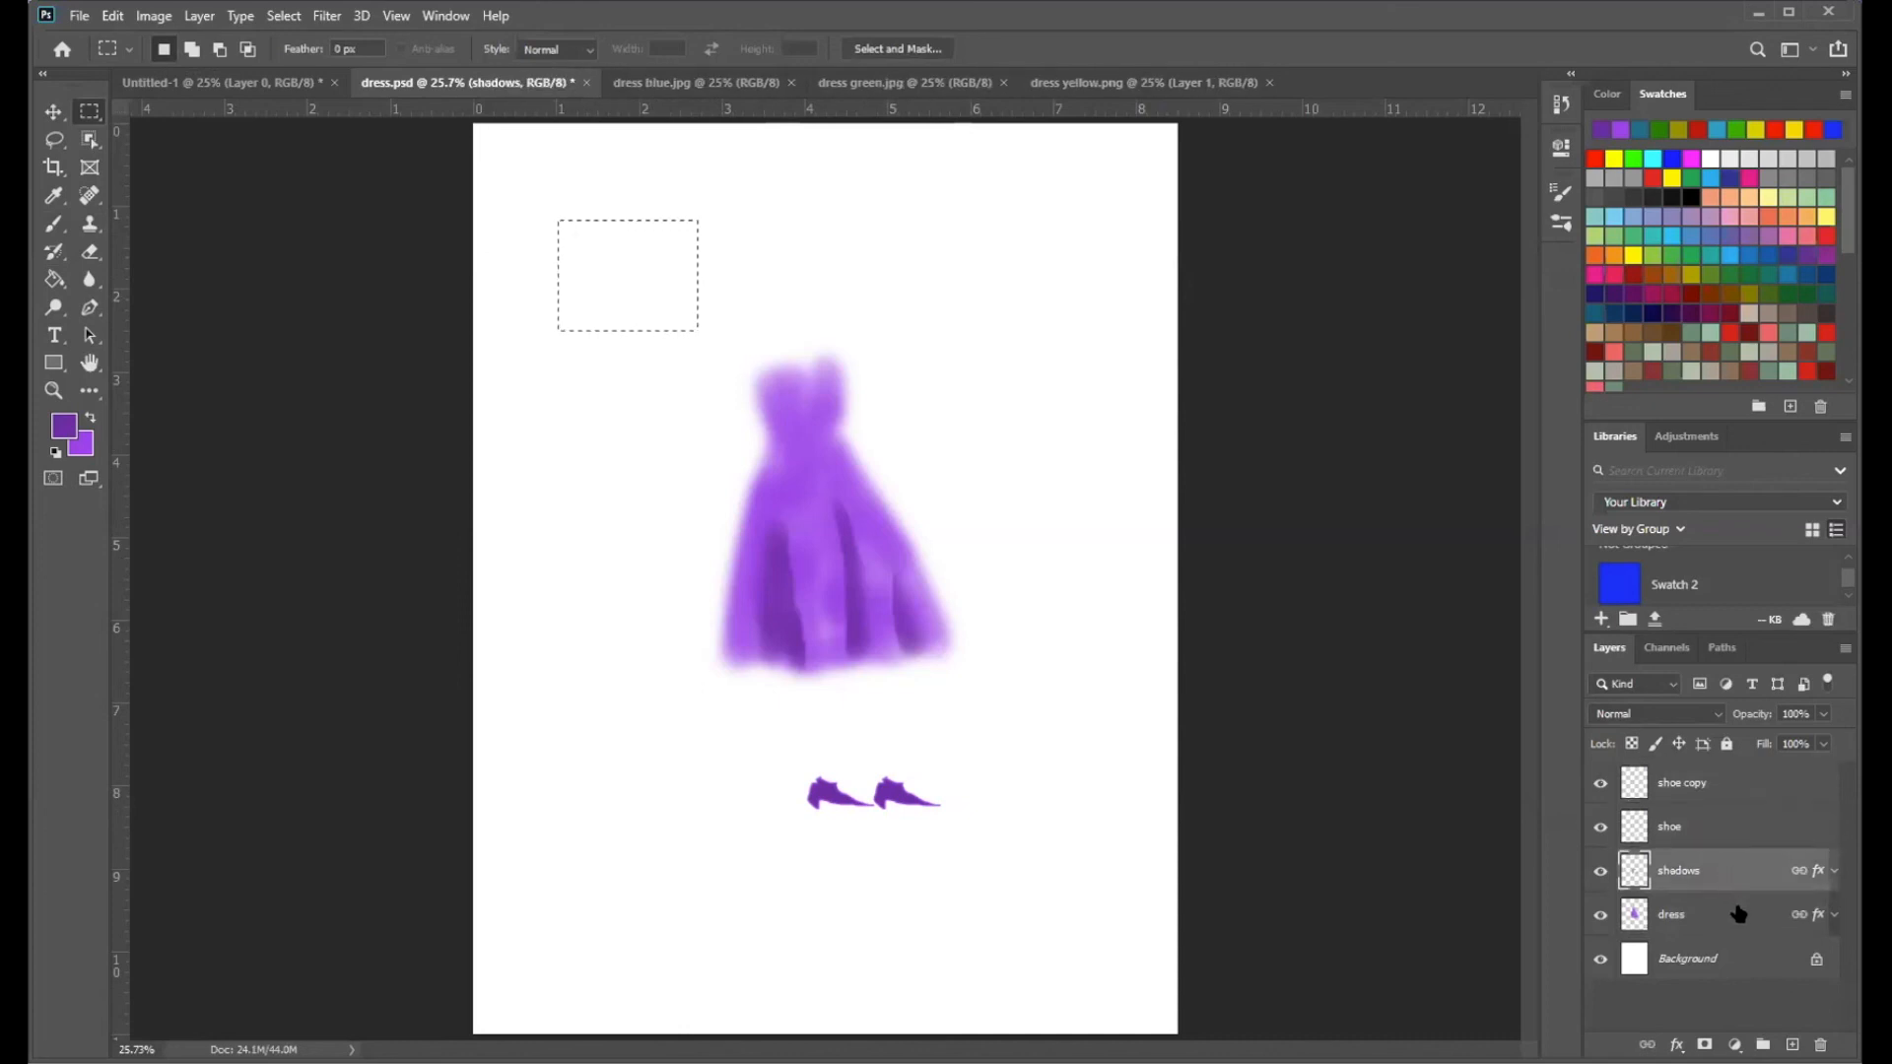
click(1723, 920)
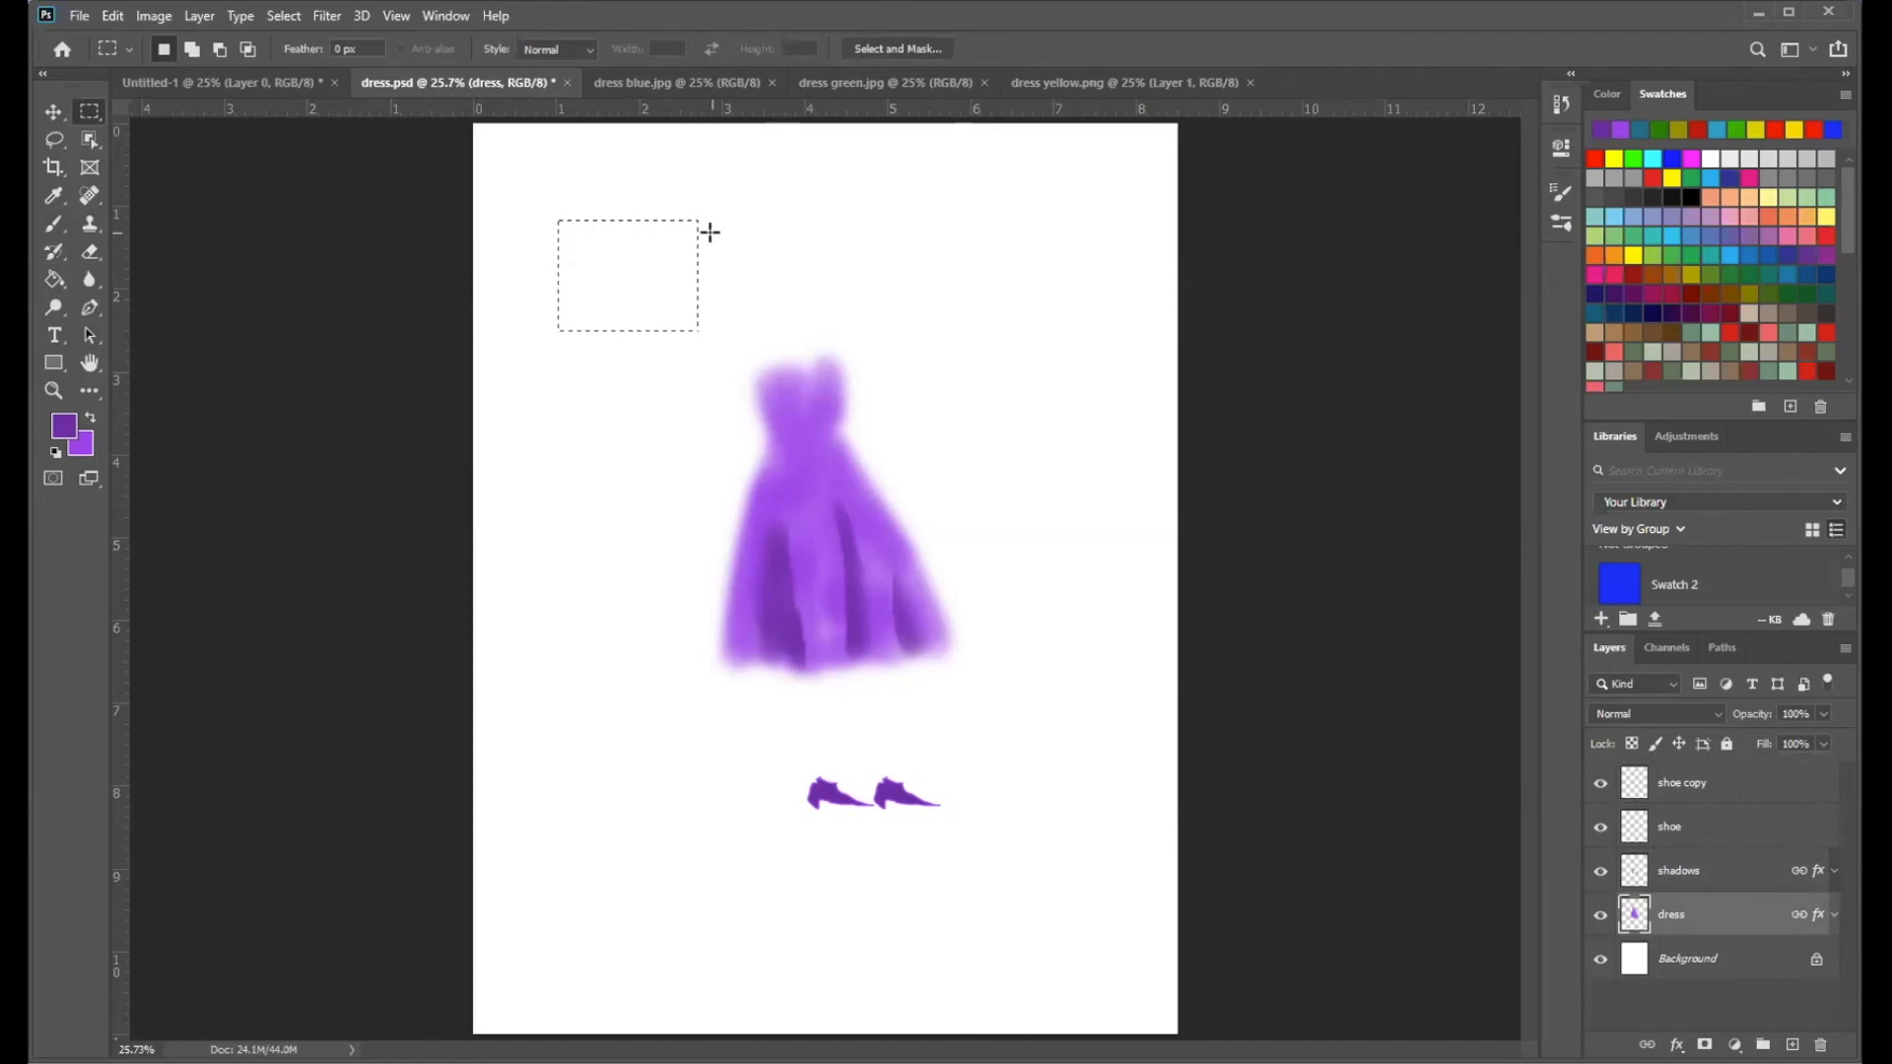
- Try a diagonal dark purple Brush stroke across the rectangular selection, undo the stroke, and clear the selection
right_click(87, 120)
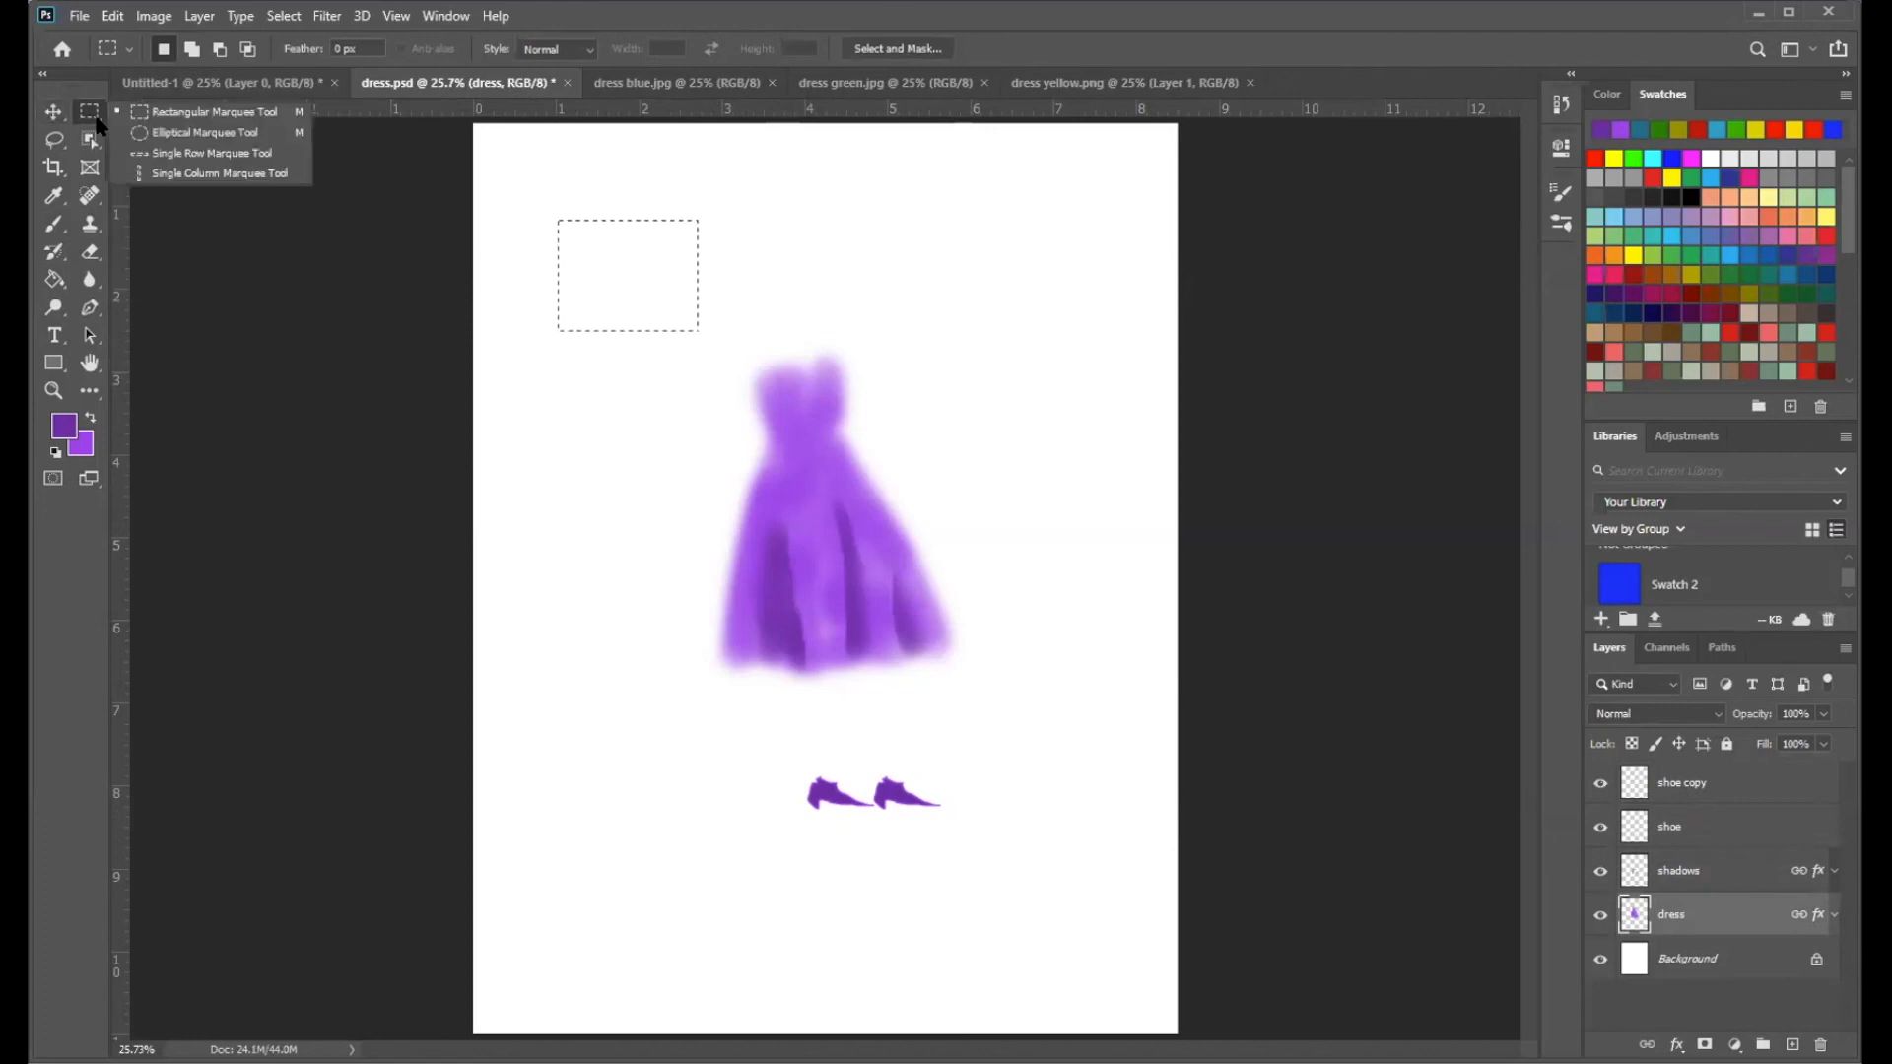
click(179, 141)
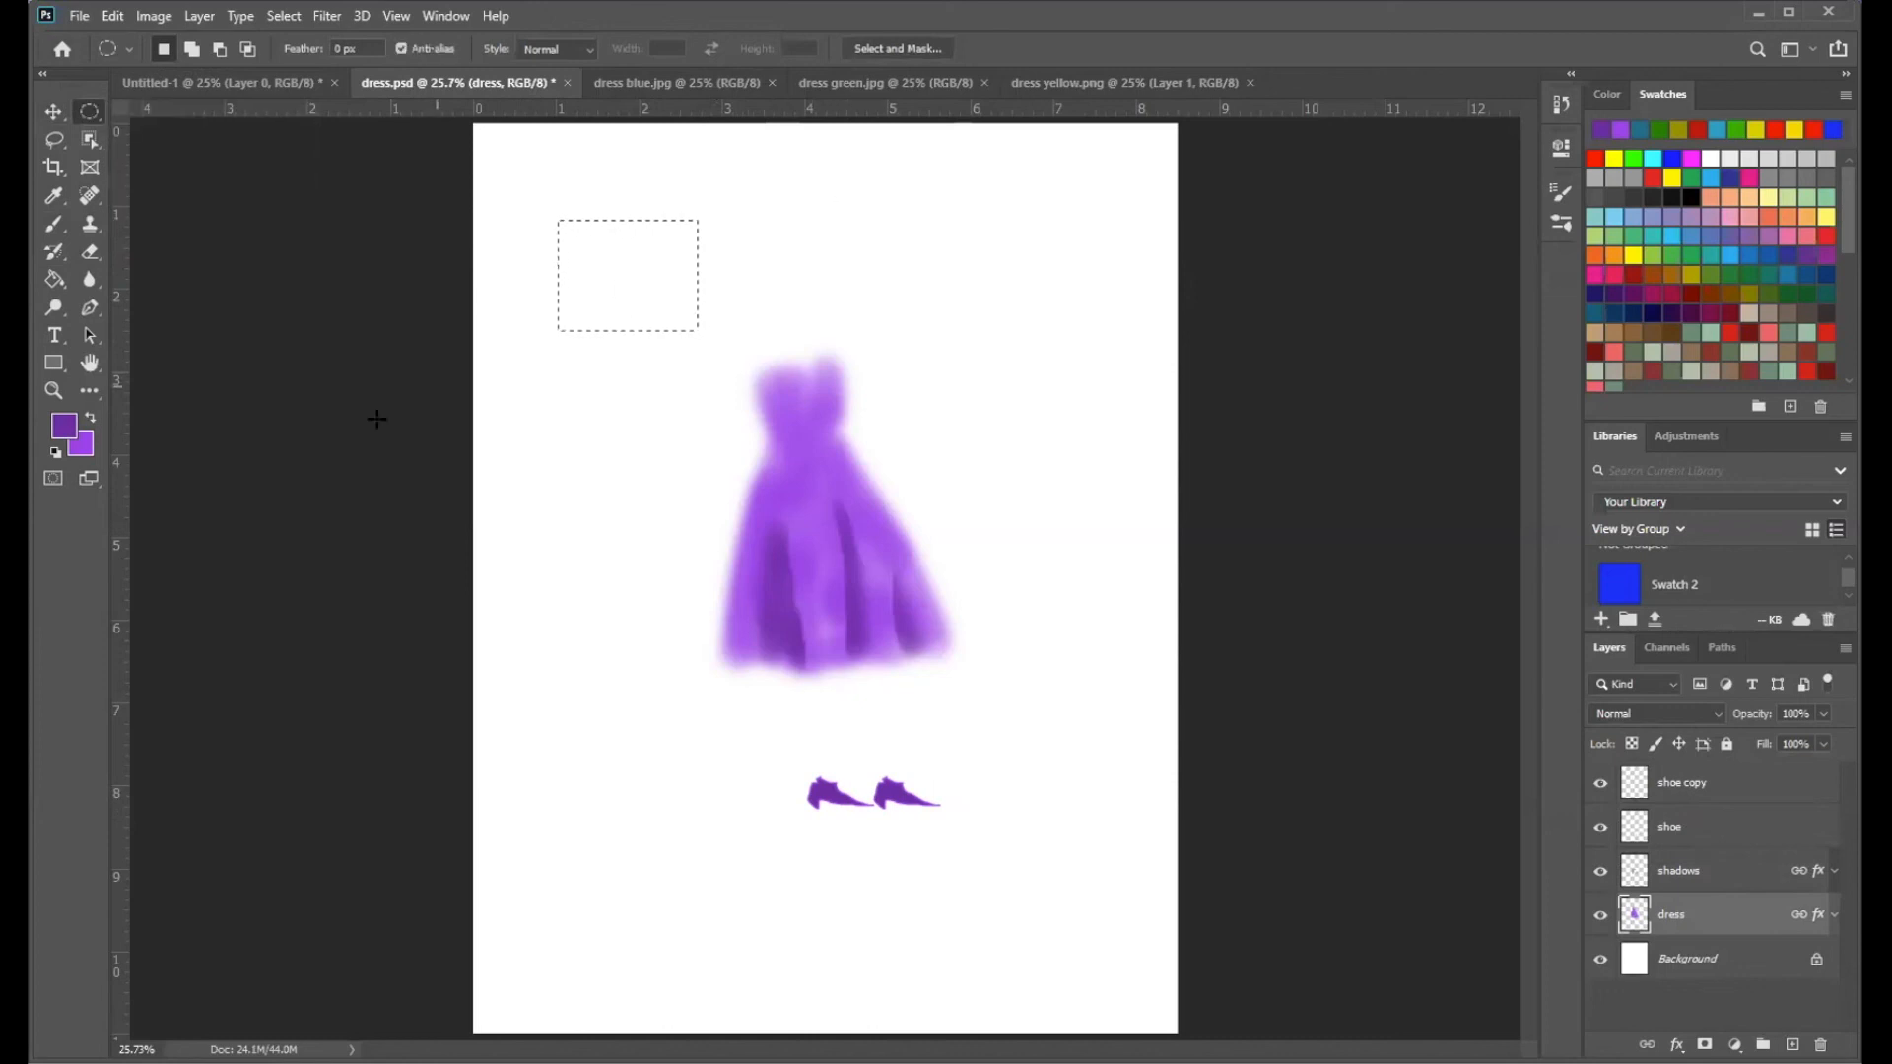
click(55, 229)
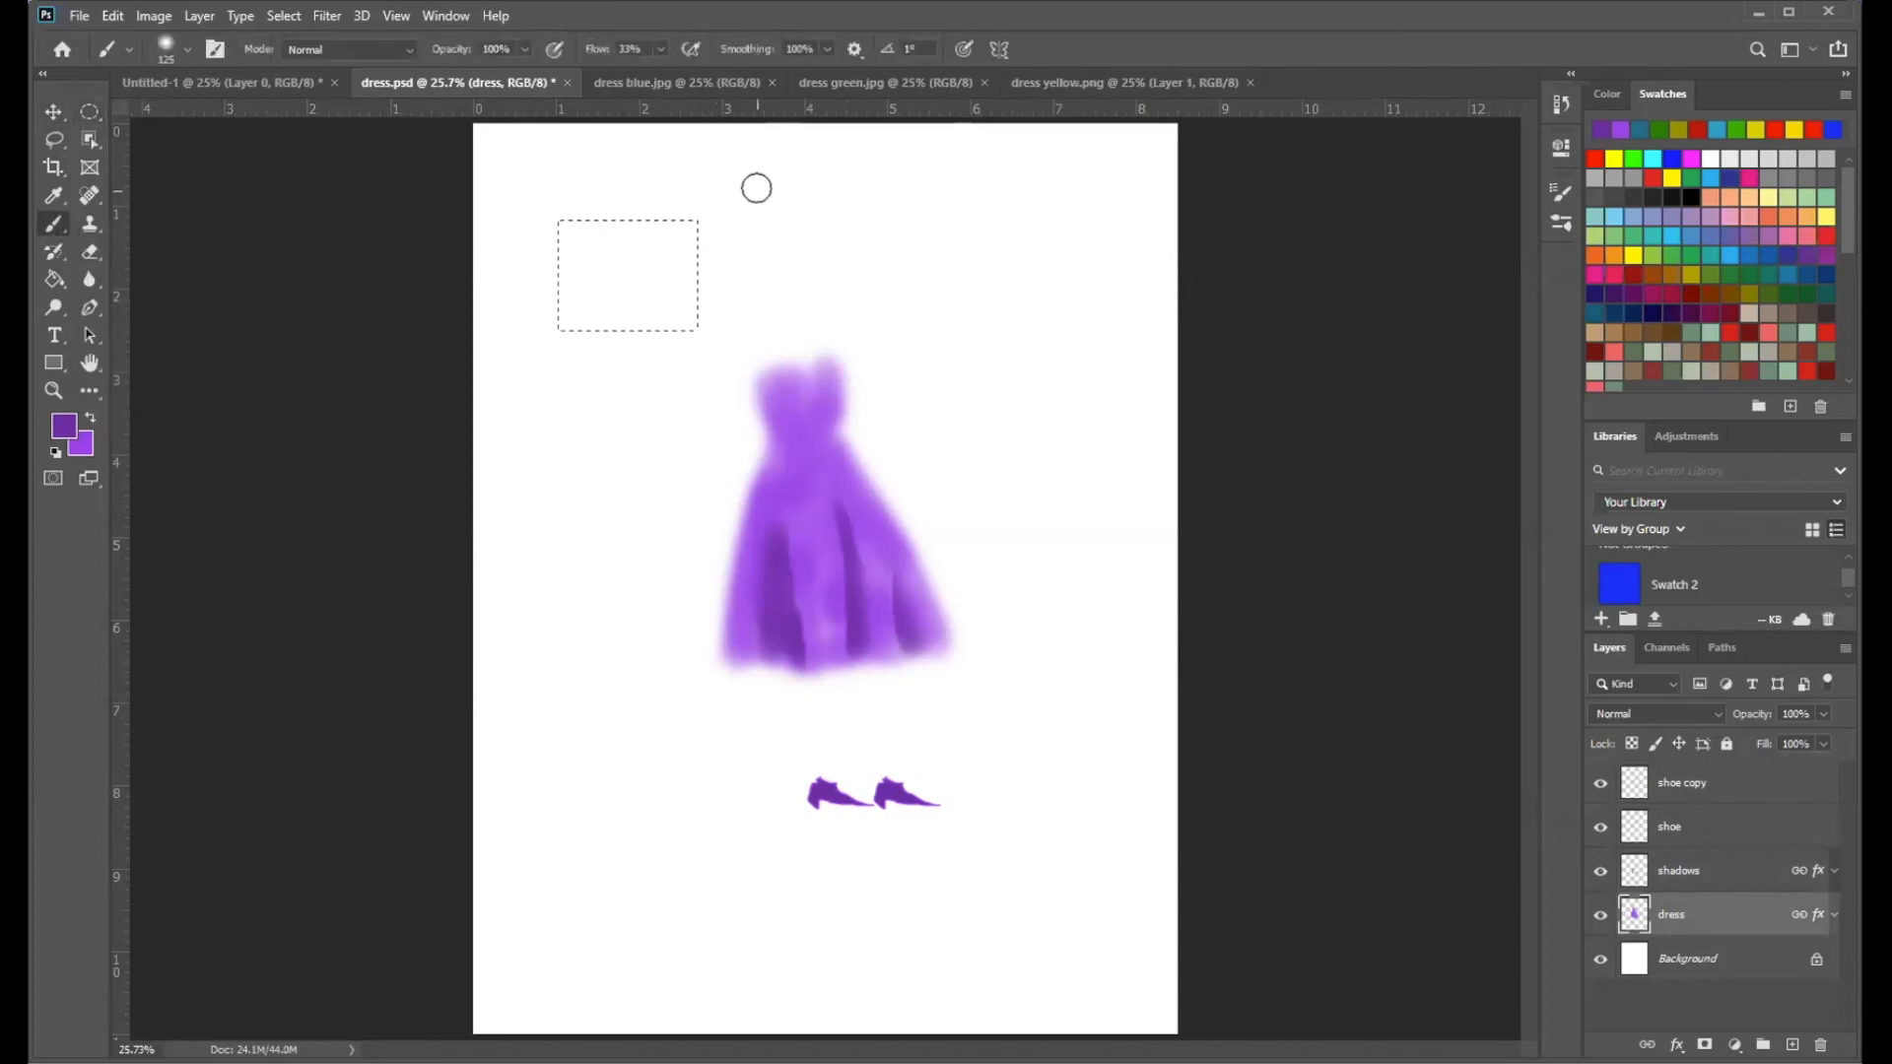
drag(534, 350, 477, 410)
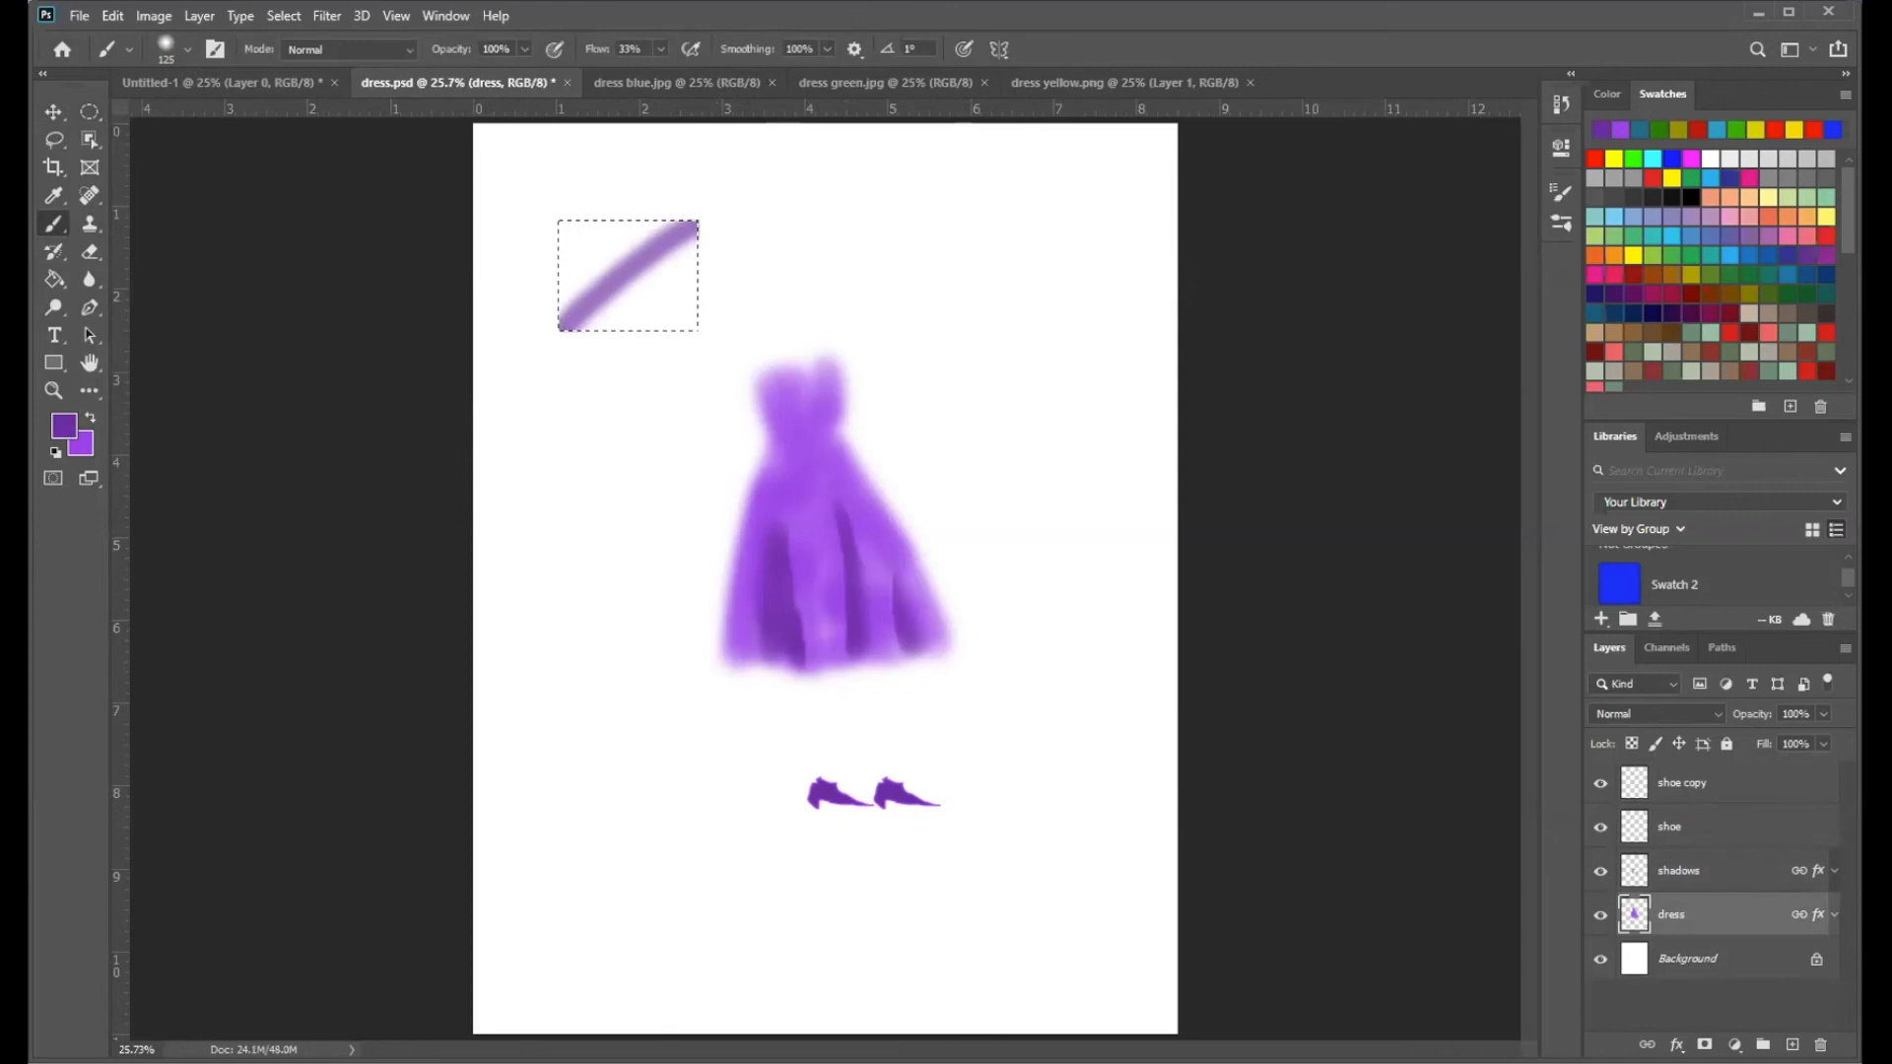
click(112, 15)
click(147, 39)
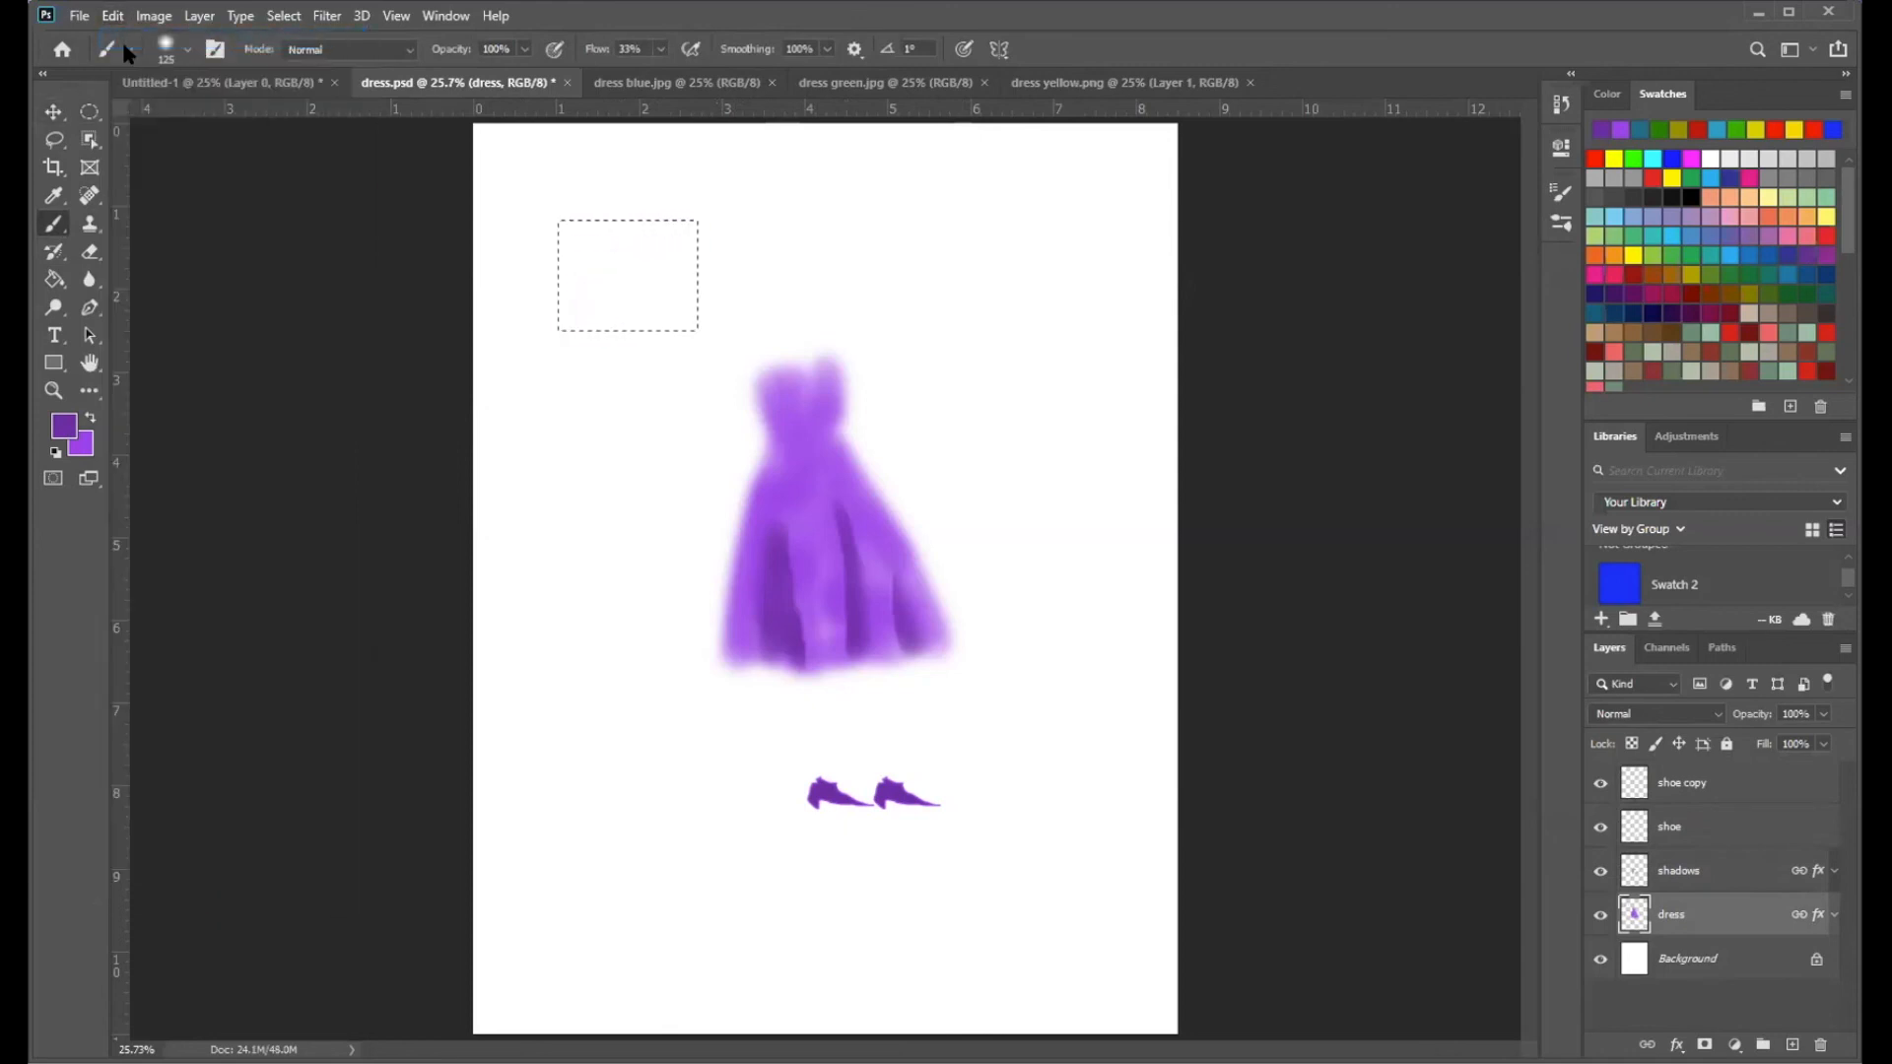
click(284, 16)
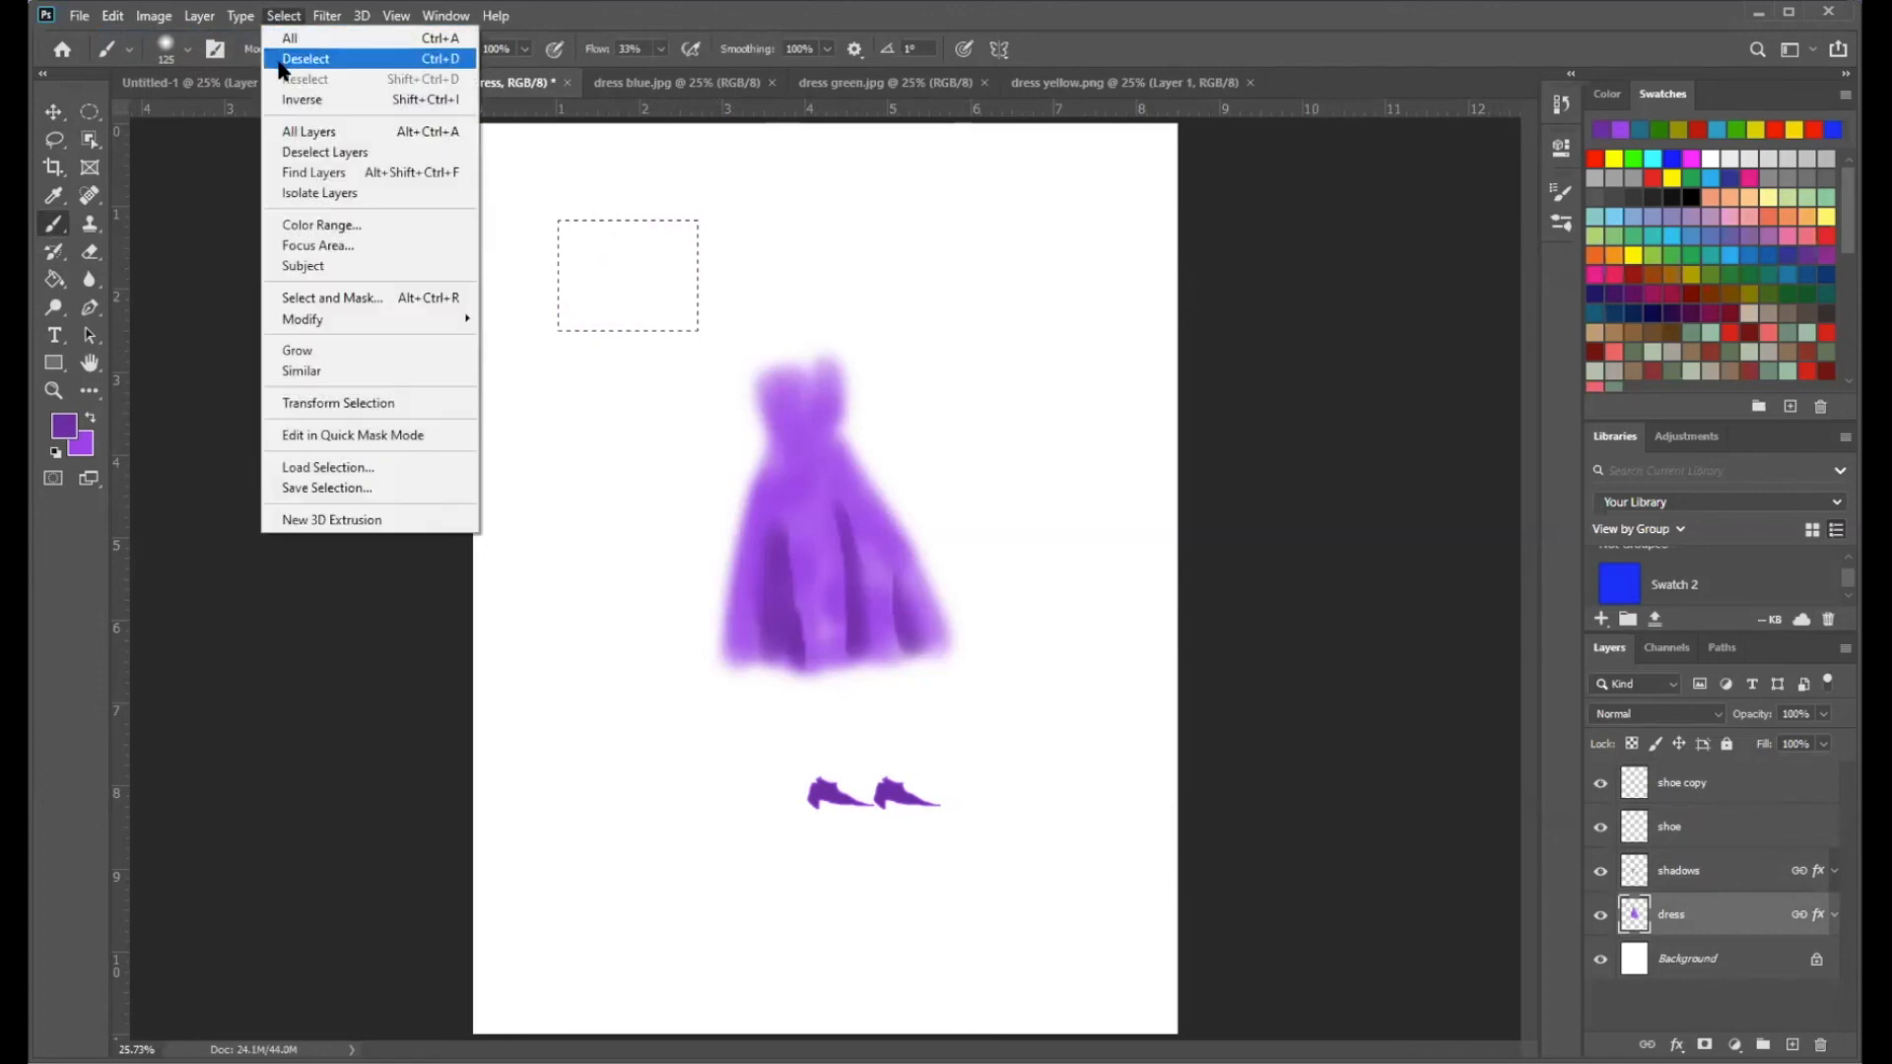
click(280, 63)
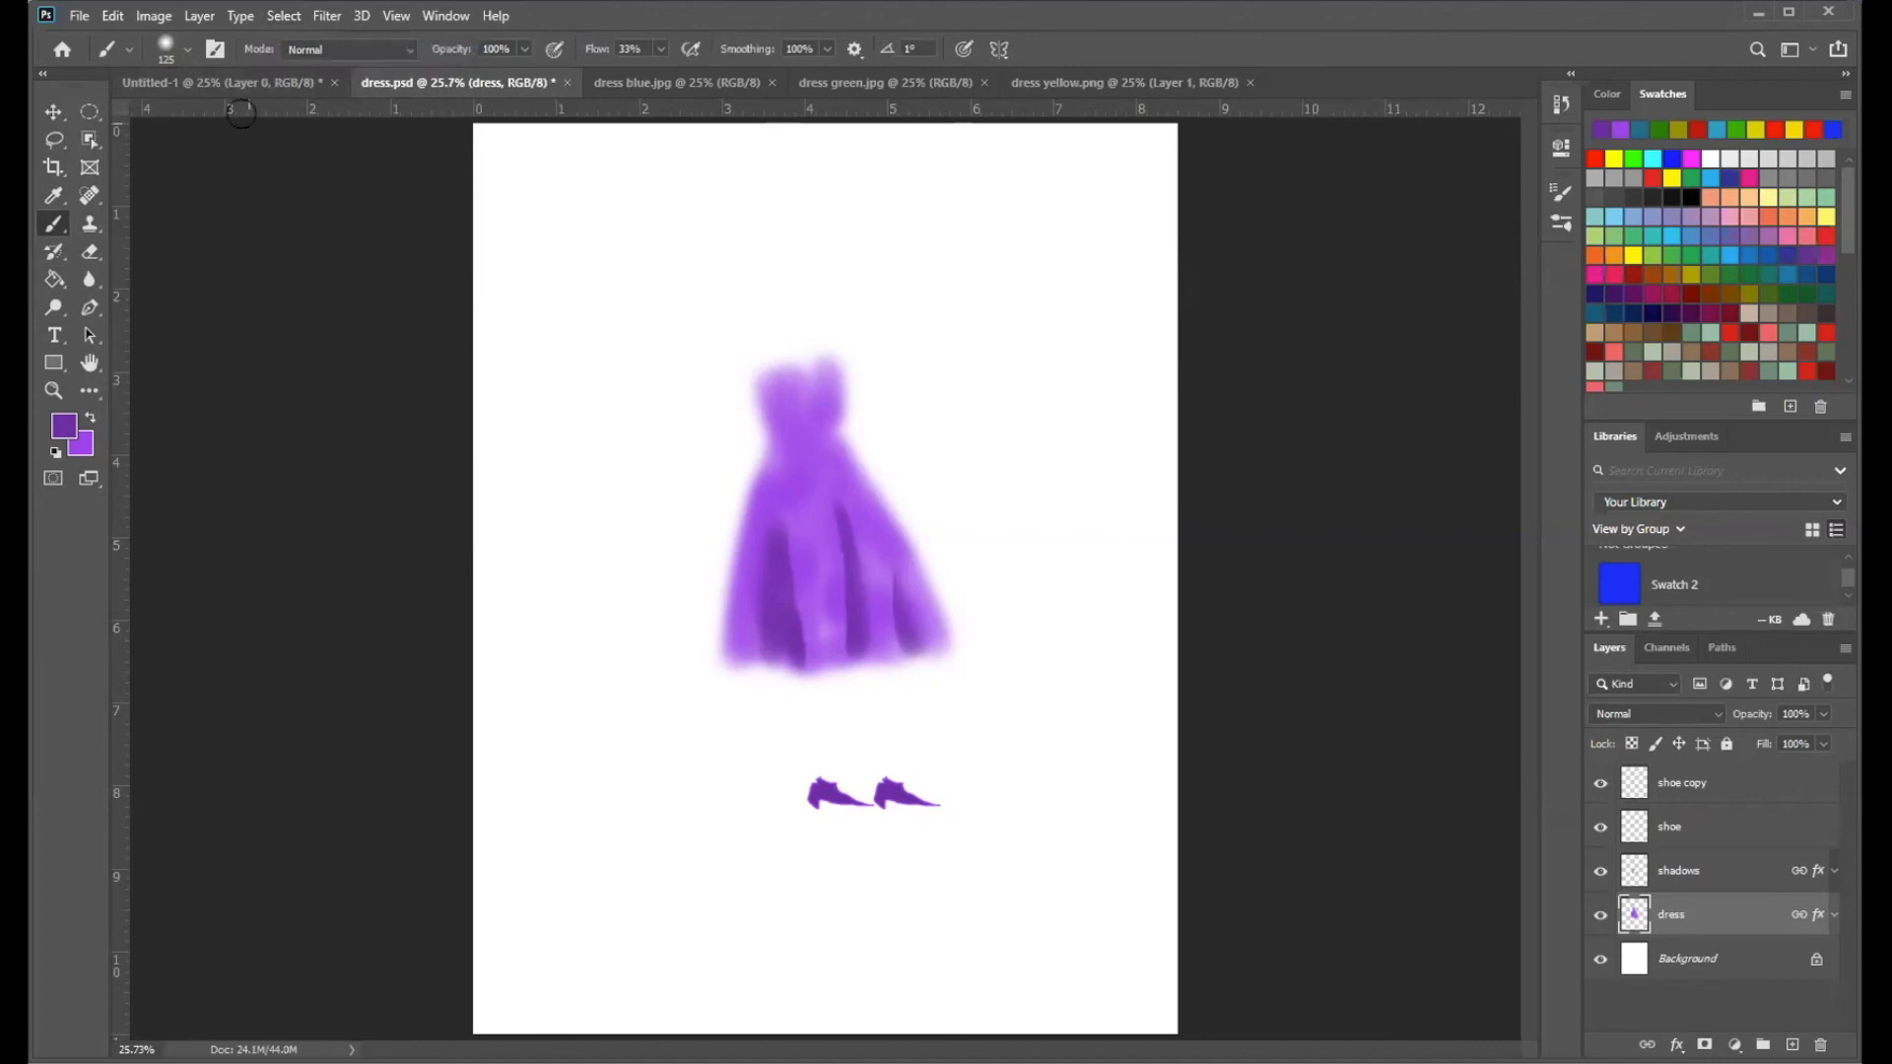
- Make a tiny Rectangular Marquee selection in the blank area above the dress and clear it
click(90, 116)
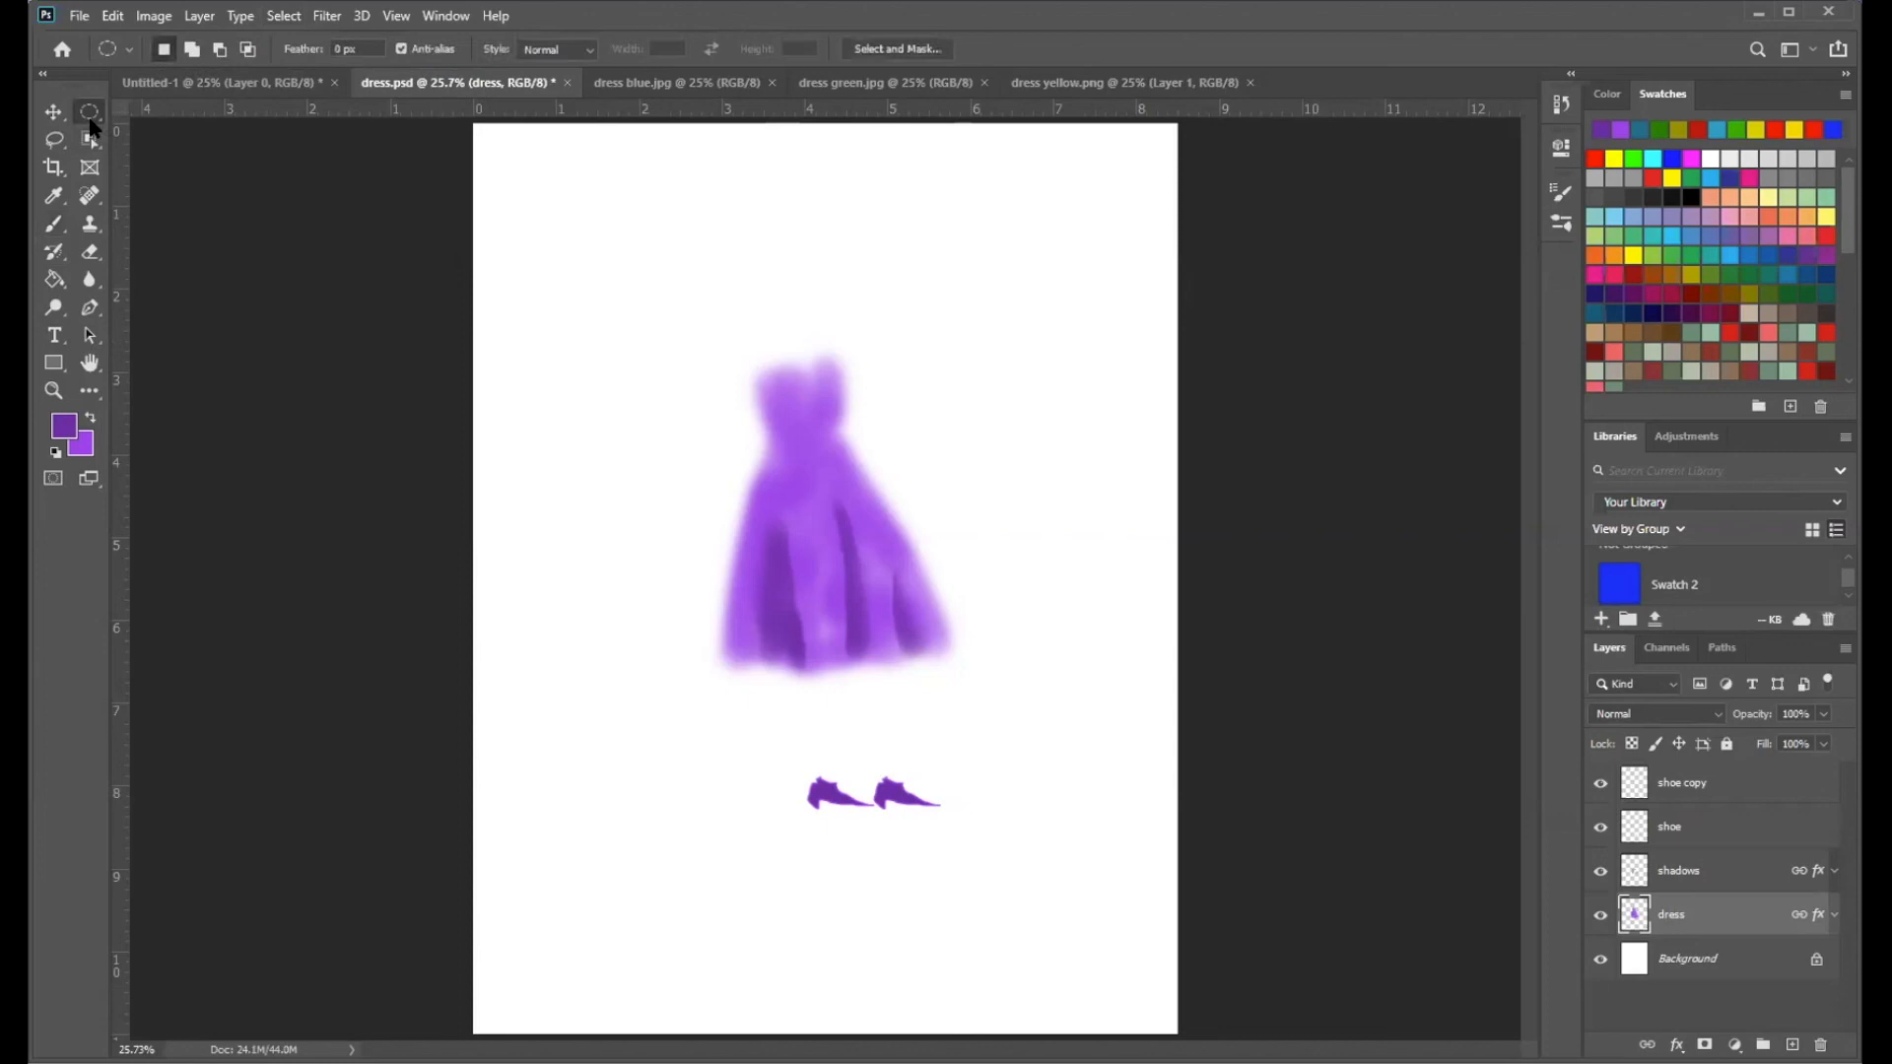
right_click(89, 121)
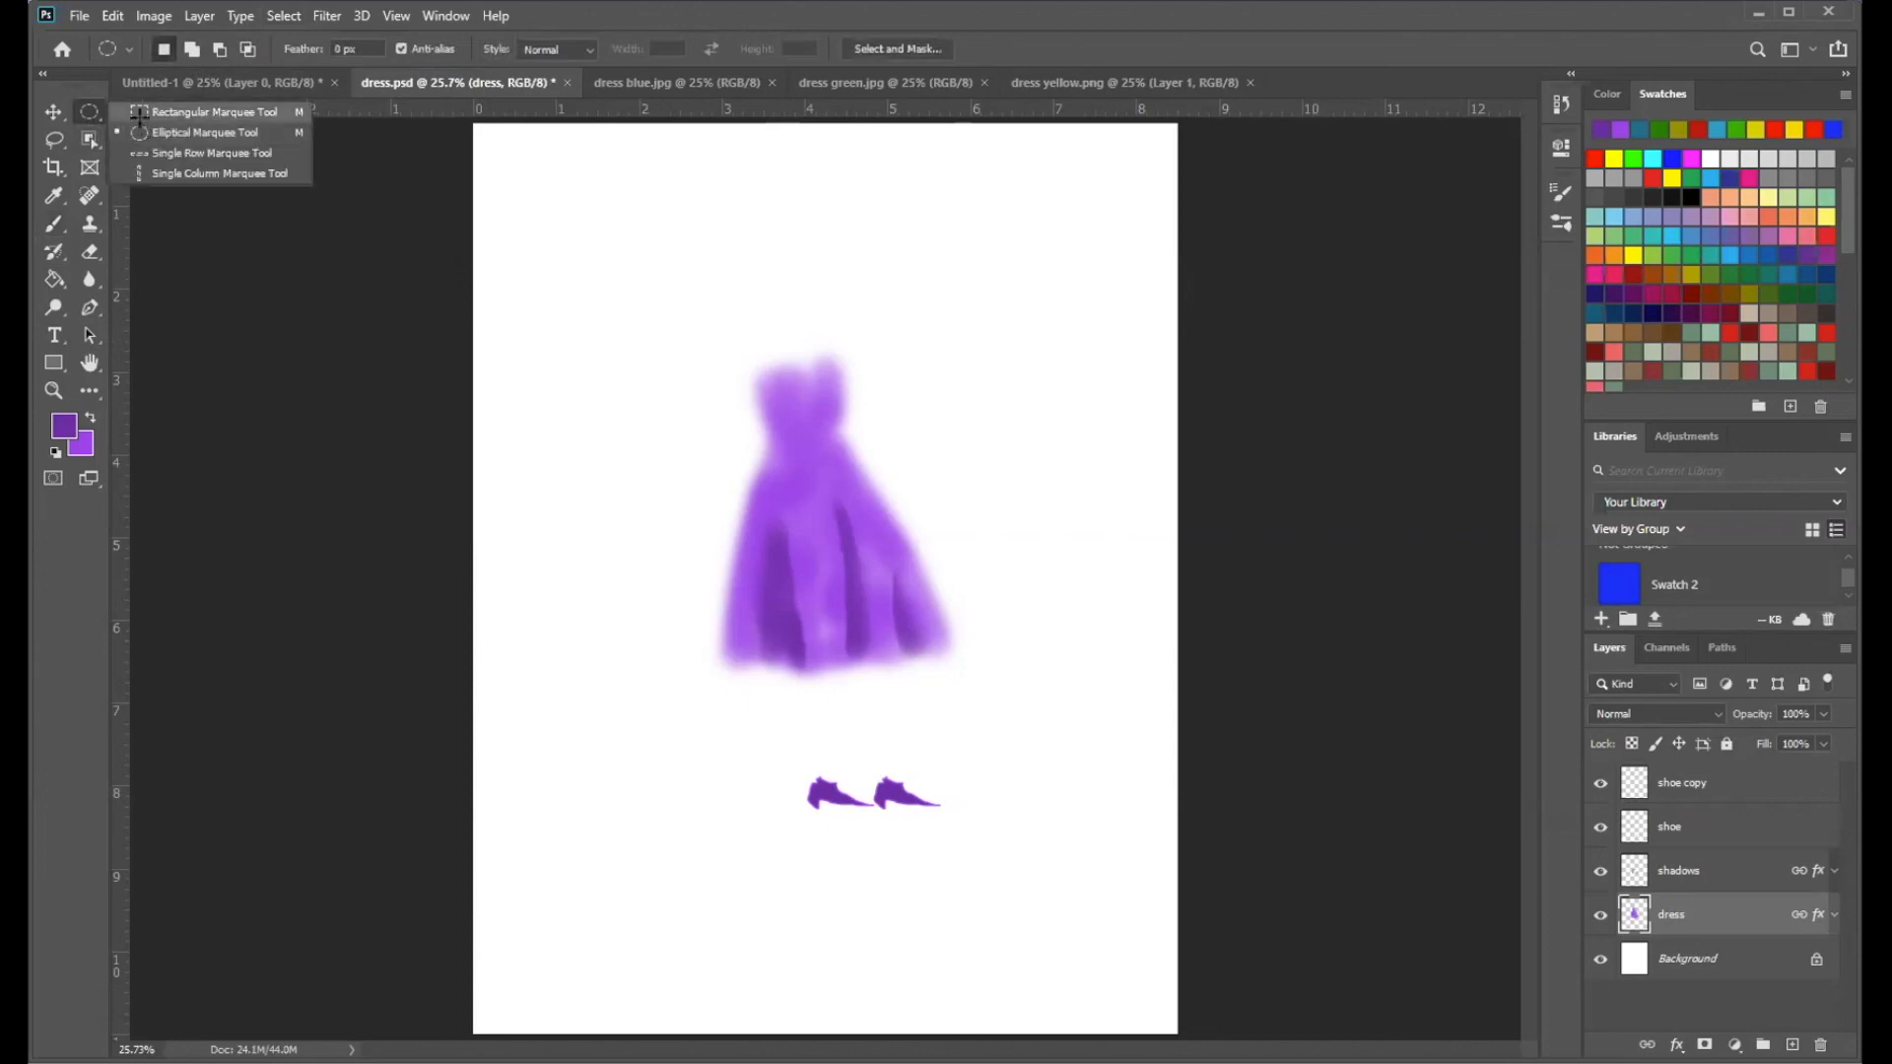
click(139, 114)
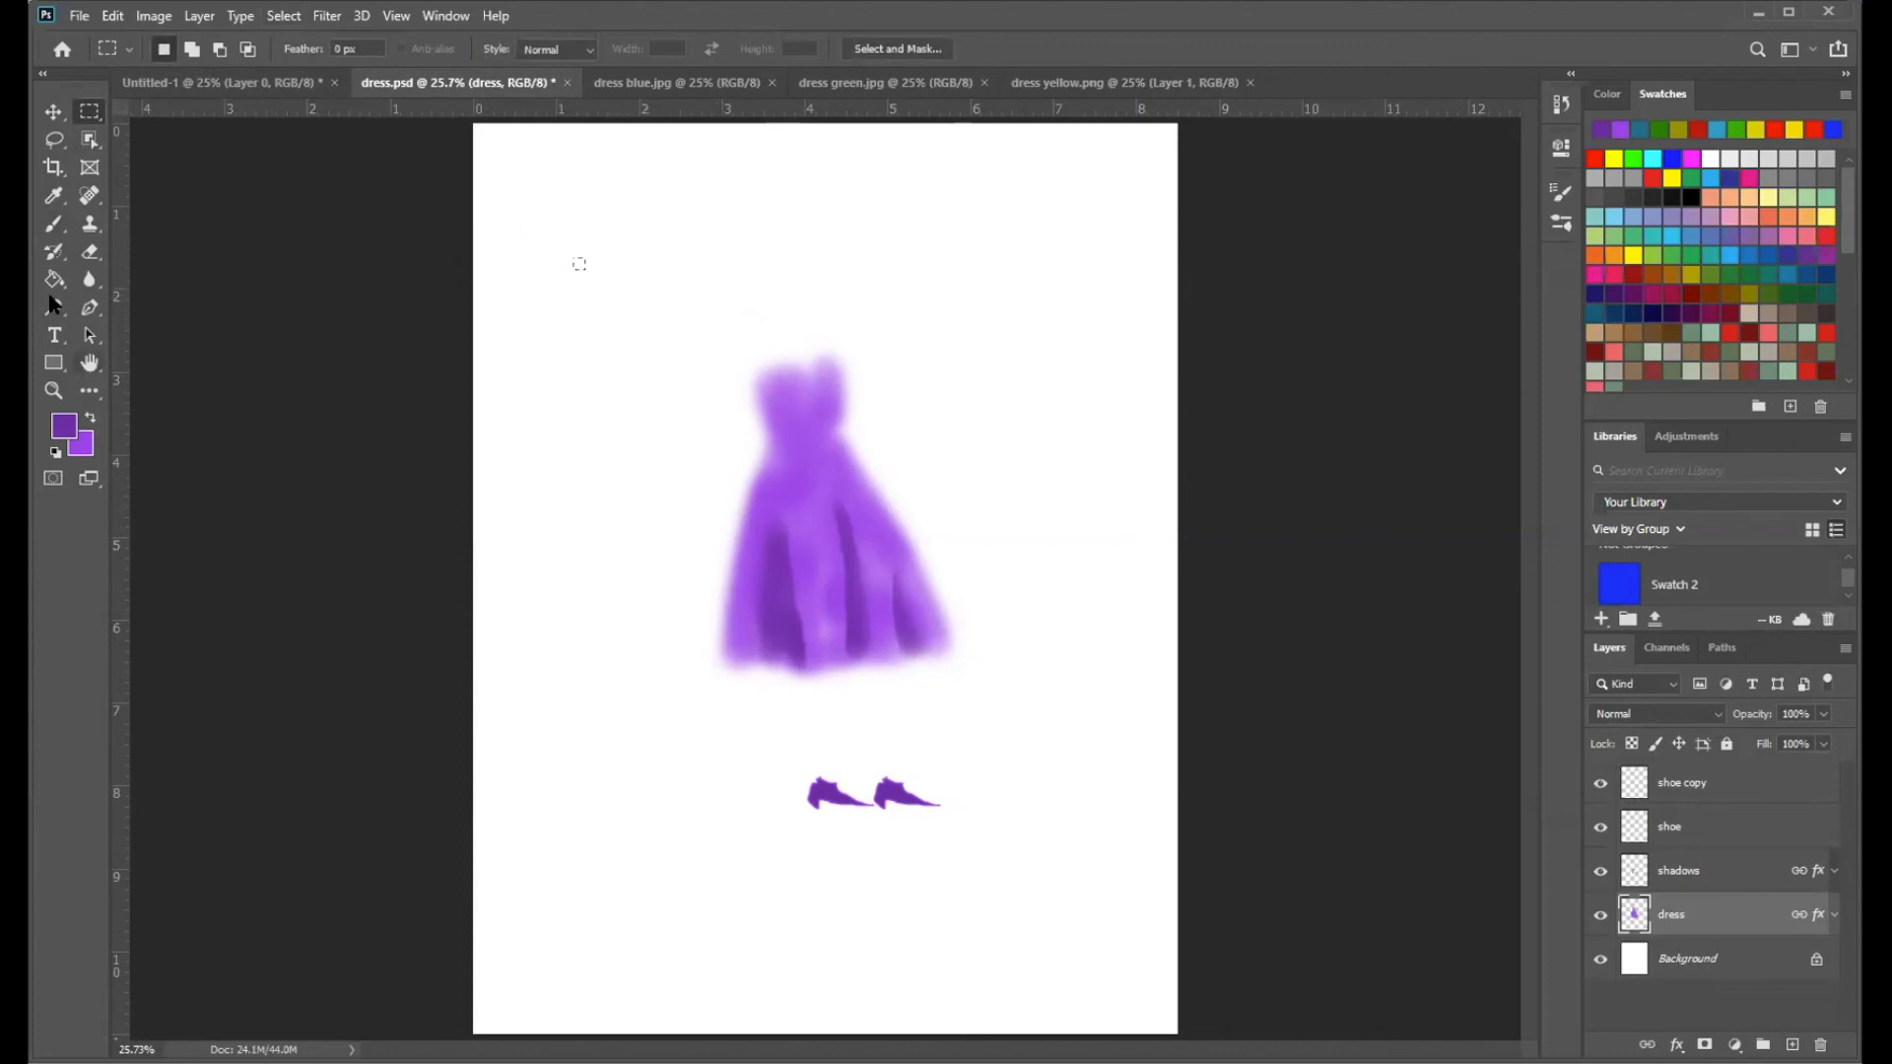
click(55, 224)
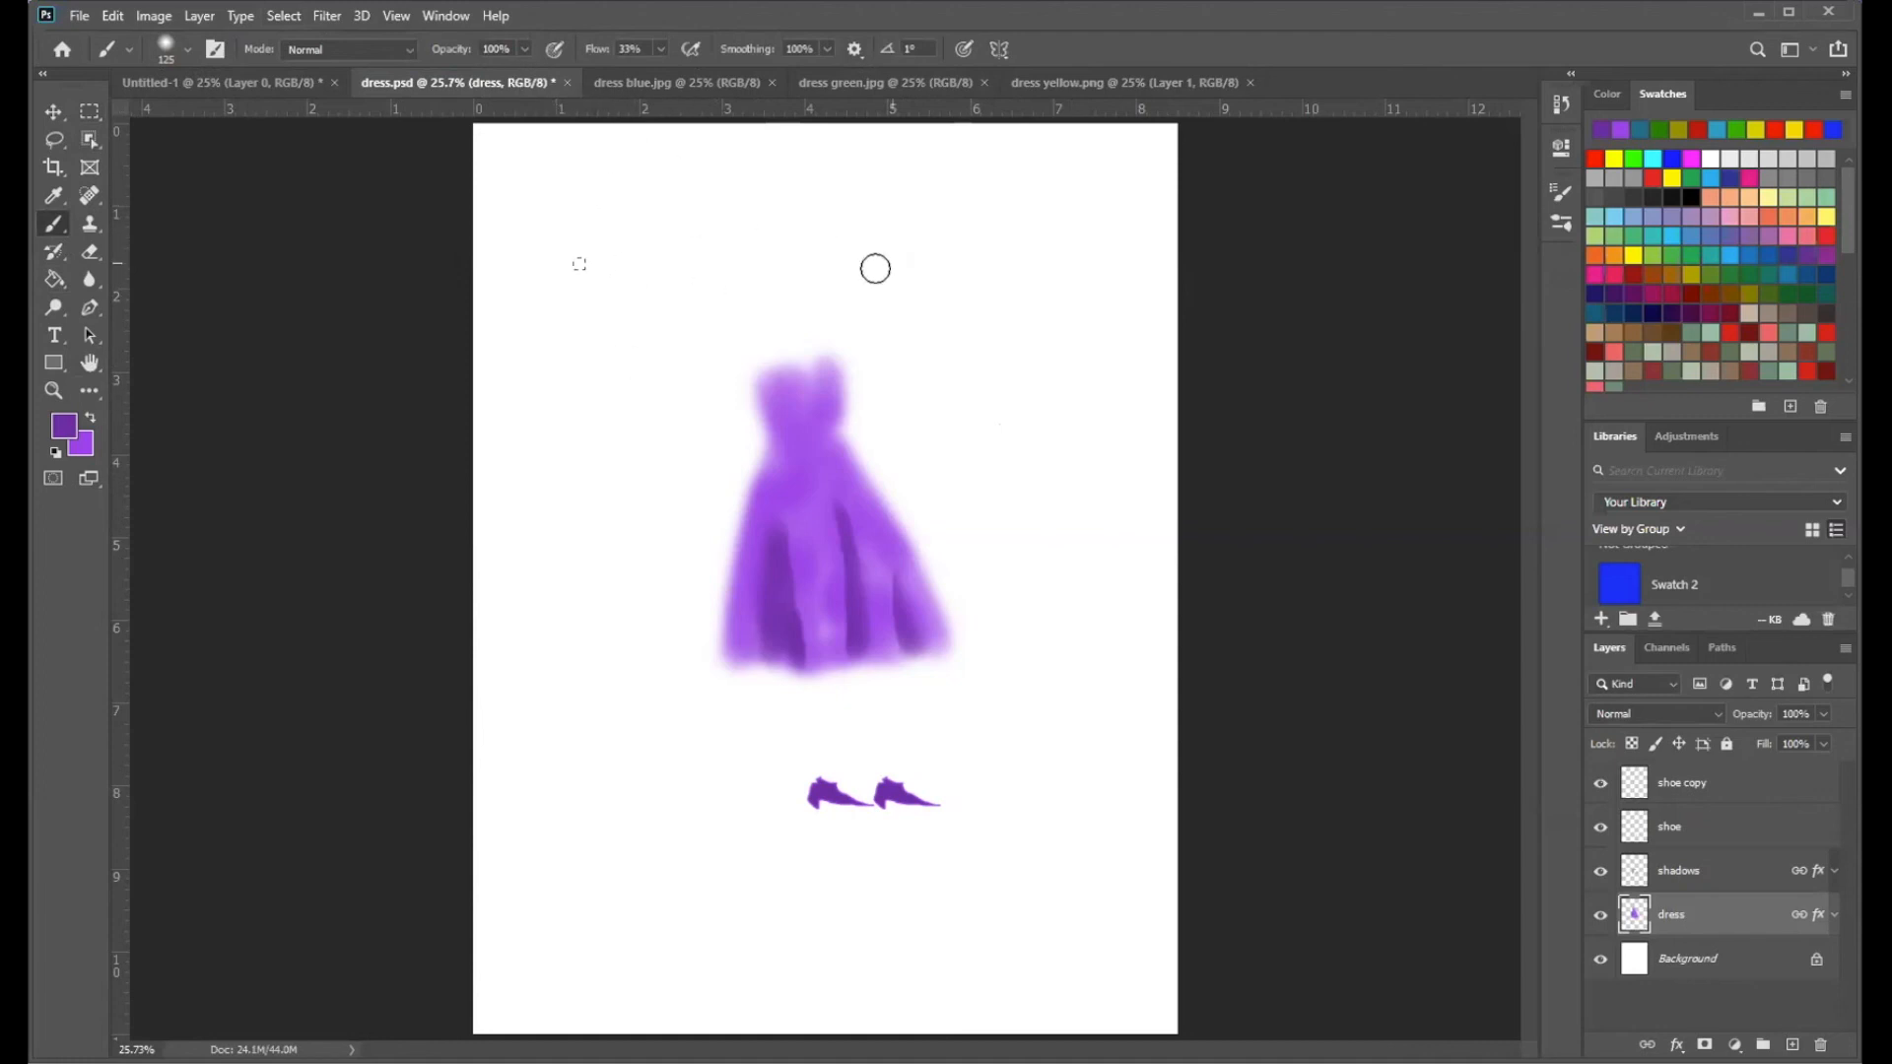
click(286, 20)
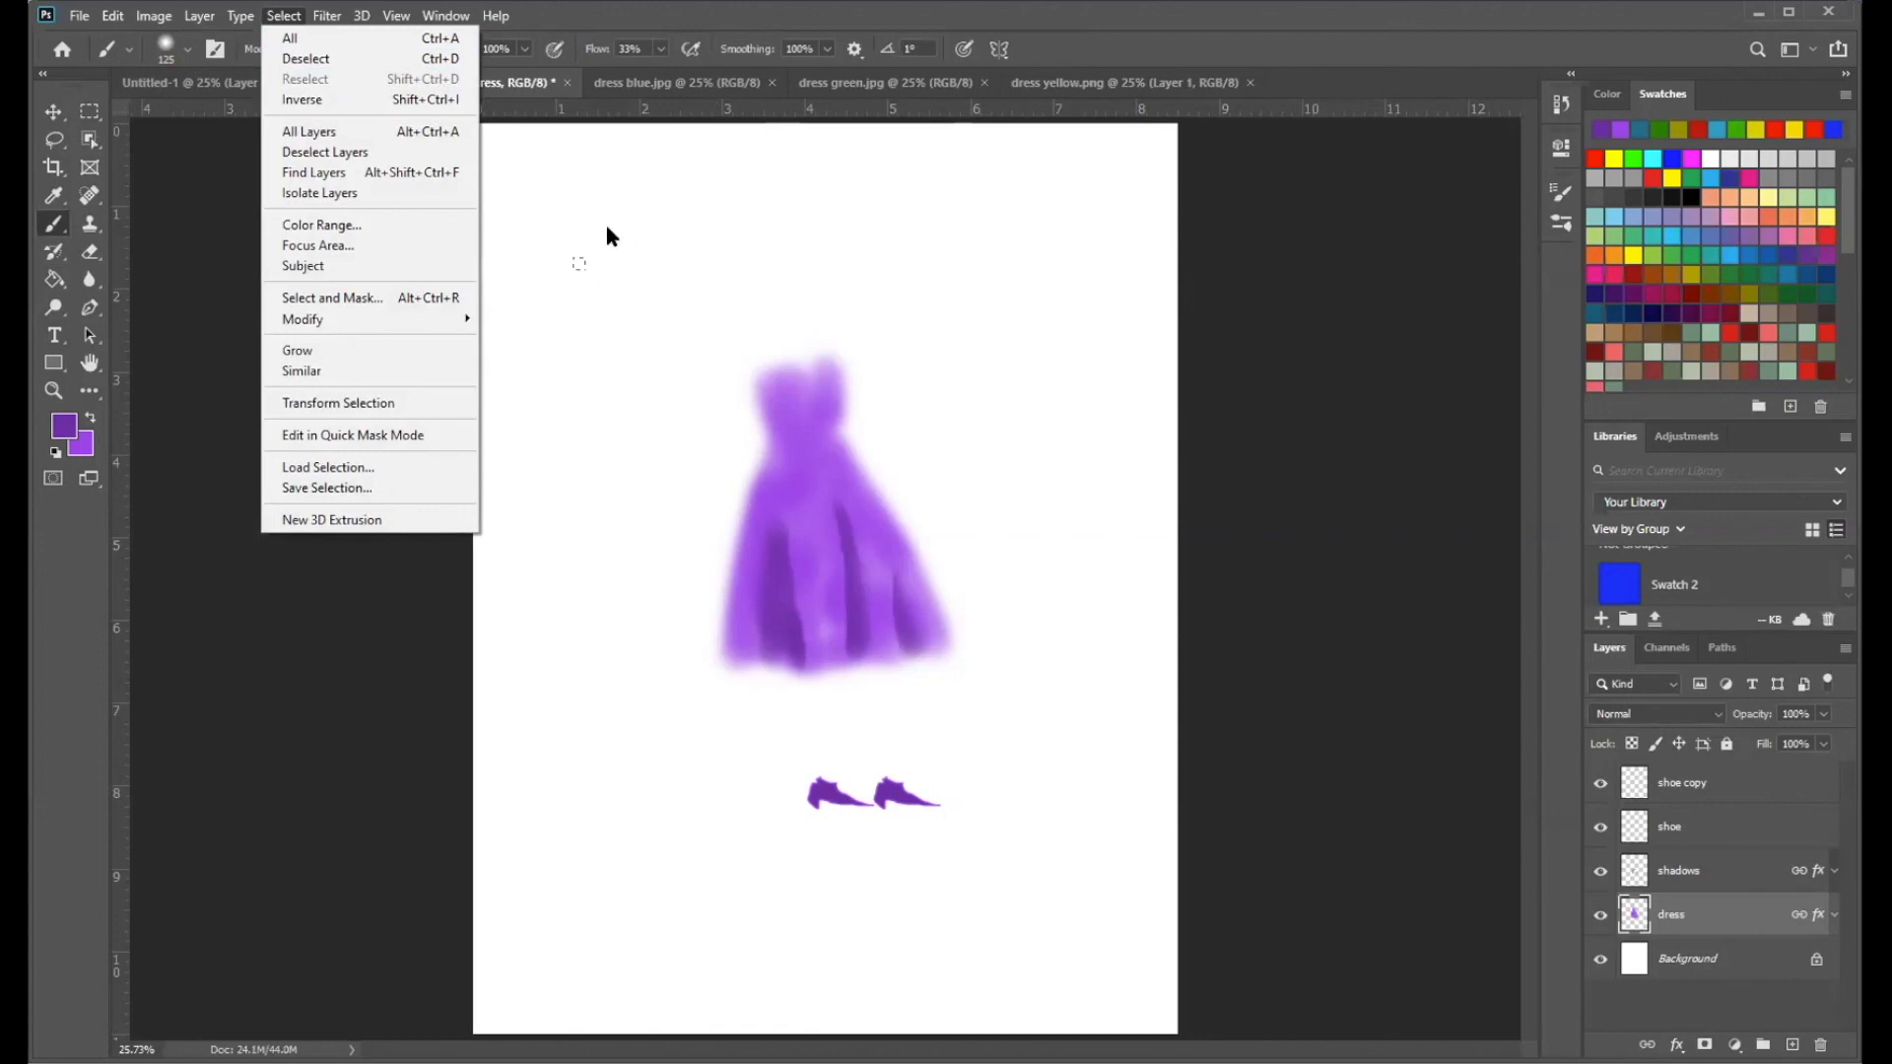
click(345, 61)
- Try a long, wavy dark purple Brush stroke across the blank area above the dress, and undo it
mouse_move(636, 222)
mouse_down()
mouse_move(767, 181)
mouse_move(1106, 247)
mouse_up()
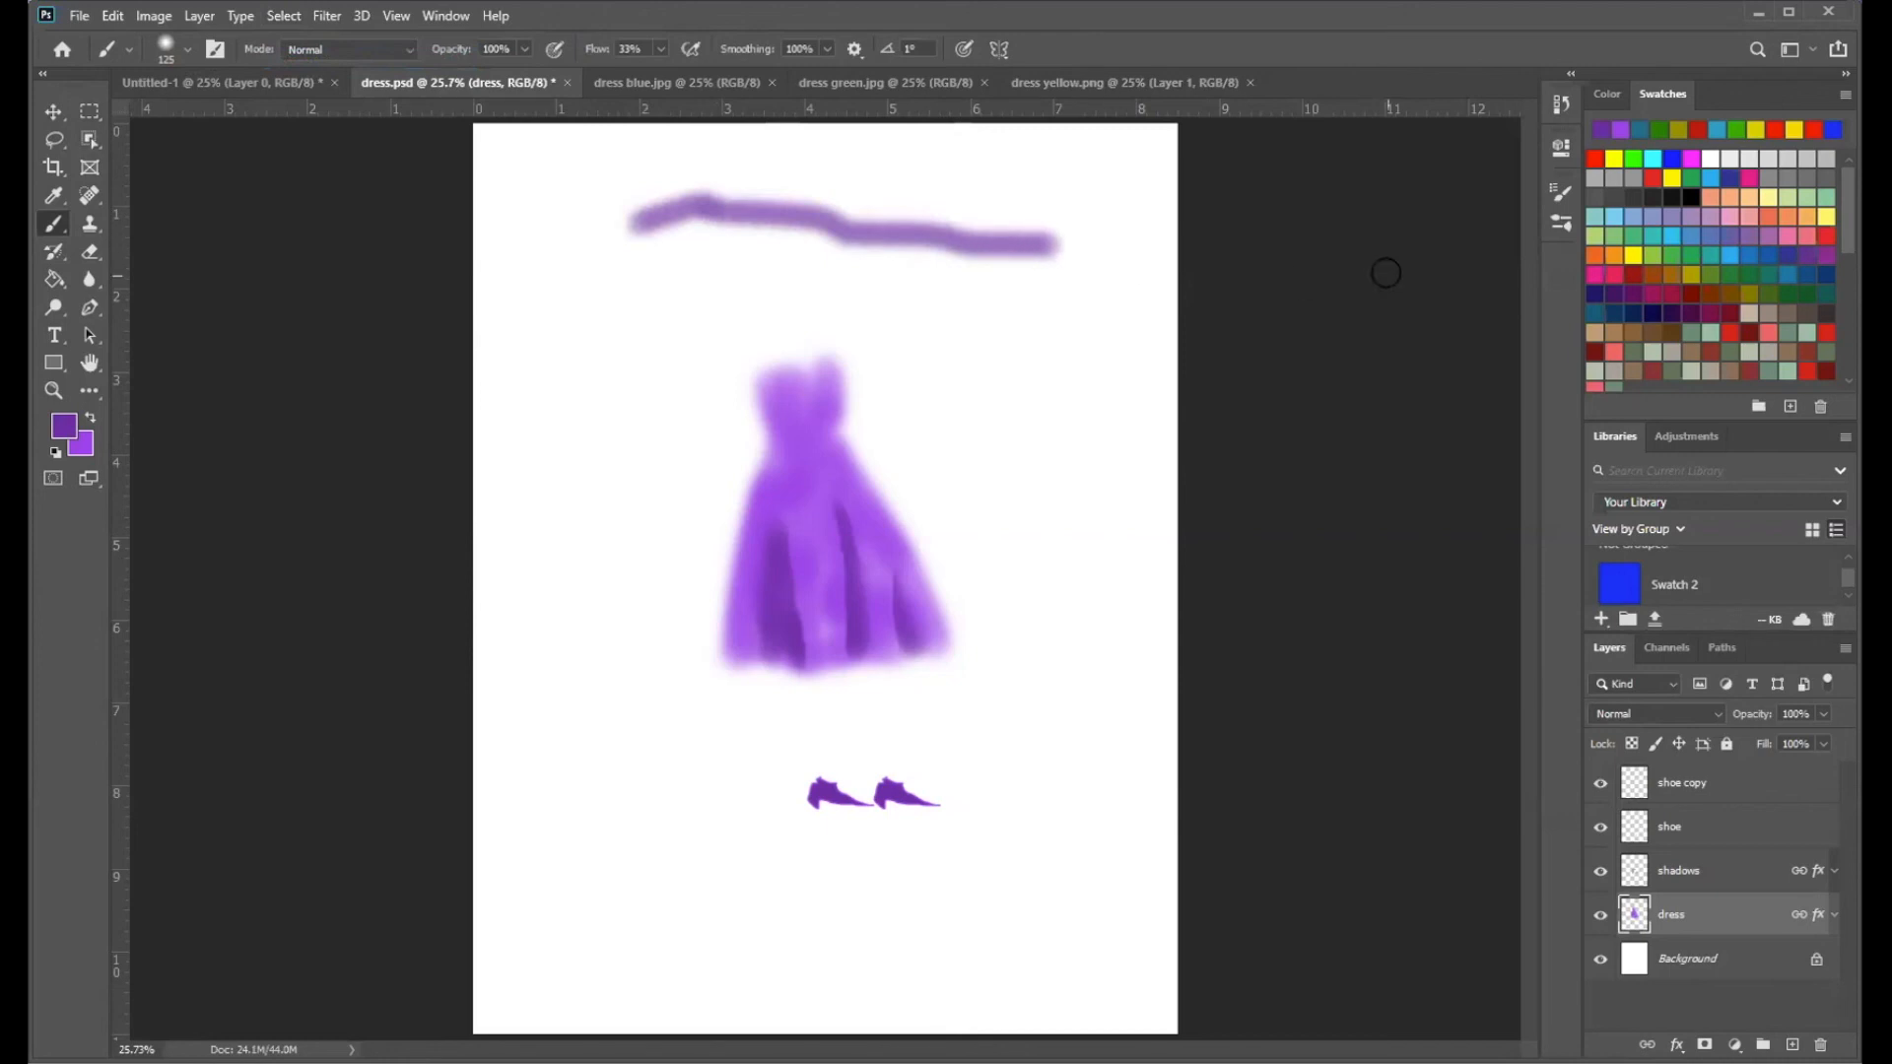
click(113, 15)
click(236, 36)
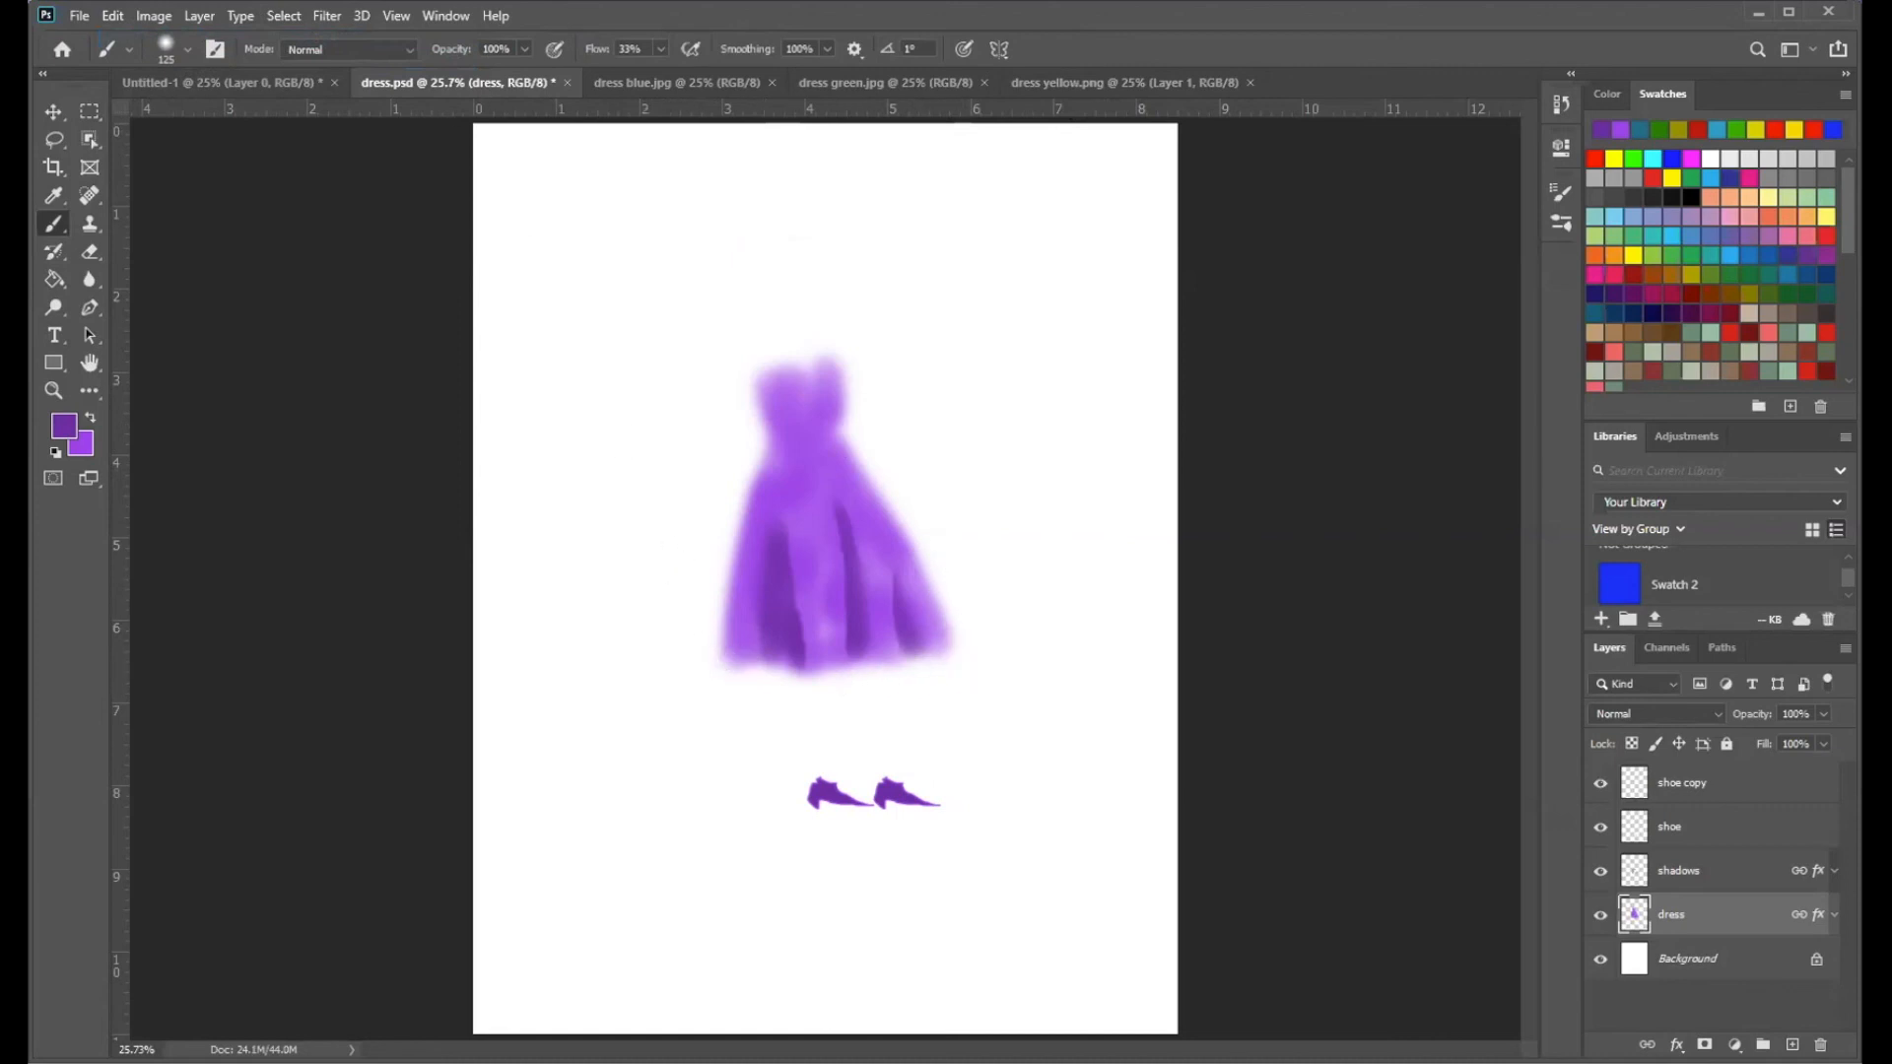
- Draw a wide Elliptical Marquee selection just above the dress's neckline and clear it
click(90, 113)
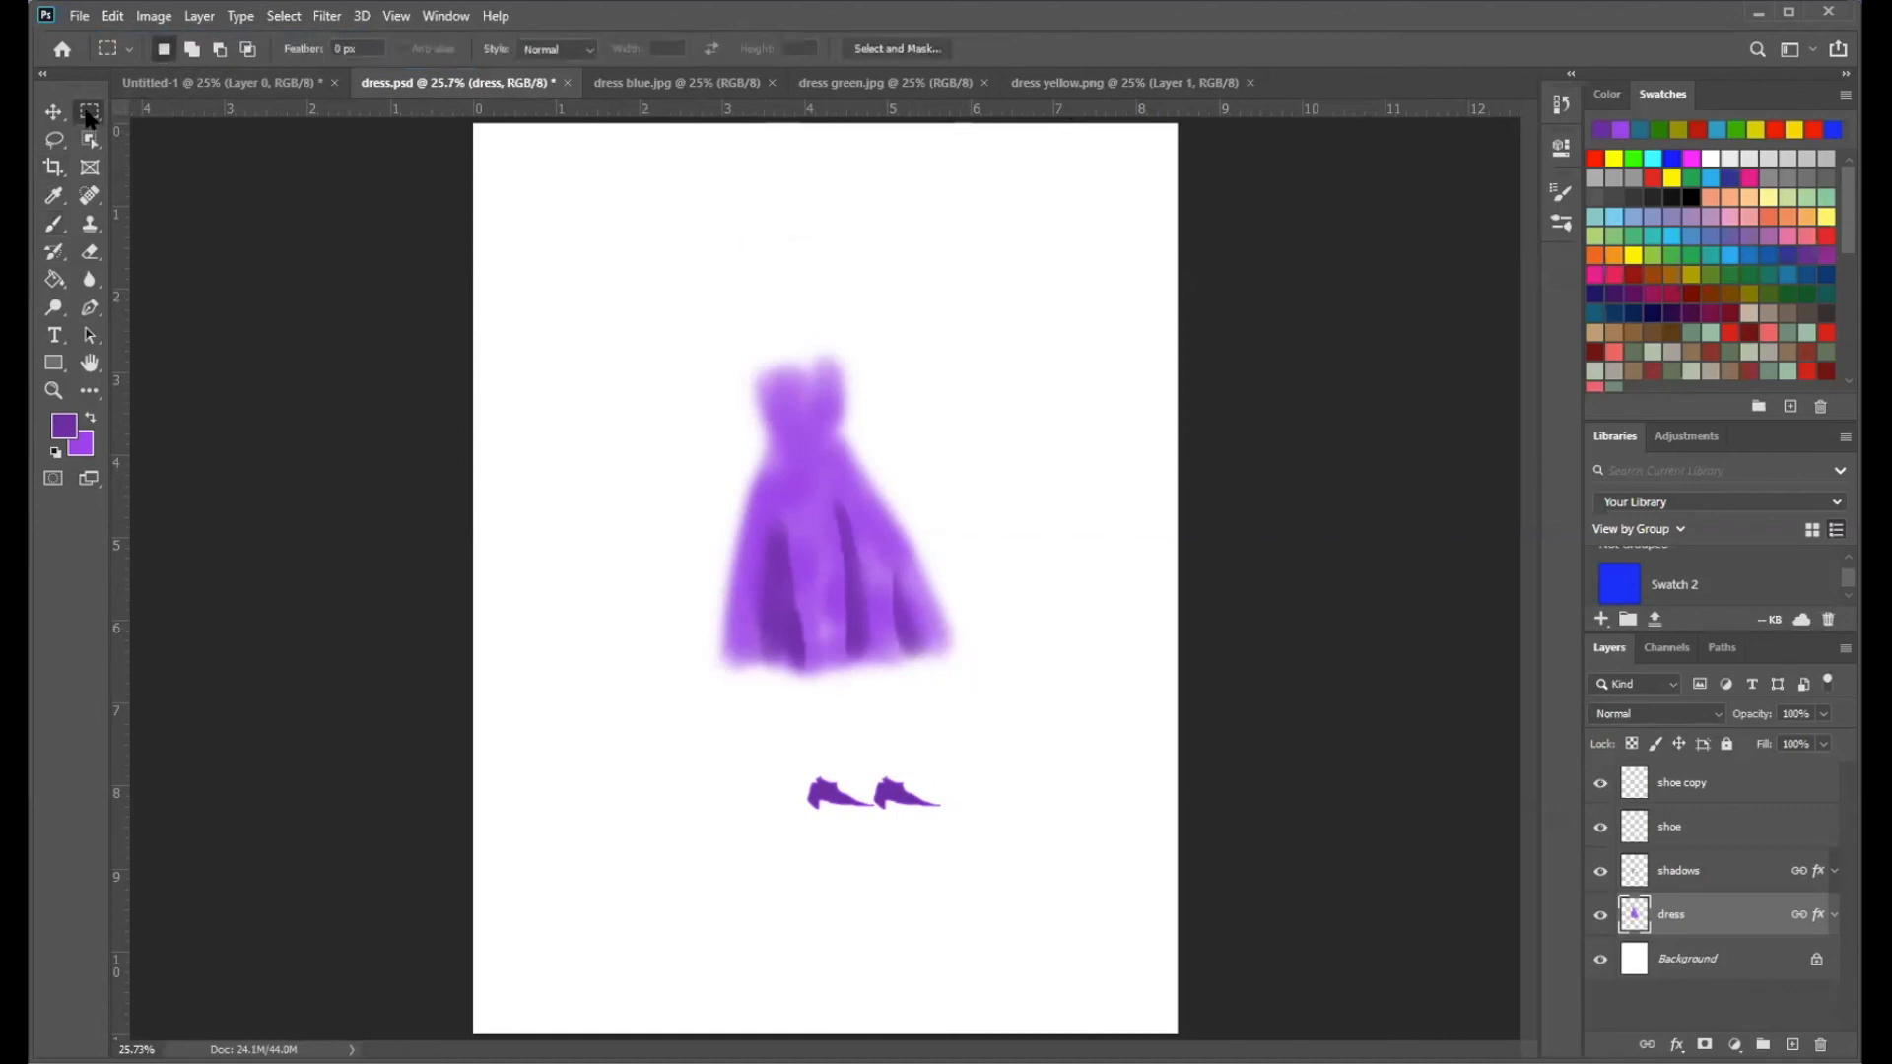
right_click(88, 115)
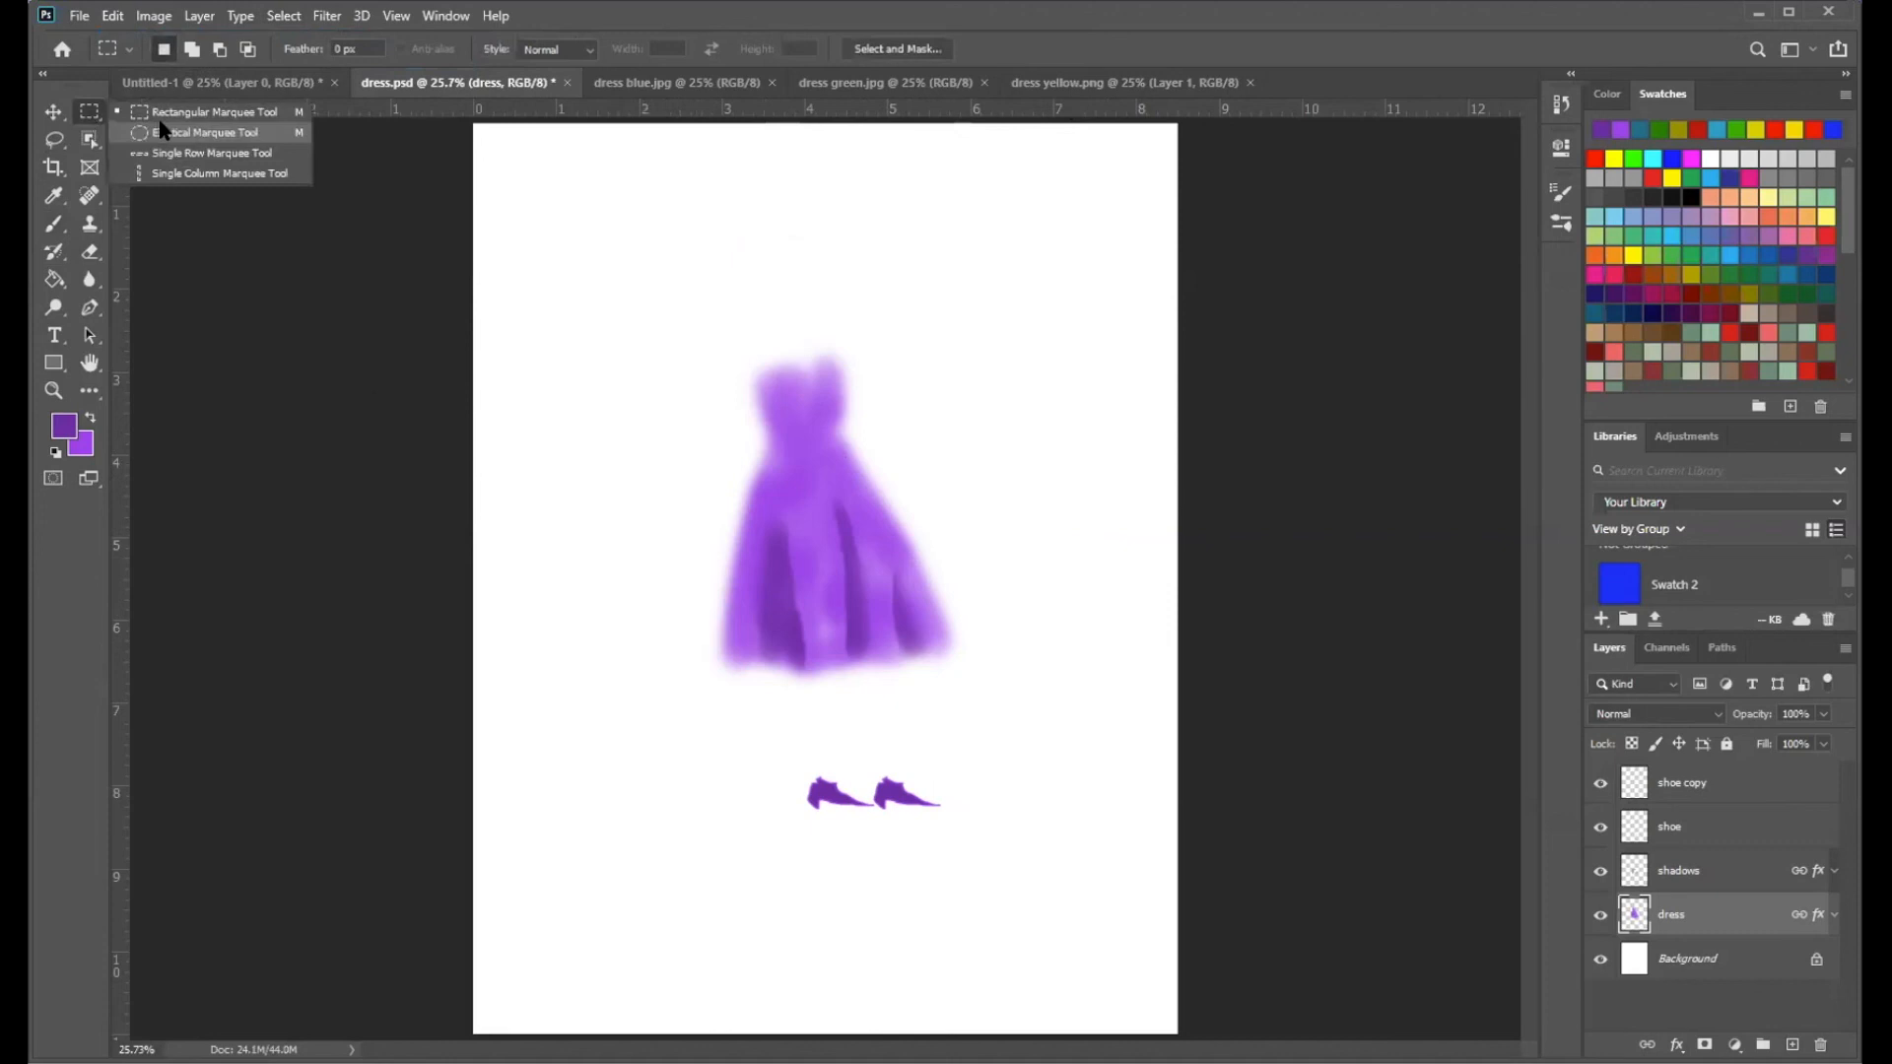
click(163, 131)
drag(622, 251, 837, 355)
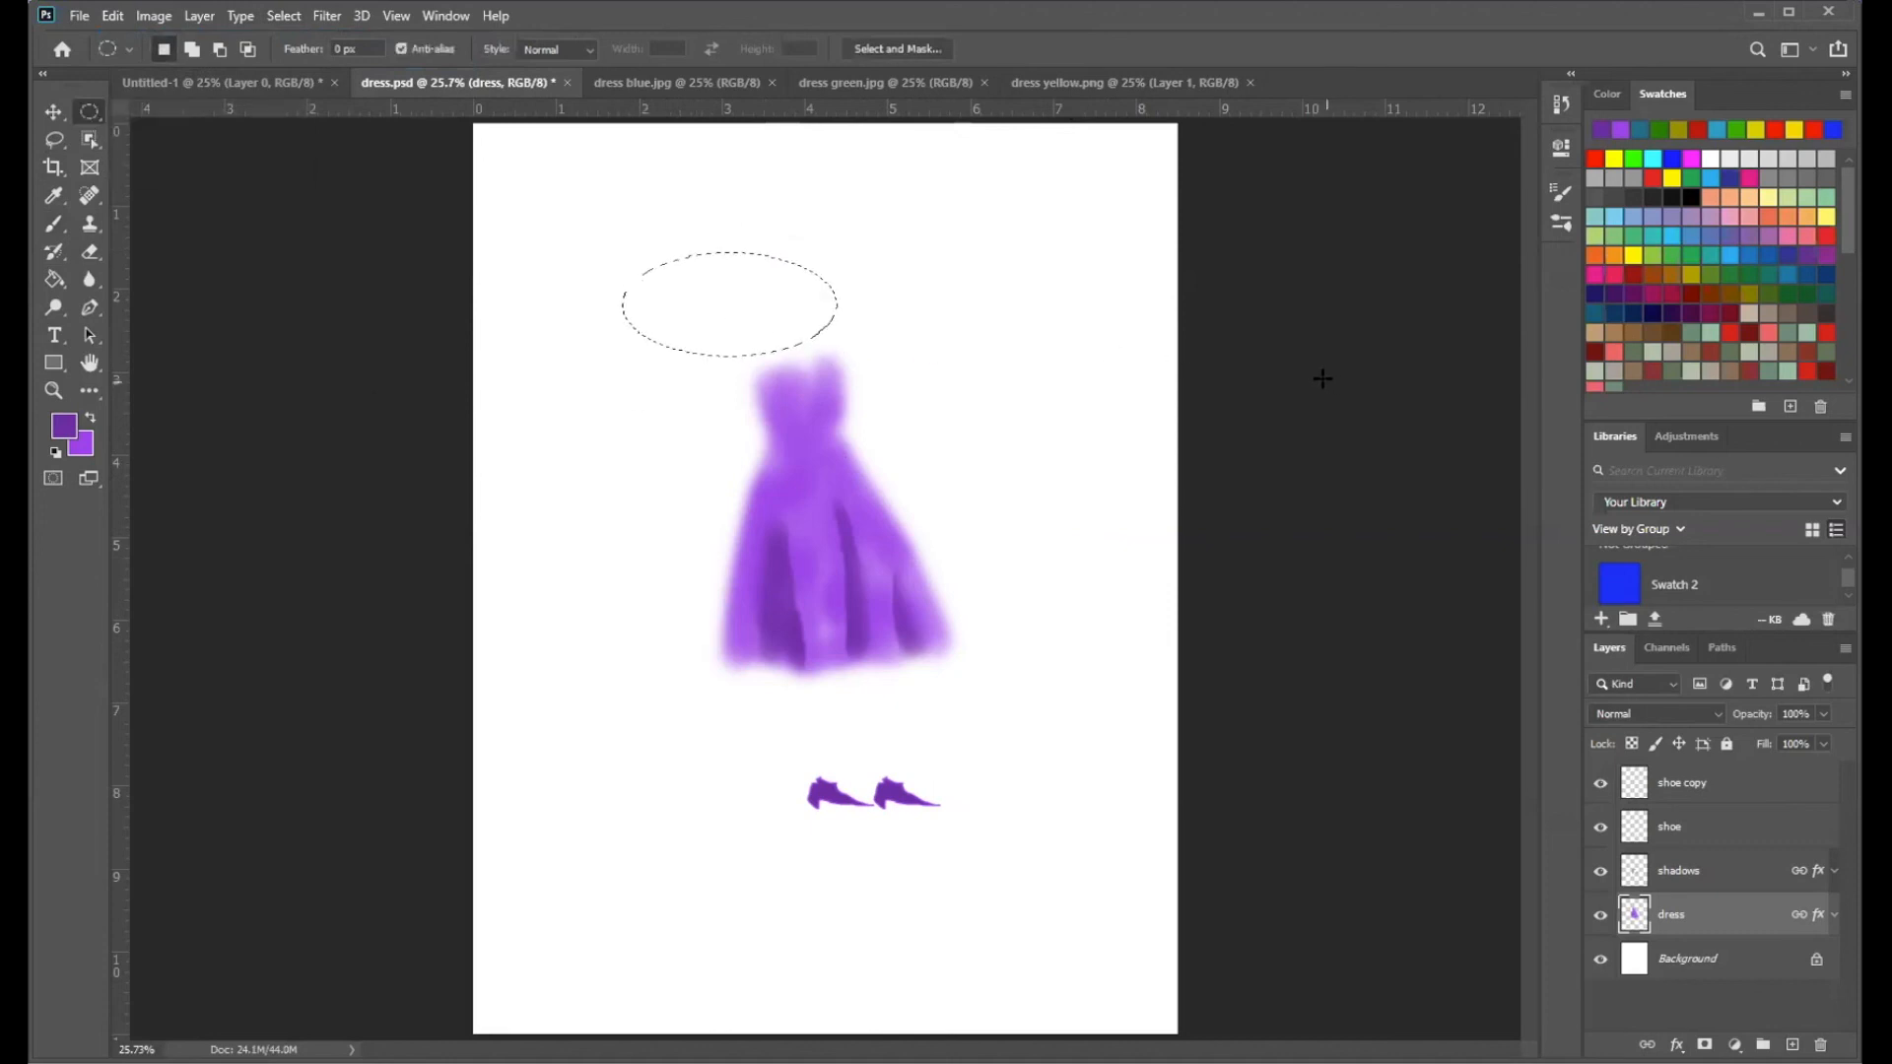
click(282, 15)
click(274, 61)
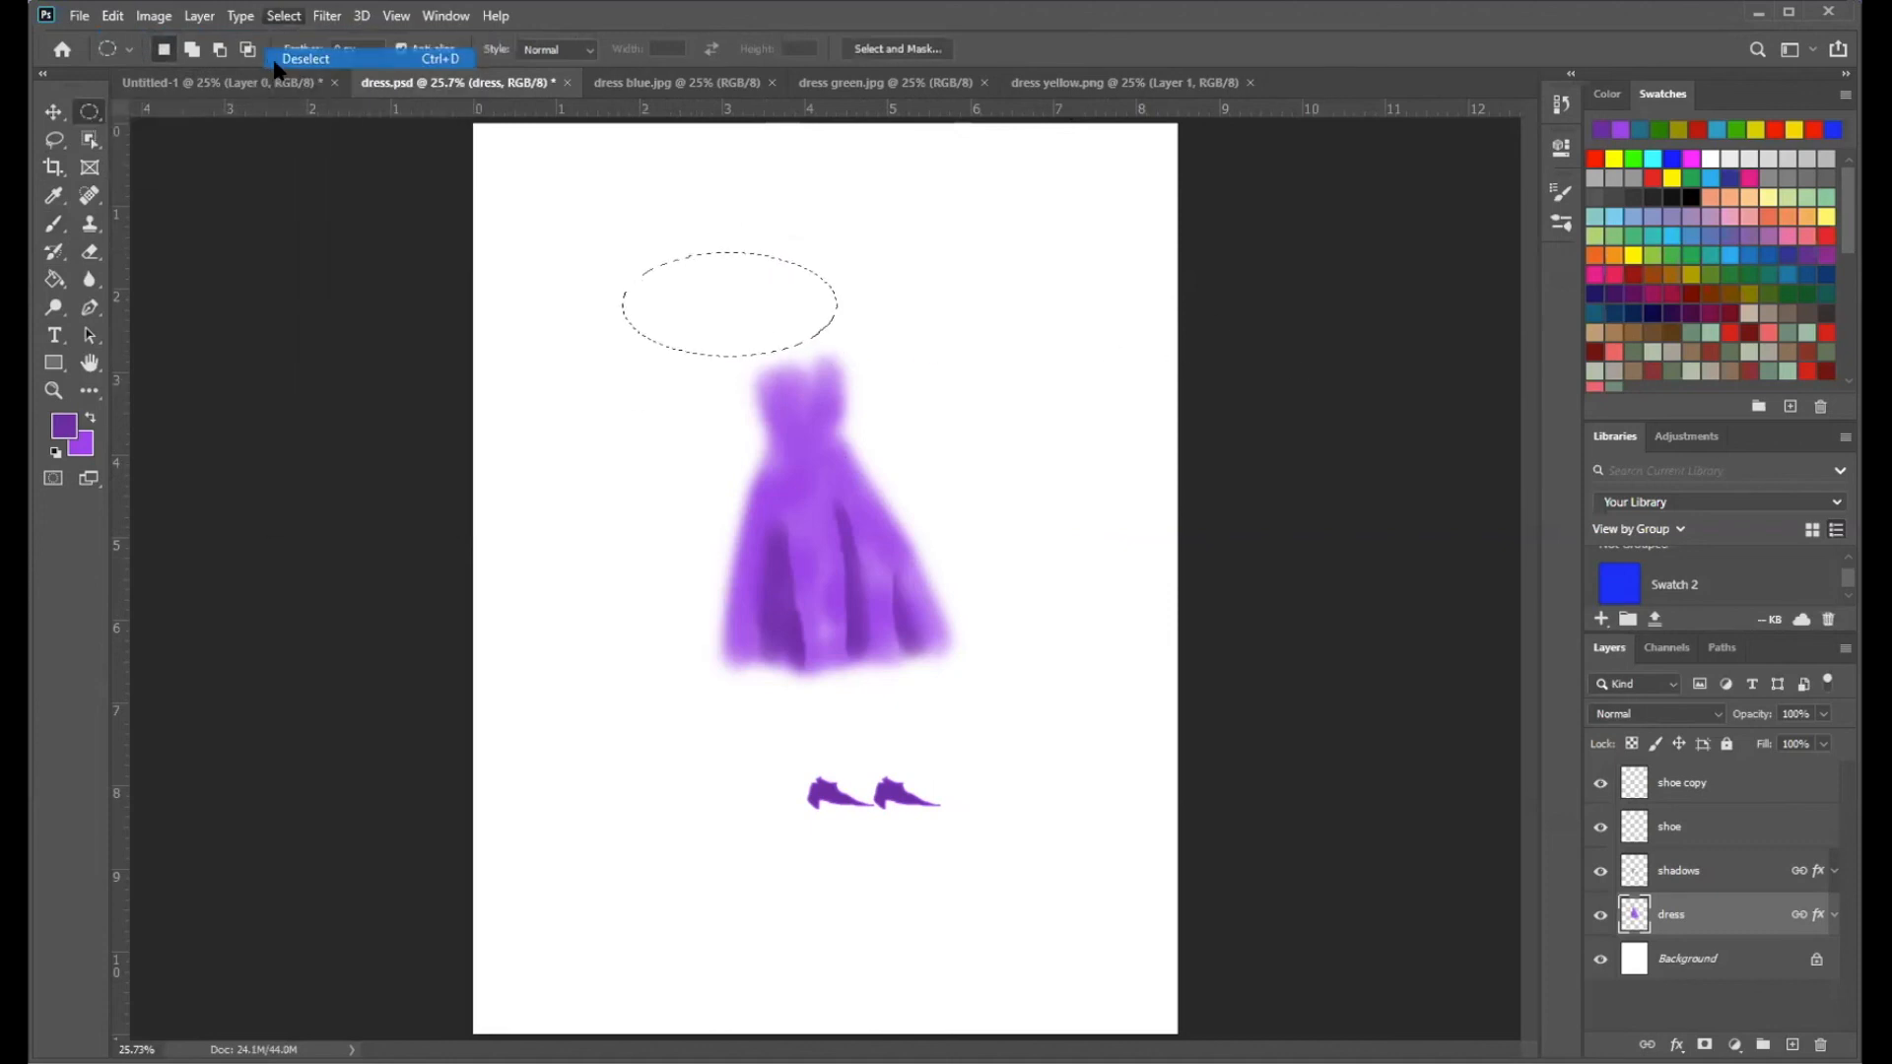
- Draw a freehand Lasso selection around the dress's neckline and clear it
click(56, 141)
drag(58, 148, 96, 138)
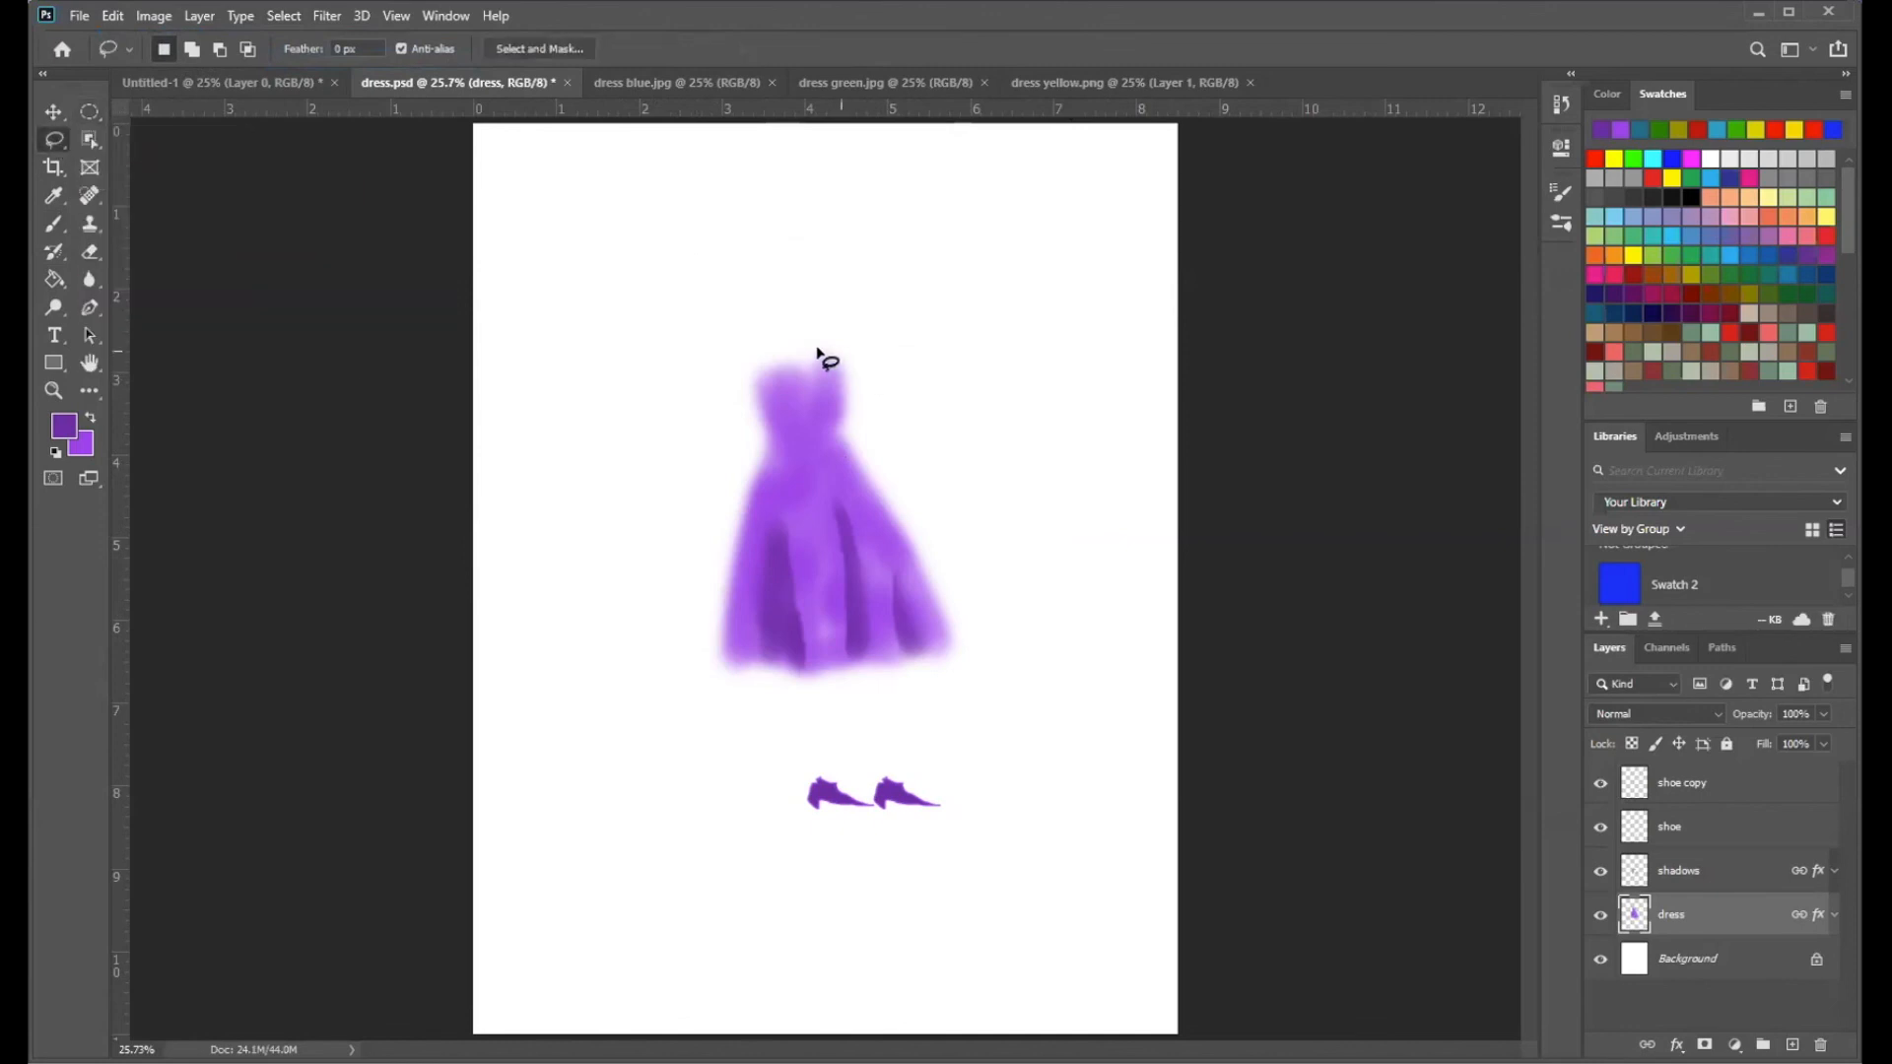
mouse_move(805, 360)
mouse_down()
mouse_move(847, 352)
mouse_move(840, 434)
mouse_move(965, 656)
mouse_move(773, 674)
mouse_move(720, 647)
mouse_move(766, 446)
mouse_move(760, 355)
mouse_up()
click(283, 16)
click(288, 59)
- Load the dress layer's outline as a selection and clear it
ctrl+click(1636, 918)
click(284, 16)
click(296, 59)
- Select the dress outline from its layer's contents and add a new empty layer directly above the dress layer
click(53, 114)
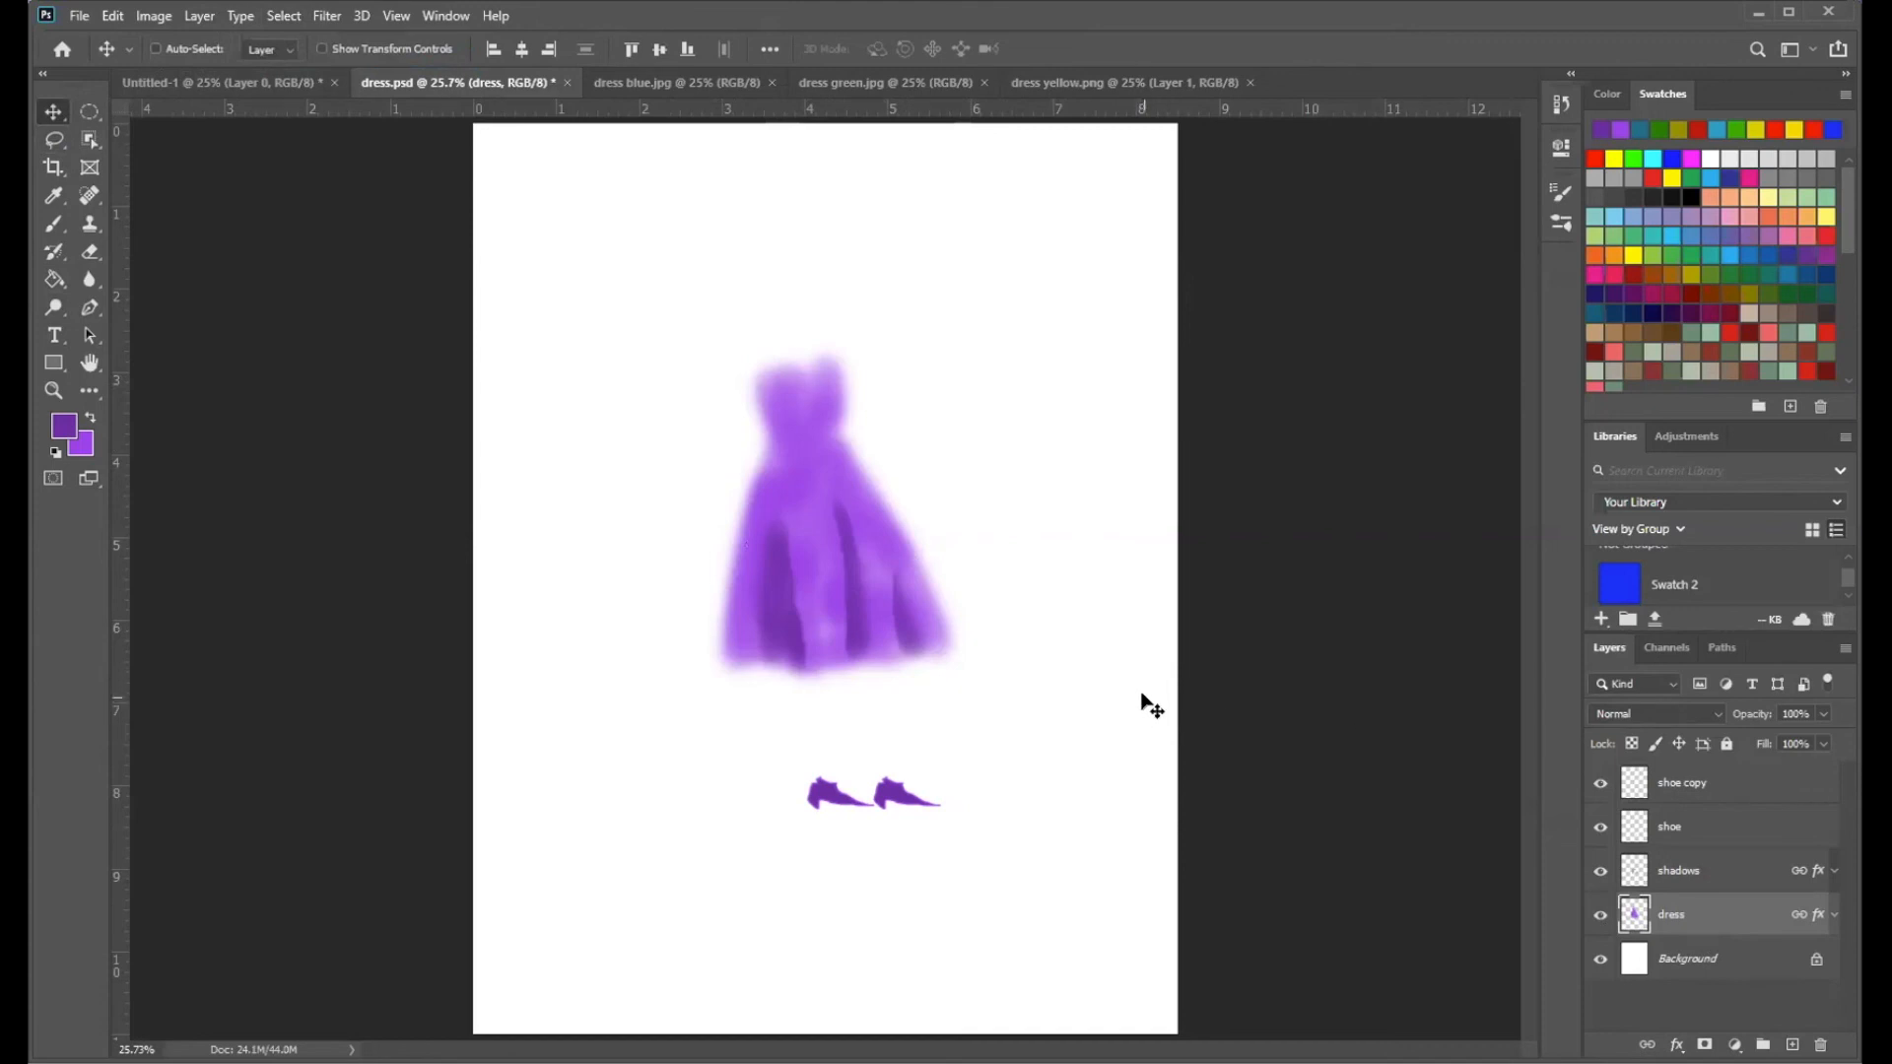
key(ctrl)
key(ctrl+shift+alt+n)
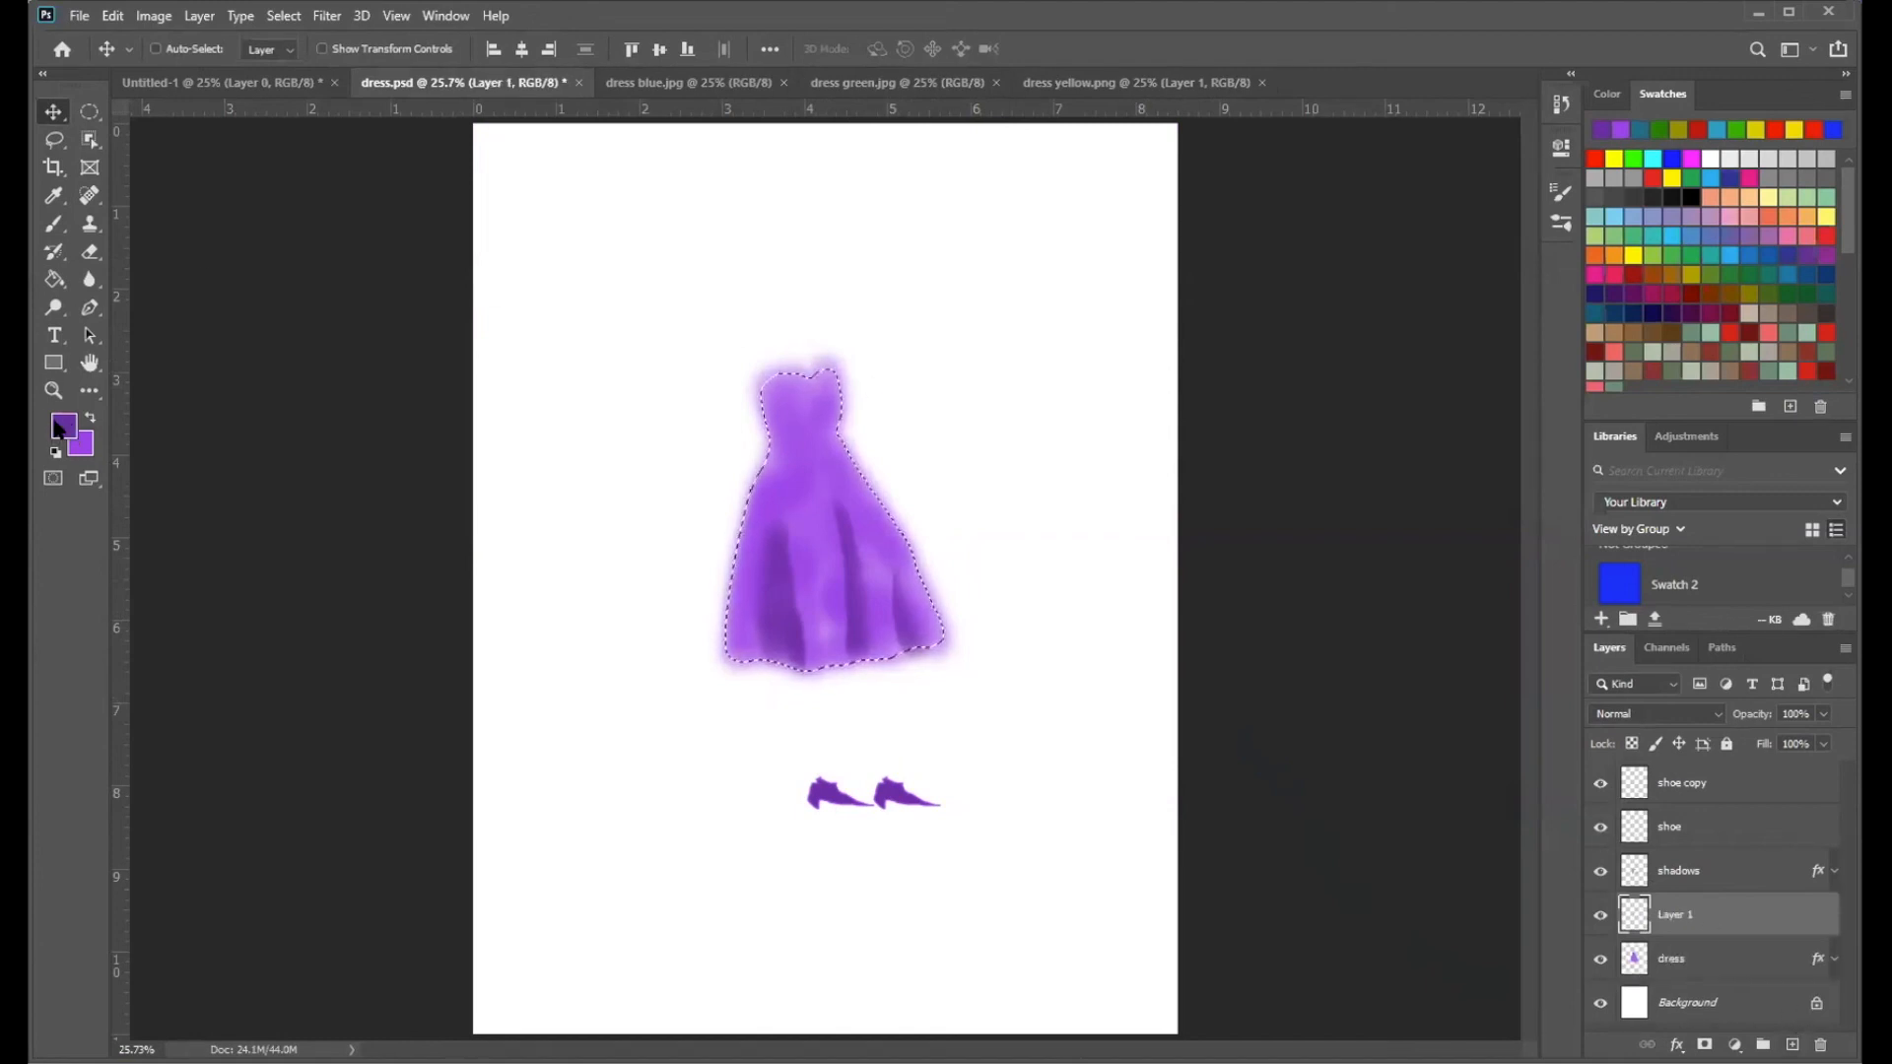
- Try a purple Brush stroke along the skirt's edge inside the dress selection, and undo it
click(57, 225)
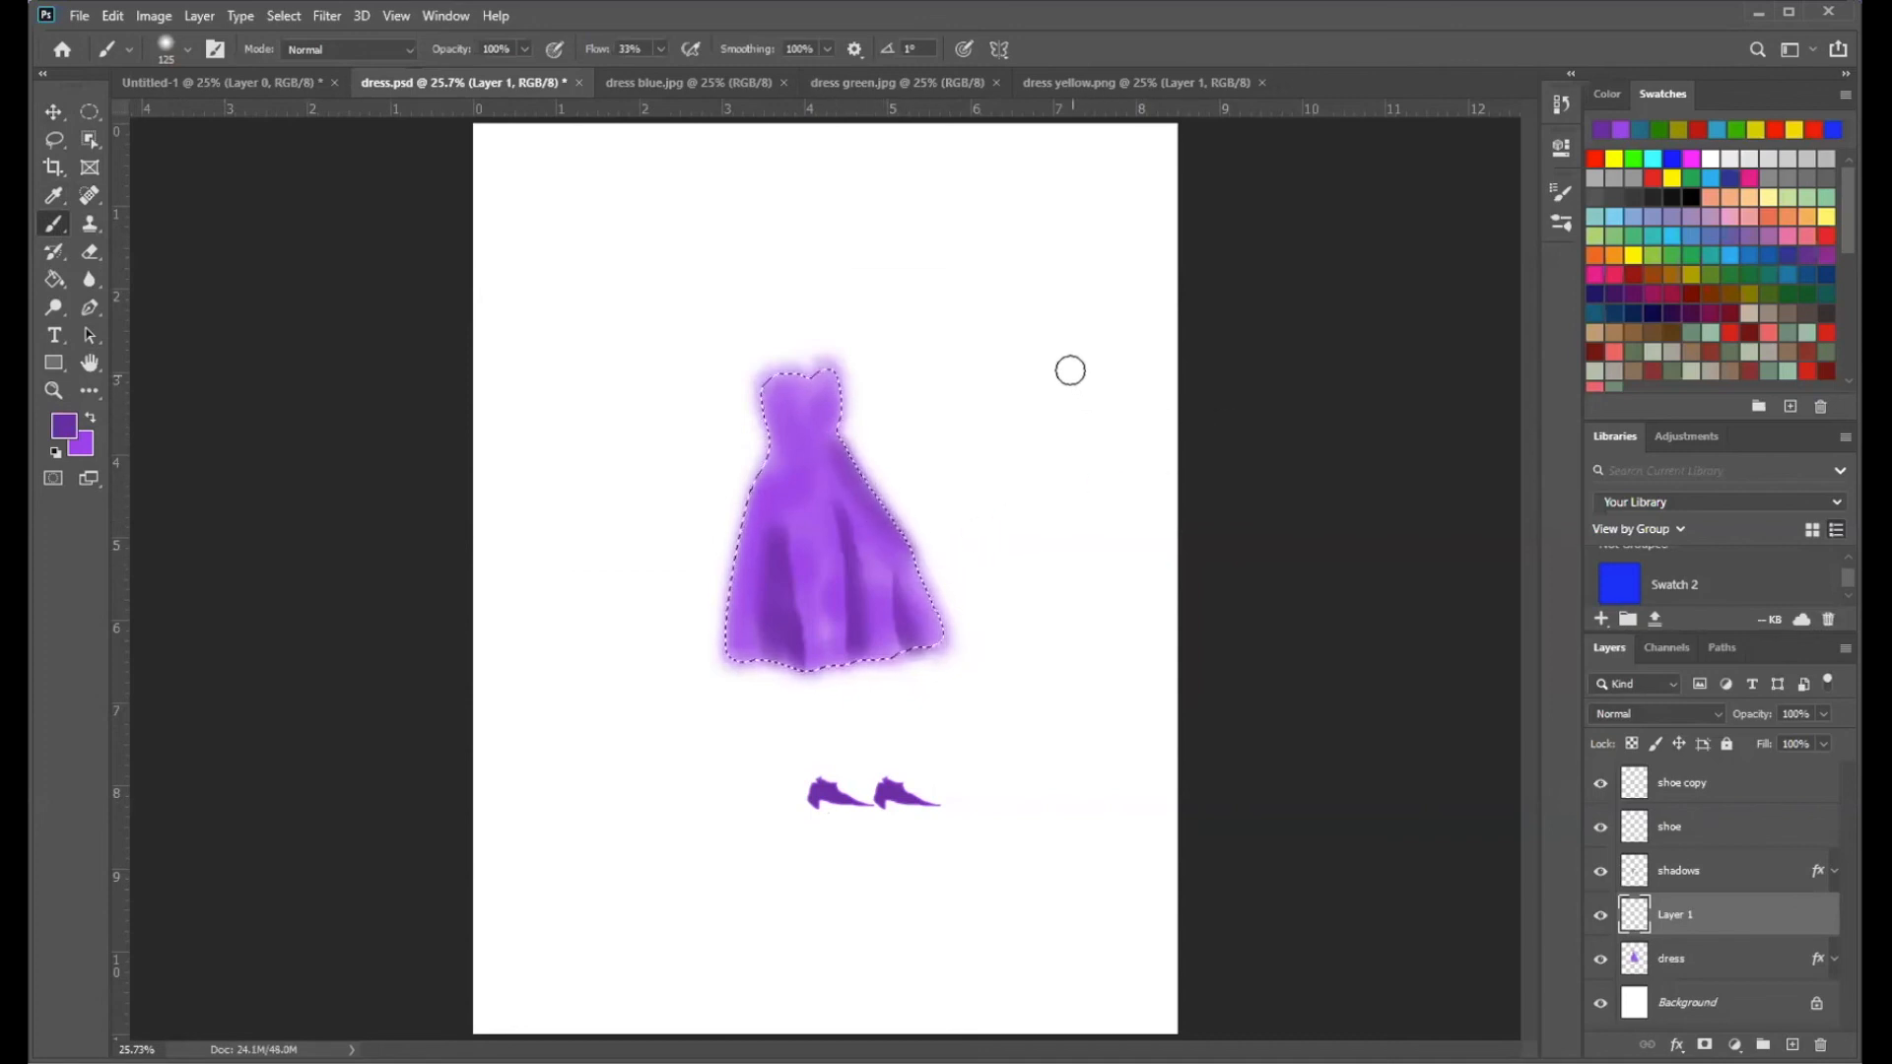
click(113, 17)
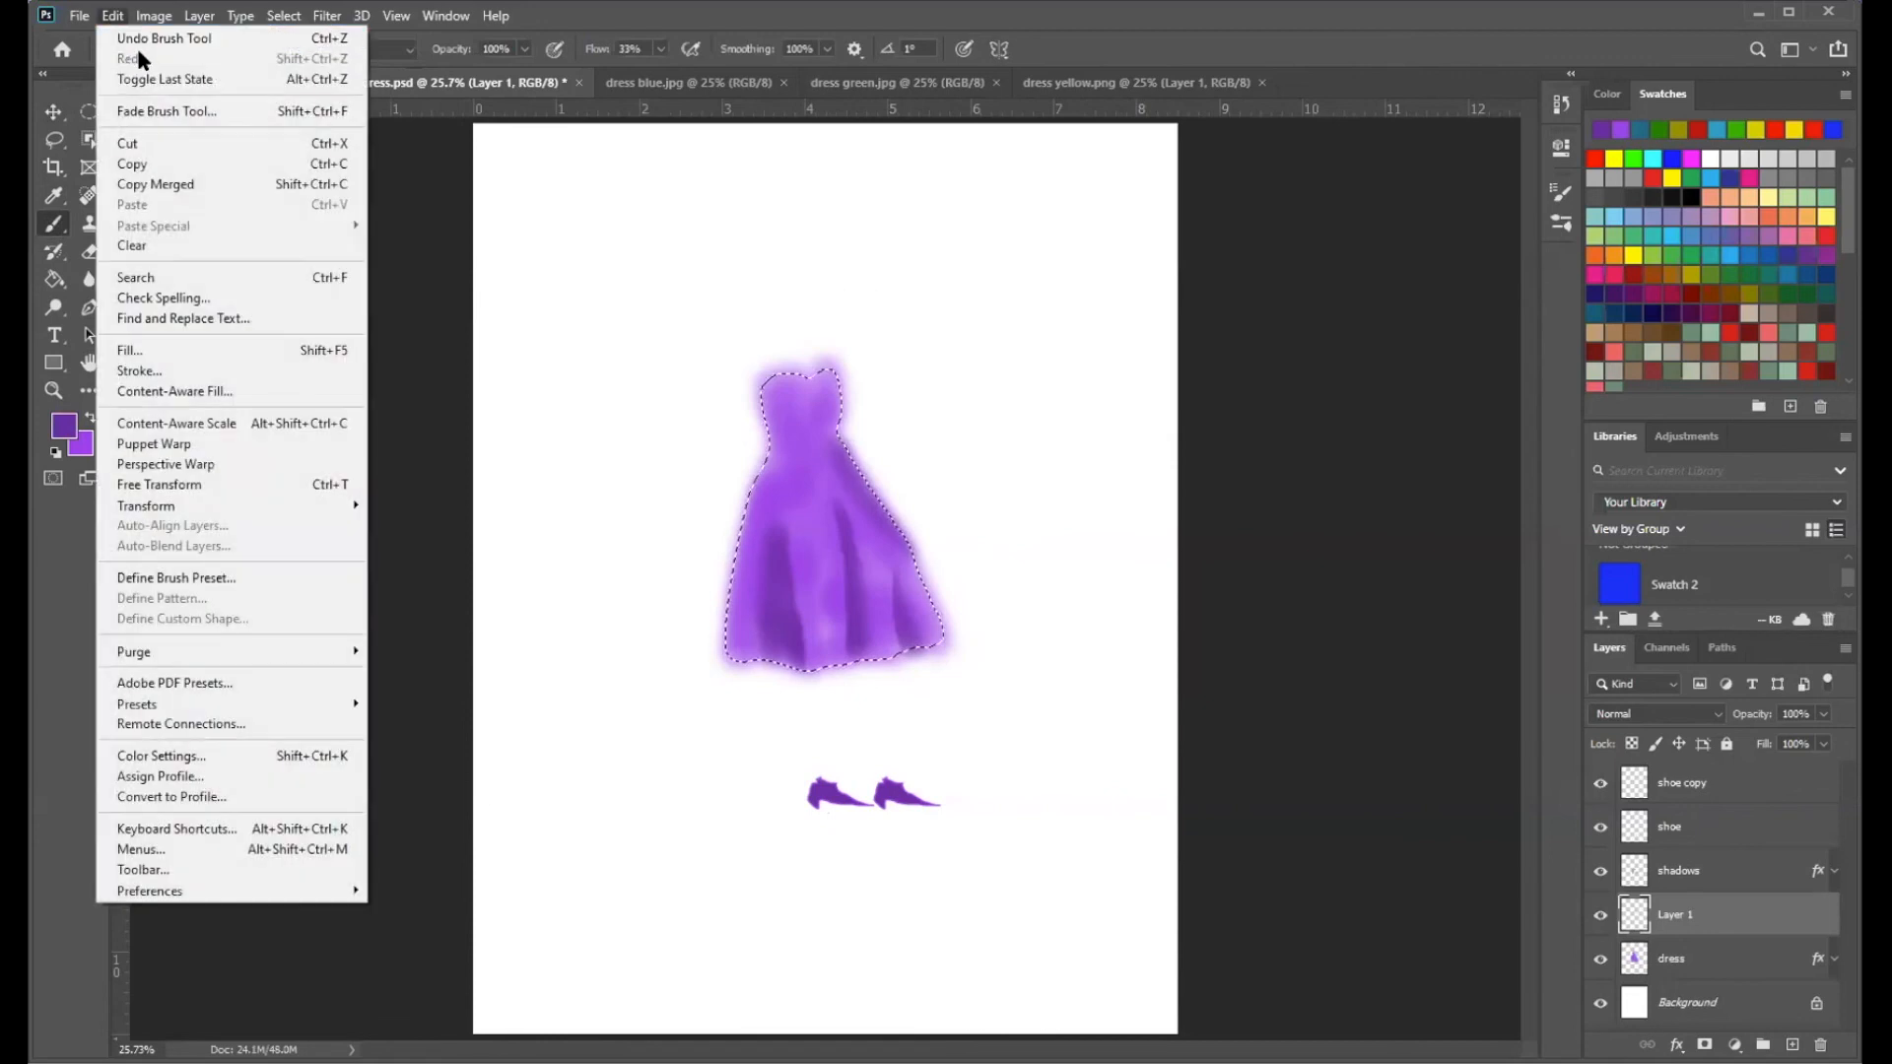
click(138, 31)
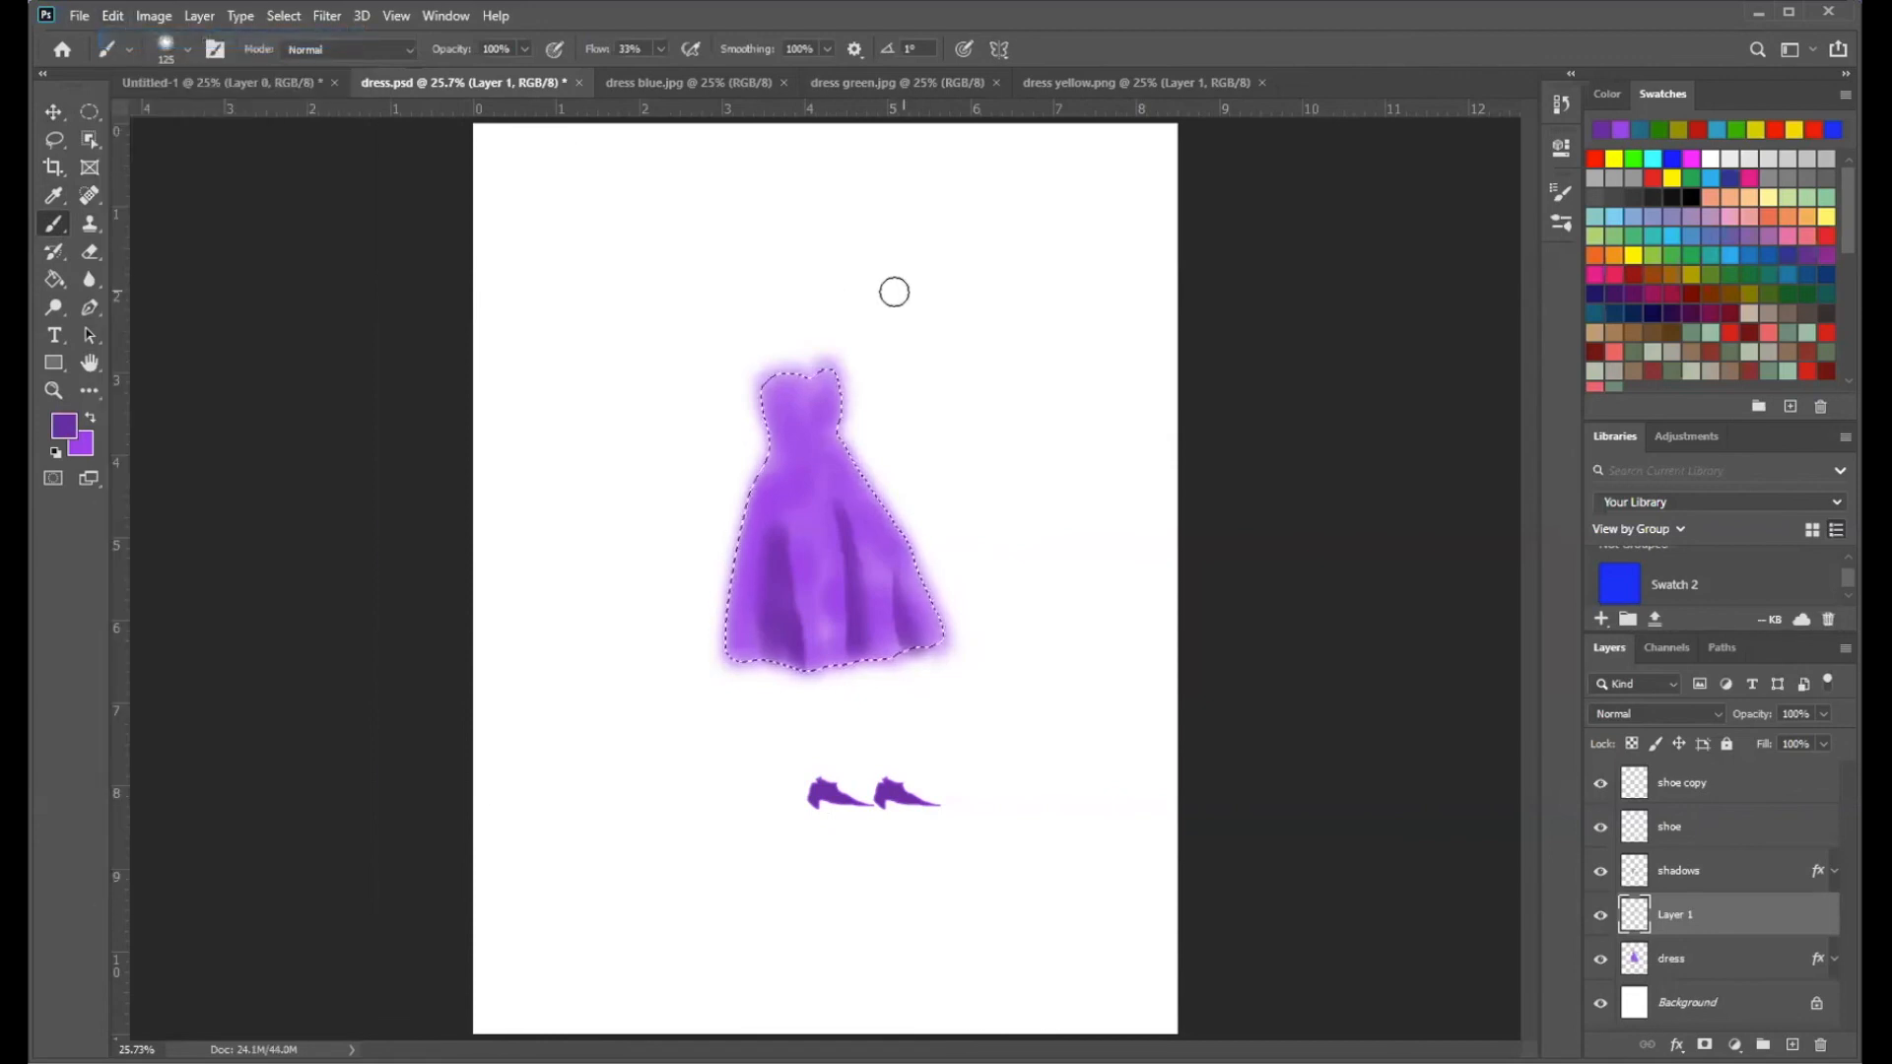
- Enlarge the soft Brush tip to 400 px
click(128, 50)
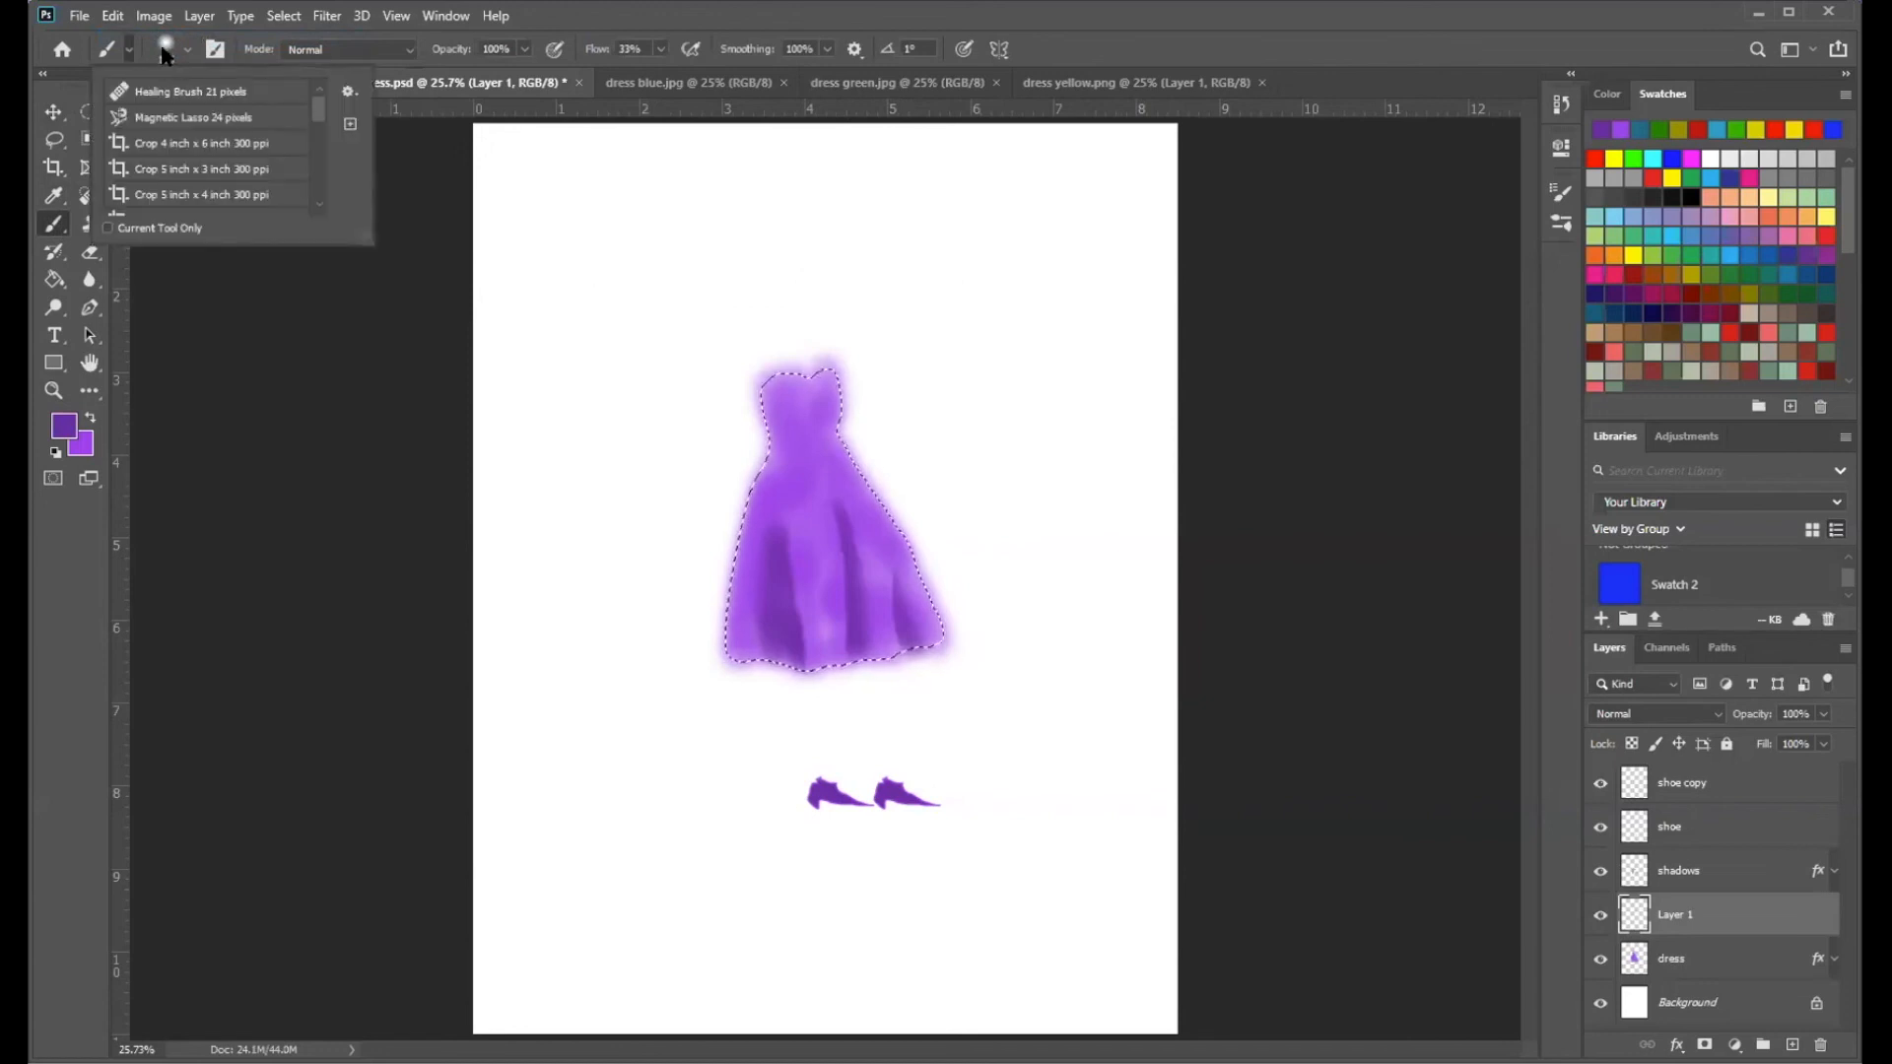
click(186, 50)
drag(219, 119, 242, 122)
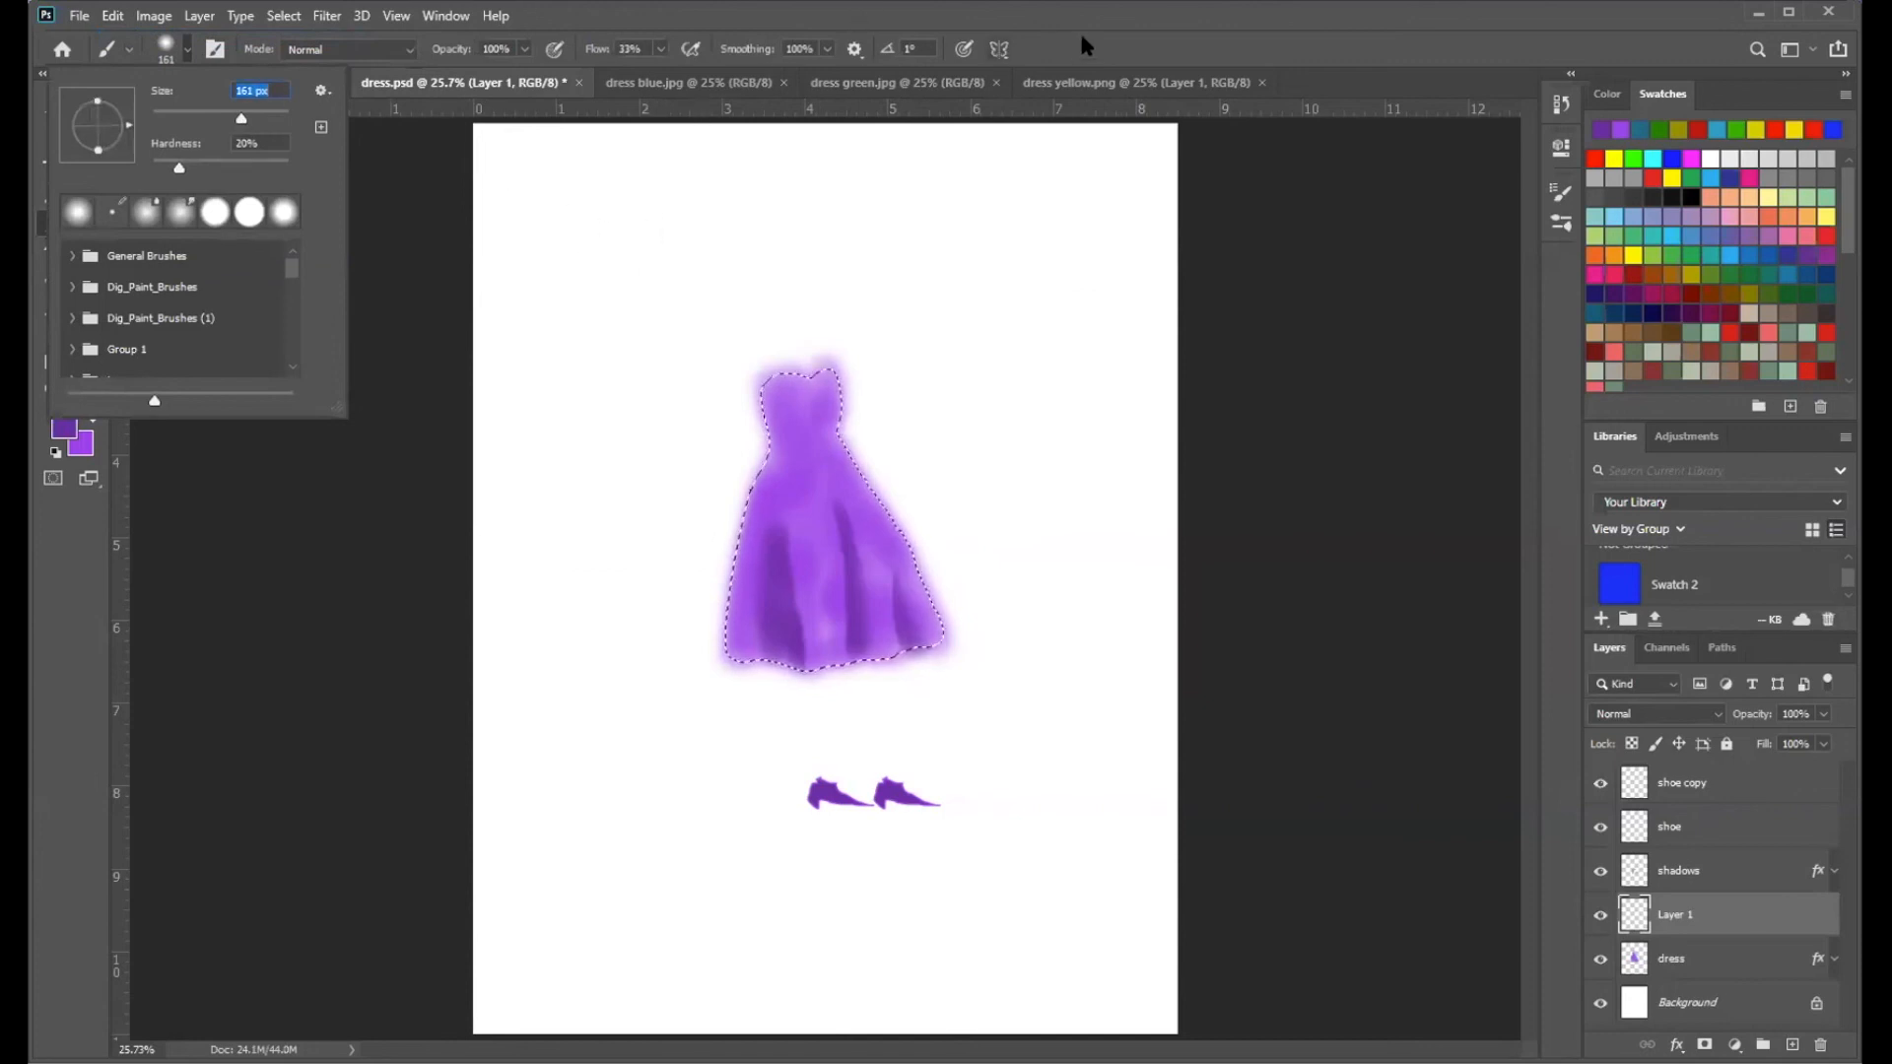
click(931, 361)
key(bracketright)
key(bracketright)
key(bracketright)
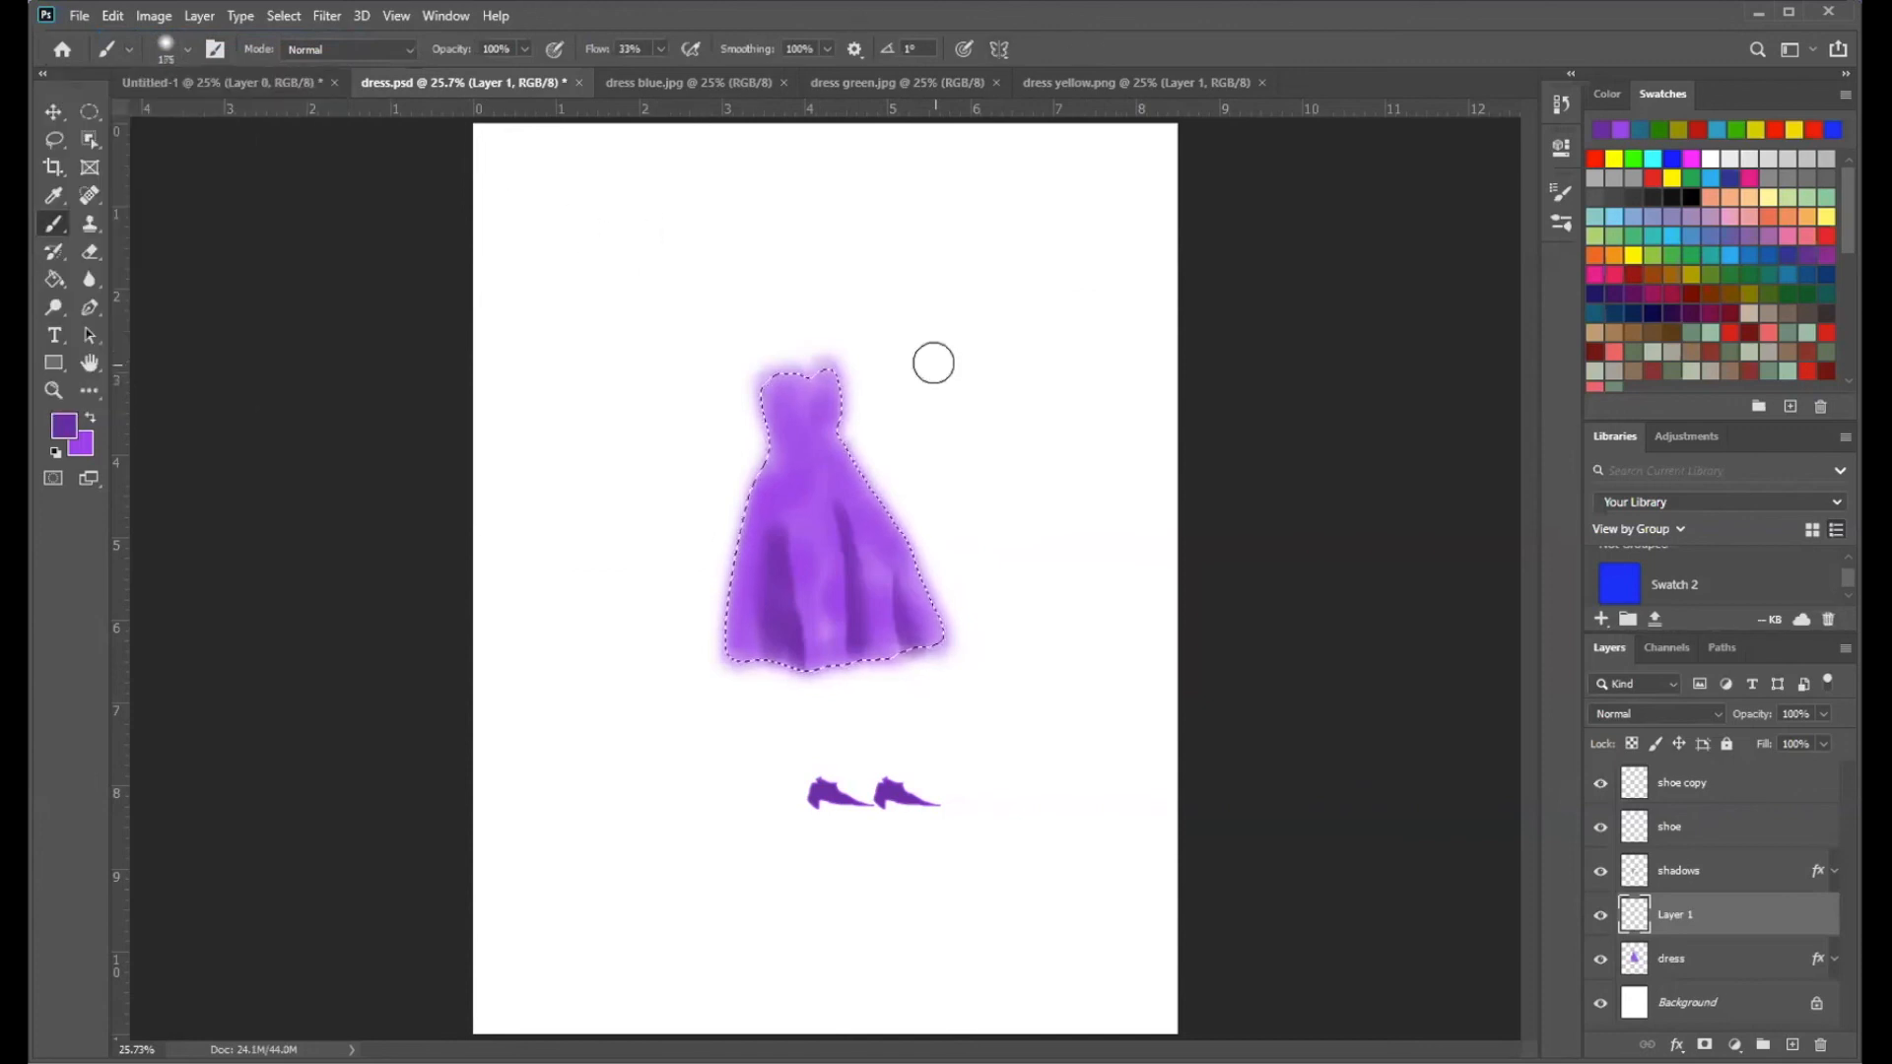
key(bracketright)
key(bracketright)
- Set the foreground to darker purple #521d7a and brush shading along the dress's outer edges inside the selection
click(65, 427)
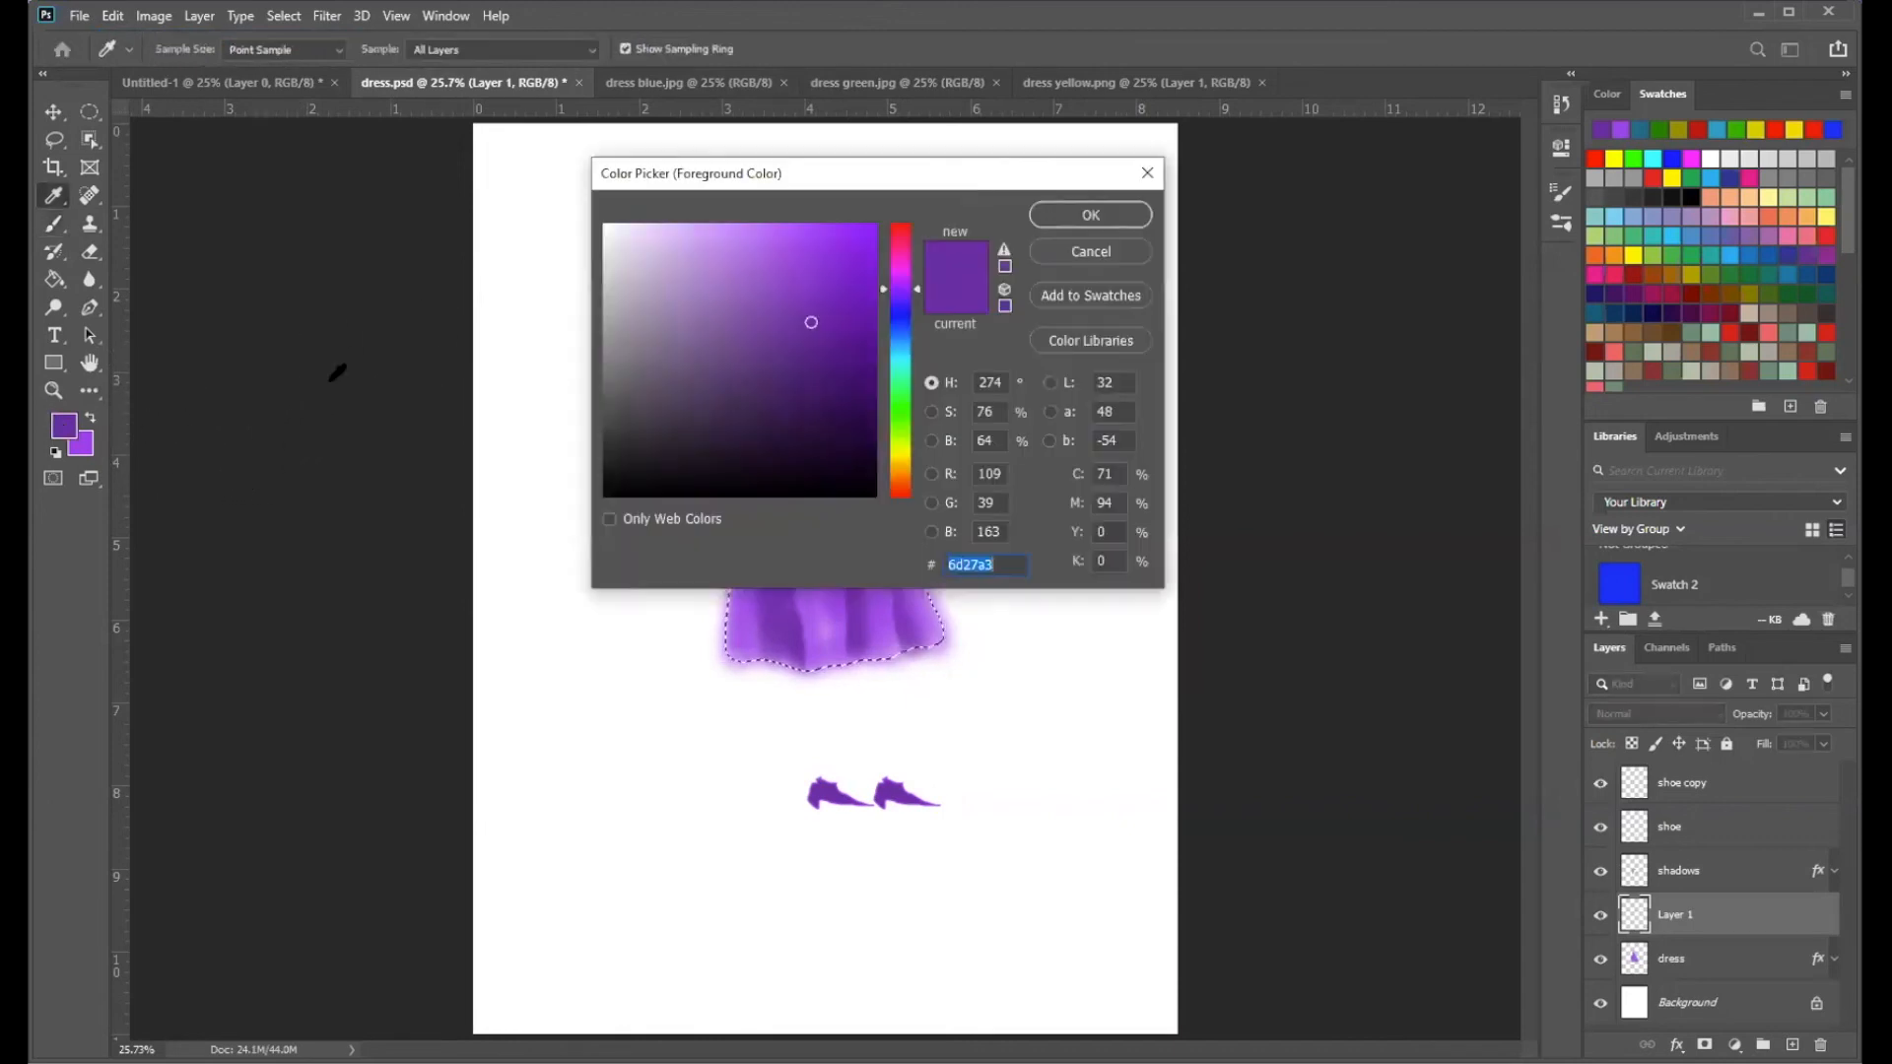
click(811, 364)
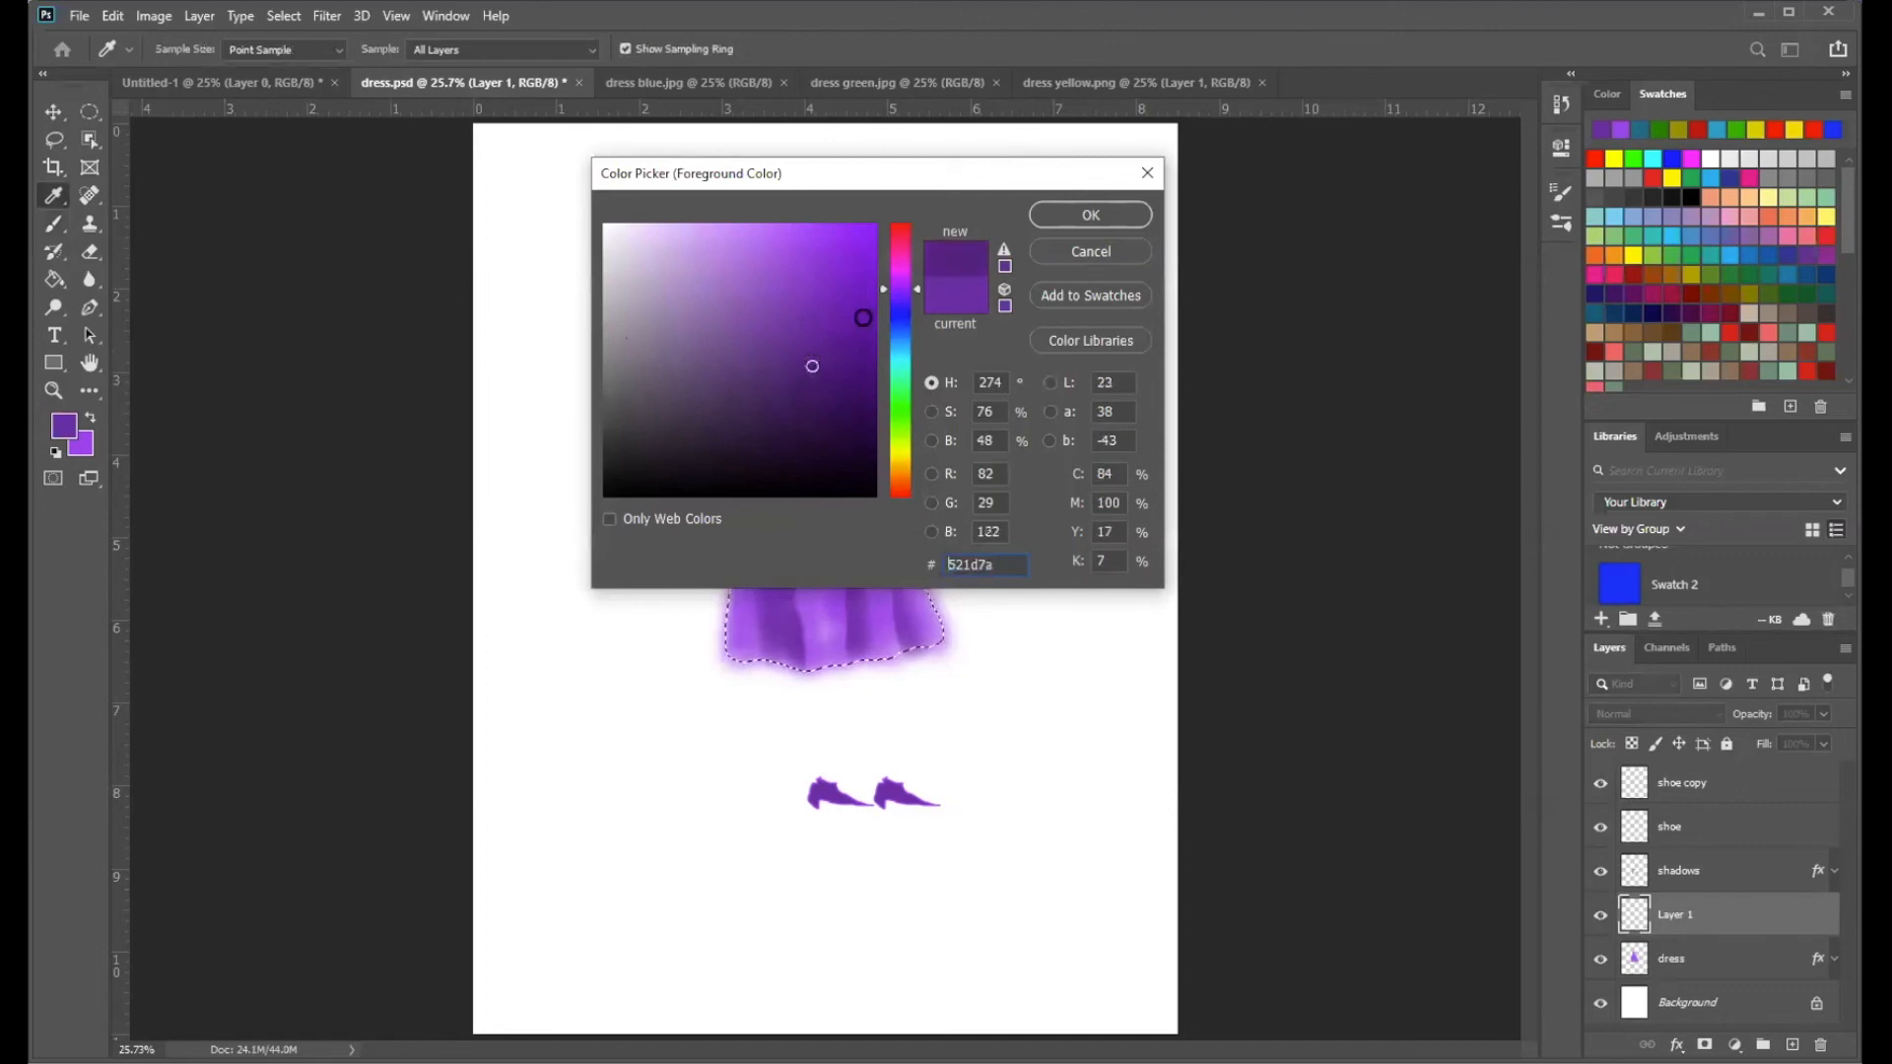
click(1091, 215)
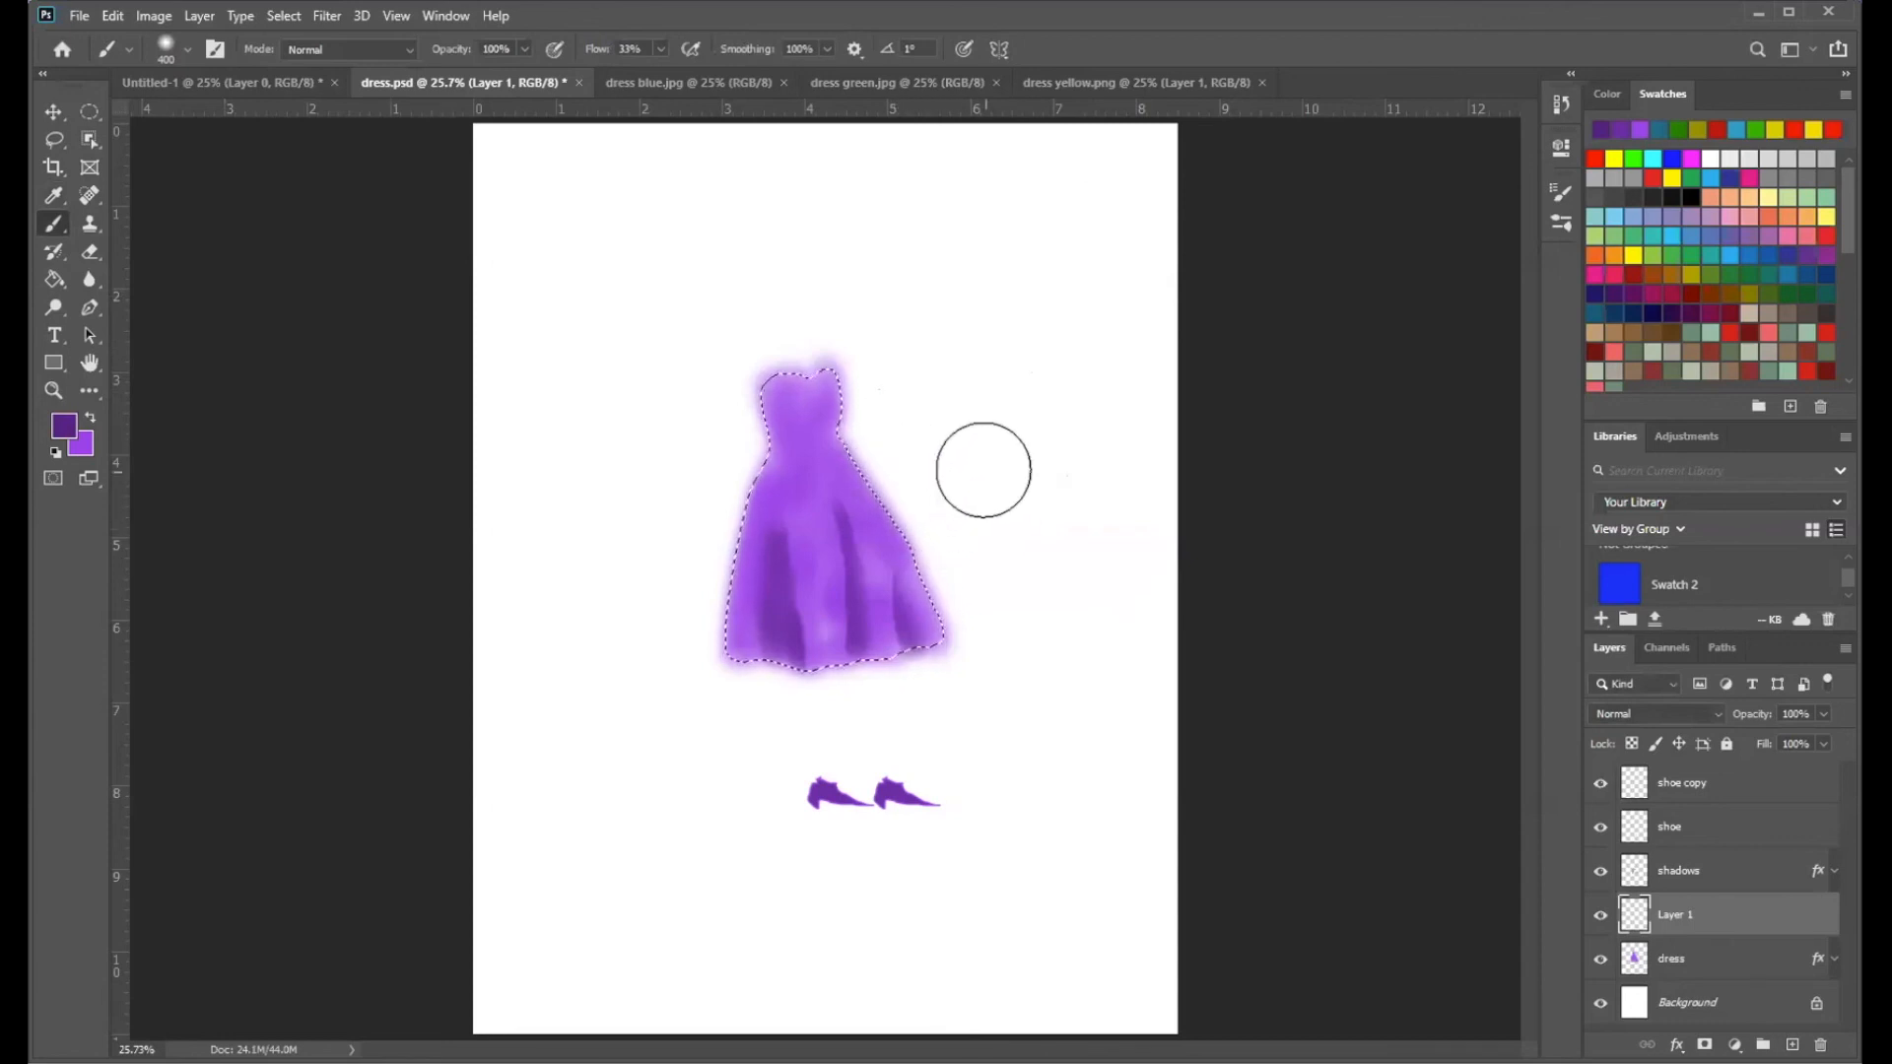
drag(980, 465, 907, 447)
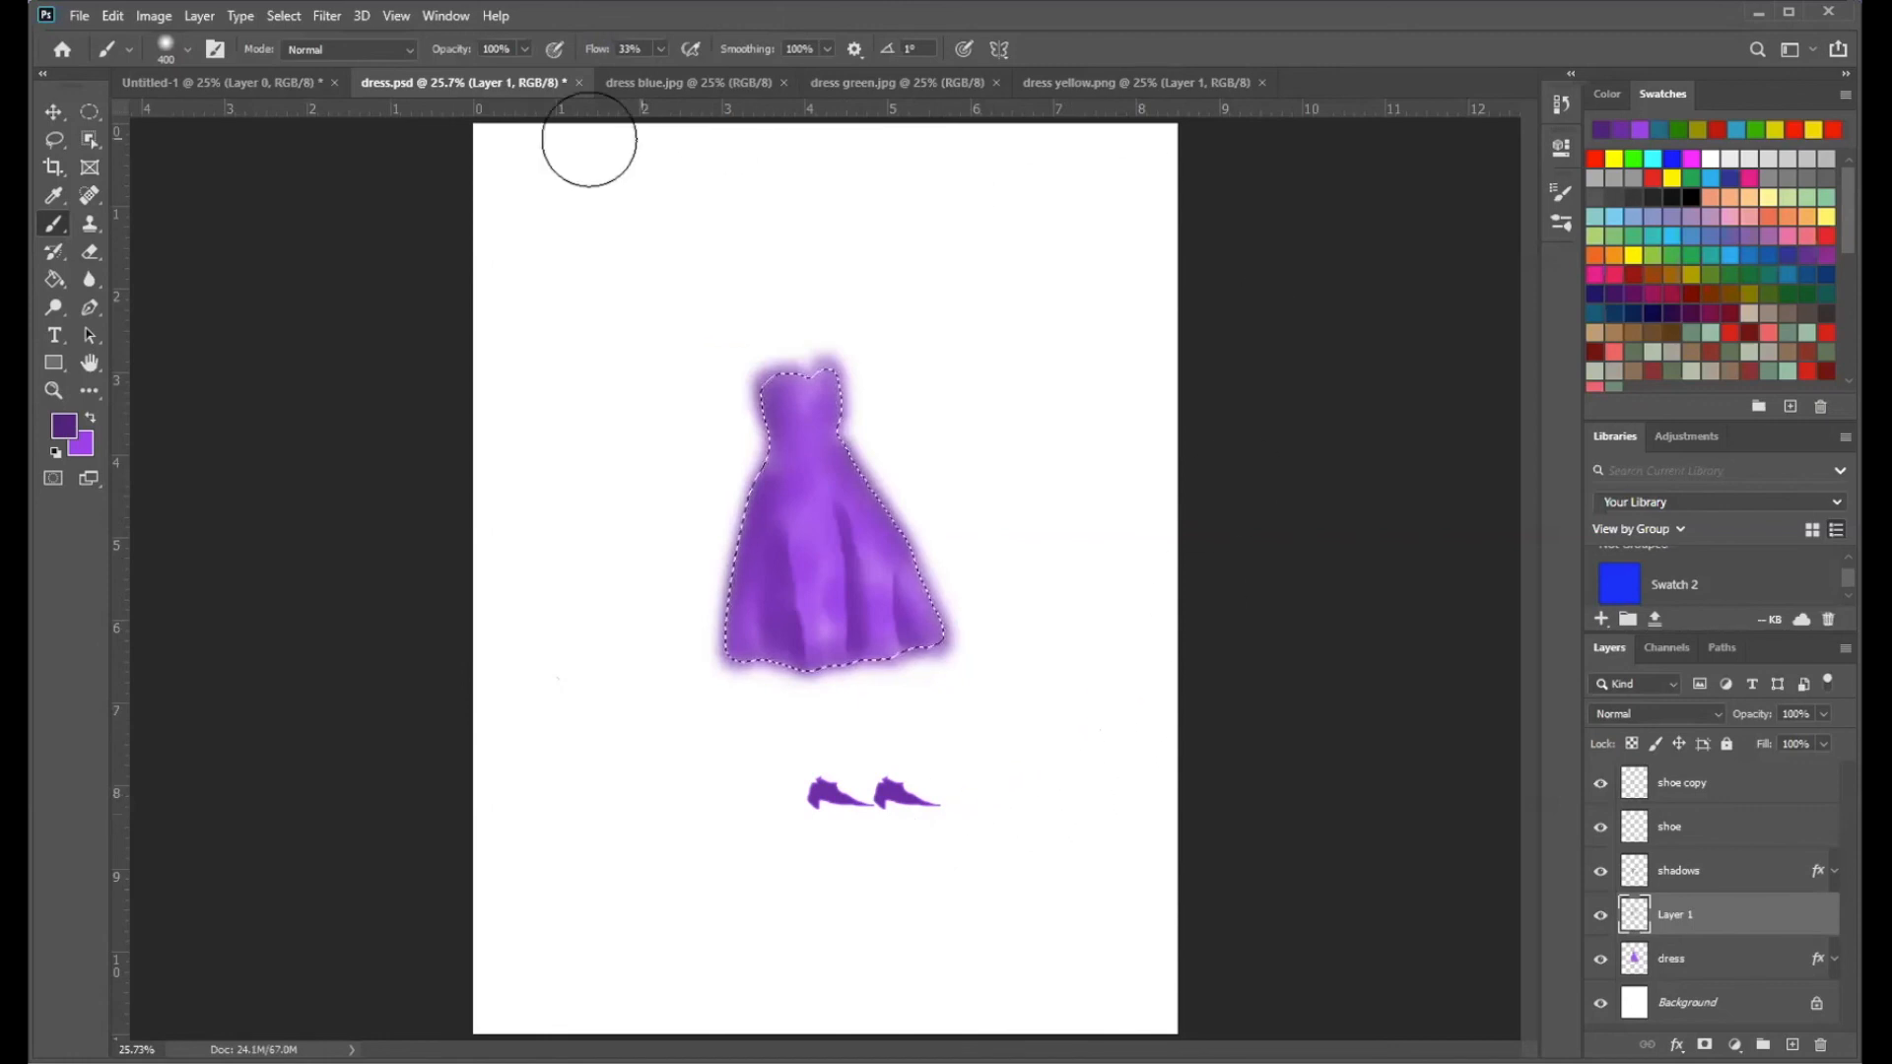
- Try a dark purple Brush stroke beside the skirt with the selection cleared, and undo both the stroke and the deselection
click(282, 16)
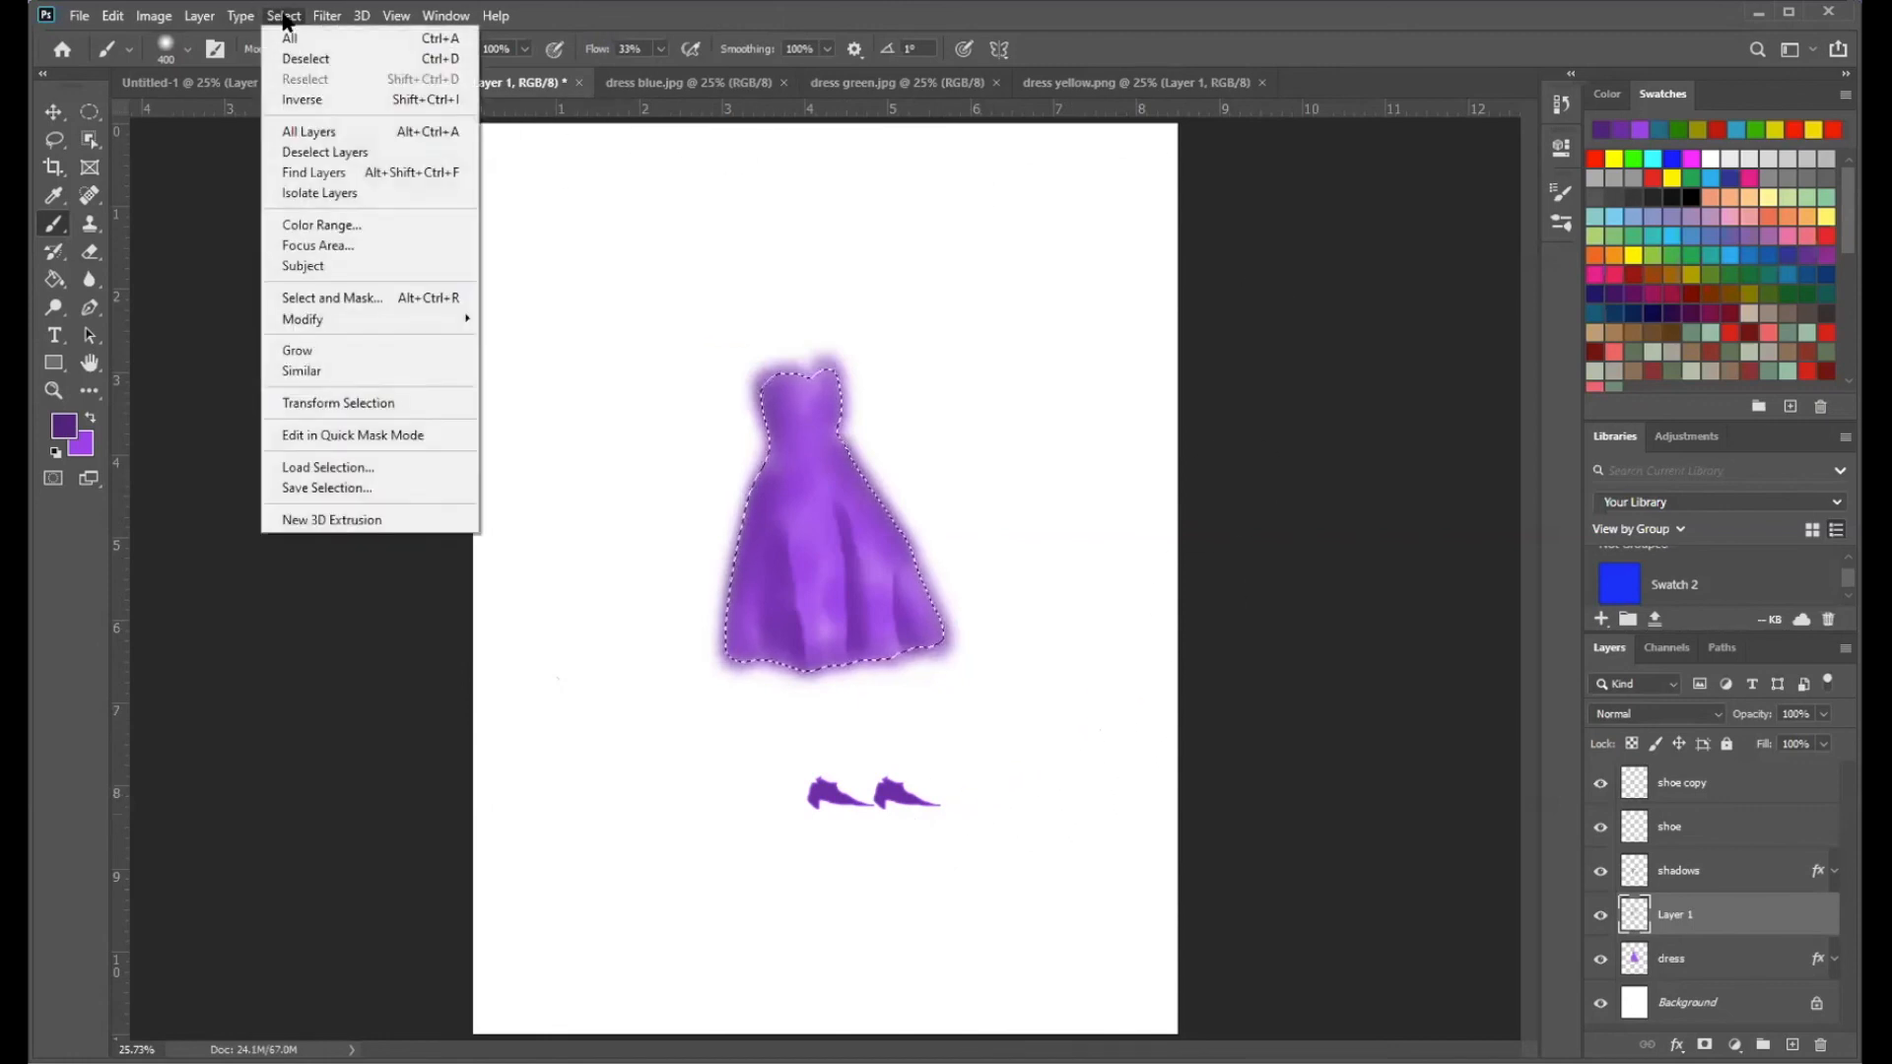
click(305, 59)
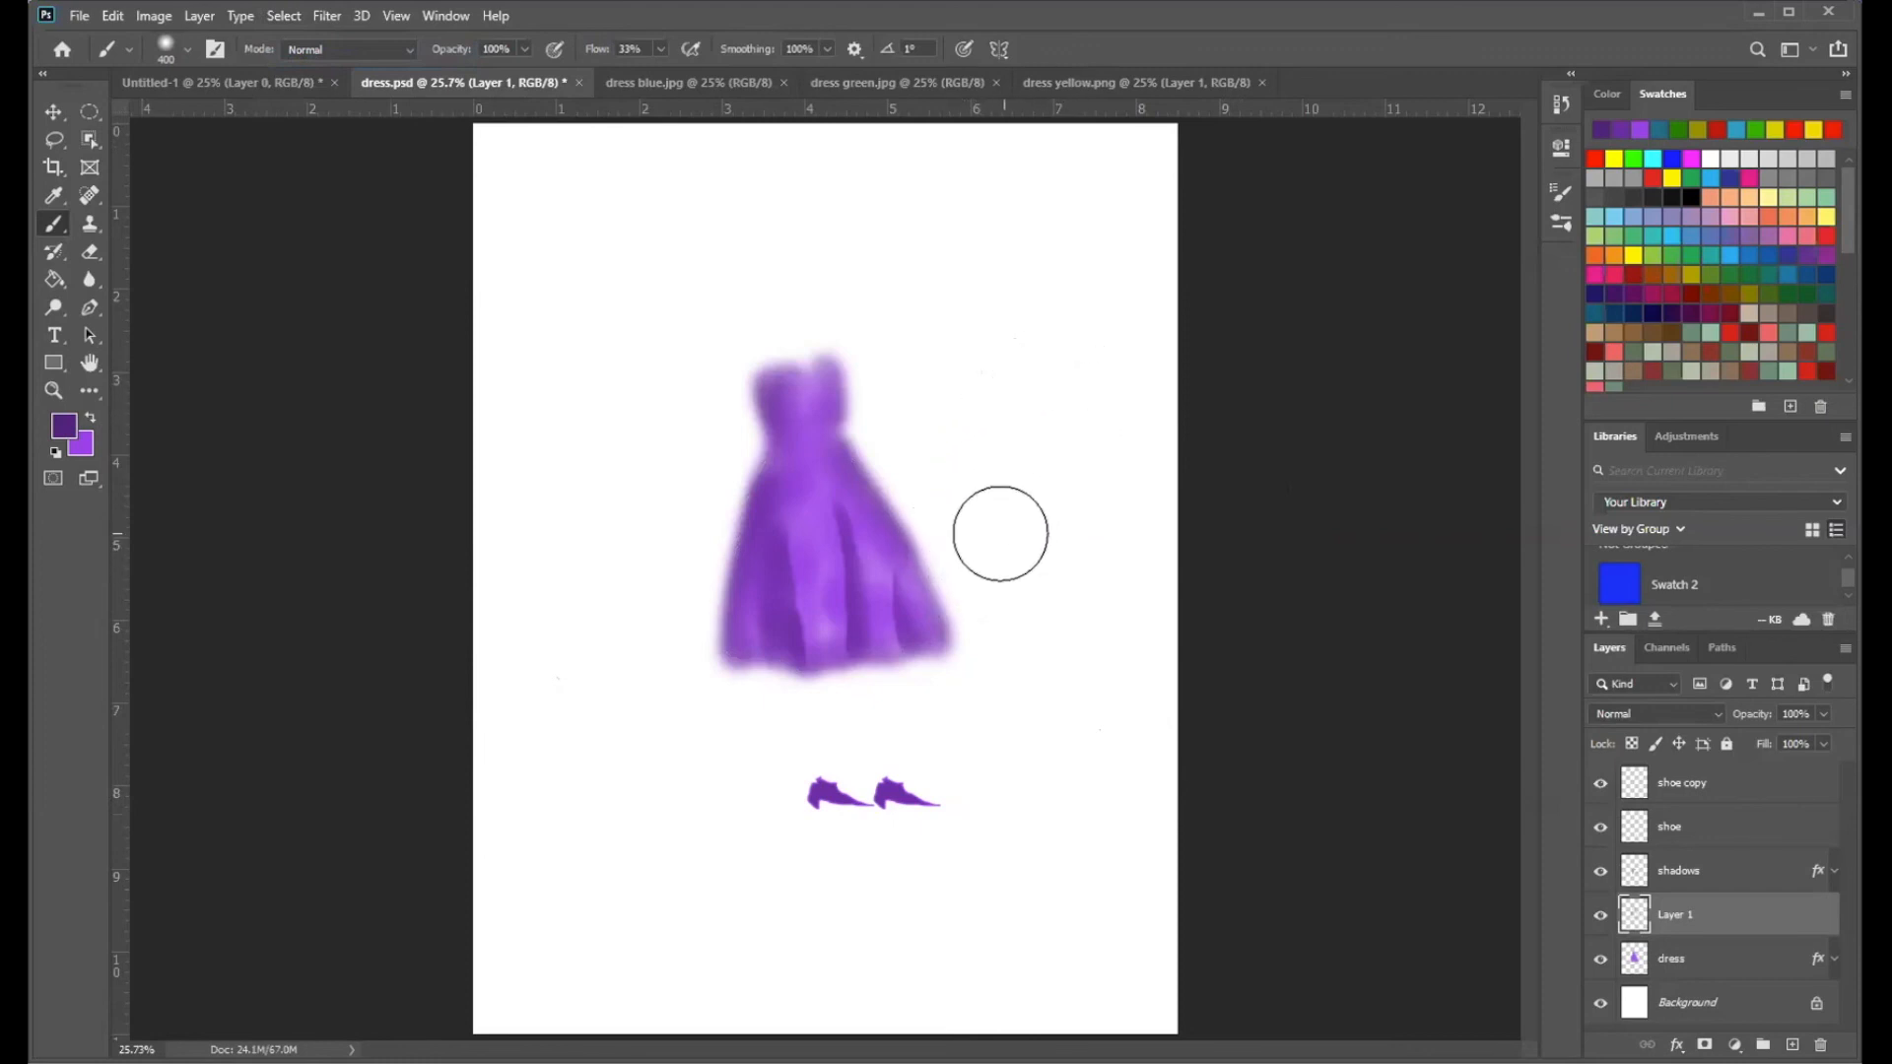
drag(932, 491, 993, 625)
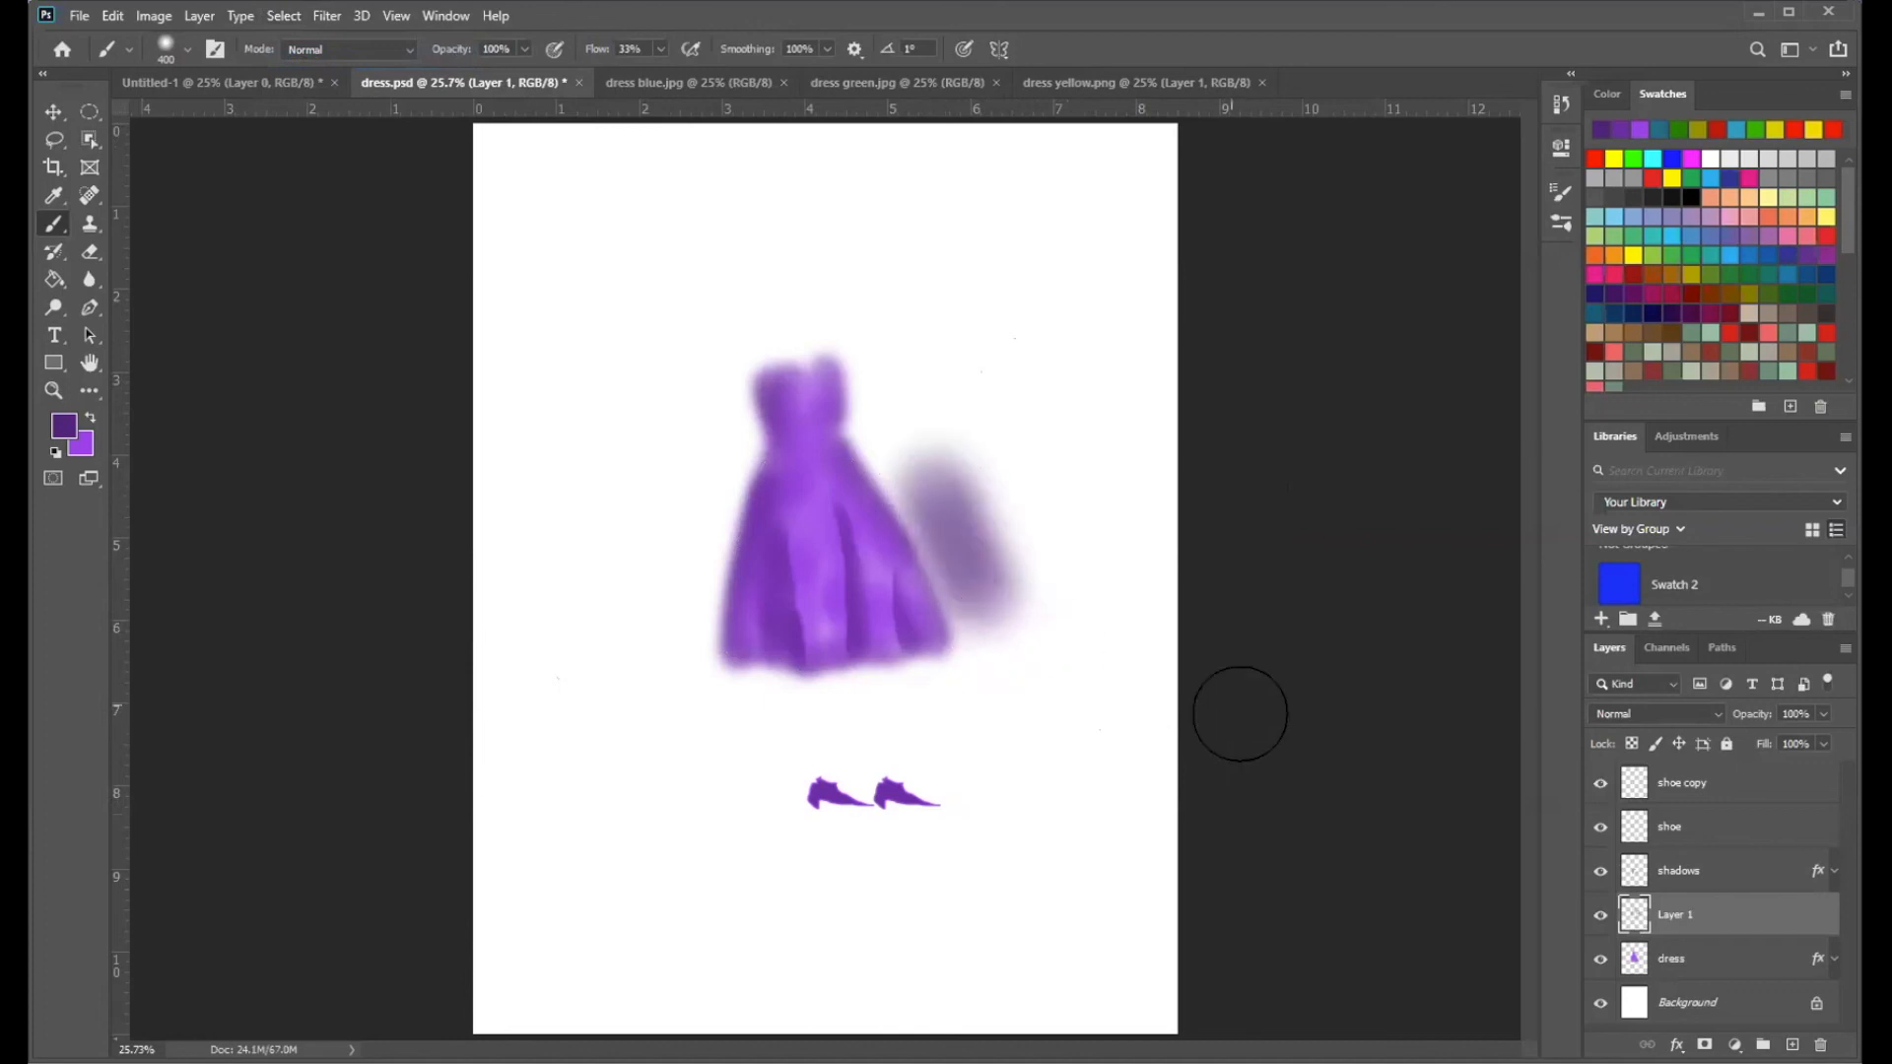
click(114, 15)
click(112, 15)
click(111, 16)
click(162, 37)
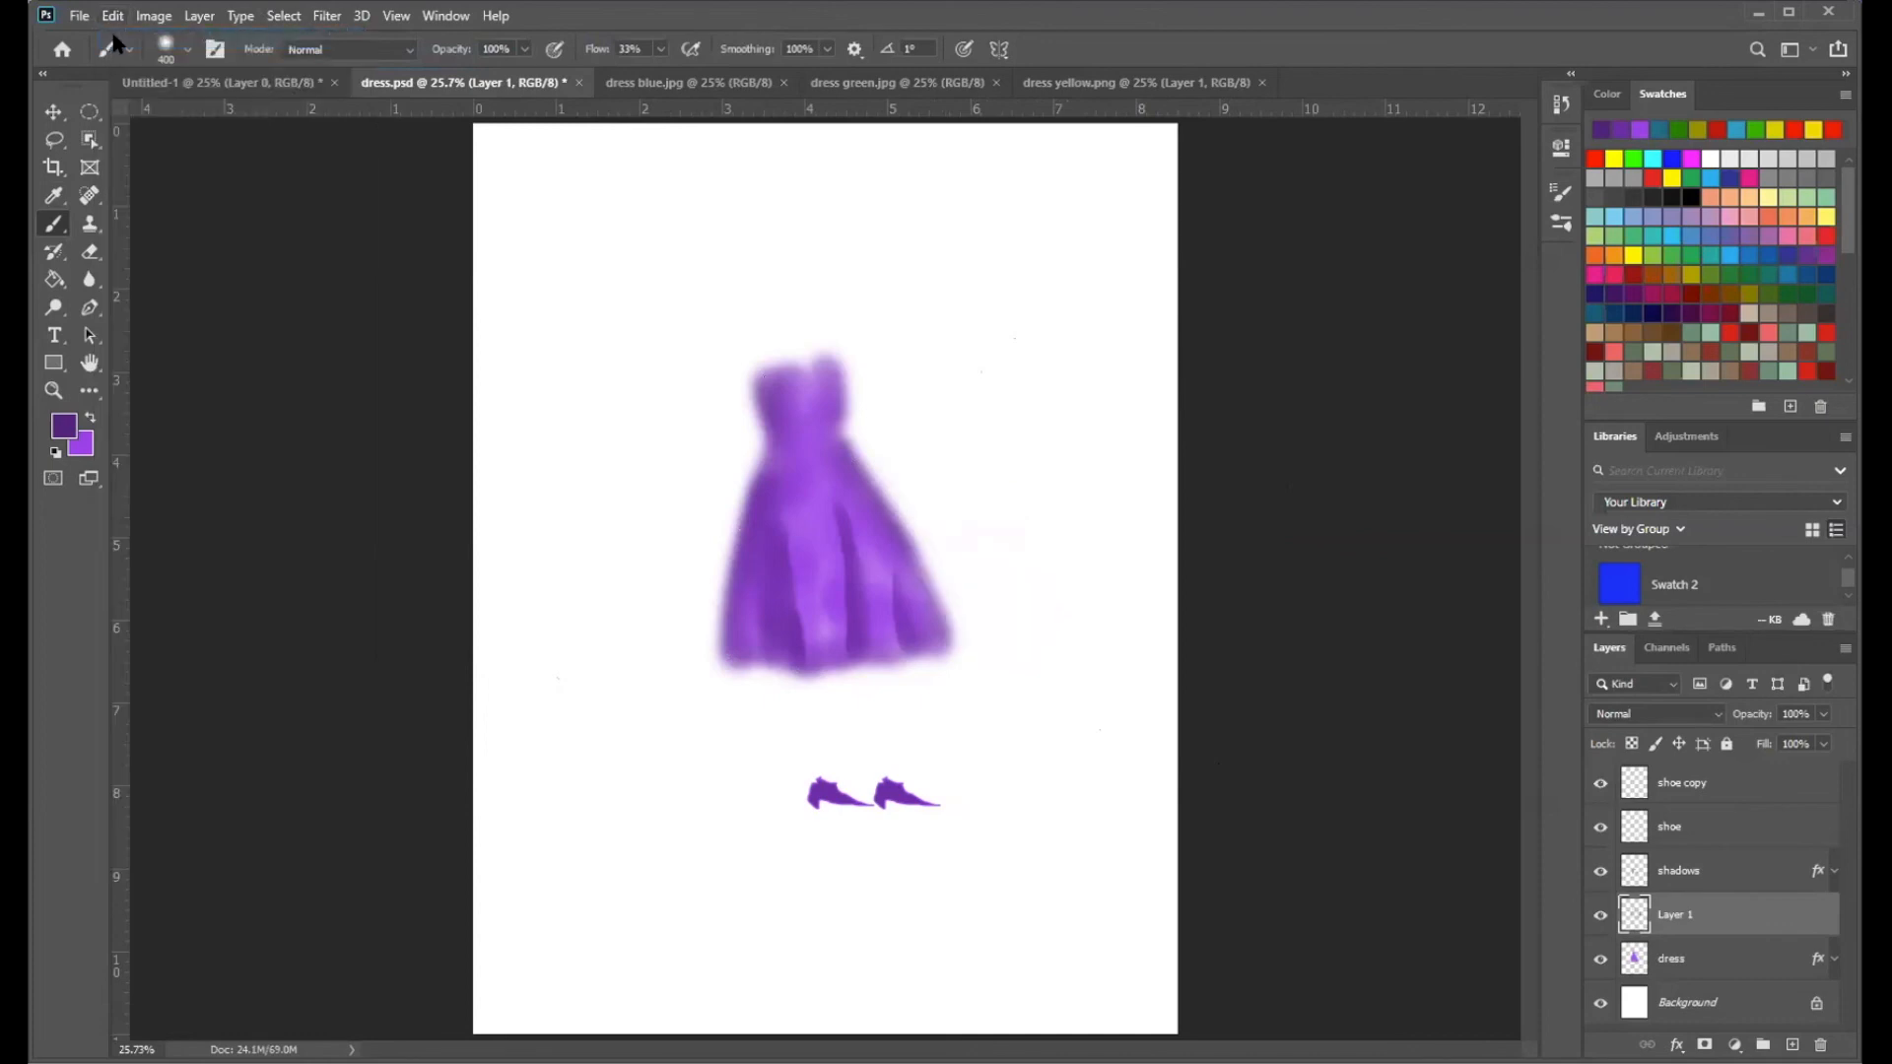
click(114, 14)
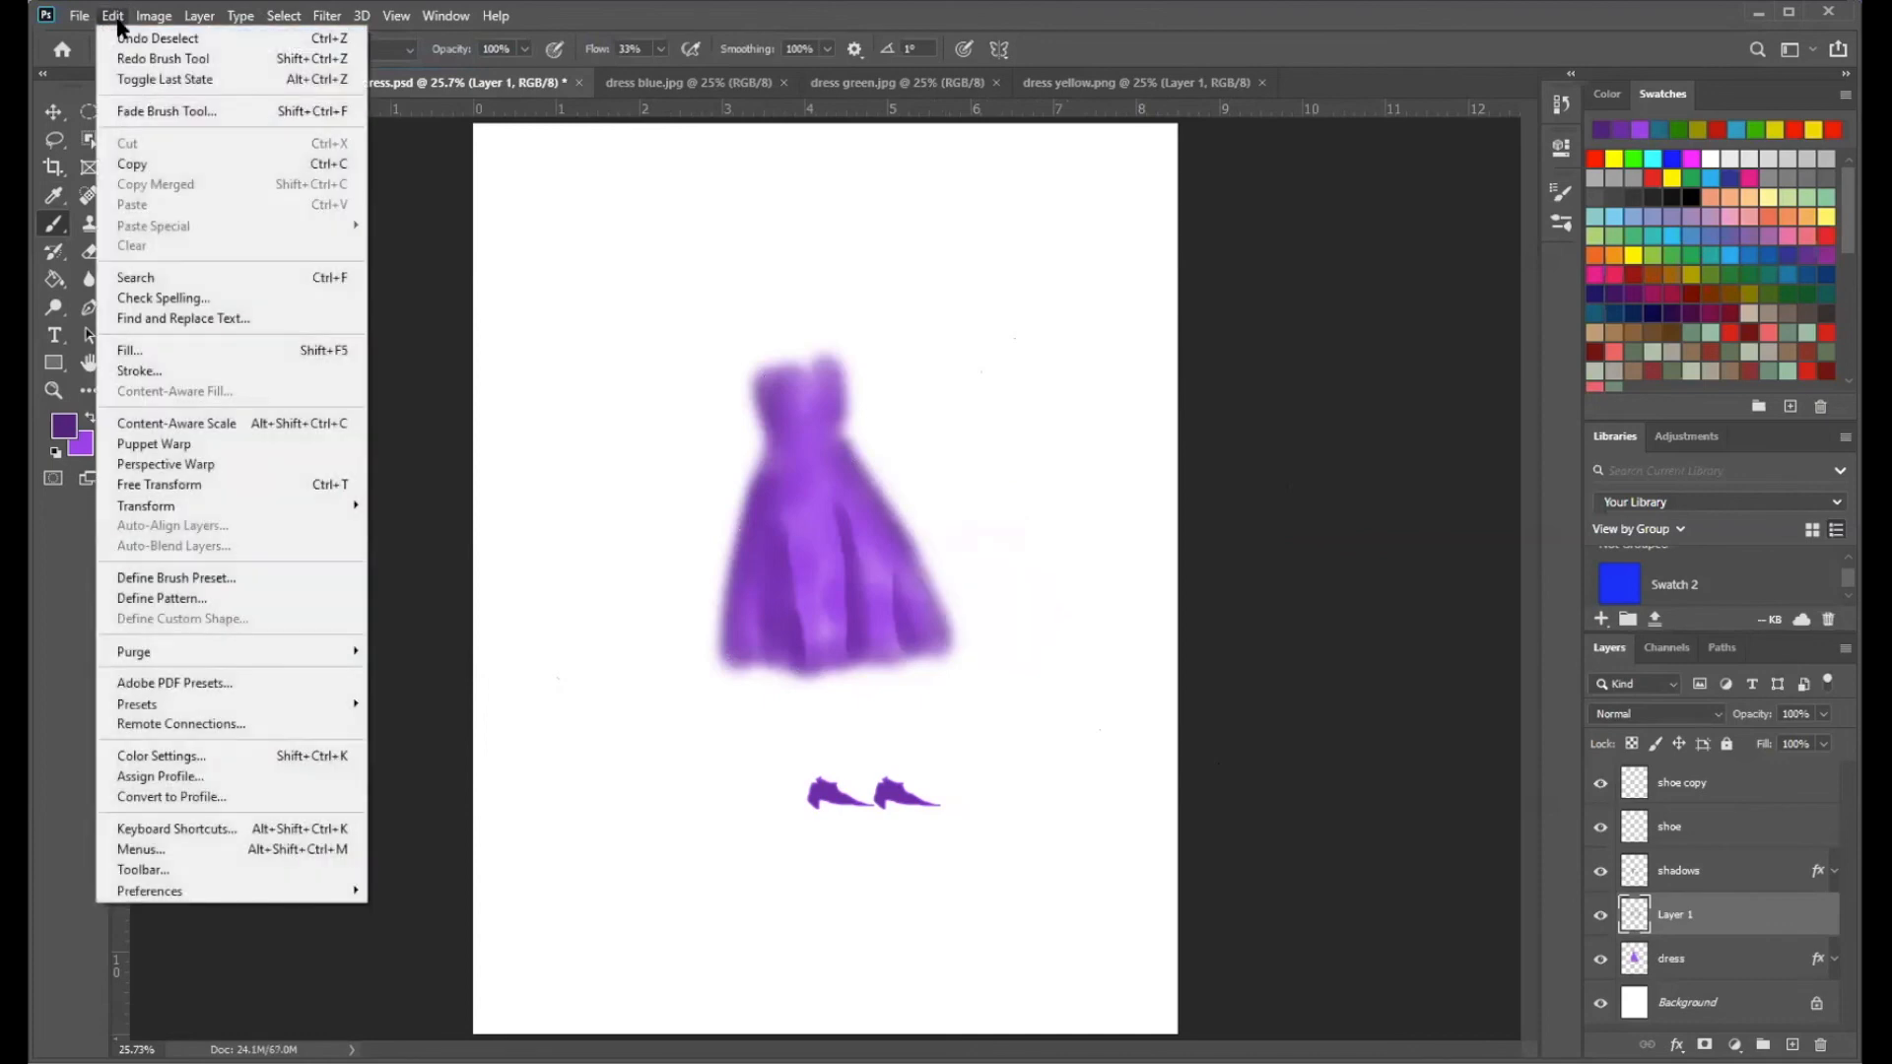
click(138, 37)
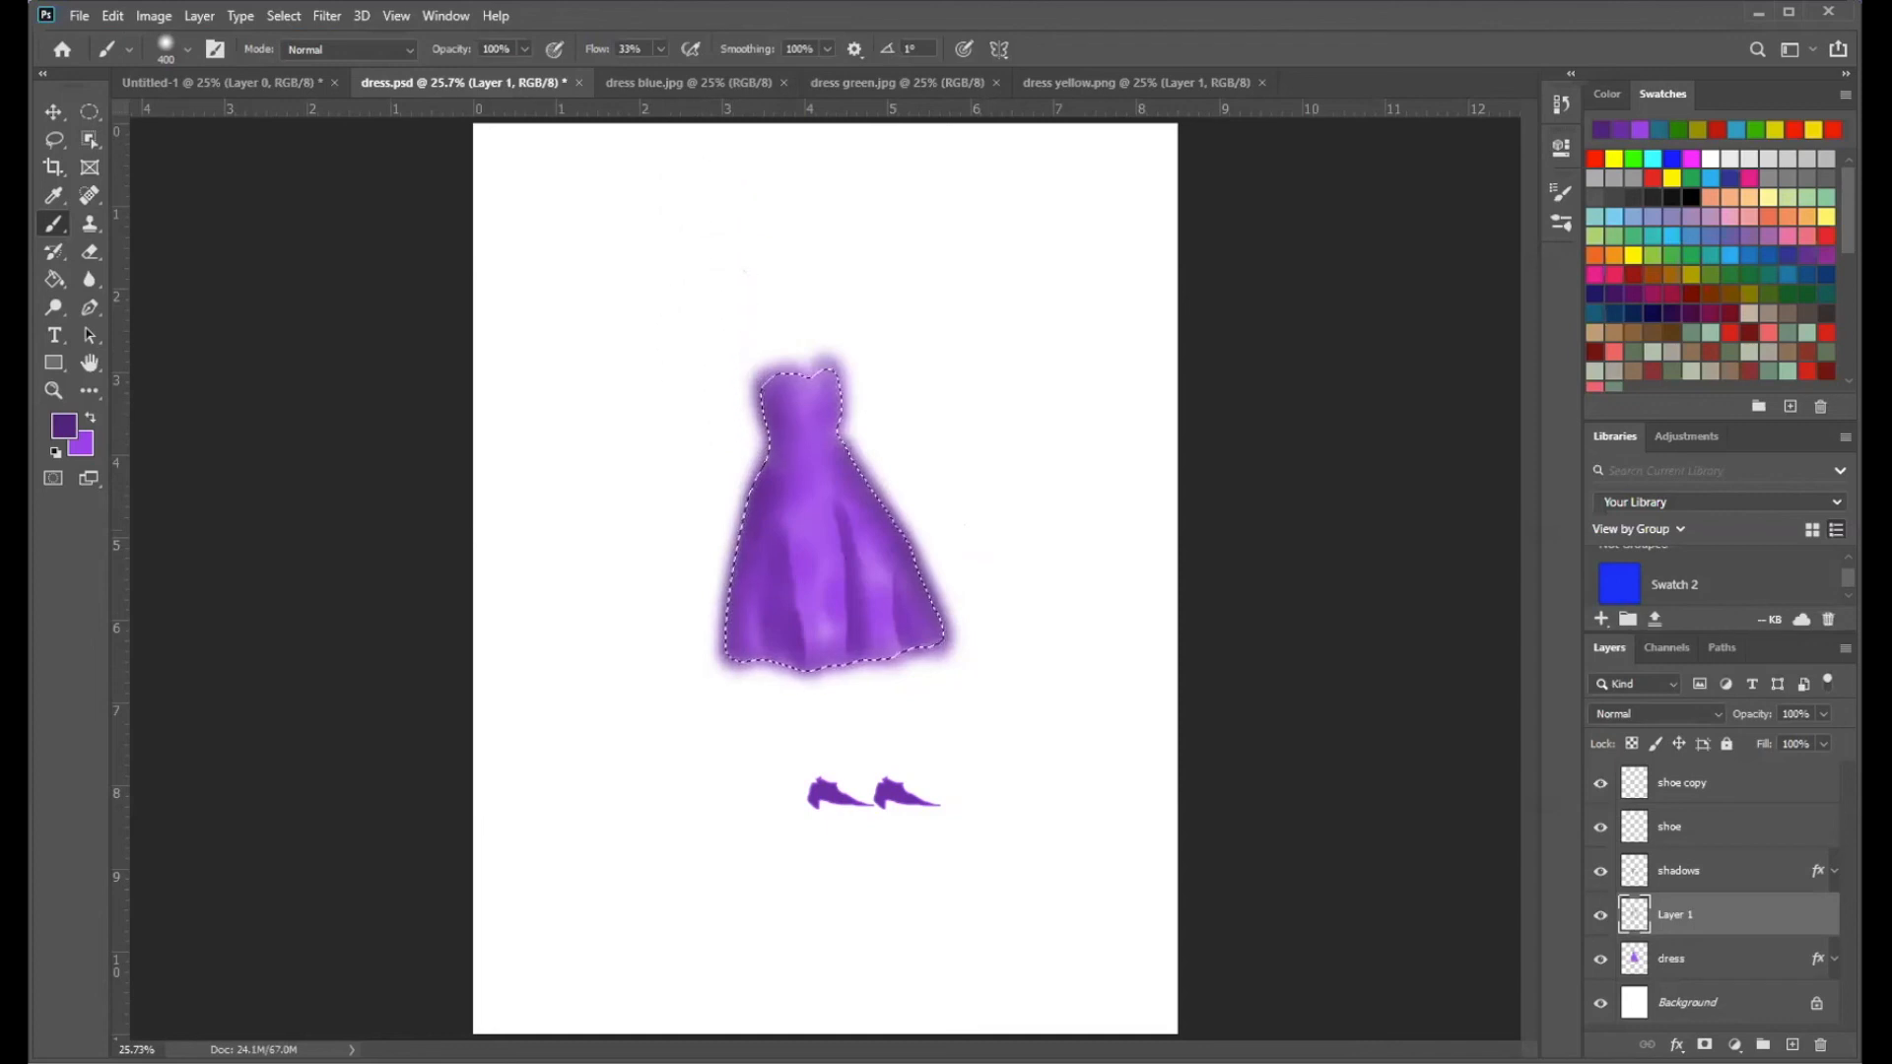
- Clear the dress selection and rename the edge-shading layer to "outer edge"
click(326, 16)
mouse_move(283, 16)
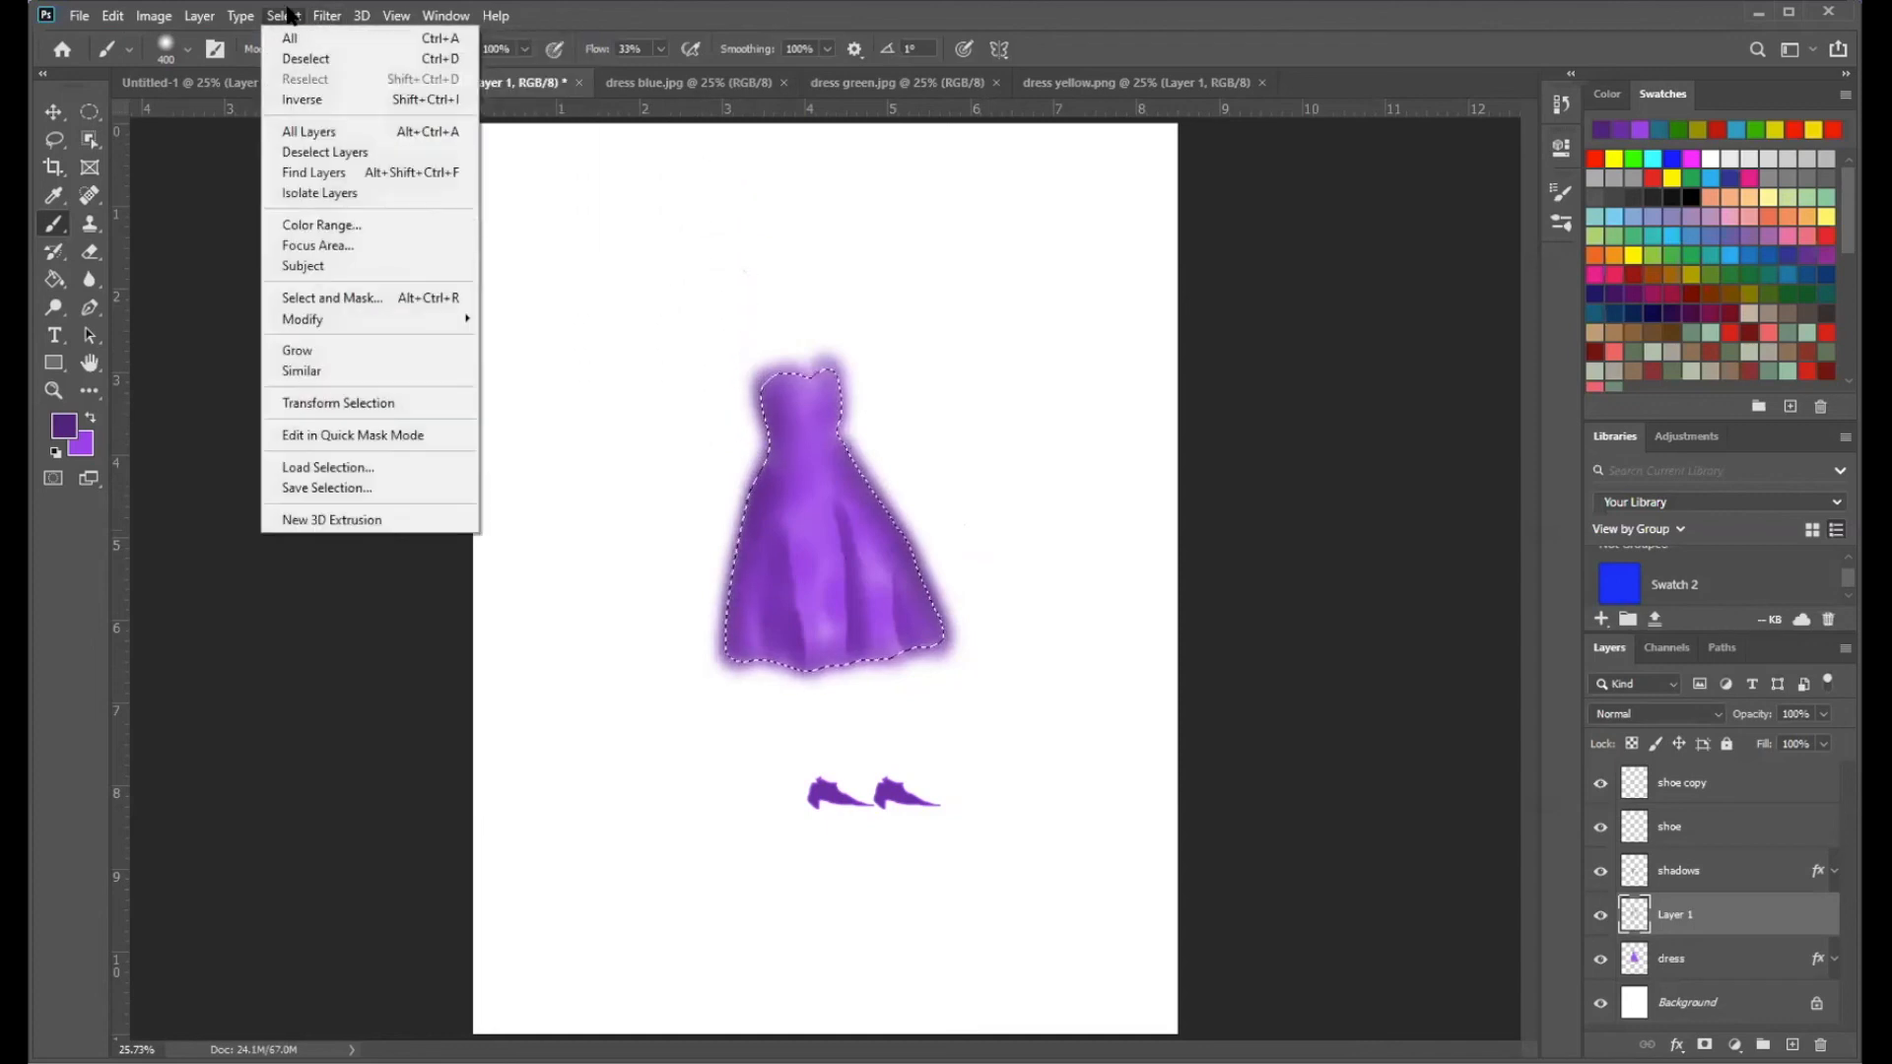
click(314, 58)
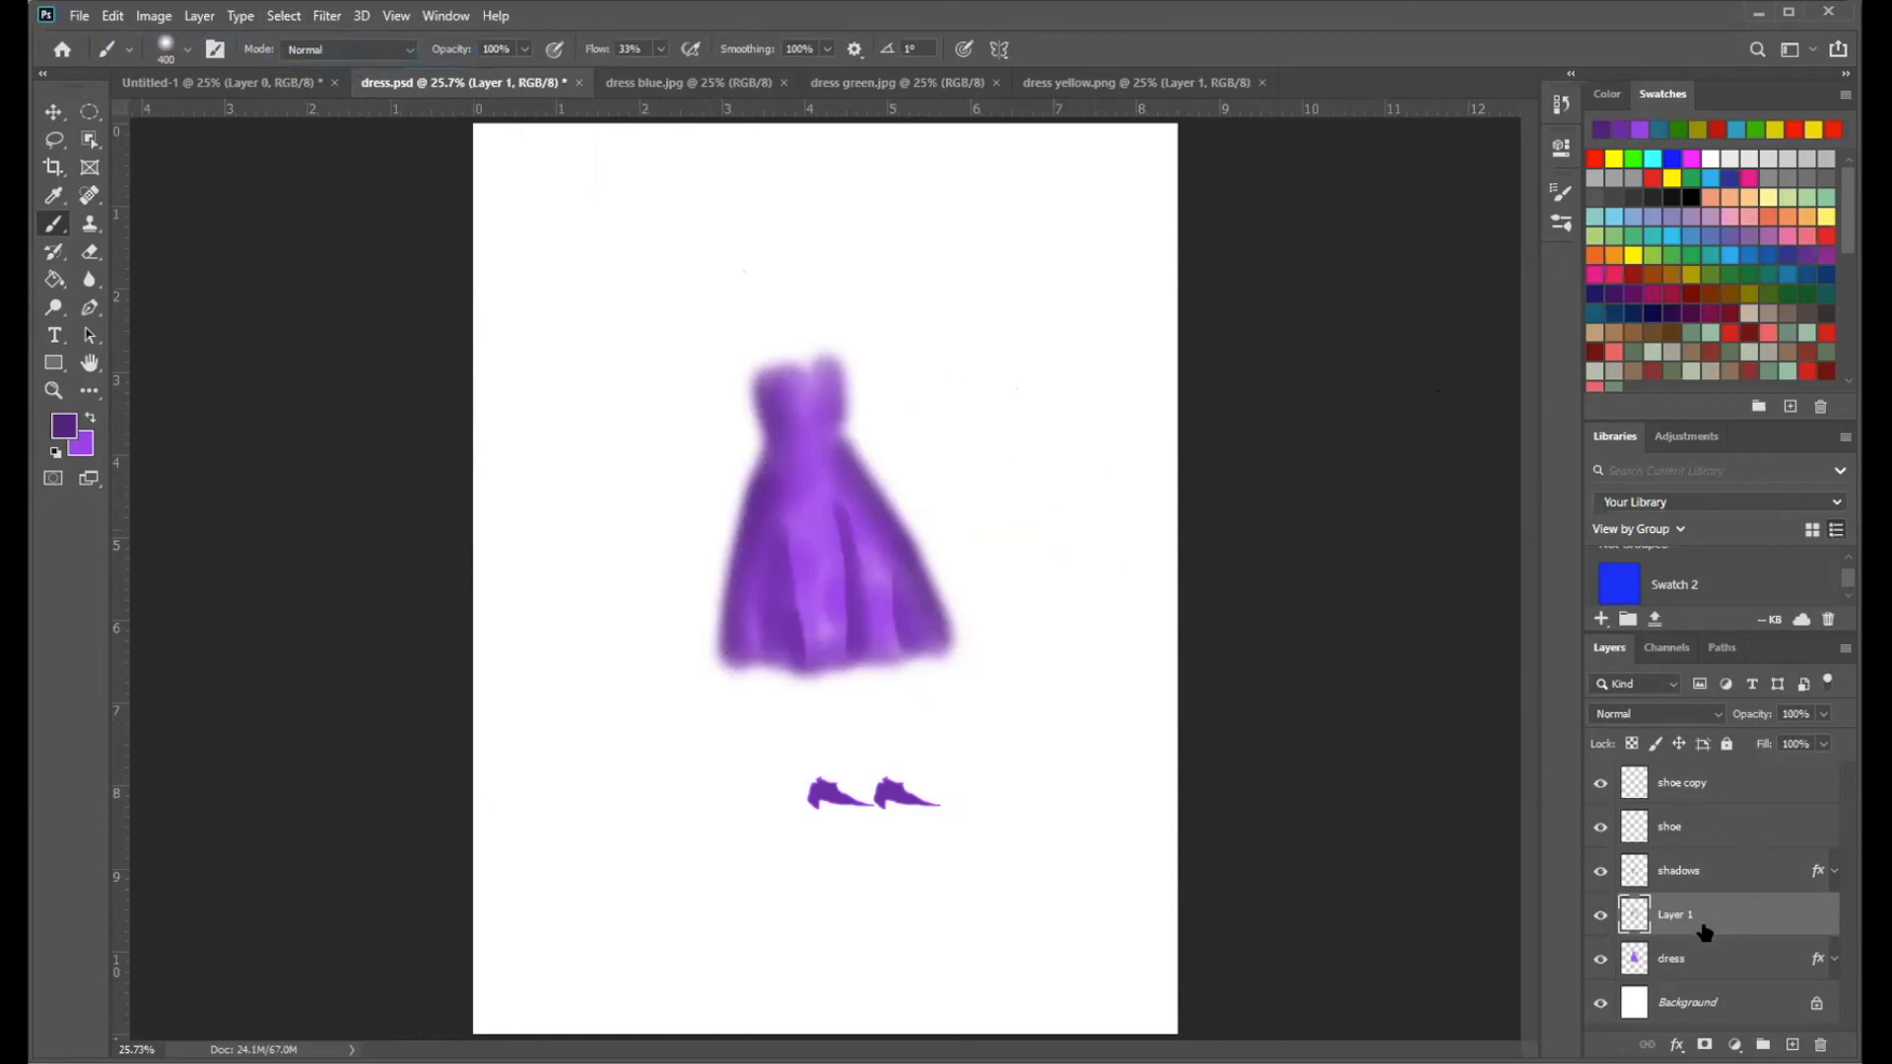
double_click(1671, 917)
text(outer edge)
key(Return)
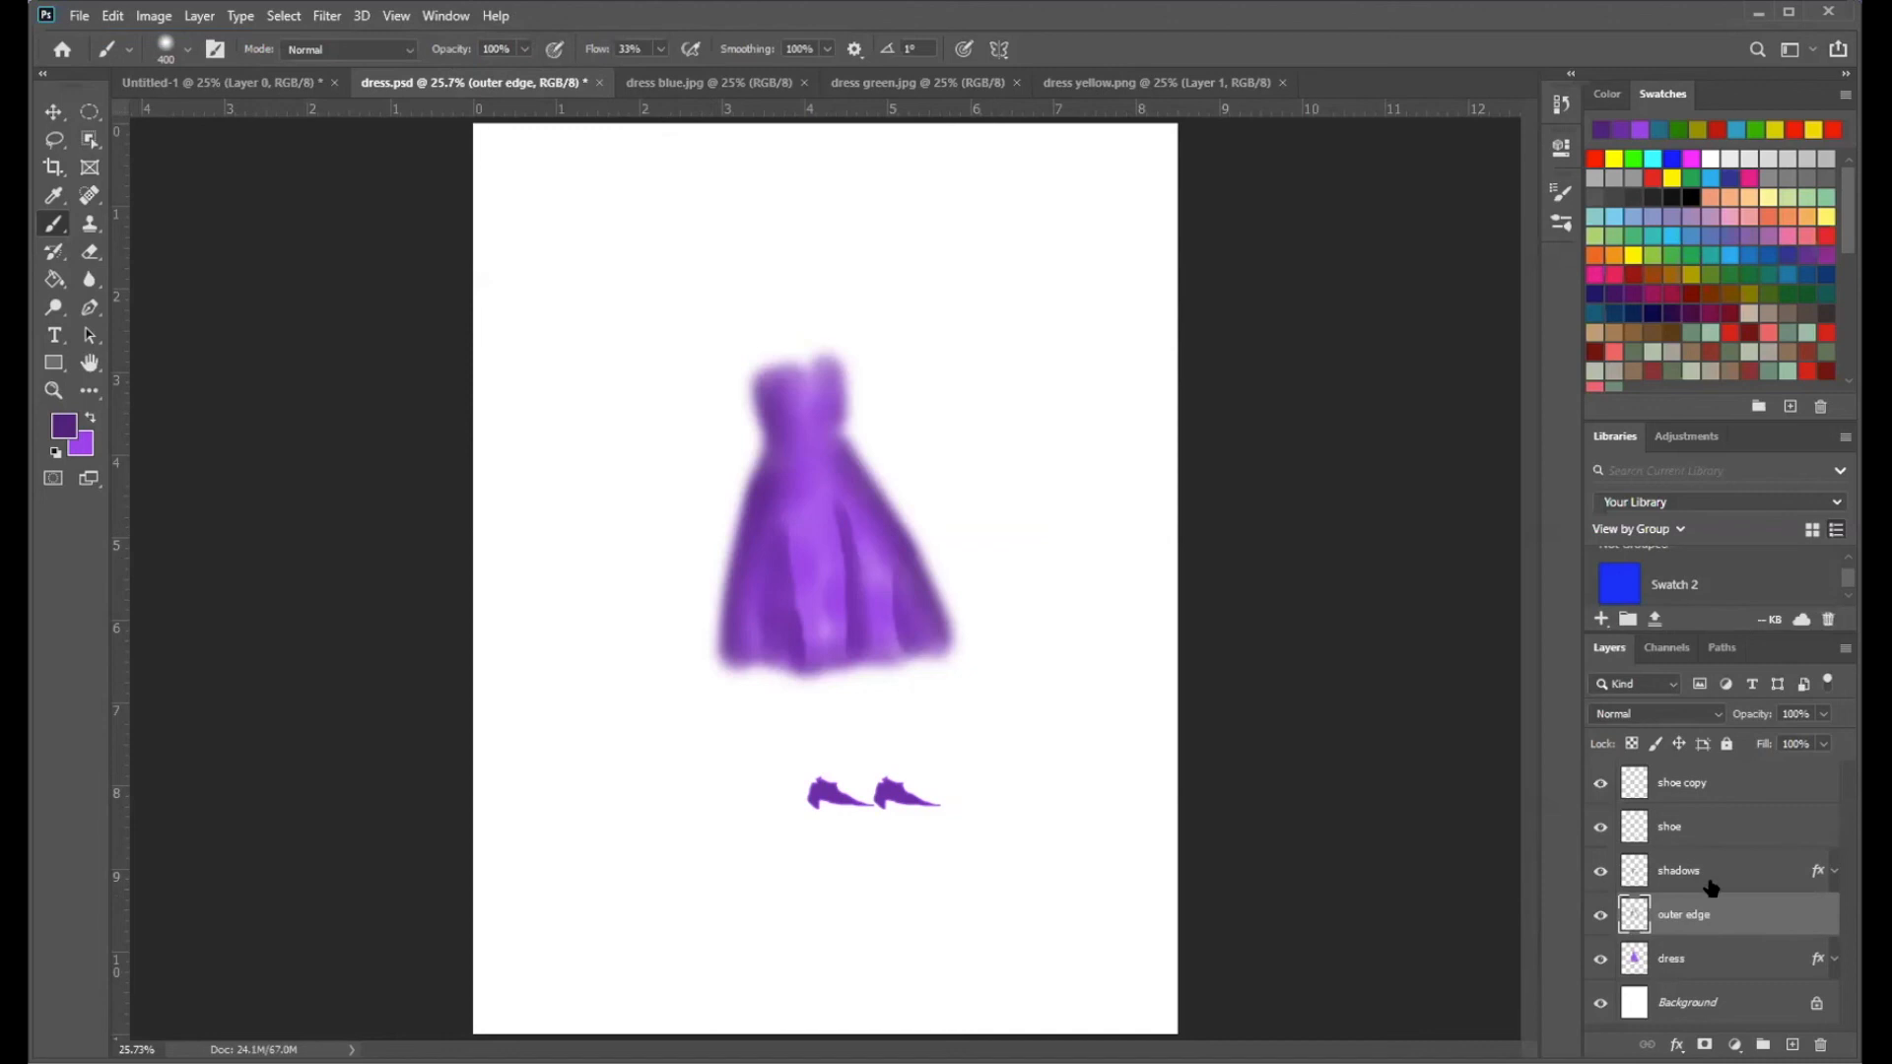
- Lower the outer edge layer's opacity to 68%
click(1815, 713)
drag(1808, 741, 1794, 740)
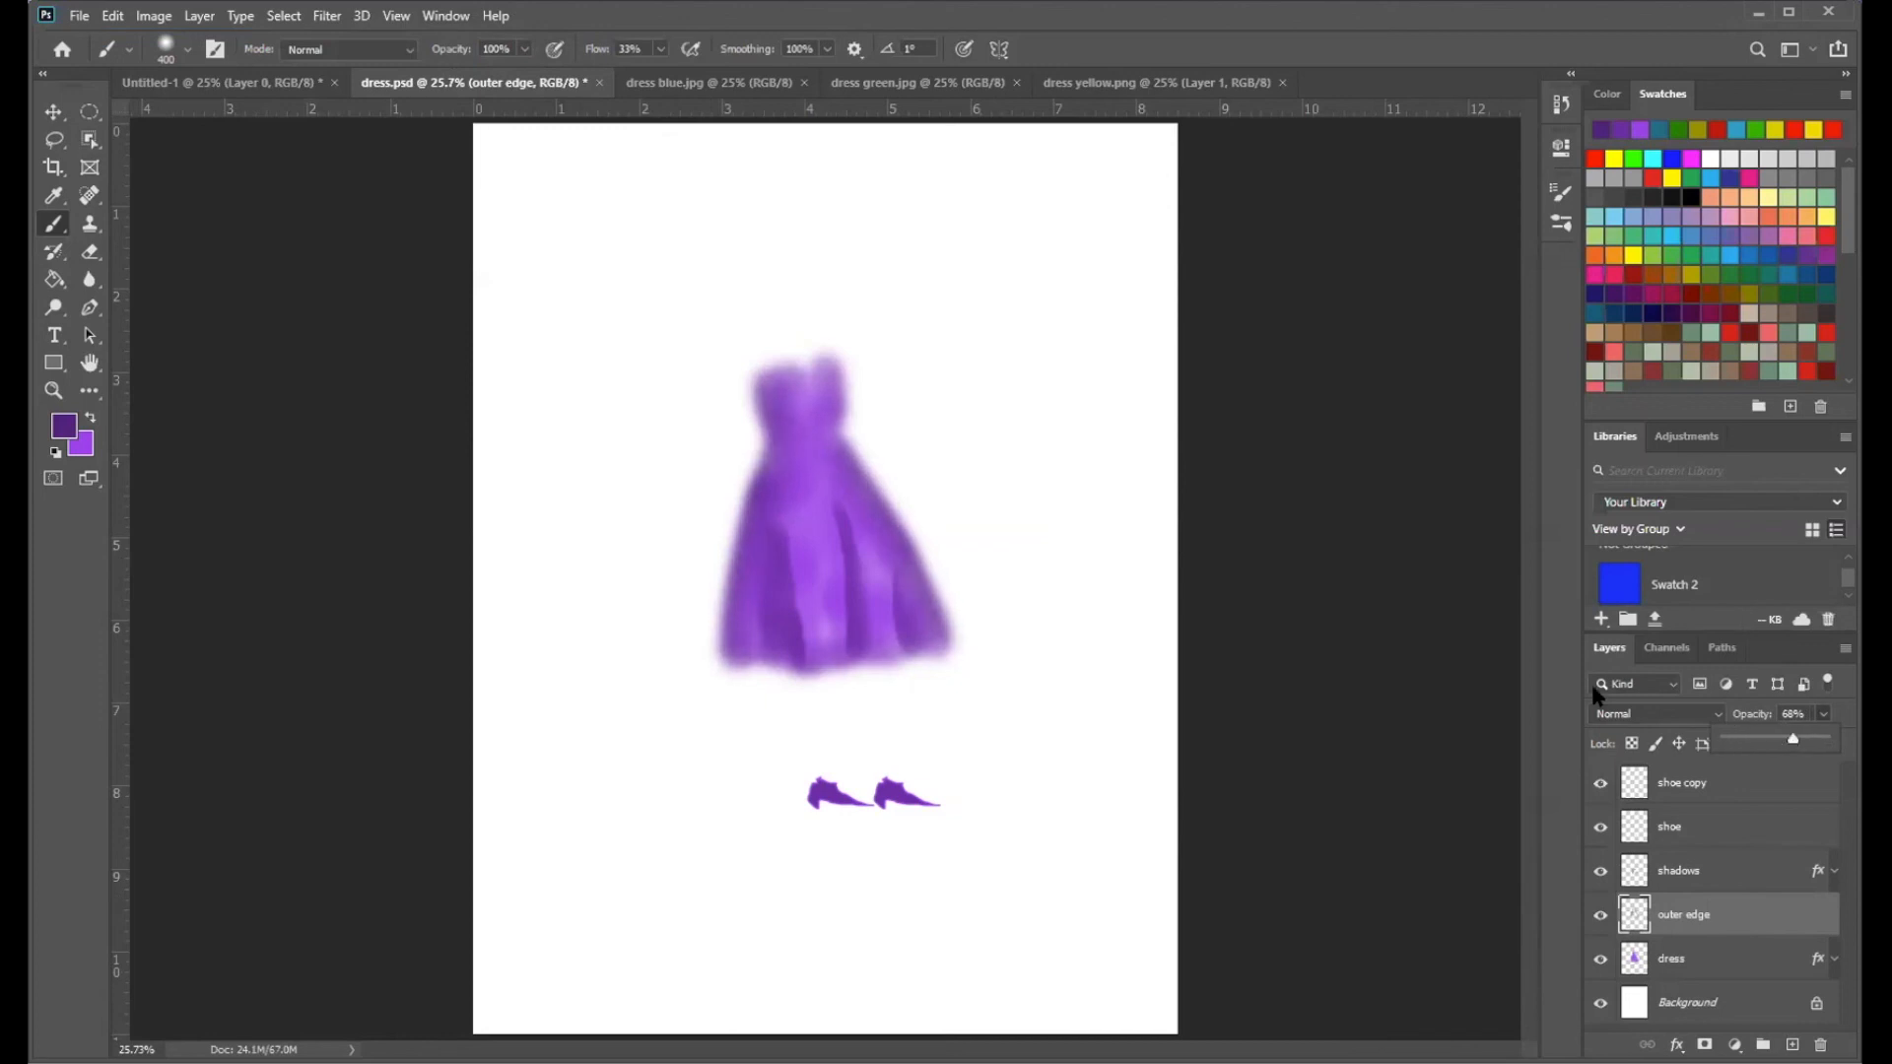
drag(853, 455, 922, 542)
mouse_move(867, 544)
mouse_down()
mouse_move(912, 621)
mouse_move(908, 532)
mouse_move(878, 612)
mouse_up()
- Lower the shadows layer's opacity to 71%
click(1690, 873)
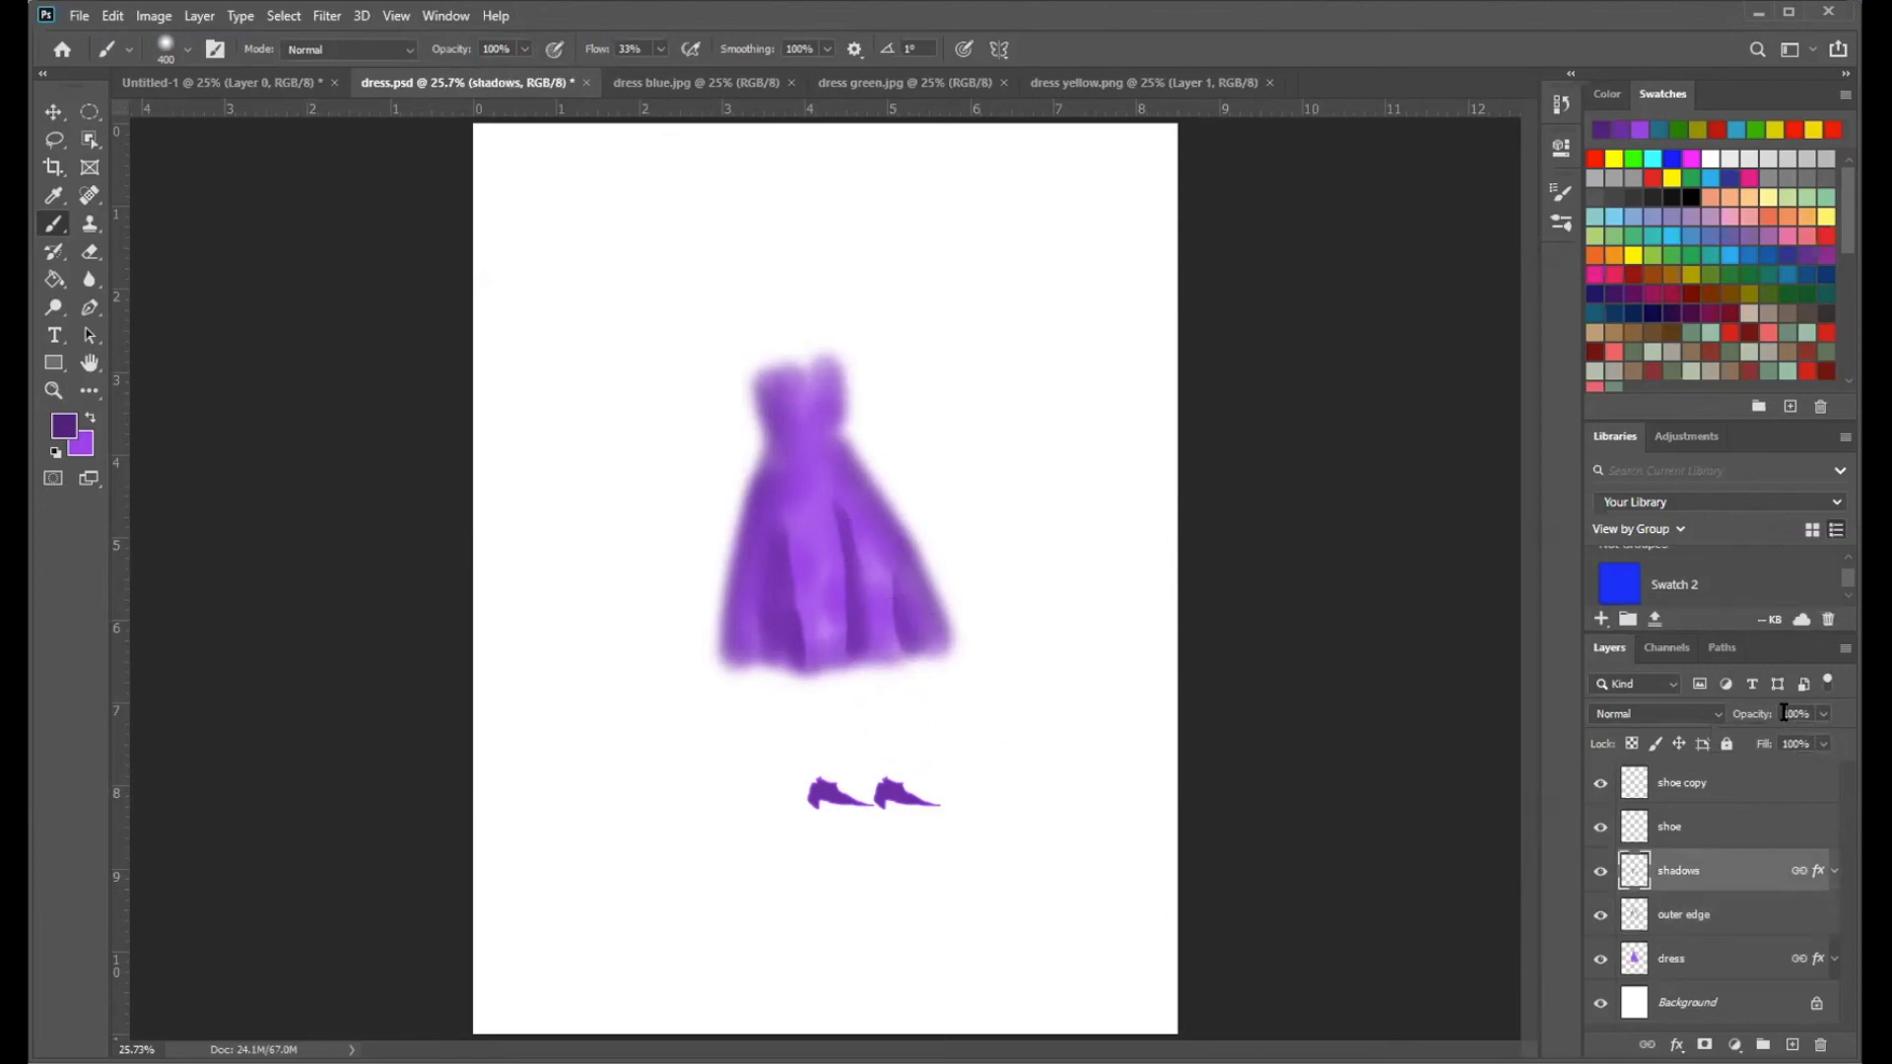
click(1823, 715)
drag(1799, 729, 1791, 726)
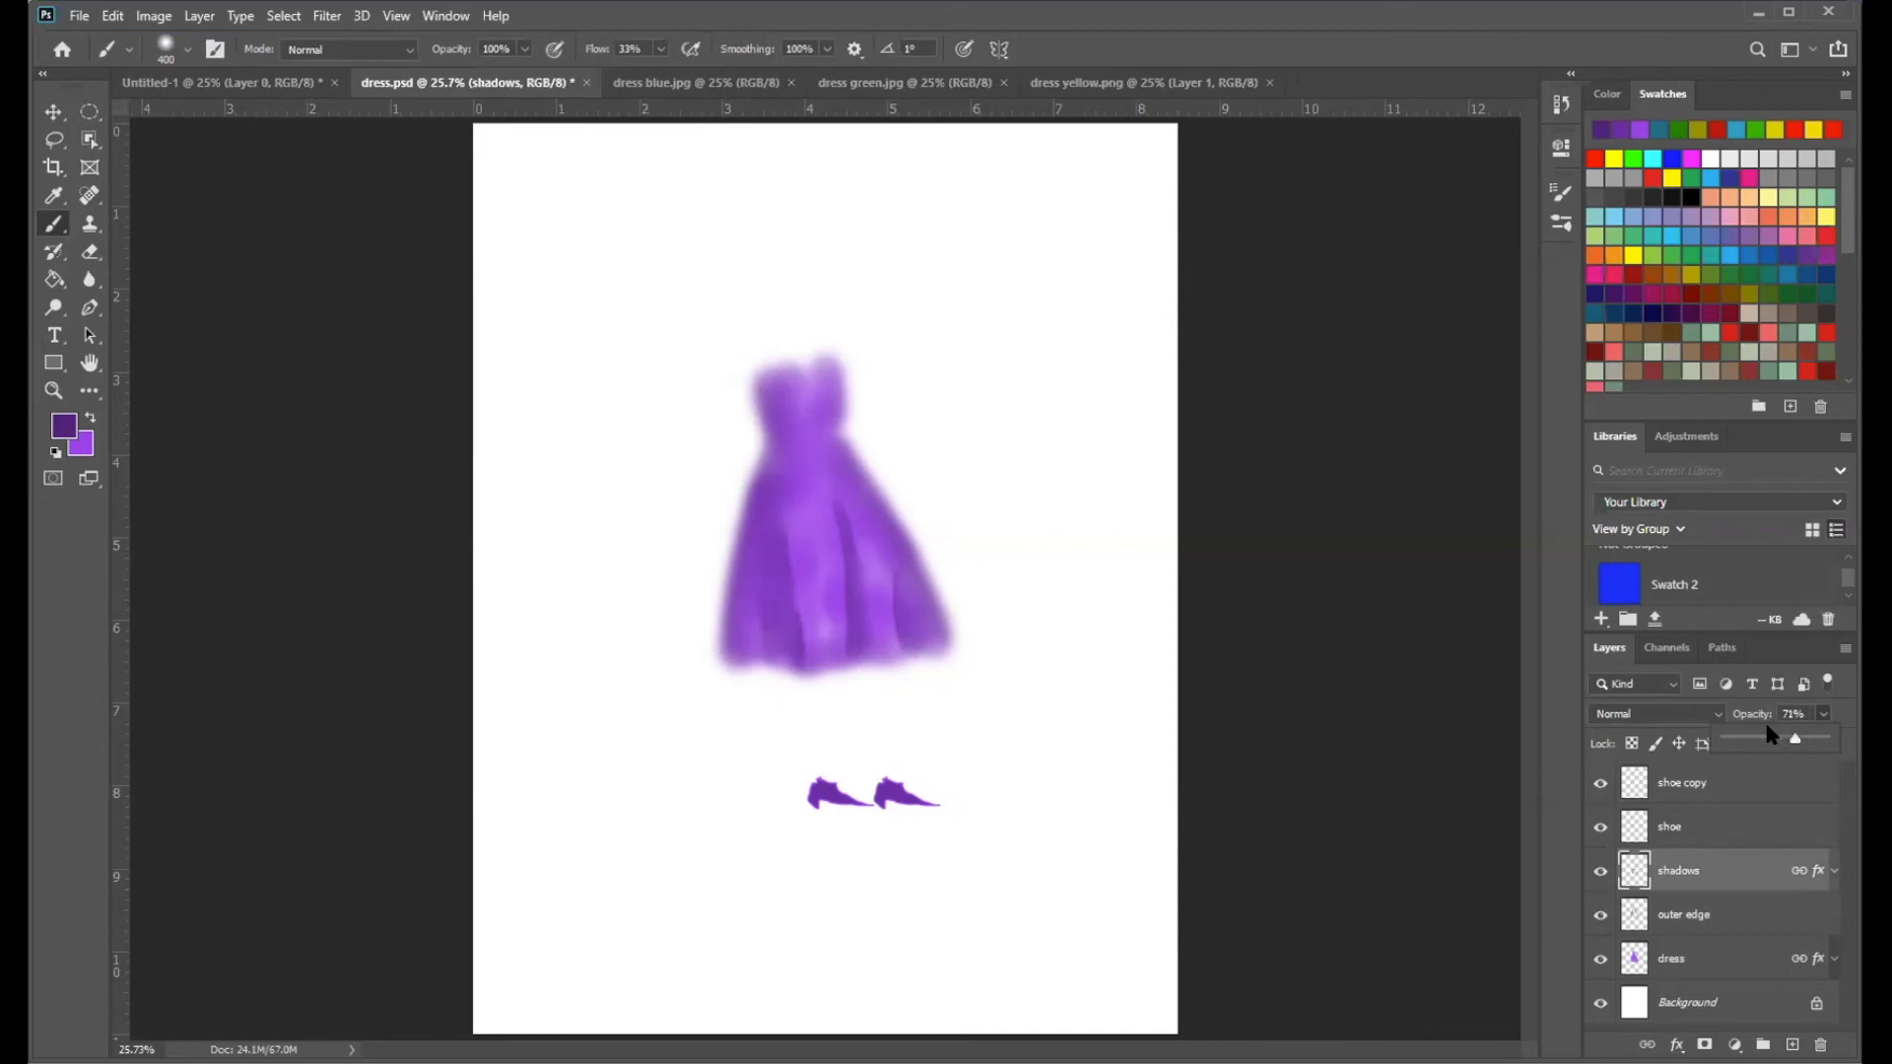
key(Return)
- Open 0croquis-female SHADED from the COSTUMES ILLUSTRATOR PHOTOSHOP folder on the KINGSTON (F:) drive
click(81, 18)
click(108, 58)
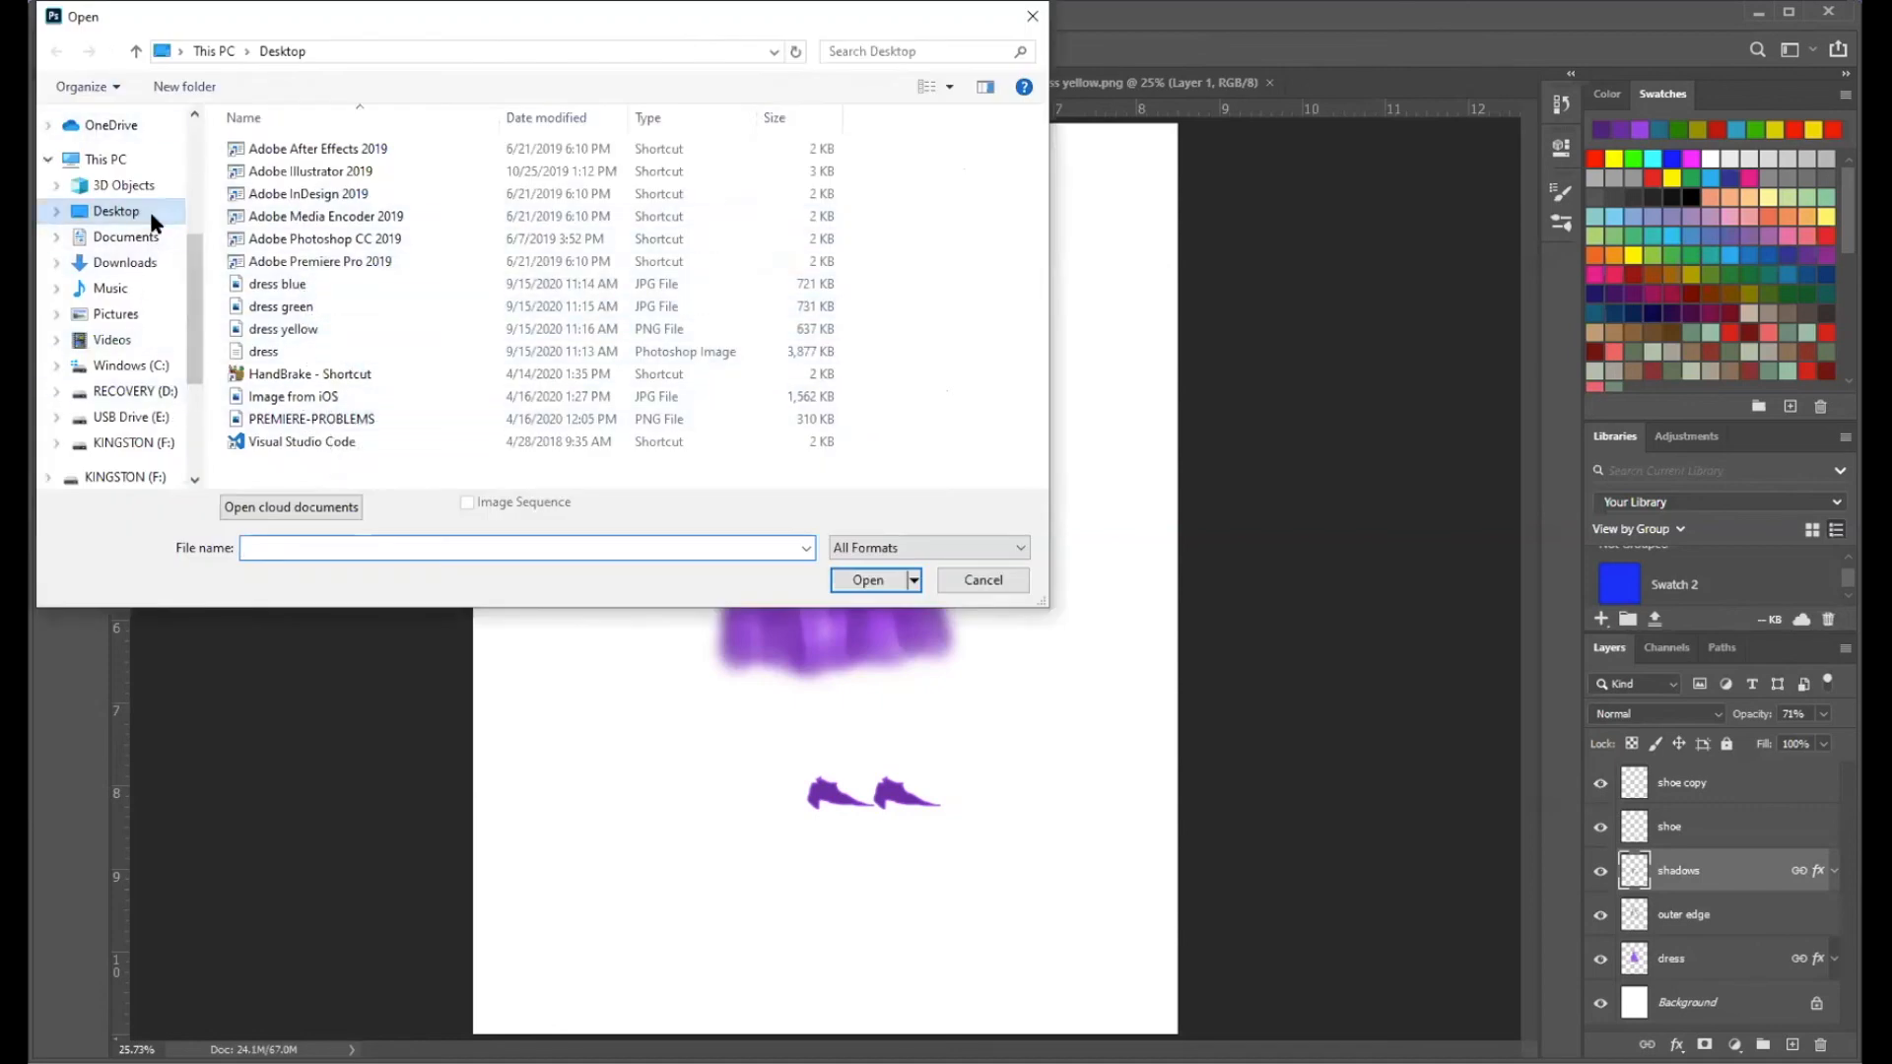
click(128, 444)
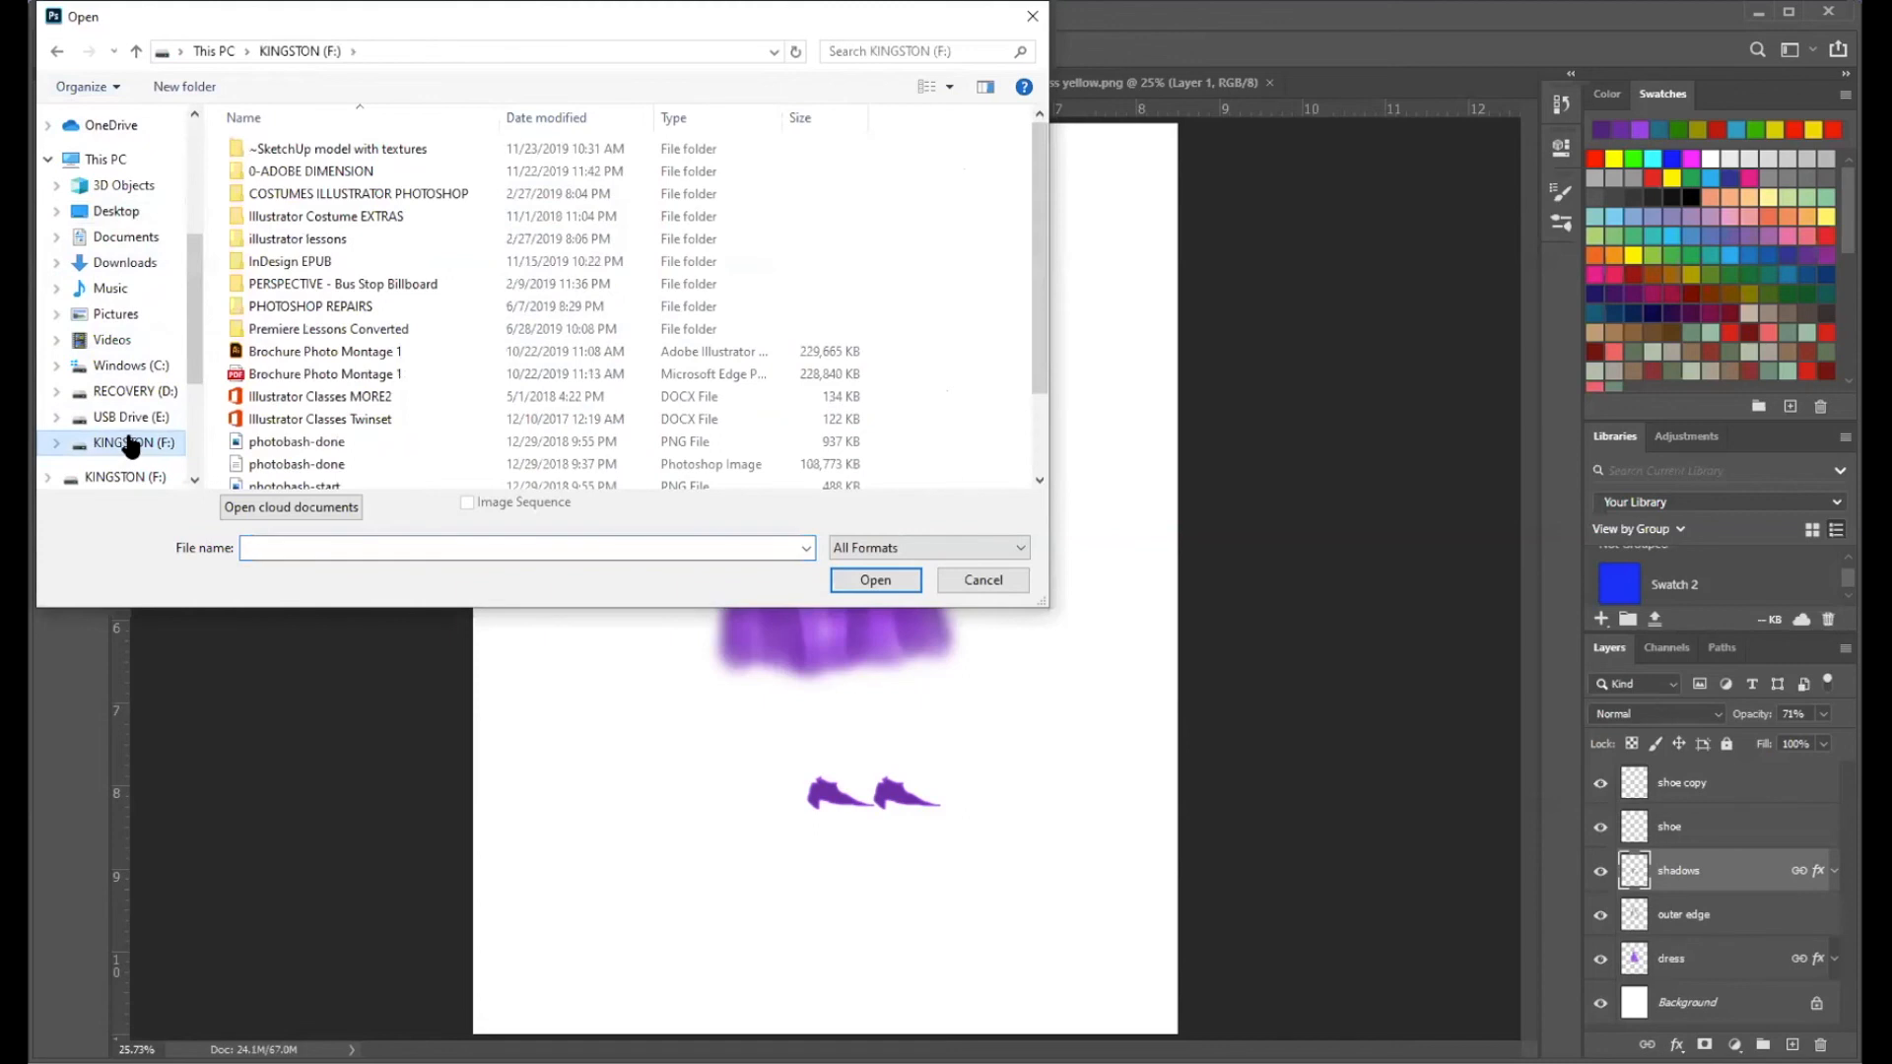
click(301, 200)
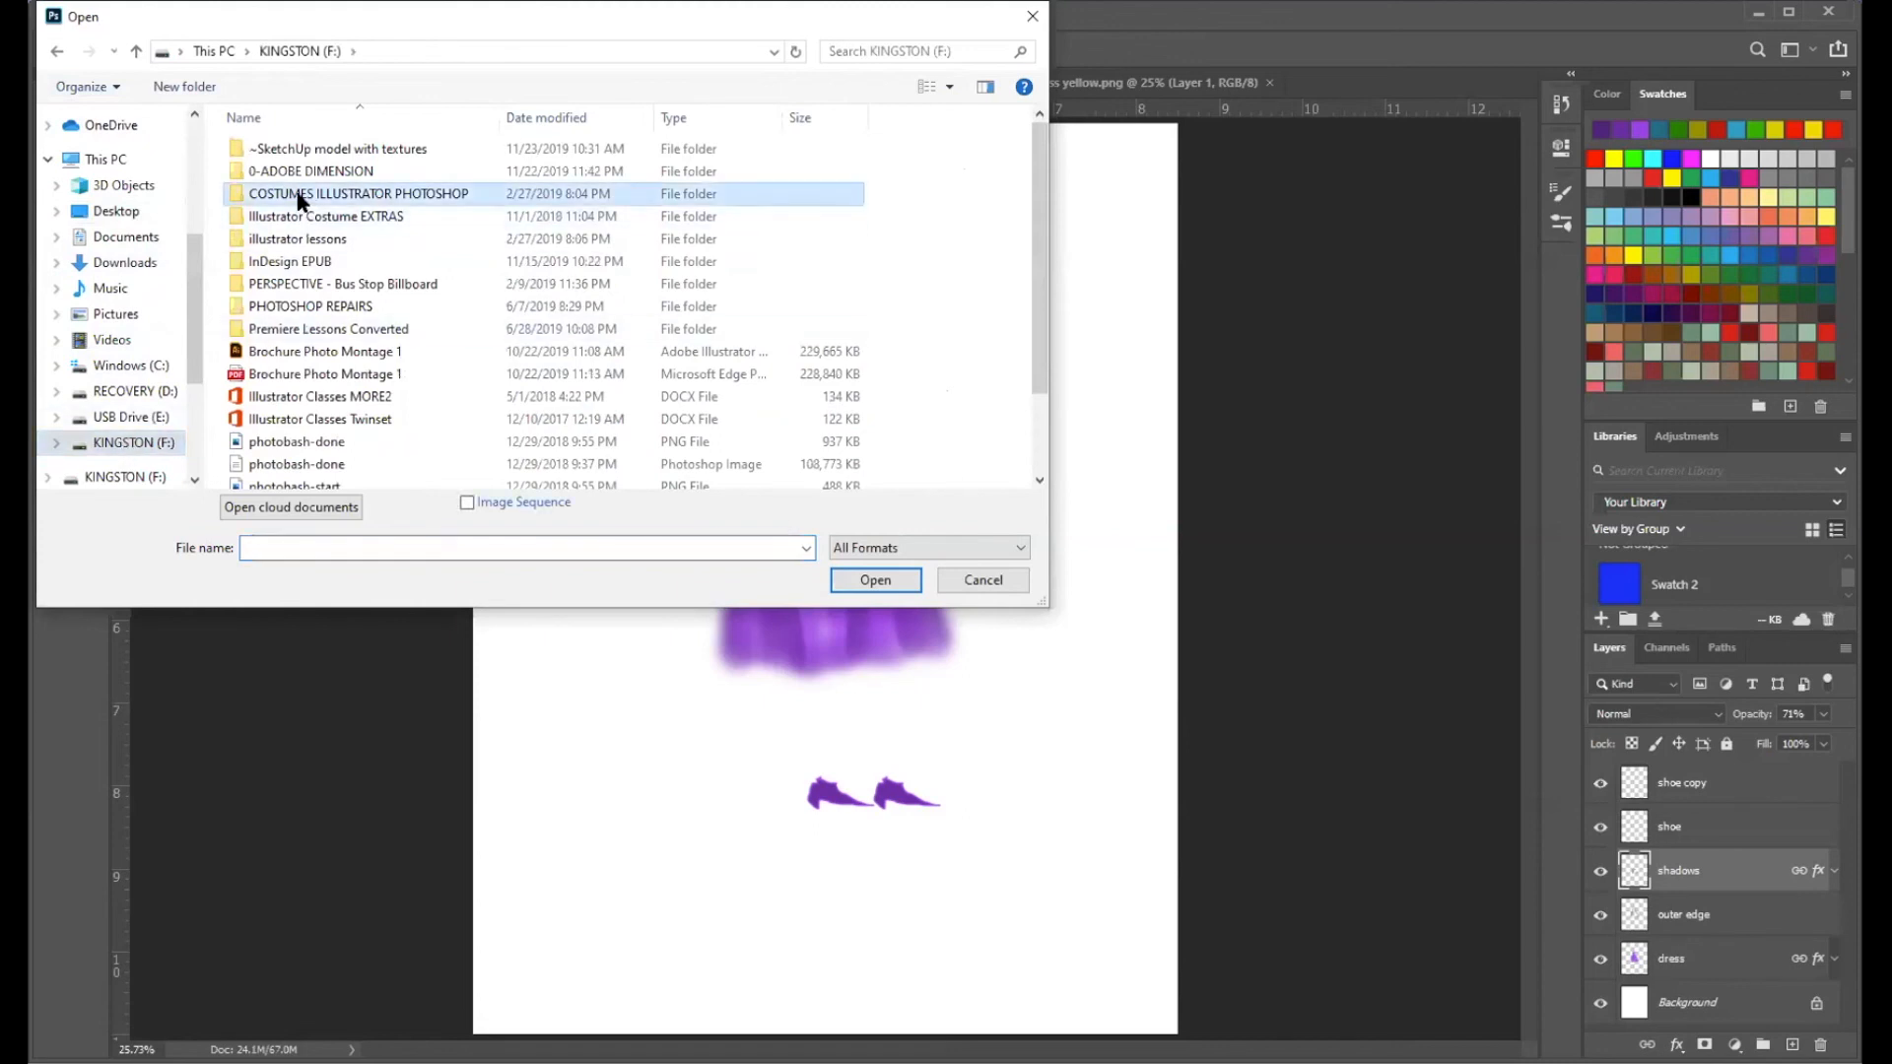
click(298, 195)
double_click(236, 197)
click(278, 150)
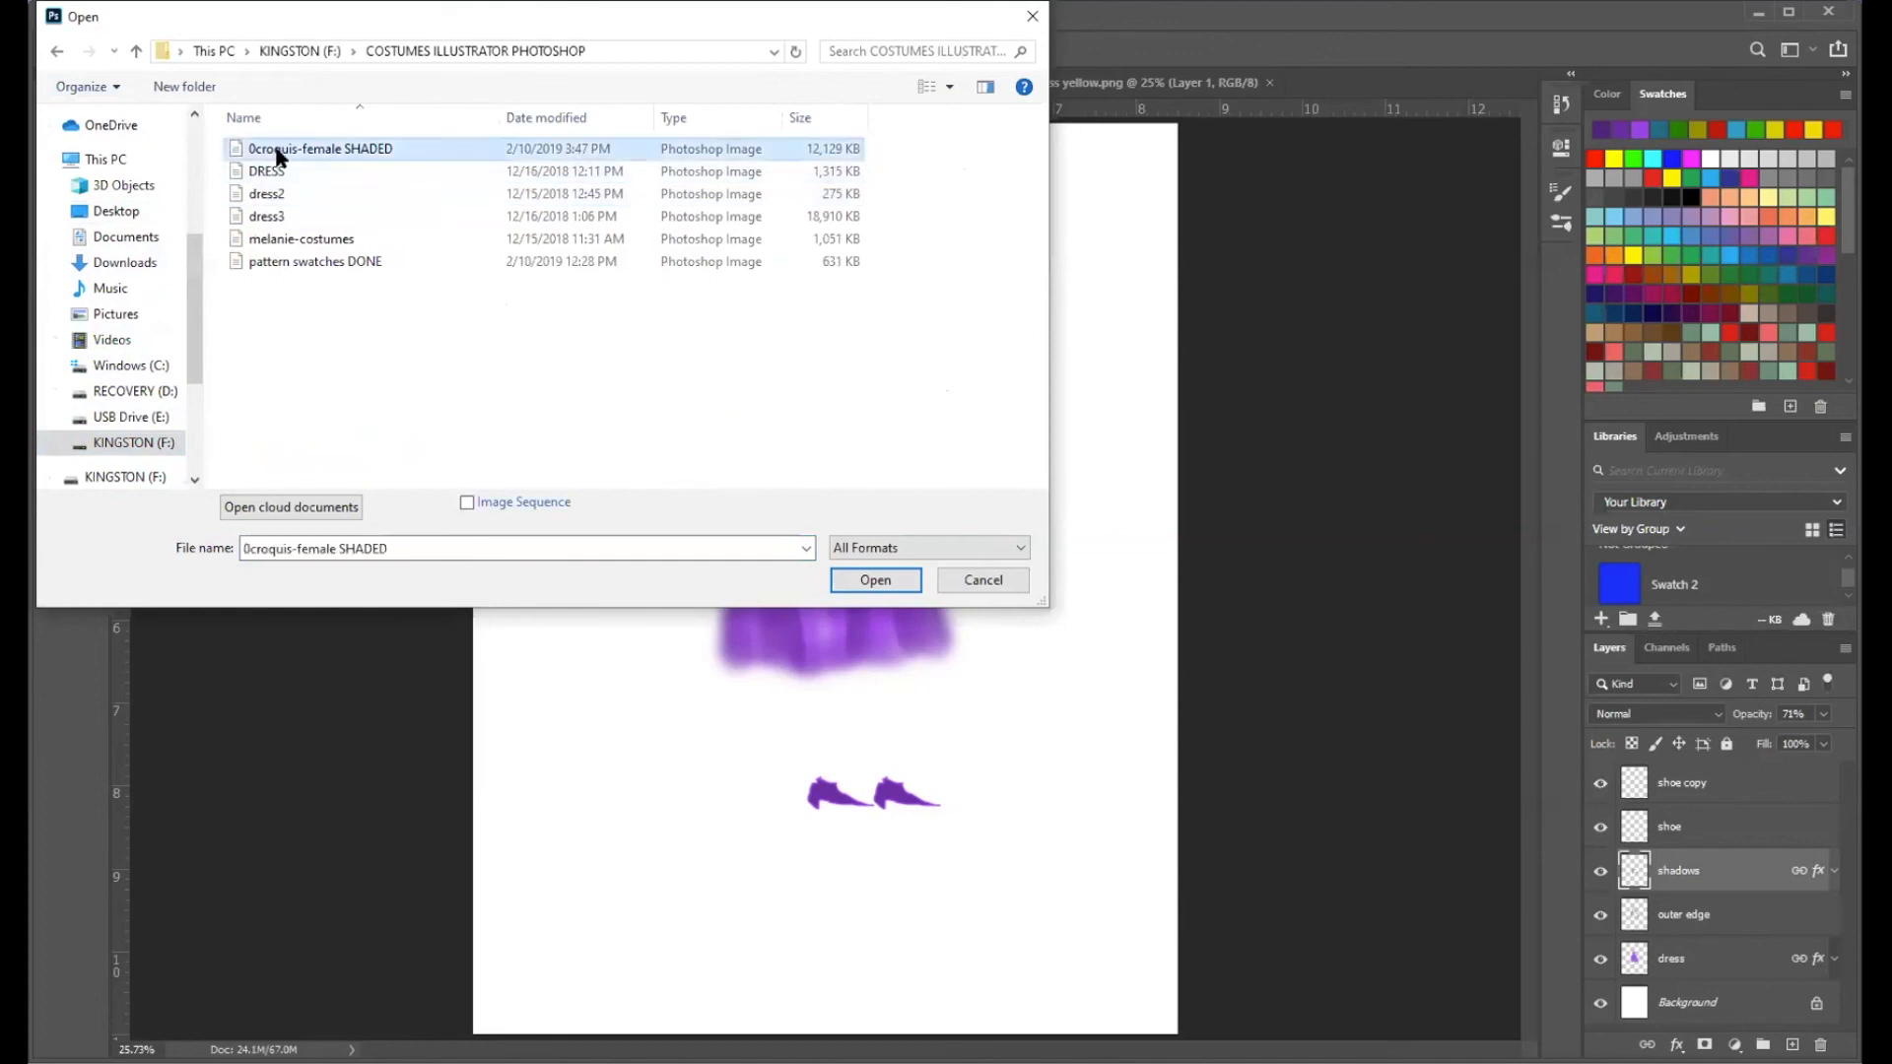
click(895, 577)
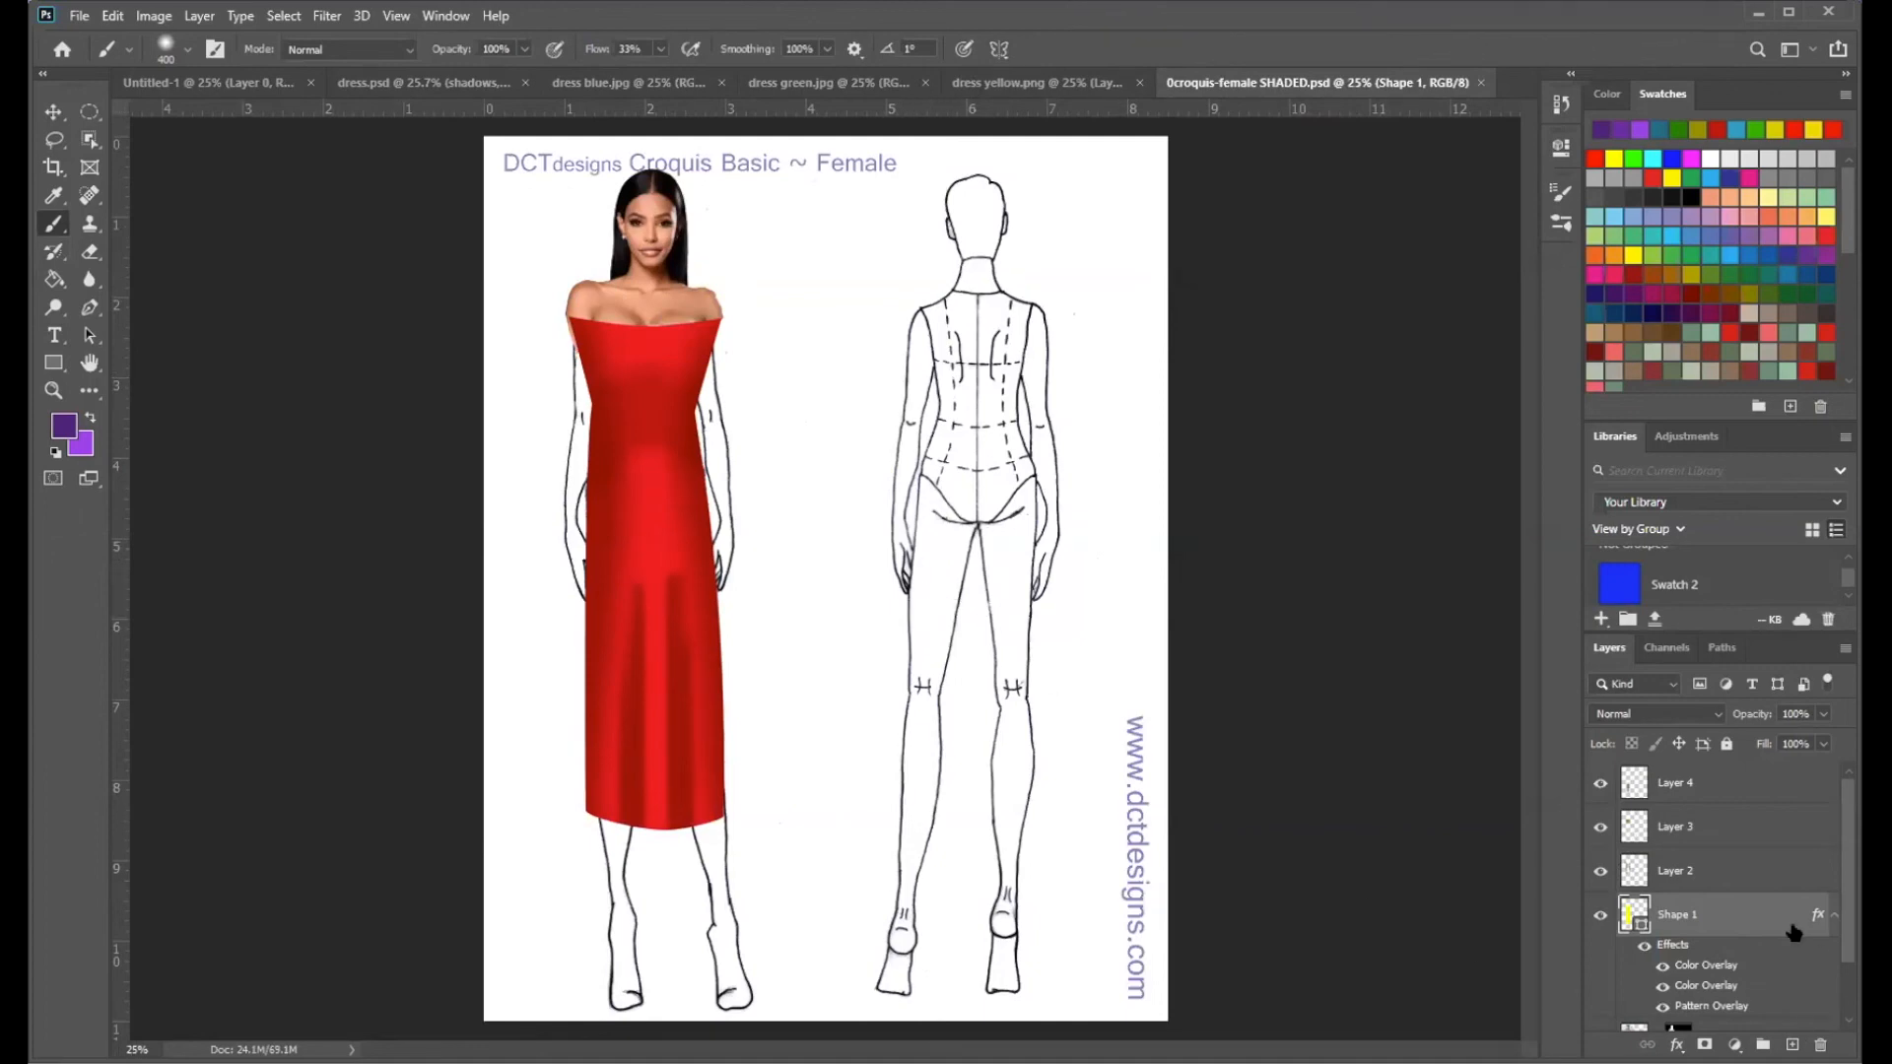
- Hide Layer 4, Layer 3, Layer 2, Shape 1 and Layer 1 in the croquis file, leaving only the Background on
drag(1600, 784, 1591, 936)
scroll(1779, 890, down, 2)
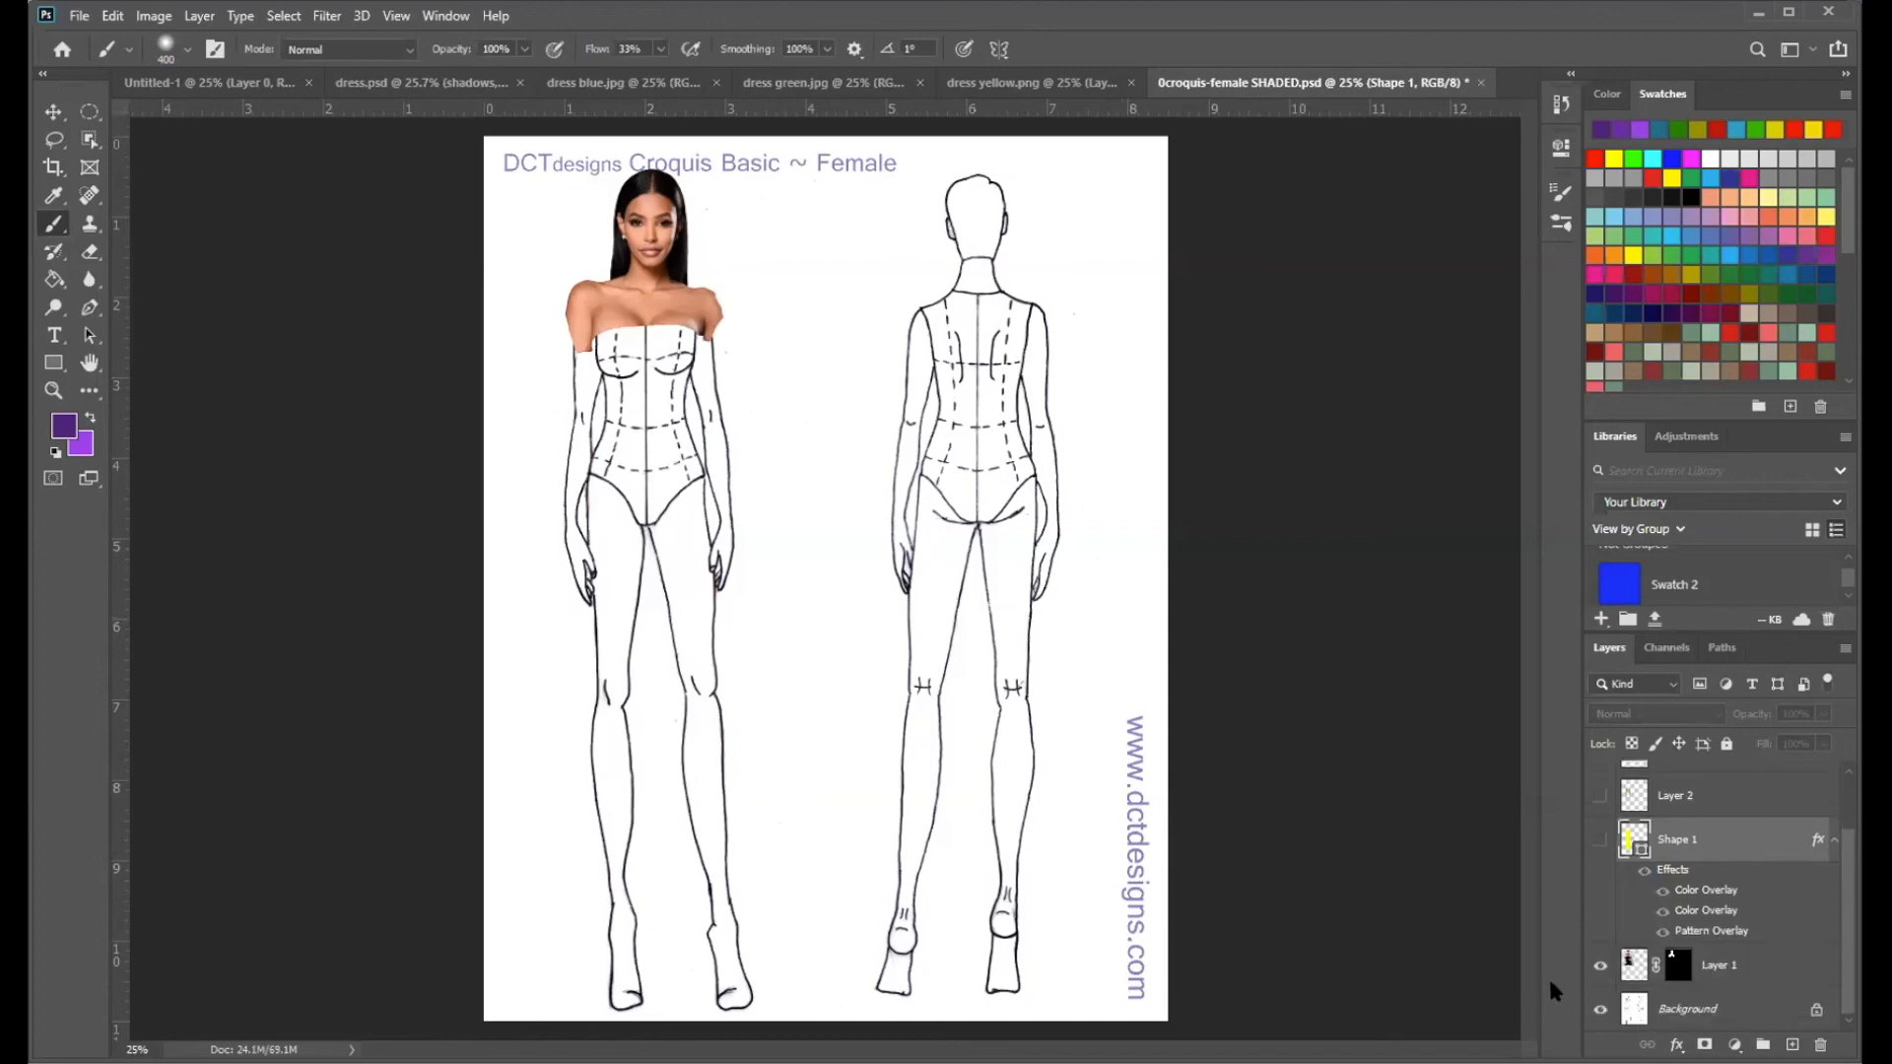
click(1597, 967)
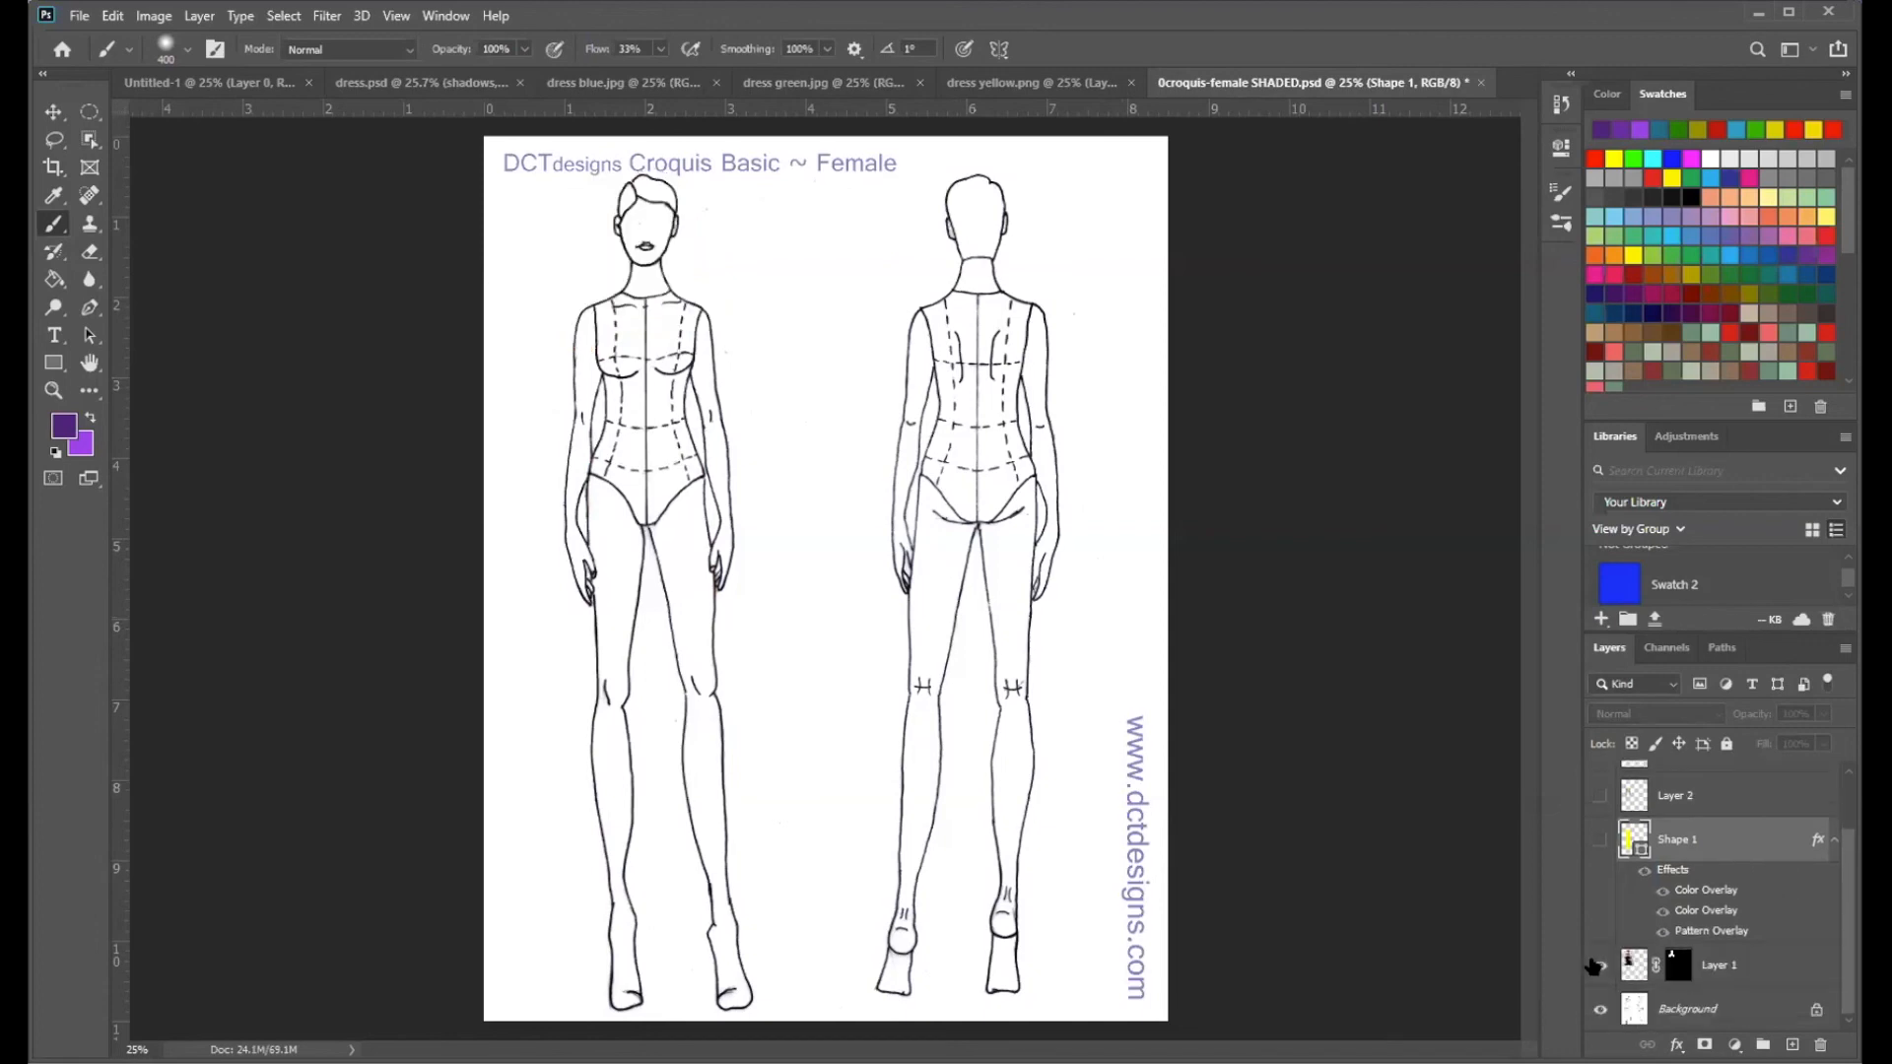
click(1597, 966)
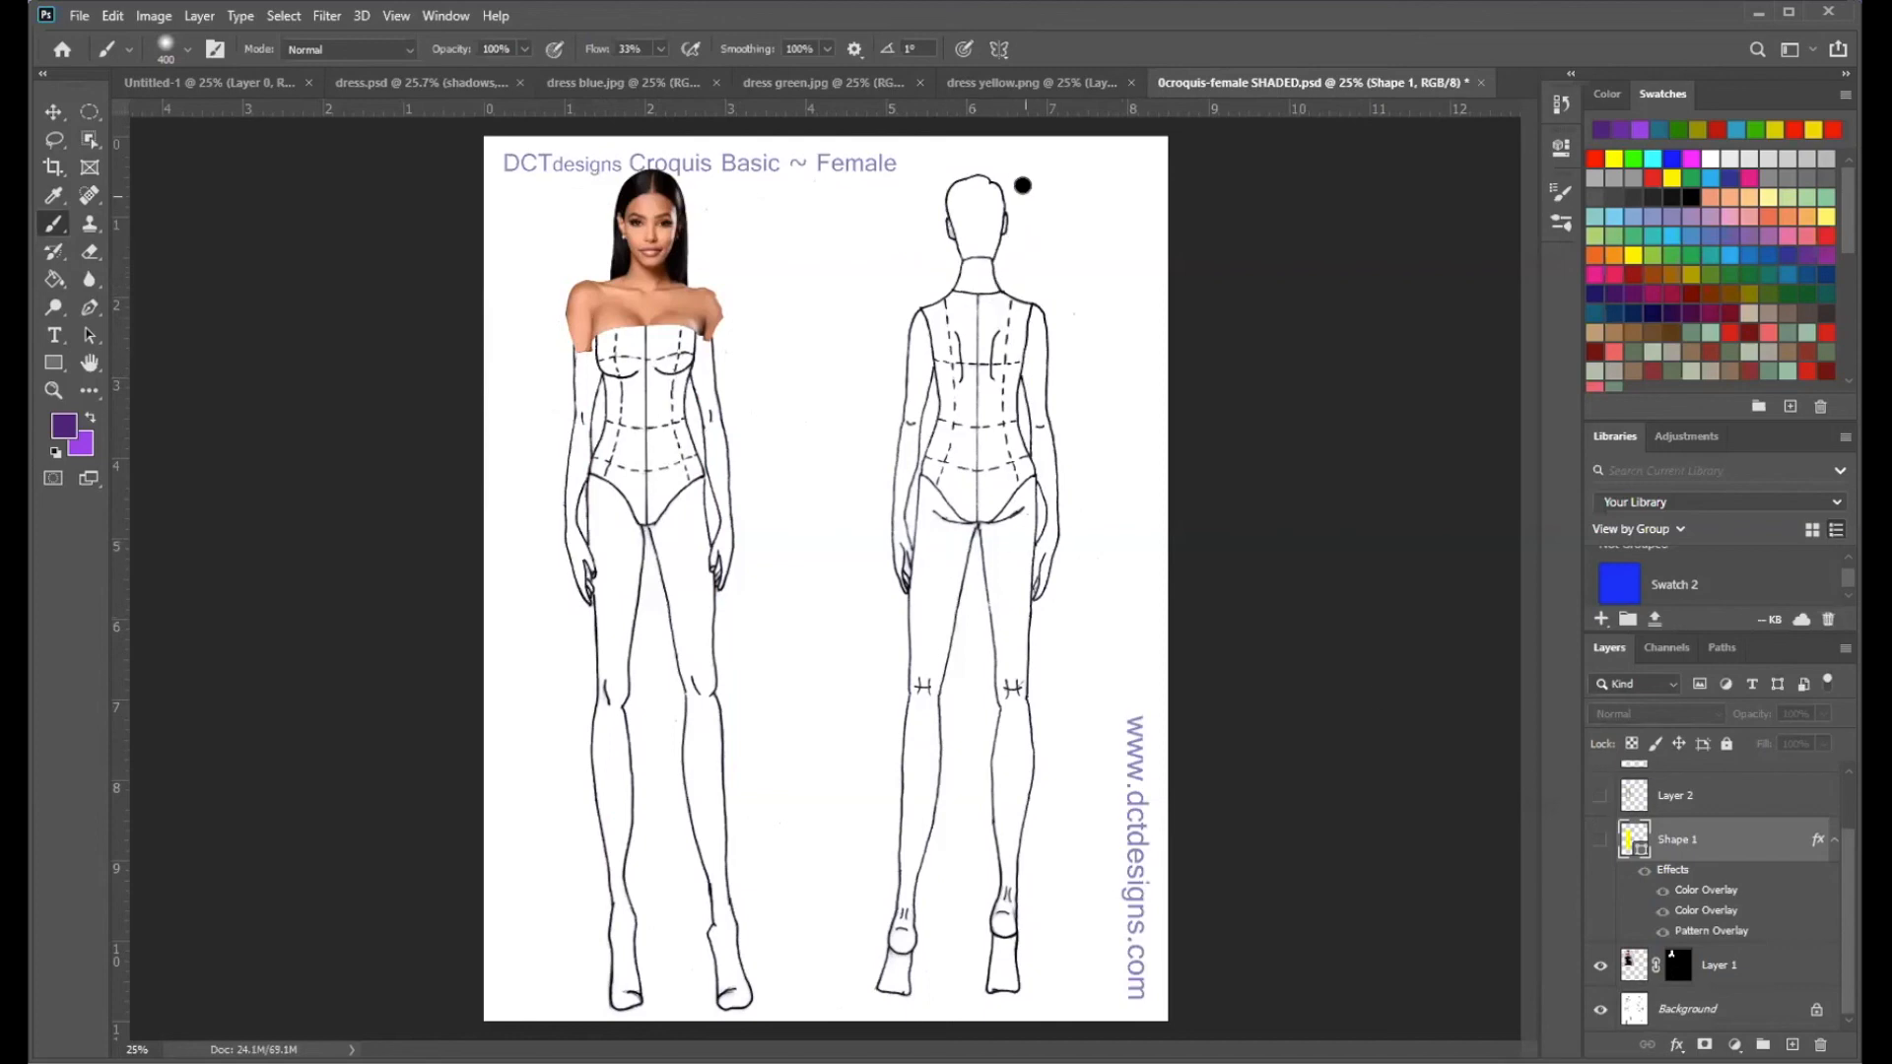
click(1601, 966)
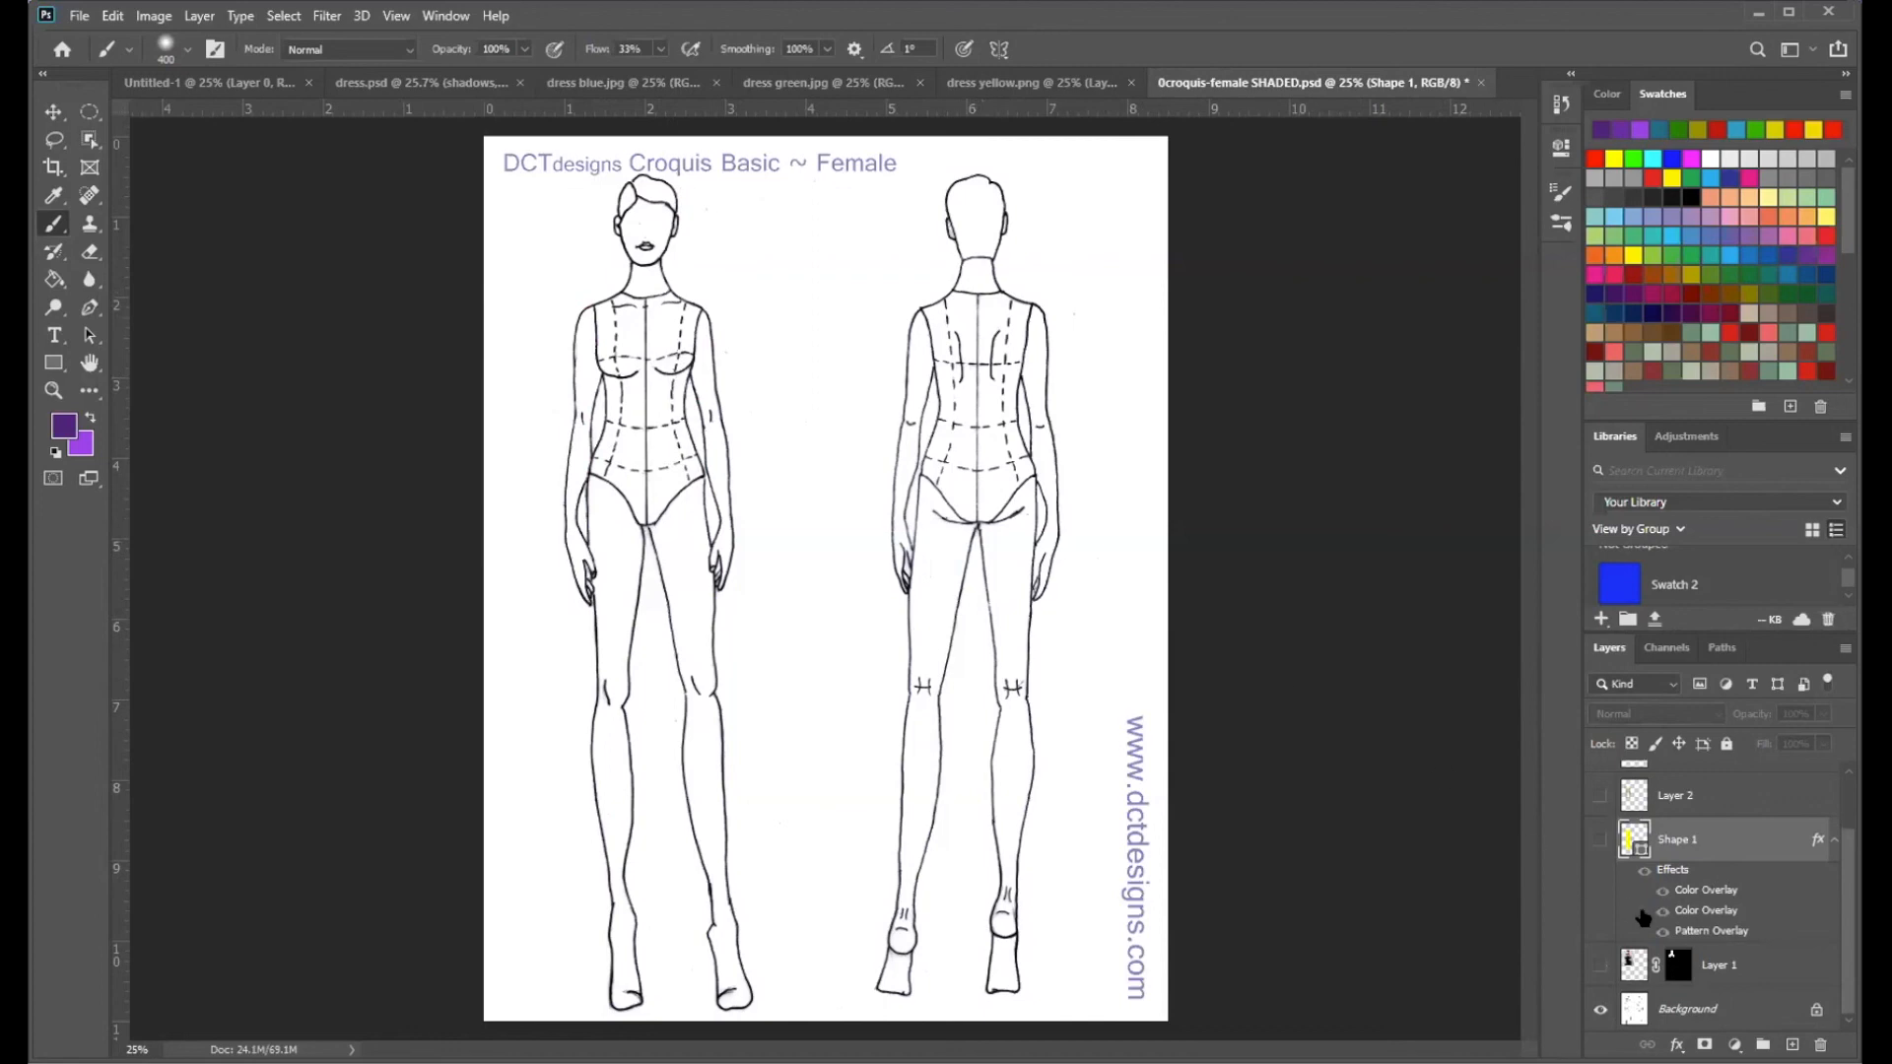
scroll(1783, 999, up, 1)
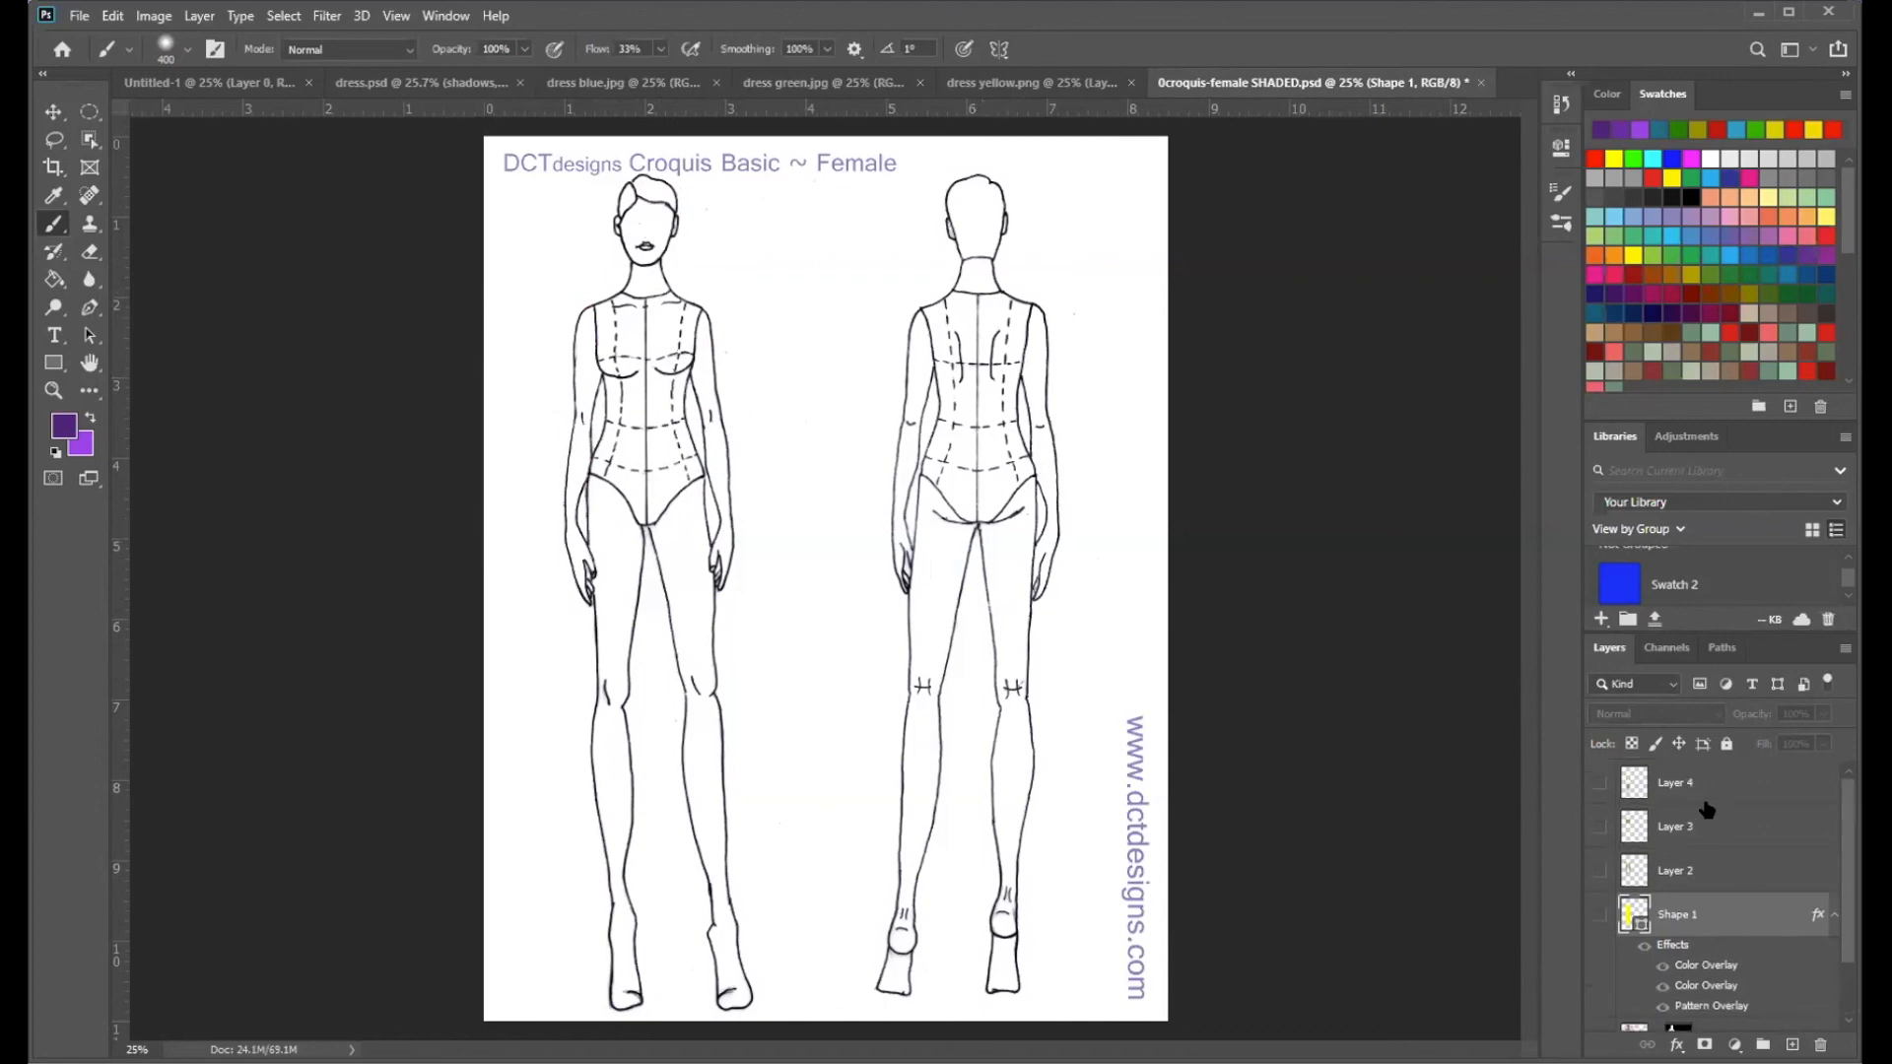
- Outline a knee-length dress freehand around the front croquis figure on a new top layer and fill it with dark purple
click(1739, 791)
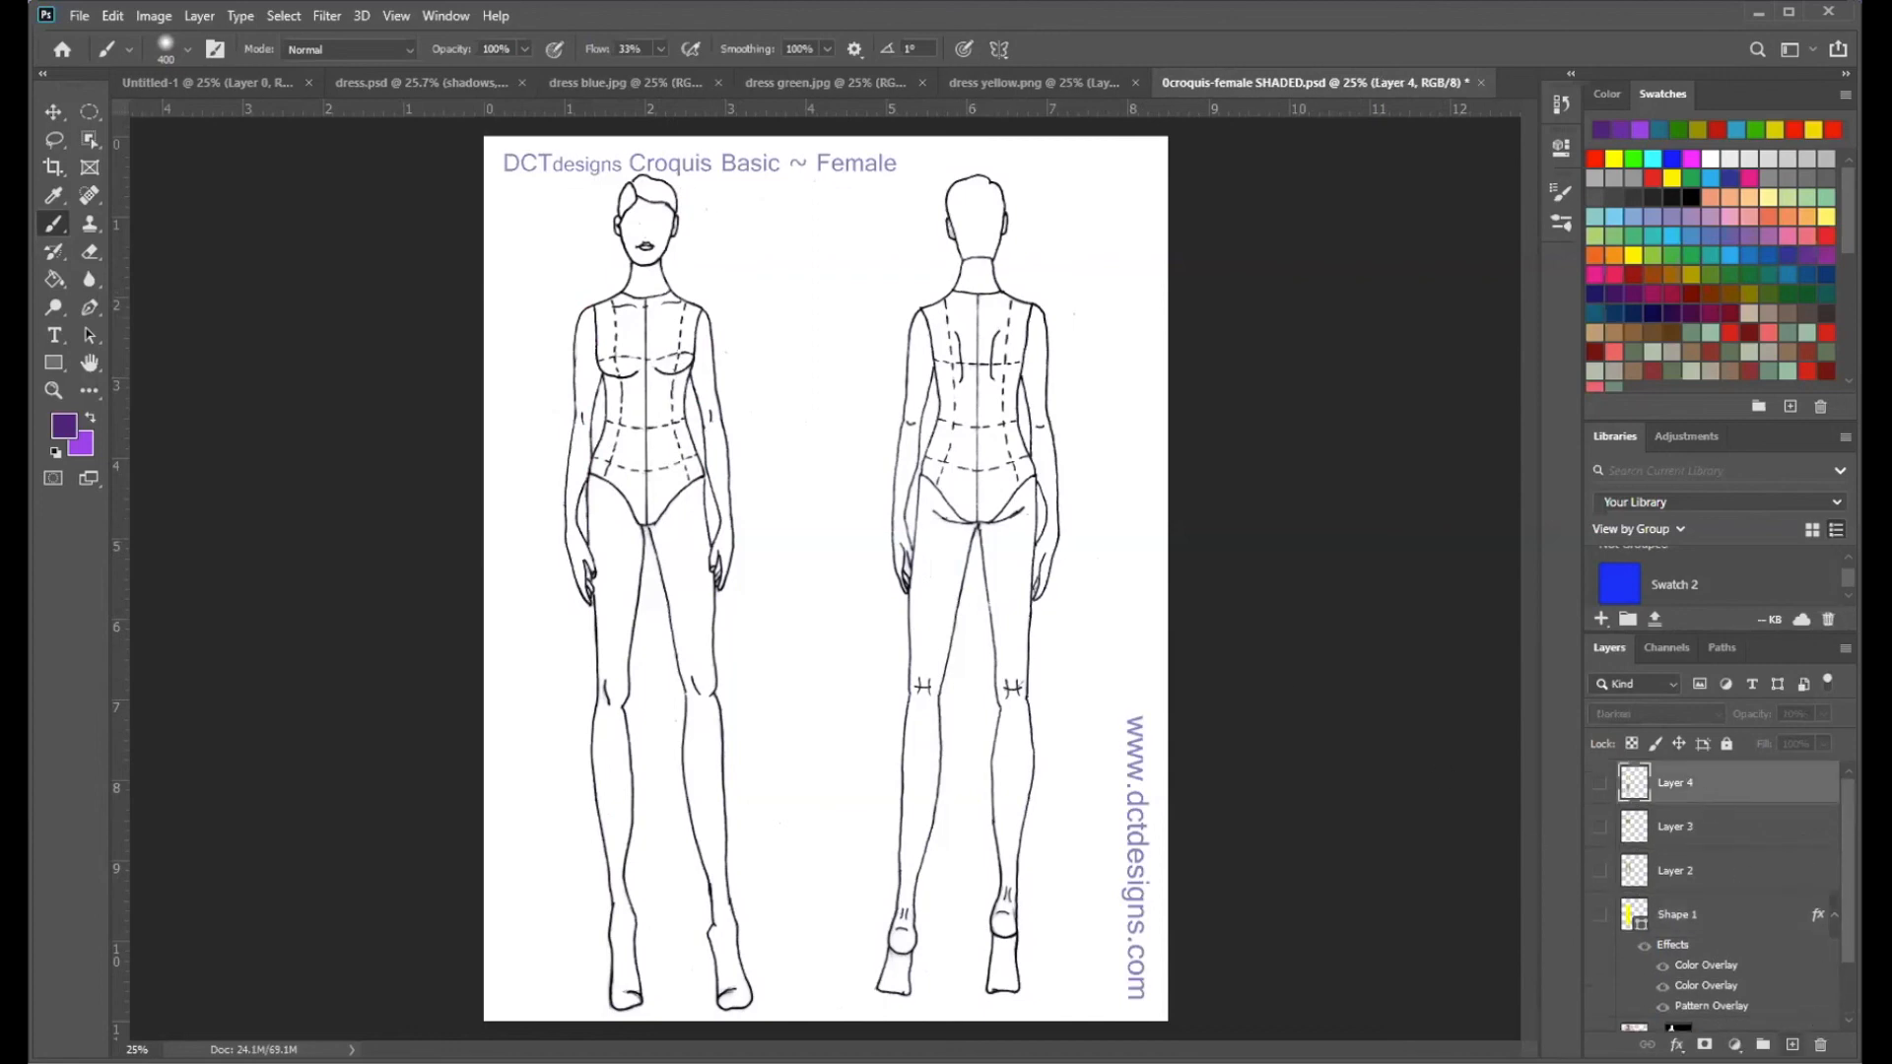
key(ctrl+shift+alt+n)
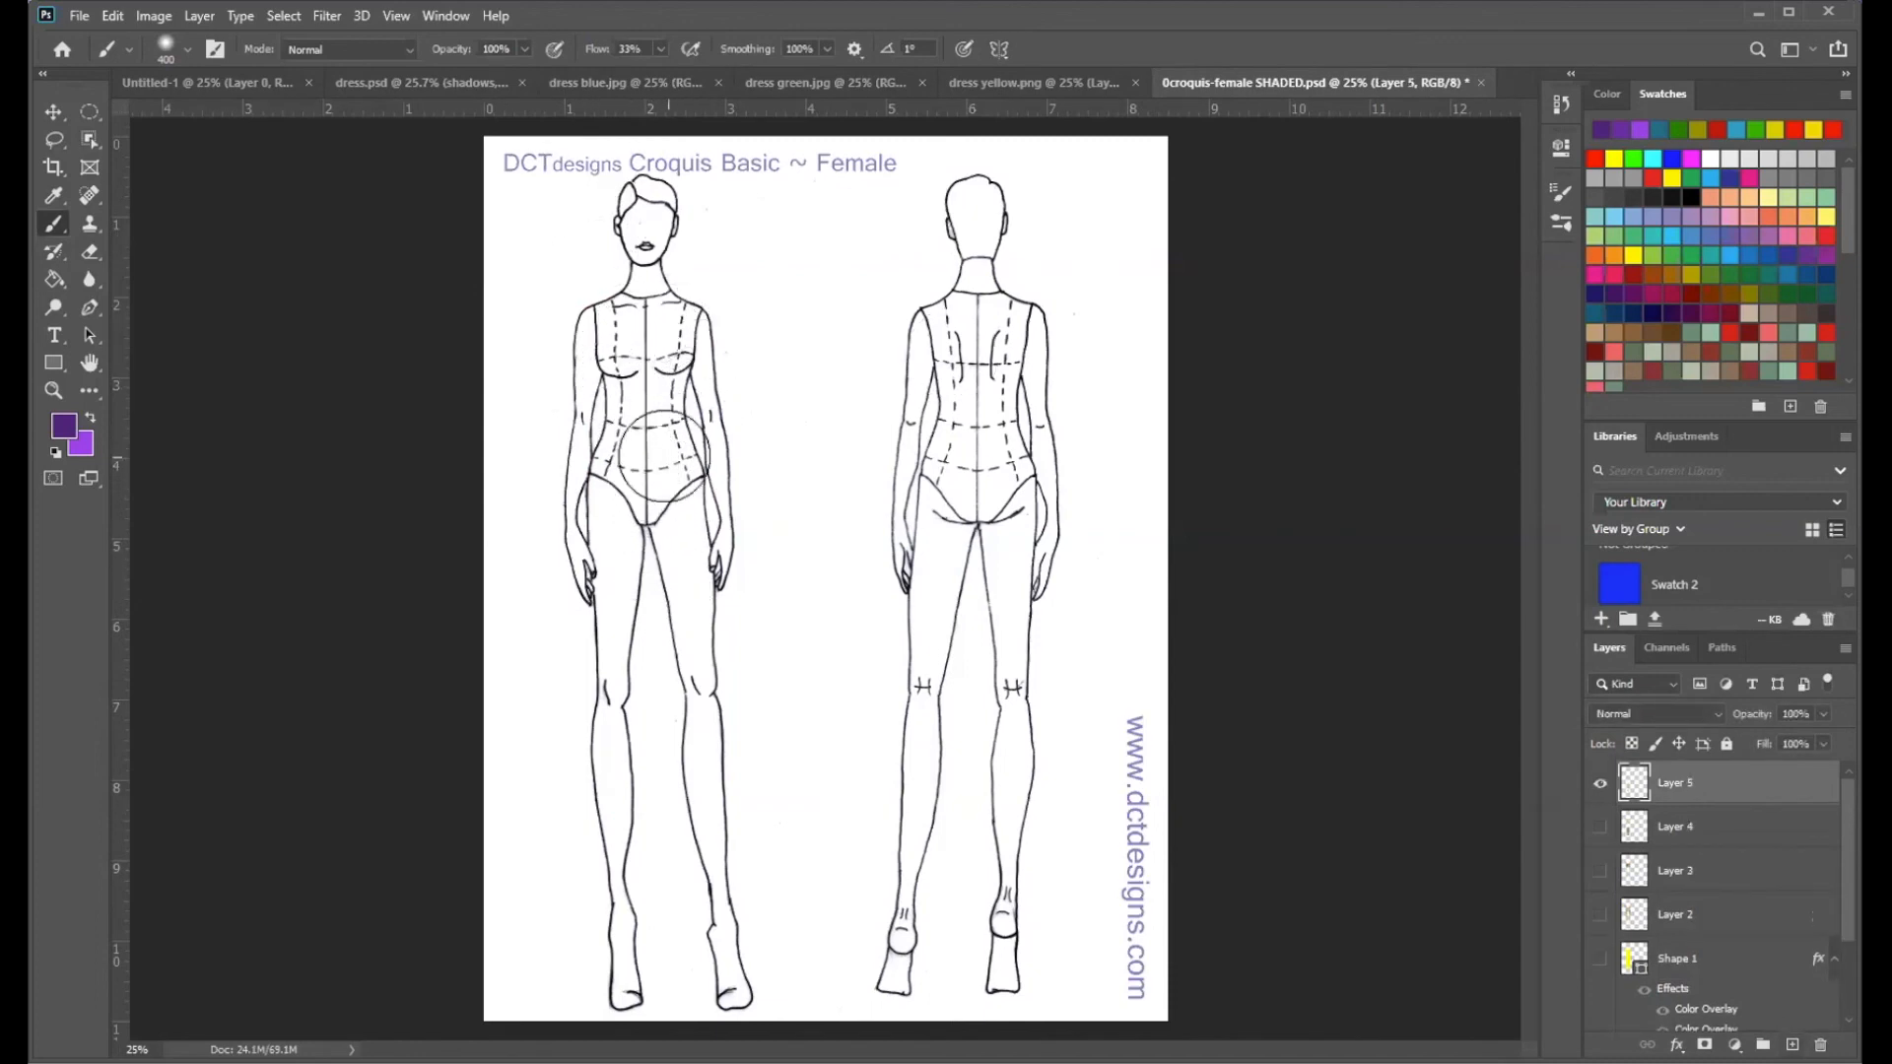
right_click(50, 233)
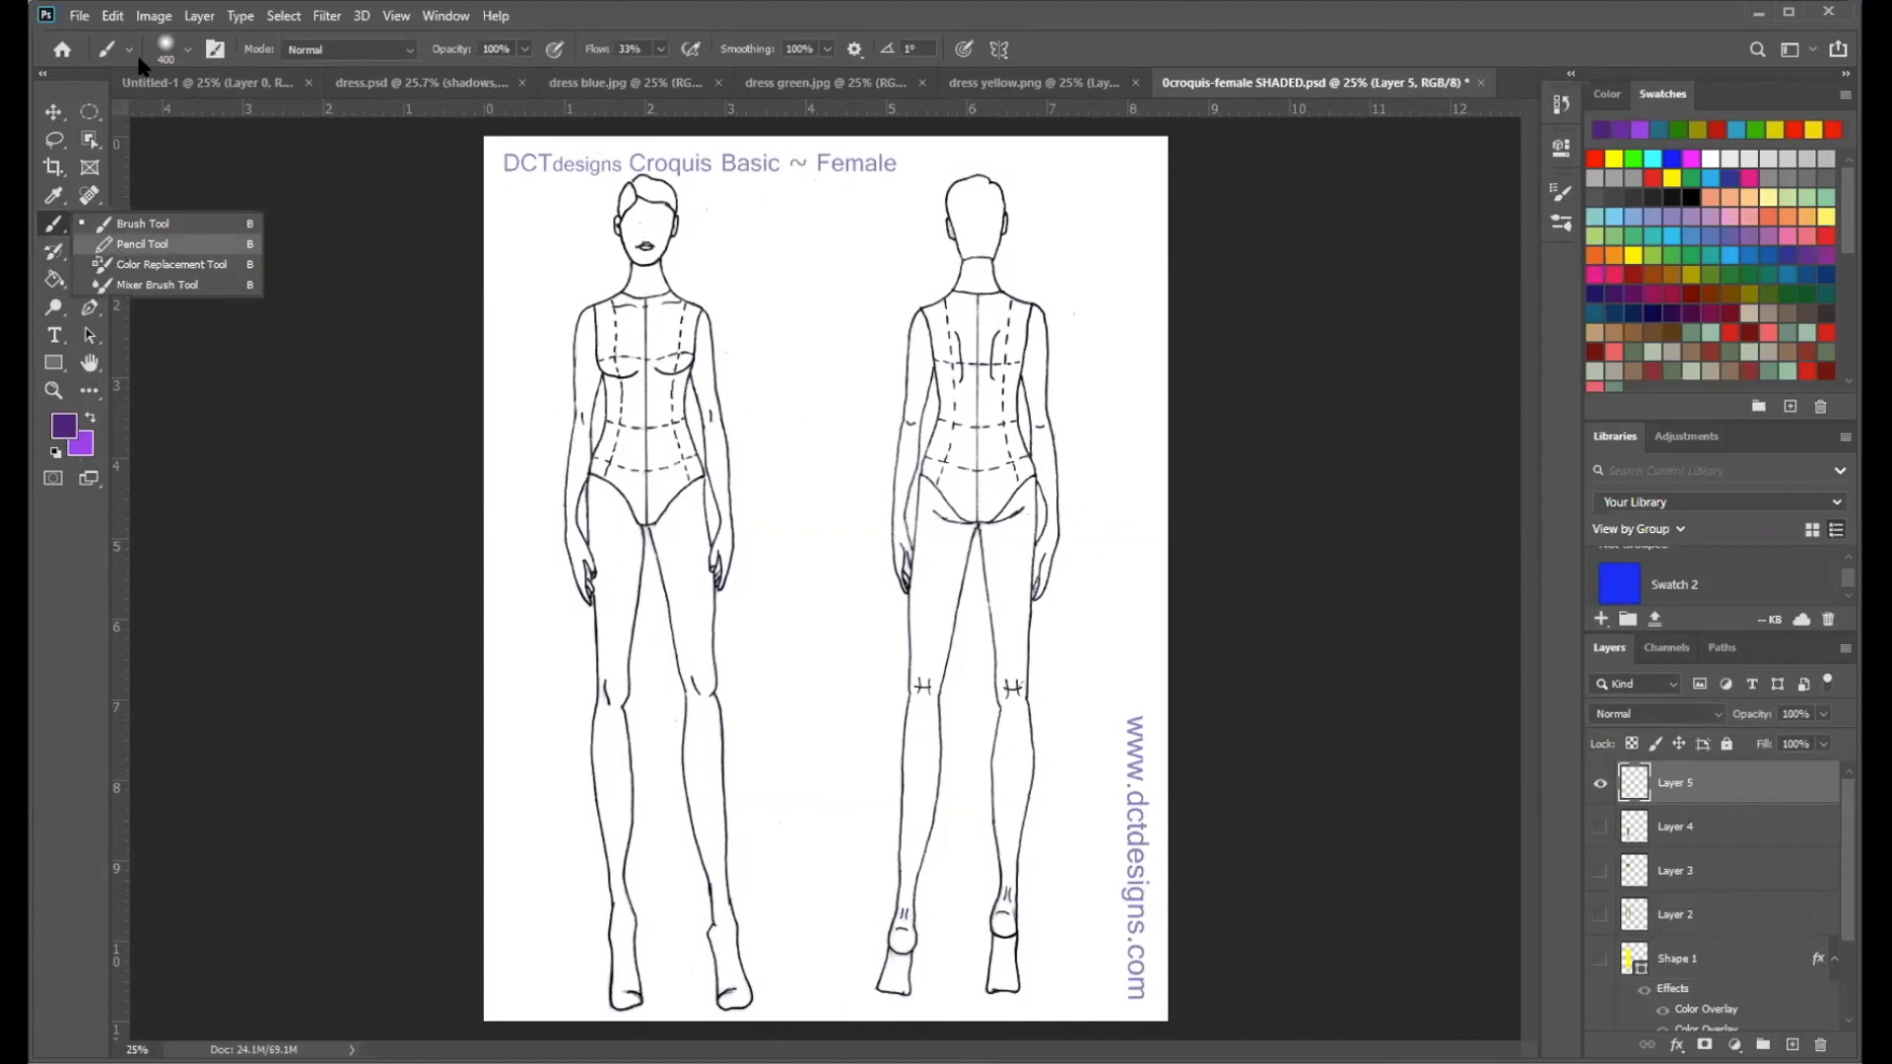
click(128, 245)
click(55, 143)
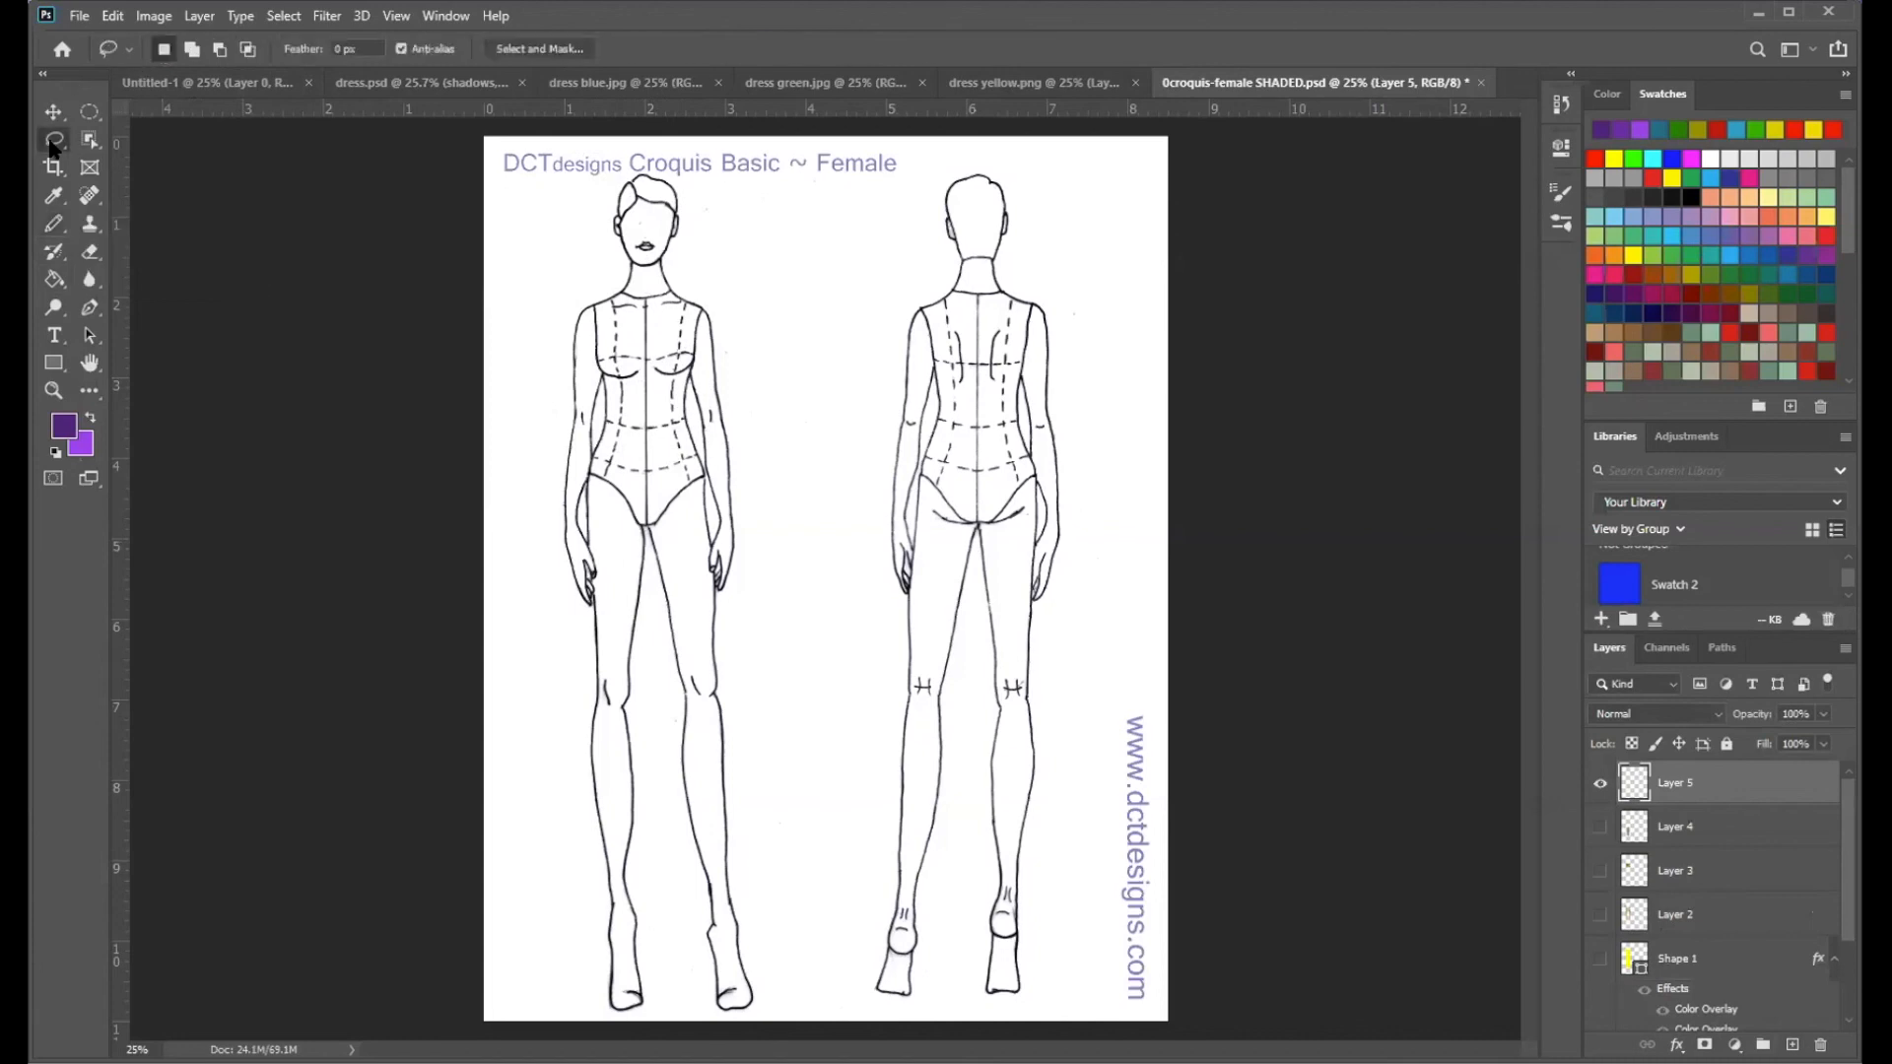
right_click(54, 146)
click(138, 148)
mouse_move(638, 333)
mouse_down()
mouse_move(572, 321)
mouse_move(558, 395)
mouse_move(586, 476)
mouse_move(591, 735)
mouse_move(693, 775)
mouse_move(731, 733)
mouse_move(696, 442)
mouse_move(721, 335)
mouse_move(695, 292)
mouse_move(605, 295)
mouse_up()
click(54, 280)
click(632, 382)
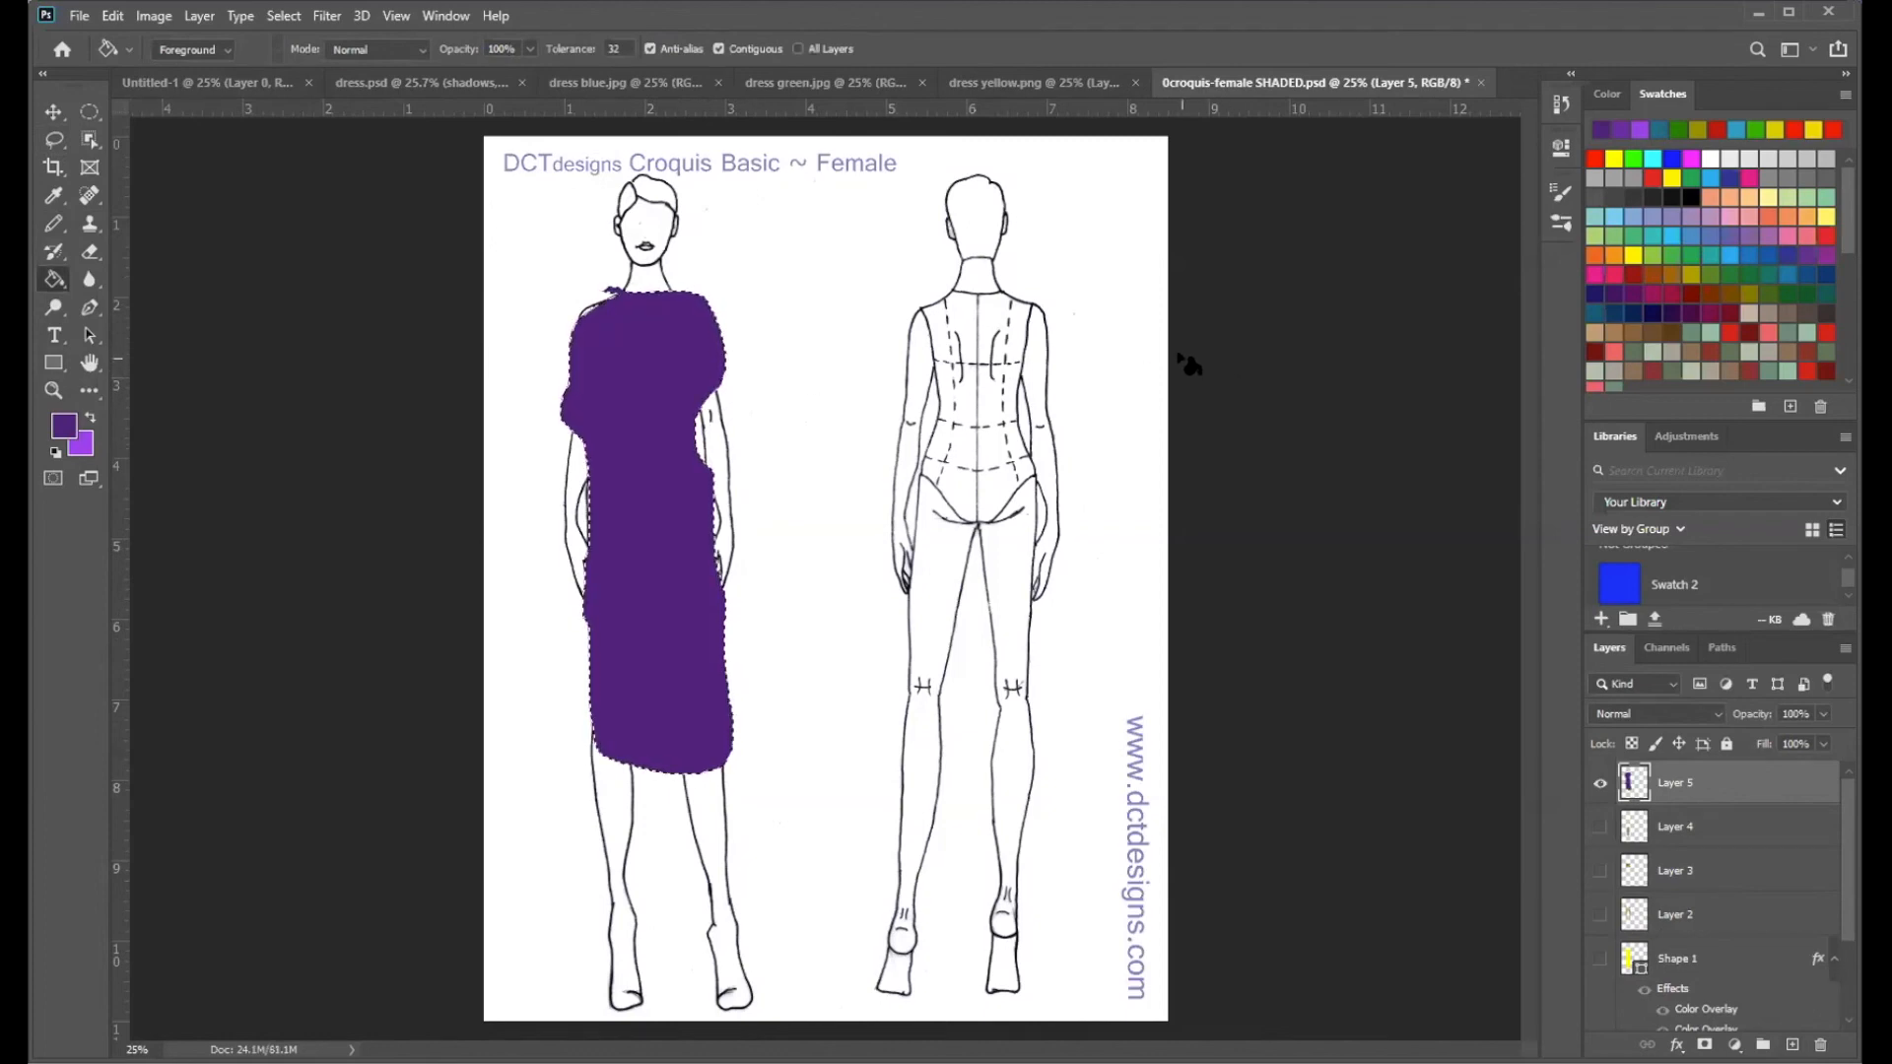
- Delete the layer holding the purple dress fill and clear the dress-shaped selection
drag(1756, 791, 1820, 1045)
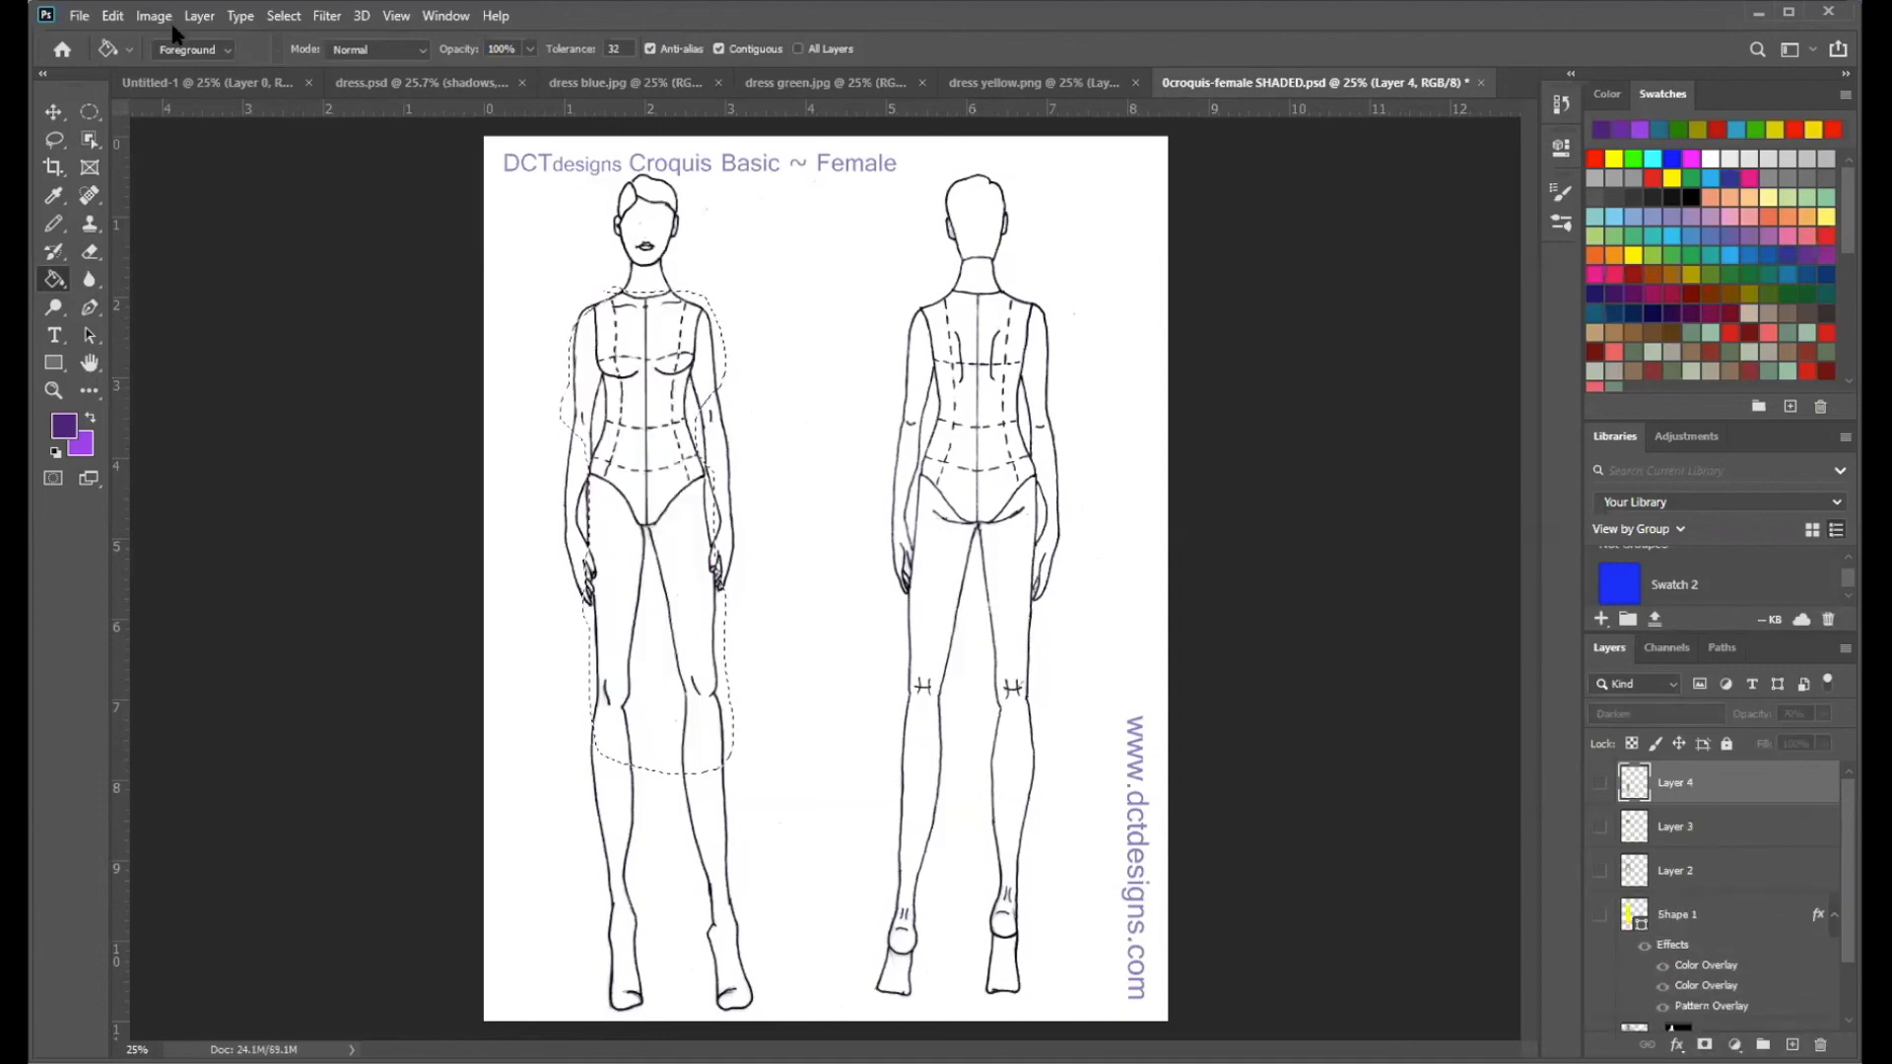
click(283, 17)
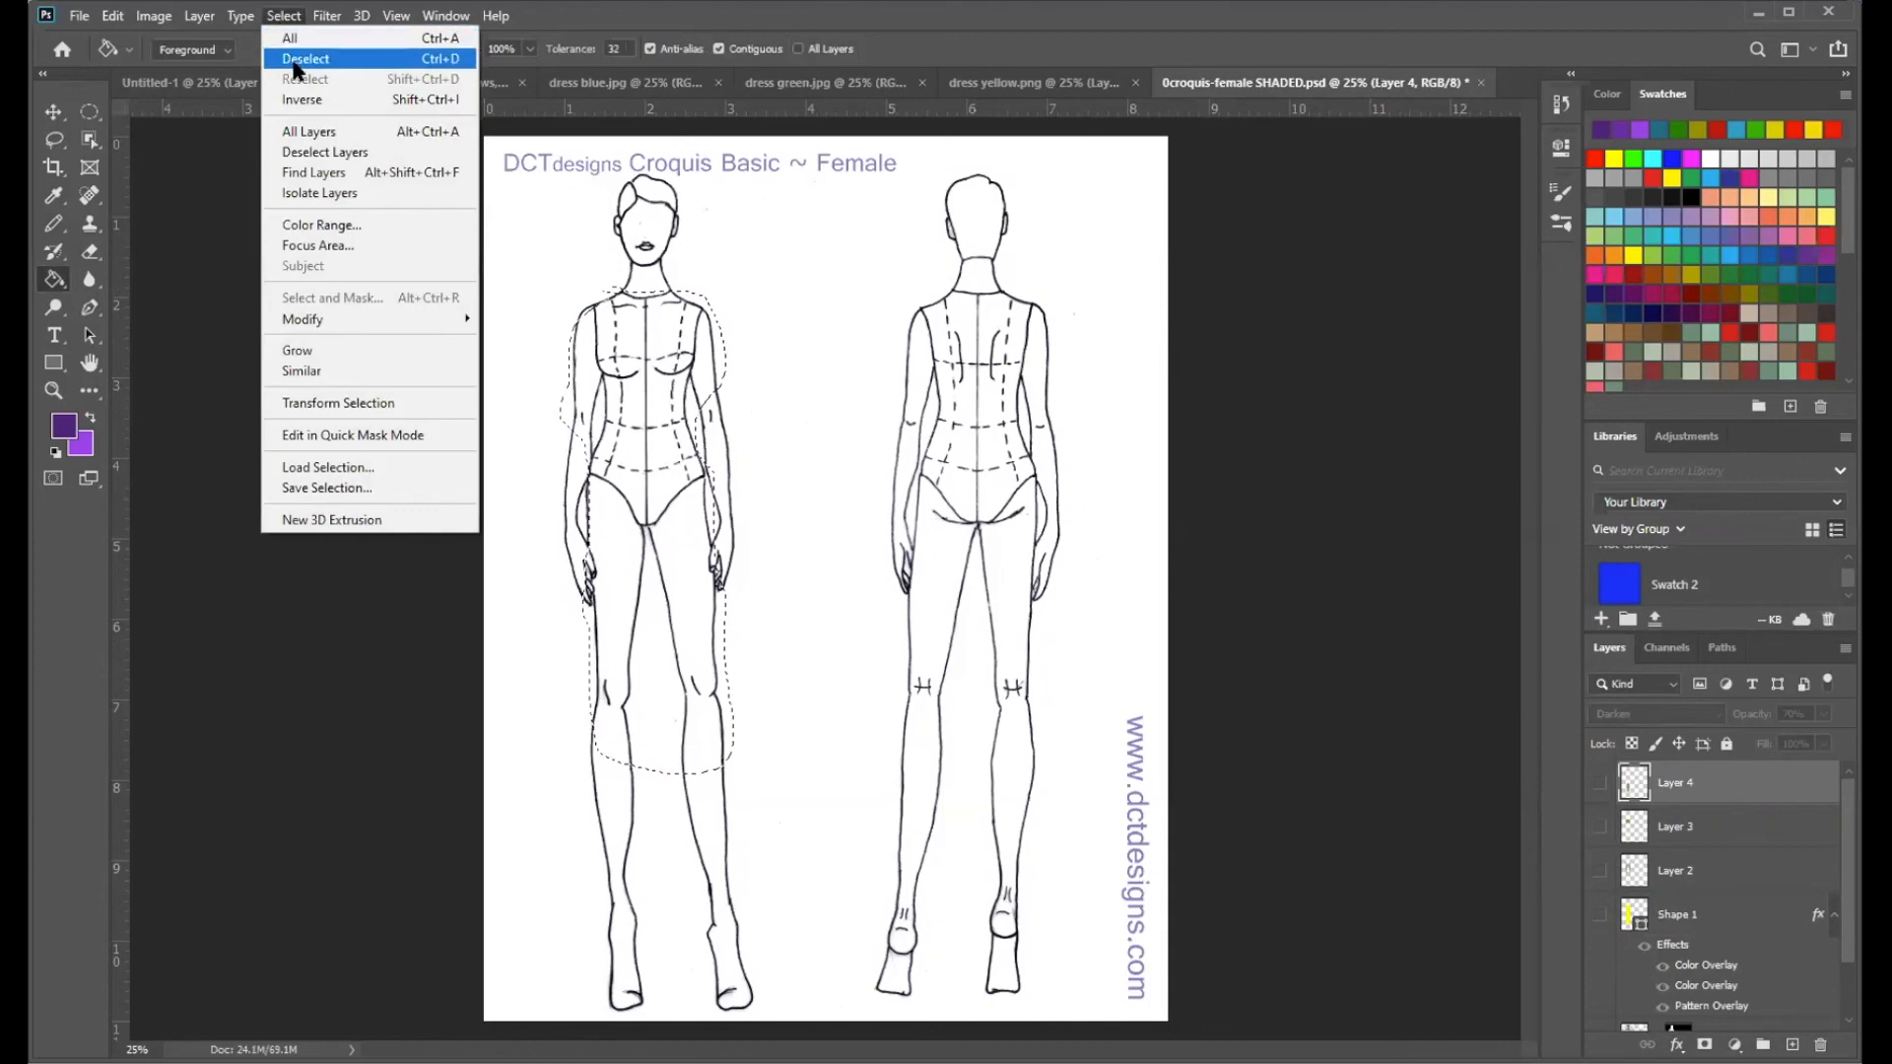
click(293, 59)
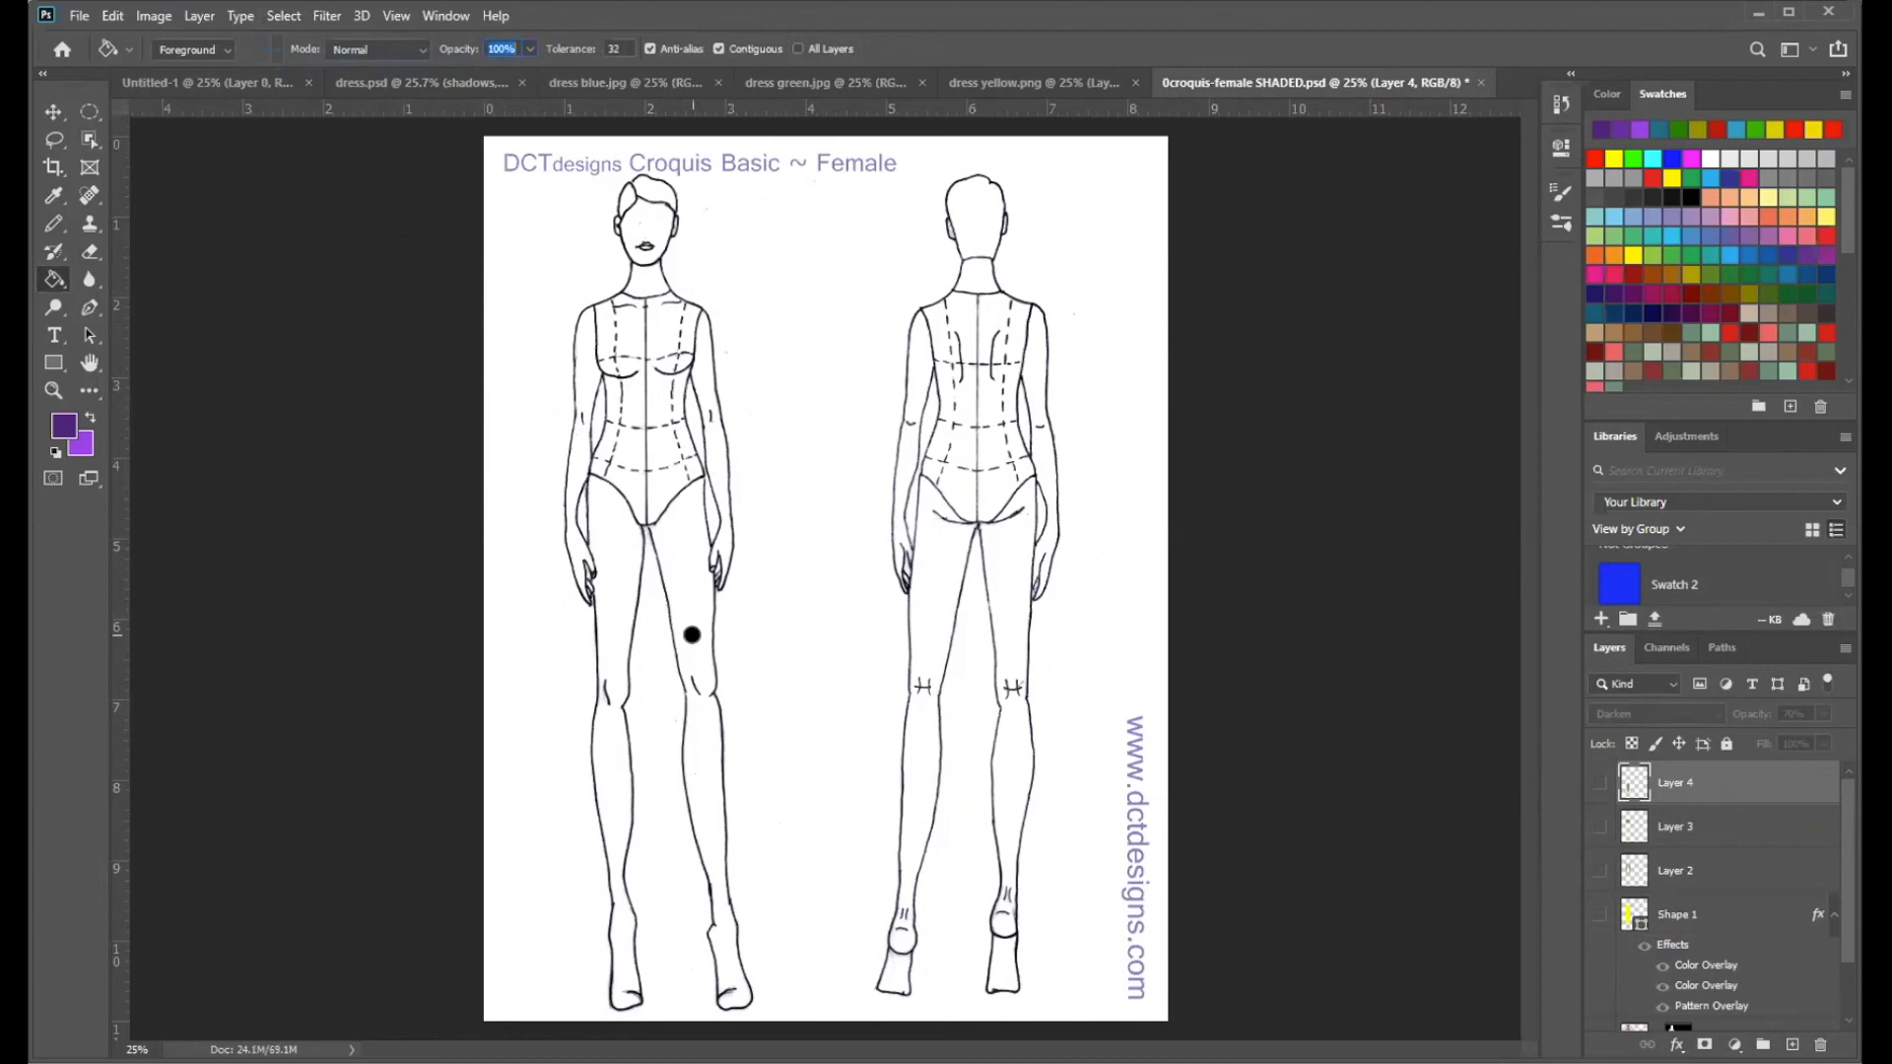
- Create a new Letter document, 8.5 x 11 inches at 300 pixels/inch, in RGB Color with a white background
click(81, 18)
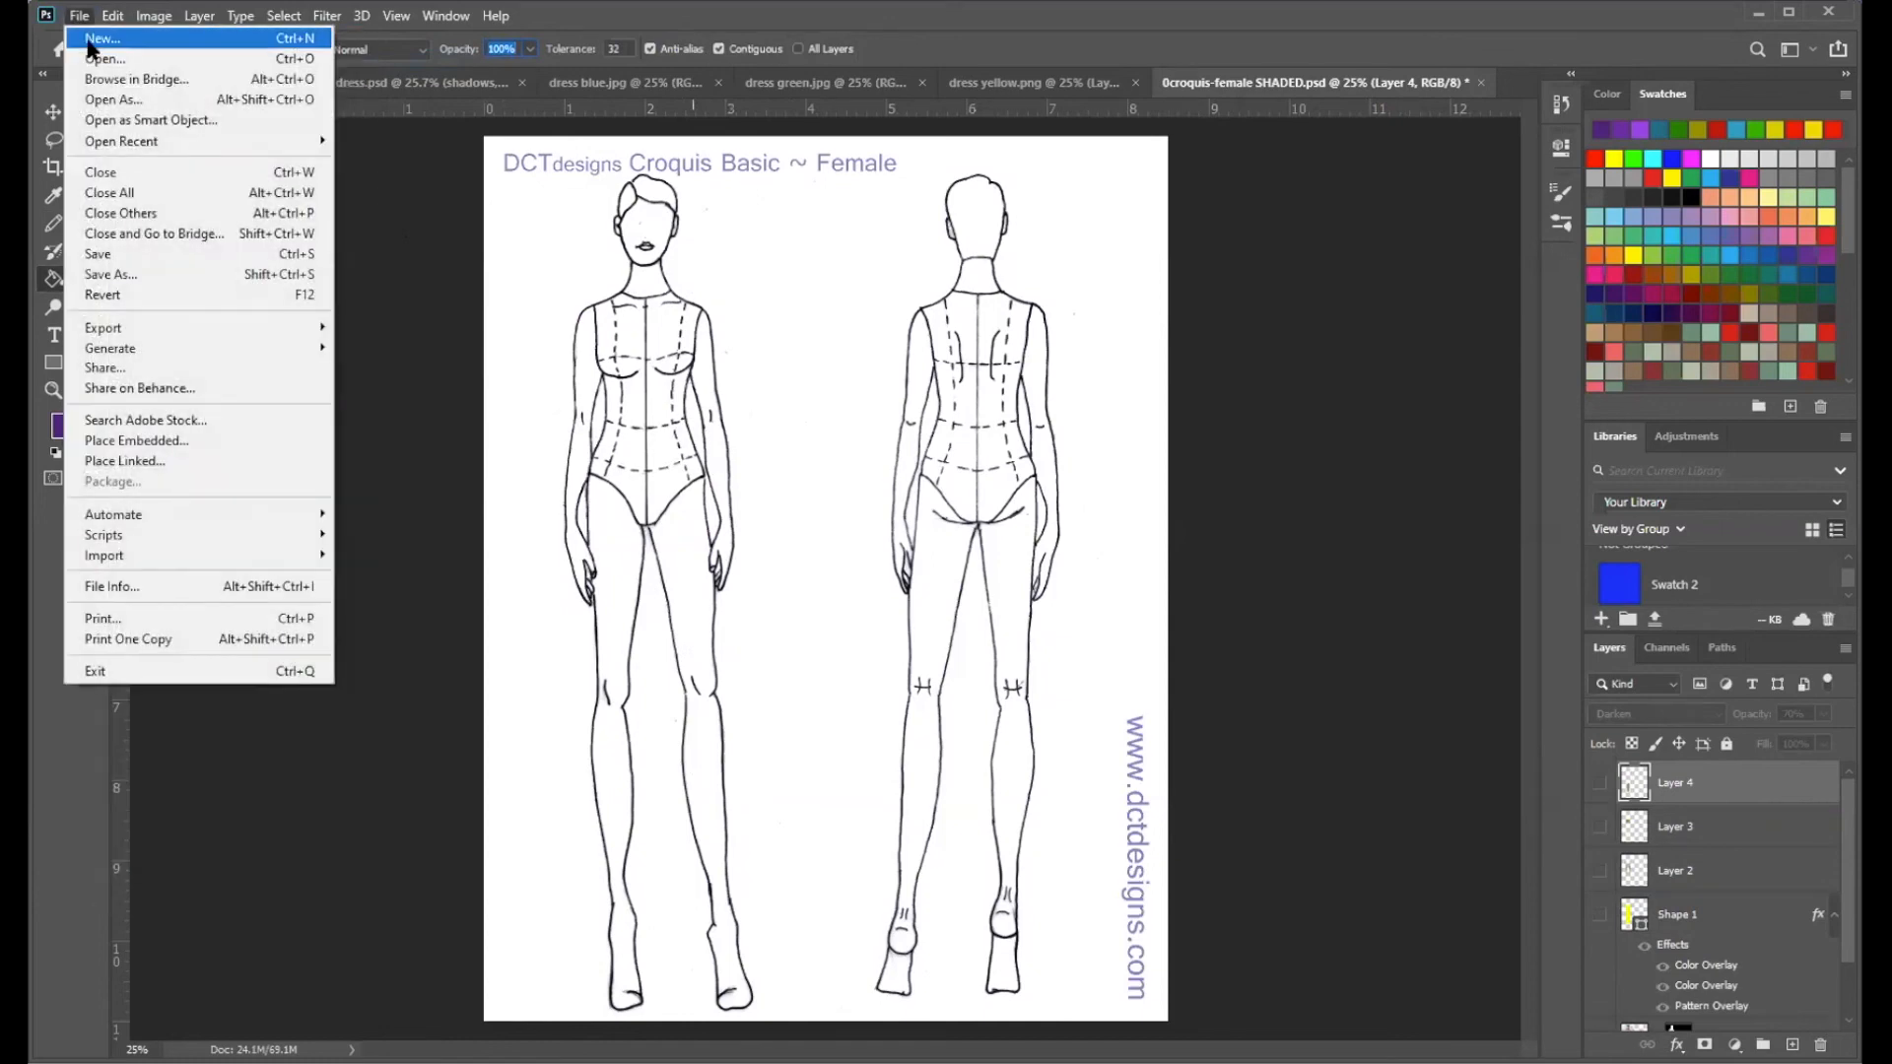
click(90, 47)
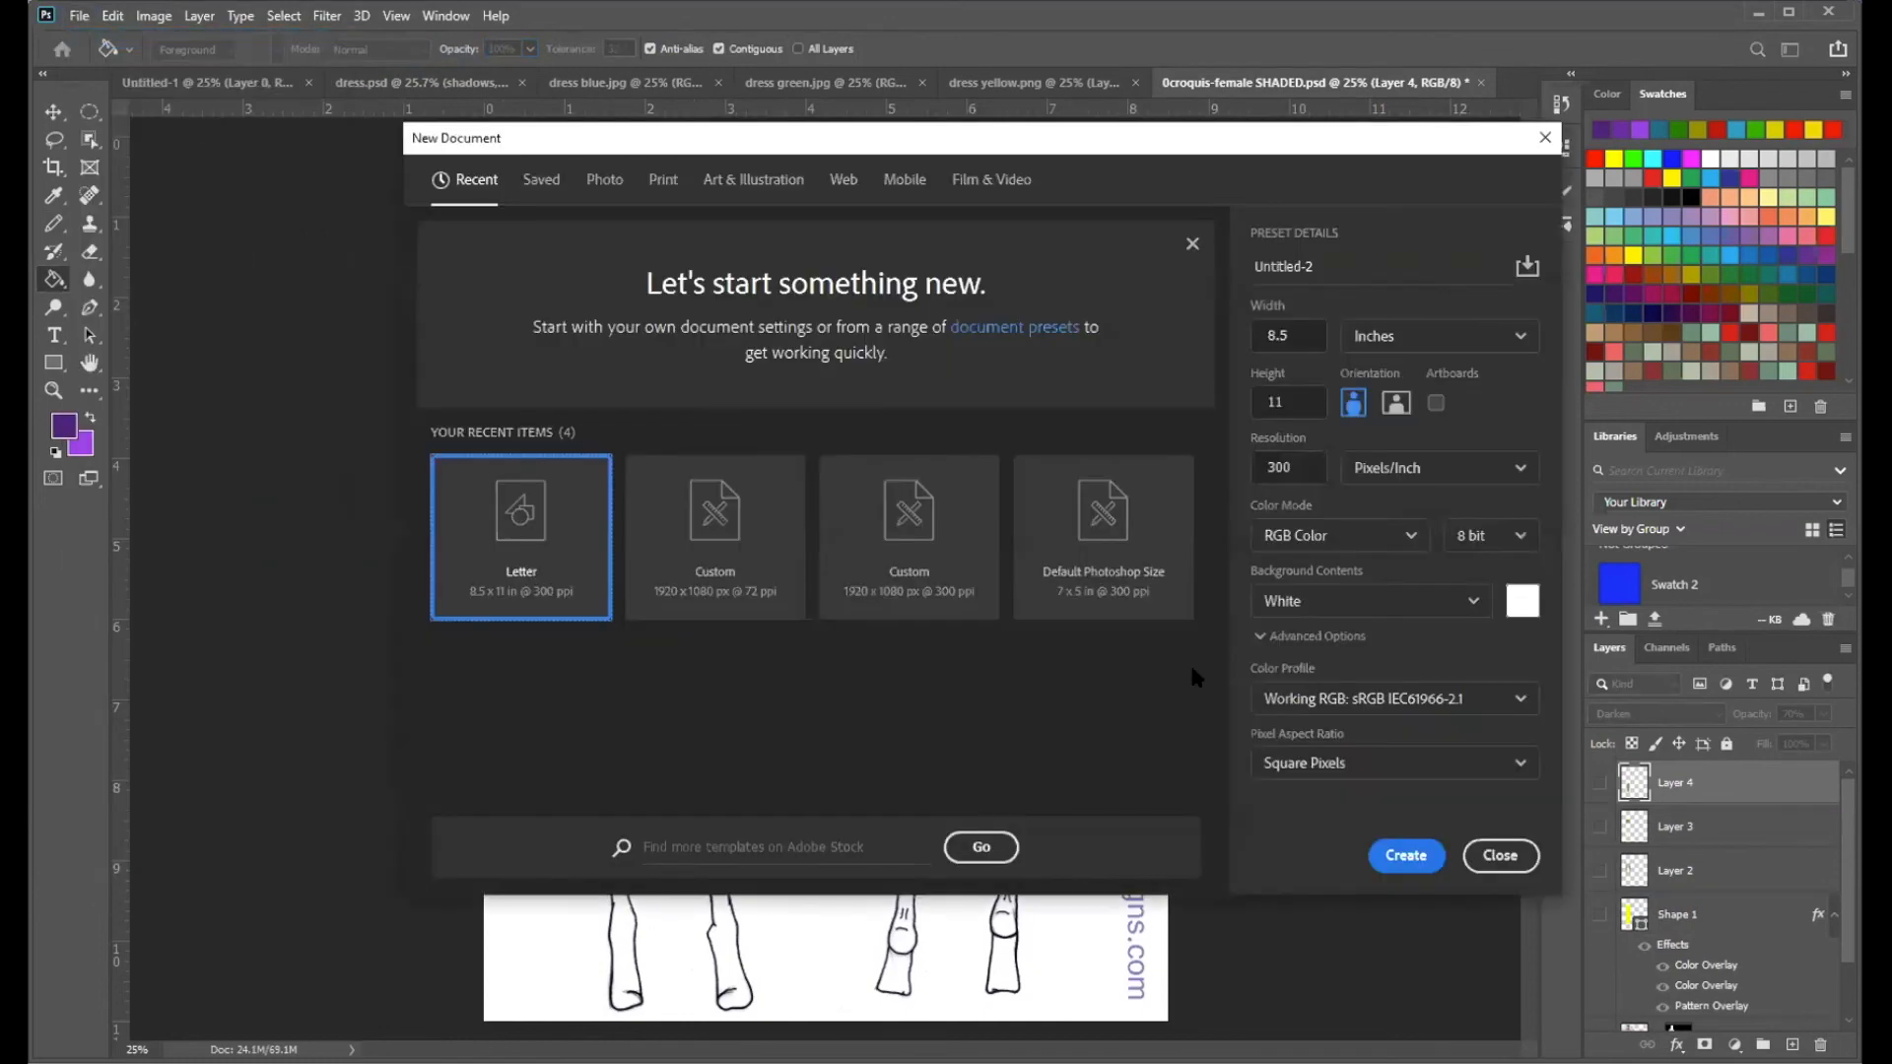
click(1405, 856)
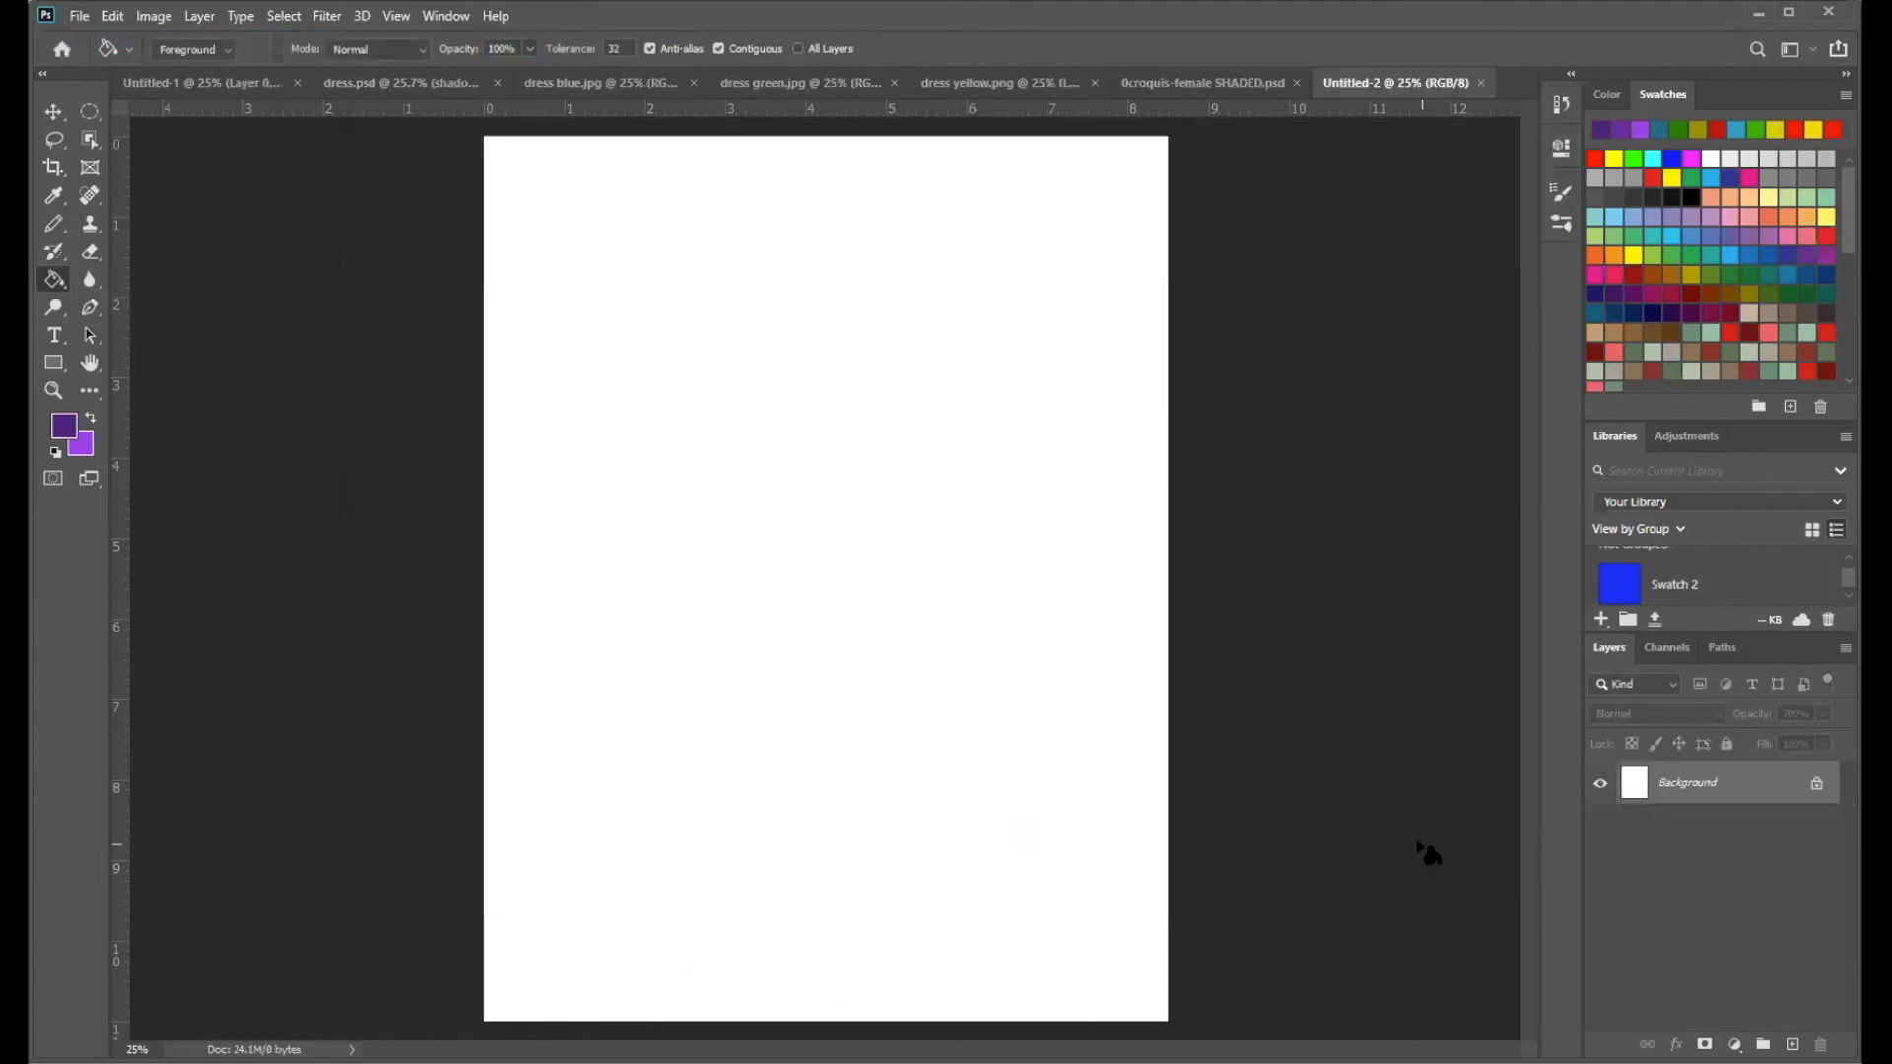
- Activate the Pen tool and set its drawing mode to Shape
click(91, 305)
drag(92, 306, 150, 304)
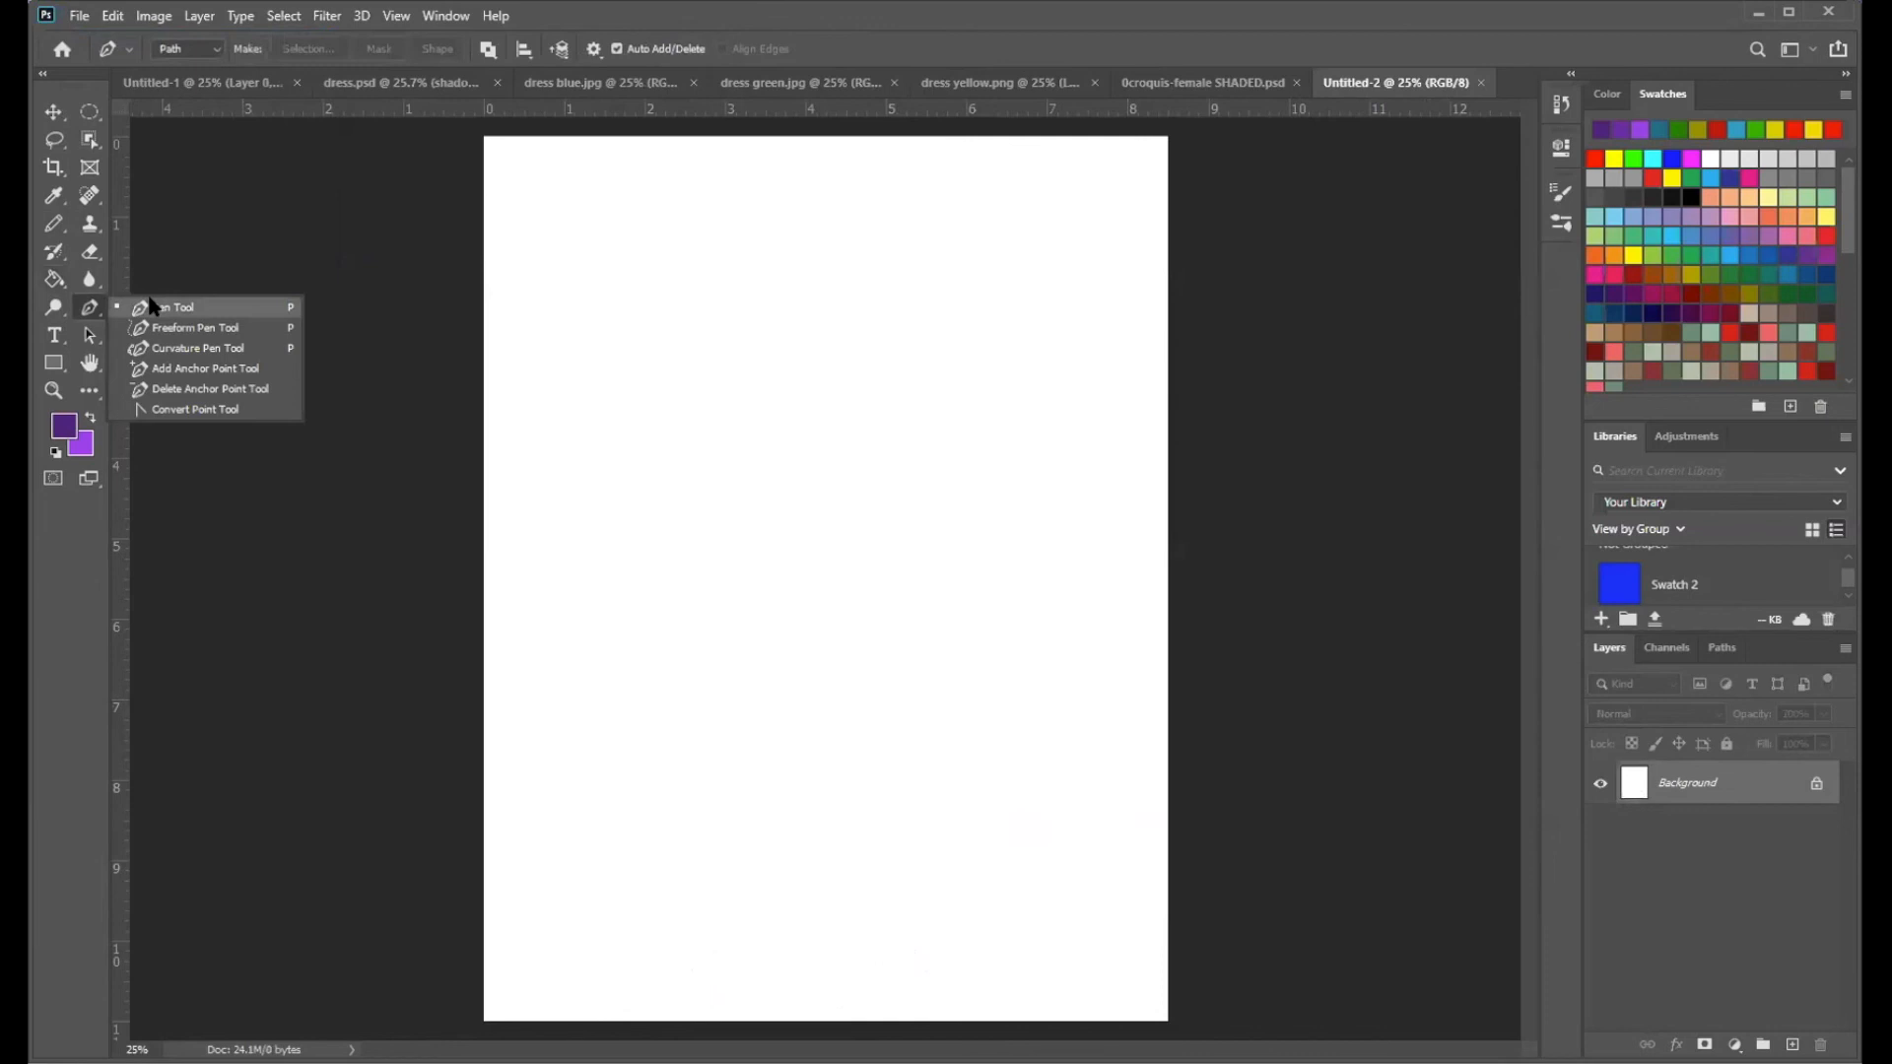
click(158, 306)
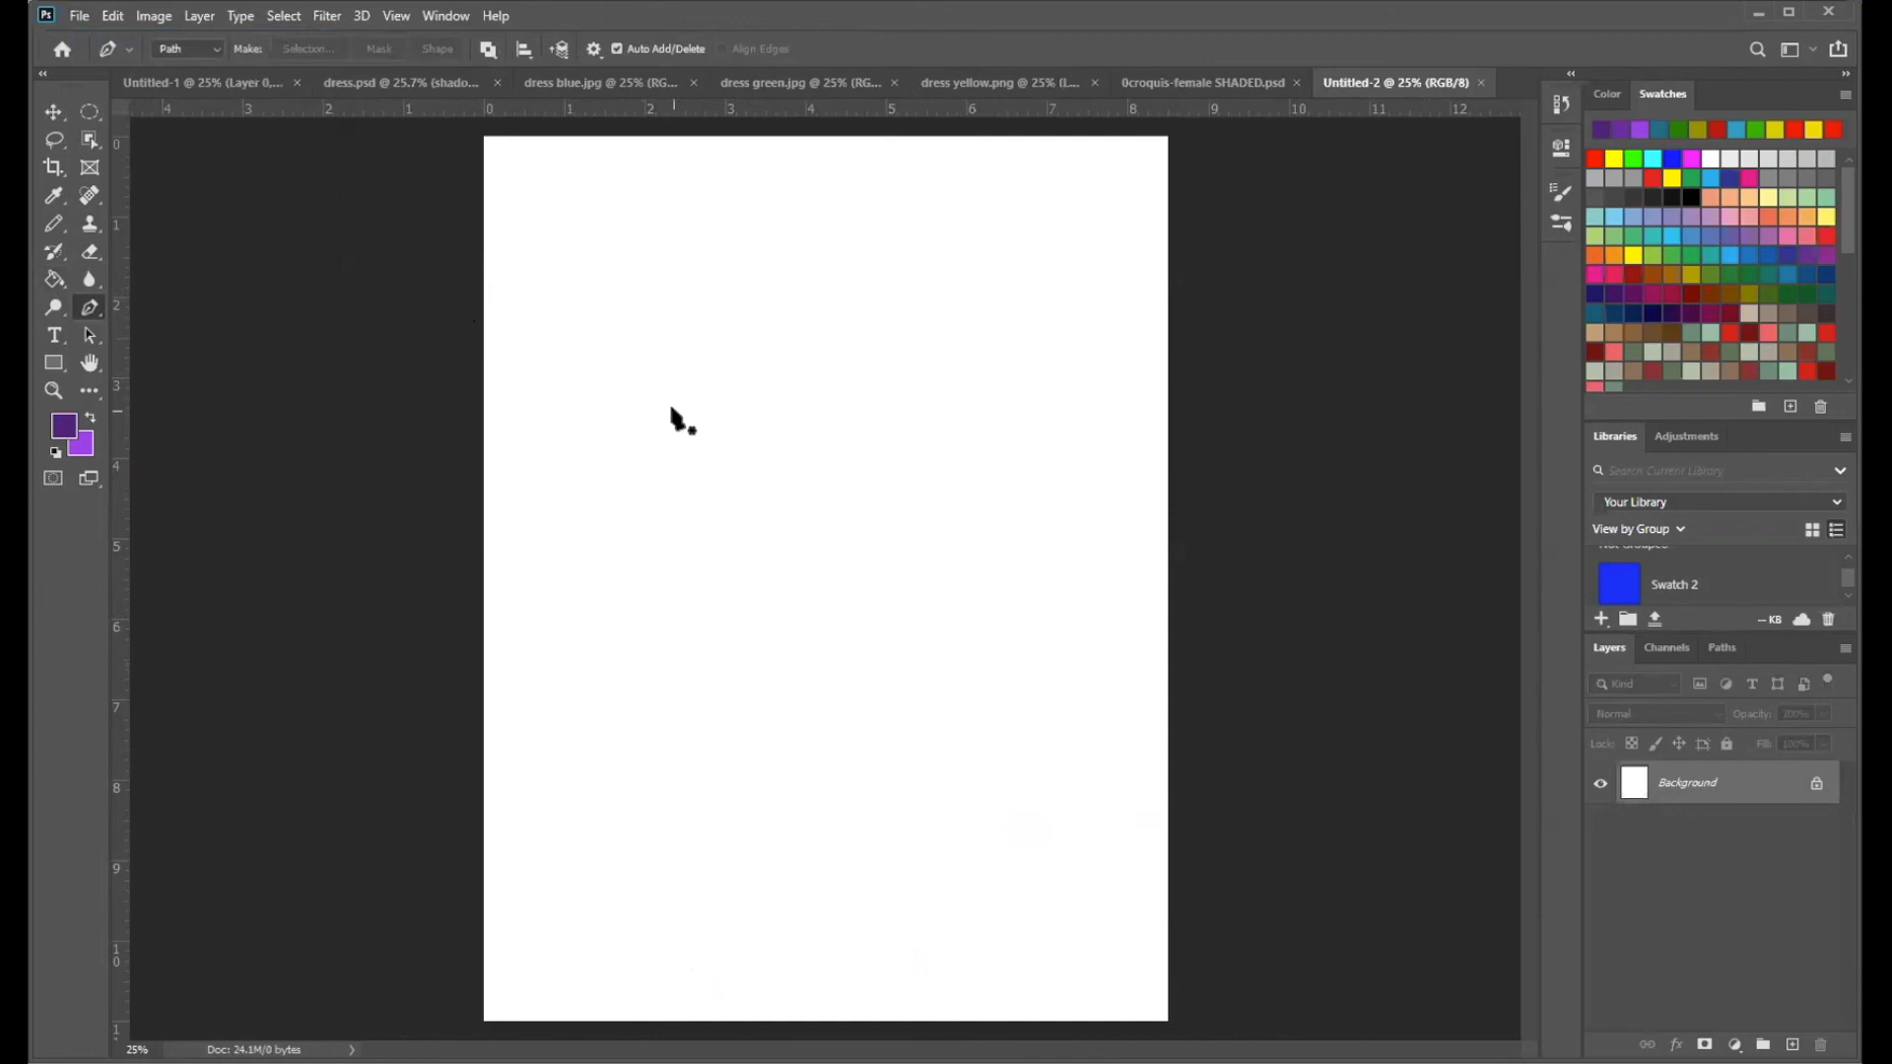
click(213, 51)
click(183, 69)
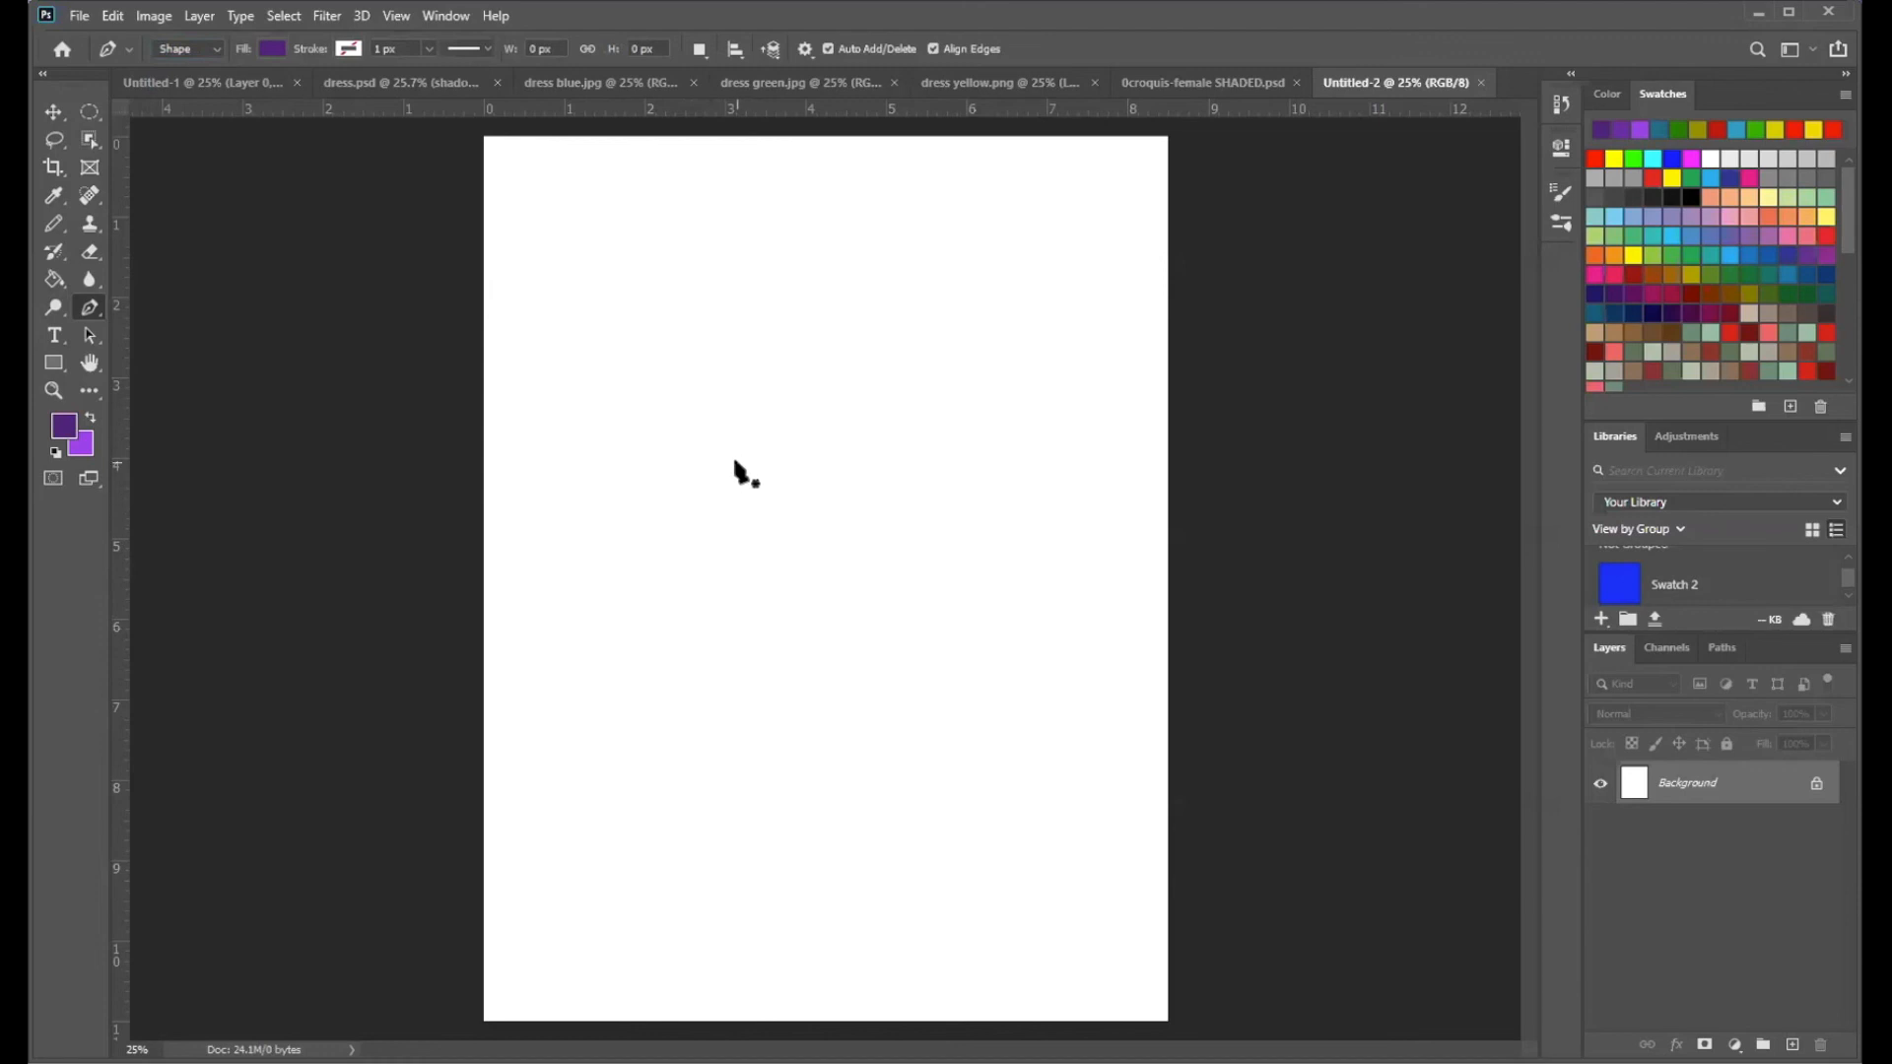
click(203, 48)
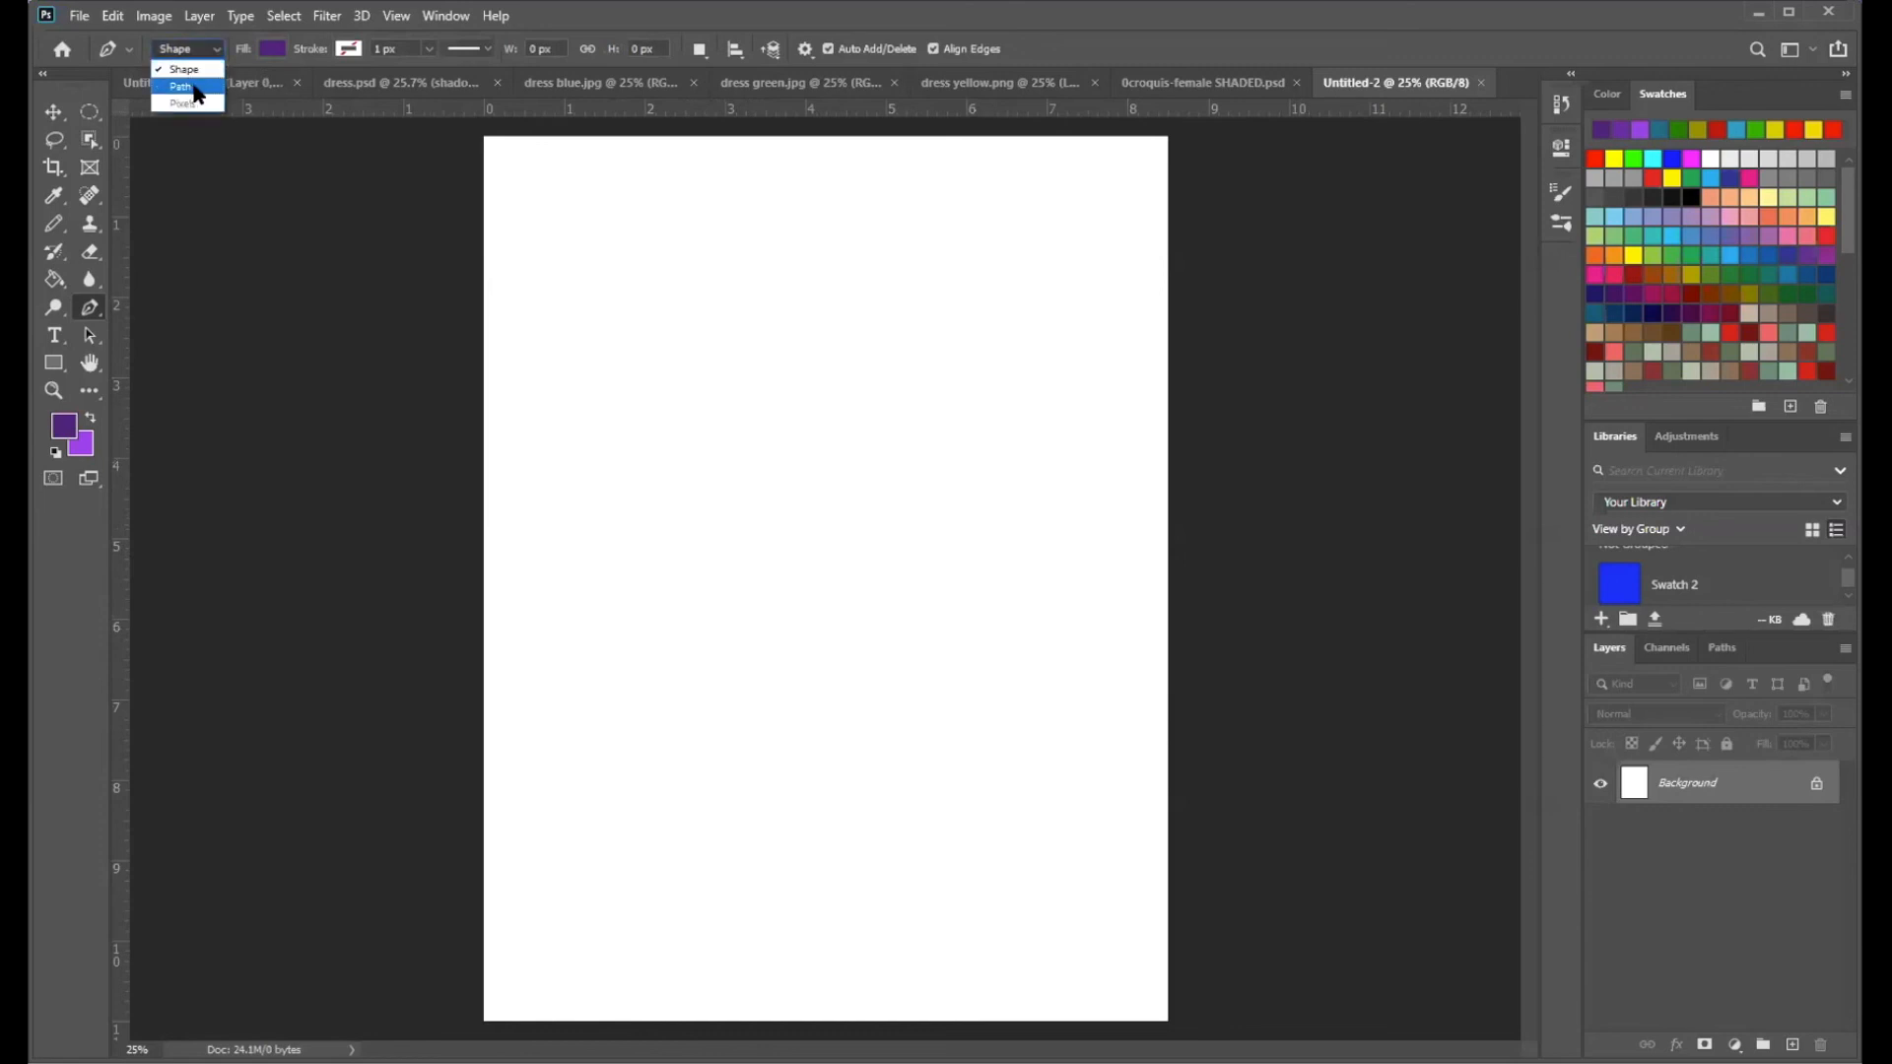
click(196, 89)
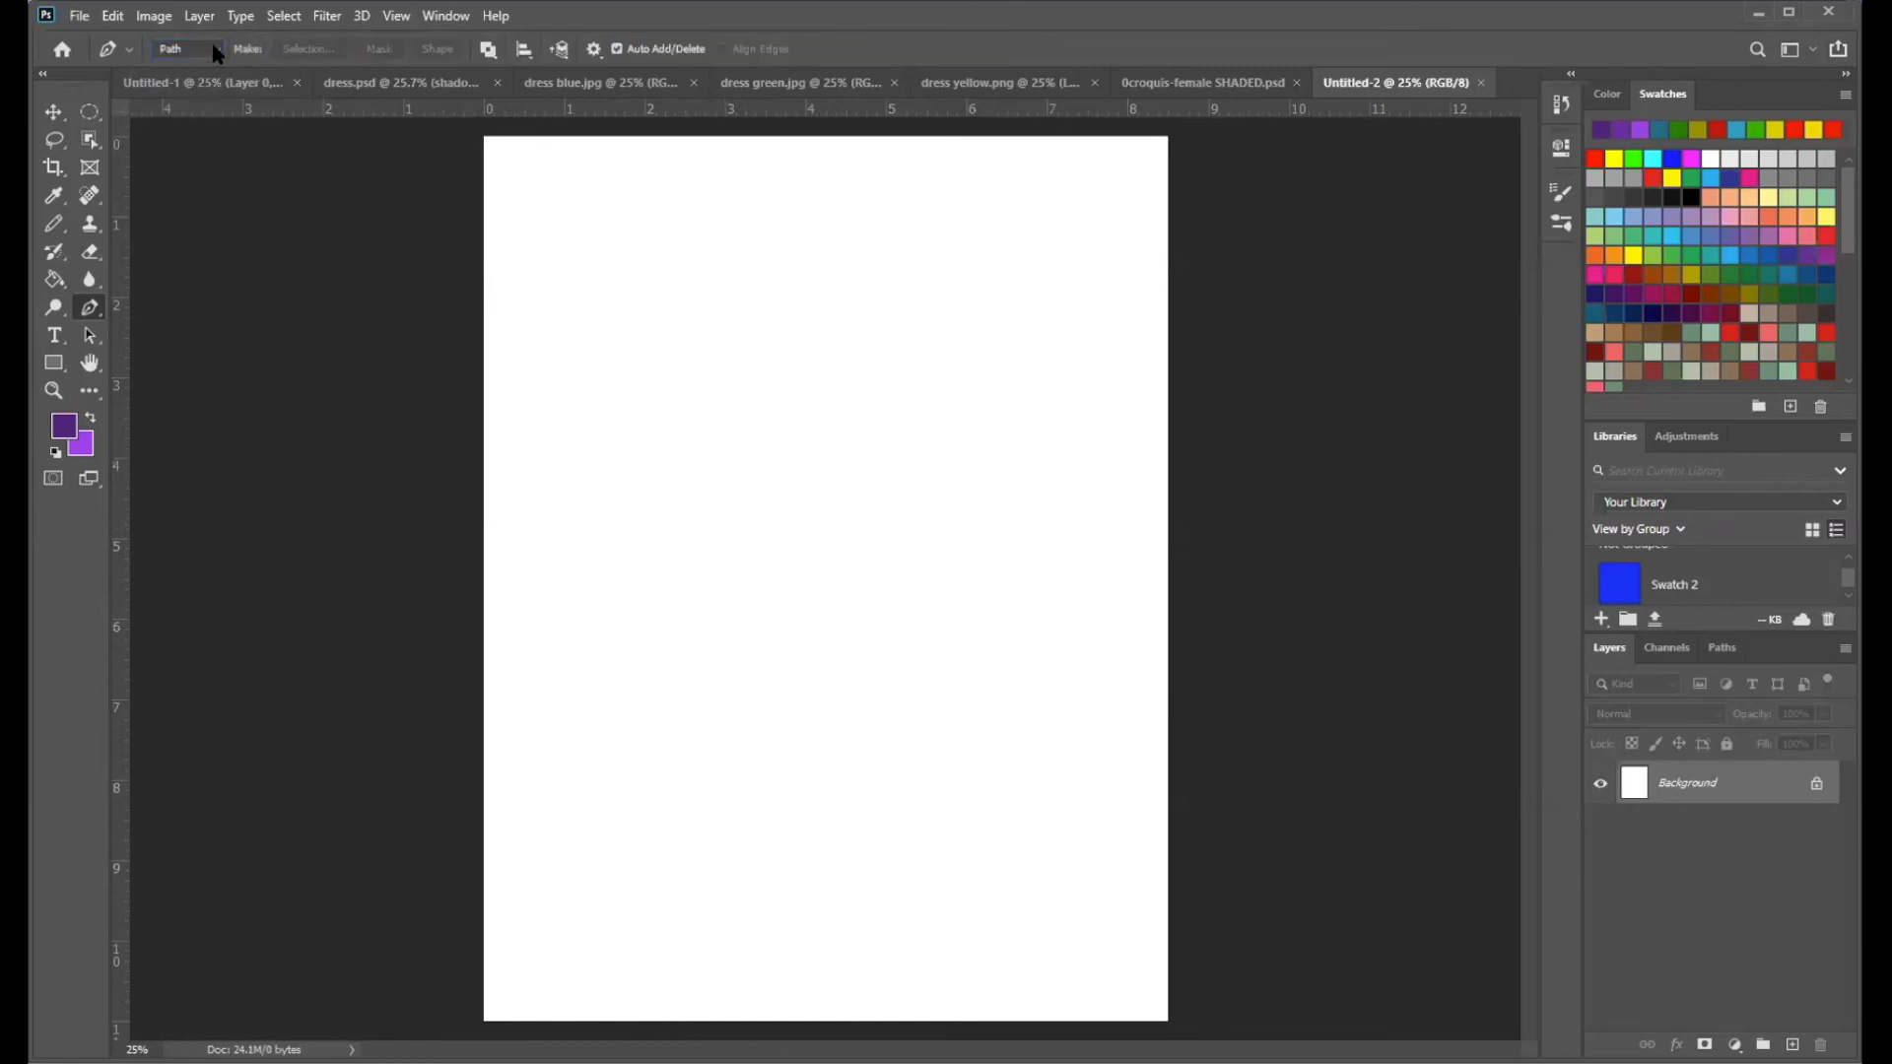
click(214, 47)
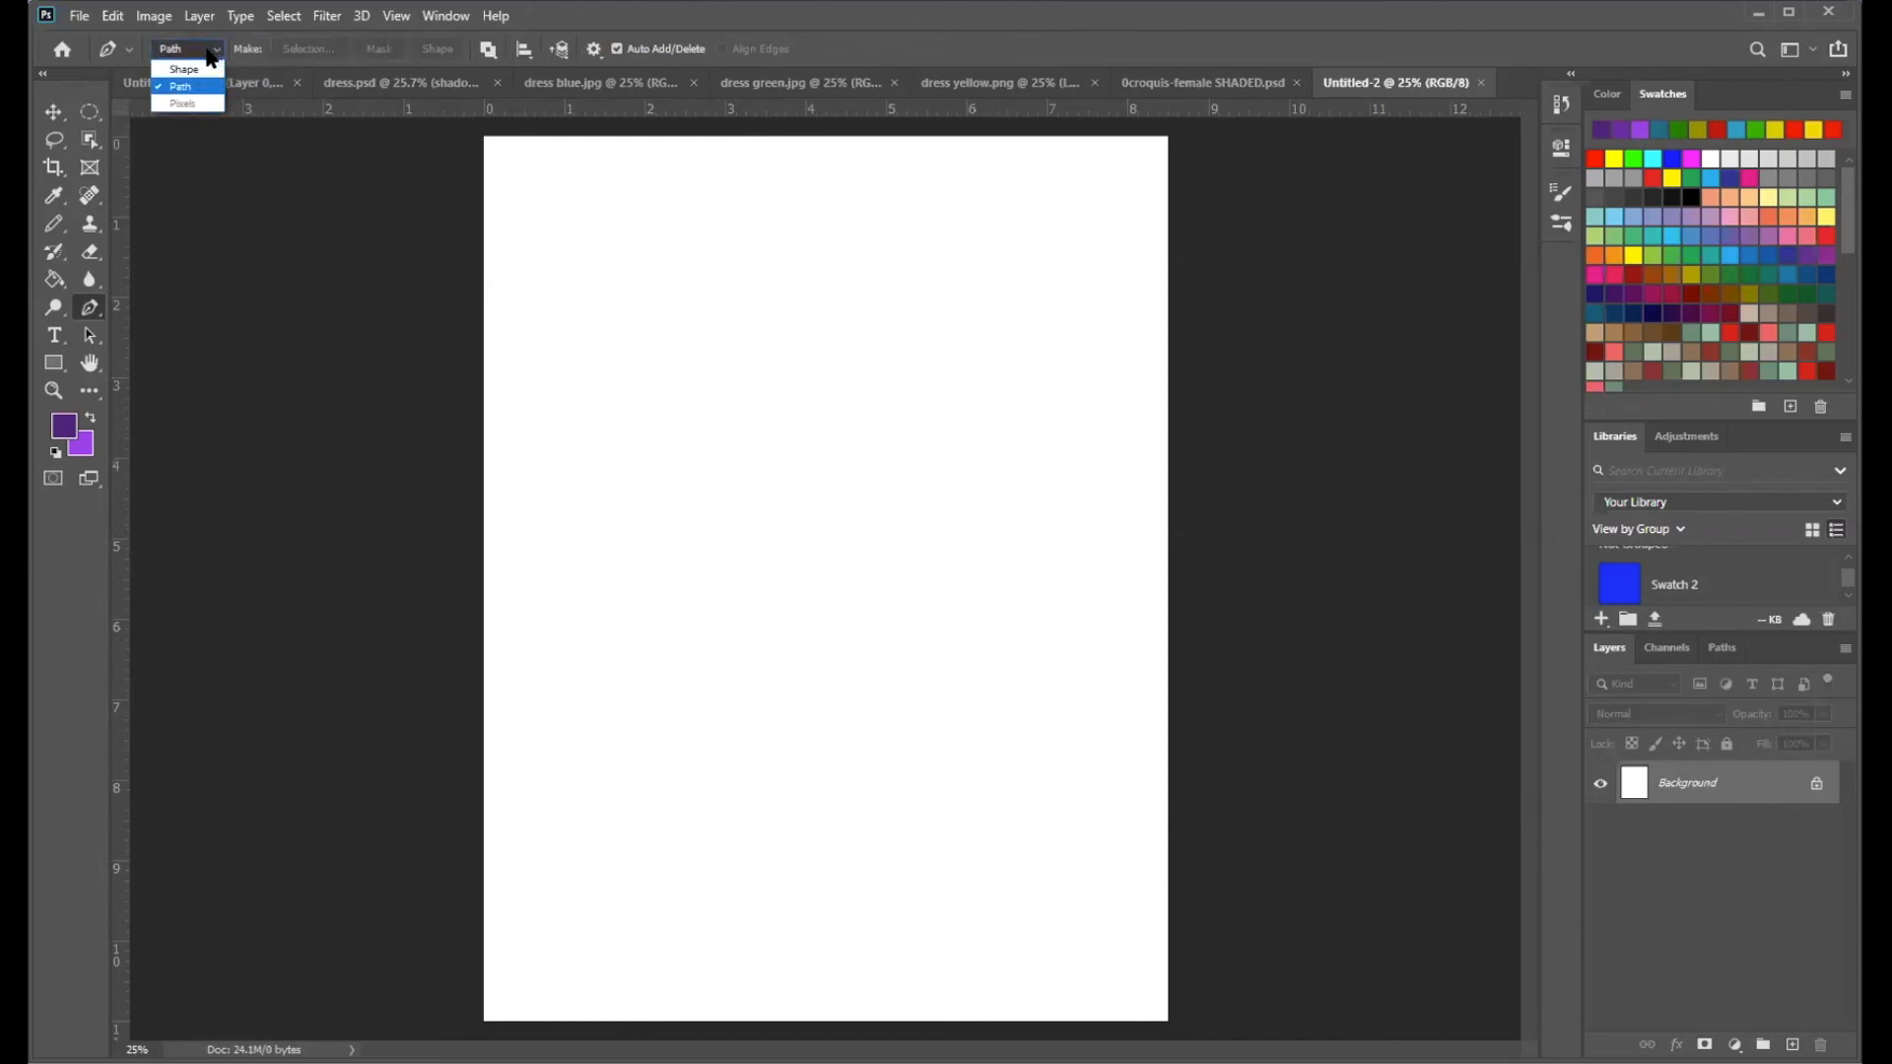
click(199, 68)
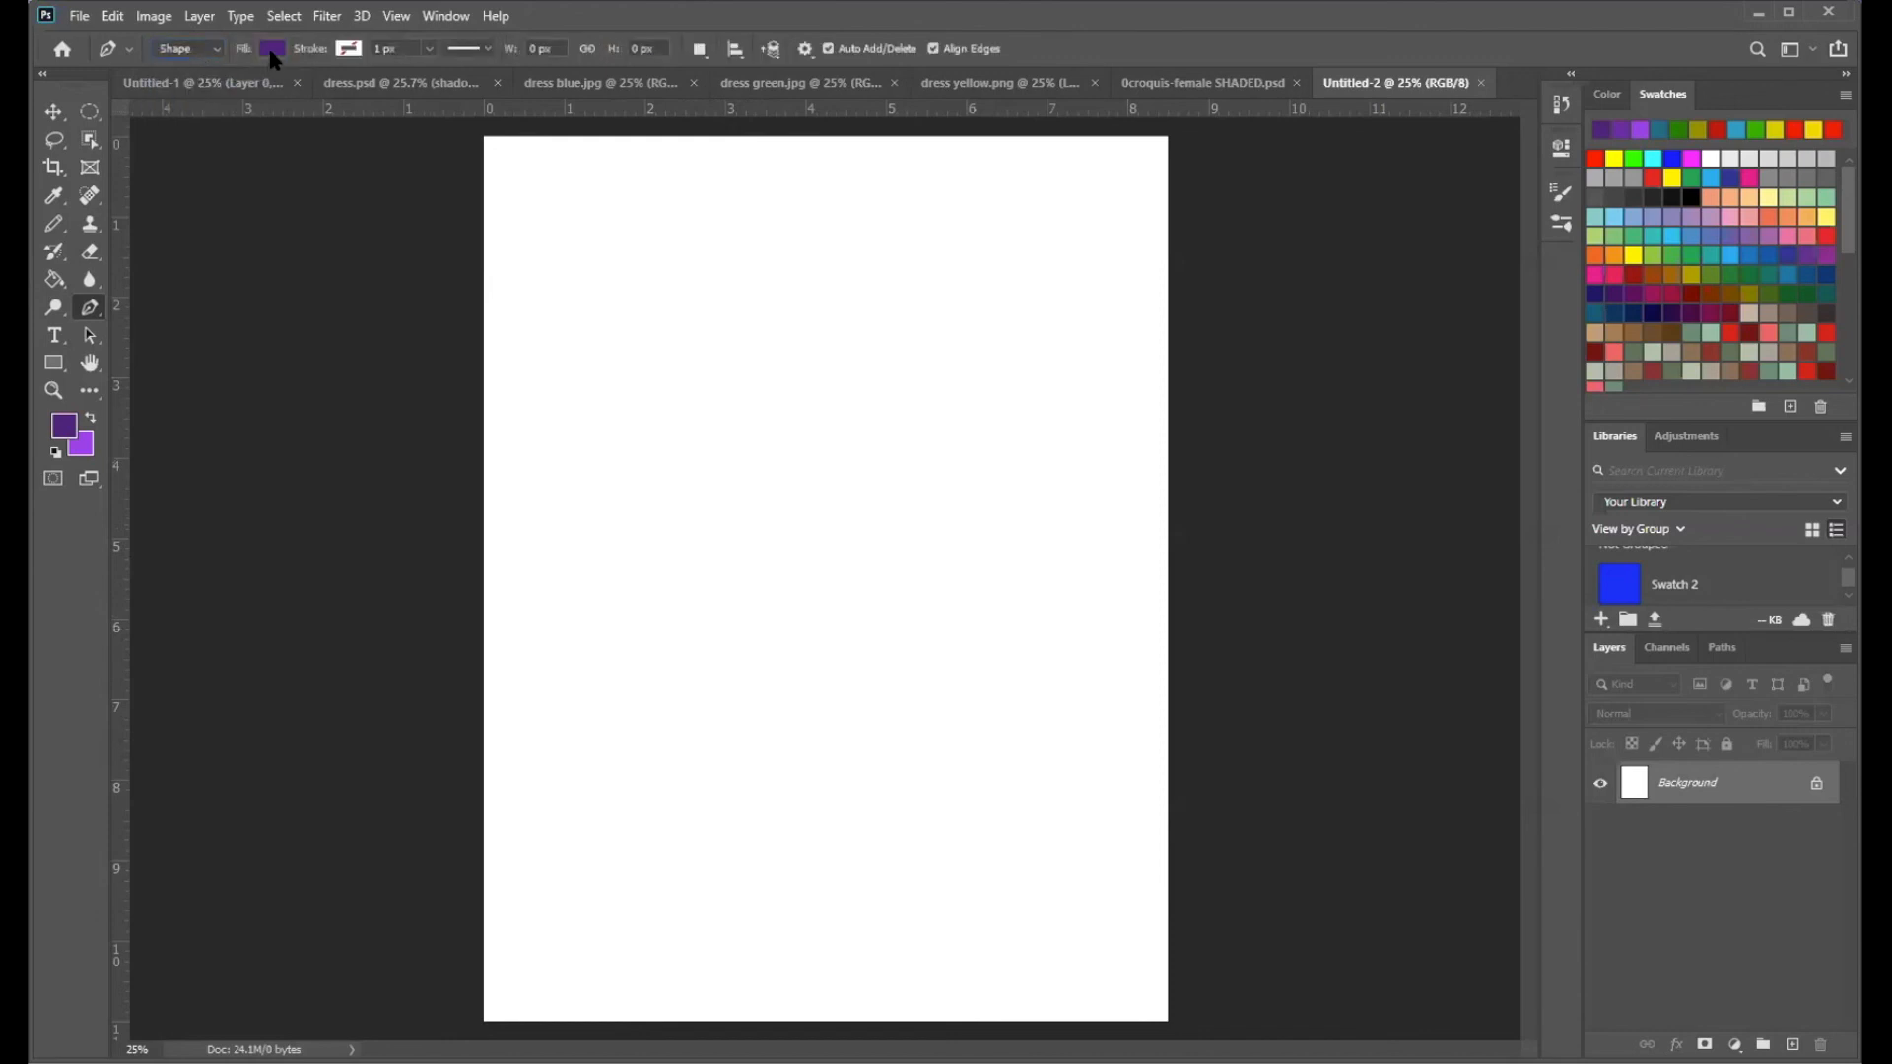
- Set the Pen tool's shape fill to yellow and its stroke to red with a width of 7.41 px
click(273, 52)
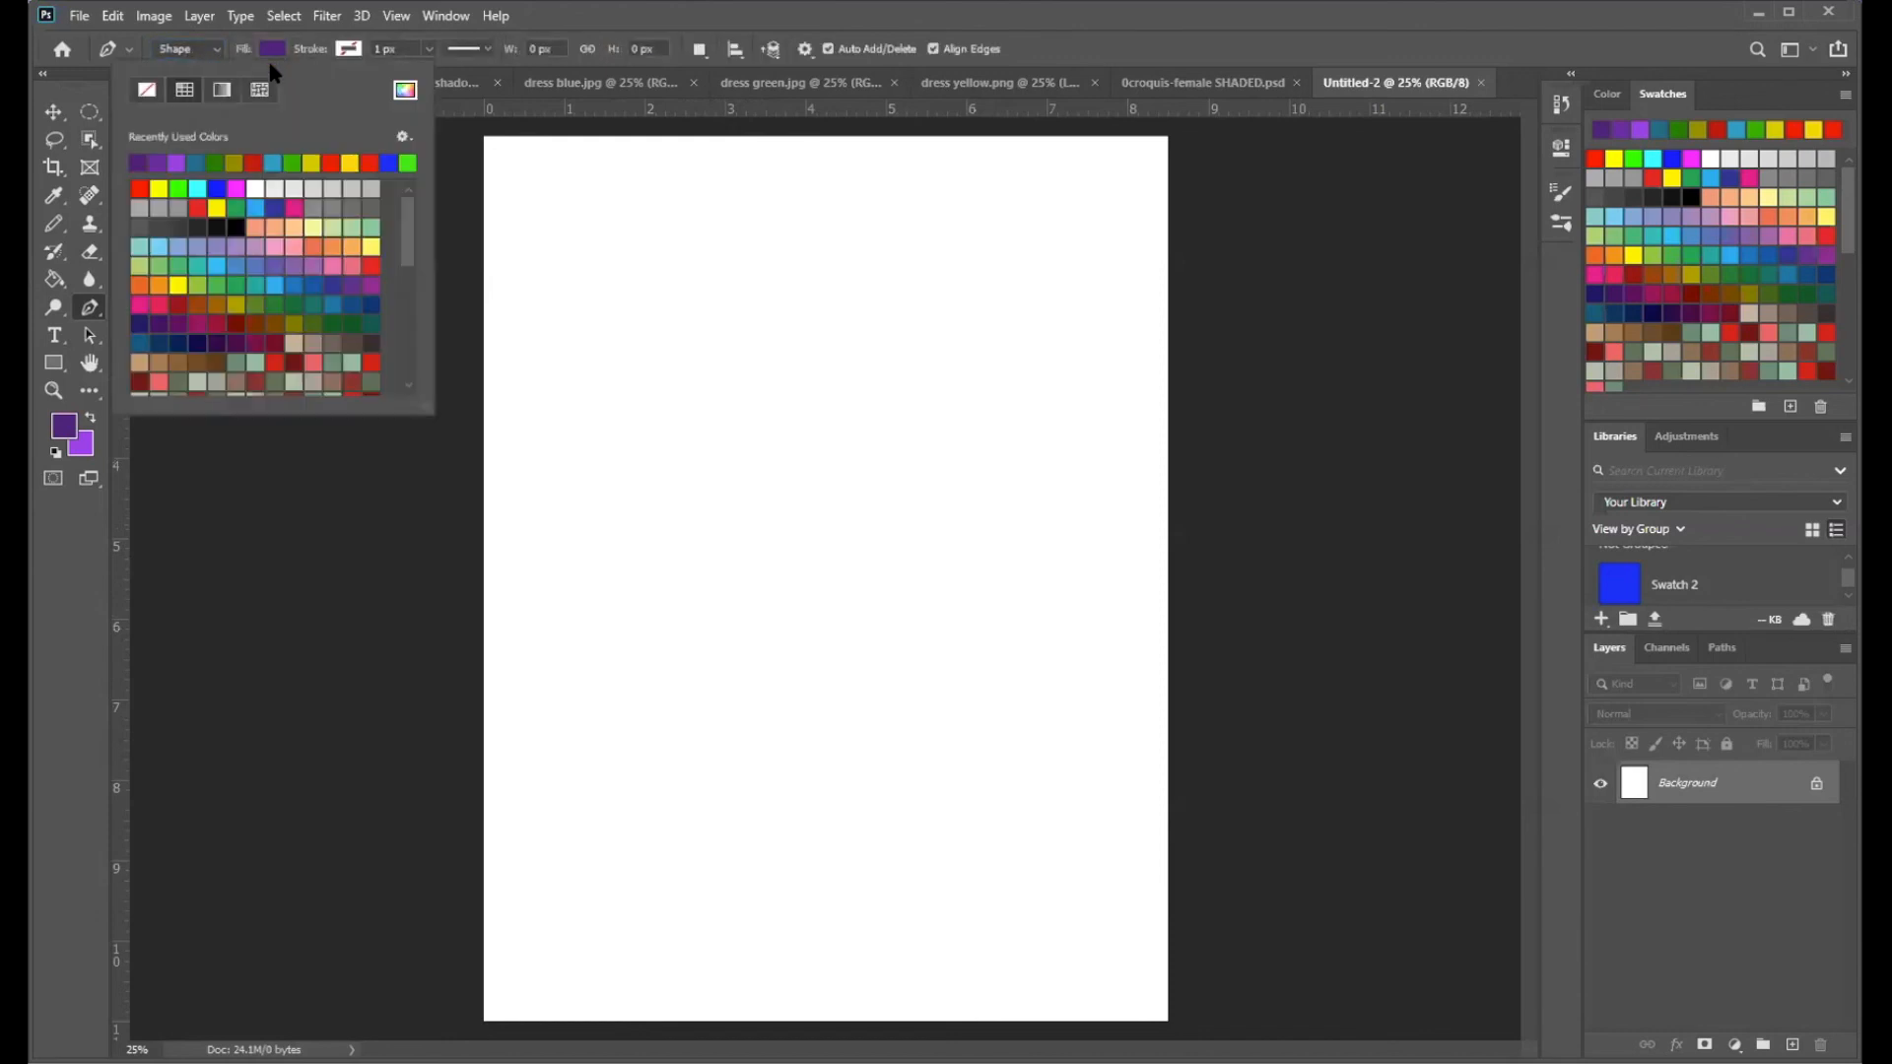
click(312, 163)
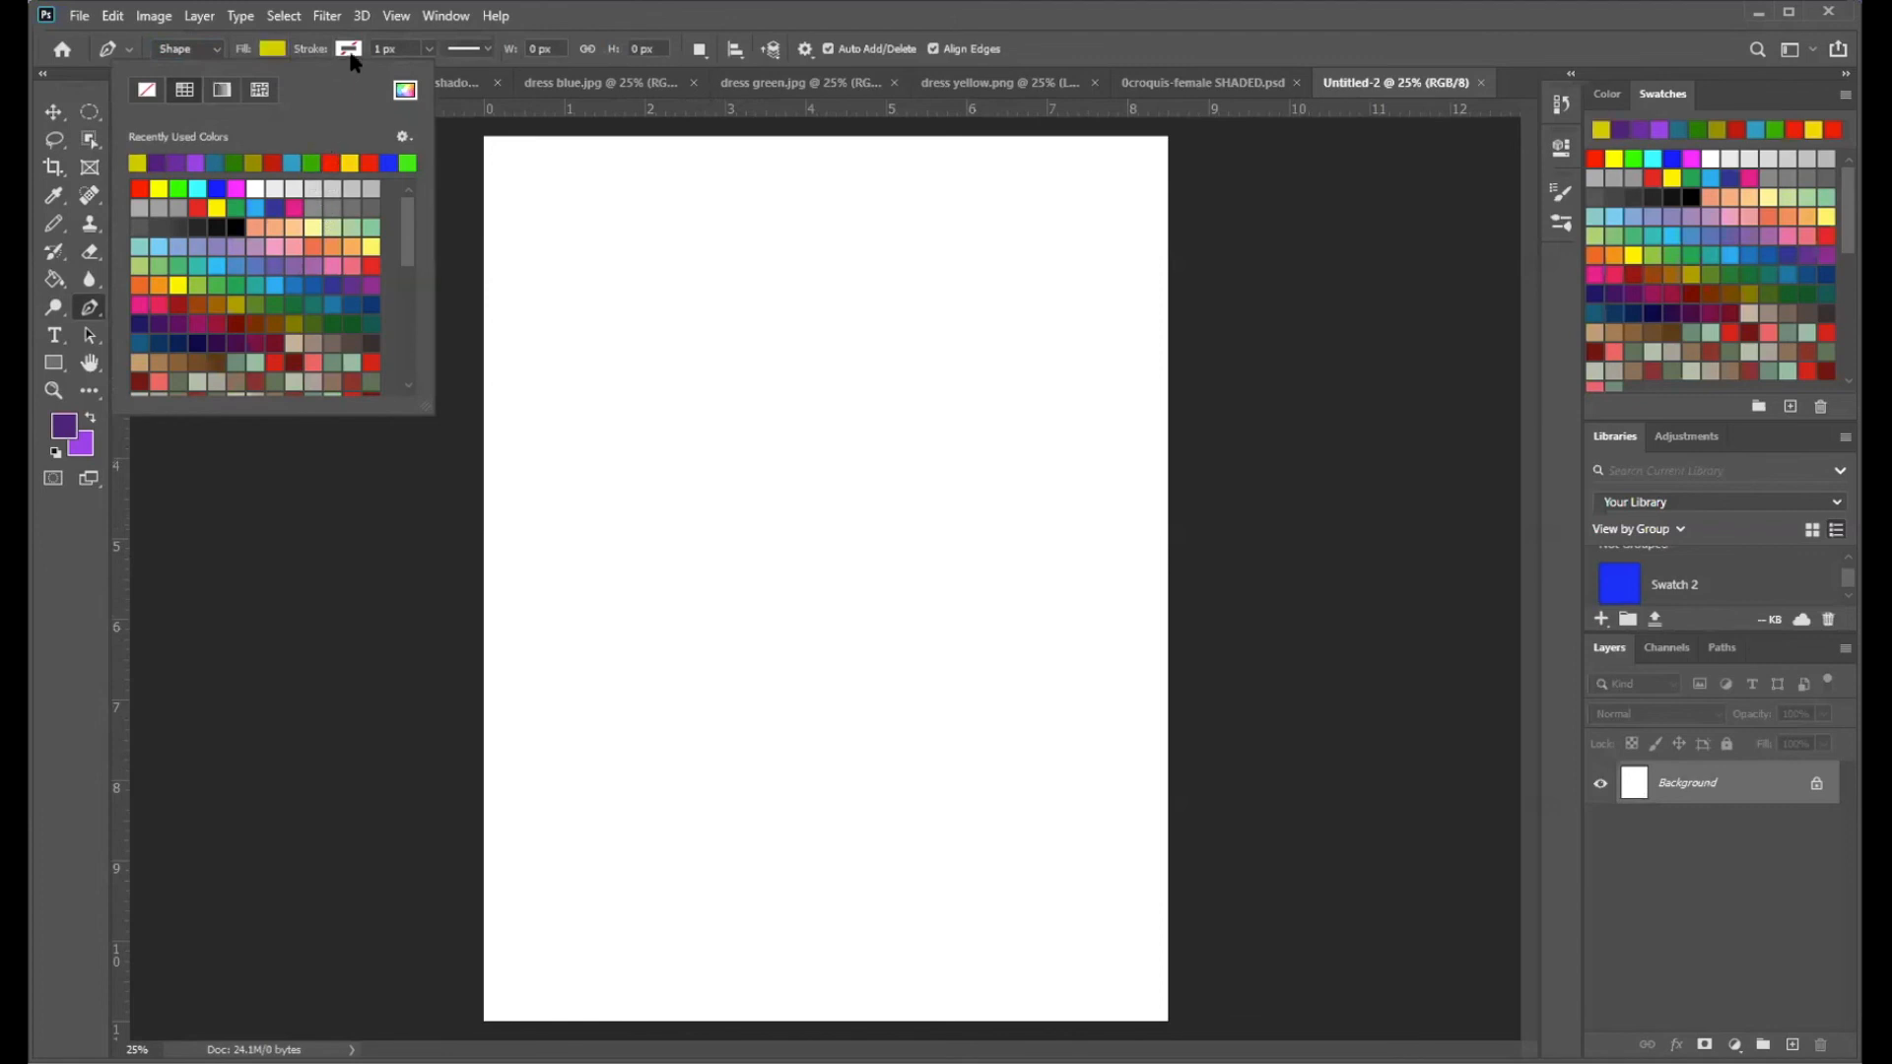
drag(409, 141, 486, 143)
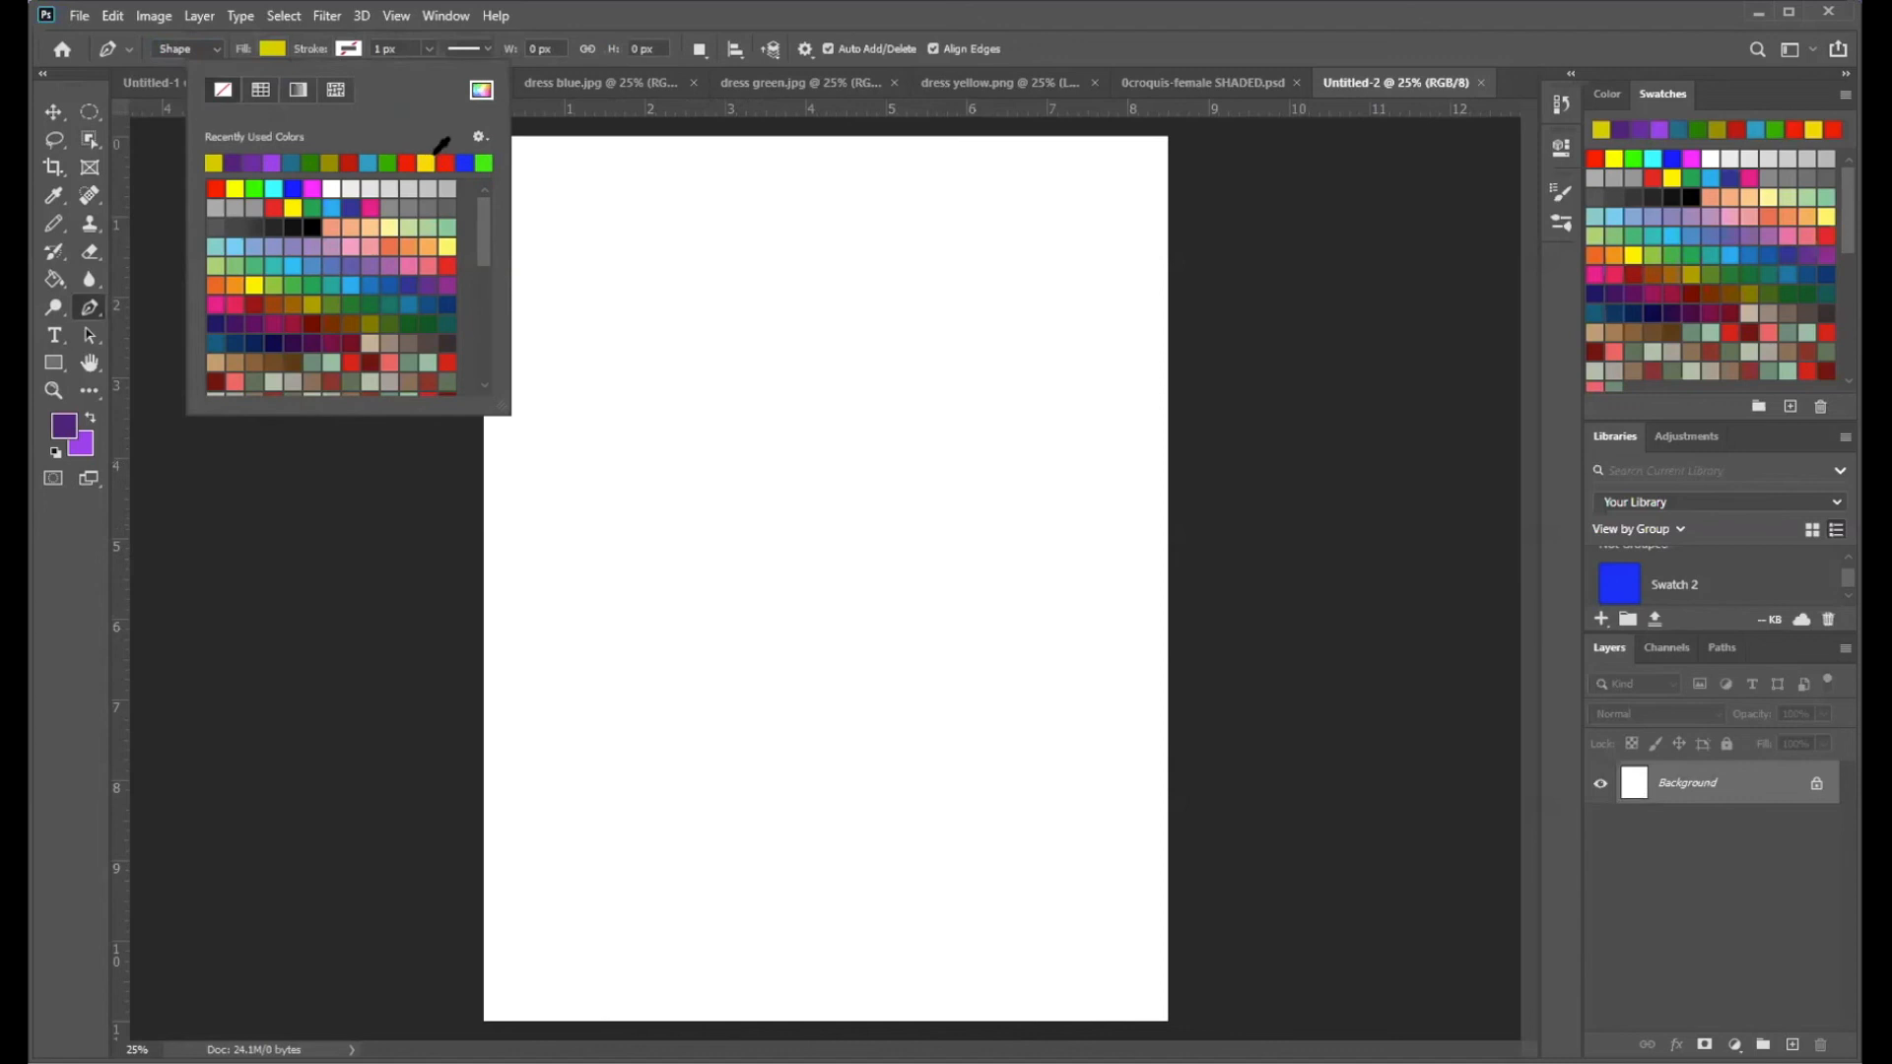
click(406, 162)
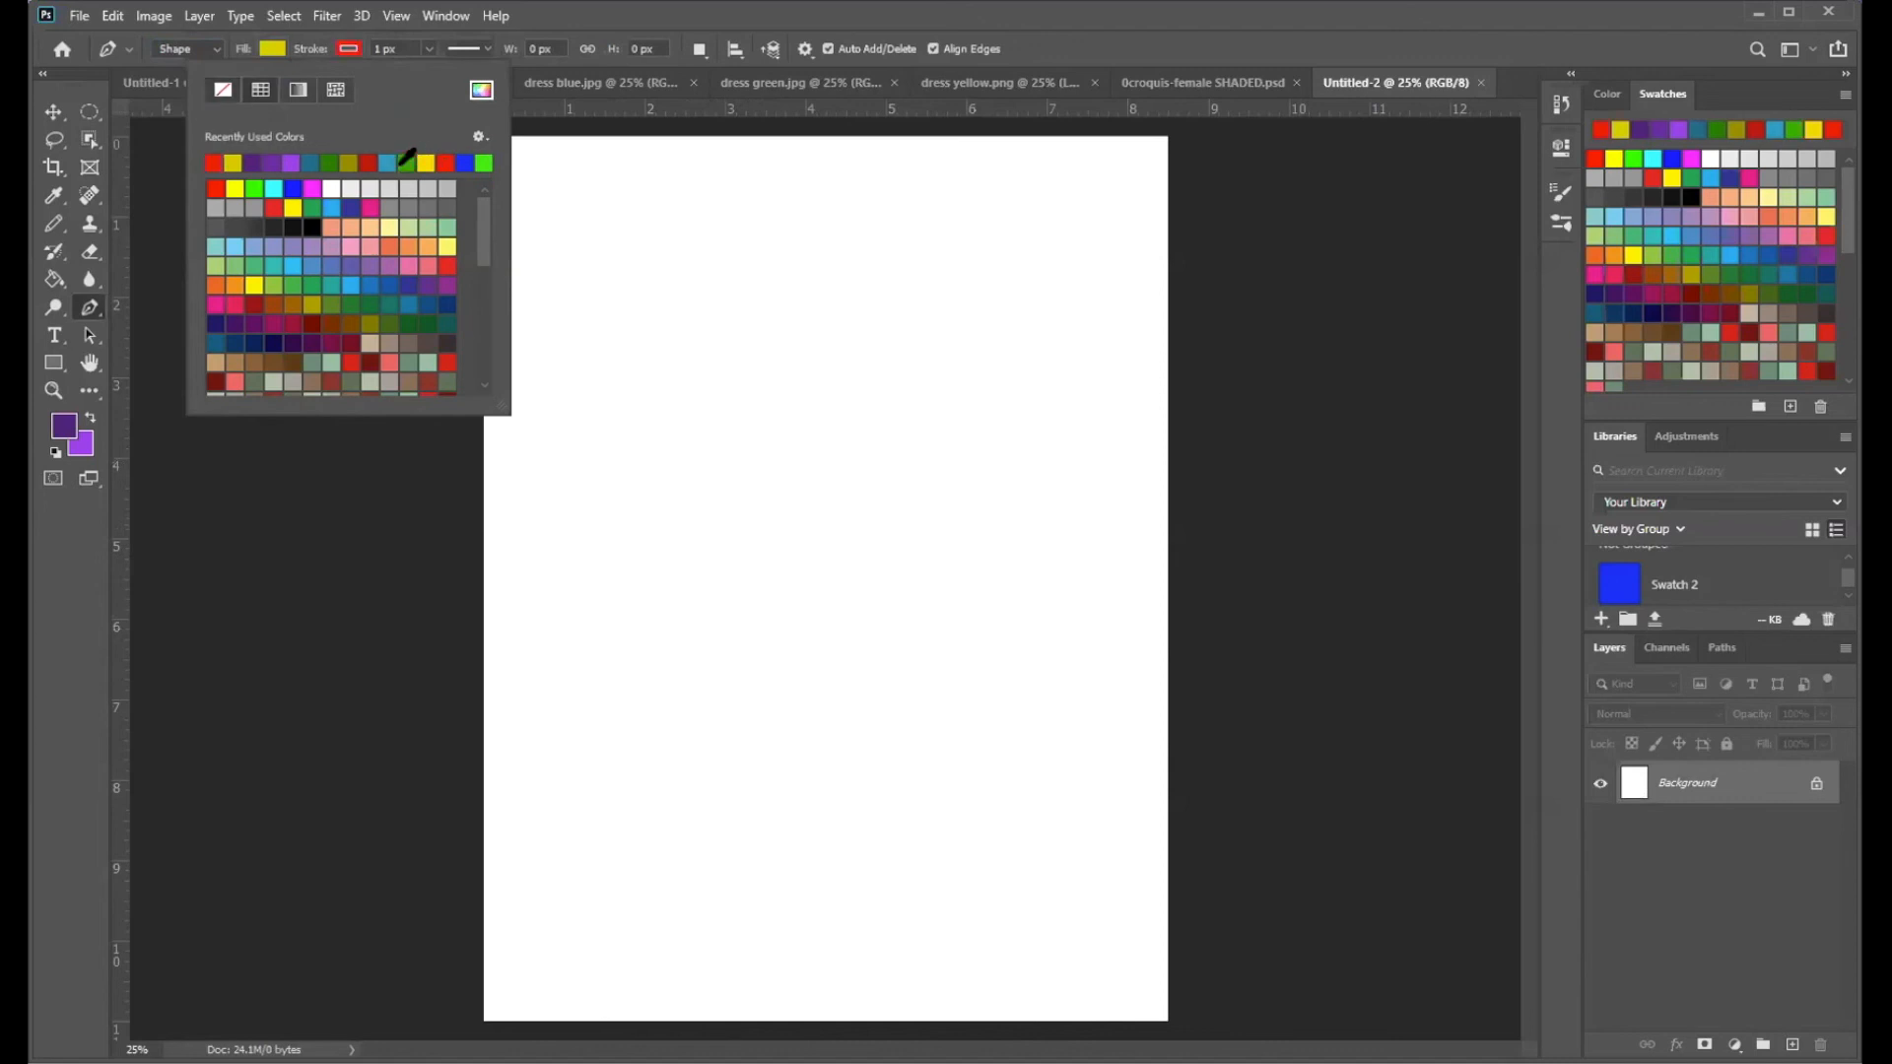
click(429, 61)
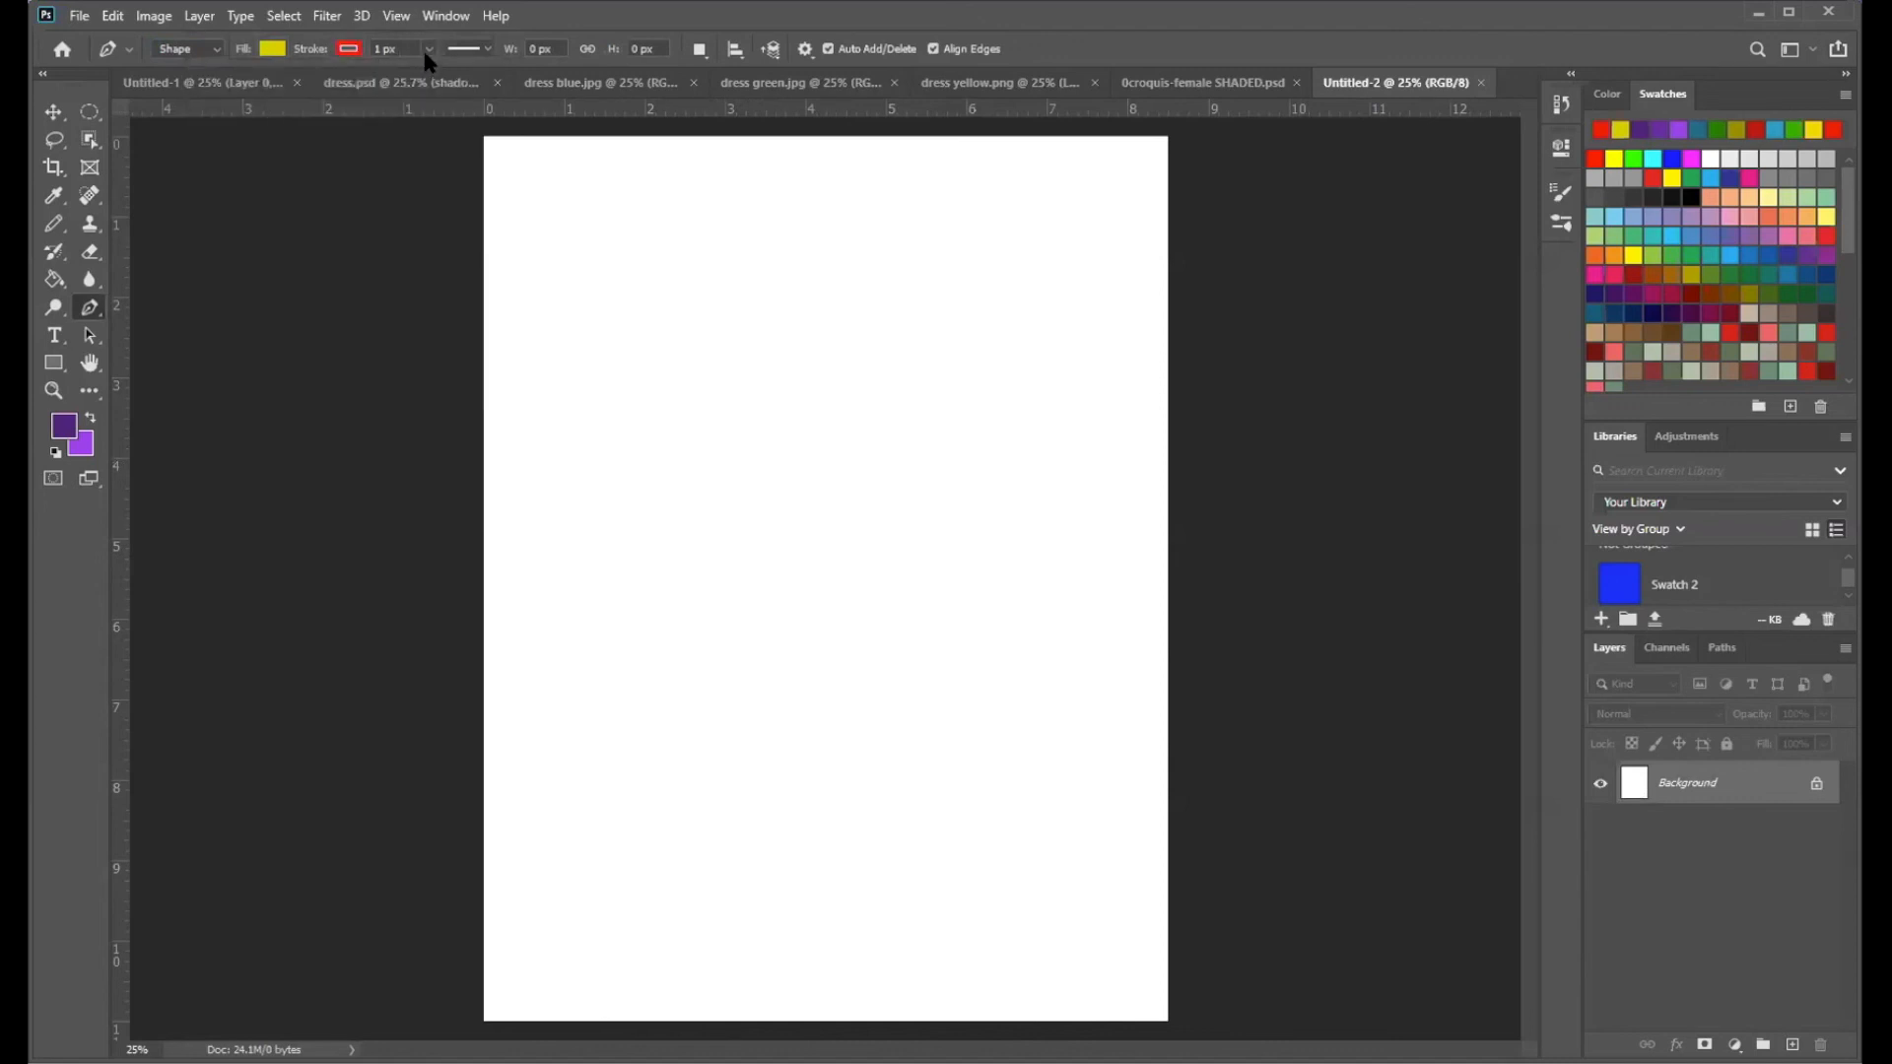
click(425, 48)
drag(430, 72, 442, 72)
click(655, 11)
- Draw a closed four-point diamond about 855 by 836 px in the upper part of the page with the Pen tool
click(743, 238)
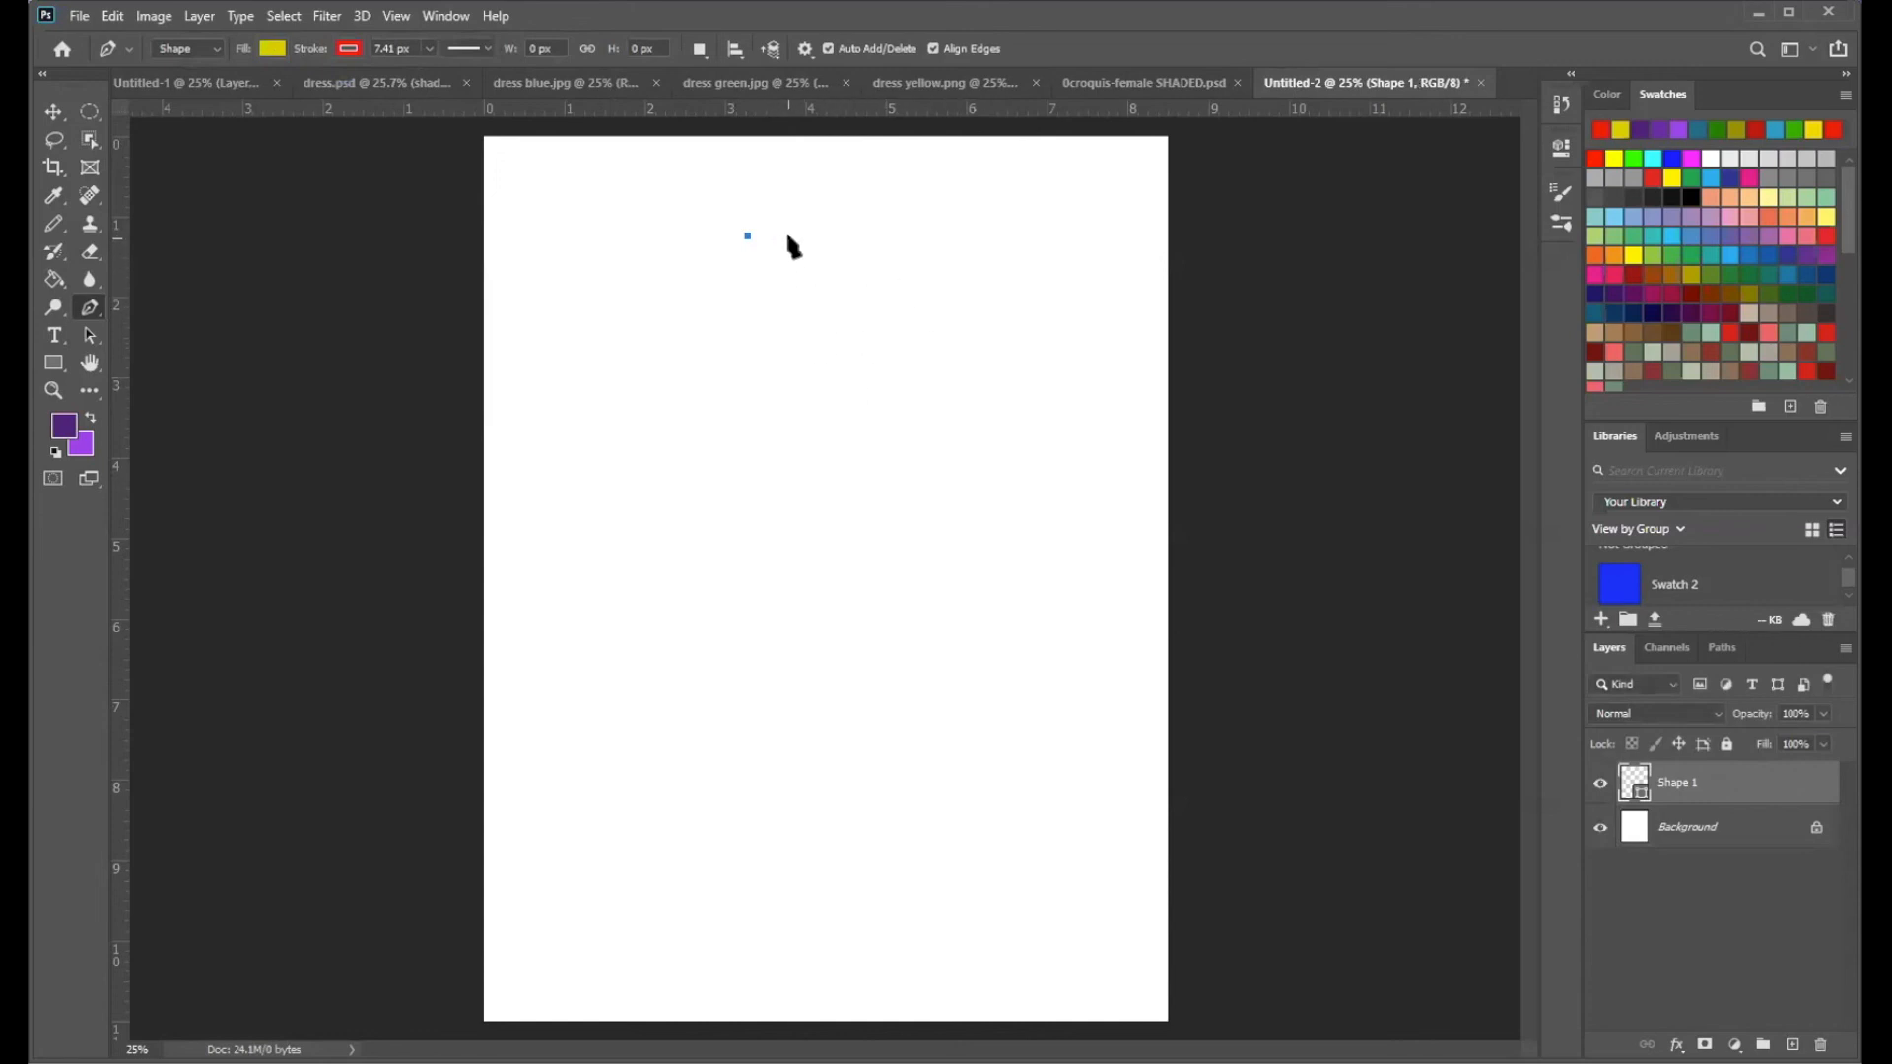
click(861, 349)
click(718, 457)
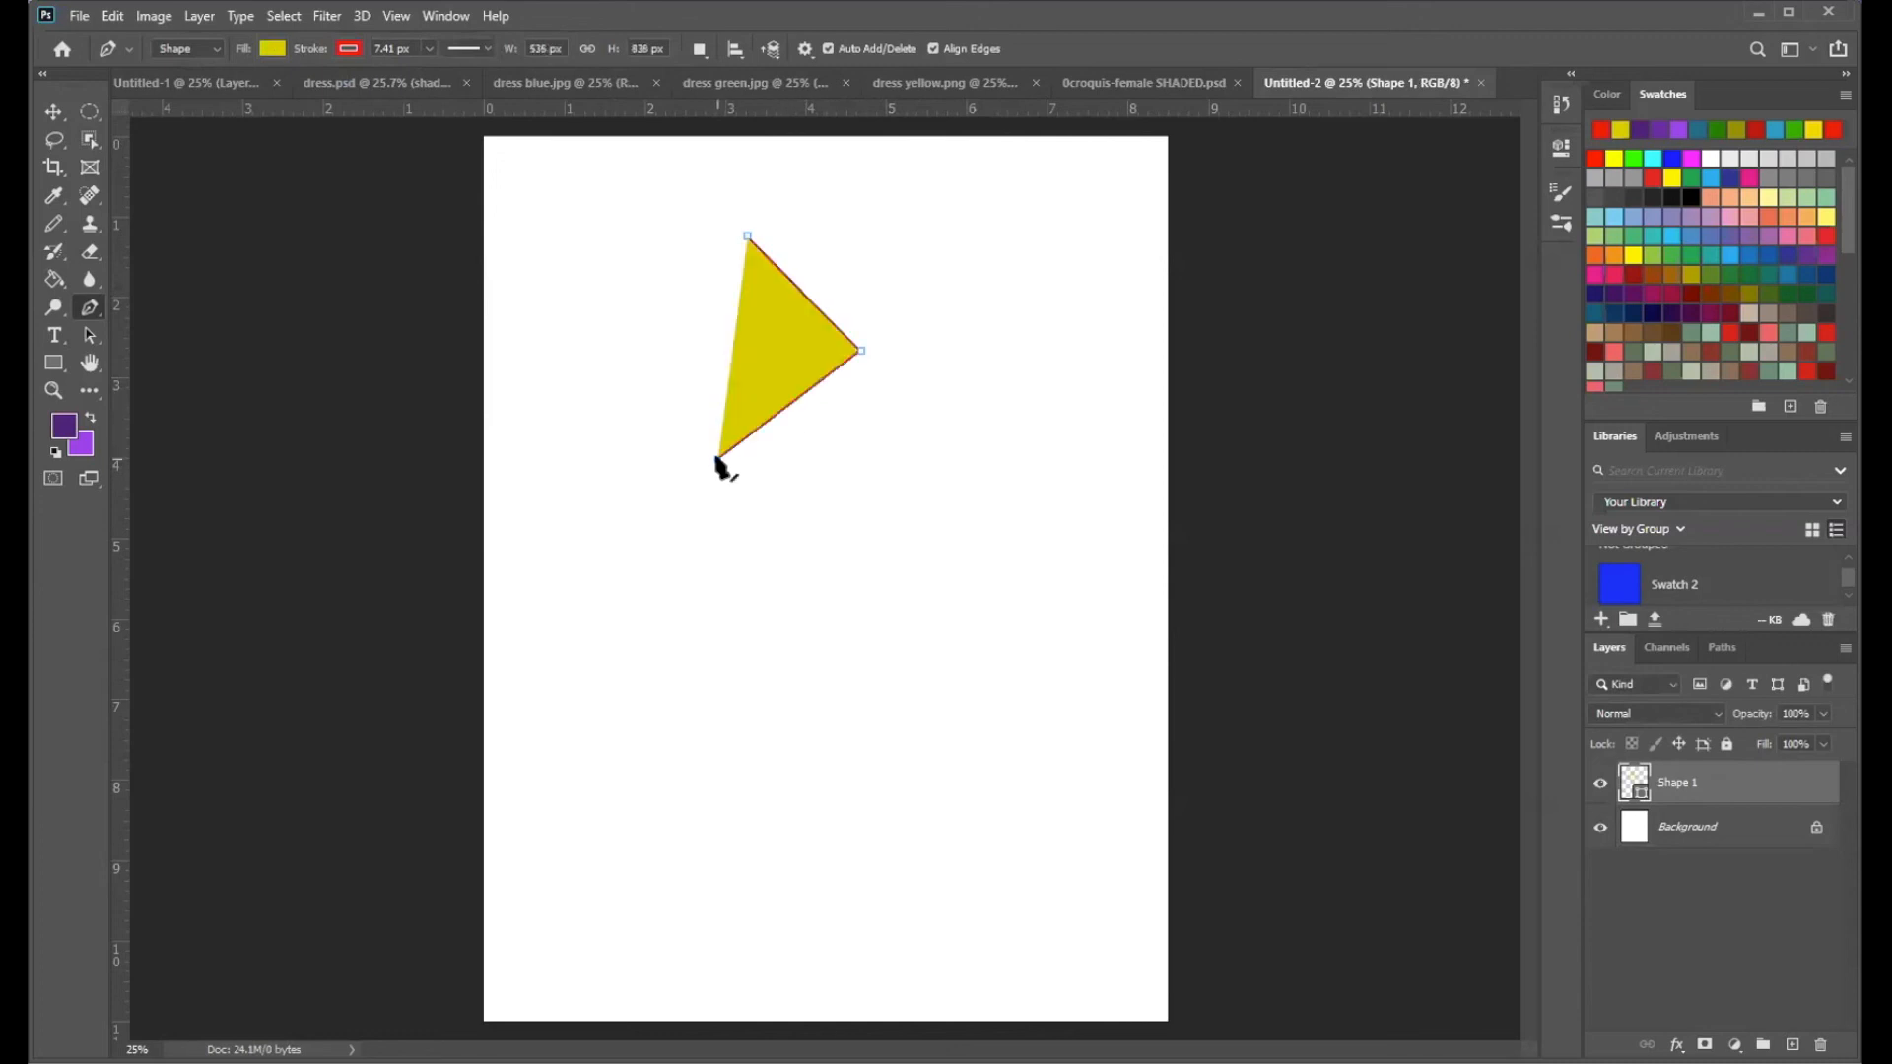
click(634, 343)
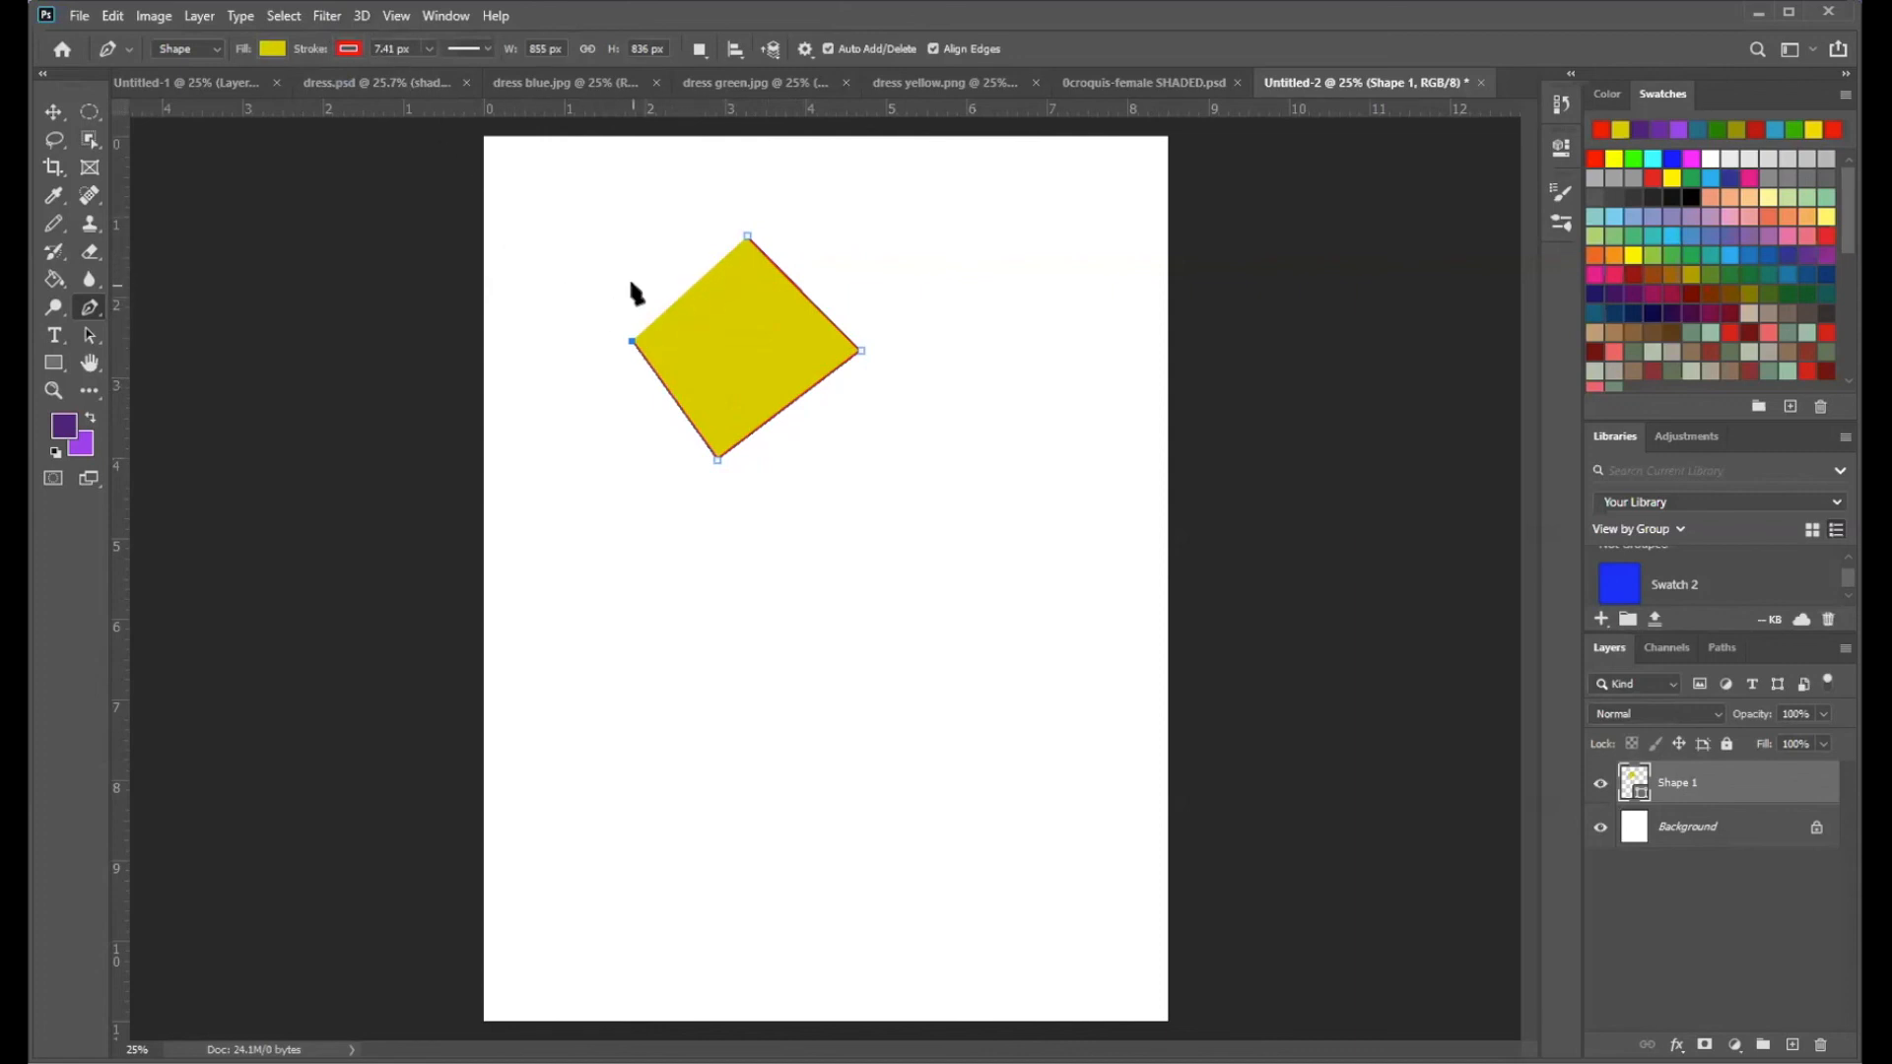
click(746, 238)
click(746, 238)
click(687, 292)
key(ctrl+z)
- Change the diamond's fill to salmon pink and its stroke to dark purple with a width of 40.16 px
click(274, 51)
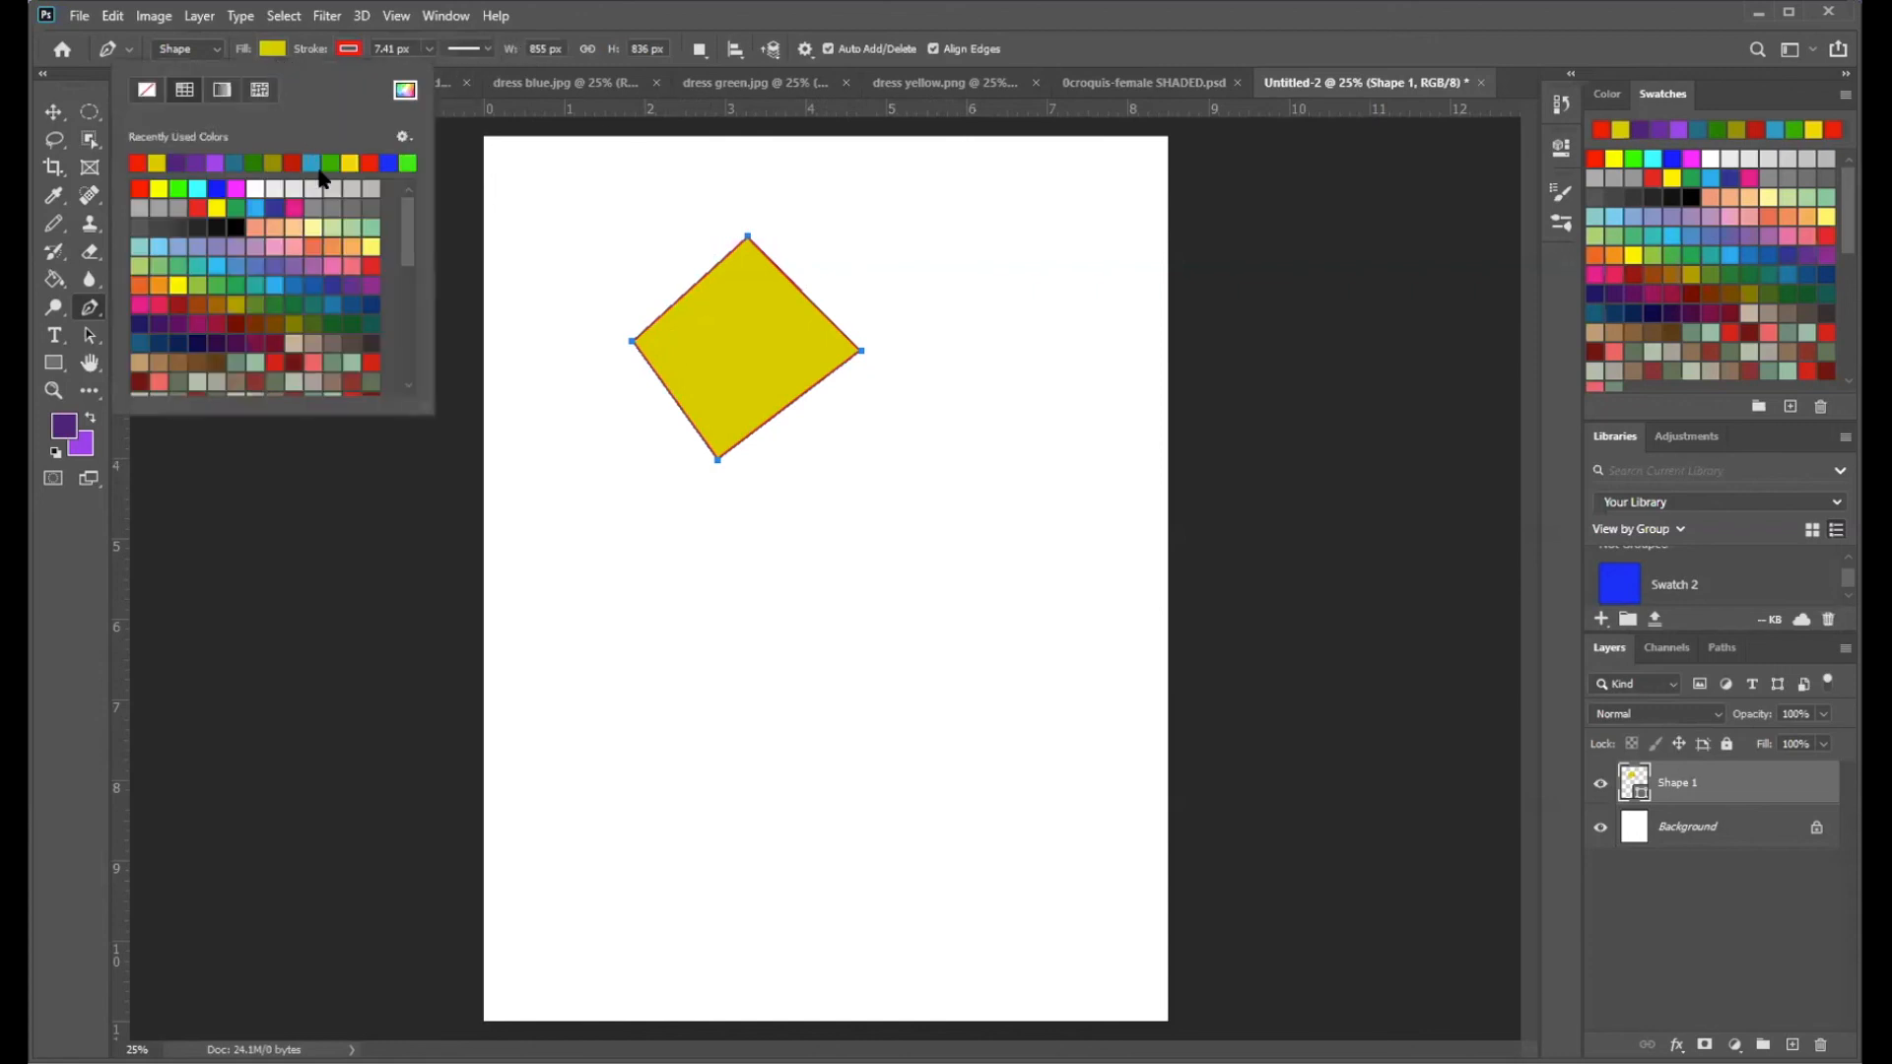
click(352, 266)
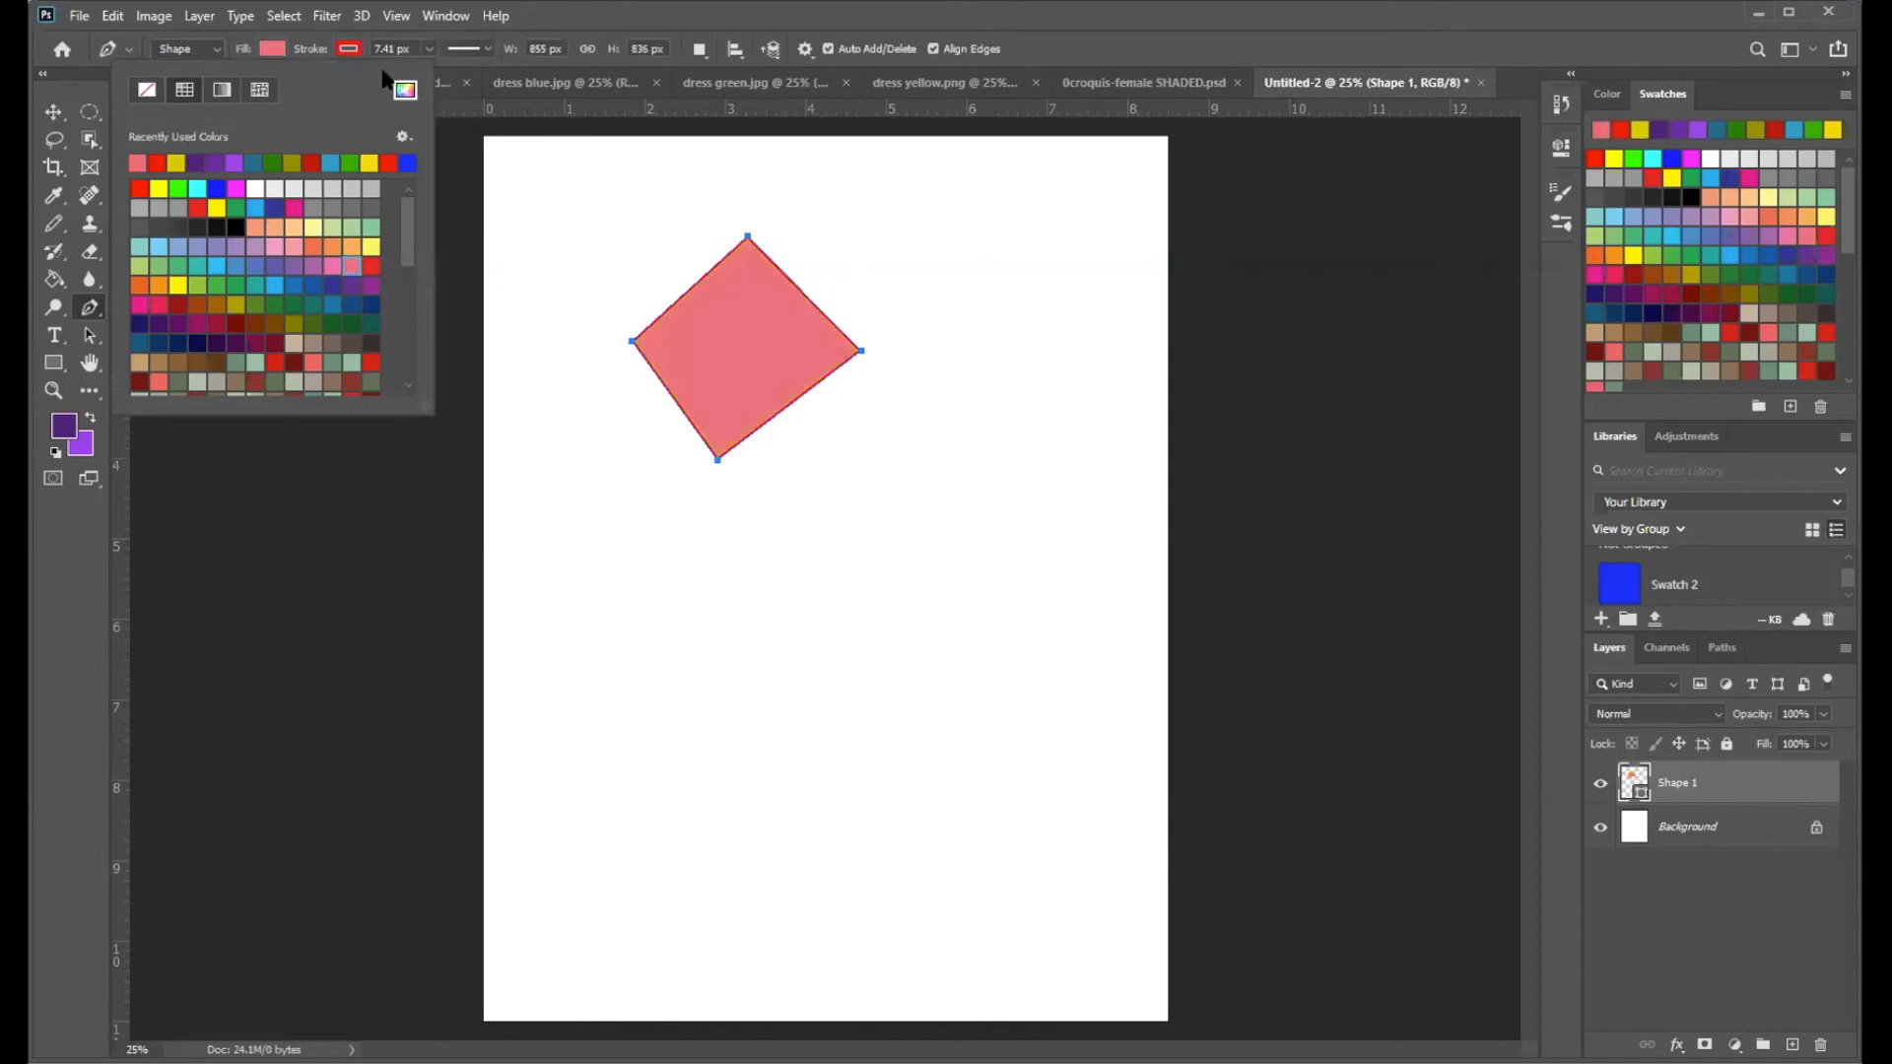
click(350, 50)
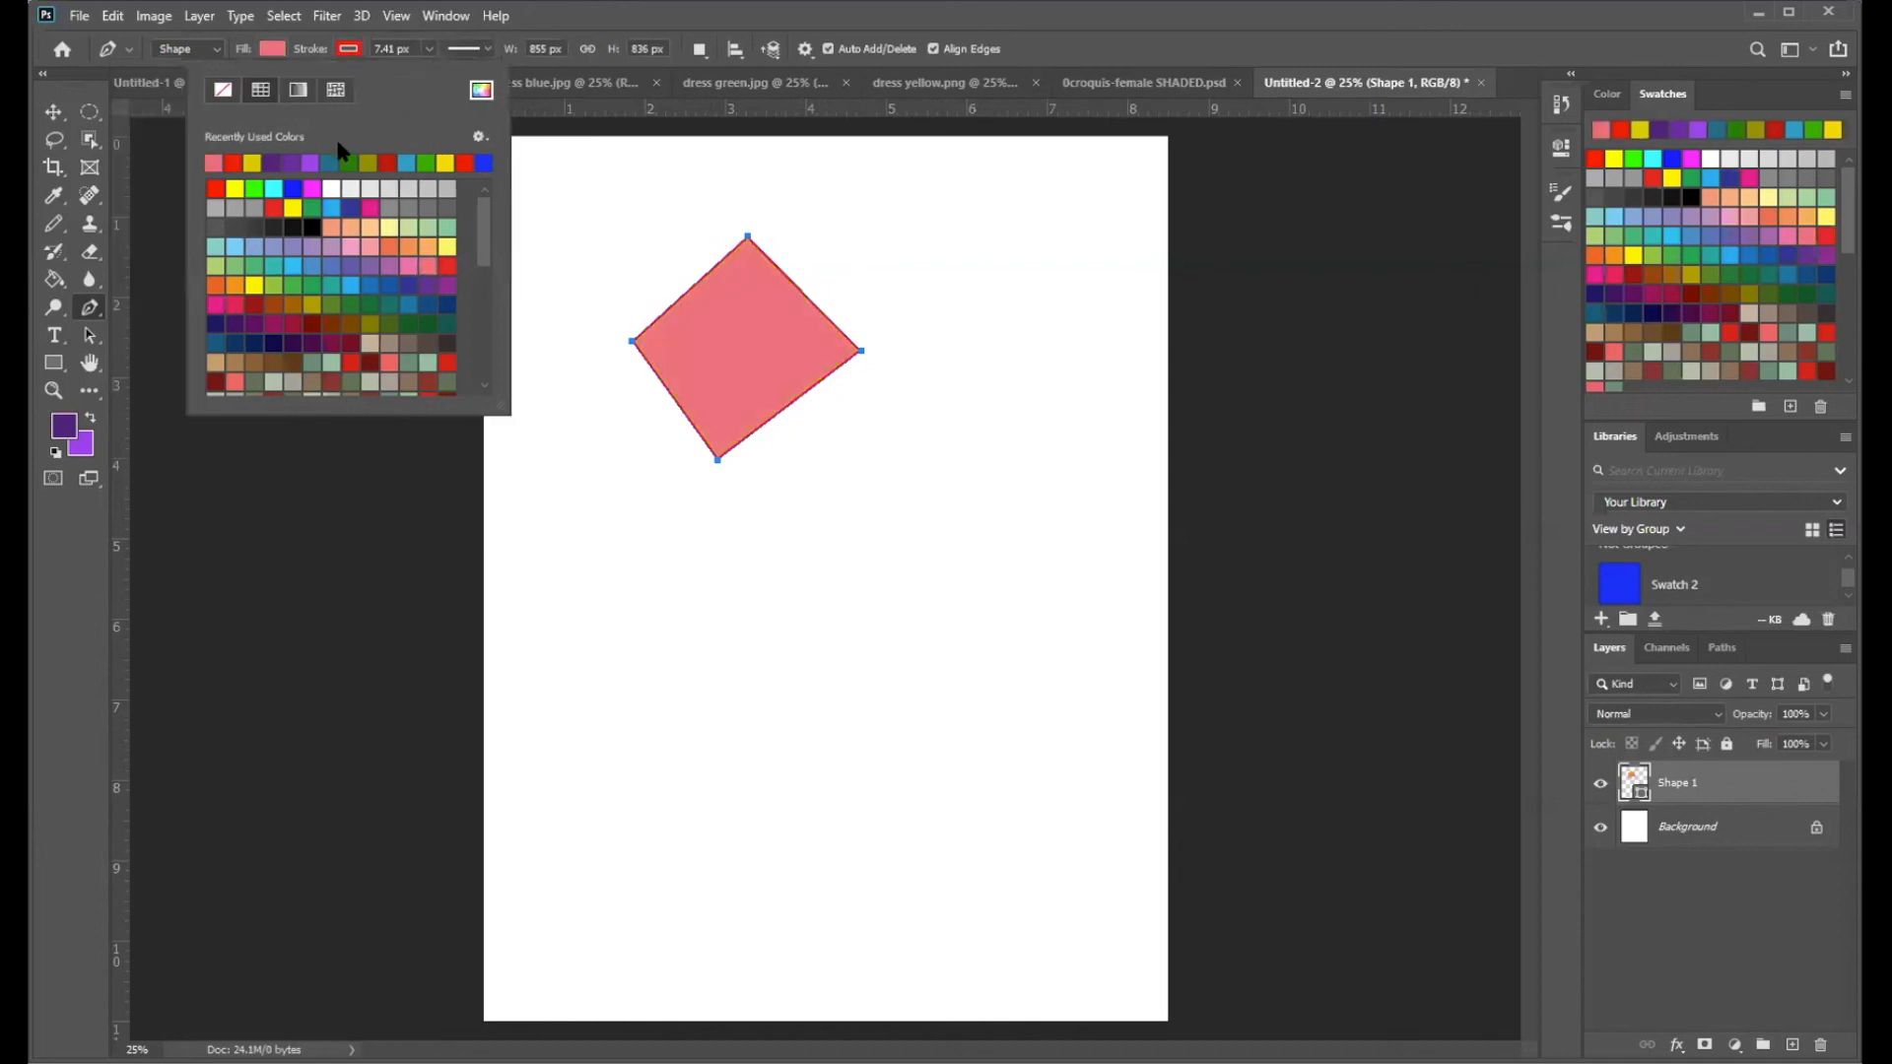
click(273, 161)
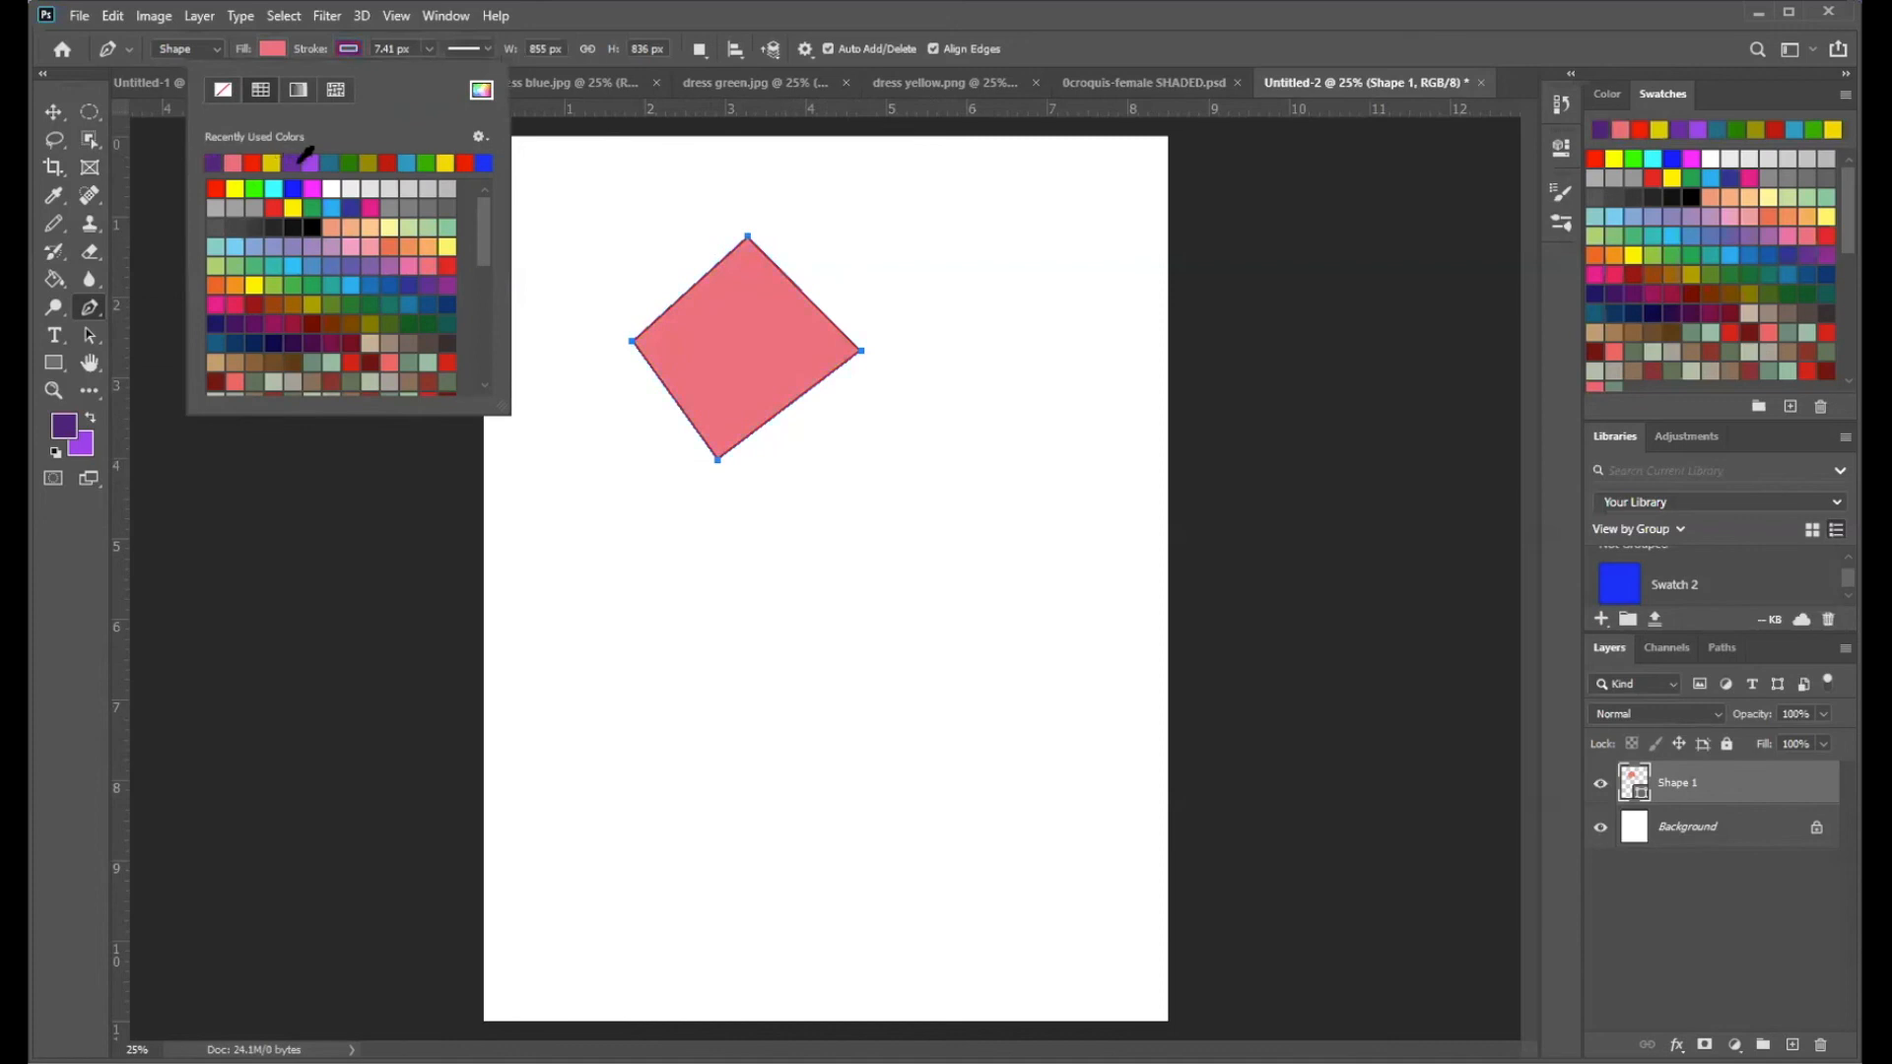
click(430, 49)
drag(424, 72, 440, 73)
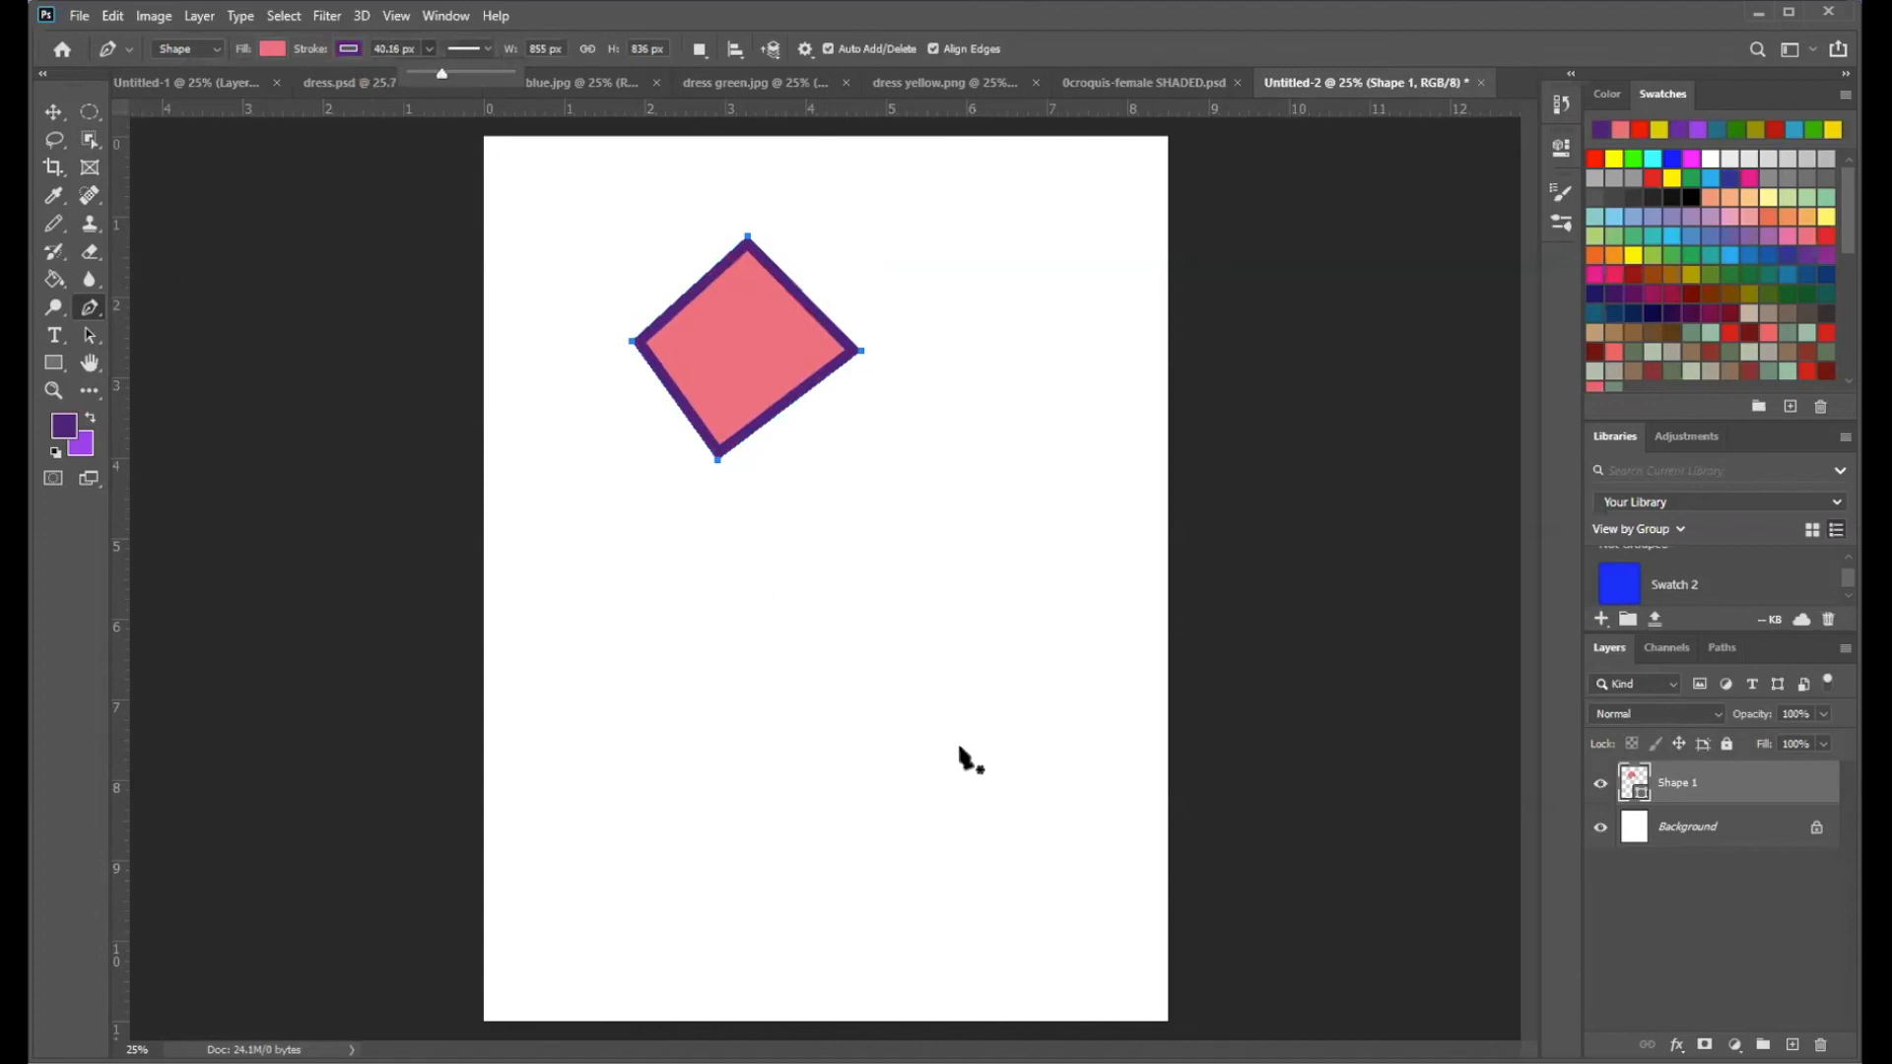
- Draw a closed five-point arrow-like shape about 760 by 750 px below and to the right of the diamond
click(949, 398)
click(1116, 537)
click(935, 598)
click(1015, 533)
click(914, 475)
click(949, 399)
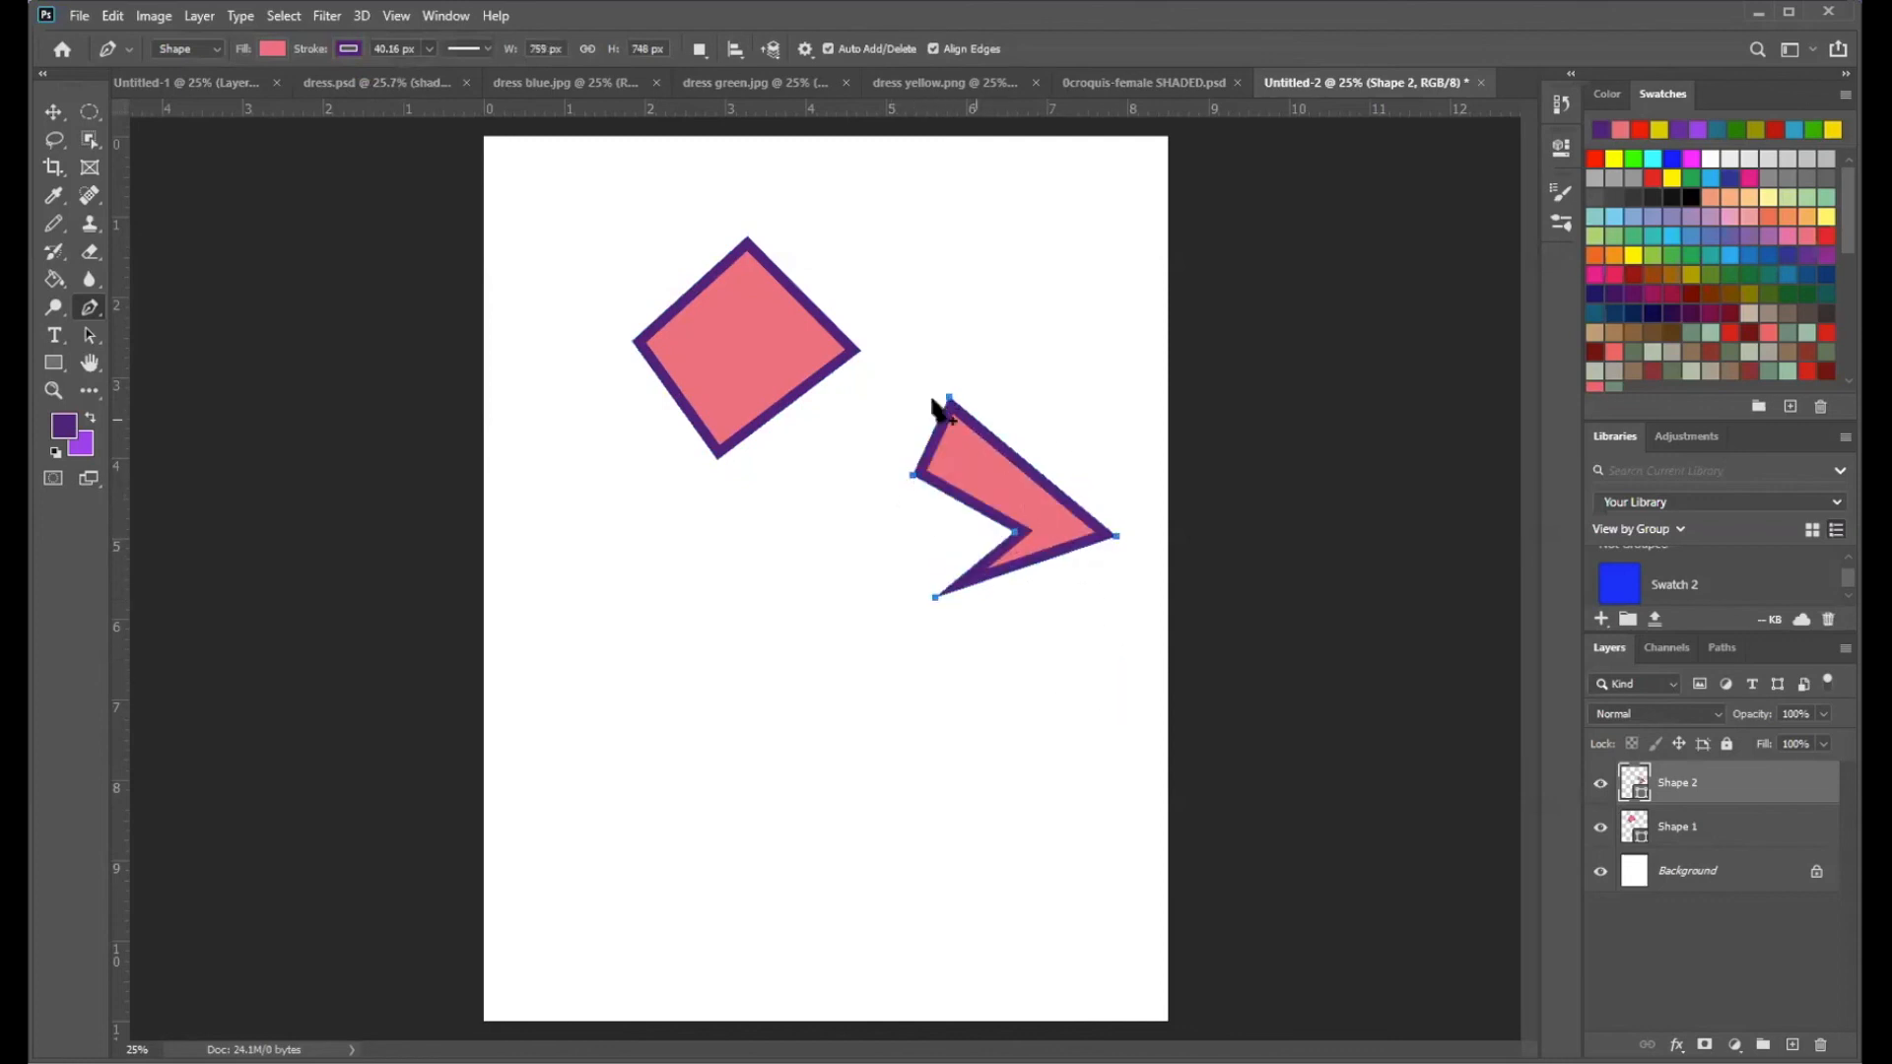
- Draw a closed three-point triangle about 455 by 460 px above the arrow-like shape with the Pen tool
key(ctrl+j)
click(934, 204)
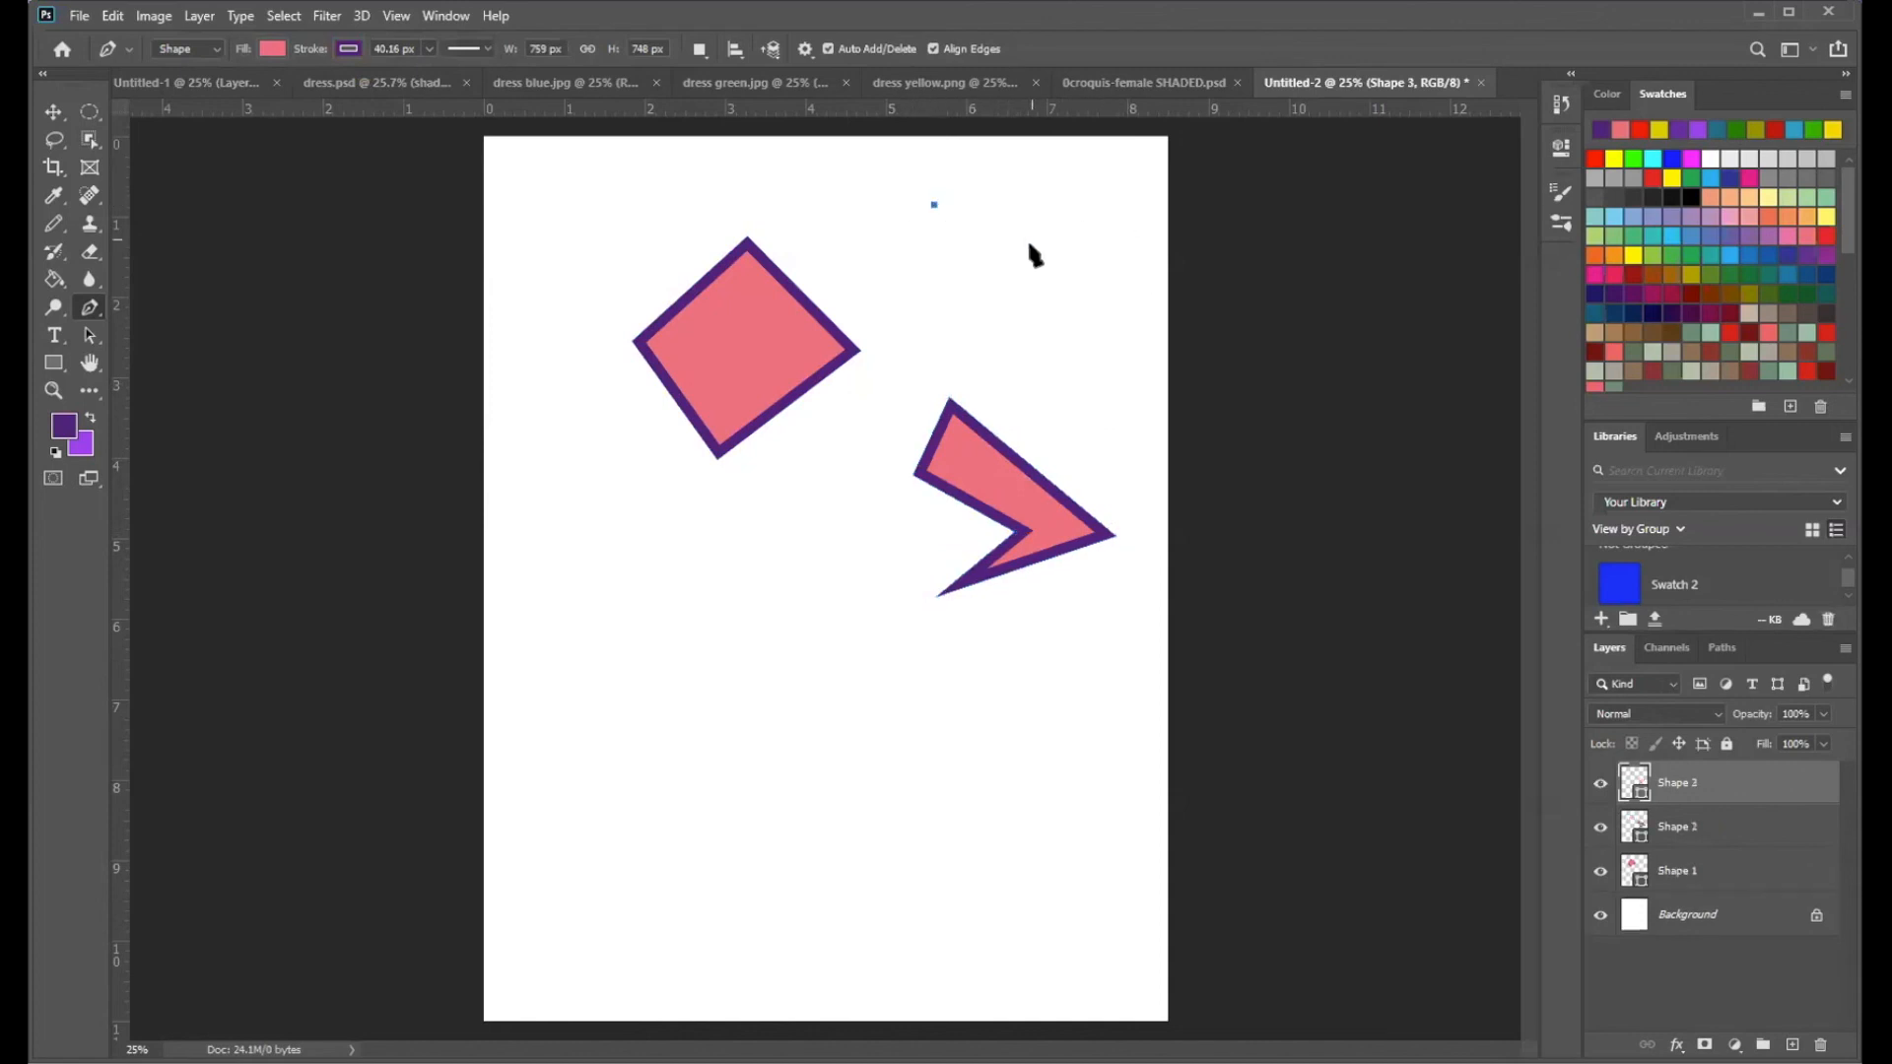
click(1037, 277)
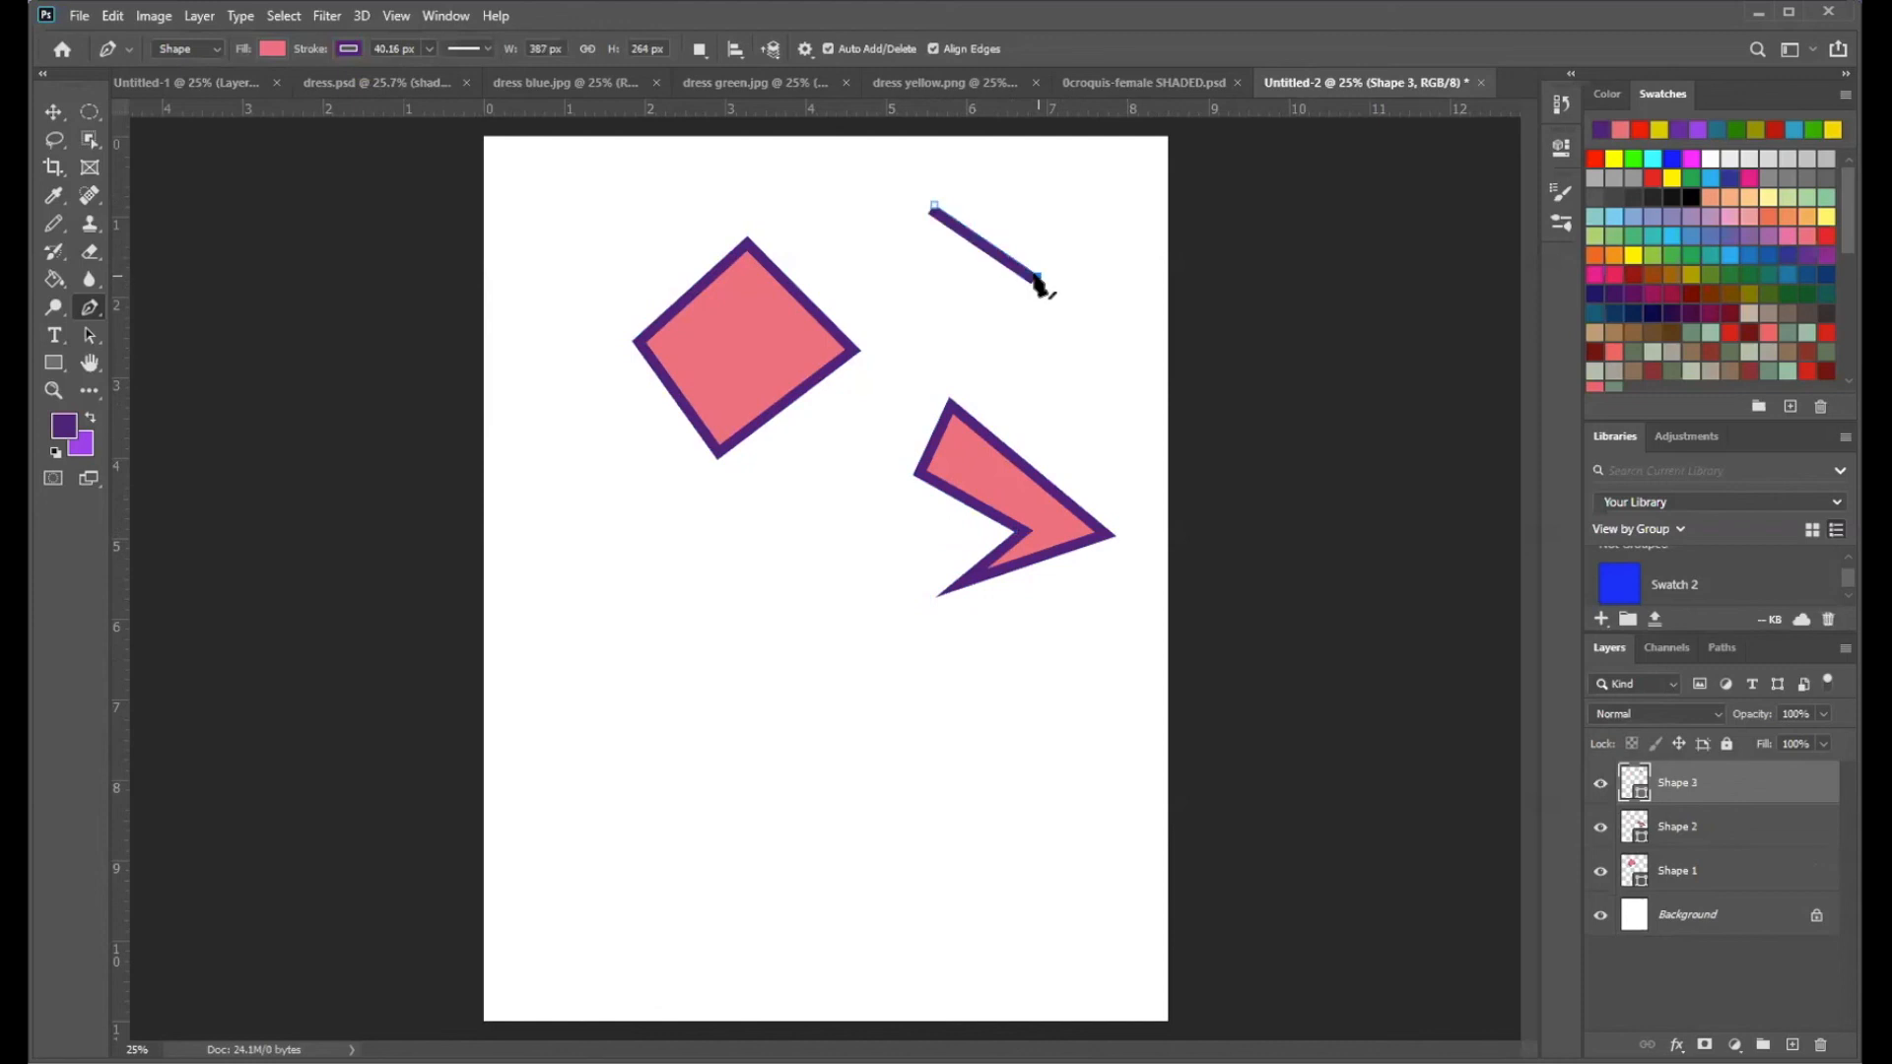
click(916, 328)
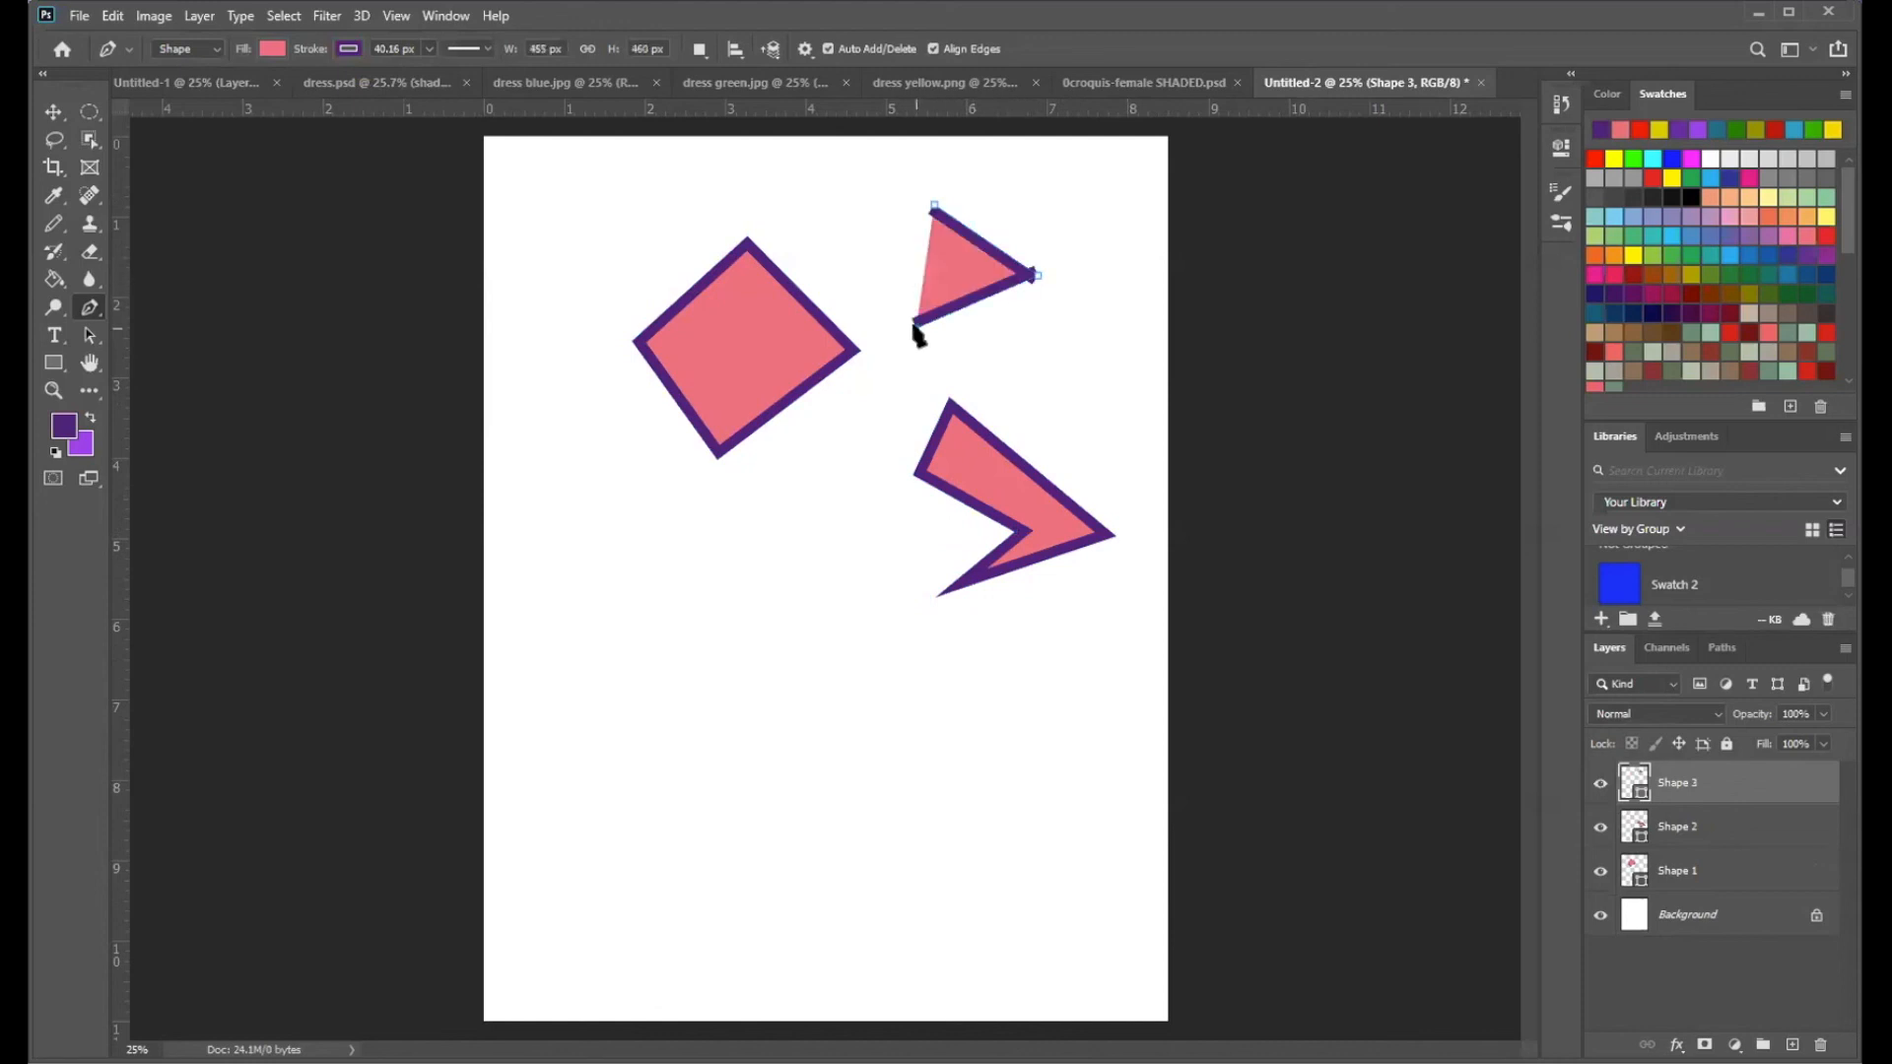
click(935, 206)
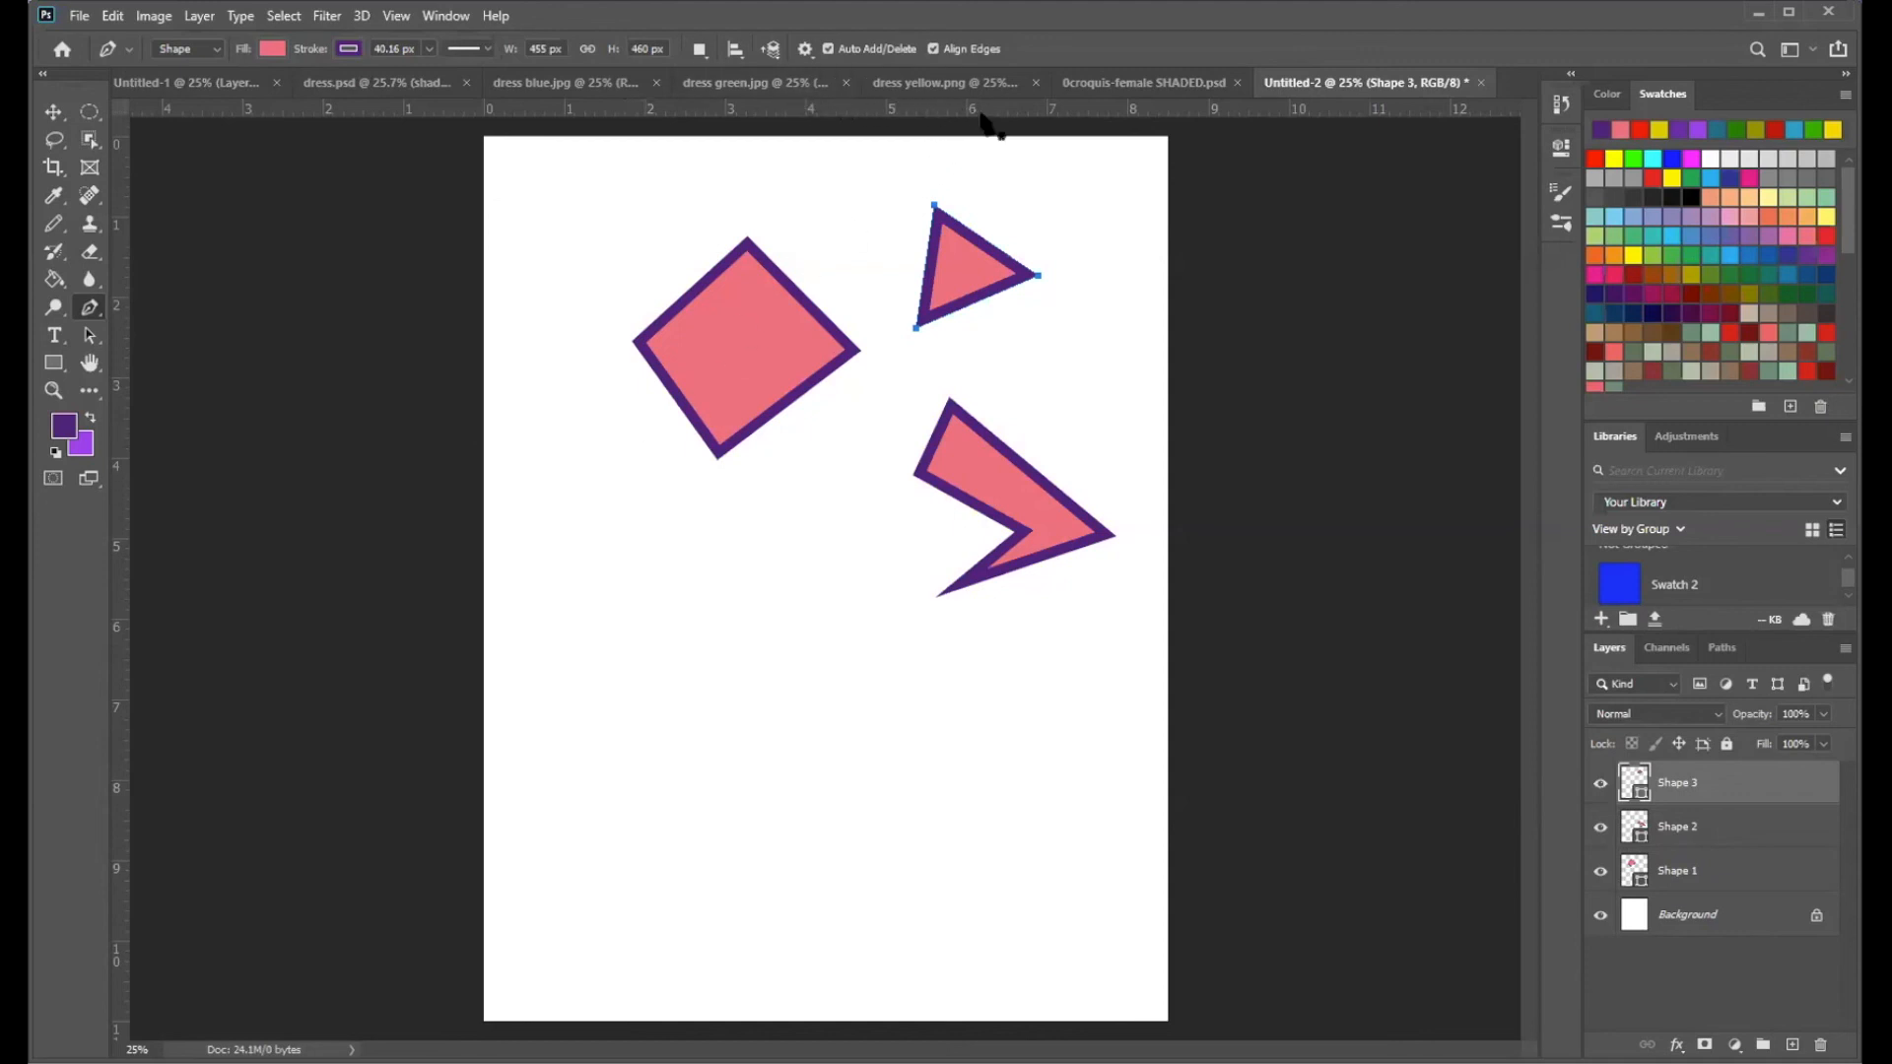
- View the purple dress in dress.psd and return to the Untitled-2 document
click(357, 83)
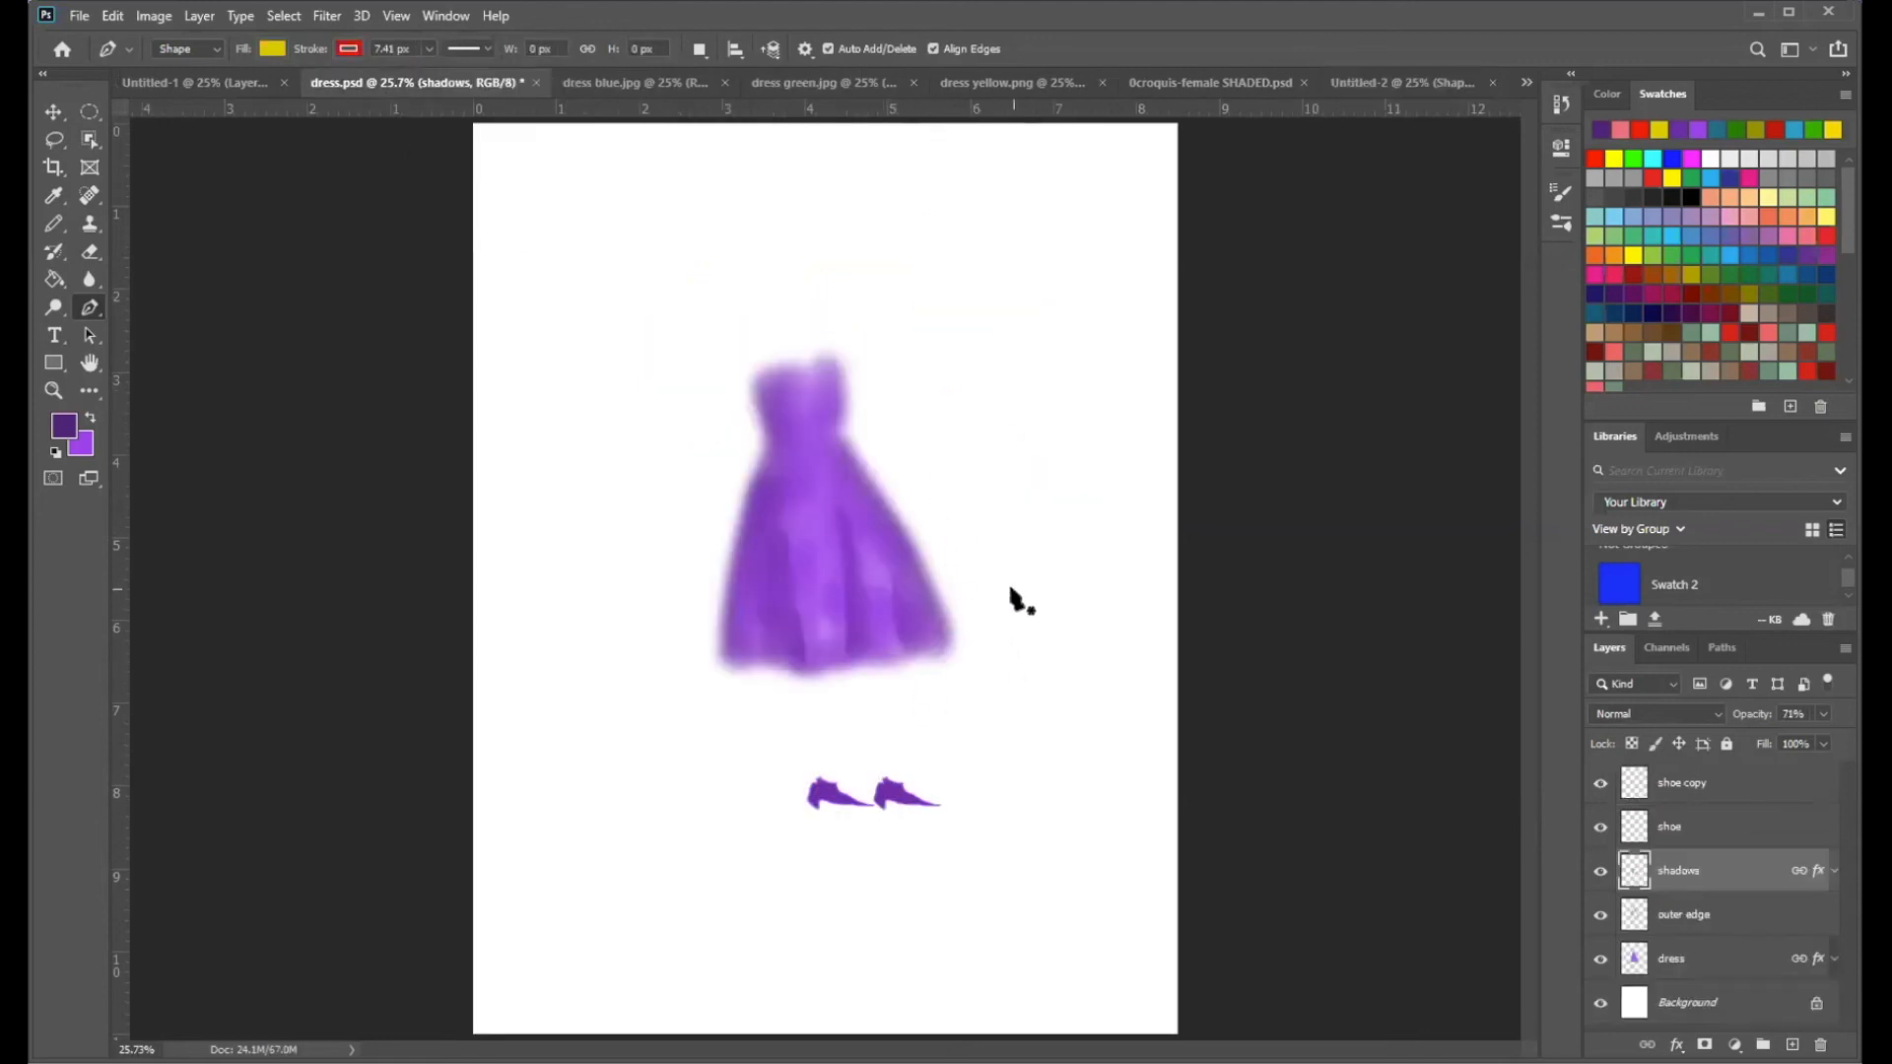
click(1384, 89)
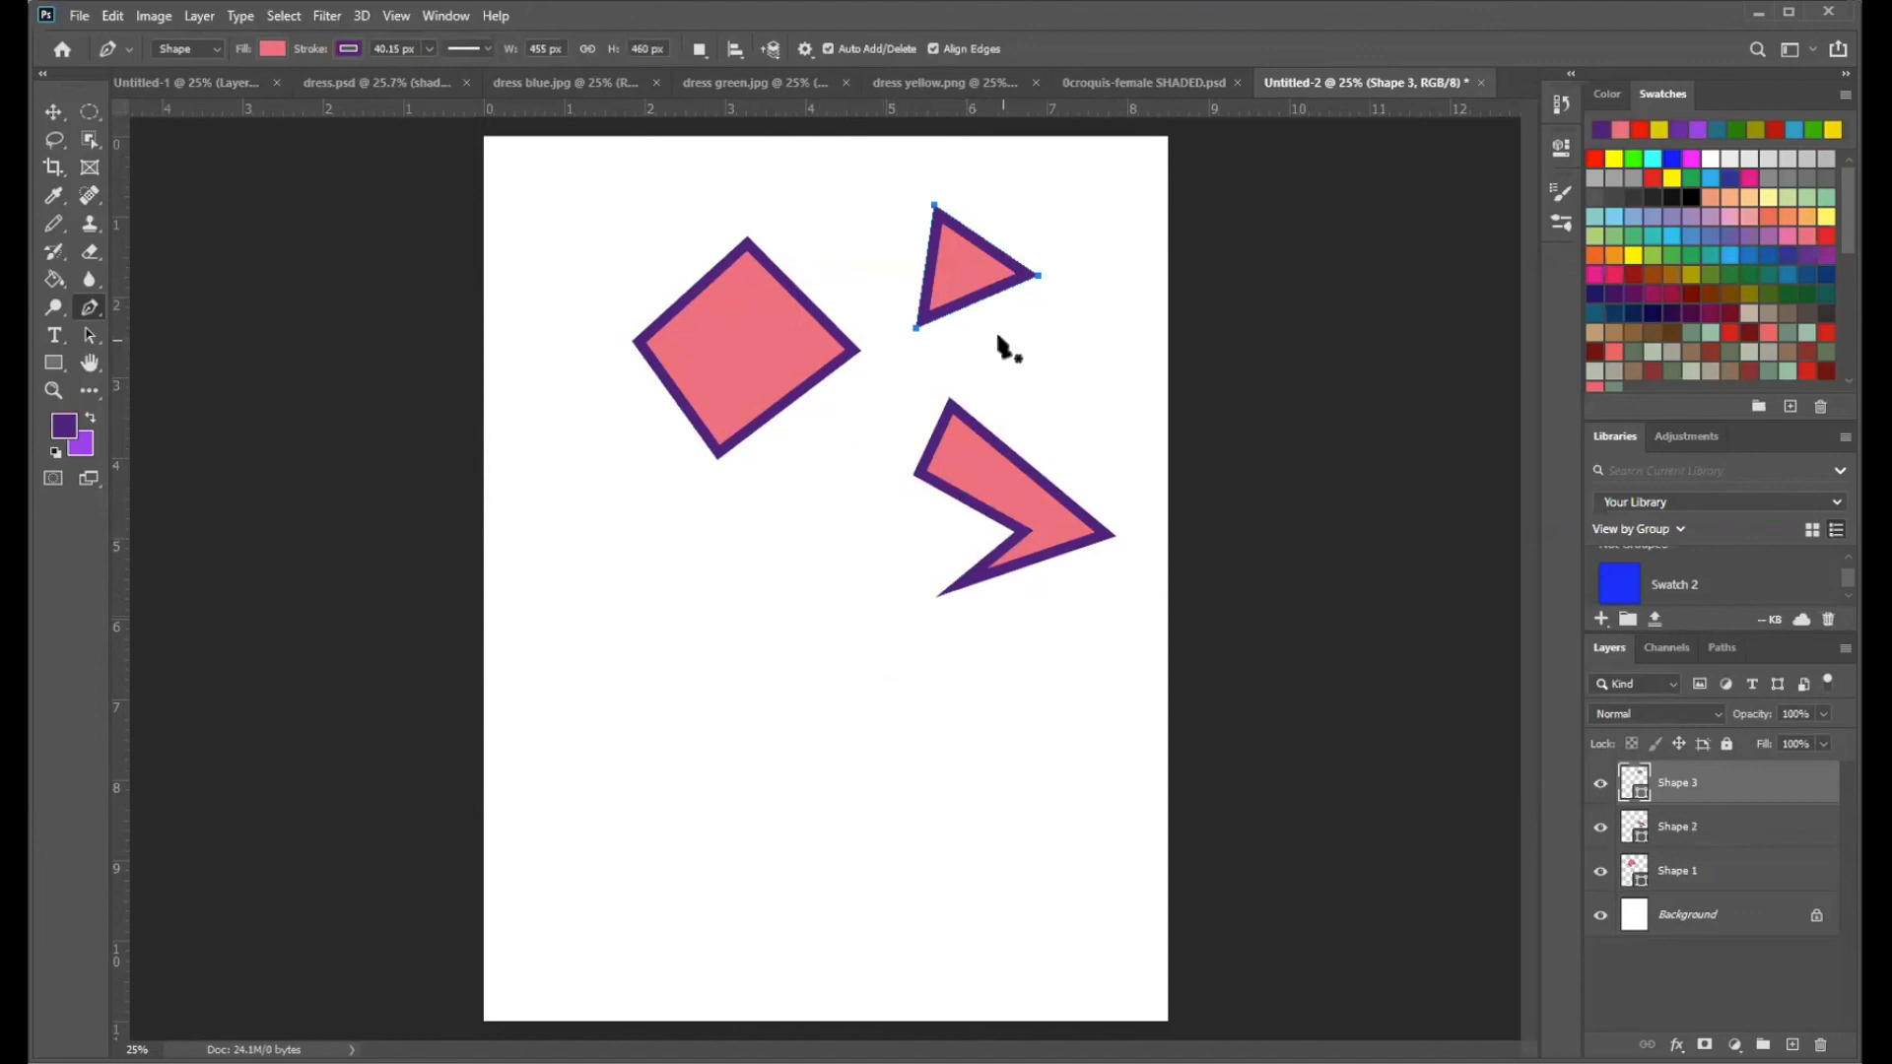
- Set the triangle's stroke width to 7.41 px and its fill to cyan
click(429, 49)
drag(425, 74, 411, 74)
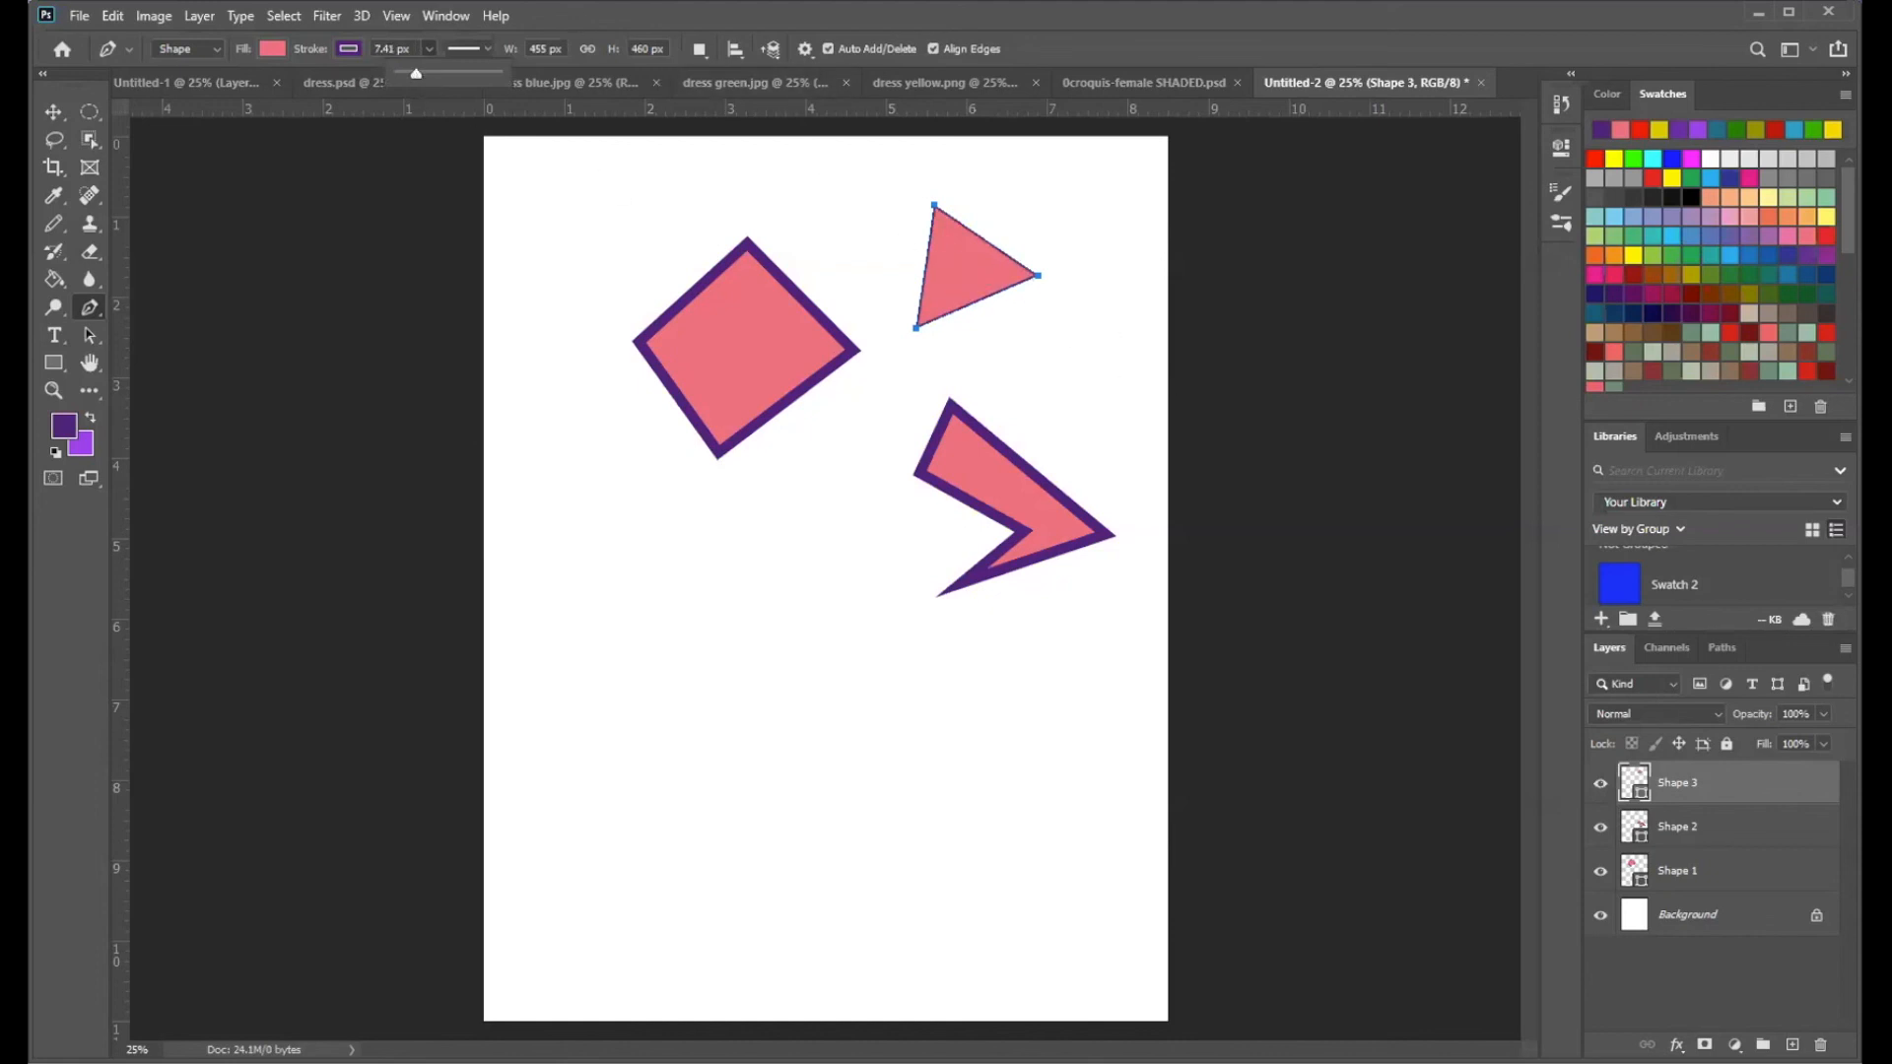
click(272, 49)
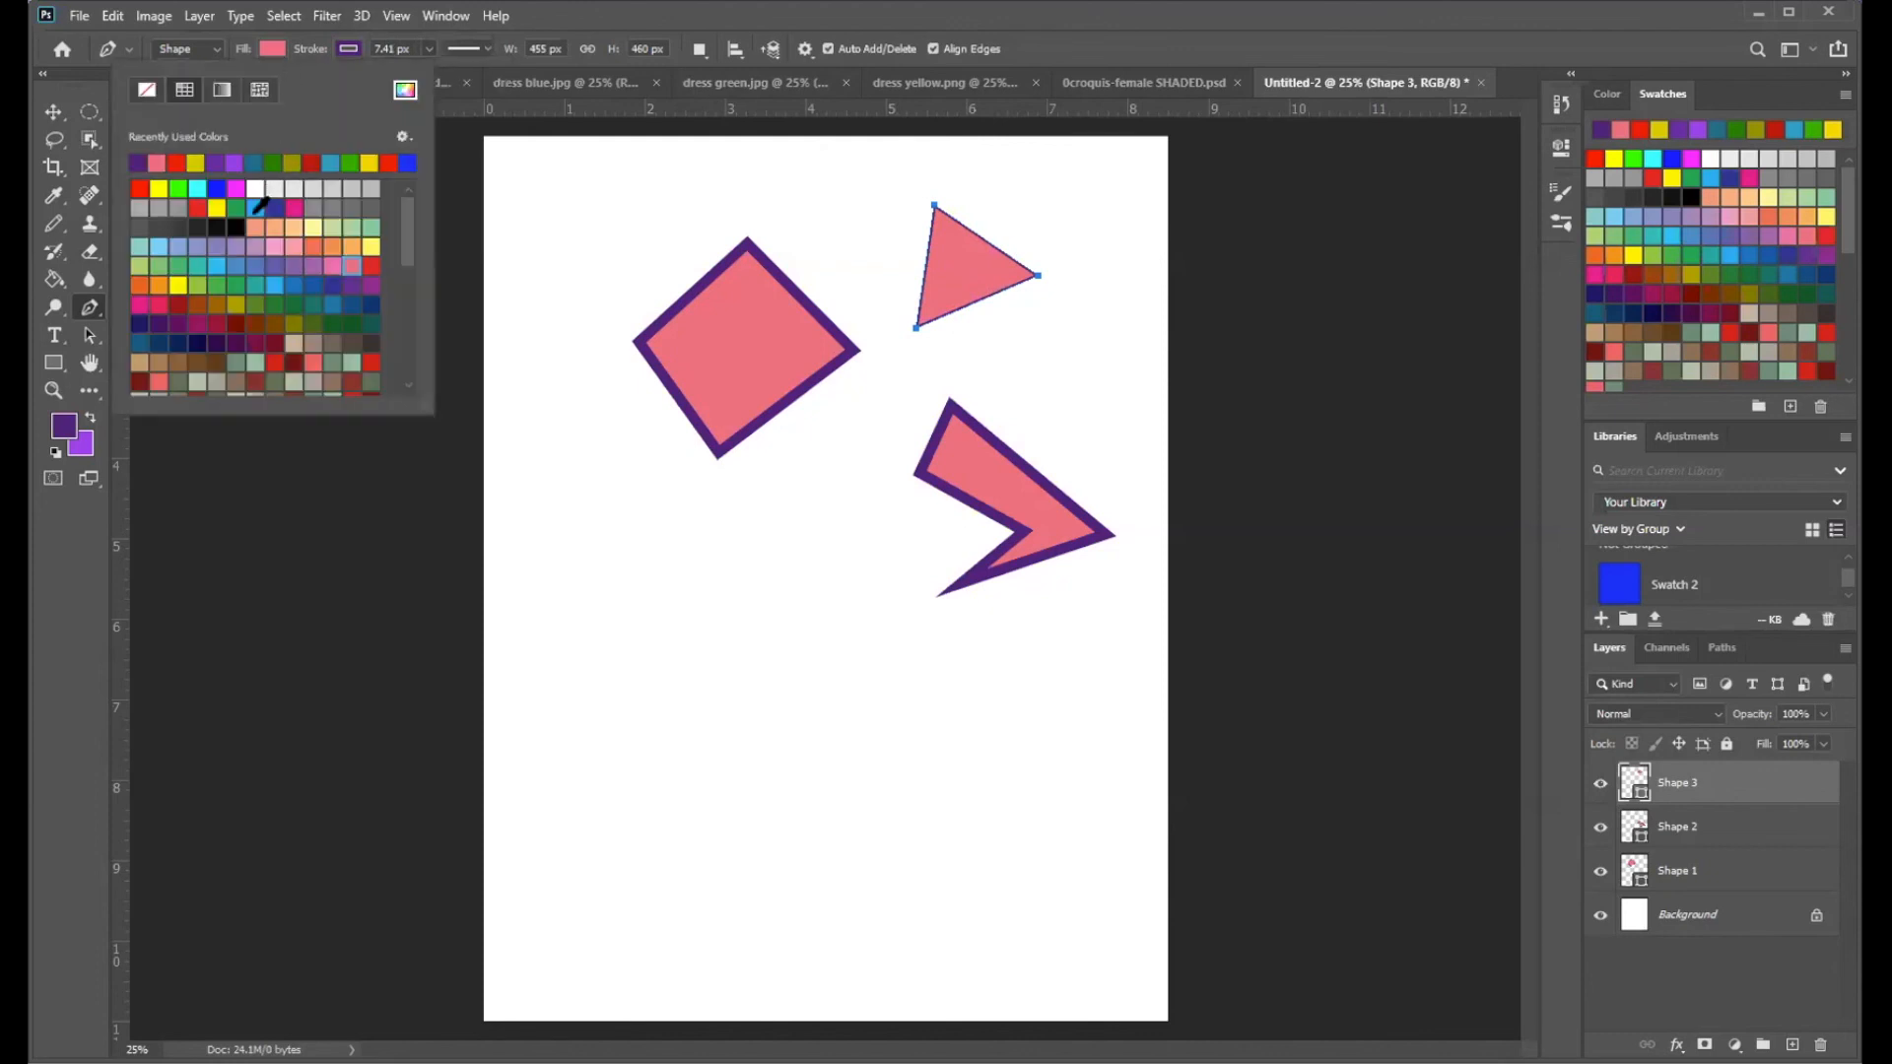
click(198, 188)
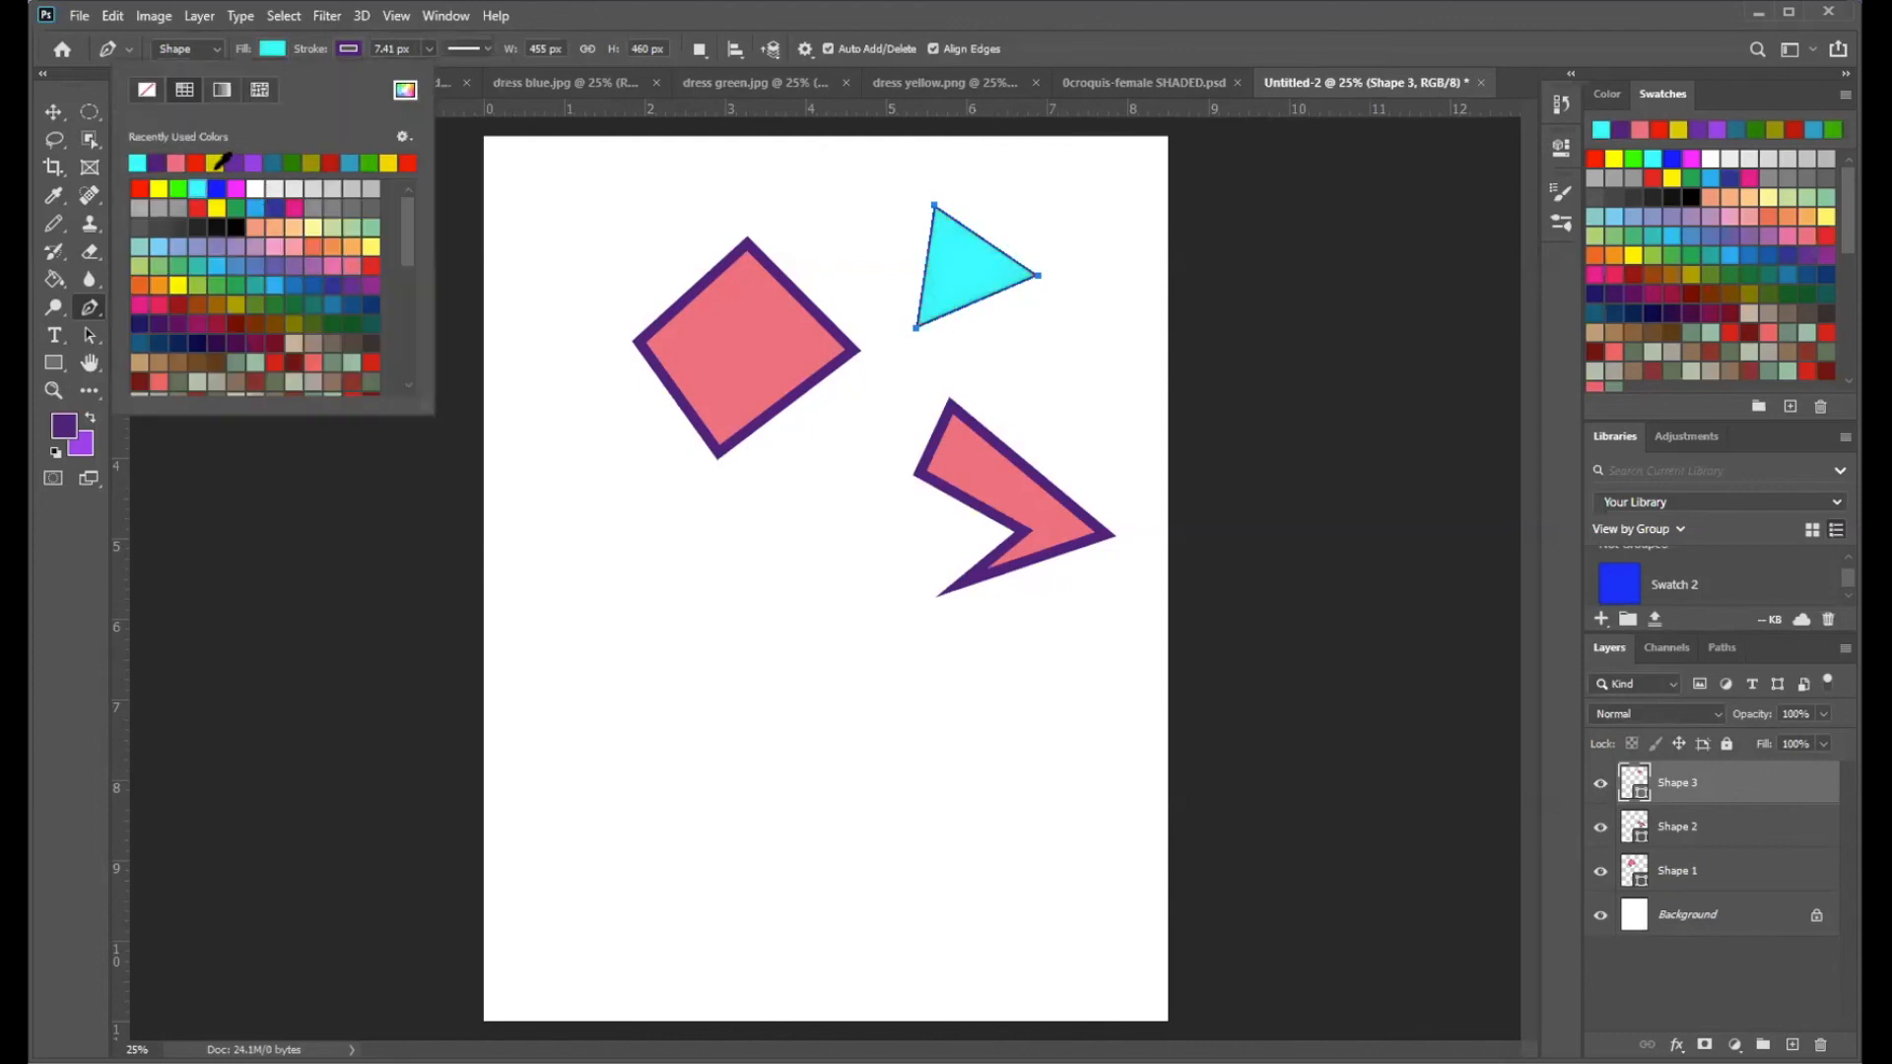
click(638, 56)
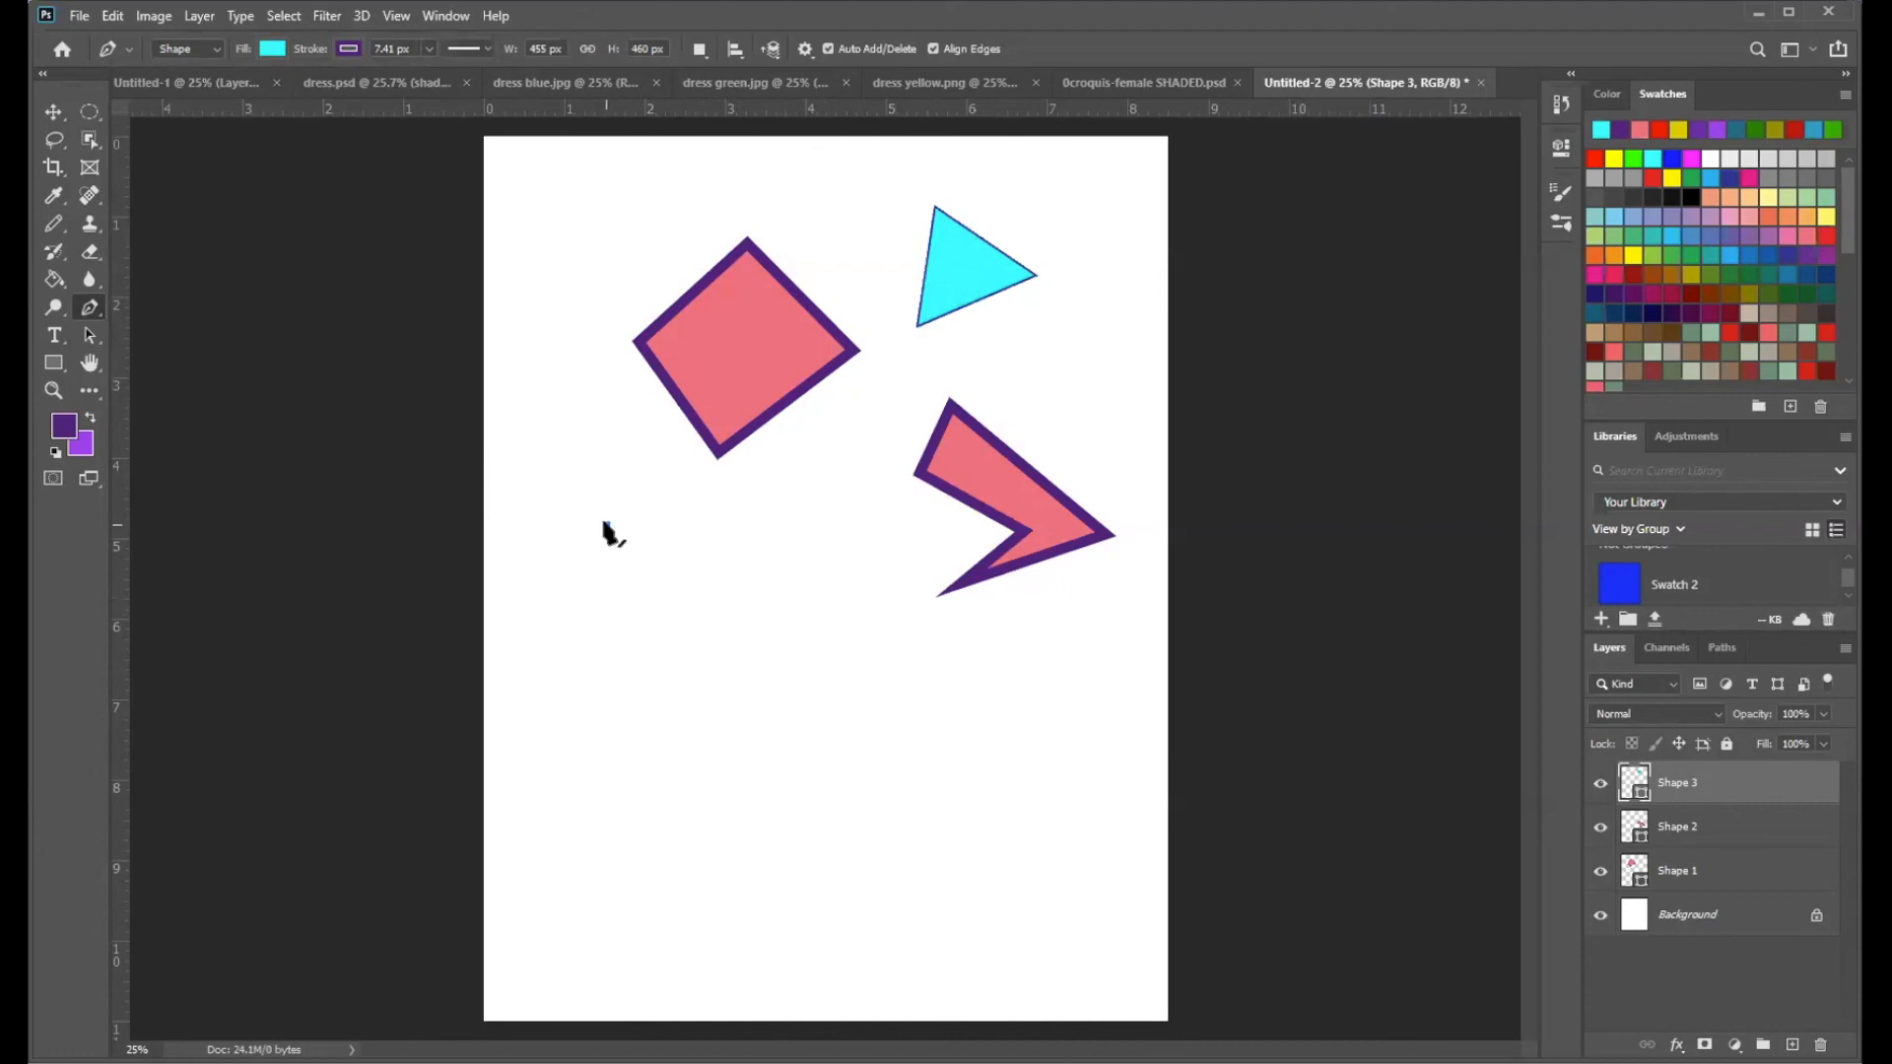
- Begin a dress outline below the diamond with the Pen tool, tracing the curved neckline, right shoulder and right short sleeve
click(607, 524)
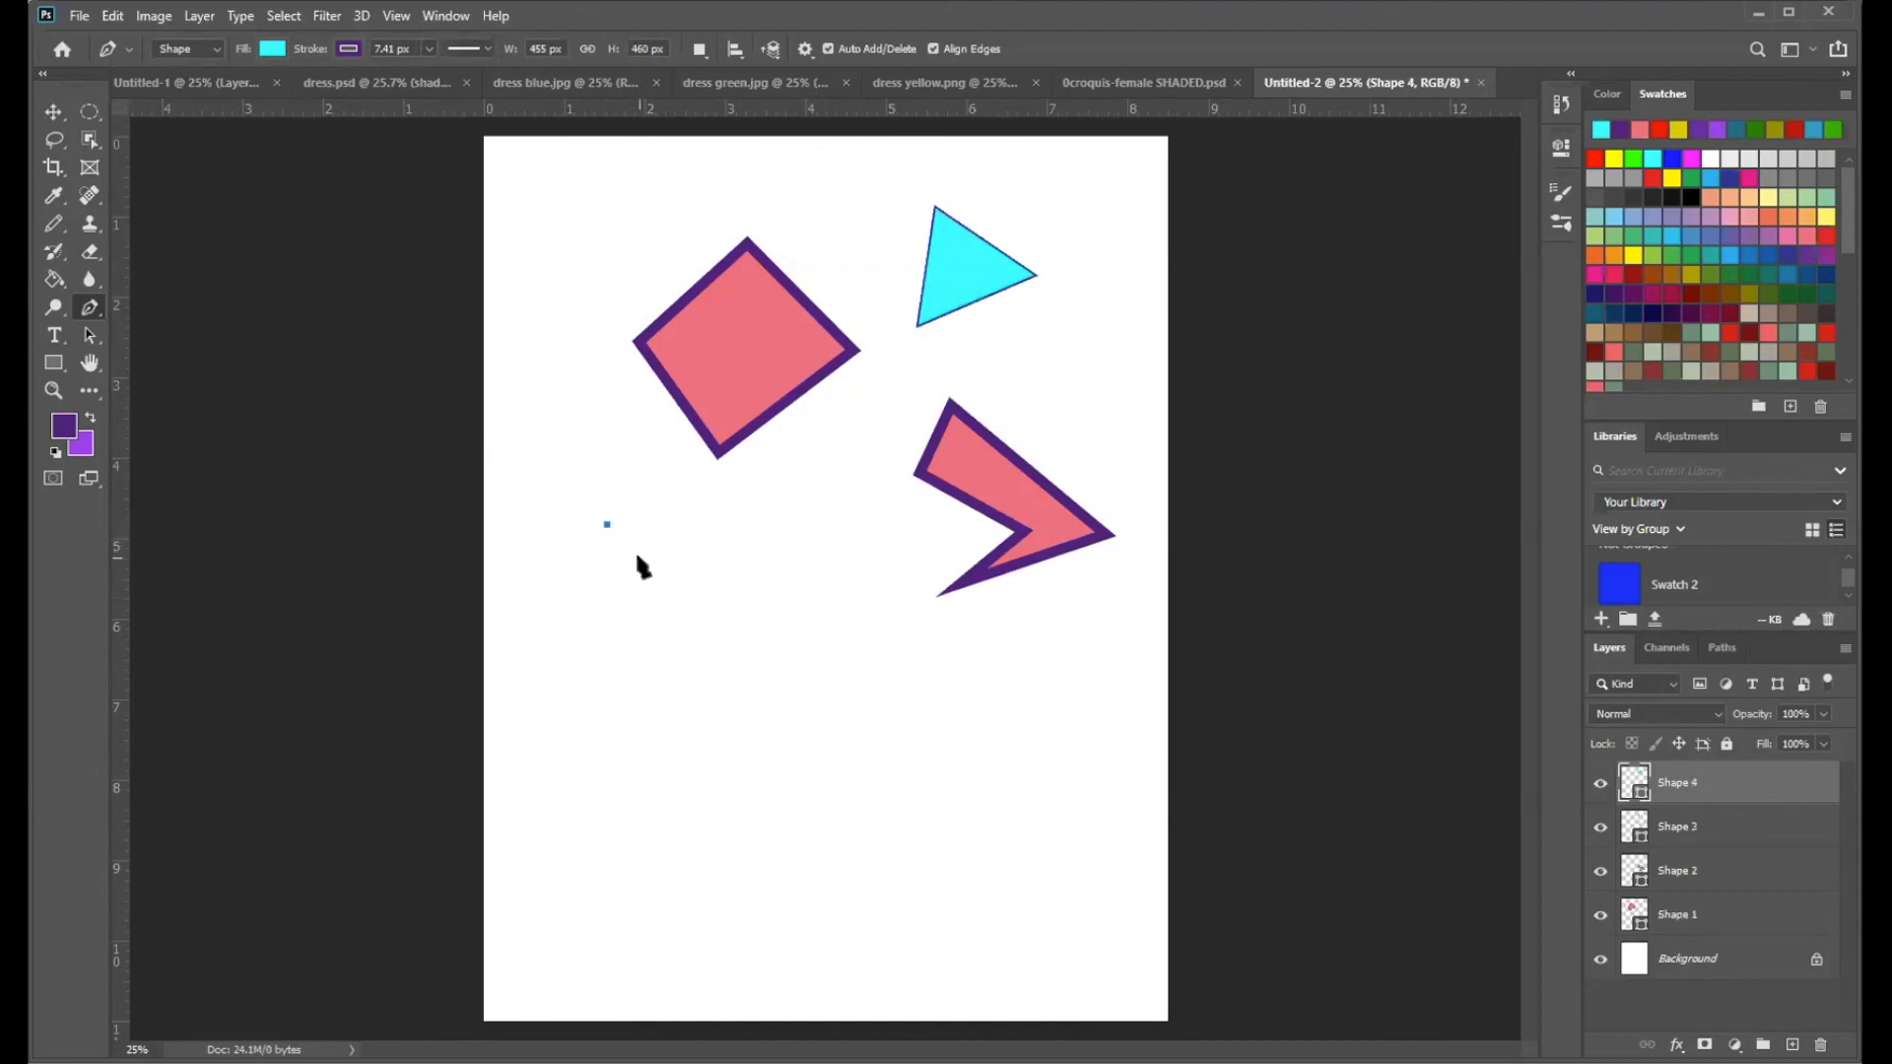
drag(640, 558, 665, 557)
click(676, 515)
drag(736, 564, 744, 590)
click(773, 625)
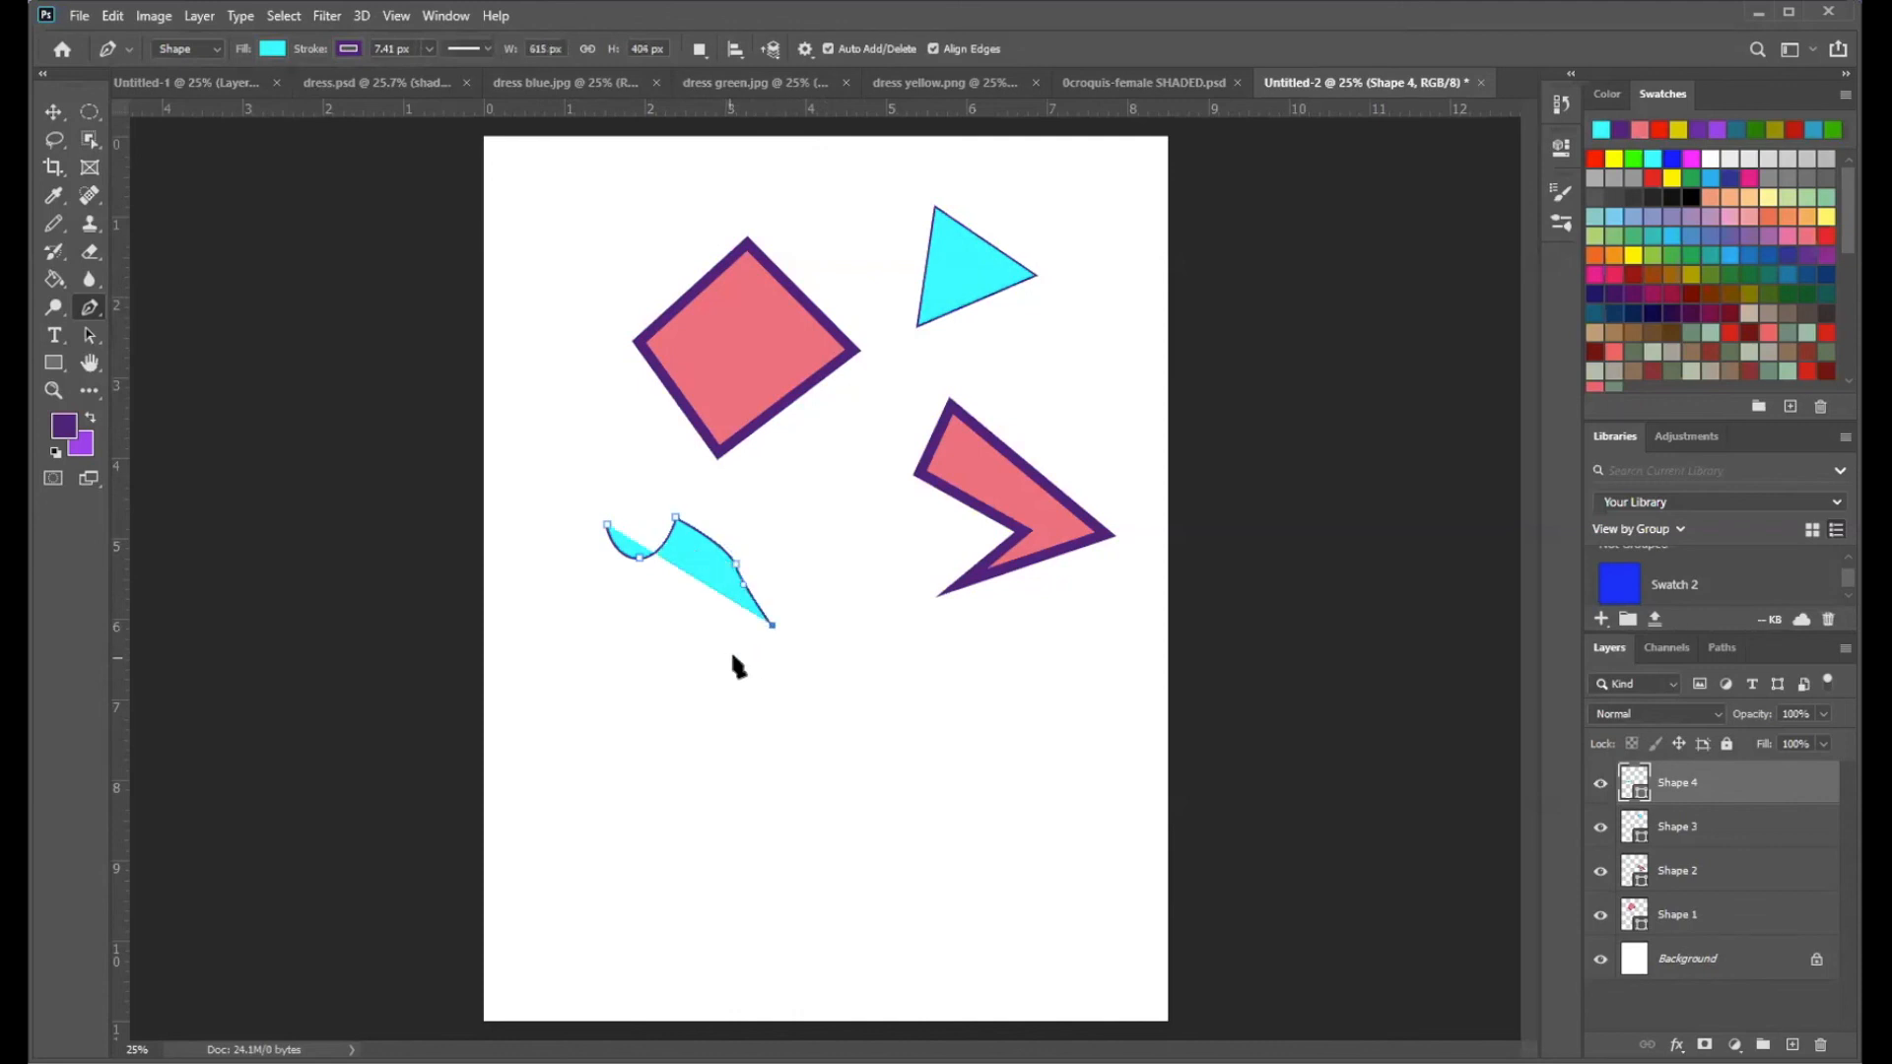
click(736, 656)
click(706, 637)
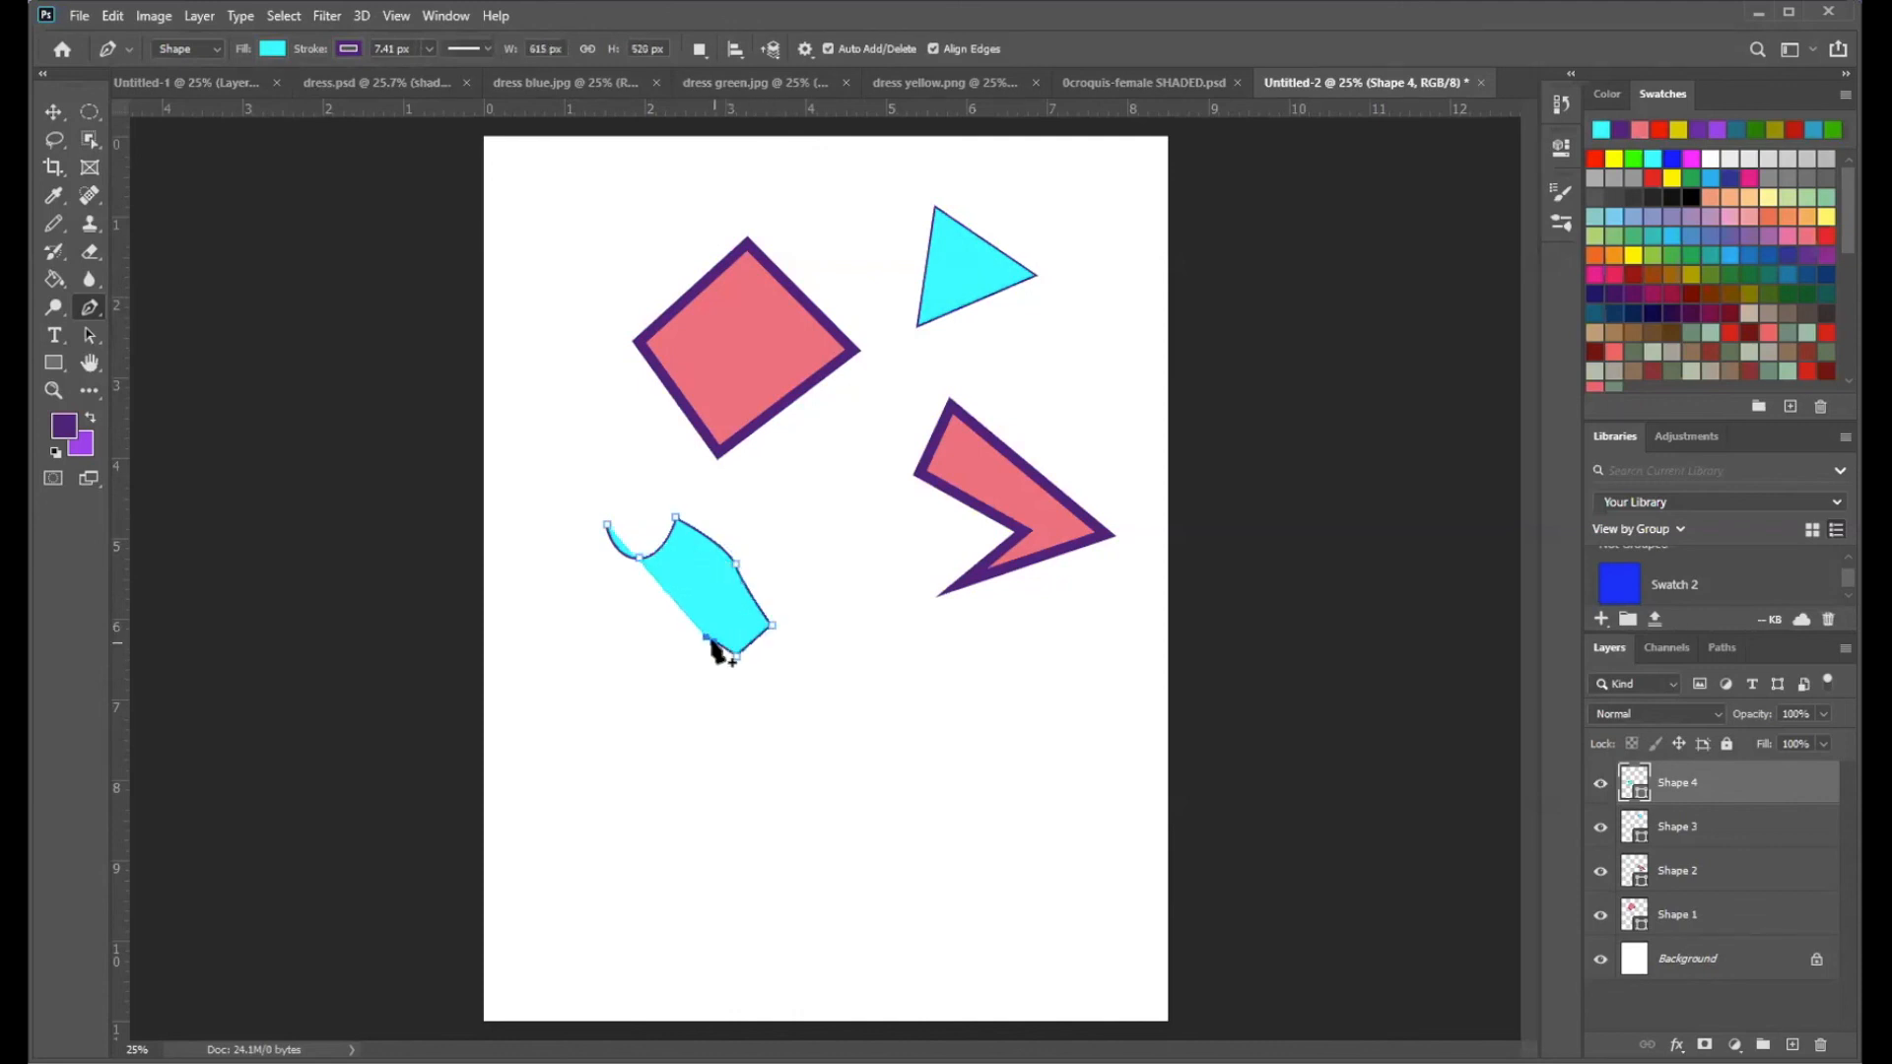
- Continue the dress outline down the right waist, around the hip to the skirt's lower corner, and across the hem
drag(692, 706, 678, 741)
click(680, 779)
drag(732, 818, 742, 836)
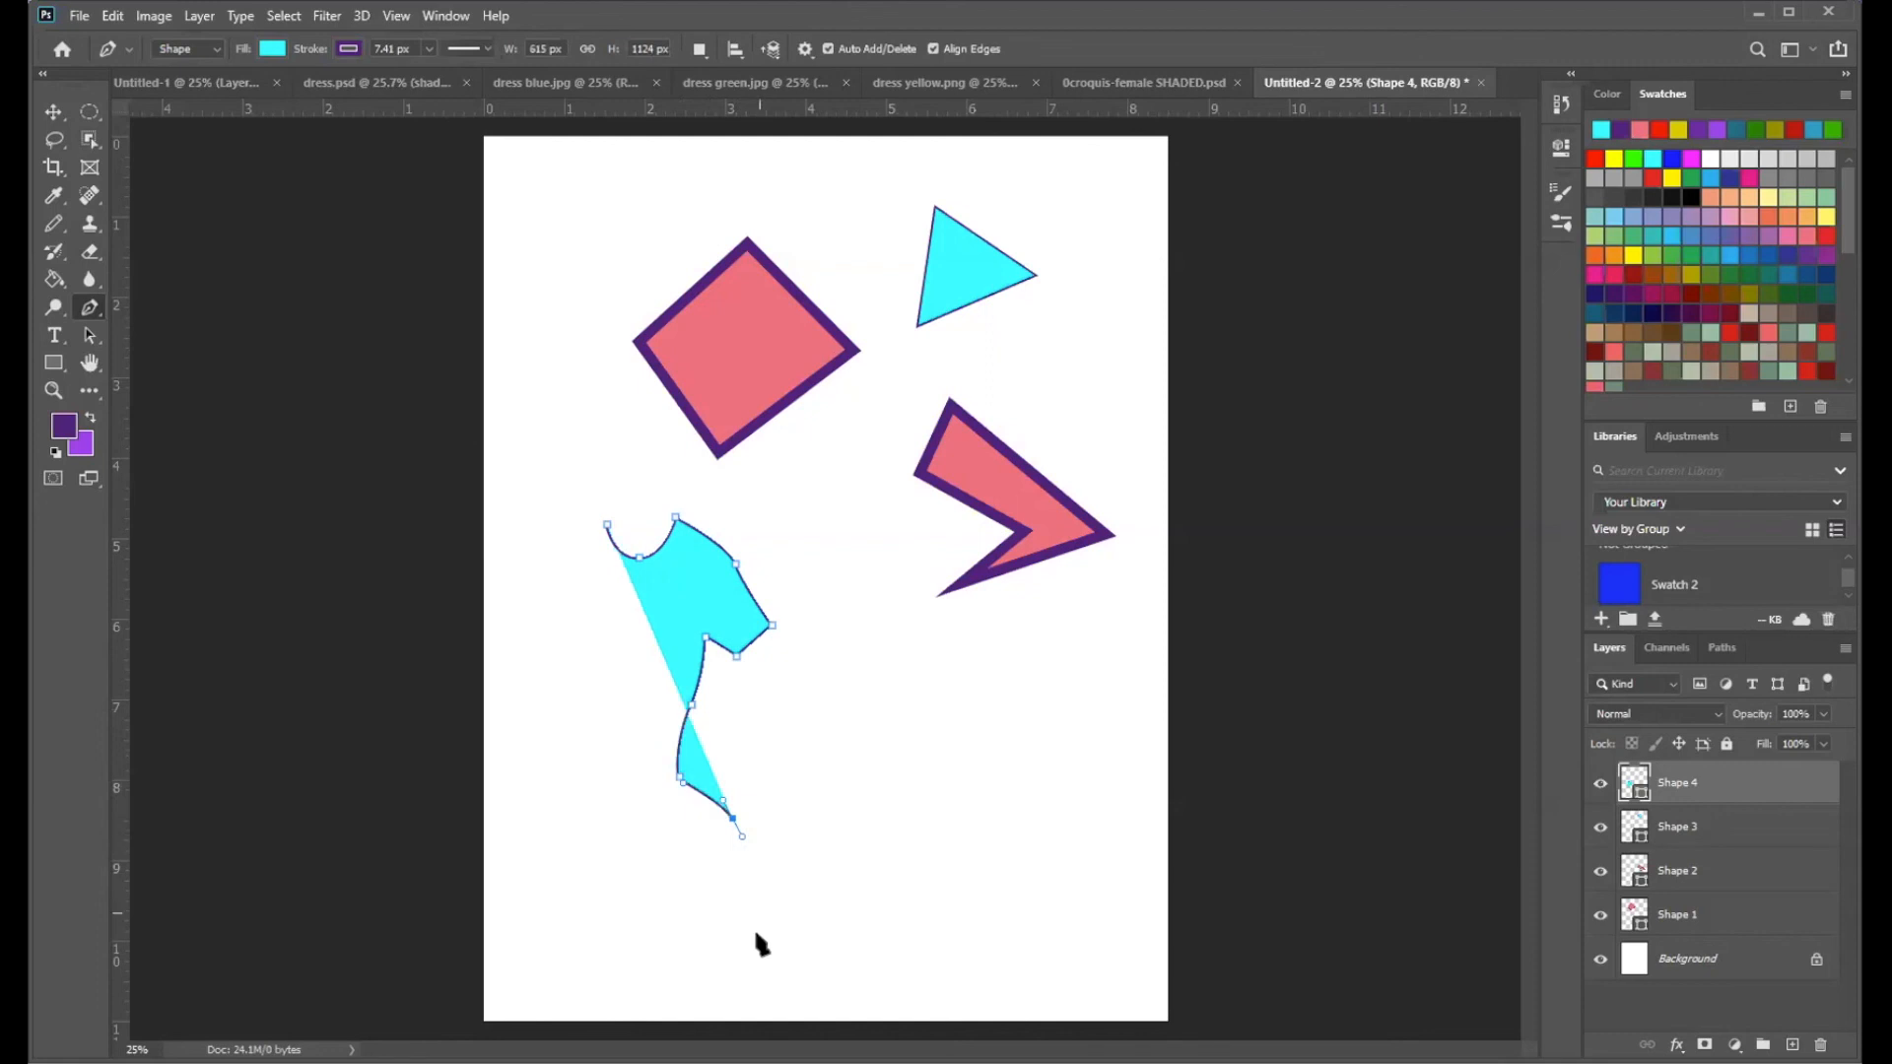
click(775, 1012)
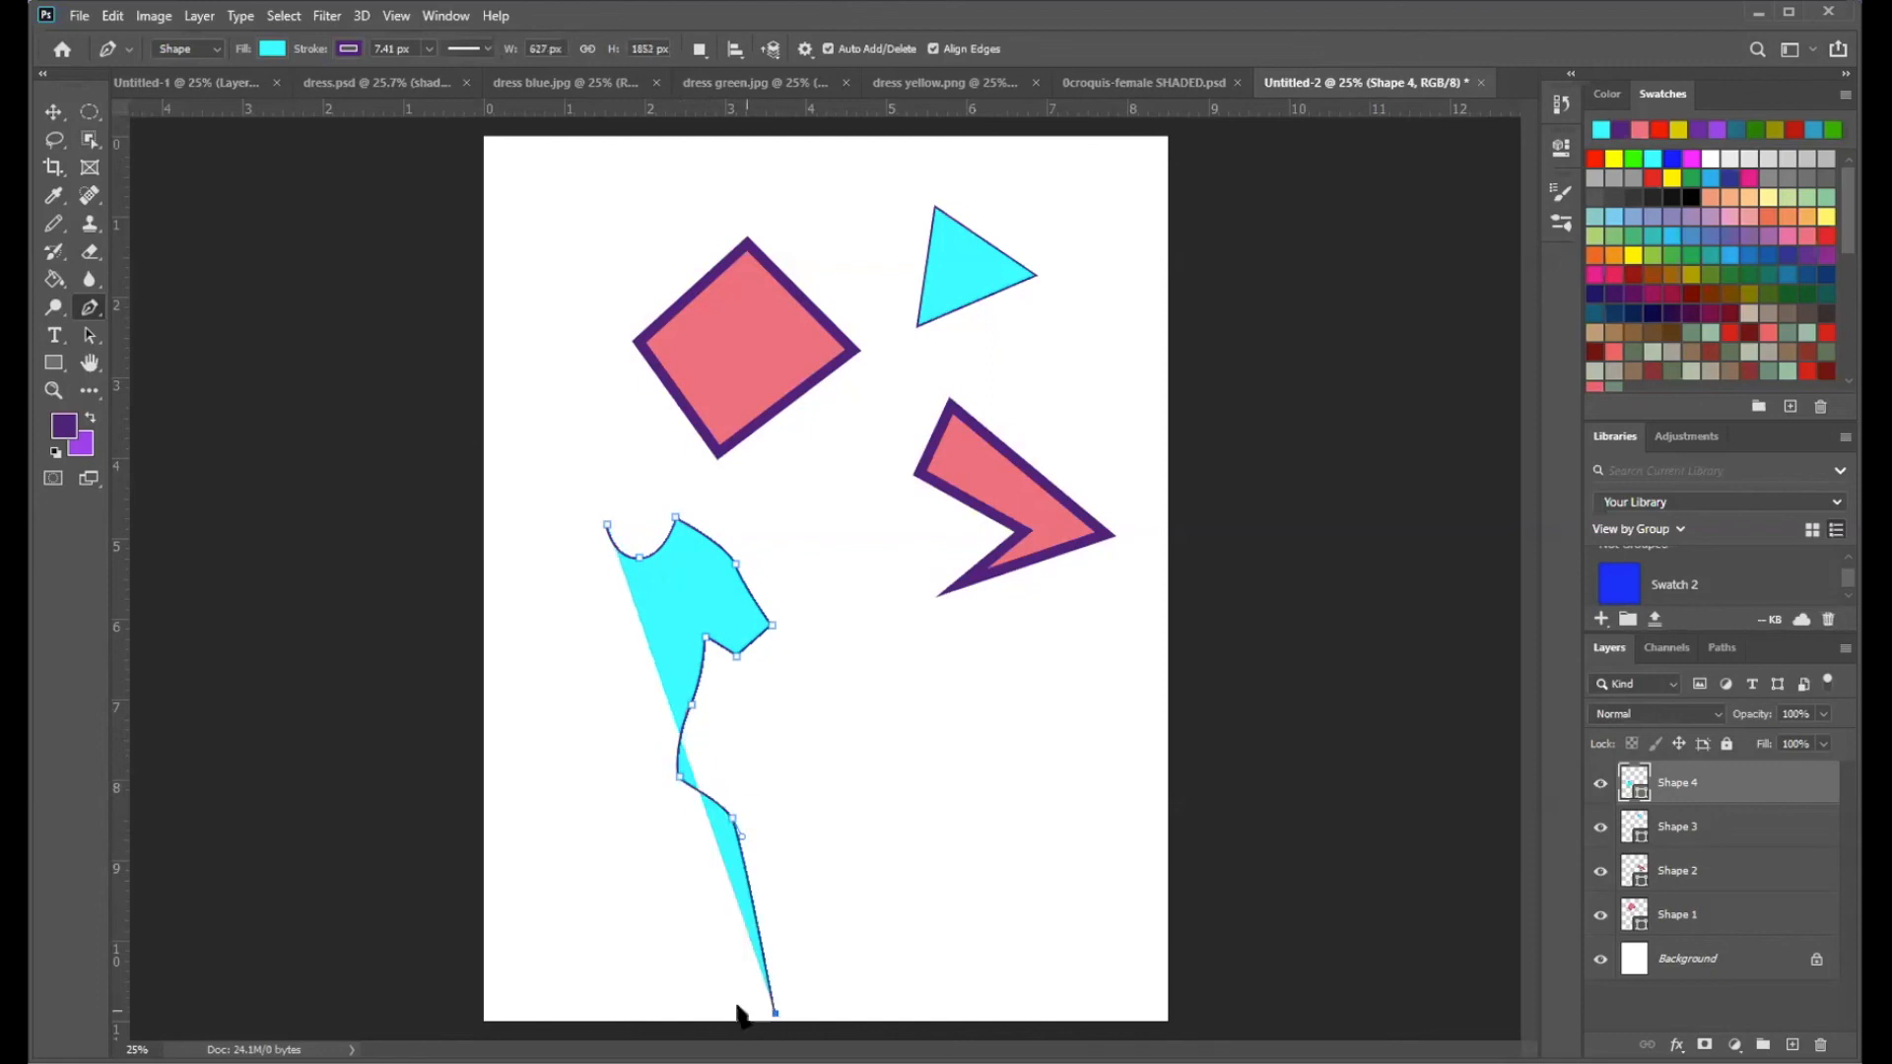
click(547, 1007)
- Trace the dress's left skirt edge, waist and sleeve, closing the shape at the neckline at about 887 by 1852 px
drag(583, 791, 604, 768)
click(619, 766)
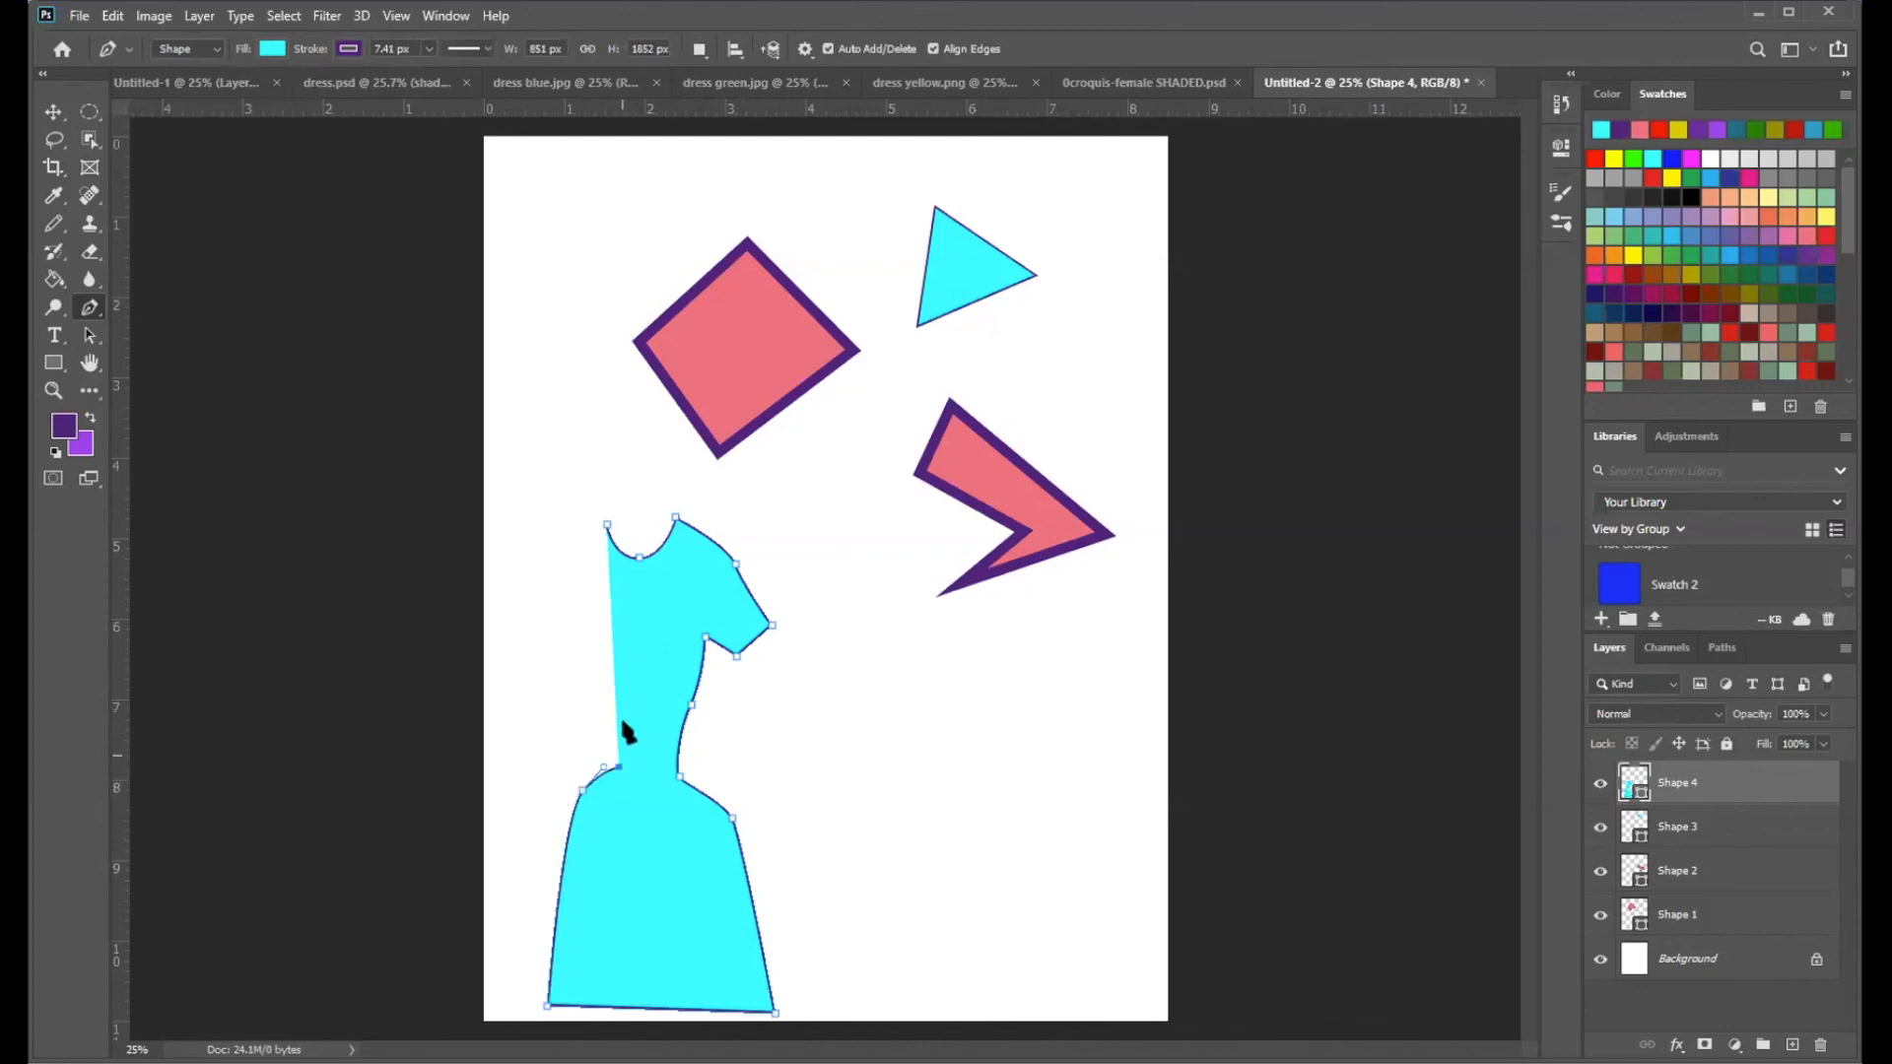
drag(605, 707, 599, 697)
click(597, 643)
mouse_move(561, 640)
mouse_down()
mouse_move(541, 600)
mouse_move(537, 615)
mouse_up()
click(537, 608)
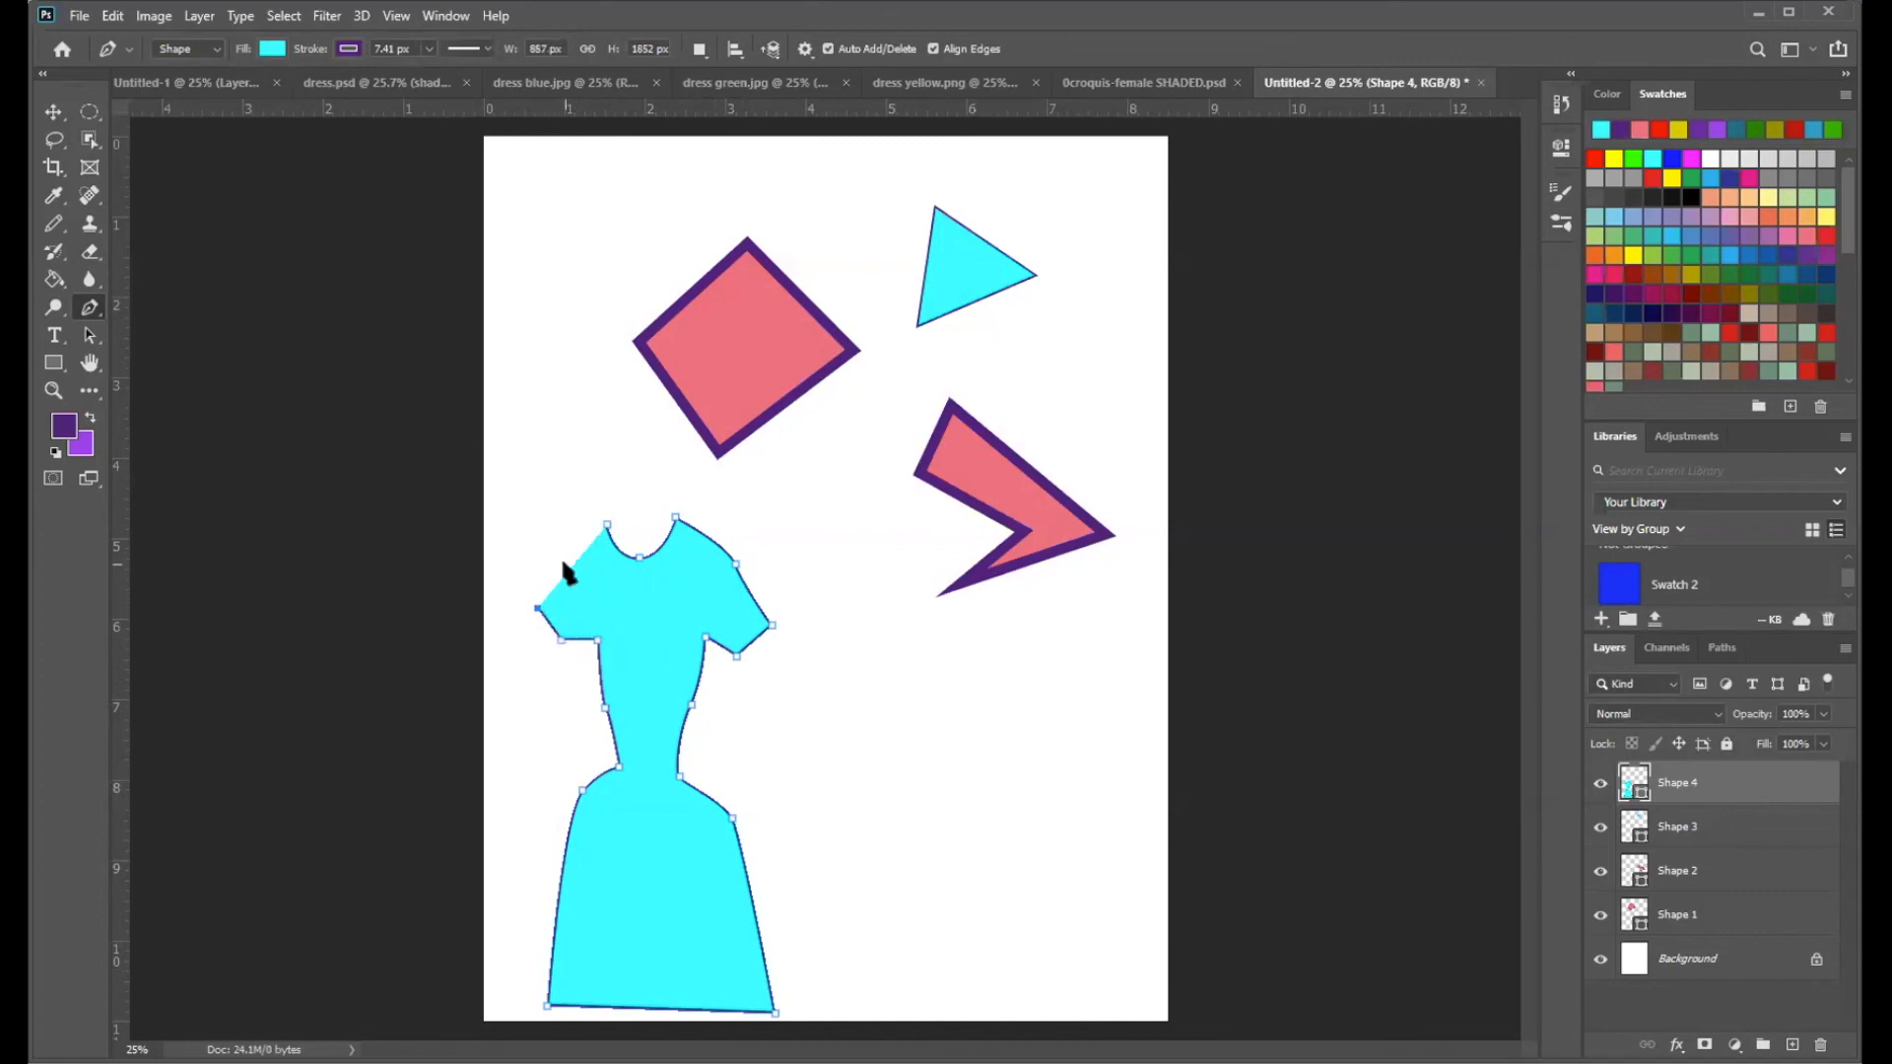
drag(569, 568, 582, 544)
click(608, 527)
- Pull the dress's hip points inward on both sides with the Direct Selection tool to slim the silhouette
click(88, 336)
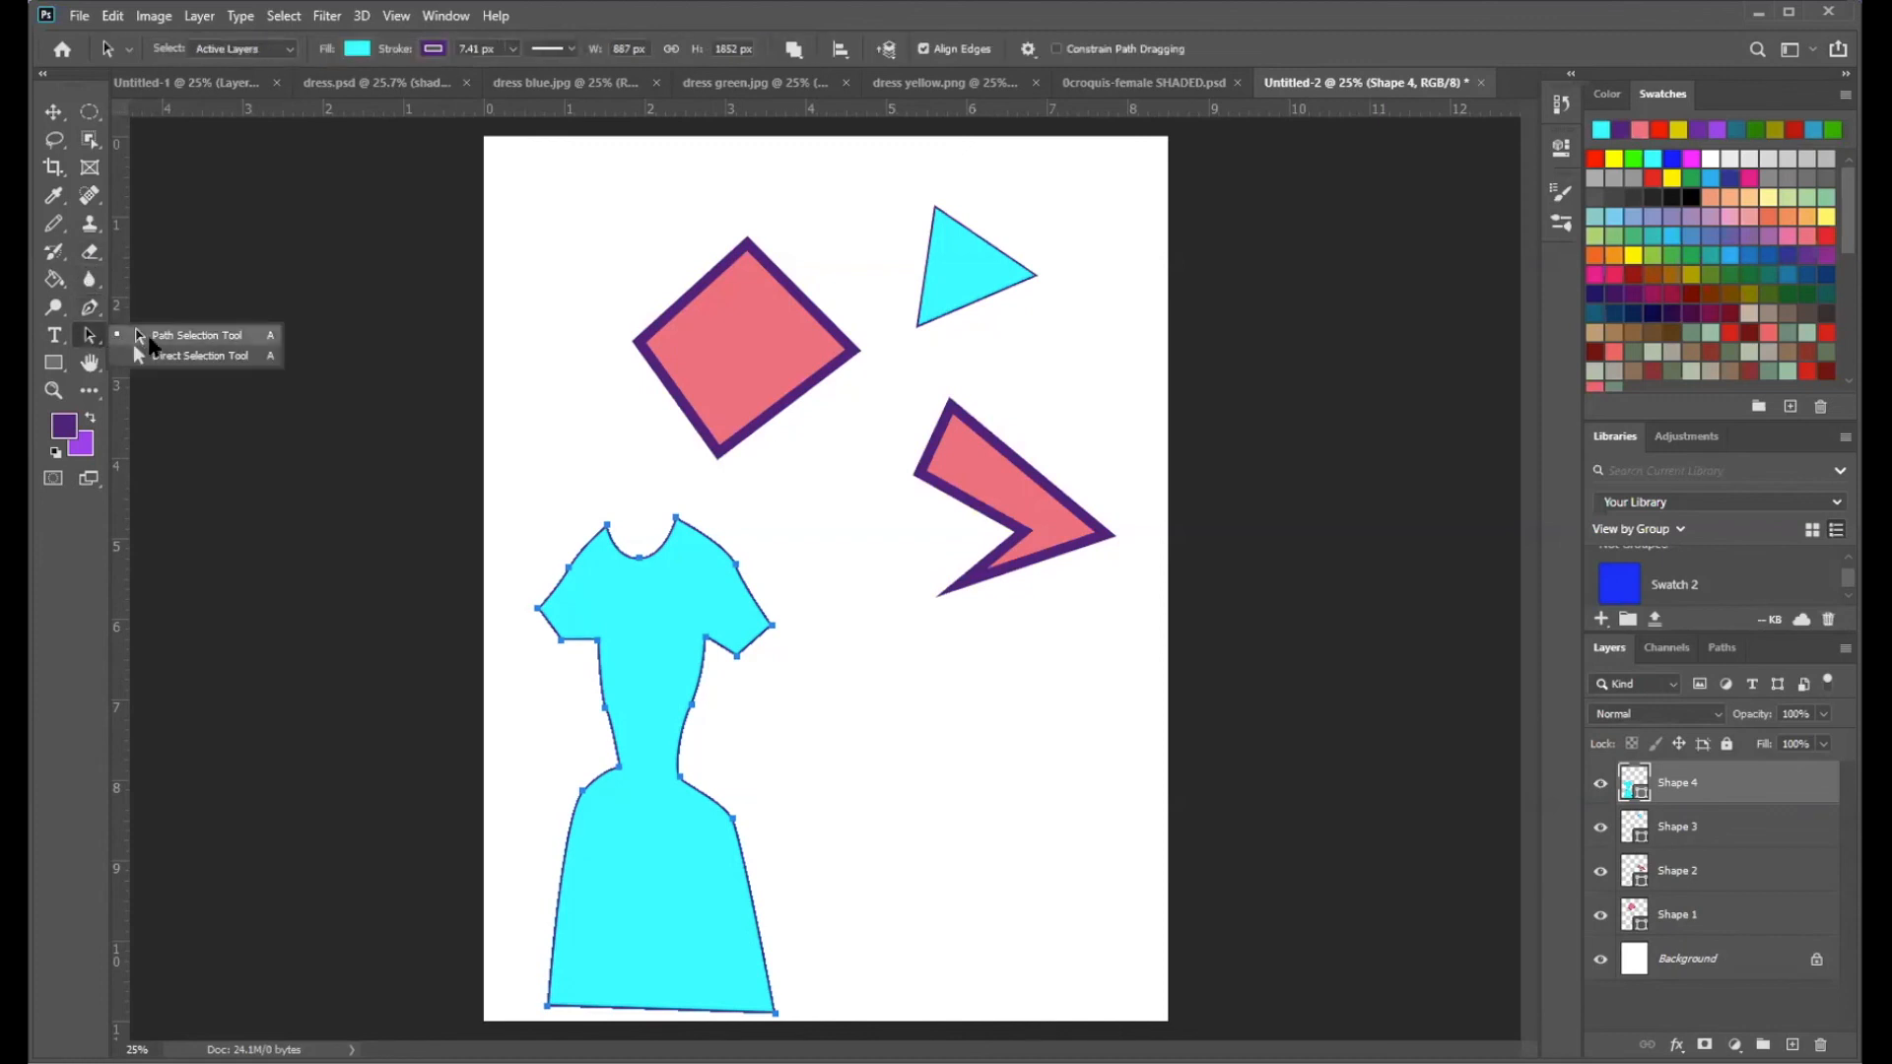
click(162, 356)
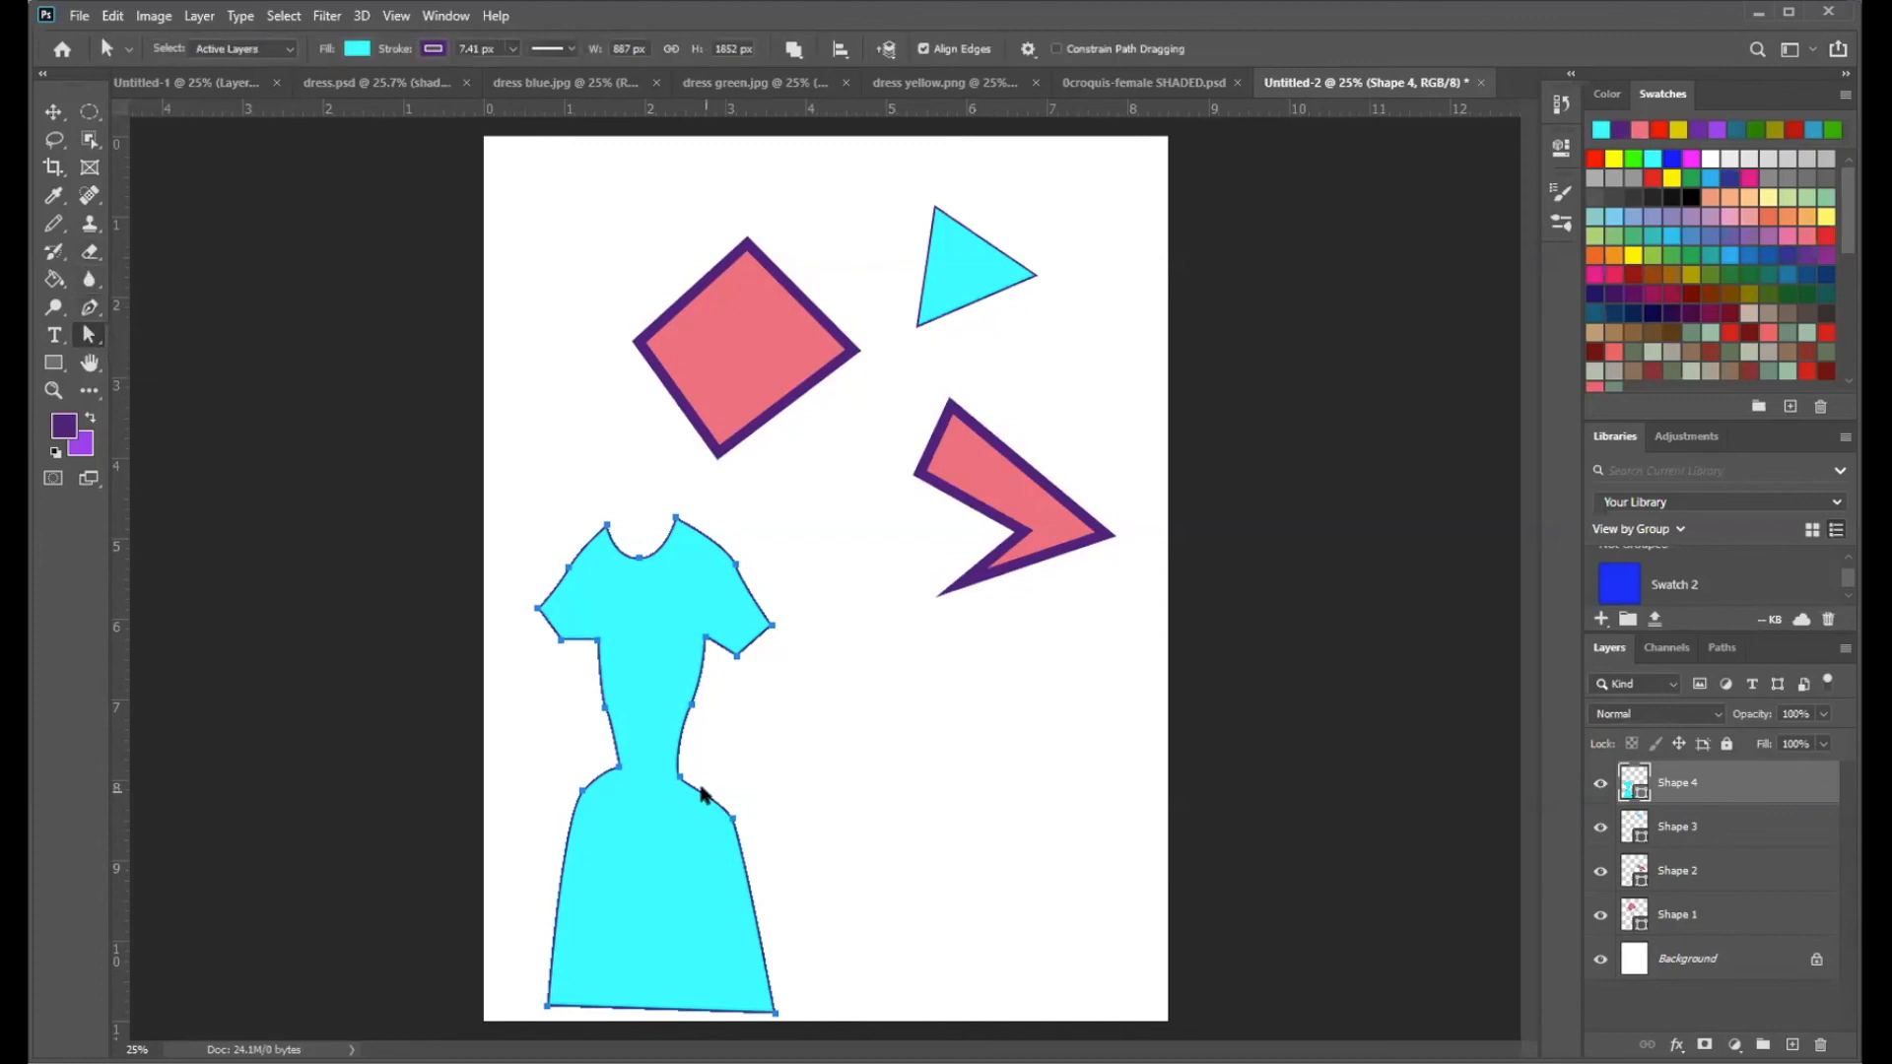
drag(676, 782, 689, 779)
click(768, 760)
click(687, 785)
drag(687, 786, 709, 773)
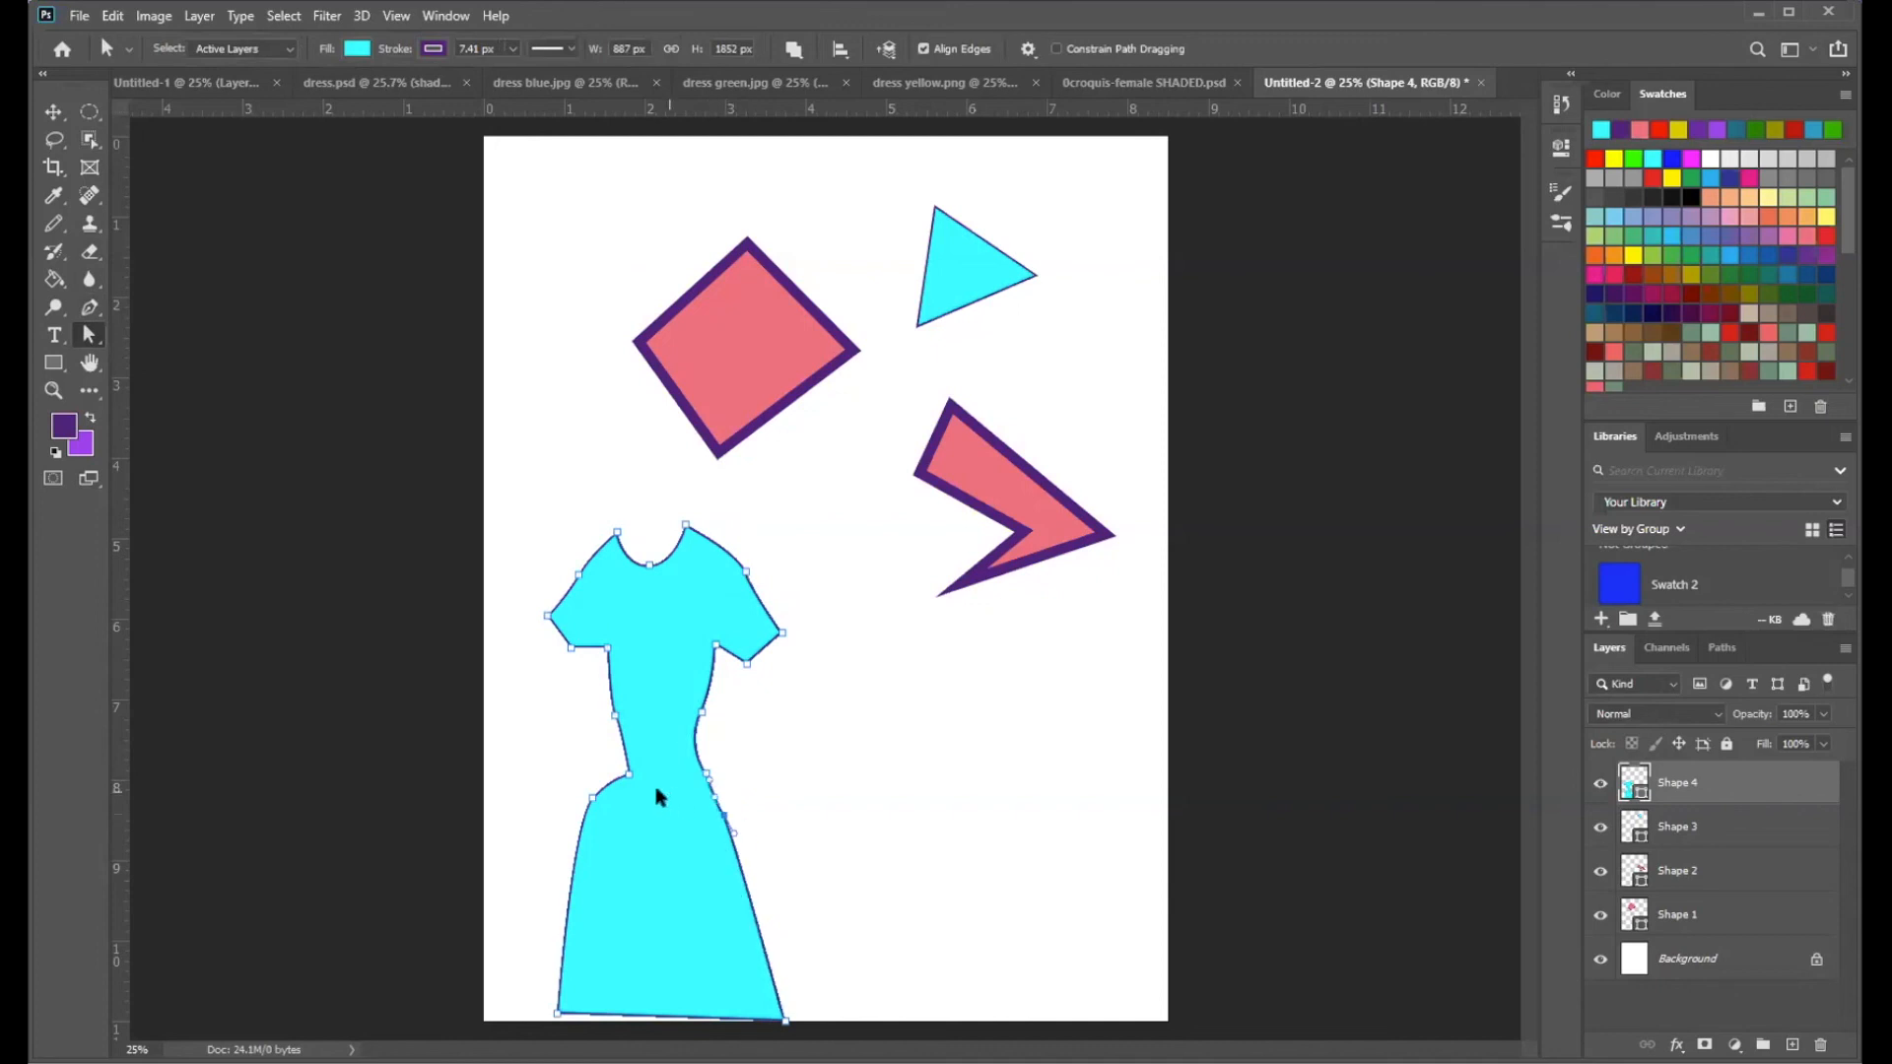
drag(589, 803, 607, 821)
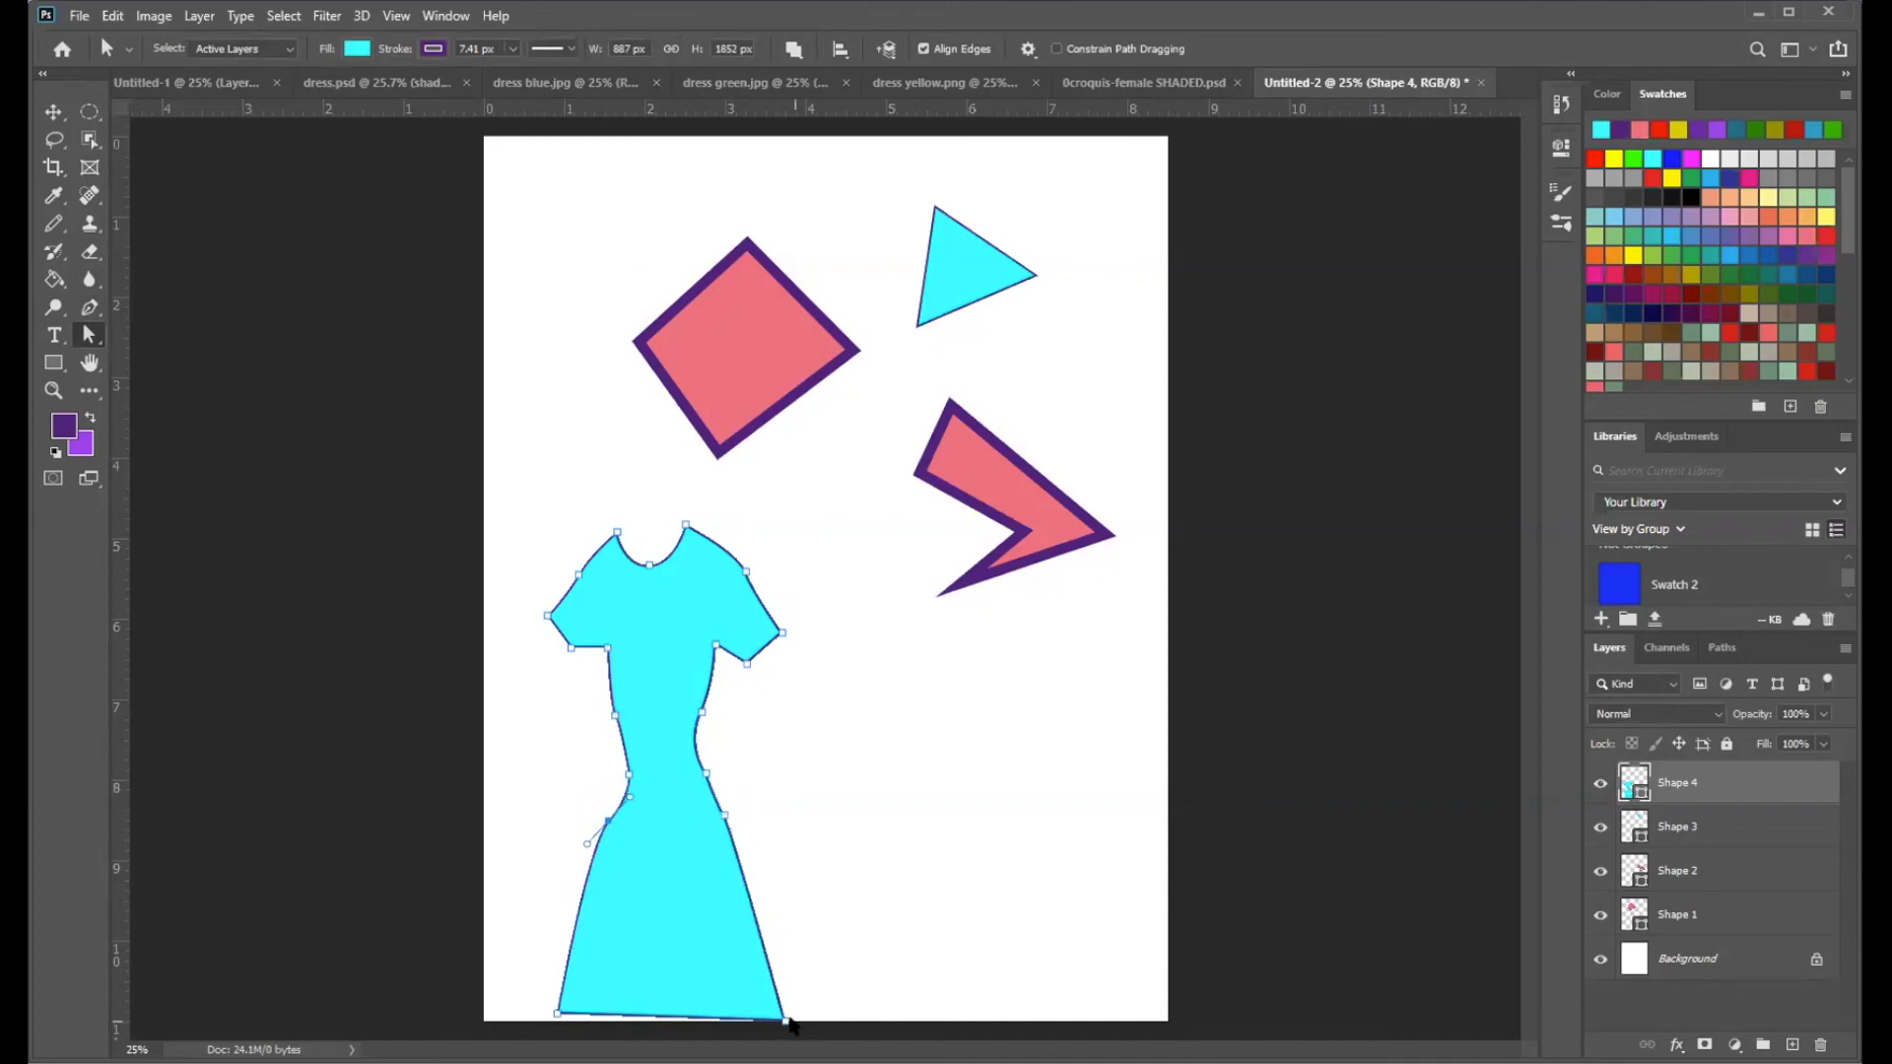
- Narrow the dress's hem by moving both lower corners inward, and adjust the waist and right hip points
drag(786, 1025, 755, 1014)
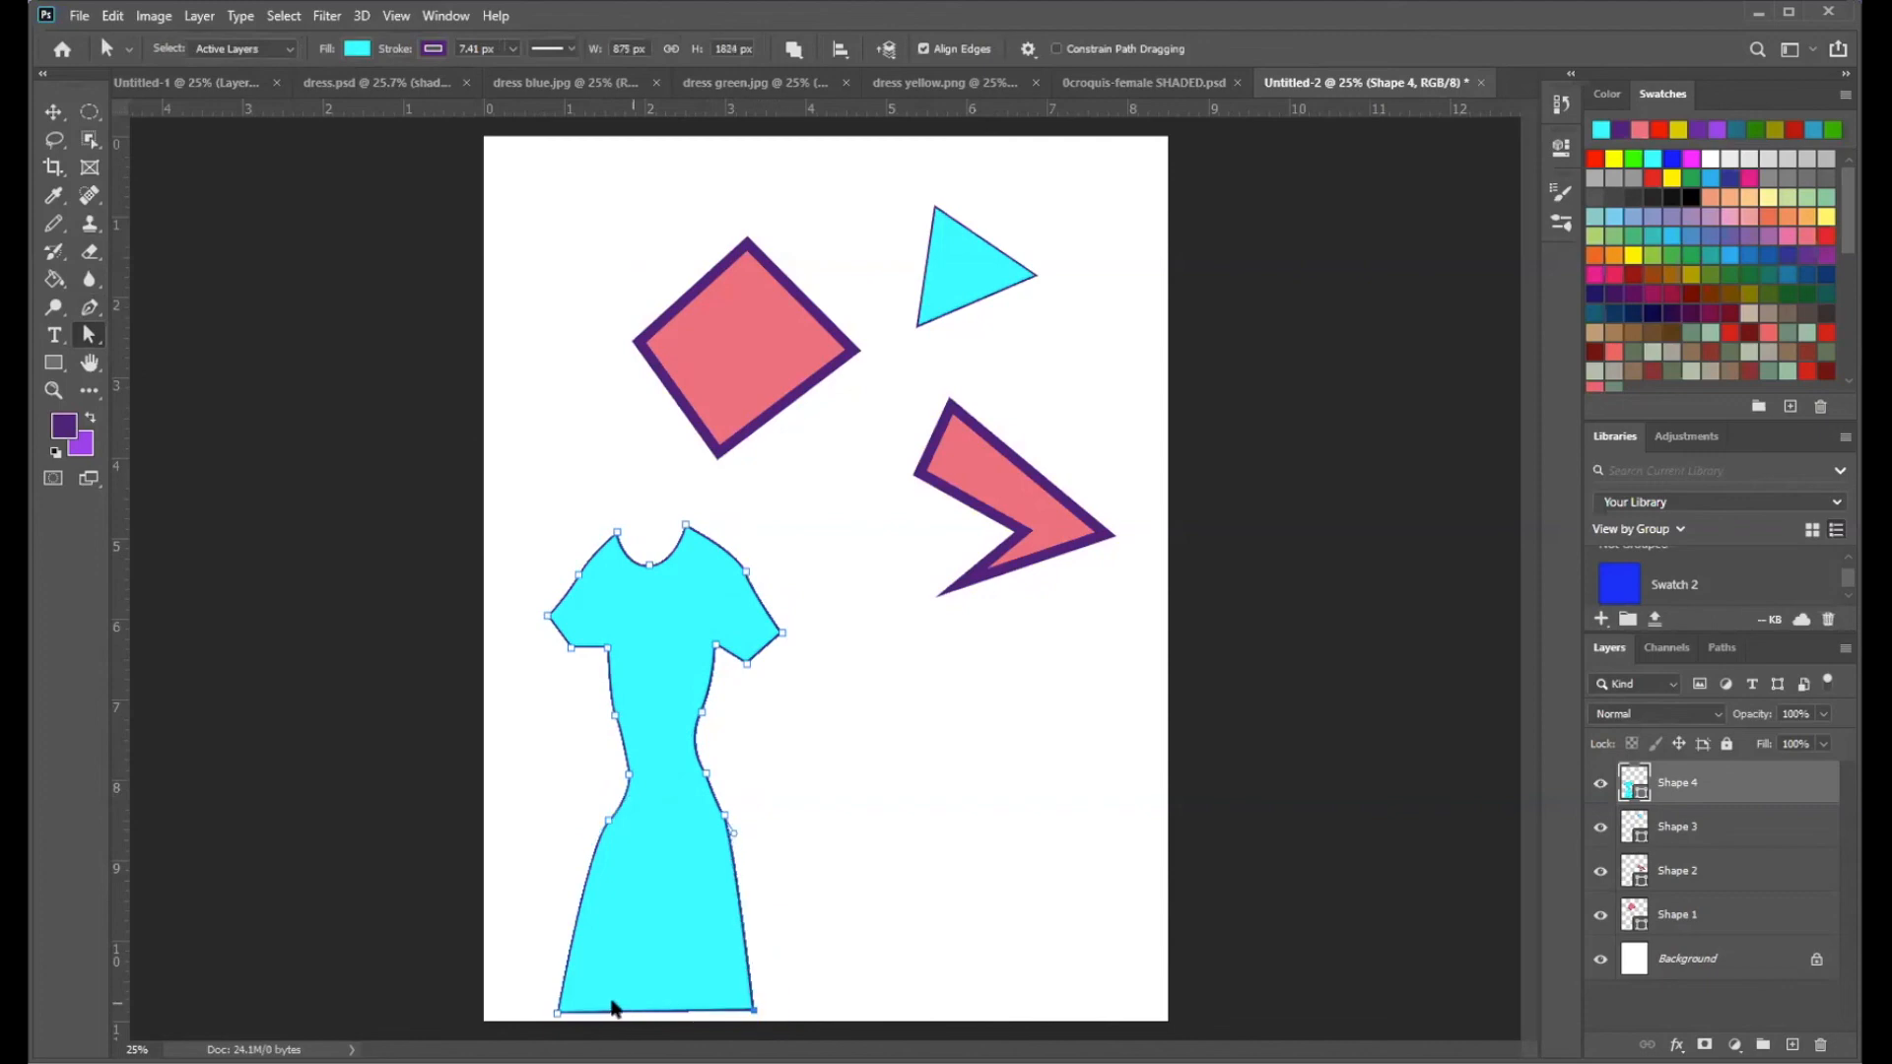
drag(555, 1018, 574, 1010)
click(621, 769)
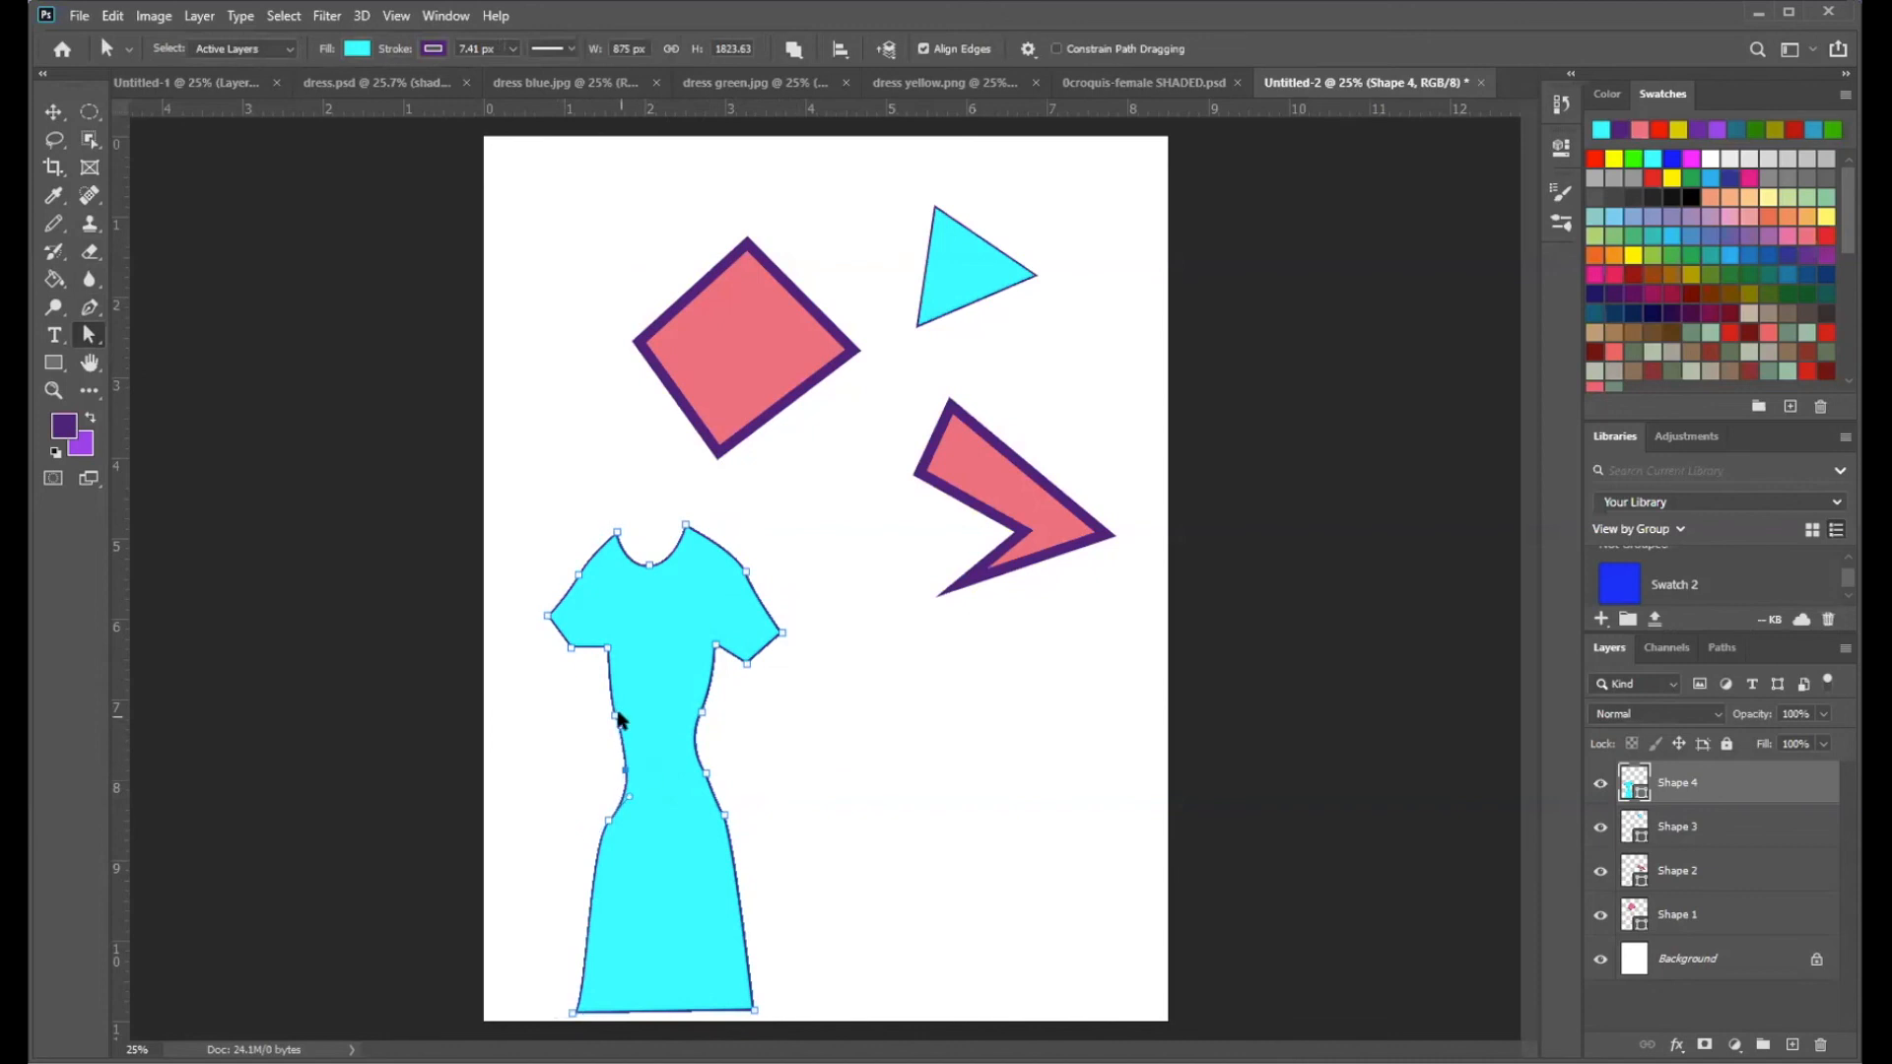
click(612, 720)
click(703, 715)
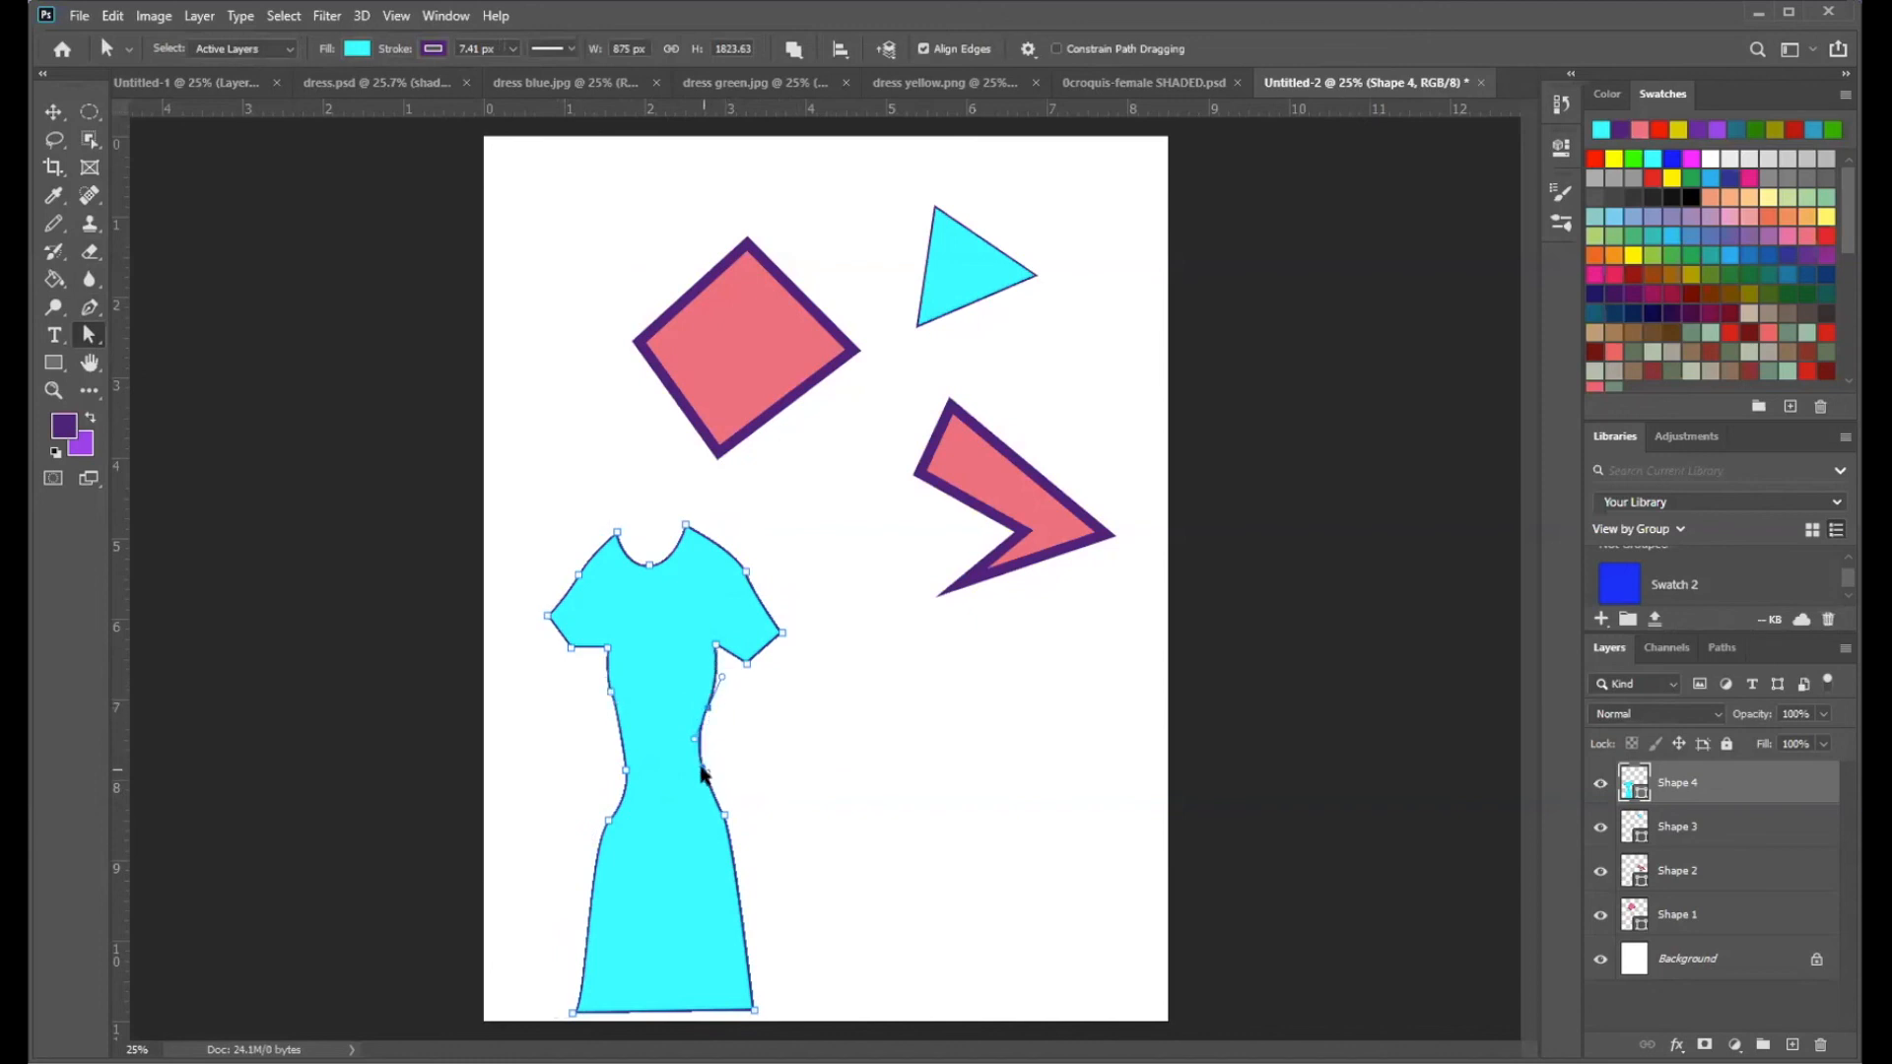
drag(705, 777, 727, 831)
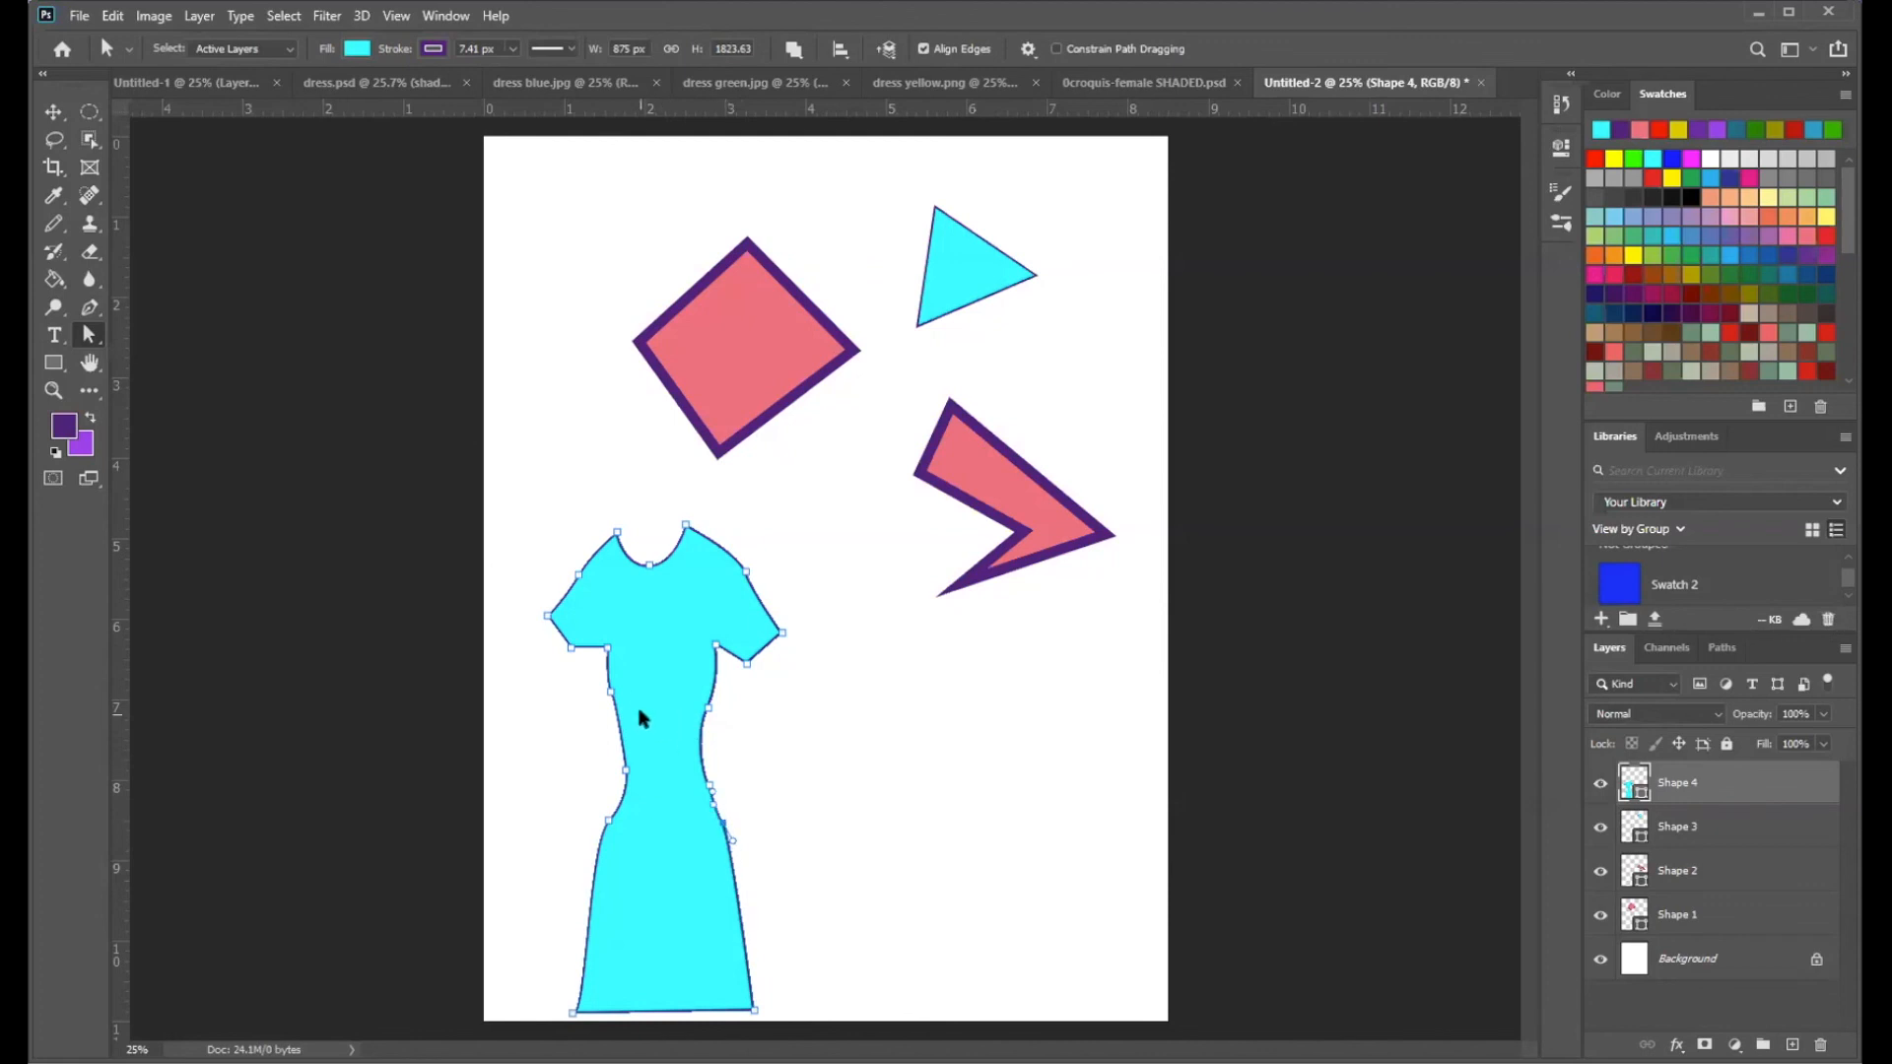
- Refine the dress's left underarm, lower sleeve corner and left hip curve, and deselect the path
drag(610, 691, 596, 655)
drag(571, 651, 577, 658)
click(857, 565)
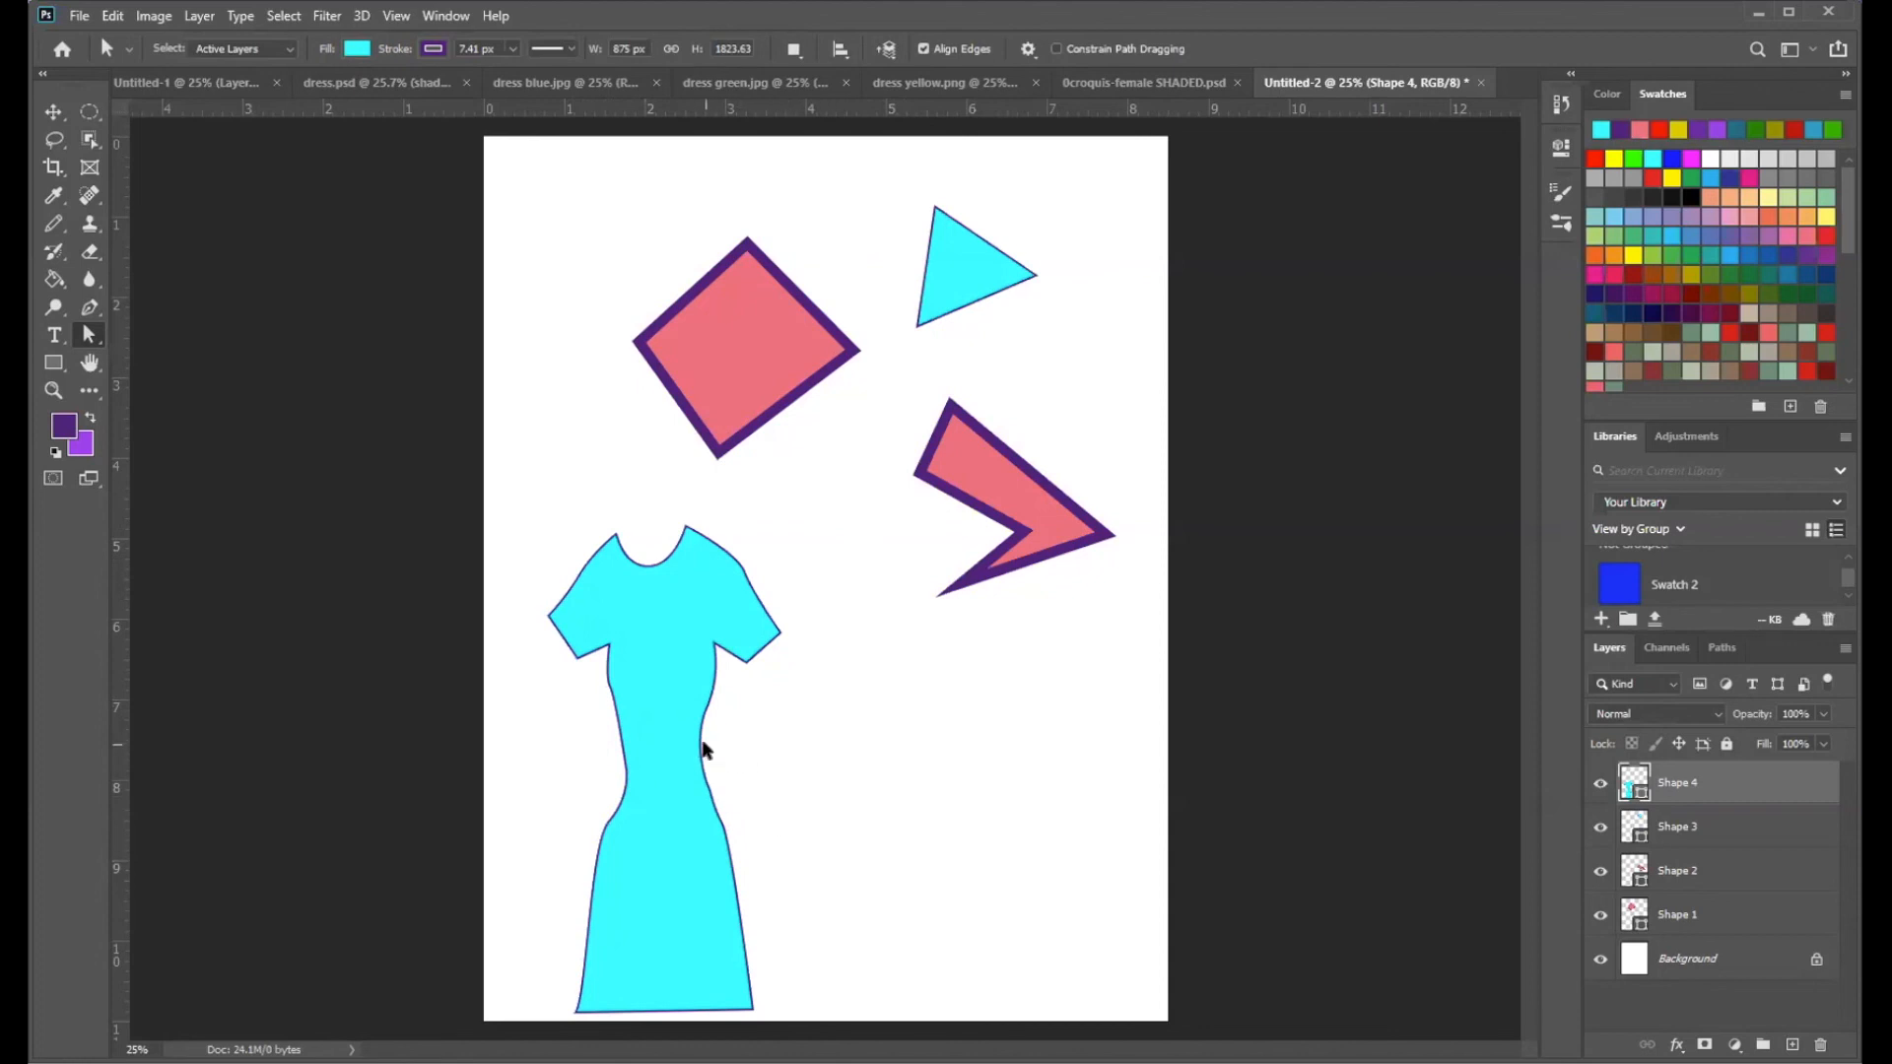
click(619, 803)
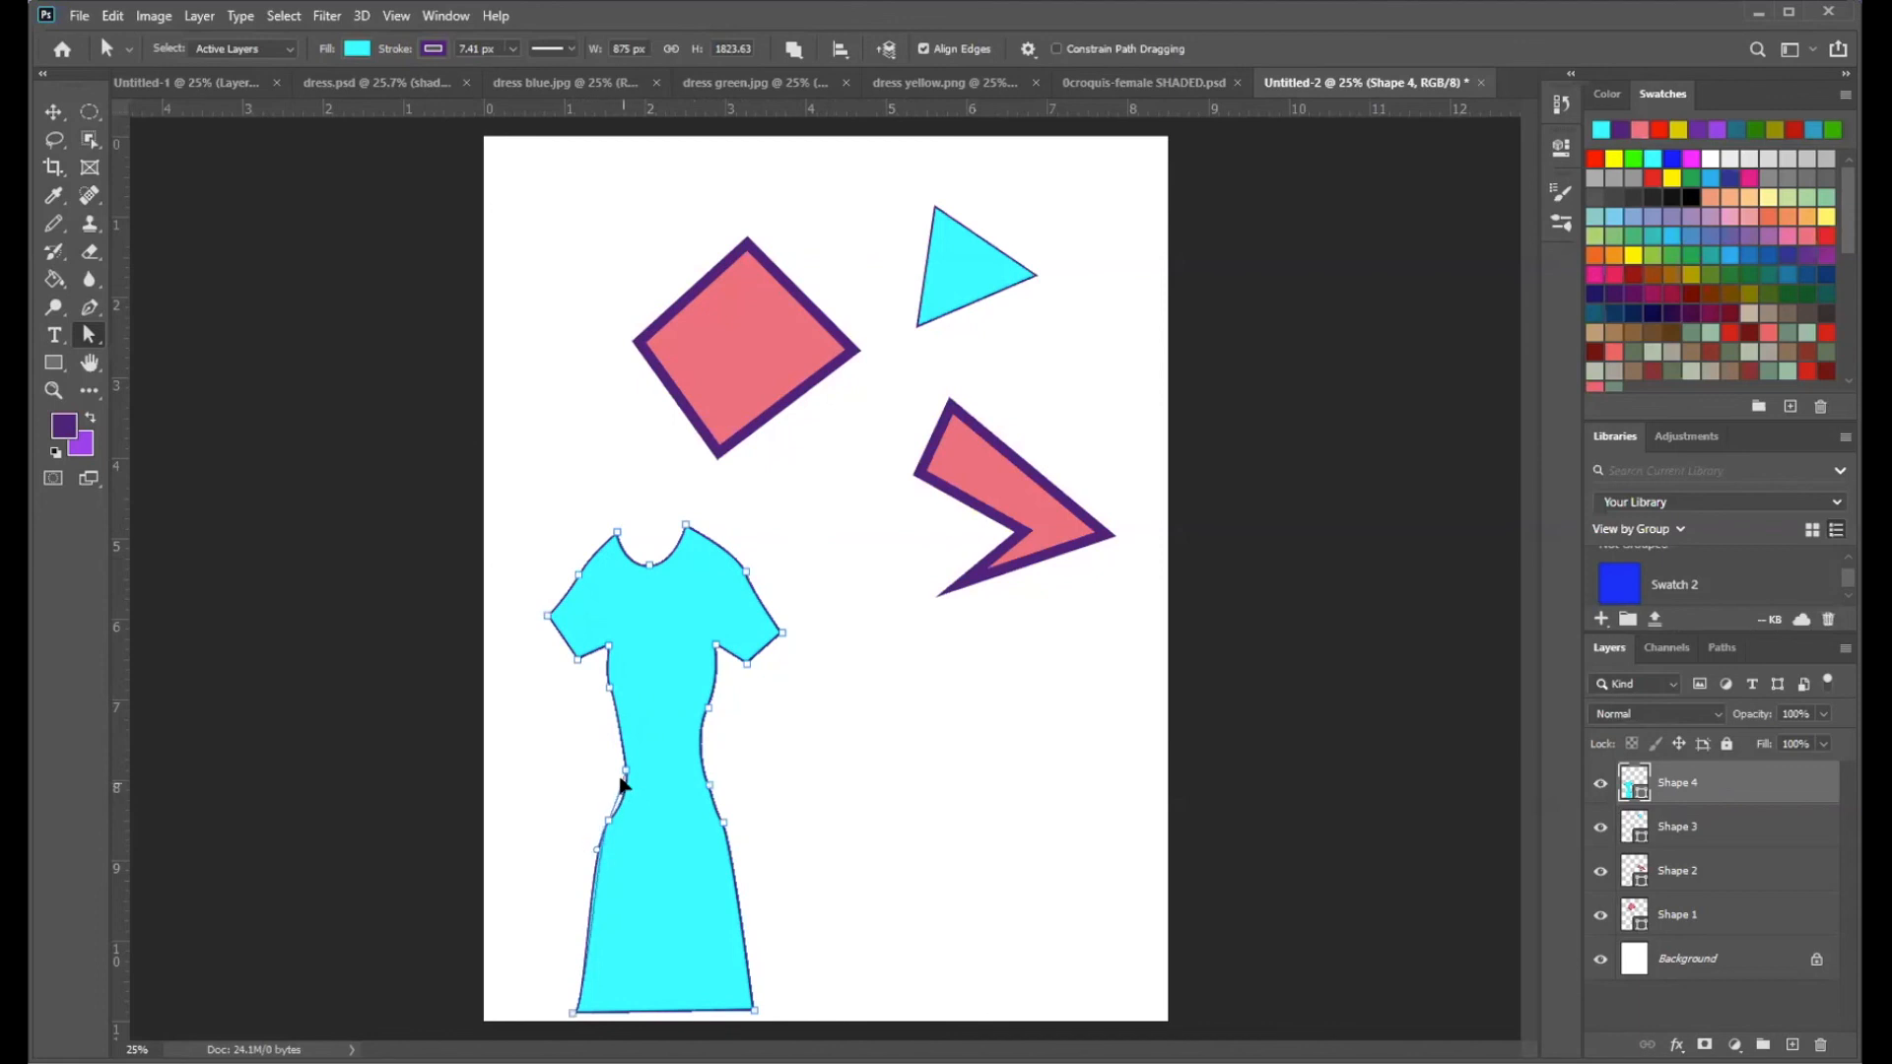
click(625, 771)
click(789, 765)
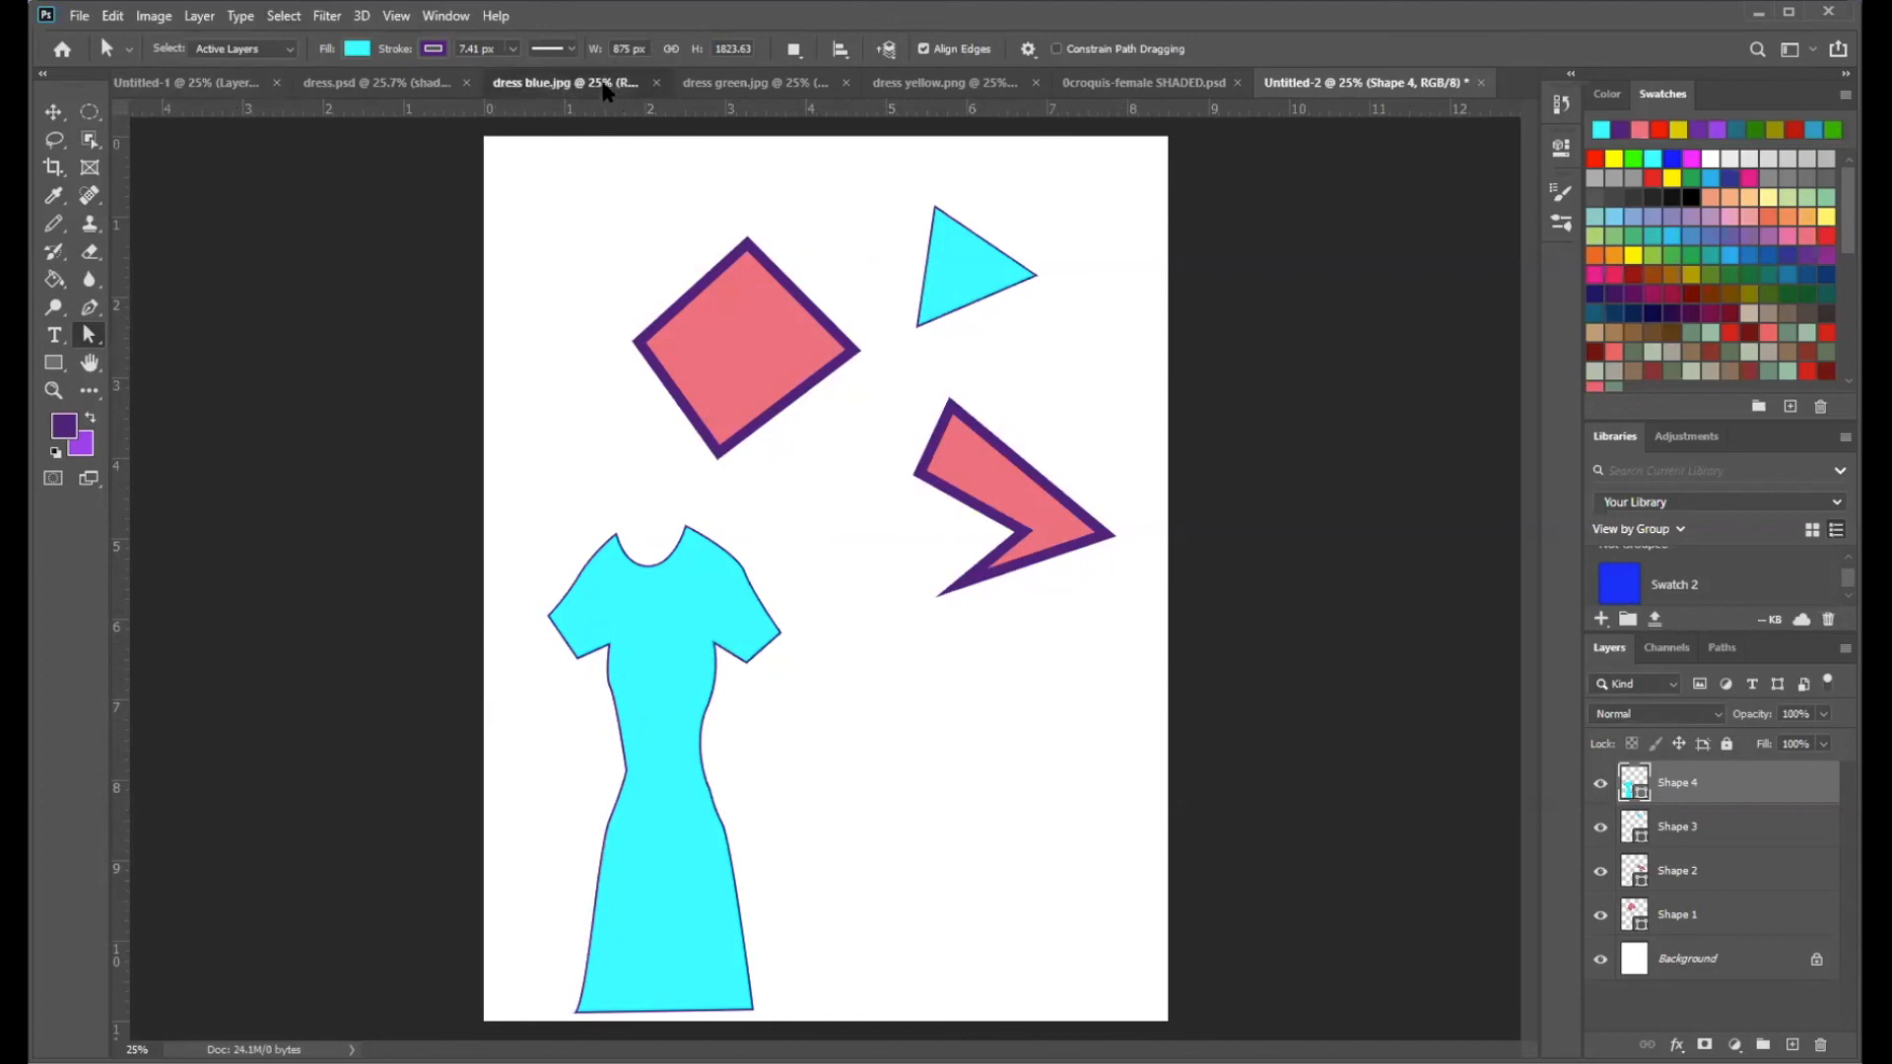
- Switch to dress.psd and review the available Automate and Transform commands
click(360, 85)
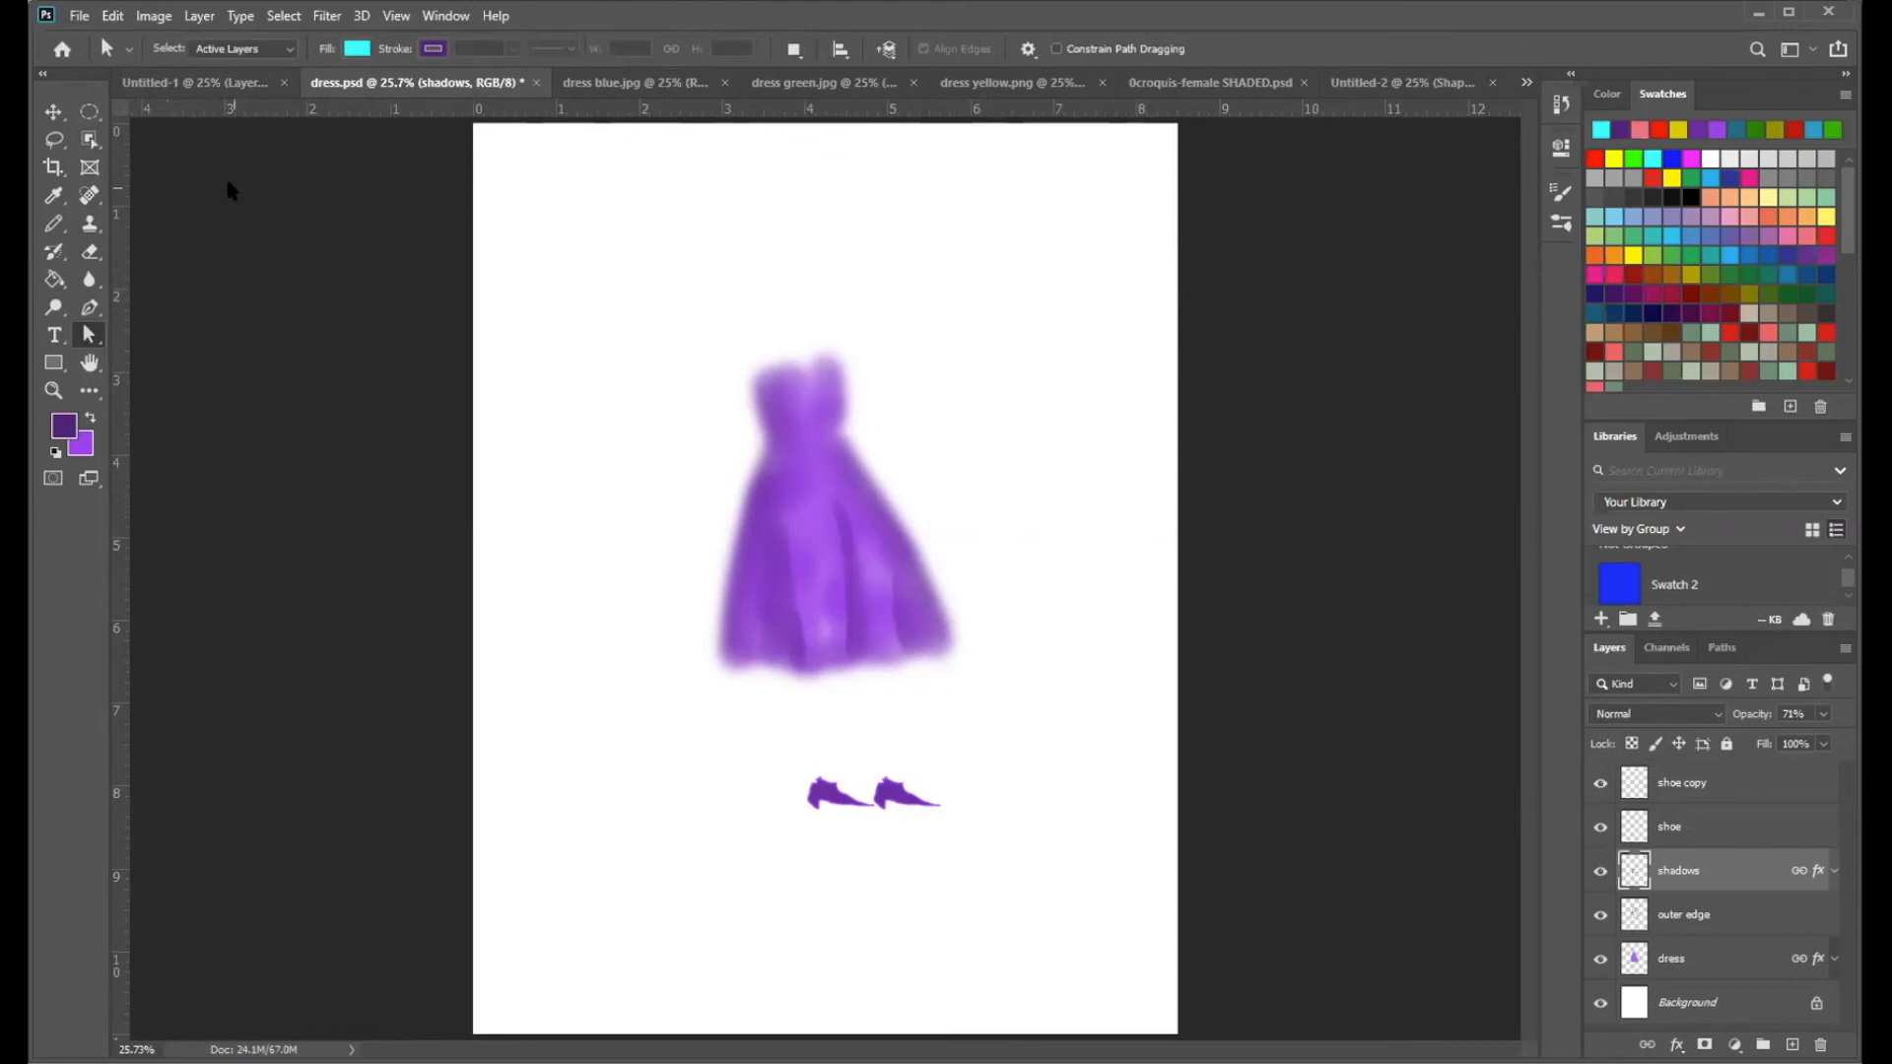
click(77, 18)
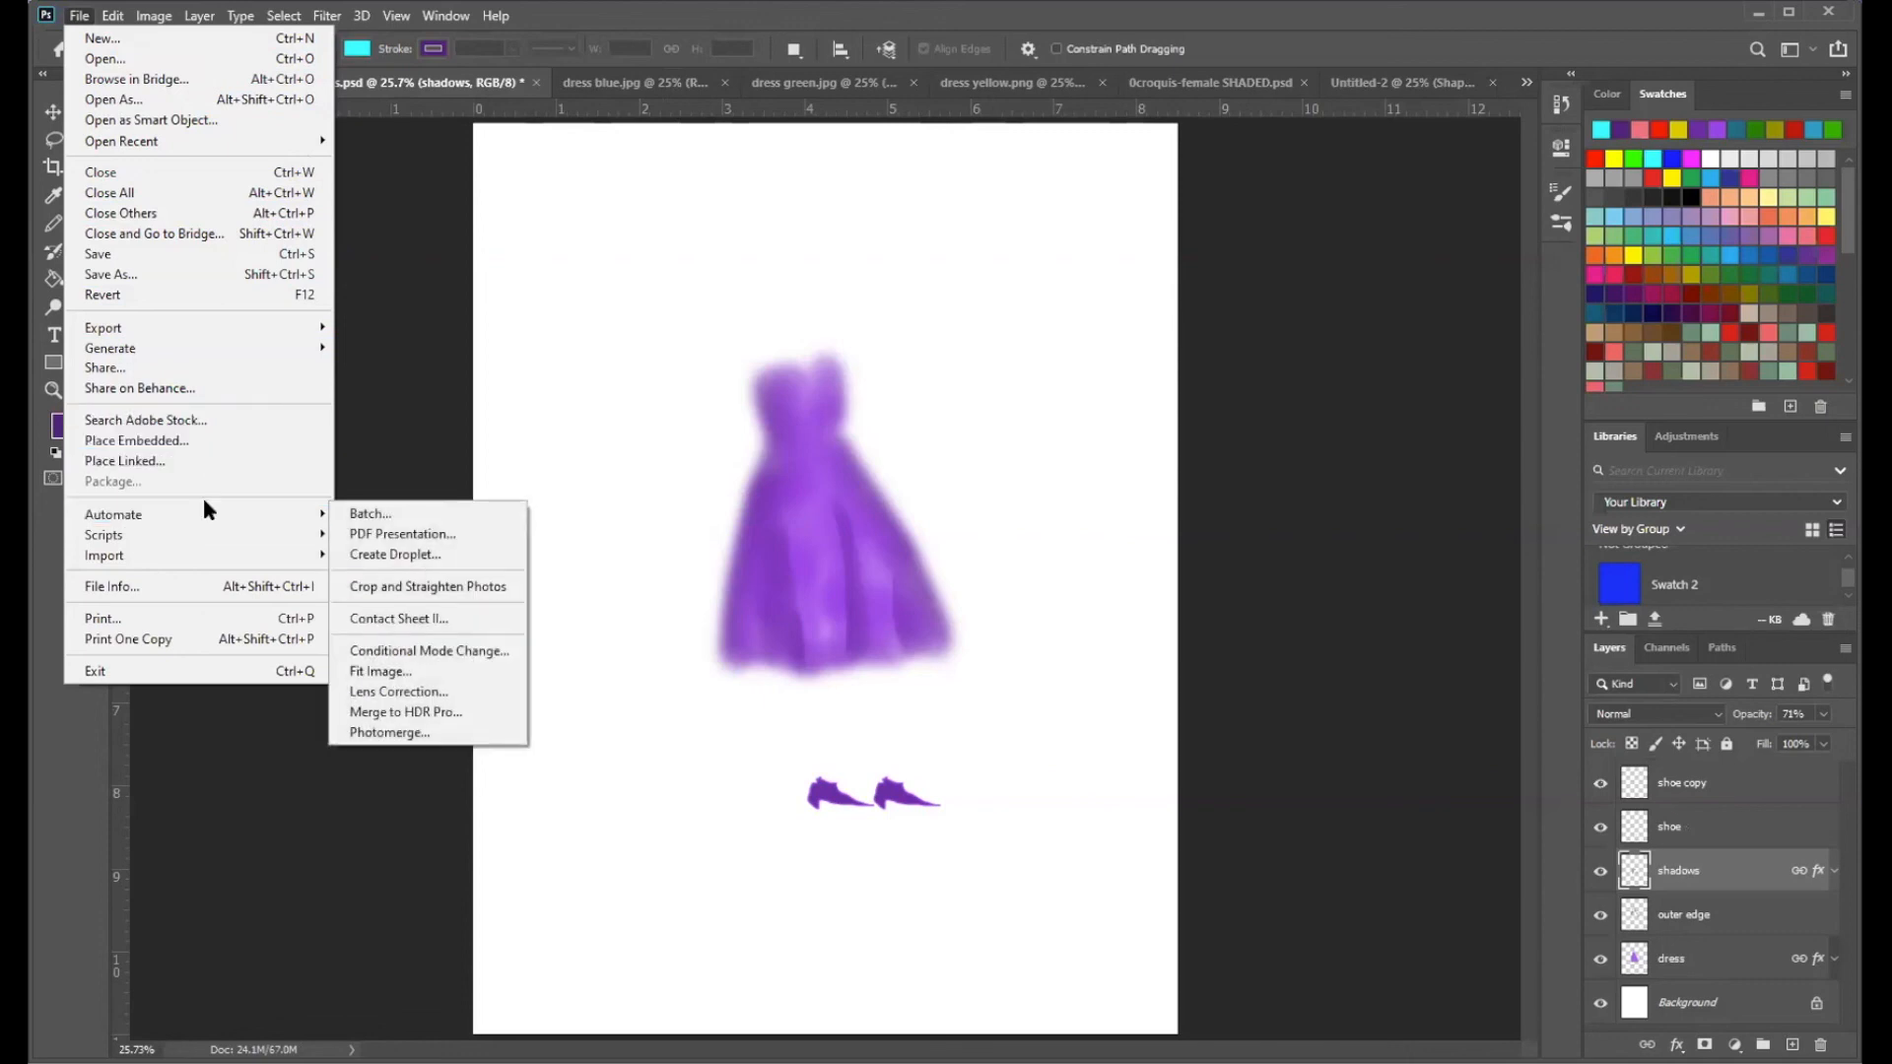
mouse_move(197, 513)
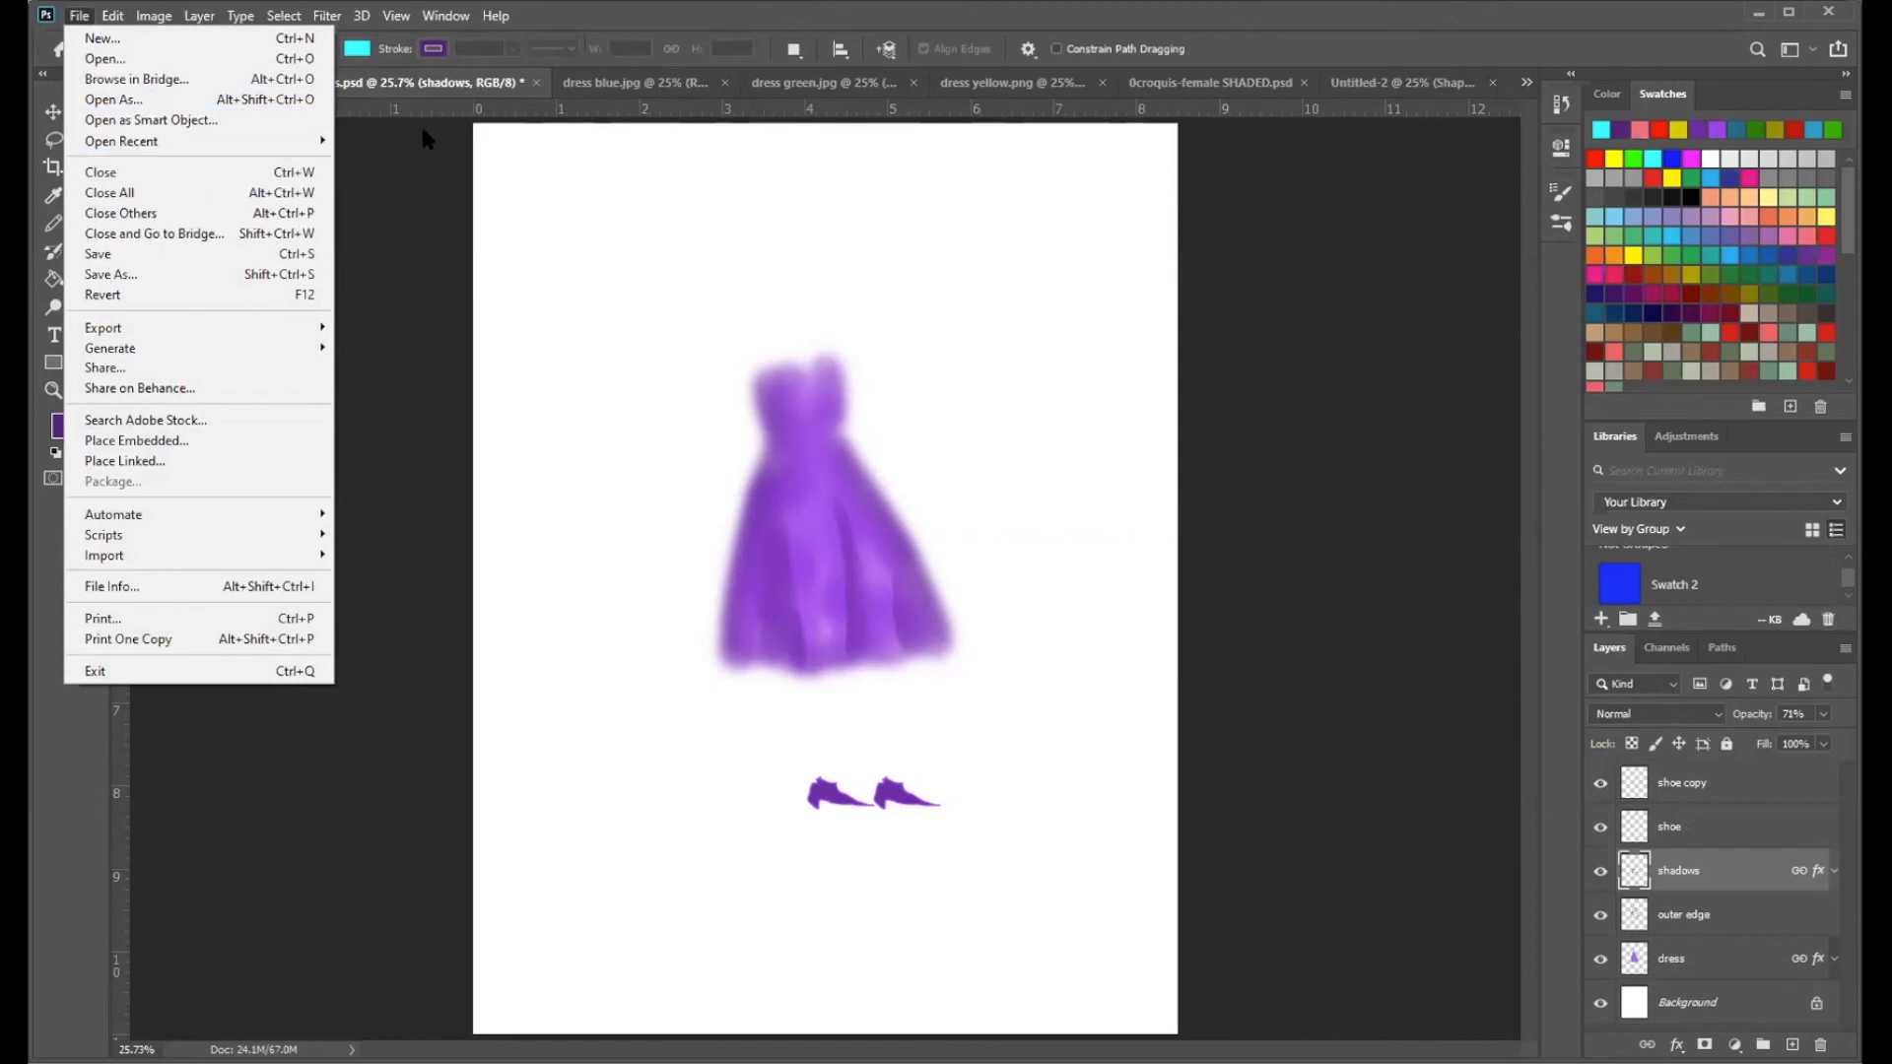
click(111, 13)
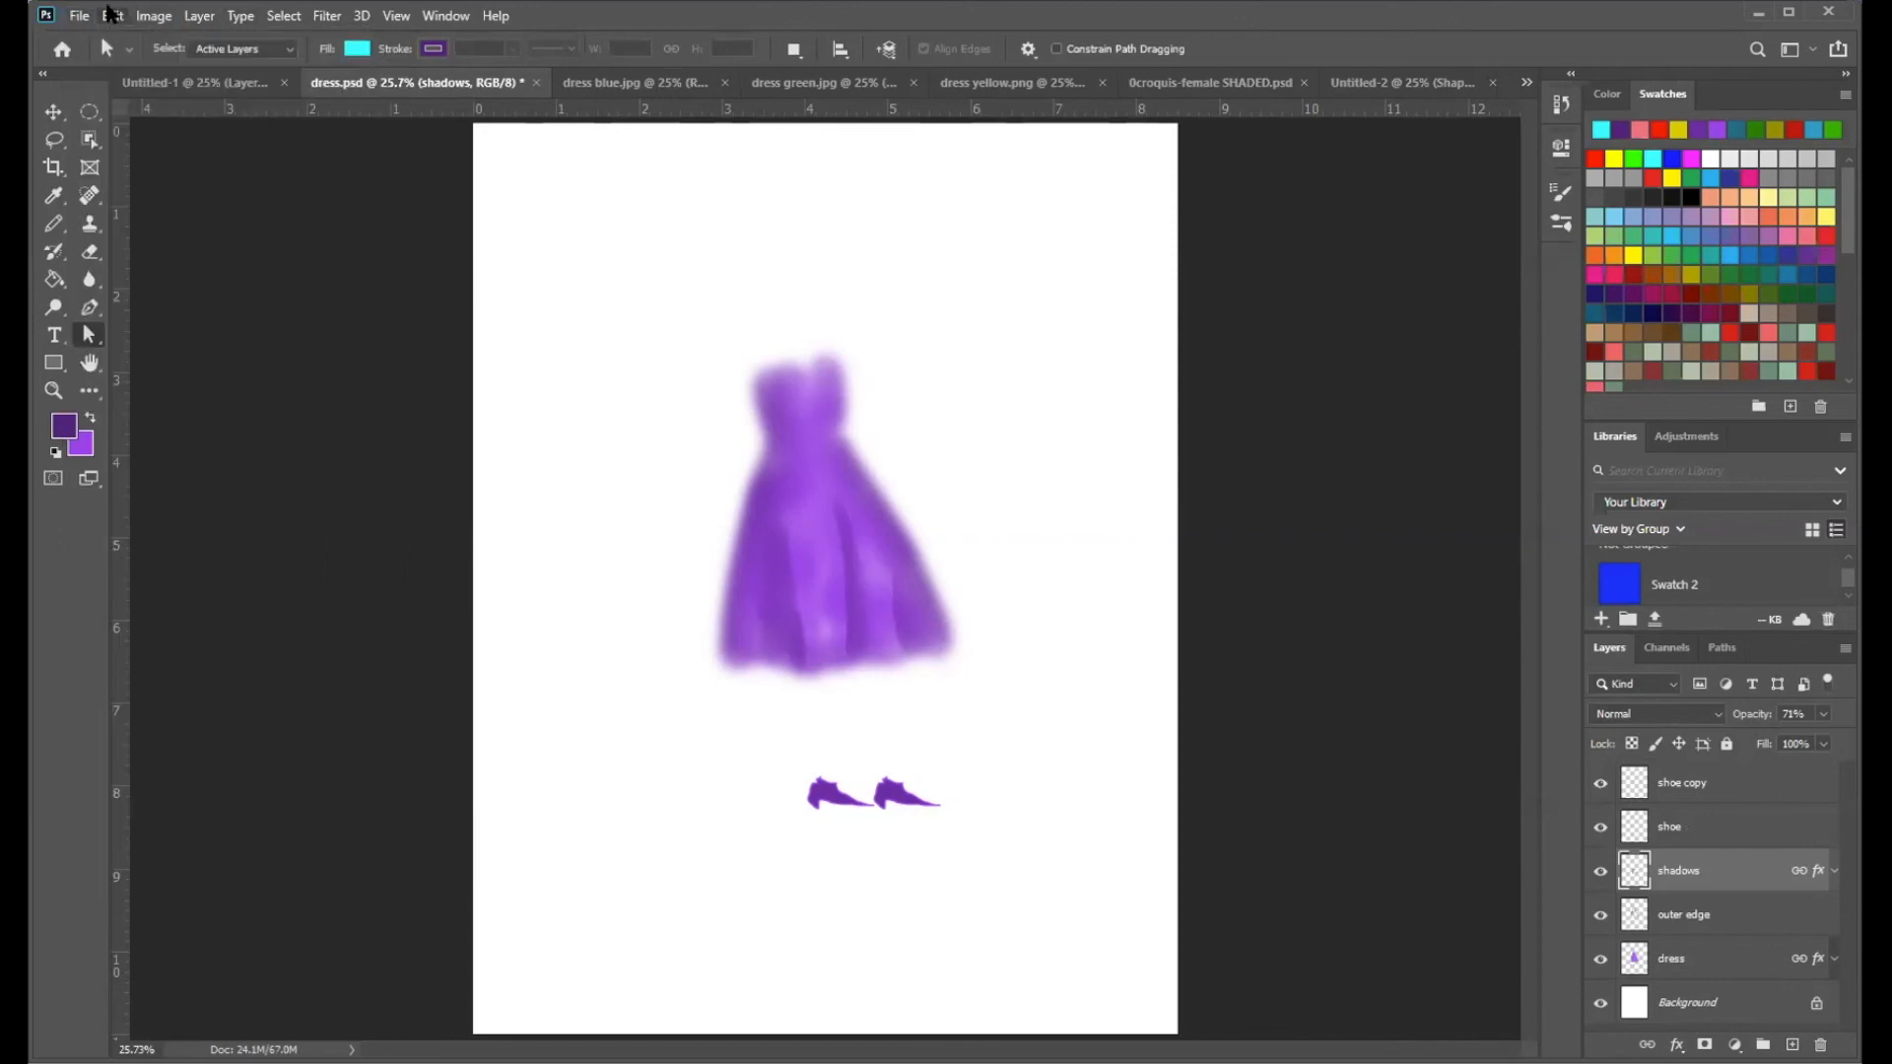
click(111, 15)
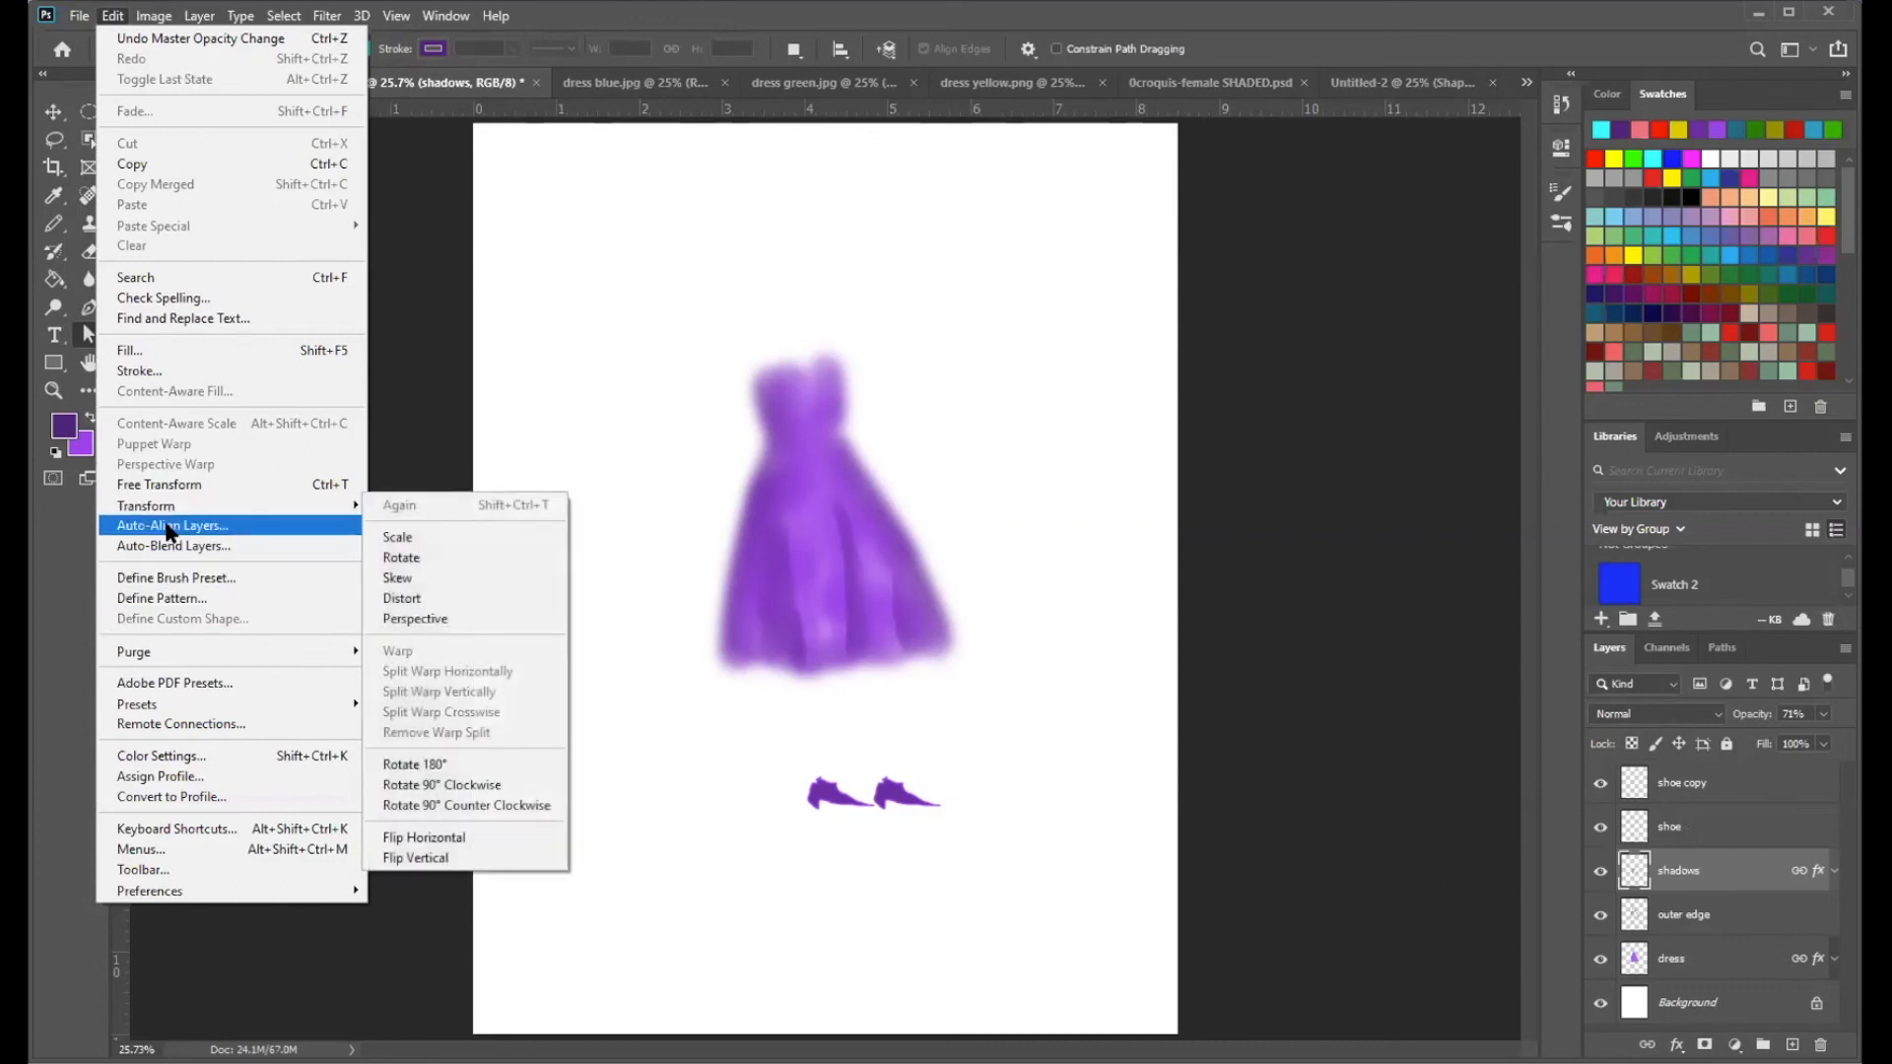
mouse_move(173, 510)
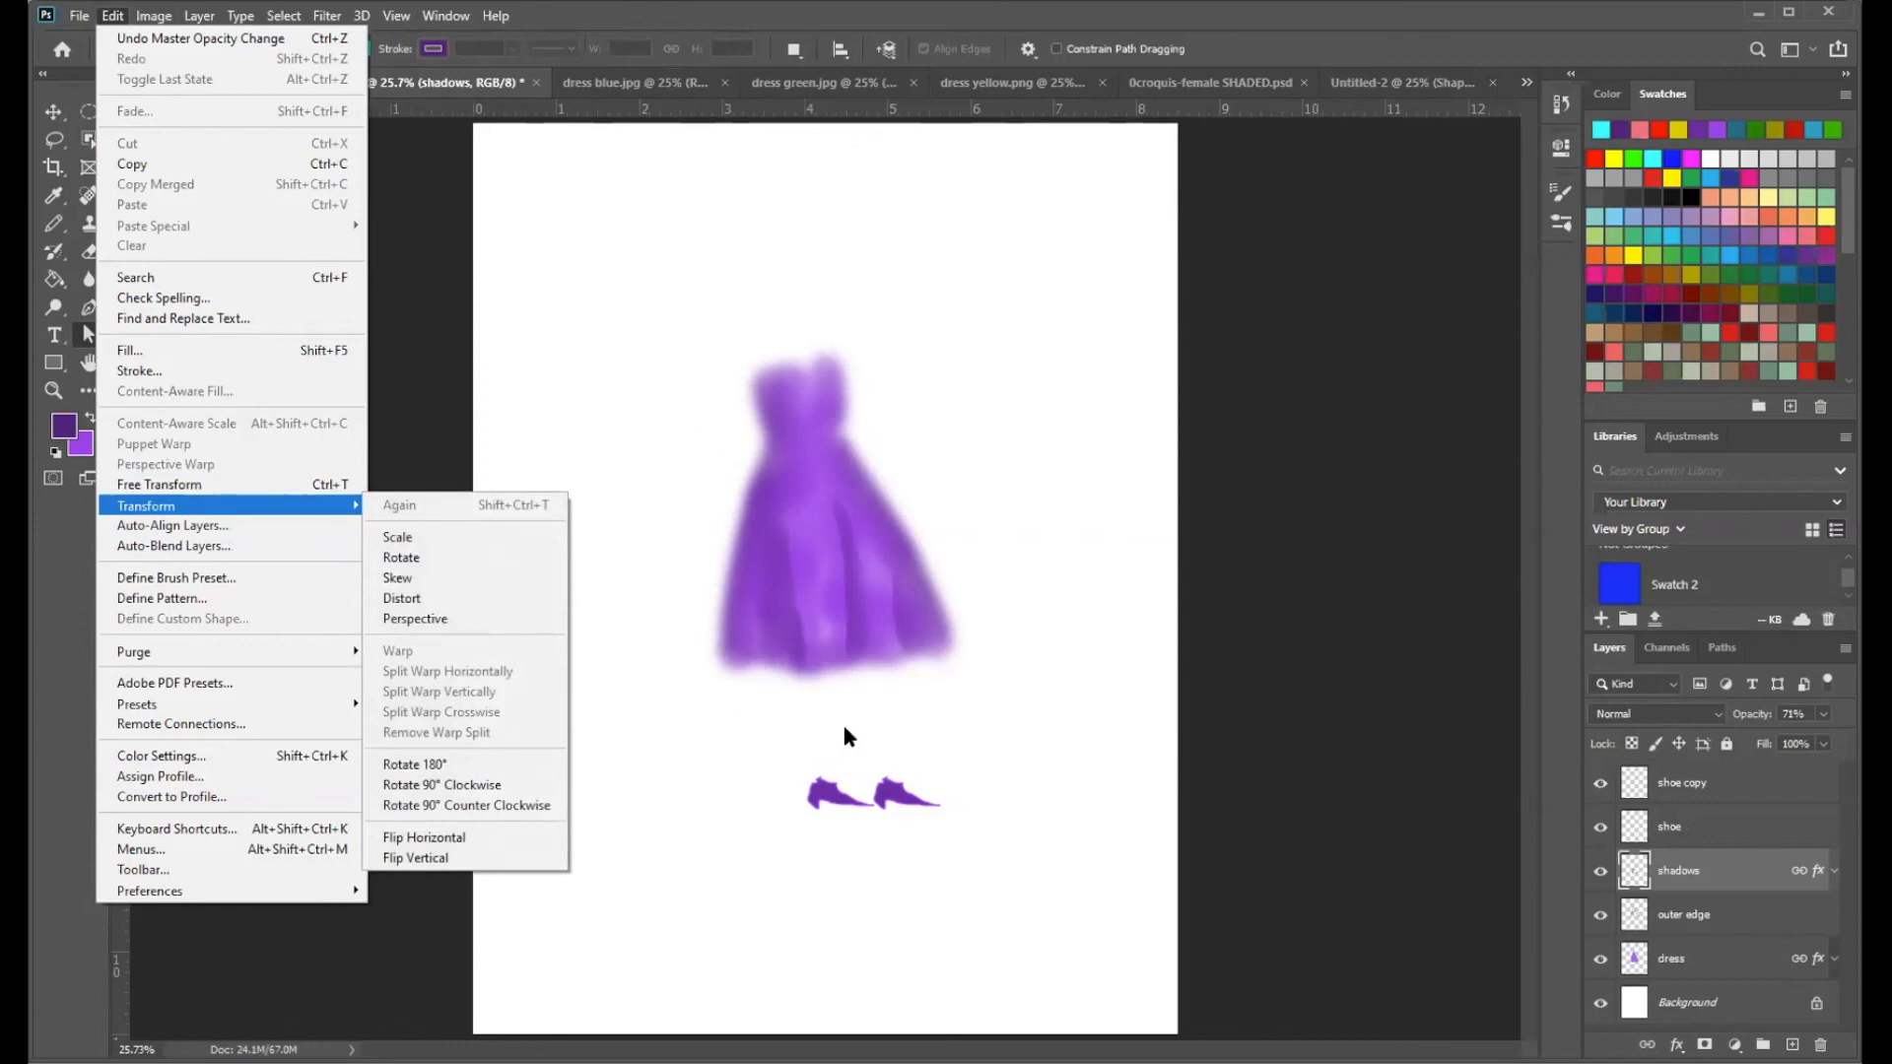
- Select the outer edge layer of the purple dress
click(1779, 920)
click(1778, 921)
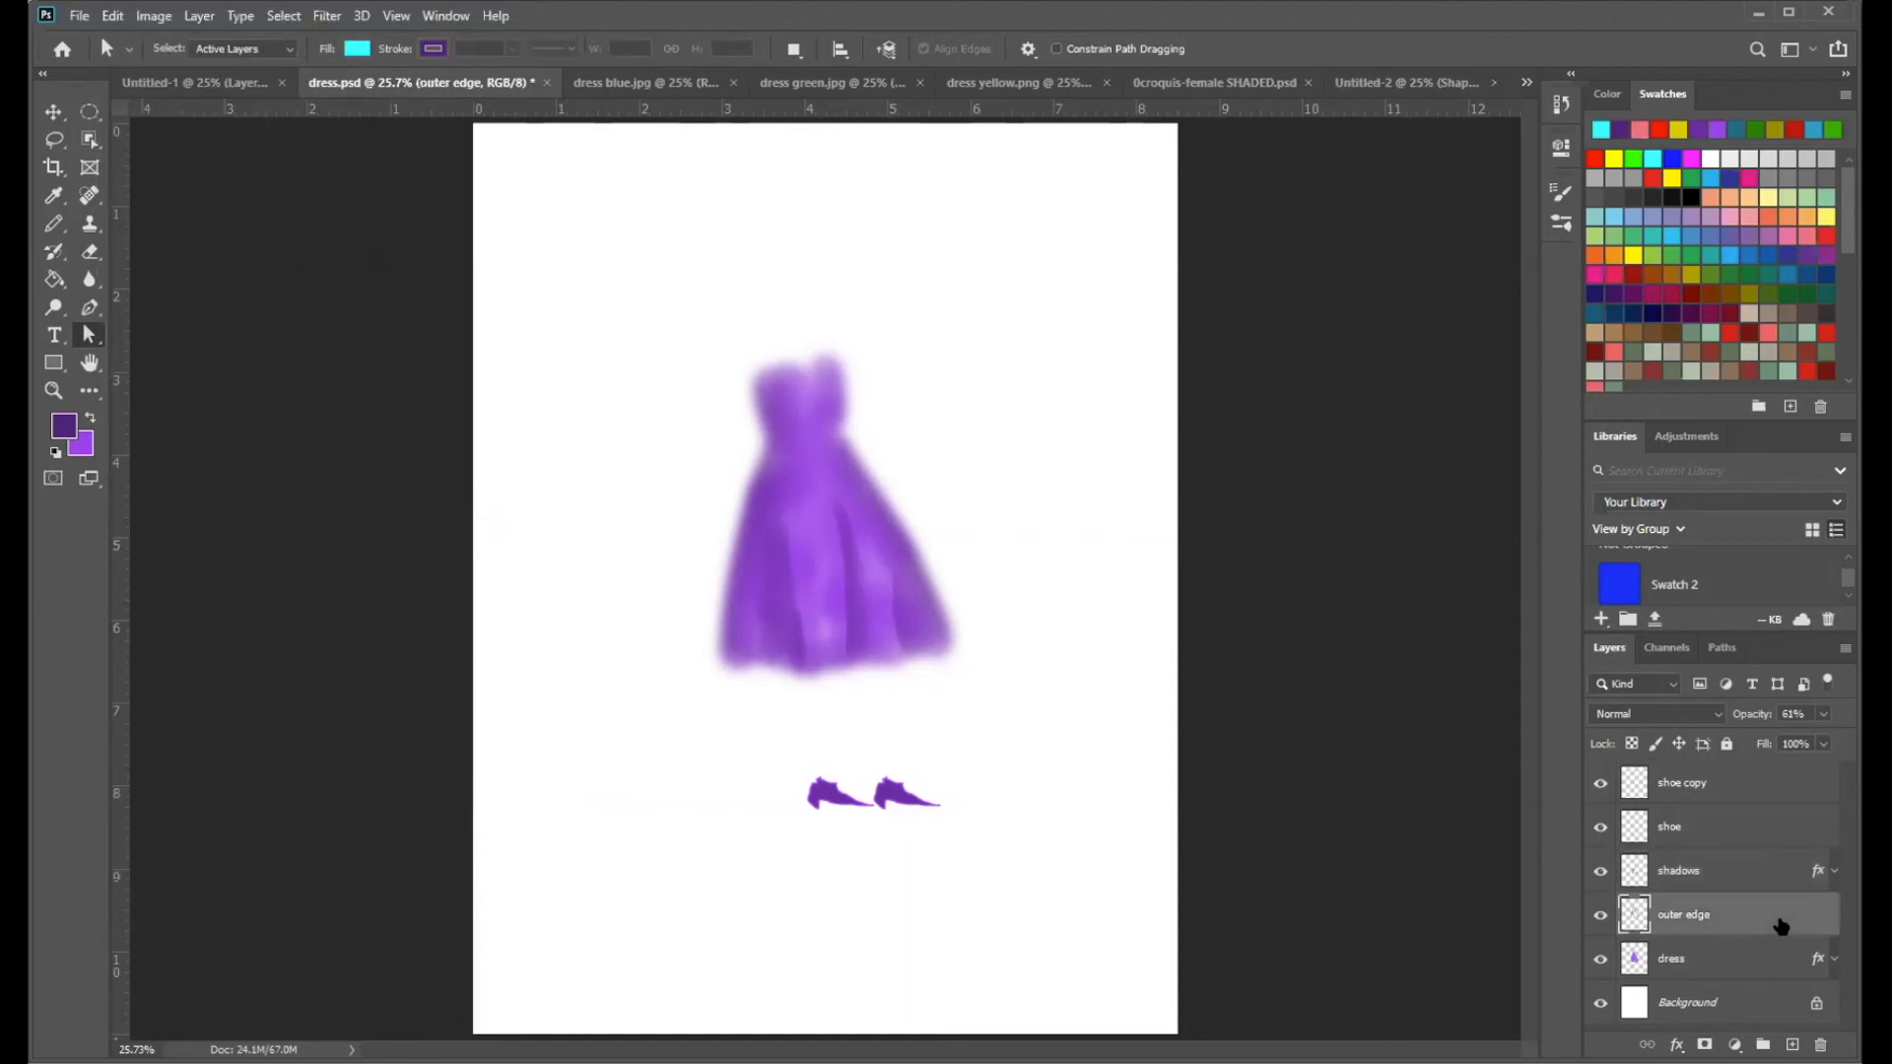
- Link the shadows, outer edge and dress layers together
click(1701, 961)
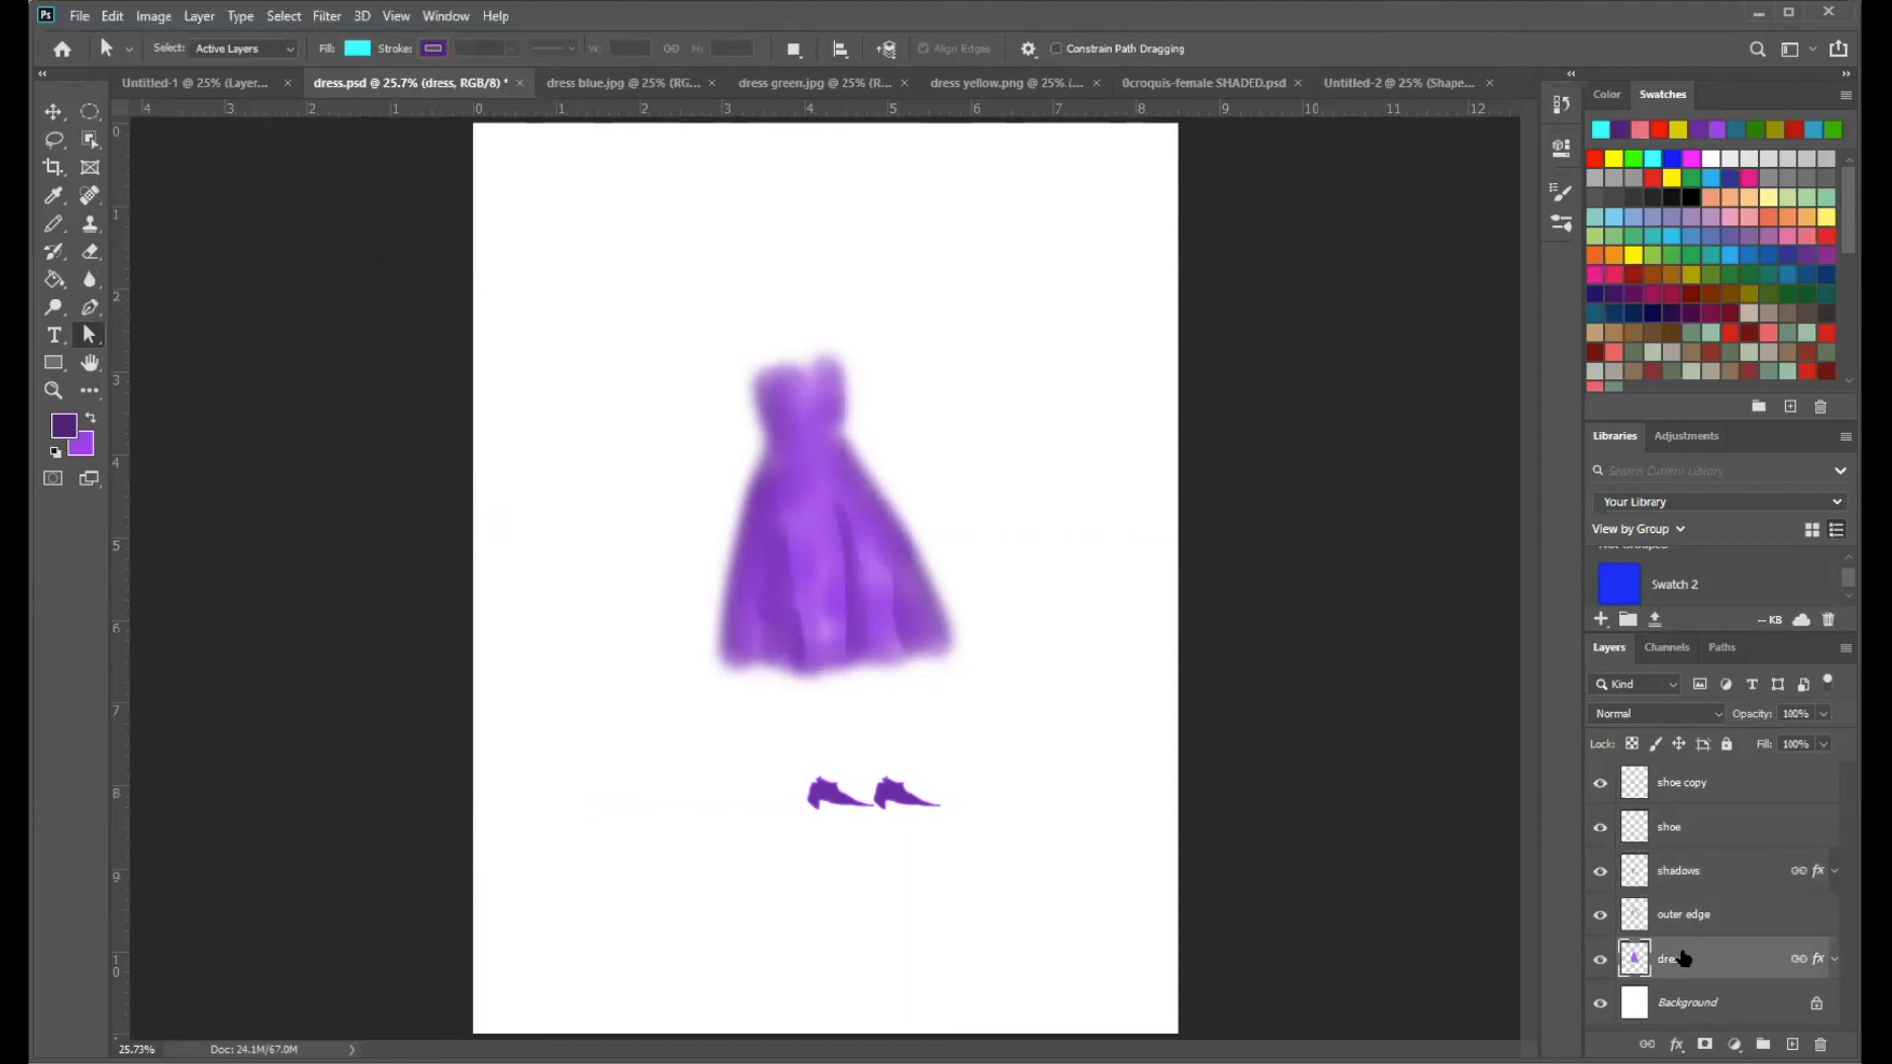
shift+click(1740, 869)
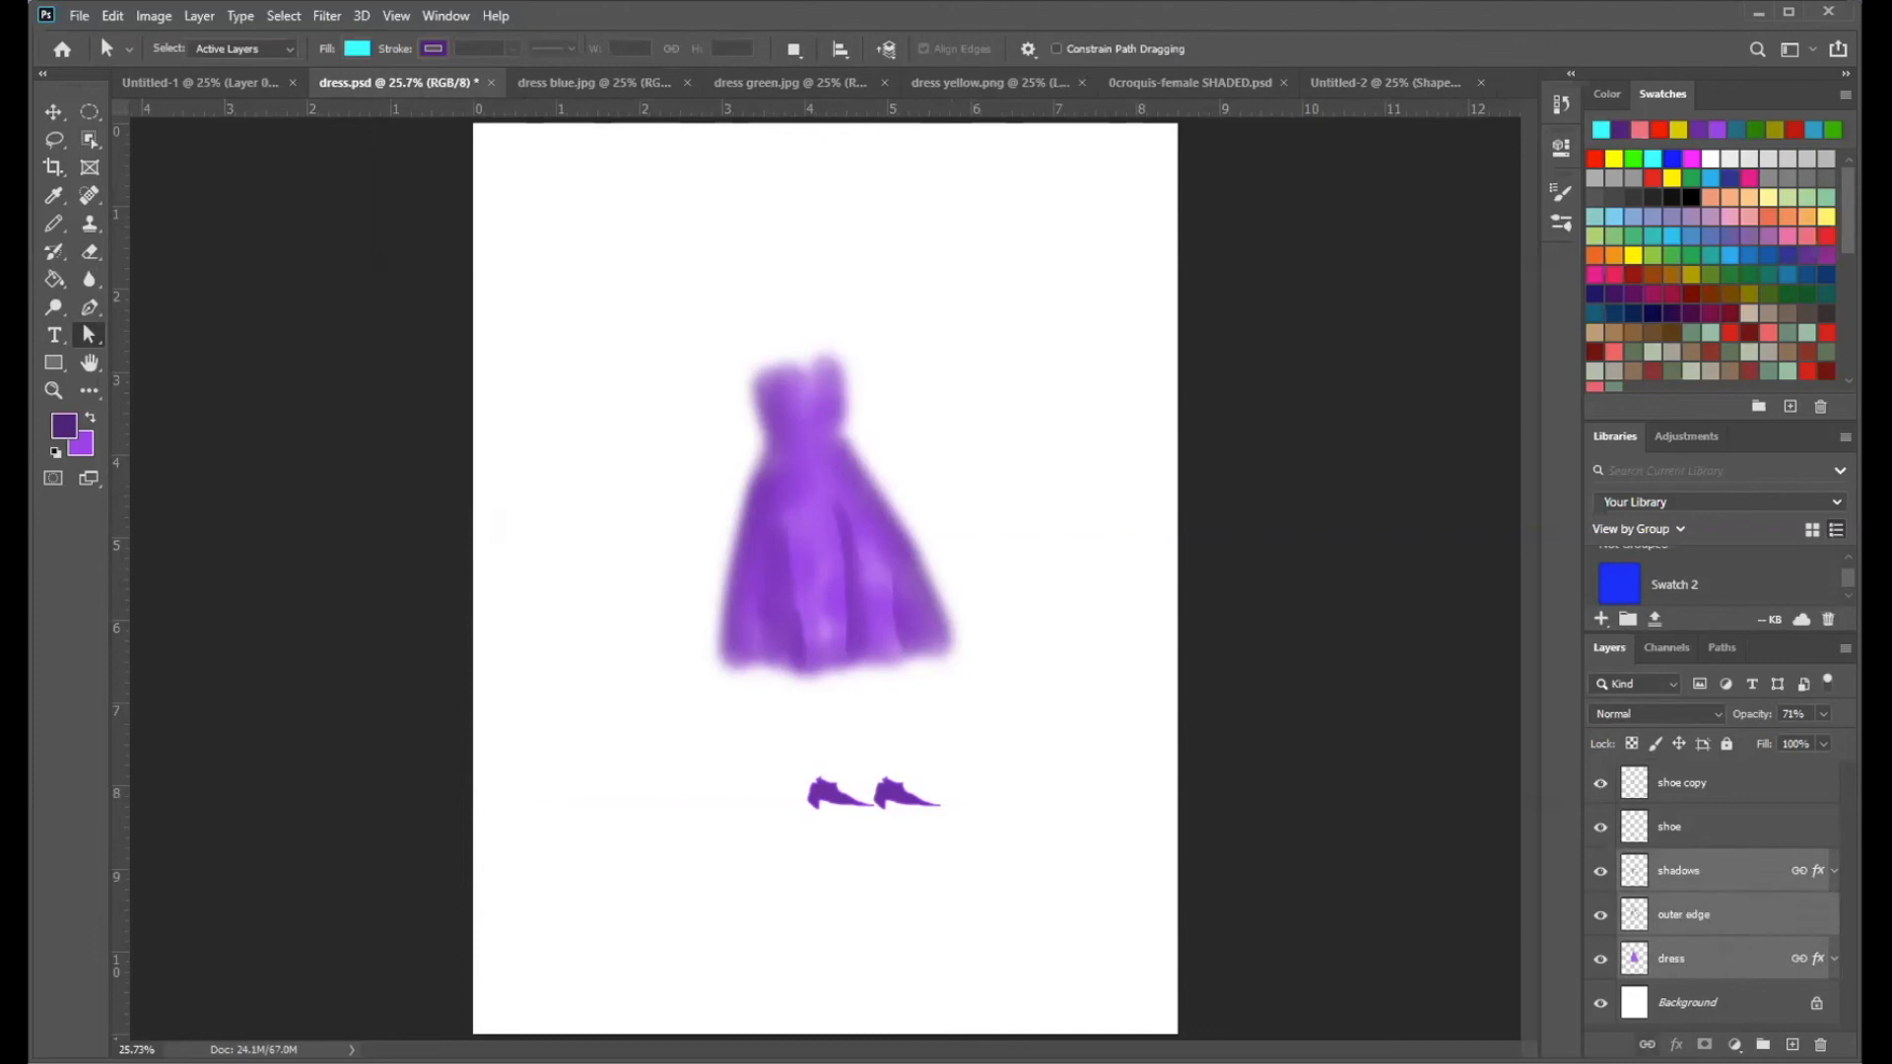
click(1646, 1043)
- Try the Scale transform on the linked dress layers, enlarging them proportionally to about 147%
click(111, 22)
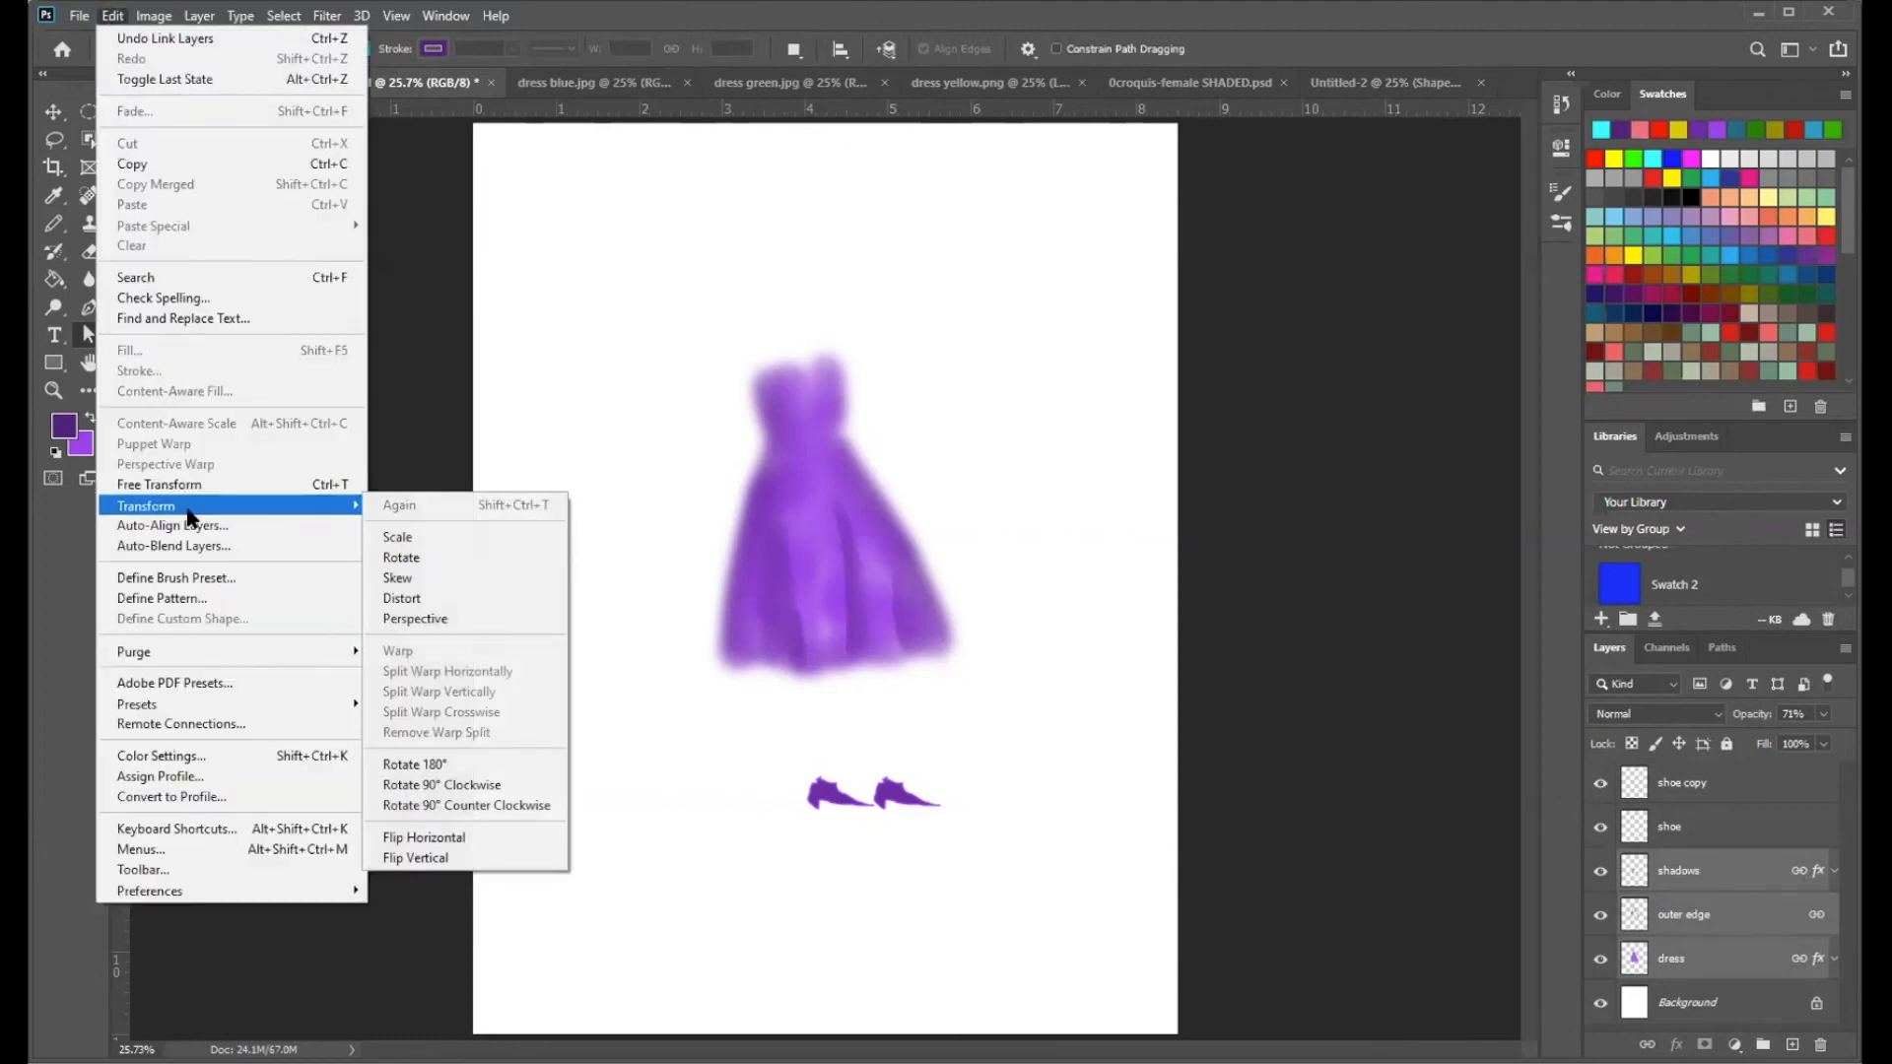
mouse_move(345, 506)
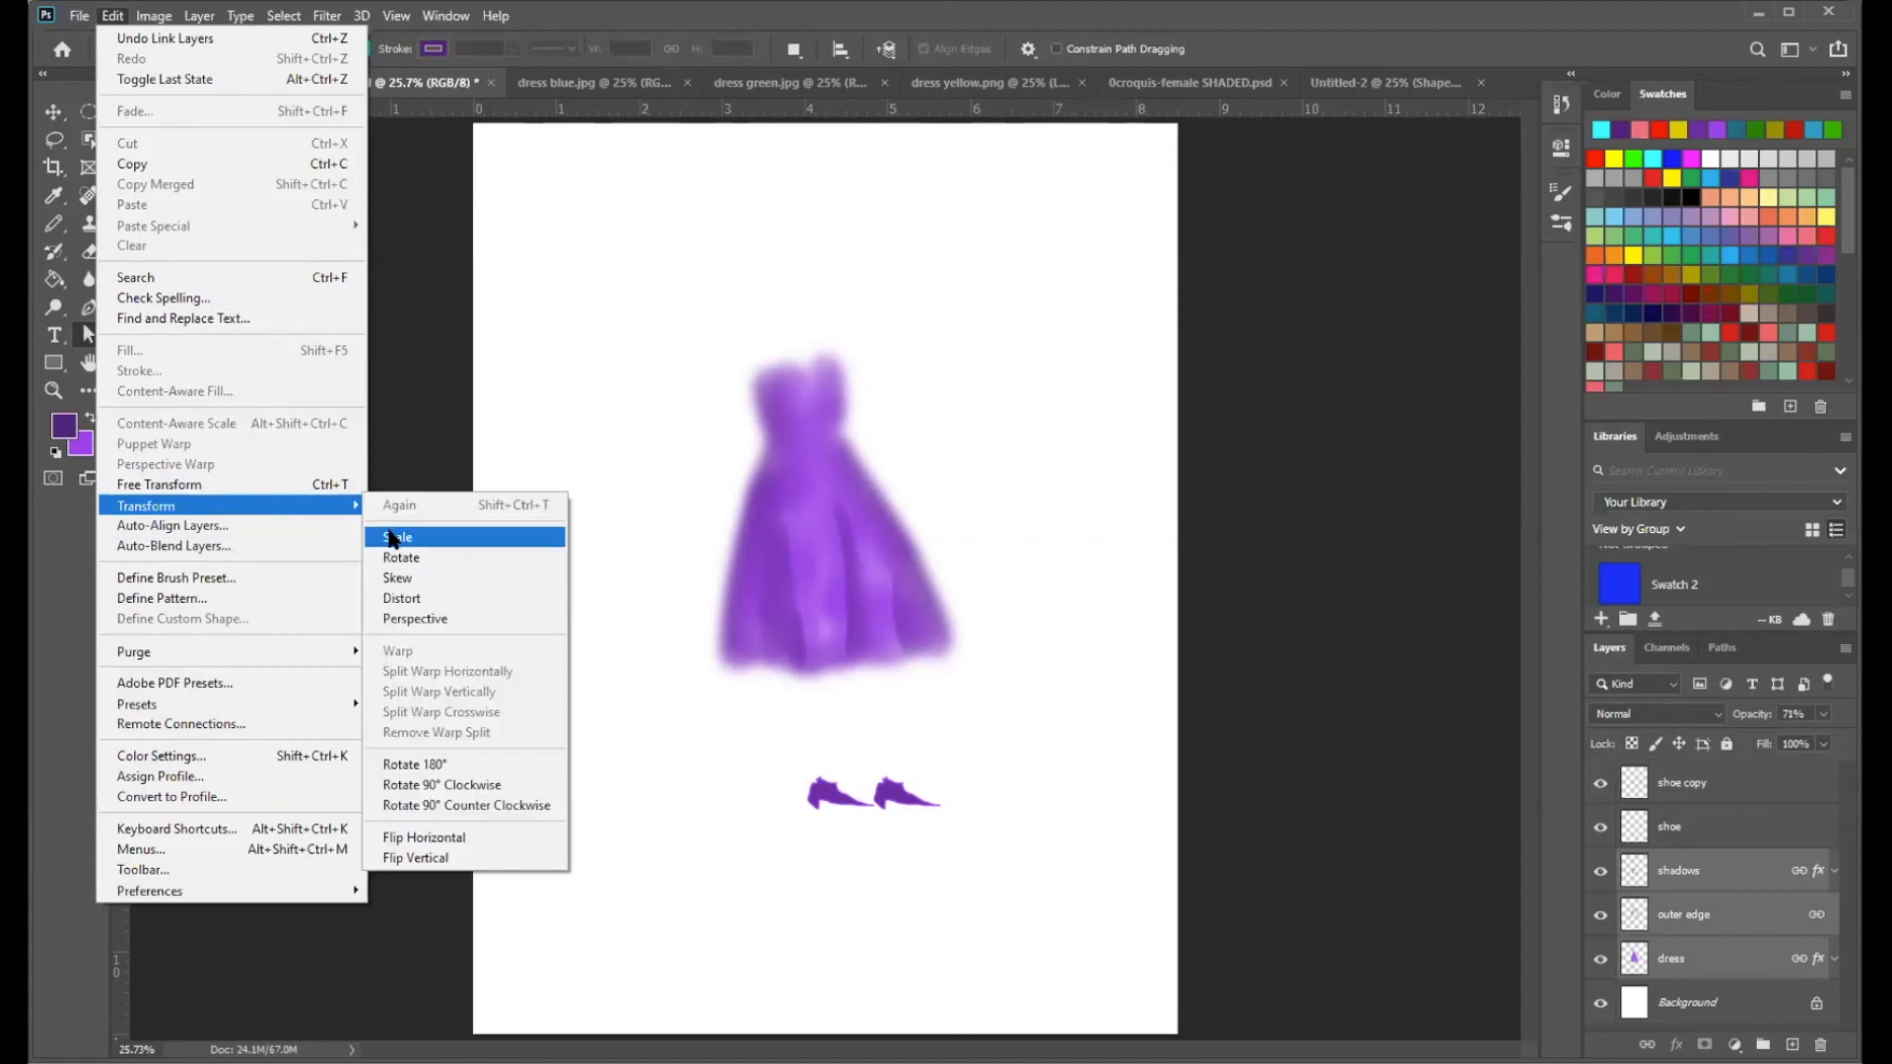
click(393, 537)
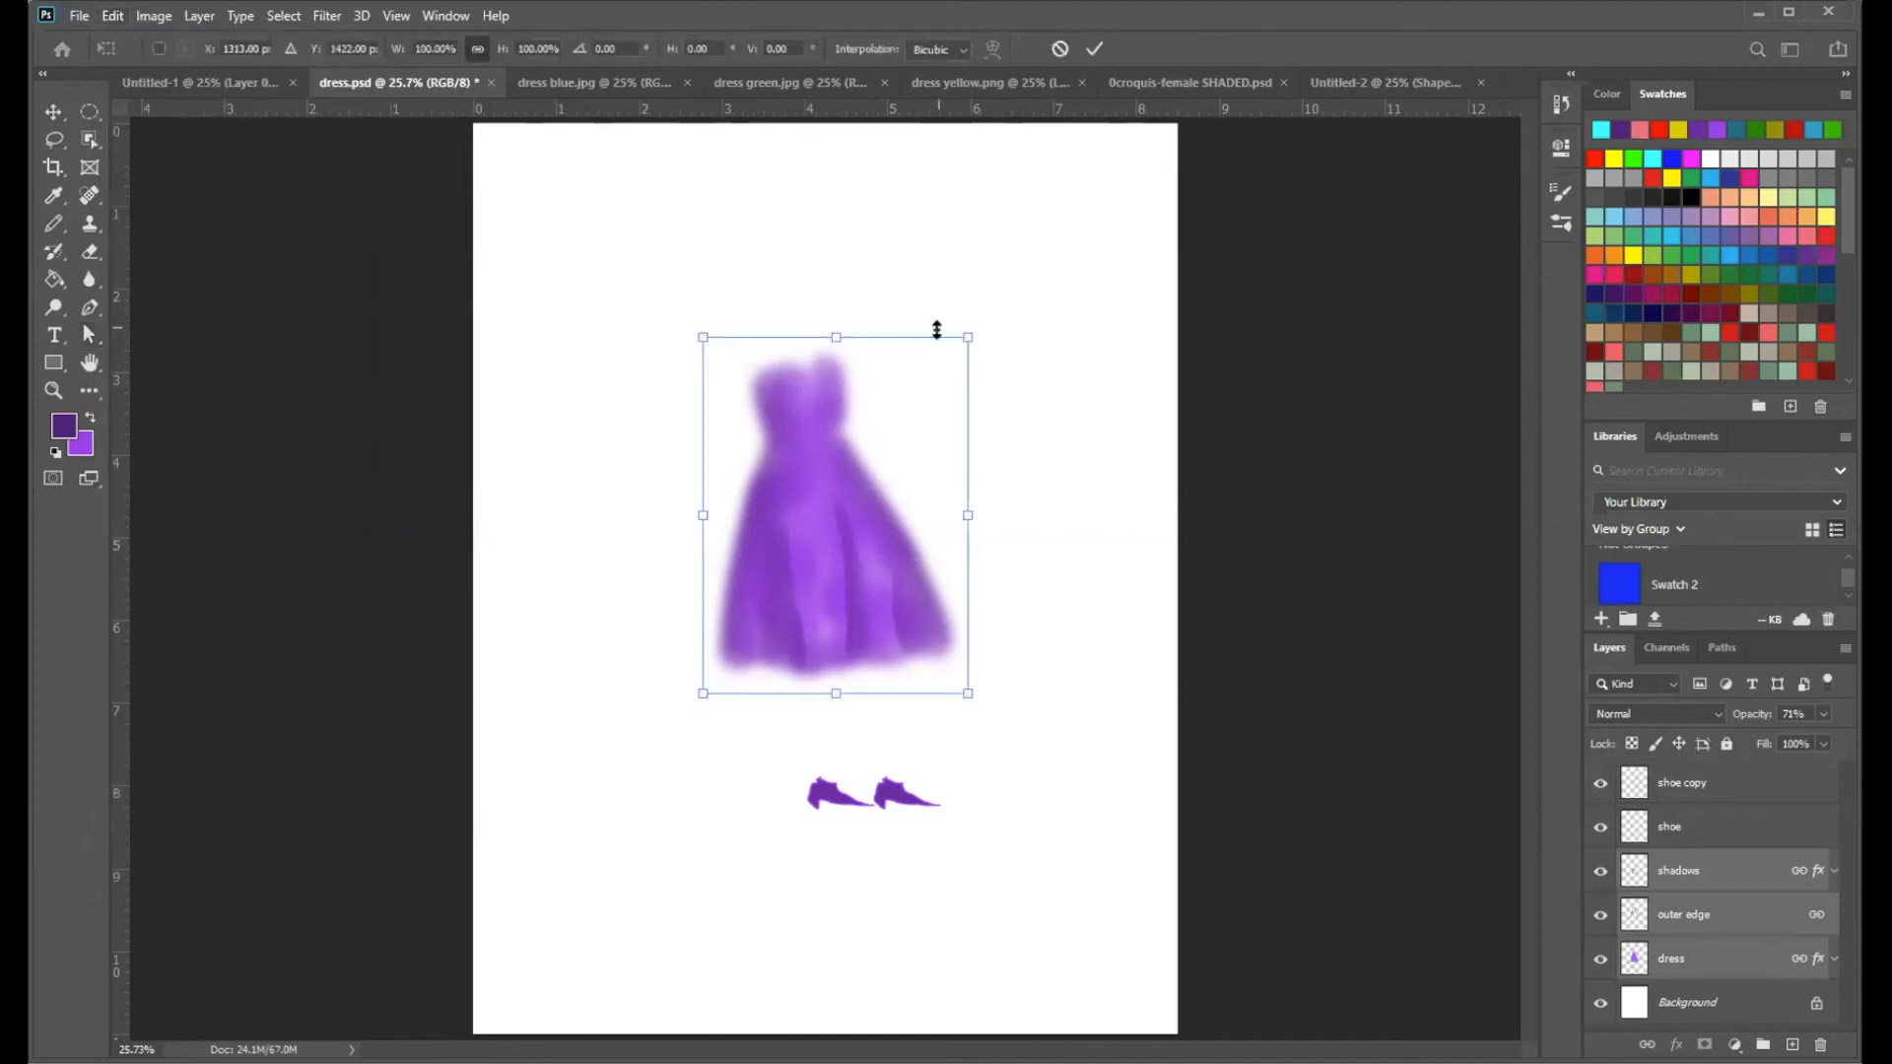
drag(966, 337, 1059, 216)
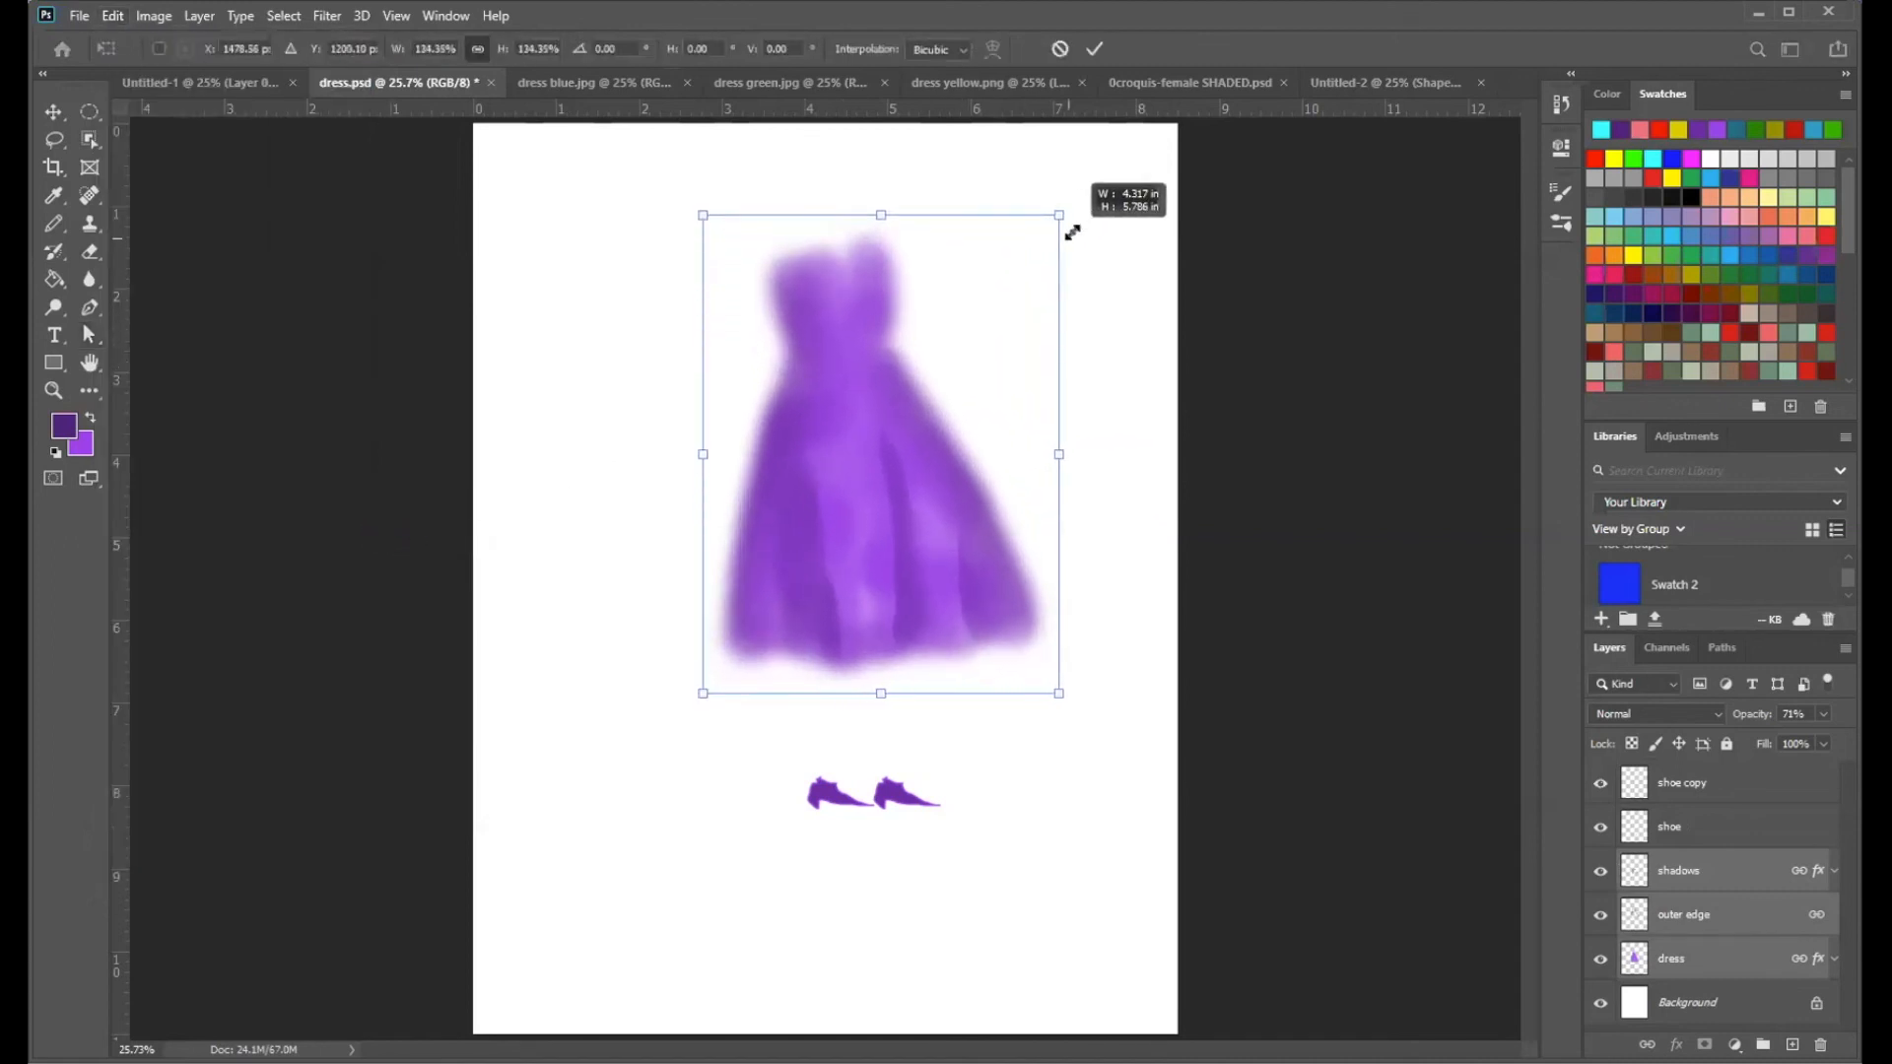
drag(705, 695, 621, 731)
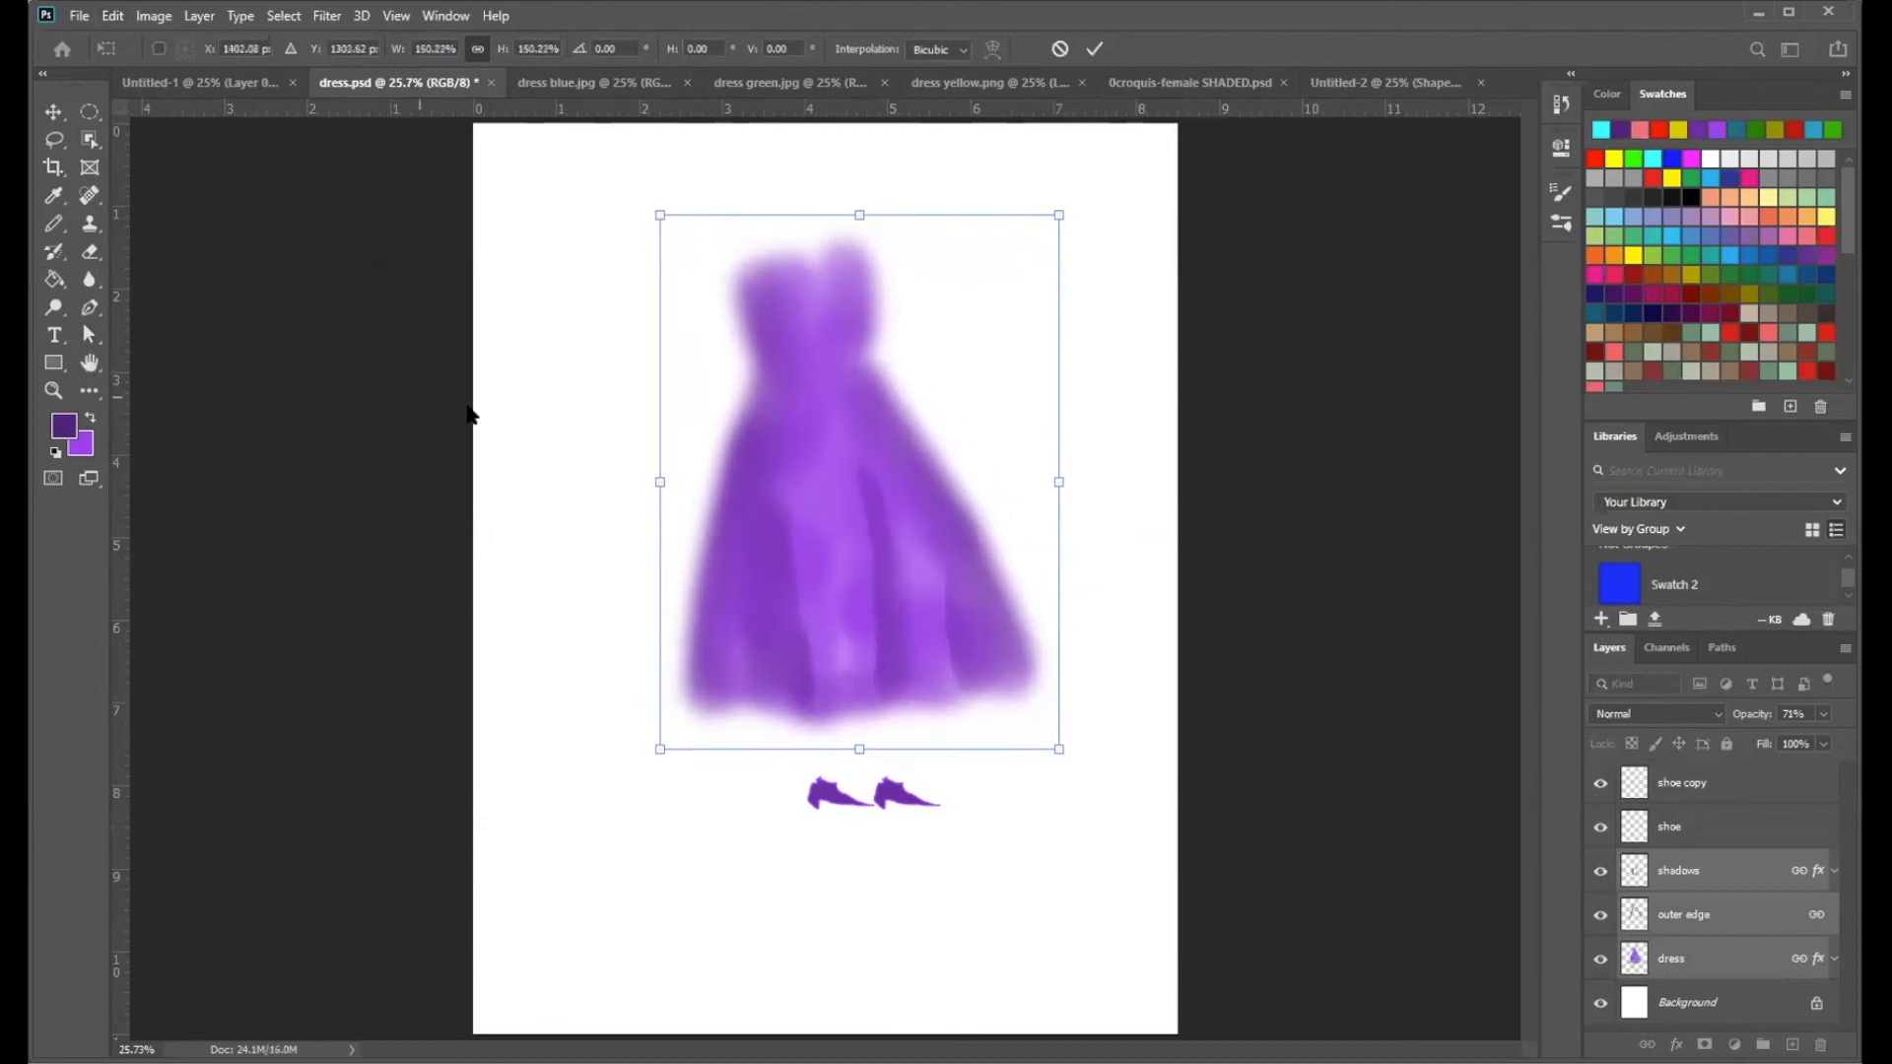
mouse_move(662, 482)
mouse_down()
mouse_move(748, 473)
mouse_move(631, 490)
mouse_move(667, 470)
mouse_up()
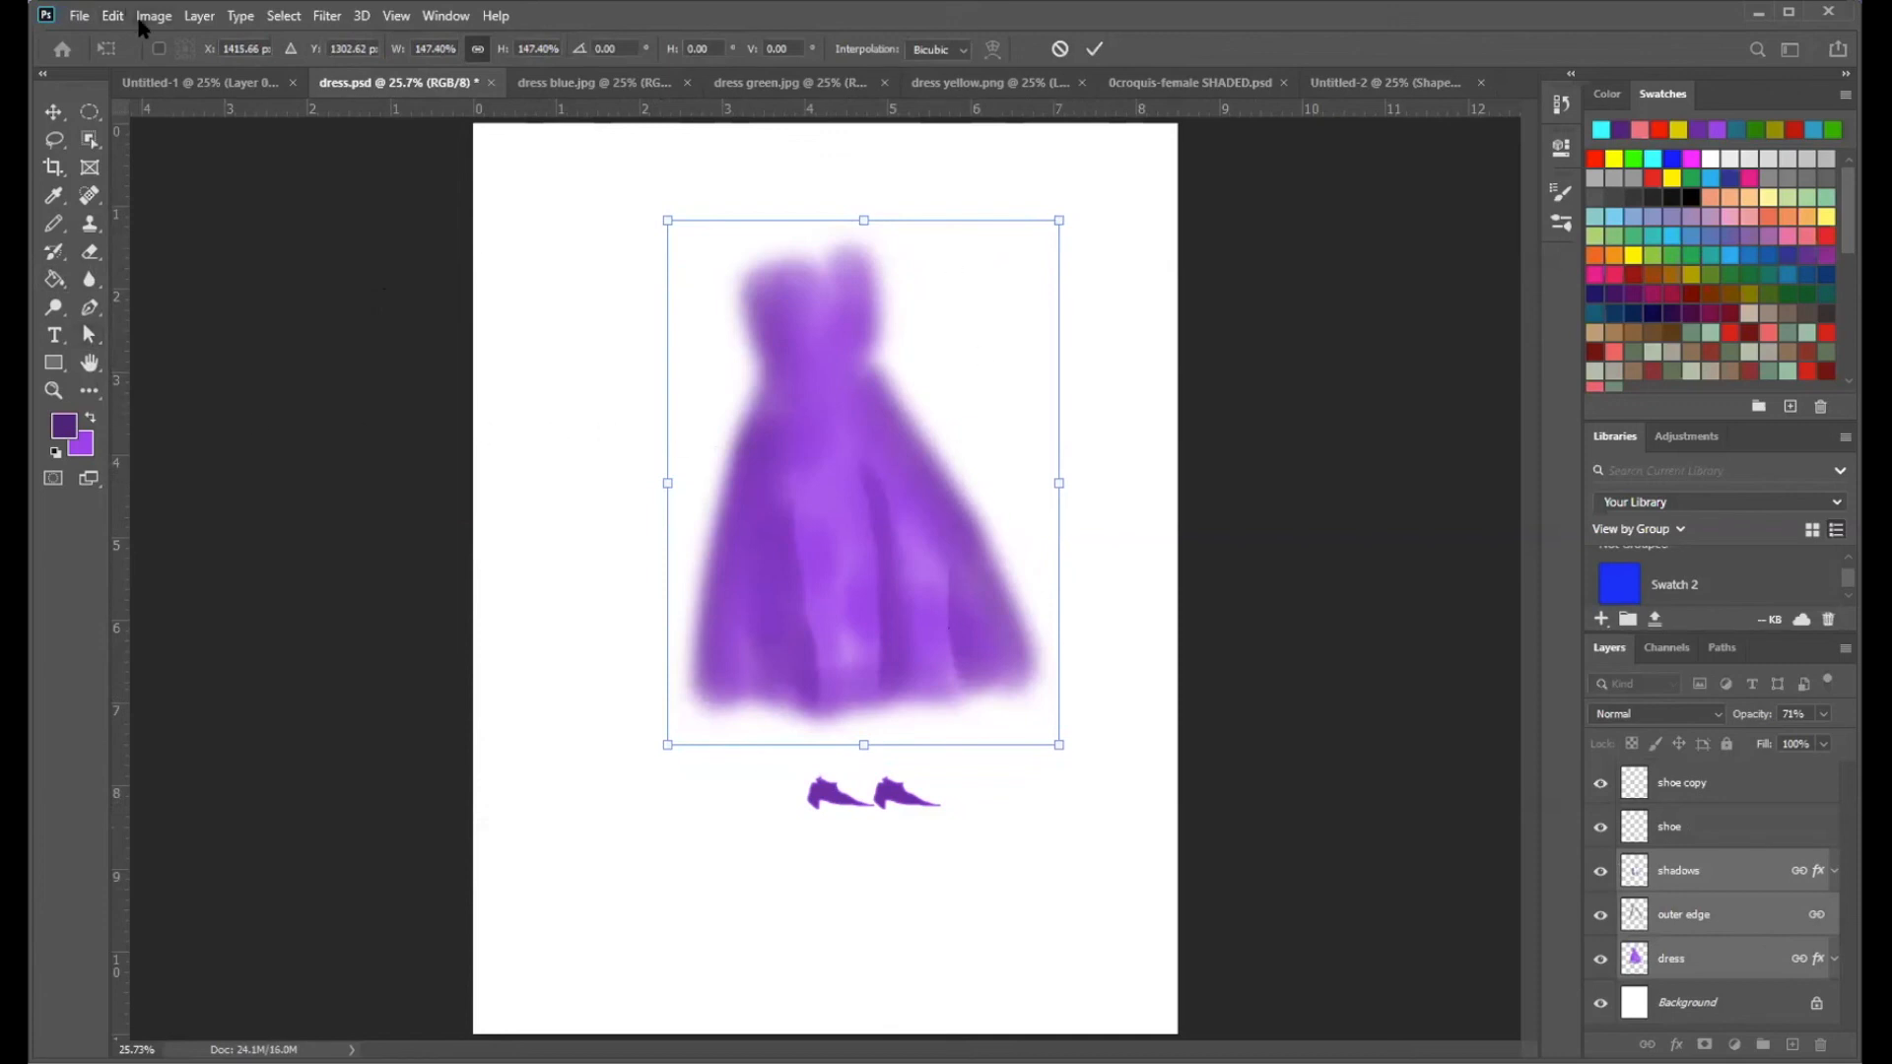
- Try the Rotate transform on the dress, tilting it clockwise about 4.3° and then back to about -0.95°
click(109, 18)
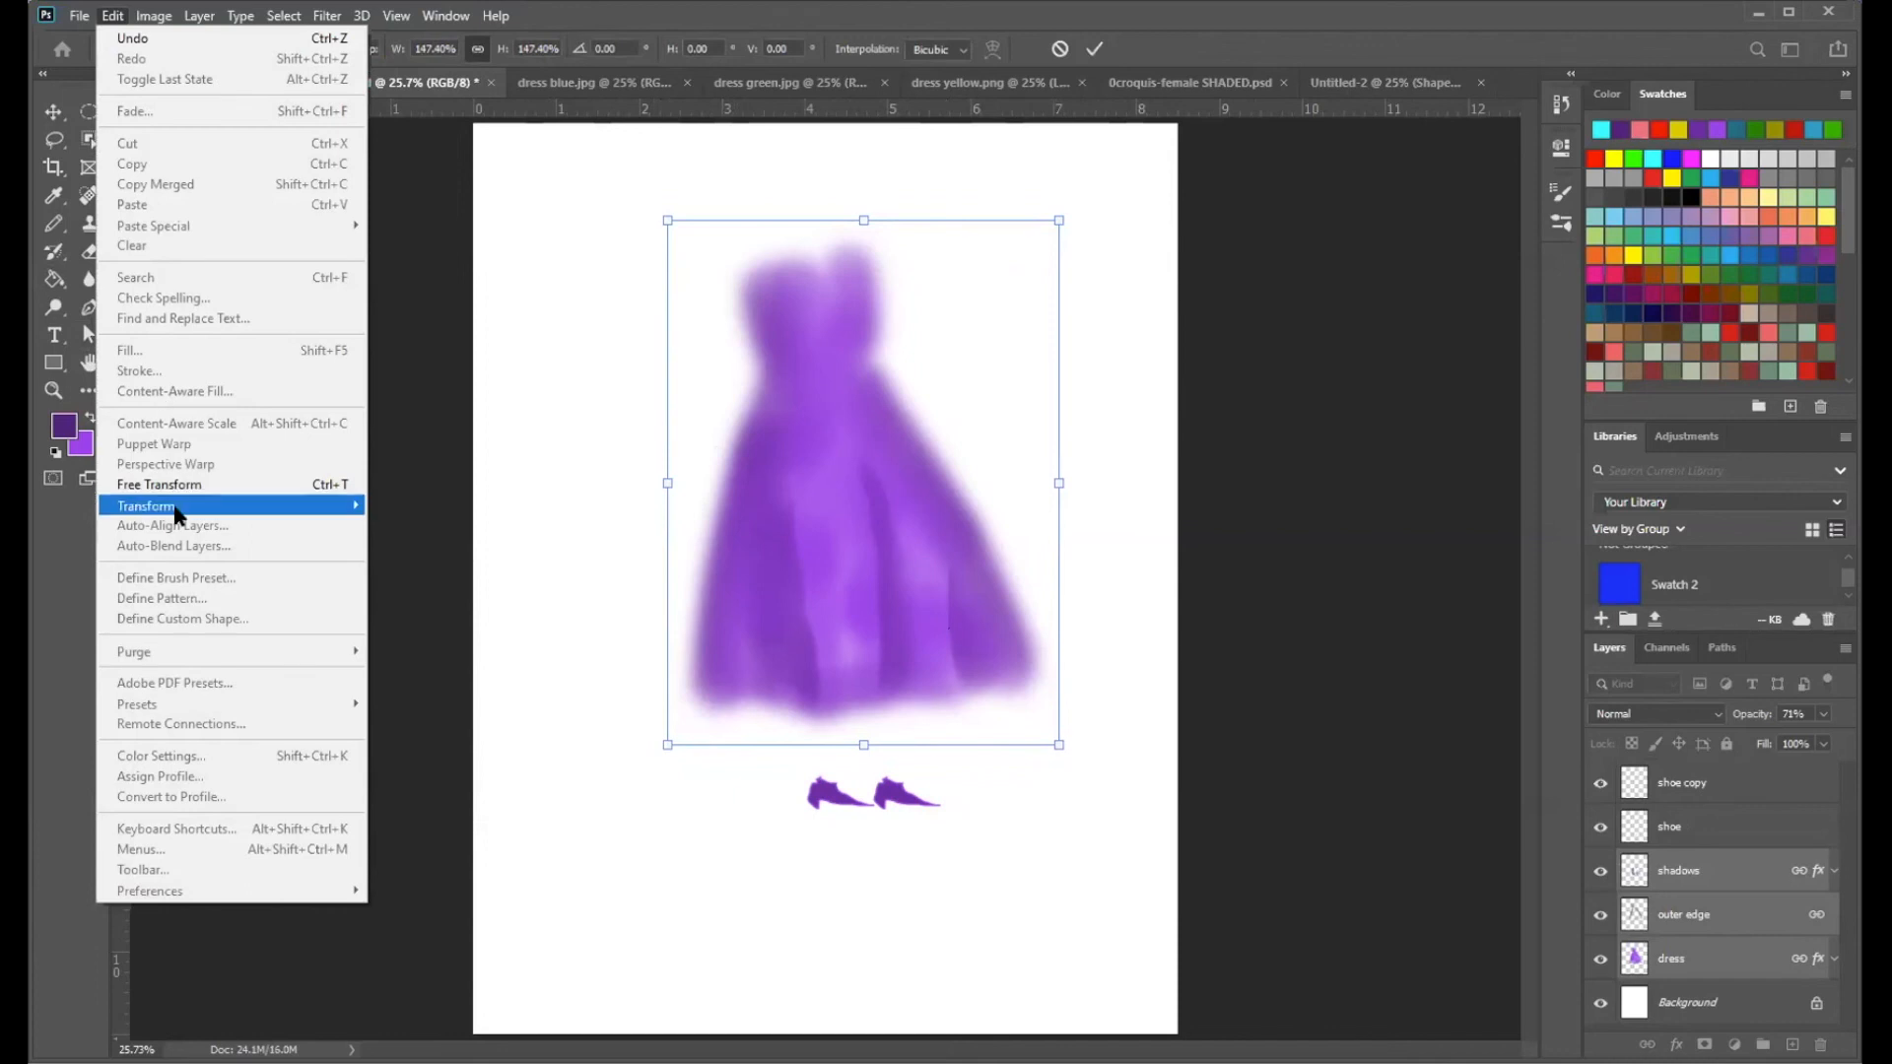
mouse_move(180, 506)
click(410, 560)
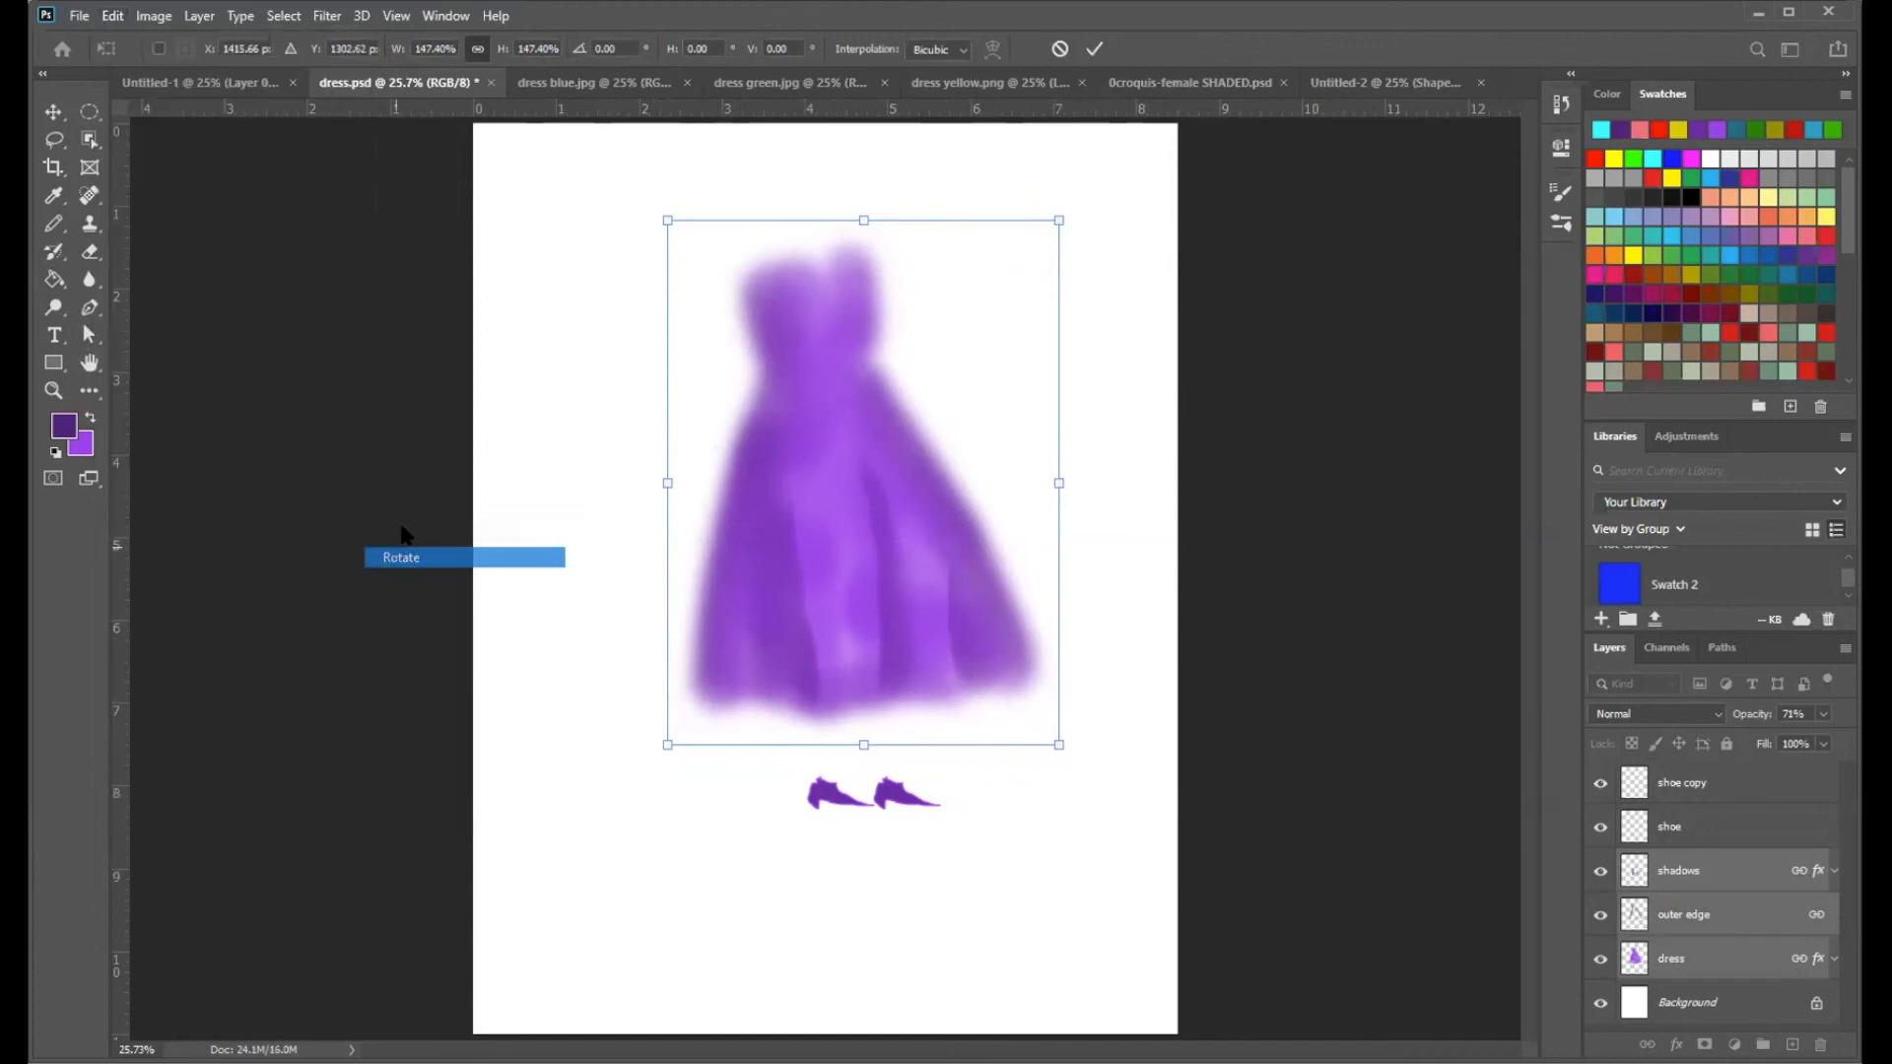
drag(1096, 212, 1105, 220)
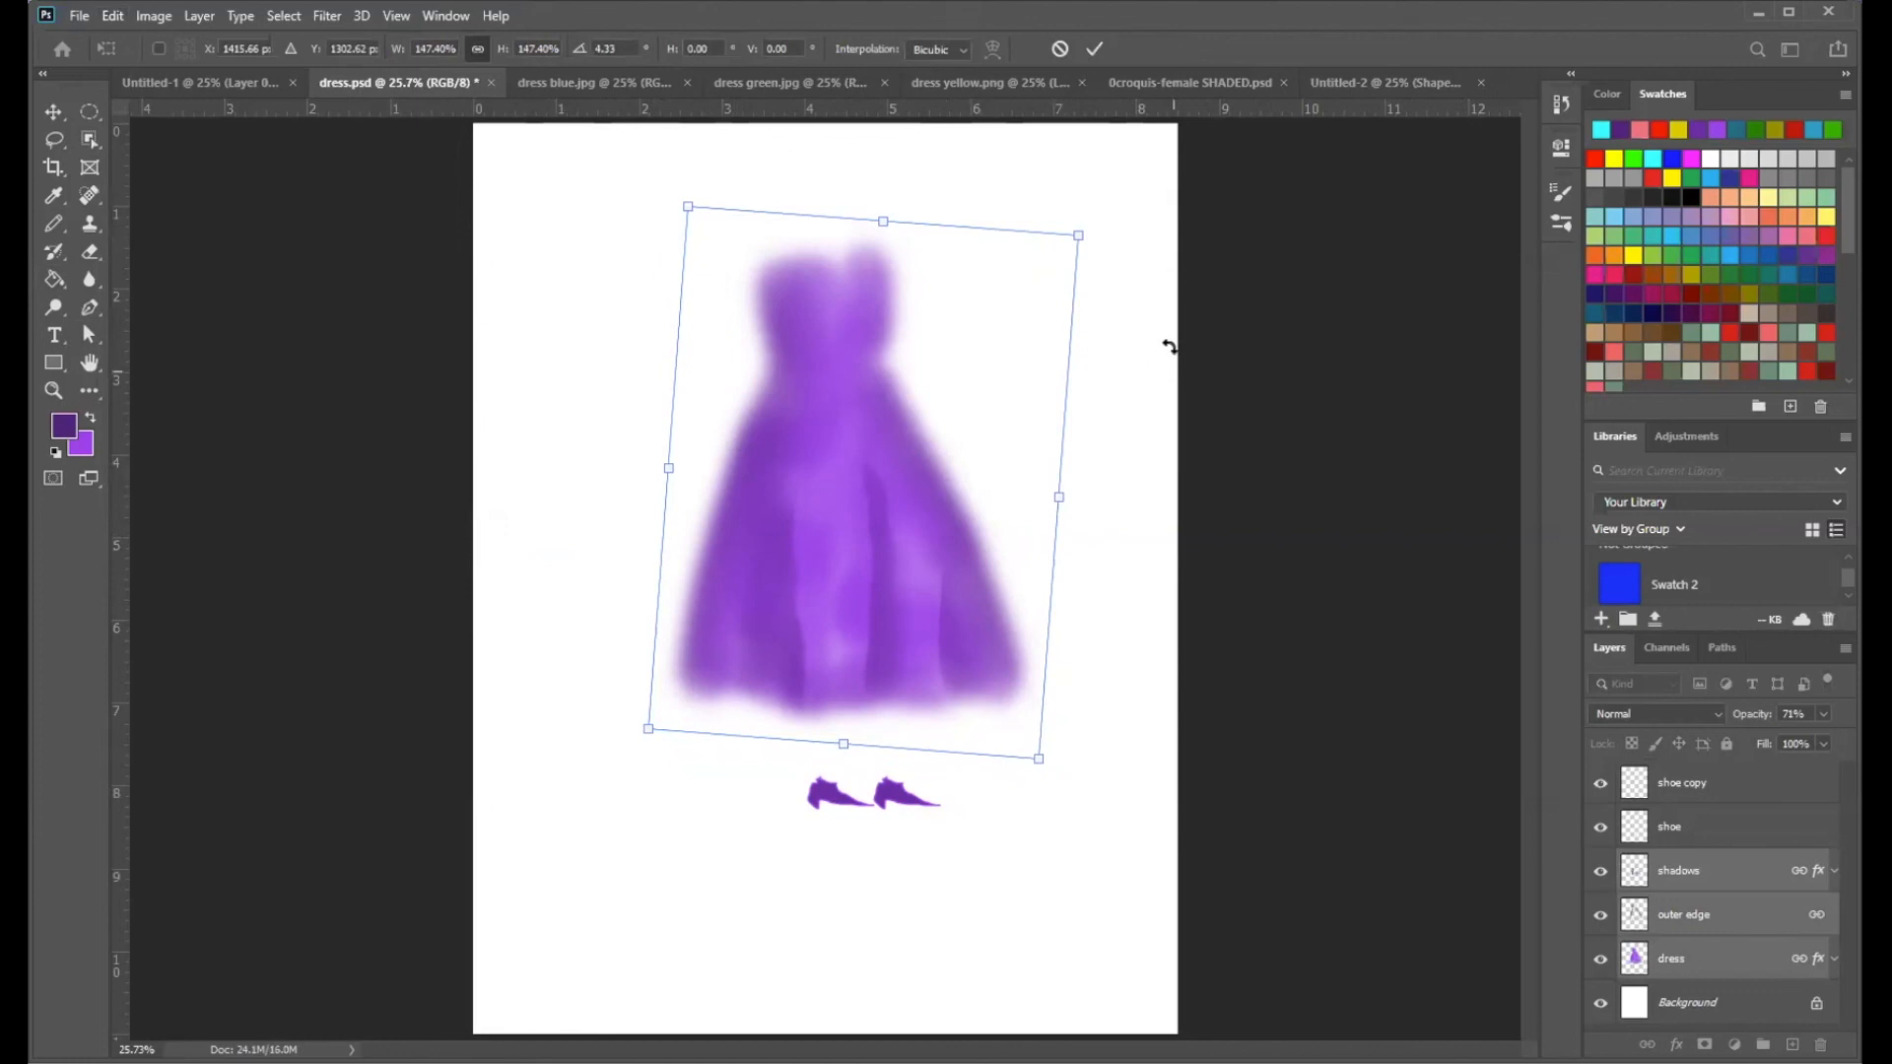
mouse_move(1111, 219)
mouse_down()
mouse_move(1045, 181)
mouse_move(1085, 201)
mouse_up()
- Try the Skew transform on the dress, slanting its upper edge horizontally by about 0.87°
click(125, 18)
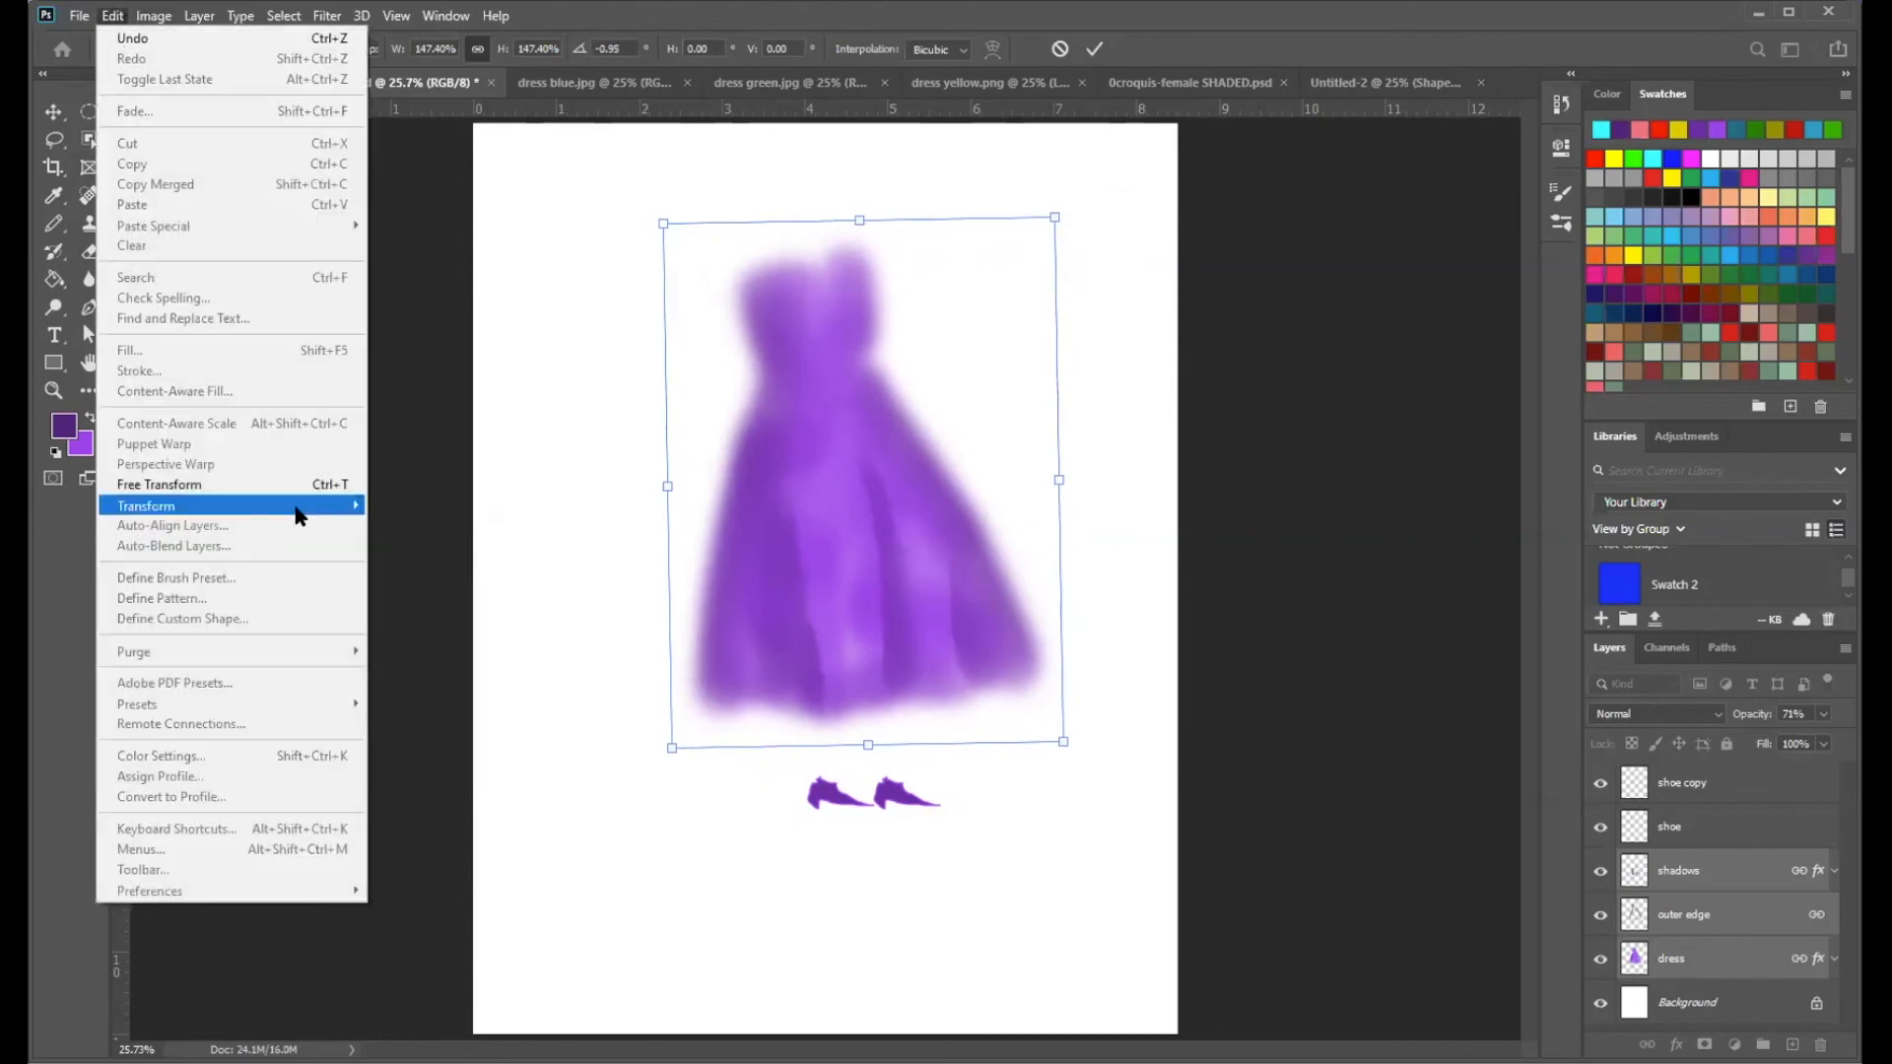
mouse_move(300, 515)
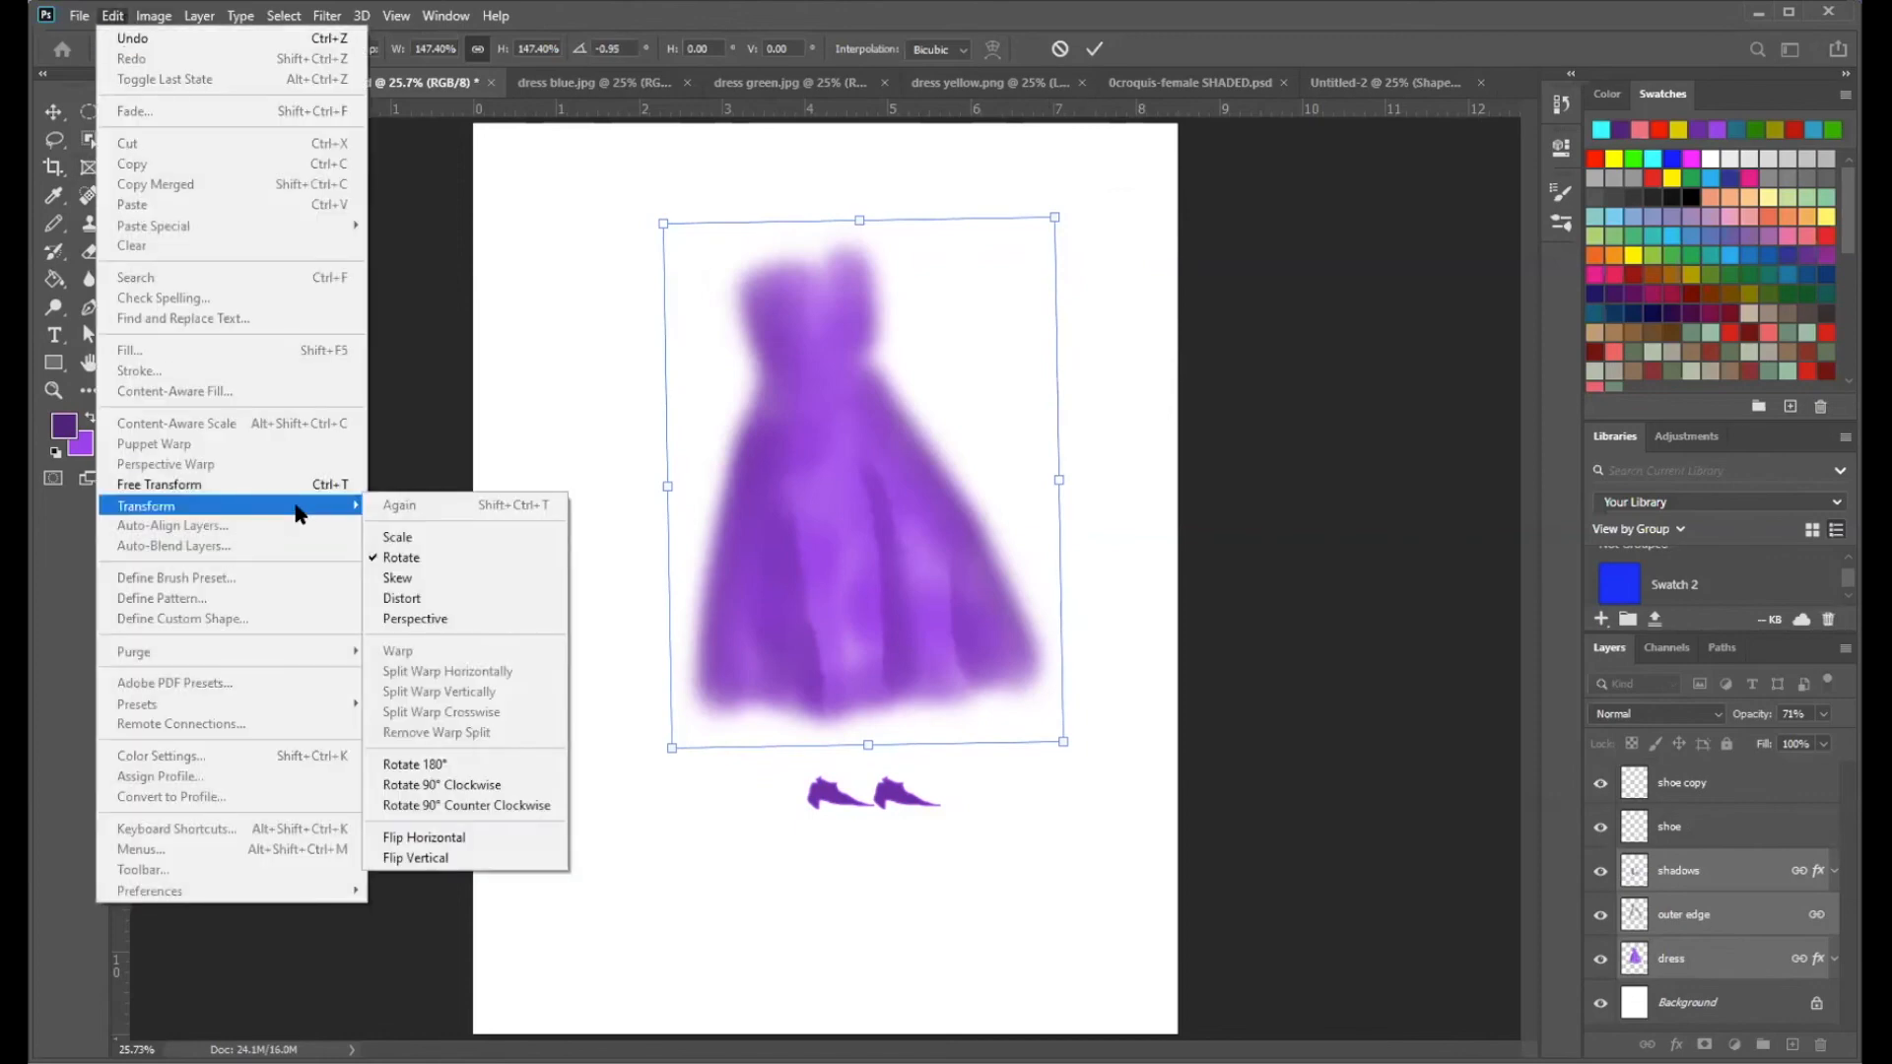
click(434, 580)
mouse_move(857, 227)
mouse_down()
mouse_move(1081, 254)
mouse_move(562, 220)
mouse_move(871, 254)
mouse_up()
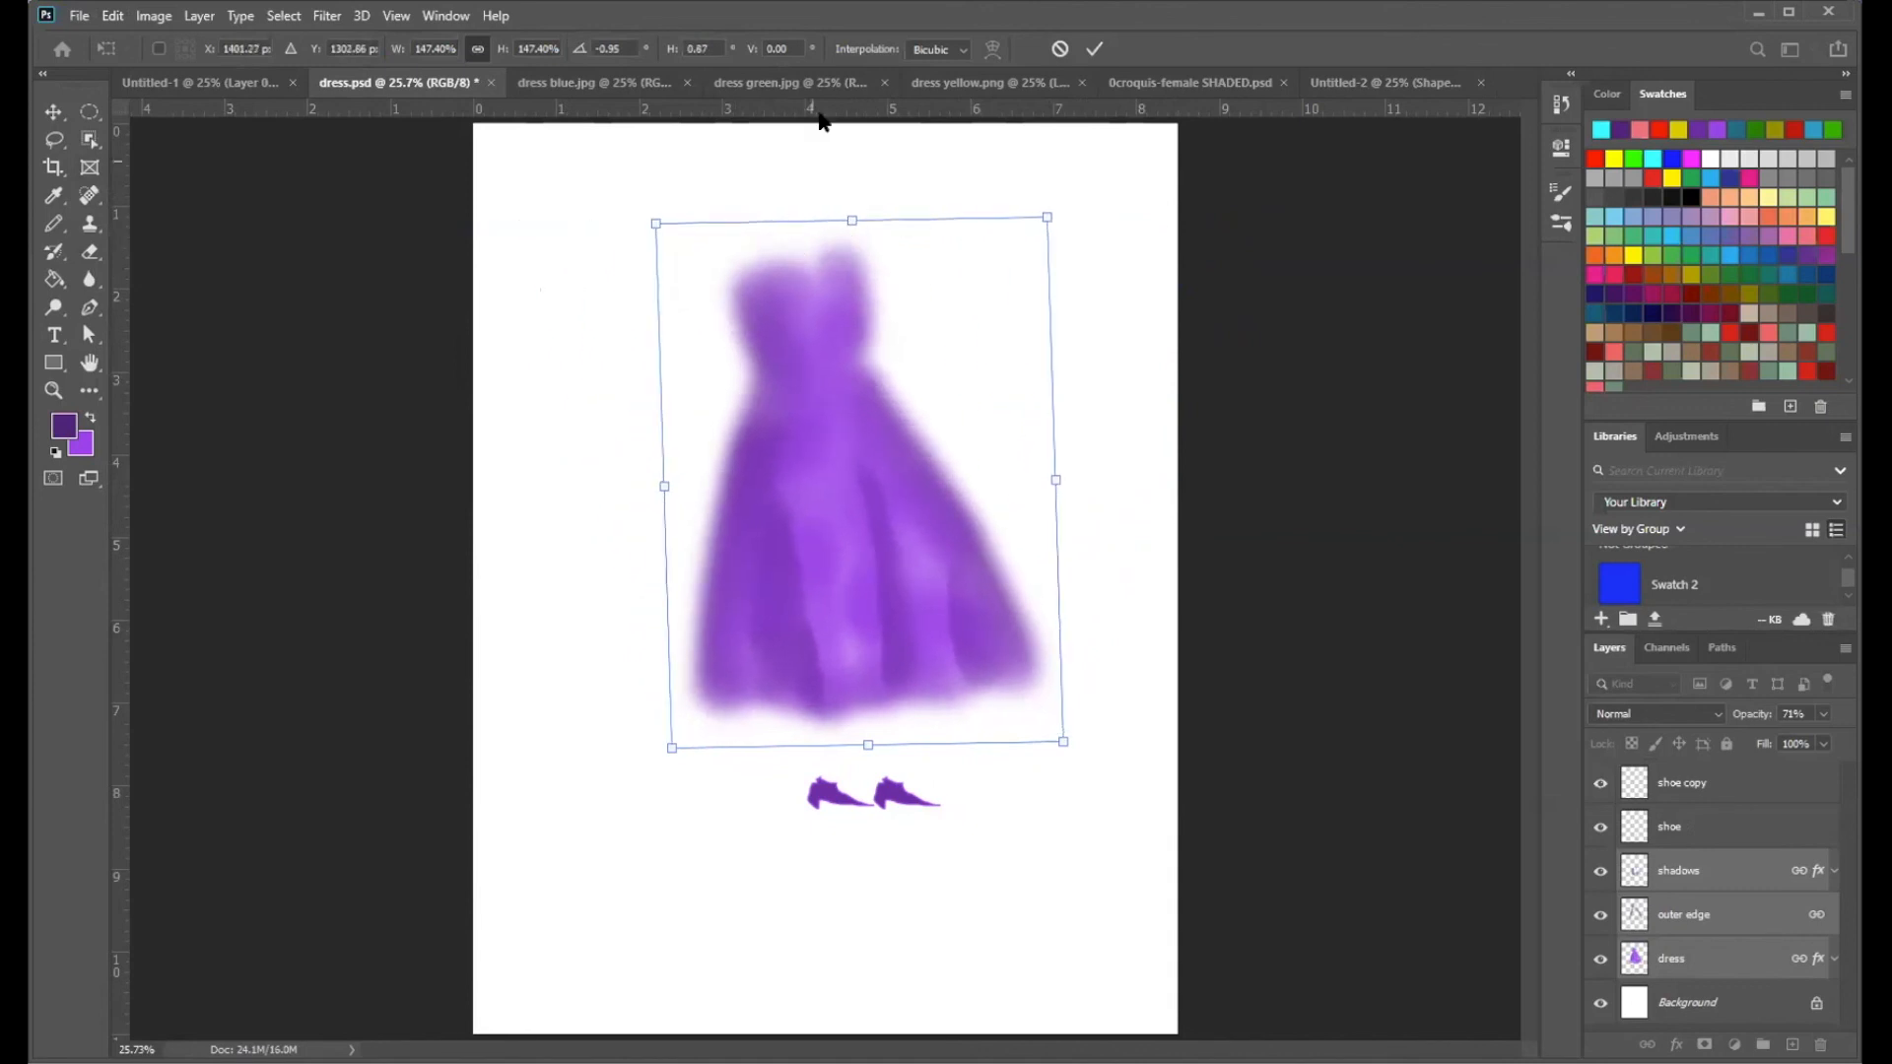
- Try the Distort transform on the dress, pulling its upper-left corner outward
click(113, 16)
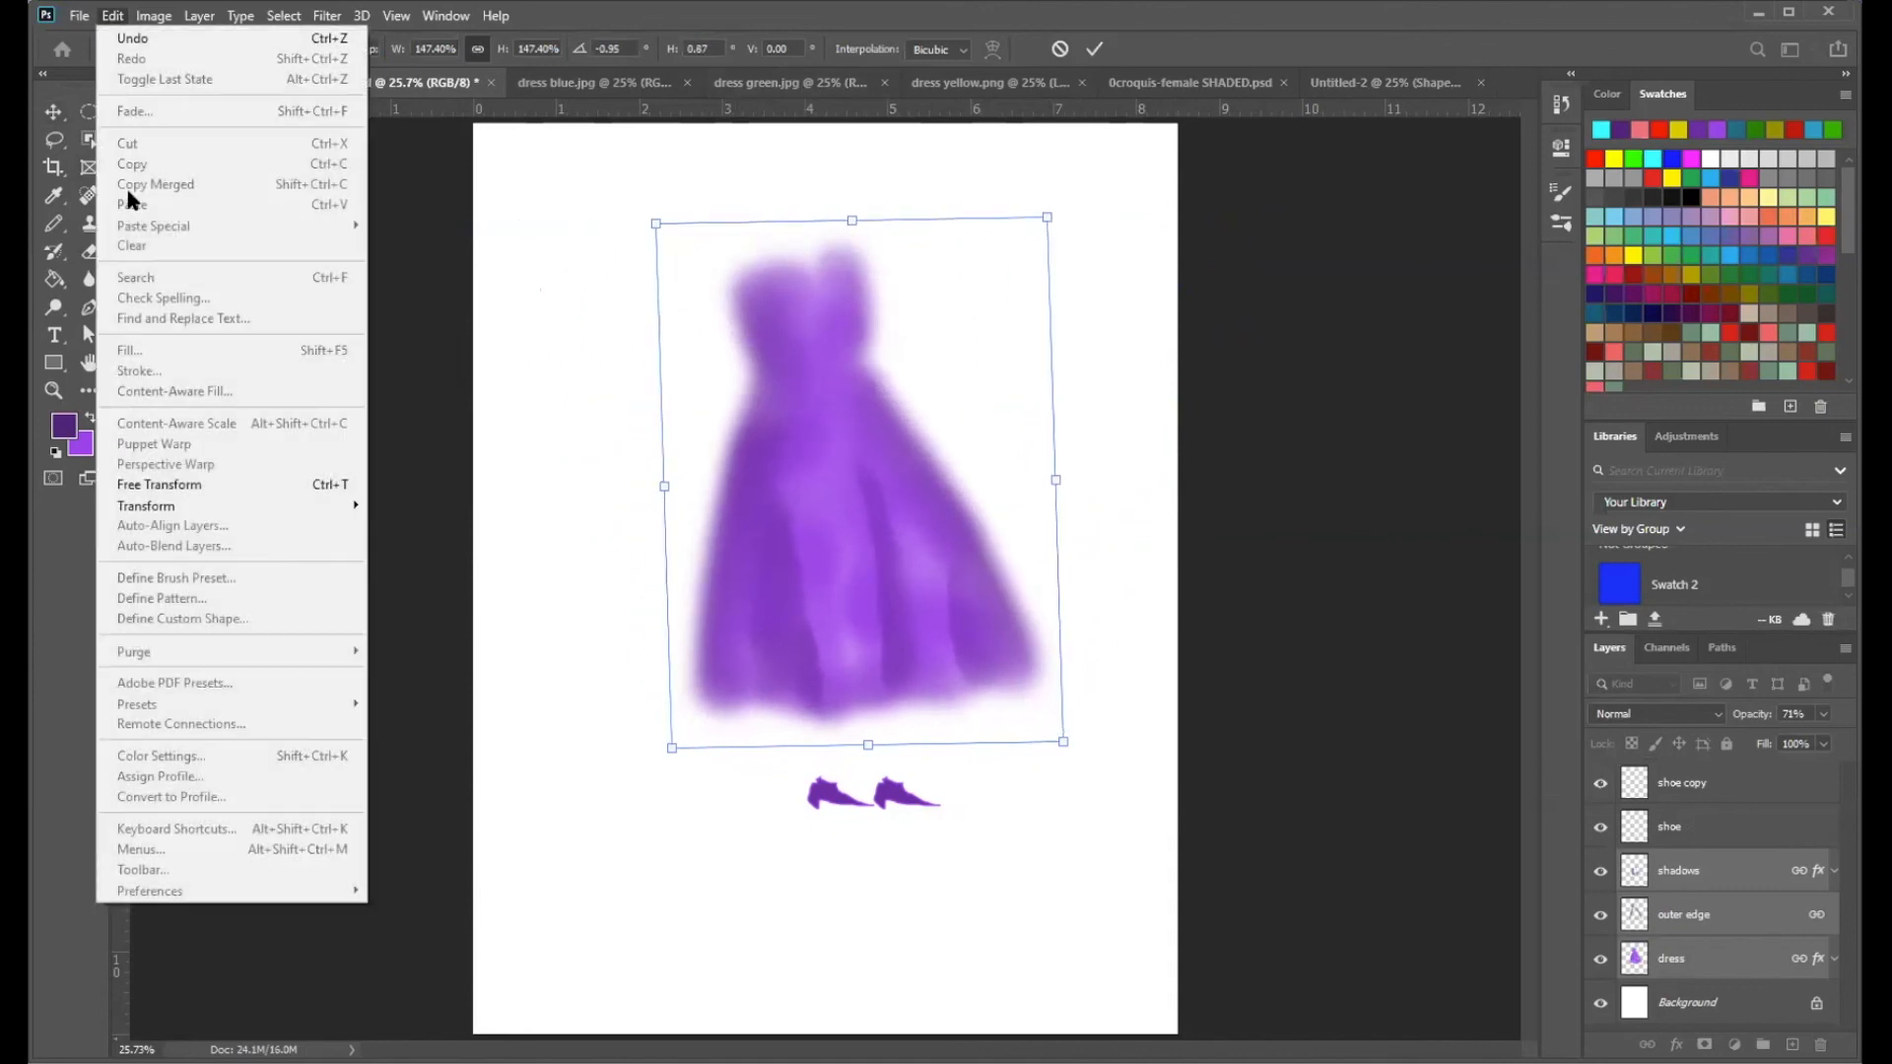
mouse_move(197, 506)
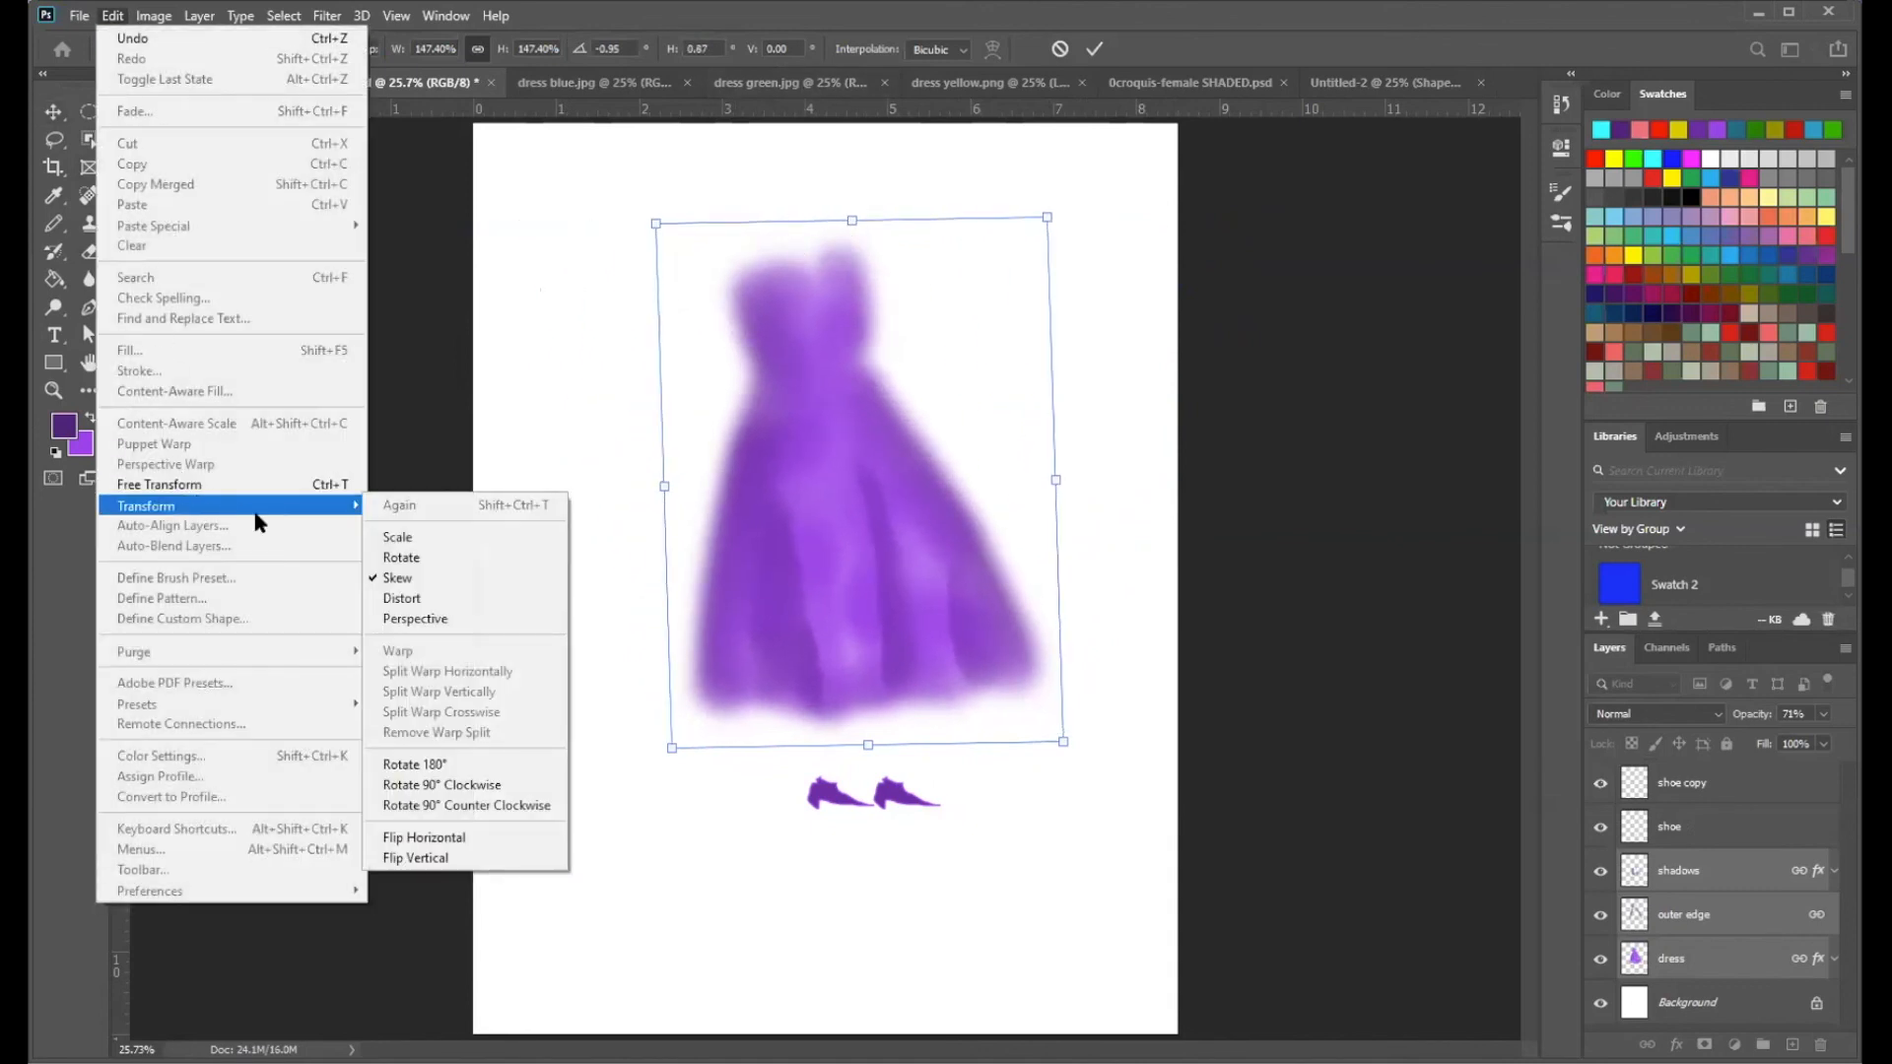
click(425, 615)
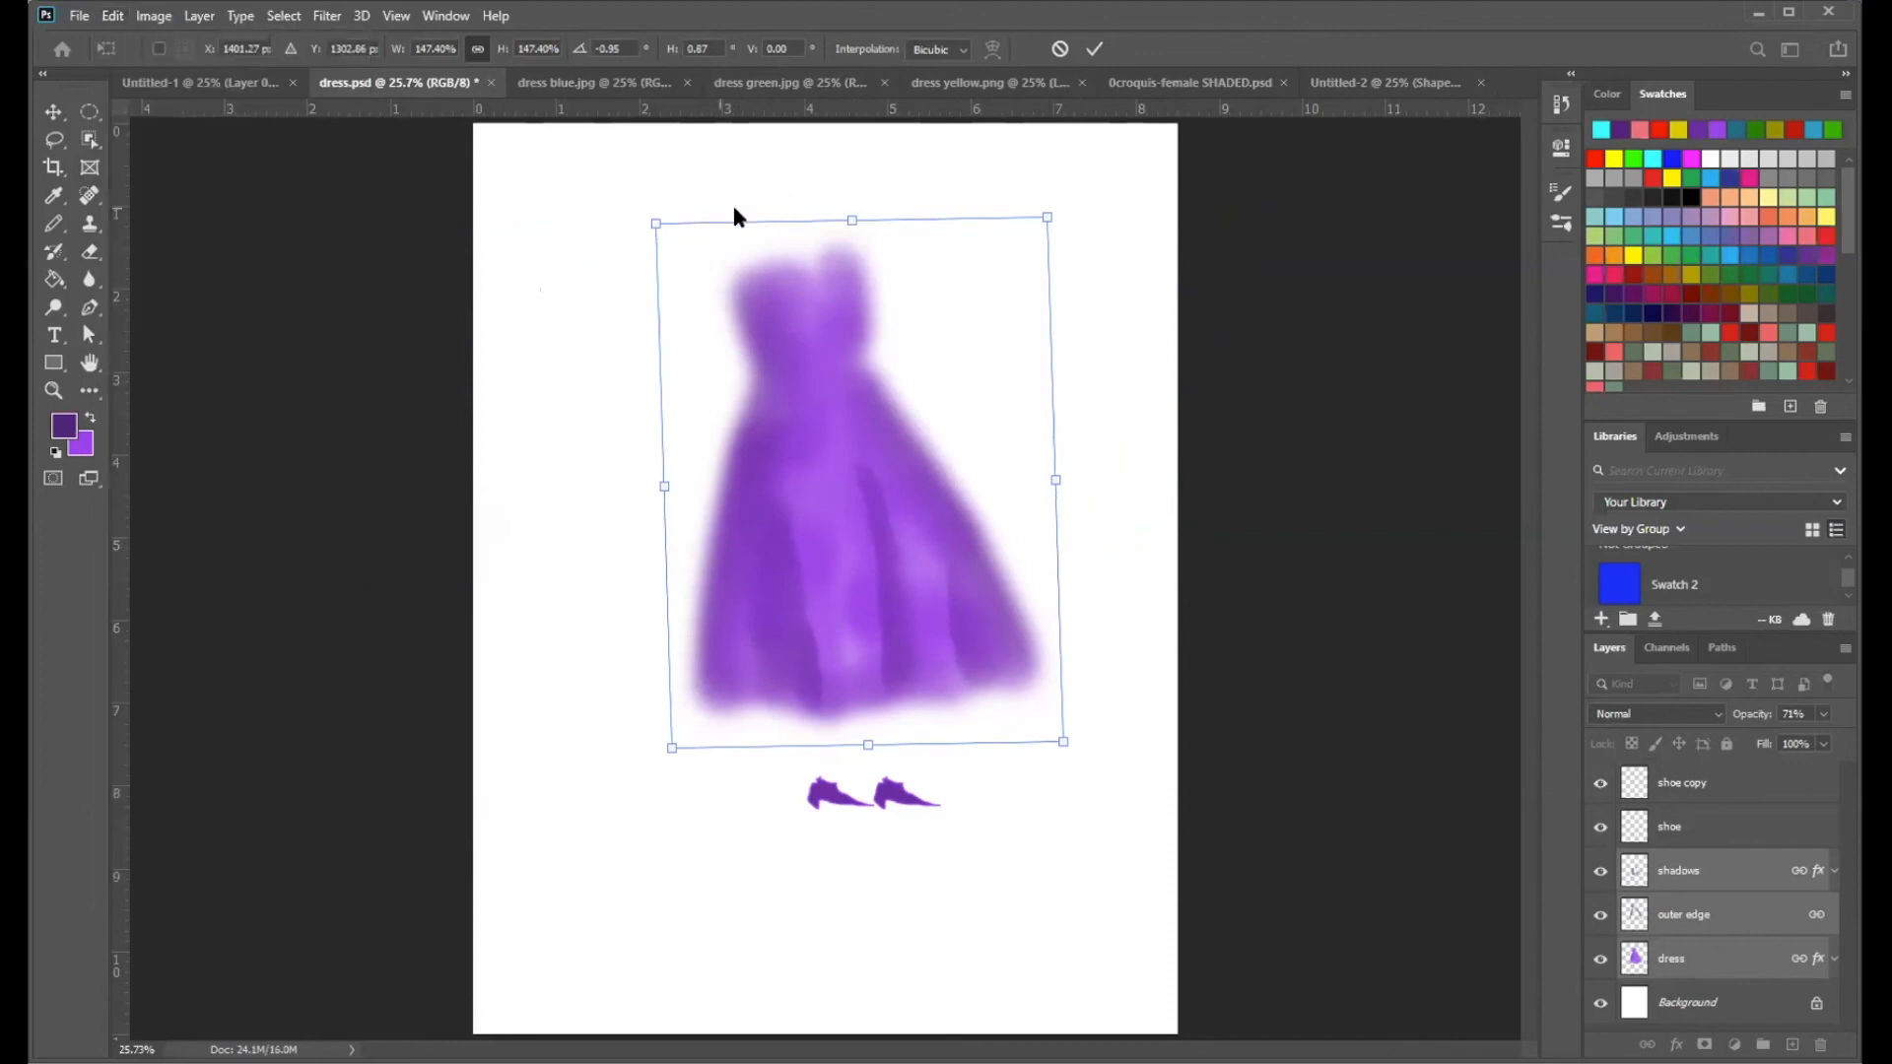
drag(657, 227, 598, 233)
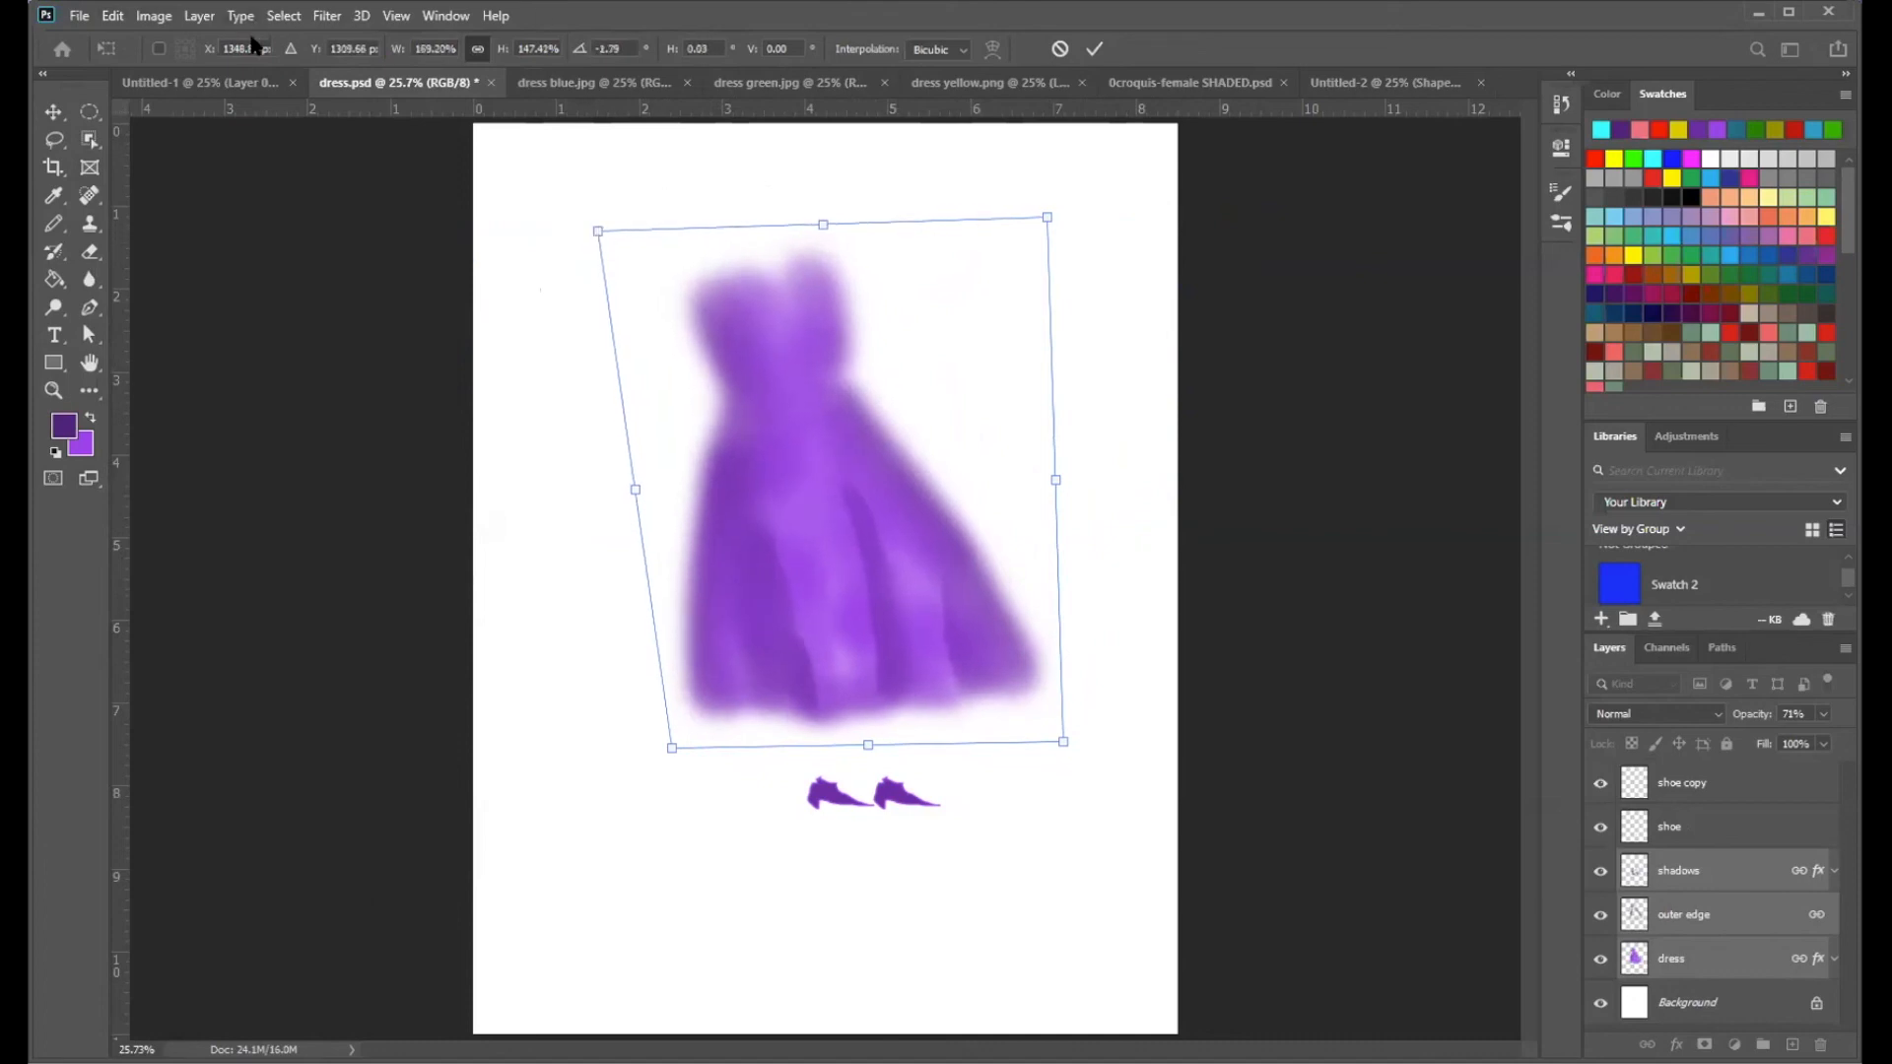
- Try the Perspective transform on the dress, narrowing its upper edge symmetrically from both corners
click(115, 17)
mouse_move(224, 505)
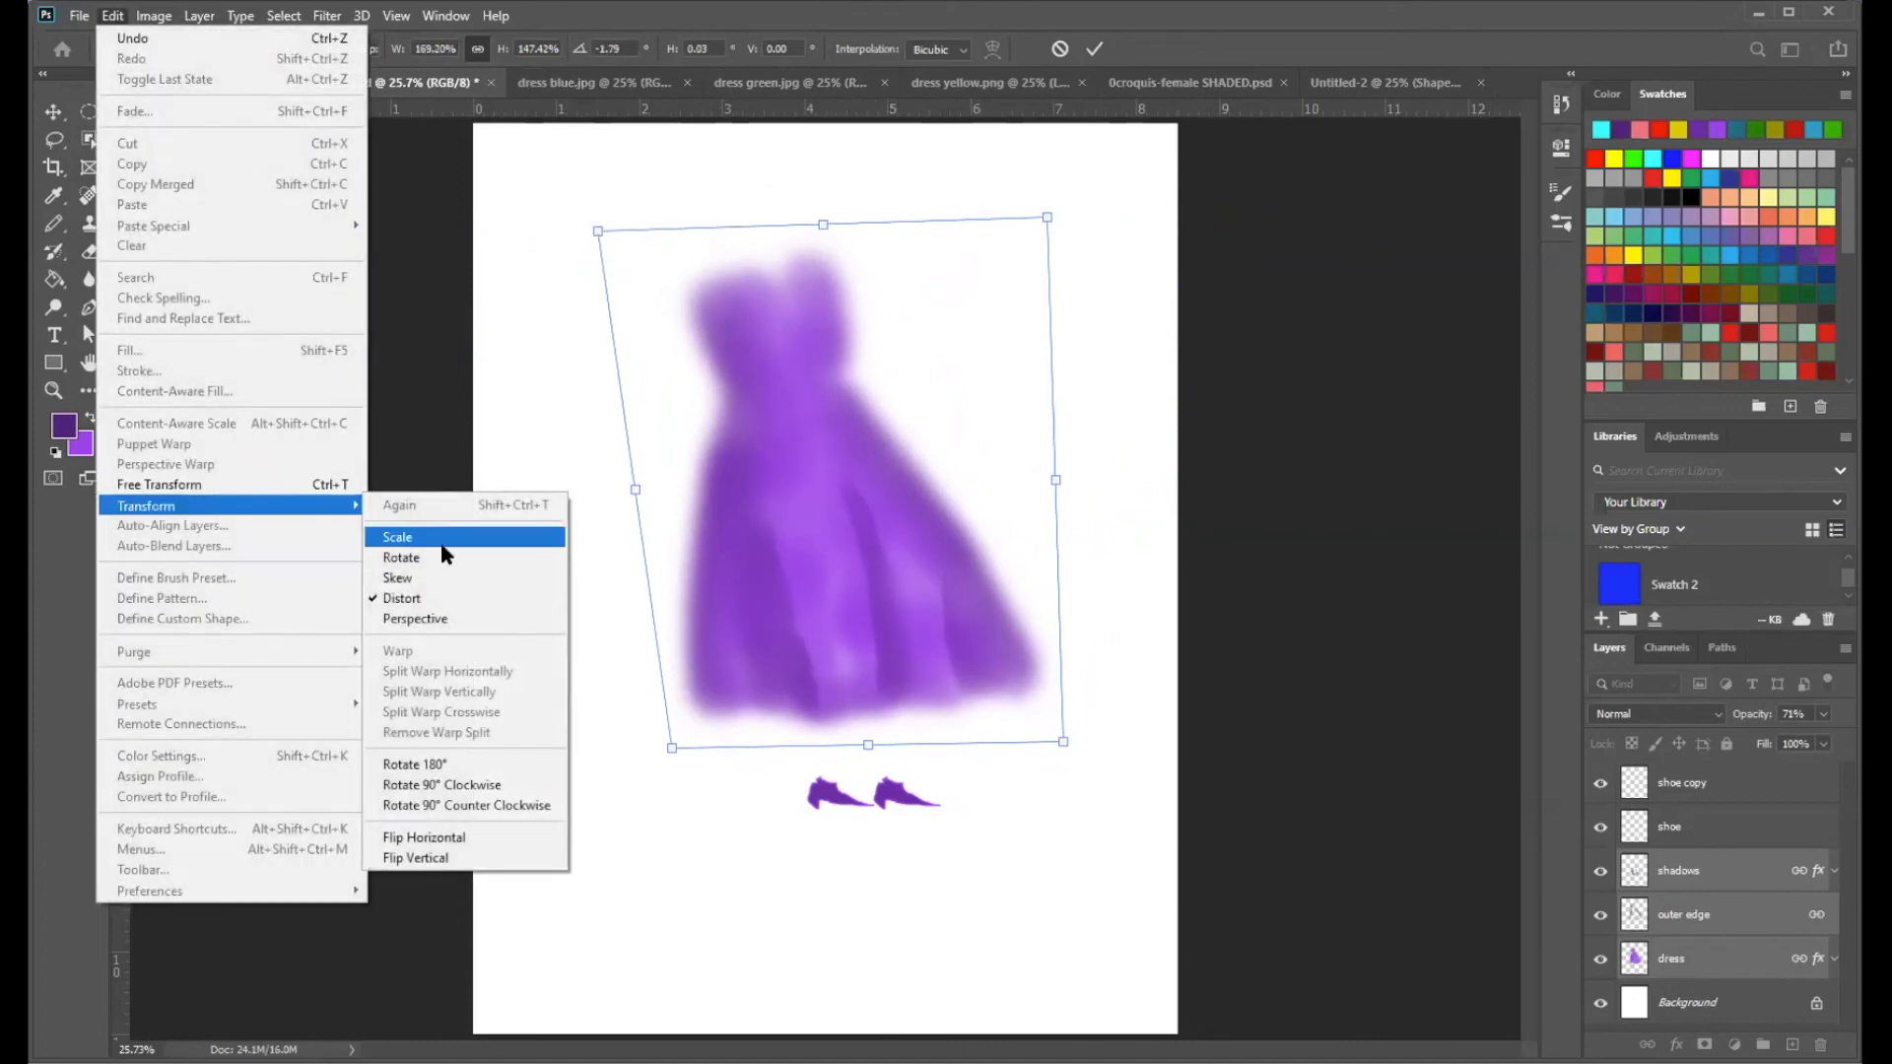
click(469, 616)
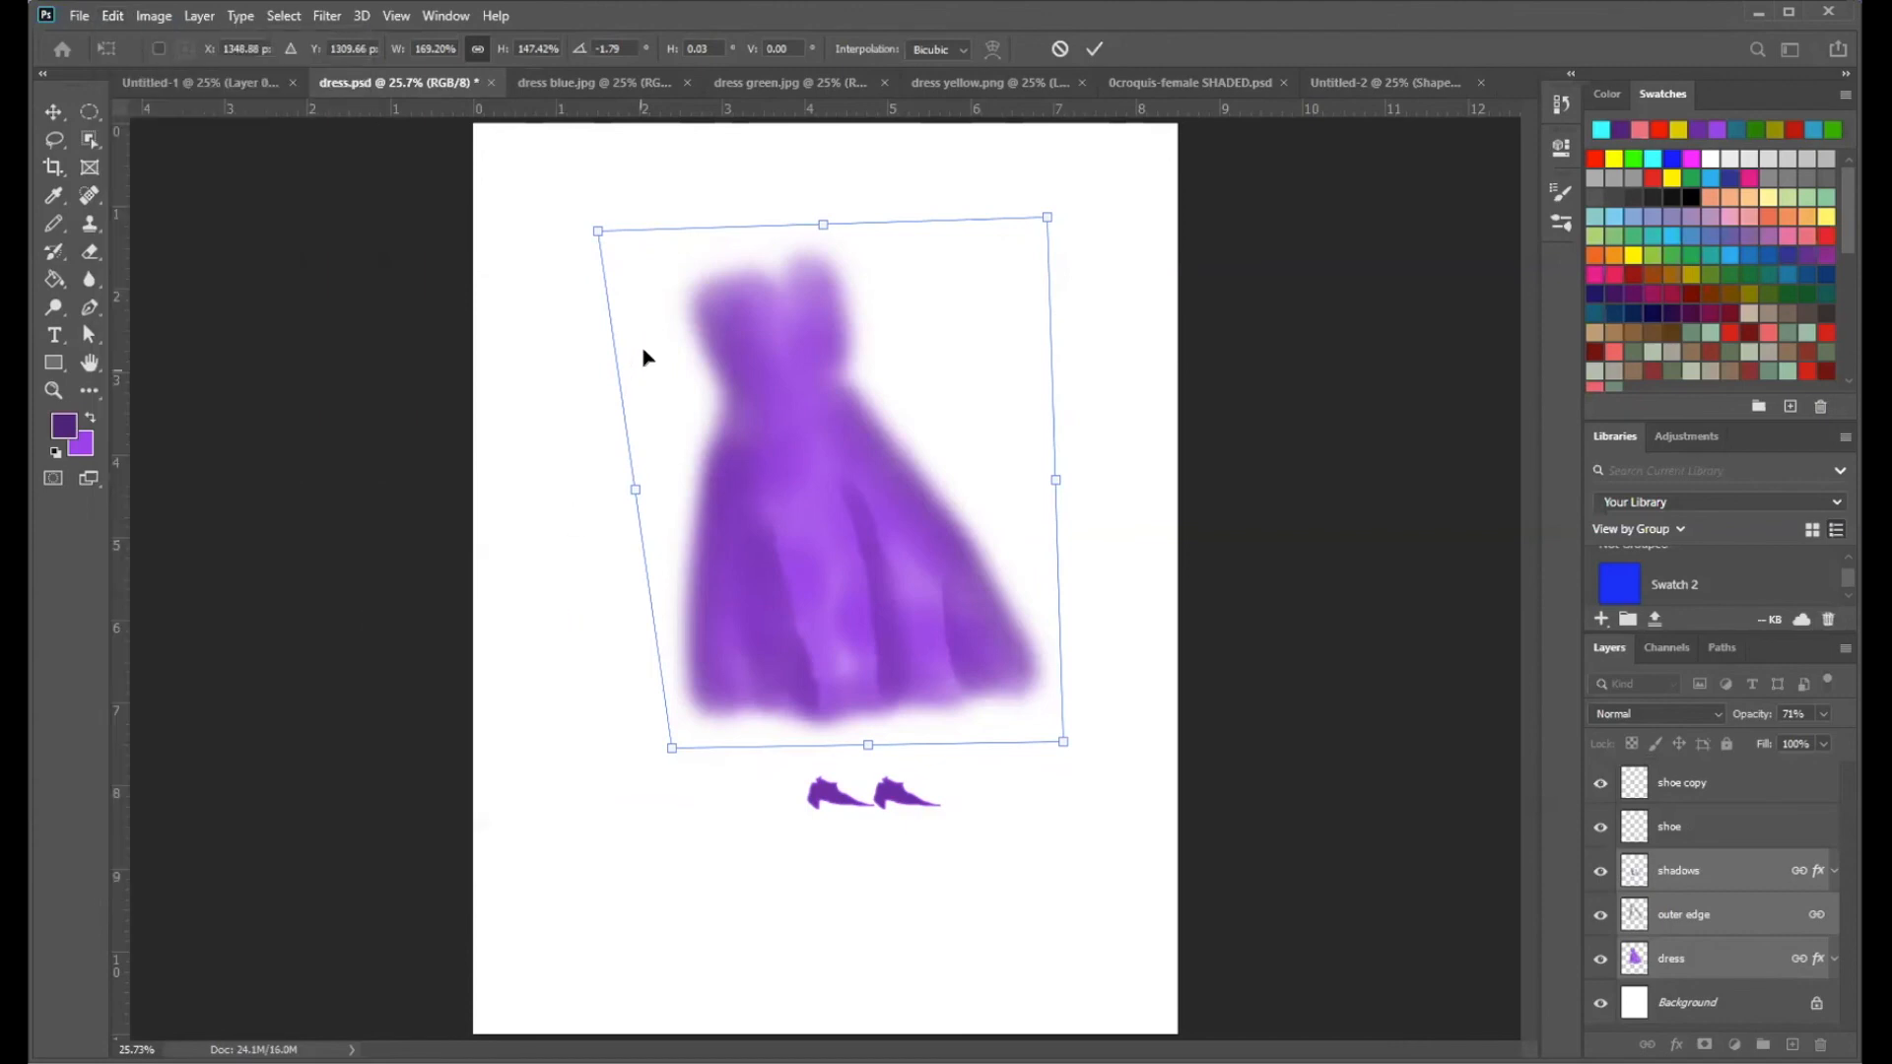
drag(599, 235, 655, 229)
- Try distorting the dress's upper-right corner outward and lower-left corner inward, then cancel the whole transform
click(113, 16)
mouse_move(276, 506)
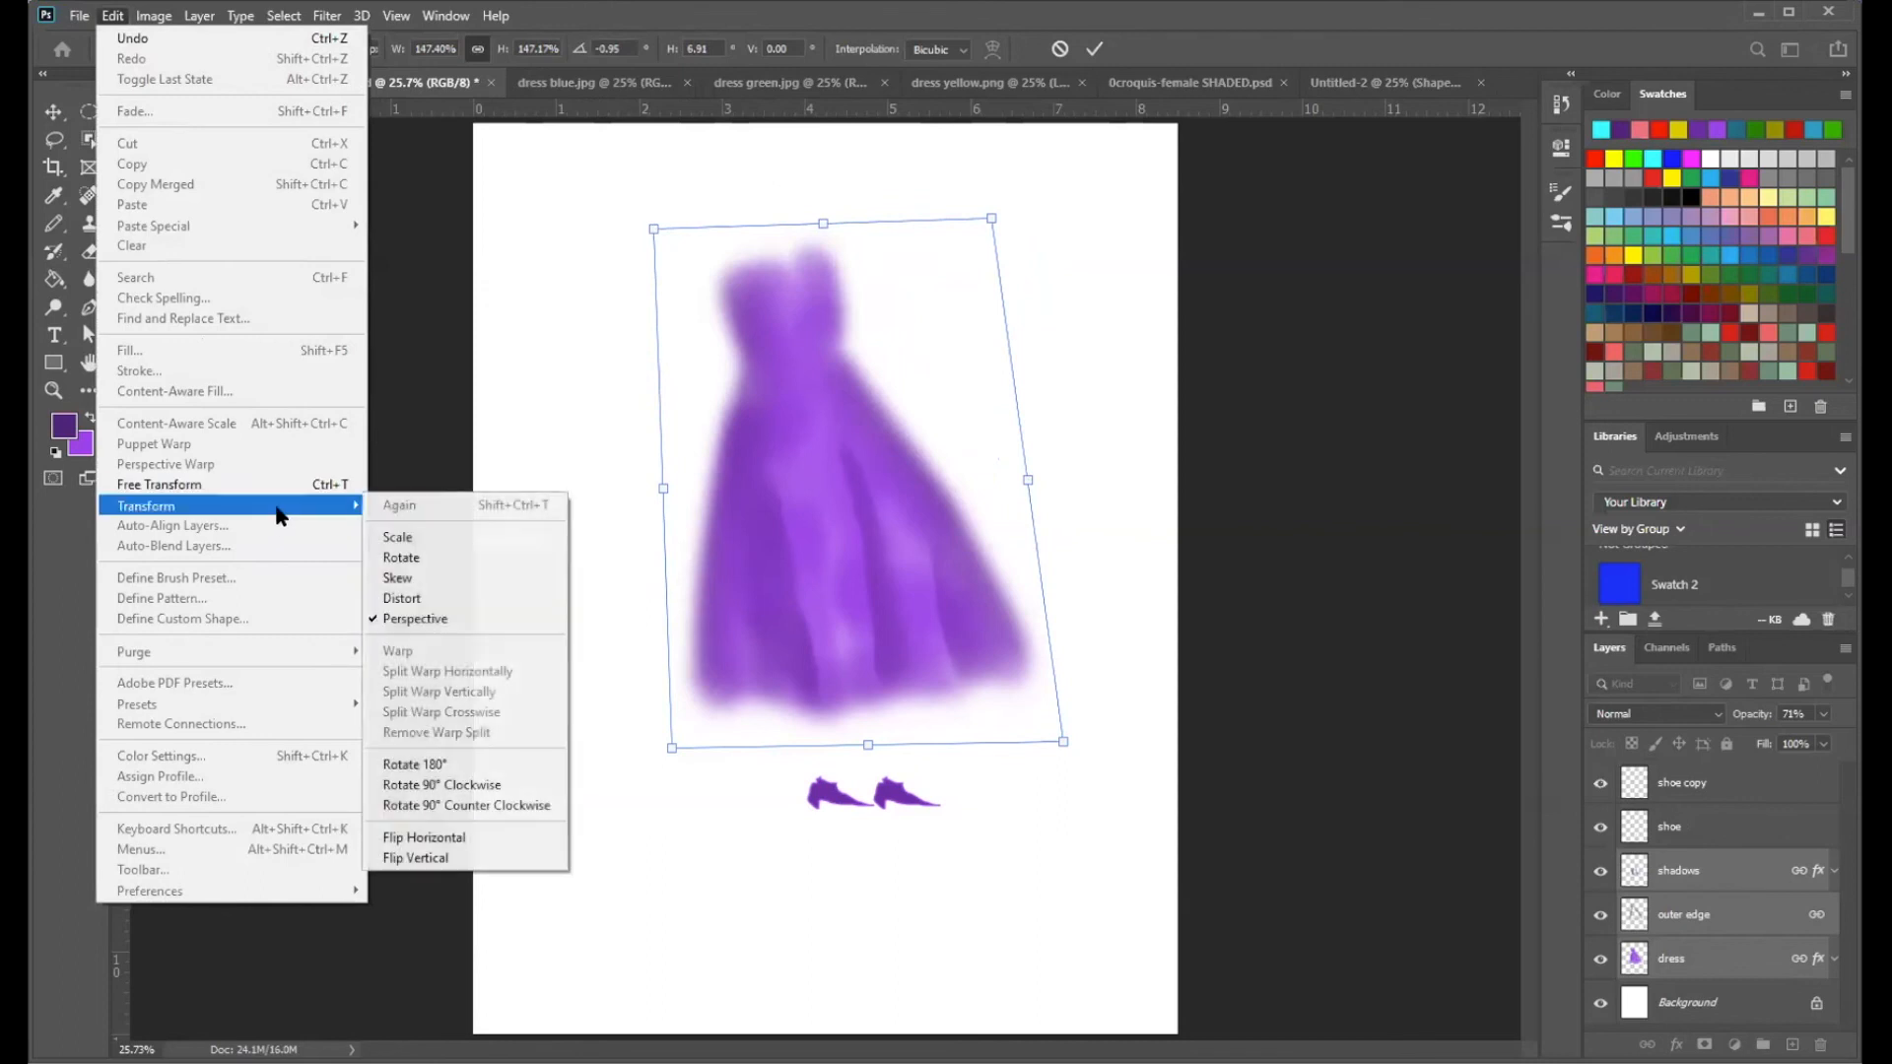
click(404, 600)
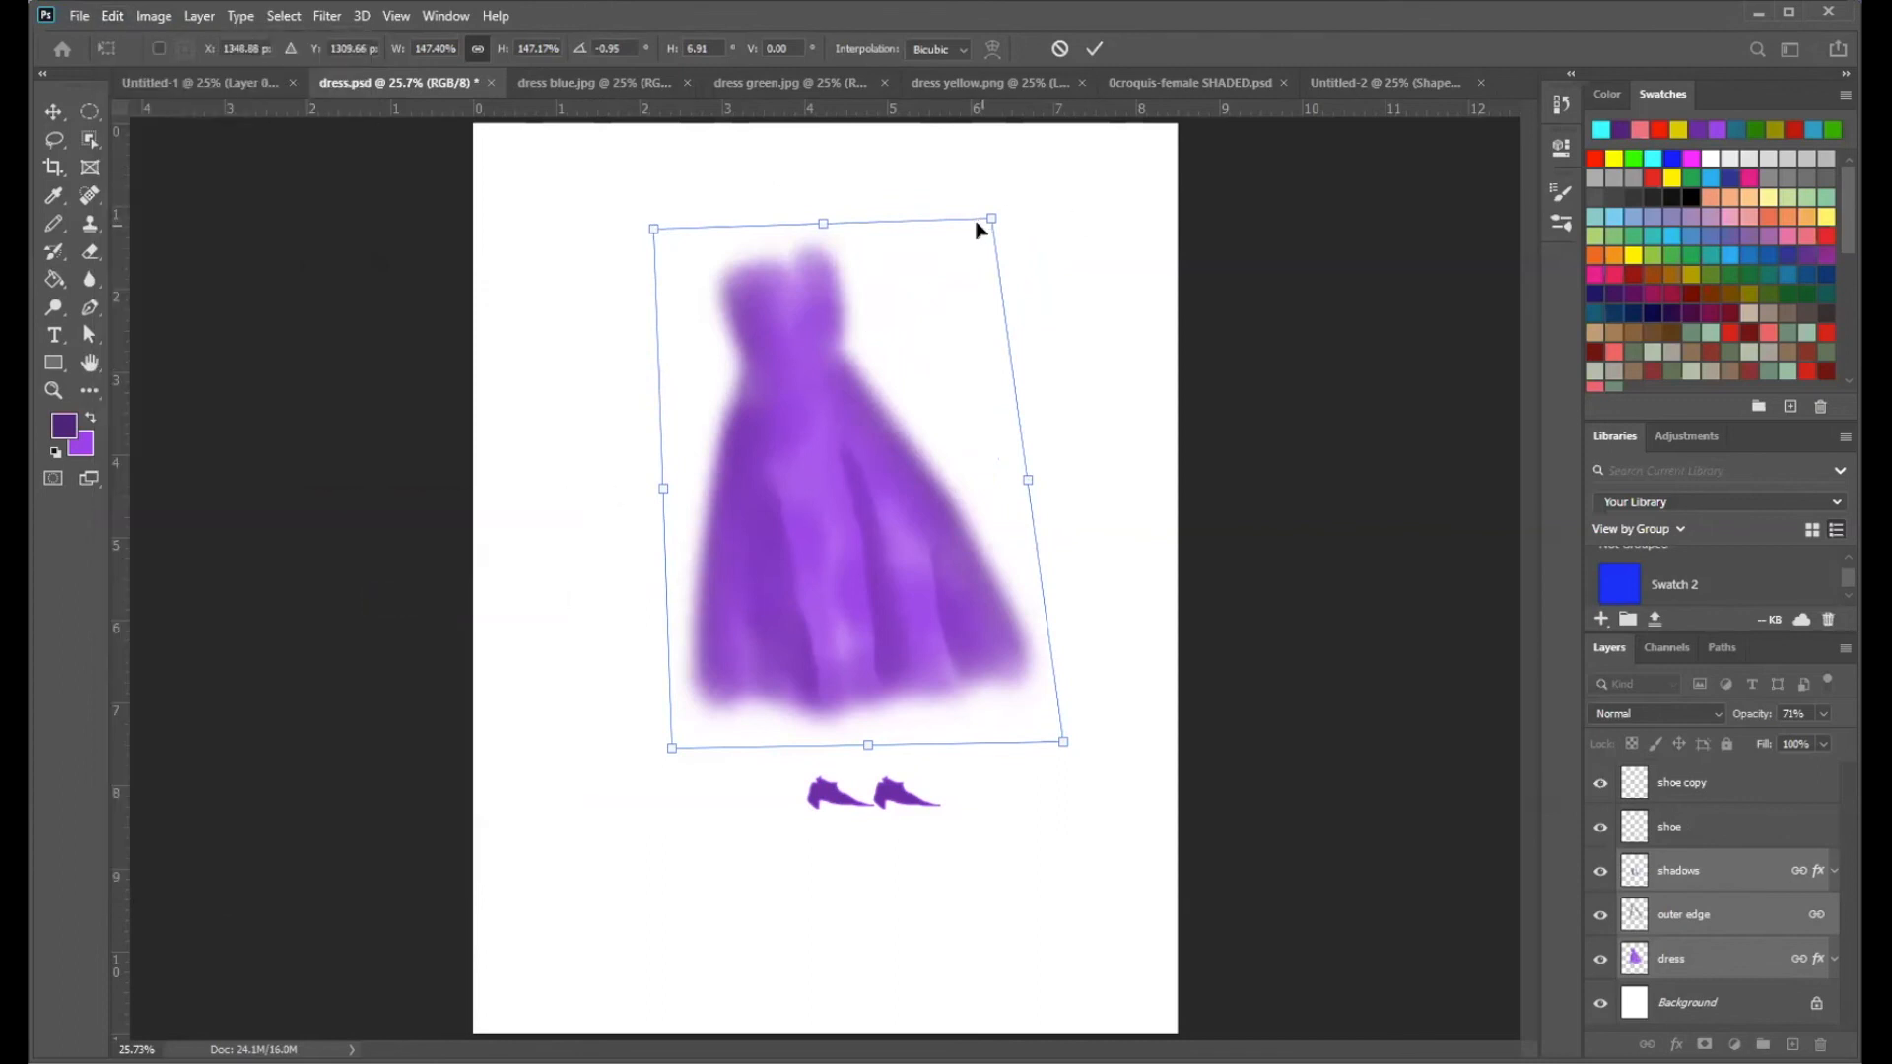
drag(990, 219, 1090, 209)
drag(667, 755, 777, 656)
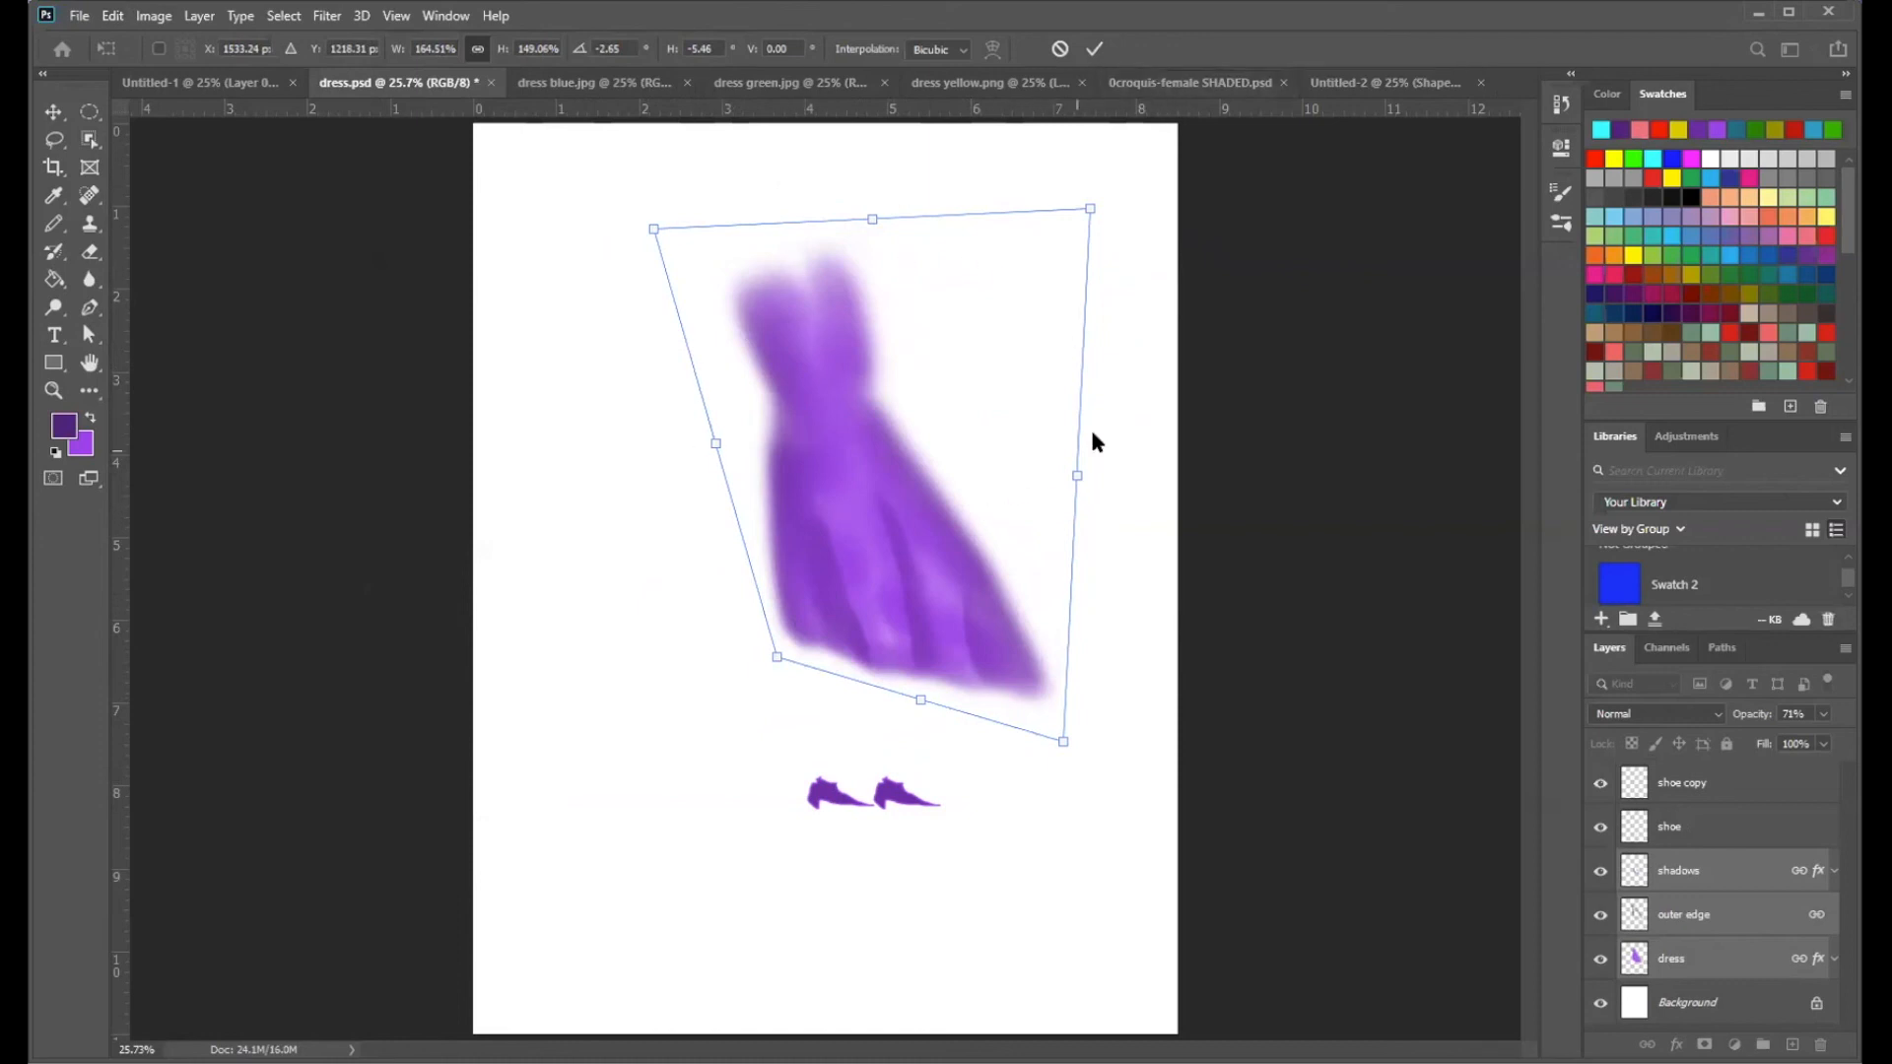
click(1059, 48)
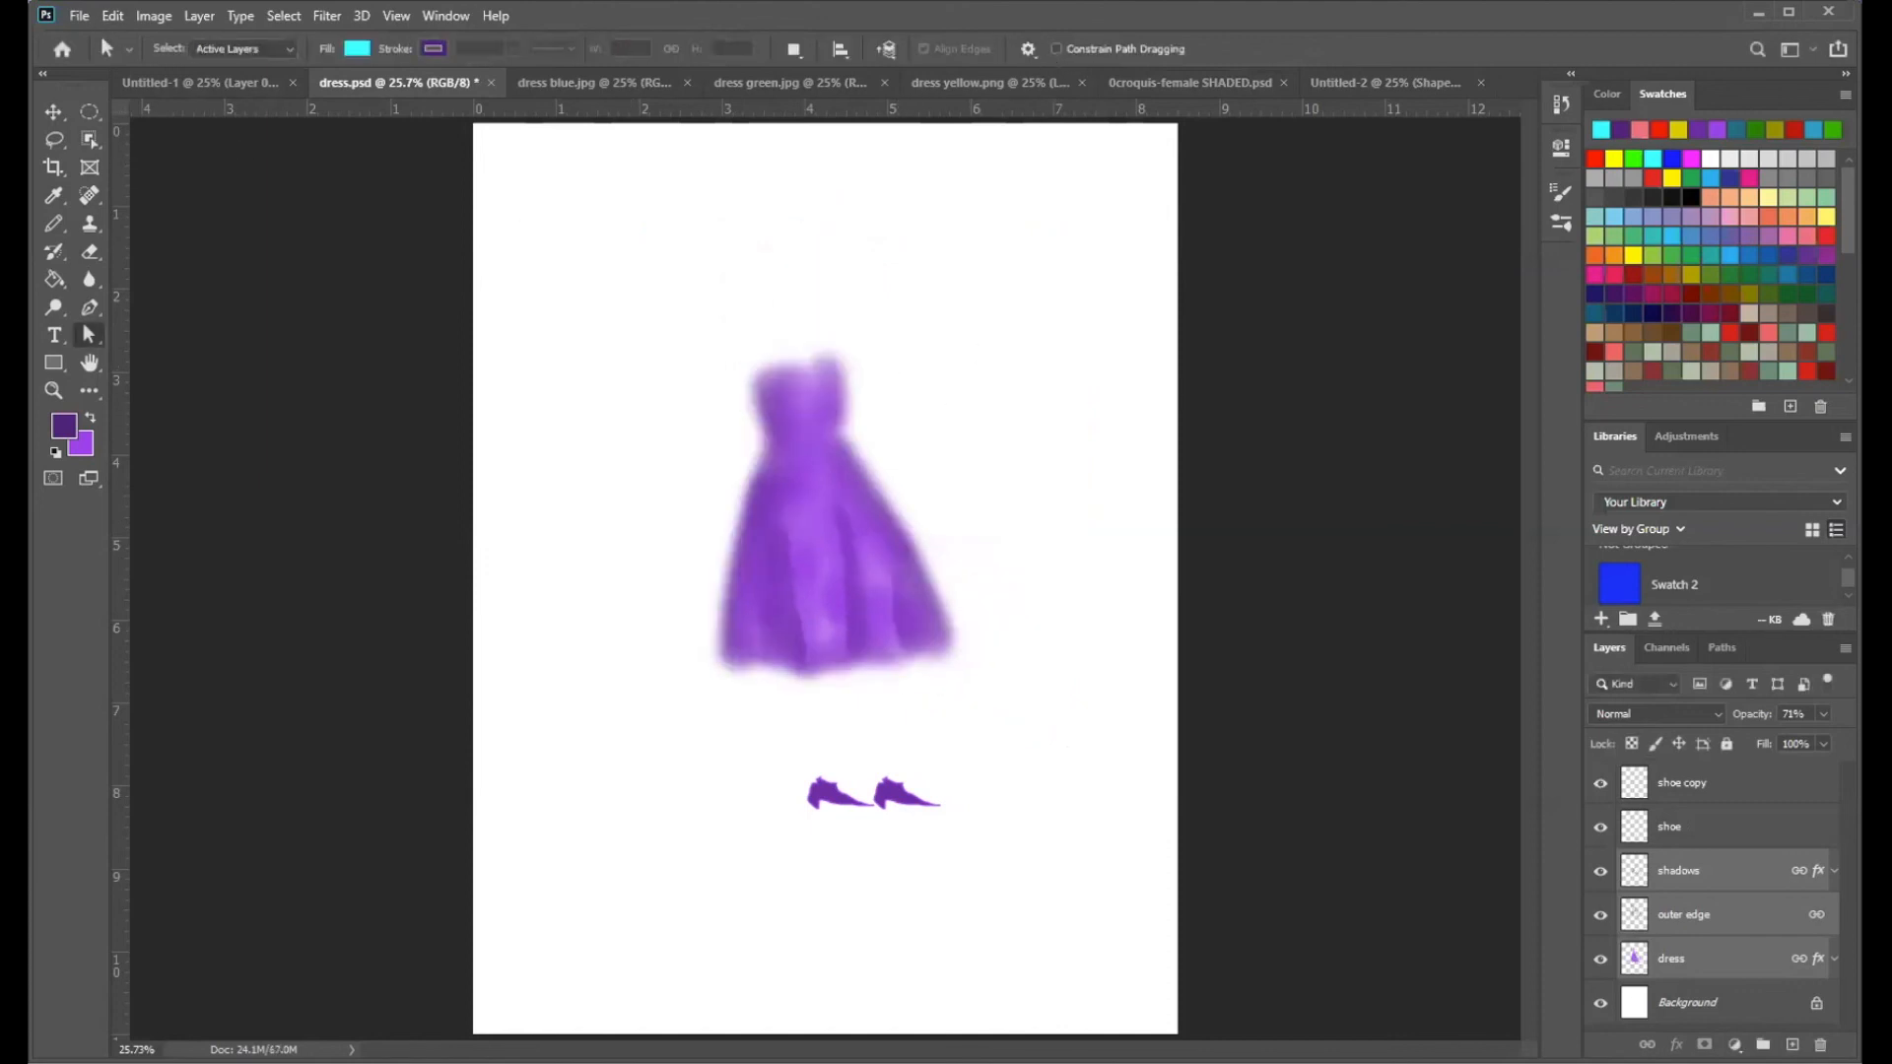
- Convert the document's colour mode to CMYK Color without flattening, accepting the U.S. Web Coated (SWOP) v2 profile
click(123, 14)
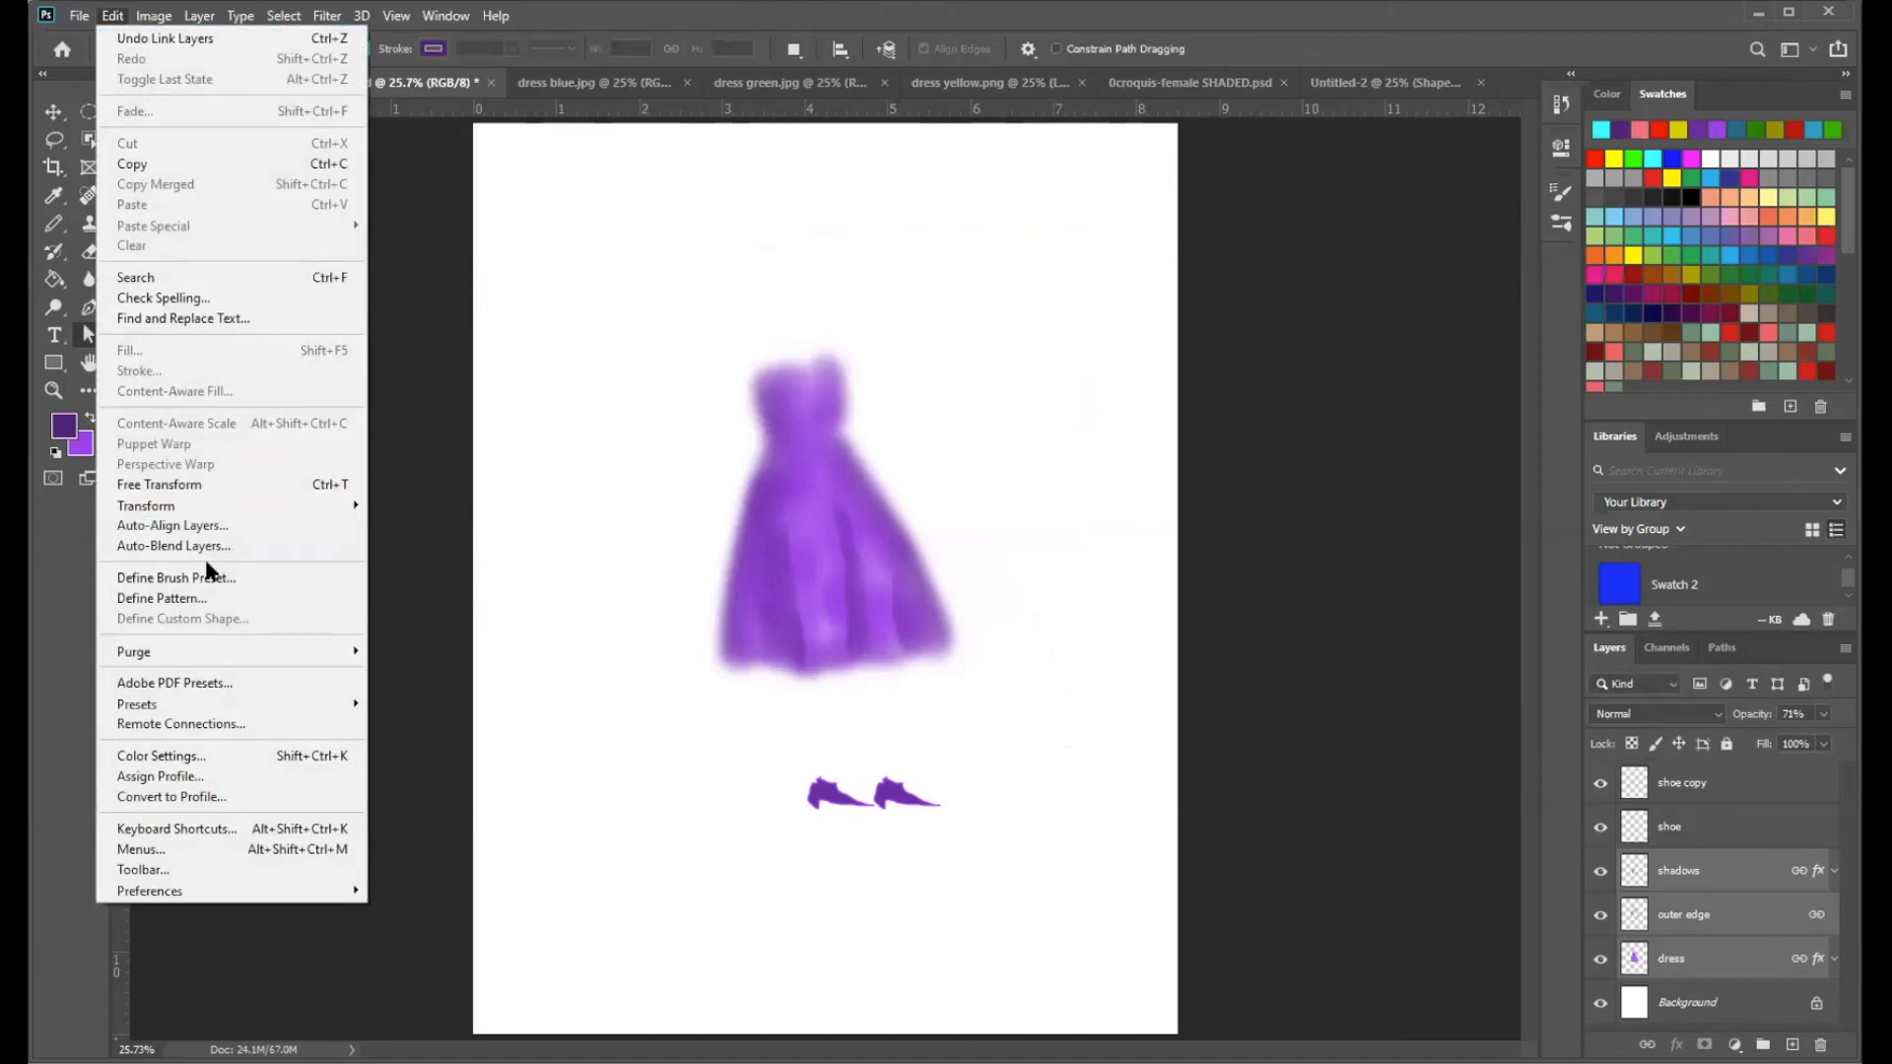
mouse_move(226, 513)
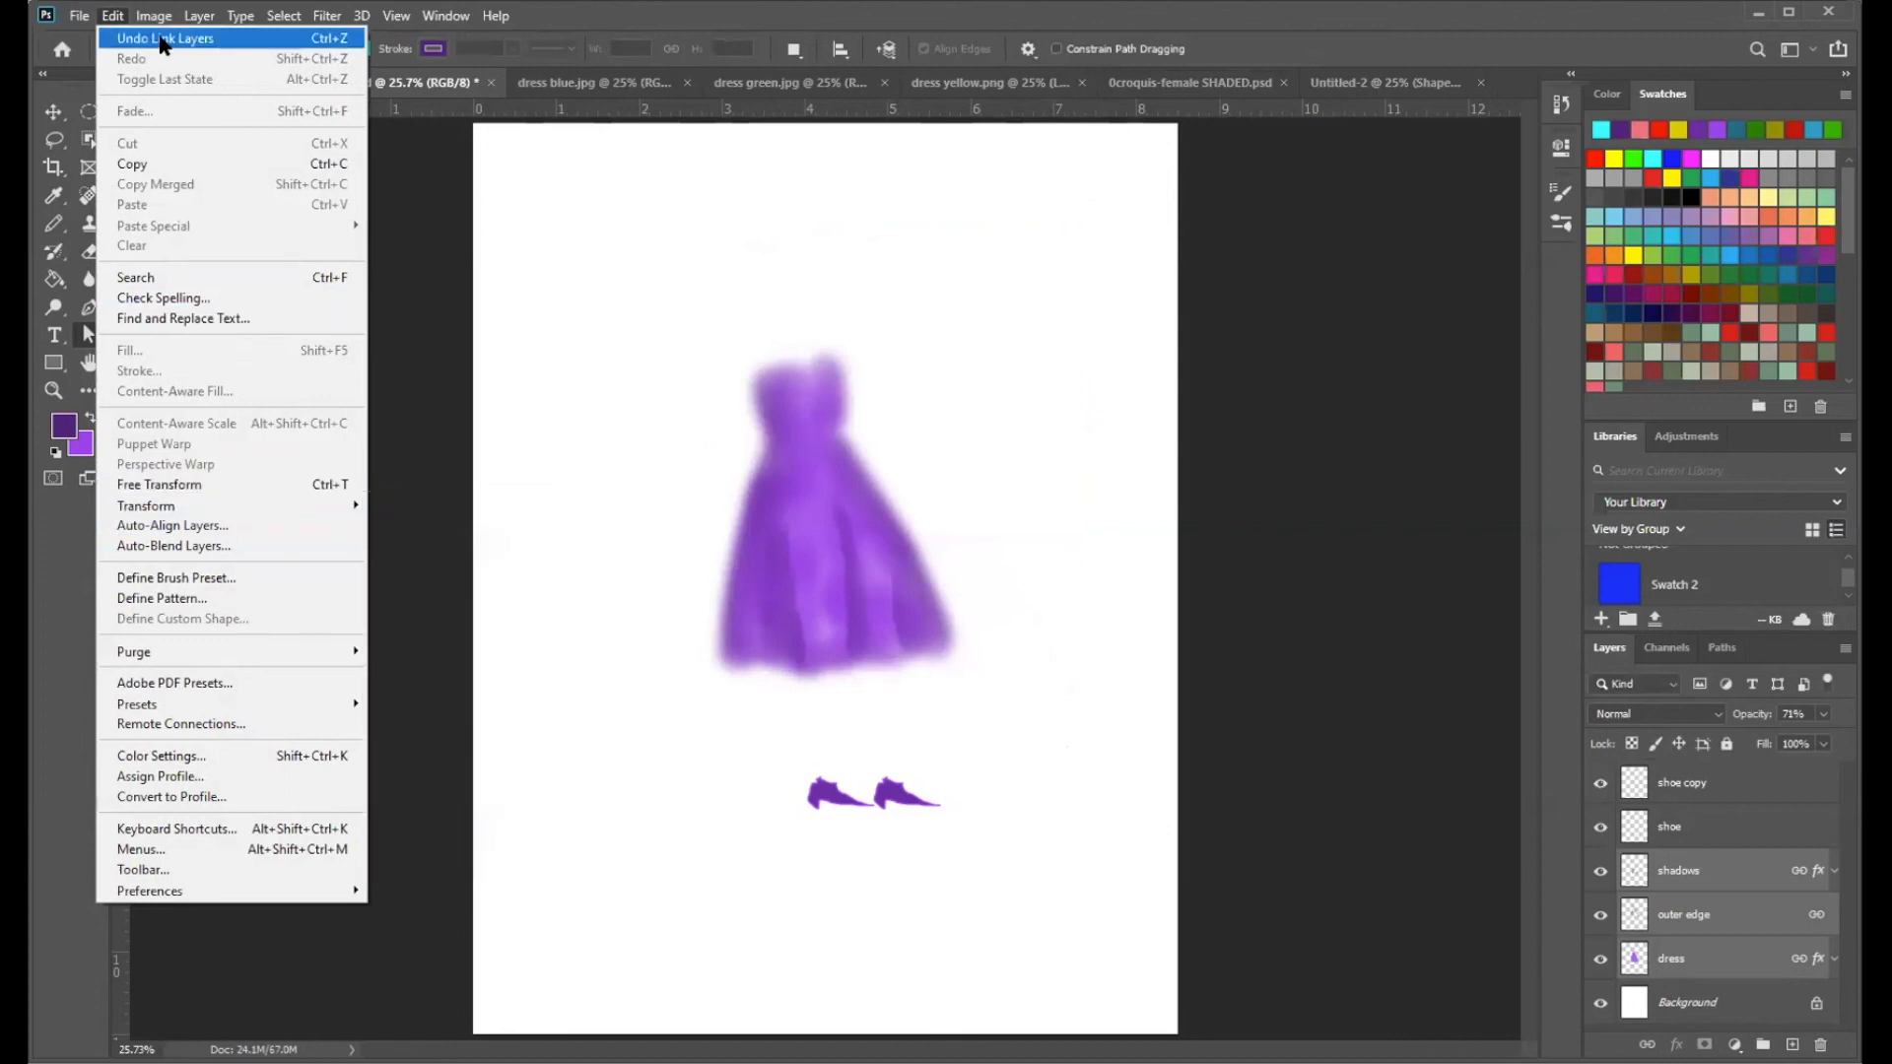
mouse_move(156, 27)
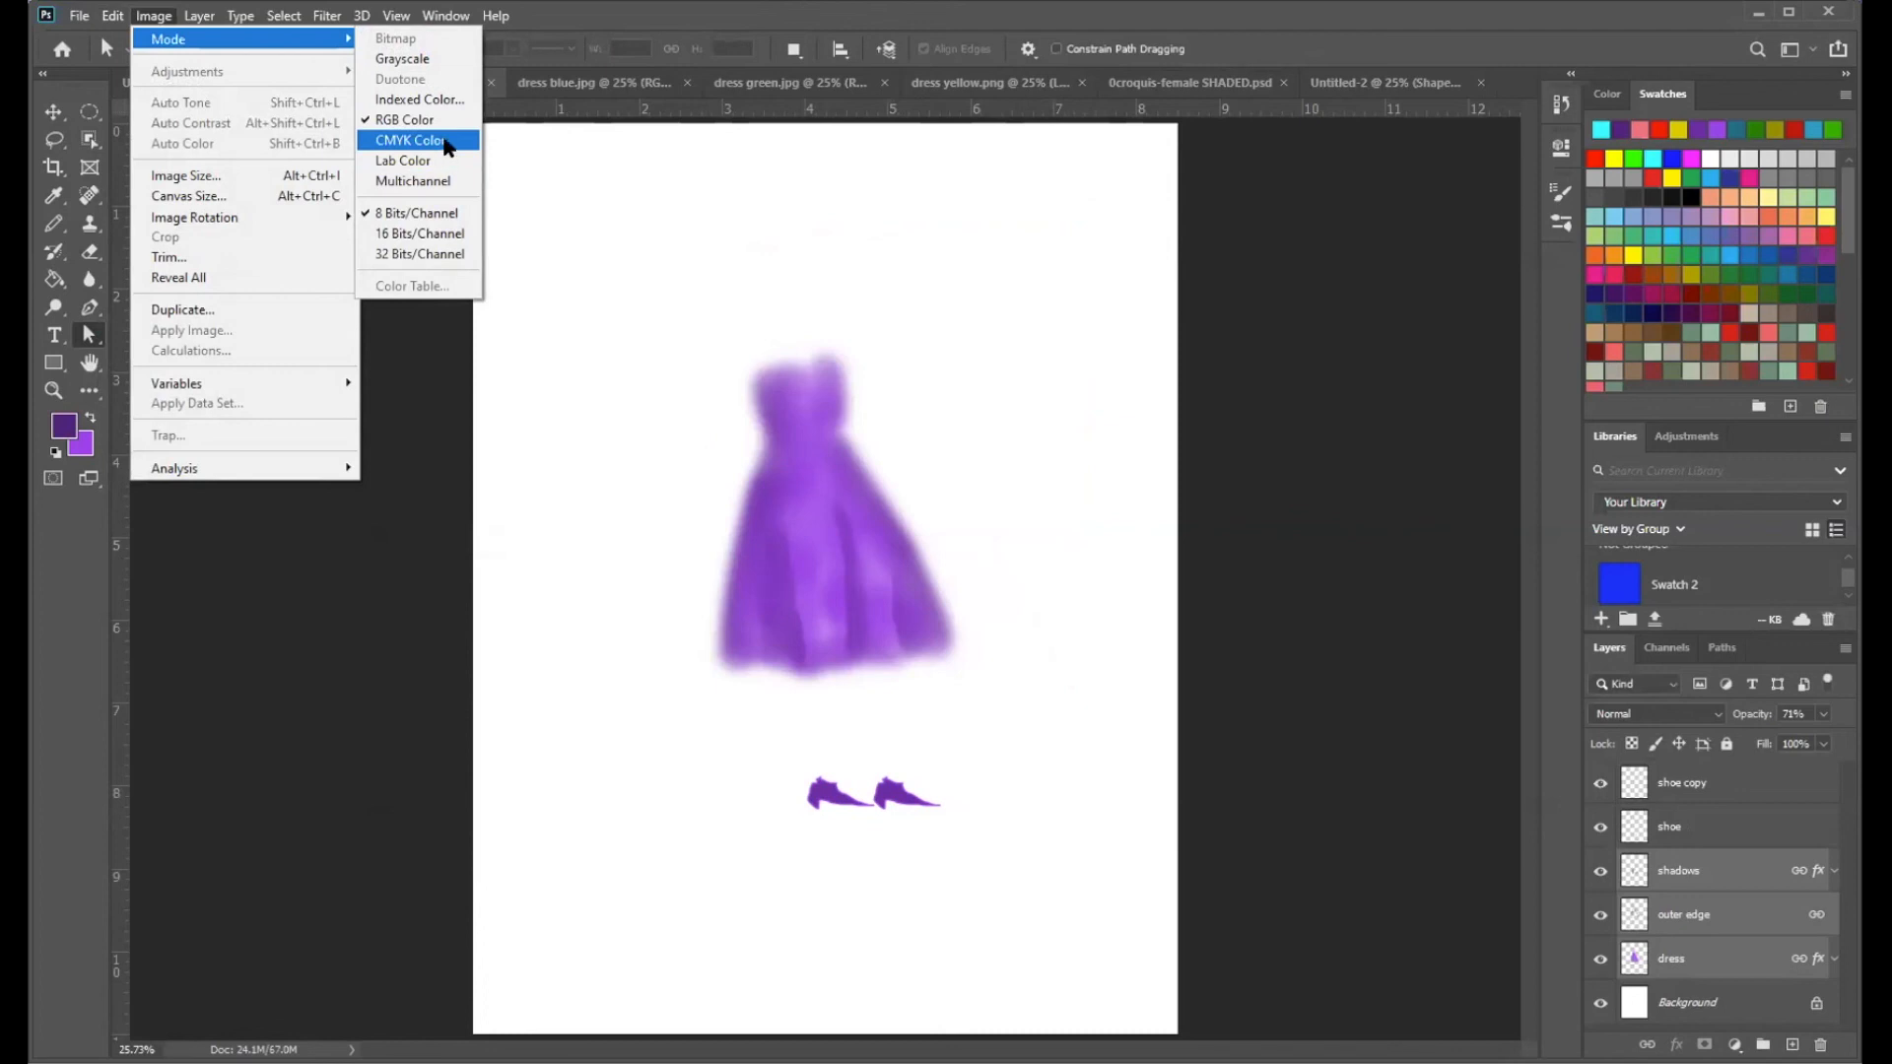
click(446, 145)
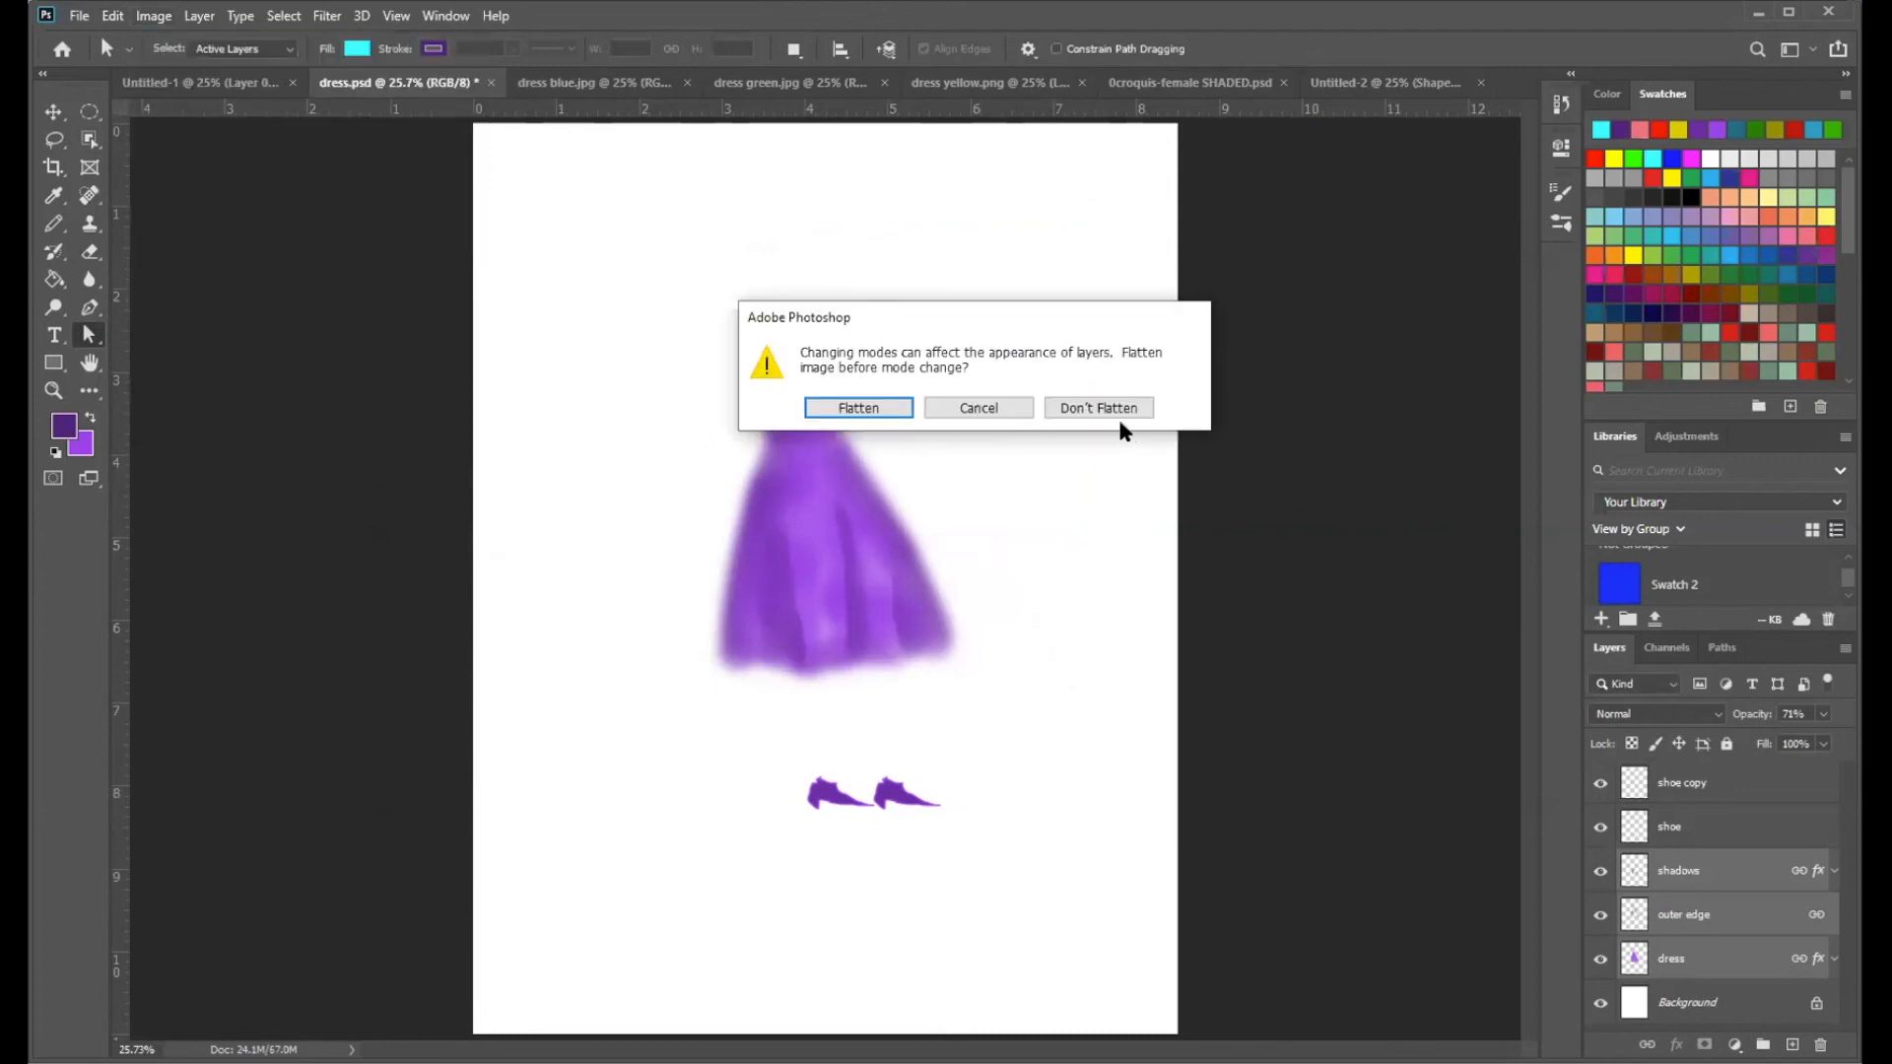
click(1138, 419)
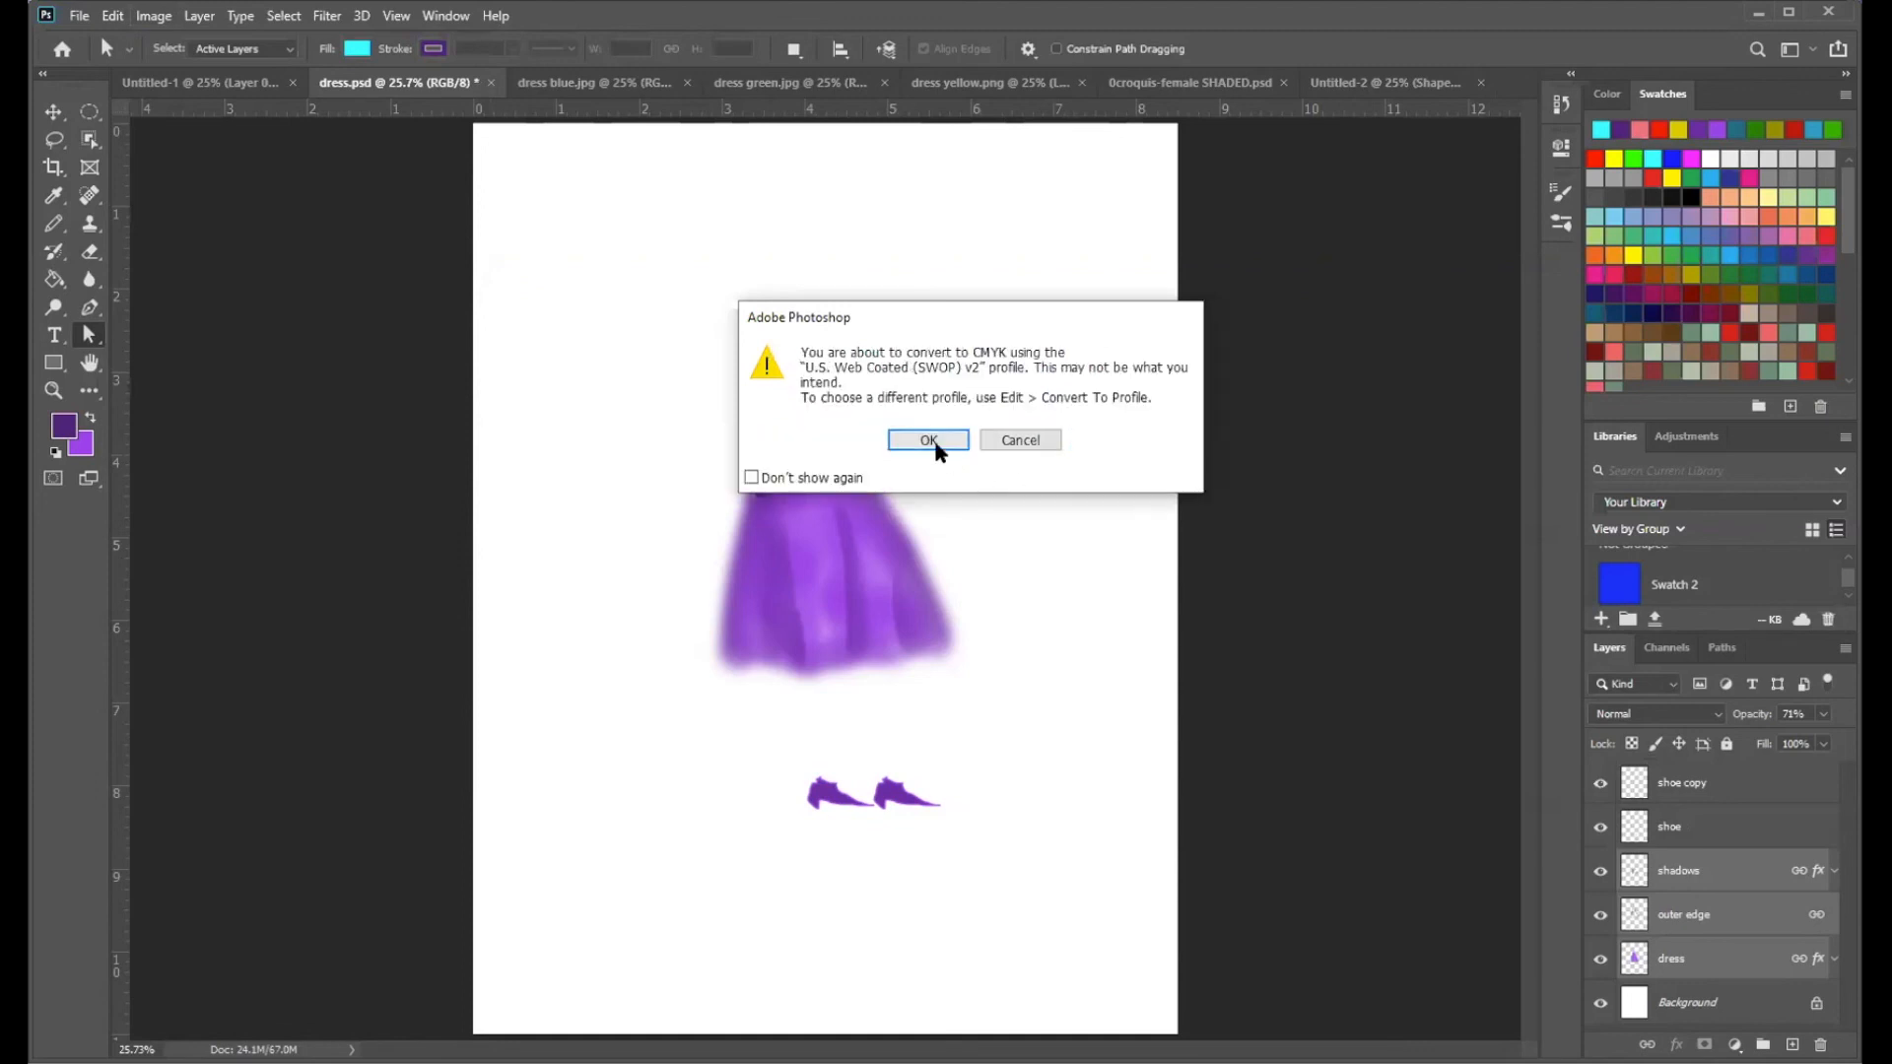
click(929, 440)
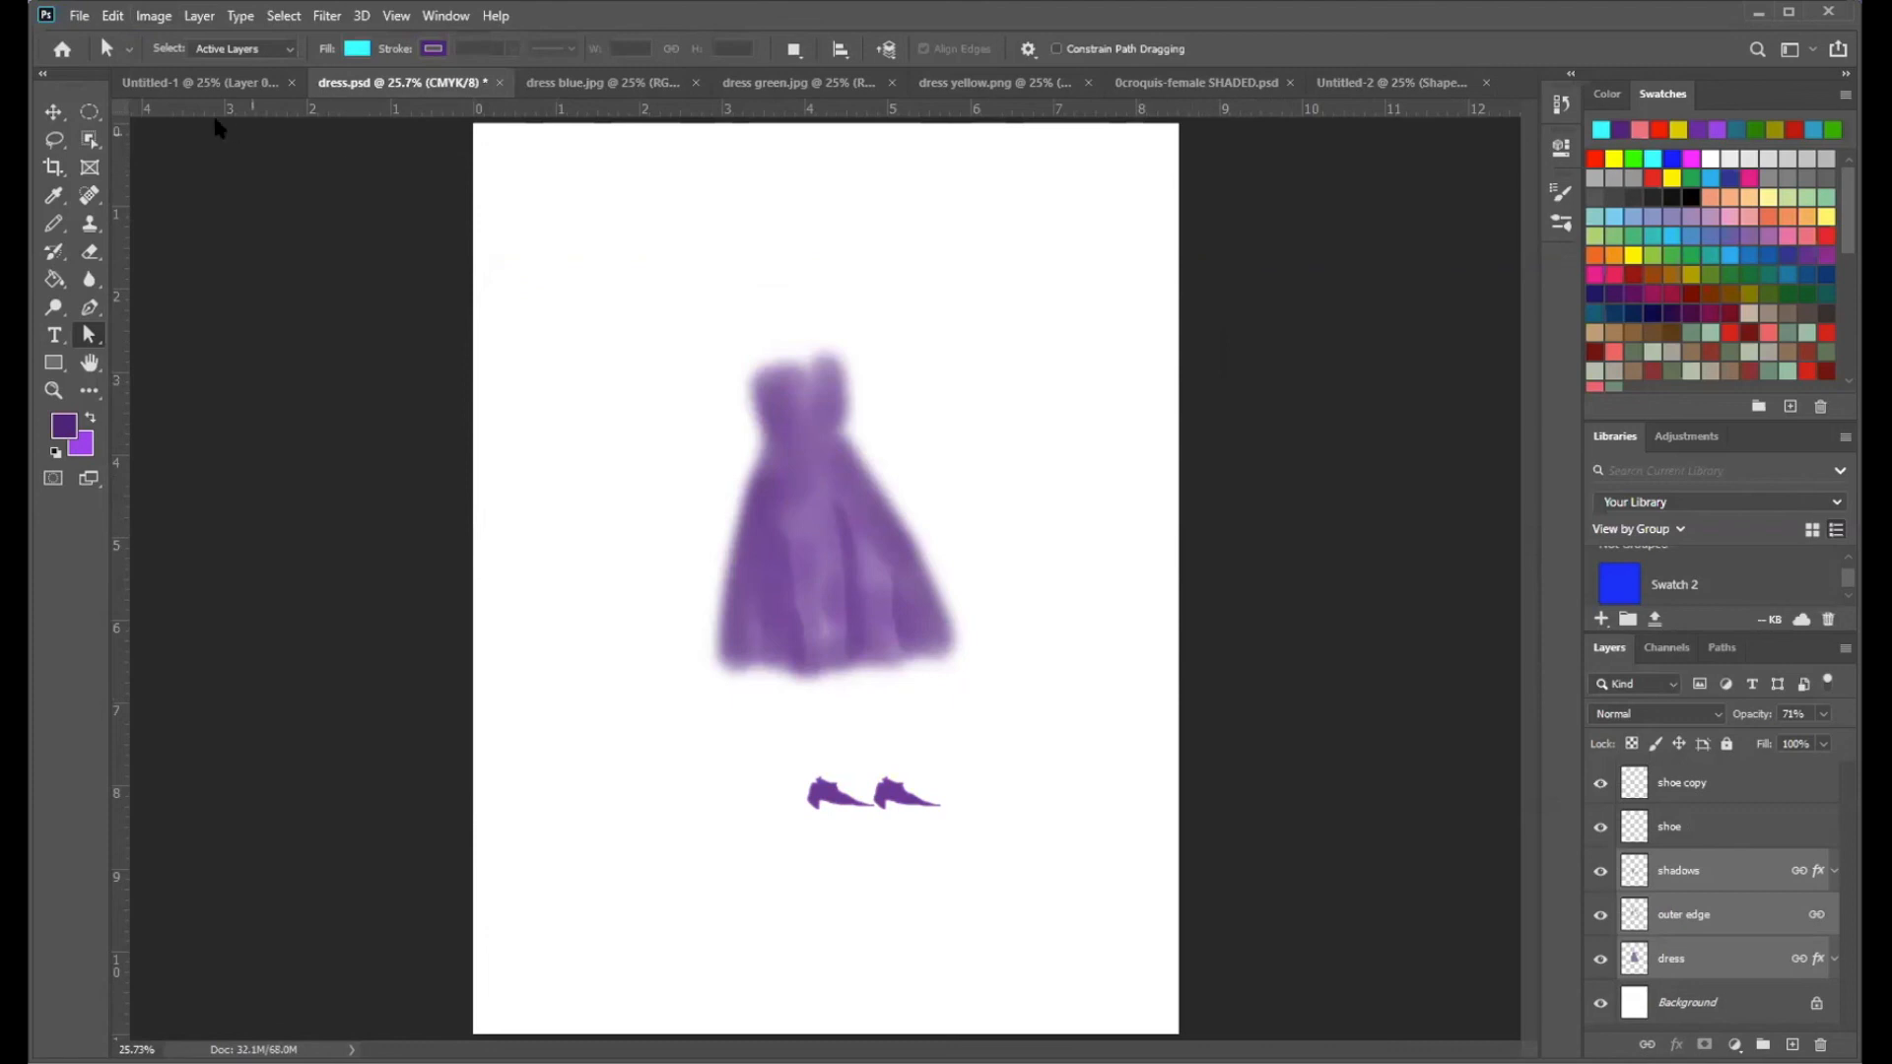
- Convert the document back to RGB Color without flattening its layers
click(155, 16)
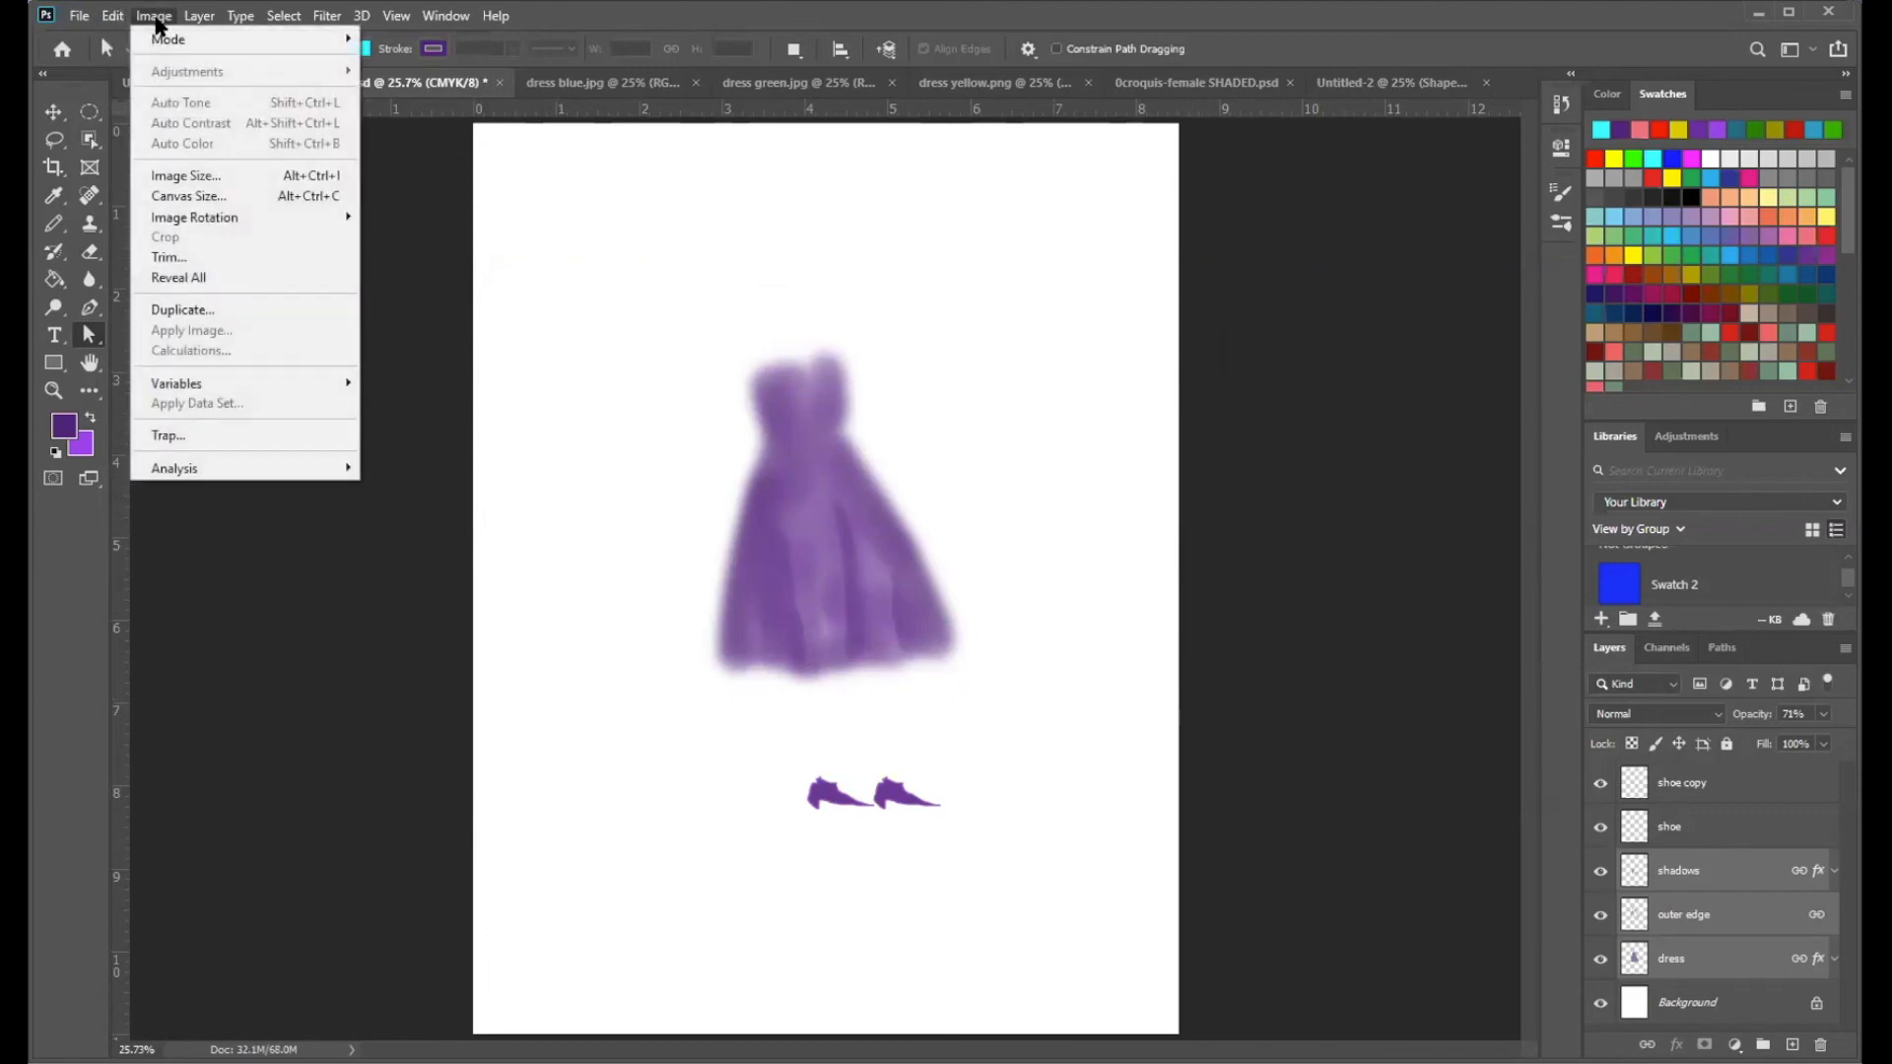
mouse_move(166, 40)
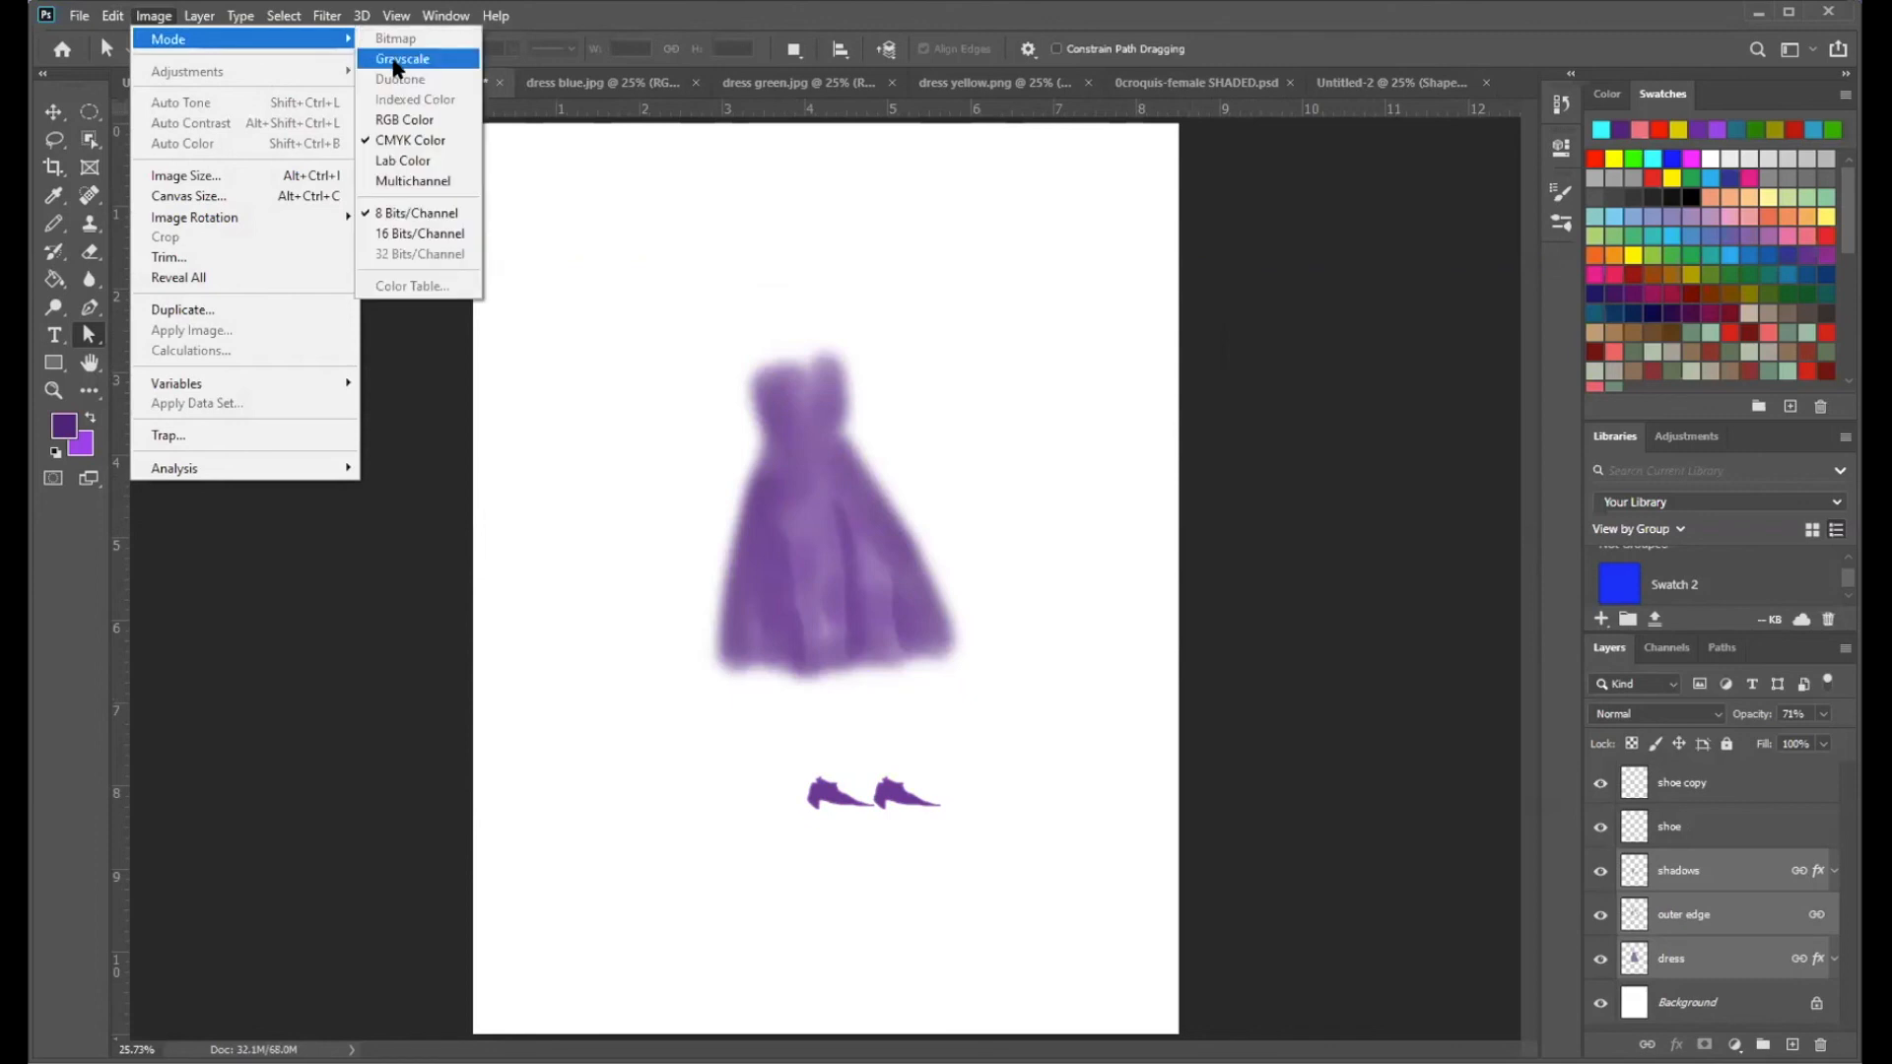
click(411, 119)
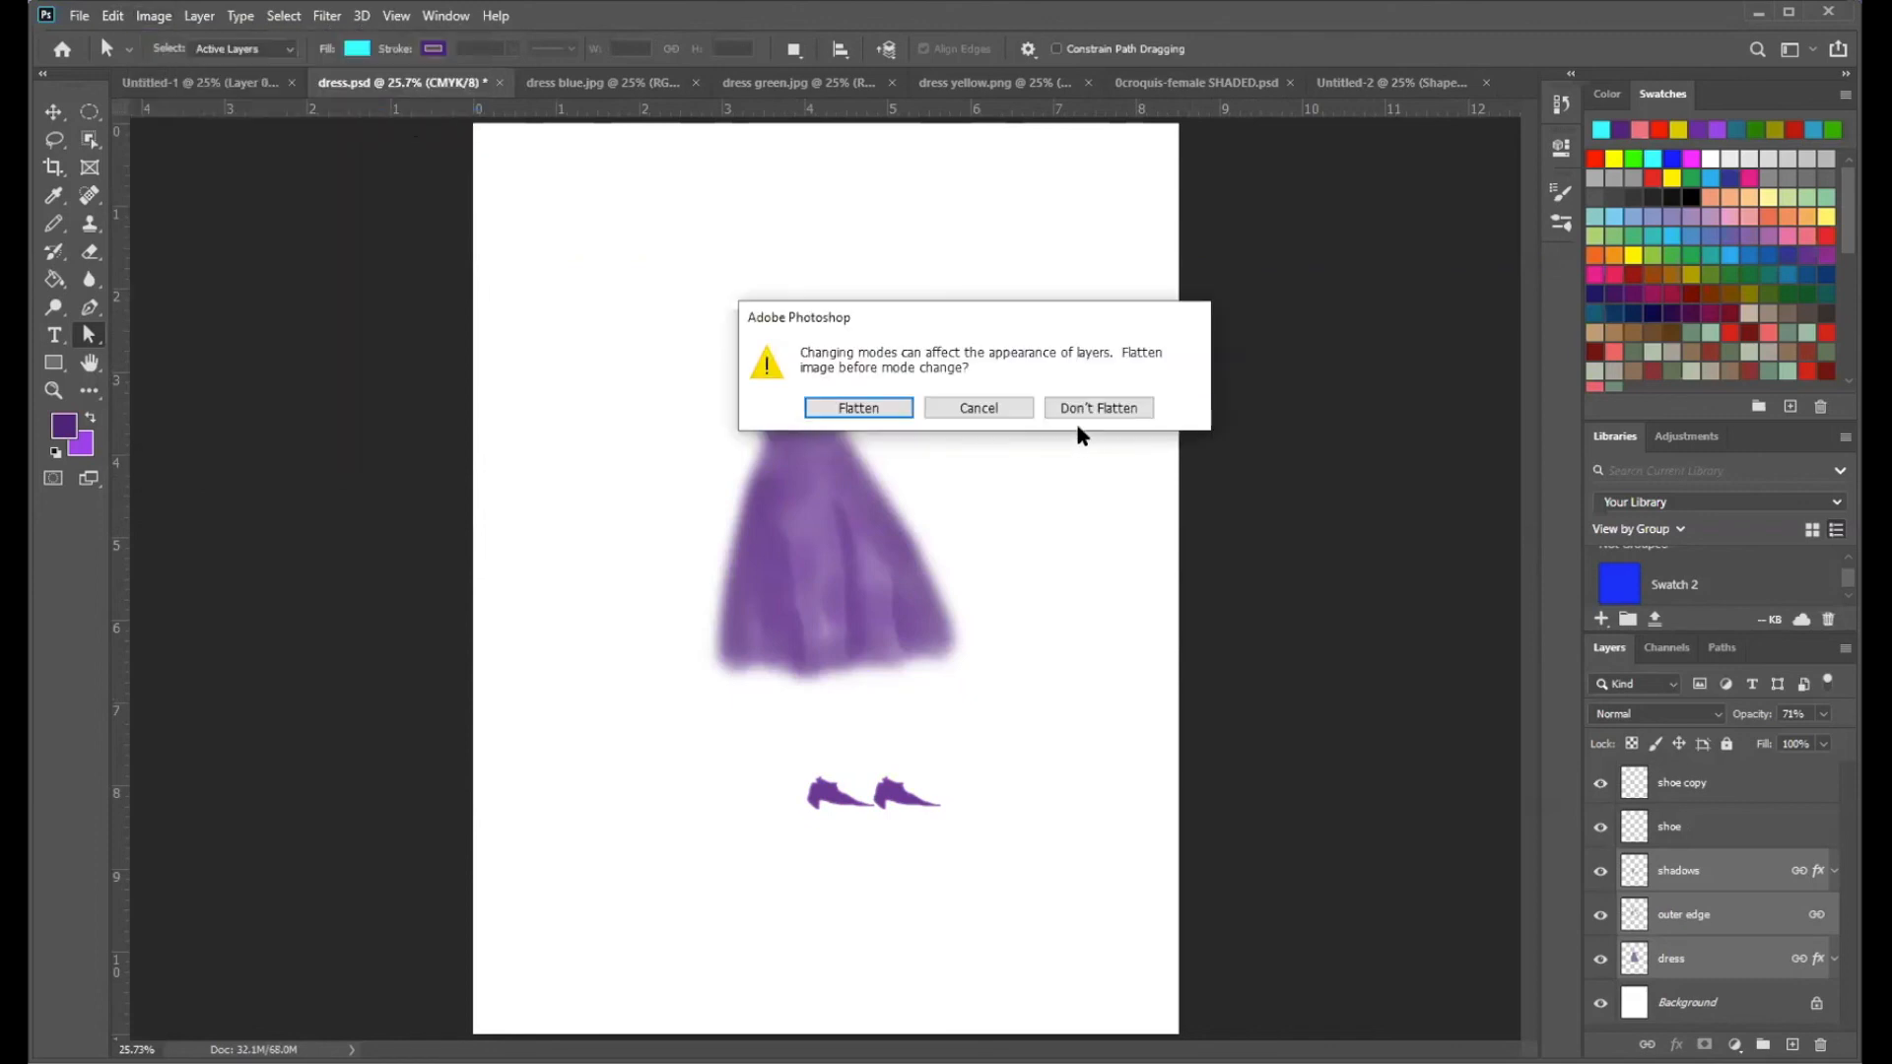
click(1078, 414)
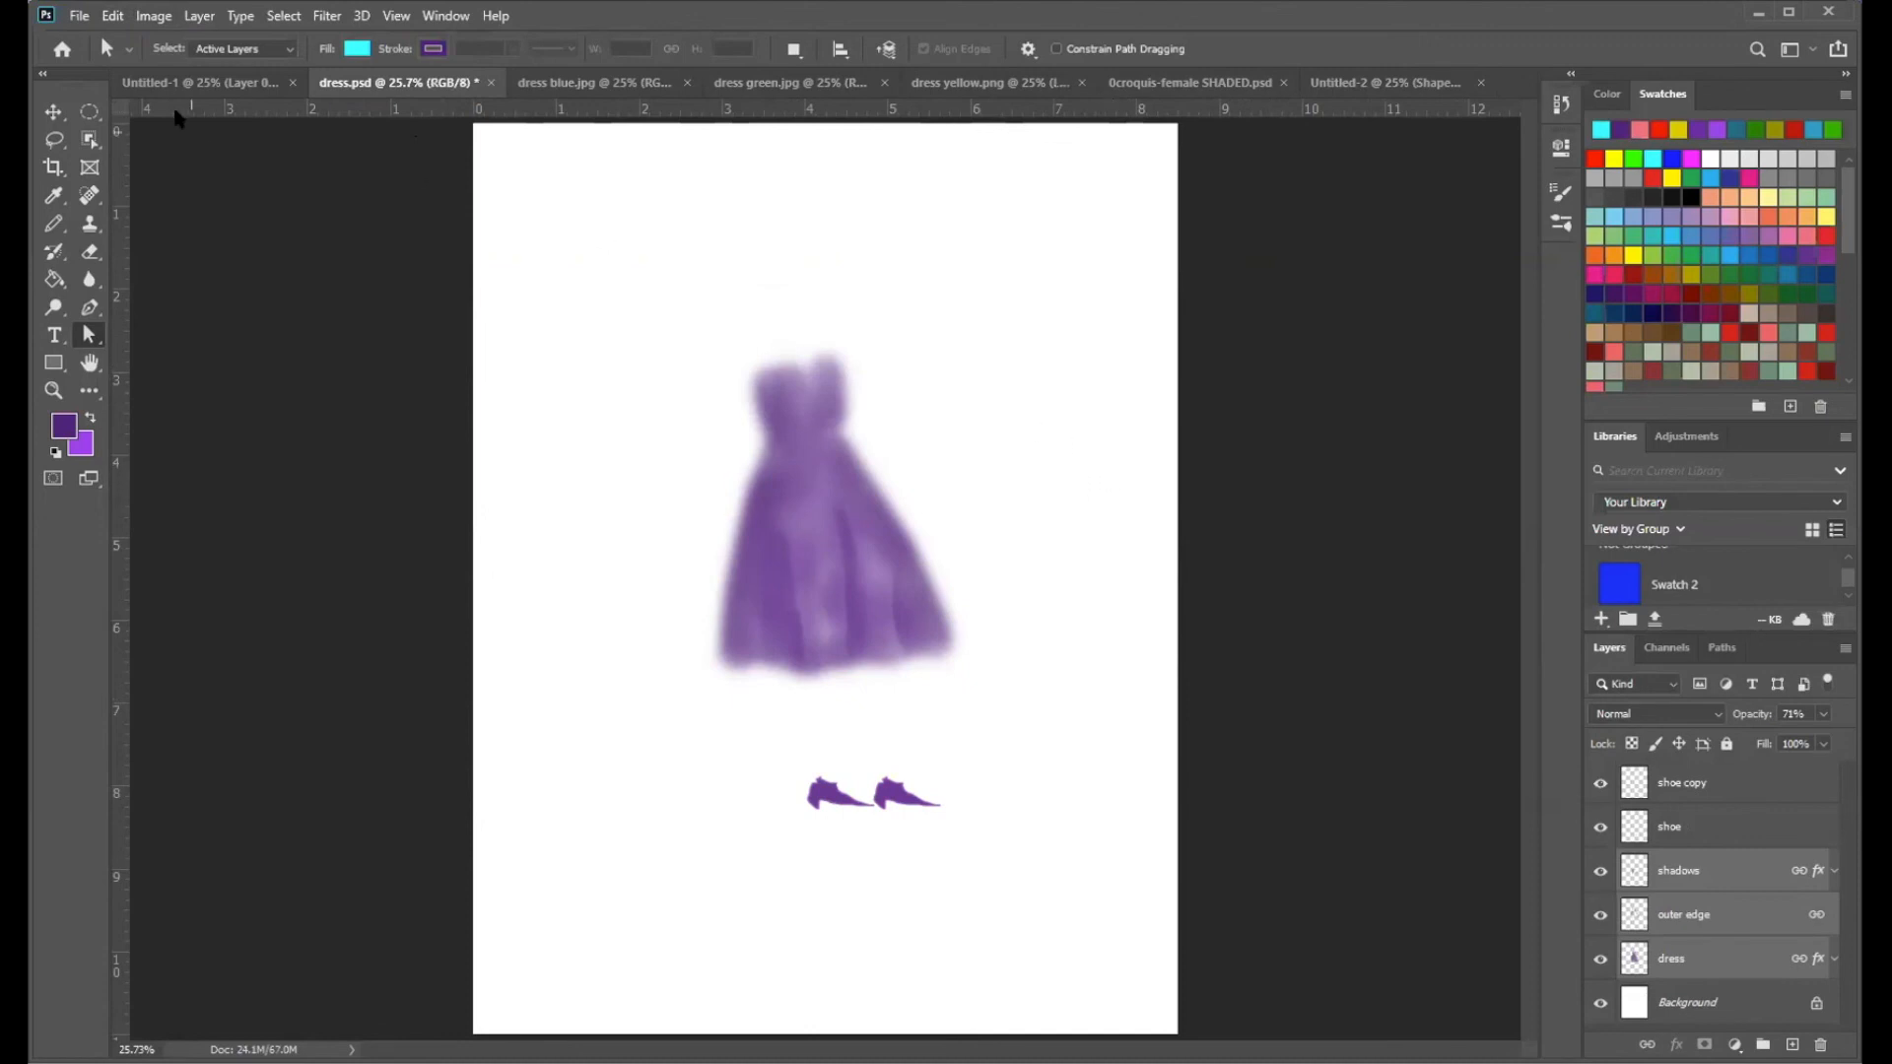
- Undo both colour mode conversions on the layered dress file, returning it to its original RGB state
click(113, 16)
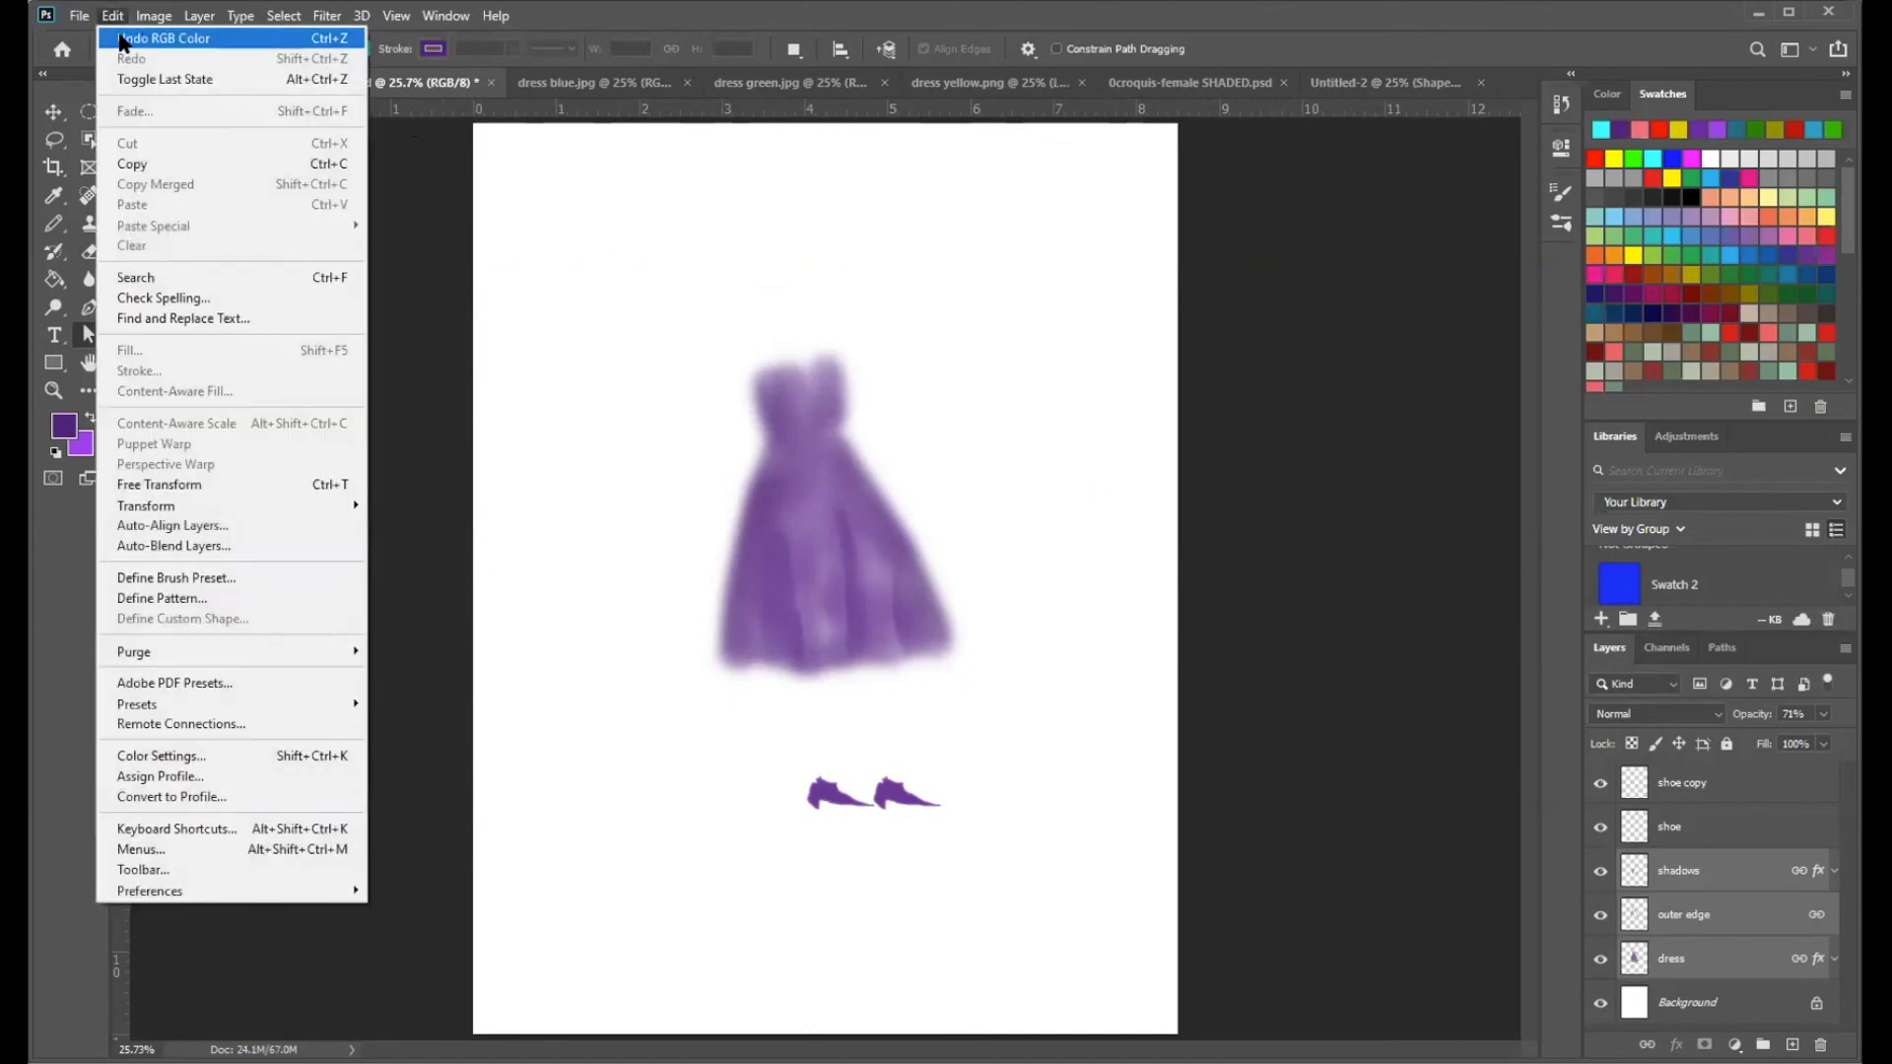
click(138, 30)
click(111, 16)
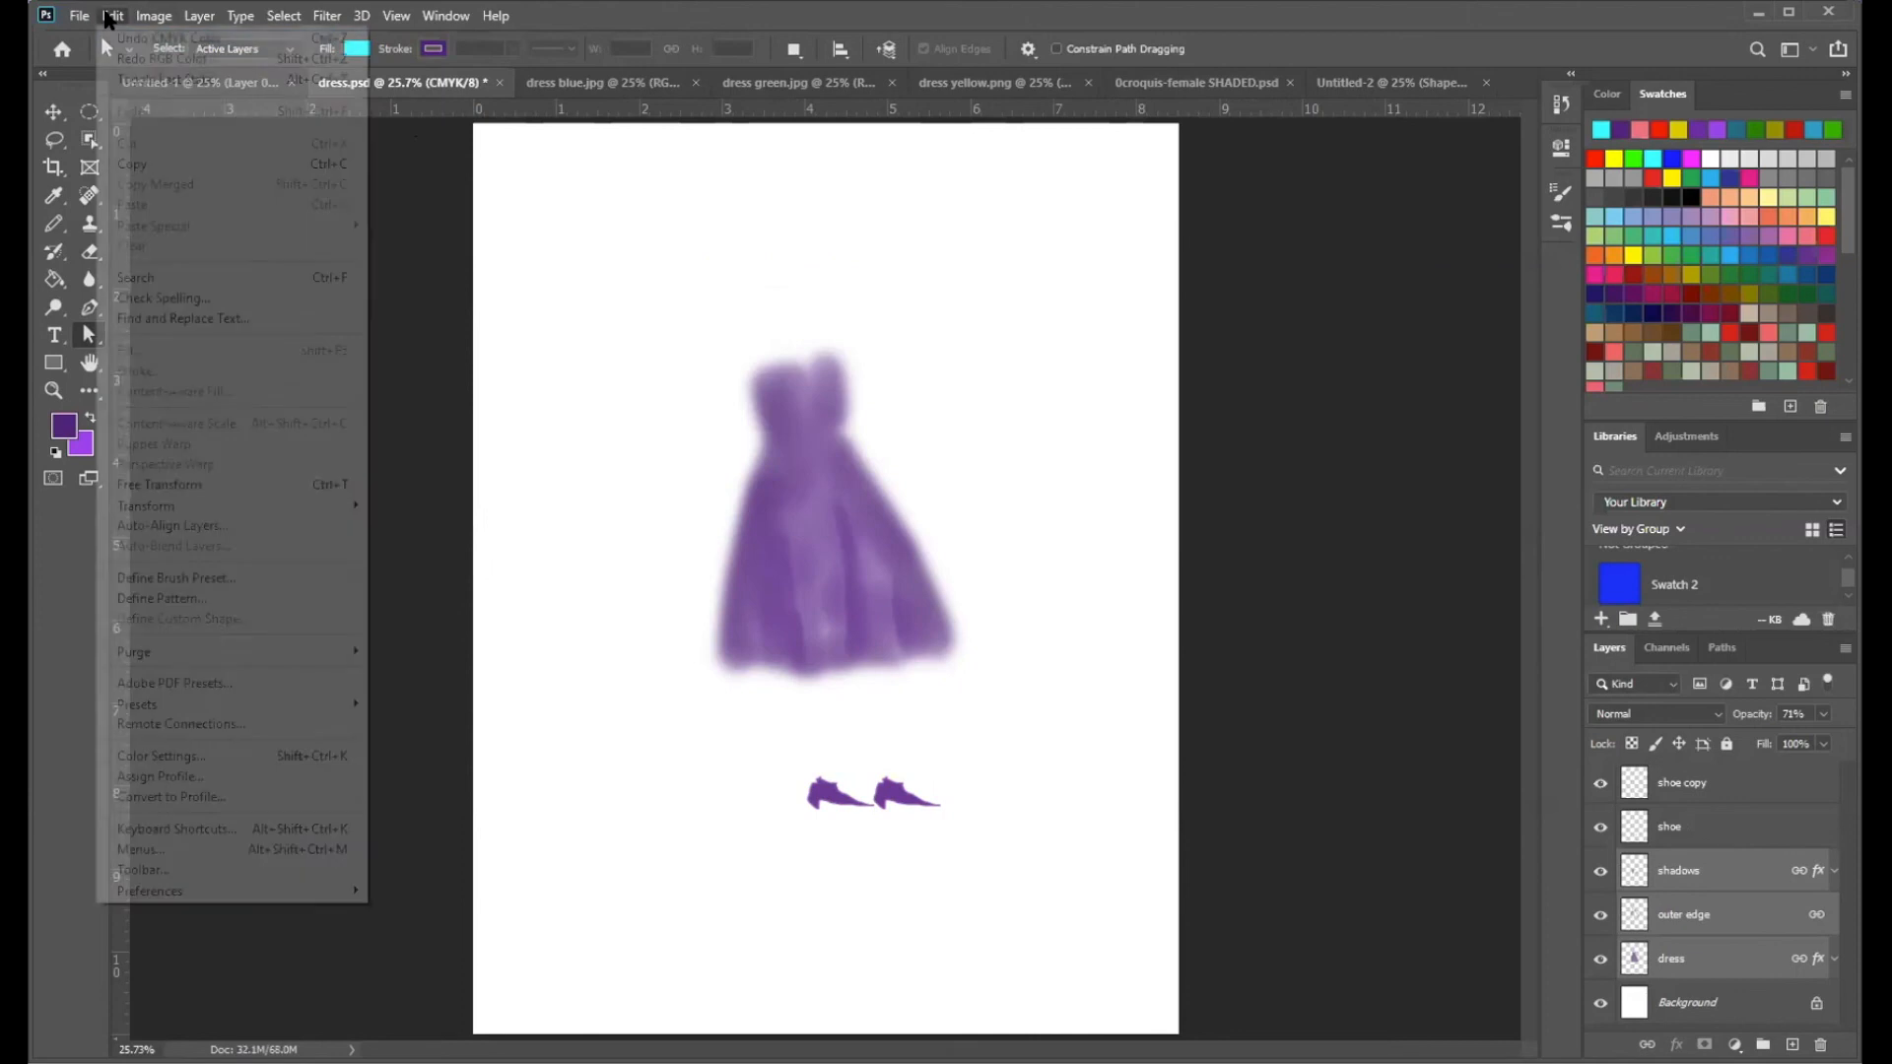
click(124, 39)
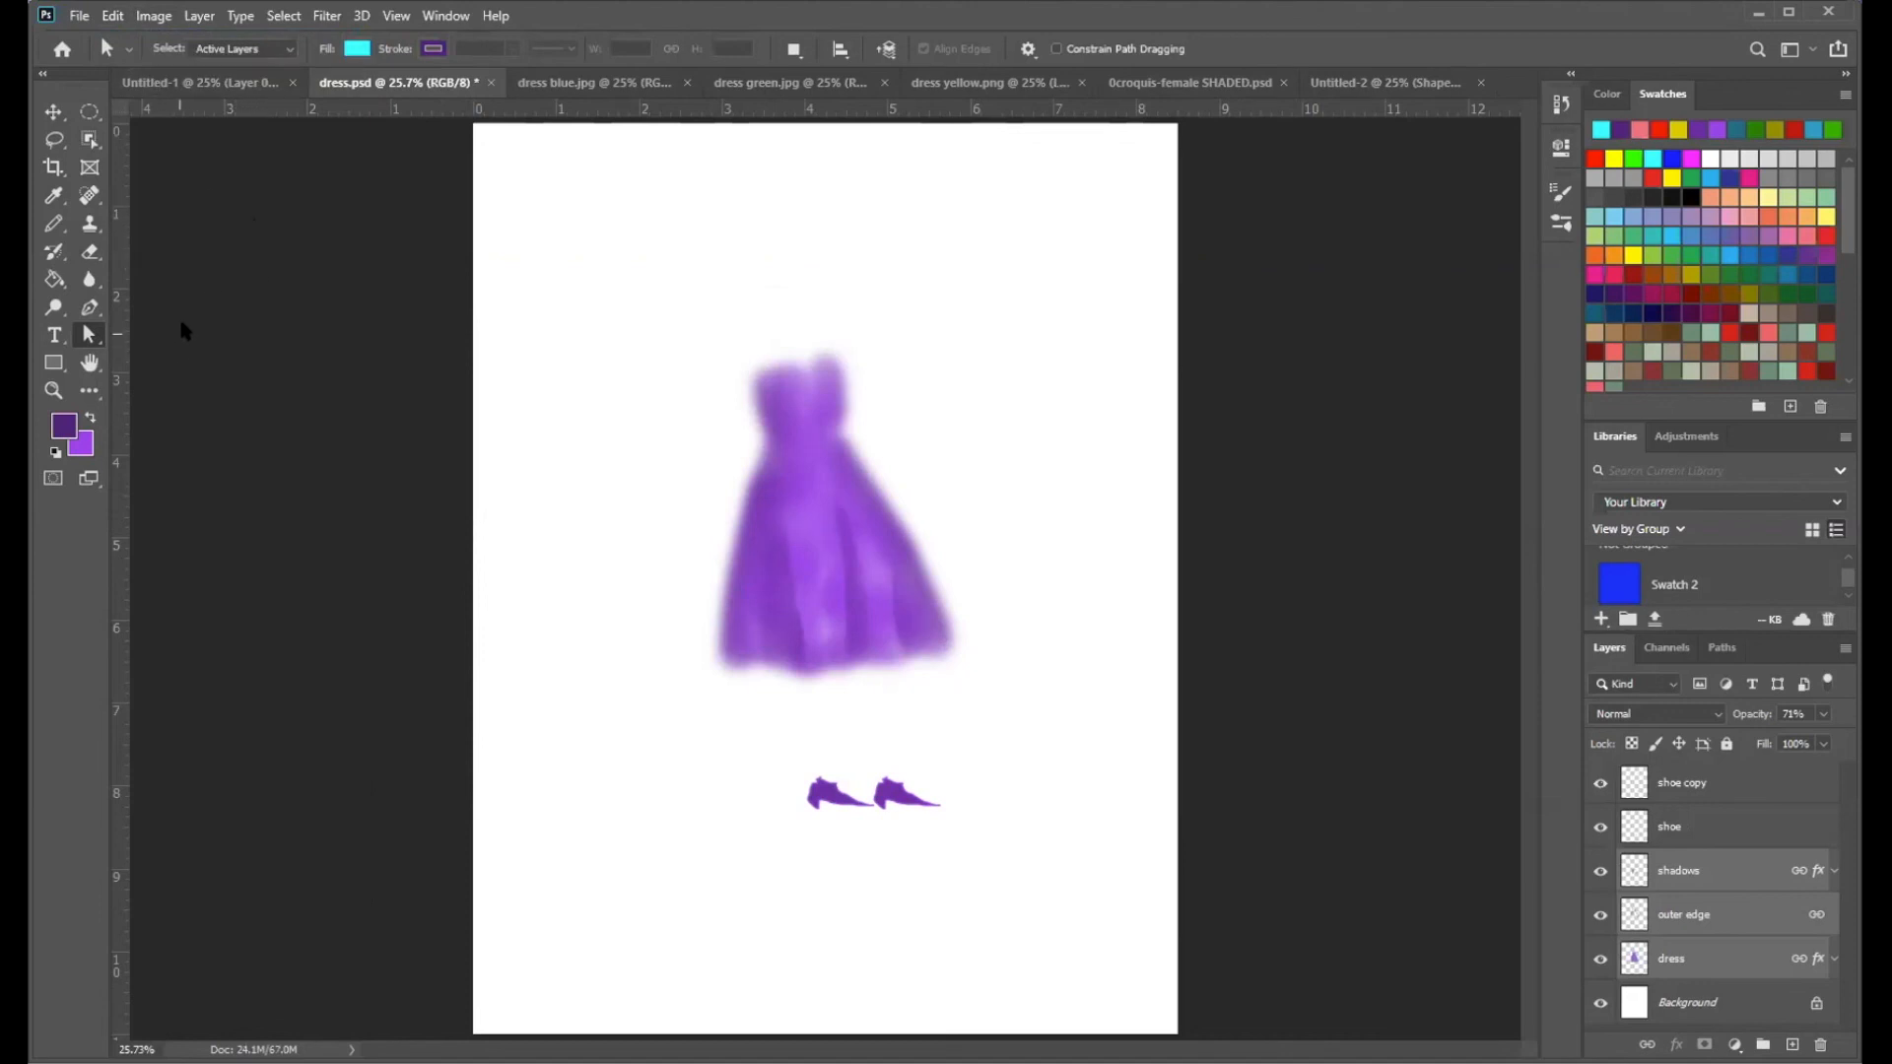
- Convert dress blue.jpg to CMYK Color, accepting the default CMYK profile
click(596, 84)
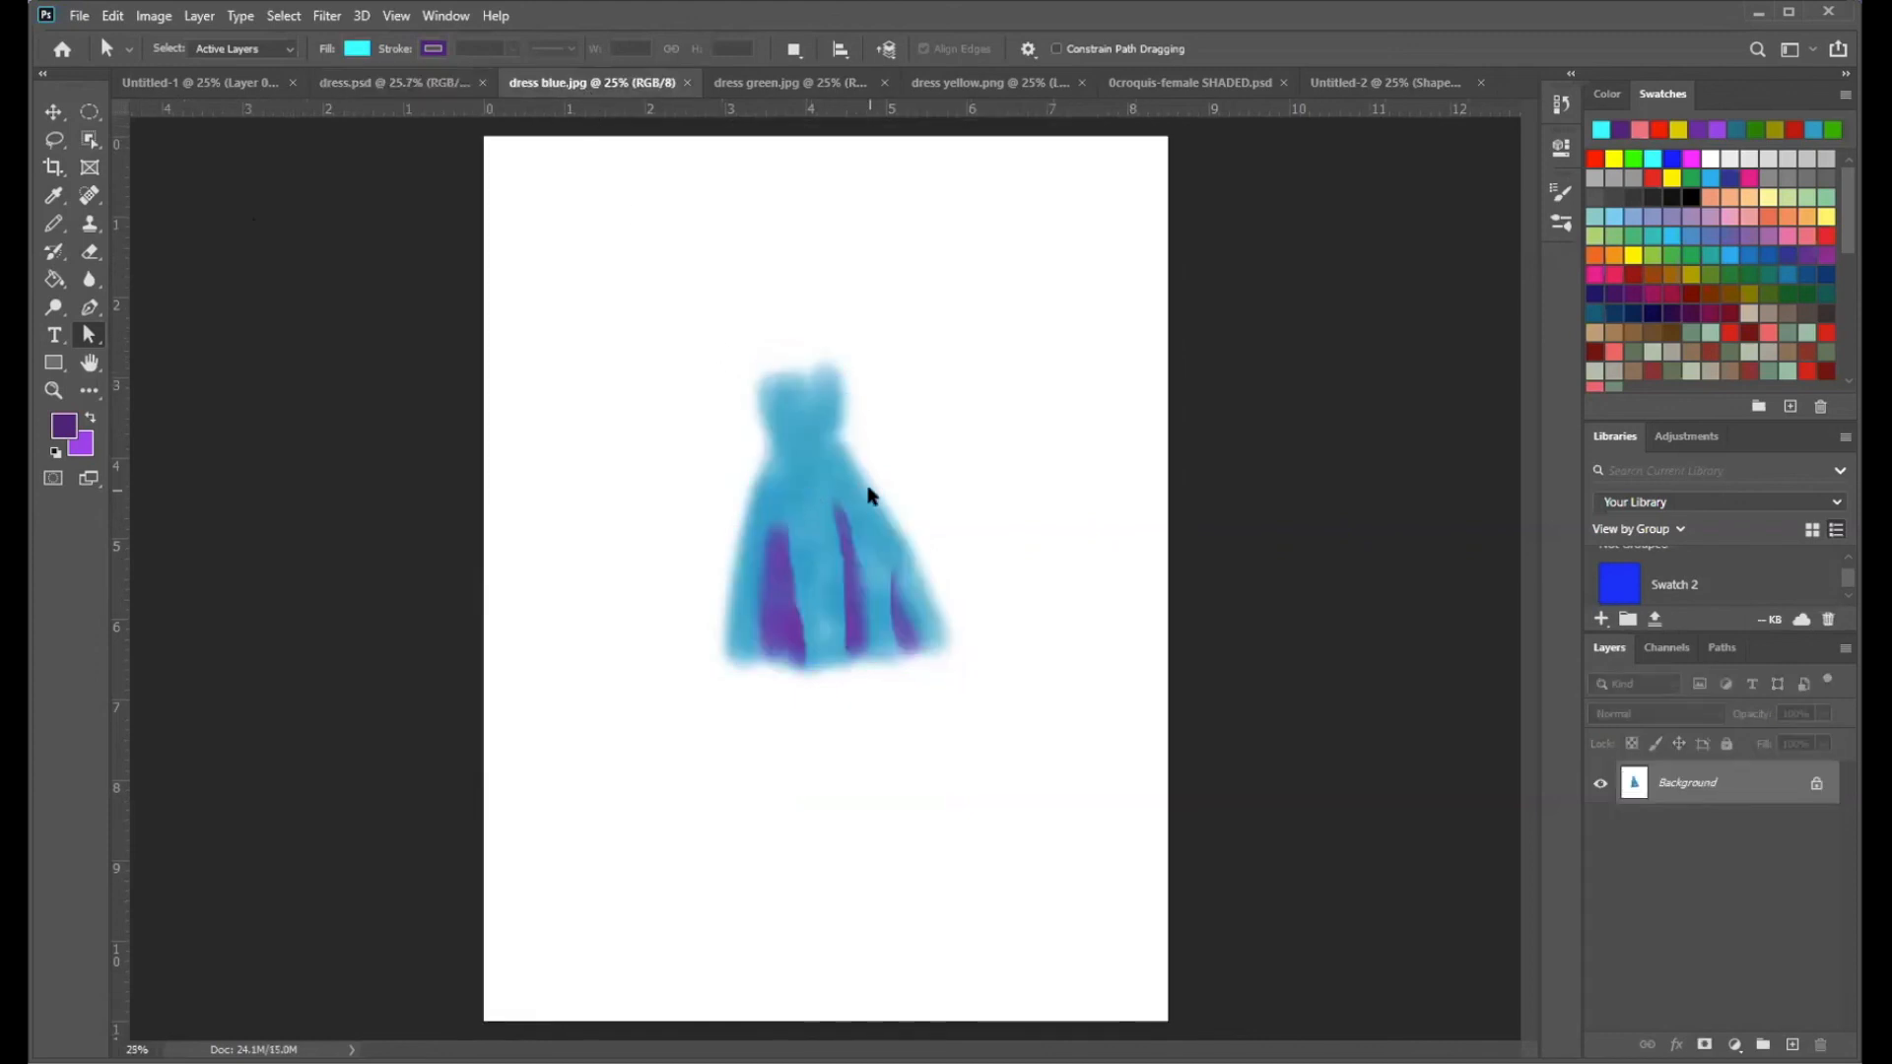
click(155, 18)
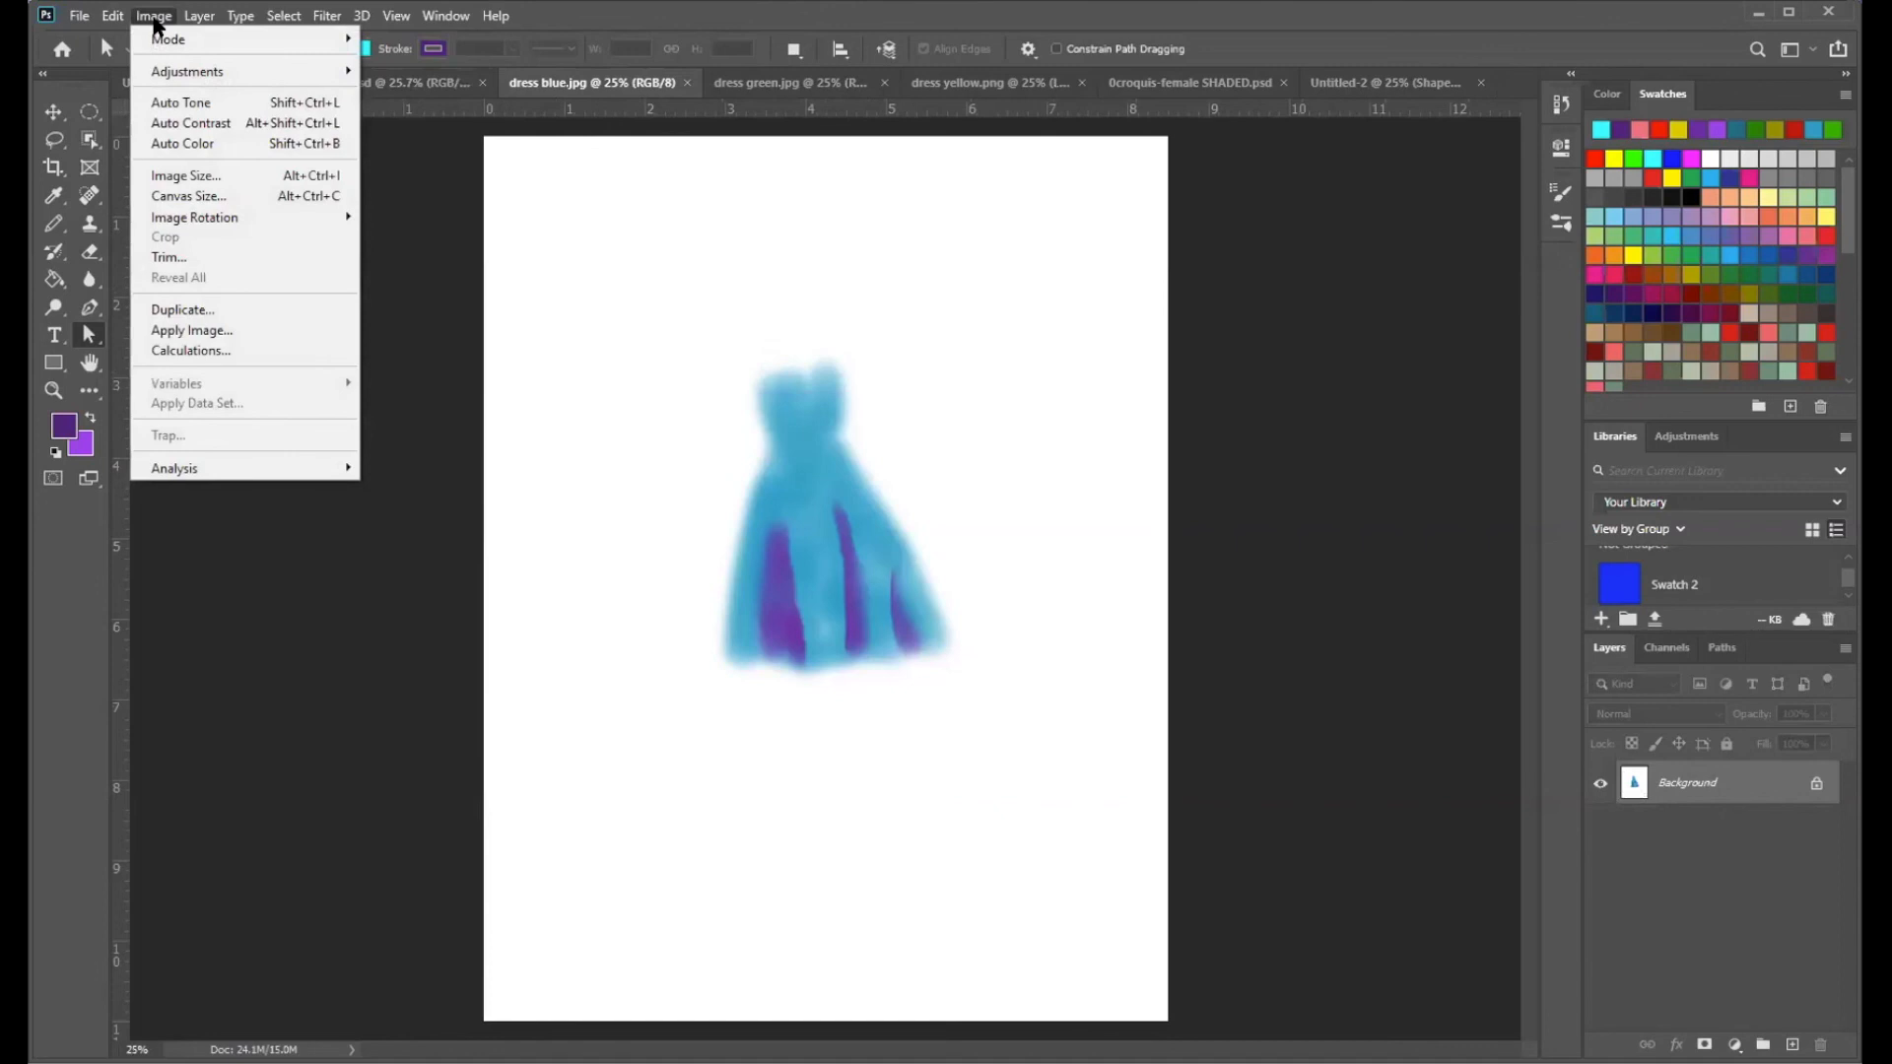
mouse_move(173, 39)
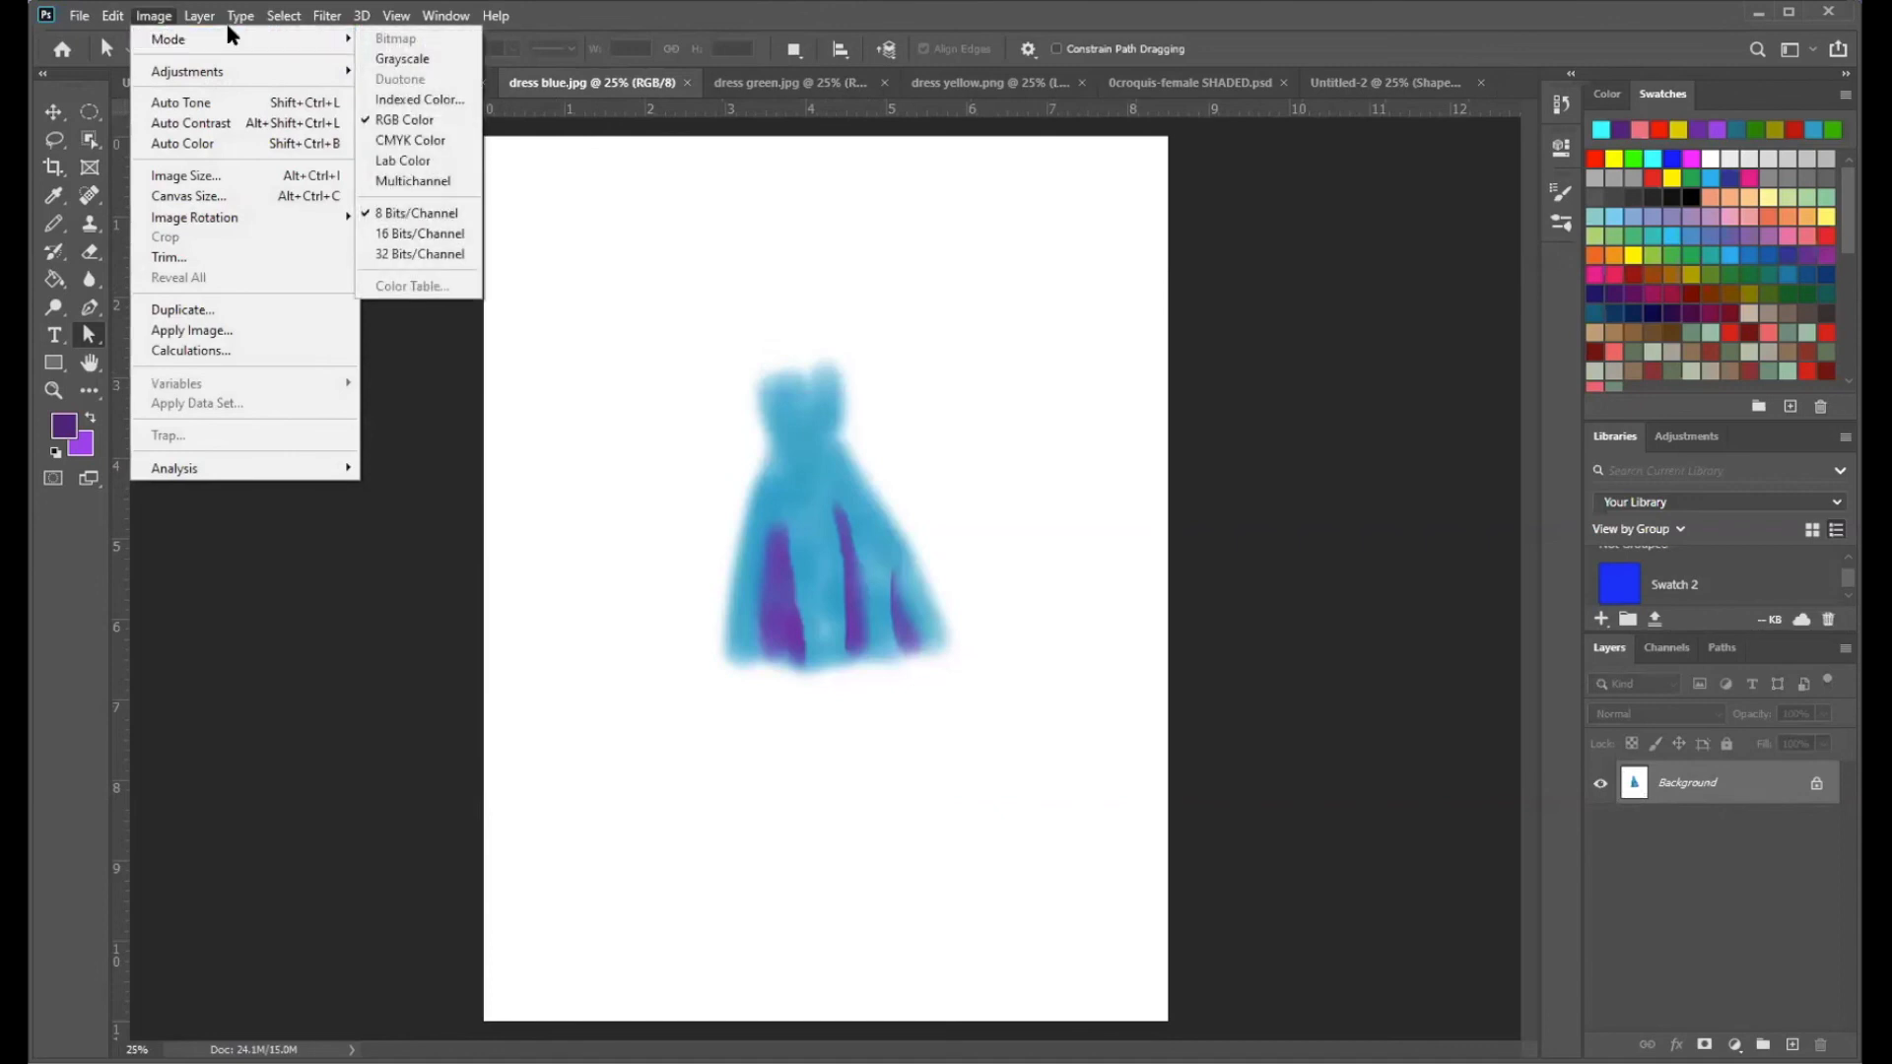
click(390, 140)
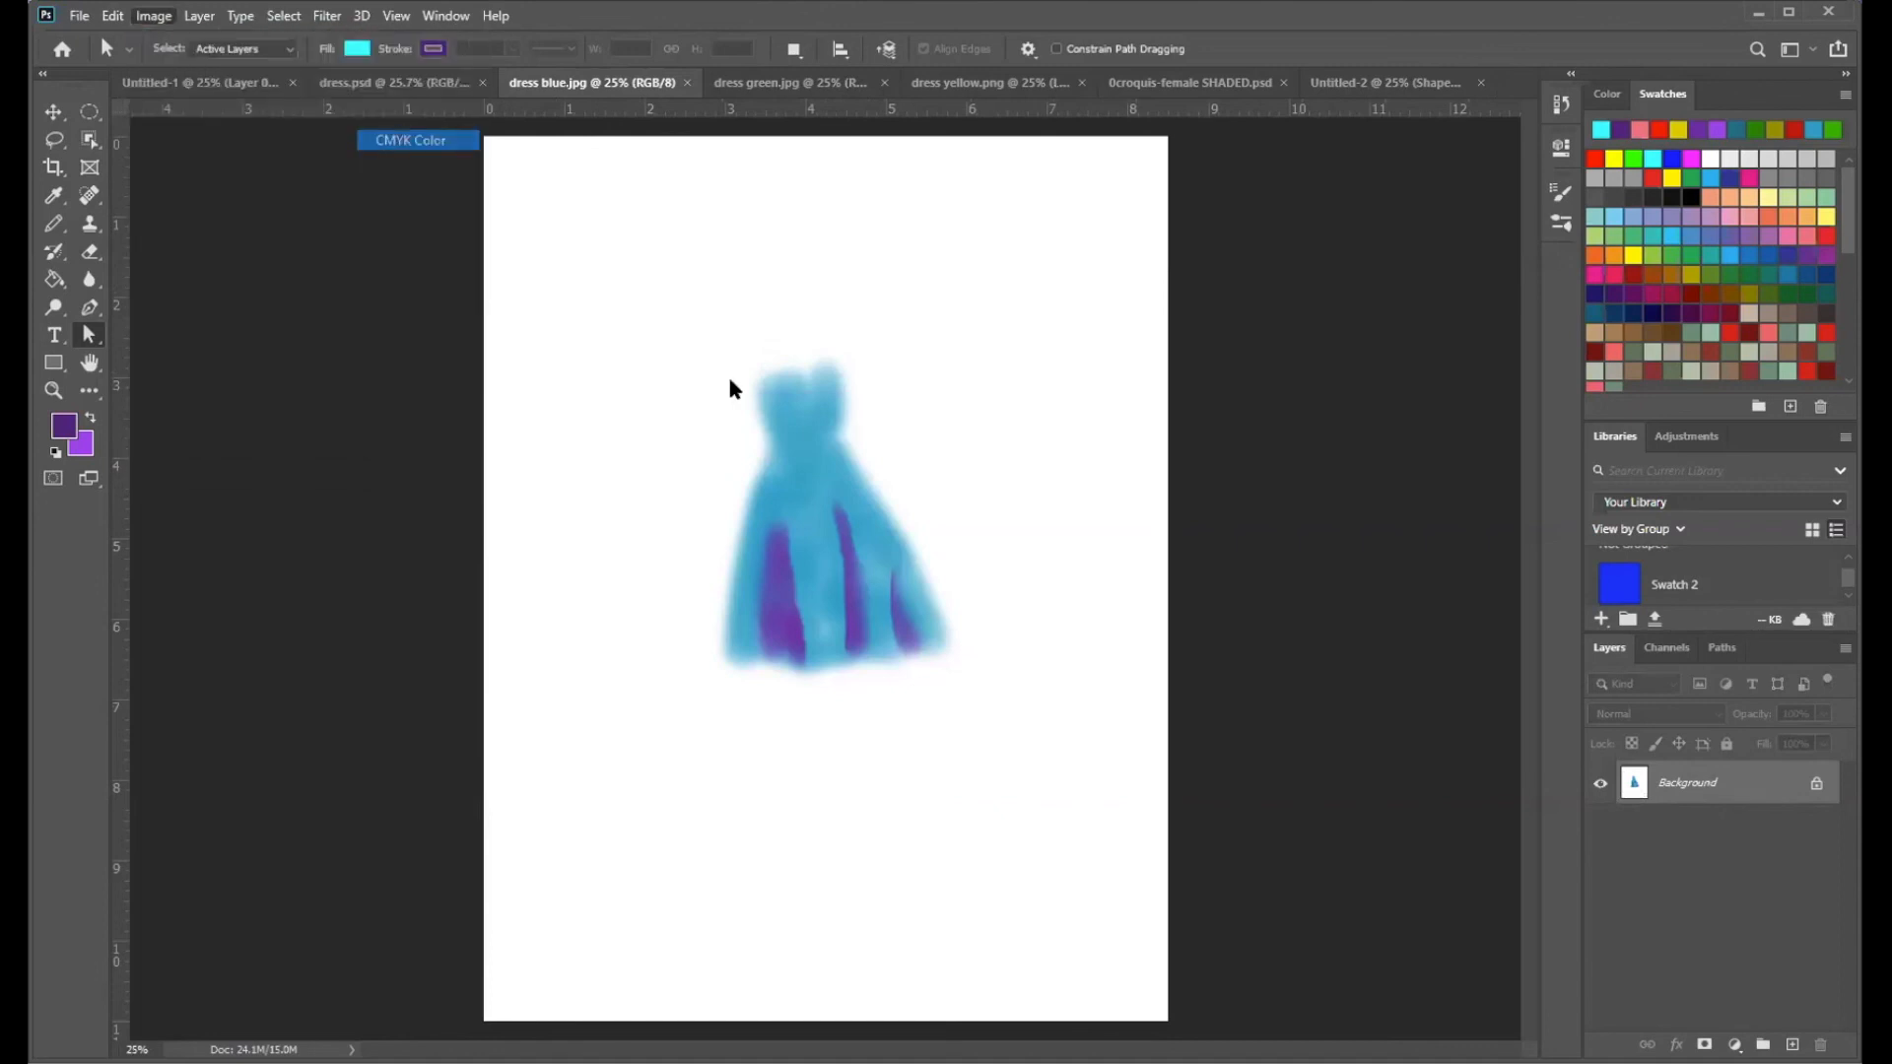
click(929, 441)
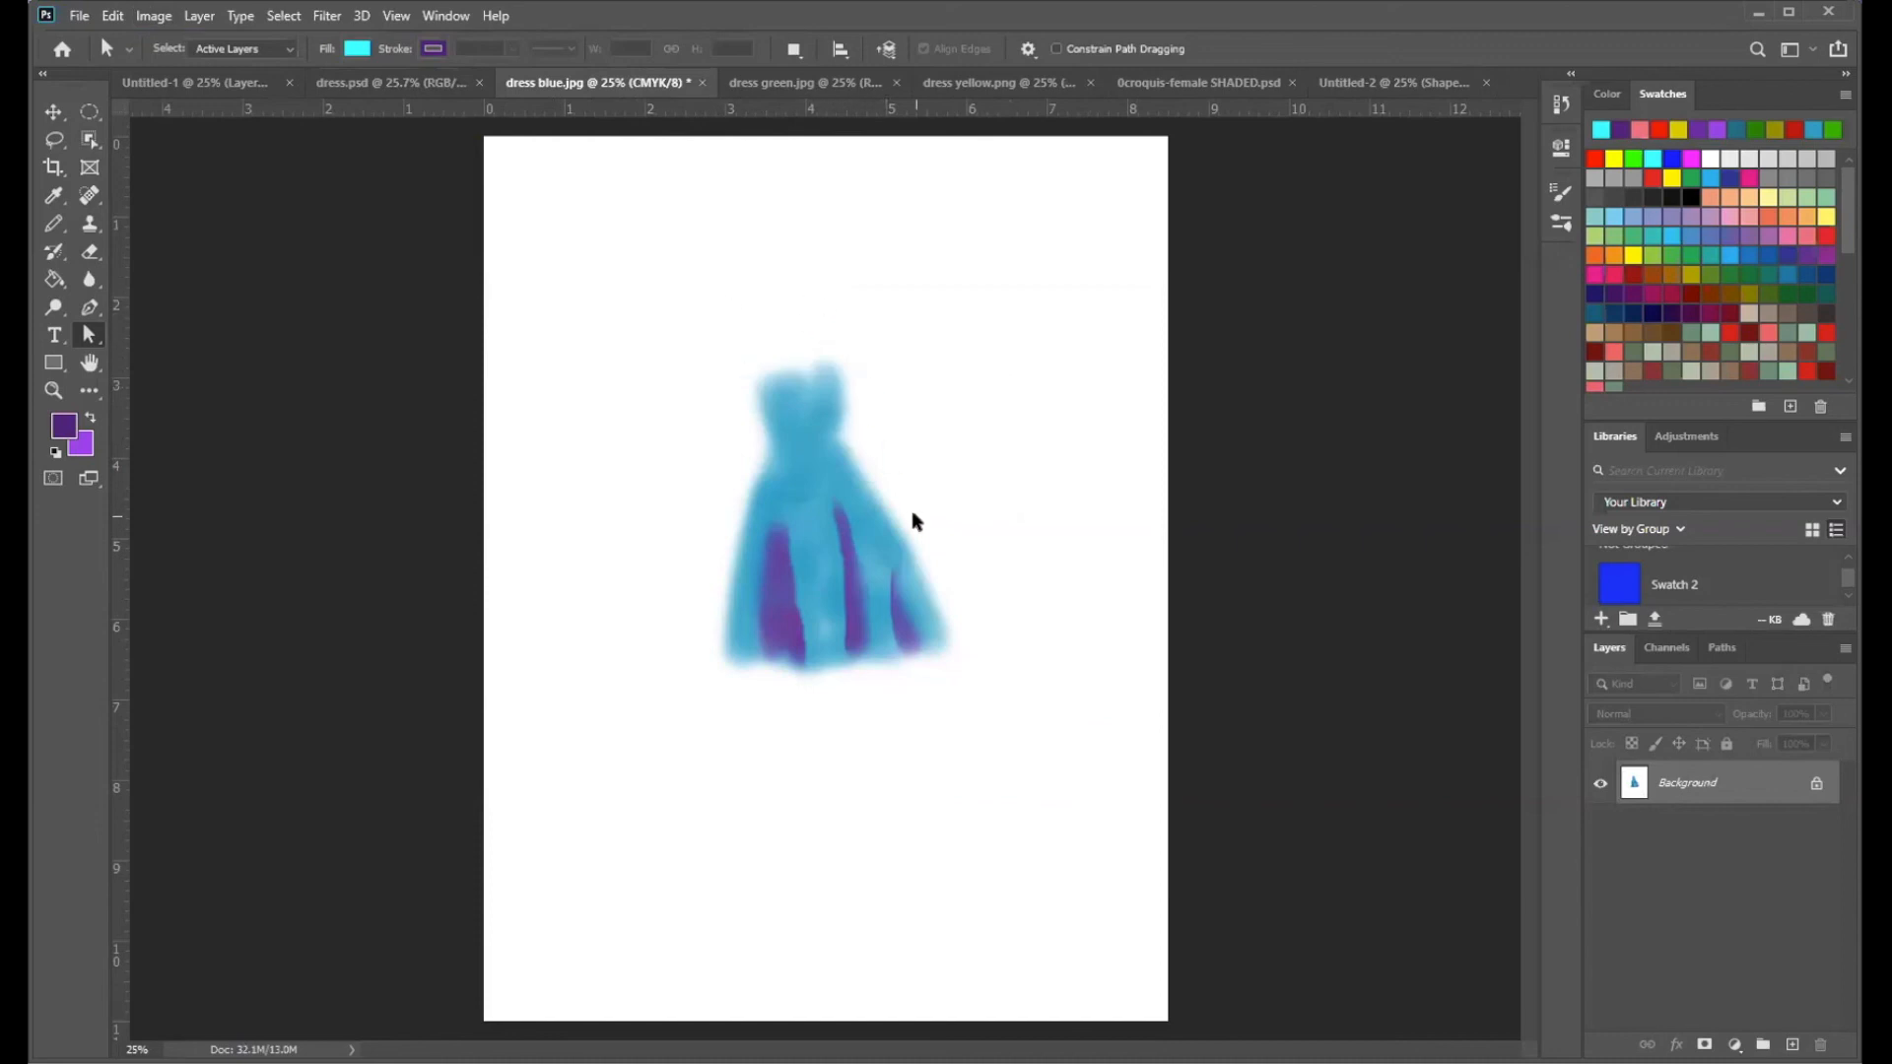
- Return to dress.psd and check its dimensions and resolution in Image Size, leaving the settings as they are
click(383, 89)
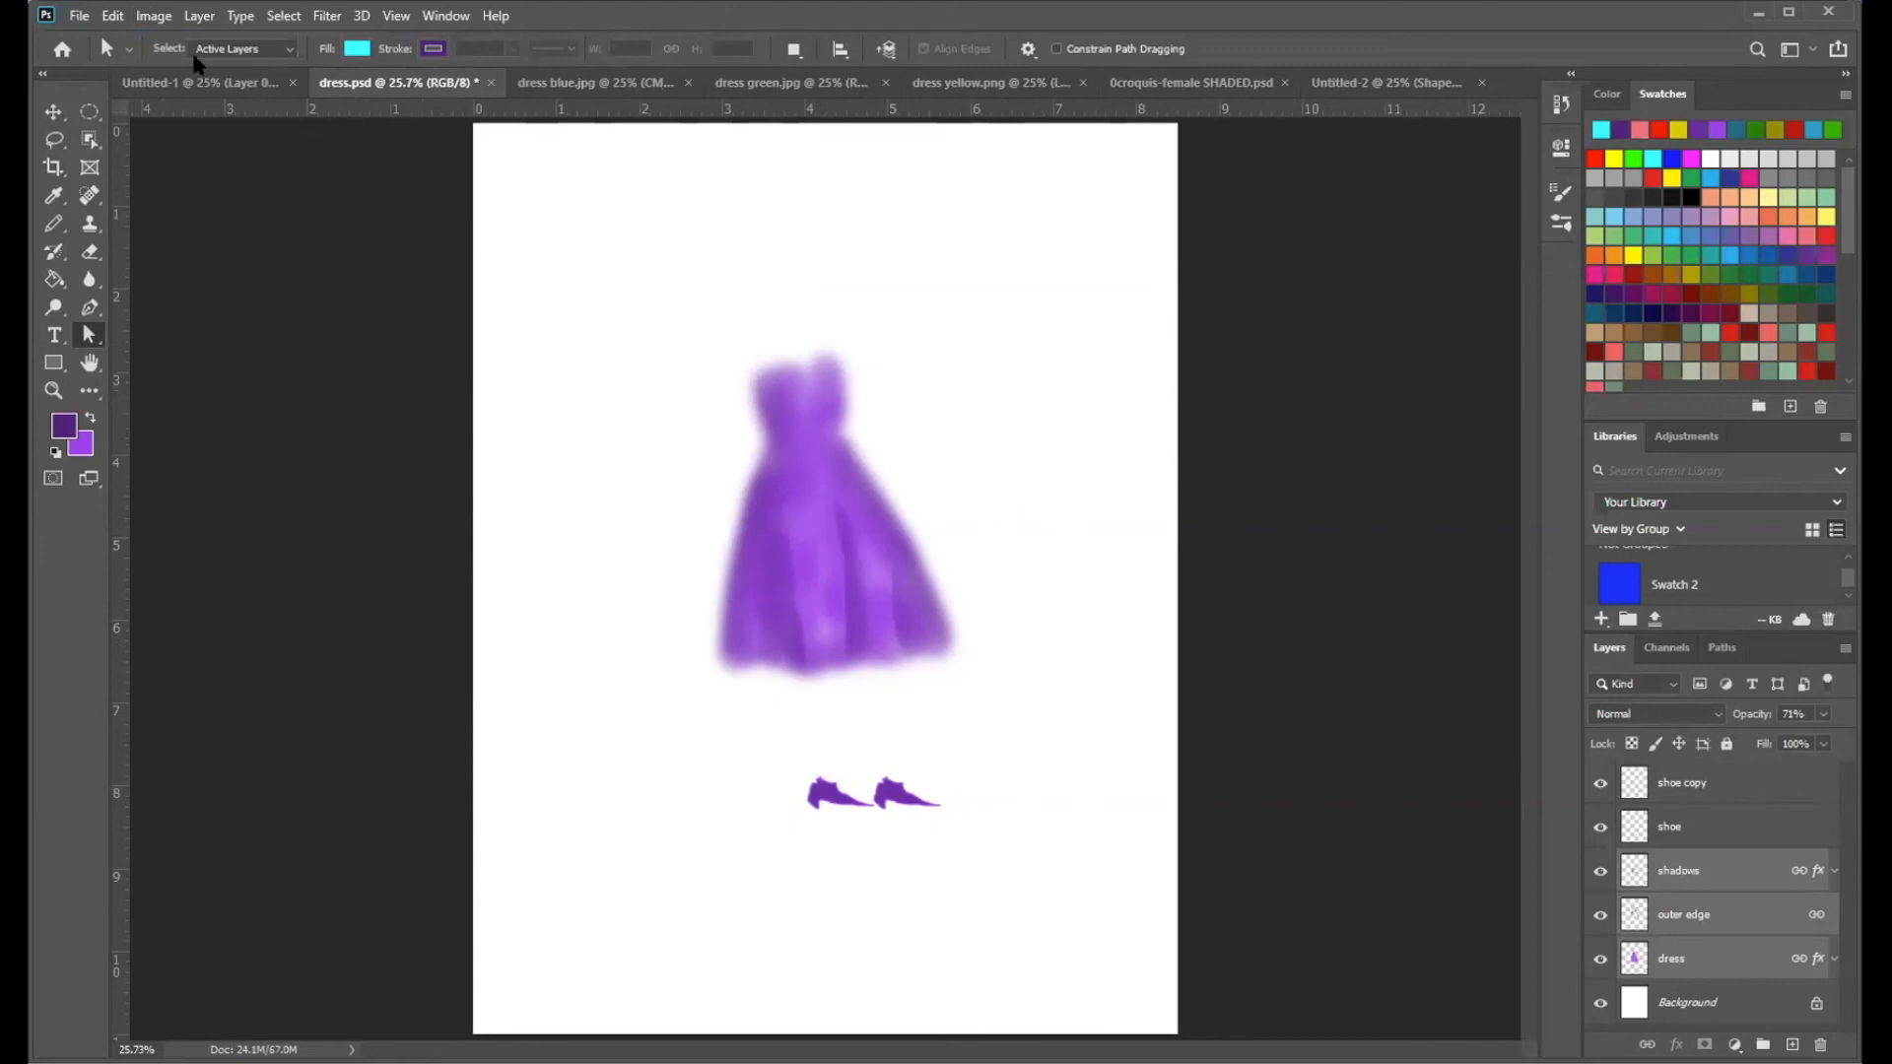
click(153, 17)
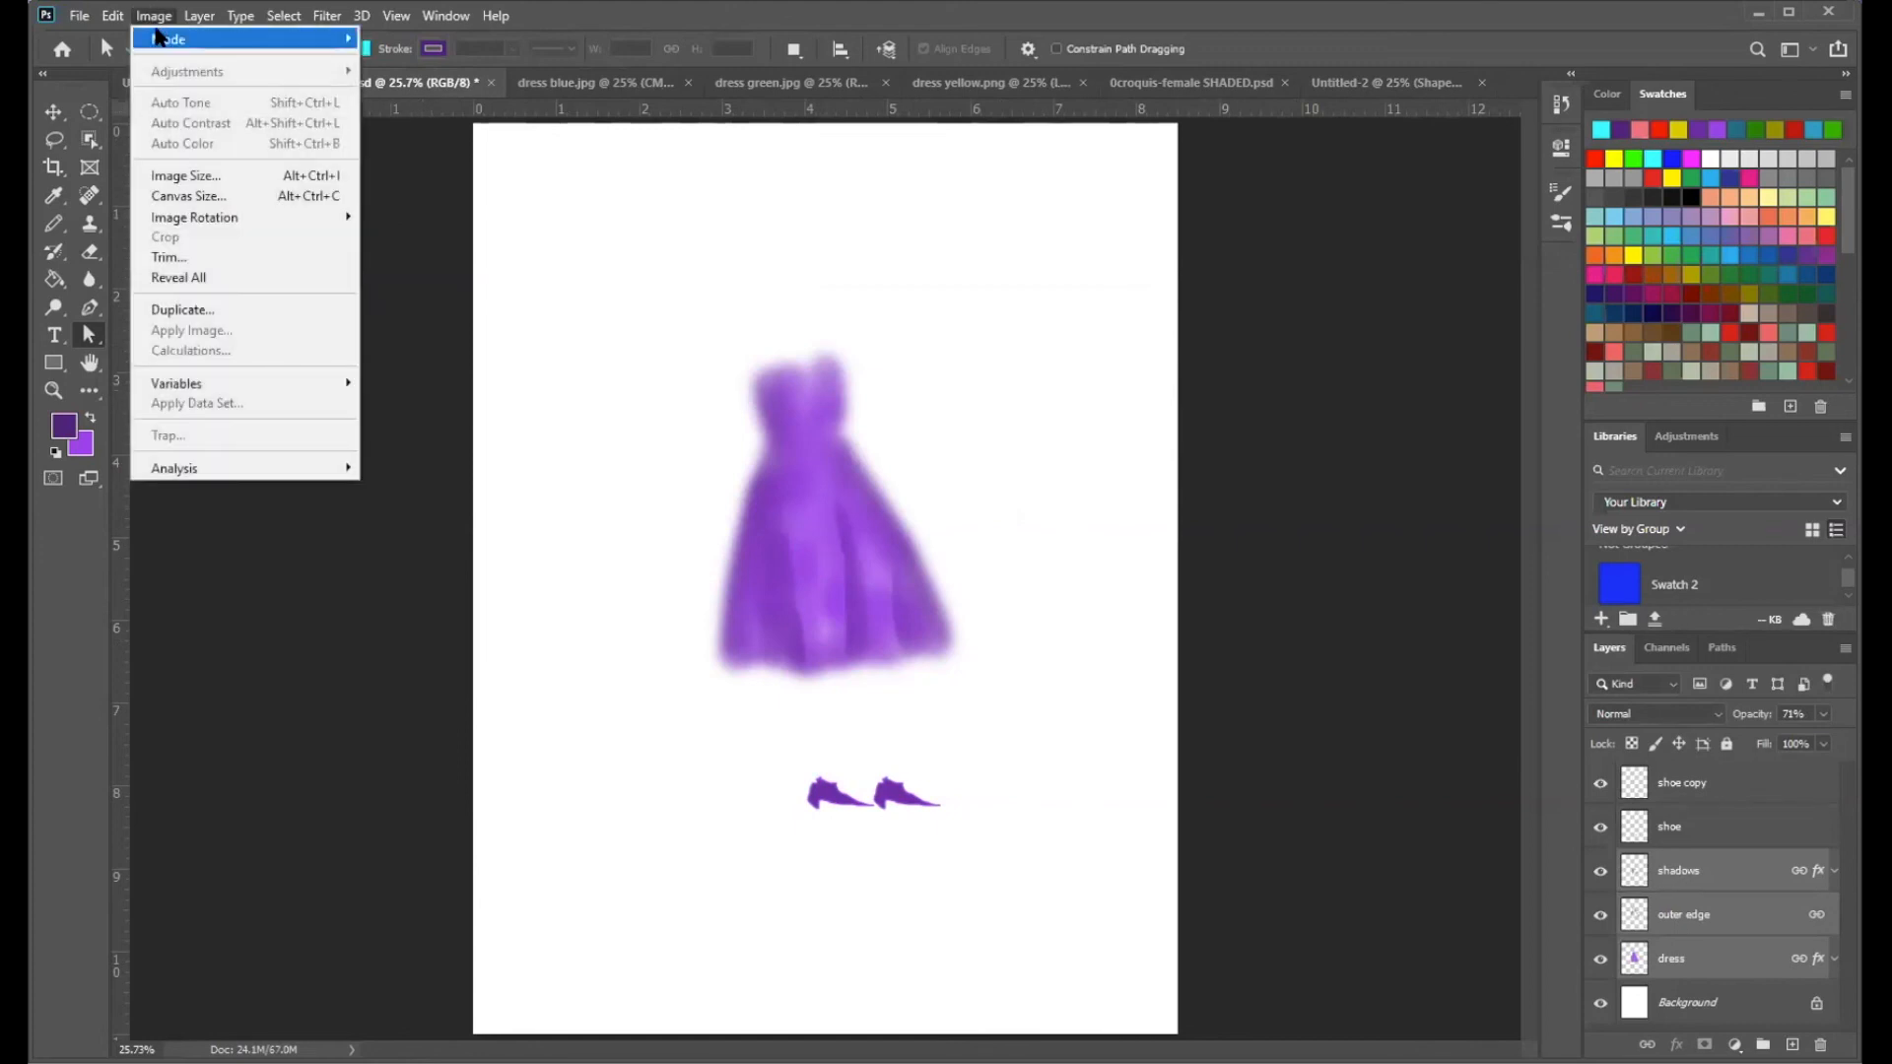
mouse_move(159, 37)
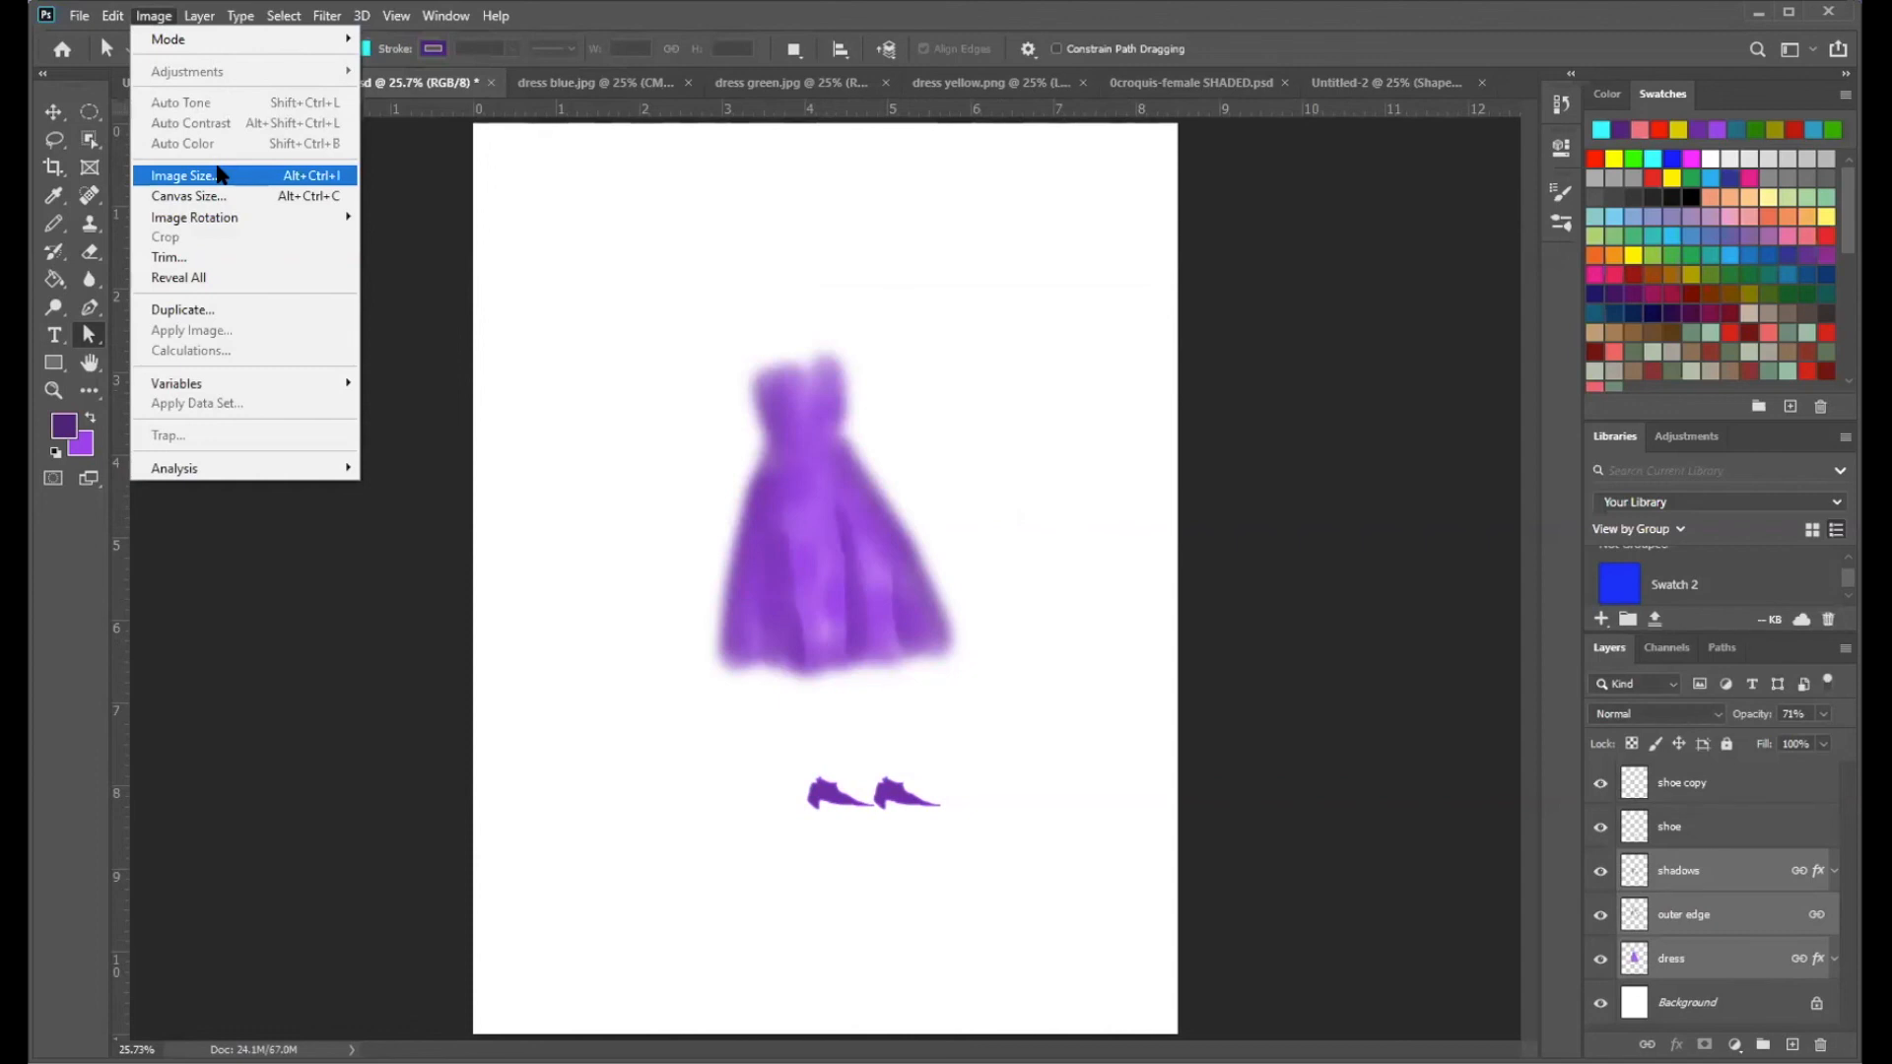
click(215, 175)
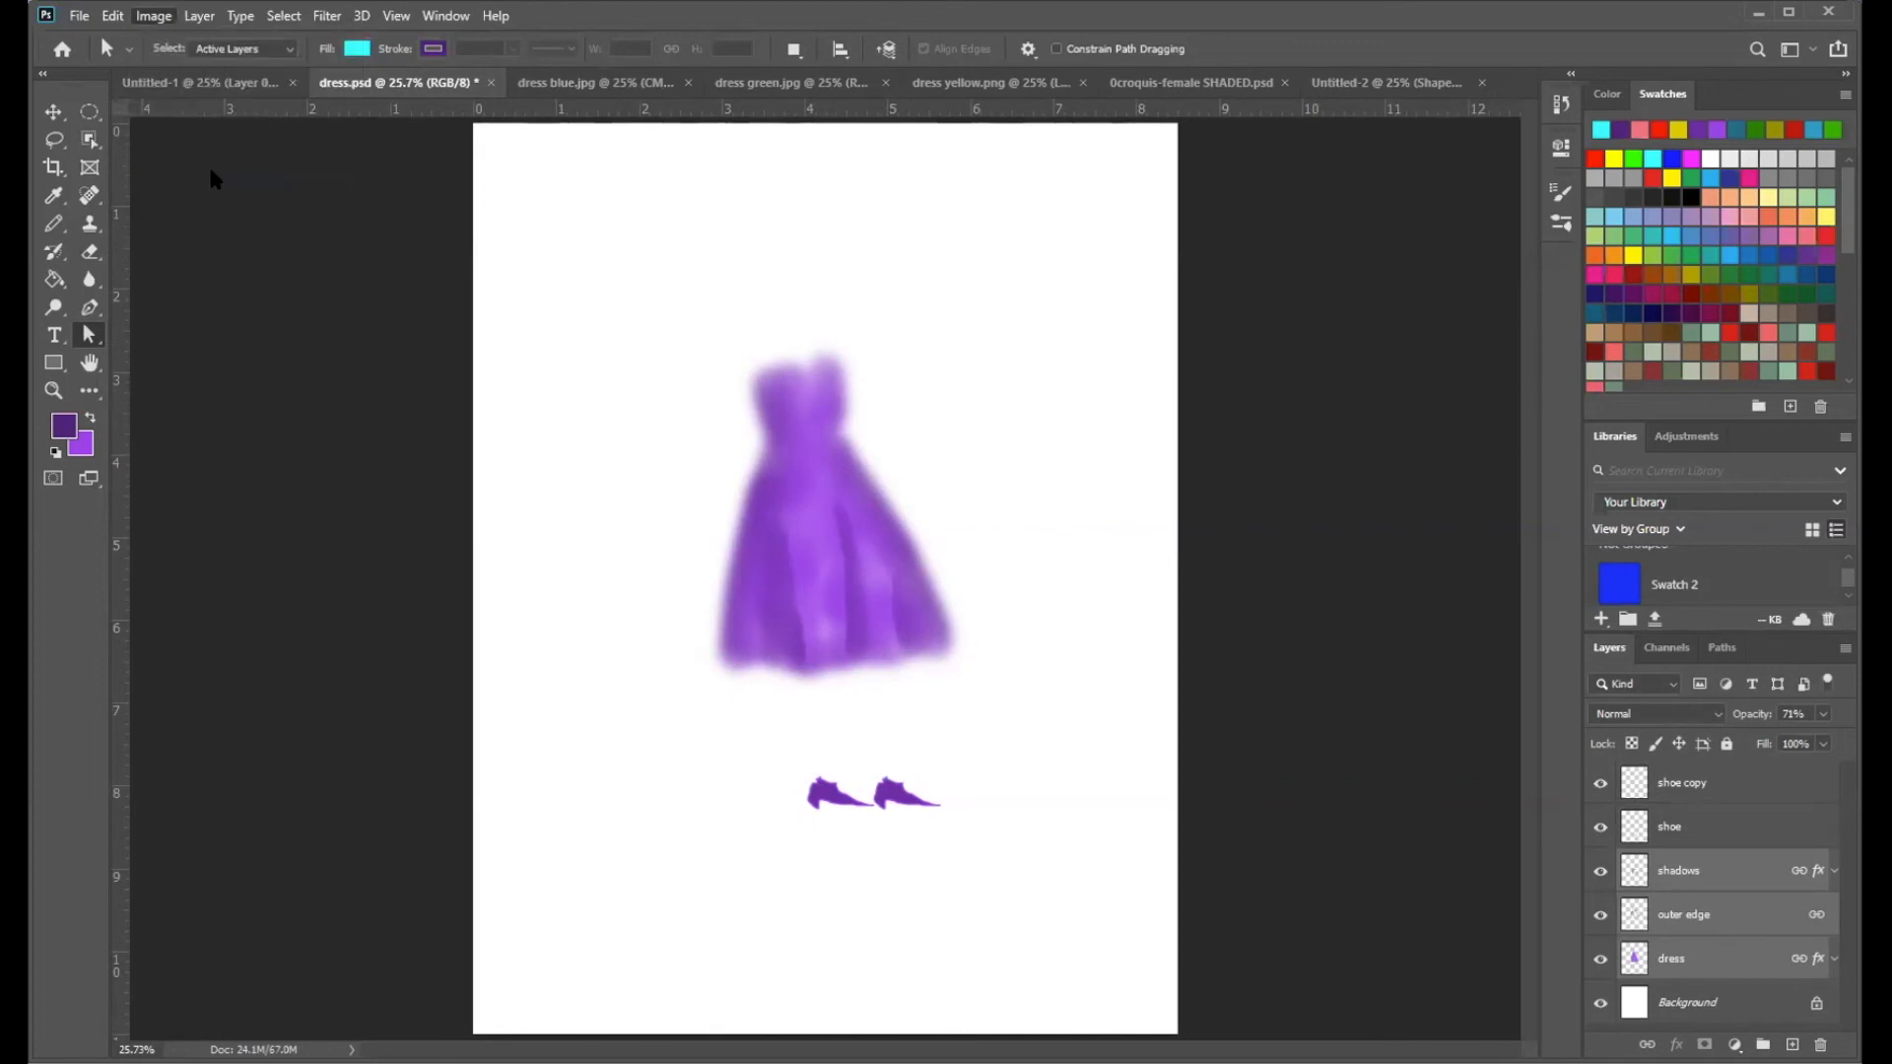
double_click(1039, 344)
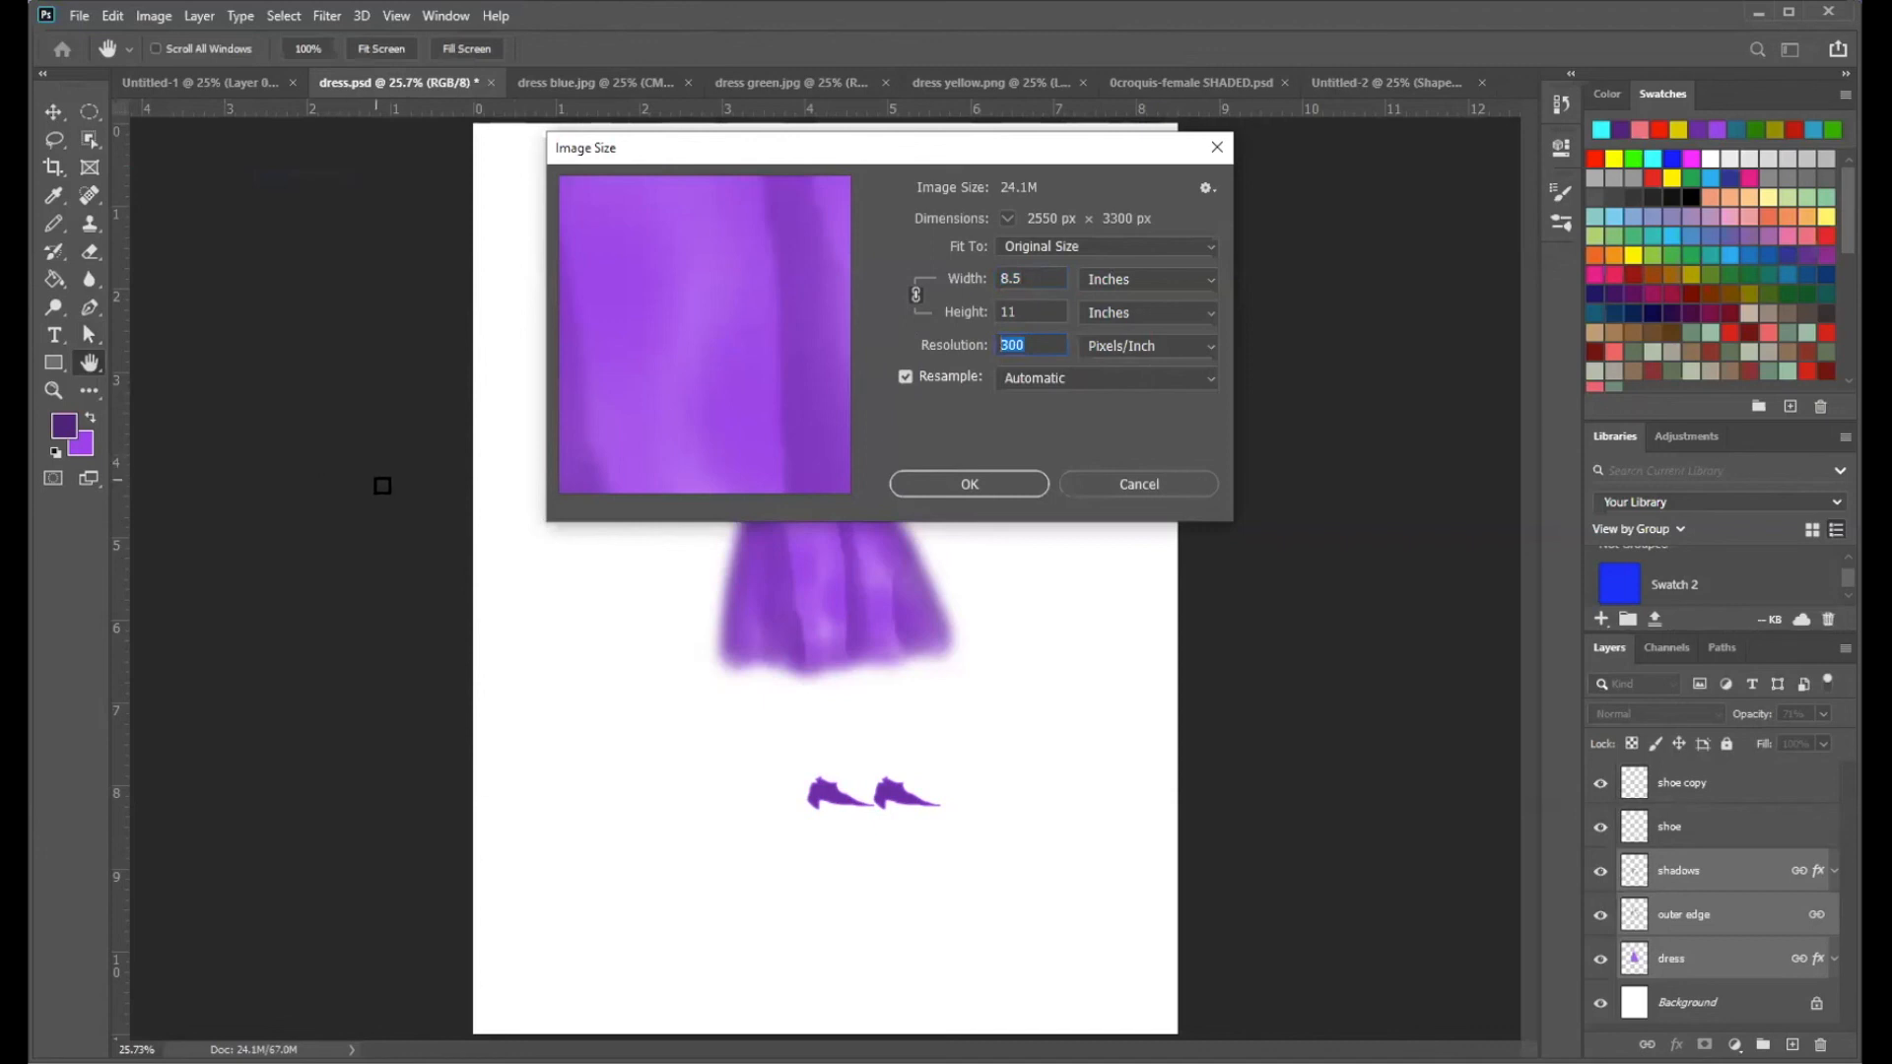
click(1146, 485)
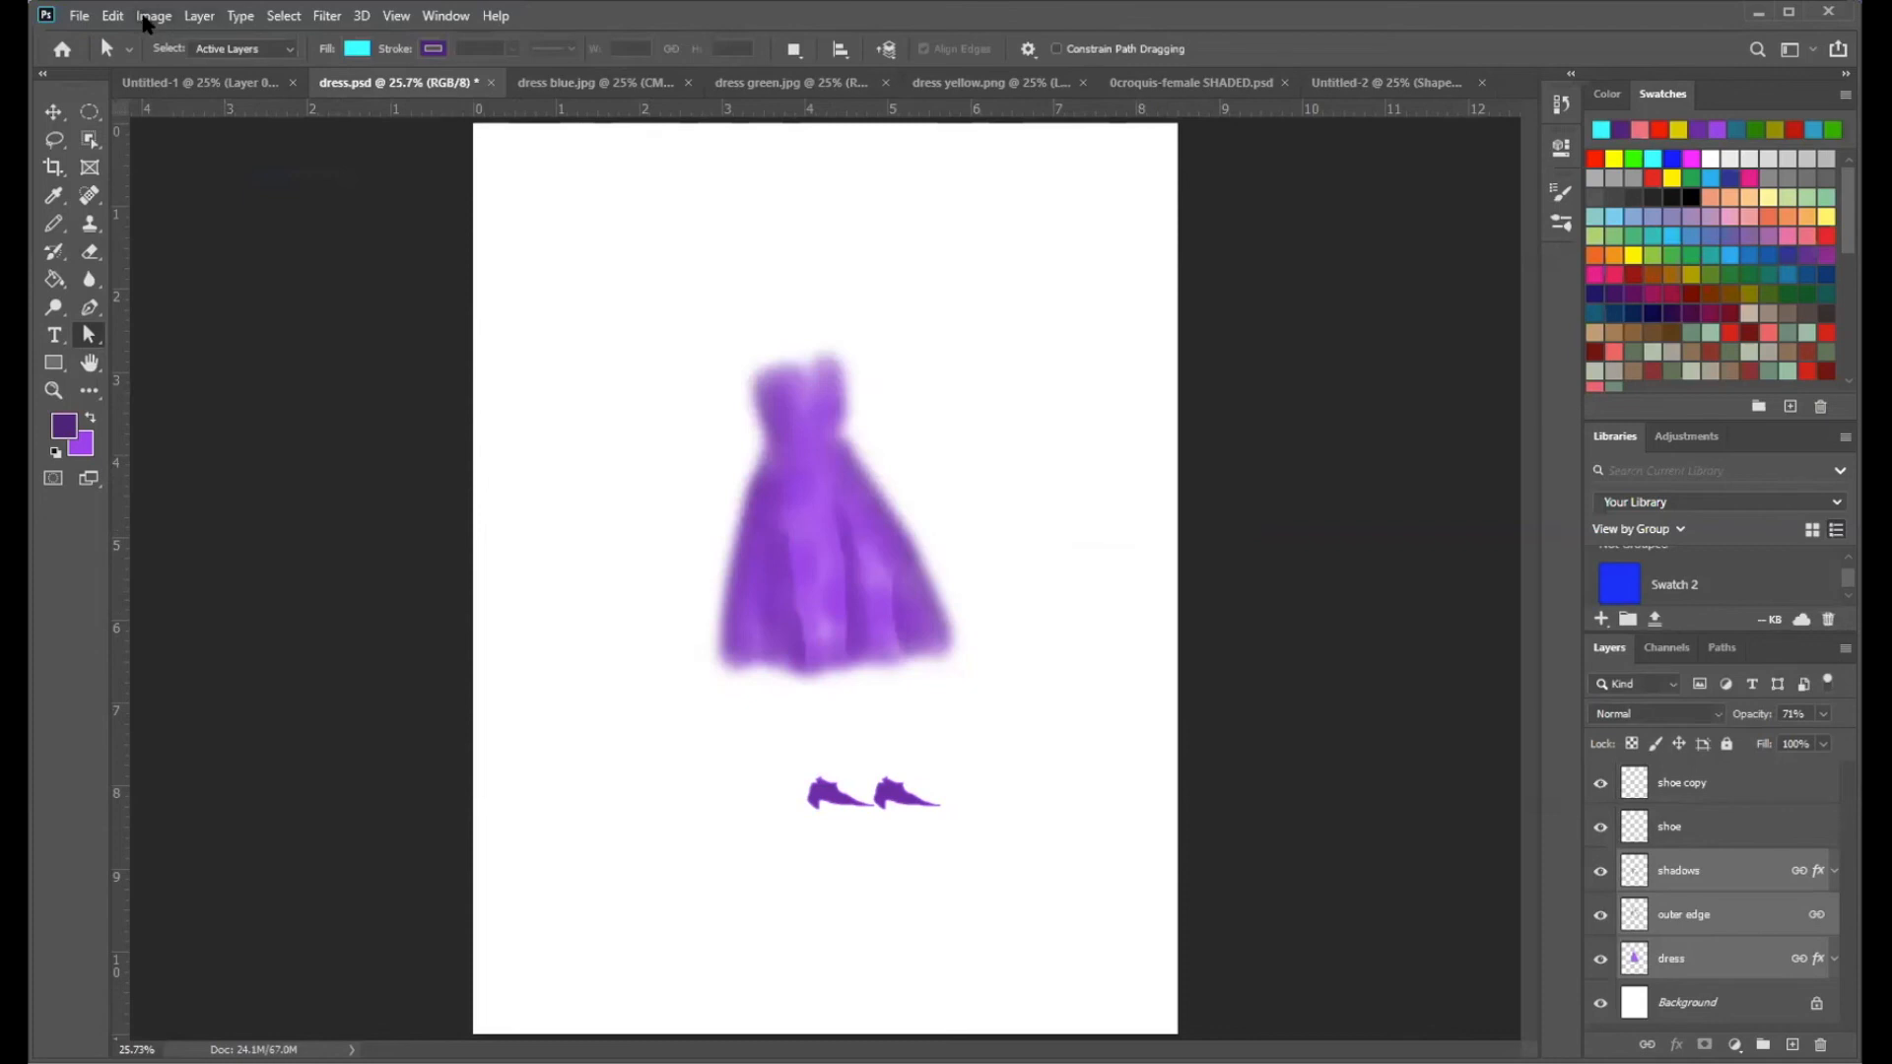
click(145, 21)
mouse_move(157, 45)
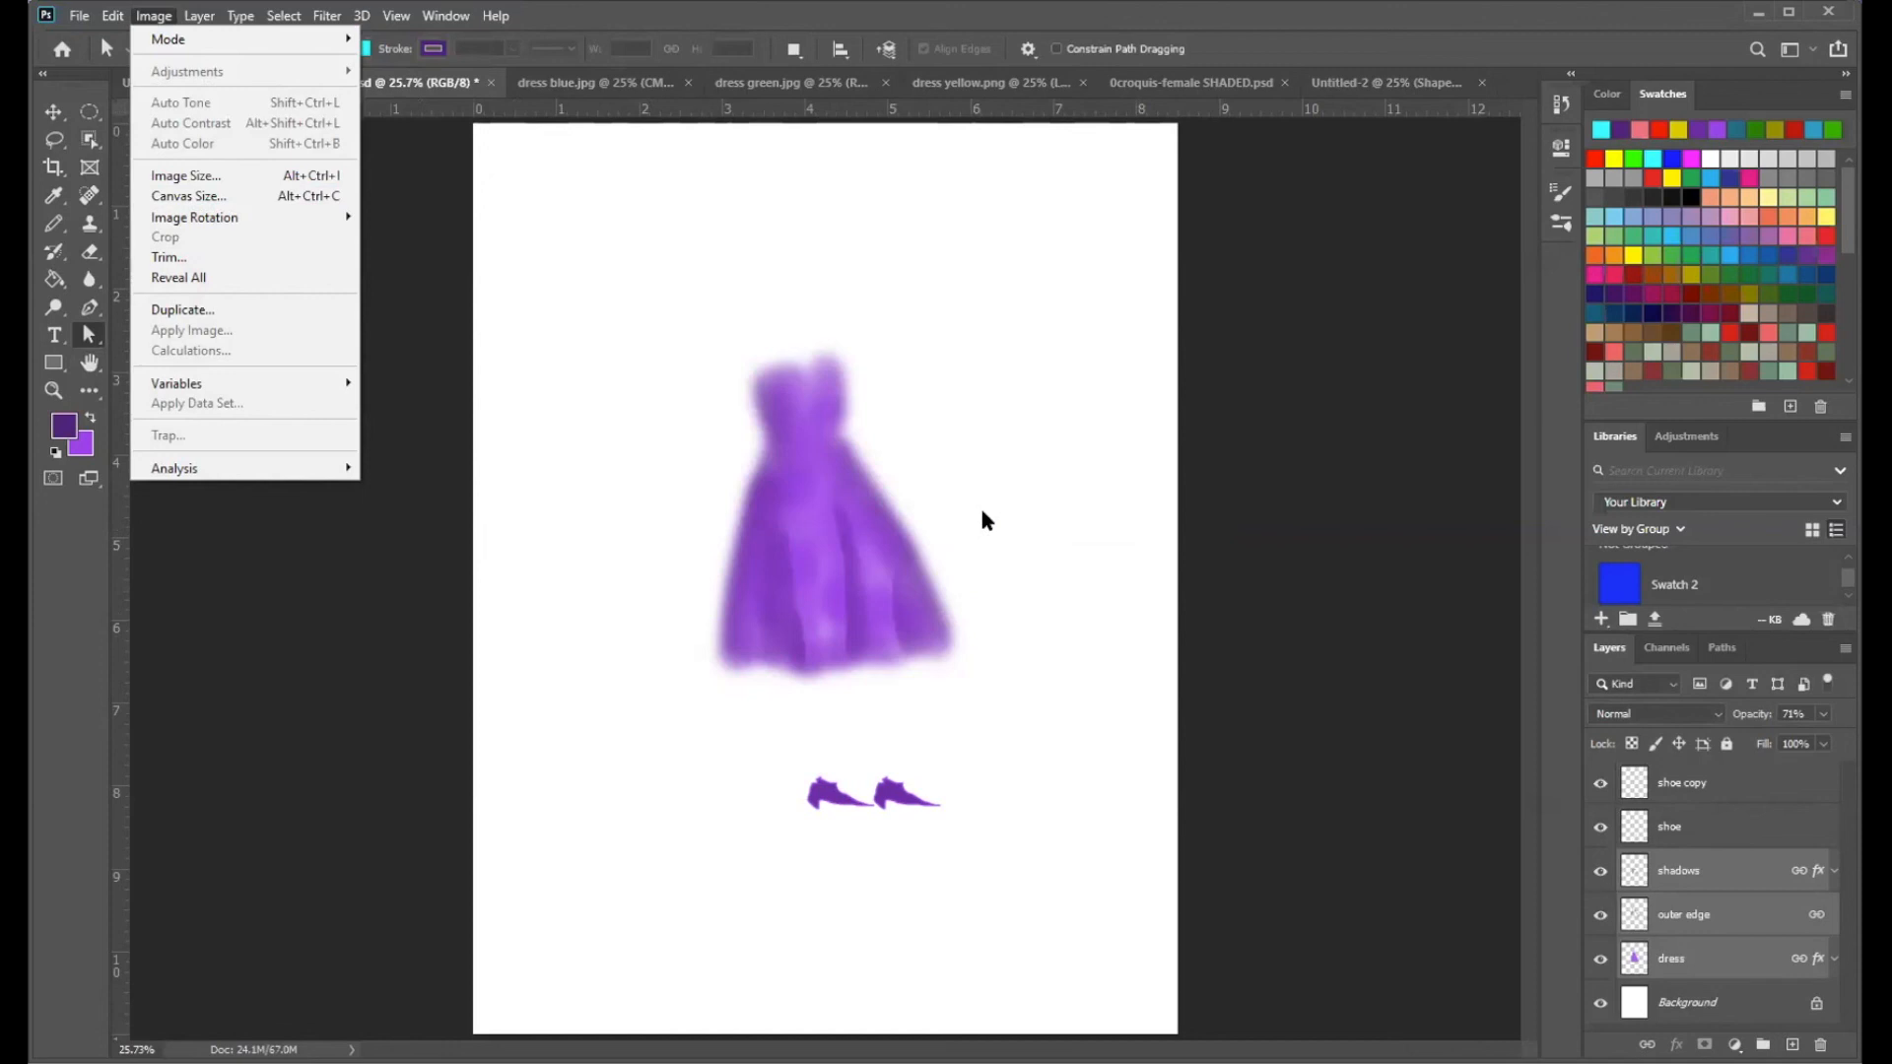
click(605, 216)
click(200, 17)
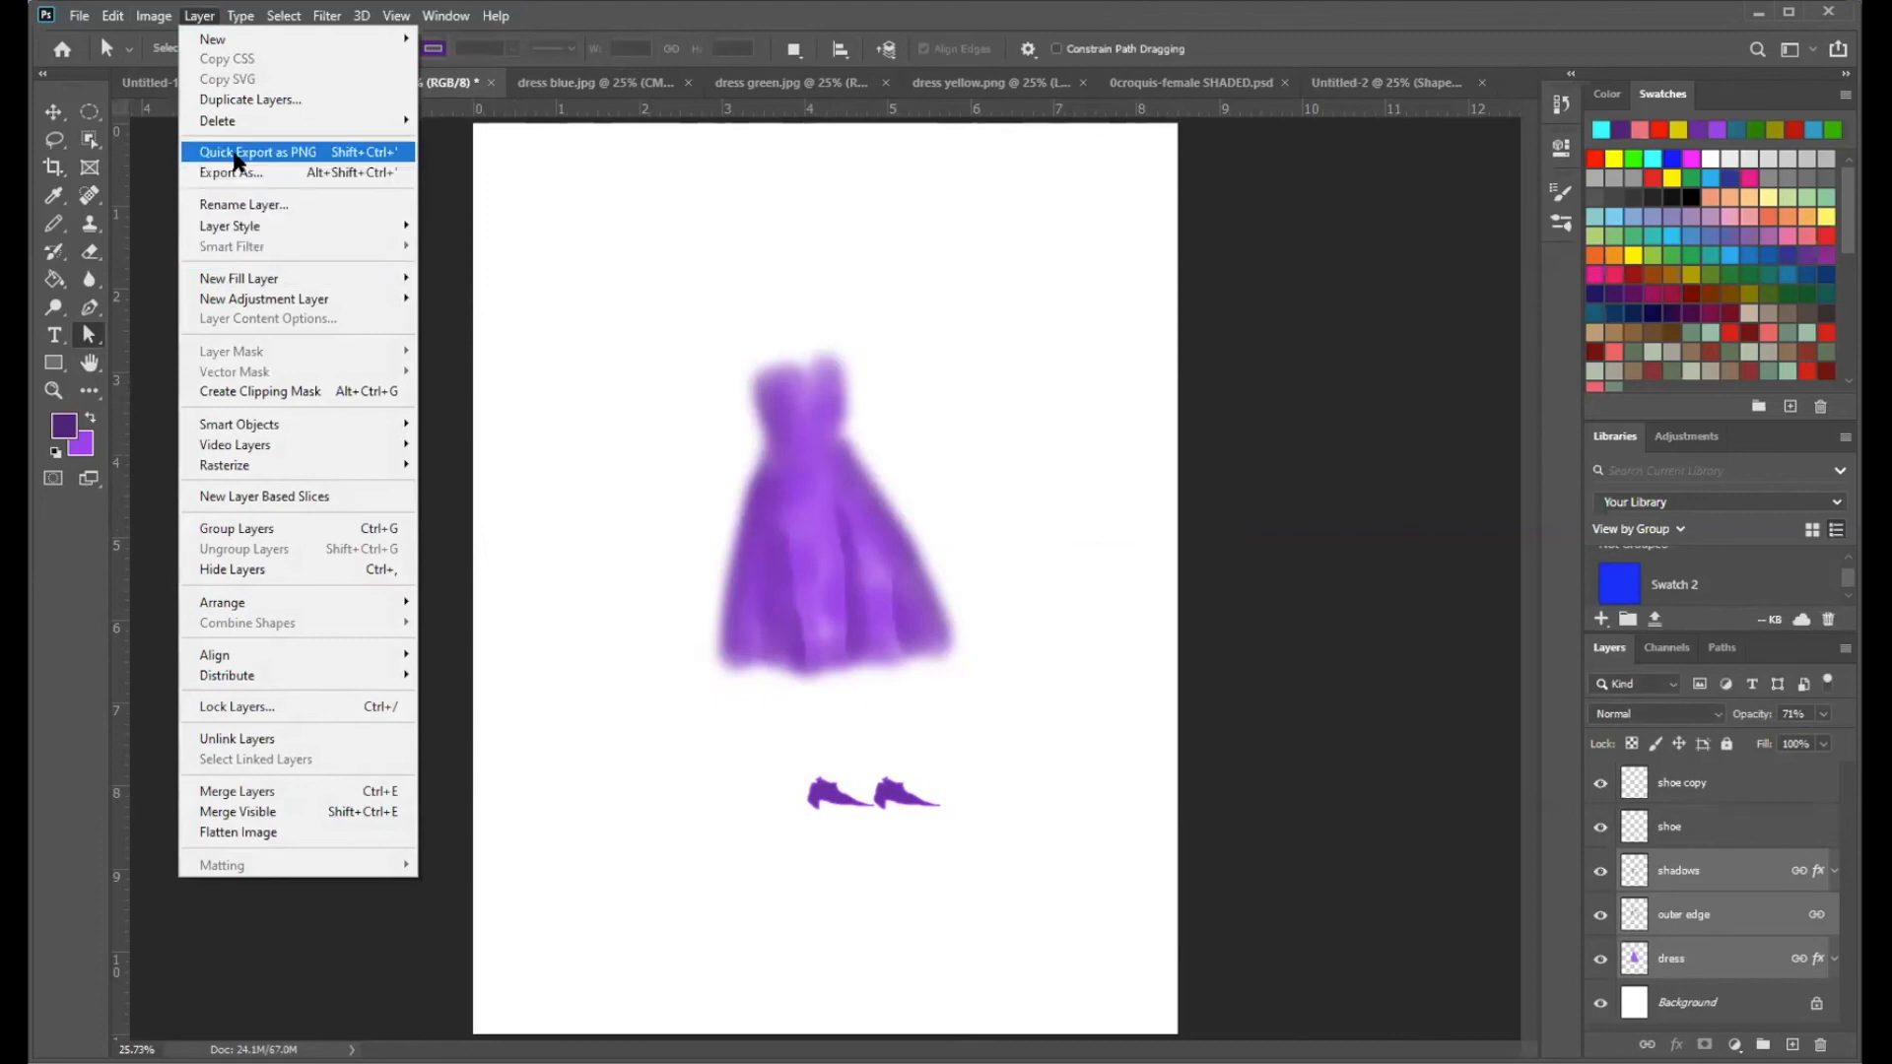
mouse_move(245, 223)
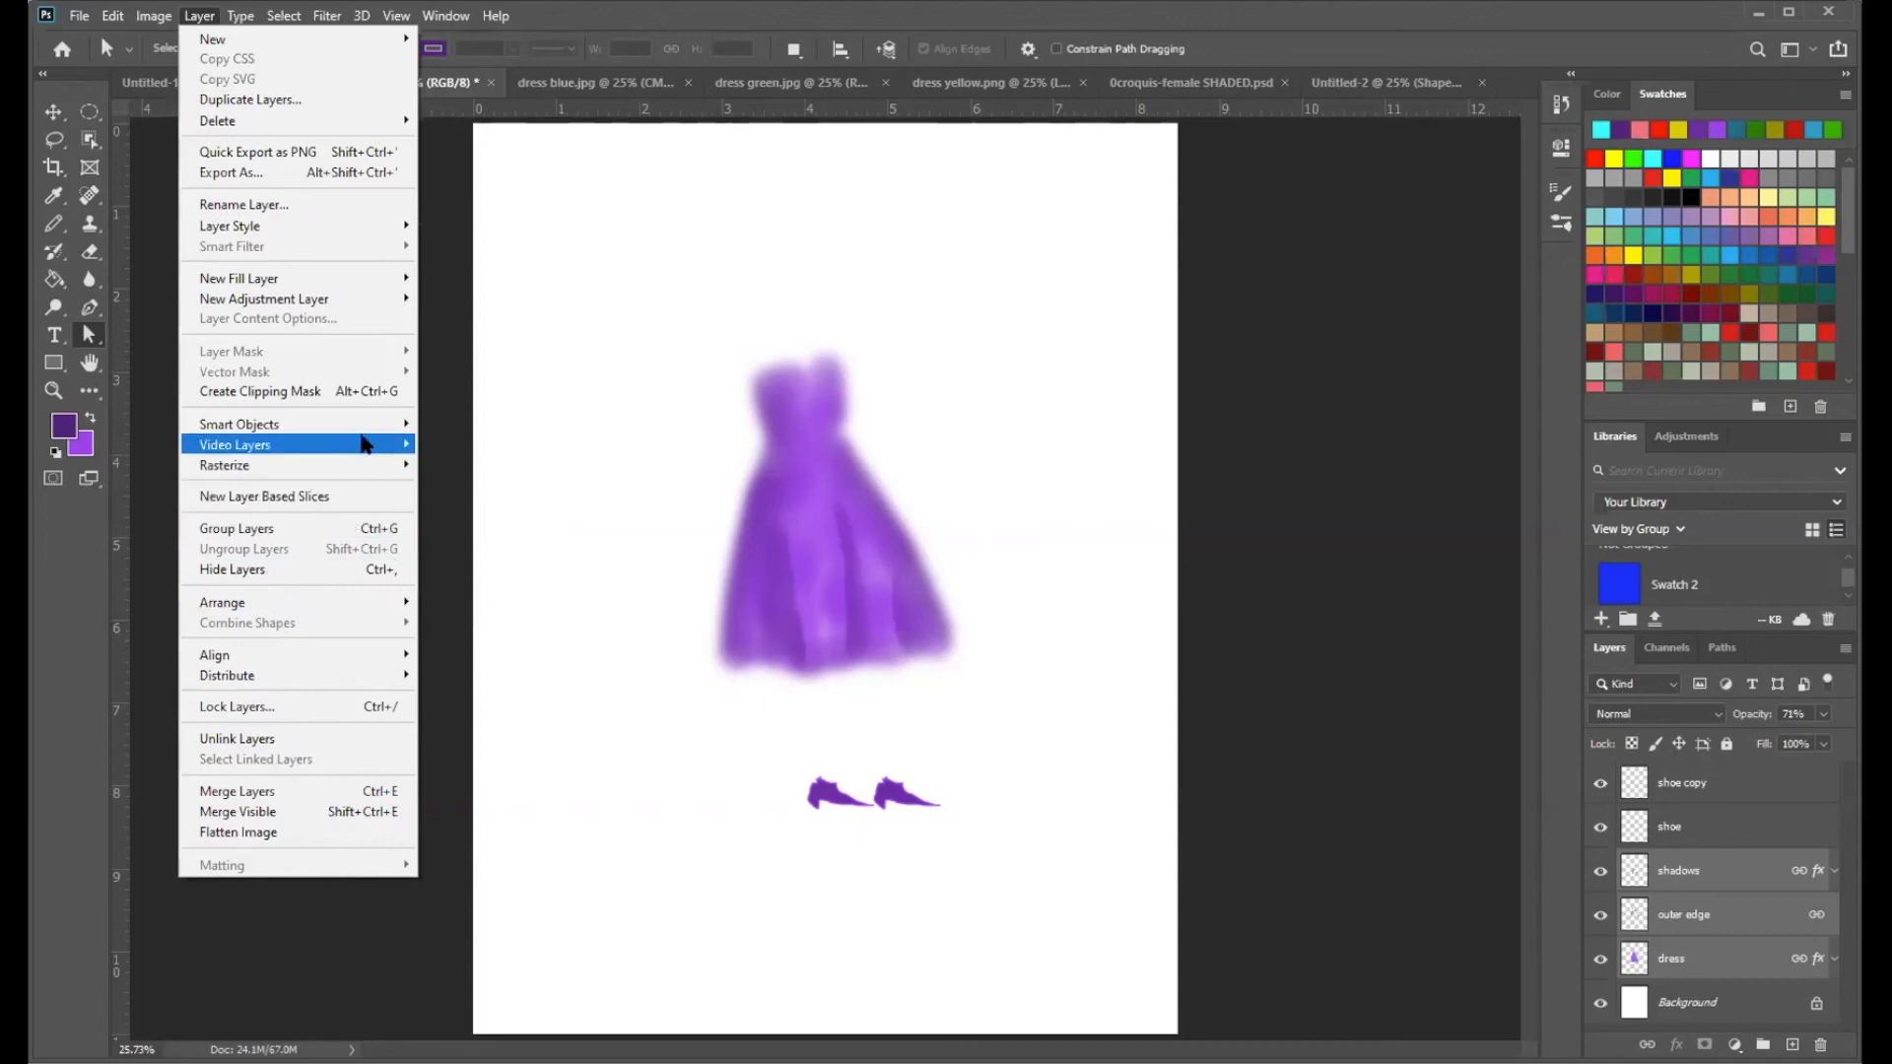
mouse_move(399, 456)
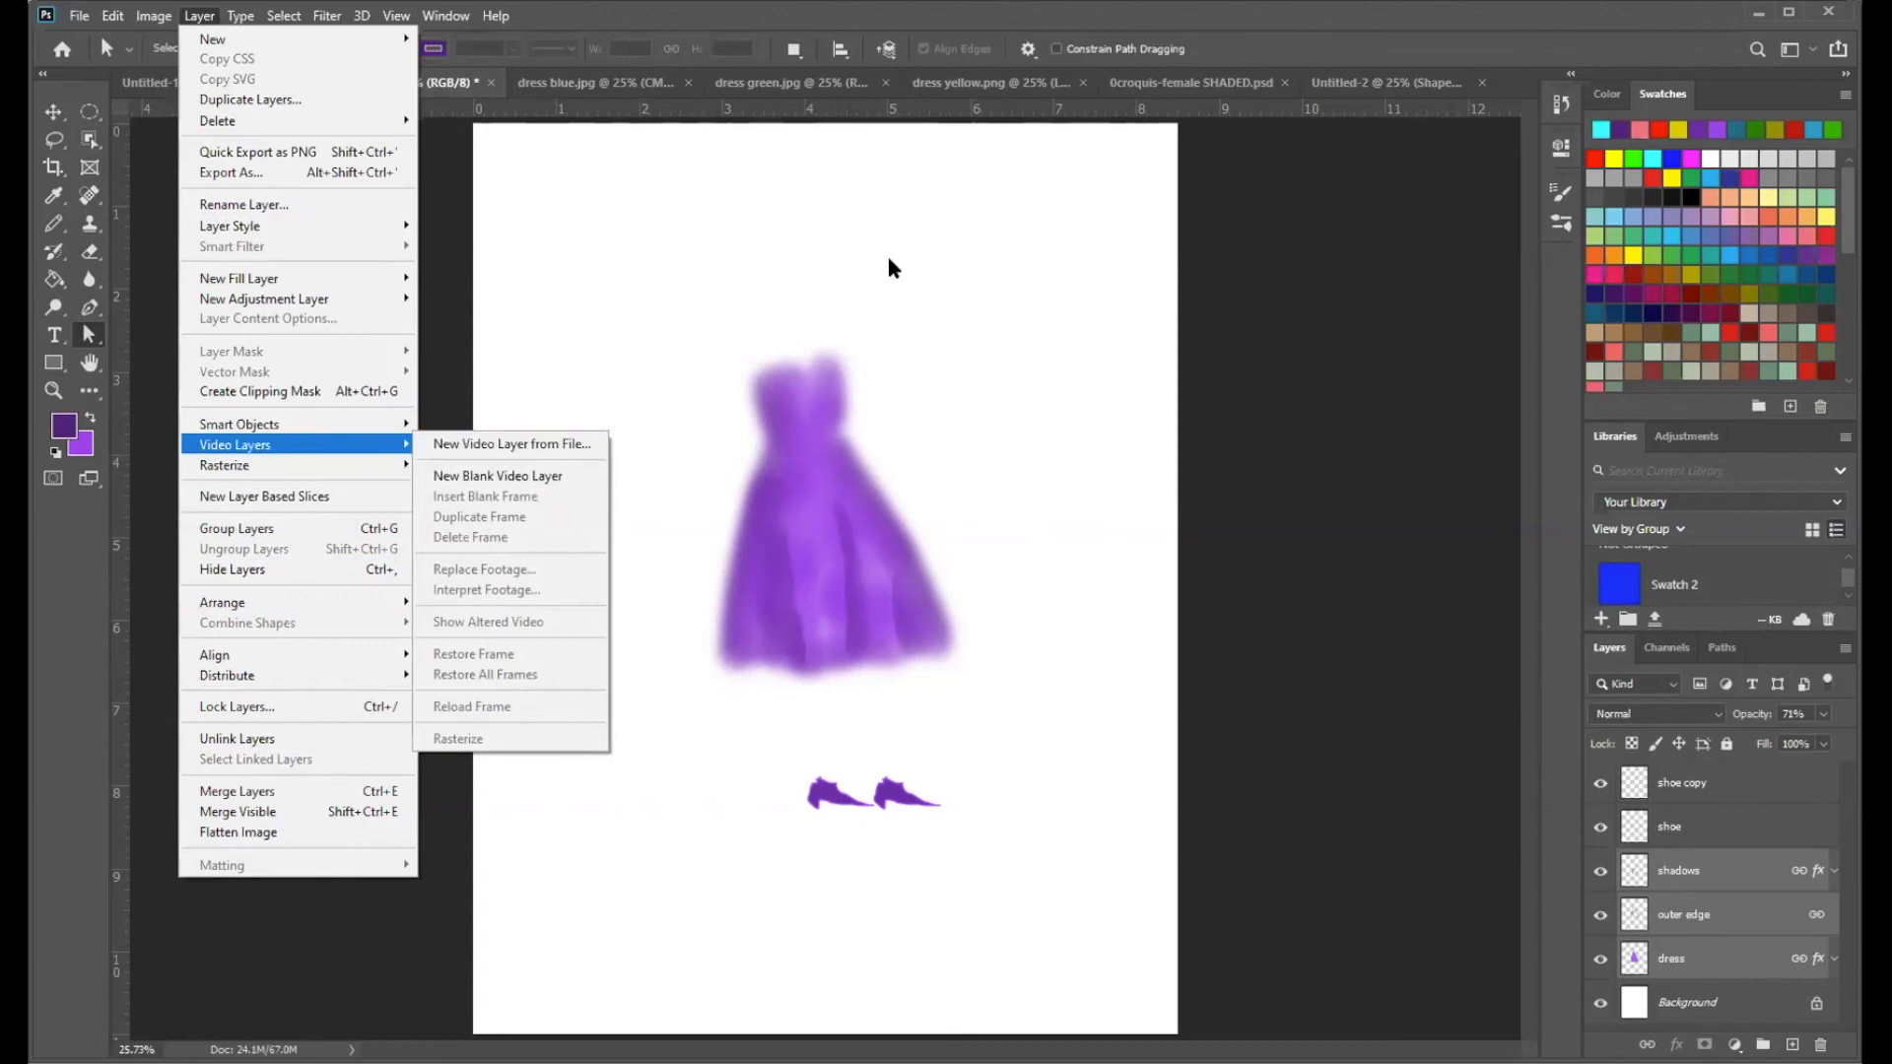
click(592, 148)
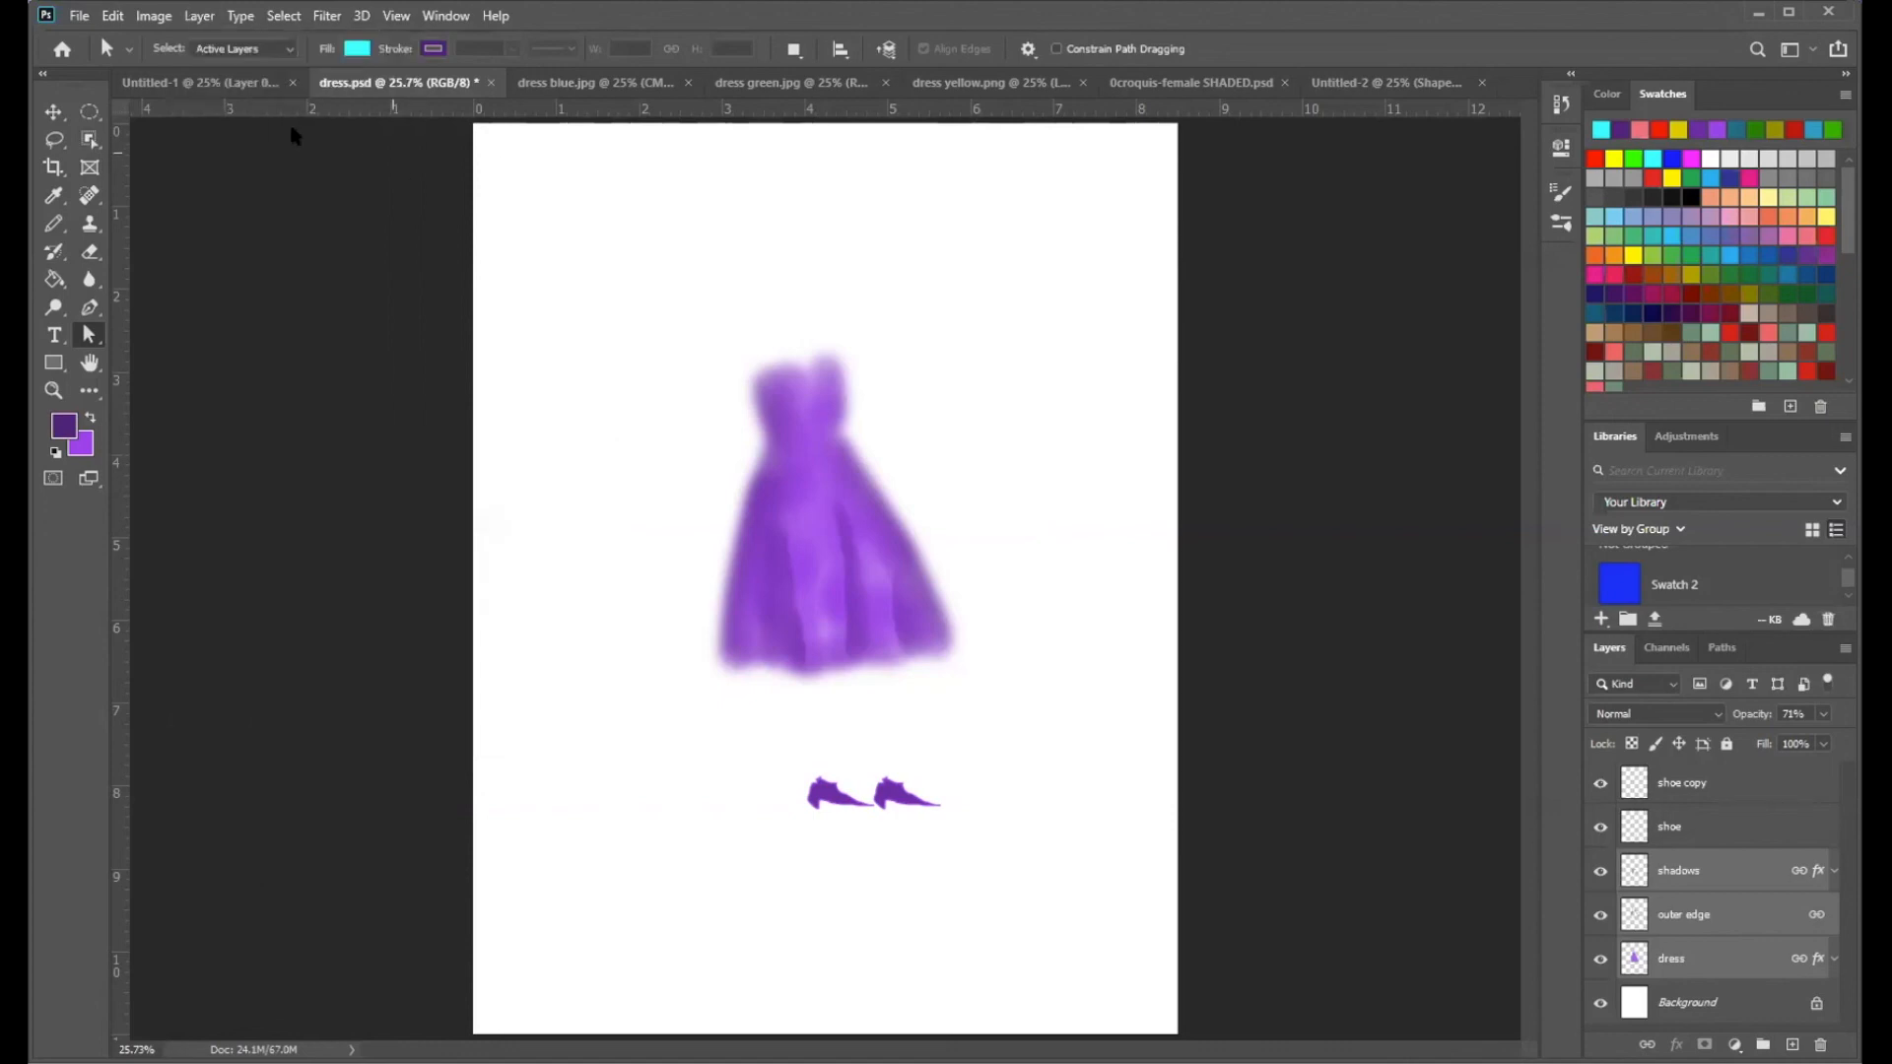
click(240, 17)
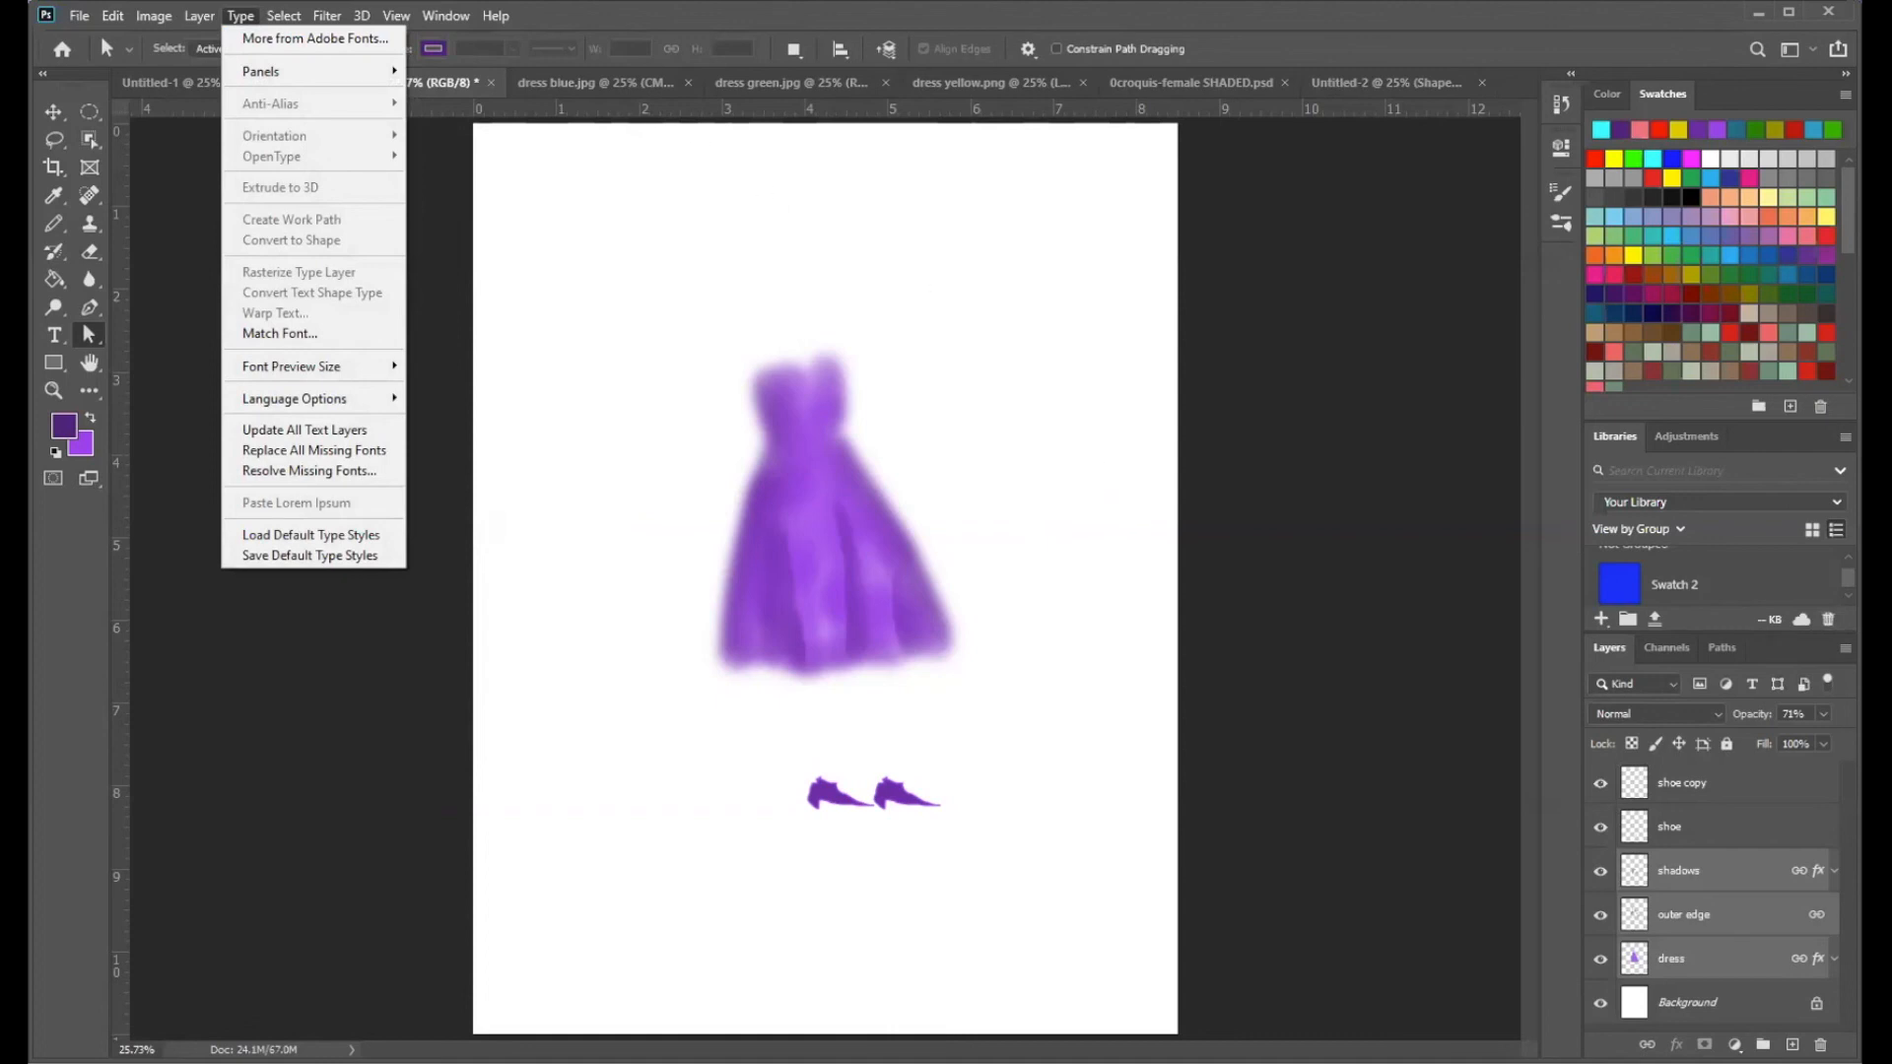
mouse_move(285, 13)
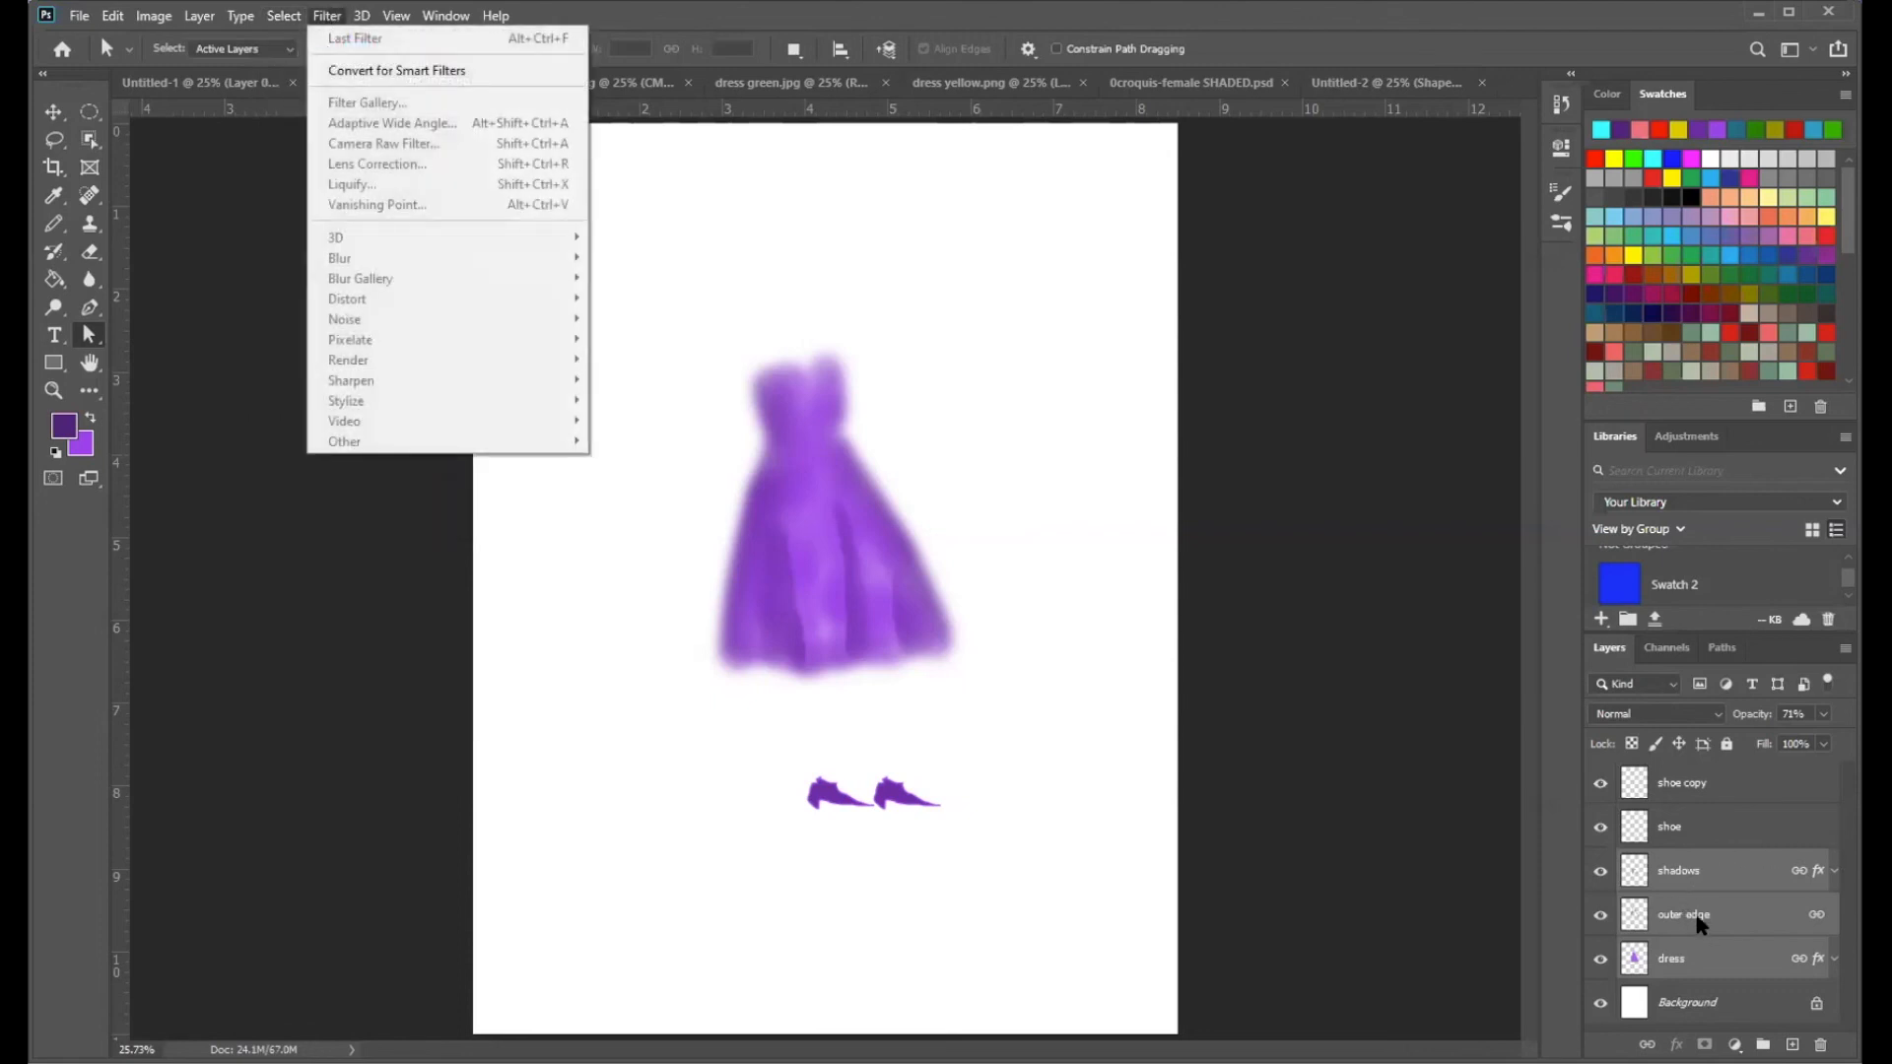
- Select only the dress layer and examine the filter, 3D and view commands available for it
click(1685, 960)
click(1685, 961)
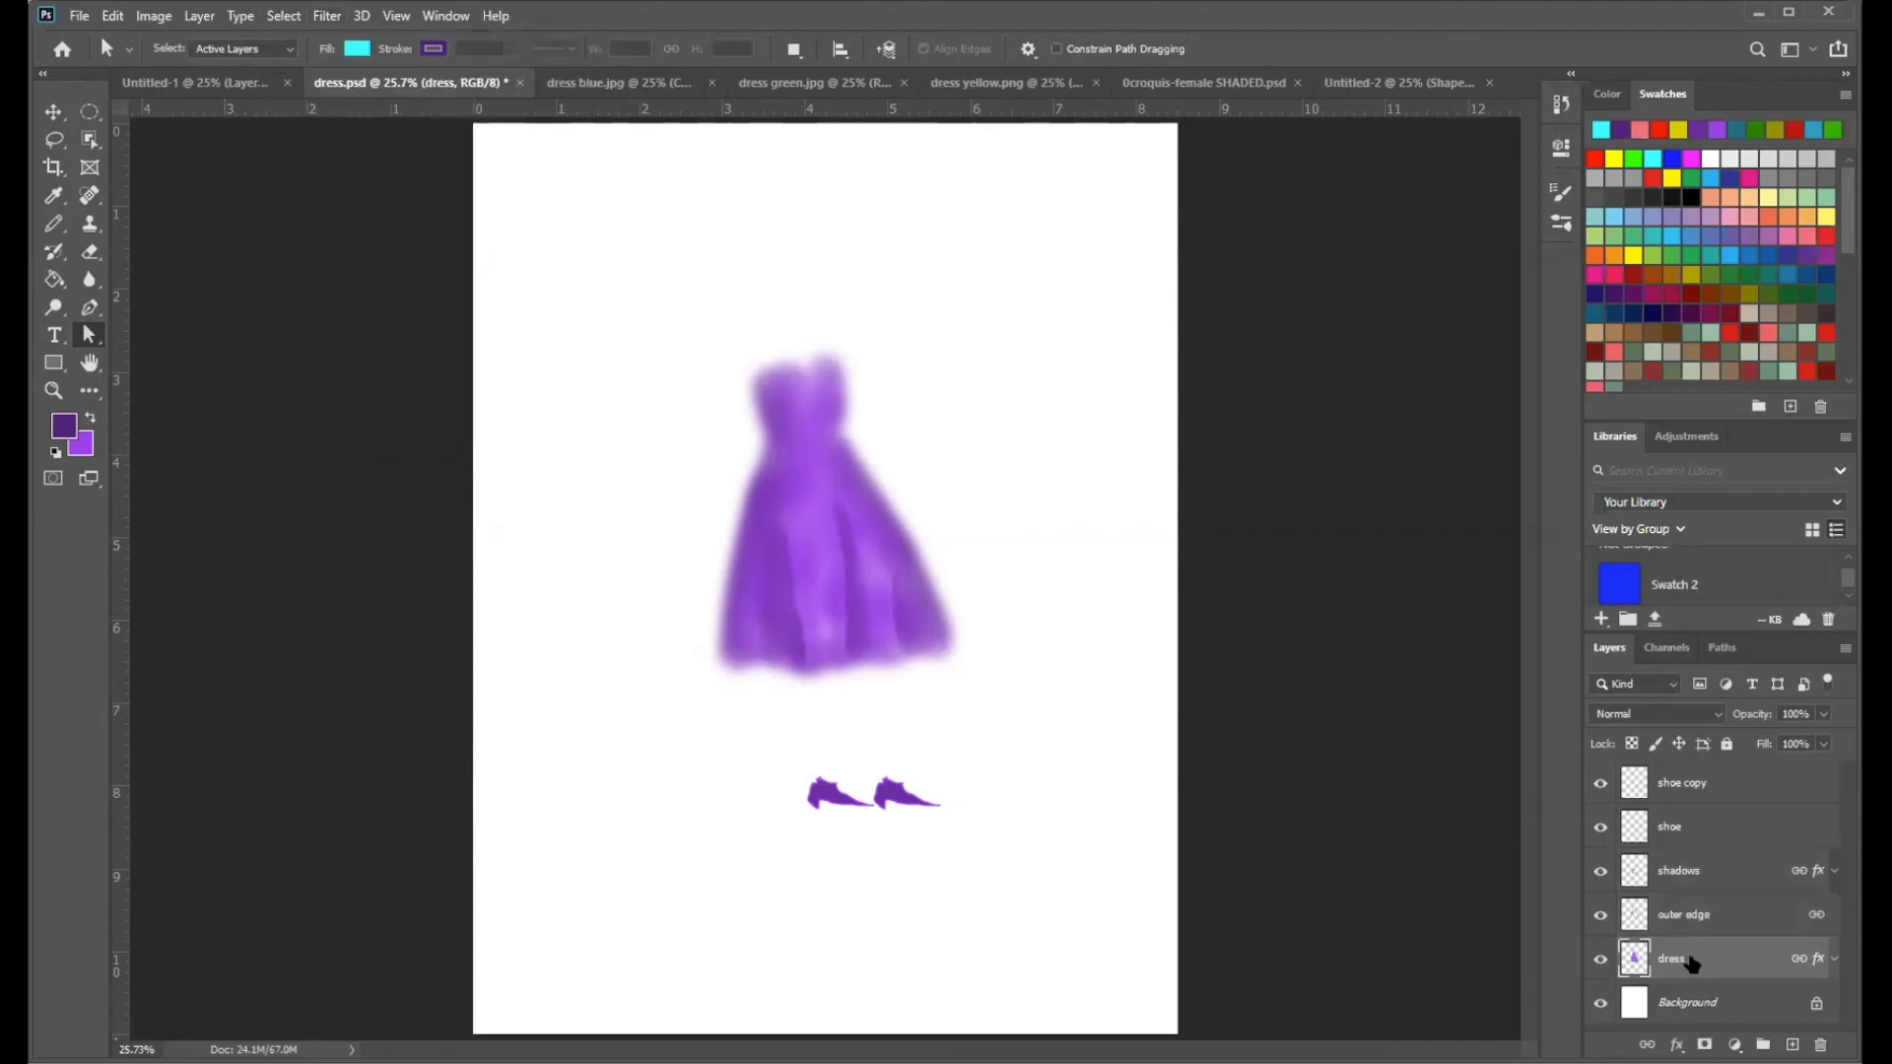
click(324, 15)
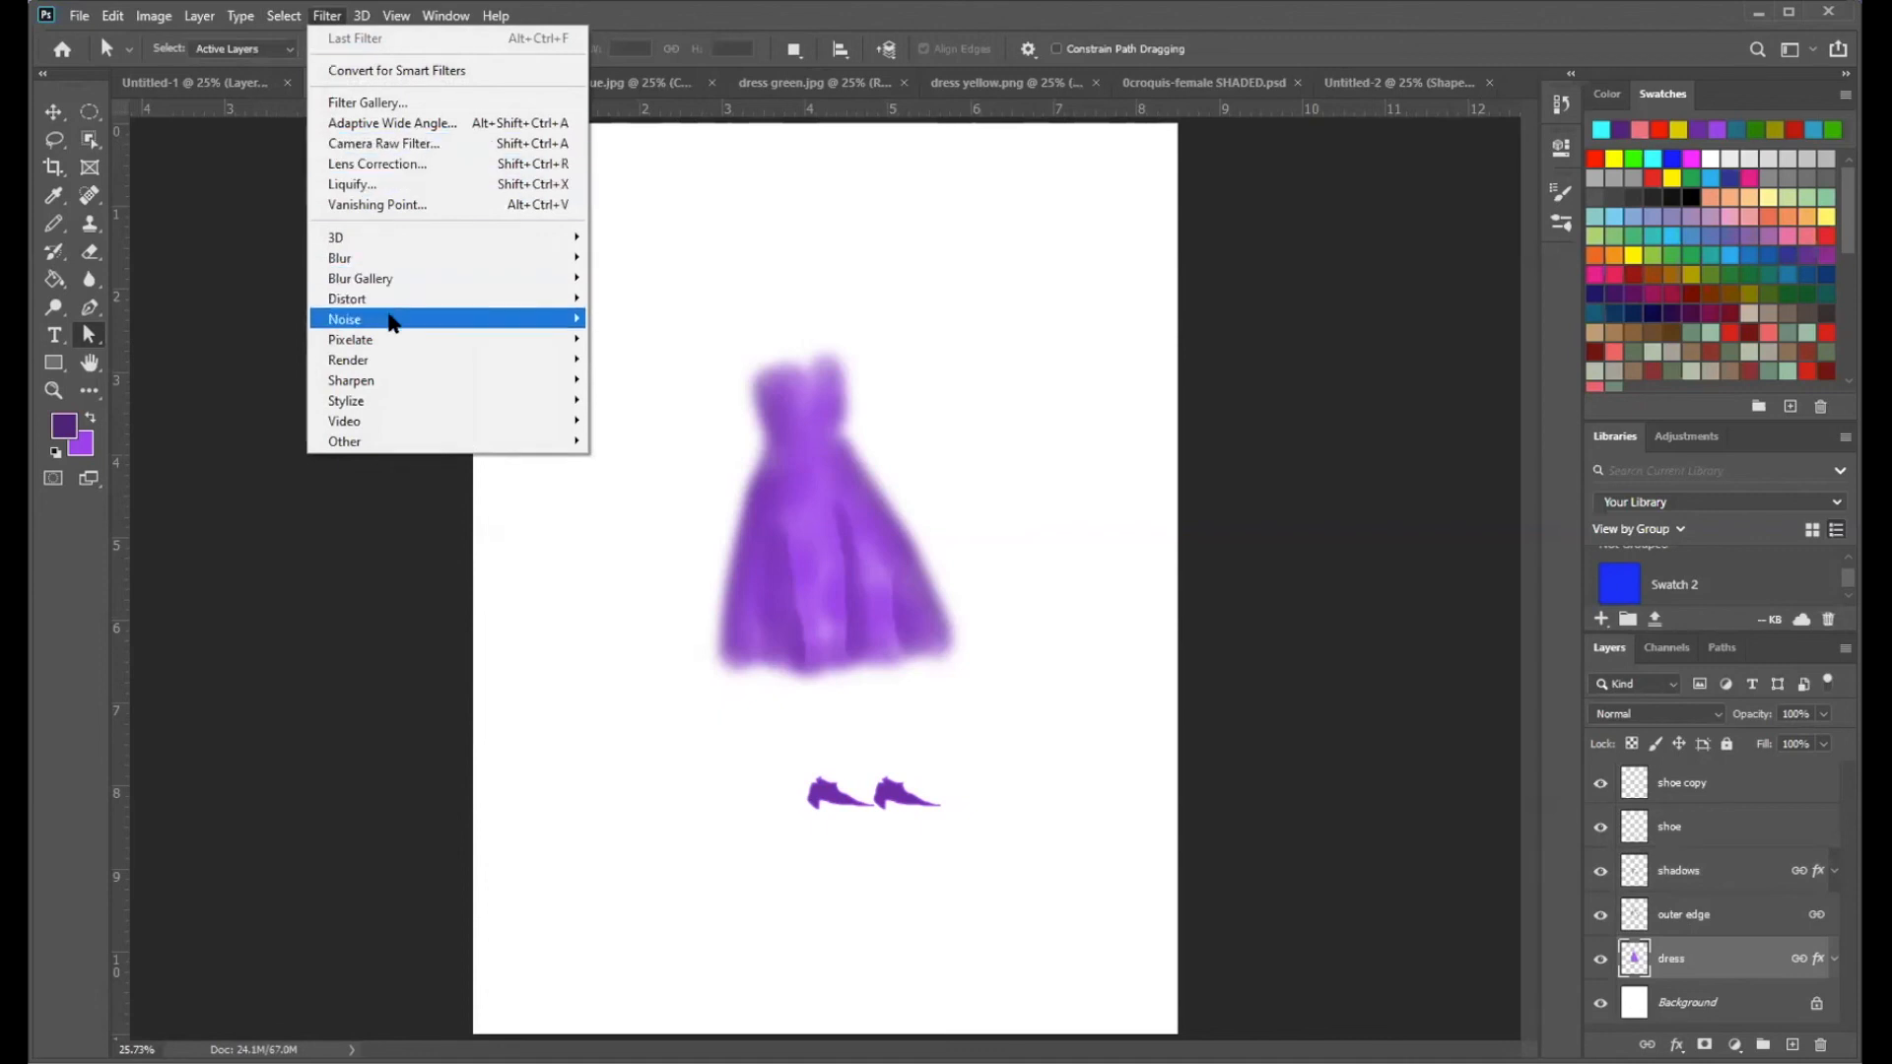
mouse_move(392, 322)
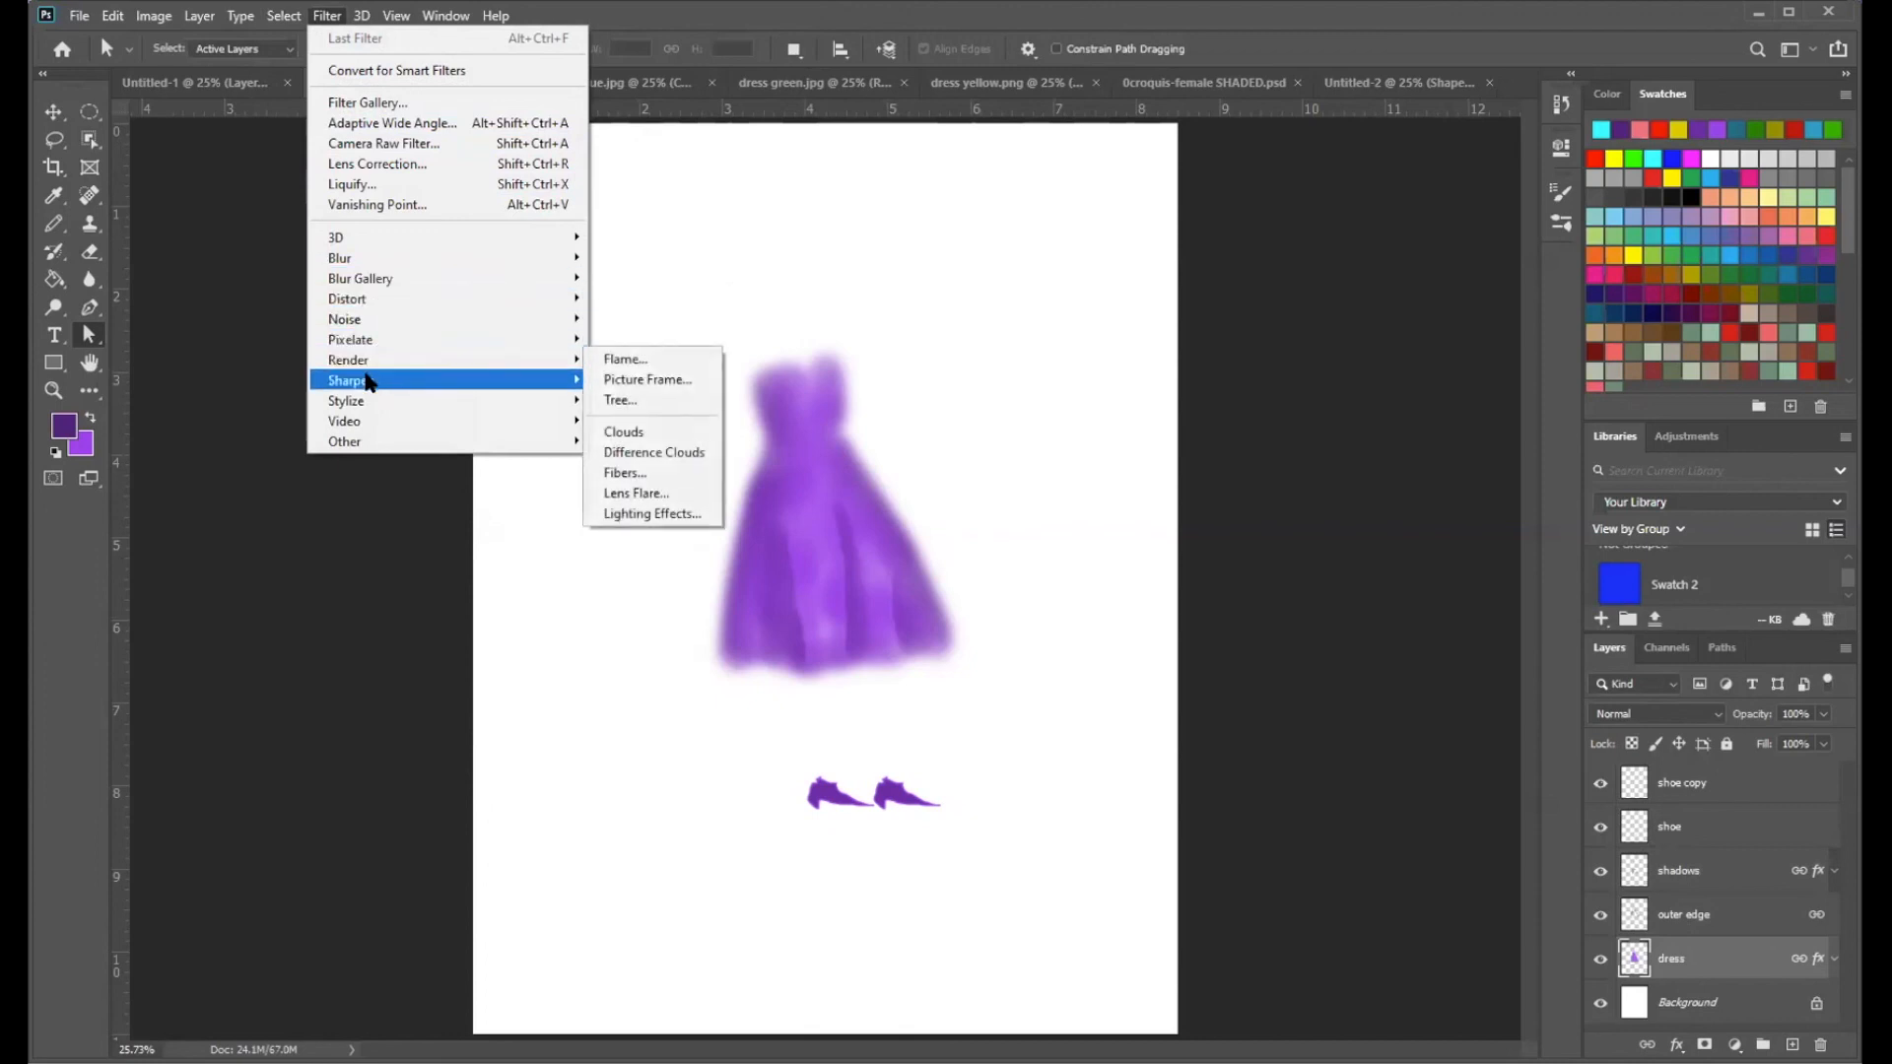
mouse_move(368, 383)
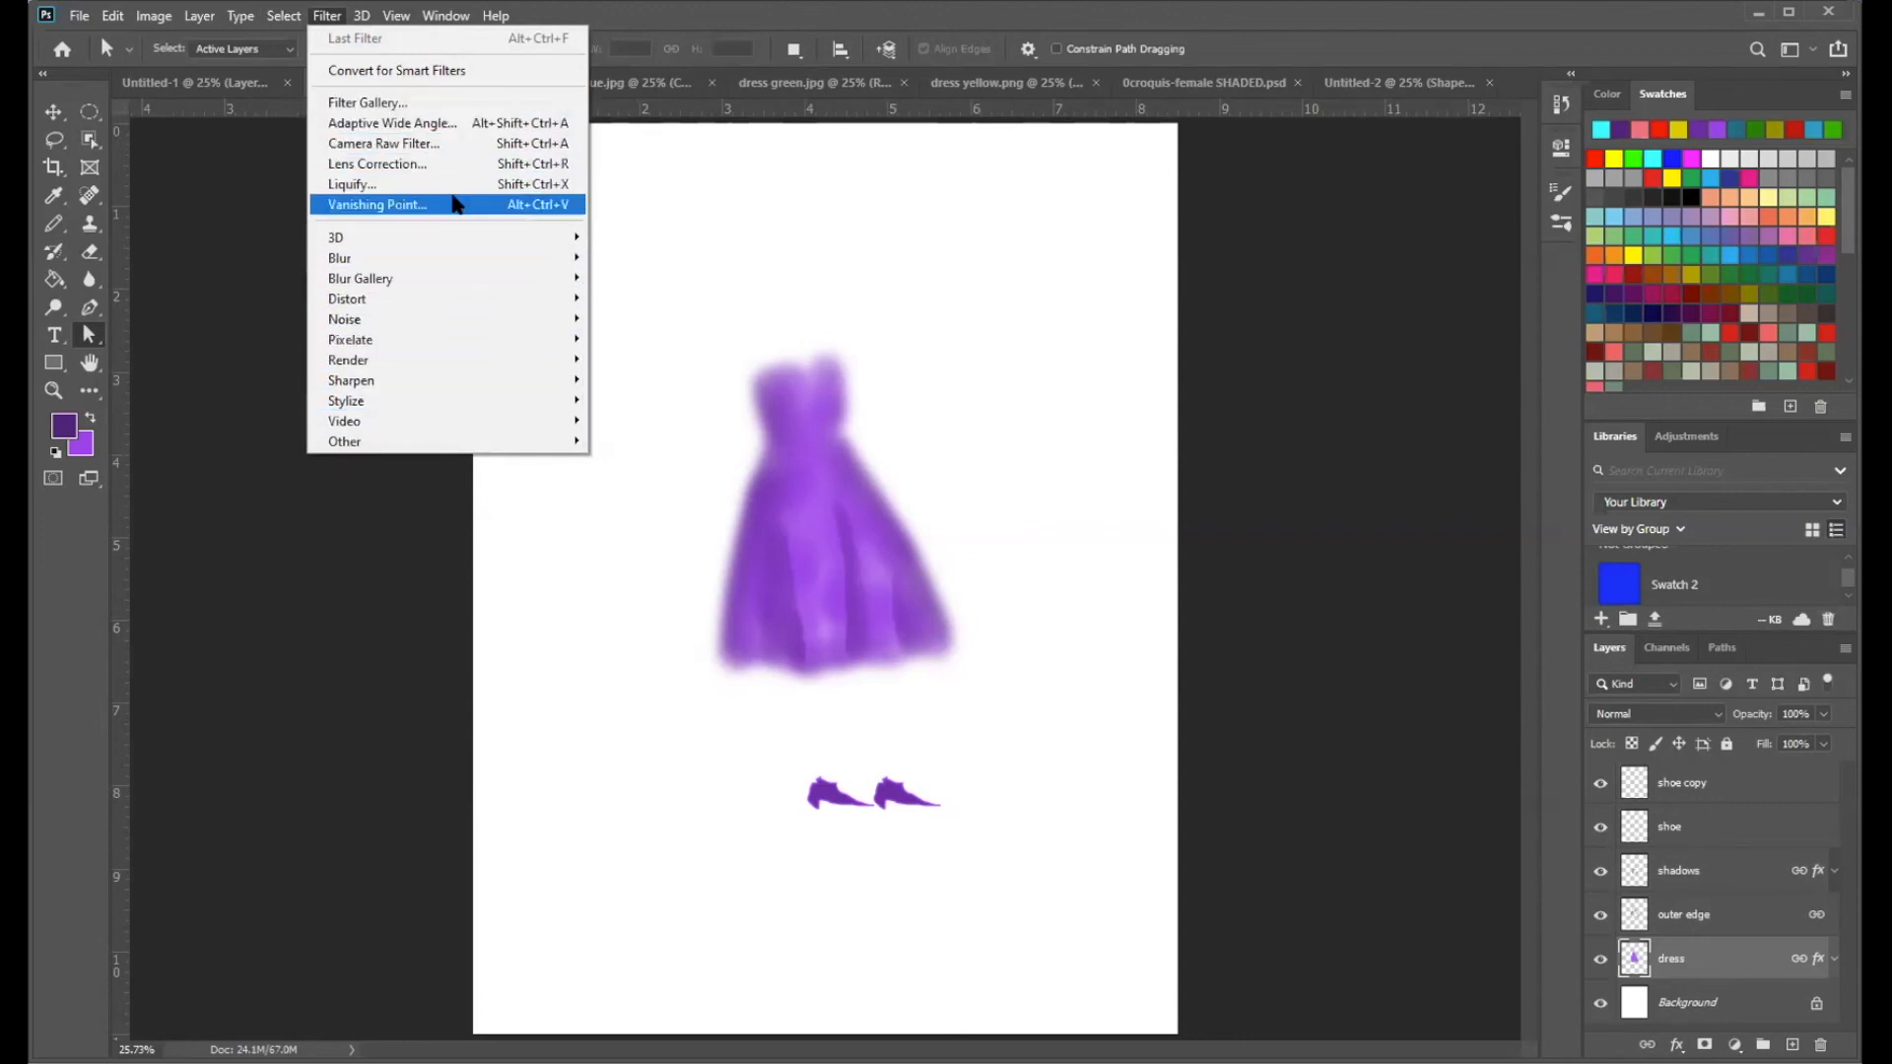
click(597, 28)
click(362, 18)
mouse_move(378, 22)
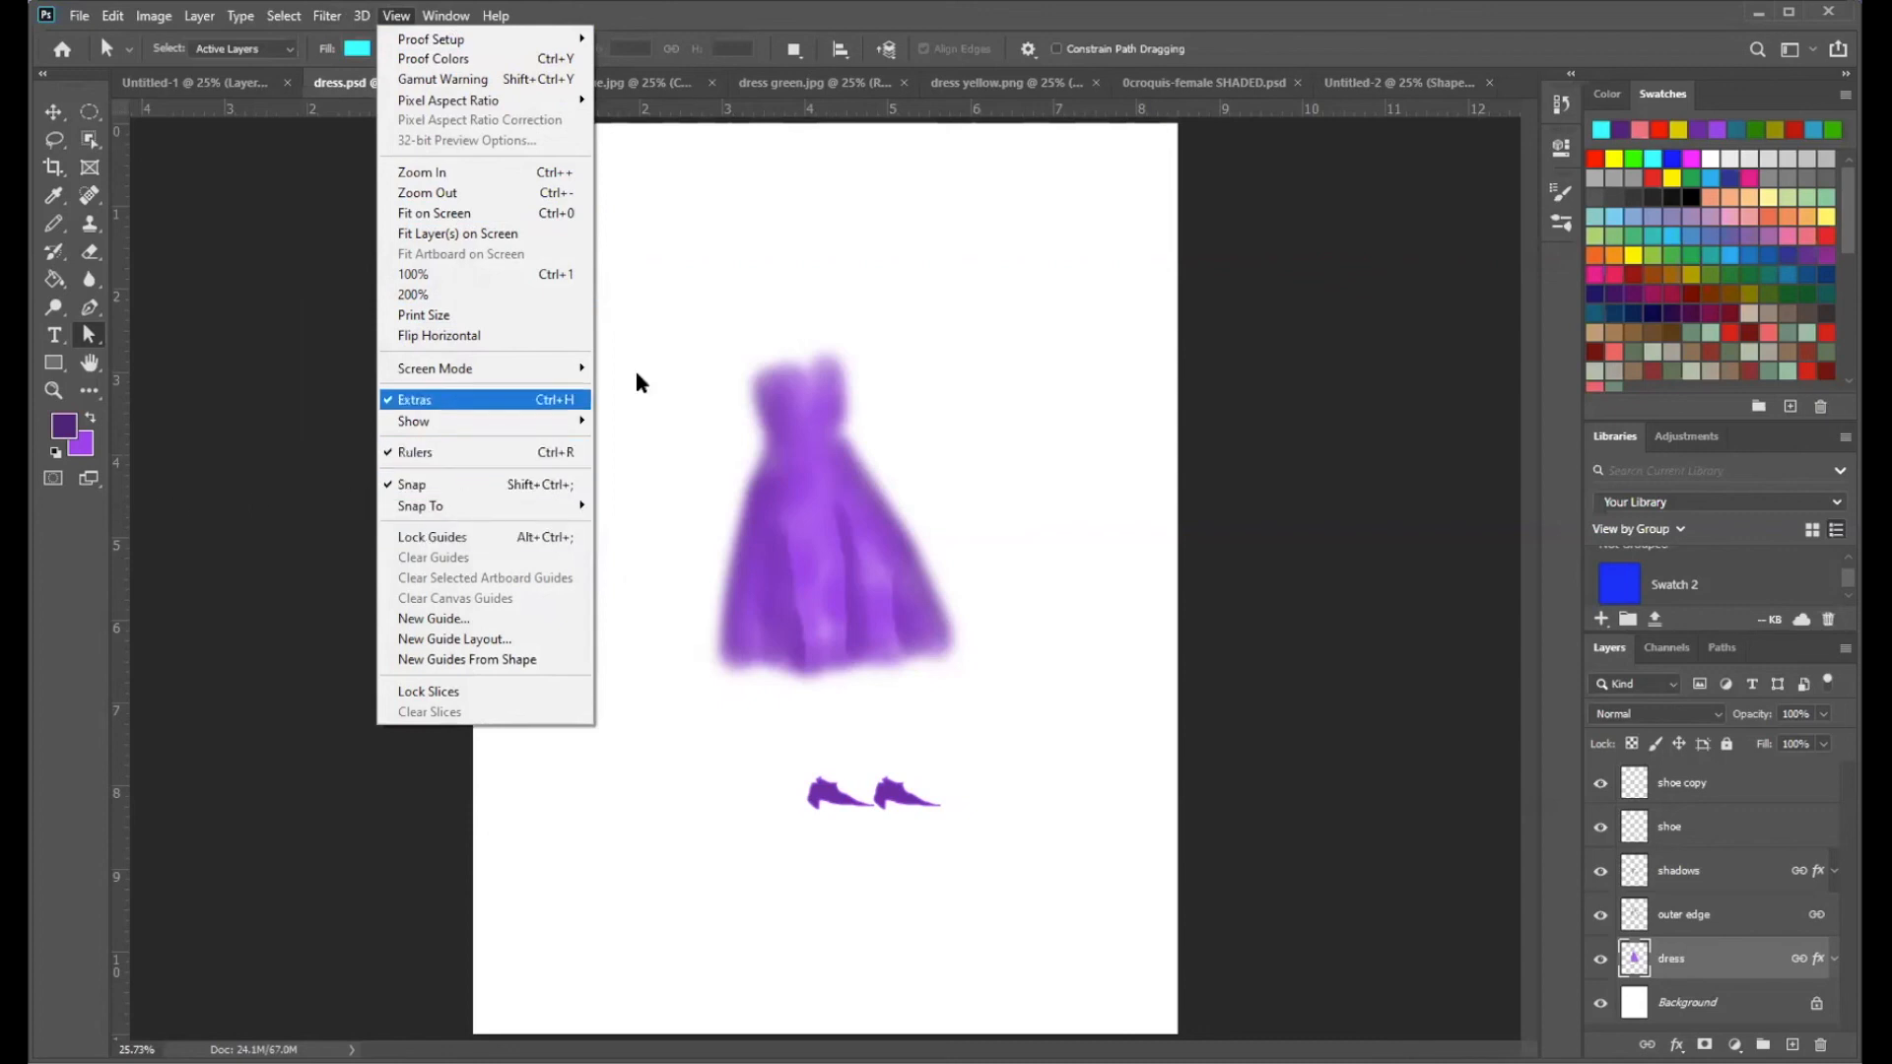
click(710, 287)
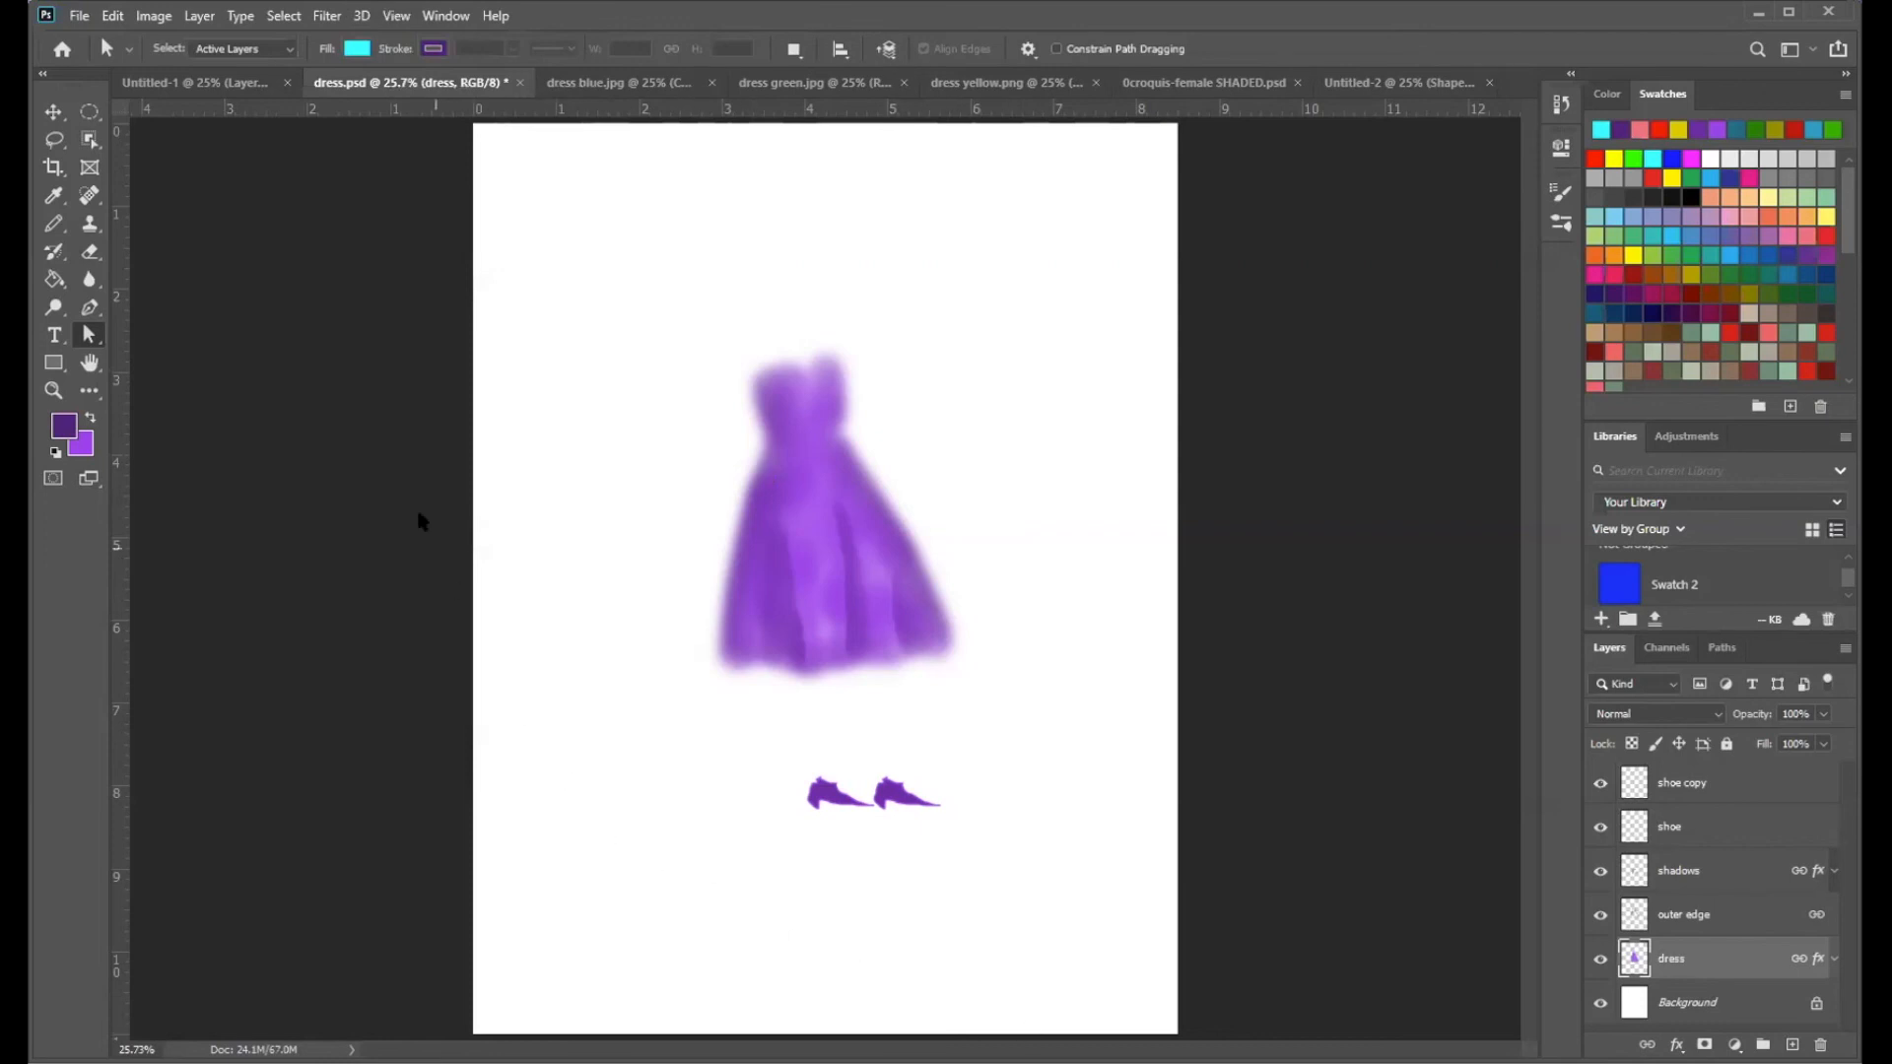
- Place a vertical guide at about 2.9 in and a horizontal guide at about 2.1 in, and move the linked dress layers up to the horizontal guide
click(55, 114)
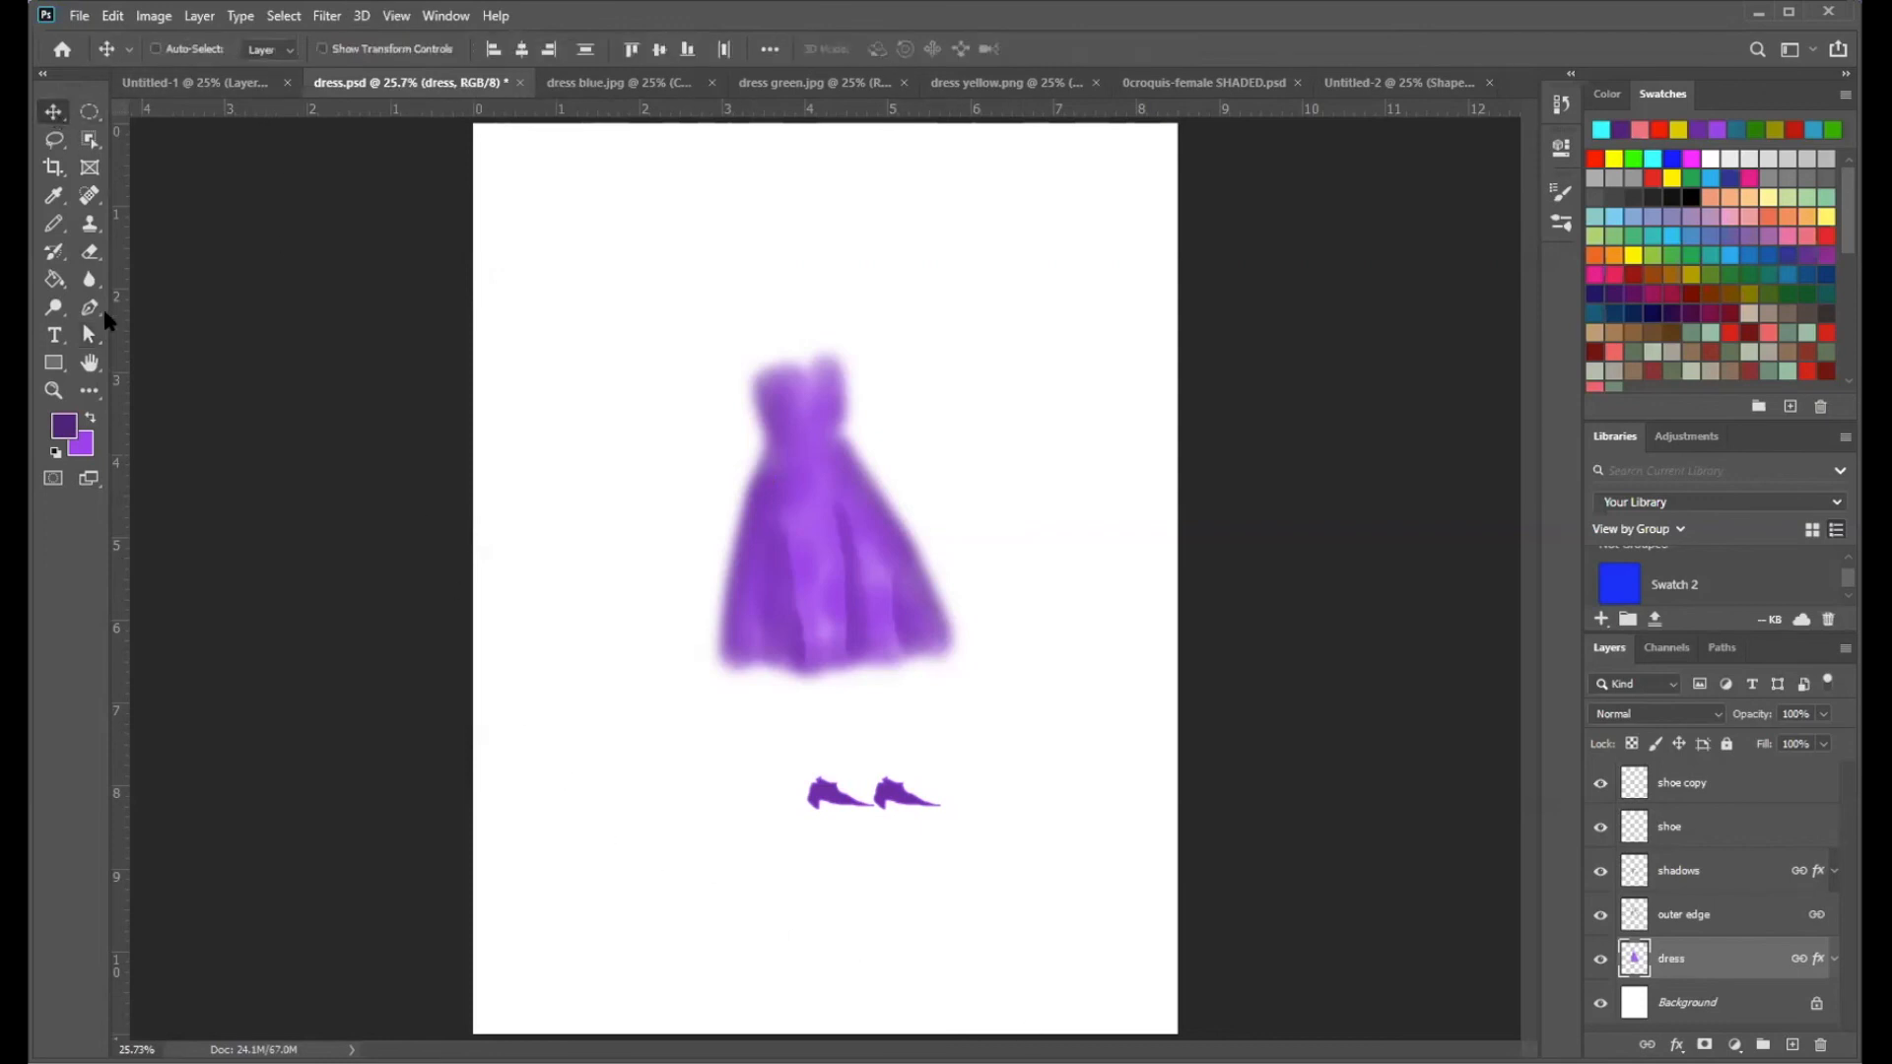
drag(123, 340, 714, 469)
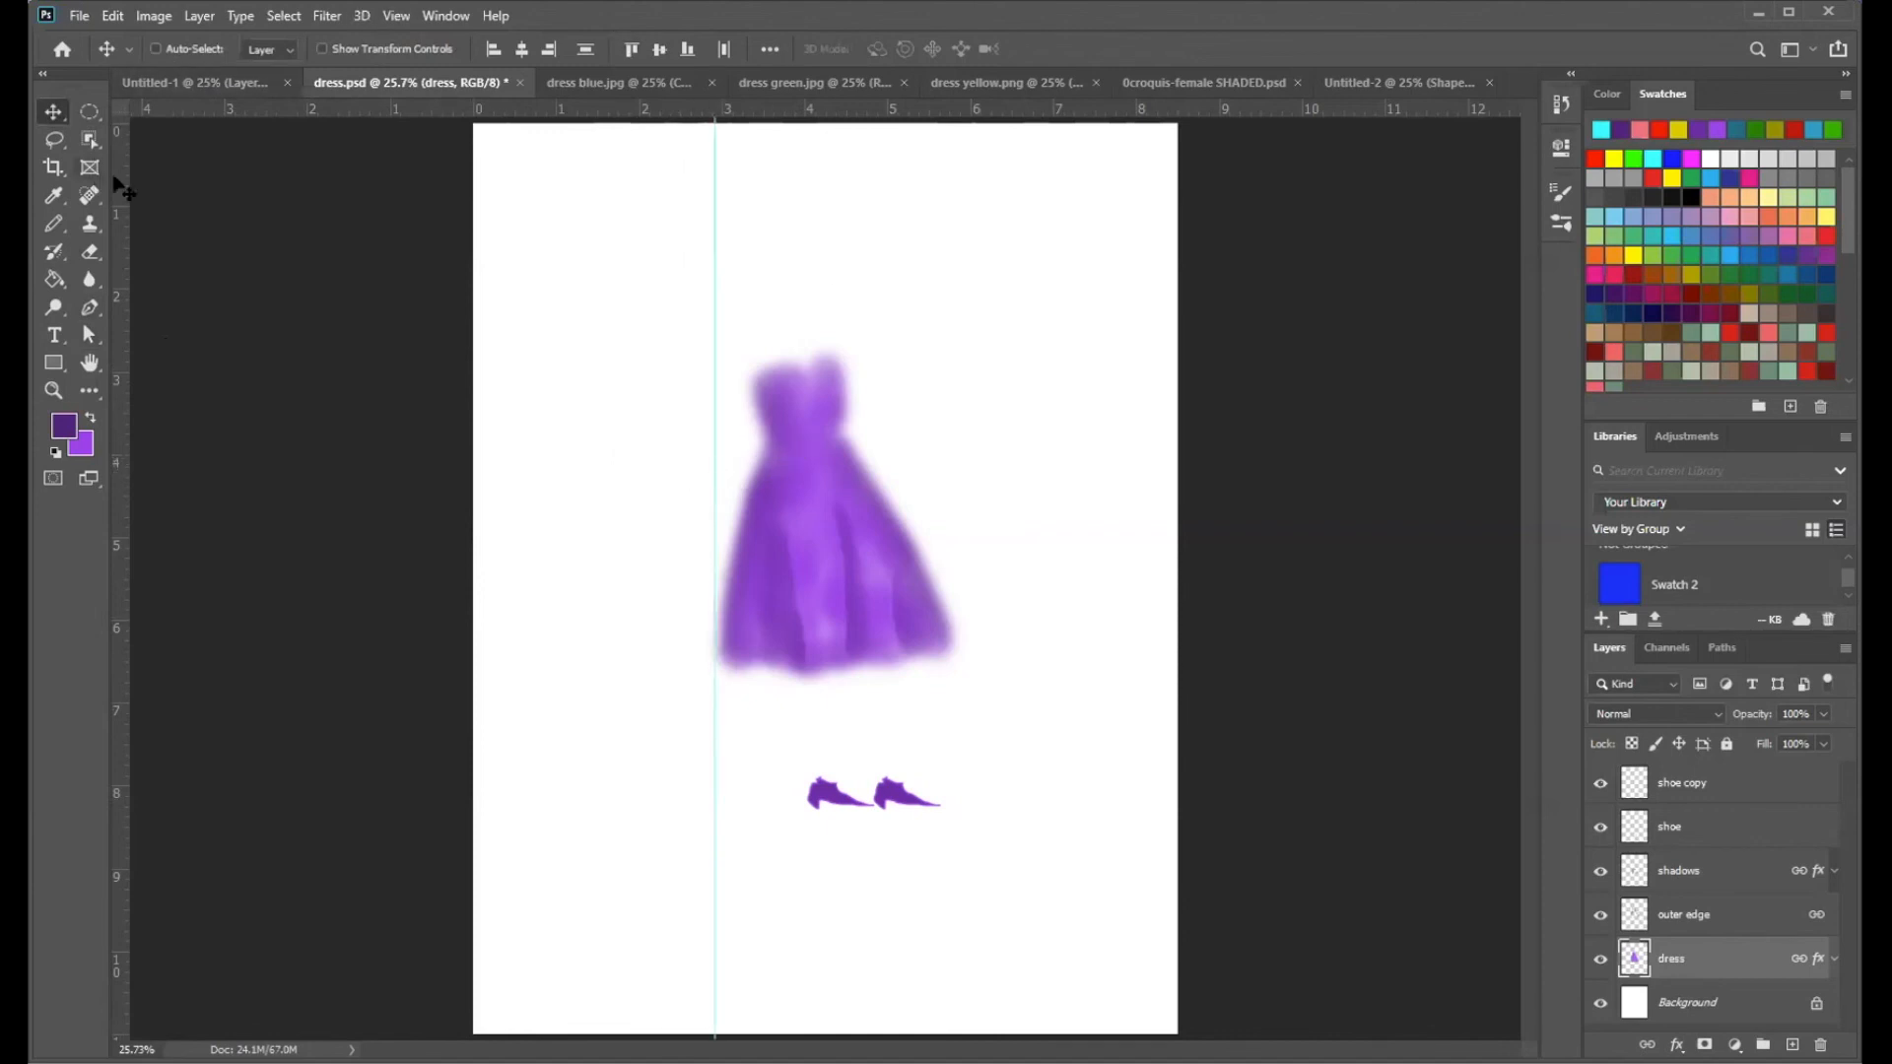
drag(591, 110, 602, 300)
drag(874, 597, 868, 544)
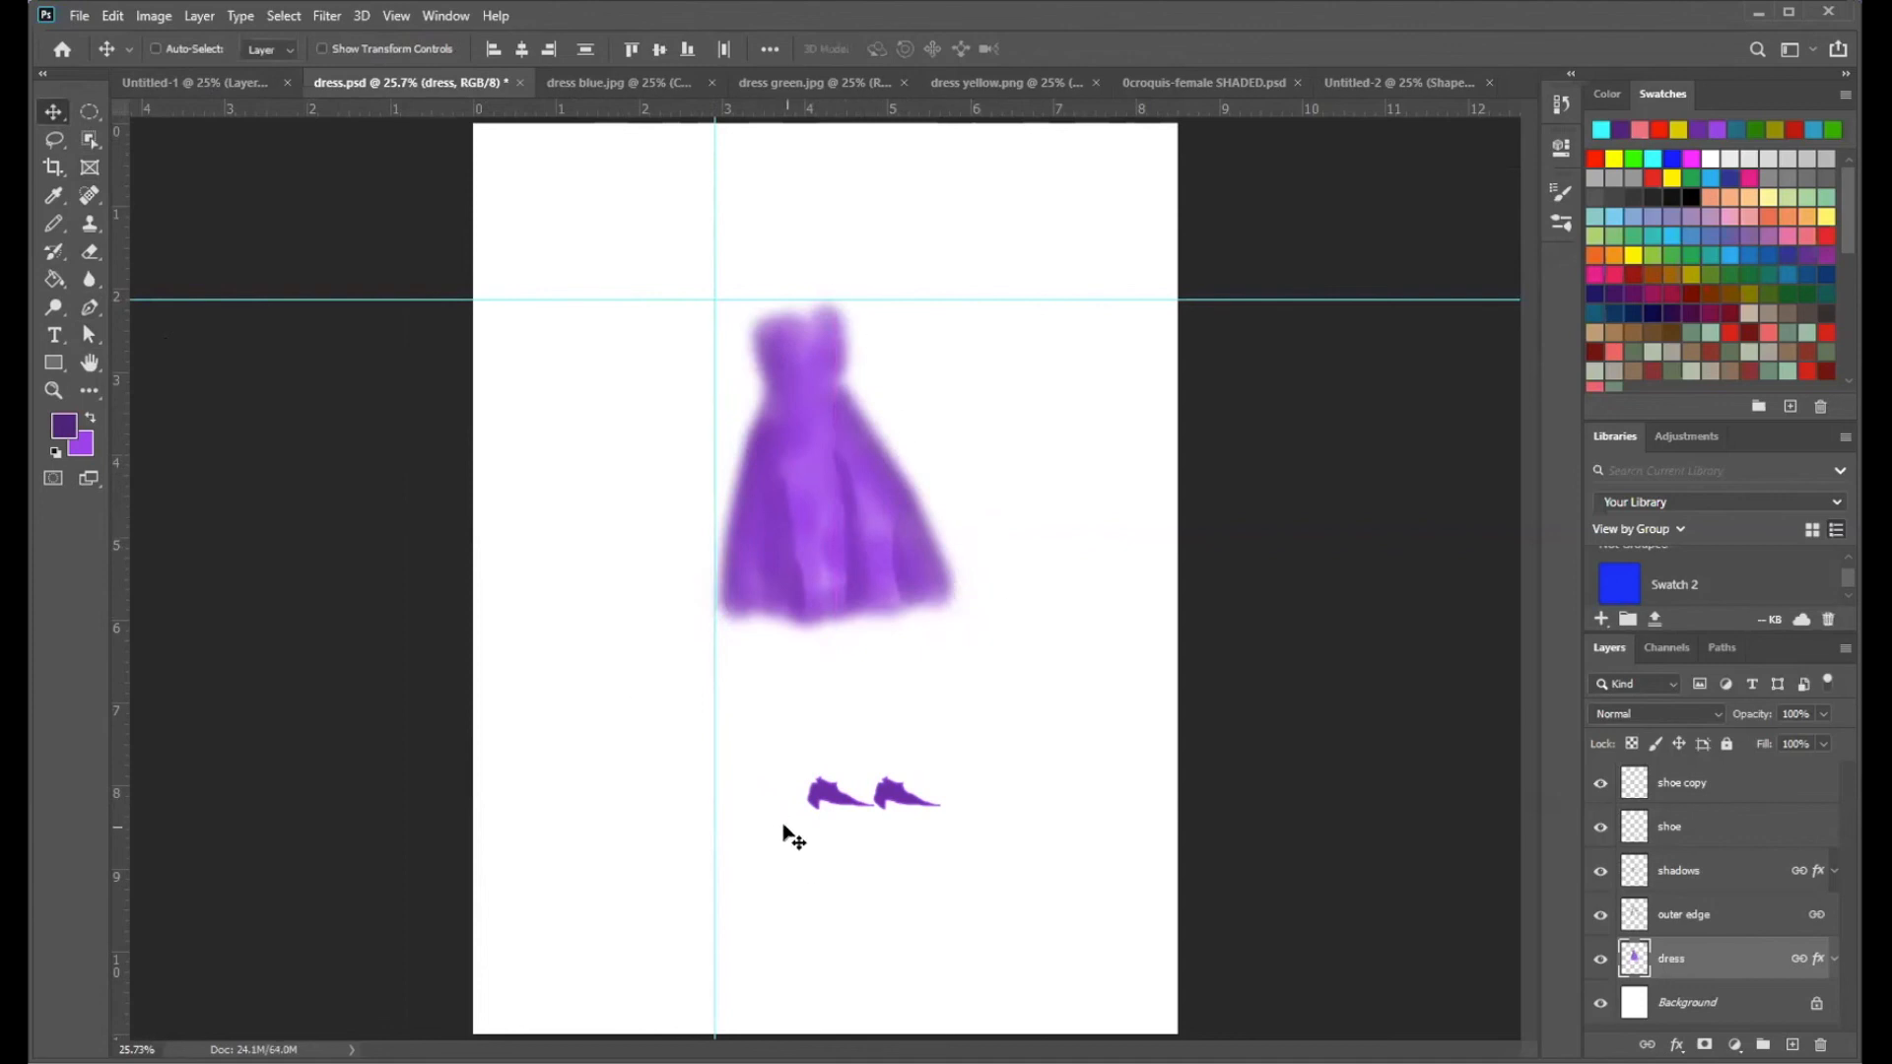
- Add a vertical guide at about 3.5 in, align the shoe's heel to it, and move the shoe copy level beside it
drag(116, 202, 764, 857)
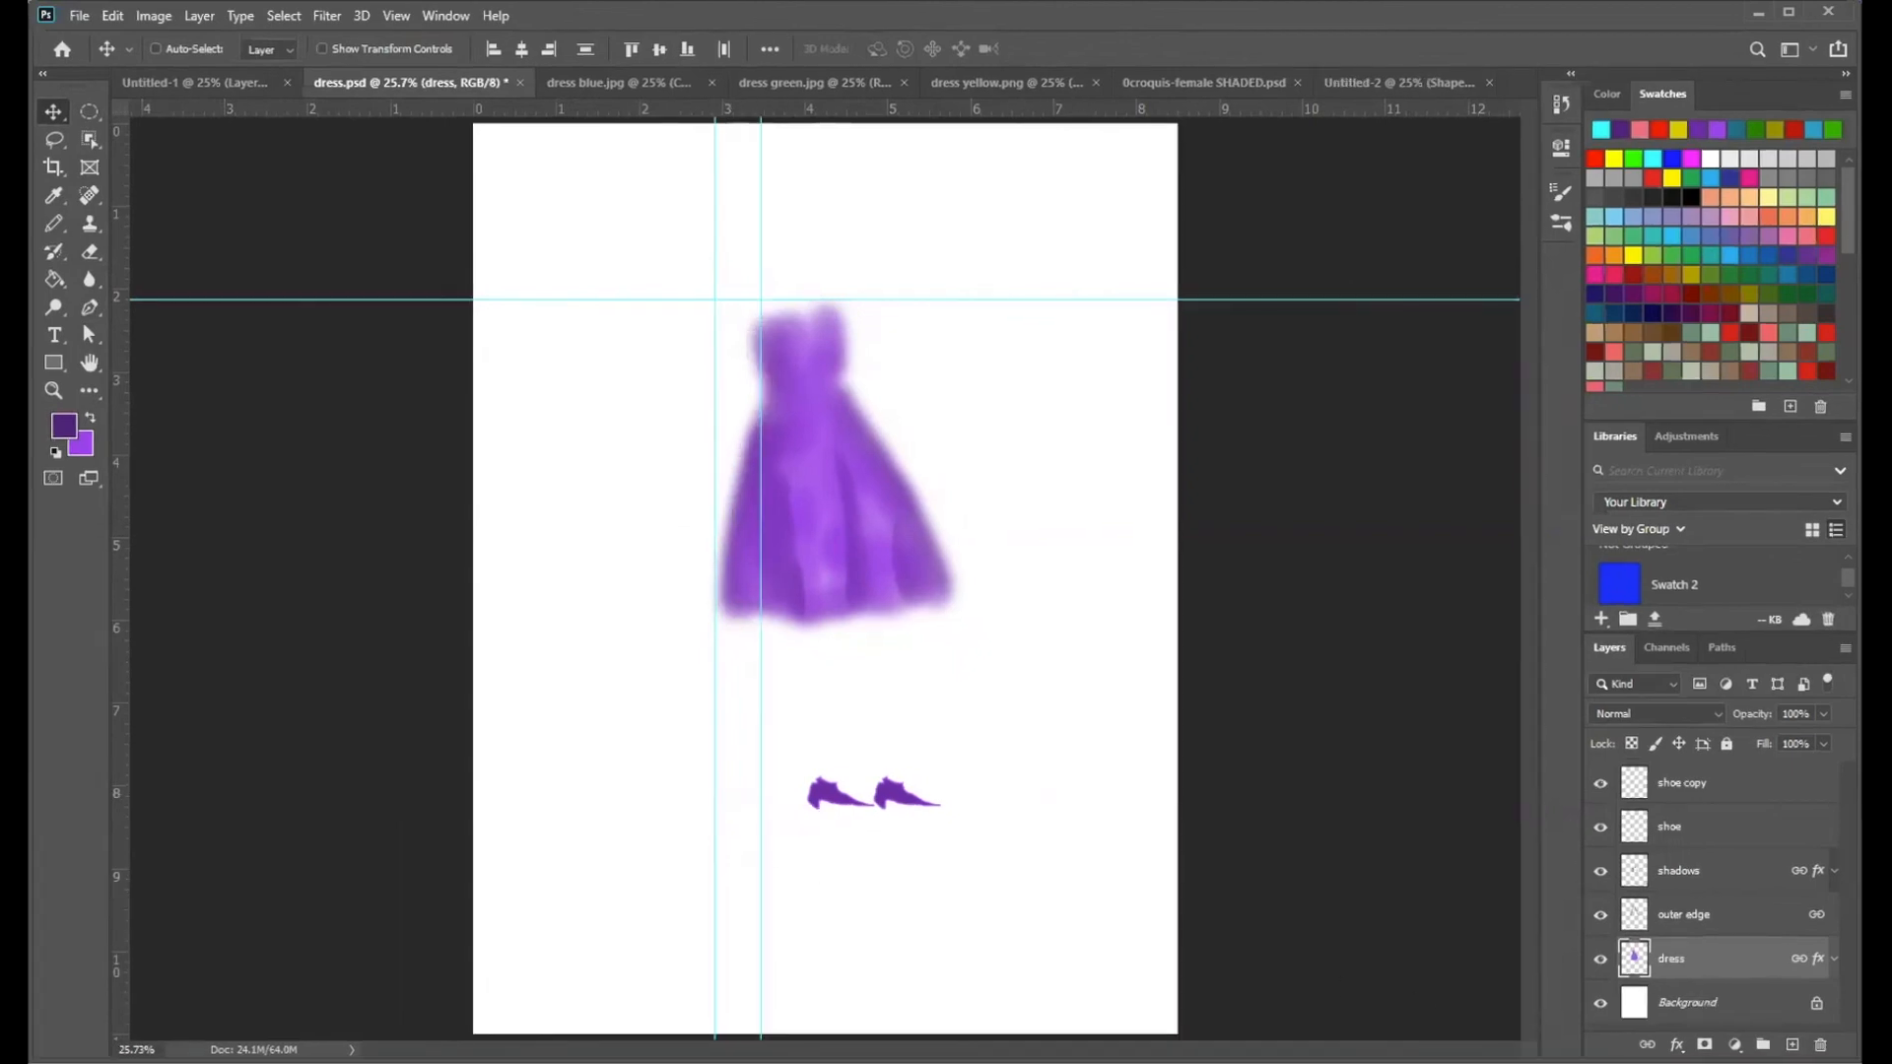
click(1705, 829)
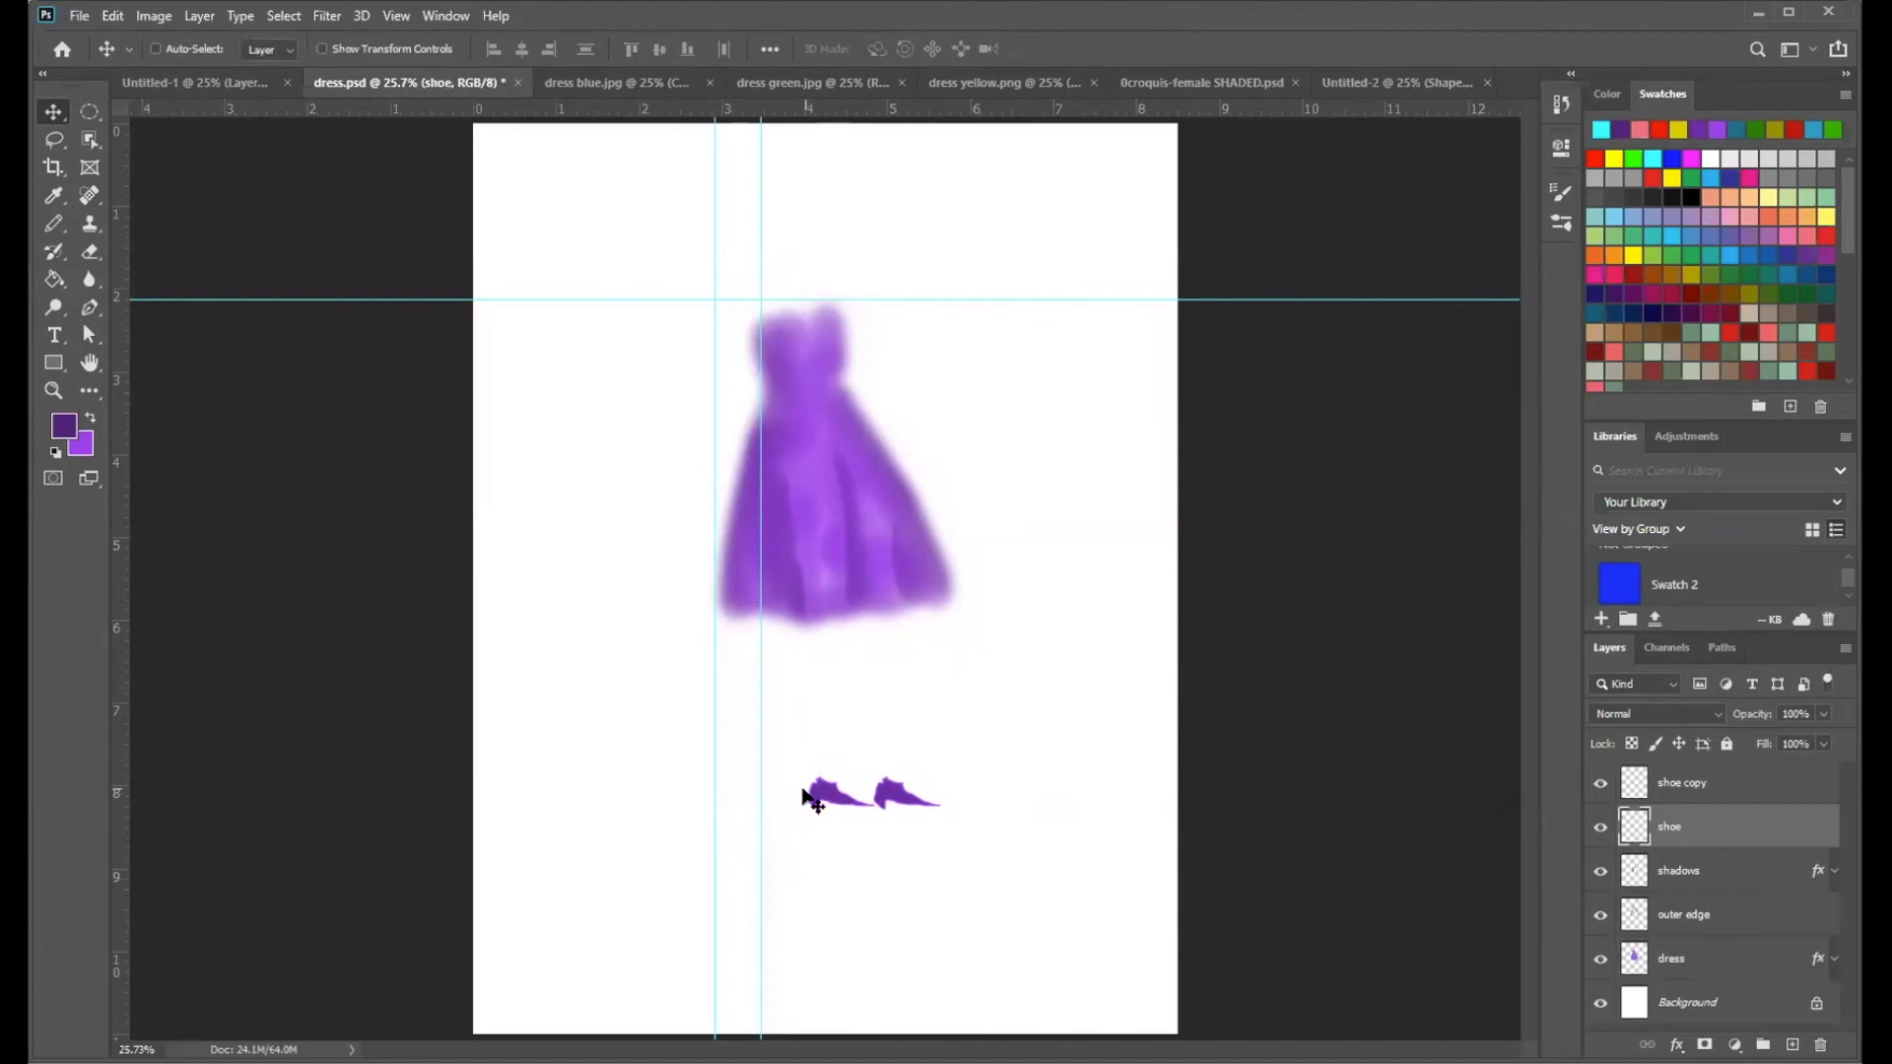
drag(807, 796, 760, 808)
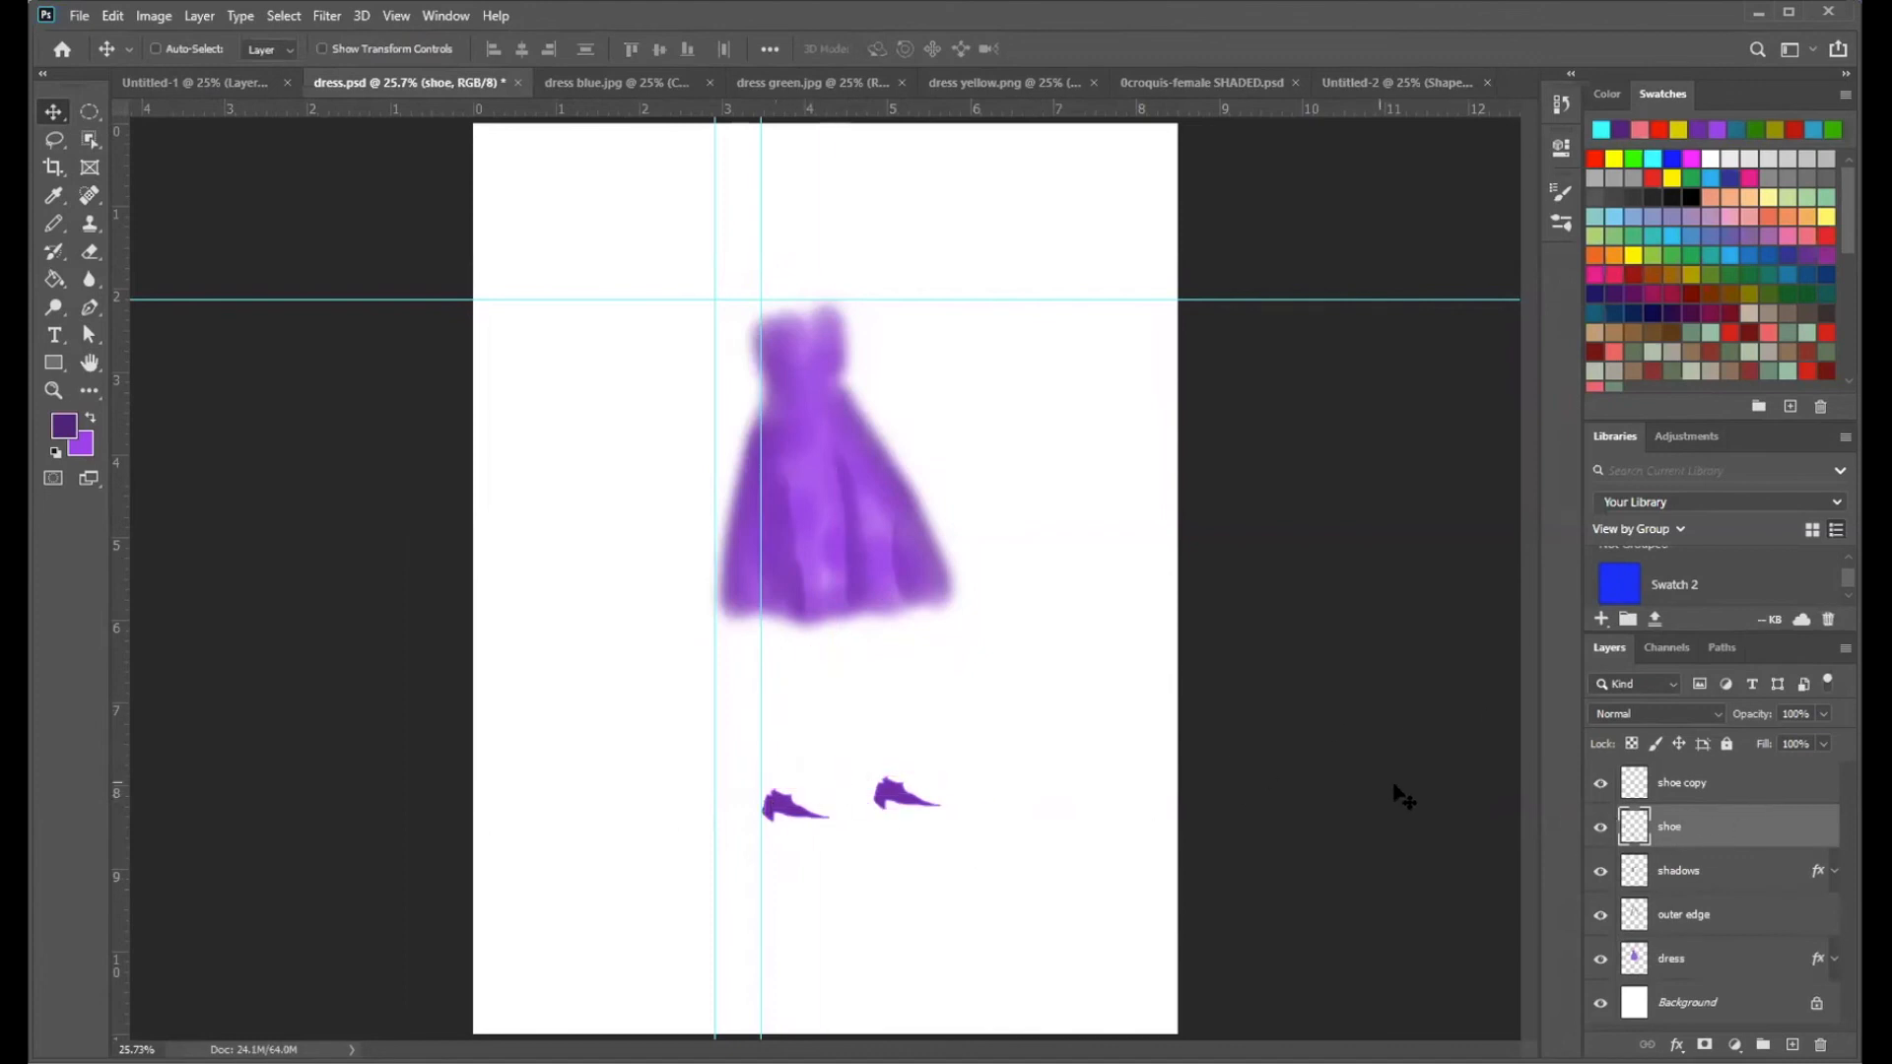
click(1705, 786)
drag(887, 801, 864, 803)
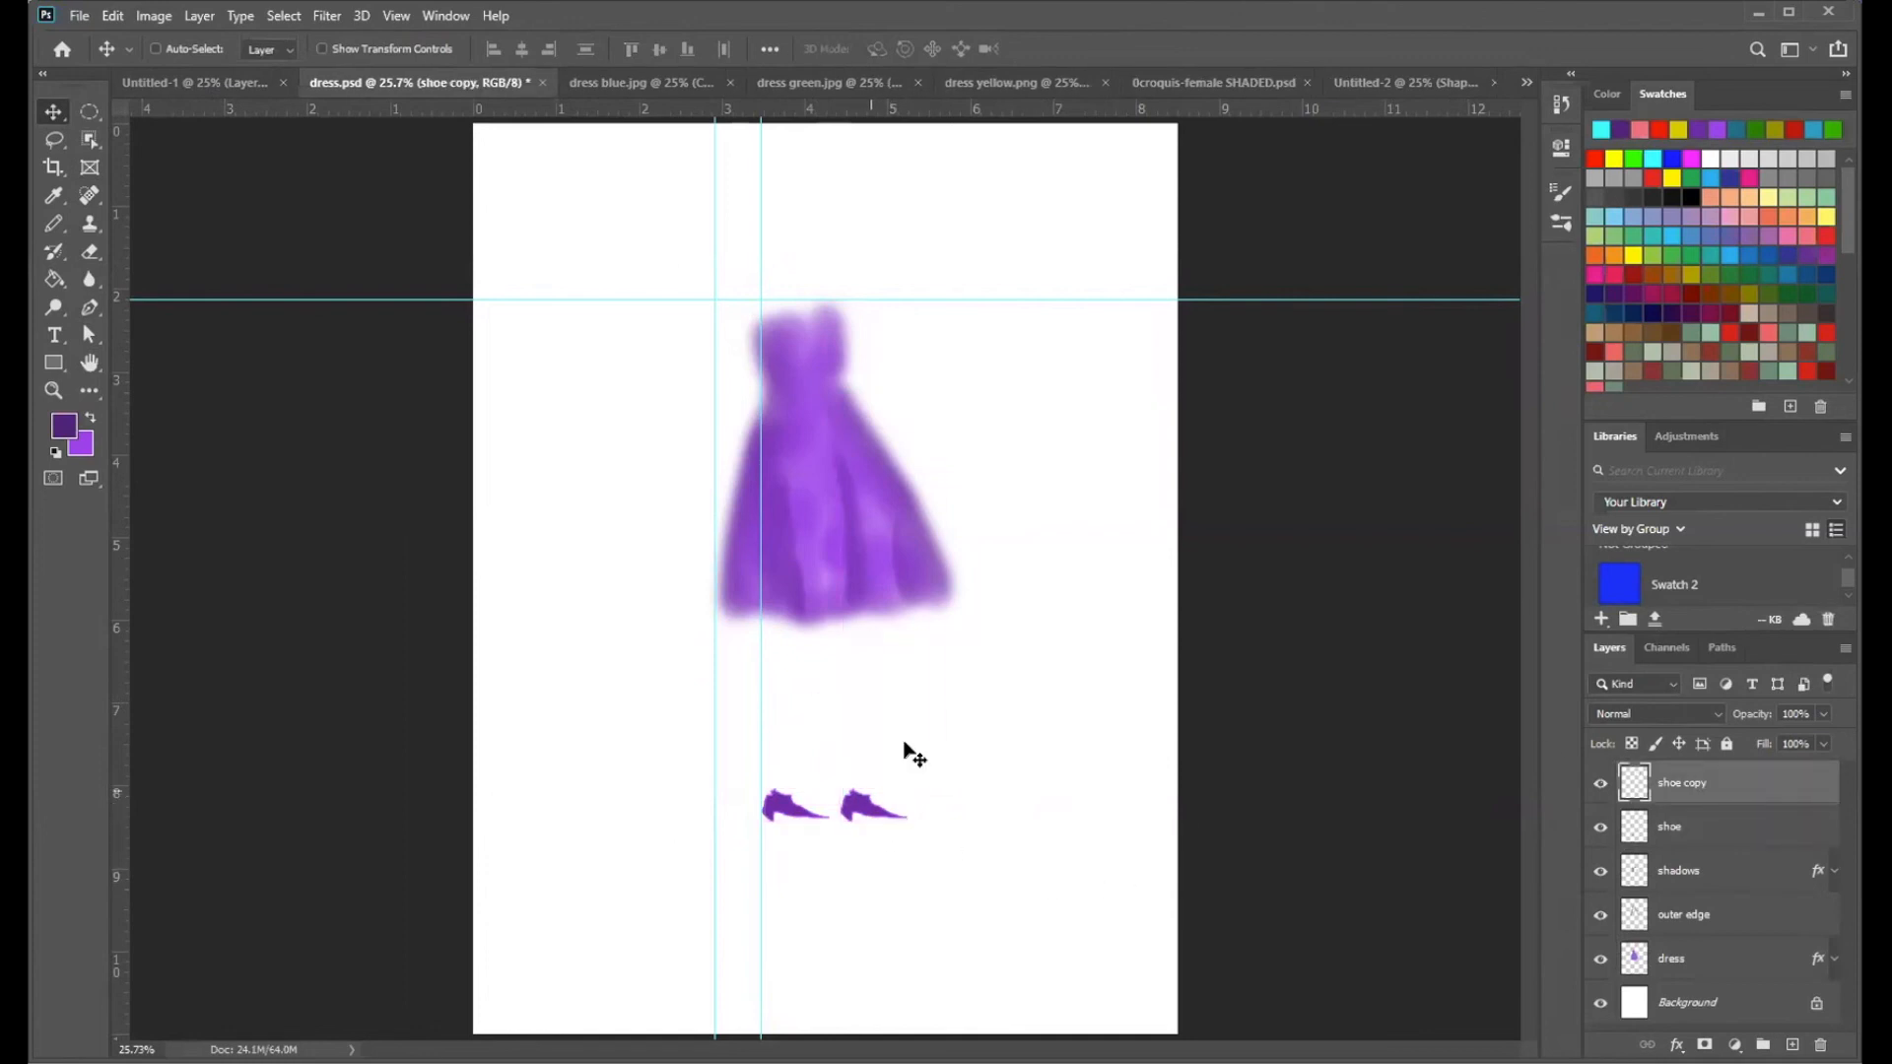
- Toggle the guides' visibility off and on again, and clear all guides from dress.psd
click(396, 16)
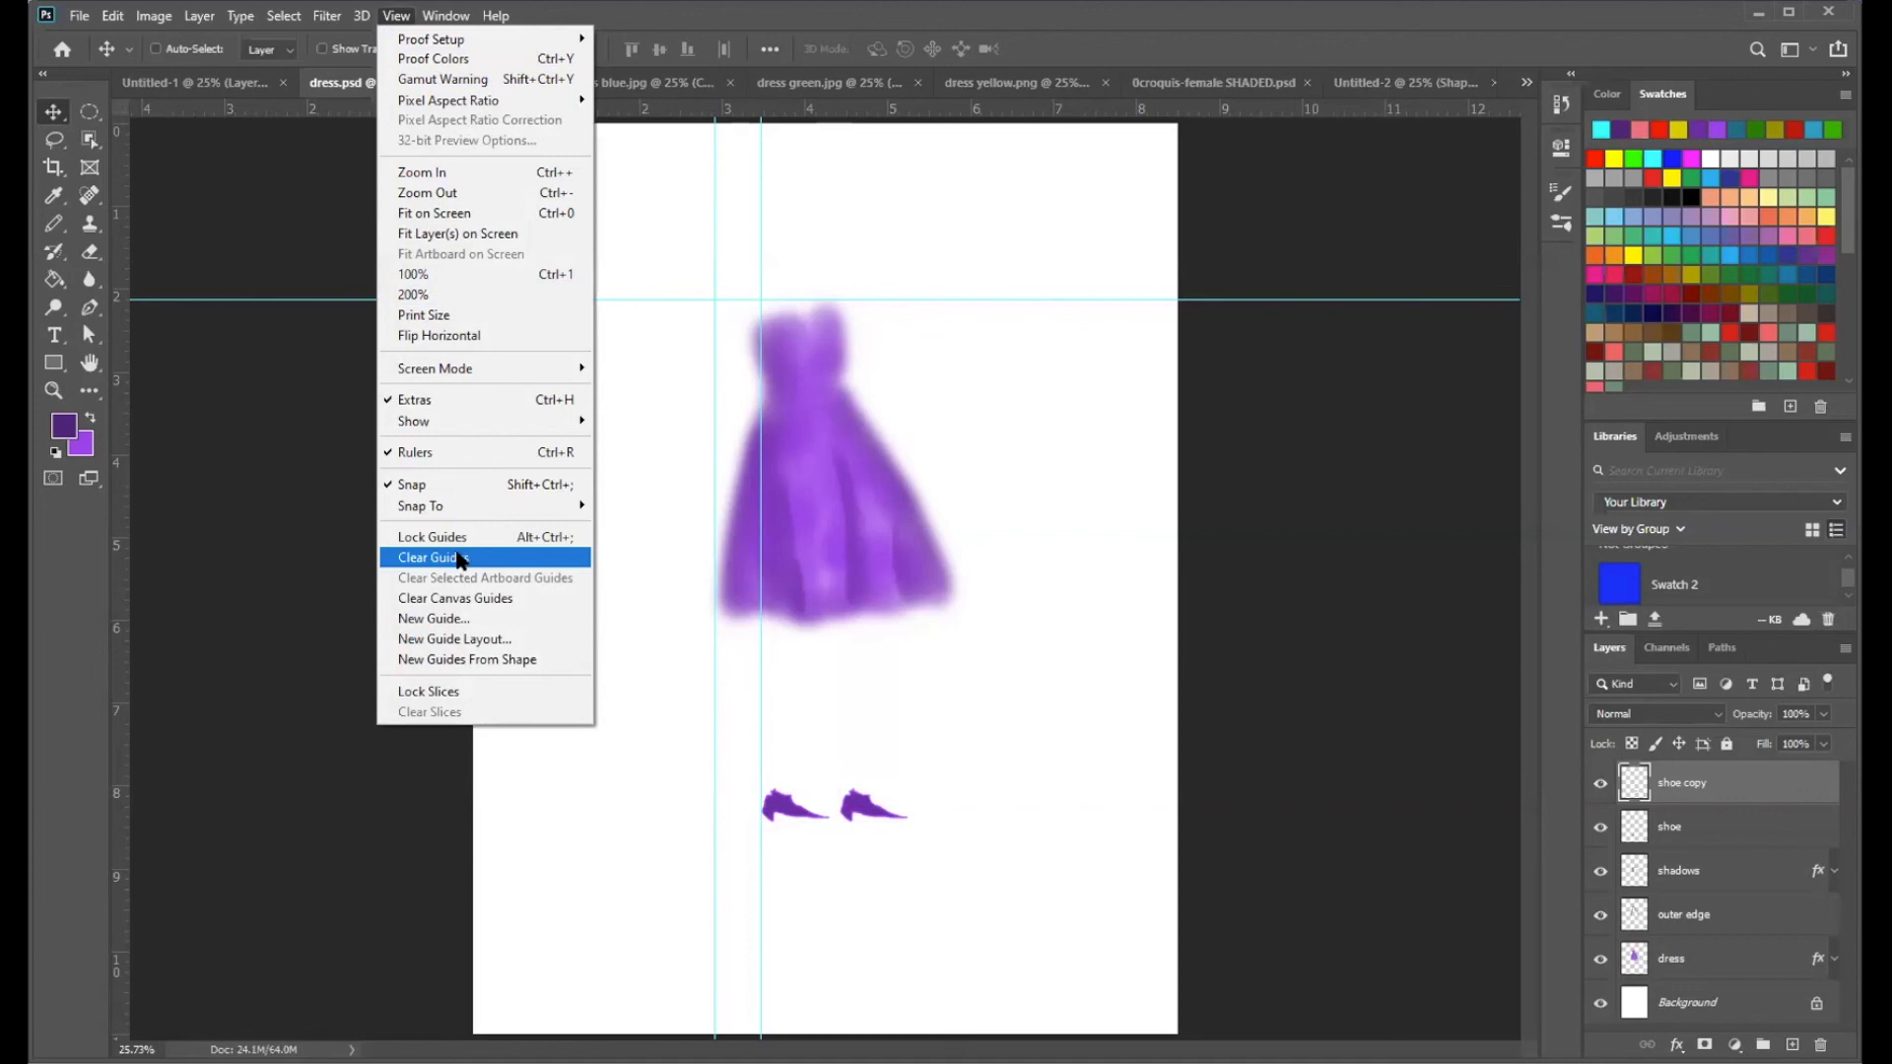
mouse_move(465, 424)
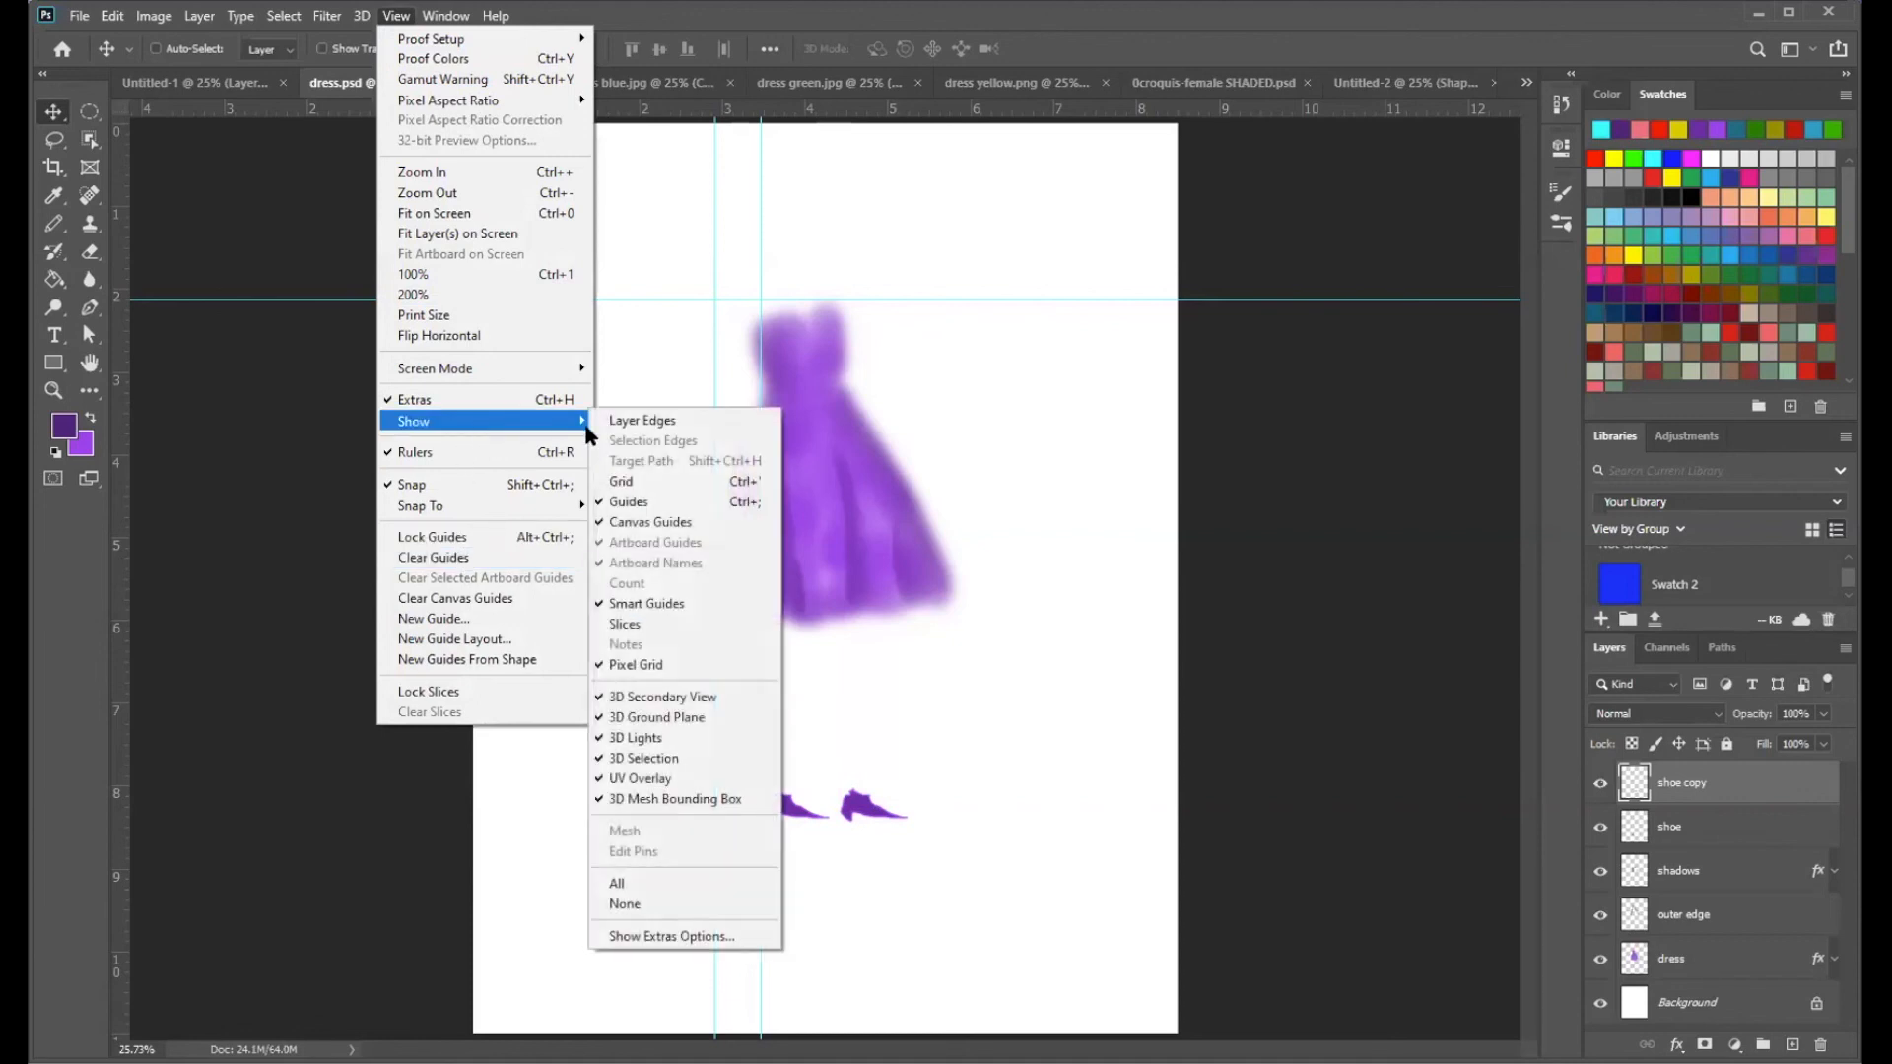
click(632, 502)
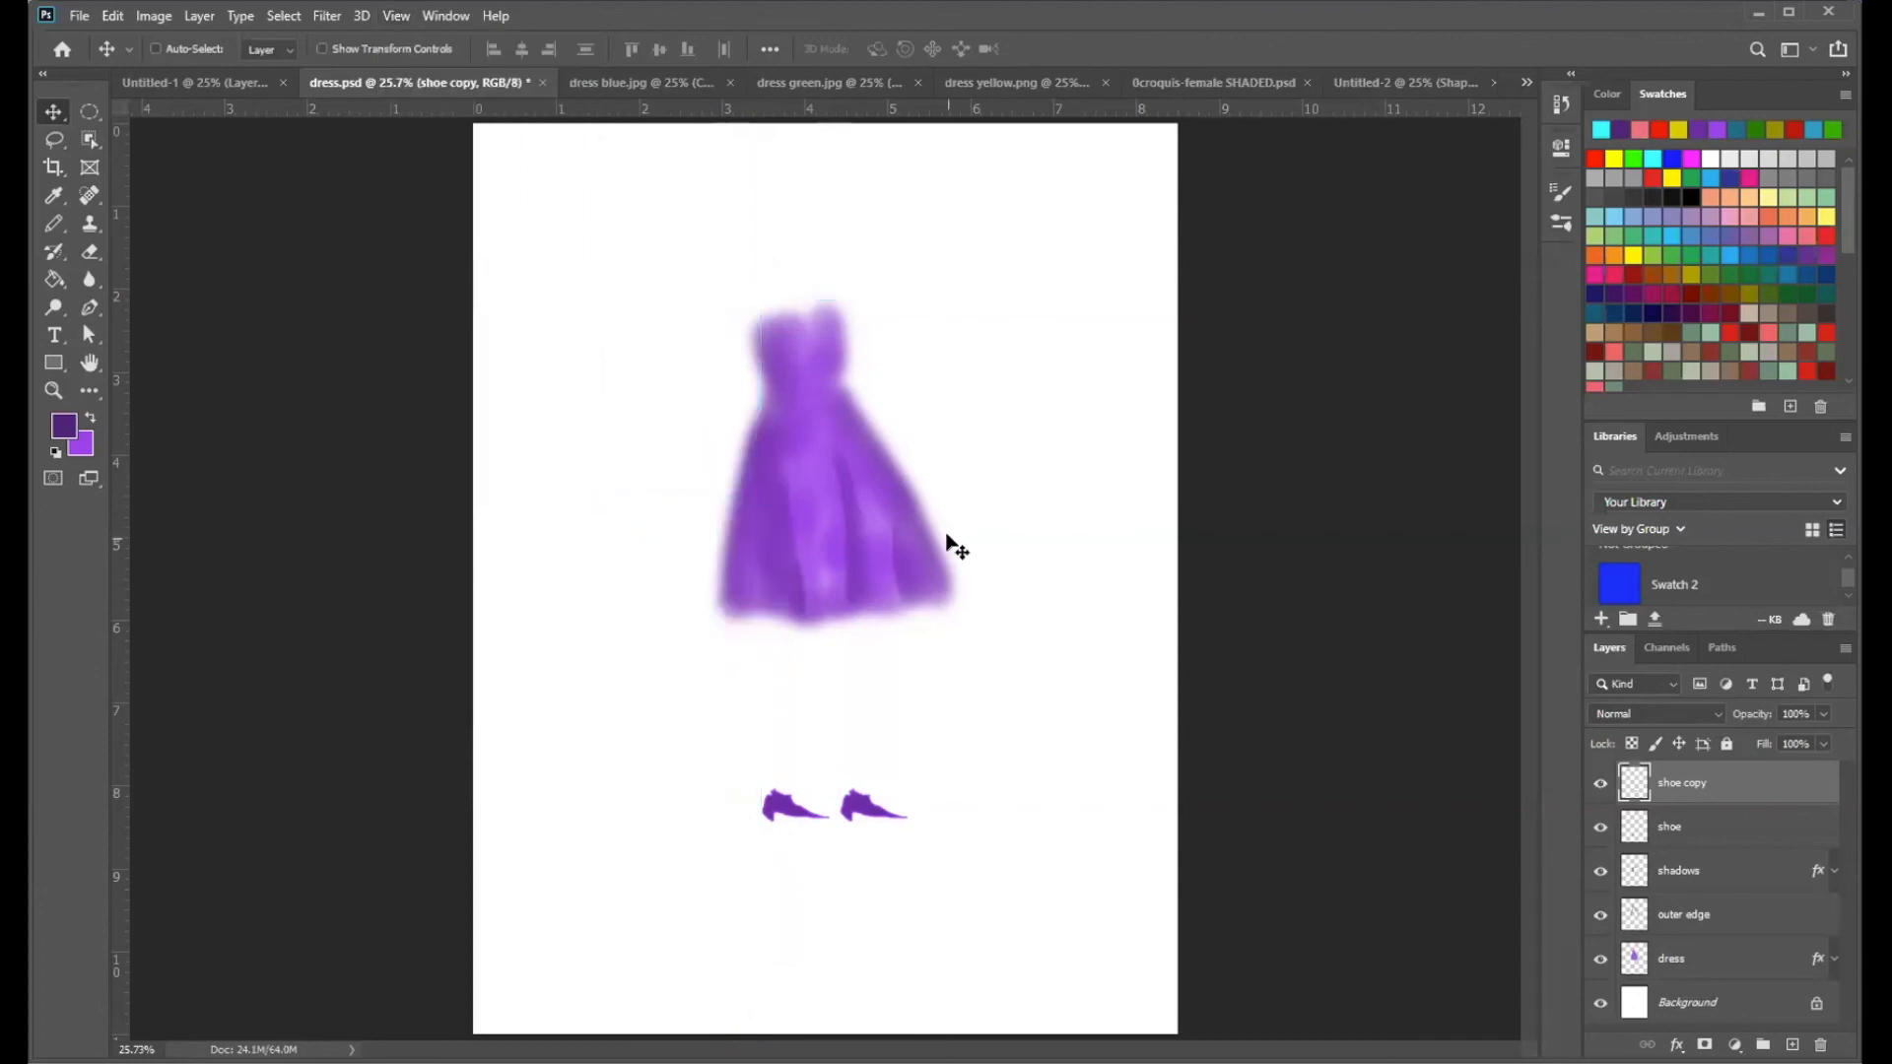
click(398, 16)
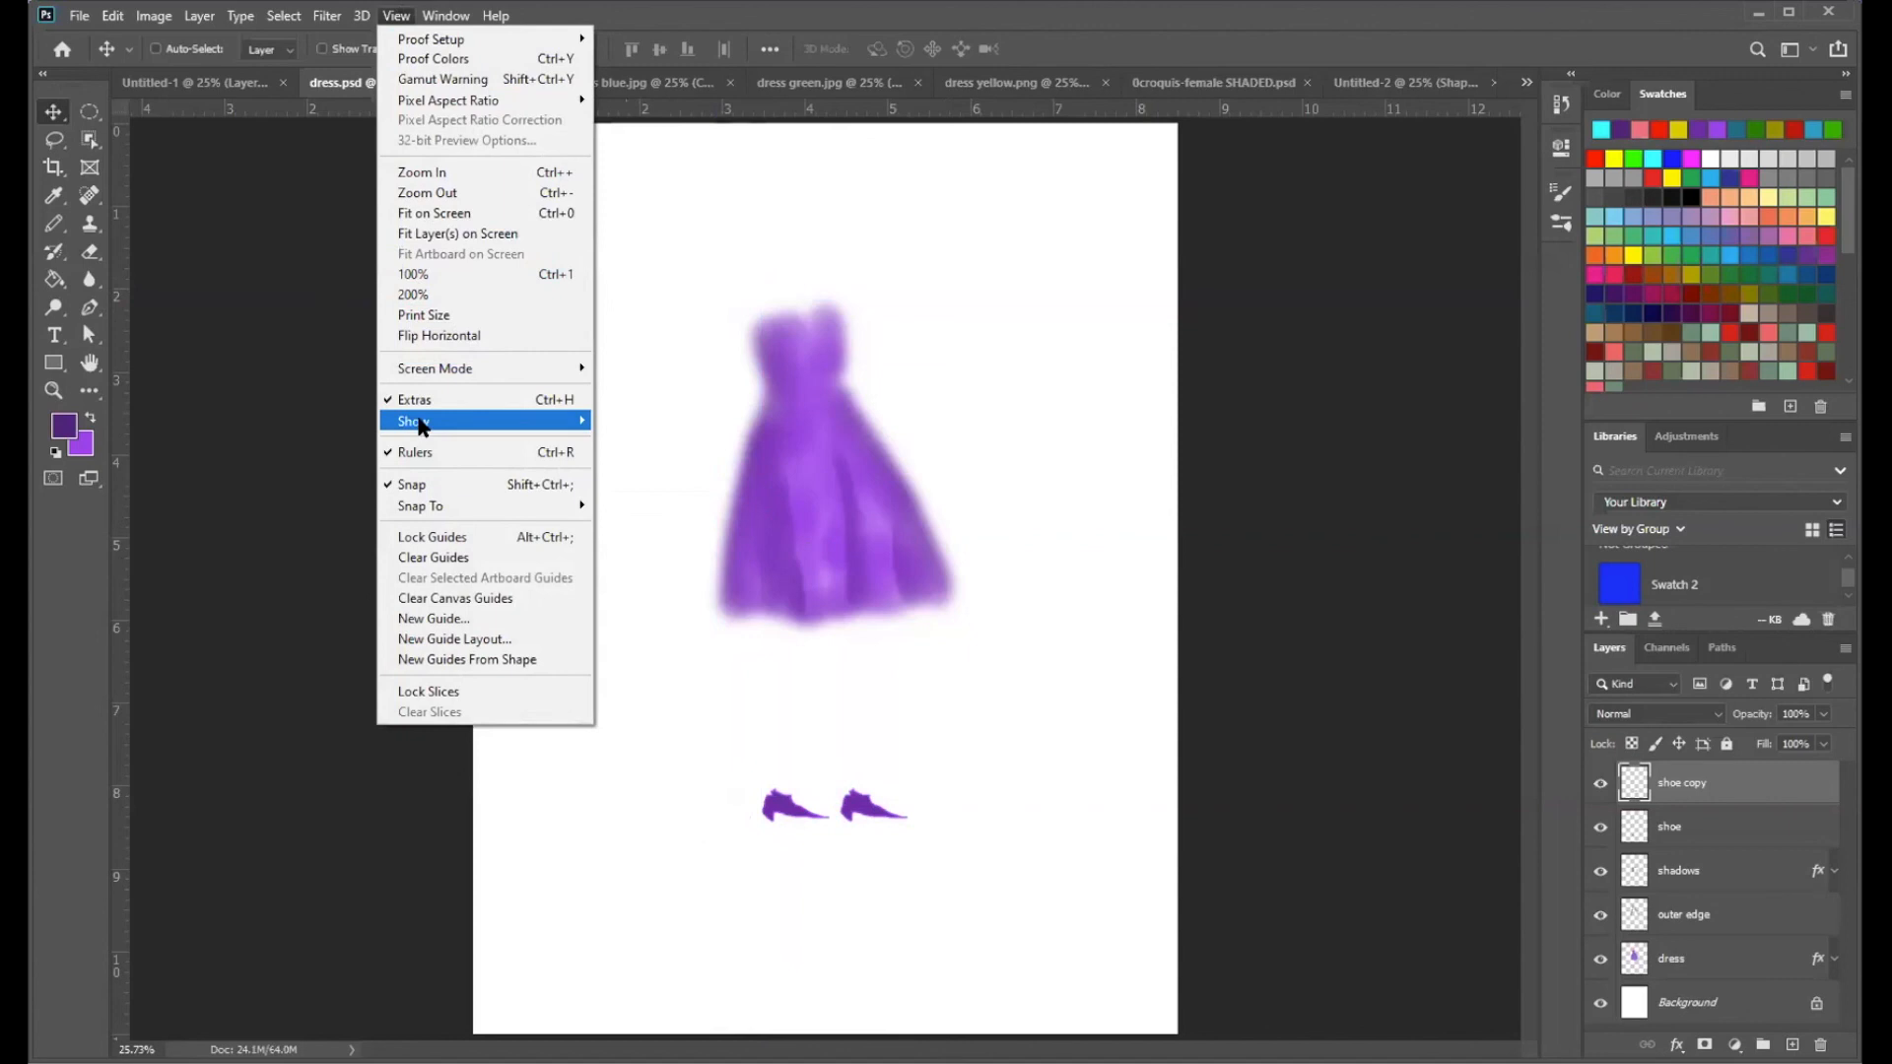
mouse_move(419, 423)
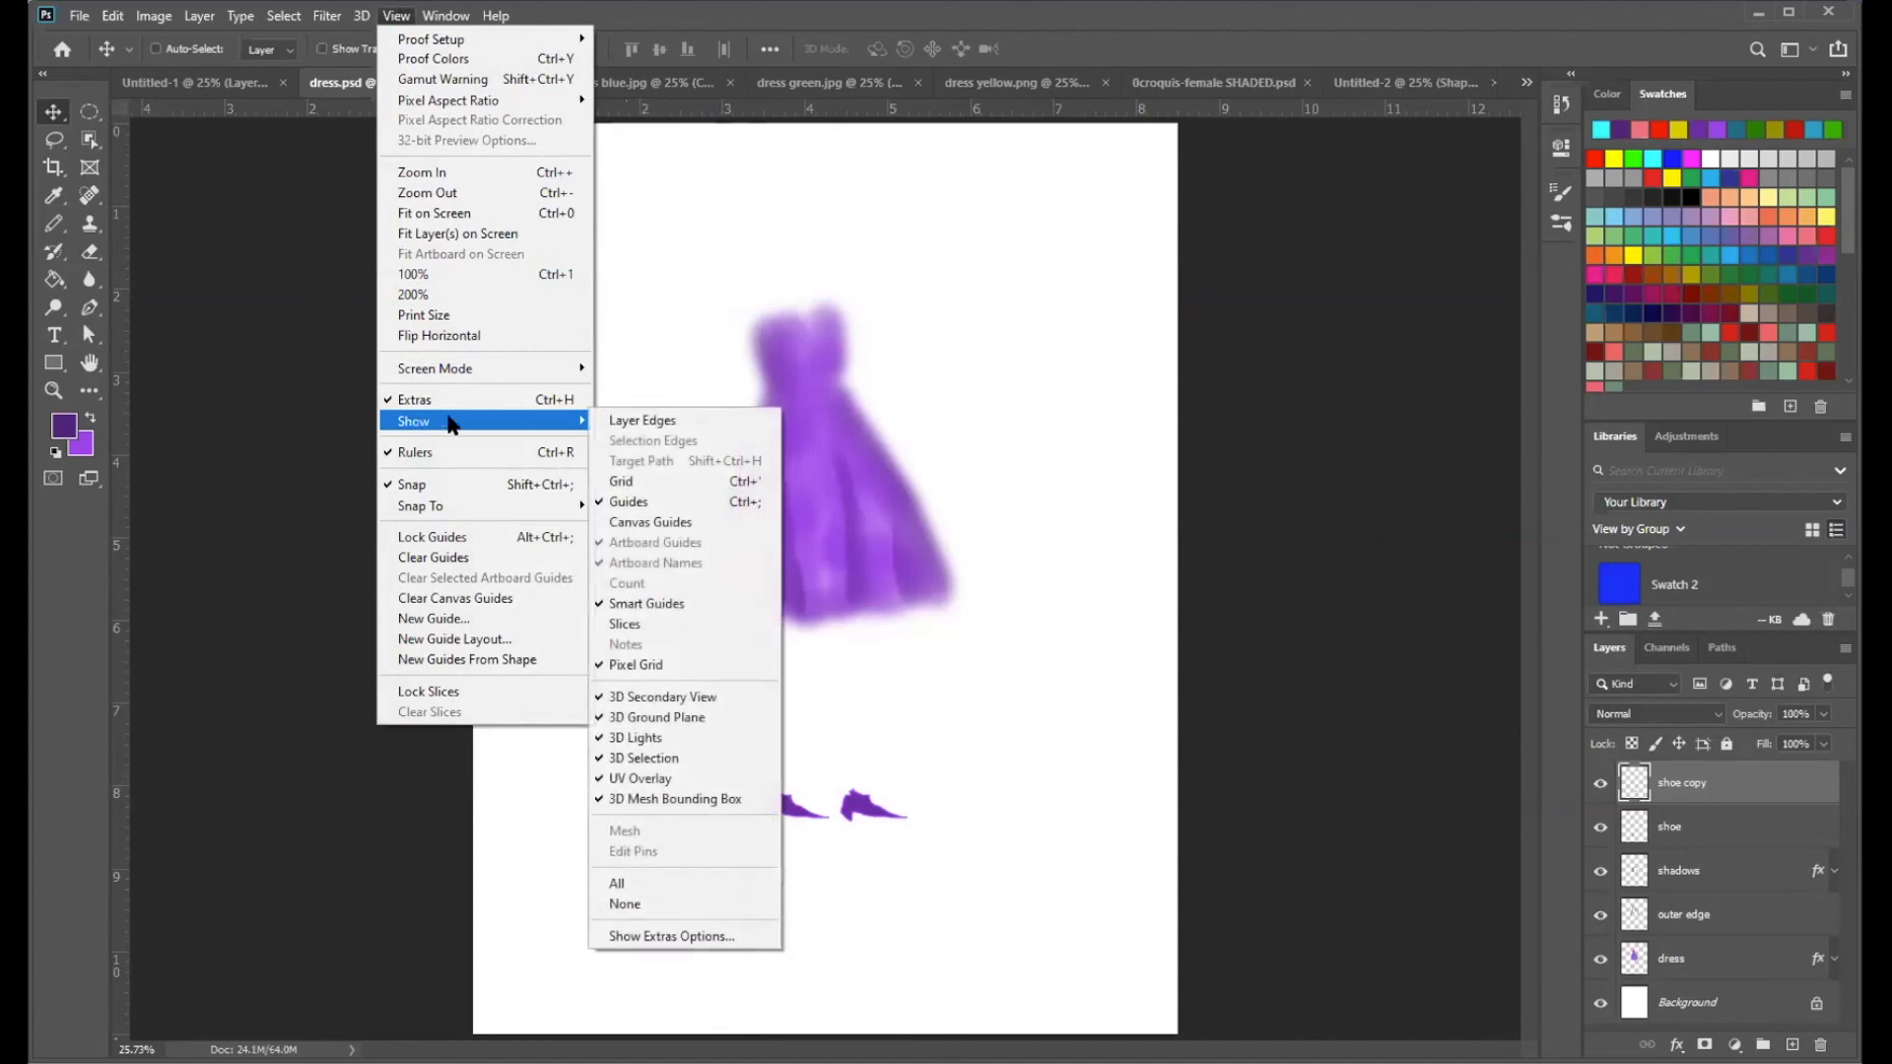
click(619, 503)
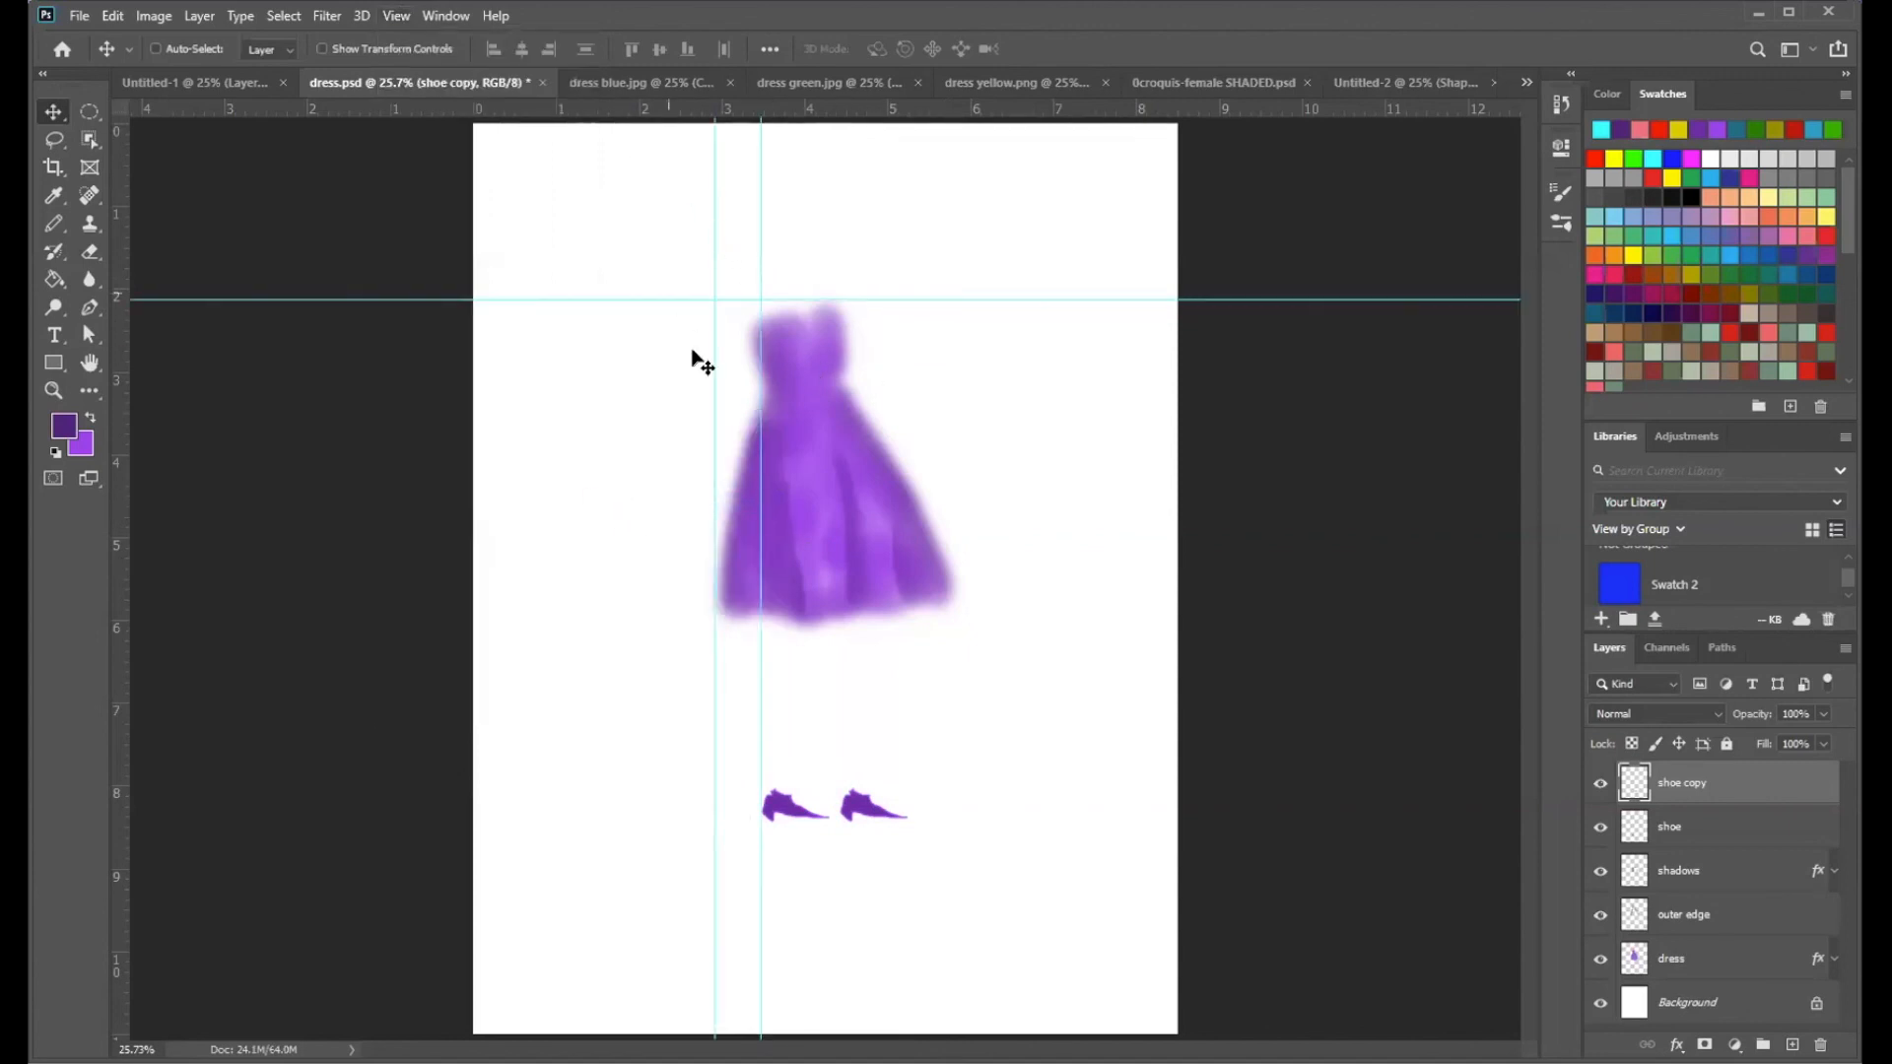
click(399, 17)
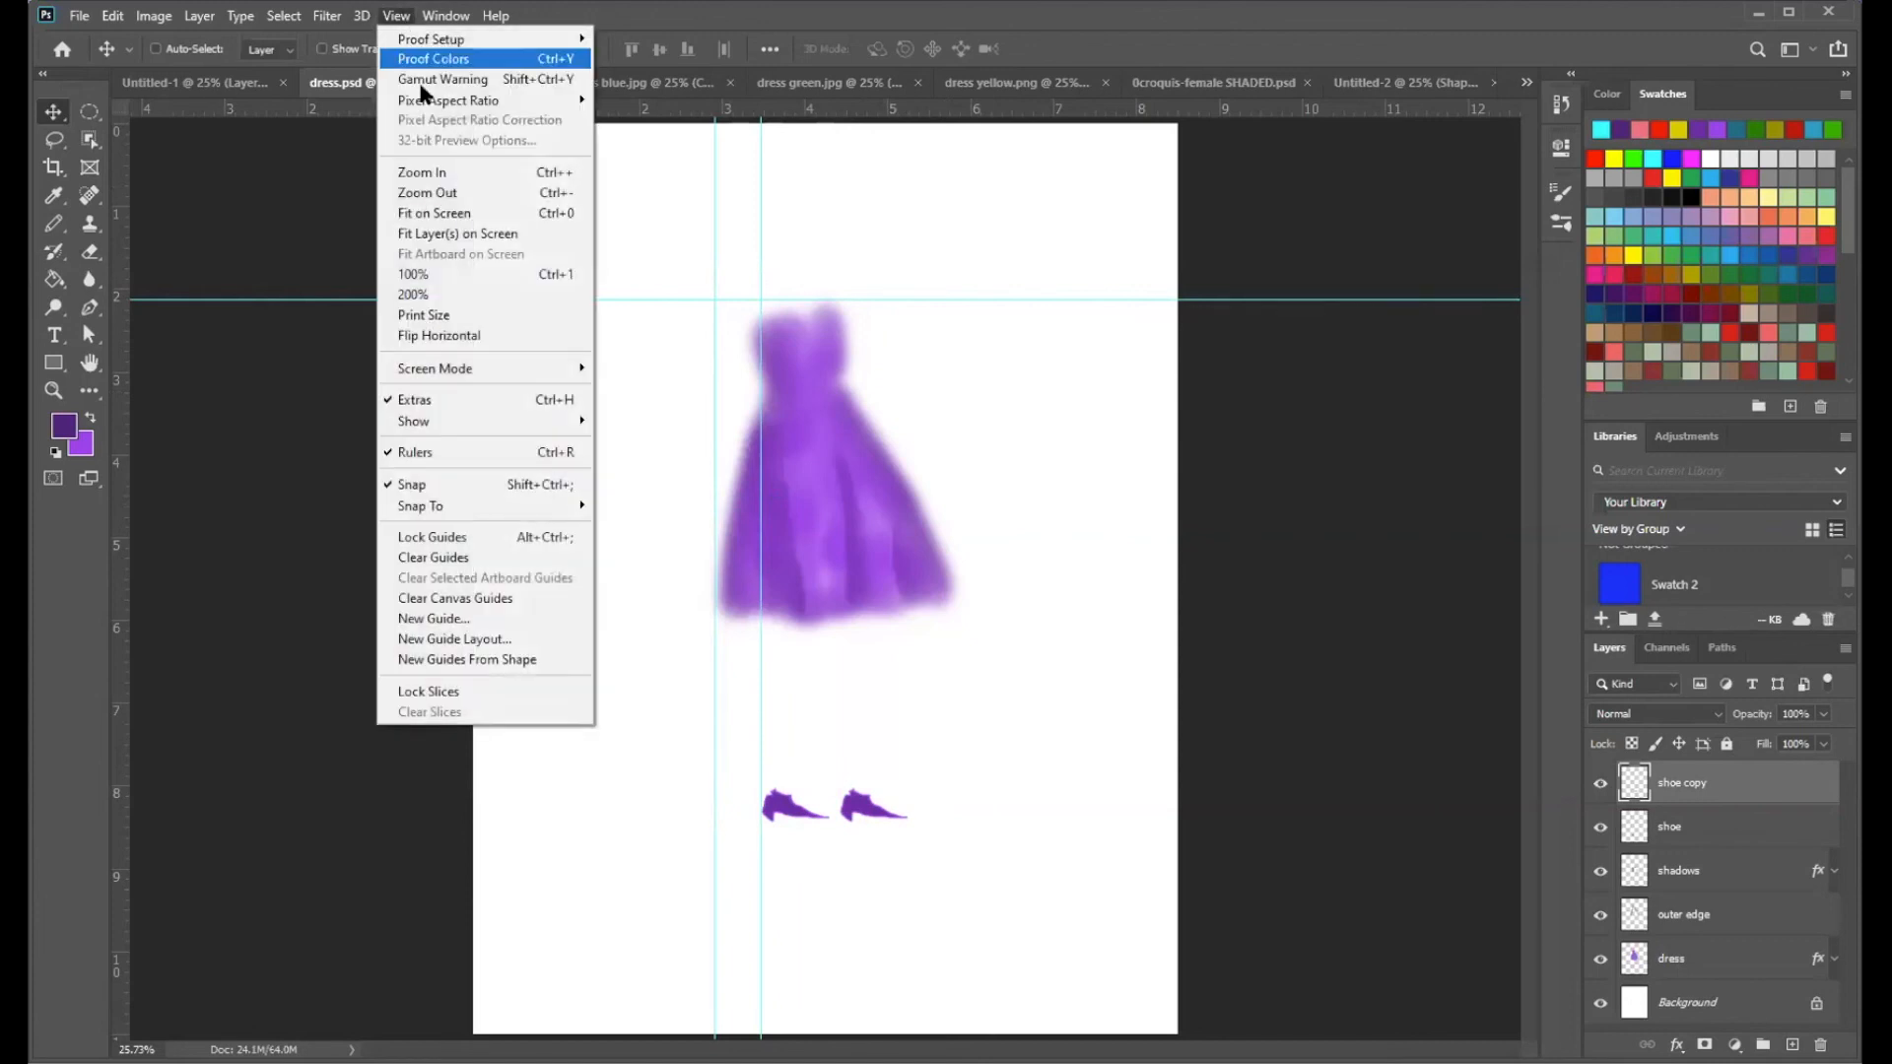
click(466, 562)
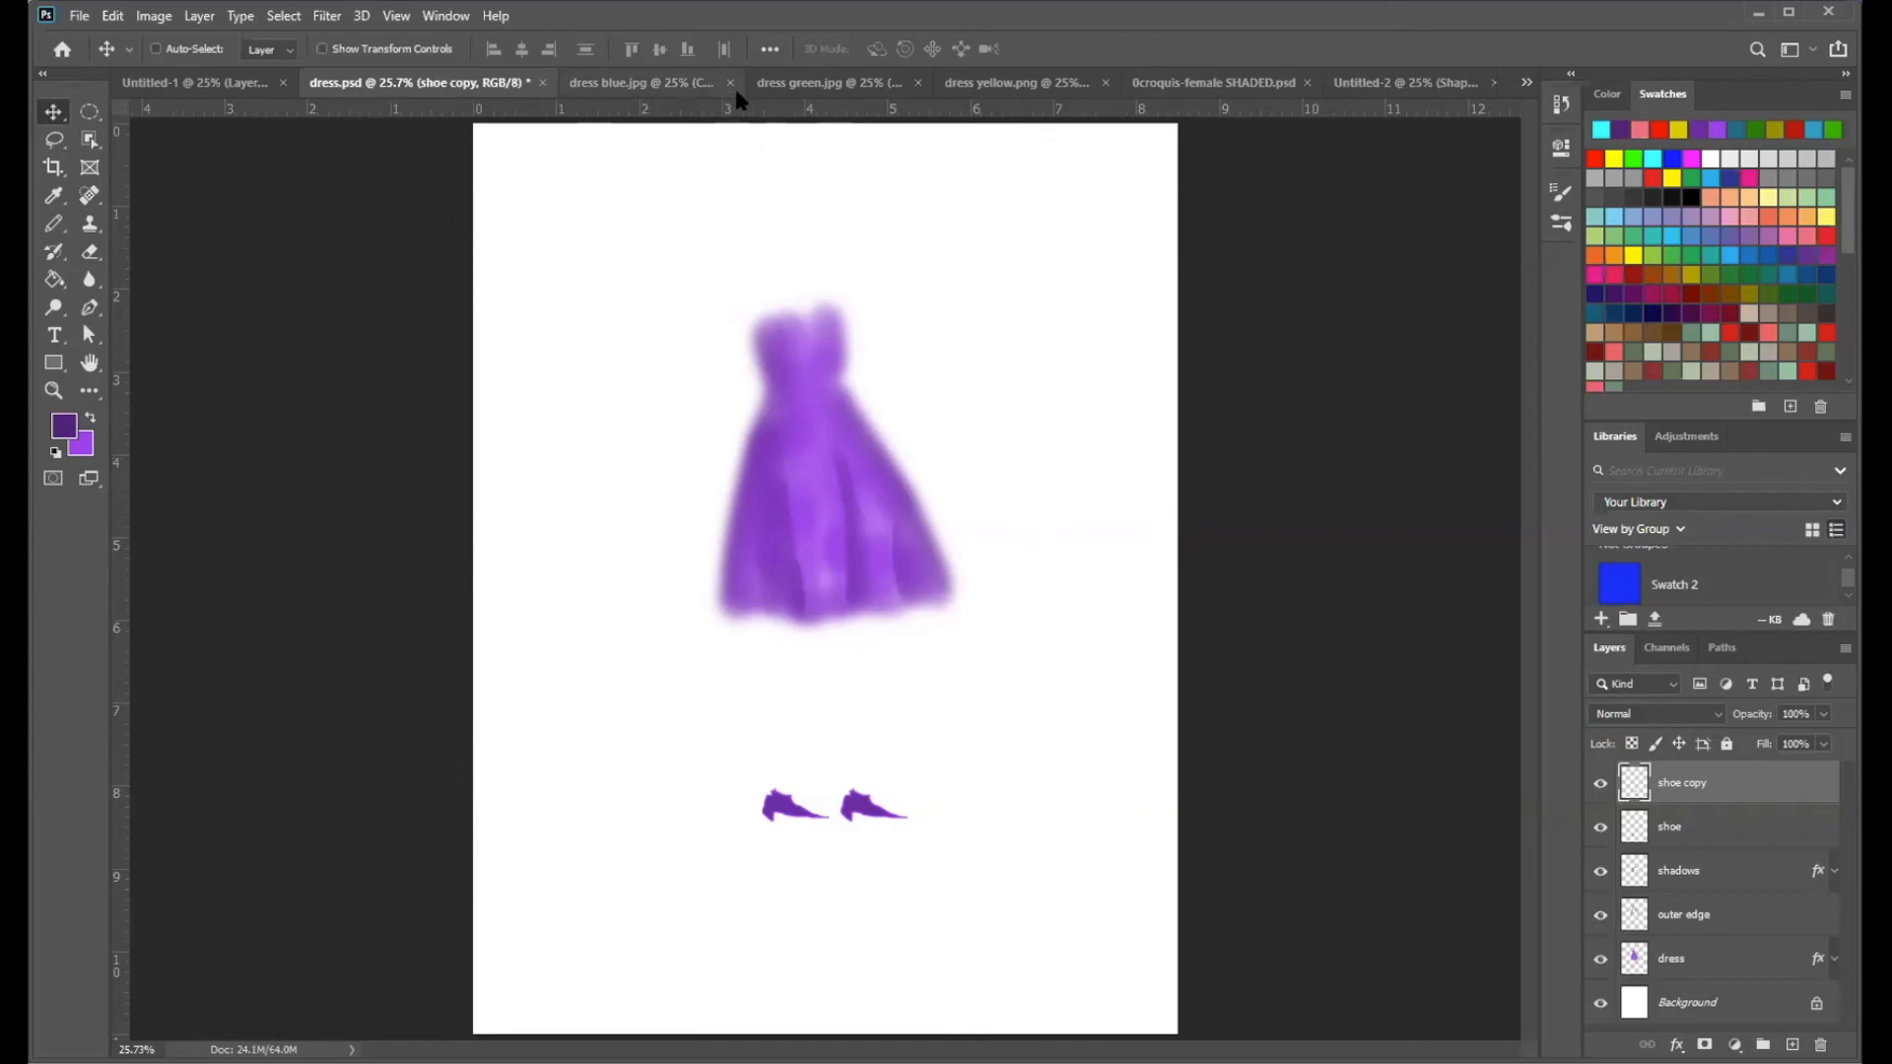
- Move dress blue.jpg last among open documents, and give dress.psd a horizontal guide at about 1.3 in and vertical guides near 1.7, 4.1 and 6.5 in
drag(714, 83, 1045, 83)
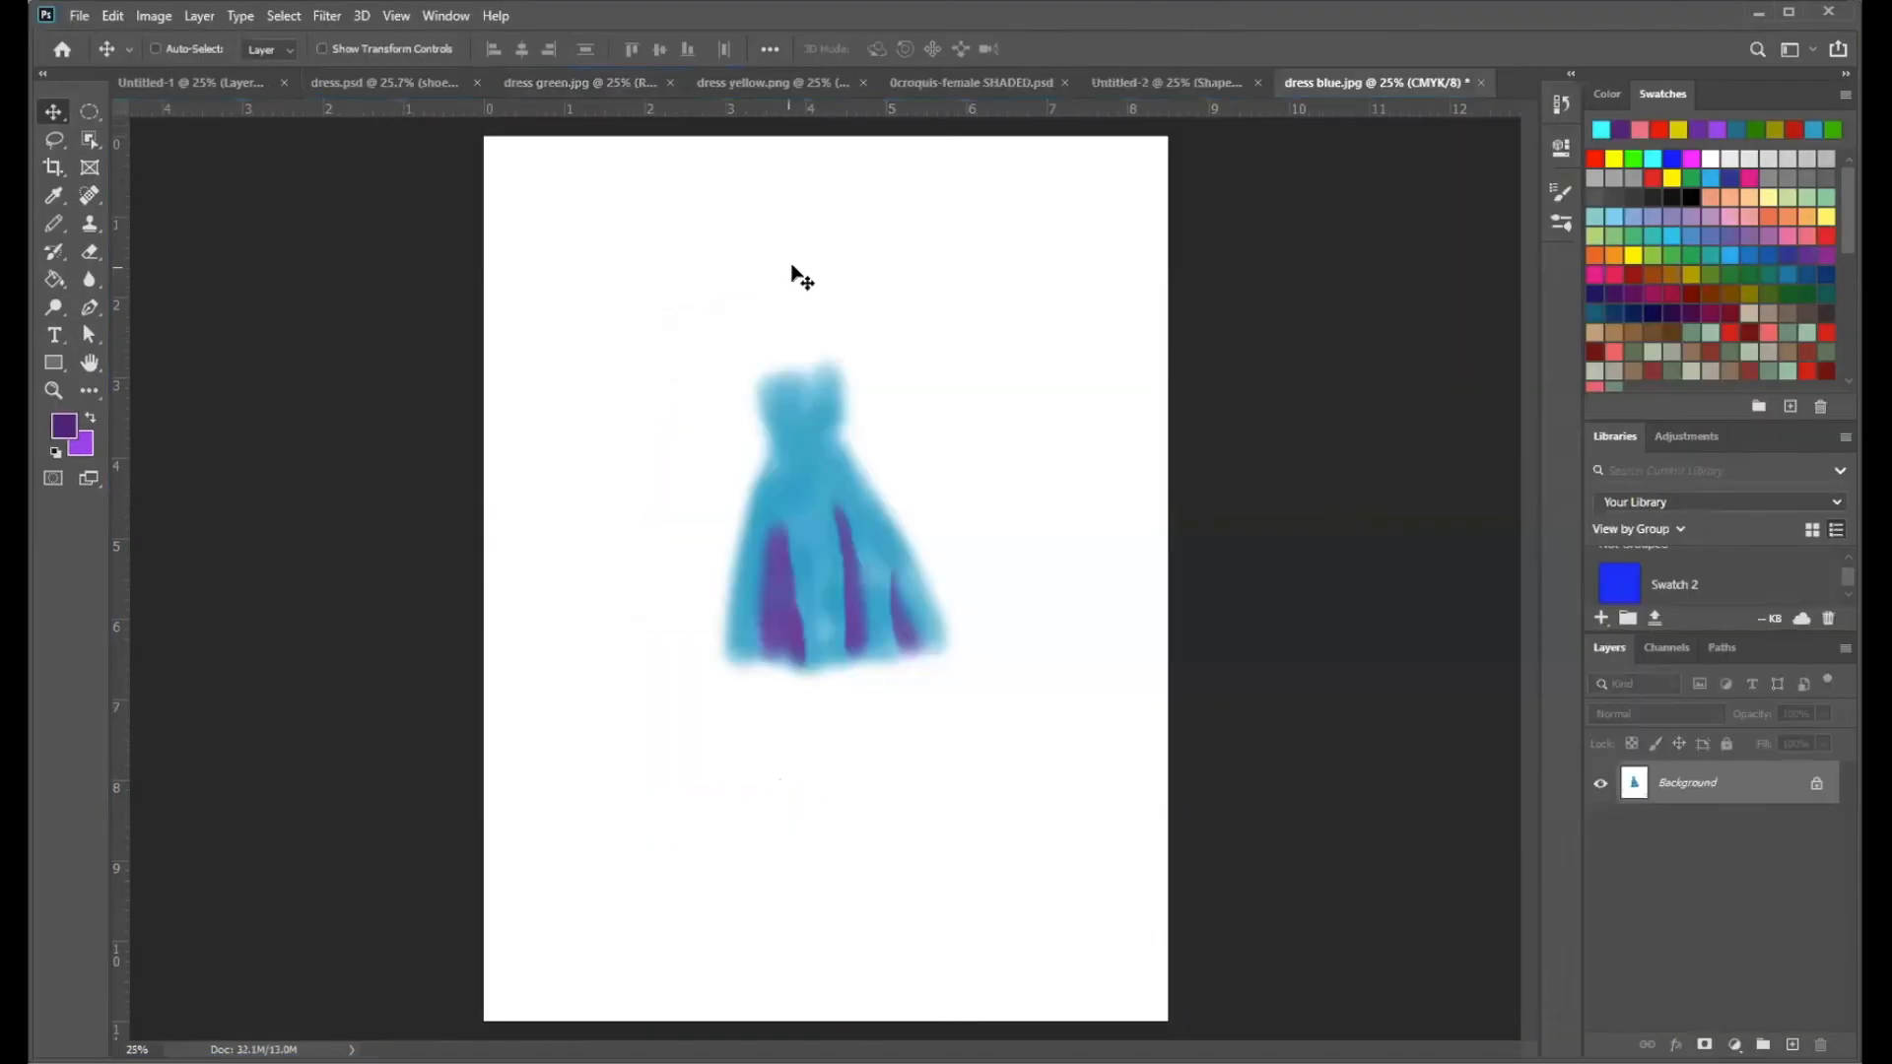
click(407, 89)
drag(833, 111, 848, 234)
drag(122, 554, 612, 600)
drag(125, 699, 811, 773)
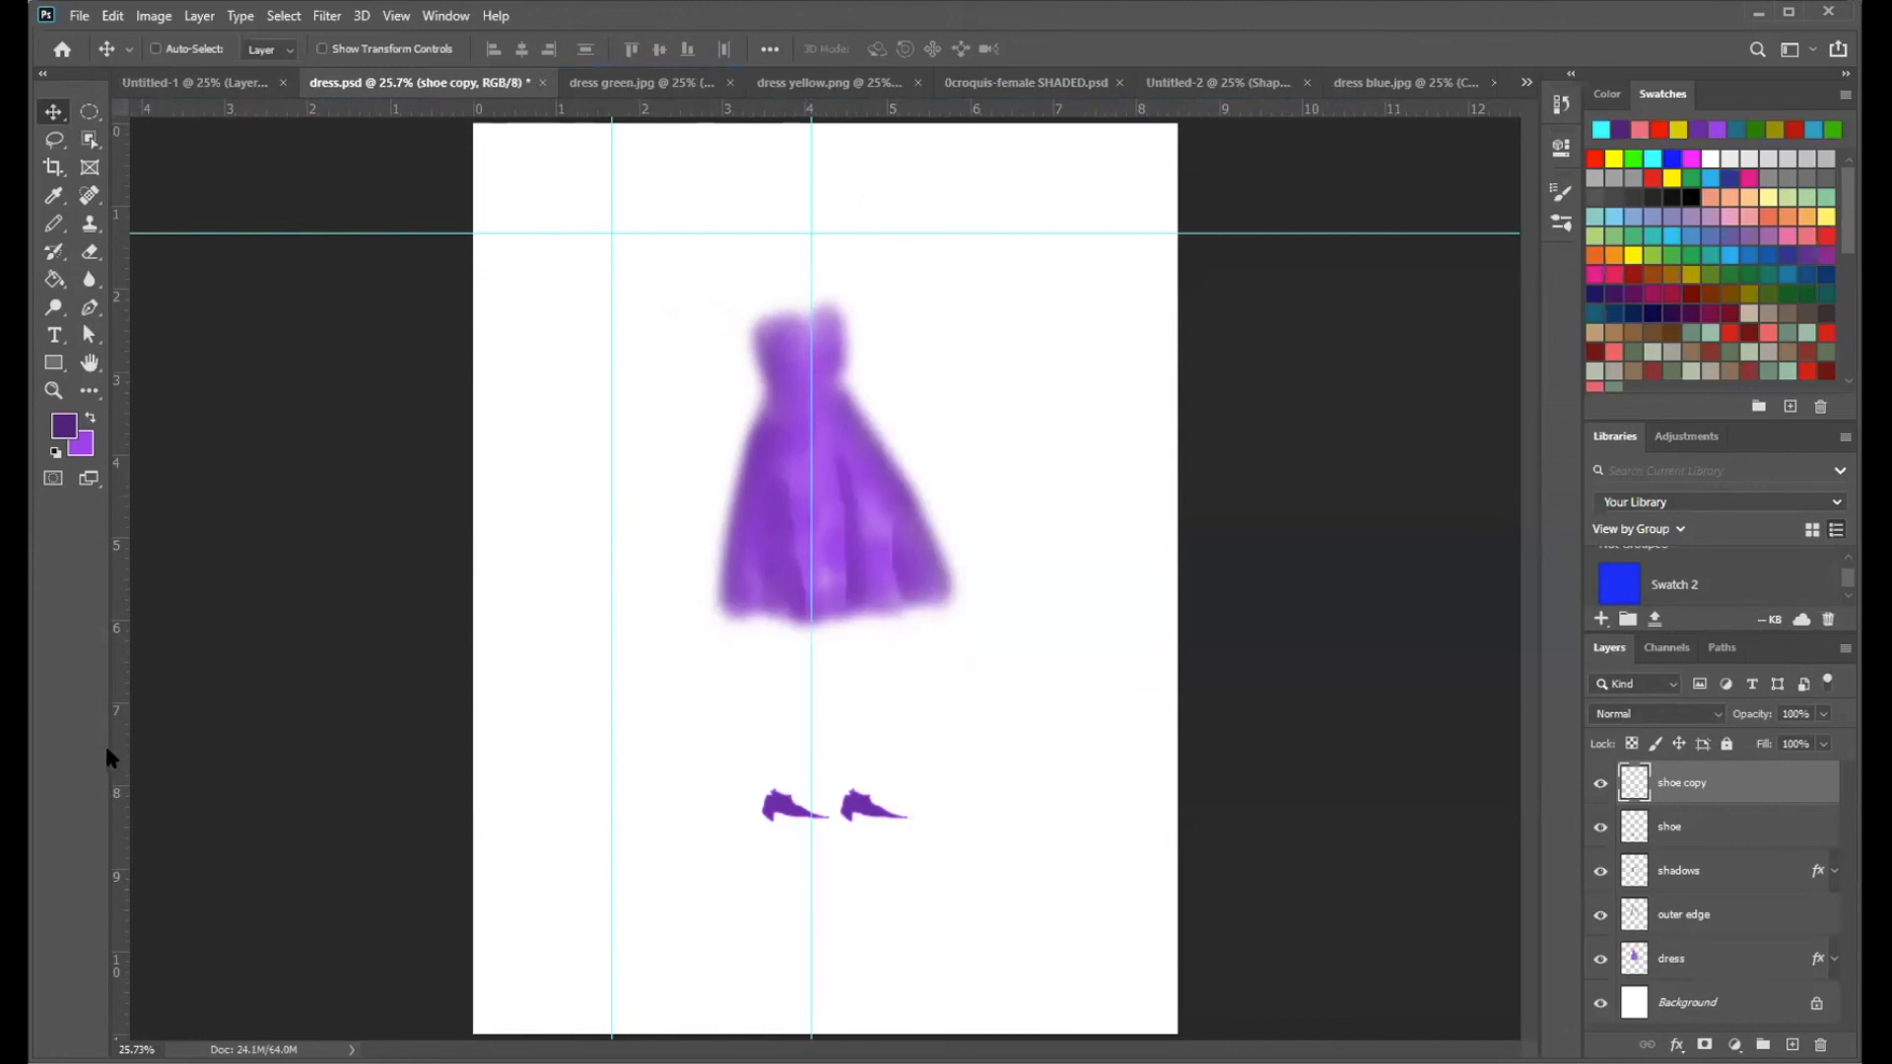
drag(122, 759, 1011, 747)
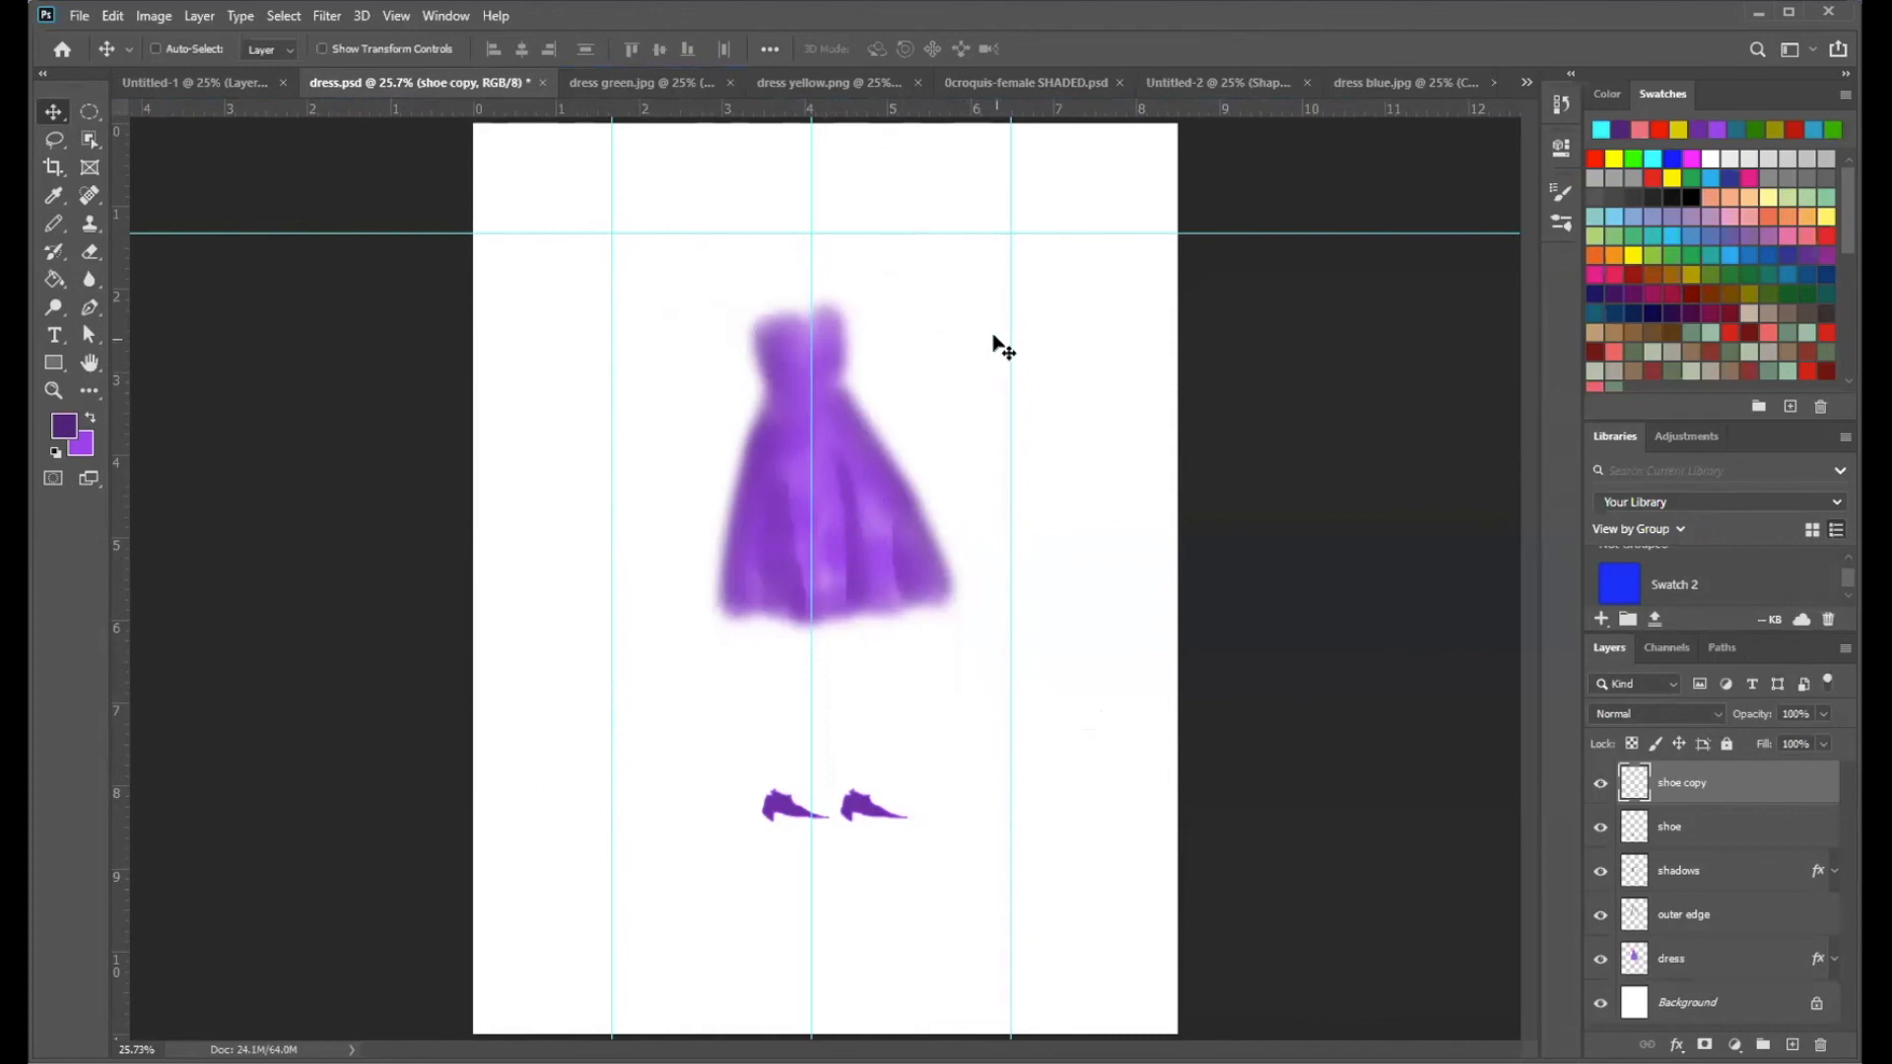
- Display the available patterns and apply the golden-brown leaf pattern from the Trees group to the shoe copy layer
click(445, 17)
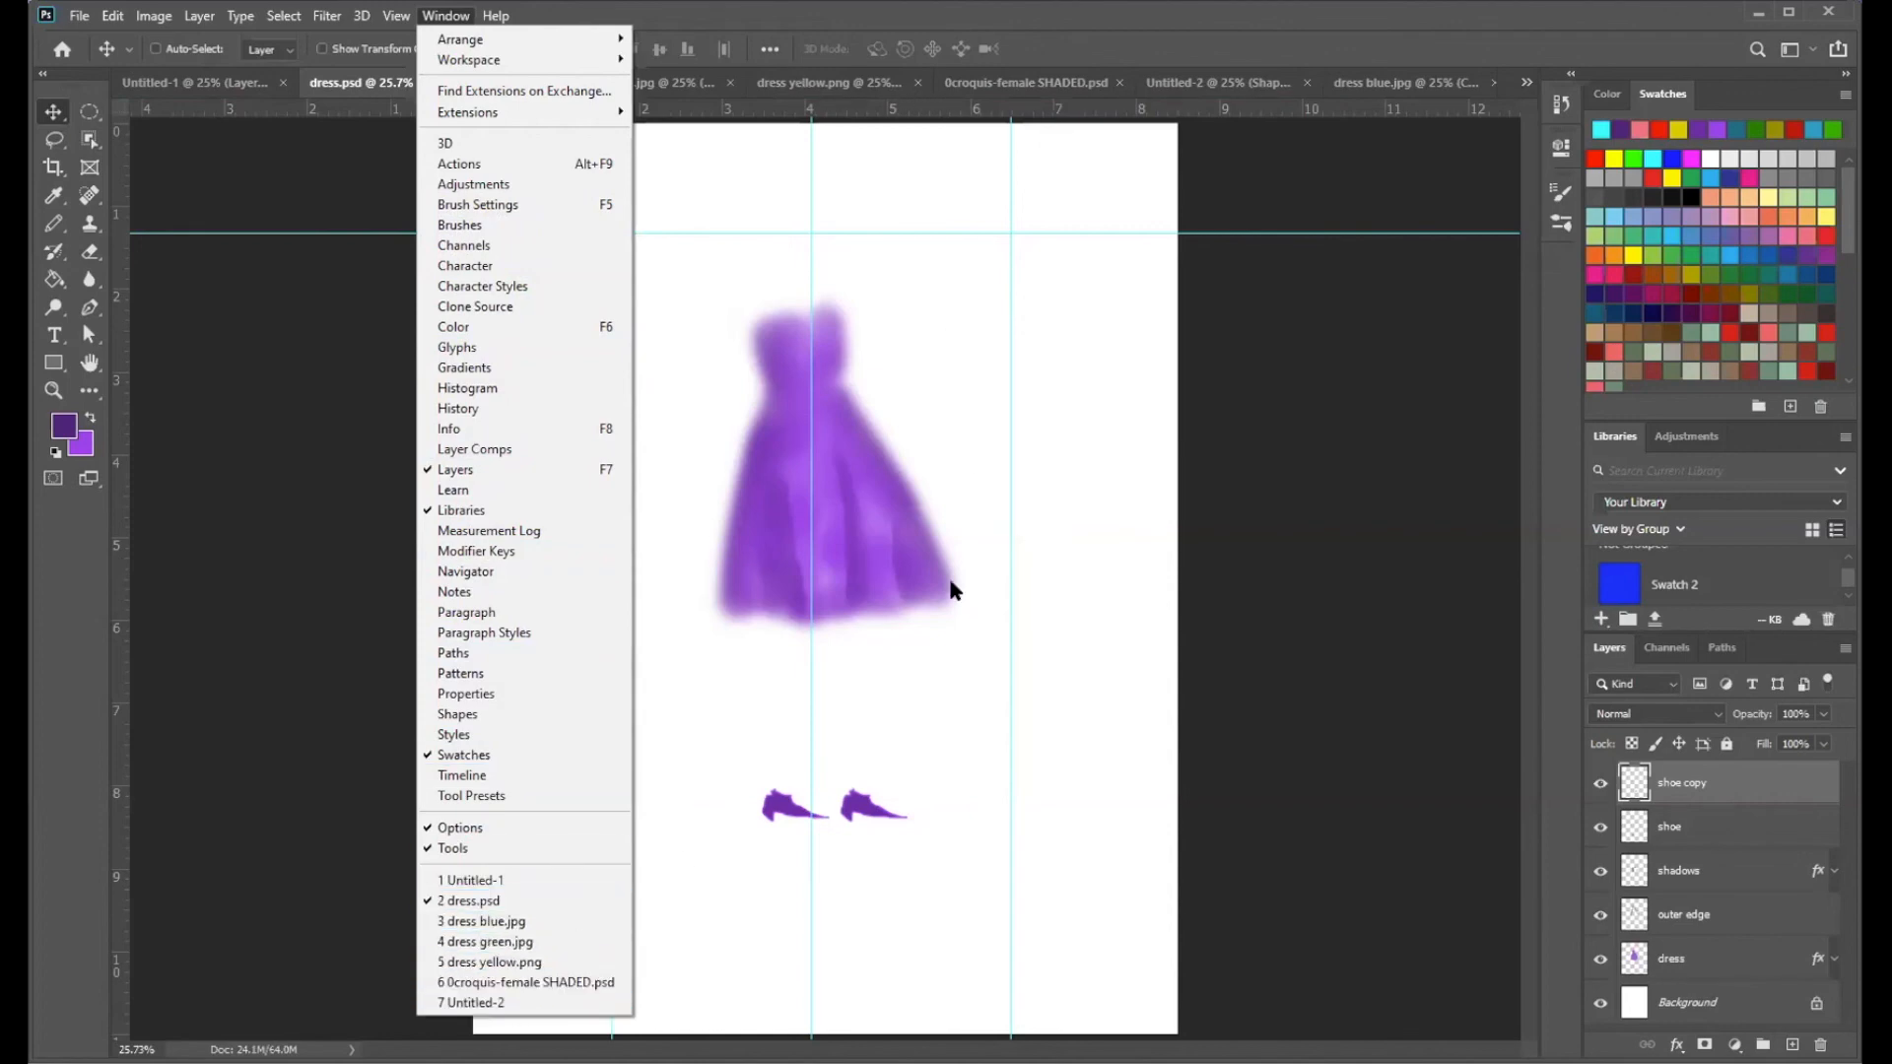
click(483, 674)
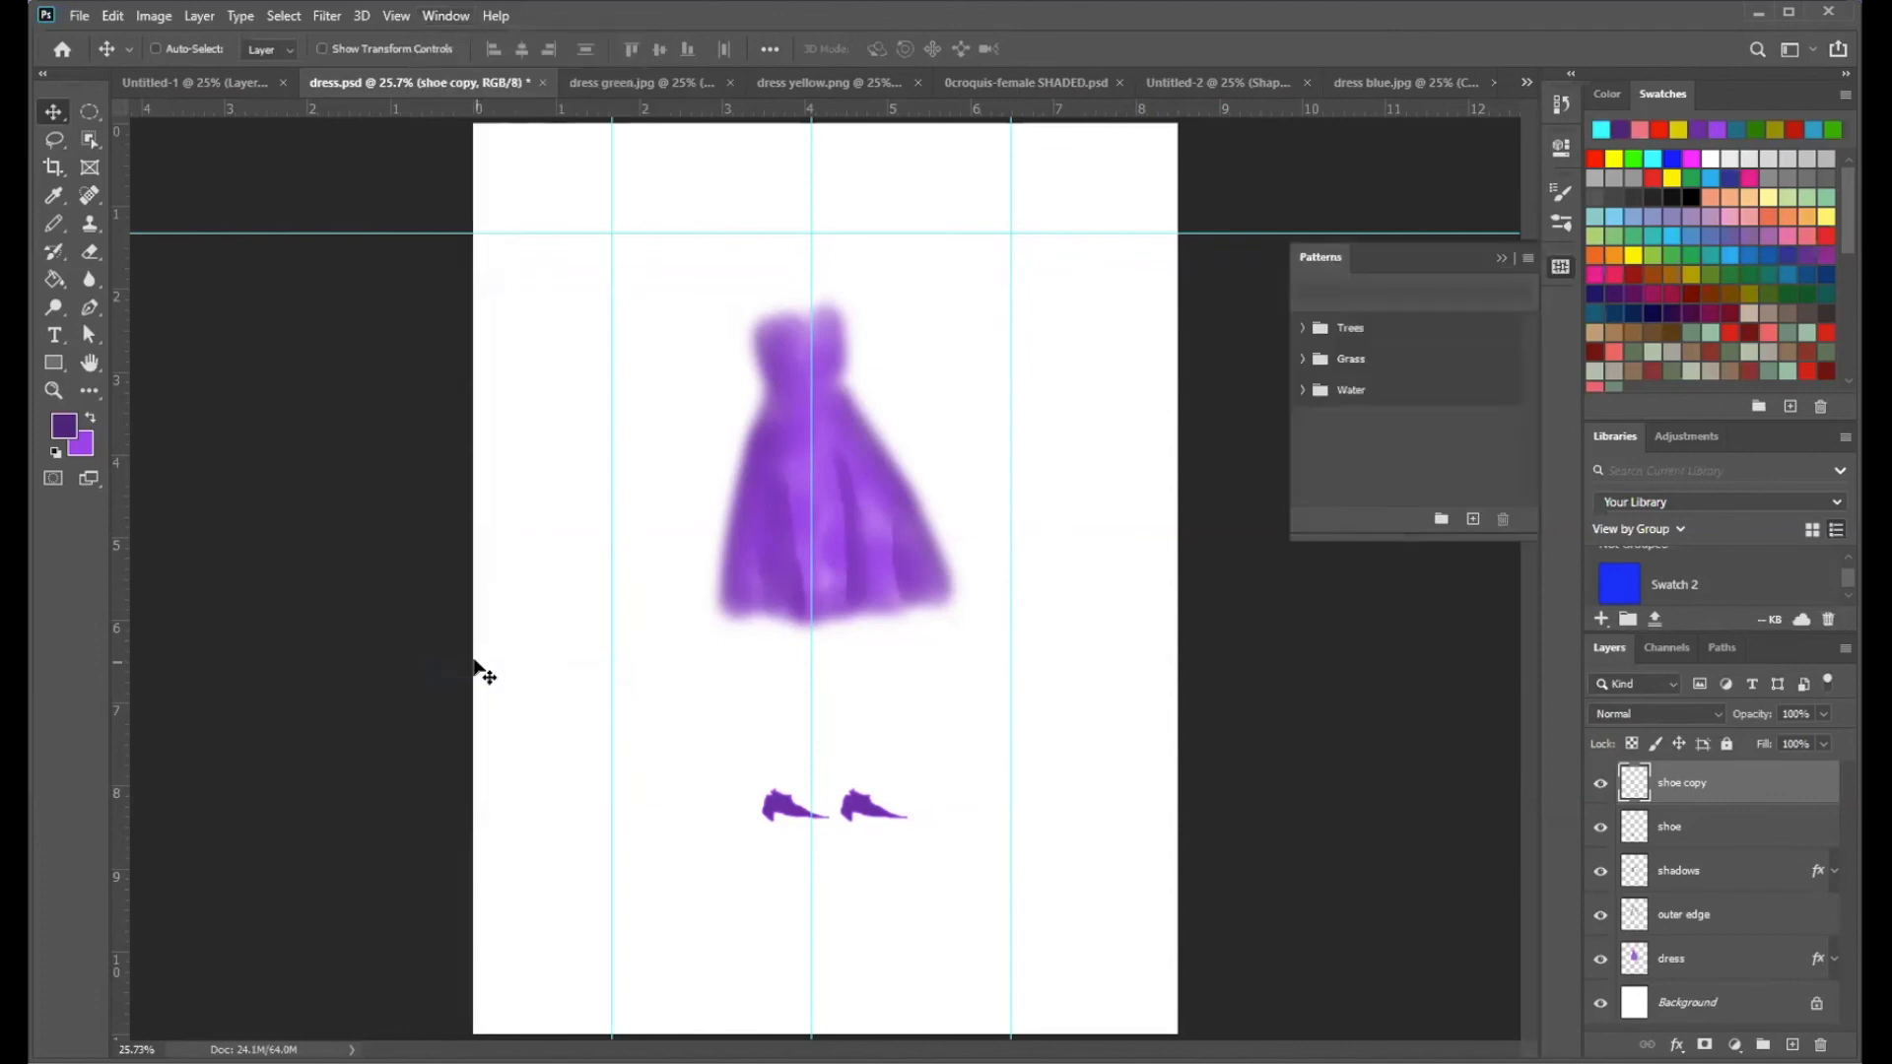
click(1303, 328)
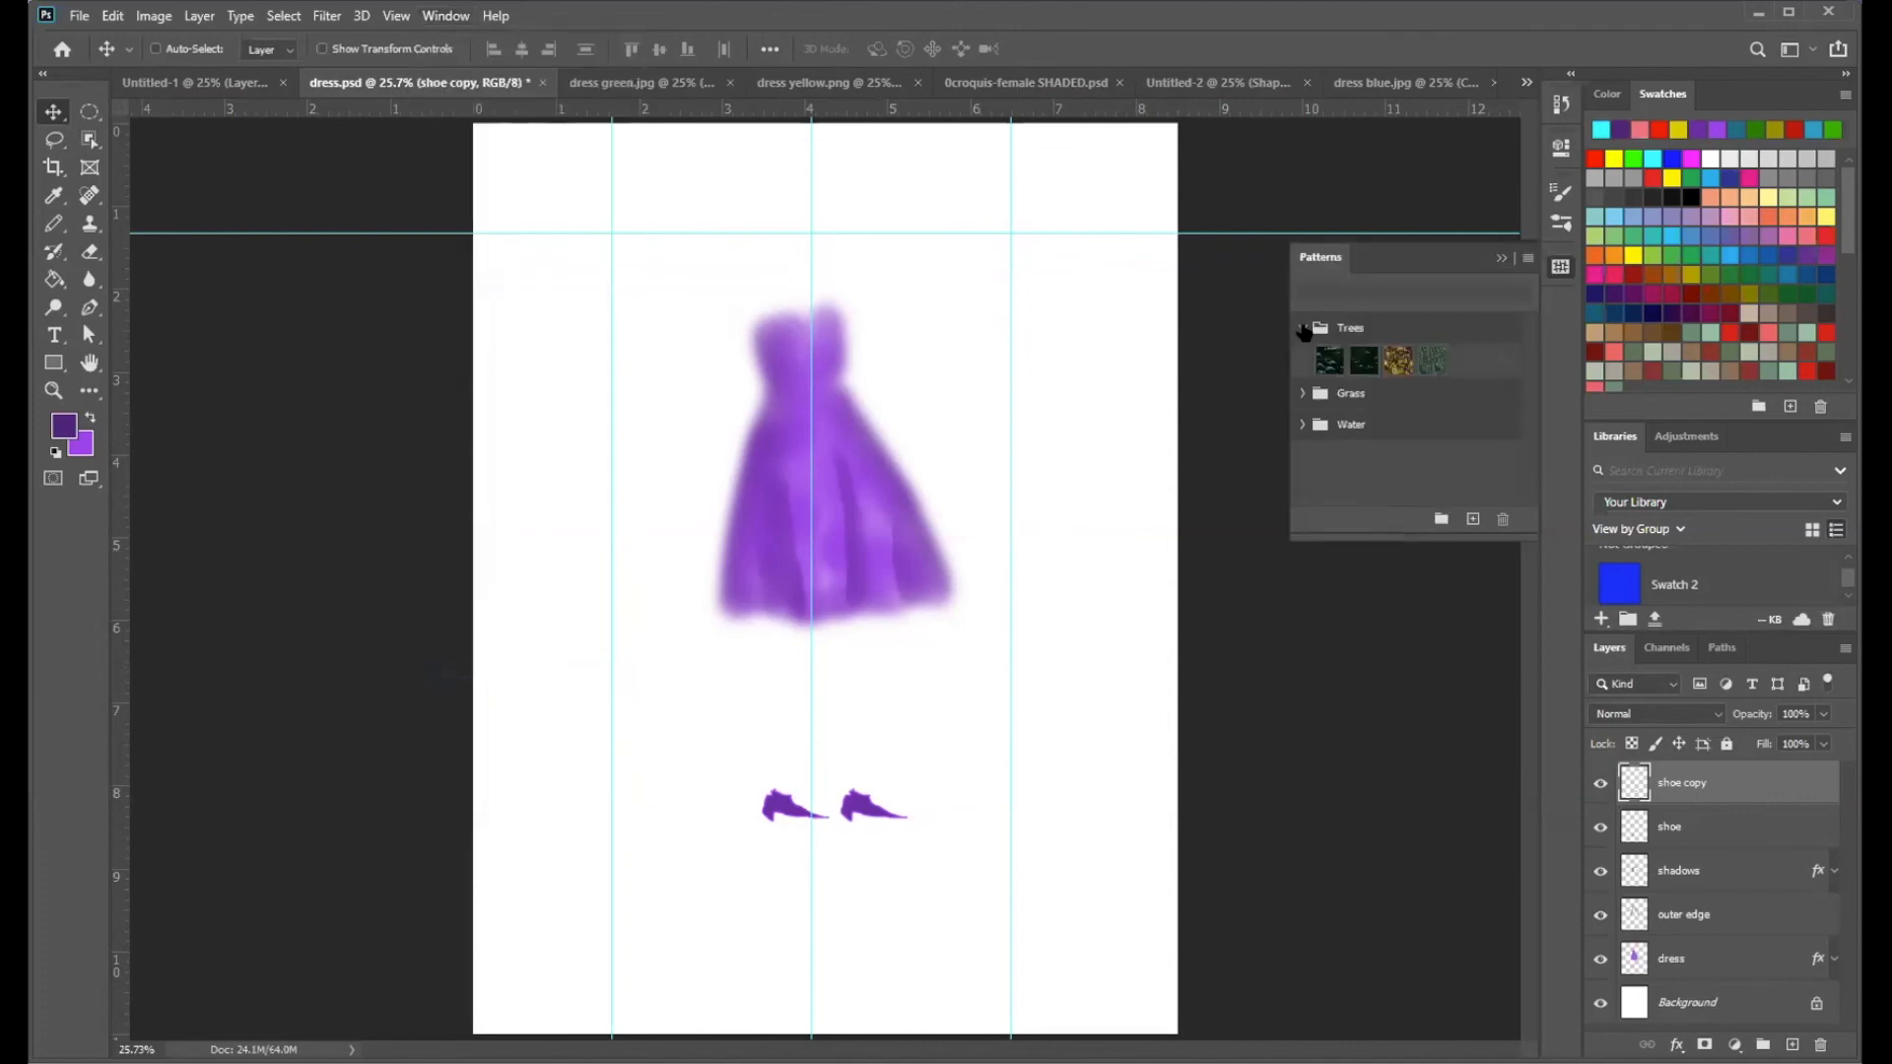
click(1398, 361)
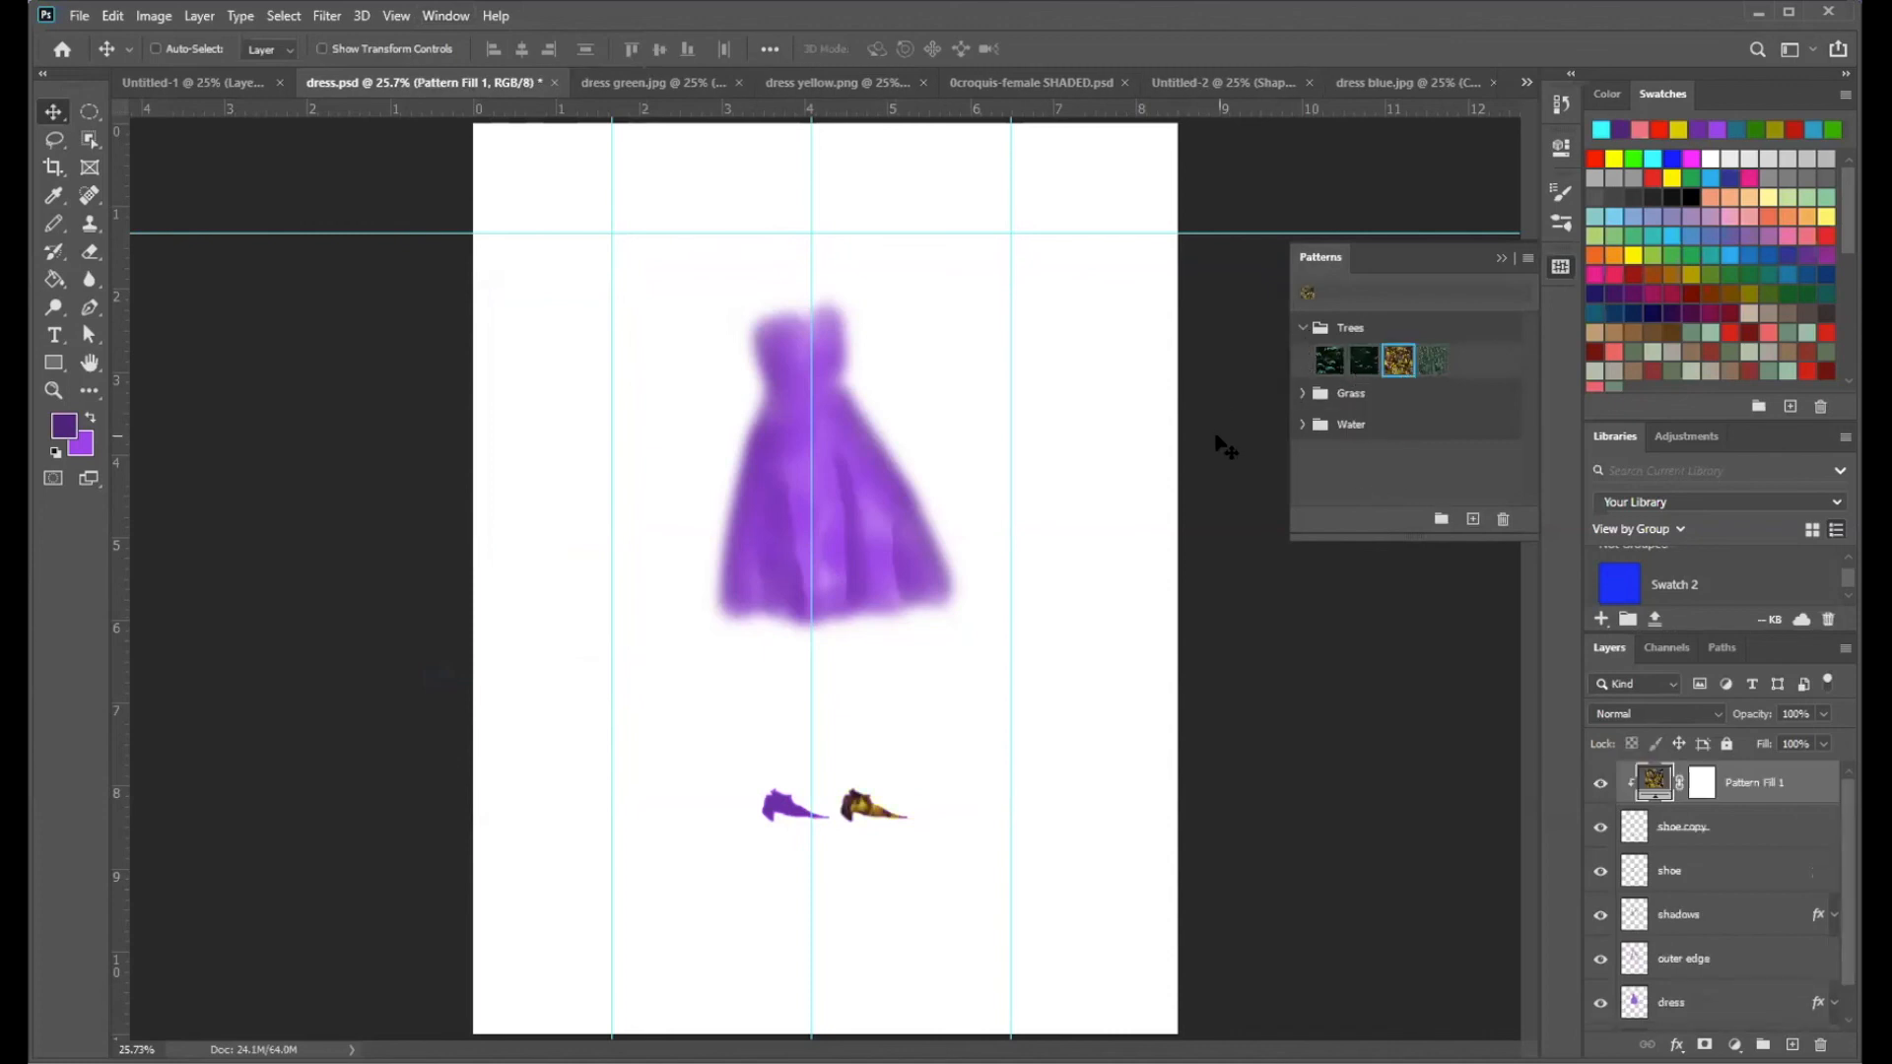
- Look through the Grass and Water pattern groups and collapse the Patterns panel
click(1319, 406)
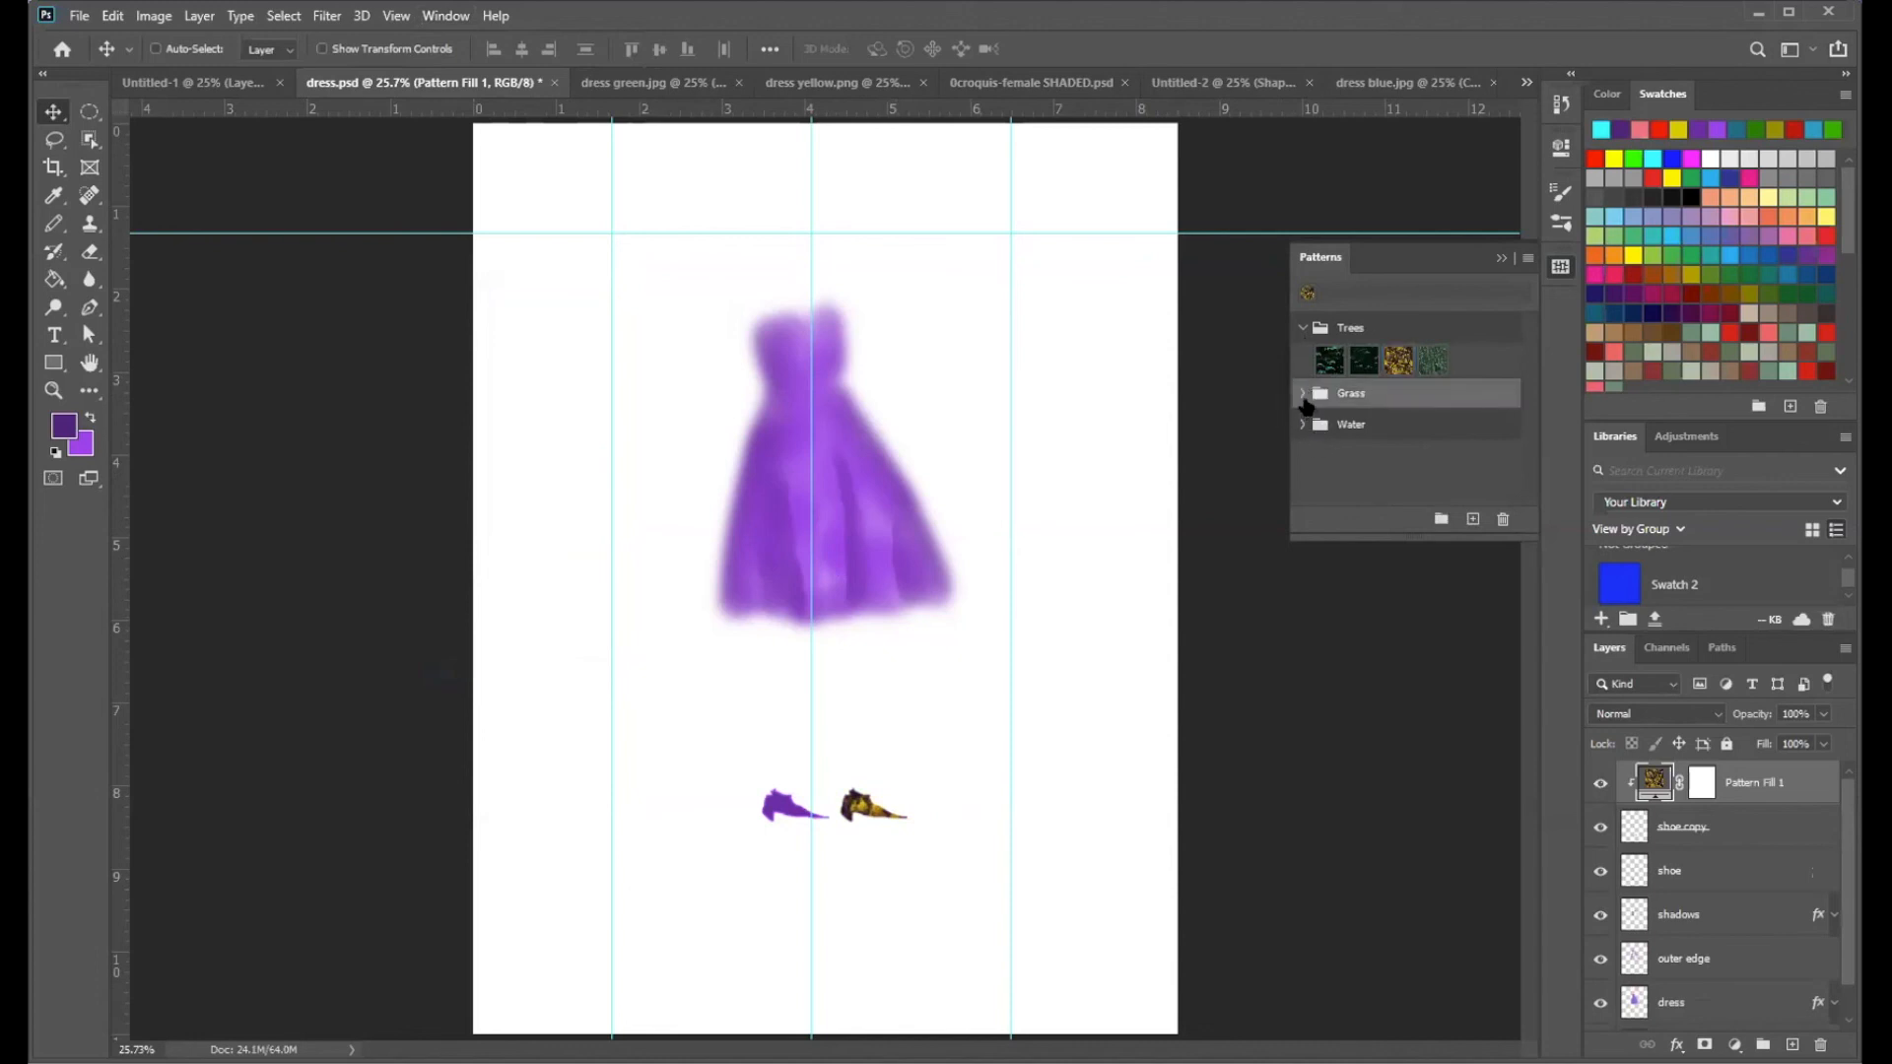
click(1303, 395)
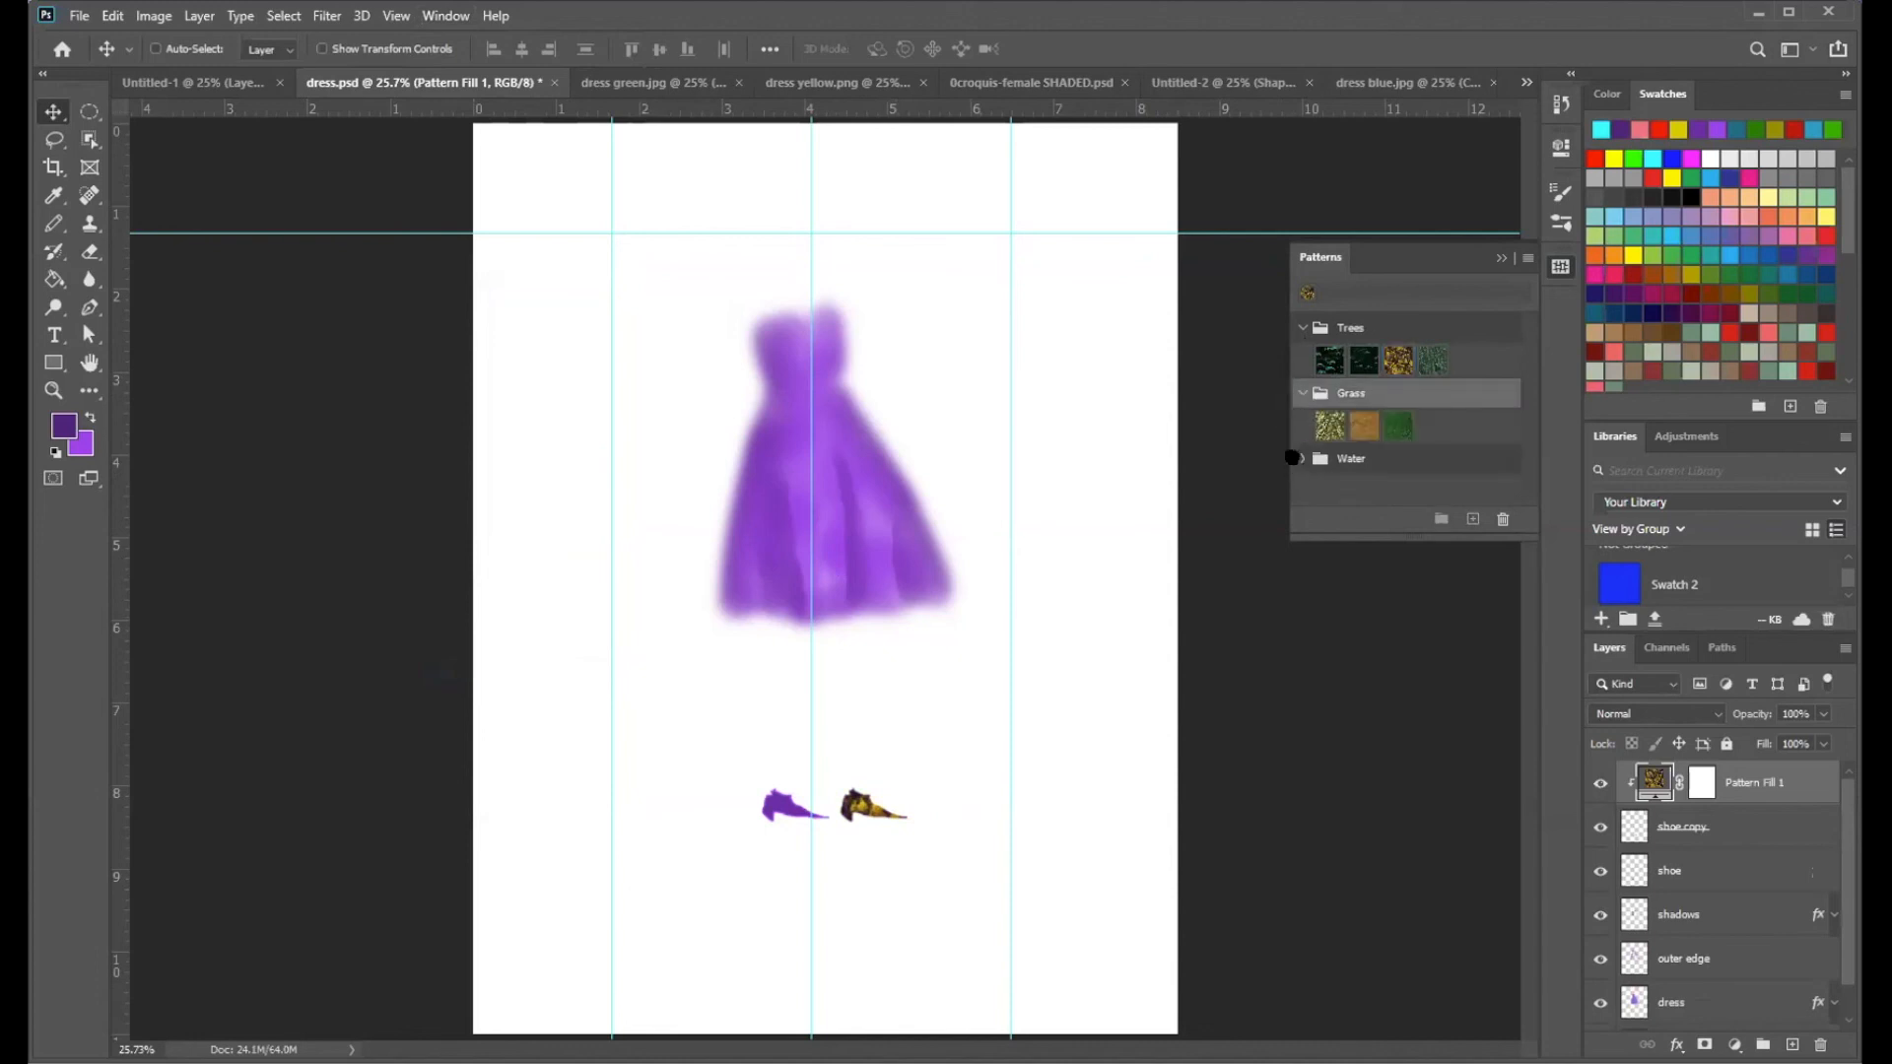
click(1300, 459)
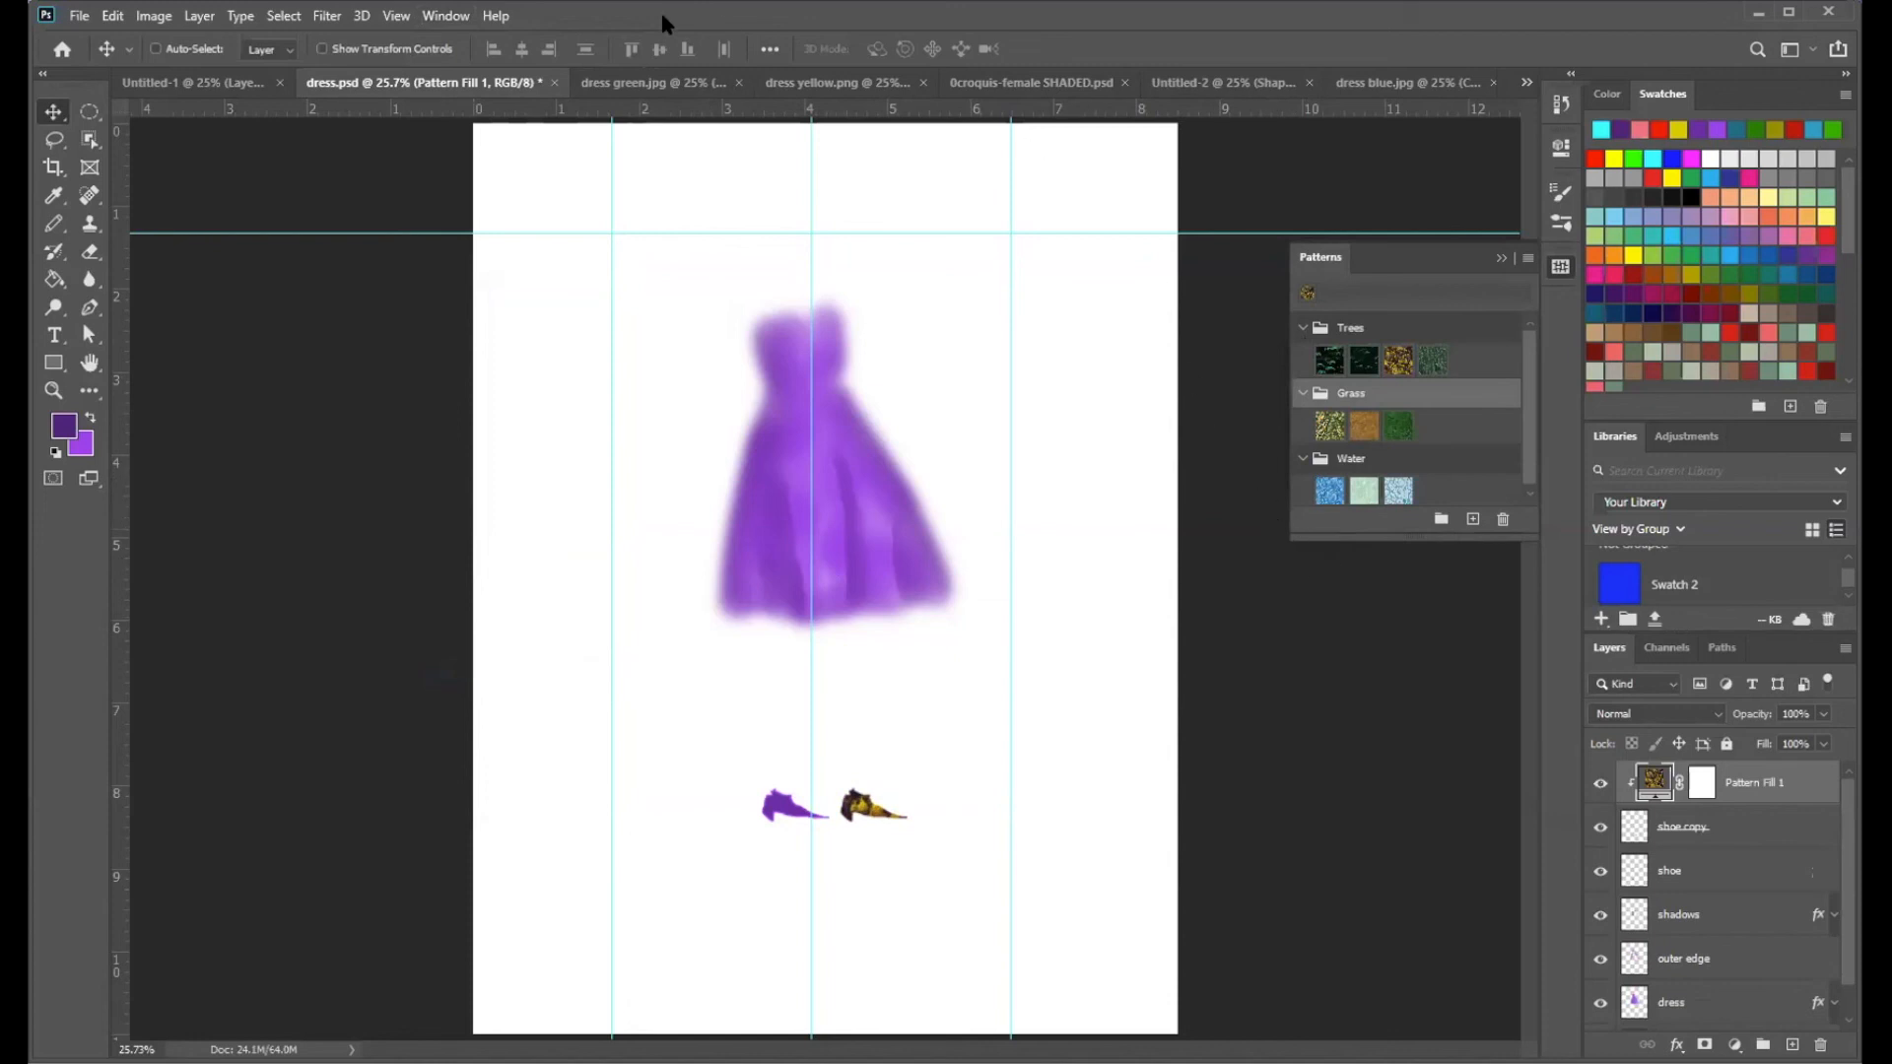
click(451, 16)
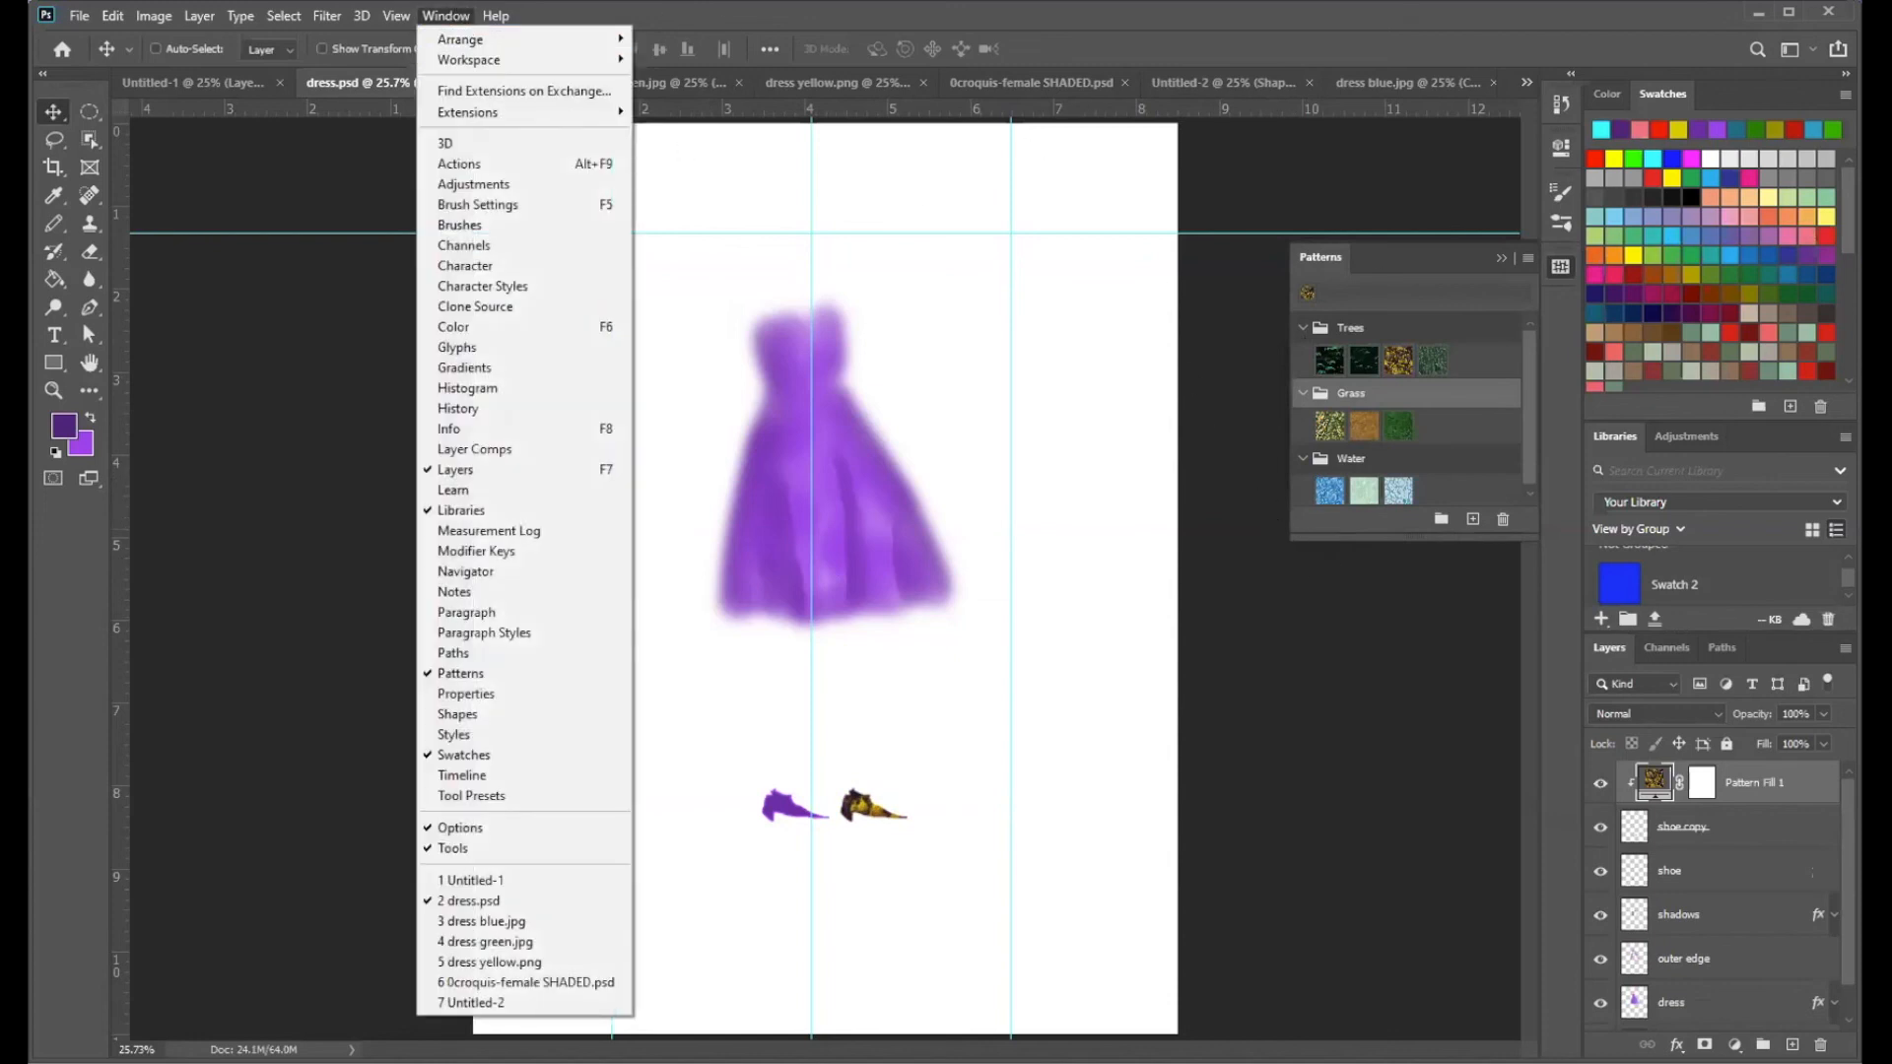
click(1364, 589)
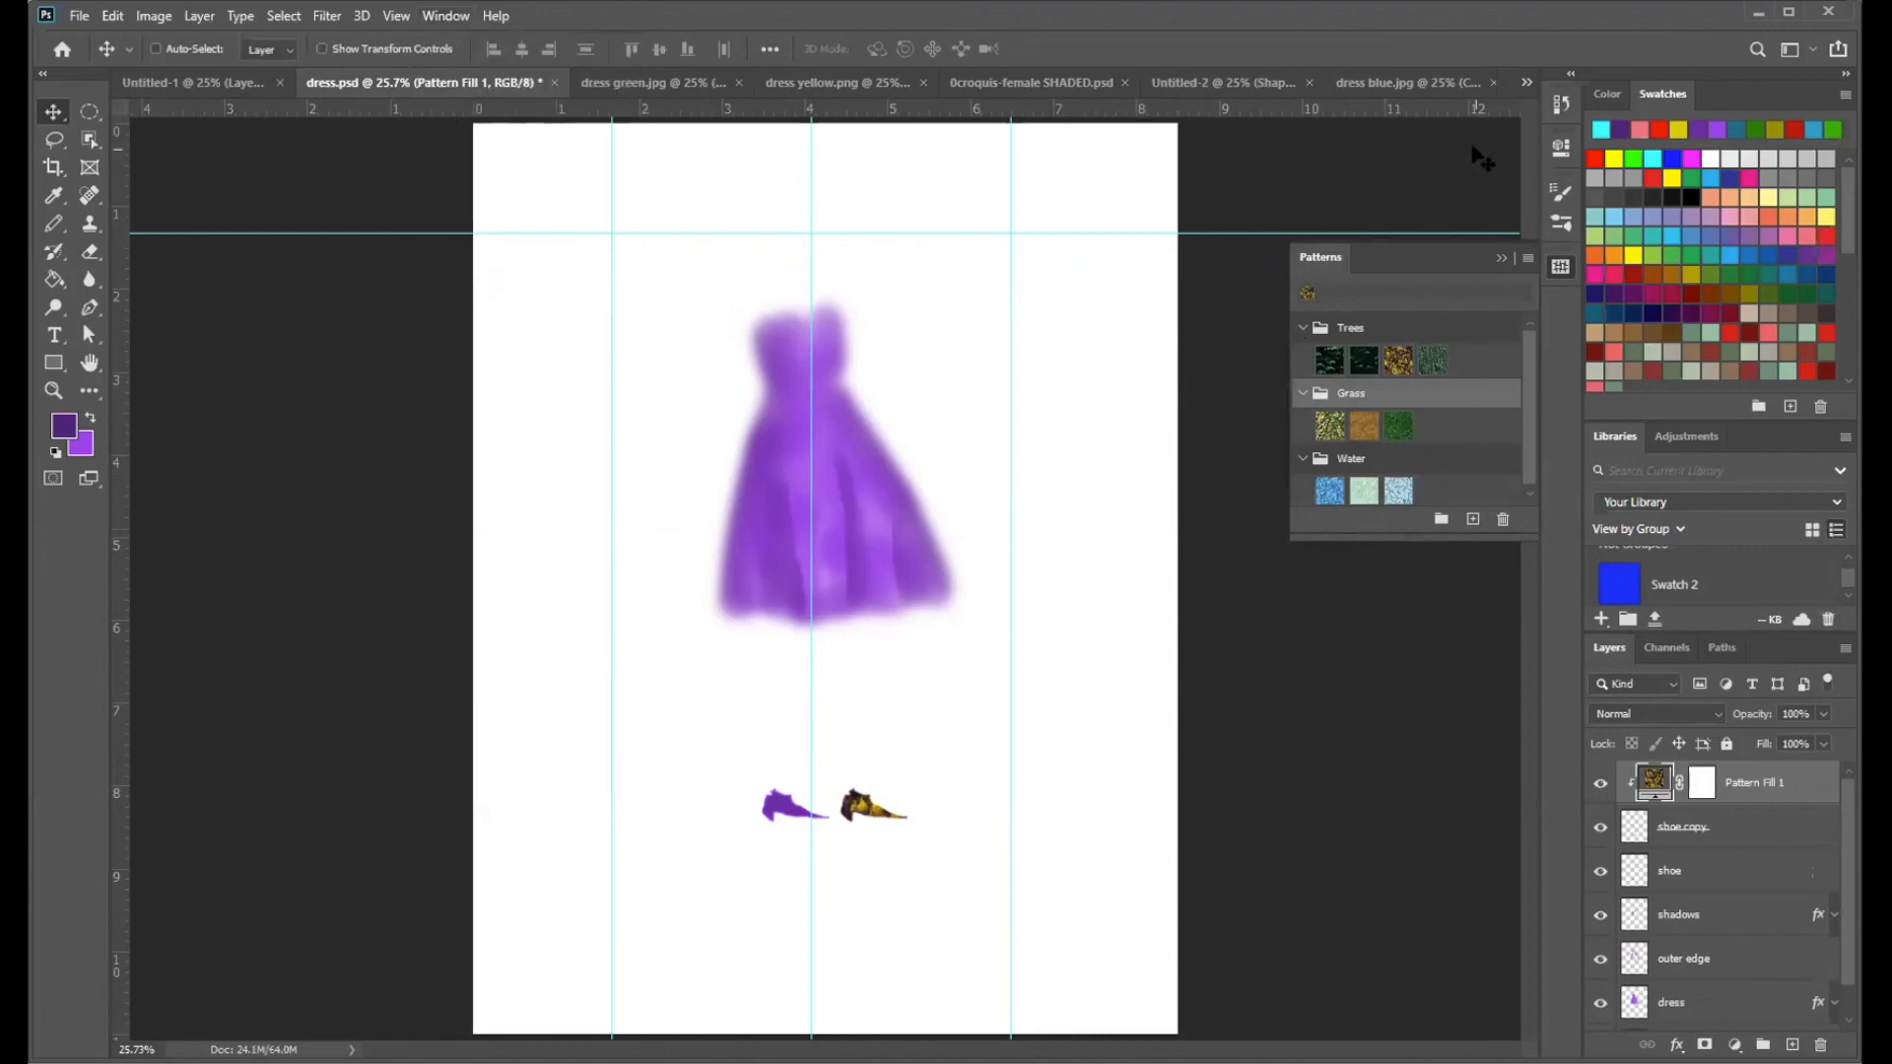
click(1502, 259)
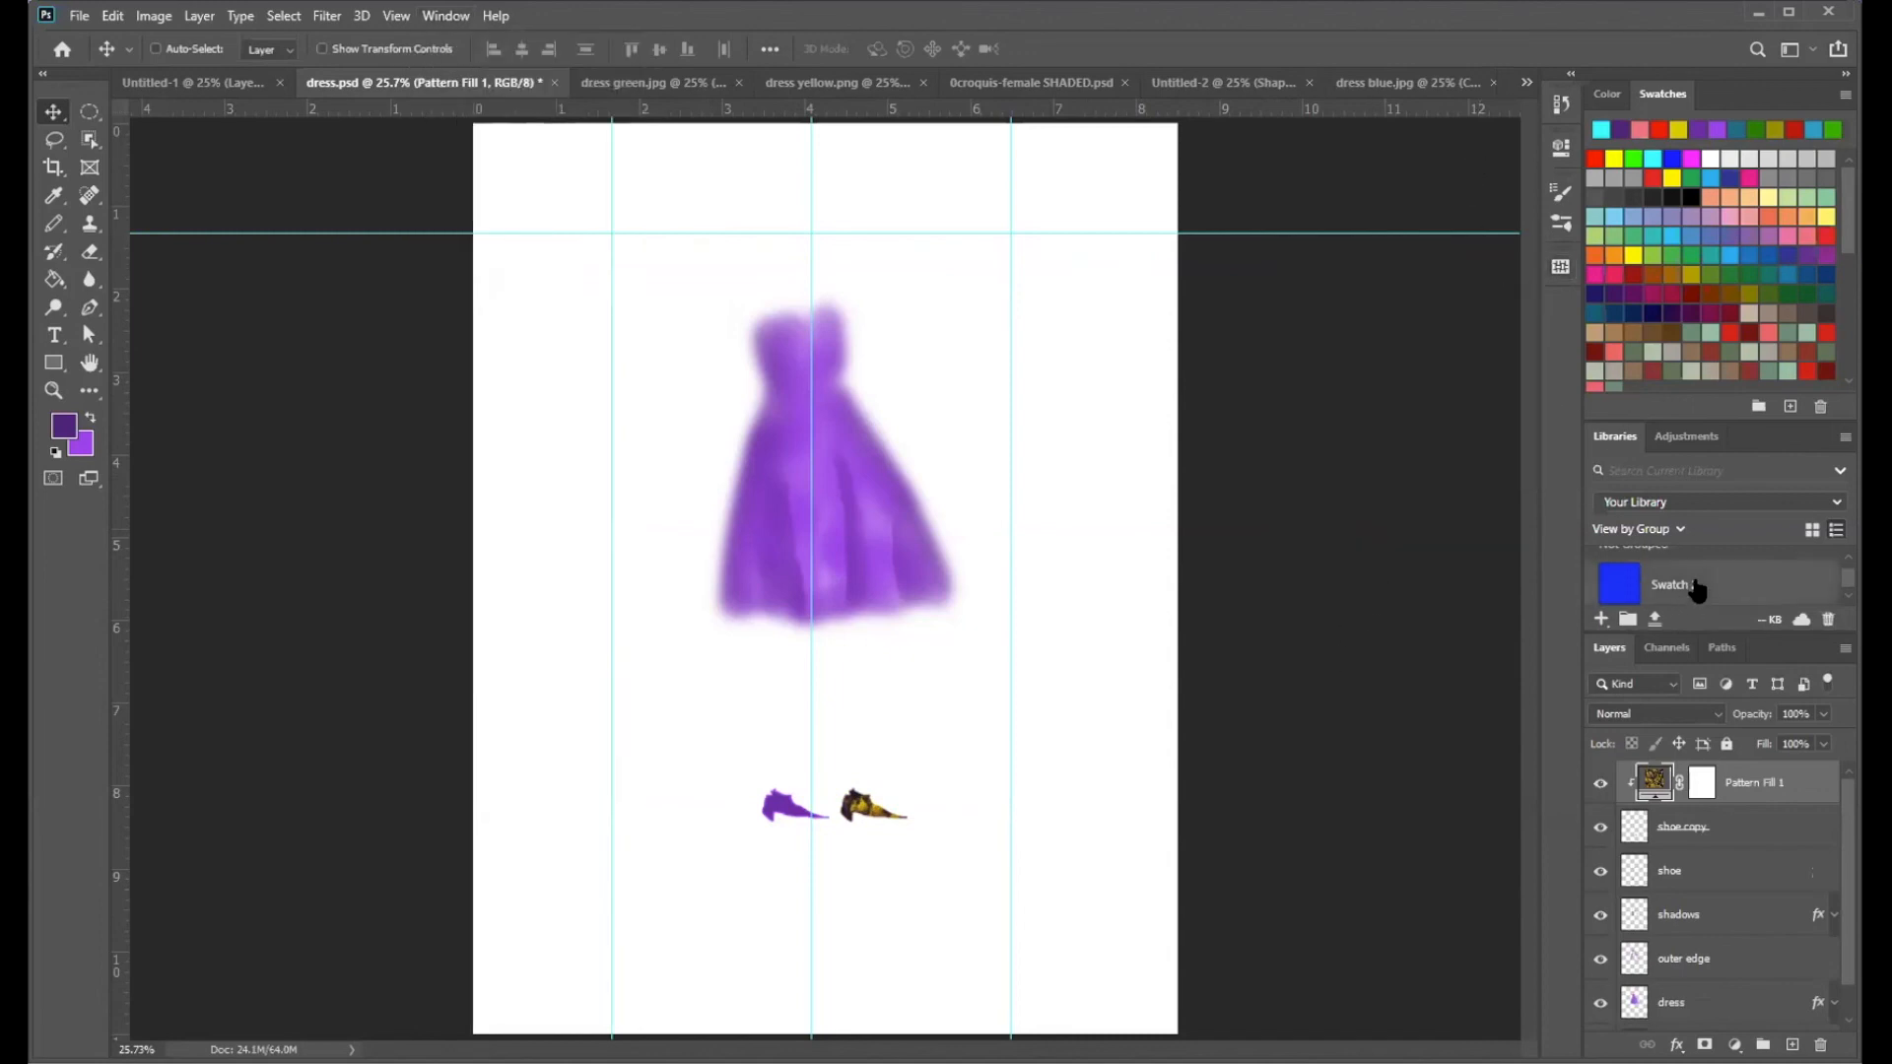
- Detach the Libraries panel from the dock and close it
click(1724, 473)
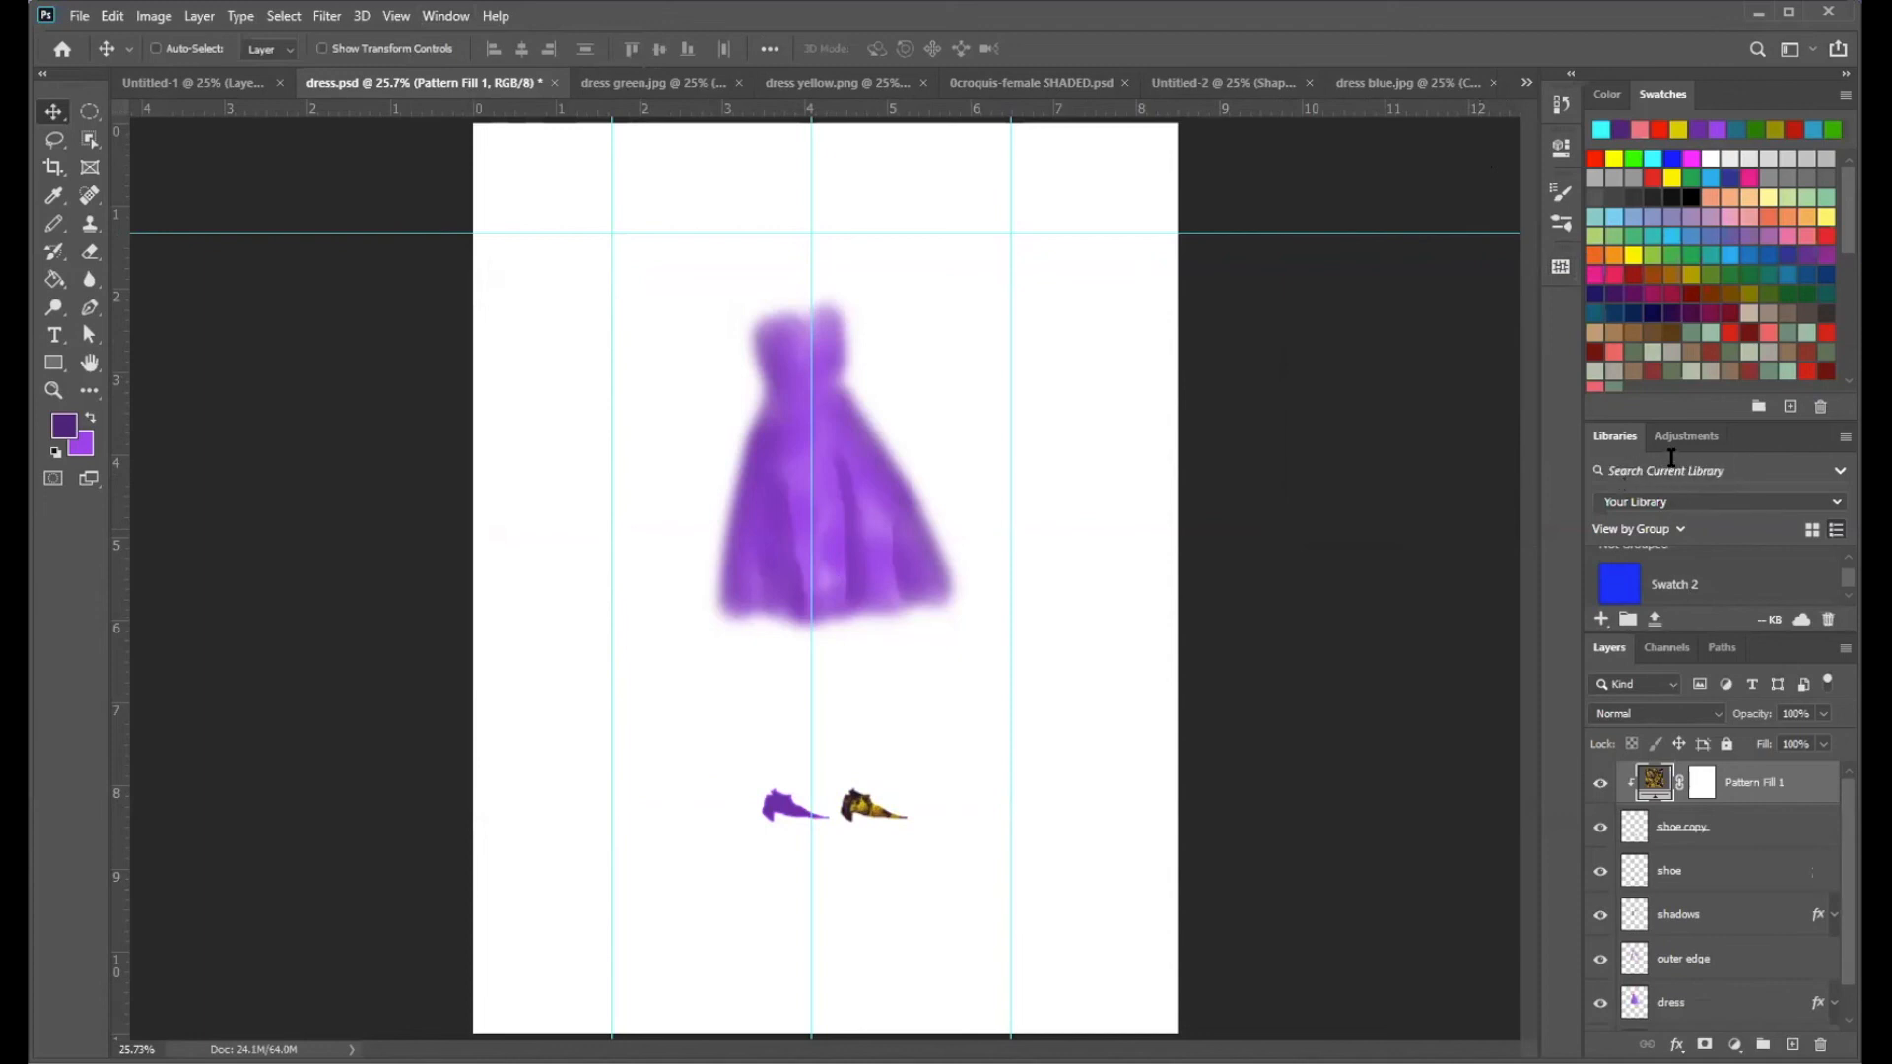
drag(1608, 434, 1358, 424)
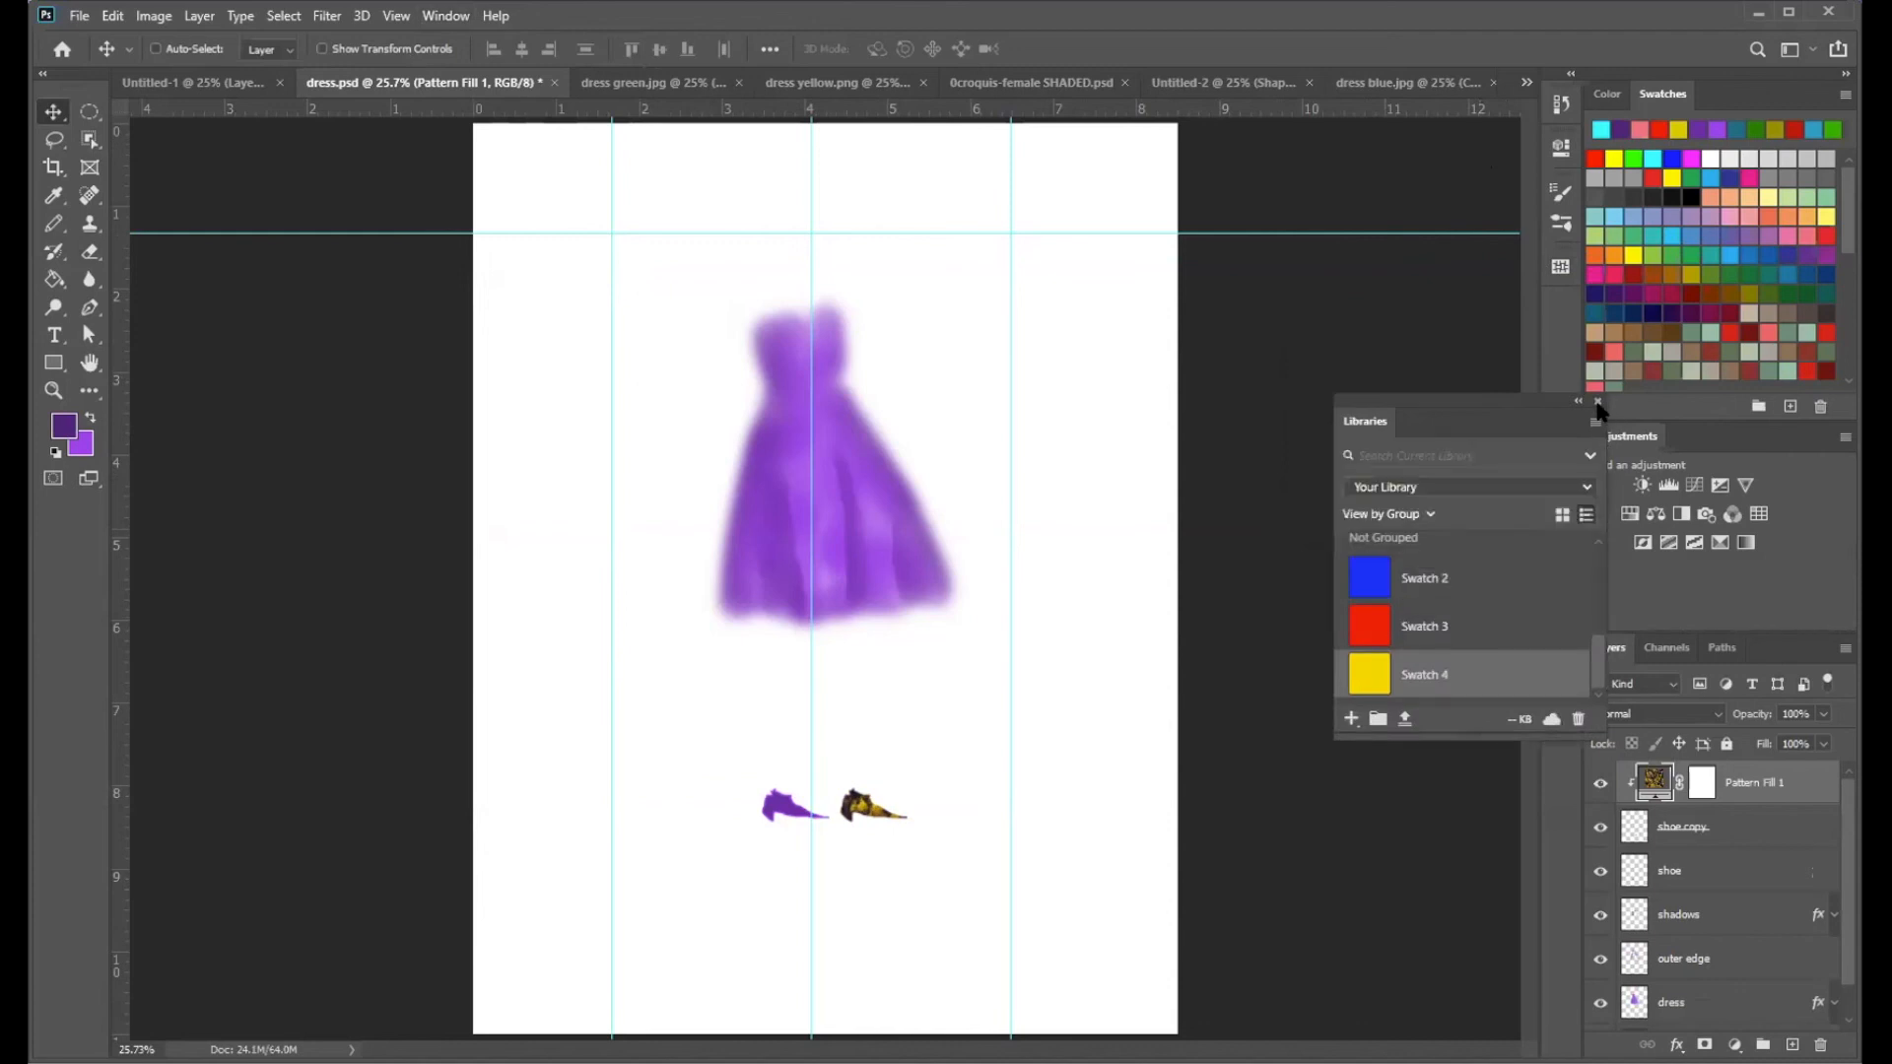
click(1594, 401)
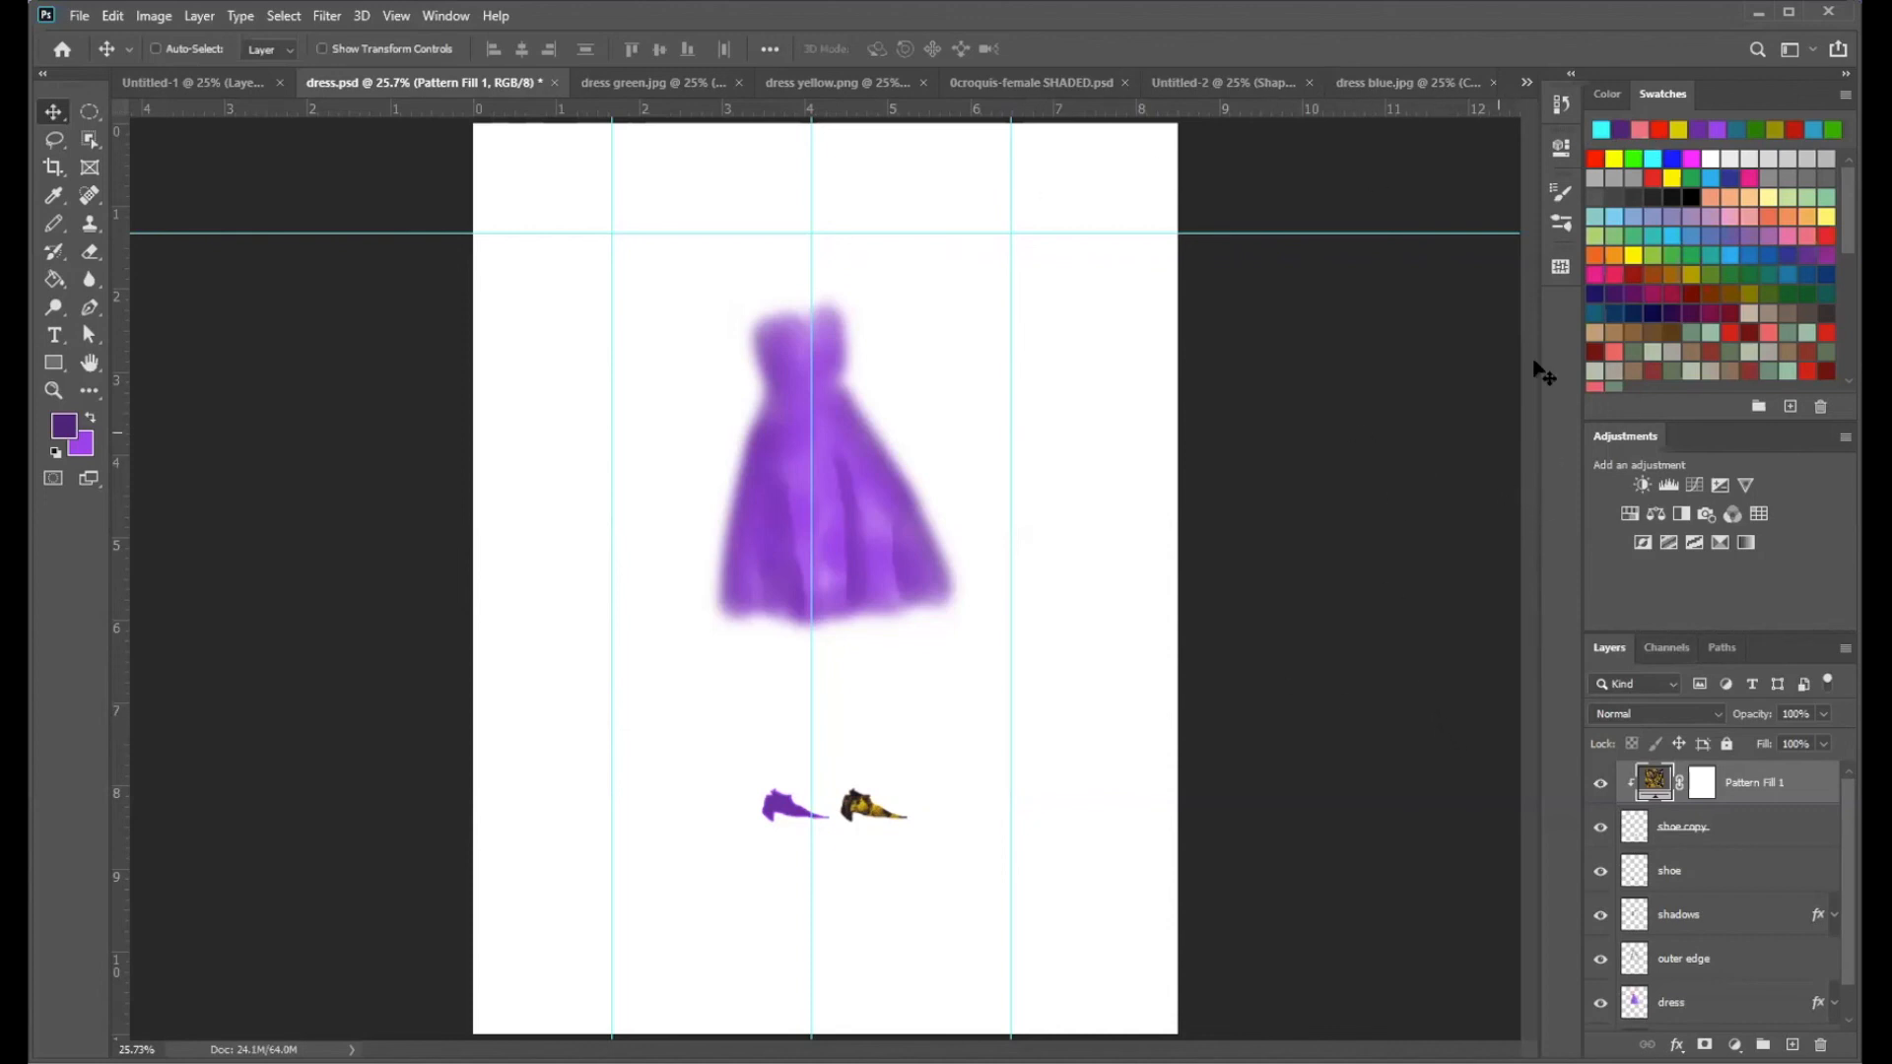
- Reset the Essentials workspace to its default panel layout
click(446, 16)
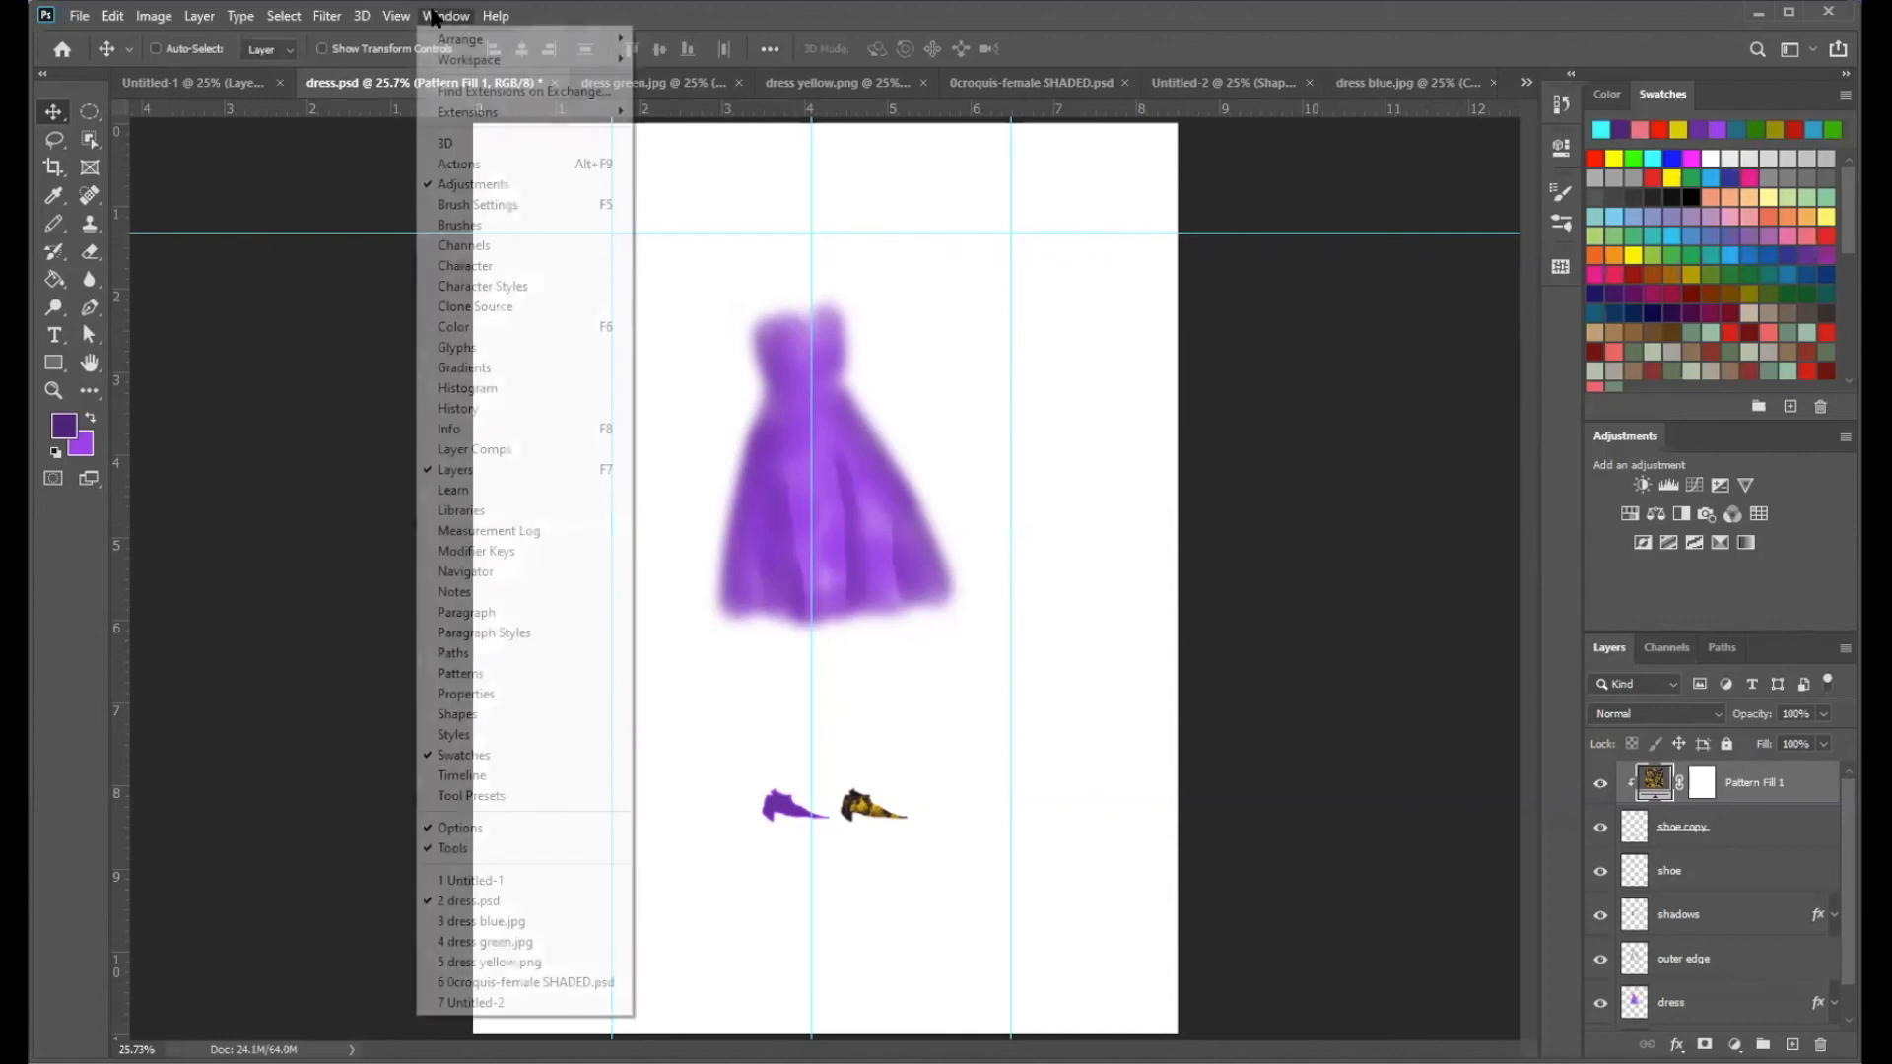
mouse_move(451, 68)
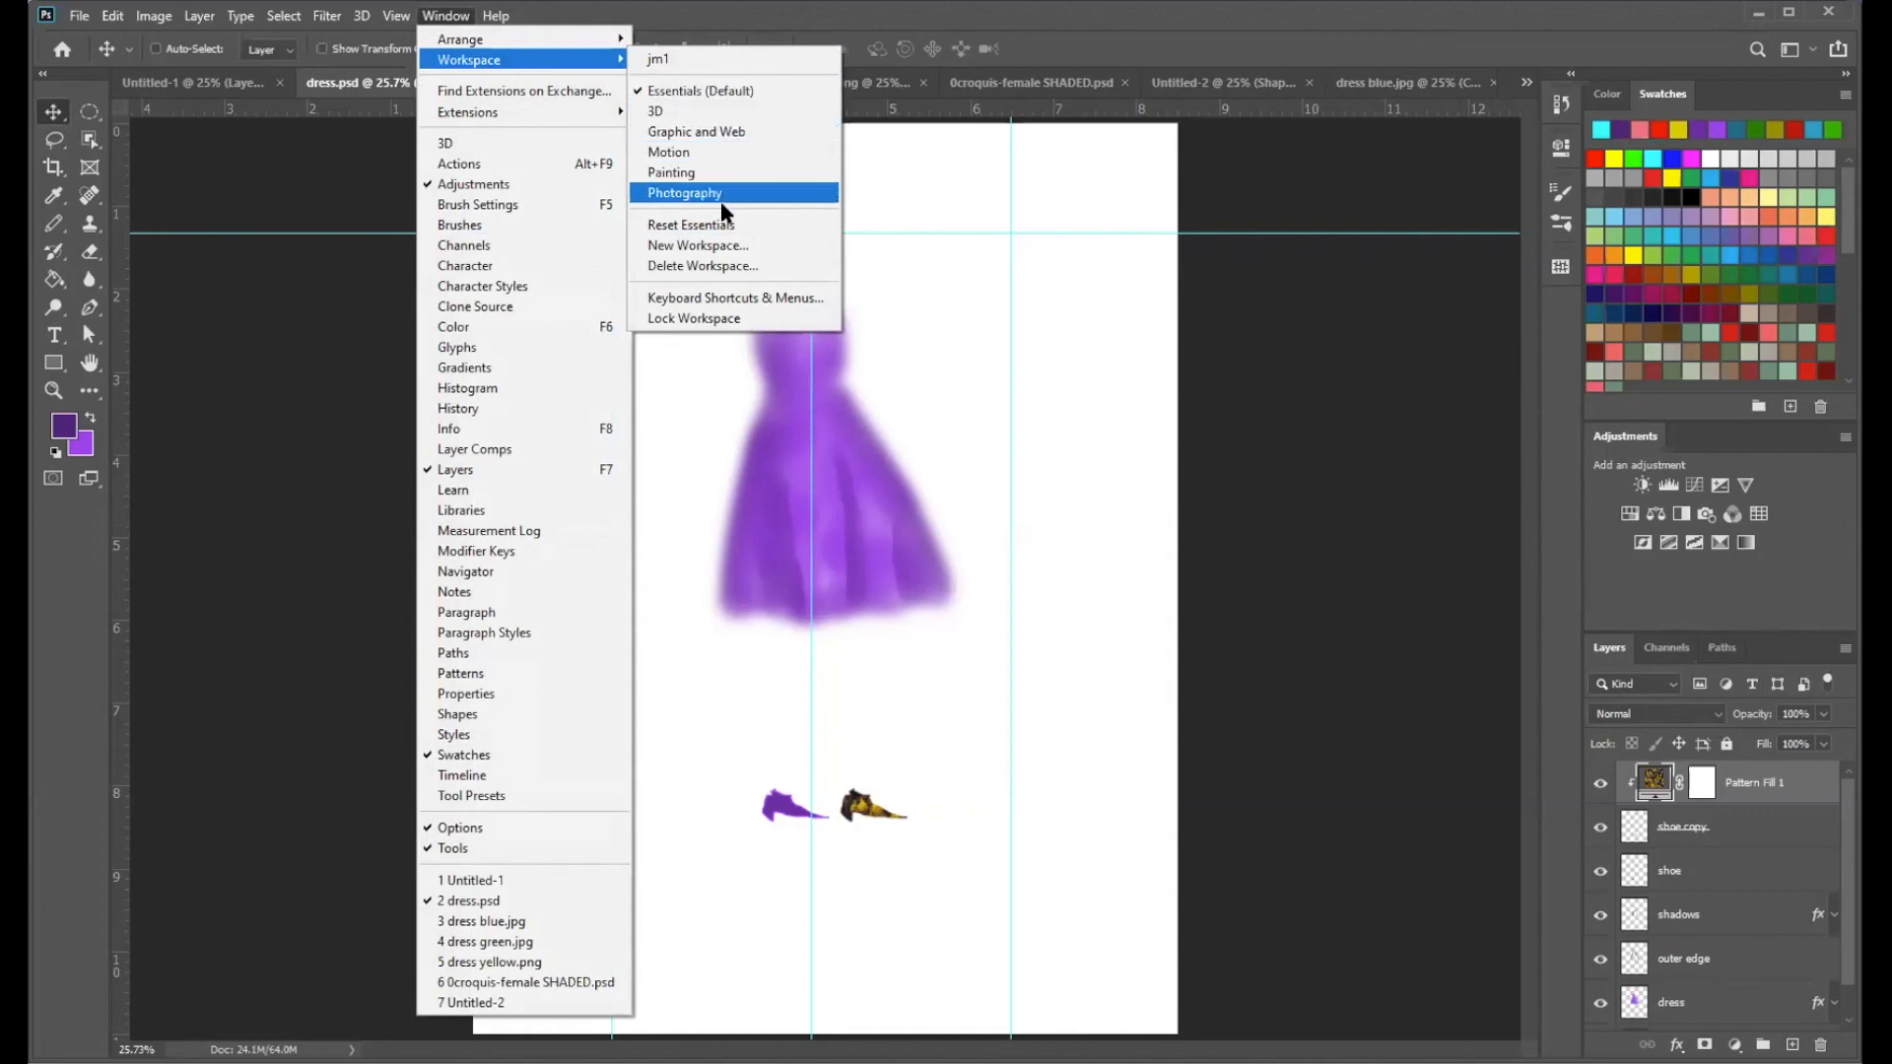
click(715, 229)
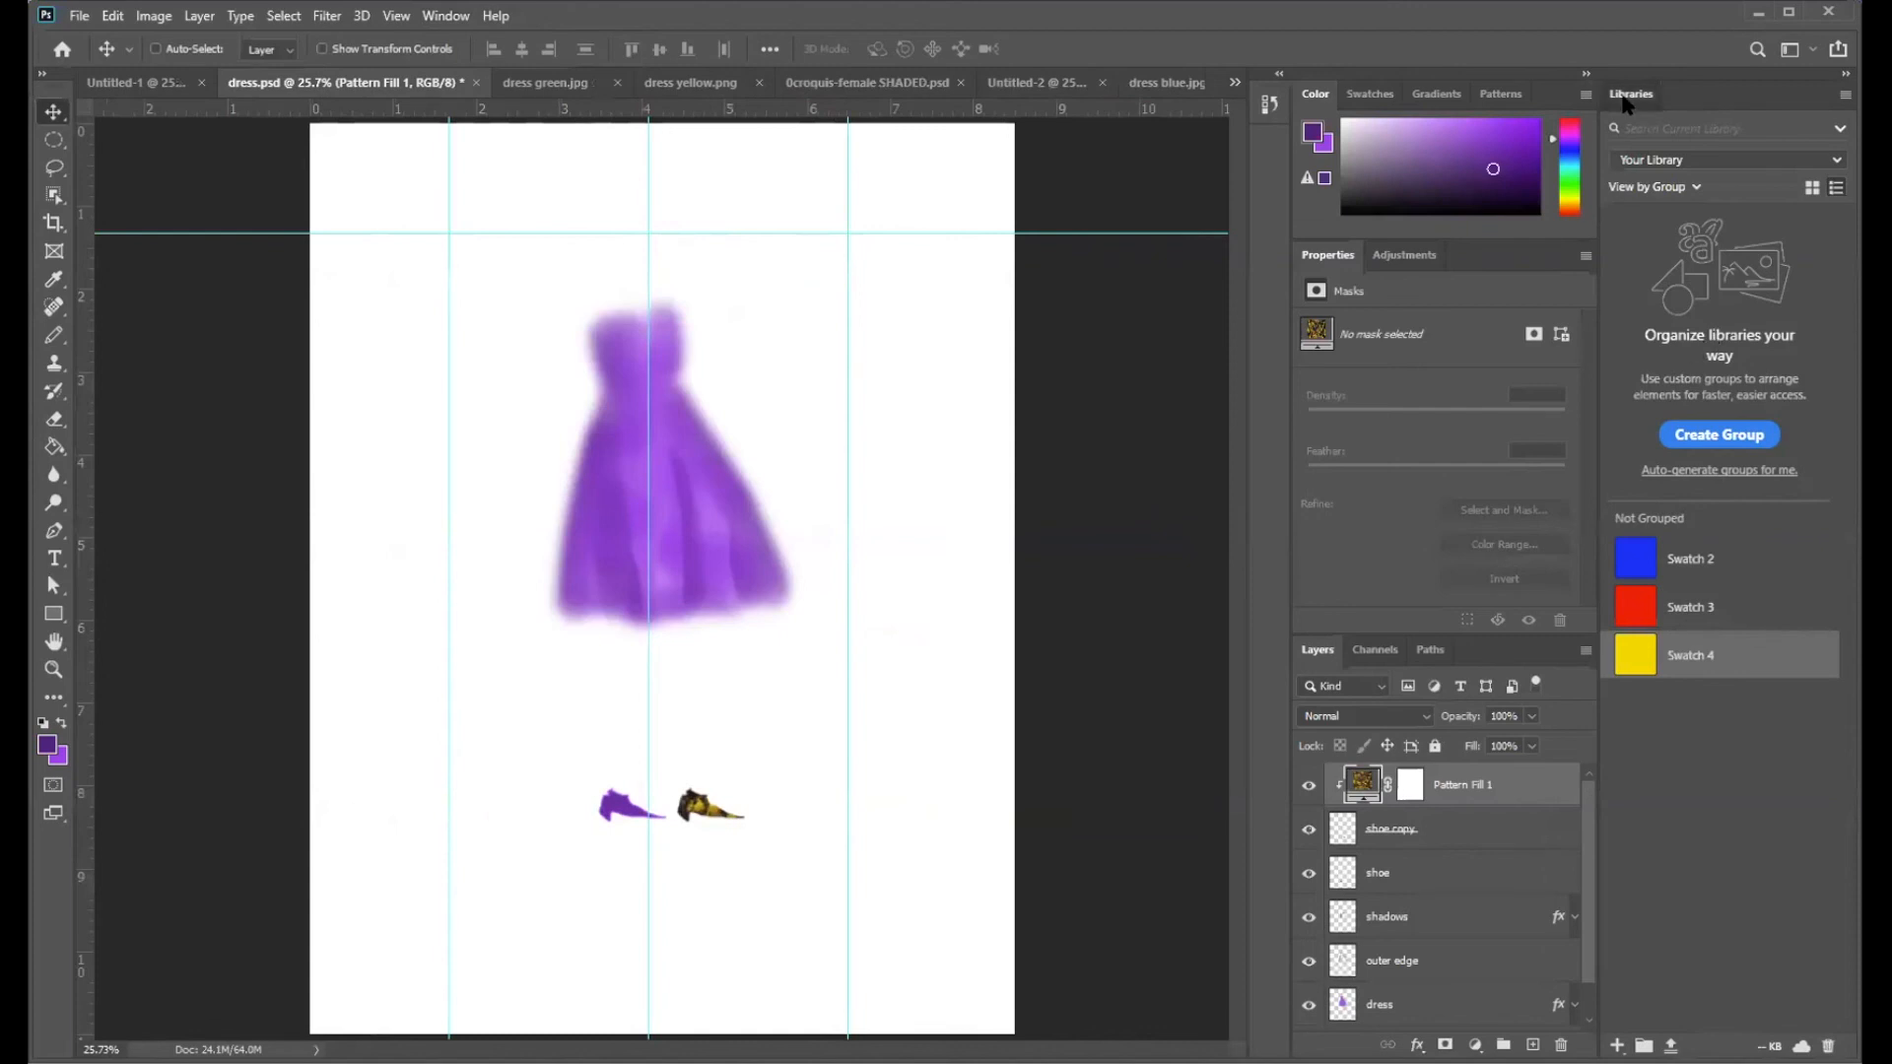
- Undock and close the Libraries panel in the reset workspace, and bring Adjustments forward in place of Properties
drag(817, 270, 819, 271)
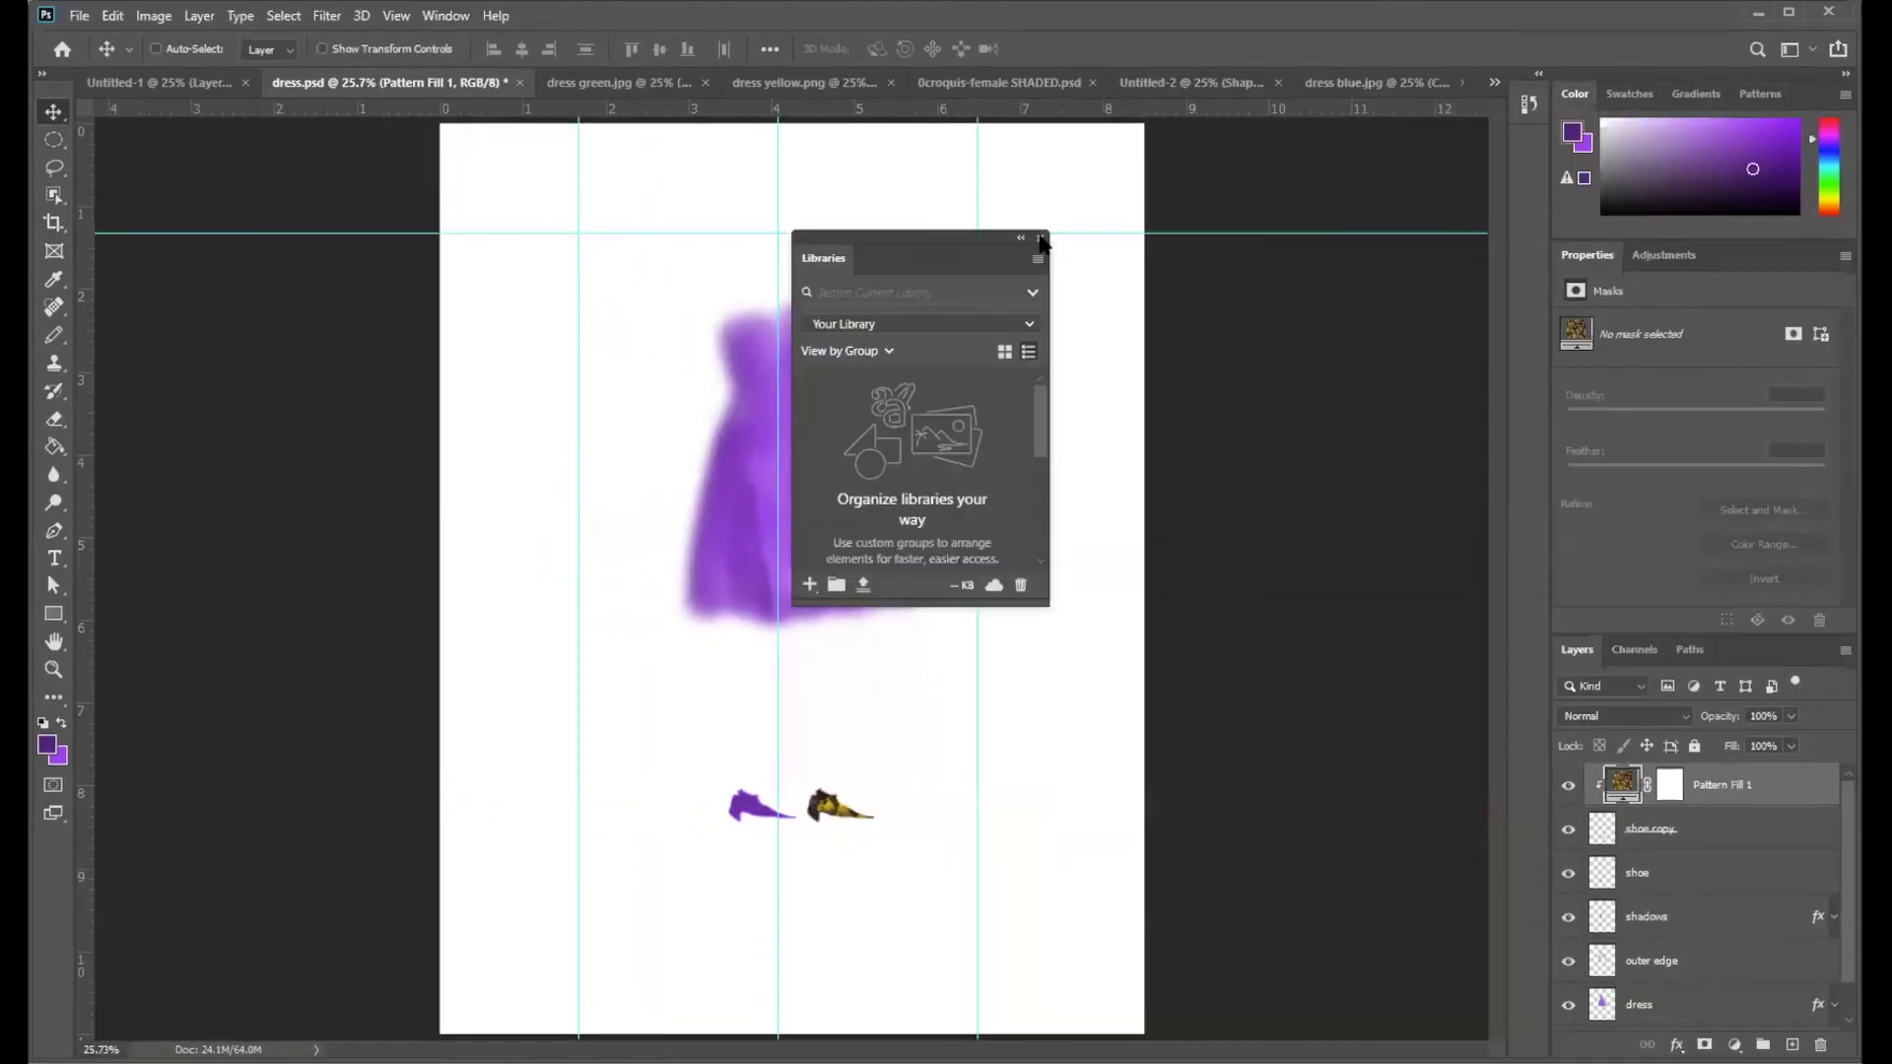
click(1040, 237)
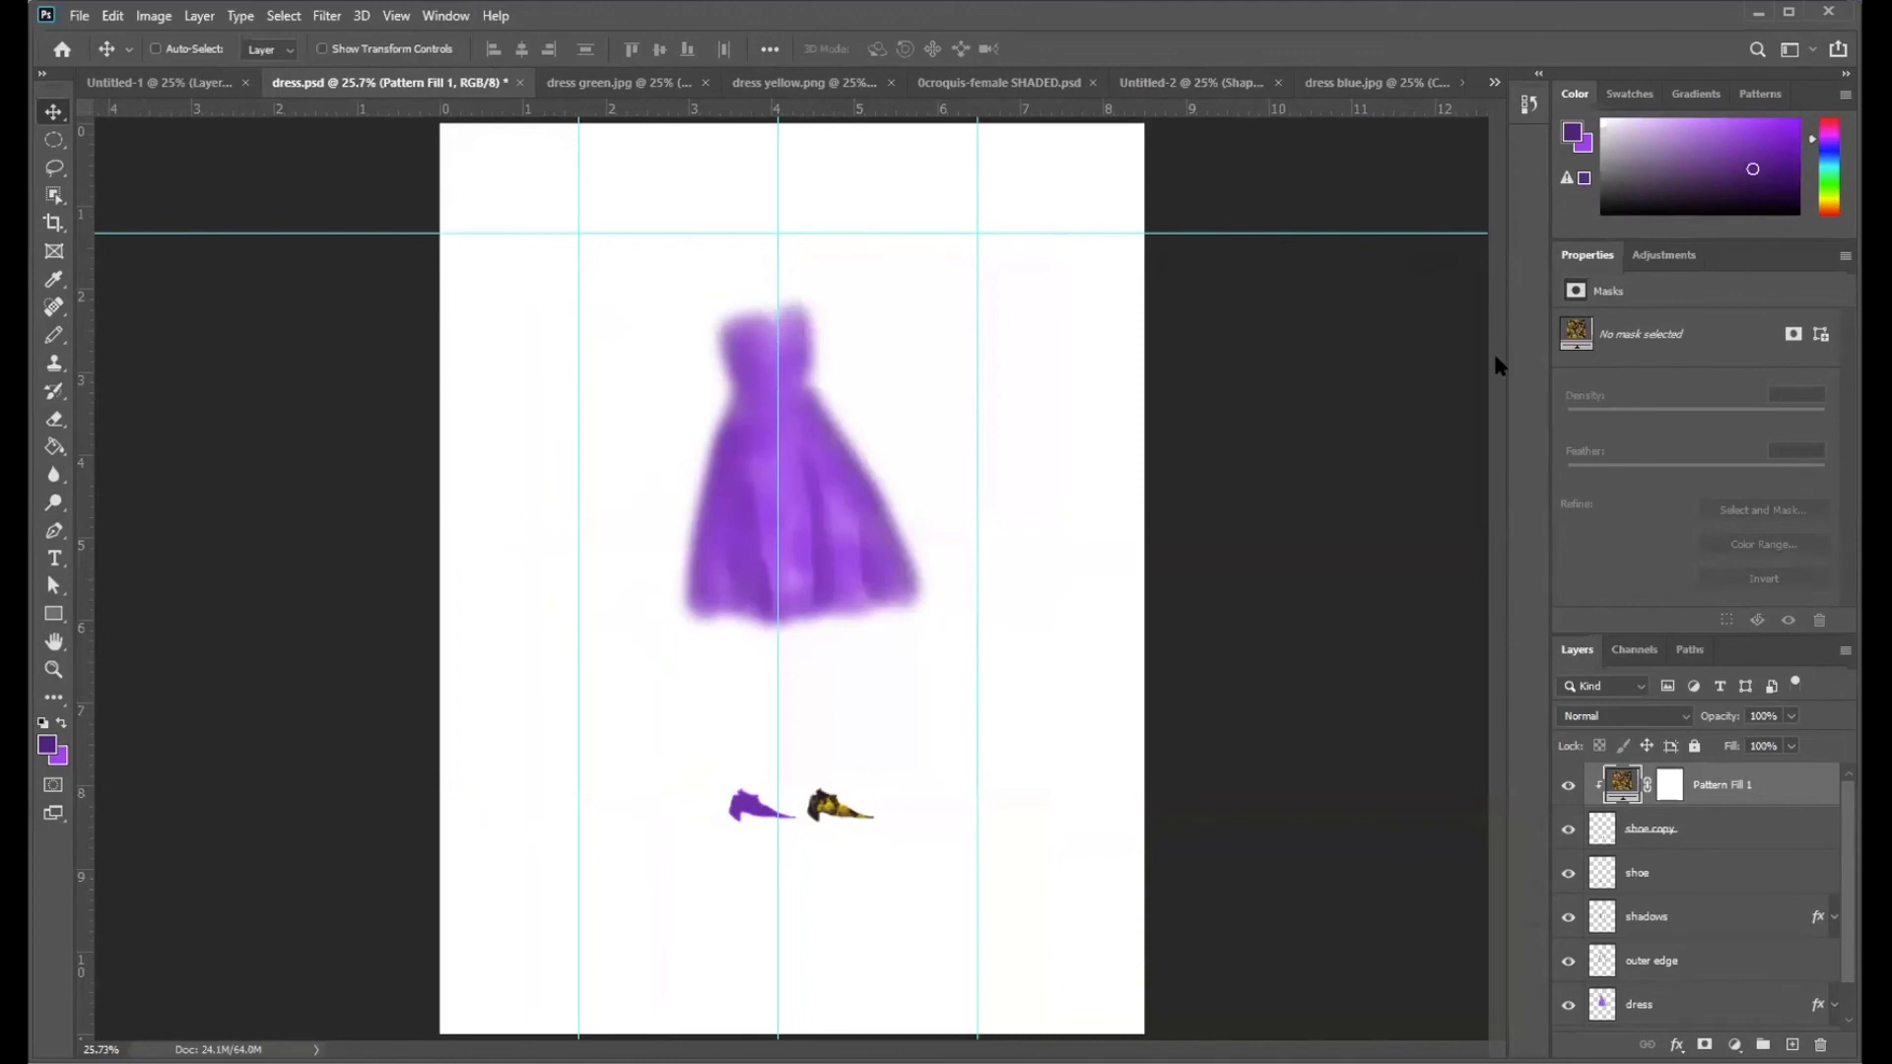
click(1664, 255)
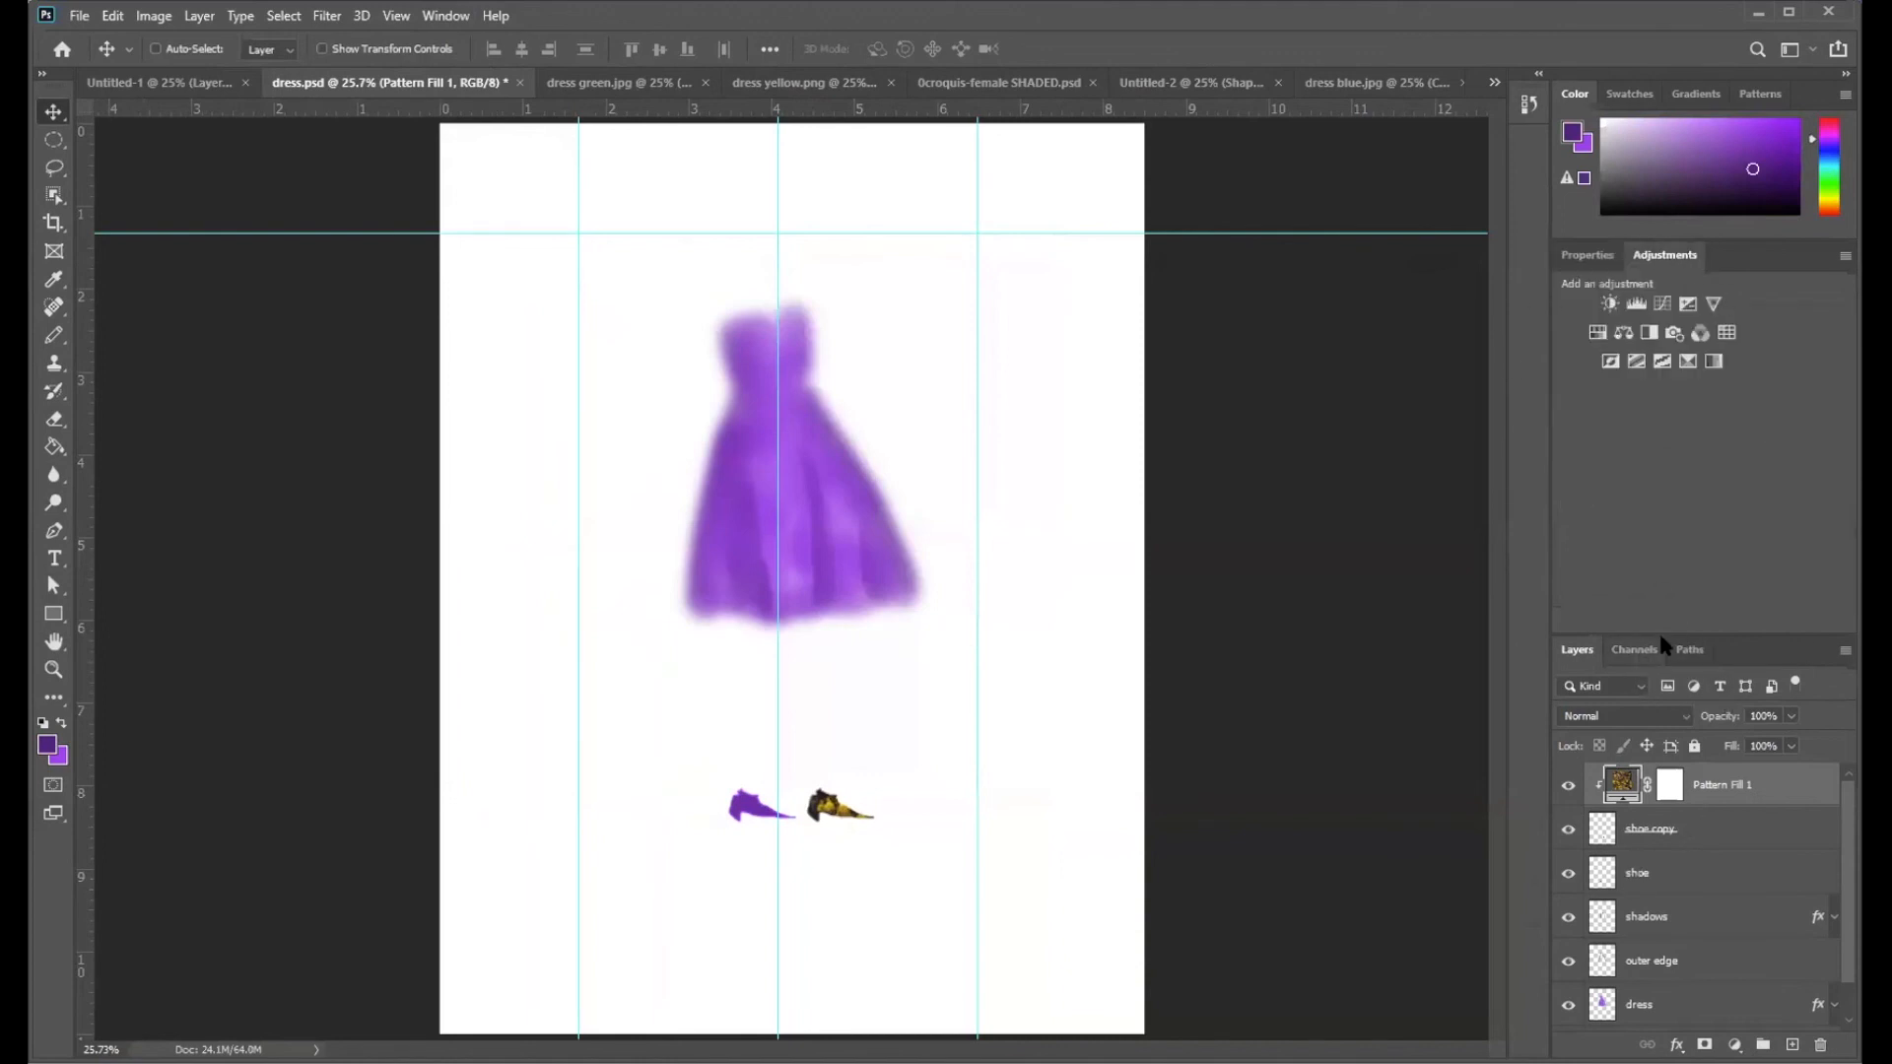
- Examine the options for creating a new workspace without saving one, and review the list of available workspaces
click(459, 16)
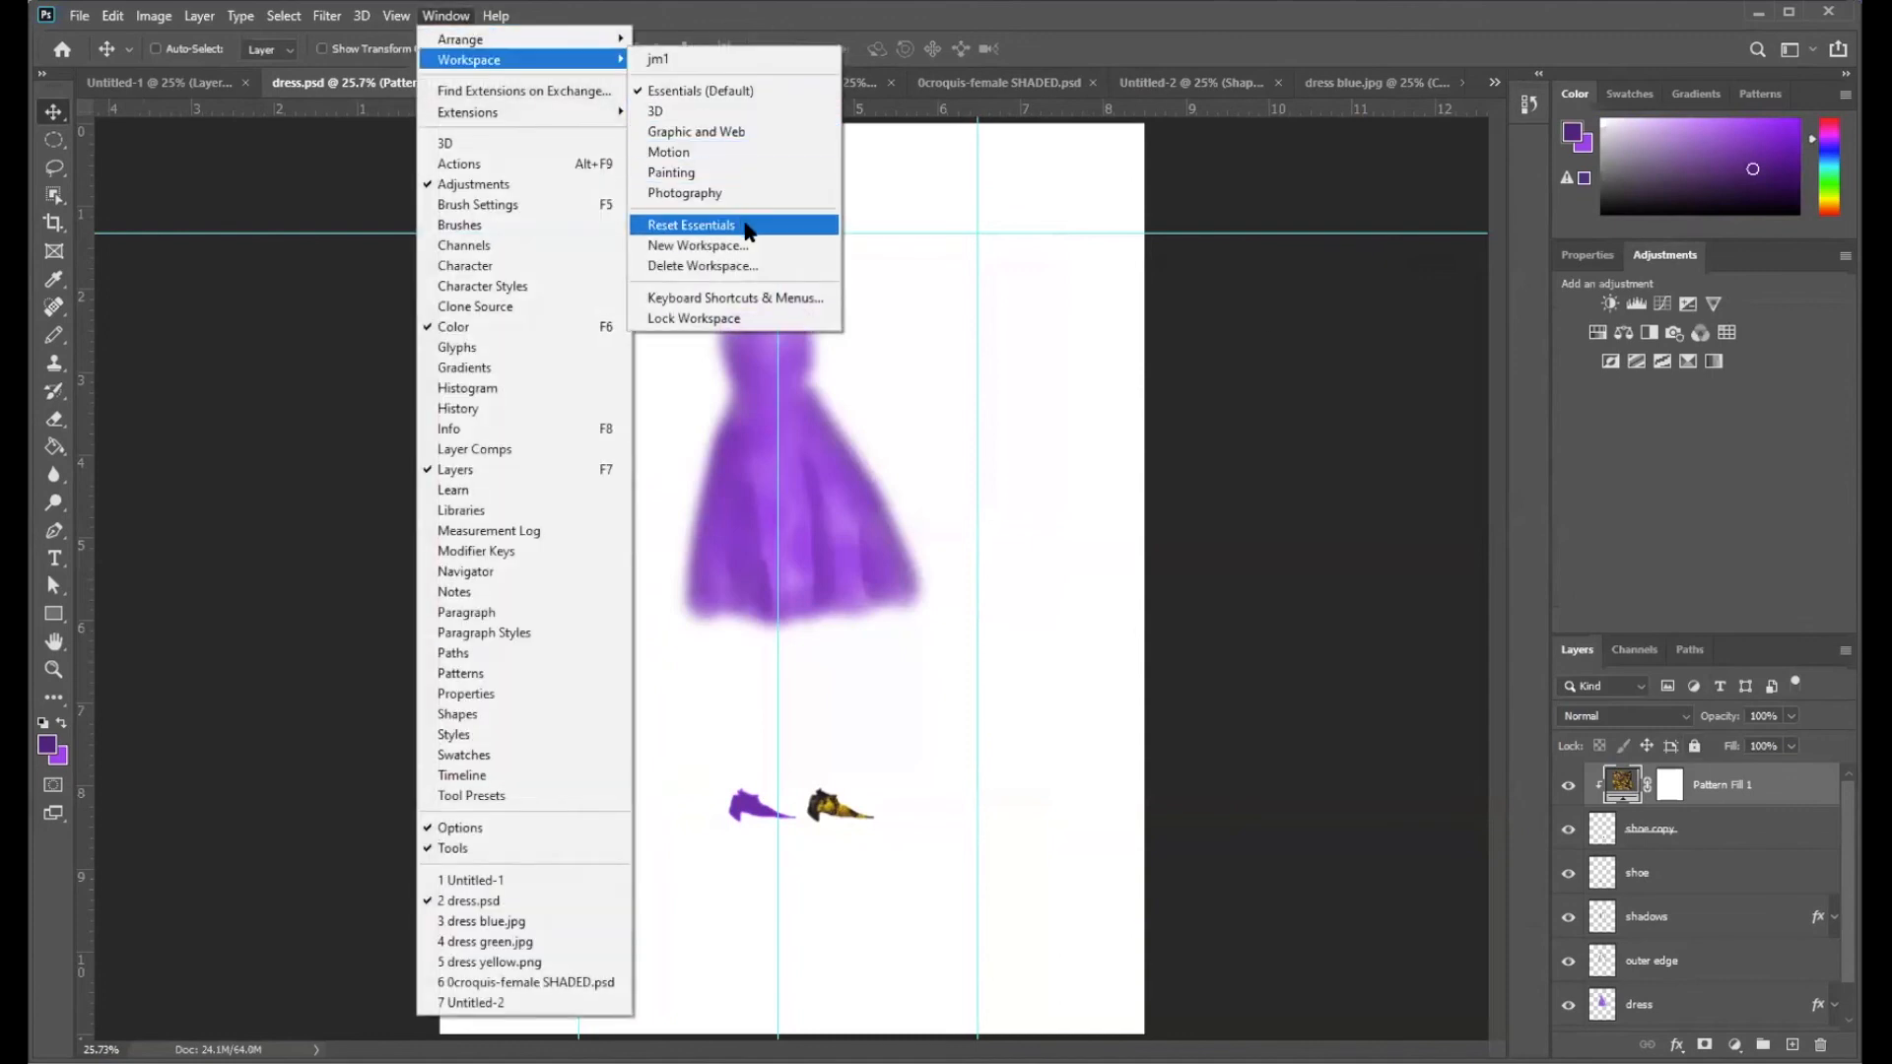
click(752, 246)
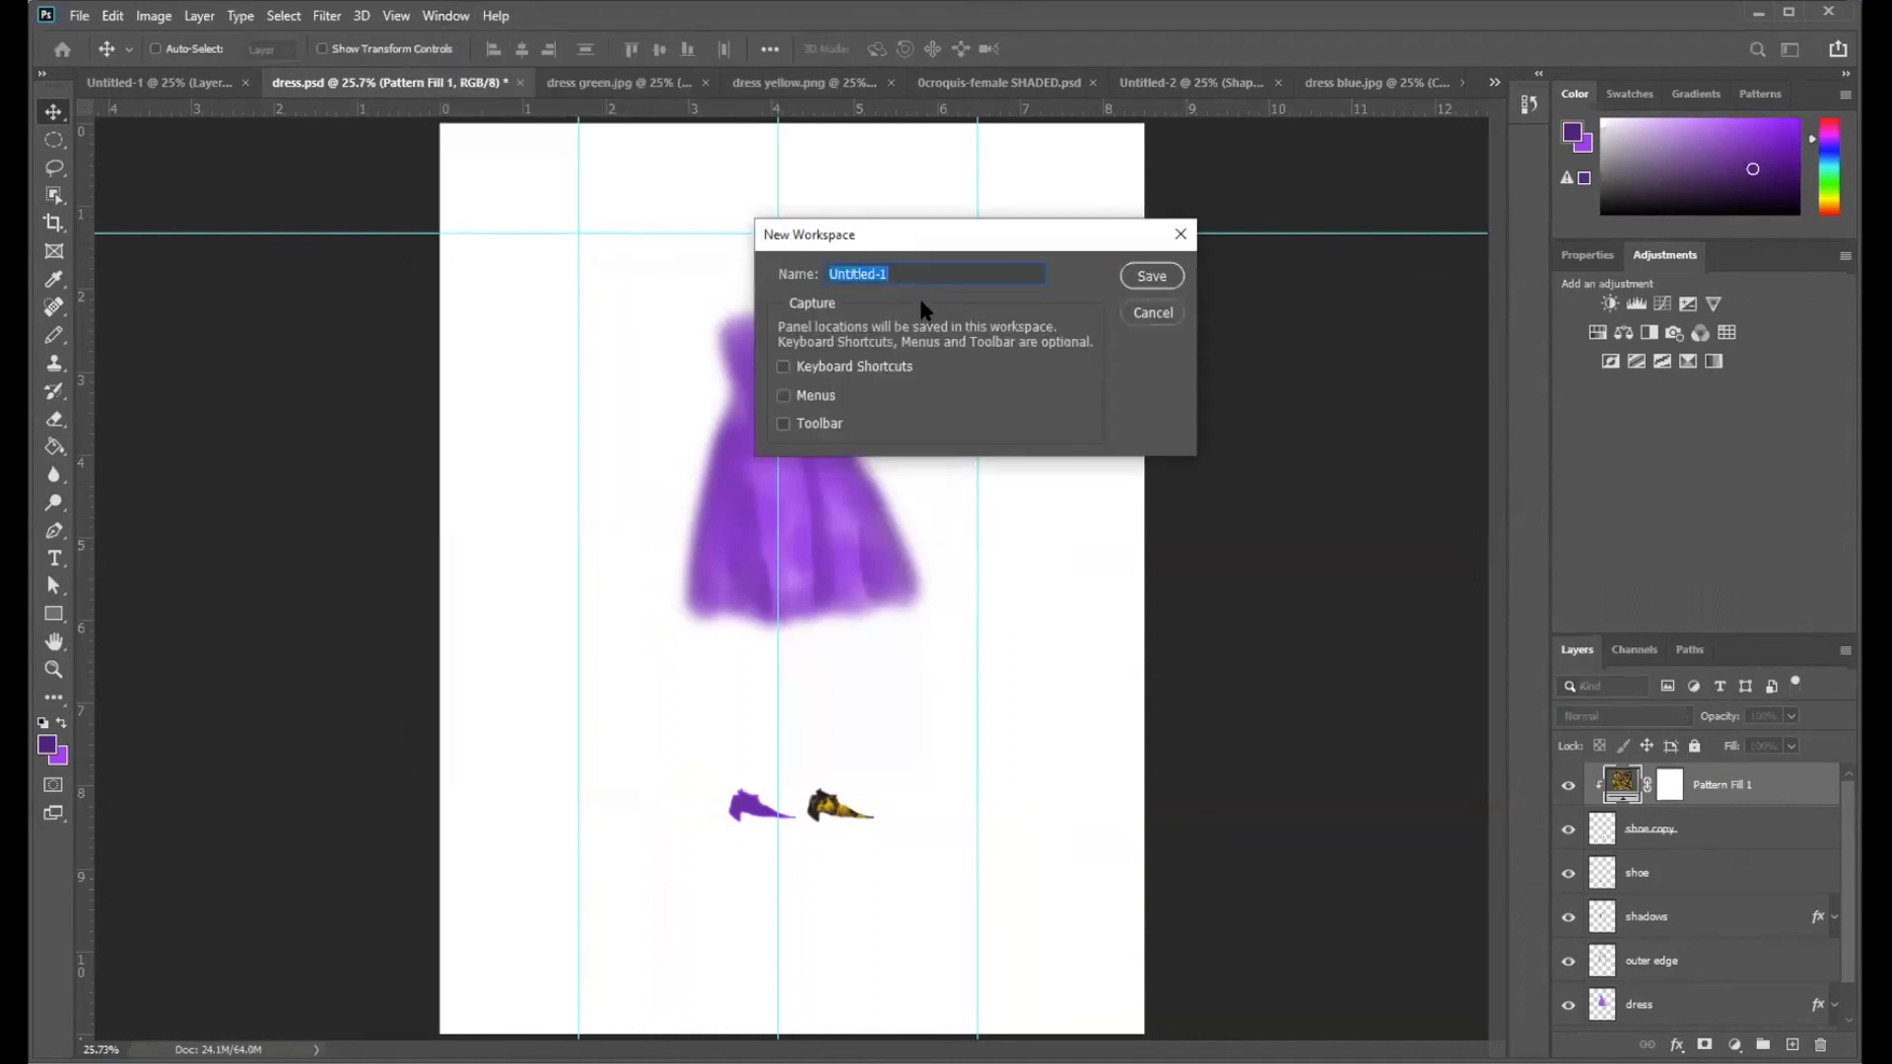
click(1143, 315)
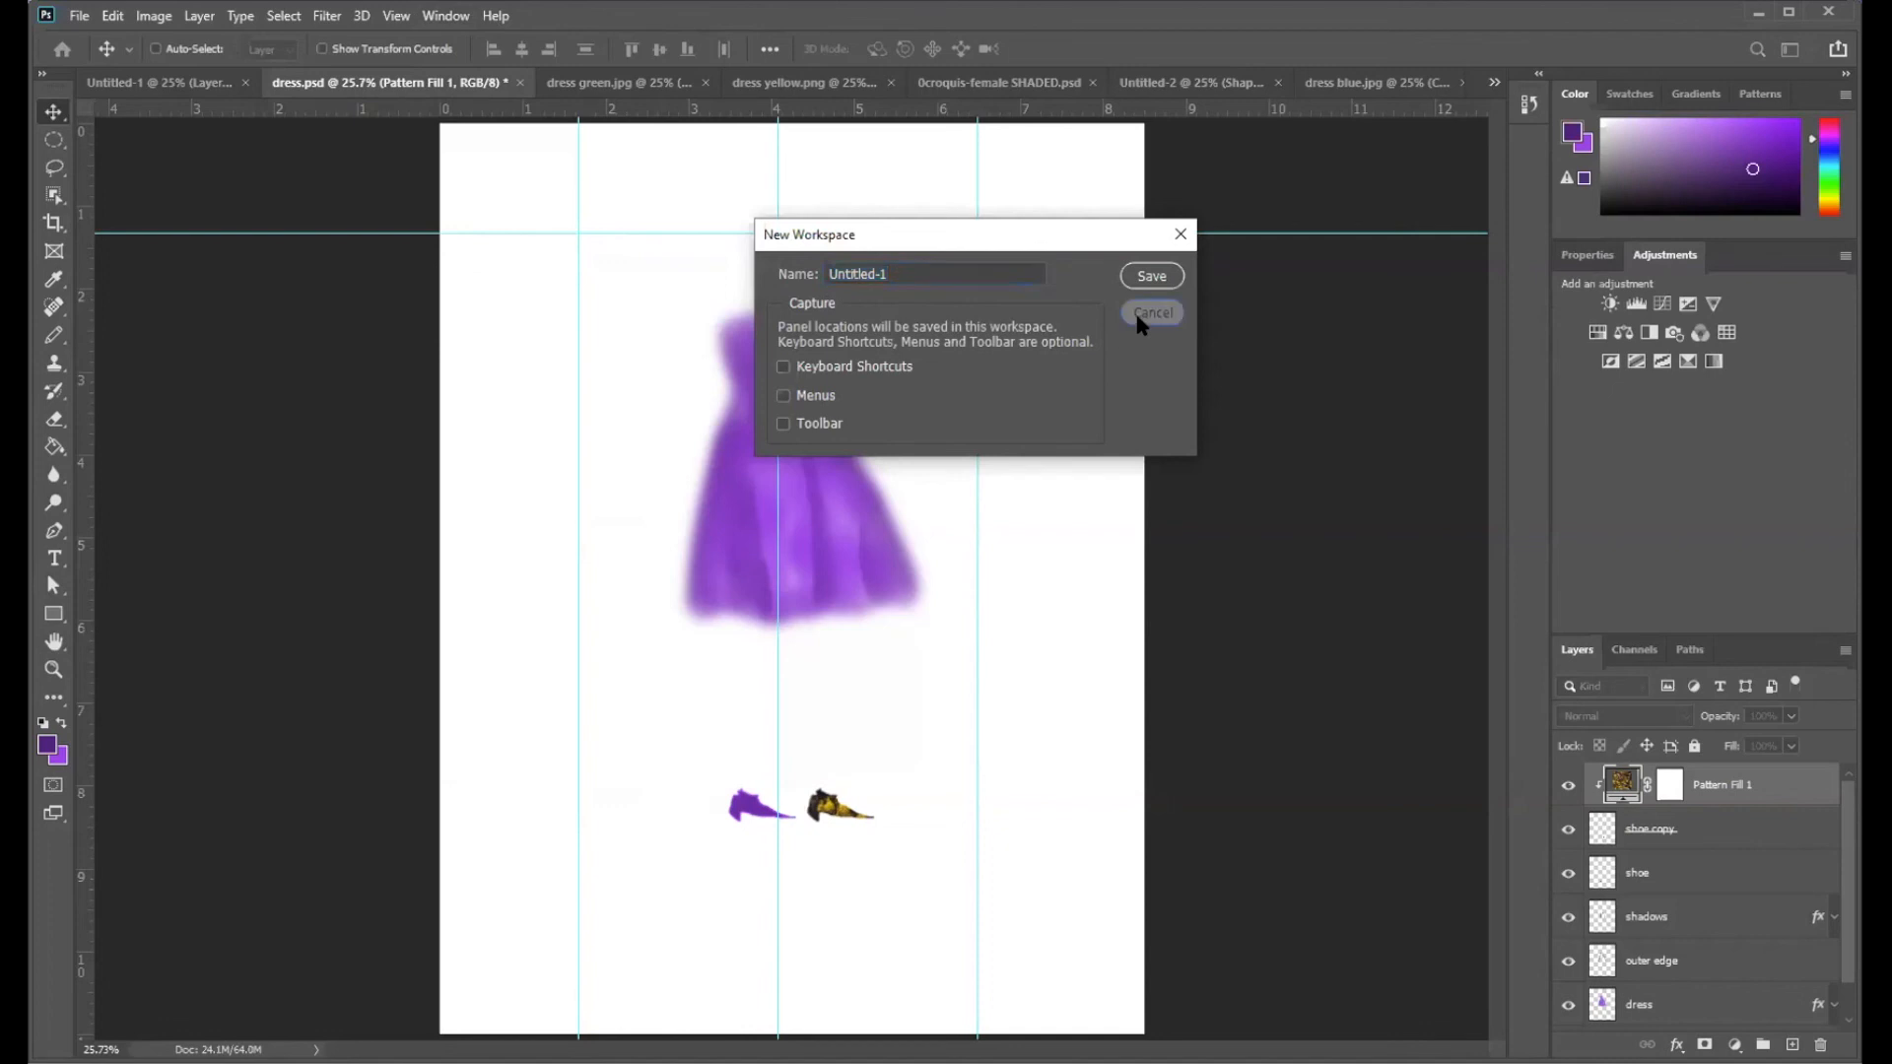
click(446, 16)
mouse_move(455, 62)
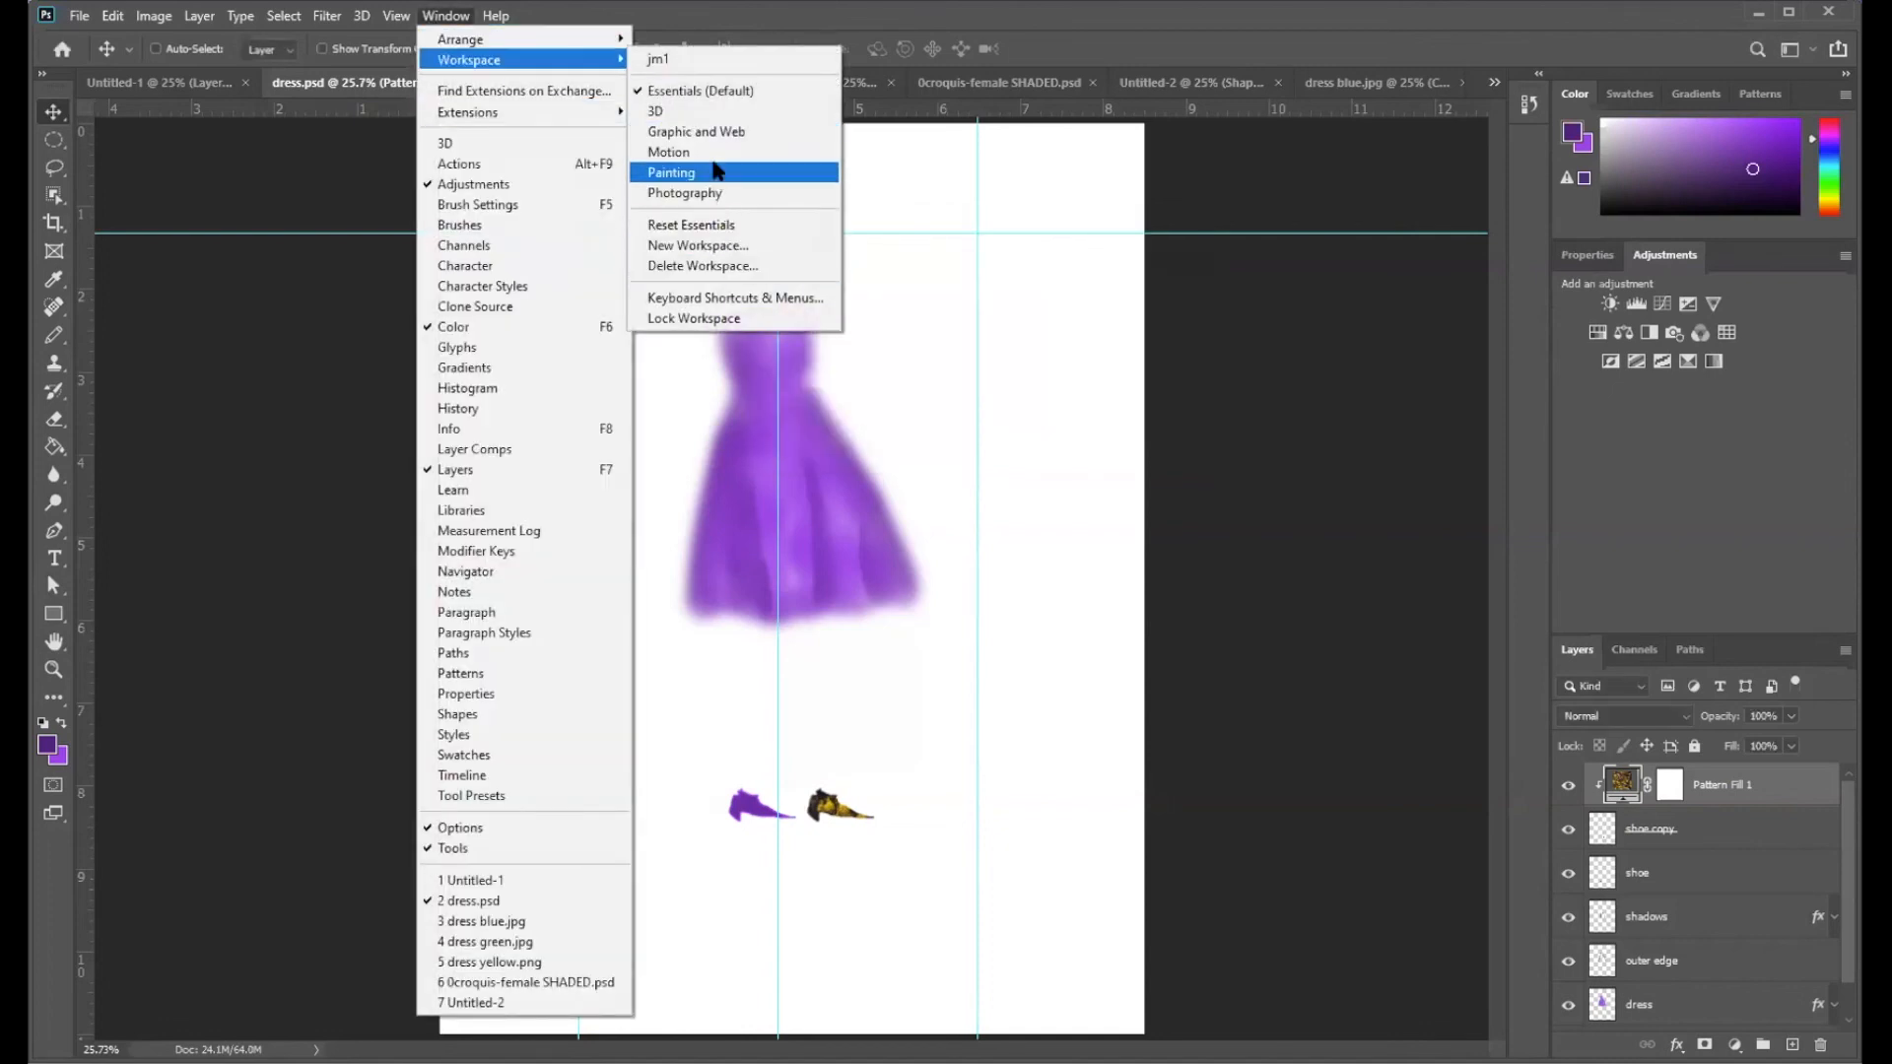
click(1345, 54)
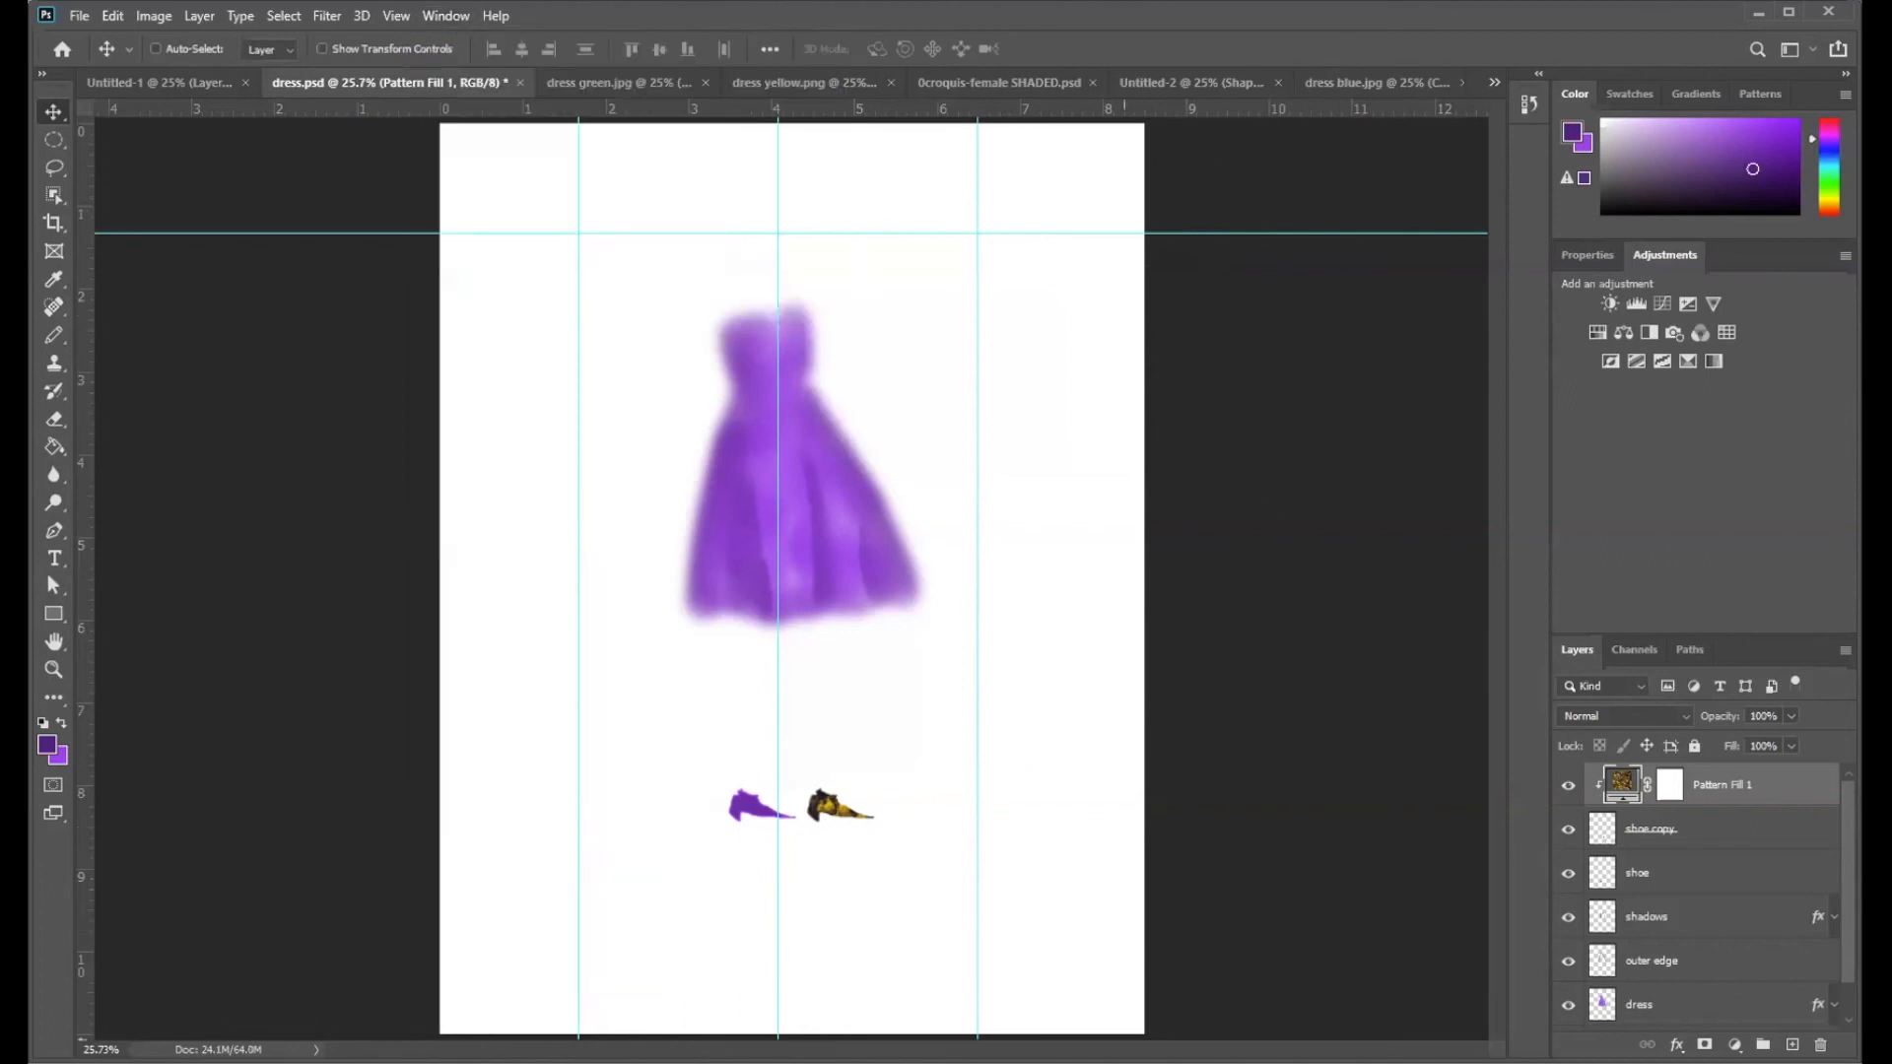